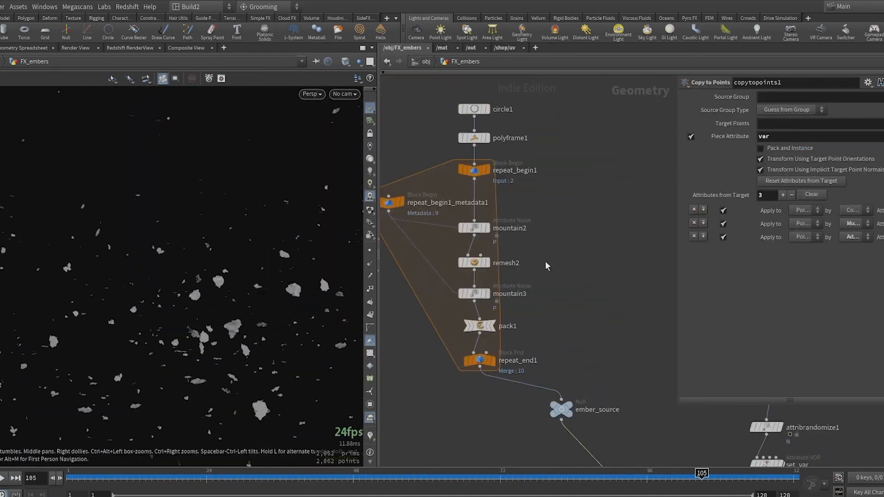
- Display the Pyro Bake Volume node of the fire network and examine the shaded flames up close
{"action": "left_click", "coordinate": [474, 262]}
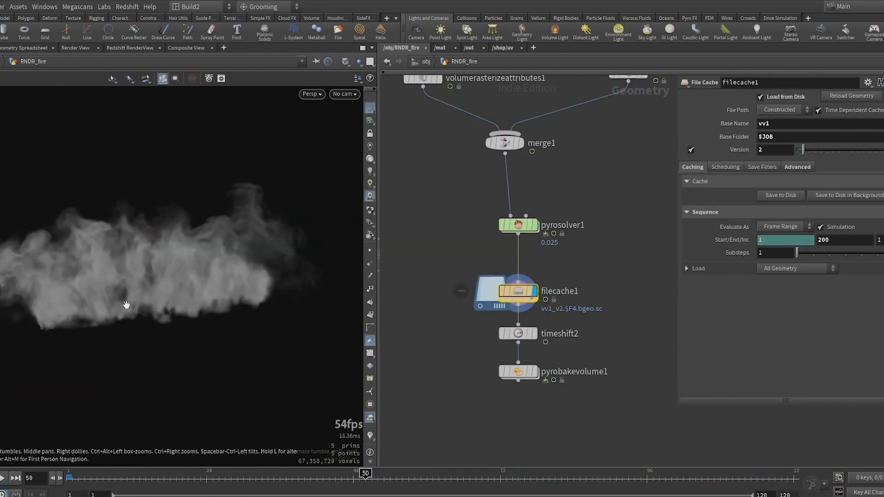
{"action": "left_click", "coordinate": [517, 371]}
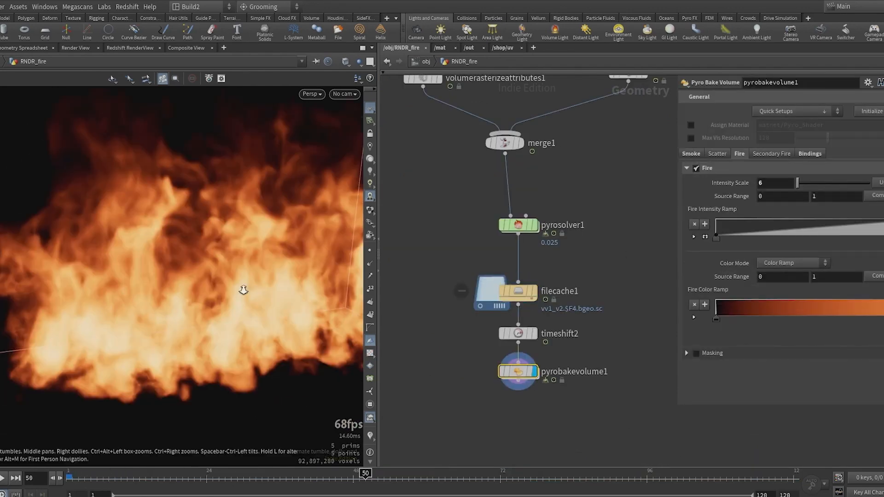
{"action": "left_click_drag", "start_coordinate": [243, 290], "coordinate": [193, 320]}
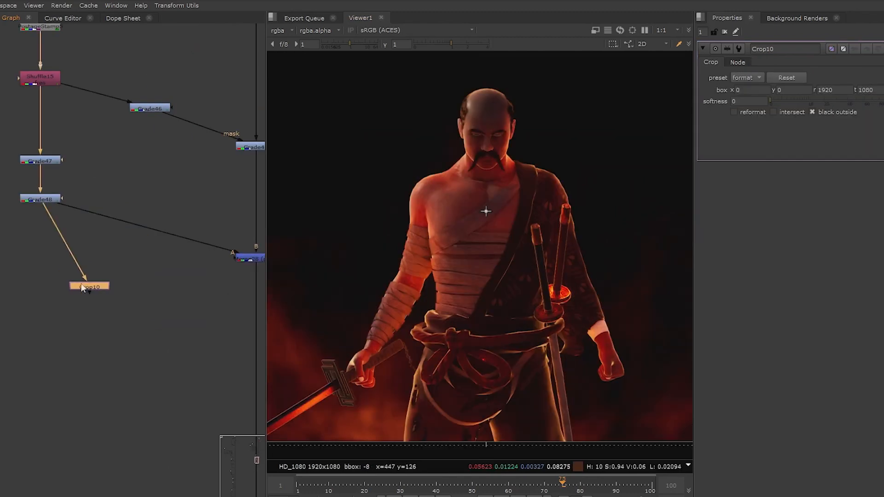
- In Nuke, add an apeGlow effect at the end of the Grade48 branch, below the crop
{"action": "left_click", "coordinate": [54, 301]}
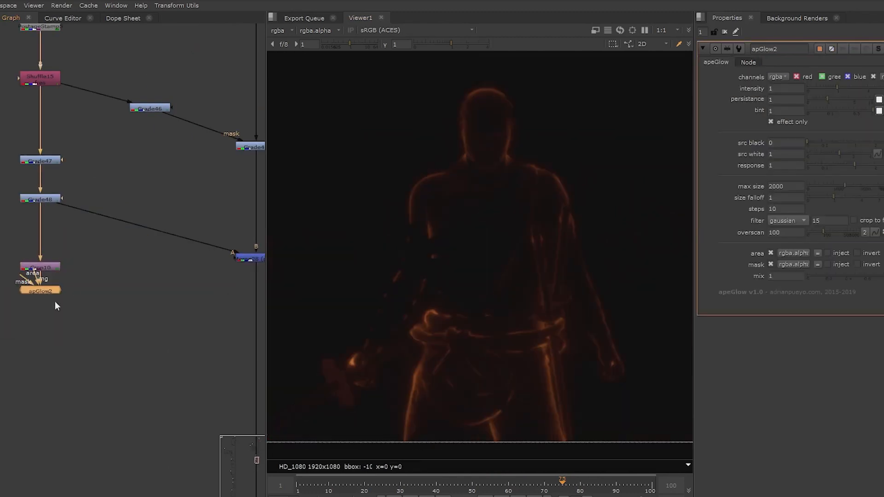
{"action": "left_click", "coordinate": [75, 267]}
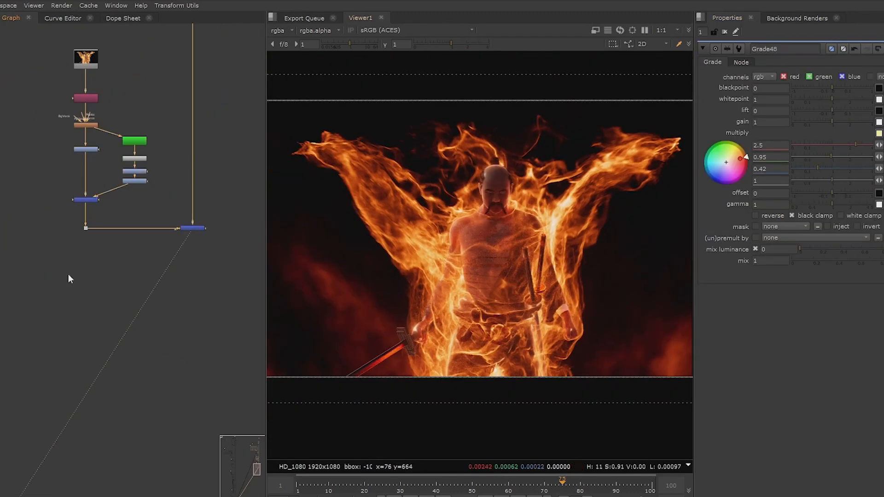
{"action": "double_click", "coordinate": [81, 272]}
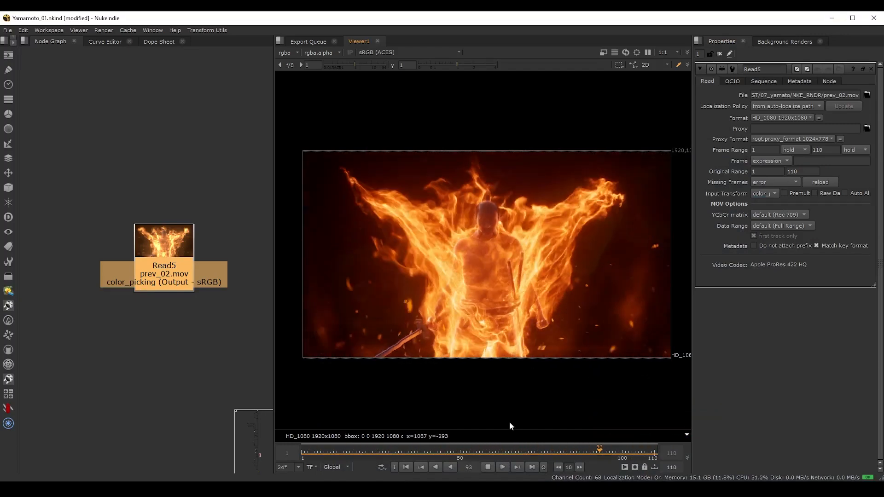
- Stop the playback of the finished preview movie and scrub to frame 60
{"action": "left_click", "coordinate": [487, 467]}
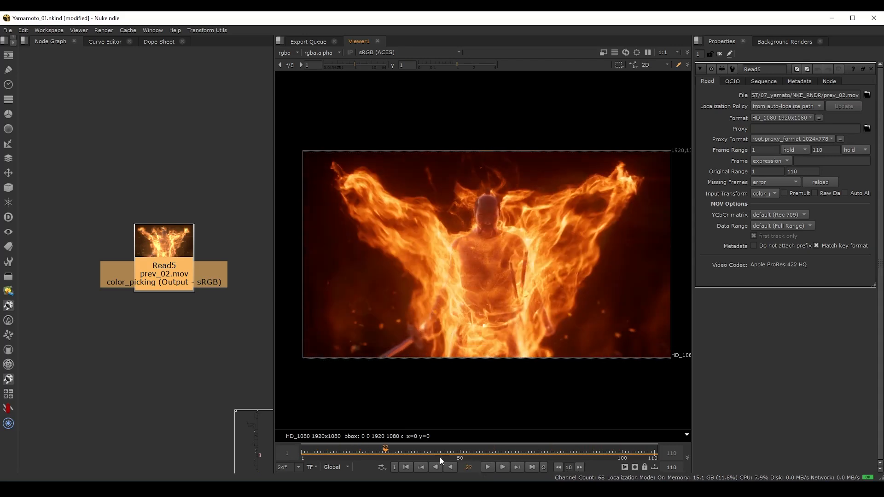
{"action": "left_click_drag", "start_coordinate": [388, 450], "coordinate": [491, 444]}
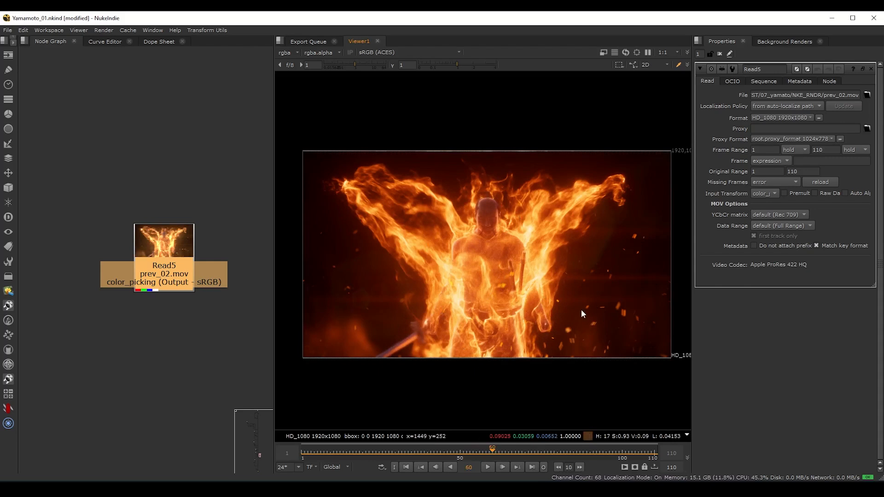
- Show the whole node graph and highlight the main compositing tree as an overview
{"action": "left_click", "coordinate": [160, 183]}
{"action": "key", "text": "f"}
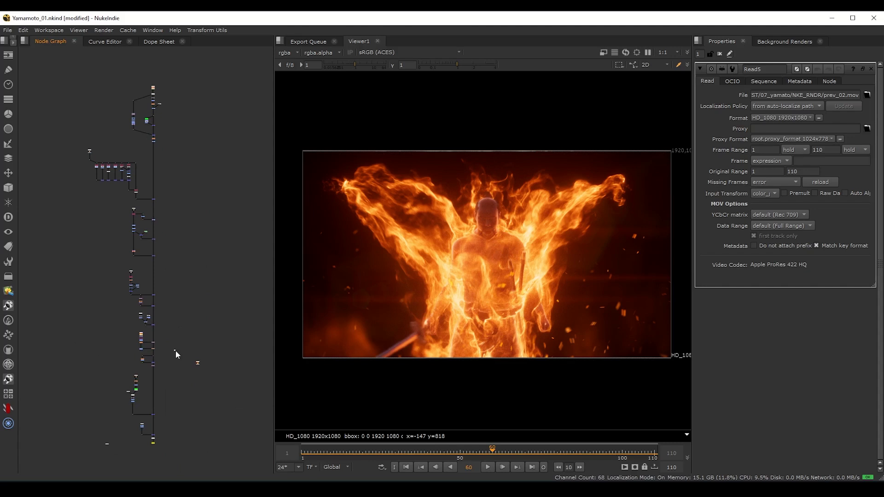
{"action": "left_click_drag", "start_coordinate": [67, 71], "coordinate": [186, 457]}
{"action": "left_click", "coordinate": [187, 287]}
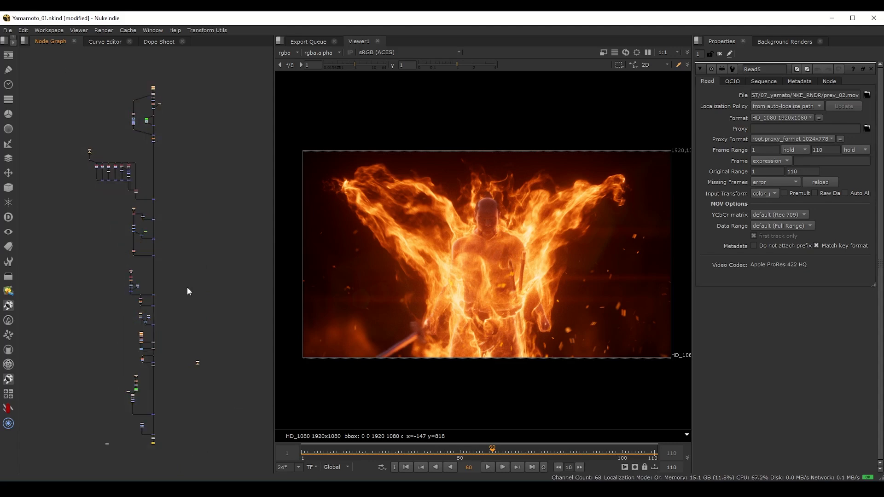
- View the fire render source at the start of the compositing tree and scrub it to frame 79
{"action": "scroll", "coordinate": [162, 130], "scroll_direction": "up", "scroll_amount": 6}
{"action": "middle_click_drag", "start_coordinate": [173, 110], "coordinate": [180, 289]}
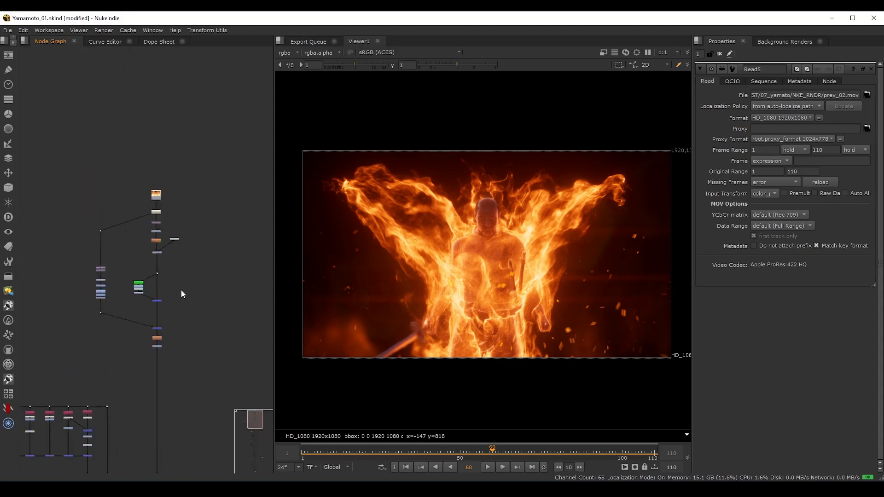
{"action": "scroll", "coordinate": [180, 217], "scroll_direction": "up", "scroll_amount": 5}
{"action": "scroll", "coordinate": [178, 223], "scroll_direction": "down", "scroll_amount": 2}
{"action": "middle_click_drag", "start_coordinate": [150, 223], "coordinate": [182, 163]}
{"action": "left_click", "coordinate": [161, 144]}
{"action": "key", "text": "1"}
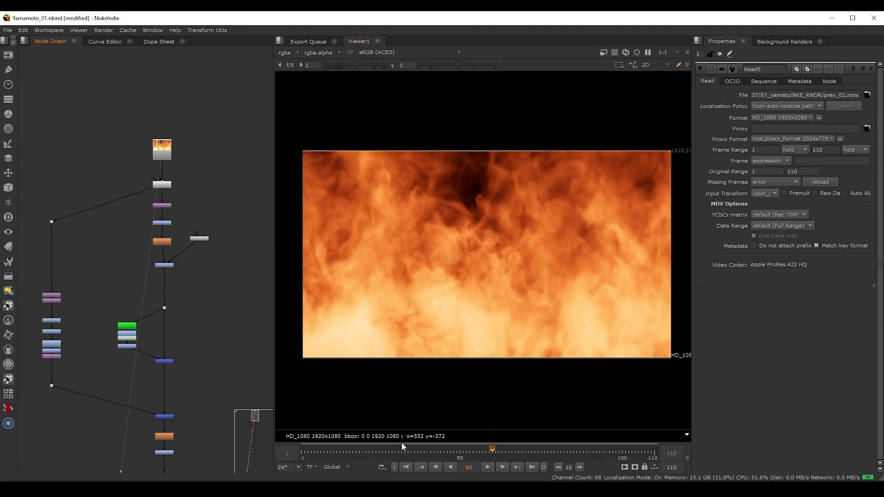
{"action": "left_click_drag", "start_coordinate": [402, 446], "coordinate": [553, 457]}
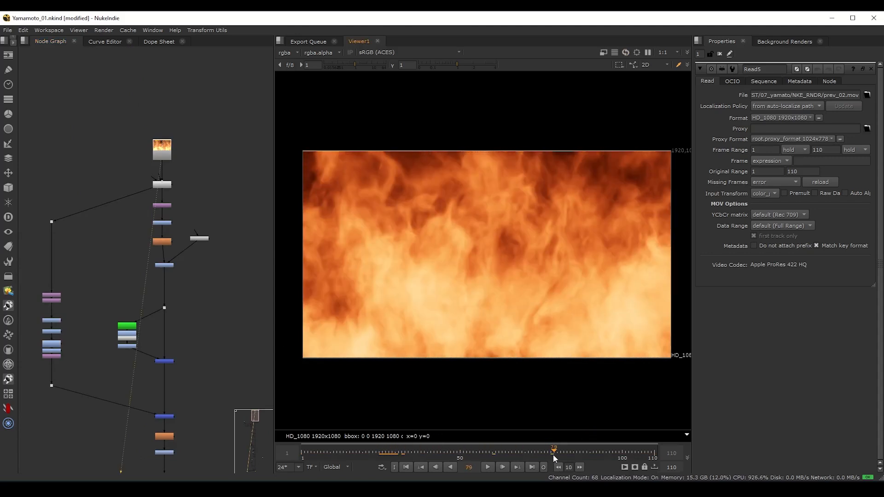
- View the last grade of the background fire section and scrub to frame 42
{"action": "middle_click_drag", "start_coordinate": [194, 338], "coordinate": [217, 257]}
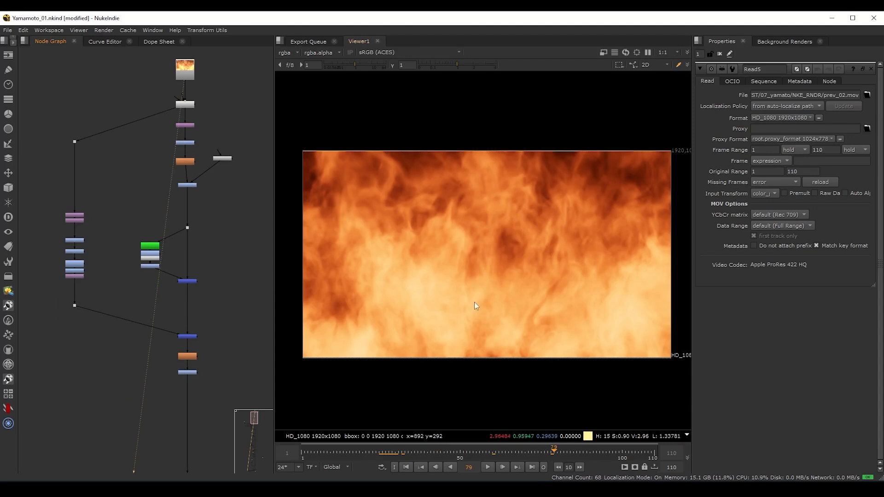
{"action": "middle_click_drag", "start_coordinate": [202, 276], "coordinate": [197, 254]}
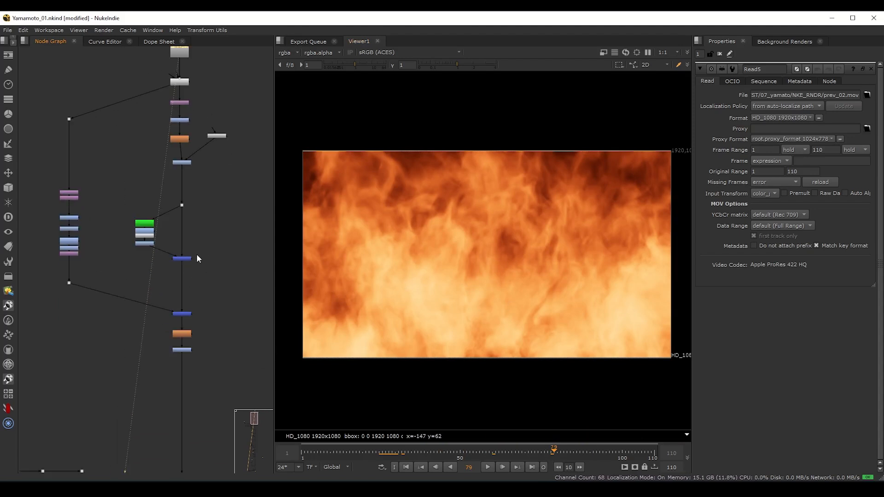
{"action": "left_click_drag", "start_coordinate": [223, 368], "coordinate": [158, 342]}
{"action": "key", "text": "1"}
{"action": "left_click", "coordinate": [457, 451]}
{"action": "left_click_drag", "start_coordinate": [457, 449], "coordinate": [433, 454]}
- View the character render feeding the pass rebuild at frame 48 and compare it with the final composite
{"action": "scroll", "coordinate": [120, 364], "scroll_direction": "down", "scroll_amount": 4}
{"action": "middle_click_drag", "start_coordinate": [83, 383], "coordinate": [168, 223]}
{"action": "scroll", "coordinate": [101, 240], "scroll_direction": "up", "scroll_amount": 5}
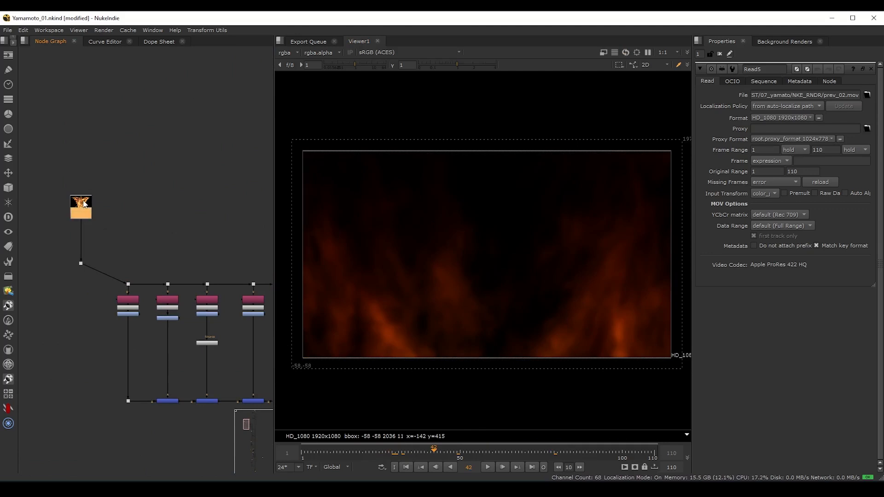
{"action": "key", "text": "1"}
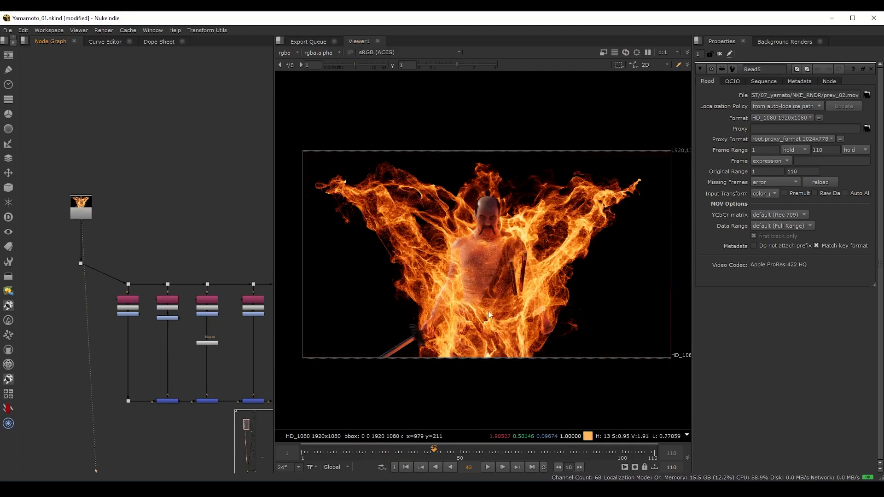
{"action": "left_click_drag", "start_coordinate": [434, 453], "coordinate": [452, 454]}
{"action": "key", "text": "2"}
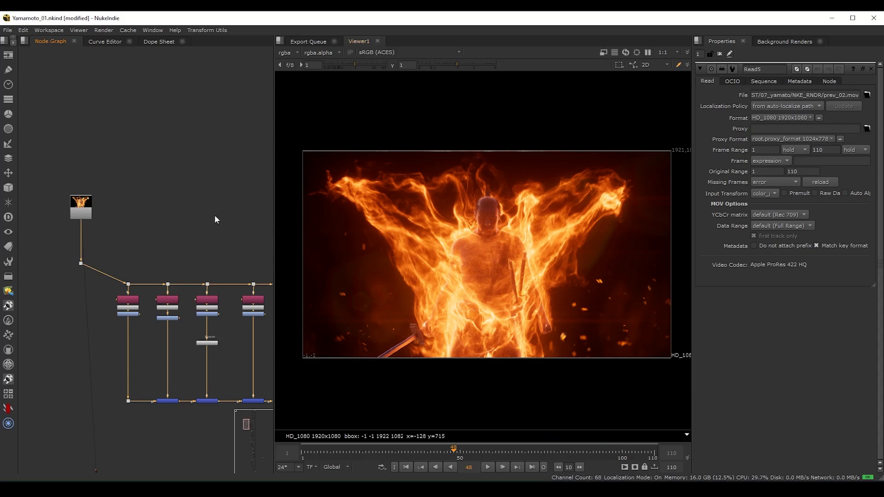
- View the output of the character's rebuilt render passes, just before it joins the main pipe
{"action": "scroll", "coordinate": [170, 217], "scroll_direction": "down", "scroll_amount": 2}
{"action": "middle_click_drag", "start_coordinate": [202, 238], "coordinate": [89, 171]}
{"action": "middle_click_drag", "start_coordinate": [159, 284], "coordinate": [123, 258]}
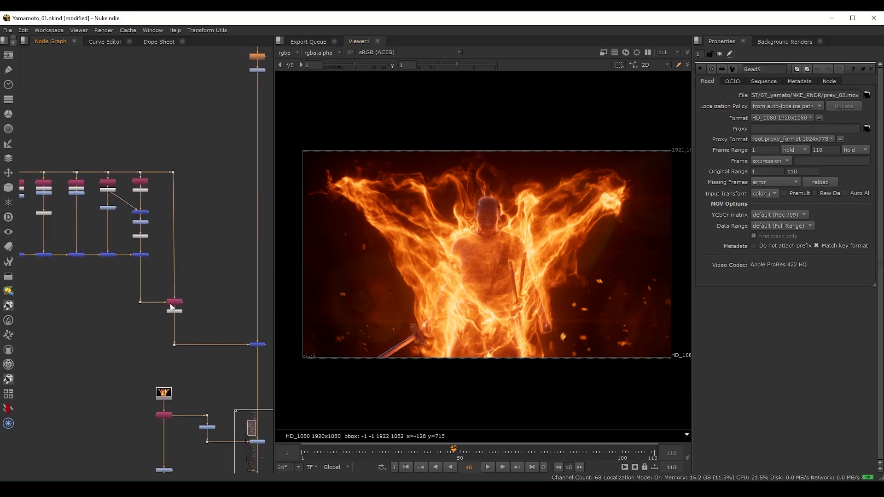
{"action": "left_click_drag", "start_coordinate": [159, 335], "coordinate": [192, 357]}
{"action": "key", "text": "1"}
{"action": "middle_click_drag", "start_coordinate": [104, 285], "coordinate": [193, 315]}
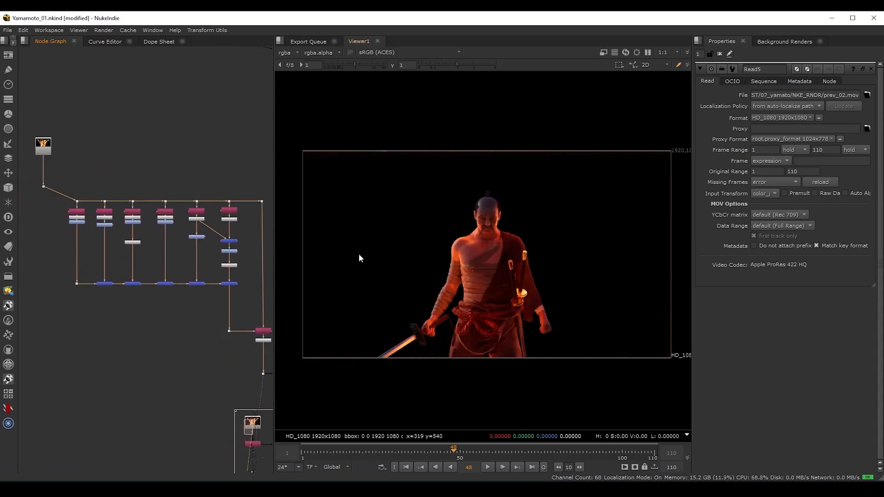
- Go through the merge nodes that recombine the character passes, toggling them off and on to check their contributions
{"action": "scroll", "coordinate": [126, 283], "scroll_direction": "up", "scroll_amount": 3}
{"action": "scroll", "coordinate": [88, 263], "scroll_direction": "up", "scroll_amount": 2}
{"action": "middle_click_drag", "start_coordinate": [89, 264], "coordinate": [124, 289]}
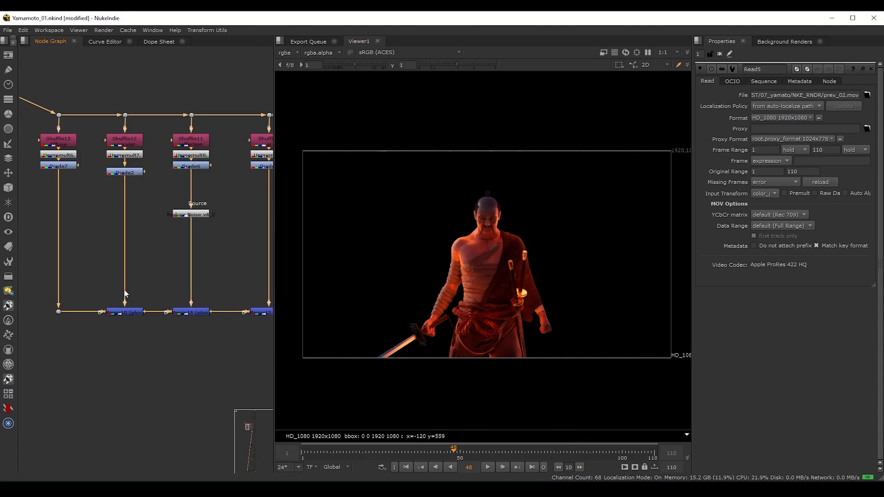
{"action": "left_click_drag", "start_coordinate": [75, 278], "coordinate": [125, 326]}
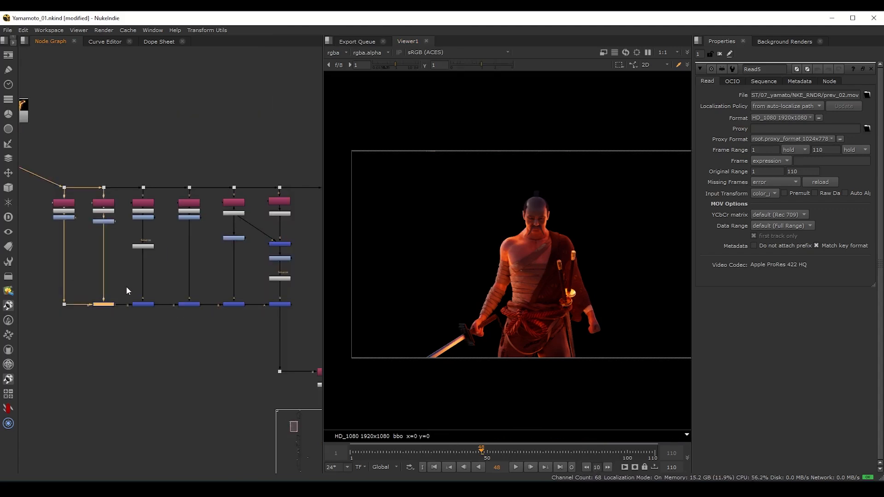
{"action": "left_click_drag", "start_coordinate": [115, 249], "coordinate": [206, 316]}
{"action": "key", "text": "d"}
{"action": "key", "text": "d"}
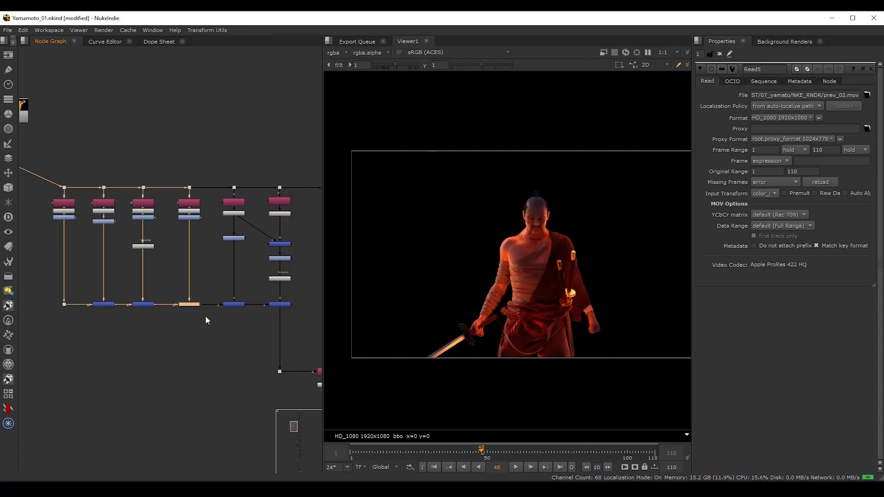
{"action": "left_click_drag", "start_coordinate": [211, 286], "coordinate": [256, 319]}
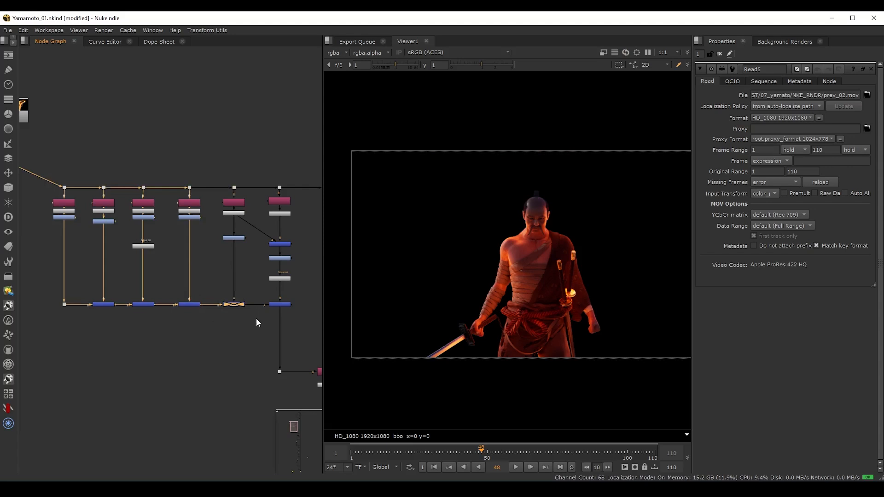
{"action": "mouse_move", "coordinate": [286, 295]}
{"action": "middle_mouse_down"}
{"action": "mouse_move", "coordinate": [298, 296]}
{"action": "mouse_move", "coordinate": [278, 298]}
{"action": "middle_mouse_up"}
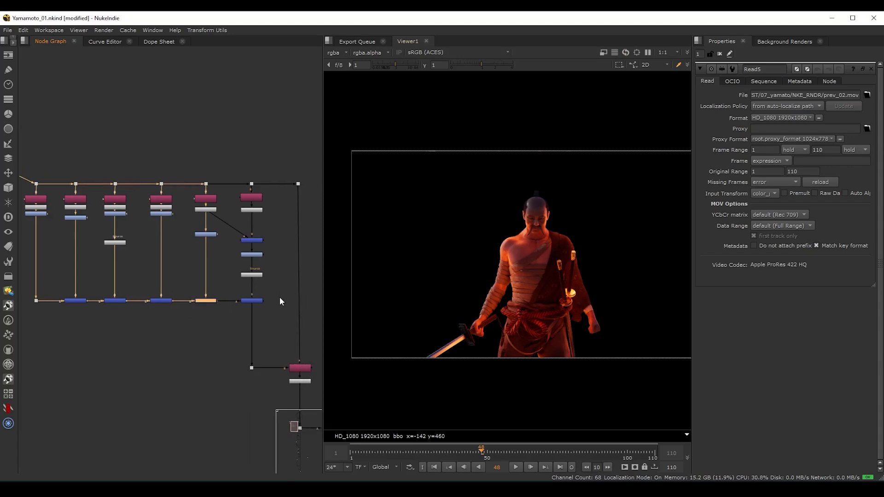
{"action": "left_click_drag", "start_coordinate": [286, 291], "coordinate": [233, 316]}
{"action": "key", "text": "d"}
{"action": "key", "text": "d"}
- View the merge that places the rebuilt character over the background in the main pipe
{"action": "middle_click_drag", "start_coordinate": [261, 322], "coordinate": [167, 260]}
{"action": "scroll", "coordinate": [245, 358], "scroll_direction": "up", "scroll_amount": 2}
{"action": "scroll", "coordinate": [247, 340], "scroll_direction": "up", "scroll_amount": 2}
{"action": "scroll", "coordinate": [260, 298], "scroll_direction": "down", "scroll_amount": 3}
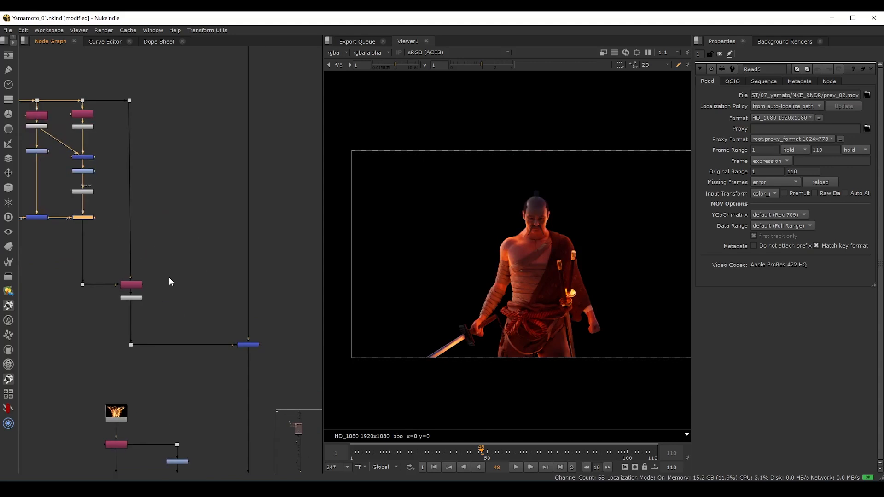
{"action": "middle_click_drag", "start_coordinate": [94, 230], "coordinate": [193, 250]}
{"action": "middle_click_drag", "start_coordinate": [138, 297], "coordinate": [69, 224]}
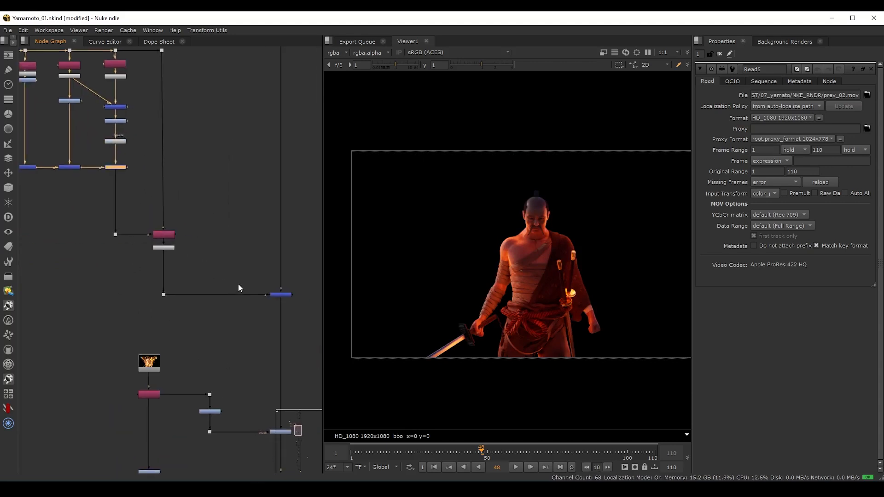
{"action": "middle_click_drag", "start_coordinate": [236, 278], "coordinate": [207, 272]}
{"action": "left_click_drag", "start_coordinate": [212, 253], "coordinate": [281, 314]}
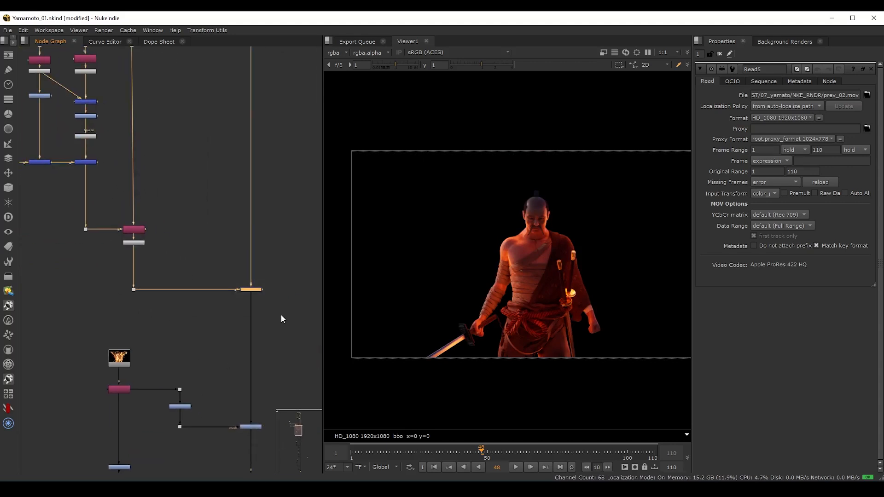
{"action": "key", "text": "1"}
- View the shuffled edge mask of the next branch and the main-pipe grade that it masks
{"action": "middle_click_drag", "start_coordinate": [119, 360], "coordinate": [93, 204]}
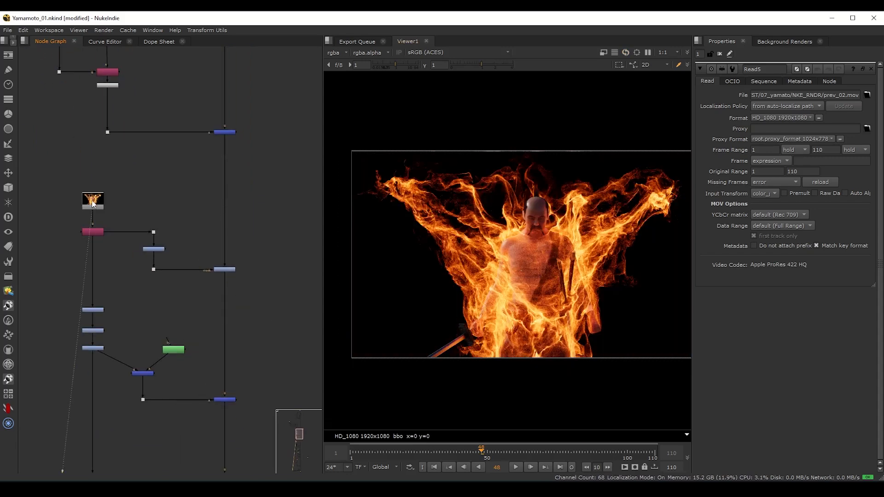
{"action": "key", "text": "1"}
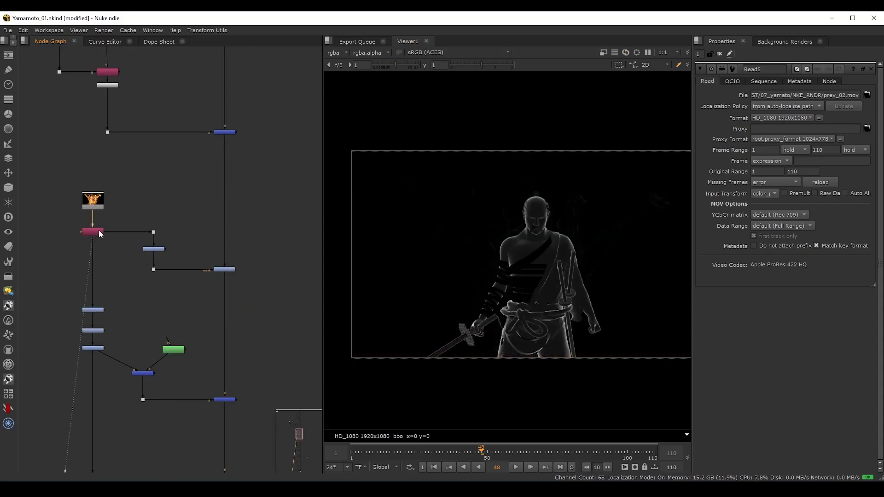
{"action": "middle_click_drag", "start_coordinate": [235, 257], "coordinate": [202, 230]}
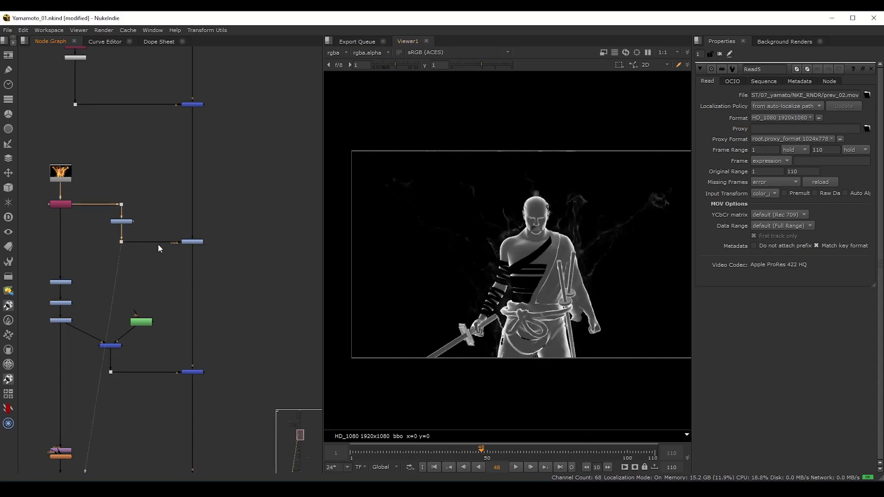
{"action": "left_click_drag", "start_coordinate": [212, 217], "coordinate": [167, 261]}
{"action": "key", "text": "1"}
- View the next two merges down the main pipe to check what their side branches add to the character
{"action": "middle_click_drag", "start_coordinate": [209, 347], "coordinate": [207, 242]}
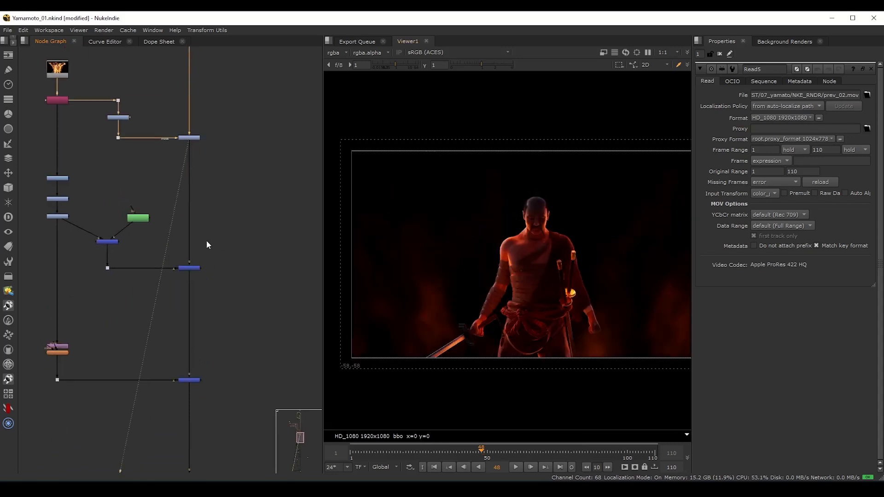
{"action": "left_click_drag", "start_coordinate": [206, 241], "coordinate": [155, 292]}
{"action": "key", "text": "1"}
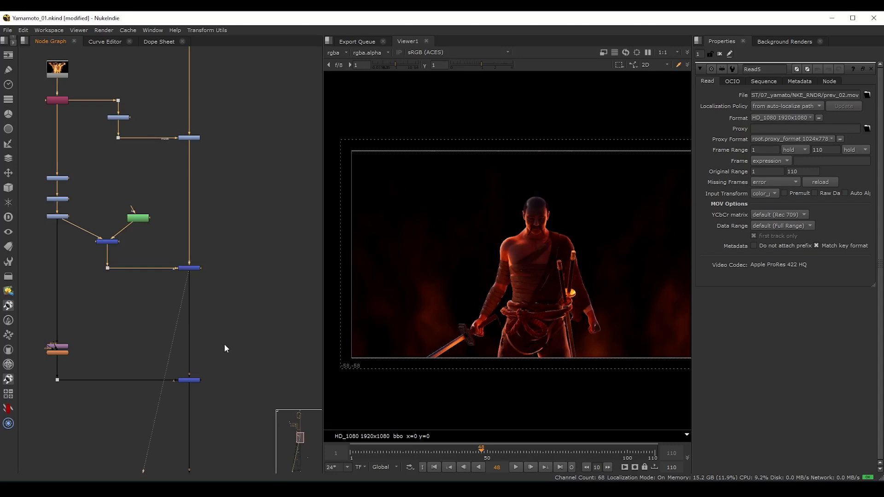
{"action": "left_click_drag", "start_coordinate": [224, 348], "coordinate": [157, 400]}
{"action": "key", "text": "1"}
- View the postage stamp render at the start of the motion blur branch further down the tree
{"action": "scroll", "coordinate": [132, 419], "scroll_direction": "down", "scroll_amount": 3}
{"action": "middle_click_drag", "start_coordinate": [132, 444], "coordinate": [154, 198]}
{"action": "scroll", "coordinate": [124, 226], "scroll_direction": "up", "scroll_amount": 7}
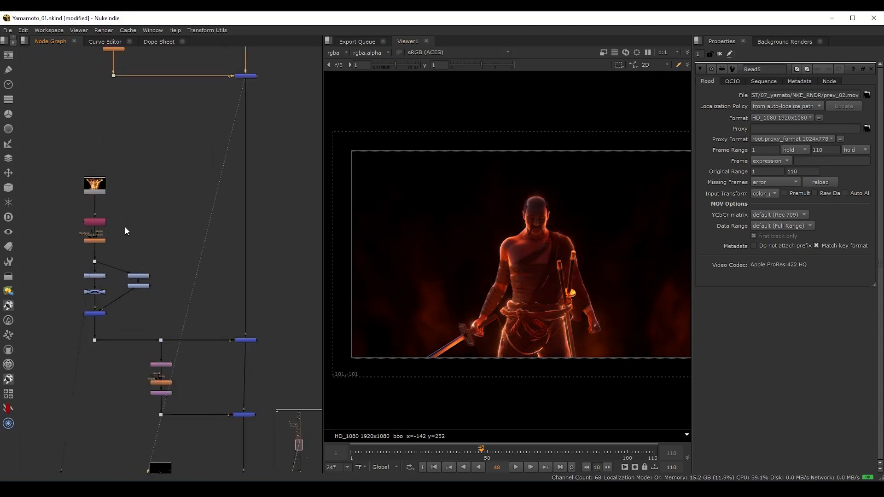
{"action": "key", "text": "2"}
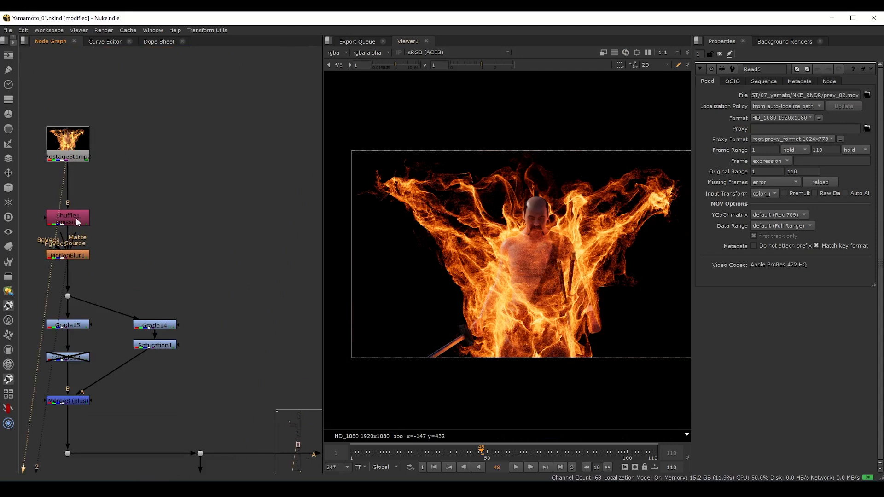
- View the emission shuffle below the postage stamp and move the playback to frame 71
{"action": "left_click_drag", "start_coordinate": [78, 223], "coordinate": [78, 208]}
{"action": "key", "text": "2"}
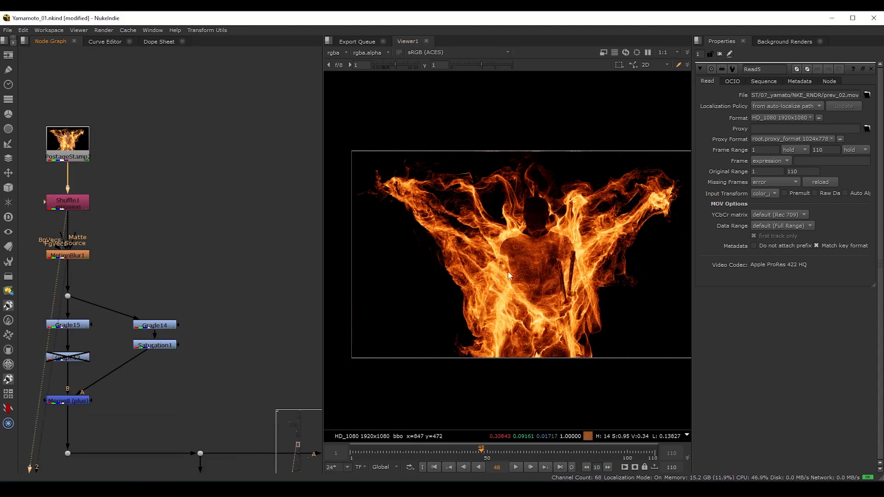
{"action": "left_click_drag", "start_coordinate": [527, 449], "coordinate": [545, 454]}
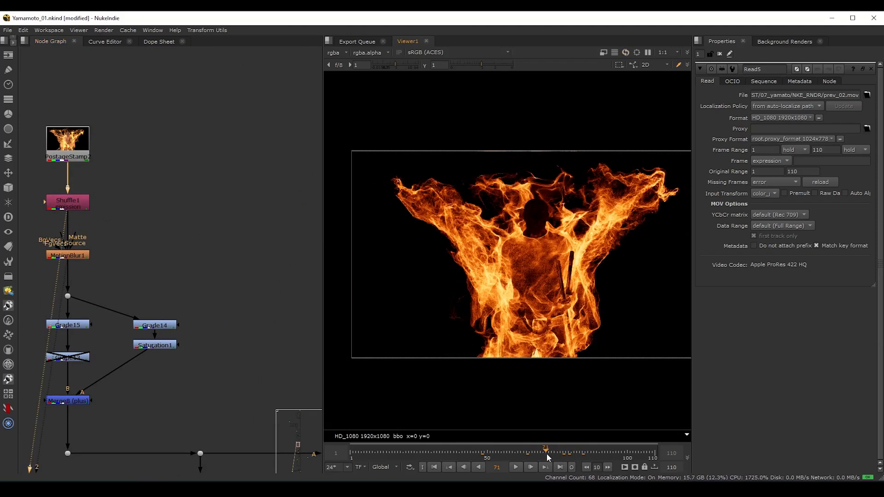
- View the motion-blurred emission, followed by the combined output of the grade and saturation branches beneath it
{"action": "middle_click_drag", "start_coordinate": [119, 265], "coordinate": [135, 172]}
{"action": "left_click", "coordinate": [90, 161]}
{"action": "key", "text": "1"}
{"action": "scroll", "coordinate": [138, 233], "scroll_direction": "down", "scroll_amount": 3}
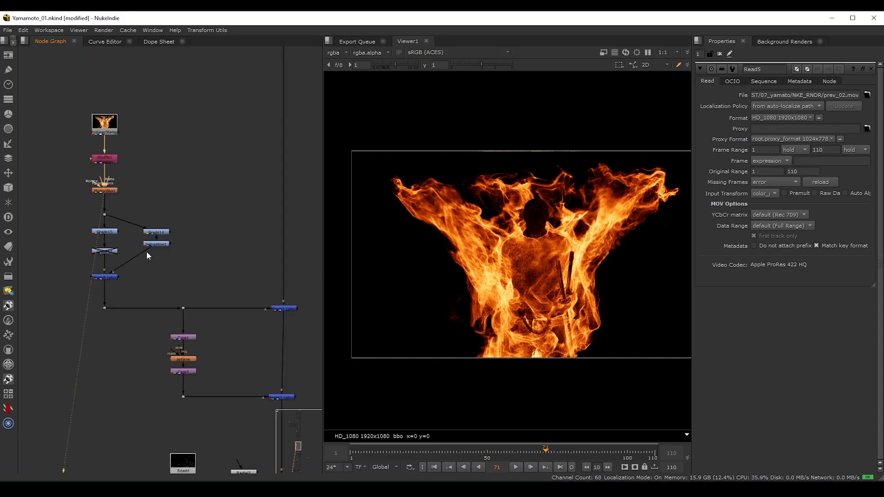
{"action": "middle_click_drag", "start_coordinate": [165, 292], "coordinate": [136, 278]}
{"action": "left_click_drag", "start_coordinate": [75, 302], "coordinate": [59, 315]}
{"action": "key", "text": "1"}
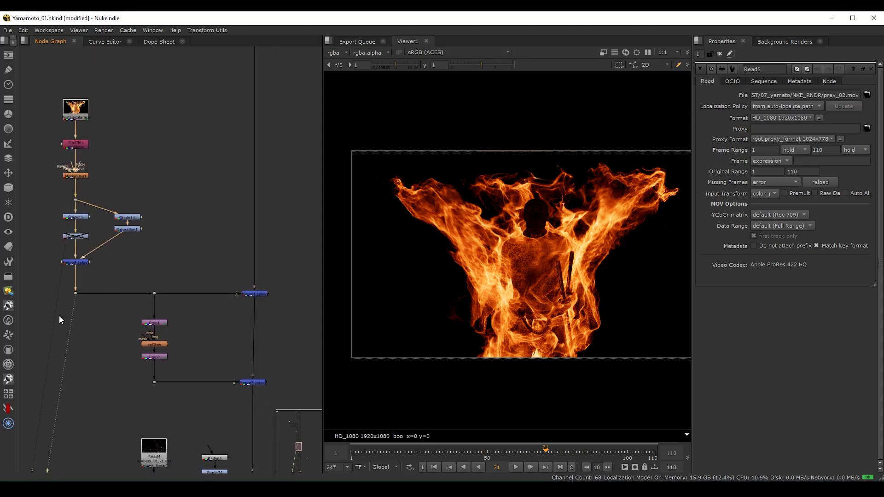
- View the two main-pipe merges that add the emission fire and its side branch to the character
{"action": "middle_click_drag", "start_coordinate": [219, 272], "coordinate": [189, 235]}
{"action": "left_click", "coordinate": [224, 255]}
{"action": "key", "text": "1"}
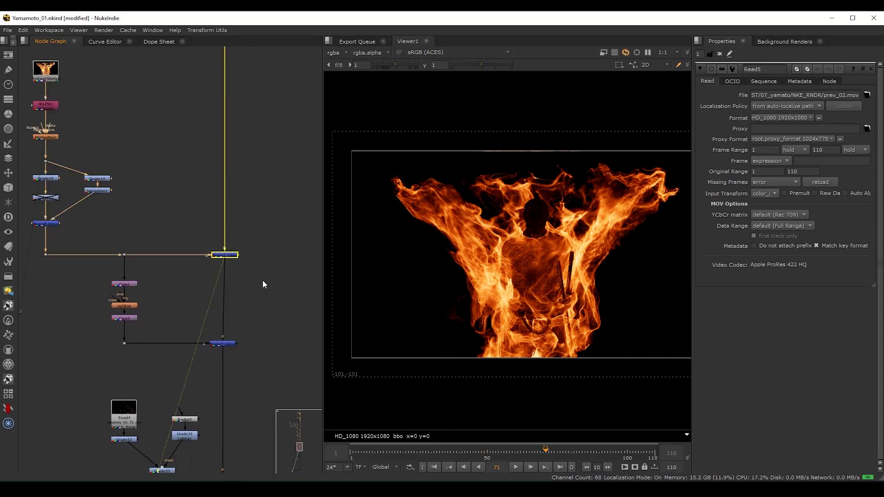
{"action": "left_click", "coordinate": [262, 291]}
{"action": "middle_click_drag", "start_coordinate": [262, 293], "coordinate": [221, 228]}
{"action": "left_click_drag", "start_coordinate": [219, 257], "coordinate": [138, 300]}
{"action": "key", "text": "1"}
{"action": "left_click", "coordinate": [165, 303]}
- View the graded embers render, play it through, and view the merge that adds it to the main pipe
{"action": "middle_click_drag", "start_coordinate": [164, 307], "coordinate": [218, 263]}
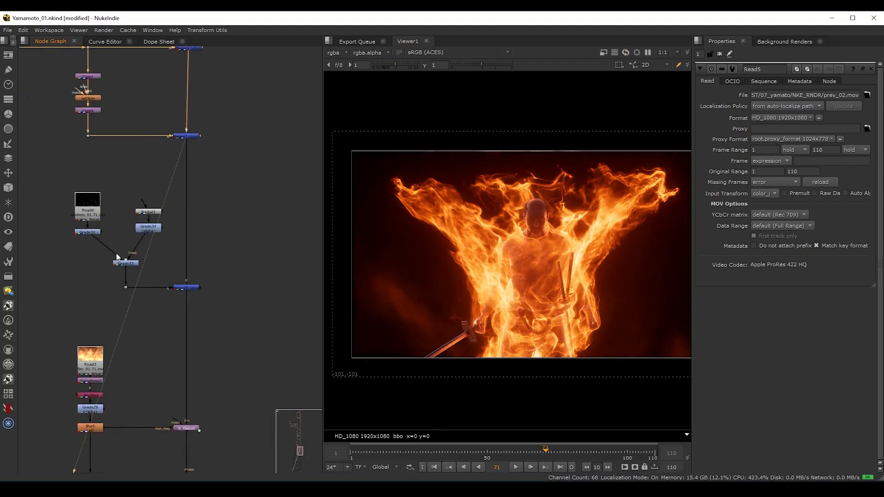
{"action": "left_click_drag", "start_coordinate": [64, 202], "coordinate": [95, 216]}
{"action": "key", "text": "1"}
{"action": "left_click", "coordinate": [113, 216]}
{"action": "scroll", "coordinate": [562, 311], "scroll_direction": "down", "scroll_amount": 1}
{"action": "middle_click_drag", "start_coordinate": [551, 308], "coordinate": [513, 302]}
{"action": "left_click", "coordinate": [516, 467]}
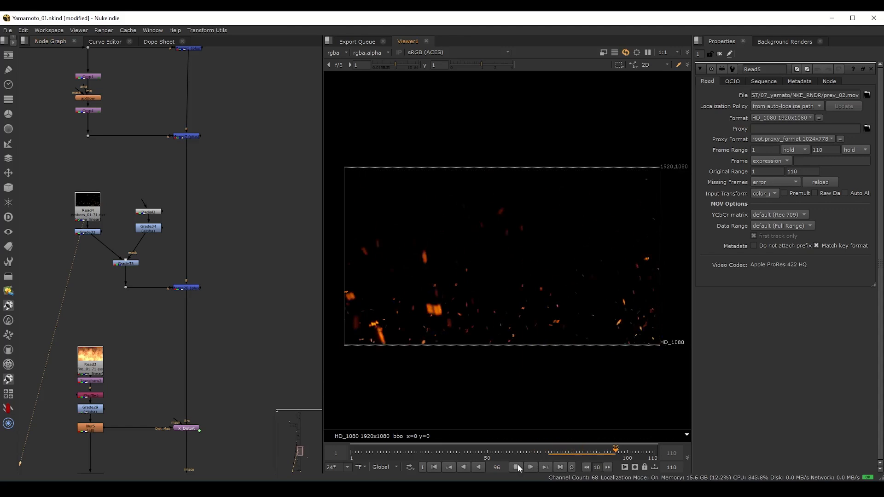
{"action": "left_click", "coordinate": [517, 466]}
{"action": "left_click", "coordinate": [186, 287]}
{"action": "key", "text": "1"}
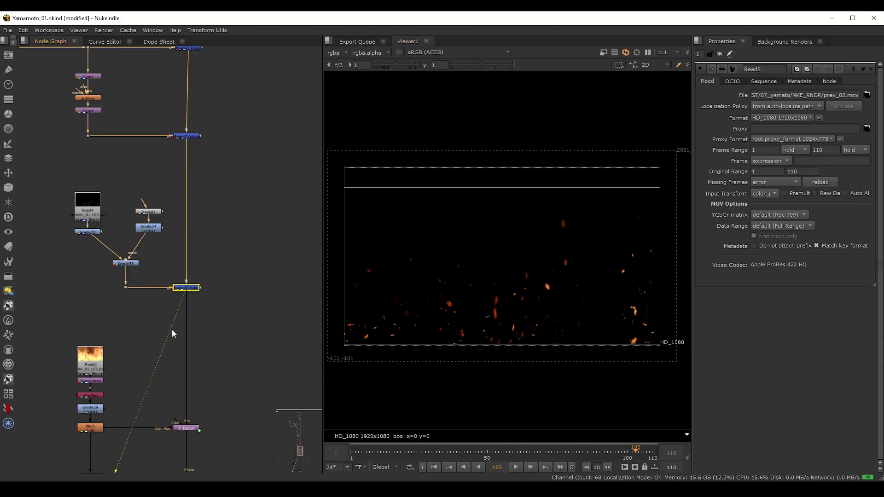
- View the Read3 fire render used for the distortion map and move the playback to frame 63
{"action": "middle_click_drag", "start_coordinate": [128, 328], "coordinate": [156, 218]}
{"action": "left_click", "coordinate": [142, 252]}
{"action": "scroll", "coordinate": [143, 254], "scroll_direction": "up", "scroll_amount": 2}
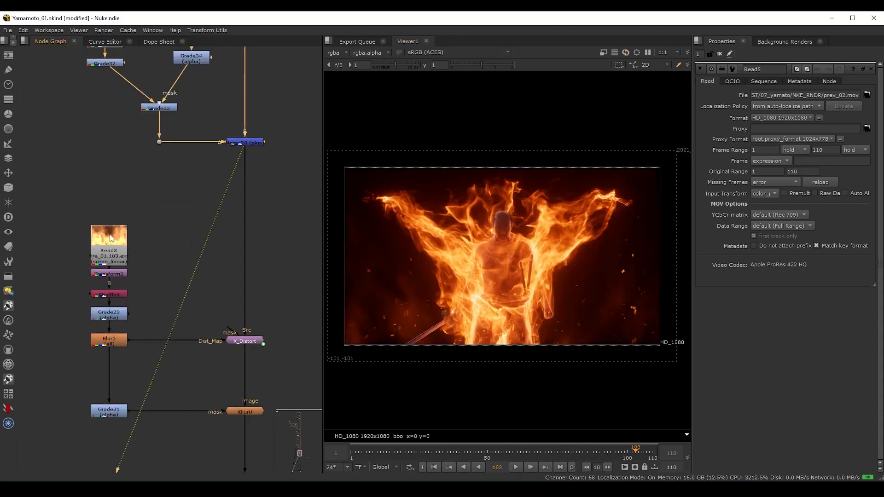
{"action": "left_click", "coordinate": [111, 239]}
{"action": "key", "text": "1"}
{"action": "mouse_move", "coordinate": [539, 453]}
{"action": "left_mouse_down"}
{"action": "mouse_move", "coordinate": [509, 453]}
{"action": "mouse_move", "coordinate": [525, 453]}
{"action": "left_mouse_up"}
- View the X_Distort result up close and toggle the node off and on to compare the heat distortion
{"action": "middle_click_drag", "start_coordinate": [270, 313], "coordinate": [272, 247]}
{"action": "left_click_drag", "start_coordinate": [275, 244], "coordinate": [173, 300]}
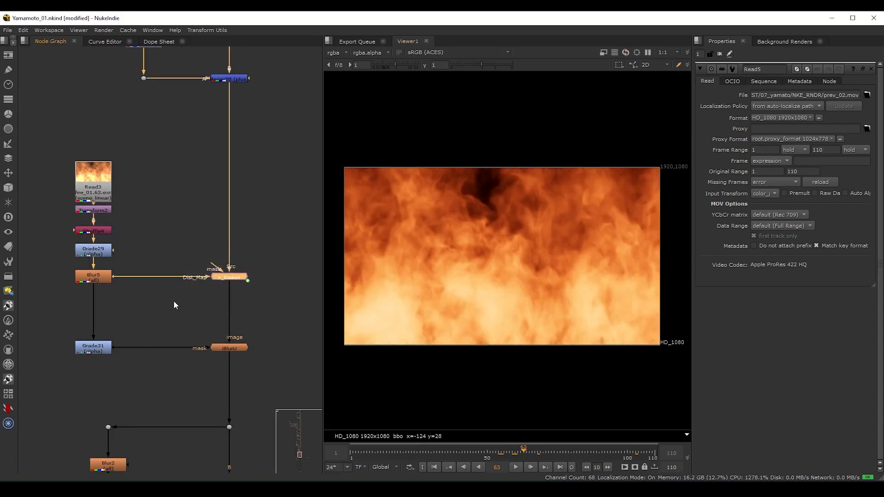
{"action": "key", "text": "1"}
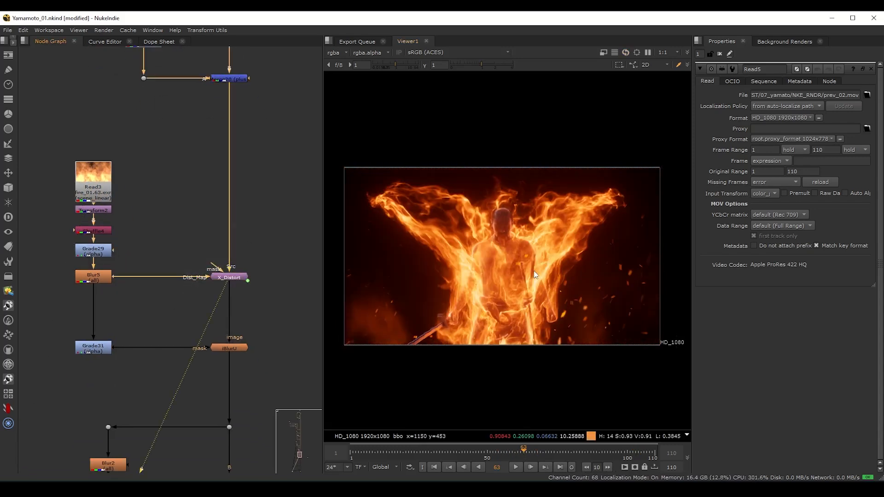
{"action": "scroll", "coordinate": [534, 269], "scroll_direction": "up", "scroll_amount": 3}
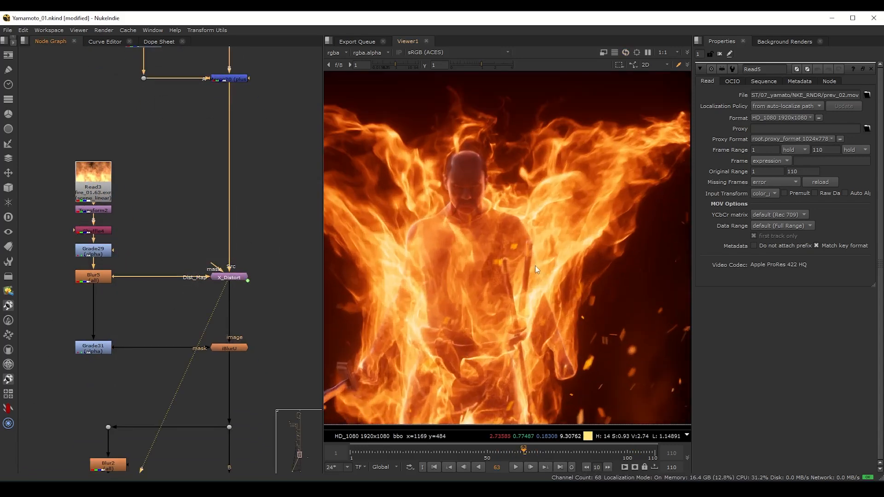
{"action": "left_click_drag", "start_coordinate": [277, 249], "coordinate": [203, 296]}
{"action": "key", "text": "d"}
{"action": "key", "text": "d"}
{"action": "scroll", "coordinate": [440, 242], "scroll_direction": "up", "scroll_amount": 3}
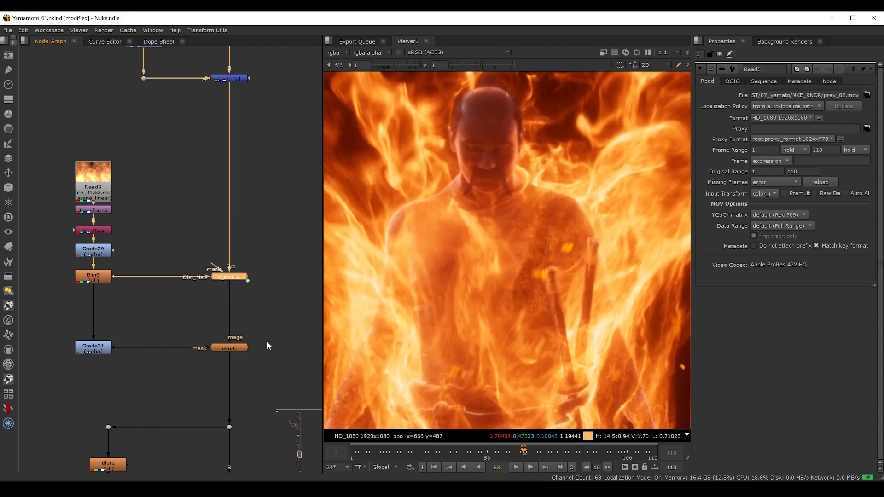
- Toggle the masked blur node below X_Distort off and on and inspect its effect around the character and sword
{"action": "middle_click_drag", "start_coordinate": [265, 311], "coordinate": [254, 279]}
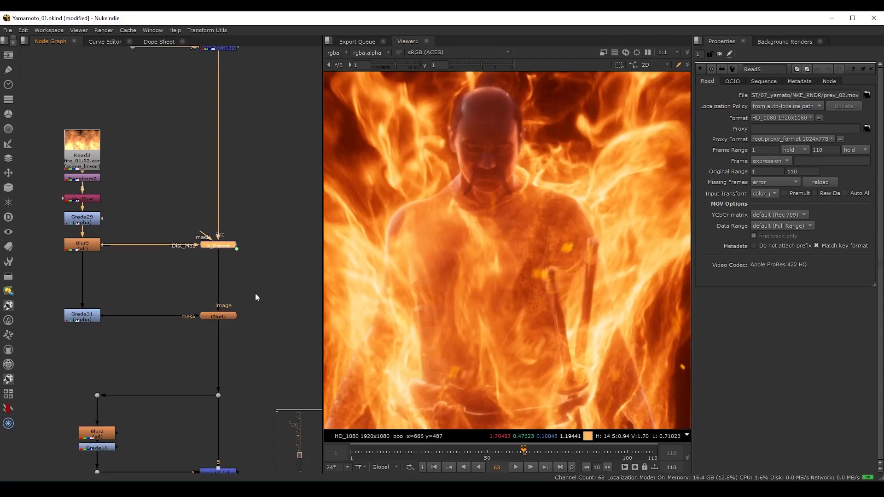
{"action": "left_click_drag", "start_coordinate": [256, 297], "coordinate": [167, 339]}
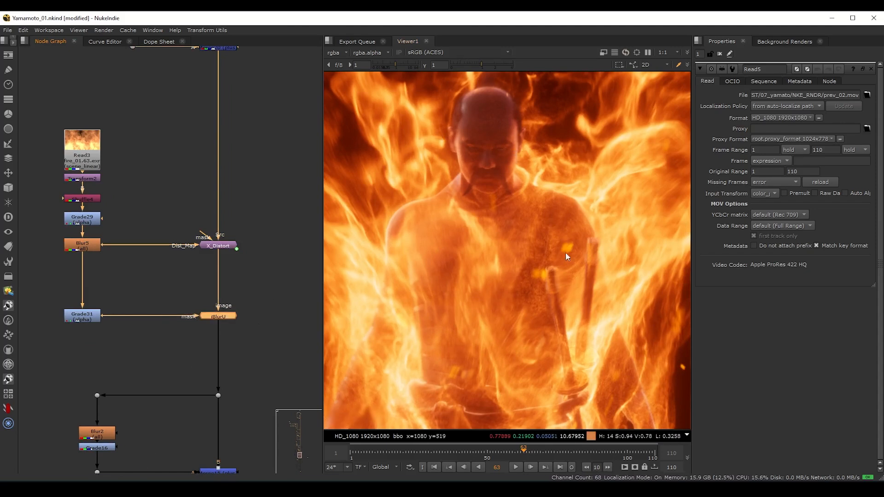
{"action": "key", "text": "d"}
{"action": "key", "text": "d"}
{"action": "scroll", "coordinate": [474, 231], "scroll_direction": "down", "scroll_amount": 2}
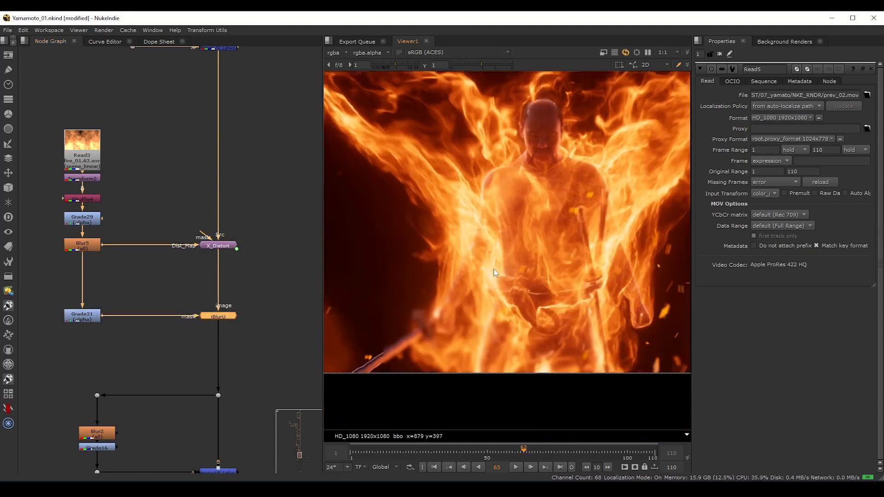
{"action": "scroll", "coordinate": [479, 316], "scroll_direction": "up", "scroll_amount": 3}
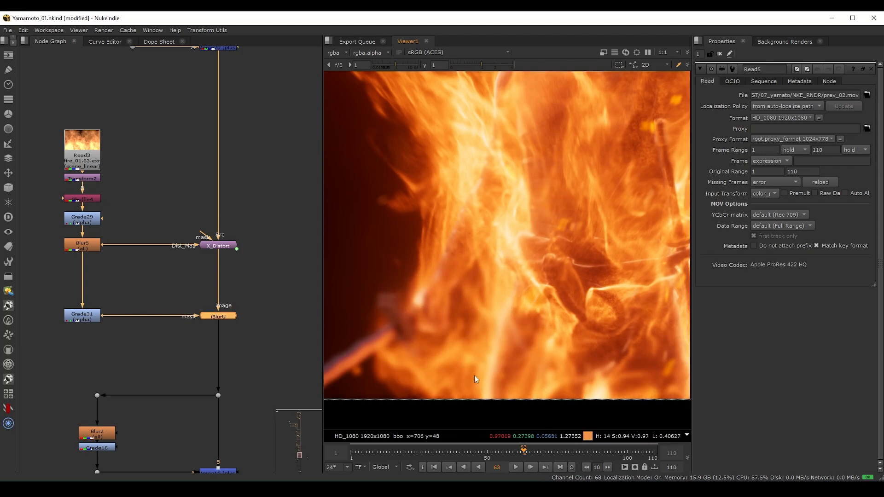
{"action": "scroll", "coordinate": [479, 307], "scroll_direction": "down", "scroll_amount": 1}
{"action": "scroll", "coordinate": [487, 292], "scroll_direction": "down", "scroll_amount": 4}
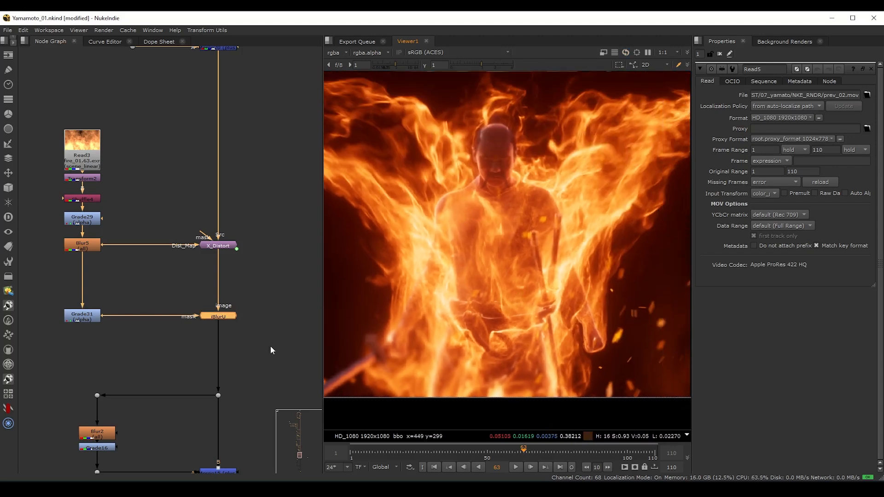
- View the final composite at the end of the main pipe and check the whole frame
{"action": "scroll", "coordinate": [259, 189], "scroll_direction": "down", "scroll_amount": 4}
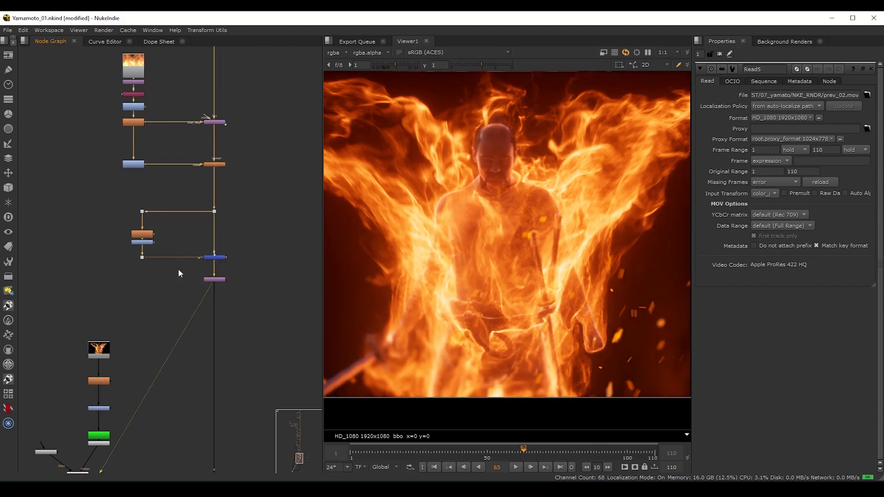
{"action": "scroll", "coordinate": [190, 342], "scroll_direction": "down", "scroll_amount": 3}
{"action": "middle_click_drag", "start_coordinate": [173, 414], "coordinate": [171, 219]}
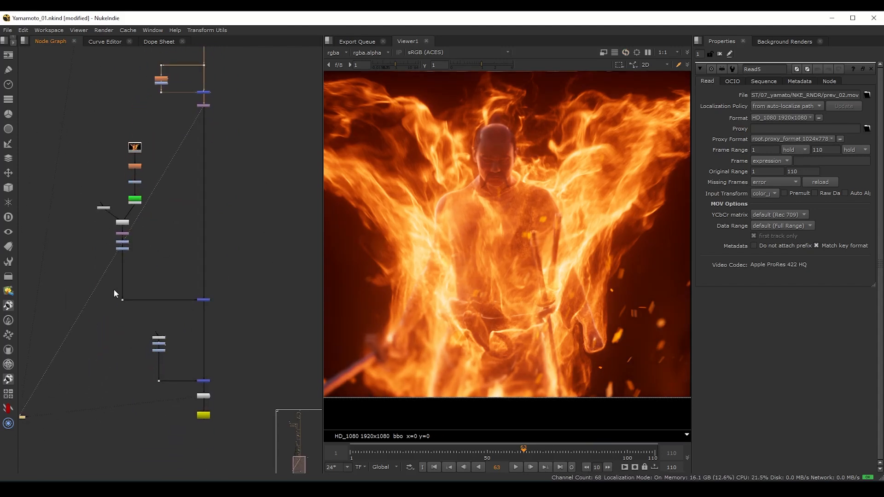
{"action": "left_click", "coordinate": [198, 414]}
{"action": "key", "text": "1"}
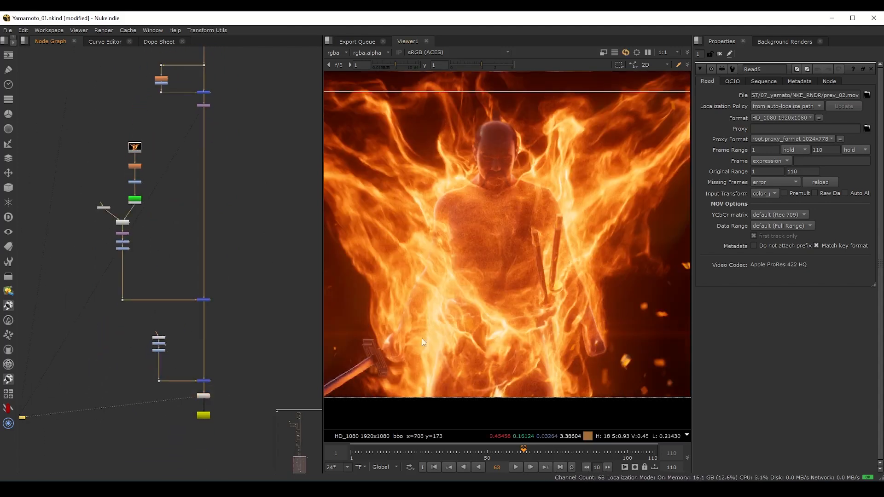
{"action": "scroll", "coordinate": [495, 261], "scroll_direction": "down", "scroll_amount": 2}
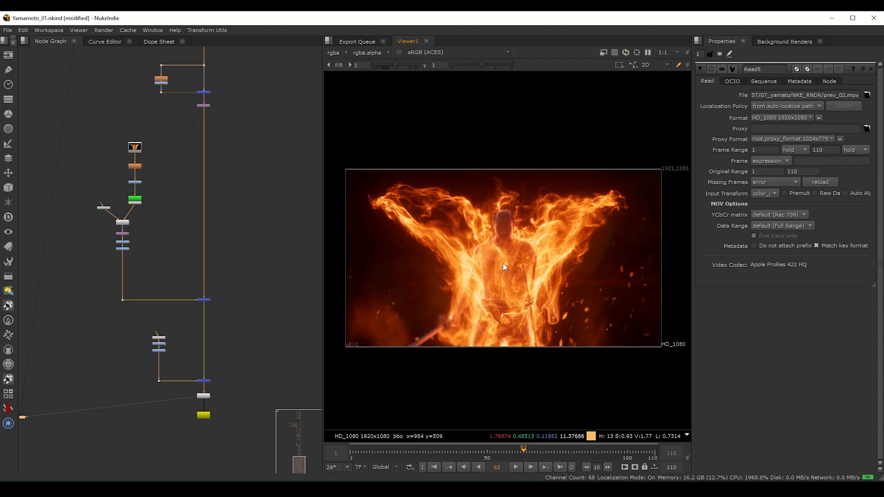
- Select the entire compositing tree to show its full extent and clear the selection
{"action": "scroll", "coordinate": [209, 235], "scroll_direction": "down", "scroll_amount": 4}
{"action": "middle_click_drag", "start_coordinate": [233, 187], "coordinate": [220, 374]}
{"action": "scroll", "coordinate": [225, 249], "scroll_direction": "down", "scroll_amount": 3}
{"action": "middle_click_drag", "start_coordinate": [224, 248], "coordinate": [215, 237]}
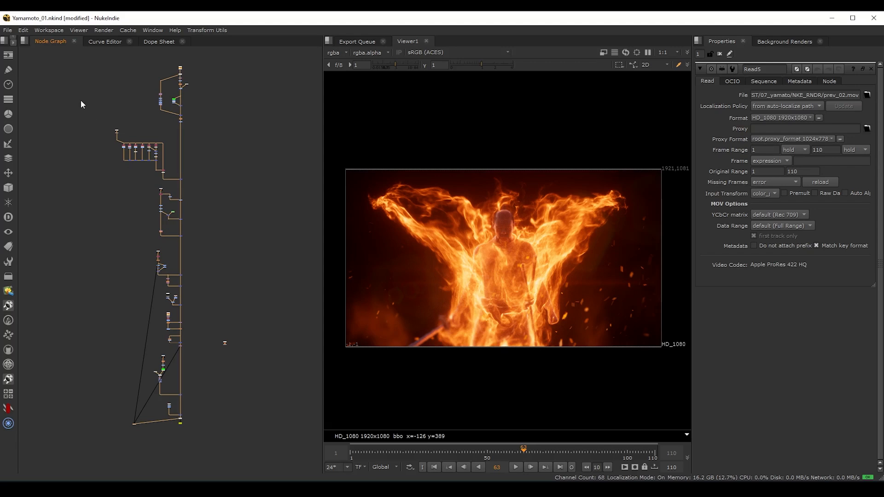
{"action": "left_click_drag", "start_coordinate": [78, 72], "coordinate": [207, 429]}
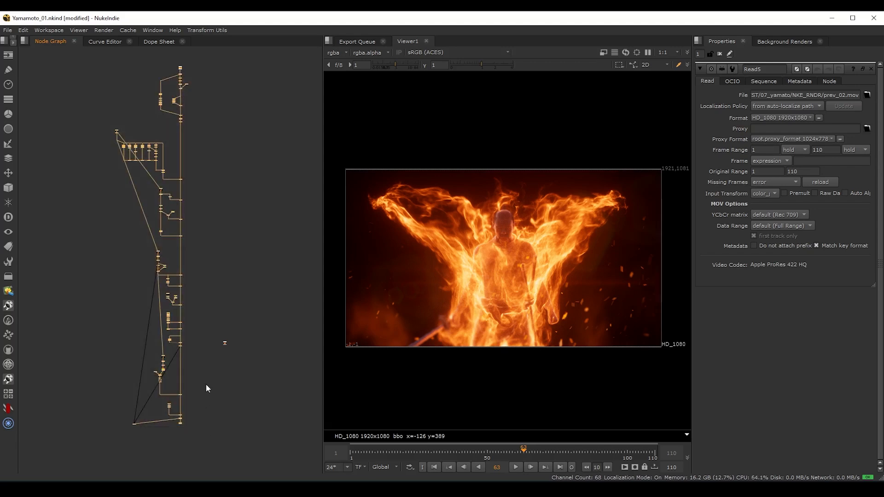
{"action": "left_click", "coordinate": [205, 384]}
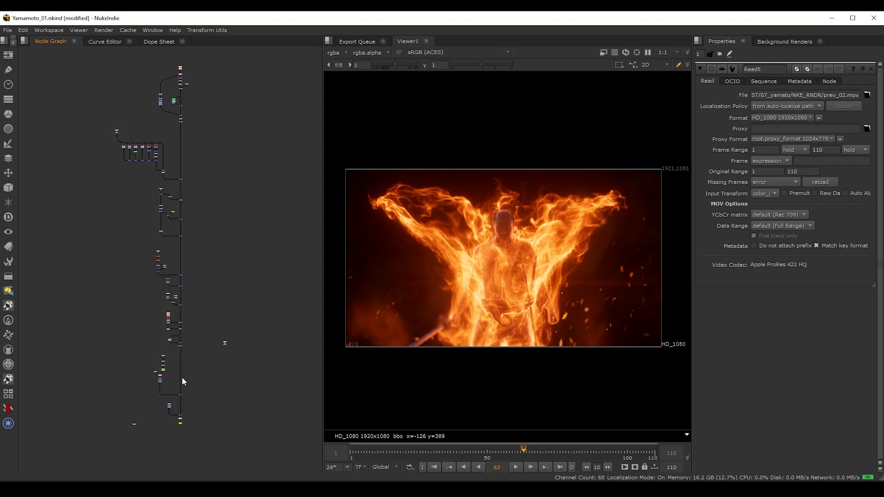
- View the source render that feeds the row of character pass shuffles
{"action": "scroll", "coordinate": [178, 377], "scroll_direction": "up", "scroll_amount": 5}
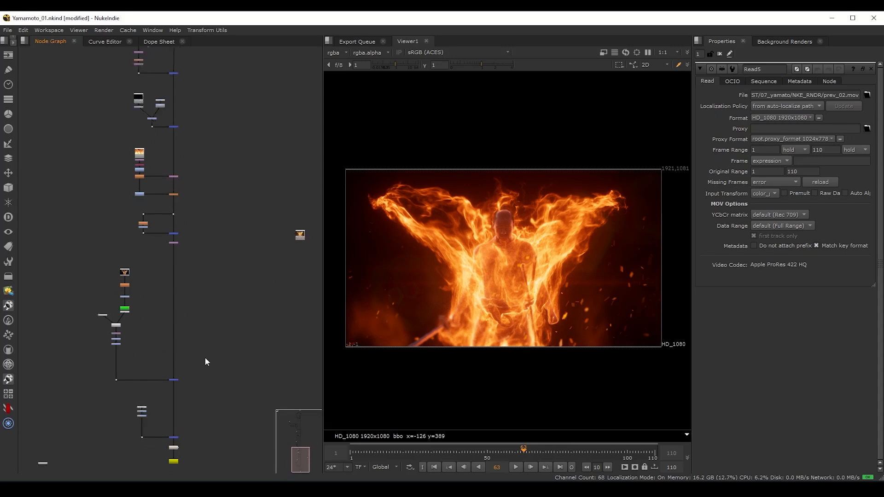
{"action": "scroll", "coordinate": [216, 295], "scroll_direction": "down", "scroll_amount": 4}
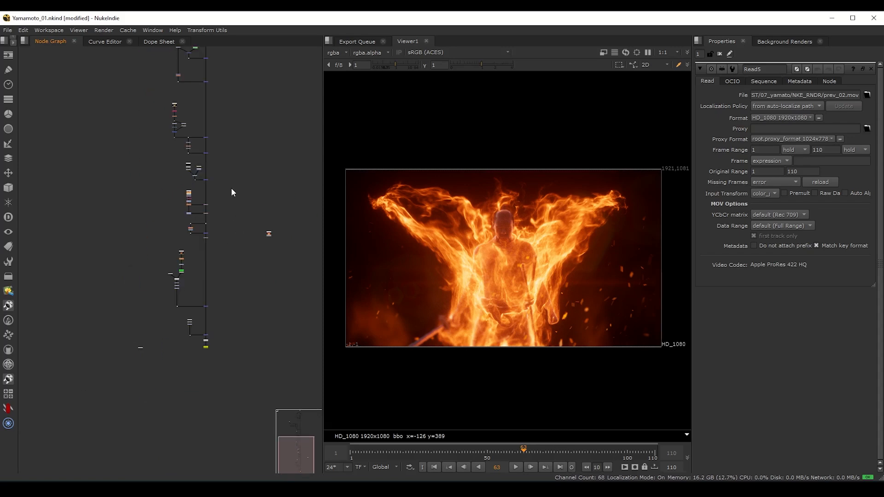
{"action": "middle_click_drag", "start_coordinate": [245, 139], "coordinate": [228, 296]}
{"action": "middle_click_drag", "start_coordinate": [245, 166], "coordinate": [257, 305]}
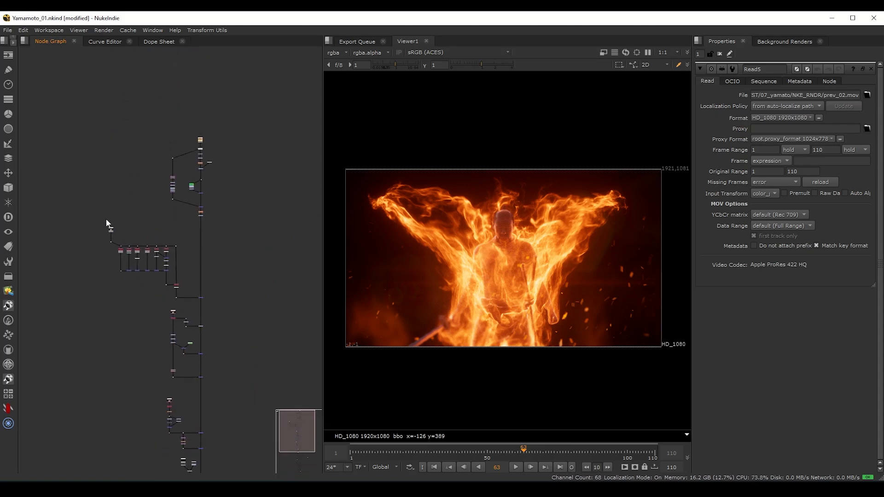
{"action": "scroll", "coordinate": [106, 219], "scroll_direction": "up", "scroll_amount": 6}
{"action": "key", "text": "1"}
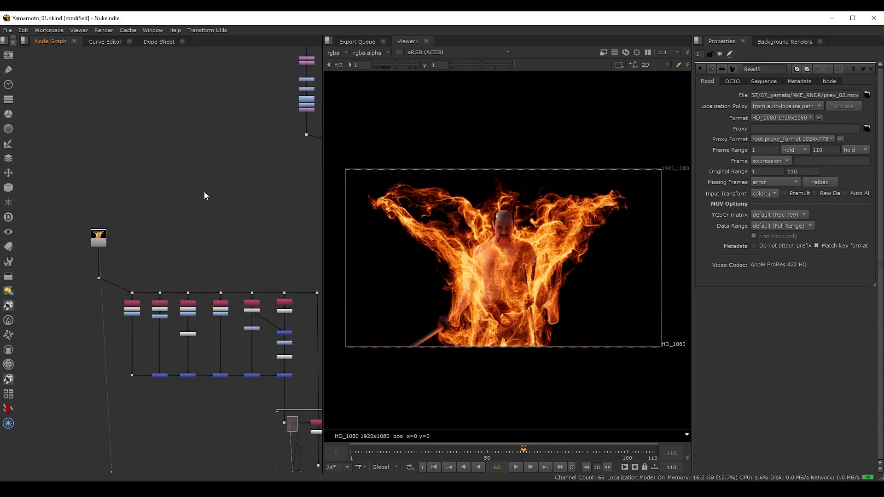
- View the other source renders in the tree, ending with the embers render
{"action": "scroll", "coordinate": [207, 190], "scroll_direction": "down", "scroll_amount": 3}
{"action": "middle_click_drag", "start_coordinate": [246, 155], "coordinate": [175, 106]}
{"action": "left_click", "coordinate": [269, 181]}
{"action": "key", "text": "1"}
{"action": "middle_click_drag", "start_coordinate": [168, 329], "coordinate": [136, 76]}
{"action": "left_click", "coordinate": [196, 222]}
{"action": "key", "text": "1"}
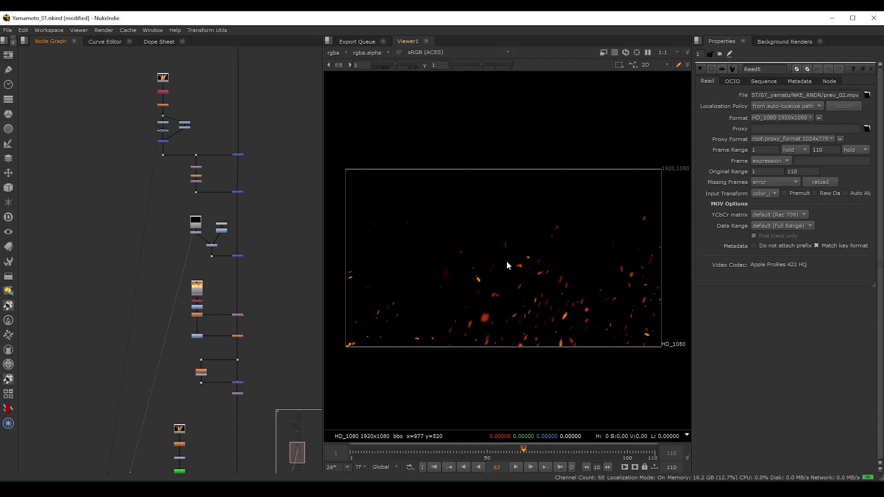
- Return to the source render above the character pass shuffles and view it again
{"action": "middle_click_drag", "start_coordinate": [164, 176], "coordinate": [174, 290]}
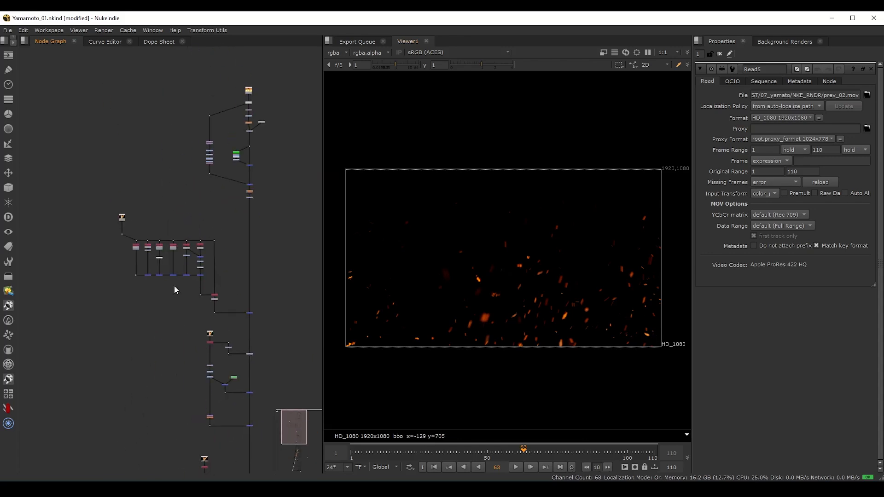
{"action": "key", "text": "1"}
{"action": "left_click", "coordinate": [133, 229]}
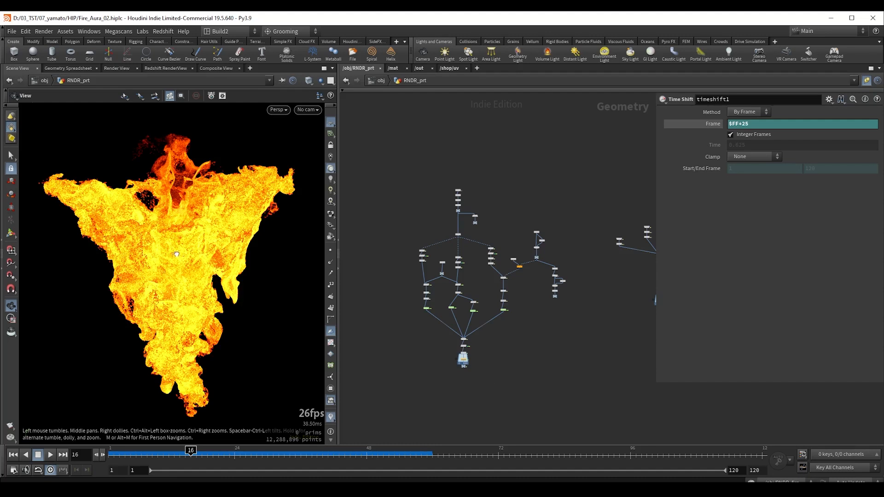
- Switch to Houdini and inspect the fire aura particles from different angles and at frame 11
{"action": "mouse_move", "coordinate": [175, 254]}
{"action": "left_mouse_down"}
{"action": "mouse_move", "coordinate": [186, 252]}
{"action": "mouse_move", "coordinate": [171, 250]}
{"action": "left_mouse_up"}
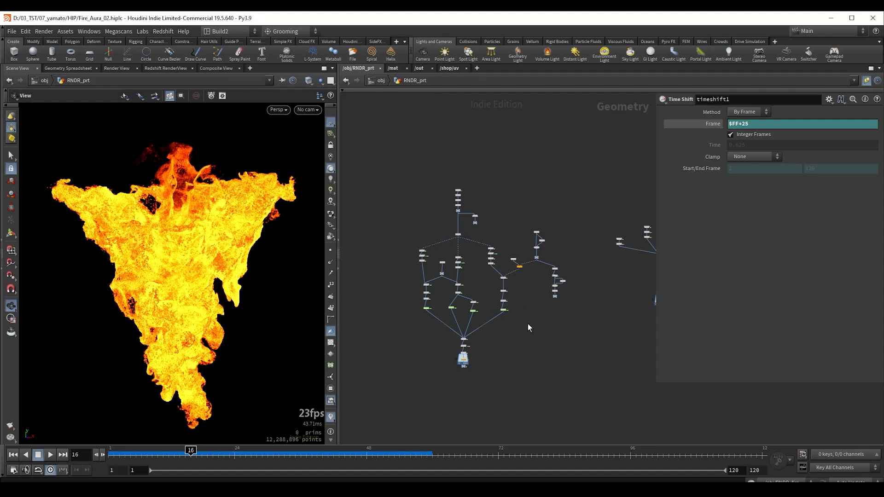
{"action": "scroll", "coordinate": [528, 324], "scroll_direction": "down", "scroll_amount": 3}
{"action": "scroll", "coordinate": [197, 225], "scroll_direction": "up", "scroll_amount": 3}
{"action": "left_click_drag", "start_coordinate": [199, 225], "coordinate": [179, 253]}
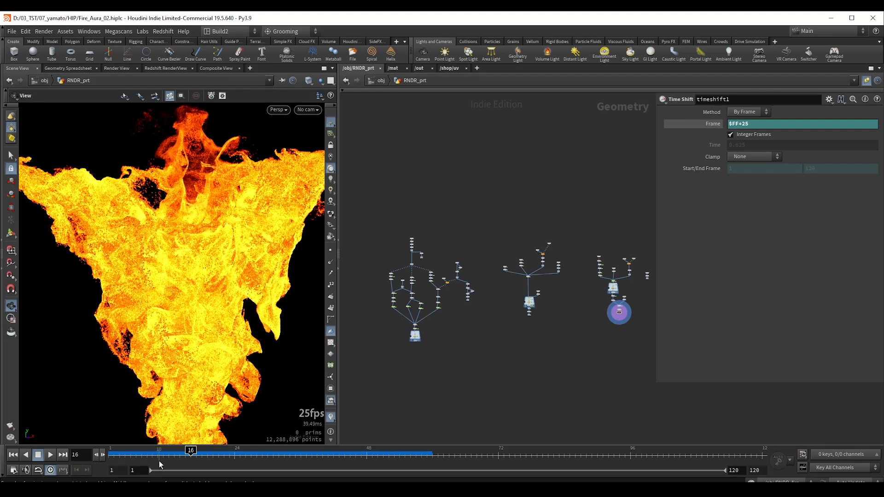
{"action": "left_click_drag", "start_coordinate": [159, 455], "coordinate": [163, 456]}
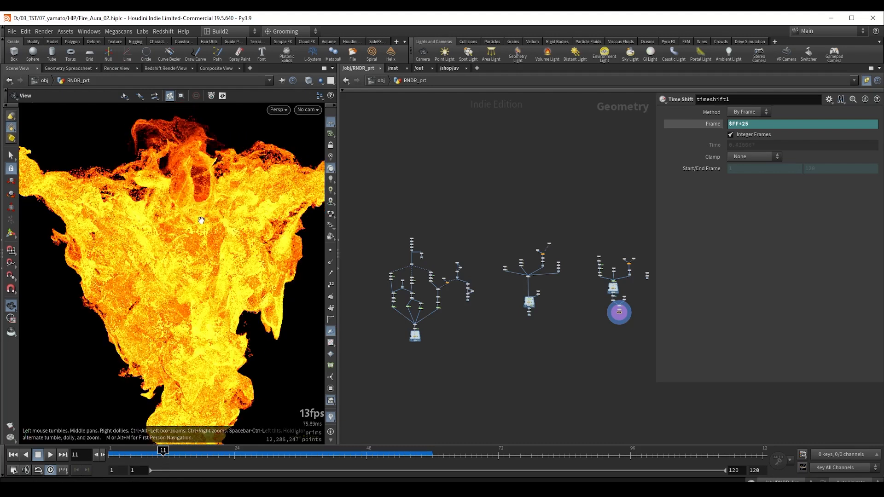
- Display the testgeometry_tommy1 node at the head of the network and inspect the source figure from an angle
{"action": "scroll", "coordinate": [182, 226], "scroll_direction": "down", "scroll_amount": 3}
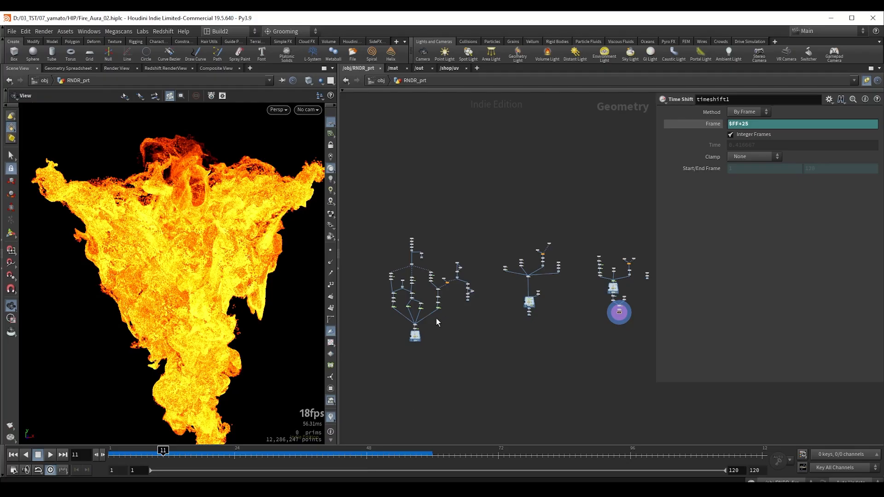
{"action": "scroll", "coordinate": [430, 243], "scroll_direction": "up", "scroll_amount": 10}
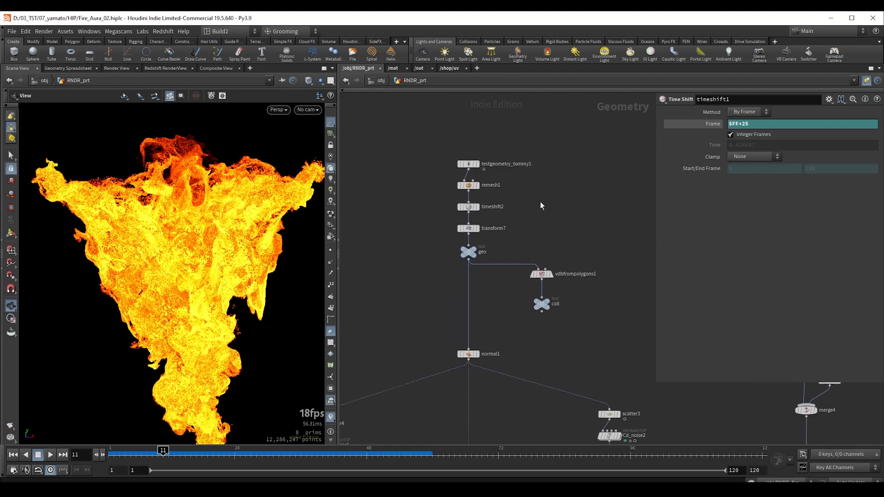
{"action": "scroll", "coordinate": [536, 203], "scroll_direction": "down", "scroll_amount": 6}
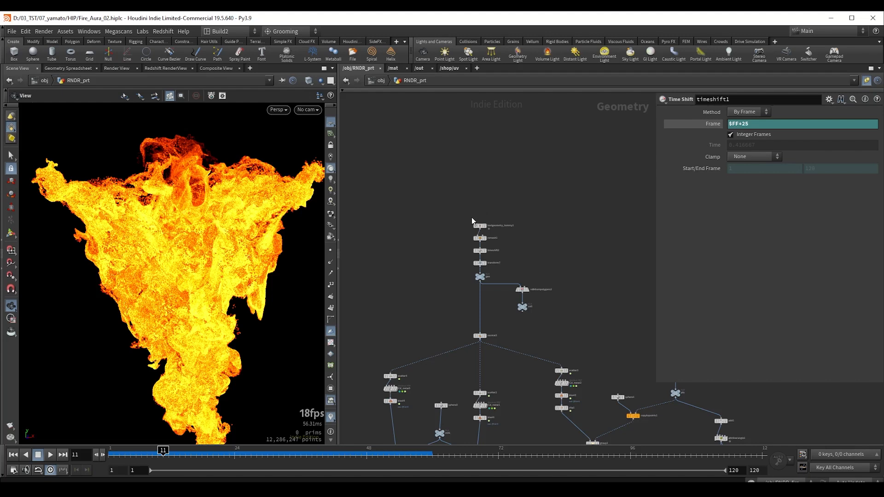
{"action": "scroll", "coordinate": [467, 217], "scroll_direction": "up", "scroll_amount": 5}
{"action": "left_click_drag", "start_coordinate": [439, 201], "coordinate": [546, 238]}
{"action": "key", "text": "r"}
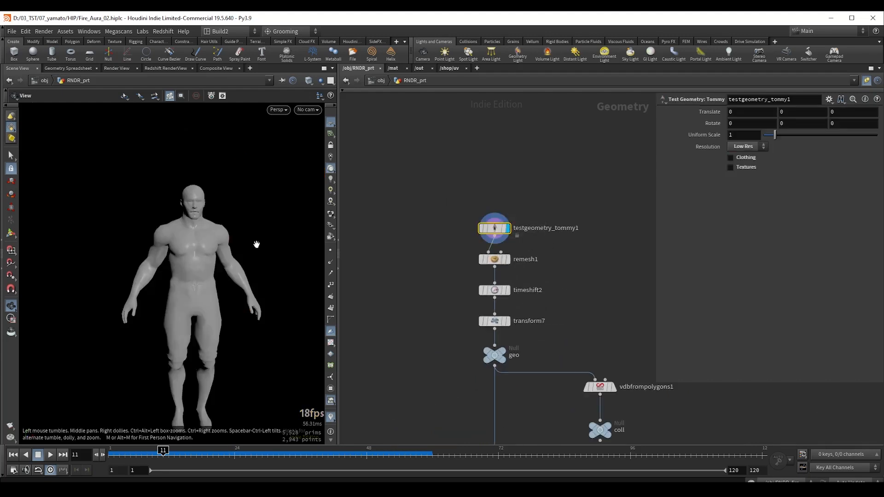
{"action": "left_click_drag", "start_coordinate": [194, 225], "coordinate": [171, 246]}
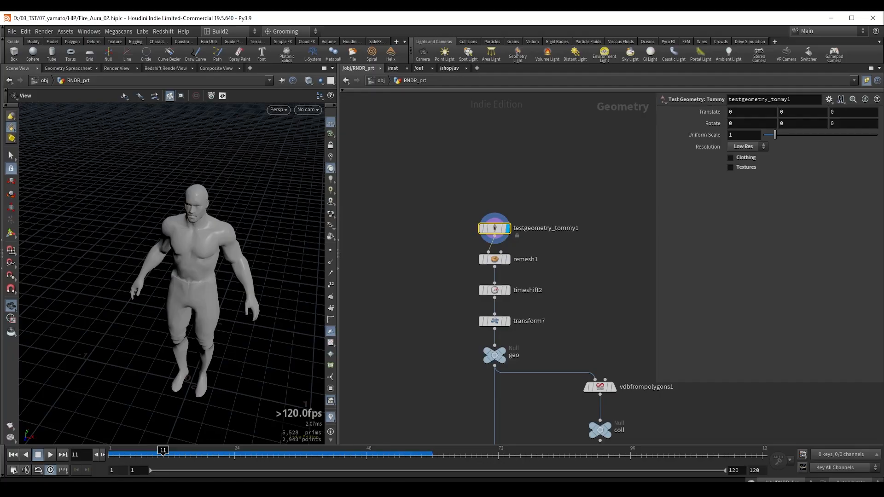
{"action": "left_click", "coordinate": [433, 435]}
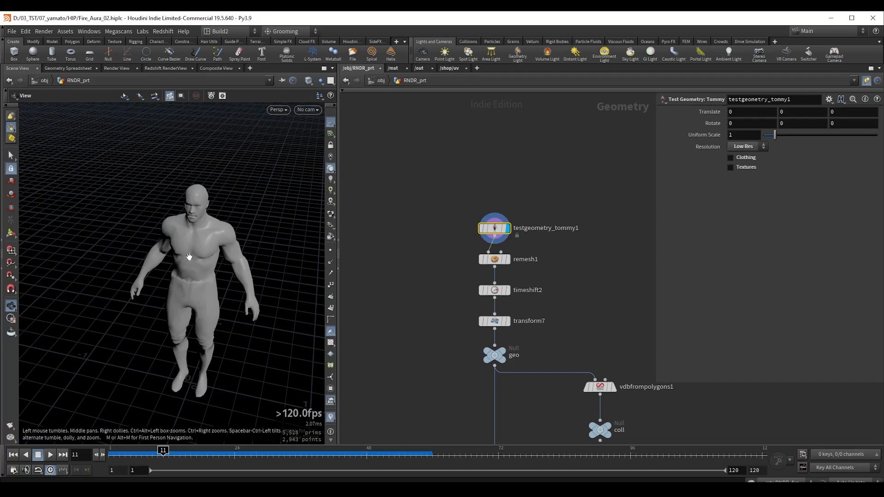
- Display the geo null below transform7 and inspect the processed figure against the ground grid
{"action": "left_click_drag", "start_coordinate": [189, 256], "coordinate": [211, 239]}
{"action": "right_click_drag", "start_coordinate": [211, 239], "coordinate": [104, 254]}
{"action": "middle_click_drag", "start_coordinate": [216, 230], "coordinate": [196, 256]}
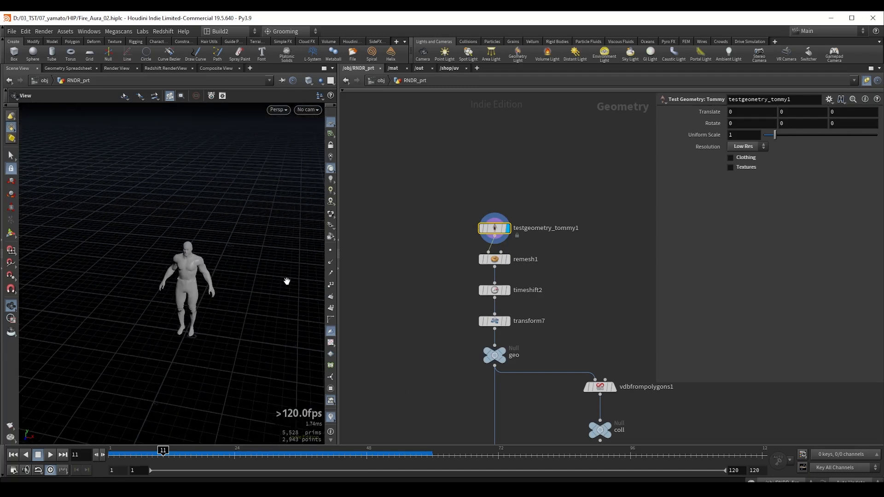
{"action": "right_click_drag", "start_coordinate": [202, 261], "coordinate": [161, 272]}
{"action": "left_click", "coordinate": [501, 354]}
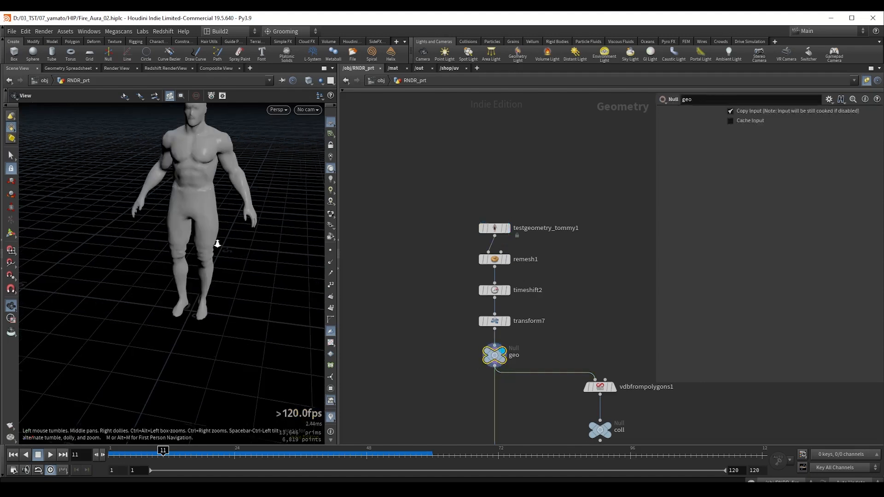
{"action": "left_click_drag", "start_coordinate": [191, 218], "coordinate": [174, 238]}
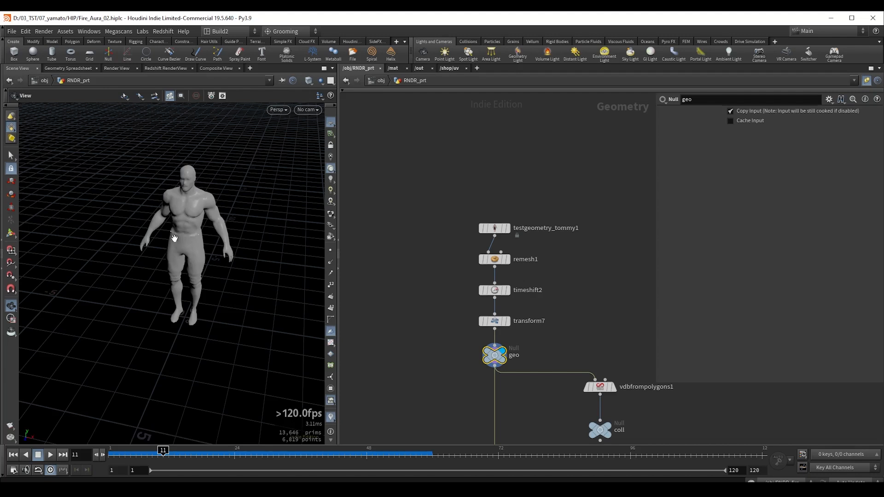
- Compare the figure's size in the front view with transform7 bypassed and re-enabled, and return to the perspective view
{"action": "mouse_move", "coordinate": [494, 323]}
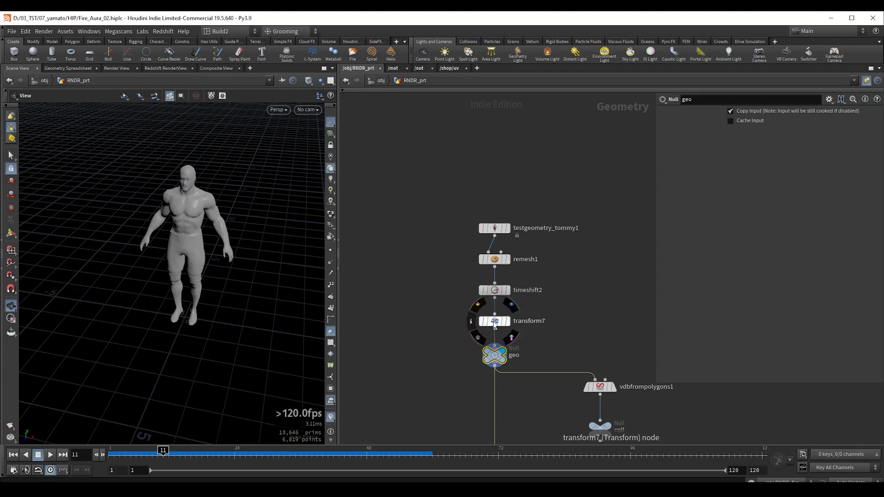
{"action": "left_click", "coordinate": [478, 308]}
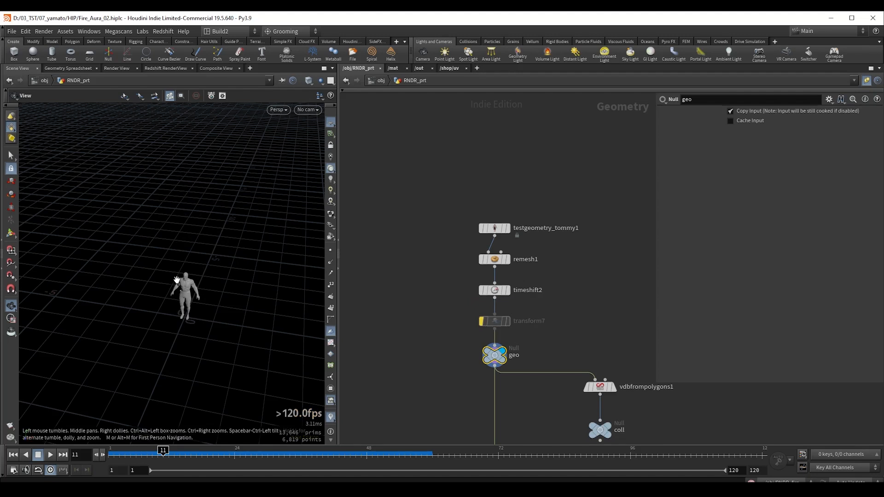
{"action": "key", "text": "space+3"}
{"action": "scroll", "coordinate": [183, 228], "scroll_direction": "down", "scroll_amount": 5}
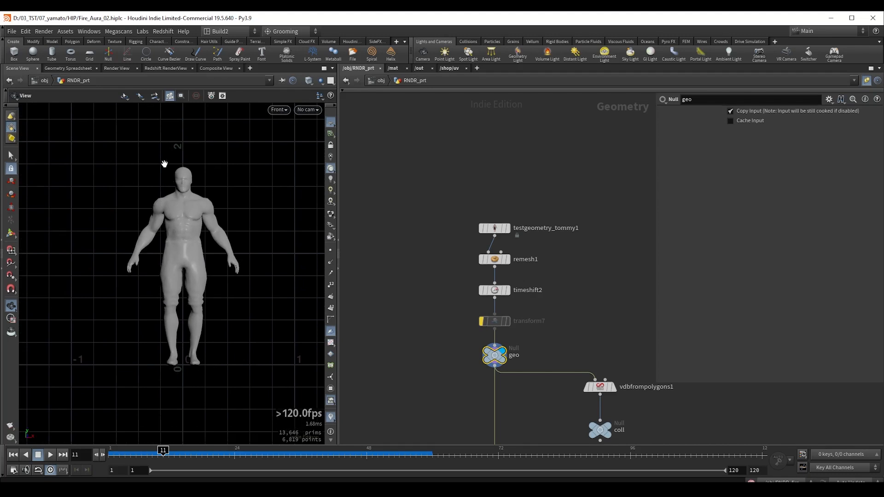
{"action": "mouse_move", "coordinate": [482, 320]}
{"action": "left_click", "coordinate": [479, 304]}
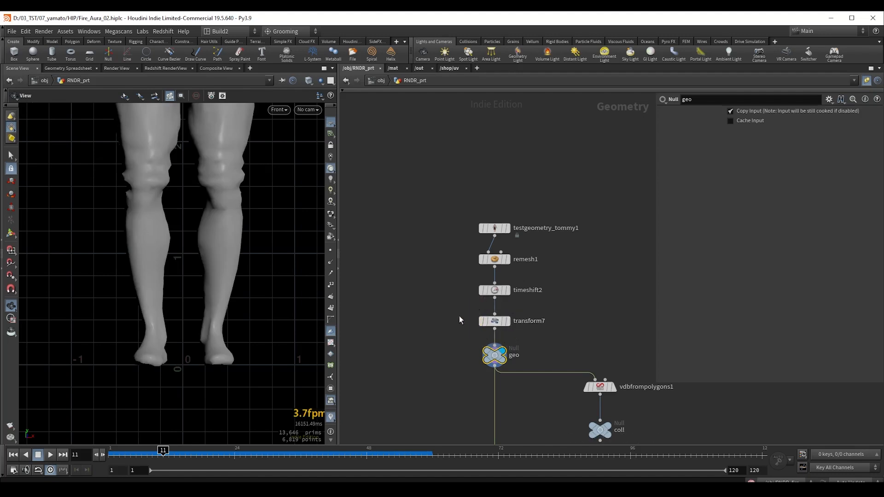
{"action": "scroll", "coordinate": [133, 193], "scroll_direction": "down", "scroll_amount": 6}
{"action": "middle_click_drag", "start_coordinate": [132, 193], "coordinate": [159, 392]}
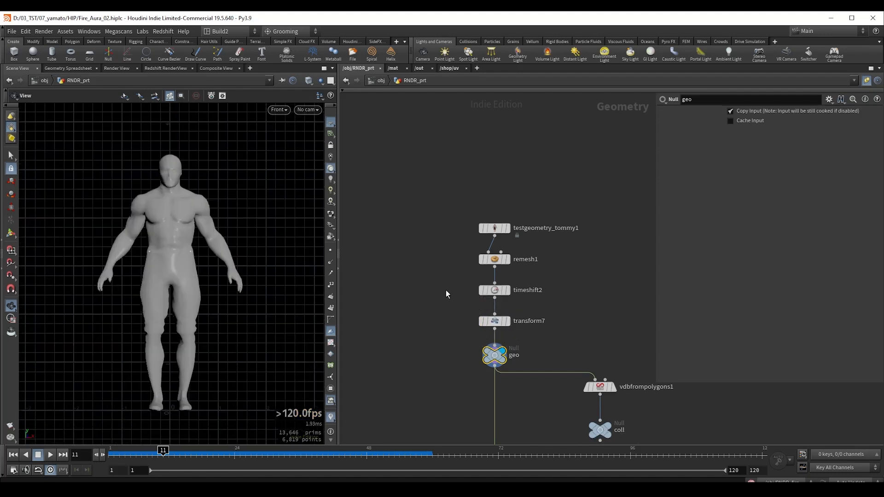
{"action": "left_click", "coordinate": [544, 320]}
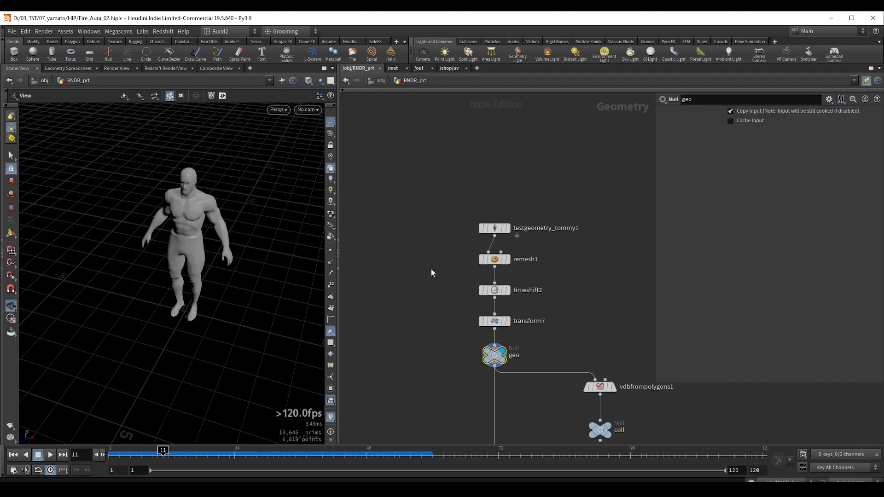
- Survey the scatter and noise branches below the geo null and look at the Cd_noise5 parameters
{"action": "scroll", "coordinate": [429, 272], "scroll_direction": "down", "scroll_amount": 5}
{"action": "middle_click_drag", "start_coordinate": [429, 332], "coordinate": [416, 268]}
{"action": "scroll", "coordinate": [427, 277], "scroll_direction": "down", "scroll_amount": 3}
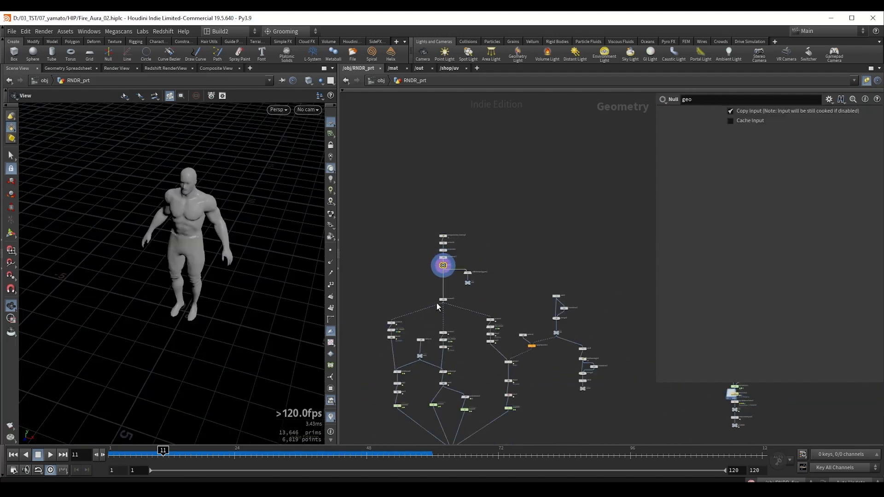
{"action": "middle_click_drag", "start_coordinate": [469, 344], "coordinate": [476, 250]}
{"action": "scroll", "coordinate": [477, 274], "scroll_direction": "down", "scroll_amount": 1}
{"action": "left_click_drag", "start_coordinate": [390, 389], "coordinate": [581, 221]}
{"action": "left_click", "coordinate": [500, 235]}
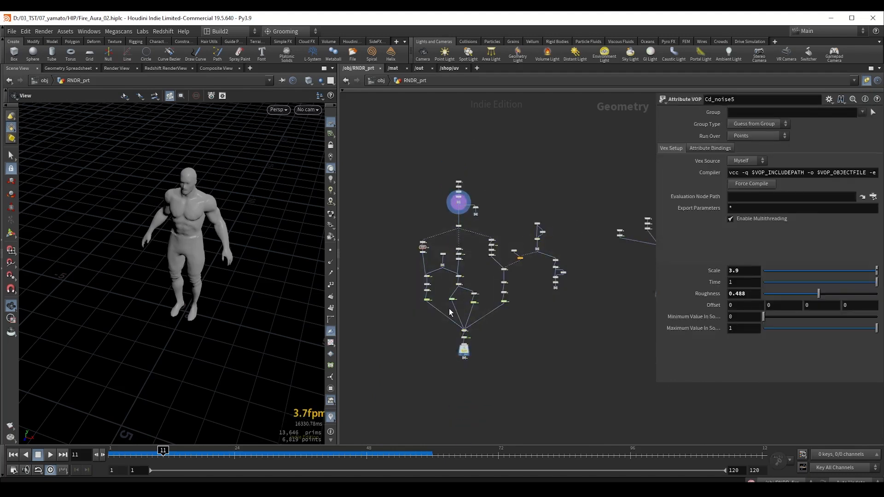
- Go through the parameters of the four POP networks feeding the merge: popnet2, popnet, popnet3 and popnet1
{"action": "scroll", "coordinate": [429, 323], "scroll_direction": "up", "scroll_amount": 3}
{"action": "middle_click_drag", "start_coordinate": [439, 307], "coordinate": [420, 323]}
{"action": "scroll", "coordinate": [422, 299], "scroll_direction": "up", "scroll_amount": 4}
{"action": "left_click", "coordinate": [399, 259]}
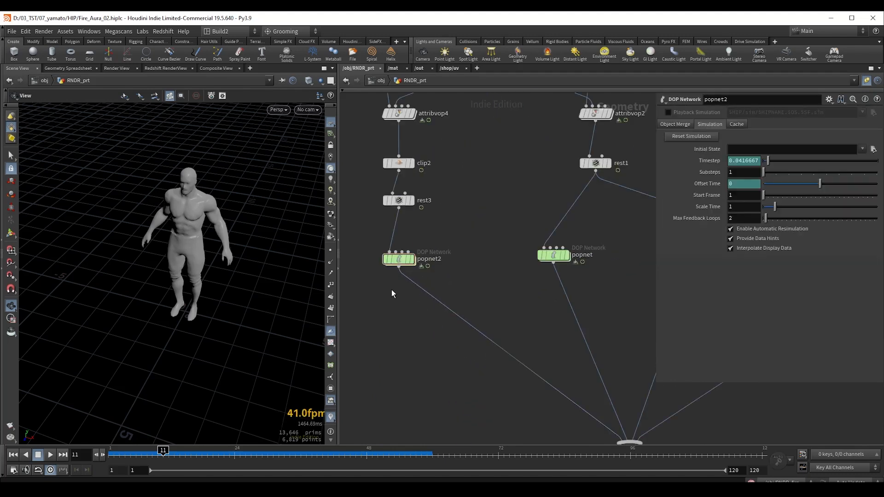
{"action": "middle_click_drag", "start_coordinate": [510, 238], "coordinate": [445, 267]}
{"action": "scroll", "coordinate": [444, 267], "scroll_direction": "down", "scroll_amount": 1}
{"action": "left_click", "coordinate": [480, 282]}
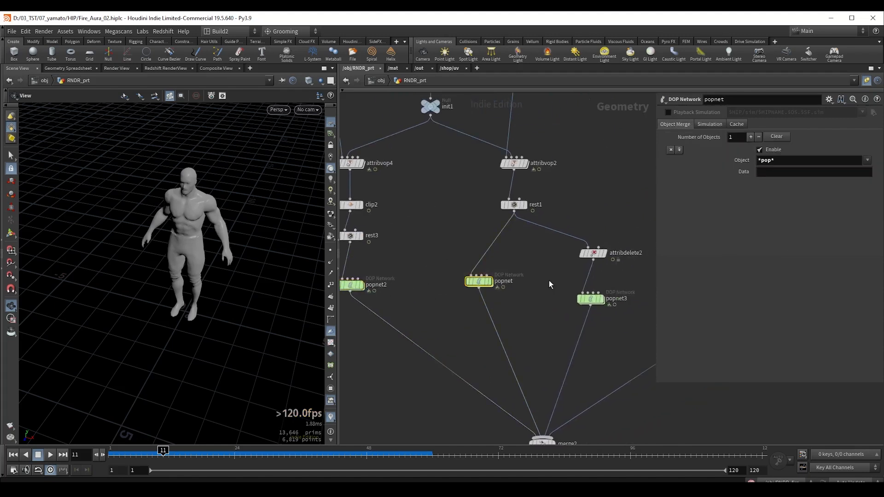
{"action": "middle_click_drag", "start_coordinate": [549, 280], "coordinate": [469, 284]}
{"action": "left_click", "coordinate": [511, 302]}
{"action": "middle_click_drag", "start_coordinate": [608, 291], "coordinate": [503, 302]}
{"action": "left_click", "coordinate": [562, 307]}
{"action": "scroll", "coordinate": [477, 281], "scroll_direction": "down", "scroll_amount": 2}
{"action": "middle_click_drag", "start_coordinate": [480, 240], "coordinate": [589, 220]}
- Display the popnet2, popnet and popnet3 particle simulations one after another, scrubbing to frame 22
{"action": "left_click", "coordinate": [411, 271]}
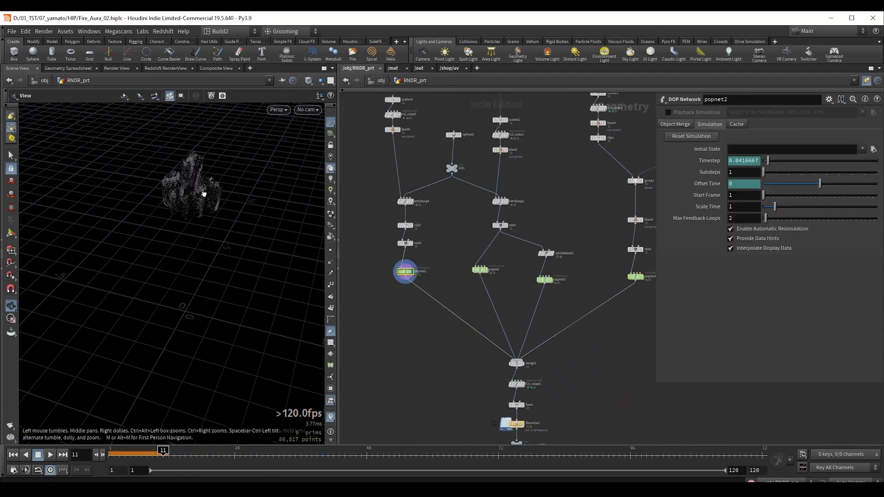
{"action": "left_click_drag", "start_coordinate": [163, 451], "coordinate": [224, 451]}
{"action": "left_click", "coordinate": [480, 270]}
{"action": "key", "text": "r"}
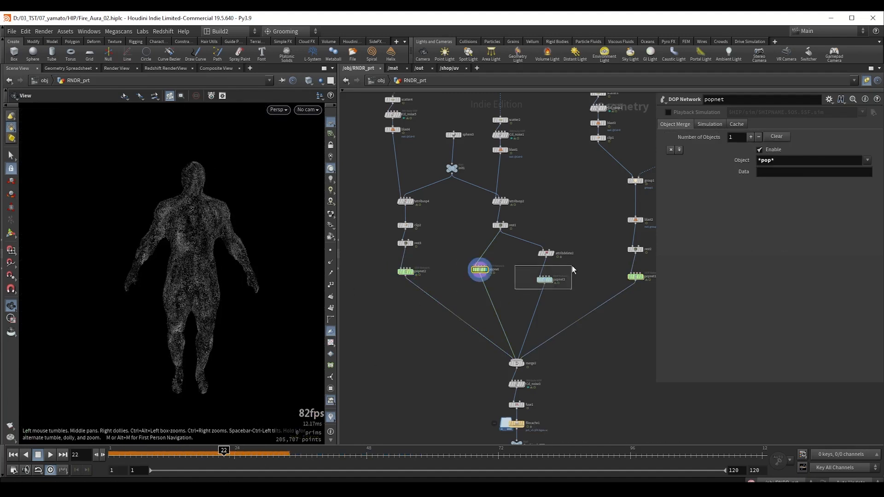
{"action": "left_click_drag", "start_coordinate": [571, 266], "coordinate": [568, 267]}
{"action": "key", "text": "r"}
{"action": "mouse_move", "coordinate": [223, 452]}
{"action": "left_mouse_down"}
{"action": "mouse_move", "coordinate": [190, 453]}
{"action": "mouse_move", "coordinate": [224, 452]}
{"action": "left_mouse_up"}
- Display the wing particles of popnet1 and scrub the simulation to frame 28
{"action": "middle_click_drag", "start_coordinate": [597, 323], "coordinate": [507, 336]}
{"action": "left_click_drag", "start_coordinate": [515, 282], "coordinate": [582, 305]}
{"action": "key", "text": "r"}
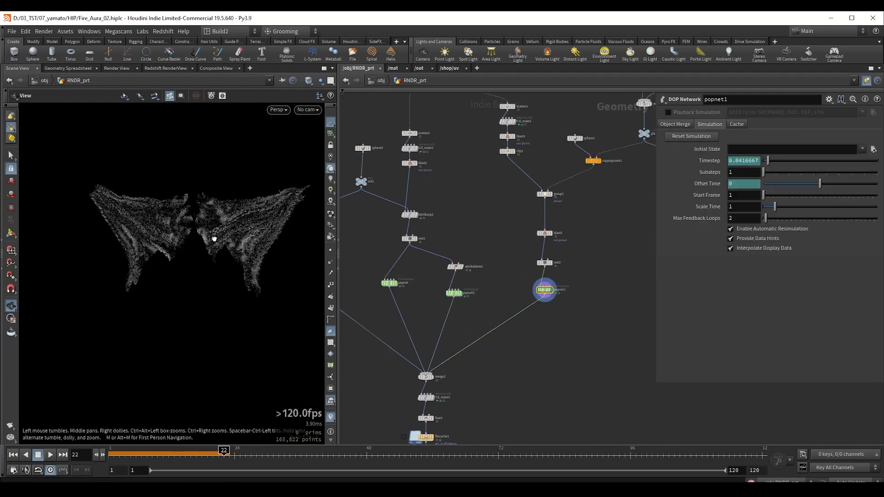
{"action": "left_click_drag", "start_coordinate": [235, 451], "coordinate": [256, 450]}
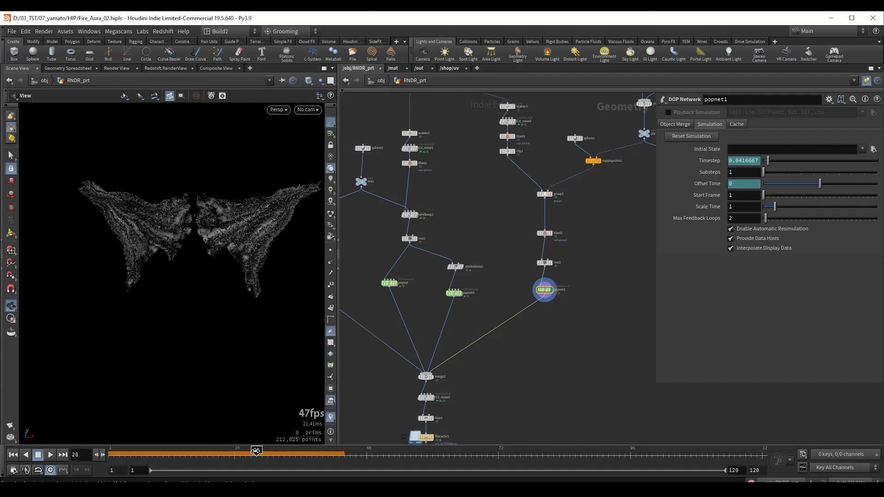
- Revisit the four POP network branches across the row above the merge
{"action": "middle_click_drag", "start_coordinate": [352, 302], "coordinate": [434, 314]}
{"action": "left_click_drag", "start_coordinate": [375, 285], "coordinate": [421, 307]}
{"action": "key", "text": "r"}
{"action": "left_click_drag", "start_coordinate": [442, 278], "coordinate": [558, 317]}
{"action": "key", "text": "r"}
{"action": "key", "text": "r"}
{"action": "left_click_drag", "start_coordinate": [594, 290], "coordinate": [643, 314]}
{"action": "key", "text": "r"}
{"action": "middle_click_drag", "start_coordinate": [579, 379], "coordinate": [557, 327]}
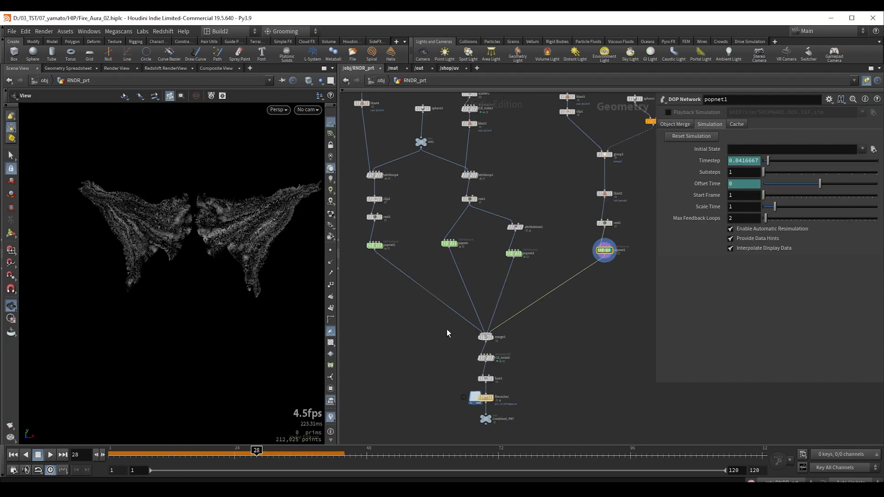
- Display merge2 and inspect the combined body and wing particles from several angles
{"action": "left_click_drag", "start_coordinate": [447, 330], "coordinate": [515, 347]}
{"action": "key", "text": "r"}
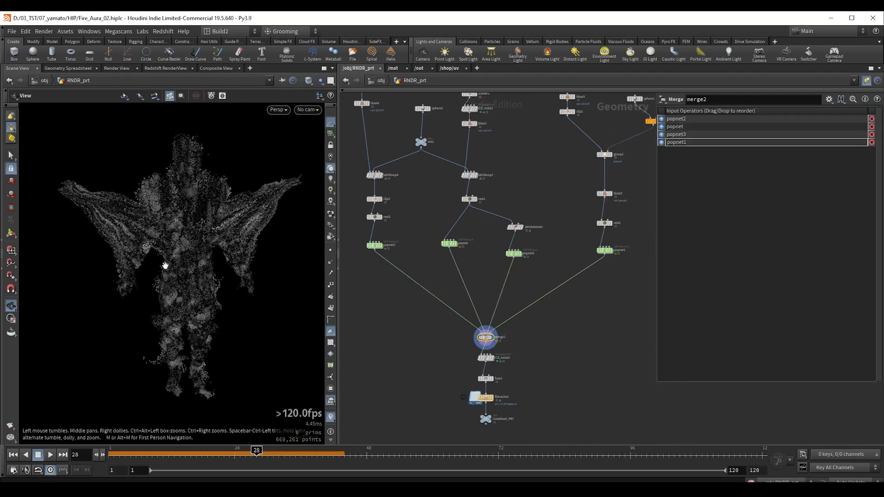
{"action": "mouse_move", "coordinate": [173, 250]}
{"action": "left_mouse_down"}
{"action": "mouse_move", "coordinate": [173, 209]}
{"action": "mouse_move", "coordinate": [168, 243]}
{"action": "left_mouse_up"}
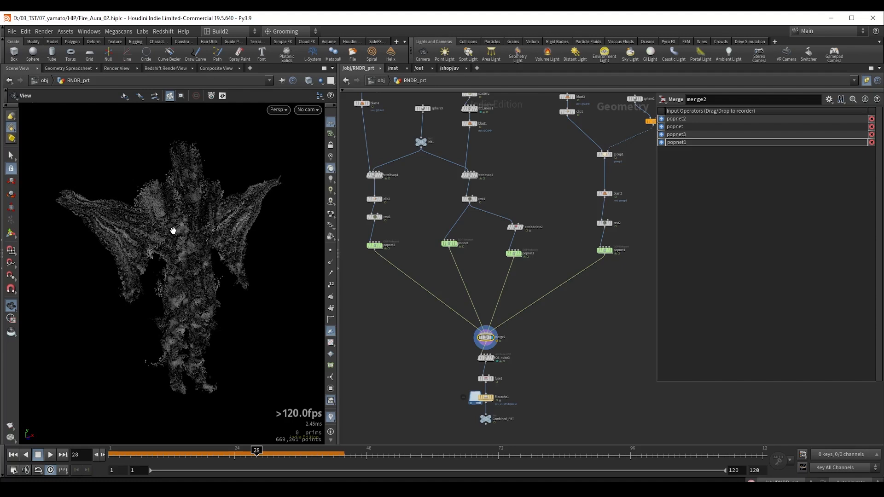
{"action": "mouse_move", "coordinate": [173, 230]}
{"action": "left_mouse_down"}
{"action": "mouse_move", "coordinate": [181, 231]}
{"action": "mouse_move", "coordinate": [170, 237]}
{"action": "left_mouse_up"}
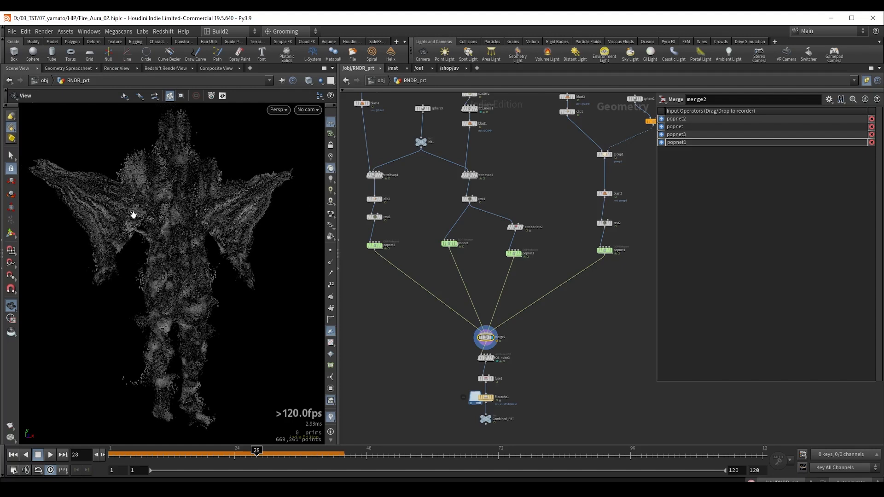
{"action": "left_click_drag", "start_coordinate": [247, 214], "coordinate": [144, 350]}
- Try a duplicate of popnet1 wired from the same input into merge2, and delete the duplicate
{"action": "middle_click_drag", "start_coordinate": [577, 279], "coordinate": [484, 300]}
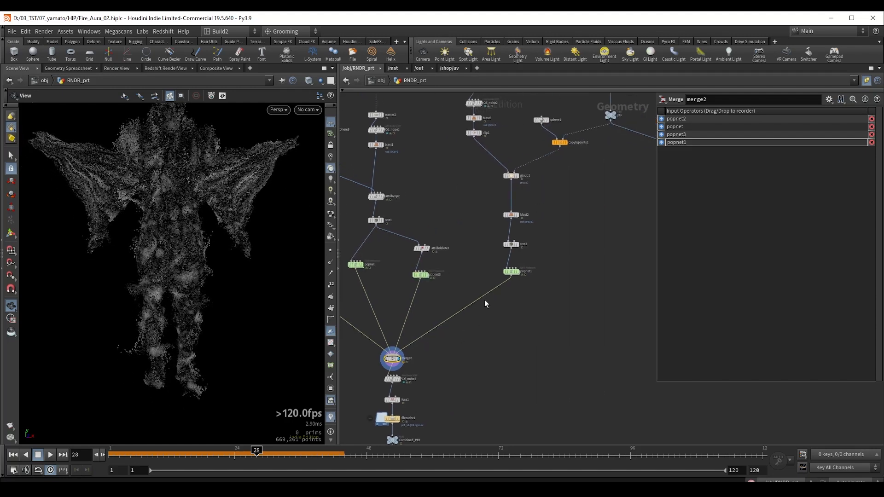
{"action": "left_click_drag", "start_coordinate": [511, 275], "coordinate": [389, 343], "text": "alt"}
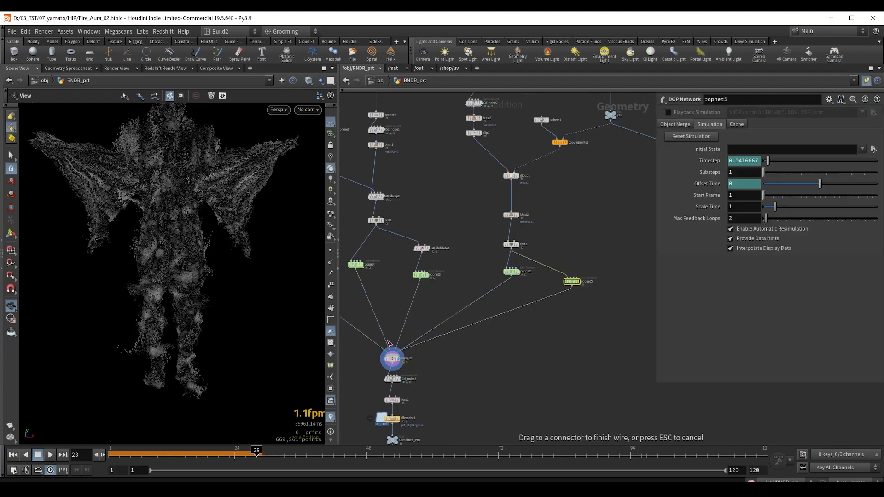
{"action": "left_click_drag", "start_coordinate": [608, 304], "coordinate": [559, 268]}
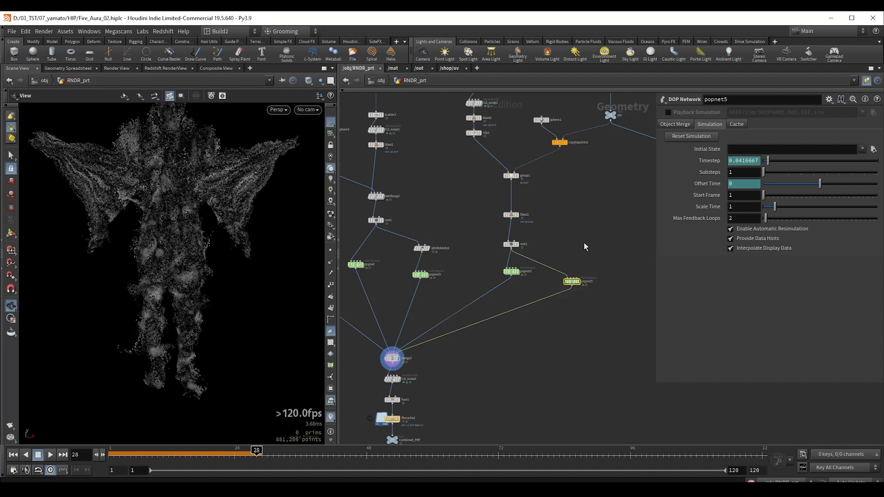
{"action": "key", "text": "Delete"}
- Display the cached Combined_PRT null and inspect its particles from frame 1 to frame 30
{"action": "left_click", "coordinate": [13, 456]}
{"action": "middle_click_drag", "start_coordinate": [477, 364], "coordinate": [502, 277]}
{"action": "left_click", "coordinate": [416, 353]}
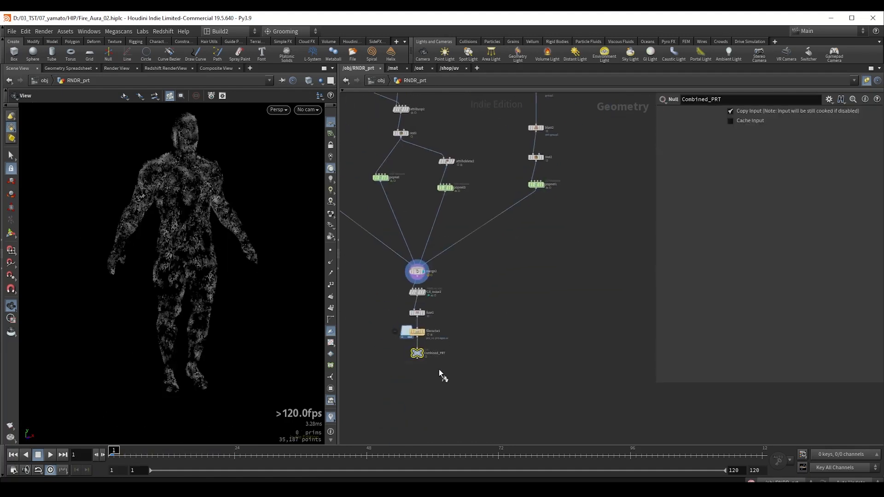
{"action": "left_click_drag", "start_coordinate": [128, 453], "coordinate": [267, 454]}
{"action": "mouse_move", "coordinate": [180, 215]}
{"action": "left_mouse_down"}
{"action": "mouse_move", "coordinate": [158, 237]}
{"action": "mouse_move", "coordinate": [181, 223]}
{"action": "left_mouse_up"}
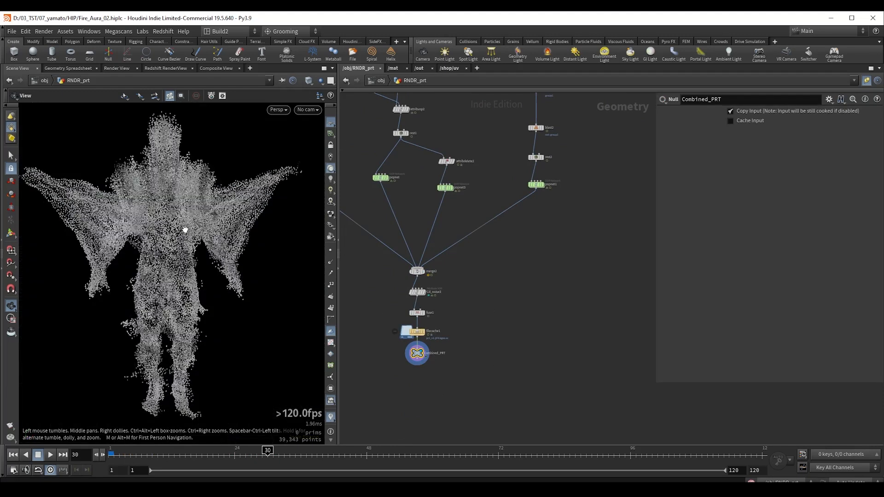
- Inspect the object_merge9 and object_merge10 nodes that bring Combined_PRT into the pyro source setup
{"action": "scroll", "coordinate": [536, 272], "scroll_direction": "down", "scroll_amount": 3}
{"action": "middle_click_drag", "start_coordinate": [492, 278], "coordinate": [443, 316]}
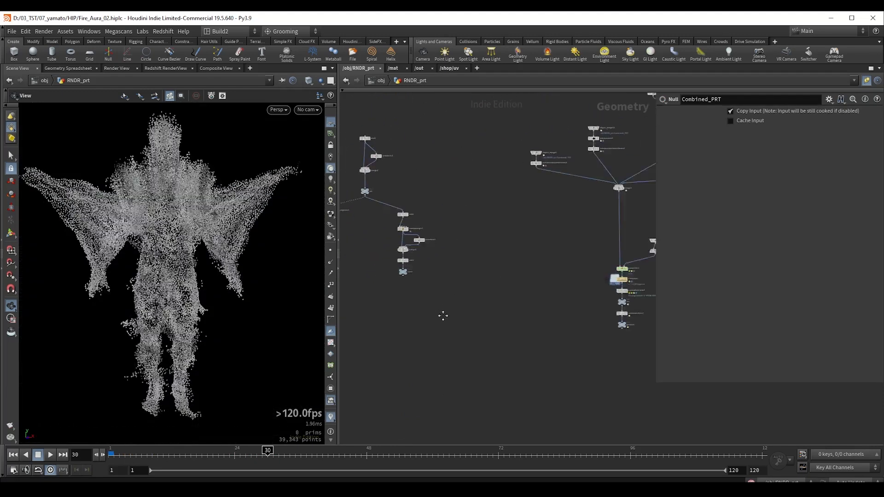
{"action": "scroll", "coordinate": [374, 219], "scroll_direction": "up", "scroll_amount": 3}
{"action": "left_click", "coordinate": [397, 234]}
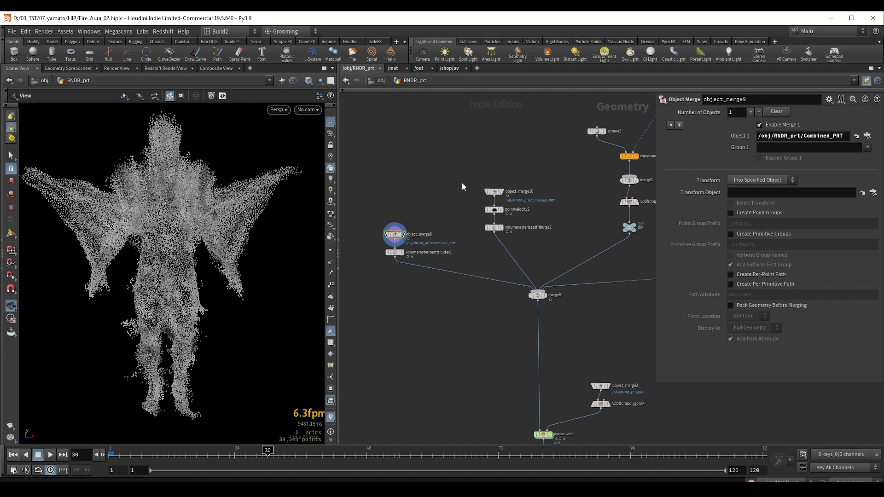
{"action": "left_click", "coordinate": [493, 191]}
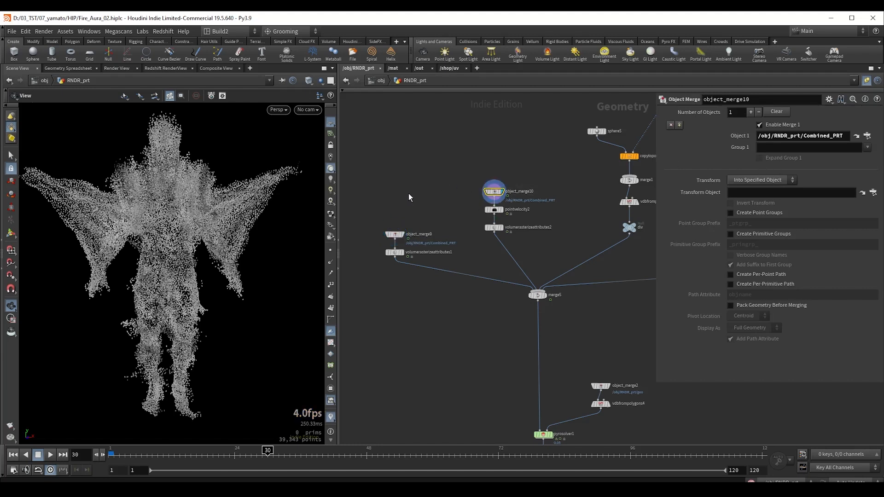
- Display each pyro source branch in turn: volumerasterizeattributes1, volumerasterizeattributes2, and the div and newVel nulls
{"action": "left_click", "coordinate": [394, 252]}
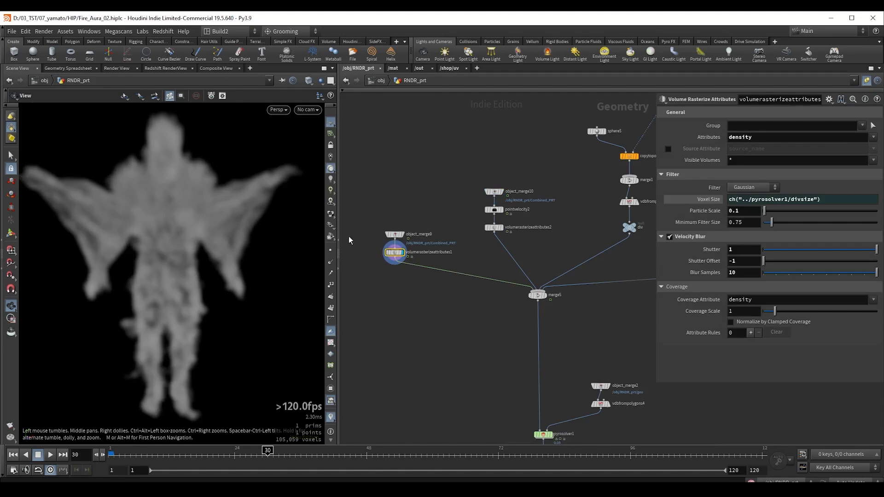
{"action": "left_click", "coordinate": [493, 228]}
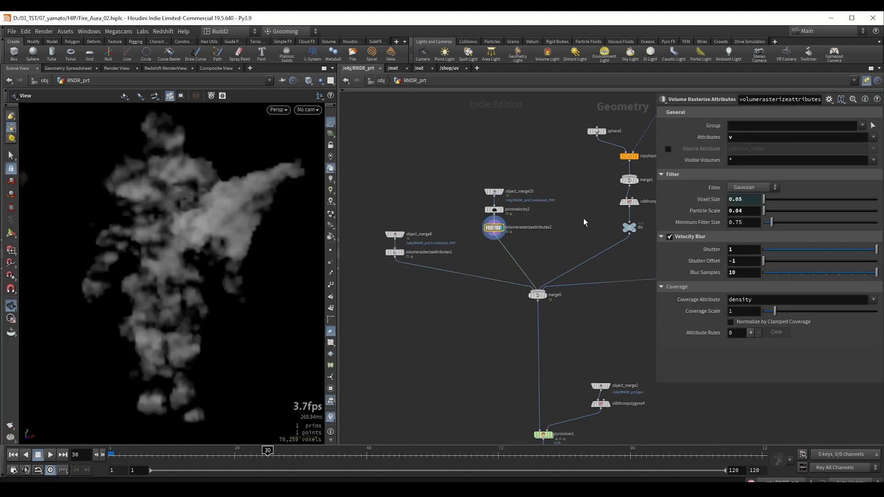
{"action": "middle_click_drag", "start_coordinate": [583, 223], "coordinate": [488, 246]}
{"action": "left_click", "coordinate": [530, 251]}
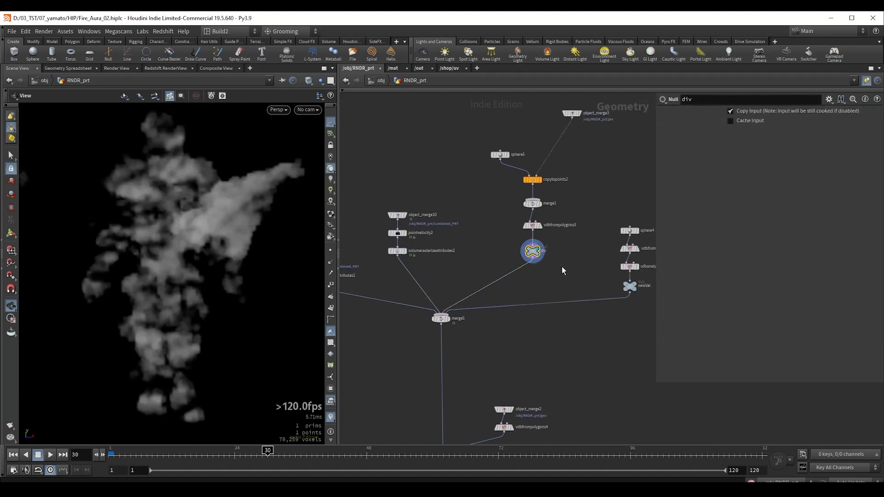
{"action": "middle_click_drag", "start_coordinate": [562, 270], "coordinate": [482, 256]}
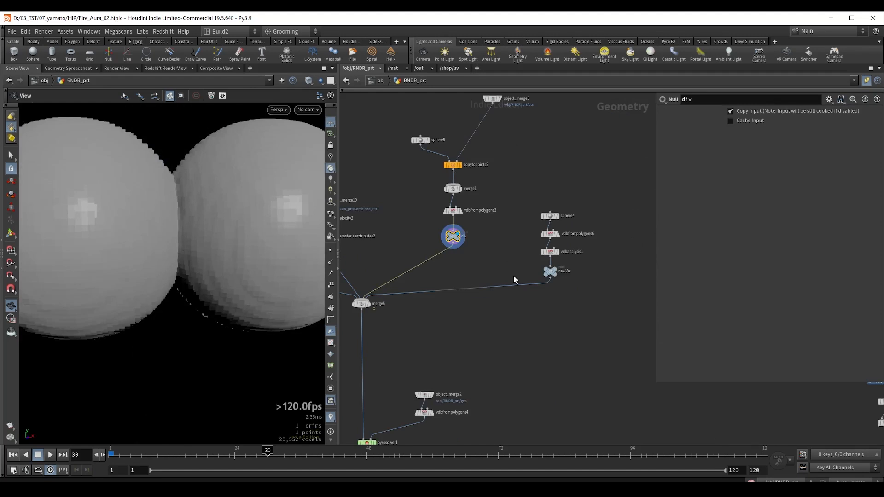
{"action": "left_click", "coordinate": [550, 272]}
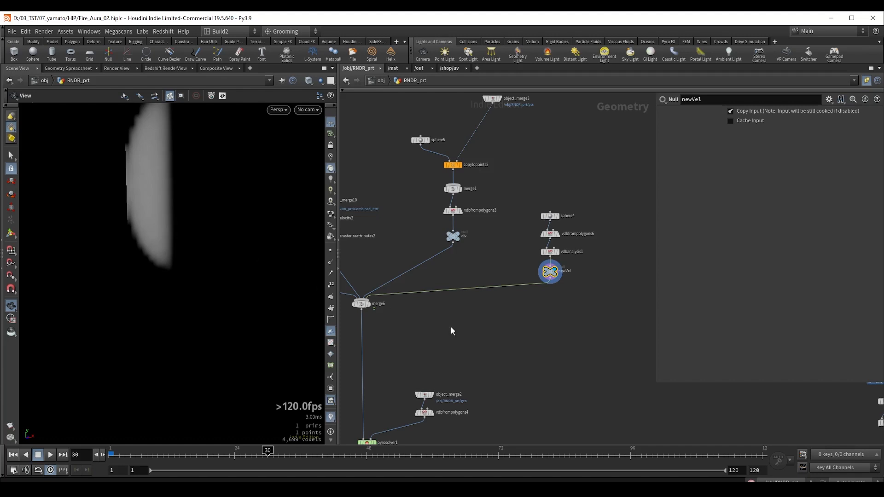
- Display pyrosolver1 at frame 1 and review its density and vel source volume settings
{"action": "middle_click_drag", "start_coordinate": [451, 331], "coordinate": [502, 269]}
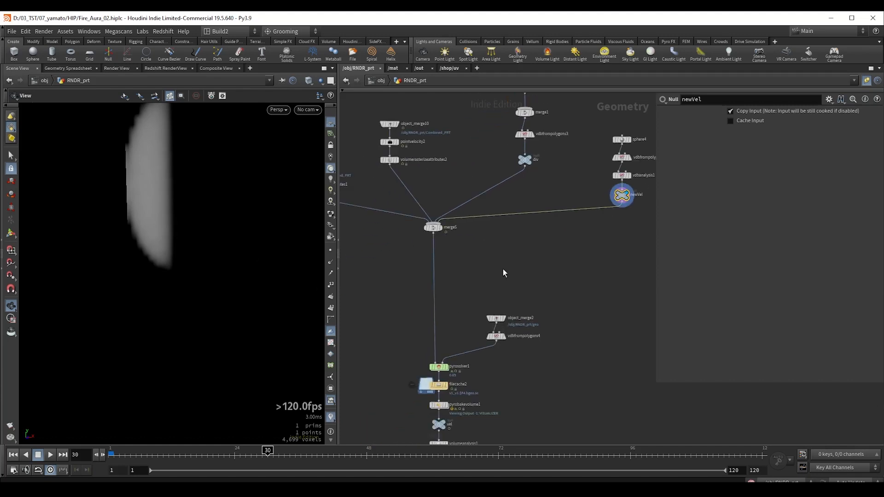
{"action": "key", "text": "ctrl+Up"}
{"action": "left_click_drag", "start_coordinate": [412, 350], "coordinate": [460, 372]}
{"action": "key", "text": "r"}
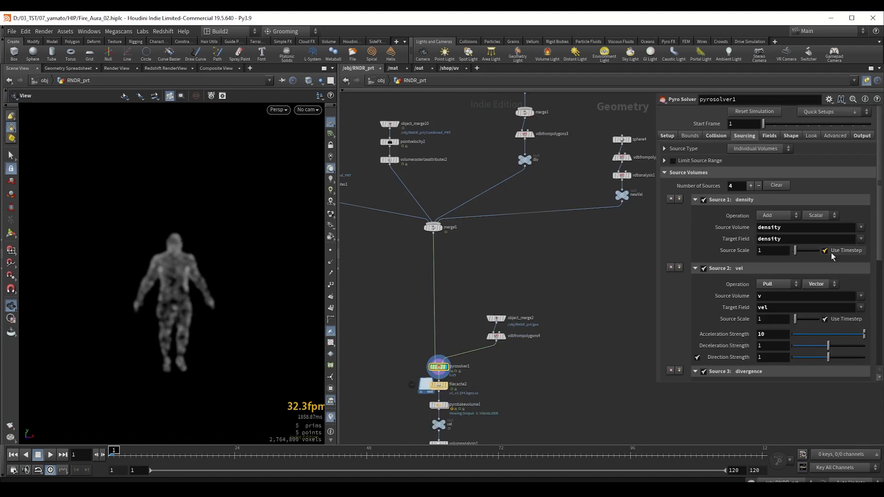
{"action": "scroll", "coordinate": [787, 239], "scroll_direction": "down", "scroll_amount": 2}
{"action": "scroll", "coordinate": [786, 240], "scroll_direction": "down", "scroll_amount": 1}
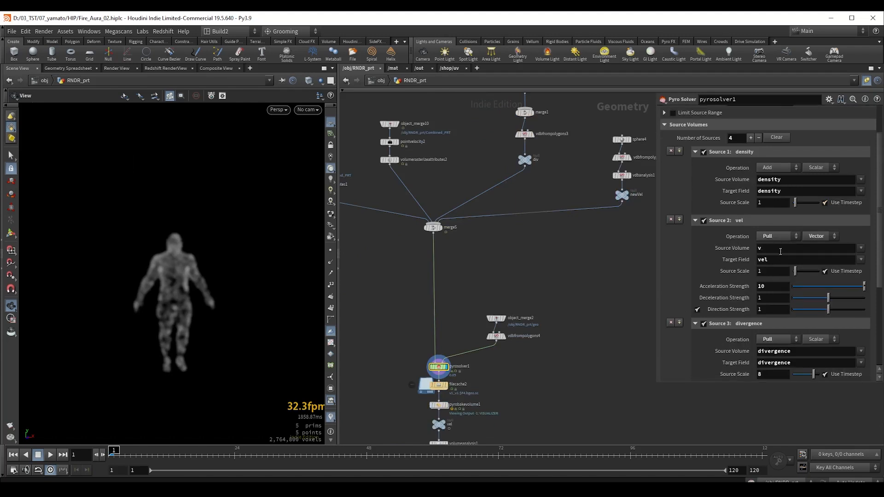
- Match pyrosolver1's density, vel and divergence sources with the rasterized particle and sphere branches feeding its source merge
{"action": "middle_click_drag", "start_coordinate": [460, 184], "coordinate": [573, 257]}
{"action": "left_click_drag", "start_coordinate": [383, 162], "coordinate": [537, 258]}
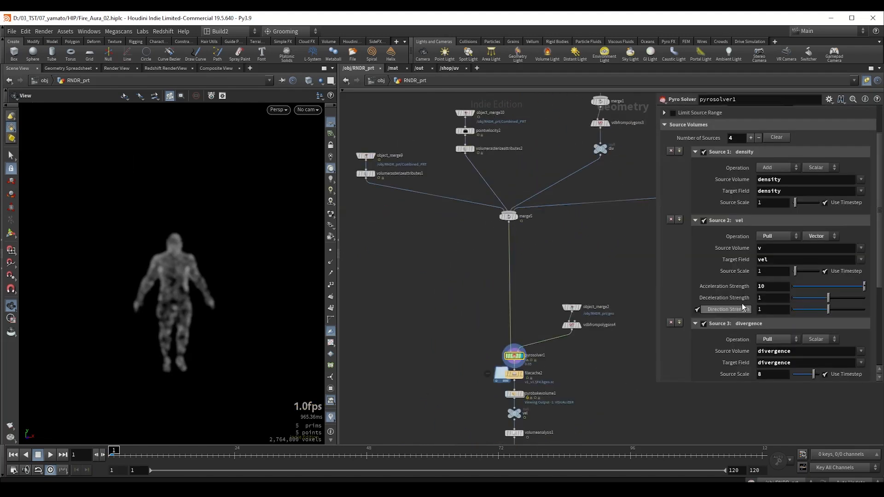
{"action": "scroll", "coordinate": [741, 307], "scroll_direction": "down", "scroll_amount": 4}
{"action": "middle_click_drag", "start_coordinate": [557, 297], "coordinate": [453, 283]}
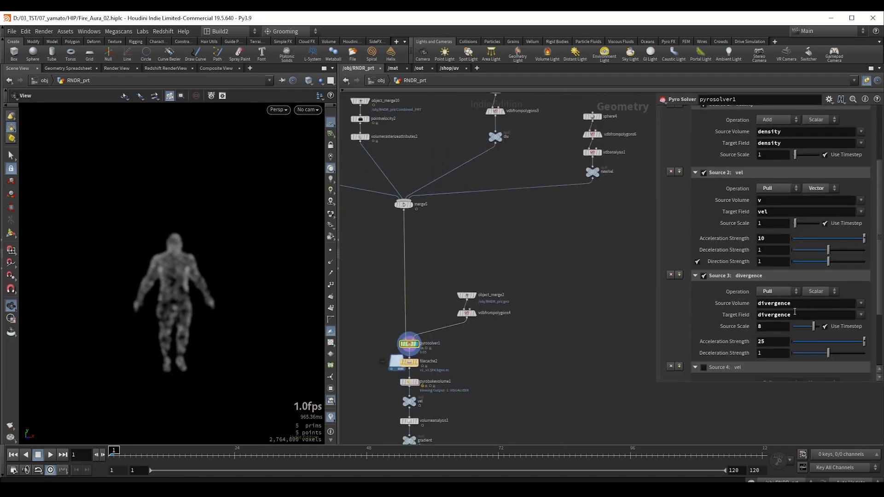
{"action": "middle_click_drag", "start_coordinate": [553, 193], "coordinate": [549, 330]}
{"action": "left_click_drag", "start_coordinate": [421, 118], "coordinate": [538, 288]}
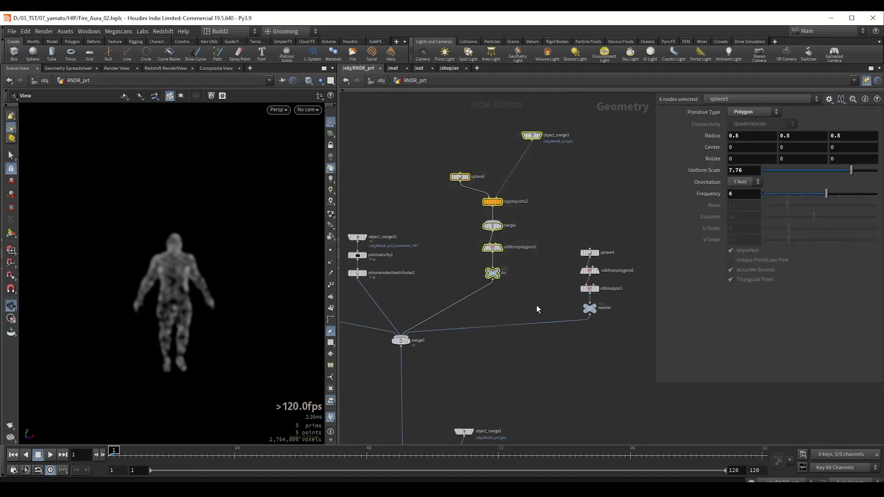
{"action": "middle_click_drag", "start_coordinate": [505, 331], "coordinate": [519, 221]}
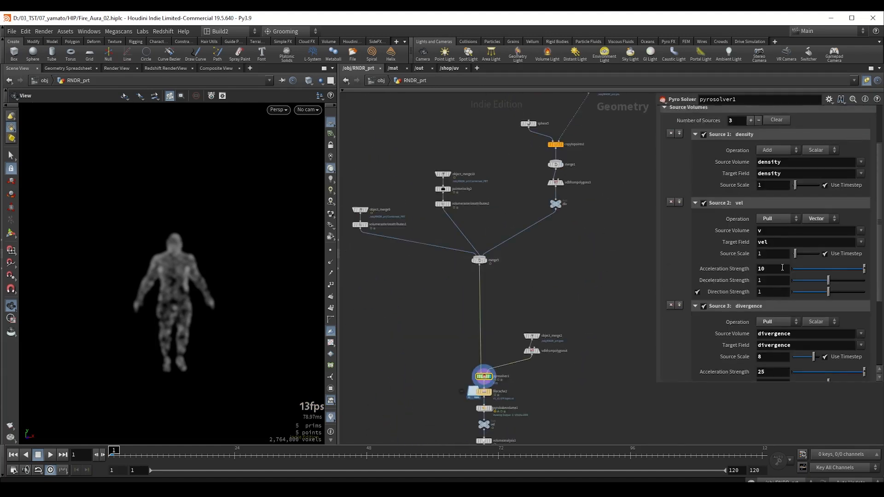
{"action": "scroll", "coordinate": [783, 267], "scroll_direction": "up", "scroll_amount": 4}
{"action": "scroll", "coordinate": [783, 267], "scroll_direction": "down", "scroll_amount": 4}
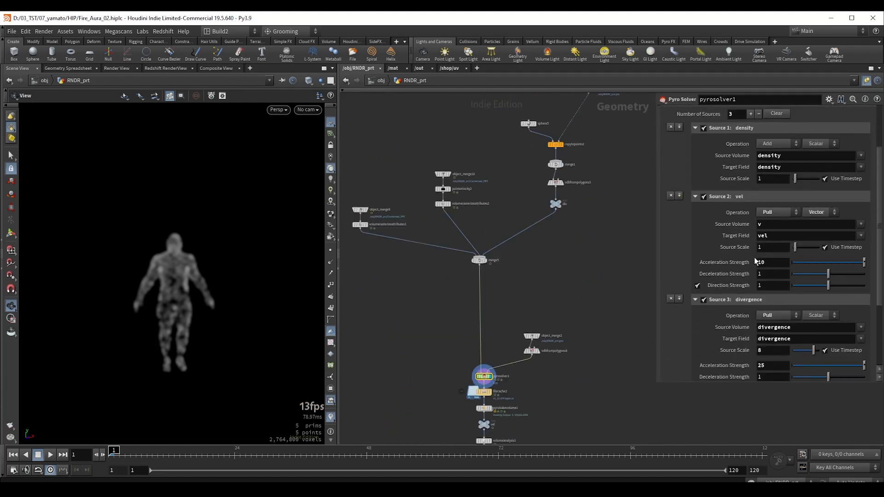
- Inspect the object_merge2 and vdbfrompolygons4 collision input of pyrosolver1, and view the solver's smoke at closer range
{"action": "middle_click_drag", "start_coordinate": [544, 292], "coordinate": [535, 182]}
{"action": "left_click_drag", "start_coordinate": [475, 270], "coordinate": [474, 254]}
{"action": "left_click_drag", "start_coordinate": [505, 212], "coordinate": [548, 252]}
{"action": "left_click_drag", "start_coordinate": [523, 241], "coordinate": [522, 223]}
{"action": "right_click_drag", "start_coordinate": [237, 263], "coordinate": [184, 295]}
{"action": "middle_click_drag", "start_coordinate": [159, 265], "coordinate": [176, 246]}
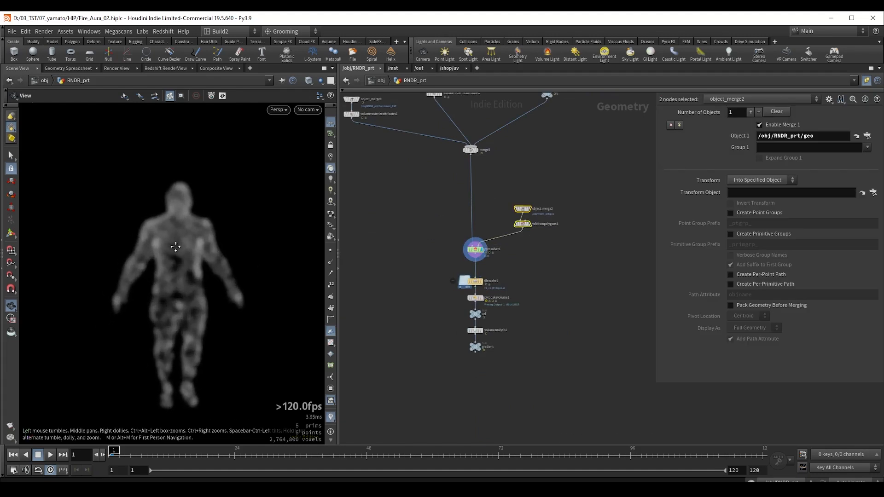
- Display the filecache2 pyro cache and scrub the timeline to frame 76
{"action": "left_click", "coordinate": [474, 281]}
{"action": "left_click", "coordinate": [482, 282]}
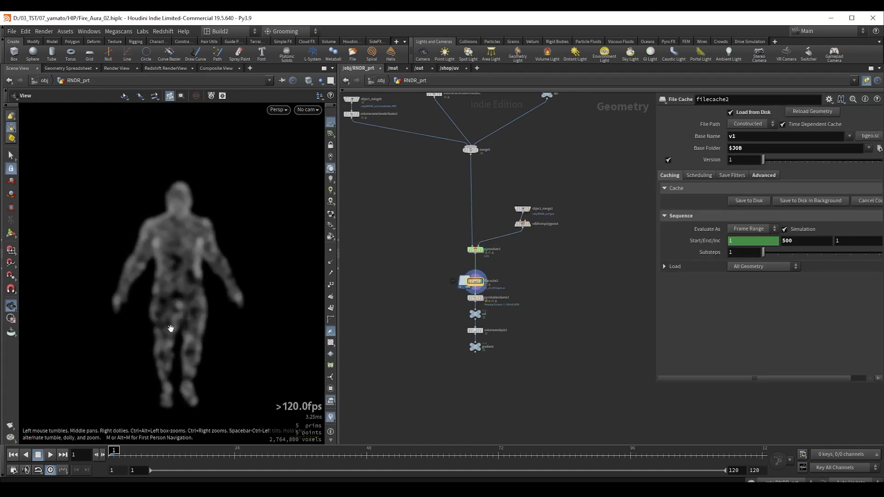
{"action": "left_click_drag", "start_coordinate": [114, 451], "coordinate": [520, 454]}
- Return to frame 1 and display object_merge4, the body geometry at the head of the popnet4 particle network
{"action": "scroll", "coordinate": [580, 276], "scroll_direction": "down", "scroll_amount": 3}
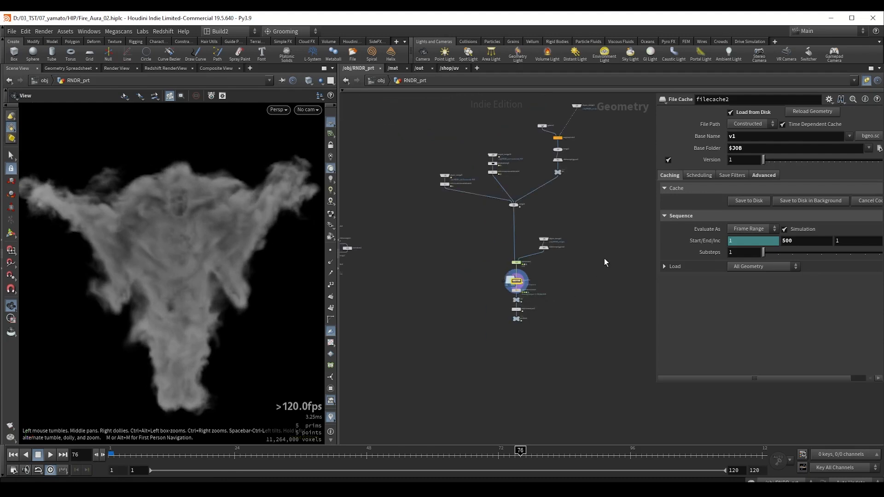
{"action": "middle_click_drag", "start_coordinate": [636, 219], "coordinate": [411, 317]}
{"action": "middle_click_drag", "start_coordinate": [455, 278], "coordinate": [420, 230]}
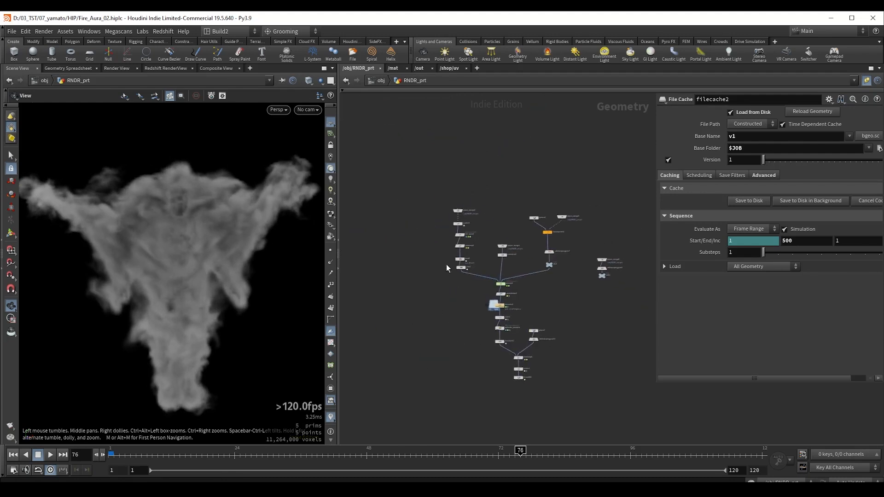
{"action": "key", "text": "ctrl+Up"}
{"action": "scroll", "coordinate": [464, 283], "scroll_direction": "up", "scroll_amount": 3}
{"action": "middle_click_drag", "start_coordinate": [486, 291], "coordinate": [461, 310]}
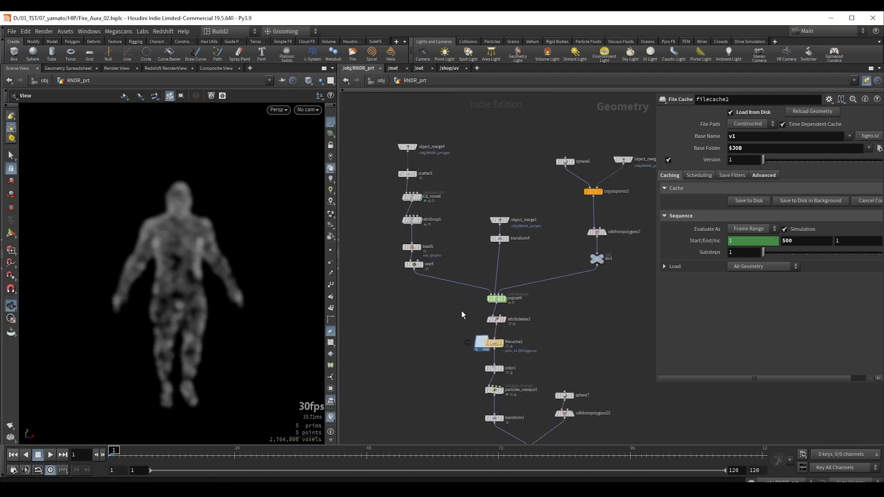
{"action": "left_click_drag", "start_coordinate": [461, 310], "coordinate": [518, 288]}
{"action": "left_click", "coordinate": [416, 147]}
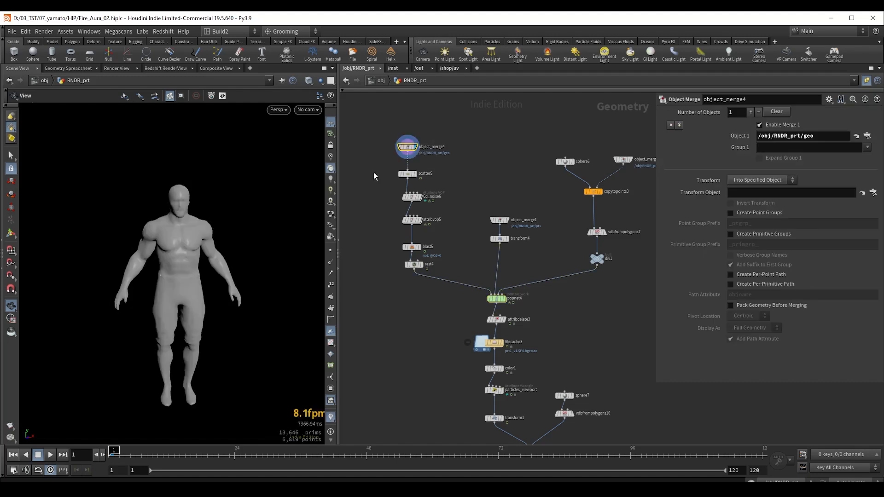
- Display the transform4 and div1 inputs of popnet4, and inspect the div1 sphere volumes from another angle
{"action": "middle_click_drag", "start_coordinate": [469, 247], "coordinate": [457, 238]}
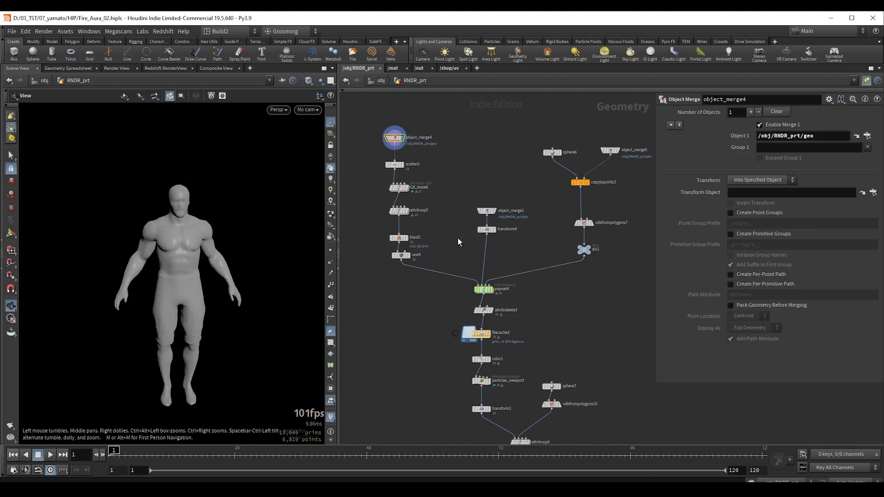
{"action": "left_click", "coordinate": [494, 229]}
{"action": "left_click", "coordinate": [591, 249]}
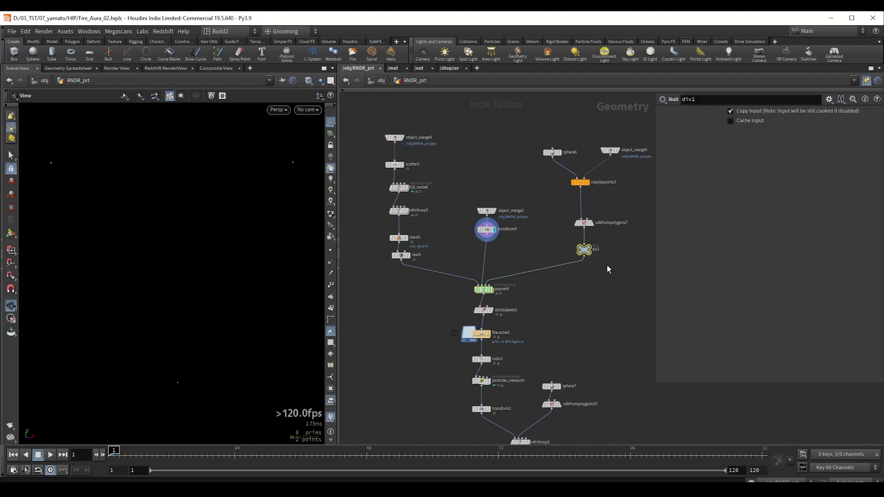
{"action": "right_click_drag", "start_coordinate": [199, 207], "coordinate": [152, 237]}
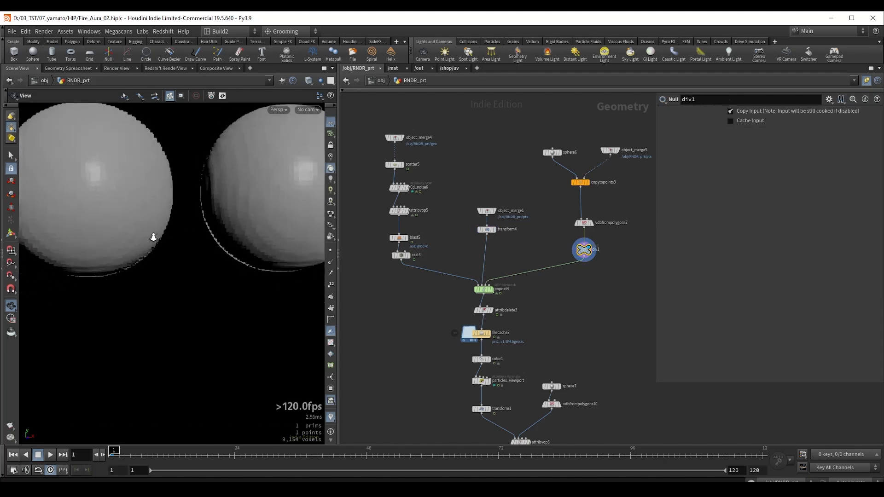
{"action": "middle_click_drag", "start_coordinate": [183, 219], "coordinate": [193, 251]}
{"action": "left_click_drag", "start_coordinate": [194, 251], "coordinate": [227, 249]}
{"action": "middle_click_drag", "start_coordinate": [501, 312], "coordinate": [500, 280]}
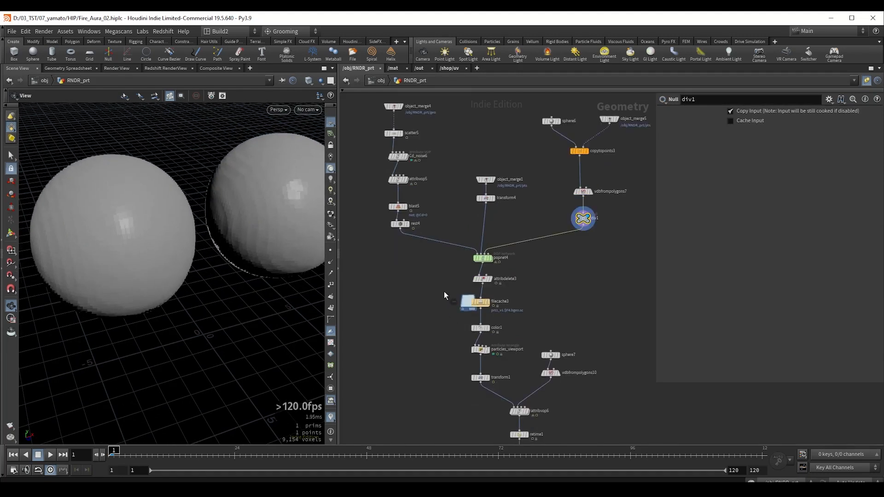
- Display the filecache3 particle cache and inspect the fire particles at frame 35
{"action": "left_click", "coordinate": [487, 301]}
{"action": "left_click_drag", "start_coordinate": [136, 456], "coordinate": [295, 449]}
{"action": "scroll", "coordinate": [213, 280], "scroll_direction": "up", "scroll_amount": 5}
{"action": "left_click_drag", "start_coordinate": [213, 280], "coordinate": [172, 225]}
- Display the particles_viewport wrangle and inspect its Cd and Alpha expressions and the particle colours
{"action": "middle_click_drag", "start_coordinate": [464, 343], "coordinate": [459, 310]}
{"action": "left_click", "coordinate": [476, 316]}
{"action": "left_click", "coordinate": [484, 316]}
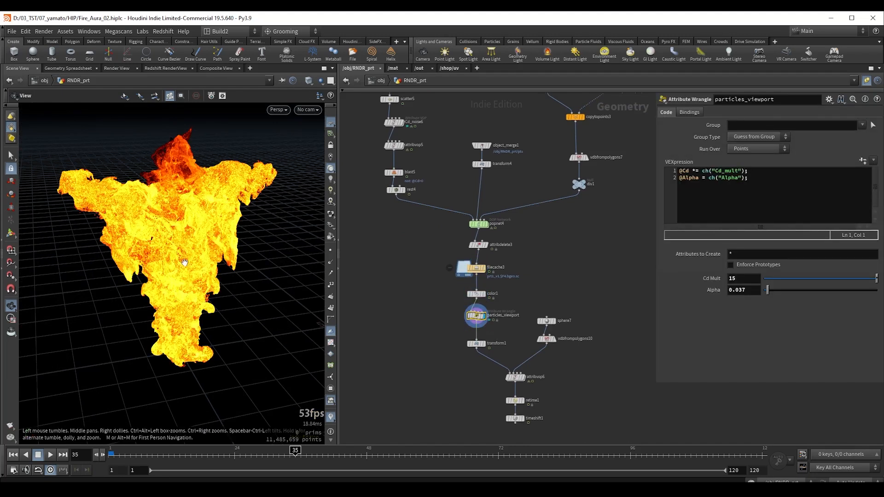
{"action": "left_click_drag", "start_coordinate": [184, 260], "coordinate": [188, 246]}
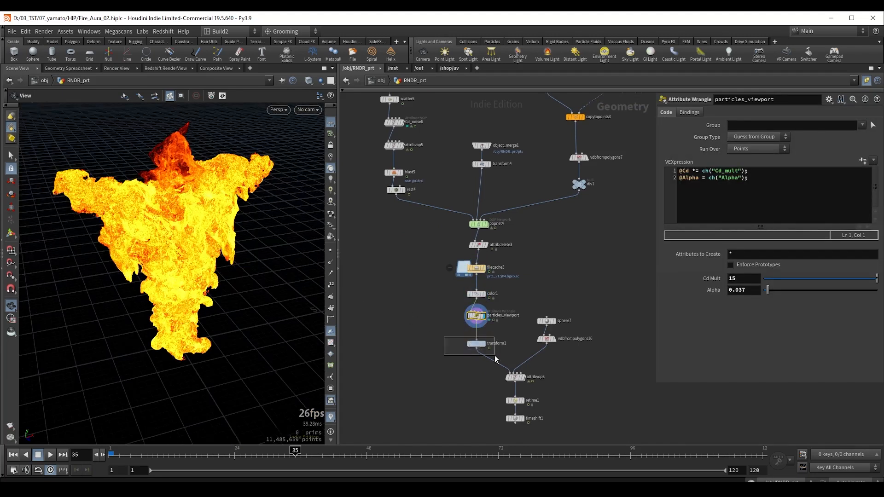
- Display transform1 and inspect the scaled-down fire particles at closer range
{"action": "left_click_drag", "start_coordinate": [494, 355], "coordinate": [494, 355]}
{"action": "key", "text": "r"}
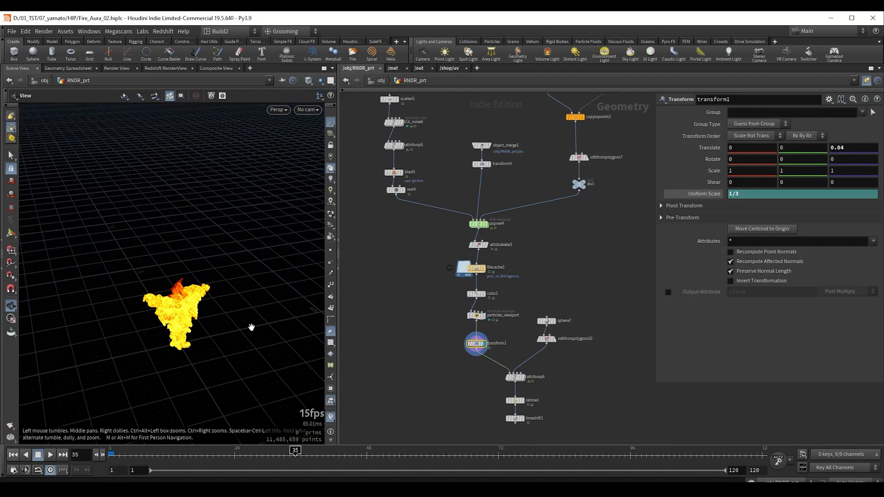
{"action": "right_click_drag", "start_coordinate": [194, 315], "coordinate": [282, 297]}
{"action": "middle_click_drag", "start_coordinate": [200, 273], "coordinate": [180, 210]}
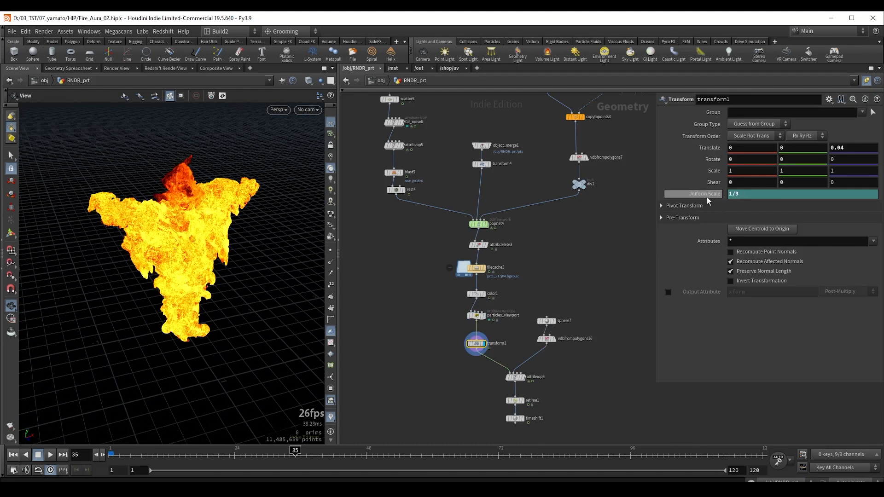
- Display attribvop6 and inspect its pscale strength setting
{"action": "middle_click_drag", "start_coordinate": [609, 362], "coordinate": [588, 298]}
{"action": "left_click_drag", "start_coordinate": [476, 300], "coordinate": [527, 324]}
{"action": "key", "text": "r"}
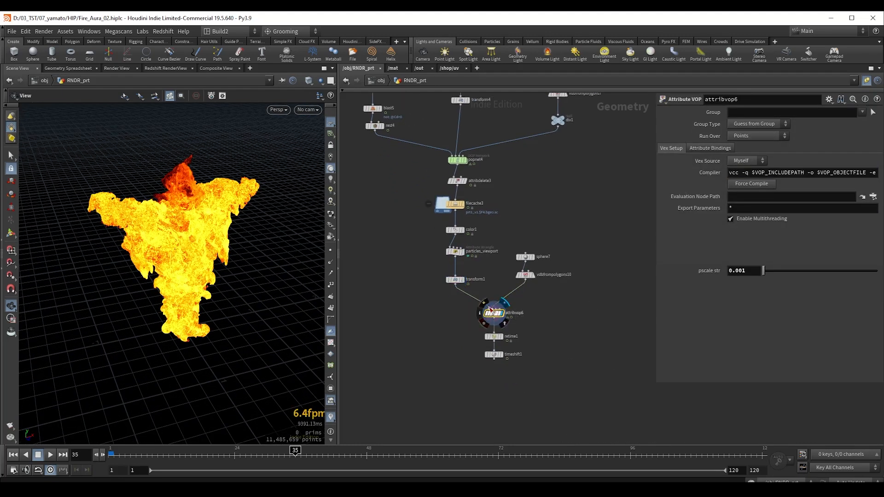
{"action": "scroll", "coordinate": [481, 334], "scroll_direction": "up", "scroll_amount": 3}
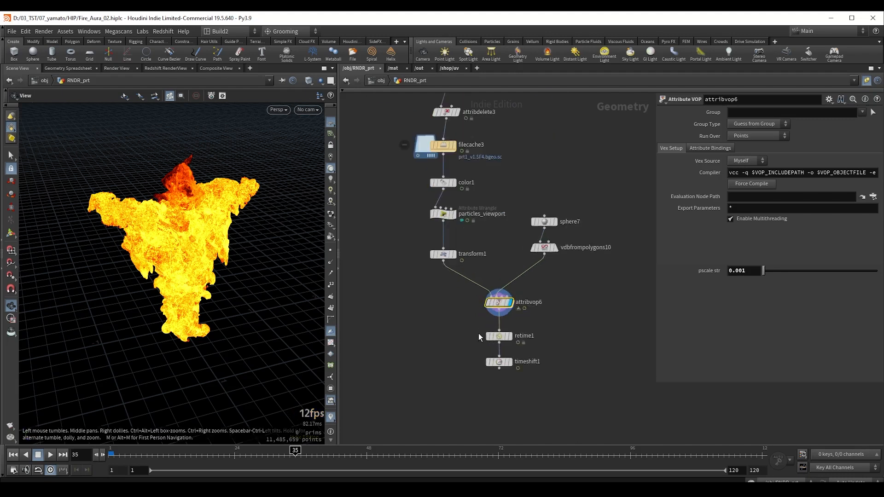
- Inspect retime1's speed and input frame range settings against the filecache3 particle cache
{"action": "left_click_drag", "start_coordinate": [474, 327], "coordinate": [539, 348]}
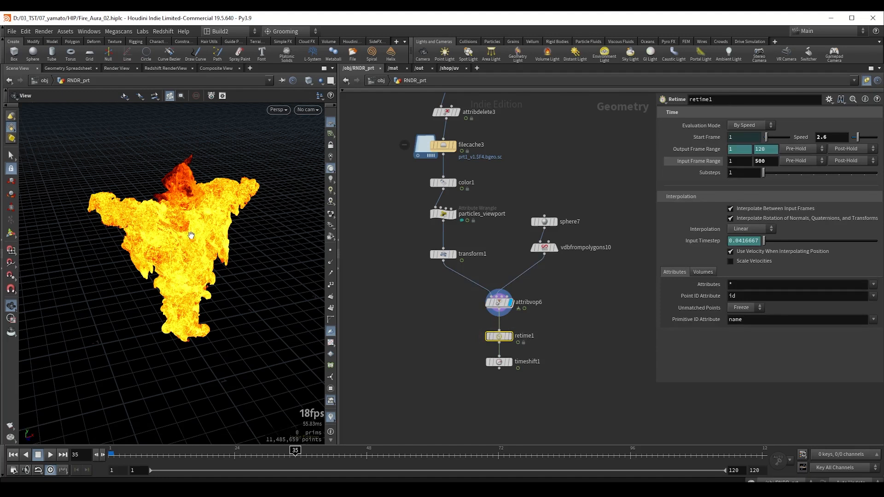
{"action": "left_click", "coordinate": [444, 147]}
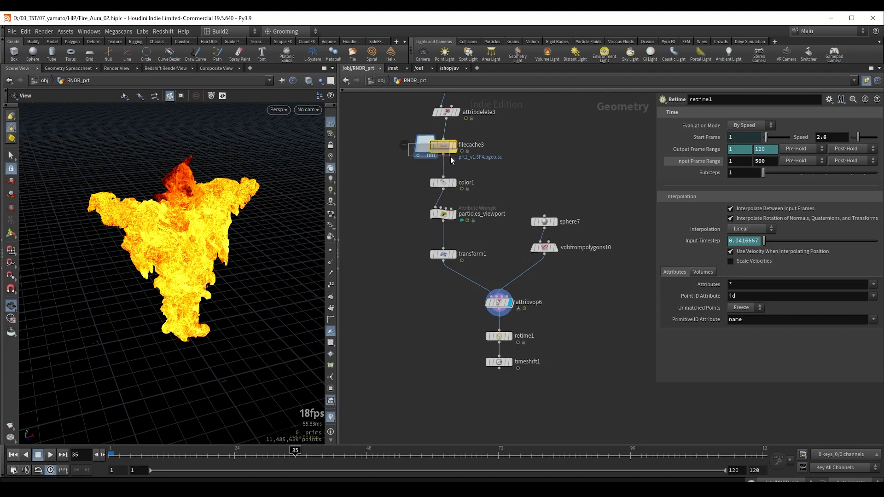
{"action": "left_click", "coordinate": [494, 337]}
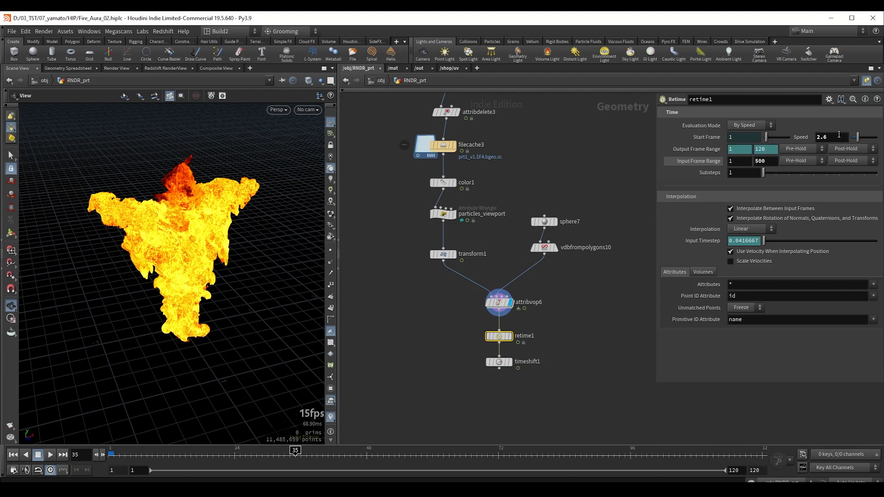
{"action": "key", "text": "h"}
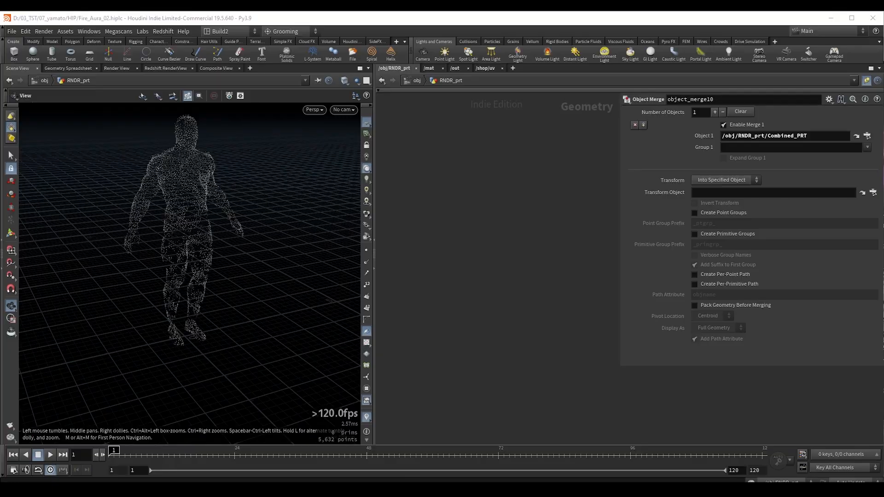
{"action": "left_click", "coordinate": [417, 479]}
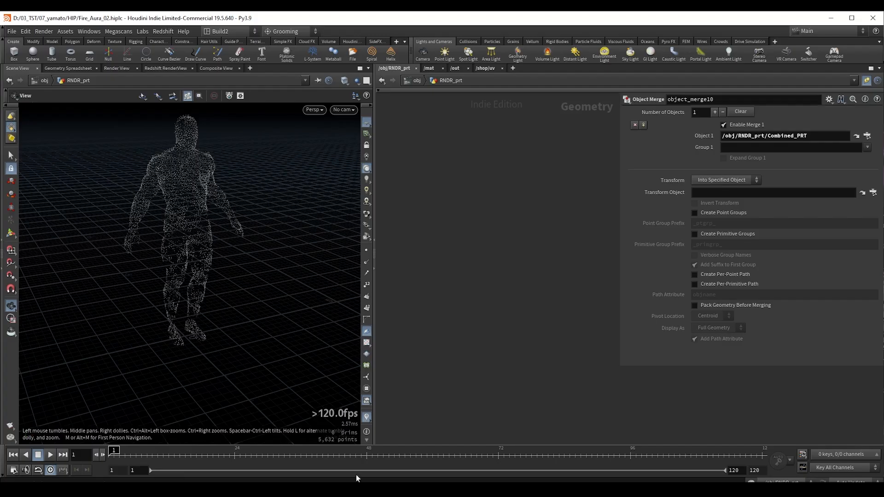
- Add a Grid node to the empty network area and display it in the viewport
{"action": "key", "text": "Tab"}
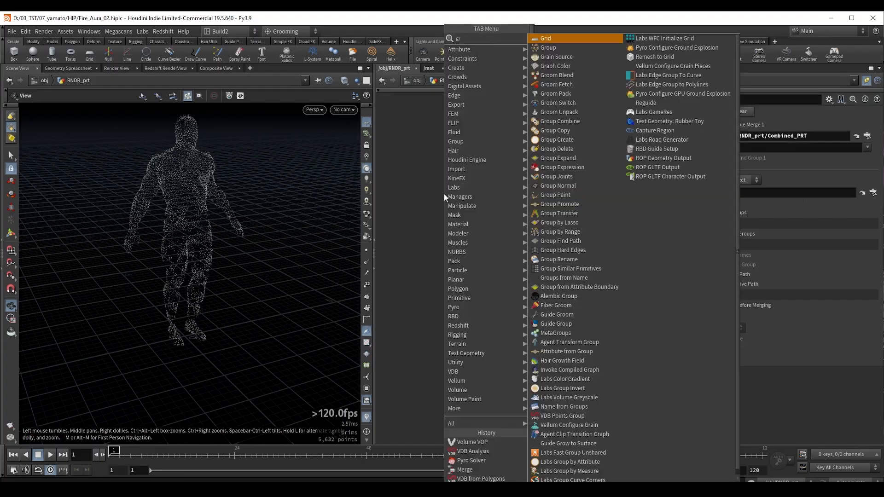
{"action": "type", "text": "grid"}
{"action": "key", "text": "Return"}
{"action": "left_click", "coordinate": [480, 215]}
{"action": "key", "text": "r"}
{"action": "left_click", "coordinate": [476, 217]}
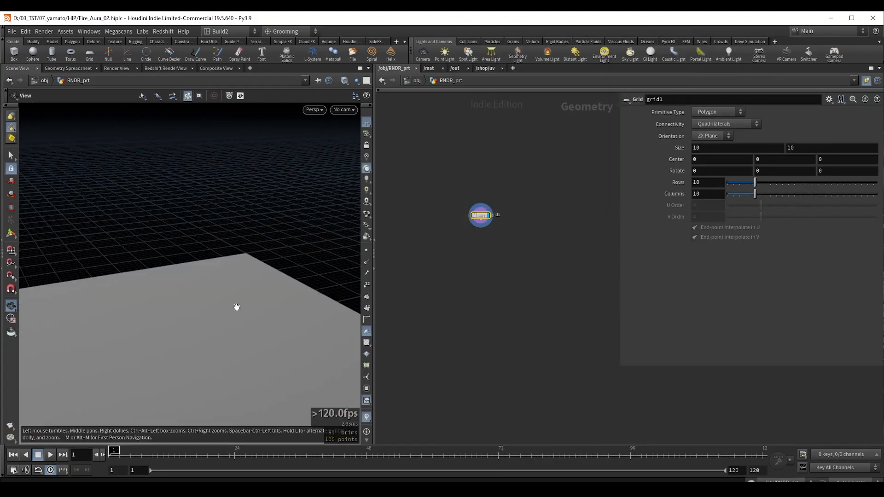
{"action": "right_click_drag", "start_coordinate": [236, 307], "coordinate": [143, 325]}
{"action": "left_click_drag", "start_coordinate": [142, 326], "coordinate": [209, 251]}
{"action": "right_click_drag", "start_coordinate": [201, 253], "coordinate": [216, 215]}
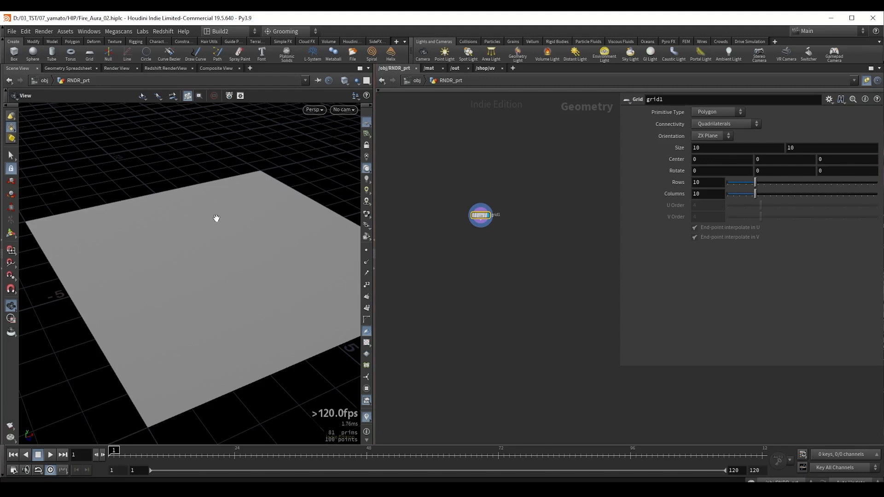
{"action": "left_click_drag", "start_coordinate": [216, 218], "coordinate": [206, 236]}
{"action": "scroll", "coordinate": [471, 253], "scroll_direction": "up", "scroll_amount": 2}
- Wire a Scatter node to the grid's output and display its points
{"action": "left_click", "coordinate": [487, 193]}
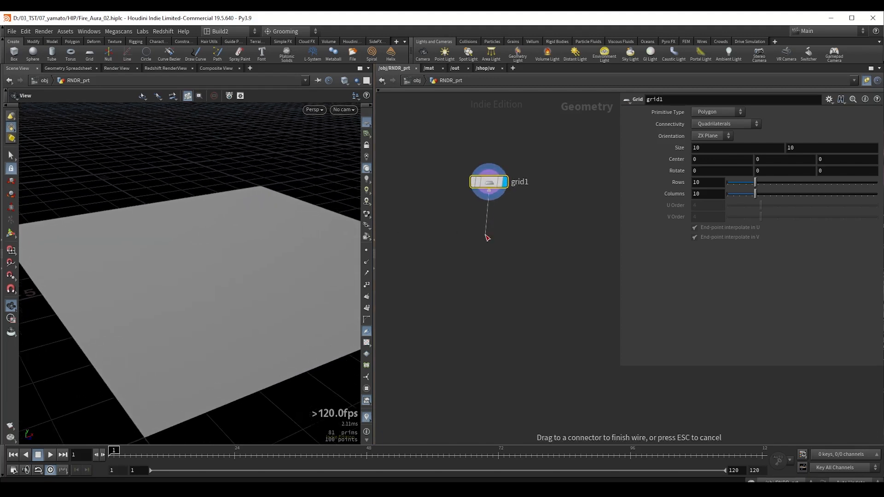
{"action": "key", "text": "Tab"}
{"action": "type", "text": "scat"}
{"action": "key", "text": "Return"}
{"action": "left_click", "coordinate": [485, 234]}
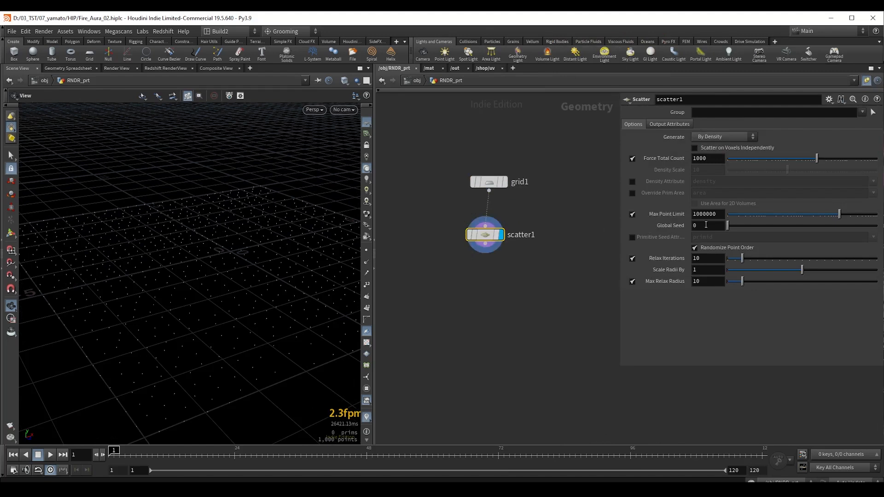
- Set the scatter's global seed to $FF, turn off relax iterations and raise the total count to 3942
{"action": "type", "text": "$FF"}
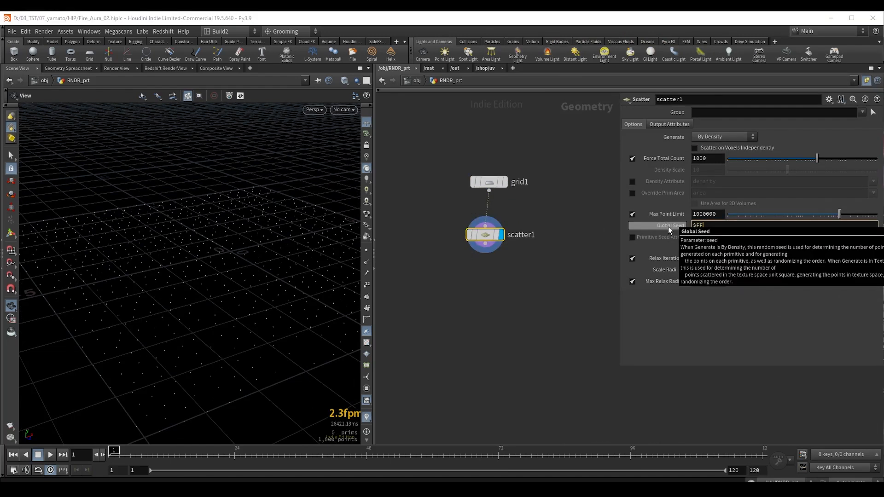
{"action": "key", "text": "Return"}
{"action": "left_click", "coordinate": [632, 259]}
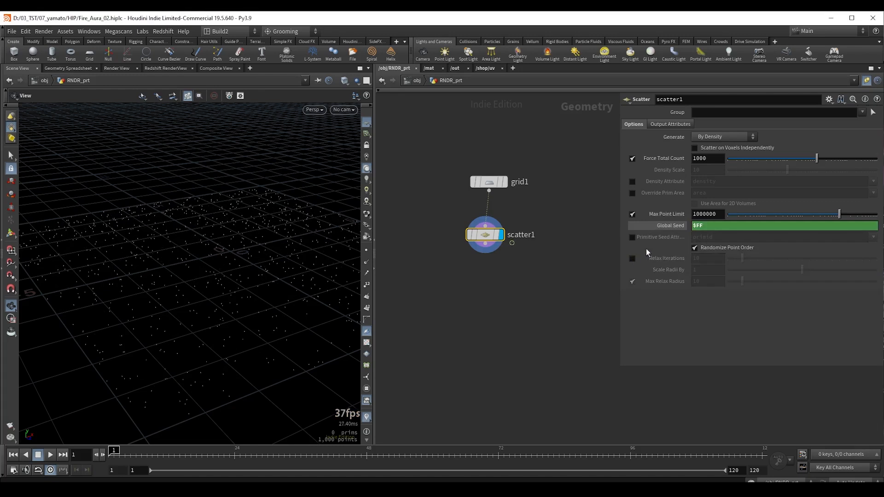
{"action": "left_click_drag", "start_coordinate": [818, 160], "coordinate": [834, 159]}
- Add a POP Network after the scatter and go inside it
{"action": "key", "text": "Tab"}
{"action": "type", "text": "pop"}
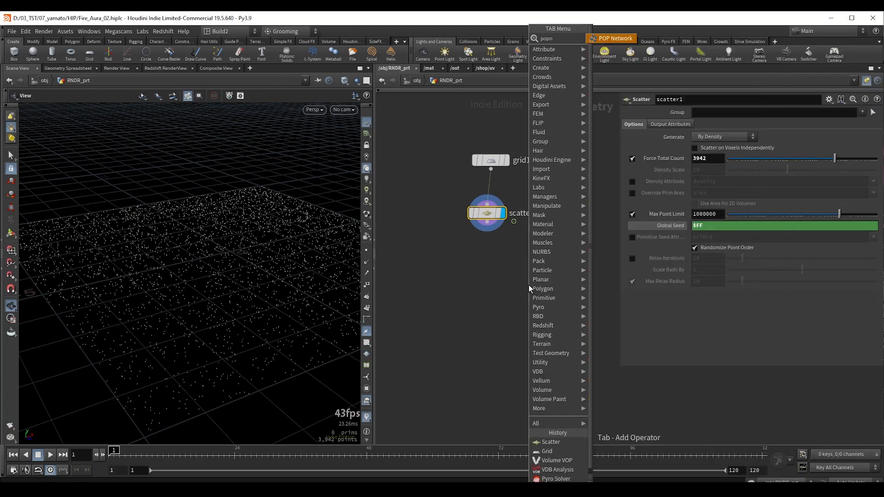
{"action": "key", "text": "shift+Return"}
{"action": "double_click", "coordinate": [488, 249]}
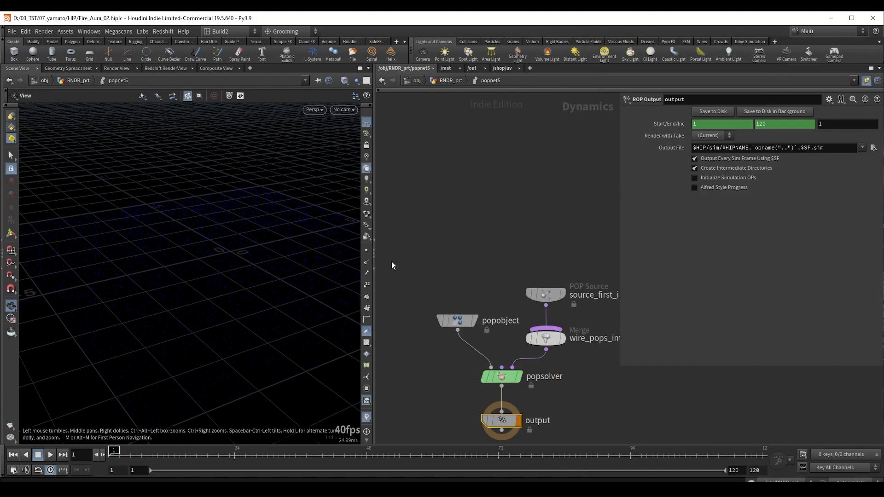
- Turn off the POP source's guide and set its emission type to All Points
{"action": "left_click_drag", "start_coordinate": [554, 295], "coordinate": [555, 204]}
{"action": "middle_click_drag", "start_coordinate": [502, 228], "coordinate": [456, 247]}
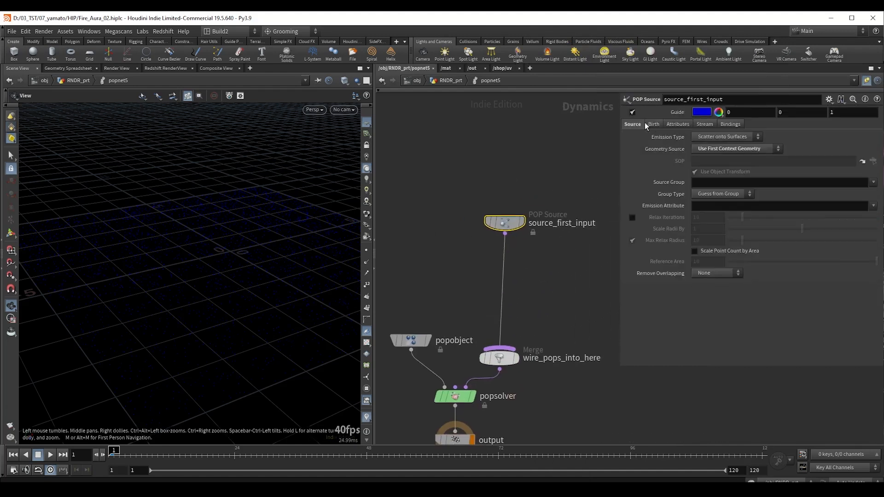
{"action": "left_click", "coordinate": [632, 112]}
{"action": "left_click", "coordinate": [724, 137]}
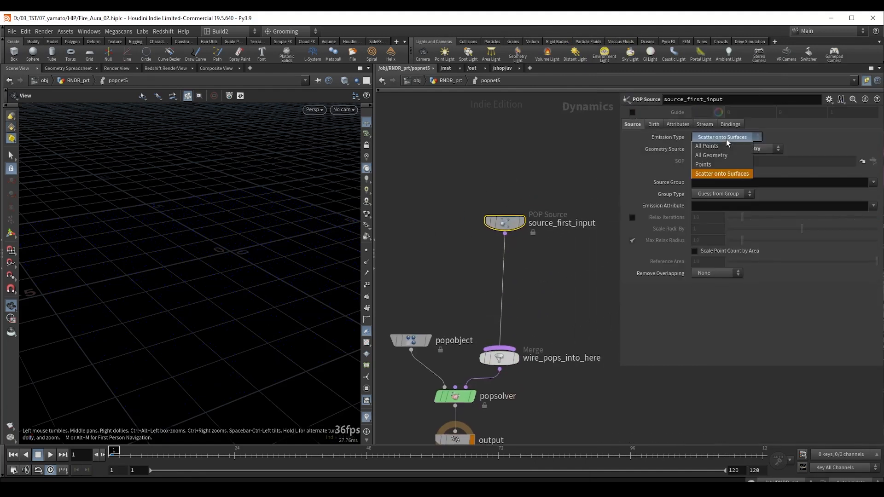
{"action": "left_click", "coordinate": [715, 148]}
{"action": "middle_click_drag", "start_coordinate": [401, 196], "coordinate": [416, 182]}
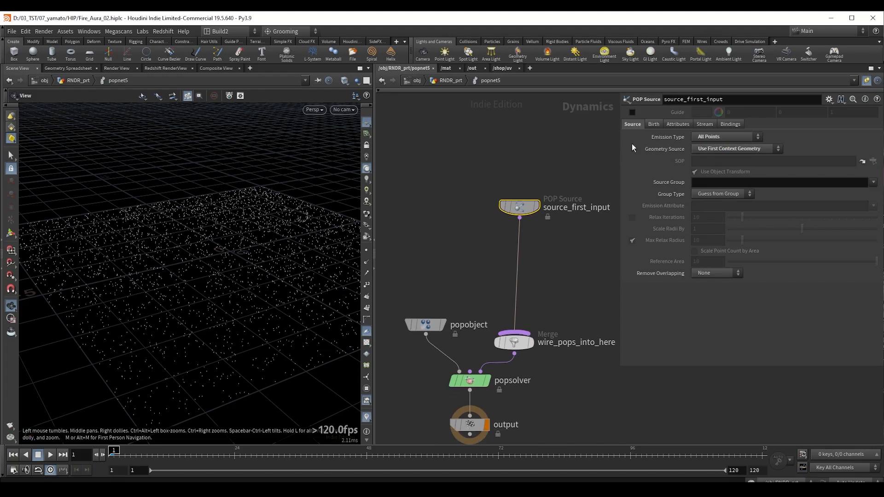
- Set the POP source's life expectancy to 3, play the simulation, and return to the geometry network
{"action": "left_click", "coordinate": [654, 125]}
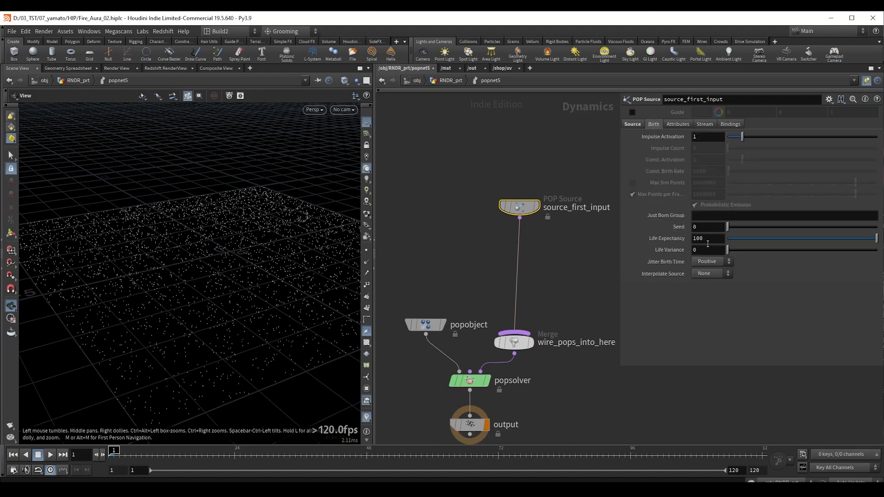
{"action": "key", "text": "Return"}
{"action": "type", "text": "3"}
{"action": "key", "text": "Return"}
{"action": "key", "text": "Up"}
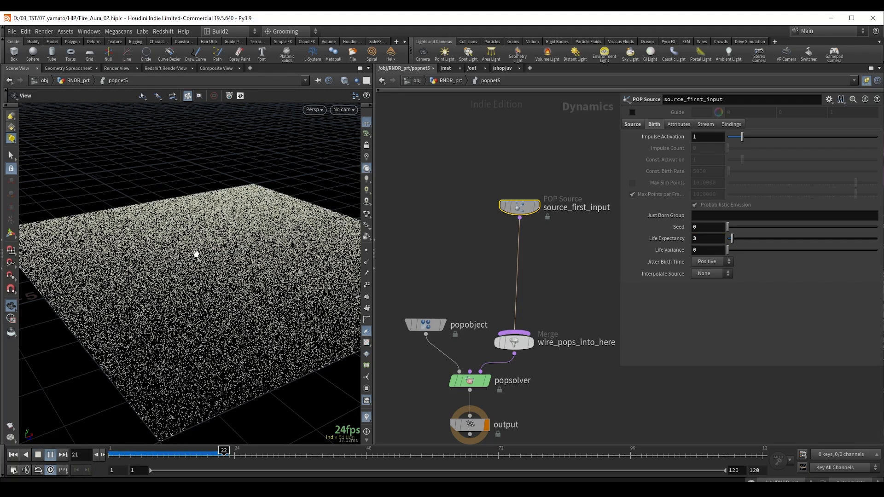
{"action": "key", "text": "ctrl+Up"}
{"action": "left_click", "coordinate": [423, 262]}
{"action": "key", "text": "u"}
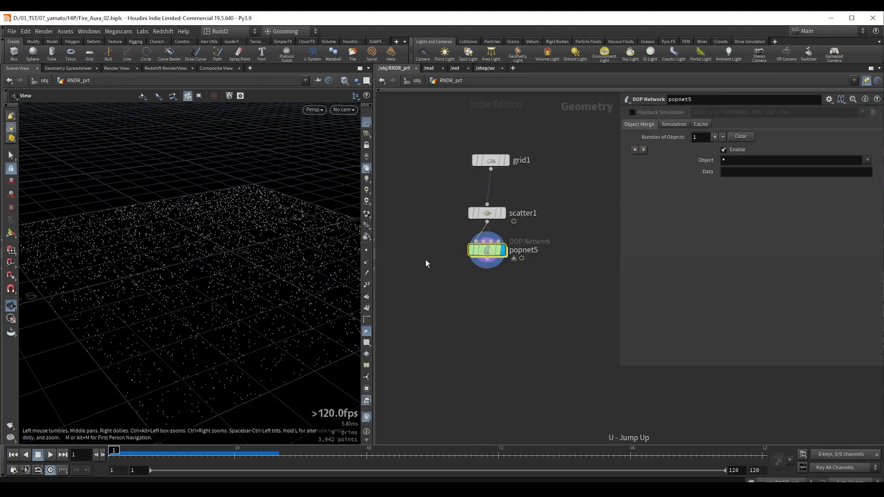
- Add a Sphere node beside the particle chain and display it alongside the POP network's points
{"action": "left_click_drag", "start_coordinate": [505, 261], "coordinate": [518, 282]}
{"action": "key", "text": "Tab"}
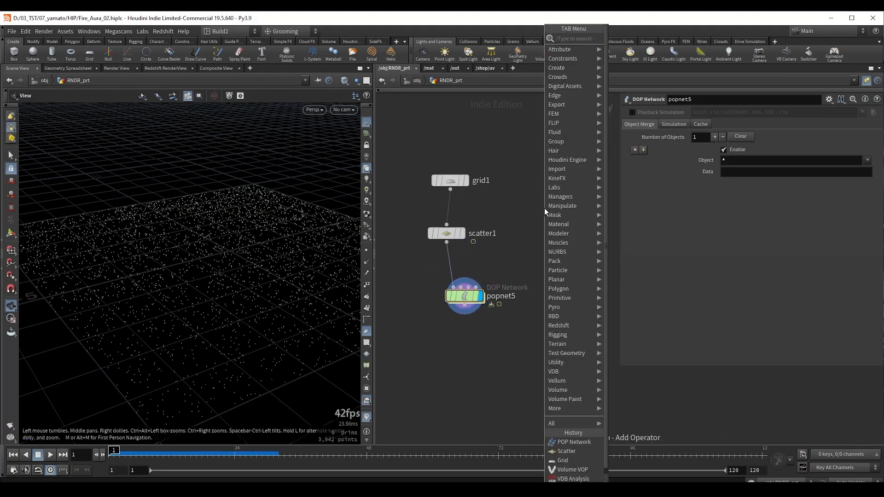
{"action": "type", "text": "sphere"}
{"action": "key", "text": "Return"}
{"action": "left_click_drag", "start_coordinate": [539, 329], "coordinate": [422, 283]}
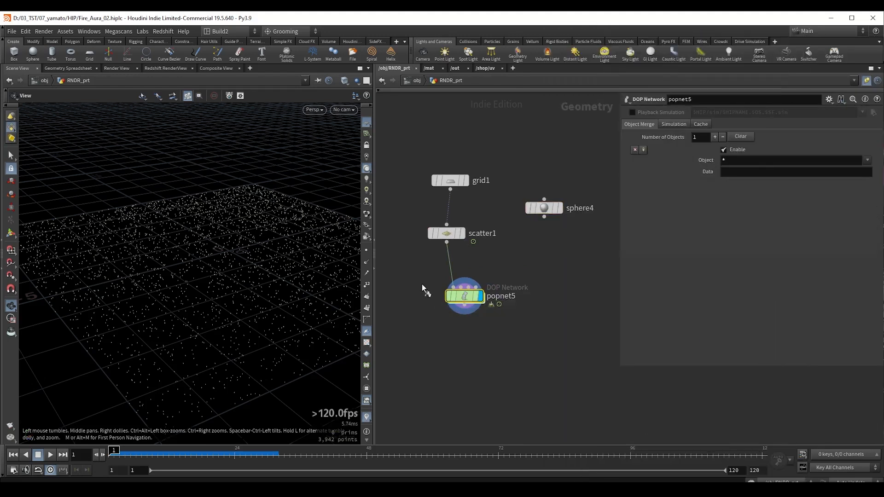
{"action": "key", "text": "t"}
{"action": "middle_click_drag", "start_coordinate": [554, 263], "coordinate": [536, 294]}
{"action": "left_click_drag", "start_coordinate": [583, 276], "coordinate": [531, 244]}
{"action": "key", "text": "r"}
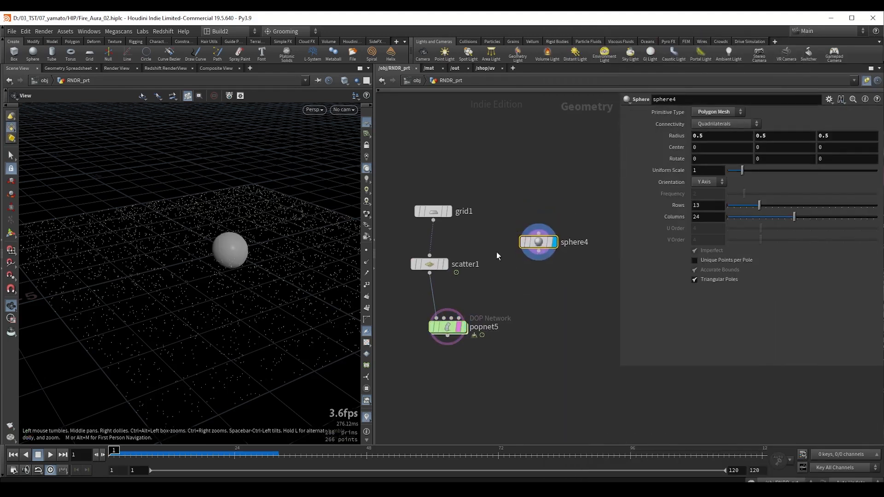
- Raise the sphere's centre to about 0.57 in Y and enlarge its uniform scale to 5.31
{"action": "key", "text": "Return"}
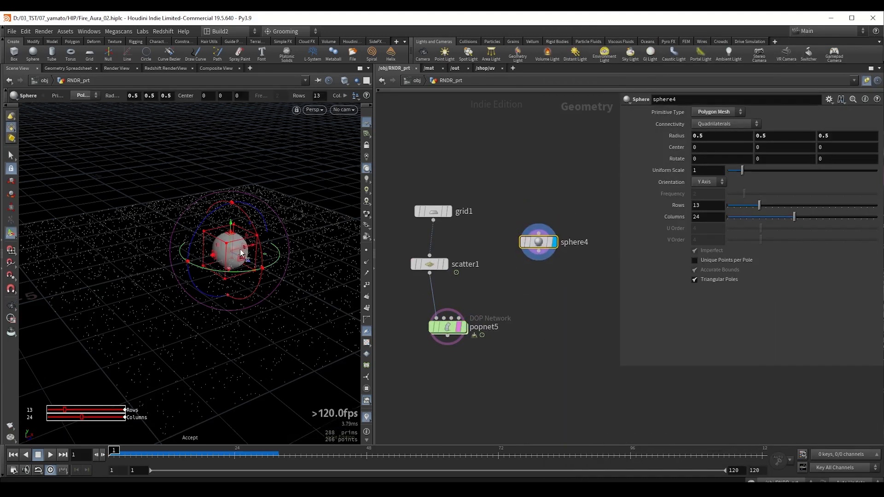
{"action": "left_click_drag", "start_coordinate": [235, 255], "coordinate": [236, 234]}
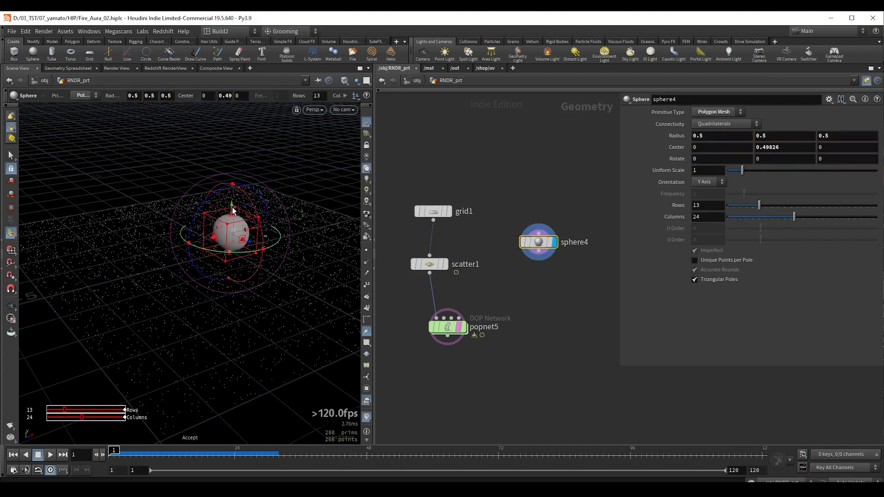
{"action": "left_click_drag", "start_coordinate": [742, 170], "coordinate": [805, 171]}
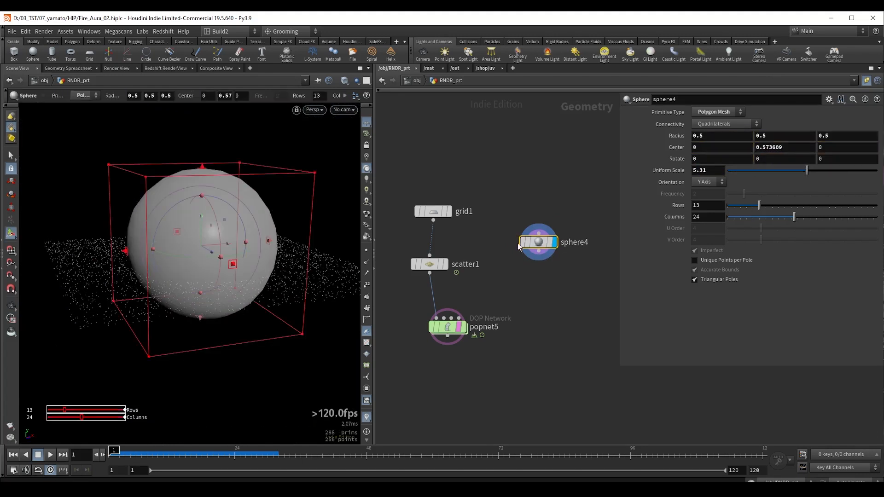
- Attach a VDB from Polygons node to the sphere's output and display it
{"action": "left_click_drag", "start_coordinate": [539, 242], "coordinate": [543, 214]}
{"action": "middle_click_drag", "start_coordinate": [547, 233], "coordinate": [518, 225]}
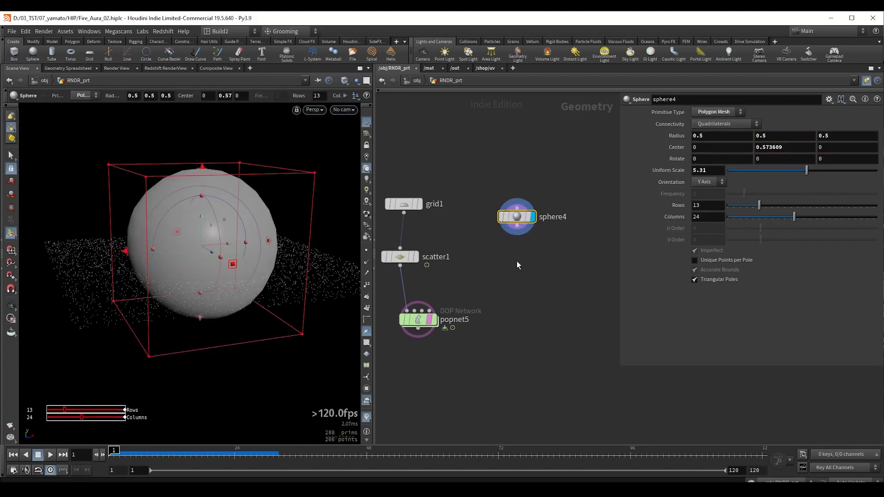
{"action": "left_click_drag", "start_coordinate": [517, 226], "coordinate": [518, 253]}
{"action": "type", "text": "vdb fr"}
{"action": "key", "text": "Down"}
{"action": "key", "text": "Down"}
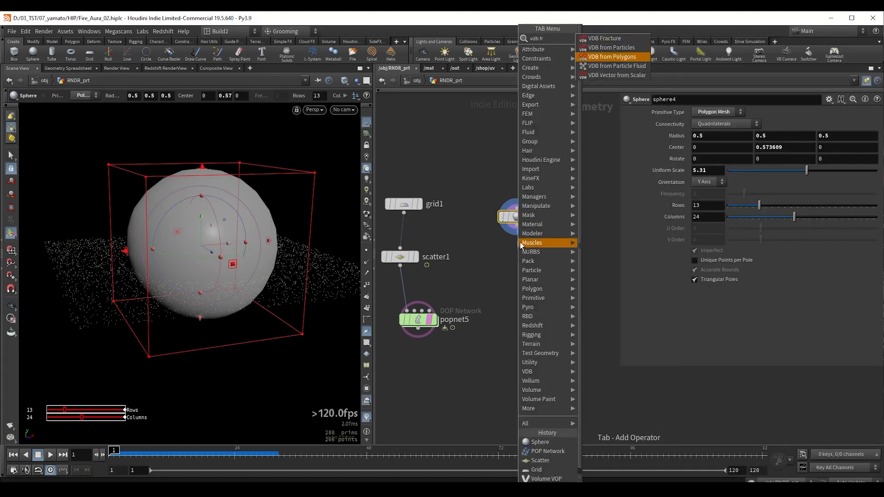
{"action": "key", "text": "Return"}
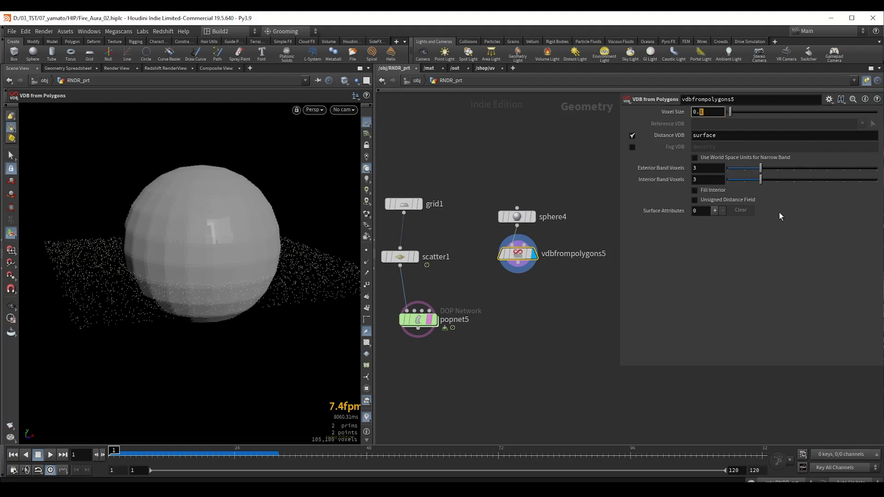
- Set the sphere VDB's voxel size to 0.3 and attach a VDB Visualize Tree node to it
{"action": "type", "text": "3"}
{"action": "key", "text": "Return"}
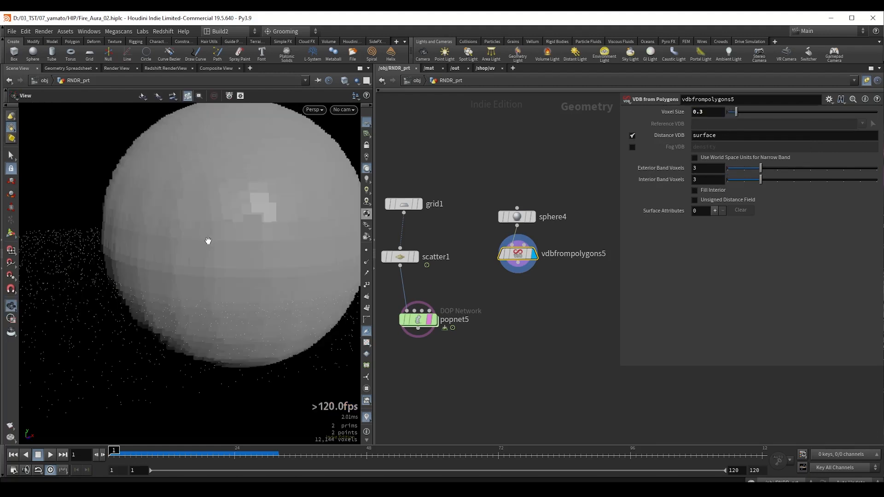
{"action": "left_click_drag", "start_coordinate": [225, 216], "coordinate": [209, 254]}
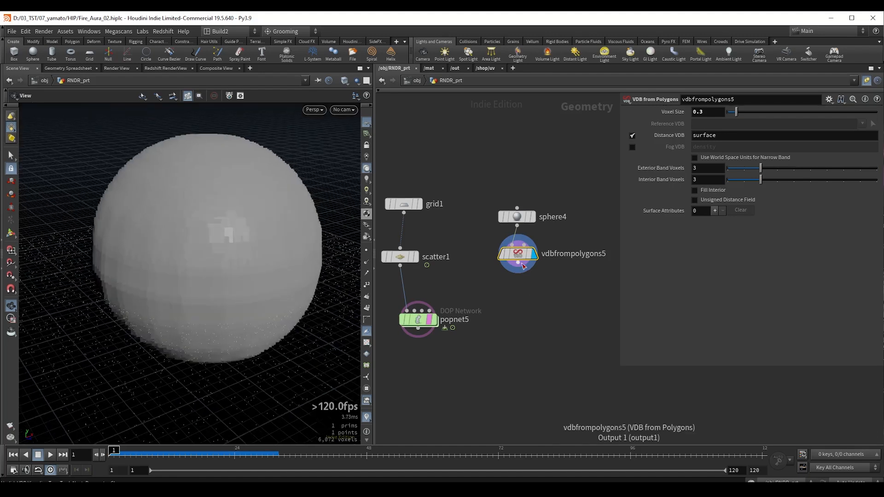
{"action": "left_click_drag", "start_coordinate": [522, 264], "coordinate": [559, 287]}
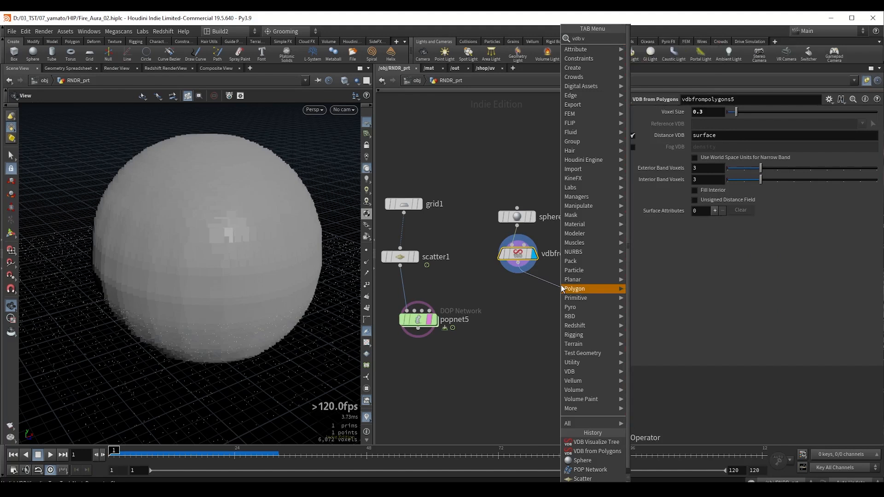
{"action": "key", "text": "Return"}
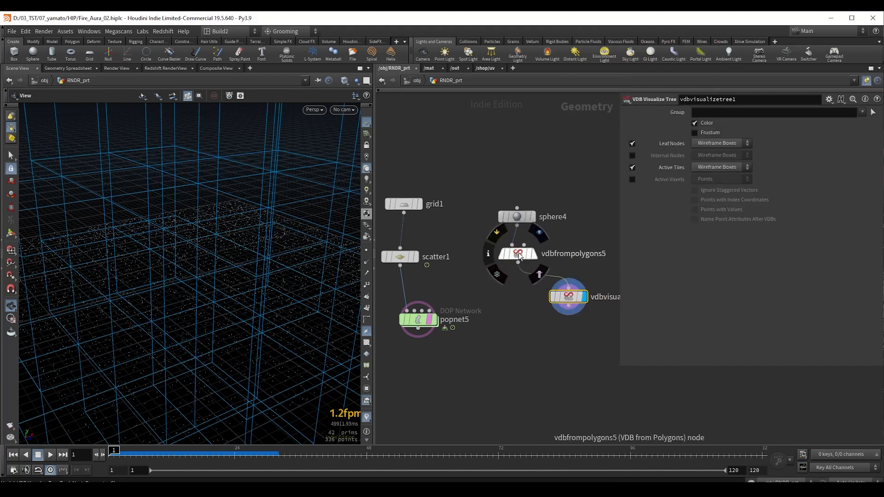
- Reduce the sphere VDB's voxel size through 0.12 and 0.1 to 0.05 while displaying the visualized tree
{"action": "left_click", "coordinate": [518, 253]}
{"action": "left_click_drag", "start_coordinate": [736, 115], "coordinate": [733, 116]}
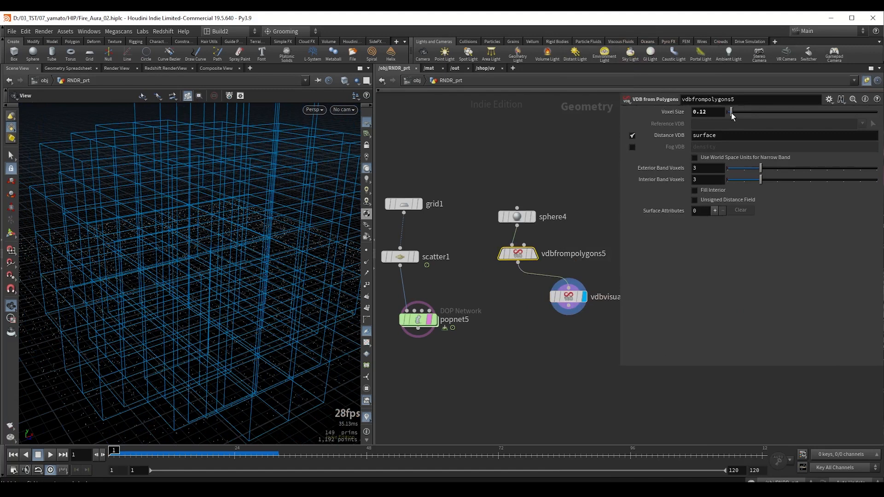
{"action": "key", "text": "BackSpace"}
{"action": "key", "text": "Return"}
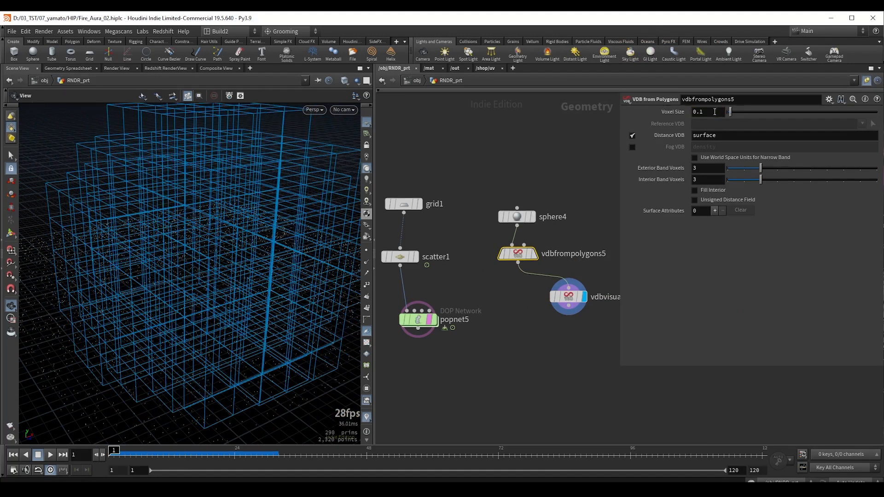
{"action": "left_click", "coordinate": [714, 109]}
{"action": "key", "text": "BackSpace"}
{"action": "type", "text": "05"}
{"action": "key", "text": "Return"}
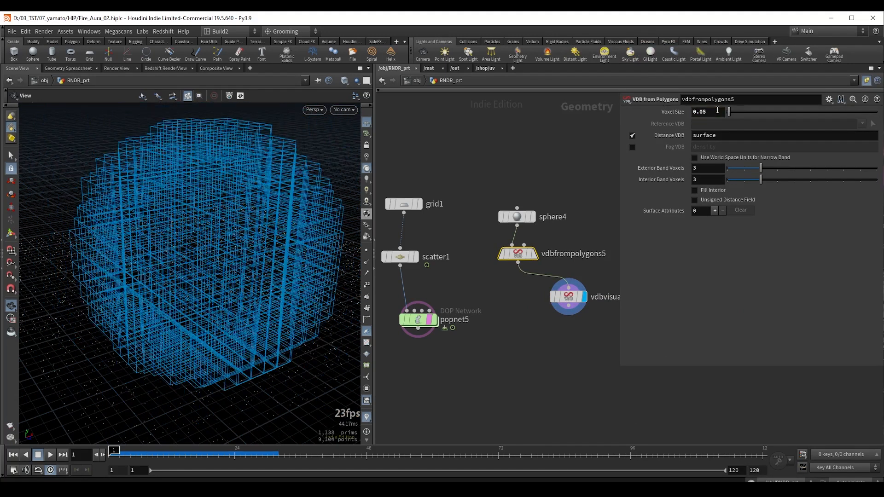
- Display the VDB from Polygons surface with the visualized tree overlaid to compare them
{"action": "left_click_drag", "start_coordinate": [554, 329], "coordinate": [471, 289]}
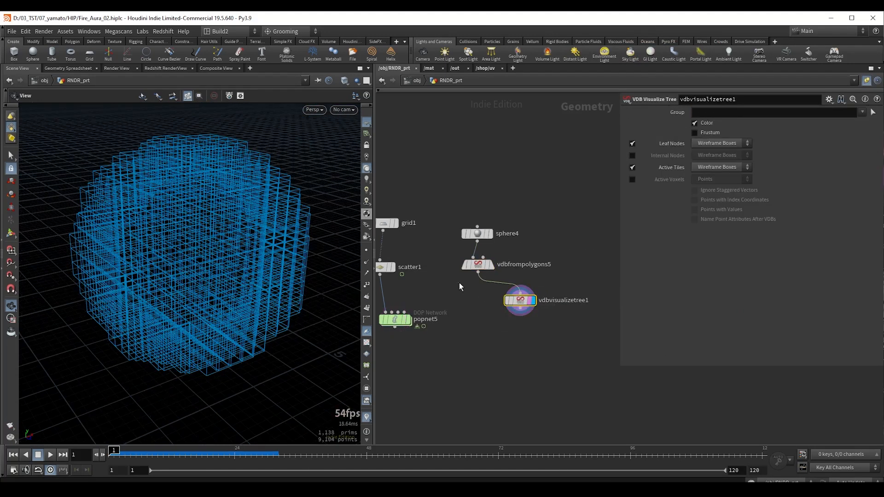
{"action": "left_click", "coordinate": [477, 265]}
{"action": "key", "text": "r"}
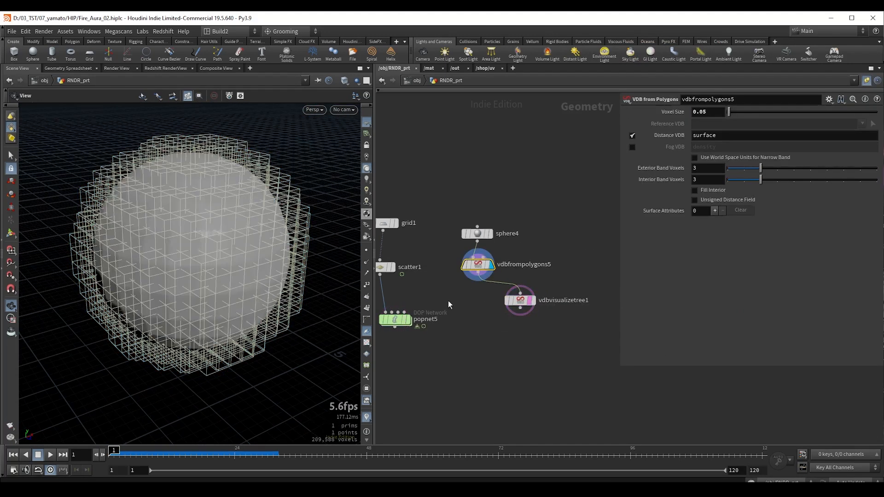
- Examine the voxel tree surrounding the sphere VDB's surface from several angles and distances
{"action": "left_click_drag", "start_coordinate": [207, 235], "coordinate": [173, 228]}
{"action": "right_click_drag", "start_coordinate": [173, 229], "coordinate": [250, 237]}
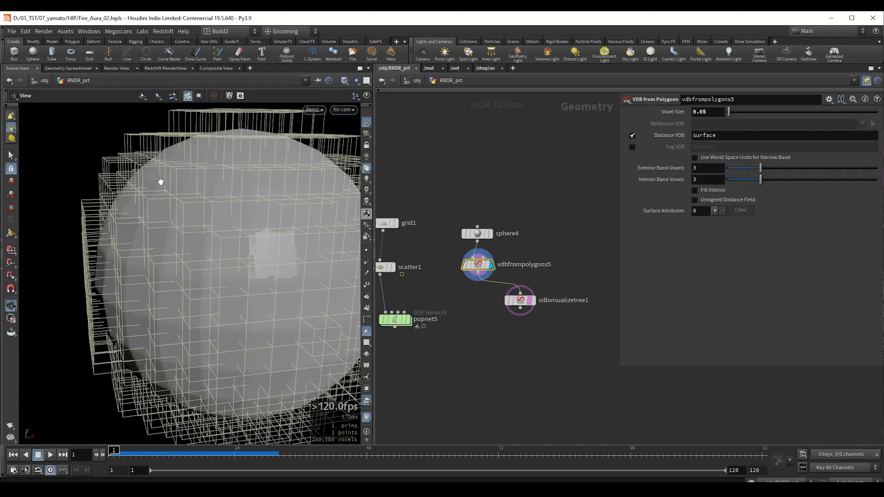
{"action": "left_click_drag", "start_coordinate": [153, 181], "coordinate": [134, 175]}
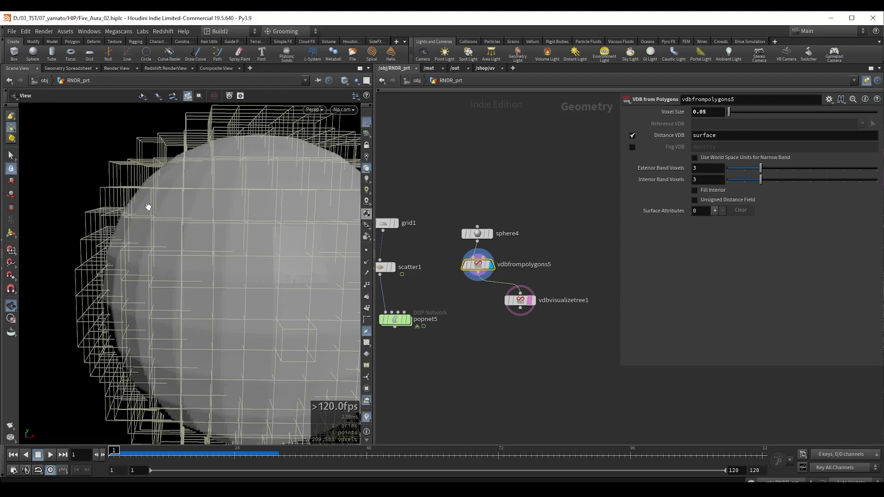
{"action": "scroll", "coordinate": [148, 207], "scroll_direction": "down", "scroll_amount": 3}
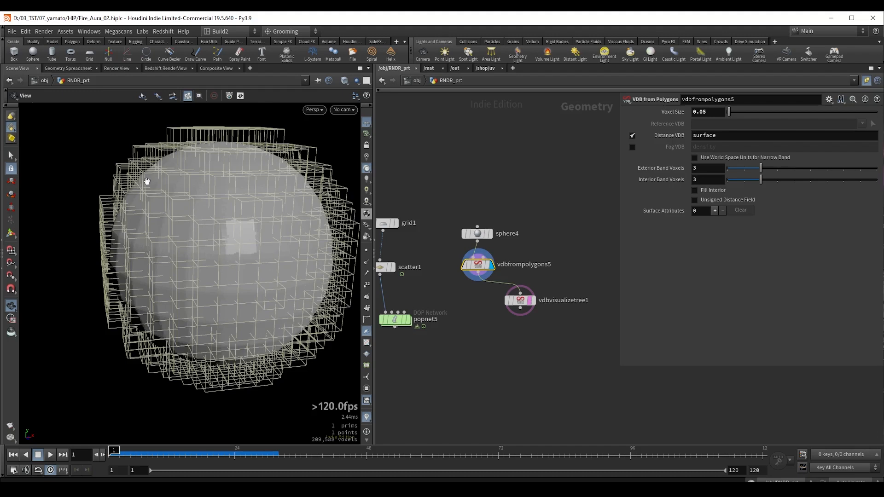
- Attach a VDB Analysis node with the Gradient operator to the VDB from Polygons output and display it
{"action": "middle_click_drag", "start_coordinate": [526, 333], "coordinate": [504, 318]}
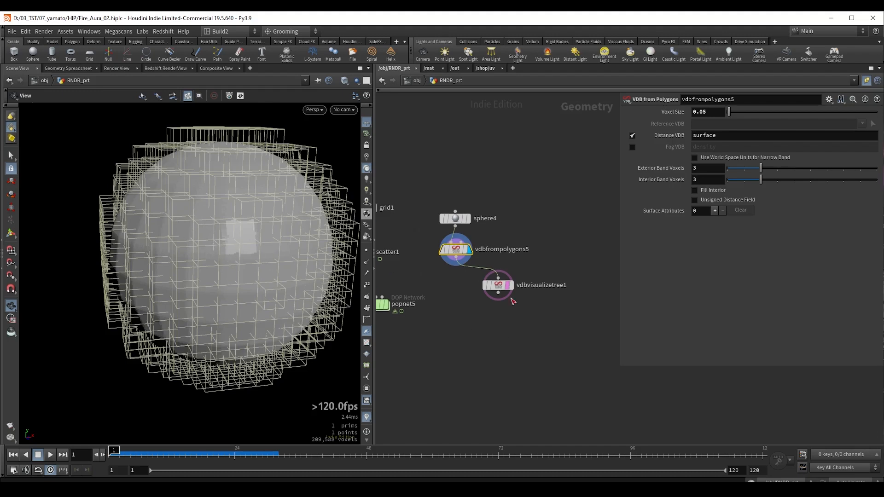
{"action": "left_click_drag", "start_coordinate": [498, 285], "coordinate": [533, 289]}
{"action": "left_click", "coordinate": [456, 257]}
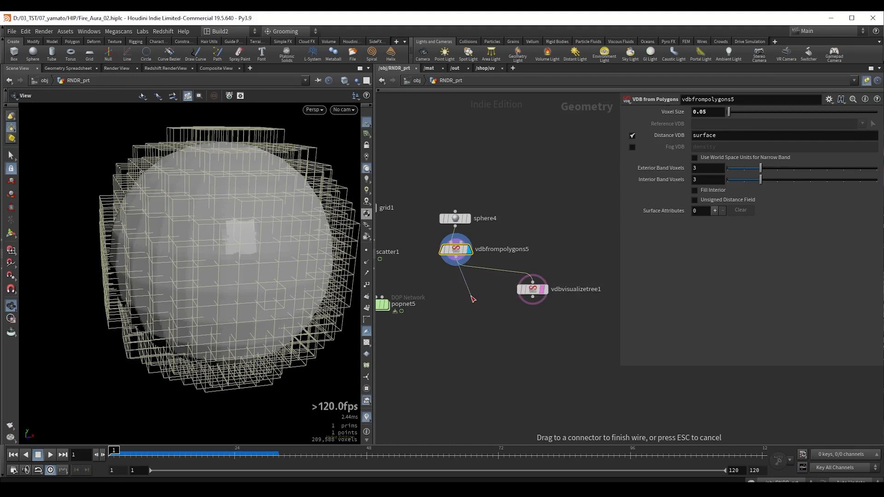
{"action": "key", "text": "Tab"}
{"action": "type", "text": "vdban"}
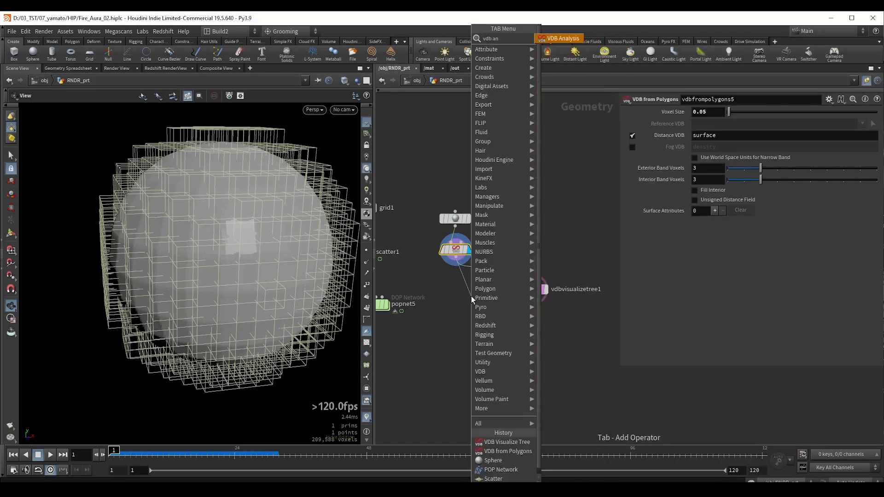
{"action": "key", "text": "Return"}
{"action": "key", "text": "Return"}
{"action": "middle_click_drag", "start_coordinate": [522, 300], "coordinate": [537, 285]}
- Compare the data types of the surface VDB in the node information of VDB from Polygons and VDB Analysis
{"action": "mouse_move", "coordinate": [485, 288]}
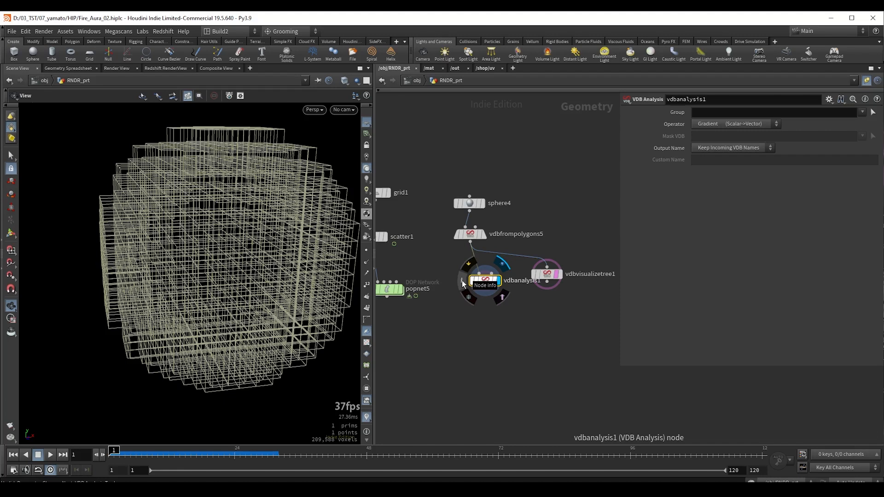
{"action": "left_click", "coordinate": [462, 282]}
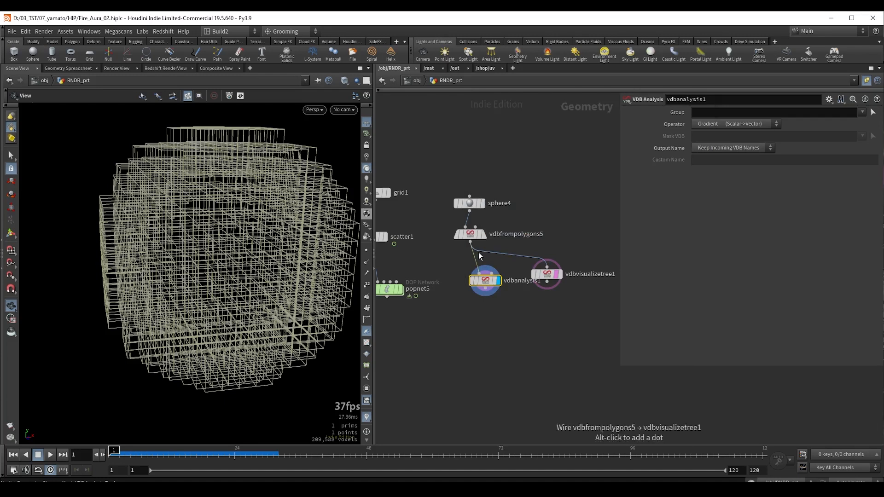
{"action": "left_click", "coordinate": [469, 234]}
{"action": "left_click", "coordinate": [446, 237]}
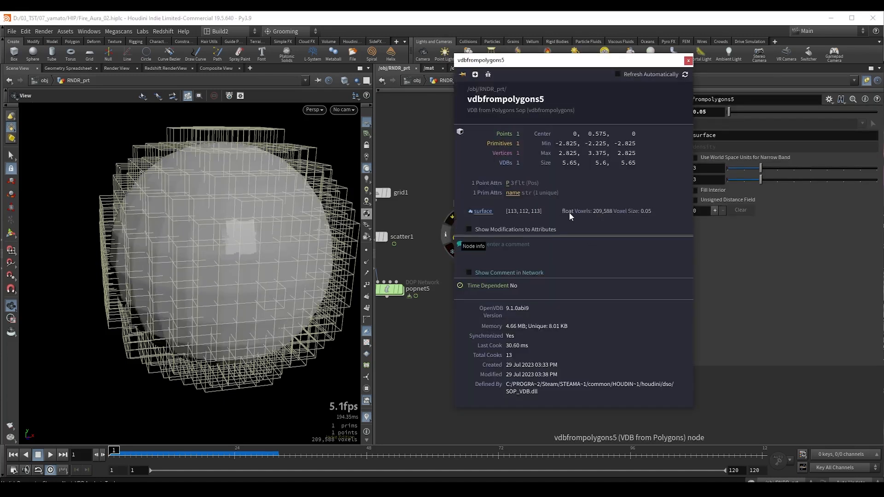
{"action": "left_click", "coordinate": [688, 60]}
{"action": "left_click", "coordinate": [481, 282]}
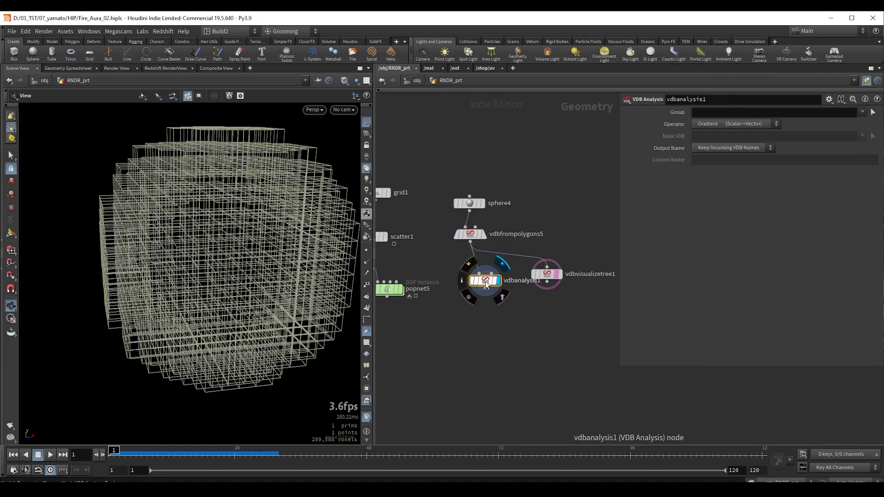
{"action": "left_click", "coordinate": [462, 280]}
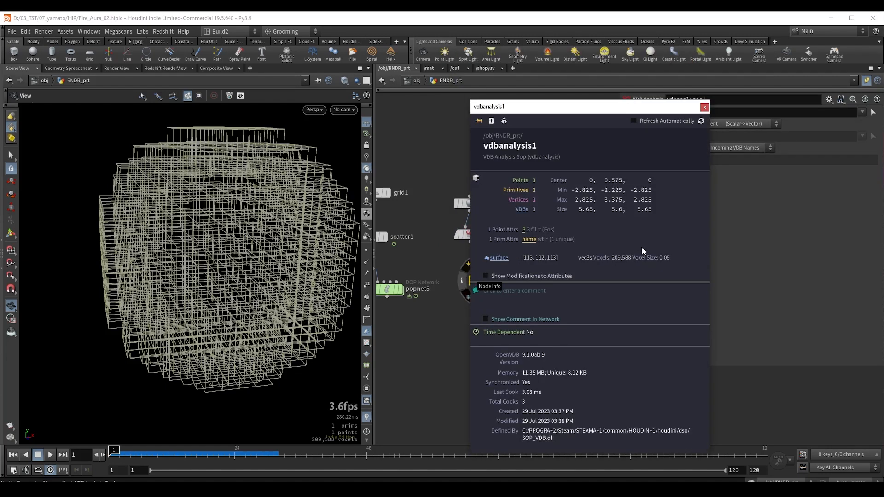
{"action": "left_click", "coordinate": [704, 107]}
- Attach a Volume Slice node to the VDB Analysis output and display the slice
{"action": "middle_click_drag", "start_coordinate": [489, 309], "coordinate": [472, 267]}
{"action": "key", "text": "Tab"}
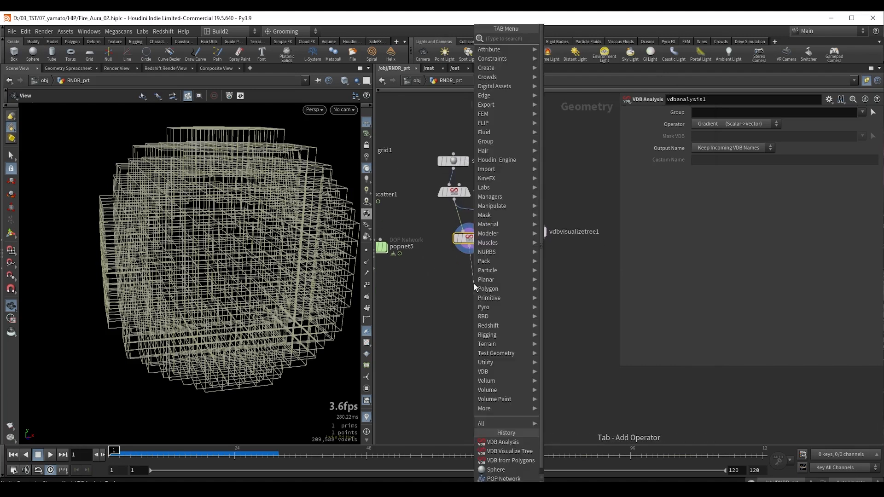
{"action": "type", "text": "v sli"}
{"action": "key", "text": "Return"}
{"action": "left_click", "coordinate": [472, 283]}
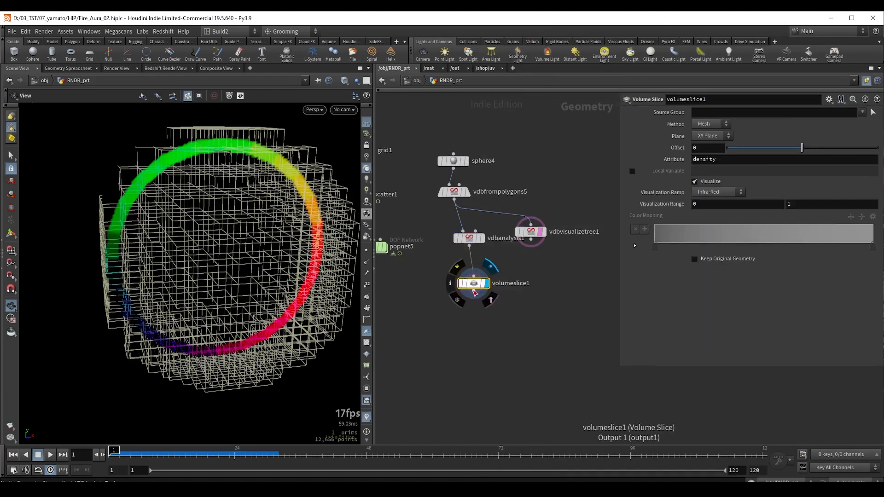
- Add a Volume Trail node fed by the volume slice and, as velocity input, the VDB Analysis output
{"action": "key", "text": "Tab"}
{"action": "type", "text": "v tr"}
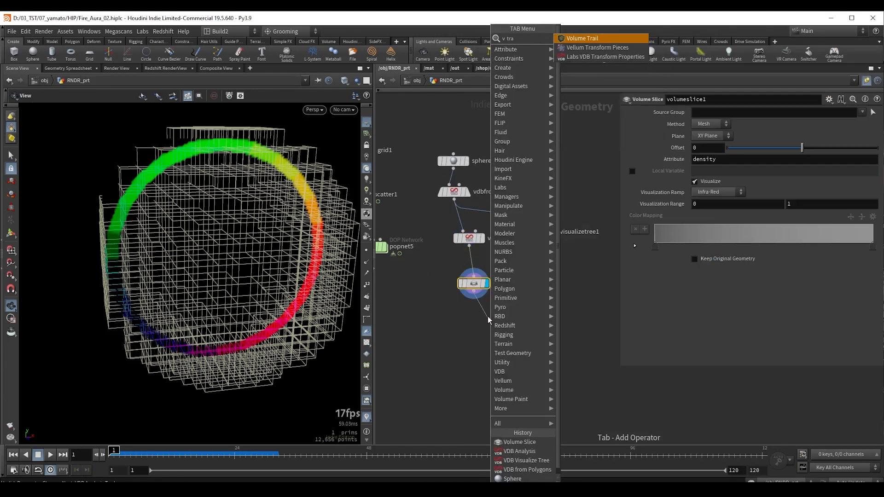
{"action": "key", "text": "Return"}
{"action": "left_click", "coordinate": [489, 321]}
{"action": "left_click", "coordinate": [503, 322]}
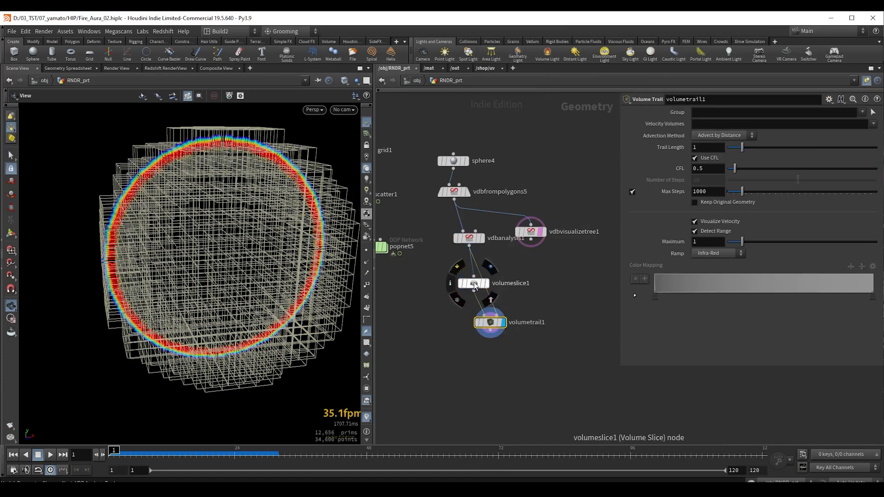
{"action": "left_click_drag", "start_coordinate": [473, 283], "coordinate": [457, 282]}
- Delete the VDB Visualize Tree node so only the gradient trails are displayed
{"action": "left_click_drag", "start_coordinate": [580, 249], "coordinate": [519, 224]}
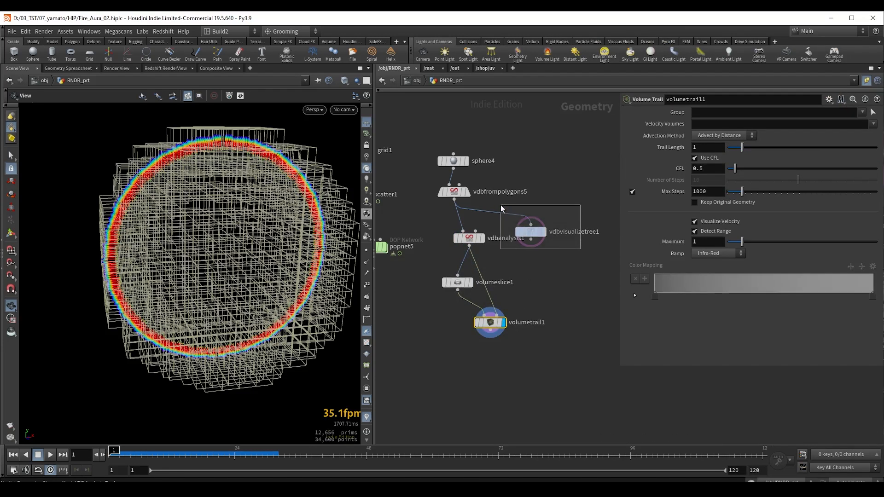
{"action": "key", "text": "Delete"}
{"action": "scroll", "coordinate": [185, 167], "scroll_direction": "up", "scroll_amount": 1}
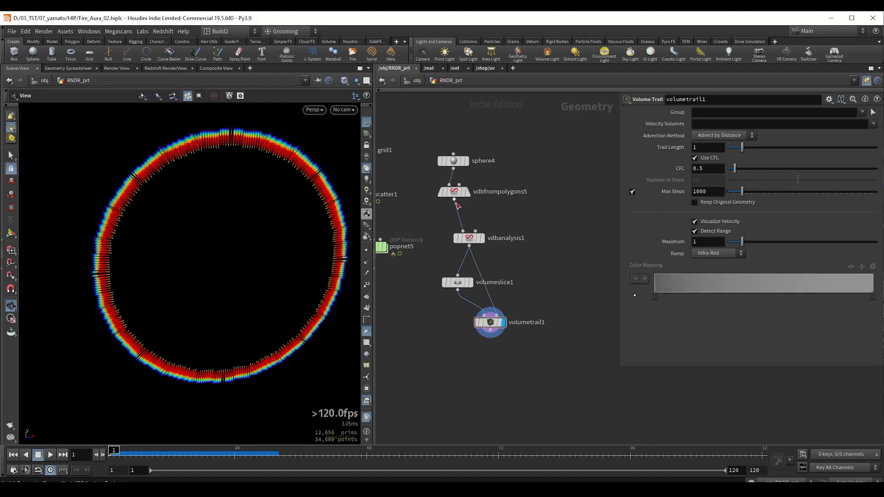
- Set the sphere VDB's exterior and interior band voxels to 5 and enable Fill Interior
{"action": "left_click_drag", "start_coordinate": [454, 192], "coordinate": [458, 195]}
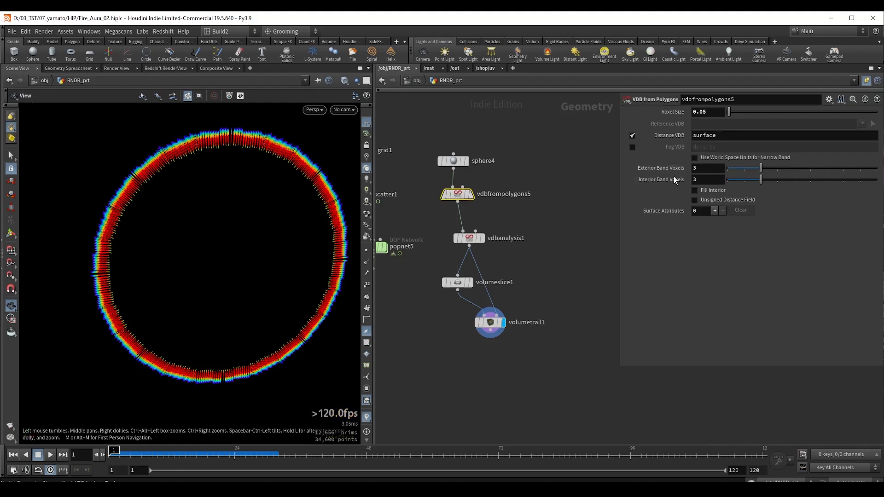
{"action": "left_click_drag", "start_coordinate": [777, 170], "coordinate": [795, 185]}
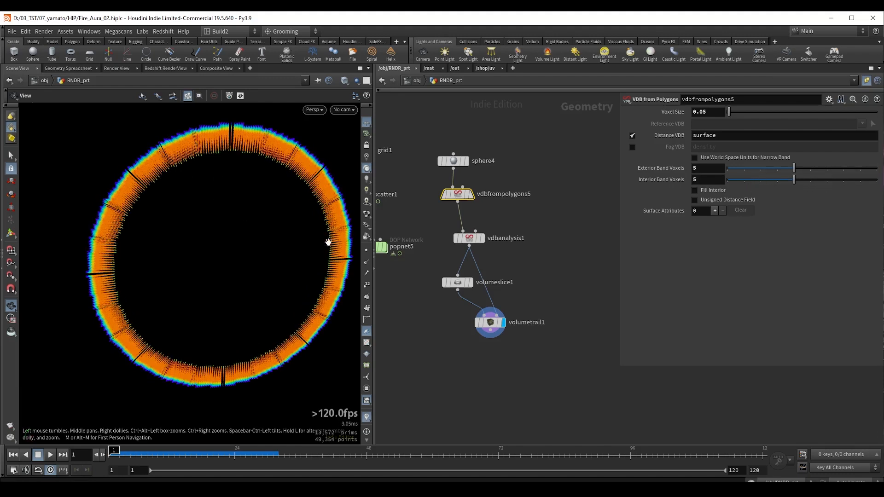
{"action": "left_click", "coordinate": [707, 191]}
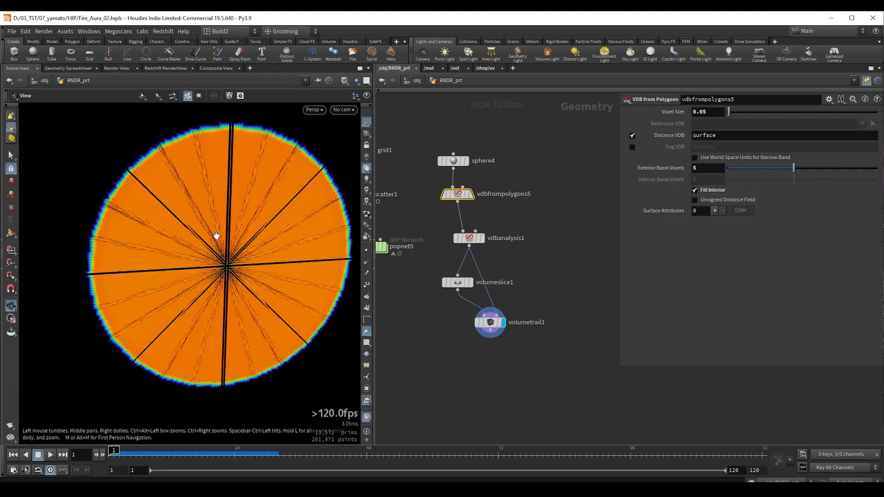
{"action": "right_click_drag", "start_coordinate": [194, 247], "coordinate": [224, 241]}
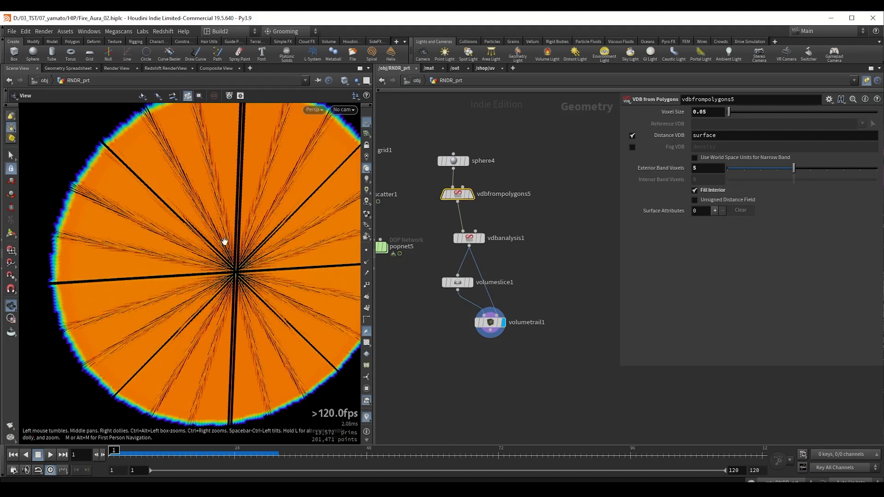
{"action": "middle_click_drag", "start_coordinate": [188, 232], "coordinate": [171, 265]}
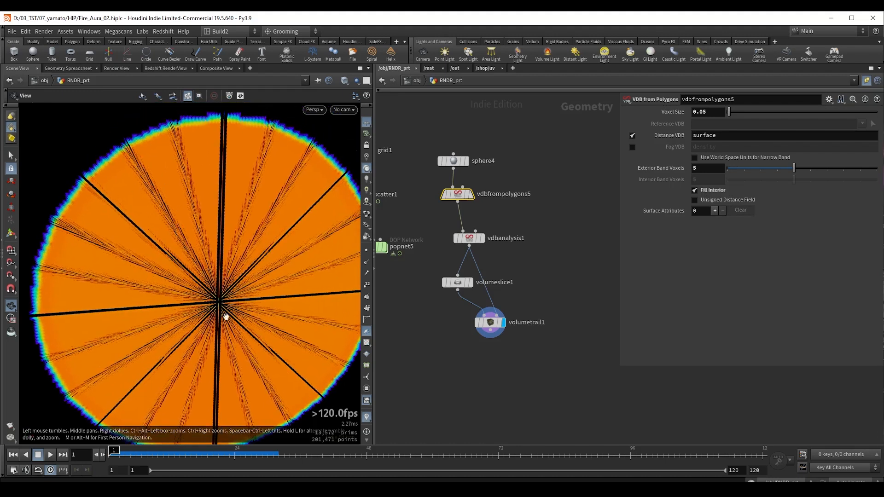
- Stretch the source sphere vertically in the viewport to a Y radius of about 0.7 and view the gradient trails
{"action": "left_click", "coordinate": [453, 160]}
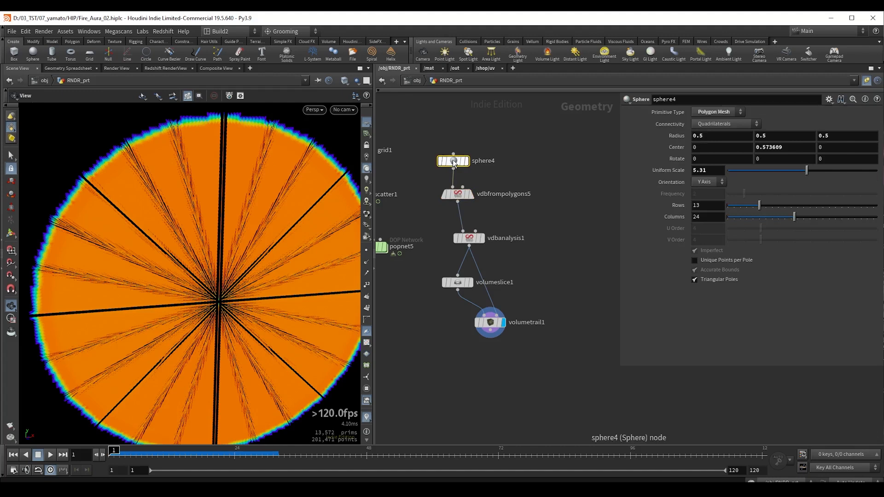
{"action": "scroll", "coordinate": [173, 231], "scroll_direction": "down", "scroll_amount": 2}
{"action": "left_click_drag", "start_coordinate": [173, 231], "coordinate": [144, 239]}
{"action": "key", "text": "Return"}
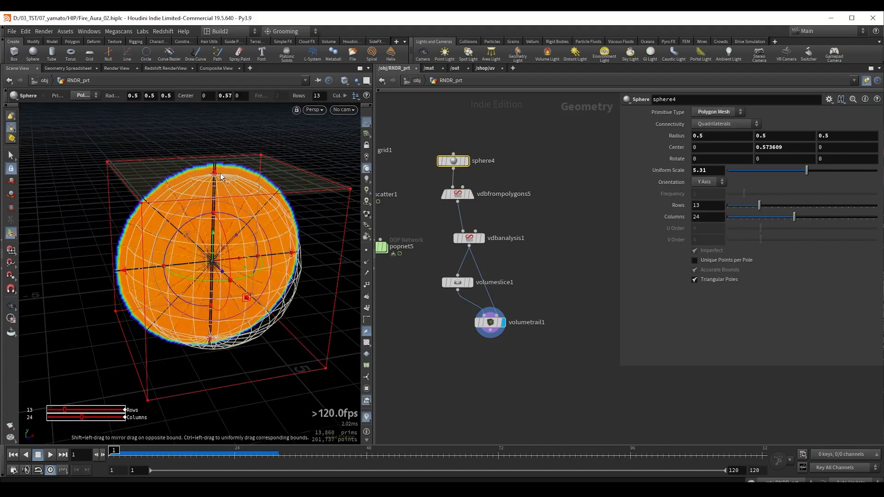
{"action": "left_click_drag", "start_coordinate": [221, 177], "coordinate": [223, 127]}
{"action": "key", "text": "Escape"}
{"action": "scroll", "coordinate": [211, 240], "scroll_direction": "up", "scroll_amount": 3}
{"action": "scroll", "coordinate": [286, 211], "scroll_direction": "down", "scroll_amount": 2}
{"action": "key", "text": "Return"}
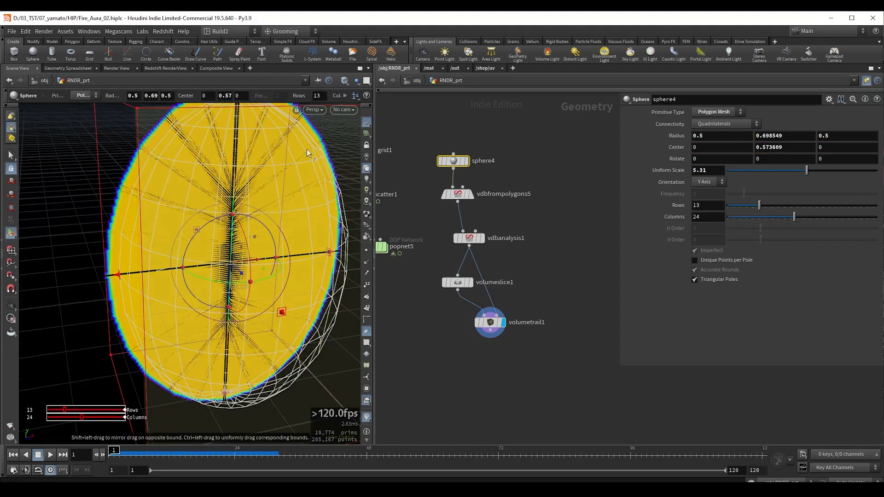
{"action": "scroll", "coordinate": [184, 253], "scroll_direction": "up", "scroll_amount": 3}
- Delete the VDB Analysis, Volume Slice and Volume Trail nodes
{"action": "left_click_drag", "start_coordinate": [558, 364], "coordinate": [435, 222]}
{"action": "key", "text": "Delete"}
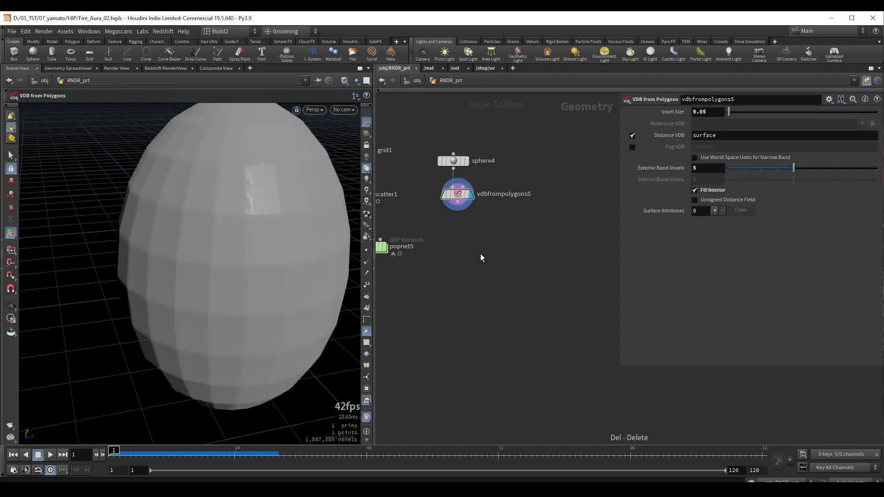
{"action": "key", "text": "h"}
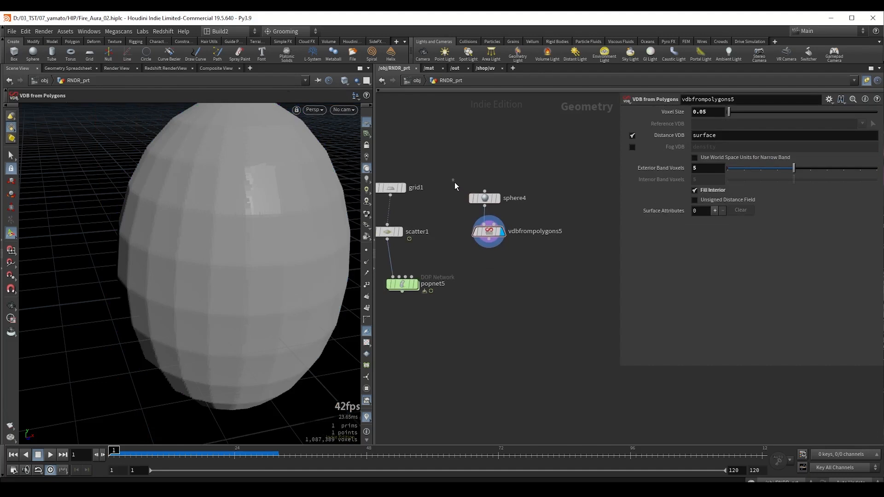
- Set the source sphere's Y radius to 0.5
{"action": "left_click", "coordinate": [484, 198]}
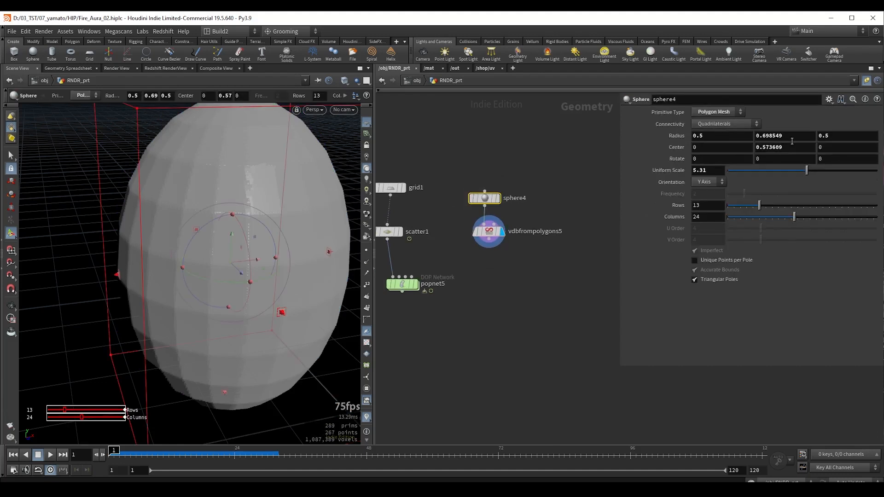
{"action": "left_click_drag", "start_coordinate": [788, 138], "coordinate": [762, 136]}
{"action": "type", "text": "5"}
{"action": "key", "text": "Return"}
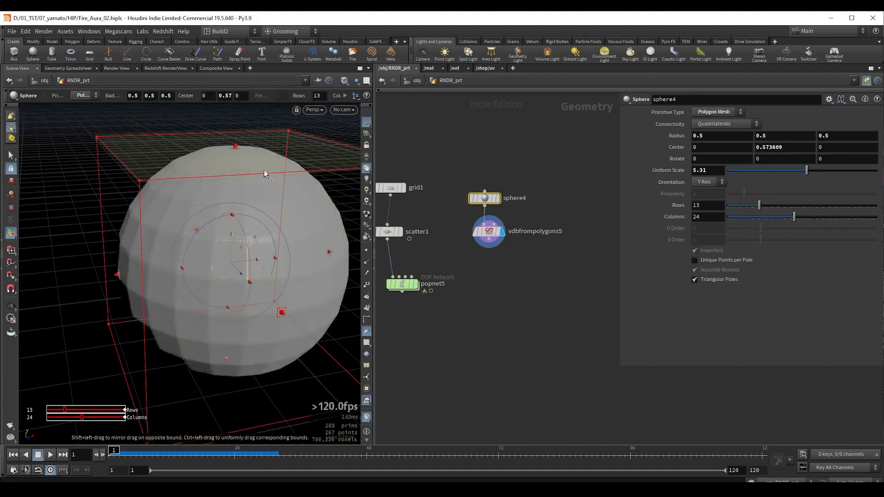
- Connect the VDB from Polygons output to the POP network's second input and display the POP network
{"action": "middle_click_drag", "start_coordinate": [506, 265], "coordinate": [536, 273]}
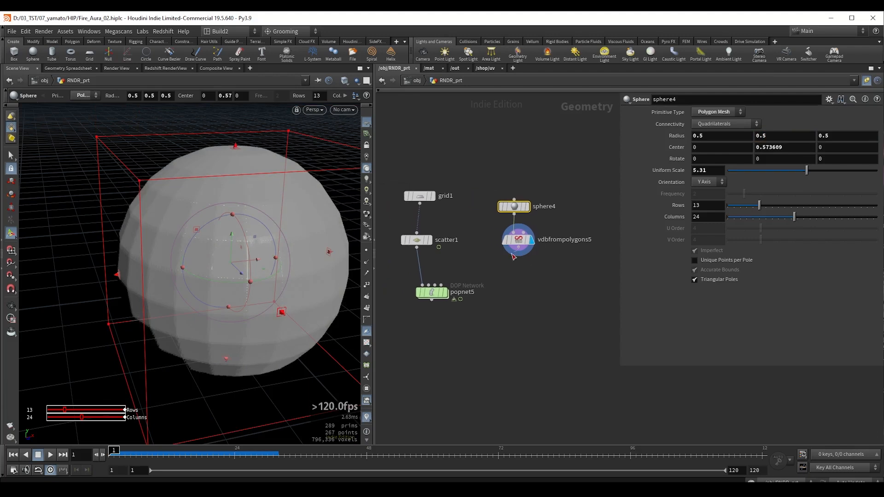
{"action": "left_click_drag", "start_coordinate": [517, 247], "coordinate": [454, 295]}
{"action": "left_click_drag", "start_coordinate": [416, 320], "coordinate": [482, 288]}
{"action": "key", "text": "r"}
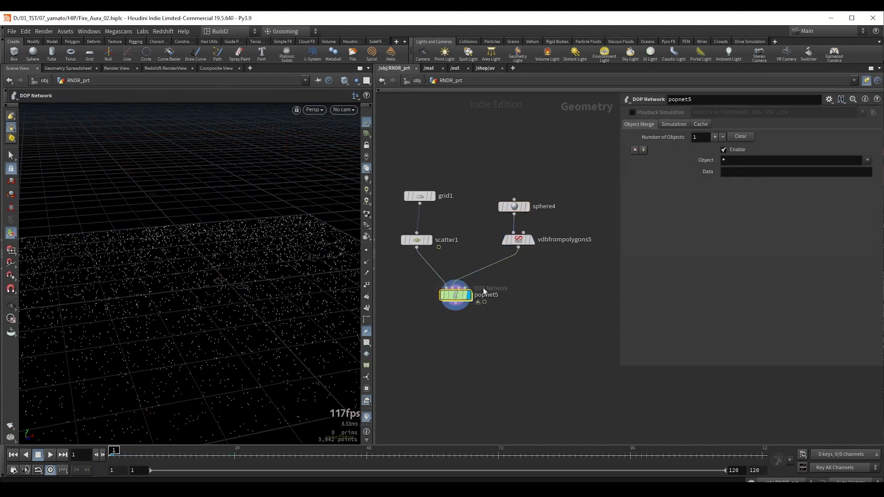
- Enter the POP network and insert a Geometry VOP between the POP Source and the merge node
{"action": "double_click", "coordinate": [455, 295]}
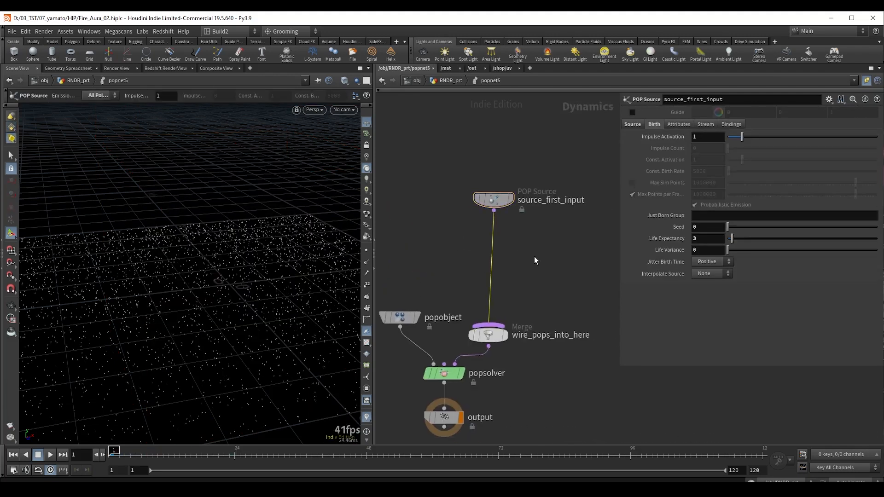
{"action": "key", "text": "Tab"}
{"action": "type", "text": "geov"}
{"action": "key", "text": "Return"}
{"action": "left_click", "coordinate": [493, 251]}
{"action": "left_click_drag", "start_coordinate": [216, 252], "coordinate": [228, 259]}
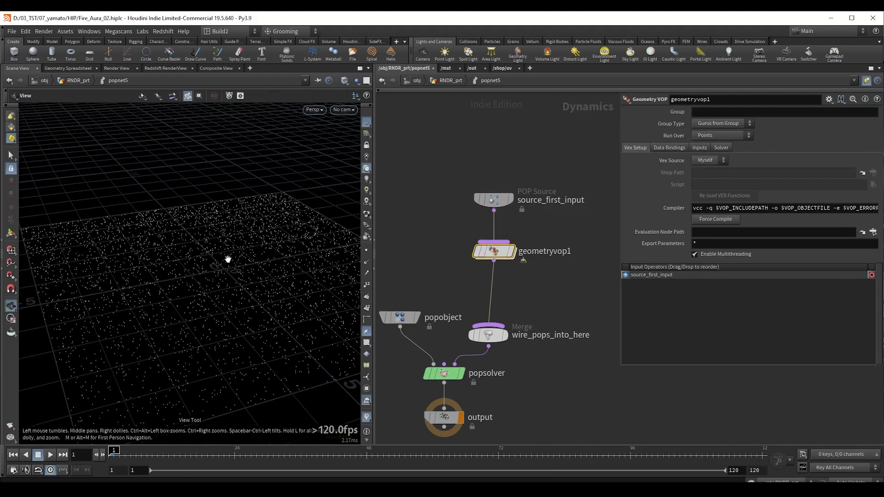
- Set the Geometry VOP's Input 2 to Second Context Geometry
{"action": "left_click", "coordinate": [697, 148]}
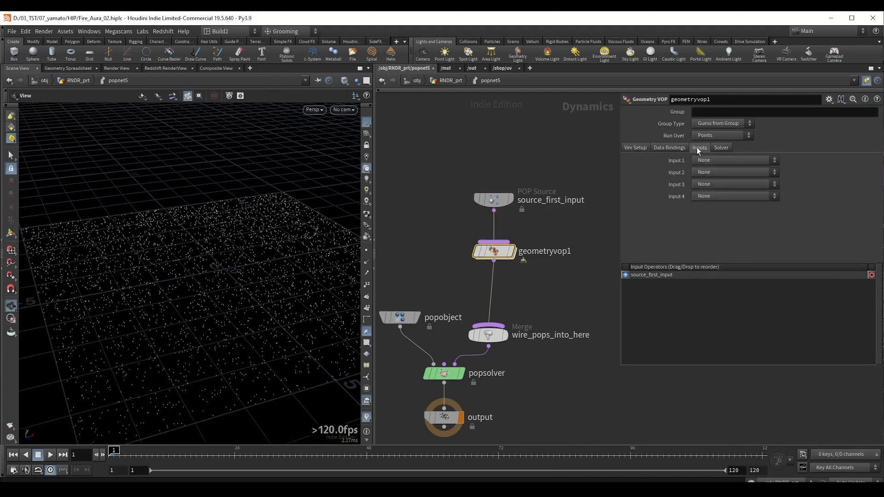
{"action": "left_click", "coordinate": [704, 173]}
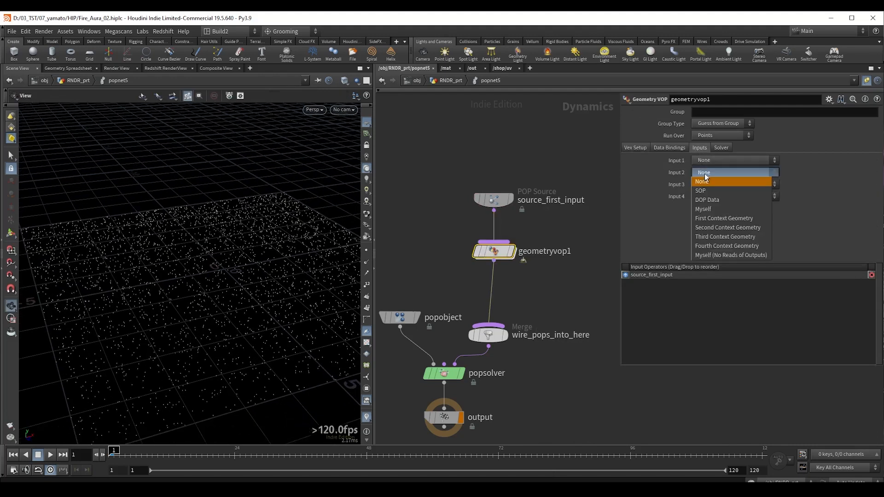
{"action": "left_click", "coordinate": [719, 228]}
{"action": "middle_click_drag", "start_coordinate": [513, 283], "coordinate": [534, 264]}
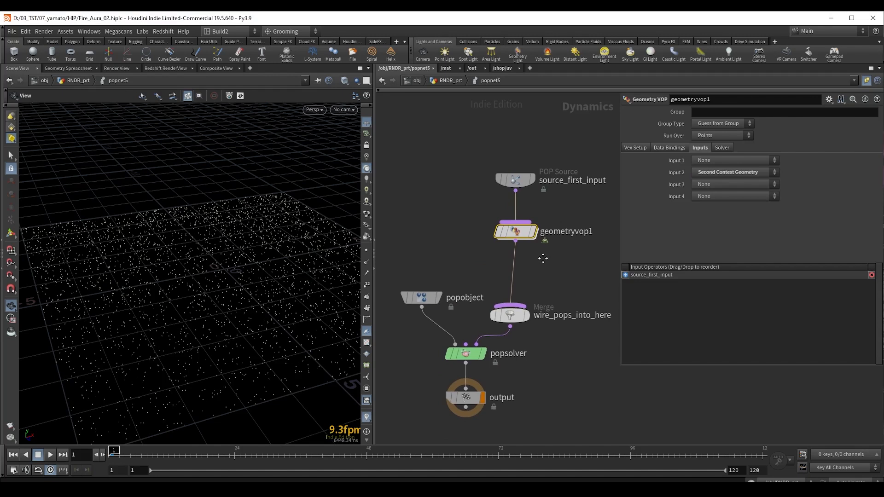
- Inside the Geometry VOP, add a Volume Gradient node fed by OpInput2 and connect P to its sample position
{"action": "double_click", "coordinate": [515, 233]}
{"action": "middle_click_drag", "start_coordinate": [570, 344], "coordinate": [499, 282]}
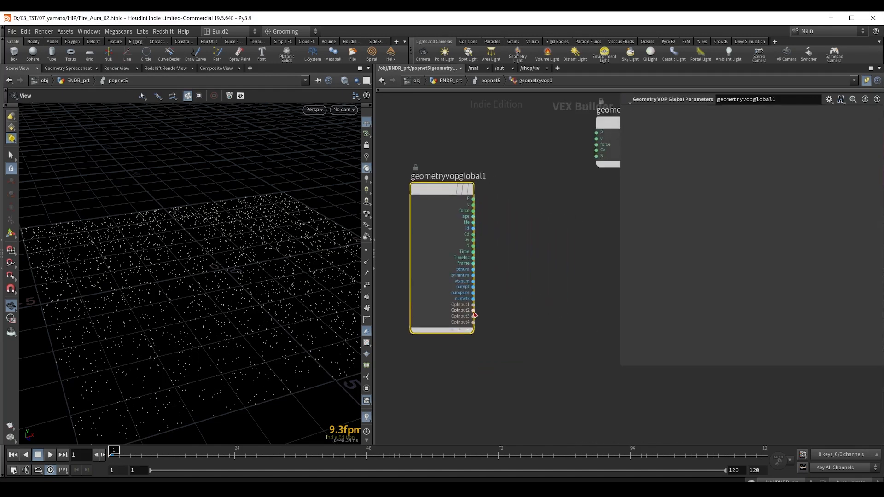
{"action": "scroll", "coordinate": [476, 312], "scroll_direction": "up", "scroll_amount": 3}
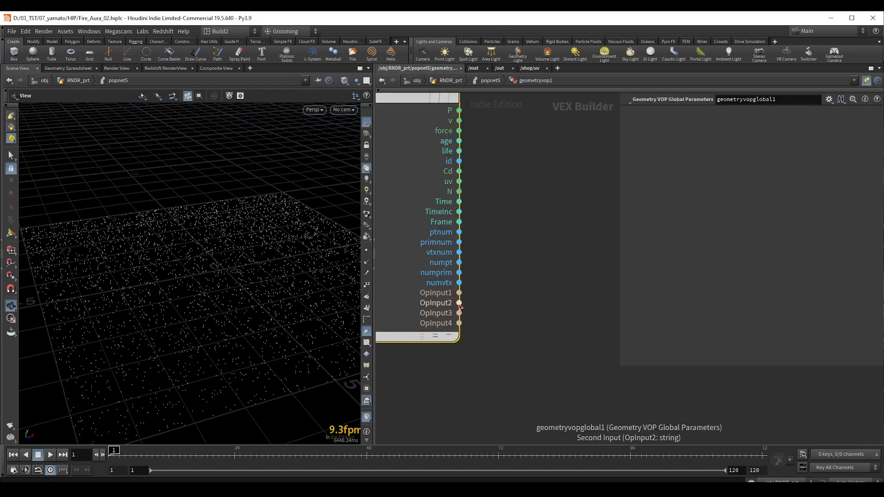
{"action": "left_click", "coordinate": [459, 302]}
{"action": "key", "text": "Tab"}
{"action": "type", "text": "vg"}
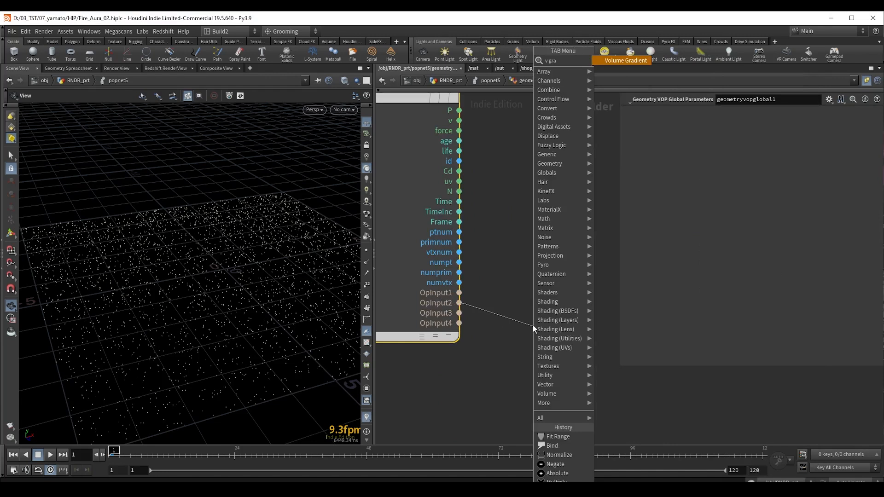
{"action": "key", "text": "Return"}
{"action": "scroll", "coordinate": [530, 213], "scroll_direction": "down", "scroll_amount": 2}
{"action": "middle_click_drag", "start_coordinate": [516, 151], "coordinate": [423, 172]}
{"action": "left_click", "coordinate": [423, 172]}
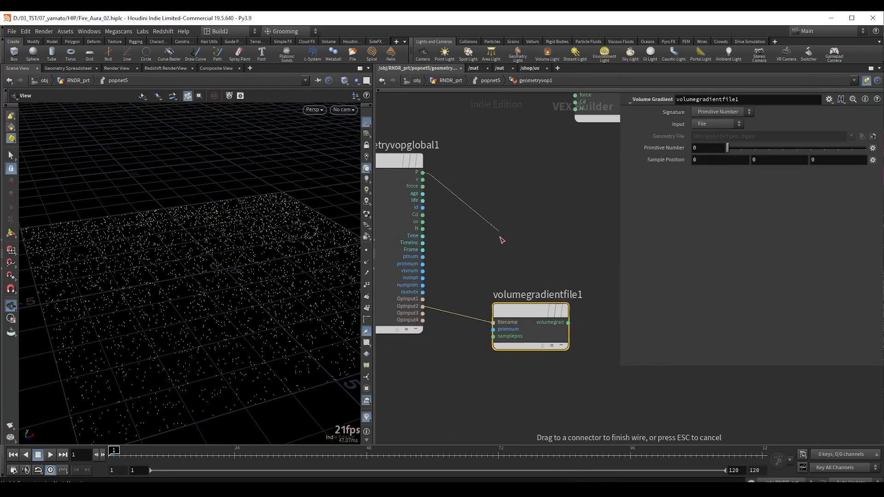
{"action": "left_click", "coordinate": [493, 336]}
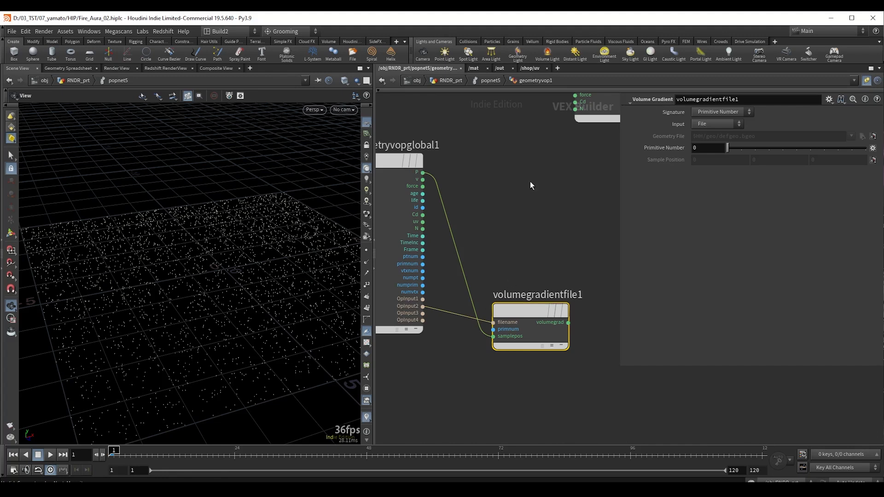
- Connect the volume gradient to the velocity (v) input of the Geometry VOP output and play the simulation
{"action": "left_click_drag", "start_coordinate": [595, 239], "coordinate": [488, 388]}
{"action": "middle_click_drag", "start_coordinate": [485, 389], "coordinate": [411, 396]}
{"action": "left_click_drag", "start_coordinate": [494, 330], "coordinate": [538, 301]}
{"action": "scroll", "coordinate": [532, 297], "scroll_direction": "down", "scroll_amount": 3}
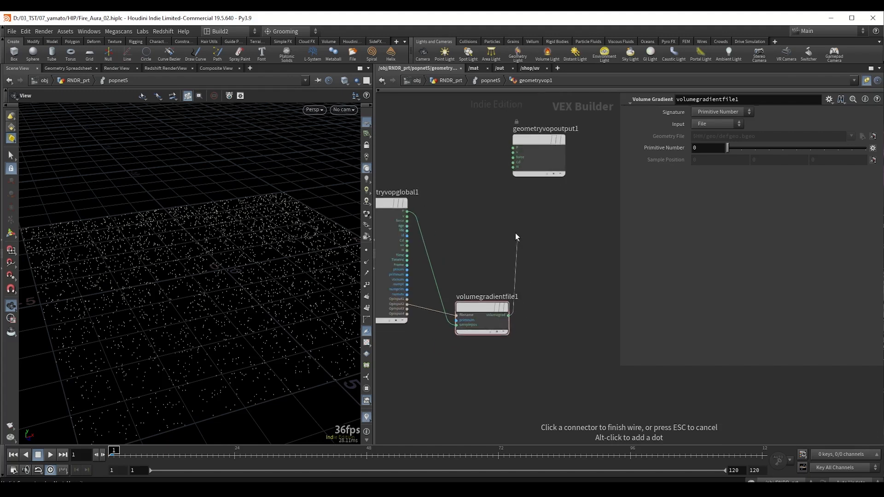
{"action": "left_click", "coordinate": [512, 153]}
{"action": "left_click_drag", "start_coordinate": [539, 140], "coordinate": [599, 235]}
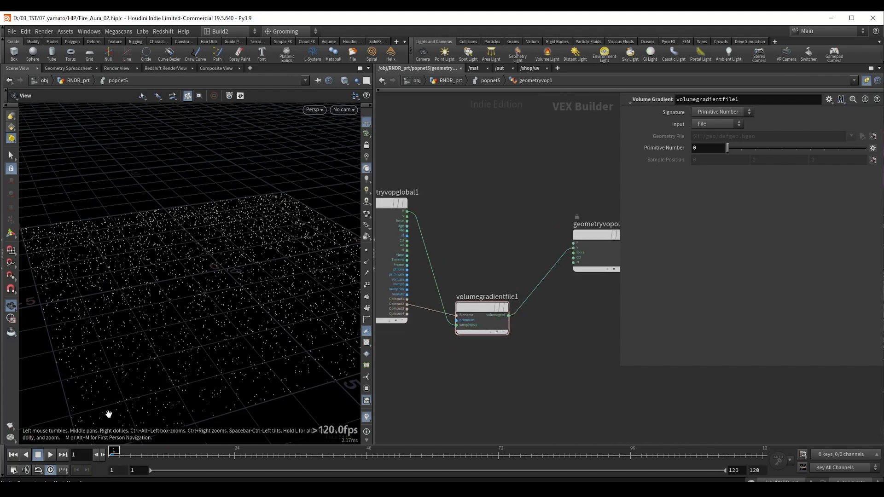
{"action": "left_click", "coordinate": [49, 454]}
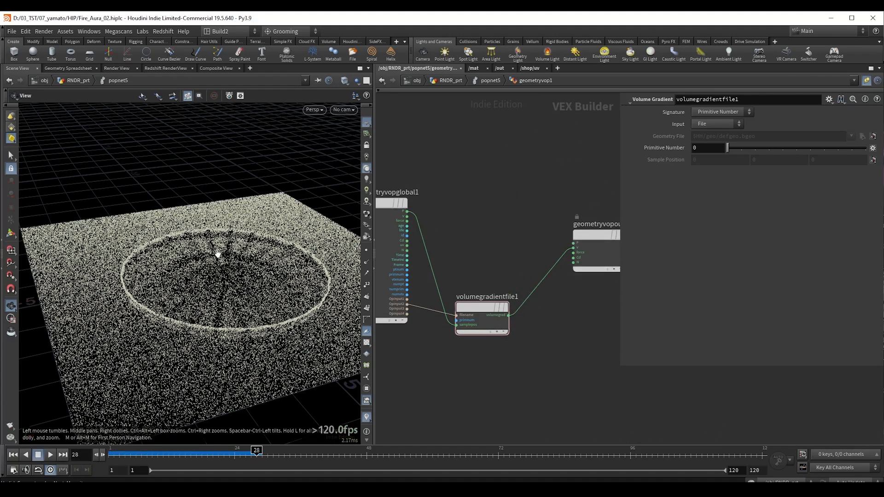
{"action": "left_click_drag", "start_coordinate": [218, 254], "coordinate": [238, 223]}
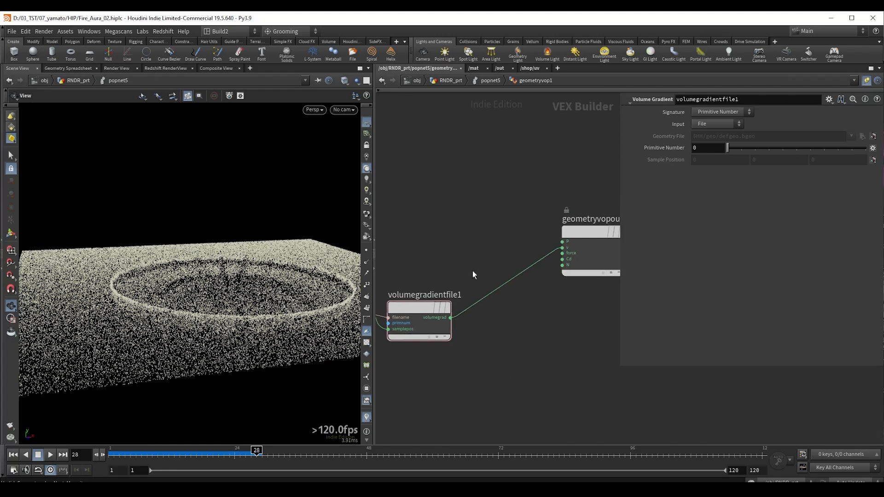
- Insert a Negate node between the Volume Gradient and the velocity output, and replay the simulation
{"action": "key", "text": "Tab"}
{"action": "type", "text": "nega"}
{"action": "key", "text": "Return"}
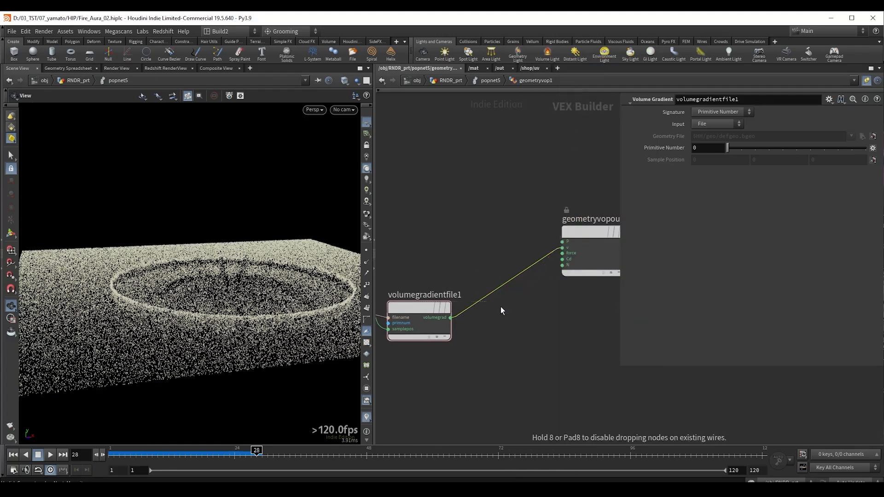
{"action": "left_click", "coordinate": [501, 307]}
{"action": "middle_click_drag", "start_coordinate": [497, 224], "coordinate": [472, 224]}
{"action": "scroll", "coordinate": [471, 223], "scroll_direction": "down", "scroll_amount": 1}
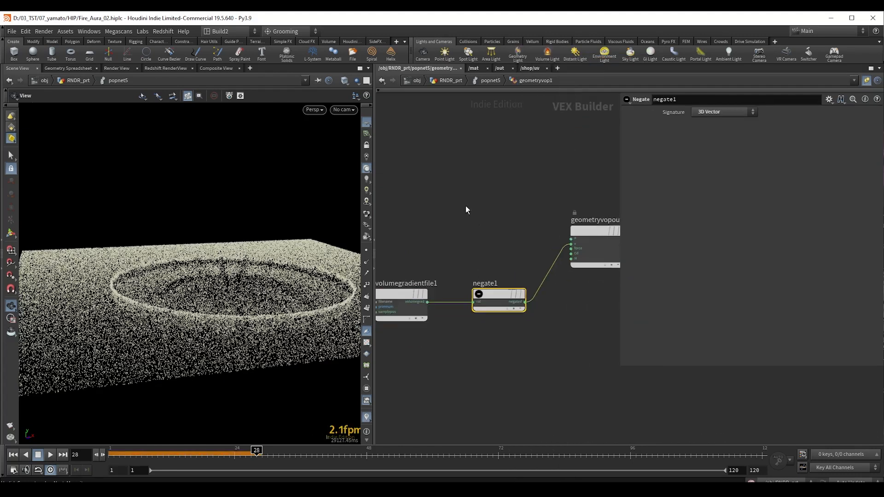
{"action": "left_click_drag", "start_coordinate": [454, 258], "coordinate": [524, 331]}
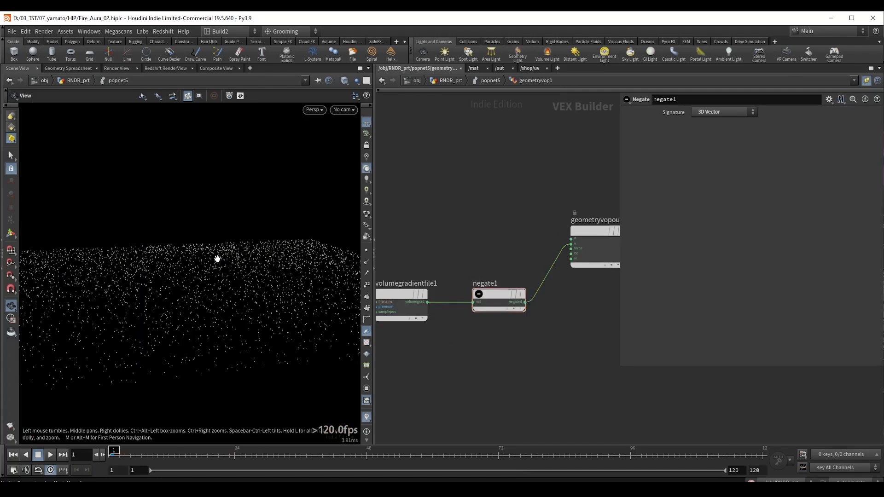
{"action": "left_click_drag", "start_coordinate": [203, 266], "coordinate": [255, 287]}
{"action": "key", "text": "Up"}
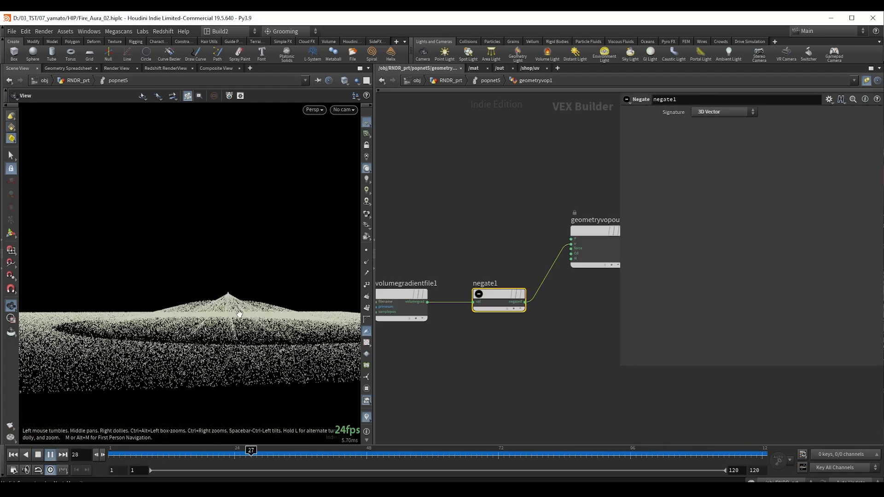
- Return to the RNDR_prt network and show the source sphere as a template over the particles
{"action": "key", "text": "u"}
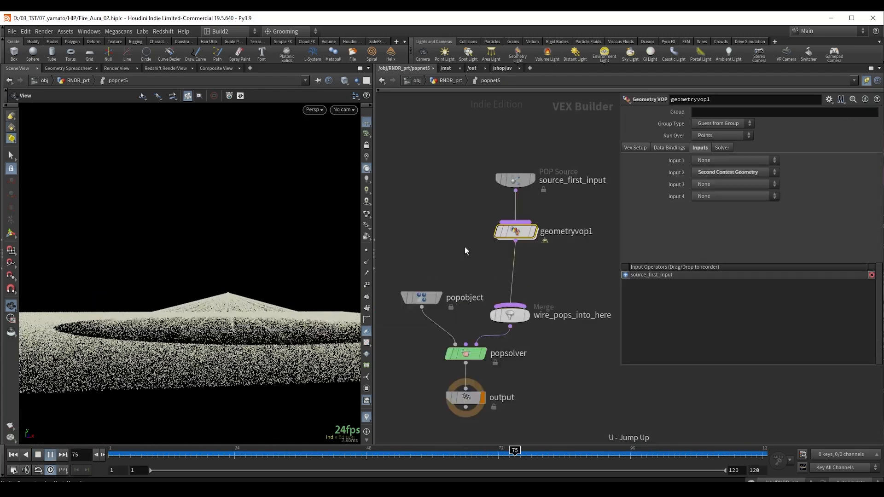
{"action": "key", "text": "u"}
{"action": "left_click", "coordinate": [526, 209]}
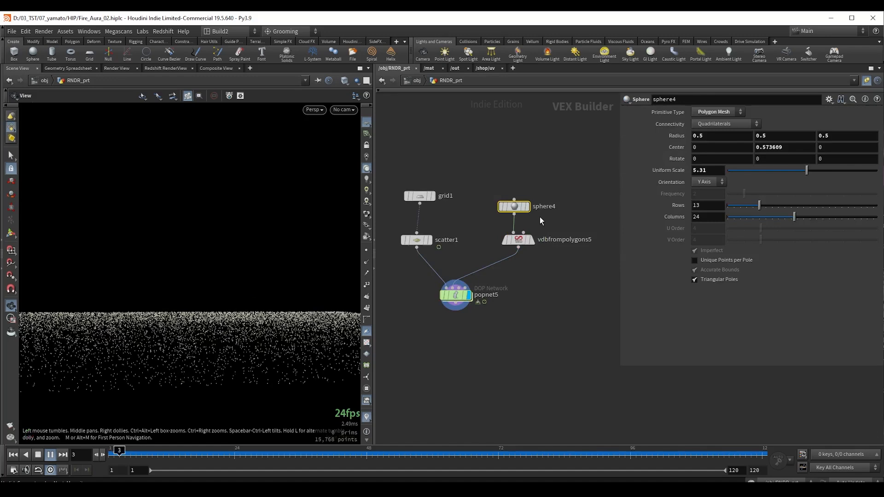
{"action": "left_click_drag", "start_coordinate": [282, 262], "coordinate": [244, 270]}
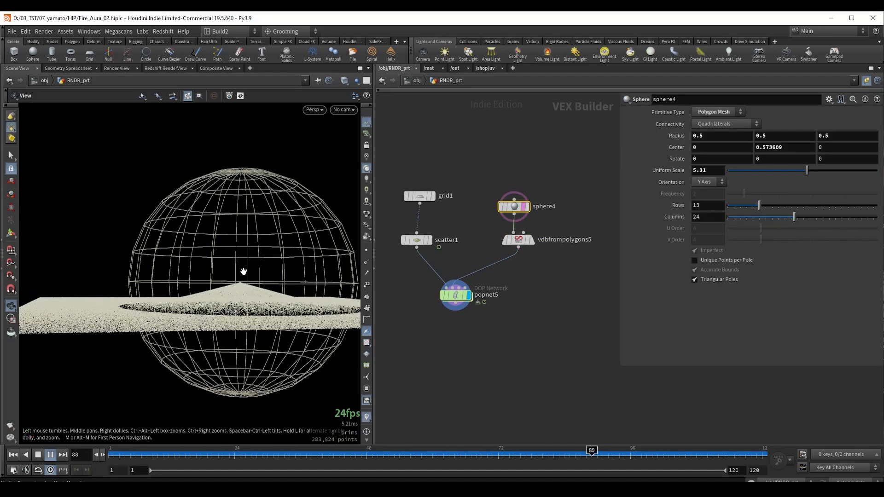
- Move the source sphere's center to about -1.03, 1.48, -0.21 and replay the simulation
{"action": "key", "text": "Return"}
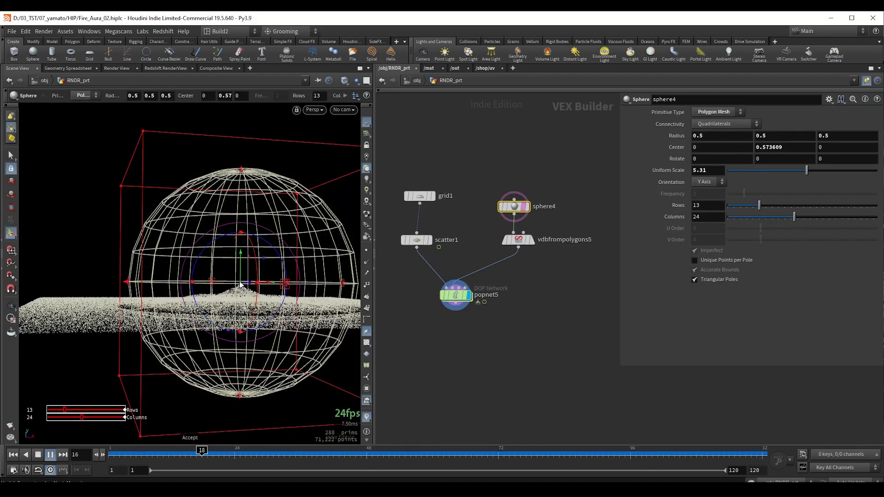
{"action": "left_click_drag", "start_coordinate": [240, 286], "coordinate": [196, 243]}
{"action": "left_click", "coordinate": [29, 457]}
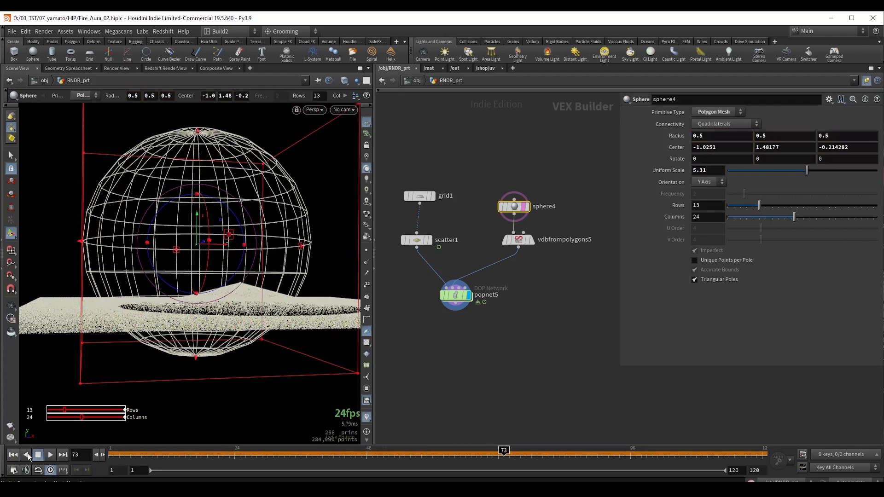
{"action": "left_click", "coordinate": [51, 455]}
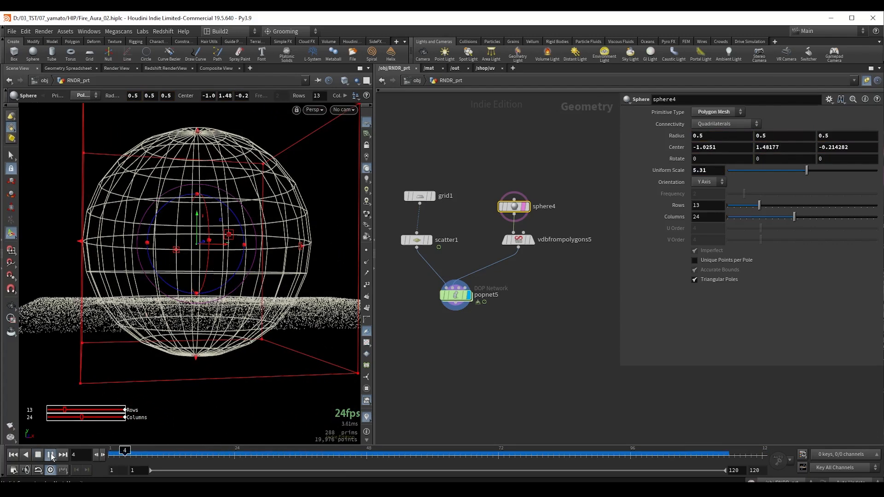
- Move the source sphere's center to about 0.01, 1.99, 0.01 and replay the simulation
{"action": "left_click_drag", "start_coordinate": [197, 245], "coordinate": [241, 224]}
{"action": "left_click", "coordinate": [14, 456]}
{"action": "left_click", "coordinate": [51, 455]}
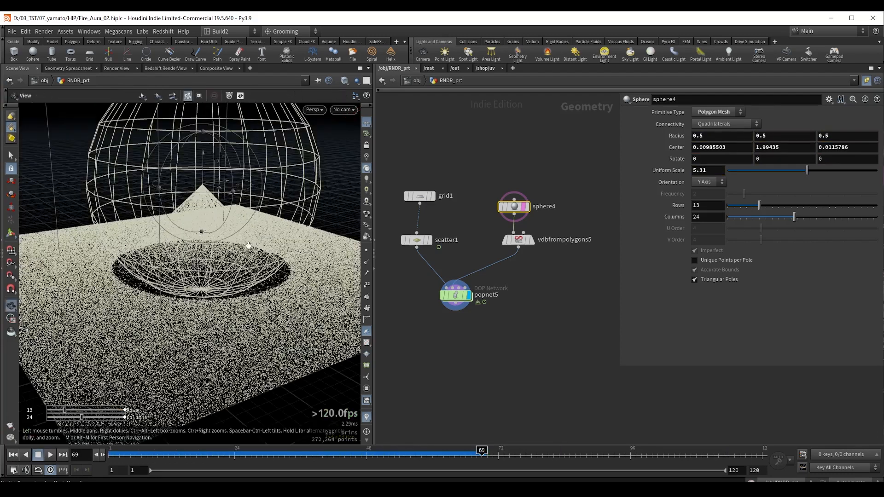
{"action": "right_click_drag", "start_coordinate": [258, 242], "coordinate": [234, 234], "text": "alt"}
{"action": "middle_click_drag", "start_coordinate": [234, 234], "coordinate": [231, 246], "text": "alt"}
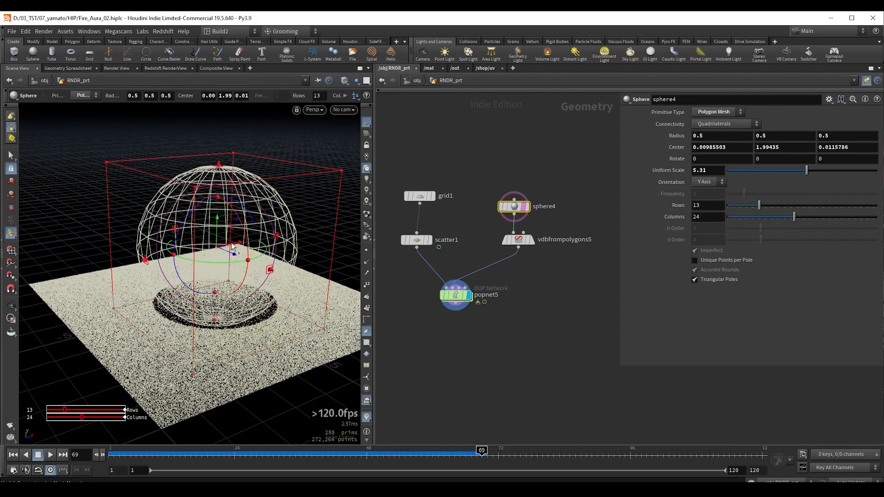
- Shift the source sphere's center to about -1.44 in X and set its uniform scale to 6.45
{"action": "left_click_drag", "start_coordinate": [232, 246], "coordinate": [168, 259]}
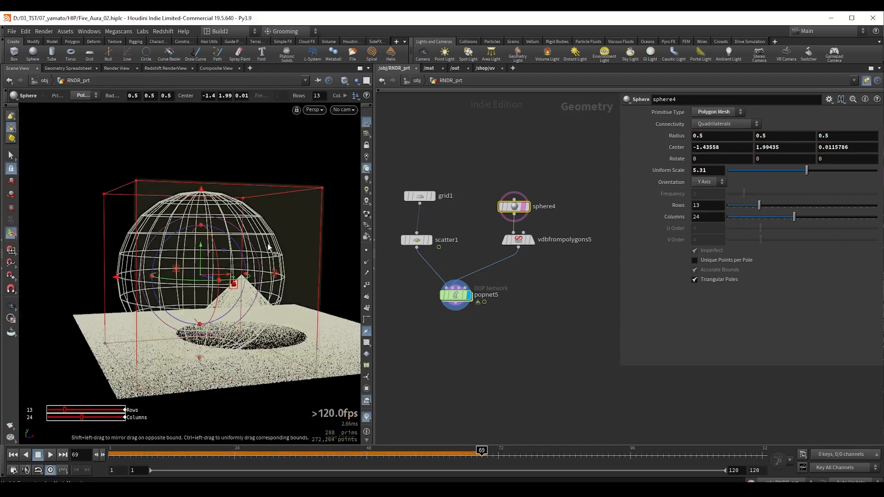
{"action": "left_click_drag", "start_coordinate": [810, 173], "coordinate": [823, 171]}
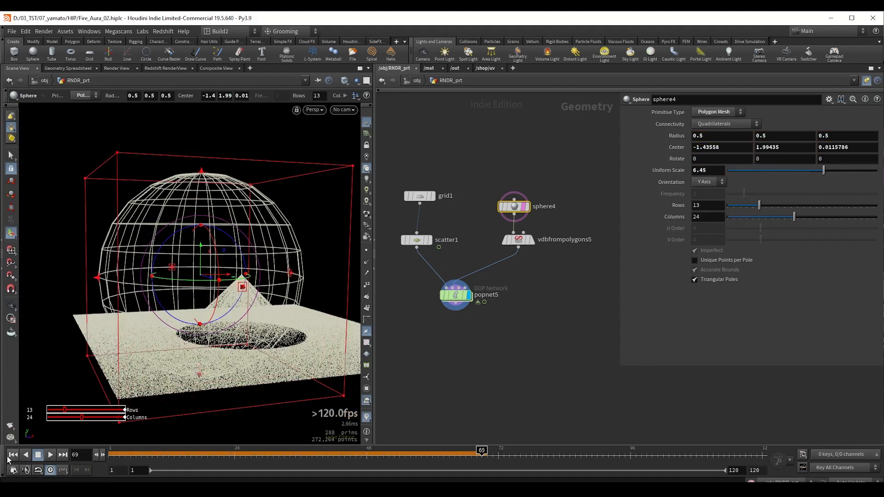
- Replay the simulation from the first frame and examine how the particles move relative to the sphere
{"action": "left_click", "coordinate": [13, 455]}
{"action": "left_click", "coordinate": [50, 455]}
{"action": "key", "text": "Escape"}
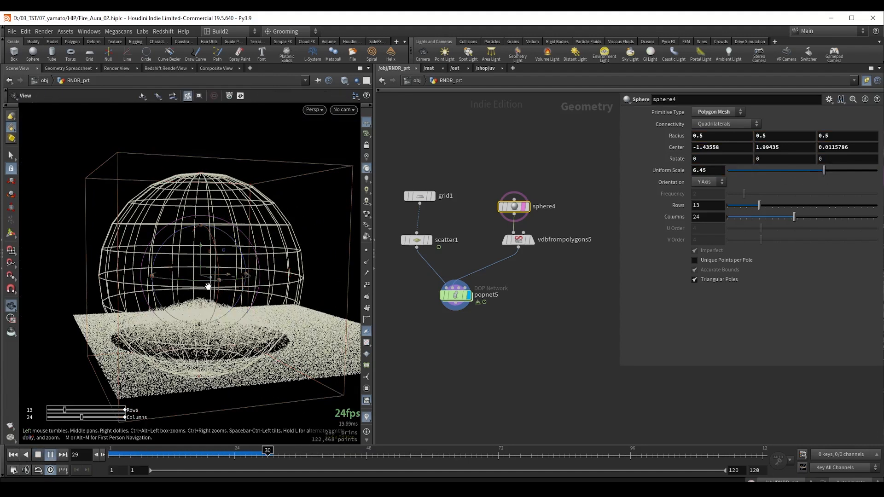
{"action": "left_click_drag", "start_coordinate": [208, 286], "coordinate": [196, 278], "text": "alt"}
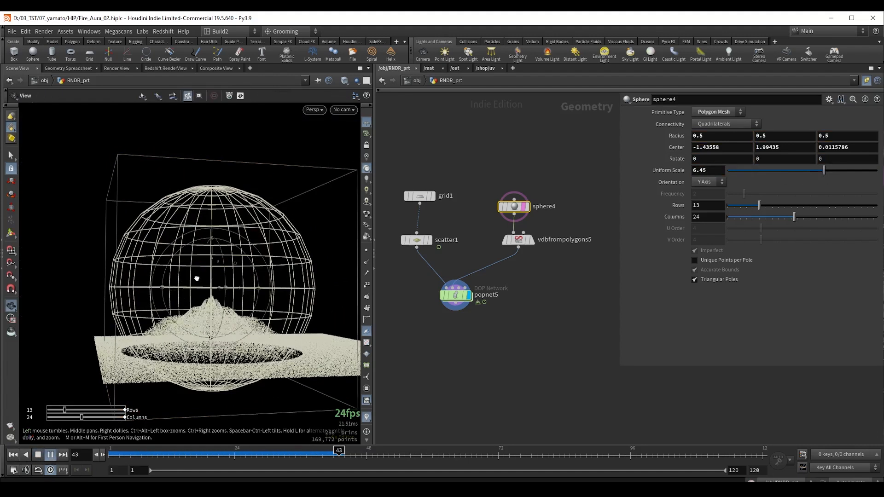
{"action": "left_click", "coordinate": [50, 455]}
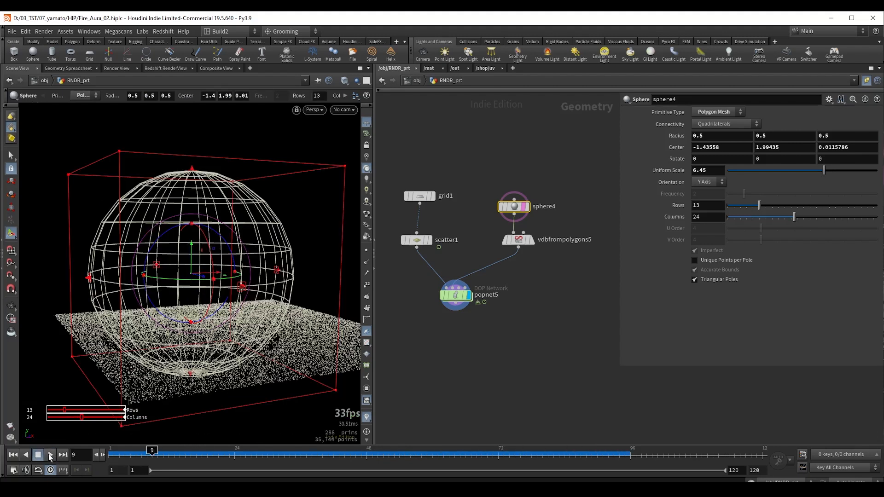
{"action": "left_click", "coordinate": [50, 456]}
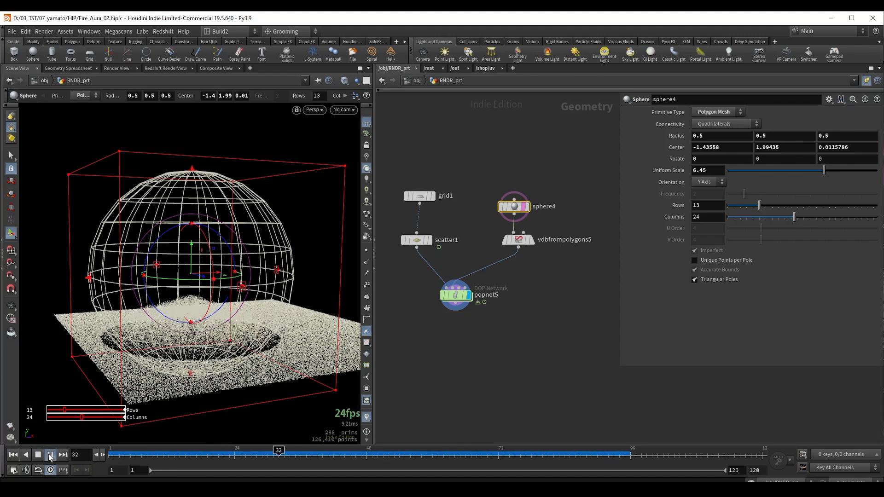
{"action": "left_click", "coordinate": [51, 454]}
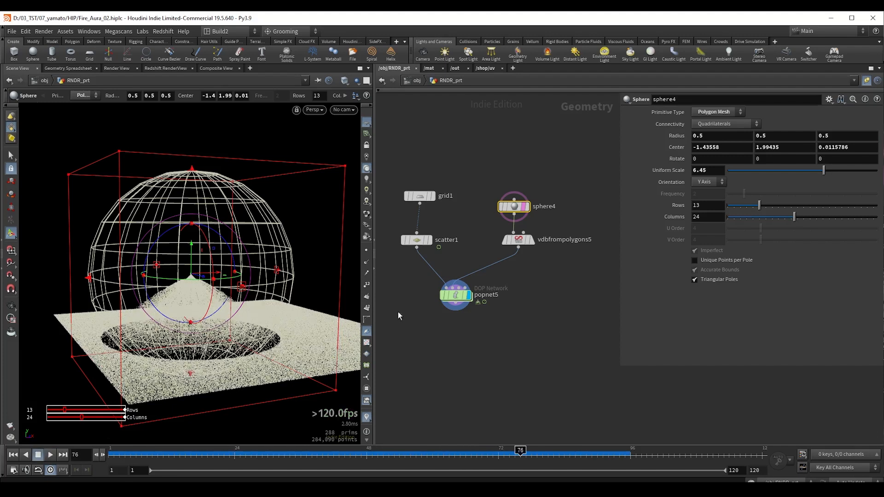
- Add a rubber toy test geometry below the POP network and set its uniform scale to 3.64
{"action": "middle_click_drag", "start_coordinate": [523, 309], "coordinate": [499, 283]}
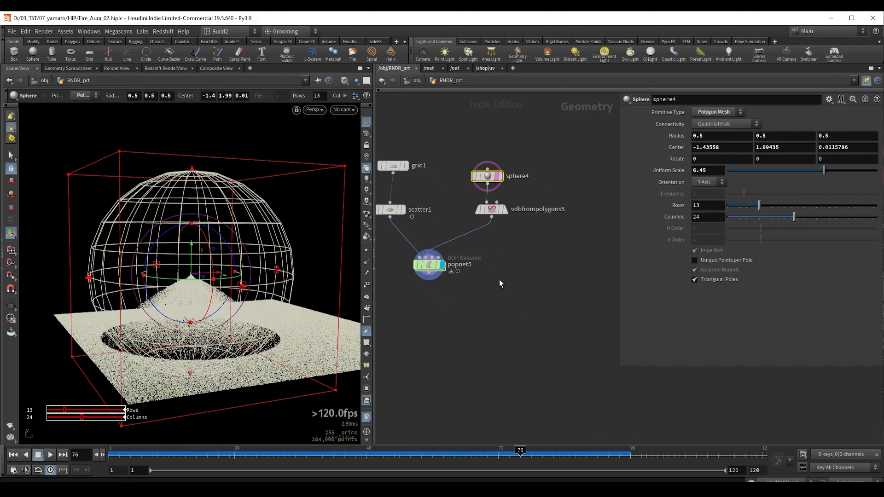
{"action": "left_click", "coordinate": [478, 318]}
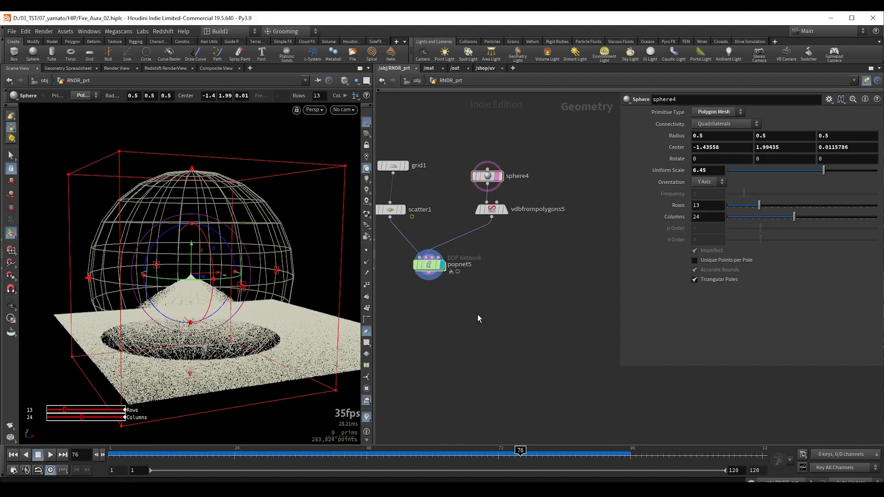
{"action": "key", "text": "Tab"}
{"action": "type", "text": "rub"}
{"action": "key", "text": "Return"}
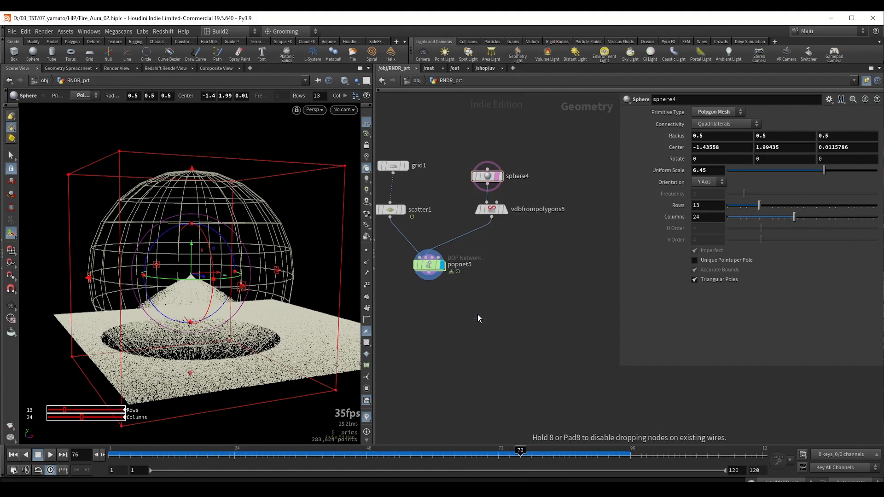
{"action": "left_click", "coordinate": [477, 315]}
{"action": "left_click_drag", "start_coordinate": [741, 134], "coordinate": [782, 142]}
- Connect a VDB from Polygons node to the rubber toy and output a density fog VDB instead of the surface distance VDB
{"action": "middle_click_drag", "start_coordinate": [484, 338], "coordinate": [473, 299]}
{"action": "left_click", "coordinate": [467, 282]}
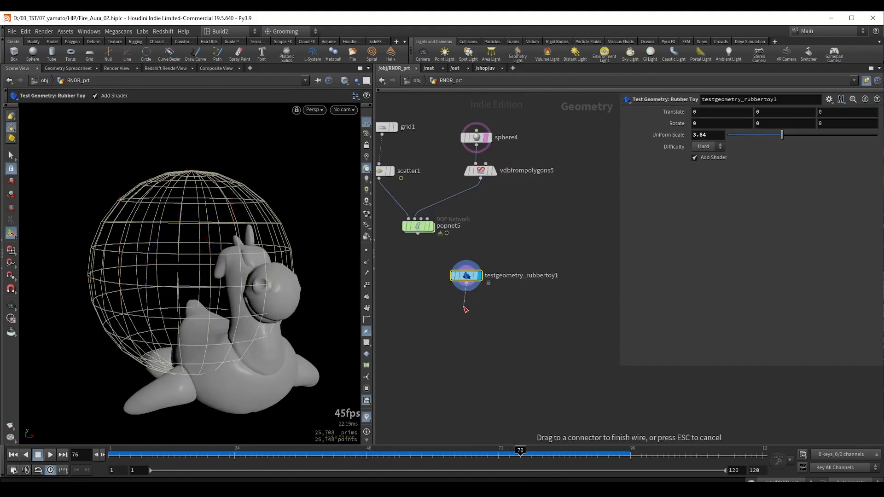
{"action": "key", "text": "Tab"}
{"action": "type", "text": "vdb f"}
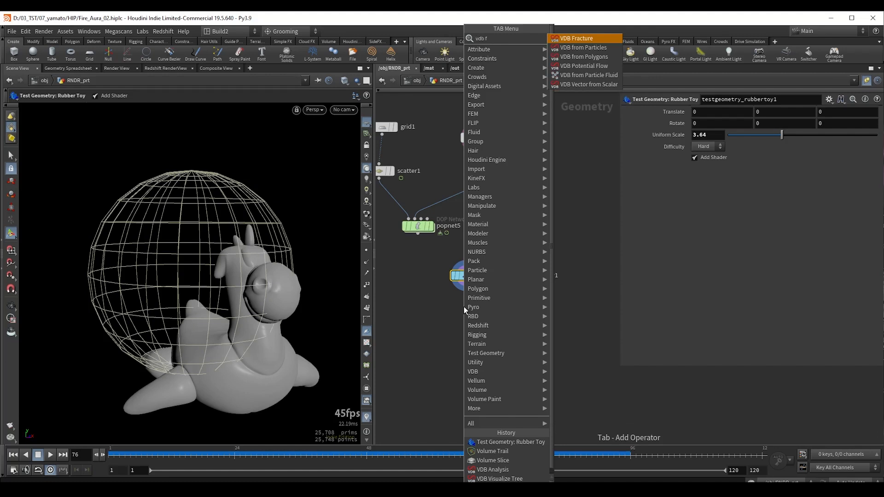
{"action": "type", "text": "ro"}
{"action": "key", "text": "Down"}
{"action": "key", "text": "Return"}
{"action": "left_click", "coordinate": [464, 307]}
{"action": "key", "text": "r"}
{"action": "left_click", "coordinate": [463, 307]}
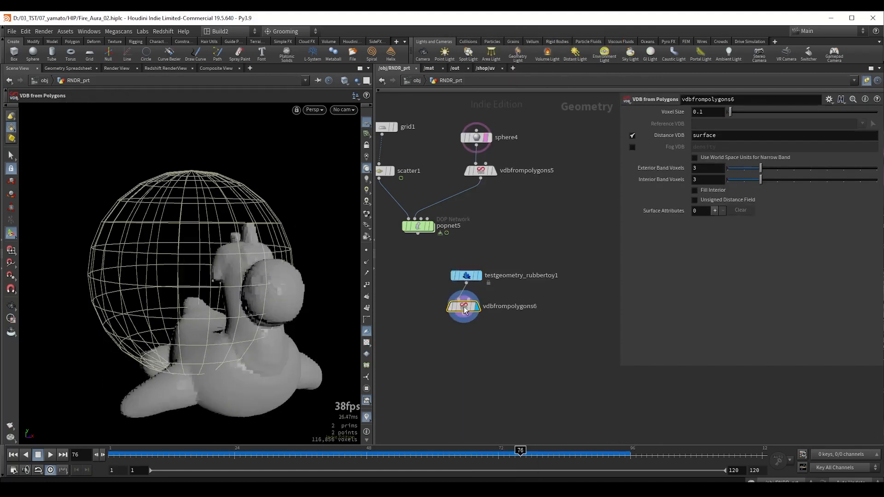
{"action": "left_click", "coordinate": [632, 147]}
{"action": "left_click", "coordinate": [632, 136]}
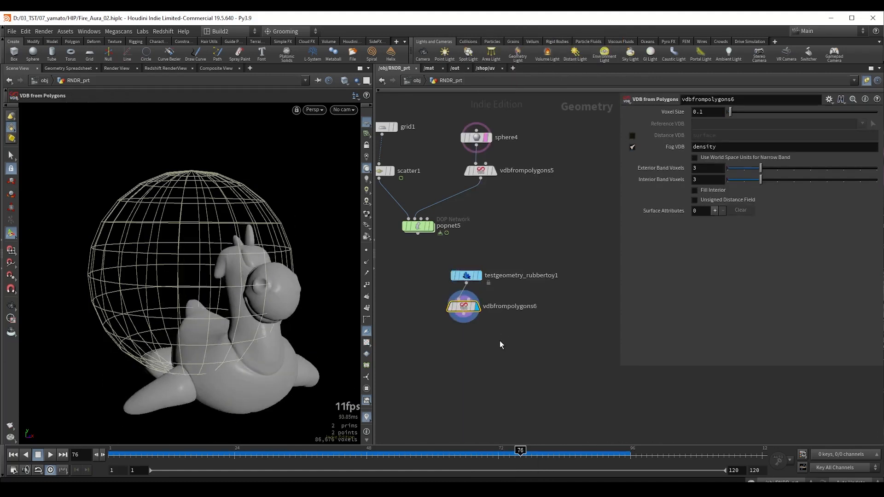
- Duplicate the sphere and its VDB from Polygons node beside the rubber toy branch
{"action": "middle_click_drag", "start_coordinate": [490, 332], "coordinate": [476, 311]}
{"action": "middle_click_drag", "start_coordinate": [536, 208], "coordinate": [511, 206]}
{"action": "scroll", "coordinate": [511, 205], "scroll_direction": "down", "scroll_amount": 2}
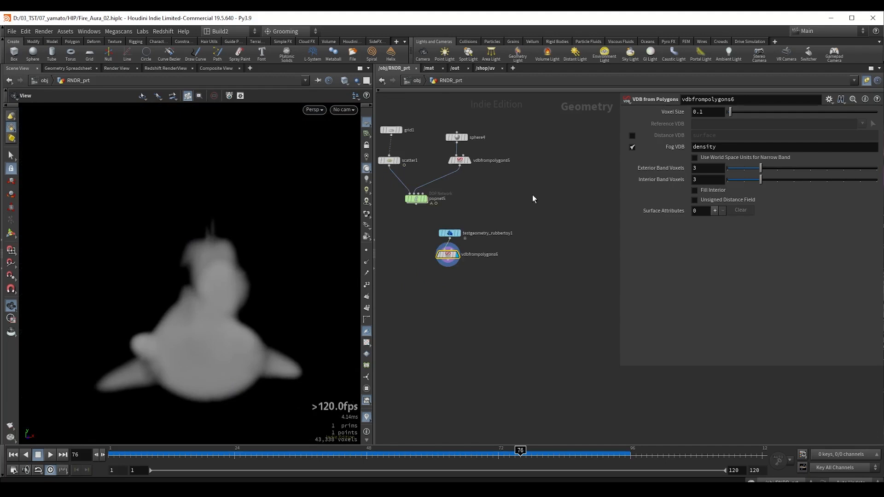
{"action": "left_click_drag", "start_coordinate": [529, 194], "coordinate": [546, 223]}
{"action": "left_click_drag", "start_coordinate": [428, 281], "coordinate": [479, 222]}
{"action": "scroll", "coordinate": [511, 278], "scroll_direction": "up", "scroll_amount": 2}
{"action": "left_click", "coordinate": [501, 271]}
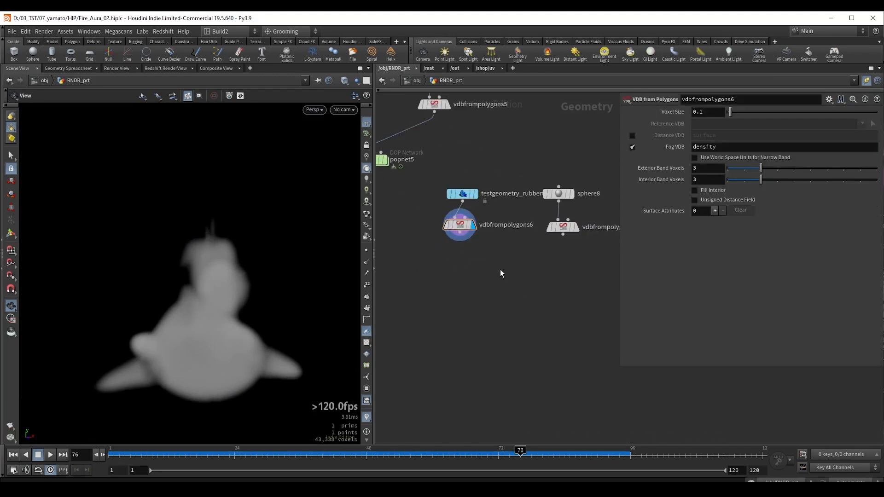
- Merge the rubber toy's density VDB with the copied sphere's surface VDB and display the merged result at the first frame
{"action": "middle_click_drag", "start_coordinate": [504, 273], "coordinate": [459, 289]}
{"action": "left_click", "coordinate": [415, 247]}
{"action": "key", "text": "Tab"}
{"action": "type", "text": "mer"}
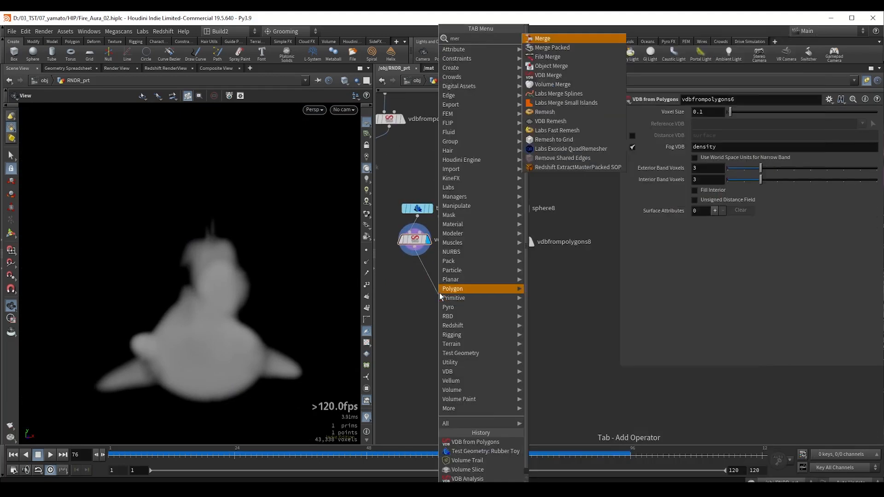
{"action": "key", "text": "Return"}
{"action": "left_click", "coordinate": [439, 293]}
{"action": "left_click_drag", "start_coordinate": [518, 249], "coordinate": [440, 286]}
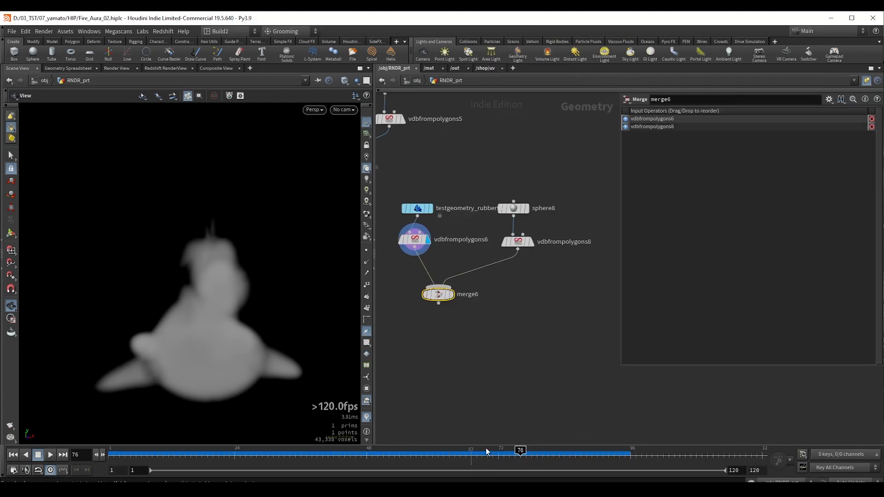
{"action": "left_click", "coordinate": [14, 455]}
{"action": "left_click", "coordinate": [451, 294]}
- Add a Pyro Solver below the merge node and display it
{"action": "left_click", "coordinate": [438, 303]}
{"action": "key", "text": "Tab"}
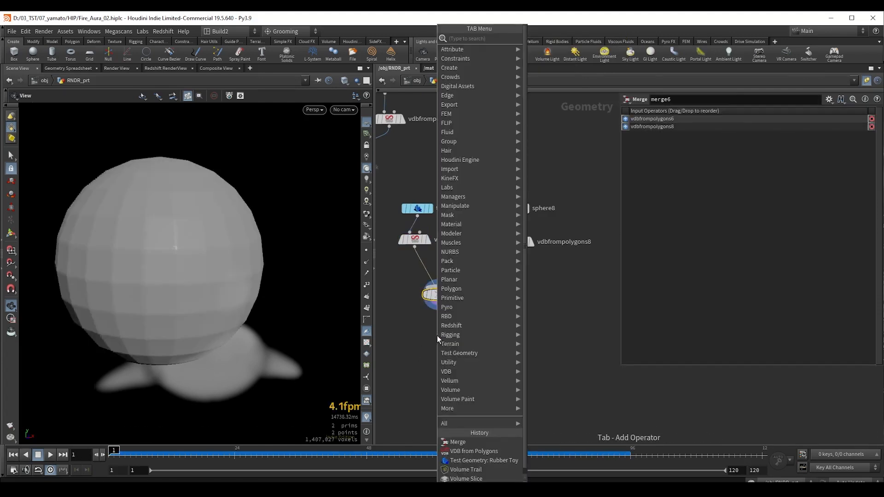
{"action": "type", "text": "pyrosol"}
{"action": "key", "text": "Return"}
{"action": "left_click", "coordinate": [438, 336]}
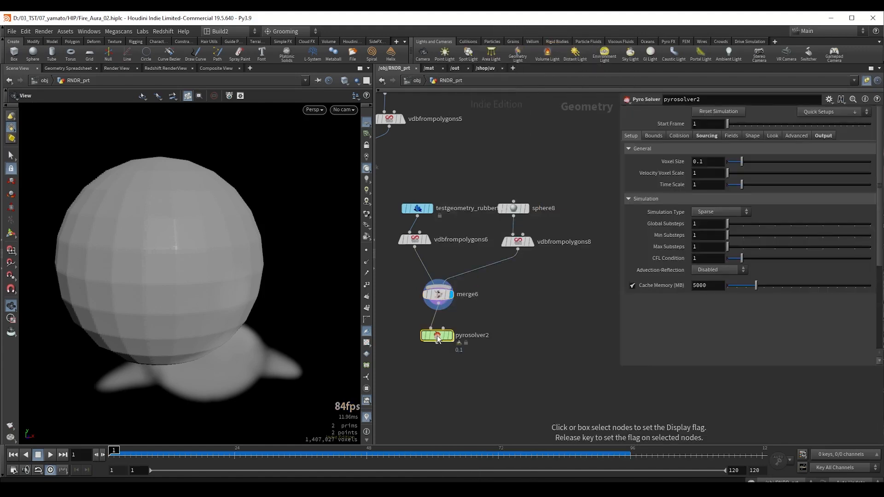
{"action": "left_click", "coordinate": [450, 335]}
- Remove every source volume except density from the Pyro Solver's sourcing
{"action": "left_click", "coordinate": [704, 136]}
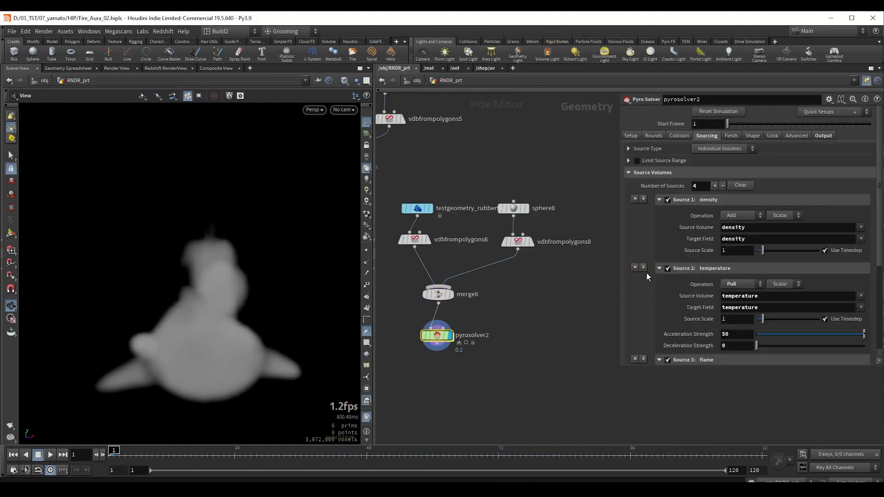
{"action": "left_click", "coordinate": [634, 267]}
{"action": "left_click", "coordinate": [635, 268]}
{"action": "left_click", "coordinate": [634, 267]}
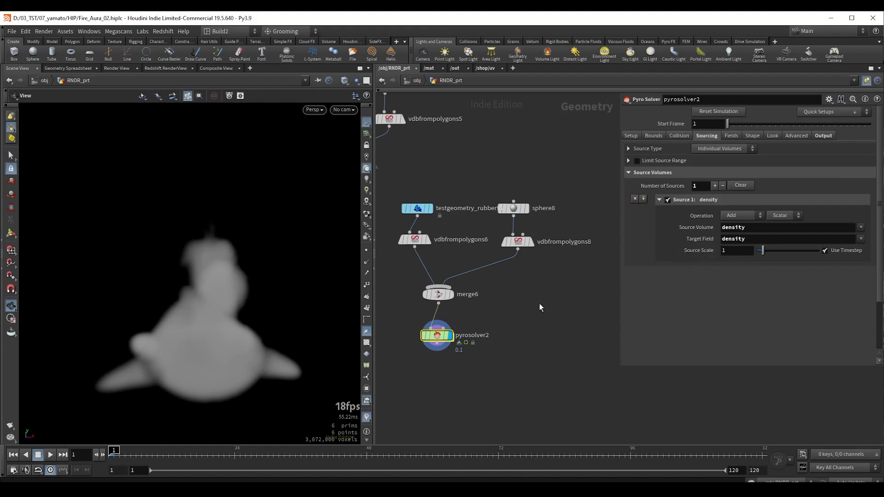
- Move the copied sphere branch further from the rubber toy branch and check the sphere VDB's volume name
{"action": "left_click_drag", "start_coordinate": [550, 277], "coordinate": [512, 206]}
{"action": "left_click_drag", "start_coordinate": [519, 242], "coordinate": [550, 242]}
{"action": "left_click", "coordinate": [562, 295]}
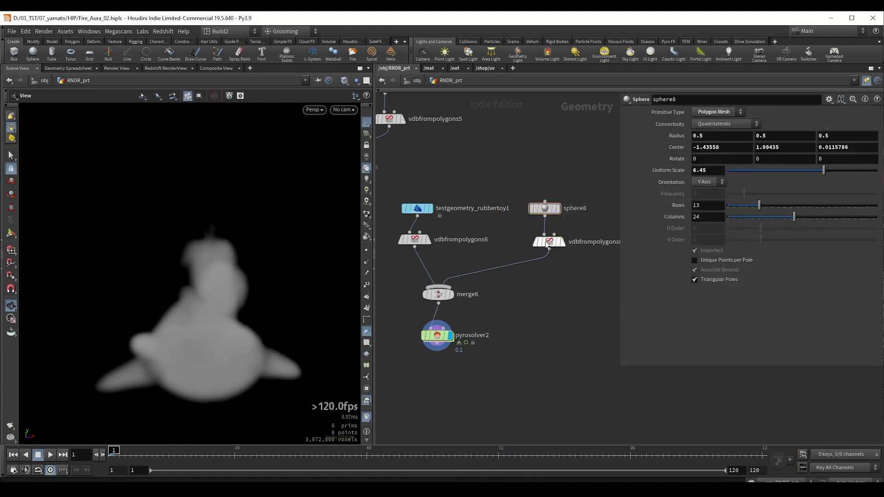
{"action": "left_click", "coordinate": [523, 242]}
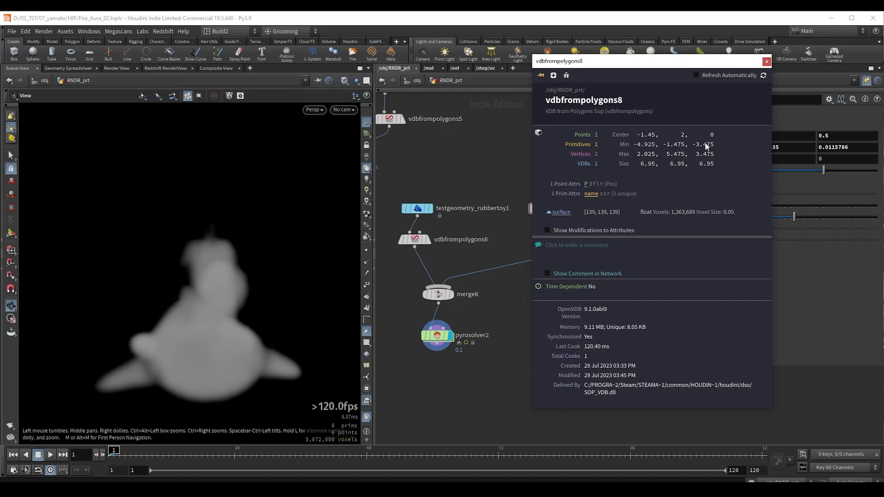
{"action": "left_click", "coordinate": [767, 62]}
- Add a second Pyro Solver source that feeds the surface volume into the divergence field
{"action": "left_click", "coordinate": [435, 335]}
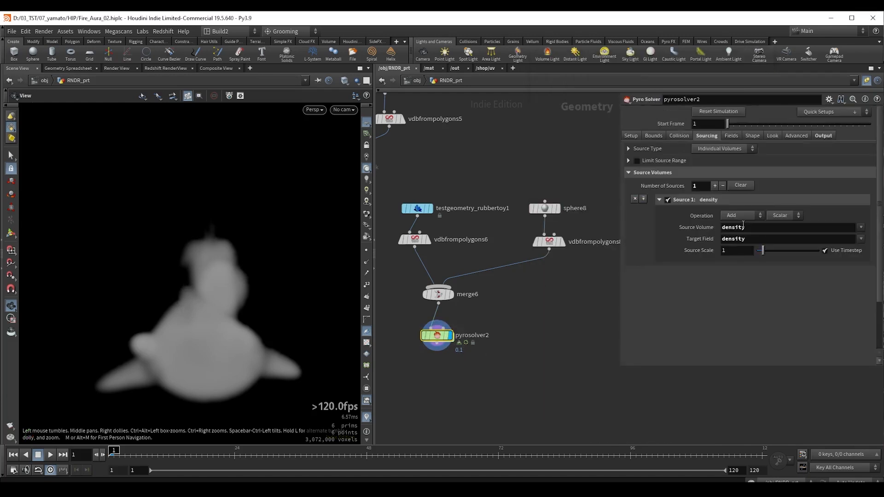
{"action": "left_click", "coordinate": [715, 186]}
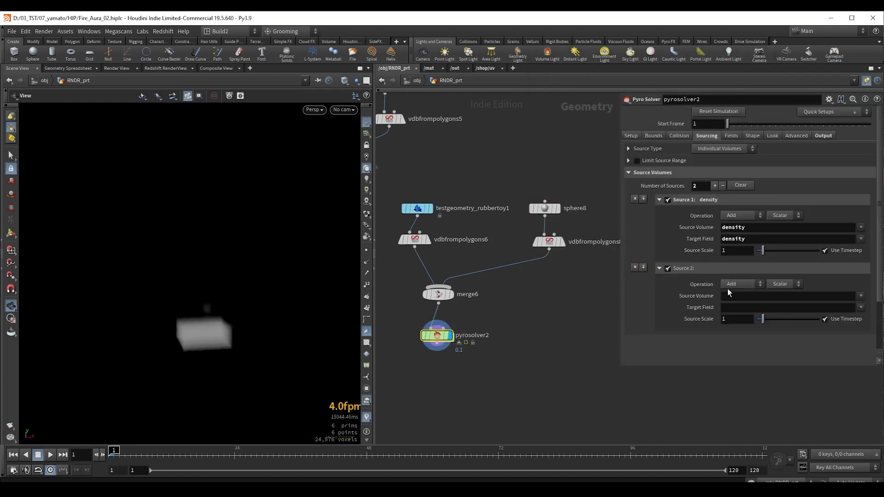
{"action": "left_click", "coordinate": [742, 297]}
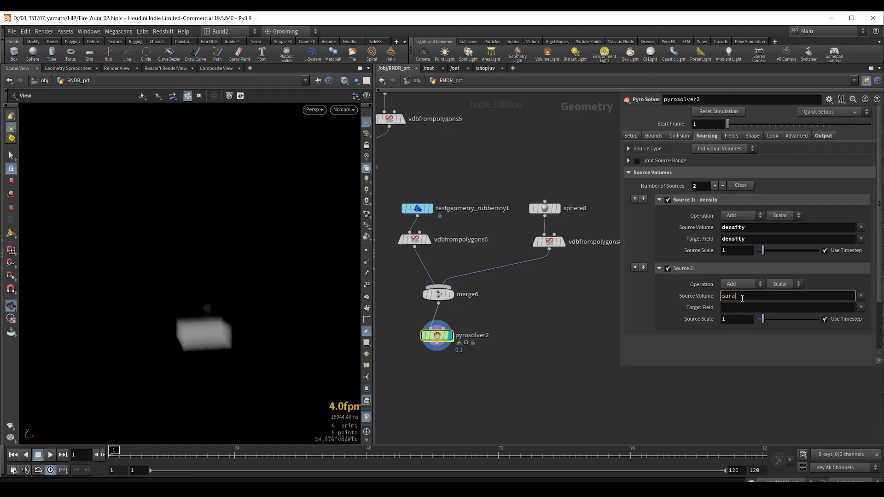
{"action": "key", "text": "Return"}
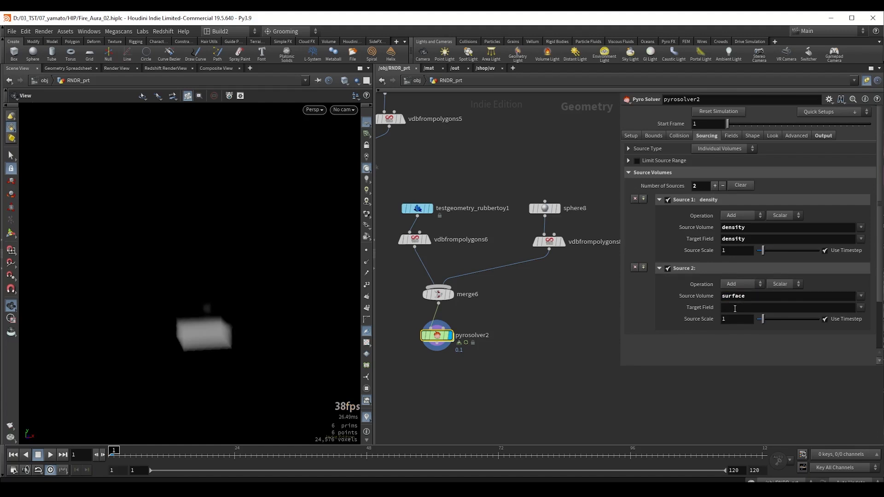
{"action": "left_click", "coordinate": [730, 308]}
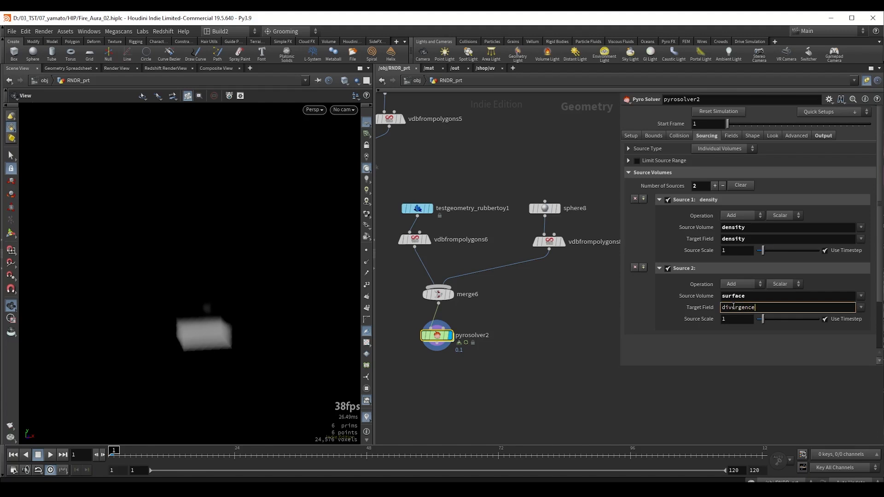
{"action": "key", "text": "Return"}
{"action": "left_click_drag", "start_coordinate": [181, 309], "coordinate": [191, 310]}
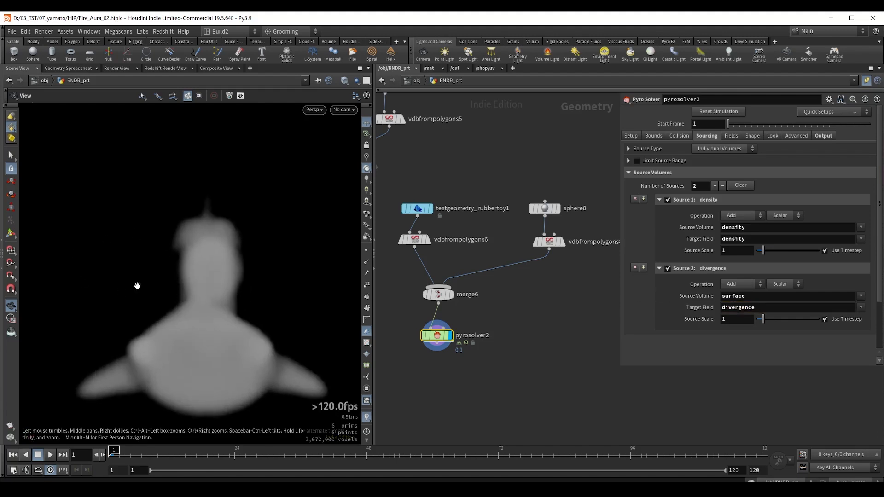
{"action": "left_click_drag", "start_coordinate": [119, 258], "coordinate": [124, 258]}
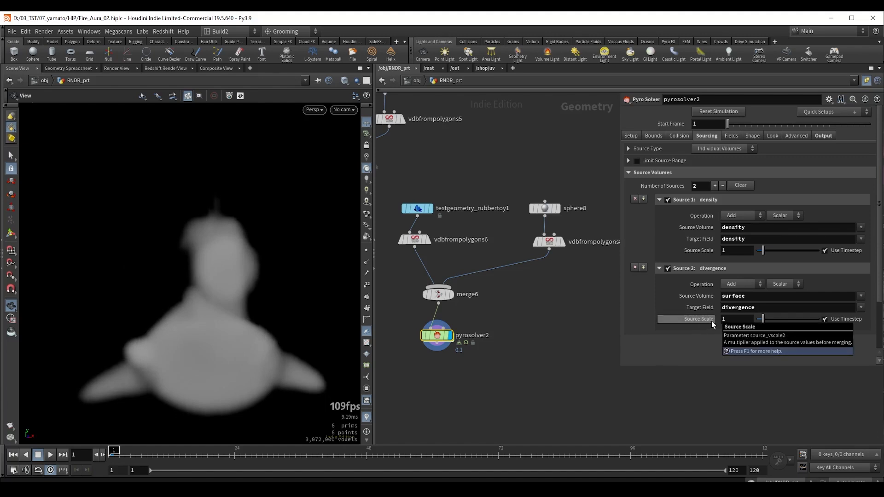
- Disable the surface source, add a third source feeding density into divergence, and play the simulation
{"action": "left_click", "coordinate": [667, 270]}
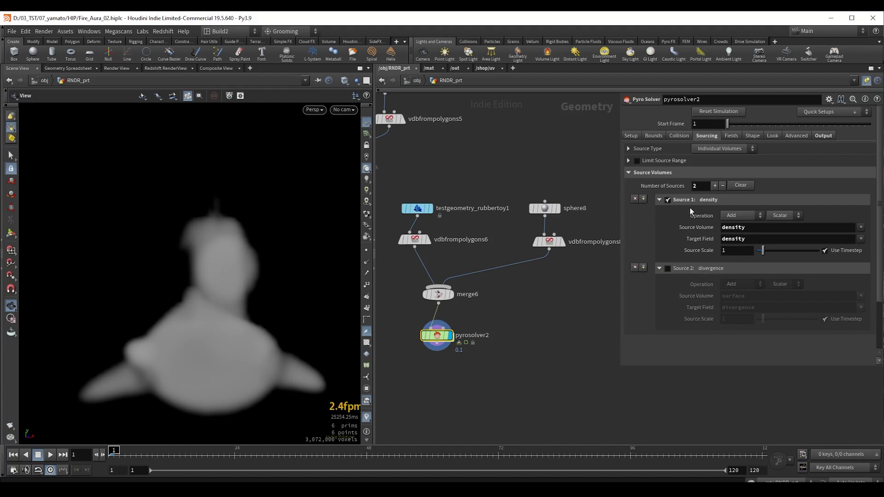
{"action": "left_click", "coordinate": [714, 185]}
{"action": "scroll", "coordinate": [748, 325], "scroll_direction": "down", "scroll_amount": 1}
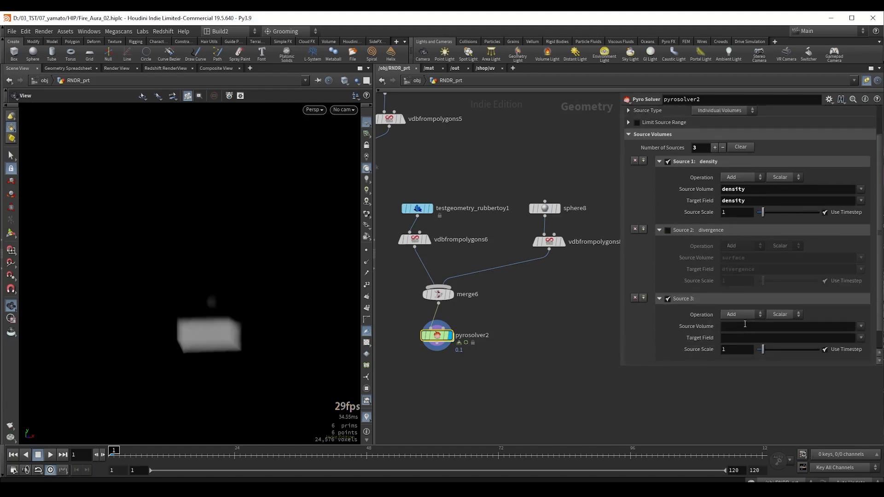
{"action": "left_click", "coordinate": [744, 326]}
{"action": "type", "text": "density"}
{"action": "key", "text": "Tab"}
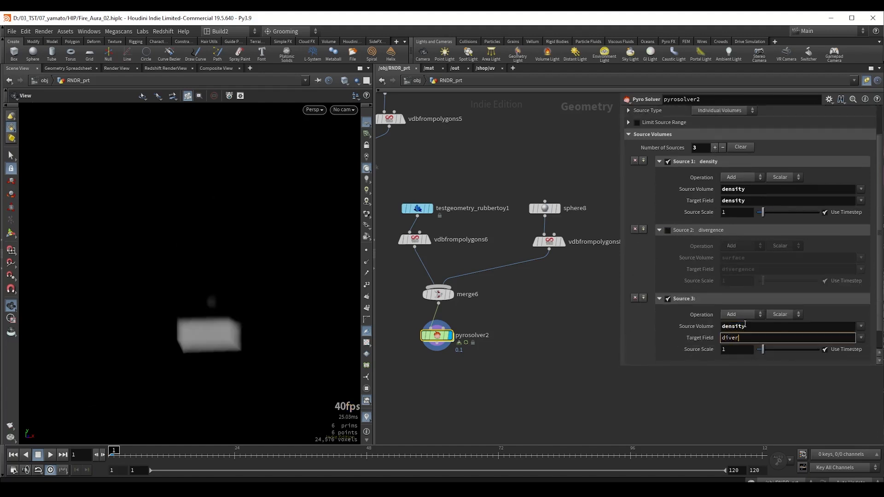
{"action": "key", "text": "Return"}
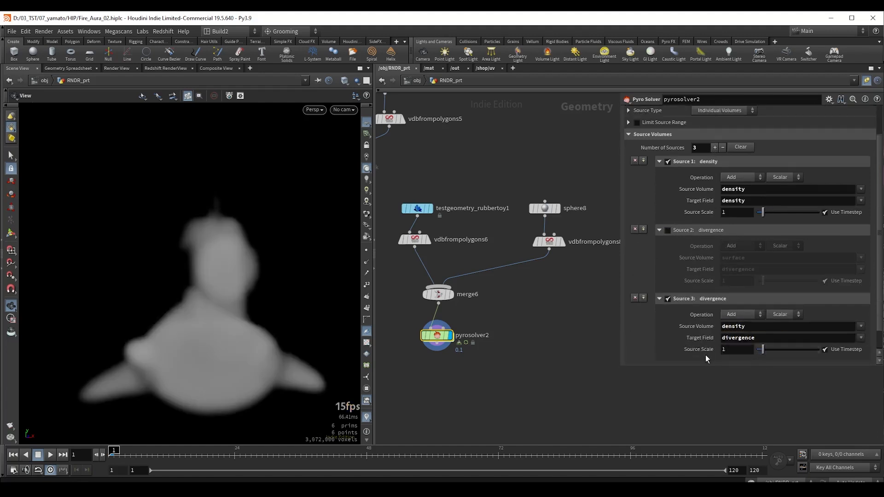
{"action": "left_click", "coordinate": [50, 454]}
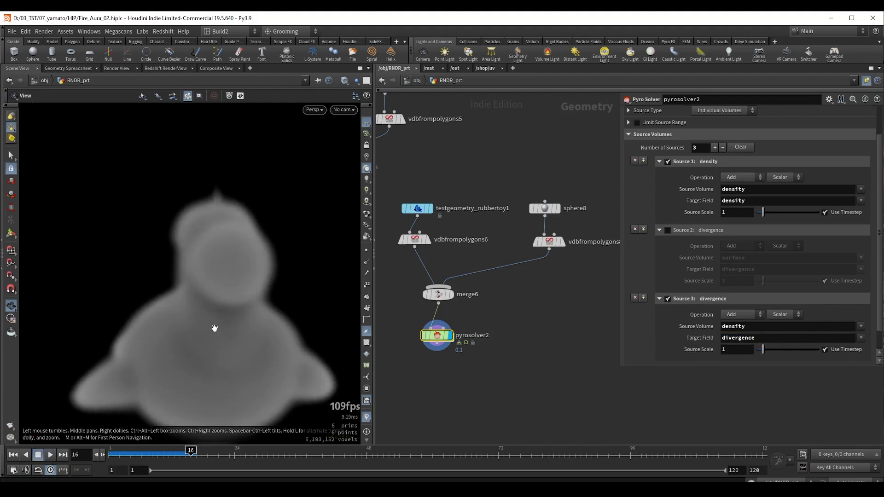
{"action": "left_click_drag", "start_coordinate": [215, 328], "coordinate": [198, 317]}
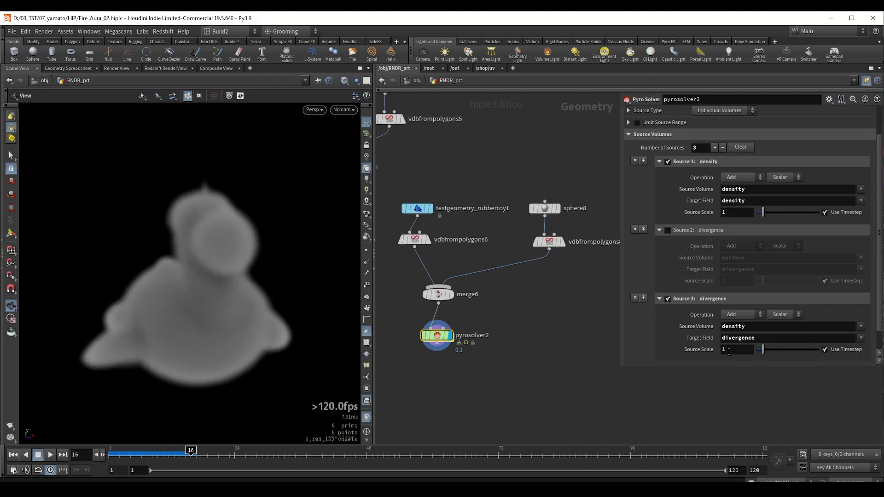
- Set the density-driven divergence source's scale to 10, replay the simulation, and return to the first frame
{"action": "key", "text": "Return"}
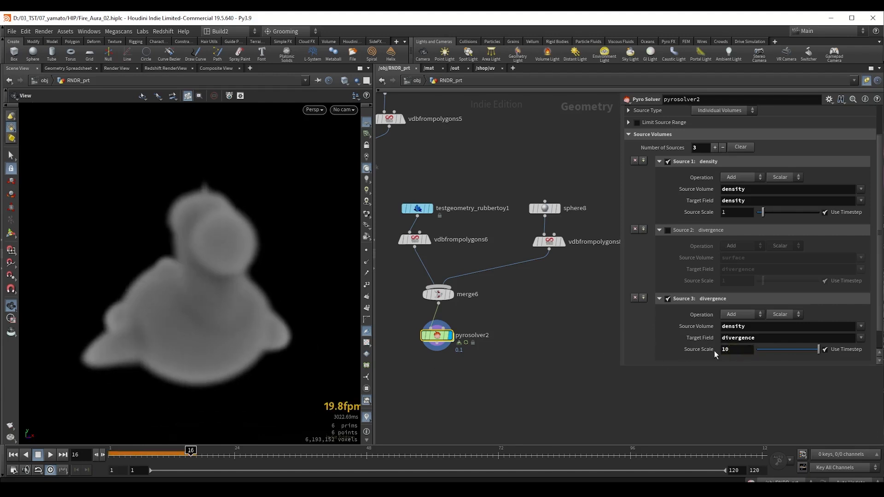
{"action": "left_click", "coordinate": [50, 455]}
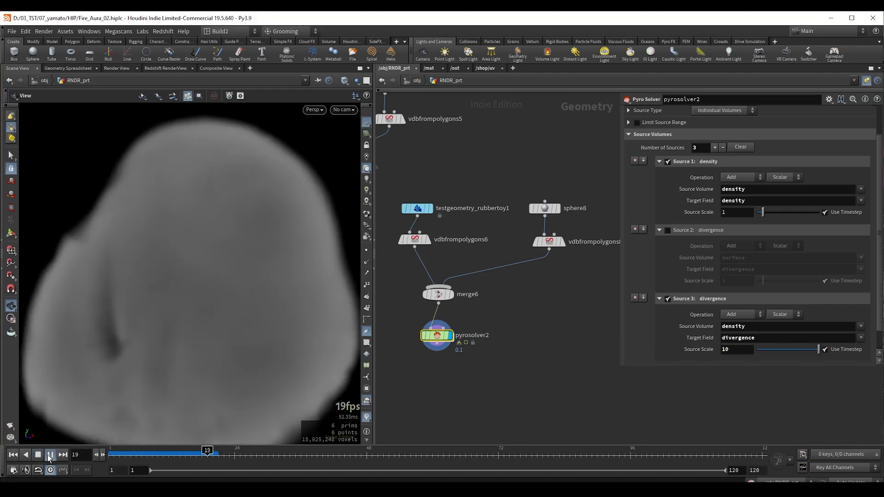
{"action": "left_click", "coordinate": [47, 455]}
{"action": "scroll", "coordinate": [191, 291], "scroll_direction": "down", "scroll_amount": 3}
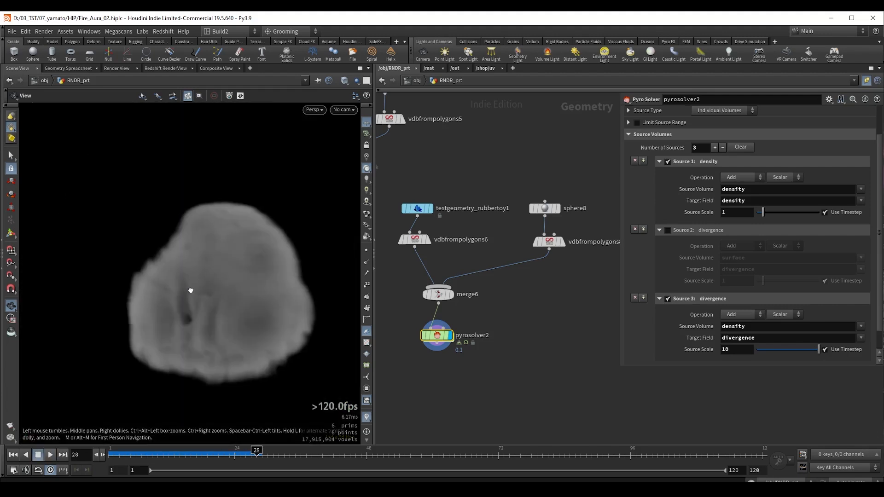
{"action": "left_click_drag", "start_coordinate": [138, 458], "coordinate": [169, 462]}
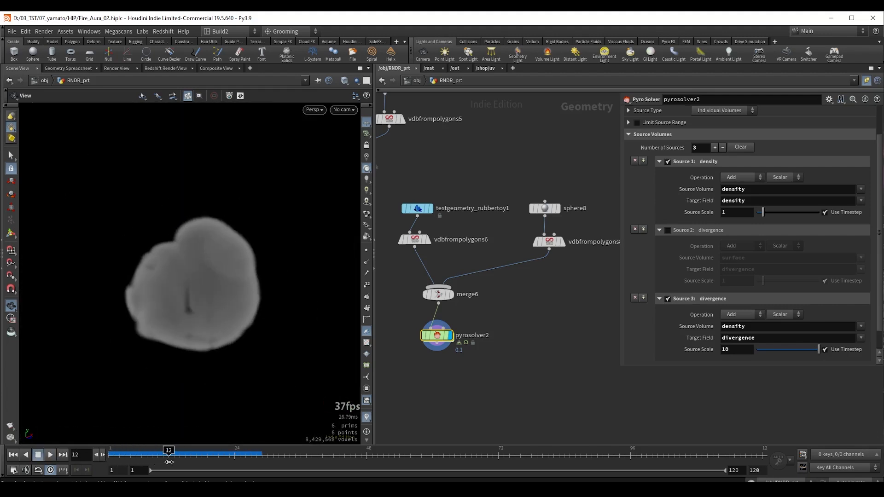
{"action": "left_click", "coordinate": [13, 454]}
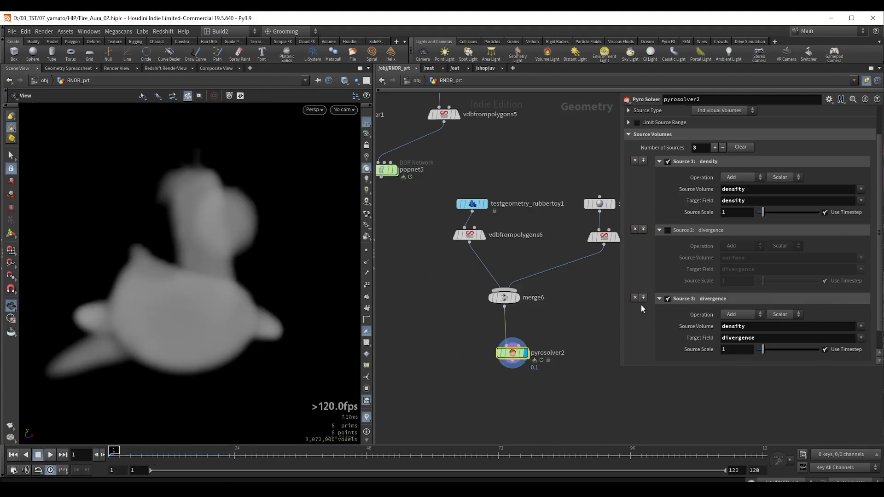
- Delete the density-driven divergence source, re-enable the surface-driven one, and play the simulation
{"action": "left_click", "coordinate": [635, 298]}
{"action": "left_click", "coordinate": [668, 230]}
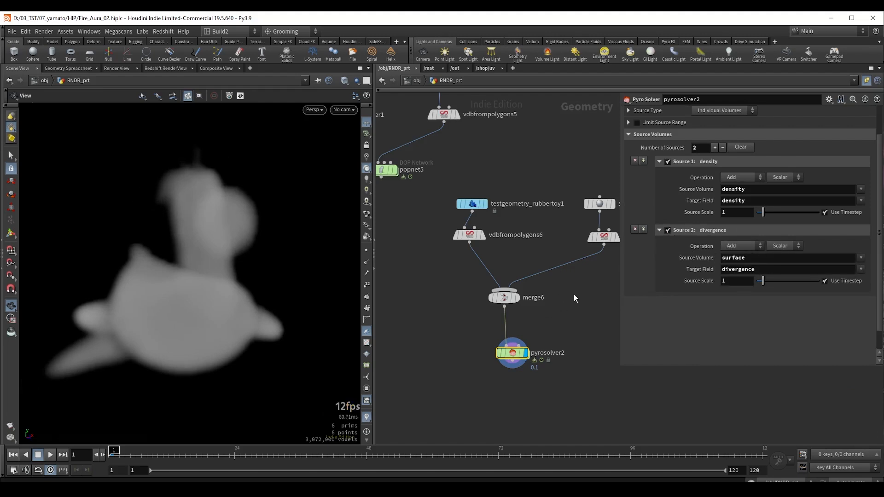
{"action": "middle_click_drag", "start_coordinate": [575, 296], "coordinate": [556, 307]}
{"action": "left_click_drag", "start_coordinate": [200, 263], "coordinate": [152, 234]}
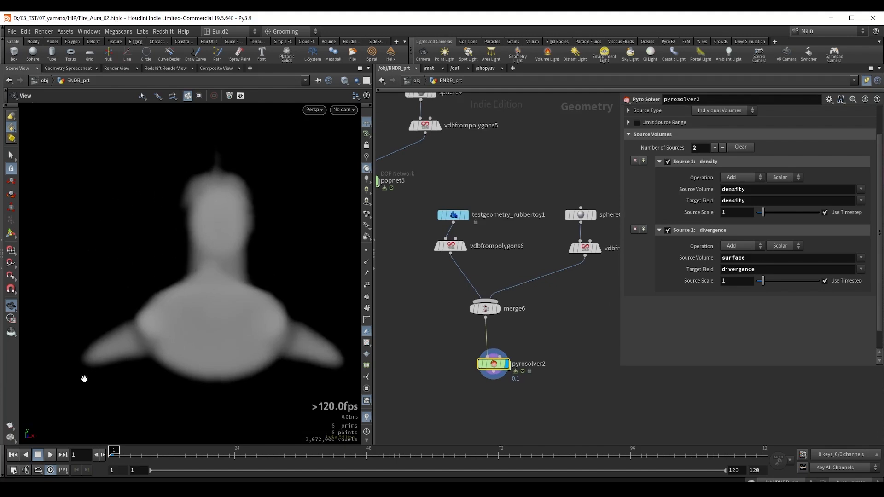
{"action": "left_click", "coordinate": [51, 454]}
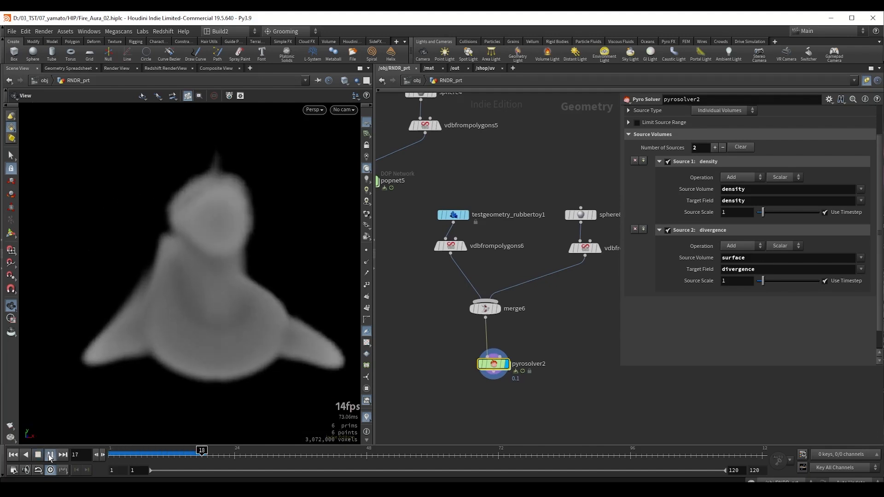
- Stop the playback and select the sphere8 node to show its handles over the smoke
{"action": "left_click", "coordinate": [51, 455]}
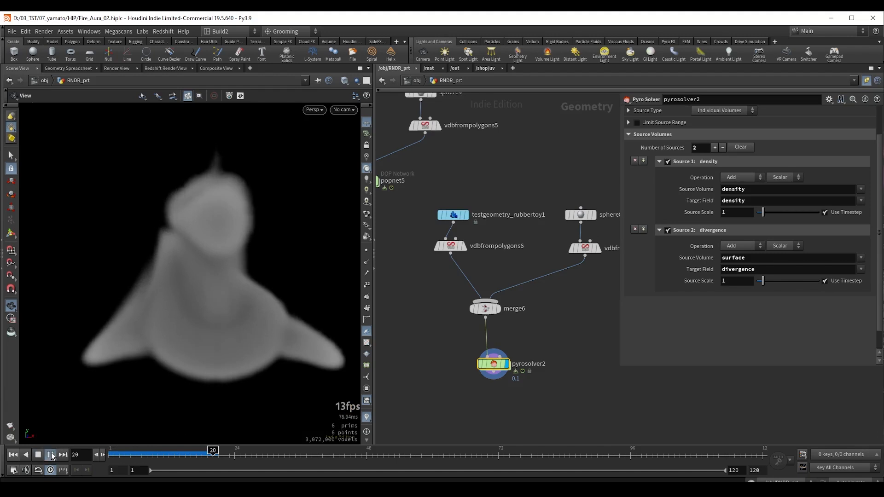
{"action": "left_click", "coordinate": [51, 456]}
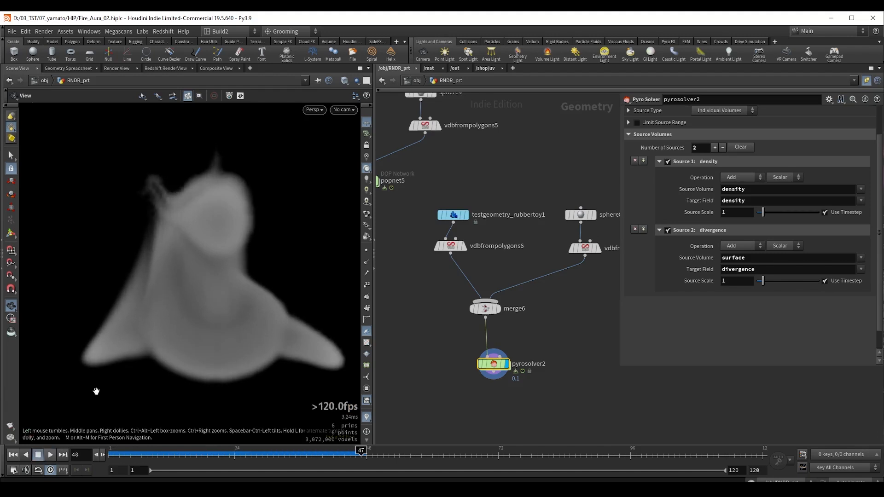
{"action": "middle_click_drag", "start_coordinate": [553, 184], "coordinate": [518, 191]}
{"action": "left_click_drag", "start_coordinate": [518, 191], "coordinate": [576, 232]}
{"action": "mouse_move", "coordinate": [160, 209]}
{"action": "left_mouse_down"}
{"action": "mouse_move", "coordinate": [168, 207]}
{"action": "mouse_move", "coordinate": [152, 225]}
{"action": "left_mouse_up"}
{"action": "key", "text": "Return"}
- Replay the simulation from the first frame and scrub to frame 41 to examine how the sphere affects the smoke
{"action": "left_click", "coordinate": [14, 454]}
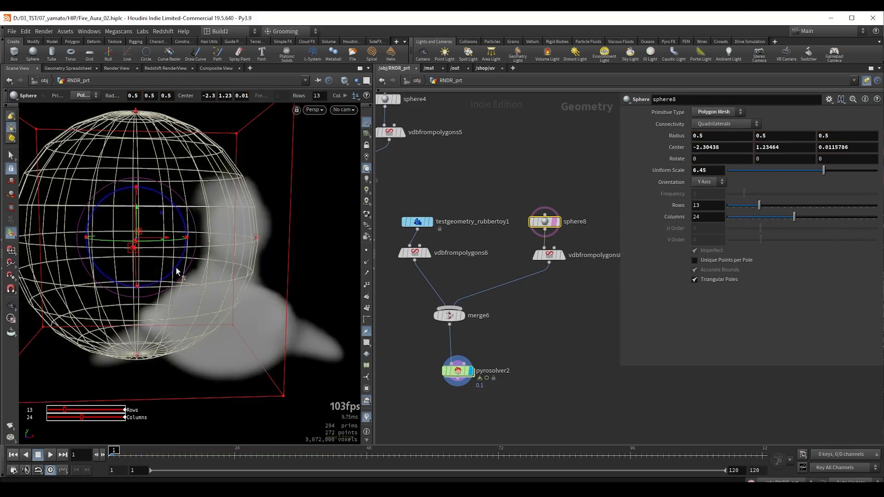
{"action": "left_click", "coordinate": [49, 456]}
{"action": "left_click_drag", "start_coordinate": [176, 246], "coordinate": [193, 263], "text": "alt"}
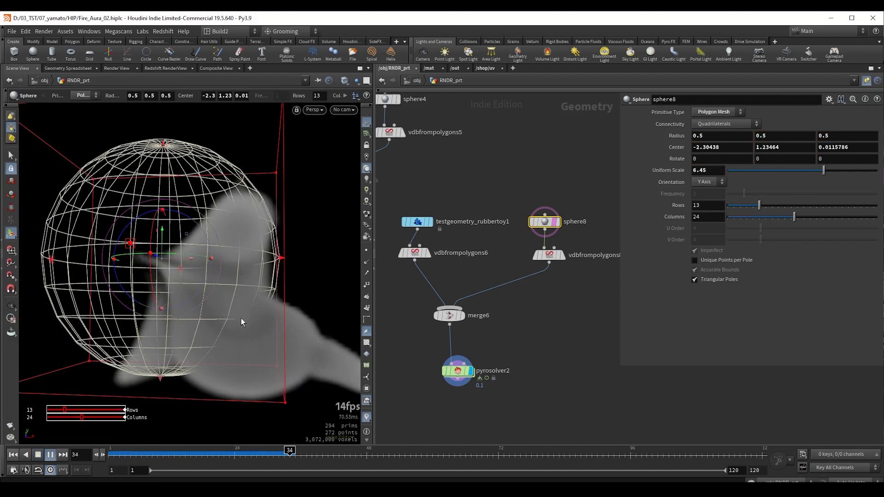
{"action": "left_click_drag", "start_coordinate": [111, 453], "coordinate": [327, 455]}
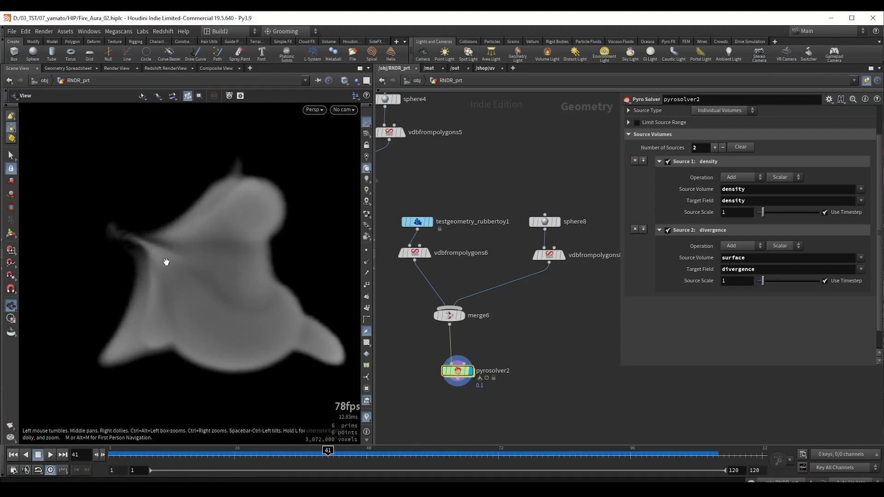
- Switch to Nuke to review the fire aura composite around frames 75 to 78, and return to Houdini
{"action": "left_click", "coordinate": [392, 490]}
{"action": "left_click", "coordinate": [434, 467]}
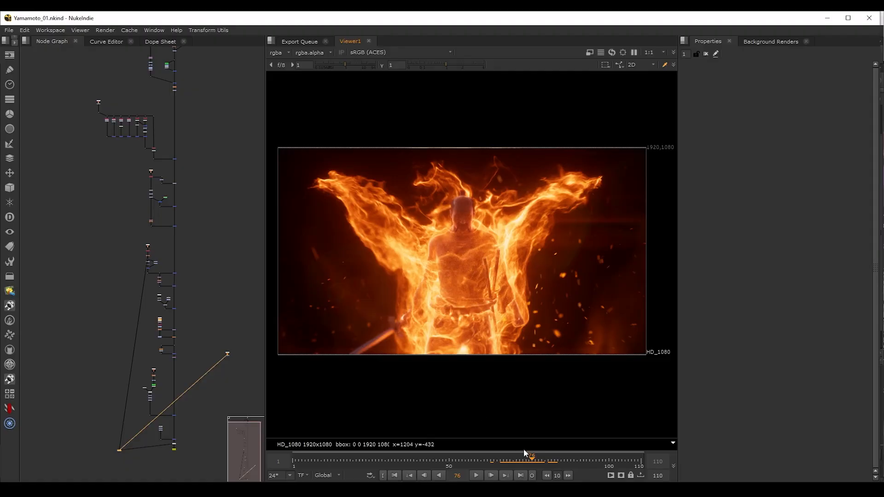
{"action": "left_click", "coordinate": [538, 460]}
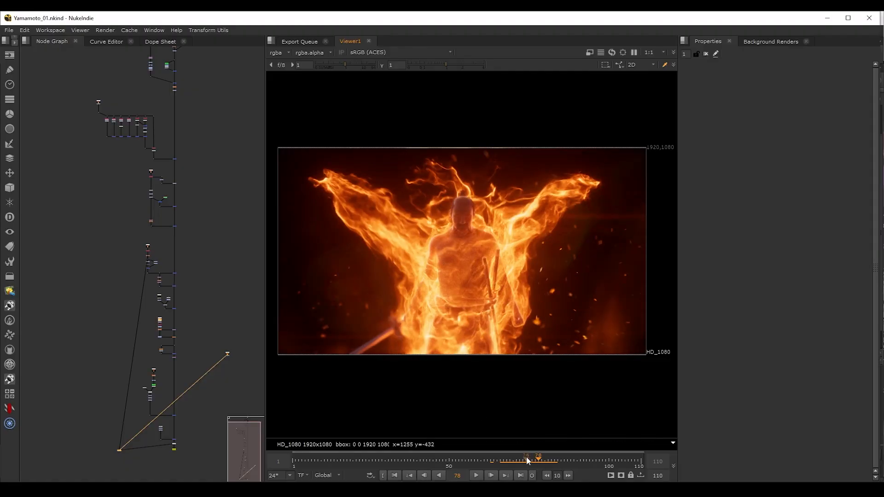
{"action": "mouse_move", "coordinate": [526, 456]}
{"action": "left_mouse_down"}
{"action": "mouse_move", "coordinate": [548, 460]}
{"action": "mouse_move", "coordinate": [506, 459]}
{"action": "mouse_move", "coordinate": [538, 460]}
{"action": "mouse_move", "coordinate": [529, 459]}
{"action": "left_mouse_up"}
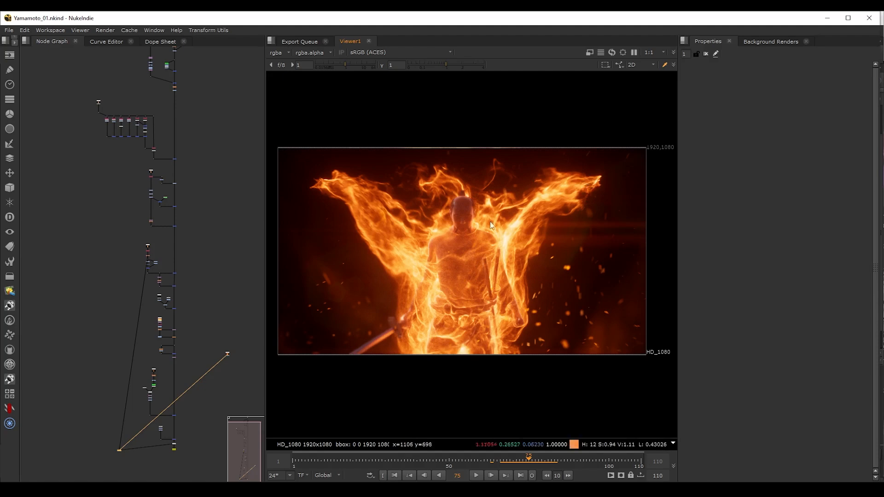
{"action": "left_click_drag", "start_coordinate": [529, 459], "coordinate": [547, 464]}
{"action": "key", "text": "alt+Tab"}
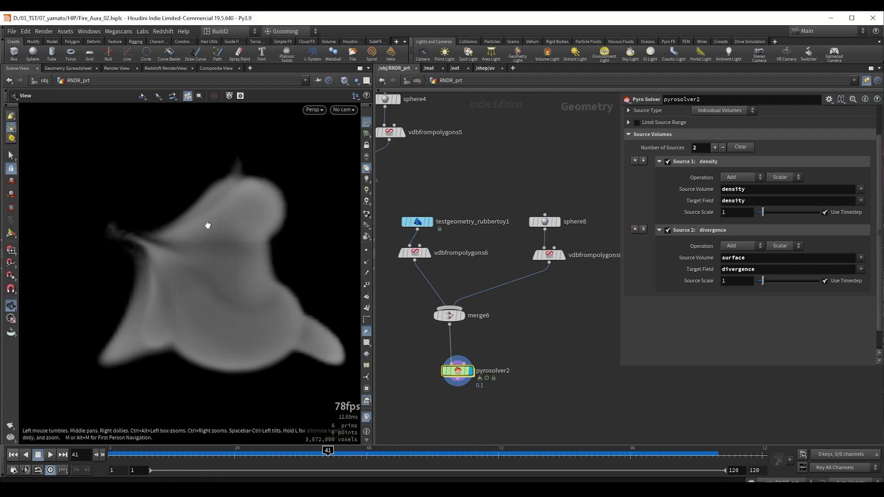
{"action": "scroll", "coordinate": [512, 193], "scroll_direction": "down", "scroll_amount": 4}
{"action": "middle_click_drag", "start_coordinate": [504, 176], "coordinate": [551, 213]}
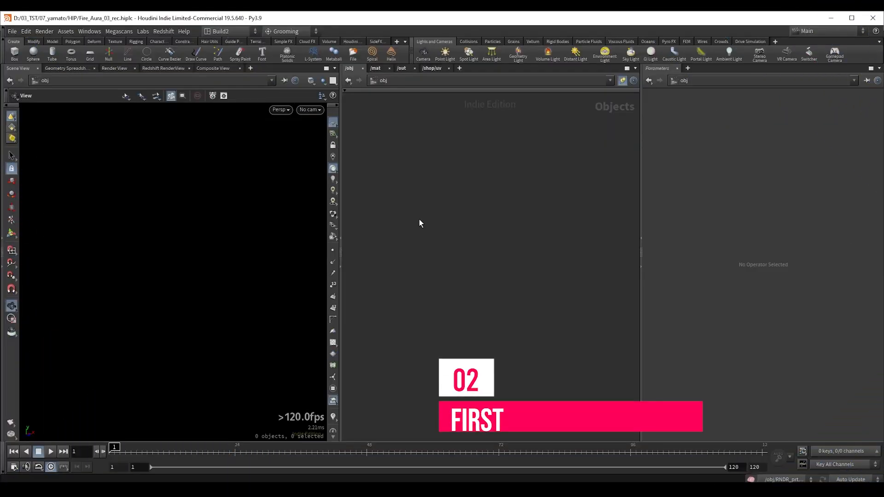
- Create a geometry object in the empty scene and rename it FX_main
{"action": "key", "text": "Tab"}
{"action": "type", "text": "geo"}
{"action": "key", "text": "Return"}
{"action": "left_click", "coordinate": [419, 219]}
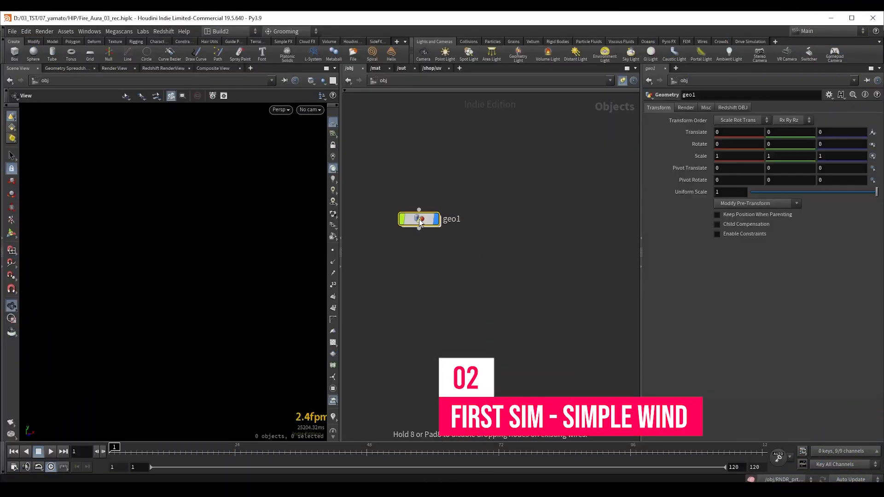
{"action": "double_click", "coordinate": [451, 219]}
{"action": "type", "text": "FX_main"}
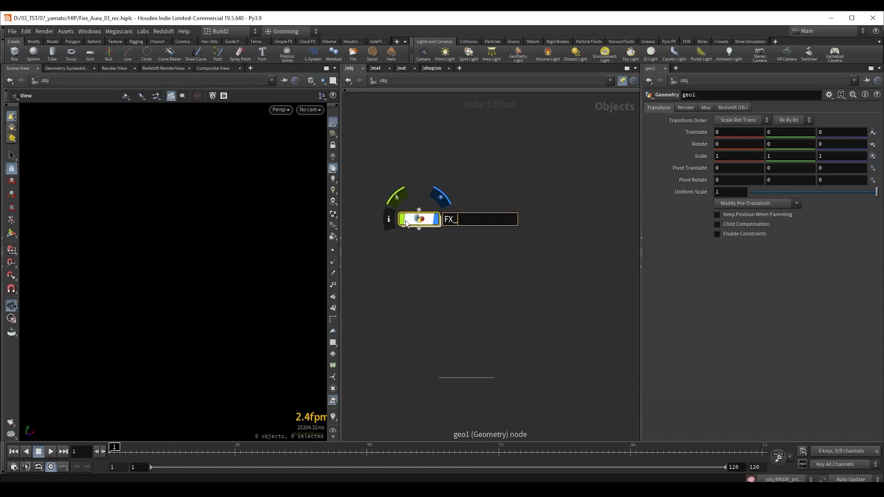
{"action": "key", "text": "Return"}
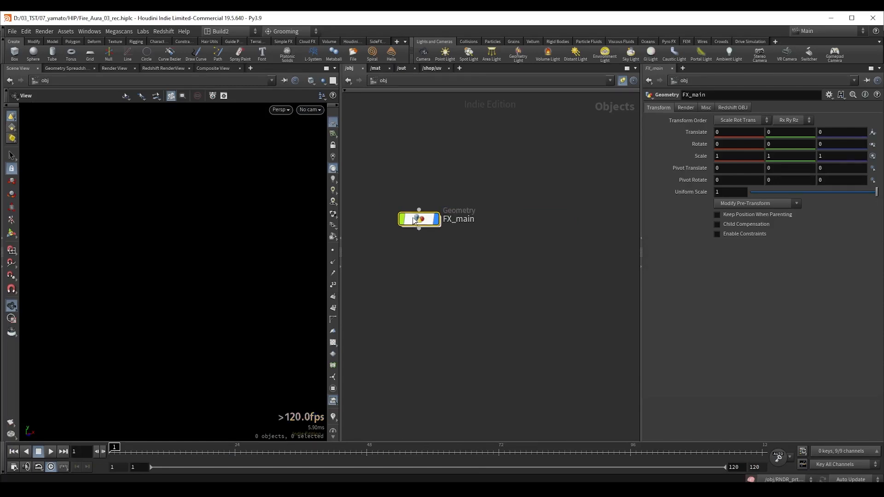
- Add a Test Geometry: Tommy node inside FX_main and frame the character
{"action": "double_click", "coordinate": [412, 218]}
{"action": "key", "text": "Tab"}
{"action": "type", "text": "to"}
{"action": "key", "text": "Return"}
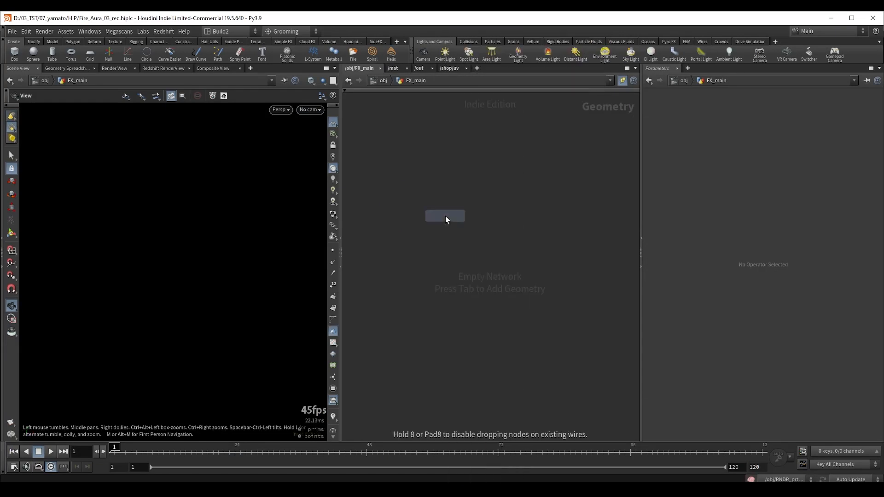
{"action": "left_click", "coordinate": [446, 216]}
{"action": "left_click_drag", "start_coordinate": [174, 234], "coordinate": [215, 184]}
{"action": "scroll", "coordinate": [202, 224], "scroll_direction": "up", "scroll_amount": 3}
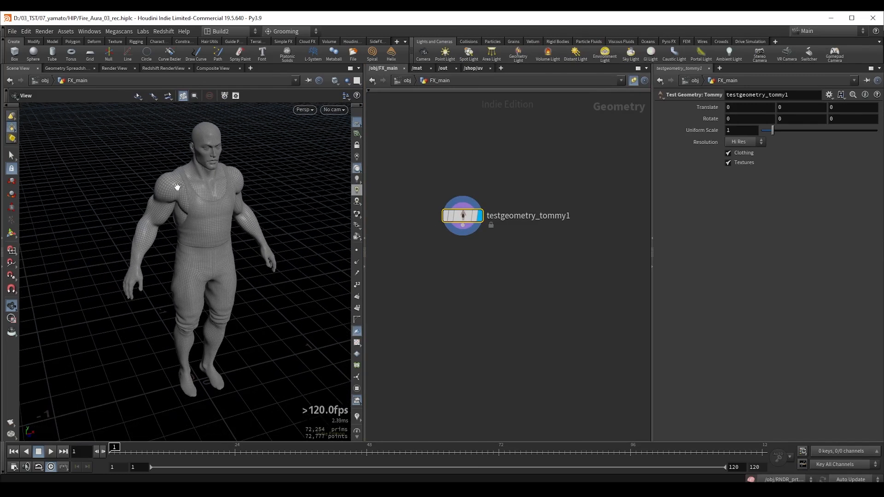
- Set the Tommy test geometry's resolution to Low Res
{"action": "left_click", "coordinate": [739, 143]}
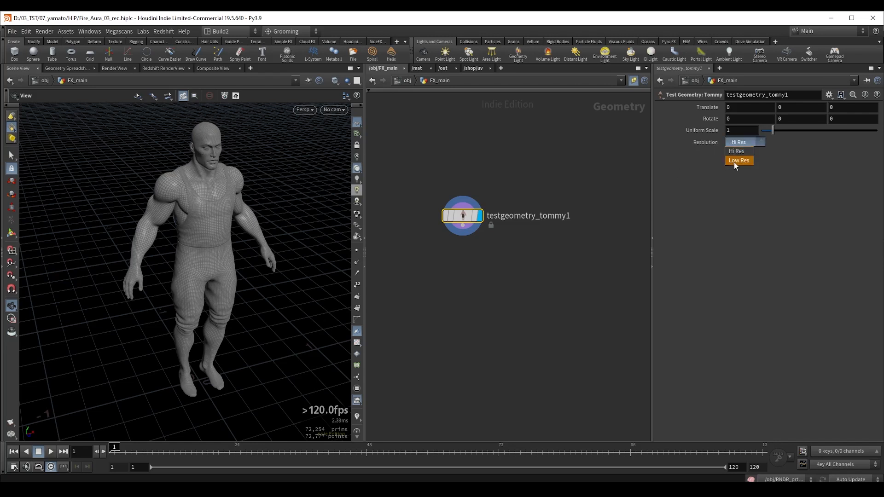
{"action": "left_click", "coordinate": [739, 160]}
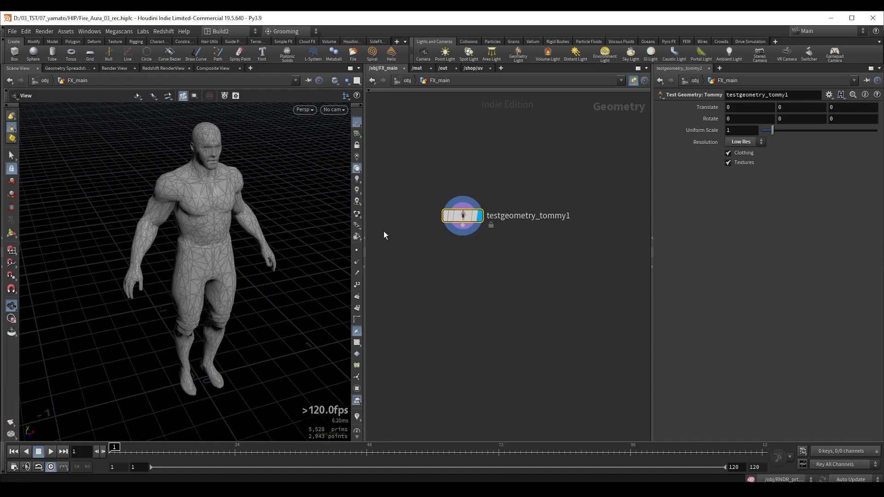
{"action": "middle_click_drag", "start_coordinate": [439, 269], "coordinate": [451, 264]}
{"action": "left_click_drag", "start_coordinate": [224, 219], "coordinate": [222, 218]}
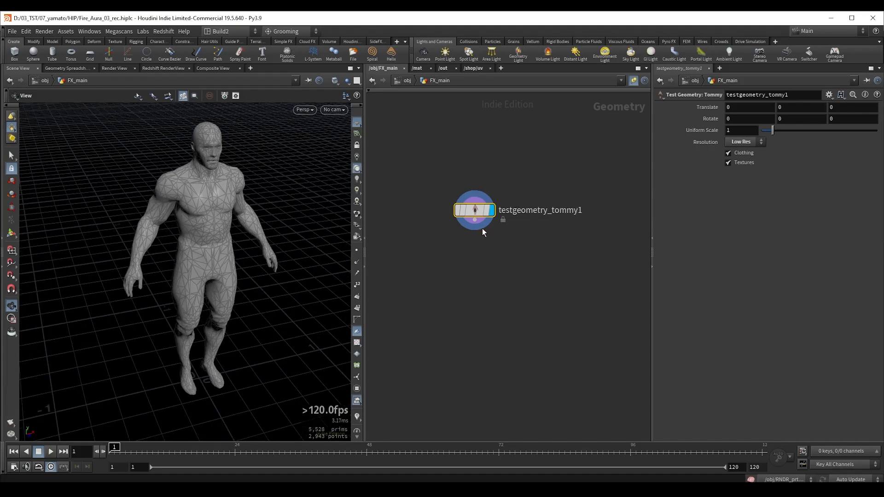
- Connect a Remesh node to the Tommy geometry and set its target size to 0.015
{"action": "left_click_drag", "start_coordinate": [475, 220], "coordinate": [477, 253]}
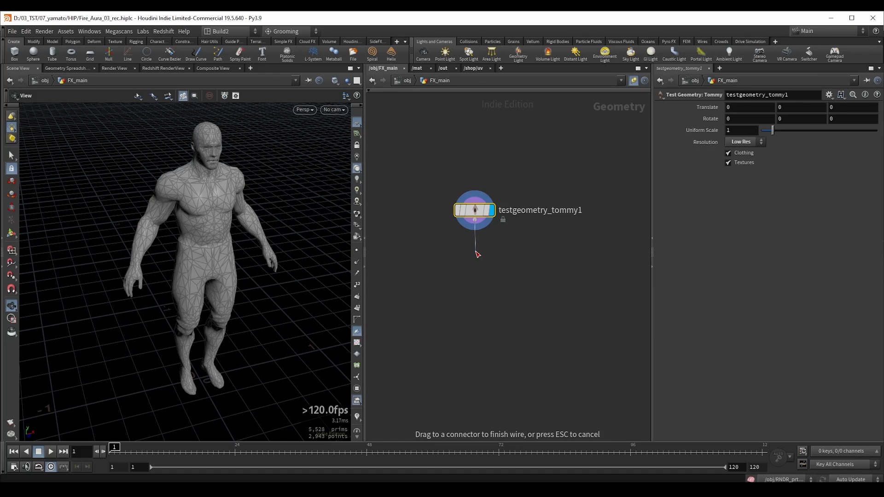
{"action": "key", "text": "Tab"}
{"action": "type", "text": "rem"}
{"action": "key", "text": "Return"}
{"action": "left_click", "coordinate": [476, 251]}
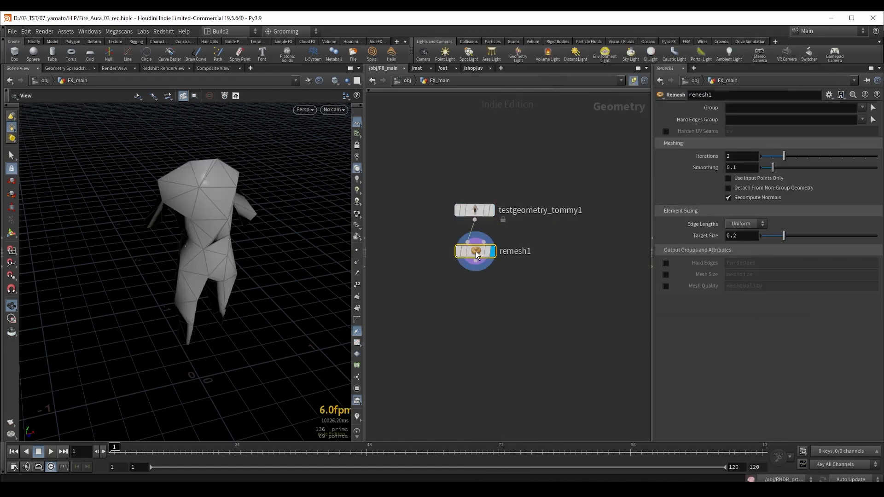
{"action": "left_click", "coordinate": [742, 237]}
{"action": "type", "text": "0.015"}
{"action": "key", "text": "Return"}
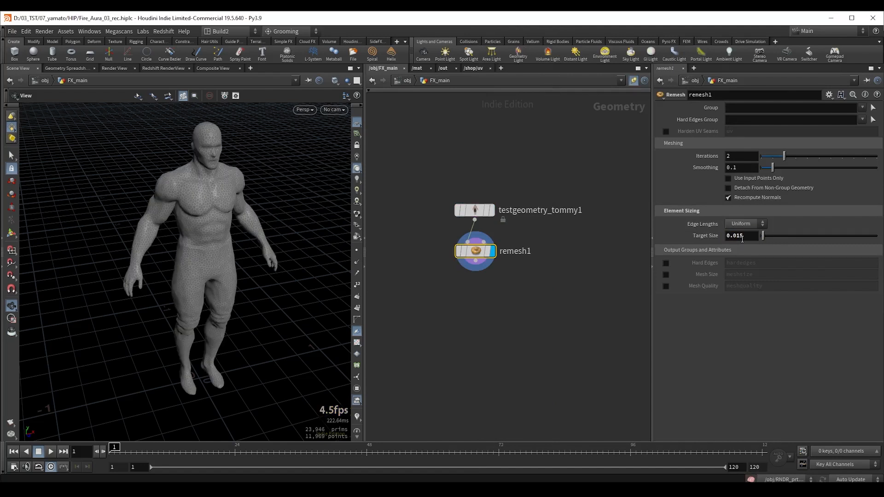
{"action": "left_click_drag", "start_coordinate": [162, 214], "coordinate": [198, 215]}
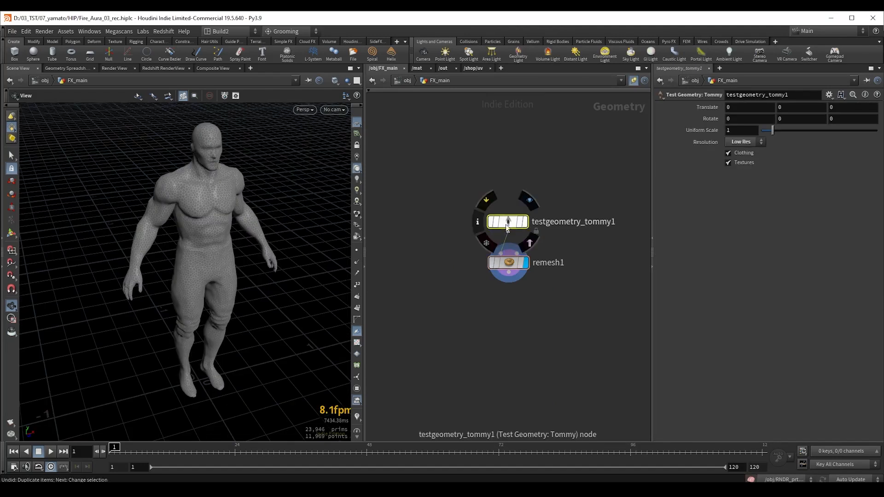
- Duplicate the Tommy test geometry node and set the copy's resolution to Hi Res
{"action": "left_click_drag", "start_coordinate": [506, 224], "coordinate": [423, 217], "text": "alt"}
{"action": "middle_click_drag", "start_coordinate": [404, 250], "coordinate": [432, 263]}
{"action": "left_click", "coordinate": [468, 226]}
{"action": "left_click_drag", "start_coordinate": [448, 226], "coordinate": [427, 229]}
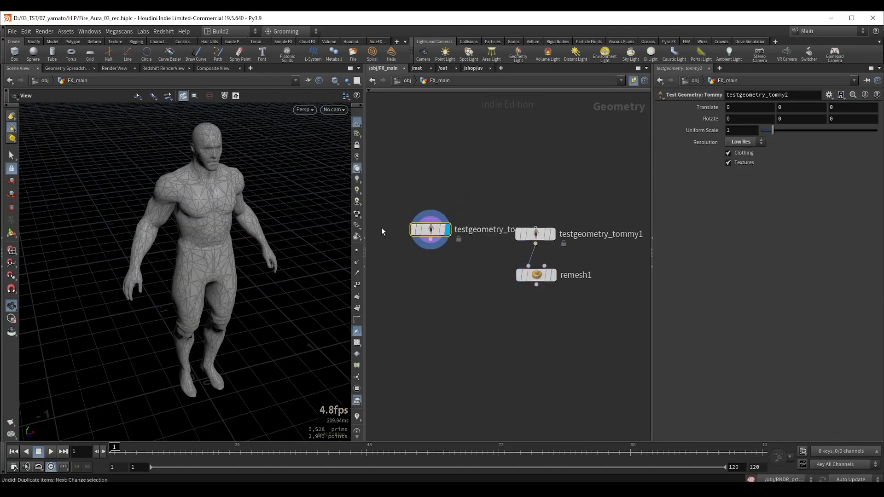
{"action": "left_click", "coordinate": [745, 142]}
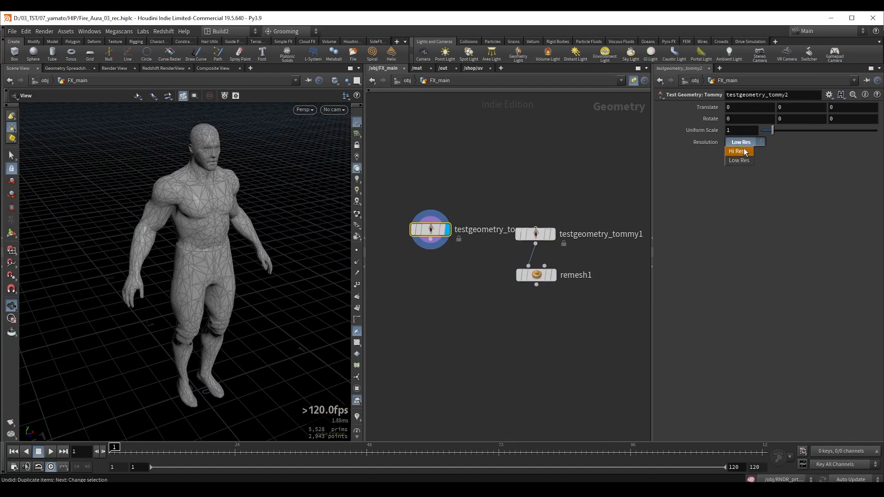
{"action": "left_click", "coordinate": [741, 151]}
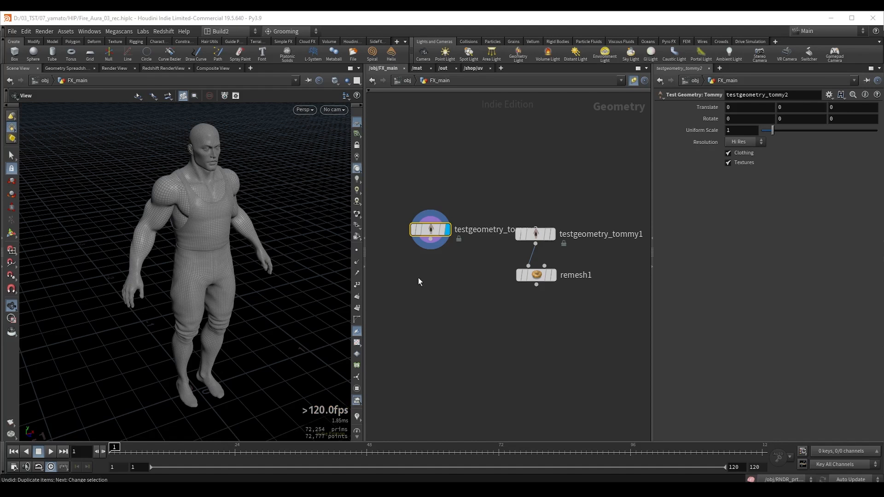
{"action": "middle_click_drag", "start_coordinate": [431, 231], "coordinate": [494, 220]}
{"action": "left_click_drag", "start_coordinate": [494, 220], "coordinate": [478, 219]}
{"action": "left_click_drag", "start_coordinate": [182, 208], "coordinate": [196, 208]}
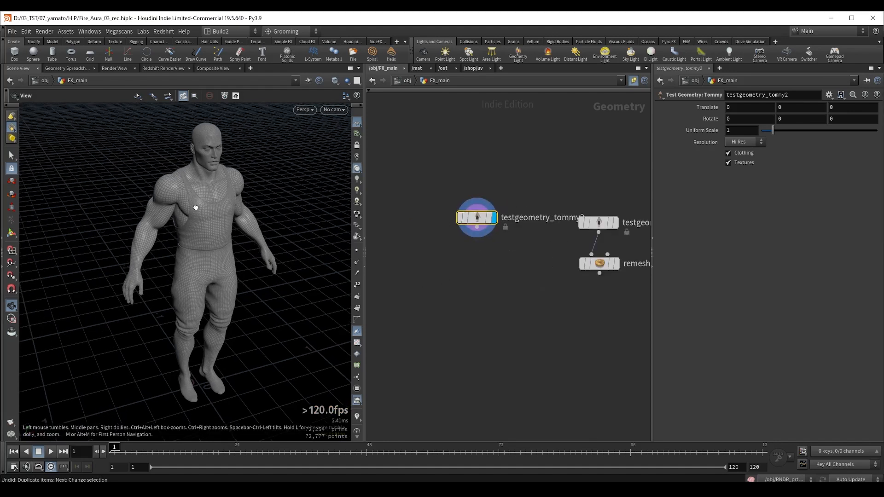
- Isolate the Hi Res character's body from its clothing with a Blast node that deletes the non-selected geometry
{"action": "key", "text": "s"}
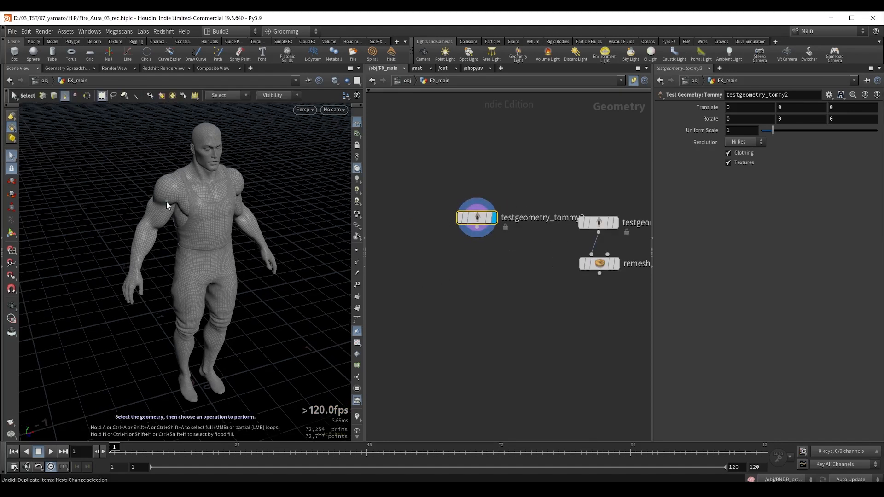
{"action": "double_click", "coordinate": [167, 205]}
{"action": "key", "text": "Delete"}
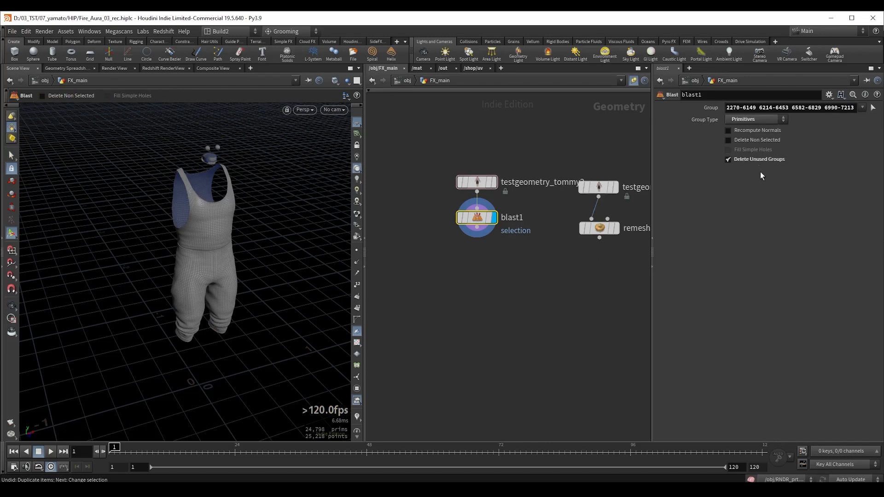
{"action": "left_click", "coordinate": [755, 140]}
{"action": "key", "text": "Escape"}
{"action": "left_click_drag", "start_coordinate": [200, 199], "coordinate": [211, 154]}
{"action": "right_click_drag", "start_coordinate": [212, 154], "coordinate": [238, 176]}
- Add a PolyFill node after blast1 to close the openings in the body mesh
{"action": "left_click_drag", "start_coordinate": [479, 260], "coordinate": [478, 261]}
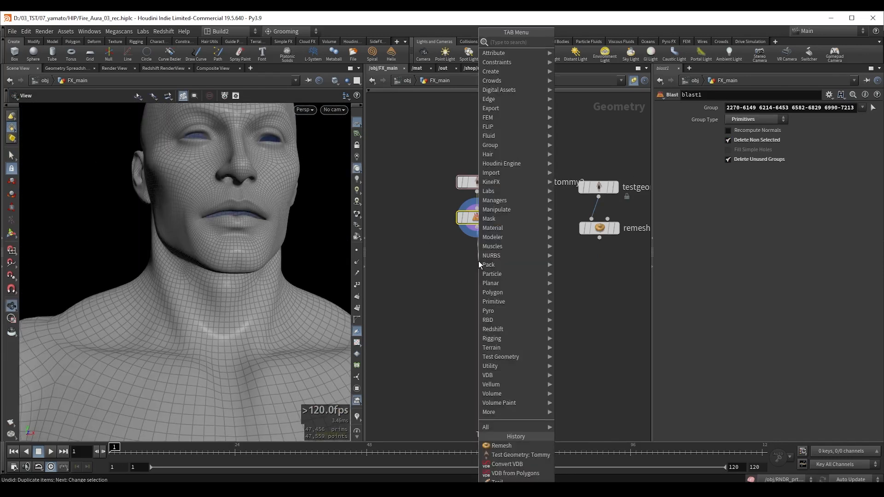
{"action": "type", "text": "polyfill"}
{"action": "key", "text": "Return"}
{"action": "key", "text": "r"}
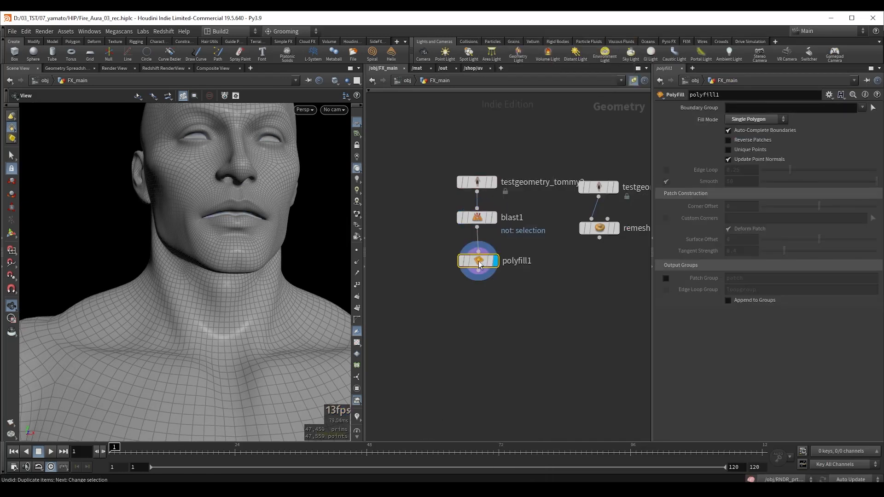
{"action": "right_click_drag", "start_coordinate": [263, 207], "coordinate": [146, 222]}
{"action": "left_click_drag", "start_coordinate": [146, 223], "coordinate": [173, 253]}
{"action": "right_click_drag", "start_coordinate": [173, 252], "coordinate": [262, 274]}
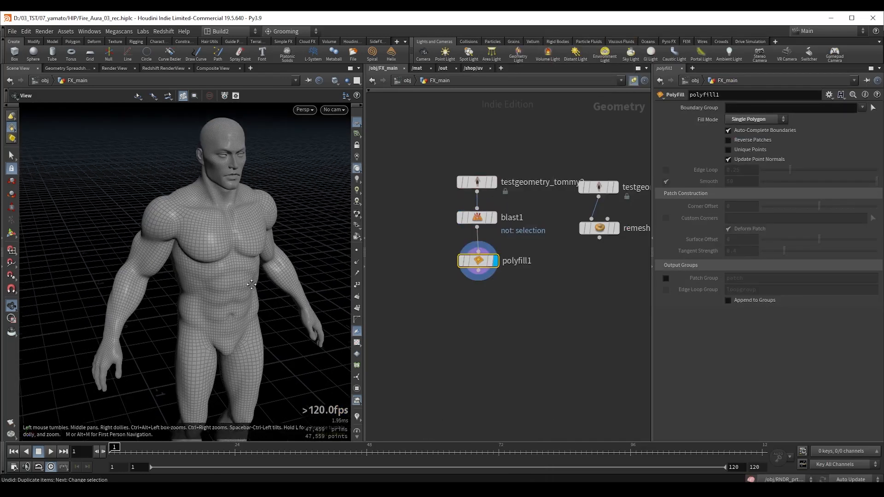
{"action": "middle_click_drag", "start_coordinate": [262, 274], "coordinate": [237, 253]}
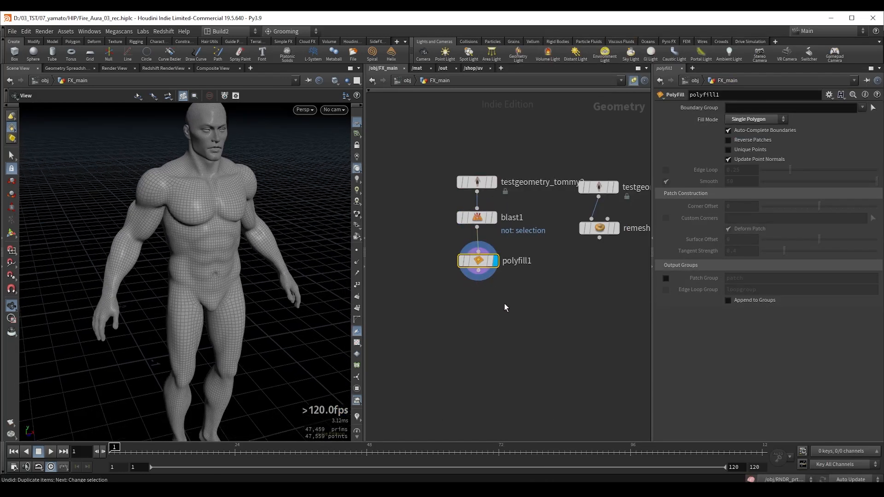
- Delete the Hi Res Tommy branch with its Blast and PolyFill nodes, and inspect the remeshed character
{"action": "middle_click_drag", "start_coordinate": [504, 304], "coordinate": [475, 293]}
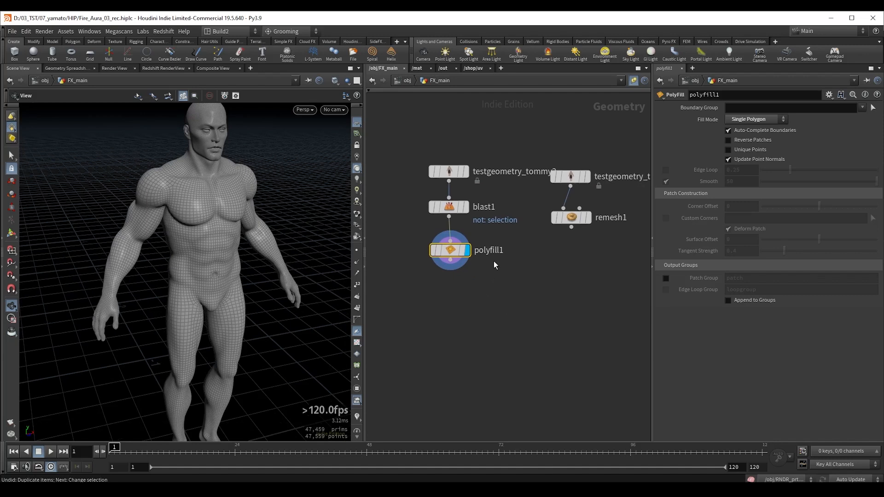
{"action": "left_click_drag", "start_coordinate": [504, 311], "coordinate": [407, 159]}
{"action": "key", "text": "Delete"}
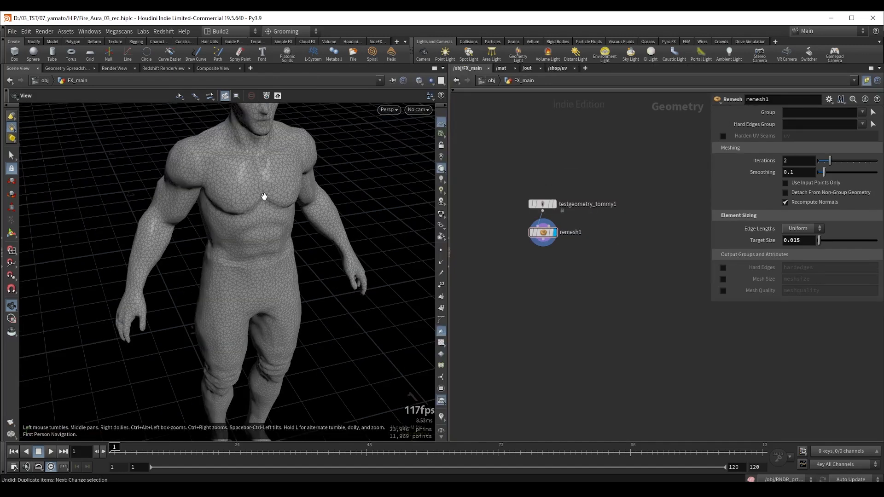
{"action": "right_click_drag", "start_coordinate": [237, 178], "coordinate": [178, 193]}
{"action": "left_click_drag", "start_coordinate": [246, 190], "coordinate": [225, 178]}
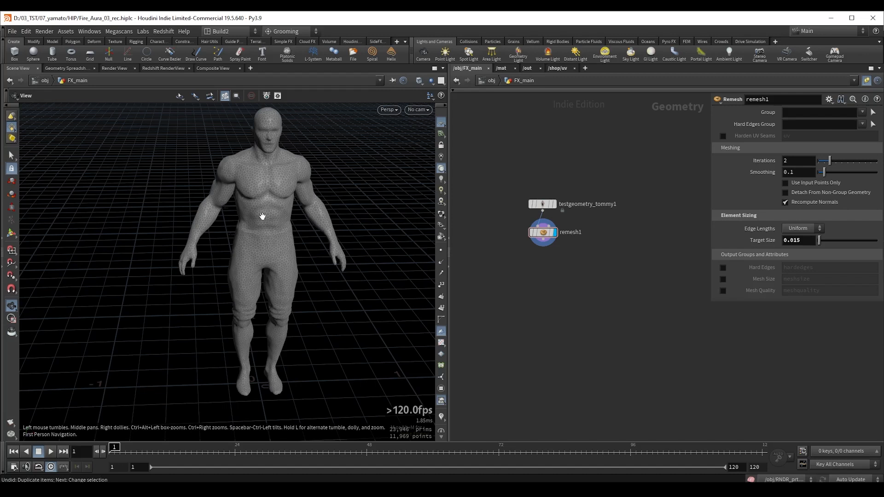
- Examine the remeshed character's height against the grid in the front view
{"action": "key", "text": "space+3"}
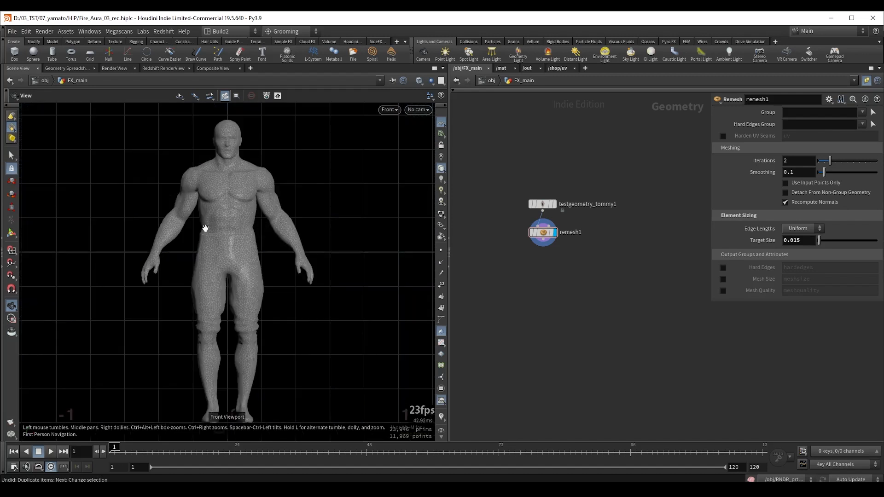
{"action": "right_click_drag", "start_coordinate": [241, 211], "coordinate": [119, 242]}
{"action": "middle_click_drag", "start_coordinate": [213, 222], "coordinate": [219, 250]}
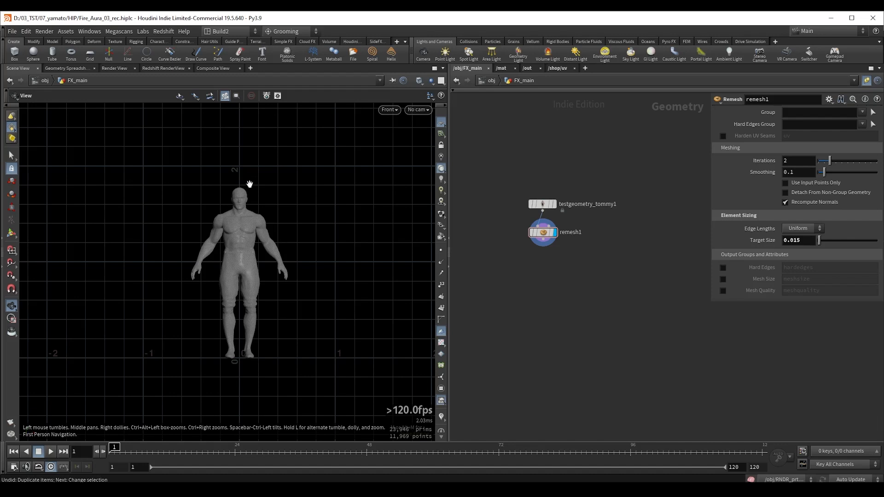
{"action": "right_click_drag", "start_coordinate": [243, 213], "coordinate": [231, 216]}
{"action": "middle_click_drag", "start_coordinate": [231, 215], "coordinate": [223, 229]}
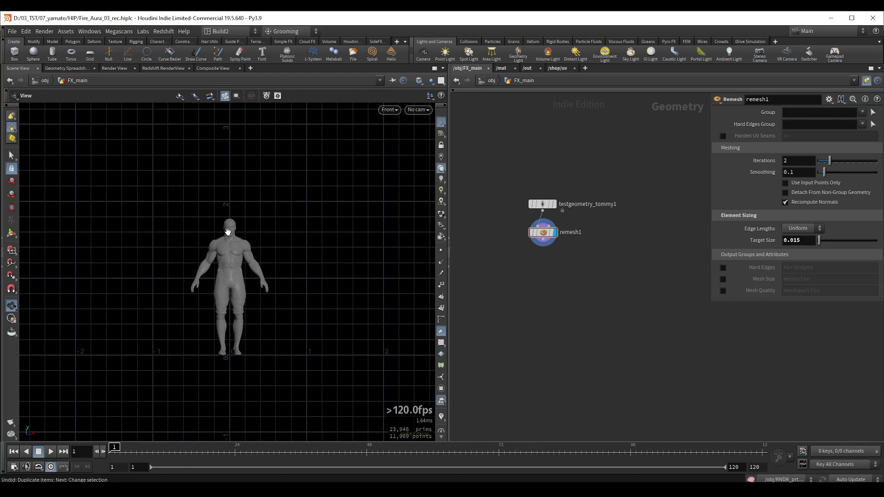
{"action": "right_click_drag", "start_coordinate": [227, 231], "coordinate": [192, 229]}
{"action": "right_click_drag", "start_coordinate": [266, 232], "coordinate": [231, 246]}
{"action": "middle_click_drag", "start_coordinate": [245, 243], "coordinate": [231, 268]}
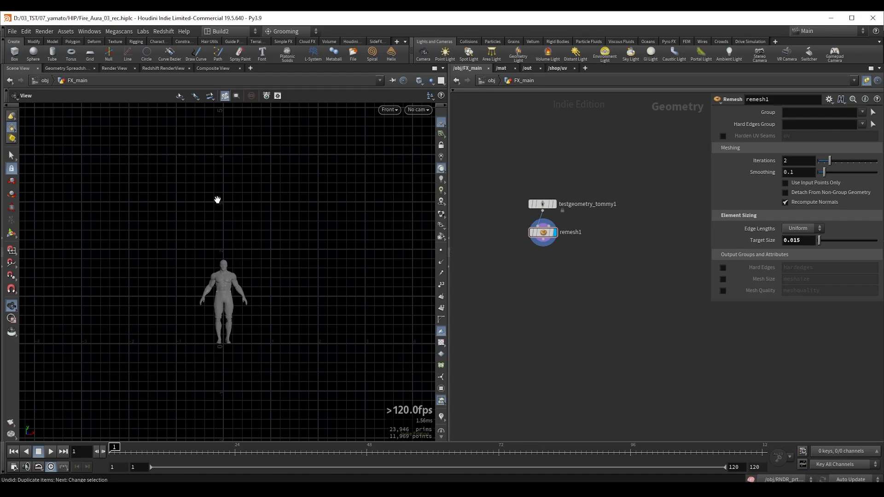
{"action": "middle_click_drag", "start_coordinate": [228, 134], "coordinate": [230, 146]}
{"action": "scroll", "coordinate": [548, 276], "scroll_direction": "up", "scroll_amount": 2}
- Add a Transform node after remesh1 and set its uniform scale to 3
{"action": "left_click_drag", "start_coordinate": [501, 244], "coordinate": [580, 210]}
{"action": "key", "text": "Tab"}
{"action": "type", "text": "tran"}
{"action": "key", "text": "Return"}
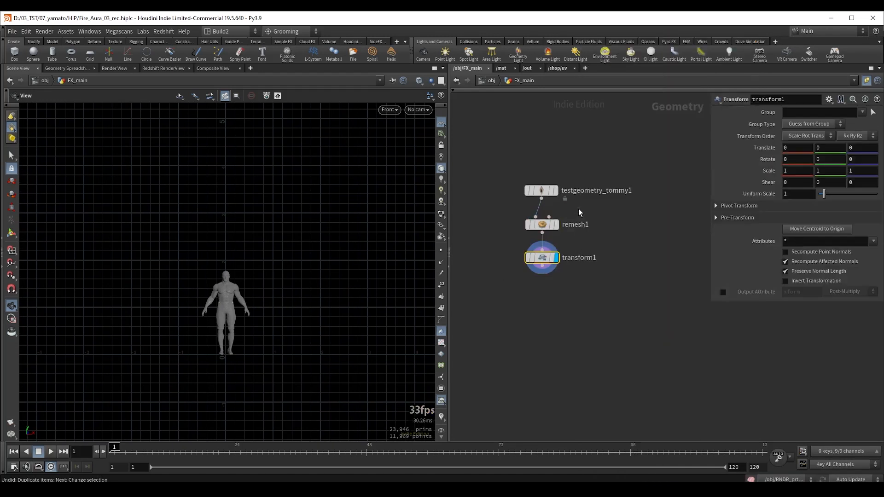
{"action": "left_click", "coordinate": [790, 194]}
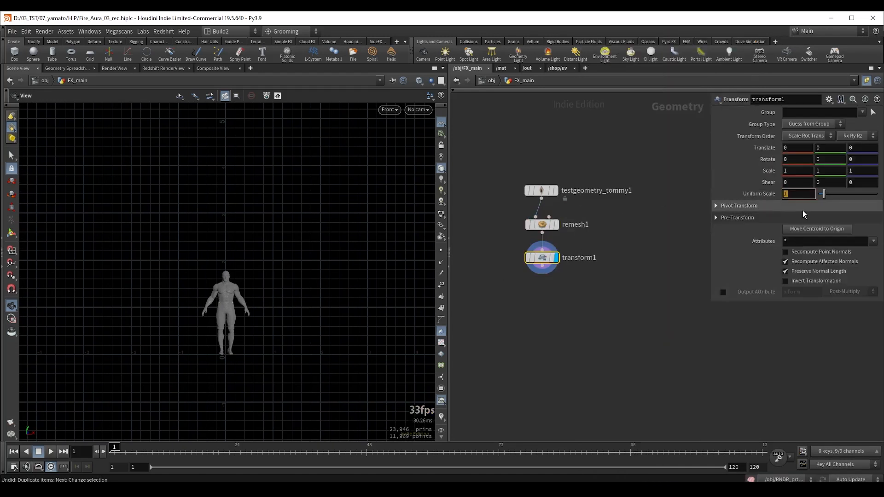
{"action": "key", "text": "Return"}
- Examine the scaled character's height against the grid in front wireframe view, and return to the shaded perspective view
{"action": "key", "text": "w"}
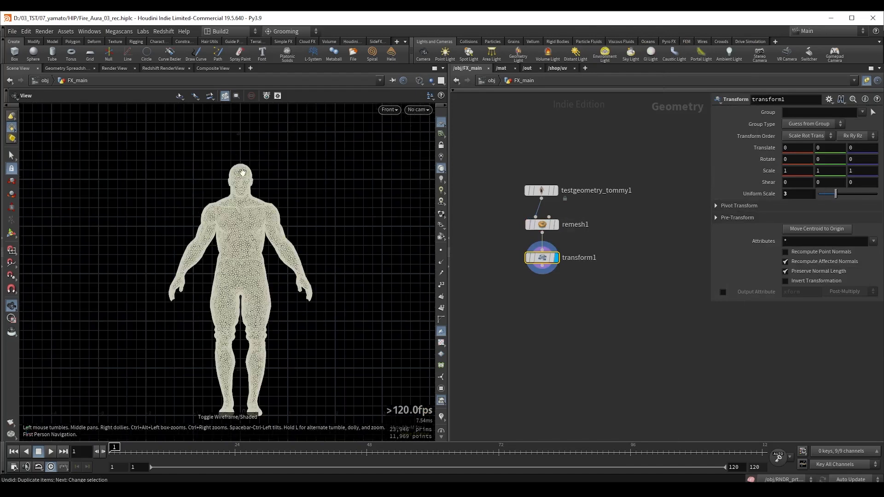
{"action": "scroll", "coordinate": [355, 157], "scroll_direction": "up", "scroll_amount": 3}
{"action": "right_click_drag", "start_coordinate": [356, 156], "coordinate": [264, 164]}
{"action": "middle_click_drag", "start_coordinate": [264, 164], "coordinate": [254, 198]}
{"action": "right_click_drag", "start_coordinate": [254, 198], "coordinate": [279, 198]}
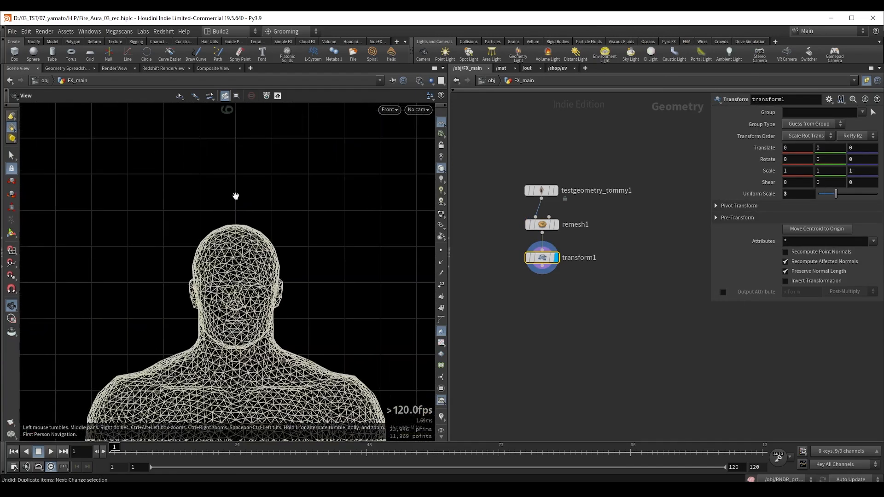
{"action": "middle_click_drag", "start_coordinate": [236, 196], "coordinate": [264, 233]}
{"action": "right_click_drag", "start_coordinate": [122, 295], "coordinate": [154, 296]}
{"action": "right_click_drag", "start_coordinate": [201, 312], "coordinate": [232, 336]}
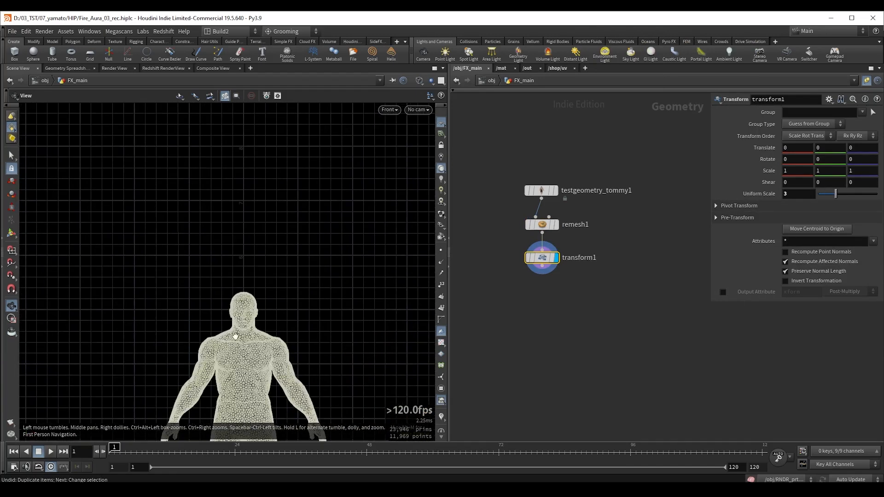
{"action": "mouse_move", "coordinate": [255, 377]}
{"action": "middle_mouse_down"}
{"action": "mouse_move", "coordinate": [259, 181]}
{"action": "mouse_move", "coordinate": [253, 268]}
{"action": "middle_mouse_up"}
{"action": "key", "text": "w"}
{"action": "key", "text": "space+1"}
{"action": "right_click_drag", "start_coordinate": [253, 269], "coordinate": [247, 180]}
{"action": "left_click_drag", "start_coordinate": [247, 179], "coordinate": [263, 201]}
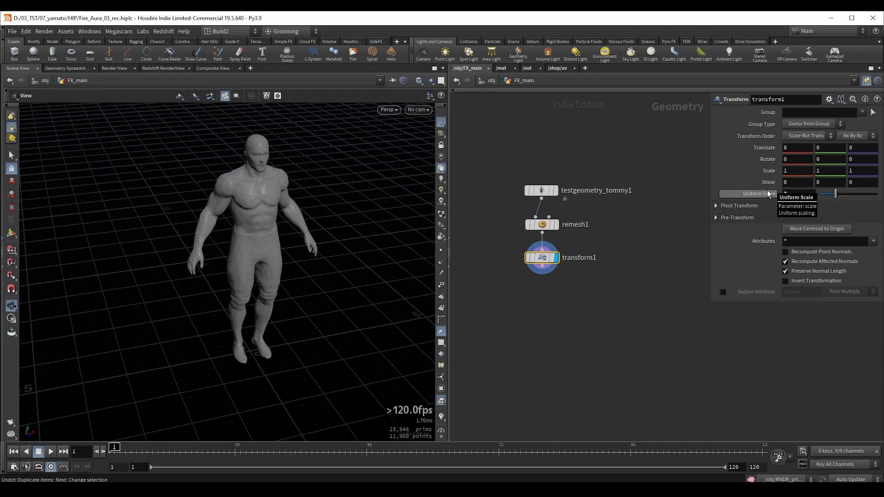
- Try the expression 1/3 as transform1's uniform scale and convert it to a plain number
{"action": "left_click_drag", "start_coordinate": [793, 194], "coordinate": [765, 195]}
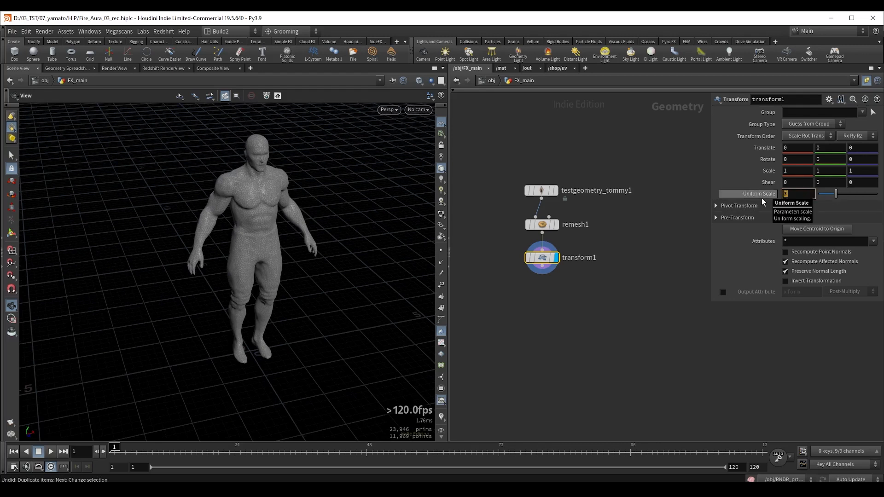
{"action": "type", "text": "1/3"}
{"action": "key", "text": "Return"}
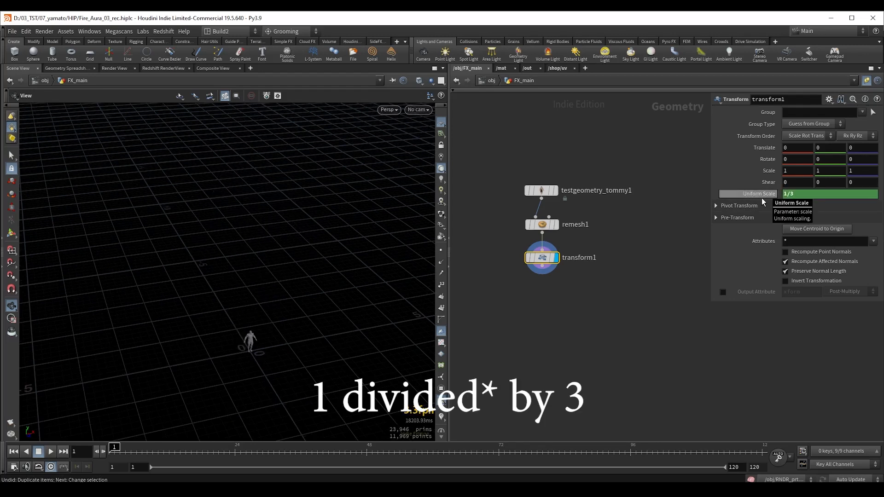
{"action": "left_click", "coordinate": [796, 195], "text": "ctrl+shift"}
{"action": "left_click_drag", "start_coordinate": [805, 195], "coordinate": [766, 195]}
{"action": "key", "text": "Return"}
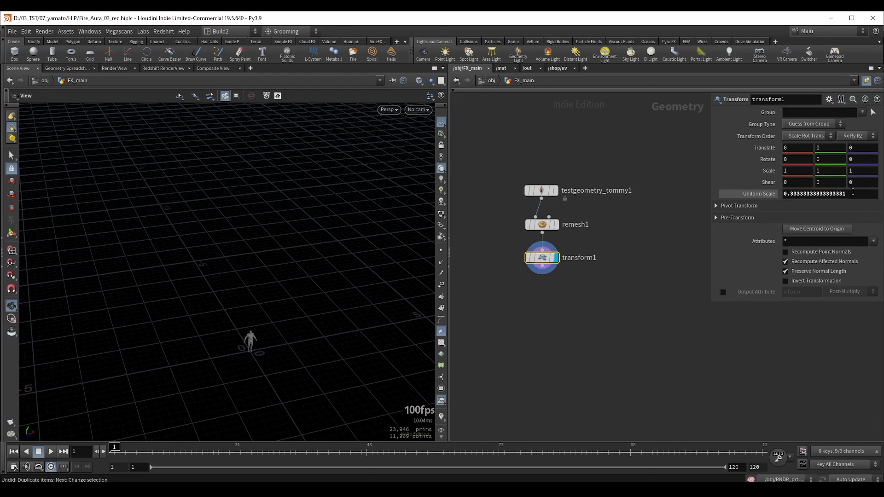
- Set transform1's uniform scale back to 3 and check the character in perspective
{"action": "left_click_drag", "start_coordinate": [852, 193], "coordinate": [754, 191]}
{"action": "type", "text": "3"}
{"action": "key", "text": "Return"}
{"action": "left_click_drag", "start_coordinate": [247, 196], "coordinate": [278, 169]}
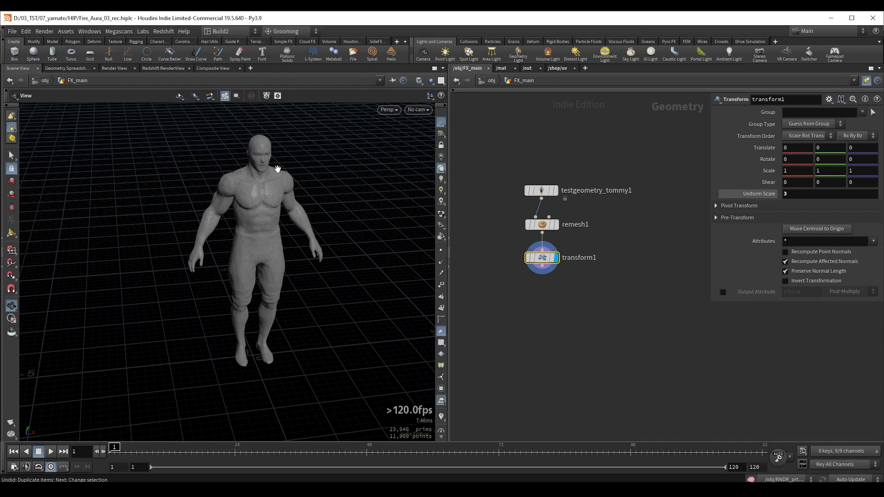
{"action": "left_click_drag", "start_coordinate": [277, 169], "coordinate": [270, 194]}
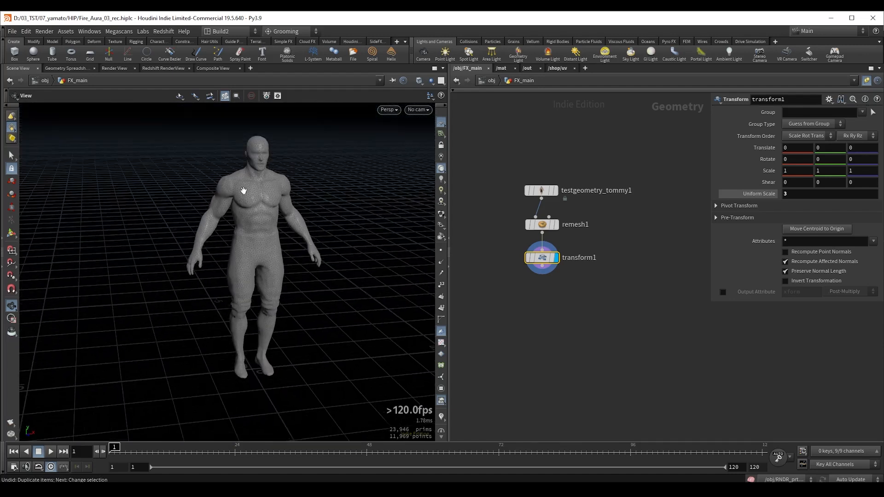
- Add a Null node after transform1 and name it GEO_SRC
{"action": "middle_click_drag", "start_coordinate": [500, 305], "coordinate": [527, 270]}
{"action": "left_click", "coordinate": [570, 229]}
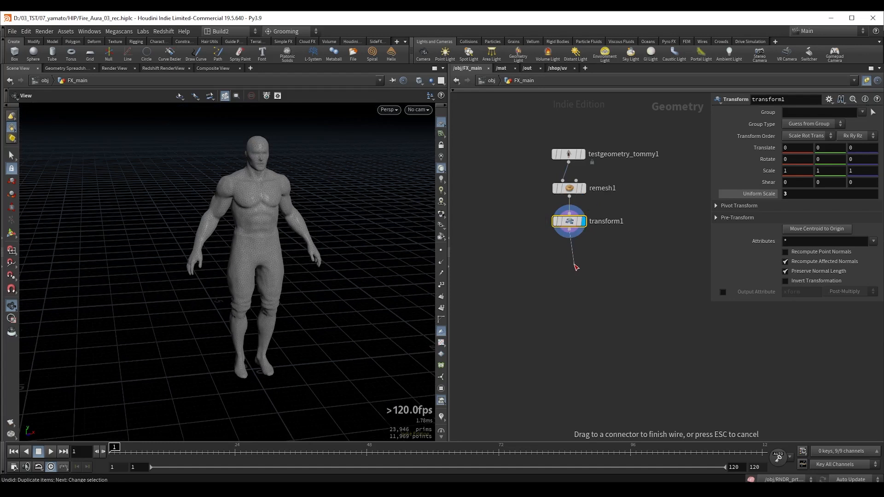
{"action": "left_click", "coordinate": [571, 263]}
{"action": "type", "text": "null"}
{"action": "key", "text": "Return"}
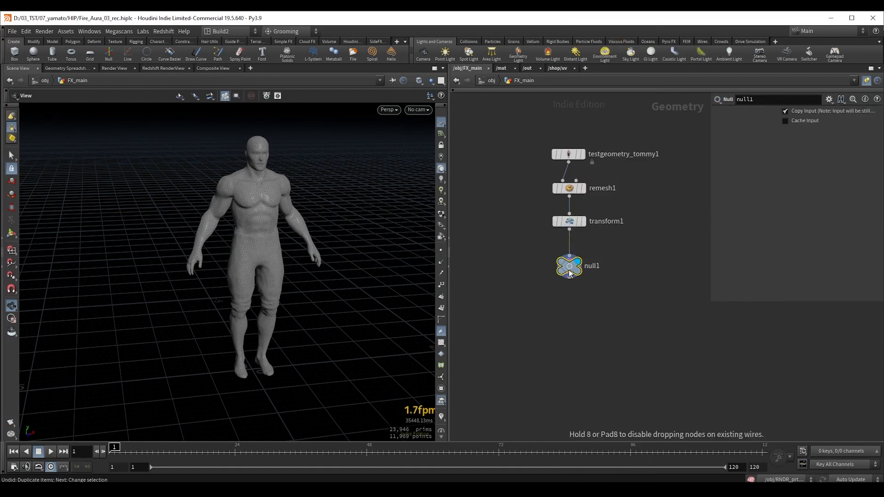
{"action": "double_click", "coordinate": [598, 265]}
{"action": "type", "text": "GEO_SRC"}
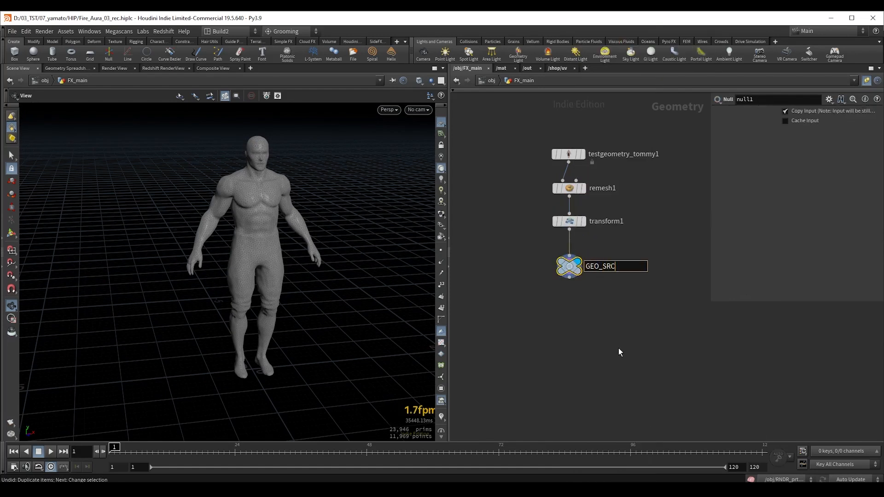
{"action": "key", "text": "Return"}
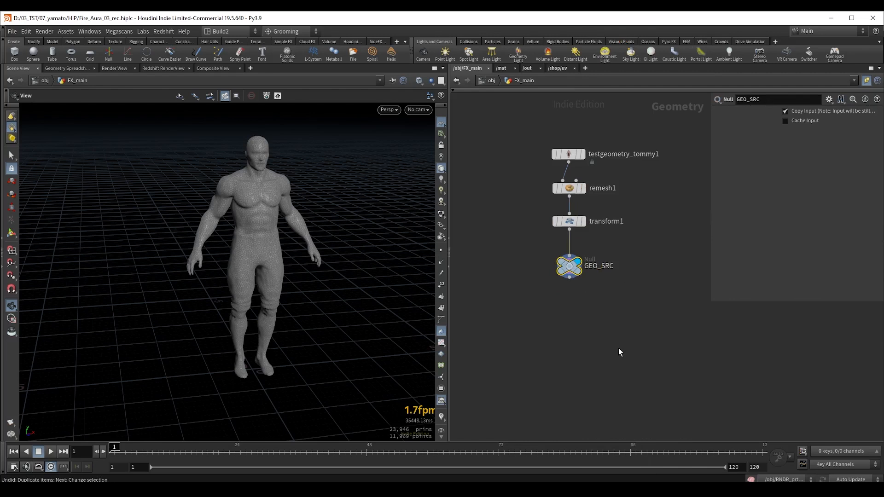
{"action": "left_click", "coordinate": [613, 265]}
{"action": "left_click_drag", "start_coordinate": [615, 266], "coordinate": [584, 266]}
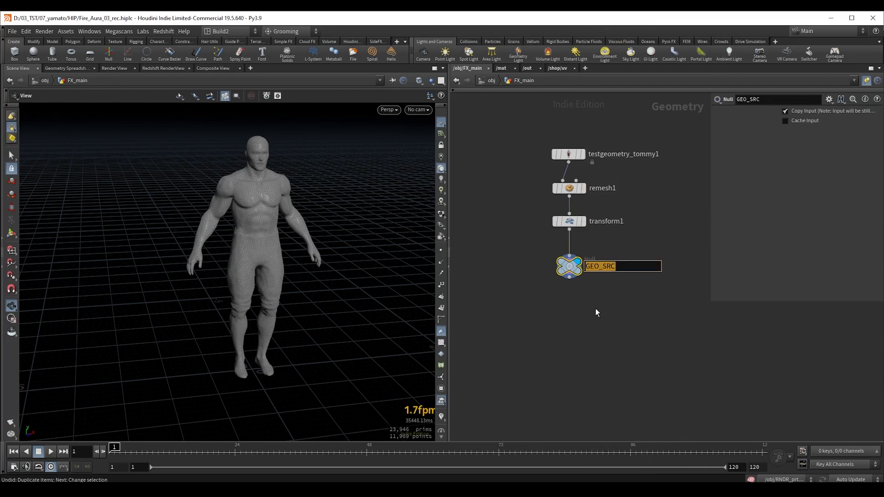
{"action": "left_click", "coordinate": [595, 307]}
- Add a Scatter node fed by GEO_SRC and place it below and to the left of the null
{"action": "middle_click_drag", "start_coordinate": [595, 307], "coordinate": [610, 256]}
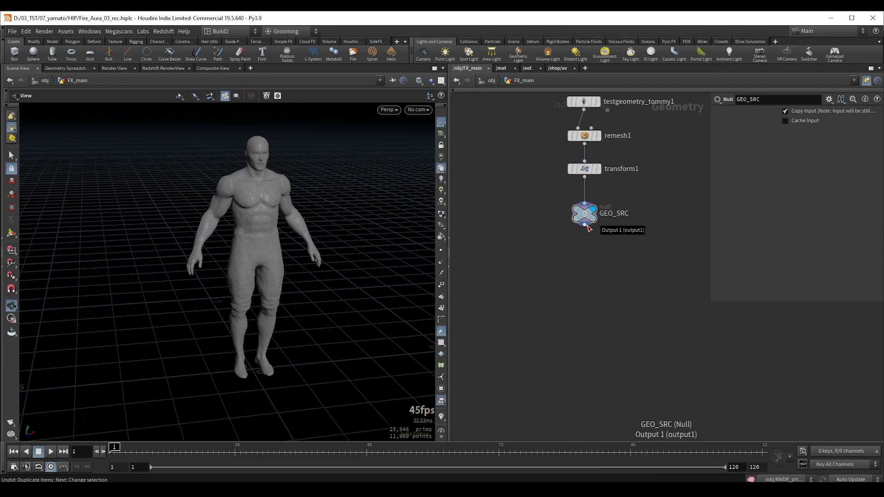
{"action": "left_click", "coordinate": [585, 226]}
{"action": "key", "text": "Tab"}
{"action": "type", "text": "scatter"}
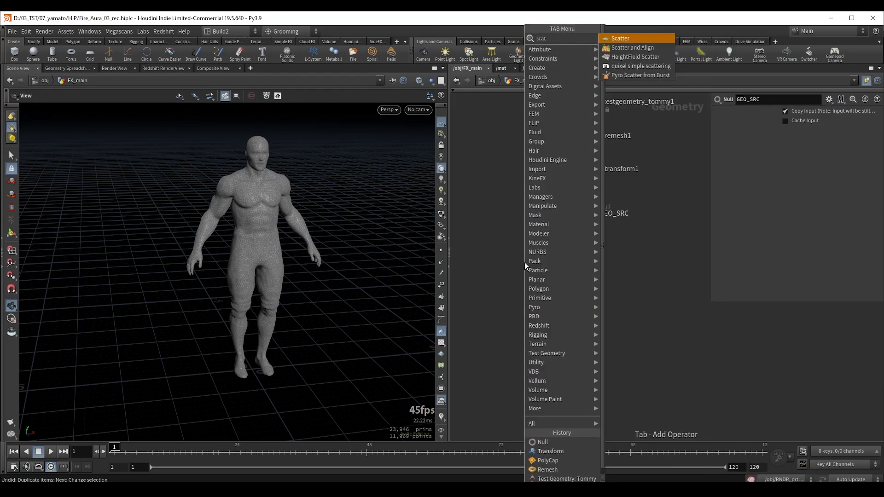
{"action": "key", "text": "Return"}
{"action": "middle_click_drag", "start_coordinate": [519, 324], "coordinate": [564, 311]}
{"action": "left_click_drag", "start_coordinate": [568, 250], "coordinate": [508, 291]}
{"action": "left_click", "coordinate": [516, 277]}
- Disable relax iterations on scatter1 and raise its forced total count to 40392 points
{"action": "left_click", "coordinate": [723, 259]}
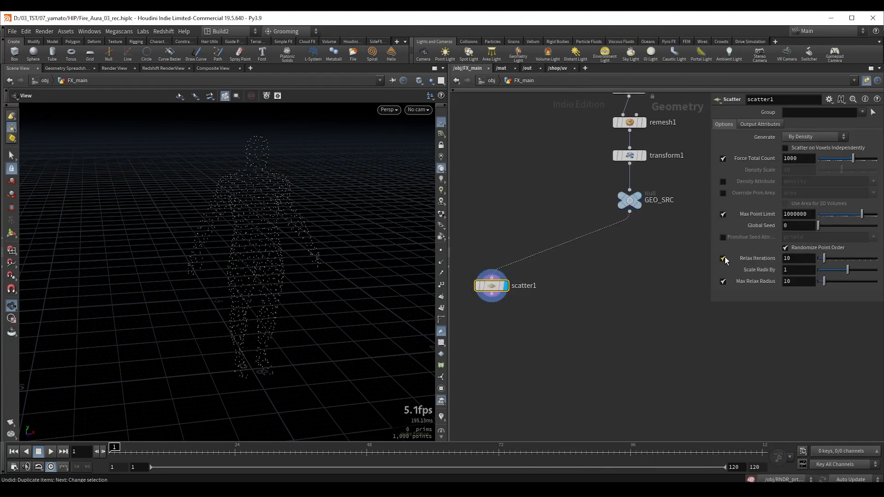
{"action": "left_click_drag", "start_coordinate": [856, 159], "coordinate": [873, 160]}
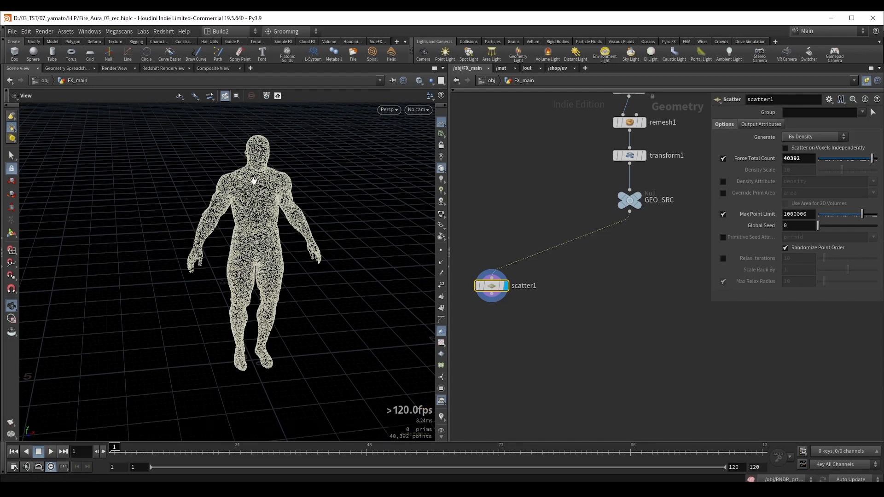
{"action": "left_click_drag", "start_coordinate": [253, 180], "coordinate": [265, 237]}
- Add an Attribute VOP node after scatter1 and name it add_noise
{"action": "middle_click_drag", "start_coordinate": [542, 318], "coordinate": [575, 291]}
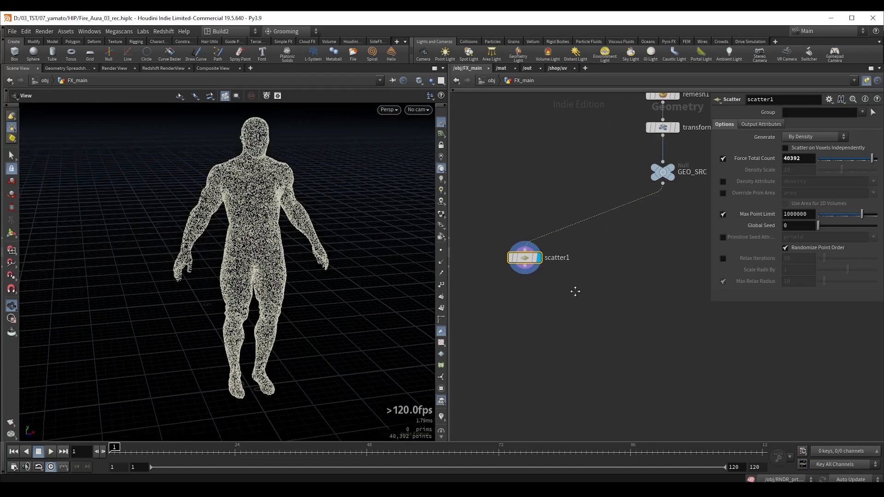
{"action": "key", "text": "Tab"}
{"action": "type", "text": "attrib vop"}
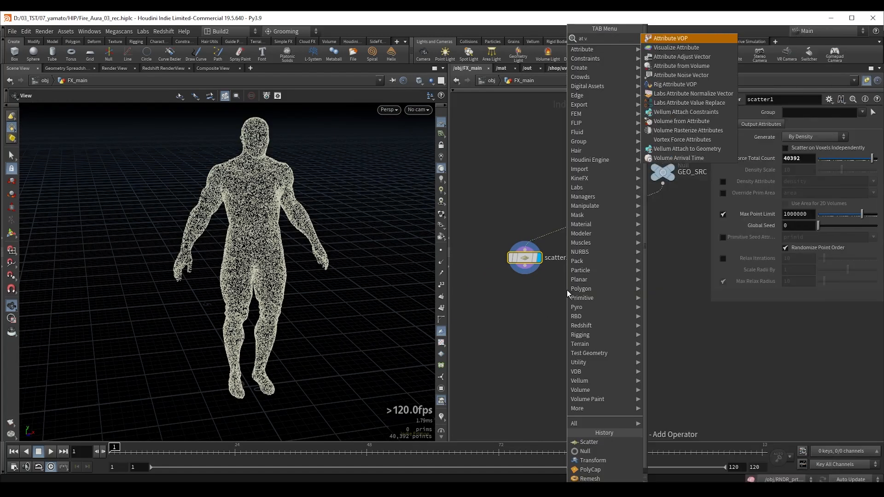
{"action": "key", "text": "Return"}
{"action": "left_click", "coordinate": [542, 302]}
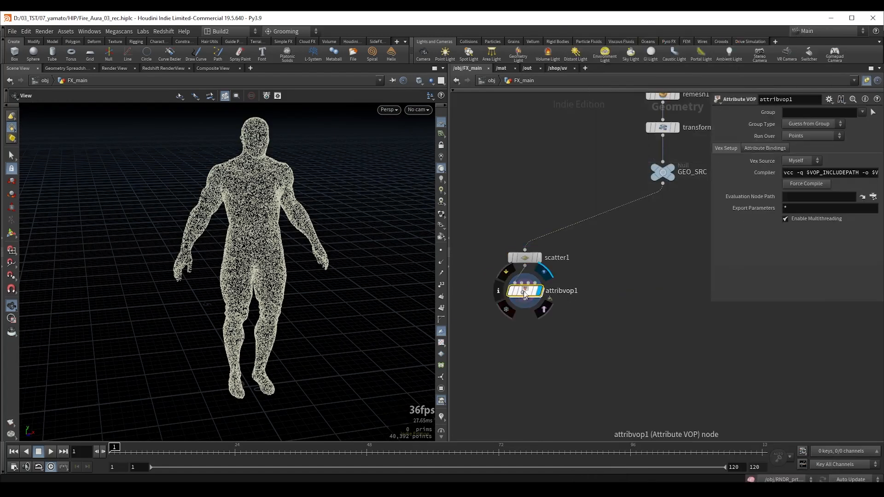
{"action": "double_click", "coordinate": [560, 298]}
{"action": "mouse_move", "coordinate": [521, 300]}
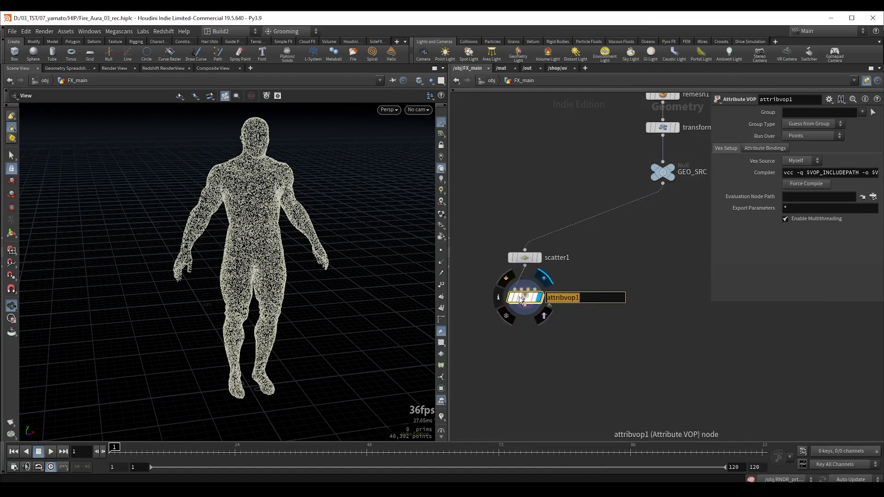
{"action": "type", "text": "add_noise"}
{"action": "key", "text": "Return"}
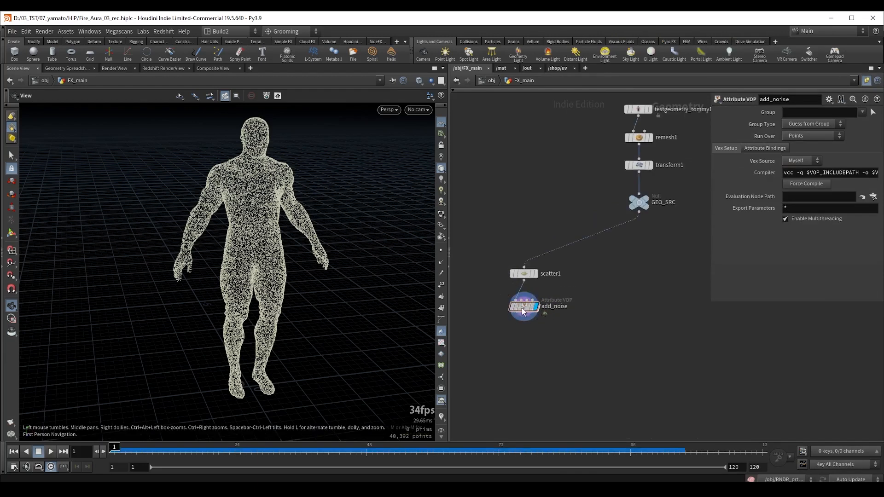
- Inside add_noise, add an Anti-Aliased Flow Noise node and set its signature to 4D Input, 1D Noise
{"action": "double_click", "coordinate": [524, 307]}
{"action": "left_click_drag", "start_coordinate": [618, 198], "coordinate": [632, 214]}
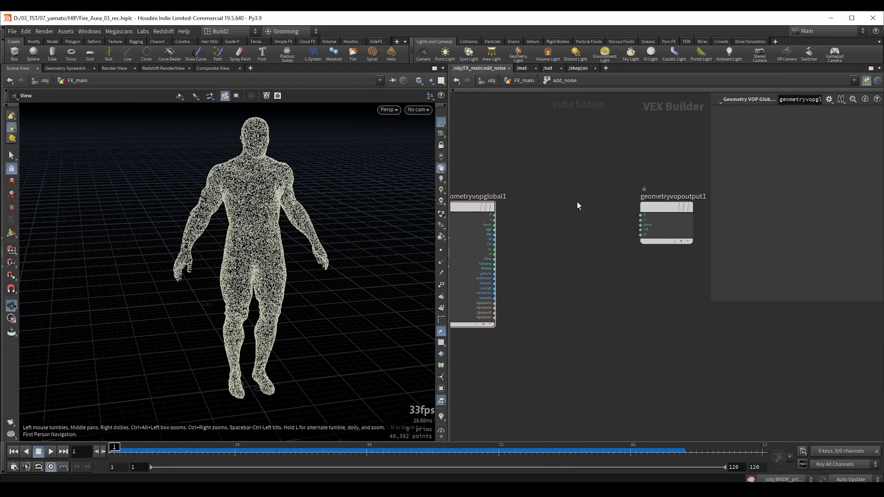
{"action": "key", "text": "Tab"}
{"action": "type", "text": "a"}
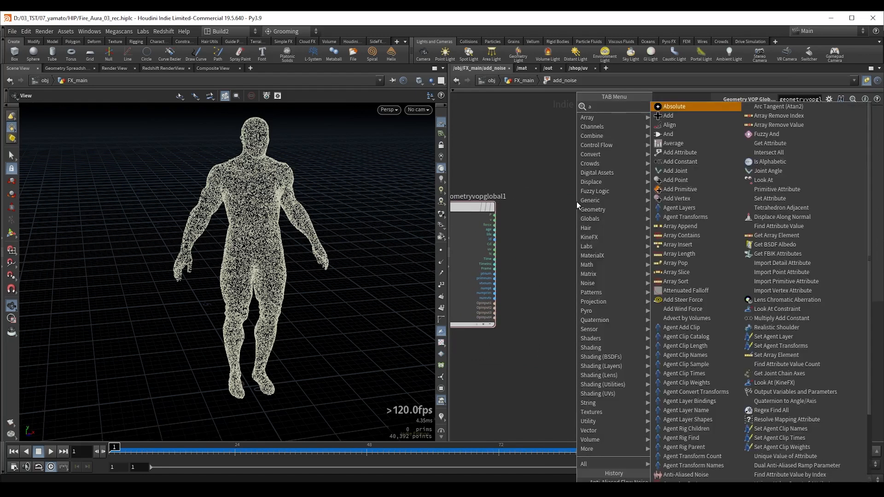
{"action": "type", "text": "f"}
{"action": "key", "text": "BackSpace"}
{"action": "type", "text": "af"}
{"action": "key", "text": "Return"}
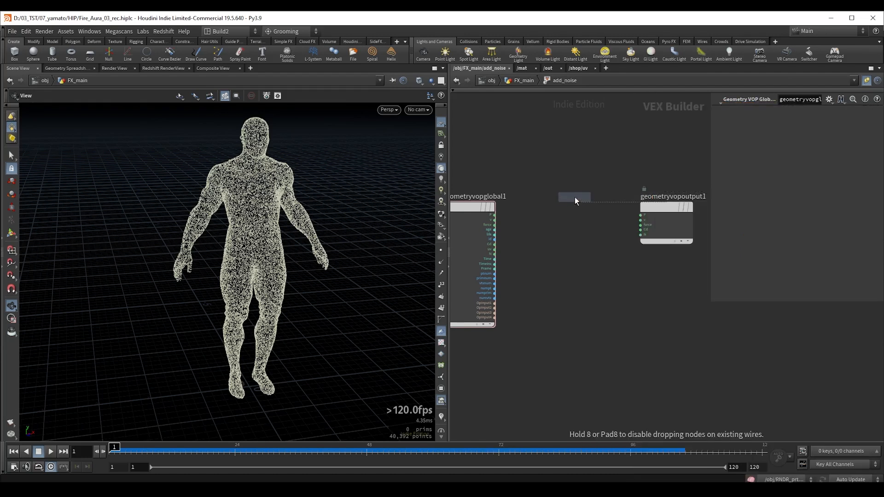
{"action": "left_click", "coordinate": [574, 197]}
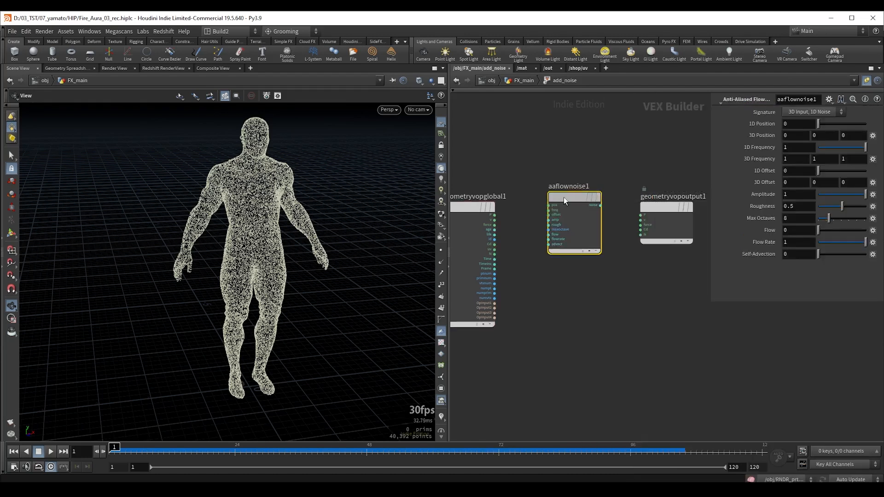
{"action": "left_click", "coordinate": [787, 115]}
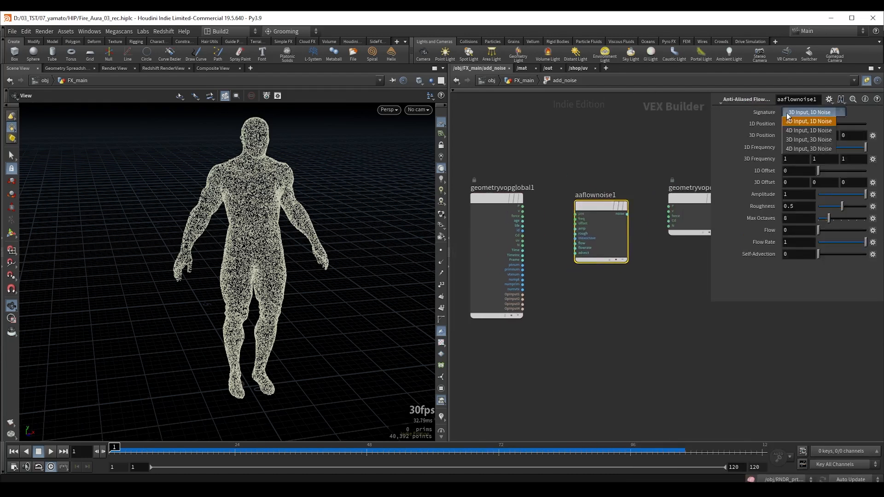
{"action": "left_click", "coordinate": [802, 131]}
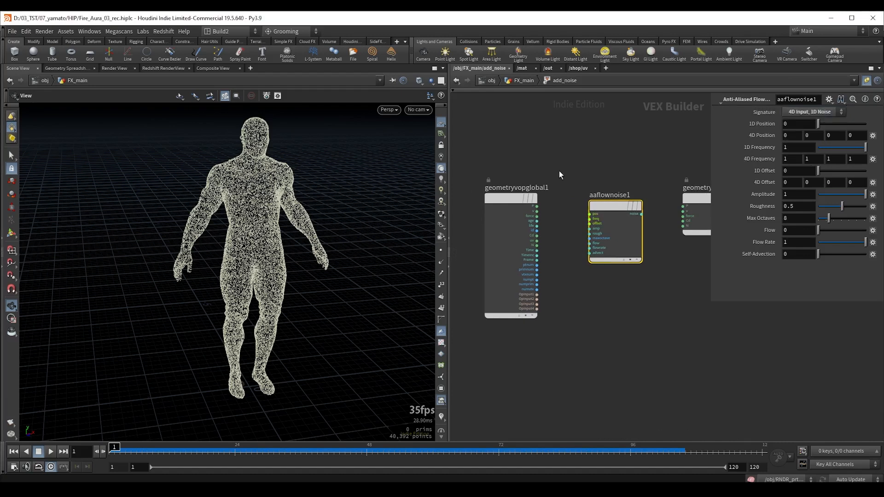
- Add a Vector to Vector4 node fed by the P output of geometryvopglobal1, spacing out the surrounding nodes
{"action": "middle_click_drag", "start_coordinate": [554, 168], "coordinate": [592, 169]}
{"action": "left_click_drag", "start_coordinate": [544, 201], "coordinate": [518, 195]}
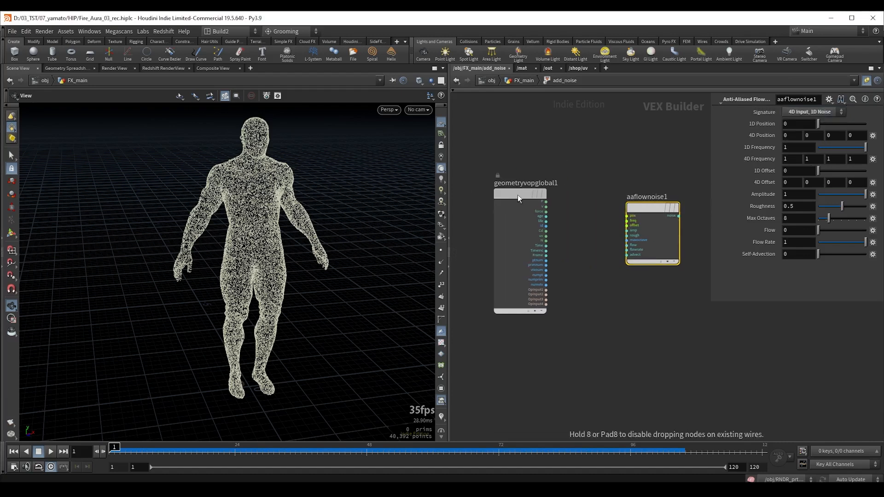
{"action": "middle_click_drag", "start_coordinate": [582, 194], "coordinate": [550, 189]}
{"action": "left_click_drag", "start_coordinate": [492, 196], "coordinate": [480, 196]}
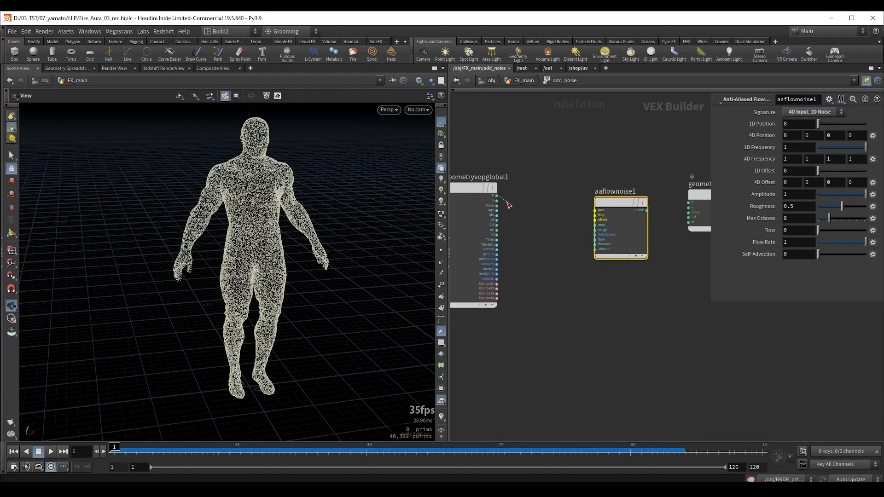
{"action": "left_click", "coordinate": [498, 195]}
{"action": "key", "text": "Tab"}
{"action": "type", "text": "vtv"}
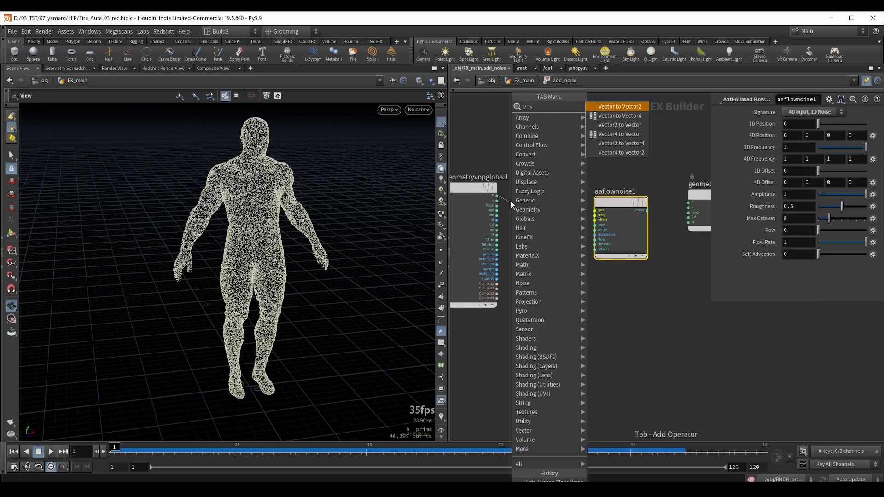
{"action": "key", "text": "Down"}
{"action": "key", "text": "Return"}
{"action": "left_click", "coordinate": [569, 212]}
- Connect the global Time output to the fourth component of vectohvec1 and wire its hvec output into aaflownoise1's pos input
{"action": "middle_click_drag", "start_coordinate": [575, 164], "coordinate": [638, 146]}
{"action": "left_click_drag", "start_coordinate": [544, 177], "coordinate": [517, 176]}
{"action": "left_click_drag", "start_coordinate": [617, 191], "coordinate": [594, 202]}
{"action": "scroll", "coordinate": [554, 228], "scroll_direction": "up", "scroll_amount": 2}
{"action": "left_click", "coordinate": [524, 220]}
{"action": "left_click", "coordinate": [585, 206]}
{"action": "middle_click_drag", "start_coordinate": [621, 142], "coordinate": [535, 194]}
{"action": "left_click_drag", "start_coordinate": [535, 230], "coordinate": [513, 212]}
{"action": "left_click", "coordinate": [560, 230]}
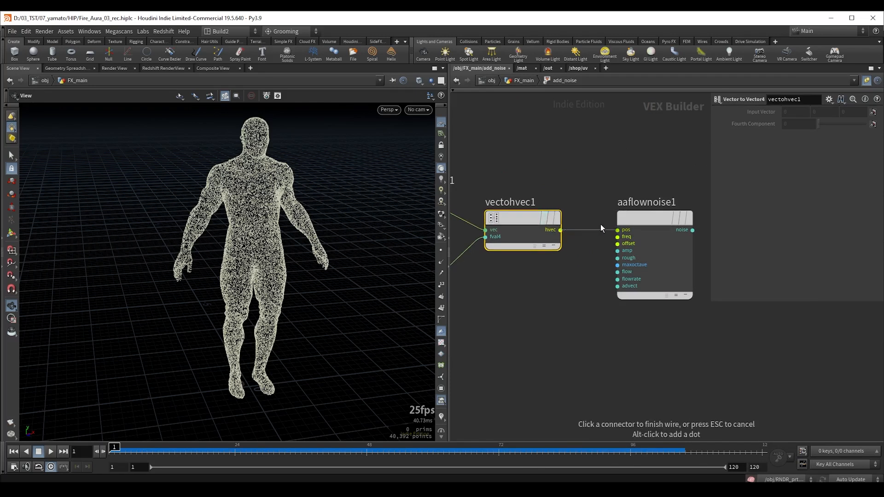
{"action": "left_click", "coordinate": [614, 229]}
- Add a Fit Range node fed by the noise output of aaflownoise1
{"action": "middle_click_drag", "start_coordinate": [773, 202], "coordinate": [620, 186]}
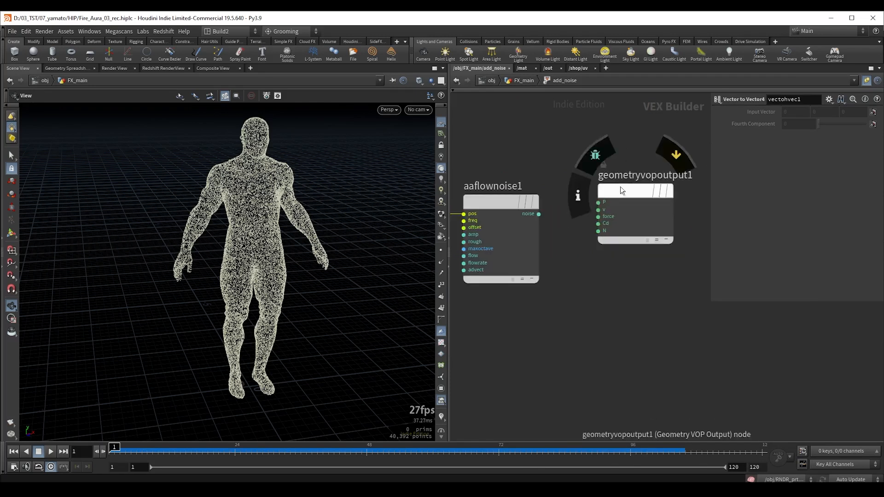
{"action": "left_click", "coordinate": [538, 214]}
{"action": "key", "text": "Tab"}
{"action": "type", "text": "fit"}
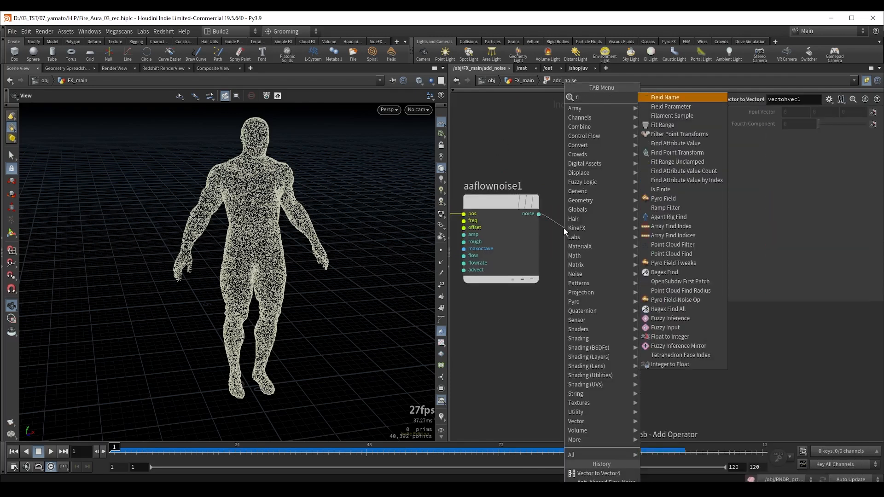
{"action": "key", "text": "Return"}
{"action": "left_click", "coordinate": [642, 245]}
- Move geometryvopoutput1 farther from fit1 and connect fit1's shift output to its Cd input
{"action": "middle_click_drag", "start_coordinate": [641, 156], "coordinate": [509, 153]}
{"action": "left_click_drag", "start_coordinate": [564, 209], "coordinate": [663, 211]}
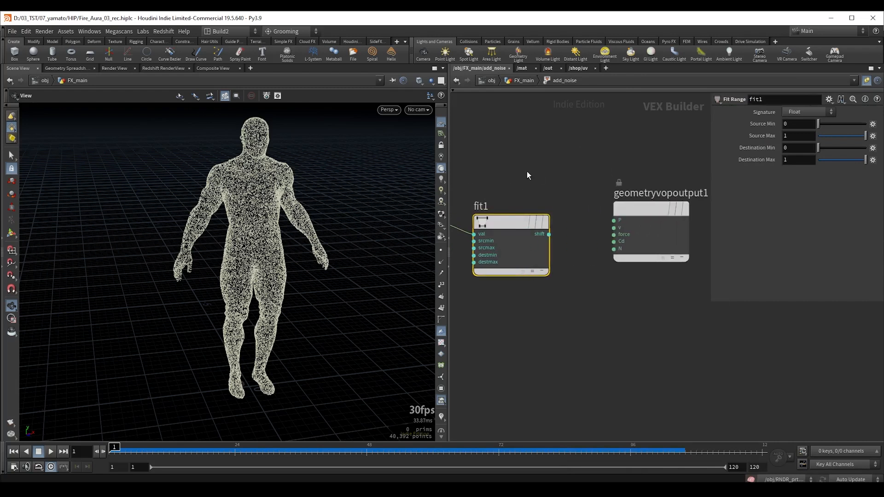
{"action": "middle_click_drag", "start_coordinate": [527, 171], "coordinate": [654, 167]}
{"action": "left_click", "coordinate": [582, 234]}
{"action": "left_click", "coordinate": [641, 242]}
- Create input parameters for the unconnected inputs of aaflownoise1
{"action": "middle_click_drag", "start_coordinate": [552, 155], "coordinate": [593, 148]}
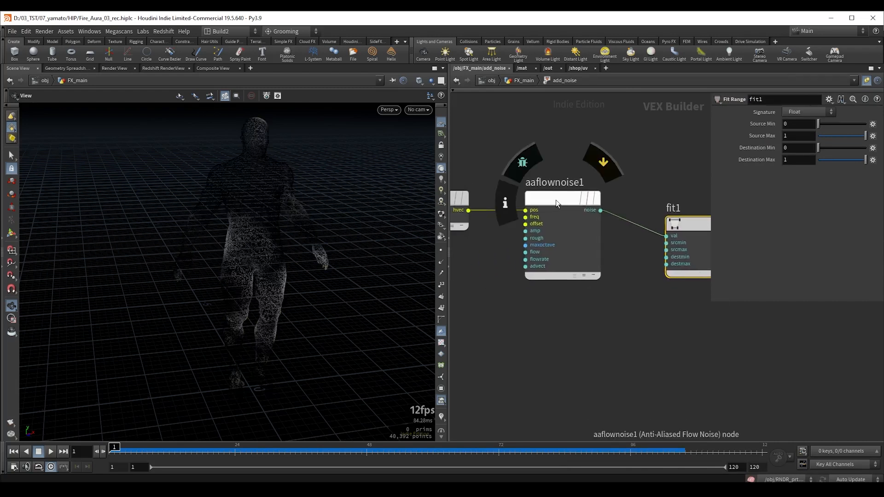
{"action": "right_click", "coordinate": [556, 199]}
{"action": "mouse_move", "coordinate": [593, 239]}
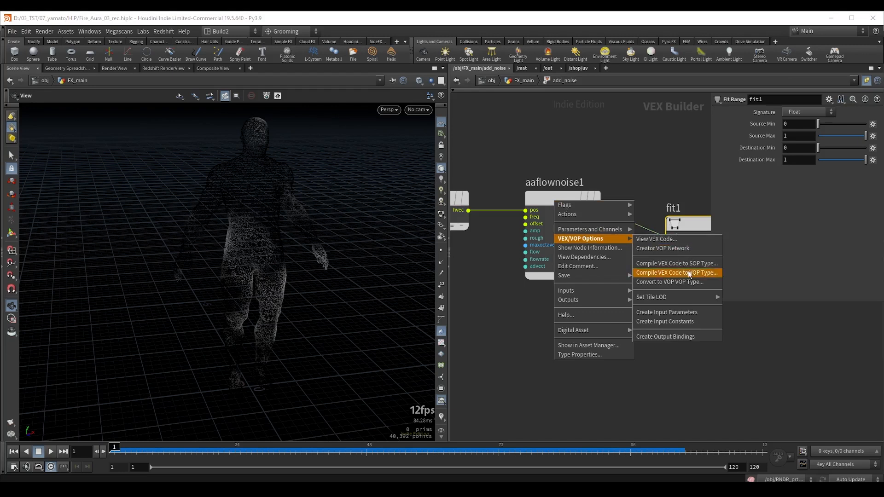
{"action": "left_click", "coordinate": [682, 312]}
{"action": "middle_click_drag", "start_coordinate": [604, 178], "coordinate": [536, 174]}
{"action": "left_click", "coordinate": [499, 219]}
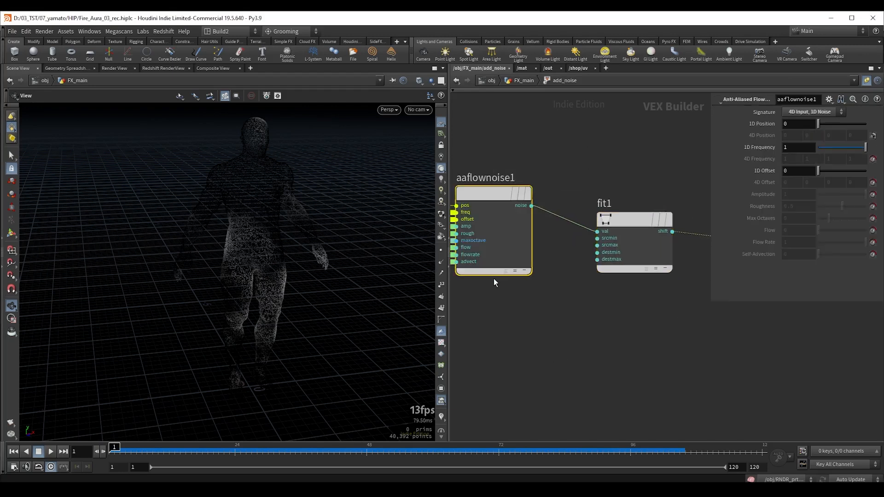
- Create input parameters for the unconnected source and destination range inputs of fit1
{"action": "middle_click_drag", "start_coordinate": [602, 165], "coordinate": [530, 155]}
{"action": "left_click", "coordinate": [555, 210]}
{"action": "right_click", "coordinate": [555, 211]}
{"action": "mouse_move", "coordinate": [579, 249]}
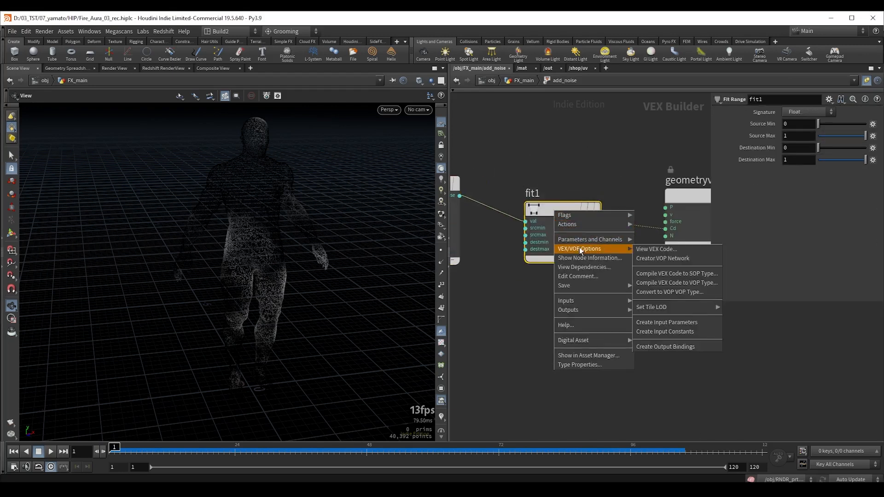
{"action": "left_click", "coordinate": [683, 321]}
{"action": "middle_click_drag", "start_coordinate": [541, 147], "coordinate": [581, 153]}
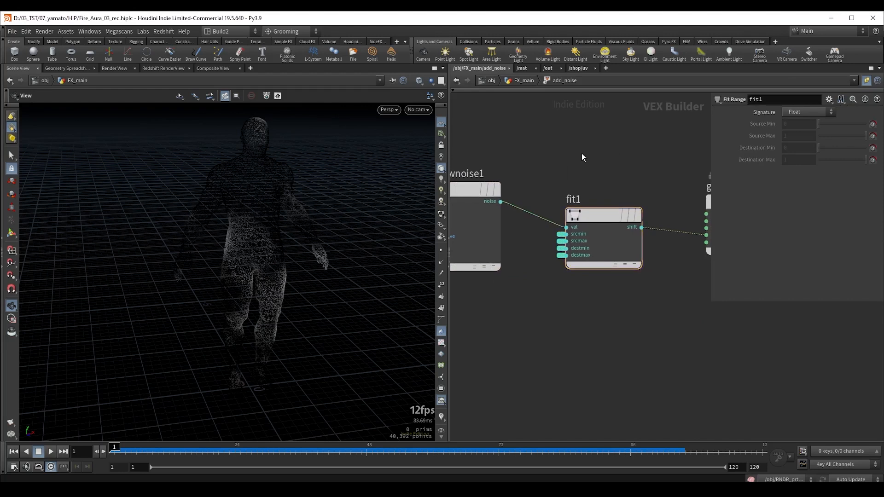
- Return to the FX_main network, enlarge the parameter area and set all four Frequency components of add_noise to 2.5
{"action": "key", "text": "u"}
{"action": "left_click_drag", "start_coordinate": [712, 304], "coordinate": [657, 378]}
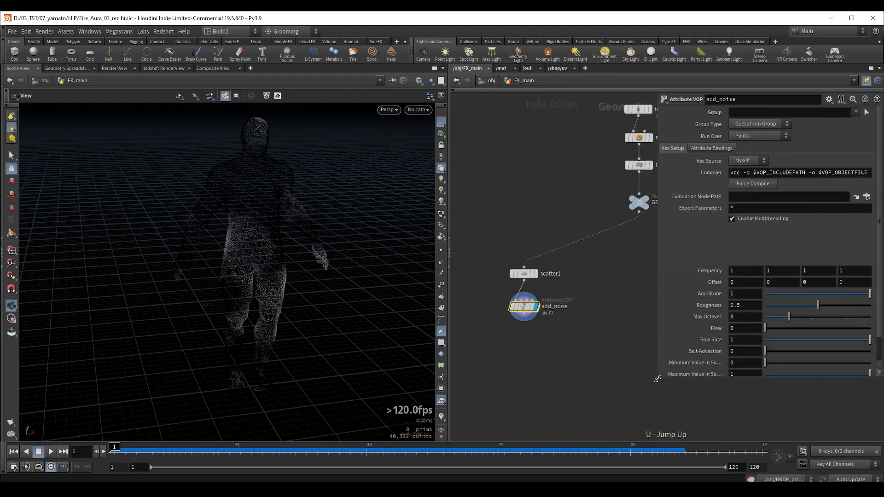
{"action": "middle_click_drag", "start_coordinate": [706, 267], "coordinate": [775, 266]}
- Set add_noise's minimum source value to 0.035 and its maximum source value to 0.695
{"action": "scroll", "coordinate": [690, 349], "scroll_direction": "down", "scroll_amount": 1}
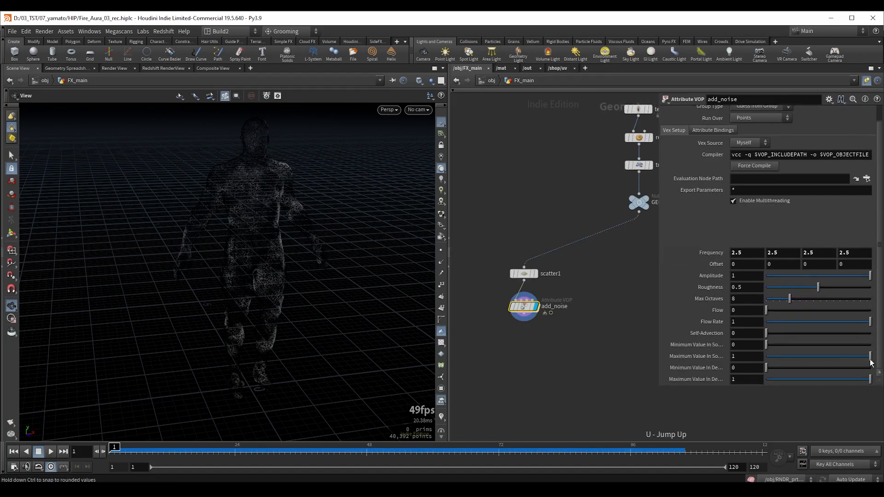
{"action": "left_click_drag", "start_coordinate": [869, 362], "coordinate": [841, 363]}
{"action": "left_click_drag", "start_coordinate": [767, 348], "coordinate": [769, 350]}
{"action": "left_click_drag", "start_coordinate": [840, 361], "coordinate": [838, 362]}
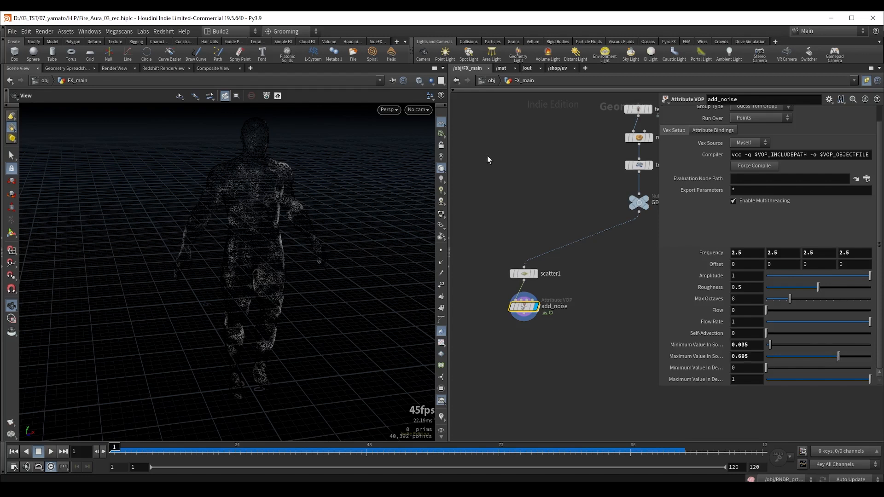
- Play the timeline to check how the noise animates over the scattered points, then stop playback
{"action": "left_click", "coordinate": [541, 165]}
{"action": "key", "text": "Up"}
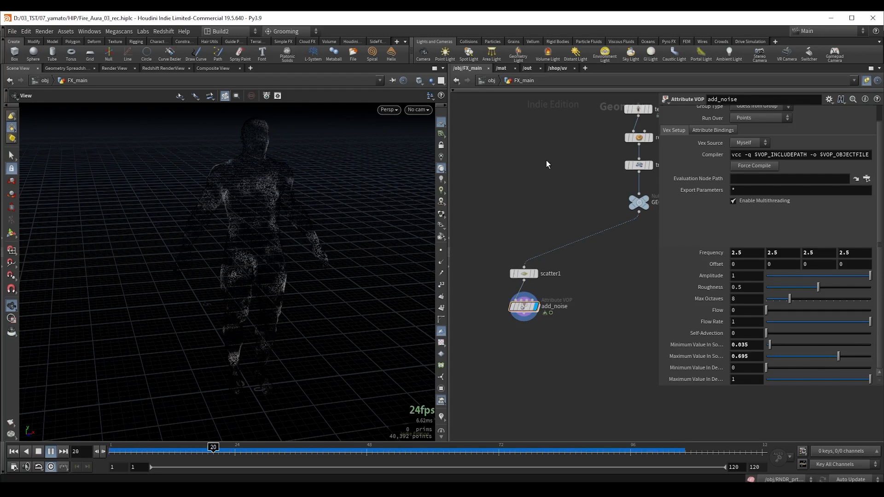
{"action": "key", "text": "Up"}
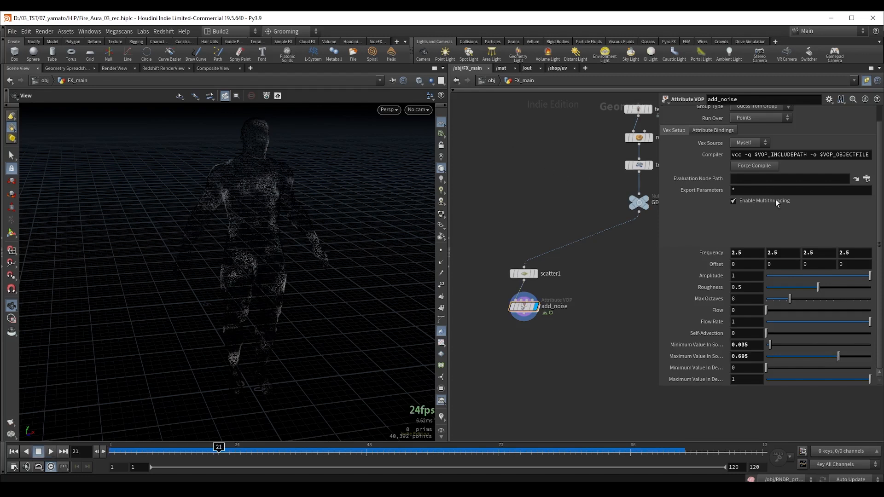
- Try a fourth Frequency component of 1 on add_noise, play the animation and return to the first frame
{"action": "double_click", "coordinate": [849, 253]}
{"action": "key", "text": "Return"}
{"action": "key", "text": "Up"}
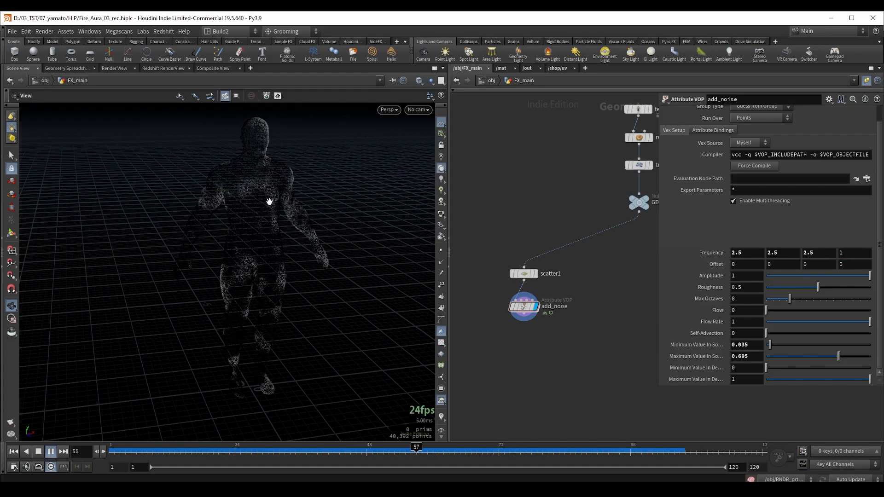
{"action": "key", "text": "ctrl+Up"}
{"action": "key", "text": "Up"}
{"action": "key", "text": "Up"}
{"action": "key", "text": "ctrl+Up"}
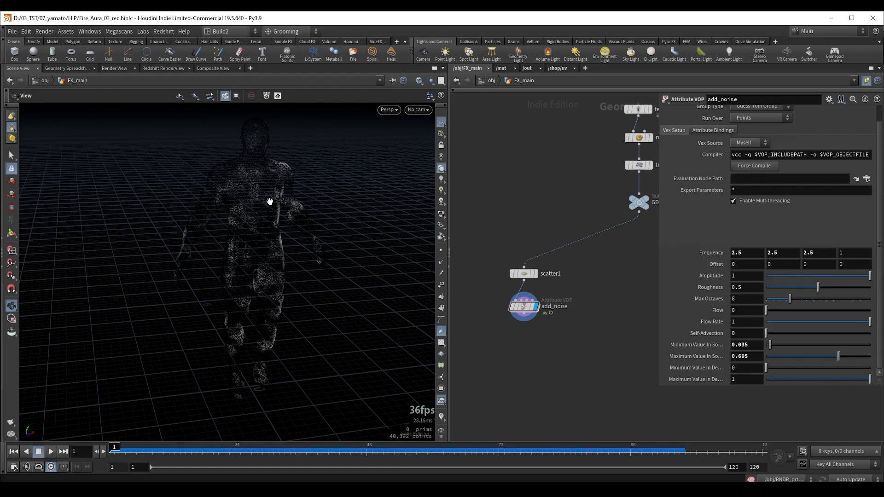
- Set the fourth Frequency component of add_noise to 2 and play the animation to check the noise speed
{"action": "left_click", "coordinate": [855, 256]}
{"action": "type", "text": "2"}
{"action": "key", "text": "Return"}
{"action": "key", "text": "Up"}
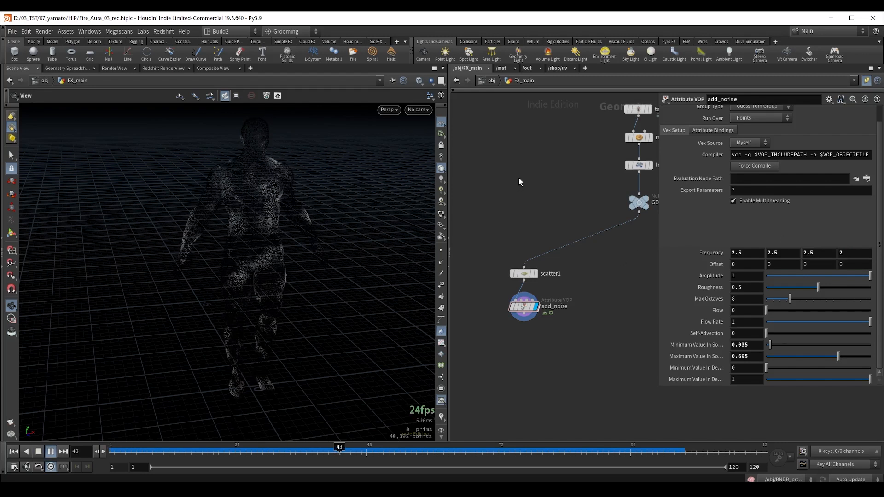
{"action": "key", "text": "Up"}
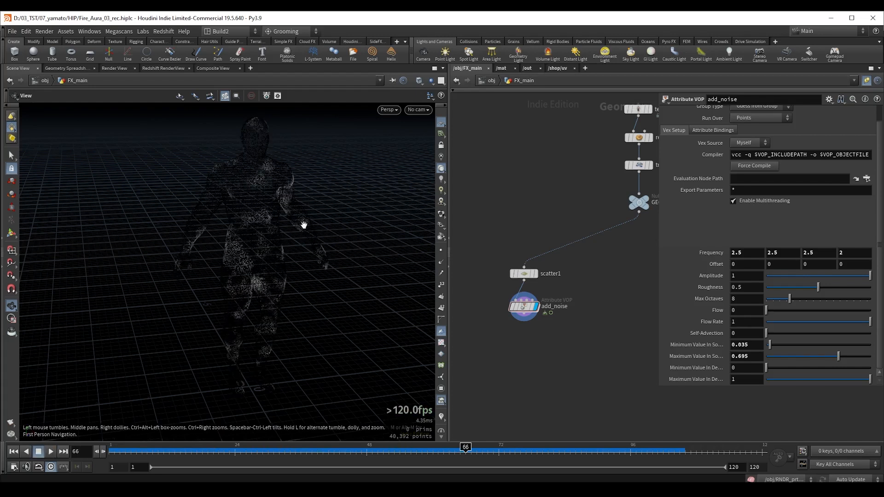
- Move add_noise down and insert a Rest Position node between scatter1 and add_noise
{"action": "middle_click_drag", "start_coordinate": [504, 335], "coordinate": [511, 324]}
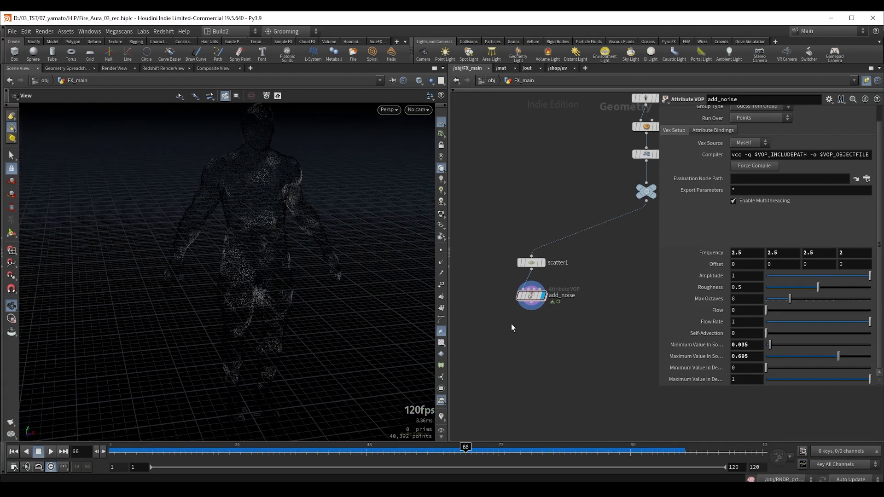
{"action": "left_click_drag", "start_coordinate": [531, 295], "coordinate": [530, 323]}
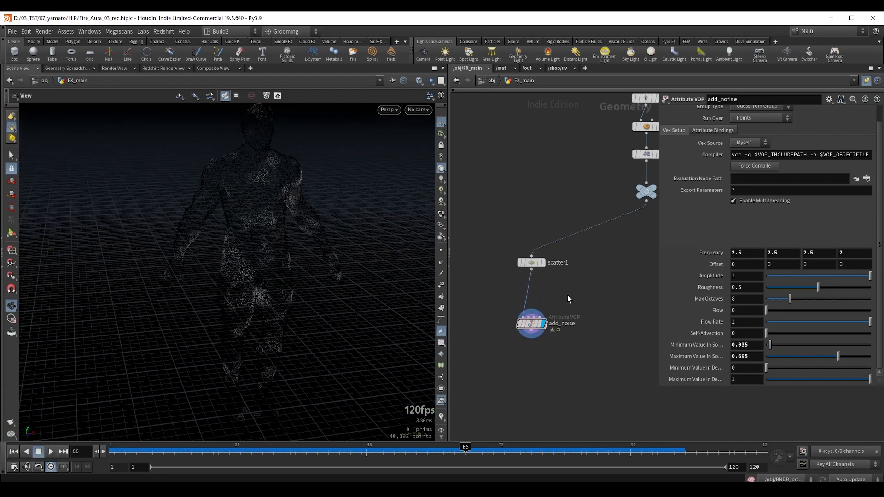
{"action": "key", "text": "Tab"}
{"action": "type", "text": "rest"}
{"action": "key", "text": "Return"}
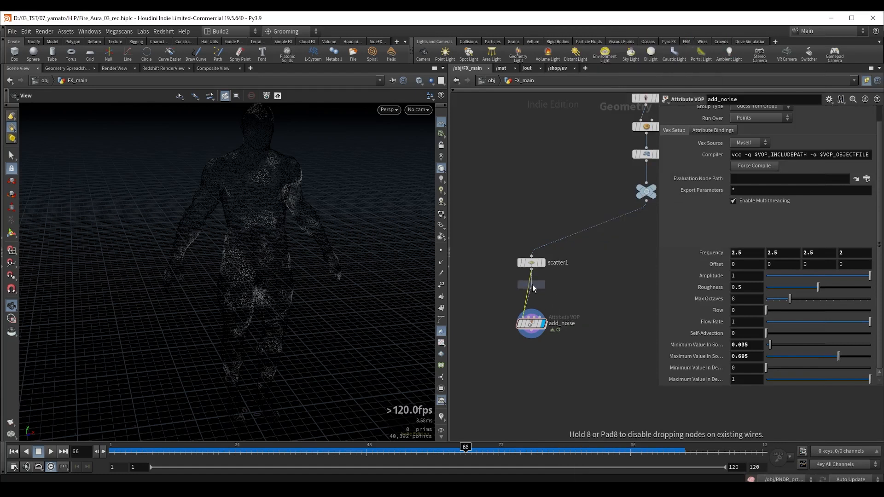
{"action": "left_click", "coordinate": [533, 291]}
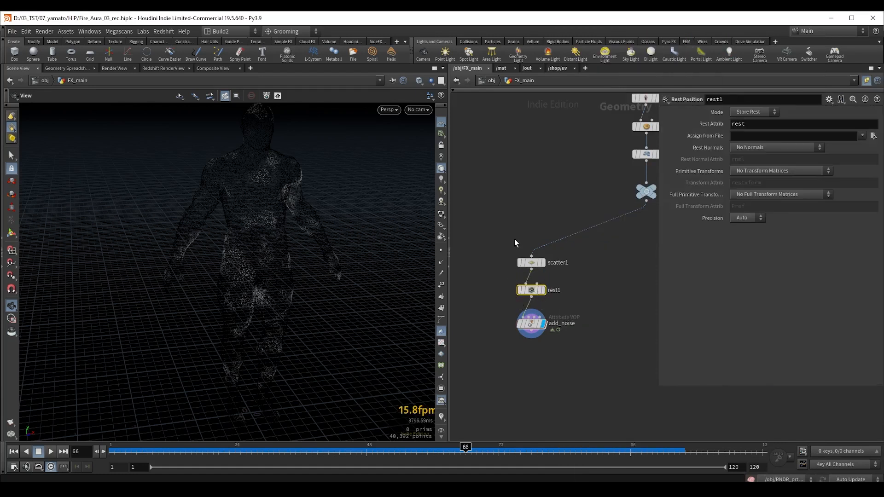
- Select add_noise and switch the viewport's background color scheme to Light to inspect the points
{"action": "left_click_drag", "start_coordinate": [497, 312], "coordinate": [572, 364]}
{"action": "left_click_drag", "start_coordinate": [274, 204], "coordinate": [266, 227]}
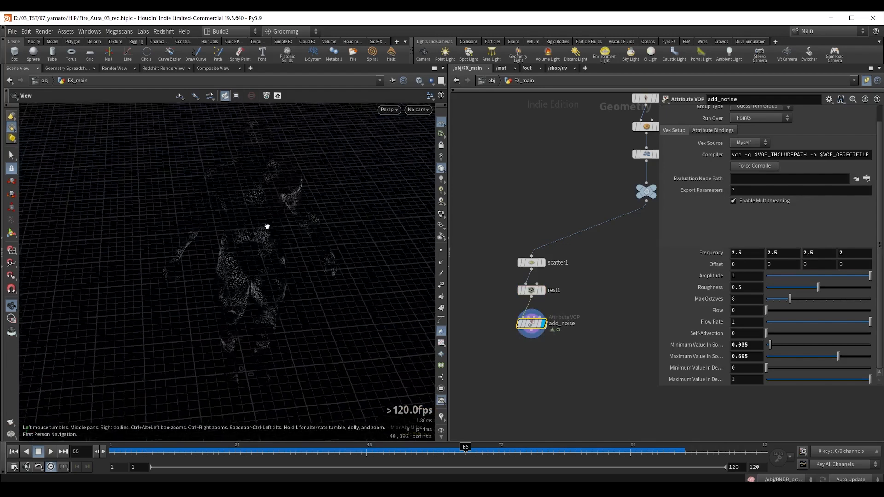
{"action": "right_click_drag", "start_coordinate": [267, 227], "coordinate": [264, 206]}
{"action": "left_click_drag", "start_coordinate": [264, 205], "coordinate": [258, 209]}
{"action": "mouse_move", "coordinate": [258, 209]}
{"action": "right_mouse_down"}
{"action": "mouse_move", "coordinate": [251, 199]}
{"action": "mouse_move", "coordinate": [267, 208]}
{"action": "right_mouse_up"}
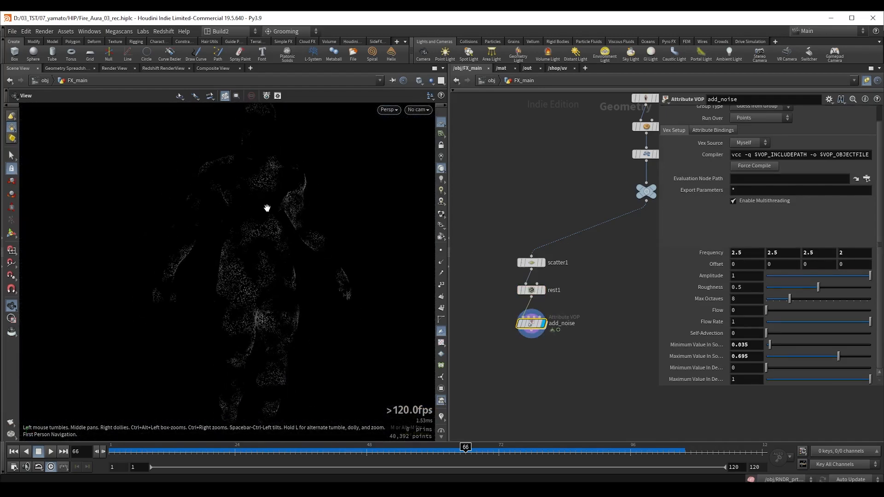
{"action": "key", "text": "d"}
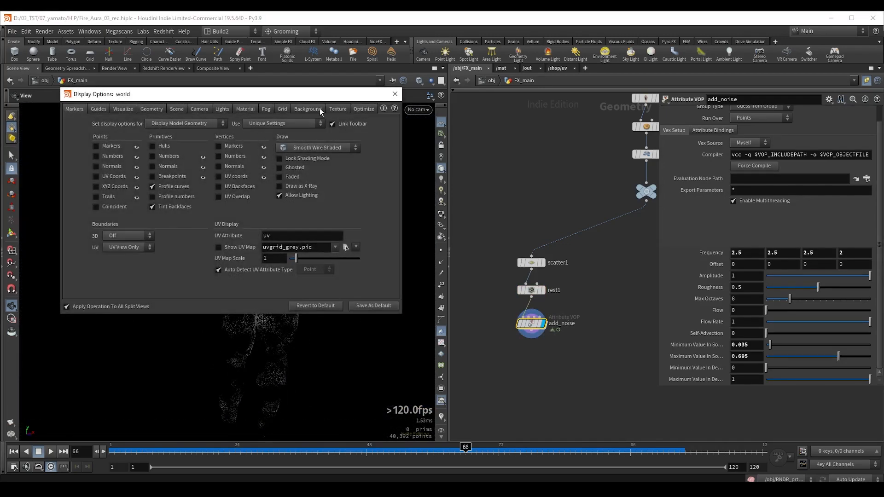
{"action": "left_click", "coordinate": [307, 109]}
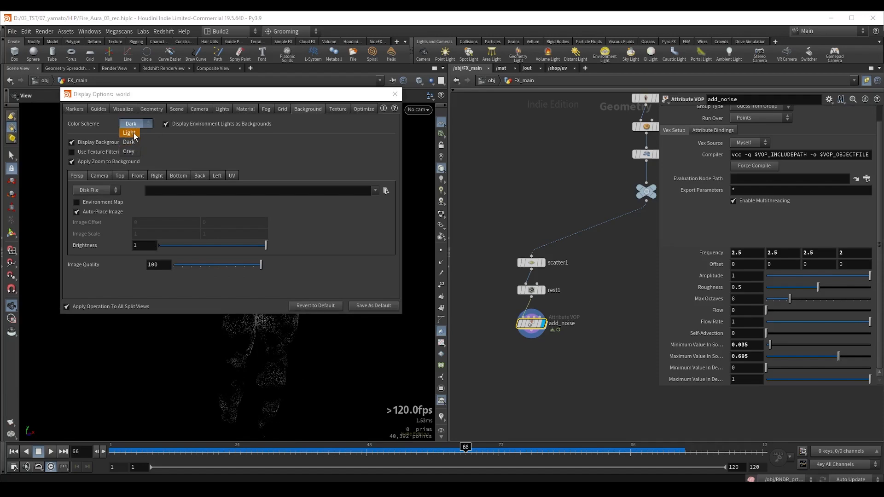
{"action": "left_click", "coordinate": [129, 132]}
{"action": "left_click", "coordinate": [395, 95]}
{"action": "left_click_drag", "start_coordinate": [197, 202], "coordinate": [256, 182]}
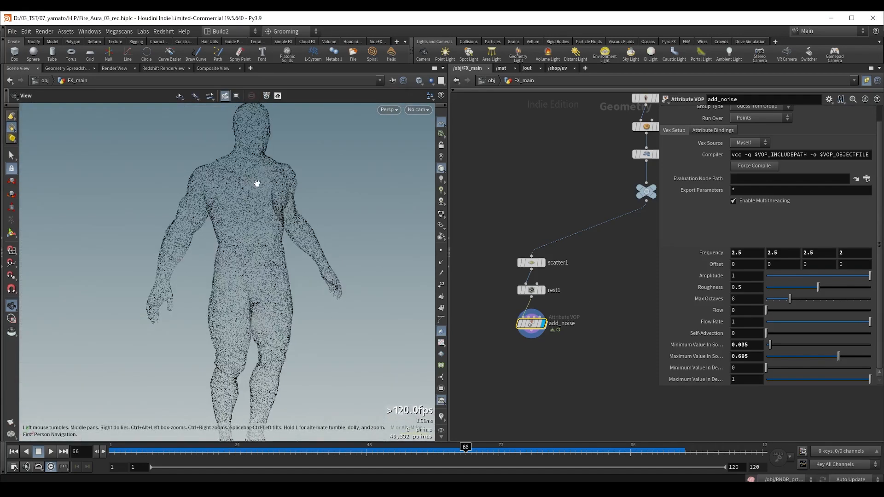
- Set the viewport's particle display to Points and inspect the noise on the character
{"action": "left_click", "coordinate": [443, 213]}
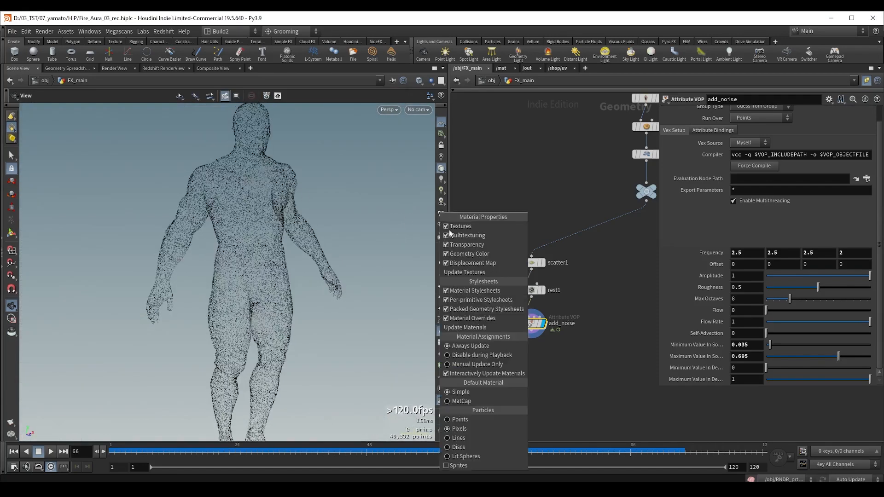
{"action": "left_click", "coordinate": [469, 418]}
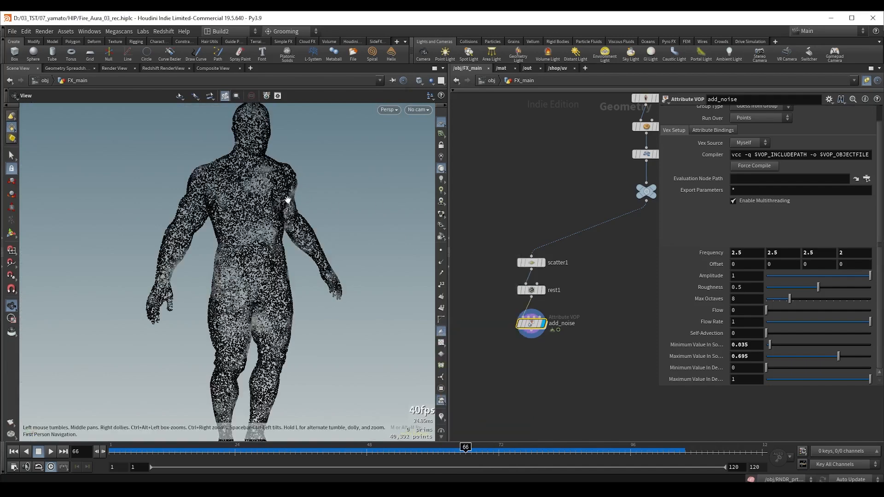
{"action": "scroll", "coordinate": [316, 184], "scroll_direction": "up", "scroll_amount": 3}
{"action": "left_click_drag", "start_coordinate": [316, 184], "coordinate": [275, 178]}
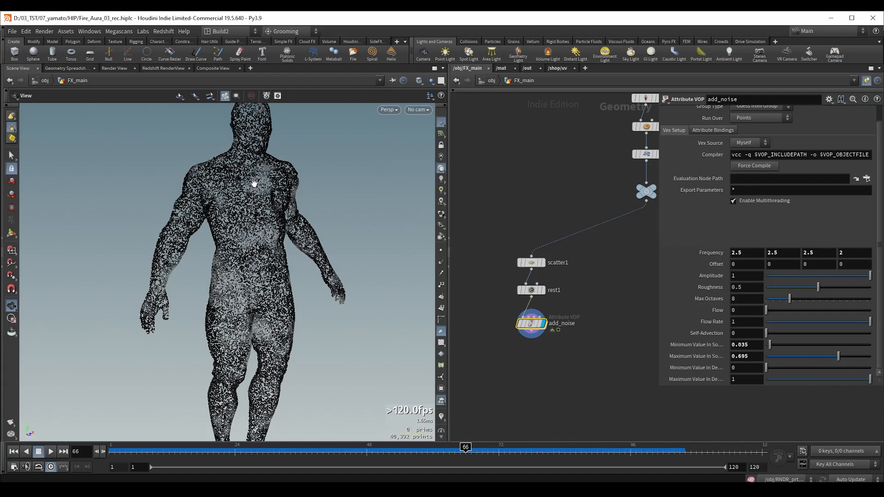
- Set the viewport's background color scheme back to Dark
{"action": "key", "text": "d"}
{"action": "left_click", "coordinate": [135, 123]}
{"action": "left_click", "coordinate": [132, 133]}
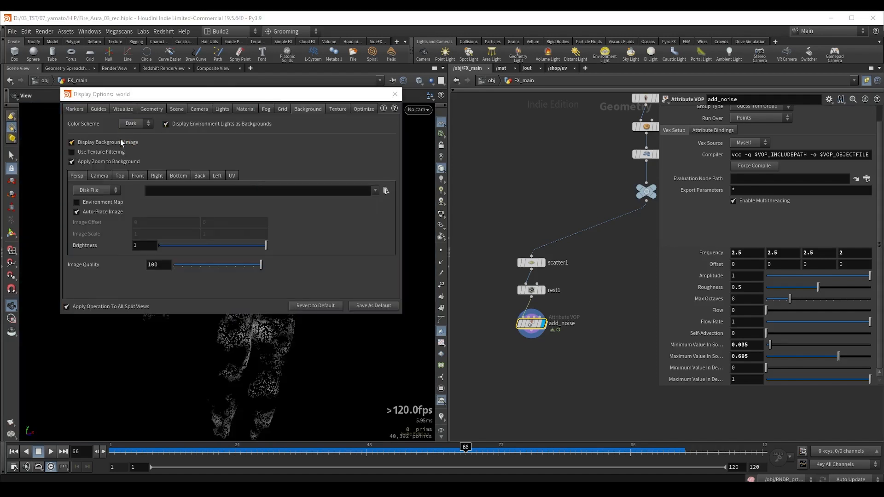
- Append a Blast node below add_noise and set its Group Type to Points
{"action": "key", "text": "Tab"}
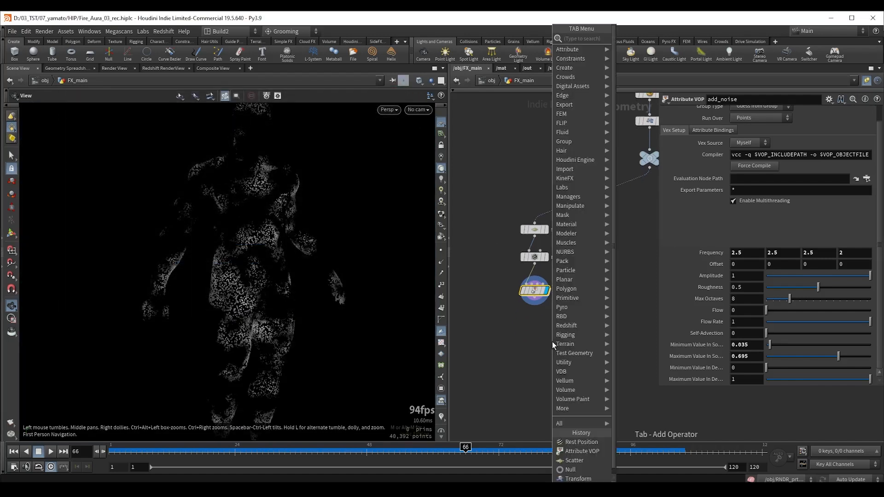
{"action": "type", "text": "bl"}
{"action": "key", "text": "Return"}
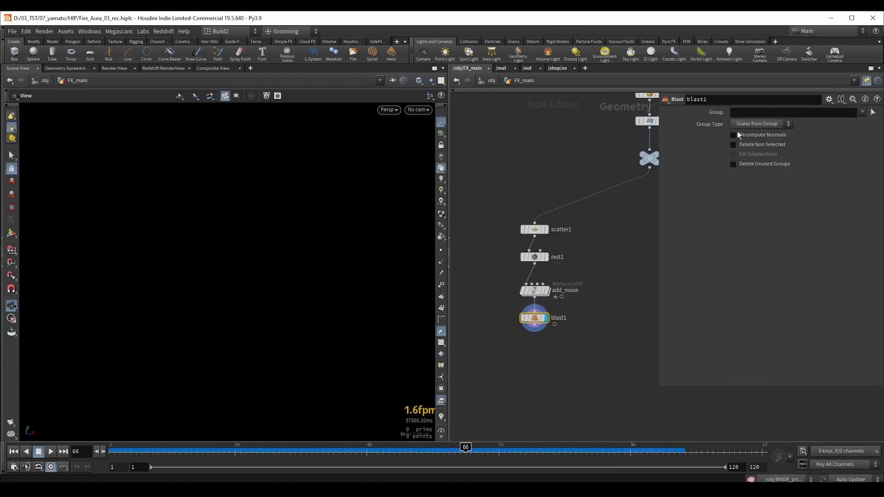
{"action": "left_click", "coordinate": [764, 123]}
{"action": "left_click", "coordinate": [753, 160]}
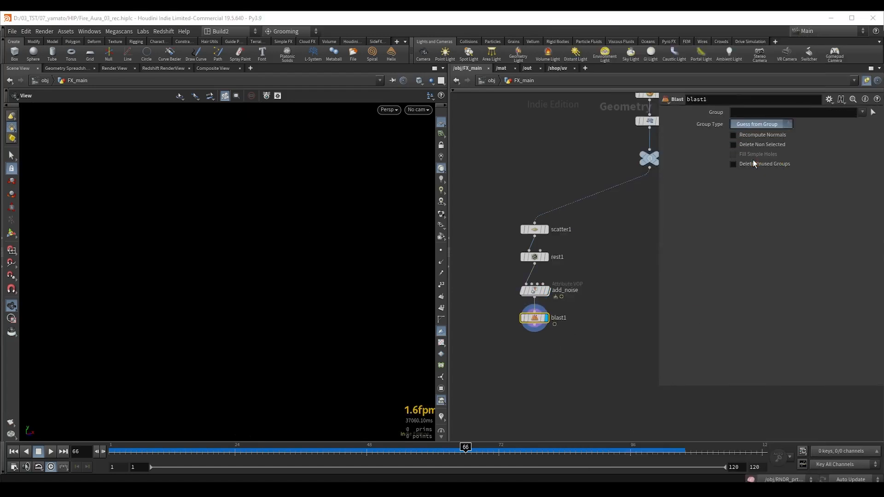
{"action": "left_click", "coordinate": [748, 115]}
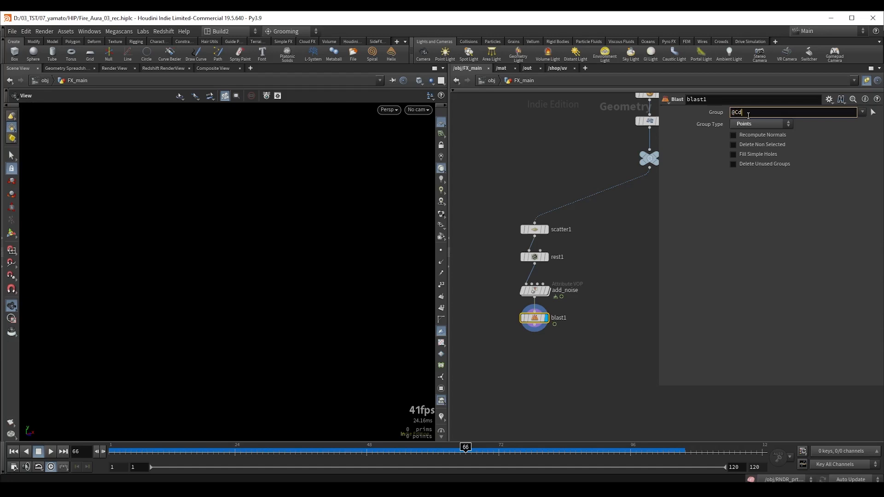
{"action": "type", "text": "@Cd>0"}
{"action": "key", "text": "Return"}
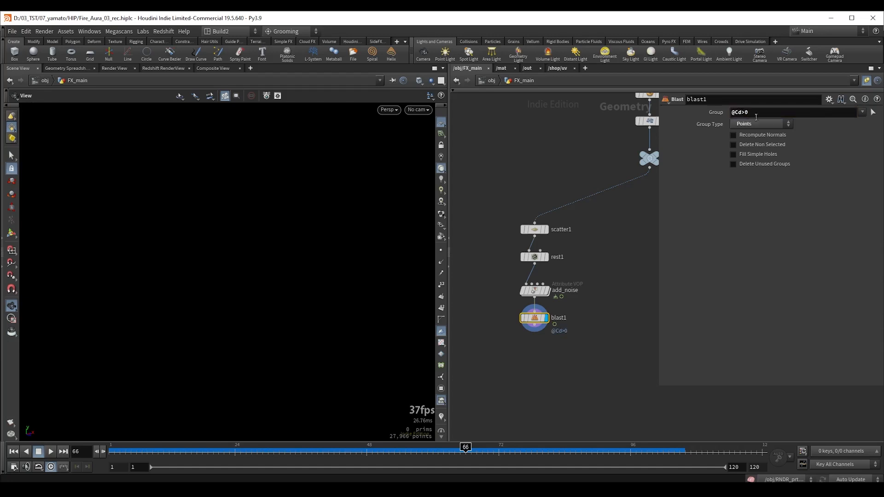
{"action": "left_click", "coordinate": [760, 142]}
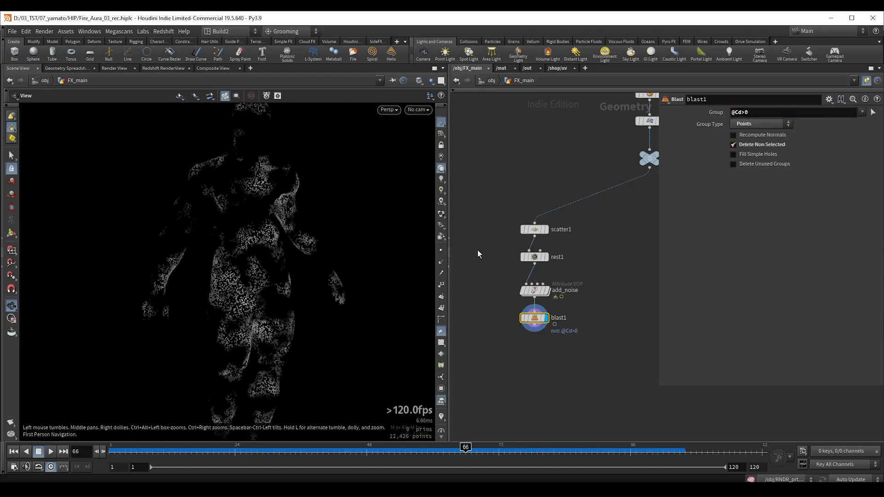
- Toggle the bypass of blast1 with point display to compare the character's points with and without the deletion
{"action": "left_click", "coordinate": [523, 318]}
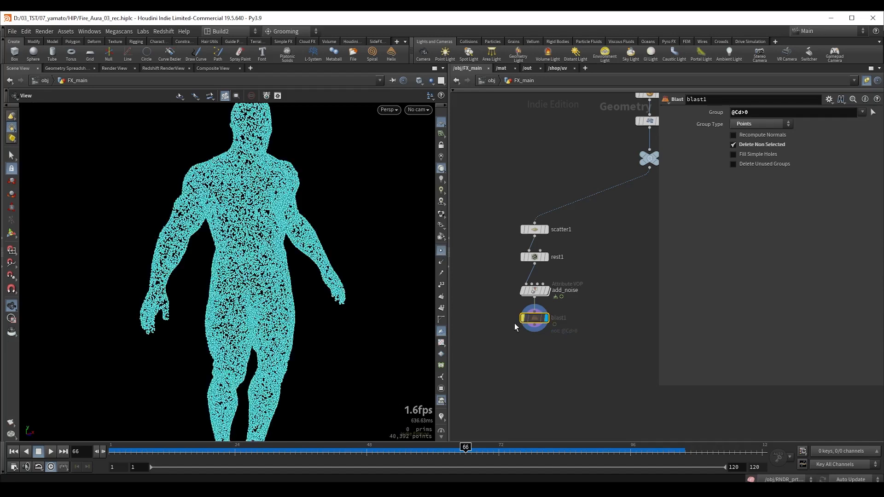
{"action": "key", "text": "b"}
{"action": "key", "text": "b"}
{"action": "key", "text": "b"}
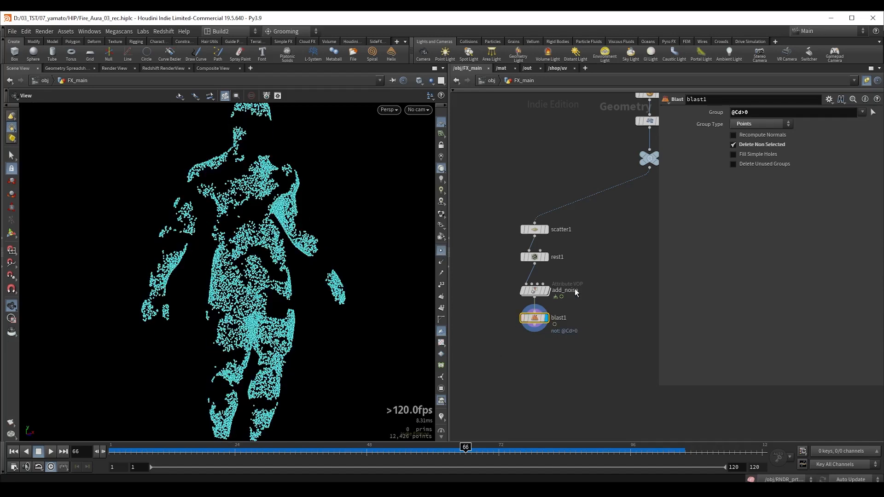
{"action": "left_click", "coordinate": [441, 251]}
{"action": "left_click_drag", "start_coordinate": [271, 197], "coordinate": [251, 195]}
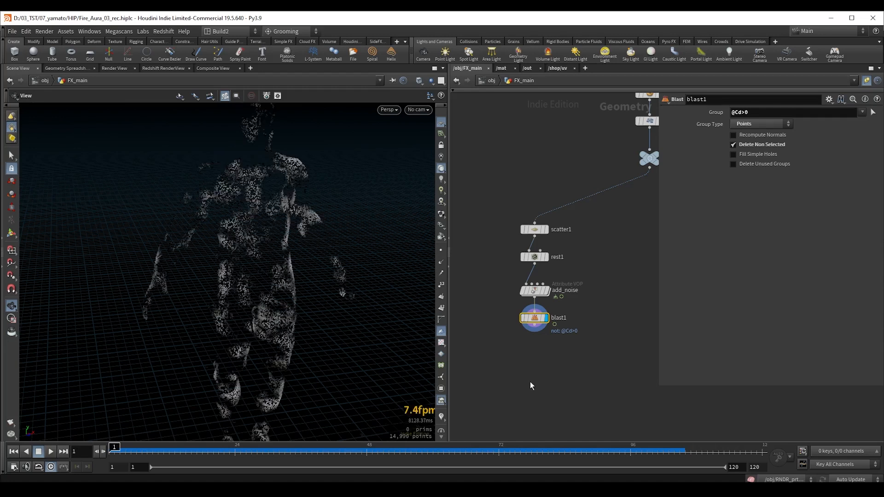
- Add a POP Network fed by blast1 and place it directly below that node
{"action": "middle_click_drag", "start_coordinate": [529, 382], "coordinate": [515, 295]}
{"action": "left_click", "coordinate": [521, 238]}
{"action": "key", "text": "Tab"}
{"action": "type", "text": "popn"}
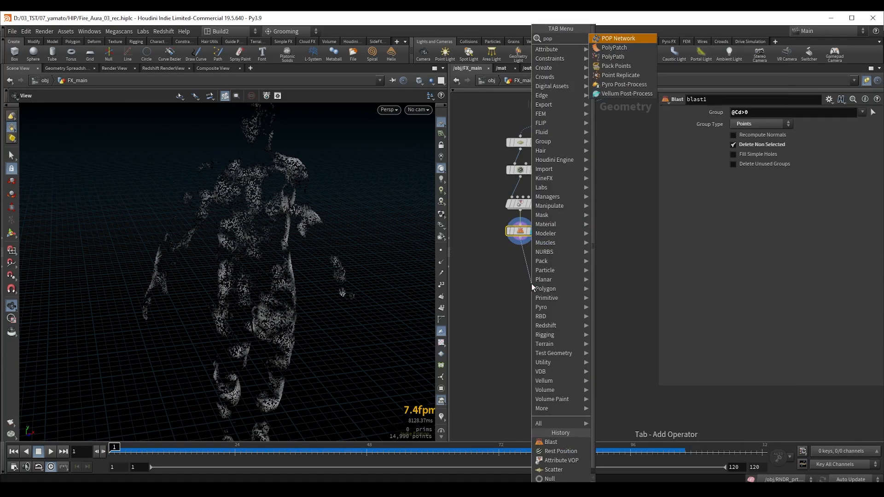
{"action": "key", "text": "Return"}
{"action": "left_click", "coordinate": [532, 286]}
{"action": "left_click_drag", "start_coordinate": [531, 285], "coordinate": [519, 277]}
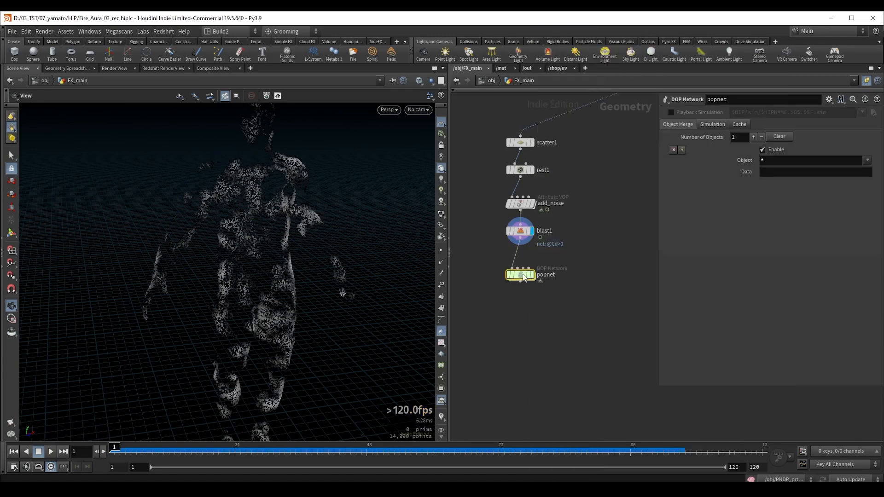
- Inside the popnet, move source_first_input higher above the merge node and set its Emission Type to All Points
{"action": "left_click", "coordinate": [531, 274]}
{"action": "double_click", "coordinate": [522, 275]}
{"action": "scroll", "coordinate": [562, 233], "scroll_direction": "down", "scroll_amount": 2}
{"action": "middle_click_drag", "start_coordinate": [472, 250], "coordinate": [371, 316]}
{"action": "scroll", "coordinate": [479, 290], "scroll_direction": "down", "scroll_amount": 1}
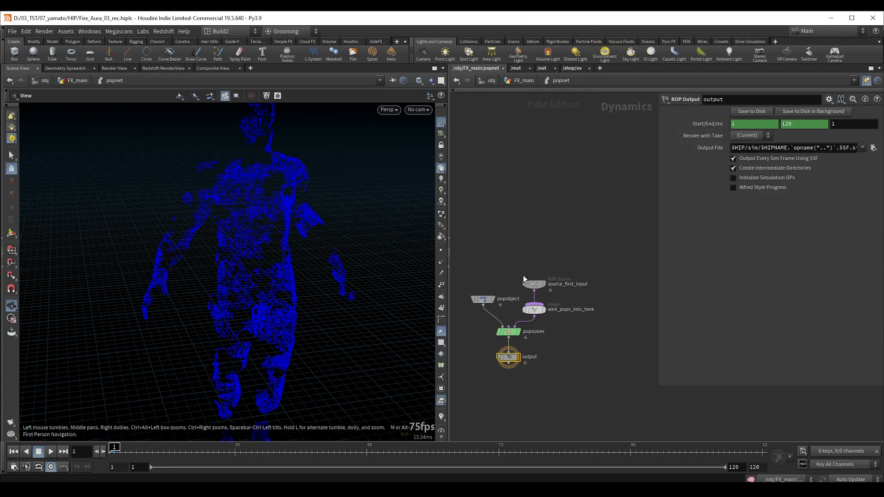
{"action": "left_click_drag", "start_coordinate": [537, 283], "coordinate": [571, 234]}
{"action": "key", "text": "Tab"}
{"action": "middle_click_drag", "start_coordinate": [570, 235], "coordinate": [584, 235]}
{"action": "left_click", "coordinate": [766, 137]}
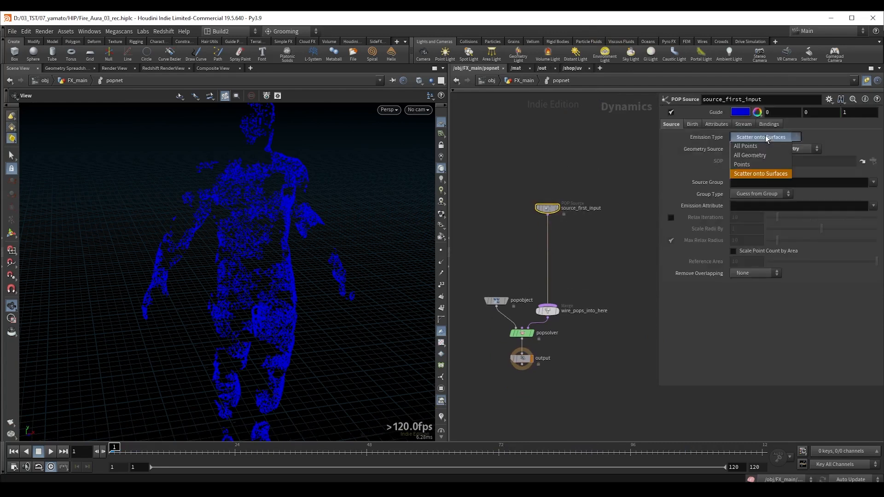
{"action": "left_click", "coordinate": [759, 148]}
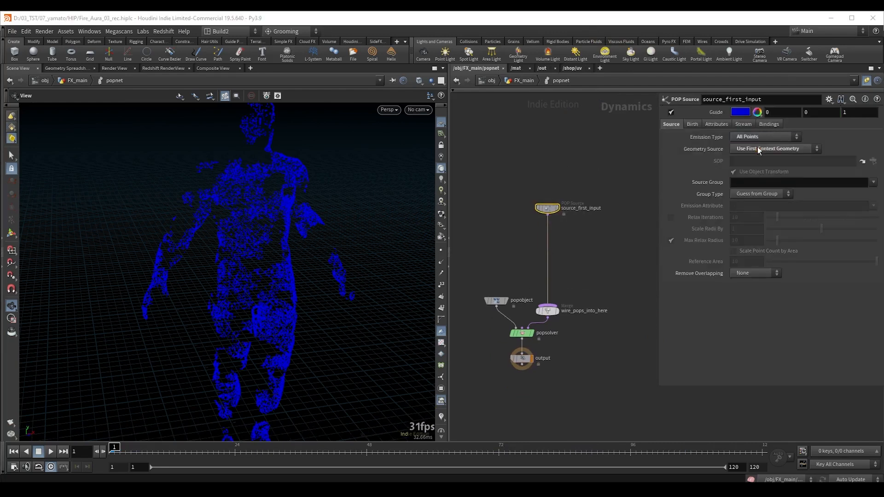
- Turn off the guide on source_first_input and insert a POP Wind node between it and the wire_pops_into_here merge
{"action": "left_click", "coordinate": [671, 112]}
{"action": "left_click_drag", "start_coordinate": [571, 257], "coordinate": [576, 254]}
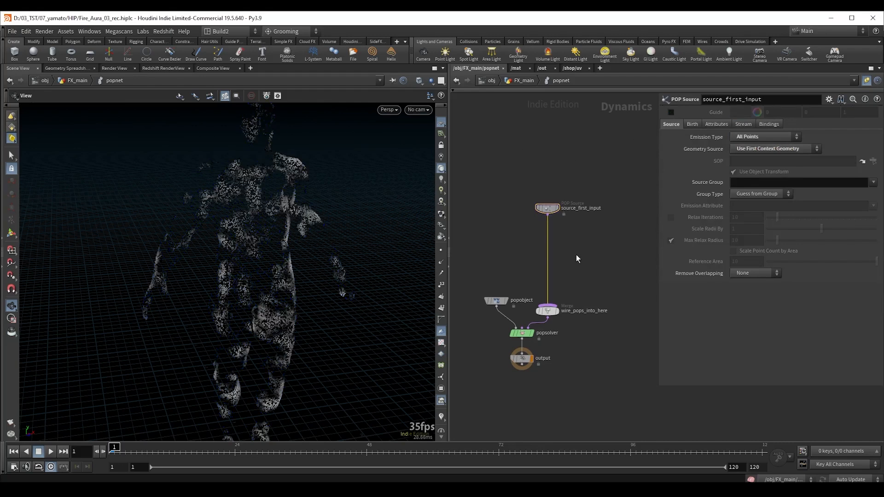
{"action": "key", "text": "Tab"}
{"action": "type", "text": "pop wind"}
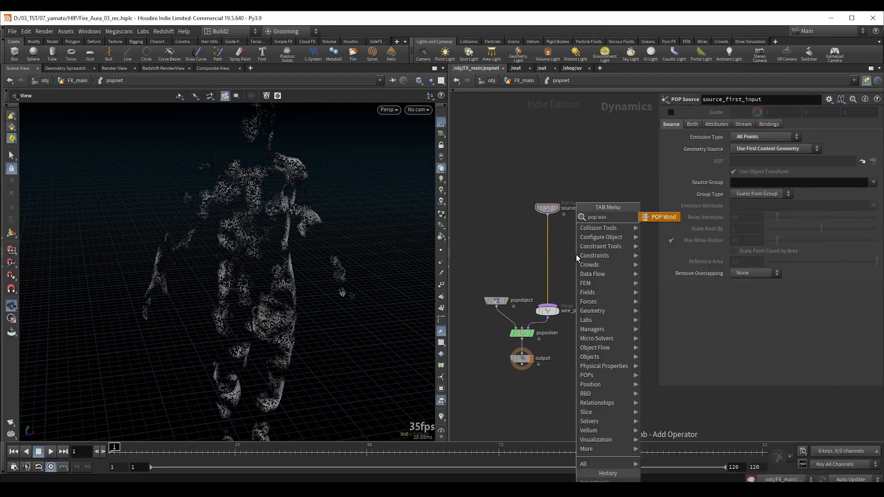
{"action": "key", "text": "Return"}
{"action": "left_click", "coordinate": [551, 242]}
{"action": "left_click_drag", "start_coordinate": [554, 245], "coordinate": [547, 243]}
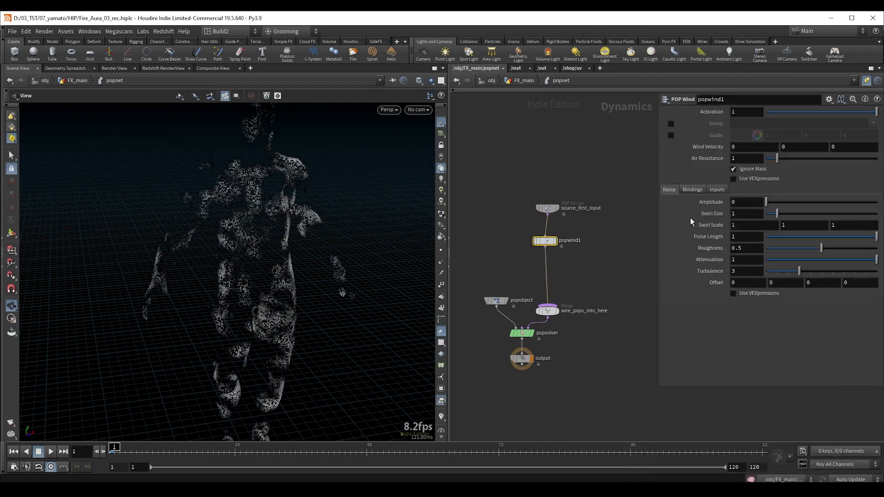
- Set the POP Wind noise amplitude to 1 and play the simulation from the first frame
{"action": "key", "text": "Return"}
{"action": "type", "text": "1"}
{"action": "key", "text": "Return"}
{"action": "left_click", "coordinate": [548, 160]}
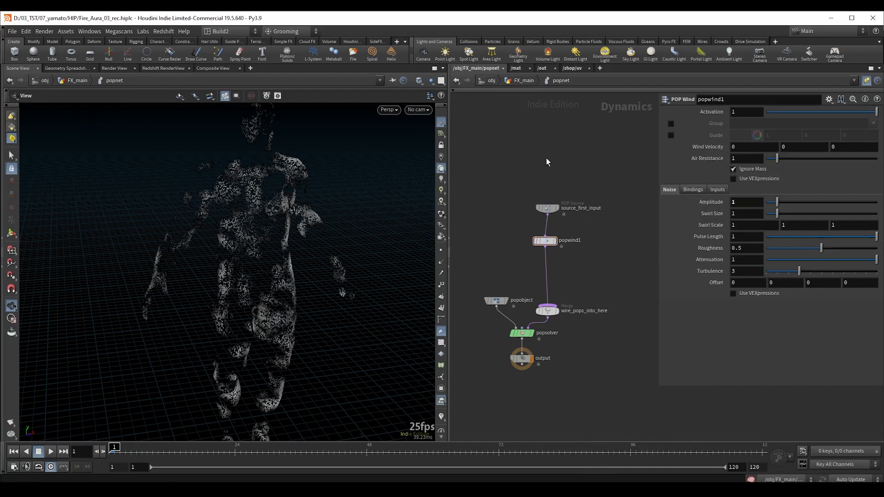
{"action": "key", "text": "Up"}
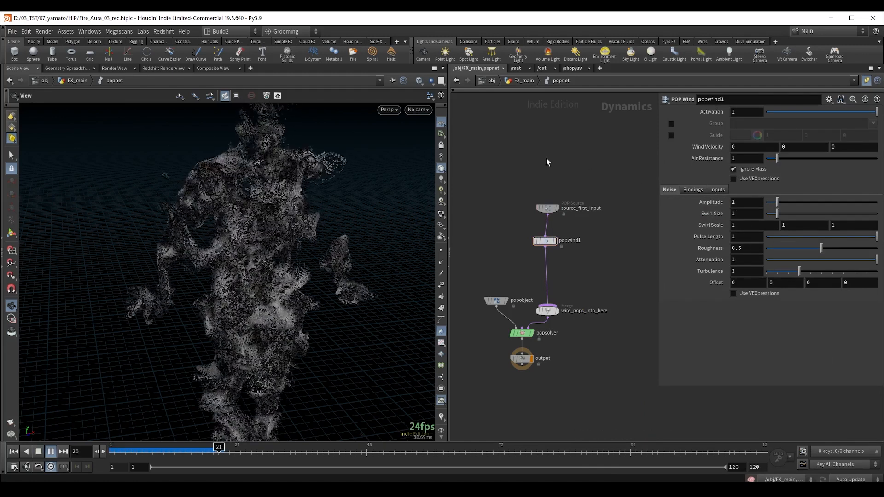
{"action": "key", "text": "Up"}
{"action": "key", "text": "ctrl+Up"}
{"action": "key", "text": "Up"}
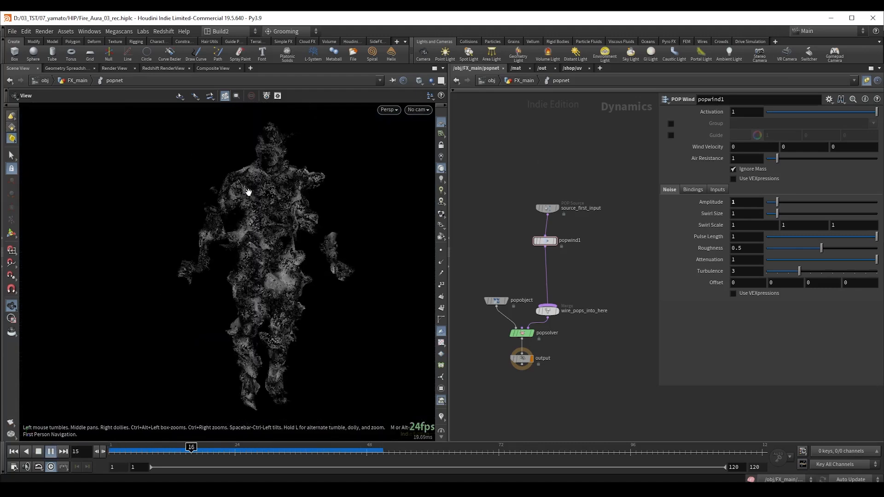
{"action": "key", "text": "Up"}
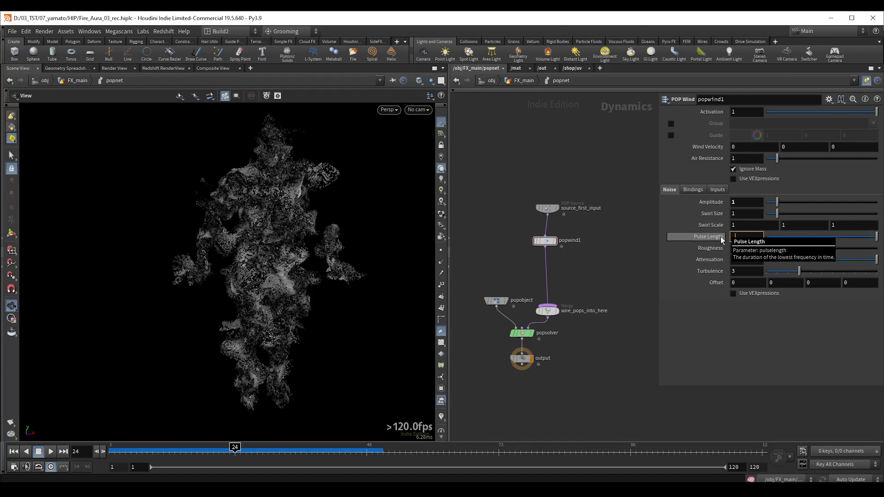
- Set the POP Wind noise pulse length to 0.5 and swirl size to 0.45
{"action": "key", "text": "Return"}
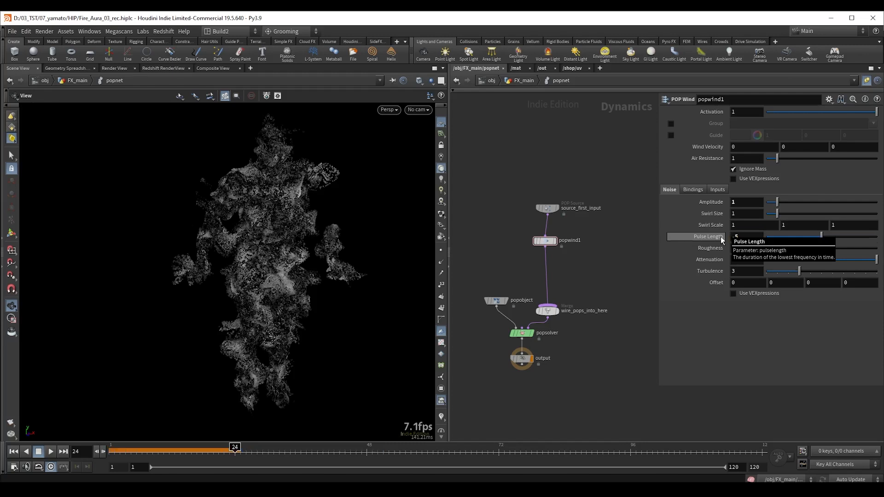
{"action": "double_click", "coordinate": [744, 213]}
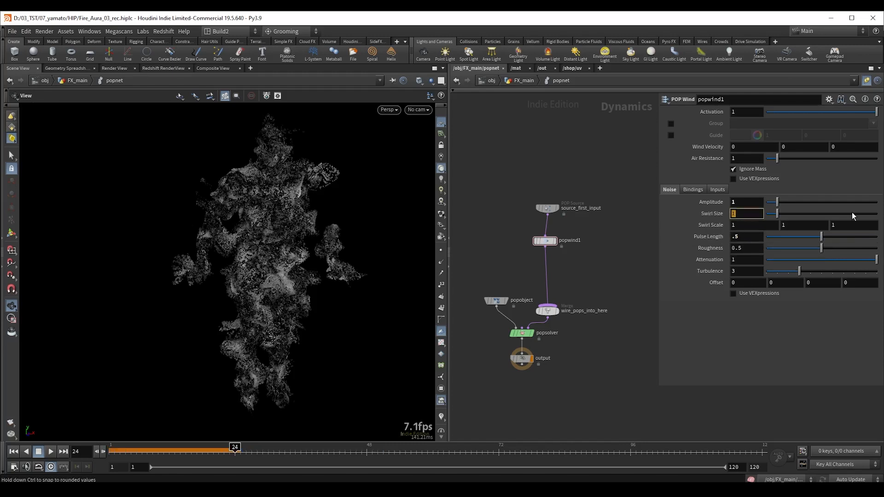
{"action": "type", "text": ".45"}
{"action": "key", "text": "Return"}
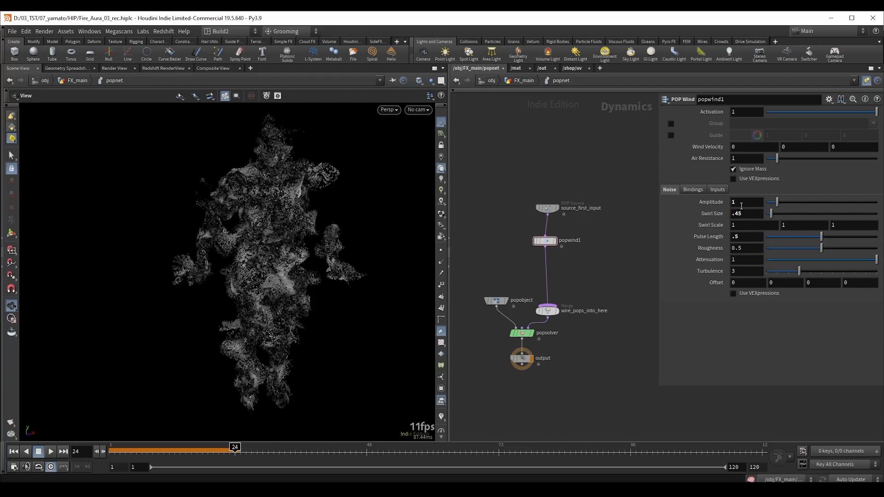
- Set the viewport's particle display to Pixels
{"action": "left_click", "coordinate": [441, 214]}
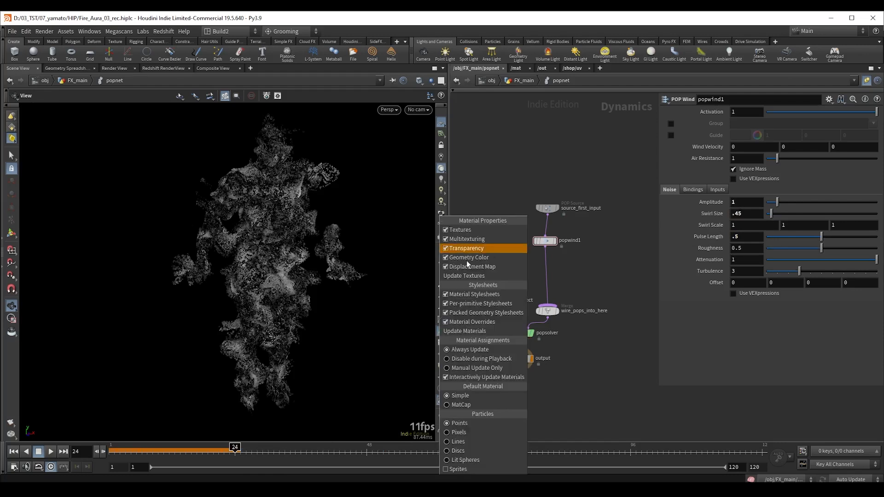
{"action": "left_click", "coordinate": [482, 431]}
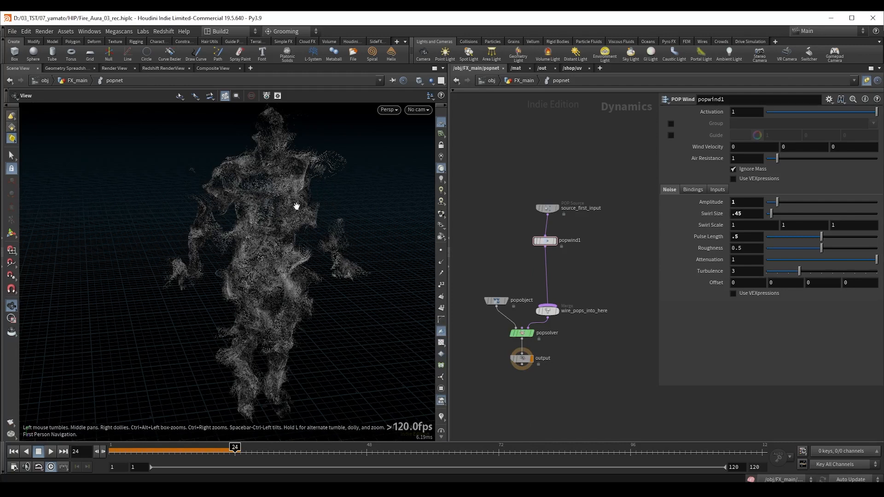
- On source_first_input, set life expectancy to 0.6 and life variance to 0.25, and replay the simulation
{"action": "left_click", "coordinate": [547, 208]}
{"action": "left_click", "coordinate": [696, 125]}
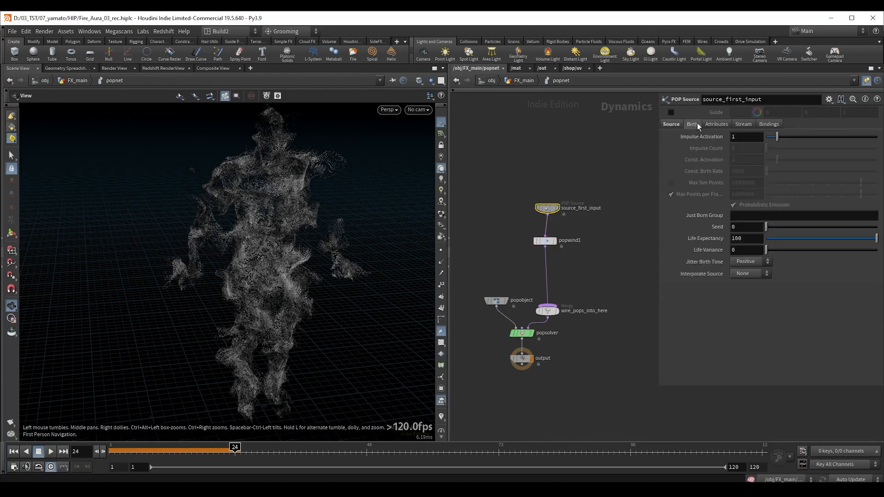
{"action": "left_click", "coordinate": [751, 238]}
{"action": "mouse_move", "coordinate": [713, 264]}
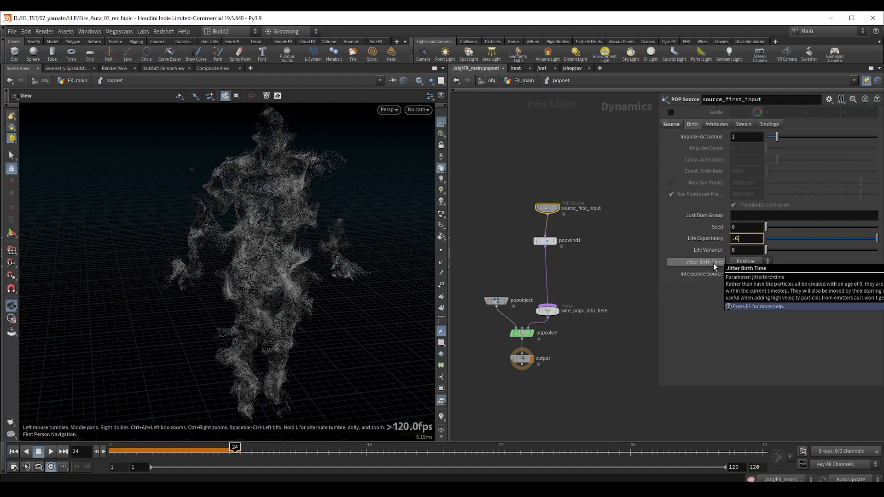
{"action": "key", "text": "Tab"}
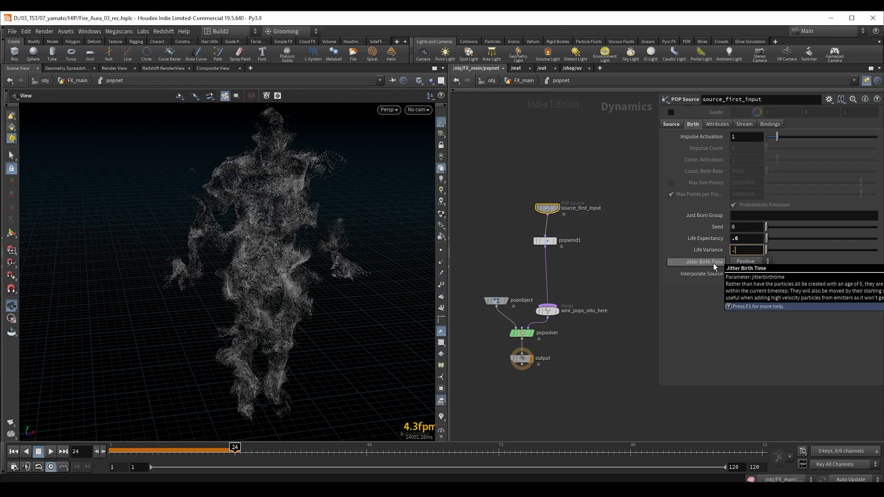
{"action": "type", "text": ".25"}
{"action": "key", "text": "Return"}
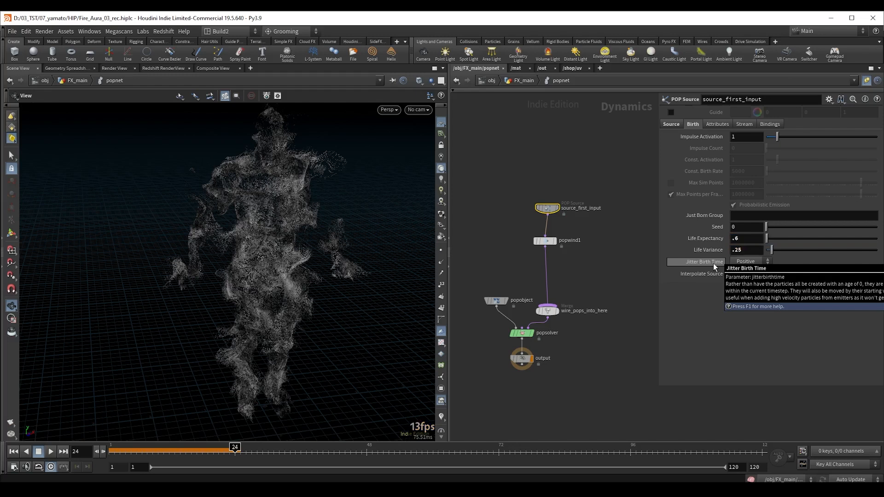
{"action": "left_click", "coordinate": [551, 158]}
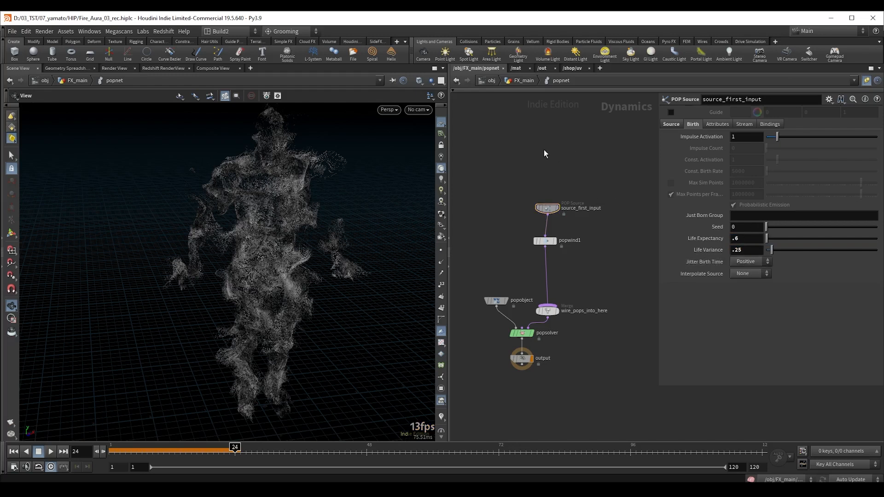
{"action": "key", "text": "ctrl+Up"}
{"action": "key", "text": "Up"}
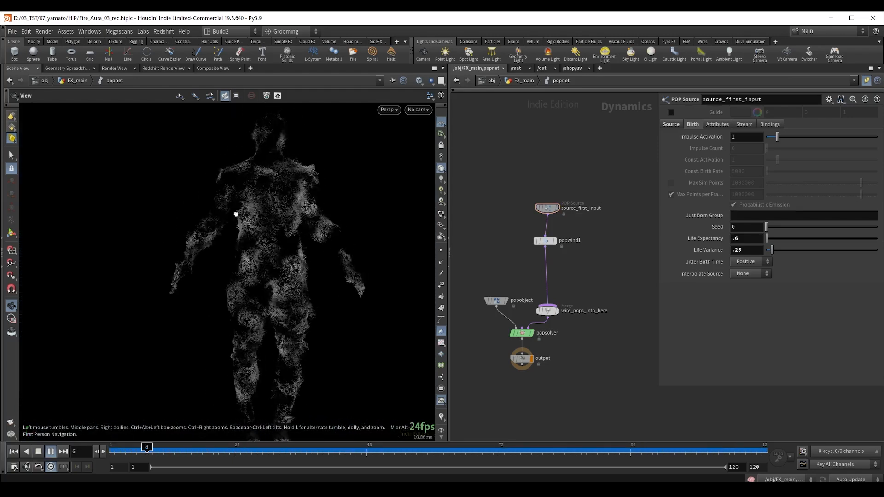
{"action": "key", "text": "Up"}
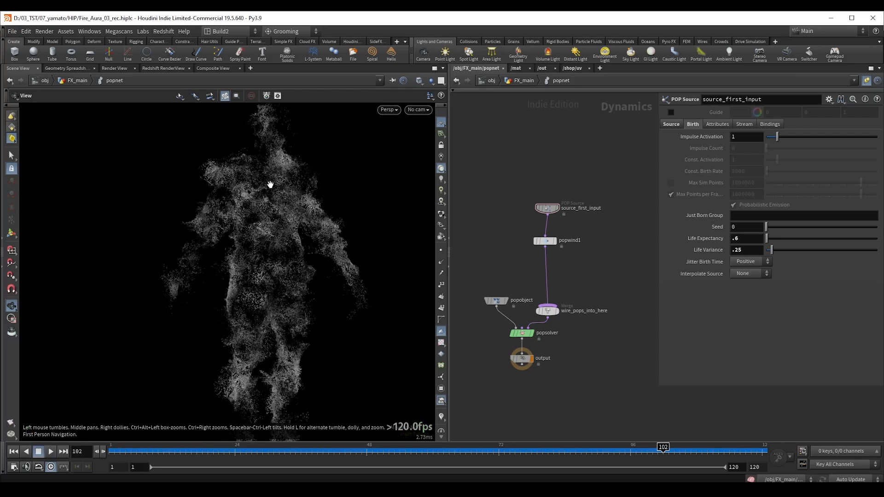
{"action": "left_click_drag", "start_coordinate": [270, 184], "coordinate": [239, 166]}
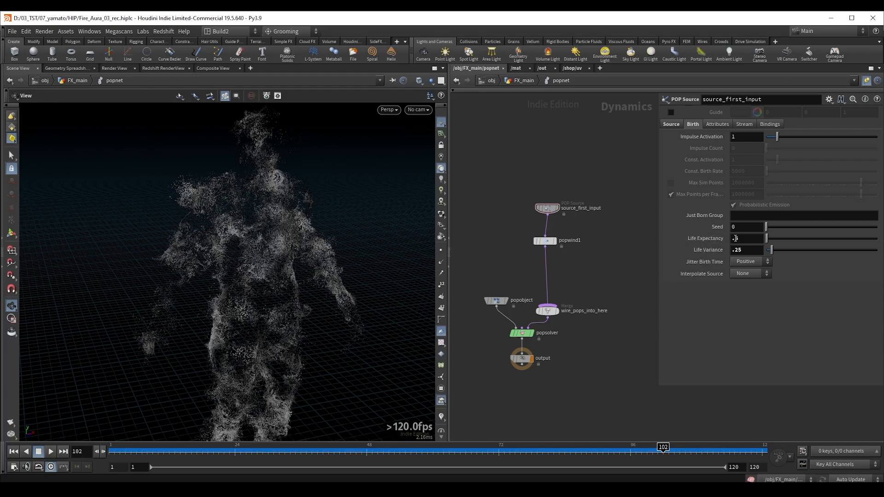
- Try a life expectancy of 2 for the particles born from source_first_input
{"action": "double_click", "coordinate": [747, 238]}
{"action": "type", "text": "2"}
{"action": "key", "text": "Return"}
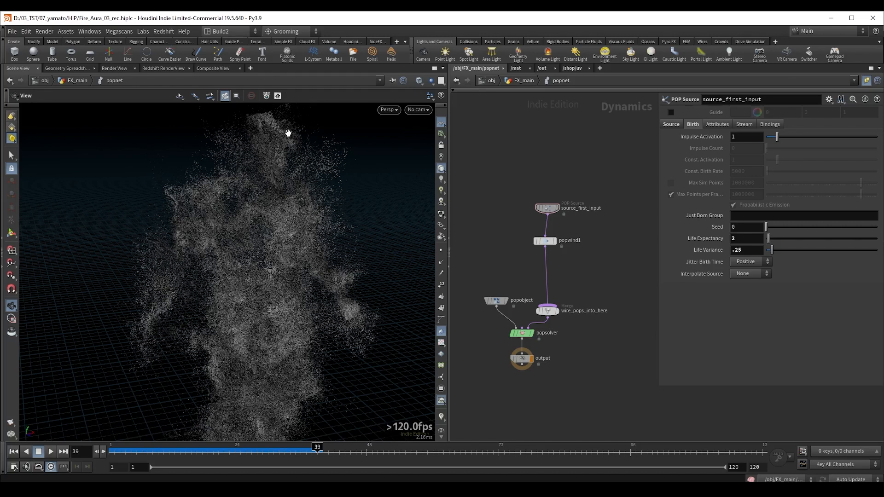
- Return the source's life expectancy to 0.6 and replay the simulation from the first frame
{"action": "double_click", "coordinate": [731, 239]}
{"action": "type", "text": ".6"}
{"action": "key", "text": "Return"}
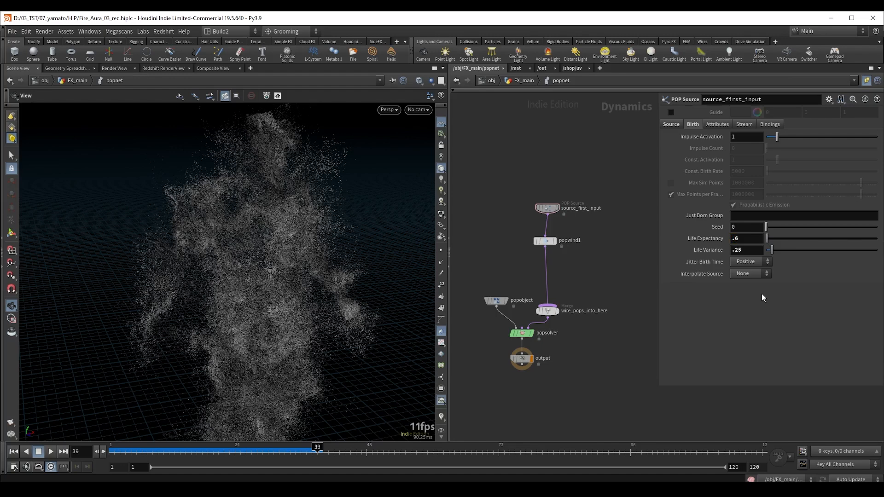
{"action": "key", "text": "ctrl+Up"}
{"action": "key", "text": "Up"}
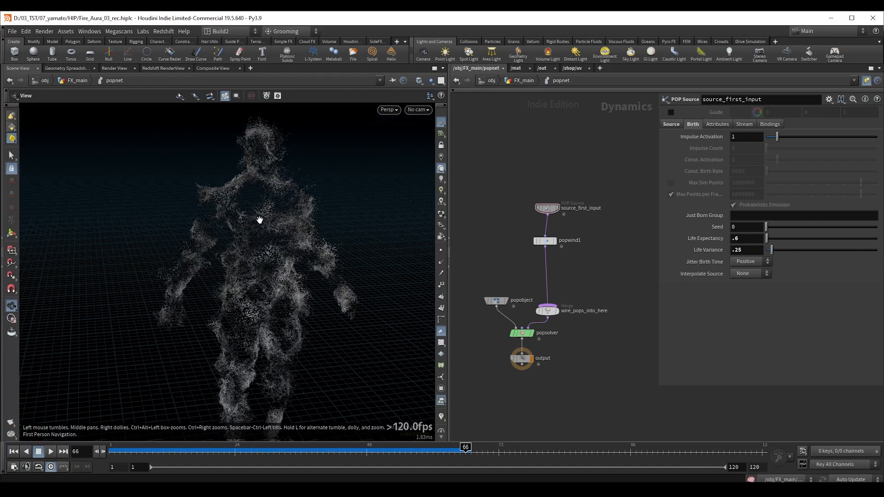
- Check the source's life settings and the popwind1 and popobject parameters, and inspect the particle cloud at frame 18
{"action": "left_click", "coordinate": [735, 238]}
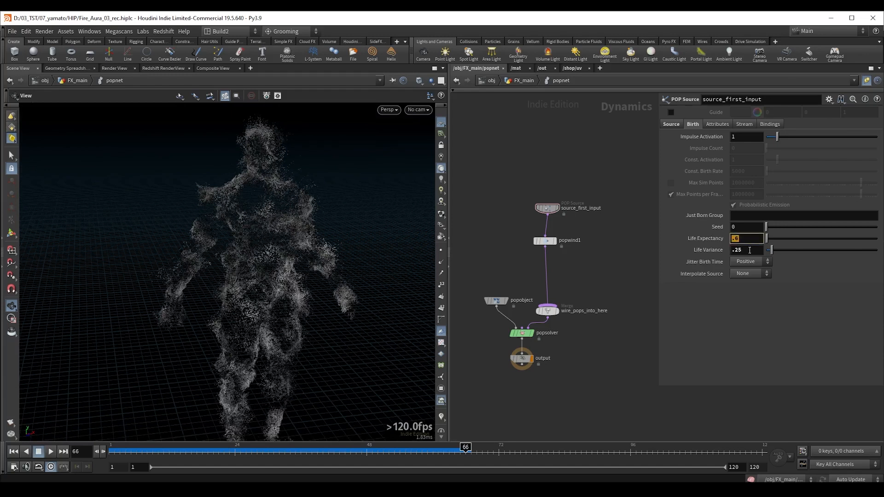
{"action": "left_click", "coordinate": [748, 250]}
{"action": "left_click", "coordinate": [544, 240]}
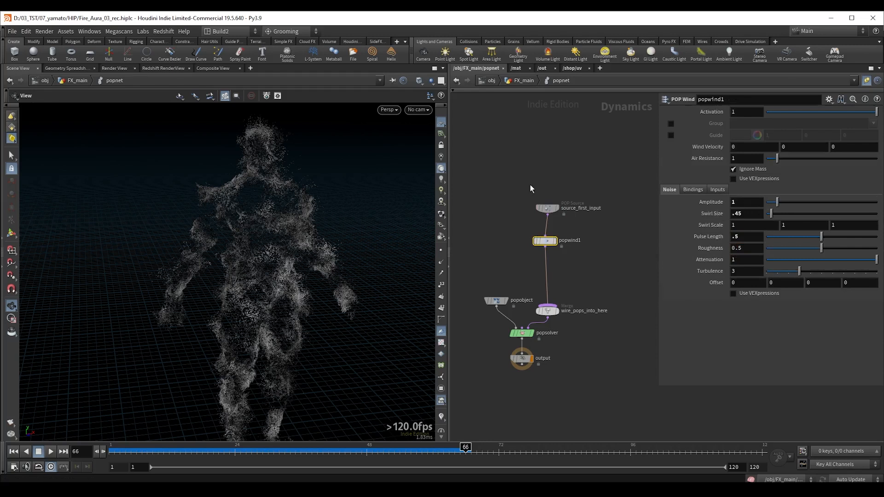
{"action": "right_click_drag", "start_coordinate": [293, 224], "coordinate": [333, 219]}
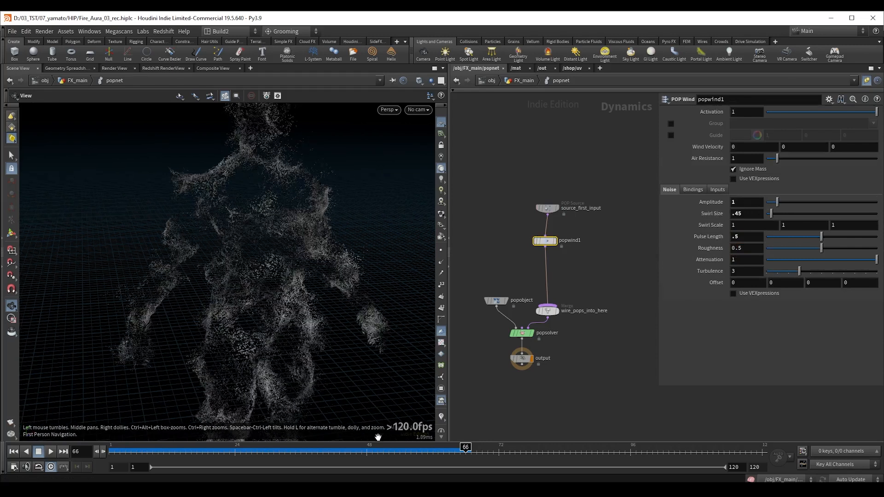
{"action": "left_click_drag", "start_coordinate": [339, 446], "coordinate": [202, 445]}
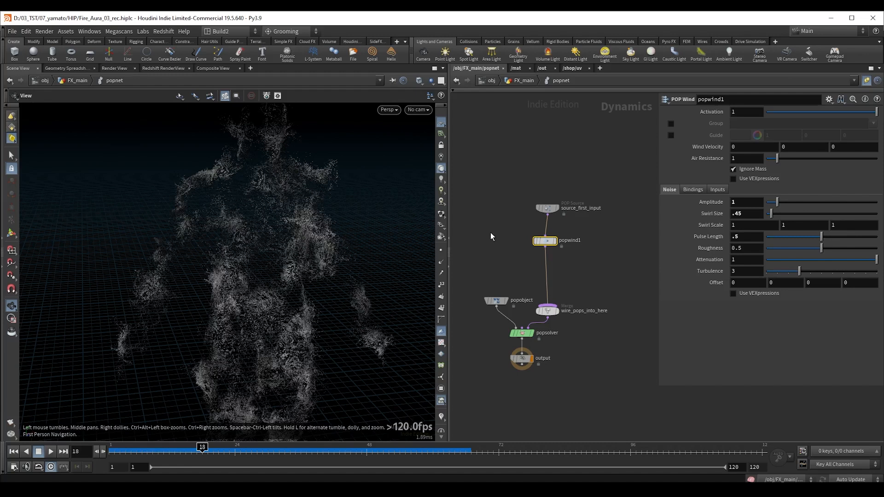
{"action": "left_click", "coordinate": [495, 300]}
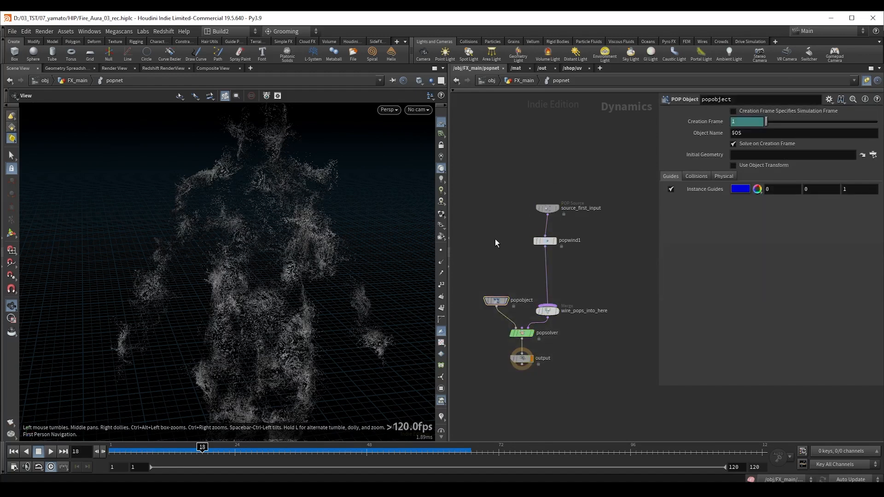
- Go up to FX_main, display scatter1, set its Global Seed to $FF, and advance five frames to check the scattered points
{"action": "key", "text": "u"}
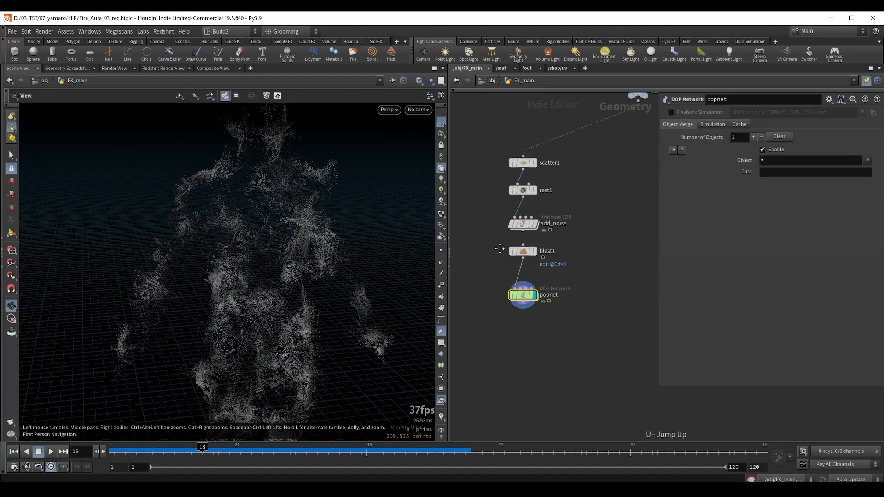
{"action": "left_click", "coordinate": [527, 185]}
{"action": "key", "text": "r"}
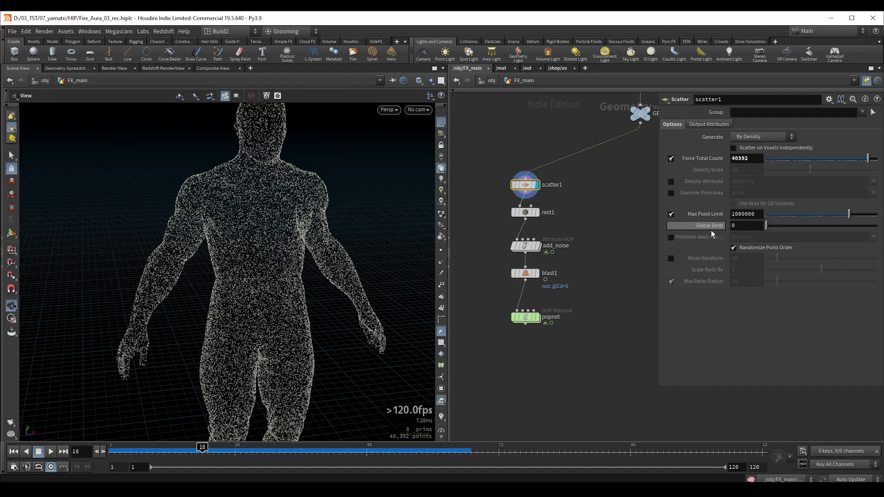
{"action": "left_click", "coordinate": [732, 226]}
{"action": "type", "text": "$FF"}
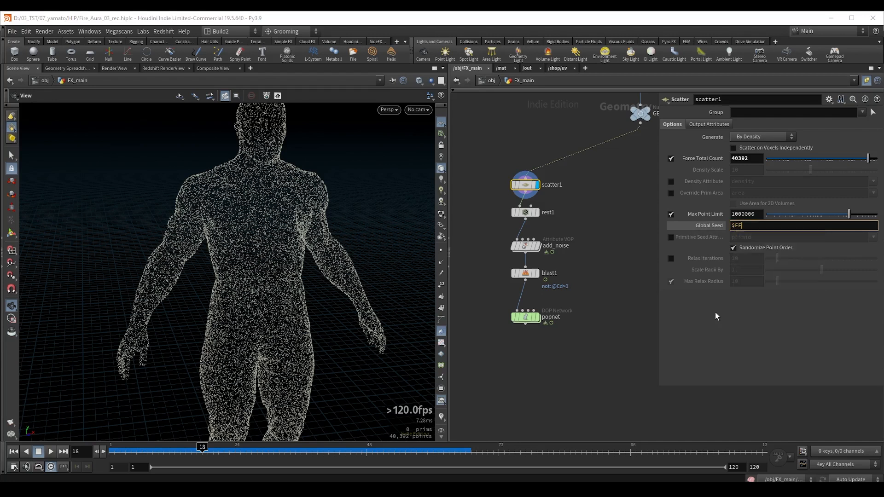
{"action": "key", "text": "Return"}
{"action": "key", "text": "Right"}
{"action": "key", "text": "Right"}
{"action": "key", "text": "Right"}
{"action": "key", "text": "Right"}
{"action": "key", "text": "Right"}
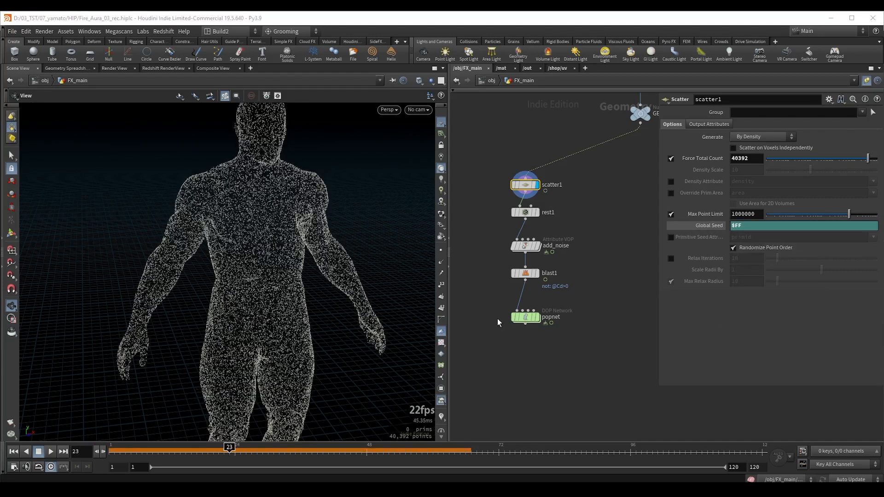
- Display the popnet node's output and play the simulation from the first frame
{"action": "key", "text": "ctrl+Up"}
{"action": "left_click", "coordinate": [536, 317]}
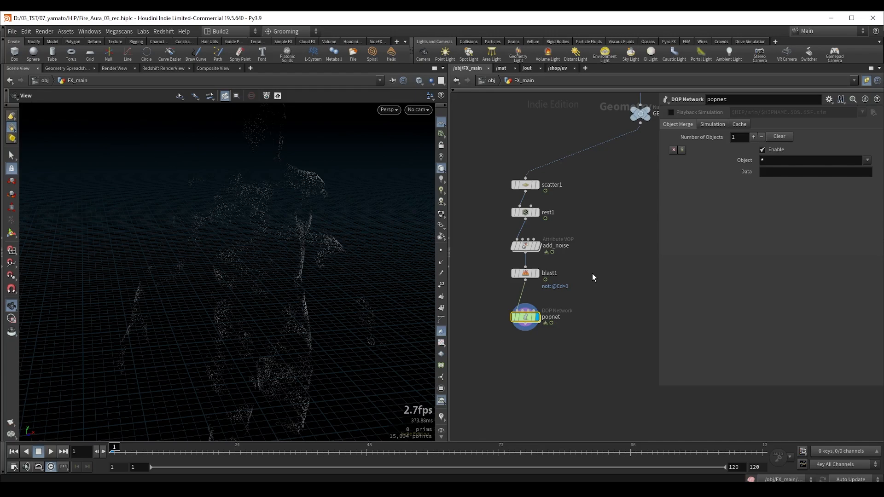
{"action": "key", "text": "Up"}
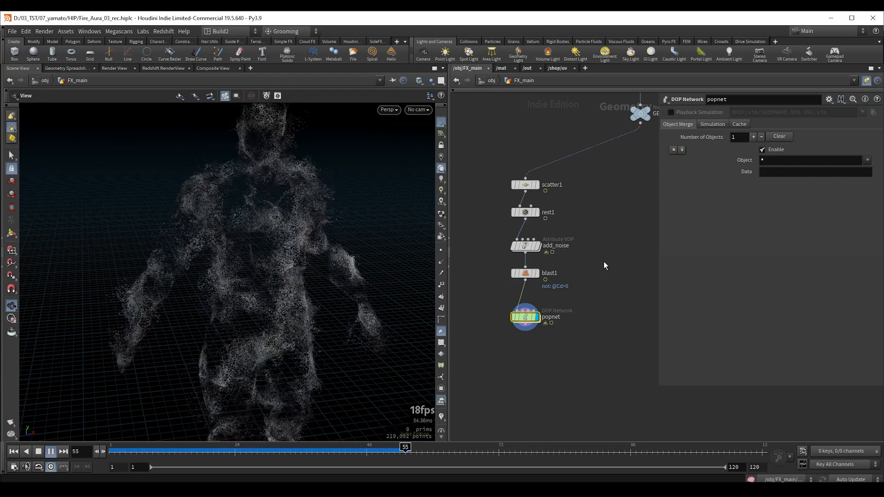
{"action": "key", "text": "Up"}
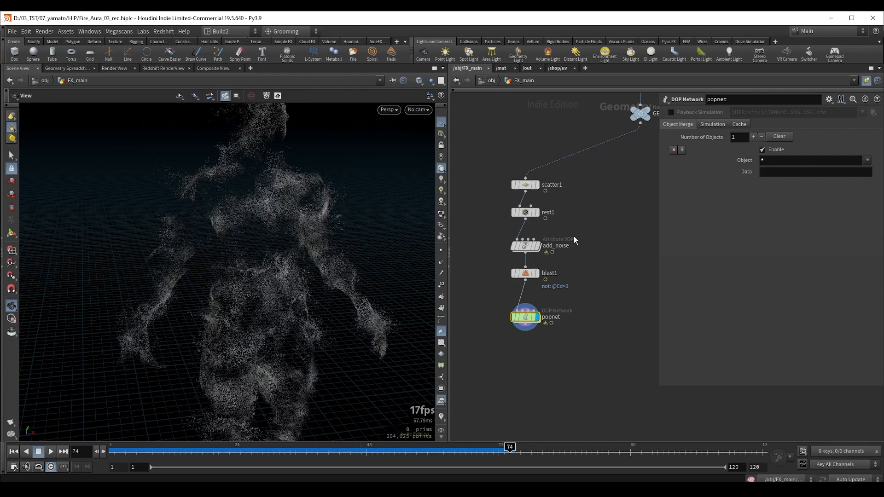
- Review the scatter1 and popnet settings and inspect the particle cloud around the body, scrubbing the timeline back to frame 21
{"action": "left_click_drag", "start_coordinate": [538, 195], "coordinate": [539, 195]}
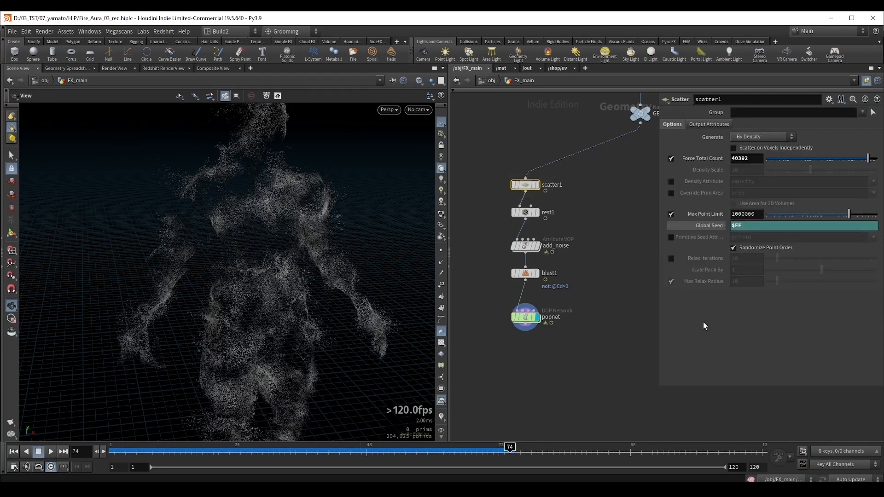
{"action": "left_click_drag", "start_coordinate": [465, 134], "coordinate": [571, 200]}
{"action": "left_click", "coordinate": [520, 306]}
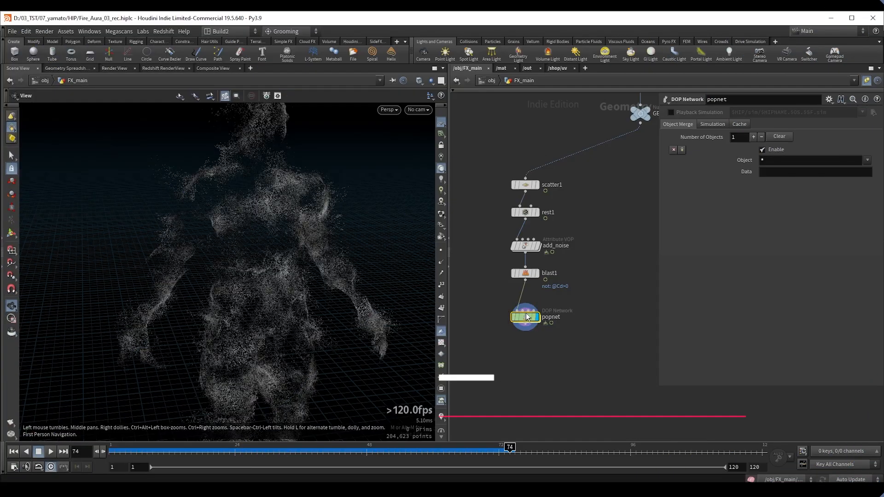
{"action": "left_click_drag", "start_coordinate": [527, 317], "coordinate": [527, 305]}
{"action": "right_click_drag", "start_coordinate": [282, 254], "coordinate": [239, 211]}
{"action": "left_click_drag", "start_coordinate": [239, 211], "coordinate": [258, 200]}
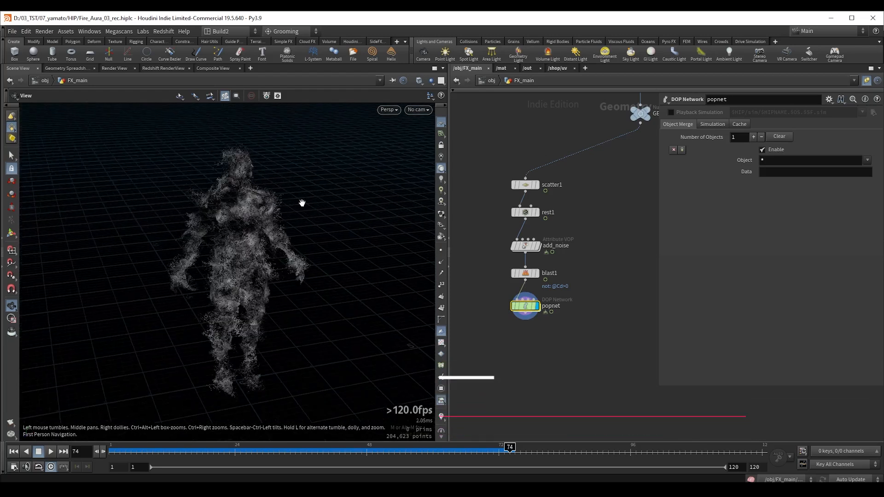
{"action": "scroll", "coordinate": [559, 246], "scroll_direction": "down", "scroll_amount": 2}
{"action": "left_click_drag", "start_coordinate": [449, 205], "coordinate": [435, 205]}
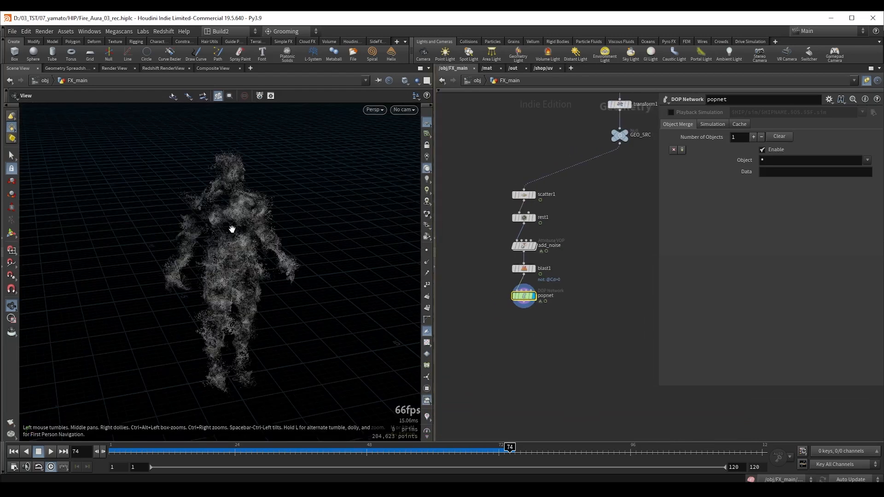
{"action": "left_click_drag", "start_coordinate": [232, 229], "coordinate": [222, 215]}
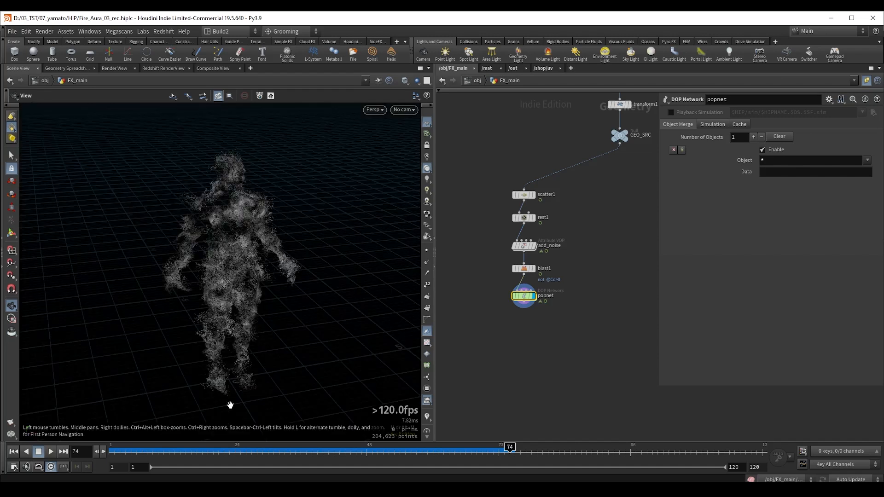
{"action": "left_click", "coordinate": [229, 446]}
{"action": "left_click_drag", "start_coordinate": [229, 446], "coordinate": [219, 446]}
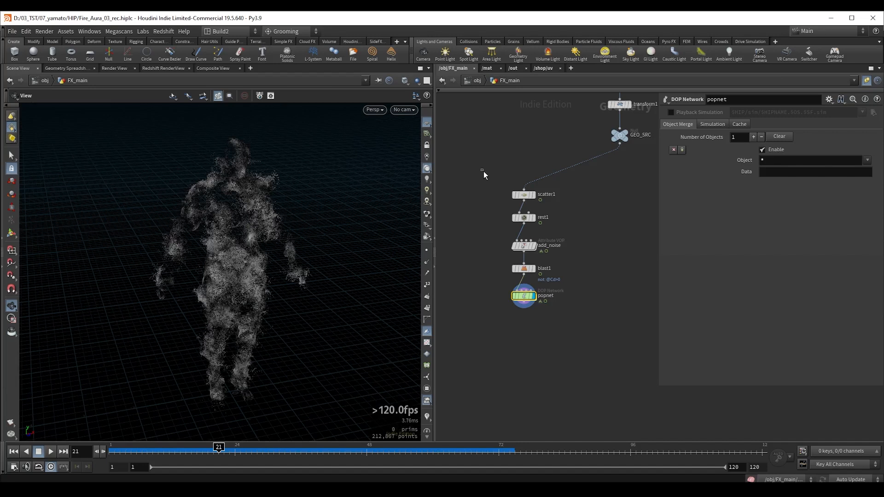
- Duplicate scatter1, rest1, add_noise and blast1 as a second branch beneath GEO_SRC, beside the original chain
{"action": "left_click_drag", "start_coordinate": [481, 170], "coordinate": [573, 275]}
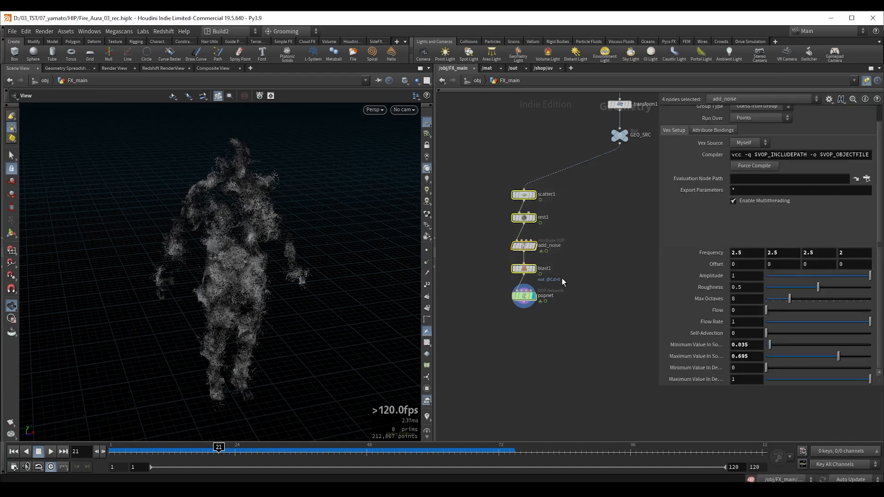
{"action": "middle_click_drag", "start_coordinate": [582, 280], "coordinate": [548, 272]}
{"action": "key", "text": "ctrl+c"}
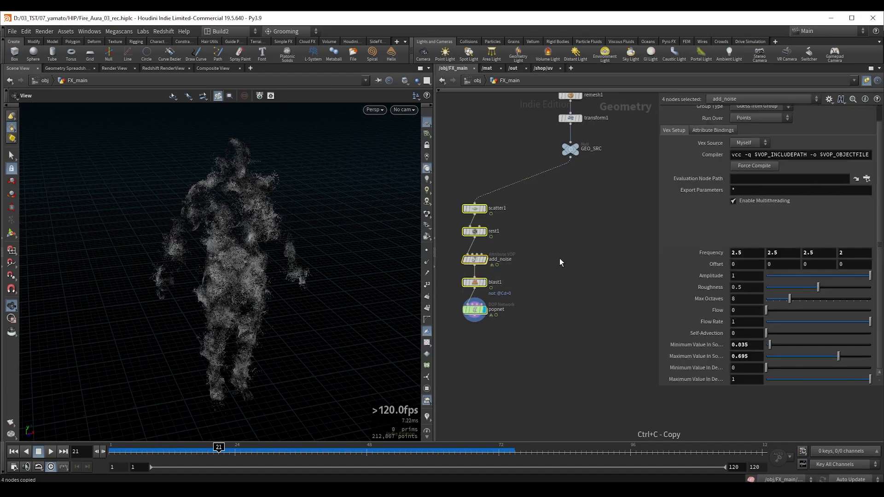
{"action": "key", "text": "ctrl+v"}
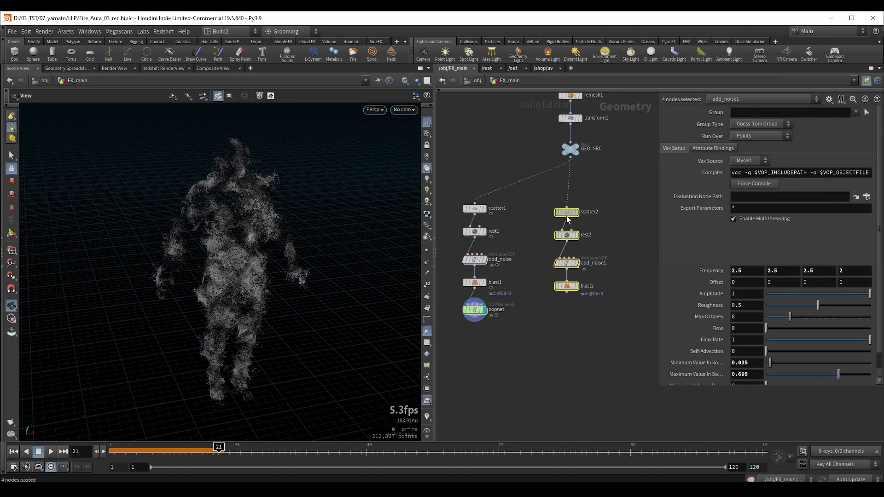
{"action": "left_click_drag", "start_coordinate": [541, 302], "coordinate": [601, 318]}
- Display the output of blast2, scrub through its points, and return to the first frame
{"action": "key", "text": "r"}
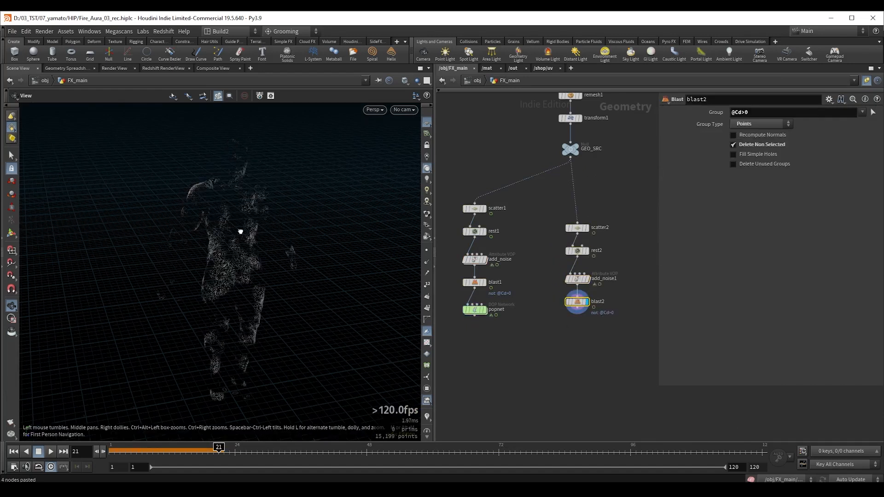
{"action": "left_click_drag", "start_coordinate": [240, 231], "coordinate": [236, 251]}
{"action": "left_click_drag", "start_coordinate": [221, 446], "coordinate": [154, 447]}
{"action": "left_click", "coordinate": [14, 451]}
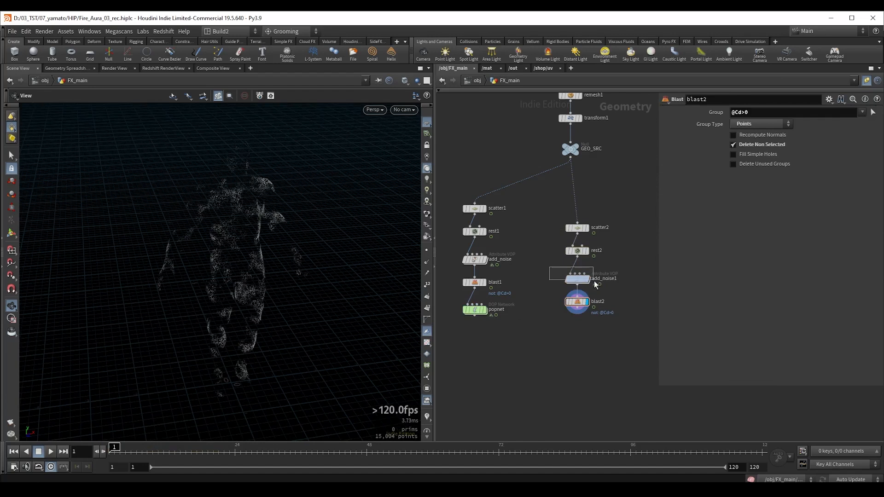
- Set the first Offset component of add_noise1 to 4 and compare the blast1 and blast2 point patterns
{"action": "left_click", "coordinate": [578, 277]}
{"action": "scroll", "coordinate": [604, 288], "scroll_direction": "up", "scroll_amount": 2}
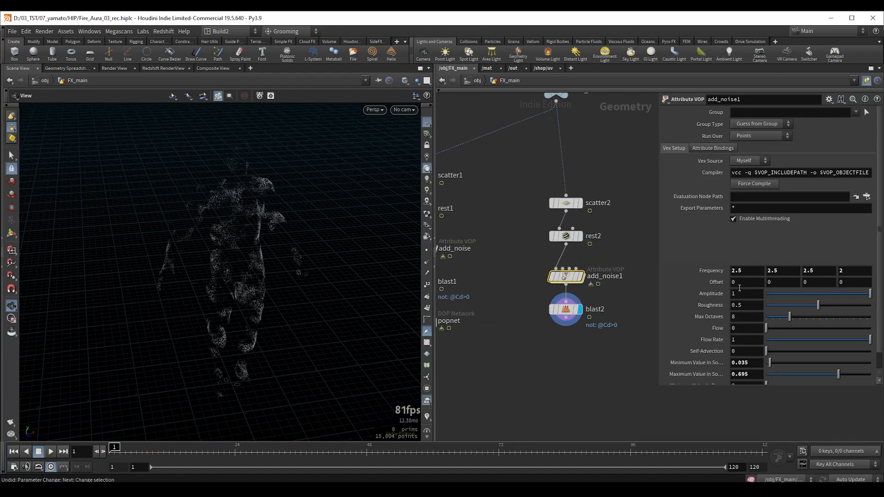
{"action": "middle_click", "coordinate": [738, 282]}
{"action": "middle_click_drag", "start_coordinate": [739, 282], "coordinate": [821, 281]}
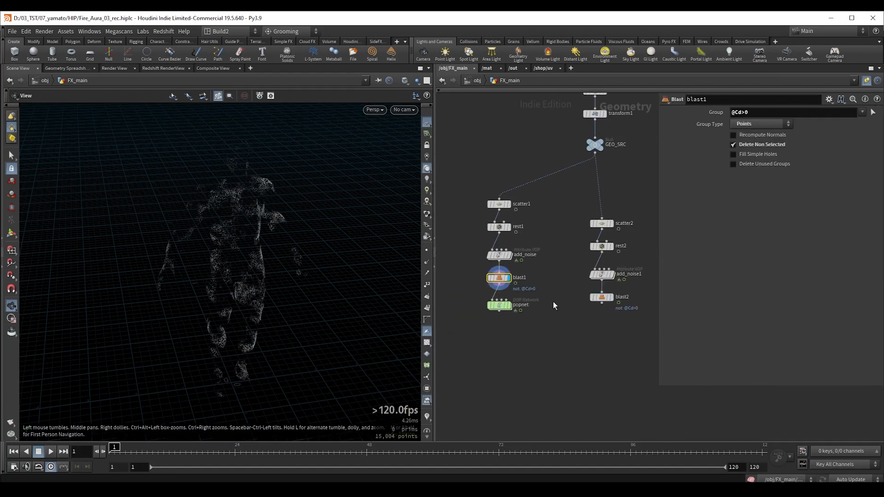
{"action": "left_click", "coordinate": [610, 297]}
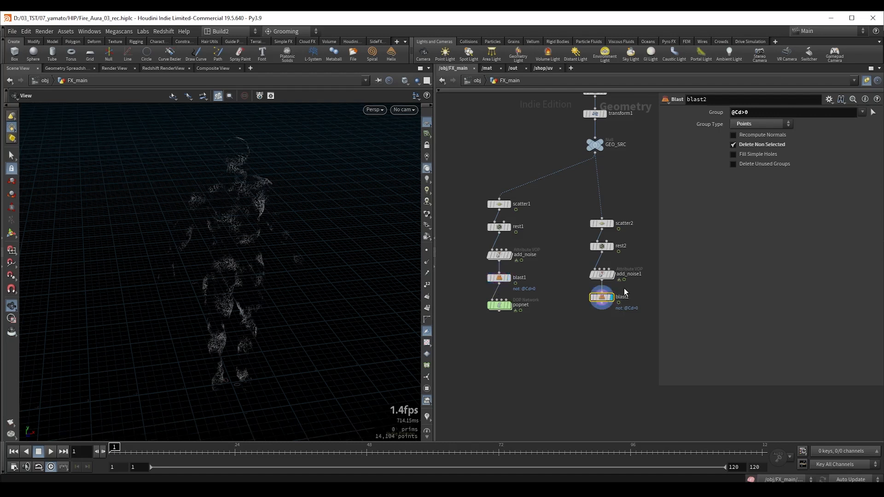
{"action": "left_click_drag", "start_coordinate": [318, 265], "coordinate": [369, 244]}
{"action": "middle_click_drag", "start_coordinate": [575, 345], "coordinate": [564, 342]}
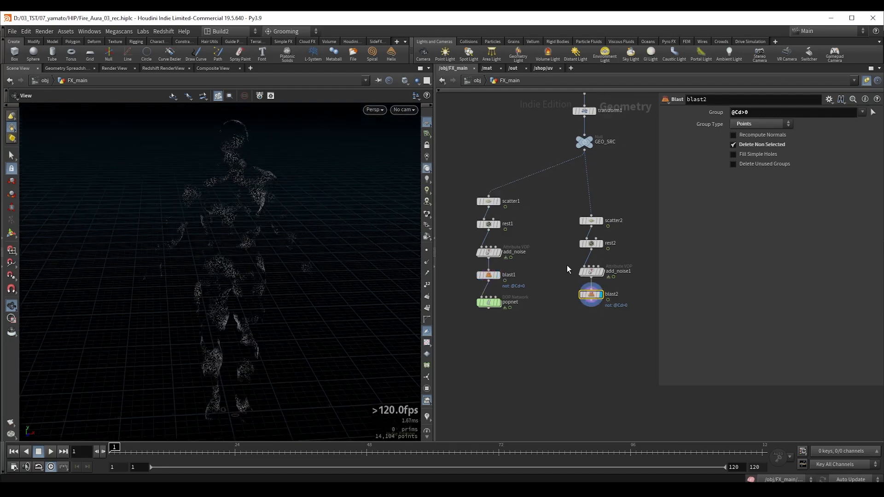
- Raise the add_noise1 Frequency to 3, 3, 3, 2.5 and play the animation to check the moving noise pattern
{"action": "left_click_drag", "start_coordinate": [618, 276], "coordinate": [623, 279]}
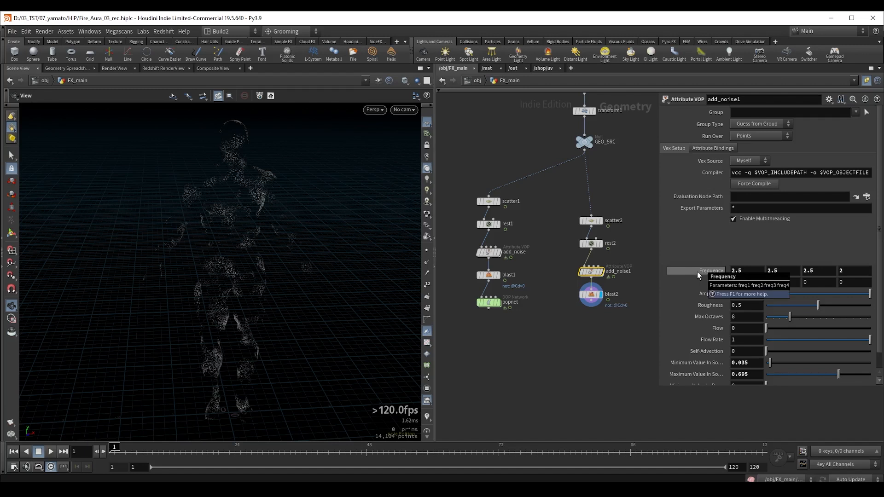
{"action": "middle_click_drag", "start_coordinate": [697, 271], "coordinate": [727, 270]}
{"action": "key", "text": "Up"}
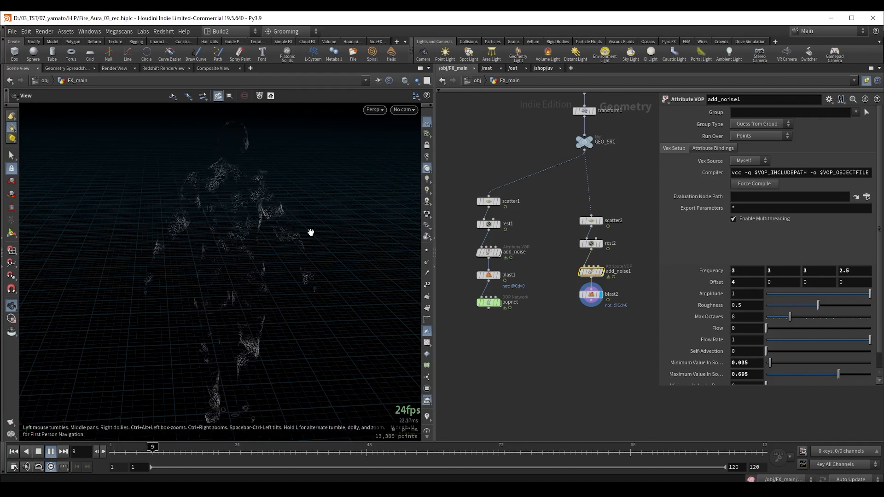
{"action": "key", "text": "Up"}
- Set the fourth Frequency component of add_noise1 to 2, replay the animation, and return to the first frame
{"action": "double_click", "coordinate": [850, 270]}
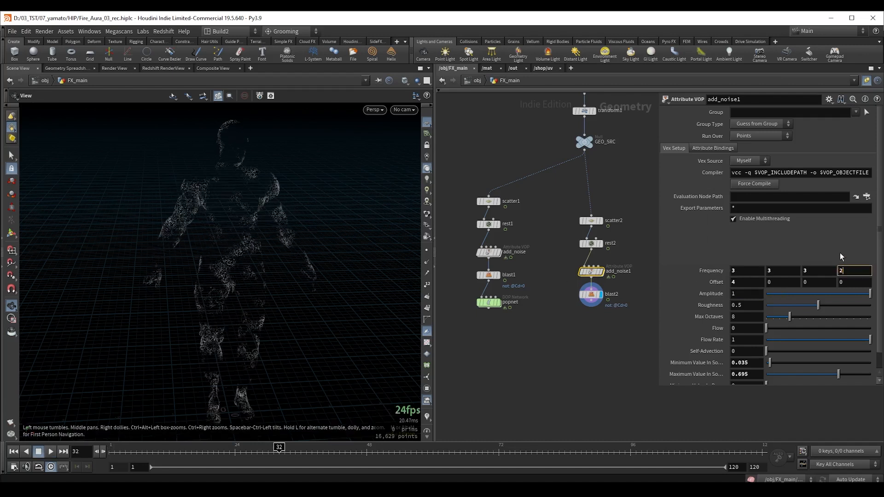
{"action": "type", "text": "2"}
{"action": "key", "text": "Return"}
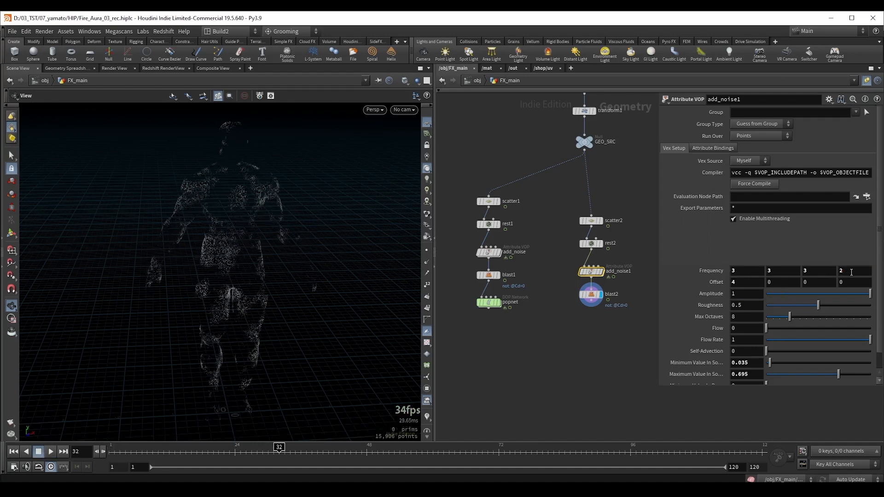
{"action": "key", "text": "Up"}
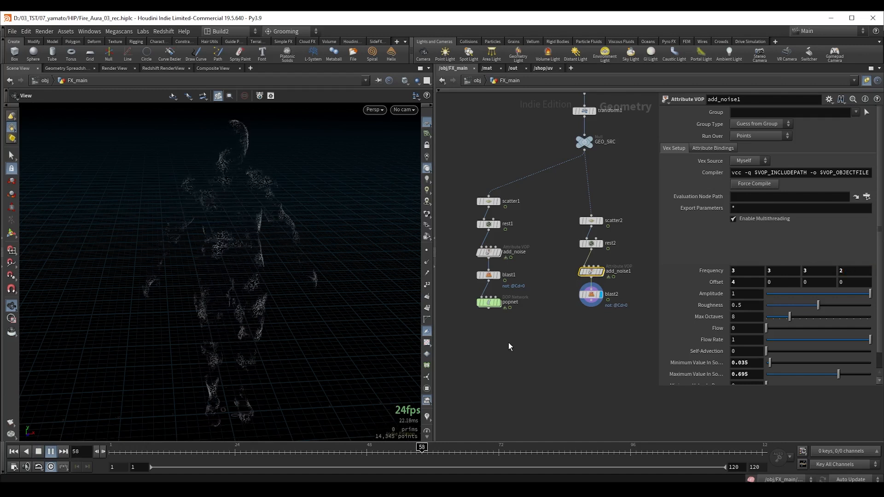
{"action": "key", "text": "ctrl+Up"}
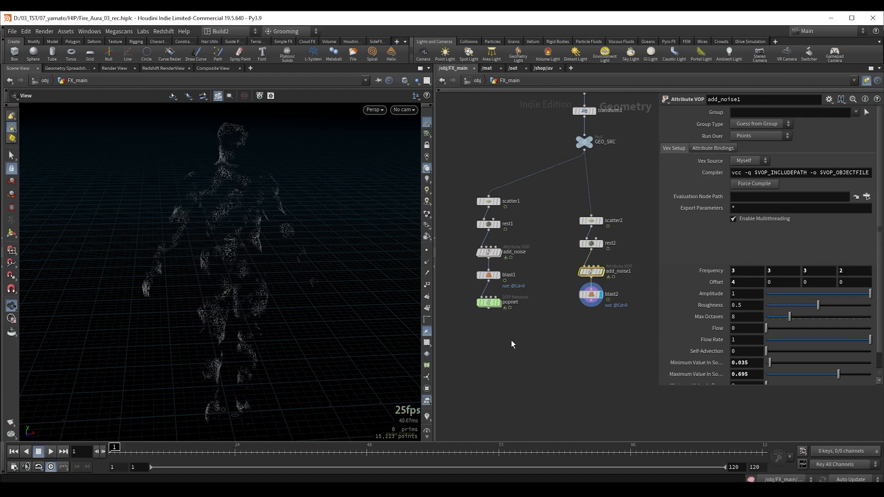
- Store the network view as quickmark 2 and frame the whole body of blast2 points at frame 19
{"action": "key", "text": "2"}
{"action": "key", "text": "Up"}
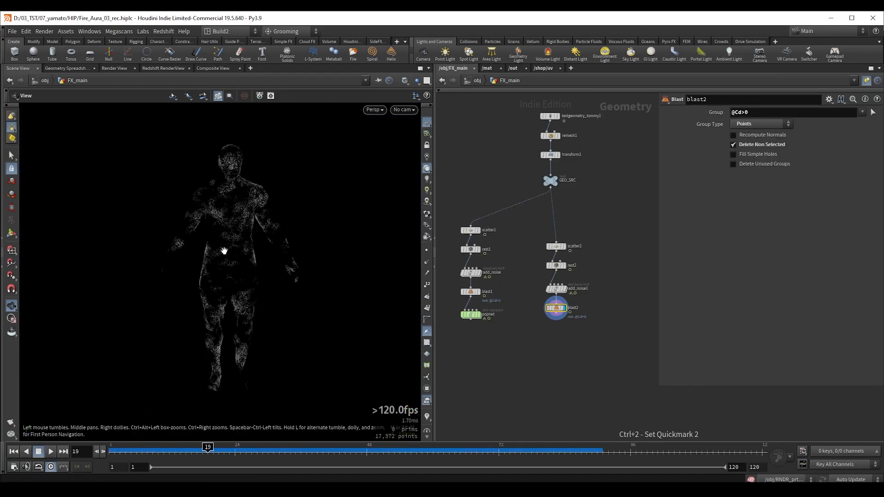
{"action": "right_click_drag", "start_coordinate": [280, 259], "coordinate": [246, 233]}
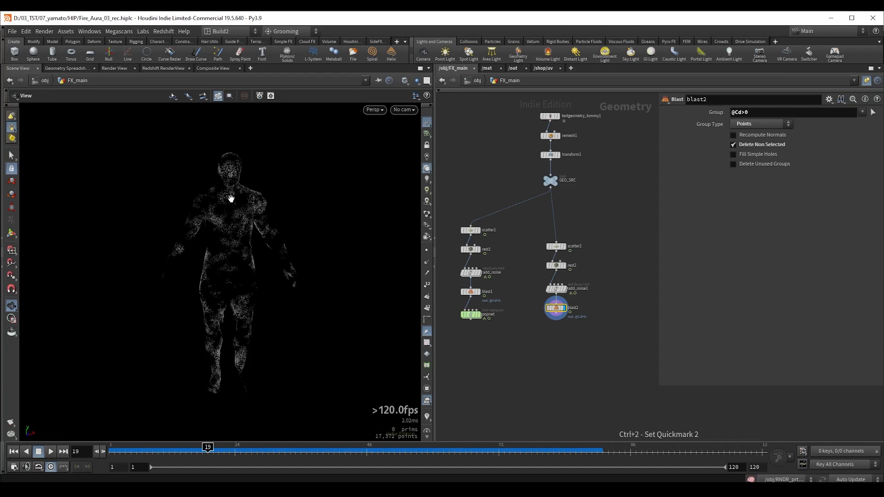
{"action": "right_click_drag", "start_coordinate": [231, 199], "coordinate": [198, 213]}
{"action": "middle_click_drag", "start_coordinate": [220, 199], "coordinate": [218, 226]}
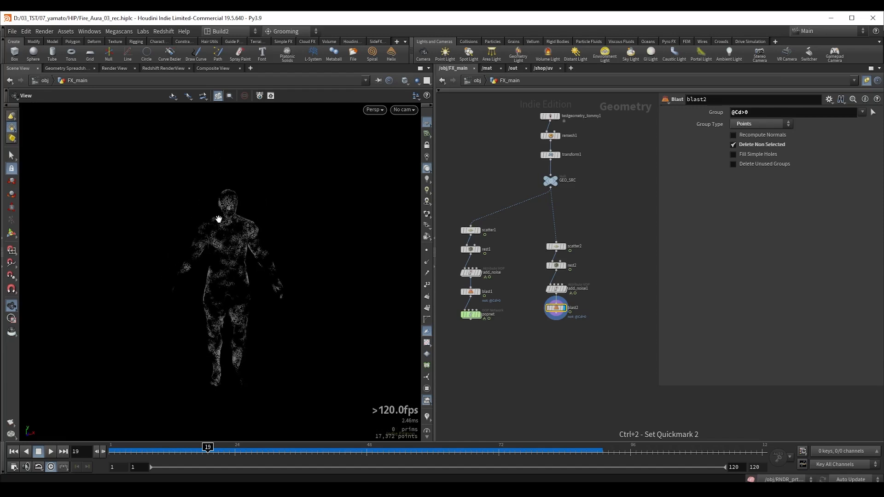
- Create an Add node beside rest2 and give it one point at the origin
{"action": "key", "text": "Tab"}
{"action": "type", "text": "add"}
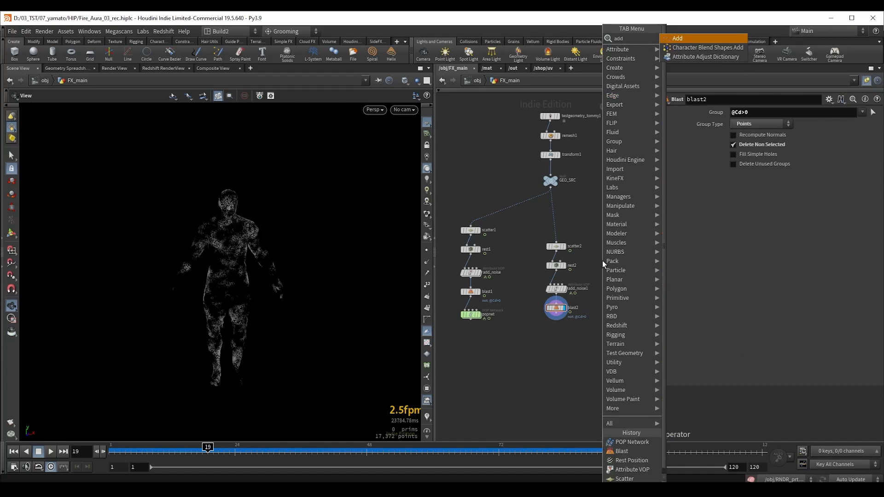
{"action": "key", "text": "Return"}
{"action": "left_click", "coordinate": [605, 271]}
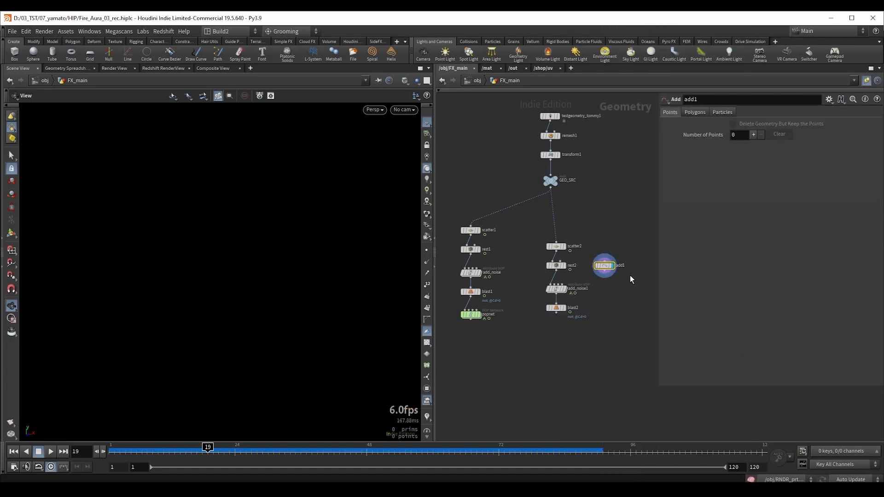
{"action": "left_click", "coordinate": [753, 135]}
{"action": "key", "text": "Return"}
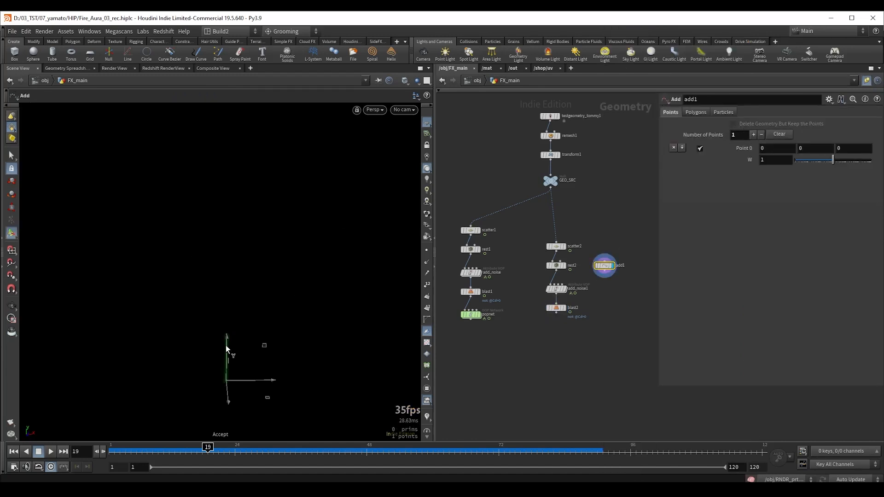
- Template GEO_SRC for reference and raise the Add node's point above the figure's head to a Y position of about 7.37
{"action": "left_click_drag", "start_coordinate": [229, 346], "coordinate": [229, 172]}
{"action": "middle_click_drag", "start_coordinate": [495, 161], "coordinate": [486, 170]}
{"action": "left_click_drag", "start_coordinate": [504, 178], "coordinate": [564, 206]}
{"action": "left_click", "coordinate": [595, 274]}
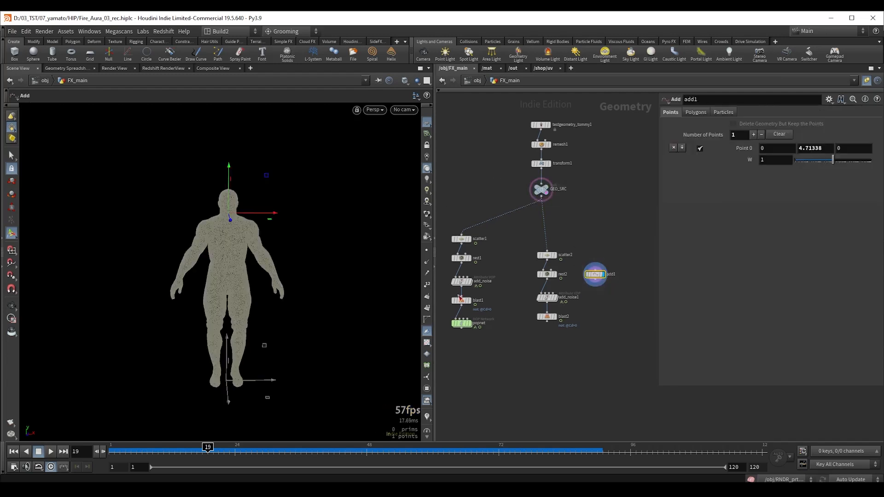
{"action": "left_click_drag", "start_coordinate": [230, 168], "coordinate": [229, 127]}
{"action": "left_click_drag", "start_coordinate": [213, 188], "coordinate": [199, 234], "text": "alt"}
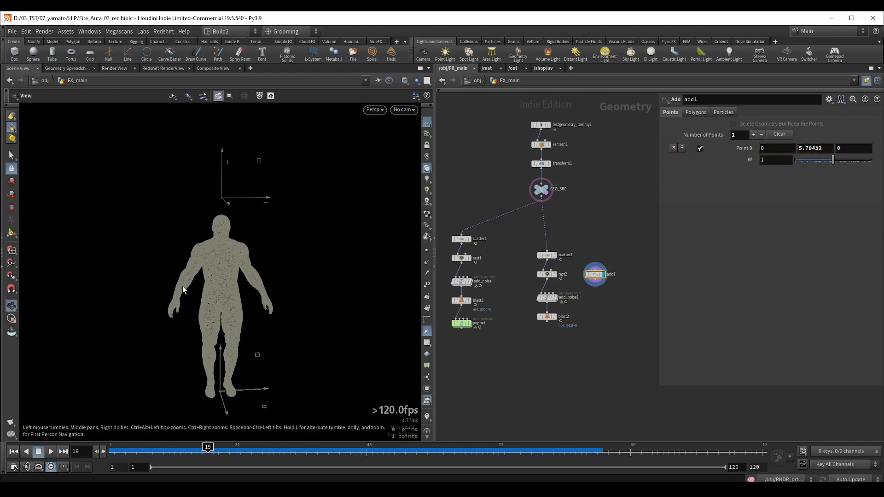
{"action": "mouse_move", "coordinate": [221, 180]}
{"action": "left_mouse_down"}
{"action": "mouse_move", "coordinate": [222, 138]}
{"action": "mouse_move", "coordinate": [228, 175]}
{"action": "left_mouse_up"}
{"action": "middle_click_drag", "start_coordinate": [228, 175], "coordinate": [234, 218], "text": "alt"}
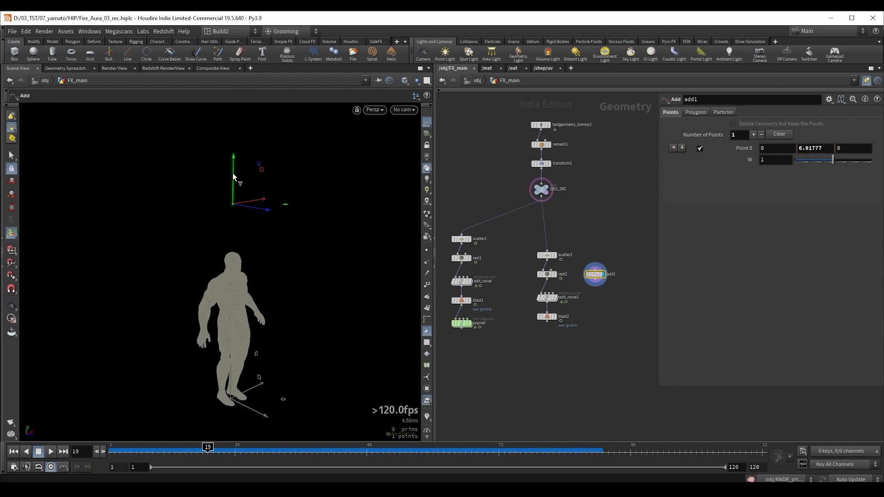
{"action": "left_click_drag", "start_coordinate": [234, 177], "coordinate": [234, 164]}
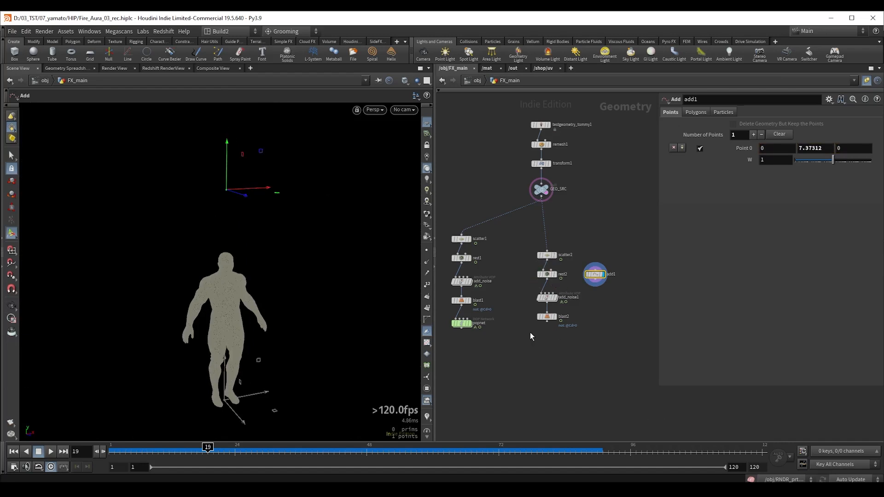
- Append an Attribute VOP after blast2, display its output, and turn off the GEO_SRC template display
{"action": "left_click", "coordinate": [550, 317]}
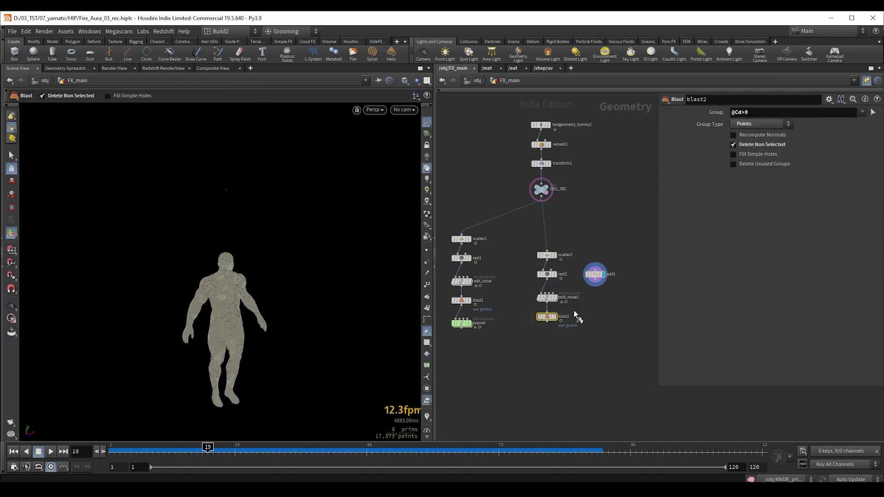
{"action": "scroll", "coordinate": [564, 335], "scroll_direction": "up", "scroll_amount": 2}
{"action": "left_click", "coordinate": [546, 317]}
{"action": "key", "text": "Tab"}
{"action": "type", "text": "atv"}
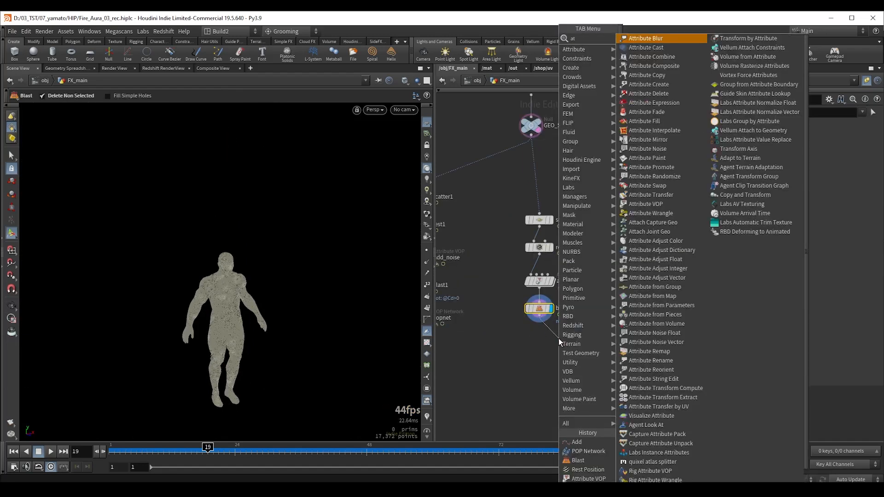
{"action": "key", "text": "Return"}
{"action": "left_click", "coordinate": [559, 338]}
{"action": "left_click", "coordinate": [531, 126]}
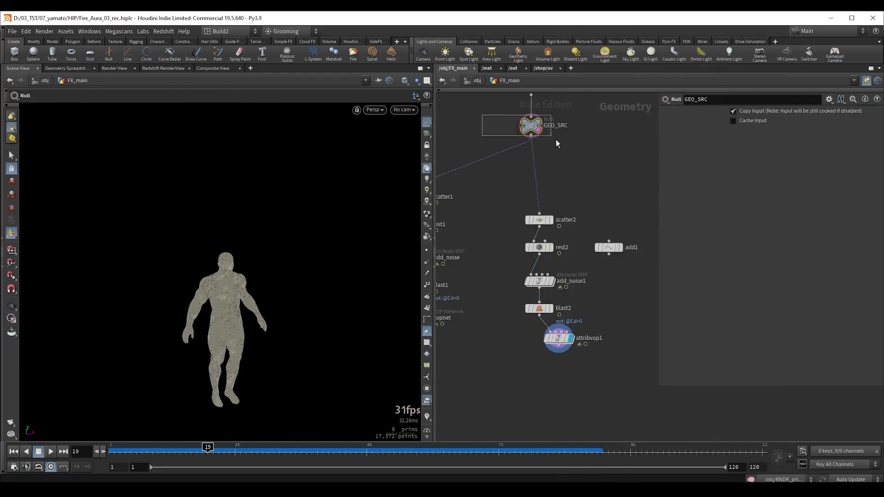
{"action": "left_click_drag", "start_coordinate": [538, 353], "coordinate": [563, 338]}
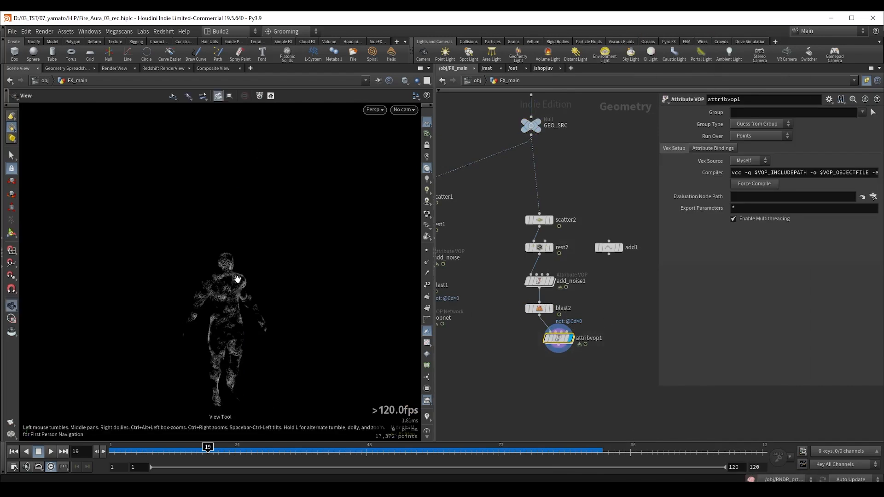
- Connect add1 to the second input of the Attribute VOP and rename that VOP set_V
{"action": "left_click_drag", "start_coordinate": [238, 279], "coordinate": [251, 292], "text": "alt"}
{"action": "left_click_drag", "start_coordinate": [558, 340], "coordinate": [570, 352]}
{"action": "middle_click_drag", "start_coordinate": [620, 302], "coordinate": [577, 268]}
{"action": "left_click_drag", "start_coordinate": [582, 232], "coordinate": [530, 310]}
{"action": "left_click_drag", "start_coordinate": [529, 317], "coordinate": [549, 306]}
{"action": "left_click", "coordinate": [579, 317]}
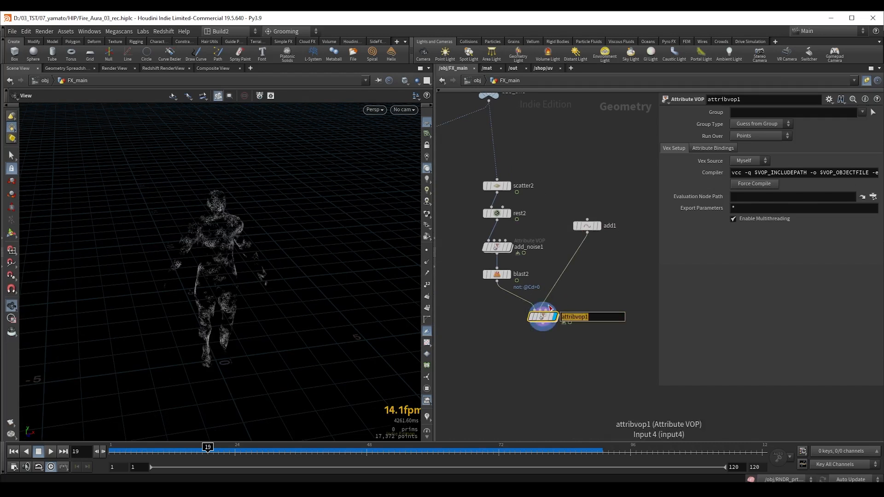
{"action": "type", "text": "set_V"}
{"action": "key", "text": "Return"}
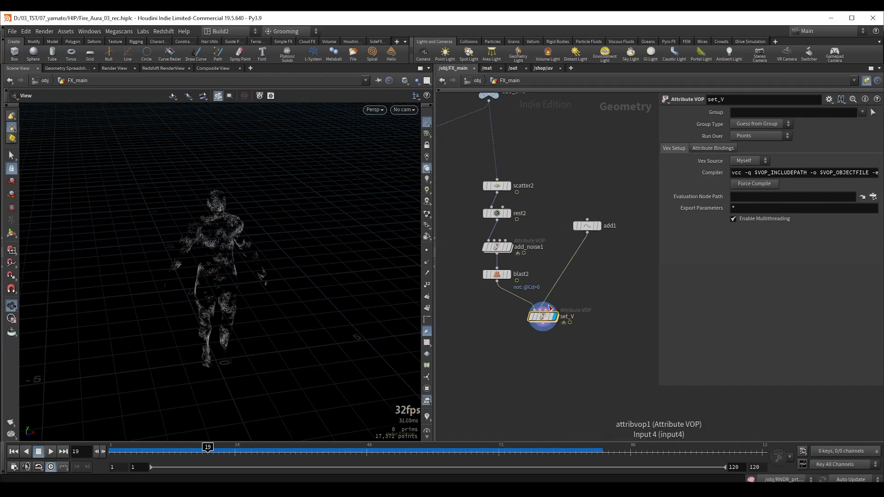
- Inside set_V, add an Import Point Attribute node fed by OpInput2 to read the target point's P
{"action": "double_click", "coordinate": [543, 317]}
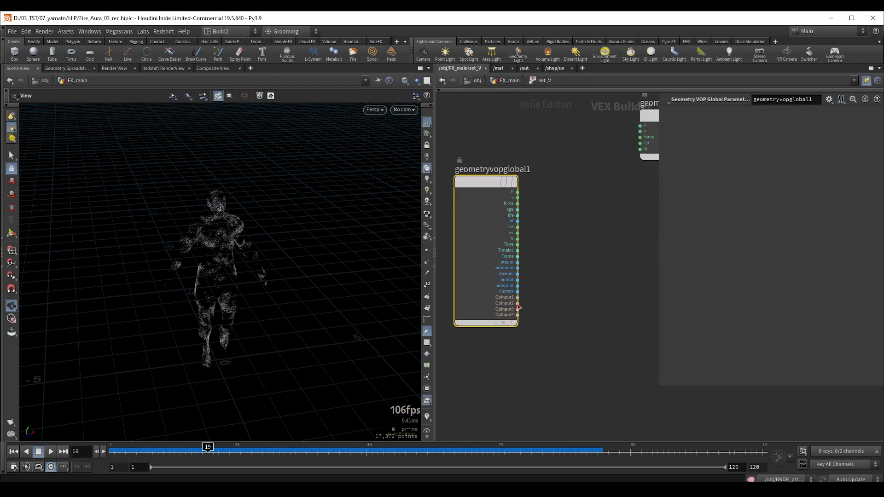
{"action": "left_click_drag", "start_coordinate": [517, 305], "coordinate": [547, 316]}
{"action": "type", "text": "import"}
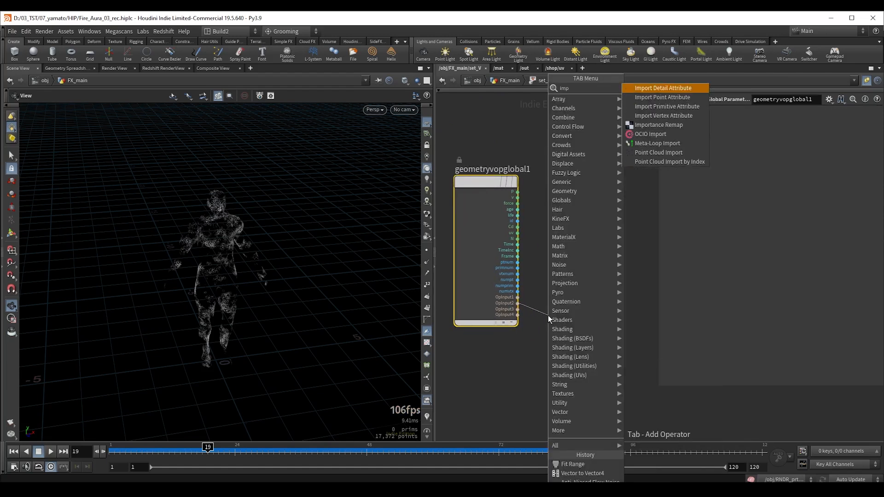
{"action": "key", "text": "Return"}
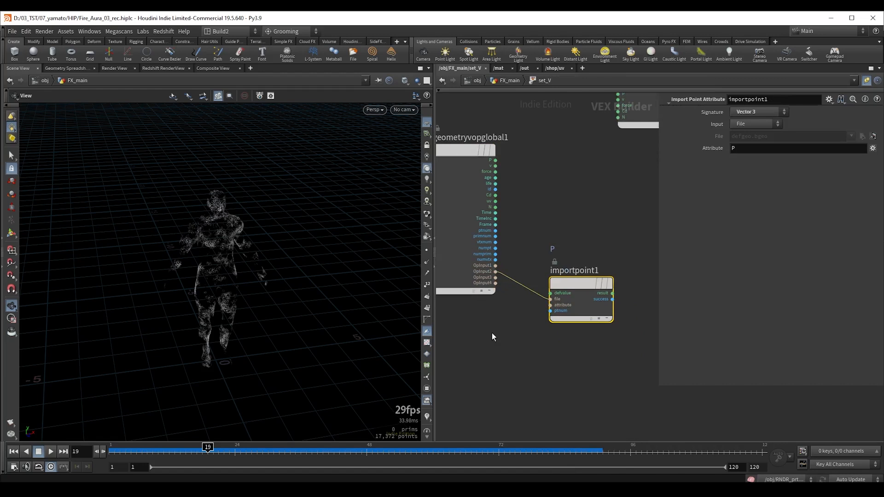
{"action": "key", "text": "Tab"}
{"action": "type", "text": "const"}
{"action": "key", "text": "Return"}
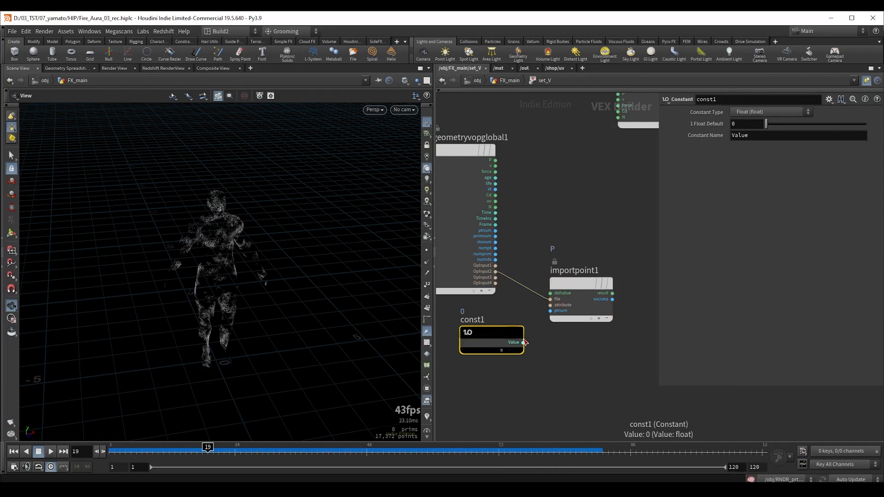
{"action": "left_click_drag", "start_coordinate": [523, 342], "coordinate": [490, 339]}
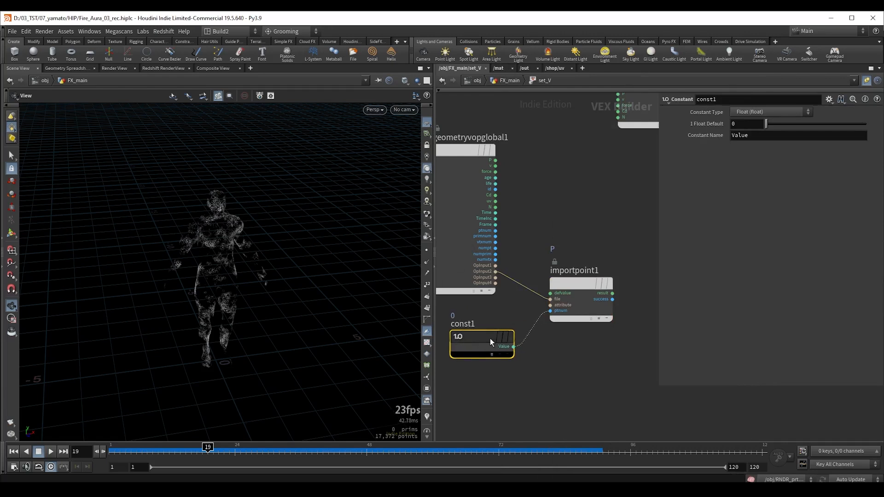
{"action": "left_click", "coordinate": [747, 112]}
{"action": "left_click", "coordinate": [755, 132]}
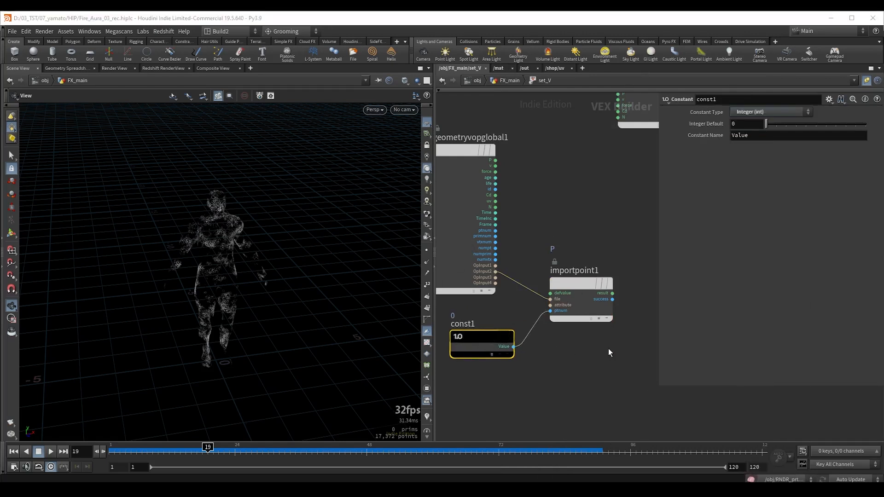
{"action": "left_click_drag", "start_coordinate": [540, 385], "coordinate": [488, 334]}
{"action": "key", "text": "Delete"}
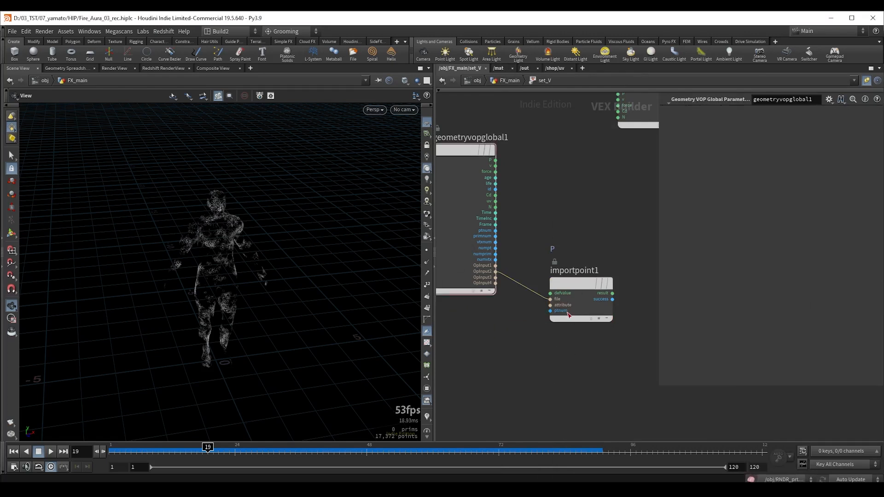
- Create an integer constant of 0 for importpoint1's ptnum input and place it below the global parameters, keeping P as the attribute
{"action": "right_click", "coordinate": [550, 310]}
{"action": "left_click", "coordinate": [587, 335]}
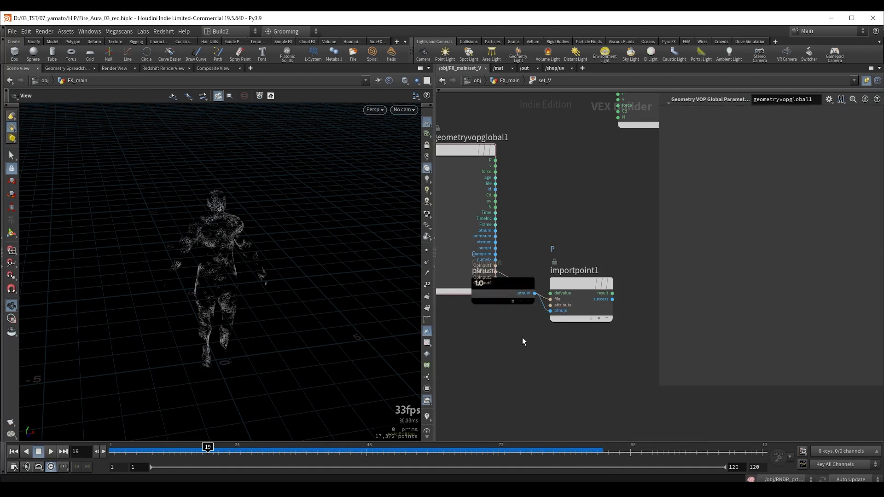
{"action": "left_click_drag", "start_coordinate": [488, 327], "coordinate": [501, 349]}
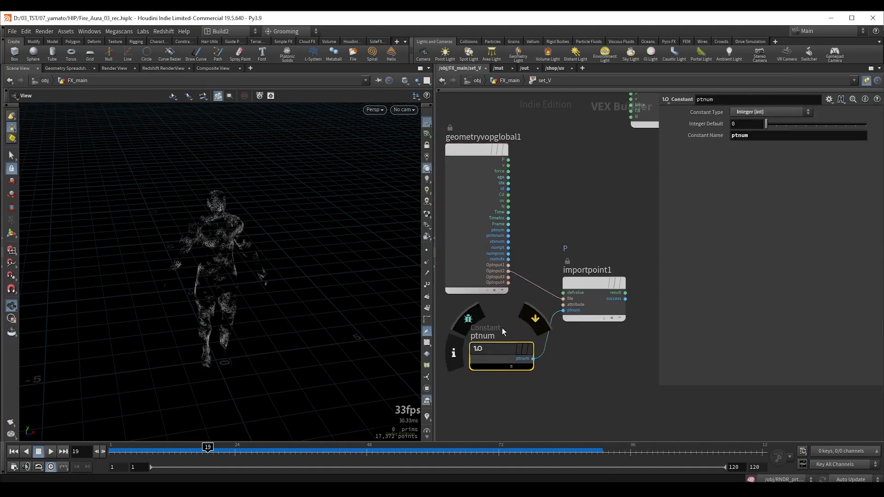
{"action": "middle_click_drag", "start_coordinate": [611, 221], "coordinate": [567, 225]}
{"action": "left_click", "coordinate": [550, 287]}
{"action": "left_click_drag", "start_coordinate": [612, 220], "coordinate": [517, 342]}
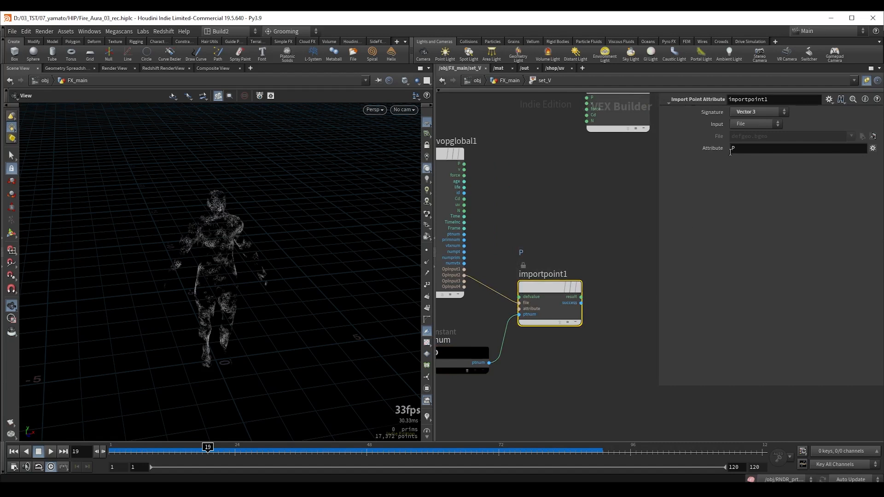
{"action": "left_click_drag", "start_coordinate": [737, 149], "coordinate": [724, 148]}
{"action": "left_click", "coordinate": [743, 186]}
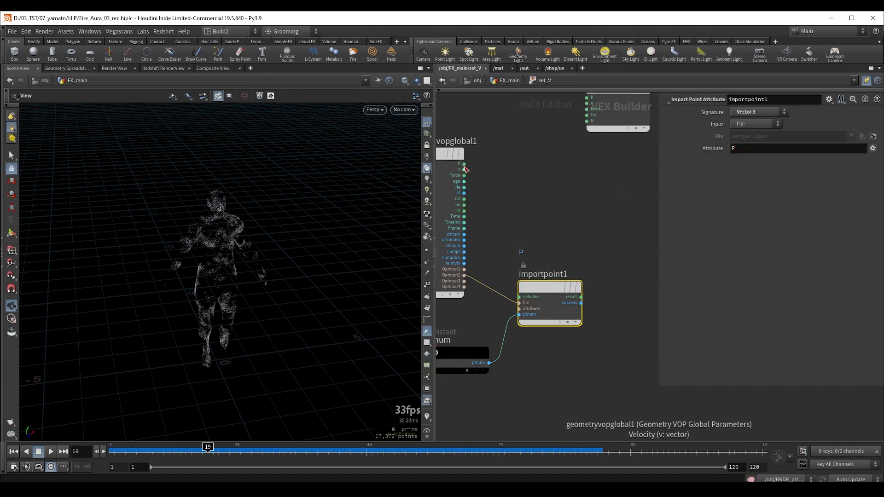
- Add a Subtract node with the global P as first input and importpoint1's result as second input
{"action": "left_click_drag", "start_coordinate": [464, 164], "coordinate": [573, 211]}
{"action": "left_click", "coordinate": [670, 82]}
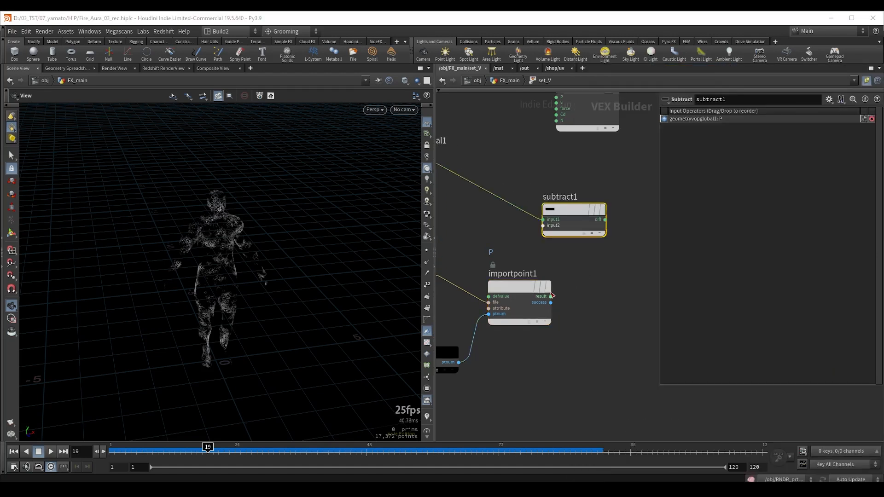
{"action": "scroll", "coordinate": [553, 297], "scroll_direction": "down", "scroll_amount": 1}
{"action": "middle_click_drag", "start_coordinate": [554, 296], "coordinate": [581, 314]}
{"action": "left_click", "coordinate": [580, 314]}
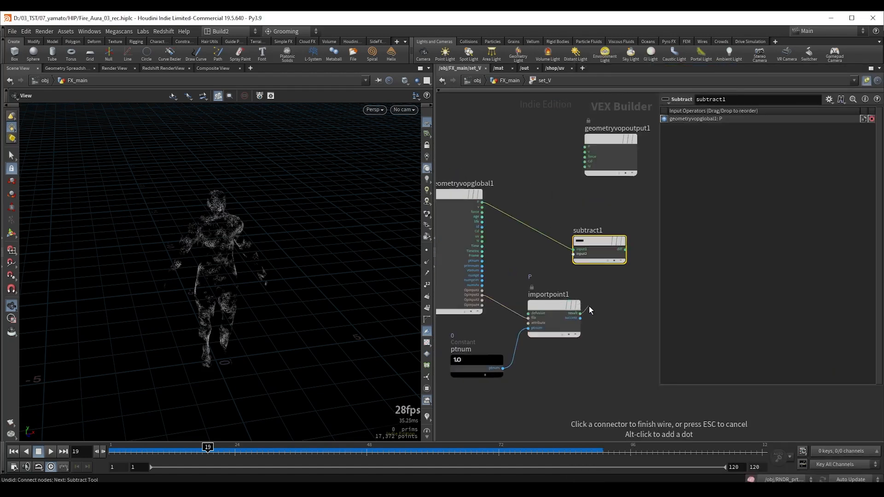
{"action": "left_click", "coordinate": [579, 276]}
{"action": "middle_click_drag", "start_coordinate": [613, 291], "coordinate": [559, 292]}
{"action": "left_click_drag", "start_coordinate": [544, 255], "coordinate": [571, 254]}
- Wire the subtraction result into the geometry output's N and show the point normals in the viewport
{"action": "middle_click_drag", "start_coordinate": [605, 214], "coordinate": [531, 214]}
{"action": "left_click_drag", "start_coordinate": [500, 164], "coordinate": [599, 208]}
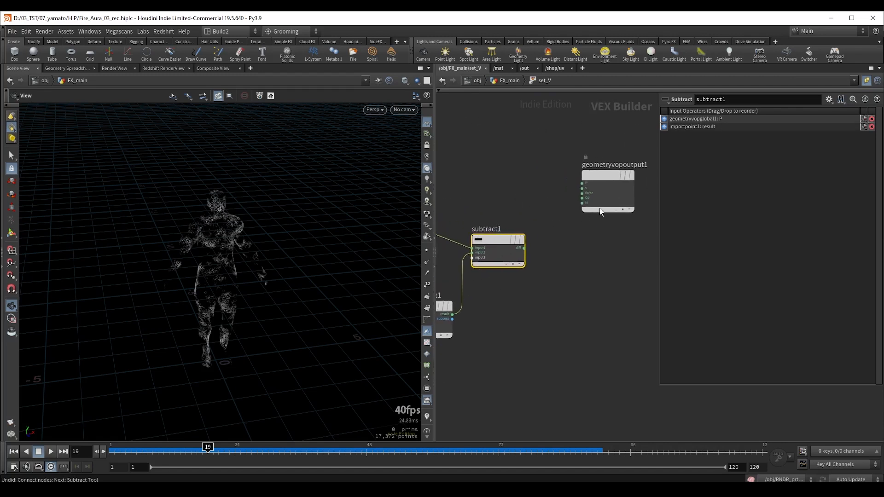
{"action": "left_click", "coordinate": [524, 248]}
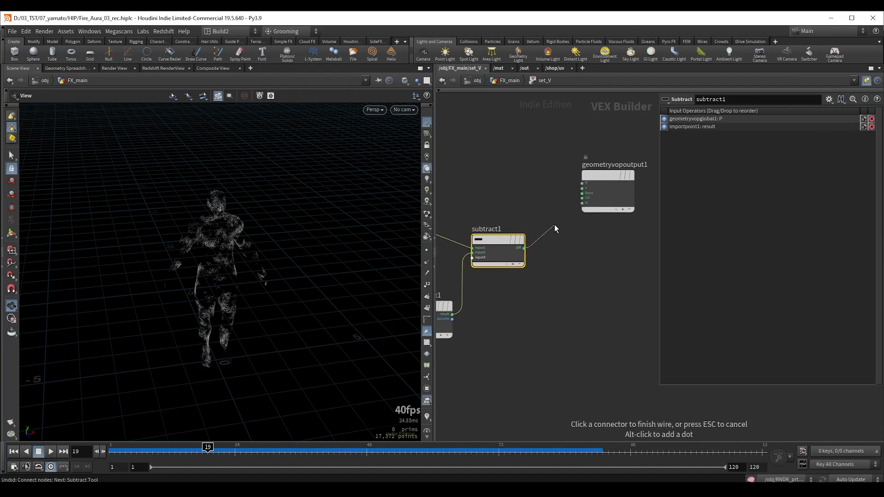
{"action": "left_click", "coordinate": [582, 203]}
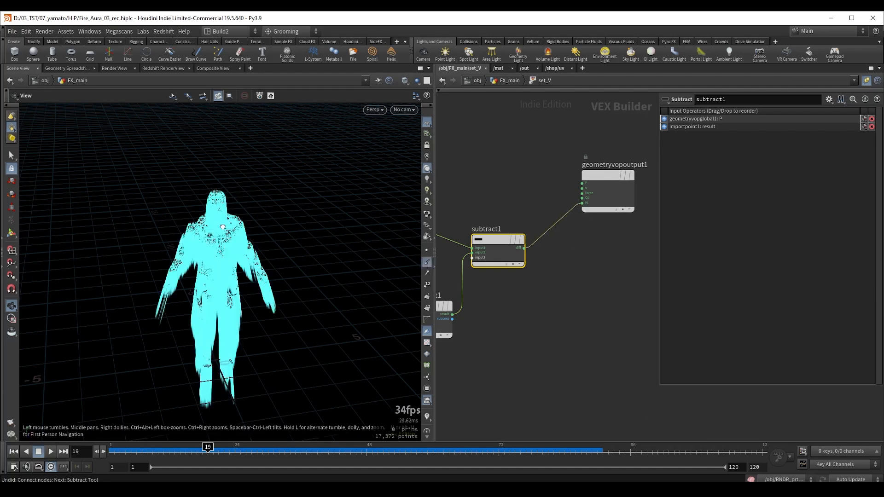
{"action": "left_click_drag", "start_coordinate": [199, 233], "coordinate": [208, 213]}
{"action": "middle_click_drag", "start_coordinate": [487, 206], "coordinate": [550, 194]}
{"action": "left_click_drag", "start_coordinate": [212, 251], "coordinate": [215, 237]}
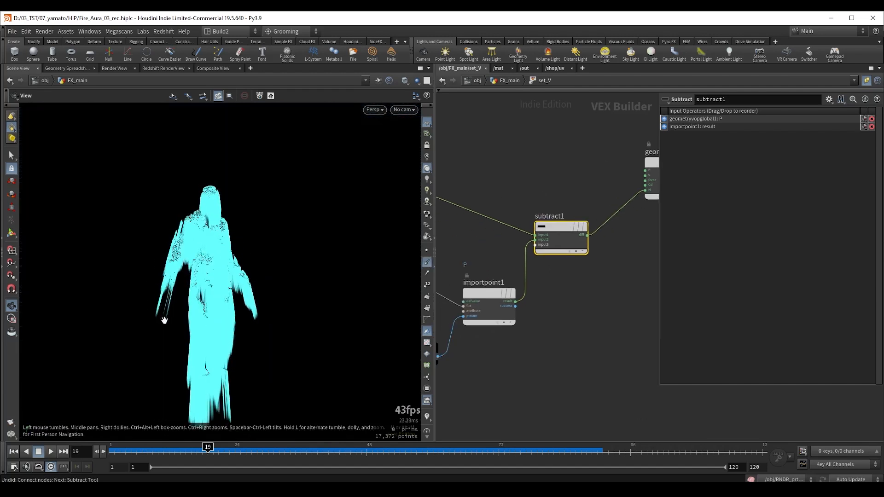
{"action": "left_click_drag", "start_coordinate": [197, 169], "coordinate": [187, 286]}
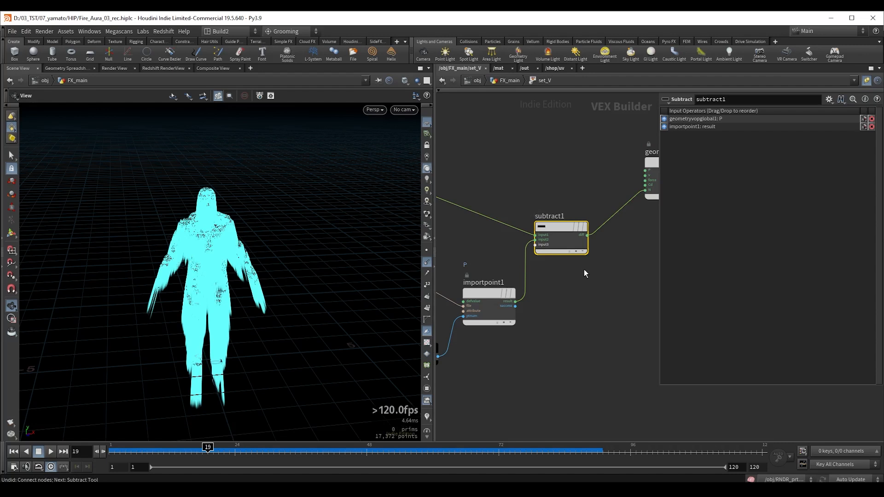
- Swap subtract1's inputs so that the global P is subtracted from the imported point position
{"action": "key", "text": "shift+r"}
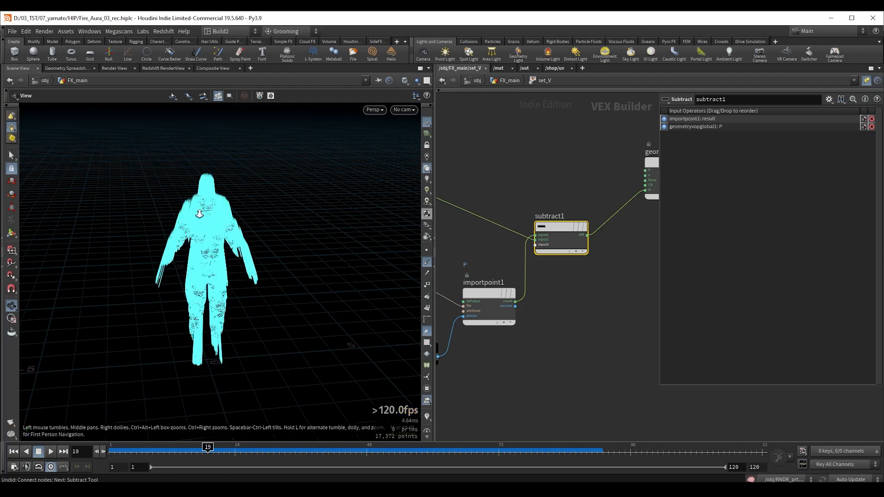
{"action": "scroll", "coordinate": [200, 213], "scroll_direction": "up", "scroll_amount": 4}
{"action": "mouse_move", "coordinate": [199, 213]}
{"action": "left_mouse_down"}
{"action": "mouse_move", "coordinate": [237, 192]}
{"action": "mouse_move", "coordinate": [318, 178]}
{"action": "mouse_move", "coordinate": [217, 211]}
{"action": "left_mouse_up"}
{"action": "scroll", "coordinate": [217, 211], "scroll_direction": "down", "scroll_amount": 4}
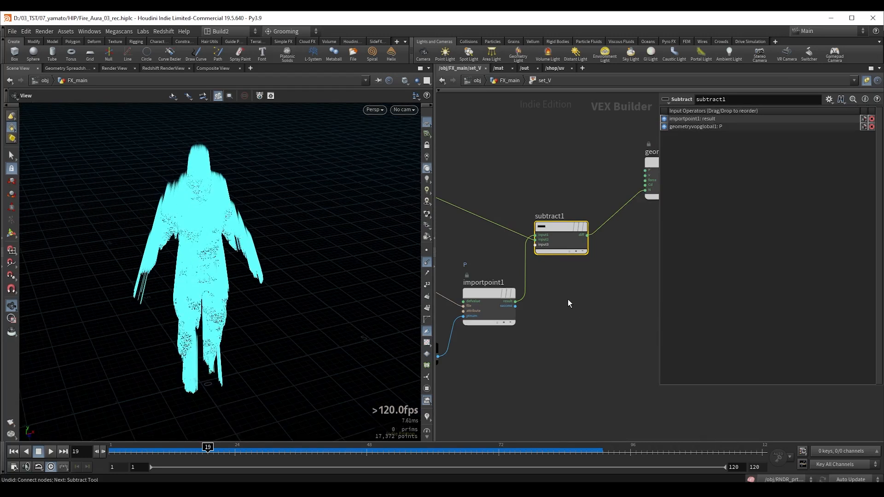
- Insert a Normalize node on the wire between subtract1 and the geometry output
{"action": "middle_click_drag", "start_coordinate": [651, 230], "coordinate": [563, 249]}
{"action": "mouse_move", "coordinate": [582, 194]}
{"action": "left_mouse_down"}
{"action": "mouse_move", "coordinate": [632, 194]}
{"action": "mouse_move", "coordinate": [582, 194]}
{"action": "left_mouse_up"}
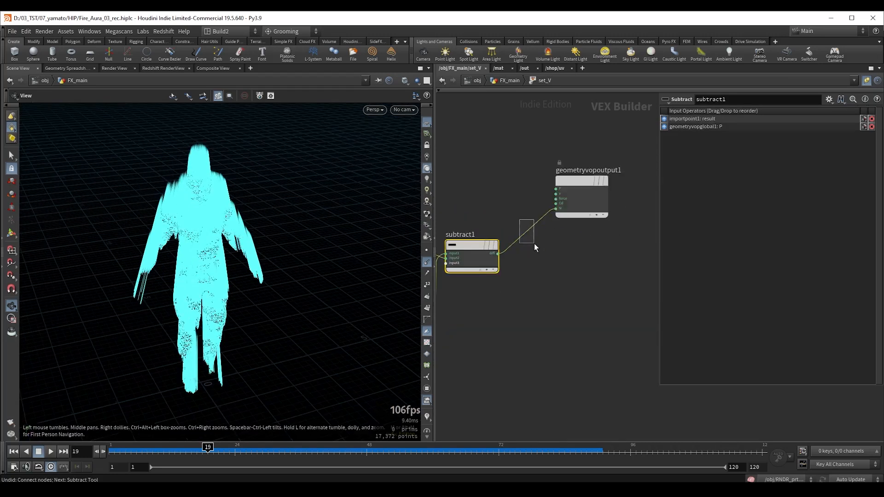
{"action": "key", "text": "Tab"}
{"action": "type", "text": "no"}
{"action": "key", "text": "Return"}
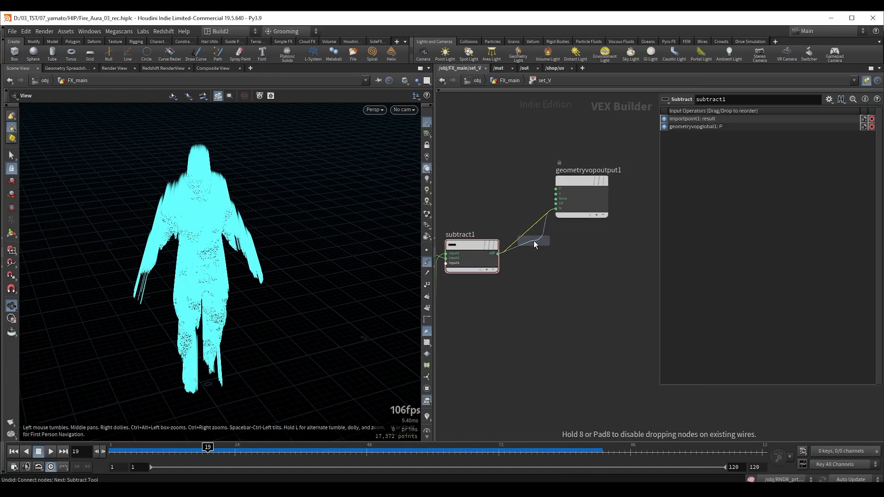
{"action": "left_click", "coordinate": [534, 241]}
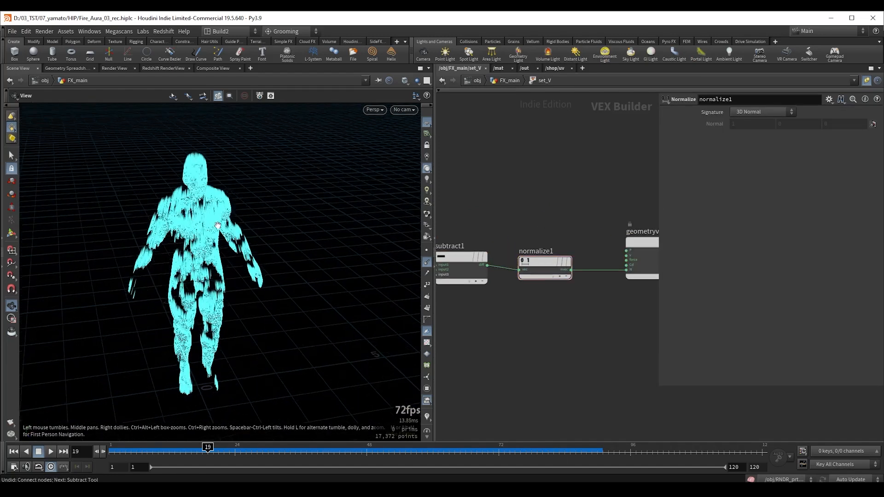
{"action": "scroll", "coordinate": [625, 256], "scroll_direction": "up", "scroll_amount": 2}
{"action": "scroll", "coordinate": [626, 260], "scroll_direction": "up", "scroll_amount": 1}
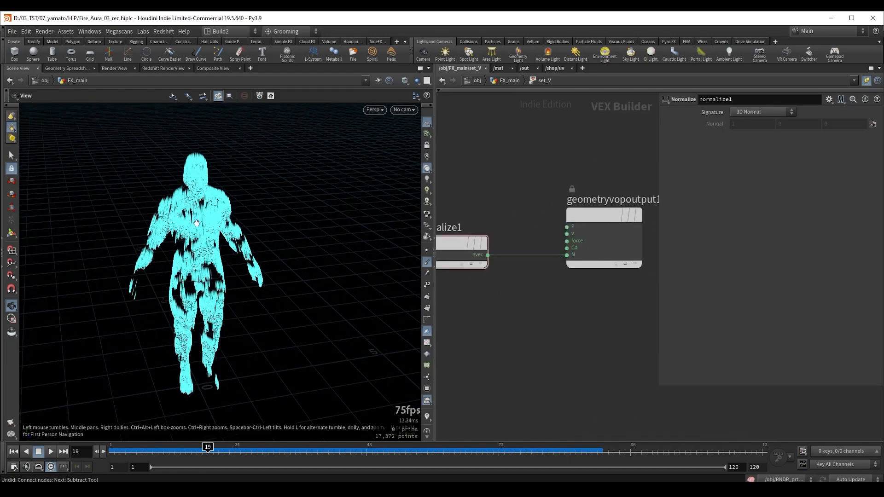
- Connect the normalized vector to the output's v, cut its wire to N, and hide the point normals
{"action": "middle_click_drag", "start_coordinate": [500, 246], "coordinate": [526, 256]}
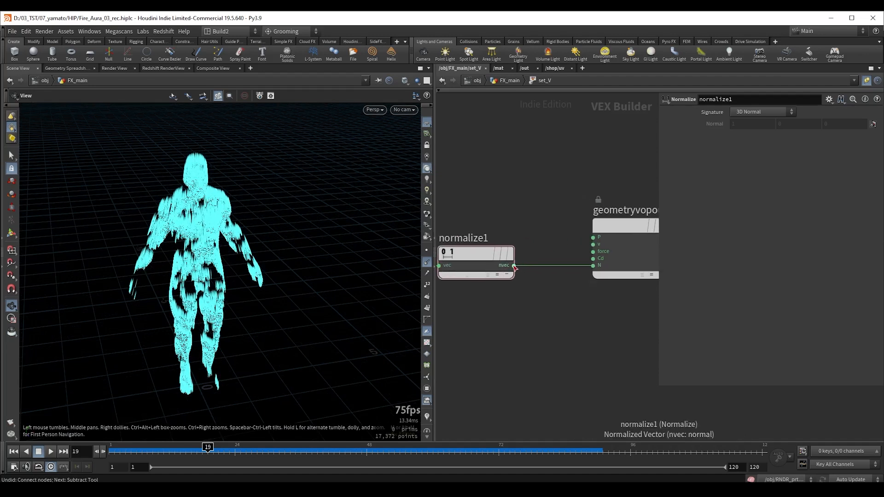
{"action": "left_click", "coordinate": [514, 266]}
{"action": "left_click", "coordinate": [593, 245]}
{"action": "scroll", "coordinate": [518, 214], "scroll_direction": "down", "scroll_amount": 1}
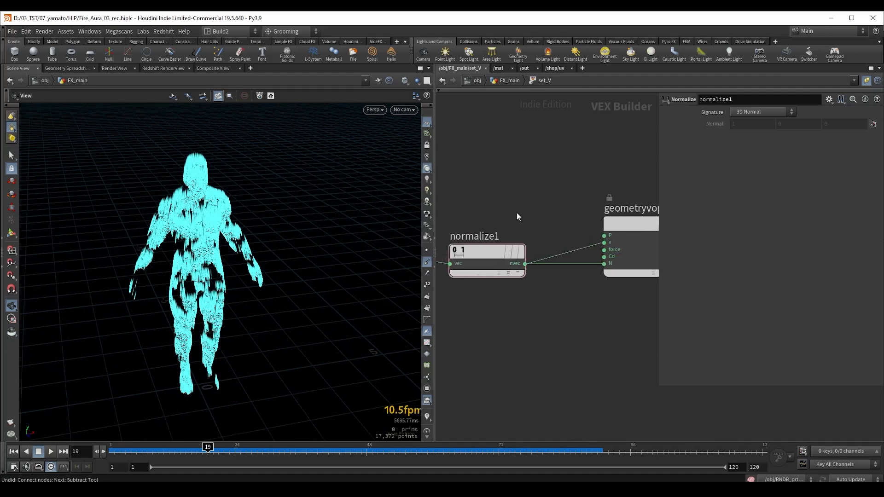
{"action": "scroll", "coordinate": [540, 194], "scroll_direction": "down", "scroll_amount": 1}
{"action": "left_click_drag", "start_coordinate": [596, 212], "coordinate": [651, 216]}
{"action": "middle_click_drag", "start_coordinate": [586, 273], "coordinate": [548, 273]}
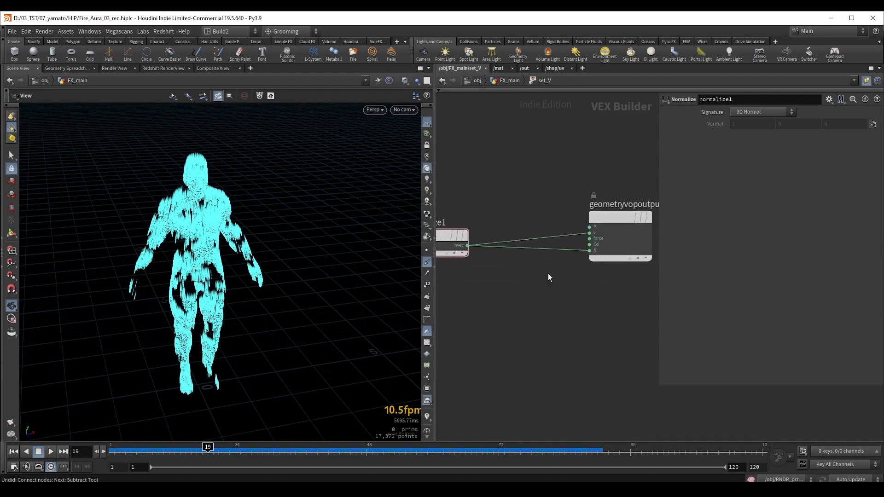
{"action": "key", "text": "y"}
{"action": "left_click_drag", "start_coordinate": [564, 246], "coordinate": [565, 260]}
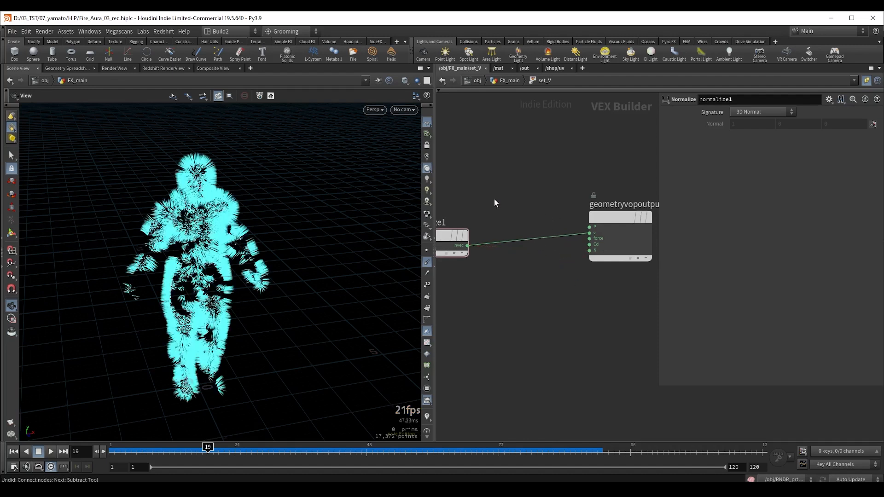
{"action": "left_click", "coordinate": [427, 263]}
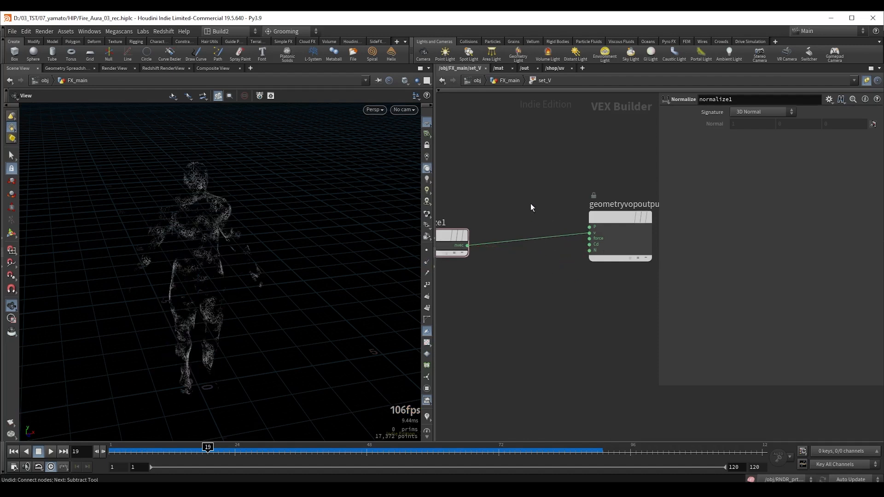
- Return to the FX_main network, append a POP Network below set_V, and display its output at frame 1
{"action": "key", "text": "u"}
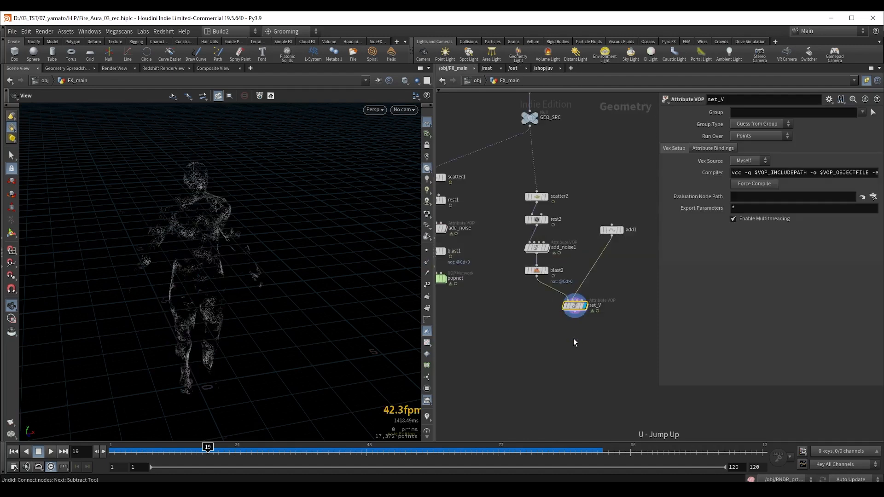
{"action": "left_click_drag", "start_coordinate": [543, 301], "coordinate": [548, 327]}
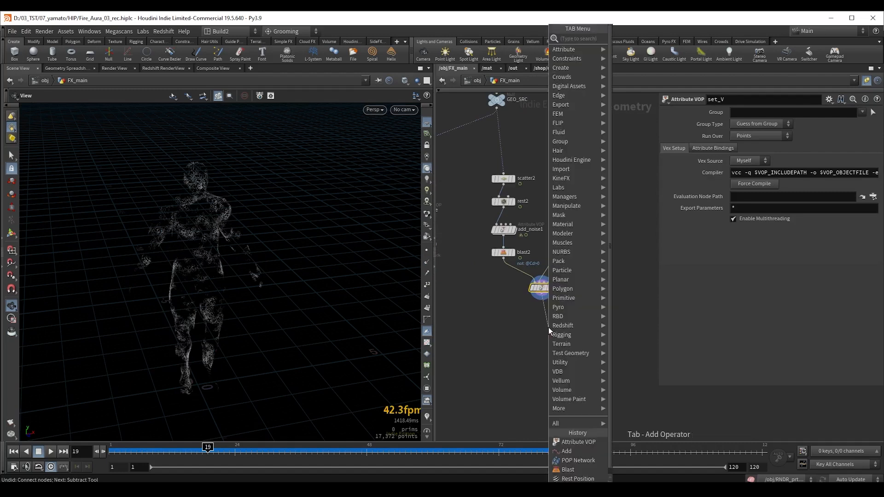
{"action": "type", "text": "pop"}
{"action": "key", "text": "Return"}
{"action": "left_click", "coordinate": [547, 325]}
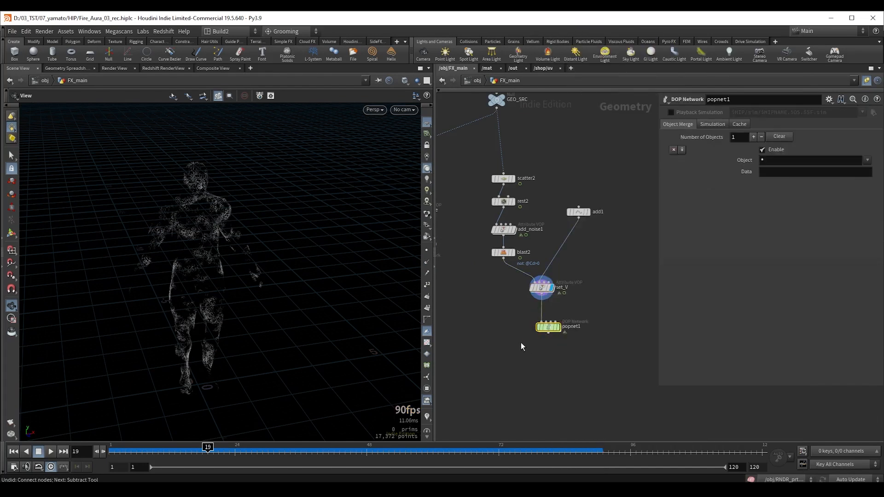
{"action": "key", "text": "r"}
{"action": "left_click_drag", "start_coordinate": [548, 327], "coordinate": [542, 318]}
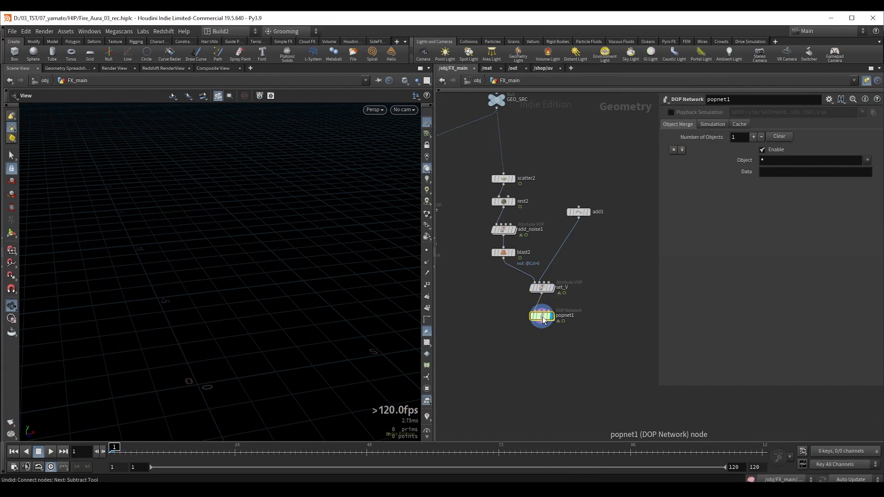
- Inside popnet1, set source_first_input's Emission Type to All Points, turn off its Guide, and move the node up to make room
{"action": "double_click", "coordinate": [543, 320]}
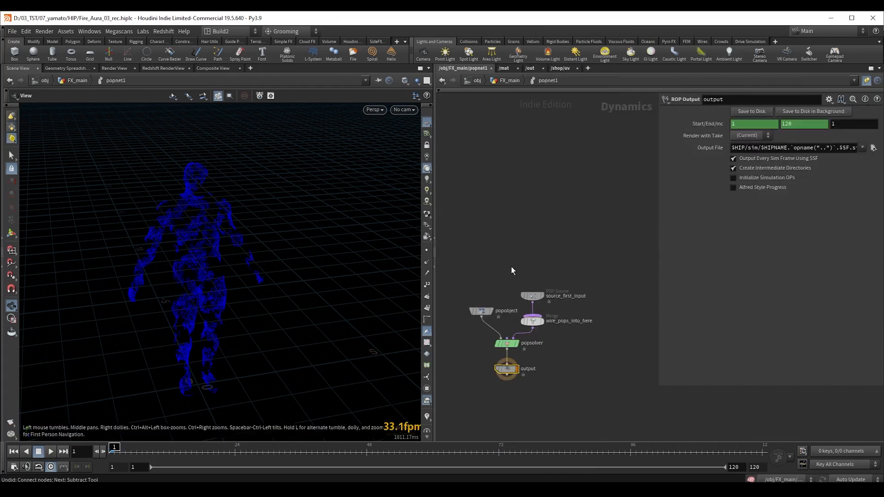
{"action": "left_click_drag", "start_coordinate": [530, 301], "coordinate": [531, 225]}
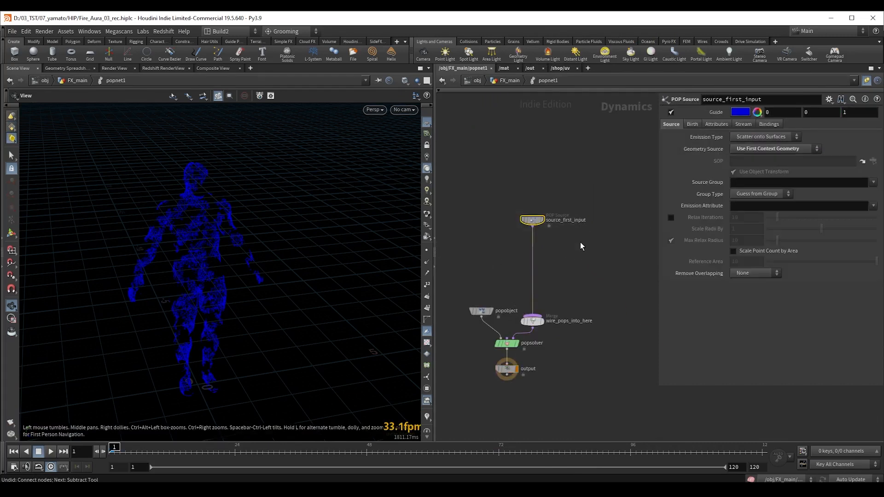
{"action": "left_click", "coordinate": [769, 137]}
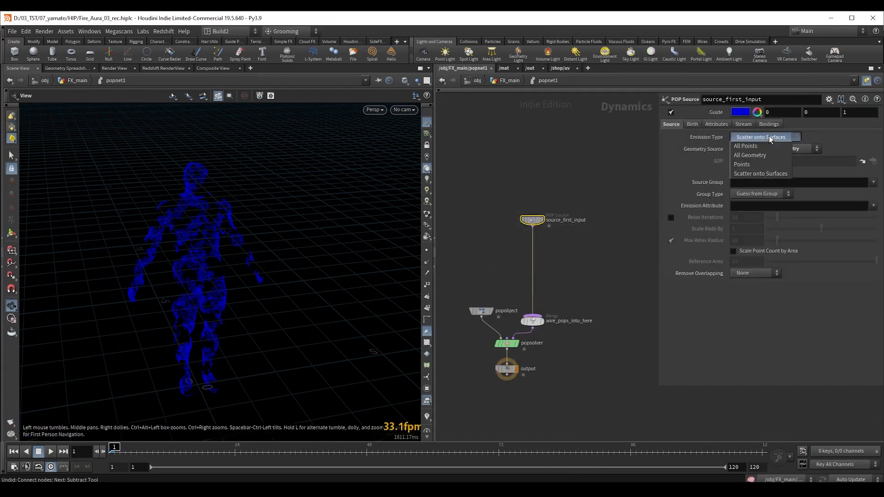
{"action": "left_click", "coordinate": [745, 146]}
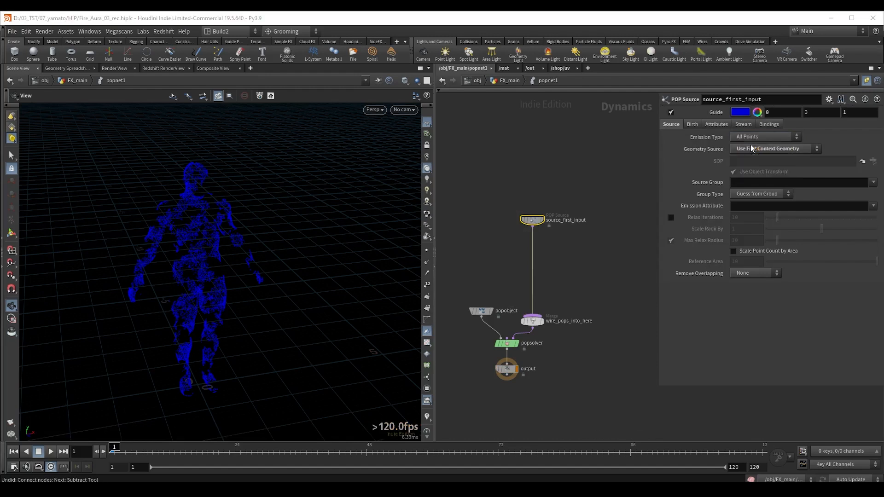
{"action": "left_click", "coordinate": [671, 111]}
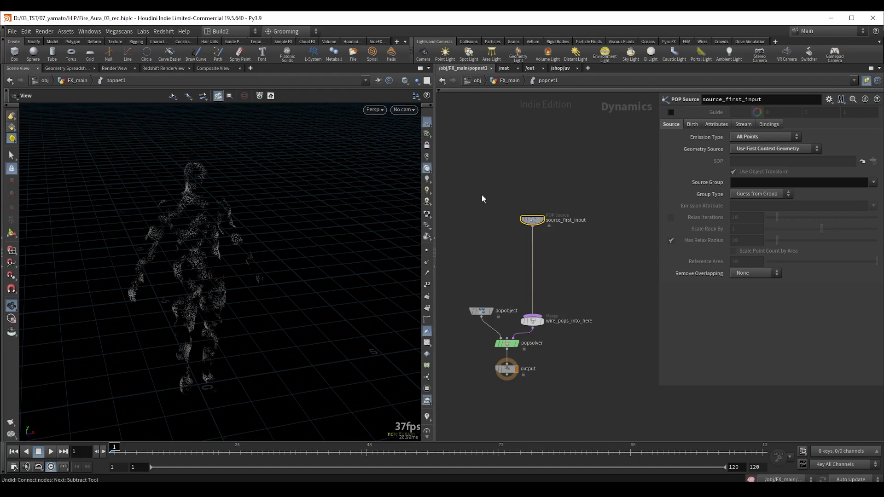
- Play the particle simulation to examine how the emission rises above the head, and rewind to frame 1
{"action": "left_click_drag", "start_coordinate": [124, 230], "coordinate": [184, 207]}
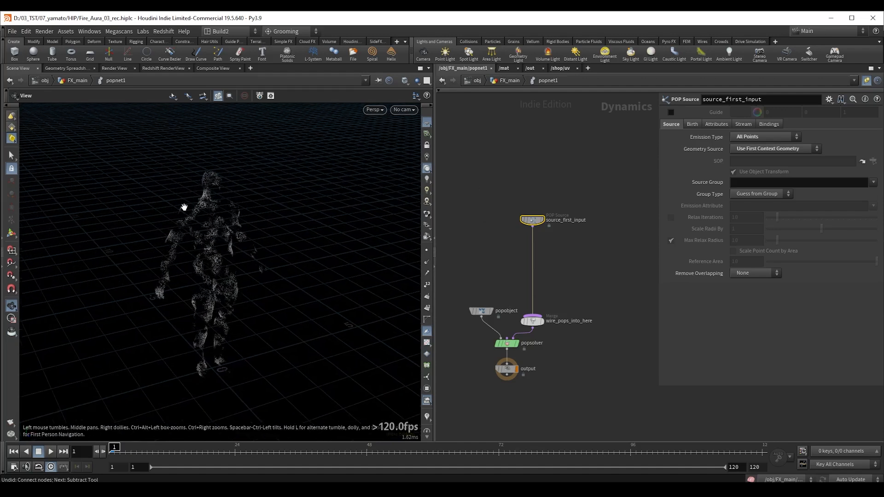
{"action": "key", "text": "Up"}
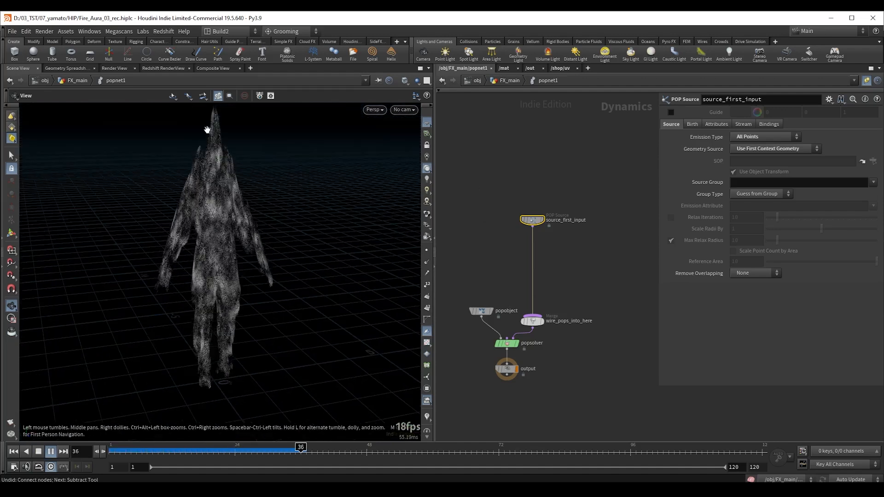
{"action": "right_click_drag", "start_coordinate": [225, 184], "coordinate": [217, 127]}
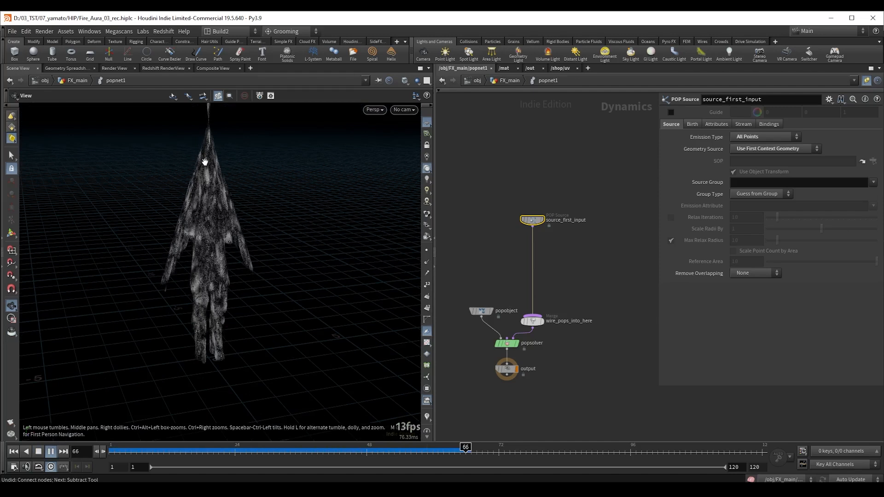
{"action": "key", "text": "Up"}
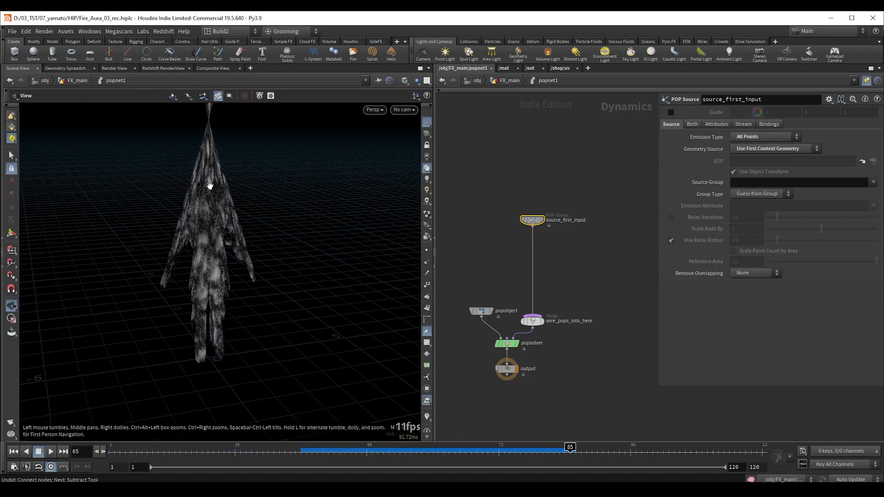
{"action": "key", "text": "ctrl+Up"}
{"action": "left_click_drag", "start_coordinate": [209, 192], "coordinate": [211, 223]}
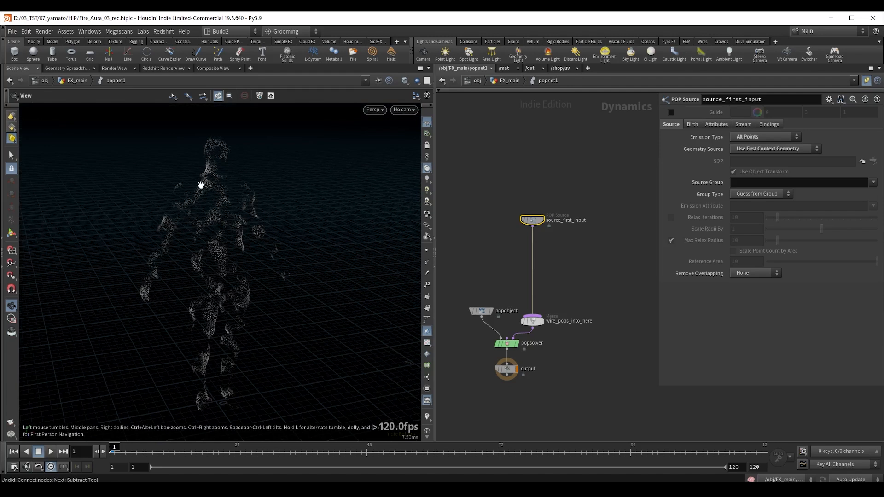
- Set source_first_input's Life Expectancy to 1 and its Life Variance to 0.3
{"action": "left_click", "coordinate": [692, 124]}
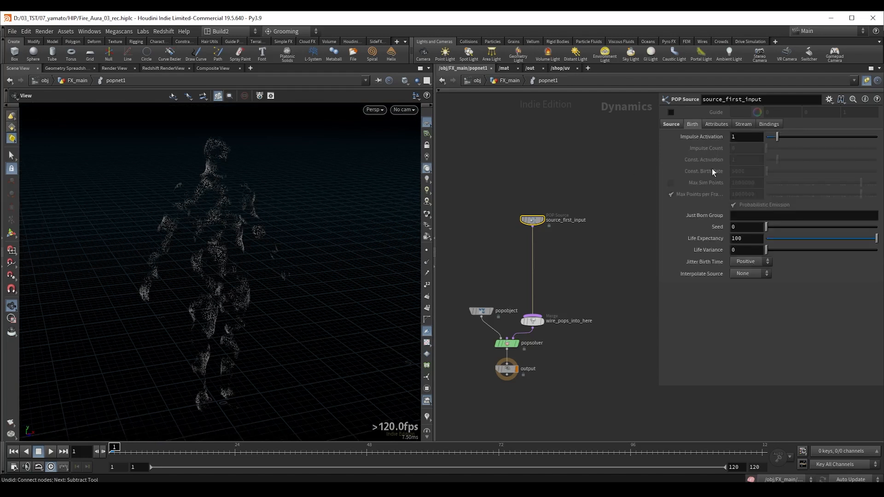
{"action": "double_click", "coordinate": [754, 239]}
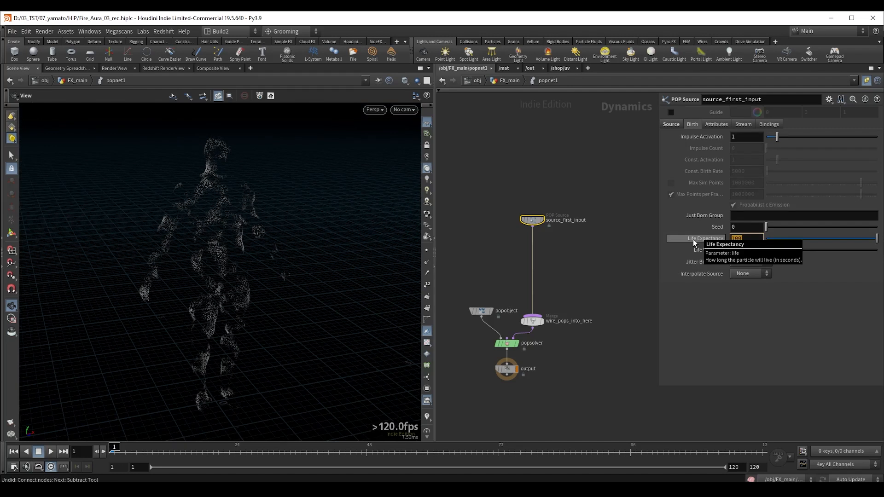
{"action": "type", "text": "1"}
{"action": "key", "text": "Return"}
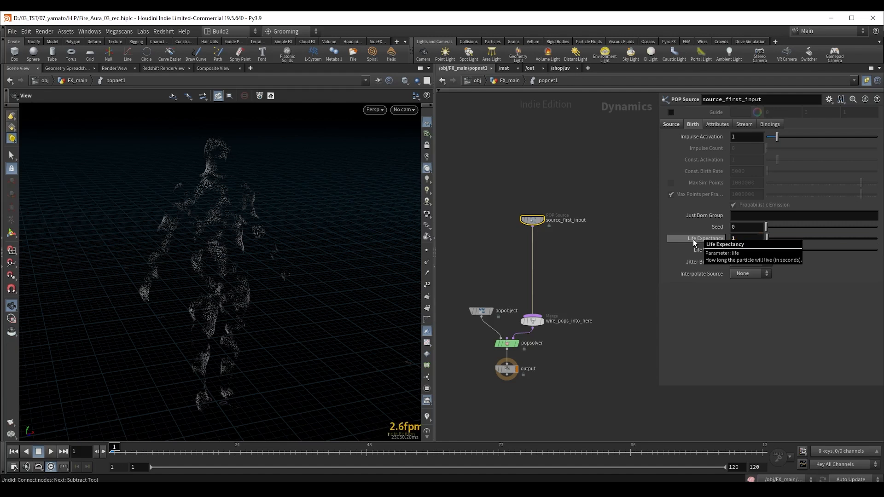
{"action": "left_click", "coordinate": [747, 249]}
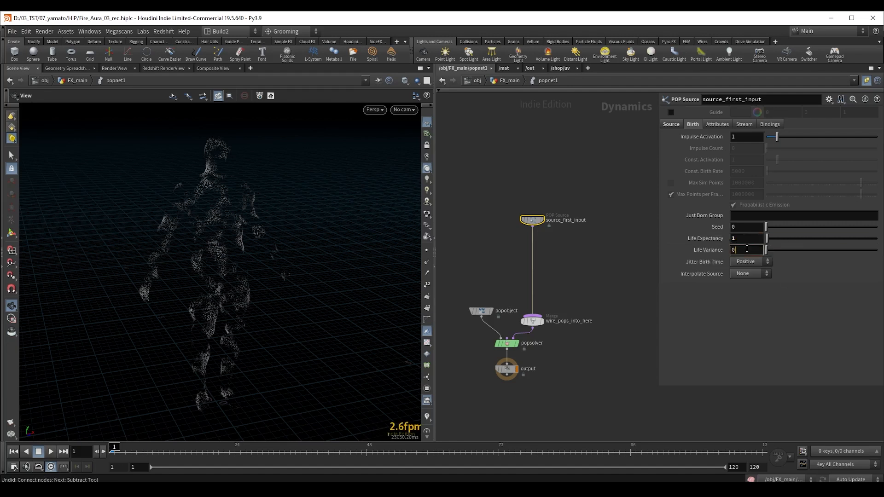
{"action": "key", "text": "Return"}
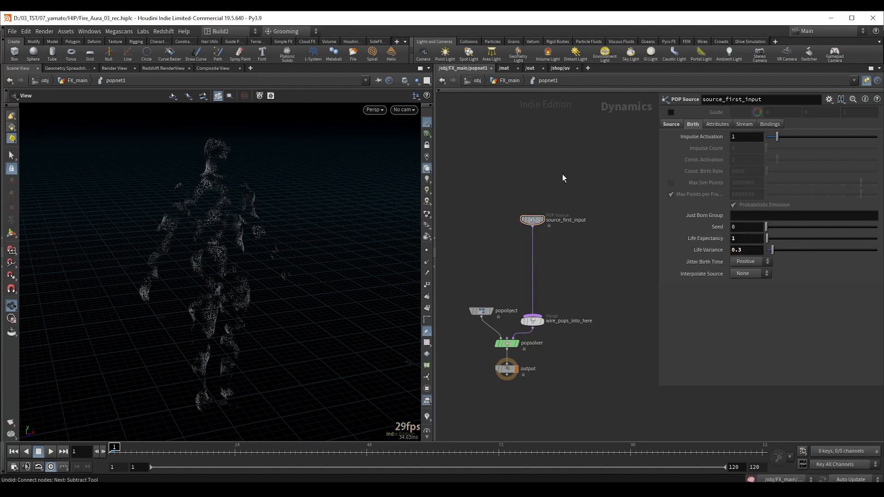
- Play the simulation with the shortened particle life, stop it, and scrub back to frame 33
{"action": "key", "text": "Up"}
{"action": "left_click_drag", "start_coordinate": [207, 211], "coordinate": [227, 209]}
{"action": "key", "text": "Up"}
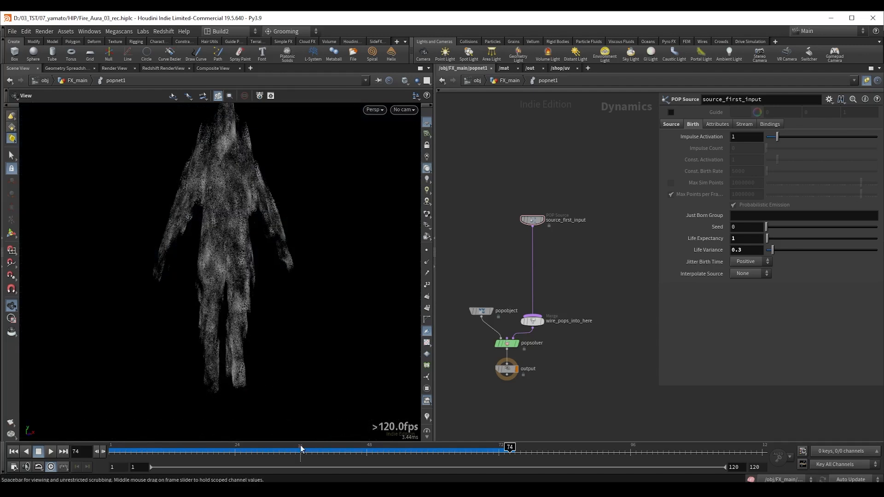
{"action": "mouse_move", "coordinate": [290, 447]}
{"action": "left_mouse_down"}
{"action": "mouse_move", "coordinate": [170, 446]}
{"action": "mouse_move", "coordinate": [284, 446]}
{"action": "left_mouse_up"}
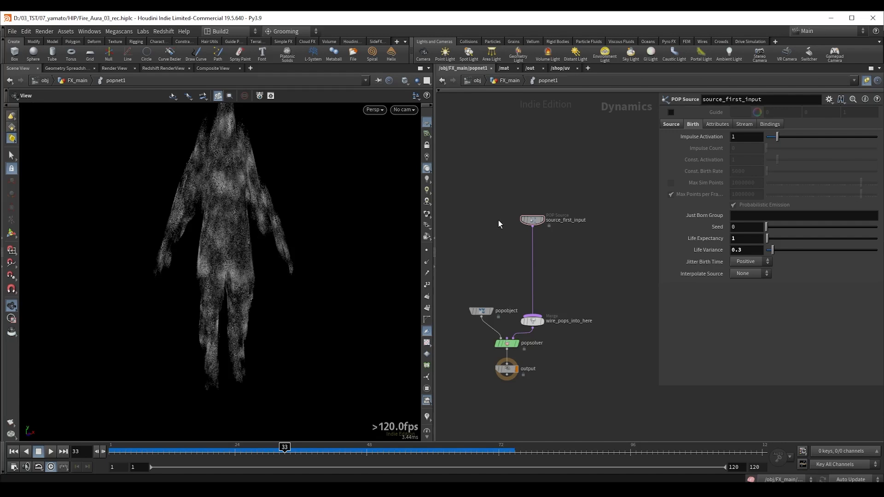
- Return to the FX_main network, move popnet1 slightly lower, and open the set_V network
{"action": "key", "text": "u"}
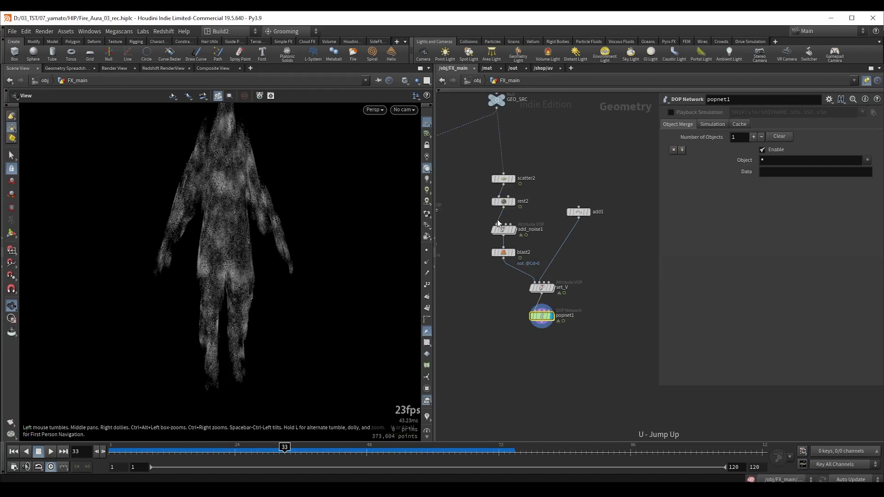
{"action": "left_click", "coordinate": [542, 323]}
{"action": "key", "text": "Escape"}
{"action": "left_click_drag", "start_coordinate": [545, 316], "coordinate": [548, 322]}
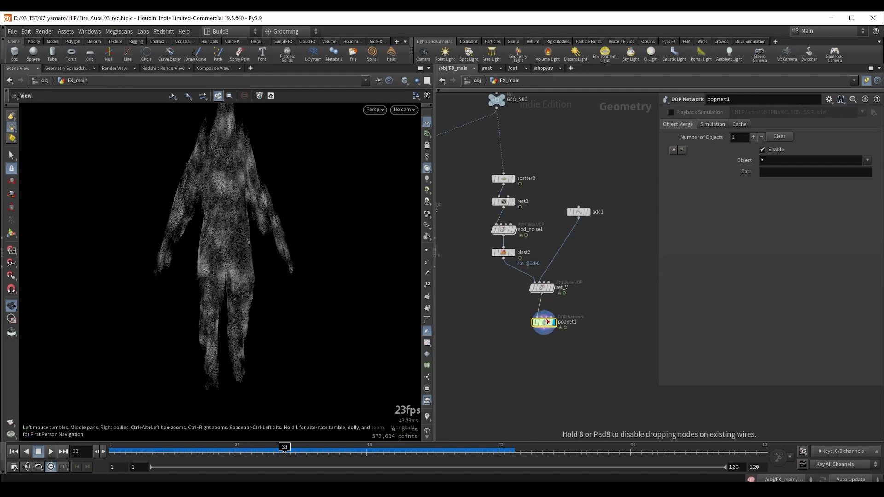
{"action": "scroll", "coordinate": [548, 318], "scroll_direction": "up", "scroll_amount": 3}
{"action": "double_click", "coordinate": [535, 266]}
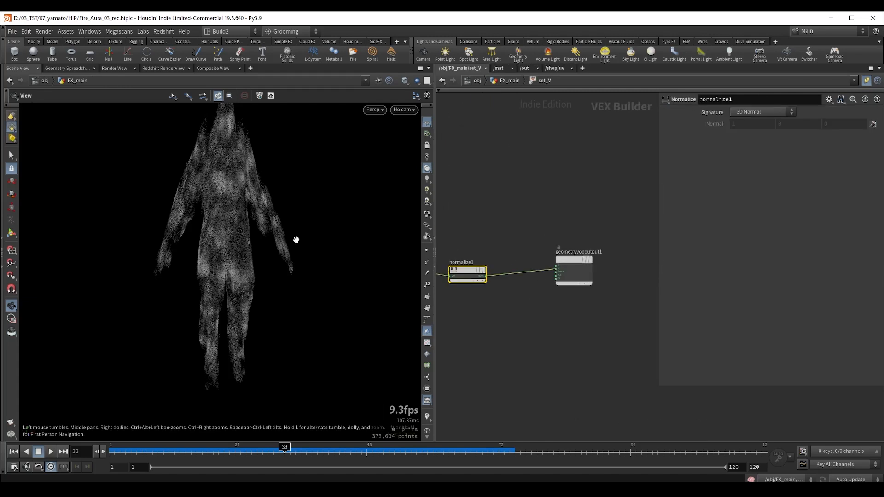
- Duplicate the Geometry VOP Global Parameters node and place the copy below importpoint1
{"action": "middle_click_drag", "start_coordinate": [472, 309], "coordinate": [493, 310]}
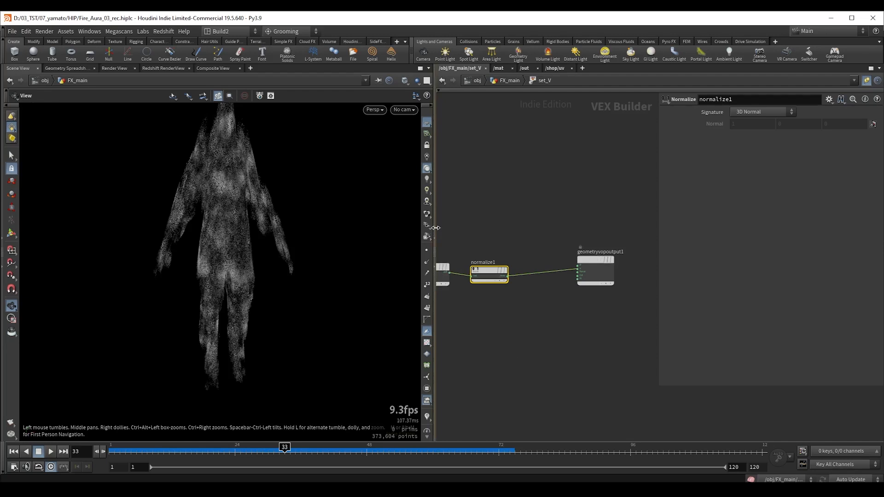
{"action": "left_click_drag", "start_coordinate": [434, 227], "coordinate": [419, 228]}
{"action": "middle_click_drag", "start_coordinate": [475, 330], "coordinate": [593, 317]}
{"action": "middle_click_drag", "start_coordinate": [438, 229], "coordinate": [479, 214]}
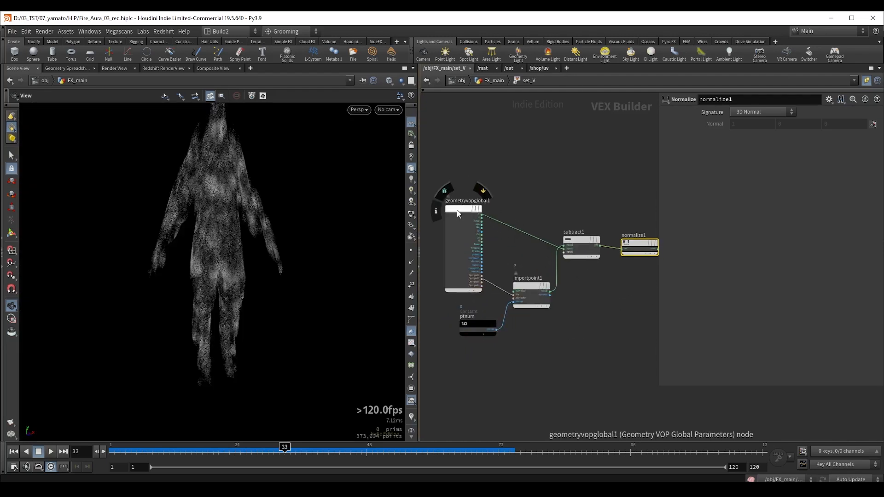
{"action": "left_click_drag", "start_coordinate": [456, 210], "coordinate": [554, 336], "text": "alt"}
{"action": "middle_click_drag", "start_coordinate": [619, 307], "coordinate": [588, 252]}
{"action": "scroll", "coordinate": [537, 255], "scroll_direction": "up", "scroll_amount": 2}
{"action": "left_click_drag", "start_coordinate": [510, 282], "coordinate": [474, 284]}
{"action": "scroll", "coordinate": [511, 328], "scroll_direction": "up", "scroll_amount": 5}
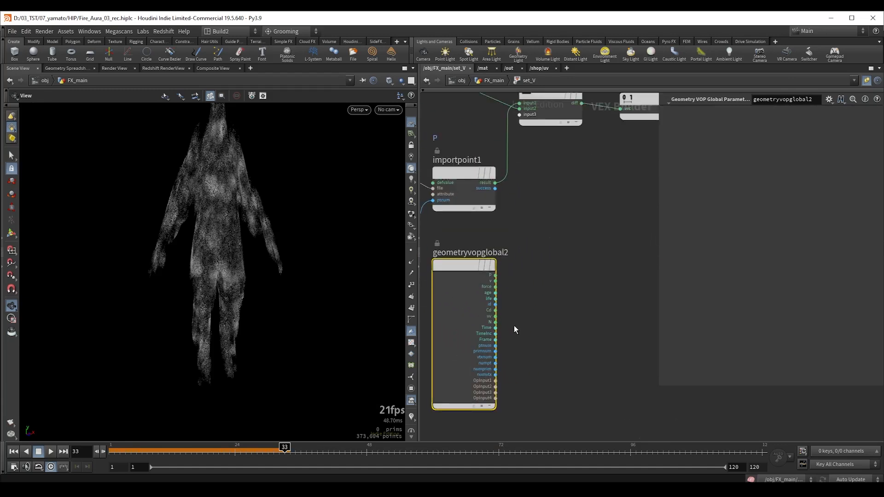
- Add a Random node fed by the duplicated global node's ptnum output
{"action": "key", "text": "Tab"}
{"action": "type", "text": "ran"}
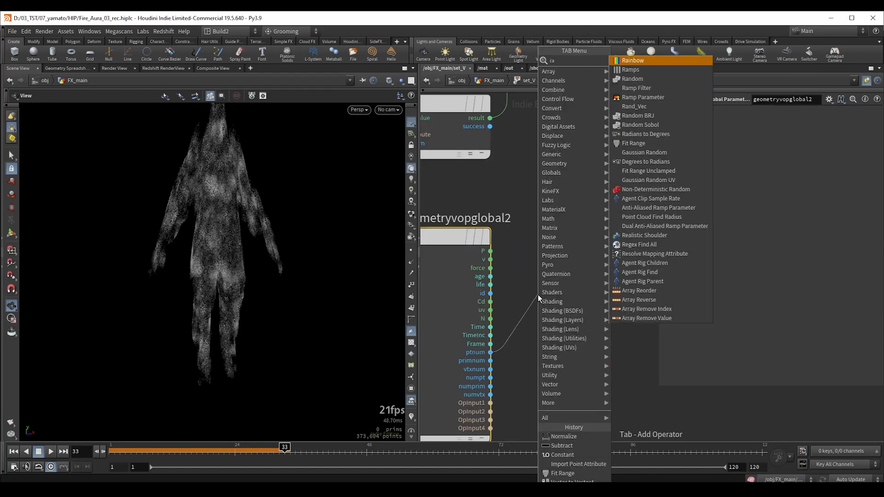
{"action": "key", "text": "Return"}
{"action": "left_click", "coordinate": [613, 305]}
{"action": "scroll", "coordinate": [523, 245], "scroll_direction": "down", "scroll_amount": 4}
{"action": "left_click_drag", "start_coordinate": [488, 272], "coordinate": [465, 283]}
{"action": "left_click_drag", "start_coordinate": [545, 280], "coordinate": [523, 289]}
- Append a Fit Range node to random1's output and set its Destination Min to 0.35
{"action": "key", "text": "Tab"}
{"action": "type", "text": "fit"}
{"action": "key", "text": "Return"}
{"action": "left_click", "coordinate": [613, 302]}
{"action": "left_click_drag", "start_coordinate": [611, 293], "coordinate": [590, 293]}
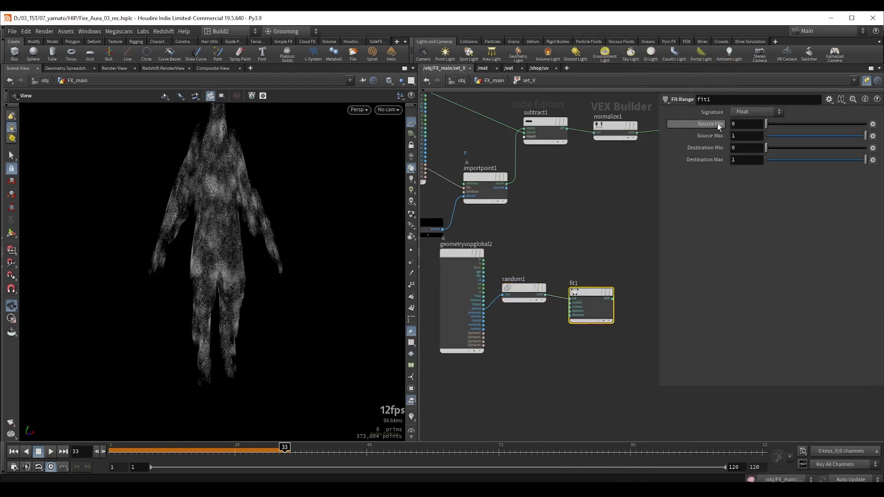
{"action": "left_click", "coordinate": [733, 135]}
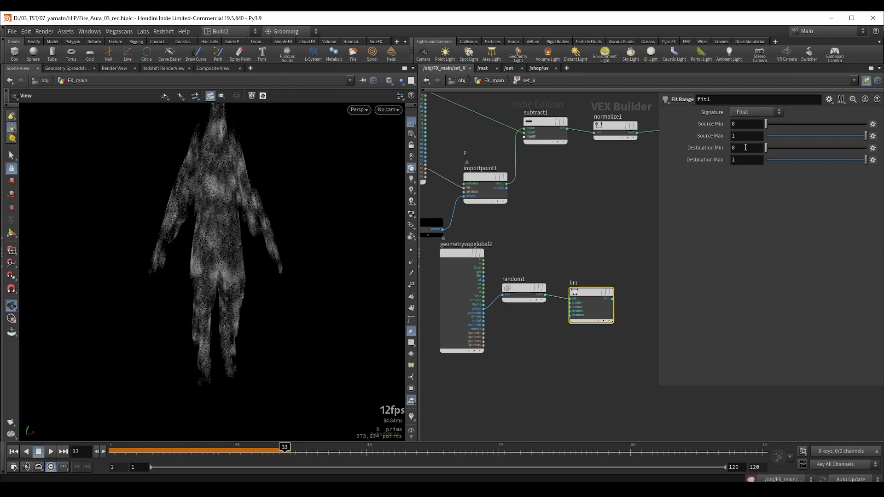
{"action": "left_click", "coordinate": [745, 147]}
{"action": "scroll", "coordinate": [745, 147], "scroll_direction": "up", "scroll_amount": 4}
{"action": "scroll", "coordinate": [745, 148], "scroll_direction": "up", "scroll_amount": 1}
{"action": "key", "text": "Return"}
- Insert a Multiply node between normalize1 and the geometry output, and connect fit1's output to its second input
{"action": "middle_click_drag", "start_coordinate": [583, 194], "coordinate": [481, 210]}
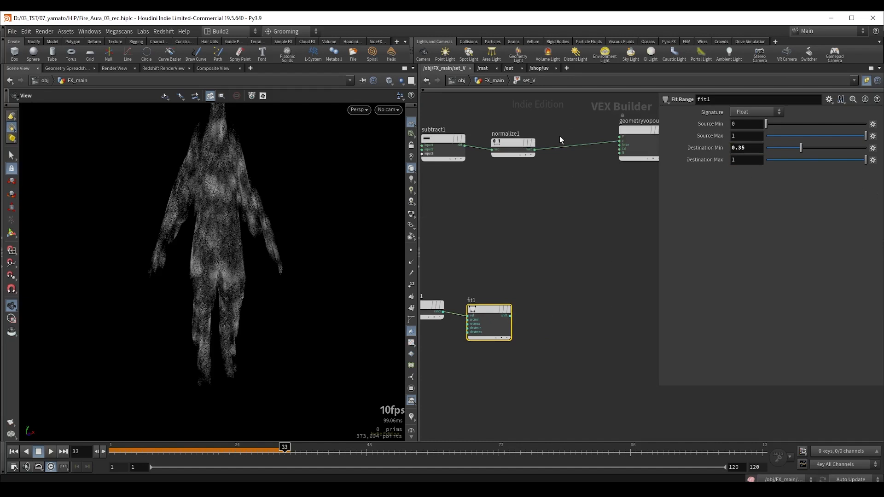
{"action": "left_click", "coordinate": [532, 263]}
{"action": "key", "text": "Tab"}
{"action": "type", "text": "mult"}
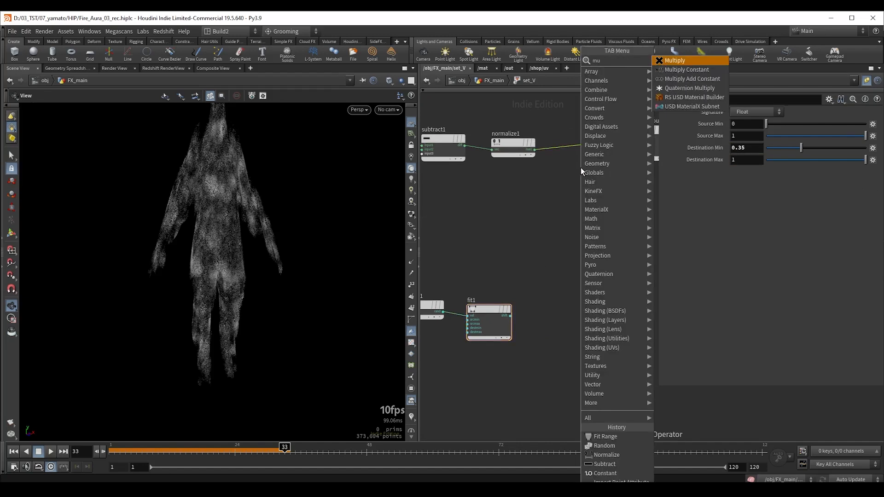
{"action": "key", "text": "Return"}
{"action": "left_click", "coordinate": [585, 160]}
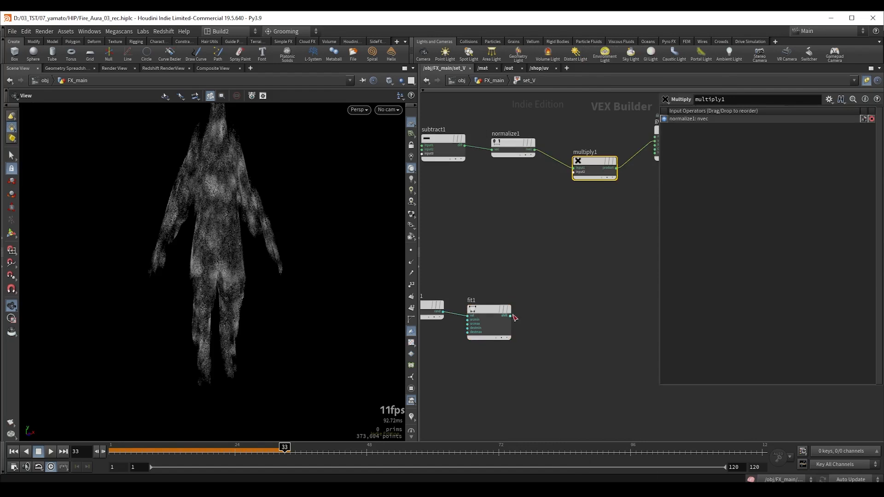
{"action": "left_click_drag", "start_coordinate": [514, 316], "coordinate": [575, 171]}
{"action": "middle_click_drag", "start_coordinate": [595, 222], "coordinate": [578, 249]}
- Return to FX_main, play the simulation from frame 1 to examine the randomized particle speeds up close, and rewind
{"action": "key", "text": "u"}
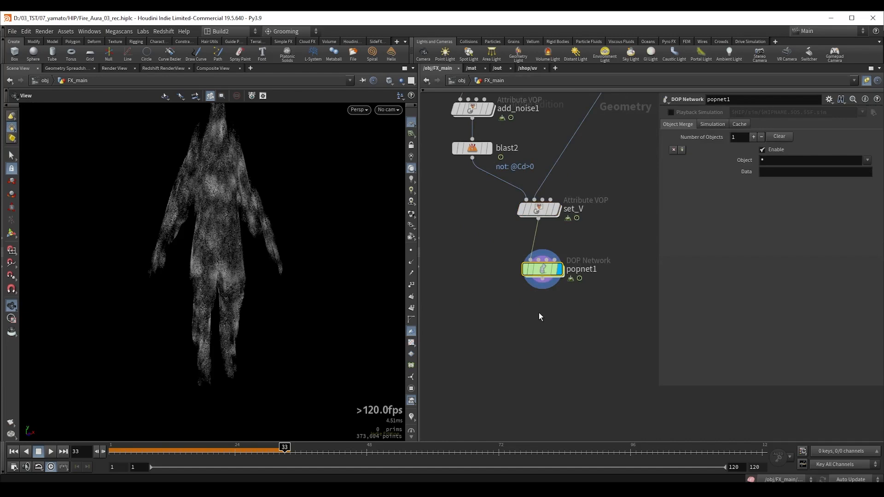
{"action": "key", "text": "ctrl+Up"}
{"action": "key", "text": "Up"}
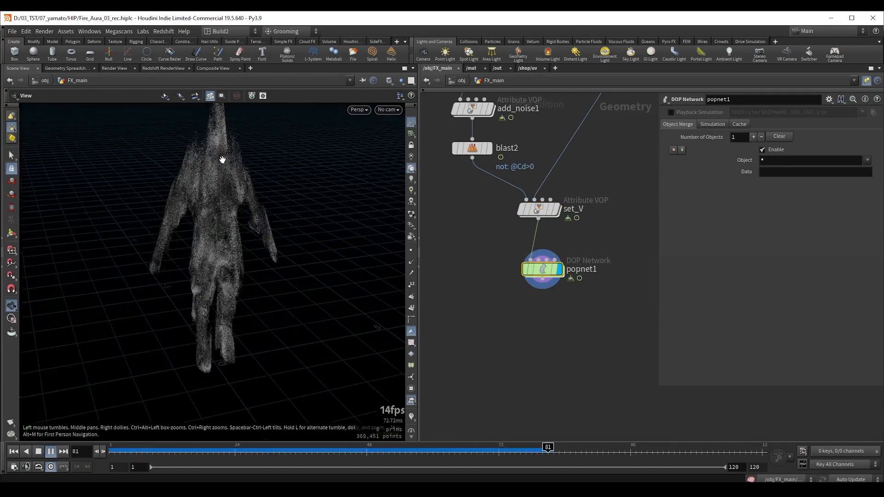
{"action": "middle_click_drag", "start_coordinate": [222, 159], "coordinate": [209, 209]}
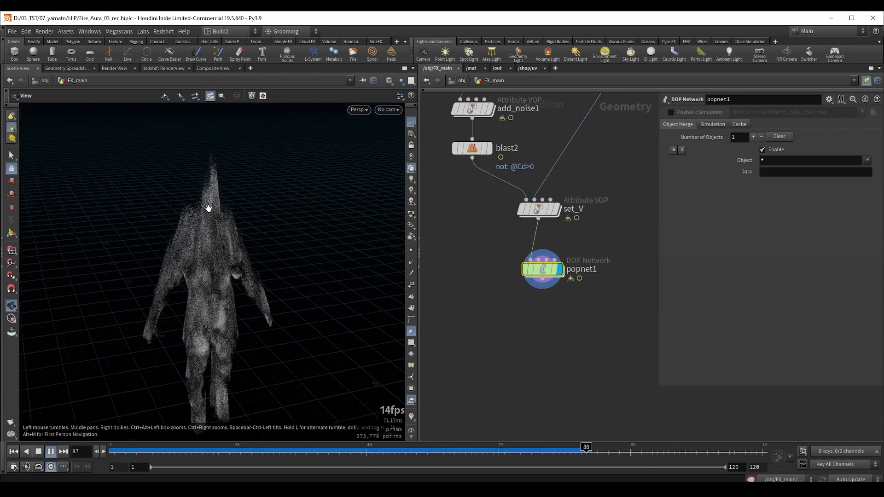
{"action": "right_click_drag", "start_coordinate": [208, 209], "coordinate": [371, 181]}
{"action": "left_click_drag", "start_coordinate": [238, 184], "coordinate": [192, 227]}
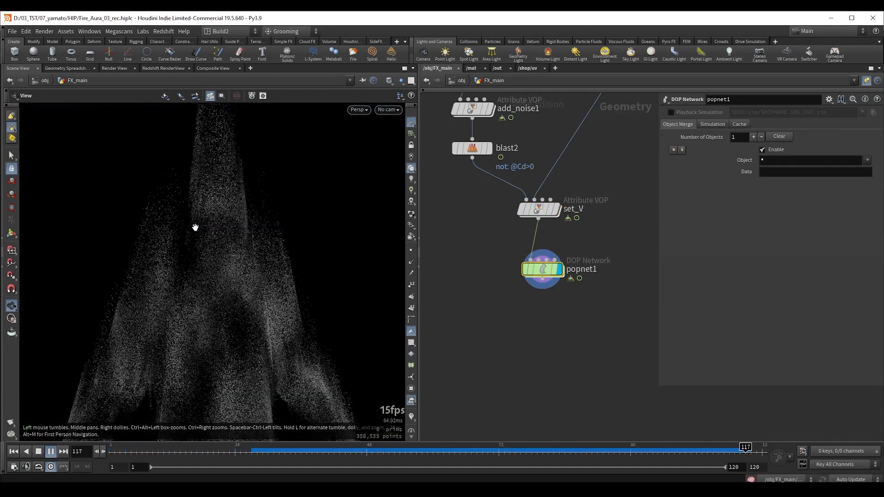
{"action": "key", "text": "ctrl+Up"}
{"action": "right_click_drag", "start_coordinate": [227, 235], "coordinate": [199, 217]}
{"action": "left_click_drag", "start_coordinate": [199, 216], "coordinate": [209, 250]}
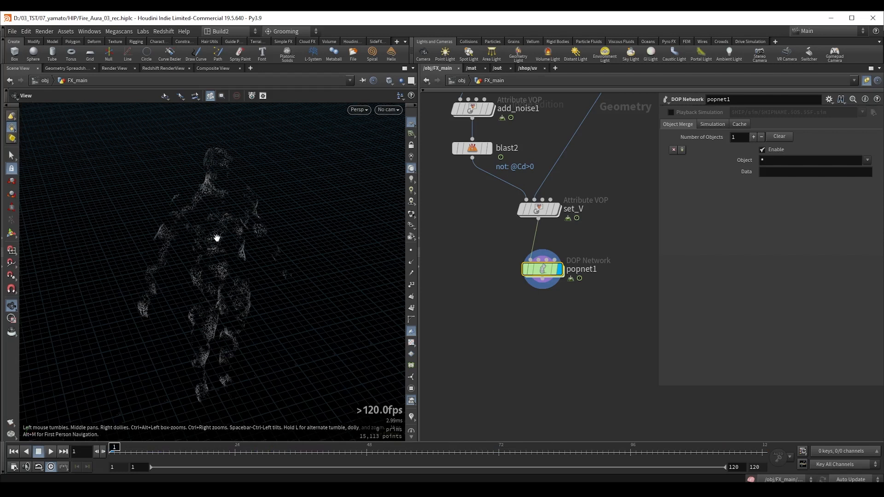
- Enter popnet1 and insert a POP Wind node between source_first_input and wire_pops_into_here
{"action": "double_click", "coordinate": [542, 268]}
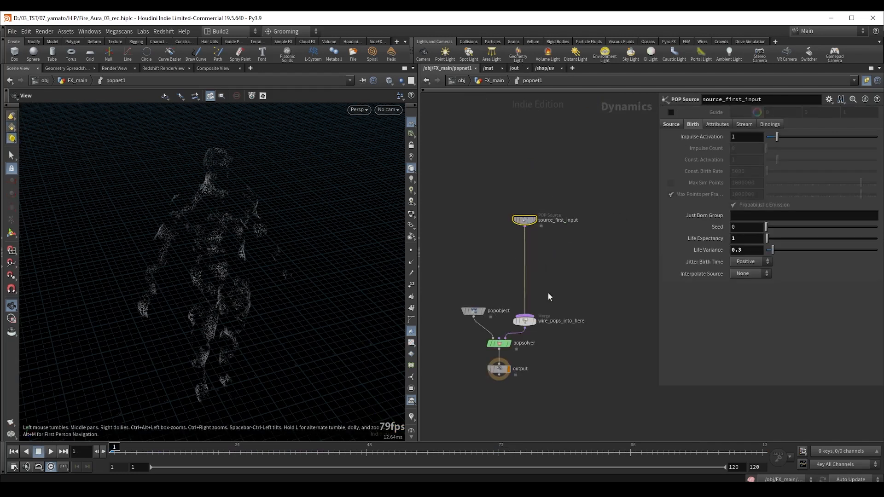
{"action": "left_click", "coordinate": [525, 260]}
{"action": "key", "text": "Tab"}
{"action": "type", "text": "p"}
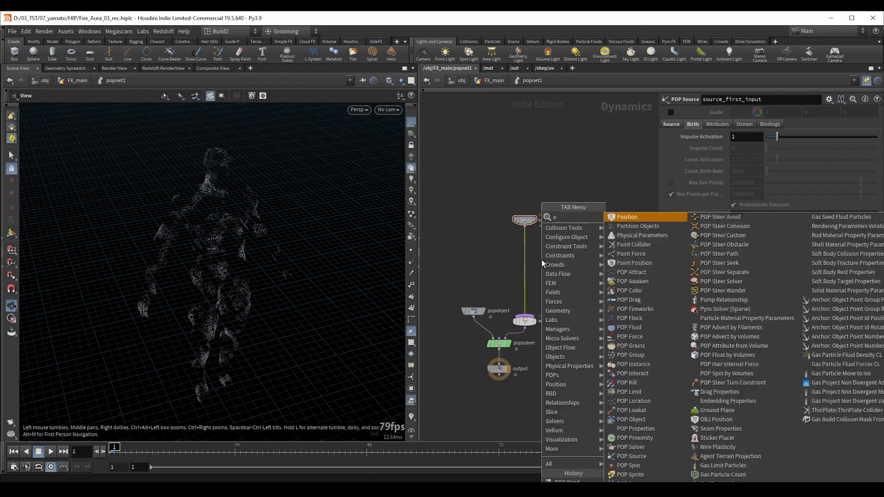
{"action": "type", "text": "op wind"}
{"action": "key", "text": "Return"}
{"action": "left_click", "coordinate": [523, 253]}
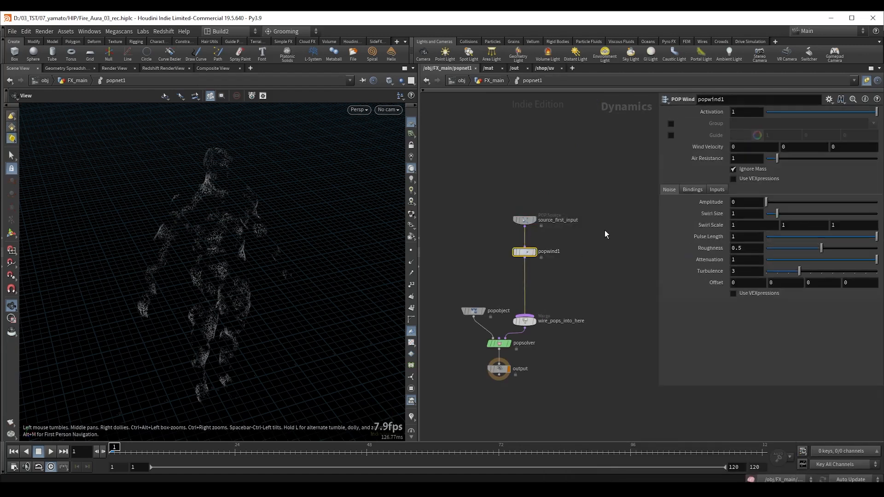
- Set popwind1's Amplitude to 0.83, Swirl Size to 0.54 and Pulse Length to 0.563, and start playback
{"action": "mouse_move", "coordinate": [766, 202]}
{"action": "left_mouse_down"}
{"action": "mouse_move", "coordinate": [775, 203]}
{"action": "mouse_move", "coordinate": [772, 214]}
{"action": "left_mouse_up"}
{"action": "mouse_move", "coordinate": [833, 237]}
{"action": "left_mouse_down"}
{"action": "mouse_move", "coordinate": [847, 238]}
{"action": "mouse_move", "coordinate": [828, 237]}
{"action": "left_mouse_up"}
{"action": "key", "text": "Up"}
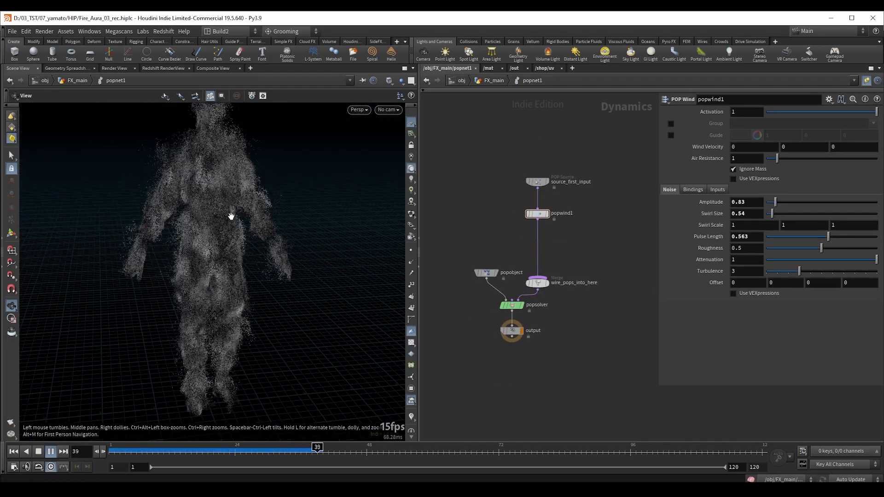
- Examine how the wind noise spreads the particles around the body during playback, and scrub to frame 27
{"action": "left_click_drag", "start_coordinate": [210, 208], "coordinate": [221, 201]}
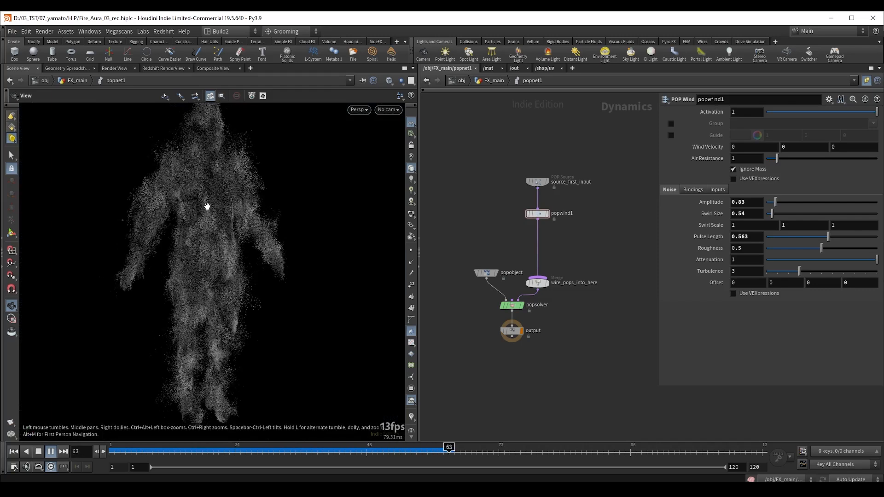
{"action": "key", "text": "Up"}
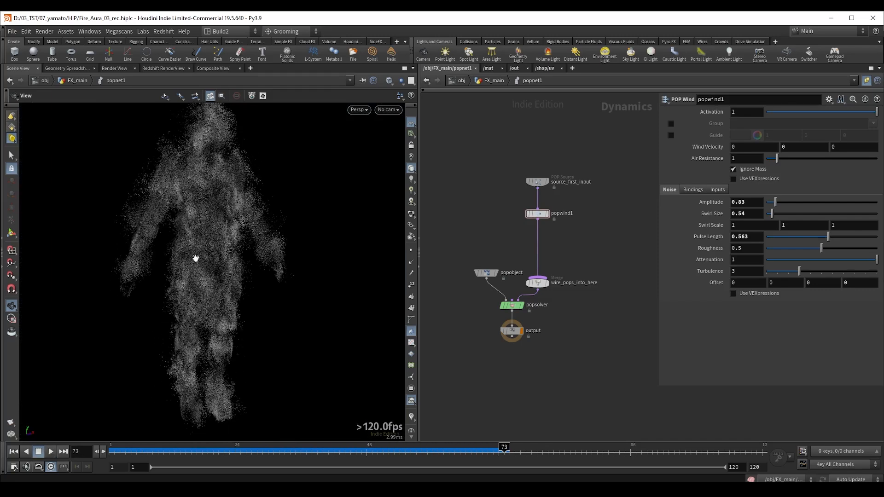
{"action": "left_click", "coordinate": [169, 451]}
{"action": "mouse_move", "coordinate": [169, 451]}
{"action": "left_mouse_down"}
{"action": "mouse_move", "coordinate": [122, 451]}
{"action": "mouse_move", "coordinate": [251, 452]}
{"action": "left_mouse_up"}
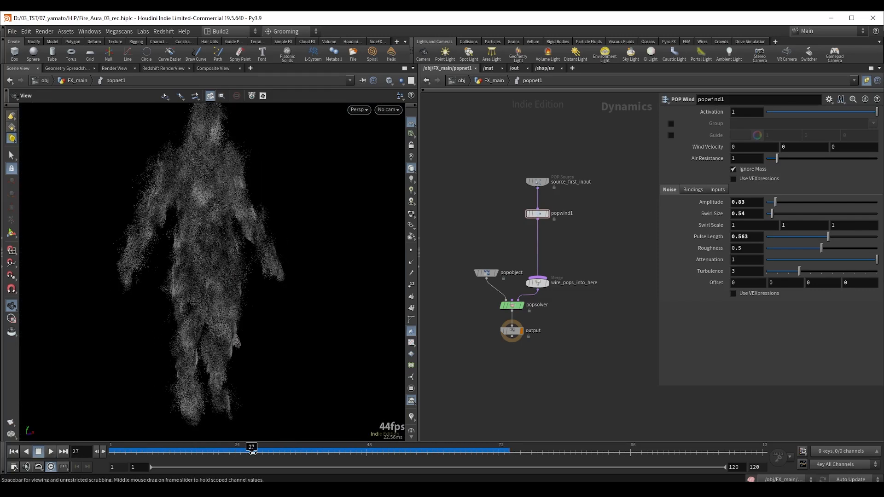
{"action": "right_click_drag", "start_coordinate": [201, 220], "coordinate": [145, 141]}
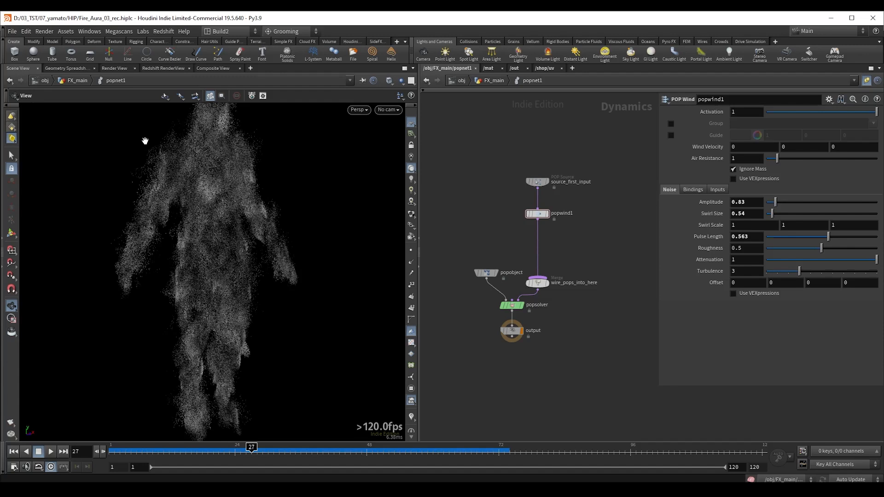
{"action": "left_click_drag", "start_coordinate": [145, 140], "coordinate": [207, 236]}
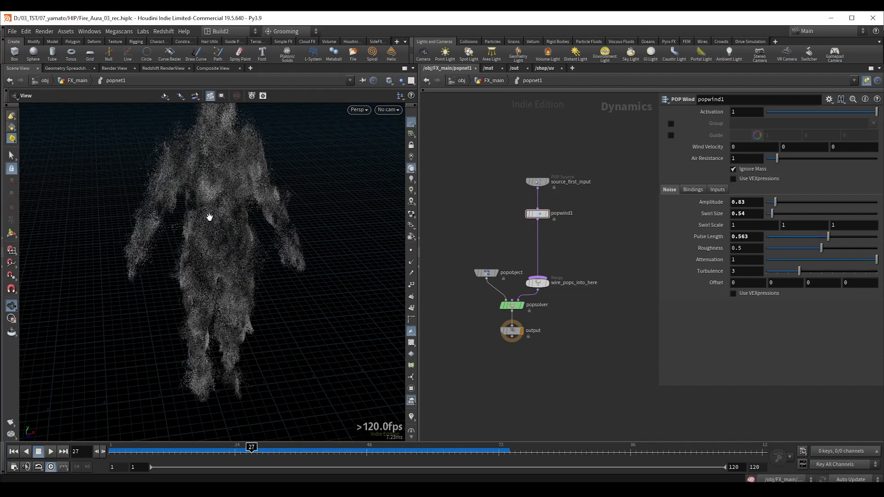
{"action": "left_click_drag", "start_coordinate": [219, 204], "coordinate": [223, 207]}
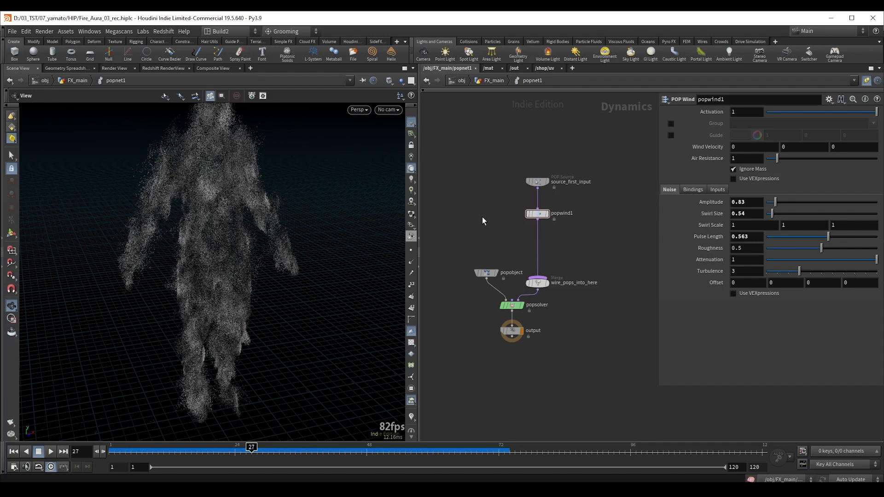
- Return to FX_main, display GEO_SRC, and move the source chain up away from the scatter branches
{"action": "key", "text": "u"}
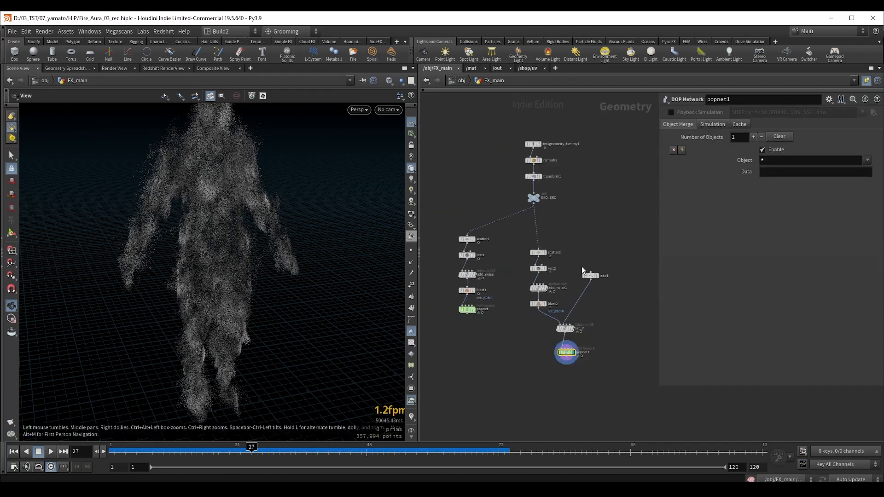
{"action": "scroll", "coordinate": [572, 245], "scroll_direction": "up", "scroll_amount": 3}
{"action": "left_click", "coordinate": [499, 231]}
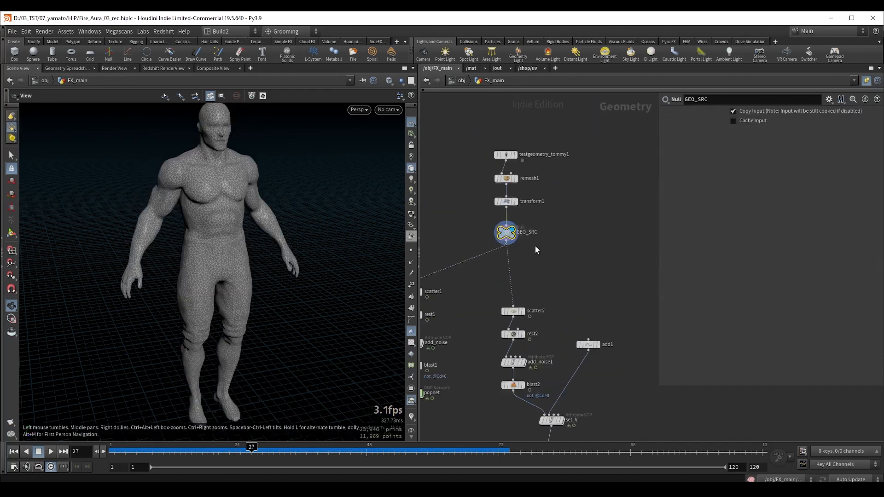
{"action": "left_click_drag", "start_coordinate": [506, 241], "coordinate": [511, 164]}
{"action": "middle_click_drag", "start_coordinate": [511, 164], "coordinate": [493, 211]}
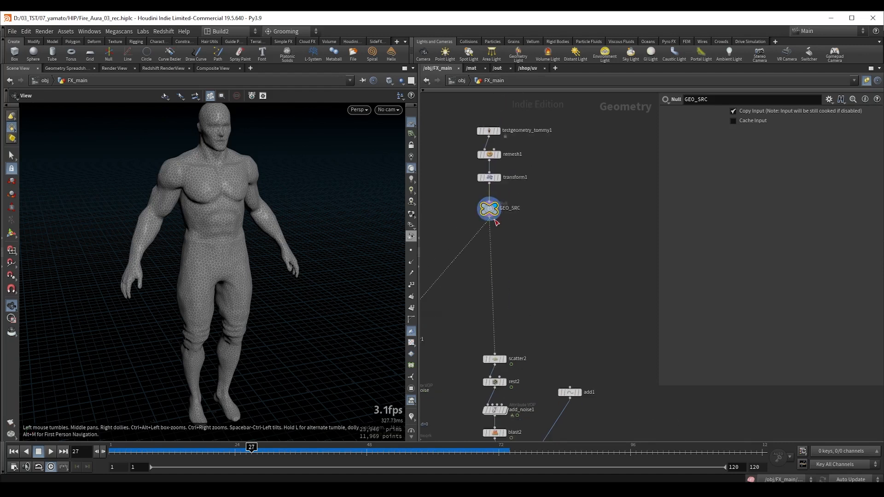
- Branch a VDB from Polygons node off GEO_SRC and display it
{"action": "left_click", "coordinate": [491, 221]}
{"action": "key", "text": "Tab"}
{"action": "type", "text": "vdb fr"}
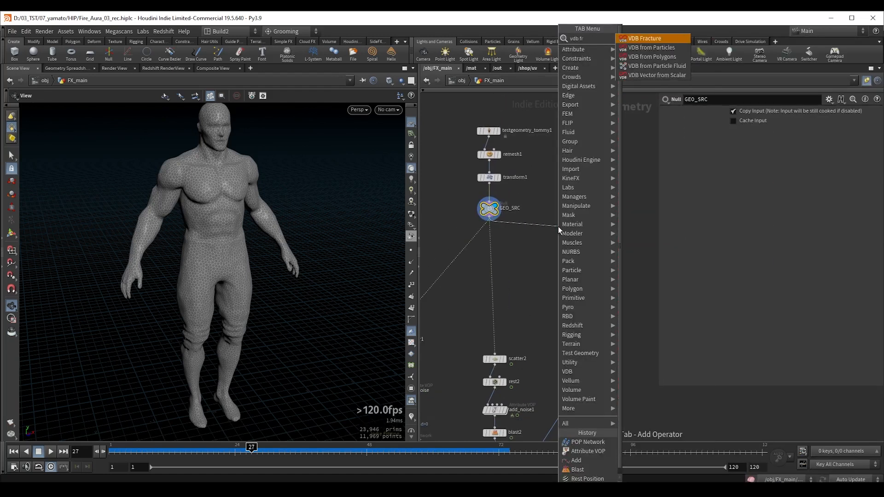
{"action": "key", "text": "Down"}
{"action": "key", "text": "Down"}
{"action": "key", "text": "Return"}
{"action": "left_click_drag", "start_coordinate": [557, 226], "coordinate": [573, 228]}
{"action": "left_click", "coordinate": [588, 226]}
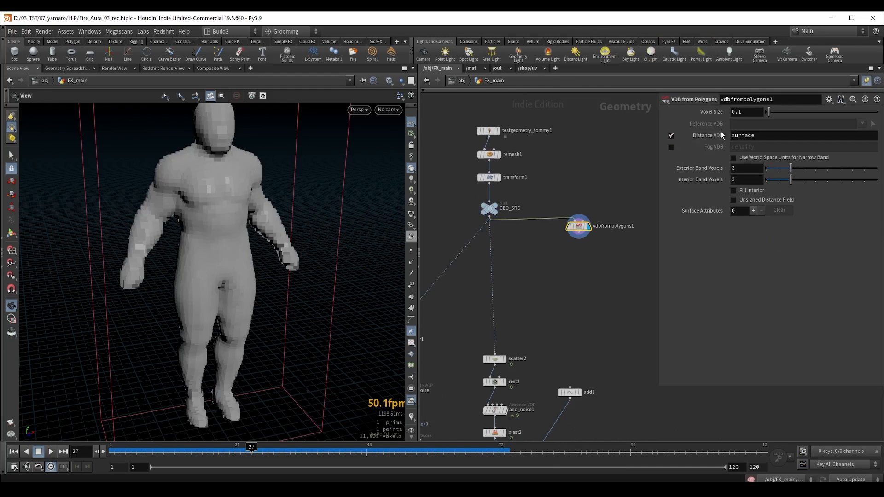
- Set vdbfrompolygons1's Voxel Size to 0.02 and inspect the body surface
{"action": "left_click", "coordinate": [749, 115]}
{"action": "key", "text": "Return"}
{"action": "scroll", "coordinate": [234, 221], "scroll_direction": "up", "scroll_amount": 5}
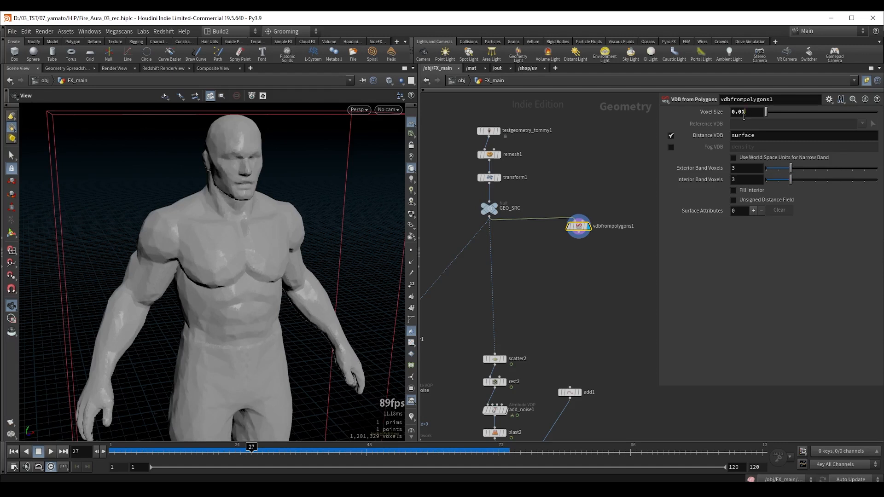
{"action": "key", "text": "BackSpace"}
{"action": "type", "text": "2"}
{"action": "key", "text": "Return"}
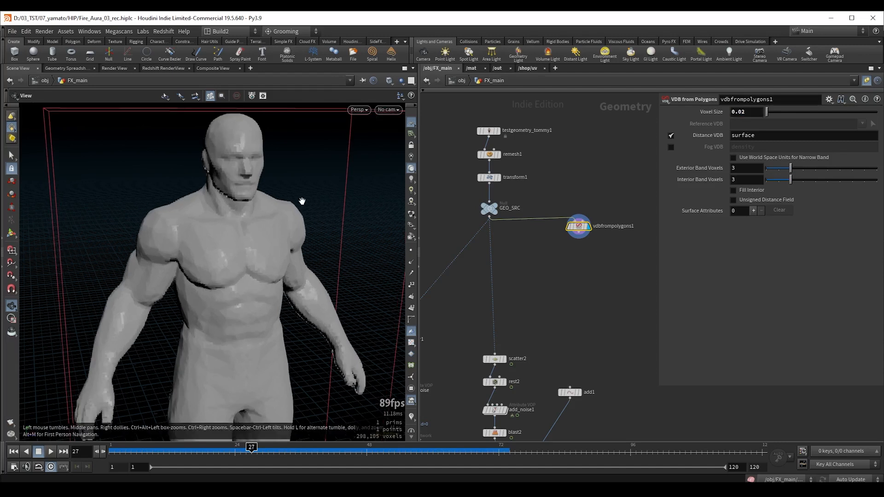
{"action": "scroll", "coordinate": [232, 244], "scroll_direction": "down", "scroll_amount": 6}
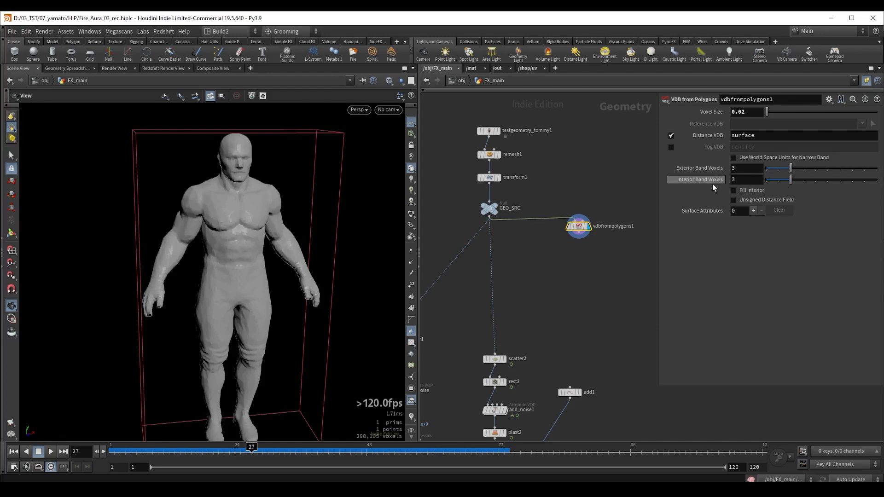
- Enable world space units for the VDB's narrow band and set Exterior Band and Interior Band to 0.25
{"action": "left_click", "coordinate": [749, 158]}
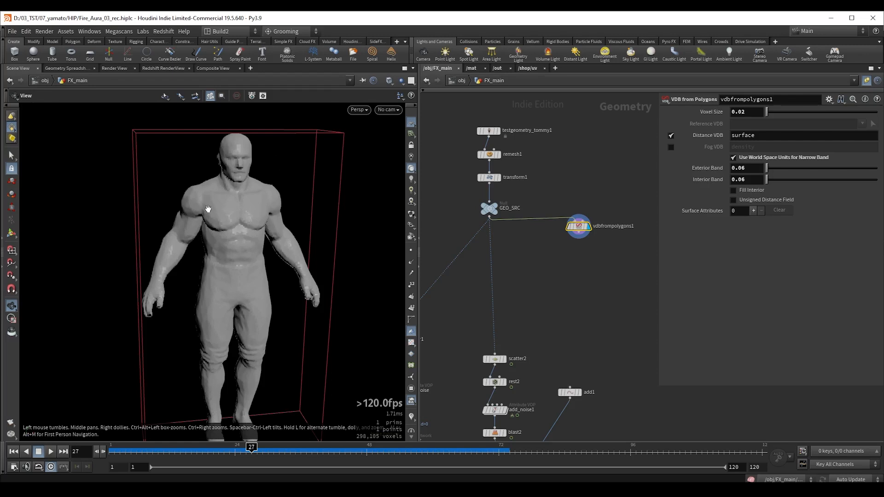
{"action": "type", "text": "25"}
{"action": "key", "text": "Return"}
{"action": "double_click", "coordinate": [738, 180]}
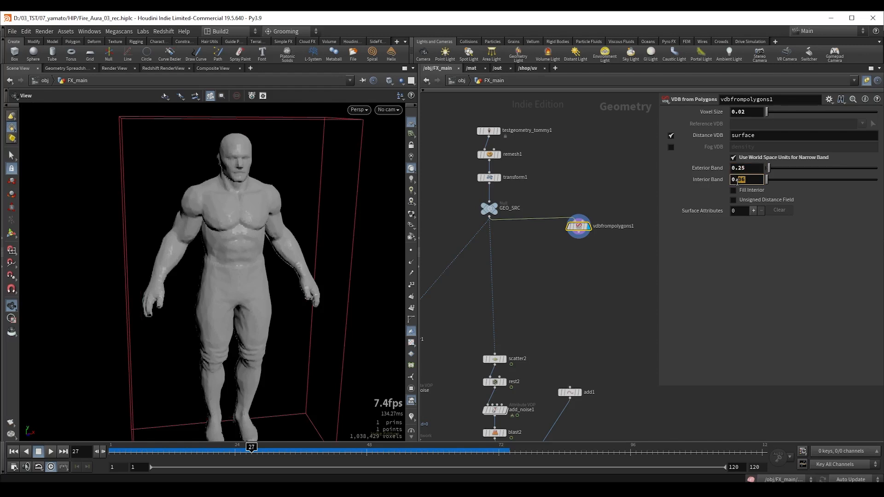
{"action": "type", "text": "25"}
{"action": "key", "text": "Return"}
{"action": "left_click_drag", "start_coordinate": [243, 205], "coordinate": [221, 205]}
- Append a Null node to vdbfrompolygons1 and rename it sdf
{"action": "key", "text": "Tab"}
{"action": "type", "text": "null"}
{"action": "key", "text": "Return"}
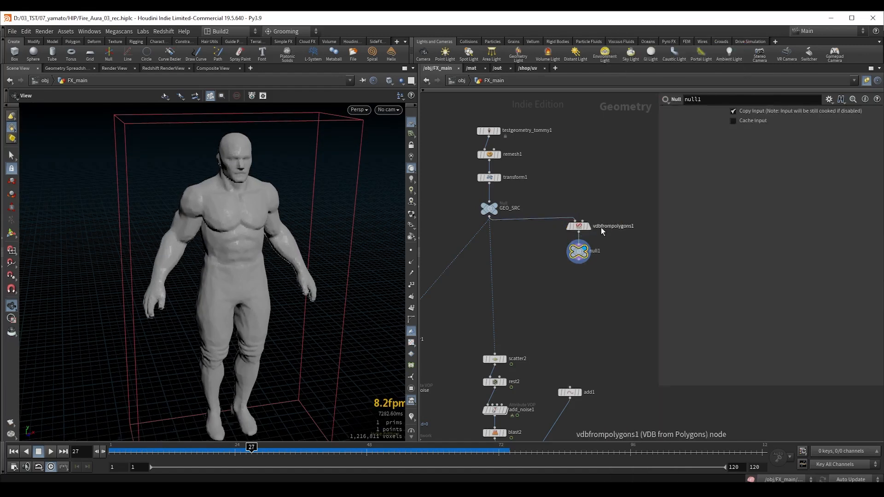
{"action": "double_click", "coordinate": [595, 250]}
{"action": "type", "text": "sdf"}
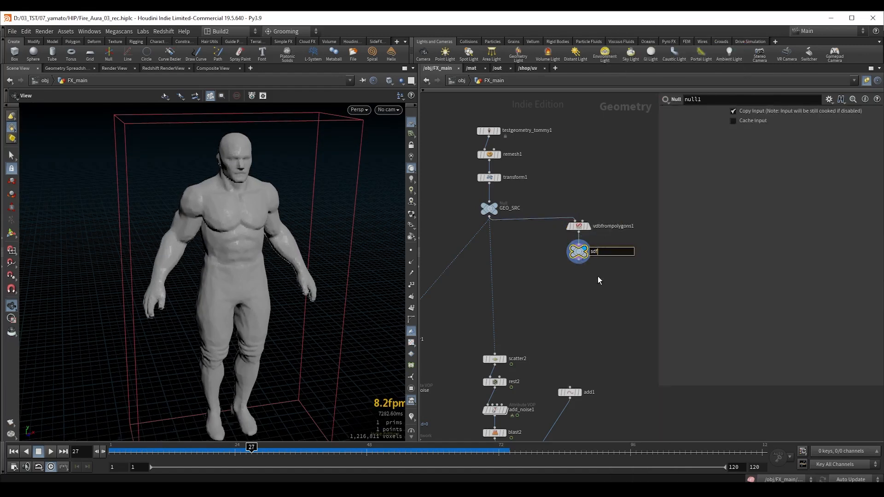
{"action": "key", "text": "Return"}
- Copy the sdf null for use as a path reference and enter popnet1
{"action": "scroll", "coordinate": [565, 259], "scroll_direction": "up", "scroll_amount": 2}
{"action": "left_click_drag", "start_coordinate": [543, 235], "coordinate": [625, 268]}
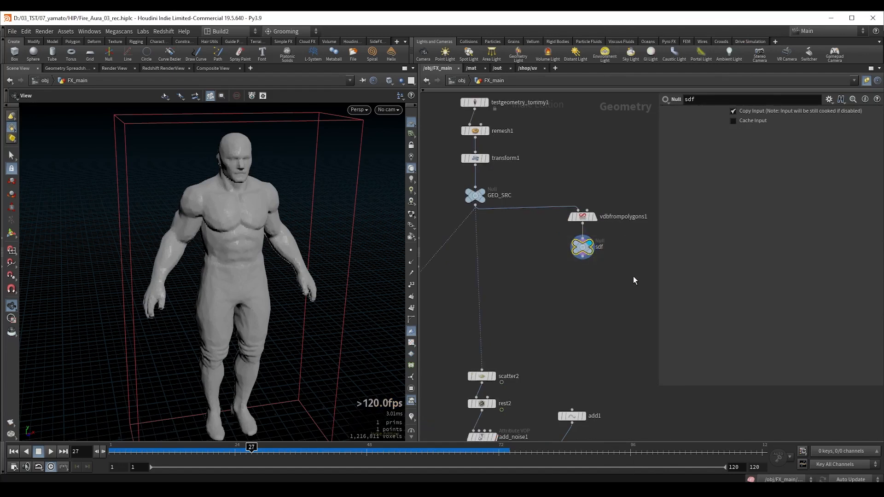
{"action": "key", "text": "ctrl+c"}
{"action": "scroll", "coordinate": [587, 304], "scroll_direction": "down", "scroll_amount": 4}
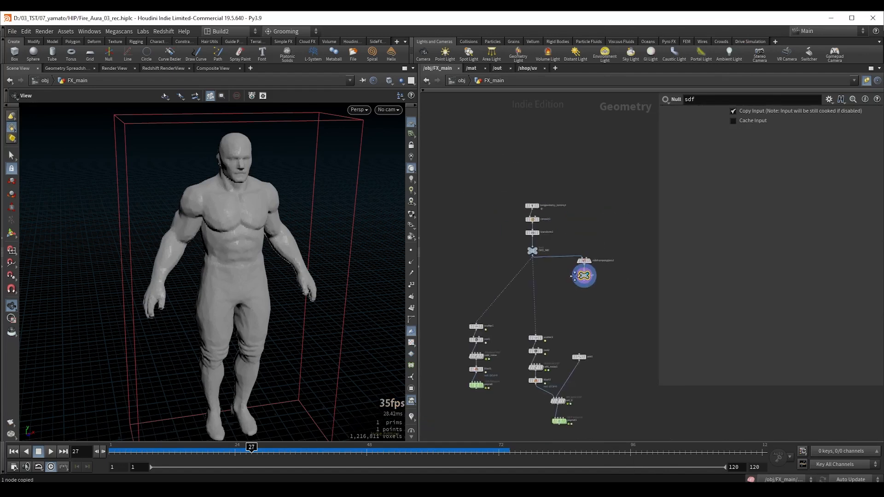
{"action": "middle_click_drag", "start_coordinate": [578, 434], "coordinate": [563, 300]}
{"action": "scroll", "coordinate": [563, 301], "scroll_direction": "up", "scroll_amount": 2}
{"action": "scroll", "coordinate": [564, 301], "scroll_direction": "up", "scroll_amount": 3}
{"action": "double_click", "coordinate": [519, 254]}
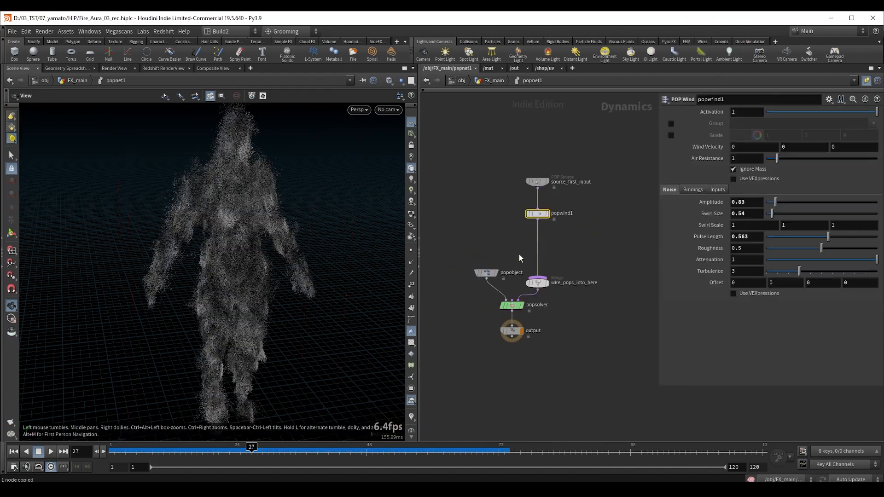
- Insert a Geometry VOP node between popwind1 and wire_pops_into_here
{"action": "middle_click_drag", "start_coordinate": [511, 240], "coordinate": [525, 258]}
{"action": "key", "text": "Tab"}
{"action": "type", "text": "ge v"}
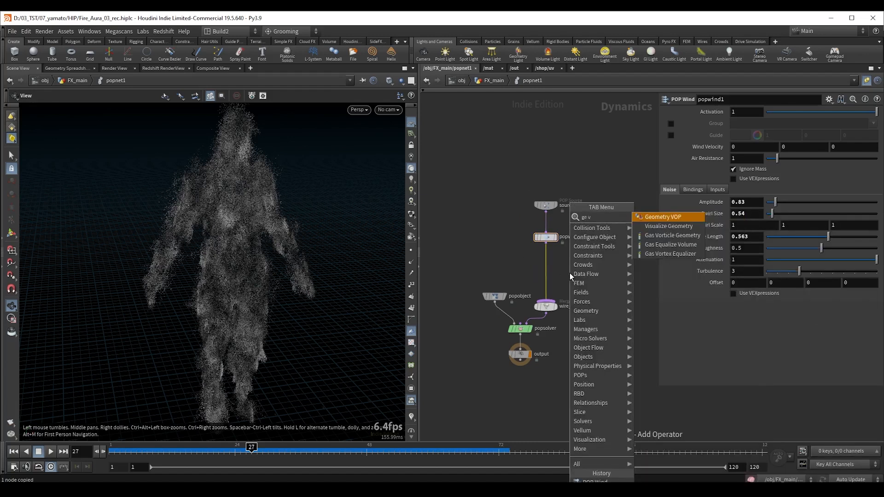
{"action": "key", "text": "Return"}
{"action": "left_click", "coordinate": [546, 263]}
{"action": "scroll", "coordinate": [578, 269], "scroll_direction": "up", "scroll_amount": 2}
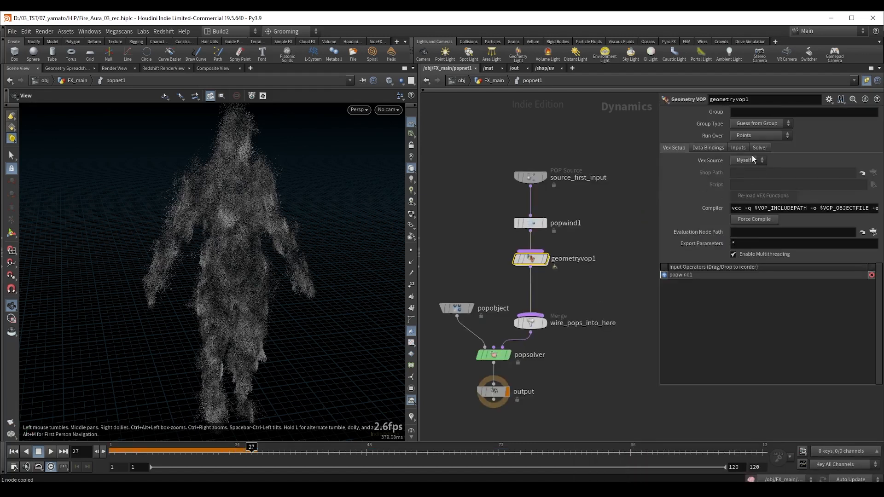
- Set geometryvop1's Input 2 to SOP with the SOP Path /obj/FX_main/sdf
{"action": "left_click", "coordinate": [738, 147]}
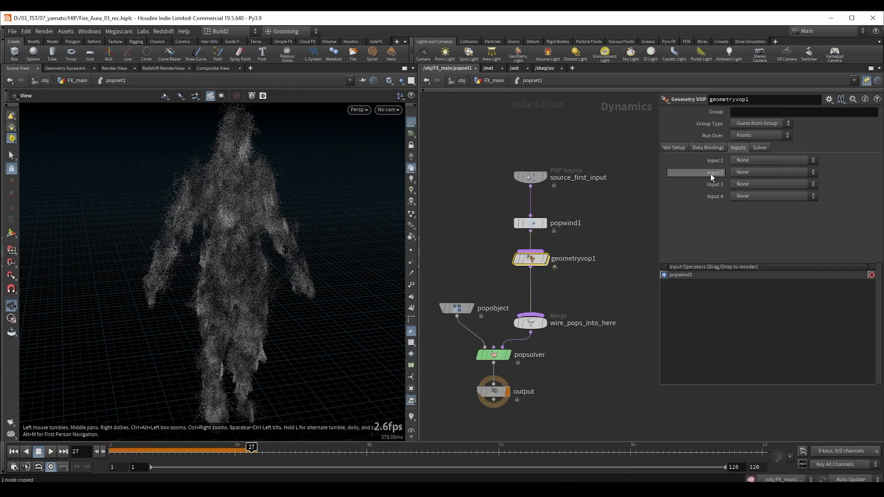
{"action": "left_click", "coordinate": [746, 173]}
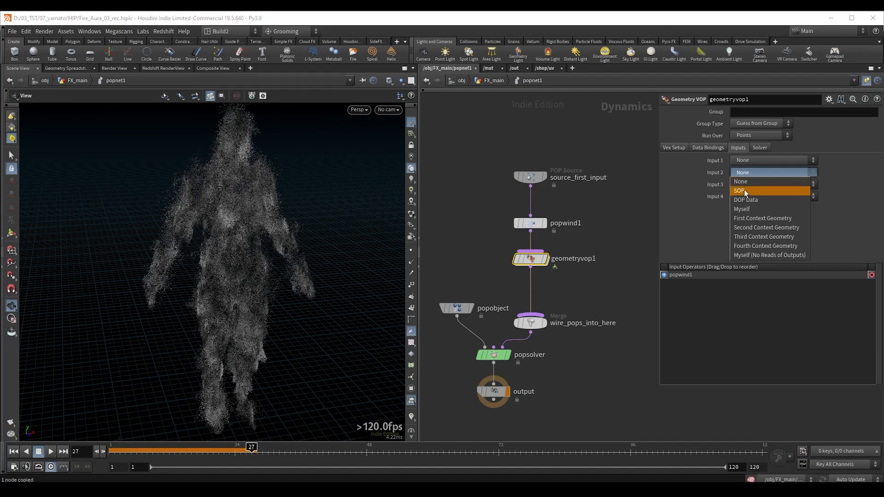
{"action": "left_click", "coordinate": [744, 189]}
{"action": "left_click", "coordinate": [768, 184]}
{"action": "key", "text": "ctrl+v"}
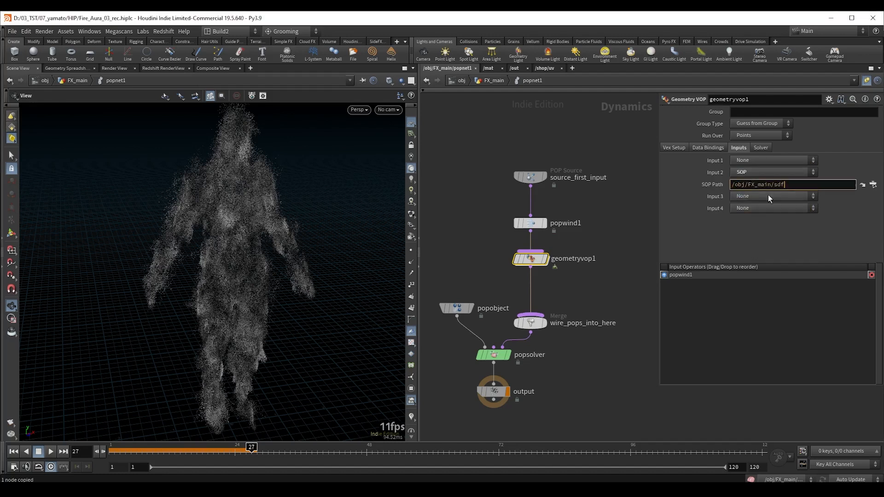
{"action": "key", "text": "Return"}
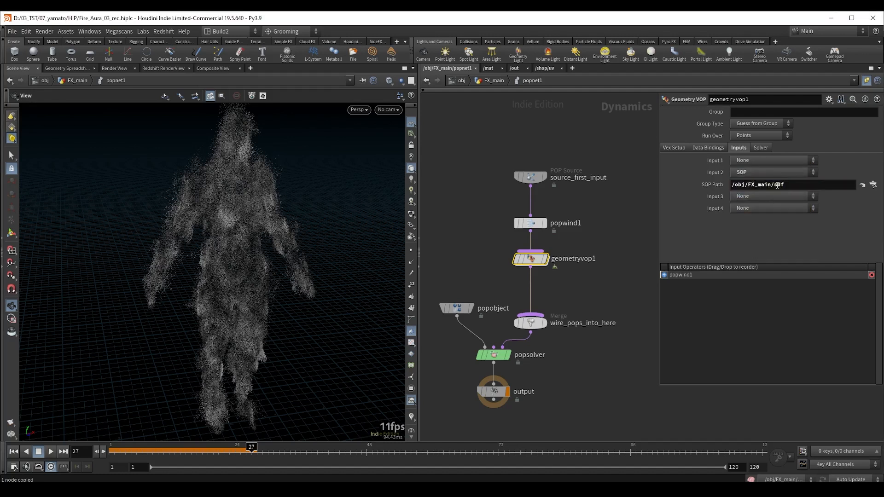
- Inside geometryvop1, add a Volume Sample file node fed by the global node's OpInput2
{"action": "double_click", "coordinate": [532, 259]}
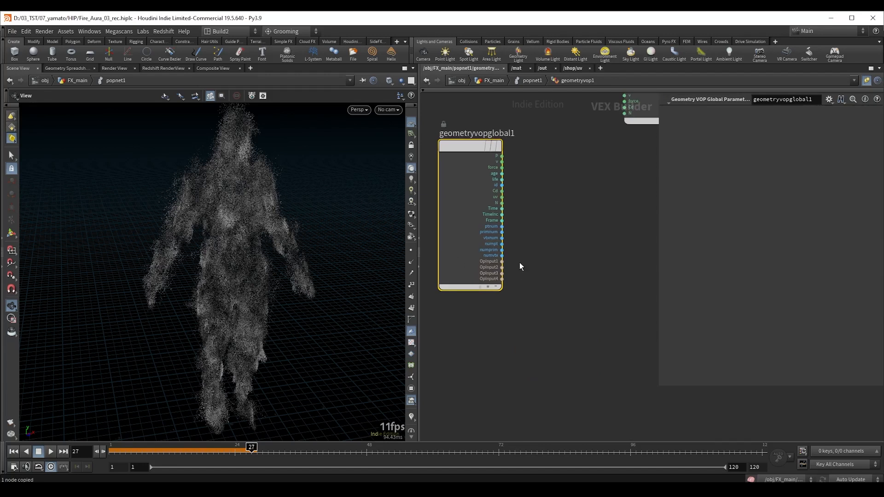
{"action": "scroll", "coordinate": [501, 266], "scroll_direction": "up", "scroll_amount": 2}
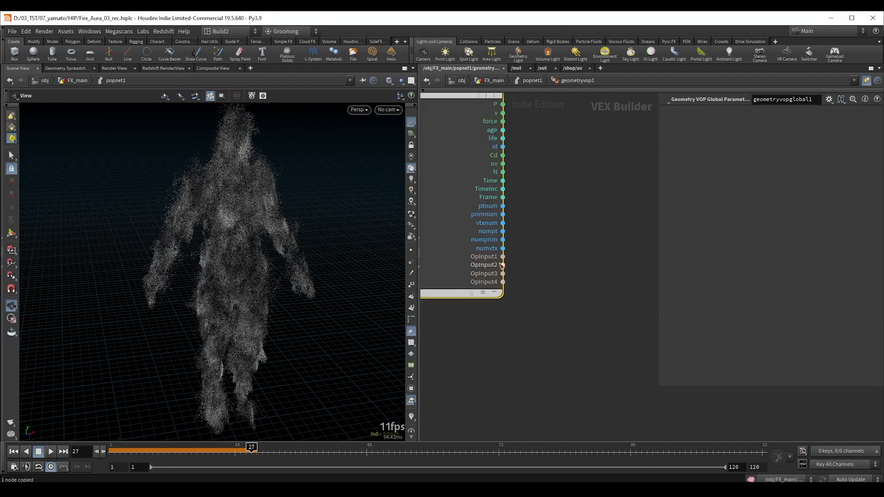
{"action": "left_click_drag", "start_coordinate": [502, 265], "coordinate": [581, 279]}
{"action": "type", "text": "volume sample file"}
{"action": "key", "text": "Return"}
- Add a Volume Gradient file node whose filename input is fed by OpInput2
{"action": "left_click_drag", "start_coordinate": [484, 245], "coordinate": [556, 231]}
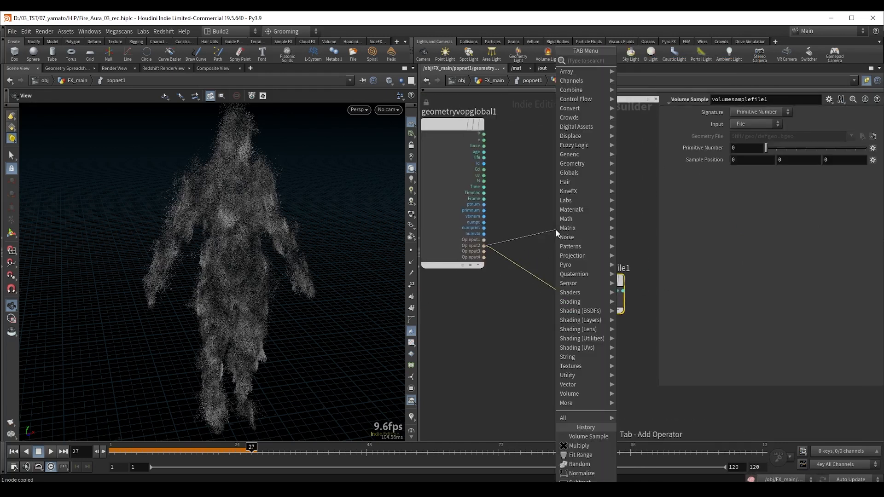
{"action": "type", "text": "volume gradient"}
{"action": "key", "text": "Return"}
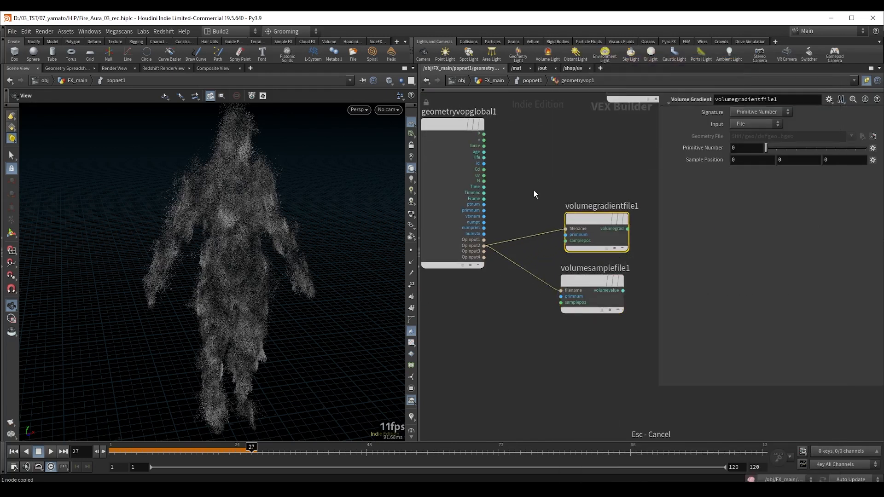
- Wire the global node's P output into the samplepos inputs of volumegradientfile1 and volumesamplefile1, and align the two nodes
{"action": "left_click_drag", "start_coordinate": [565, 240], "coordinate": [530, 169]}
{"action": "left_click", "coordinate": [501, 131]}
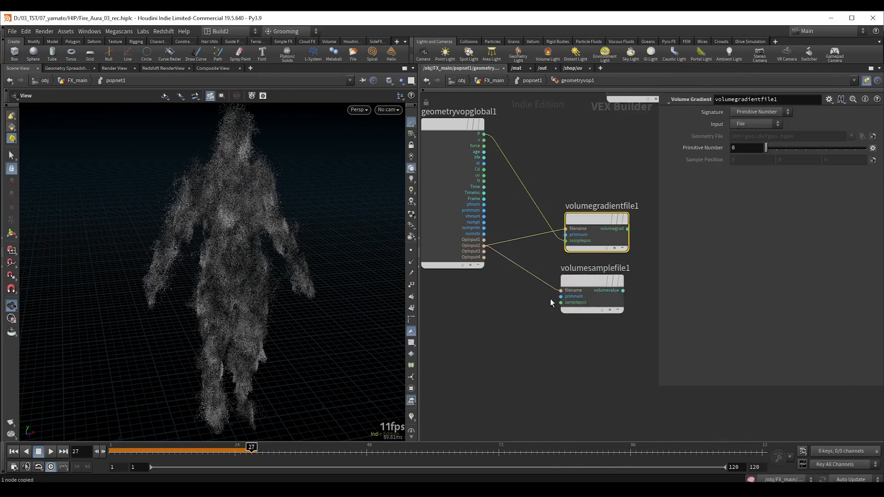
{"action": "left_click", "coordinate": [561, 302]}
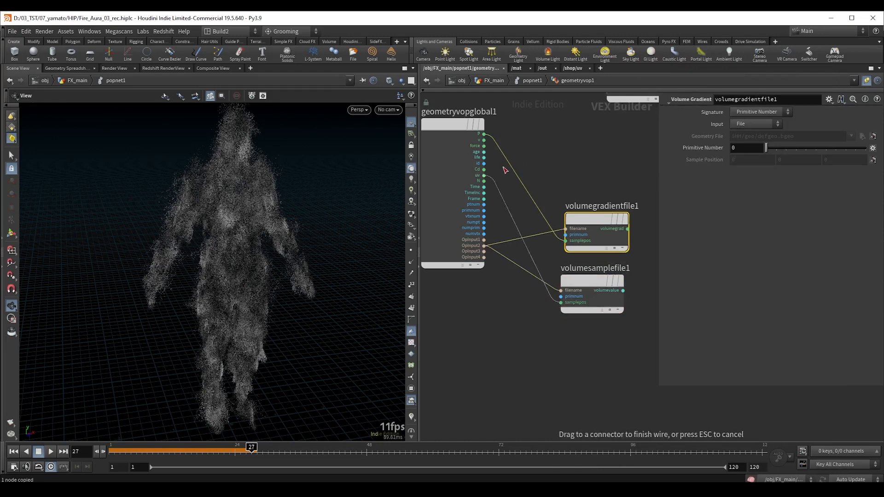
{"action": "left_click", "coordinate": [484, 134]}
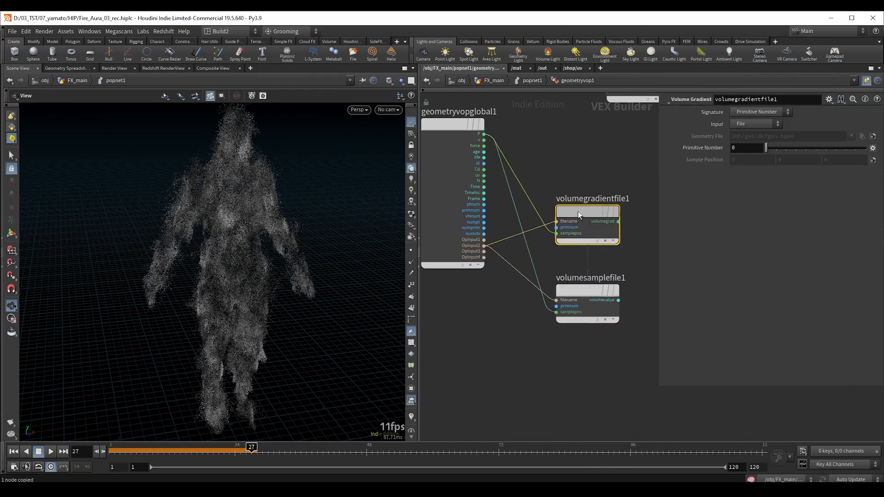
{"action": "key", "text": "l"}
{"action": "left_click_drag", "start_coordinate": [630, 176], "coordinate": [507, 359]}
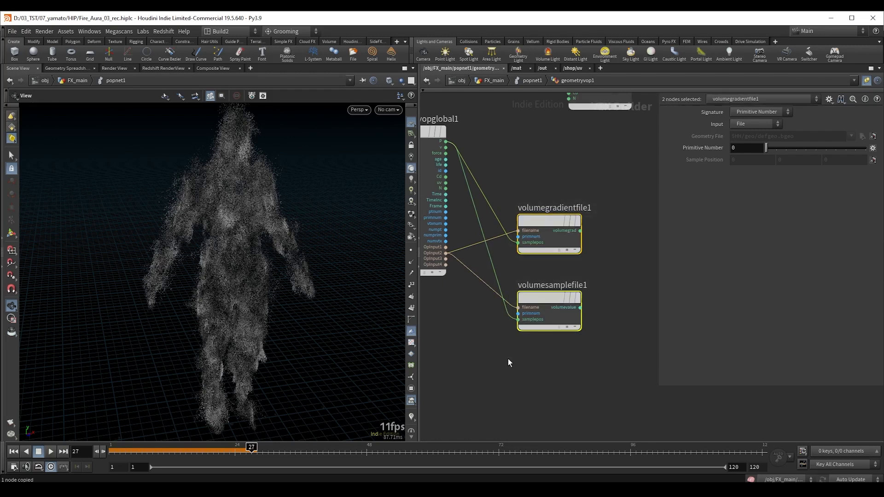
- Add a Normalize node fed by volumegradientfile1's gradient output and place it beside that node
{"action": "left_click", "coordinate": [594, 179]}
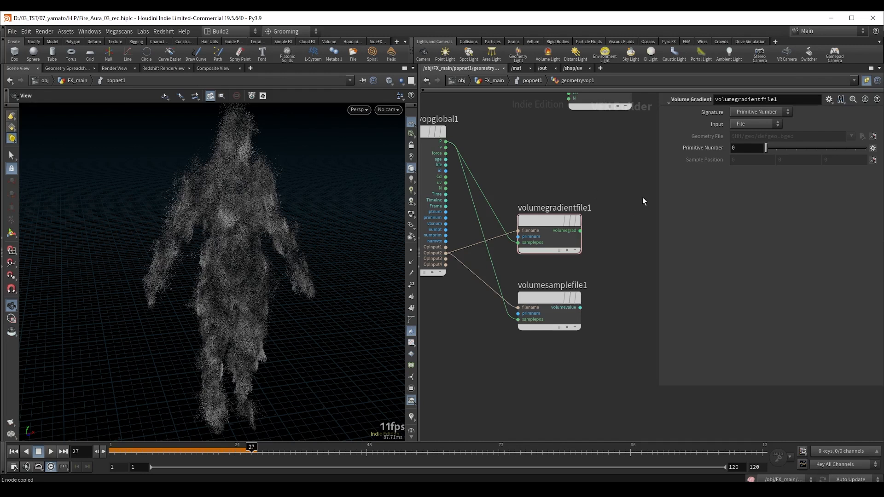
{"action": "middle_click_drag", "start_coordinate": [615, 164], "coordinate": [576, 181]}
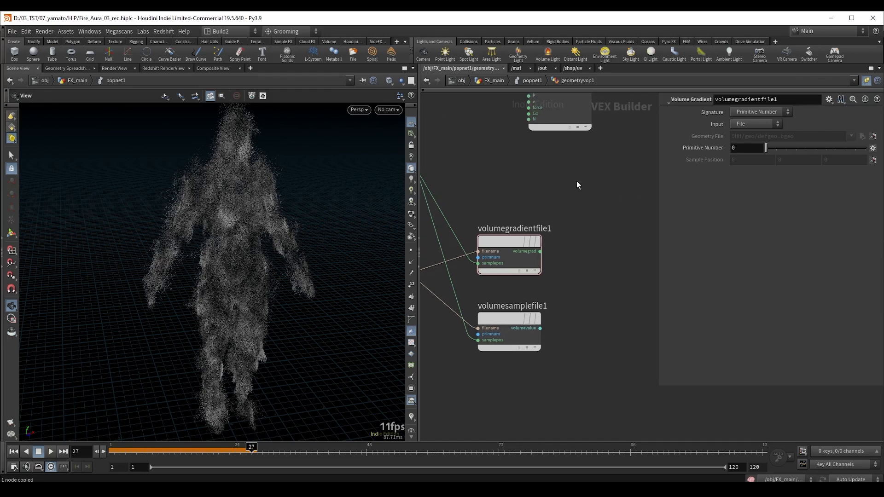
{"action": "left_click", "coordinate": [541, 252]}
{"action": "key", "text": "Tab"}
{"action": "type", "text": "no"}
{"action": "key", "text": "Return"}
{"action": "left_click", "coordinate": [591, 257]}
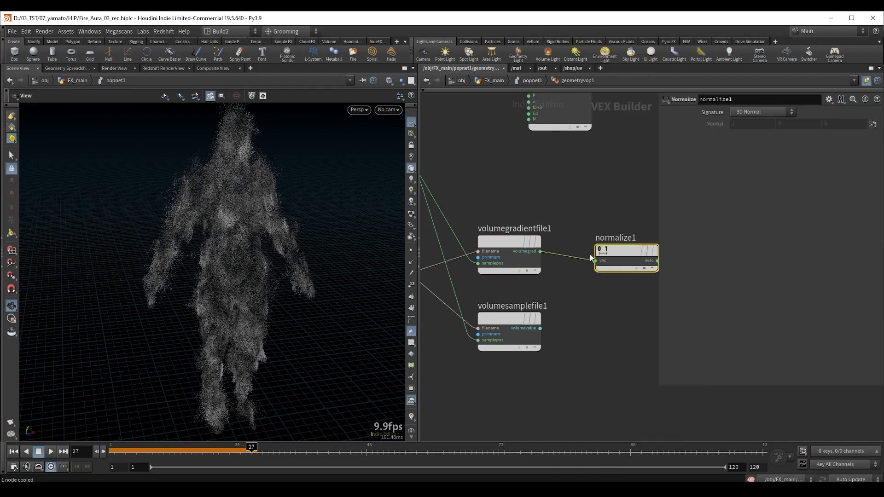
{"action": "left_click_drag", "start_coordinate": [615, 250], "coordinate": [584, 247]}
- Add a Multiply node combining the normalized gradient with volumesamplefile1's volume value
{"action": "middle_click_drag", "start_coordinate": [599, 317], "coordinate": [526, 306]}
{"action": "left_click", "coordinate": [555, 247]}
{"action": "key", "text": "Tab"}
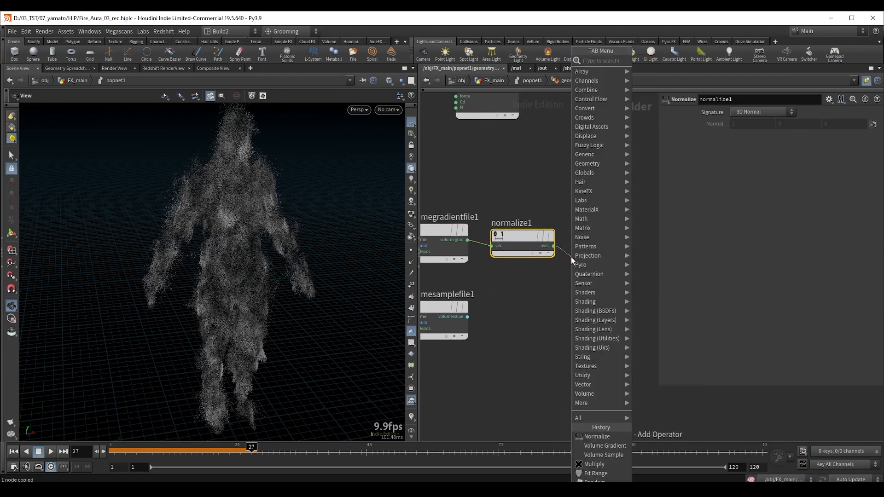
{"action": "type", "text": "mult"}
{"action": "key", "text": "Return"}
{"action": "left_click", "coordinate": [569, 258]}
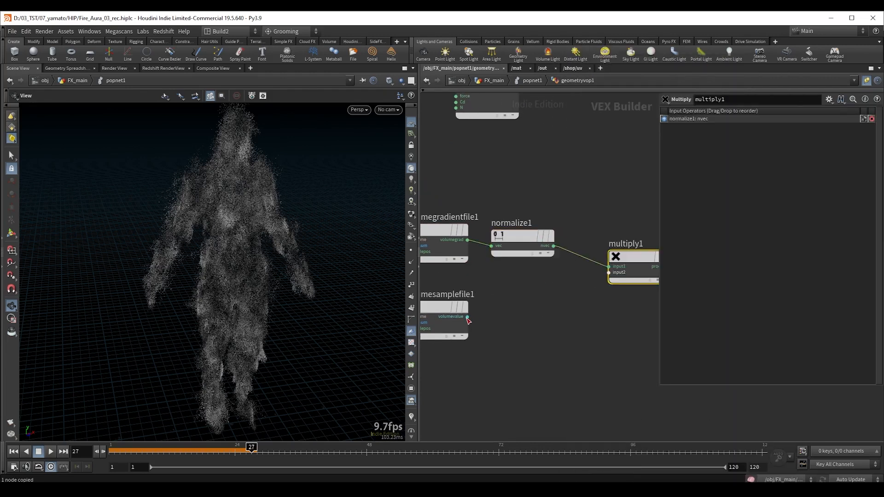
{"action": "left_click", "coordinate": [467, 318]}
{"action": "left_click", "coordinate": [603, 276]}
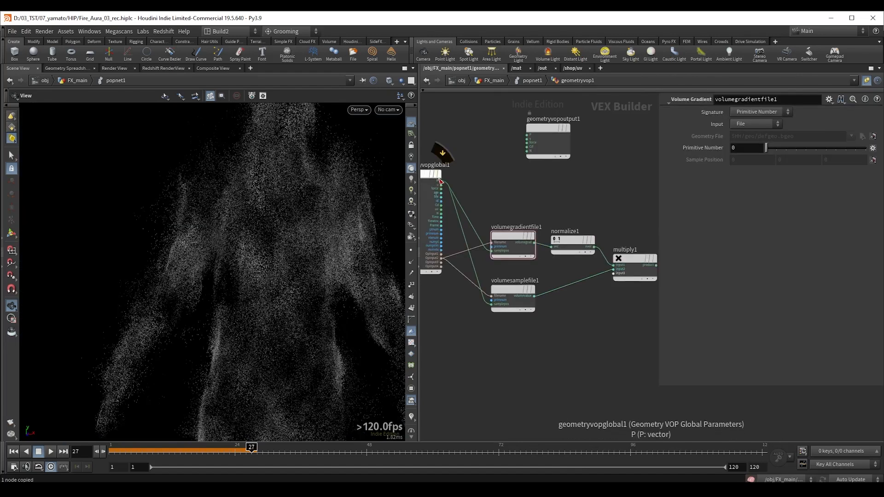
- Wire the global node's P to the P input of geometryvopoutput1 and move the output node beyond multiply1
{"action": "left_click", "coordinate": [439, 181]}
{"action": "left_click", "coordinate": [527, 134]}
{"action": "scroll", "coordinate": [582, 186], "scroll_direction": "down", "scroll_amount": 3}
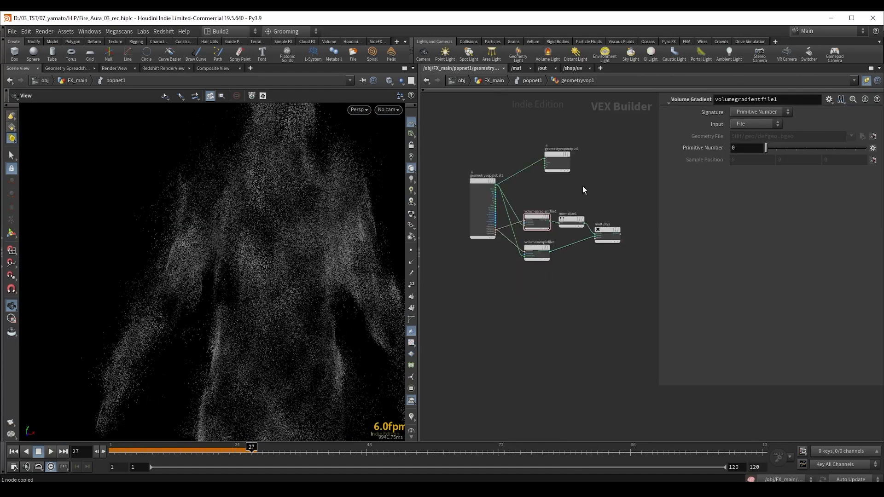
{"action": "left_click_drag", "start_coordinate": [559, 166], "coordinate": [618, 179]}
{"action": "middle_click_drag", "start_coordinate": [609, 195], "coordinate": [544, 195]}
{"action": "left_click_drag", "start_coordinate": [546, 178], "coordinate": [614, 198]}
- Insert a Subtract node on the P connection between the global node and geometryvopoutput1
{"action": "right_click", "coordinate": [581, 191]}
{"action": "type", "text": "sub"}
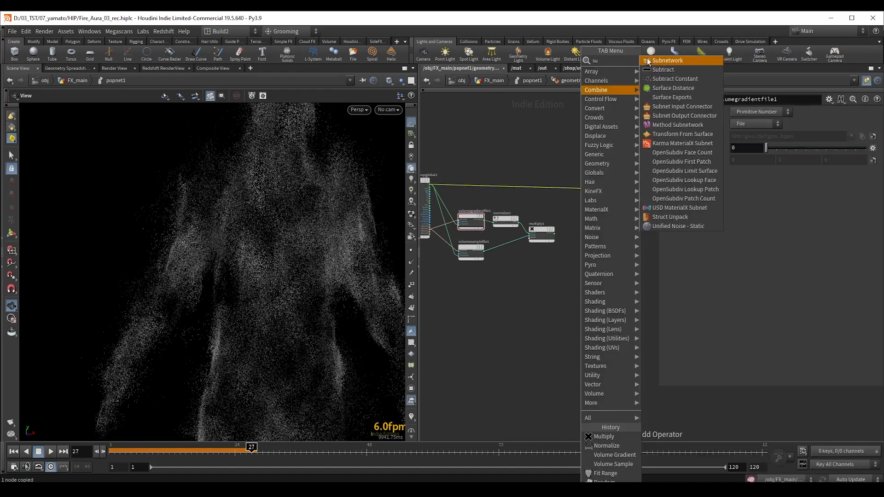
{"action": "left_click", "coordinate": [662, 68]}
{"action": "left_click", "coordinate": [585, 182]}
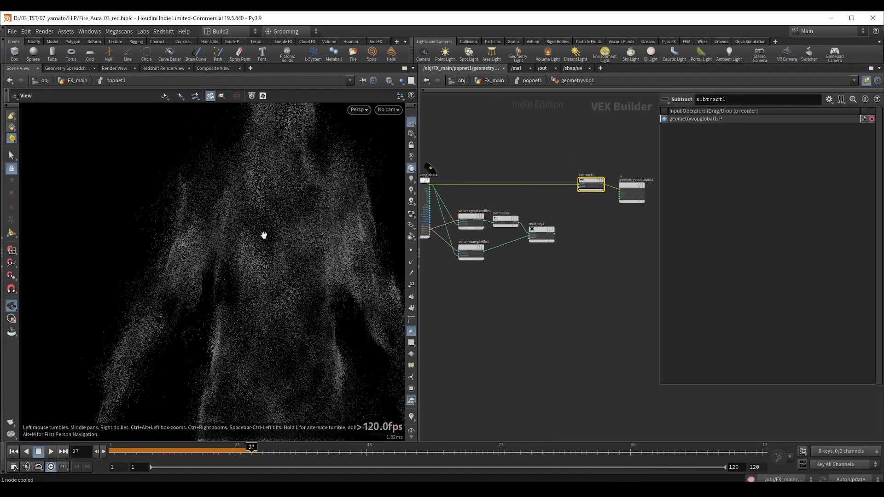
- Wire multiply1's product into the second input of subtract1 and widen the network area
{"action": "scroll", "coordinate": [545, 234], "scroll_direction": "up", "scroll_amount": 3}
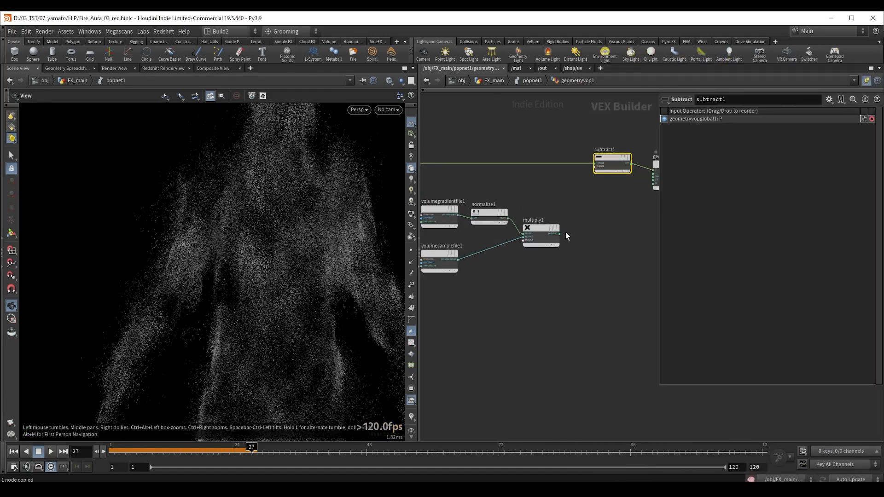
{"action": "left_click", "coordinate": [559, 234]}
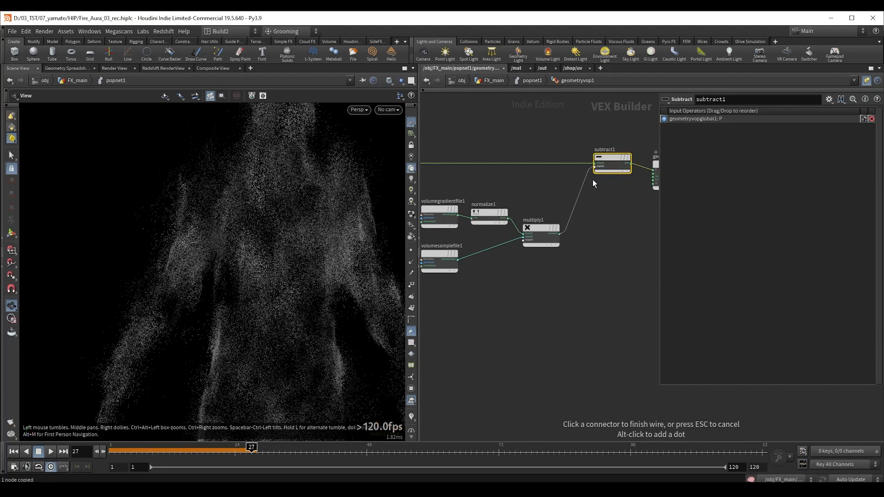
{"action": "left_click", "coordinate": [593, 179]}
{"action": "left_click_drag", "start_coordinate": [250, 221], "coordinate": [161, 151]}
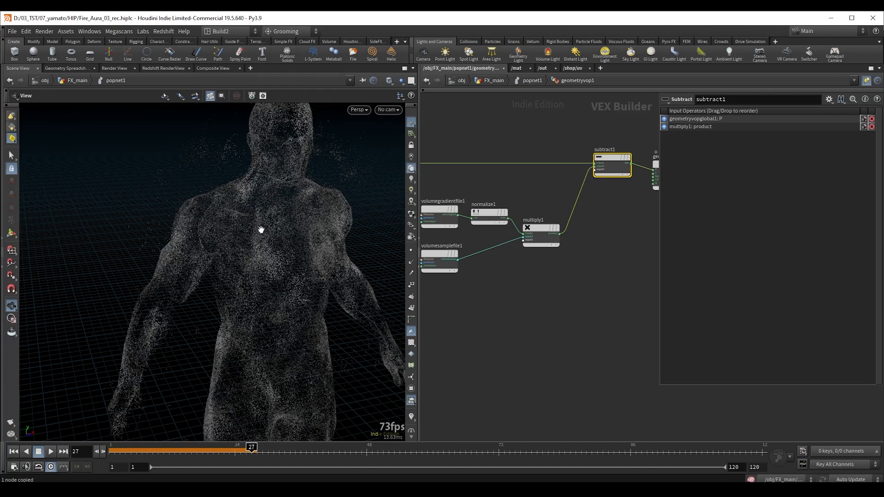
{"action": "left_click_drag", "start_coordinate": [418, 188], "coordinate": [407, 199]}
{"action": "middle_click_drag", "start_coordinate": [515, 278], "coordinate": [541, 295]}
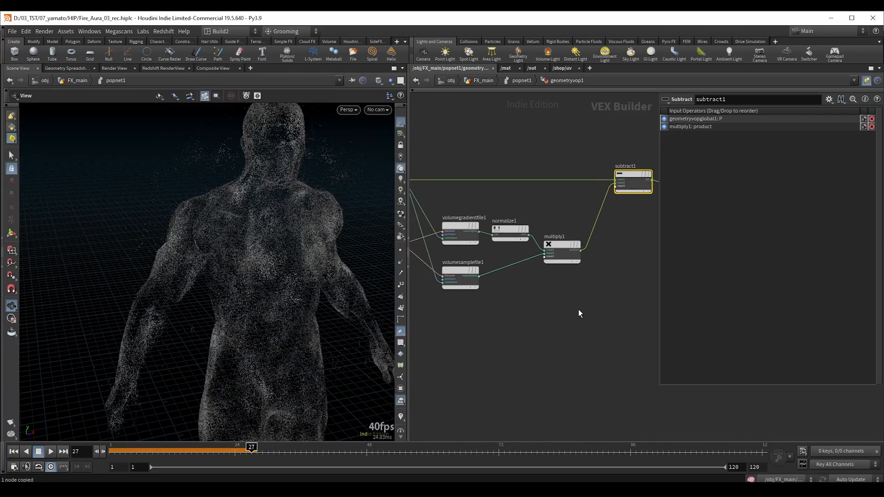
{"action": "left_click_drag", "start_coordinate": [579, 311], "coordinate": [455, 218]}
{"action": "left_click", "coordinate": [542, 323]}
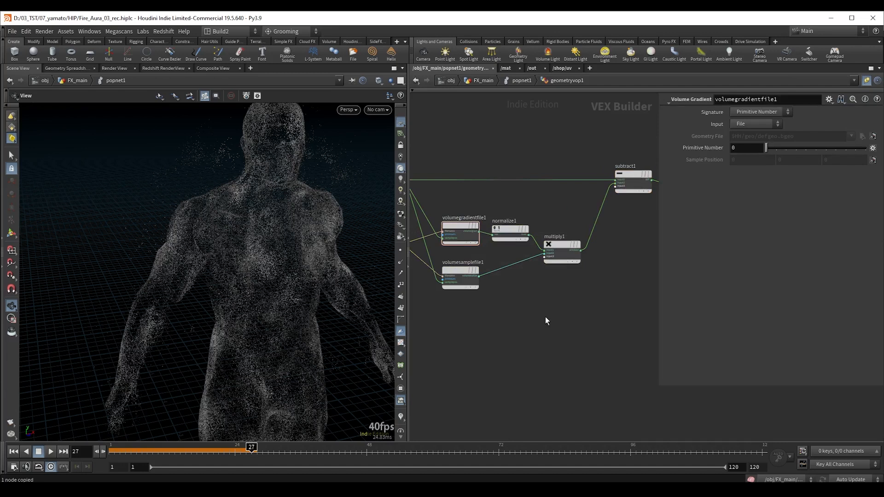
{"action": "middle_click_drag", "start_coordinate": [544, 317], "coordinate": [598, 318]}
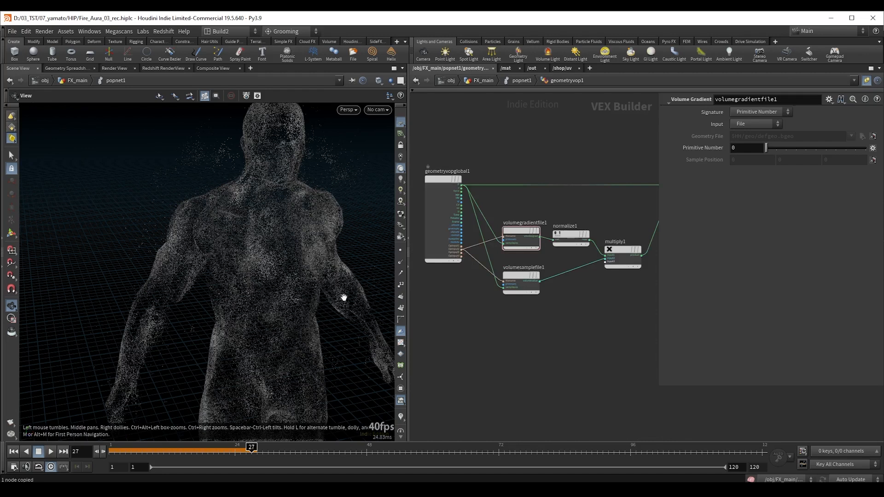
{"action": "middle_click_drag", "start_coordinate": [575, 334], "coordinate": [560, 329]}
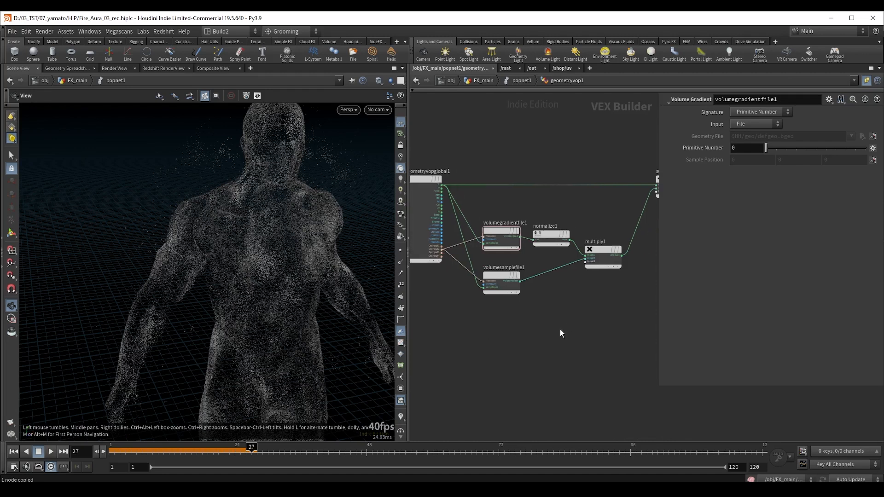
- Go back up to the FX_main network and select the GEO_SRC null
{"action": "key", "text": "u"}
{"action": "key", "text": "u"}
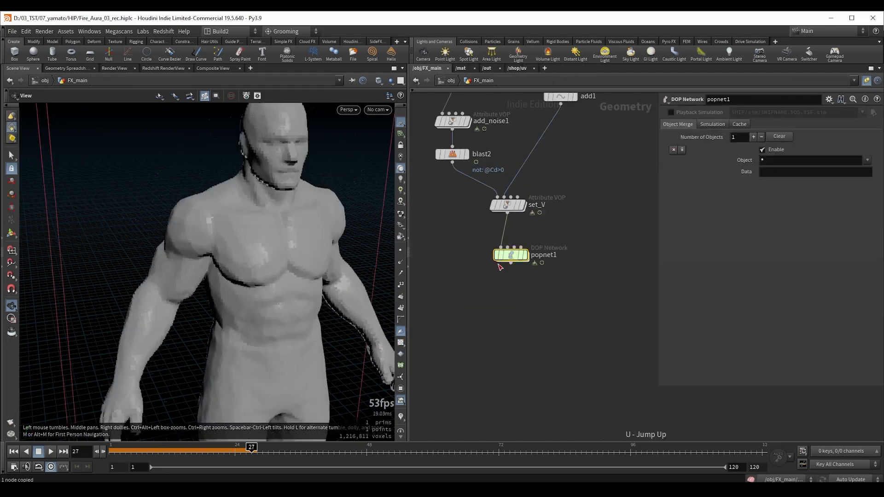
{"action": "scroll", "coordinate": [536, 243], "scroll_direction": "down", "scroll_amount": 4}
{"action": "middle_click_drag", "start_coordinate": [574, 177], "coordinate": [592, 340]}
{"action": "middle_click", "coordinate": [577, 205]}
{"action": "middle_click_drag", "start_coordinate": [551, 220], "coordinate": [551, 192]}
{"action": "left_click", "coordinate": [513, 197]}
{"action": "scroll", "coordinate": [541, 349], "scroll_direction": "up", "scroll_amount": 3}
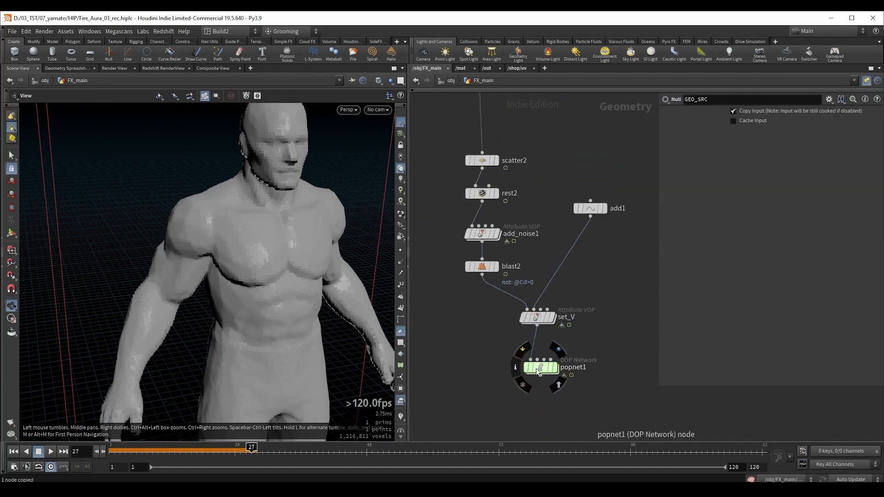
- Inside popnet1, set geometryvop1's Input 3 to SOP with the SOP Path /obj/FX_main/GEO_SRC
{"action": "double_click", "coordinate": [538, 368]}
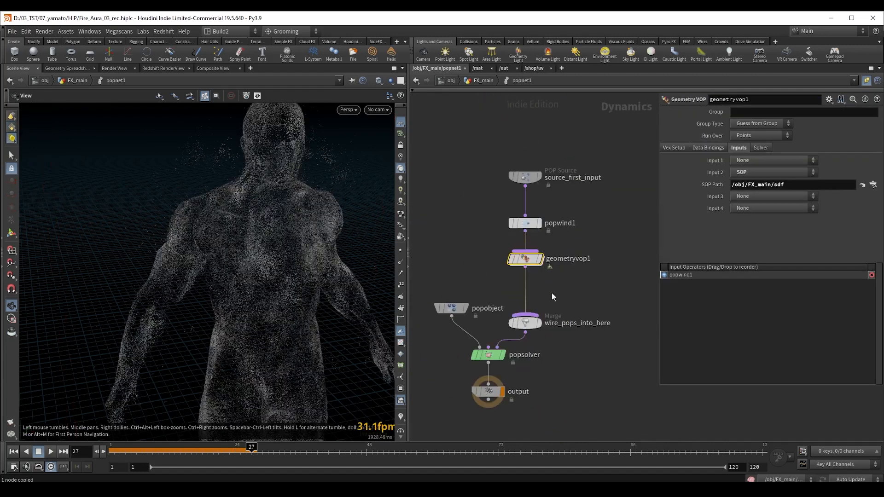
{"action": "left_click", "coordinate": [740, 195]}
{"action": "left_click", "coordinate": [747, 213]}
{"action": "left_click", "coordinate": [745, 208]}
{"action": "type", "text": "/obj/FX_main/GEO_SRC"}
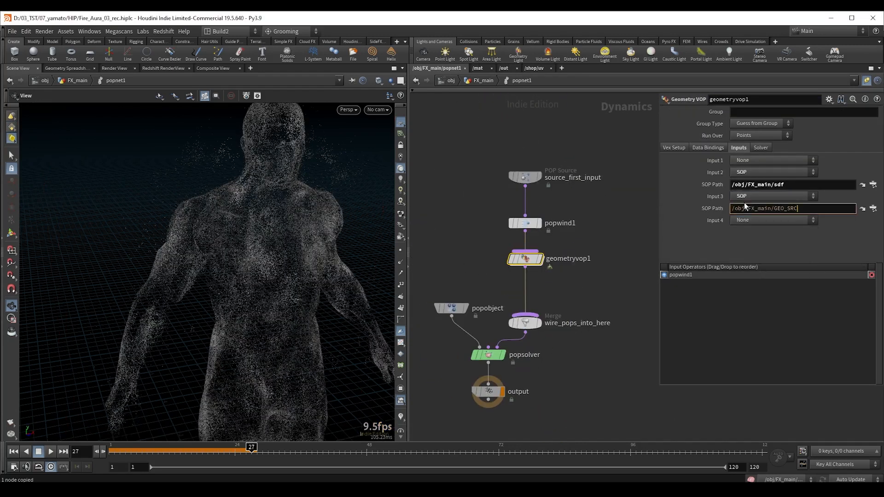
{"action": "key", "text": "Return"}
- Inside geometryvop1, add a Minimum Position node with OpInput3 as its input and P as its position
{"action": "double_click", "coordinate": [523, 260]}
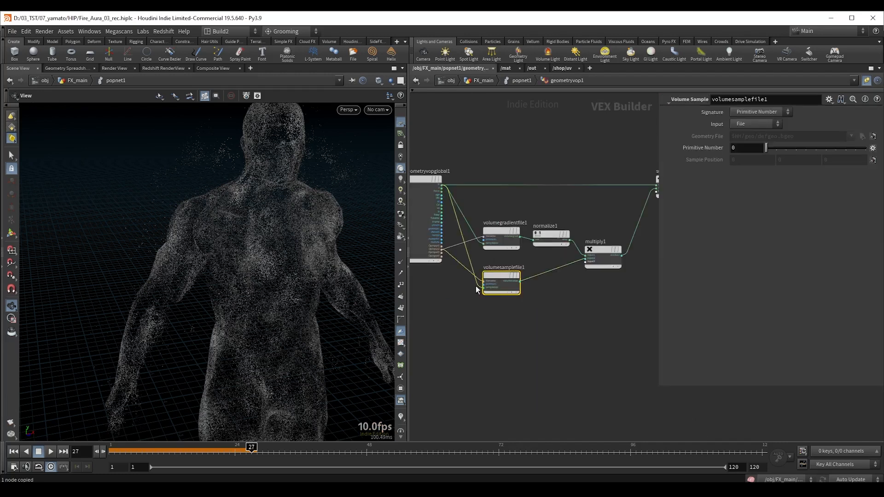
{"action": "scroll", "coordinate": [449, 259], "scroll_direction": "up", "scroll_amount": 2}
{"action": "left_click_drag", "start_coordinate": [438, 250], "coordinate": [487, 336]}
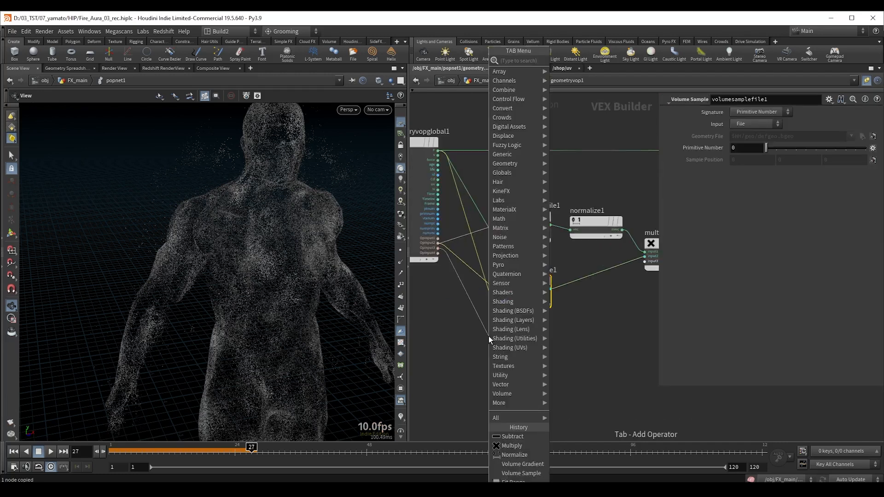
{"action": "type", "text": "min"}
{"action": "left_click", "coordinate": [582, 70]}
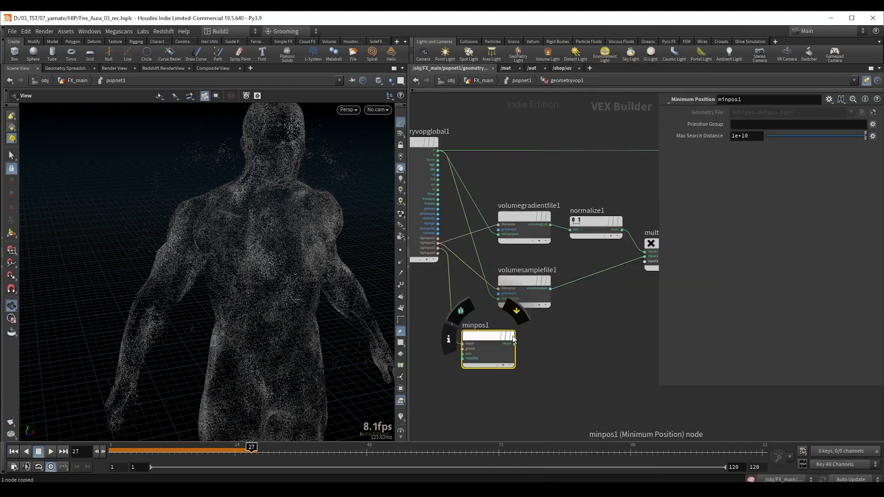
{"action": "left_click", "coordinate": [502, 345]}
{"action": "left_click", "coordinate": [483, 364]}
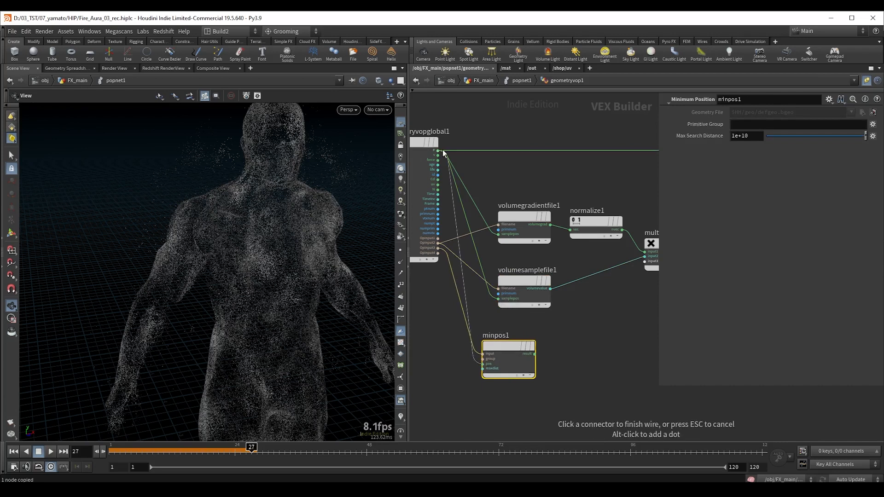
{"action": "left_click", "coordinate": [438, 150]}
- Move minpos1 above the P line and wire its result into geometryvopoutput1's P in place of subtract1
{"action": "left_click_drag", "start_coordinate": [504, 338], "coordinate": [571, 106]}
{"action": "middle_click_drag", "start_coordinate": [609, 110], "coordinate": [536, 171]}
{"action": "scroll", "coordinate": [586, 169], "scroll_direction": "down", "scroll_amount": 2}
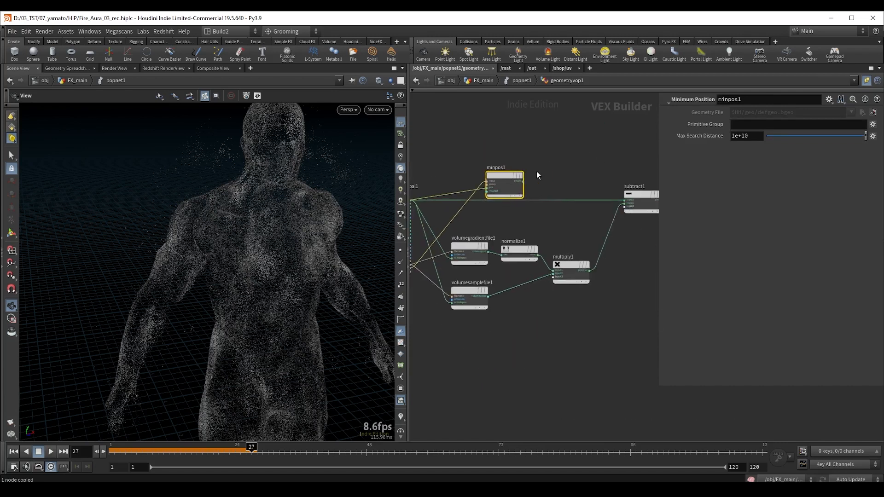
{"action": "left_click", "coordinate": [523, 182]}
{"action": "middle_click_drag", "start_coordinate": [604, 168], "coordinate": [526, 176]}
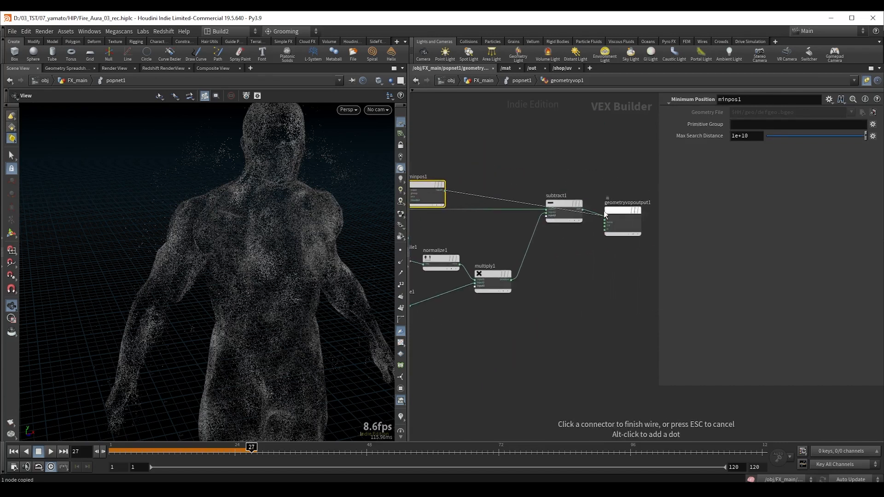
{"action": "left_click", "coordinate": [604, 215]}
{"action": "left_click_drag", "start_coordinate": [619, 211], "coordinate": [633, 178]}
{"action": "middle_click_drag", "start_coordinate": [520, 152], "coordinate": [567, 163]}
{"action": "left_click_drag", "start_coordinate": [479, 198], "coordinate": [479, 164]}
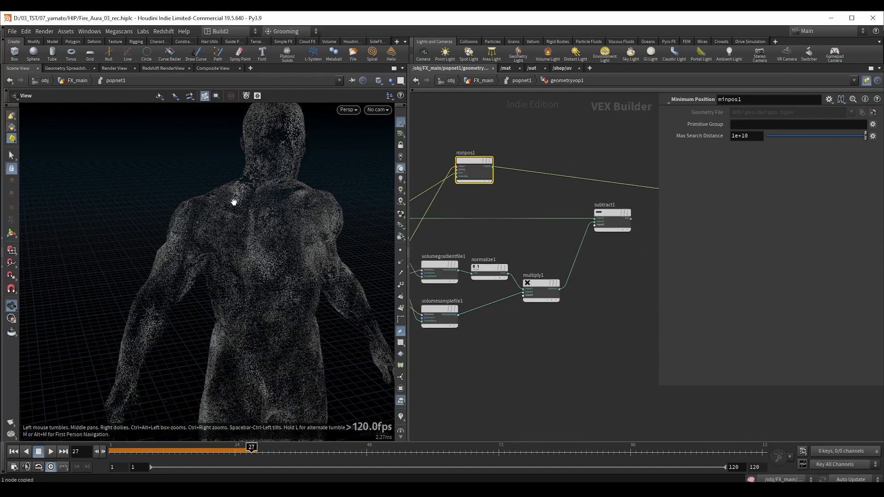
- Play the simulation from the first frame to frame 49 and examine how the particles follow the body surface
{"action": "right_click_drag", "start_coordinate": [272, 194], "coordinate": [256, 208]}
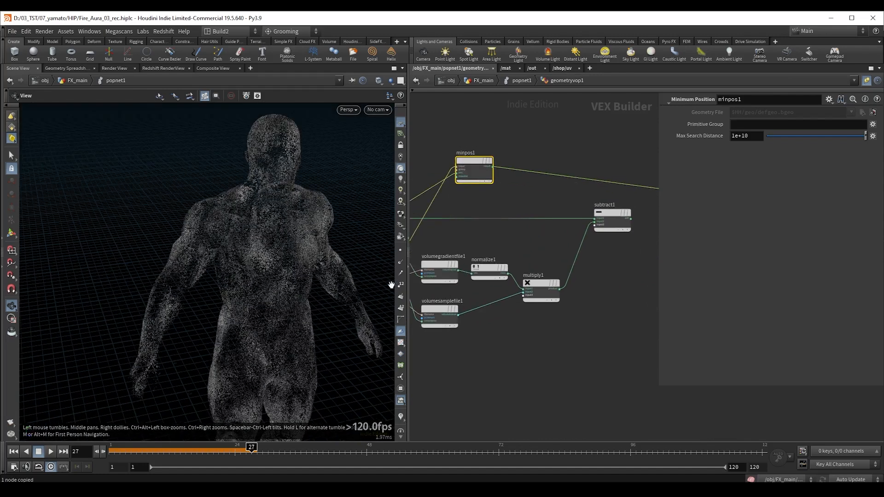
{"action": "key", "text": "ctrl+Up"}
{"action": "key", "text": "Up"}
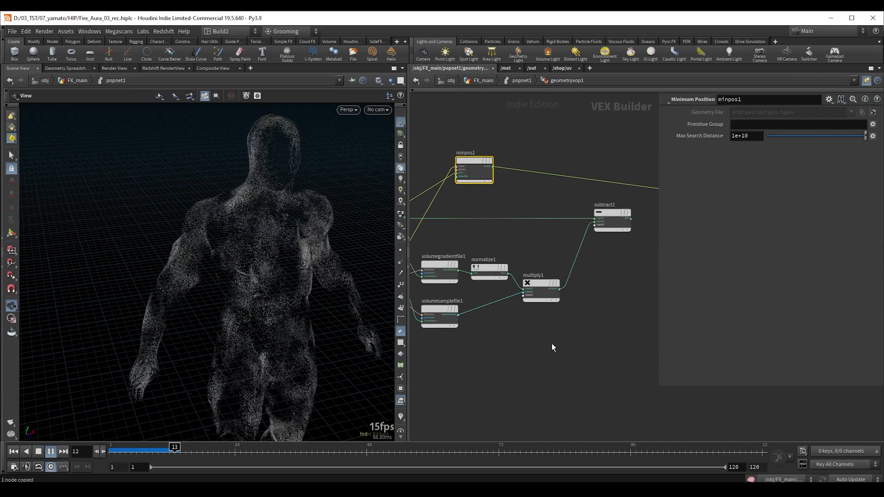
{"action": "left_click_drag", "start_coordinate": [274, 259], "coordinate": [279, 233]}
{"action": "right_click_drag", "start_coordinate": [280, 233], "coordinate": [263, 188]}
{"action": "key", "text": "Up"}
{"action": "left_click_drag", "start_coordinate": [263, 187], "coordinate": [203, 189]}
{"action": "right_click_drag", "start_coordinate": [204, 189], "coordinate": [264, 188]}
{"action": "left_click_drag", "start_coordinate": [265, 188], "coordinate": [233, 216]}
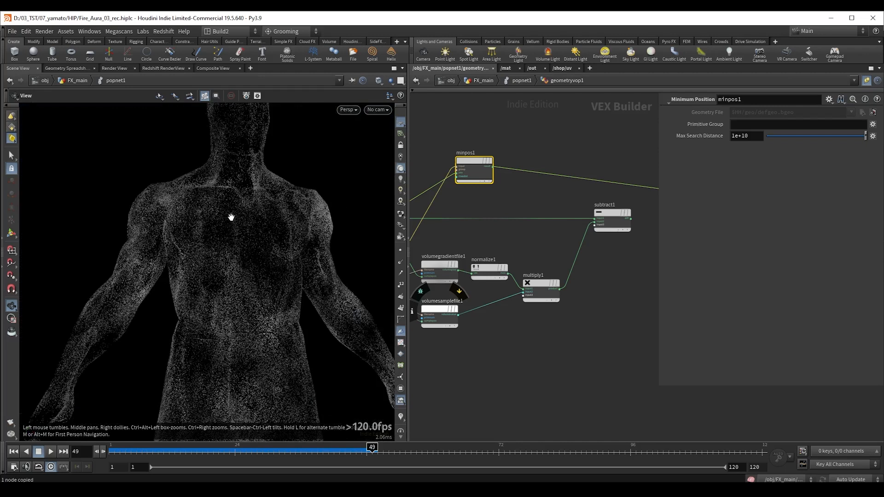
{"action": "left_click_drag", "start_coordinate": [231, 217], "coordinate": [203, 212]}
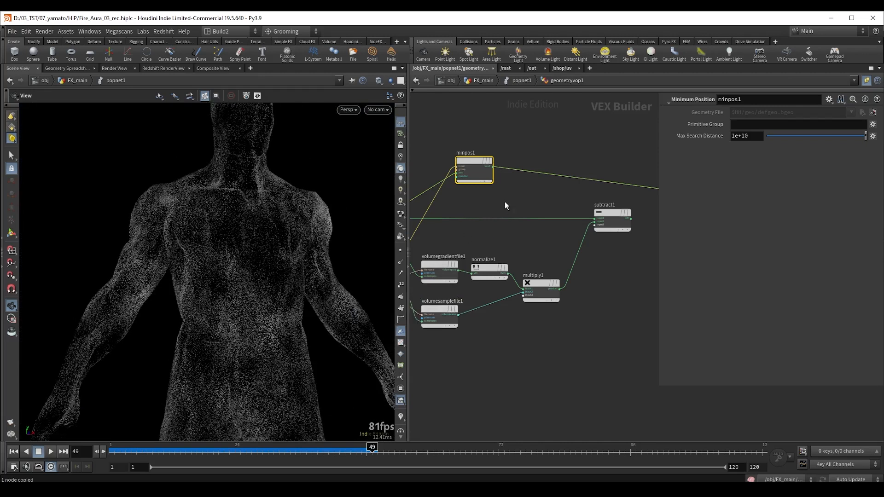
- Delete minpos1 and wire subtract1's result back into geometryvopoutput1's P
{"action": "left_click_drag", "start_coordinate": [435, 116], "coordinate": [496, 184]}
{"action": "key", "text": "Delete"}
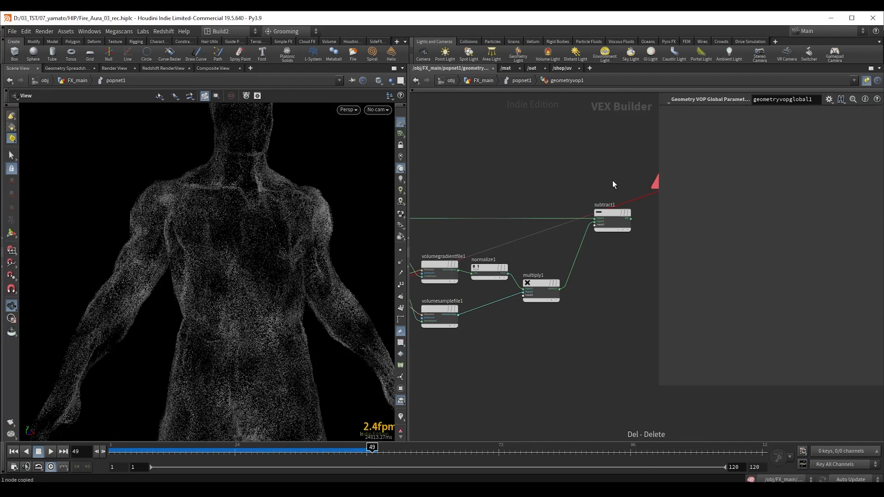
{"action": "middle_click_drag", "start_coordinate": [613, 184], "coordinate": [526, 185]}
{"action": "middle_click_drag", "start_coordinate": [502, 298], "coordinate": [652, 288]}
{"action": "left_click_drag", "start_coordinate": [565, 341], "coordinate": [485, 254]}
{"action": "middle_click_drag", "start_coordinate": [556, 167], "coordinate": [432, 174]}
{"action": "scroll", "coordinate": [574, 225], "scroll_direction": "up", "scroll_amount": 3}
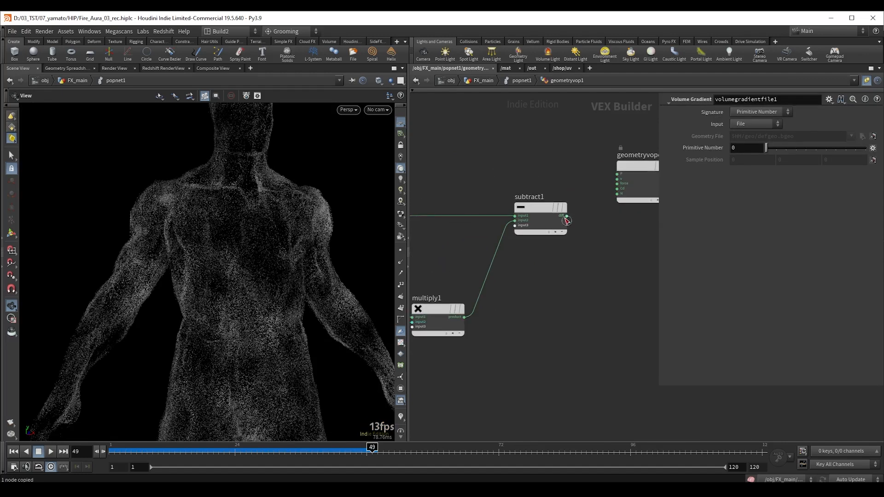
{"action": "left_click", "coordinate": [567, 216]}
{"action": "left_click", "coordinate": [613, 177]}
{"action": "scroll", "coordinate": [612, 255], "scroll_direction": "down", "scroll_amount": 3}
{"action": "left_click_drag", "start_coordinate": [632, 213], "coordinate": [623, 242]}
- Play the simulation from the first frame and examine how the particles move with the SDF correction
{"action": "key", "text": "ctrl+Up"}
{"action": "key", "text": "Up"}
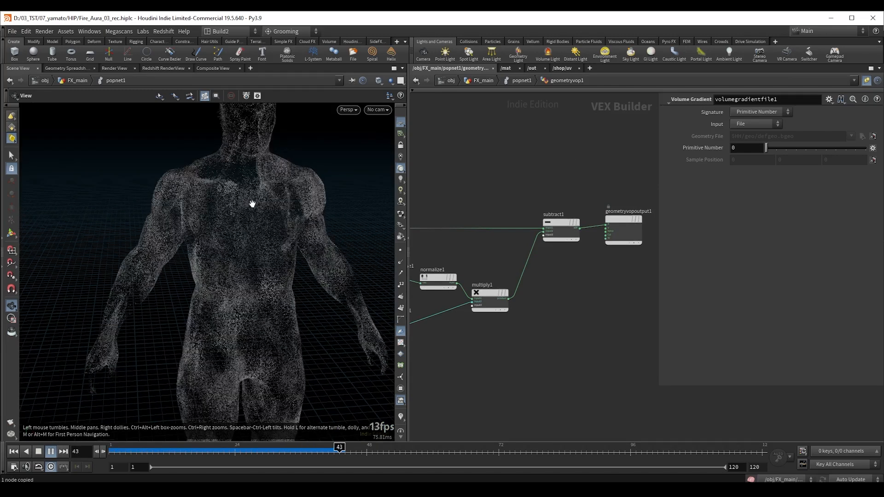
{"action": "key", "text": "Up"}
- Try a noise Amplitude of 1.25 on popnet1's popwind1 and replay the simulation from the first frame
{"action": "key", "text": "u"}
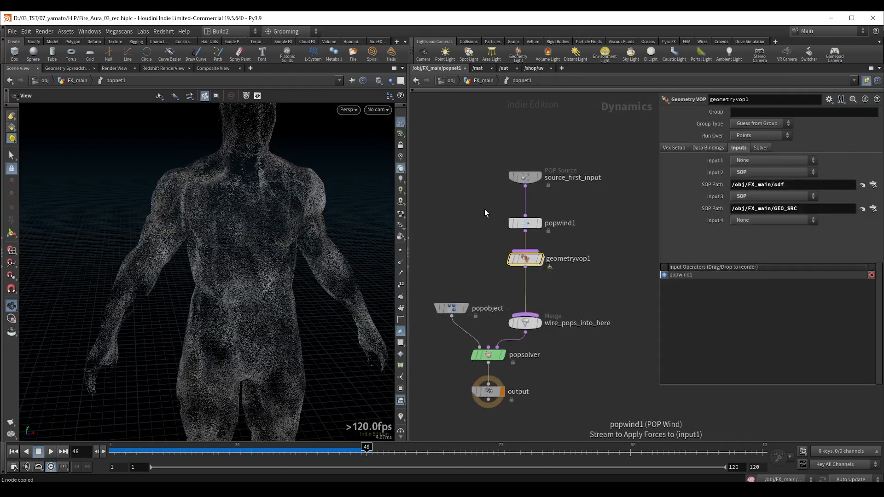
{"action": "left_click", "coordinate": [529, 224]}
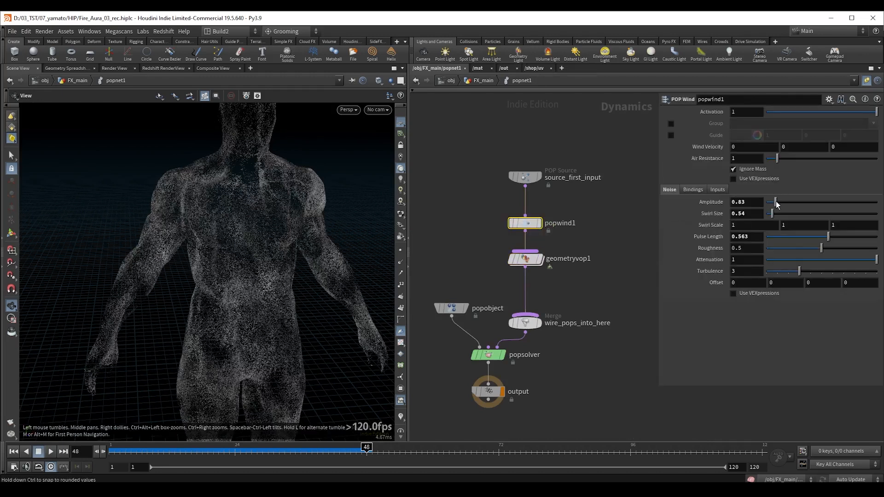
{"action": "left_click_drag", "start_coordinate": [777, 204], "coordinate": [781, 205]}
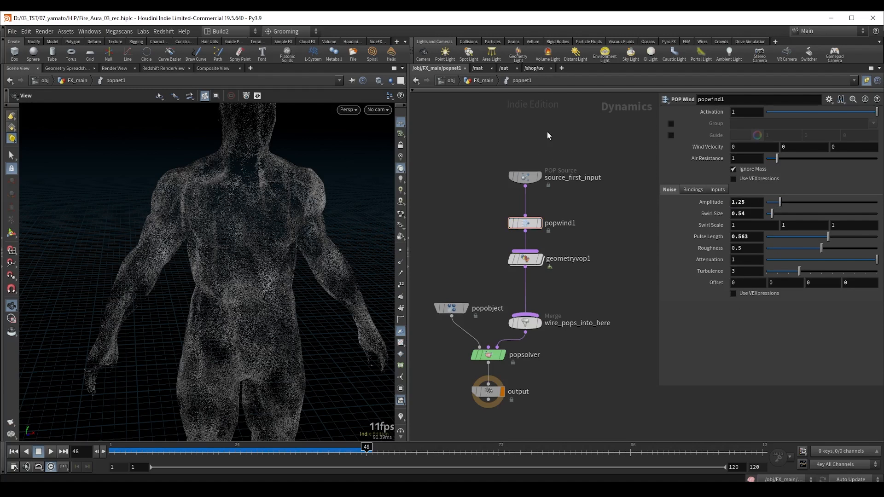
{"action": "key", "text": "ctrl+Up"}
{"action": "key", "text": "Up"}
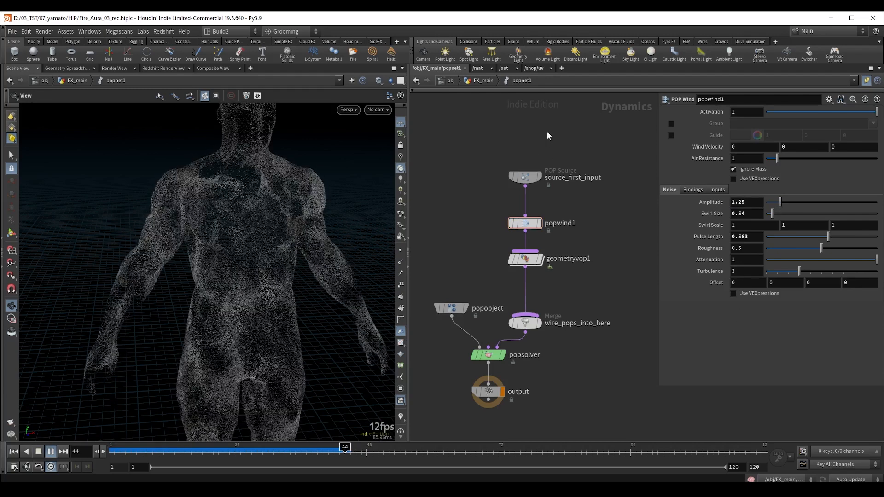
- Set popwind1's noise Amplitude to 1 and replay the simulation from the first frame
{"action": "left_click_drag", "start_coordinate": [744, 201], "coordinate": [717, 203]}
{"action": "type", "text": "1"}
{"action": "key", "text": "Return"}
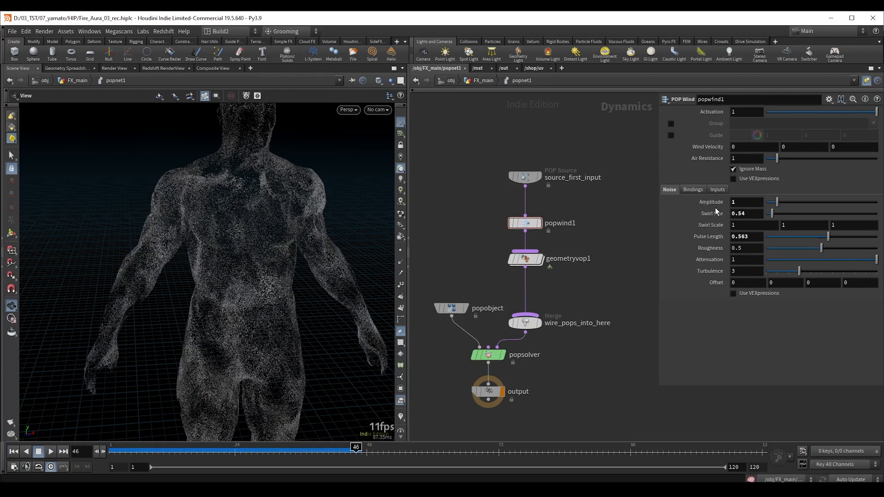
{"action": "key", "text": "ctrl+Up"}
{"action": "key", "text": "Up"}
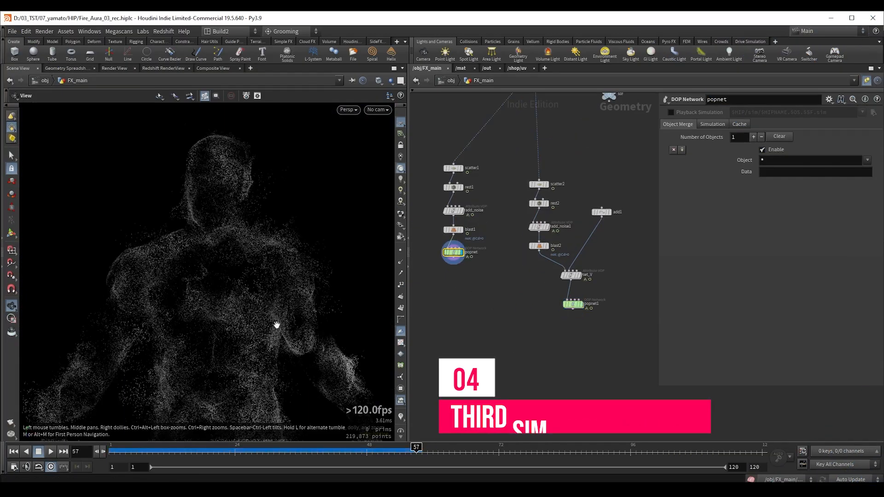
- In FX_main, move the first simulation branch, scatter1 through popnet, lower in the network
{"action": "left_click_drag", "start_coordinate": [213, 246], "coordinate": [187, 282]}
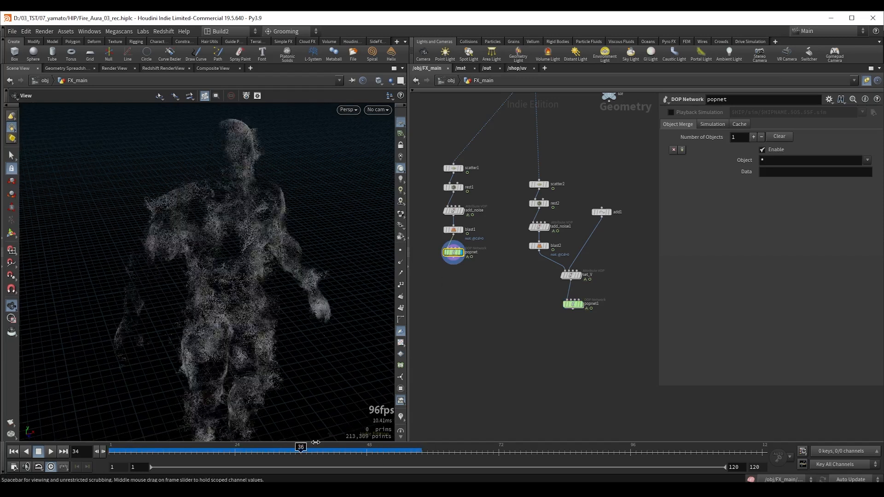
{"action": "mouse_move", "coordinate": [483, 316]}
{"action": "middle_mouse_down"}
{"action": "mouse_move", "coordinate": [479, 300]}
{"action": "mouse_move", "coordinate": [489, 310]}
{"action": "middle_mouse_up"}
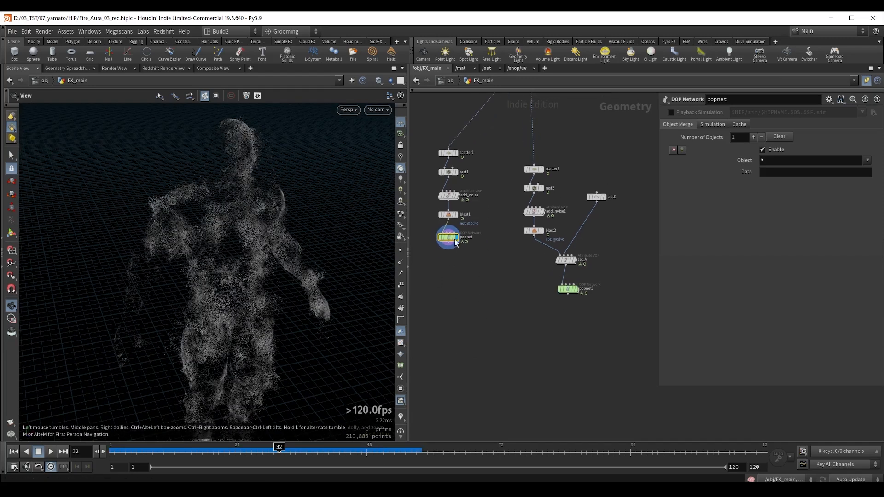
{"action": "left_click_drag", "start_coordinate": [430, 271], "coordinate": [446, 203]}
{"action": "middle_click_drag", "start_coordinate": [457, 283], "coordinate": [510, 290]}
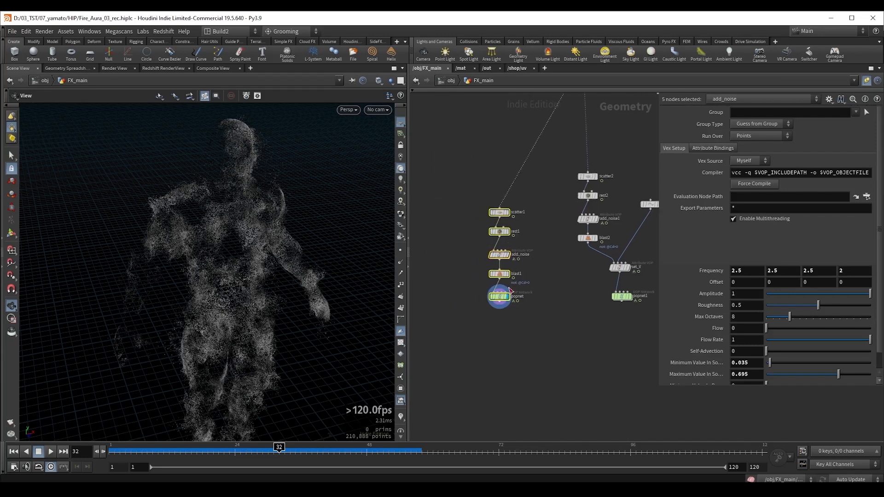
{"action": "middle_click_drag", "start_coordinate": [551, 329], "coordinate": [490, 313]}
{"action": "left_click", "coordinate": [437, 281]}
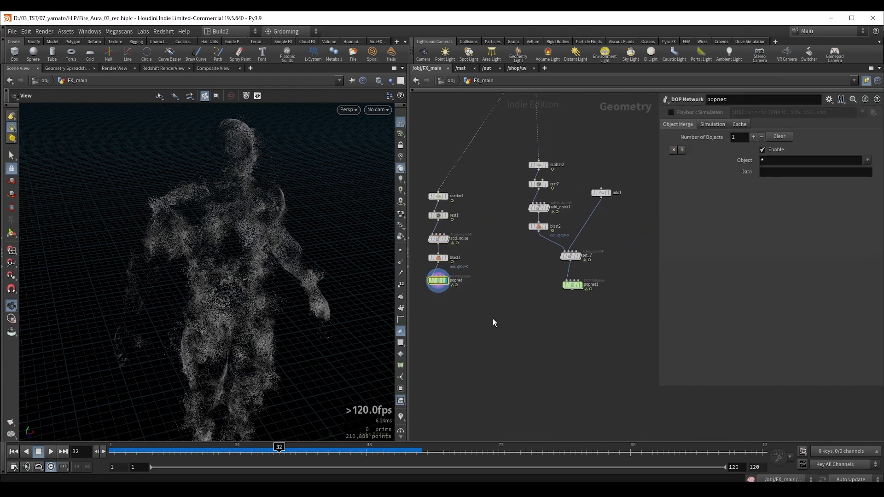
- Combine popnet and popnet1 in a Merge node and display the merged particles at frame 23
{"action": "left_click_drag", "start_coordinate": [438, 288], "coordinate": [515, 360]}
{"action": "type", "text": "mer"}
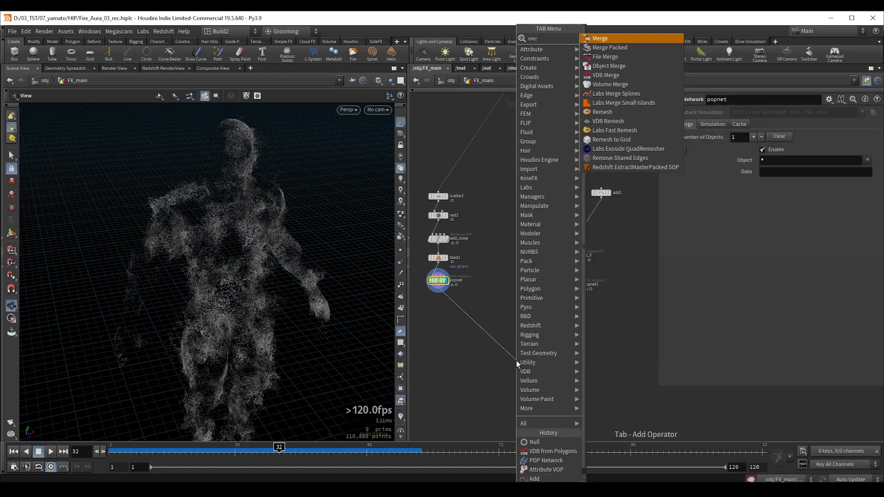
{"action": "key", "text": "Return"}
{"action": "left_click_drag", "start_coordinate": [572, 290], "coordinate": [516, 355]}
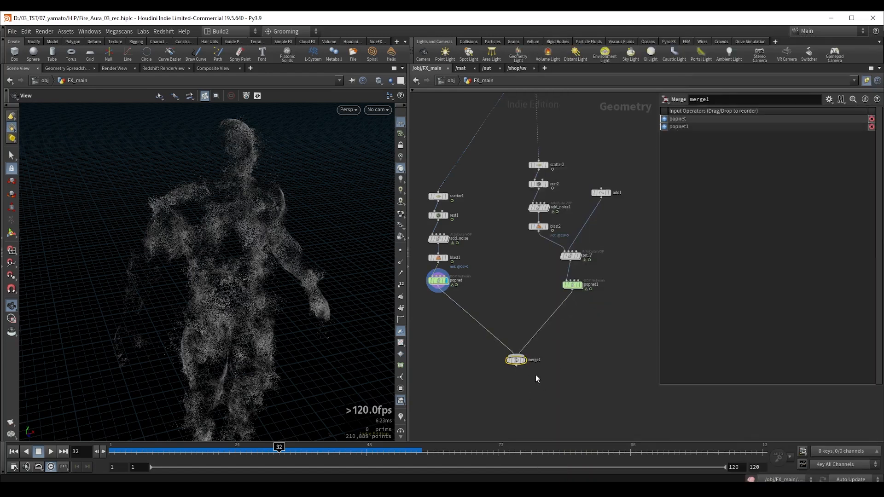
{"action": "left_click", "coordinate": [507, 364]}
{"action": "left_click_drag", "start_coordinate": [194, 449], "coordinate": [229, 449]}
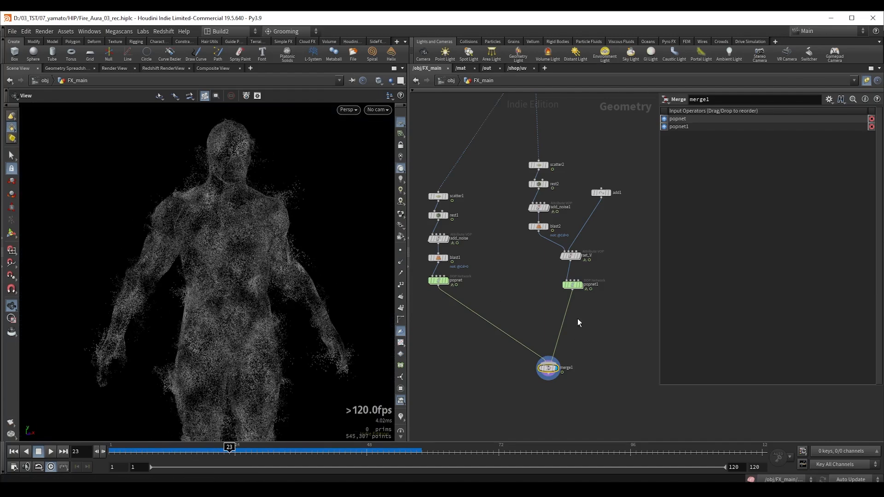
- Display popnet1 and popnet separately and scrub the timeline to compare their particle motion
{"action": "left_click", "coordinate": [579, 285]}
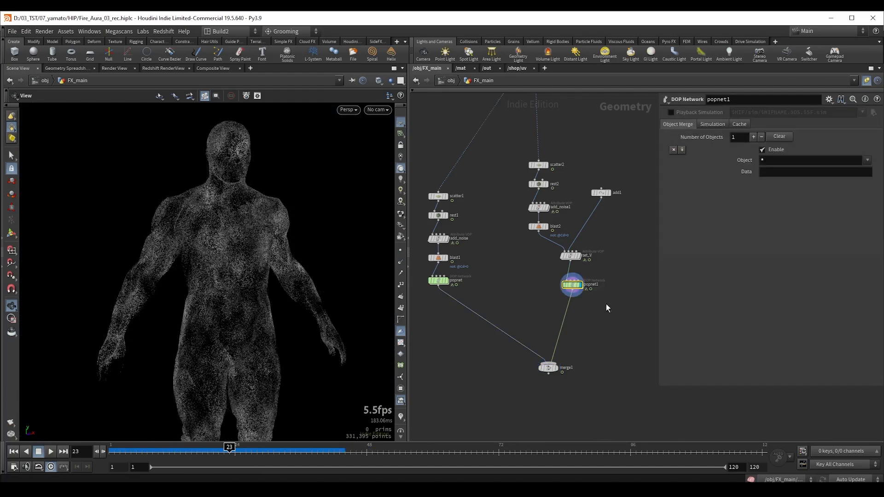
{"action": "left_click_drag", "start_coordinate": [234, 450], "coordinate": [279, 447]}
{"action": "left_click_drag", "start_coordinate": [223, 236], "coordinate": [222, 242]}
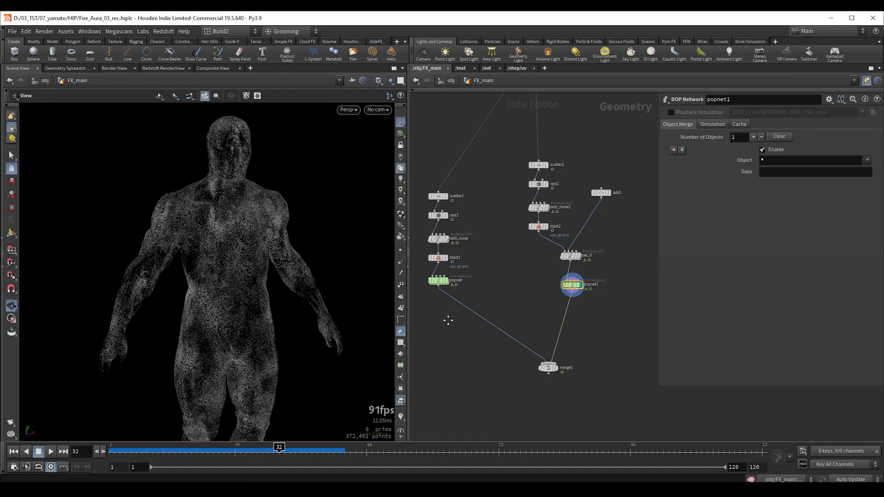
{"action": "middle_click_drag", "start_coordinate": [450, 320], "coordinate": [480, 329]}
{"action": "left_click", "coordinate": [476, 290]}
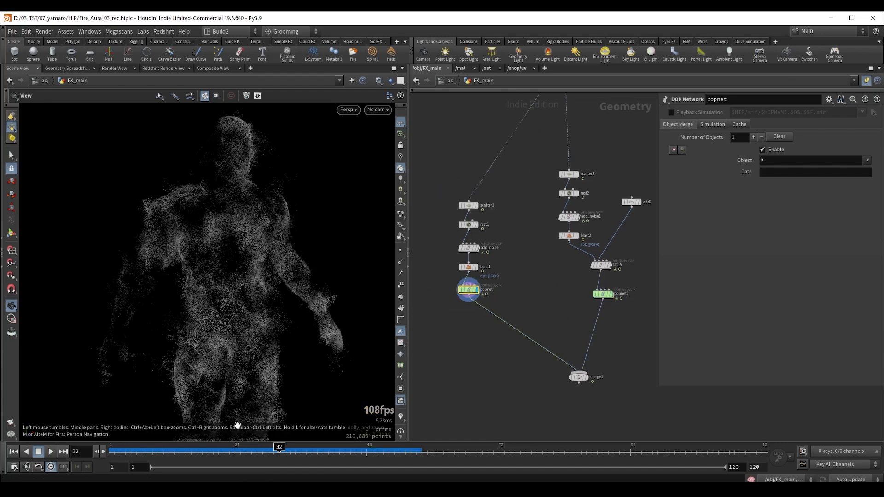
{"action": "left_click_drag", "start_coordinate": [238, 448], "coordinate": [345, 446]}
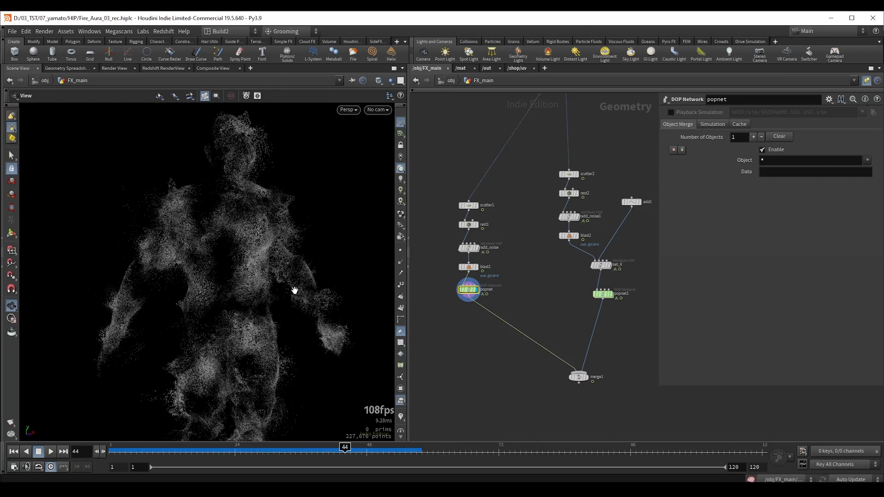
- Display merge1 and examine the combined particles around the body, scrubbing back to frame 34
{"action": "left_click", "coordinate": [586, 377]}
{"action": "middle_click_drag", "start_coordinate": [482, 357], "coordinate": [432, 345]}
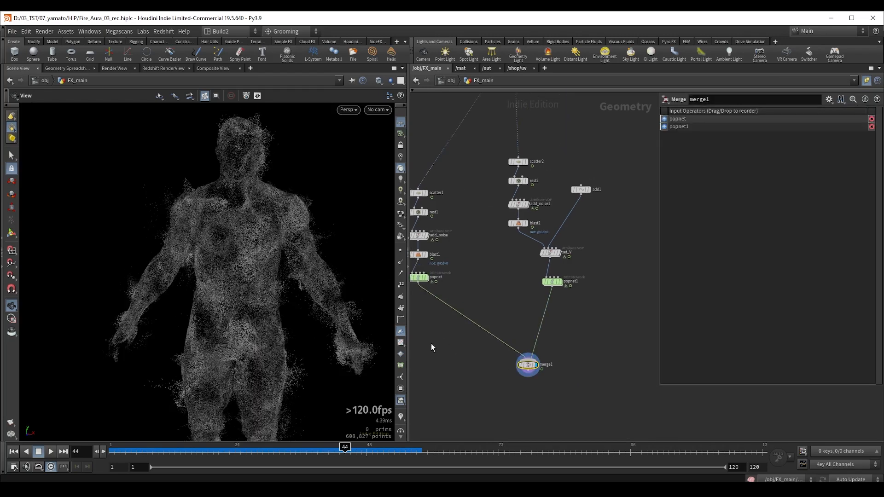
{"action": "left_click_drag", "start_coordinate": [267, 240], "coordinate": [270, 304]}
{"action": "mouse_move", "coordinate": [344, 447]}
{"action": "left_mouse_down"}
{"action": "mouse_move", "coordinate": [387, 447]}
{"action": "mouse_move", "coordinate": [272, 447]}
{"action": "mouse_move", "coordinate": [291, 434]}
{"action": "left_mouse_up"}
{"action": "right_click_drag", "start_coordinate": [280, 258], "coordinate": [209, 257]}
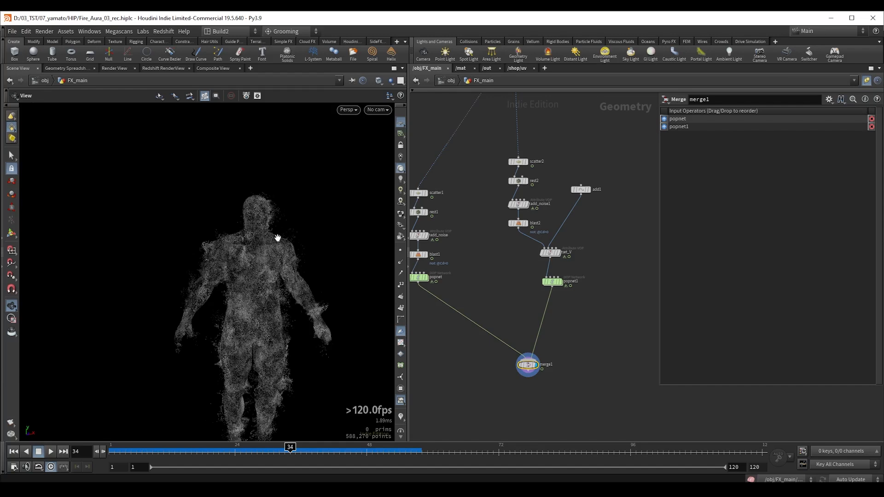
{"action": "left_click_drag", "start_coordinate": [278, 238], "coordinate": [214, 242]}
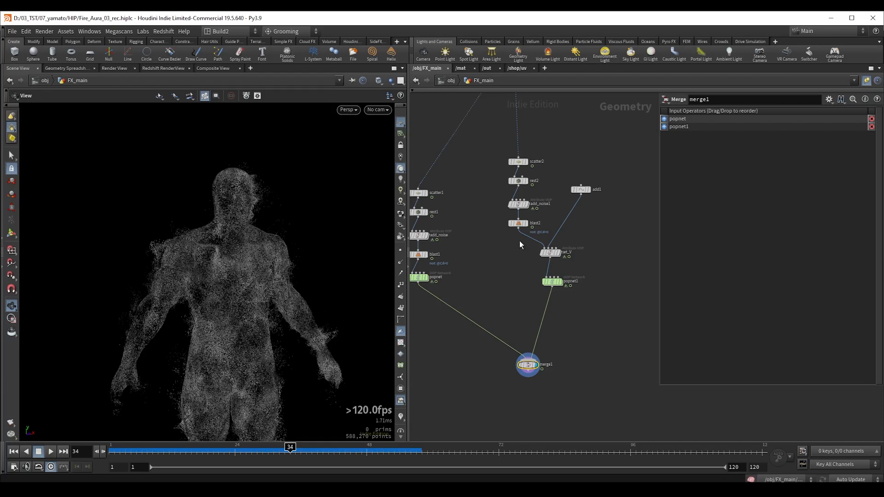
- Duplicate scatter2, rest2, add_noise1 and blast2, and place the copied nodes beside the second simulation branch
{"action": "scroll", "coordinate": [528, 292], "scroll_direction": "down", "scroll_amount": 3}
{"action": "middle_click_drag", "start_coordinate": [527, 293], "coordinate": [532, 299]}
{"action": "middle_click_drag", "start_coordinate": [604, 212], "coordinate": [574, 228]}
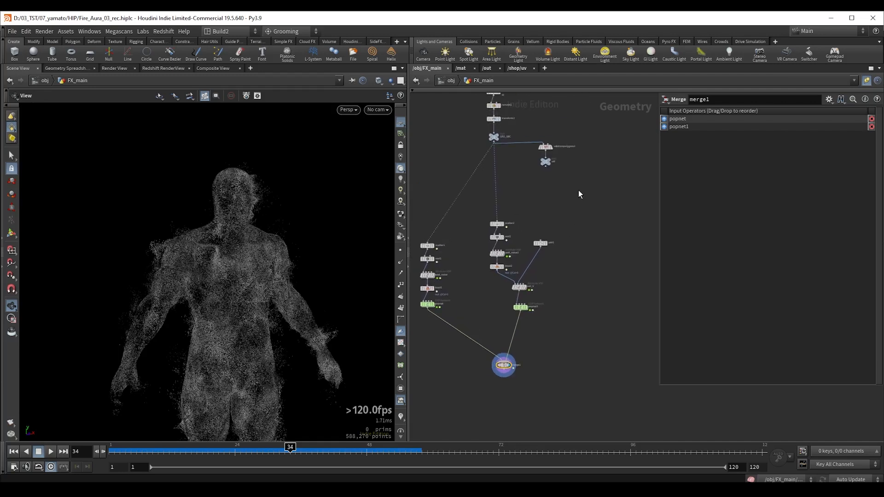
{"action": "middle_click_drag", "start_coordinate": [592, 194], "coordinate": [605, 255]}
{"action": "left_click", "coordinate": [507, 153]}
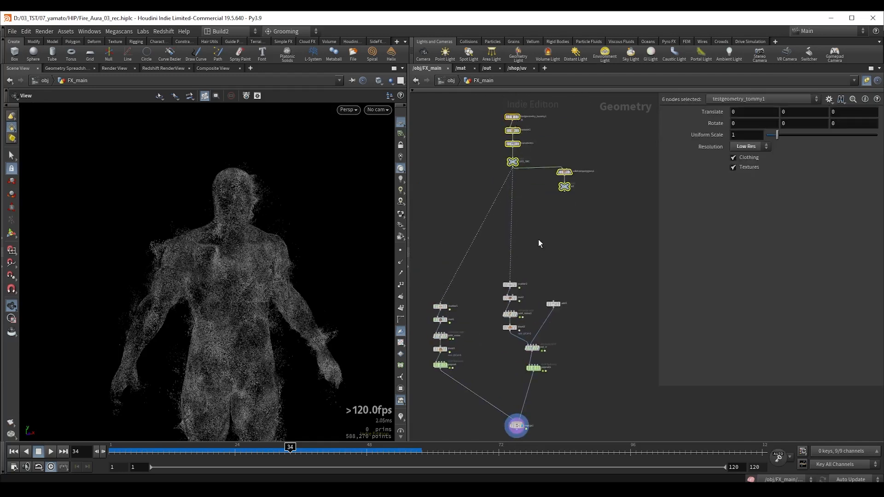
{"action": "middle_click_drag", "start_coordinate": [539, 241], "coordinate": [554, 149]}
{"action": "scroll", "coordinate": [529, 199], "scroll_direction": "up", "scroll_amount": 2}
{"action": "left_click_drag", "start_coordinate": [499, 178], "coordinate": [542, 258]}
{"action": "middle_click_drag", "start_coordinate": [603, 283], "coordinate": [557, 288]}
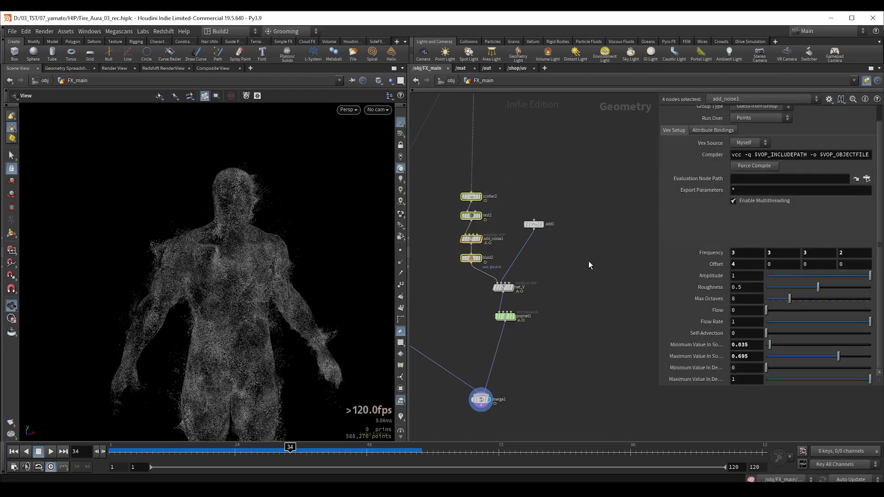
{"action": "key", "text": "ctrl+c"}
{"action": "key", "text": "ctrl+v"}
{"action": "middle_click_drag", "start_coordinate": [617, 196], "coordinate": [574, 182]}
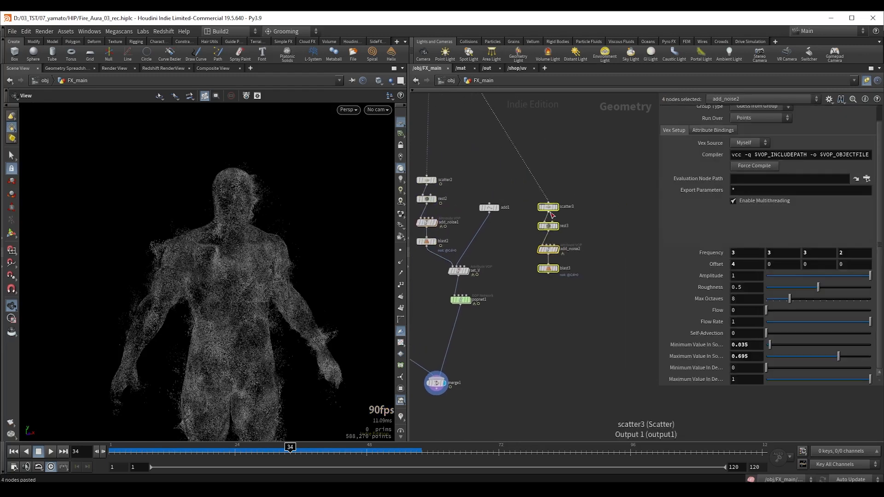
{"action": "left_click_drag", "start_coordinate": [543, 246], "coordinate": [562, 236]}
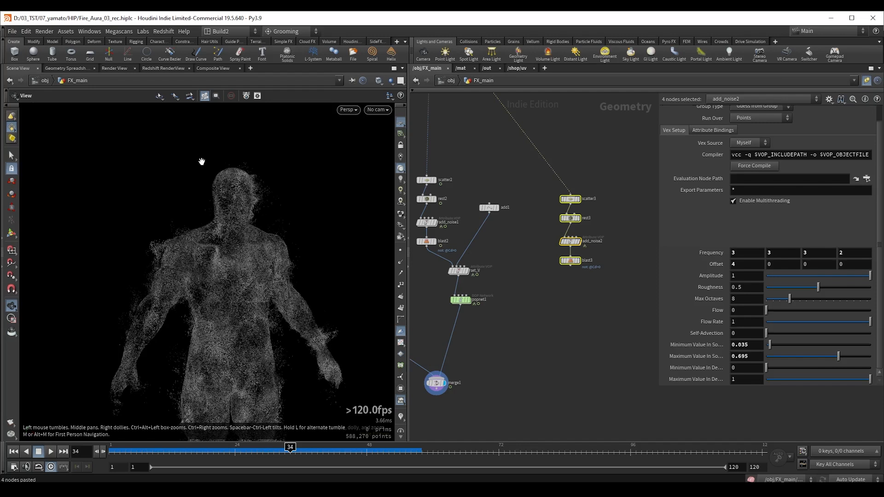
- Display blast3 and set the first two Offset values of add_noise2 to 14 and 4.2
{"action": "middle_click_drag", "start_coordinate": [546, 279], "coordinate": [518, 305]}
{"action": "left_click", "coordinate": [550, 286]}
{"action": "left_click_drag", "start_coordinate": [601, 310], "coordinate": [547, 206]}
{"action": "left_click", "coordinate": [515, 237]}
{"action": "left_click_drag", "start_coordinate": [515, 239], "coordinate": [563, 254]}
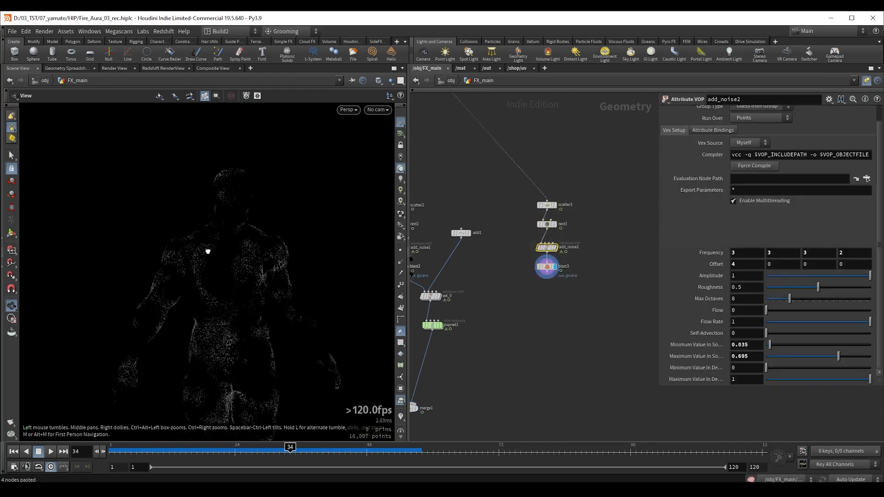
{"action": "middle_click_drag", "start_coordinate": [745, 266], "coordinate": [568, 257]}
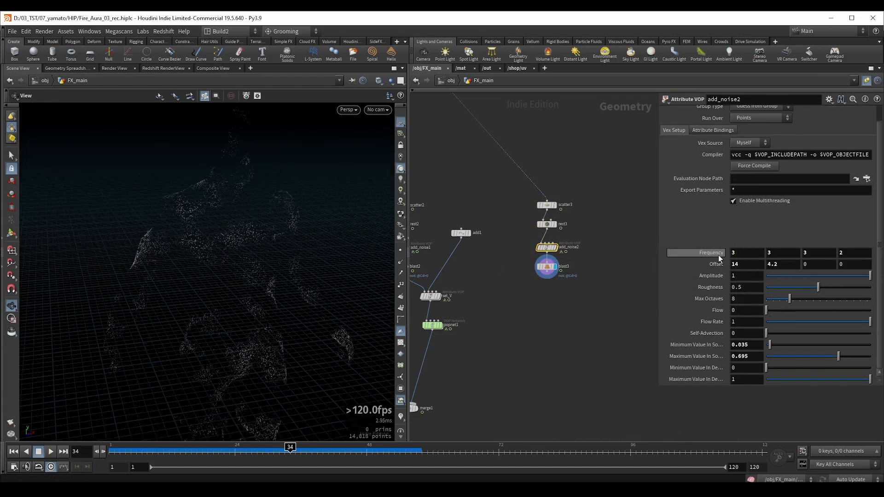
- Set add_noise2's Frequency to 3.7, 3.7, 3.7, 2.7 and its source Minimum Value to -0.065, and play the result
{"action": "middle_click_drag", "start_coordinate": [718, 255], "coordinate": [752, 252]}
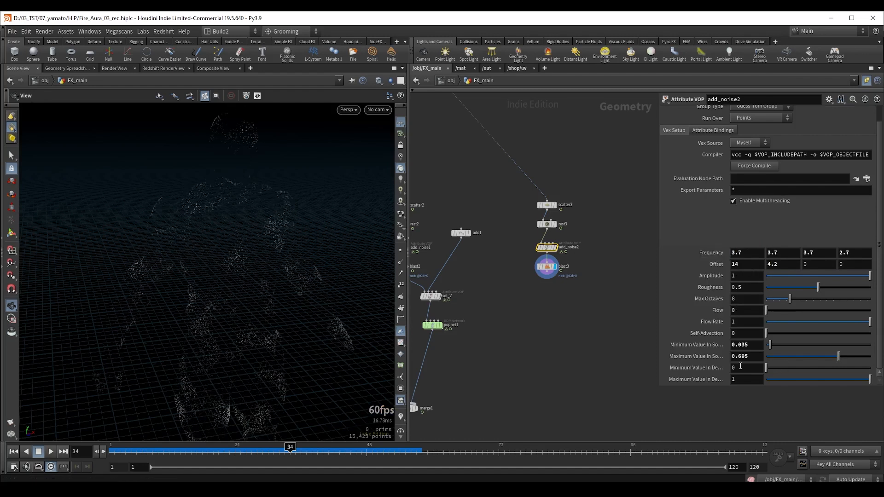
{"action": "left_click", "coordinate": [754, 347]}
{"action": "scroll", "coordinate": [753, 346], "scroll_direction": "down", "scroll_amount": 1}
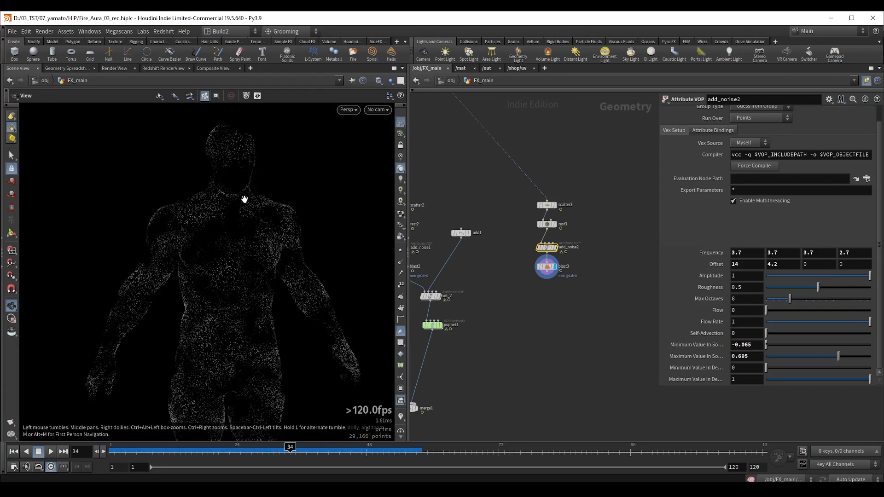
{"action": "key", "text": "Up"}
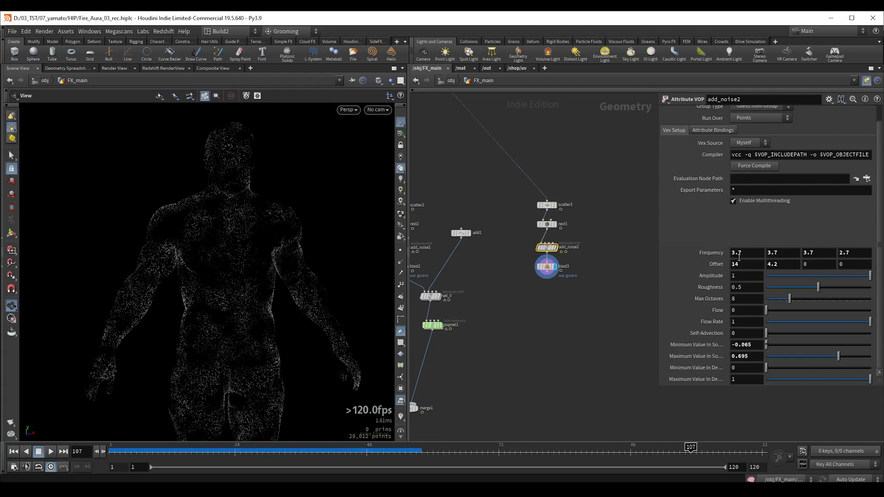
- Set add_noise2's Frequency to 4.1 for the first three components and 3 for the fourth
{"action": "middle_click_drag", "start_coordinate": [720, 253], "coordinate": [744, 255]}
{"action": "left_click_drag", "start_coordinate": [863, 258], "coordinate": [809, 257]}
{"action": "type", "text": "3"}
{"action": "key", "text": "Return"}
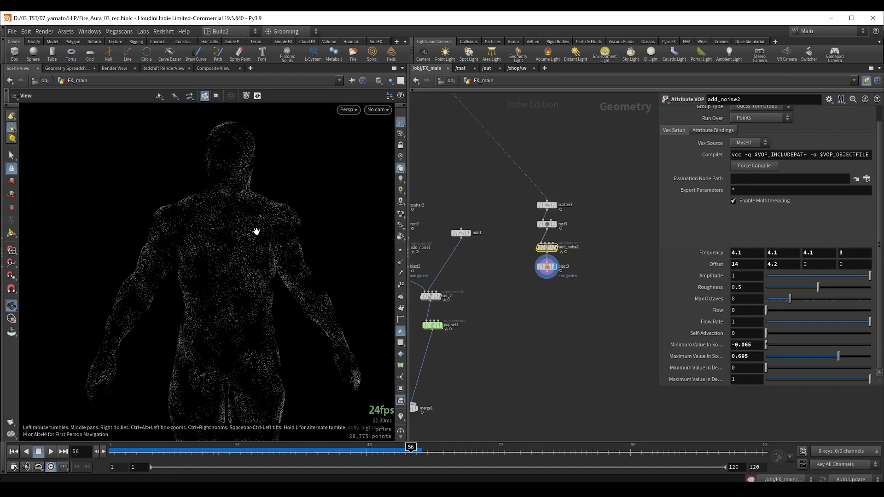
{"action": "left_click_drag", "start_coordinate": [260, 228], "coordinate": [207, 146]}
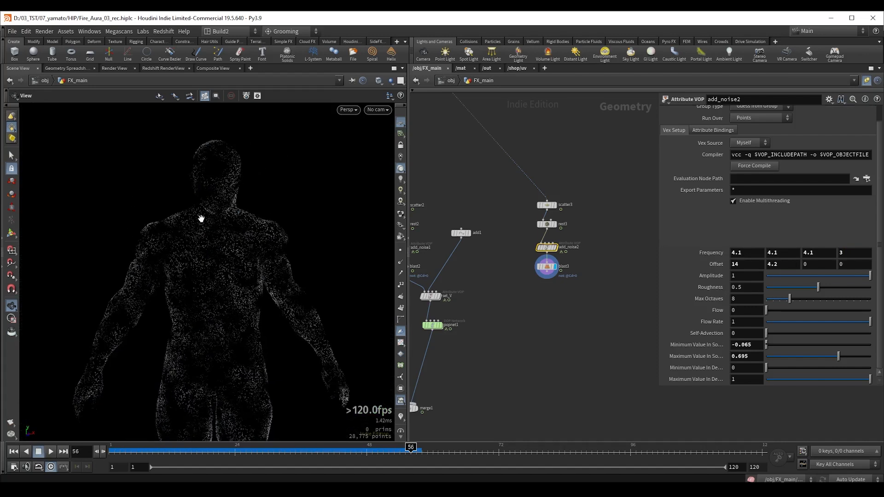
- Add a Clip node below blast3 and display it
{"action": "left_click_drag", "start_coordinate": [201, 218], "coordinate": [149, 238]}
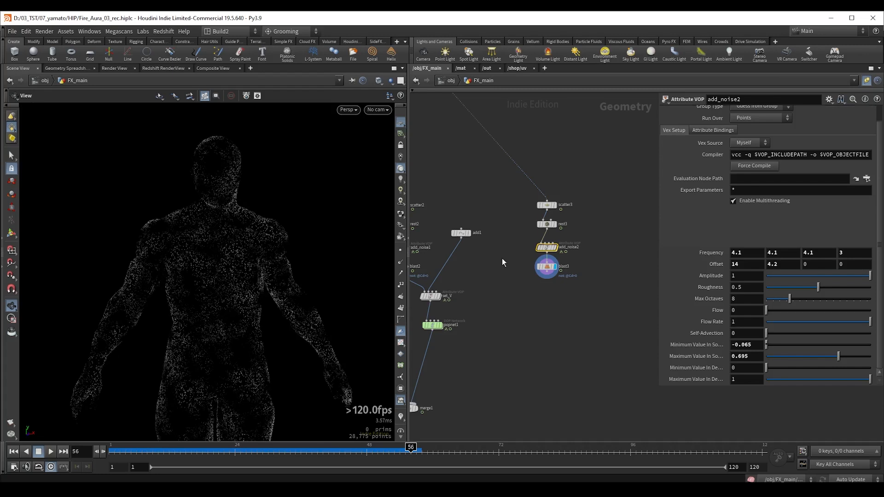
{"action": "left_click", "coordinate": [547, 266]}
{"action": "key", "text": "Tab"}
{"action": "type", "text": "clip"}
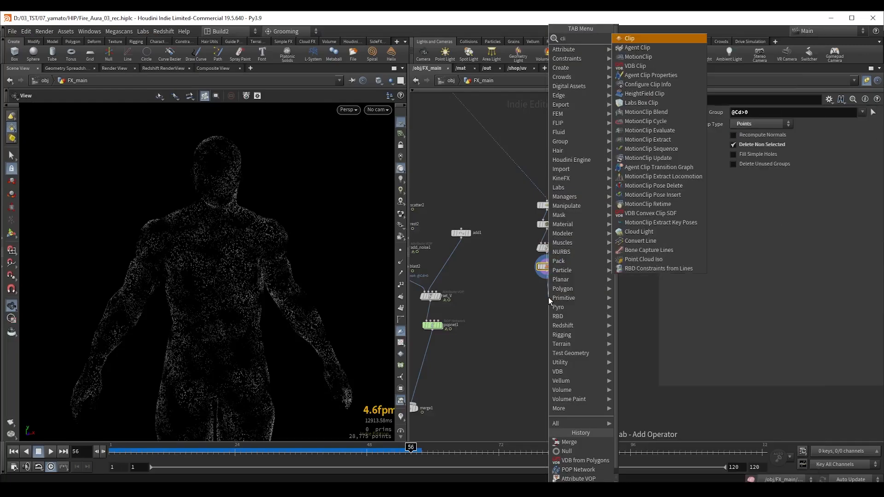
{"action": "key", "text": "Return"}
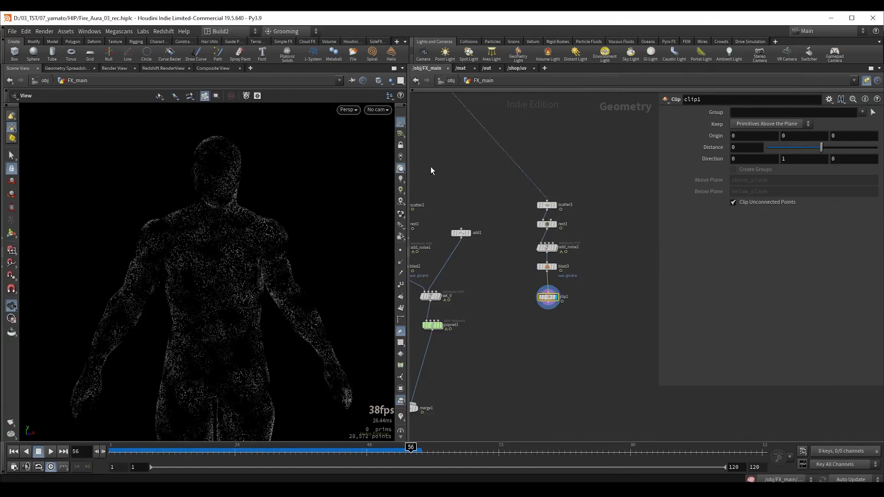
- Raise clip1's clipping plane to the figure's chest and shoulder level, with Origin Y at about 4.284
{"action": "left_click_drag", "start_coordinate": [158, 253], "coordinate": [183, 231]}
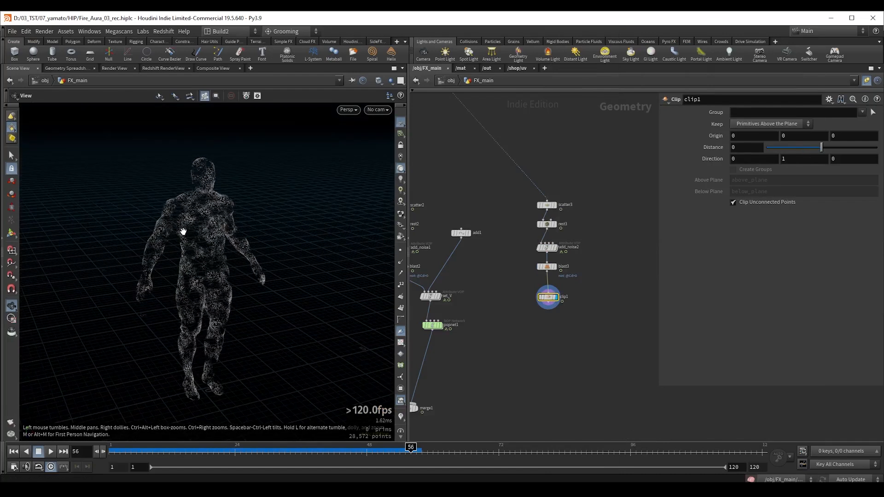
{"action": "key", "text": "Return"}
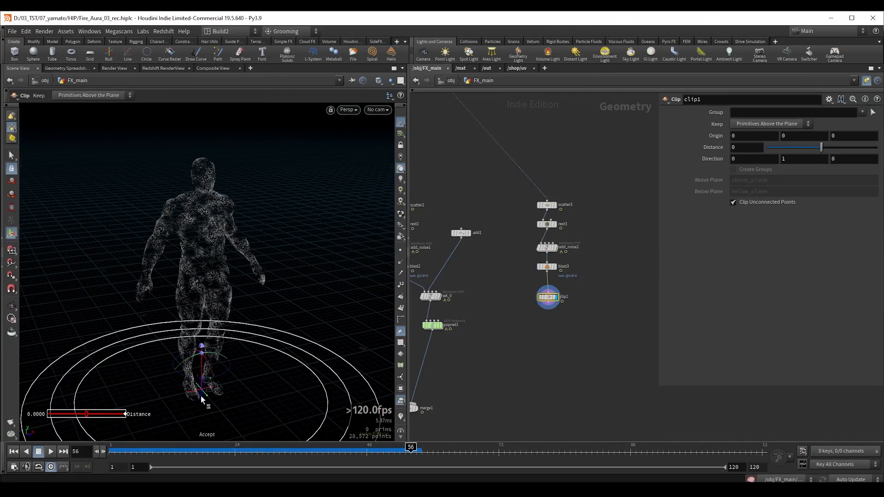
{"action": "left_click_drag", "start_coordinate": [203, 399], "coordinate": [189, 214]}
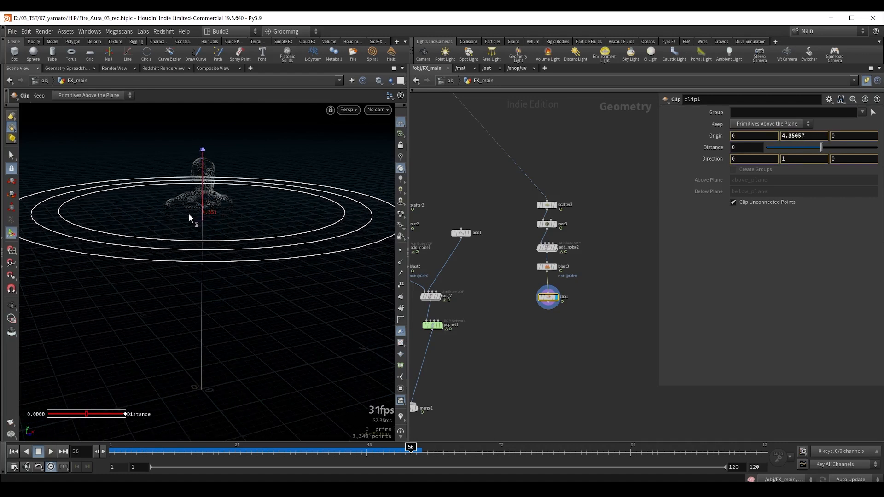
{"action": "right_click_drag", "start_coordinate": [189, 214], "coordinate": [208, 180], "text": "alt"}
{"action": "middle_click_drag", "start_coordinate": [208, 180], "coordinate": [164, 240], "text": "alt"}
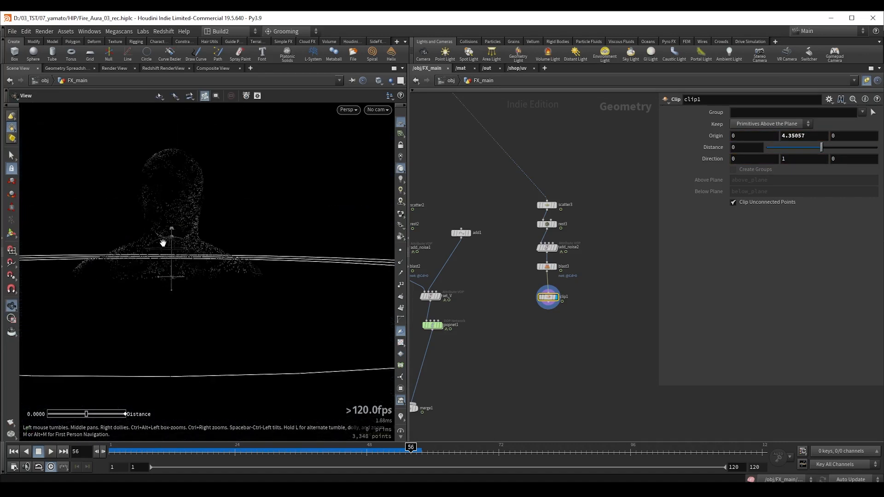
{"action": "left_click_drag", "start_coordinate": [170, 289], "coordinate": [191, 299]}
{"action": "left_click_drag", "start_coordinate": [190, 299], "coordinate": [167, 272], "text": "alt"}
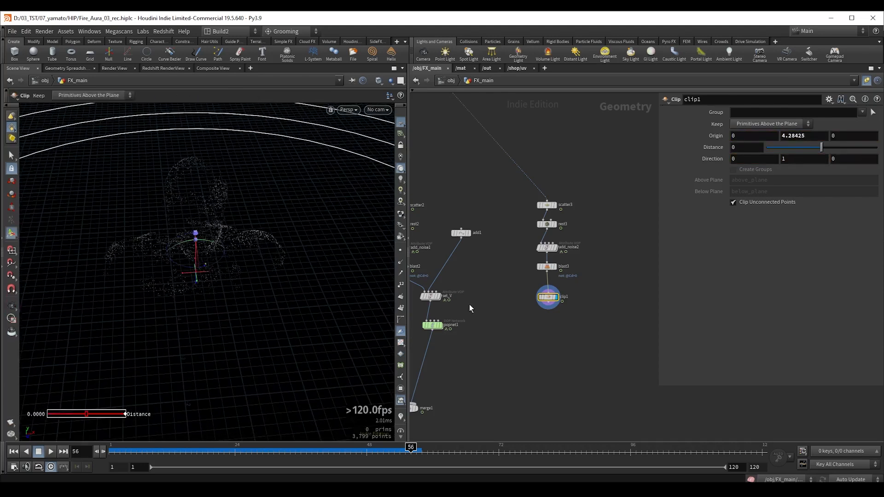
- Set the viewport particle display to Points and play the clipped result from the first frame
{"action": "key", "text": "Escape"}
{"action": "key", "text": "ctrl+Up"}
{"action": "left_click_drag", "start_coordinate": [219, 244], "coordinate": [258, 201], "text": "alt"}
{"action": "left_click", "coordinate": [403, 213]}
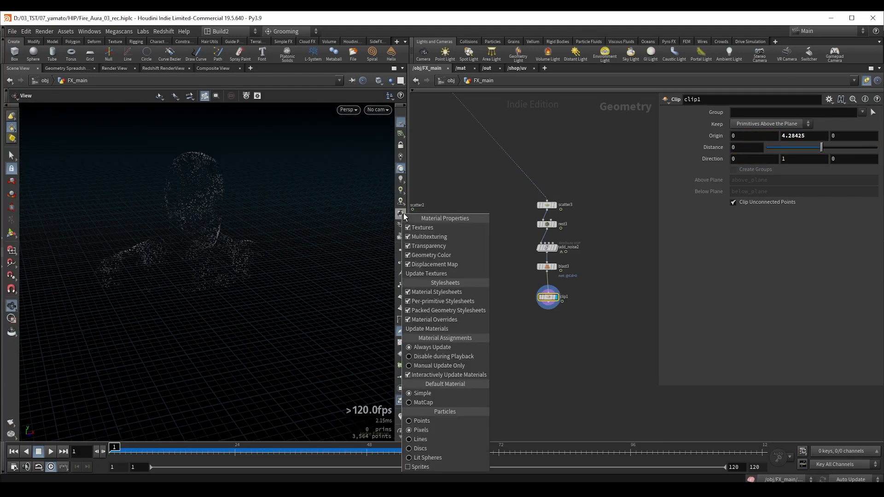
{"action": "left_click", "coordinate": [423, 421]}
{"action": "key", "text": "Up"}
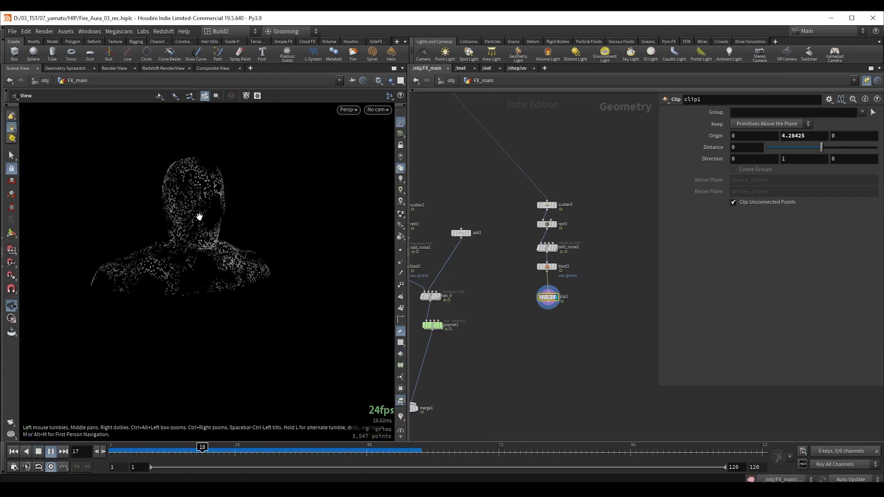
{"action": "left_click_drag", "start_coordinate": [173, 236], "coordinate": [187, 240]}
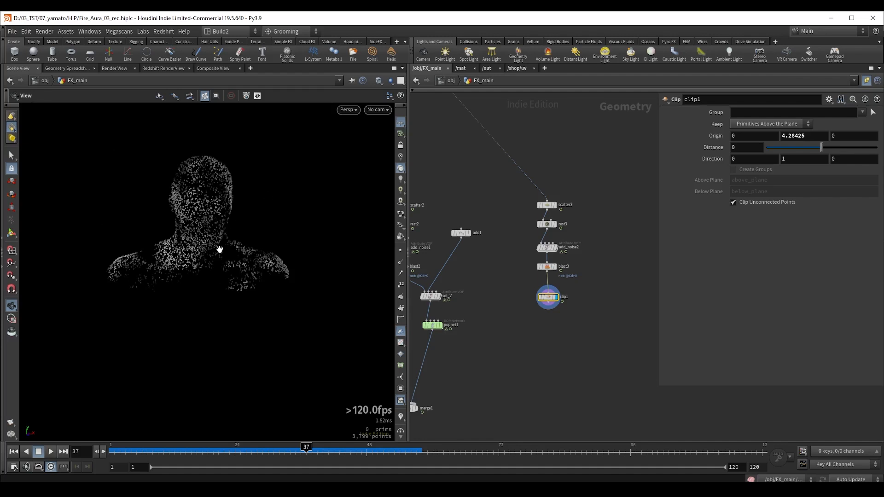
- Duplicate set_V and add1, placing the copies below and beside clip1 in the third branch
{"action": "middle_click_drag", "start_coordinate": [487, 307], "coordinate": [506, 313]}
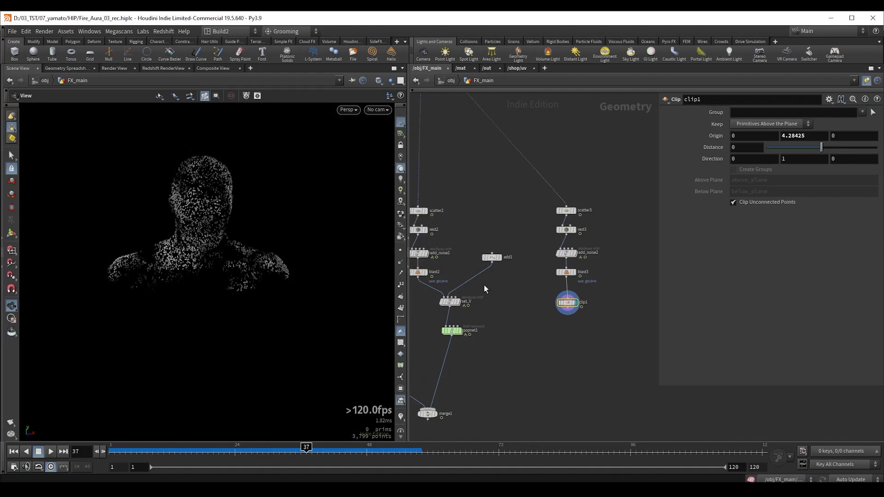
{"action": "scroll", "coordinate": [511, 299], "scroll_direction": "up", "scroll_amount": 2}
{"action": "left_click_drag", "start_coordinate": [451, 325], "coordinate": [534, 305]}
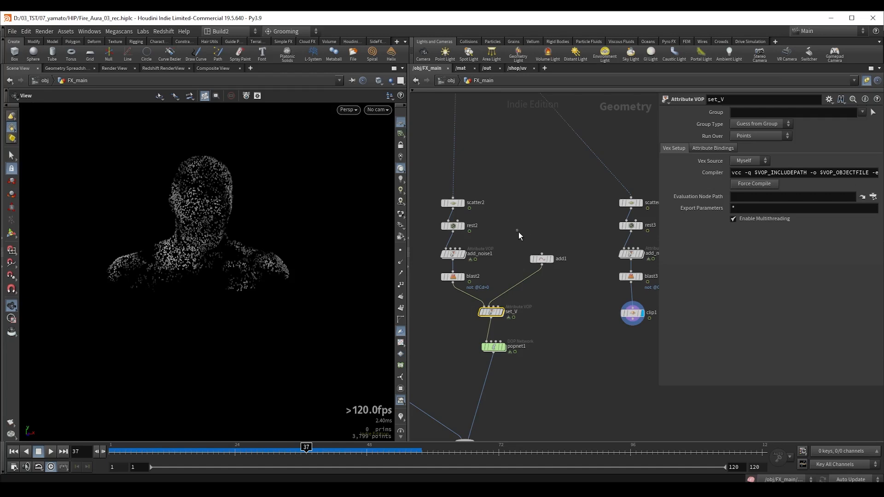
{"action": "left_click_drag", "start_coordinate": [518, 232], "coordinate": [565, 272]}
{"action": "left_click_drag", "start_coordinate": [520, 306], "coordinate": [521, 305]}
{"action": "left_click_drag", "start_coordinate": [556, 267], "coordinate": [571, 274], "text": "shift"}
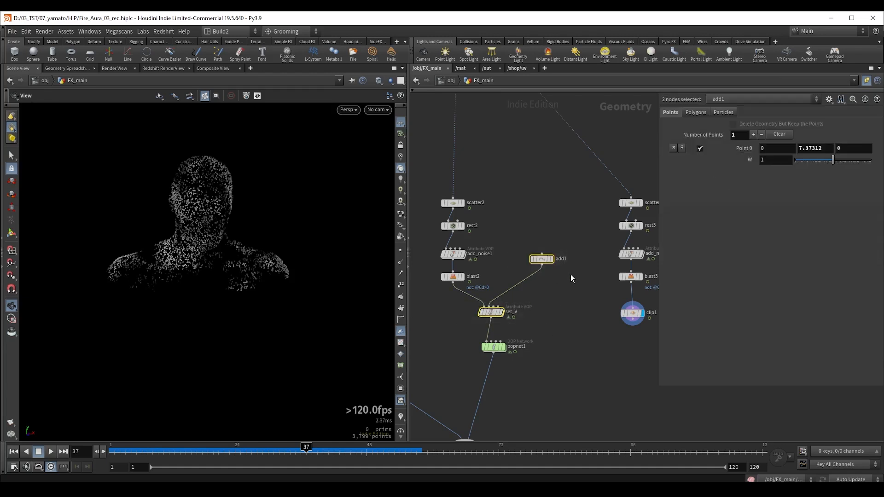
{"action": "key", "text": "ctrl+c"}
{"action": "left_click", "coordinate": [567, 325]}
{"action": "key", "text": "ctrl+v"}
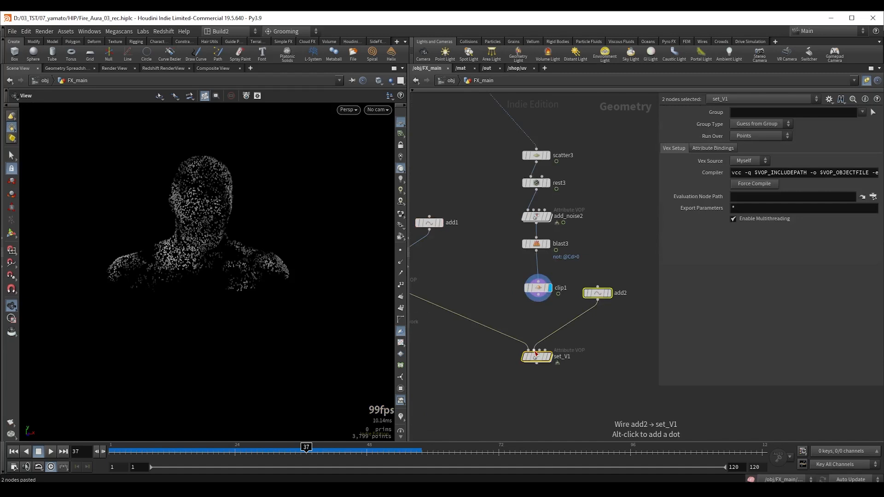
- Connect clip1 to the first input of set_V1 and arrange set_V1 and add2 around it
{"action": "left_click_drag", "start_coordinate": [536, 353], "coordinate": [569, 353]}
{"action": "left_click", "coordinate": [539, 306]}
{"action": "left_click", "coordinate": [538, 299]}
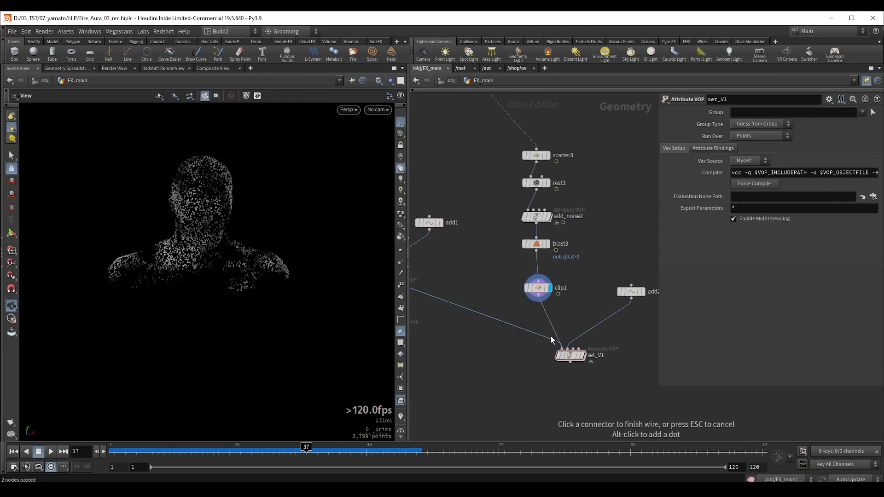
{"action": "left_click", "coordinate": [553, 340]}
{"action": "middle_click_drag", "start_coordinate": [521, 367], "coordinate": [488, 352]}
{"action": "left_click_drag", "start_coordinate": [536, 341], "coordinate": [554, 323]}
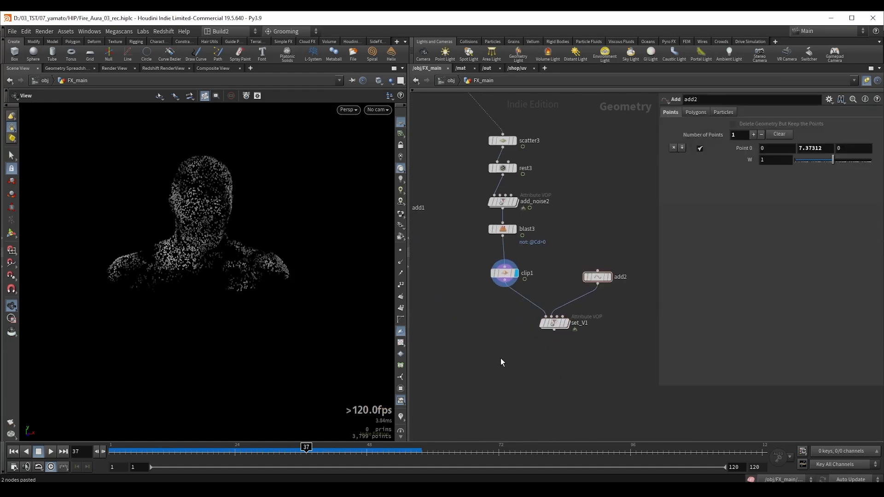
- Display set_V1 and check its point attributes in the node information
{"action": "left_click_drag", "start_coordinate": [490, 361], "coordinate": [594, 316]}
{"action": "key", "text": "r"}
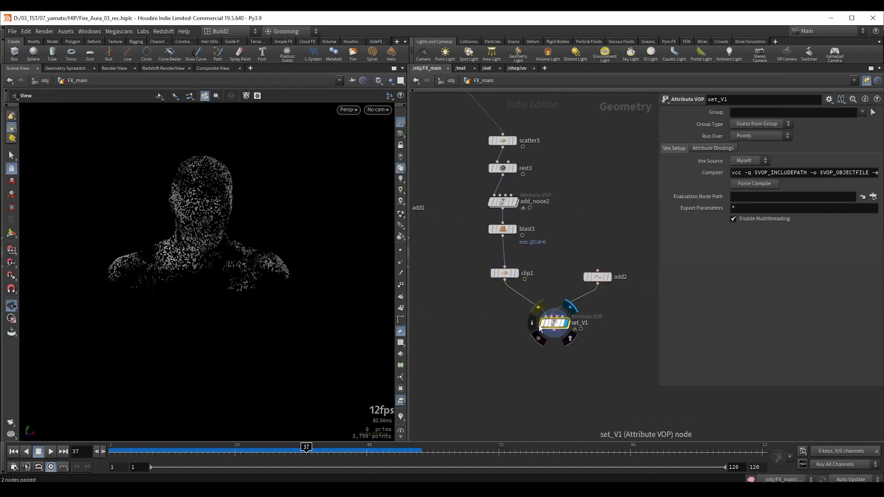
{"action": "left_click", "coordinate": [531, 323]}
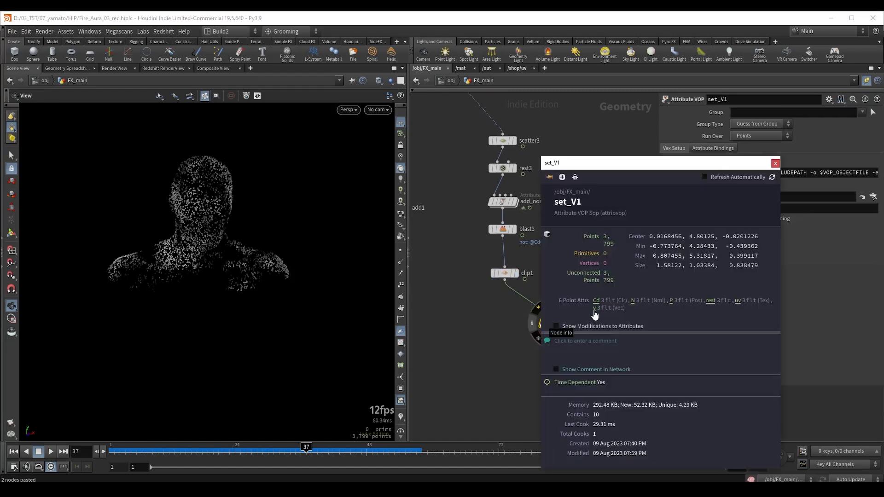
{"action": "left_click", "coordinate": [775, 163]}
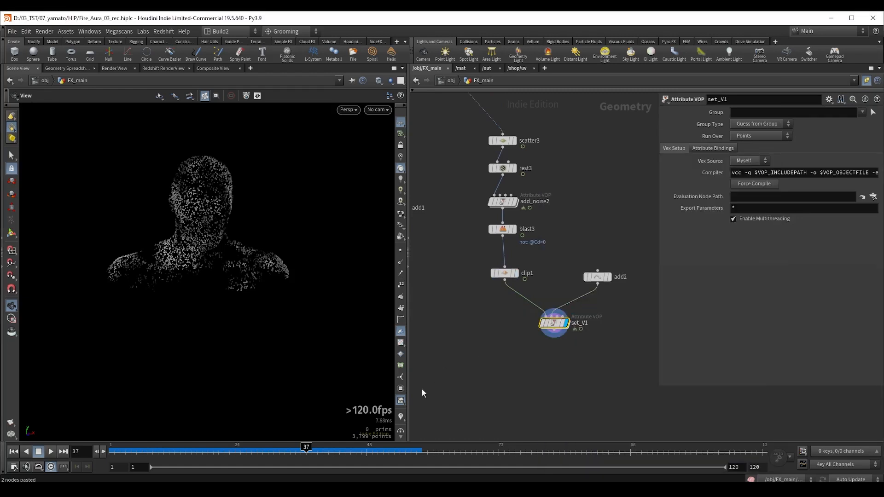
- Turn on the v visualizer and inspect the velocity directions around the head and shoulders
{"action": "left_click", "coordinate": [400, 415]}
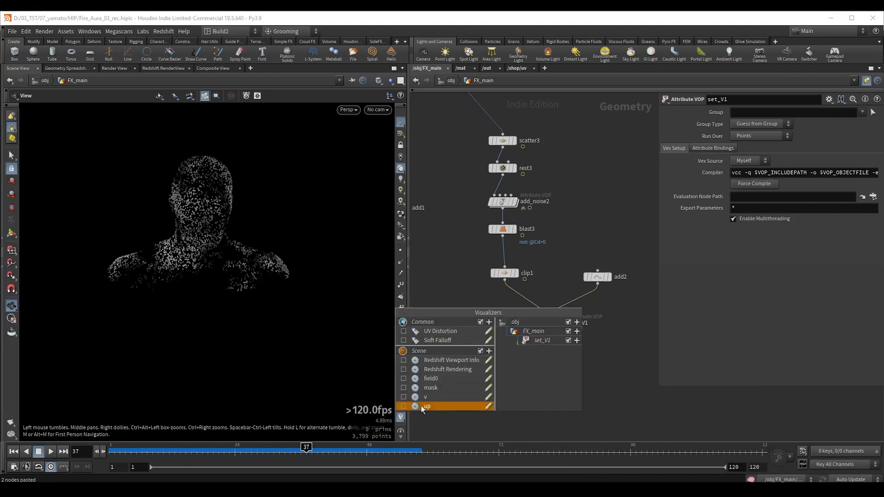
{"action": "left_click", "coordinate": [428, 359]}
{"action": "left_click_drag", "start_coordinate": [188, 231], "coordinate": [238, 217]}
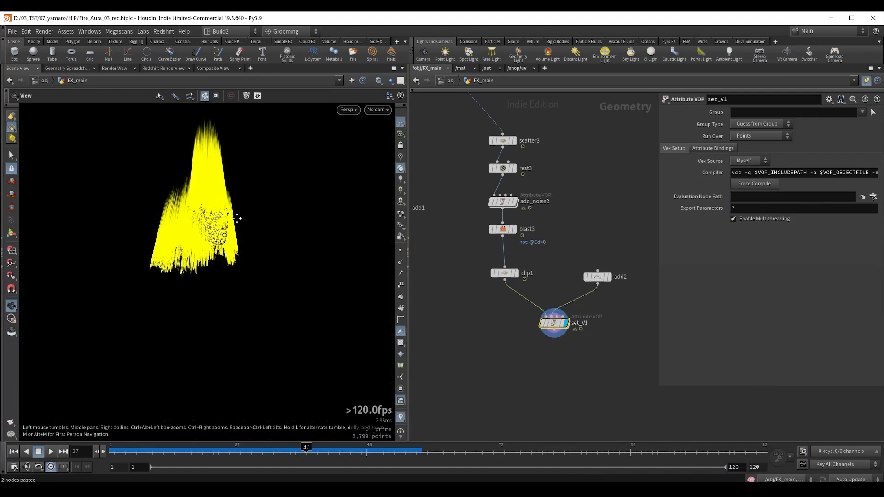
{"action": "middle_click_drag", "start_coordinate": [238, 217], "coordinate": [237, 271]}
{"action": "left_click_drag", "start_coordinate": [237, 271], "coordinate": [207, 272]}
{"action": "middle_click_drag", "start_coordinate": [206, 273], "coordinate": [221, 234]}
- Lower add2's point beneath the shoulders, to a Y position of about 3.63
{"action": "left_click", "coordinate": [597, 277]}
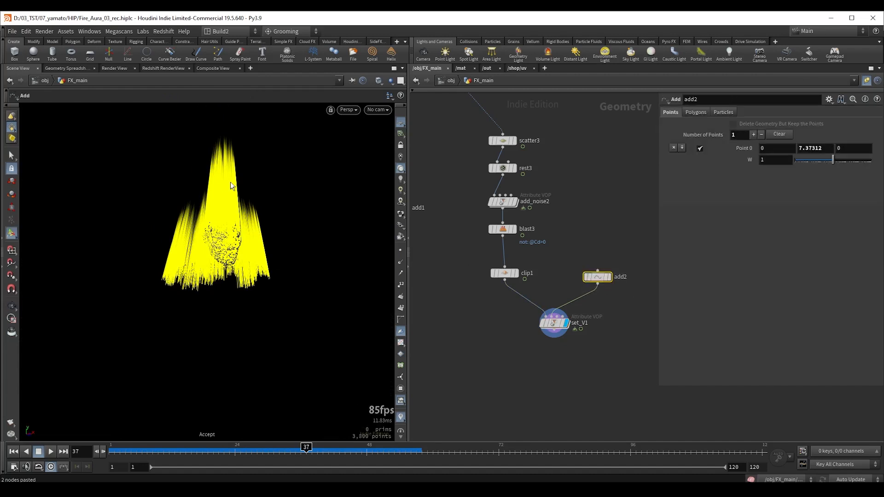
{"action": "right_click_drag", "start_coordinate": [230, 181], "coordinate": [182, 237]}
{"action": "middle_click_drag", "start_coordinate": [191, 227], "coordinate": [207, 174]}
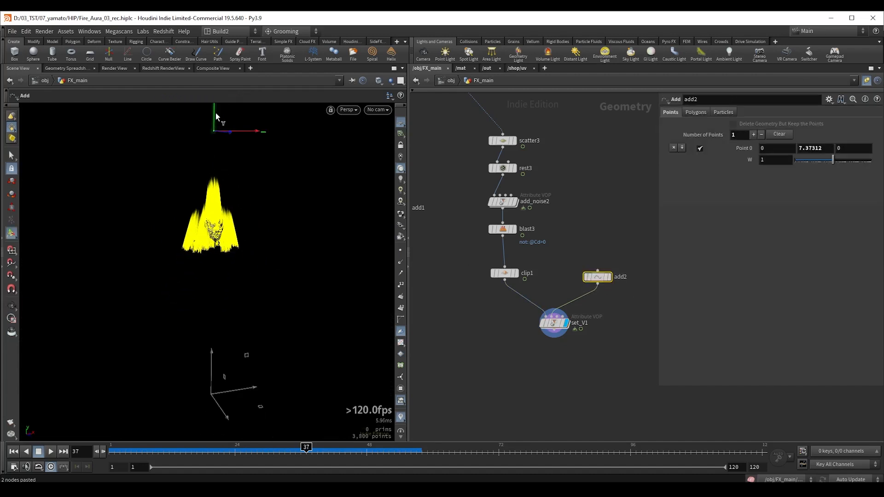
{"action": "left_click_drag", "start_coordinate": [214, 127], "coordinate": [219, 258]}
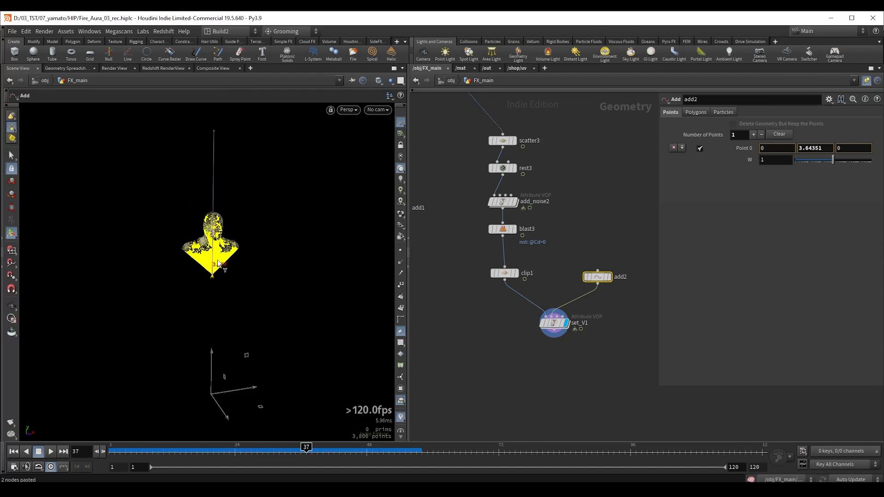
{"action": "right_click_drag", "start_coordinate": [220, 259], "coordinate": [269, 221], "text": "alt"}
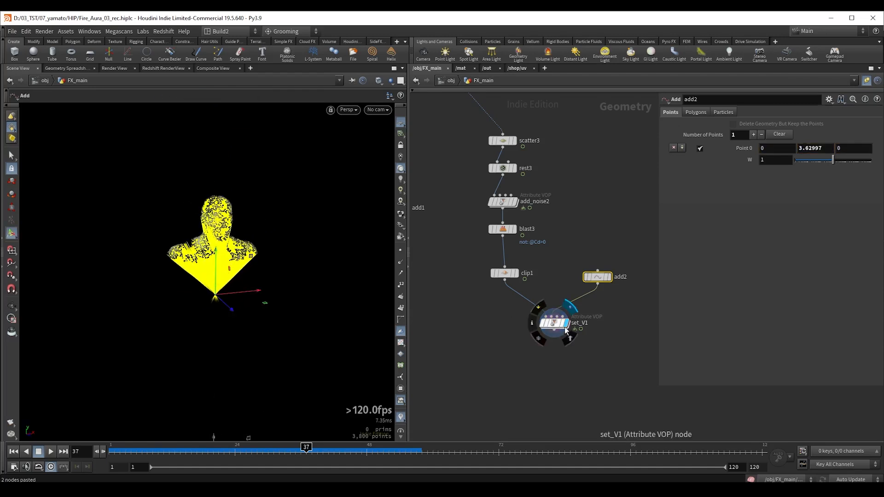
- Inside set_V1, swap subtract1's inputs so geometryvopglobal1's P precedes importpoint1's result, and return to FX_main
{"action": "double_click", "coordinate": [553, 324]}
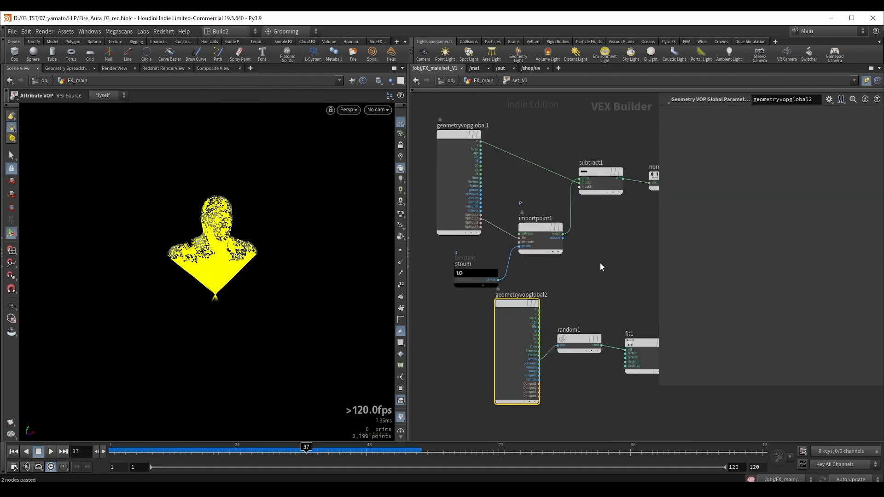
{"action": "middle_click_drag", "start_coordinate": [600, 263], "coordinate": [511, 312]}
{"action": "left_click_drag", "start_coordinate": [468, 152], "coordinate": [534, 237]}
{"action": "key", "text": "shift+r"}
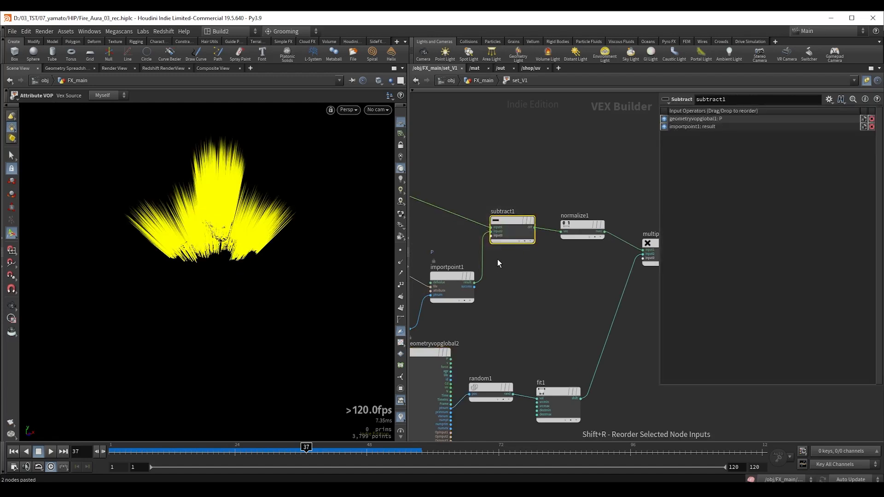
{"action": "key", "text": "Escape"}
{"action": "left_click_drag", "start_coordinate": [216, 230], "coordinate": [245, 244]}
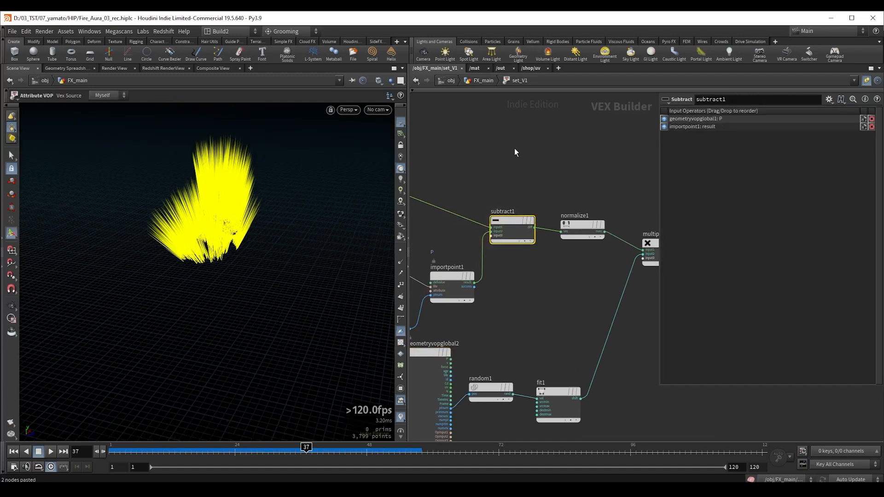
{"action": "key", "text": "u"}
- Offset add2's point in depth and slightly sideways, to about 0.051, 3.572, 0.433
{"action": "left_click_drag", "start_coordinate": [565, 254], "coordinate": [620, 292]}
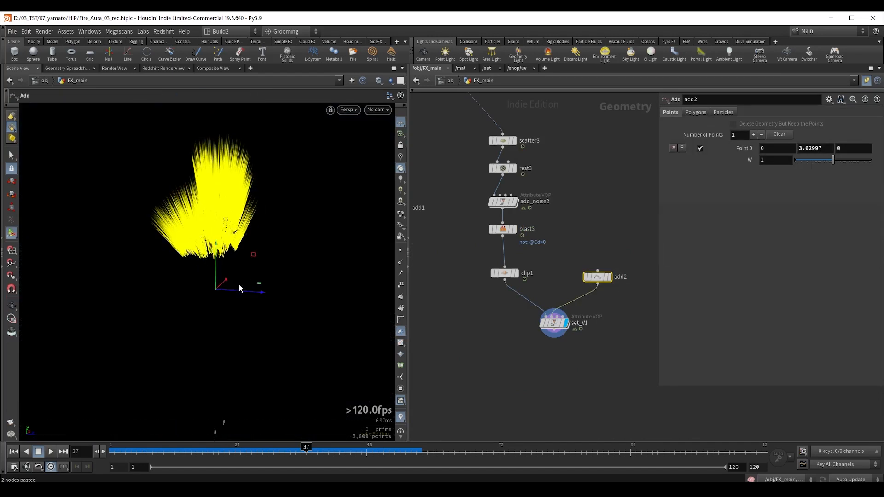
{"action": "left_click_drag", "start_coordinate": [231, 292], "coordinate": [253, 292]}
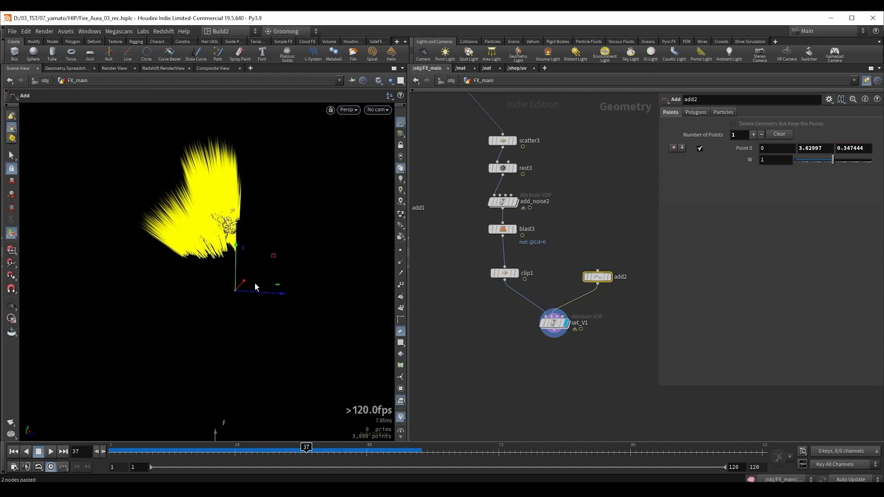
{"action": "left_click_drag", "start_coordinate": [260, 293], "coordinate": [146, 267]}
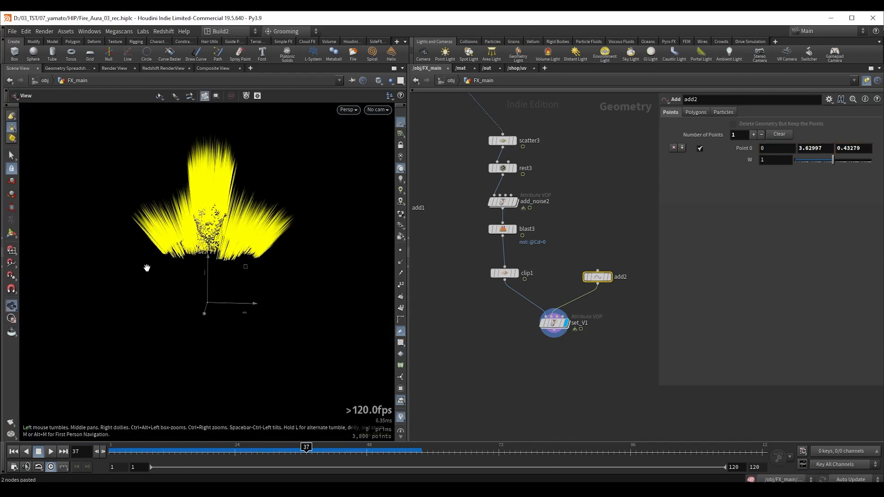
{"action": "left_click_drag", "start_coordinate": [207, 259], "coordinate": [211, 262]}
{"action": "left_click_drag", "start_coordinate": [227, 307], "coordinate": [232, 307]}
{"action": "left_click_drag", "start_coordinate": [189, 294], "coordinate": [215, 293], "text": "alt"}
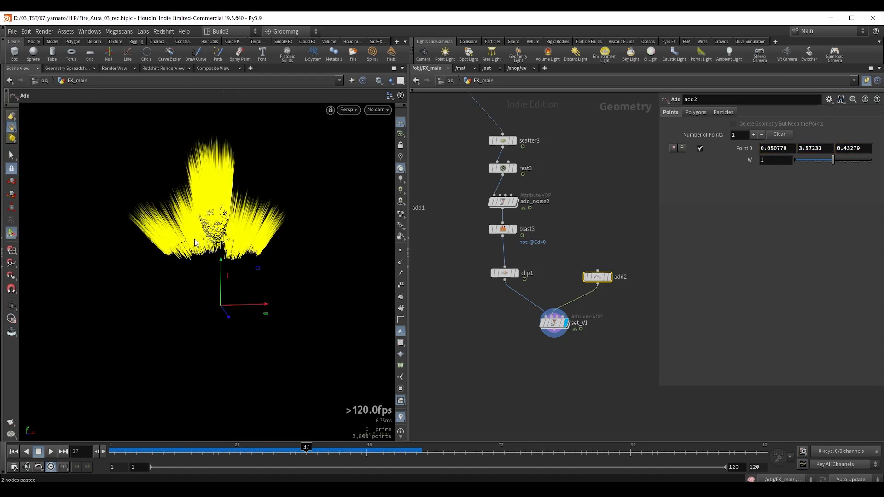
- Fine-tune add2's point height and depth, to about 3.756 in Y and 0.452 in Z
{"action": "mouse_move", "coordinate": [221, 260]}
{"action": "left_mouse_down"}
{"action": "mouse_move", "coordinate": [228, 230]}
{"action": "mouse_move", "coordinate": [220, 251]}
{"action": "left_mouse_up"}
{"action": "right_click_drag", "start_coordinate": [221, 251], "coordinate": [246, 258], "text": "alt"}
{"action": "left_click_drag", "start_coordinate": [245, 258], "coordinate": [290, 301], "text": "alt"}
{"action": "left_click_drag", "start_coordinate": [291, 300], "coordinate": [166, 301], "text": "alt"}
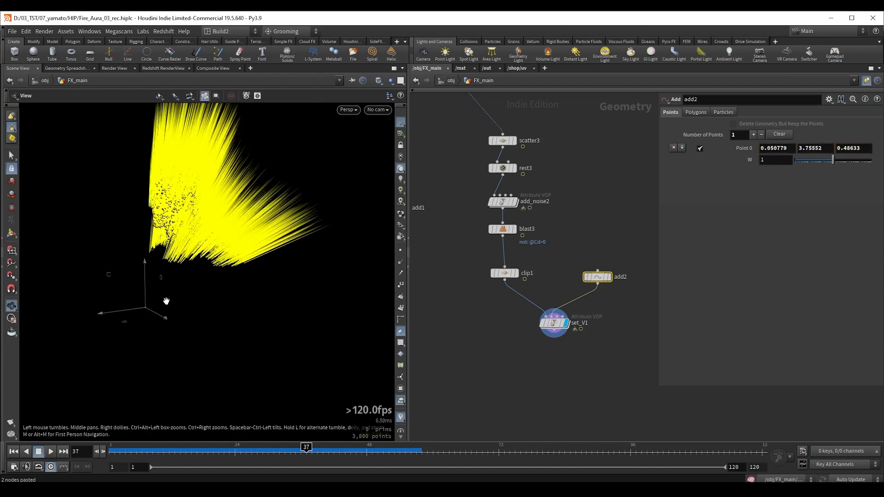
{"action": "left_click_drag", "start_coordinate": [109, 313], "coordinate": [112, 314]}
{"action": "right_click_drag", "start_coordinate": [114, 314], "coordinate": [106, 316], "text": "alt"}
{"action": "left_click_drag", "start_coordinate": [109, 316], "coordinate": [170, 318], "text": "alt"}
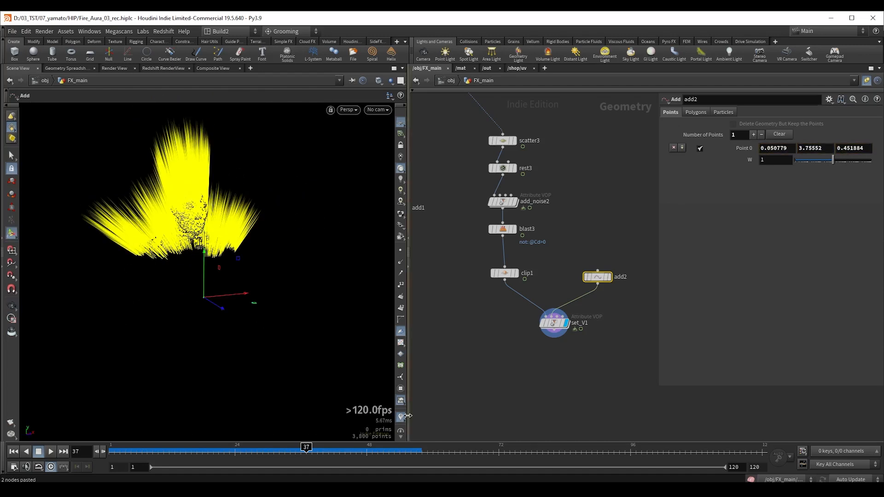
- Duplicate popnet1 beside the clipped branch and connect the copy beneath set_V1
{"action": "key", "text": "Escape"}
{"action": "scroll", "coordinate": [501, 376], "scroll_direction": "down", "scroll_amount": 1}
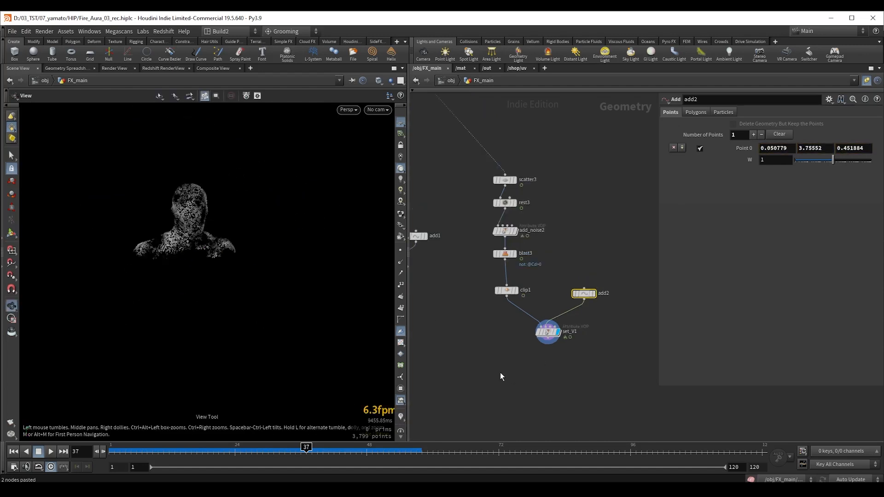
{"action": "middle_click_drag", "start_coordinate": [451, 378], "coordinate": [507, 314]}
{"action": "scroll", "coordinate": [548, 317], "scroll_direction": "down", "scroll_amount": 2}
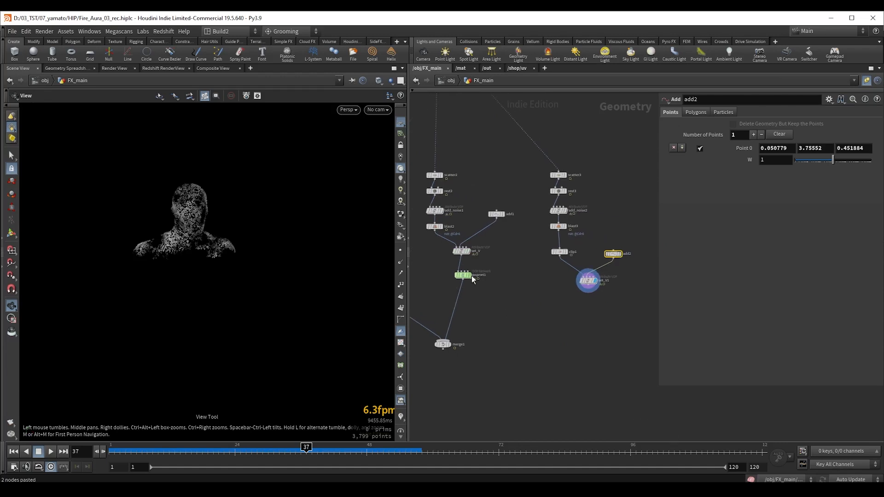
{"action": "scroll", "coordinate": [472, 278], "scroll_direction": "up", "scroll_amount": 2}
{"action": "left_click_drag", "start_coordinate": [457, 275], "coordinate": [625, 319], "text": "alt"}
{"action": "middle_click_drag", "start_coordinate": [624, 314], "coordinate": [558, 314]}
{"action": "scroll", "coordinate": [558, 314], "scroll_direction": "up", "scroll_amount": 2}
{"action": "left_click_drag", "start_coordinate": [575, 288], "coordinate": [578, 325]}
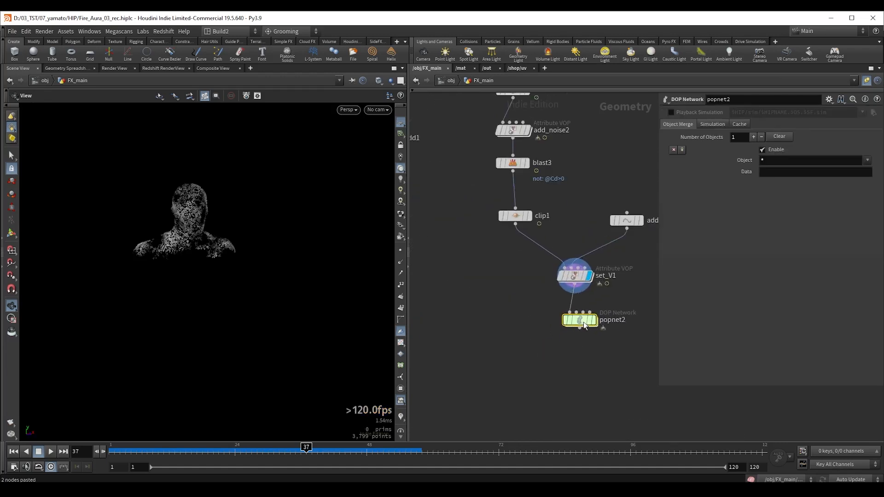
{"action": "middle_click_drag", "start_coordinate": [578, 325], "coordinate": [537, 322]}
{"action": "mouse_move", "coordinate": [540, 316]}
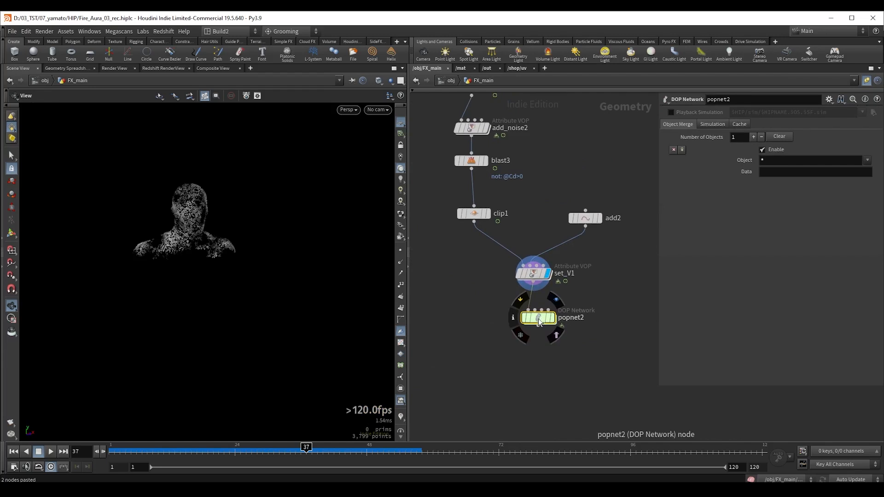
- Inside popnet2, delete geometryvop1 between popwind1 and wire_pops_into_here, and play the simulation from the first frame
{"action": "double_click", "coordinate": [539, 319]}
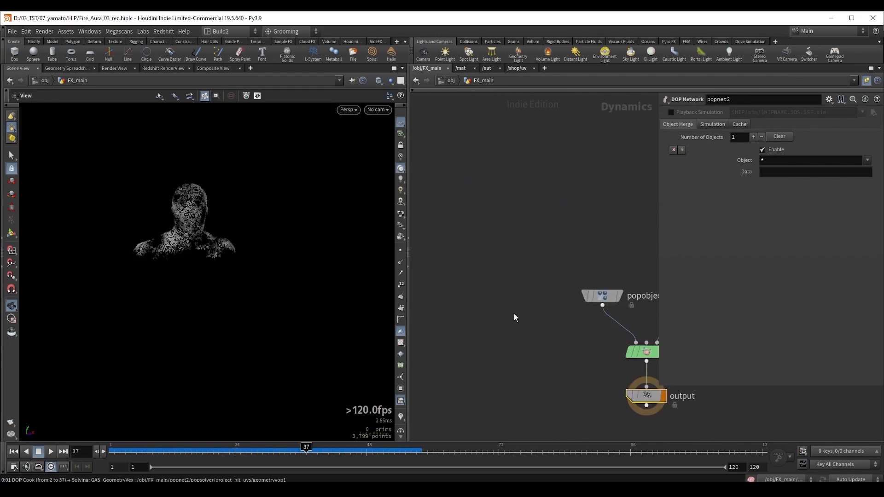
{"action": "middle_click_drag", "start_coordinate": [497, 236], "coordinate": [426, 256]}
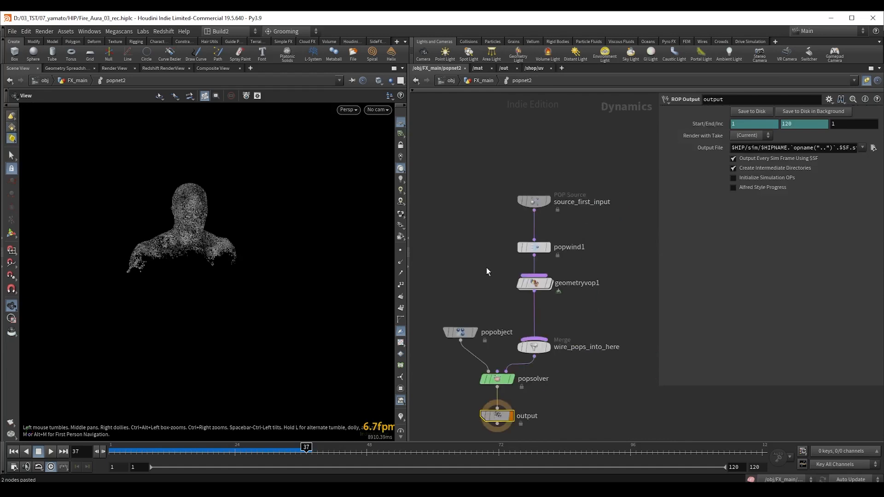
{"action": "left_click_drag", "start_coordinate": [486, 267], "coordinate": [570, 300]}
{"action": "key", "text": "Delete"}
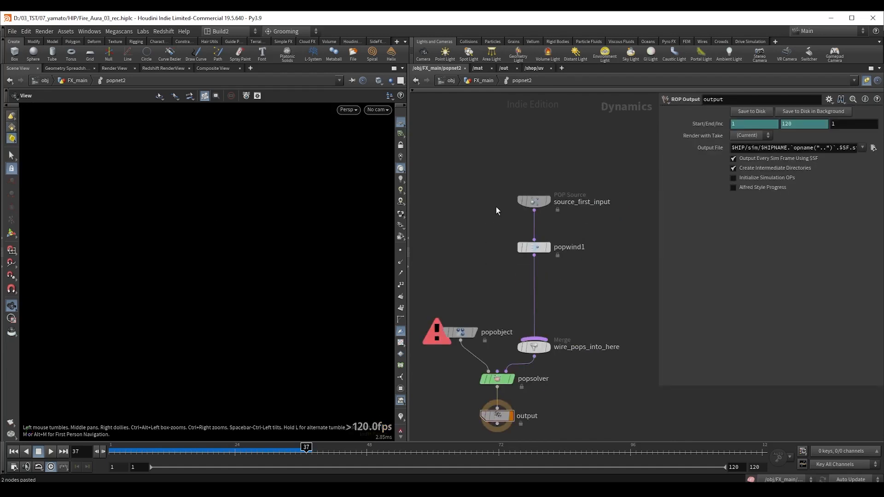
{"action": "key", "text": "ctrl+Up"}
{"action": "key", "text": "Up"}
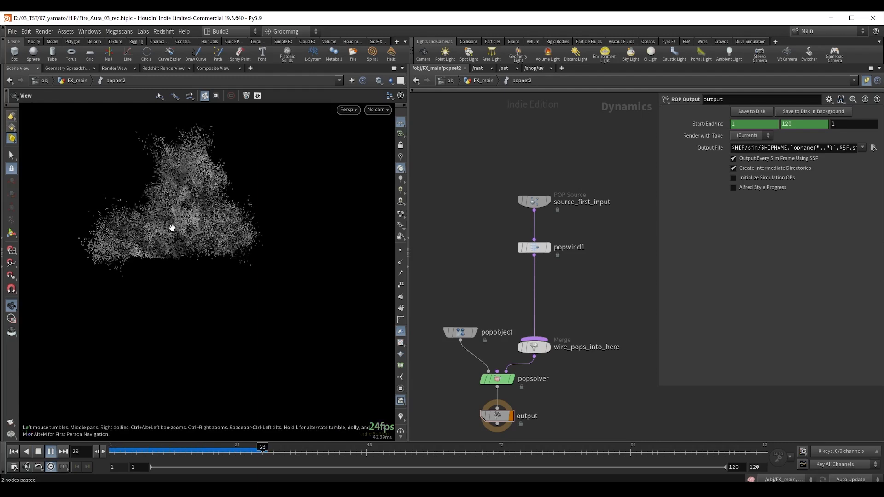
{"action": "left_click_drag", "start_coordinate": [172, 225], "coordinate": [184, 190]}
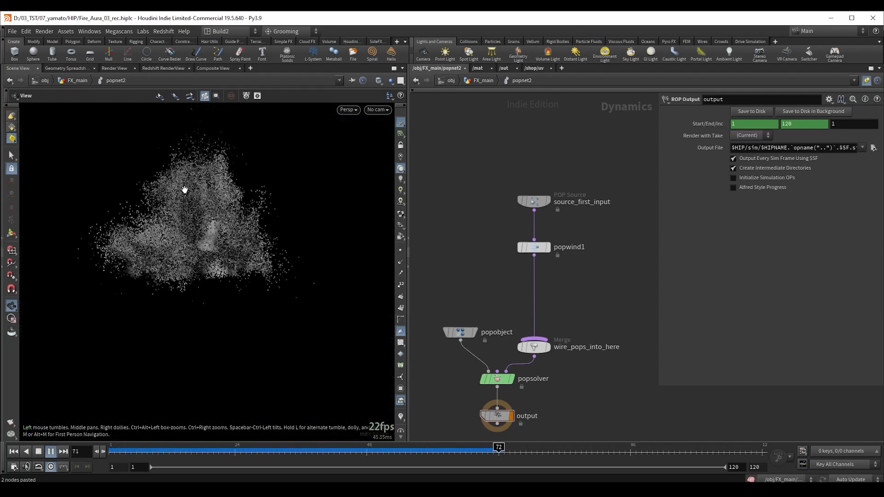
- Return to the first frame and set popwind1's noise Amplitude to 0.2 and Swirl Size to 0.3
{"action": "key", "text": "ctrl+Up"}
{"action": "left_click", "coordinate": [534, 248]}
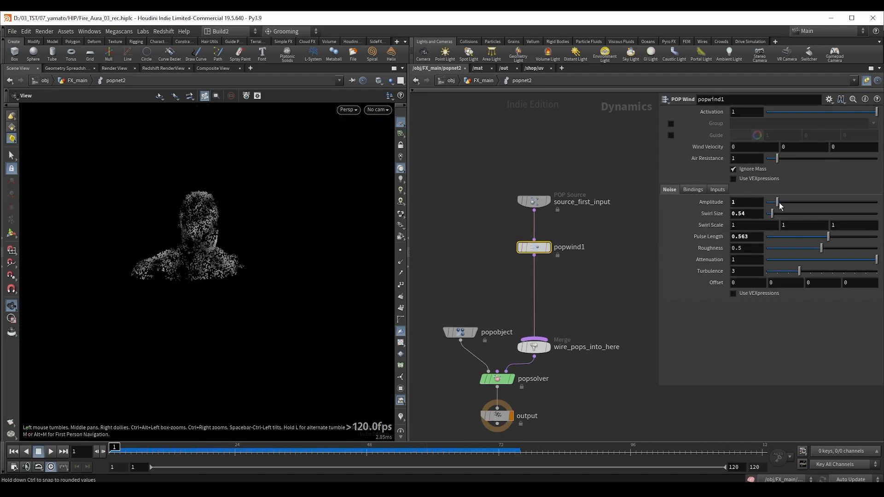
{"action": "left_click_drag", "start_coordinate": [747, 203], "coordinate": [690, 209]}
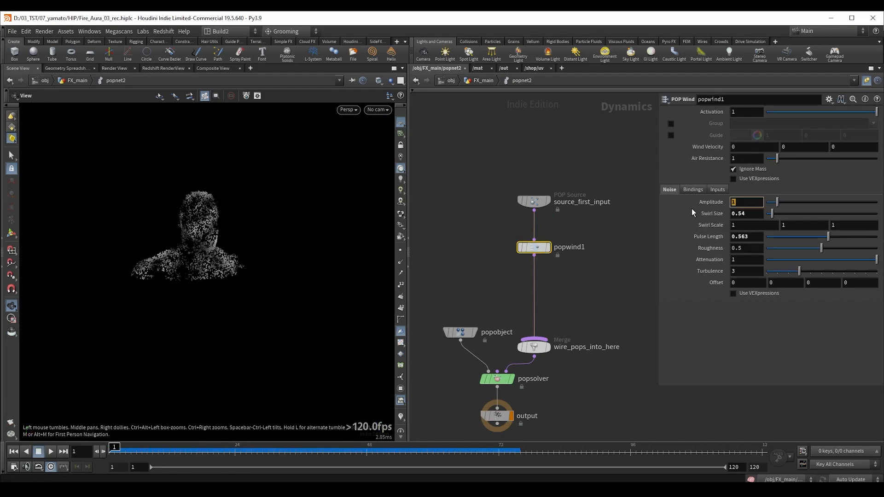
{"action": "type", "text": ".2"}
{"action": "key", "text": "Tab"}
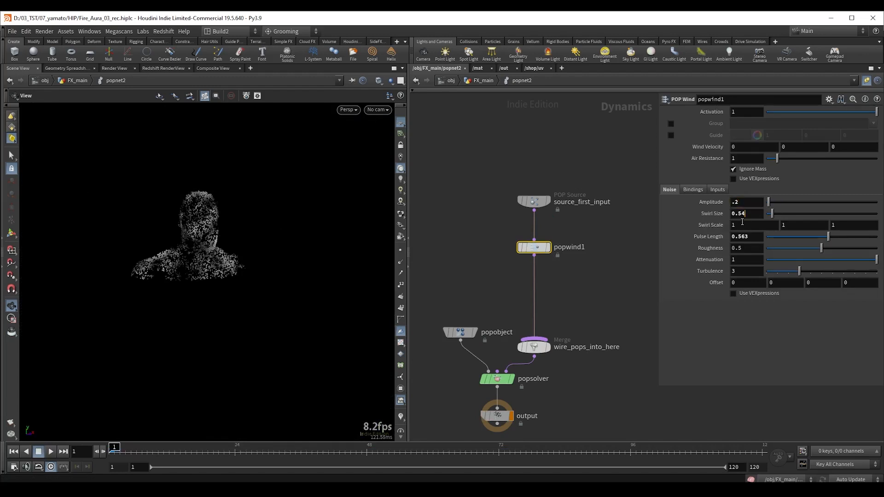
{"action": "key", "text": "shift+Left"}
{"action": "key", "text": "shift+Left"}
{"action": "type", "text": "3"}
{"action": "key", "text": "Return"}
- Set the viewport's particle display to Pixels and play the popnet2 simulation
{"action": "left_click", "coordinate": [401, 219]}
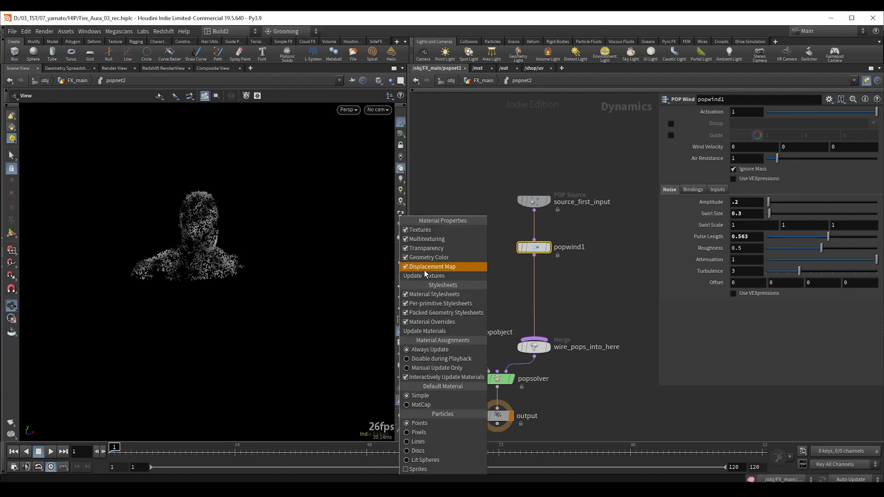
{"action": "left_click", "coordinate": [425, 432]}
{"action": "middle_click_drag", "start_coordinate": [190, 226], "coordinate": [199, 233]}
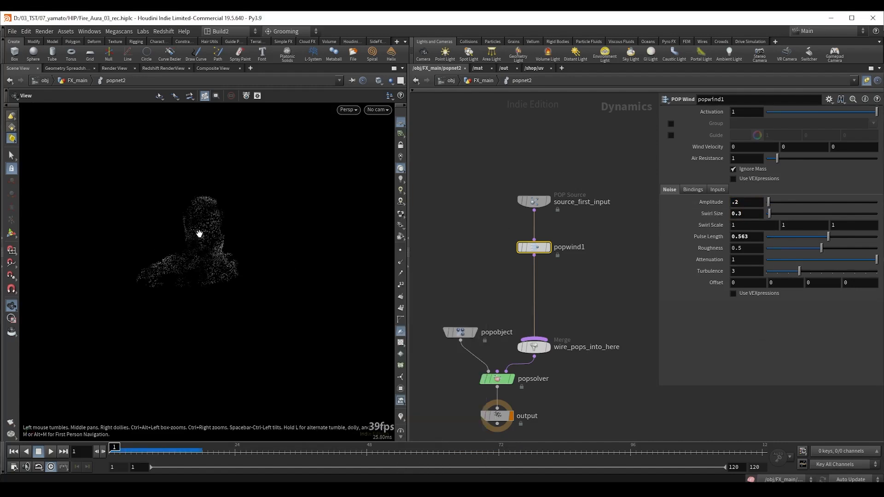
{"action": "key", "text": "Up"}
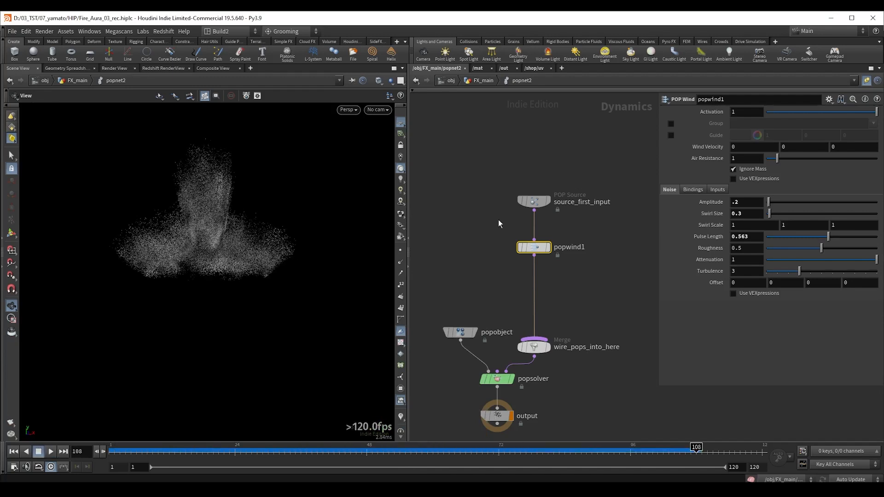
- Set popwind1's noise Amplitude to 0.4, replay the simulation and return to the first frame
{"action": "type", "text": "4"}
{"action": "key", "text": "Return"}
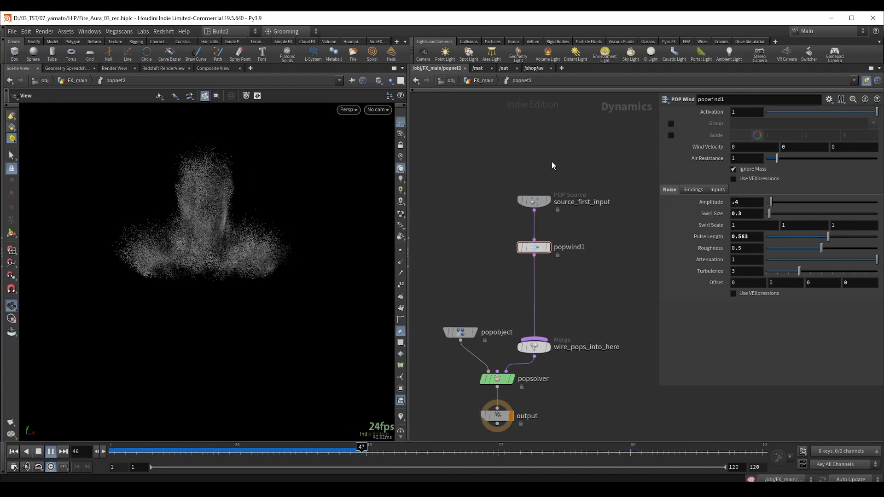
{"action": "key", "text": "ctrl+Up"}
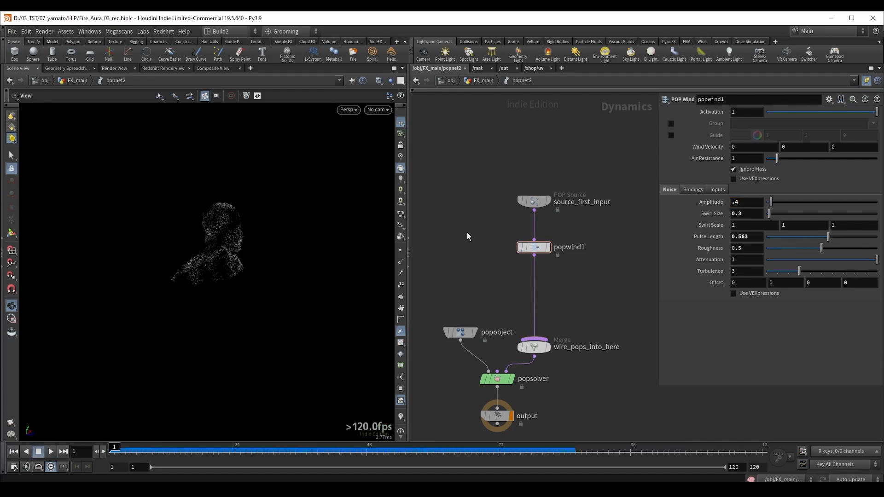
- Back in FX_main, connect popnet2 to merge1 as a third input and display the merge
{"action": "key", "text": "u"}
{"action": "middle_click_drag", "start_coordinate": [559, 292], "coordinate": [586, 235]}
{"action": "scroll", "coordinate": [586, 235], "scroll_direction": "down", "scroll_amount": 2}
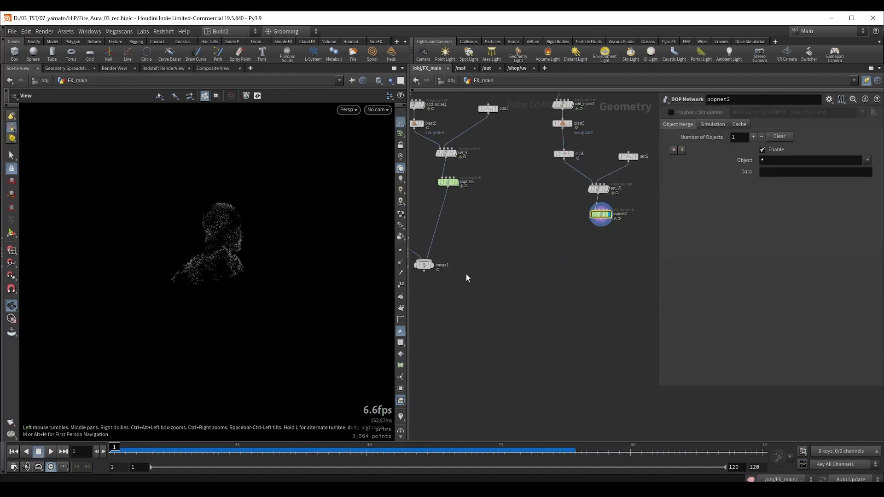
{"action": "left_click_drag", "start_coordinate": [426, 269], "coordinate": [523, 314]}
{"action": "left_click", "coordinate": [600, 222]}
{"action": "left_click", "coordinate": [501, 322]}
{"action": "left_click", "coordinate": [504, 325]}
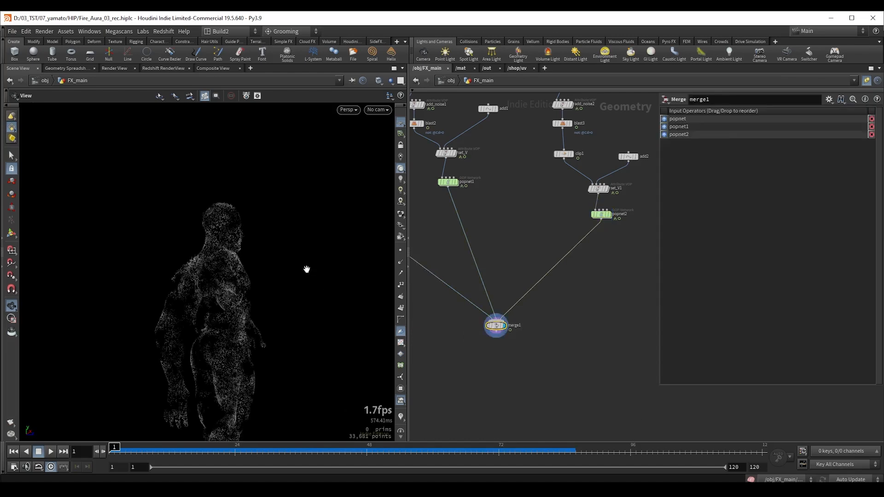
- Play and scrub the merged simulation, examining the particle shapes around the head, shoulders and body
{"action": "key", "text": "Up"}
{"action": "left_click_drag", "start_coordinate": [199, 213], "coordinate": [198, 234]}
{"action": "scroll", "coordinate": [294, 197], "scroll_direction": "up", "scroll_amount": 3}
{"action": "key", "text": "Up"}
{"action": "middle_click_drag", "start_coordinate": [198, 235], "coordinate": [216, 260]}
{"action": "left_click_drag", "start_coordinate": [381, 456], "coordinate": [344, 451]}
{"action": "scroll", "coordinate": [188, 296], "scroll_direction": "down", "scroll_amount": 3}
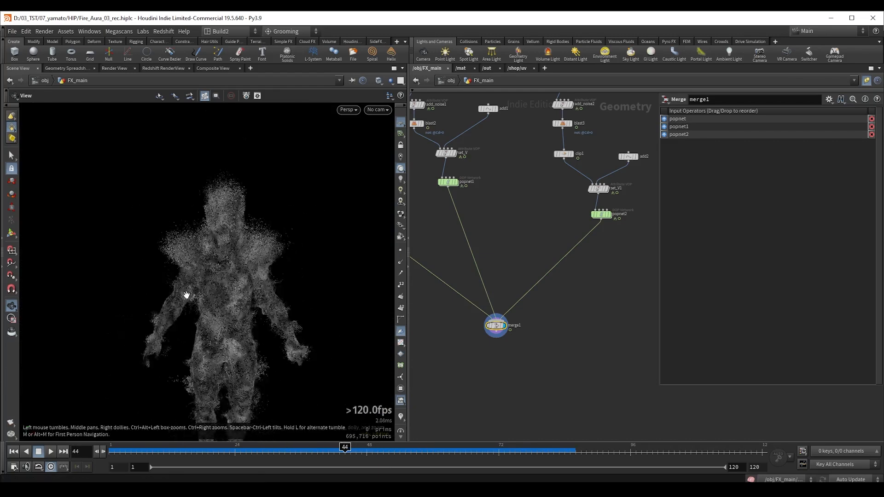
{"action": "left_click_drag", "start_coordinate": [188, 296], "coordinate": [214, 248]}
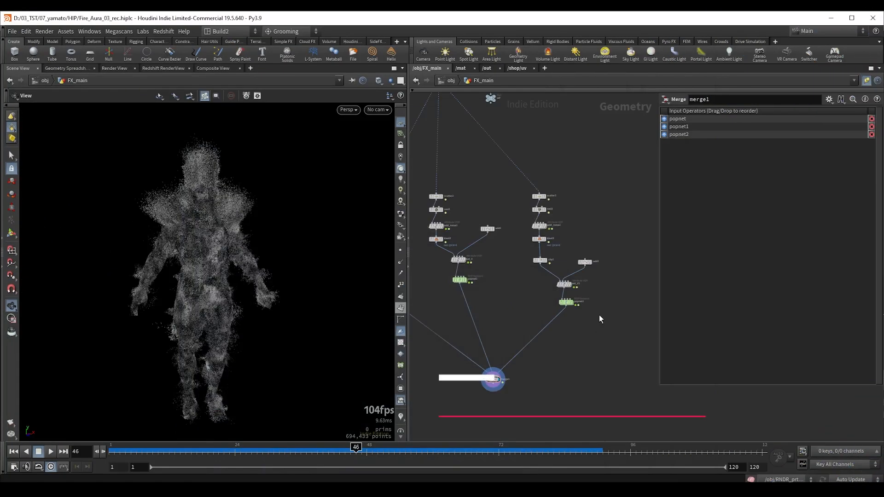
- Copy scatter3, rest3, add_noise2 and blast3, and paste them as a separate branch beside the third simulation
{"action": "middle_click_drag", "start_coordinate": [590, 216], "coordinate": [584, 264]}
{"action": "scroll", "coordinate": [553, 296], "scroll_direction": "up", "scroll_amount": 2}
{"action": "scroll", "coordinate": [544, 276], "scroll_direction": "up", "scroll_amount": 3}
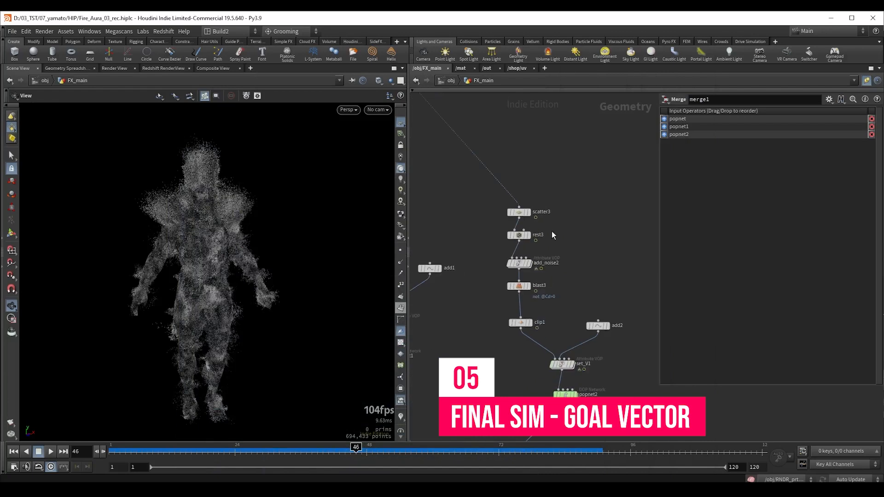
{"action": "left_click_drag", "start_coordinate": [559, 174], "coordinate": [483, 297]}
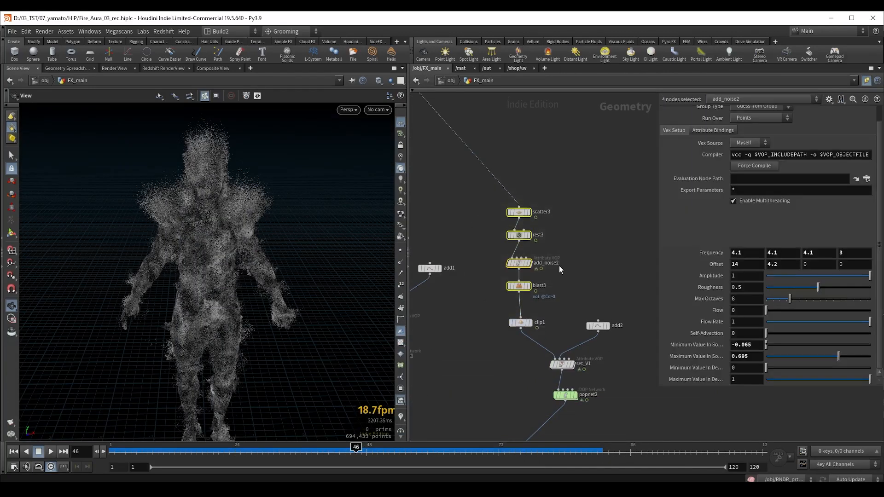
{"action": "key", "text": "ctrl+c"}
{"action": "scroll", "coordinate": [532, 280], "scroll_direction": "down", "scroll_amount": 3}
{"action": "key", "text": "ctrl+v"}
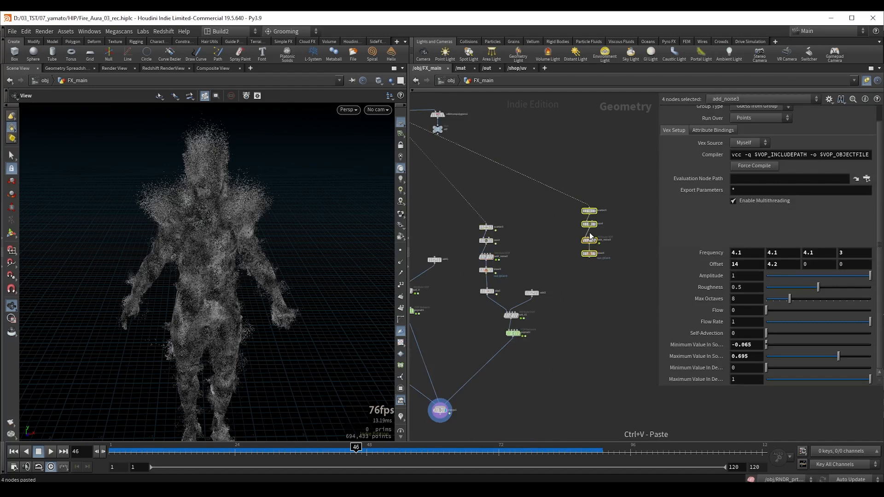
{"action": "middle_click_drag", "start_coordinate": [565, 243], "coordinate": [480, 246]}
{"action": "scroll", "coordinate": [480, 245], "scroll_direction": "up", "scroll_amount": 2}
{"action": "left_click_drag", "start_coordinate": [514, 200], "coordinate": [562, 200]}
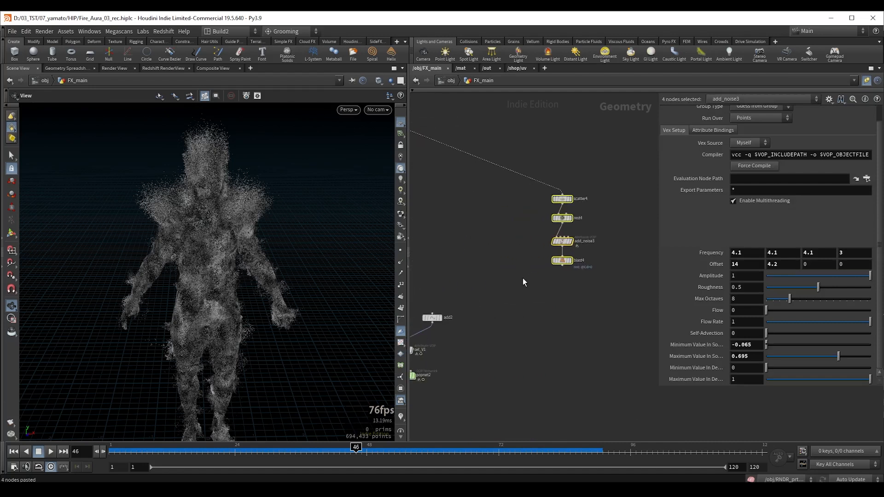
- Display blast4 and check its animated source points at different frames
{"action": "left_click_drag", "start_coordinate": [523, 278], "coordinate": [588, 256]}
{"action": "key", "text": "r"}
{"action": "left_click_drag", "start_coordinate": [209, 250], "coordinate": [268, 253]}
{"action": "left_click_drag", "start_coordinate": [217, 450], "coordinate": [356, 449]}
{"action": "scroll", "coordinate": [523, 243], "scroll_direction": "up", "scroll_amount": 1}
- Set add_noise3's first Offset value to 25 and check the changed point pattern across the animation
{"action": "left_click", "coordinate": [563, 241]}
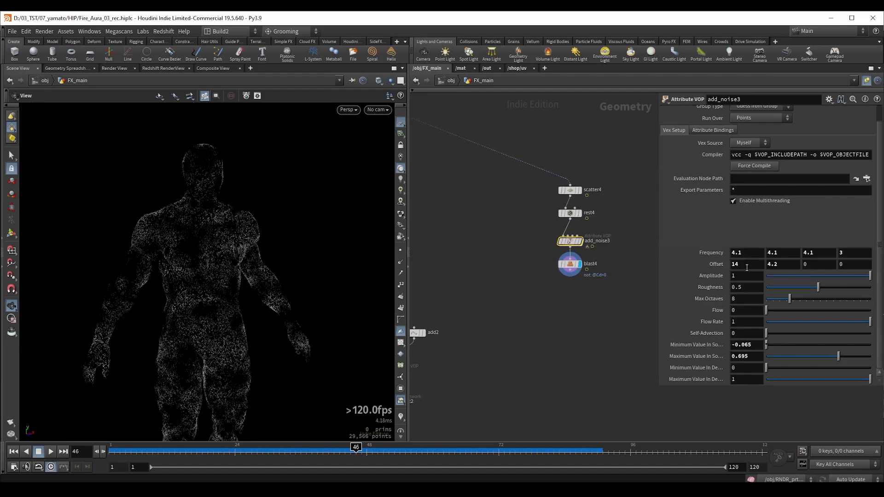
{"action": "mouse_move", "coordinate": [746, 267]}
{"action": "middle_mouse_down"}
{"action": "mouse_move", "coordinate": [746, 248]}
{"action": "mouse_move", "coordinate": [764, 248]}
{"action": "mouse_move", "coordinate": [740, 267]}
{"action": "middle_mouse_up"}
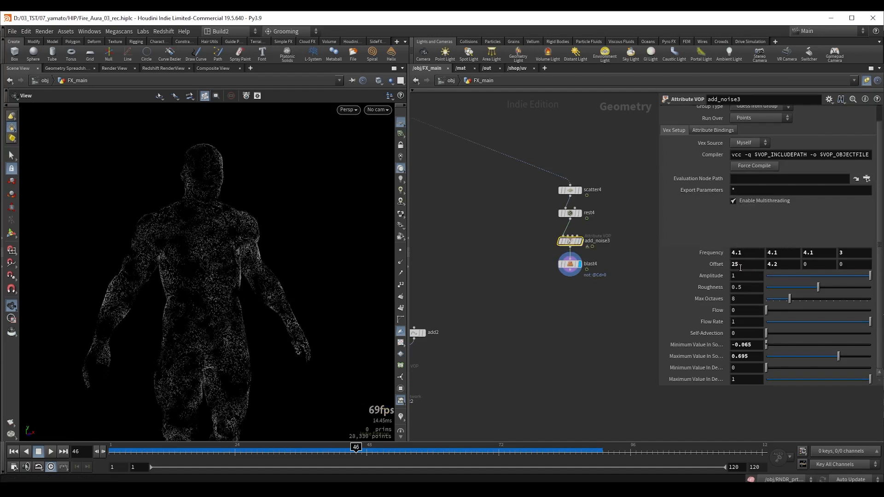
{"action": "left_click_drag", "start_coordinate": [149, 260], "coordinate": [177, 264]}
{"action": "left_click_drag", "start_coordinate": [230, 453], "coordinate": [410, 452]}
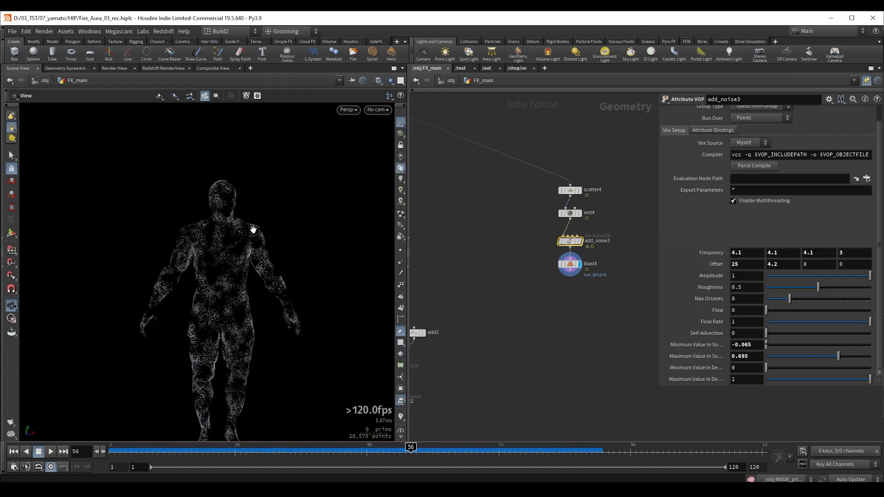
{"action": "left_click_drag", "start_coordinate": [253, 228], "coordinate": [159, 282]}
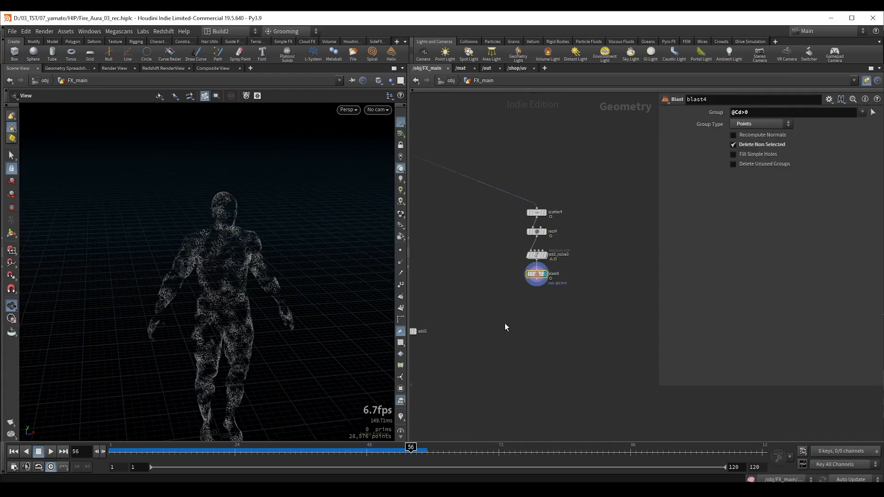
- Display popnet2, scrub its simulation and review the point position set in add2
{"action": "middle_click_drag", "start_coordinate": [504, 323], "coordinate": [602, 261]}
{"action": "left_click", "coordinate": [476, 326]}
{"action": "left_click", "coordinate": [485, 325]}
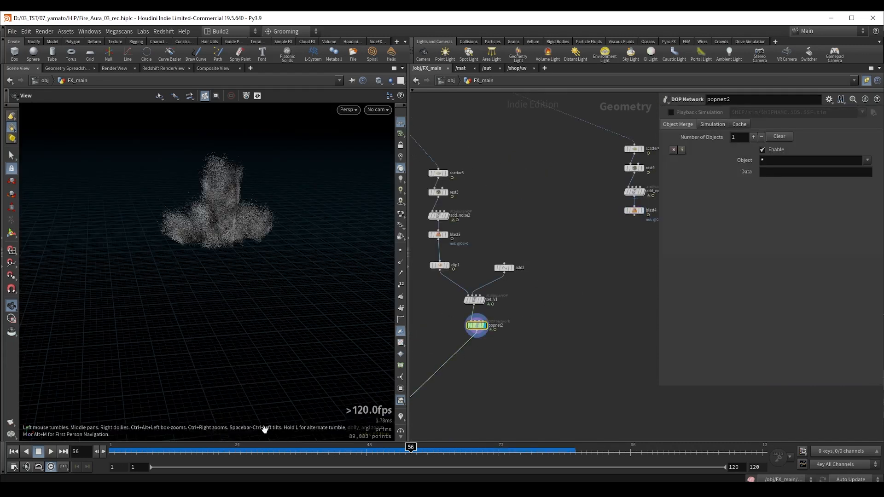
{"action": "left_click_drag", "start_coordinate": [227, 452], "coordinate": [339, 452]}
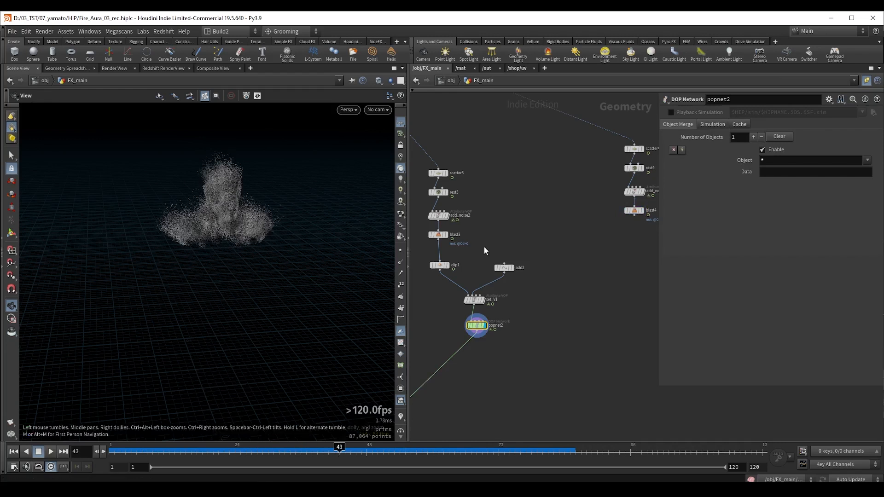
{"action": "left_click", "coordinate": [504, 268]}
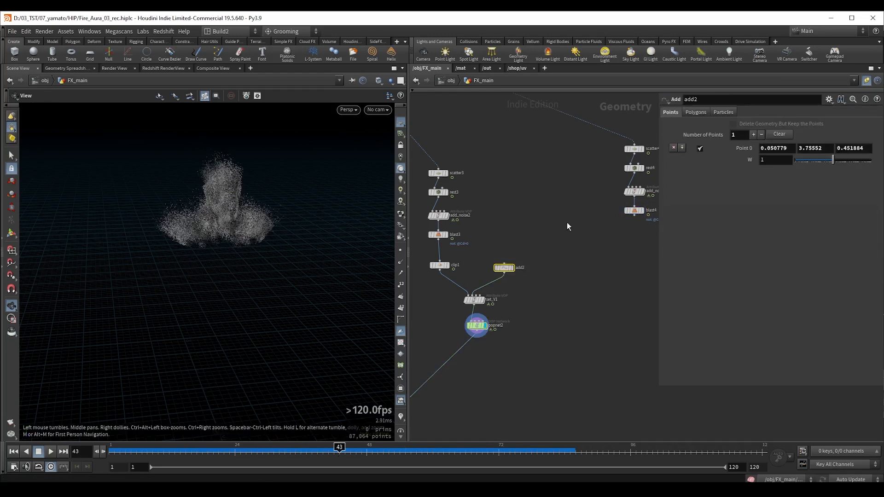
{"action": "middle_click_drag", "start_coordinate": [567, 222], "coordinate": [508, 244]}
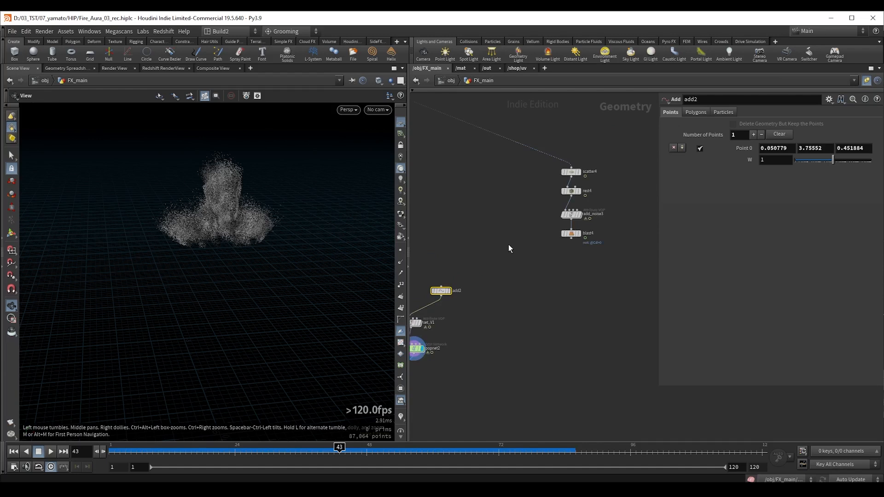
- Return the display to blast4 and inspect its source points on the full body
{"action": "left_click_drag", "start_coordinate": [525, 249], "coordinate": [607, 234]}
{"action": "key", "text": "r"}
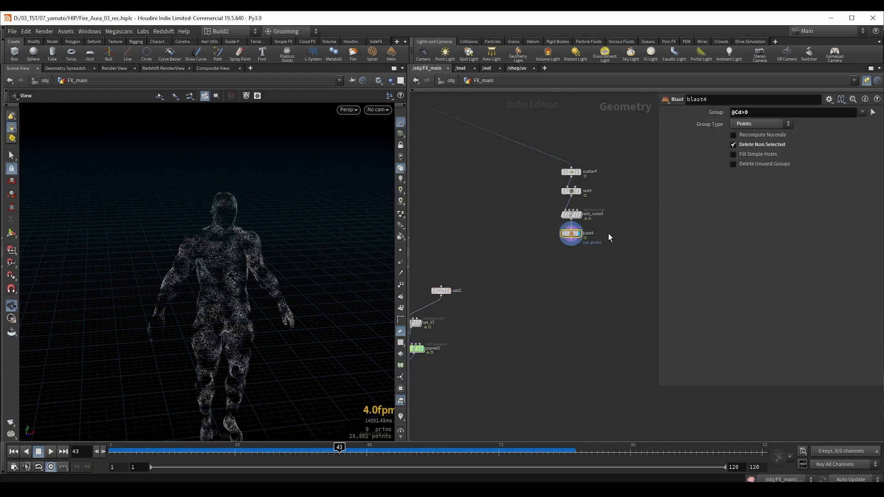
{"action": "left_click_drag", "start_coordinate": [140, 234], "coordinate": [296, 247]}
{"action": "middle_click_drag", "start_coordinate": [602, 258], "coordinate": [556, 294]}
{"action": "scroll", "coordinate": [561, 278], "scroll_direction": "up", "scroll_amount": 3}
{"action": "left_click_drag", "start_coordinate": [557, 294], "coordinate": [510, 265]}
{"action": "left_click", "coordinate": [590, 240]}
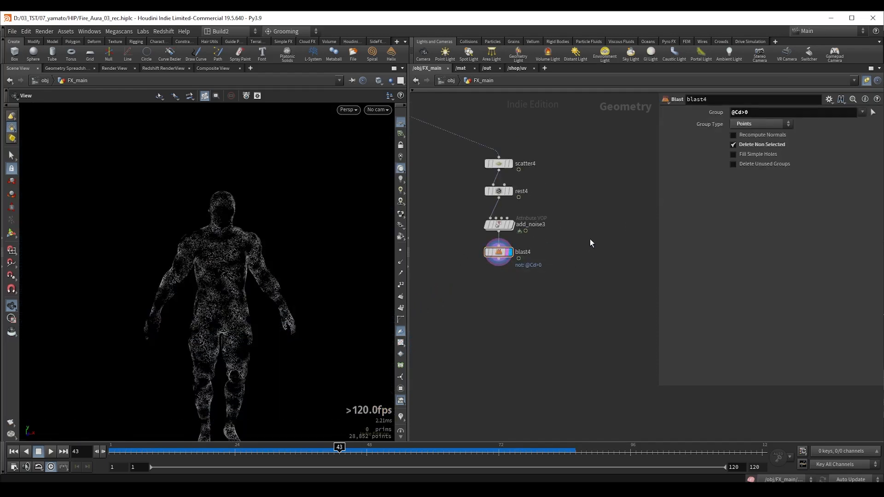
- Create an Add node beside the blast4 branch and give it one point
{"action": "key", "text": "Tab"}
{"action": "type", "text": "add"}
{"action": "key", "text": "Return"}
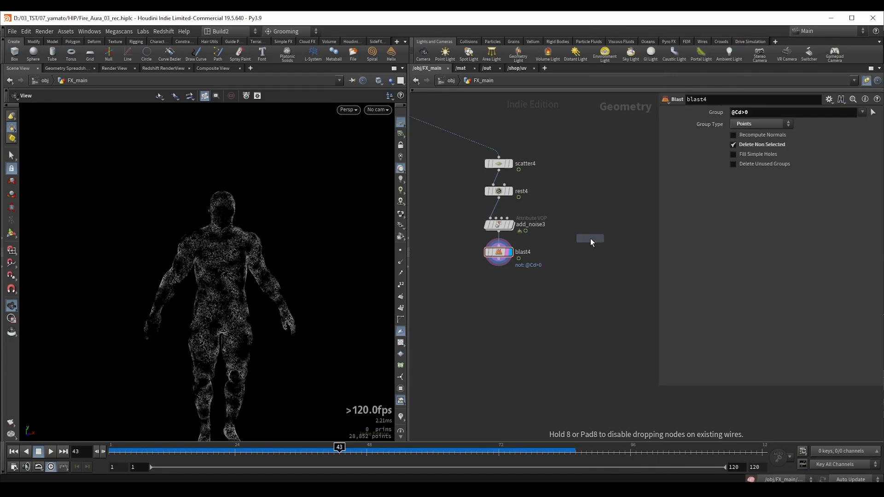
{"action": "left_click", "coordinate": [590, 239]}
{"action": "left_click", "coordinate": [753, 136]}
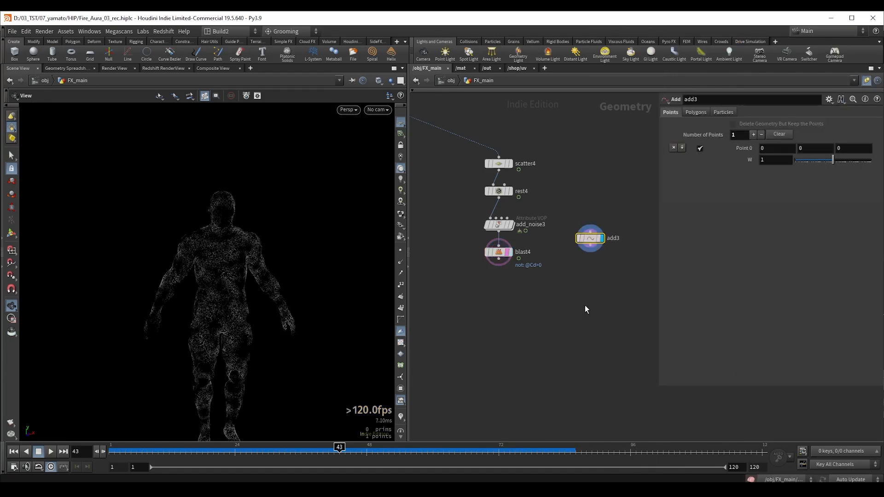
- Move add3's point to one side of the character above head height, at about -2.85, 5.14, 0
{"action": "middle_click_drag", "start_coordinate": [585, 306], "coordinate": [543, 259]}
{"action": "key", "text": "Return"}
{"action": "right_click_drag", "start_coordinate": [185, 318], "coordinate": [255, 377], "text": "alt"}
{"action": "middle_click_drag", "start_coordinate": [254, 376], "coordinate": [267, 341], "text": "alt"}
{"action": "left_click_drag", "start_coordinate": [267, 341], "coordinate": [131, 134]}
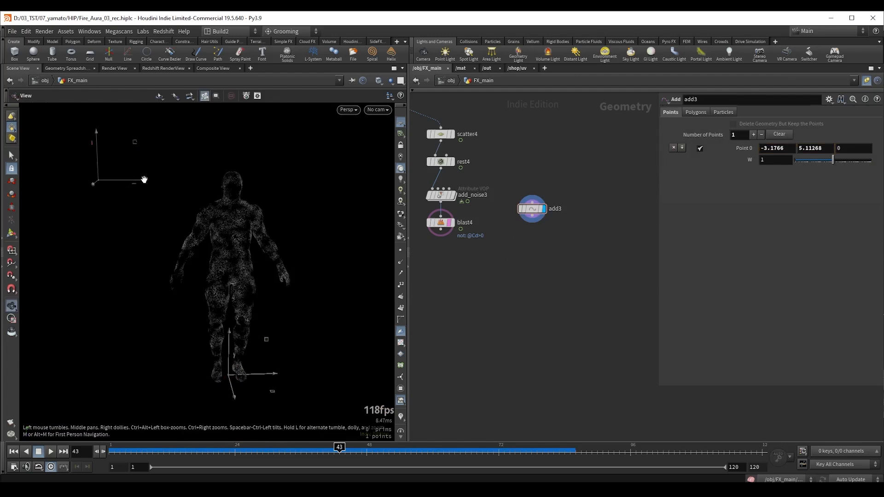
{"action": "middle_click_drag", "start_coordinate": [144, 179], "coordinate": [132, 246], "text": "alt"}
{"action": "left_click_drag", "start_coordinate": [124, 183], "coordinate": [138, 189]}
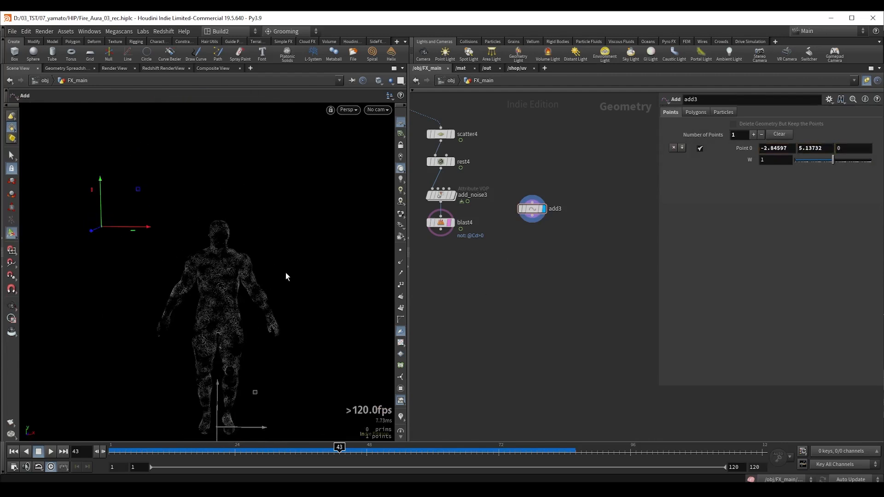
- Try to mirror the add3 point with a Copy and Transform node using an X scale of -1
{"action": "key", "text": "Tab"}
{"action": "type", "text": "c an"}
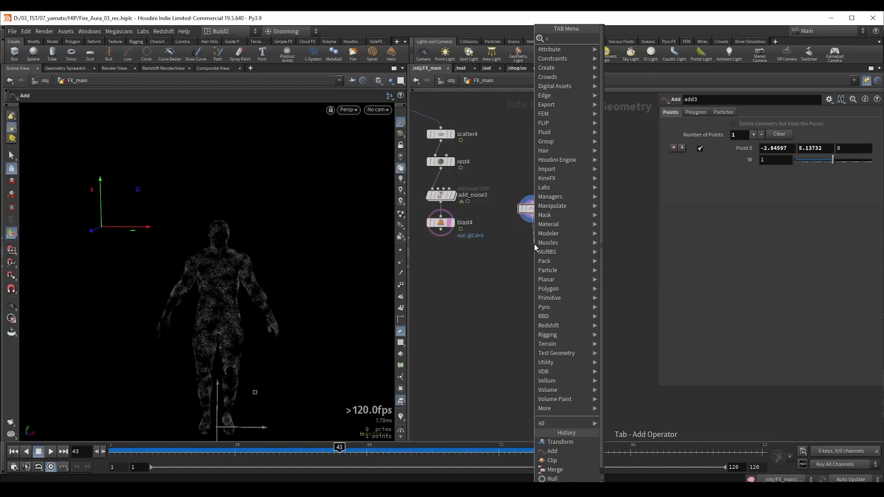
{"action": "key", "text": "Return"}
{"action": "left_click", "coordinate": [534, 244]}
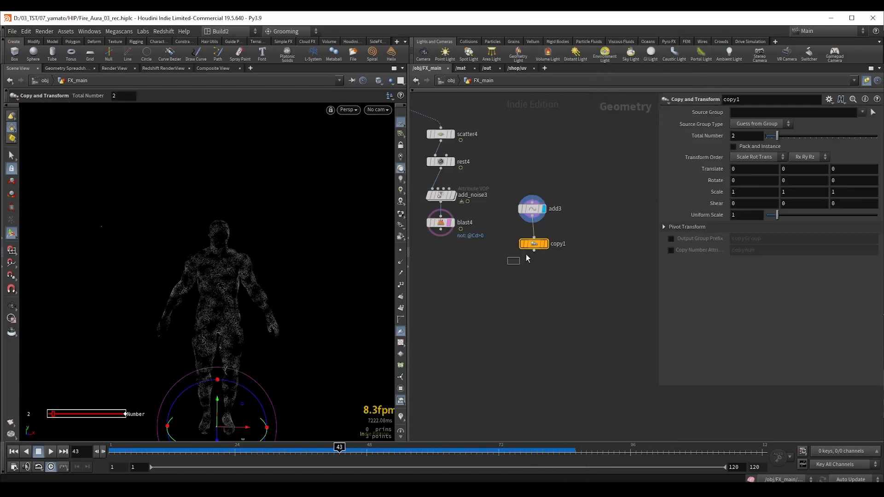
{"action": "left_click", "coordinate": [744, 194]}
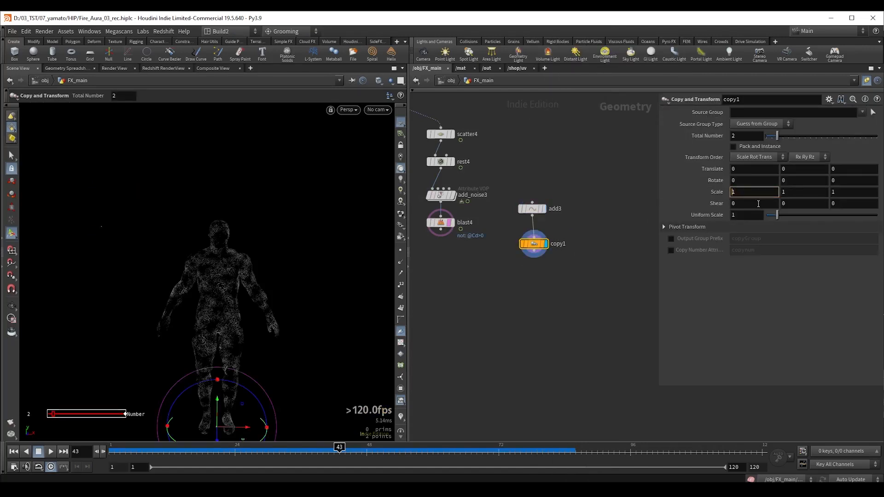
{"action": "type", "text": "-"}
{"action": "key", "text": "Return"}
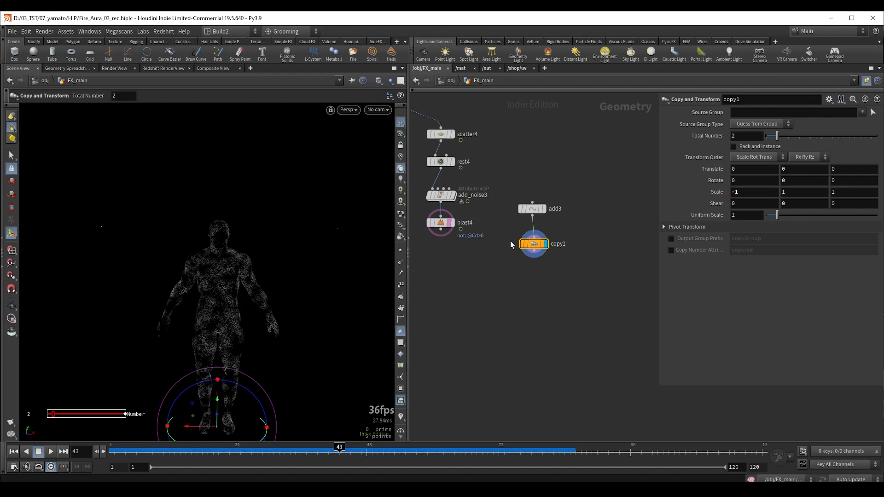
{"action": "left_click_drag", "start_coordinate": [533, 244], "coordinate": [525, 258]}
- Replace the copy1 node with a Mirror node fed by add3 and display the mirrored points
{"action": "left_click", "coordinate": [532, 215]}
{"action": "key", "text": "Tab"}
{"action": "type", "text": "mir"}
{"action": "key", "text": "Return"}
{"action": "left_click", "coordinate": [565, 234]}
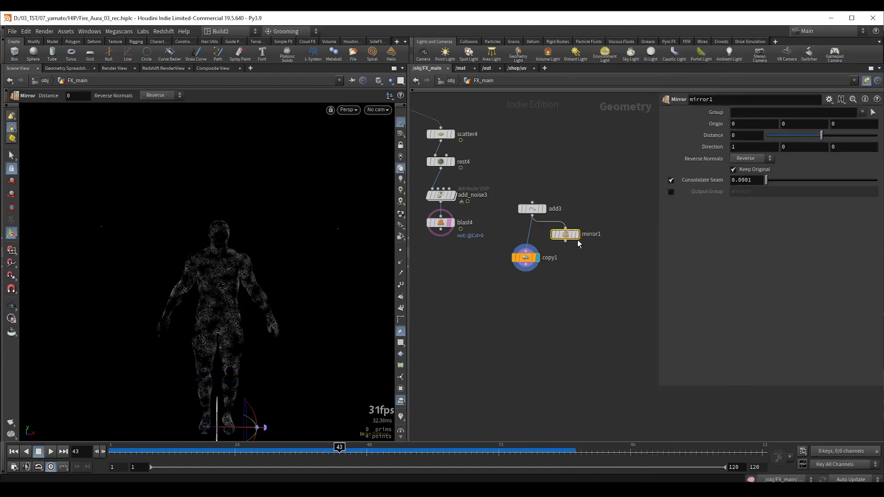
{"action": "mouse_move", "coordinate": [603, 255]}
{"action": "left_mouse_down"}
{"action": "mouse_move", "coordinate": [551, 232]}
{"action": "mouse_move", "coordinate": [580, 238]}
{"action": "left_mouse_up"}
{"action": "left_click", "coordinate": [576, 235]}
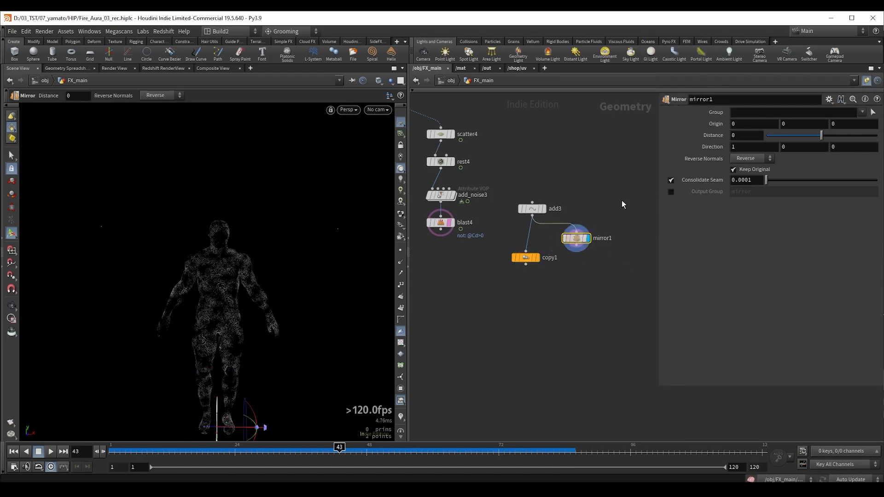
{"action": "left_click", "coordinate": [517, 257]}
{"action": "key", "text": "Delete"}
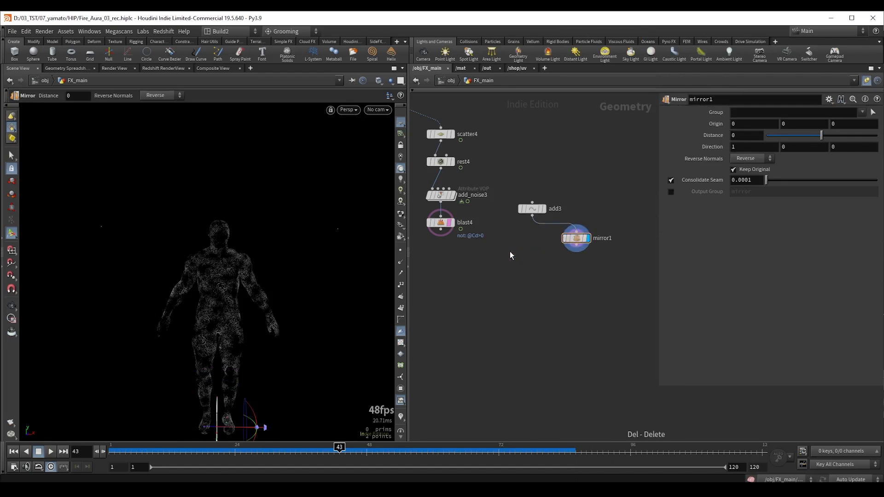
{"action": "left_click_drag", "start_coordinate": [566, 238], "coordinate": [532, 241]}
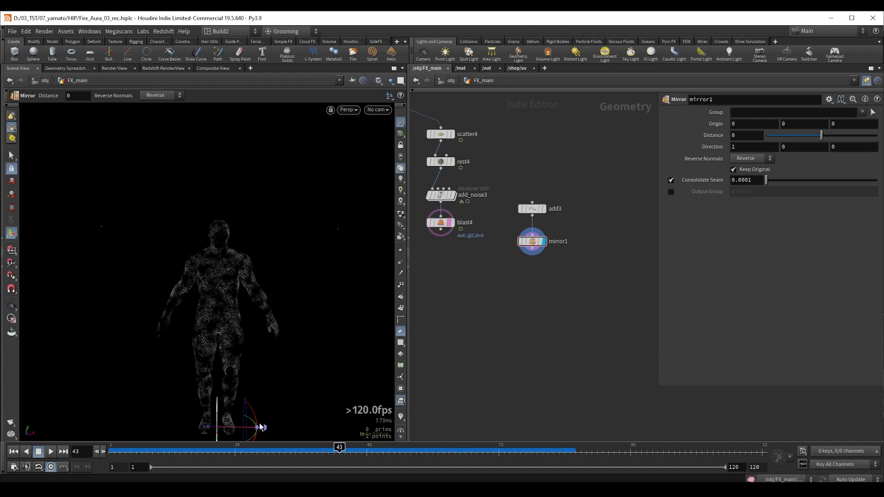
{"action": "left_click_drag", "start_coordinate": [253, 415], "coordinate": [258, 410]}
{"action": "key", "text": "ctrl+z"}
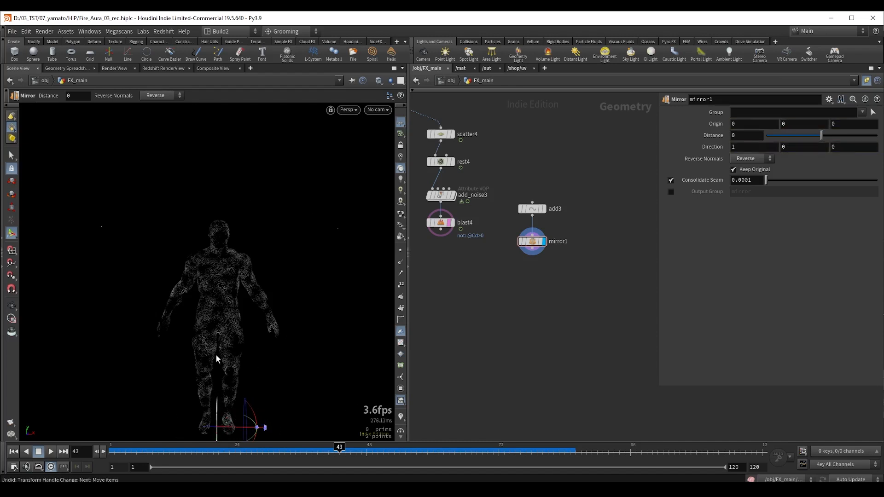
{"action": "left_click_drag", "start_coordinate": [217, 358], "coordinate": [211, 260], "text": "alt"}
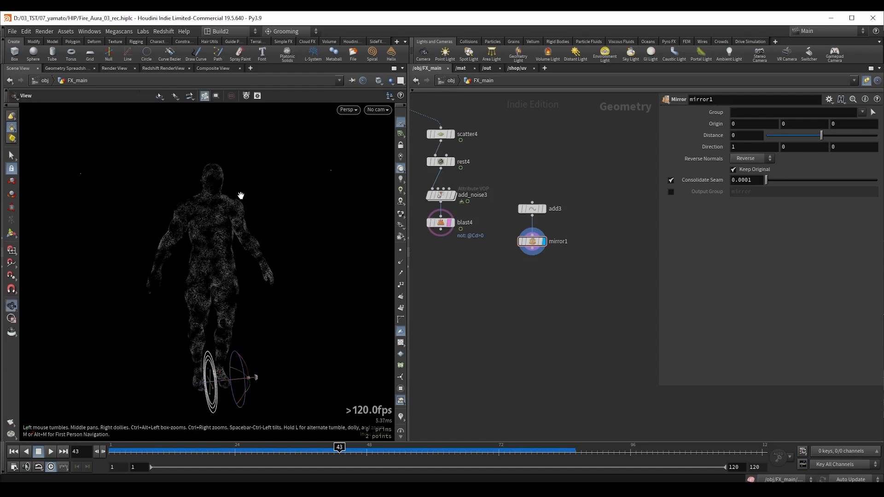
- Shift add3's point slightly along X towards the body and check the mirrored pair around the character
{"action": "middle_click_drag", "start_coordinate": [241, 196], "coordinate": [257, 200], "text": "alt"}
{"action": "left_click", "coordinate": [533, 209]}
{"action": "mouse_move", "coordinate": [122, 185]}
{"action": "left_mouse_down"}
{"action": "mouse_move", "coordinate": [172, 183]}
{"action": "mouse_move", "coordinate": [135, 185]}
{"action": "left_mouse_up"}
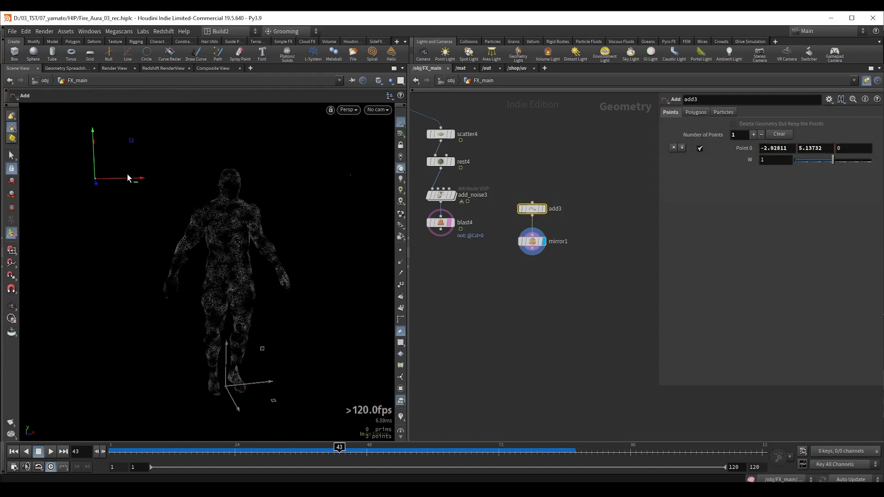
{"action": "left_click", "coordinate": [532, 241]}
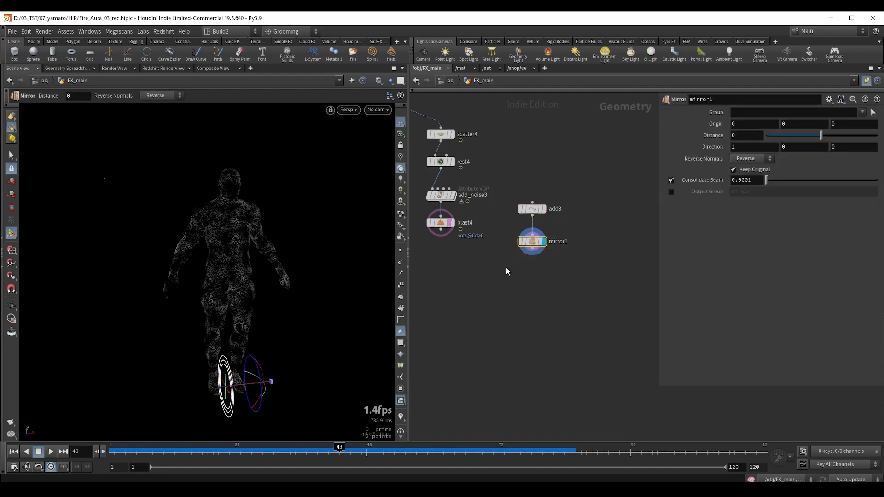
{"action": "key", "text": "Escape"}
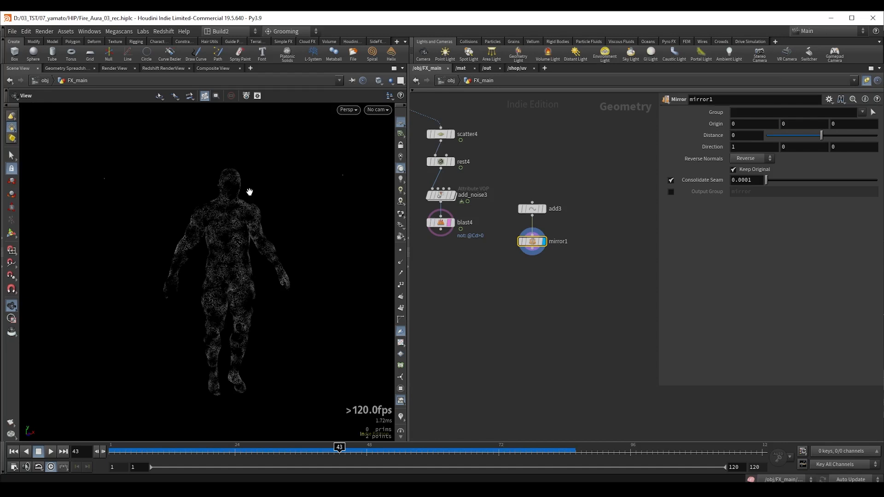
{"action": "left_click_drag", "start_coordinate": [250, 192], "coordinate": [212, 179]}
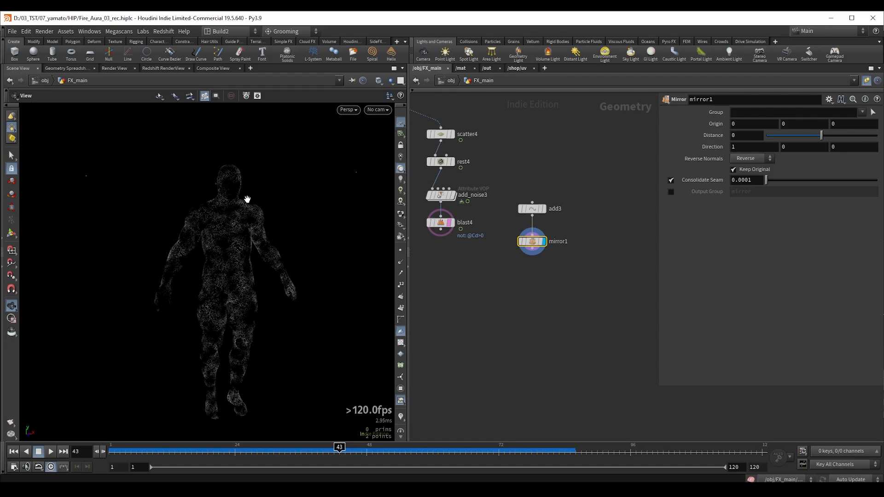
- Connect a new POP Network to the output of blast4 and display it
{"action": "left_click", "coordinate": [439, 223]}
{"action": "key", "text": "r"}
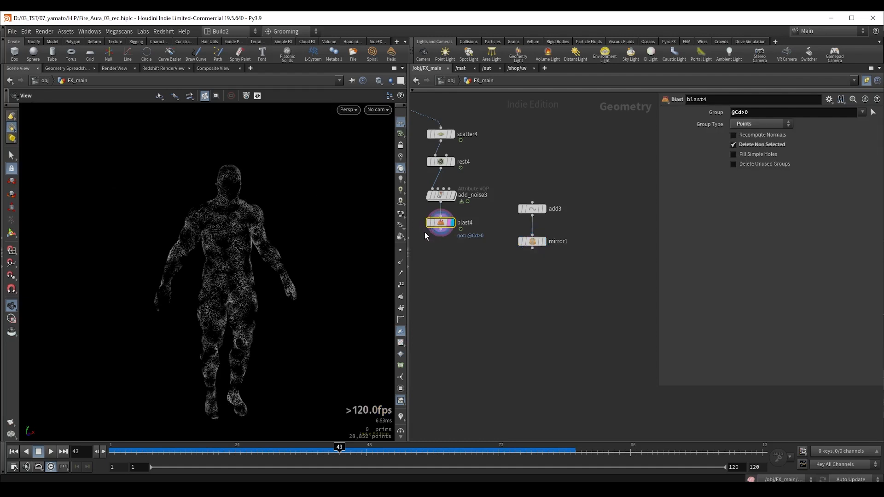
{"action": "left_click_drag", "start_coordinate": [441, 232], "coordinate": [462, 299]}
{"action": "key", "text": "Escape"}
{"action": "left_click", "coordinate": [468, 307]}
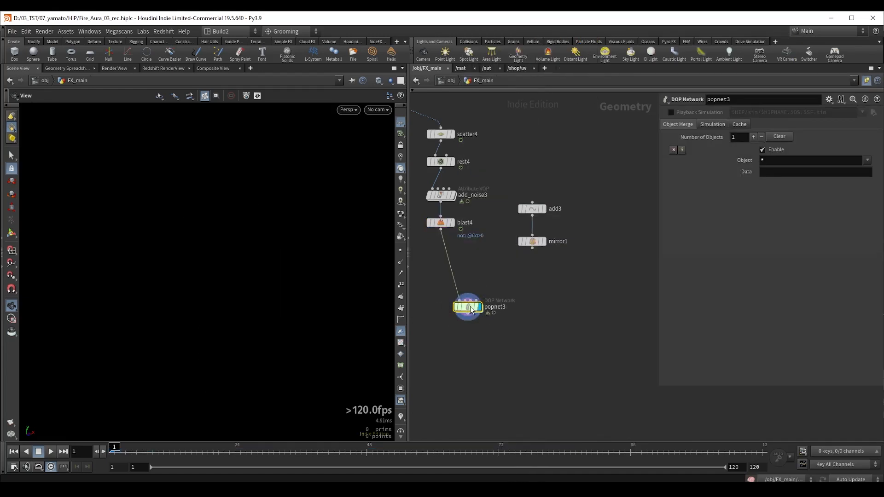
- Inside popnet3, set source_first_input's emission type to All Points and turn off its guide display
{"action": "double_click", "coordinate": [469, 309]}
{"action": "scroll", "coordinate": [567, 173], "scroll_direction": "down", "scroll_amount": 3}
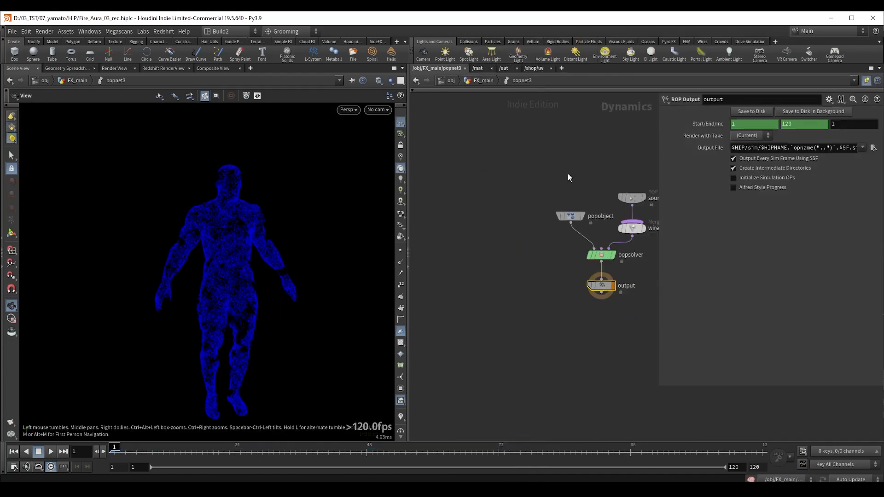
{"action": "middle_click_drag", "start_coordinate": [568, 174], "coordinate": [429, 250]}
{"action": "left_click_drag", "start_coordinate": [490, 272], "coordinate": [498, 202]}
{"action": "left_click_drag", "start_coordinate": [469, 174], "coordinate": [533, 221]}
{"action": "middle_click_drag", "start_coordinate": [516, 174], "coordinate": [539, 169]}
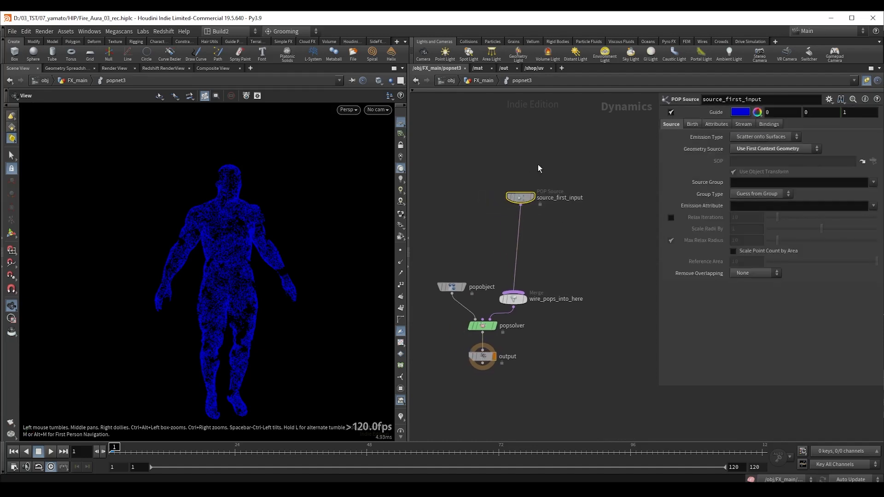
{"action": "left_click", "coordinate": [770, 136]}
{"action": "left_click", "coordinate": [762, 144]}
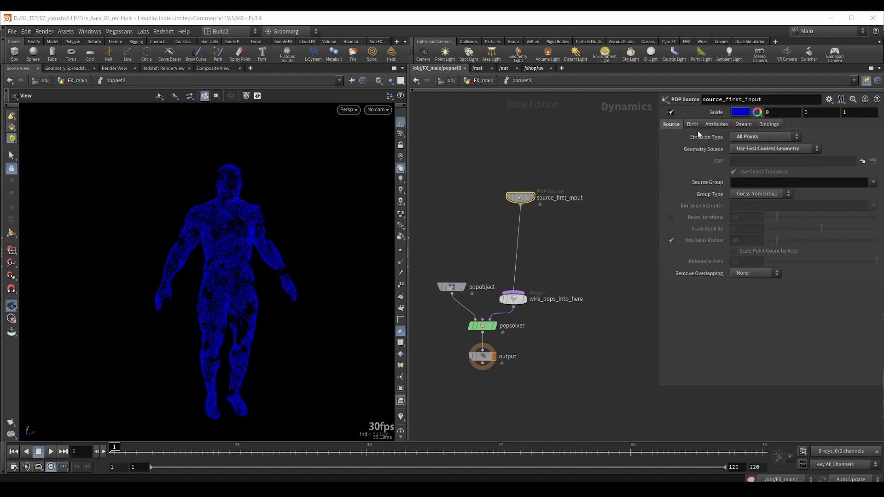
{"action": "left_click", "coordinate": [670, 112]}
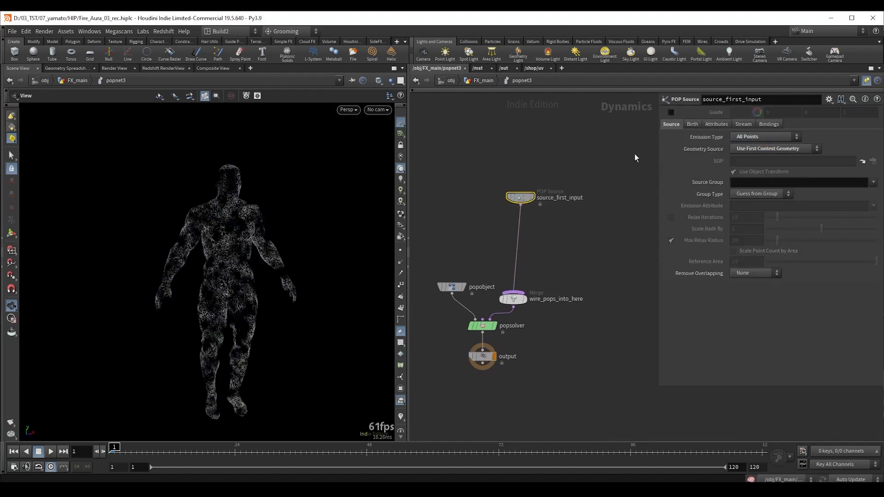
- Set the Life Expectancy of source_first_input's particles to 3
{"action": "middle_click_drag", "start_coordinate": [523, 161], "coordinate": [533, 149]}
{"action": "left_click", "coordinate": [693, 126]}
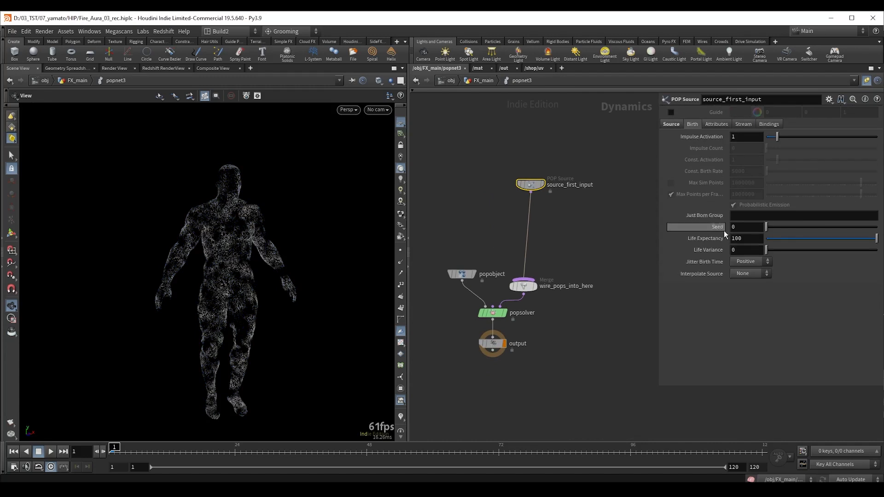
{"action": "double_click", "coordinate": [752, 241]}
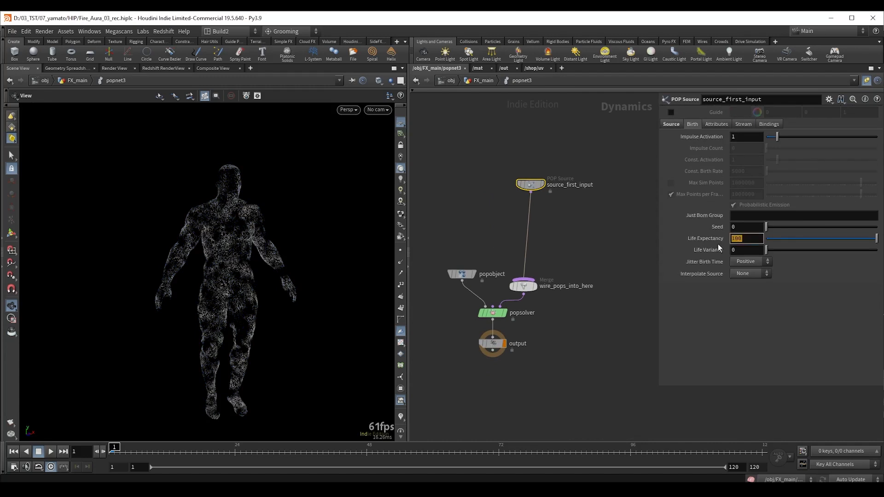
{"action": "type", "text": "3"}
{"action": "key", "text": "Return"}
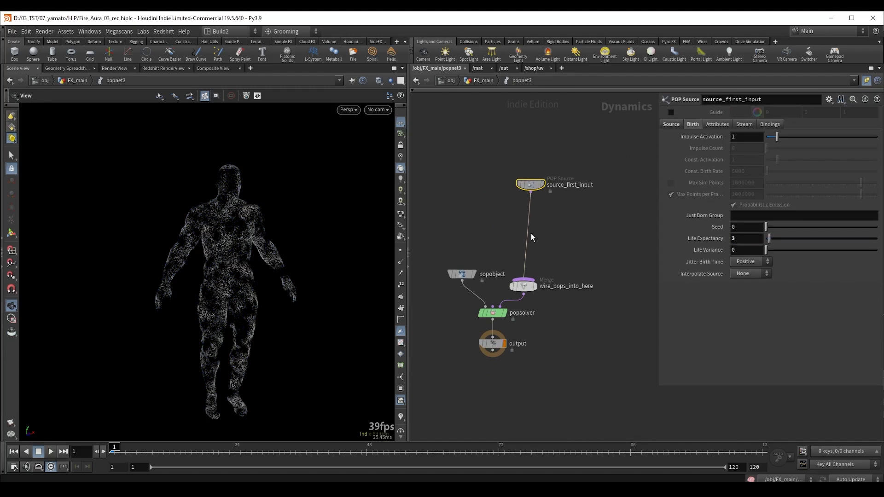
- Insert a Geometry VOP between source_first_input and wire_pops_into_here
{"action": "key", "text": "Tab"}
{"action": "type", "text": "g"}
{"action": "left_click", "coordinate": [643, 209]}
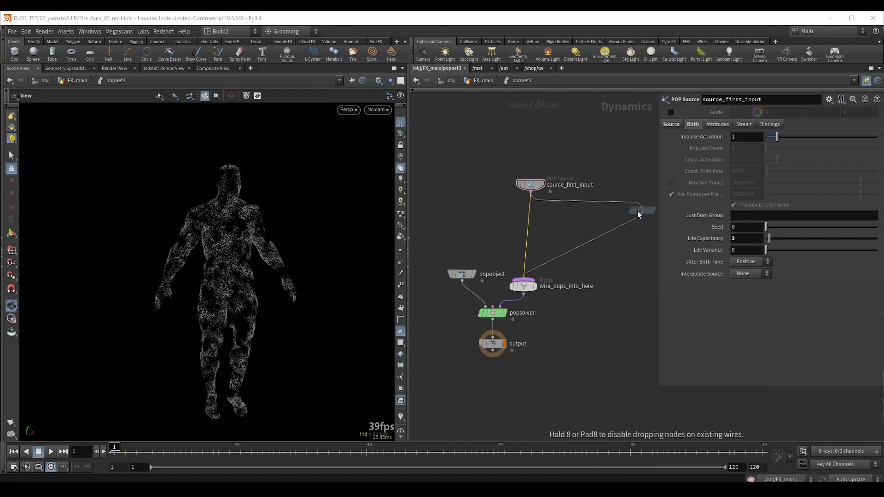
{"action": "left_click", "coordinate": [535, 220]}
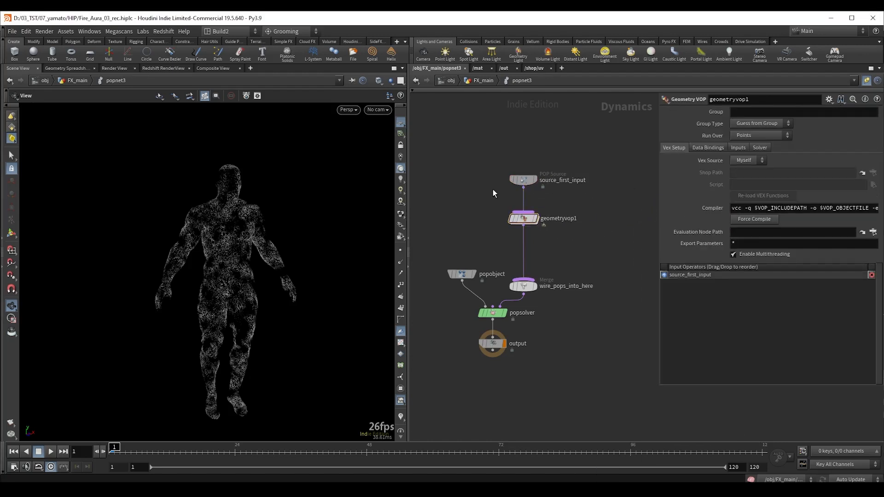
- Back in FX_main, add a Null after mirror1, name it lateral_goals and place its branch beside blast4
{"action": "key", "text": "u"}
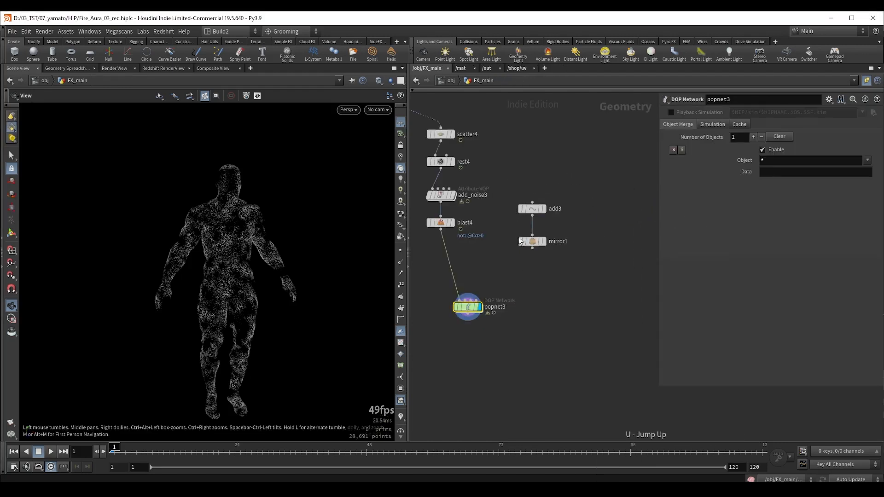
{"action": "left_click_drag", "start_coordinate": [532, 249], "coordinate": [534, 261]}
{"action": "key", "text": "Tab"}
{"action": "type", "text": "null"}
{"action": "key", "text": "Return"}
{"action": "left_click", "coordinate": [531, 267]}
{"action": "double_click", "coordinate": [553, 258]}
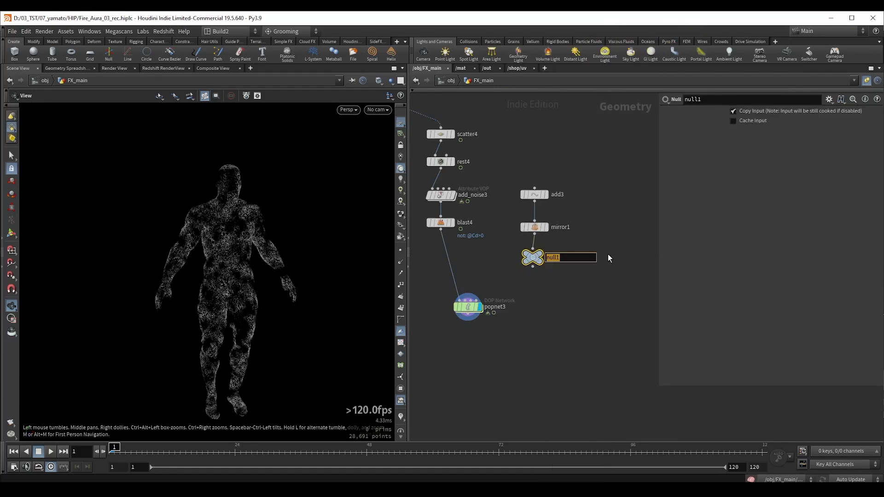
{"action": "type", "text": "lateral_goals"}
{"action": "key", "text": "Return"}
{"action": "left_click_drag", "start_coordinate": [582, 251], "coordinate": [525, 209]}
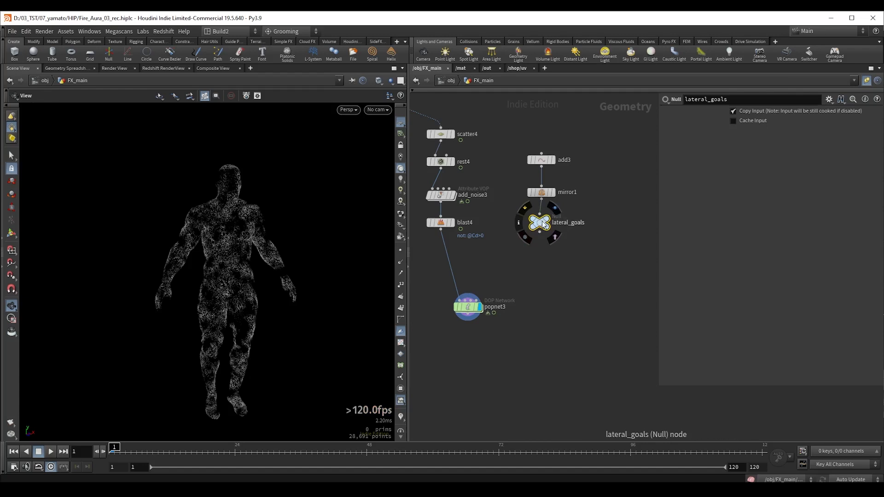
- In popnet3, set geometryvop1's Input 2 to SOP with the path /obj/FX_main/lateral_goals
{"action": "key", "text": "ctrl+c"}
{"action": "double_click", "coordinate": [474, 309]}
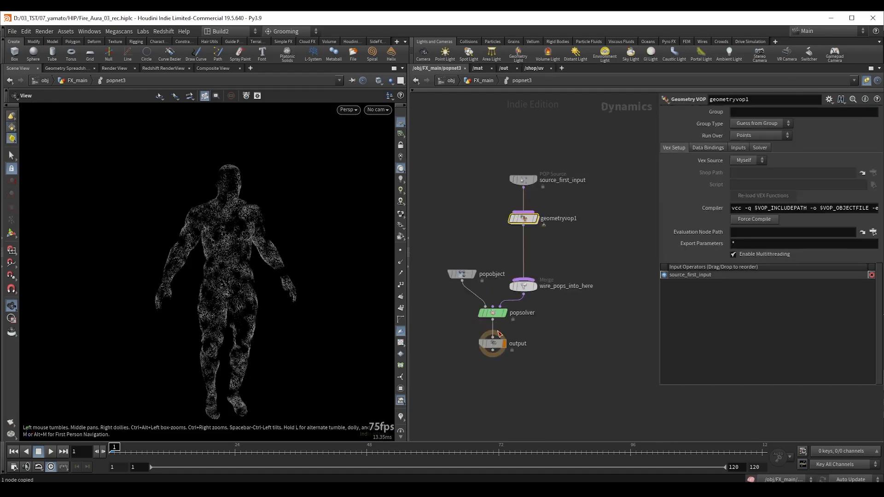
{"action": "left_click", "coordinate": [736, 149]}
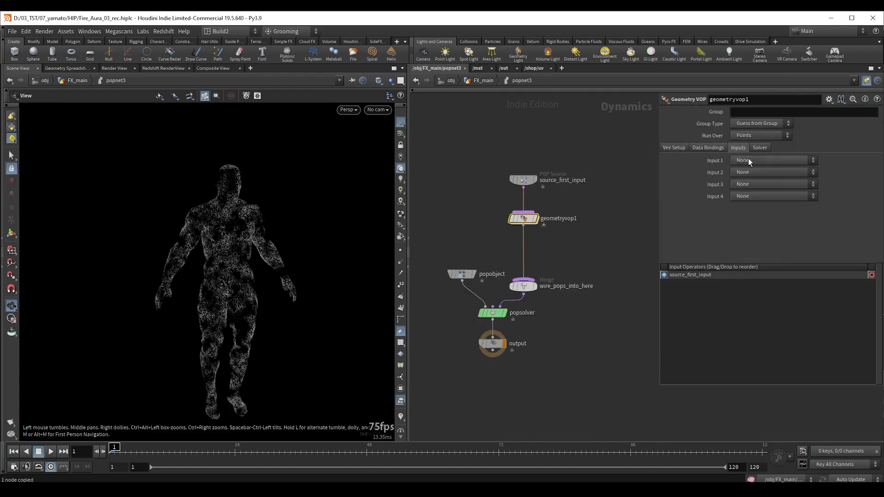
{"action": "left_click", "coordinate": [743, 173]}
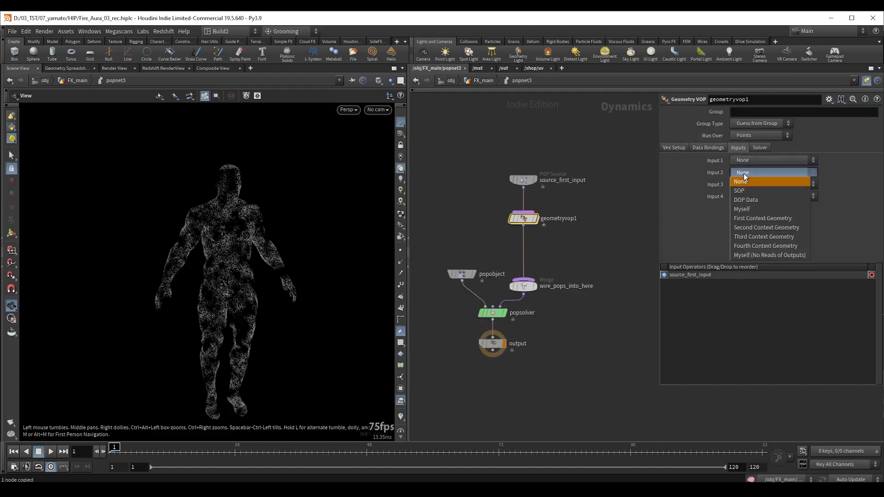
{"action": "left_click", "coordinate": [746, 187]}
{"action": "left_click", "coordinate": [757, 186]}
{"action": "key", "text": "ctrl+v"}
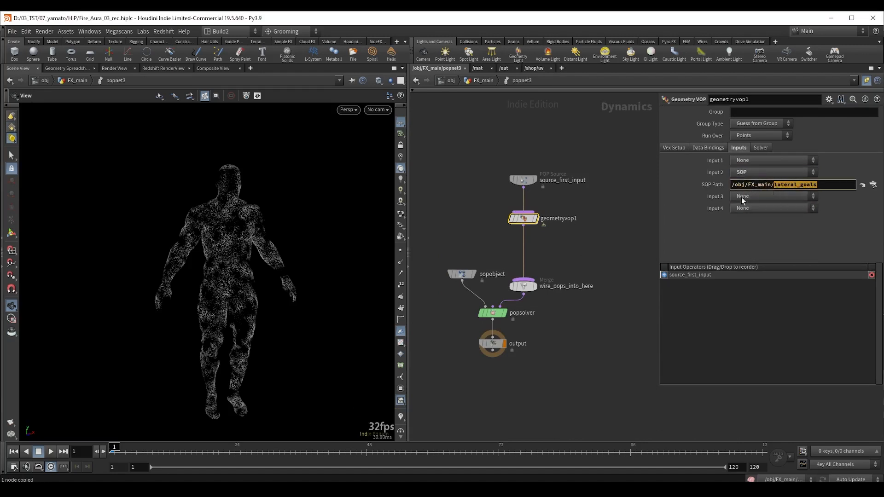
{"action": "left_click", "coordinate": [528, 230]}
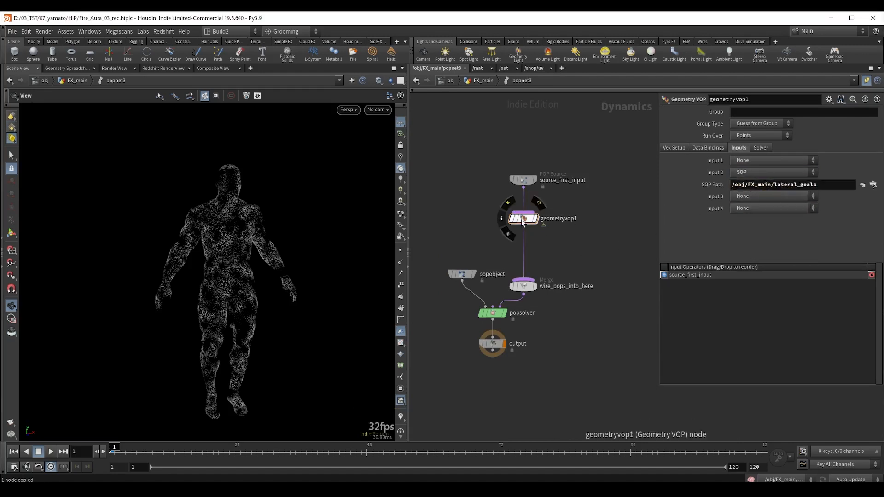
- Inside geometryvop1, add a Near Point node fed by OpInput2 as its input and P as its pos
{"action": "double_click", "coordinate": [522, 220]}
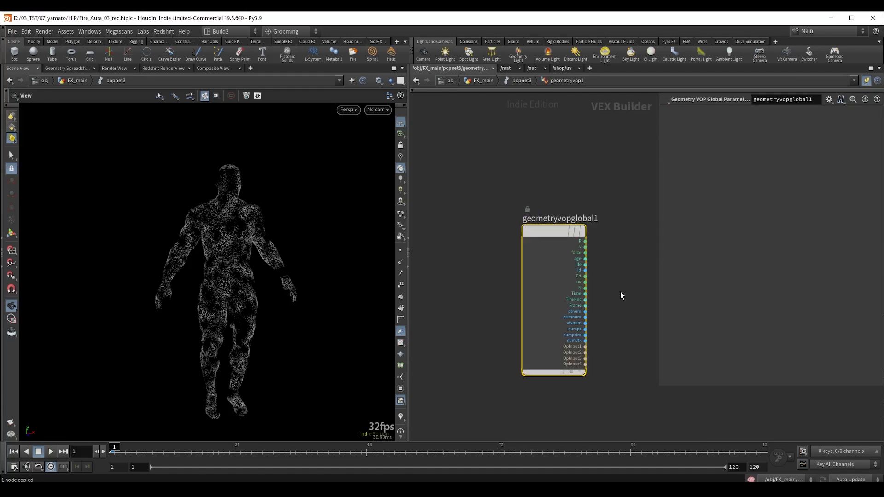
{"action": "middle_click_drag", "start_coordinate": [620, 292], "coordinate": [541, 279]}
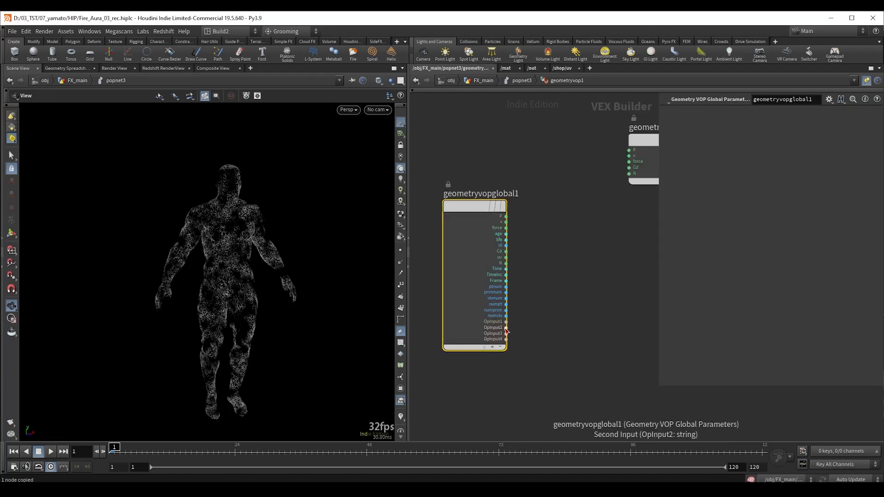
{"action": "left_click_drag", "start_coordinate": [506, 327], "coordinate": [533, 338]}
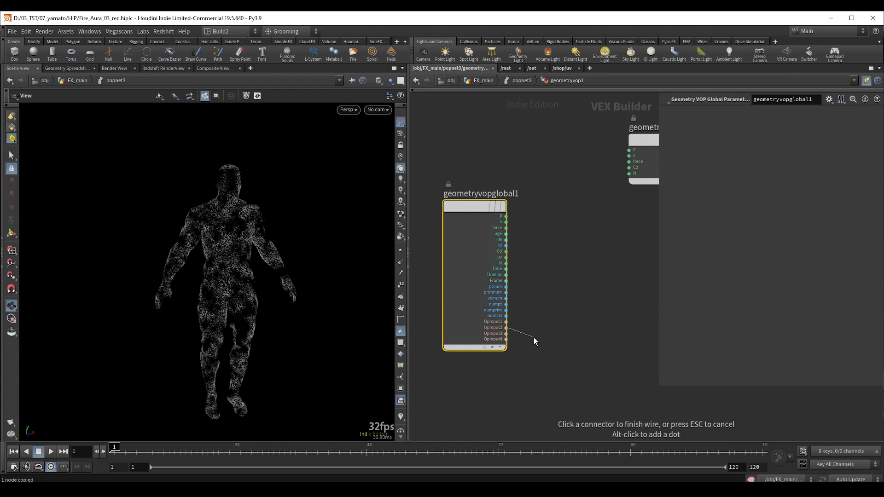
{"action": "key", "text": "Tab"}
{"action": "type", "text": "near"}
{"action": "key", "text": "Return"}
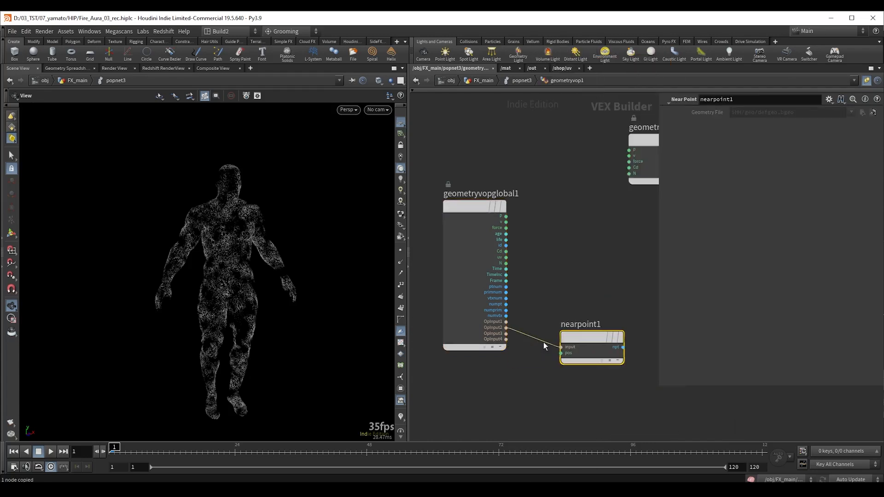
{"action": "left_click_drag", "start_coordinate": [572, 338], "coordinate": [588, 336]}
{"action": "middle_click_drag", "start_coordinate": [556, 261], "coordinate": [515, 238]}
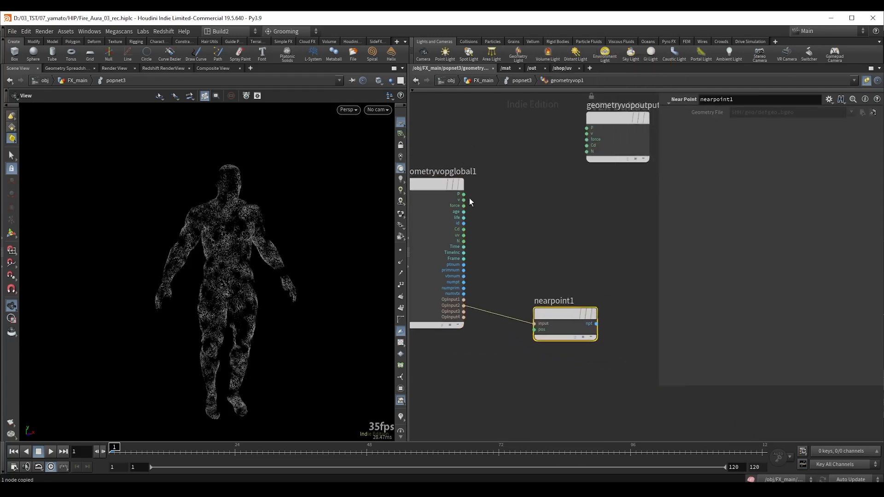
{"action": "left_click_drag", "start_coordinate": [464, 194], "coordinate": [533, 306]}
{"action": "left_click_drag", "start_coordinate": [520, 340], "coordinate": [534, 329]}
{"action": "left_click_drag", "start_coordinate": [561, 318], "coordinate": [557, 306]}
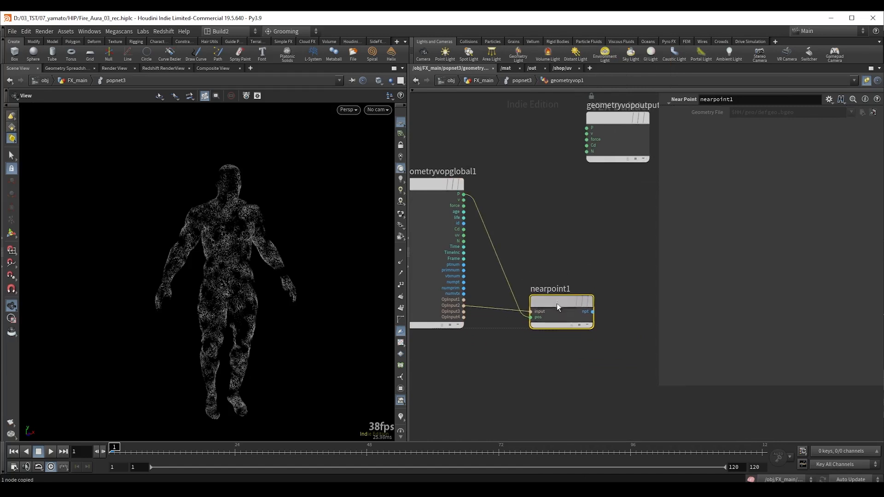
- Add an Import Point Attribute node, wiring the Near Point result to ptnum and OpInput2 to file
{"action": "middle_click_drag", "start_coordinate": [589, 267], "coordinate": [550, 257]}
{"action": "left_click_drag", "start_coordinate": [520, 287], "coordinate": [553, 324]}
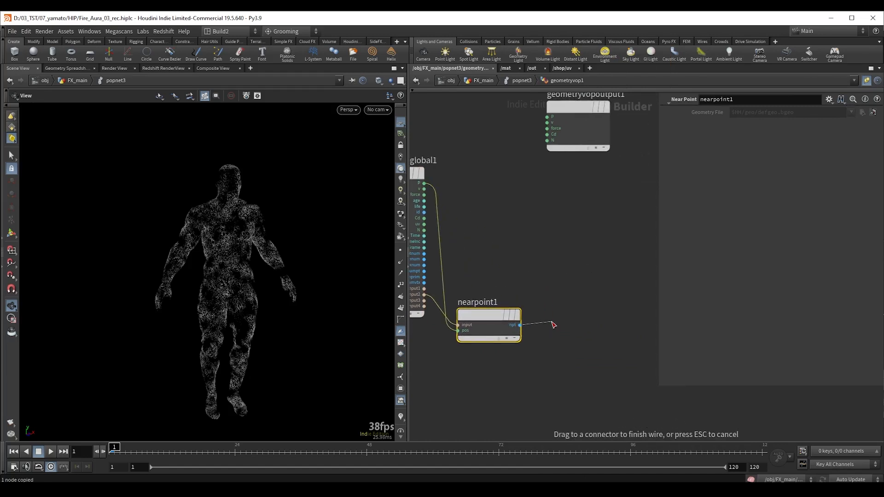
{"action": "key", "text": "Tab"}
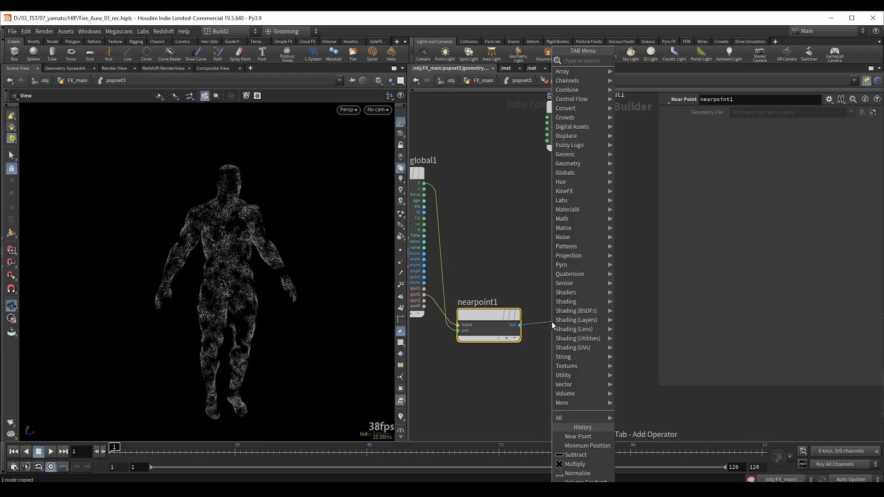
{"action": "type", "text": "imp"}
{"action": "key", "text": "Return"}
{"action": "key", "text": "Return"}
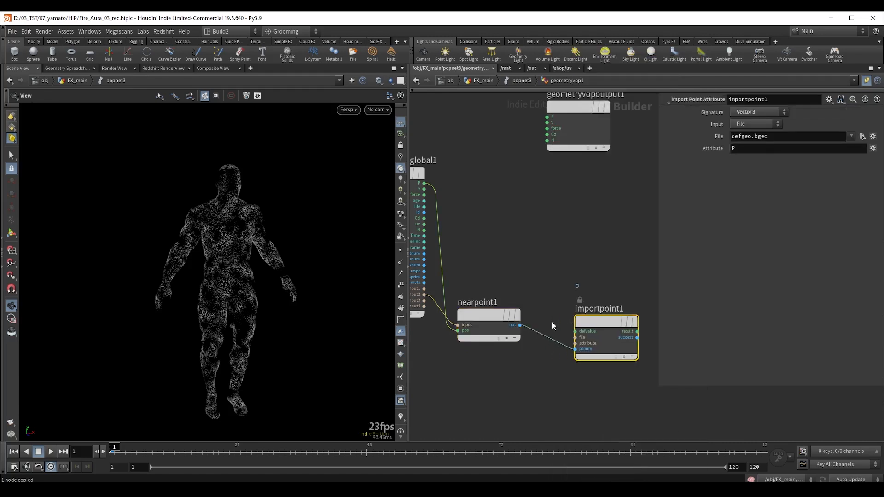
{"action": "left_click", "coordinate": [575, 337]}
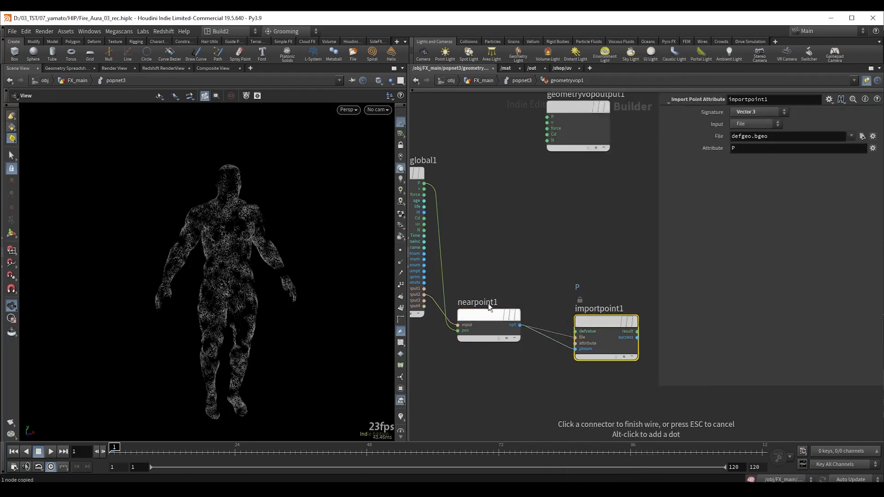
{"action": "left_click", "coordinate": [435, 295]}
- Rearrange the nodes, placing nearpoint1 lower and importpoint1 above it to untangle the wires
{"action": "left_click_drag", "start_coordinate": [475, 316], "coordinate": [469, 349]}
{"action": "left_click_drag", "start_coordinate": [600, 322], "coordinate": [579, 289]}
{"action": "left_click_drag", "start_coordinate": [579, 422], "coordinate": [442, 336]}
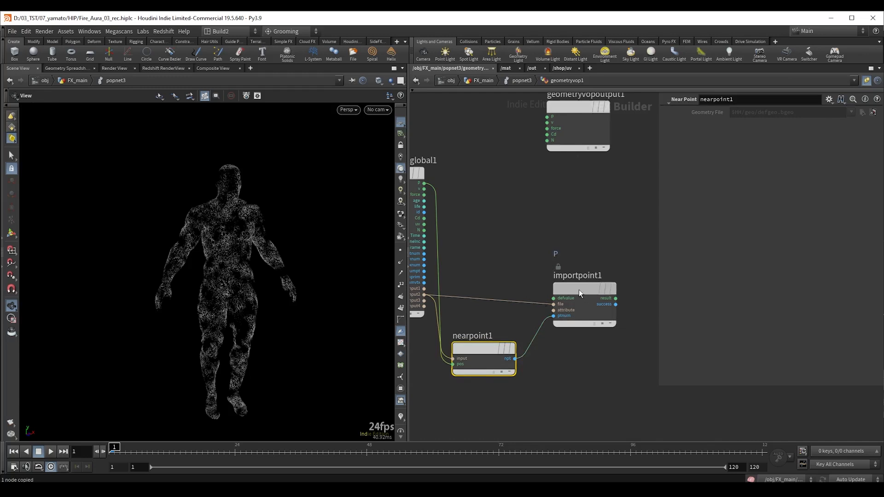
{"action": "left_click_drag", "start_coordinate": [578, 289], "coordinate": [568, 288]}
- Add a Subtract node with the global P as first input and the Import Point Attribute result as second
{"action": "scroll", "coordinate": [484, 251], "scroll_direction": "down", "scroll_amount": 2}
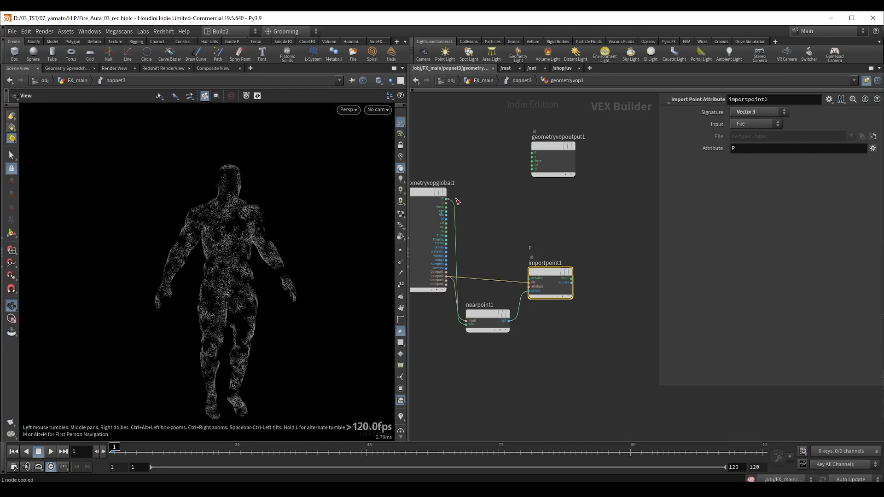
{"action": "left_click_drag", "start_coordinate": [446, 199], "coordinate": [604, 217]}
{"action": "type", "text": "su"}
{"action": "left_click", "coordinate": [693, 69]}
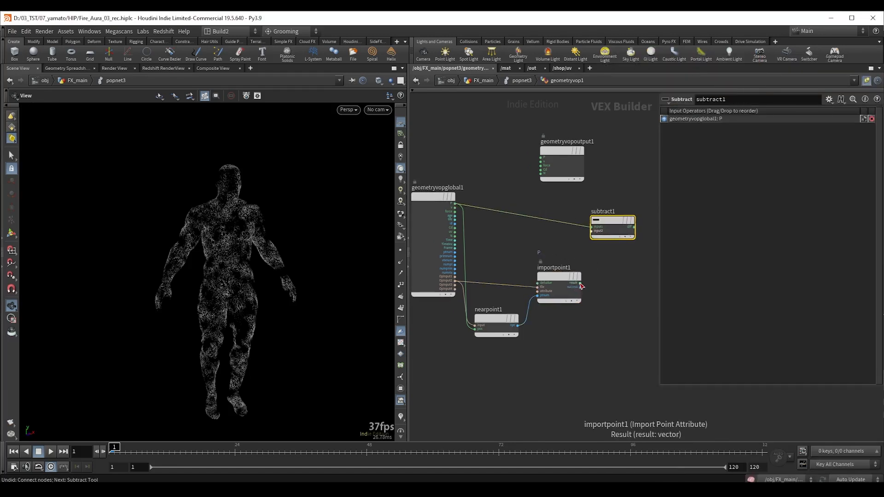
{"action": "left_click", "coordinate": [580, 283]}
{"action": "left_click", "coordinate": [598, 243]}
- Reposition the output node, wire the Subtract result into its v input, and play the simulation
{"action": "middle_click_drag", "start_coordinate": [627, 190], "coordinate": [580, 195]}
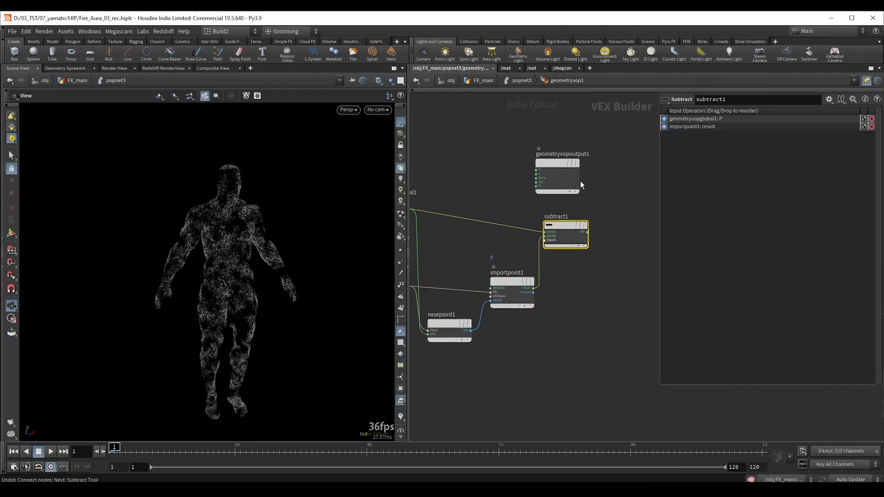
{"action": "left_click_drag", "start_coordinate": [572, 179], "coordinate": [630, 199]}
{"action": "left_click_drag", "start_coordinate": [561, 232], "coordinate": [554, 225]}
{"action": "middle_click_drag", "start_coordinate": [622, 228], "coordinate": [576, 236]}
{"action": "left_click_drag", "start_coordinate": [573, 210], "coordinate": [615, 227]}
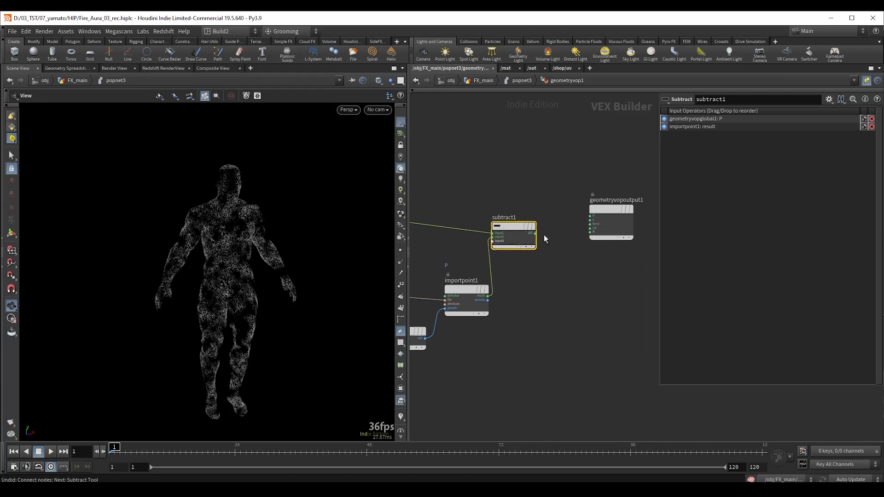
{"action": "scroll", "coordinate": [545, 239], "scroll_direction": "up", "scroll_amount": 4}
{"action": "left_click", "coordinate": [526, 227]}
{"action": "left_click", "coordinate": [619, 204]}
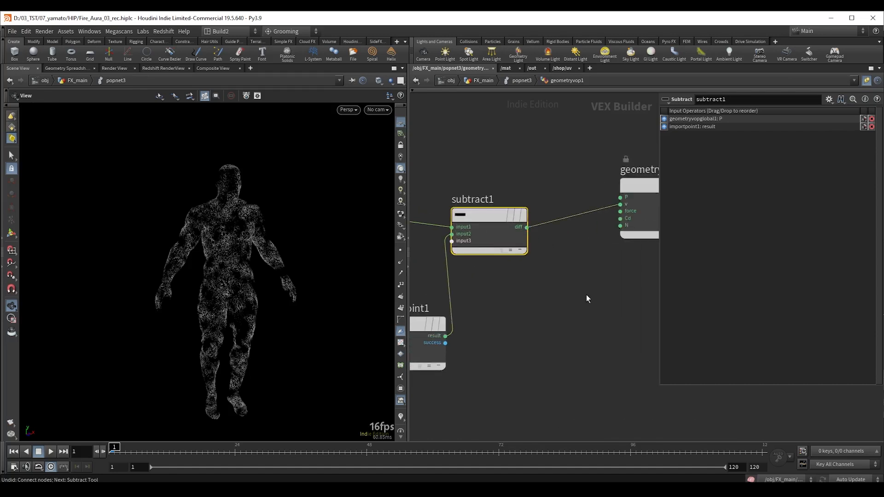
{"action": "scroll", "coordinate": [598, 285], "scroll_direction": "down", "scroll_amount": 4}
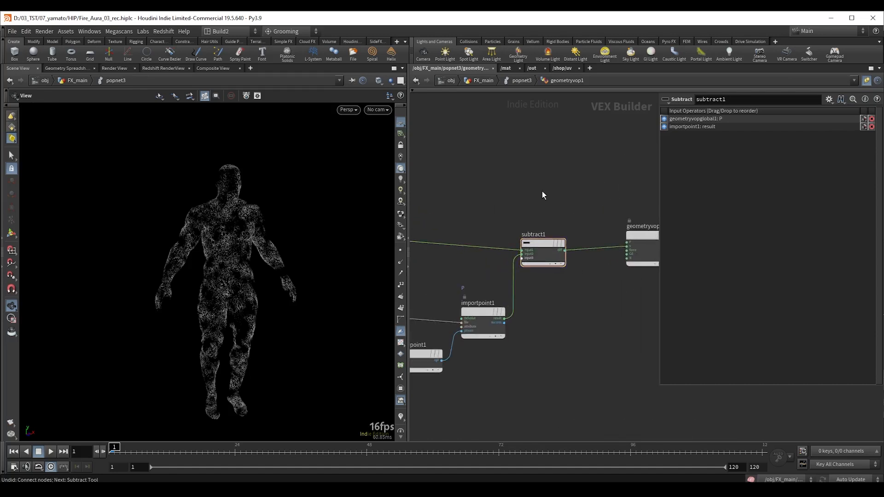
{"action": "key", "text": "Up"}
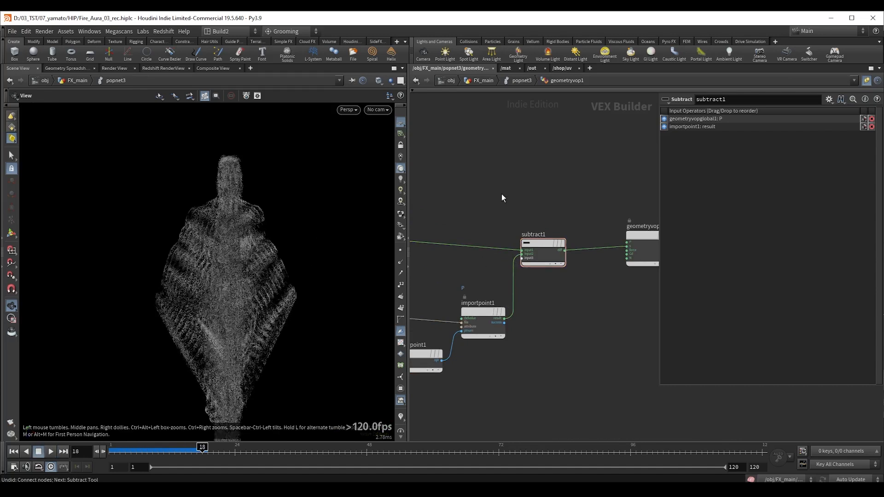
- Swap subtract1's inputs so P is subtracted from the imported goal position, then replay the simulation and rewind it
{"action": "left_click_drag", "start_coordinate": [501, 194], "coordinate": [575, 276]}
{"action": "key", "text": "shift+r"}
{"action": "left_click_drag", "start_coordinate": [505, 192], "coordinate": [588, 287]}
{"action": "left_click", "coordinate": [531, 186]}
{"action": "key", "text": "ctrl+Up"}
{"action": "key", "text": "Up"}
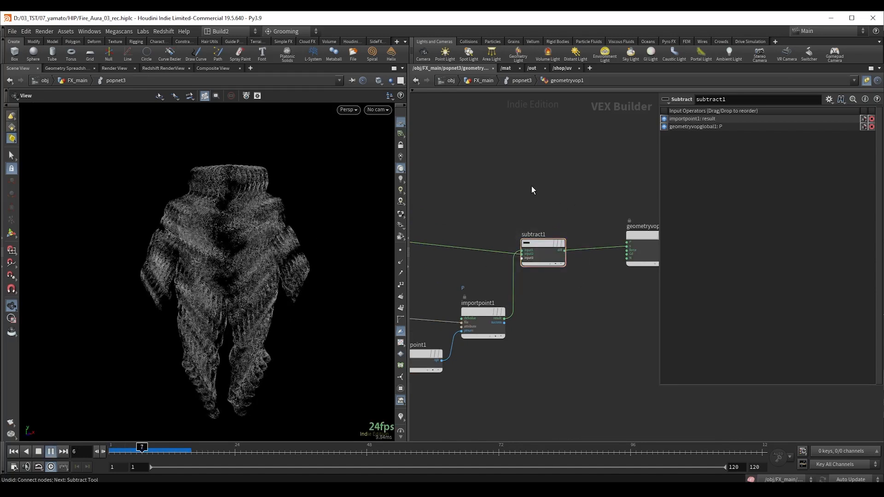
{"action": "key", "text": "Up"}
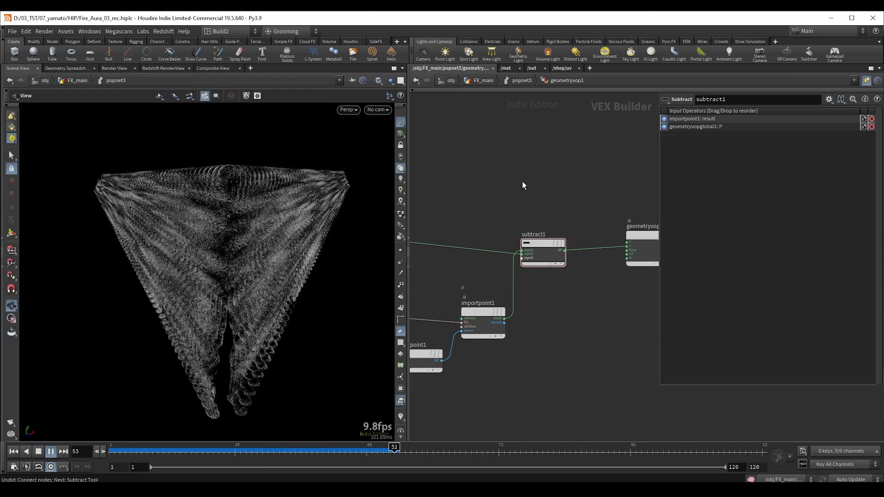
{"action": "key", "text": "ctrl+Up"}
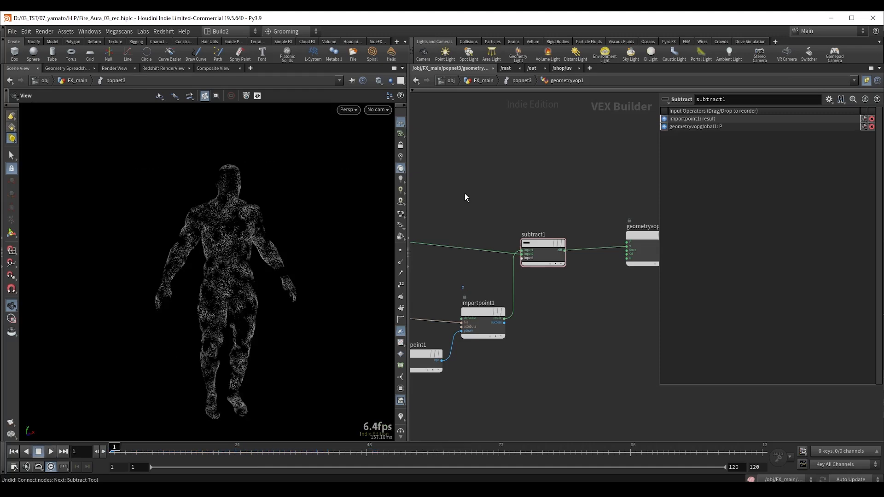
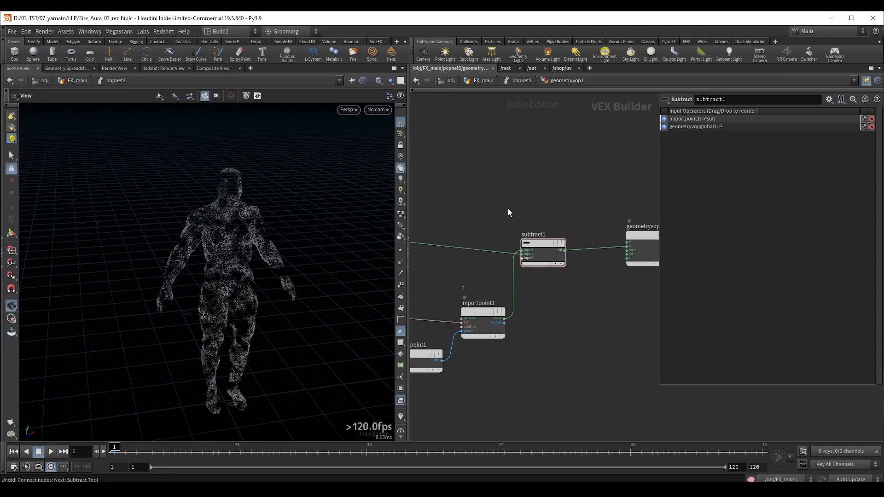
- Return to FX_main and move the popnet3 node further below blast4
{"action": "key", "text": "u"}
{"action": "key", "text": "u"}
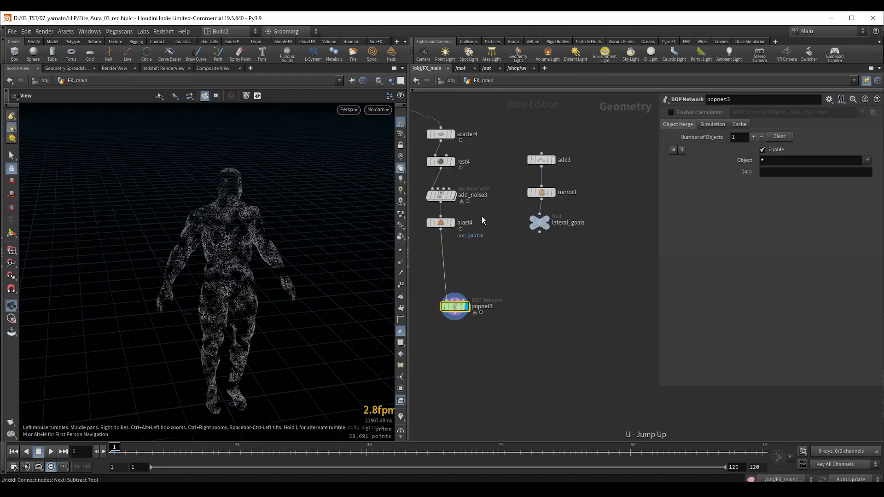
{"action": "left_click_drag", "start_coordinate": [466, 307], "coordinate": [477, 337]}
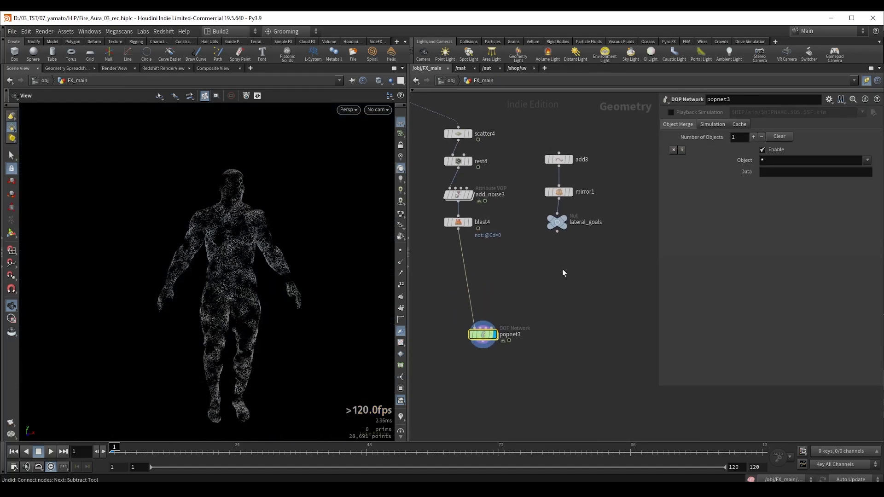
{"action": "middle_click_drag", "start_coordinate": [549, 260], "coordinate": [516, 258]}
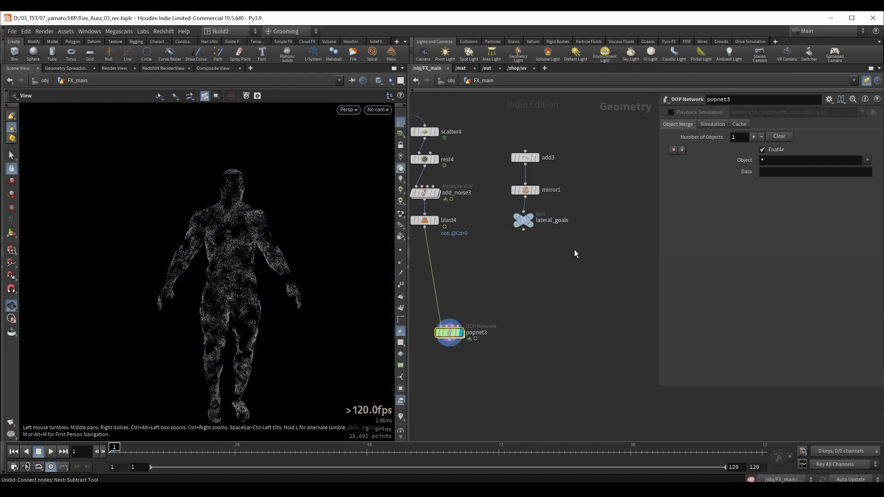
- Create a Sphere node beside lateral_goals
{"action": "middle_click_drag", "start_coordinate": [592, 232], "coordinate": [564, 230]}
{"action": "key", "text": "Tab"}
{"action": "type", "text": "sp"}
{"action": "key", "text": "Return"}
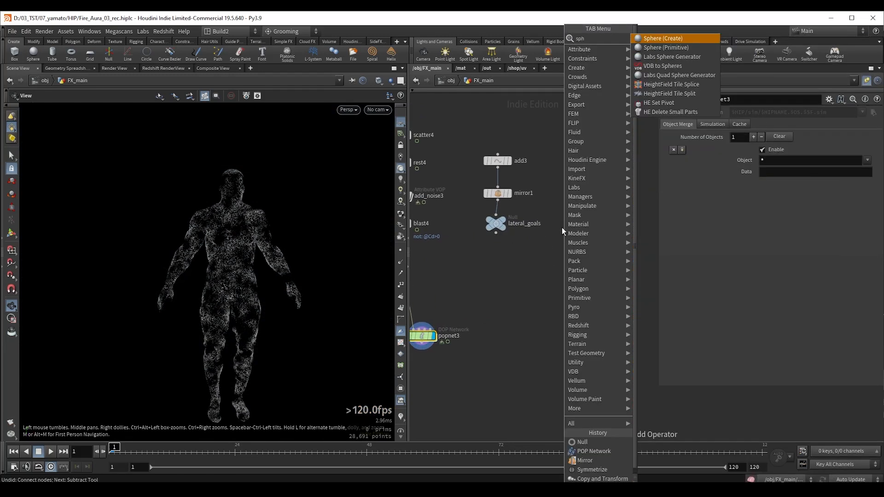
{"action": "left_click", "coordinate": [566, 227]}
{"action": "left_click", "coordinate": [568, 235]}
- Add a Copy to Points that copies sphere1 onto the lateral_goals points, display it, and rearrange its input nodes
{"action": "key", "text": "Tab"}
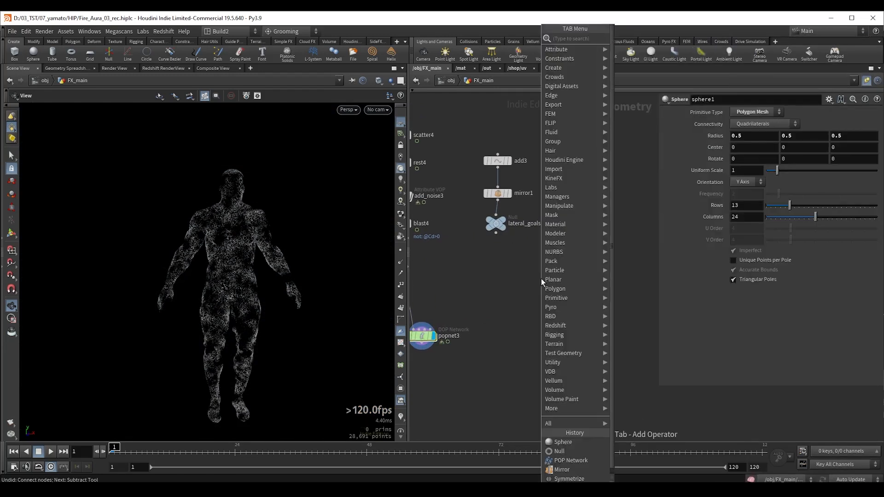
{"action": "type", "text": "ctp"}
{"action": "key", "text": "Return"}
{"action": "left_click", "coordinate": [540, 279]}
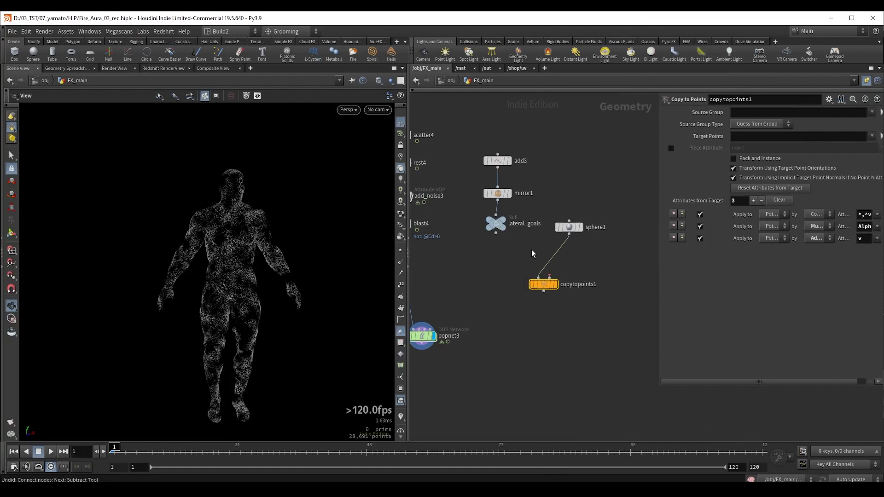
{"action": "left_click", "coordinate": [496, 234]}
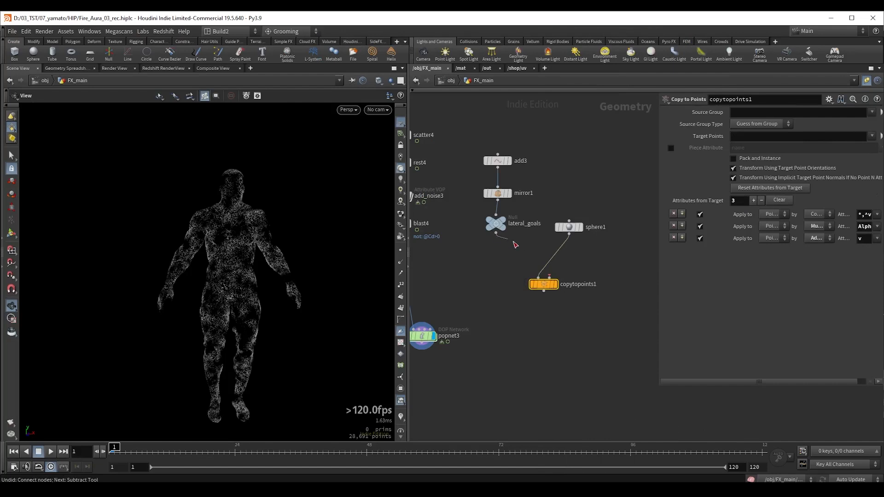
{"action": "left_click", "coordinate": [559, 271]}
{"action": "mouse_move", "coordinate": [570, 227]}
{"action": "left_mouse_down"}
{"action": "mouse_move", "coordinate": [475, 250]}
{"action": "mouse_move", "coordinate": [582, 220]}
{"action": "left_mouse_up"}
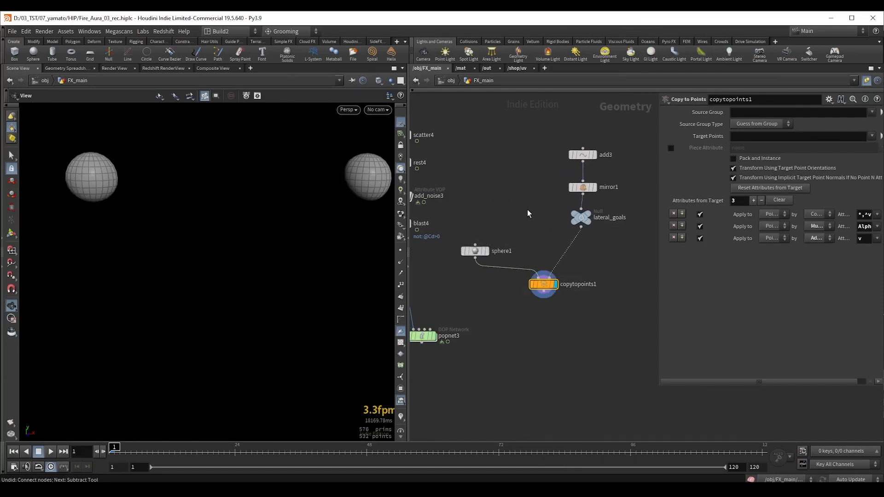
- Reposition sphere1 and template blast4 so the body's points show together with the copied goal spheres
{"action": "left_click_drag", "start_coordinate": [476, 251], "coordinate": [482, 234]}
{"action": "middle_click_drag", "start_coordinate": [458, 298], "coordinate": [507, 311]}
{"action": "left_click_drag", "start_coordinate": [506, 227], "coordinate": [537, 262]}
{"action": "mouse_move", "coordinate": [454, 244]}
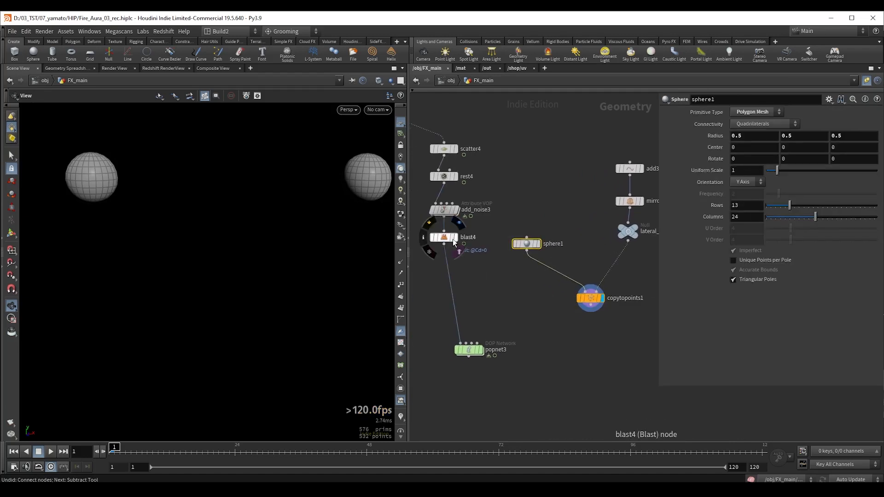
{"action": "left_click", "coordinate": [454, 243]}
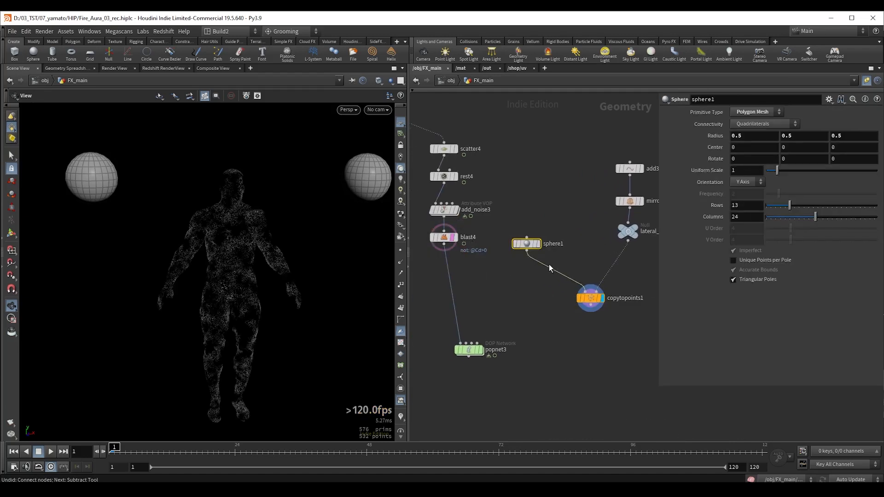
{"action": "key", "text": "Escape"}
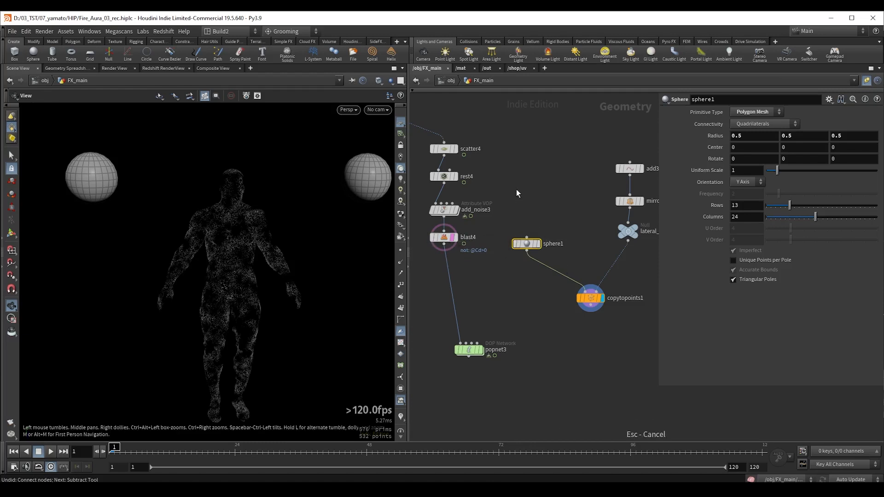
- Enlarge sphere1 by setting its Uniform Scale to 5.5, so the goal spheres reach over the body
{"action": "key", "text": "Return"}
{"action": "scroll", "coordinate": [262, 316], "scroll_direction": "down", "scroll_amount": 3}
{"action": "middle_click_drag", "start_coordinate": [262, 316], "coordinate": [246, 260], "text": "alt"}
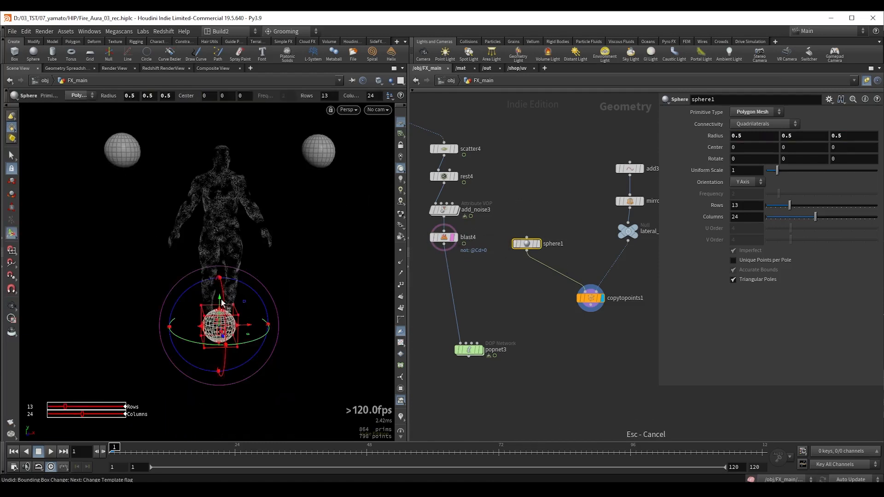
{"action": "left_click_drag", "start_coordinate": [779, 170], "coordinate": [816, 170]}
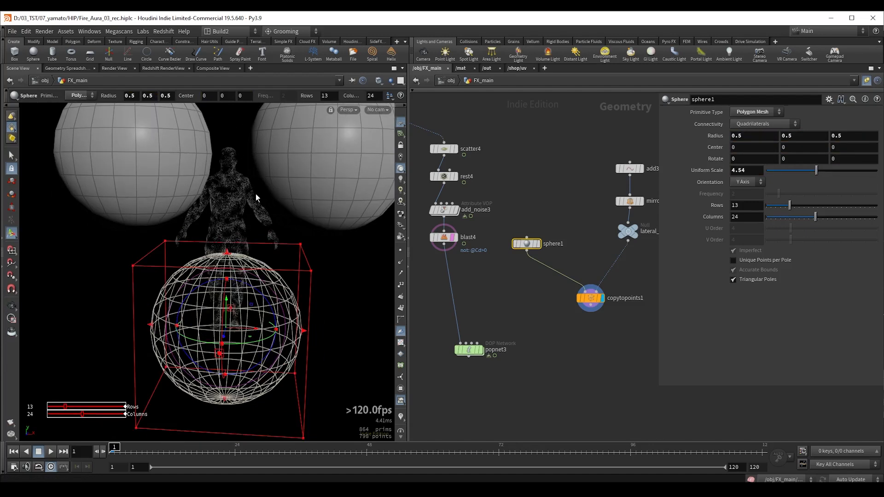
{"action": "left_click_drag", "start_coordinate": [819, 171], "coordinate": [828, 173]}
- Move popnet3 further down and insert a Group Create node between blast4 and popnet3
{"action": "middle_click_drag", "start_coordinate": [503, 322], "coordinate": [529, 274]}
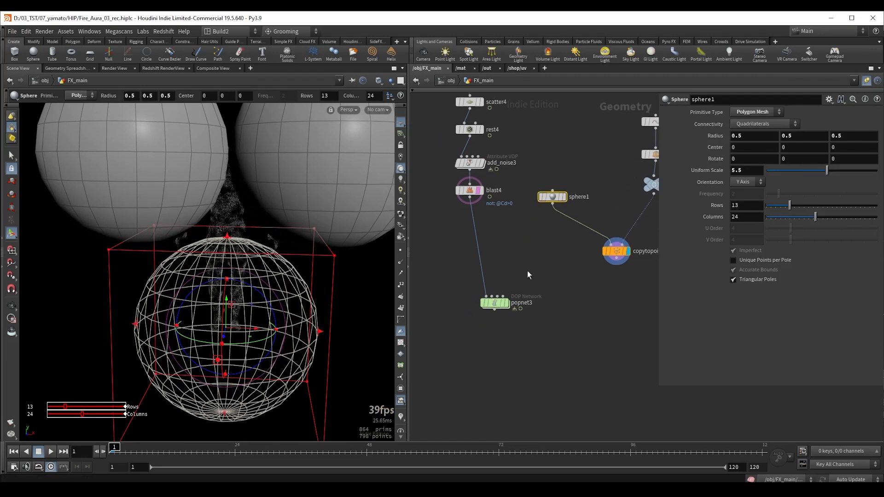
{"action": "left_click_drag", "start_coordinate": [494, 303], "coordinate": [504, 345]}
{"action": "left_click", "coordinate": [480, 245]}
{"action": "key", "text": "Tab"}
{"action": "type", "text": "gr"}
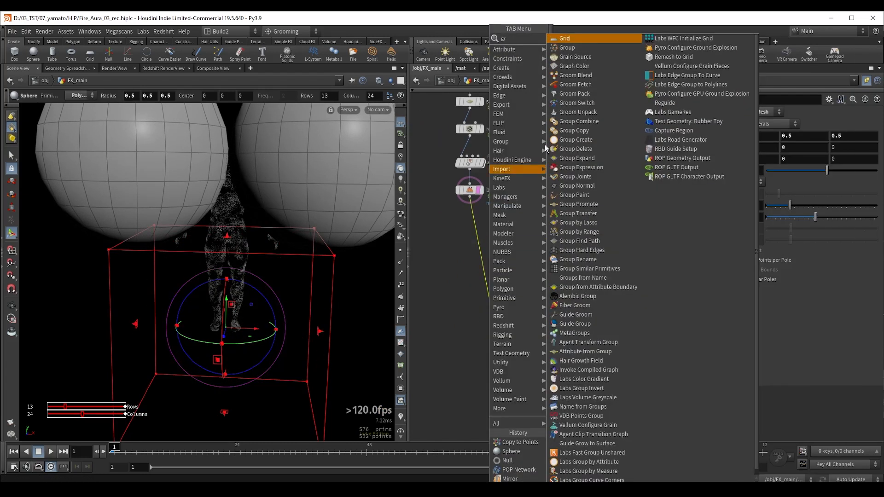
{"action": "left_click", "coordinate": [584, 49]}
{"action": "left_click", "coordinate": [499, 279]}
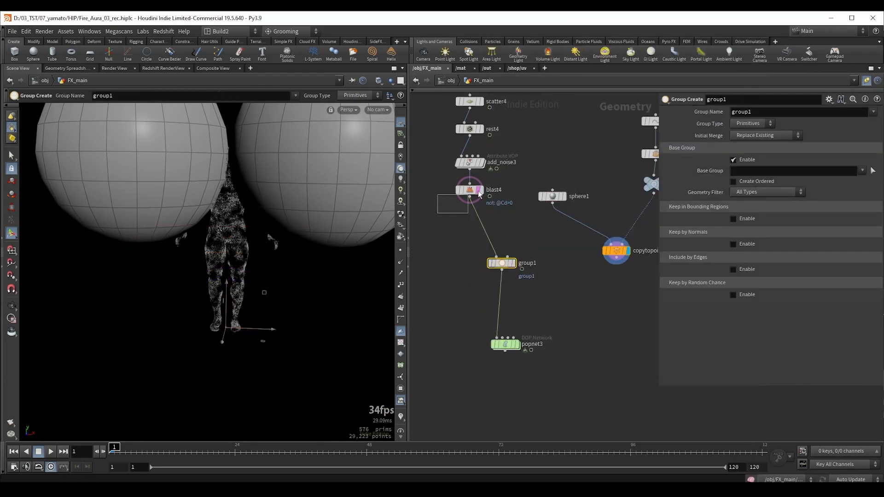
- Turn off blast4's template, display group1, set its Group Type to Points, and place it closer to popnet3
{"action": "left_click", "coordinate": [479, 190]}
{"action": "left_click", "coordinate": [502, 263]}
{"action": "left_click", "coordinate": [512, 263]}
{"action": "left_click", "coordinate": [752, 124]}
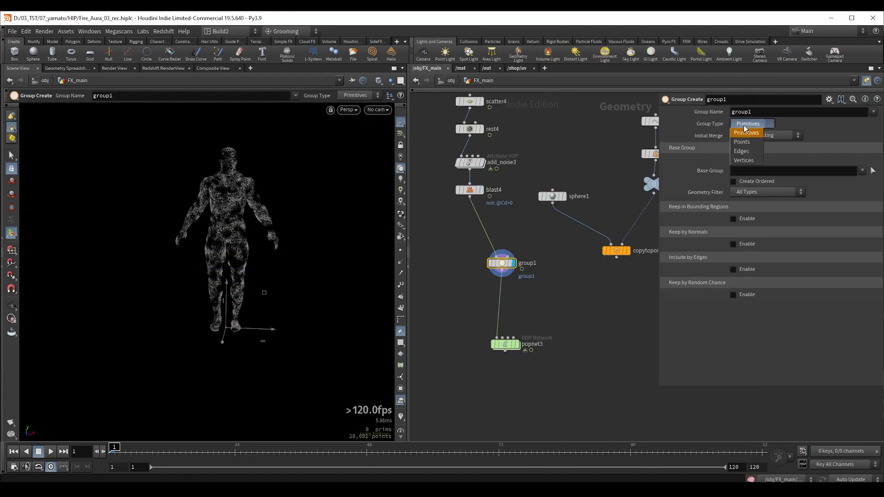
{"action": "left_click", "coordinate": [748, 141]}
{"action": "left_click_drag", "start_coordinate": [505, 263], "coordinate": [499, 280]}
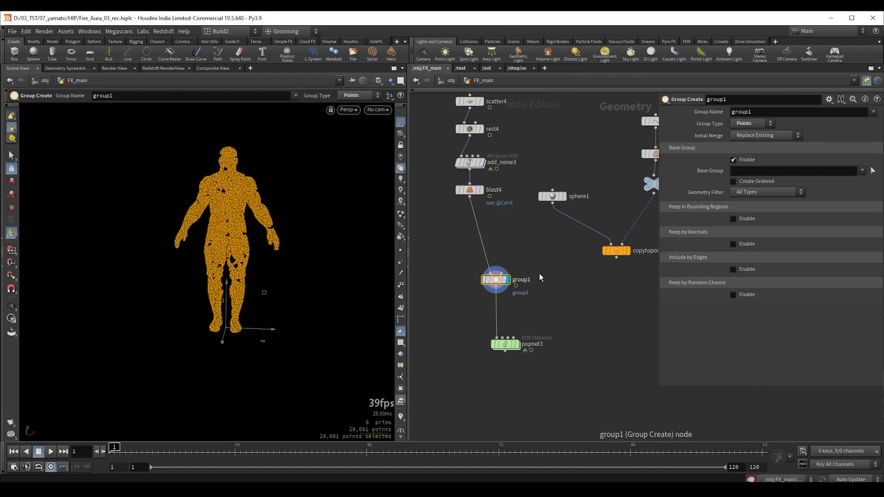
- Feed copytopoints1 into group1 as its bounding input, disable the base group, and enable bounding regions with type Bounding Object
{"action": "left_click_drag", "start_coordinate": [616, 258], "coordinate": [502, 281]}
{"action": "left_click", "coordinate": [745, 161]}
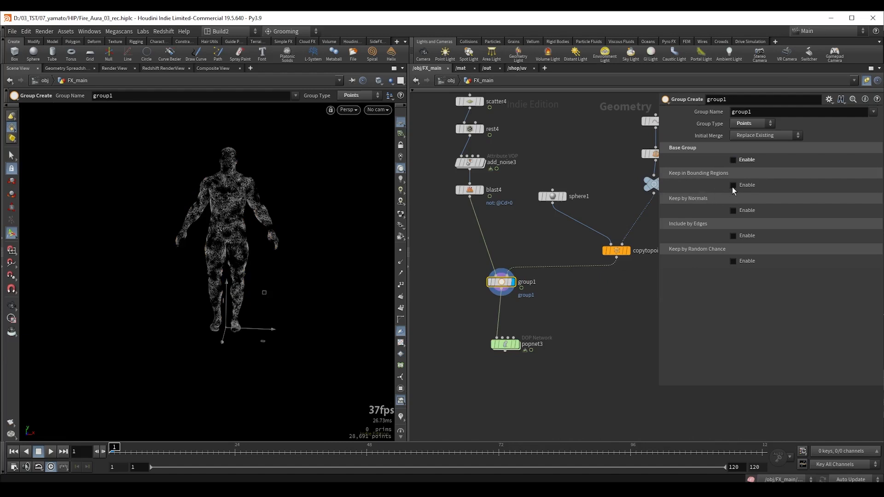
{"action": "left_click", "coordinate": [733, 186]}
{"action": "left_click", "coordinate": [757, 196]}
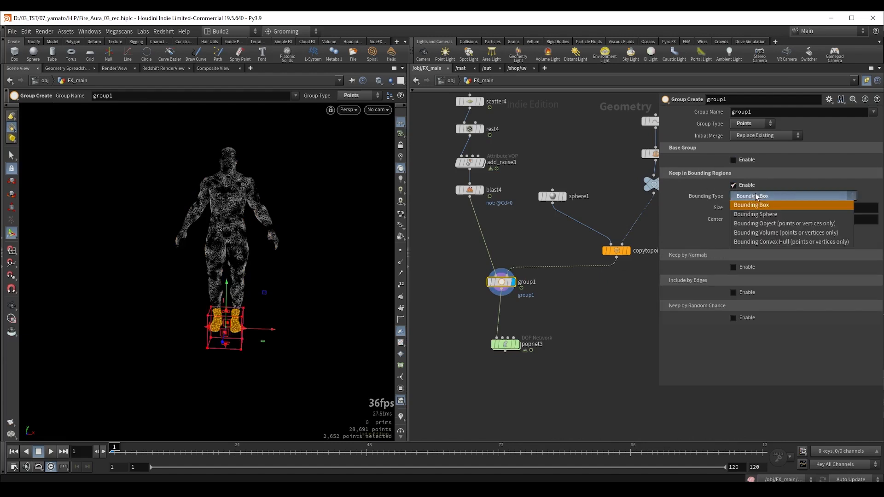
{"action": "left_click", "coordinate": [755, 224]}
- Insert a Blast node between group1 and popnet3 and display it
{"action": "key", "text": "Tab"}
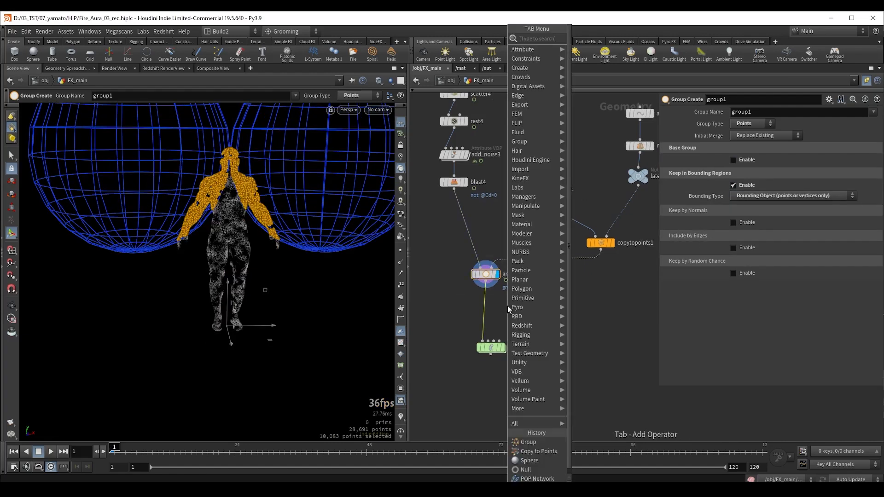
{"action": "type", "text": "bla"}
{"action": "key", "text": "Return"}
{"action": "left_click", "coordinate": [492, 303]}
{"action": "left_click", "coordinate": [502, 301]}
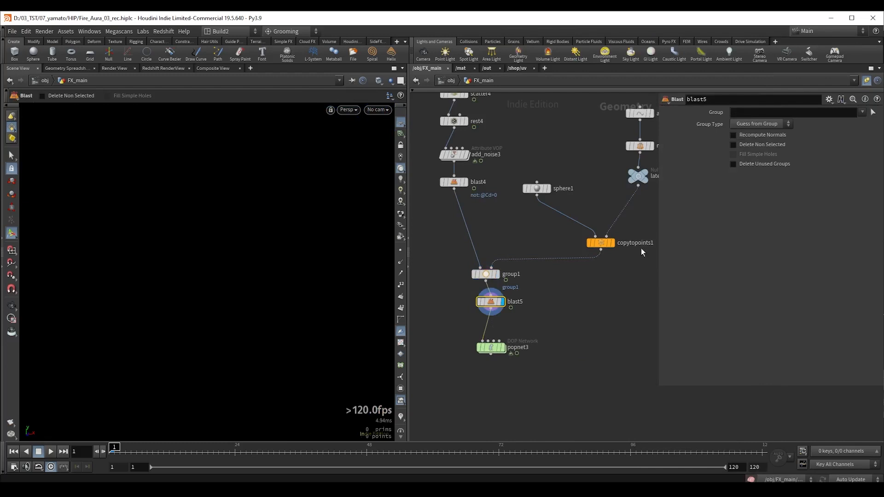
- Set the new Blast to group type Points and group group1, with Delete Non Selected enabled
{"action": "left_click", "coordinate": [759, 124]}
{"action": "left_click", "coordinate": [767, 151]}
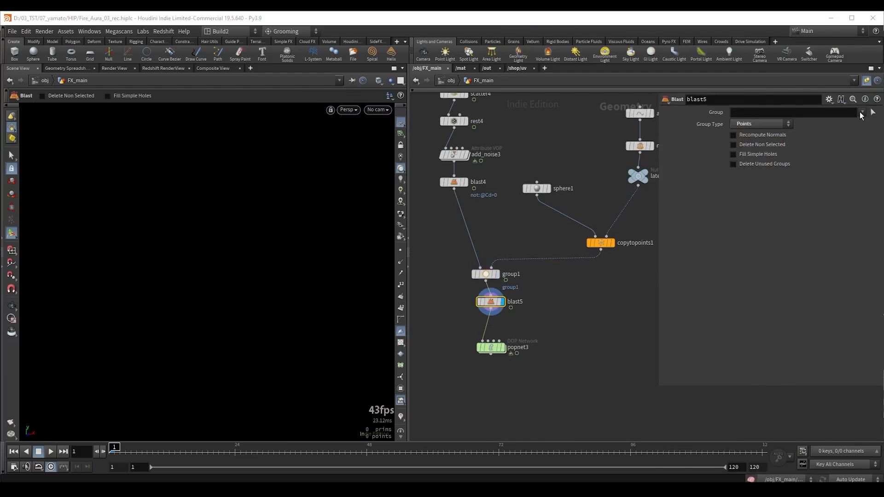
{"action": "left_click", "coordinate": [861, 113]}
{"action": "left_click", "coordinate": [854, 125]}
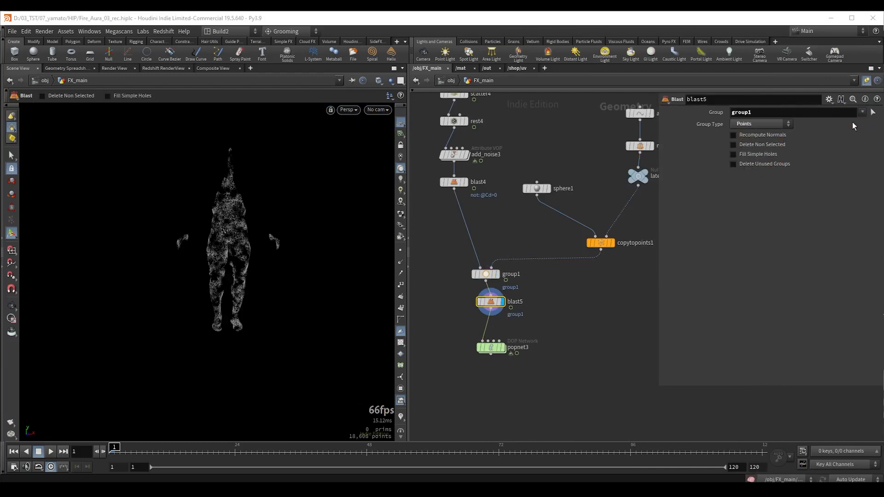
{"action": "left_click", "coordinate": [734, 145]}
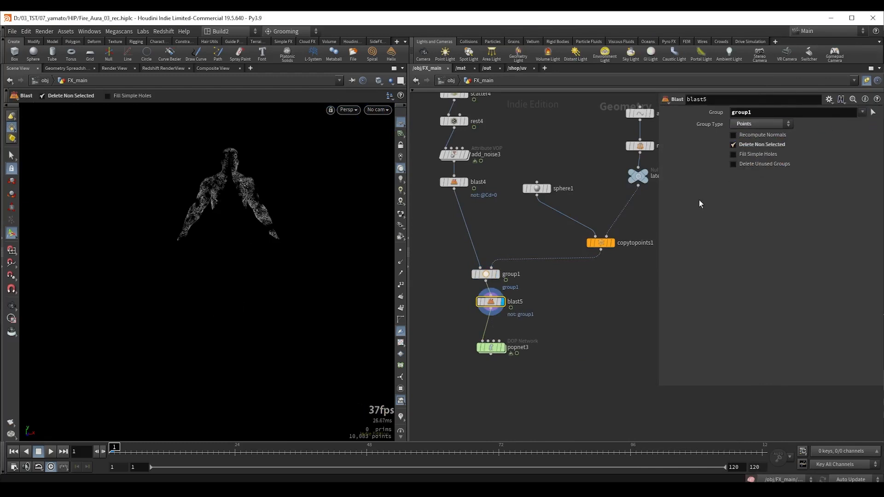
- Shrink sphere1 by lowering its uniform scale to about 5.25 so the bounding group covers fewer points
{"action": "left_click", "coordinate": [536, 189]}
{"action": "left_click_drag", "start_coordinate": [824, 178], "coordinate": [823, 179]}
{"action": "middle_click_drag", "start_coordinate": [796, 148], "coordinate": [810, 150]}
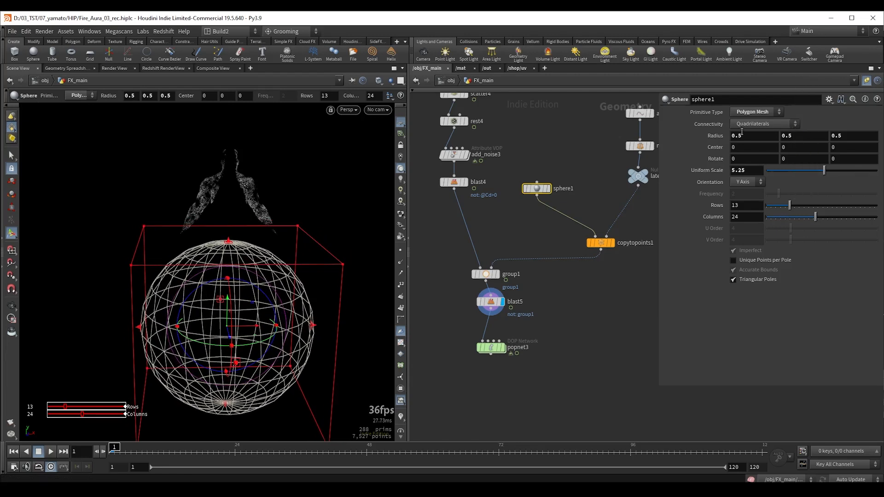
{"action": "middle_click_drag", "start_coordinate": [752, 137], "coordinate": [774, 154]}
- Display popnet3 and play its particle simulation up to frame 46
{"action": "middle_click_drag", "start_coordinate": [572, 294], "coordinate": [610, 249]}
{"action": "left_click_drag", "start_coordinate": [501, 308], "coordinate": [562, 337]}
{"action": "key", "text": "r"}
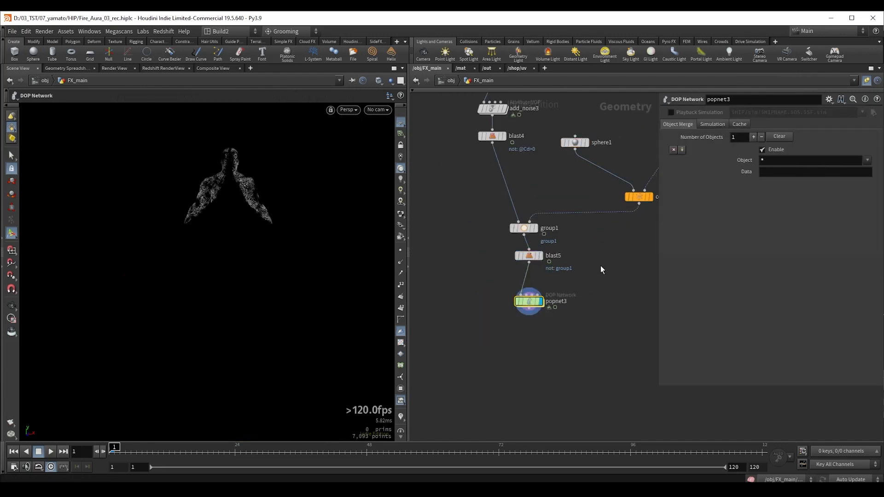
{"action": "key", "text": "Up"}
{"action": "key", "text": "Escape"}
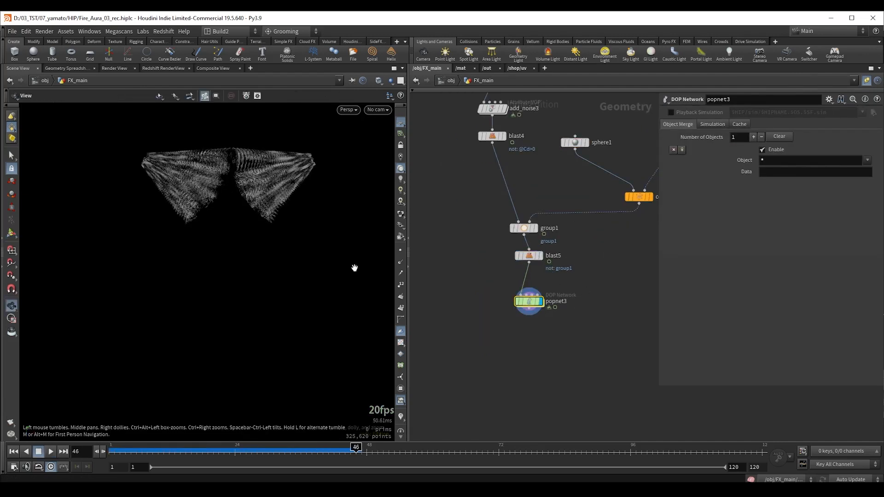
- Connect the output of popnet3 to merge1 together with the other particle networks
{"action": "scroll", "coordinate": [497, 362], "scroll_direction": "down", "scroll_amount": 3}
{"action": "middle_click_drag", "start_coordinate": [529, 346], "coordinate": [635, 293]}
{"action": "middle_click_drag", "start_coordinate": [501, 334], "coordinate": [594, 271]}
{"action": "scroll", "coordinate": [594, 272], "scroll_direction": "down", "scroll_amount": 1}
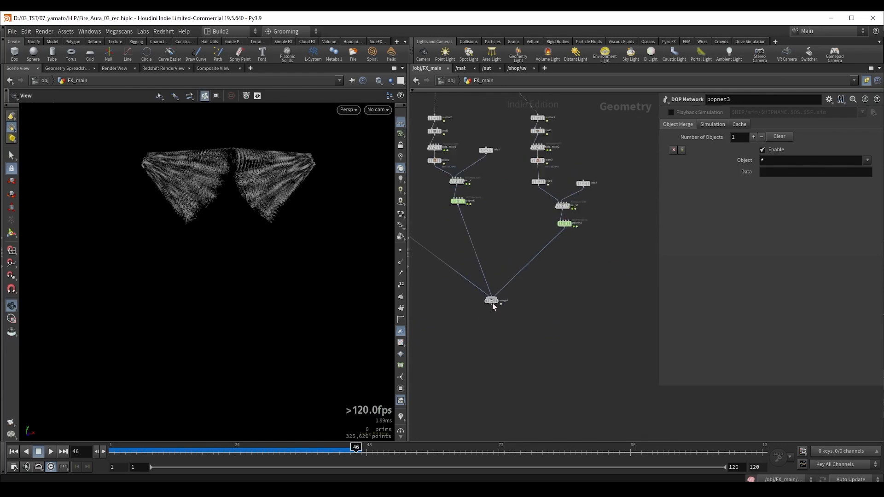
{"action": "left_click_drag", "start_coordinate": [492, 304], "coordinate": [512, 321]}
{"action": "middle_click_drag", "start_coordinate": [568, 299], "coordinate": [591, 281]}
{"action": "scroll", "coordinate": [516, 282], "scroll_direction": "down", "scroll_amount": 1}
{"action": "scroll", "coordinate": [622, 232], "scroll_direction": "up", "scroll_amount": 2}
{"action": "left_click", "coordinate": [617, 222]}
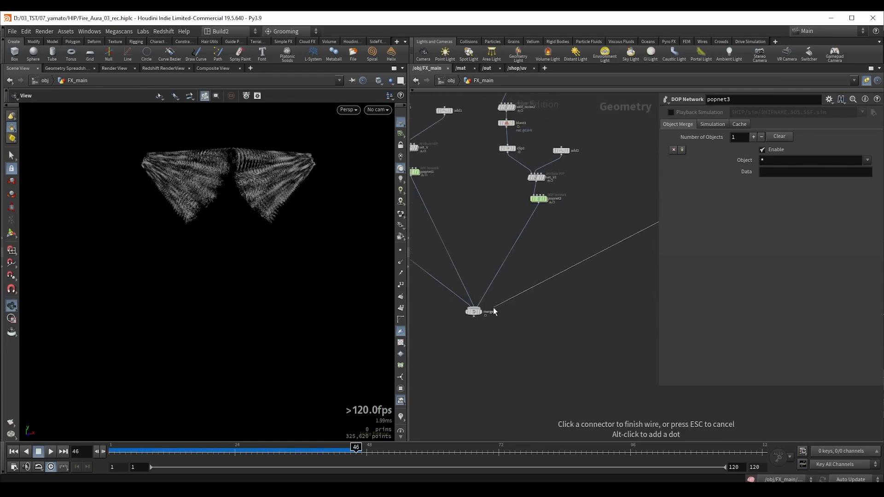
{"action": "left_click", "coordinate": [474, 311]}
- Display merge1, play the combined particle simulation from the start, and scrub to frame 33
{"action": "key", "text": "r"}
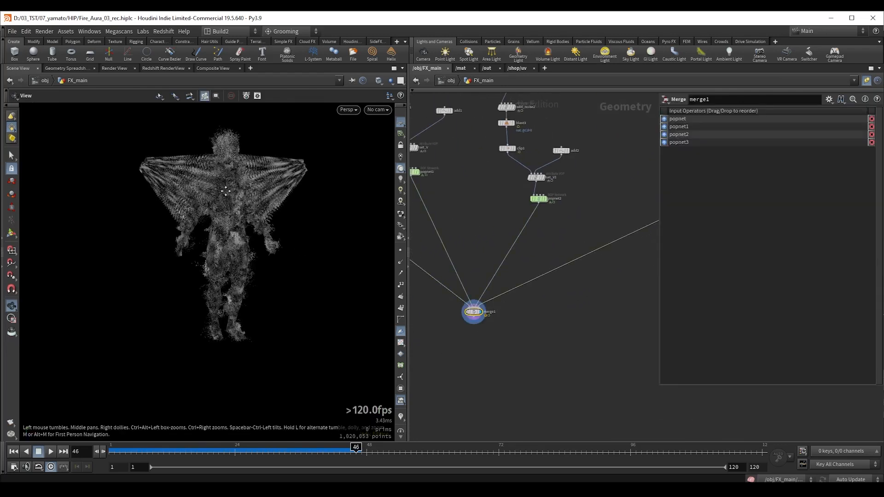
{"action": "key", "text": "Up"}
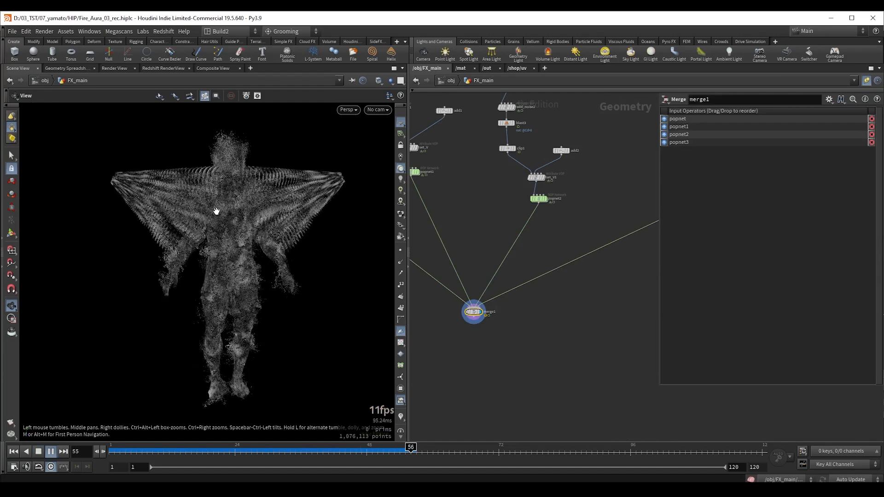
{"action": "key", "text": "ctrl+Up"}
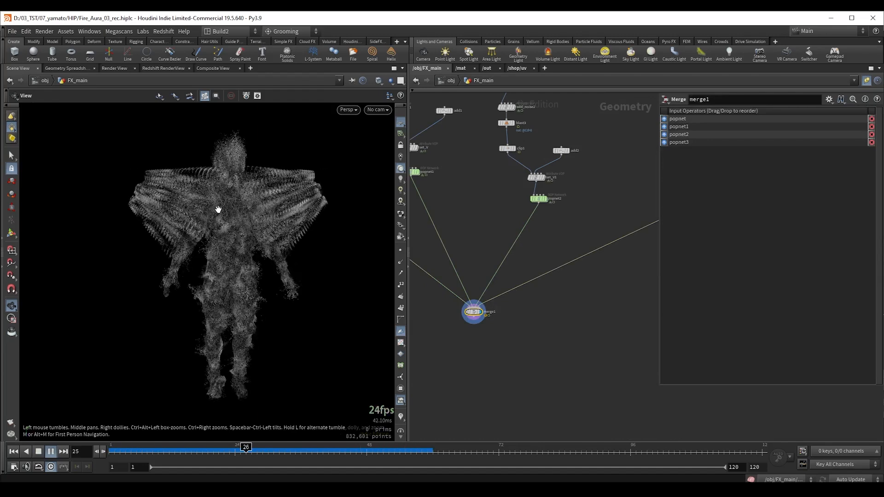
{"action": "key", "text": "Up"}
{"action": "key", "text": "Up"}
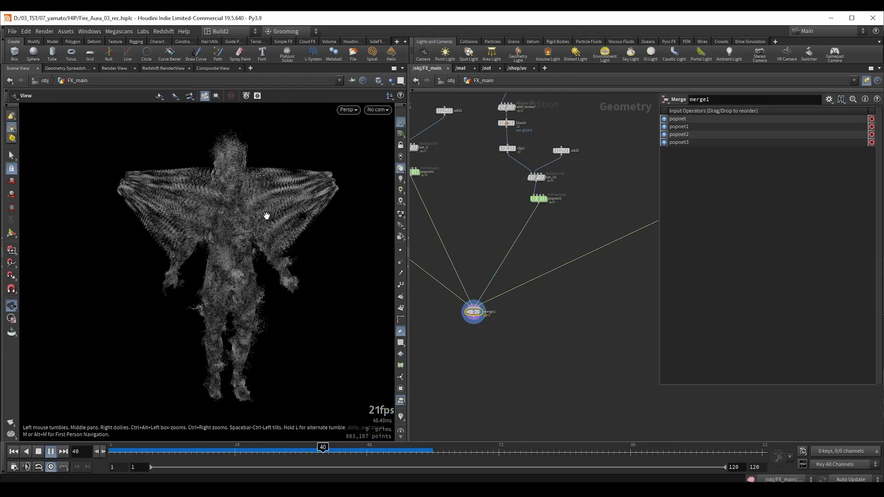
{"action": "left_click_drag", "start_coordinate": [157, 450], "coordinate": [281, 443]}
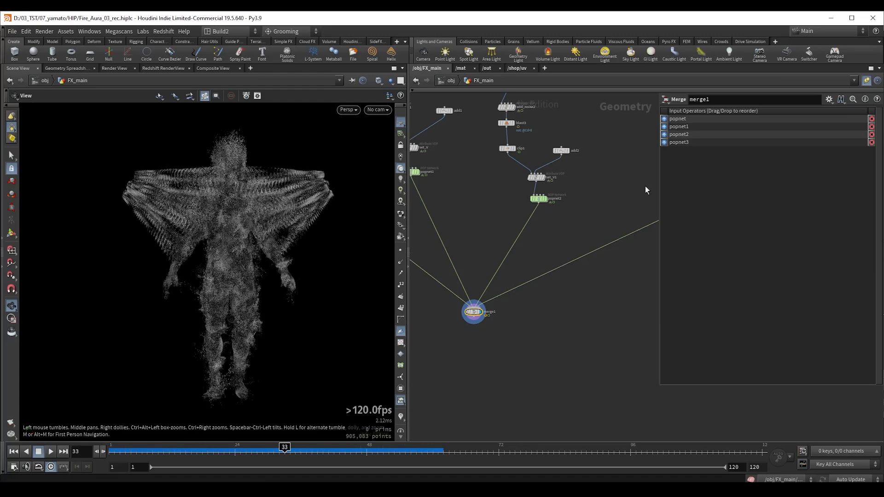
- Display popnet3 alone and examine the stepped particle pattern up close at frame 26
{"action": "middle_click_drag", "start_coordinate": [645, 189], "coordinate": [497, 245]}
{"action": "left_click", "coordinate": [525, 258]}
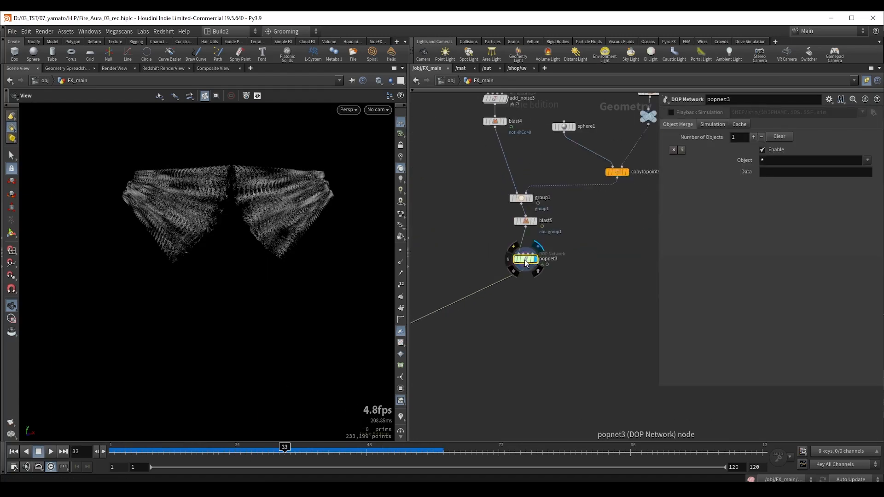
{"action": "scroll", "coordinate": [525, 263], "scroll_direction": "up", "scroll_amount": 1}
{"action": "left_click_drag", "start_coordinate": [200, 191], "coordinate": [189, 213]}
{"action": "right_click_drag", "start_coordinate": [189, 213], "coordinate": [313, 174]}
{"action": "left_click_drag", "start_coordinate": [271, 188], "coordinate": [211, 173]}
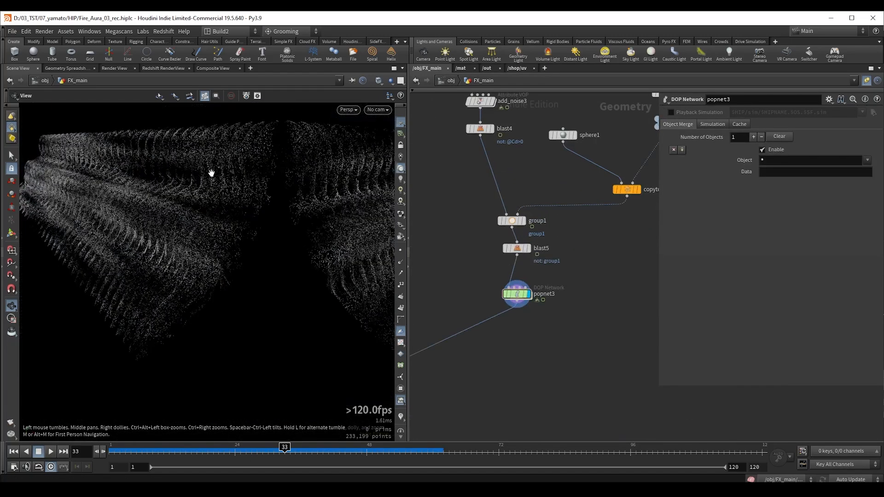
{"action": "left_click_drag", "start_coordinate": [284, 454], "coordinate": [246, 459]}
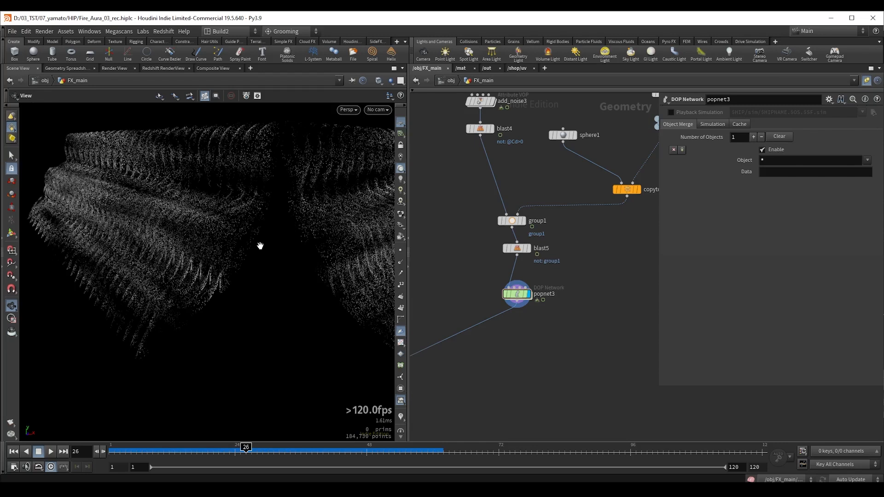
{"action": "left_click_drag", "start_coordinate": [203, 227], "coordinate": [211, 240]}
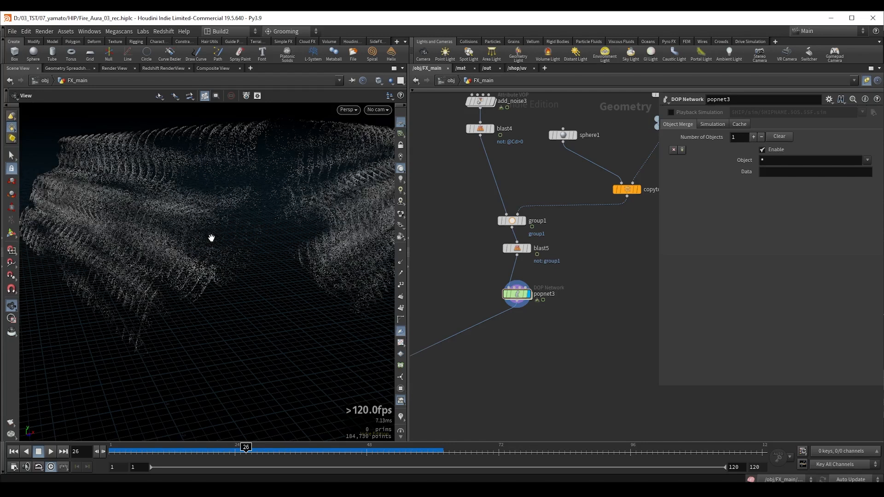
{"action": "mouse_move", "coordinate": [211, 238]}
{"action": "left_mouse_down"}
{"action": "mouse_move", "coordinate": [193, 231]}
{"action": "mouse_move", "coordinate": [200, 230]}
{"action": "left_mouse_up"}
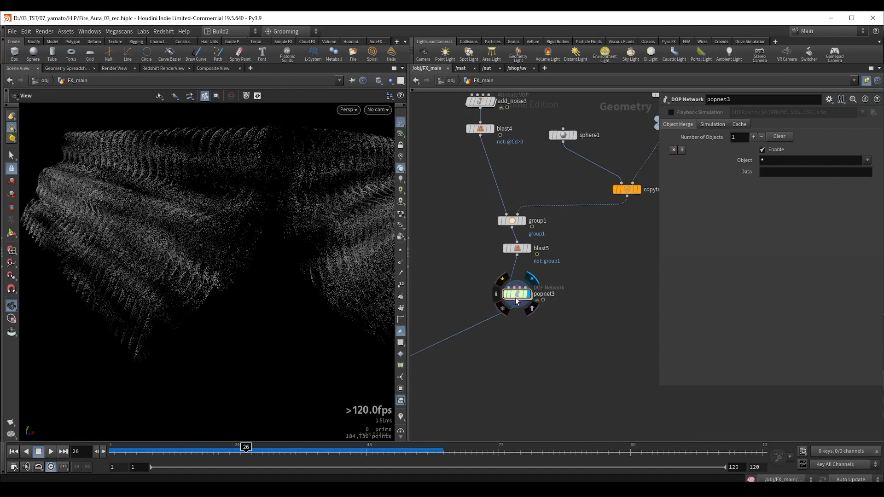
- Open the geometryvop1 network inside popnet3 and make room after the subtract1 node
{"action": "double_click", "coordinate": [518, 297]}
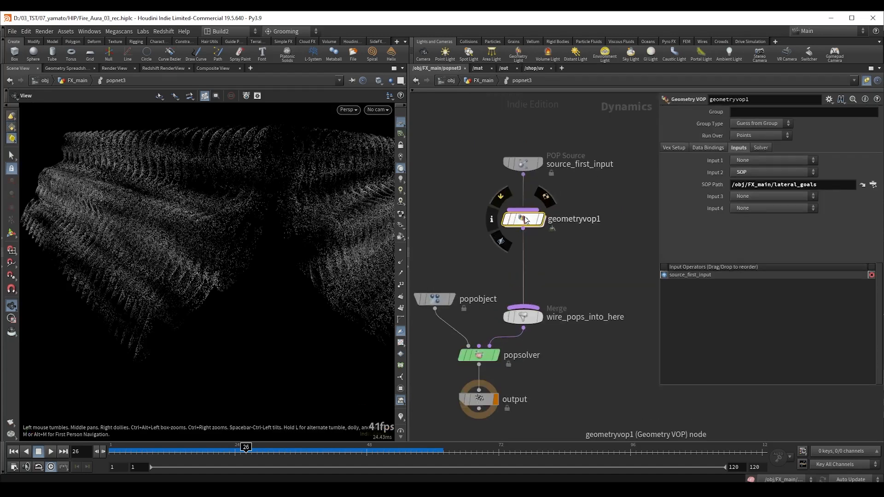
{"action": "double_click", "coordinate": [522, 219]}
{"action": "left_click", "coordinate": [507, 232]}
{"action": "middle_click_drag", "start_coordinate": [428, 273], "coordinate": [493, 244]}
{"action": "left_click_drag", "start_coordinate": [593, 223], "coordinate": [585, 219]}
{"action": "middle_click_drag", "start_coordinate": [618, 248], "coordinate": [546, 261]}
{"action": "scroll", "coordinate": [548, 231], "scroll_direction": "up", "scroll_amount": 2}
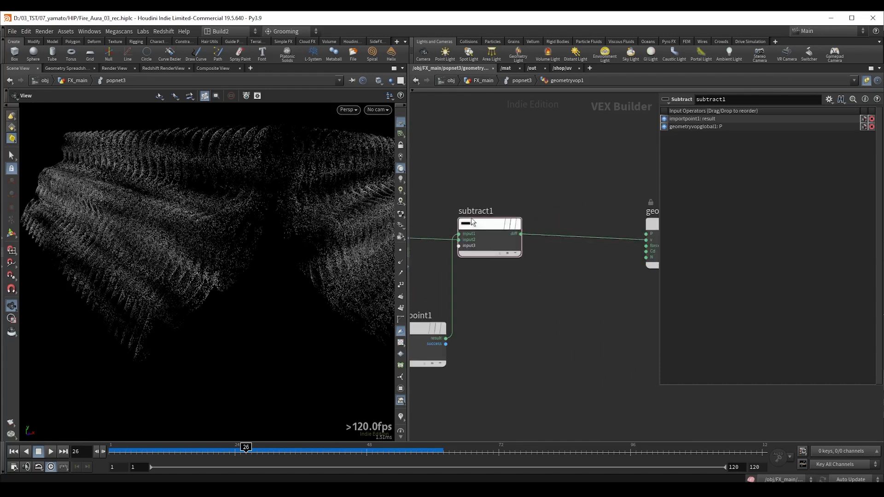
- Insert a Multiply node on the wire between subtract1 and the velocity input of the output node
{"action": "key", "text": "Tab"}
{"action": "type", "text": "mu"}
{"action": "key", "text": "Return"}
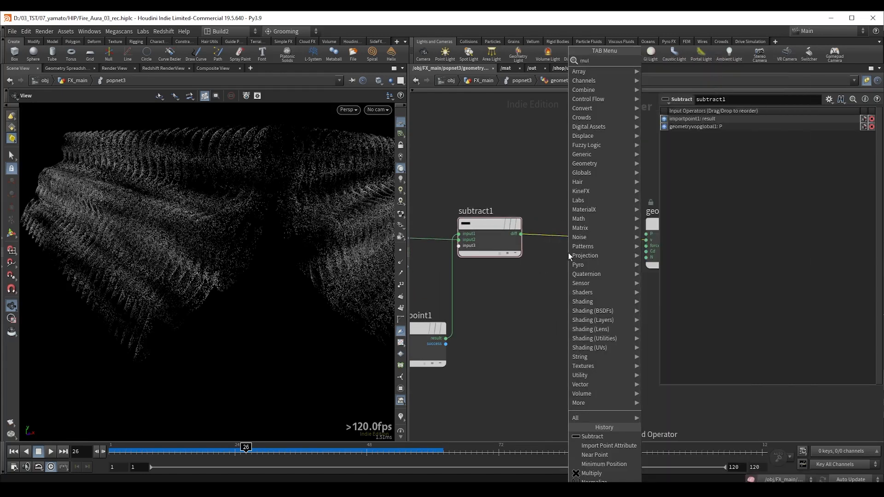
{"action": "left_click", "coordinate": [586, 230]}
{"action": "left_click", "coordinate": [517, 203]}
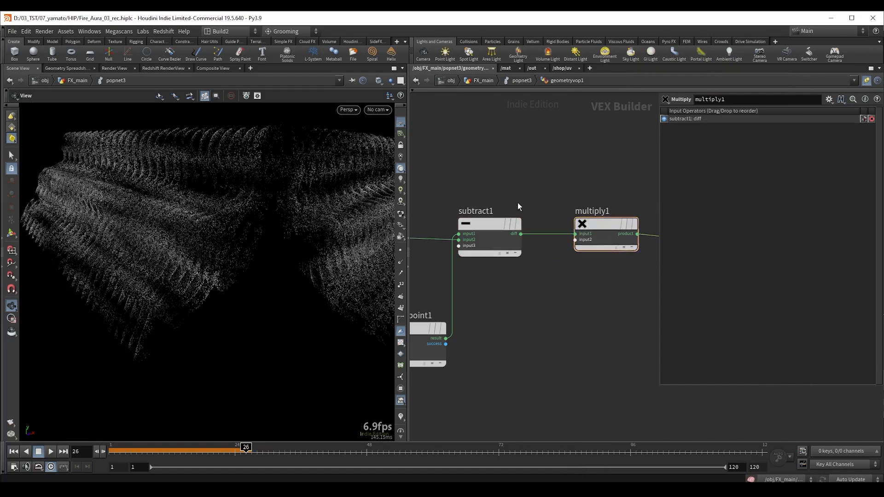
- Connect the age output of geometryvopglobal1 to the second input of multiply1 and tidy the subtract1 and multiply1 positions
{"action": "scroll", "coordinate": [506, 202], "scroll_direction": "down", "scroll_amount": 2}
{"action": "middle_click_drag", "start_coordinate": [468, 182], "coordinate": [611, 174]}
{"action": "scroll", "coordinate": [503, 235], "scroll_direction": "up", "scroll_amount": 3}
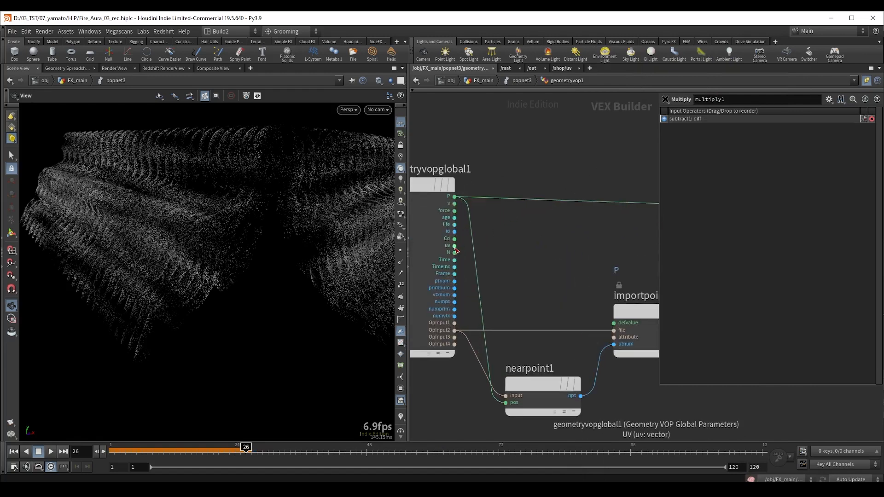
{"action": "left_click", "coordinate": [456, 218]}
{"action": "scroll", "coordinate": [586, 254], "scroll_direction": "down", "scroll_amount": 1}
{"action": "middle_click_drag", "start_coordinate": [585, 254], "coordinate": [448, 285]}
{"action": "left_click", "coordinate": [552, 268]}
{"action": "left_click_drag", "start_coordinate": [474, 240], "coordinate": [475, 214]}
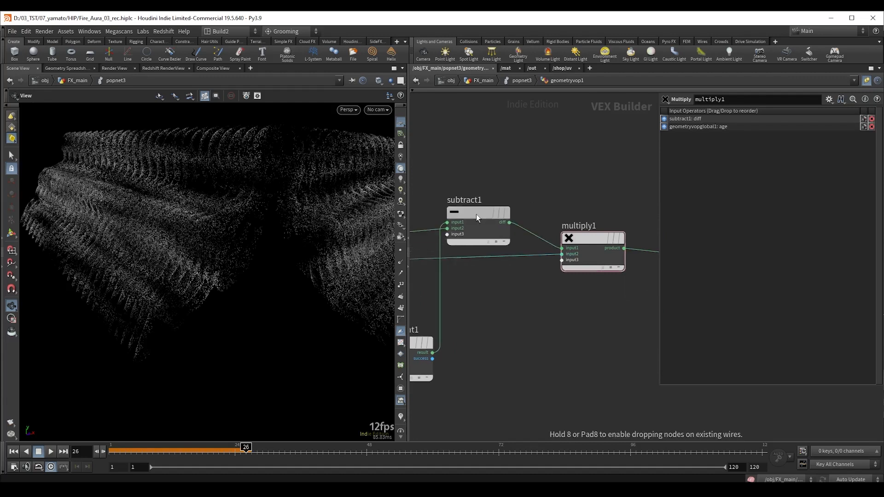
{"action": "left_click_drag", "start_coordinate": [588, 255], "coordinate": [587, 268]}
- Replay the simulation from the first frame and scrub back to frame 10 to examine the age-scaled particle motion
{"action": "key", "text": "ctrl+Up"}
{"action": "key", "text": "Up"}
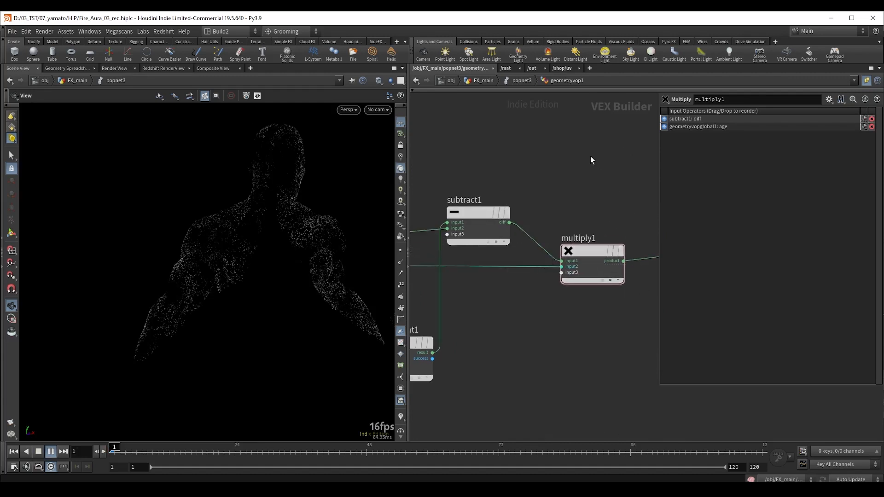
{"action": "mouse_move", "coordinate": [245, 451]}
{"action": "left_mouse_down"}
{"action": "mouse_move", "coordinate": [98, 454]}
{"action": "mouse_move", "coordinate": [234, 456]}
{"action": "left_mouse_up"}
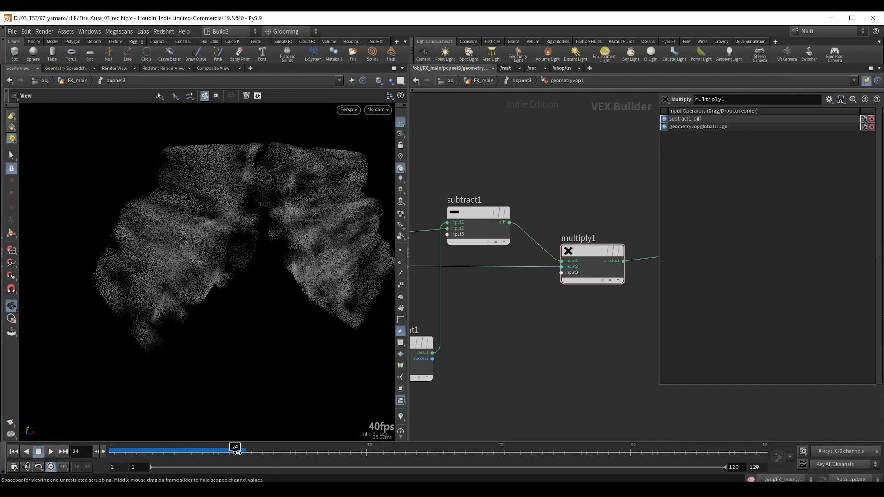
{"action": "left_click_drag", "start_coordinate": [235, 453], "coordinate": [120, 452]}
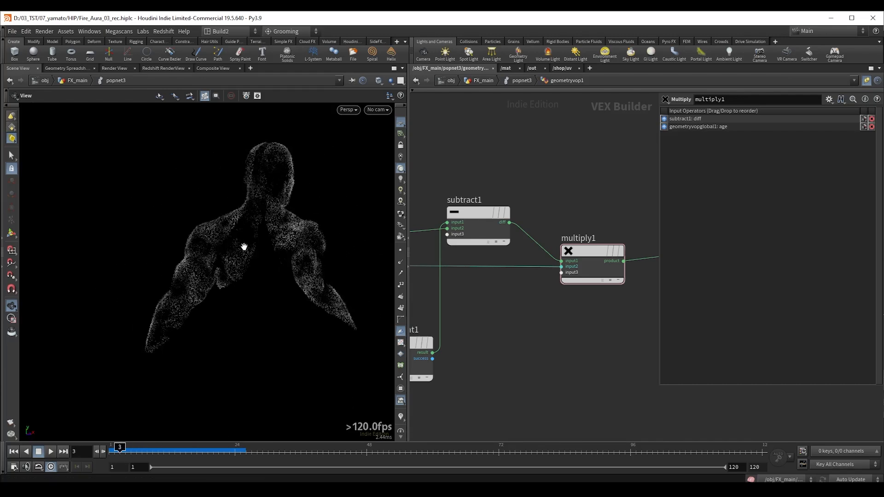
{"action": "key", "text": "Up"}
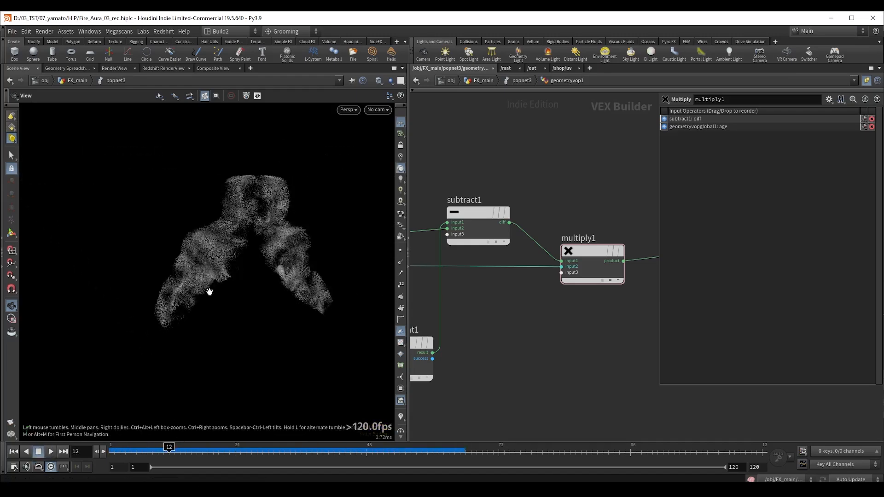
{"action": "key", "text": "Up"}
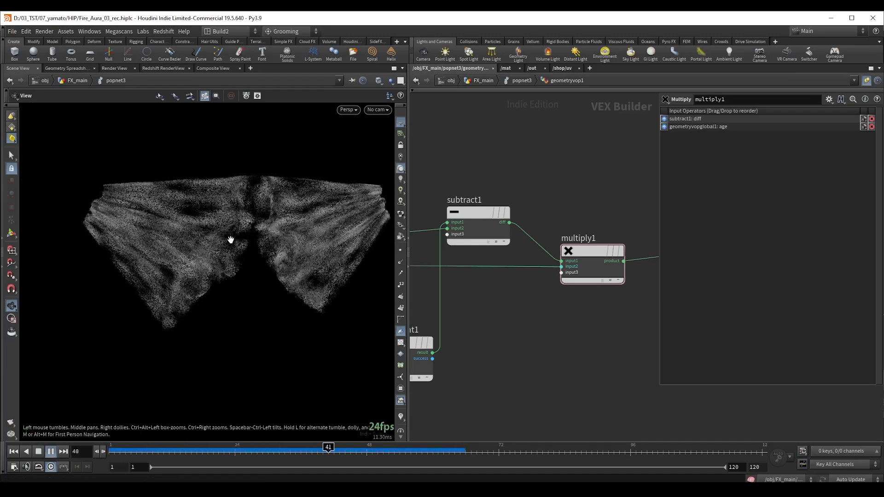
{"action": "left_click_drag", "start_coordinate": [198, 451], "coordinate": [158, 452]}
{"action": "left_click_drag", "start_coordinate": [206, 243], "coordinate": [221, 254]}
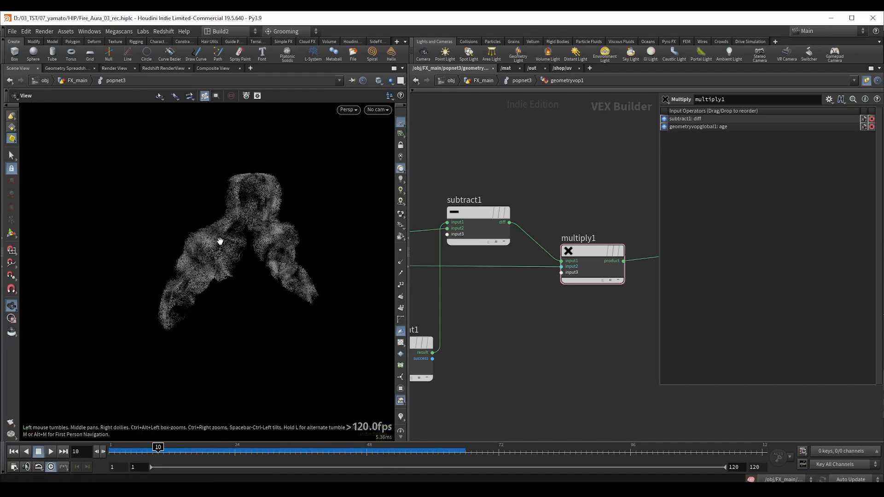
- Insert a Fit Range node on the wire between the age output of geometryvopglobal1 and multiply1
{"action": "middle_click_drag", "start_coordinate": [493, 327], "coordinate": [588, 318]}
{"action": "middle_click_drag", "start_coordinate": [464, 289], "coordinate": [584, 301]}
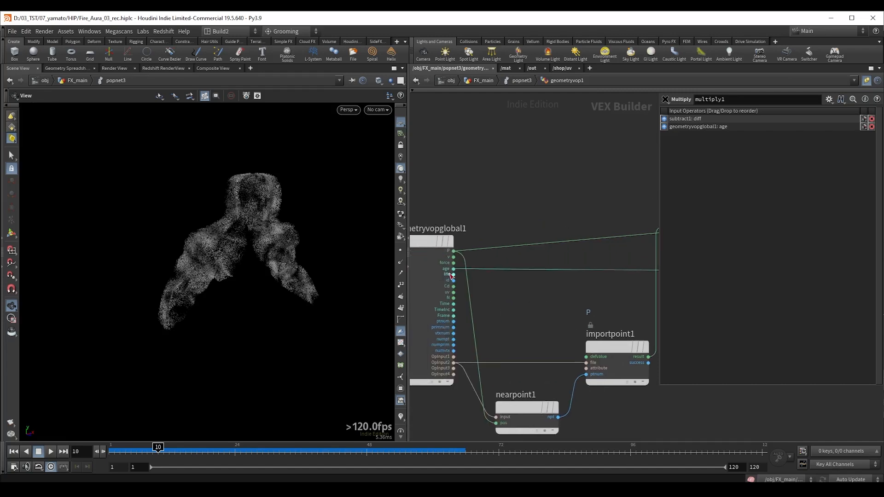
{"action": "key", "text": "Tab"}
{"action": "type", "text": "fit"}
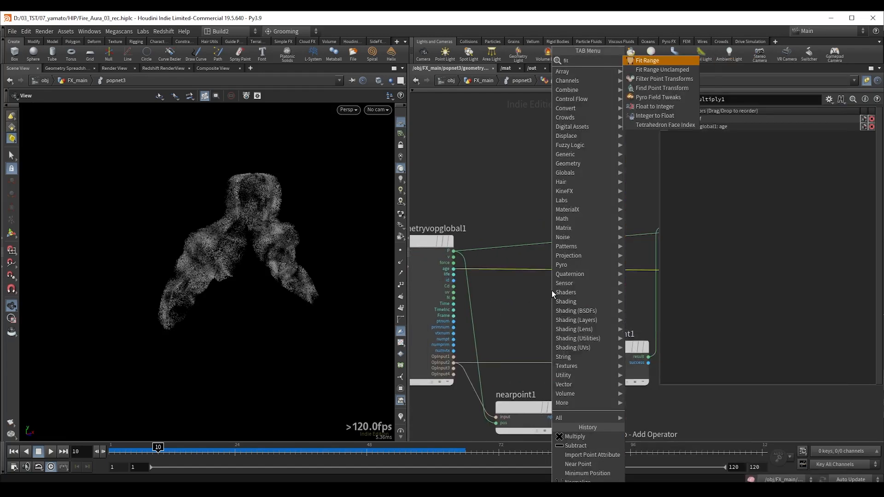
{"action": "key", "text": "Return"}
{"action": "left_click", "coordinate": [550, 280]}
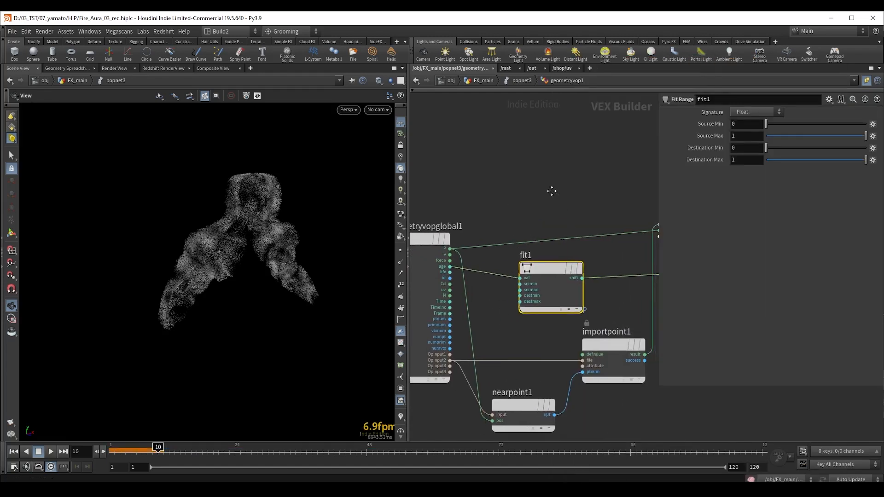
- Set the Source Max of fit1 to 0.4 and deselect the node
{"action": "left_click_drag", "start_coordinate": [853, 138], "coordinate": [810, 137]}
{"action": "key", "text": "BackSpace"}
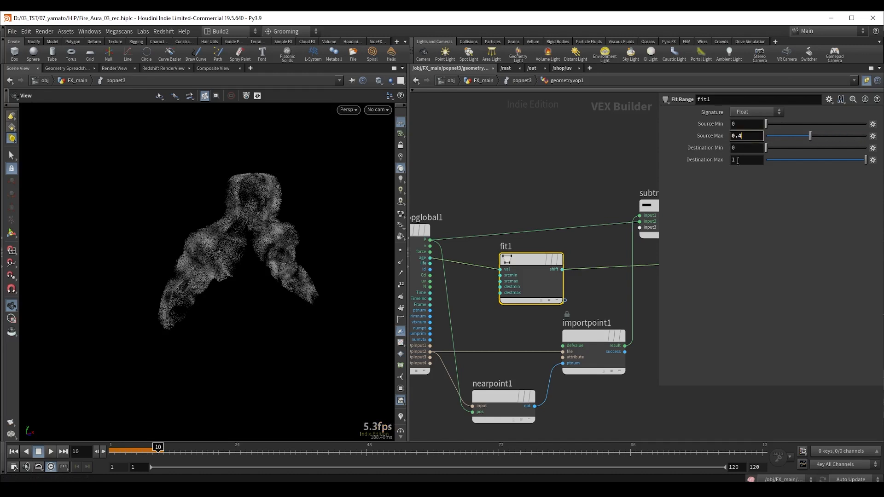
{"action": "key", "text": "Return"}
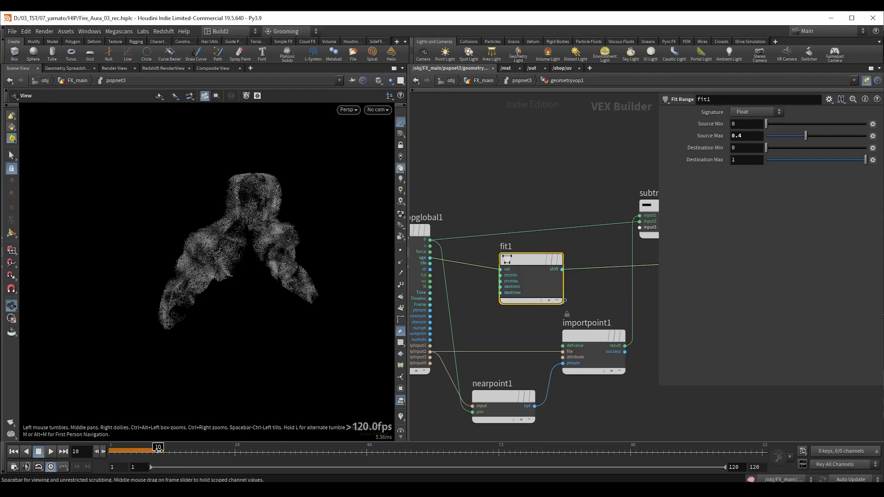
{"action": "left_click", "coordinate": [539, 177]}
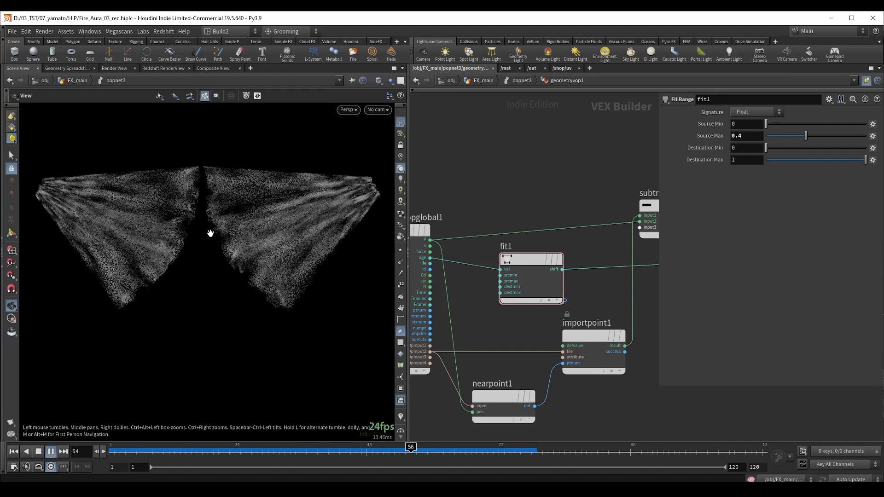
- Replay the simulation and scrub between the early frames and frame 41 to examine the particle spread with the fitted age
{"action": "key", "text": "Up"}
{"action": "left_click_drag", "start_coordinate": [156, 199], "coordinate": [168, 193]}
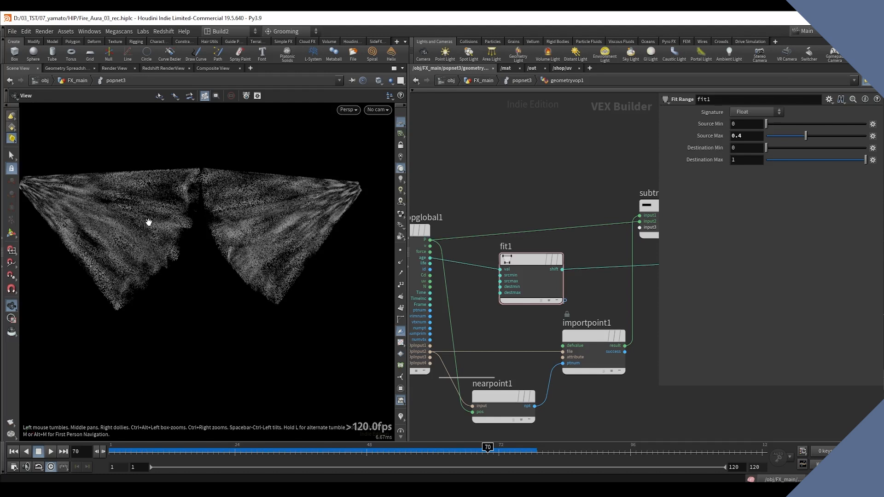
{"action": "left_click_drag", "start_coordinate": [148, 222], "coordinate": [182, 237]}
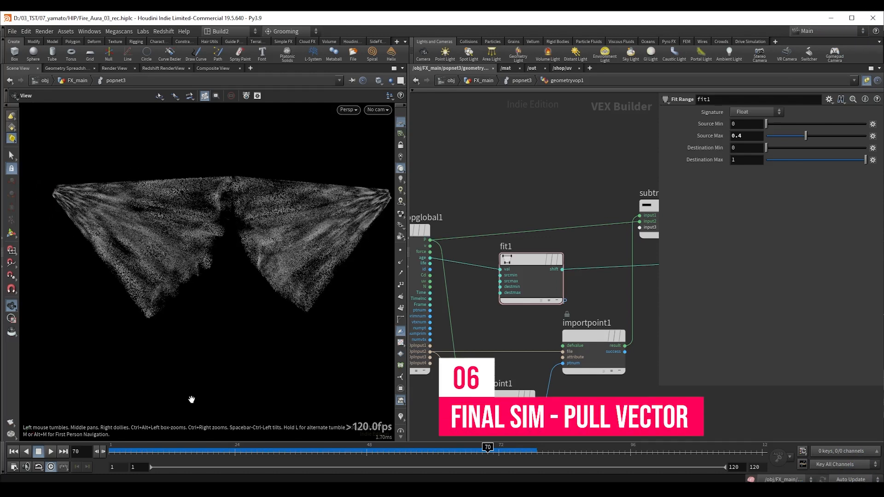
{"action": "left_click", "coordinate": [174, 448]}
{"action": "left_click_drag", "start_coordinate": [174, 449], "coordinate": [152, 449]}
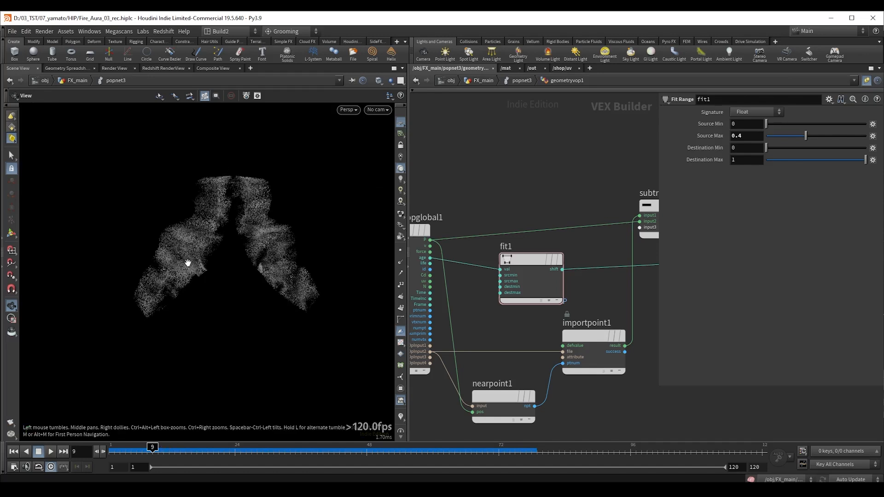
{"action": "left_click", "coordinate": [177, 449]}
{"action": "left_click_drag", "start_coordinate": [178, 461], "coordinate": [328, 451]}
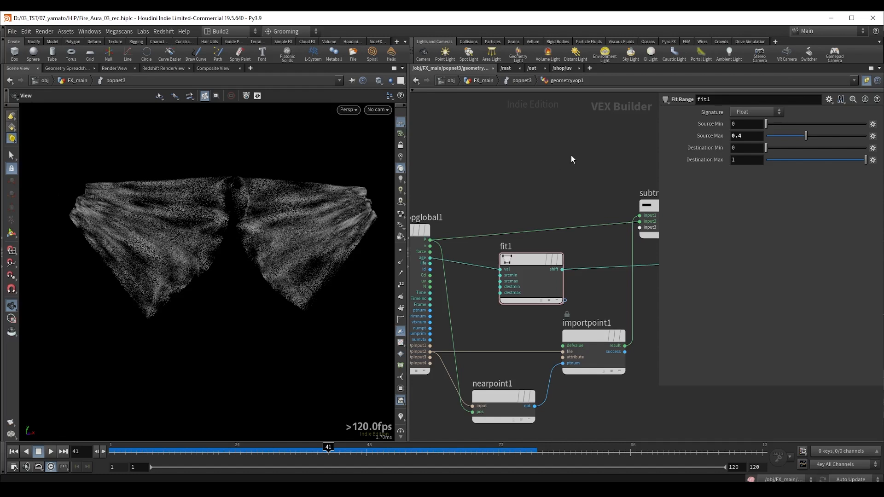
- Return to the FX_main network, display the lateral_goals null, and show particles as Points in the viewport
{"action": "key", "text": "u"}
{"action": "key", "text": "u"}
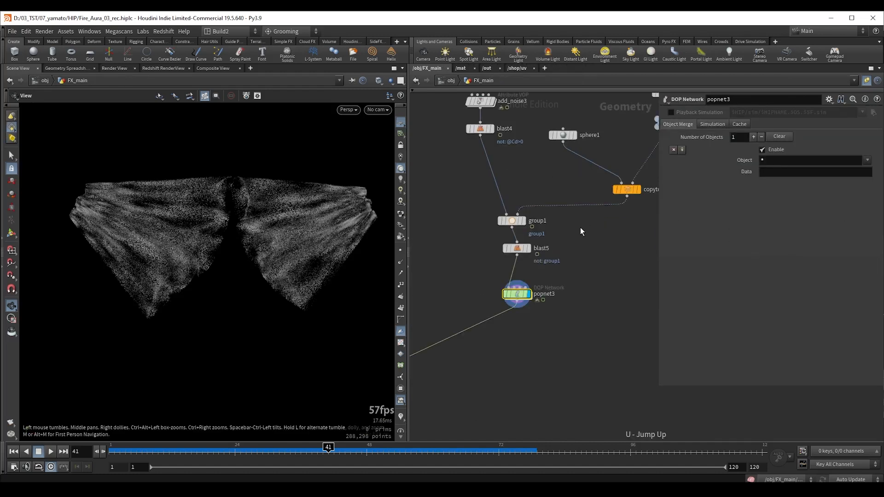
{"action": "middle_click_drag", "start_coordinate": [572, 255], "coordinate": [431, 333]}
{"action": "scroll", "coordinate": [432, 332], "scroll_direction": "down", "scroll_amount": 1}
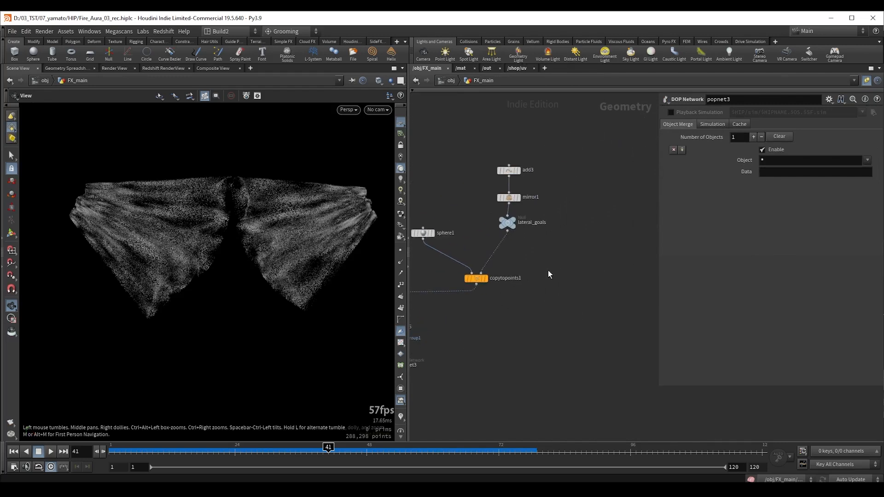
{"action": "left_click", "coordinate": [490, 211]}
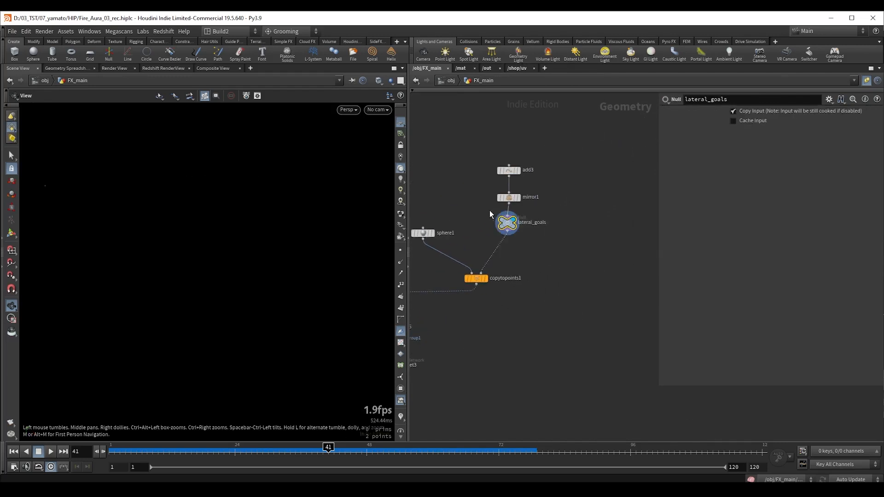
{"action": "right_click", "coordinate": [400, 217]}
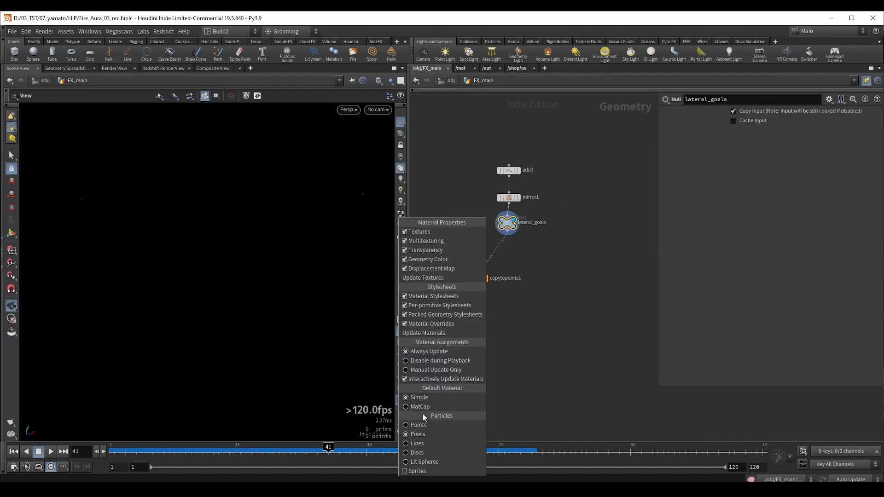
{"action": "left_click", "coordinate": [427, 424]}
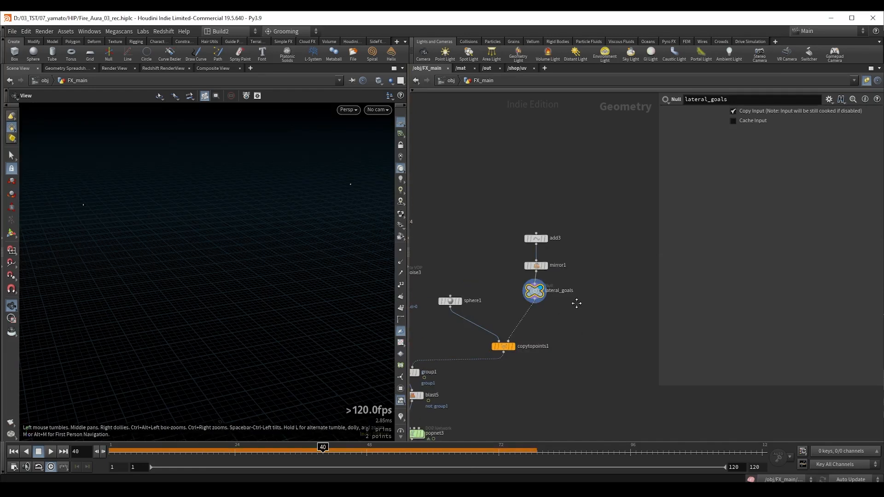
- Branch an Attribute VOP off the lateral_goals output and open its network
{"action": "middle_click_drag", "start_coordinate": [574, 302], "coordinate": [538, 256]}
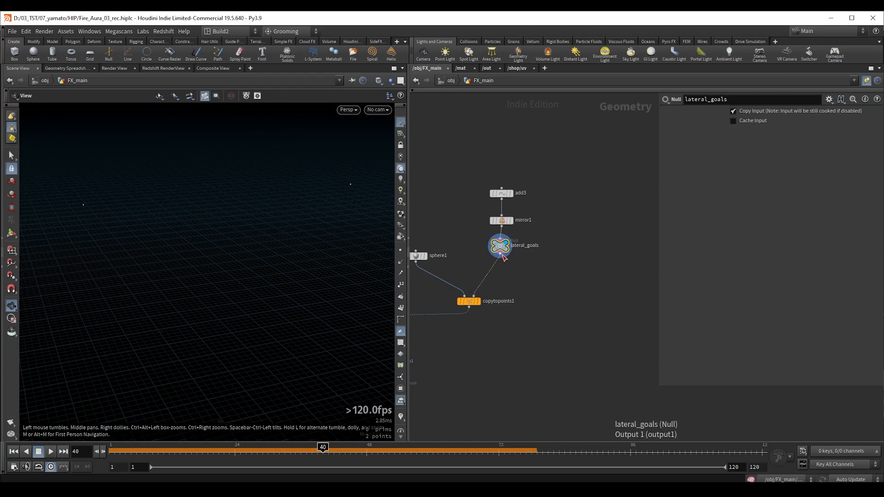
{"action": "left_click_drag", "start_coordinate": [500, 254], "coordinate": [541, 285]}
{"action": "key", "text": "Tab"}
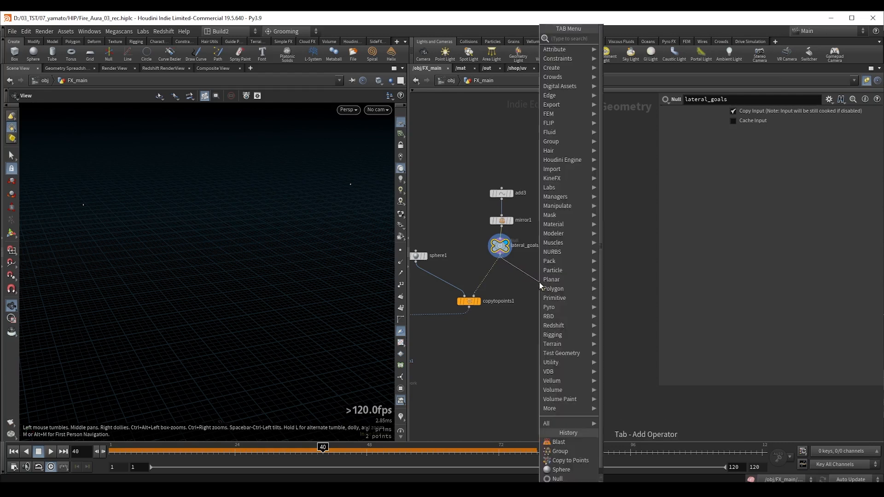
{"action": "type", "text": "attvop"}
{"action": "key", "text": "Return"}
{"action": "key", "text": "Return"}
{"action": "double_click", "coordinate": [539, 282]}
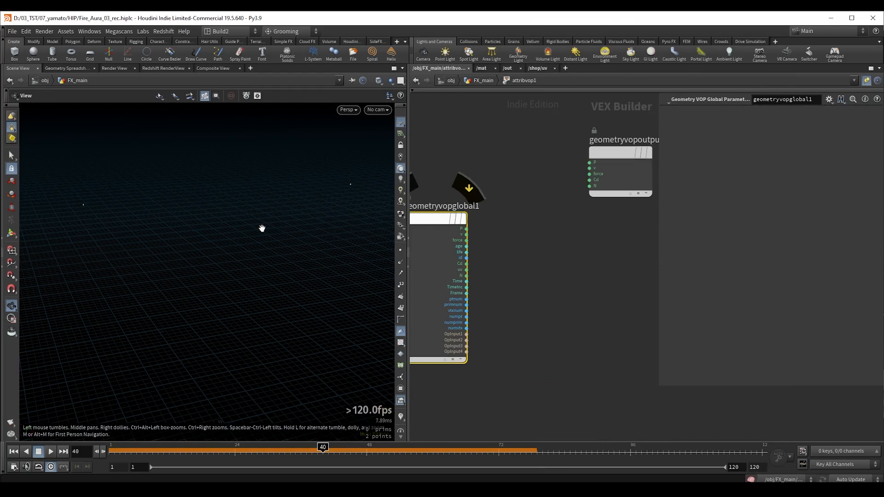
- Feed the ptnum output of geometryvopglobal1 into a new Bind node and name its parameter id
{"action": "scroll", "coordinate": [488, 297], "scroll_direction": "up", "scroll_amount": 2}
{"action": "middle_click_drag", "start_coordinate": [487, 299], "coordinate": [496, 296]}
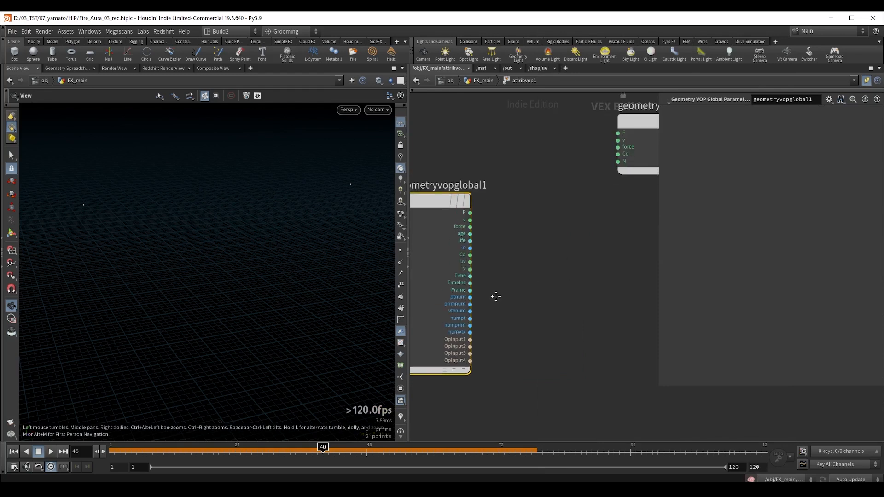
{"action": "left_click", "coordinate": [470, 297]}
{"action": "key", "text": "Tab"}
{"action": "type", "text": "b"}
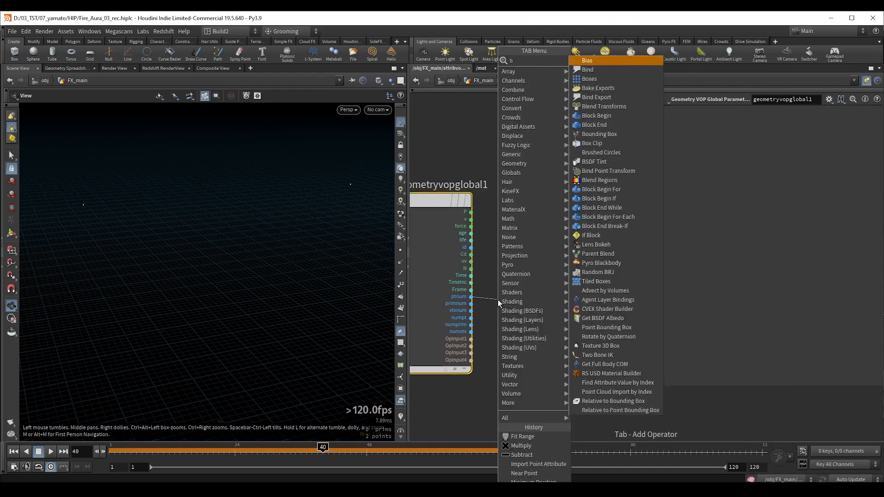
{"action": "left_click", "coordinate": [594, 70]}
{"action": "left_click", "coordinate": [573, 308]}
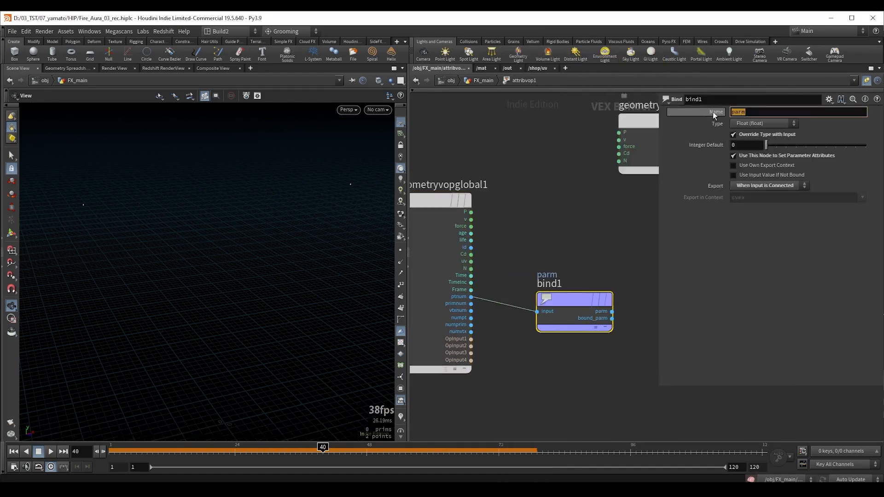
{"action": "type", "text": "id"}
{"action": "key", "text": "Return"}
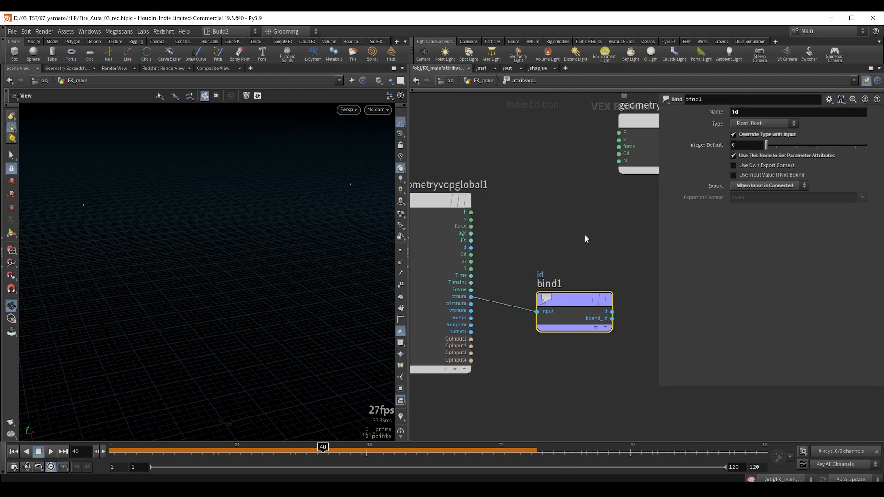
- Return to the FX_main network, append a Transform node after attribvop1, and display it
{"action": "key", "text": "u"}
{"action": "left_click", "coordinate": [520, 264]}
{"action": "key", "text": "Tab"}
{"action": "type", "text": "t"}
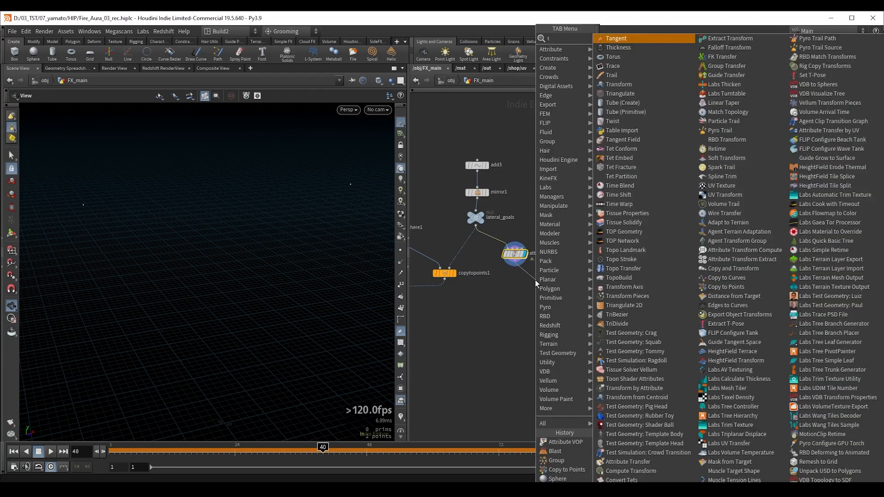
{"action": "type", "text": "ransform"}
{"action": "key", "text": "Return"}
{"action": "left_click", "coordinate": [538, 282]}
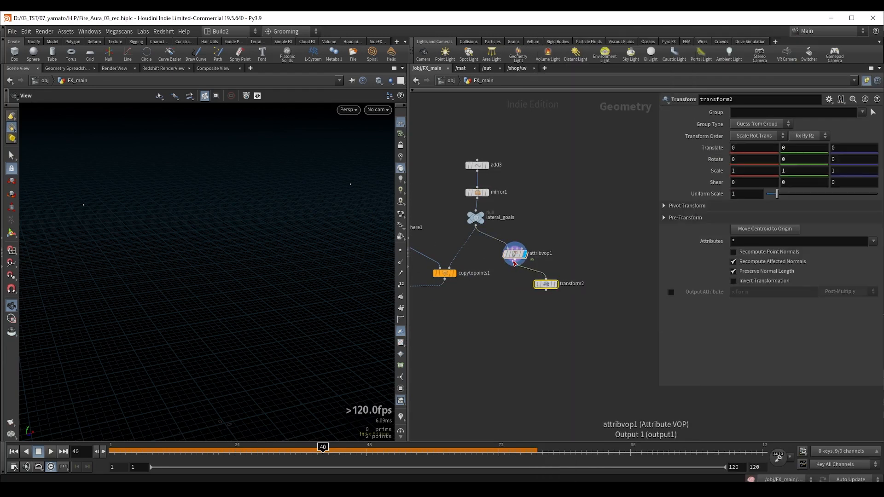
{"action": "left_click", "coordinate": [553, 284]}
{"action": "scroll", "coordinate": [552, 312], "scroll_direction": "up", "scroll_amount": 2}
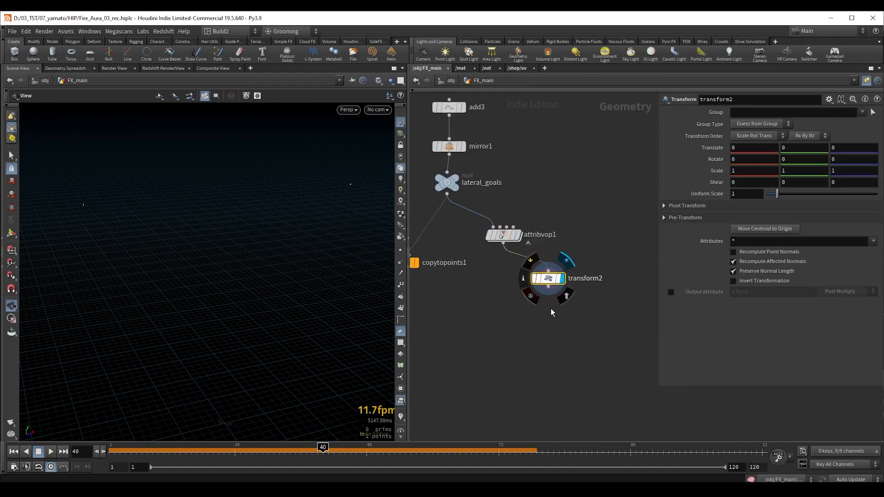
{"action": "scroll", "coordinate": [552, 312], "scroll_direction": "up", "scroll_amount": 1}
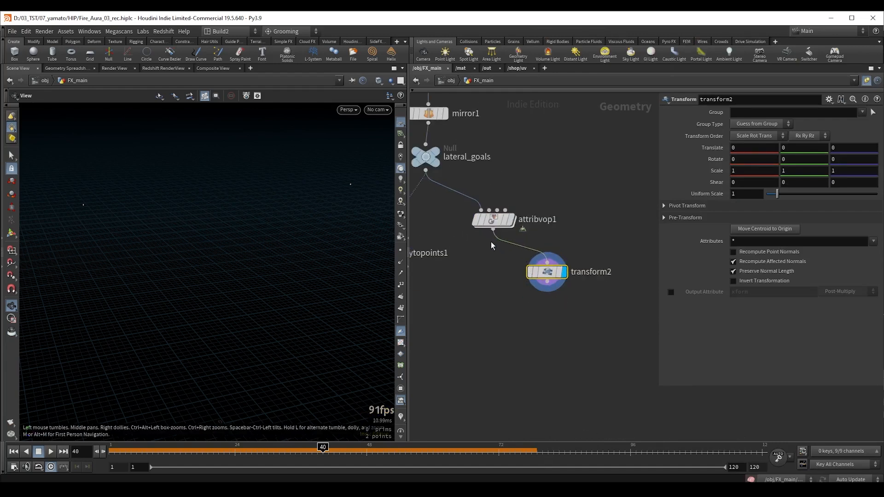
- Merge the outputs of attribvop1 and transform2 with a new Merge node below them
{"action": "left_click_drag", "start_coordinate": [493, 229], "coordinate": [490, 351]}
{"action": "type", "text": "merge"}
{"action": "key", "text": "Return"}
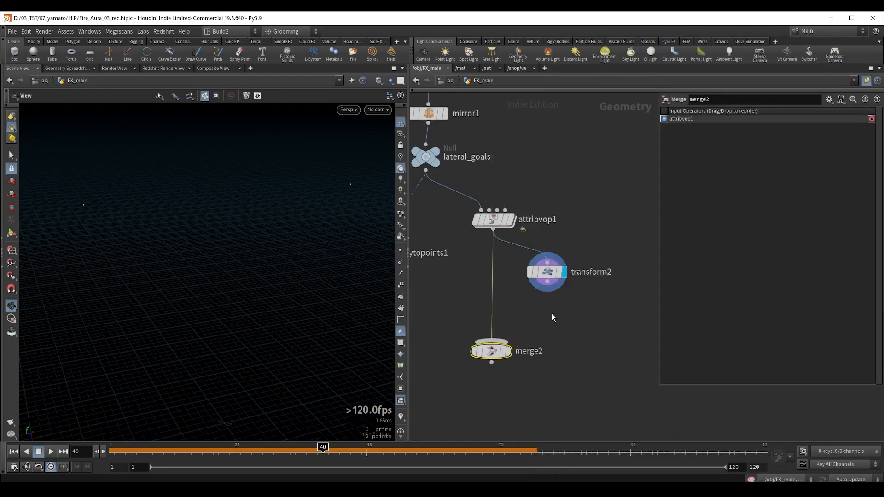
{"action": "left_click_drag", "start_coordinate": [547, 281], "coordinate": [503, 342]}
{"action": "middle_click_drag", "start_coordinate": [603, 337], "coordinate": [605, 281]}
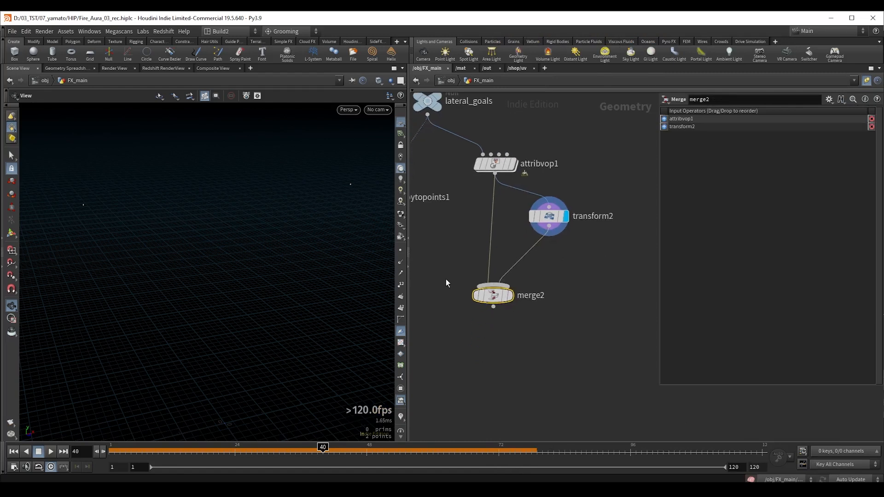
- Move merge2 closer to its inputs and append a displayed Add node after it
{"action": "left_click_drag", "start_coordinate": [493, 295], "coordinate": [496, 271]}
{"action": "key", "text": "Tab"}
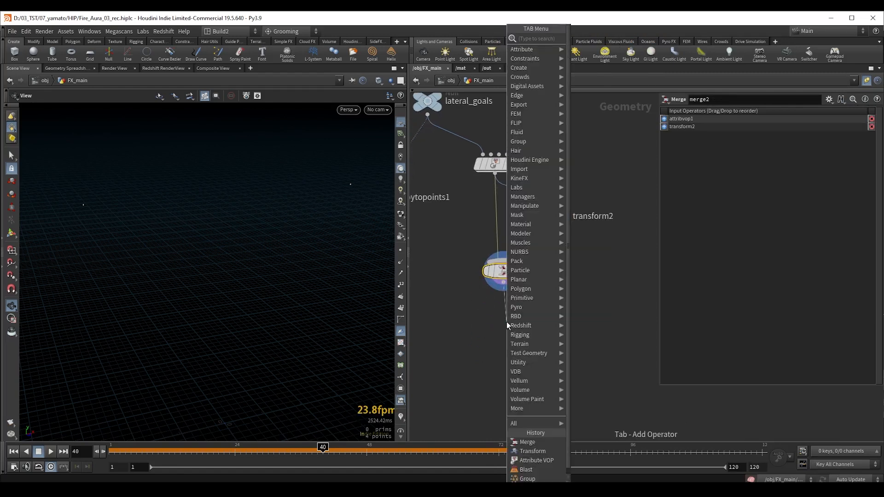
{"action": "type", "text": "add"}
{"action": "key", "text": "Return"}
{"action": "left_click", "coordinate": [507, 322]}
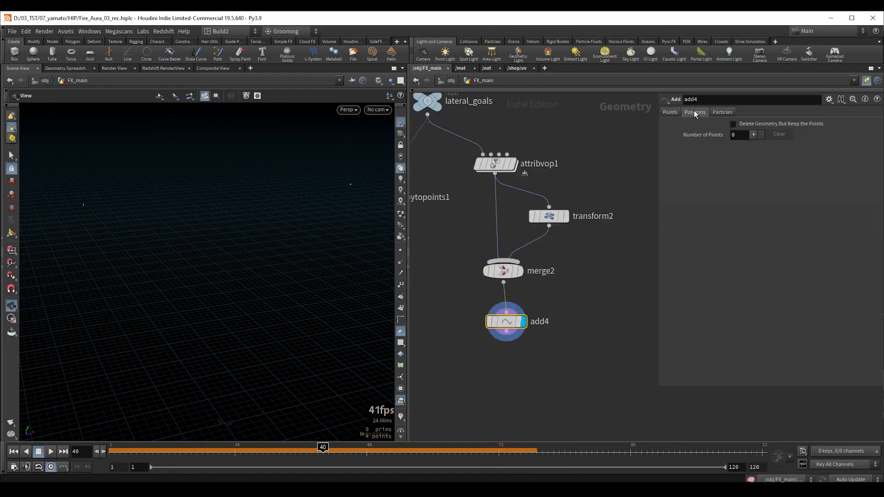
- Configure add4 to create polygons by group, adding By Attribute with the attribute name id
{"action": "left_click", "coordinate": [694, 112]}
{"action": "left_click", "coordinate": [719, 137]}
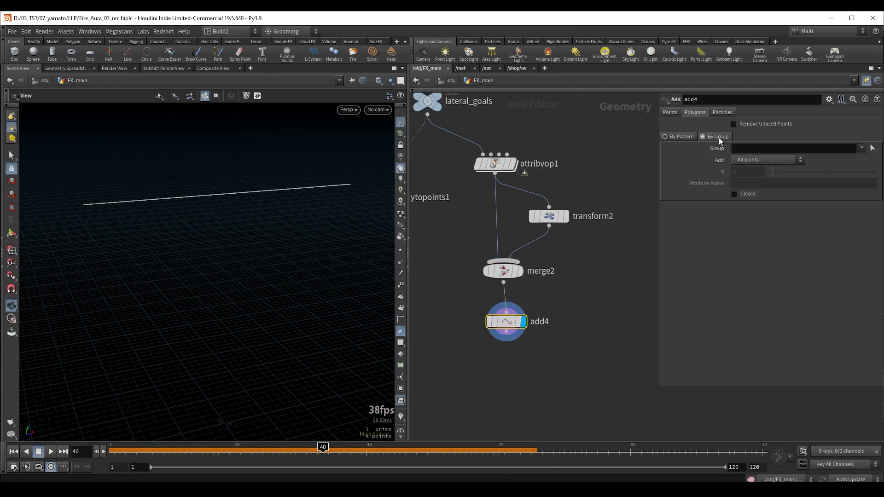
{"action": "left_click", "coordinate": [789, 161]}
{"action": "left_click", "coordinate": [749, 206]}
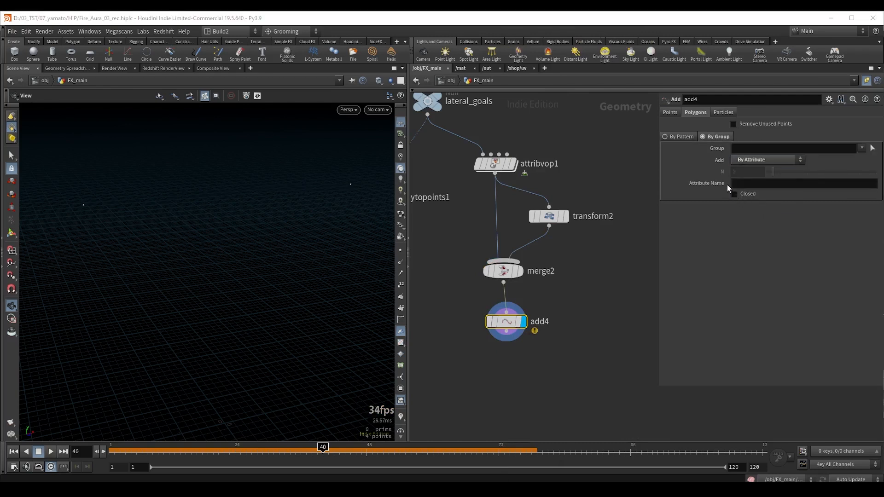
{"action": "left_click", "coordinate": [743, 182]}
{"action": "type", "text": "id"}
{"action": "key", "text": "Return"}
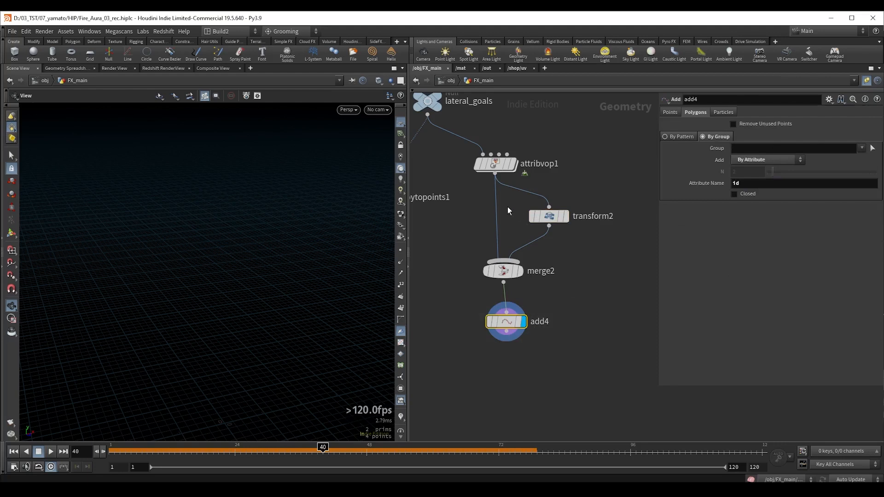
- Set the Uniform Scale of transform2 to 1.13
{"action": "left_click", "coordinate": [550, 220]}
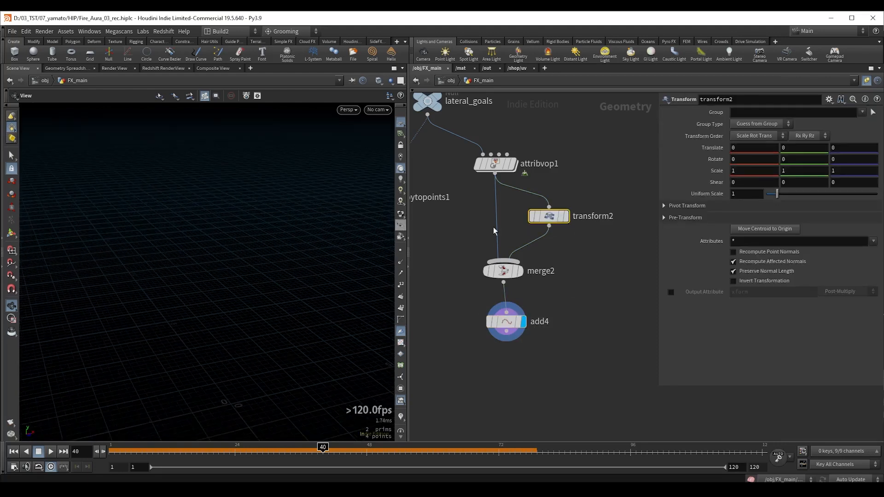
{"action": "left_click_drag", "start_coordinate": [777, 194], "coordinate": [777, 201]}
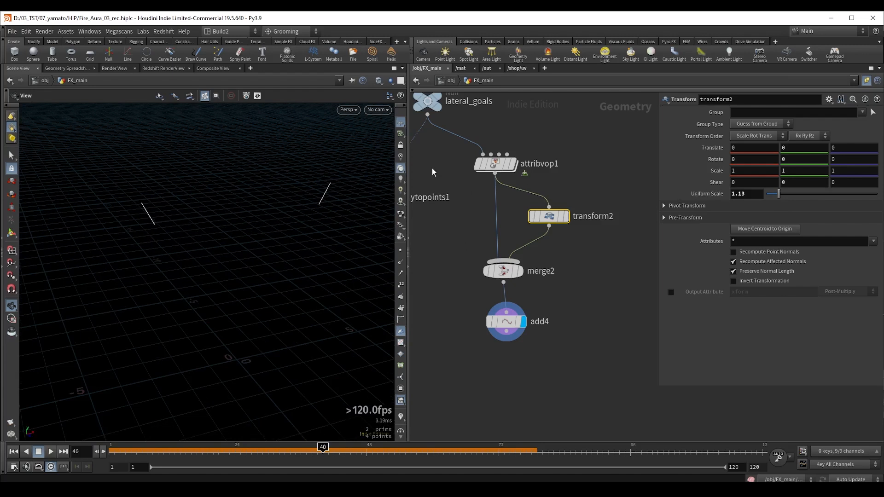
- Try a Uniform Scale of 1.29 on transform2 and display attribvop1, transform2 and merge2 in turn to compare their points
{"action": "left_click_drag", "start_coordinate": [778, 195], "coordinate": [781, 197]}
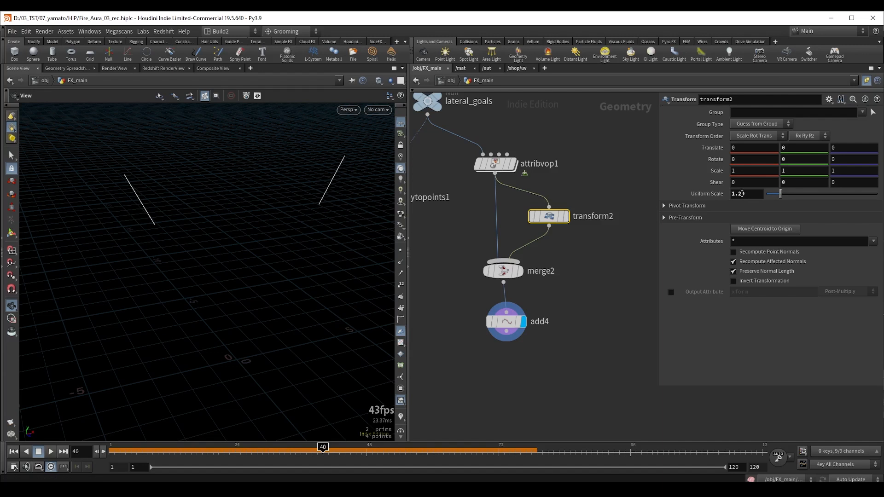
{"action": "left_click_drag", "start_coordinate": [525, 176], "coordinate": [532, 176]}
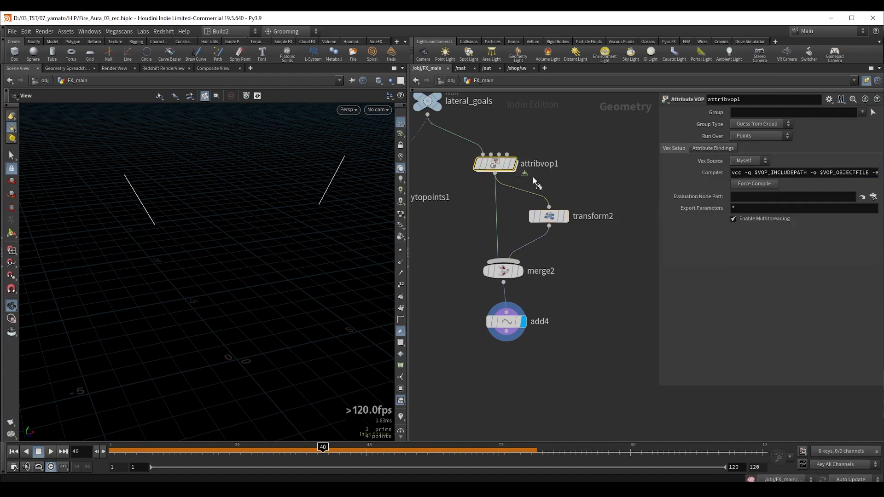
{"action": "key", "text": "r"}
{"action": "left_click_drag", "start_coordinate": [589, 196], "coordinate": [518, 225]}
{"action": "key", "text": "r"}
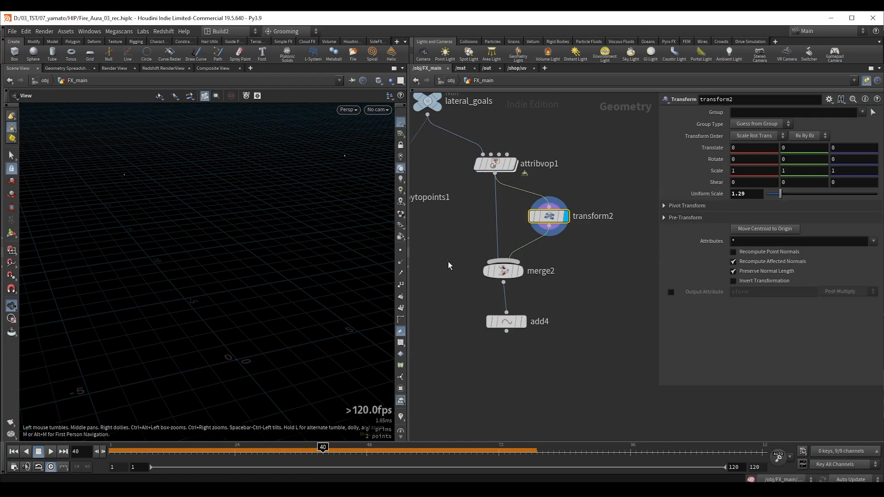
{"action": "left_click_drag", "start_coordinate": [448, 261], "coordinate": [551, 285]}
{"action": "key", "text": "r"}
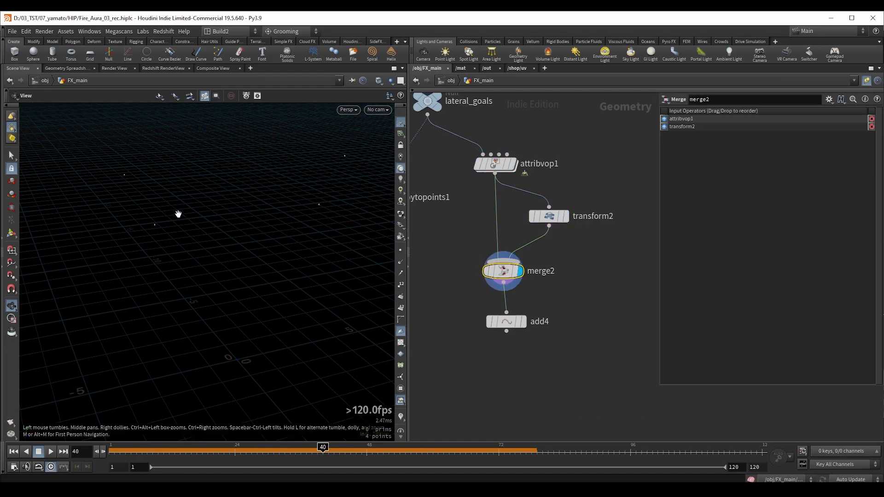
- Rename the attribvop1 node to set_id and set the display back to add4
{"action": "middle_click_drag", "start_coordinate": [564, 147], "coordinate": [583, 182]}
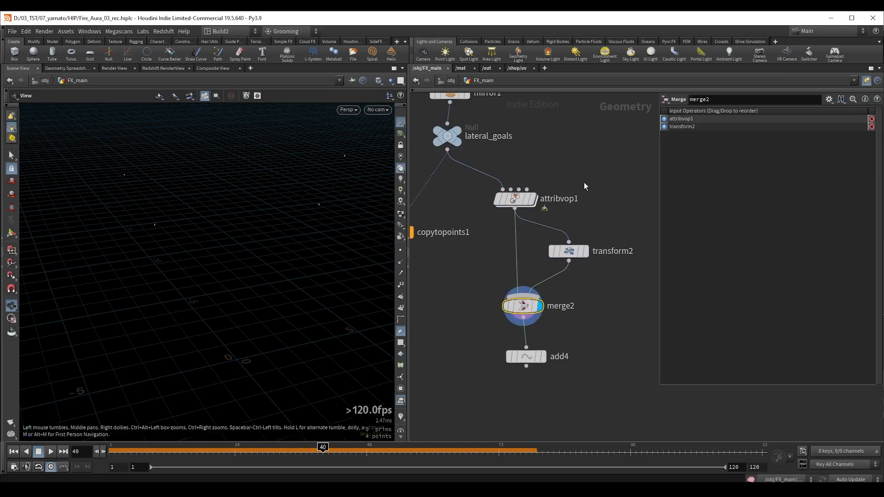
{"action": "left_click", "coordinate": [520, 197]}
{"action": "key", "text": "F2"}
{"action": "type", "text": "set_"}
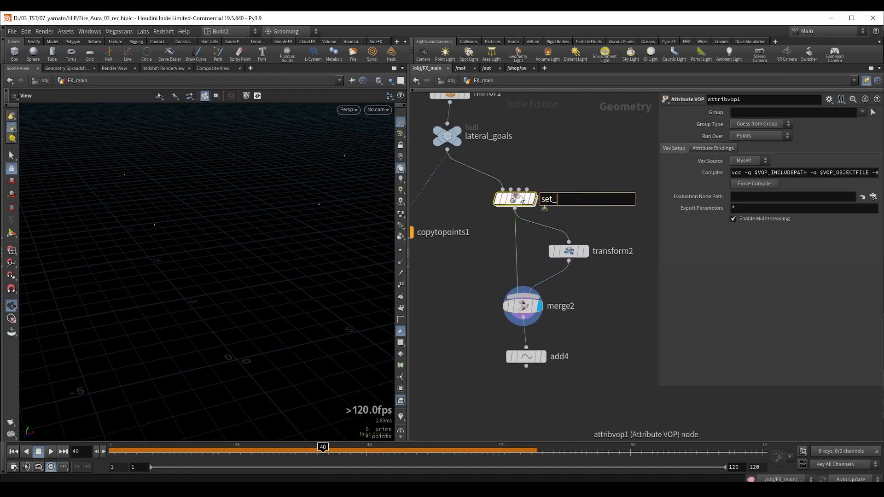
{"action": "type", "text": "id"}
{"action": "key", "text": "Return"}
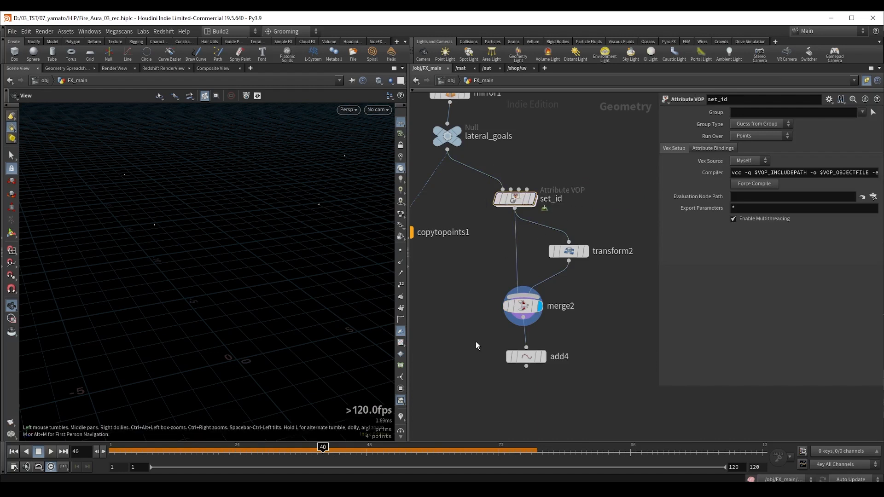
{"action": "left_click", "coordinate": [525, 357]}
{"action": "left_click", "coordinate": [542, 356]}
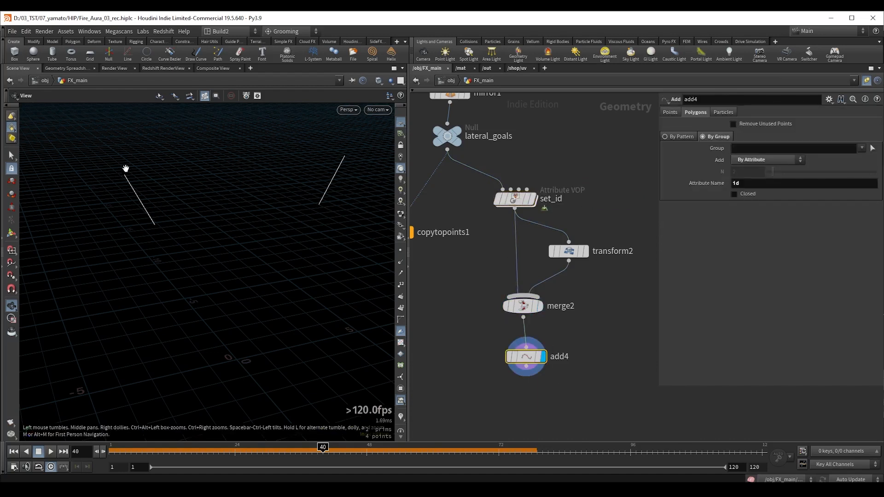
- Set transform2's Uniform Scale to 0 and its Y translation to 3.58
{"action": "left_click", "coordinate": [571, 251]}
{"action": "middle_click_drag", "start_coordinate": [595, 203], "coordinate": [584, 169]}
{"action": "right_click_drag", "start_coordinate": [260, 199], "coordinate": [235, 198]}
{"action": "middle_click_drag", "start_coordinate": [235, 198], "coordinate": [217, 186]}
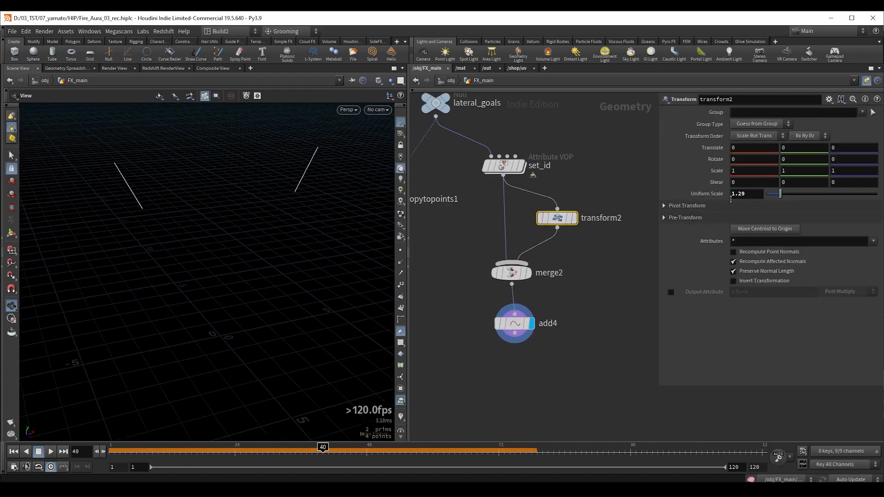
{"action": "left_click_drag", "start_coordinate": [781, 197], "coordinate": [764, 193]}
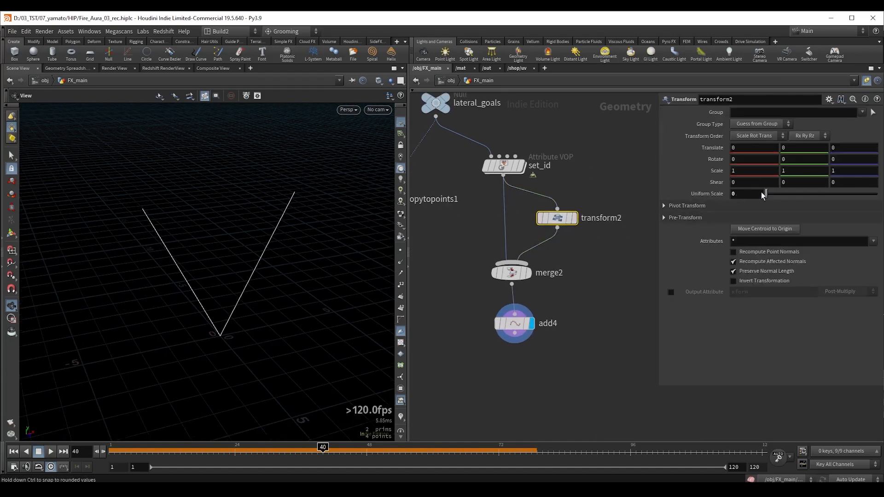
{"action": "middle_click_drag", "start_coordinate": [794, 148], "coordinate": [877, 161]}
- Show blast4 as a template to compare the figure's points with the two pull lines
{"action": "scroll", "coordinate": [479, 272], "scroll_direction": "down", "scroll_amount": 4}
{"action": "middle_click_drag", "start_coordinate": [462, 278], "coordinate": [638, 306]}
{"action": "middle_click_drag", "start_coordinate": [574, 175], "coordinate": [609, 190]}
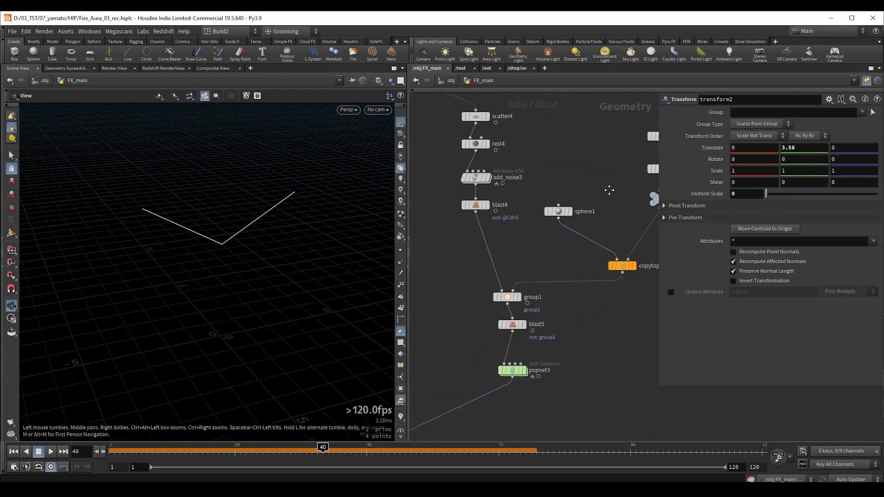
{"action": "left_click_drag", "start_coordinate": [446, 228], "coordinate": [500, 193]}
{"action": "key", "text": "shift+e"}
{"action": "left_click_drag", "start_coordinate": [284, 231], "coordinate": [253, 221]}
{"action": "scroll", "coordinate": [253, 221], "scroll_direction": "up", "scroll_amount": 2}
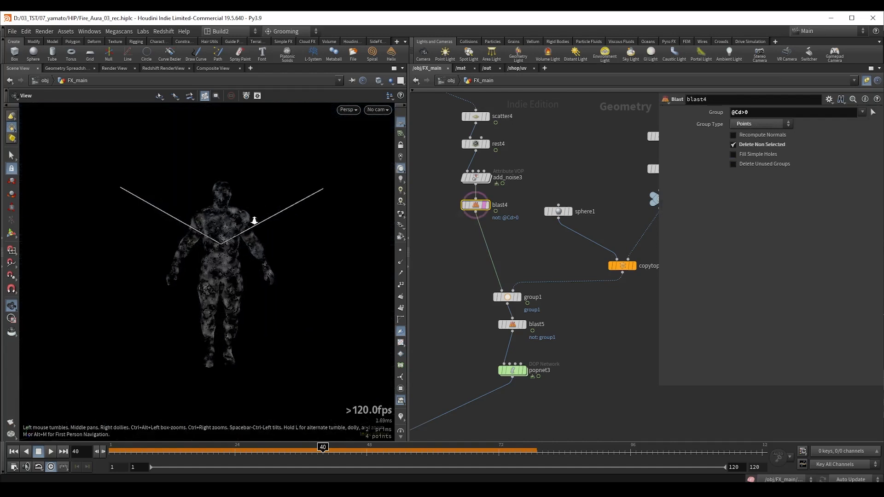
- Show popnet3 as the template so its particles can be compared with the pull lines
{"action": "middle_click_drag", "start_coordinate": [606, 173], "coordinate": [527, 148]}
{"action": "middle_click_drag", "start_coordinate": [569, 244], "coordinate": [539, 270]}
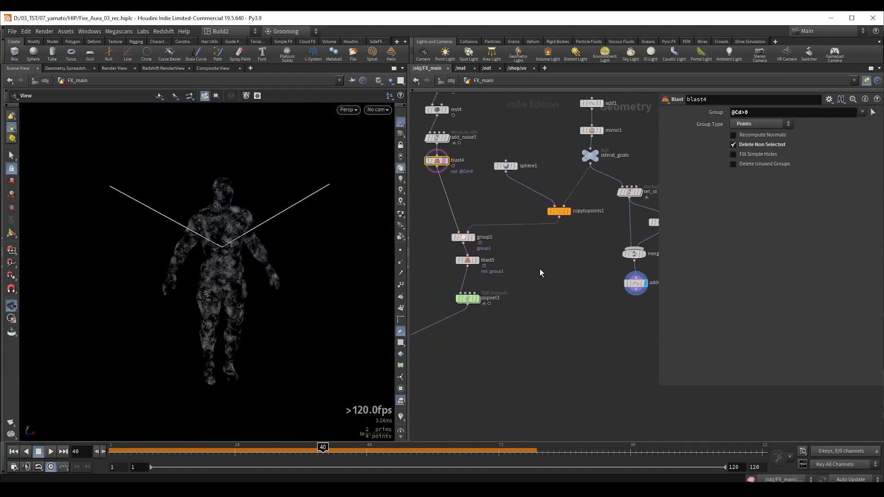
{"action": "left_click_drag", "start_coordinate": [423, 281], "coordinate": [499, 316]}
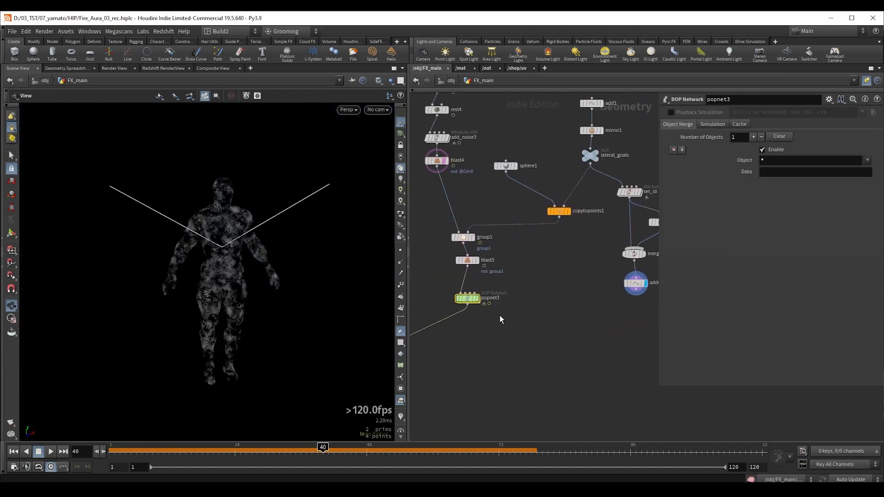
{"action": "key", "text": "r"}
{"action": "middle_click_drag", "start_coordinate": [570, 275], "coordinate": [484, 303]}
{"action": "scroll", "coordinate": [509, 299], "scroll_direction": "up", "scroll_amount": 2}
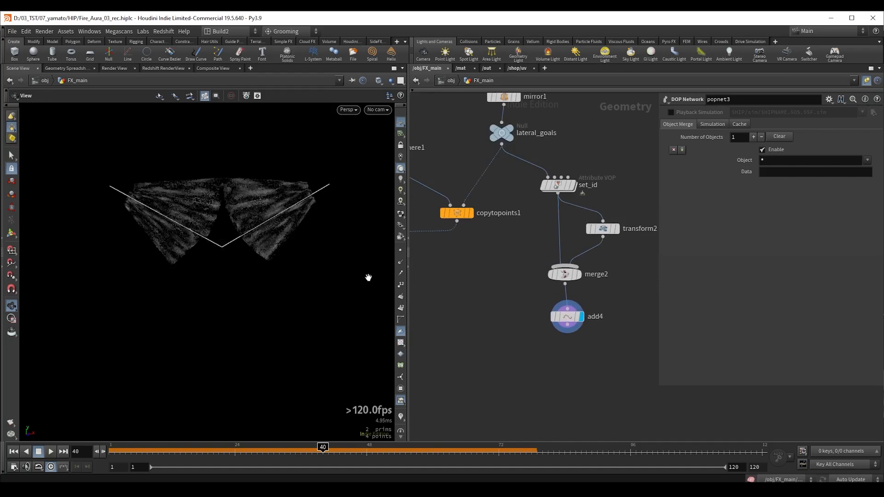
{"action": "scroll", "coordinate": [281, 206], "scroll_direction": "up", "scroll_amount": 3}
{"action": "left_click_drag", "start_coordinate": [281, 206], "coordinate": [240, 227]}
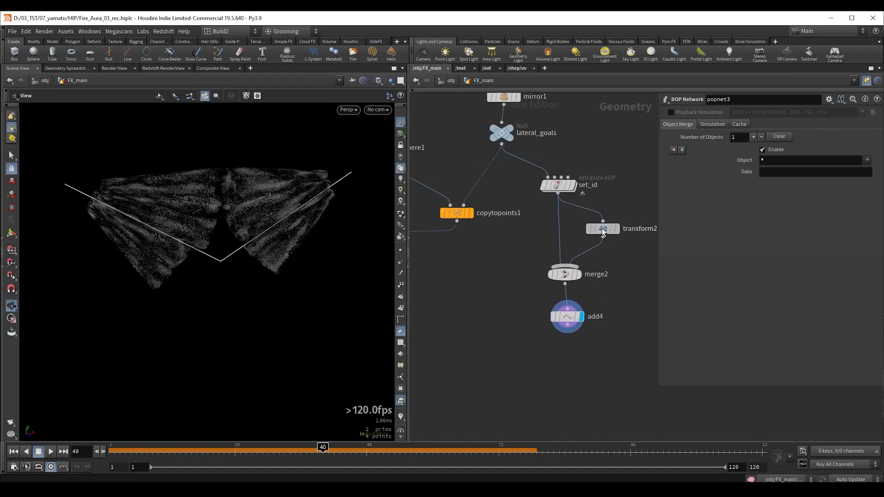
- Increase transform2's Y translation slightly to raise the point where the two pull lines meet
{"action": "left_click", "coordinate": [599, 229]}
{"action": "left_click_drag", "start_coordinate": [207, 197], "coordinate": [216, 223]}
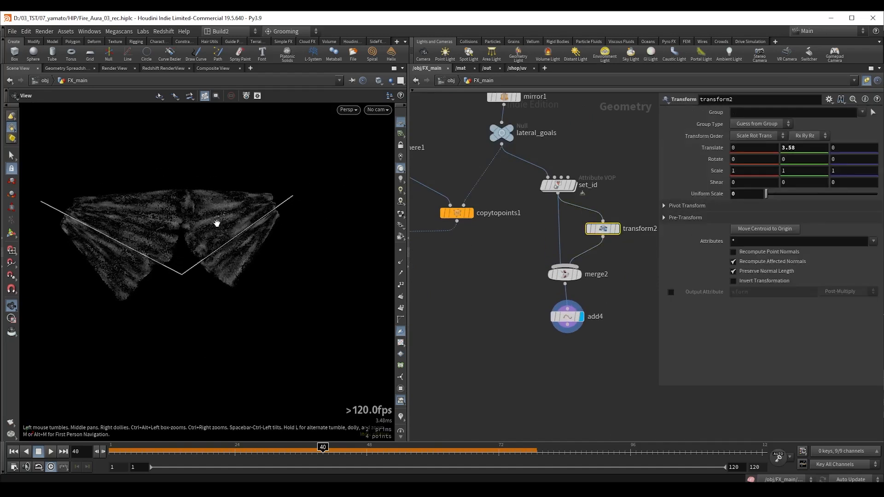
{"action": "middle_click_drag", "start_coordinate": [809, 149], "coordinate": [784, 148]}
- Append a displayed Null node below add4 and name it curve
{"action": "left_click", "coordinate": [573, 315]}
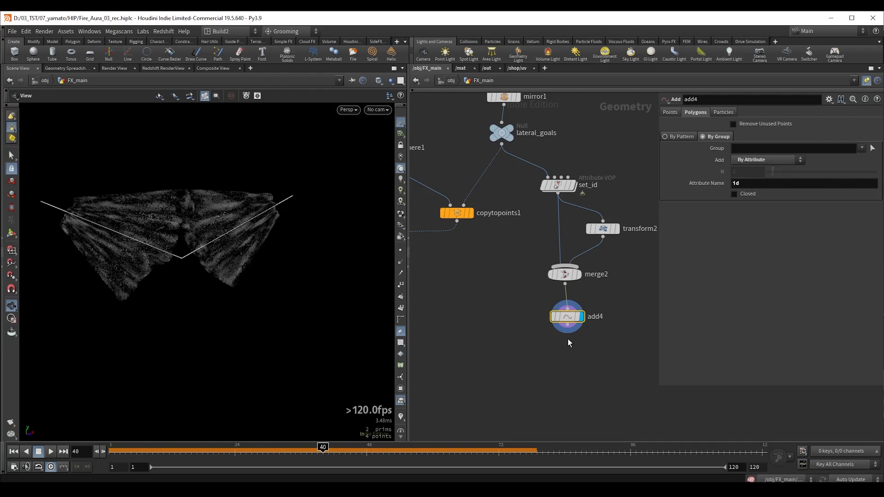
{"action": "middle_click_drag", "start_coordinate": [570, 342], "coordinate": [560, 330]}
{"action": "key", "text": "Tab"}
{"action": "type", "text": "null"}
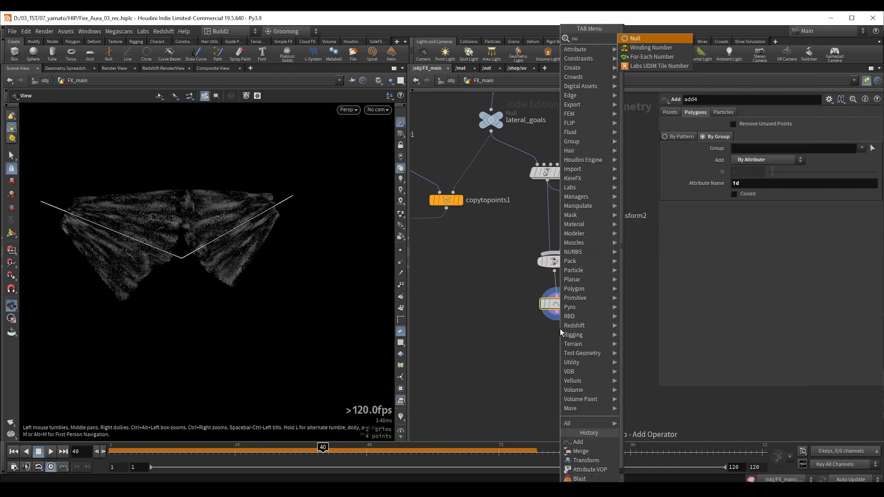
{"action": "key", "text": "Return"}
{"action": "key", "text": "Return"}
{"action": "double_click", "coordinate": [579, 343]}
{"action": "type", "text": "cu"}
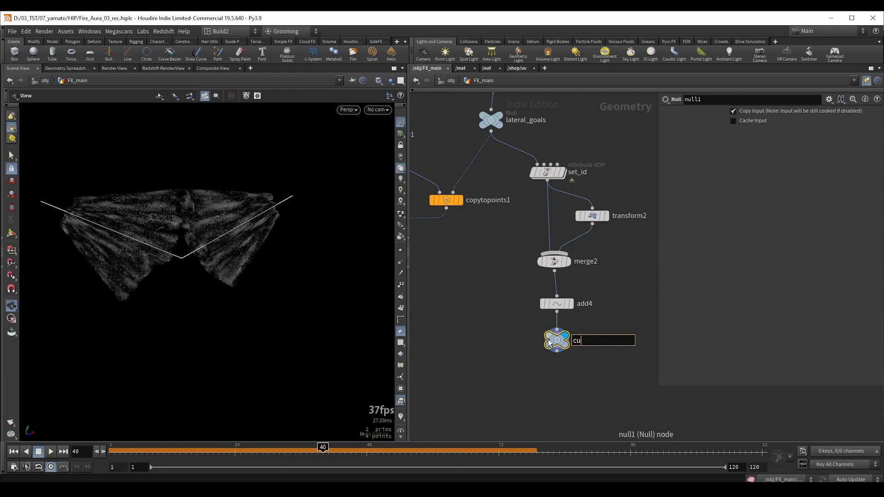
{"action": "type", "text": "rve"}
{"action": "key", "text": "Return"}
- Copy the curve null and open the popnet3 network
{"action": "left_click_drag", "start_coordinate": [507, 319], "coordinate": [612, 365]}
{"action": "key", "text": "ctrl+c"}
{"action": "scroll", "coordinate": [507, 332], "scroll_direction": "down", "scroll_amount": 3}
{"action": "middle_click_drag", "start_coordinate": [474, 329], "coordinate": [595, 299]}
{"action": "scroll", "coordinate": [536, 300], "scroll_direction": "up", "scroll_amount": 3}
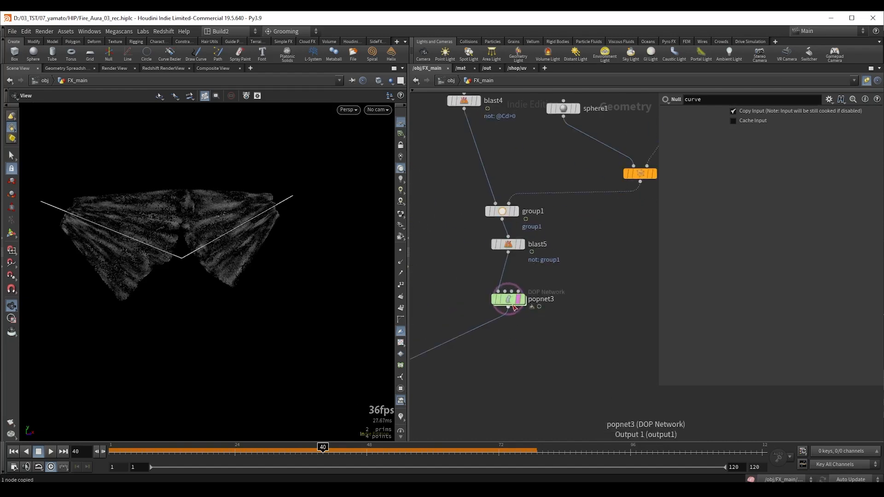
{"action": "left_click", "coordinate": [509, 302]}
{"action": "double_click", "coordinate": [508, 302]}
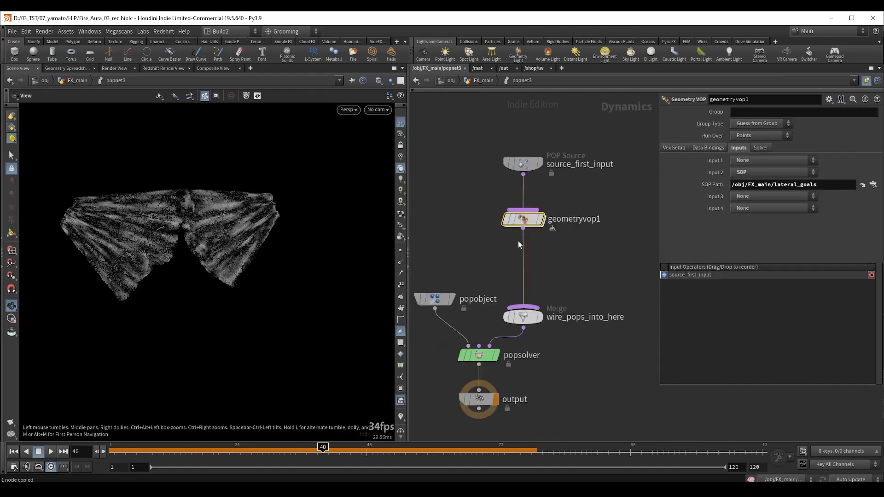
- Set Input 3 of geometryvop1 to SOP with the path /obj/FX_main/curve
{"action": "left_click", "coordinate": [749, 196]}
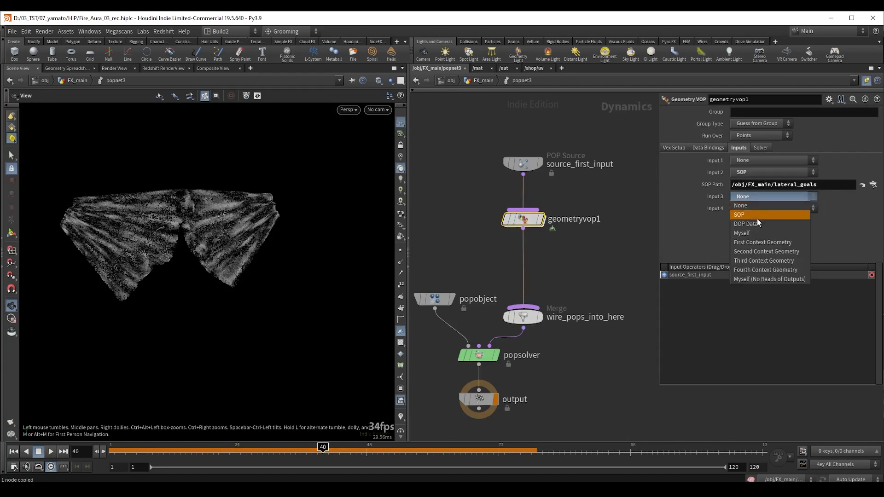
{"action": "left_click", "coordinate": [755, 217]}
{"action": "key", "text": "ctrl+v"}
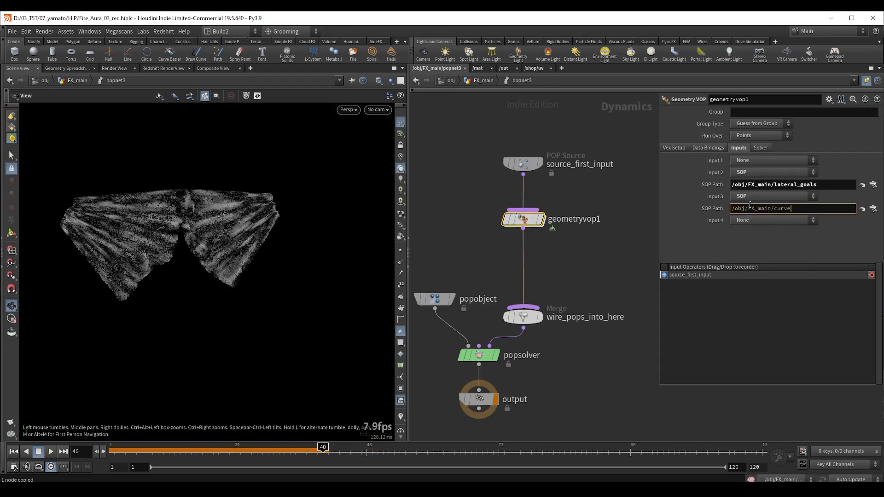
- Open the geometryvop1 network and move its output node down and away from multiply1 to make room
{"action": "double_click", "coordinate": [523, 220]}
{"action": "key", "text": "h"}
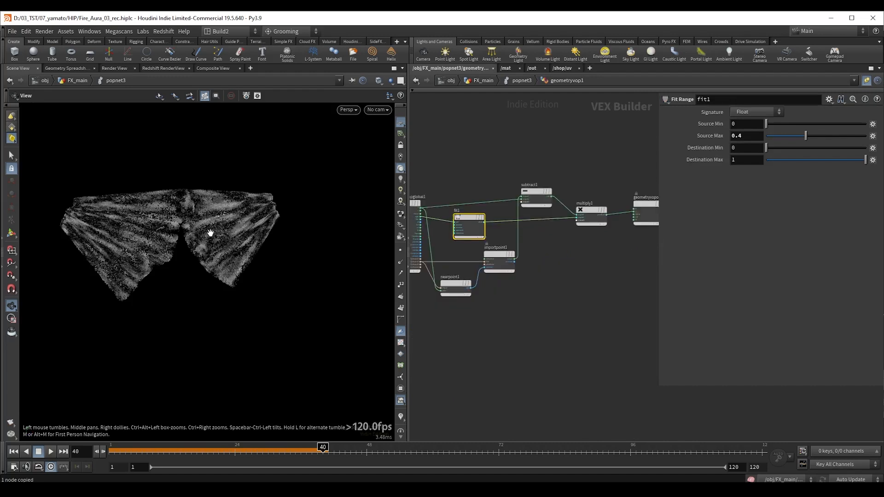
{"action": "middle_click_drag", "start_coordinate": [557, 325], "coordinate": [523, 308]}
{"action": "left_click_drag", "start_coordinate": [620, 201], "coordinate": [636, 283]}
{"action": "middle_click_drag", "start_coordinate": [609, 178], "coordinate": [575, 159]}
{"action": "left_click_drag", "start_coordinate": [606, 249], "coordinate": [623, 267]}
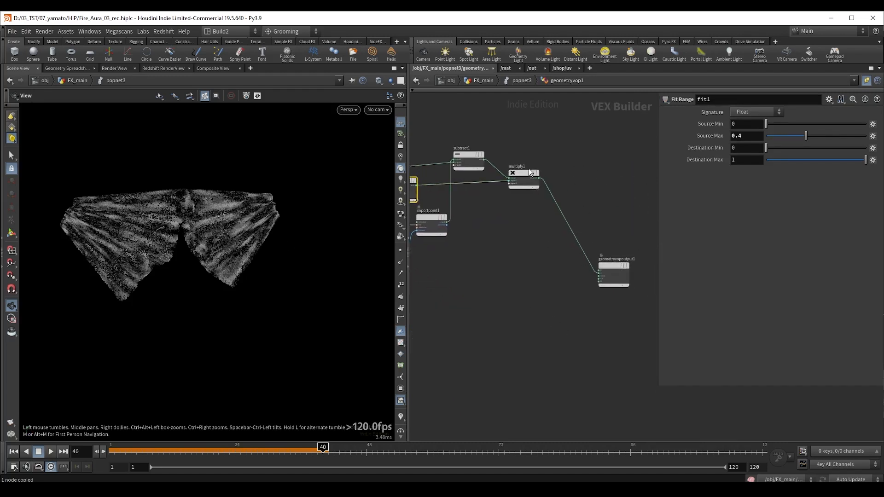
- Duplicate the geometryvopglobal1 node and place the copy below nearpoint1
{"action": "middle_click_drag", "start_coordinate": [542, 248], "coordinate": [637, 241]}
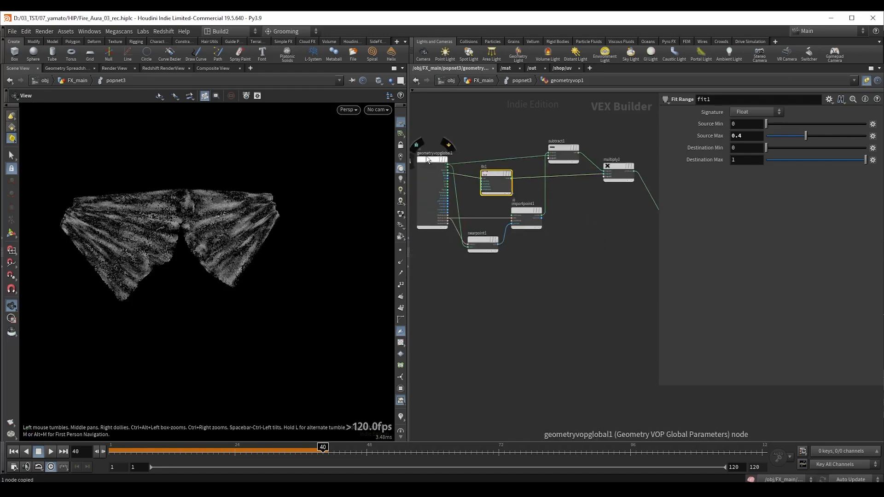
{"action": "left_click_drag", "start_coordinate": [429, 162], "coordinate": [445, 285], "text": "alt"}
{"action": "scroll", "coordinate": [473, 297], "scroll_direction": "up", "scroll_amount": 4}
{"action": "middle_click_drag", "start_coordinate": [477, 292], "coordinate": [501, 269]}
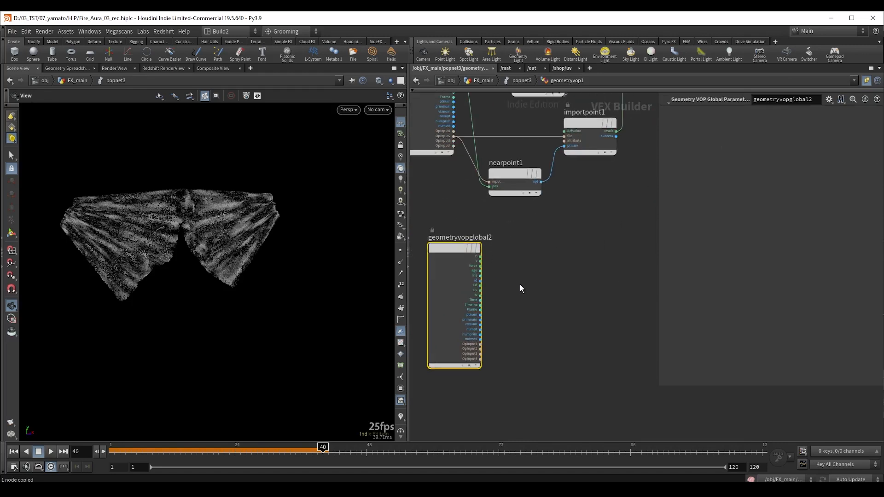
{"action": "scroll", "coordinate": [490, 354], "scroll_direction": "up", "scroll_amount": 1}
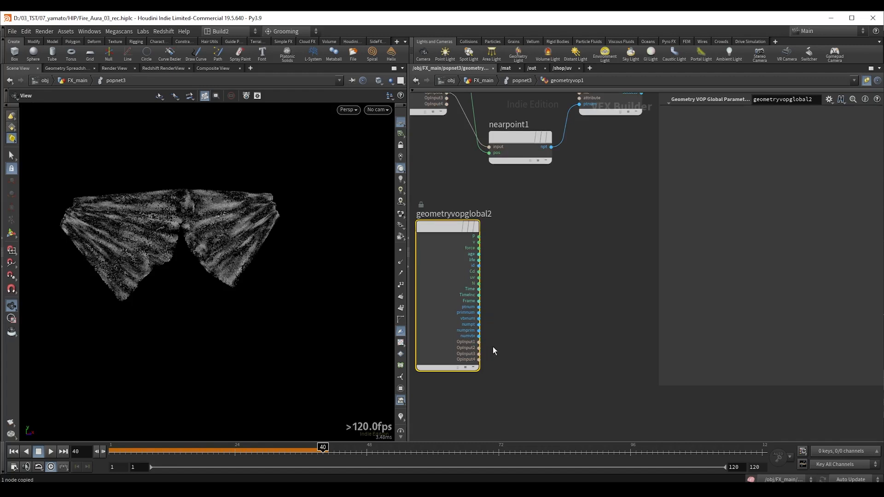
{"action": "scroll", "coordinate": [481, 359], "scroll_direction": "up", "scroll_amount": 3}
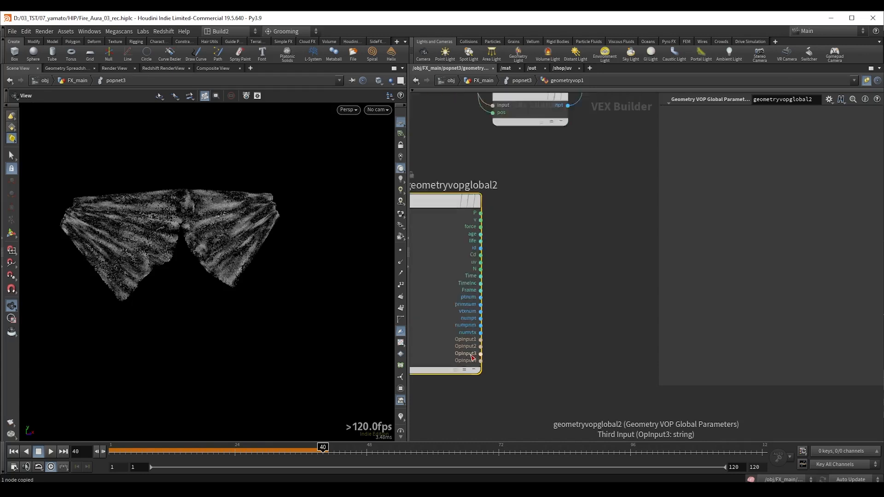
- Add a Minimum Position node fed by OpInput3 of geometryvopglobal2
{"action": "left_click", "coordinate": [485, 353]}
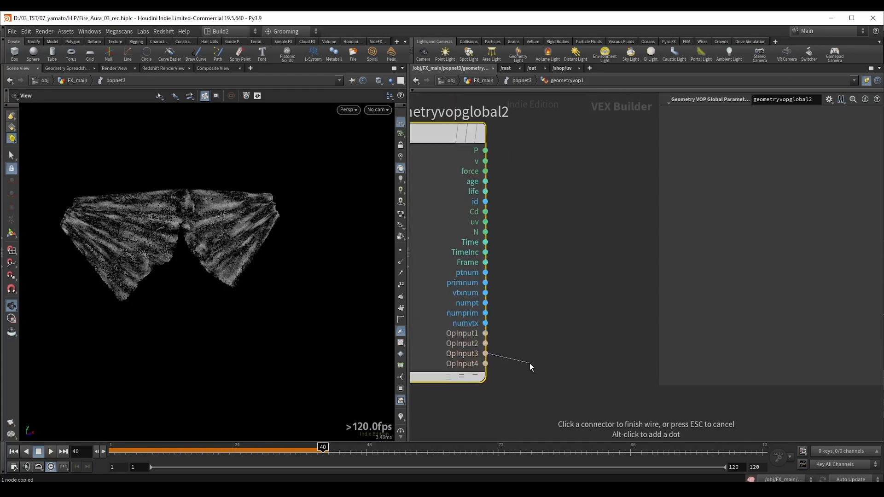
{"action": "key", "text": "Tab"}
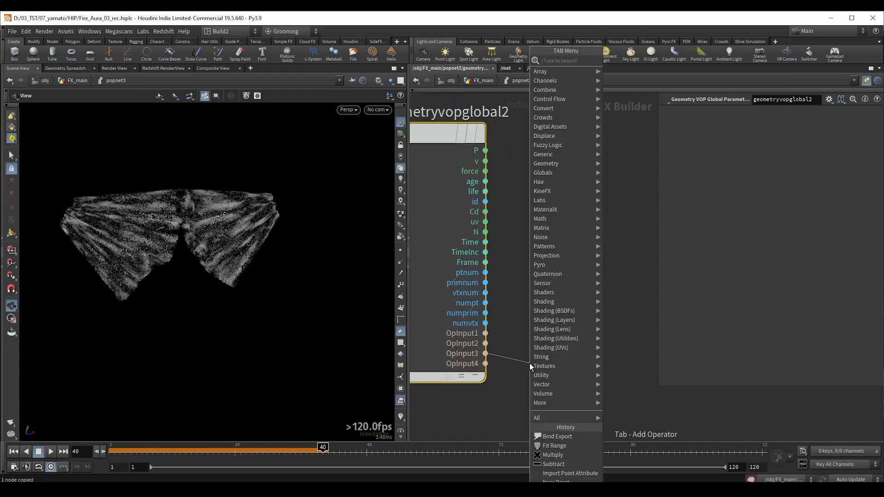
{"action": "type", "text": "mini"}
{"action": "key", "text": "Down"}
{"action": "key", "text": "Return"}
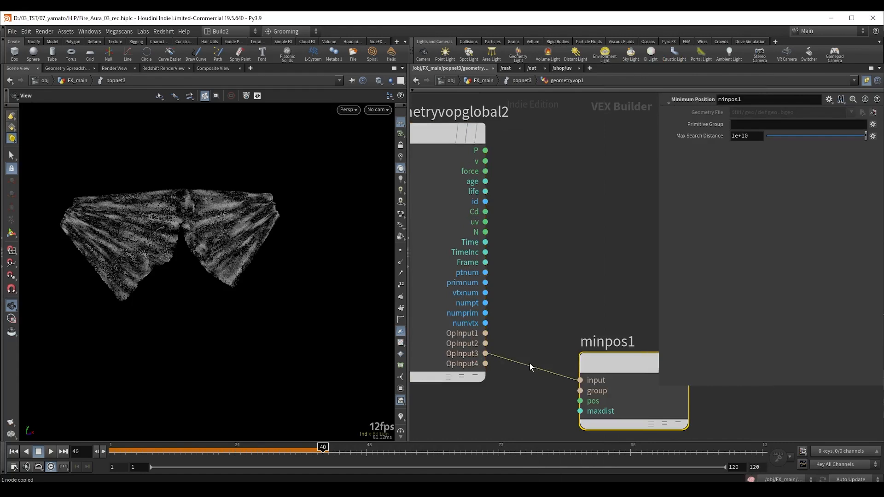
- Connect P of geometryvopglobal2 to the pos input of minpos1
{"action": "middle_click_drag", "start_coordinate": [619, 372], "coordinate": [567, 349]}
{"action": "scroll", "coordinate": [567, 349], "scroll_direction": "down", "scroll_amount": 3}
{"action": "left_click_drag", "start_coordinate": [539, 369], "coordinate": [473, 195]}
{"action": "scroll", "coordinate": [541, 267], "scroll_direction": "down", "scroll_amount": 2}
{"action": "scroll", "coordinate": [541, 267], "scroll_direction": "down", "scroll_amount": 3}
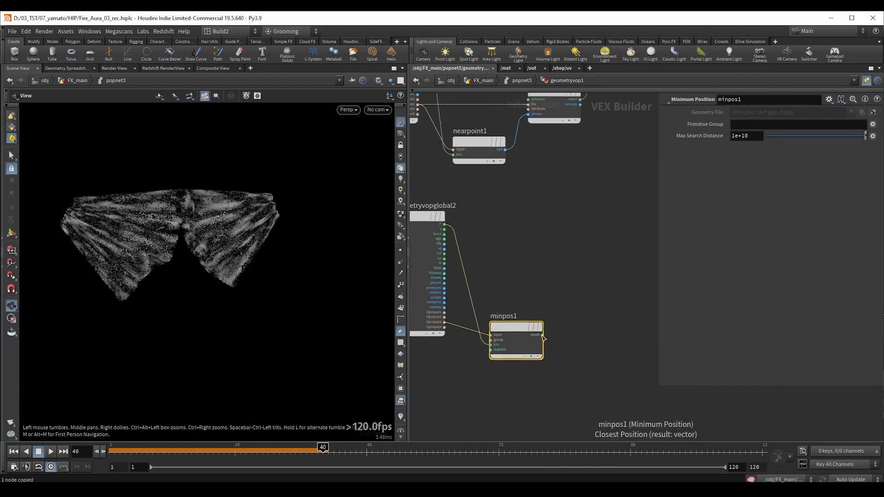
- Connect the result of minpos1 to the P input of geometryvopoutput1
{"action": "left_click", "coordinate": [555, 326]}
{"action": "middle_click_drag", "start_coordinate": [610, 238], "coordinate": [473, 324]}
{"action": "middle_click_drag", "start_coordinate": [539, 314], "coordinate": [409, 288]}
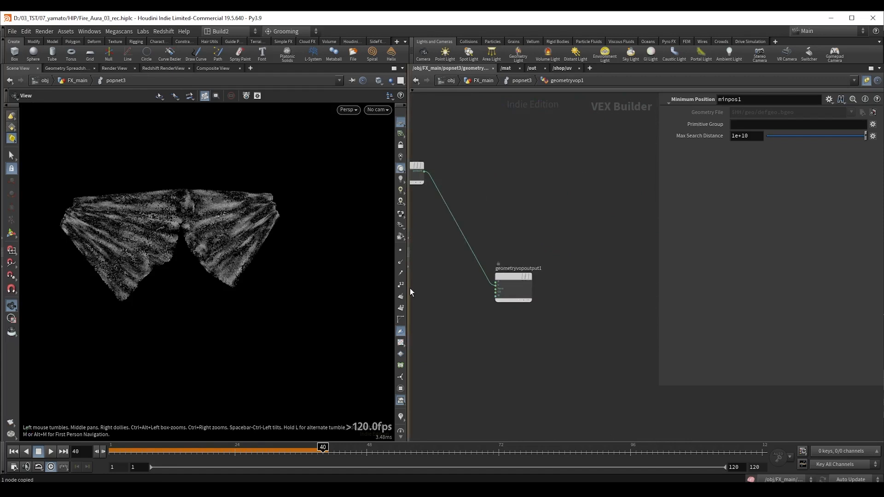
{"action": "scroll", "coordinate": [474, 297], "scroll_direction": "up", "scroll_amount": 5}
{"action": "left_click", "coordinate": [502, 267]}
- Insert a Mix node on the wire between minpos1 and geometryvopoutput1
{"action": "middle_click_drag", "start_coordinate": [489, 337], "coordinate": [581, 332]}
{"action": "scroll", "coordinate": [553, 361], "scroll_direction": "down", "scroll_amount": 3}
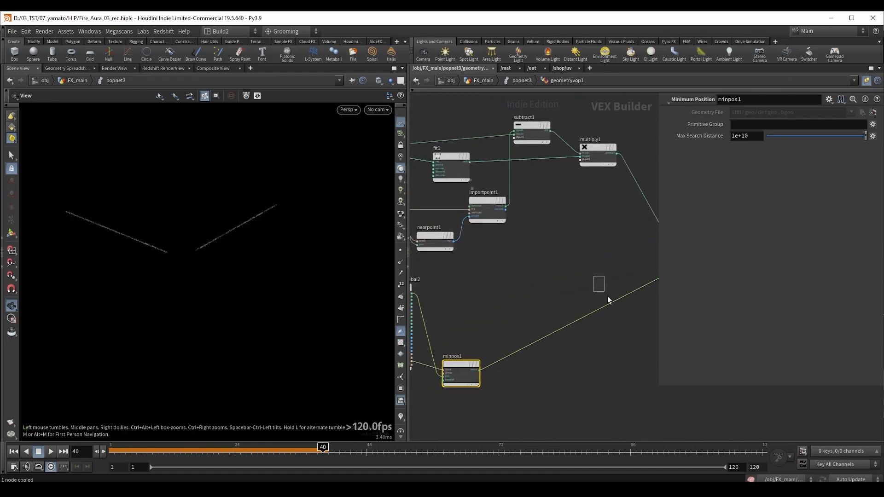
{"action": "key", "text": "Tab"}
{"action": "type", "text": "mix"}
{"action": "left_click", "coordinate": [708, 61]}
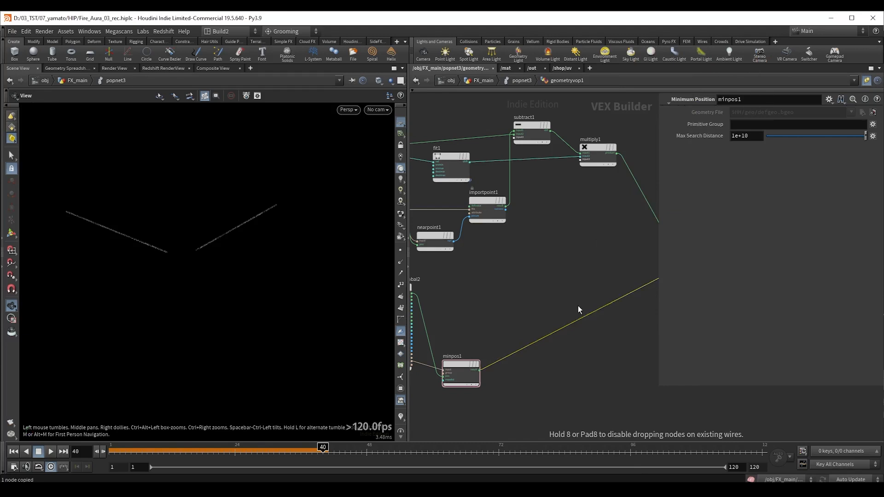
{"action": "left_click", "coordinate": [578, 305]}
- Connect P of geometryvopglobal2 to the second input of mix1
{"action": "scroll", "coordinate": [536, 288], "scroll_direction": "up", "scroll_amount": 3}
{"action": "middle_click_drag", "start_coordinate": [476, 298], "coordinate": [359, 241]}
{"action": "left_click", "coordinate": [441, 280]}
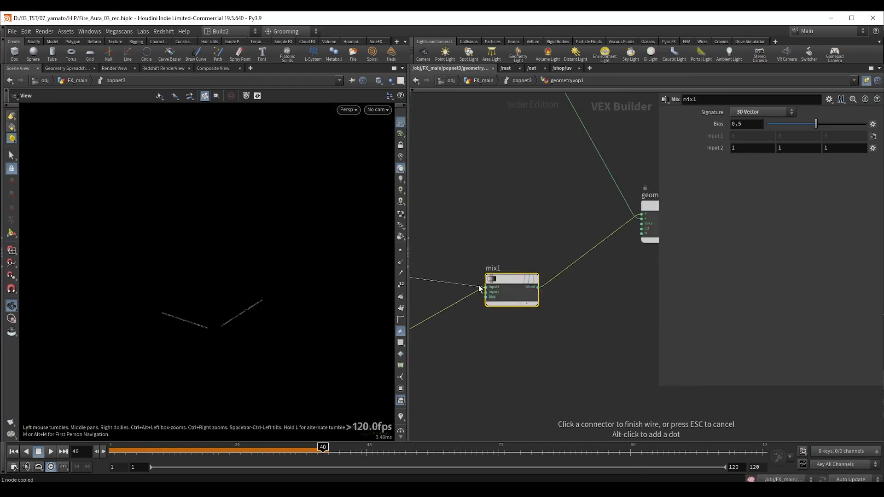
{"action": "left_click", "coordinate": [485, 291]}
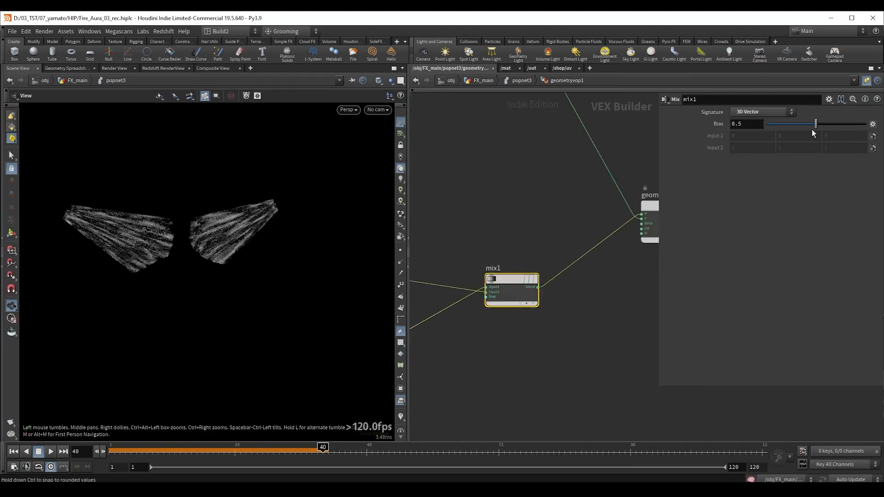
- Try the Bias of mix1 at 1 and at 0 to compare original and closest positions of the particles
{"action": "left_click_drag", "start_coordinate": [814, 125], "coordinate": [867, 124]}
{"action": "middle_click_drag", "start_coordinate": [529, 205], "coordinate": [545, 181]}
{"action": "left_click_drag", "start_coordinate": [139, 216], "coordinate": [157, 179]}
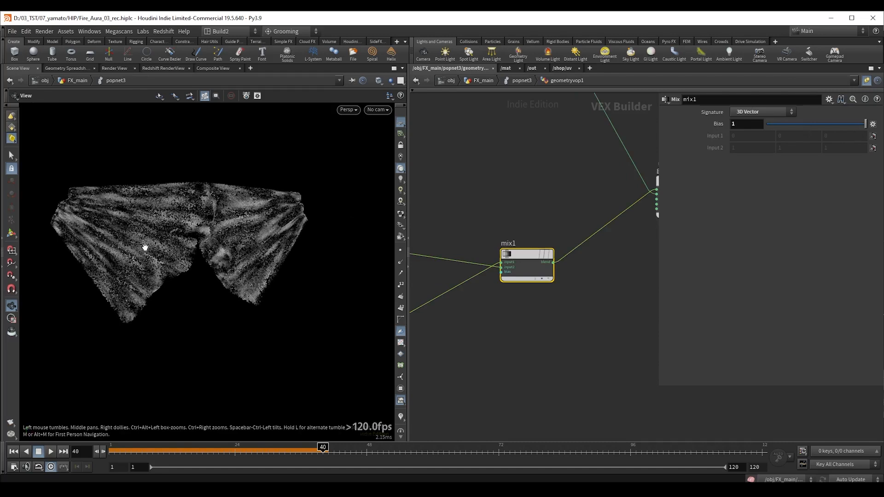
{"action": "middle_click_drag", "start_coordinate": [485, 220], "coordinate": [641, 154]}
{"action": "scroll", "coordinate": [639, 256], "scroll_direction": "down", "scroll_amount": 2}
{"action": "middle_click_drag", "start_coordinate": [568, 289], "coordinate": [575, 305]}
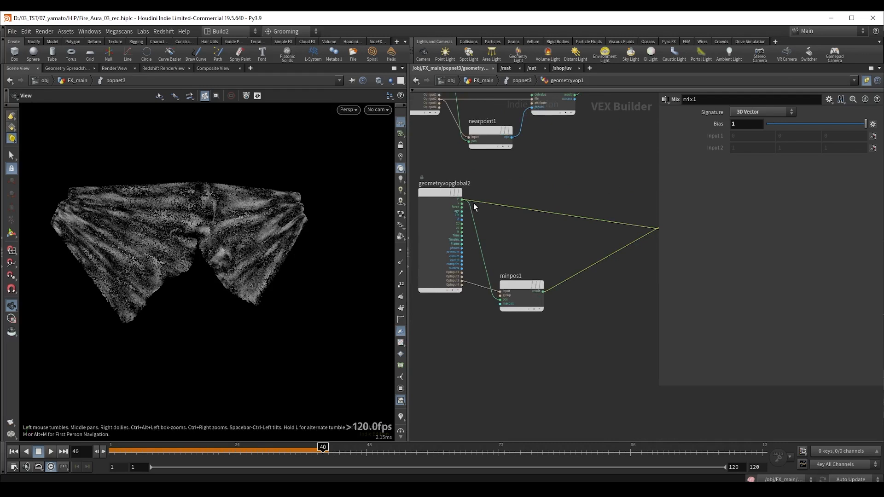
{"action": "left_click_drag", "start_coordinate": [866, 123], "coordinate": [747, 115]}
{"action": "middle_click_drag", "start_coordinate": [572, 220], "coordinate": [477, 235]}
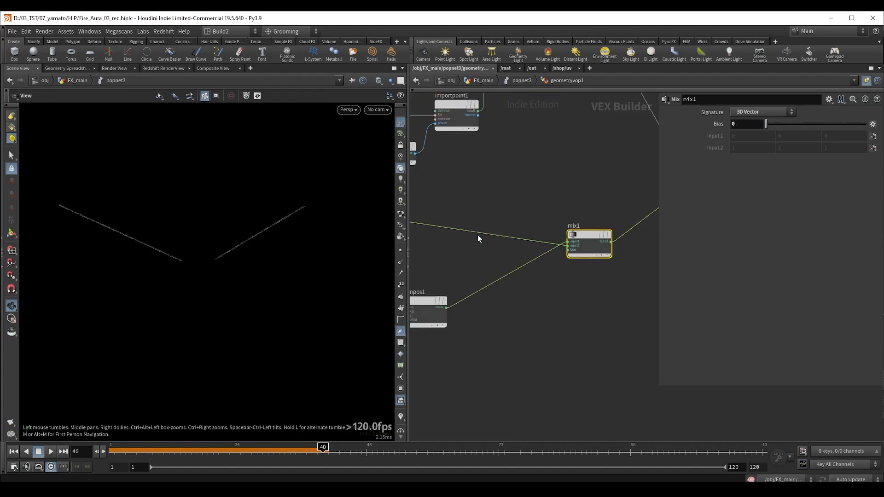
- Delete the mix1 node between minpos1 and geometryvopoutput1
{"action": "middle_click_drag", "start_coordinate": [609, 202], "coordinate": [515, 258]}
{"action": "scroll", "coordinate": [515, 257], "scroll_direction": "down", "scroll_amount": 1}
{"action": "left_click_drag", "start_coordinate": [540, 254], "coordinate": [504, 314]}
{"action": "key", "text": "Delete"}
- Add a Subtract node fed by P of geometryvopglobal2
{"action": "middle_click_drag", "start_coordinate": [437, 312], "coordinate": [545, 271]}
{"action": "scroll", "coordinate": [495, 281], "scroll_direction": "up", "scroll_amount": 1}
{"action": "left_click_drag", "start_coordinate": [475, 305], "coordinate": [488, 303]}
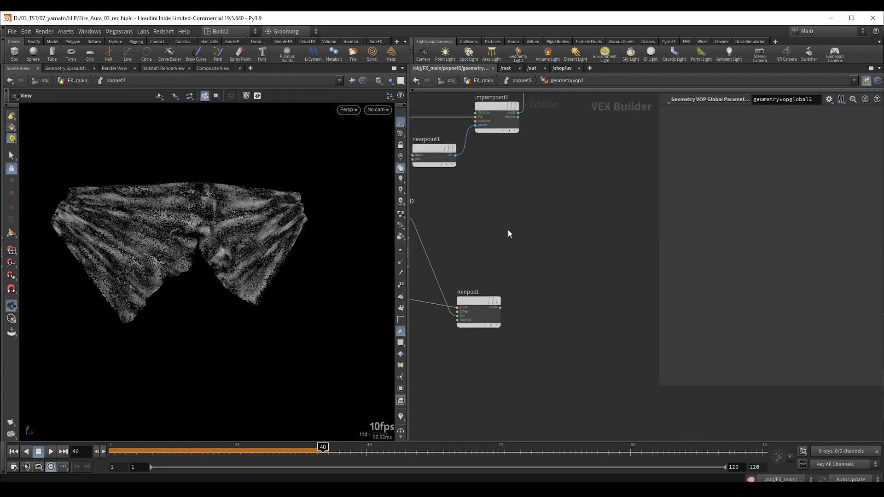
{"action": "middle_click_drag", "start_coordinate": [507, 230], "coordinate": [568, 240]}
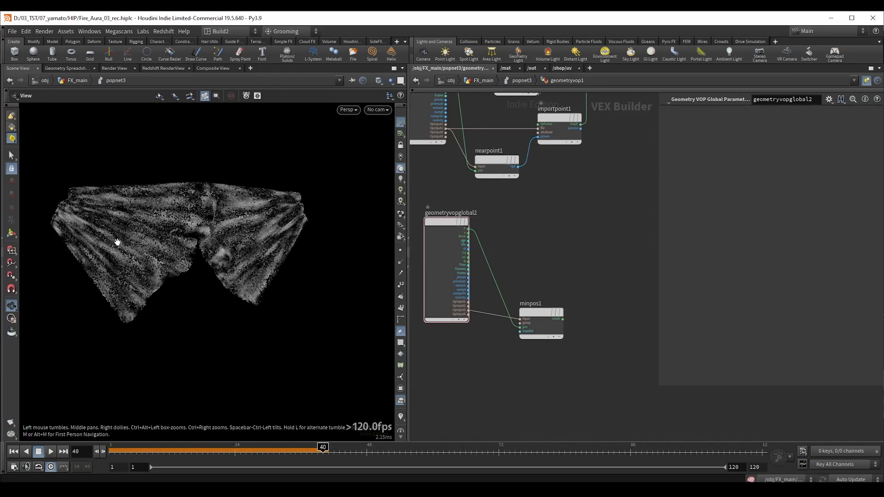
{"action": "left_click", "coordinate": [468, 229]}
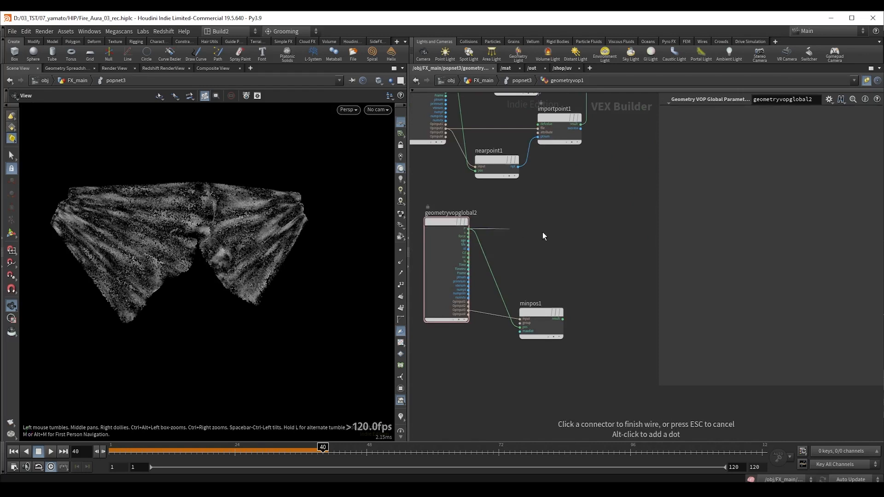
{"action": "scroll", "coordinate": [552, 234], "scroll_direction": "up", "scroll_amount": 1}
{"action": "key", "text": "Tab"}
{"action": "type", "text": "su"}
{"action": "left_click", "coordinate": [653, 70]}
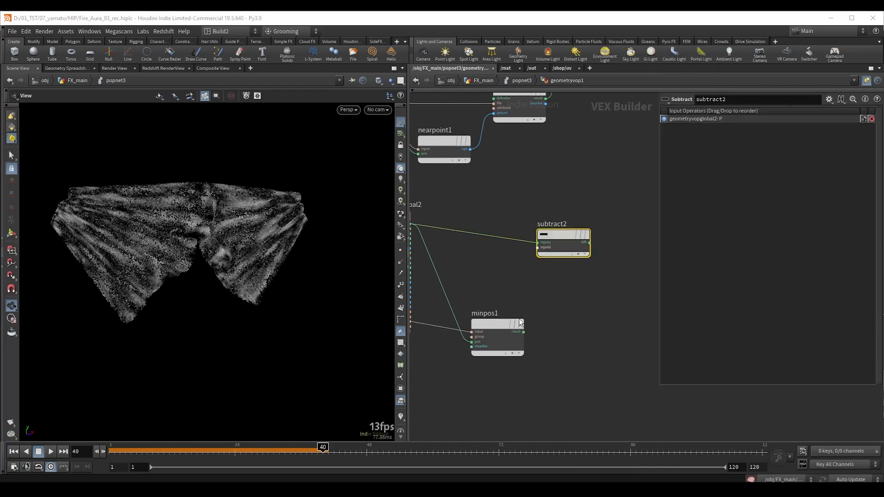
- Connect the result of minpos1 to the second input of subtract2 and shift minpos1 slightly away from it
{"action": "left_click", "coordinate": [523, 332]}
{"action": "left_click", "coordinate": [538, 247]}
{"action": "left_click_drag", "start_coordinate": [497, 332], "coordinate": [483, 324]}
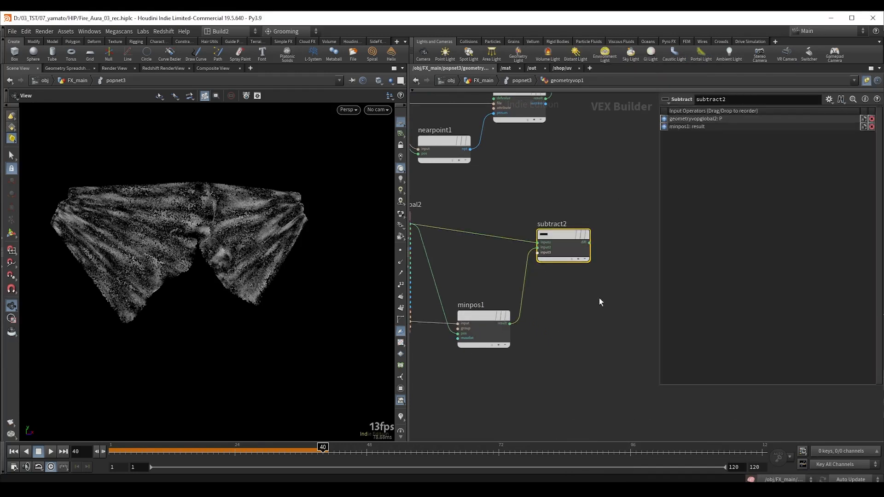
- Insert an Add node on the wire between multiply1 and geometryvopoutput1
{"action": "scroll", "coordinate": [599, 298], "scroll_direction": "down", "scroll_amount": 2}
{"action": "middle_click_drag", "start_coordinate": [651, 268], "coordinate": [513, 298]}
{"action": "left_click", "coordinate": [571, 195]}
{"action": "key", "text": "Tab"}
{"action": "type", "text": "ad"}
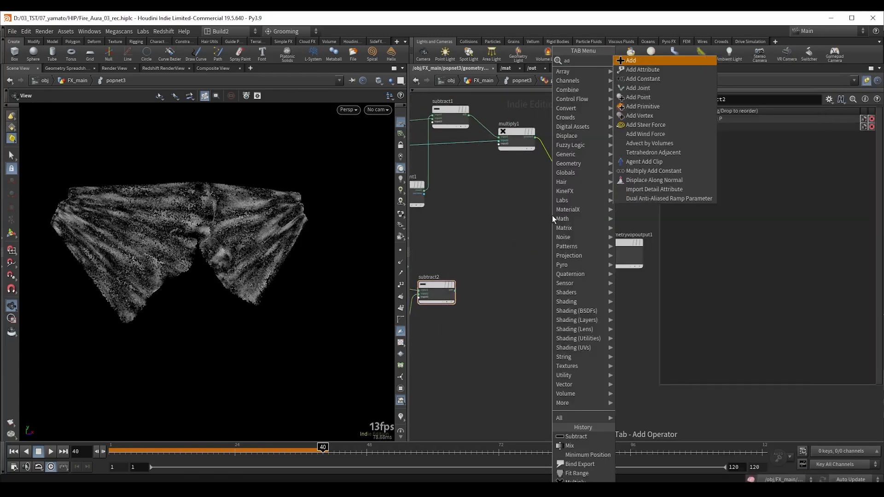
{"action": "key", "text": "Return"}
{"action": "left_click", "coordinate": [571, 231]}
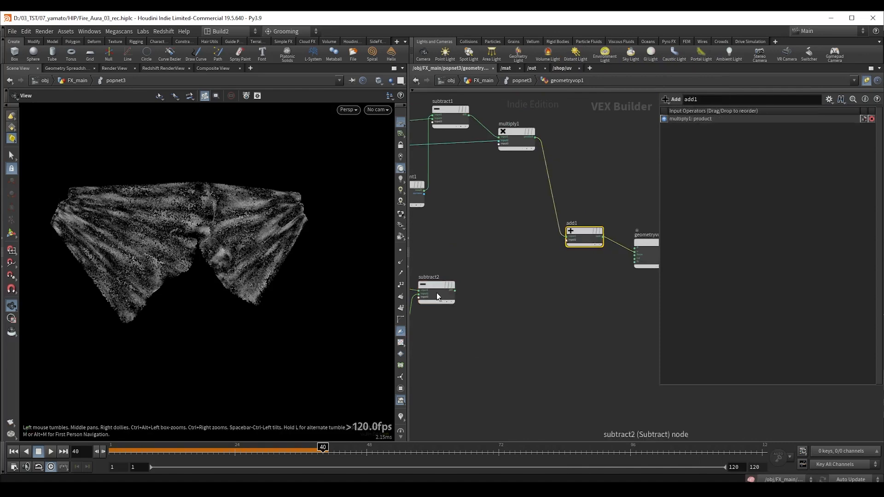
- Connect the diff of subtract2 to the second input of add1 and align add1 with the output node
{"action": "middle_click_drag", "start_coordinate": [465, 346], "coordinate": [587, 322]}
{"action": "middle_click_drag", "start_coordinate": [600, 258], "coordinate": [480, 285]}
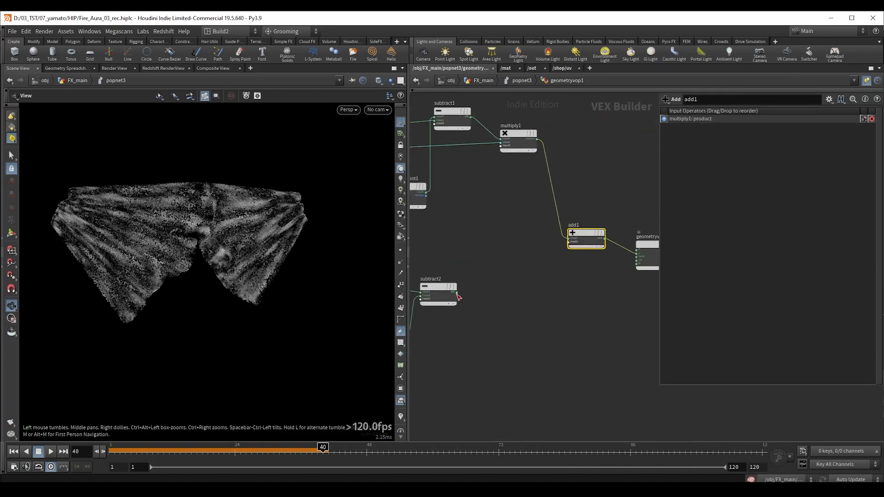
{"action": "left_click", "coordinate": [455, 291]}
{"action": "left_click", "coordinate": [556, 247]}
{"action": "middle_click_drag", "start_coordinate": [585, 190], "coordinate": [503, 184]}
{"action": "left_click_drag", "start_coordinate": [566, 239], "coordinate": [573, 224]}
{"action": "left_click", "coordinate": [522, 167]}
- Play the particle simulation from the first frame to check the added subtract2 vector
{"action": "key", "text": "ctrl+Up"}
{"action": "key", "text": "Up"}
{"action": "key", "text": "Up"}
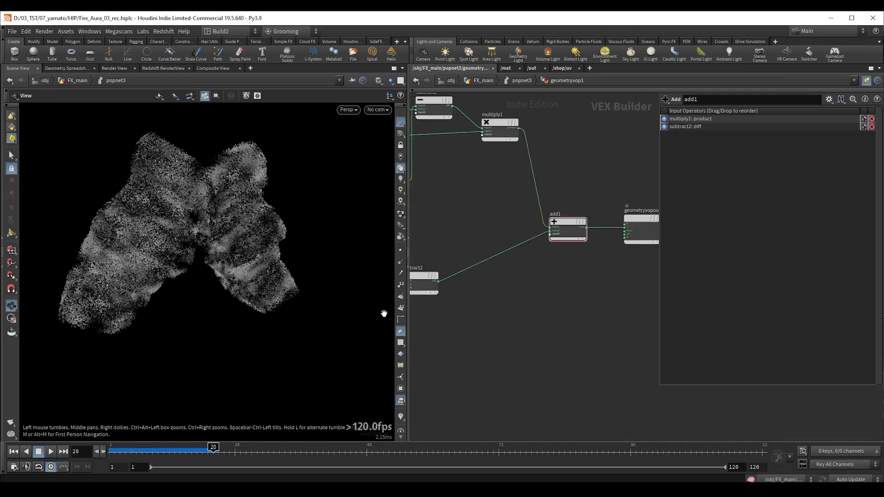
{"action": "key", "text": "Up"}
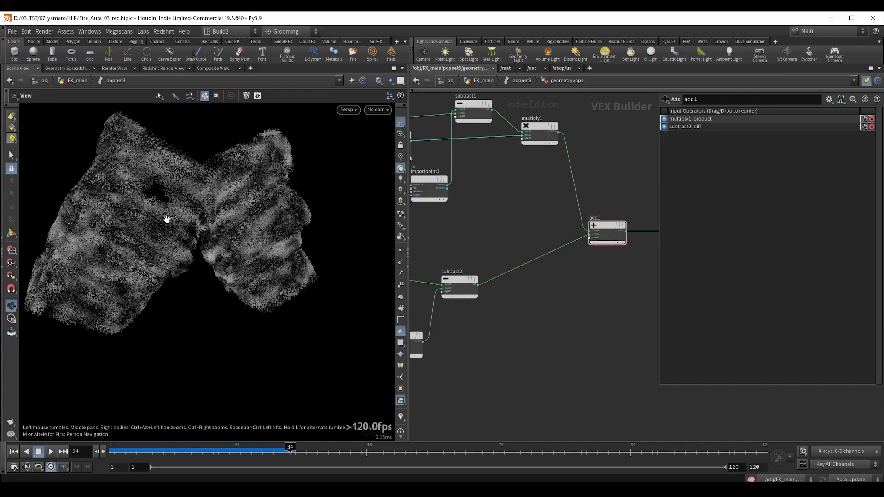
- Swap the inputs of subtract2 so the minpos1 result comes first and P of geometryvopglobal2 second
{"action": "middle_click_drag", "start_coordinate": [424, 246], "coordinate": [496, 236]}
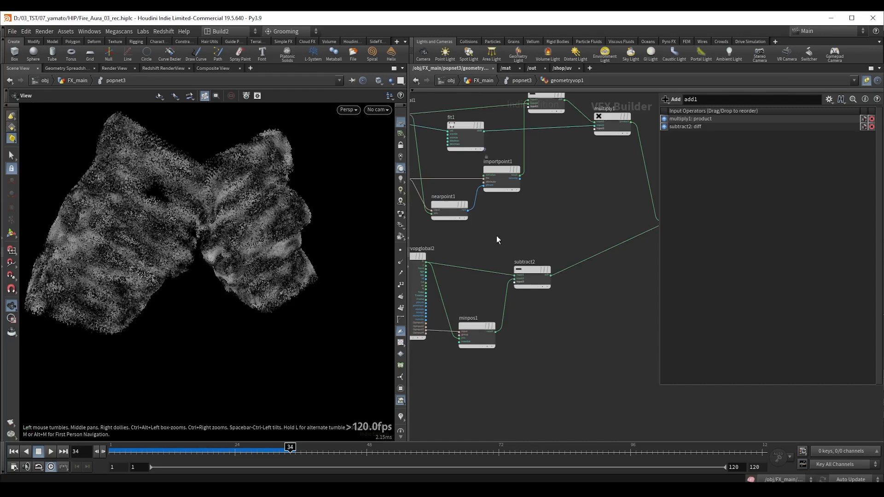
{"action": "left_click", "coordinate": [532, 272]}
{"action": "key", "text": "shift+r"}
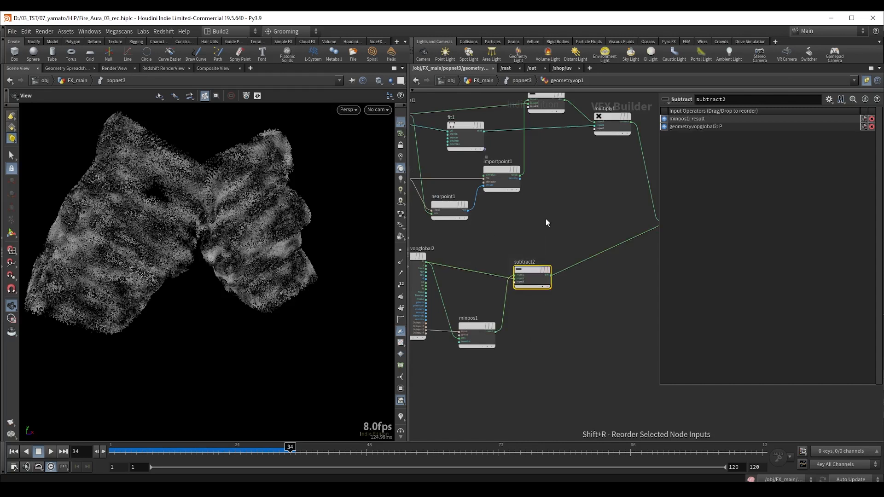
{"action": "scroll", "coordinate": [525, 273], "scroll_direction": "up", "scroll_amount": 3}
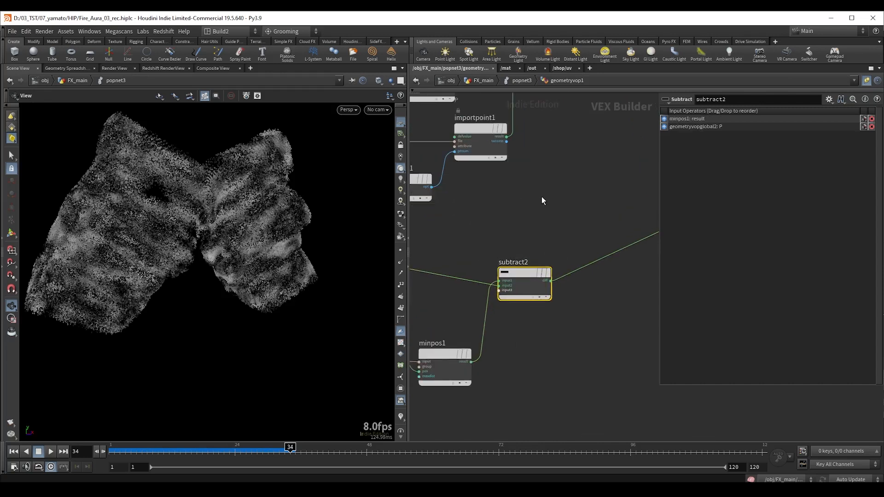
- Replay the simulation from the first frame with the swapped inputs and inspect the particle shape
{"action": "key", "text": "ctrl+Up"}
{"action": "key", "text": "Up"}
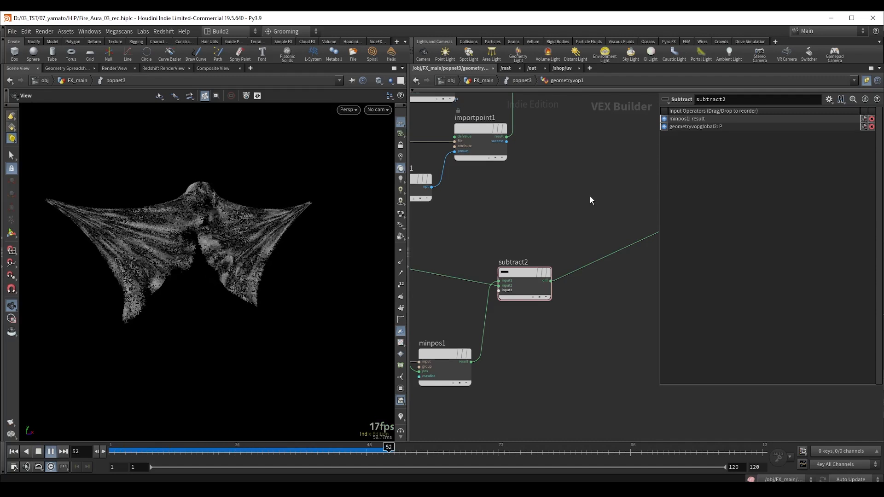
{"action": "key", "text": "Up"}
{"action": "left_click_drag", "start_coordinate": [219, 233], "coordinate": [142, 257]}
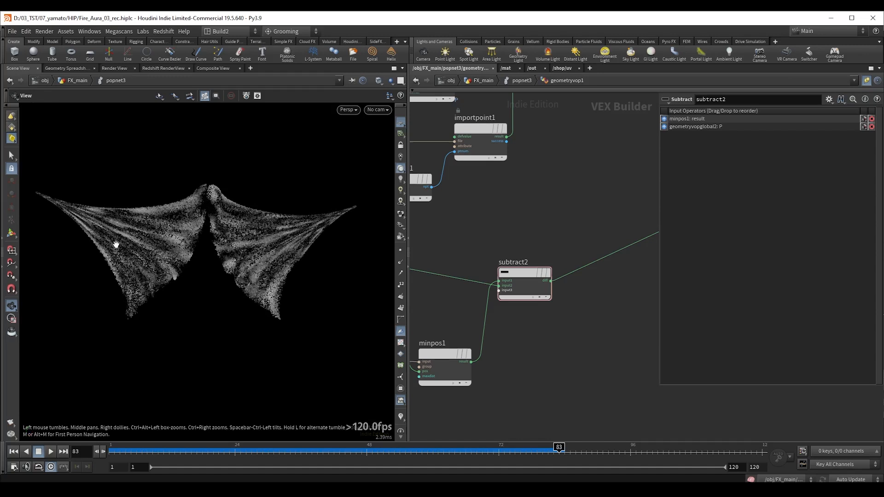
- Insert a Multiply Constant node on the wire between subtract2 and add1
{"action": "middle_click_drag", "start_coordinate": [595, 271], "coordinate": [547, 256]}
{"action": "key", "text": "Tab"}
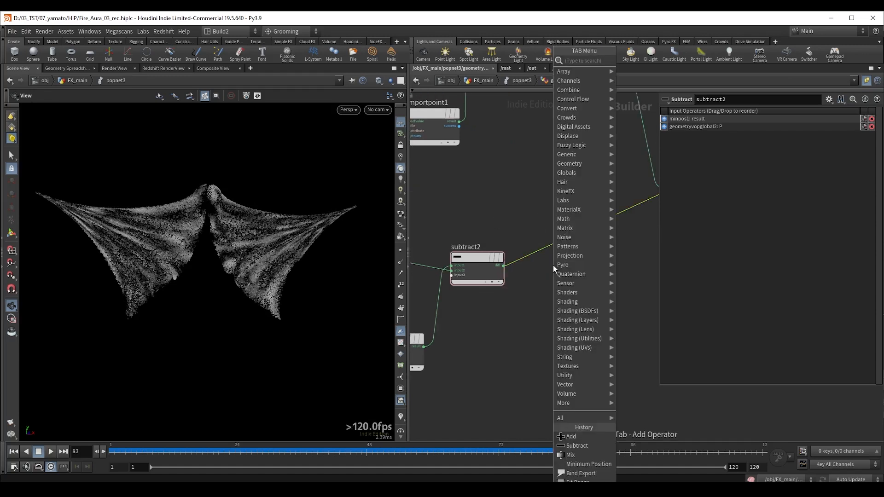
{"action": "type", "text": "mc"}
{"action": "left_click", "coordinate": [640, 68]}
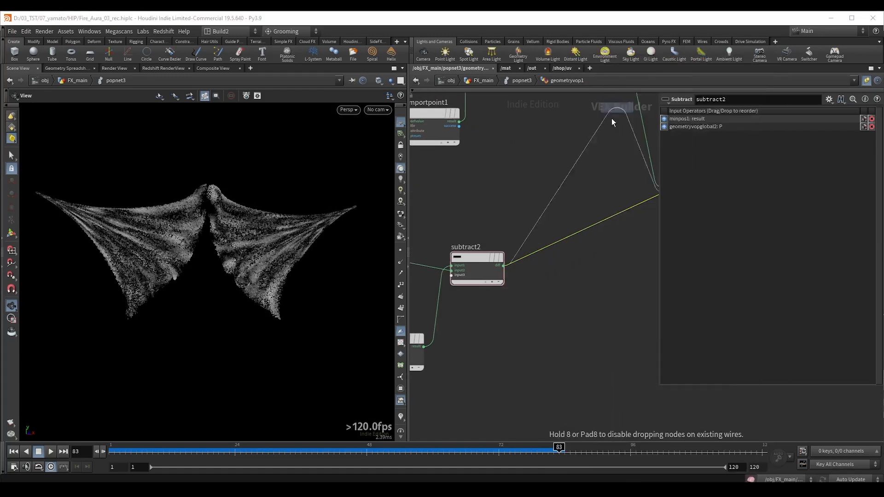
{"action": "left_click", "coordinate": [558, 269]}
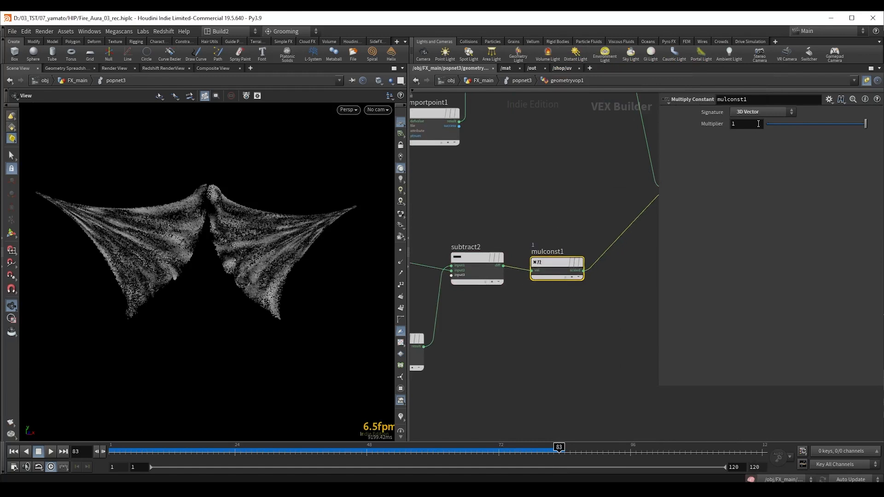
- Try a multiplier of 2 on mulconst1 and play the simulation from the first frame
{"action": "type", "text": "1"}
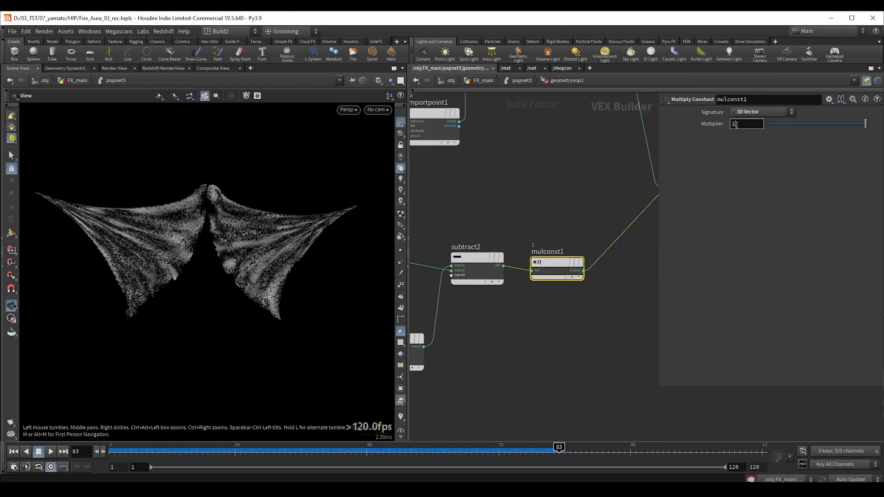
{"action": "key", "text": "BackSpace"}
{"action": "type", "text": "2"}
{"action": "key", "text": "Return"}
{"action": "key", "text": "ctrl+Up"}
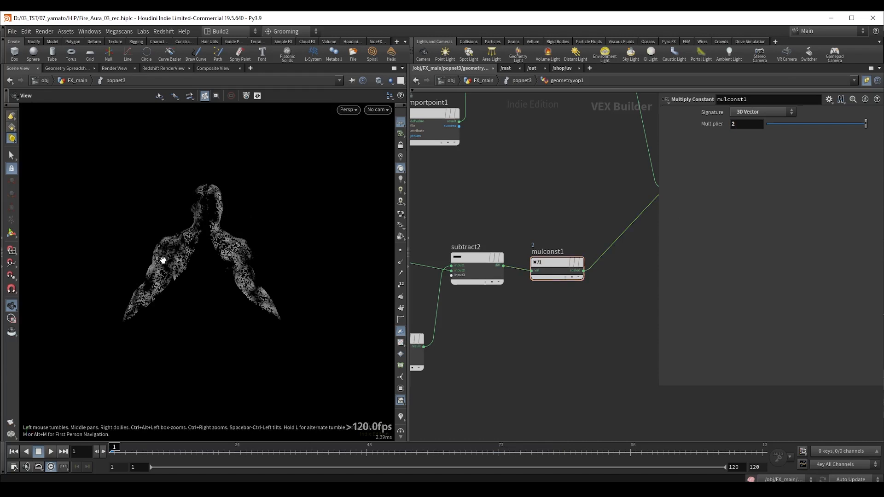
{"action": "key", "text": "Up"}
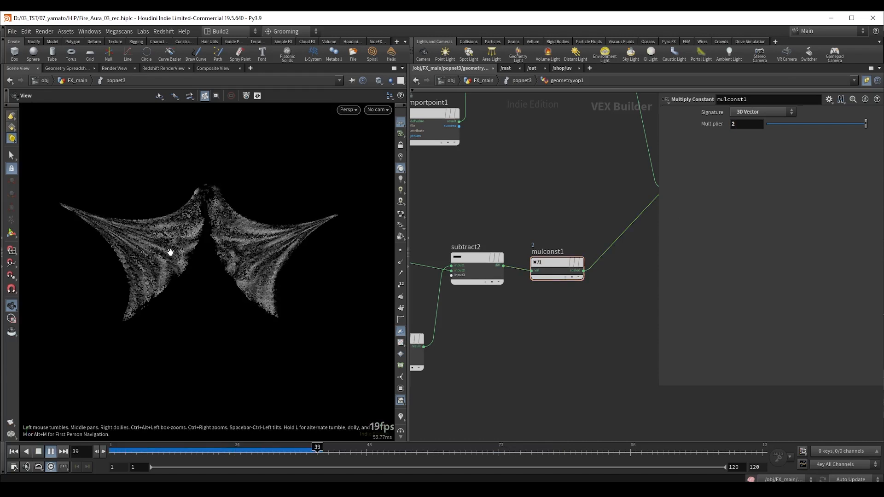
{"action": "key", "text": "Up"}
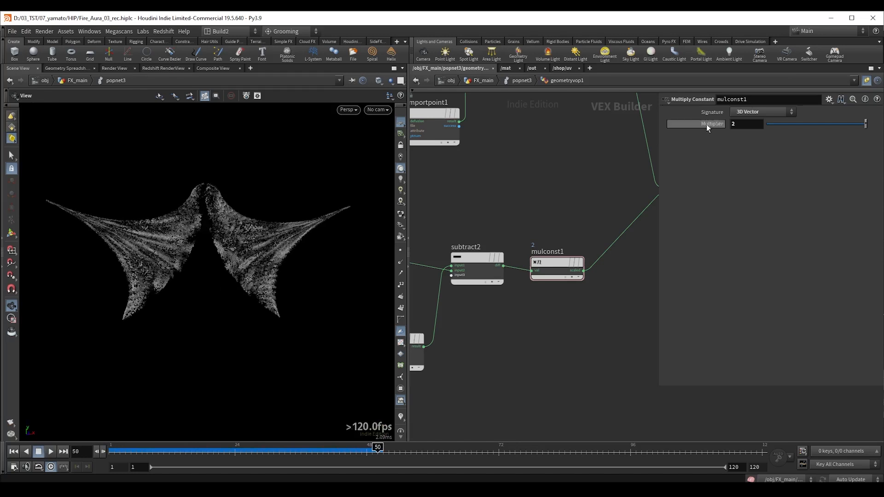
- Set the multiplier of mulconst1 to 1.3 and review the simulation up to frame 29
{"action": "key", "text": "ctrl+z"}
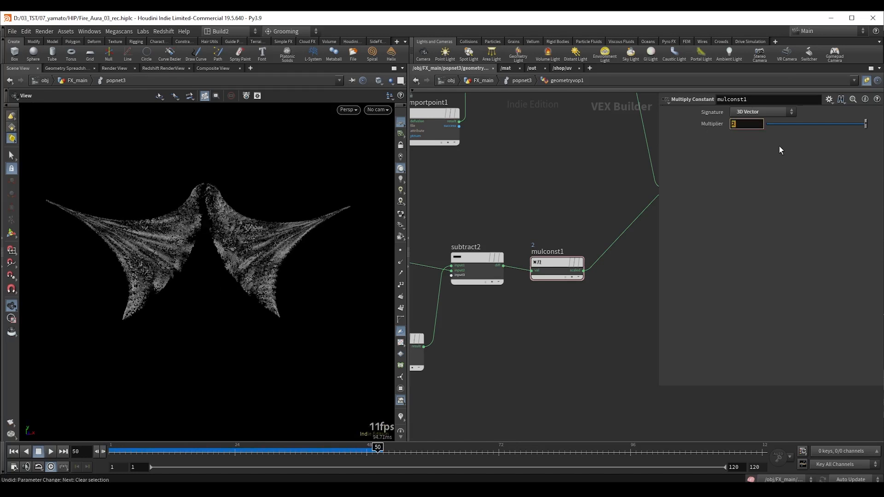
{"action": "type", "text": "1.3"}
{"action": "key", "text": "Return"}
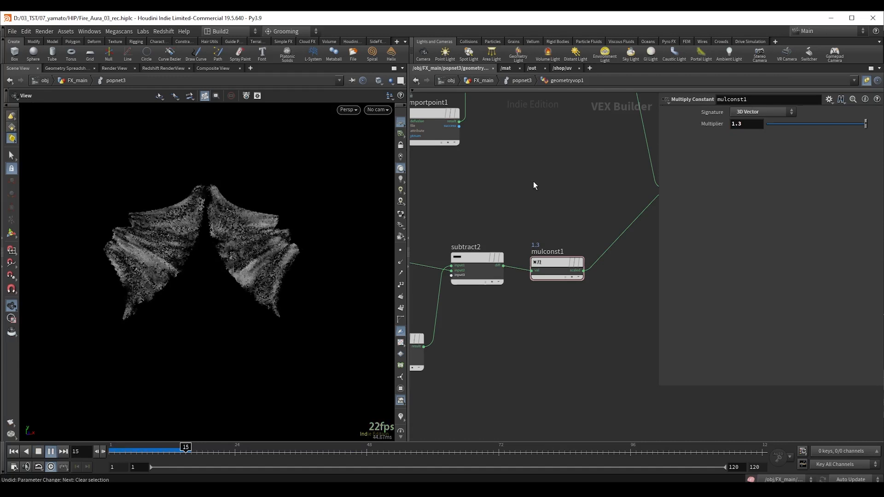
{"action": "left_click", "coordinate": [174, 449]}
{"action": "left_click_drag", "start_coordinate": [174, 449], "coordinate": [263, 450]}
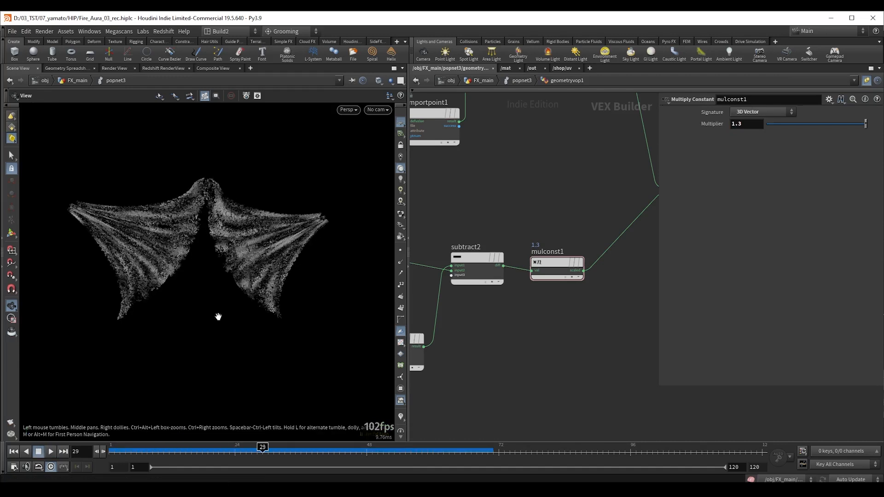
- Go up to the FX_main network, select add3 and activate its point handle in the viewport
{"action": "key", "text": "u"}
{"action": "key", "text": "u"}
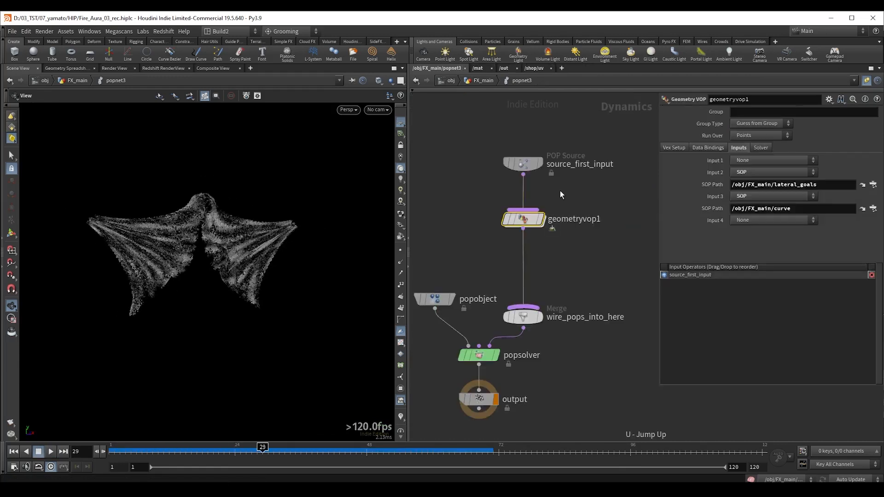
{"action": "middle_click_drag", "start_coordinate": [545, 206], "coordinate": [464, 322]}
{"action": "middle_click_drag", "start_coordinate": [544, 175], "coordinate": [484, 201]}
{"action": "scroll", "coordinate": [493, 172], "scroll_direction": "down", "scroll_amount": 3}
{"action": "left_click", "coordinate": [522, 167]}
{"action": "key", "text": "Return"}
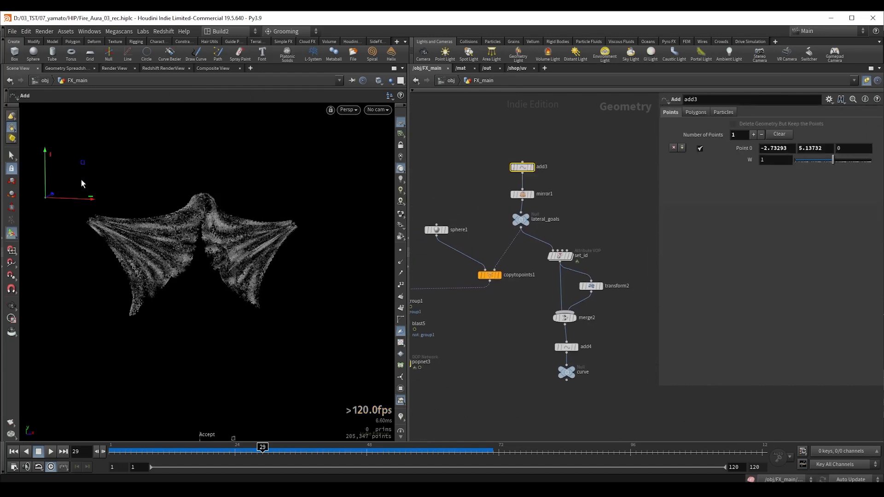
- Try moving add3's point to about X -1.85, Y 5.62 and play the simulation from the first frame
{"action": "left_click_drag", "start_coordinate": [81, 180], "coordinate": [103, 180], "text": "alt"}
{"action": "middle_click_drag", "start_coordinate": [104, 180], "coordinate": [138, 199], "text": "alt"}
{"action": "left_click_drag", "start_coordinate": [137, 198], "coordinate": [165, 161], "text": "alt"}
{"action": "middle_click_drag", "start_coordinate": [444, 171], "coordinate": [504, 170]}
{"action": "key", "text": "ctrl+Up"}
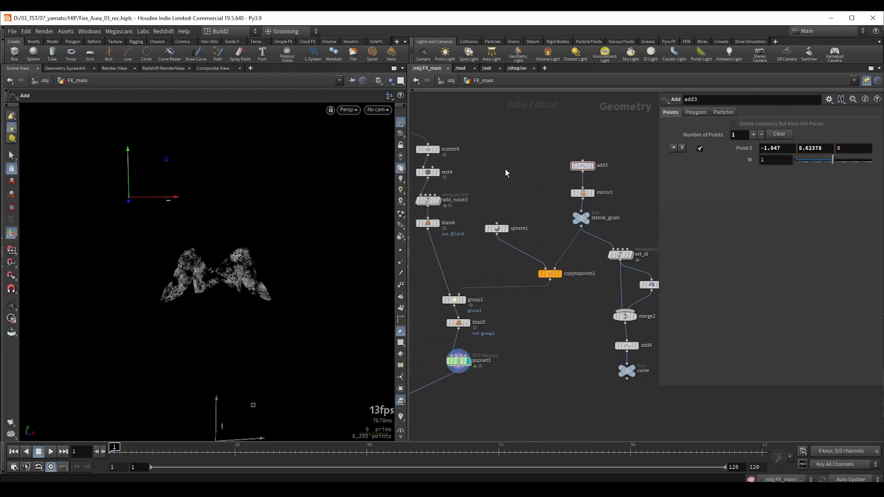
{"action": "key", "text": "Up"}
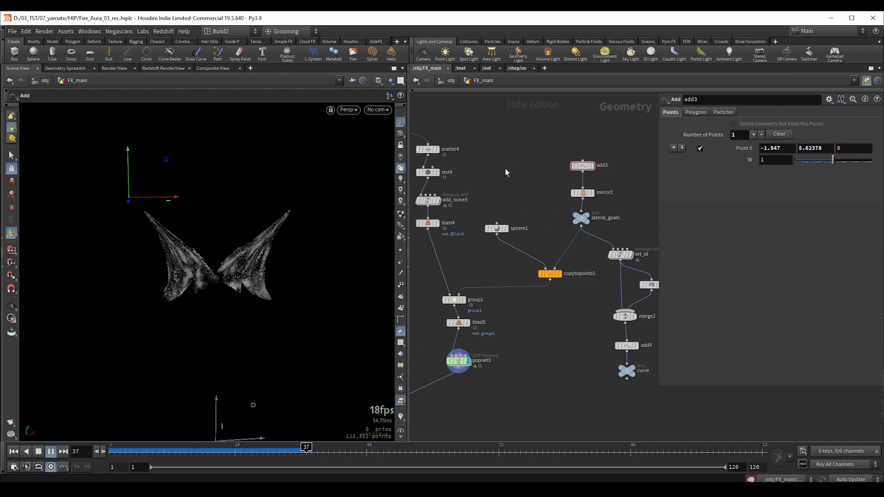
{"action": "key", "text": "Up"}
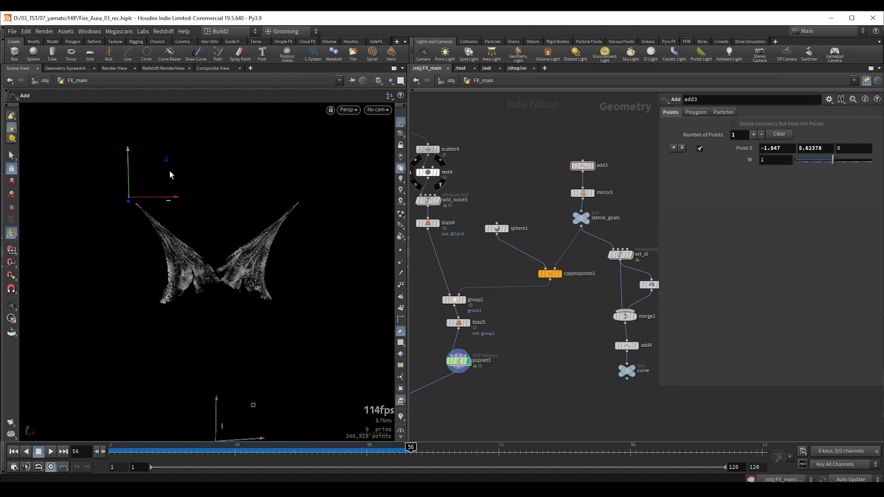
- Try moving add3's point to about X -2.44, Y 5.22 and replay the popnet3 simulation
{"action": "left_click_drag", "start_coordinate": [168, 162], "coordinate": [139, 181]}
{"action": "key", "text": "Up"}
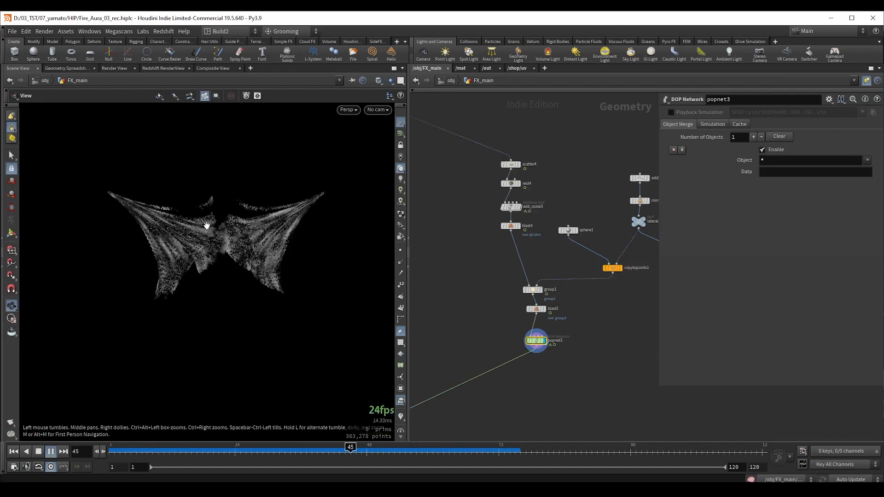
{"action": "key", "text": "Up"}
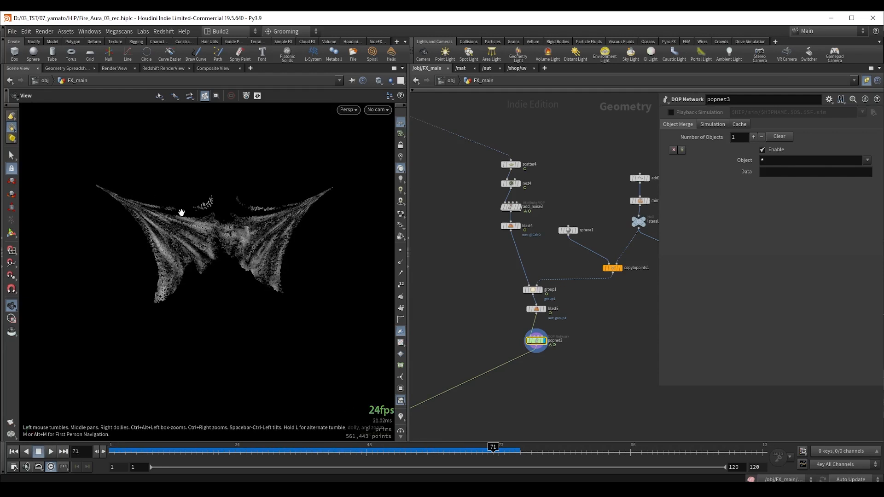
- Open the geometryvop1 network inside popnet3
{"action": "scroll", "coordinate": [461, 289], "scroll_direction": "down", "scroll_amount": 3}
{"action": "middle_click_drag", "start_coordinate": [461, 289], "coordinate": [598, 262]}
{"action": "middle_click_drag", "start_coordinate": [487, 301], "coordinate": [558, 304]}
{"action": "key", "text": "f"}
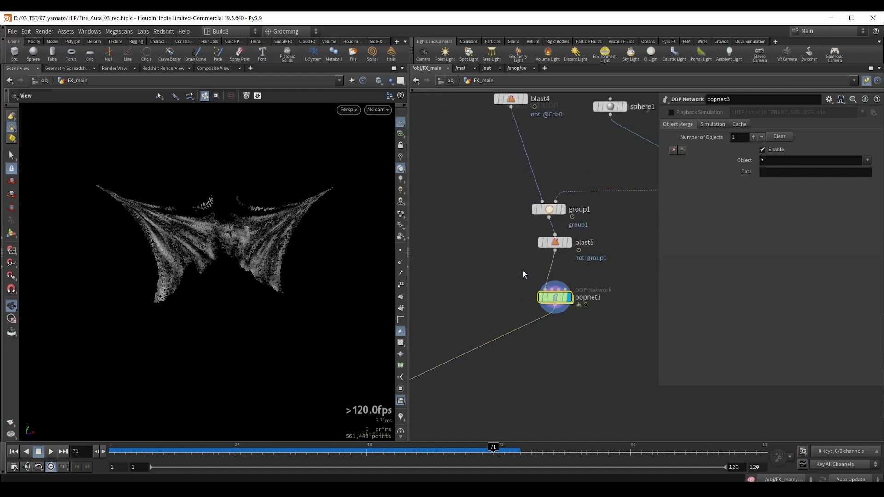
{"action": "double_click", "coordinate": [555, 299]}
{"action": "double_click", "coordinate": [523, 220]}
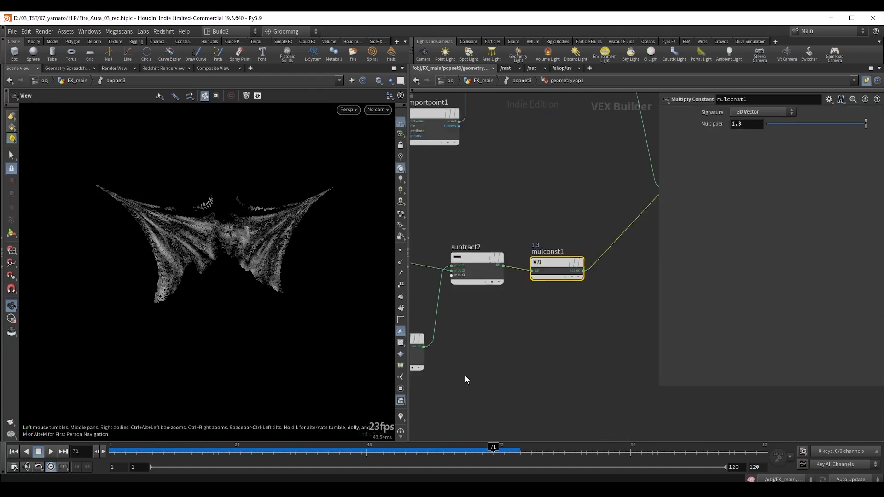
- Duplicate the global parameters node into the free space below the existing VOP nodes
{"action": "scroll", "coordinate": [465, 376], "scroll_direction": "down", "scroll_amount": 3}
{"action": "middle_click_drag", "start_coordinate": [465, 376], "coordinate": [576, 266]}
{"action": "left_click_drag", "start_coordinate": [478, 186], "coordinate": [548, 303], "text": "alt"}
{"action": "middle_click_drag", "start_coordinate": [594, 290], "coordinate": [513, 278]}
- Add a Curl Noise node beside the duplicated global parameters node and set its signature to 4D Noise
{"action": "scroll", "coordinate": [500, 298], "scroll_direction": "up", "scroll_amount": 6}
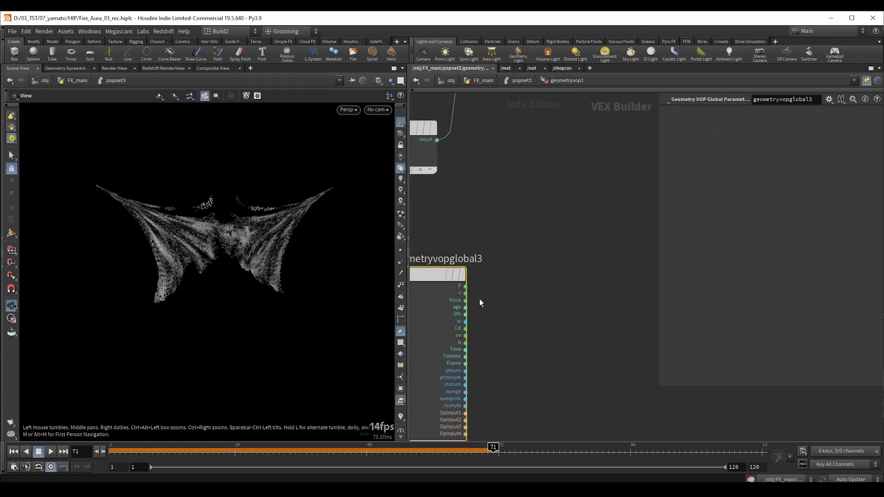
{"action": "key", "text": "Tab"}
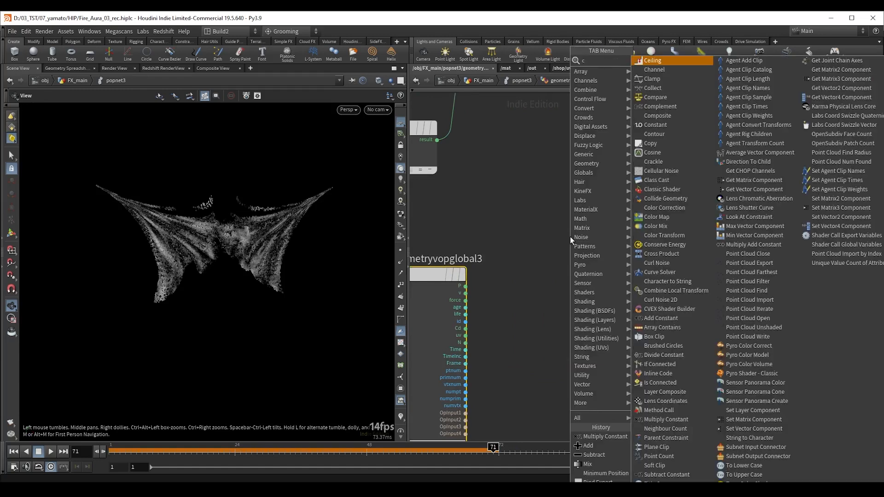
{"action": "type", "text": "cur"}
{"action": "key", "text": "Return"}
{"action": "left_click", "coordinate": [580, 238]}
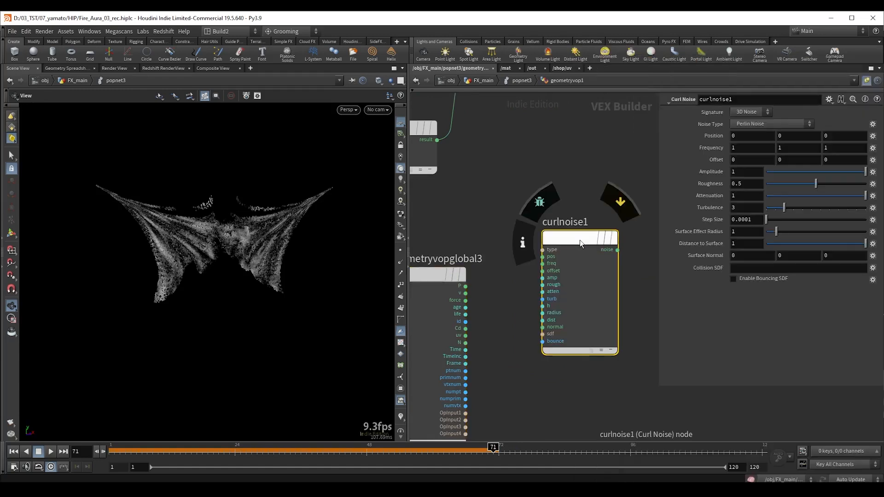
{"action": "left_click", "coordinate": [746, 112]}
{"action": "left_click", "coordinate": [746, 130]}
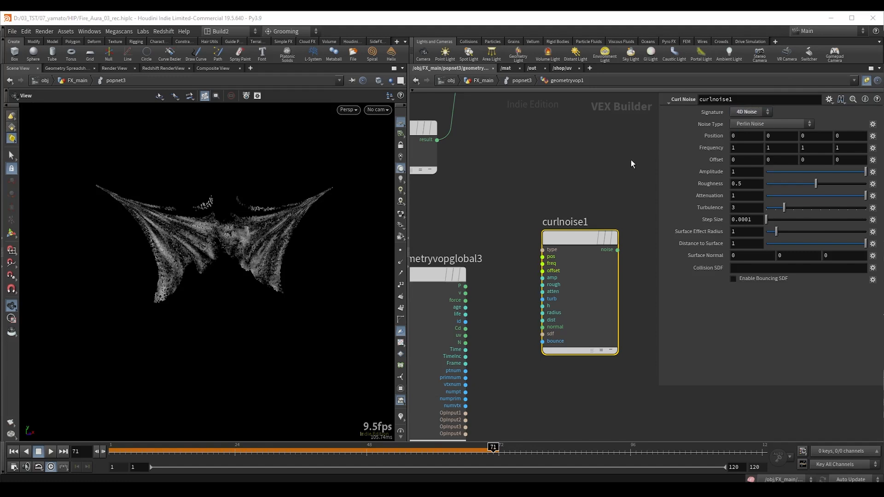
- Wire the P output of geometryvopglobal3 into a new Vector to Vector4 node placed before curlnoise1
{"action": "scroll", "coordinate": [490, 200], "scroll_direction": "down", "scroll_amount": 2}
{"action": "middle_click_drag", "start_coordinate": [456, 233], "coordinate": [496, 228]}
{"action": "left_click_drag", "start_coordinate": [495, 248], "coordinate": [444, 229]}
{"action": "scroll", "coordinate": [467, 239], "scroll_direction": "up", "scroll_amount": 2}
{"action": "left_click_drag", "start_coordinate": [460, 236], "coordinate": [475, 237]}
{"action": "key", "text": "Tab"}
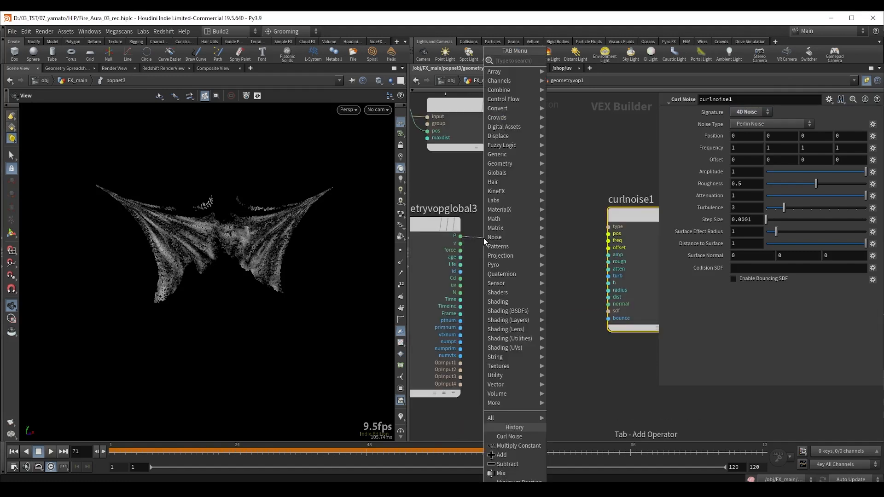
{"action": "type", "text": "vtv"}
{"action": "key", "text": "Down"}
{"action": "key", "text": "Down"}
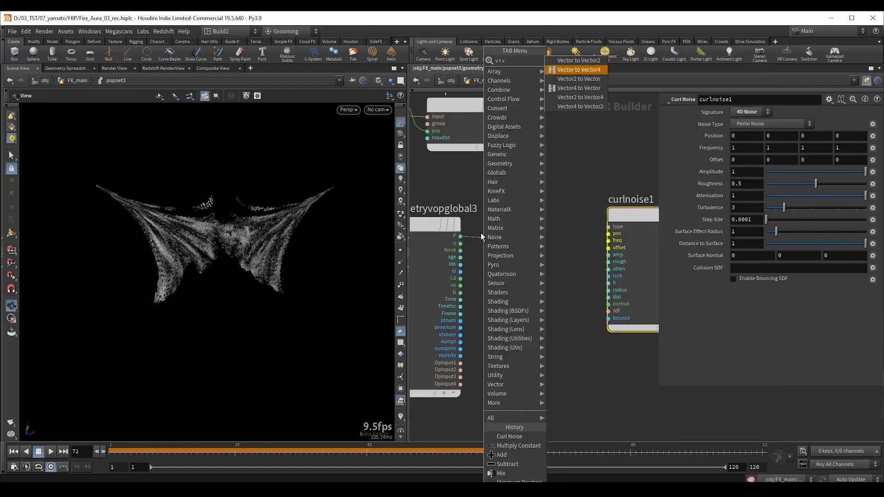
{"action": "key", "text": "Down"}
{"action": "key", "text": "Down"}
{"action": "key", "text": "Up"}
{"action": "key", "text": "Up"}
{"action": "key", "text": "Up"}
{"action": "key", "text": "Up"}
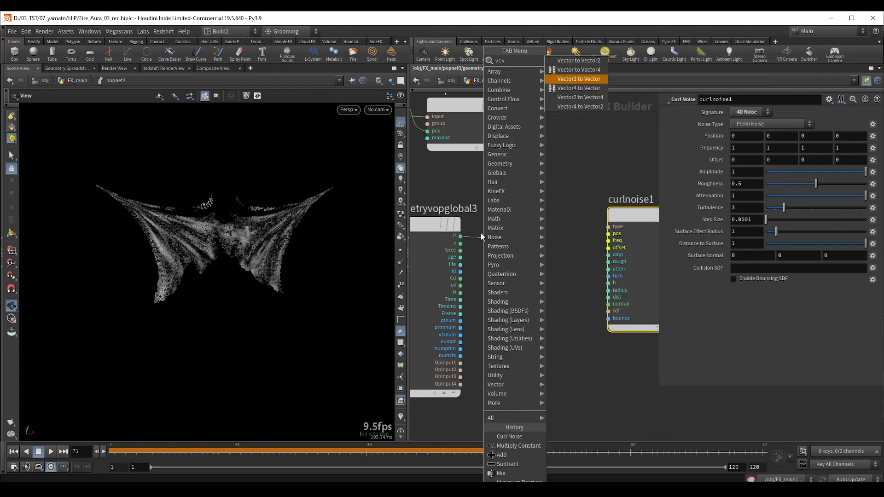
{"action": "key", "text": "Down"}
{"action": "key", "text": "Return"}
{"action": "mouse_move", "coordinate": [534, 242]}
{"action": "left_mouse_down"}
{"action": "mouse_move", "coordinate": [551, 241]}
{"action": "mouse_move", "coordinate": [542, 241]}
{"action": "left_mouse_up"}
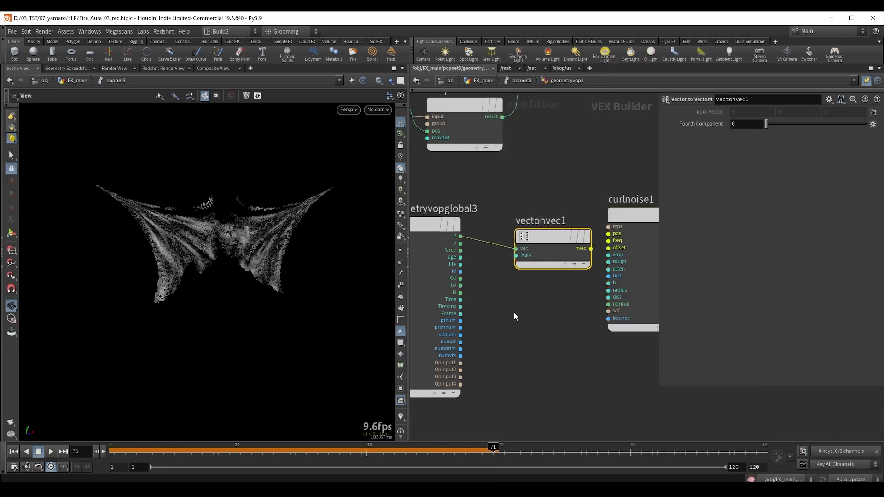
- Connect Time to the fval4 input of vectohvec1 and its hvec output to the pos input of curlnoise1
{"action": "middle_click_drag", "start_coordinate": [514, 313], "coordinate": [556, 297]}
{"action": "left_click_drag", "start_coordinate": [469, 263], "coordinate": [442, 261]}
{"action": "left_click", "coordinate": [476, 282]}
{"action": "left_click", "coordinate": [555, 241]}
{"action": "middle_click_drag", "start_coordinate": [565, 304], "coordinate": [482, 314]}
{"action": "left_click_drag", "start_coordinate": [505, 231], "coordinate": [475, 232]}
{"action": "left_click", "coordinate": [520, 243]}
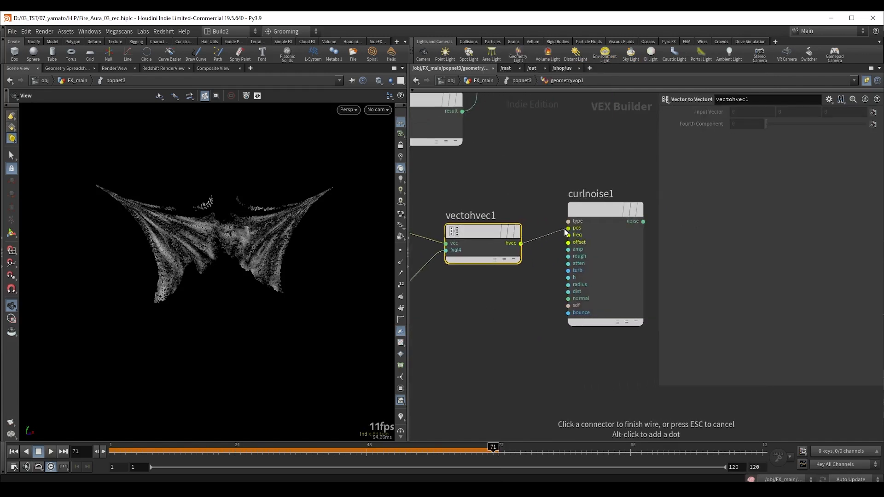
{"action": "left_click", "coordinate": [565, 229]}
- Set curlnoise1's noise type to Simplex Noise and wire its noise output into add1
{"action": "left_click", "coordinate": [595, 217]}
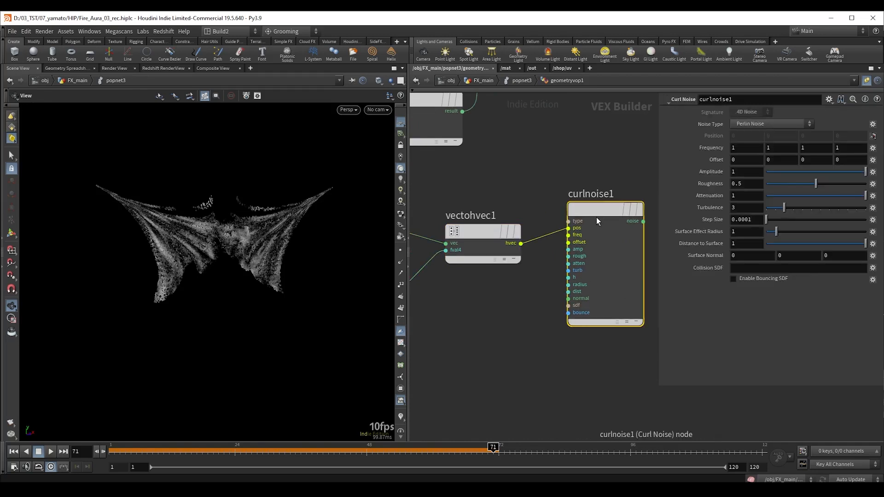
{"action": "left_click", "coordinate": [745, 124]}
{"action": "left_click", "coordinate": [751, 170]}
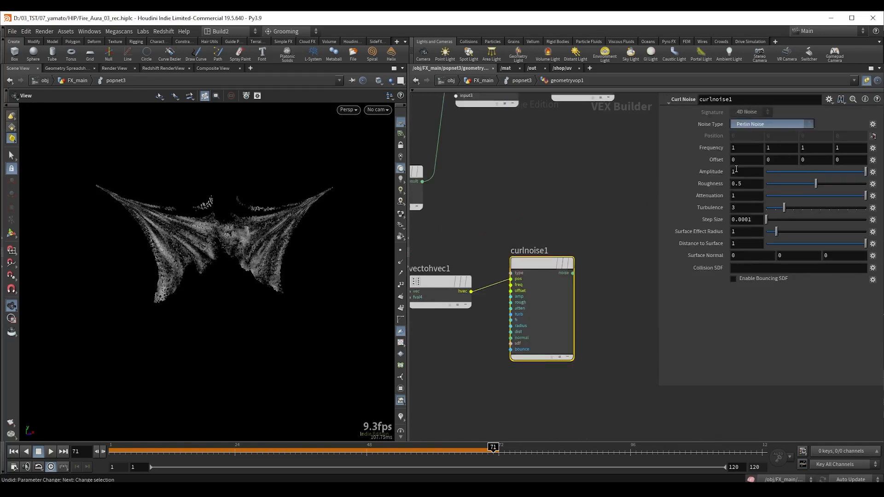
{"action": "left_click", "coordinate": [574, 275]}
{"action": "scroll", "coordinate": [574, 276], "scroll_direction": "down", "scroll_amount": 3}
{"action": "middle_click_drag", "start_coordinate": [587, 210], "coordinate": [475, 313]}
{"action": "left_click", "coordinate": [550, 236]}
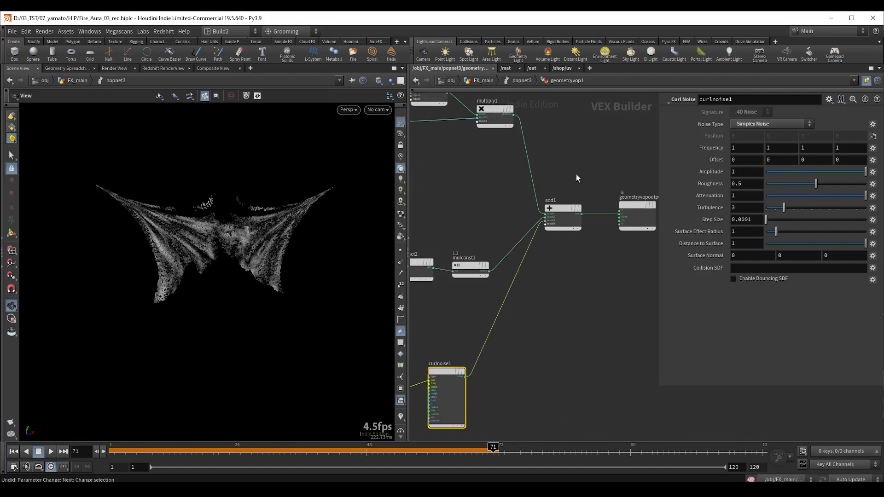
- Play the simulation from the first frame and try an amplitude of 0.6 on curlnoise1
{"action": "middle_click_drag", "start_coordinate": [574, 163], "coordinate": [600, 140]}
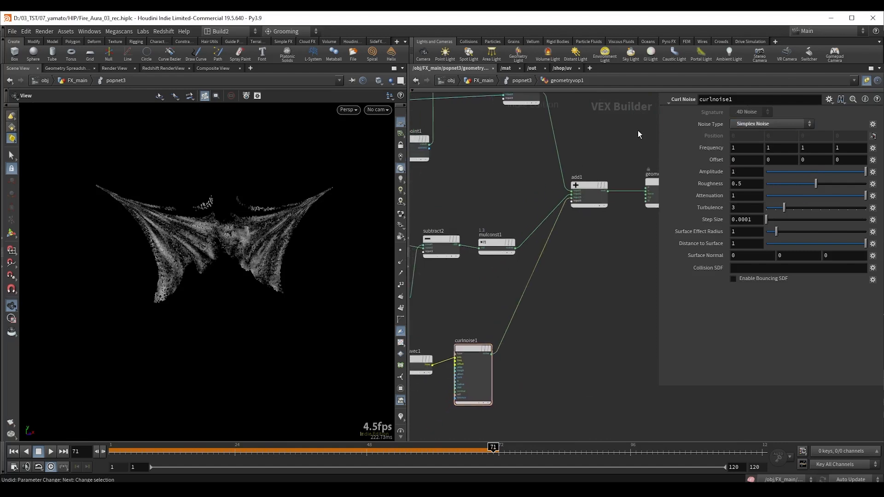
{"action": "key", "text": "ctrl+Up"}
{"action": "key", "text": "Up"}
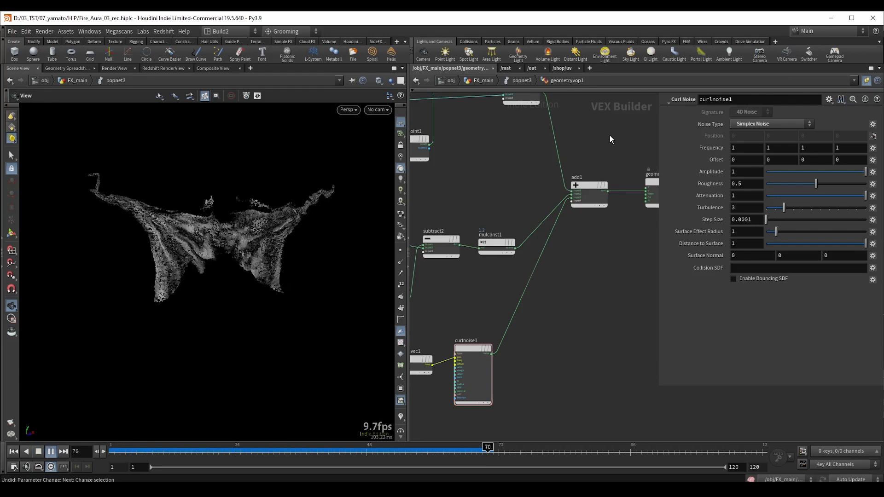
{"action": "key", "text": "Up"}
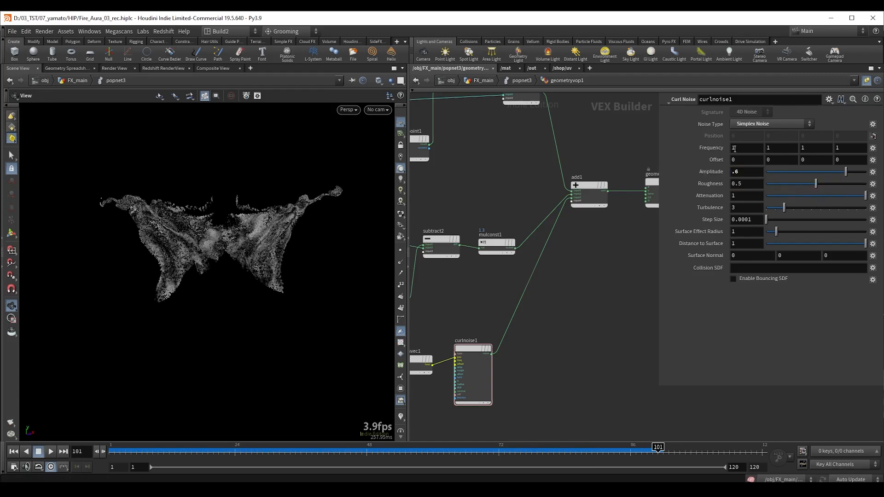
- Set curlnoise1's fourth frequency component to 2 and replay the simulation from the first frame
{"action": "middle_click_drag", "start_coordinate": [454, 326], "coordinate": [553, 213]}
{"action": "scroll", "coordinate": [597, 195], "scroll_direction": "up", "scroll_amount": 3}
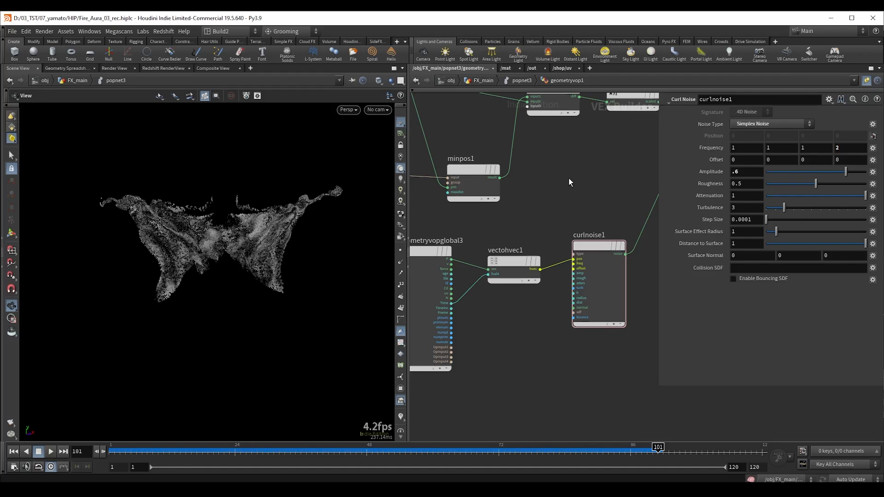
{"action": "key", "text": "ctrl+Up"}
{"action": "key", "text": "Up"}
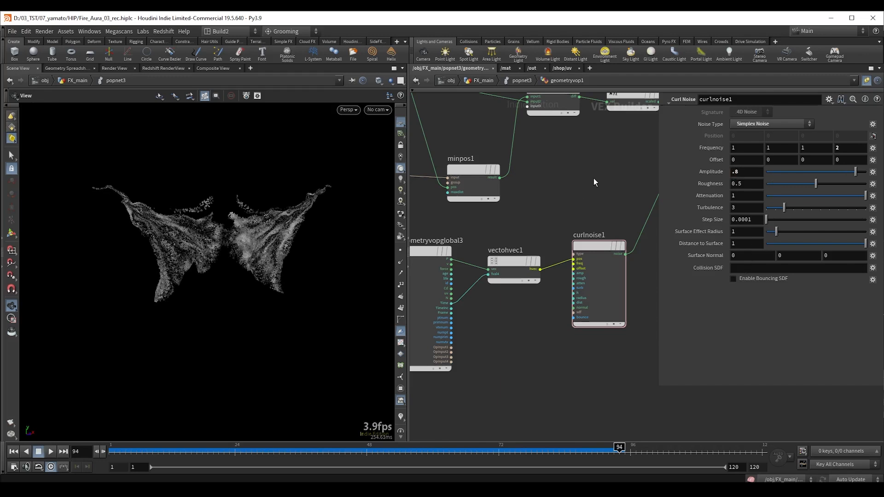
- Set curlnoise1's amplitude to 0.8 and review the resimulated particles back to frame 49
{"action": "key", "text": "ctrl+Up"}
{"action": "key", "text": "Up"}
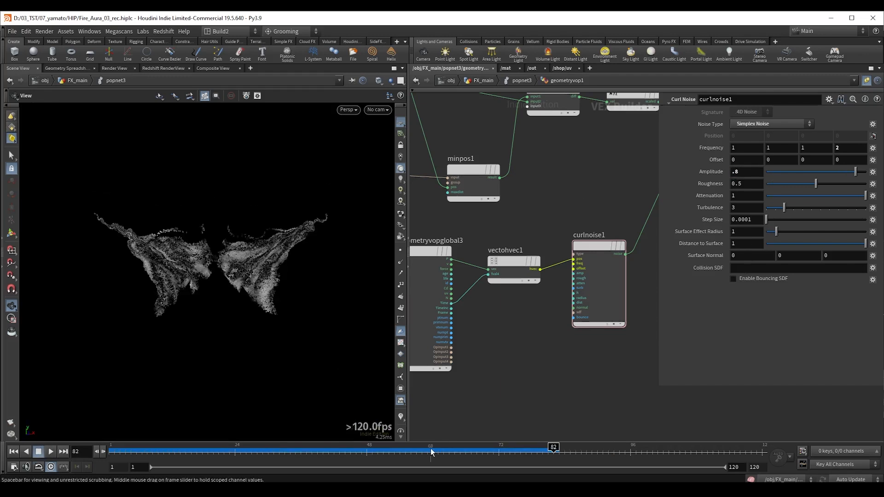
{"action": "left_click_drag", "start_coordinate": [430, 453], "coordinate": [372, 454]}
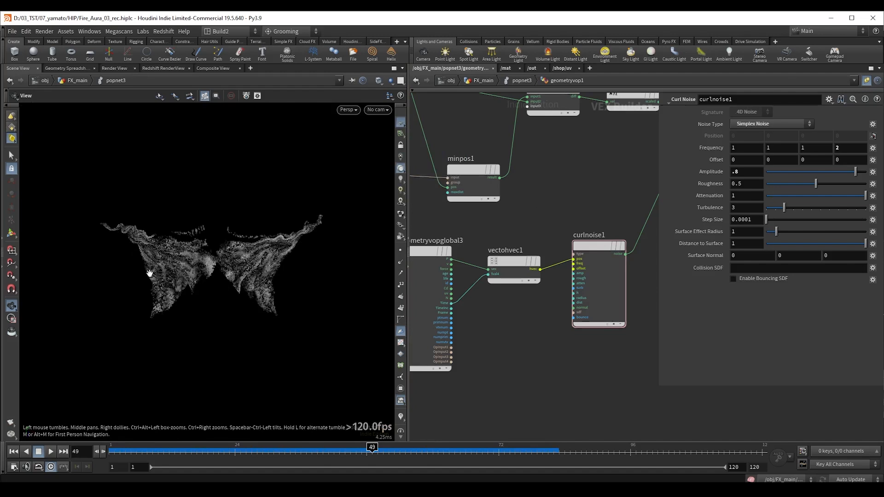
- Return to the FX_main network and move add3's point outward to about X -3, Y 5.1
{"action": "key", "text": "u"}
{"action": "key", "text": "u"}
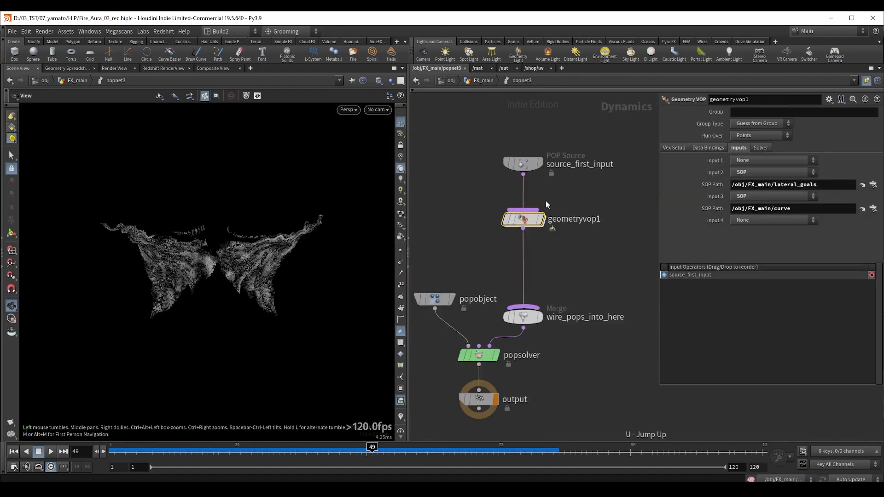
{"action": "middle_click_drag", "start_coordinate": [464, 266], "coordinate": [322, 356]}
{"action": "left_click", "coordinate": [521, 181]}
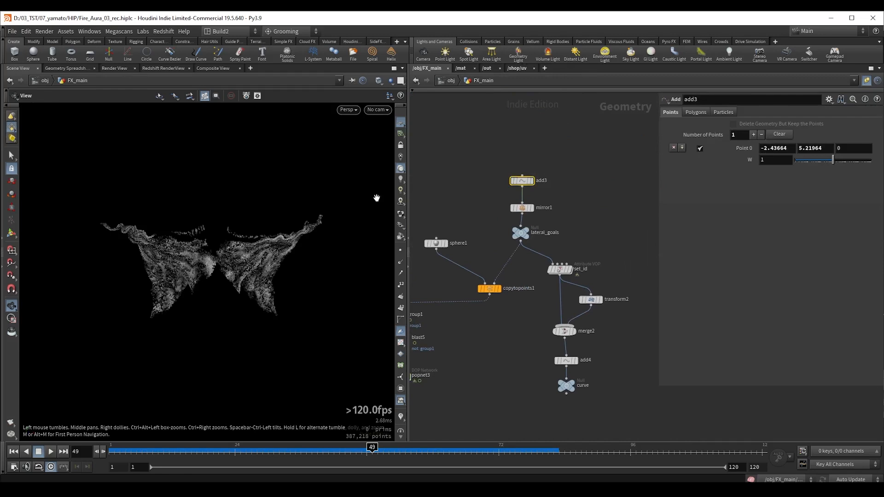
{"action": "key", "text": "Return"}
{"action": "left_click_drag", "start_coordinate": [133, 176], "coordinate": [98, 183]}
{"action": "key", "text": "Escape"}
{"action": "middle_click_drag", "start_coordinate": [86, 217], "coordinate": [122, 213], "text": "alt"}
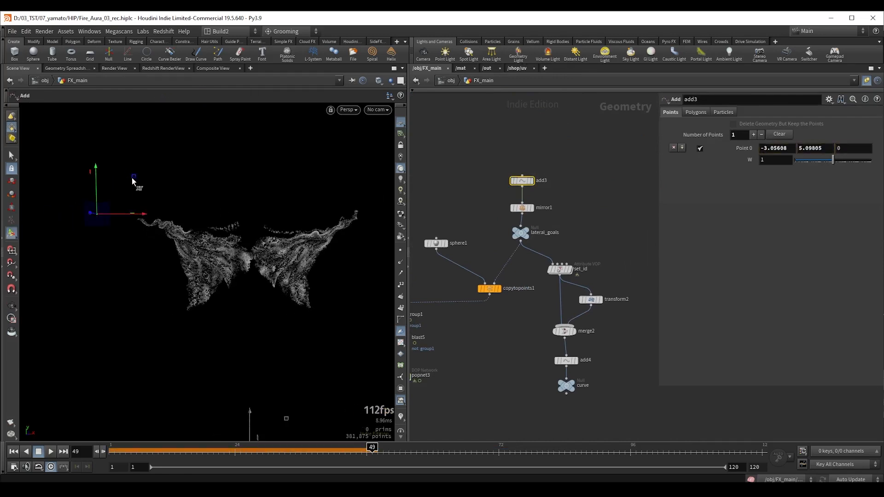
{"action": "left_click_drag", "start_coordinate": [133, 177], "coordinate": [136, 179]}
- Select popnet3 and play its simulation from the first frame up to frame 79
{"action": "middle_click_drag", "start_coordinate": [459, 197], "coordinate": [586, 103]}
{"action": "left_click", "coordinate": [525, 281]}
{"action": "key", "text": "ctrl+Up"}
{"action": "key", "text": "Up"}
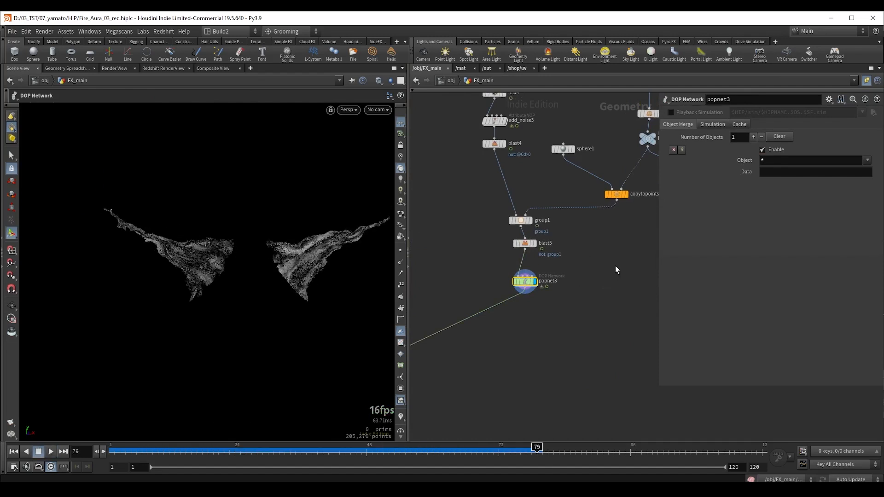
- Display the merge1 node and play the combined particle simulation up to frame 66
{"action": "scroll", "coordinate": [614, 266], "scroll_direction": "down", "scroll_amount": 6}
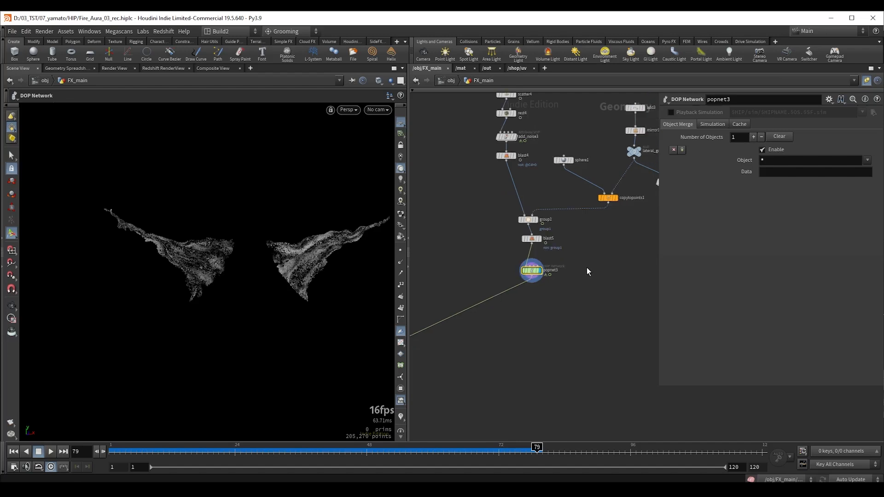
{"action": "middle_click_drag", "start_coordinate": [509, 262], "coordinate": [581, 253]}
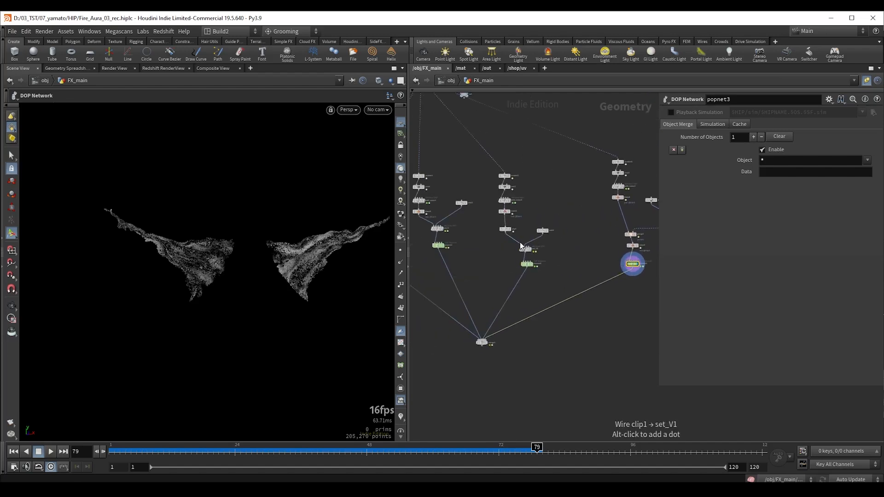
{"action": "scroll", "coordinate": [490, 350], "scroll_direction": "up", "scroll_amount": 2}
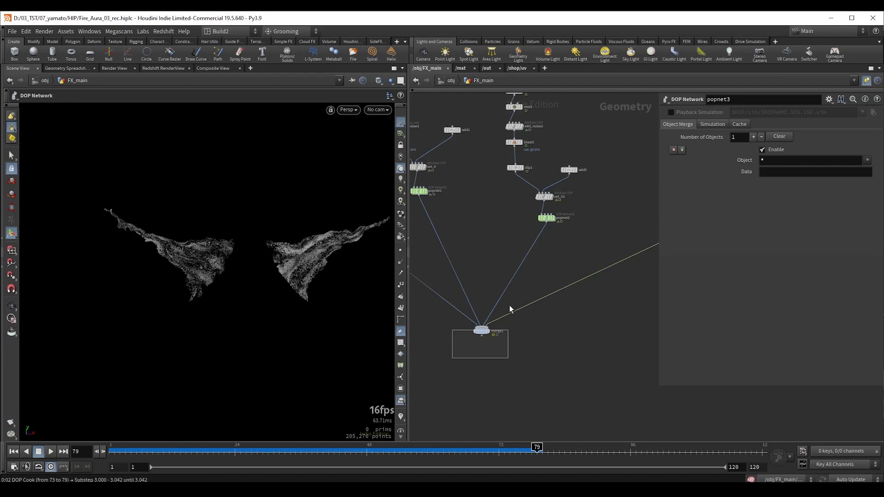
{"action": "left_click_drag", "start_coordinate": [452, 358], "coordinate": [509, 306]}
{"action": "key", "text": "r"}
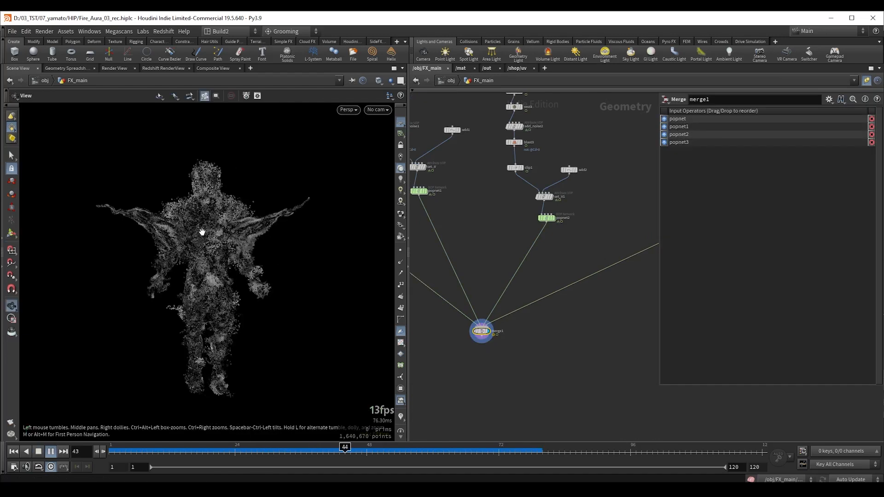
{"action": "key", "text": "Up"}
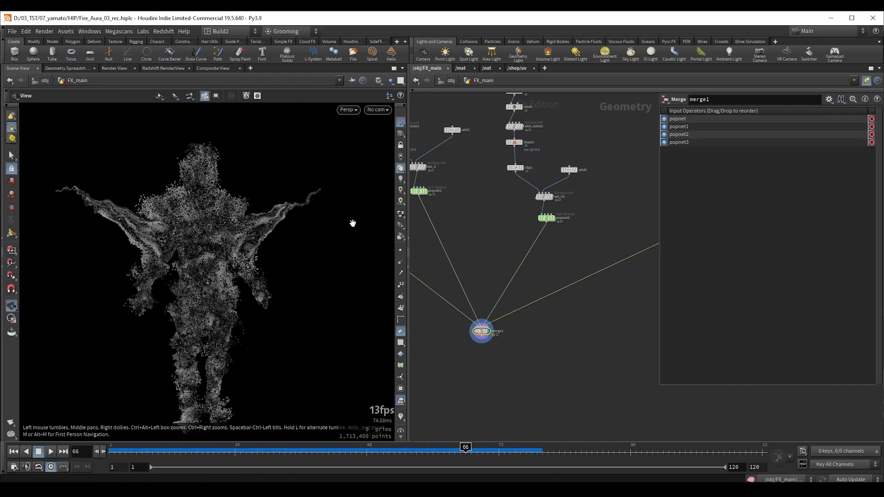
- Scrub the combined merge1 particles to frame 40 and display popnet3 to examine the wings on their own
{"action": "right_click", "coordinate": [400, 216]}
{"action": "left_click", "coordinate": [430, 434]}
{"action": "key", "text": "Up"}
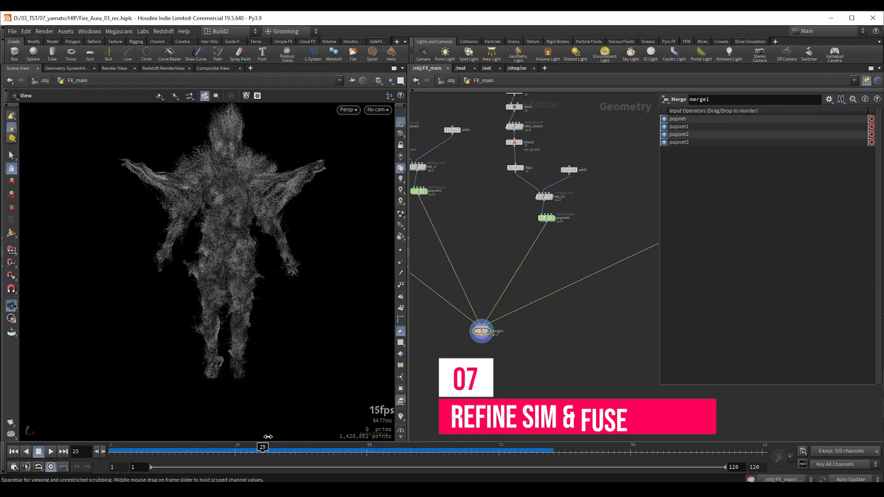
{"action": "left_click_drag", "start_coordinate": [267, 437], "coordinate": [323, 438]}
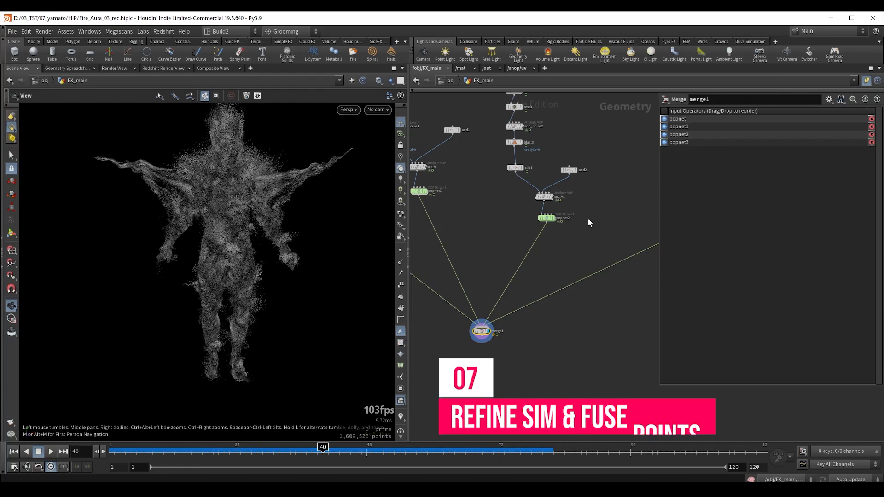
{"action": "middle_click_drag", "start_coordinate": [654, 208], "coordinate": [455, 272]}
{"action": "left_click_drag", "start_coordinate": [455, 272], "coordinate": [509, 304]}
{"action": "left_click", "coordinate": [490, 287]}
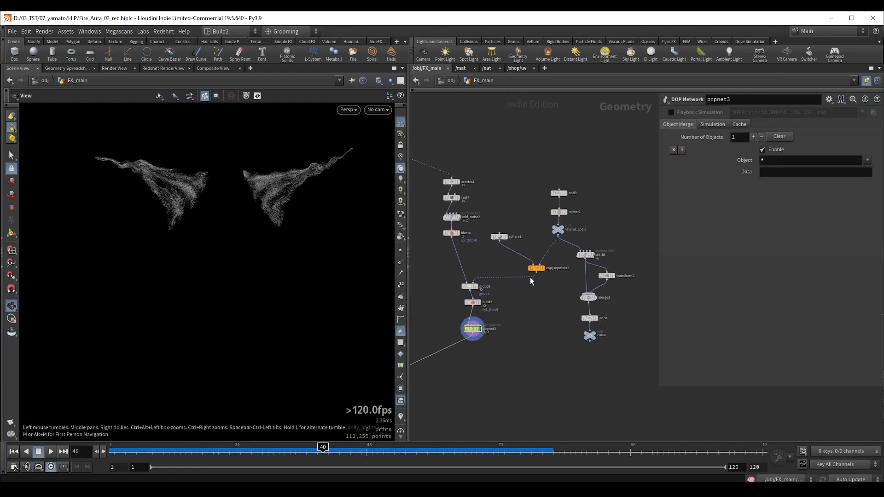
- Check the copied spheres and the blast5 result, and increase sphere1's uniform scale to 5.46
{"action": "middle_click_drag", "start_coordinate": [542, 236], "coordinate": [529, 277]}
{"action": "scroll", "coordinate": [518, 225], "scroll_direction": "up", "scroll_amount": 2}
{"action": "left_click", "coordinate": [497, 241]}
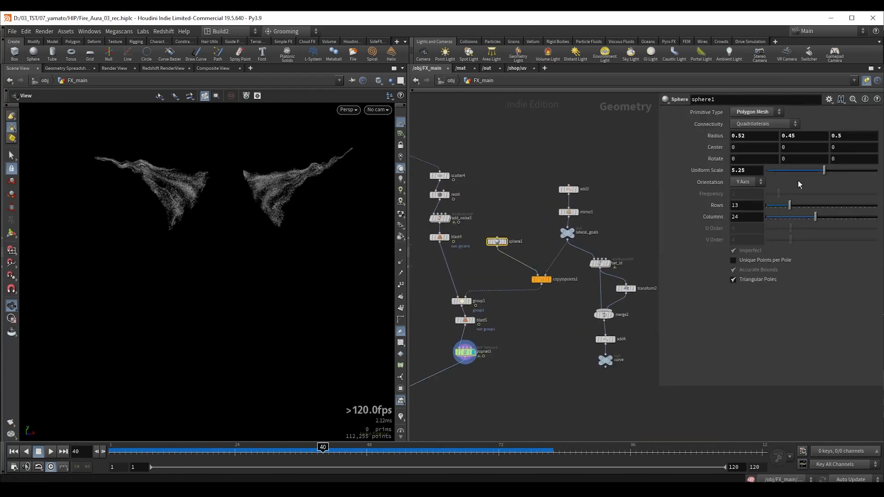
{"action": "left_click", "coordinate": [548, 279]}
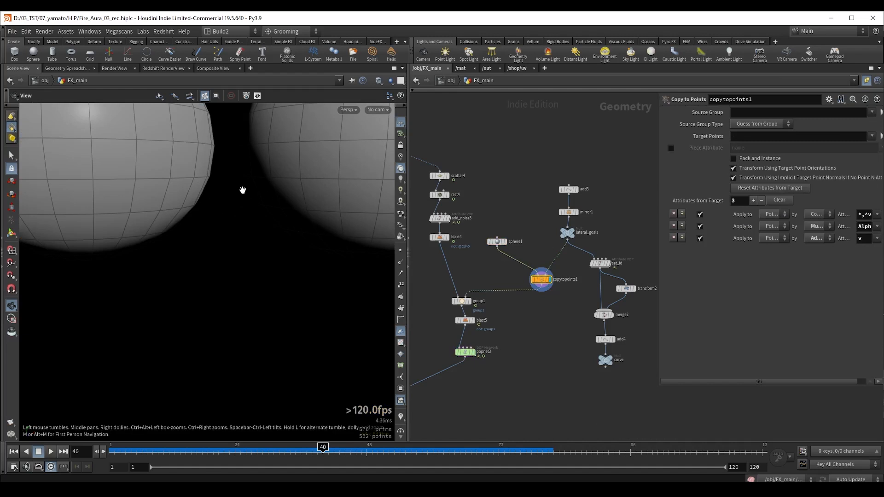
{"action": "left_click", "coordinate": [472, 320]}
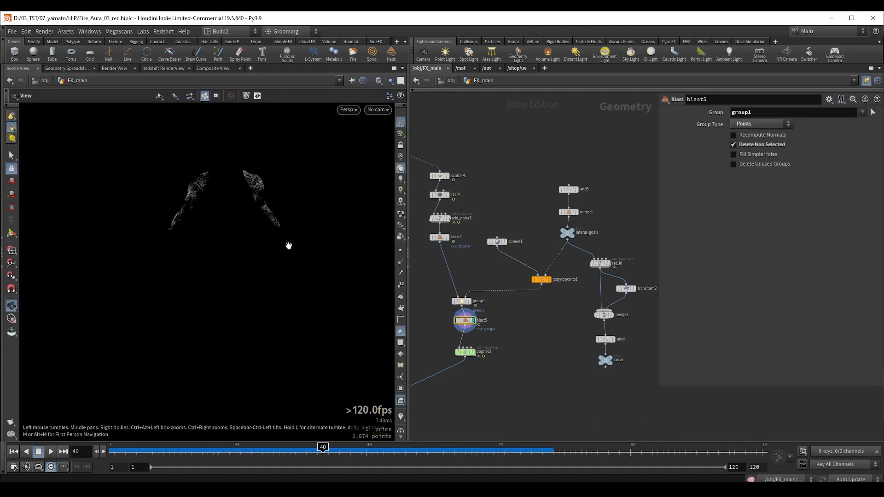
{"action": "left_click", "coordinate": [497, 241]}
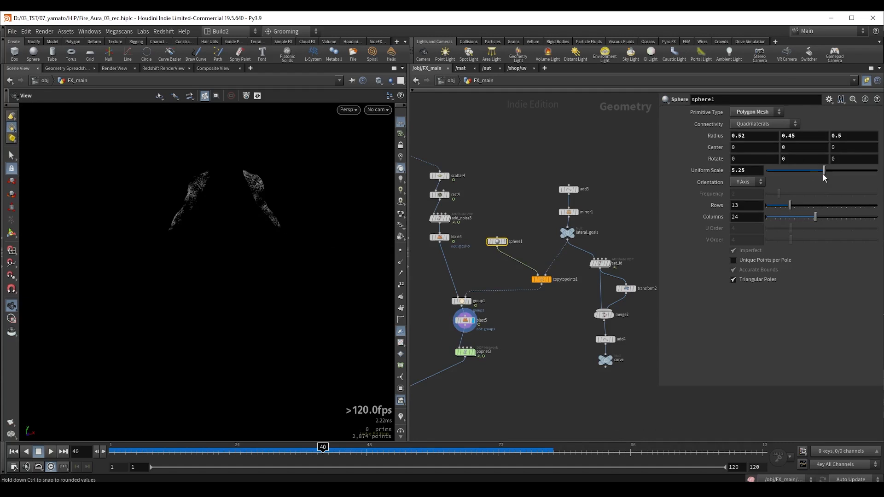
{"action": "left_click_drag", "start_coordinate": [824, 177], "coordinate": [827, 178]}
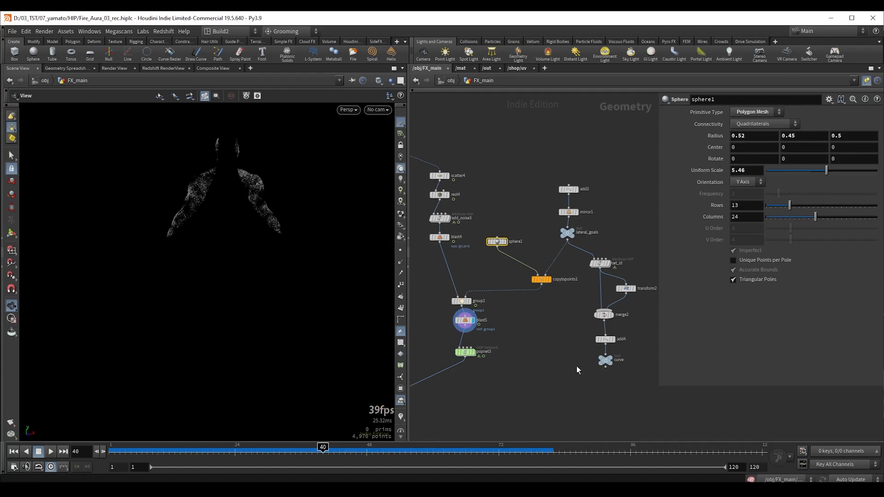
- Resimulate popnet3, display merge1 and review the combined particles around frame 21
{"action": "middle_click_drag", "start_coordinate": [440, 351], "coordinate": [486, 275]}
{"action": "left_click", "coordinate": [518, 275]}
{"action": "left_click", "coordinate": [713, 124]}
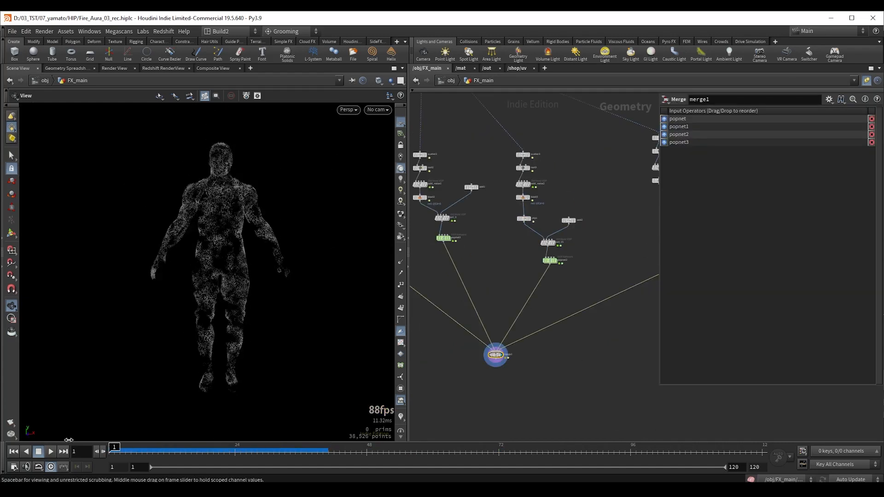
{"action": "key", "text": "Up"}
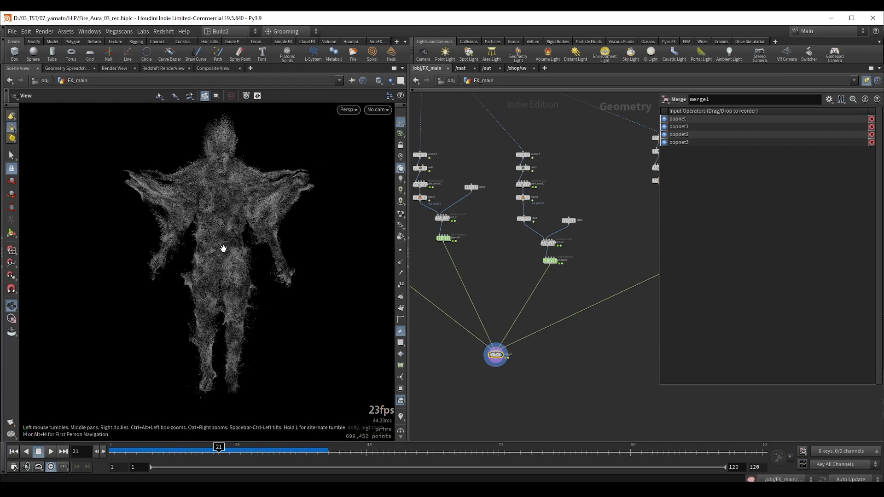
{"action": "left_click_drag", "start_coordinate": [465, 451], "coordinate": [207, 451]}
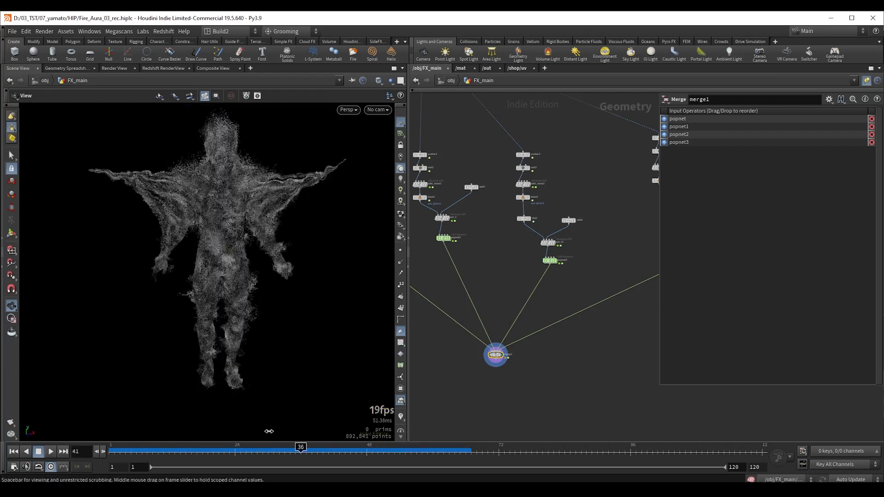
- Replay merge1's combined particles from the start up to frame 46 and inspect the figure from the side
{"action": "mouse_move", "coordinate": [211, 227]}
{"action": "left_mouse_down"}
{"action": "mouse_move", "coordinate": [221, 214]}
{"action": "mouse_move", "coordinate": [213, 216]}
{"action": "left_mouse_up"}
{"action": "key", "text": "Up"}
{"action": "key", "text": "Up"}
{"action": "key", "text": "Up"}
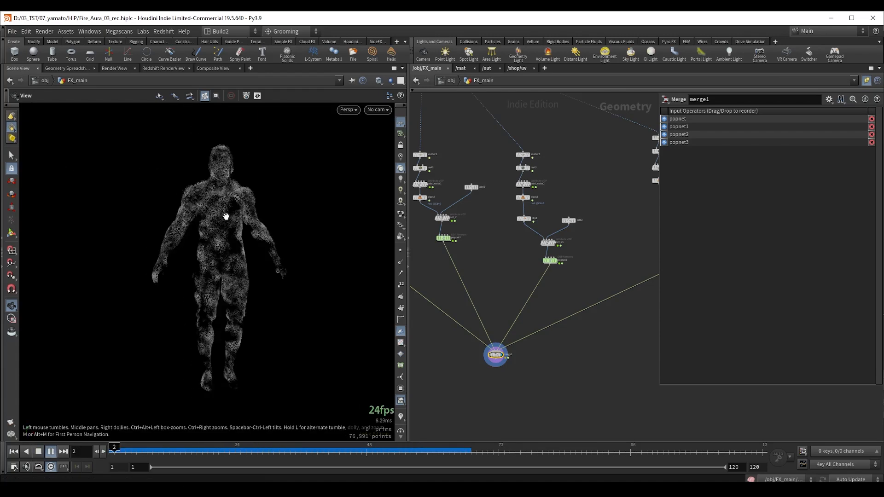
{"action": "key", "text": "Up"}
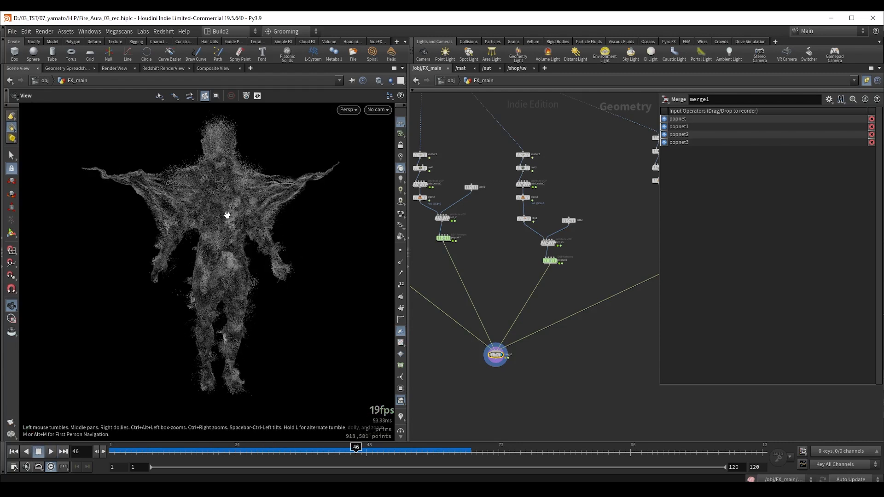
{"action": "left_click_drag", "start_coordinate": [197, 212], "coordinate": [213, 236]}
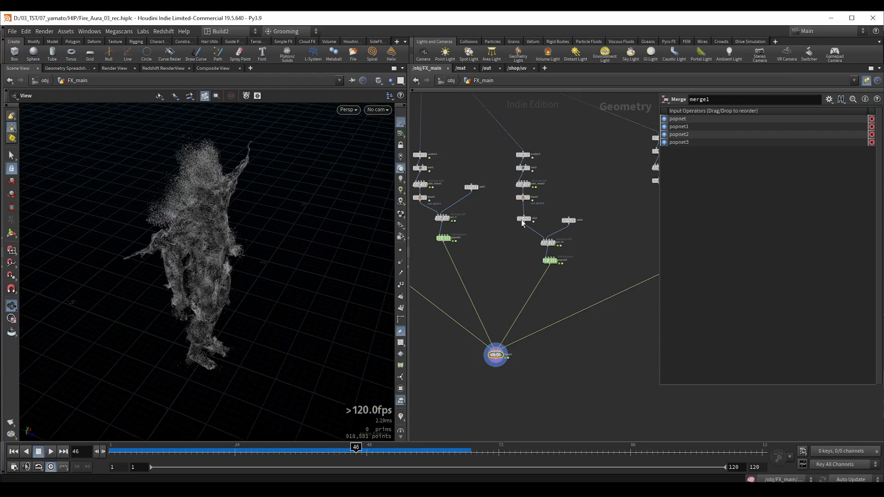
- Move add3's goal point backward in the viewport to about X -2.93, Y 5.07, Z -0.70
{"action": "scroll", "coordinate": [603, 216], "scroll_direction": "down", "scroll_amount": 3}
{"action": "scroll", "coordinate": [604, 216], "scroll_direction": "up", "scroll_amount": 6}
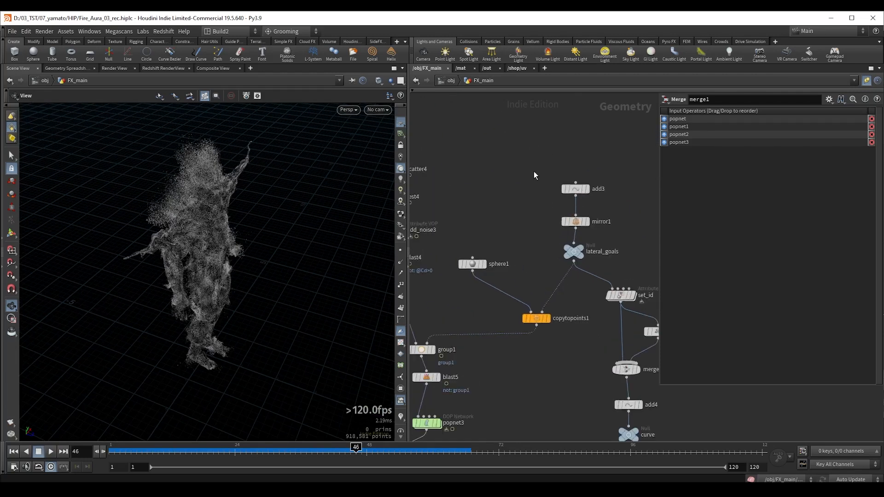
{"action": "left_click", "coordinate": [574, 189]}
{"action": "left_click_drag", "start_coordinate": [195, 229], "coordinate": [243, 232]}
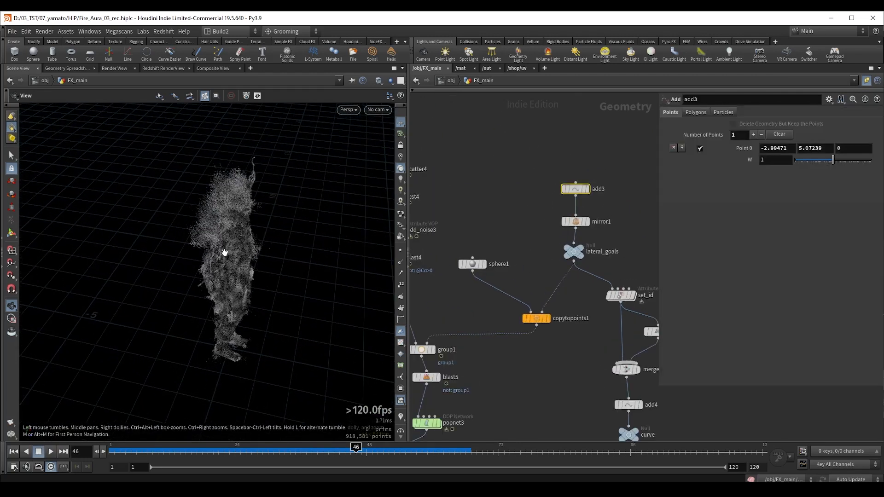
{"action": "key", "text": "Return"}
{"action": "left_click_drag", "start_coordinate": [234, 289], "coordinate": [200, 277]}
{"action": "left_click_drag", "start_coordinate": [205, 244], "coordinate": [227, 286], "text": "alt"}
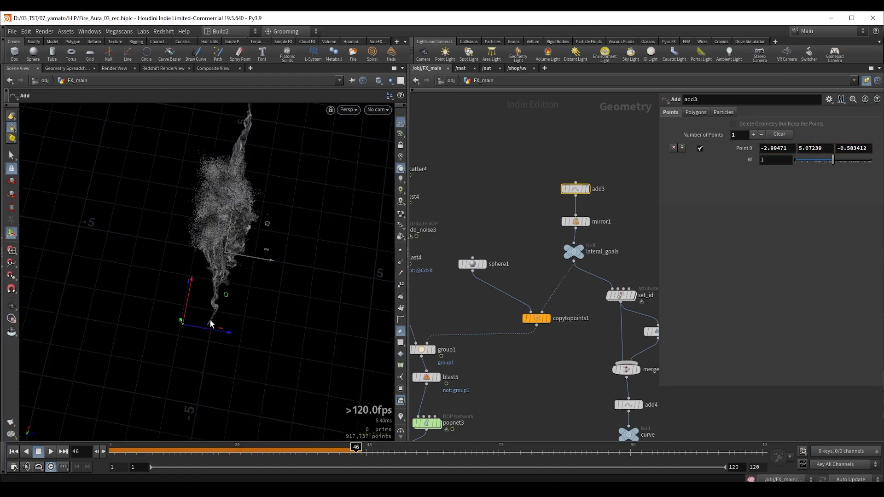
{"action": "left_click_drag", "start_coordinate": [208, 329], "coordinate": [203, 330]}
{"action": "left_click_drag", "start_coordinate": [185, 290], "coordinate": [185, 286]}
- Reset popnet3's simulation and inspect the resimulated wings from another angle
{"action": "middle_click_drag", "start_coordinate": [416, 394], "coordinate": [497, 279]}
{"action": "left_click", "coordinate": [506, 307]}
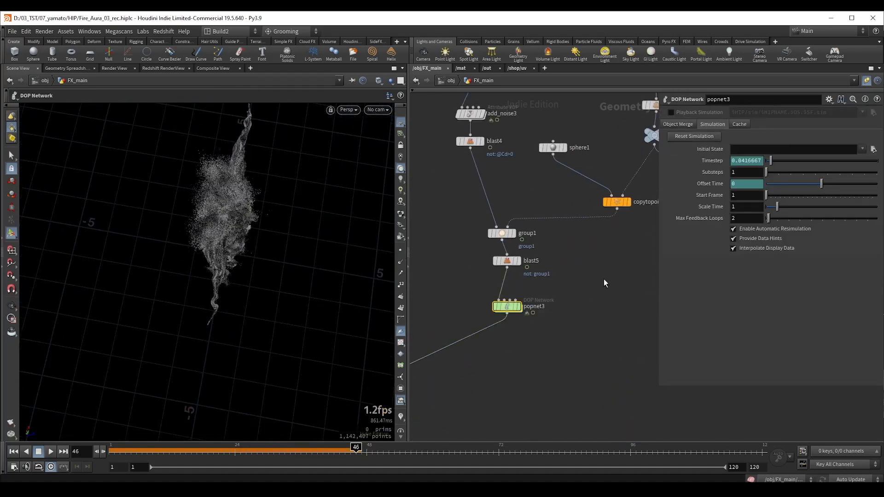
{"action": "key", "text": "Escape"}
{"action": "left_click_drag", "start_coordinate": [184, 249], "coordinate": [281, 212]}
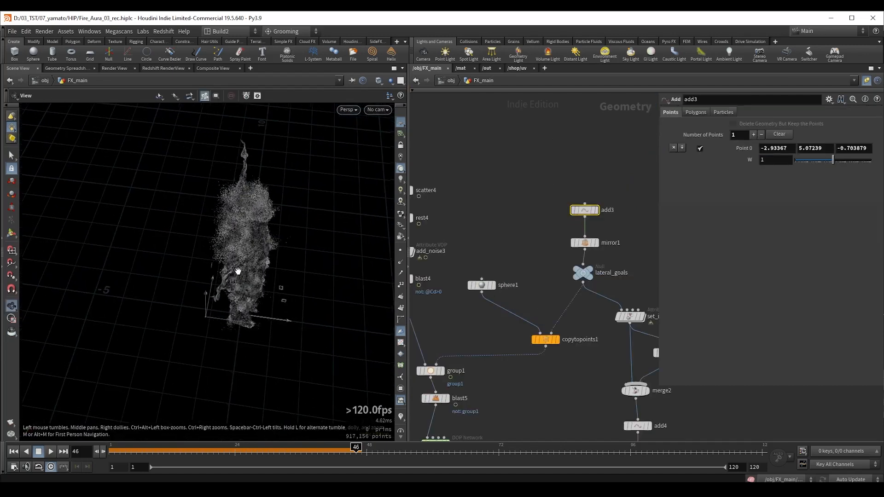
- Push add3's goal point farther behind the figure to about Z -1.33 and adjust its X position slightly
{"action": "left_click_drag", "start_coordinate": [219, 319], "coordinate": [199, 315]}
{"action": "left_click_drag", "start_coordinate": [199, 316], "coordinate": [197, 316]}
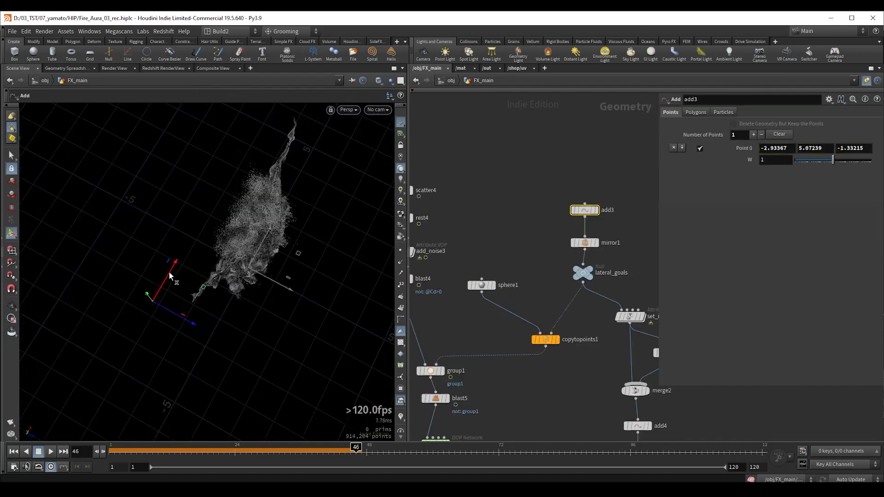
{"action": "left_click_drag", "start_coordinate": [169, 272], "coordinate": [172, 270]}
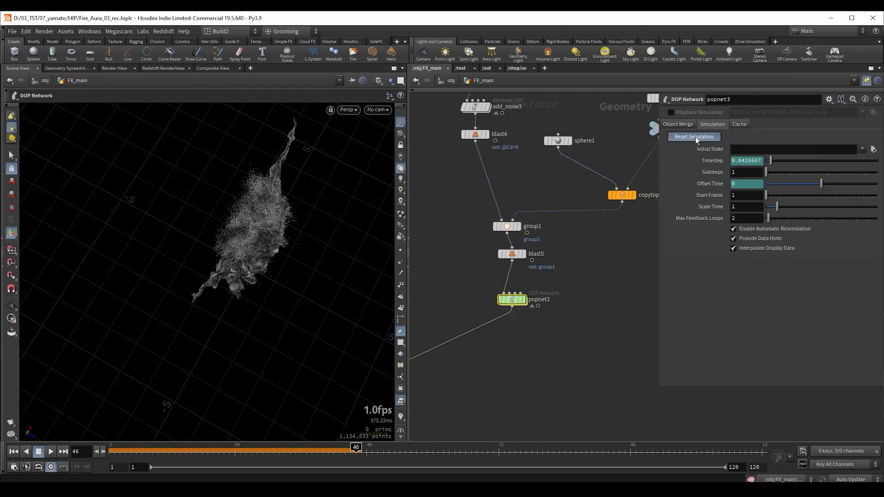
- Reset popnet3's simulation again and view the combined particles at frame 46 from the front
{"action": "left_click", "coordinate": [695, 137]}
{"action": "key", "text": "Escape"}
{"action": "left_click_drag", "start_coordinate": [272, 194], "coordinate": [229, 207]}
{"action": "key", "text": "Return"}
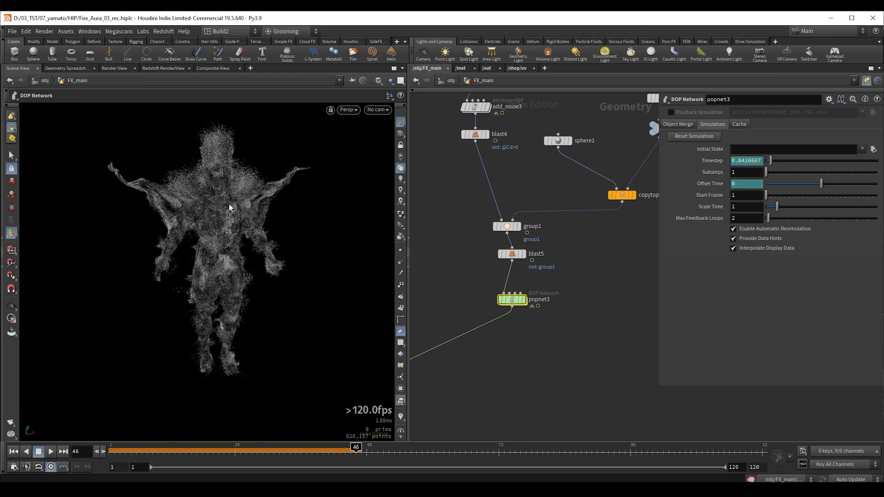
- Display popnet3, popnet2, popnet1 and popnet in turn to compare their particles, and return to the merge1 display
{"action": "left_click", "coordinate": [524, 299]}
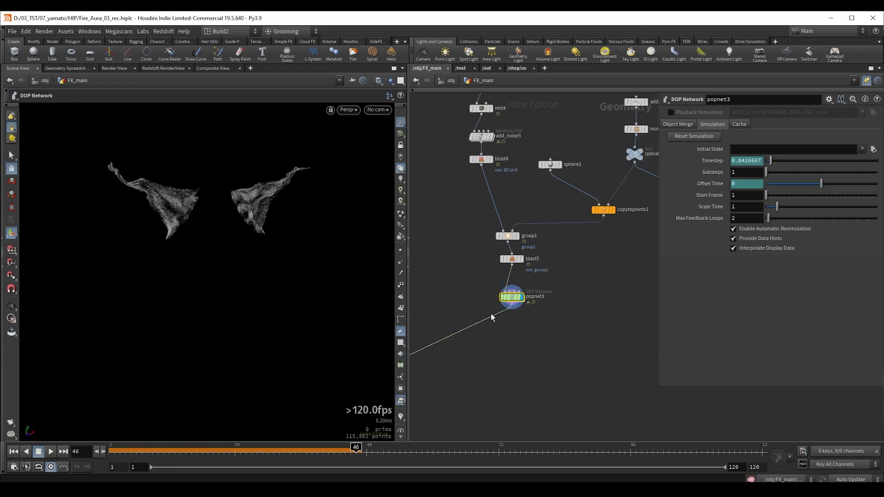
{"action": "key", "text": "h"}
{"action": "middle_click_drag", "start_coordinate": [551, 276], "coordinate": [582, 270]}
{"action": "scroll", "coordinate": [582, 271], "scroll_direction": "up", "scroll_amount": 2}
{"action": "left_click", "coordinate": [483, 287]}
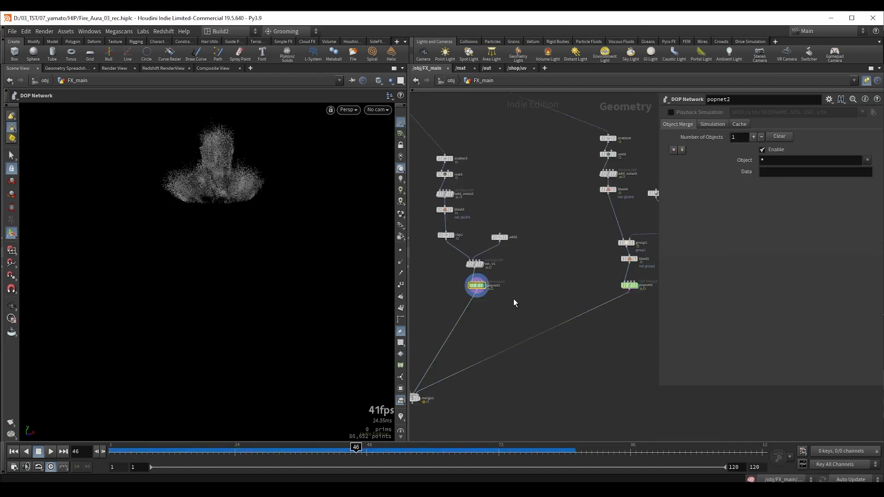
{"action": "middle_click_drag", "start_coordinate": [466, 306], "coordinate": [599, 302]}
{"action": "left_click", "coordinate": [491, 255]}
{"action": "middle_click_drag", "start_coordinate": [453, 272], "coordinate": [467, 365]}
{"action": "left_click", "coordinate": [482, 266]}
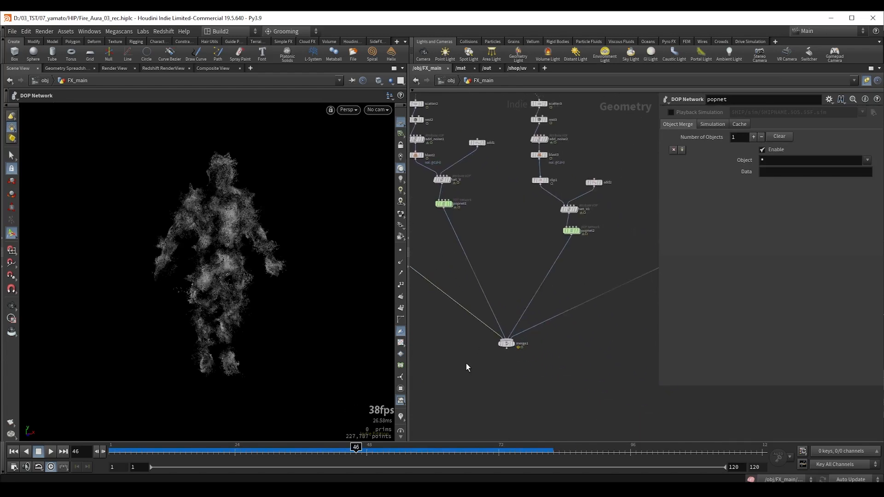
{"action": "left_click", "coordinate": [511, 344]}
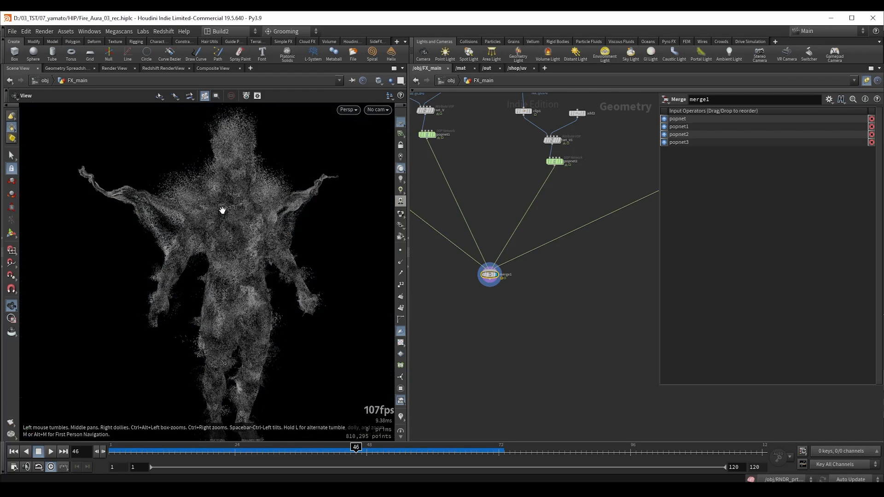
- Review the Rest Position nodes rest1, rest2 and rest3 in the particle emitter branches
{"action": "middle_click_drag", "start_coordinate": [491, 178], "coordinate": [584, 357]}
{"action": "scroll", "coordinate": [469, 229], "scroll_direction": "up", "scroll_amount": 3}
{"action": "middle_click_drag", "start_coordinate": [468, 227], "coordinate": [563, 277]}
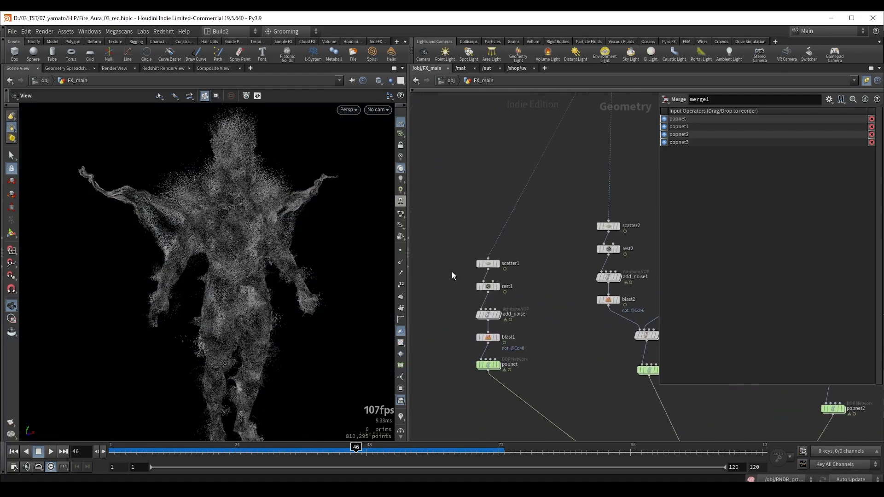
{"action": "left_click_drag", "start_coordinate": [452, 273], "coordinate": [525, 296]}
{"action": "middle_click_drag", "start_coordinate": [563, 264], "coordinate": [492, 263]}
{"action": "left_click_drag", "start_coordinate": [489, 238], "coordinate": [557, 258]}
{"action": "middle_click_drag", "start_coordinate": [651, 259], "coordinate": [523, 251]}
{"action": "left_click_drag", "start_coordinate": [569, 250], "coordinate": [616, 236]}
{"action": "middle_click_drag", "start_coordinate": [645, 245], "coordinate": [422, 219]}
{"action": "middle_click_drag", "start_coordinate": [501, 234], "coordinate": [783, 243]}
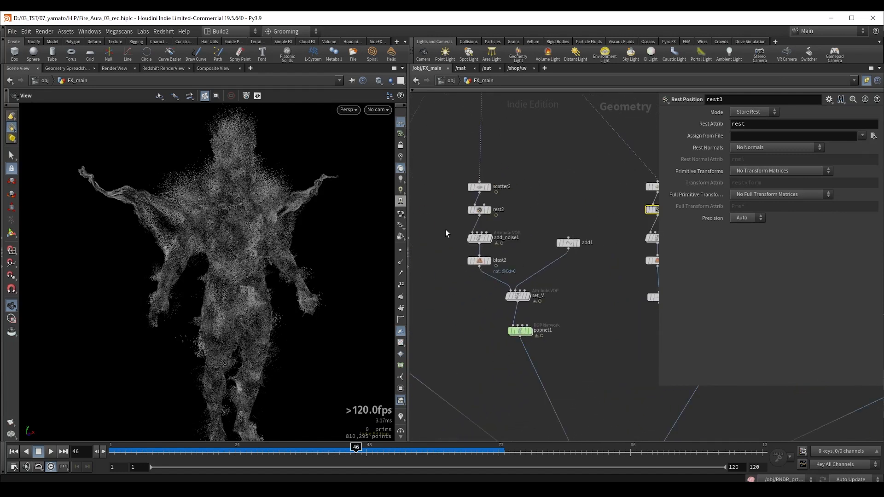
{"action": "middle_click_drag", "start_coordinate": [445, 233], "coordinate": [545, 239]}
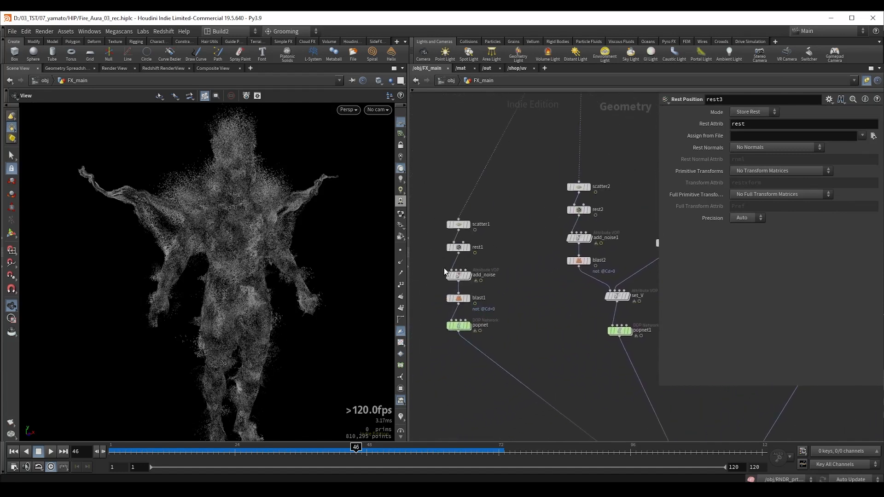
- Copy the add_noise node from the popnet branch and paste it below merge1
{"action": "left_click_drag", "start_coordinate": [435, 266], "coordinate": [498, 290]}
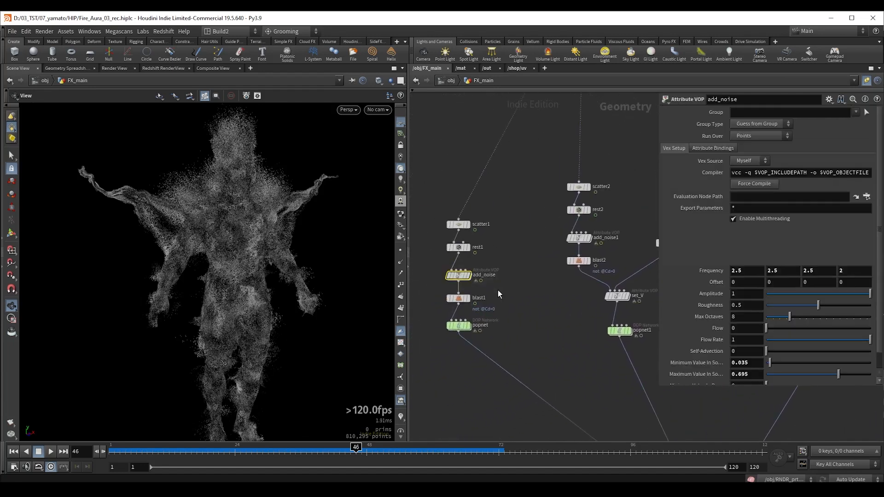
{"action": "key", "text": "ctrl+c"}
{"action": "scroll", "coordinate": [534, 359], "scroll_direction": "down", "scroll_amount": 3}
{"action": "middle_click_drag", "start_coordinate": [548, 396], "coordinate": [460, 225]}
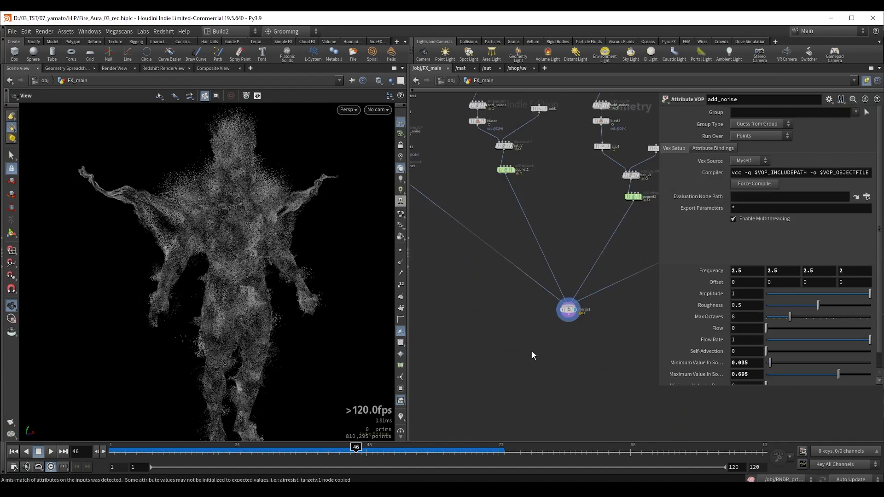
{"action": "middle_click_drag", "start_coordinate": [532, 355], "coordinate": [514, 342]}
{"action": "key", "text": "ctrl+v"}
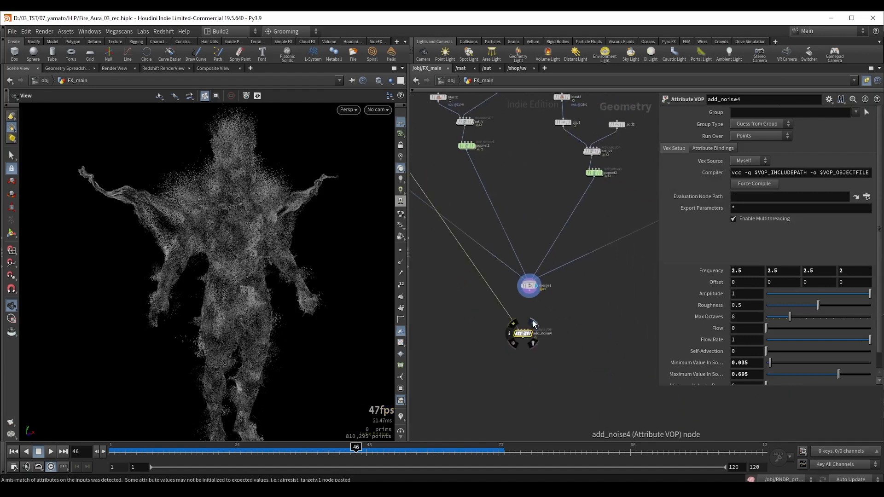
- Connect merge1's output to the pasted noise node and display its result
{"action": "scroll", "coordinate": [532, 320], "scroll_direction": "up", "scroll_amount": 3}
{"action": "left_click_drag", "start_coordinate": [520, 274], "coordinate": [550, 370]}
{"action": "key", "text": "r"}
{"action": "left_click_drag", "start_coordinate": [509, 342], "coordinate": [521, 293]}
- Check the noise pattern while scrubbing to frame 28, and open add_noise4's VOP network
{"action": "left_click_drag", "start_coordinate": [223, 205], "coordinate": [248, 253]}
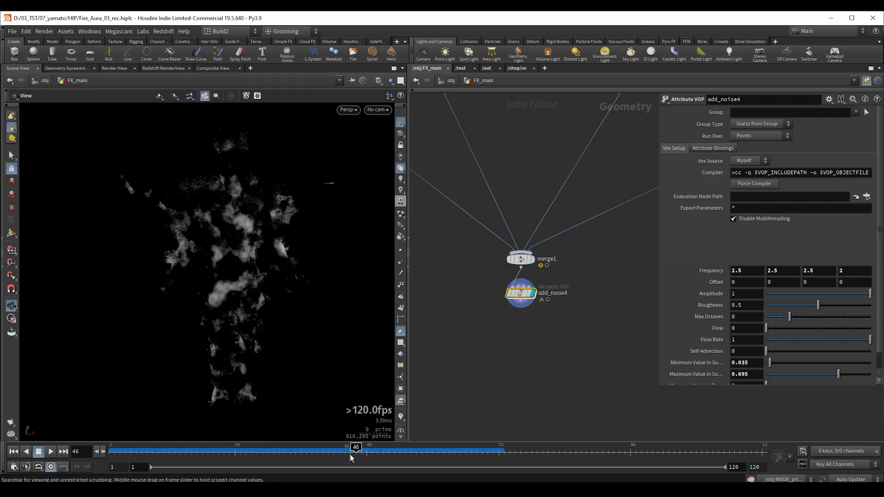
{"action": "left_click_drag", "start_coordinate": [355, 447], "coordinate": [256, 428]}
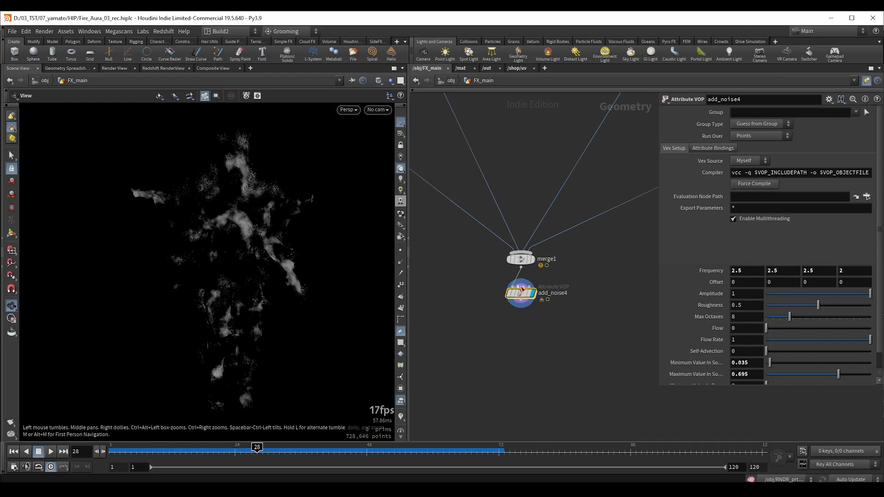
{"action": "double_click", "coordinate": [524, 297]}
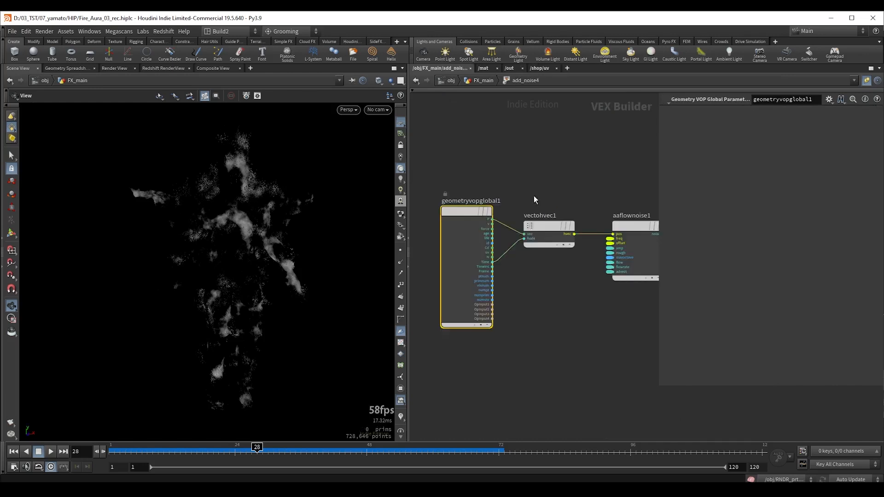
- Add a Bind node to add_noise4's VOP network and set its attribute name to rest
{"action": "key", "text": "Tab"}
{"action": "type", "text": "bind"}
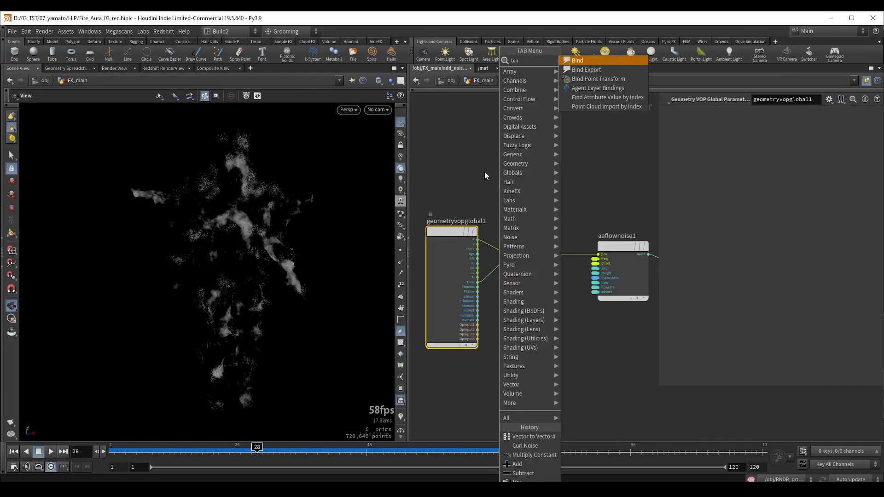
{"action": "key", "text": "Return"}
{"action": "left_click", "coordinate": [482, 171]}
{"action": "left_click_drag", "start_coordinate": [749, 114], "coordinate": [702, 116]}
{"action": "type", "text": "rest"}
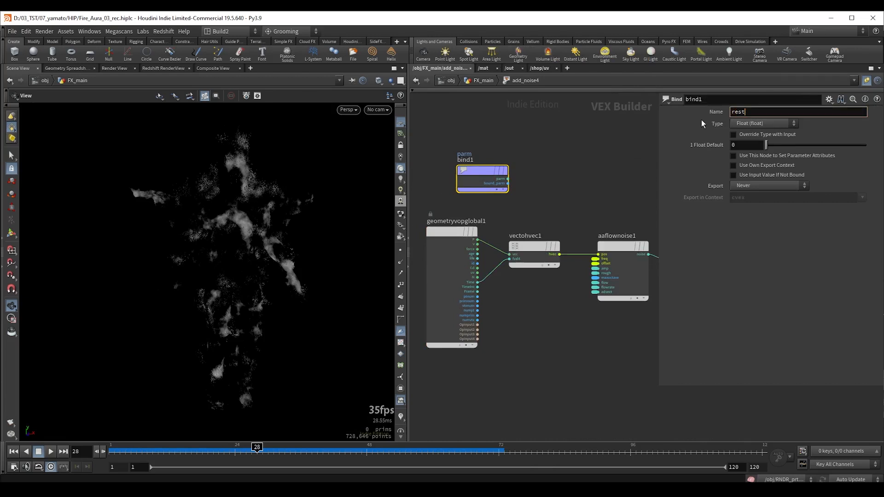
{"action": "key", "text": "Return"}
- Feed the rest bind into vectohvec1's vec input and set the bind's type to 3 Floats (vector)
{"action": "scroll", "coordinate": [491, 175], "scroll_direction": "up", "scroll_amount": 3}
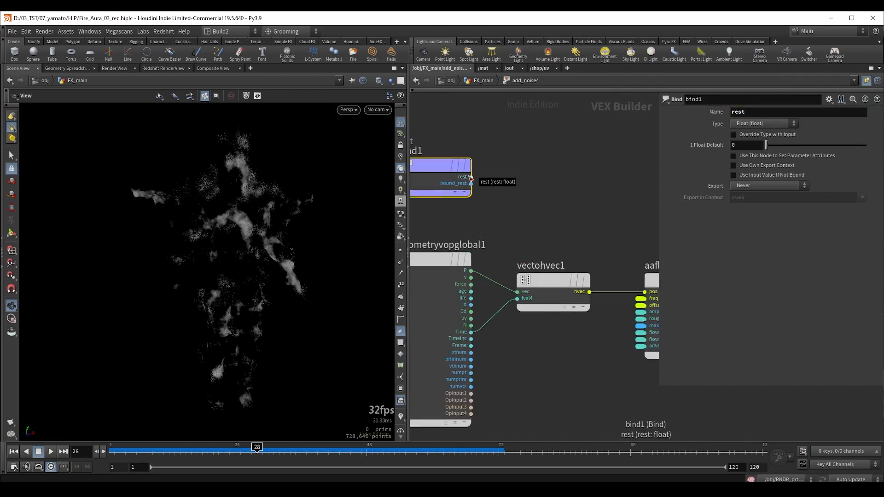
{"action": "left_click_drag", "start_coordinate": [470, 178], "coordinate": [525, 272]}
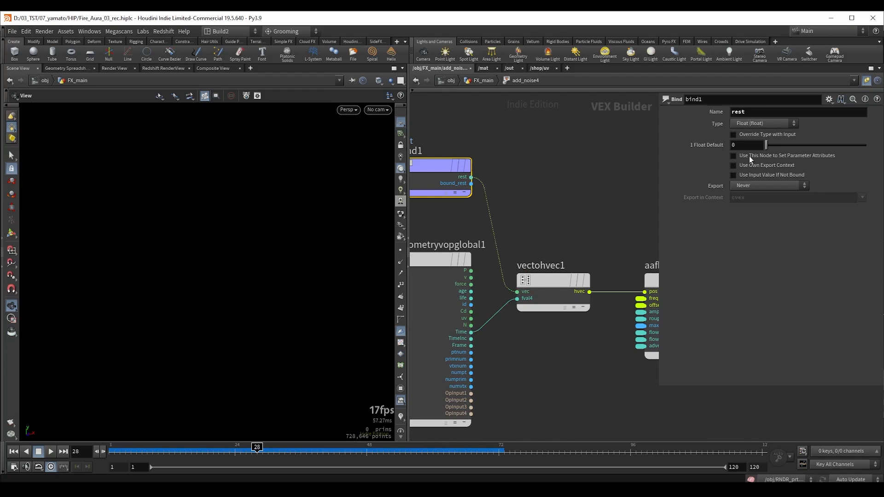
{"action": "left_click", "coordinate": [747, 124]}
{"action": "left_click", "coordinate": [747, 189]}
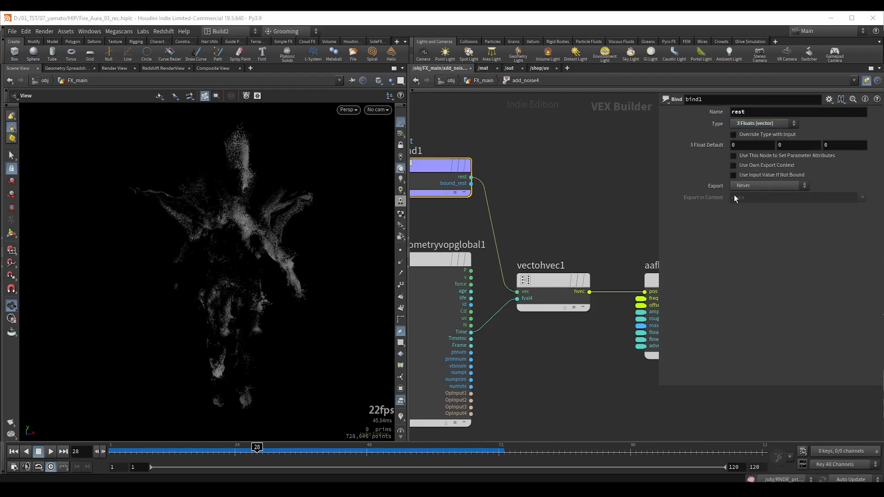
- Back at geometry level, raise add_noise4's frequency to 3.8, 3.8, 3.8, 3.3 and set the minimum source value to -0.165
{"action": "key", "text": "u"}
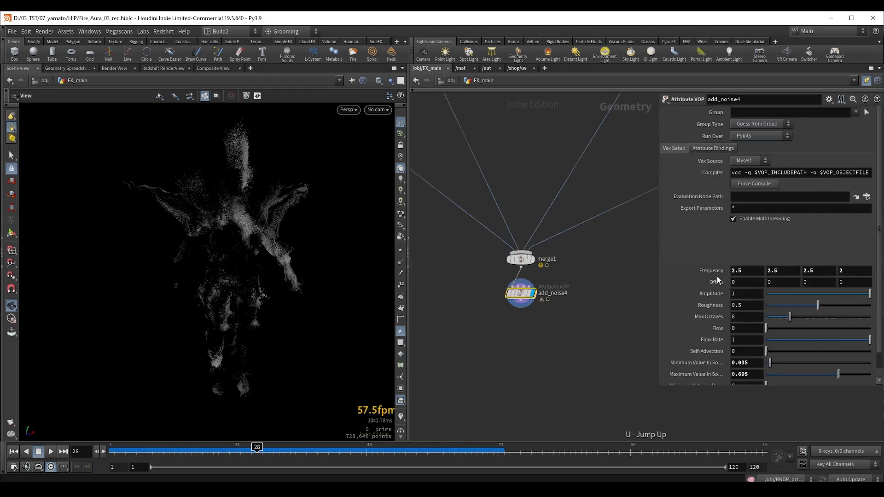
{"action": "middle_click_drag", "start_coordinate": [711, 271], "coordinate": [771, 268]}
{"action": "scroll", "coordinate": [754, 347], "scroll_direction": "down", "scroll_amount": 1}
{"action": "left_click", "coordinate": [755, 346]}
{"action": "scroll", "coordinate": [755, 346], "scroll_direction": "down", "scroll_amount": 2}
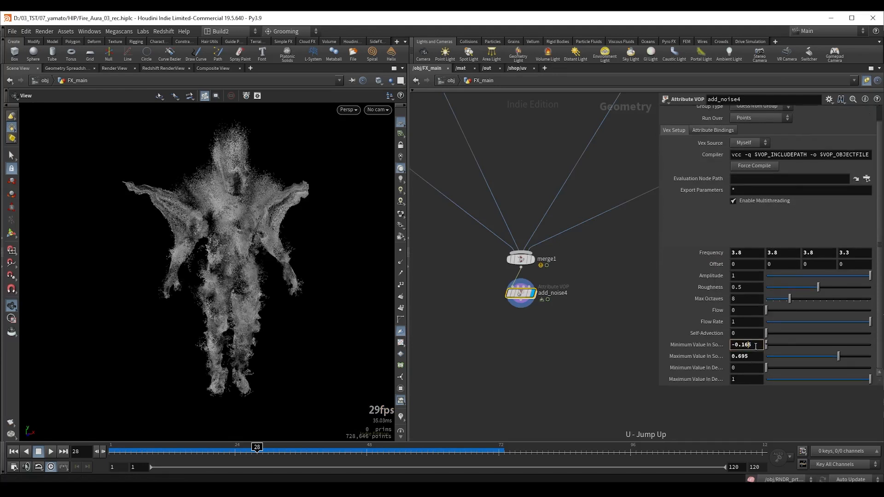
- Set add_noise4's maximum source value to 0.637 and its frequency to 4.5, 4.5, 4.5, 2
{"action": "left_click_drag", "start_coordinate": [838, 356], "coordinate": [833, 357]}
{"action": "left_click_drag", "start_coordinate": [235, 200], "coordinate": [237, 228]}
{"action": "middle_click_drag", "start_coordinate": [715, 253], "coordinate": [737, 256]}
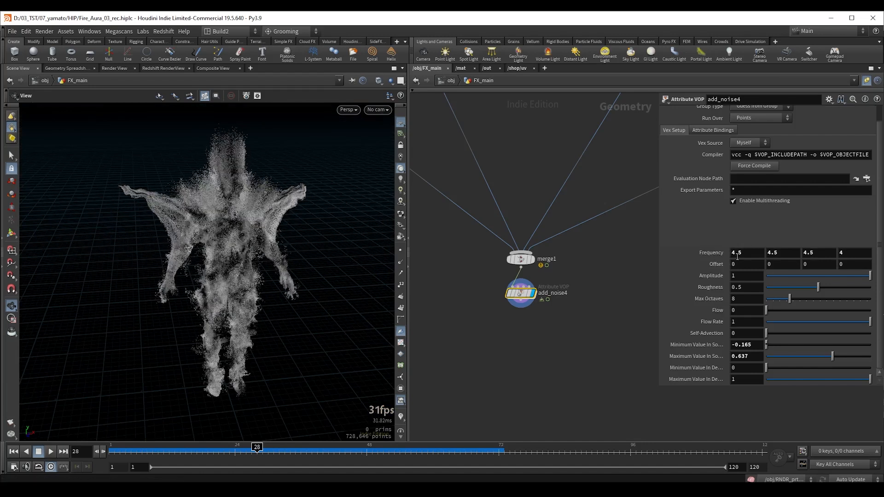
{"action": "double_click", "coordinate": [845, 256]}
{"action": "type", "text": "2"}
{"action": "key", "text": "Return"}
- Play the animation to check how the noise follows the particles, and save the scene
{"action": "left_click_drag", "start_coordinate": [207, 250], "coordinate": [225, 247]}
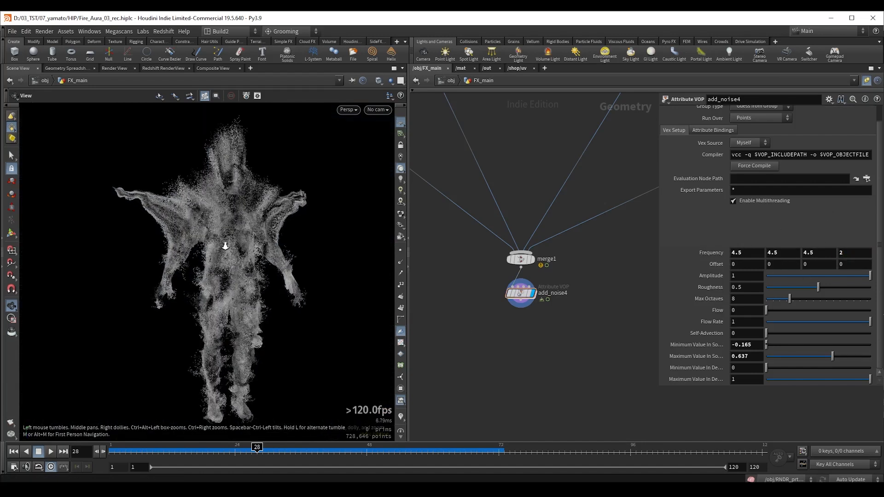
{"action": "middle_click_drag", "start_coordinate": [225, 247], "coordinate": [212, 199]}
{"action": "key", "text": "Up"}
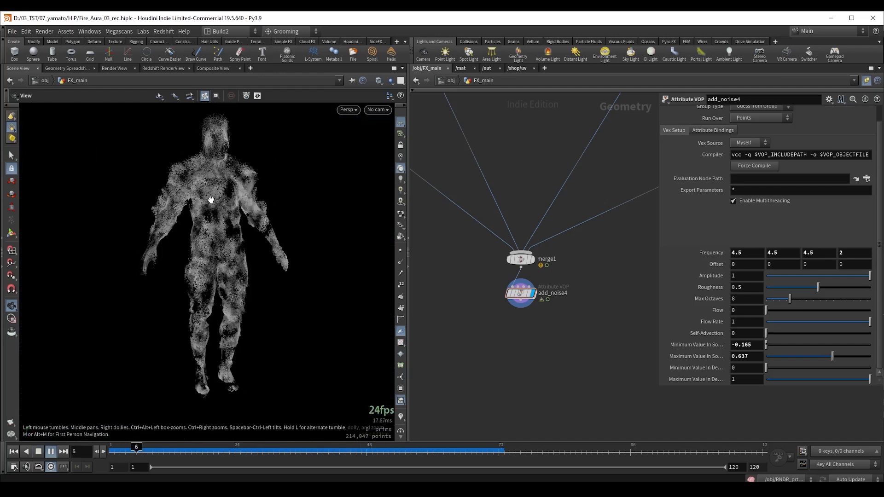
{"action": "key", "text": "ctrl+s"}
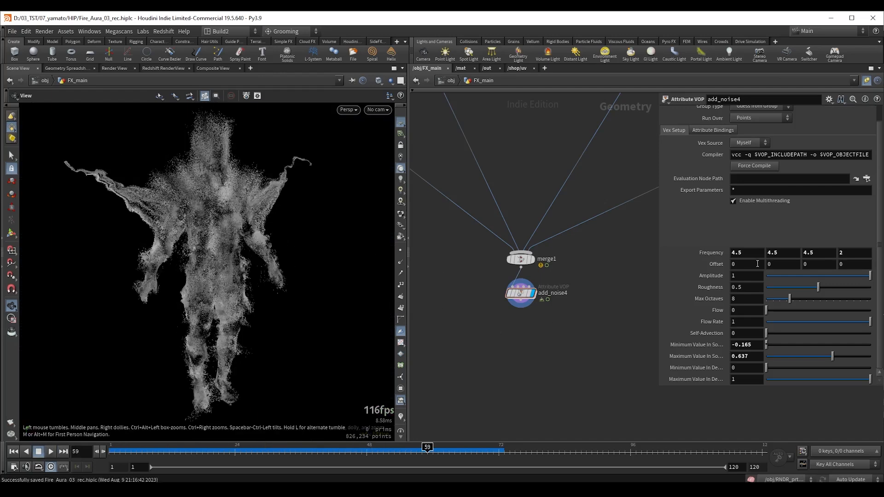
- Set the first component of add_noise4's noise offset to 10 and check the pattern on the figure
{"action": "middle_click_drag", "start_coordinate": [757, 264], "coordinate": [810, 242]}
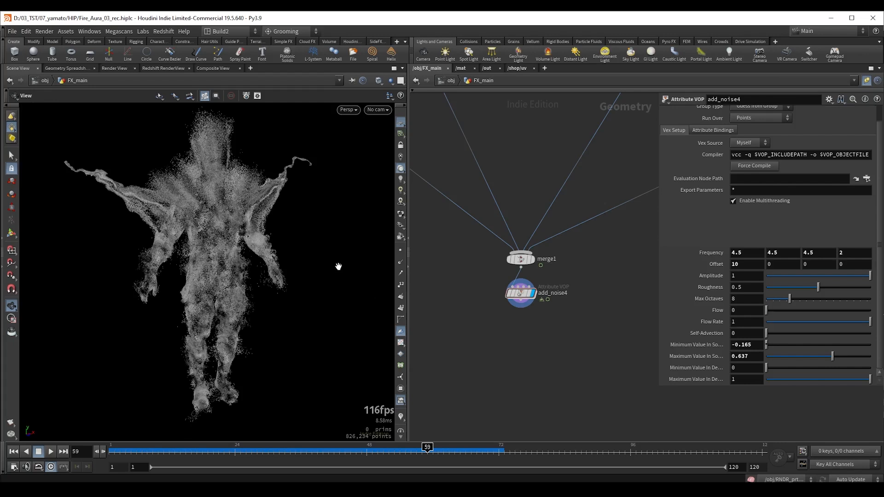
{"action": "left_click_drag", "start_coordinate": [270, 234], "coordinate": [232, 226]}
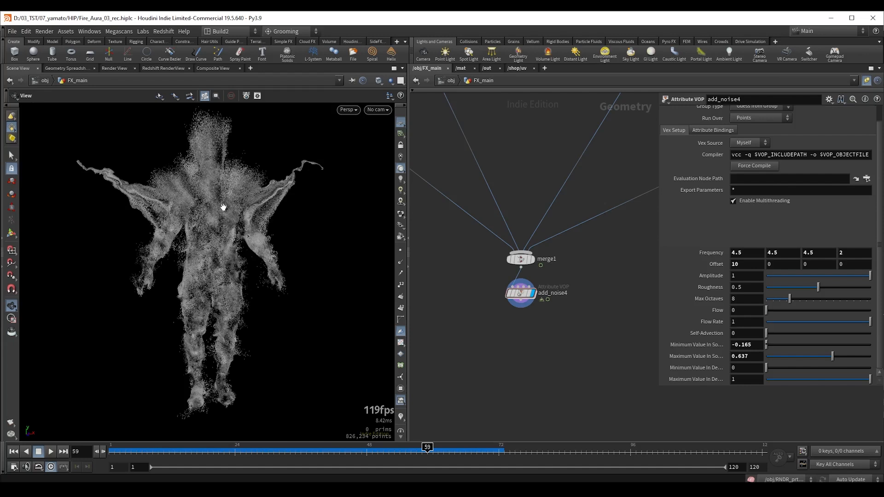
- Insert a Bind Export node between fit1 and geometryvopoutput1 inside add_noise4's VOP network
{"action": "double_click", "coordinate": [521, 295]}
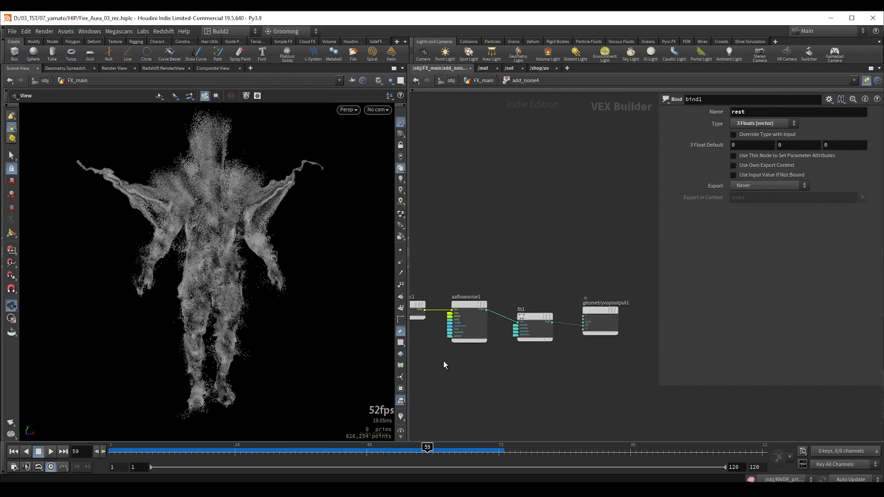
{"action": "middle_click_drag", "start_coordinate": [593, 349], "coordinate": [530, 333]}
{"action": "scroll", "coordinate": [529, 331], "scroll_direction": "up", "scroll_amount": 3}
{"action": "left_click_drag", "start_coordinate": [508, 314], "coordinate": [547, 317]}
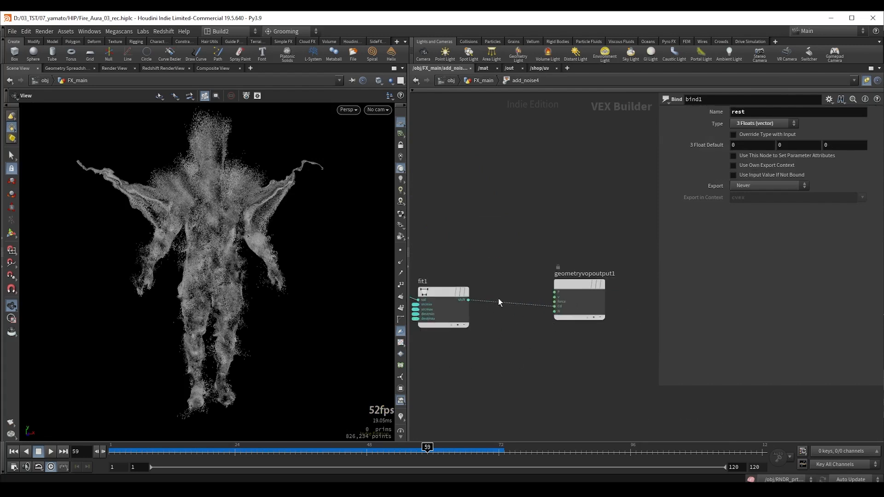
{"action": "scroll", "coordinate": [232, 213], "scroll_direction": "up", "scroll_amount": 2}
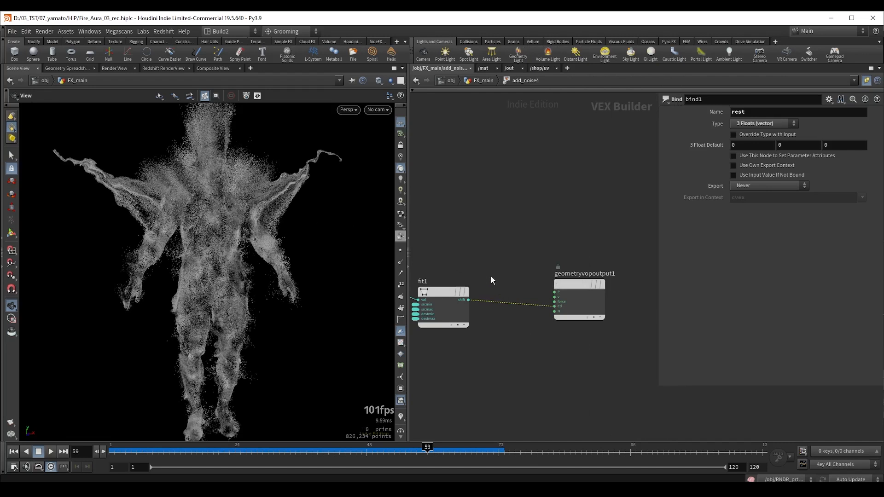
{"action": "middle_click_drag", "start_coordinate": [491, 276], "coordinate": [510, 283]}
{"action": "left_click_drag", "start_coordinate": [517, 266], "coordinate": [550, 310]}
{"action": "key", "text": "Tab"}
{"action": "type", "text": "b ex"}
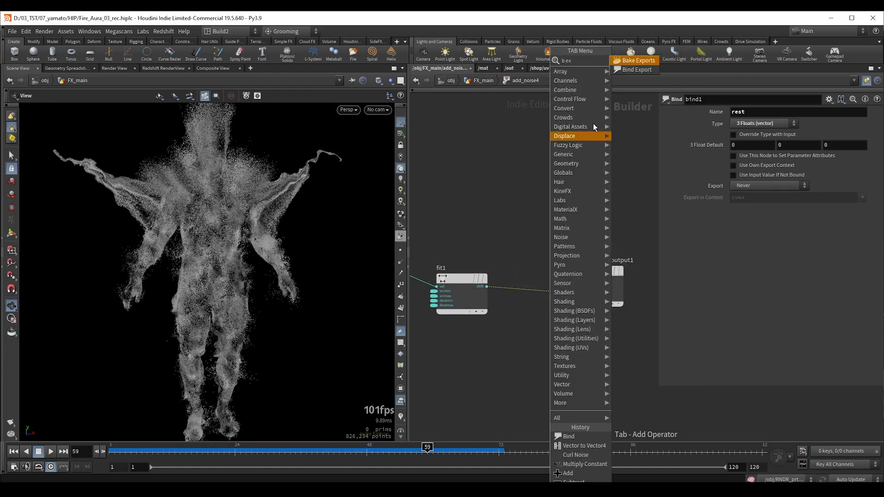
{"action": "left_click", "coordinate": [630, 68]}
{"action": "left_click", "coordinate": [542, 286]}
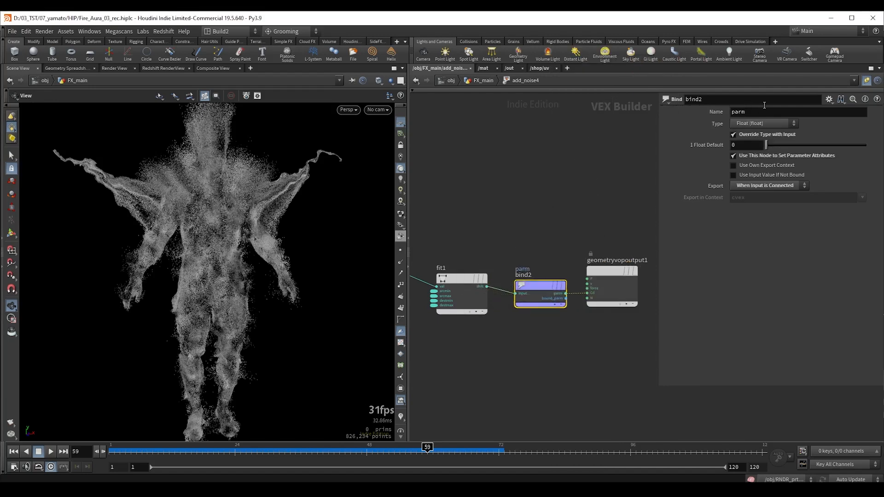
- Name the exported attribute density and return to the FX_main geometry network
{"action": "left_click_drag", "start_coordinate": [769, 113], "coordinate": [700, 111]}
{"action": "type", "text": "density"}
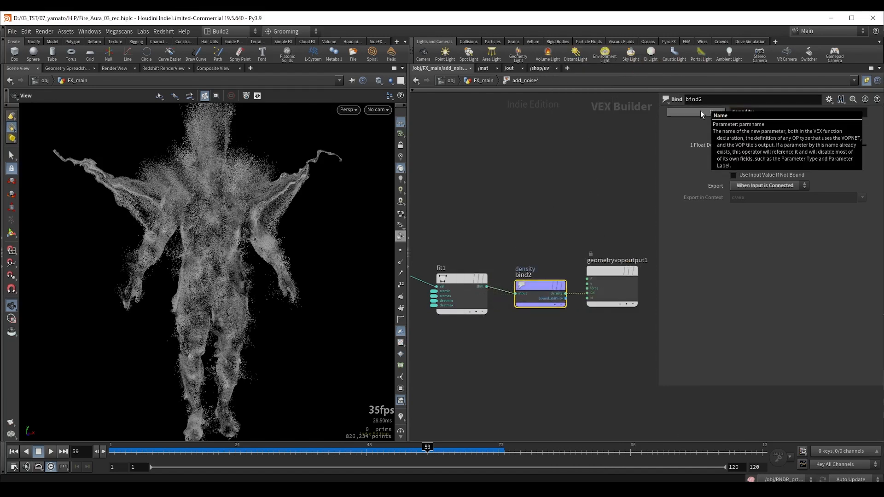
{"action": "type", "text": "u"}
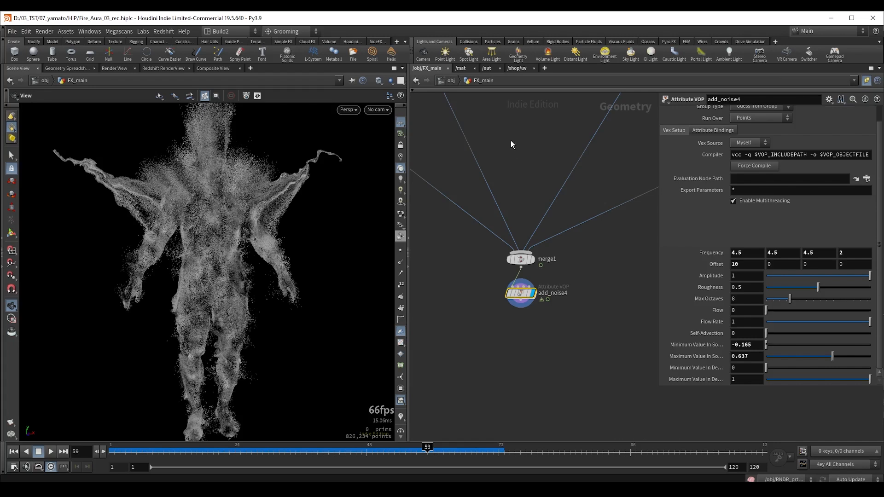
- Inspect the noise on the particle figure's torso and arms from several angles, and save the scene
{"action": "left_click_drag", "start_coordinate": [206, 215], "coordinate": [223, 230]}
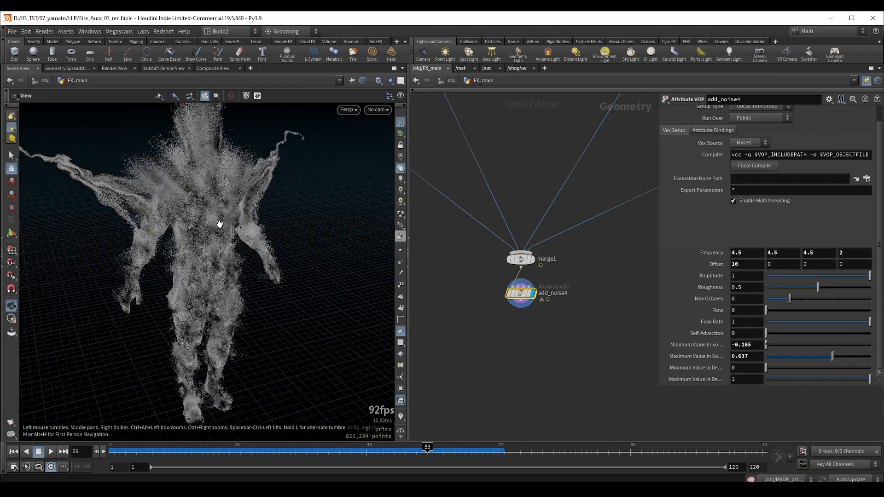
{"action": "mouse_move", "coordinate": [162, 213]}
{"action": "left_mouse_down"}
{"action": "mouse_move", "coordinate": [209, 201]}
{"action": "mouse_move", "coordinate": [153, 199]}
{"action": "left_mouse_up"}
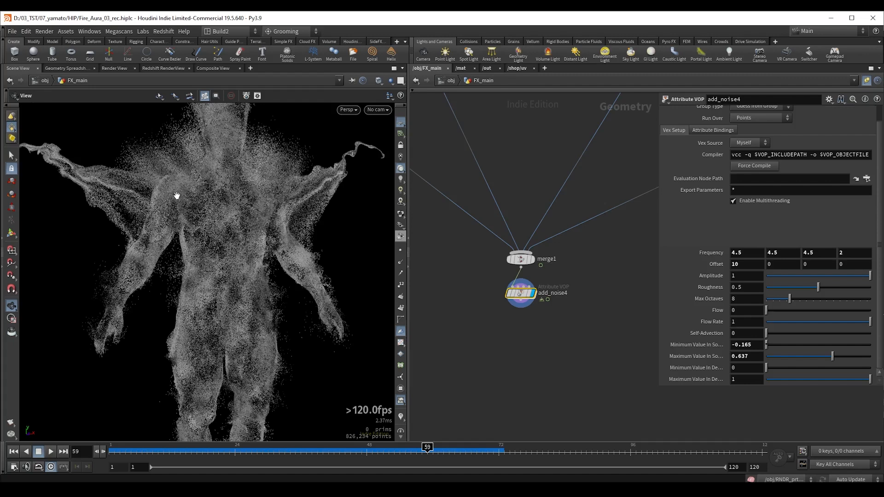
{"action": "key", "text": "ctrl+s"}
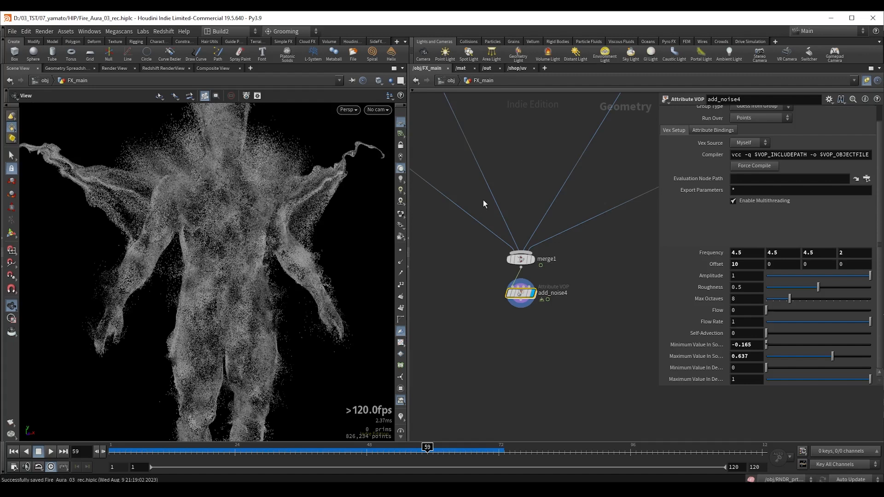
- Go back to the source geometry at the start of the network and display the GEO_SRC null
{"action": "scroll", "coordinate": [501, 178], "scroll_direction": "down", "scroll_amount": 3}
{"action": "middle_click_drag", "start_coordinate": [515, 158], "coordinate": [535, 377]}
{"action": "middle_click_drag", "start_coordinate": [532, 109], "coordinate": [612, 246]}
{"action": "scroll", "coordinate": [502, 263], "scroll_direction": "up", "scroll_amount": 1}
{"action": "left_click", "coordinate": [540, 266]}
{"action": "middle_click_drag", "start_coordinate": [510, 274], "coordinate": [535, 267]}
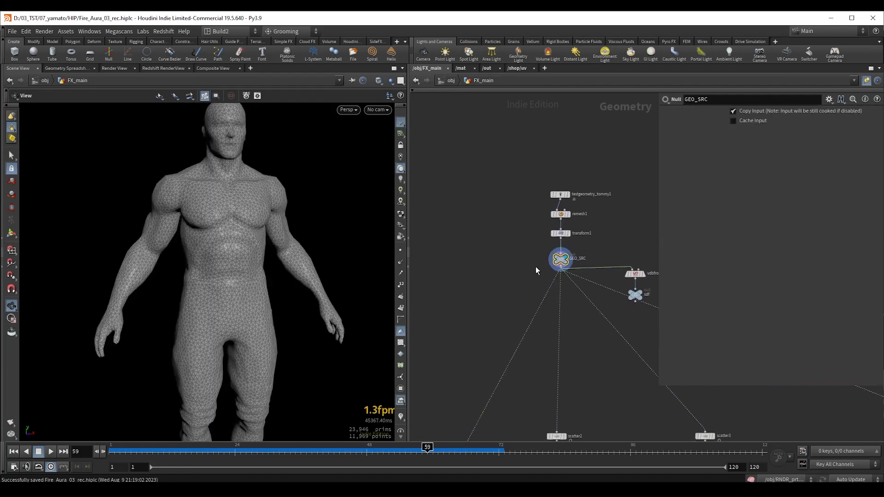
- Add a Pyro Source node connected to GEO_SRC and display its result
{"action": "key", "text": "Tab"}
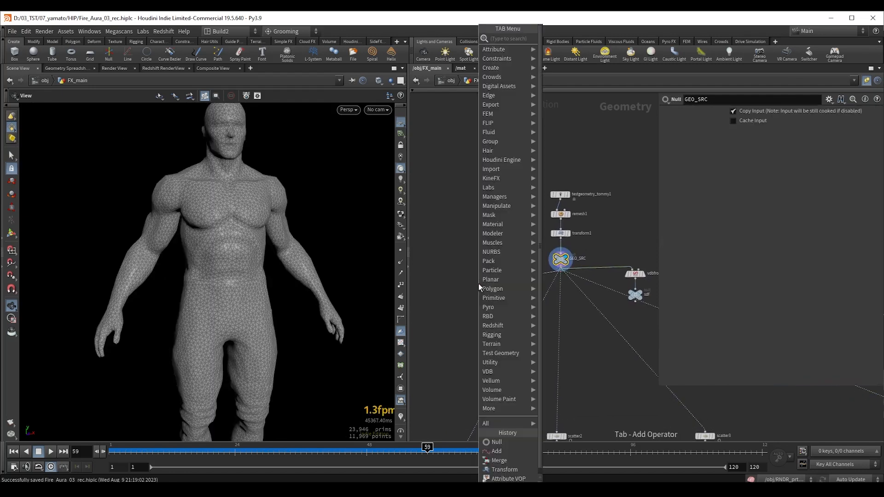
{"action": "type", "text": "pyro sou"}
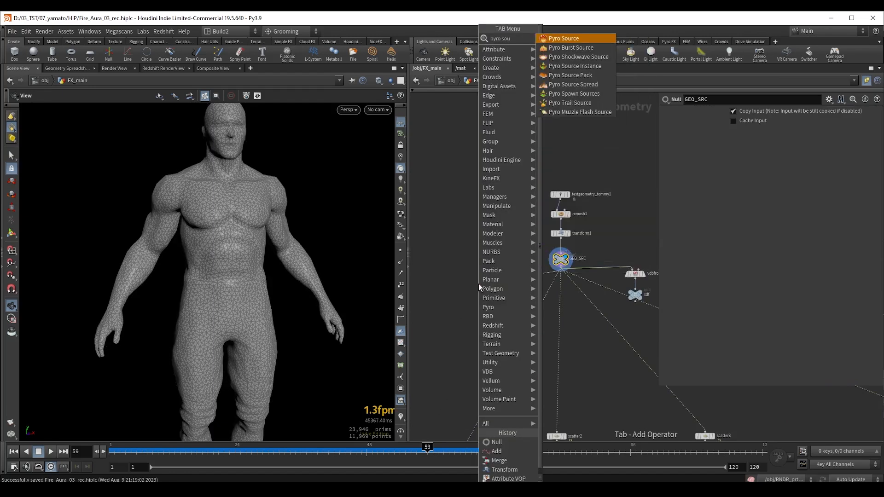
{"action": "key", "text": "Return"}
{"action": "left_click", "coordinate": [478, 283]}
{"action": "left_click", "coordinate": [486, 283]}
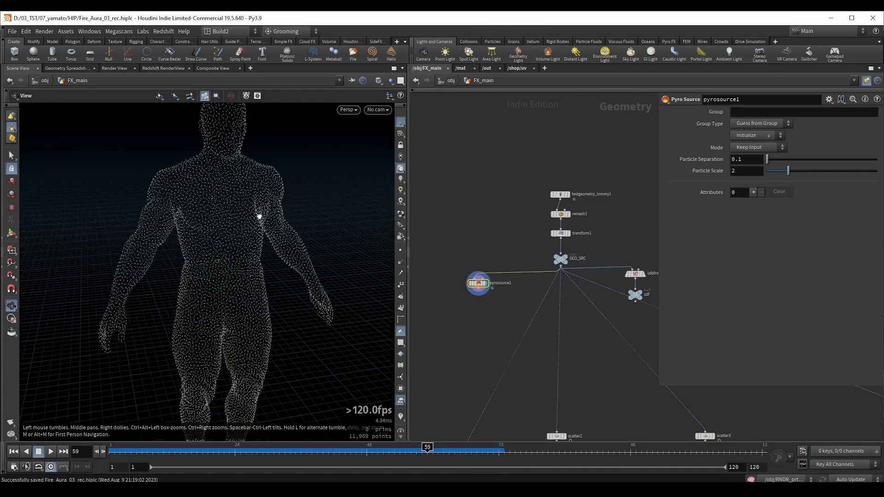
- Set pyrosource1's mode to Surface Scatter and inspect the scattered points
{"action": "left_click", "coordinate": [756, 148]}
{"action": "left_click", "coordinate": [752, 156]}
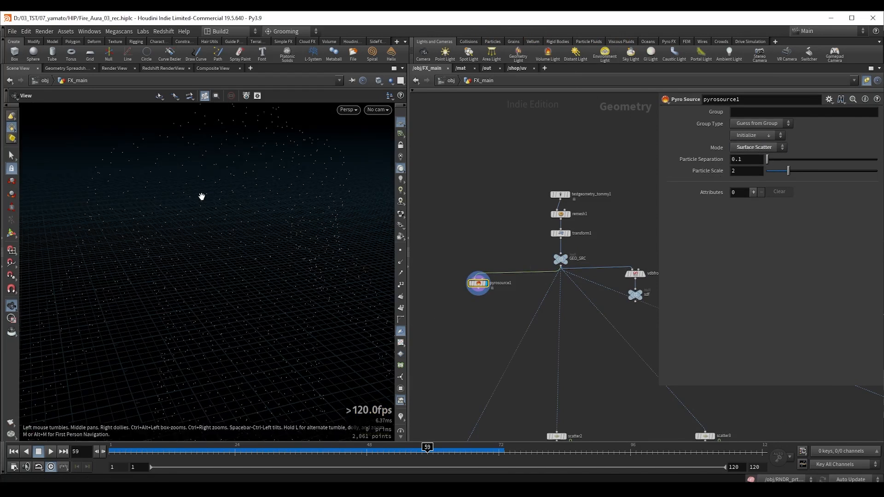
{"action": "left_click_drag", "start_coordinate": [202, 197], "coordinate": [201, 169]}
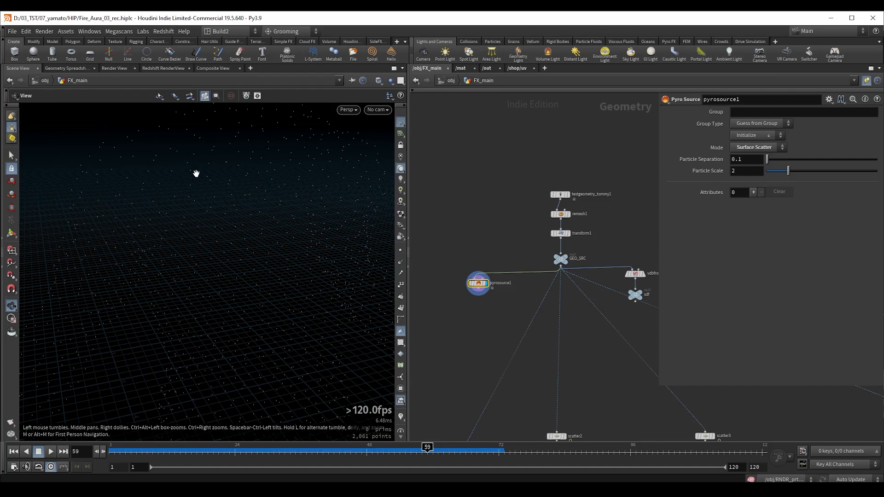
- Change the viewport's particle display from Pixels to Points
{"action": "left_click", "coordinate": [399, 214]}
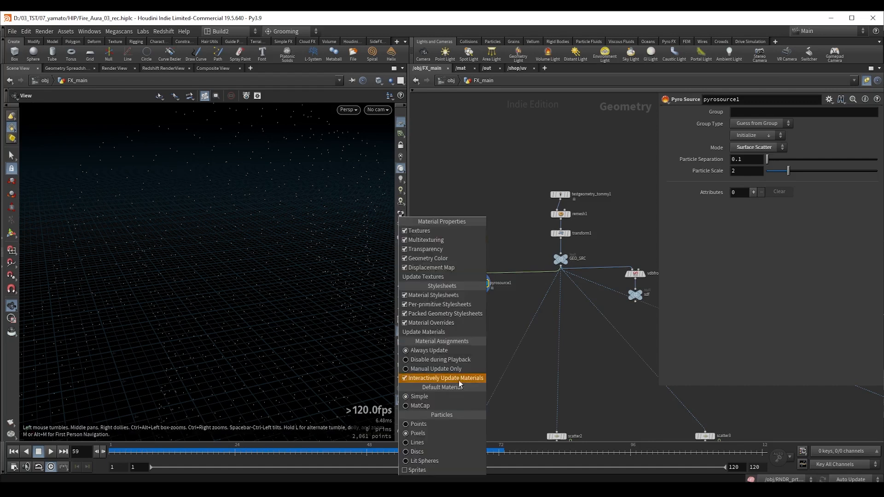
{"action": "left_click", "coordinate": [428, 421]}
{"action": "left_click_drag", "start_coordinate": [191, 196], "coordinate": [200, 213]}
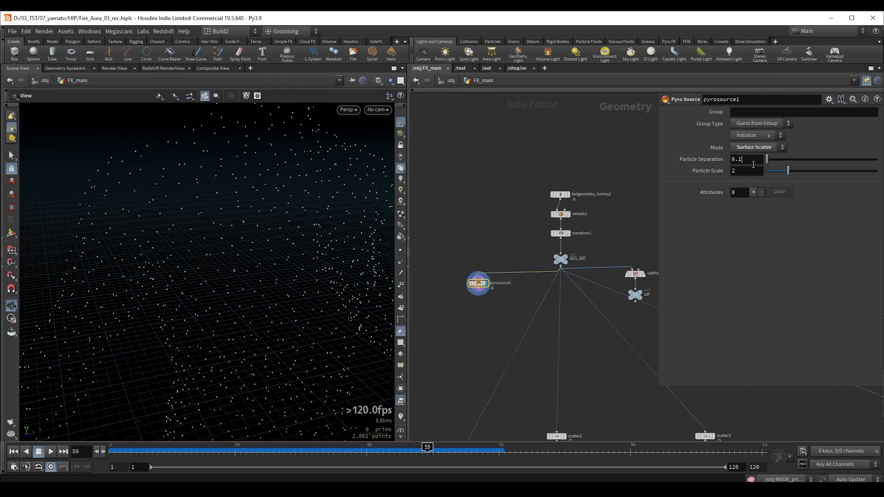
- Set pyrosource1's particle separation to 0.035 and inspect the point density on the body
{"action": "left_click", "coordinate": [753, 164]}
{"action": "key", "text": "Return"}
{"action": "left_click_drag", "start_coordinate": [216, 208], "coordinate": [272, 229]}
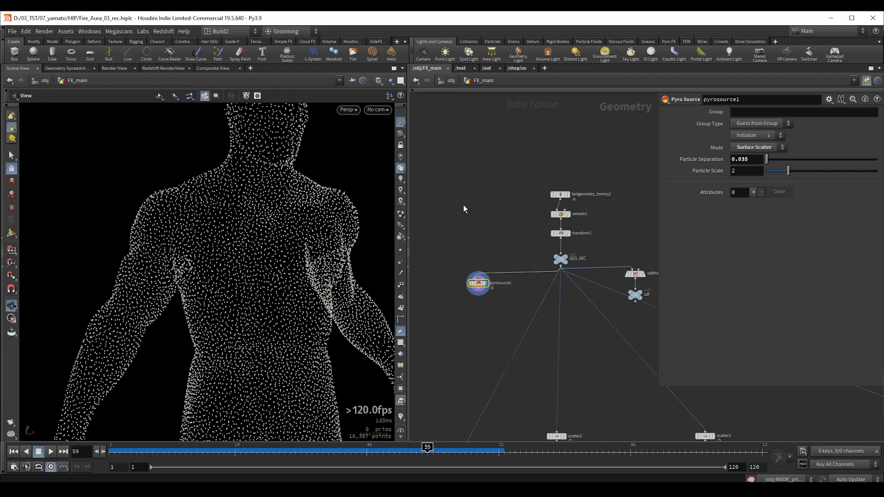
- Branch a new Scatter node off GEO_SRC and place it beside pyrosource1
{"action": "middle_click_drag", "start_coordinate": [476, 222], "coordinate": [502, 214]}
{"action": "left_click", "coordinate": [587, 261]}
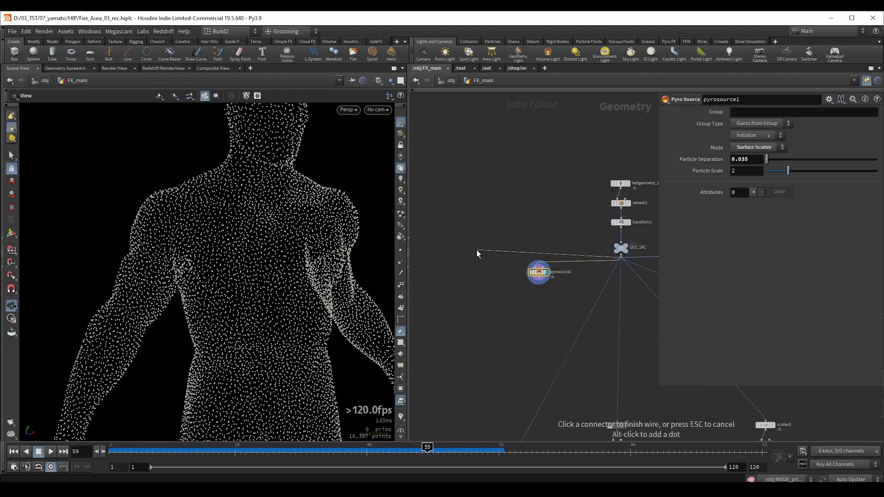
{"action": "key", "text": "Tab"}
{"action": "type", "text": "scatter"}
{"action": "key", "text": "Return"}
{"action": "left_click_drag", "start_coordinate": [477, 252], "coordinate": [475, 261]}
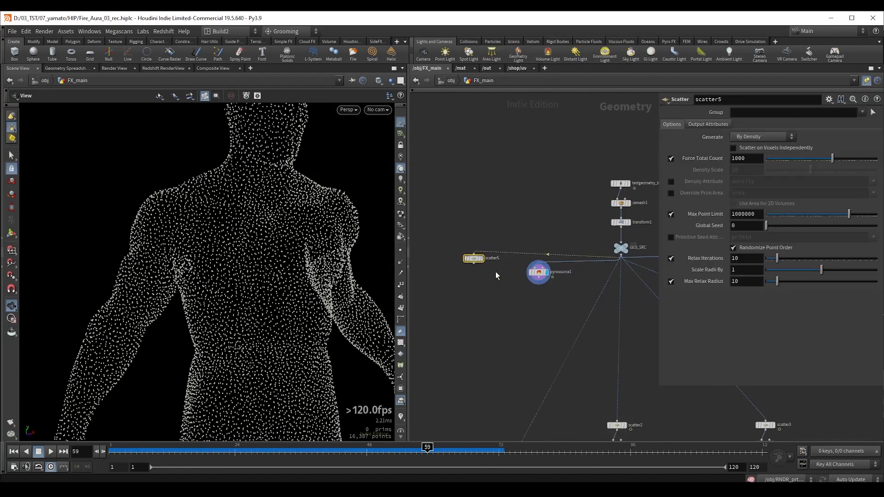
- Display scatter5 and turn off its relax iterations
{"action": "left_click", "coordinate": [481, 259]}
{"action": "left_click", "coordinate": [670, 258]}
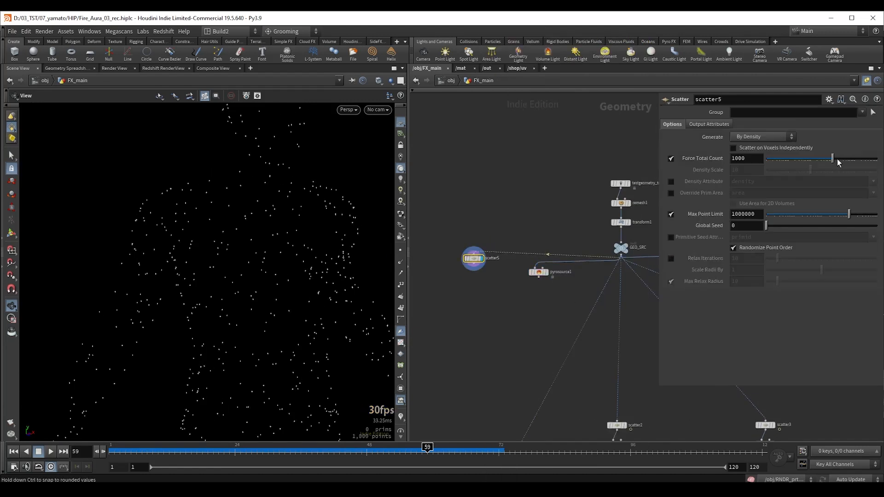
- Raise scatter5's forced total point count to 15399 and inspect the points on the upper back
{"action": "left_click_drag", "start_coordinate": [837, 162], "coordinate": [860, 162]}
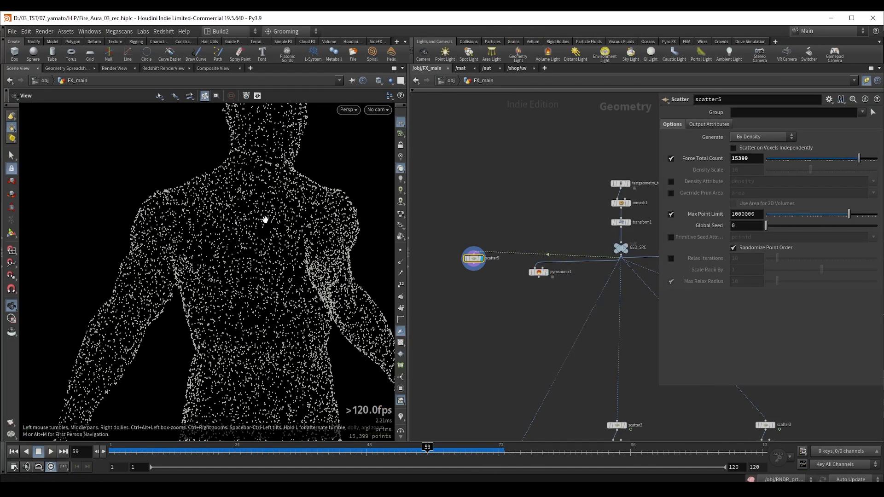
{"action": "scroll", "coordinate": [260, 220], "scroll_direction": "up", "scroll_amount": 5}
{"action": "left_click_drag", "start_coordinate": [292, 211], "coordinate": [220, 191]}
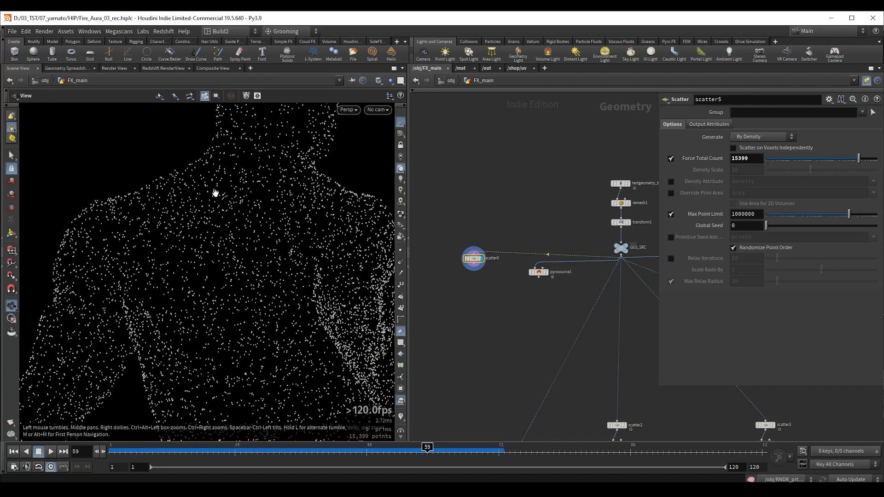
- Compare the point distributions of pyrosource1 and scatter5 by displaying each node in turn
{"action": "left_click_drag", "start_coordinate": [513, 296], "coordinate": [562, 262]}
{"action": "key", "text": "r"}
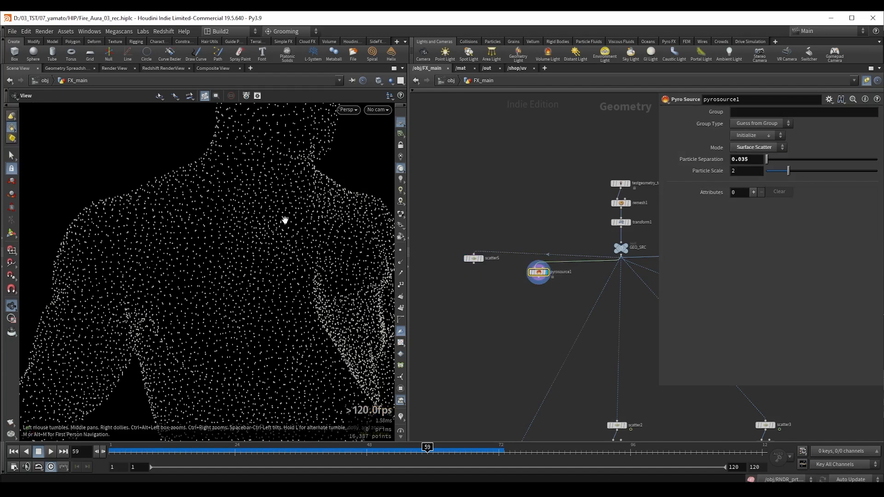
{"action": "scroll", "coordinate": [283, 220], "scroll_direction": "down", "scroll_amount": 2}
{"action": "left_click_drag", "start_coordinate": [439, 222], "coordinate": [492, 289]}
{"action": "key", "text": "r"}
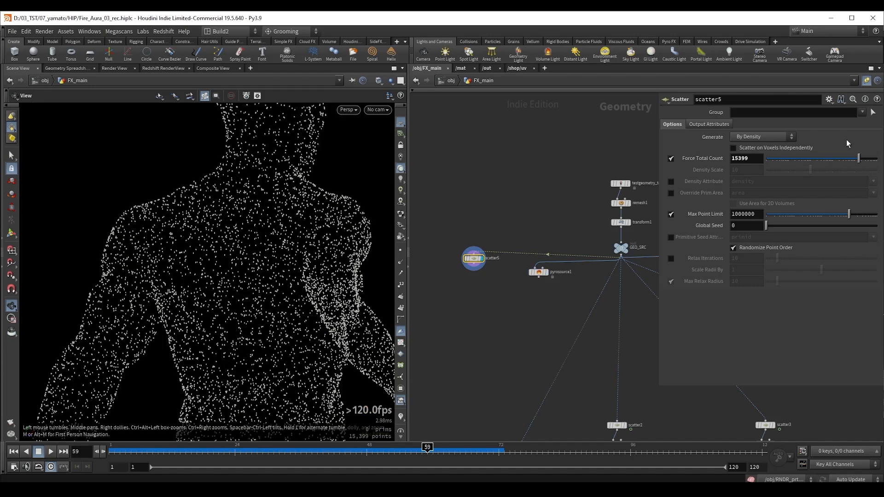
- Set scatter5's forced total count to 26102 and examine the point spacing around the neck and shoulder up close
{"action": "left_click_drag", "start_coordinate": [859, 159], "coordinate": [864, 161]}
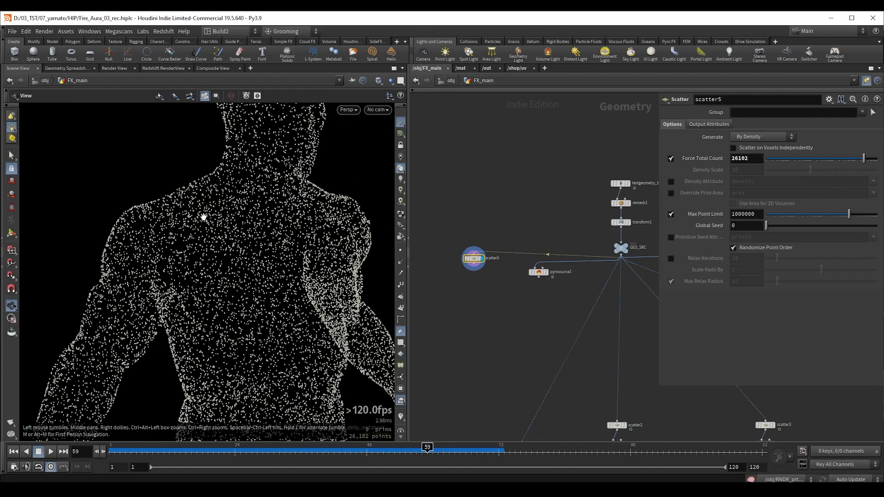
{"action": "scroll", "coordinate": [203, 216], "scroll_direction": "up", "scroll_amount": 6}
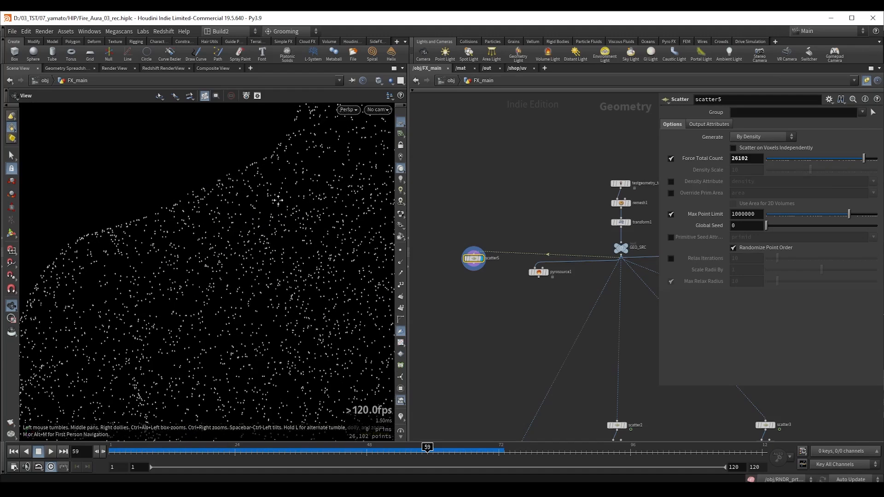
{"action": "middle_click_drag", "start_coordinate": [278, 201], "coordinate": [252, 237]}
{"action": "scroll", "coordinate": [236, 173], "scroll_direction": "up", "scroll_amount": 3}
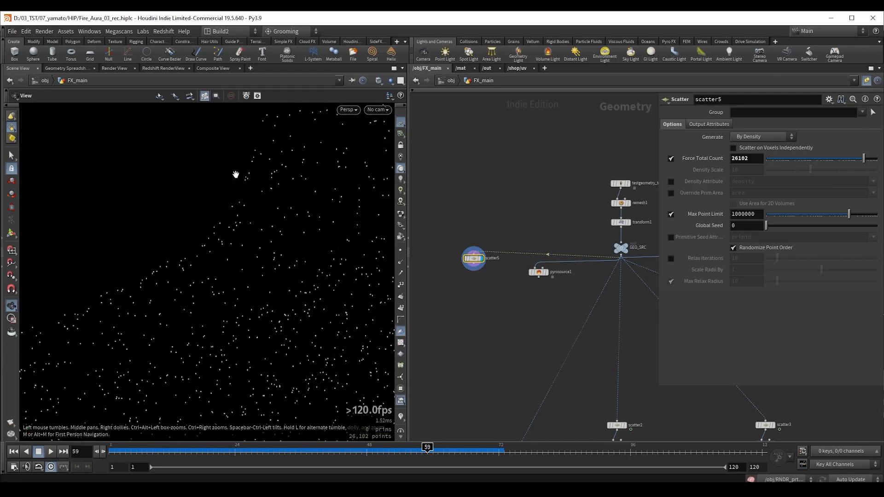
{"action": "scroll", "coordinate": [294, 172], "scroll_direction": "up", "scroll_amount": 2}
{"action": "scroll", "coordinate": [285, 189], "scroll_direction": "up", "scroll_amount": 2}
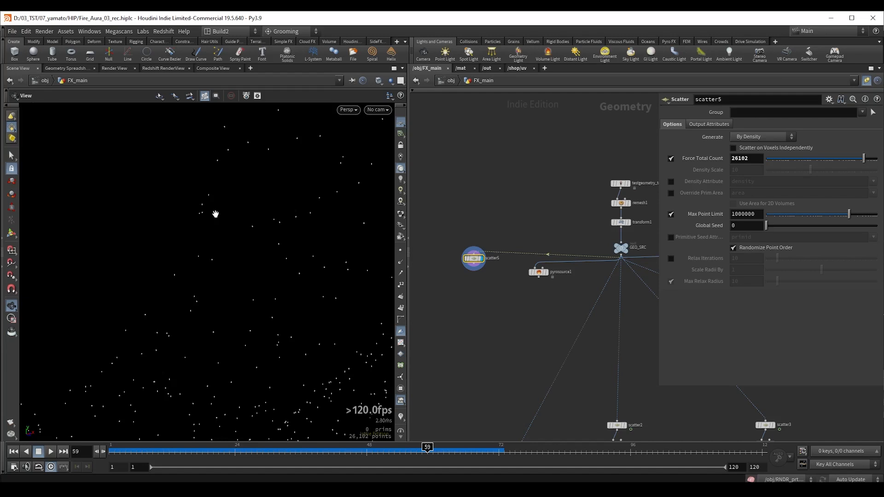
{"action": "left_click_drag", "start_coordinate": [216, 212], "coordinate": [269, 208]}
{"action": "left_click_drag", "start_coordinate": [253, 192], "coordinate": [266, 182]}
- Display add_noise4 below merge1 and examine how densely the merged particles are packed
{"action": "scroll", "coordinate": [529, 267], "scroll_direction": "down", "scroll_amount": 4}
{"action": "middle_click_drag", "start_coordinate": [547, 338], "coordinate": [507, 310]}
{"action": "scroll", "coordinate": [528, 302], "scroll_direction": "up", "scroll_amount": 5}
{"action": "left_click_drag", "start_coordinate": [510, 290], "coordinate": [585, 311]}
{"action": "key", "text": "r"}
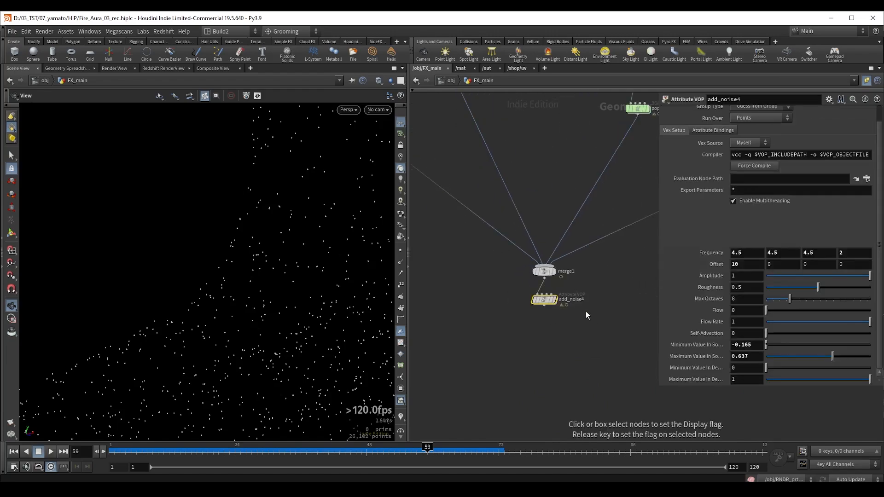
{"action": "left_click_drag", "start_coordinate": [244, 294], "coordinate": [217, 291]}
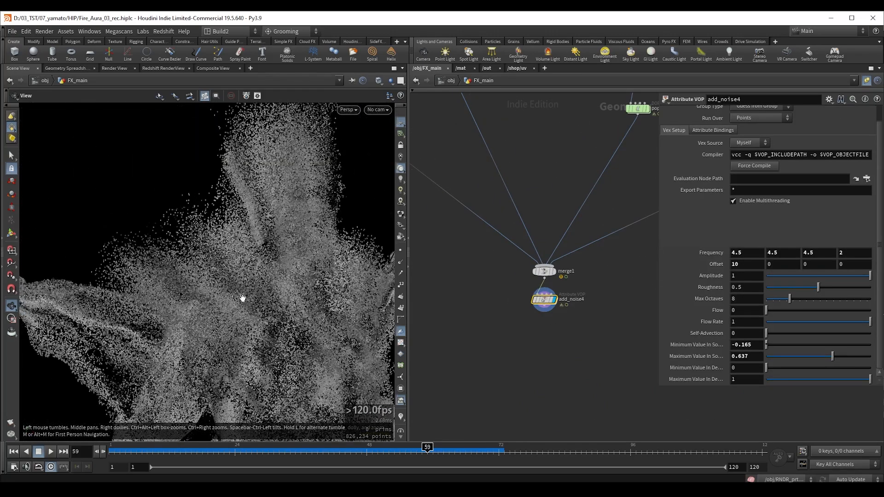
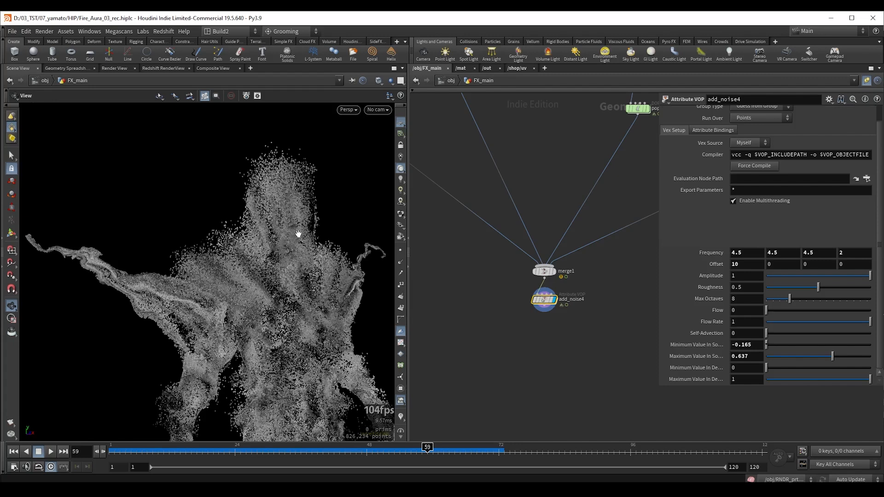
- Append a Fuse node after add_noise4 and display it
{"action": "scroll", "coordinate": [548, 330], "scroll_direction": "up", "scroll_amount": 2}
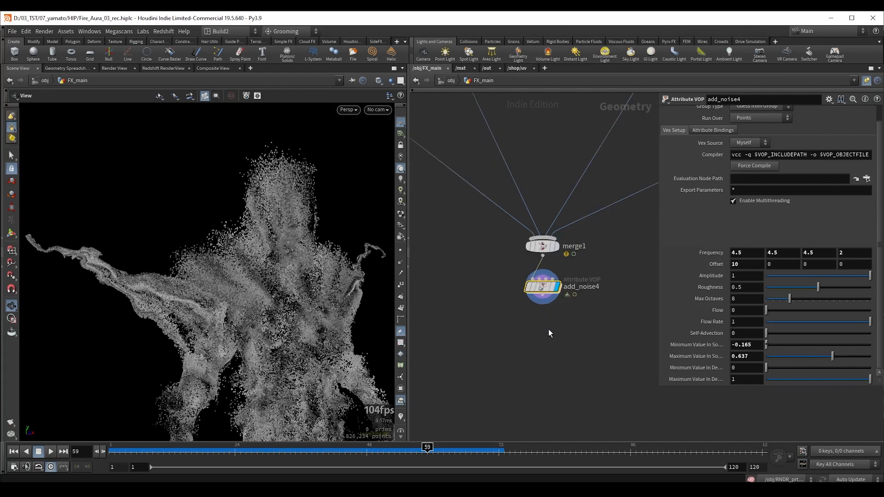
{"action": "key", "text": "Tab"}
{"action": "type", "text": "fuse"}
{"action": "key", "text": "Return"}
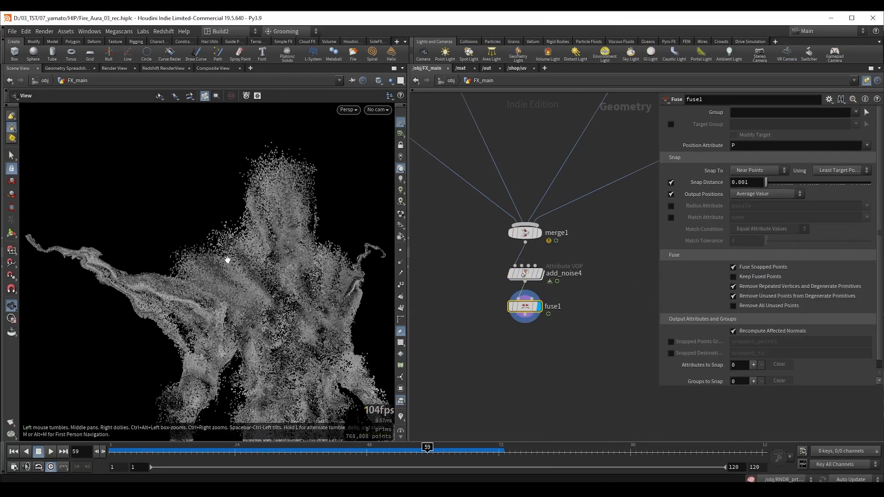
- Set fuse1's snap distance to 0.035 and inspect the thinned particles
{"action": "left_click", "coordinate": [732, 183]}
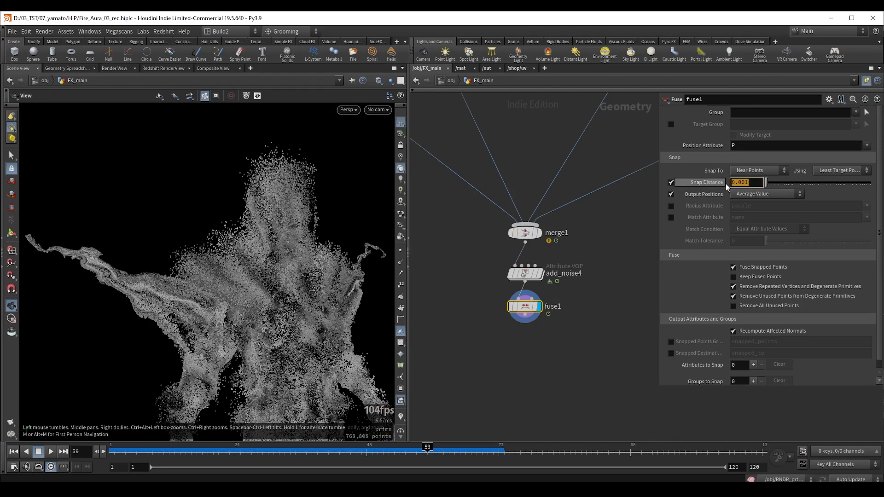
{"action": "left_click_drag", "start_coordinate": [748, 186], "coordinate": [740, 191]}
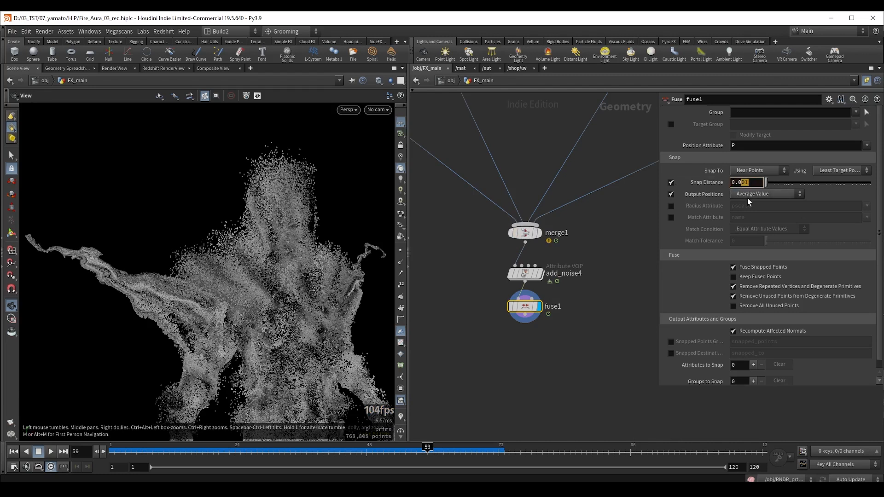
{"action": "type", "text": "35"}
{"action": "key", "text": "Return"}
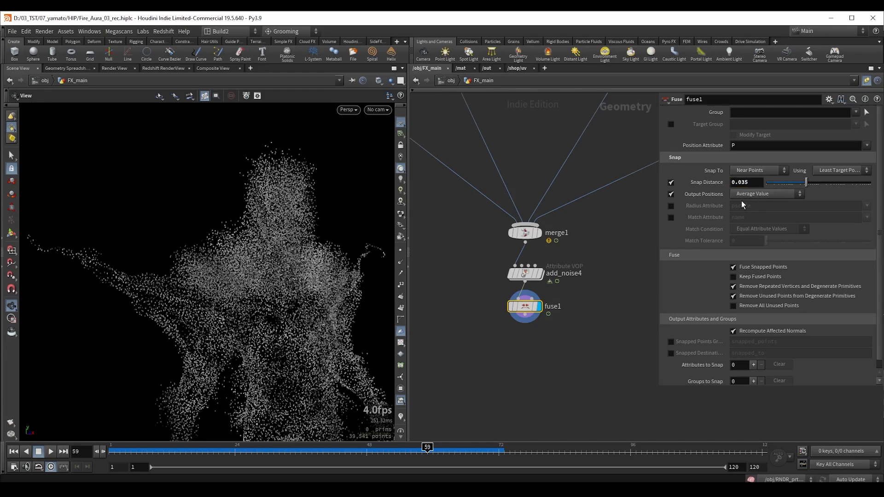
{"action": "scroll", "coordinate": [307, 257], "scroll_direction": "up", "scroll_amount": 5}
{"action": "left_click_drag", "start_coordinate": [308, 257], "coordinate": [259, 280]}
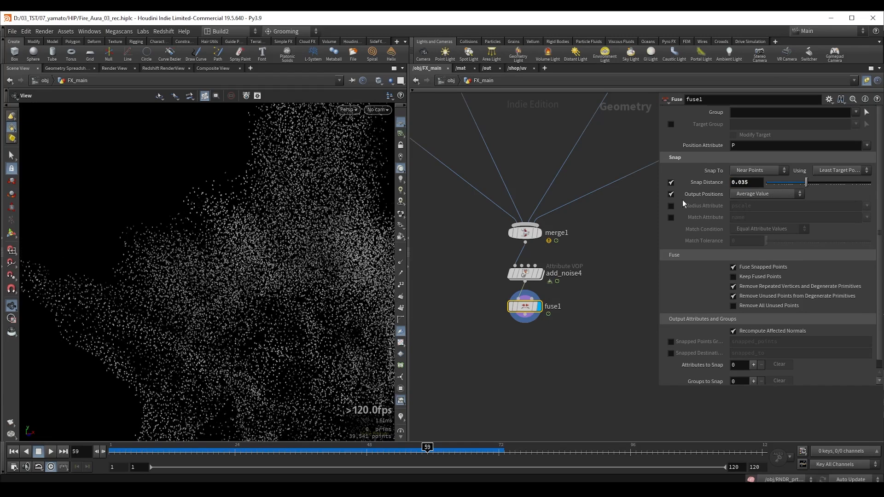
{"action": "double_click", "coordinate": [738, 182]}
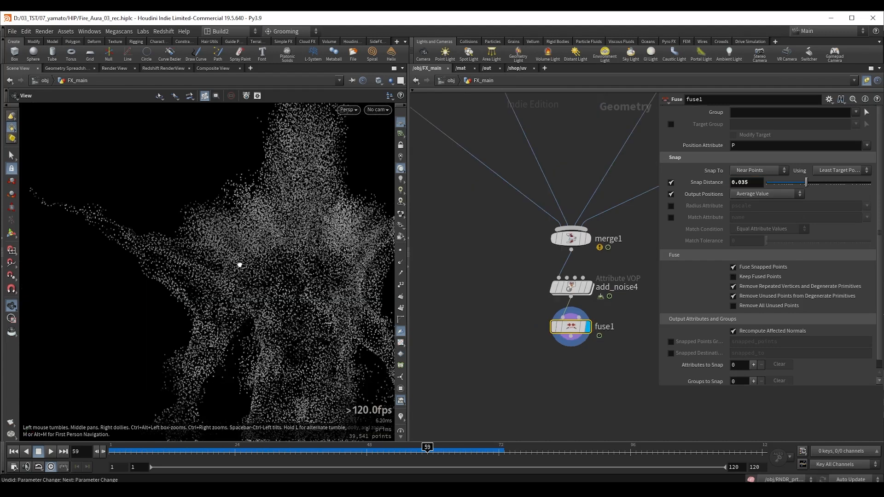
{"action": "left_click_drag", "start_coordinate": [239, 264], "coordinate": [203, 253]}
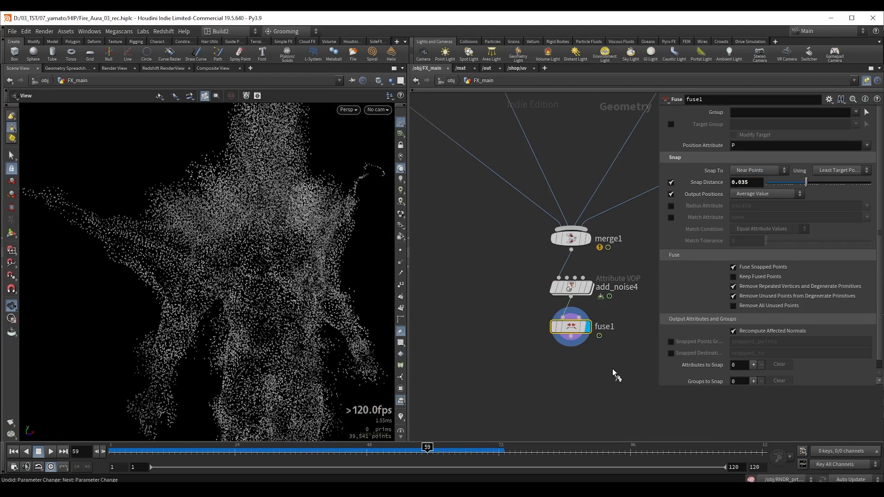
- Compare the particles with and without fusing by toggling fuse1's bypass, leaving the node active
{"action": "key", "text": "b"}
{"action": "key", "text": "b"}
{"action": "key", "text": "b"}
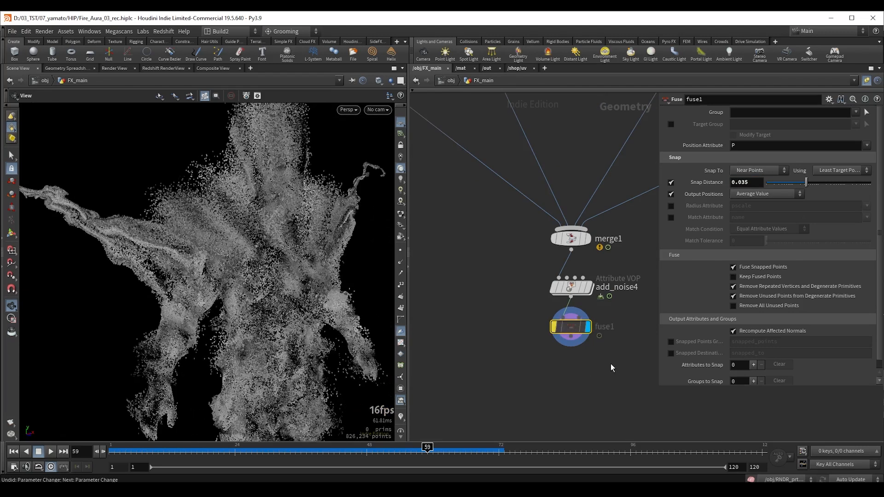
{"action": "key", "text": "b"}
{"action": "scroll", "coordinate": [175, 308], "scroll_direction": "up", "scroll_amount": 5}
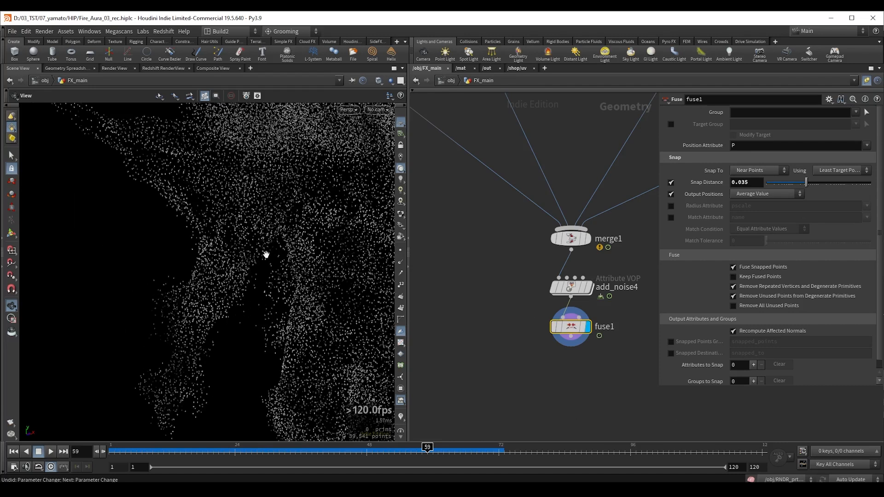
{"action": "key", "text": "b"}
{"action": "key", "text": "b"}
{"action": "key", "text": "b"}
{"action": "middle_click_drag", "start_coordinate": [231, 259], "coordinate": [194, 288]}
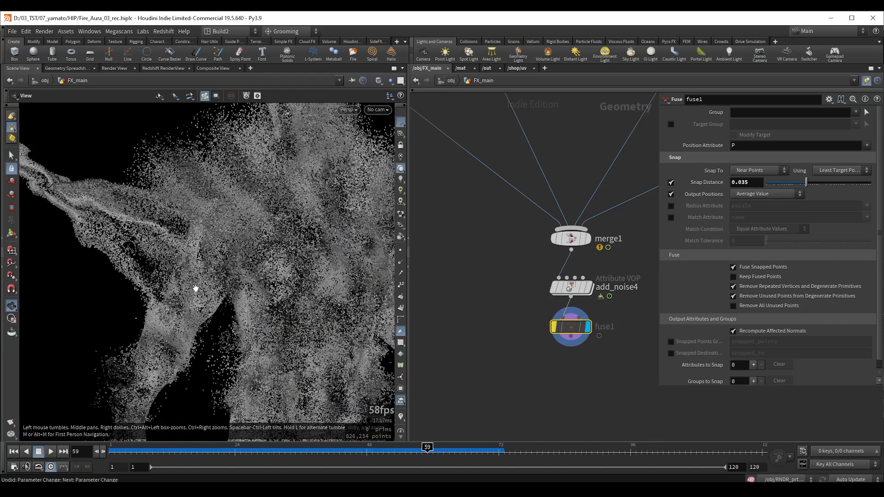
{"action": "middle_click_drag", "start_coordinate": [253, 227], "coordinate": [236, 259]}
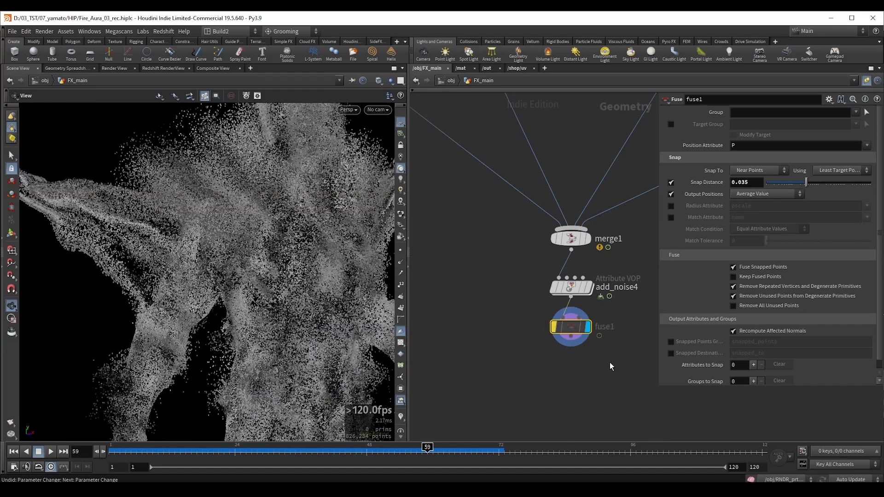
{"action": "key", "text": "b"}
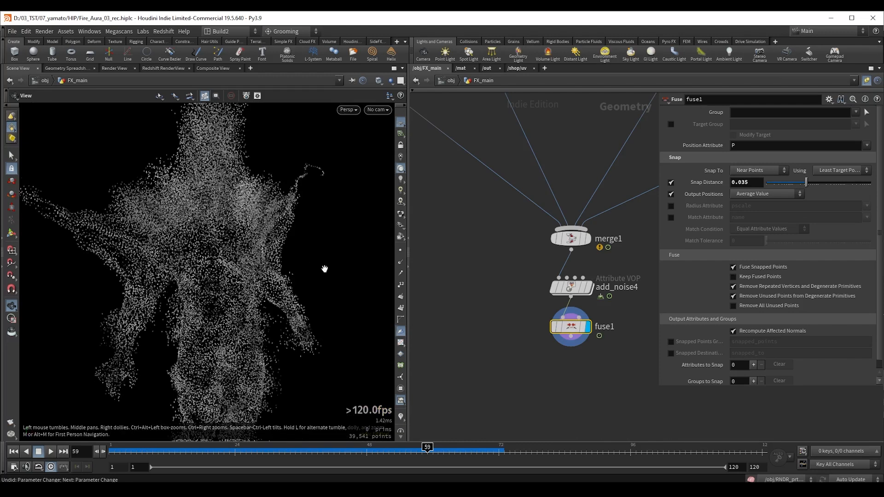
{"action": "left_click_drag", "start_coordinate": [340, 296], "coordinate": [232, 244]}
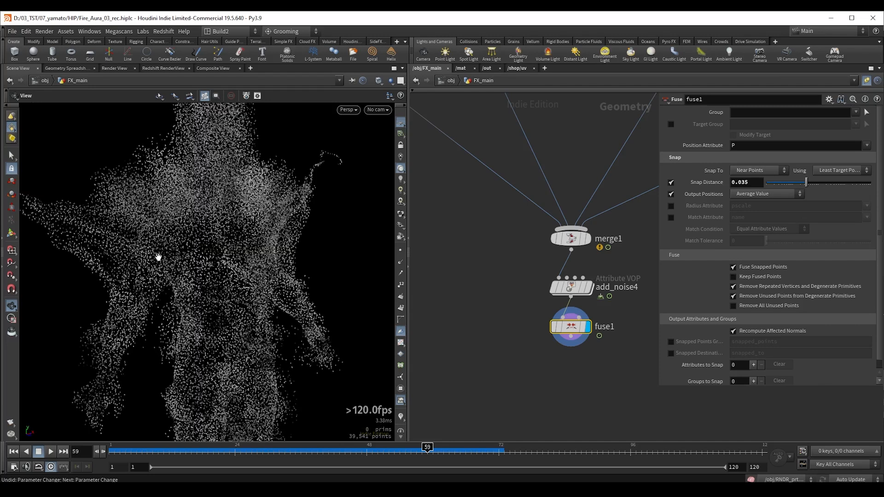
- Compare pyrosource1's body points with the fused particles, ending with fuse1 displayed
{"action": "scroll", "coordinate": [451, 267], "scroll_direction": "down", "scroll_amount": 4}
{"action": "middle_click_drag", "start_coordinate": [416, 113], "coordinate": [578, 318]}
{"action": "middle_click_drag", "start_coordinate": [488, 161], "coordinate": [541, 349]}
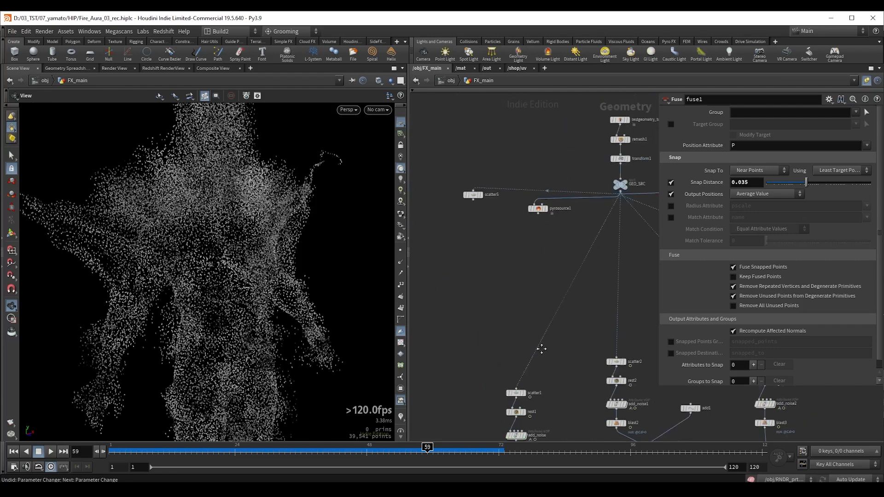
{"action": "left_click", "coordinate": [524, 258]}
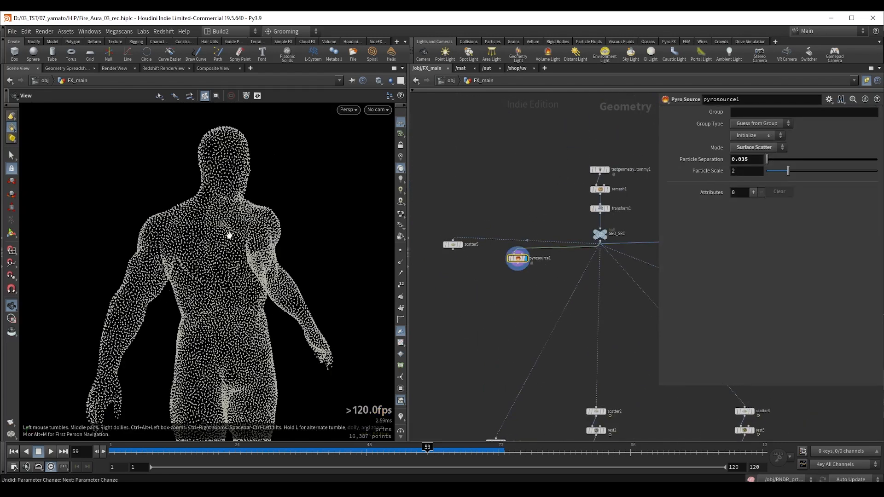
{"action": "left_click_drag", "start_coordinate": [265, 246], "coordinate": [170, 235]}
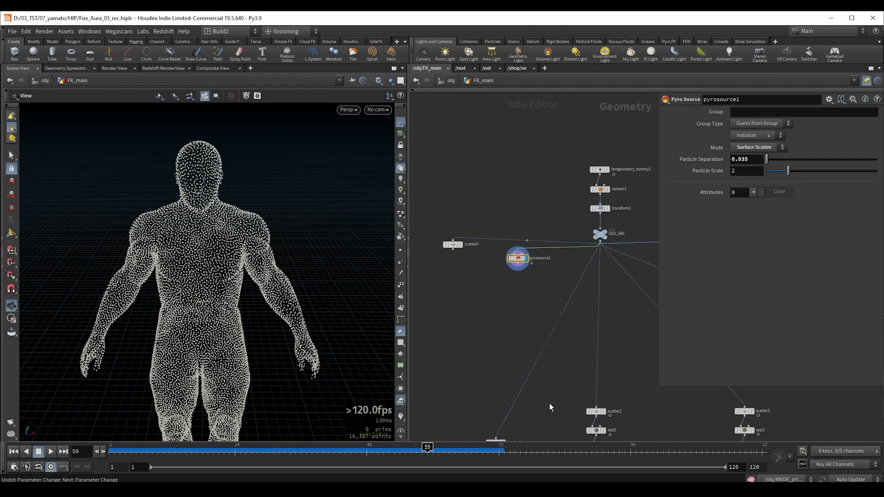
{"action": "middle_click_drag", "start_coordinate": [549, 407], "coordinate": [501, 113]}
{"action": "middle_click_drag", "start_coordinate": [609, 435], "coordinate": [508, 301]}
{"action": "left_click_drag", "start_coordinate": [518, 302], "coordinate": [586, 279]}
{"action": "key", "text": "r"}
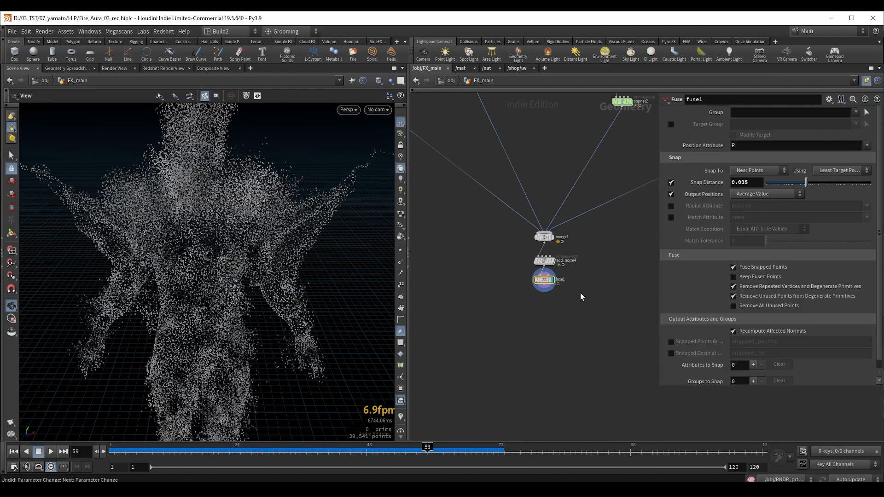
- Append a File Cache node after fuse1 and display it
{"action": "key", "text": "Tab"}
{"action": "type", "text": "filecache"}
{"action": "key", "text": "Return"}
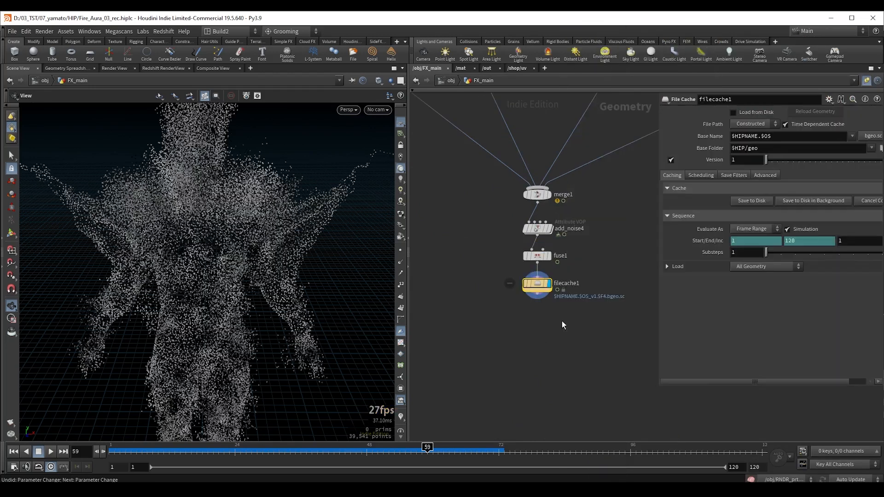
- Set filecache1's base folder to $JOB and its base name to "pop sim"
{"action": "left_click_drag", "start_coordinate": [771, 149], "coordinate": [692, 153]}
{"action": "type", "text": "$JOB"}
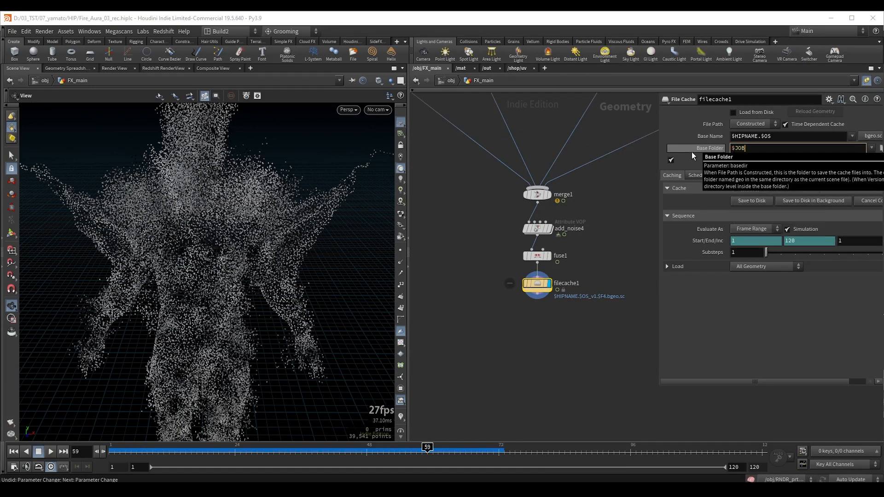
{"action": "key", "text": "Return"}
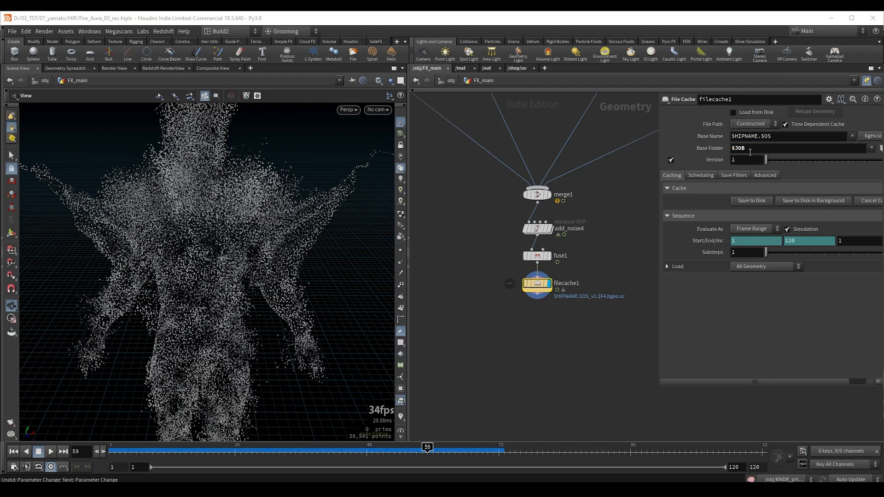
{"action": "left_click_drag", "start_coordinate": [771, 137], "coordinate": [732, 137]}
{"action": "key", "text": "BackSpace"}
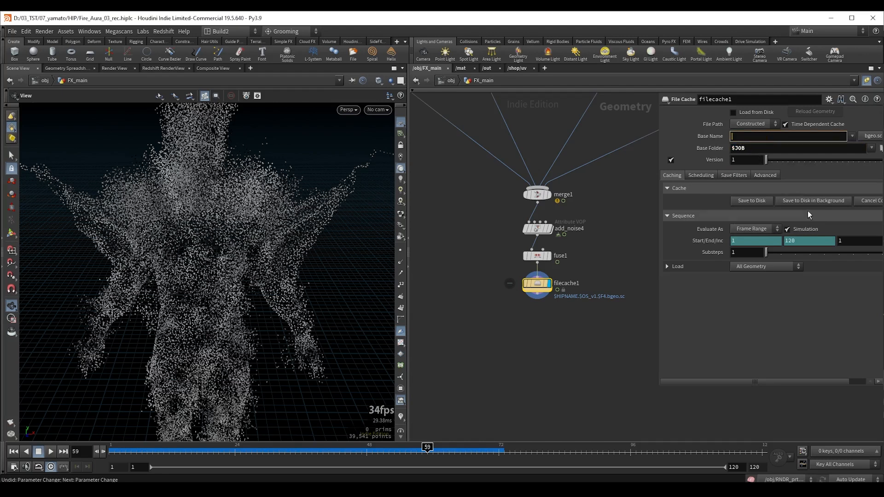
{"action": "type", "text": "pop sim"}
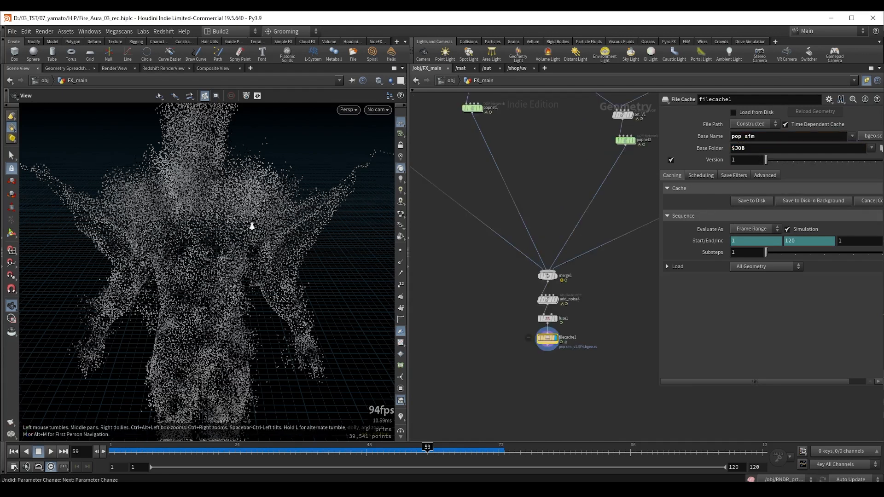
{"action": "scroll", "coordinate": [251, 225], "scroll_direction": "down", "scroll_amount": 3}
{"action": "left_click_drag", "start_coordinate": [251, 225], "coordinate": [196, 240]}
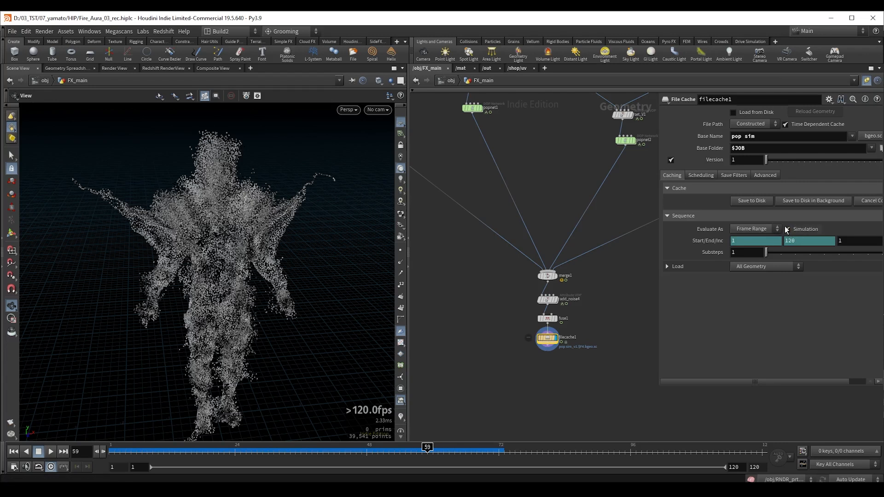
- Set the File Cache end frame to 500 and save the particle simulation to disk
{"action": "left_click", "coordinate": [794, 240]}
{"action": "type", "text": "5"}
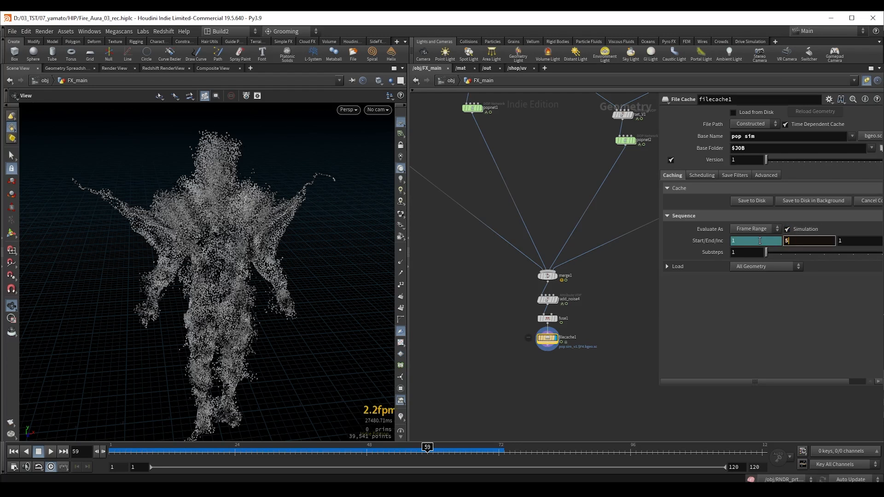
{"action": "type", "text": "00"}
{"action": "key", "text": "Return"}
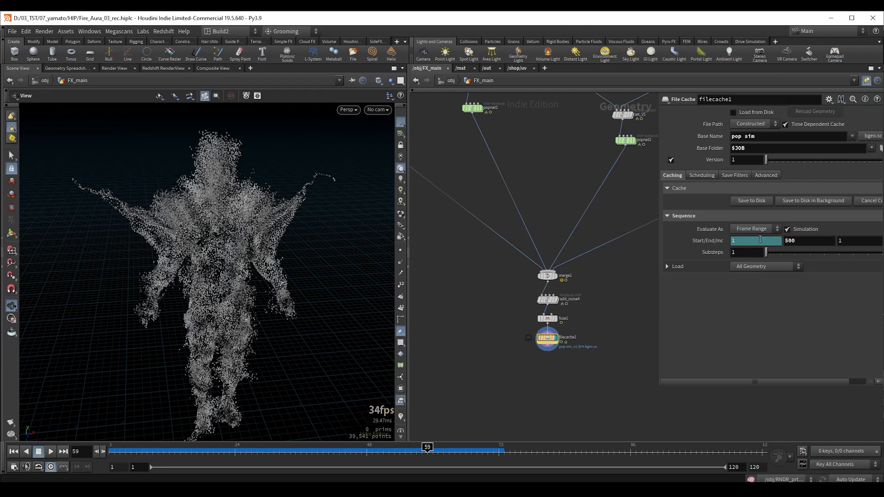
{"action": "left_click", "coordinate": [755, 203]}
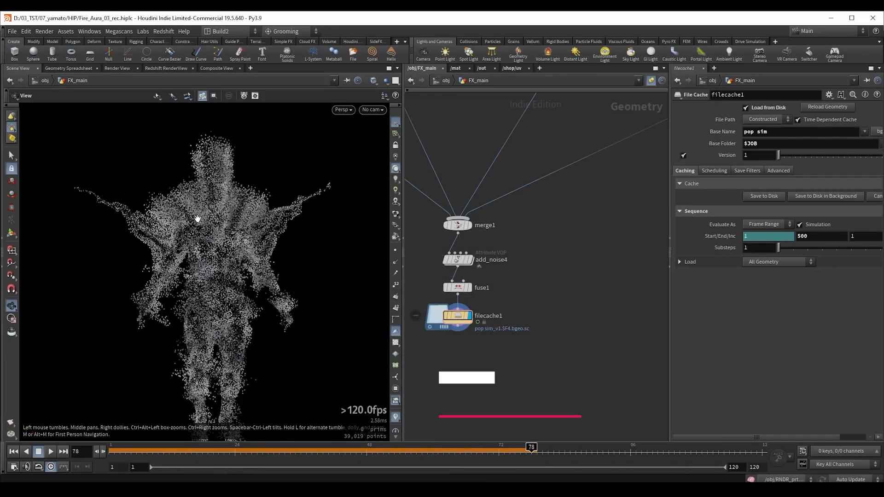
- Append a Null node after filecache1 and name it ORIG_POP_SIM
{"action": "left_click_drag", "start_coordinate": [197, 219], "coordinate": [176, 236]}
{"action": "middle_click_drag", "start_coordinate": [557, 310], "coordinate": [595, 295]}
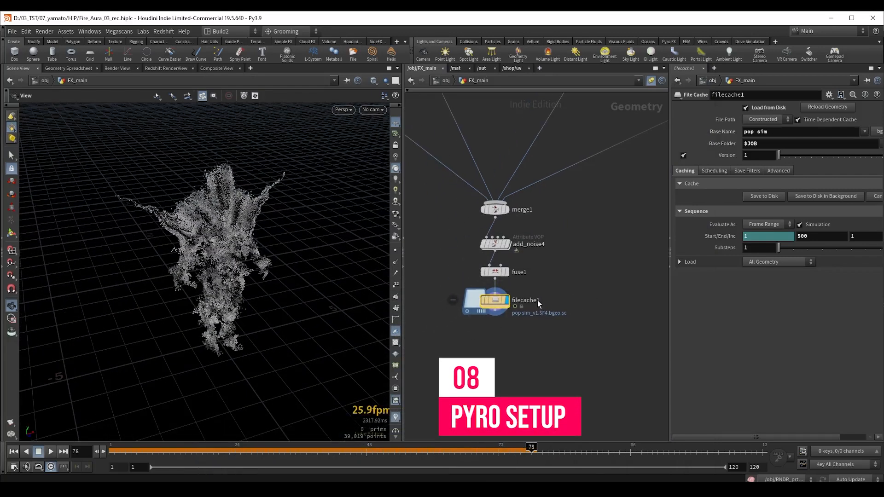
{"action": "key", "text": "Tab"}
{"action": "type", "text": "null"}
{"action": "key", "text": "Return"}
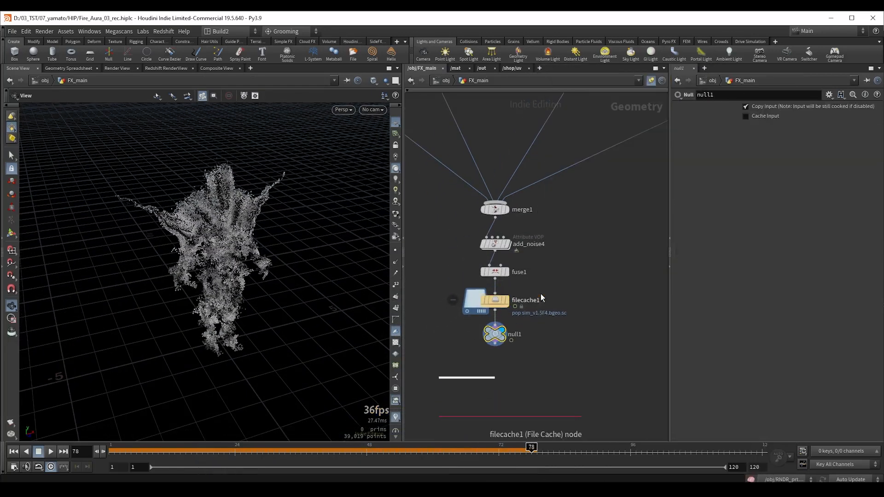
{"action": "double_click", "coordinate": [514, 335]}
{"action": "type", "text": "ORIG_POP_SIM"}
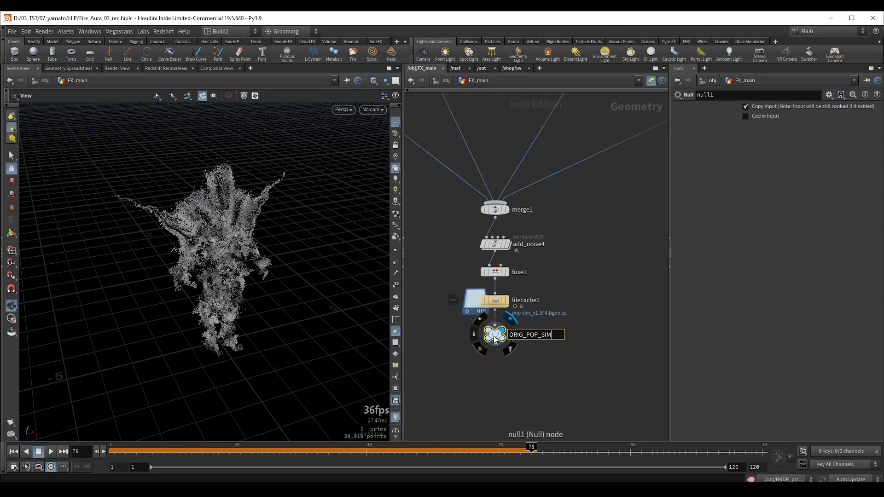
{"action": "key", "text": "Return"}
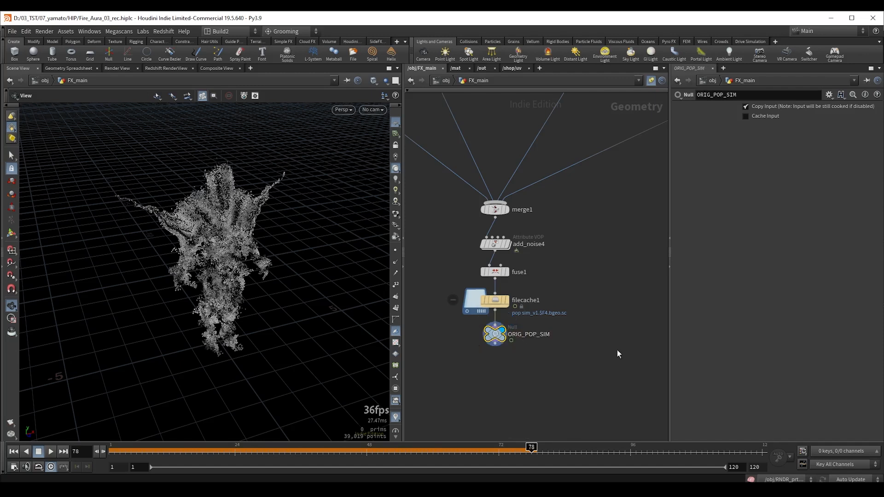
- Copy the ORIG_POP_SIM null and add an Object Merge node in an empty area of the network
{"action": "scroll", "coordinate": [576, 321], "scroll_direction": "down", "scroll_amount": 6}
{"action": "middle_click_drag", "start_coordinate": [575, 327], "coordinate": [478, 379]}
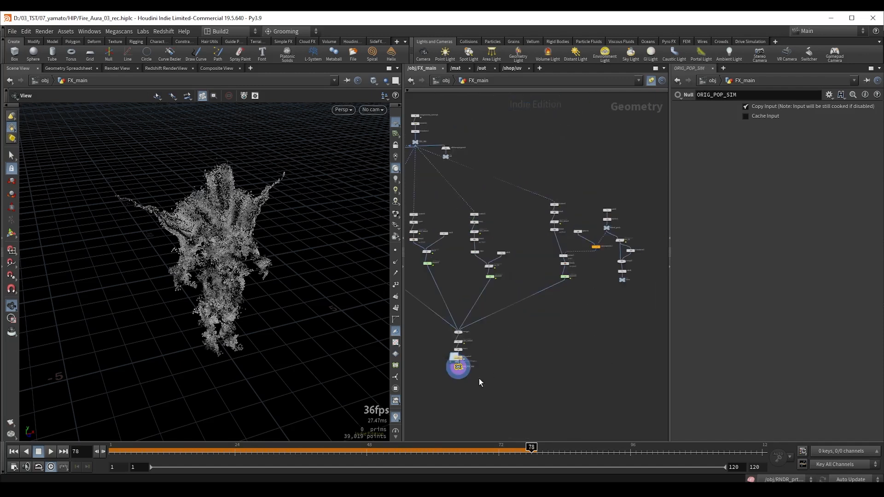
{"action": "scroll", "coordinate": [476, 380], "scroll_direction": "up", "scroll_amount": 3}
{"action": "key", "text": "ctrl+c"}
{"action": "key", "text": "h"}
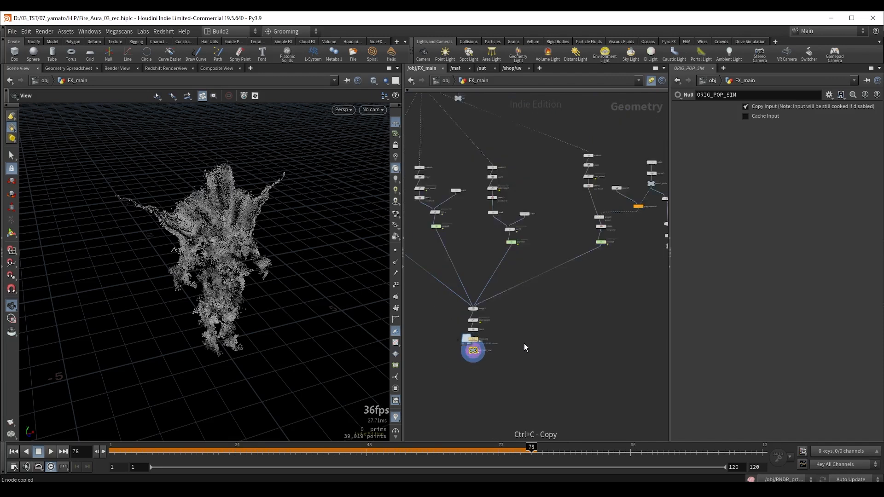
{"action": "middle_click_drag", "start_coordinate": [609, 309], "coordinate": [542, 319]}
{"action": "left_click_drag", "start_coordinate": [574, 199], "coordinate": [639, 352]}
{"action": "scroll", "coordinate": [584, 213], "scroll_direction": "up", "scroll_amount": 5}
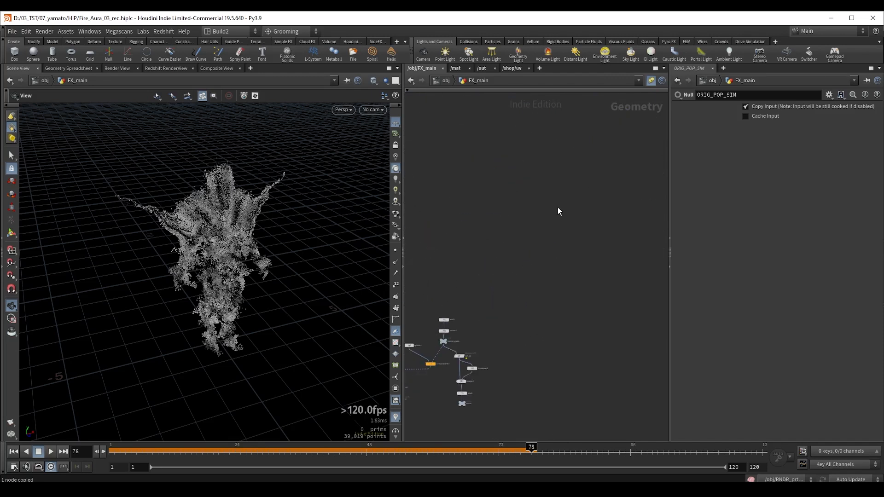
{"action": "key", "text": "Tab"}
{"action": "type", "text": "om"}
{"action": "key", "text": "Return"}
{"action": "key", "text": "Return"}
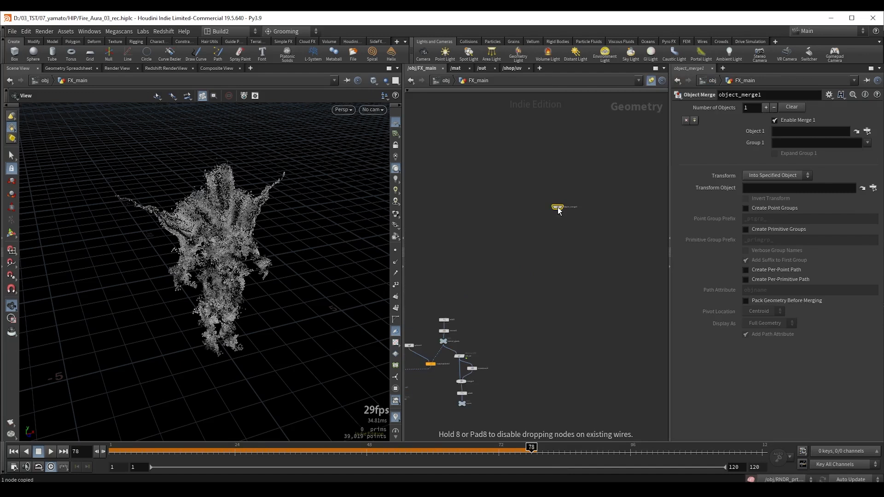
- Reference /obj/FX_main/ORIG_POP_SIM as Object 1 of the Object Merge node and display the node
{"action": "left_click", "coordinate": [806, 131]}
{"action": "key", "text": "ctrl+v"}
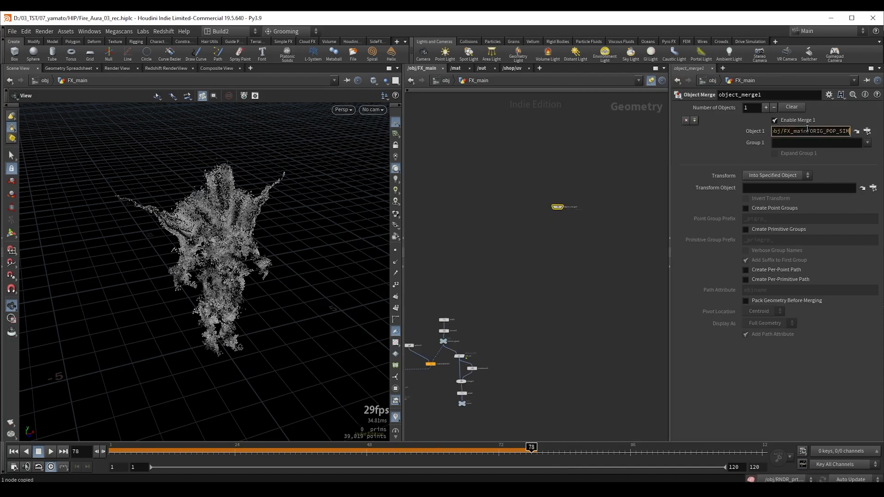
{"action": "key", "text": "Return"}
{"action": "scroll", "coordinate": [534, 191], "scroll_direction": "up", "scroll_amount": 3}
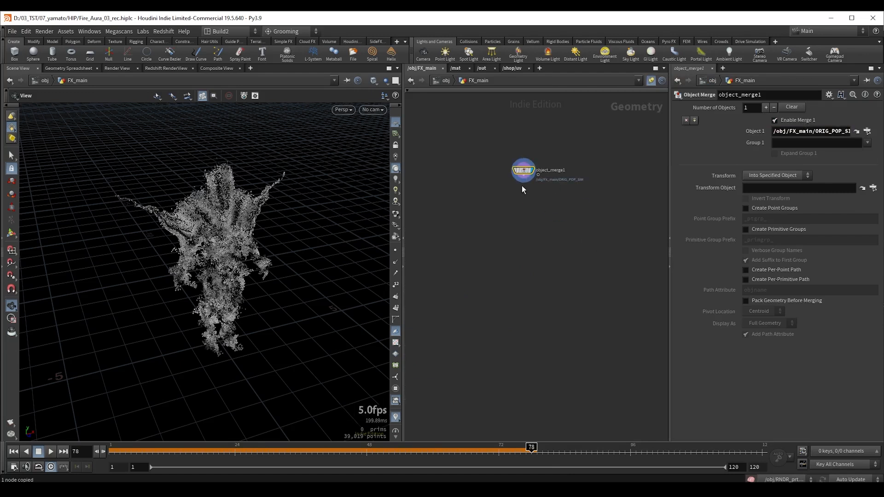
{"action": "left_click_drag", "start_coordinate": [523, 172], "coordinate": [575, 243]}
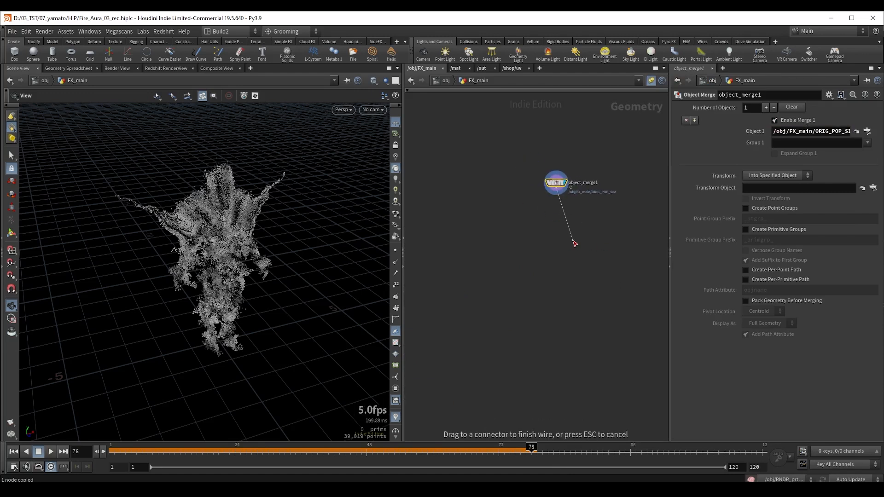
- Append a Volume Rasterize Attributes node after object_merge1 and display it
{"action": "left_click_drag", "start_coordinate": [239, 225], "coordinate": [194, 217]}
{"action": "right_click_drag", "start_coordinate": [195, 217], "coordinate": [300, 217]}
{"action": "left_click_drag", "start_coordinate": [299, 217], "coordinate": [215, 213]}
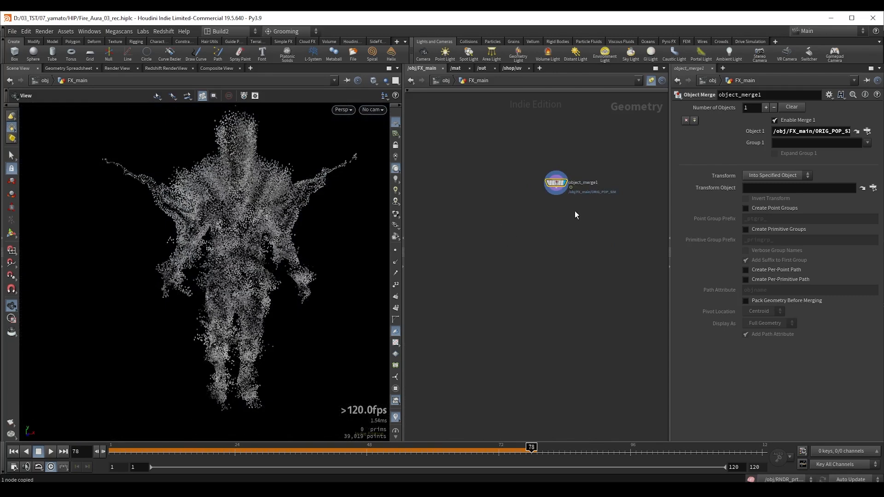
{"action": "middle_click_drag", "start_coordinate": [575, 210], "coordinate": [546, 209]}
{"action": "left_click", "coordinate": [529, 189]}
{"action": "key", "text": "Tab"}
{"action": "type", "text": "v ra"}
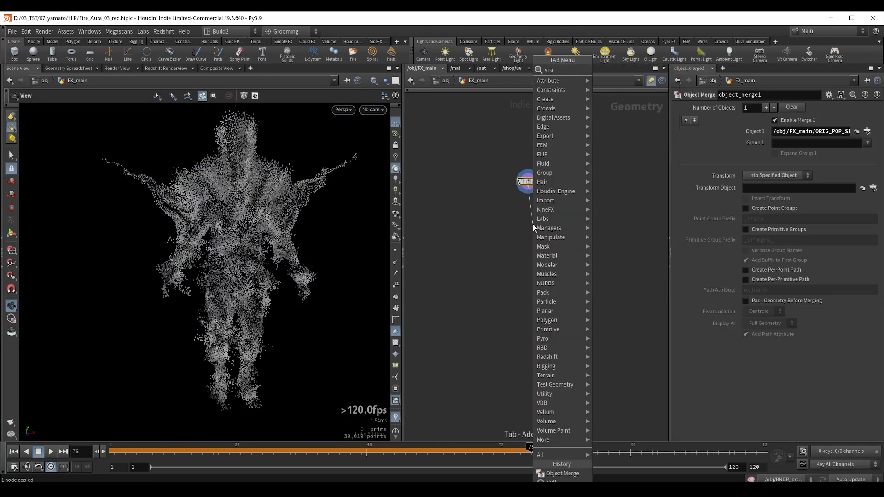
{"action": "key", "text": "Return"}
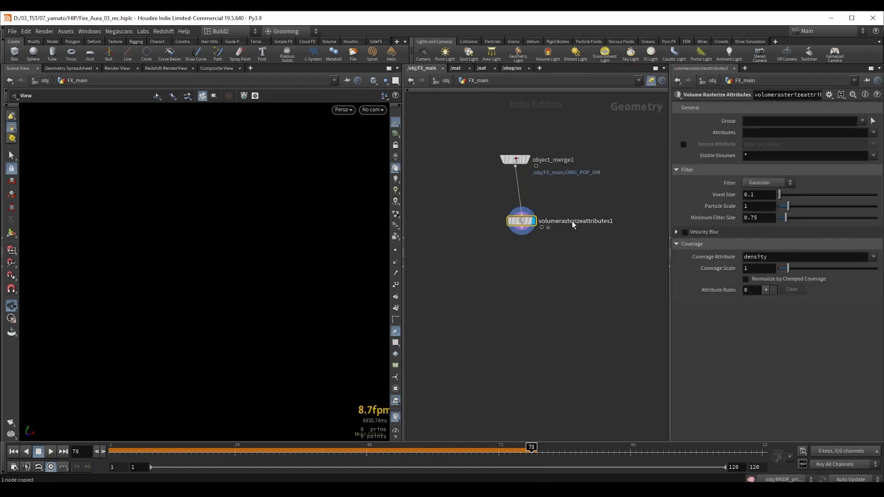
- Set the Volume Rasterize Attributes node to rasterize the density attribute
{"action": "left_click", "coordinate": [758, 134]}
{"action": "type", "text": "density"}
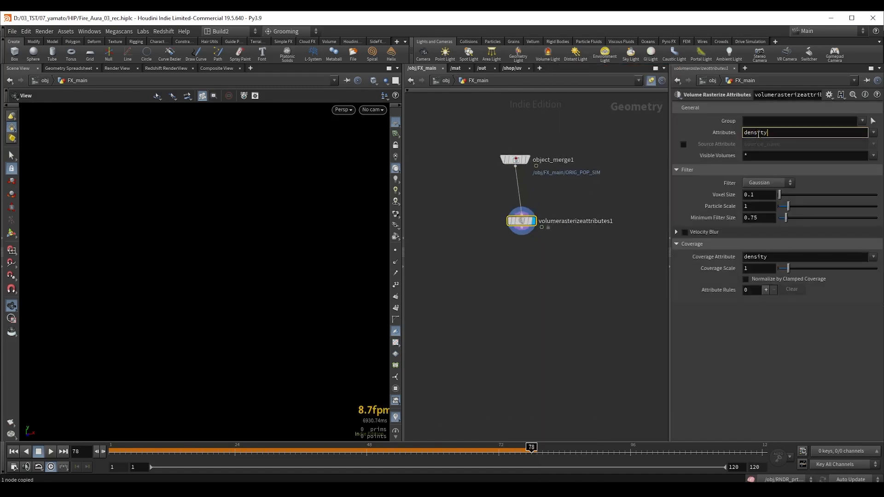
{"action": "key", "text": "Return"}
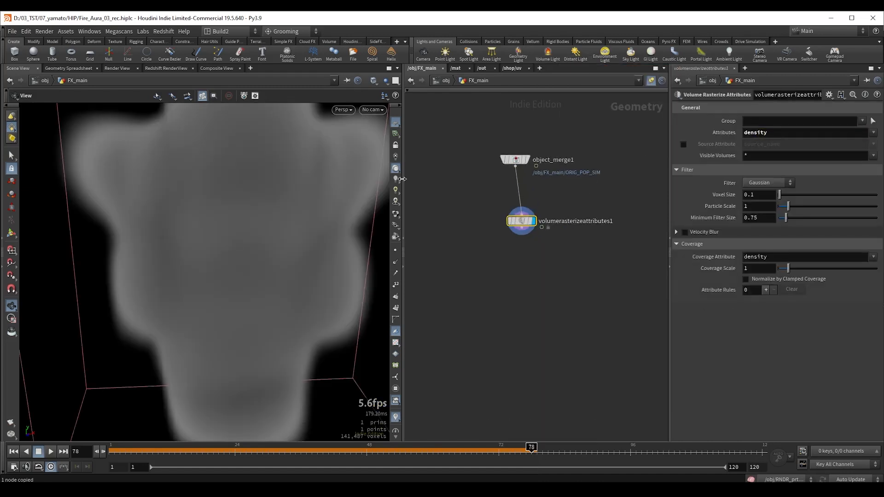
{"action": "scroll", "coordinate": [211, 215], "scroll_direction": "down", "scroll_amount": 4}
{"action": "left_click_drag", "start_coordinate": [248, 207], "coordinate": [231, 221]}
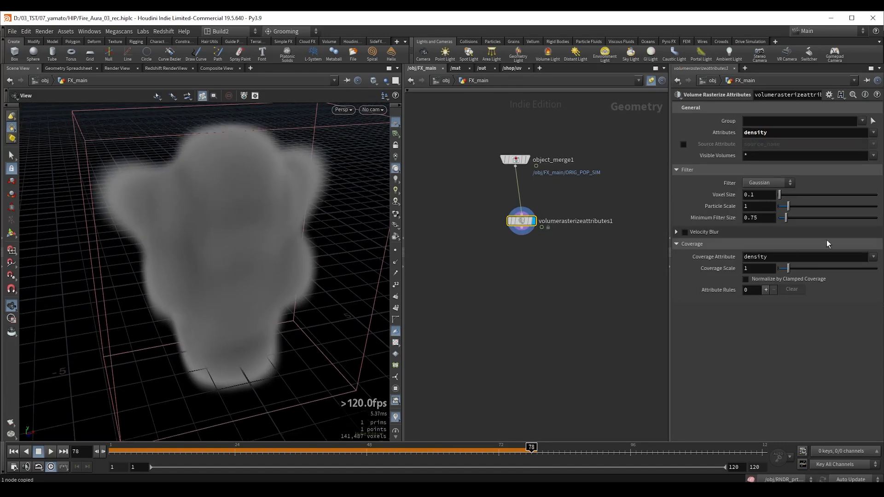
- Set the Particle Scale of the volume rasterization to 0.1
{"action": "left_click", "coordinate": [727, 207]}
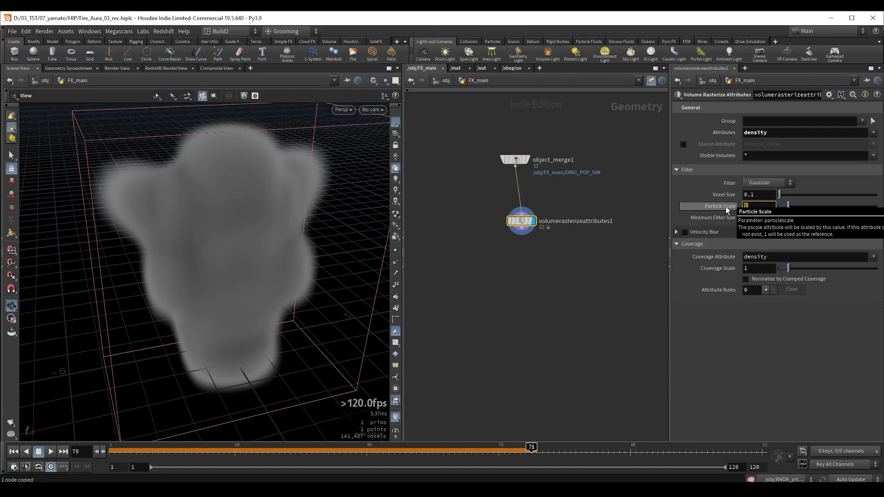
{"action": "key", "text": "Return"}
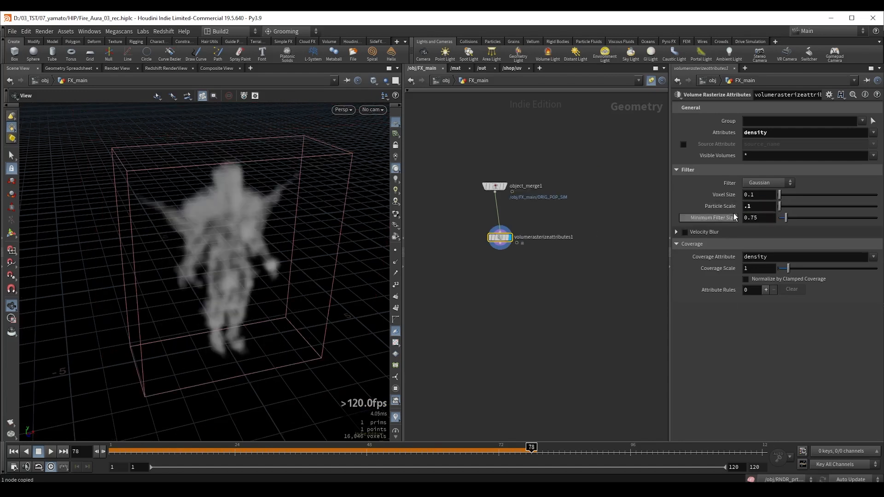
{"action": "left_click_drag", "start_coordinate": [212, 222], "coordinate": [215, 222]}
{"action": "scroll", "coordinate": [215, 222], "scroll_direction": "up", "scroll_amount": 2}
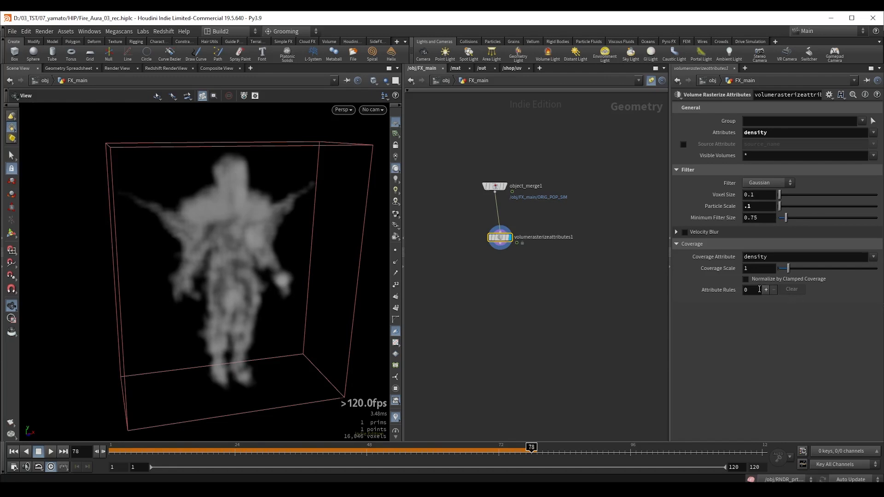
- Enable Velocity Blur on the volume rasterization and set its Shutter to 1
{"action": "left_click", "coordinate": [685, 232]}
{"action": "left_click", "coordinate": [676, 232]}
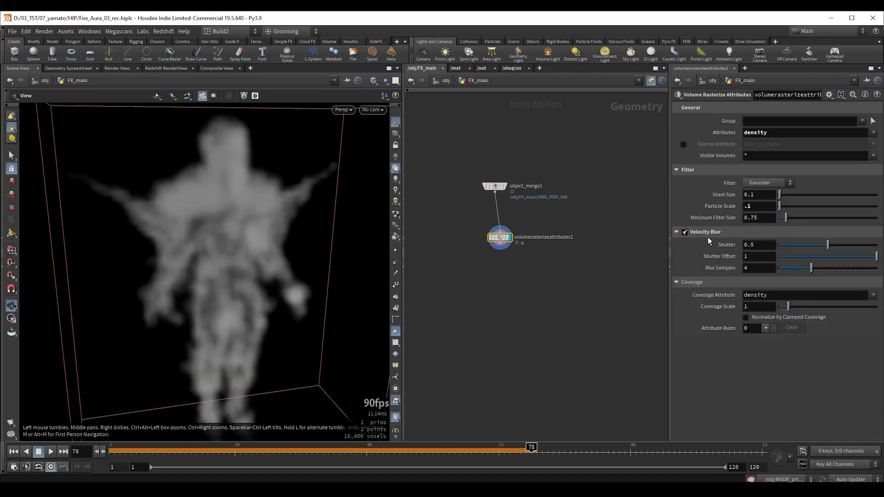
{"action": "left_click_drag", "start_coordinate": [828, 245], "coordinate": [878, 246]}
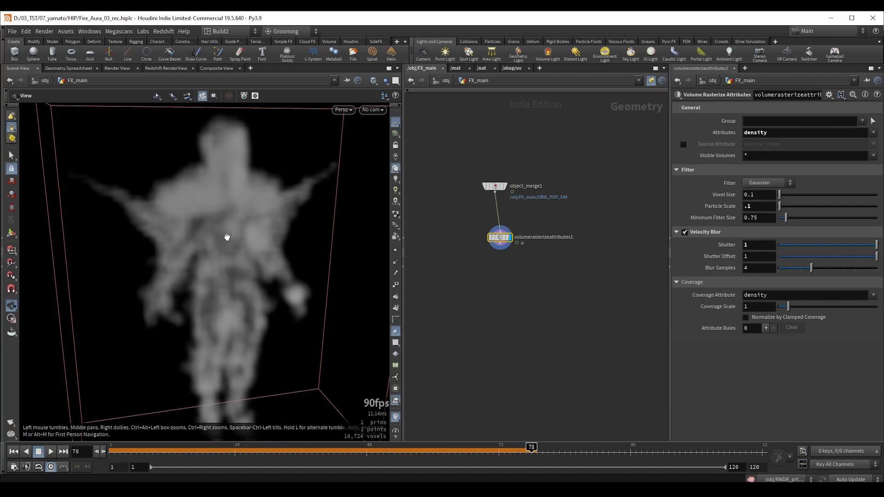
{"action": "scroll", "coordinate": [212, 248], "scroll_direction": "up", "scroll_amount": 3}
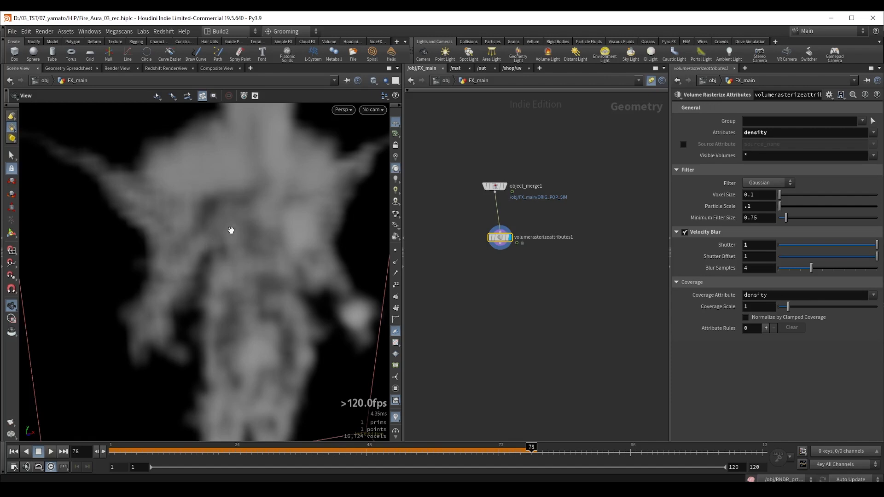
{"action": "left_click_drag", "start_coordinate": [196, 253], "coordinate": [181, 298]}
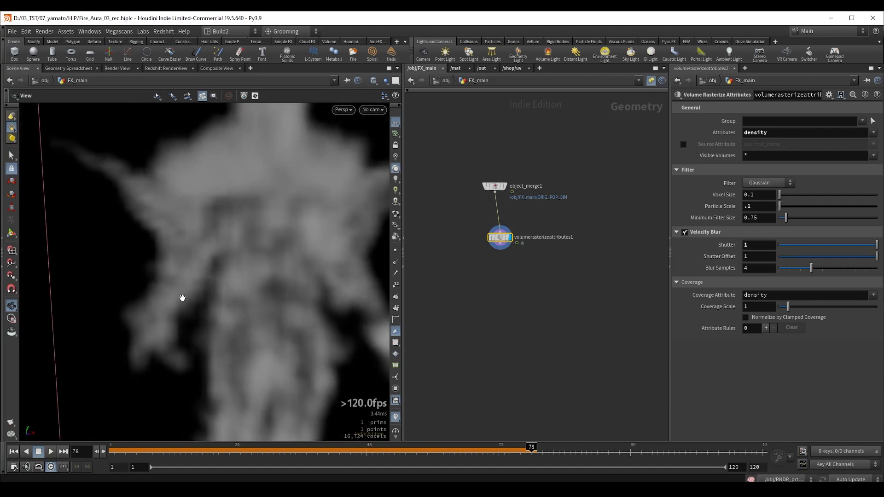
{"action": "left_click_drag", "start_coordinate": [201, 245], "coordinate": [215, 248]}
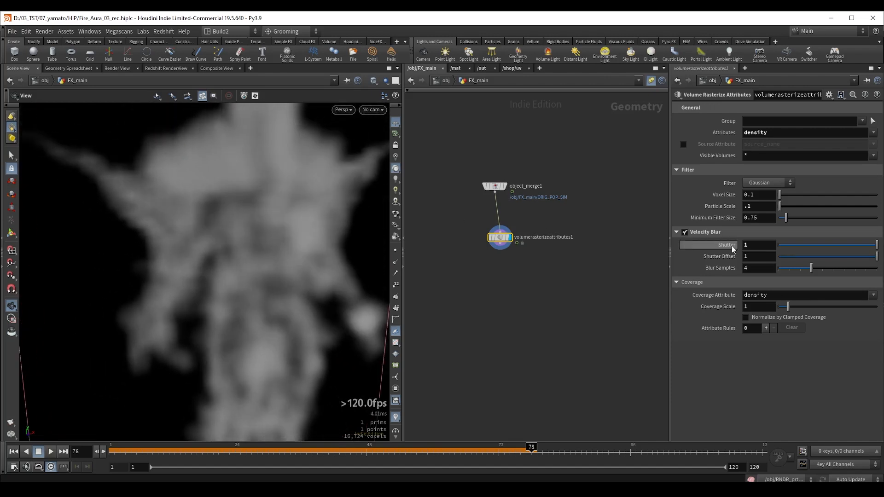
{"action": "left_click_drag", "start_coordinate": [782, 243], "coordinate": [882, 245]}
- Set the velocity blur's Shutter Offset to -1 and its Blur Samples to 10
{"action": "left_click_drag", "start_coordinate": [757, 257], "coordinate": [726, 256]}
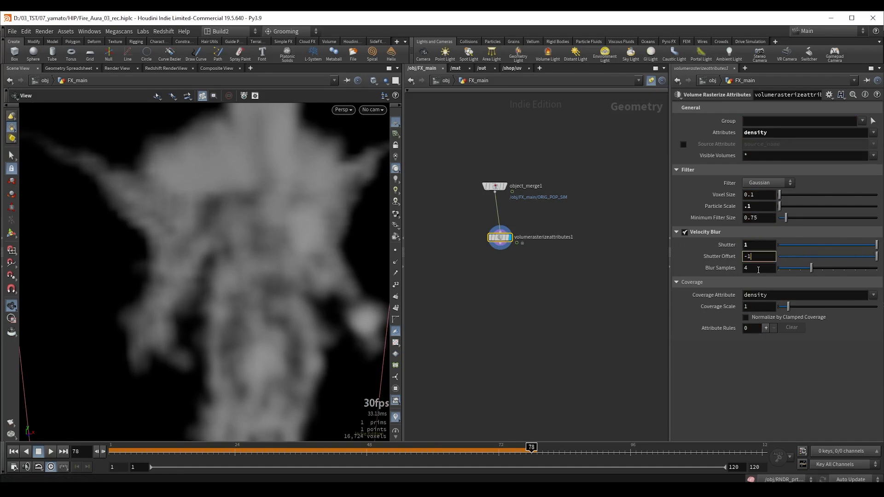
{"action": "type", "text": "-1"}
{"action": "key", "text": "Return"}
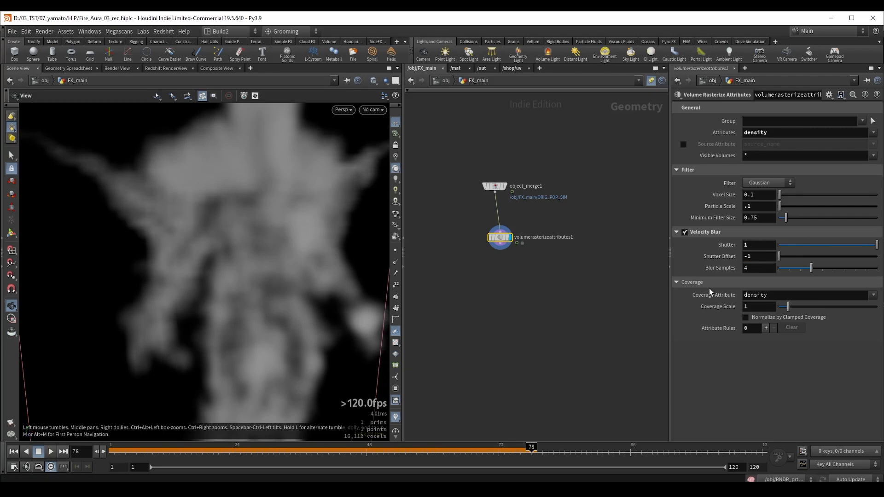
{"action": "left_click_drag", "start_coordinate": [811, 273], "coordinate": [879, 271]}
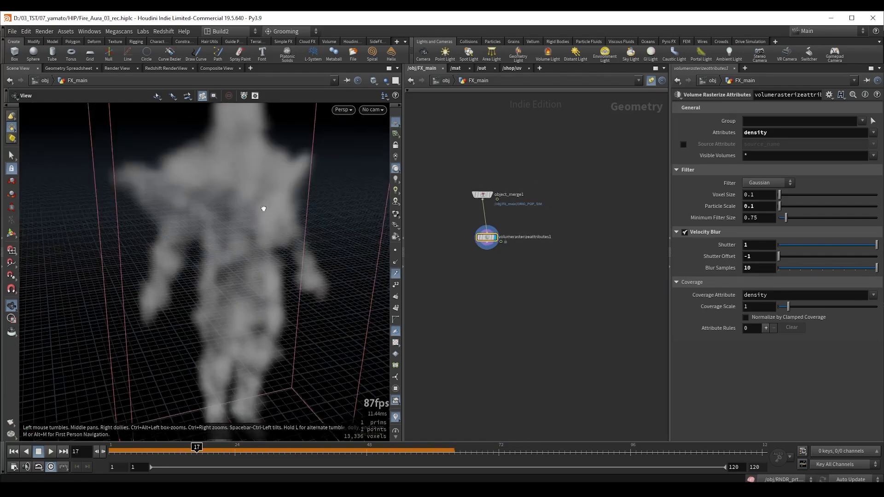
- Append a Null named src_density after volumerasterizeattributes1 and tidy the node layout
{"action": "scroll", "coordinate": [466, 238], "scroll_direction": "up", "scroll_amount": 3}
{"action": "key", "text": "Tab"}
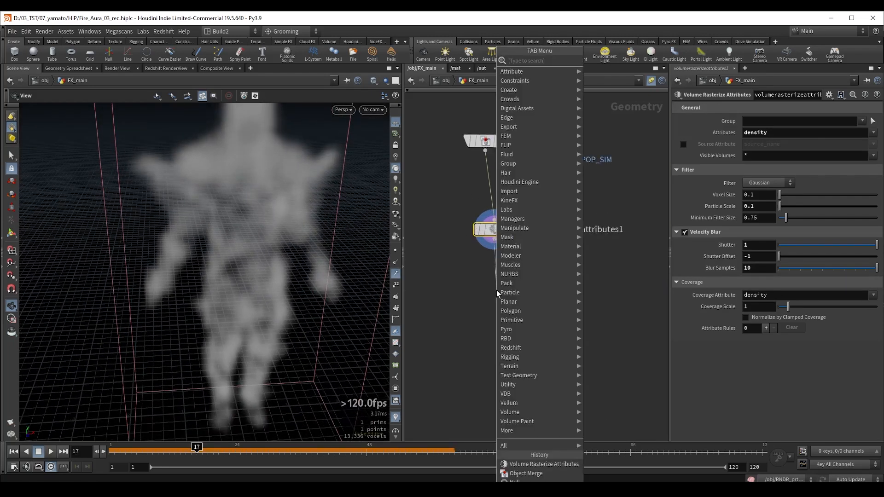
{"action": "type", "text": "null"}
{"action": "key", "text": "Return"}
{"action": "left_click", "coordinate": [496, 289]}
{"action": "key", "text": "F2"}
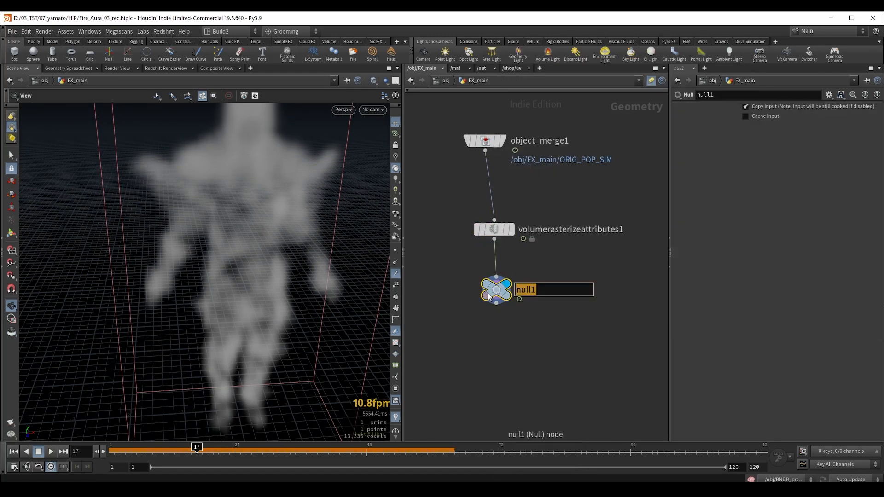
{"action": "type", "text": "src_density"}
{"action": "key", "text": "Return"}
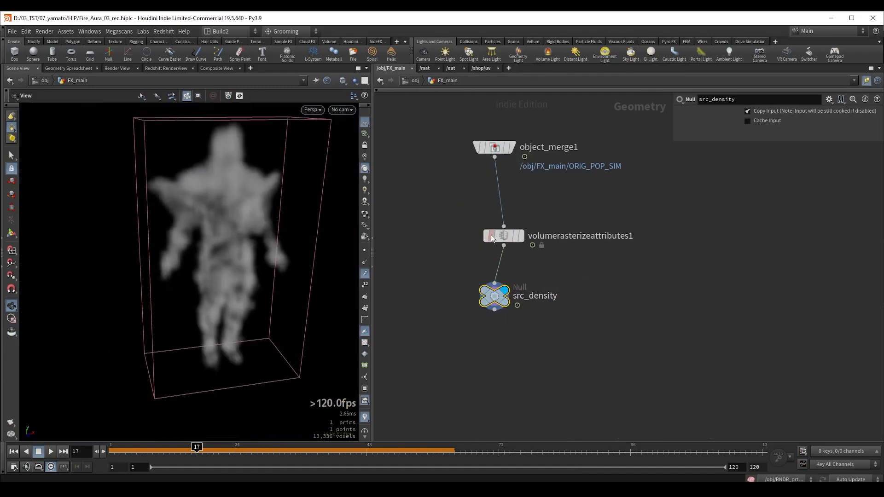
{"action": "left_click", "coordinate": [489, 234]}
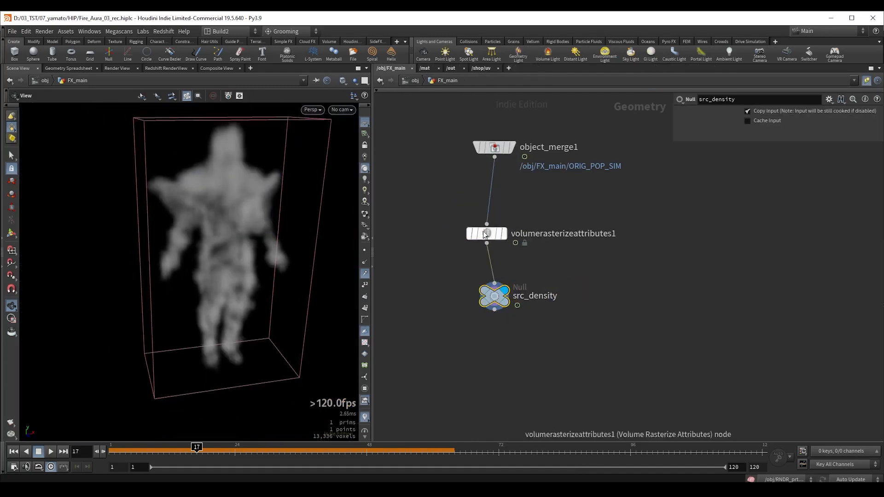
- Duplicate volumerasterizeattributes1 as a second branch from object_merge1 and set the copy's Attributes to v
{"action": "middle_click_drag", "start_coordinate": [577, 247], "coordinate": [541, 267]}
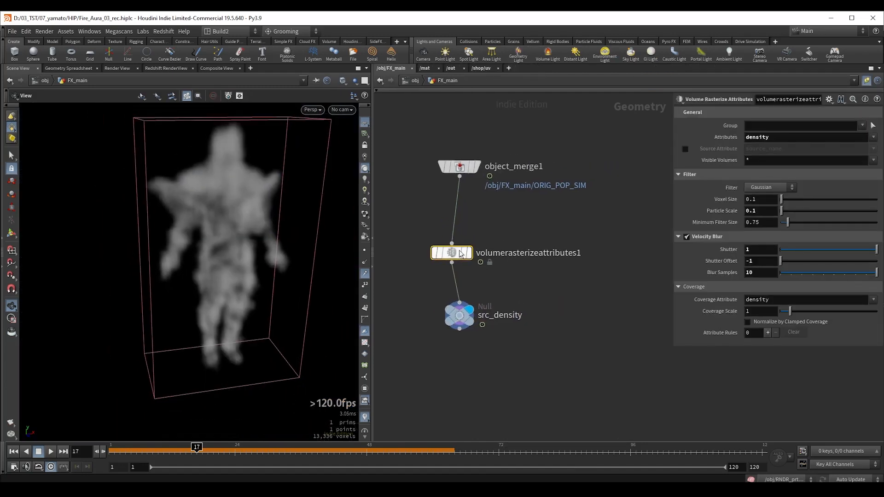
{"action": "left_click_drag", "start_coordinate": [458, 252], "coordinate": [622, 239], "text": "alt"}
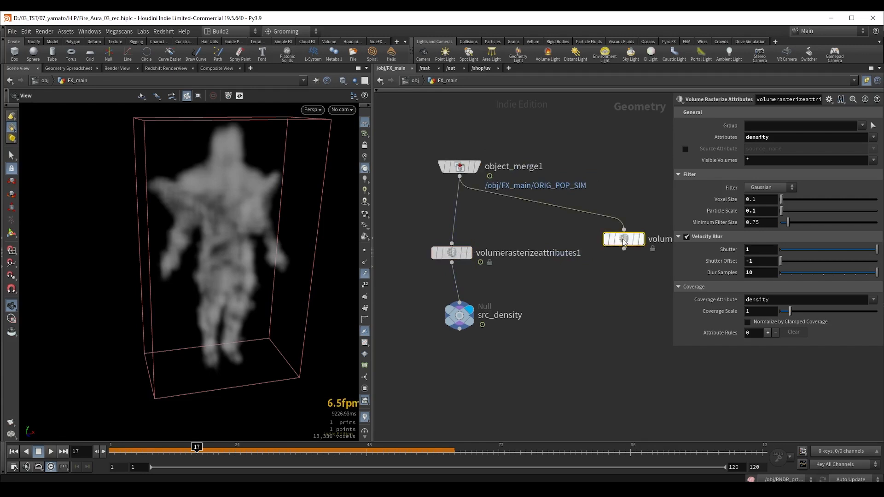
{"action": "middle_click_drag", "start_coordinate": [622, 239], "coordinate": [556, 272]}
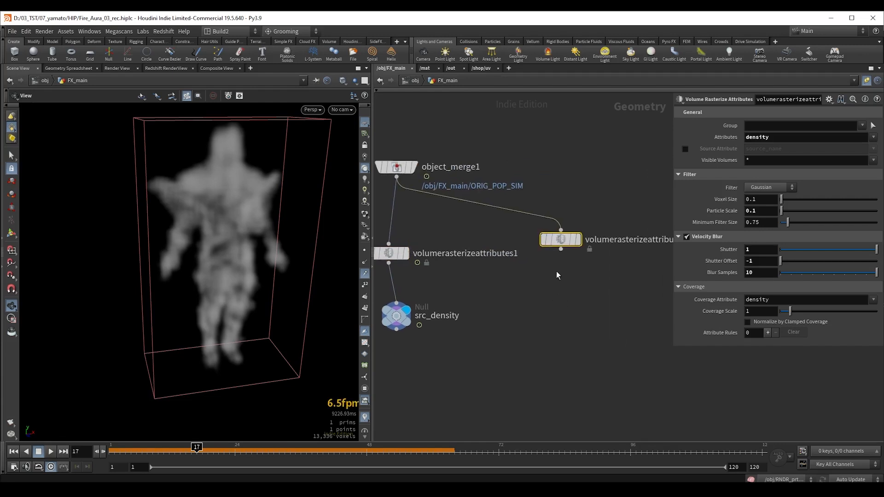
{"action": "double_click", "coordinate": [787, 138]}
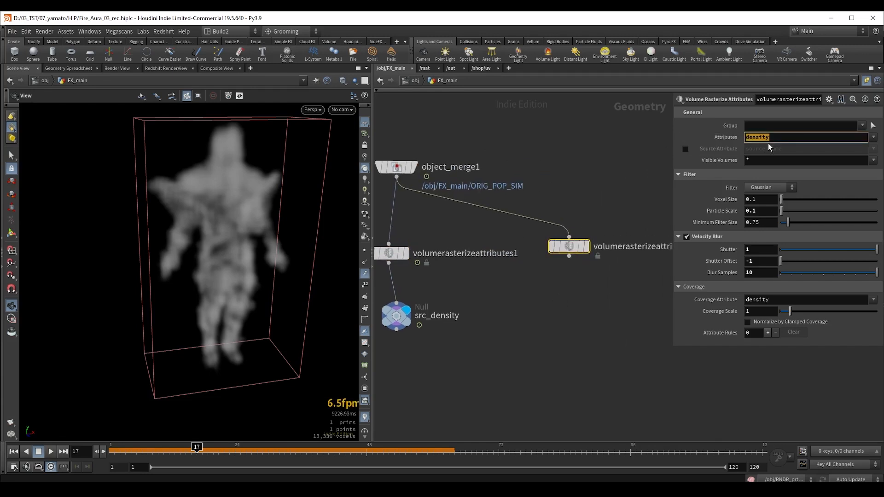
{"action": "type", "text": "v"}
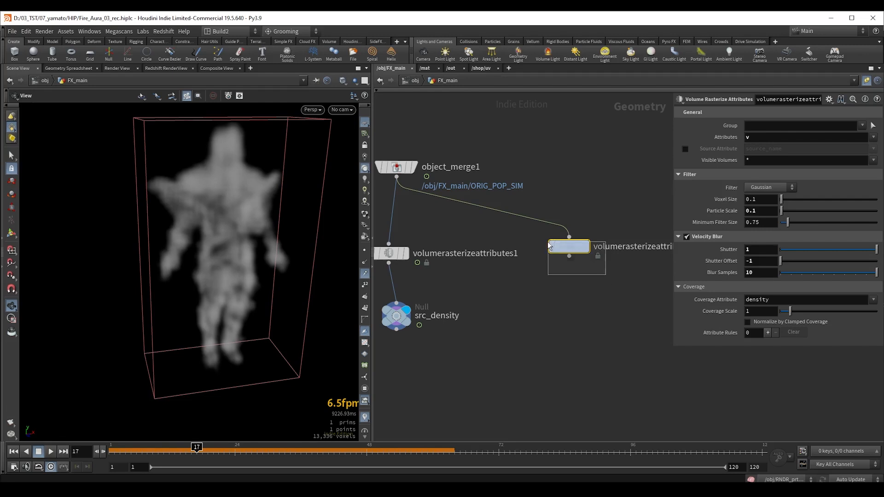
- Display object_merge1 and examine the particles' velocity trails across several frames
{"action": "left_click", "coordinate": [397, 166]}
{"action": "left_click", "coordinate": [412, 167]}
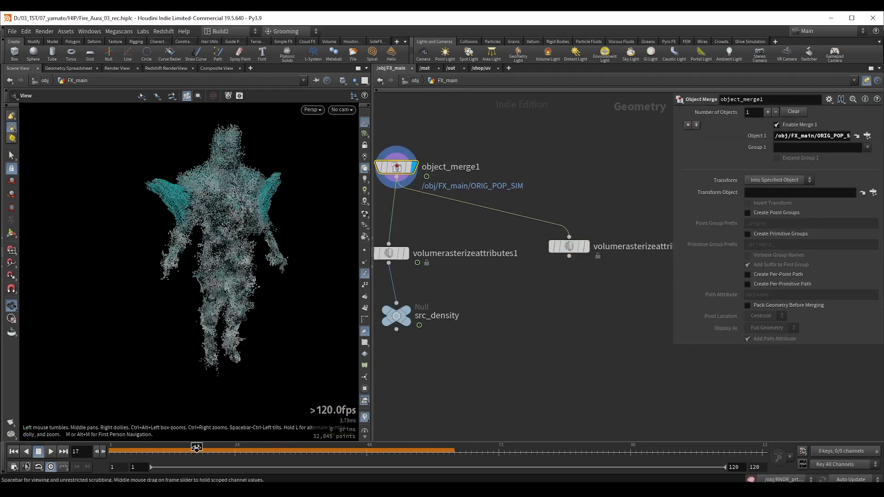
{"action": "left_click_drag", "start_coordinate": [195, 449], "coordinate": [251, 450]}
{"action": "right_click_drag", "start_coordinate": [272, 276], "coordinate": [316, 181]}
{"action": "middle_click_drag", "start_coordinate": [316, 182], "coordinate": [312, 231]}
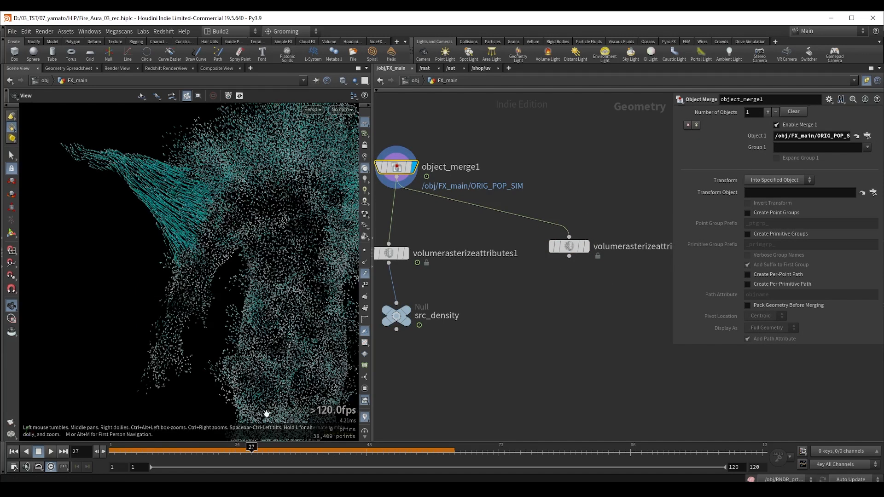
{"action": "left_click", "coordinate": [366, 275]}
{"action": "left_click", "coordinate": [367, 274]}
{"action": "left_click_drag", "start_coordinate": [252, 449], "coordinate": [339, 447]}
{"action": "right_click_drag", "start_coordinate": [284, 335], "coordinate": [218, 241]}
{"action": "middle_click_drag", "start_coordinate": [218, 241], "coordinate": [199, 220]}
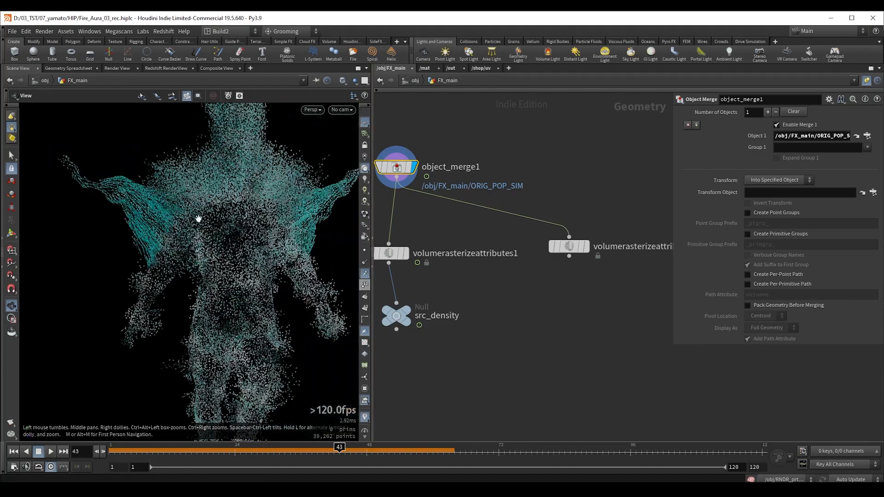
{"action": "left_click_drag", "start_coordinate": [339, 448], "coordinate": [268, 446]}
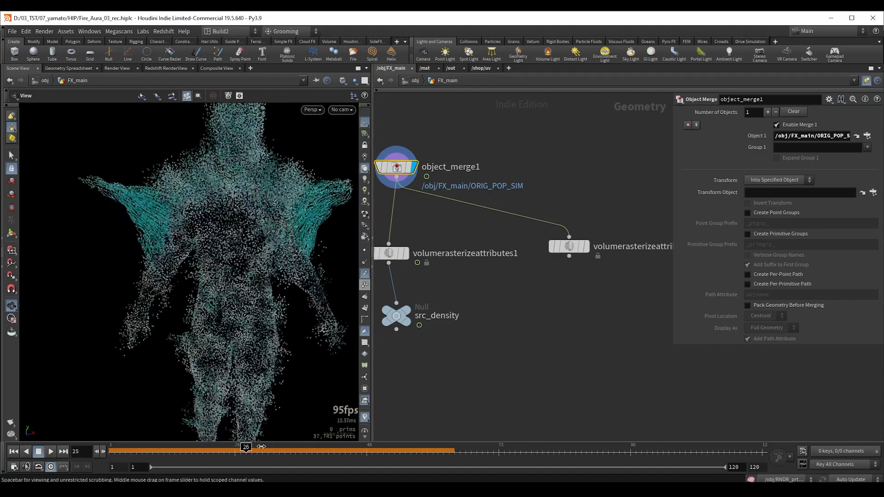
- Display volumerasterizeattributes2 and inspect its velocity volume from different angles
{"action": "left_click", "coordinate": [568, 246]}
{"action": "key", "text": "r"}
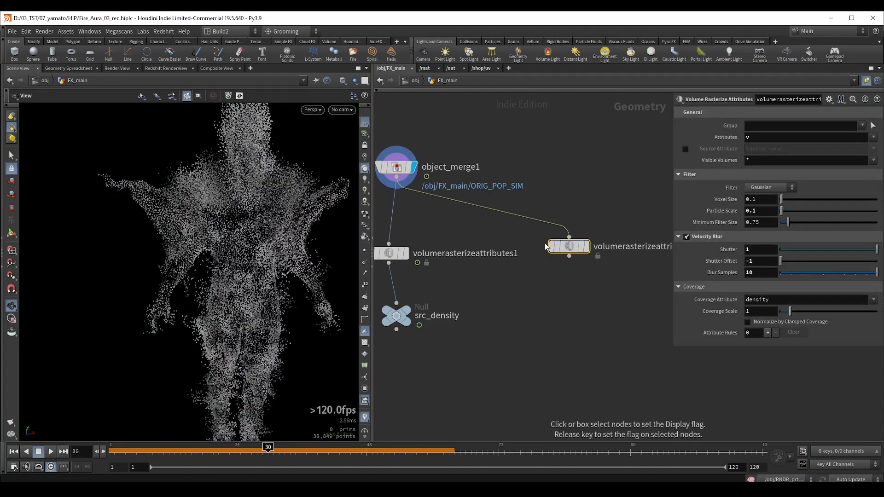
{"action": "mouse_move", "coordinate": [256, 227]}
{"action": "left_mouse_down"}
{"action": "mouse_move", "coordinate": [270, 227]}
{"action": "mouse_move", "coordinate": [241, 226]}
{"action": "left_mouse_up"}
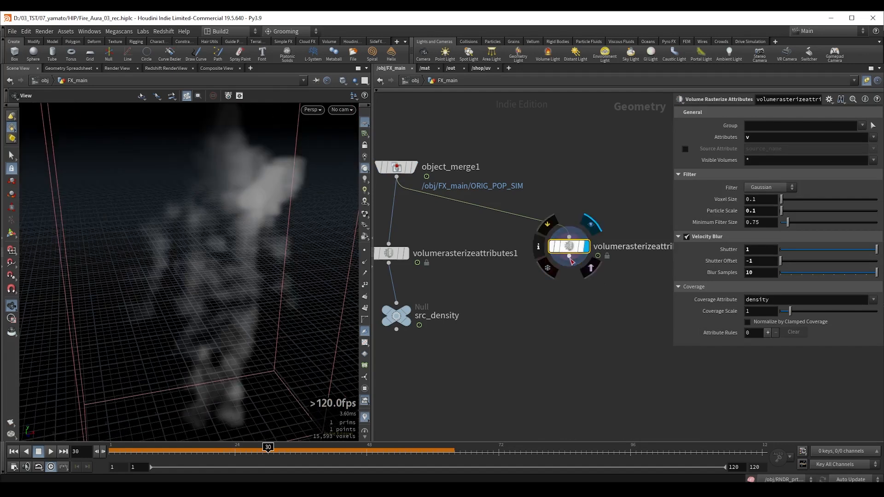
{"action": "left_click_drag", "start_coordinate": [182, 205], "coordinate": [221, 198]}
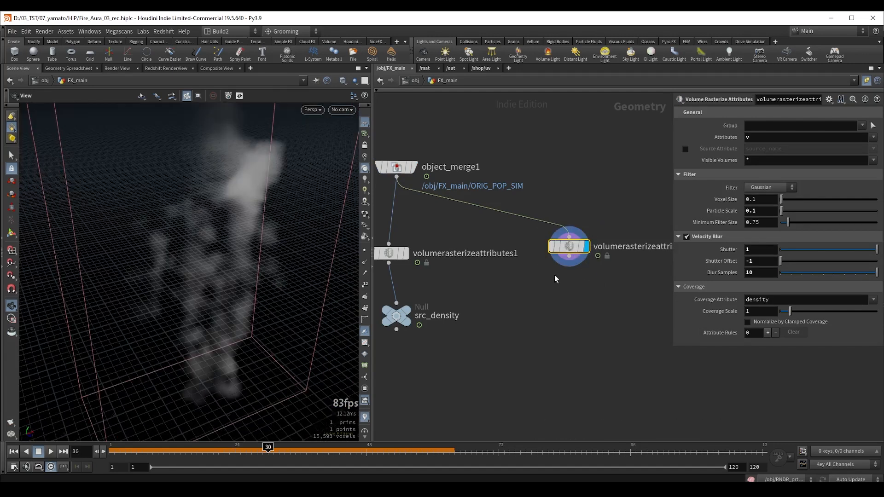
- Append a Volume Slice node to volumerasterizeattributes2
{"action": "left_click", "coordinate": [569, 257]}
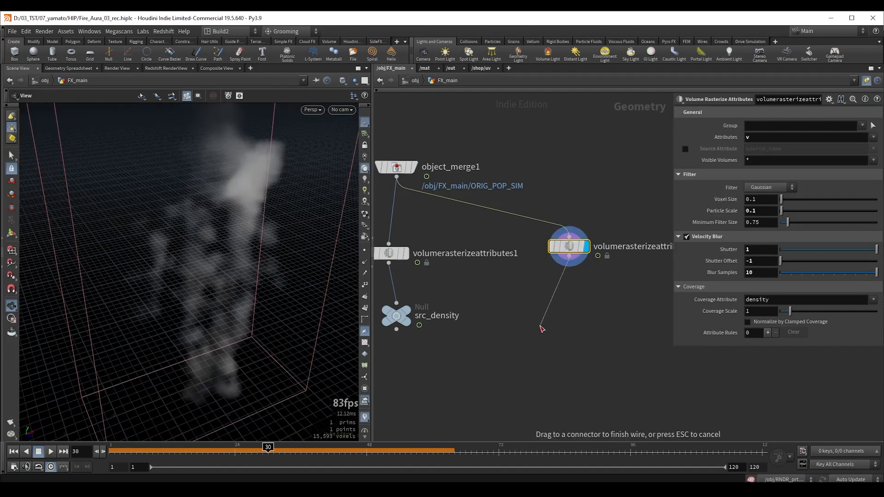
{"action": "key", "text": "Tab"}
{"action": "type", "text": "vsl"}
{"action": "key", "text": "Return"}
{"action": "left_click", "coordinate": [538, 324]}
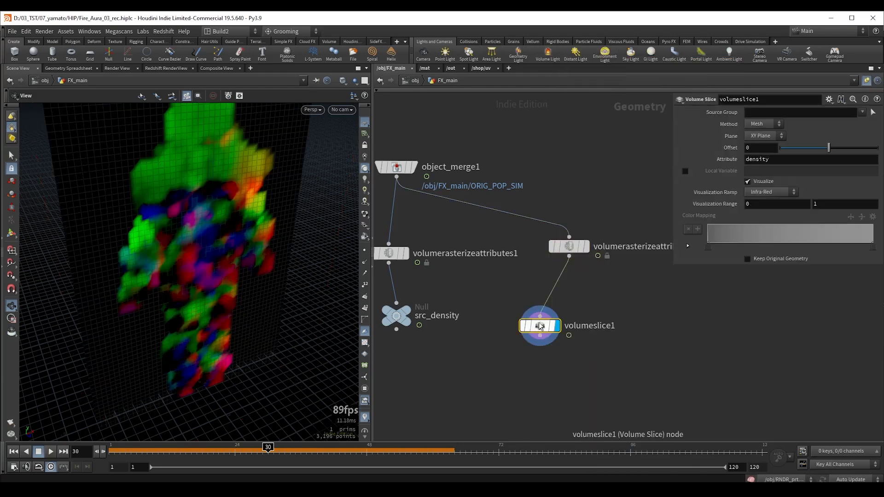
- Add a Volume Trail node with volumeslice1 as its first input and volumerasterizeattributes2 as its second
{"action": "middle_click_drag", "start_coordinate": [542, 340], "coordinate": [518, 304]}
{"action": "left_click", "coordinate": [514, 300]}
{"action": "key", "text": "Tab"}
{"action": "type", "text": "v tr"}
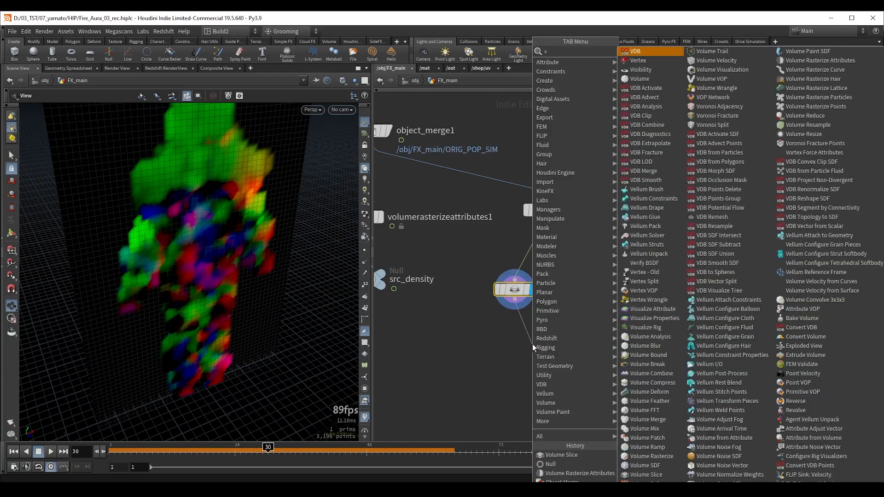
{"action": "key", "text": "Return"}
{"action": "left_click", "coordinate": [532, 343]}
{"action": "left_click", "coordinate": [541, 335]}
{"action": "left_click", "coordinate": [543, 220]}
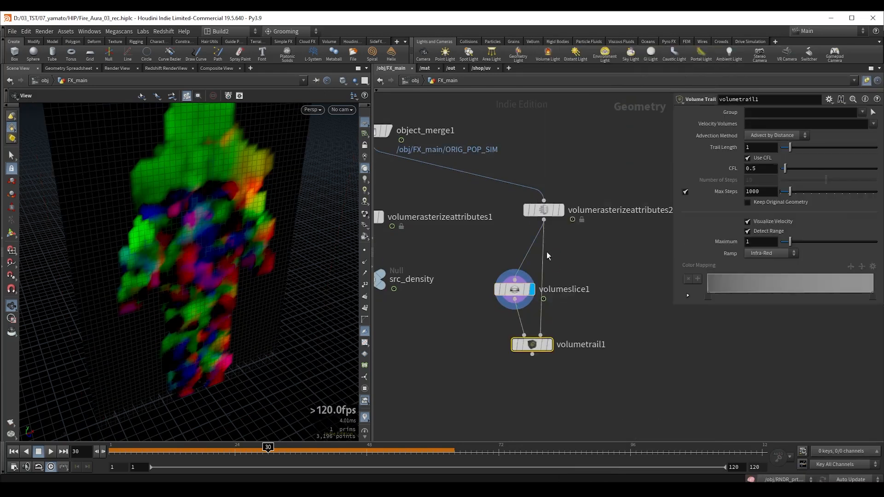
- Display volumetrail1 and check the velocity streamlines at frame 23
{"action": "left_click_drag", "start_coordinate": [483, 334], "coordinate": [587, 370]}
{"action": "key", "text": "r"}
{"action": "left_click_drag", "start_coordinate": [221, 272], "coordinate": [193, 230]}
{"action": "left_click_drag", "start_coordinate": [210, 442], "coordinate": [228, 444]}
- Make room below volumerasterizeattributes2 and insert a Null named src_v feeding both the slice and trail nodes
{"action": "middle_click_drag", "start_coordinate": [479, 263], "coordinate": [498, 244]}
{"action": "left_click", "coordinate": [540, 275], "text": "shift"}
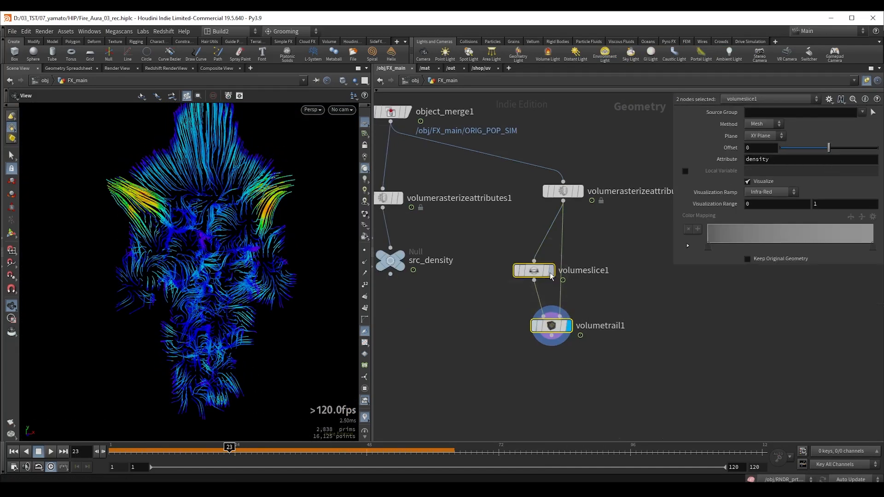
{"action": "left_click_drag", "start_coordinate": [540, 276], "coordinate": [540, 341]}
{"action": "left_click_drag", "start_coordinate": [534, 234], "coordinate": [596, 255]}
{"action": "key", "text": "Tab"}
{"action": "type", "text": "null"}
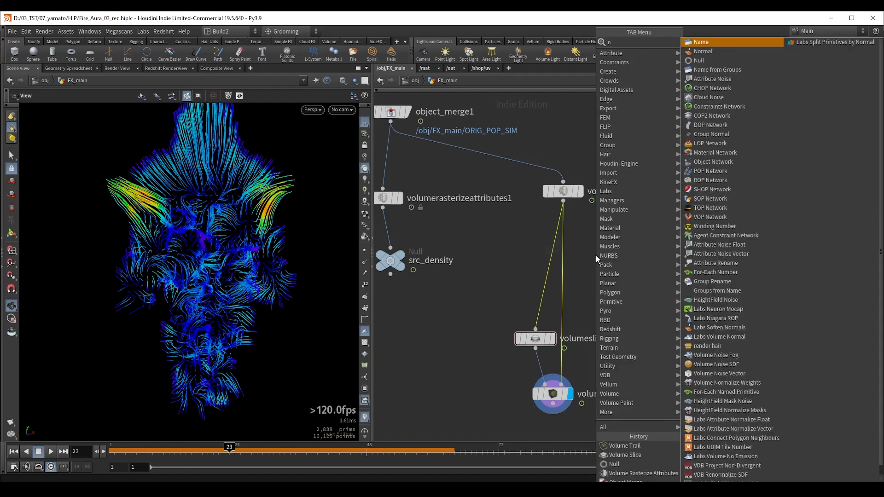
{"action": "key", "text": "Return"}
{"action": "left_click", "coordinate": [581, 256]}
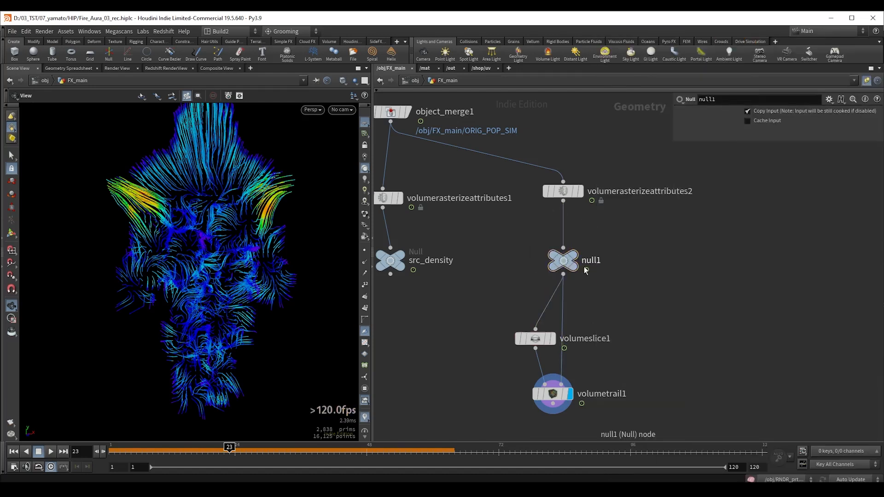
{"action": "double_click", "coordinate": [596, 261]}
{"action": "double_click", "coordinate": [599, 260]}
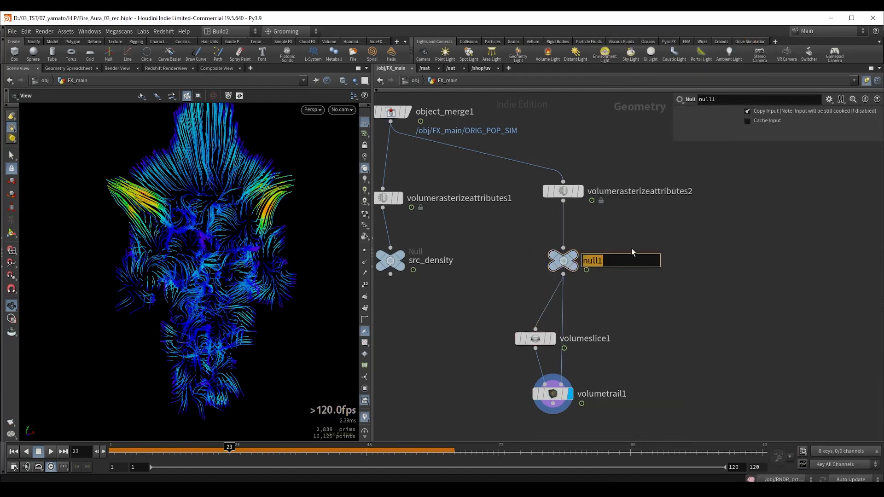
{"action": "type", "text": "src_v"}
{"action": "key", "text": "Return"}
- Check the node information of src_v for its velocity volume
{"action": "middle_click_drag", "start_coordinate": [631, 247], "coordinate": [641, 270]}
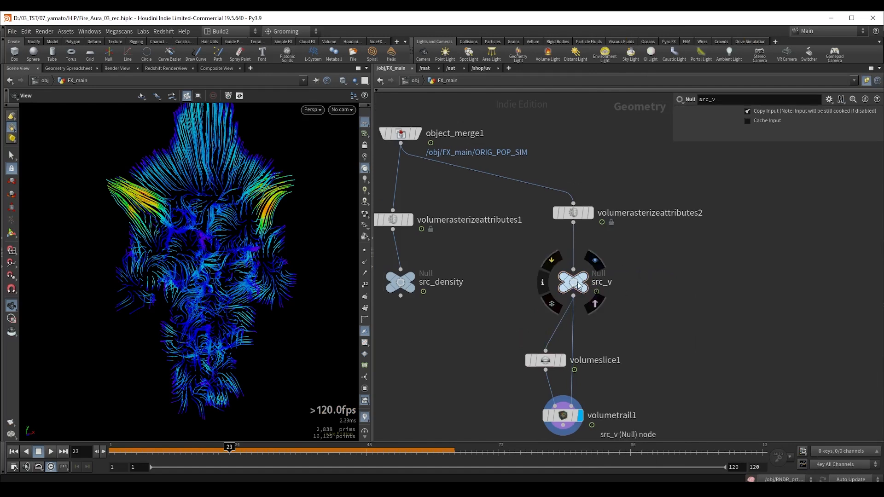
{"action": "left_click", "coordinate": [546, 283]}
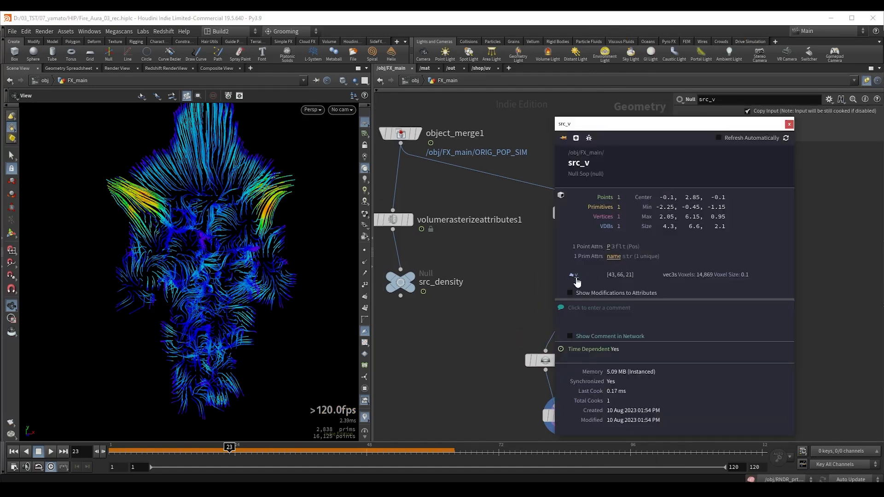
{"action": "middle_click_drag", "start_coordinate": [614, 262], "coordinate": [587, 275]}
- Set the Particle Scale of volumerasterizeattributes2 to 0.05
{"action": "left_click", "coordinate": [547, 226]}
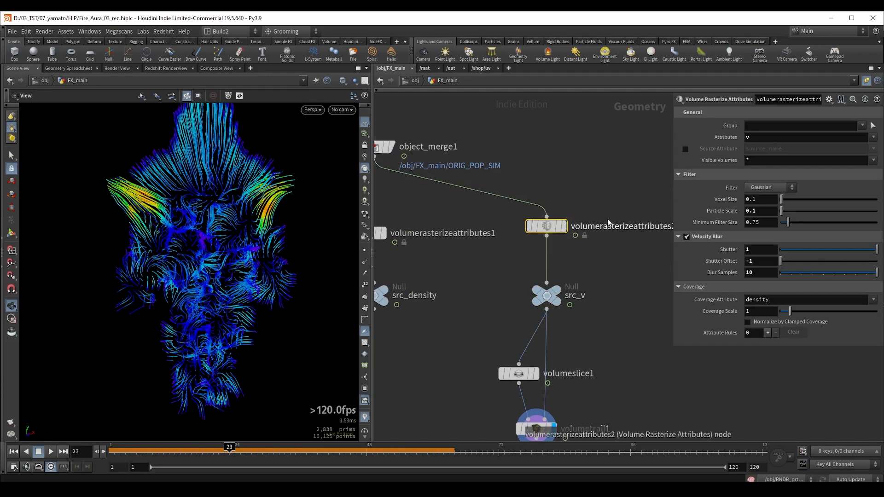
{"action": "middle_click_drag", "start_coordinate": [614, 196], "coordinate": [594, 207]}
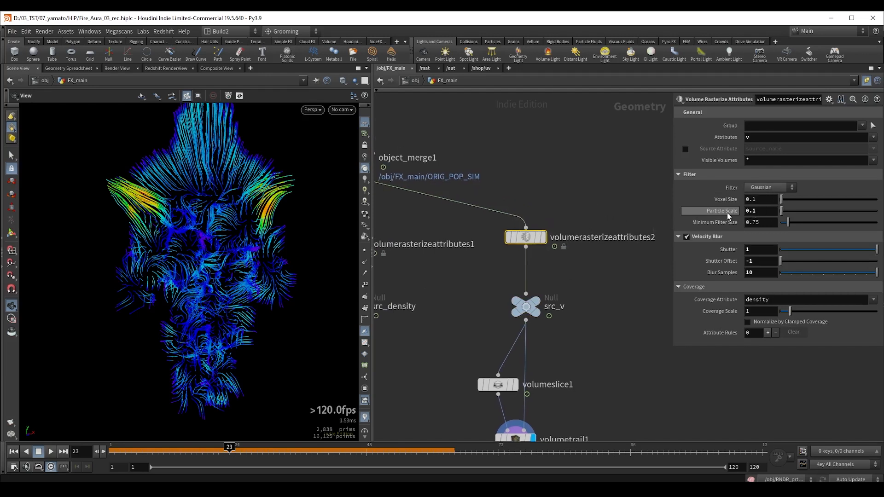
{"action": "left_click", "coordinate": [766, 211]}
{"action": "key", "text": "BackSpace"}
{"action": "type", "text": "05"}
{"action": "key", "text": "Return"}
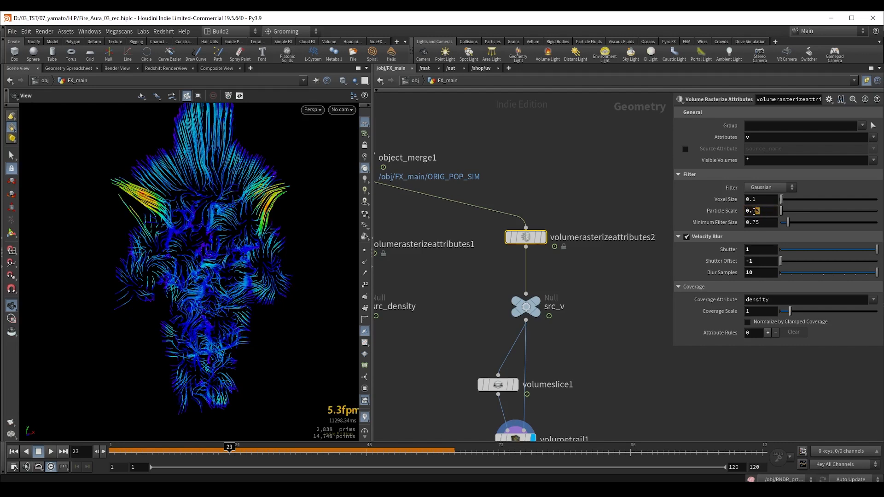
- Compare the Particle Scale and related settings of the density and velocity rasterization nodes
{"action": "double_click", "coordinate": [771, 210]}
{"action": "left_click", "coordinate": [749, 211]}
{"action": "middle_click_drag", "start_coordinate": [538, 176], "coordinate": [562, 178]}
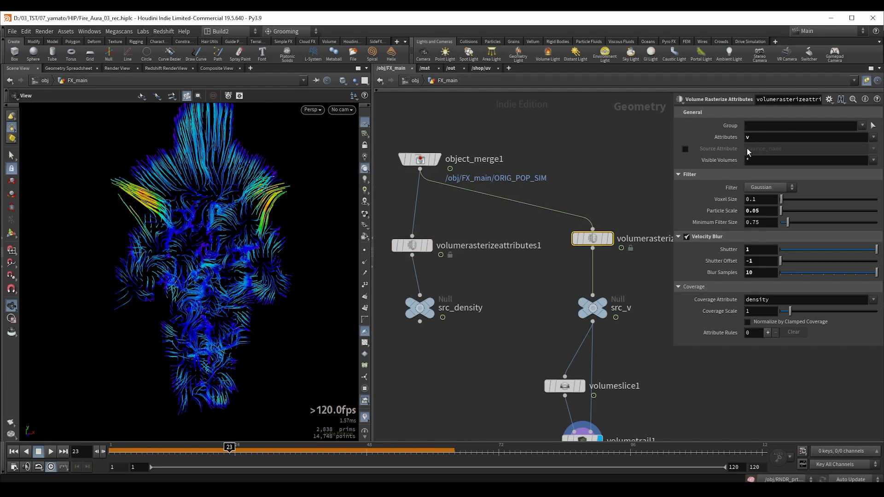
{"action": "left_click", "coordinate": [753, 210]}
{"action": "left_click", "coordinate": [727, 253]}
{"action": "left_click", "coordinate": [761, 213]}
{"action": "left_click", "coordinate": [715, 344]}
{"action": "left_click", "coordinate": [412, 245]}
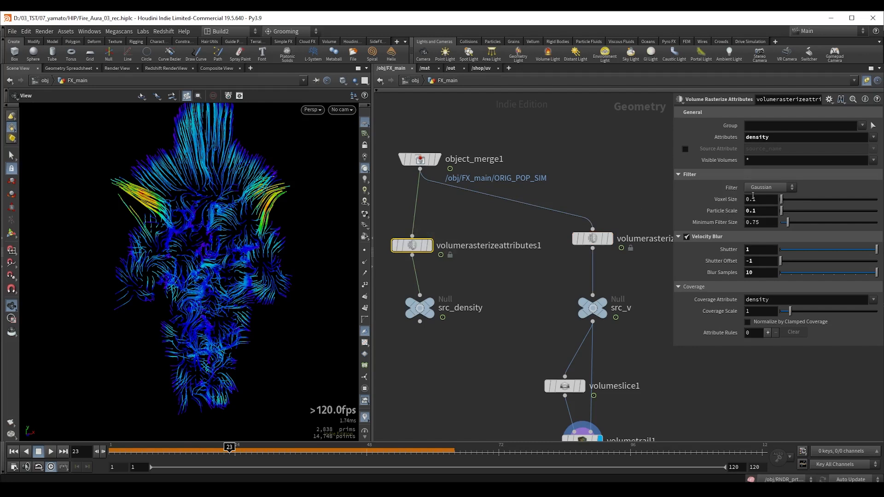
{"action": "left_click", "coordinate": [593, 238]}
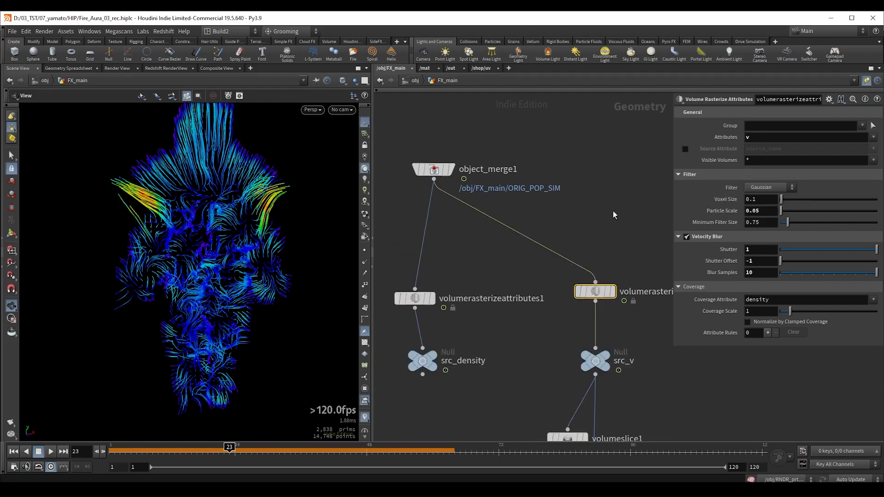
- Insert a Point Velocity node between object_merge1 and volumerasterizeattributes2
{"action": "middle_click_drag", "start_coordinate": [553, 219], "coordinate": [527, 216]}
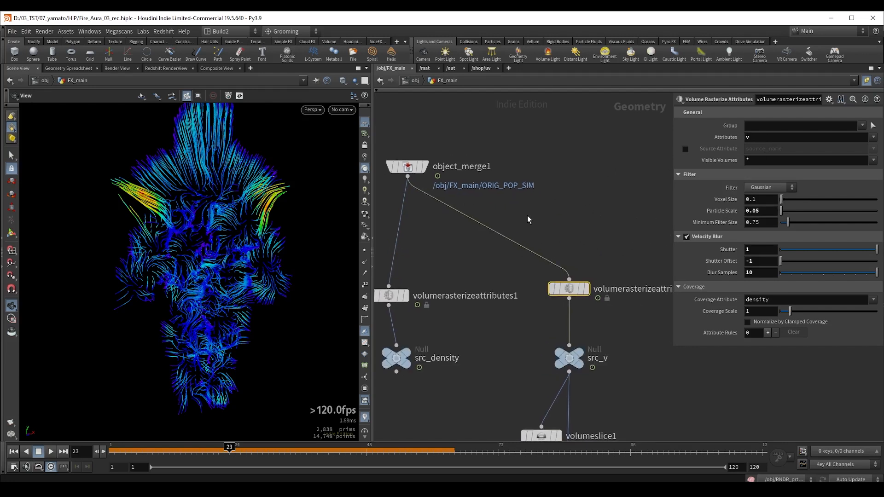
{"action": "key", "text": "Tab"}
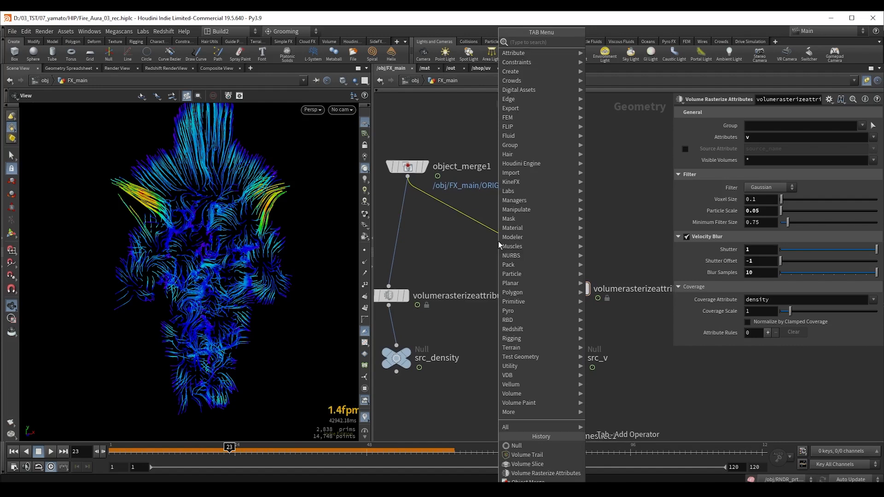
{"action": "type", "text": "poin"}
{"action": "type", "text": "tv"}
{"action": "key", "text": "Return"}
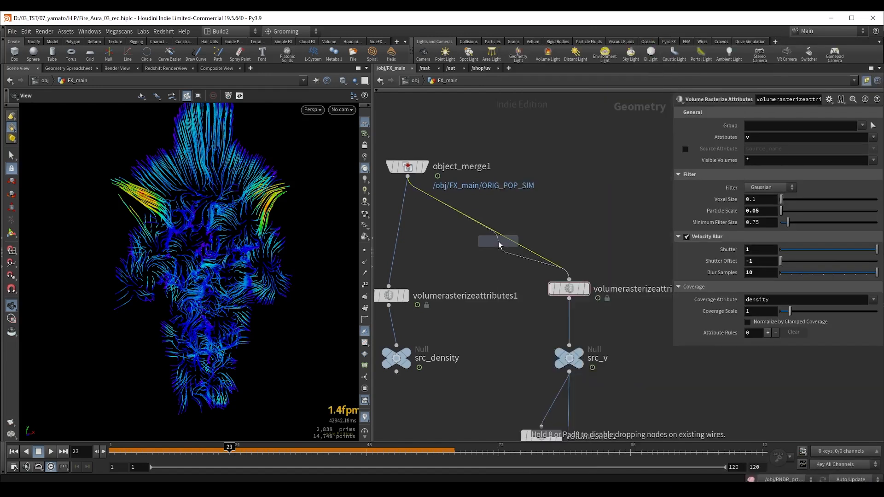
{"action": "left_click", "coordinate": [560, 241]}
{"action": "middle_click_drag", "start_coordinate": [626, 261], "coordinate": [575, 265]}
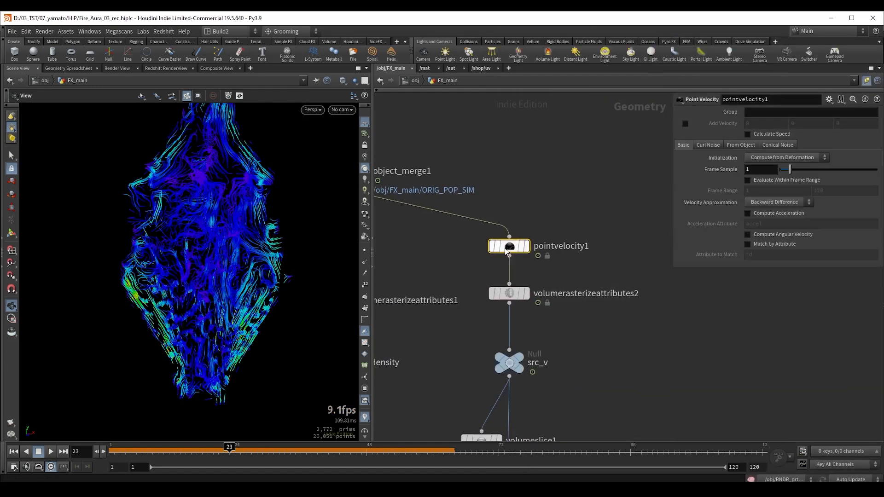
- Display pointvelocity1, set its Initialization to Keep Incoming and turn on the point trails display
{"action": "left_click", "coordinate": [526, 246]}
{"action": "left_click_drag", "start_coordinate": [219, 202], "coordinate": [241, 180]}
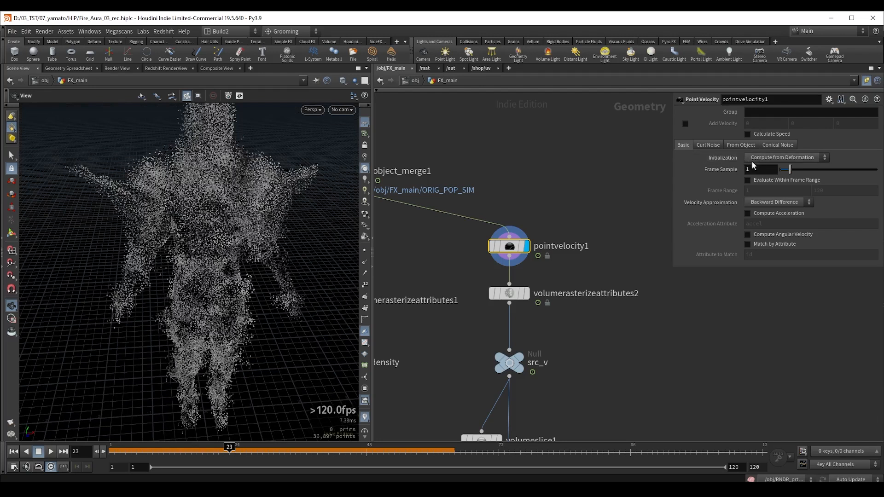
{"action": "left_click", "coordinate": [753, 159]}
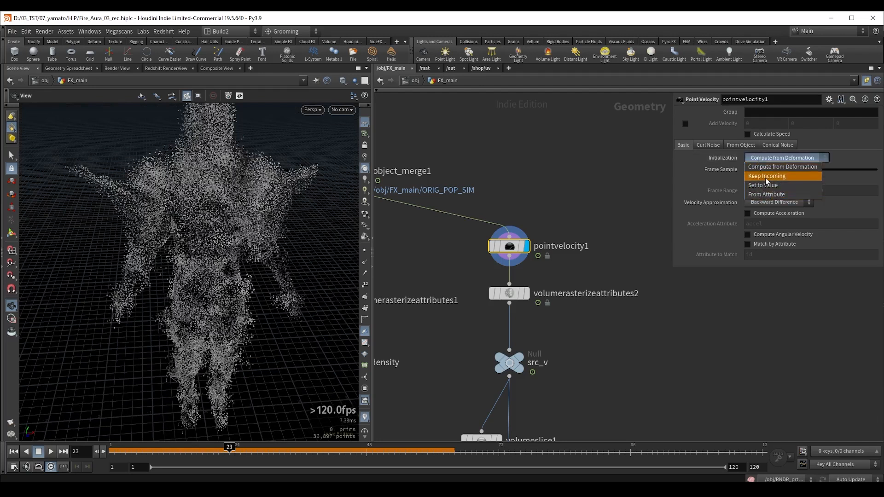
{"action": "left_click", "coordinate": [765, 177]}
{"action": "left_click", "coordinate": [364, 273]}
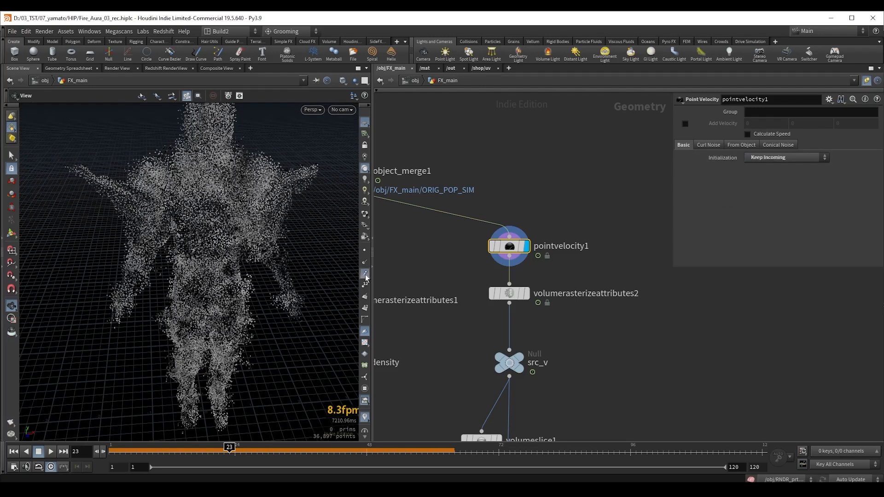
- Add curl noise to pointvelocity1 with Scale 1.67, Pulse Duration 0.48 and Swirl Size 0.67
{"action": "right_click_drag", "start_coordinate": [184, 217], "coordinate": [181, 198]}
{"action": "middle_click_drag", "start_coordinate": [181, 199], "coordinate": [203, 216]}
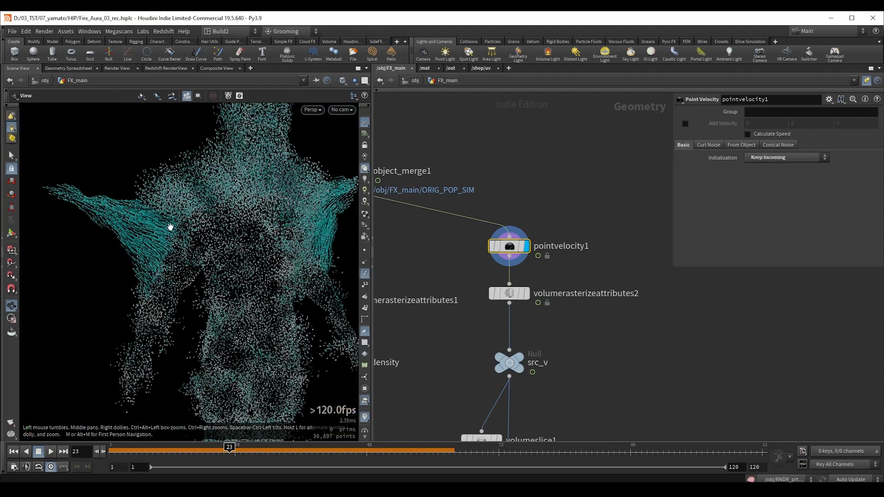
{"action": "left_click", "coordinate": [711, 145]}
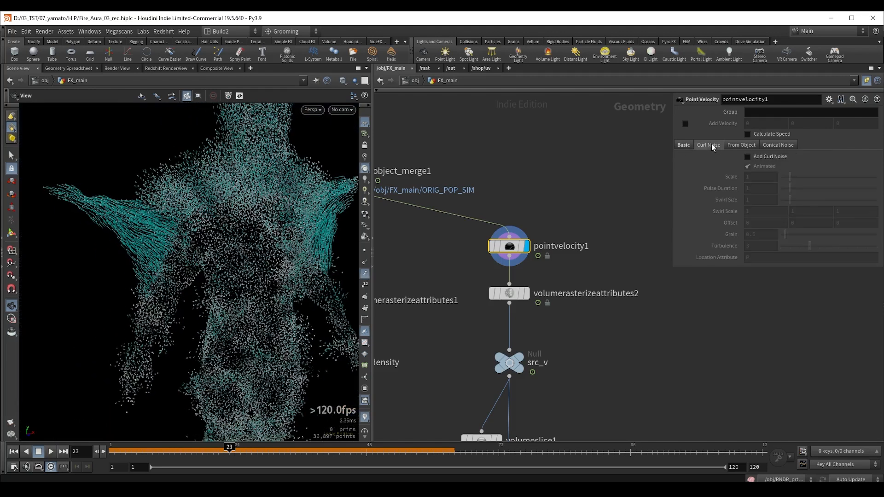
{"action": "left_click", "coordinate": [762, 158]}
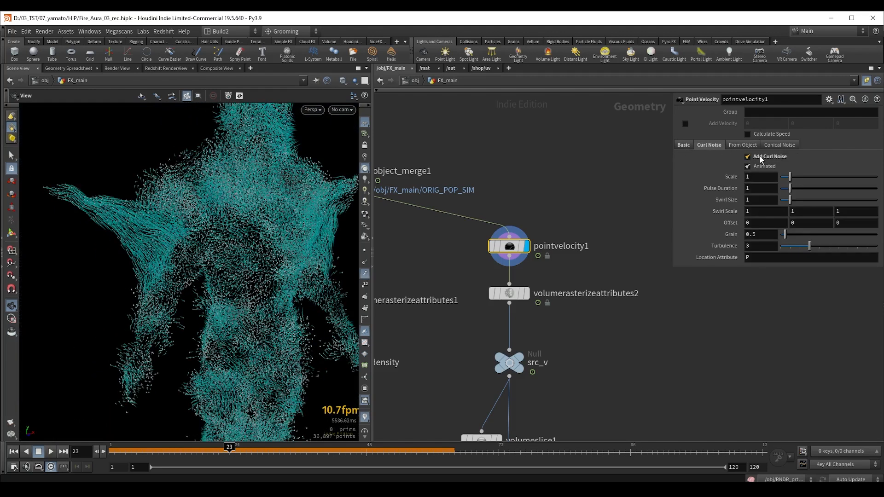
{"action": "left_click_drag", "start_coordinate": [792, 181], "coordinate": [787, 201]}
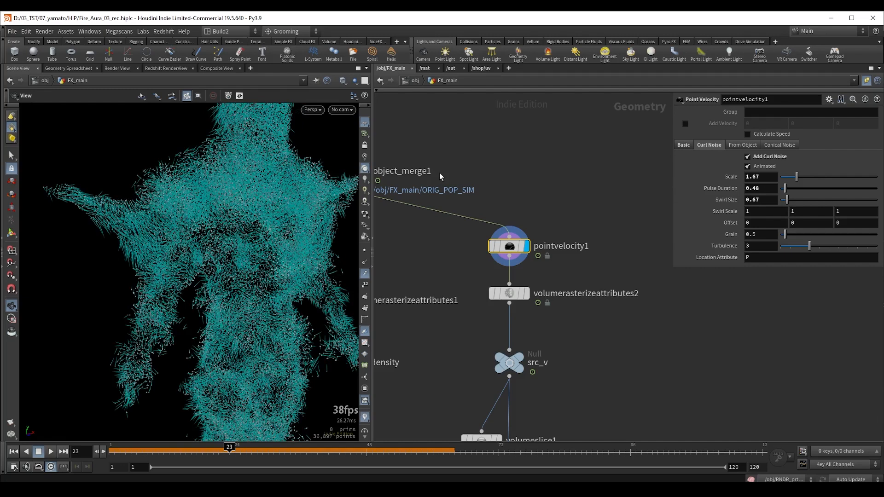
- Check the velocity trails on other frames up to frame 27 and set the curl noise Scale to 1.44
{"action": "left_click_drag", "start_coordinate": [258, 206], "coordinate": [307, 400]}
{"action": "left_click_drag", "start_coordinate": [230, 449], "coordinate": [219, 464]}
{"action": "left_click_drag", "start_coordinate": [274, 459], "coordinate": [252, 447]}
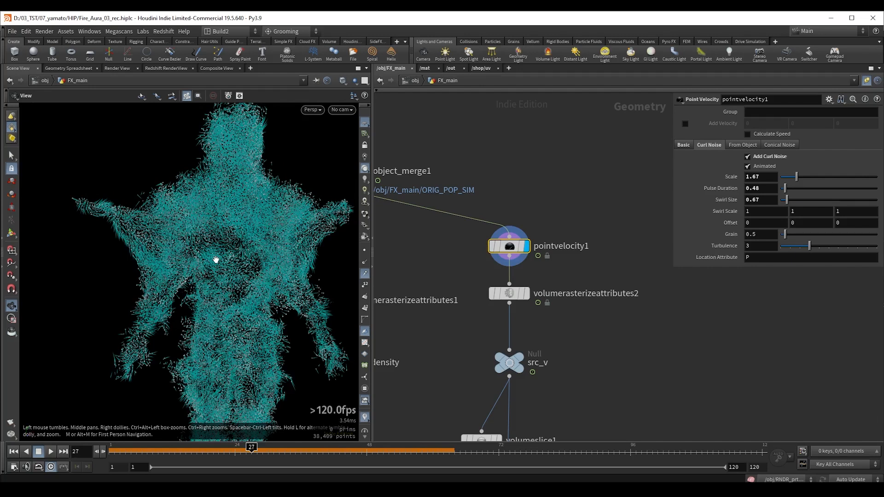
{"action": "left_click_drag", "start_coordinate": [796, 177], "coordinate": [795, 180]}
- Move volumeslice1 and volumetrail1 aside to free the space below src_v in the network
{"action": "key", "text": "h"}
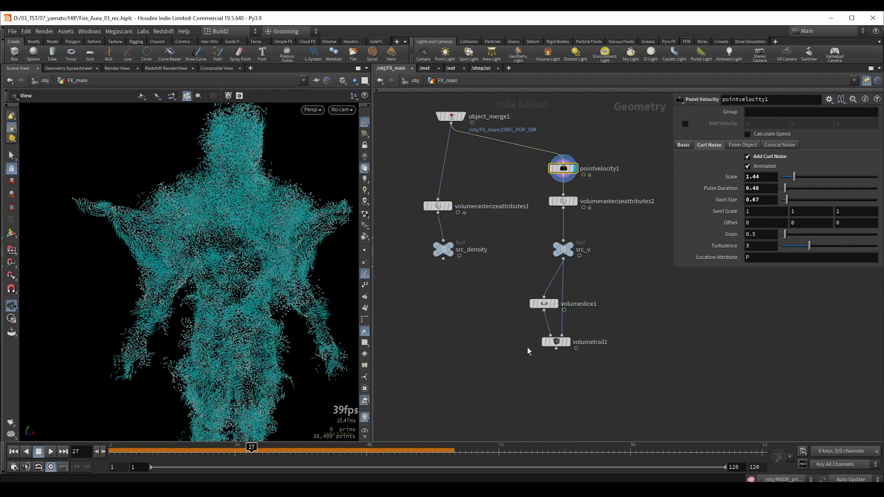
{"action": "left_click_drag", "start_coordinate": [508, 293], "coordinate": [582, 368]}
{"action": "left_click_drag", "start_coordinate": [556, 341], "coordinate": [640, 322]}
{"action": "left_click", "coordinate": [593, 300]}
- Combine src_density and src_v with a Merge node and display the merged result
{"action": "left_click_drag", "start_coordinate": [413, 289], "coordinate": [476, 230]}
{"action": "left_click_drag", "start_coordinate": [530, 229], "coordinate": [575, 261]}
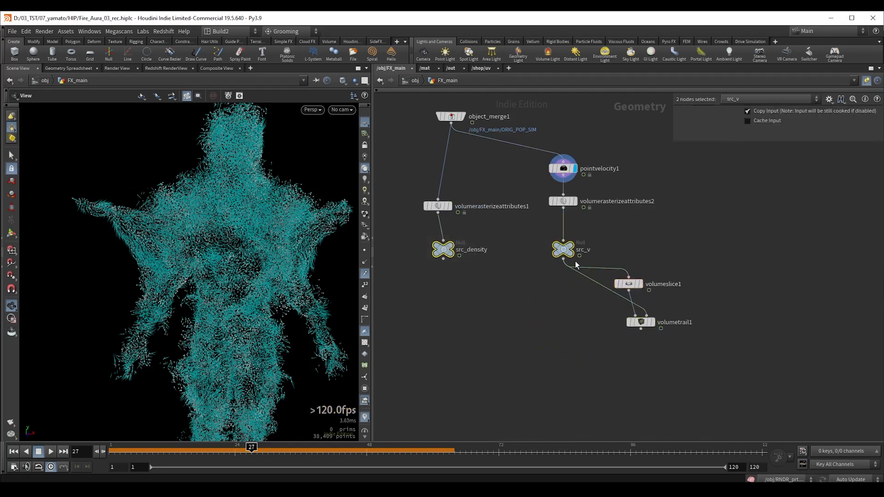
{"action": "left_click_drag", "start_coordinate": [444, 260], "coordinate": [552, 300]}
{"action": "left_click", "coordinate": [510, 318]}
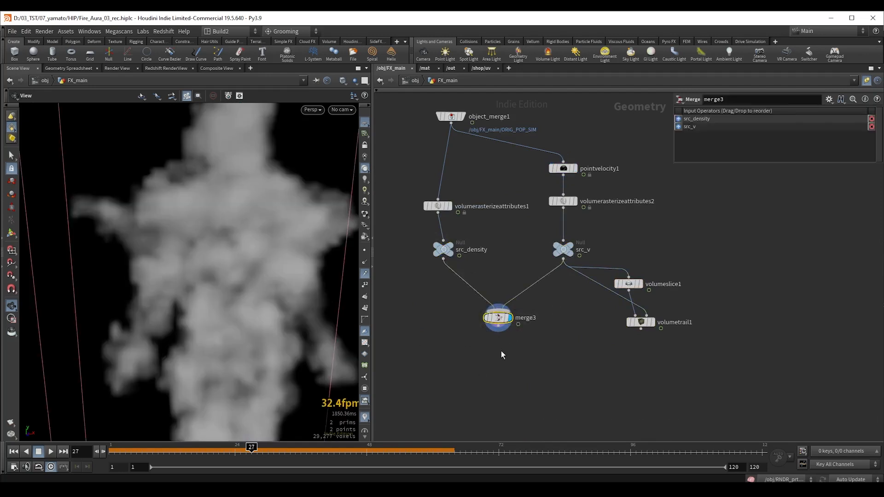
- Add a Pyro Solver fed by the merged density and velocity sources and display it at frame 1
{"action": "left_click_drag", "start_coordinate": [497, 328], "coordinate": [509, 375]}
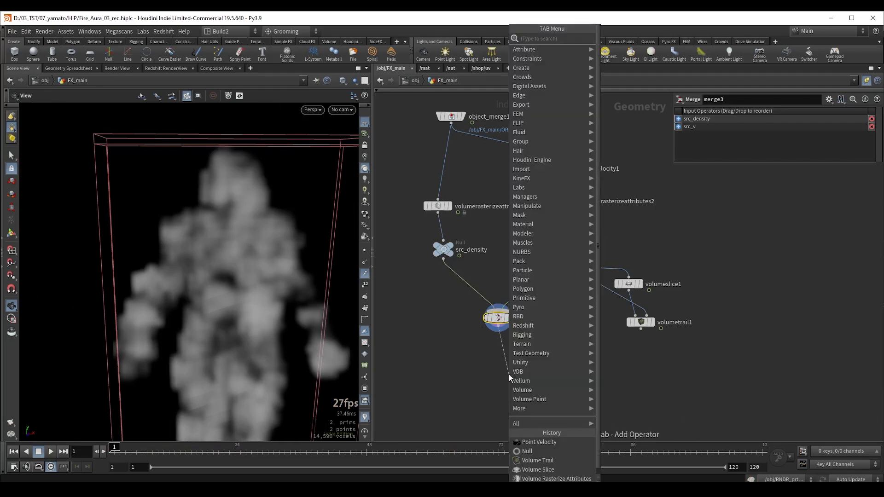
{"action": "type", "text": "pyro so"}
{"action": "key", "text": "Return"}
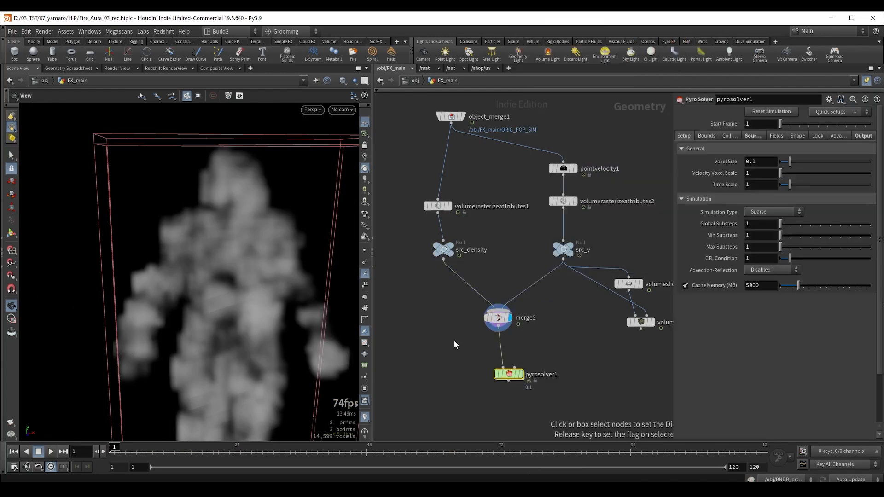
{"action": "middle_click_drag", "start_coordinate": [547, 344], "coordinate": [543, 323]}
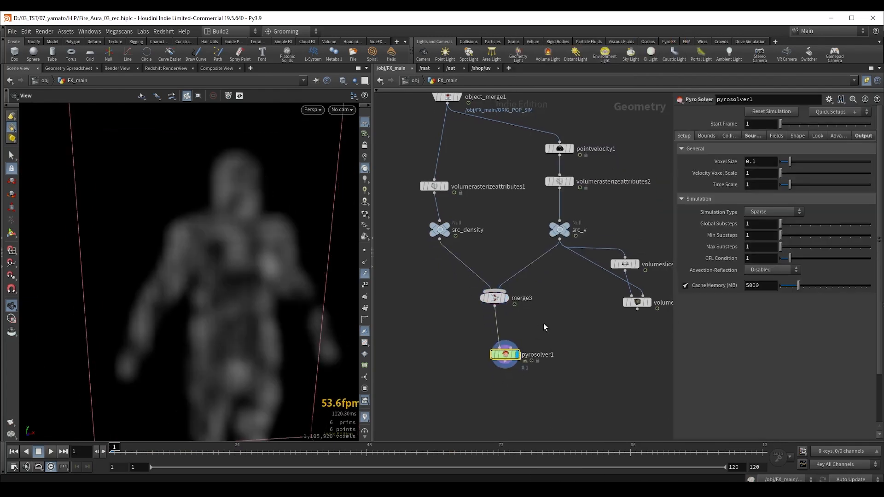
- Link the Voxel Size of both volume rasterization nodes to pyrosolver1's Voxel Size by relative reference
{"action": "right_click", "coordinate": [727, 161]}
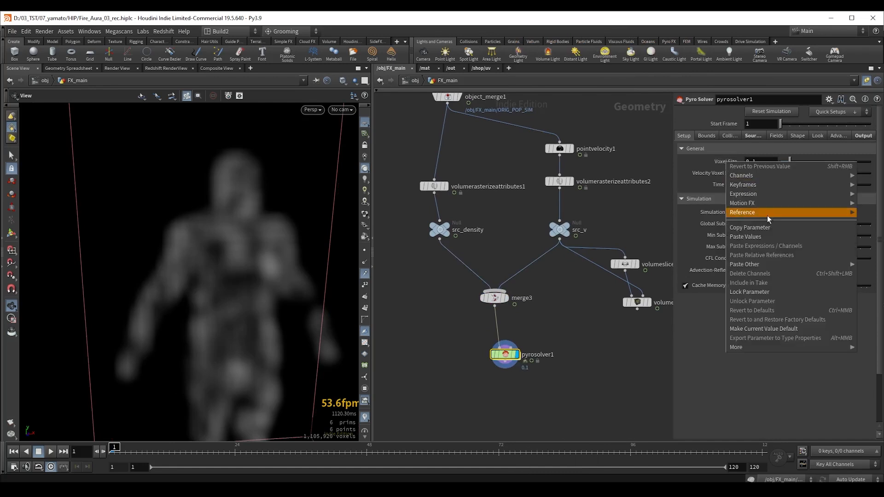
{"action": "left_click", "coordinate": [755, 227]}
{"action": "left_click_drag", "start_coordinate": [432, 187], "coordinate": [471, 205]}
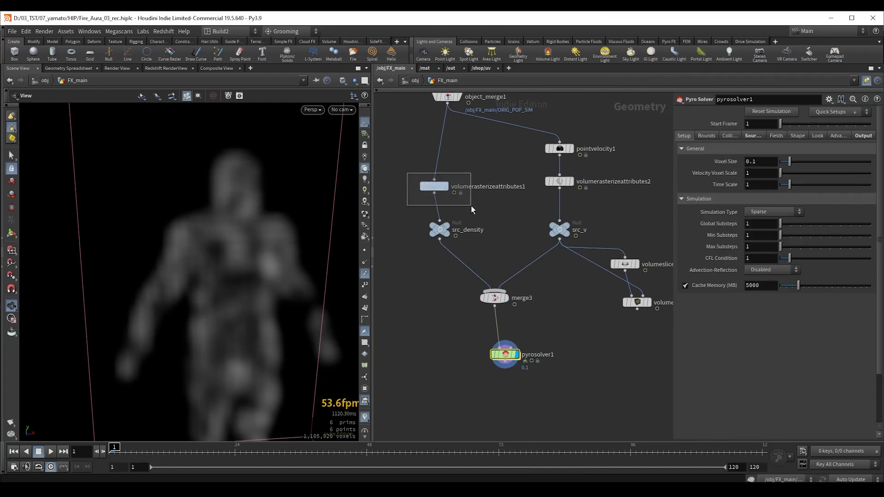
{"action": "right_click", "coordinate": [717, 203]}
{"action": "left_click", "coordinate": [760, 297]}
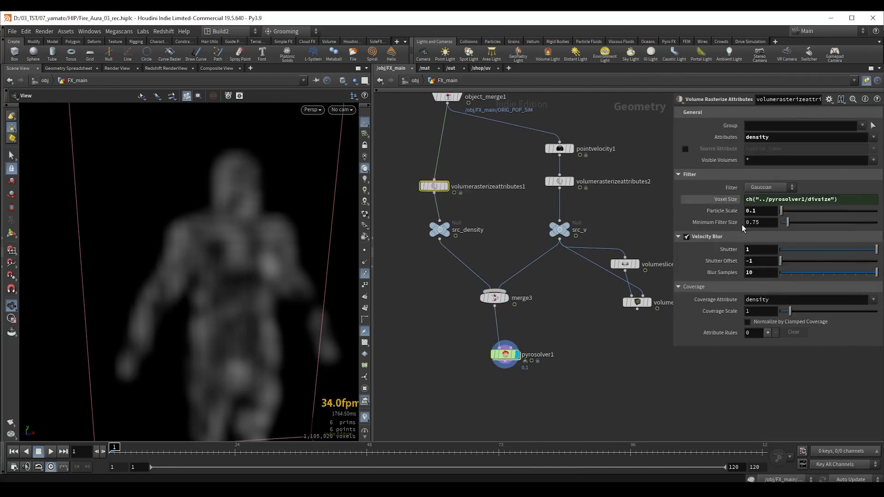
{"action": "left_click_drag", "start_coordinate": [573, 191], "coordinate": [575, 193]}
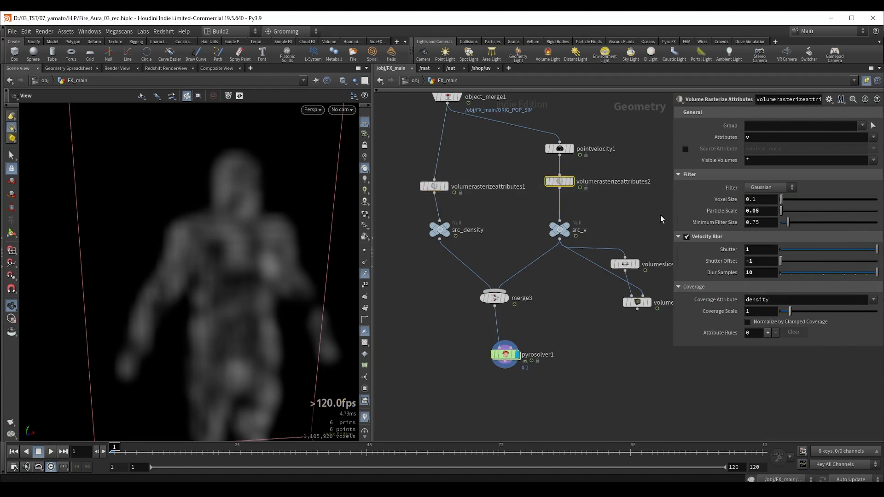
{"action": "right_click", "coordinate": [726, 201]}
{"action": "left_click", "coordinate": [759, 288]}
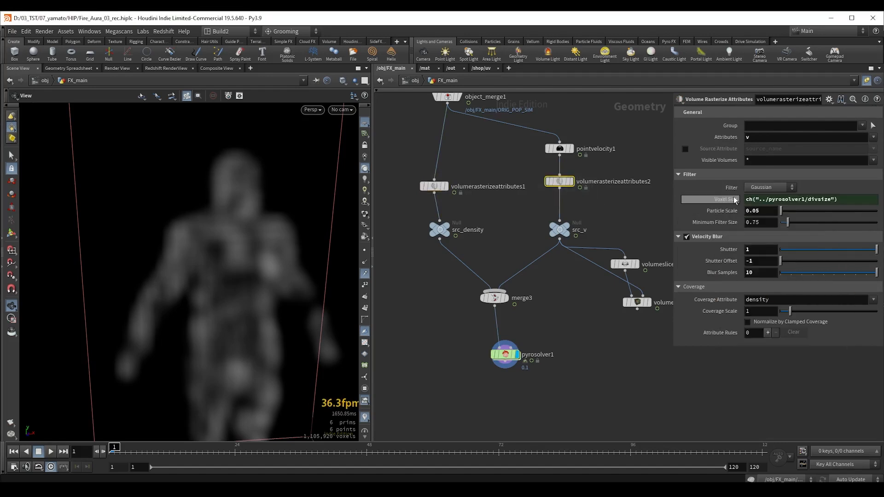
- Remove the temperature and flame sources from pyrosolver1 and space out the density branch in the network
{"action": "left_click_drag", "start_coordinate": [457, 331], "coordinate": [512, 380]}
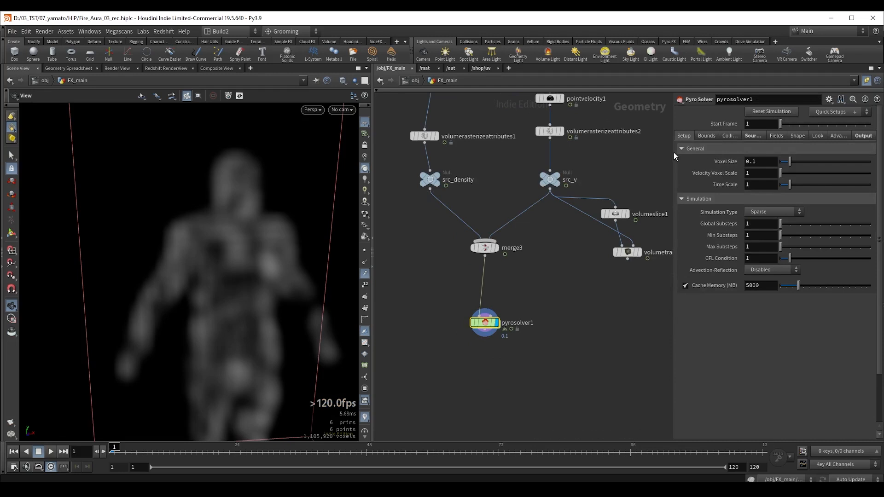
{"action": "left_click_drag", "start_coordinate": [673, 150], "coordinate": [601, 150]}
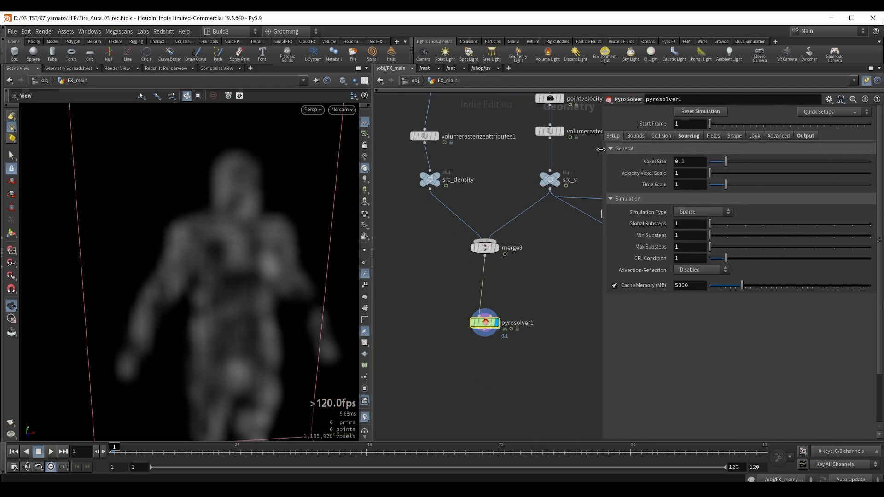
{"action": "left_click", "coordinate": [687, 136]}
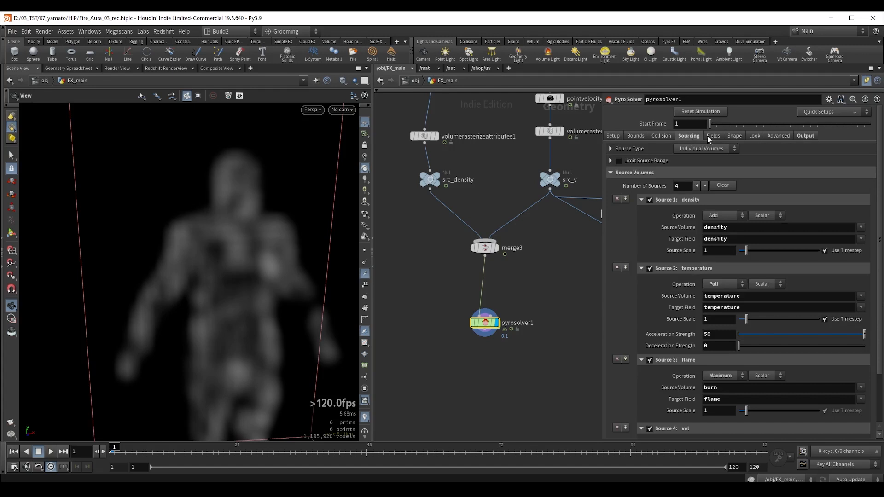
{"action": "left_click", "coordinate": [616, 267]}
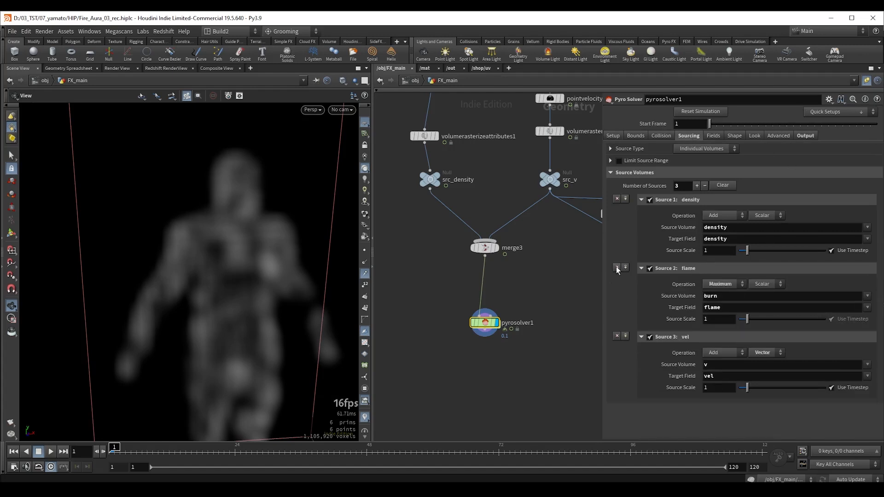
{"action": "left_click", "coordinate": [616, 268]}
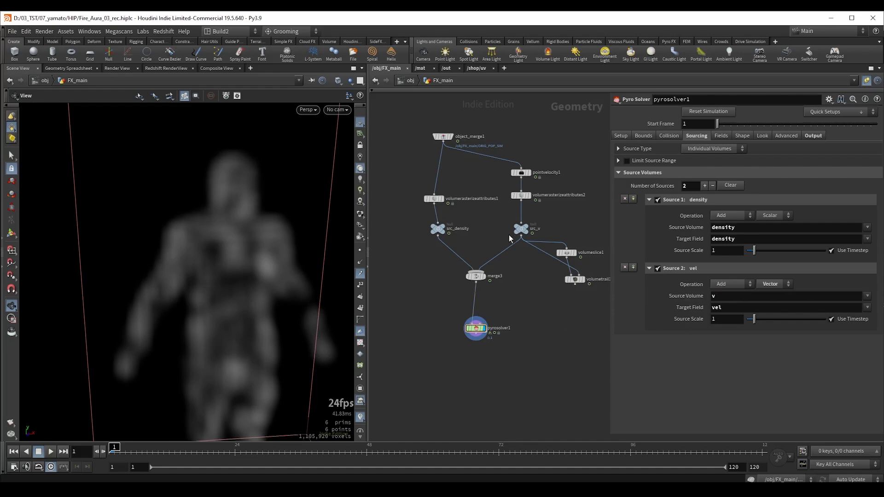
{"action": "left_click", "coordinate": [521, 230]}
{"action": "left_click_drag", "start_coordinate": [479, 253], "coordinate": [434, 191]}
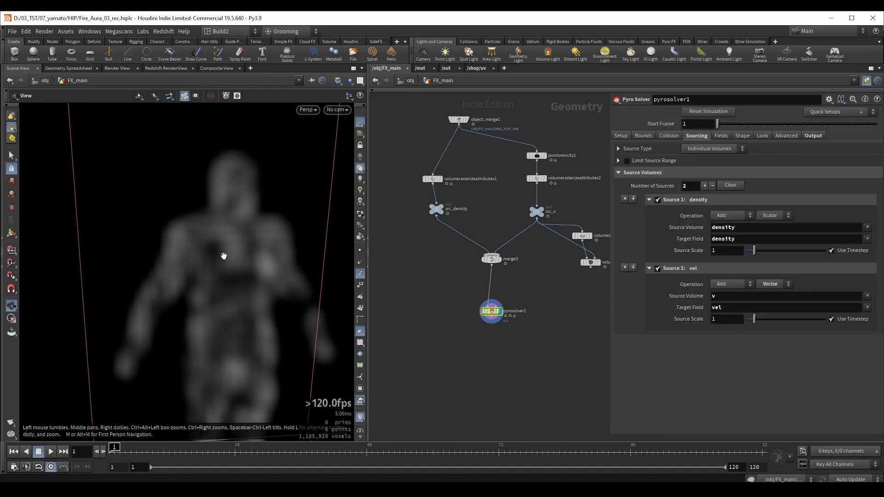
- Play the pyro simulation to frame 50 with the whole figure in view, and go back to inspect frame 16
{"action": "right_click_drag", "start_coordinate": [229, 244], "coordinate": [163, 258]}
{"action": "middle_click_drag", "start_coordinate": [221, 267], "coordinate": [217, 242]}
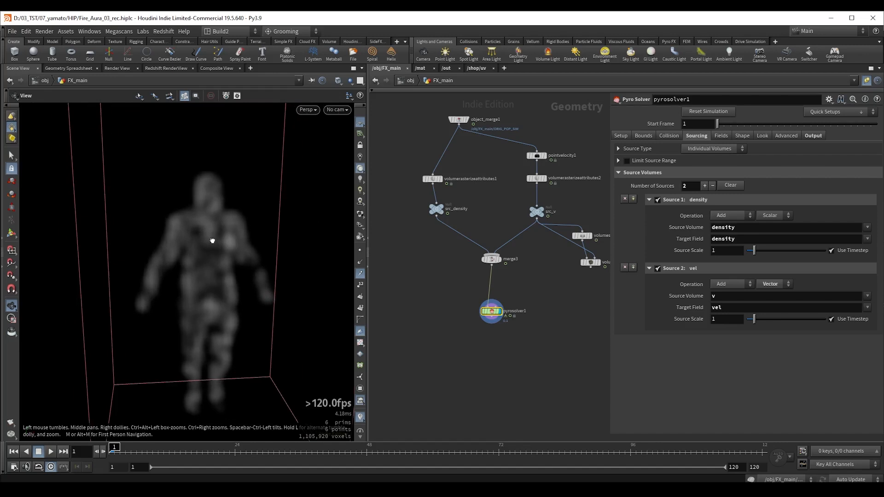
{"action": "key", "text": "Up"}
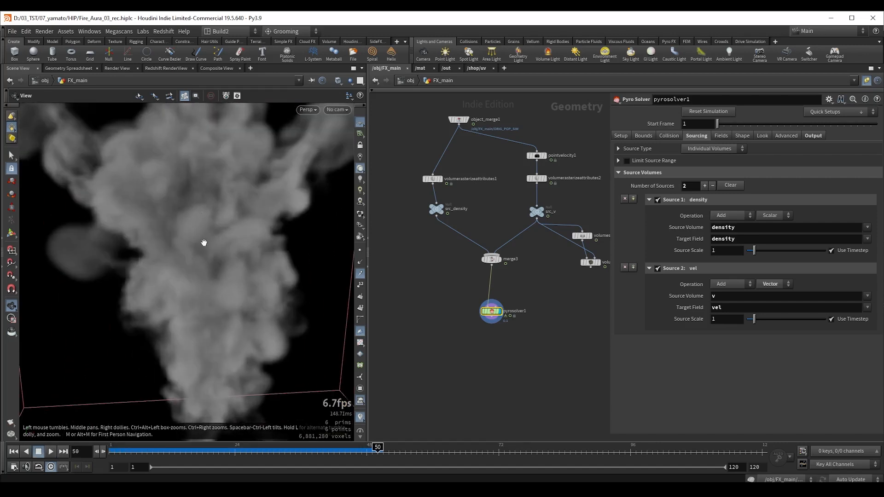
{"action": "key", "text": "Up"}
{"action": "left_click_drag", "start_coordinate": [206, 239], "coordinate": [183, 231]}
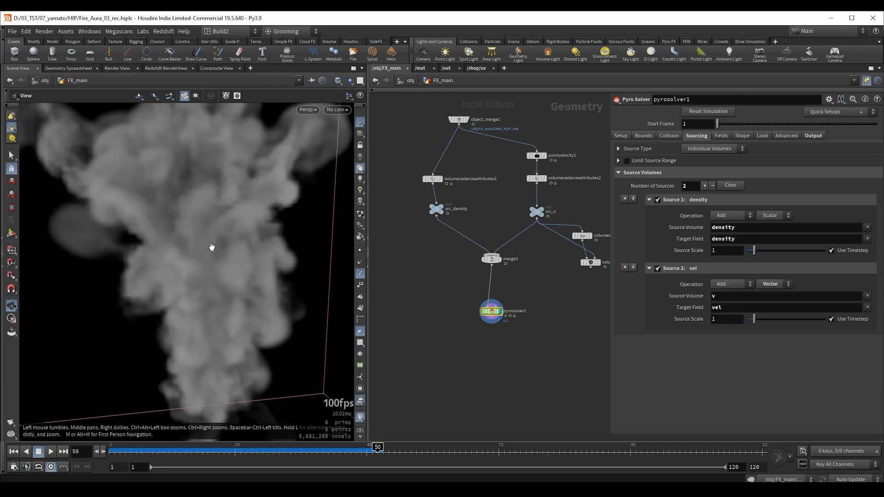
{"action": "left_click_drag", "start_coordinate": [256, 450], "coordinate": [152, 451]}
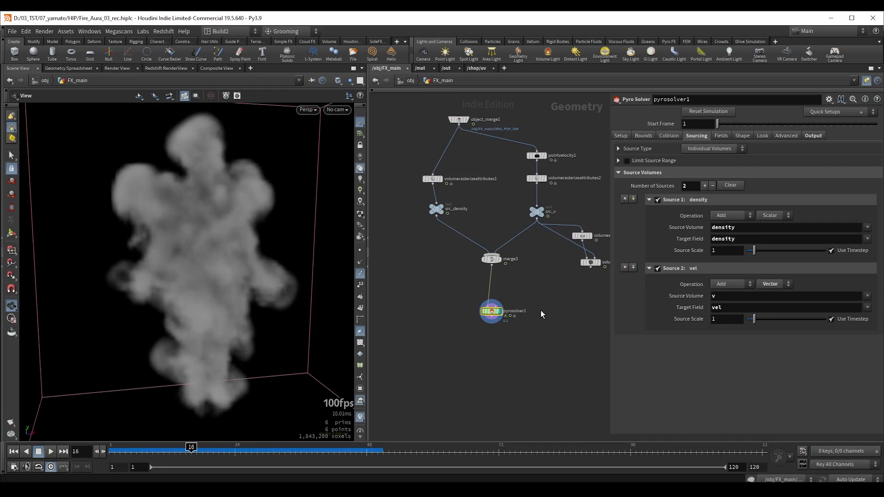
- Change the vel source operation of pyrosolver1 to Pull and enable its Direction Strength
{"action": "left_click", "coordinate": [729, 284]}
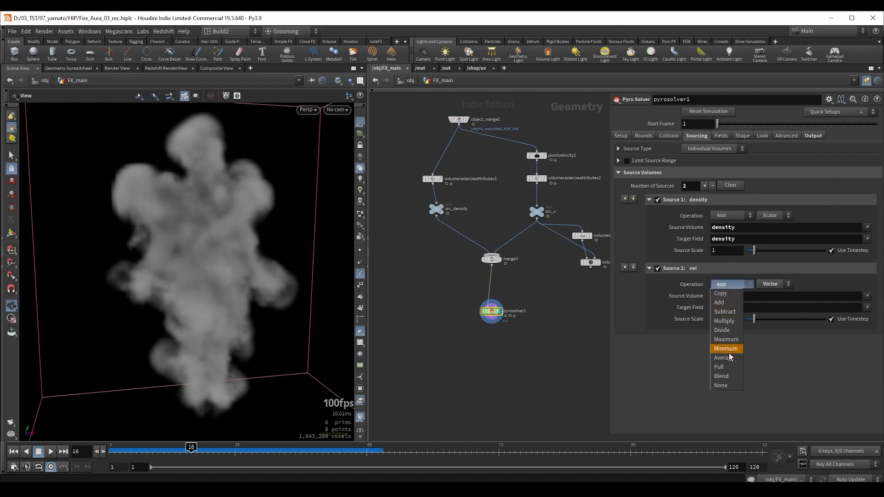
{"action": "left_click", "coordinate": [725, 367]}
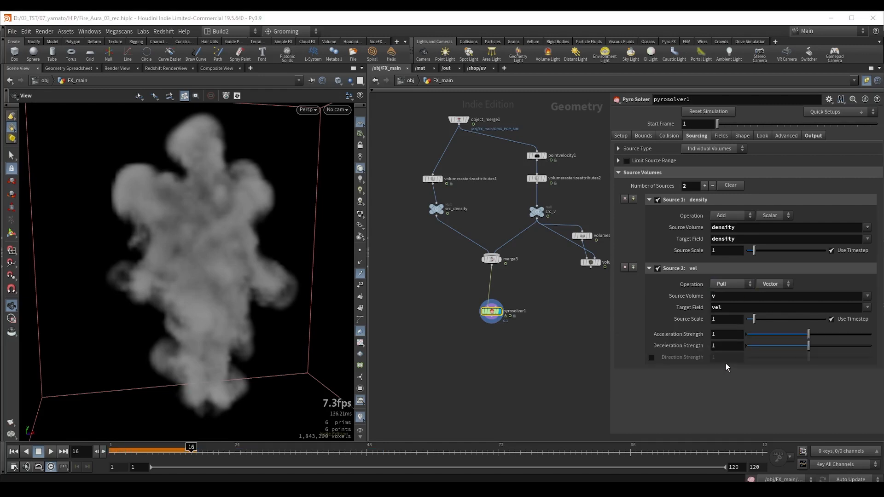
{"action": "left_click", "coordinate": [649, 359]}
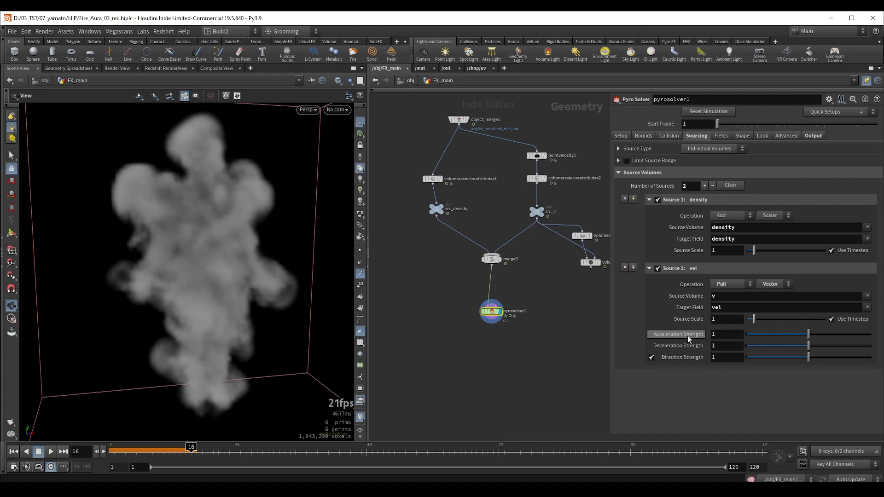
- Set the vel source's Acceleration Strength to 10 and read the description of that parameter
{"action": "mouse_move", "coordinate": [686, 335]}
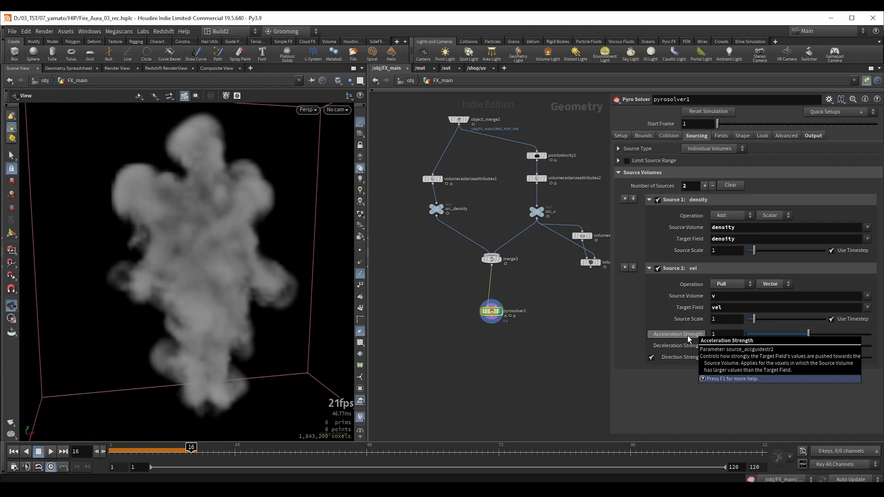
{"action": "left_click", "coordinate": [719, 337]}
{"action": "type", "text": "0"}
{"action": "key", "text": "Return"}
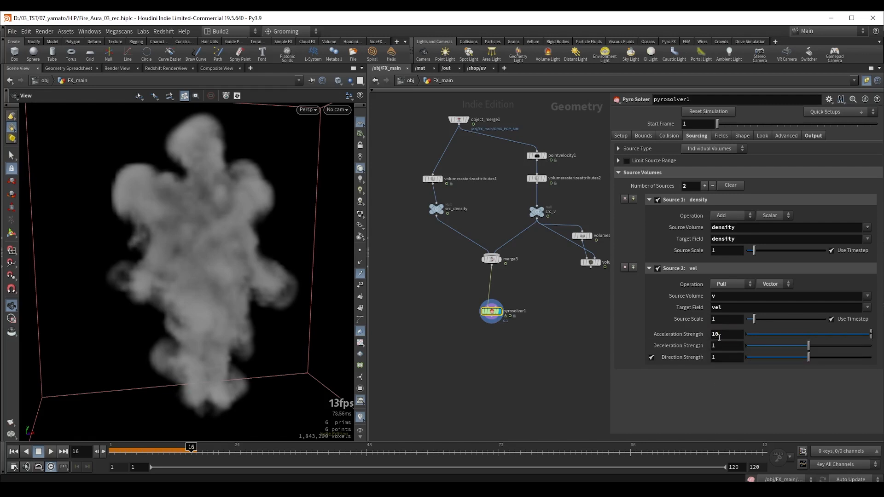
{"action": "left_click_drag", "start_coordinate": [719, 335], "coordinate": [713, 339]}
{"action": "left_click", "coordinate": [716, 379]}
{"action": "left_click", "coordinate": [722, 337]}
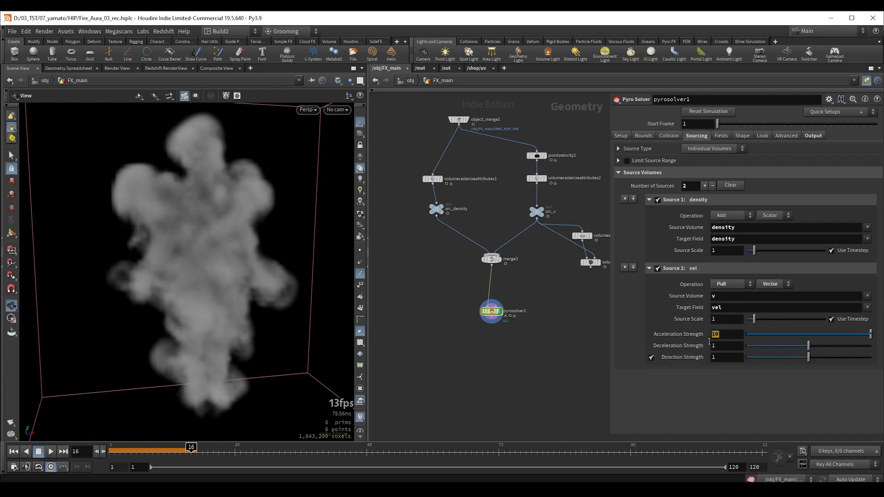
{"action": "left_click", "coordinate": [710, 381]}
{"action": "mouse_move", "coordinate": [686, 337]}
{"action": "mouse_move", "coordinate": [684, 352]}
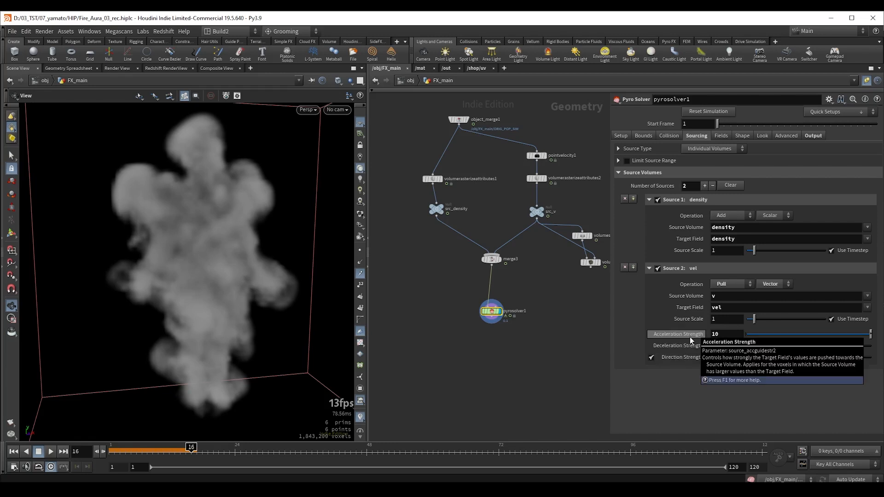
- Replay the pyro simulation from frame 1 to judge the smoke with the pulled velocity source
{"action": "left_click", "coordinate": [446, 305]}
{"action": "key", "text": "ctrl+Up"}
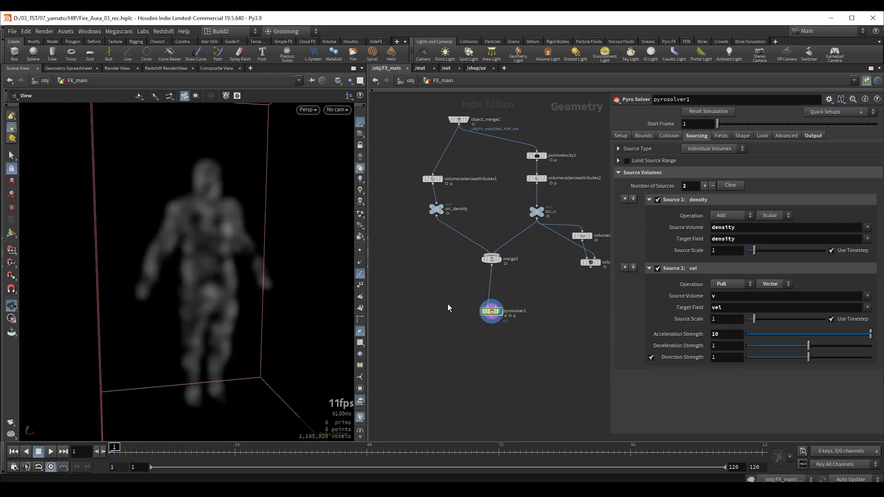
{"action": "key", "text": "Up"}
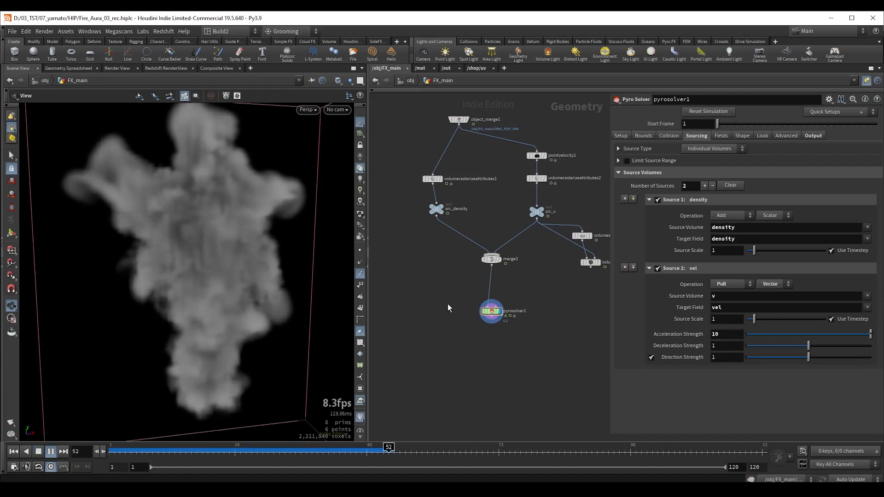
- Stop the playback, return to frame 1 and set pyrosolver1's voxel size to 0.05
{"action": "key", "text": "Up"}
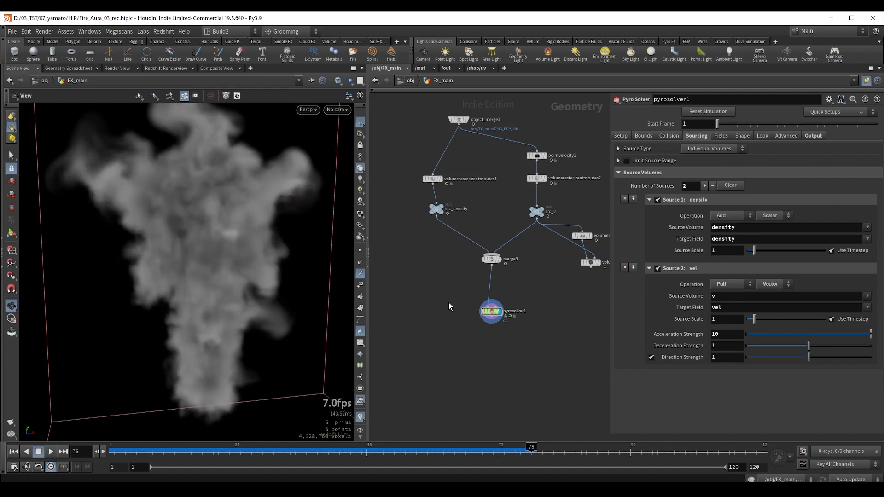
{"action": "key", "text": "ctrl+Up"}
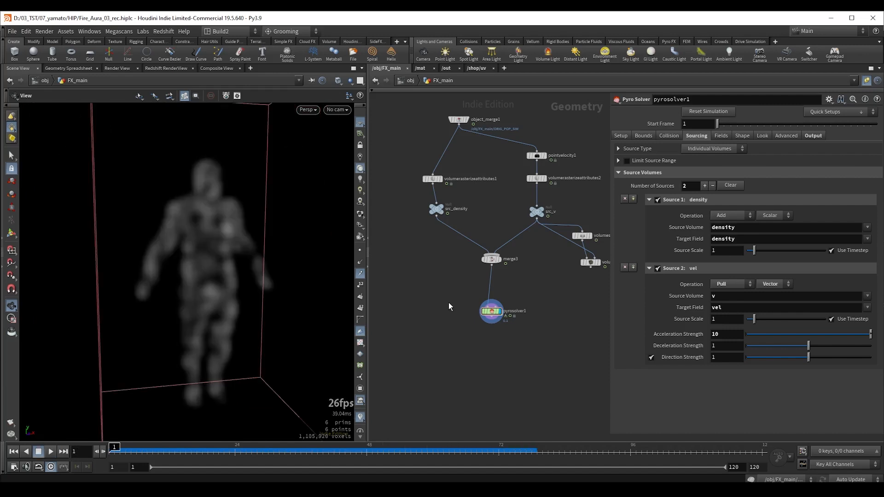
{"action": "left_click", "coordinate": [619, 136]}
{"action": "left_click", "coordinate": [703, 161]}
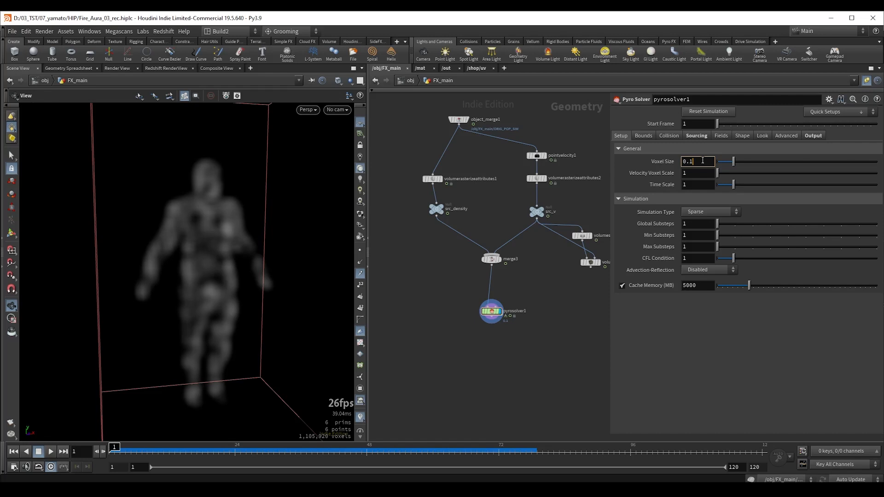
{"action": "key", "text": "Return"}
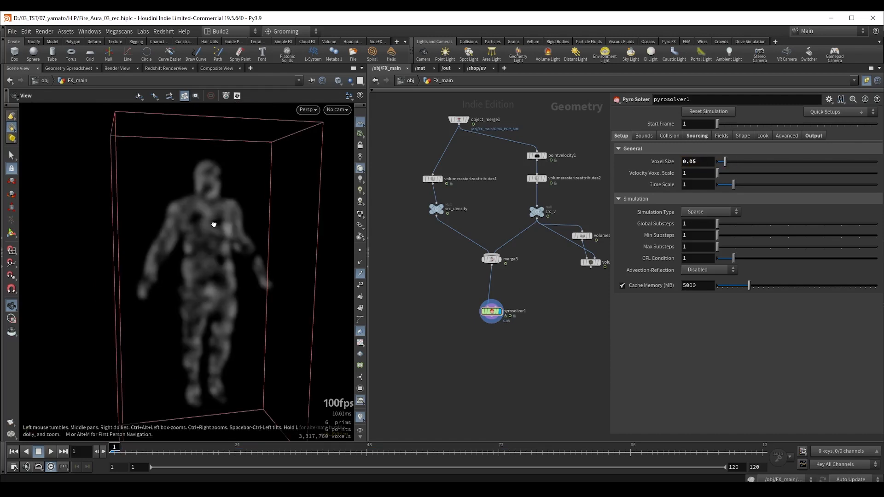
- Play the pyro simulation at the finer voxel size to frame 65 and inspect the smoke from different angles
{"action": "left_click_drag", "start_coordinate": [213, 222], "coordinate": [217, 224]}
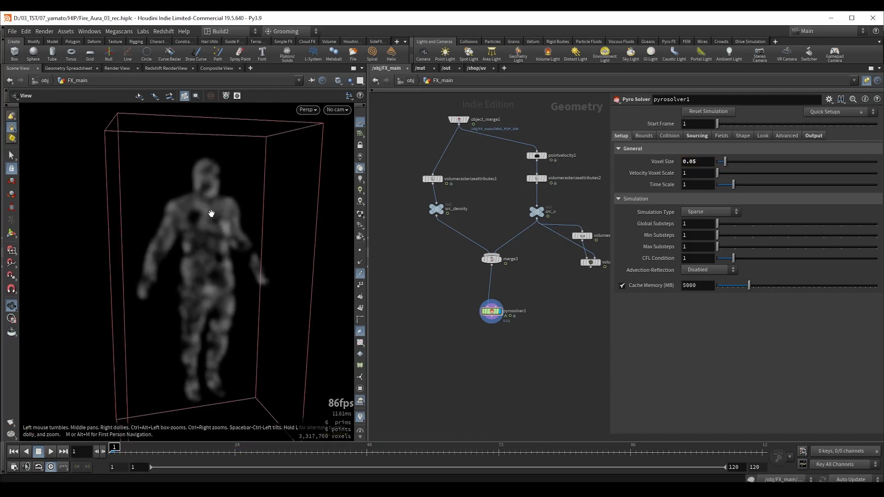
{"action": "key", "text": "Up"}
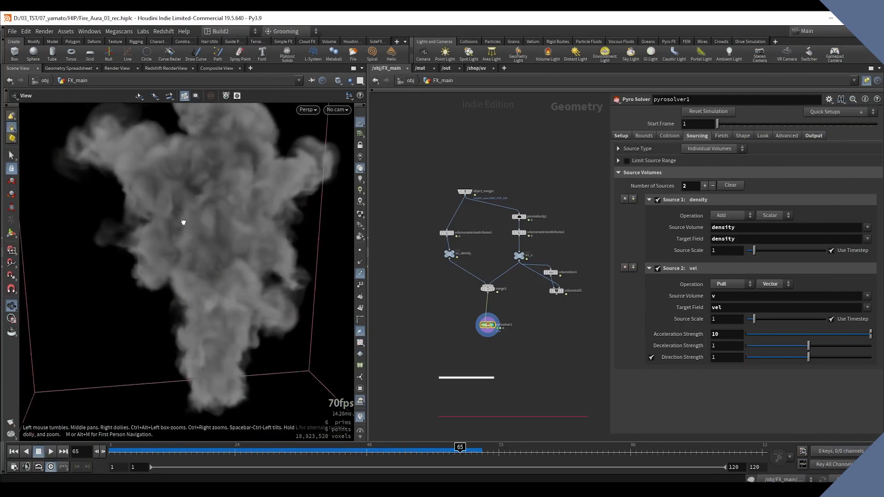
{"action": "left_click_drag", "start_coordinate": [191, 227], "coordinate": [213, 207]}
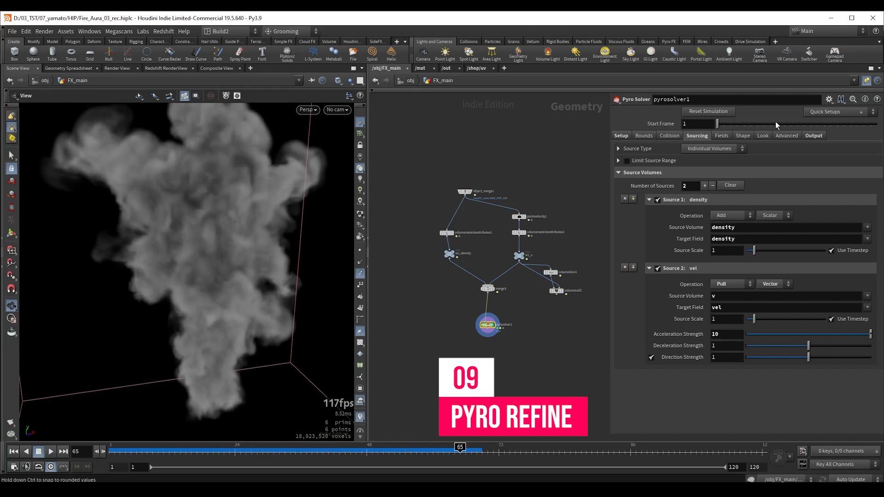
- Show pyrosolver1's density and temperature field settings and examine the smoke up close at frame 65
{"action": "left_click", "coordinate": [720, 137]}
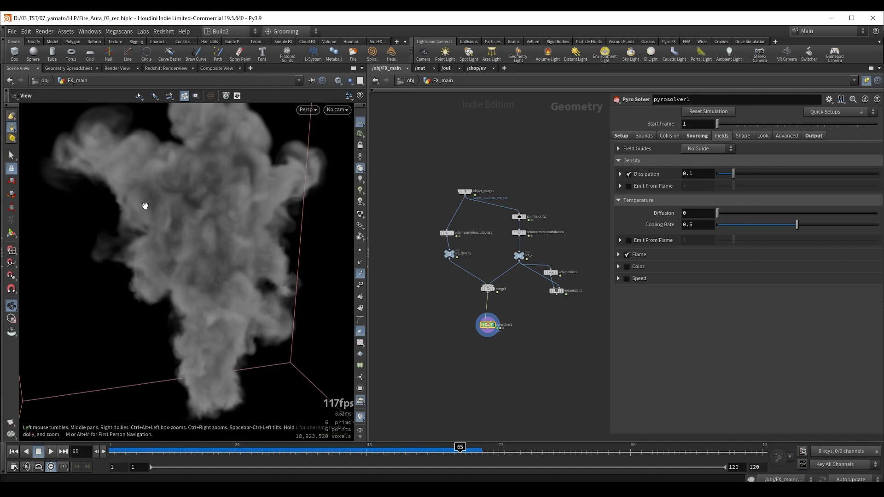
{"action": "scroll", "coordinate": [183, 199], "scroll_direction": "up", "scroll_amount": 2}
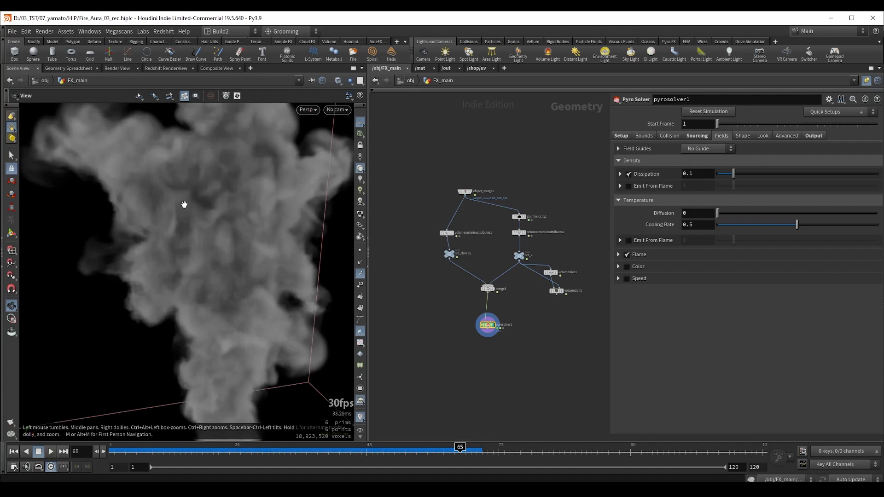
- Set the pyro solver's density Dissipation to 0.15
{"action": "left_click", "coordinate": [702, 177]}
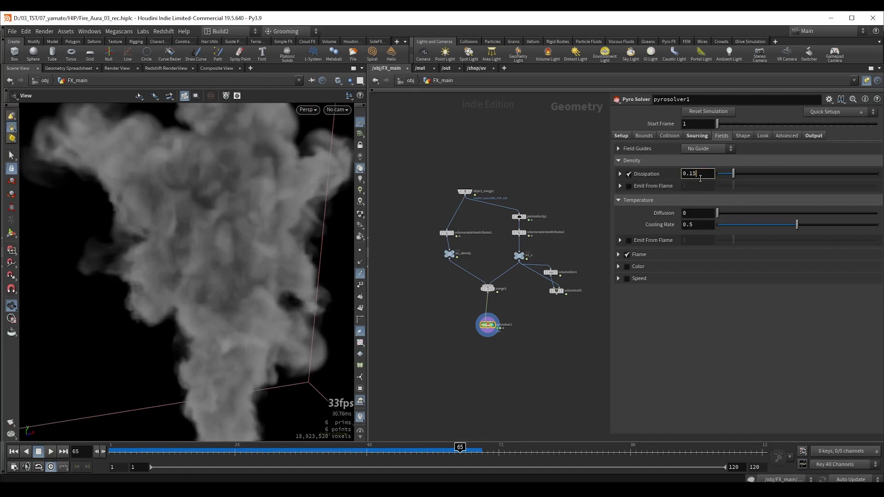
{"action": "type", "text": "5"}
{"action": "key", "text": "Return"}
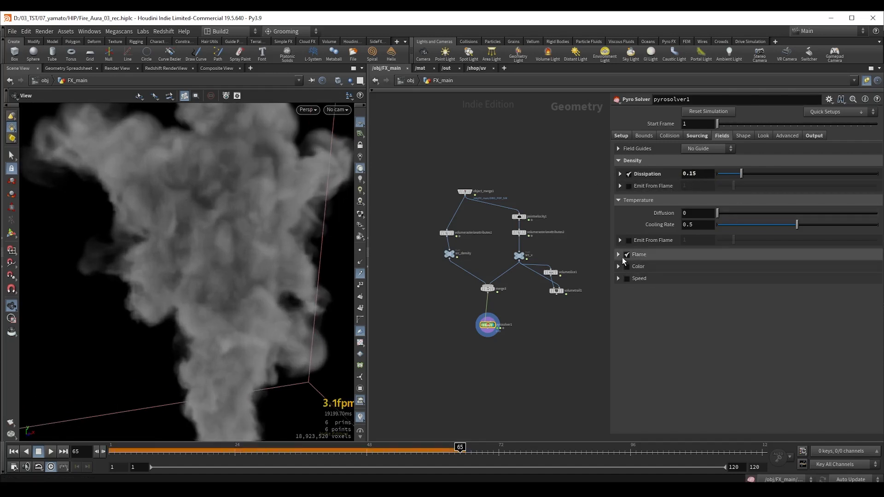
- Disable the Flame field and enable the Speed field on the pyro solver
{"action": "left_click", "coordinate": [625, 255]}
{"action": "left_click", "coordinate": [626, 279]}
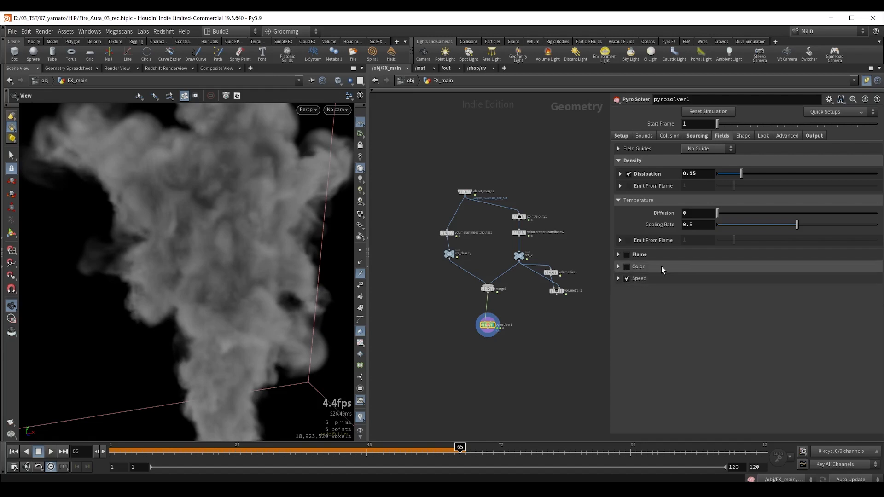
- Enable Disturbance in the pyro solver's shape settings and set its strength to 3
{"action": "left_click", "coordinate": [742, 135]}
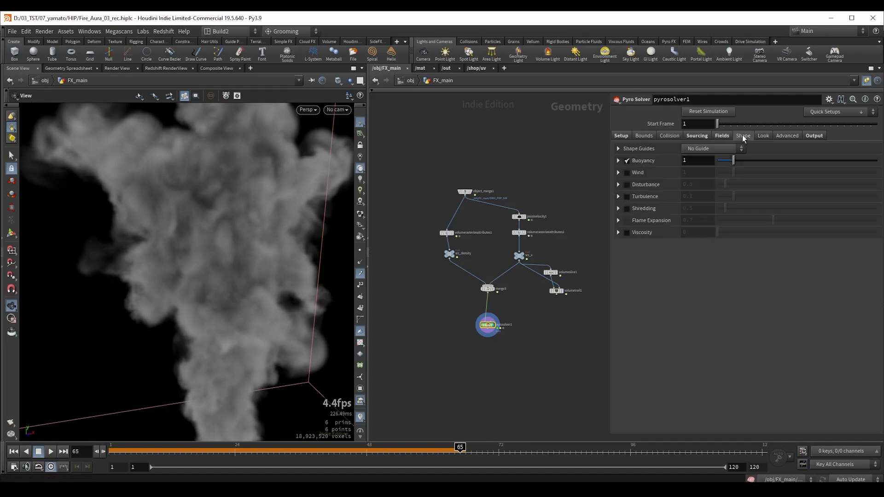
{"action": "left_click", "coordinate": [623, 185]}
{"action": "left_click", "coordinate": [618, 184]}
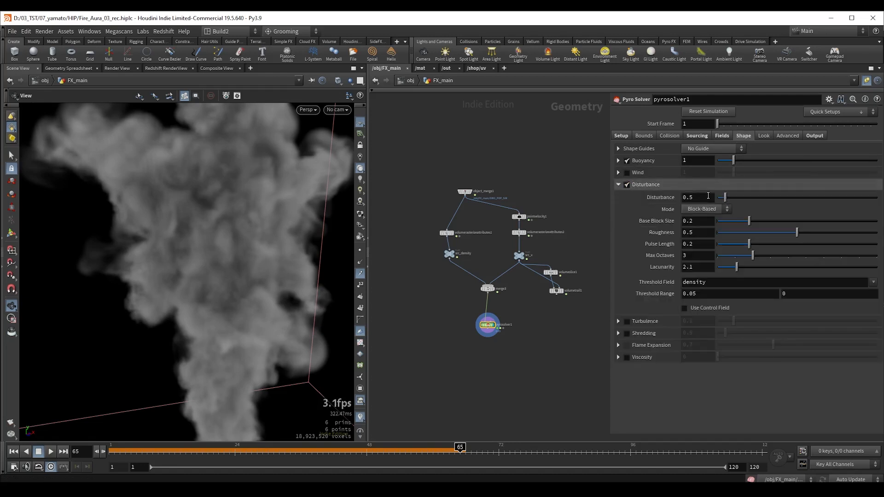
{"action": "double_click", "coordinate": [690, 197]}
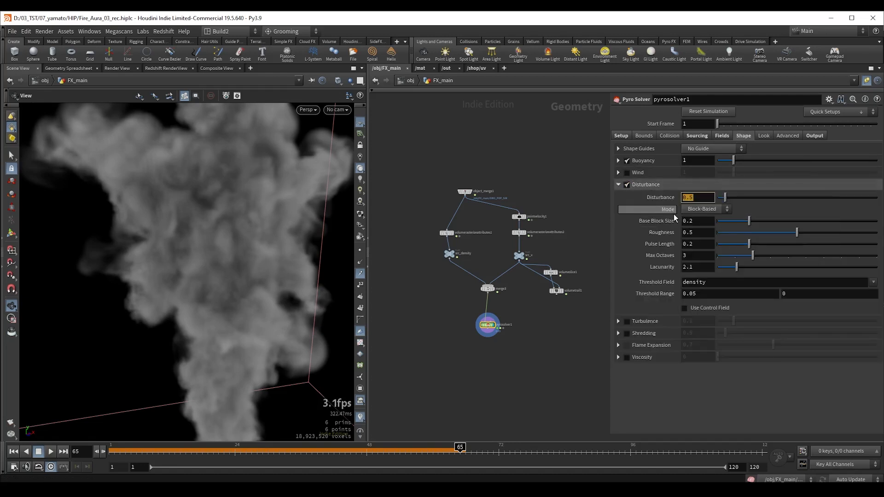
{"action": "type", "text": "3"}
{"action": "key", "text": "Return"}
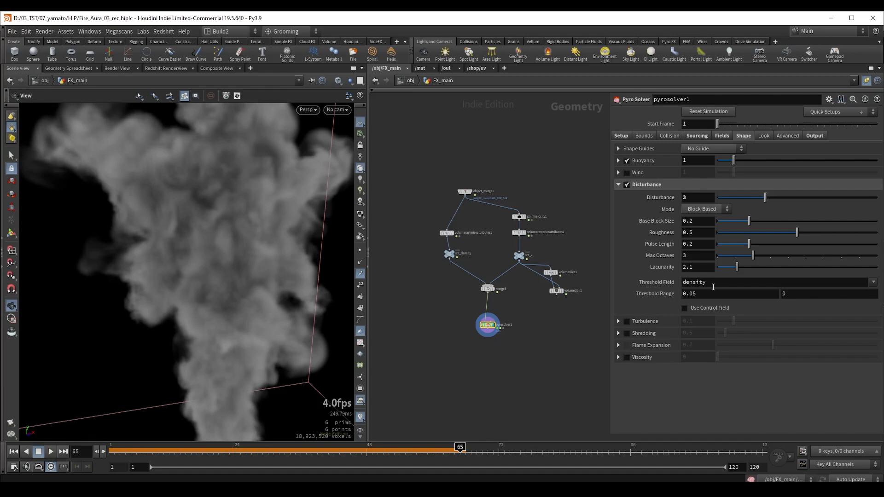
- Turn on the Disturbance control field using speed, with the control range minimum set to 0.2
{"action": "left_click", "coordinate": [683, 308]}
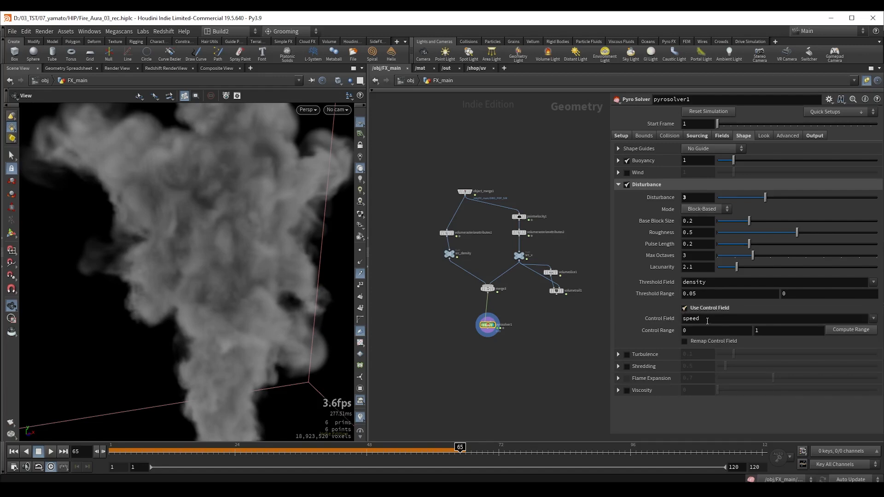
{"action": "double_click", "coordinate": [701, 319]}
{"action": "key", "text": "Return"}
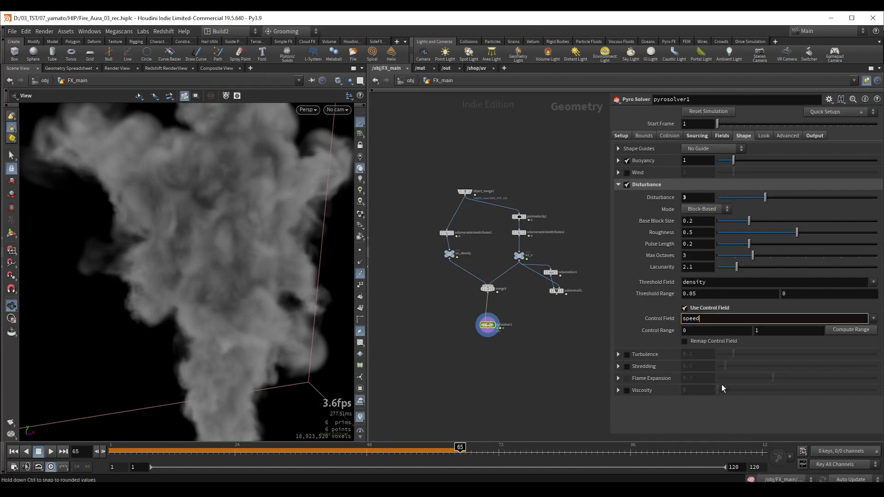
{"action": "left_click", "coordinate": [721, 136]}
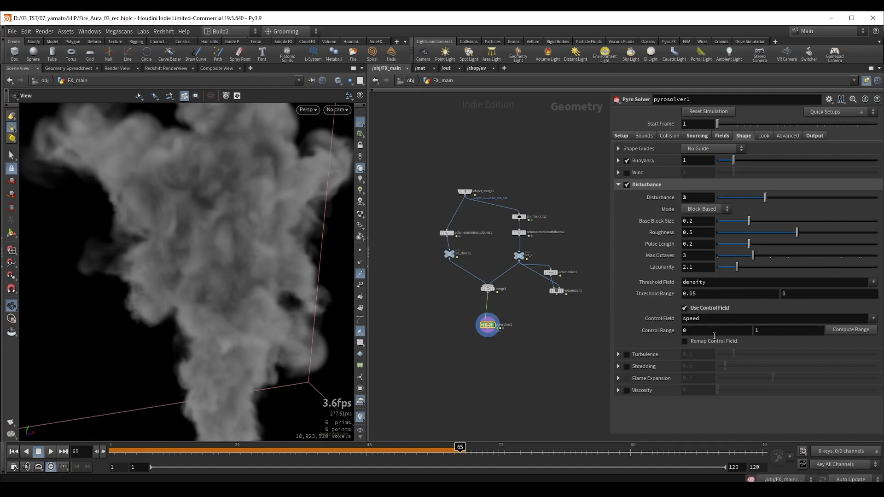
{"action": "left_click", "coordinate": [683, 330]}
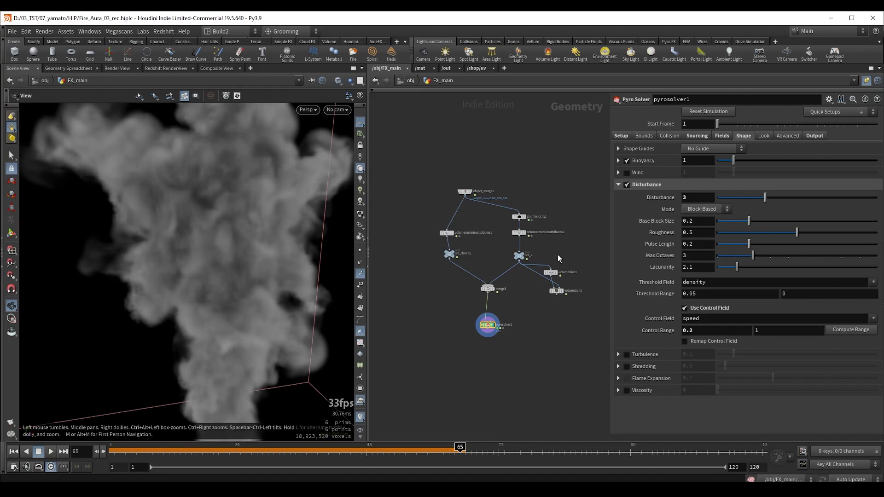
- Enable Turbulence on the pyro solver and set its Threshold Field to density
{"action": "left_click", "coordinate": [624, 354]}
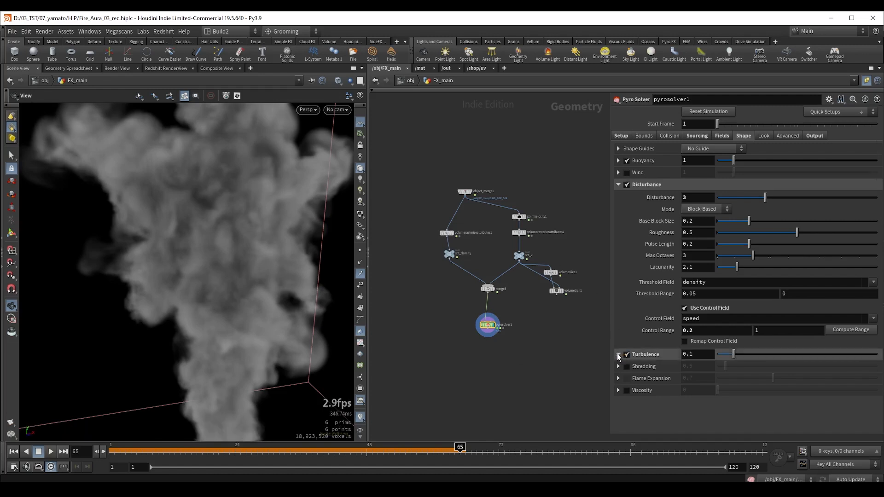
{"action": "left_click", "coordinate": [618, 354]}
{"action": "scroll", "coordinate": [676, 320], "scroll_direction": "down", "scroll_amount": 3}
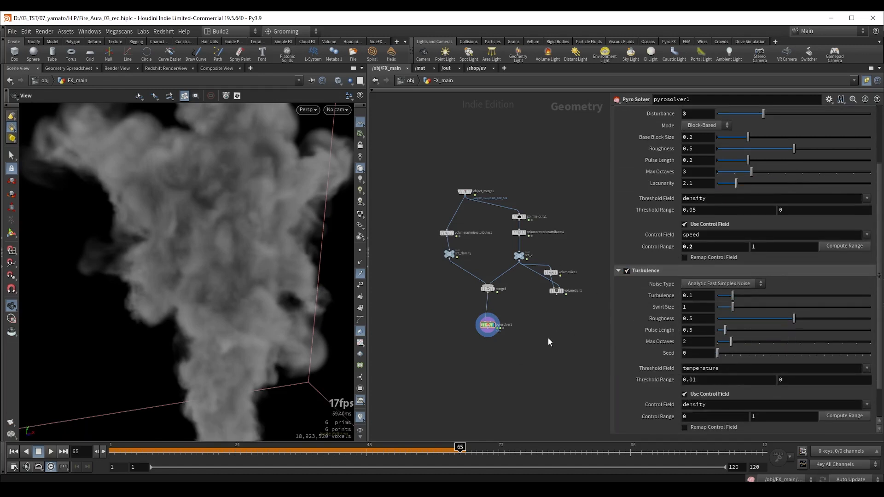
{"action": "scroll", "coordinate": [656, 348], "scroll_direction": "down", "scroll_amount": 1}
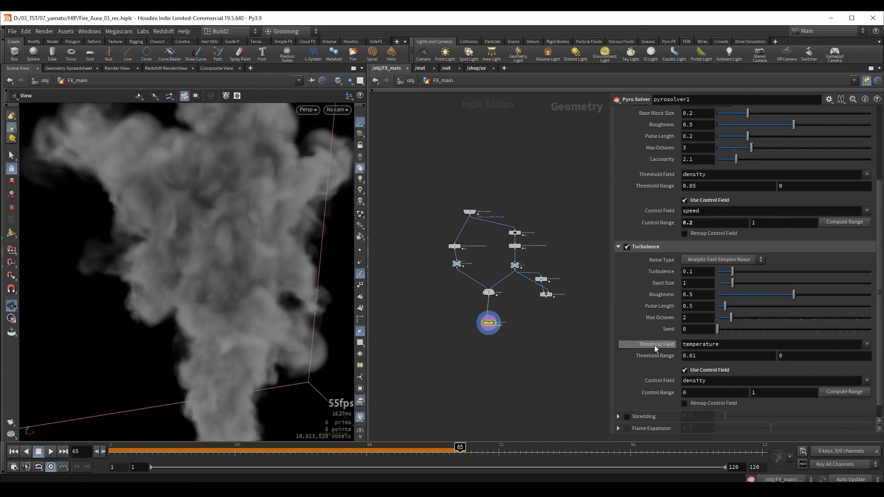
{"action": "left_click", "coordinate": [867, 345]}
{"action": "left_click", "coordinate": [873, 355]}
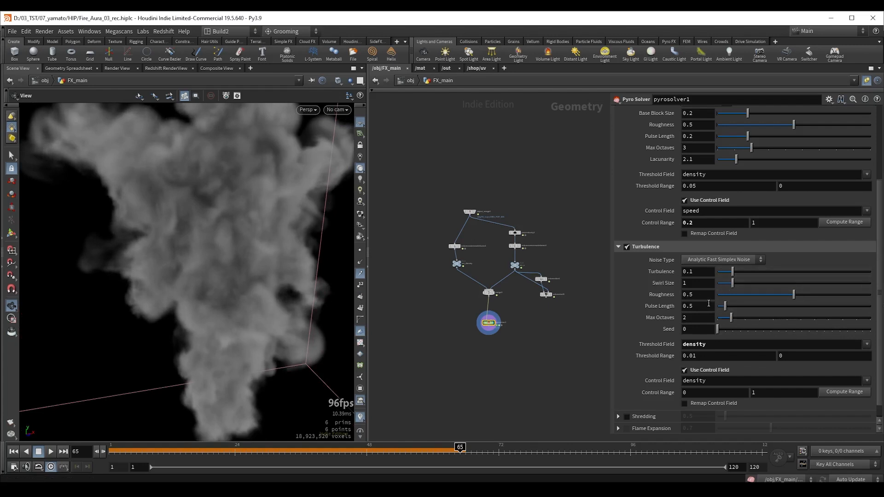
- Play the pyro simulation from the first frame to frame 66 and inspect the smoke's shape
{"action": "left_click", "coordinate": [504, 305]}
{"action": "key", "text": "ctrl+Up"}
{"action": "key", "text": "Up"}
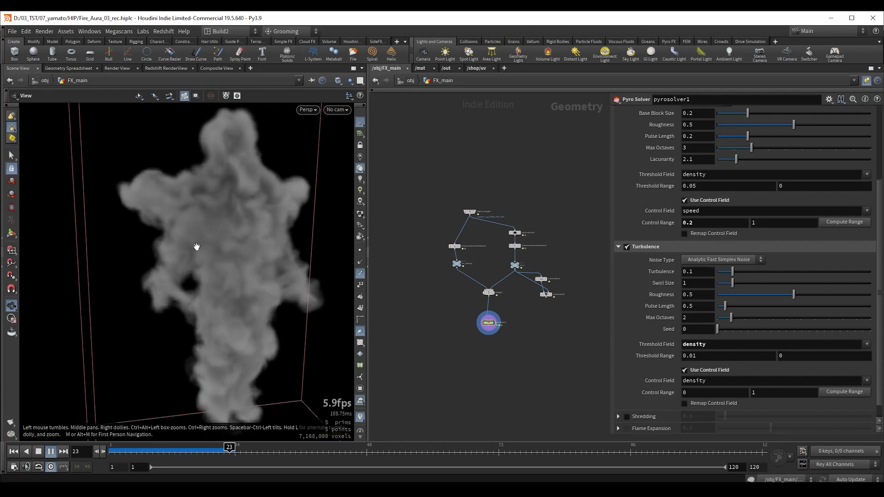
{"action": "right_click_drag", "start_coordinate": [195, 246], "coordinate": [231, 230]}
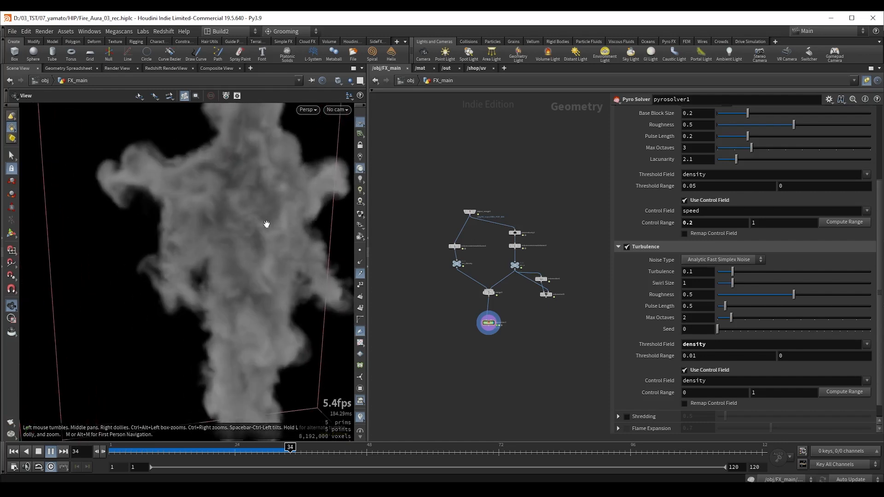
{"action": "middle_click_drag", "start_coordinate": [266, 222], "coordinate": [233, 240]}
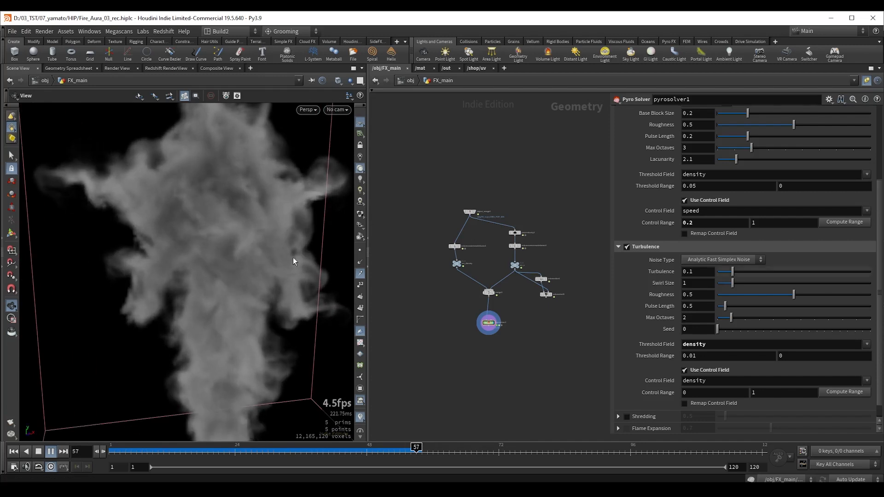
{"action": "key", "text": "Up"}
{"action": "mouse_move", "coordinate": [224, 226]}
{"action": "left_mouse_down"}
{"action": "mouse_move", "coordinate": [179, 229]}
{"action": "mouse_move", "coordinate": [230, 228]}
{"action": "mouse_move", "coordinate": [202, 228]}
{"action": "mouse_move", "coordinate": [210, 232]}
{"action": "left_mouse_up"}
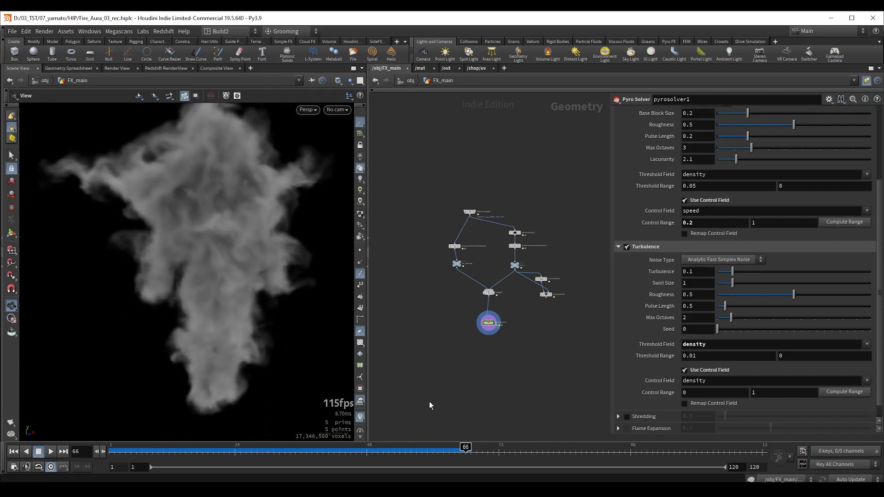
- Scrub the cached smoke back to frames 46 and 35 to compare its shape over time
{"action": "left_click_drag", "start_coordinate": [462, 448], "coordinate": [360, 446]}
{"action": "mouse_move", "coordinate": [230, 220]}
{"action": "left_mouse_down"}
{"action": "mouse_move", "coordinate": [197, 217]}
{"action": "mouse_move", "coordinate": [215, 212]}
{"action": "left_mouse_up"}
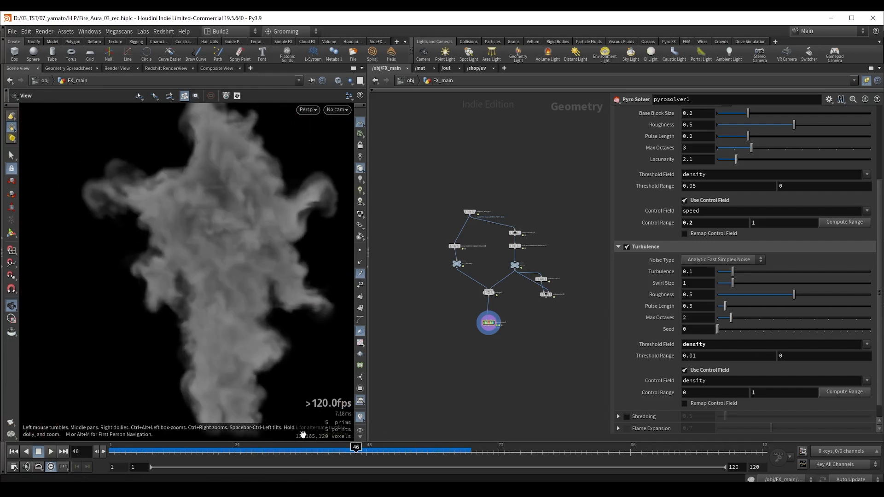
{"action": "left_click_drag", "start_coordinate": [355, 447], "coordinate": [296, 447]}
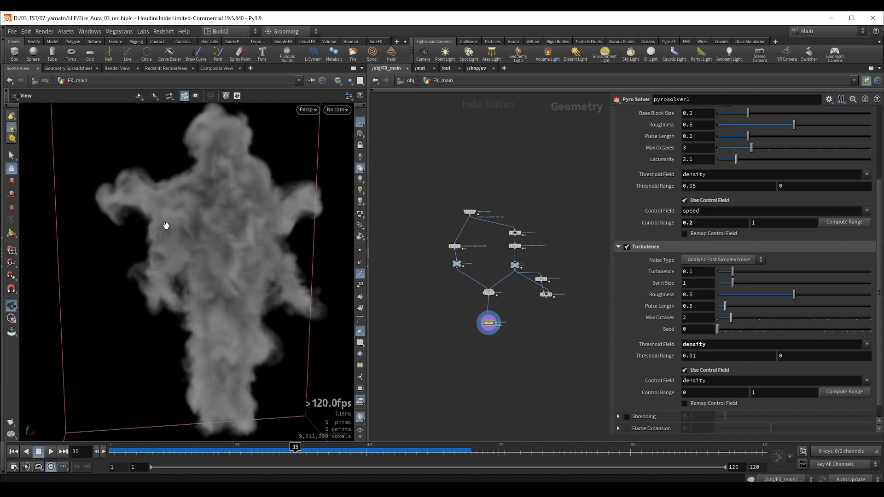
- Display popnet3 in the node network and play its particle simulation from the first frame to frame 30
{"action": "middle_click_drag", "start_coordinate": [405, 307], "coordinate": [491, 266]}
{"action": "middle_click_drag", "start_coordinate": [419, 282], "coordinate": [496, 219]}
{"action": "middle_click_drag", "start_coordinate": [398, 333], "coordinate": [492, 305]}
{"action": "scroll", "coordinate": [493, 305], "scroll_direction": "up", "scroll_amount": 2}
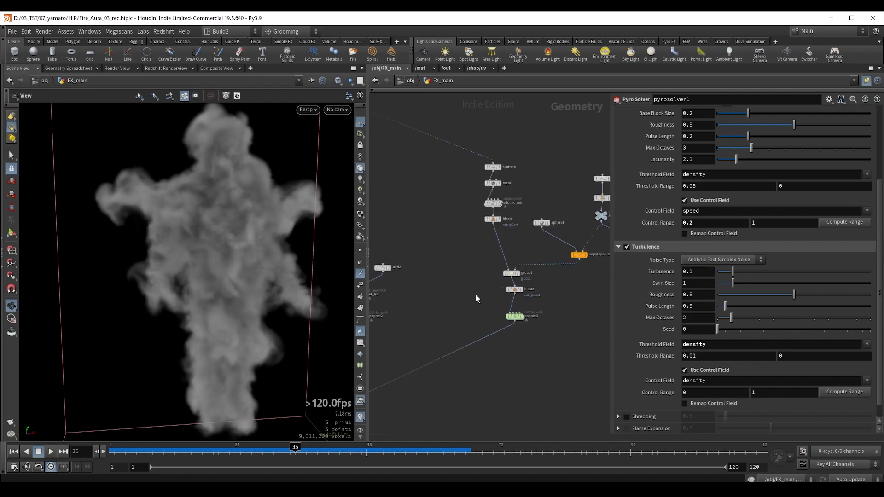
{"action": "key", "text": "ctrl+Up"}
{"action": "left_click_drag", "start_coordinate": [476, 296], "coordinate": [538, 329]}
{"action": "left_click", "coordinate": [521, 317]}
{"action": "scroll", "coordinate": [520, 324], "scroll_direction": "up", "scroll_amount": 2}
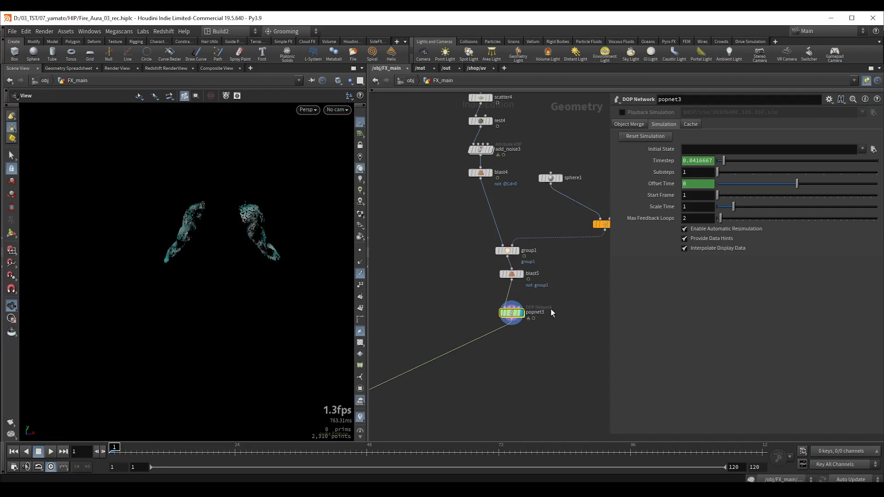
{"action": "key", "text": "Up"}
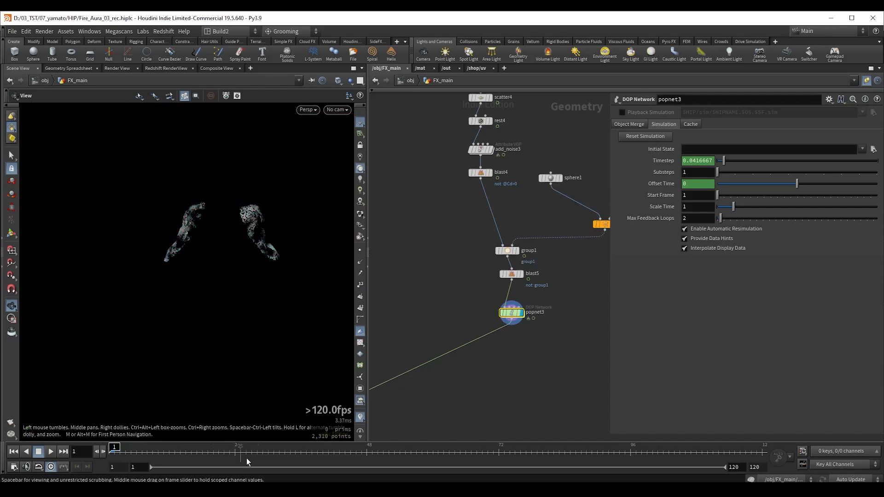
{"action": "left_click_drag", "start_coordinate": [182, 221], "coordinate": [205, 222]}
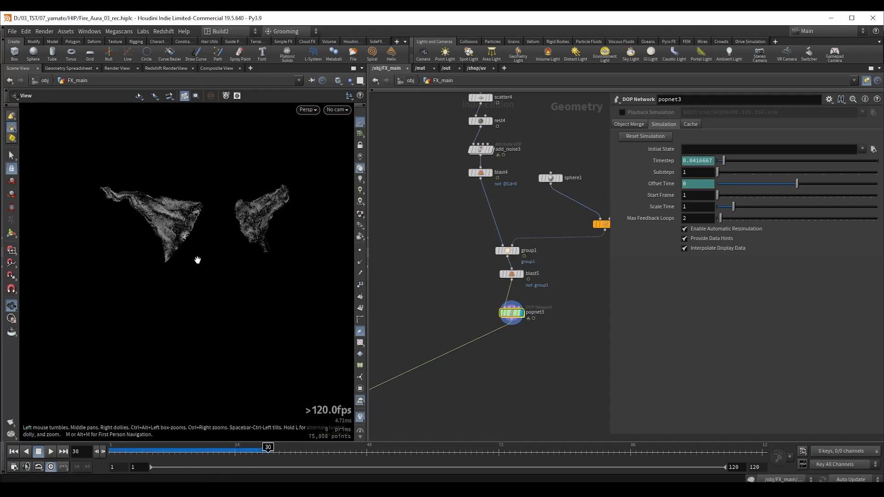
- Display copytopoints1 and slightly increase the Uniform Scale of sphere1 to enlarge the copied spheres
{"action": "mouse_move", "coordinate": [447, 263]}
{"action": "middle_mouse_down"}
{"action": "mouse_move", "coordinate": [511, 238]}
{"action": "mouse_move", "coordinate": [460, 255]}
{"action": "middle_mouse_up"}
{"action": "middle_click_drag", "start_coordinate": [568, 212], "coordinate": [472, 247]}
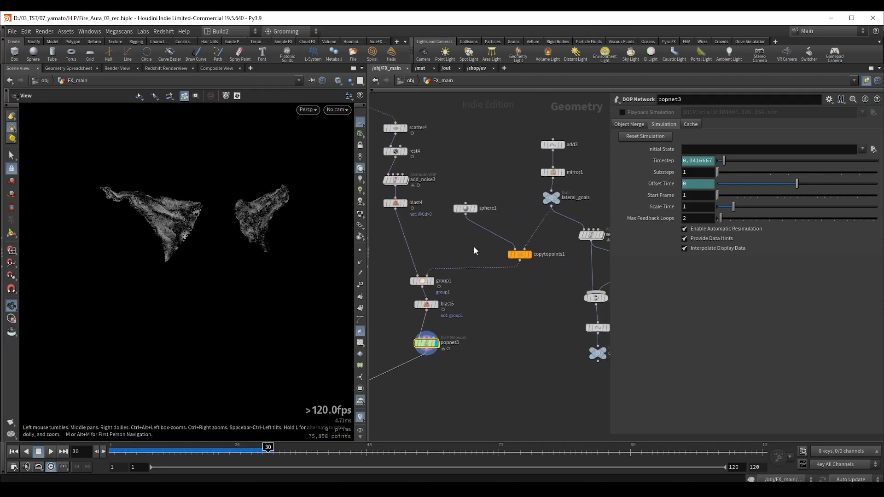
{"action": "left_click", "coordinate": [520, 255]}
{"action": "key", "text": "r"}
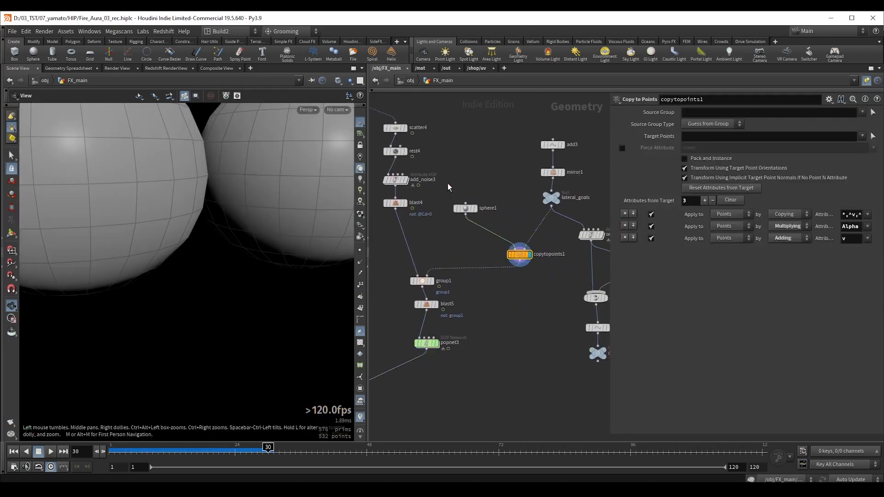
{"action": "left_click", "coordinate": [464, 208]}
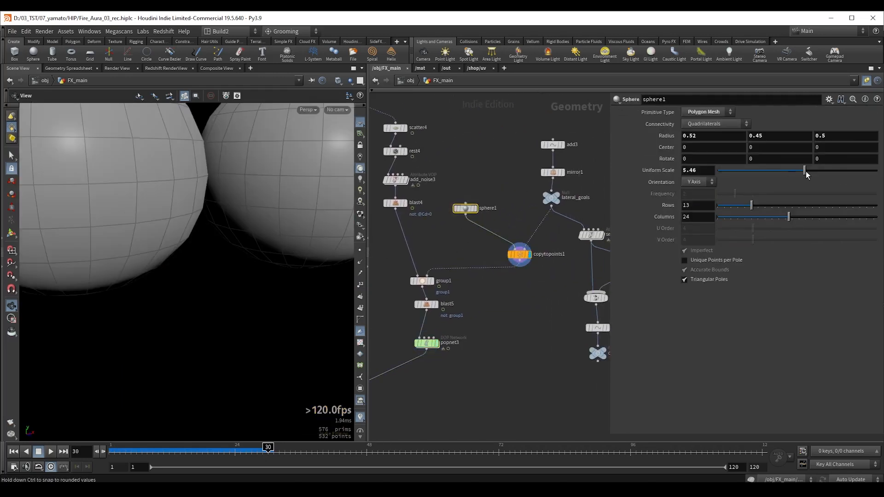
{"action": "left_click_drag", "start_coordinate": [805, 174], "coordinate": [813, 178]}
- Display blast5 to examine the particle source points kept by the enlarged spheres, and return to the first frame
{"action": "middle_click_drag", "start_coordinate": [516, 329], "coordinate": [585, 294]}
{"action": "left_click", "coordinate": [495, 270]}
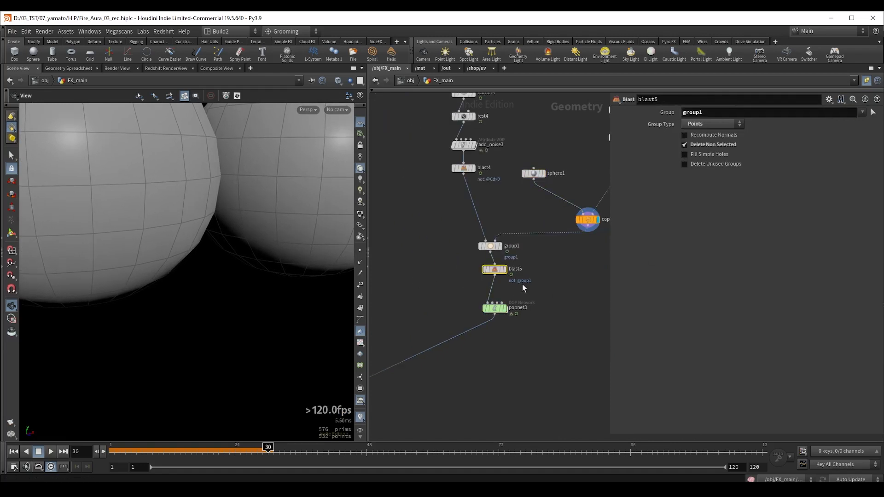
{"action": "key", "text": "r"}
{"action": "left_click_drag", "start_coordinate": [191, 217], "coordinate": [183, 209]}
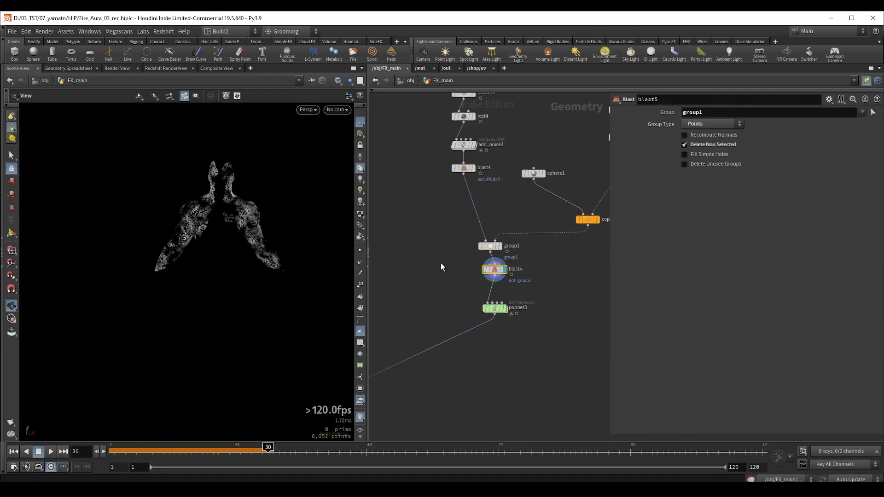
{"action": "key", "text": "ctrl+Up"}
- Move the point of add3 outward along X to -3.29609 and check its position relative to the emission points
{"action": "middle_click_drag", "start_coordinate": [575, 138], "coordinate": [449, 203]}
{"action": "middle_click_drag", "start_coordinate": [460, 159], "coordinate": [447, 172]}
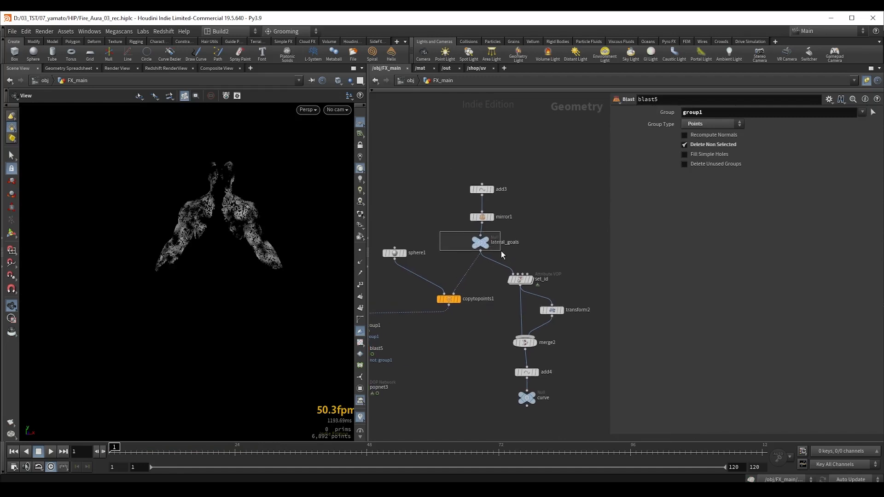
{"action": "left_click", "coordinate": [480, 242]}
{"action": "left_click", "coordinate": [482, 189]}
{"action": "key", "text": "Return"}
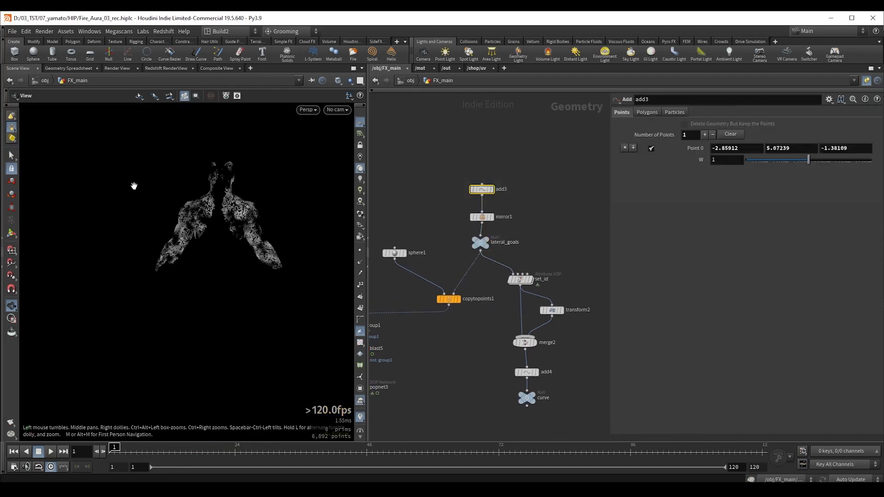
{"action": "left_click_drag", "start_coordinate": [137, 180], "coordinate": [113, 181]}
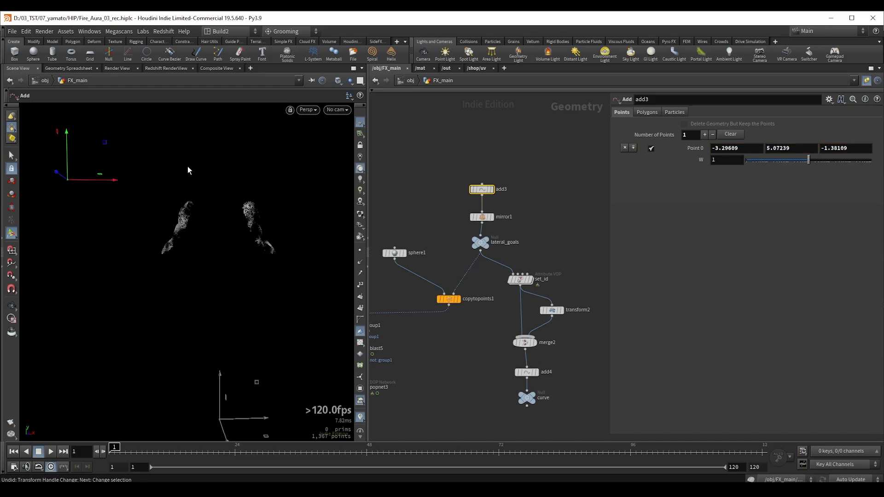
{"action": "left_click_drag", "start_coordinate": [137, 176], "coordinate": [131, 181], "text": "alt"}
{"action": "middle_click_drag", "start_coordinate": [131, 180], "coordinate": [160, 208], "text": "alt"}
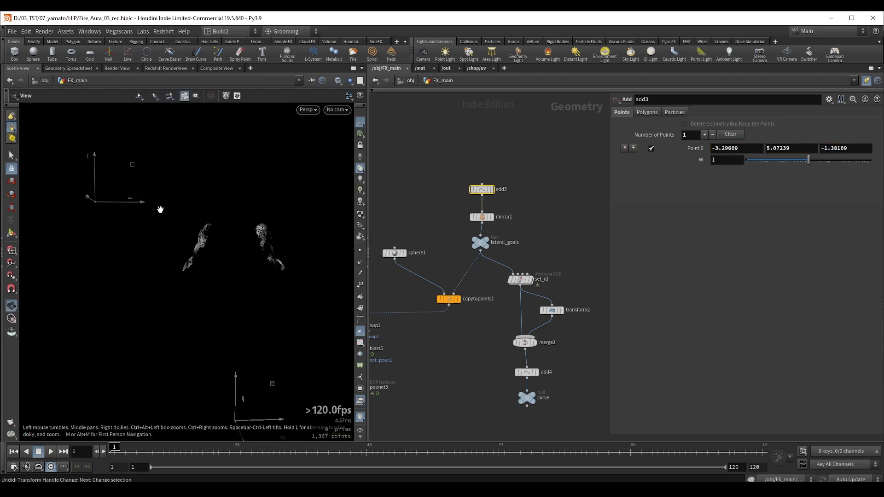
{"action": "left_click_drag", "start_coordinate": [160, 209], "coordinate": [154, 217], "text": "alt"}
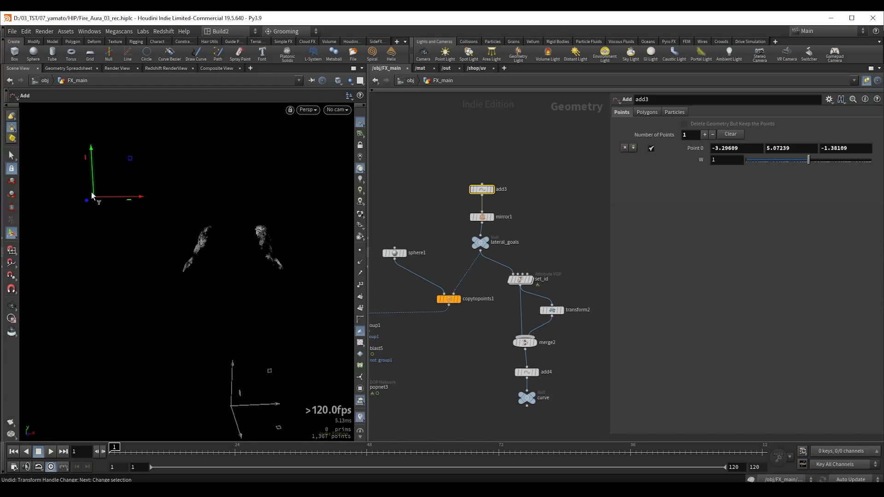
{"action": "key", "text": "Escape"}
{"action": "left_click_drag", "start_coordinate": [131, 225], "coordinate": [116, 214]}
- Slightly increase the Uniform Scale of sphere1 and play the popnet3 particle simulation up to frame 51
{"action": "left_click_drag", "start_coordinate": [421, 222], "coordinate": [390, 266]}
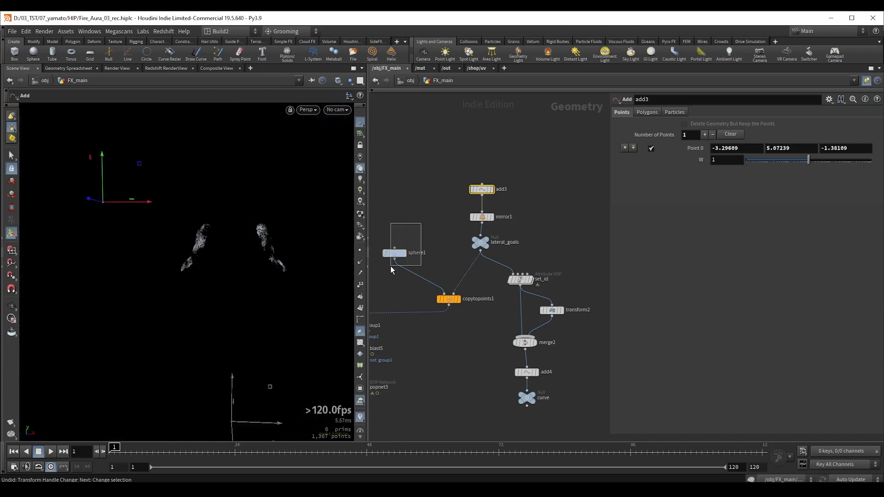
{"action": "left_click_drag", "start_coordinate": [820, 176], "coordinate": [827, 177]}
{"action": "middle_click_drag", "start_coordinate": [416, 355], "coordinate": [488, 261]}
{"action": "left_click_drag", "start_coordinate": [403, 277], "coordinate": [467, 315]}
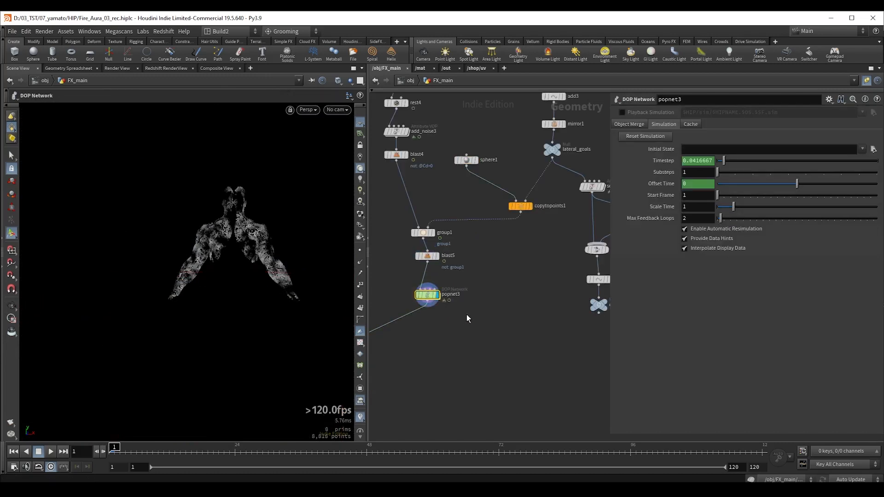
{"action": "left_click", "coordinate": [50, 451]}
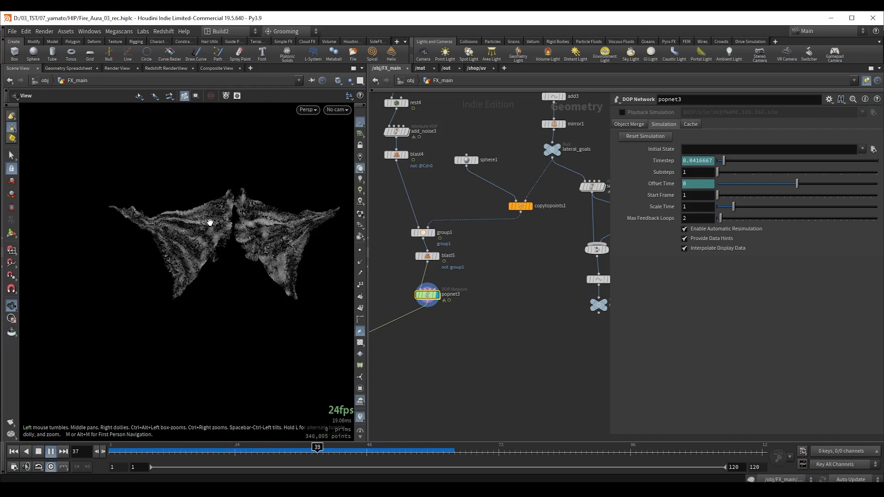
{"action": "key", "text": "Up"}
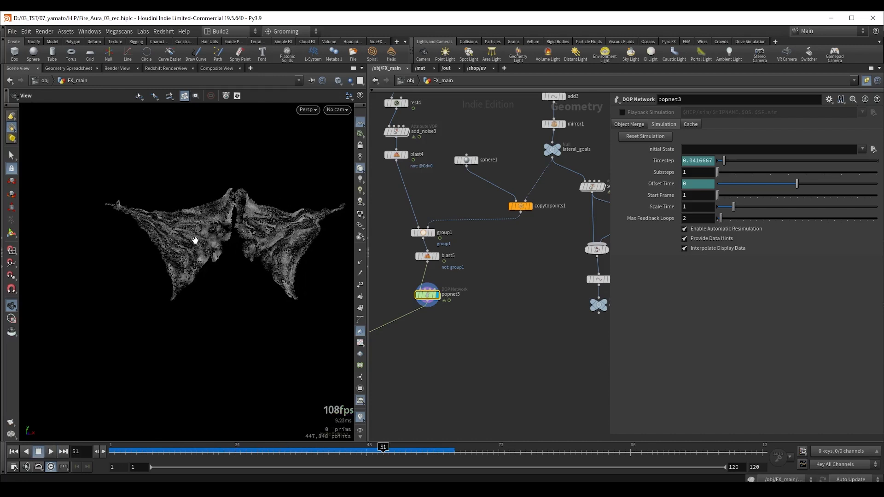
- Display the popnet node and scrub back to frame 32 to examine the body's particle emission
{"action": "middle_click_drag", "start_coordinate": [378, 260], "coordinate": [572, 248]}
{"action": "middle_click_drag", "start_coordinate": [429, 308], "coordinate": [566, 276]}
{"action": "middle_click_drag", "start_coordinate": [465, 265], "coordinate": [544, 296]}
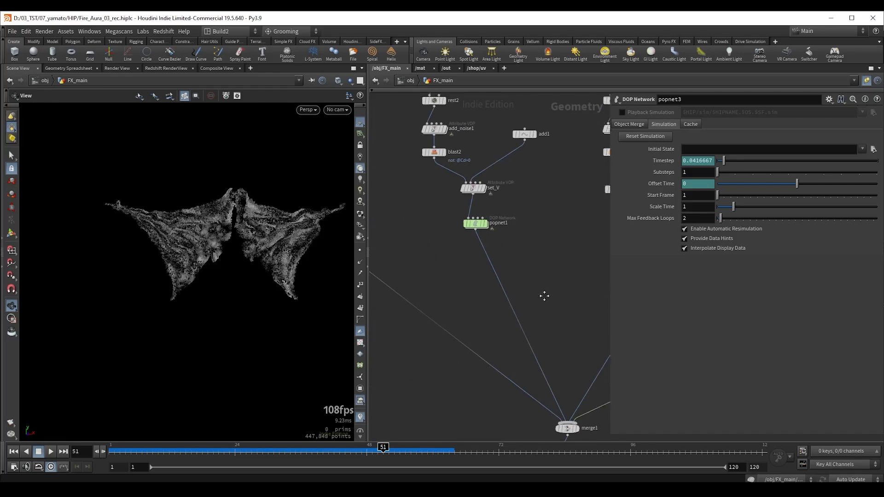
{"action": "middle_click_drag", "start_coordinate": [396, 254], "coordinate": [483, 294]}
{"action": "left_click", "coordinate": [419, 251]}
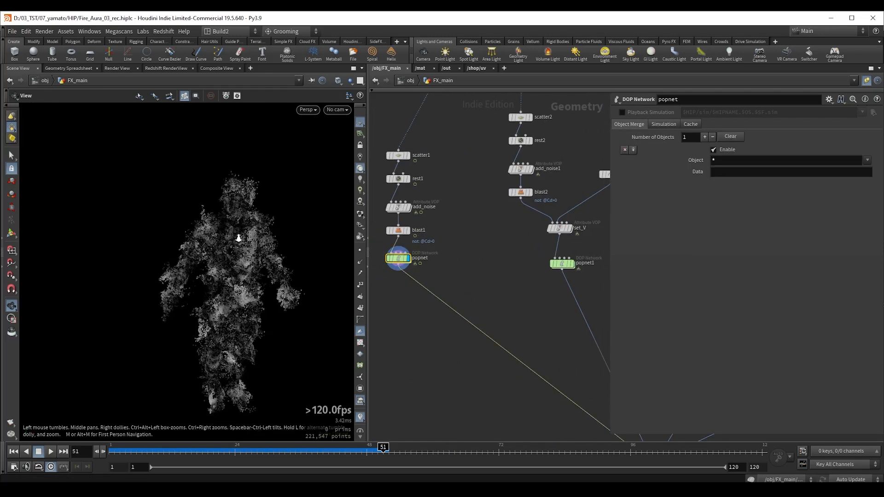
{"action": "left_click_drag", "start_coordinate": [233, 257], "coordinate": [215, 278]}
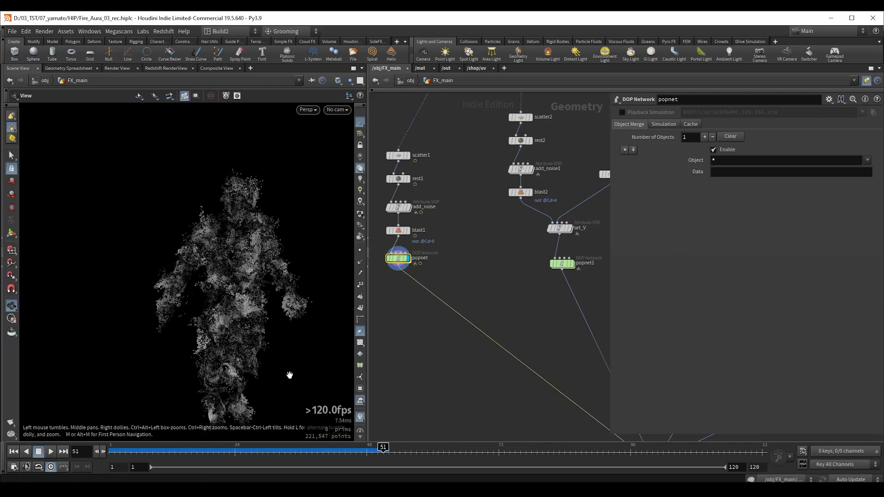
{"action": "mouse_move", "coordinate": [291, 452]}
{"action": "left_mouse_down"}
{"action": "mouse_move", "coordinate": [146, 453]}
{"action": "mouse_move", "coordinate": [295, 452]}
{"action": "mouse_move", "coordinate": [265, 452]}
{"action": "mouse_move", "coordinate": [278, 452]}
{"action": "left_mouse_up"}
{"action": "scroll", "coordinate": [234, 235], "scroll_direction": "up", "scroll_amount": 3}
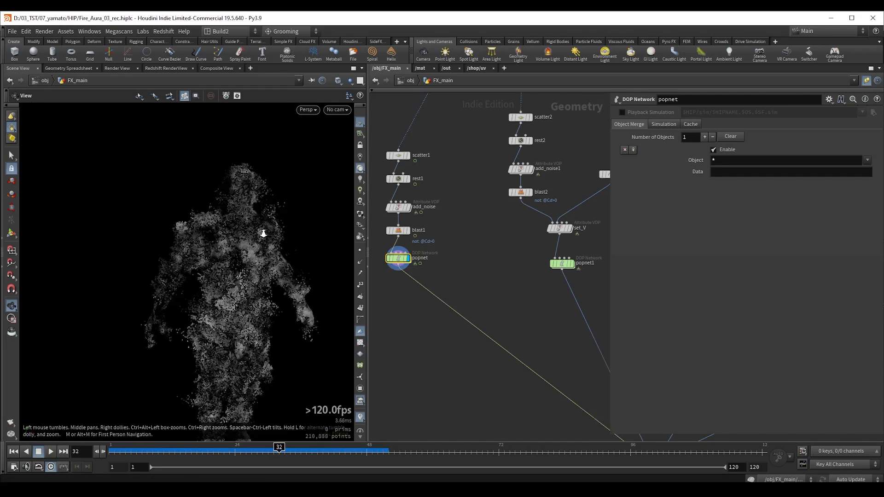
- Inside popnet, set the Life Expectancy of source_first_input to 0.4 and its Life Variance to 0.15
{"action": "double_click", "coordinate": [397, 258]}
{"action": "key", "text": "h"}
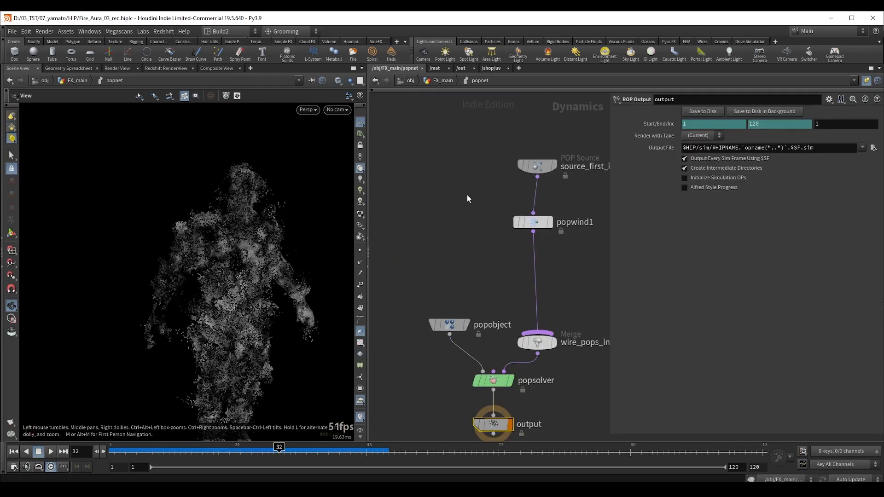
{"action": "left_click_drag", "start_coordinate": [471, 141], "coordinate": [572, 196]}
{"action": "middle_click_drag", "start_coordinate": [464, 190], "coordinate": [425, 218]}
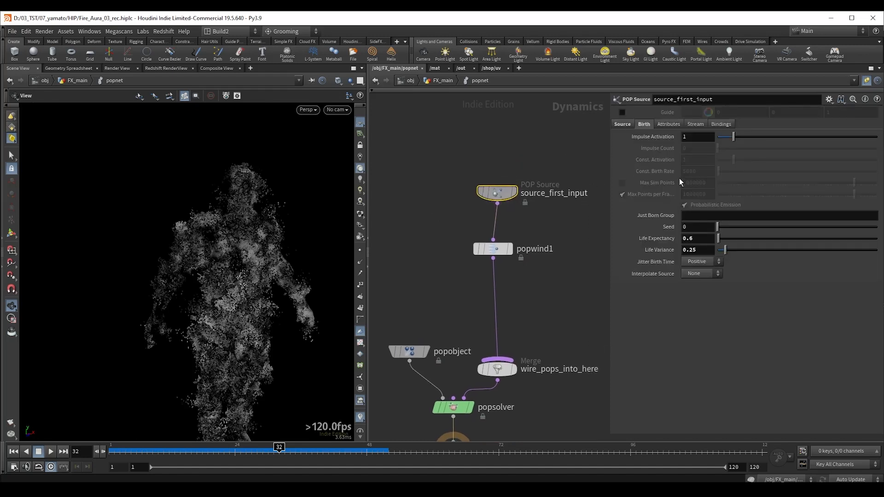
{"action": "left_click", "coordinate": [689, 241]}
{"action": "left_click_drag", "start_coordinate": [697, 251], "coordinate": [688, 251]}
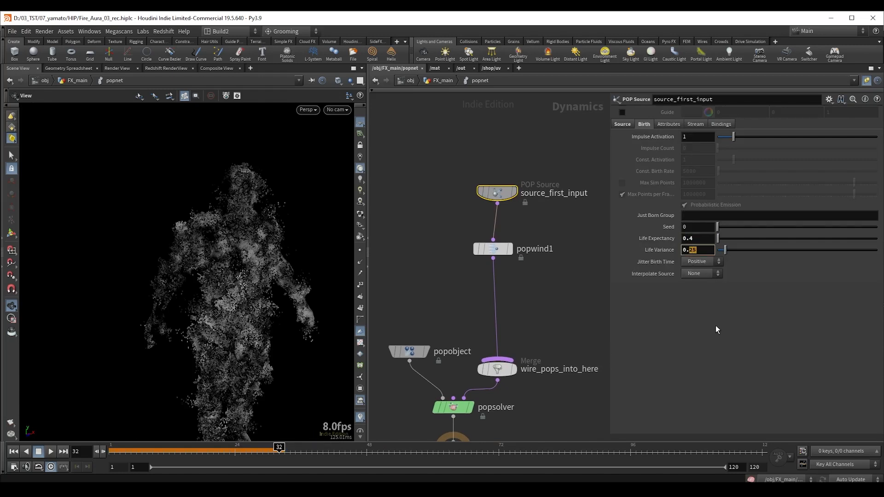
{"action": "type", "text": "15"}
{"action": "key", "text": "Return"}
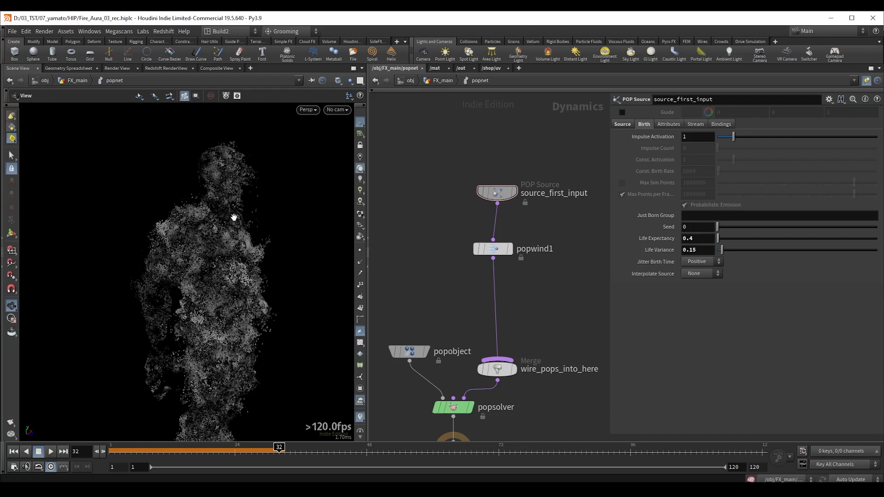
- Play the body particle simulation from the first frame to frame 104 and inspect it around the figure
{"action": "left_click_drag", "start_coordinate": [278, 203], "coordinate": [241, 223]}
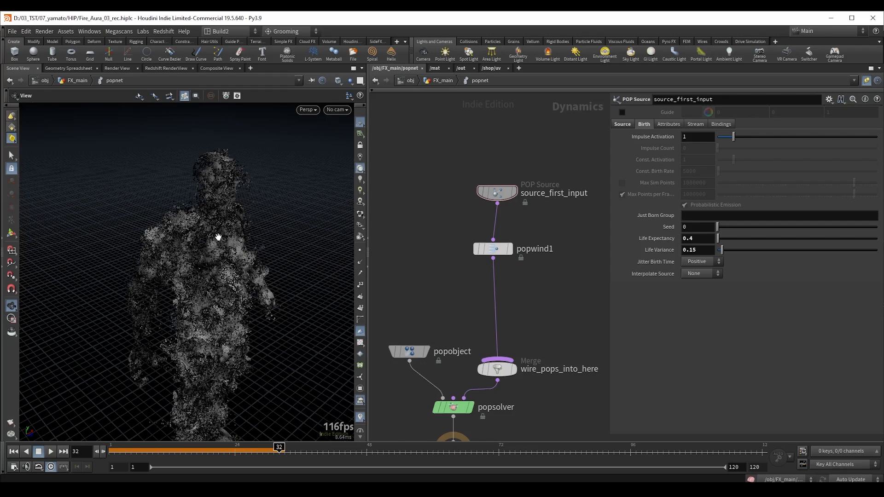
{"action": "key", "text": "Up"}
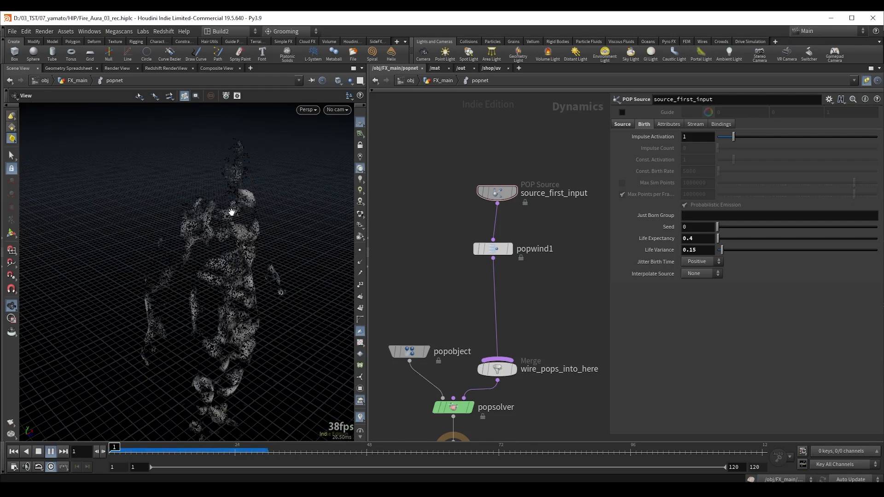
{"action": "mouse_move", "coordinate": [231, 213]}
{"action": "left_mouse_down"}
{"action": "mouse_move", "coordinate": [219, 235]}
{"action": "mouse_move", "coordinate": [223, 221]}
{"action": "left_mouse_up"}
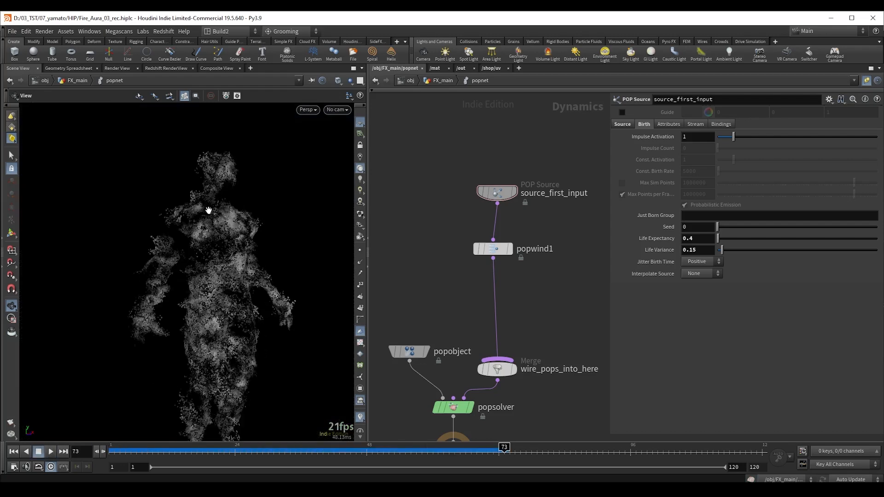
{"action": "key", "text": "Up"}
{"action": "key", "text": "Up"}
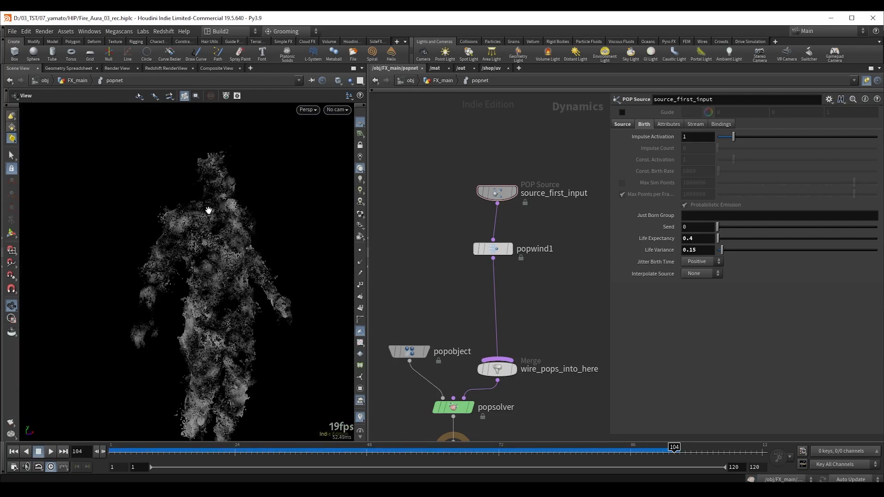
- Return to FX_main, display ORIG_POP_SIM and scrub to frame 84 to check the merged particles
{"action": "key", "text": "u"}
{"action": "middle_click_drag", "start_coordinate": [473, 310], "coordinate": [492, 147]}
{"action": "left_click", "coordinate": [489, 343]}
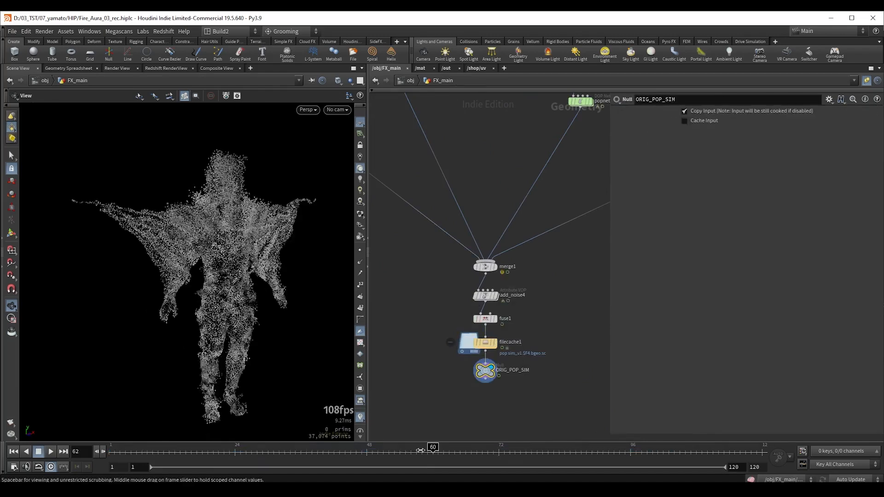
{"action": "left_click_drag", "start_coordinate": [435, 465], "coordinate": [565, 464]}
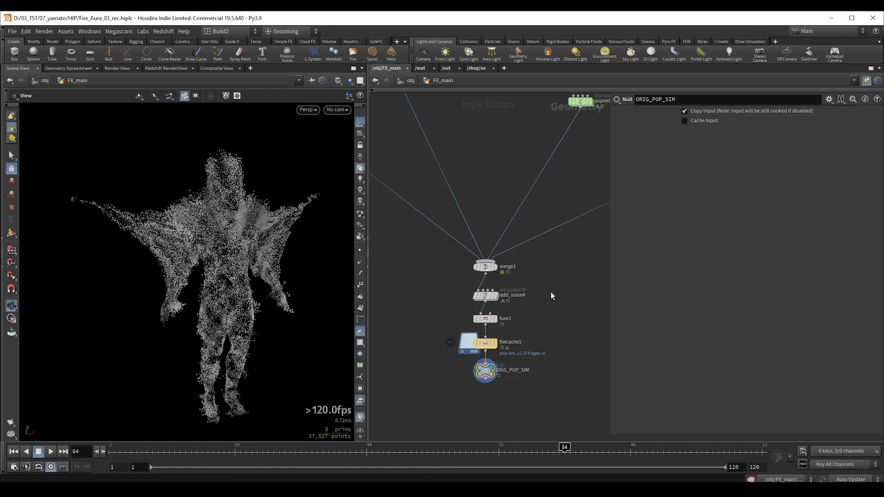
- Return to the first frame, display pyrosolver1 and simulate the smoke up to frame 54
{"action": "scroll", "coordinate": [552, 292], "scroll_direction": "down", "scroll_amount": 3}
{"action": "middle_click_drag", "start_coordinate": [579, 293], "coordinate": [393, 297]}
{"action": "middle_click_drag", "start_coordinate": [587, 213], "coordinate": [465, 287]}
{"action": "key", "text": "ctrl+Up"}
{"action": "scroll", "coordinate": [510, 302], "scroll_direction": "down", "scroll_amount": 3}
{"action": "middle_click_drag", "start_coordinate": [385, 387], "coordinate": [419, 297]}
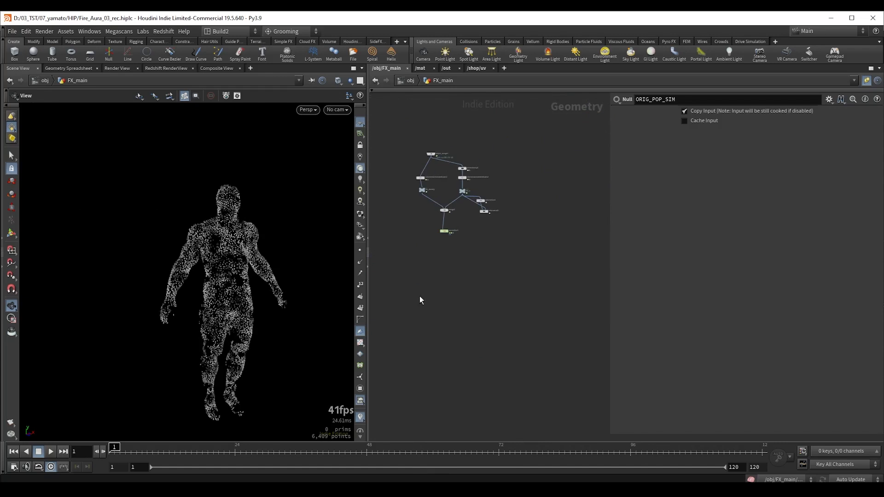
{"action": "scroll", "coordinate": [443, 240], "scroll_direction": "up", "scroll_amount": 6}
{"action": "scroll", "coordinate": [441, 241], "scroll_direction": "down", "scroll_amount": 1}
{"action": "middle_click_drag", "start_coordinate": [415, 244], "coordinate": [443, 323]}
{"action": "left_click", "coordinate": [477, 297]}
{"action": "key", "text": "Up"}
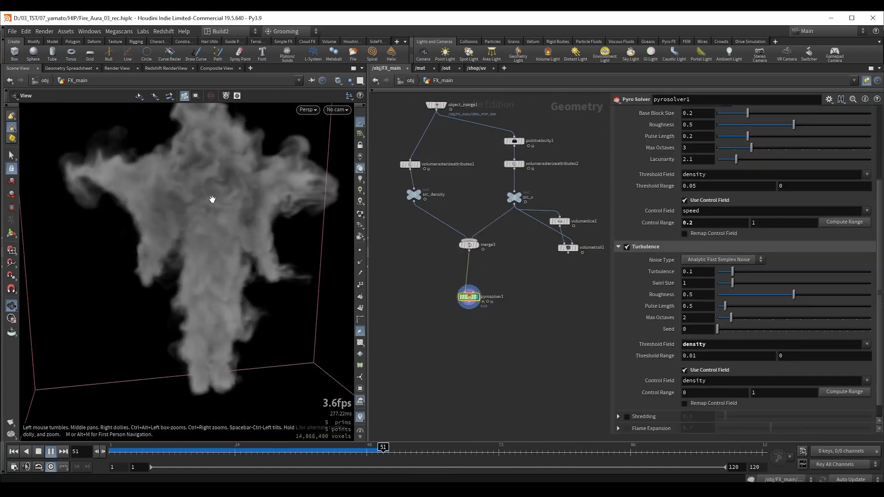
{"action": "key", "text": "Up"}
- Scrub the cached smoke, continue the simulation to frame 74, and return to frame 60 to compare its shape
{"action": "middle_click_drag", "start_coordinate": [213, 199], "coordinate": [198, 213]}
{"action": "left_click_drag", "start_coordinate": [198, 213], "coordinate": [187, 203]}
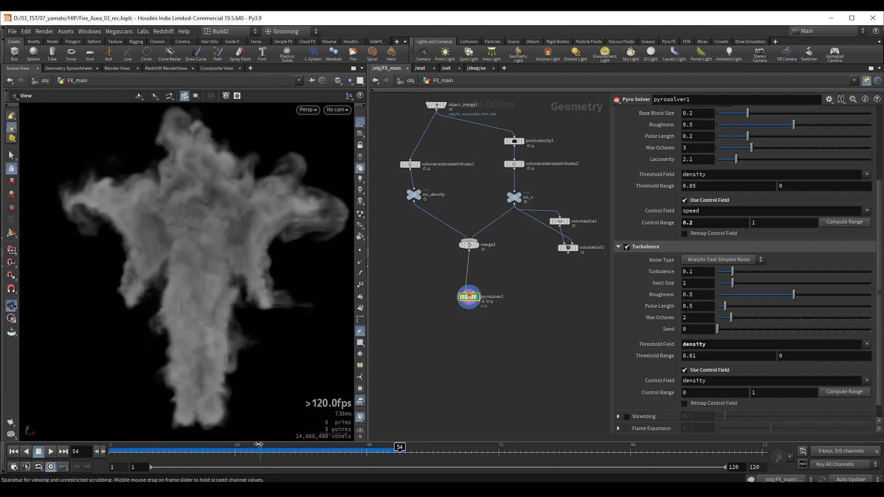
{"action": "left_click_drag", "start_coordinate": [256, 450], "coordinate": [372, 450]}
{"action": "key", "text": "Up"}
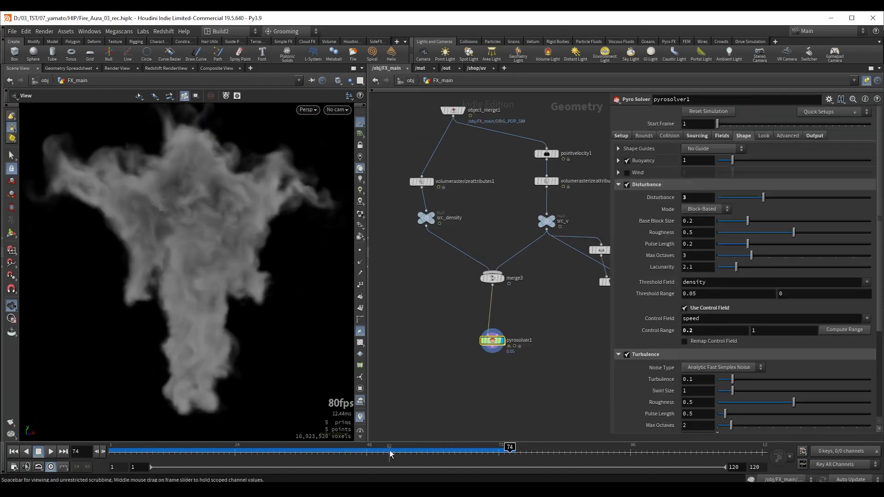
{"action": "left_click_drag", "start_coordinate": [509, 450], "coordinate": [435, 440]}
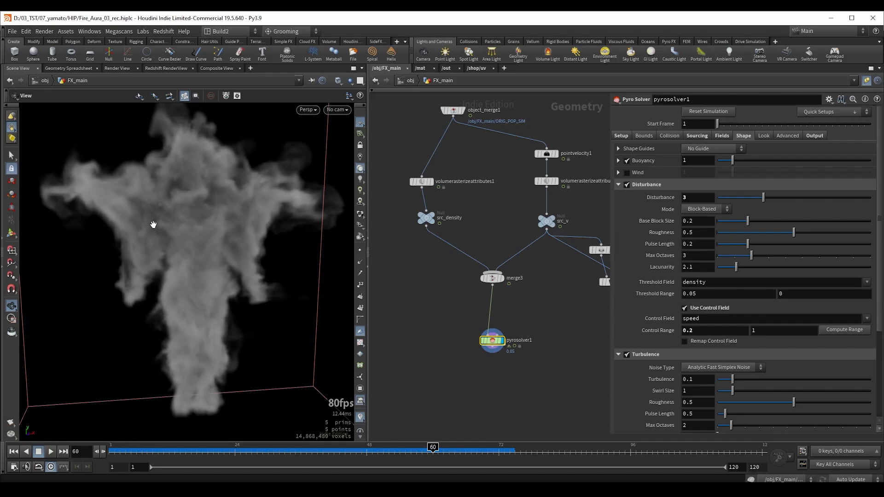
- Copy the GEO_SRC null and display it to show the source body geometry
{"action": "scroll", "coordinate": [476, 305], "scroll_direction": "down", "scroll_amount": 4}
{"action": "middle_click_drag", "start_coordinate": [475, 306], "coordinate": [567, 219]}
{"action": "scroll", "coordinate": [482, 237], "scroll_direction": "up", "scroll_amount": 5}
{"action": "left_click", "coordinate": [506, 243]}
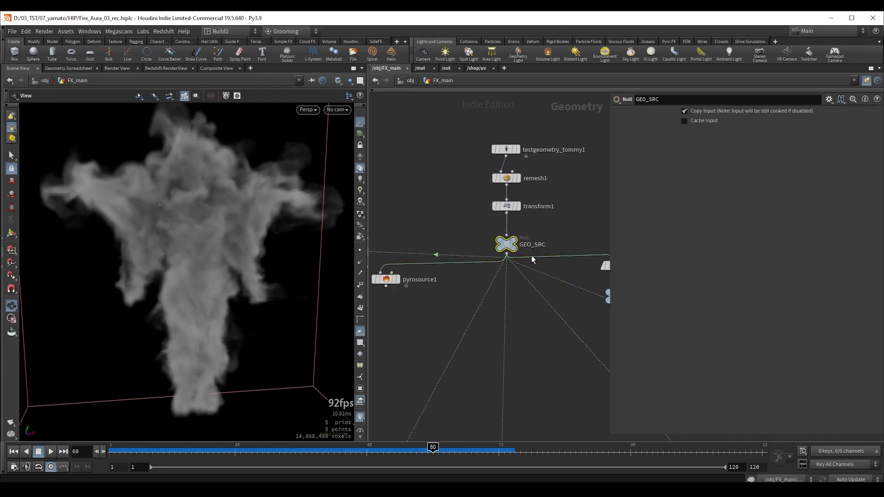
{"action": "key", "text": "ctrl+c"}
{"action": "left_click", "coordinate": [515, 250]}
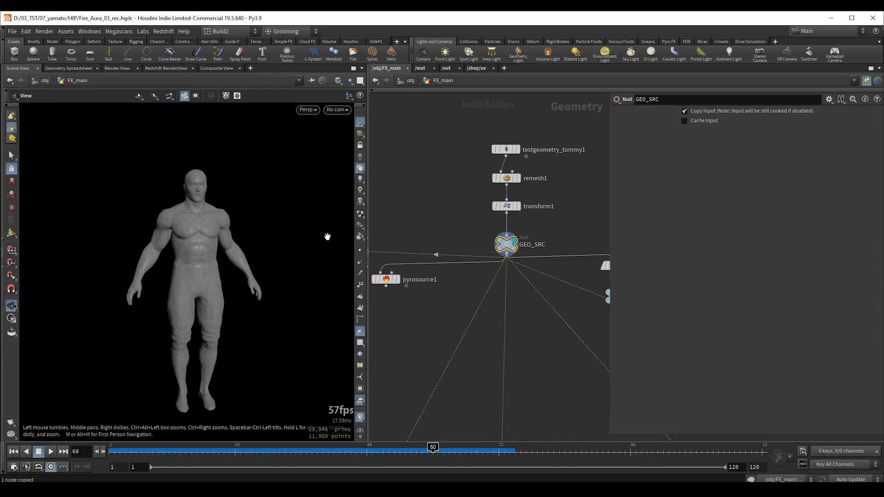
- Add an Object Merge beside pyrosolver1 that references /obj/FX_main/GEO_SRC, and display it
{"action": "scroll", "coordinate": [586, 205], "scroll_direction": "down", "scroll_amount": 3}
{"action": "middle_click_drag", "start_coordinate": [585, 205], "coordinate": [369, 223]}
{"action": "middle_click_drag", "start_coordinate": [566, 223], "coordinate": [410, 184]}
{"action": "middle_click_drag", "start_coordinate": [488, 424], "coordinate": [467, 262]}
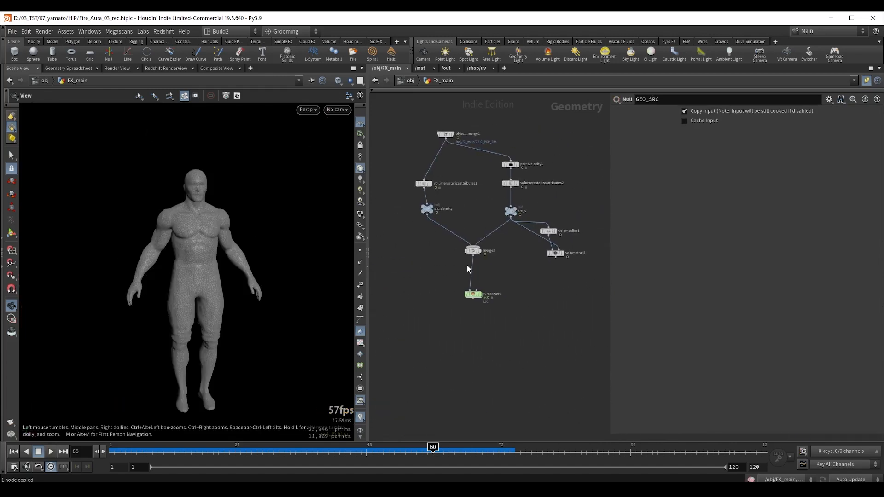
{"action": "scroll", "coordinate": [483, 271], "scroll_direction": "up", "scroll_amount": 4}
{"action": "scroll", "coordinate": [504, 280], "scroll_direction": "up", "scroll_amount": 1}
{"action": "key", "text": "Tab"}
{"action": "type", "text": "obj"}
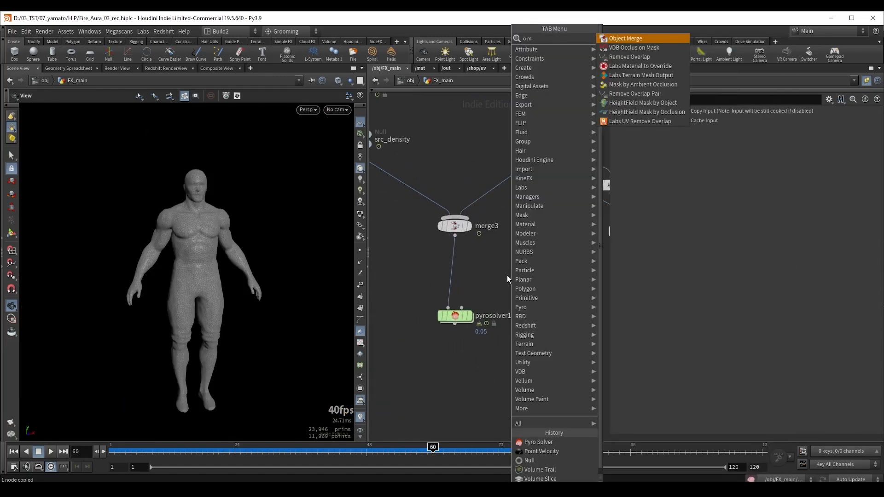
{"action": "key", "text": "Return"}
{"action": "left_click", "coordinate": [505, 279]}
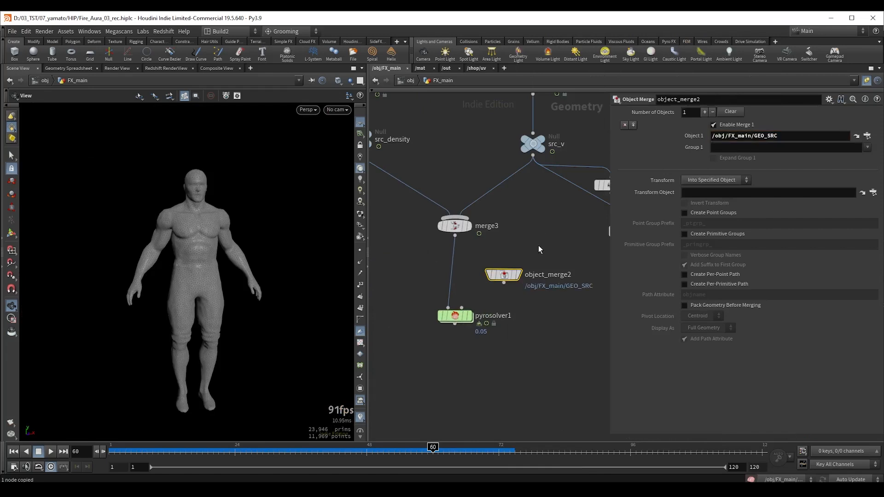
{"action": "key", "text": "r"}
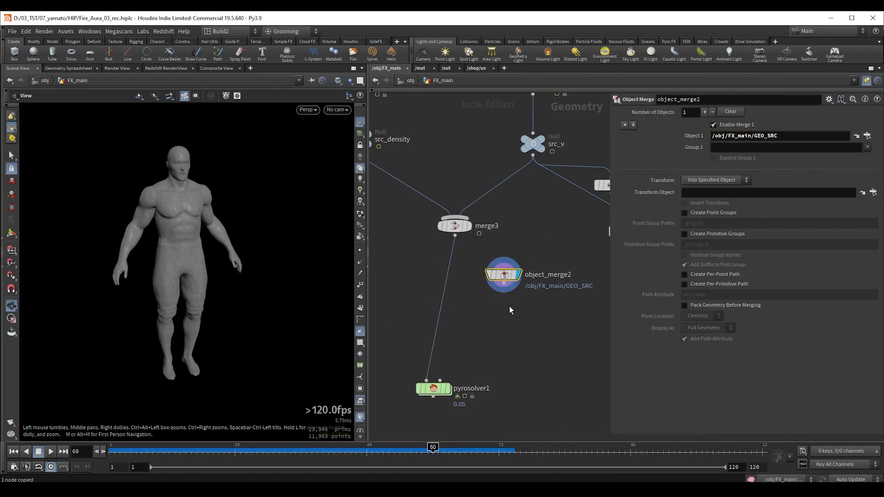
- Add a VDB from Polygons node below object_merge2 to convert the body geometry into a distance VDB
{"action": "key", "text": "Tab"}
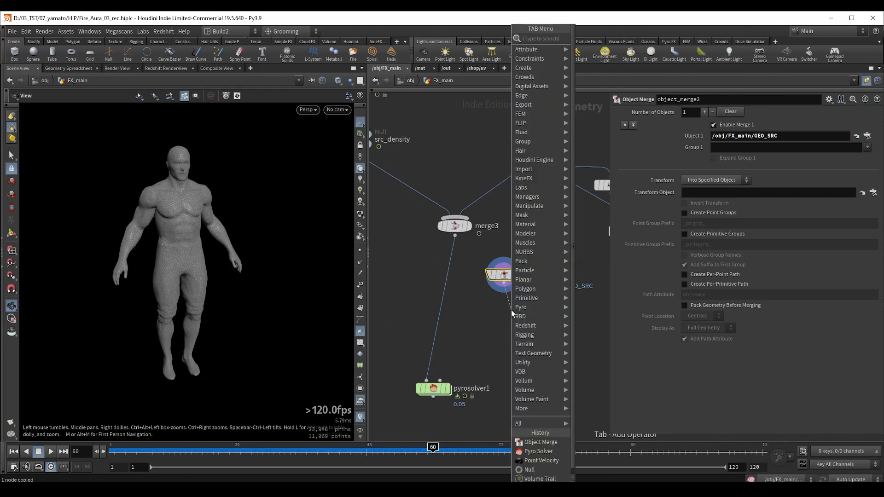
{"action": "type", "text": "vdb fr"}
{"action": "key", "text": "Down"}
{"action": "key", "text": "Down"}
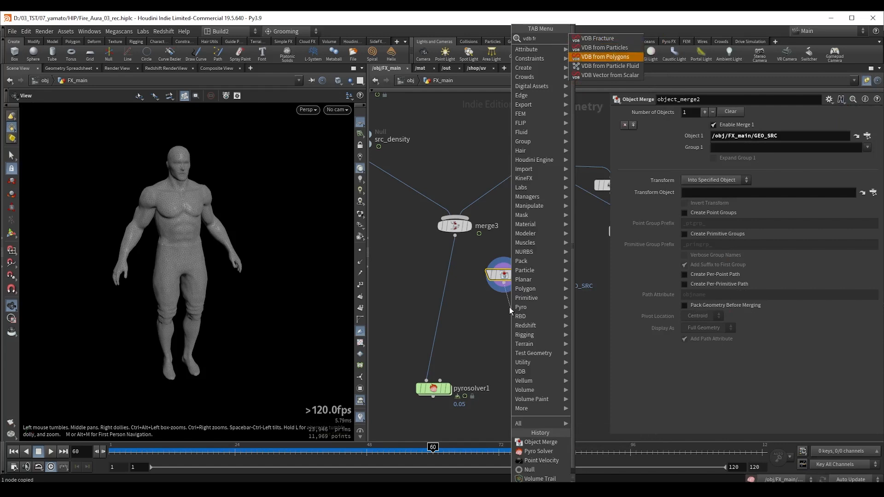
{"action": "key", "text": "Return"}
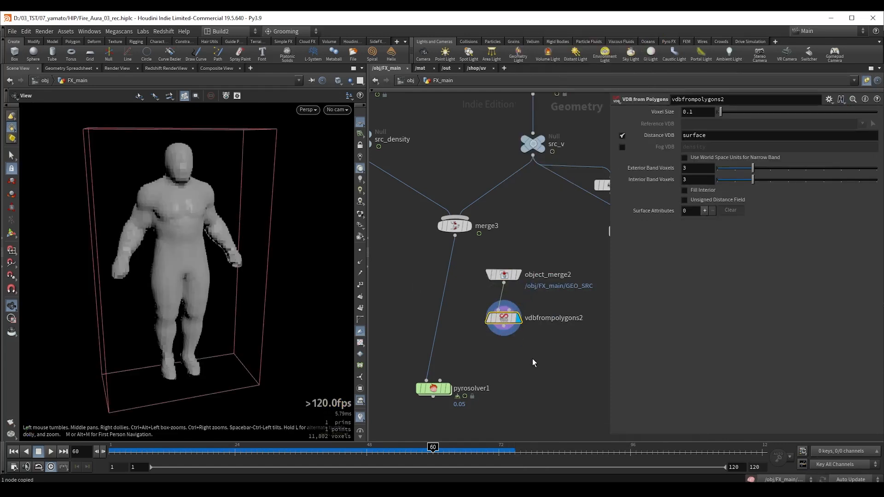
- Link the Voxel Size of vdbfrompolygons2 to pyrosolver1's Voxel Size with a relative reference
{"action": "middle_click_drag", "start_coordinate": [532, 363], "coordinate": [558, 328]}
{"action": "left_click_drag", "start_coordinate": [421, 325], "coordinate": [497, 375]}
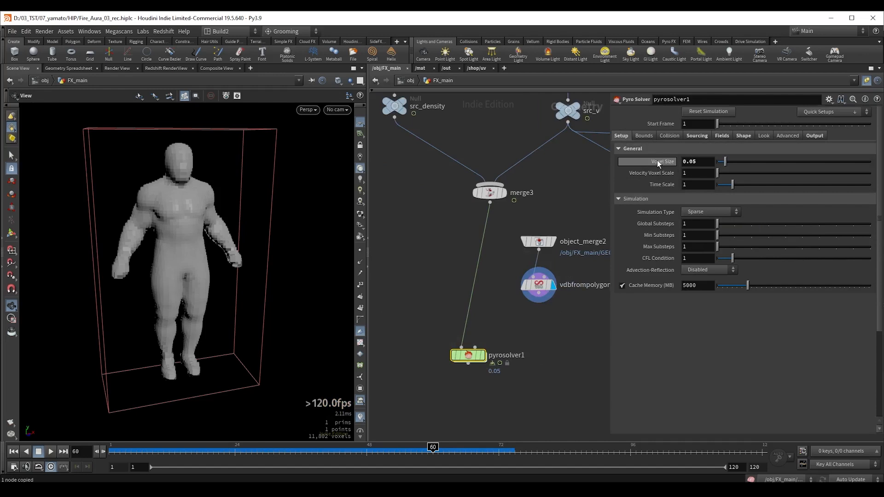
{"action": "right_click", "coordinate": [657, 161]}
{"action": "left_click", "coordinate": [684, 225]}
{"action": "left_click", "coordinate": [541, 289]}
{"action": "right_click", "coordinate": [658, 113]}
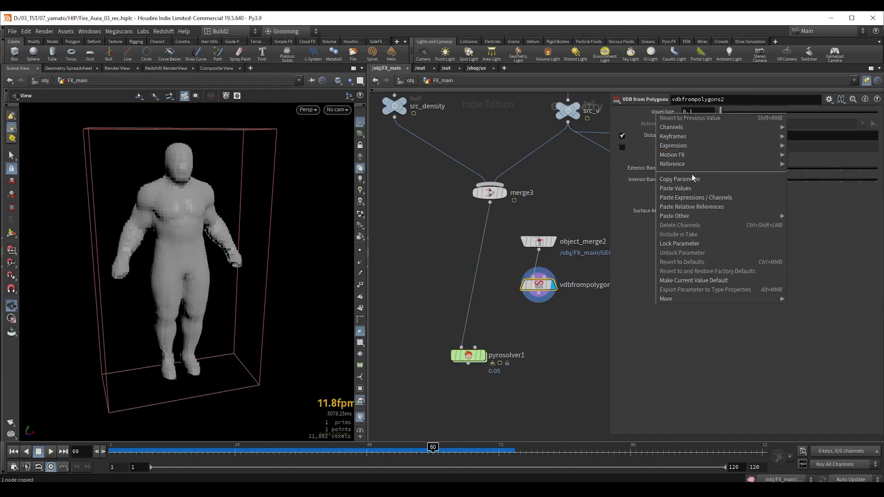
{"action": "left_click", "coordinate": [691, 207]}
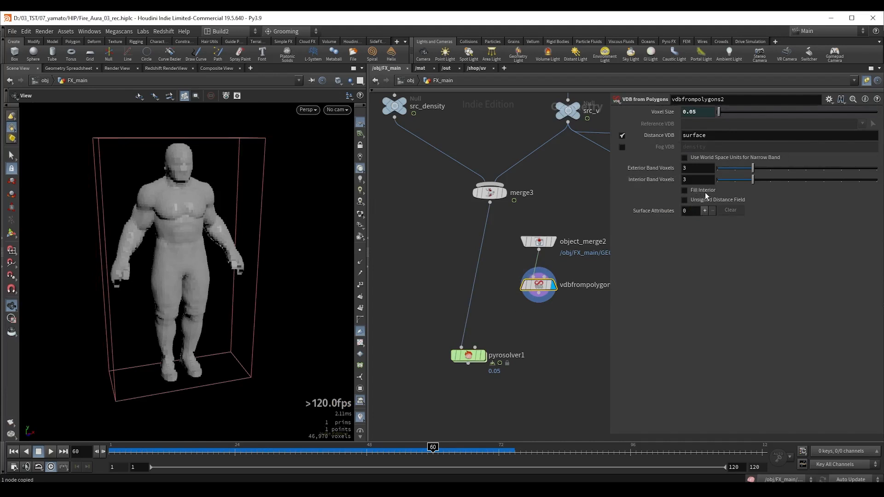
- Enable Fill Interior on vdbfrompolygons2 and connect its output to pyrosolver1's second input
{"action": "left_click", "coordinate": [685, 190]}
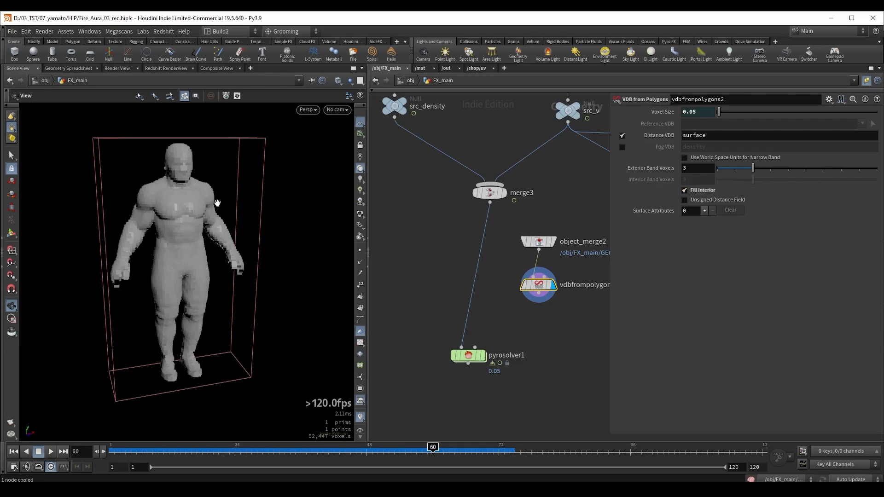
{"action": "middle_click_drag", "start_coordinate": [494, 317], "coordinate": [475, 287]}
{"action": "left_click", "coordinate": [519, 272]}
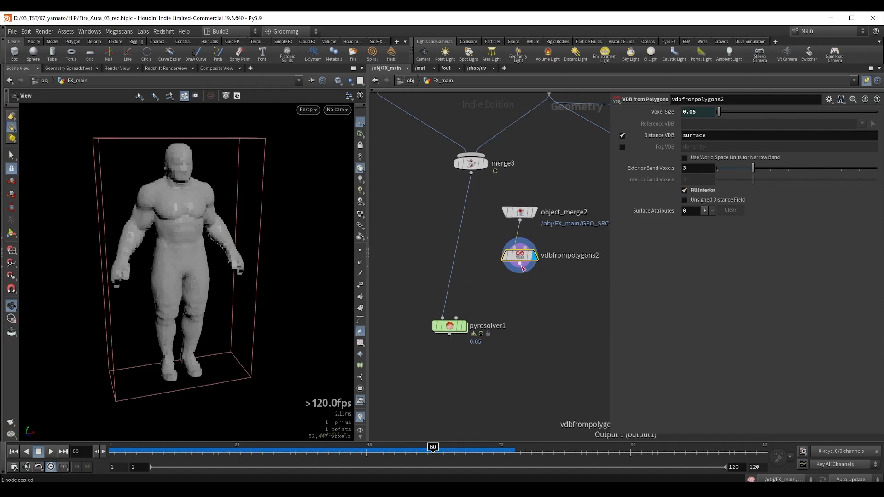
{"action": "left_click", "coordinate": [456, 317]}
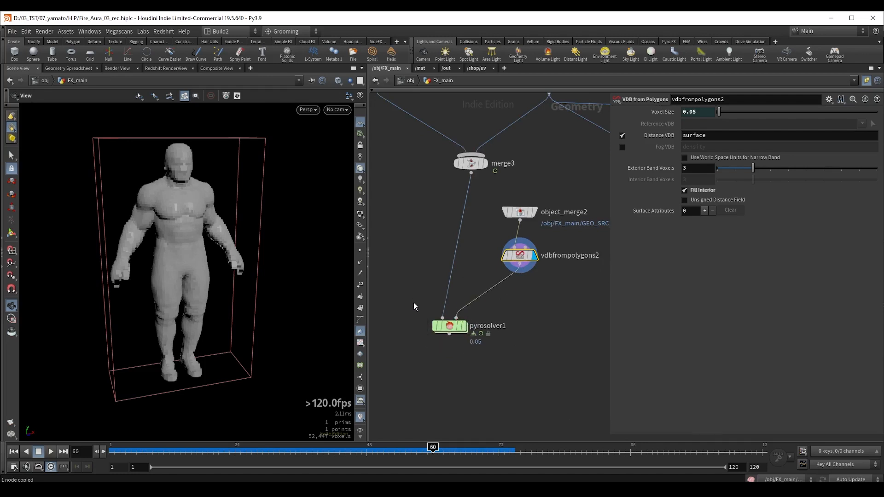
- Display pyrosolver1 and set its source Collision Type to SDF + Volume Velocity
{"action": "left_click", "coordinate": [449, 326]}
{"action": "key", "text": "r"}
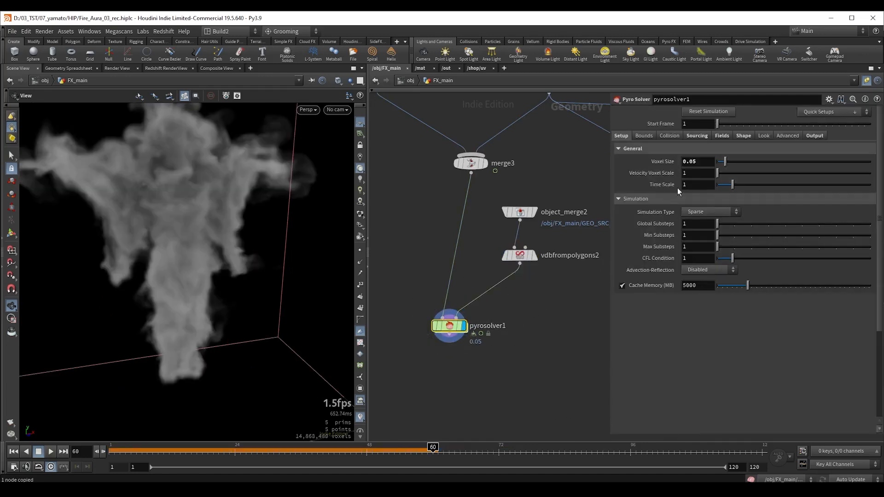
{"action": "left_click", "coordinate": [665, 135]}
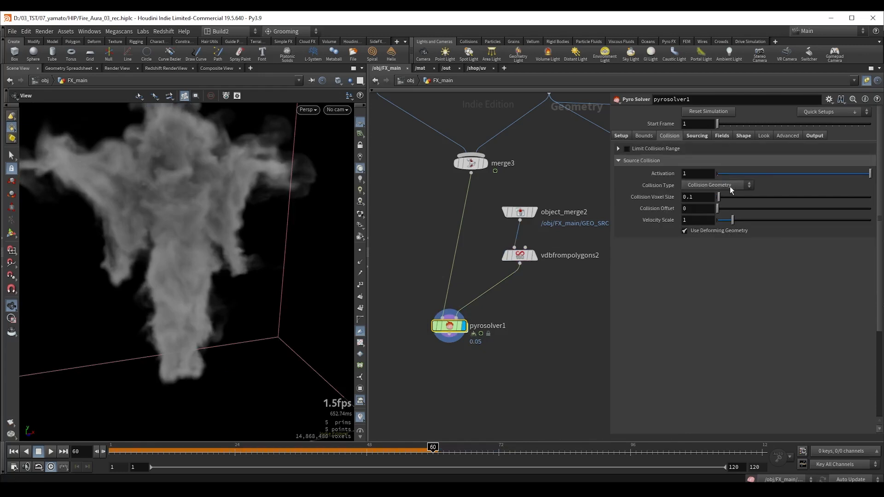
{"action": "left_click", "coordinate": [704, 185]}
{"action": "left_click", "coordinate": [709, 195]}
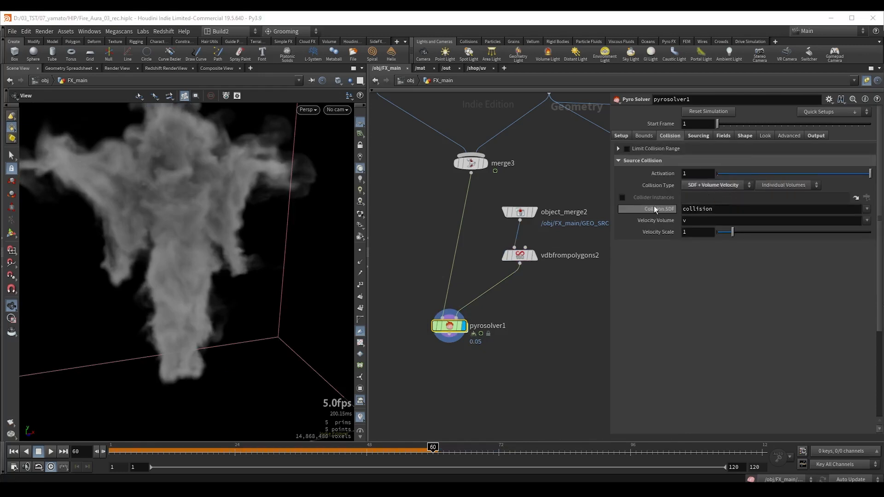
- Set pyrosolver1's Collision SDF to surface and check it against the Distance VDB name of vdbfrompolygons2
{"action": "double_click", "coordinate": [787, 209]}
{"action": "key", "text": "BackSpace"}
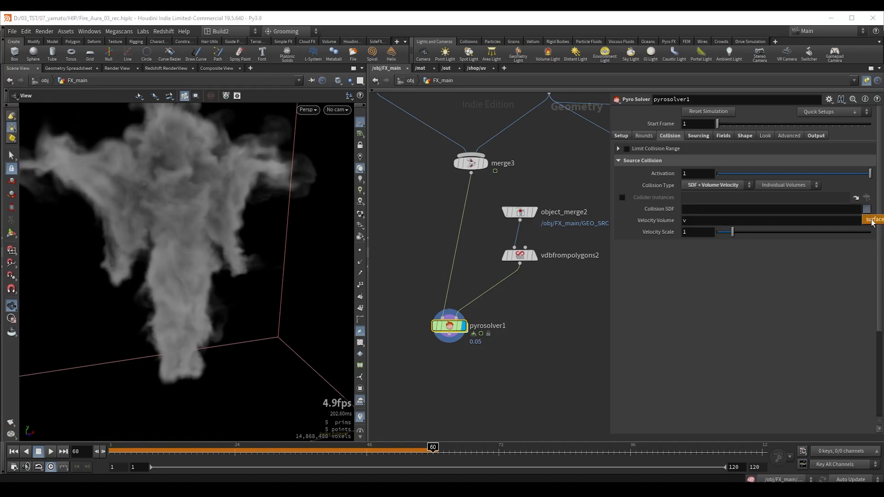
{"action": "left_click", "coordinate": [872, 220]}
{"action": "middle_click_drag", "start_coordinate": [474, 255], "coordinate": [463, 257]}
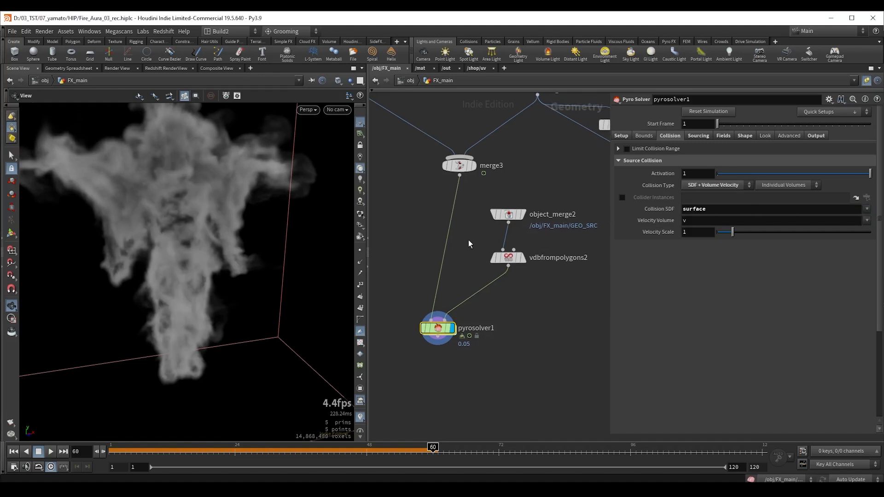
{"action": "left_click", "coordinate": [508, 258]}
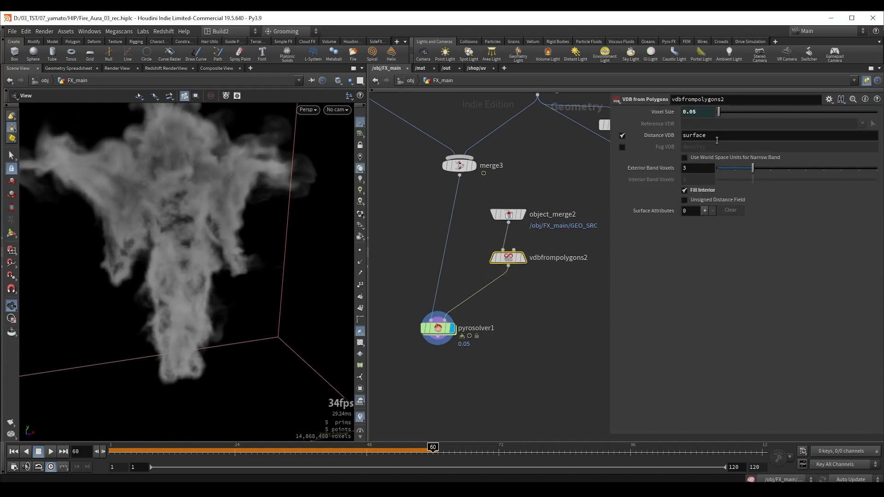
{"action": "double_click", "coordinate": [697, 135]}
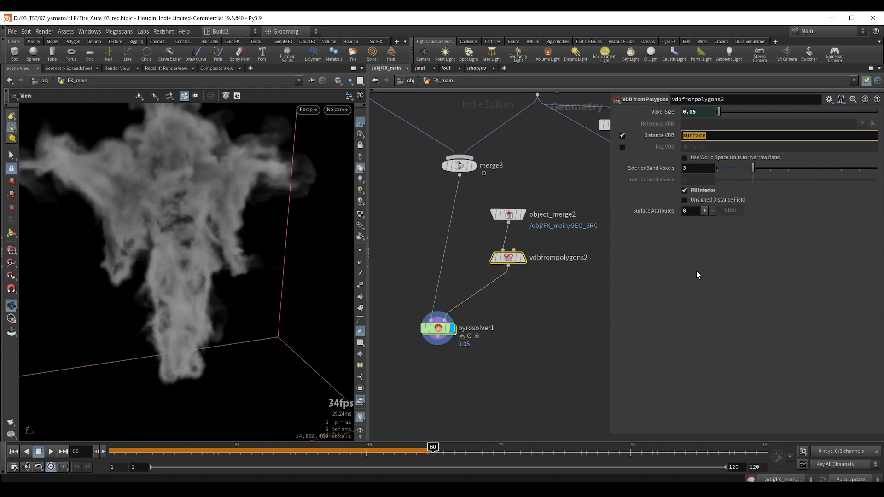
{"action": "left_click", "coordinate": [437, 328]}
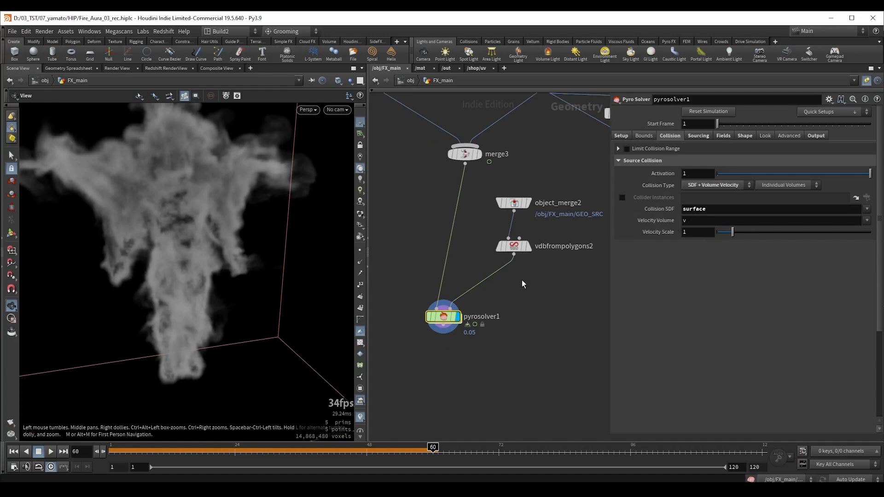
- Return to the first frame, simulate the smoke with the body collision up to frame 73, and examine its shape
{"action": "key", "text": "ctrl+Up"}
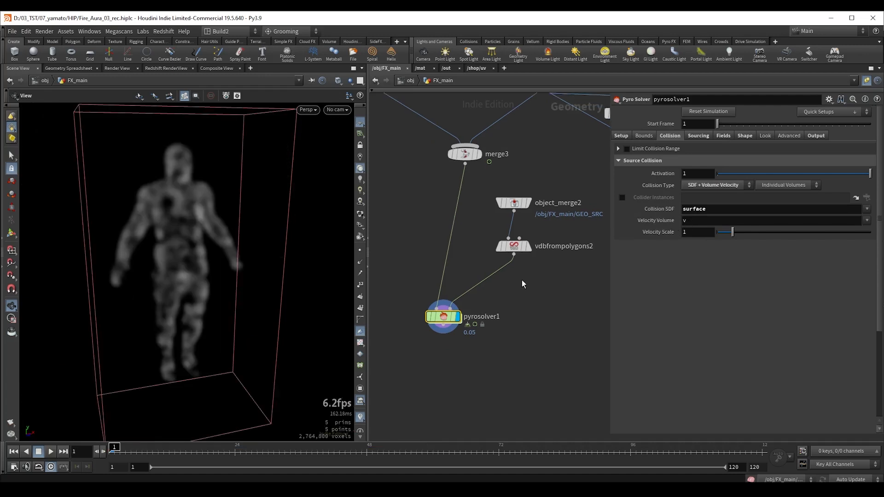
{"action": "key", "text": "Up"}
{"action": "scroll", "coordinate": [184, 211], "scroll_direction": "up", "scroll_amount": 3}
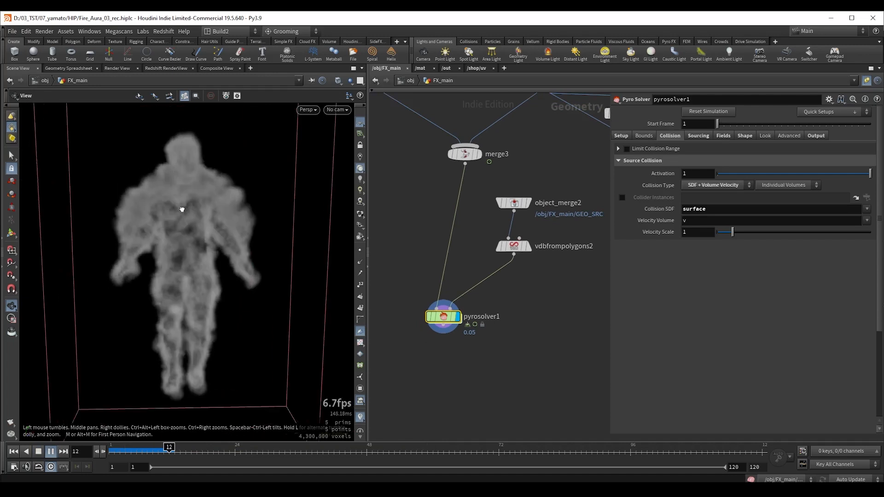
{"action": "scroll", "coordinate": [181, 210], "scroll_direction": "down", "scroll_amount": 4}
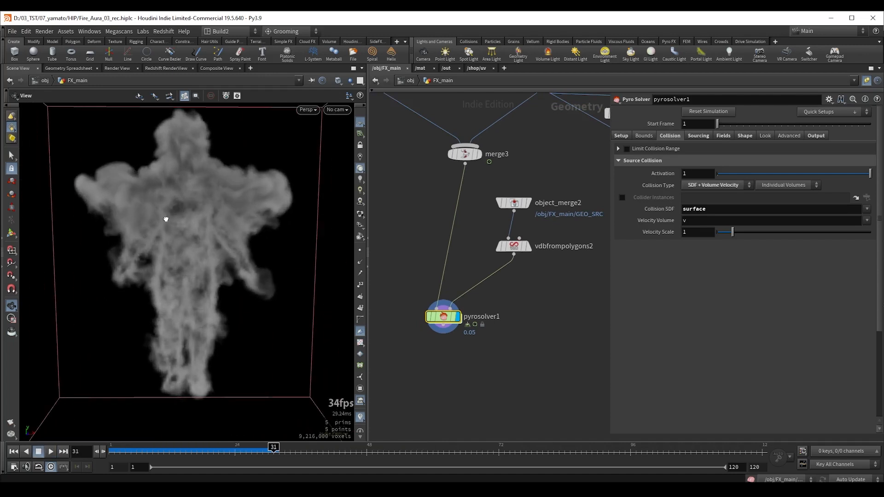
{"action": "left_click_drag", "start_coordinate": [166, 219], "coordinate": [172, 212]}
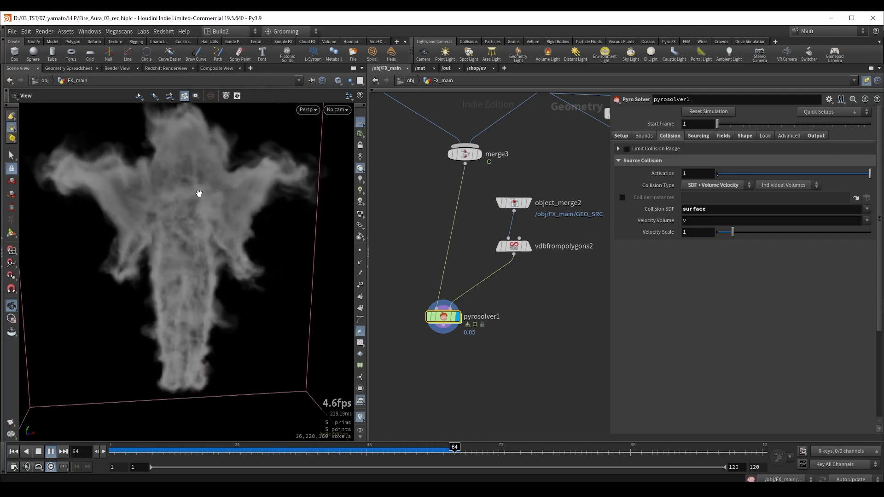
{"action": "key", "text": "Escape"}
{"action": "right_click_drag", "start_coordinate": [190, 198], "coordinate": [164, 216]}
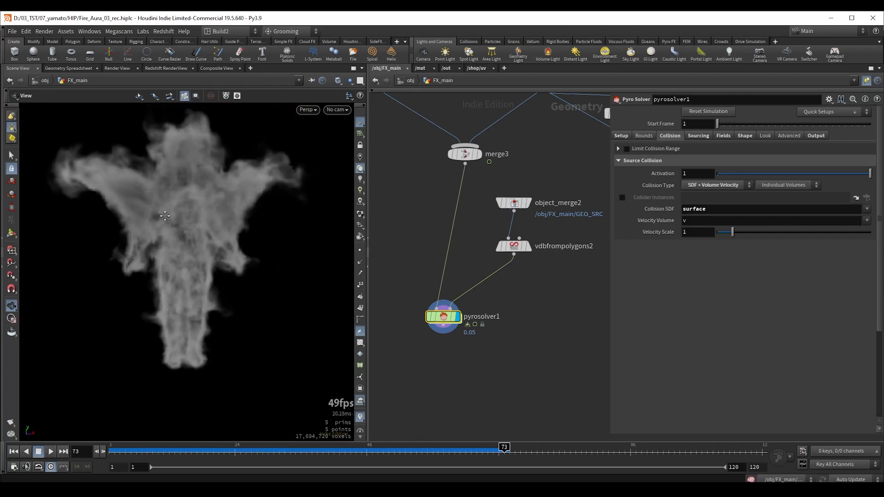
{"action": "left_click_drag", "start_coordinate": [165, 216], "coordinate": [209, 236]}
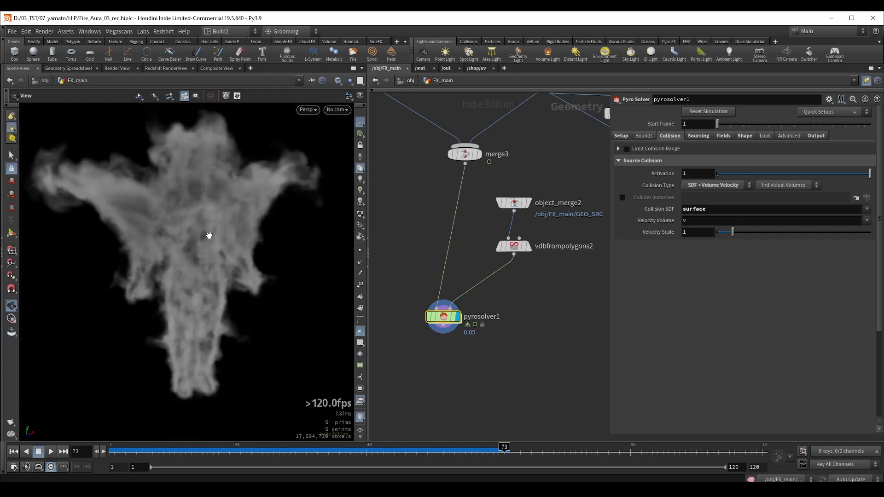
- Add a Pyro Bake Volume node below pyrosolver1 and display it
{"action": "middle_click_drag", "start_coordinate": [398, 364], "coordinate": [391, 291]}
{"action": "left_click_drag", "start_coordinate": [436, 254], "coordinate": [445, 308]}
{"action": "type", "text": "pyrobak"}
{"action": "key", "text": "Return"}
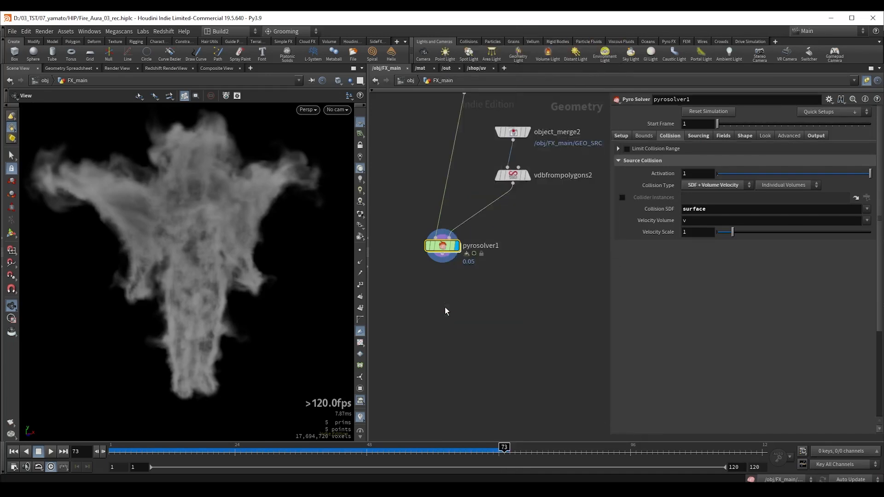
{"action": "left_click", "coordinate": [444, 310]}
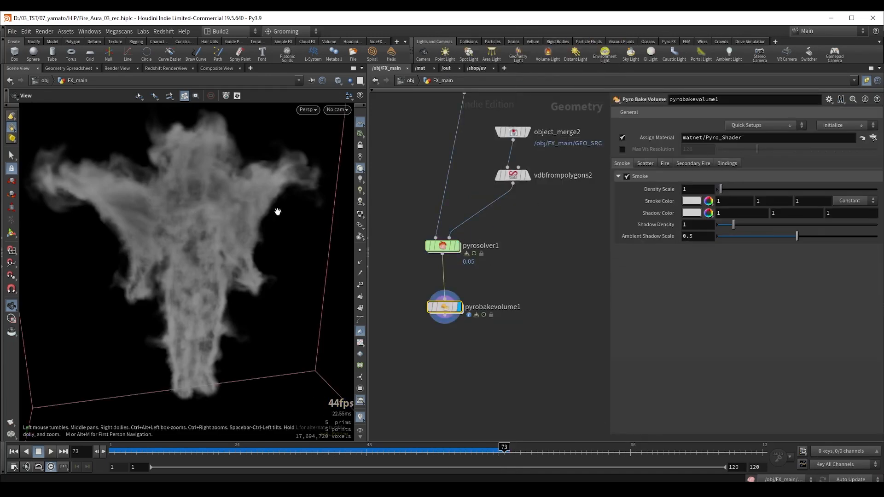
- Turn off Assign Material on pyrobakevolume1 and enable Scatter
{"action": "left_click", "coordinate": [622, 137]}
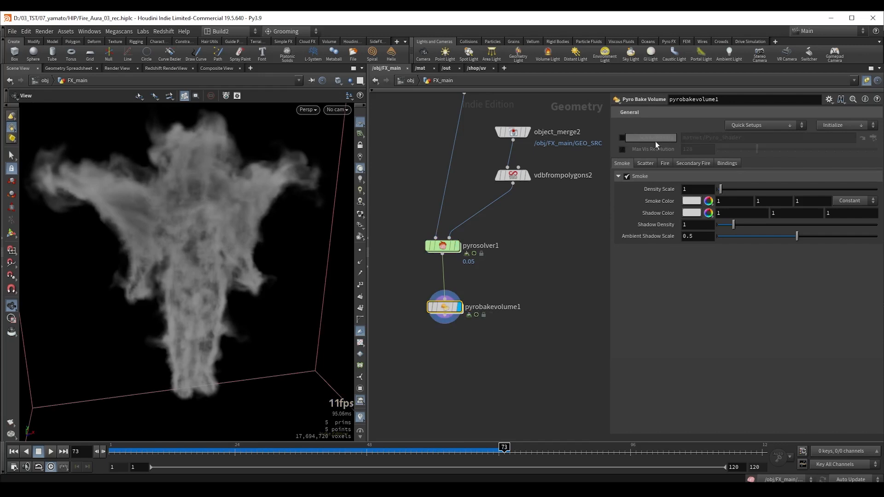
{"action": "left_click", "coordinate": [622, 138]}
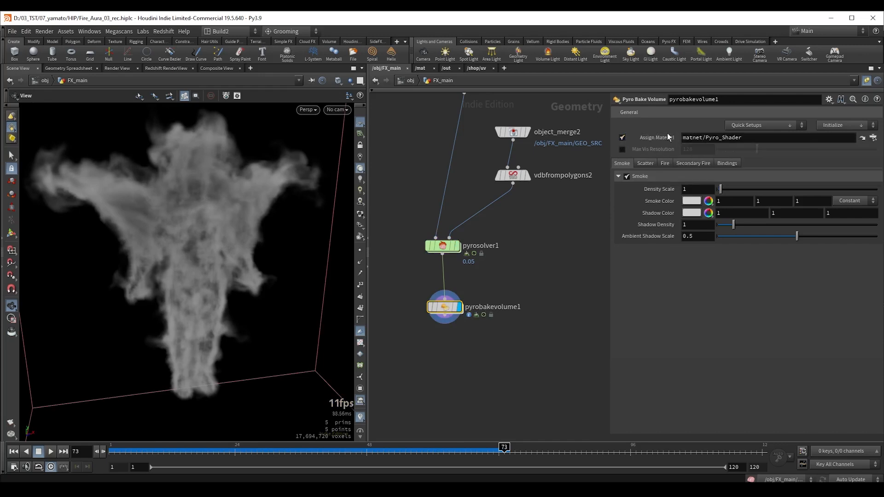
{"action": "left_click", "coordinate": [622, 137]}
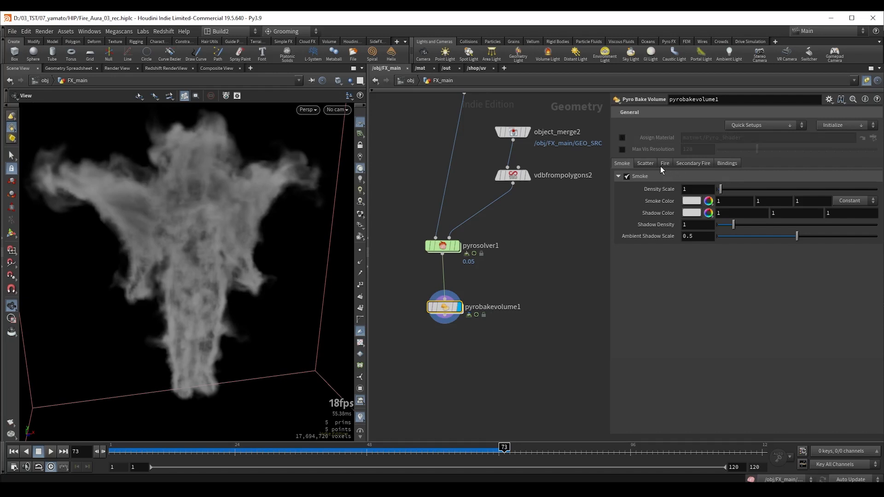
{"action": "left_click", "coordinate": [645, 164]}
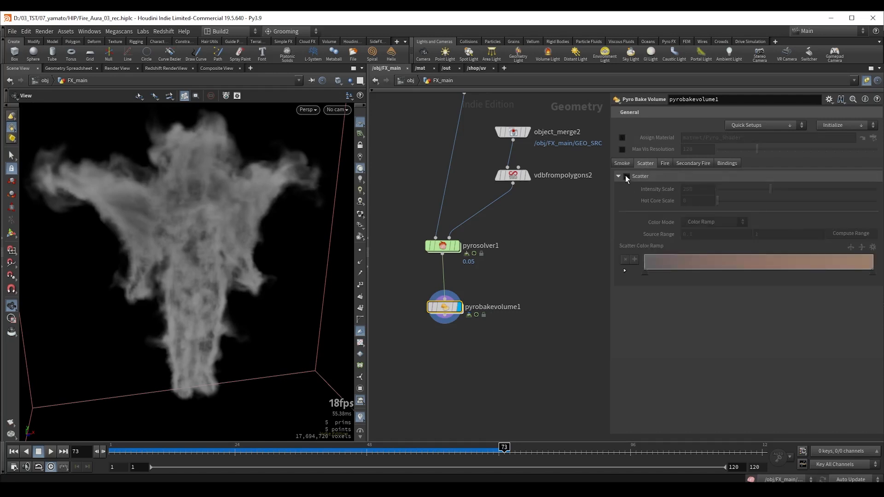
{"action": "left_click", "coordinate": [626, 177]}
- Set the Source Volume in pyrobakevolume1's Scatter bindings to density
{"action": "left_click", "coordinate": [725, 159]}
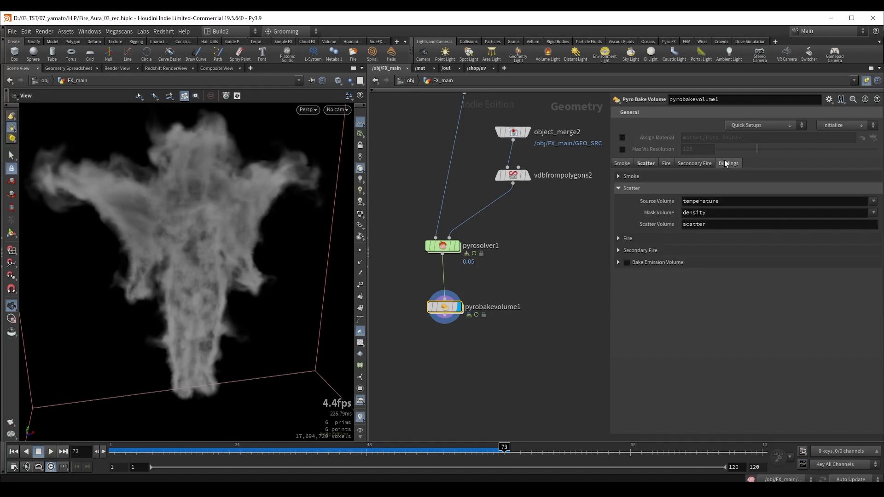
{"action": "left_click", "coordinate": [637, 189]}
{"action": "double_click", "coordinate": [730, 204]}
{"action": "left_click", "coordinate": [873, 201]}
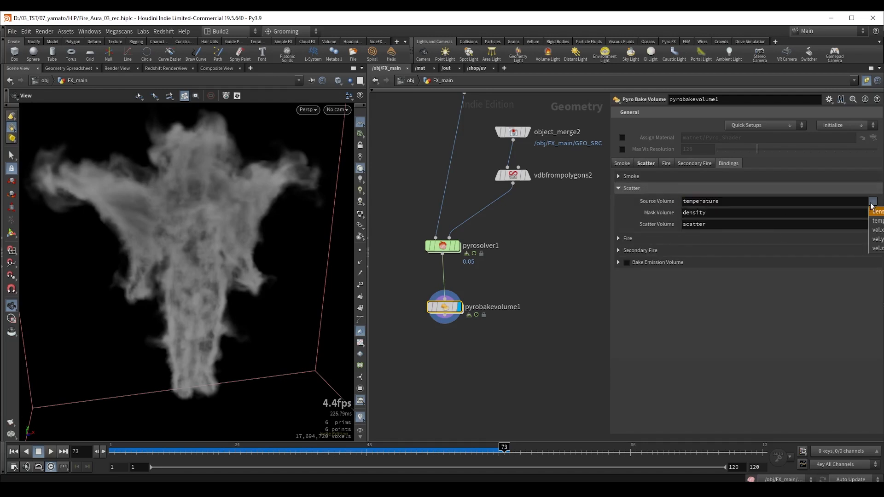
{"action": "left_click", "coordinate": [877, 211]}
- Tune pyrobakevolume1's scatter with Intensity Scale 646, a Source Range maximum of 0.7 and 2 Blur Iterations
{"action": "left_click", "coordinate": [651, 166]}
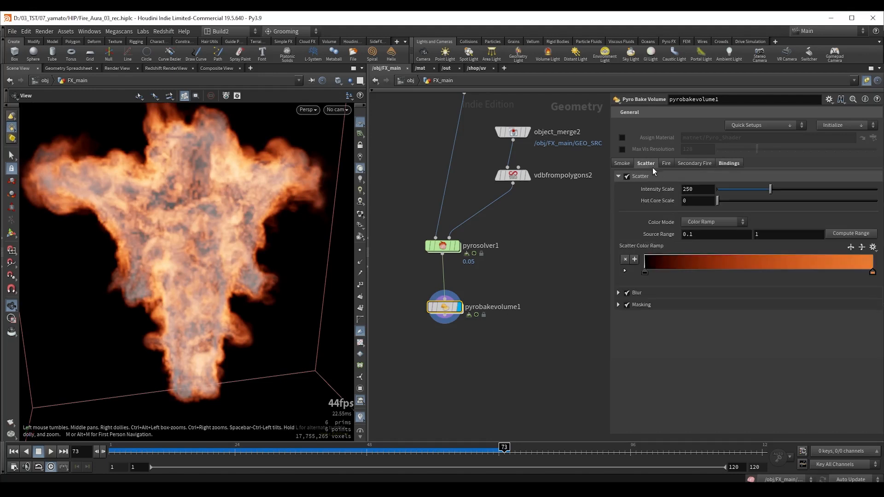
{"action": "left_click", "coordinate": [854, 189]}
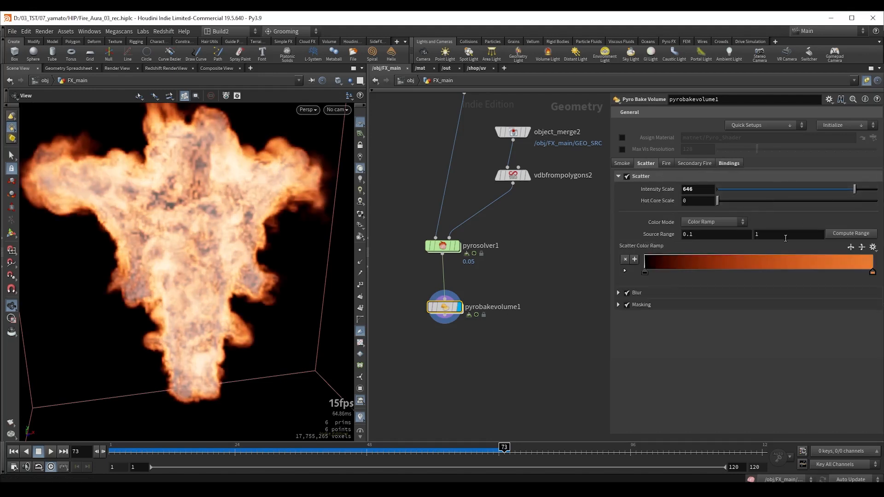
{"action": "middle_click_drag", "start_coordinate": [786, 238], "coordinate": [790, 233]}
{"action": "left_click", "coordinate": [618, 293]}
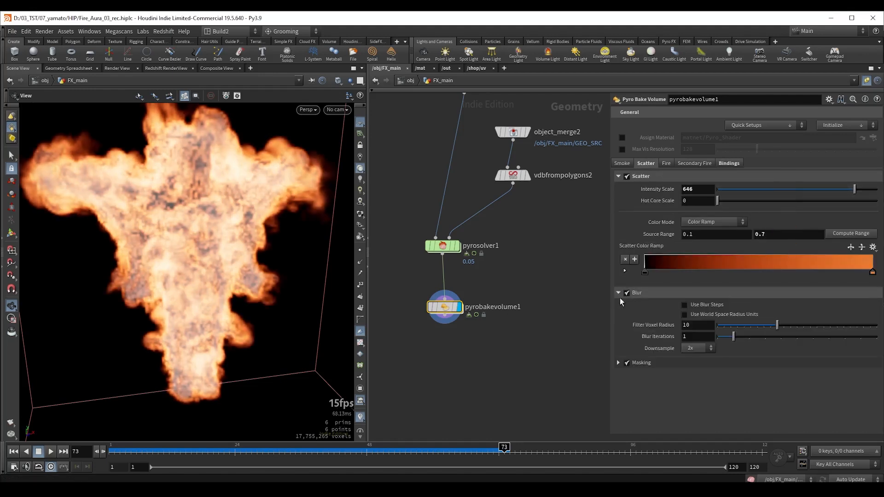
{"action": "left_click_drag", "start_coordinate": [757, 336], "coordinate": [751, 339]}
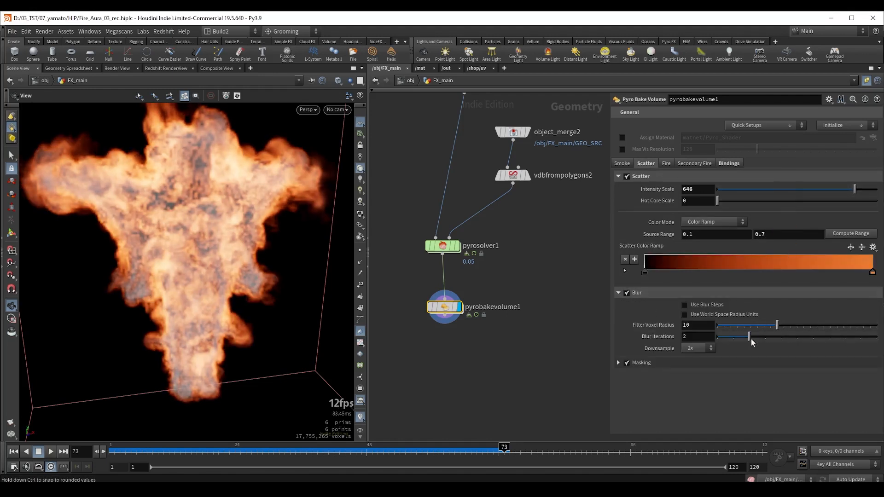
- Try pyrobakevolume1's scatter masking with a Mask Center of 0.72 and a Mask Width of 0.725
{"action": "left_click", "coordinate": [618, 362]}
{"action": "mouse_move", "coordinate": [724, 374]}
{"action": "left_mouse_down"}
{"action": "mouse_move", "coordinate": [797, 381]}
{"action": "mouse_move", "coordinate": [720, 385]}
{"action": "left_mouse_up"}
{"action": "left_click_drag", "start_coordinate": [733, 388], "coordinate": [833, 385]}
{"action": "mouse_move", "coordinate": [720, 376]}
{"action": "left_mouse_down"}
{"action": "mouse_move", "coordinate": [788, 380]}
{"action": "mouse_move", "coordinate": [731, 384]}
{"action": "left_mouse_up"}
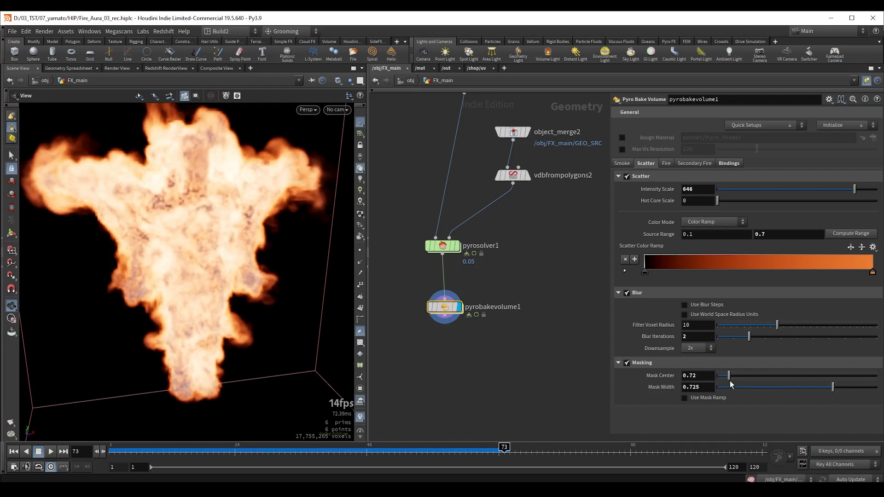
- Set pyrobakevolume1's smoke Density Scale to 33.5 and its Smoke Color to a 0.321 grey
{"action": "left_click", "coordinate": [630, 165]}
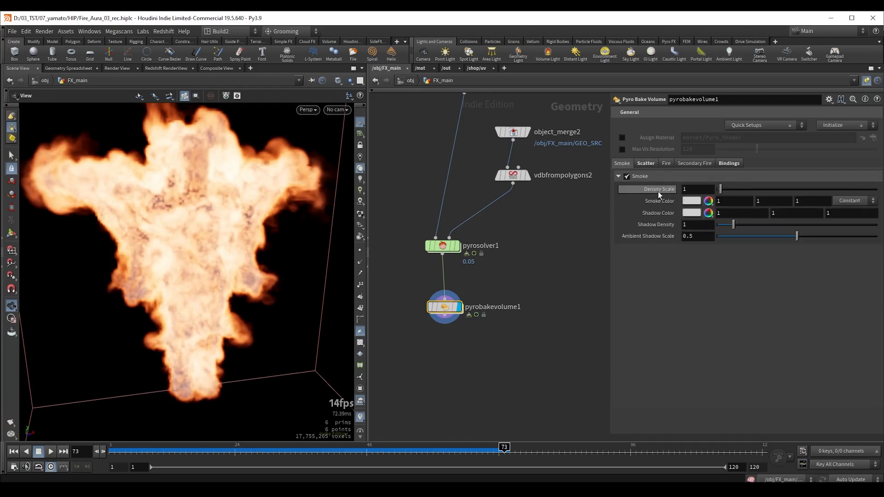
{"action": "left_click_drag", "start_coordinate": [722, 189], "coordinate": [824, 190]}
{"action": "left_click", "coordinate": [692, 201]}
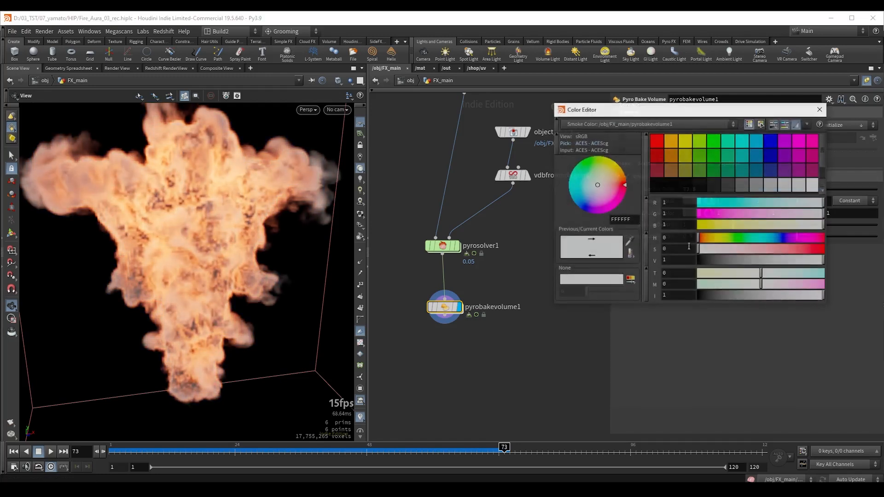
{"action": "left_click_drag", "start_coordinate": [761, 295], "coordinate": [725, 296]}
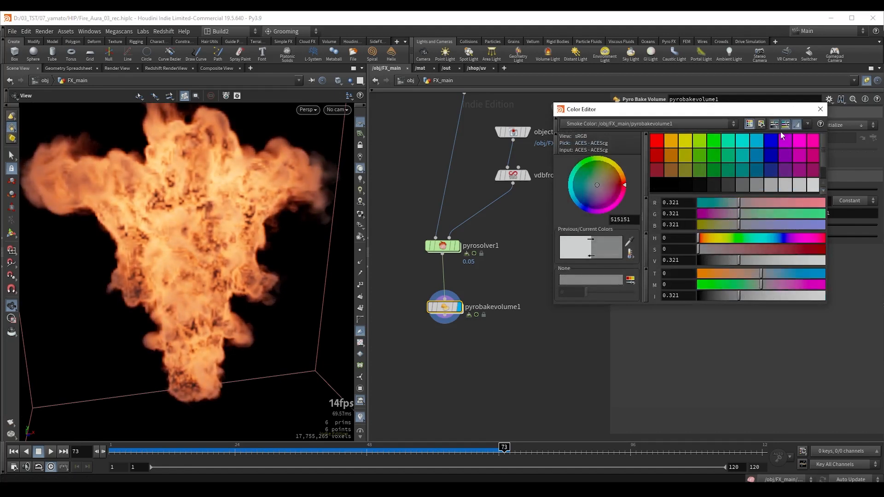
{"action": "left_click", "coordinate": [820, 109]}
- At frame 68, set pyrobakevolume1's scatter to Intensity Scale 362, Filter Voxel Radius 12, Mask Center 0.49 and Mask Width 1
{"action": "left_click_drag", "start_coordinate": [504, 449], "coordinate": [445, 445]}
{"action": "left_click_drag", "start_coordinate": [221, 256], "coordinate": [246, 258]}
{"action": "left_click_drag", "start_coordinate": [454, 446], "coordinate": [476, 444]}
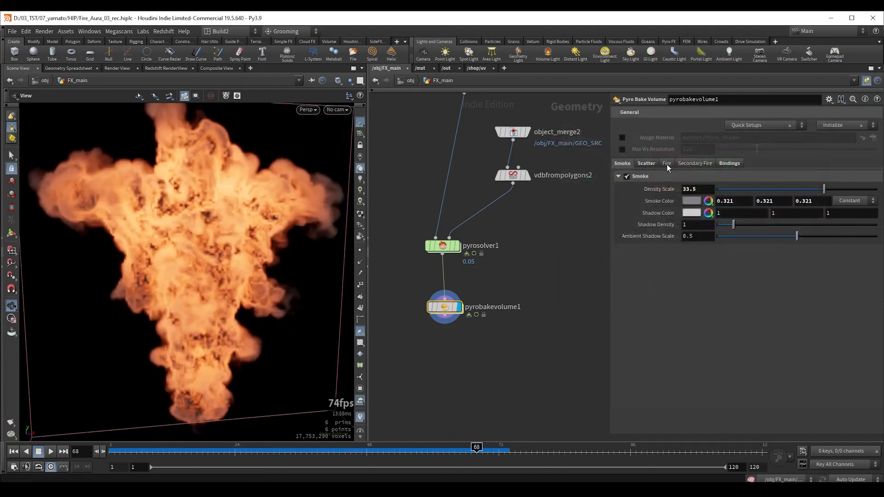
{"action": "left_click", "coordinate": [646, 163]}
{"action": "left_click_drag", "start_coordinate": [854, 189], "coordinate": [794, 184]}
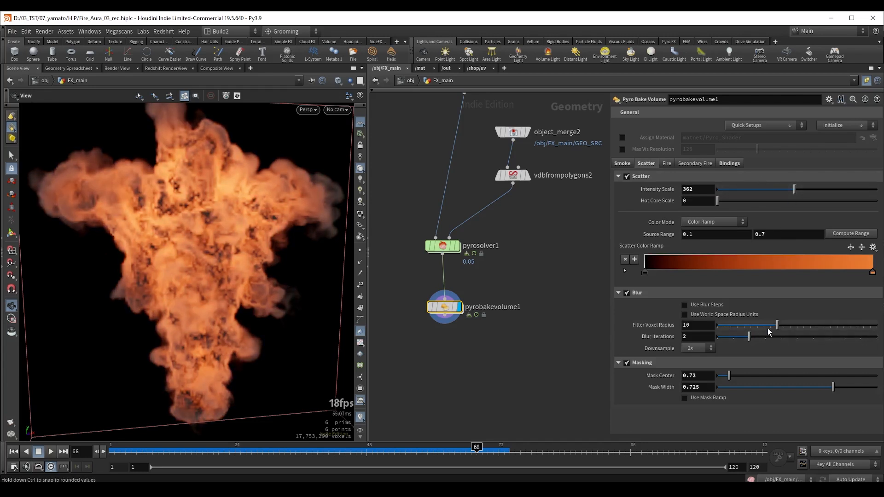
{"action": "left_click_drag", "start_coordinate": [777, 325], "coordinate": [791, 325]}
{"action": "left_click_drag", "start_coordinate": [833, 387], "coordinate": [875, 387]}
{"action": "left_click_drag", "start_coordinate": [726, 377], "coordinate": [725, 377]}
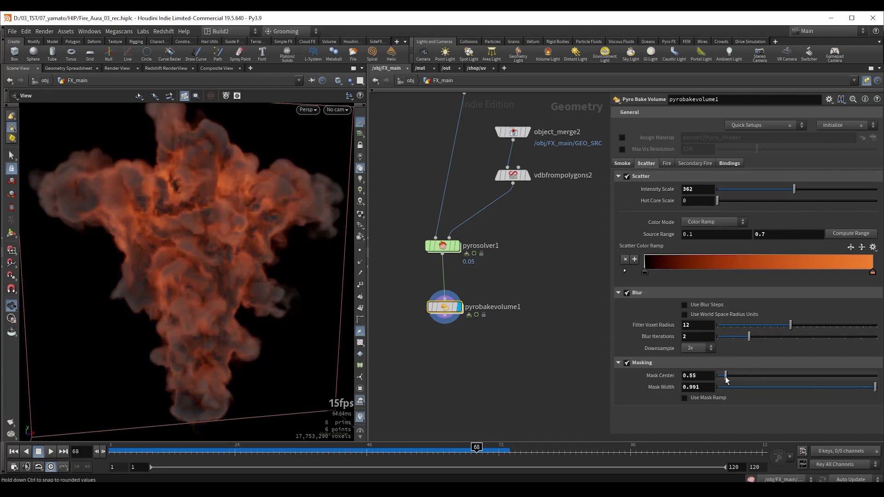
{"action": "left_click_drag", "start_coordinate": [871, 388], "coordinate": [877, 387]}
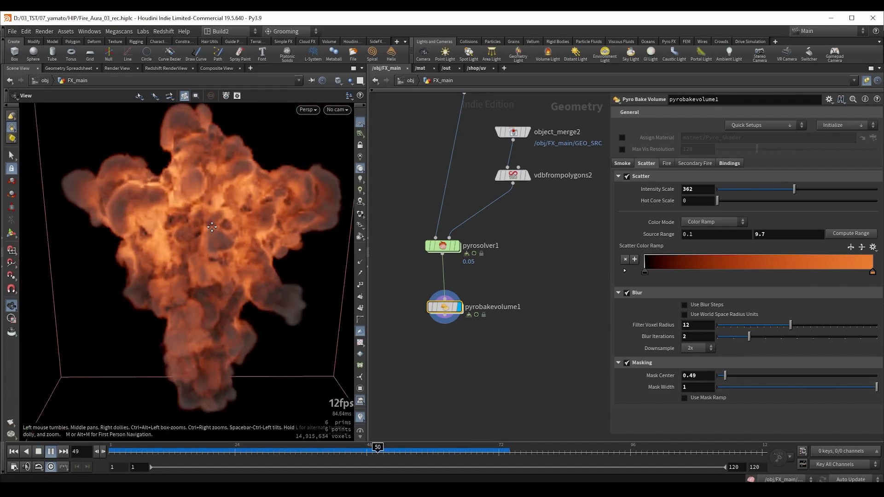
- Disable both Smoke and Scatter on pyrobakevolume1
{"action": "left_click_drag", "start_coordinate": [199, 217], "coordinate": [219, 207]}
{"action": "key", "text": "Up"}
{"action": "left_click", "coordinate": [620, 164]}
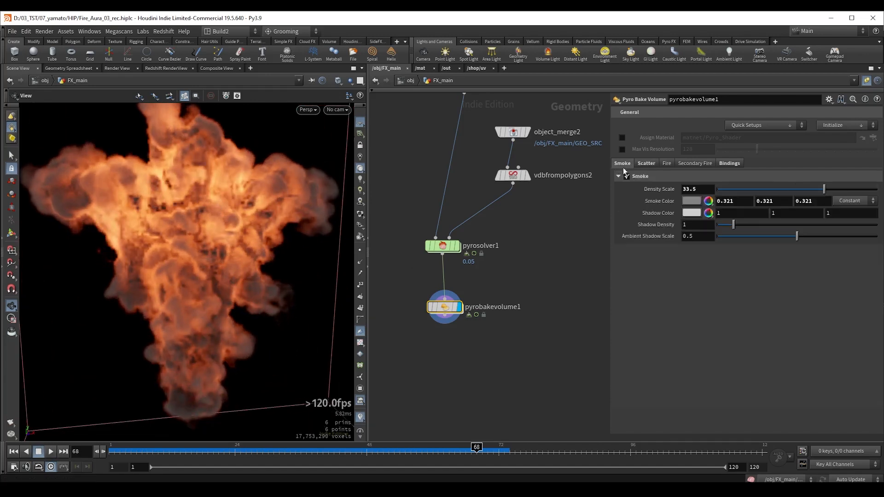
{"action": "left_click", "coordinate": [628, 177]}
{"action": "left_click", "coordinate": [645, 164]}
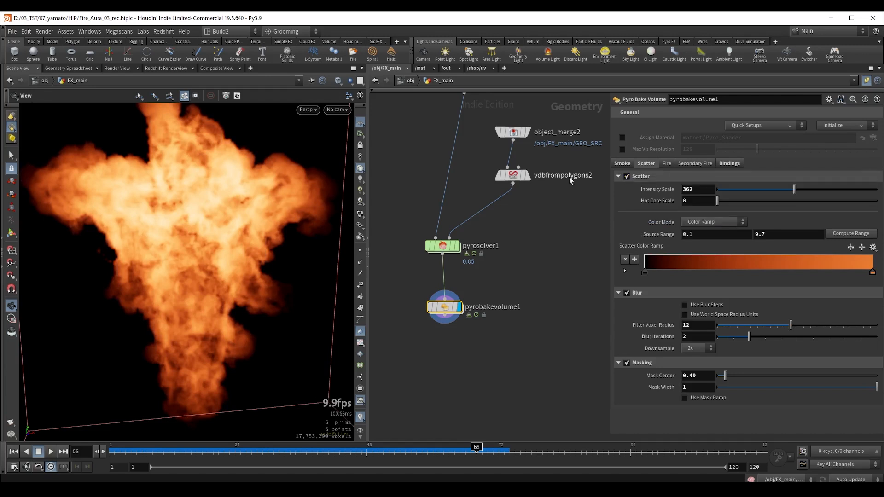
{"action": "left_click", "coordinate": [621, 164]}
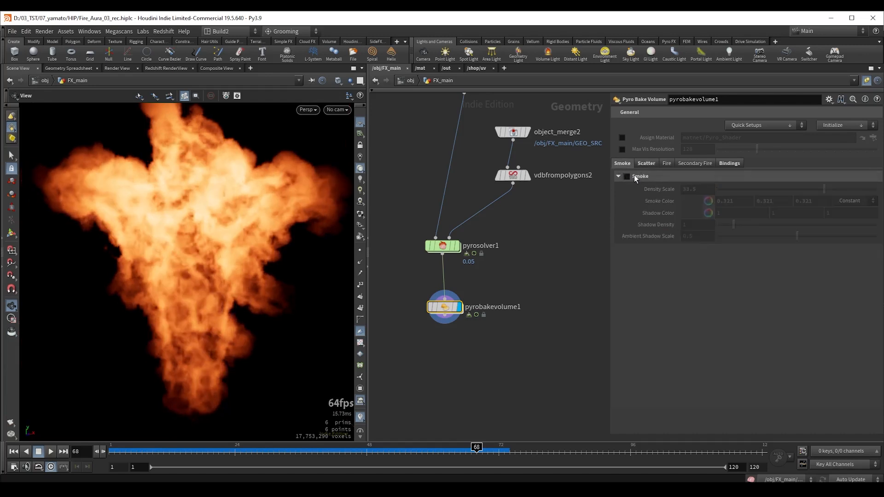
{"action": "left_click", "coordinate": [646, 164]}
{"action": "left_click", "coordinate": [627, 177]}
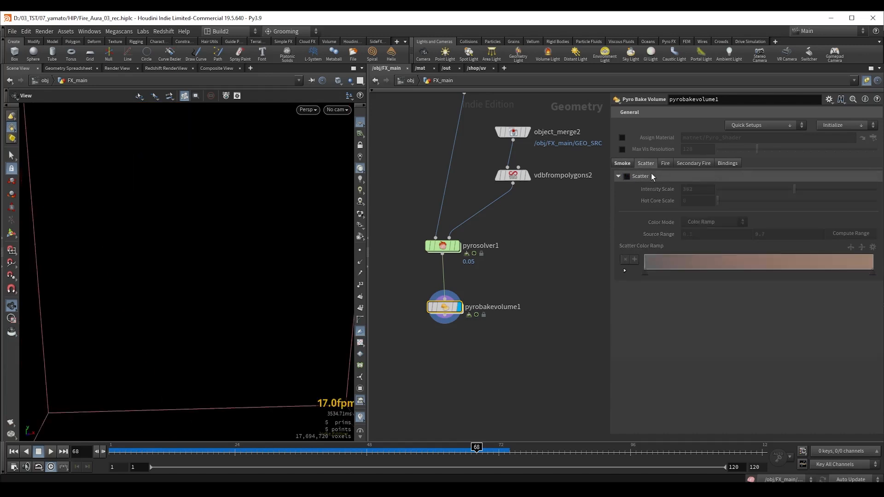
- Enable Fire on pyrobakevolume1 and bind its Intensity Volume and Color Volume to density
{"action": "left_click", "coordinate": [666, 164]}
{"action": "left_click", "coordinate": [627, 177]}
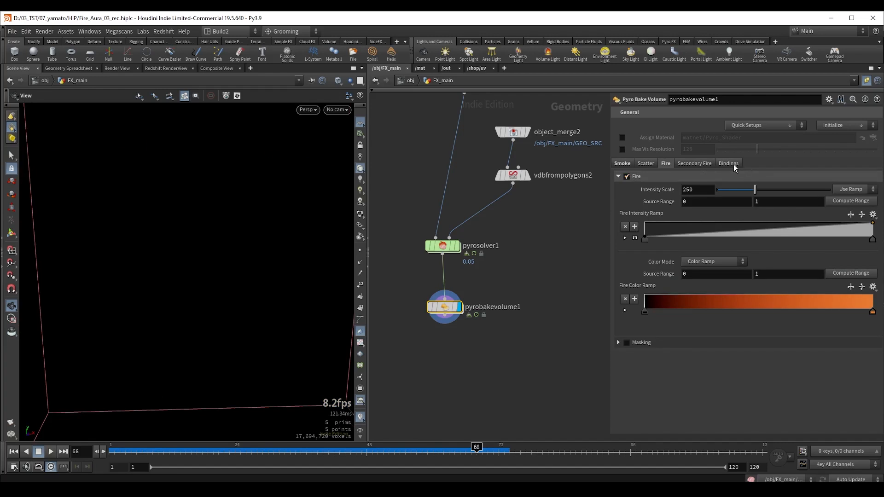
{"action": "left_click", "coordinate": [732, 164]}
{"action": "left_click", "coordinate": [627, 238]}
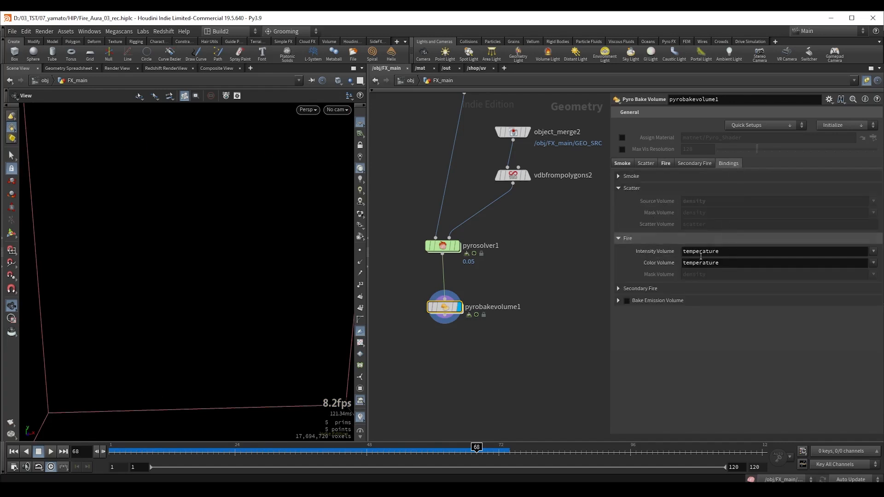
{"action": "left_click", "coordinate": [873, 251]}
{"action": "left_click", "coordinate": [876, 262]}
{"action": "left_click", "coordinate": [873, 263]}
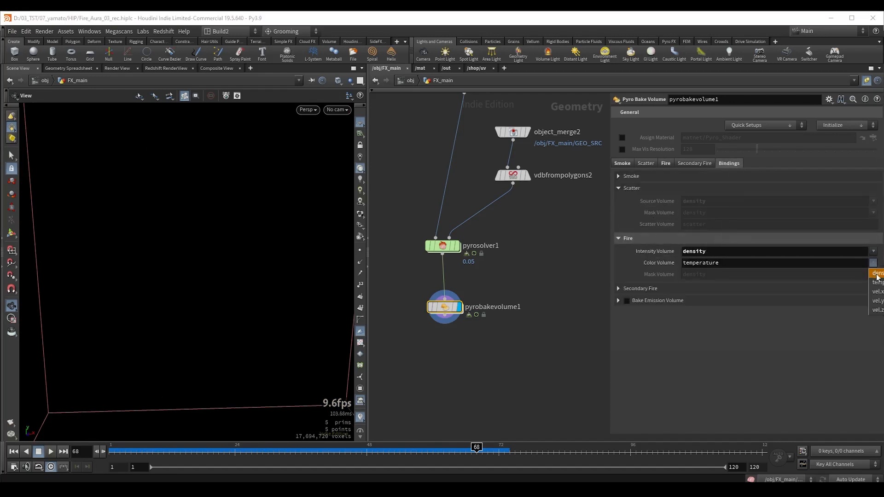
{"action": "left_click", "coordinate": [877, 273]}
- Lower the Fire Intensity Scale to 6 and review the flames over the frames up to 74
{"action": "left_click", "coordinate": [666, 164]}
{"action": "left_click_drag", "start_coordinate": [736, 191], "coordinate": [721, 196]}
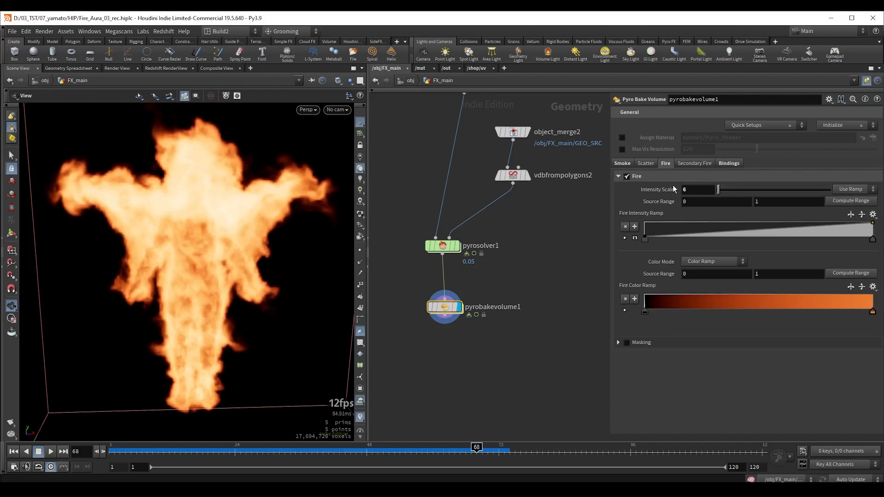
{"action": "left_click_drag", "start_coordinate": [239, 217], "coordinate": [234, 281]}
{"action": "left_click_drag", "start_coordinate": [428, 451], "coordinate": [356, 451]}
{"action": "left_click_drag", "start_coordinate": [193, 290], "coordinate": [192, 201]}
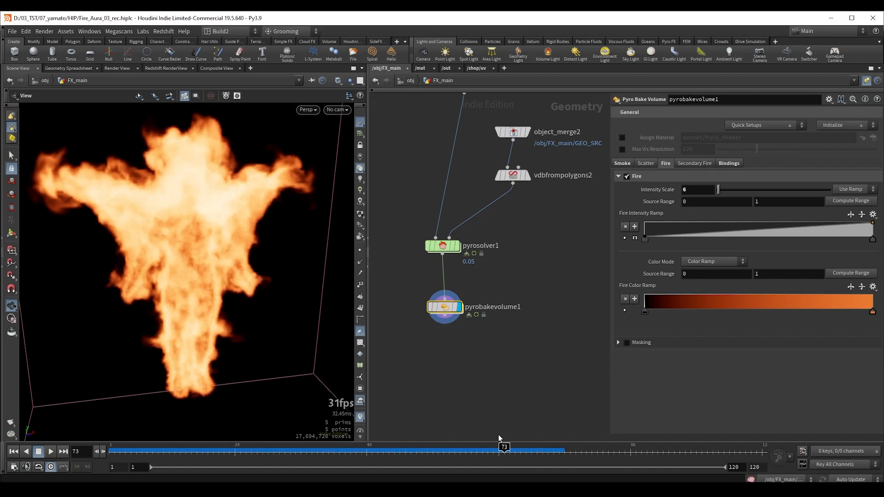
{"action": "mouse_move", "coordinate": [504, 450]}
{"action": "left_mouse_down"}
{"action": "mouse_move", "coordinate": [522, 450]}
{"action": "mouse_move", "coordinate": [256, 451]}
{"action": "mouse_move", "coordinate": [498, 451]}
{"action": "left_mouse_up"}
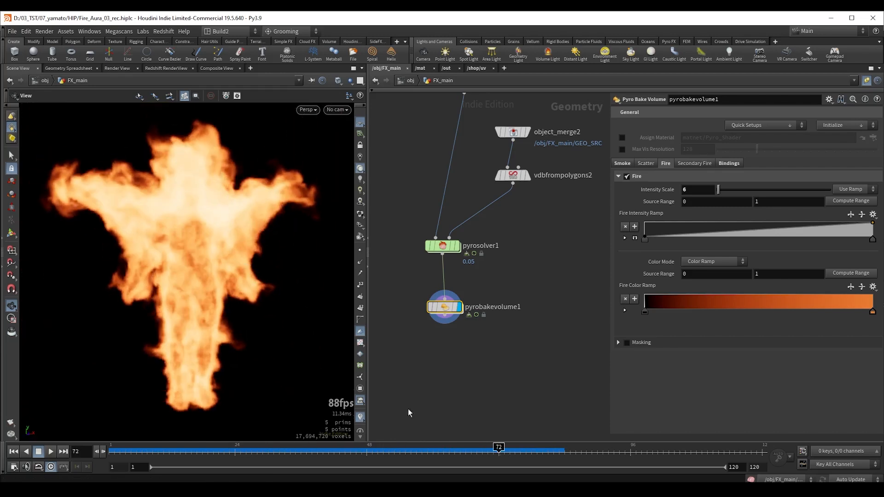
{"action": "left_click_drag", "start_coordinate": [499, 452], "coordinate": [529, 456]}
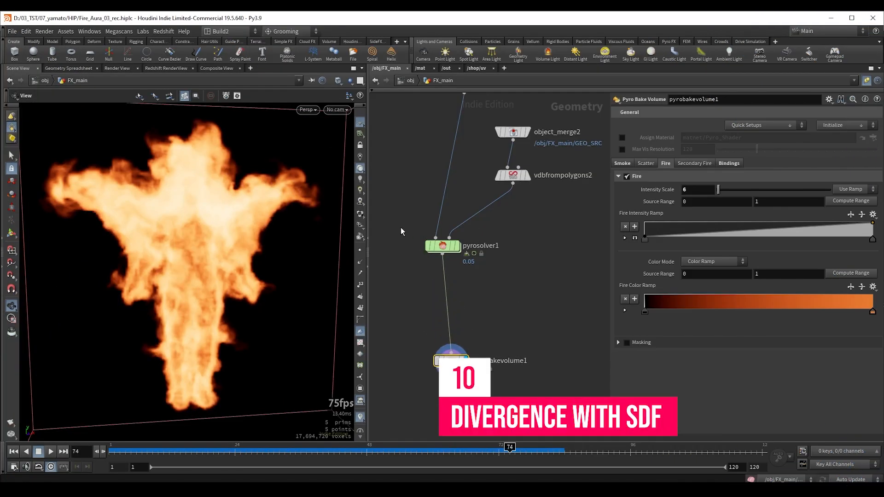
- Display pyrosolver1 and examine the raw smoke around the body from several angles
{"action": "left_click", "coordinate": [440, 245]}
{"action": "key", "text": "r"}
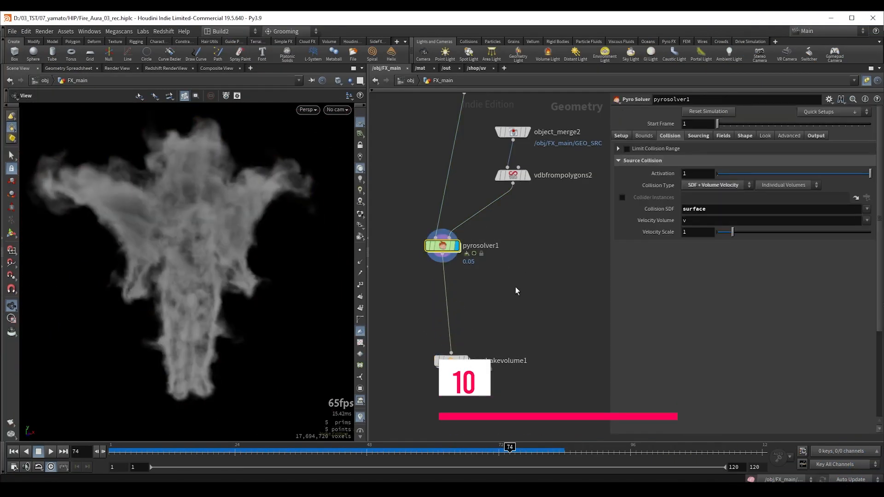
{"action": "scroll", "coordinate": [516, 291], "scroll_direction": "down", "scroll_amount": 3}
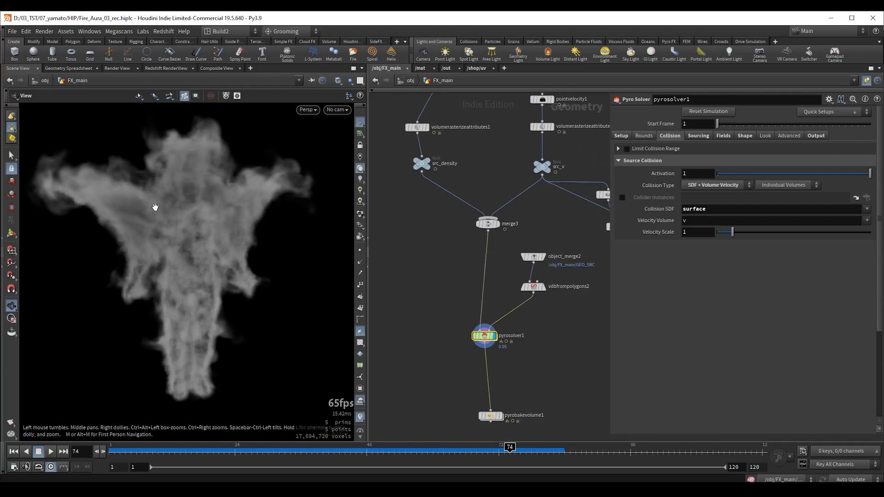
{"action": "left_click_drag", "start_coordinate": [155, 208], "coordinate": [144, 207]}
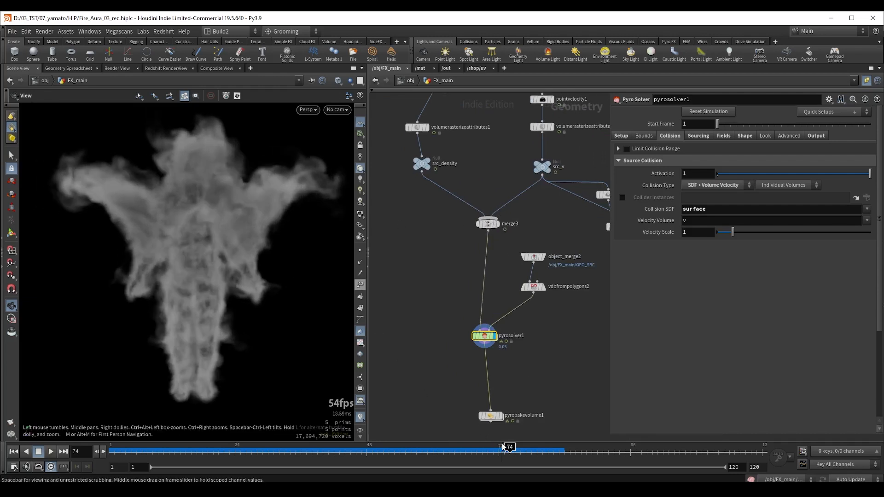
{"action": "left_click_drag", "start_coordinate": [203, 241], "coordinate": [211, 241]}
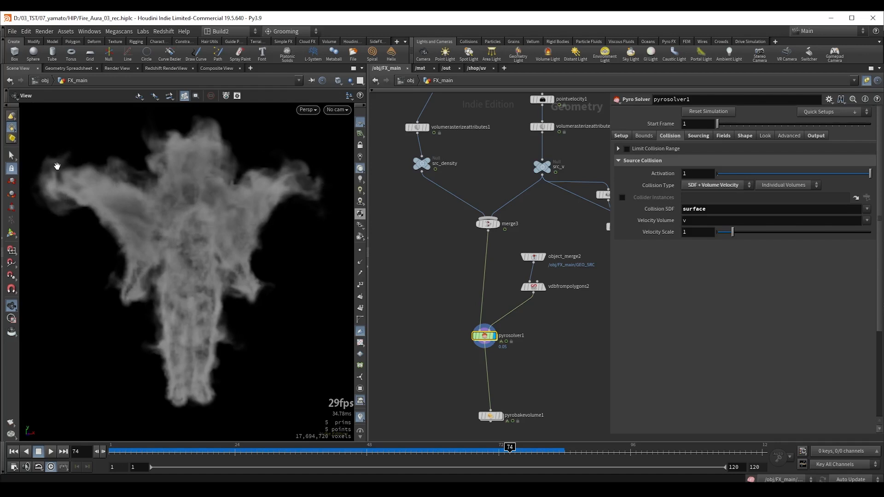
{"action": "left_click_drag", "start_coordinate": [177, 233], "coordinate": [332, 209]}
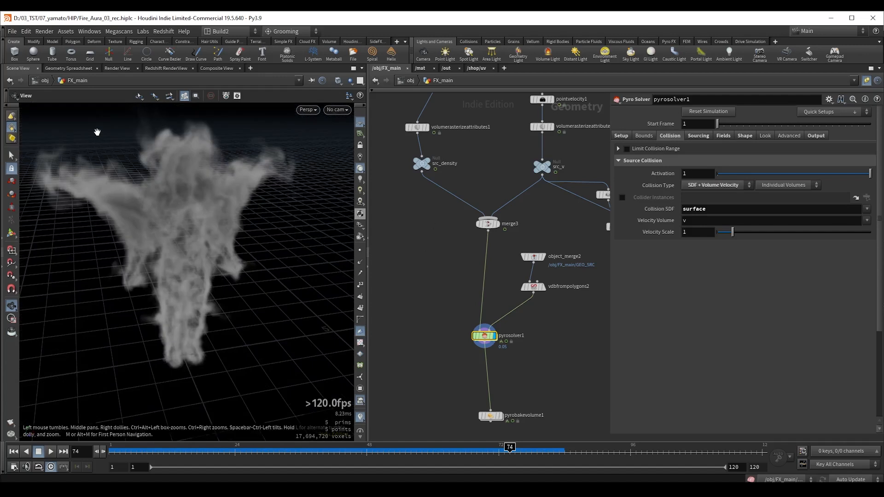
- Find copytopoints1 in the particle setup and display it to examine its two large spheres
{"action": "scroll", "coordinate": [433, 257], "scroll_direction": "down", "scroll_amount": 4}
{"action": "middle_click_drag", "start_coordinate": [474, 271], "coordinate": [391, 425]}
{"action": "middle_click_drag", "start_coordinate": [474, 361], "coordinate": [500, 290]}
{"action": "scroll", "coordinate": [508, 286], "scroll_direction": "up", "scroll_amount": 3}
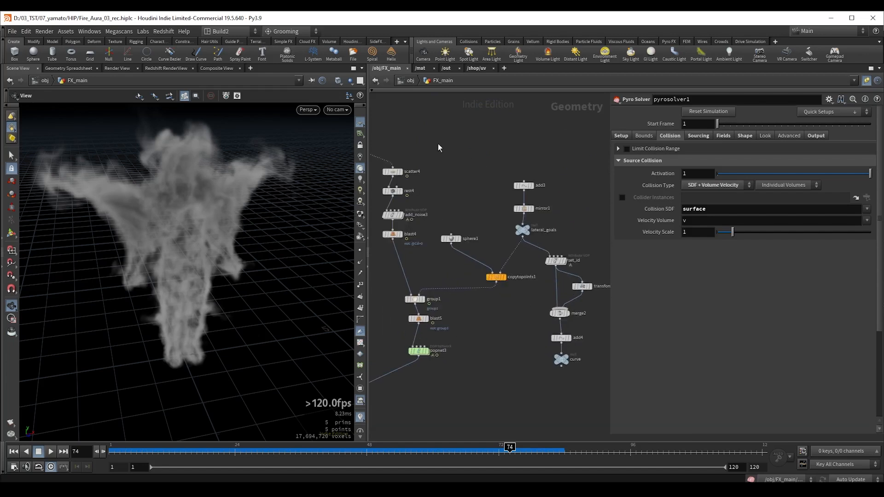
{"action": "left_click_drag", "start_coordinate": [437, 145], "coordinate": [539, 286]}
{"action": "left_click_drag", "start_coordinate": [459, 271], "coordinate": [516, 291]}
{"action": "key", "text": "r"}
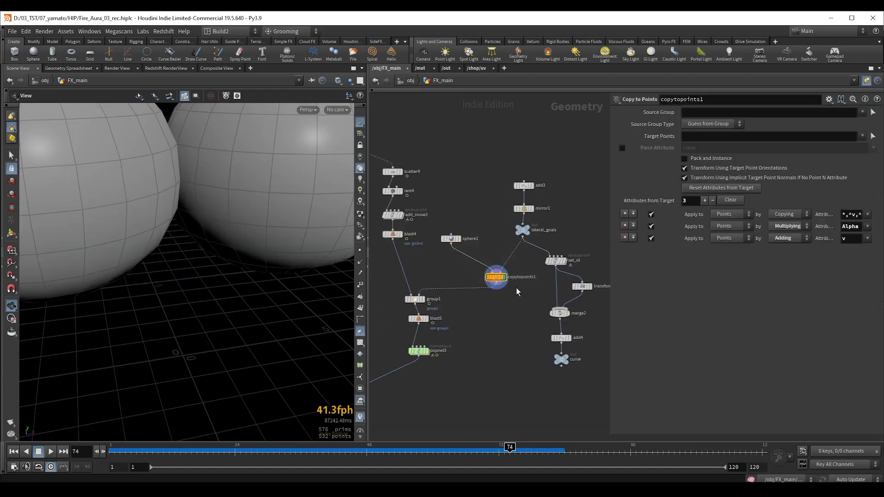
{"action": "left_click_drag", "start_coordinate": [184, 184], "coordinate": [170, 208]}
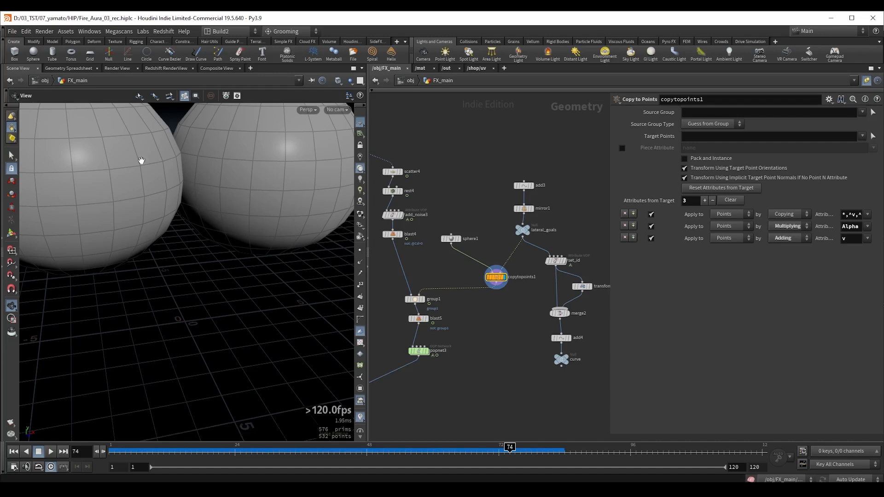
- Duplicate sphere1, add3, mirror1, lateral_goals and copytopoints1 into the empty area beside the pyro source network
{"action": "left_click_drag", "start_coordinate": [446, 145], "coordinate": [528, 285]}
{"action": "key", "text": "ctrl+c"}
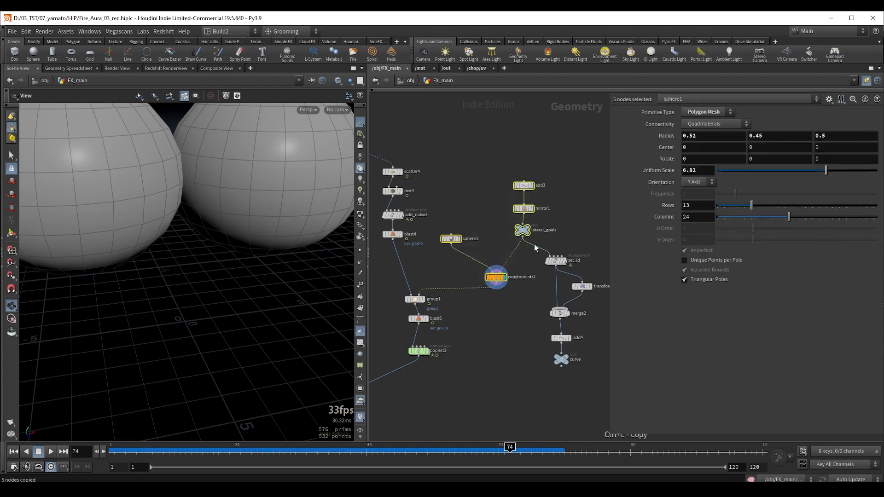
{"action": "scroll", "coordinate": [534, 243], "scroll_direction": "down", "scroll_amount": 3}
{"action": "middle_click_drag", "start_coordinate": [534, 243], "coordinate": [345, 258]}
{"action": "middle_click_drag", "start_coordinate": [553, 216], "coordinate": [401, 253]}
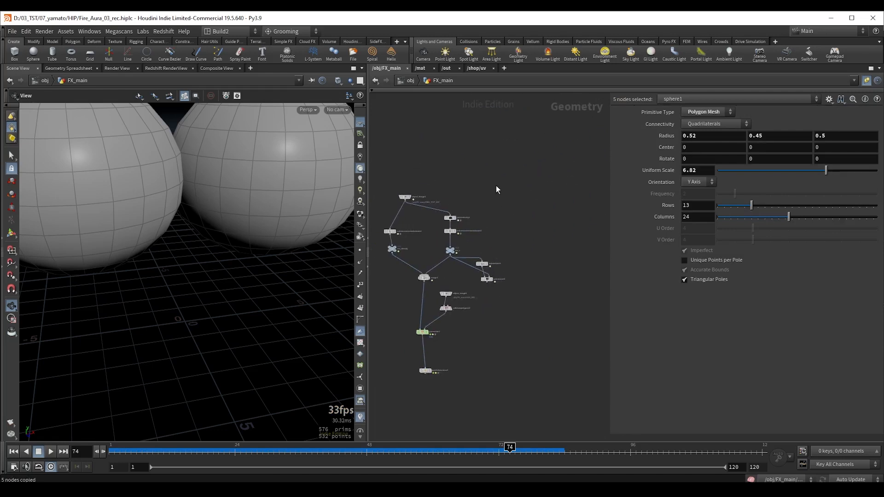
{"action": "key", "text": "ctrl+v"}
{"action": "scroll", "coordinate": [506, 172], "scroll_direction": "up", "scroll_amount": 5}
{"action": "left_click_drag", "start_coordinate": [508, 175], "coordinate": [514, 169]}
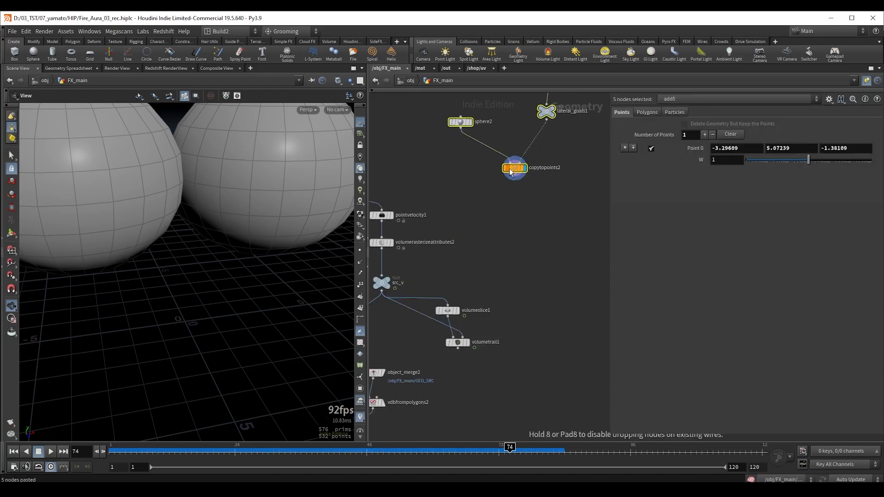
- Template object_merge1 so its particles show together with the copied spheres
{"action": "middle_click_drag", "start_coordinate": [376, 175], "coordinate": [533, 198]}
{"action": "left_click_drag", "start_coordinate": [415, 171], "coordinate": [460, 198]}
{"action": "key", "text": "e"}
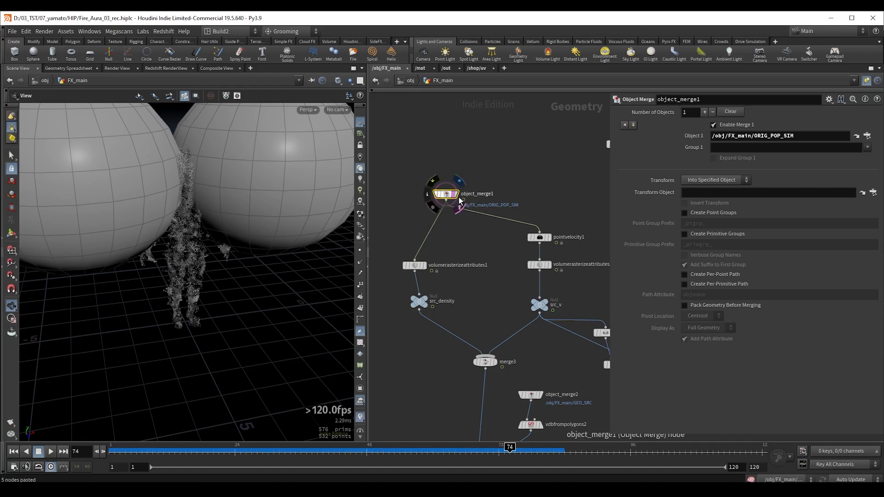
{"action": "middle_click_drag", "start_coordinate": [518, 199], "coordinate": [446, 219]}
{"action": "scroll", "coordinate": [545, 202], "scroll_direction": "up", "scroll_amount": 2}
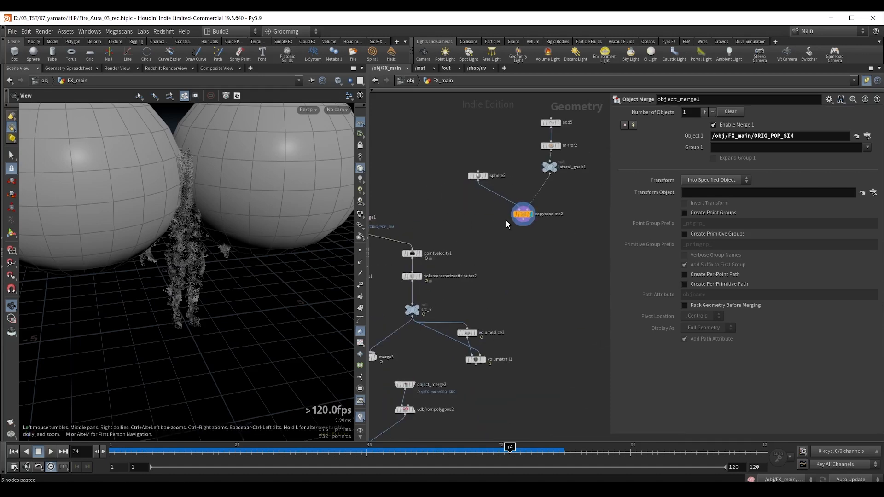
- Move copytopoints2 with its input nodes slightly away from the source network and compare its spheres with the particle figure
{"action": "left_click", "coordinate": [525, 215]}
{"action": "left_click_drag", "start_coordinate": [525, 214], "coordinate": [532, 204], "text": "shift"}
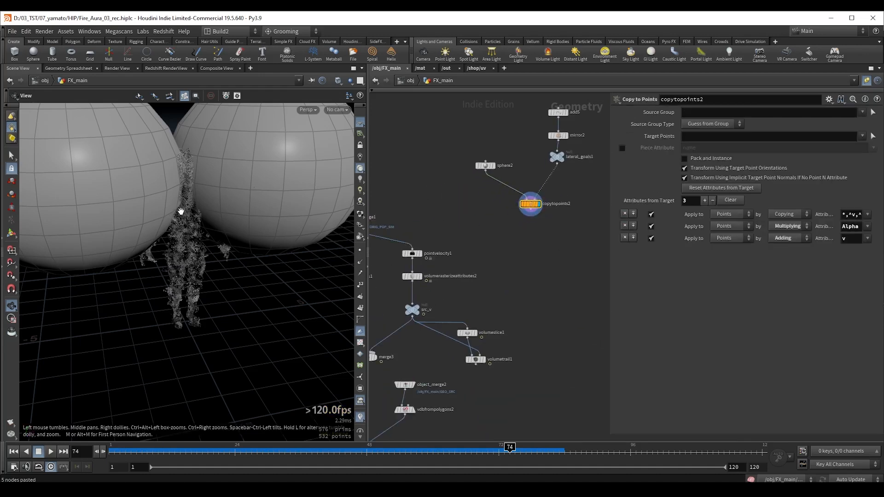
{"action": "mouse_move", "coordinate": [180, 211]}
{"action": "left_mouse_down"}
{"action": "mouse_move", "coordinate": [162, 197]}
{"action": "mouse_move", "coordinate": [177, 203]}
{"action": "left_mouse_up"}
{"action": "right_click_drag", "start_coordinate": [146, 188], "coordinate": [180, 194]}
{"action": "middle_click_drag", "start_coordinate": [180, 194], "coordinate": [188, 207]}
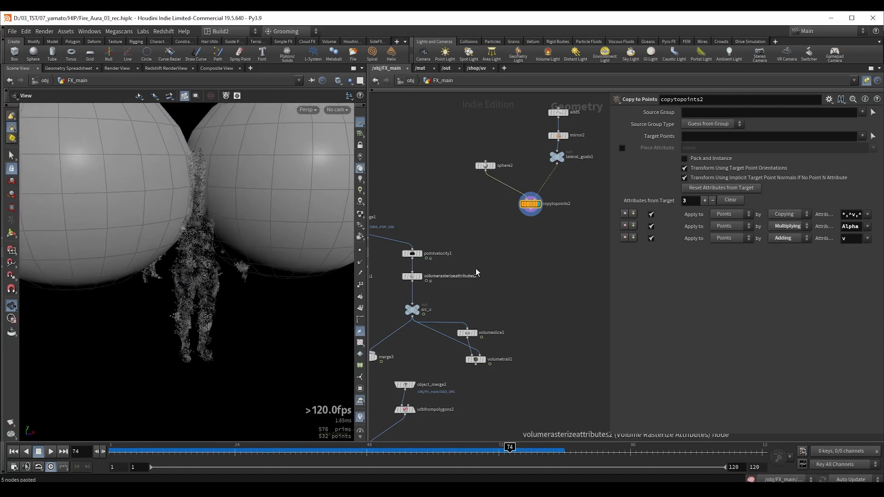
{"action": "middle_click_drag", "start_coordinate": [475, 269], "coordinate": [438, 291]}
{"action": "left_click_drag", "start_coordinate": [178, 185], "coordinate": [168, 202]}
{"action": "middle_click_drag", "start_coordinate": [168, 202], "coordinate": [178, 206]}
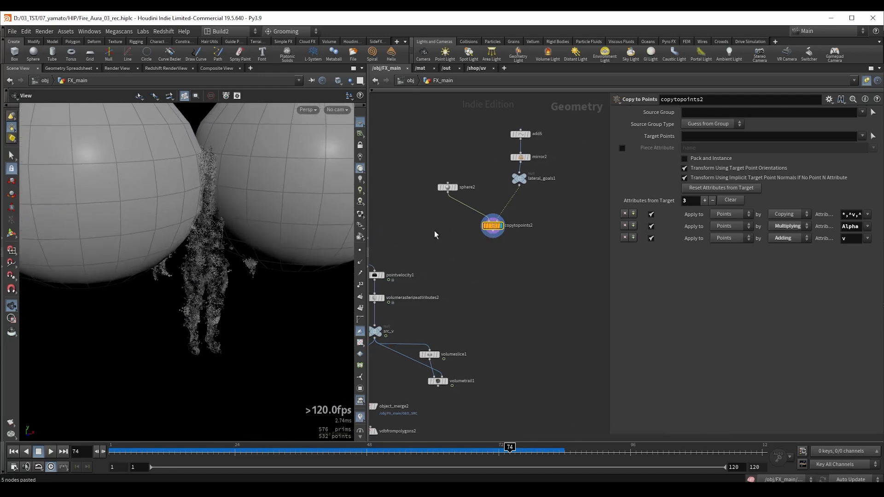
- Add a VDB from Polygons node below copytopoints2, fill its interior and display it
{"action": "mouse_move", "coordinate": [493, 226]}
{"action": "left_mouse_down"}
{"action": "mouse_move", "coordinate": [488, 216]}
{"action": "mouse_move", "coordinate": [490, 232]}
{"action": "left_mouse_up"}
{"action": "right_click", "coordinate": [491, 231]}
{"action": "type", "text": "vdbfr"}
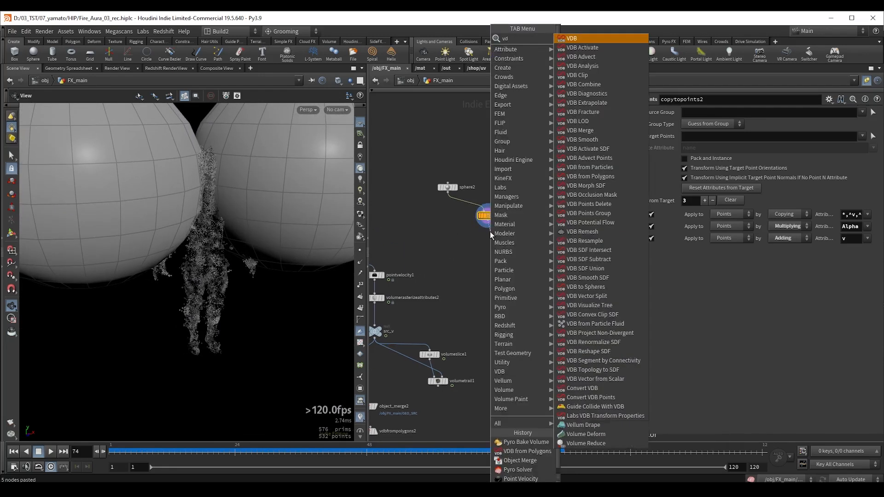
{"action": "left_click", "coordinate": [591, 57]}
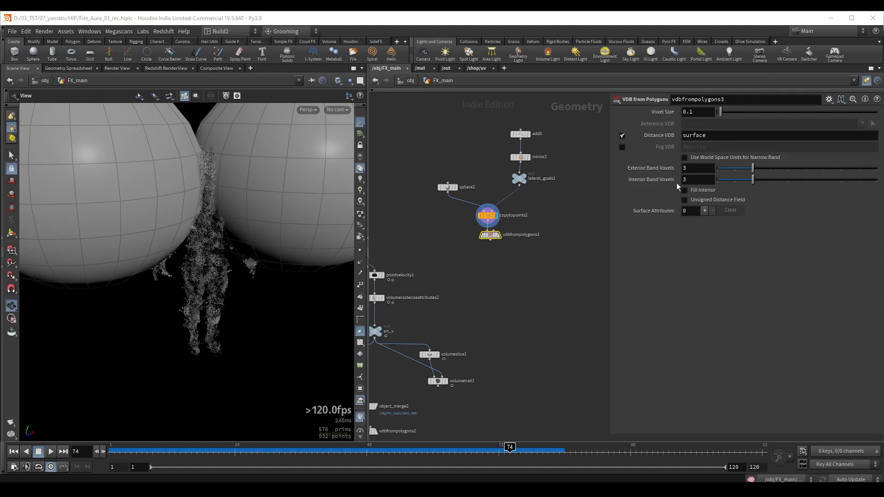
{"action": "scroll", "coordinate": [205, 269], "scroll_direction": "up", "scroll_amount": 3}
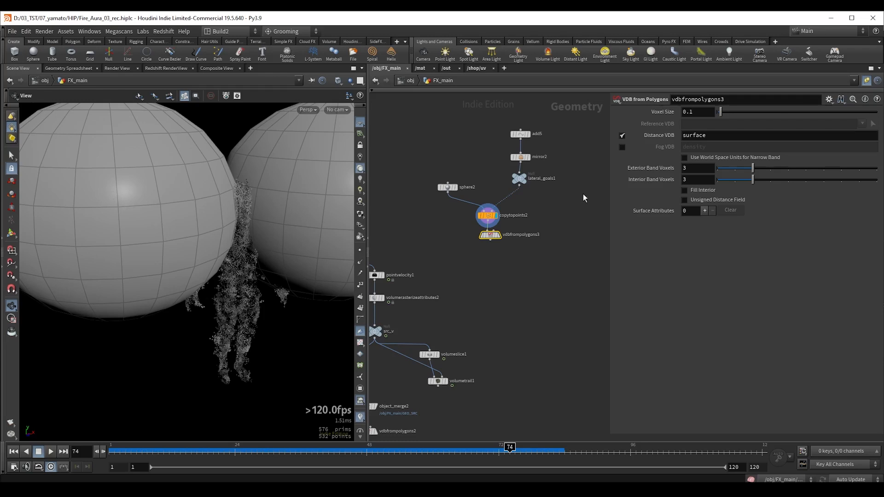
{"action": "left_click", "coordinate": [685, 190]}
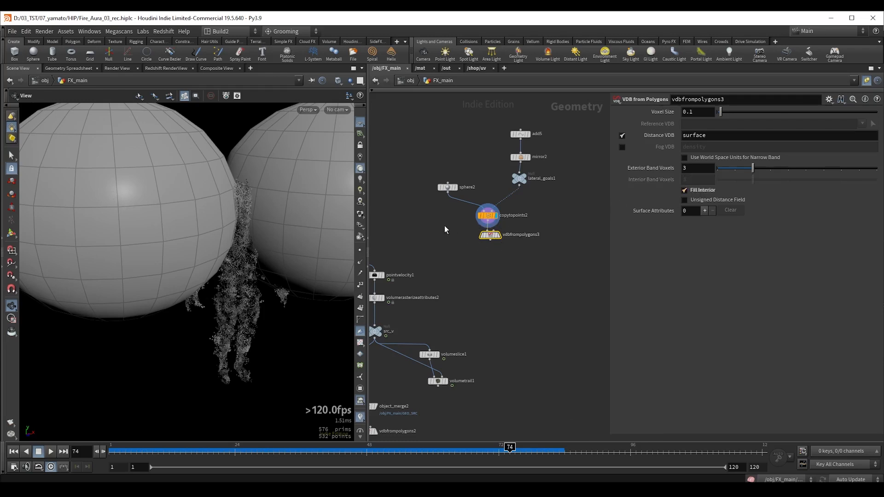
{"action": "left_click", "coordinate": [499, 235]}
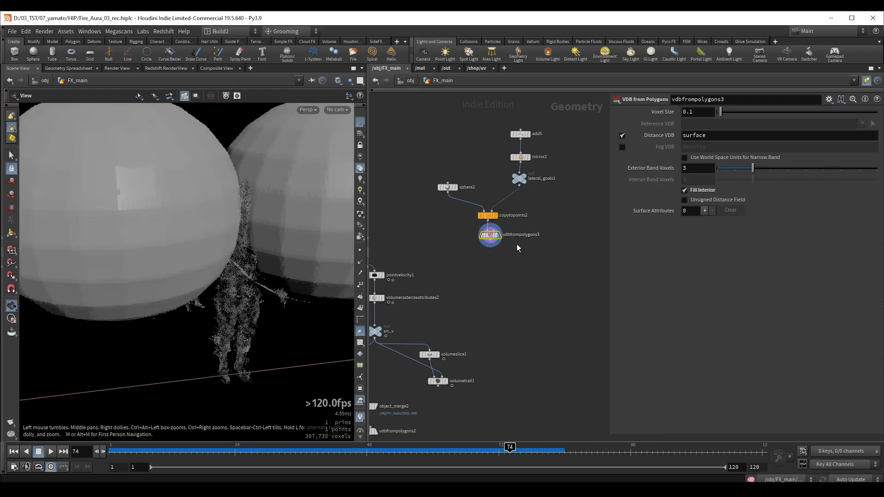
- Name the distance VDB of vdbfrompolygons3 divergence and compare it with the distance VDB name in vdbfrompolygons2
{"action": "double_click", "coordinate": [717, 138]}
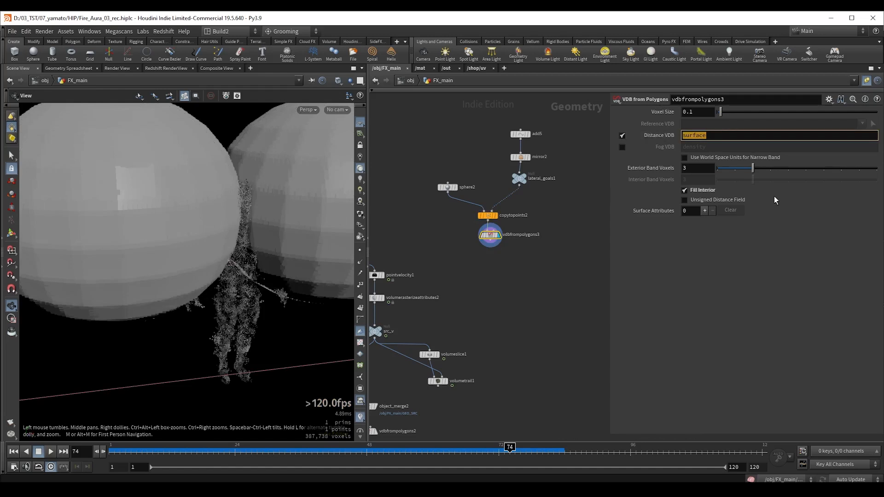
{"action": "type", "text": "divergence"}
{"action": "key", "text": "Return"}
{"action": "middle_click_drag", "start_coordinate": [460, 318], "coordinate": [518, 248]}
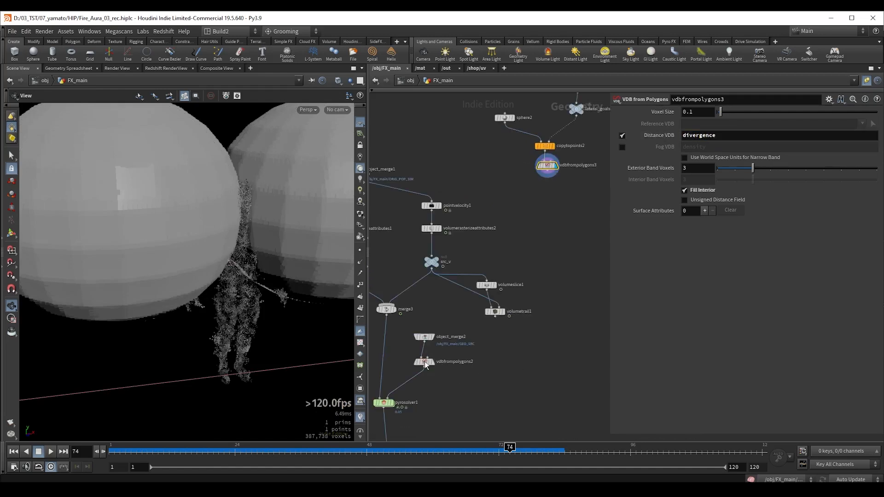
{"action": "left_click", "coordinate": [423, 362]}
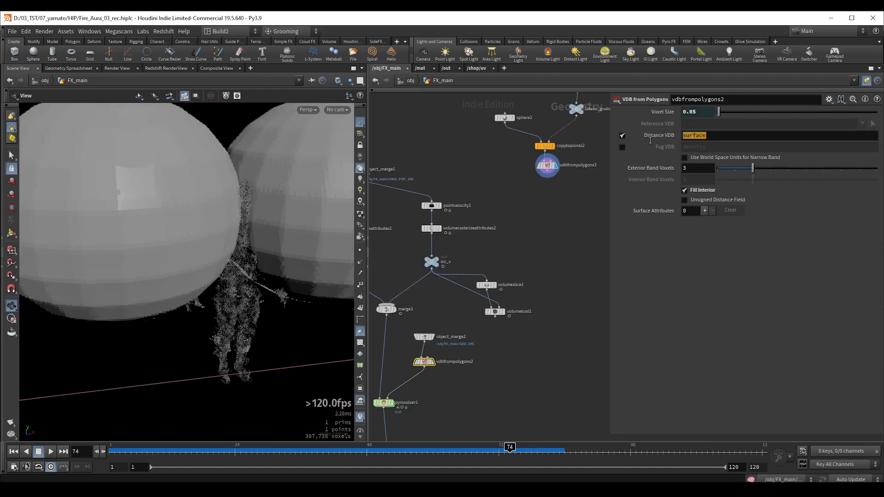
{"action": "middle_click_drag", "start_coordinate": [525, 194], "coordinate": [484, 233]}
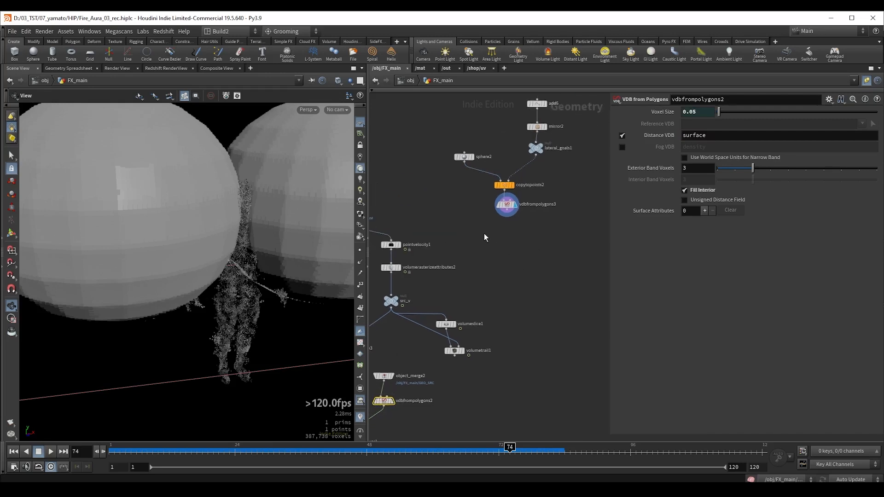
{"action": "left_click", "coordinate": [506, 205]}
{"action": "left_click_drag", "start_coordinate": [716, 136], "coordinate": [691, 136]}
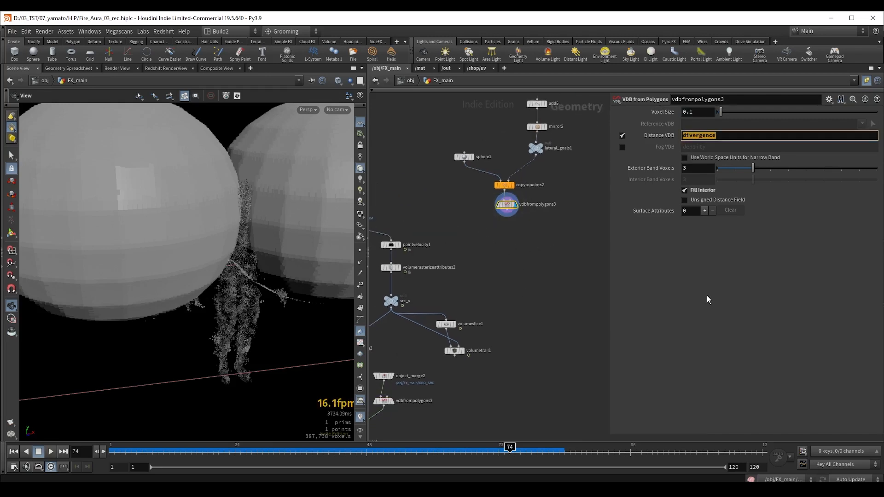
- Delete volumeslice1 and volumetrail1, then shift merge3 with its input nodes up from the pyro solver
{"action": "middle_click_drag", "start_coordinate": [442, 248], "coordinate": [515, 213]}
{"action": "scroll", "coordinate": [514, 214], "scroll_direction": "down", "scroll_amount": 3}
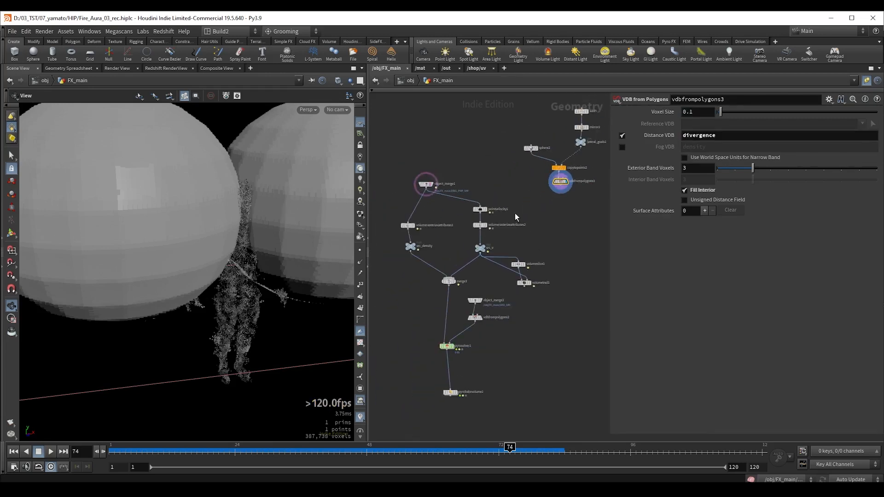
{"action": "left_click_drag", "start_coordinate": [554, 295], "coordinate": [511, 253]}
{"action": "scroll", "coordinate": [529, 266], "scroll_direction": "up", "scroll_amount": 5}
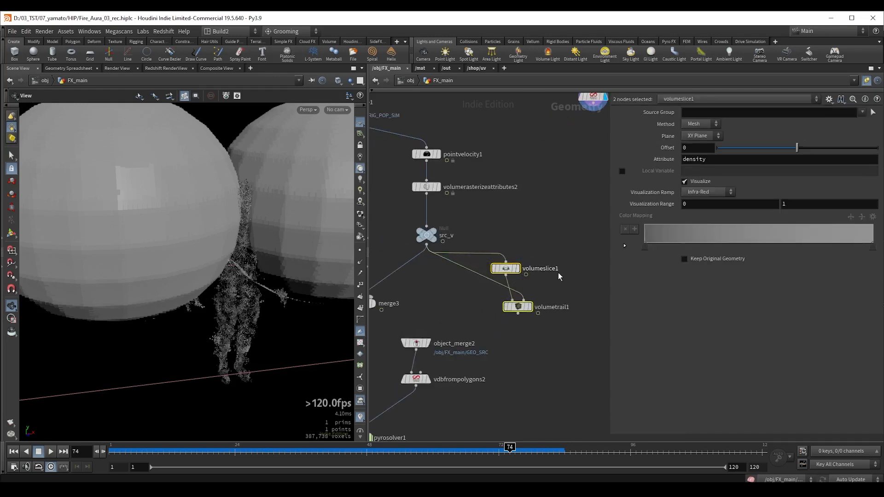
{"action": "key", "text": "Delete"}
{"action": "scroll", "coordinate": [484, 253], "scroll_direction": "down", "scroll_amount": 4}
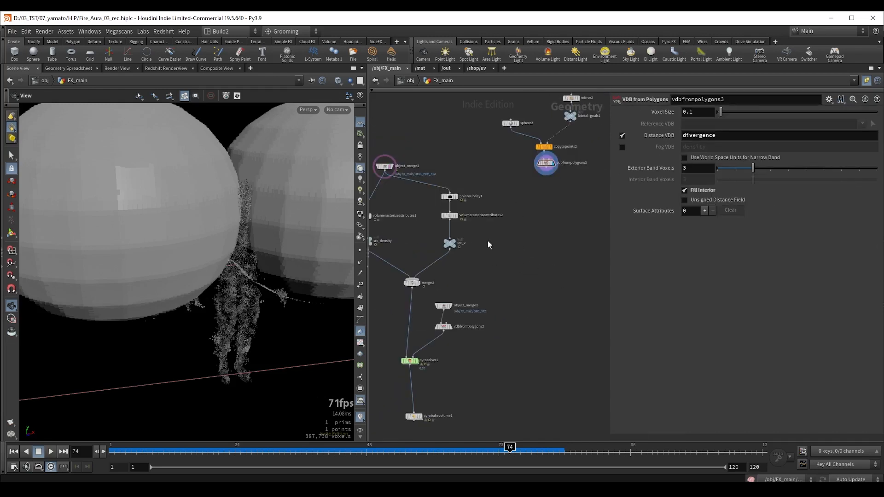
{"action": "middle_click_drag", "start_coordinate": [487, 241], "coordinate": [556, 279]}
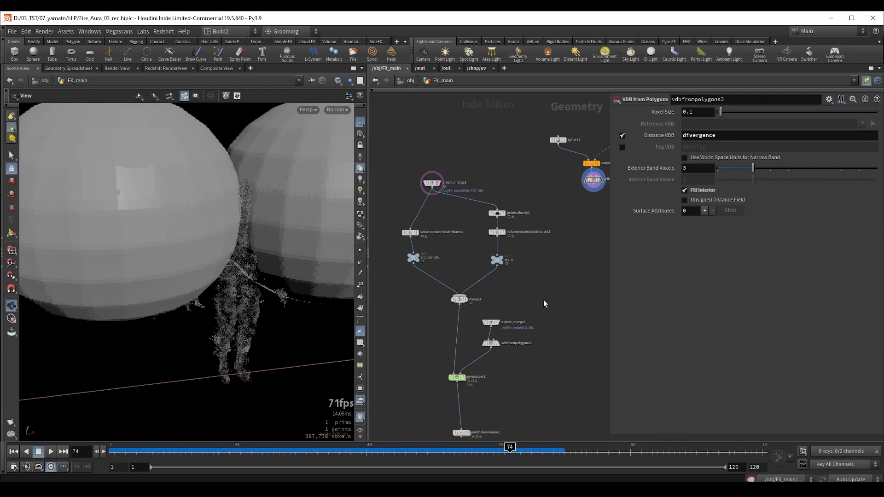
{"action": "mouse_move", "coordinate": [460, 300]}
{"action": "left_mouse_down", "text": "shift"}
{"action": "mouse_move", "coordinate": [446, 261]}
{"action": "mouse_move", "coordinate": [434, 262]}
{"action": "mouse_move", "coordinate": [456, 284]}
{"action": "left_mouse_up", "text": "shift"}
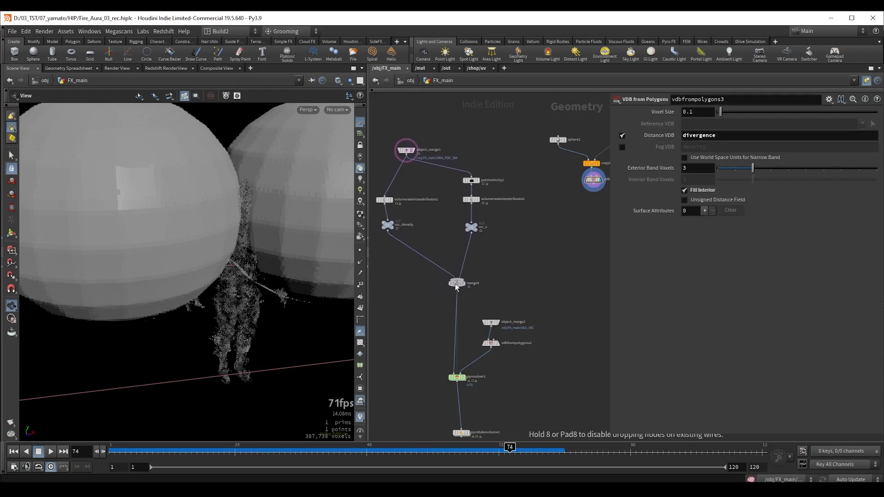
- Add a null named divergence below vdbfrompolygons3 and connect it to merge3
{"action": "middle_click_drag", "start_coordinate": [548, 221], "coordinate": [516, 226]}
{"action": "left_click_drag", "start_coordinate": [564, 193], "coordinate": [536, 230]}
{"action": "type", "text": "null"}
{"action": "key", "text": "Return"}
{"action": "scroll", "coordinate": [556, 241], "scroll_direction": "up", "scroll_amount": 3}
{"action": "left_click", "coordinate": [546, 224]}
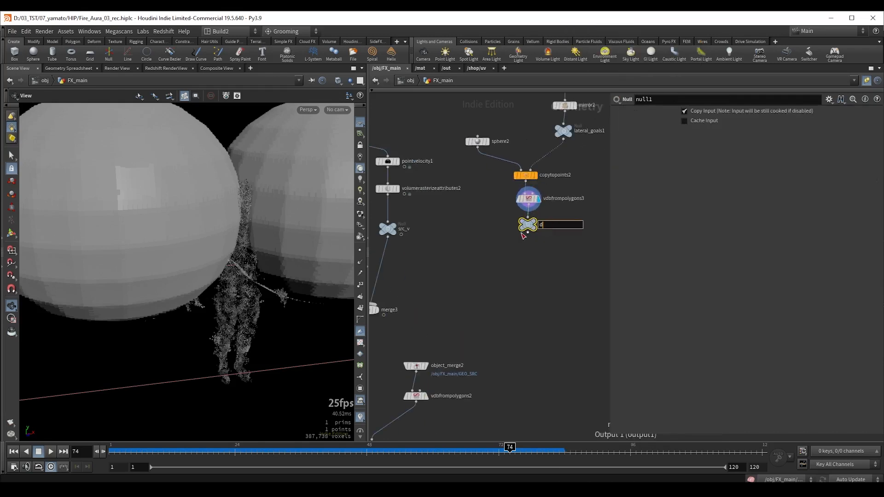
{"action": "type", "text": "divergence"}
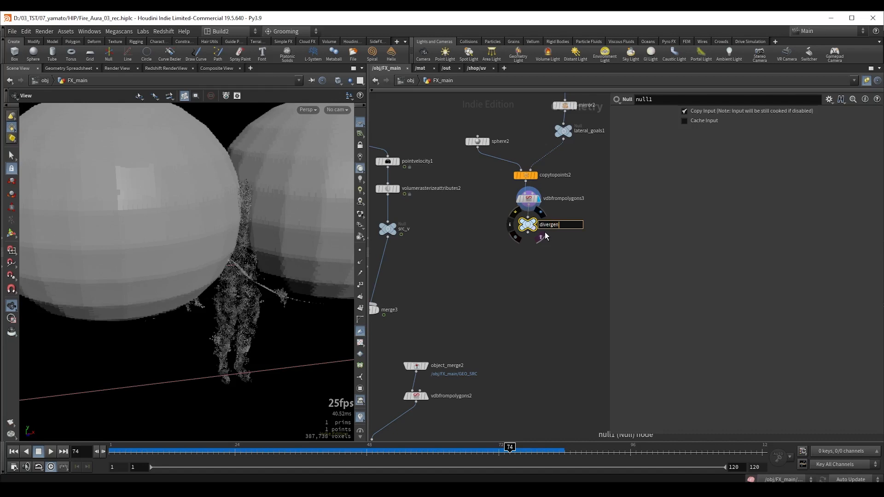
{"action": "key", "text": "Return"}
{"action": "middle_click_drag", "start_coordinate": [521, 249], "coordinate": [566, 233]}
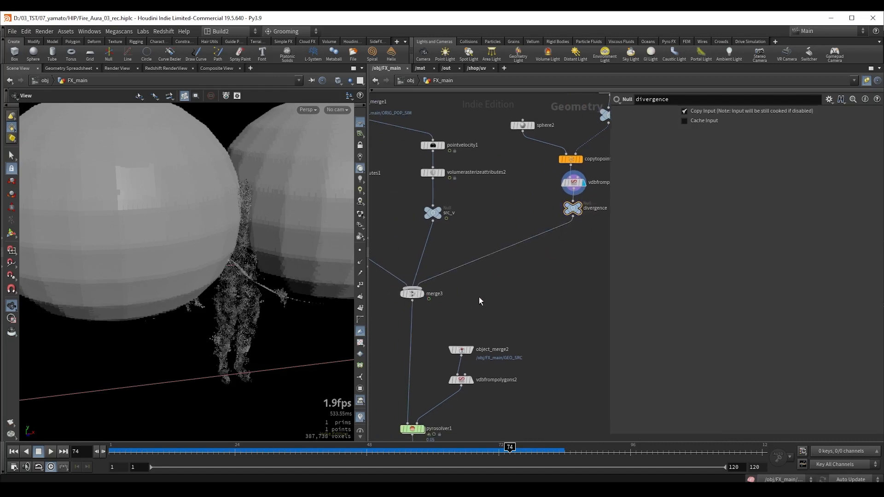
- Display pyrosolver1 at frame 1 and add a third source volume to its sourcing settings
{"action": "middle_click_drag", "start_coordinate": [479, 297], "coordinate": [512, 219]}
{"action": "left_click_drag", "start_coordinate": [411, 331], "coordinate": [493, 376]}
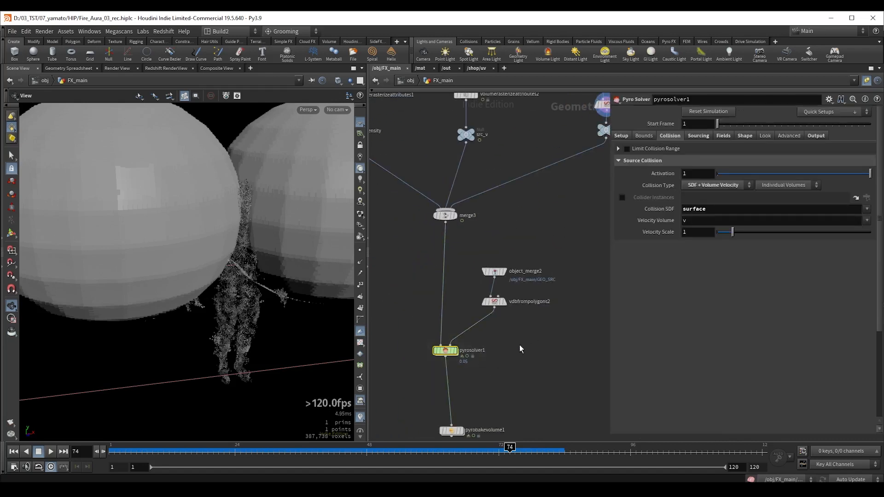
{"action": "key", "text": "r"}
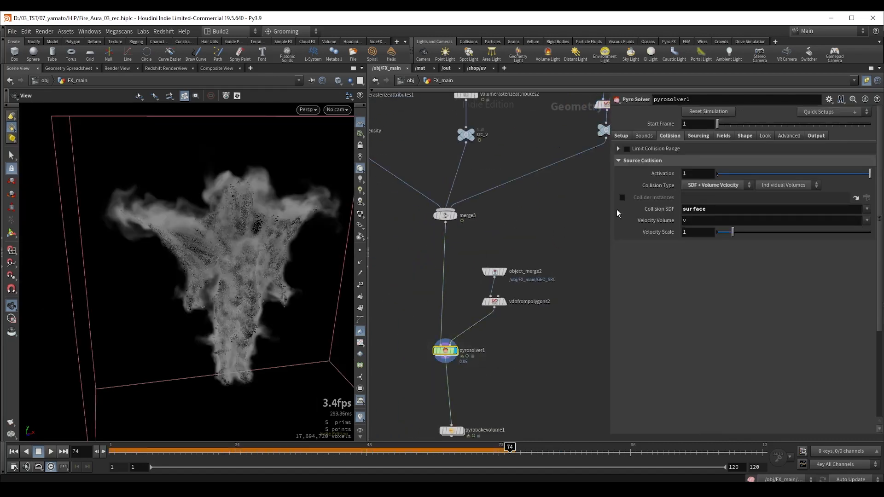
{"action": "key", "text": "ctrl+Up"}
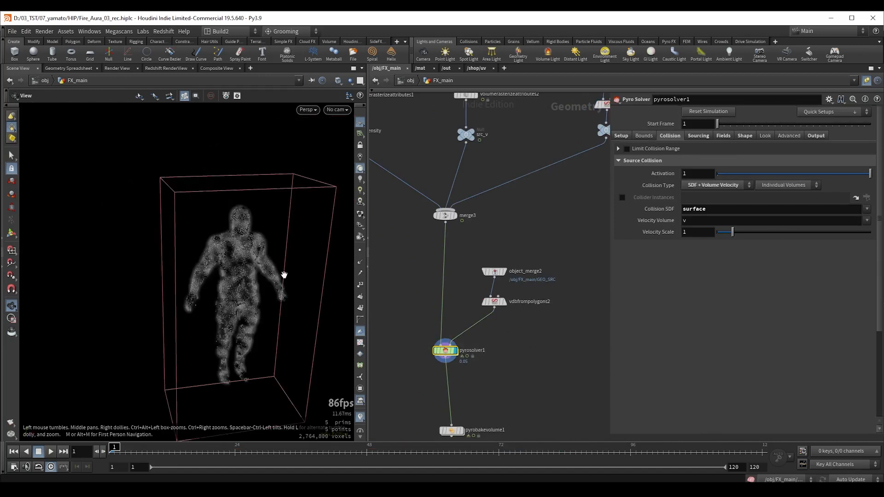
{"action": "left_click", "coordinate": [699, 135]}
{"action": "left_click", "coordinate": [704, 185]}
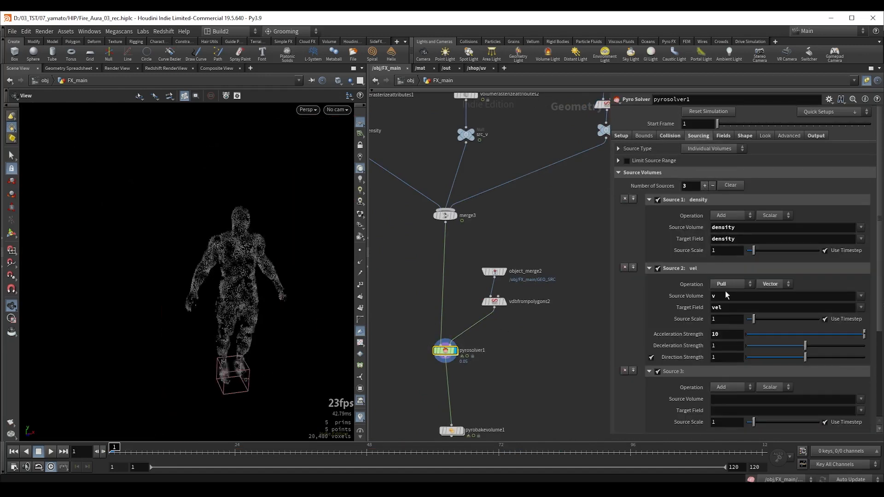
- Set both the source volume and the target field of the solver's third source to divergence
{"action": "scroll", "coordinate": [813, 316], "scroll_direction": "down", "scroll_amount": 3}
{"action": "left_click", "coordinate": [861, 315]}
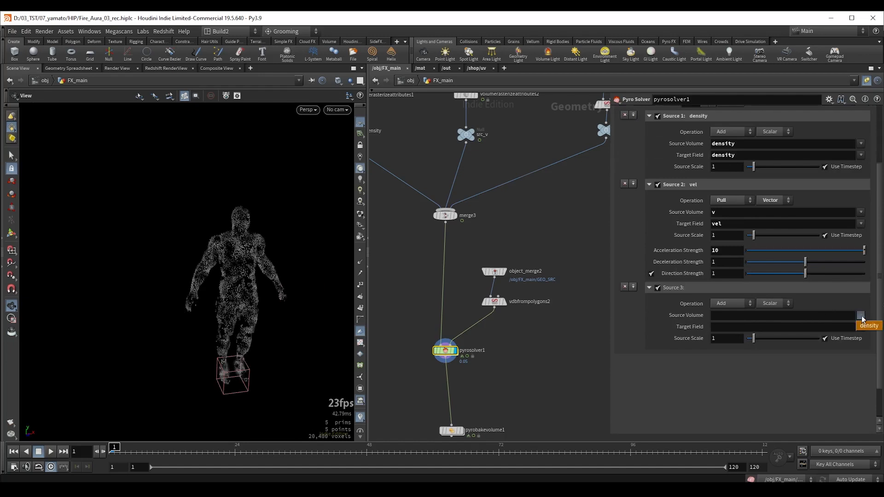
{"action": "left_click", "coordinate": [860, 316]}
{"action": "left_click", "coordinate": [859, 315]}
{"action": "left_click", "coordinate": [812, 313]}
{"action": "left_click", "coordinate": [860, 316]}
{"action": "left_click", "coordinate": [803, 313]}
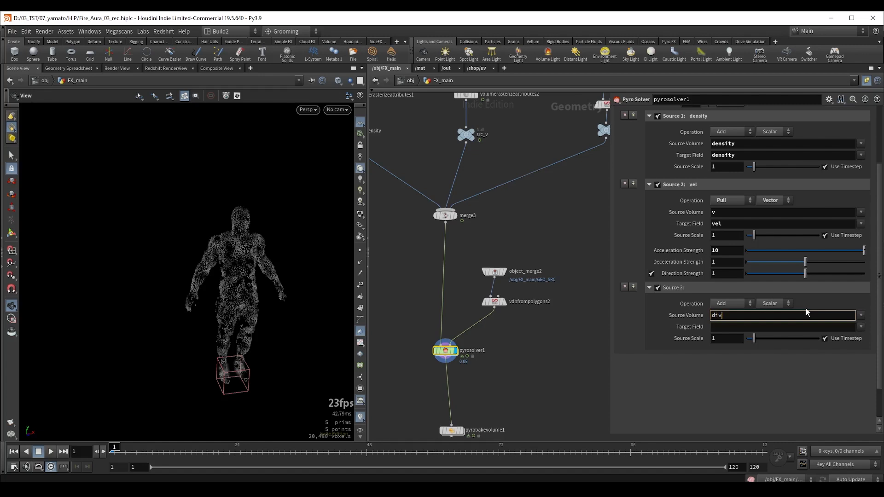
{"action": "type", "text": "divergence"}
{"action": "key", "text": "Return"}
{"action": "left_click", "coordinate": [861, 327]}
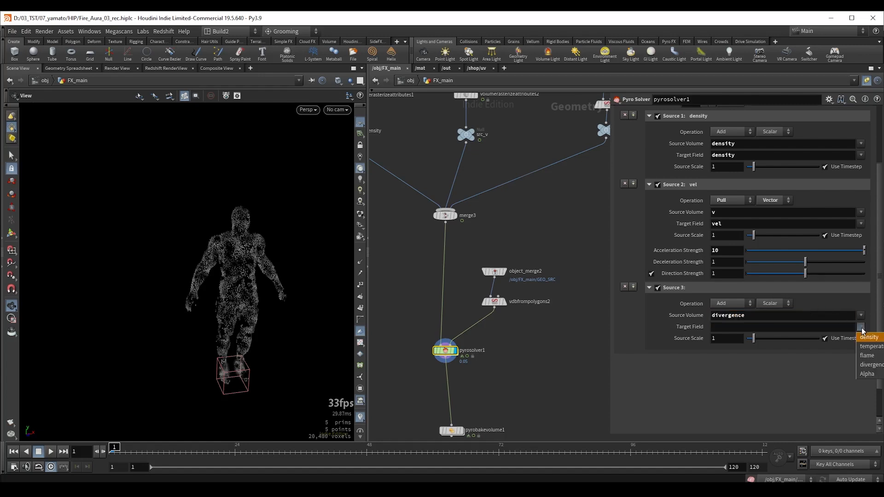
{"action": "left_click", "coordinate": [873, 365]}
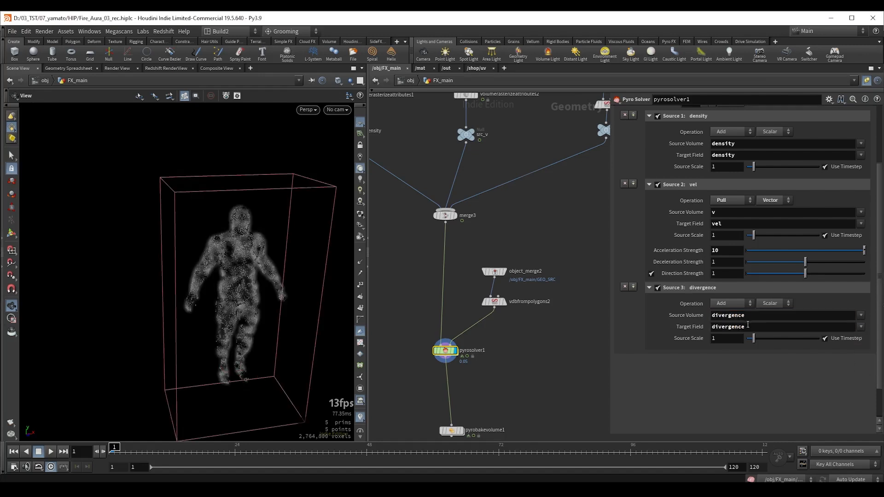
- Rename the distance VDB of vdbfrompolygons3 as pull
{"action": "left_click_drag", "start_coordinate": [746, 316], "coordinate": [713, 316]}
{"action": "middle_click_drag", "start_coordinate": [575, 114], "coordinate": [531, 205]}
{"action": "left_click", "coordinate": [566, 196]}
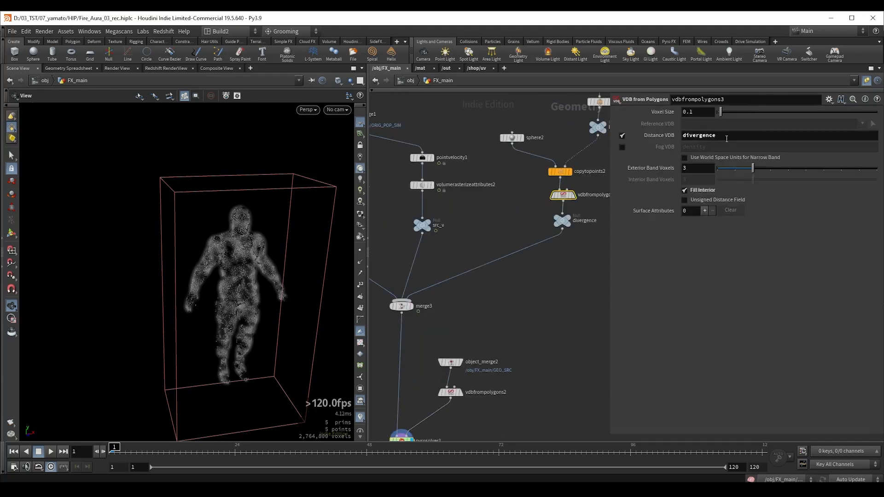
{"action": "double_click", "coordinate": [714, 140]}
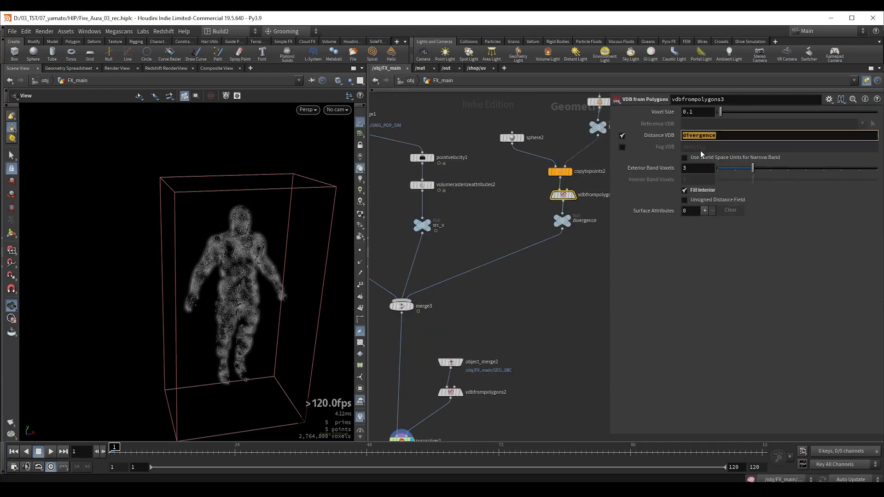
{"action": "type", "text": "pull"}
{"action": "key", "text": "Return"}
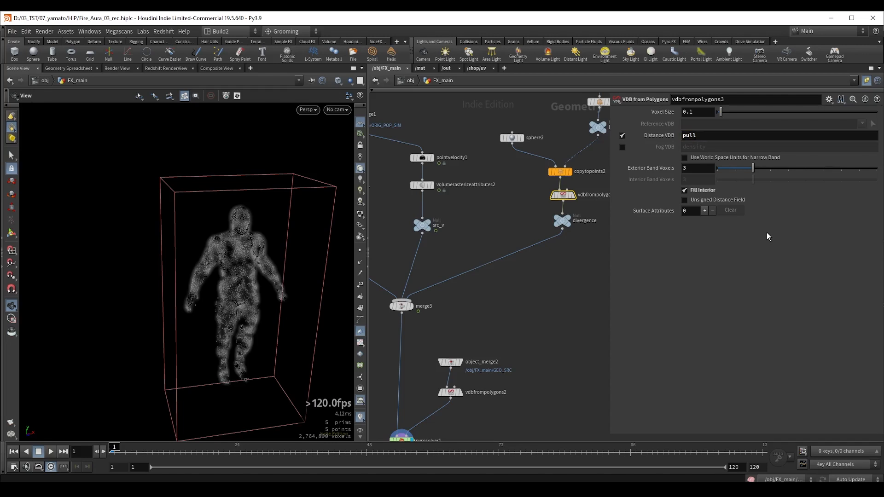
- Set the third source volume of pyrosolver1 to pull and check the target fields of its three sources
{"action": "middle_click_drag", "start_coordinate": [369, 405], "coordinate": [388, 321]}
{"action": "left_click", "coordinate": [422, 358]}
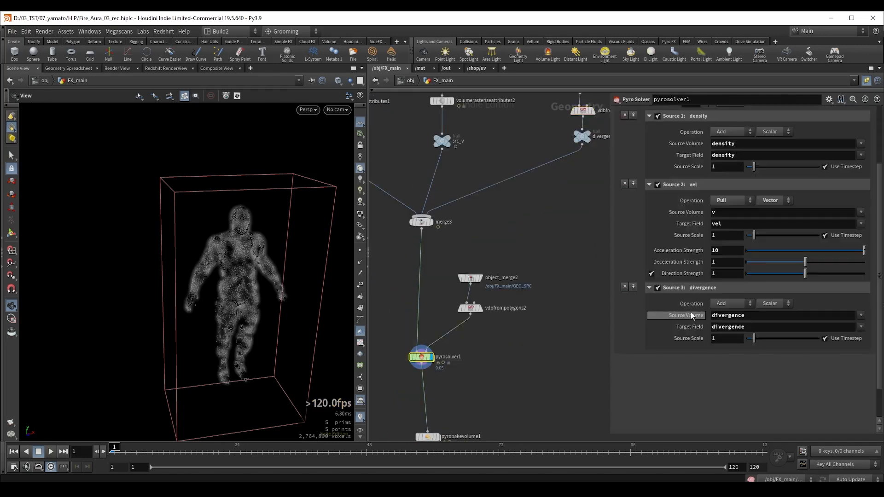
{"action": "double_click", "coordinate": [774, 318]}
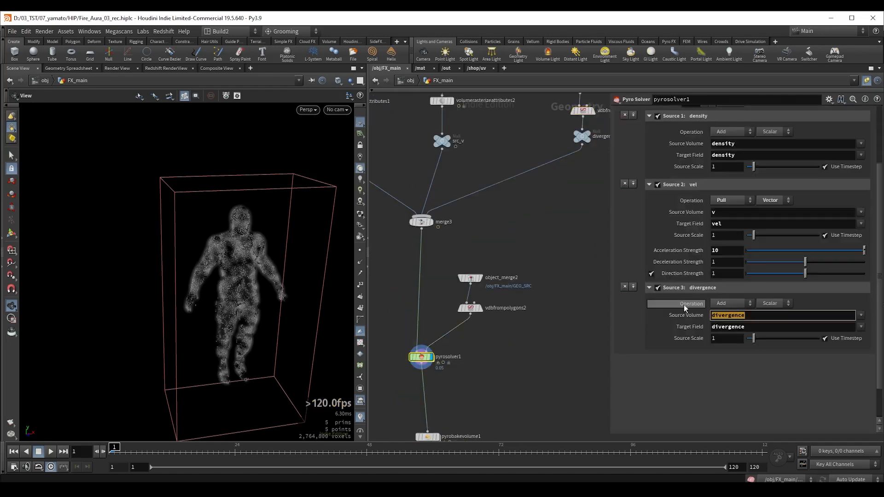
{"action": "type", "text": "pull"}
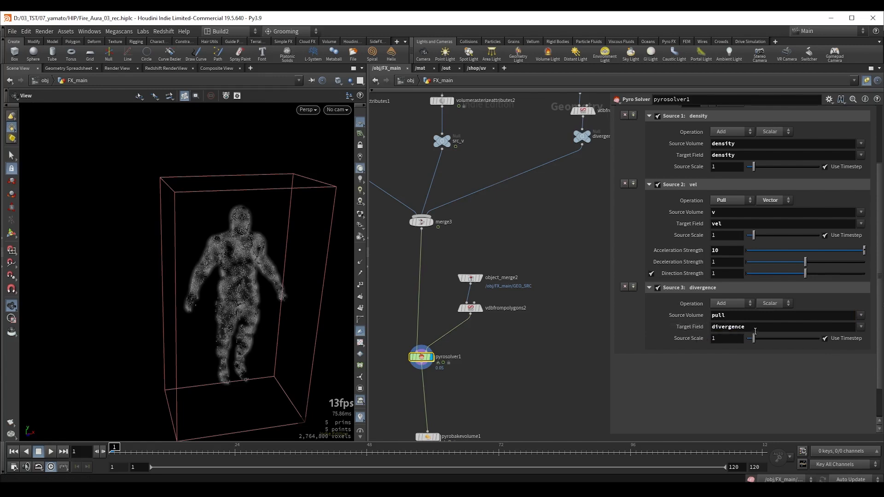
{"action": "double_click", "coordinate": [712, 329]}
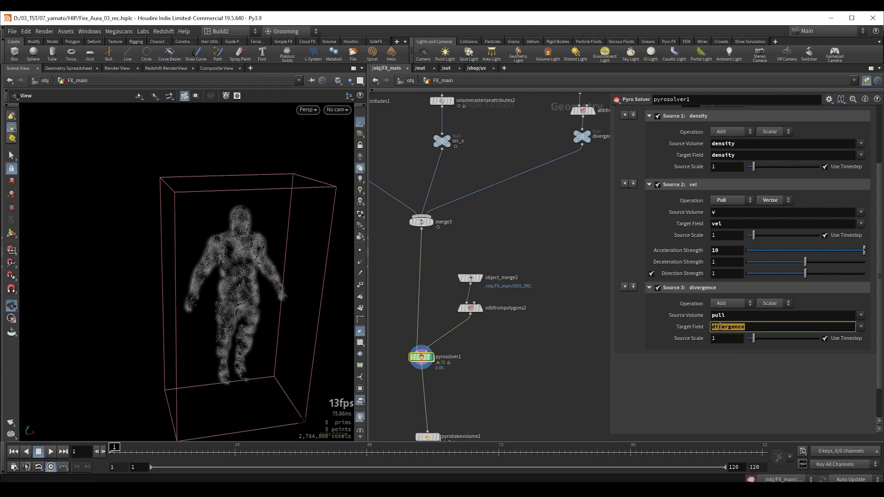
{"action": "left_click", "coordinate": [740, 293]}
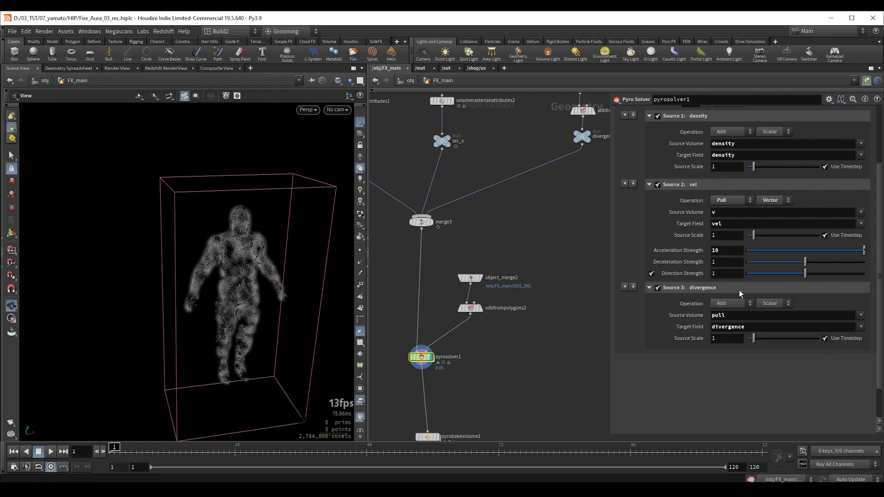
{"action": "double_click", "coordinate": [712, 224]}
{"action": "double_click", "coordinate": [739, 157]}
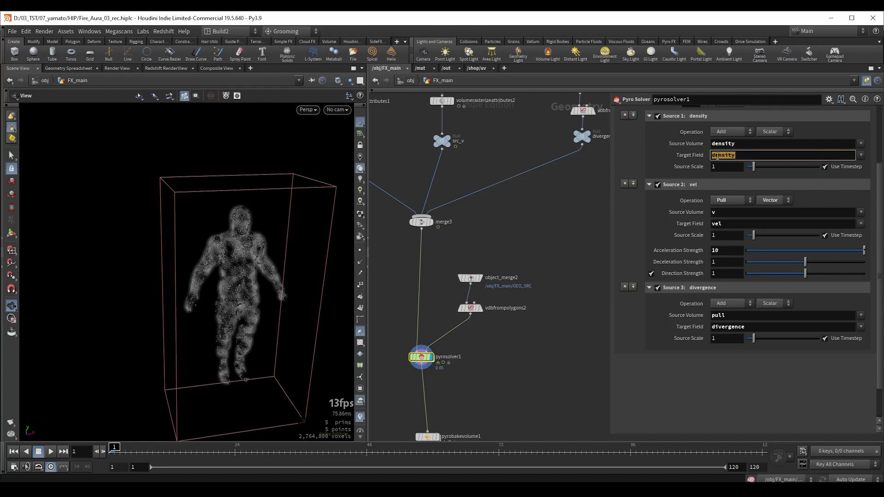
- Set the operation of pyrosolver1's divergence source to Pull, with acceleration strength 25 and source scale 8
{"action": "left_click", "coordinate": [718, 390]}
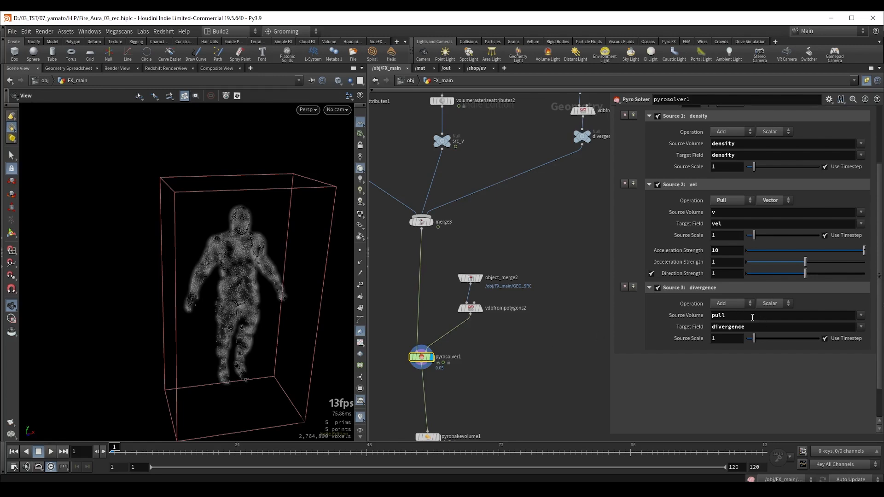
{"action": "left_click", "coordinate": [736, 304]}
{"action": "left_click", "coordinate": [729, 387]}
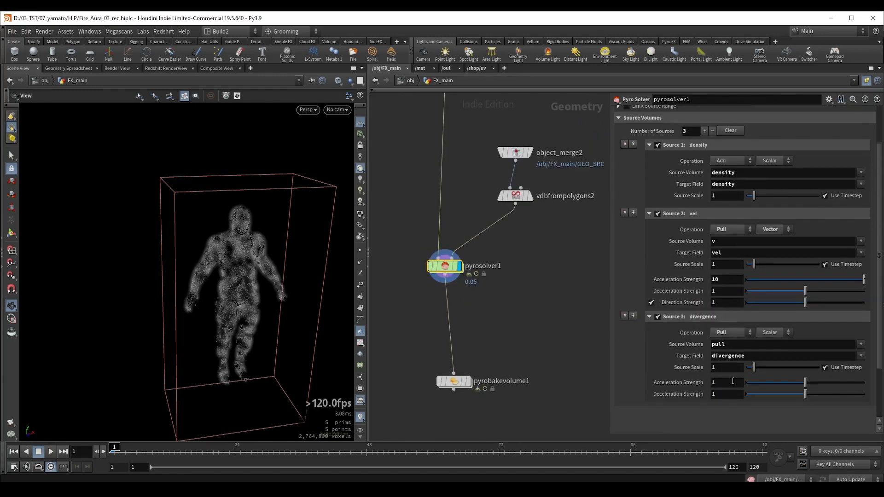
{"action": "left_click", "coordinate": [725, 382]}
{"action": "type", "text": "25"}
{"action": "key", "text": "Return"}
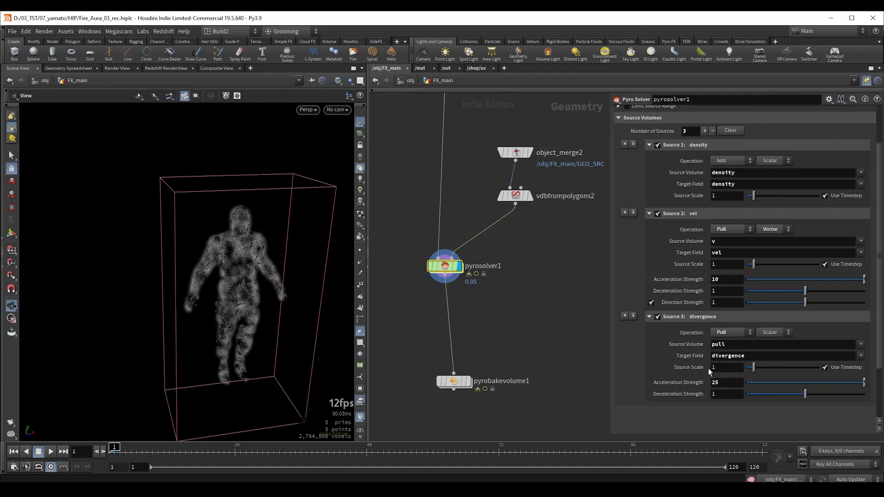
{"action": "left_click", "coordinate": [727, 368]}
{"action": "type", "text": "8"}
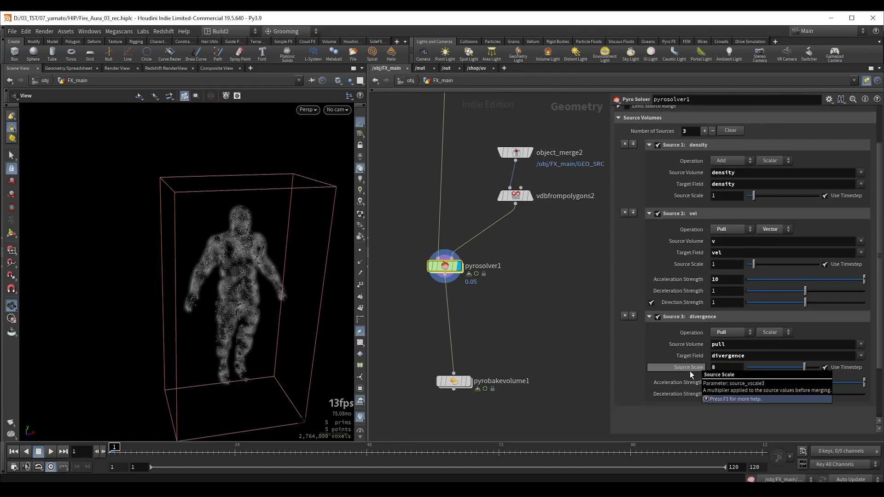
{"action": "key", "text": "Return"}
{"action": "key", "text": "Tab"}
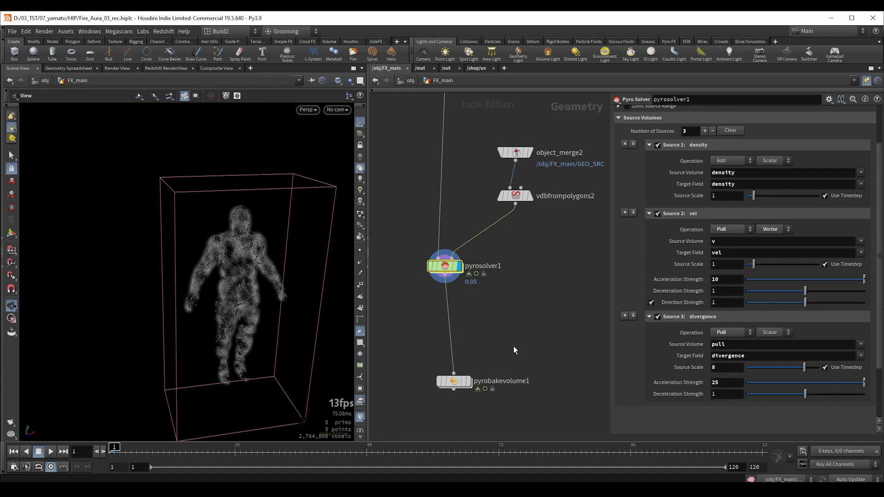
- Play the simulation to frame 13 and look over the source branches feeding merge3
{"action": "left_click_drag", "start_coordinate": [230, 241], "coordinate": [262, 251]}
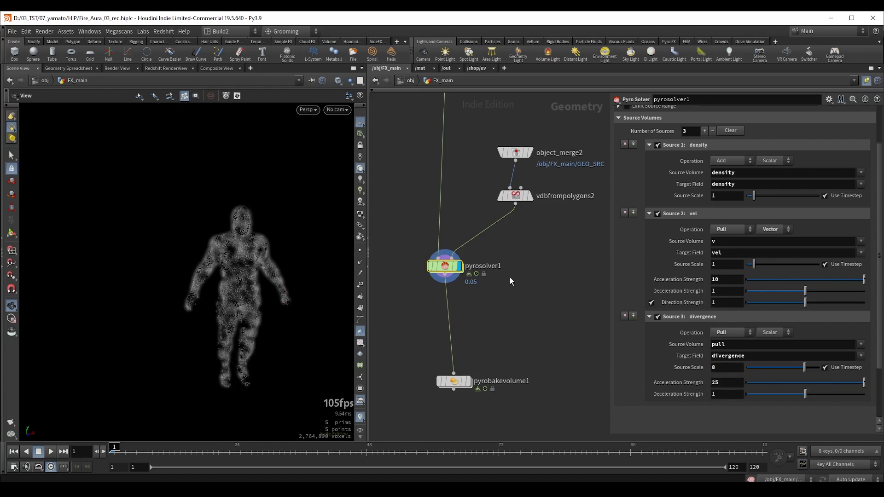
{"action": "key", "text": "Up"}
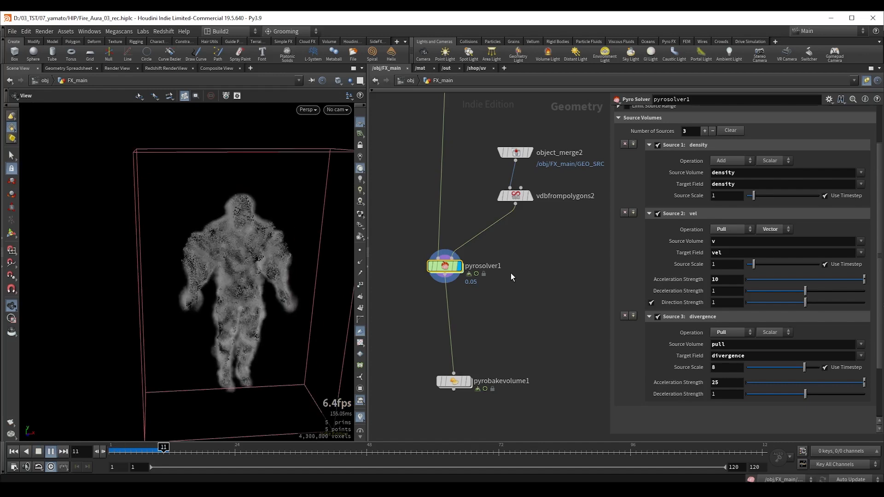
{"action": "key", "text": "Up"}
{"action": "scroll", "coordinate": [435, 218], "scroll_direction": "down", "scroll_amount": 1}
{"action": "middle_click_drag", "start_coordinate": [456, 241], "coordinate": [454, 400]}
{"action": "middle_click_drag", "start_coordinate": [495, 186], "coordinate": [500, 316]}
{"action": "scroll", "coordinate": [445, 156], "scroll_direction": "down", "scroll_amount": 2}
{"action": "middle_click_drag", "start_coordinate": [445, 157], "coordinate": [497, 203]}
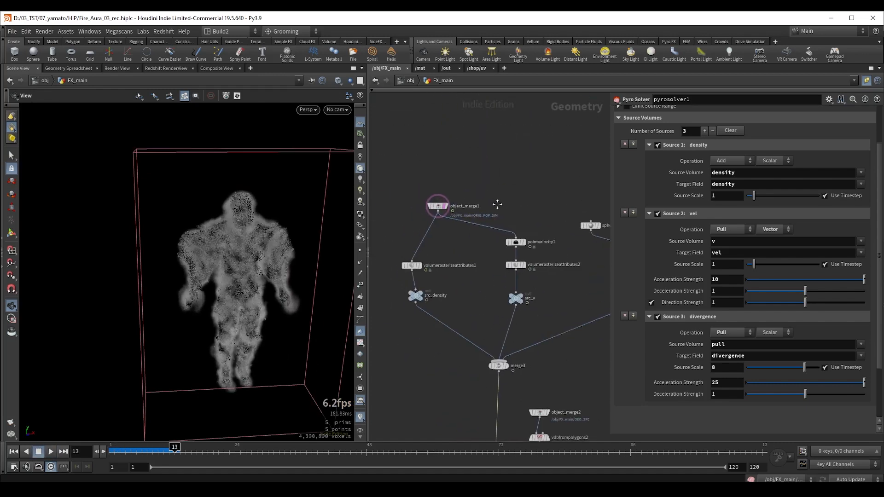
{"action": "scroll", "coordinate": [438, 207], "scroll_direction": "up", "scroll_amount": 2}
{"action": "left_click", "coordinate": [452, 217]}
{"action": "middle_click_drag", "start_coordinate": [451, 382], "coordinate": [428, 184]}
{"action": "middle_click_drag", "start_coordinate": [454, 326], "coordinate": [431, 233]}
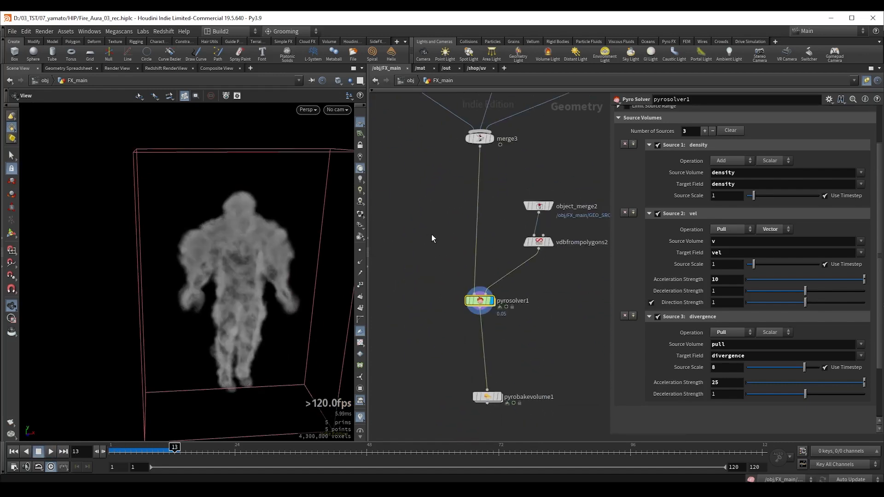
- Play the simulation on to frame 78 and examine how the spheres affect the smoke around the body
{"action": "key", "text": "Up"}
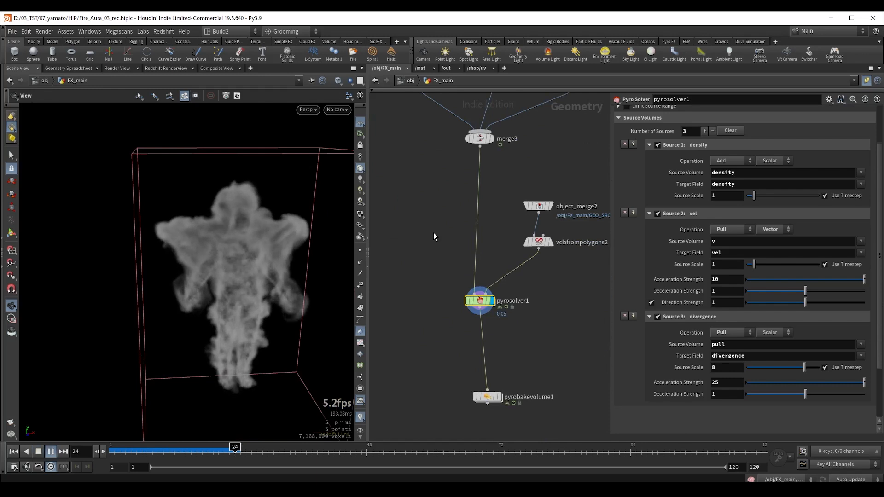
{"action": "middle_click_drag", "start_coordinate": [215, 247], "coordinate": [188, 239]}
{"action": "scroll", "coordinate": [209, 227], "scroll_direction": "up", "scroll_amount": 3}
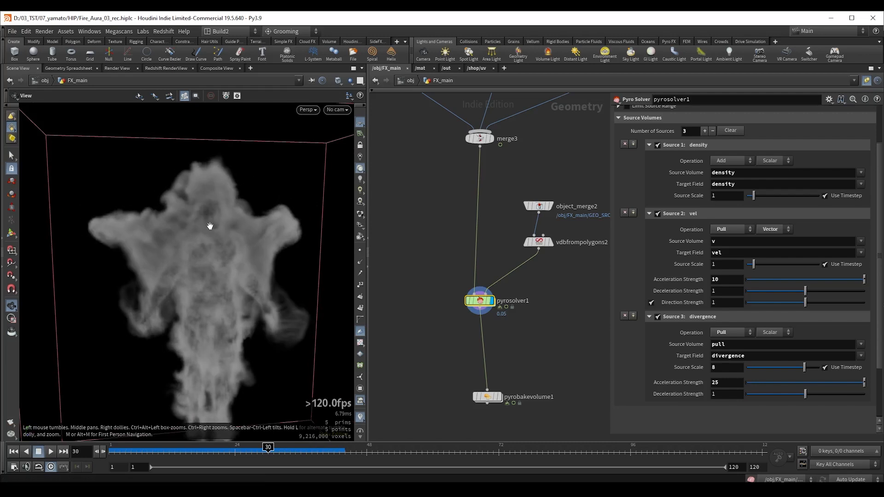
{"action": "key", "text": "Up"}
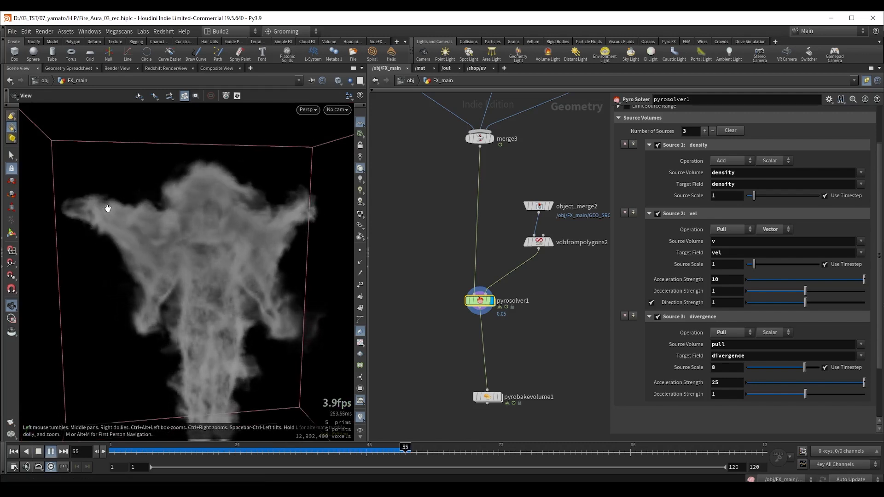
{"action": "key", "text": "Up"}
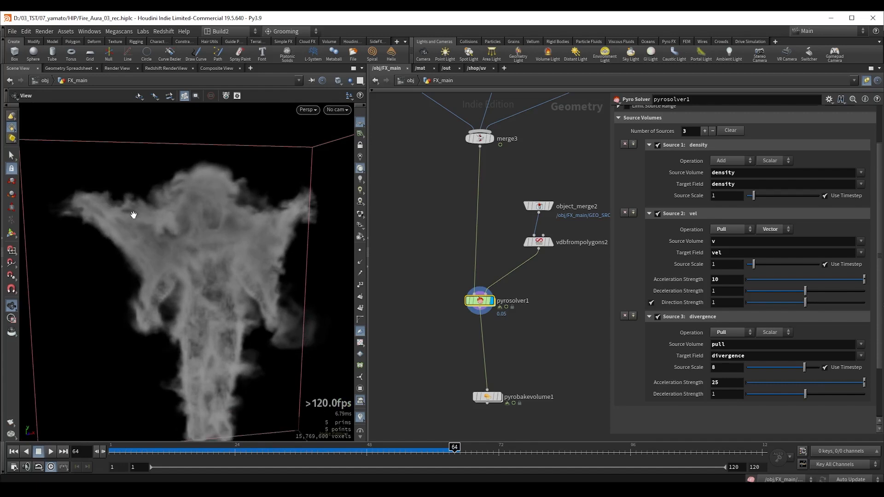
{"action": "key", "text": "Up"}
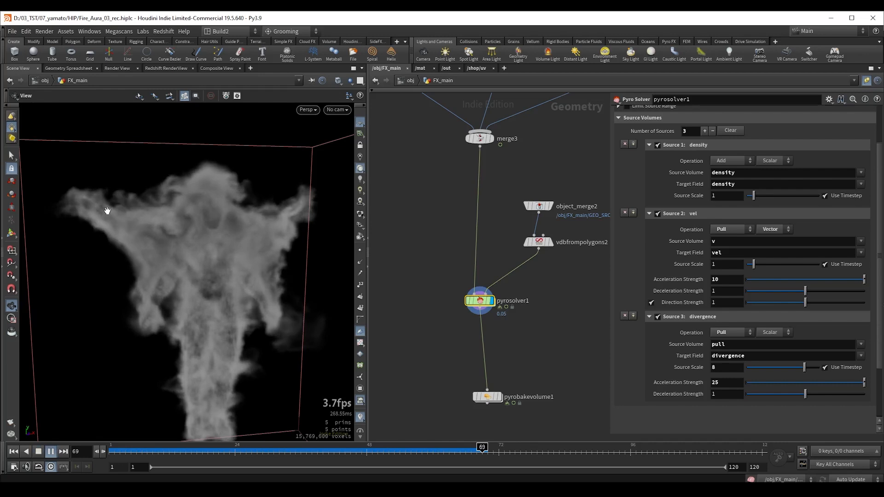
{"action": "key", "text": "Up"}
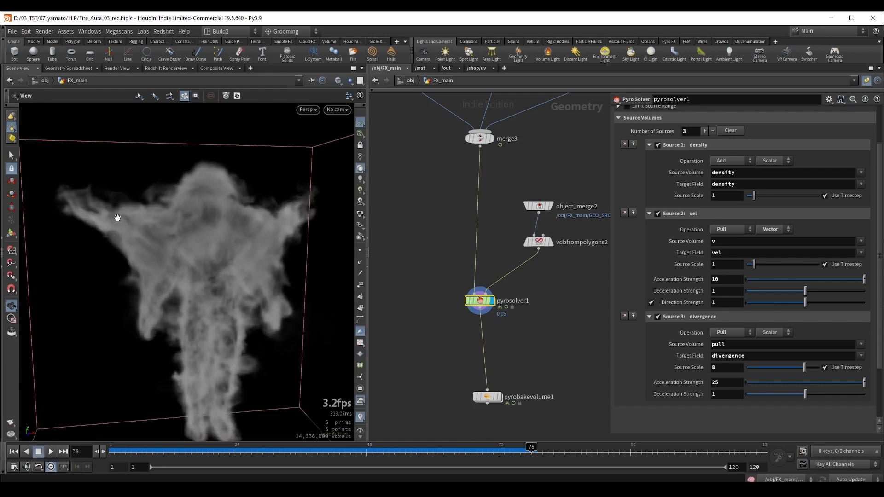
{"action": "left_click_drag", "start_coordinate": [117, 218], "coordinate": [154, 251]}
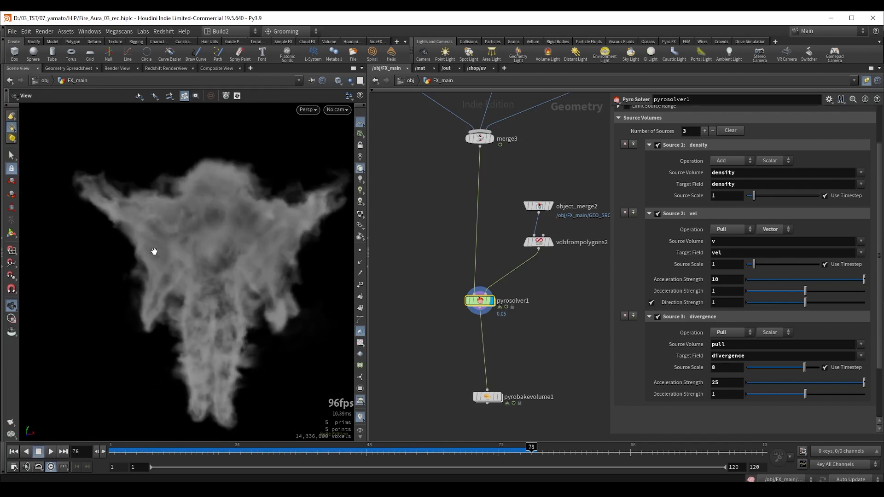
- Insert a File Cache node between pyrosolver1 and pyrobakevolume1
{"action": "middle_click_drag", "start_coordinate": [476, 328], "coordinate": [468, 300]}
{"action": "left_click", "coordinate": [475, 304]}
{"action": "key", "text": "Tab"}
{"action": "type", "text": "fca"}
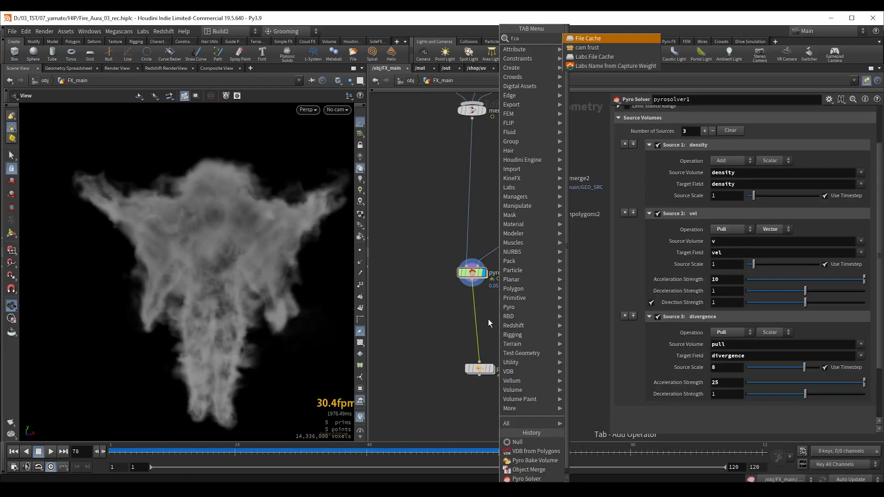
{"action": "key", "text": "Return"}
{"action": "left_click", "coordinate": [472, 316]}
{"action": "left_click_drag", "start_coordinate": [167, 212], "coordinate": [186, 203]}
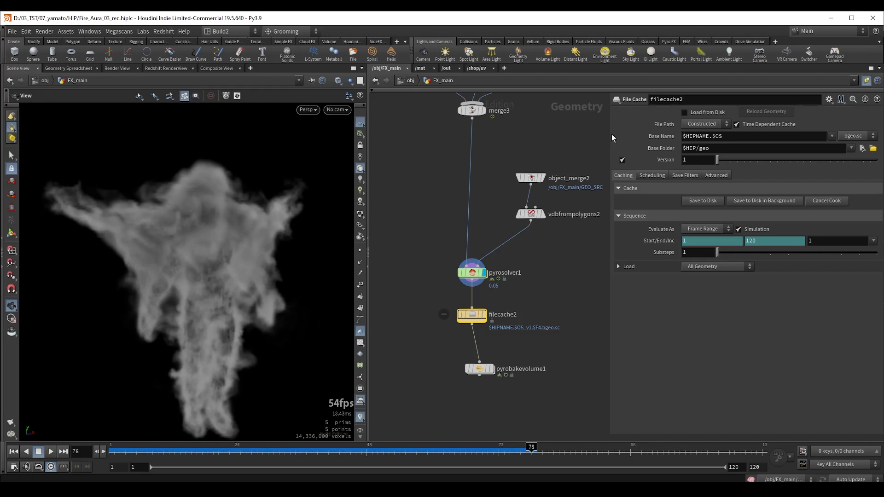
- Configure filecache2 with end frame 80, base folder $JOB and base name vel field, and save the cache to disk
{"action": "left_click", "coordinate": [755, 236]}
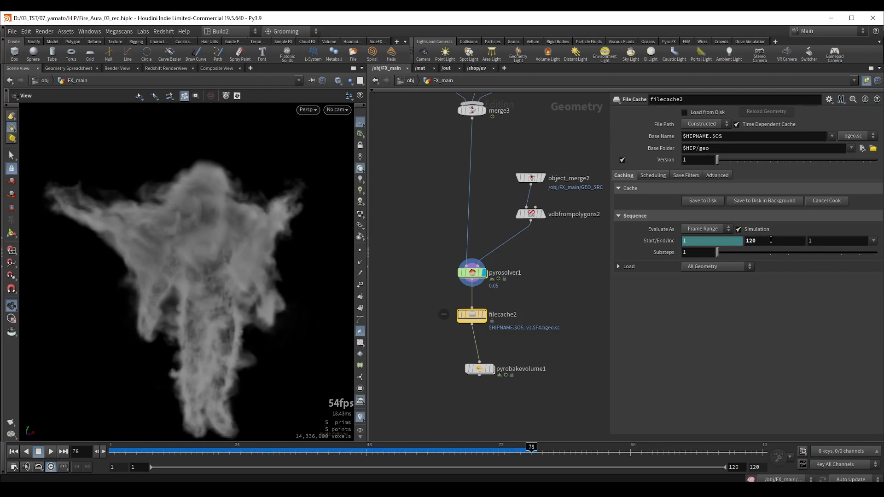
{"action": "type", "text": "80"}
{"action": "key", "text": "Return"}
{"action": "left_click_drag", "start_coordinate": [717, 147], "coordinate": [639, 140]}
{"action": "type", "text": "$JOB"}
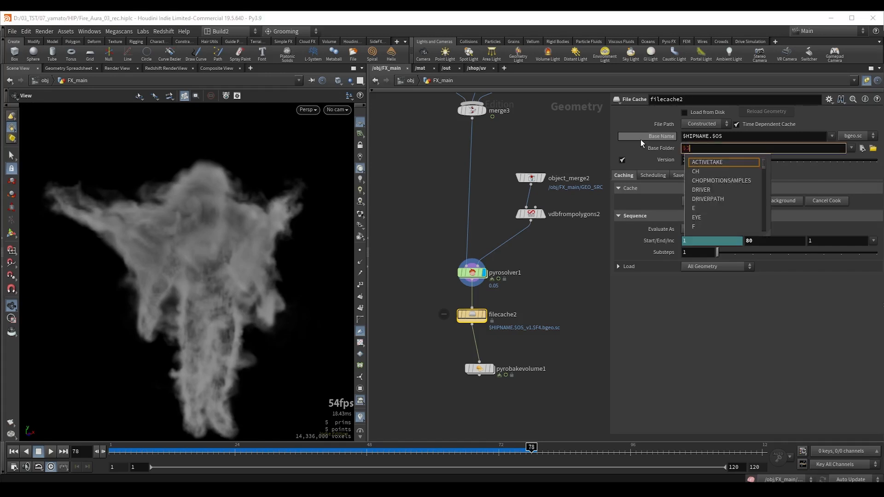
{"action": "key", "text": "Return"}
{"action": "left_click_drag", "start_coordinate": [730, 137], "coordinate": [623, 137]}
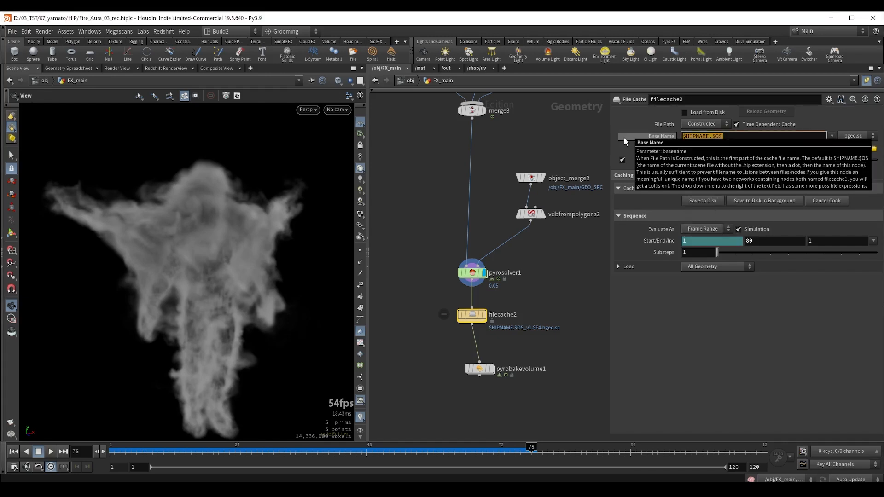
{"action": "type", "text": "vol field"}
{"action": "key", "text": "Return"}
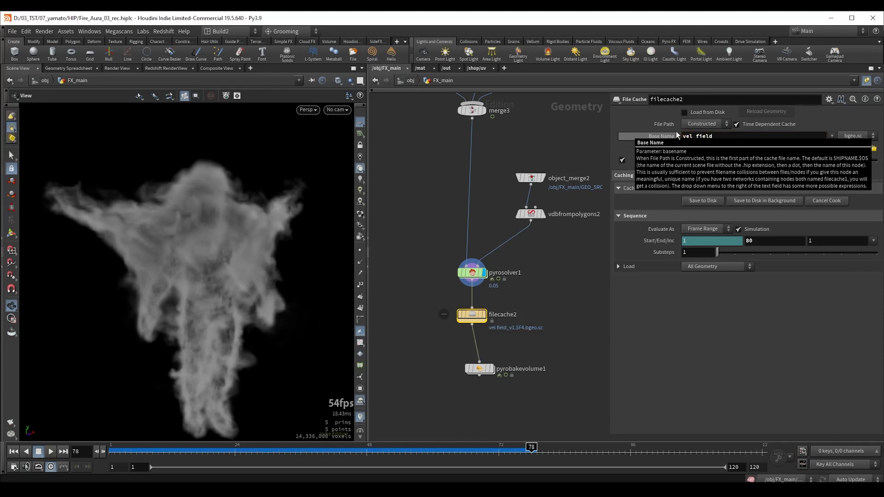
{"action": "left_click", "coordinate": [703, 200]}
- Disable the divergence source of pyrosolver1 and set the version of filecache2 to 2
{"action": "left_click", "coordinate": [478, 320]}
{"action": "middle_click_drag", "start_coordinate": [520, 339], "coordinate": [519, 306]}
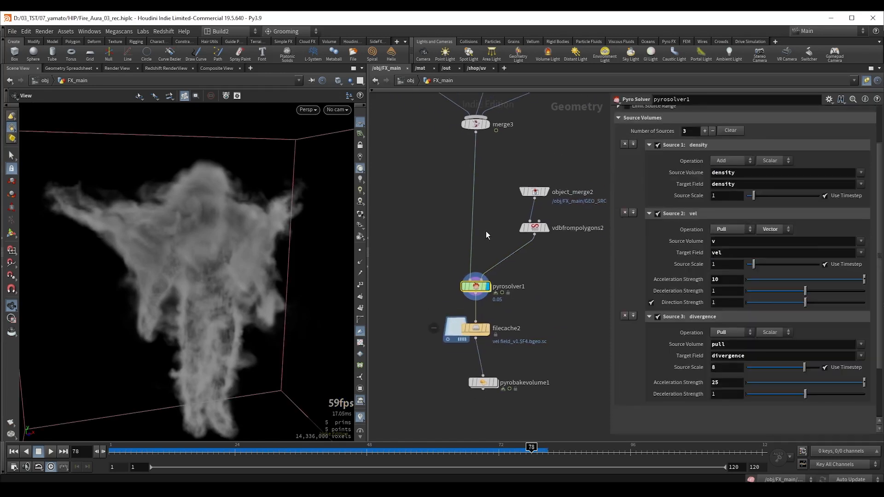
{"action": "left_click", "coordinate": [657, 317]}
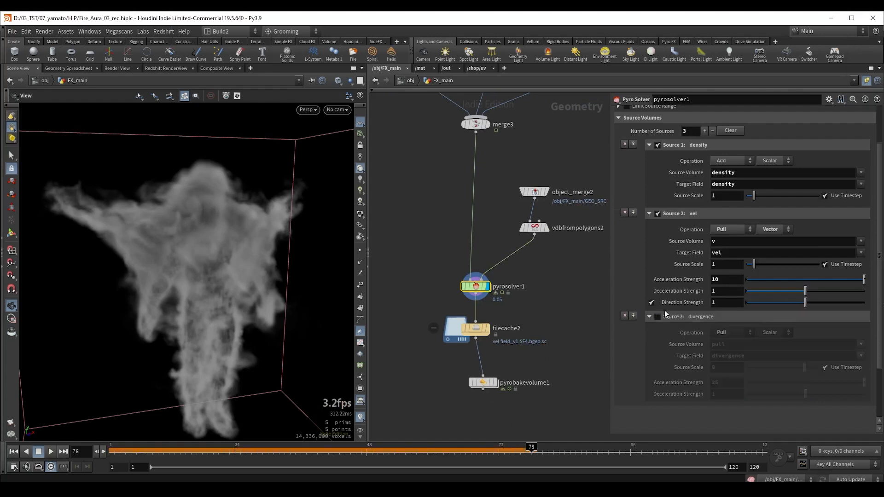
{"action": "left_click_drag", "start_coordinate": [424, 316], "coordinate": [479, 343]}
{"action": "left_click", "coordinate": [722, 161]}
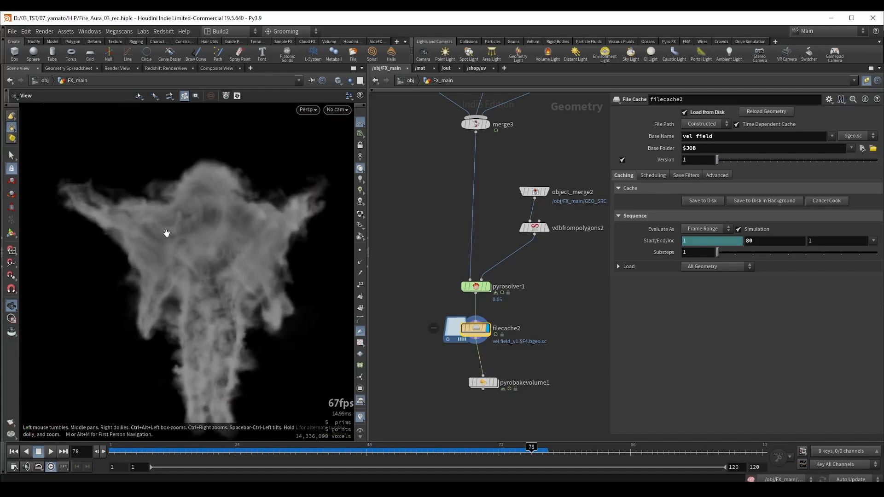
- Compare the smoke of cached versions 1 and 2 at frame 78
{"action": "middle_click_drag", "start_coordinate": [167, 233], "coordinate": [182, 214]}
{"action": "left_click_drag", "start_coordinate": [203, 209], "coordinate": [163, 228]}
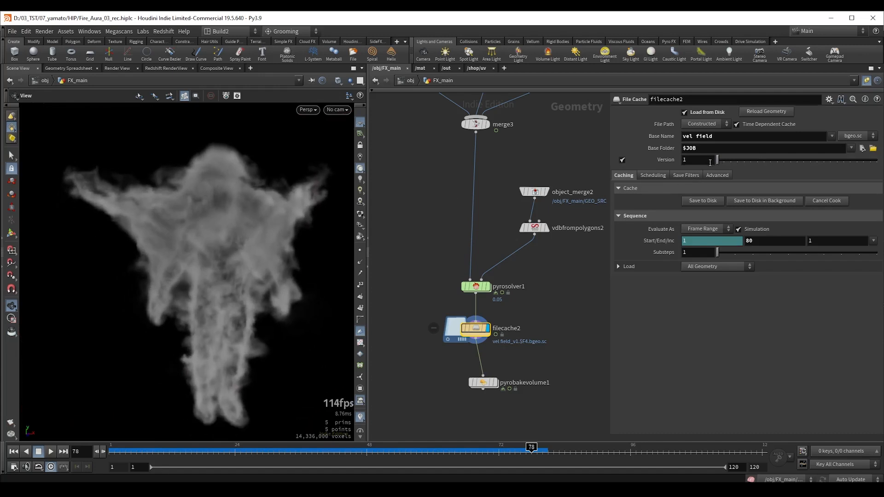
{"action": "left_click_drag", "start_coordinate": [717, 159], "coordinate": [723, 160]}
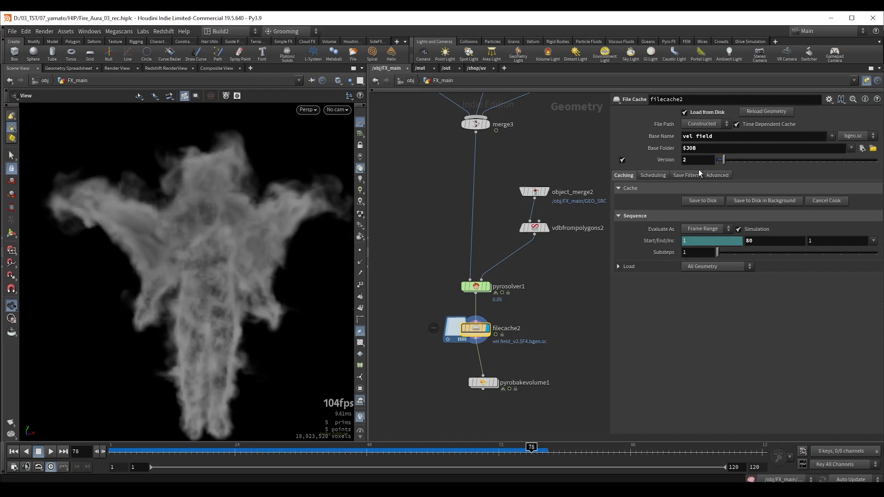
{"action": "left_click_drag", "start_coordinate": [723, 160], "coordinate": [721, 171]}
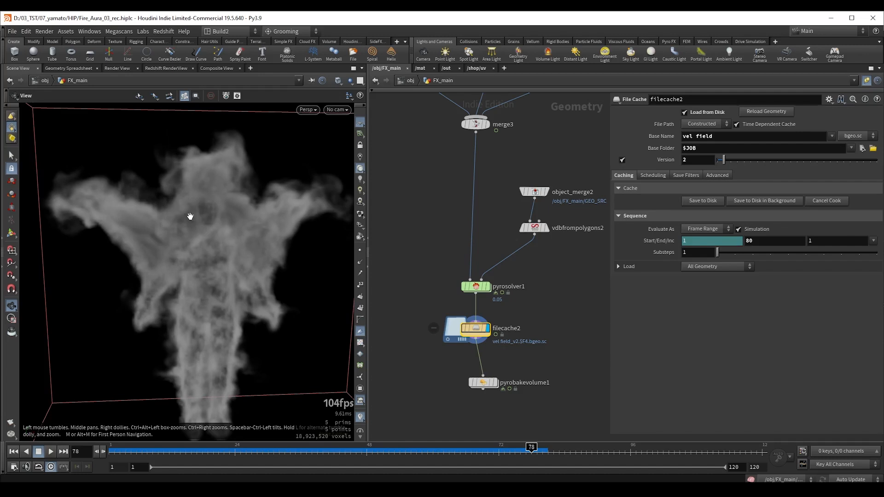
- Re-enable the divergence source of pyrosolver1 and edit its source scale
{"action": "left_click_drag", "start_coordinate": [435, 265], "coordinate": [525, 302]}
{"action": "left_click", "coordinate": [657, 317]}
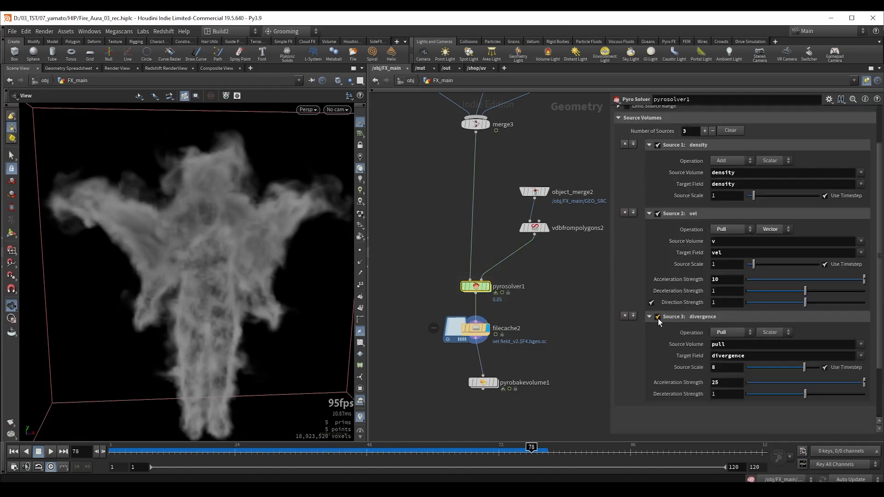
{"action": "left_click", "coordinate": [731, 371]}
{"action": "key", "text": "Return"}
- Switch filecache2 between versions 1 and 2 to compare the smoke from several angles, ending on version 1
{"action": "left_click", "coordinate": [475, 328]}
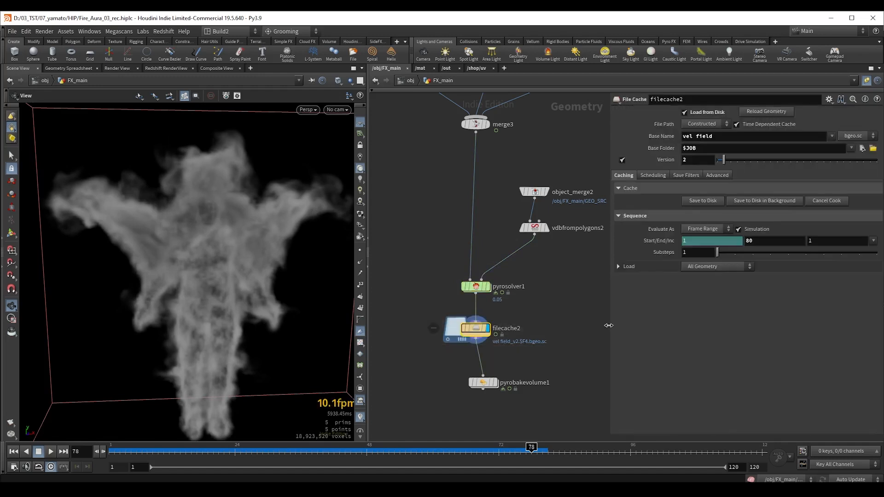
{"action": "left_click_drag", "start_coordinate": [724, 160], "coordinate": [717, 160]}
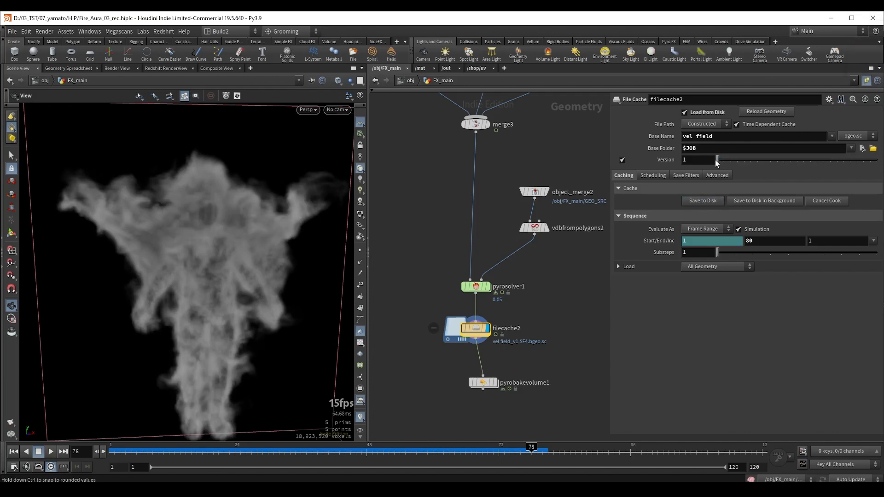
{"action": "mouse_move", "coordinate": [716, 161]}
{"action": "left_mouse_down"}
{"action": "mouse_move", "coordinate": [699, 167]}
{"action": "mouse_move", "coordinate": [724, 161]}
{"action": "mouse_move", "coordinate": [717, 165]}
{"action": "left_mouse_up"}
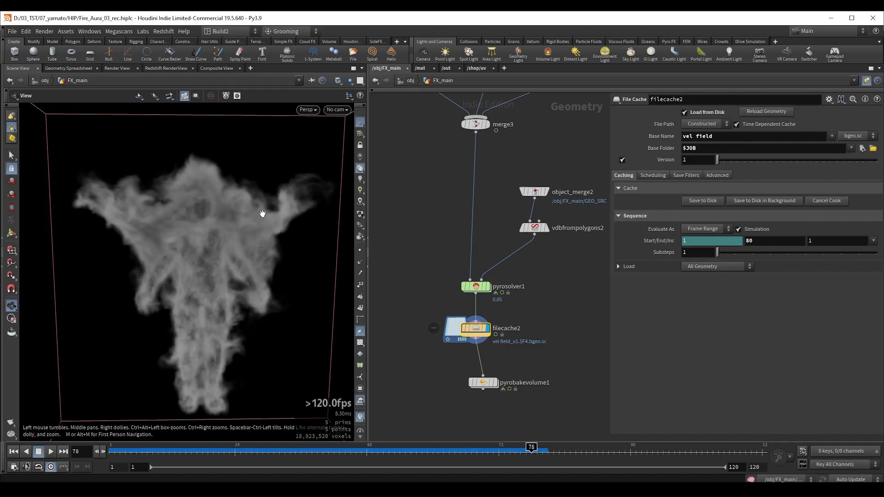
{"action": "left_click", "coordinate": [723, 161]}
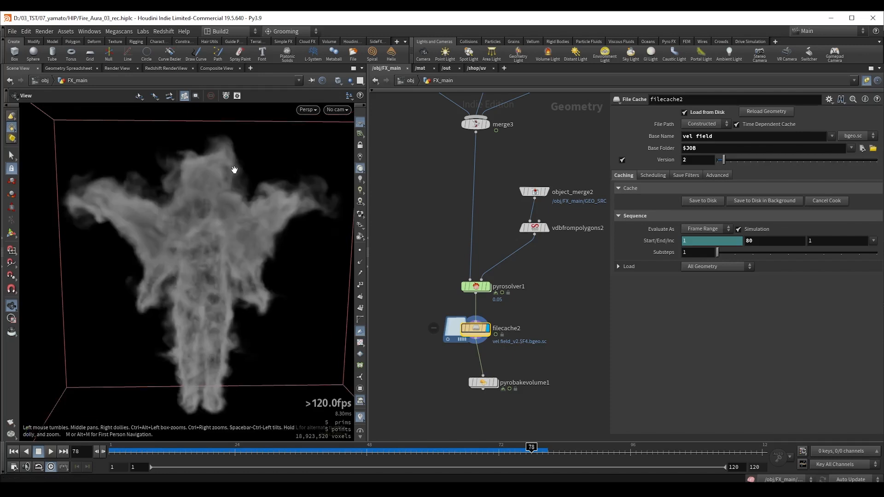
{"action": "middle_click_drag", "start_coordinate": [555, 364], "coordinate": [562, 272]}
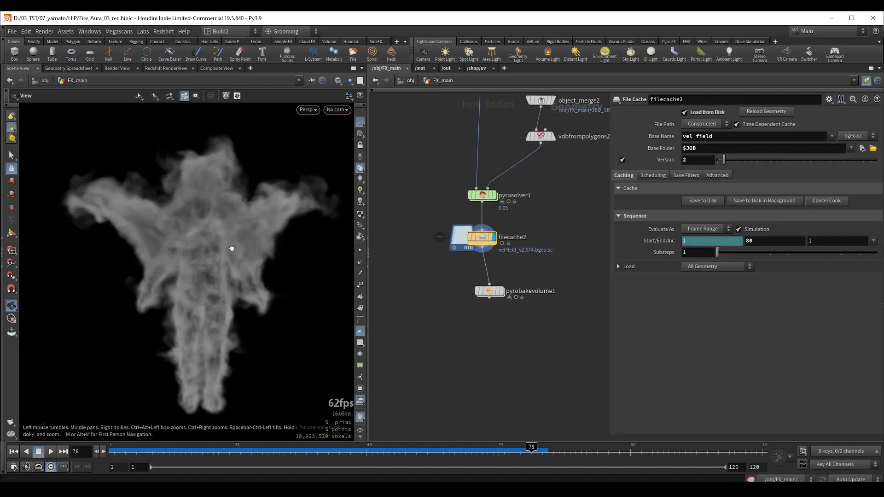
{"action": "left_click_drag", "start_coordinate": [231, 249], "coordinate": [216, 246]}
{"action": "left_click_drag", "start_coordinate": [723, 160], "coordinate": [718, 161]}
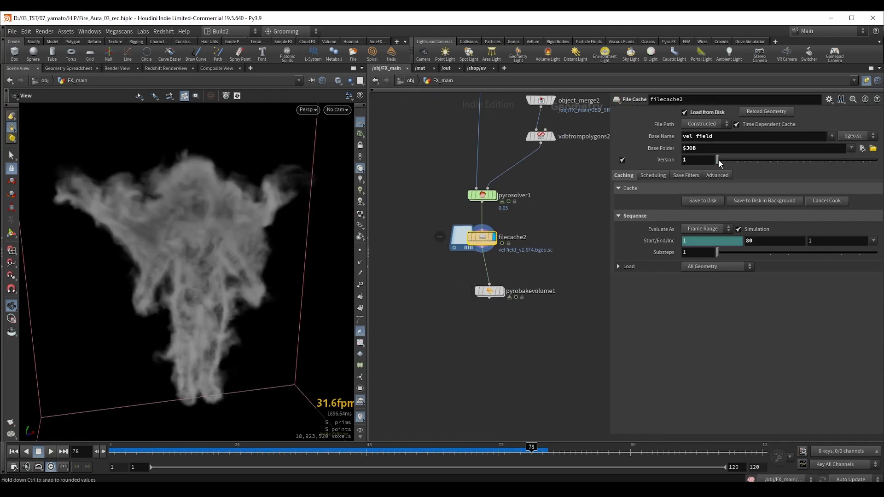
- Delete the pyro bake volume node under filecache2
{"action": "middle_click_drag", "start_coordinate": [537, 268], "coordinate": [553, 250]}
{"action": "left_click_drag", "start_coordinate": [455, 260], "coordinate": [546, 319]}
{"action": "key", "text": "Delete"}
- Add a Null below filecache2 and rename it vel
{"action": "middle_click_drag", "start_coordinate": [538, 264], "coordinate": [515, 259]}
{"action": "key", "text": "Tab"}
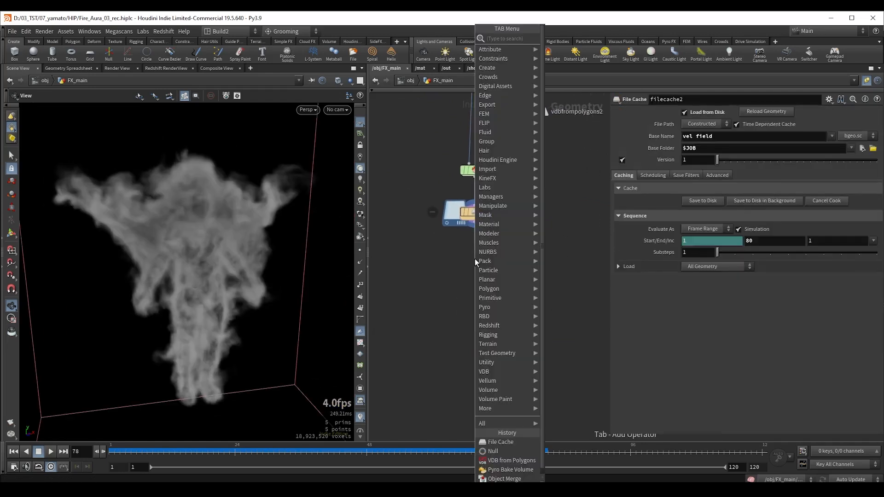
{"action": "type", "text": "null"}
{"action": "key", "text": "Return"}
{"action": "left_click", "coordinate": [476, 259]}
{"action": "left_click", "coordinate": [495, 258]}
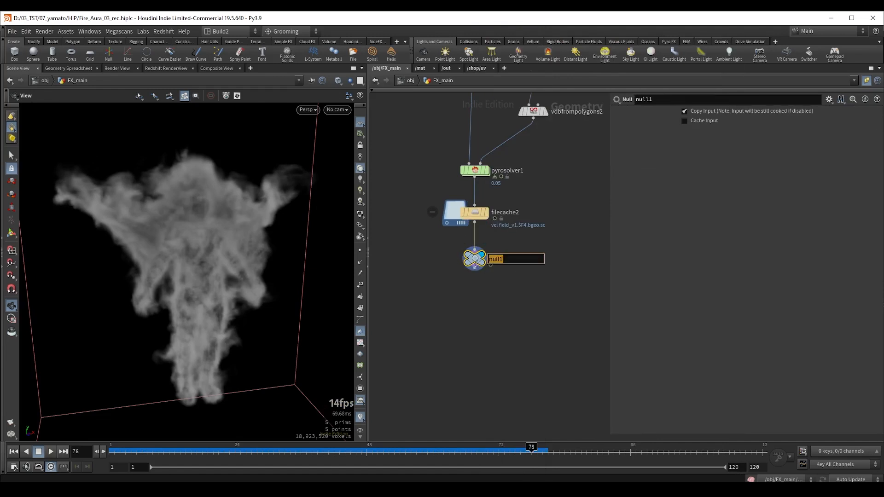
{"action": "type", "text": "VEL_"}
{"action": "key", "text": "Return"}
{"action": "type", "text": "vel"}
{"action": "key", "text": "Return"}
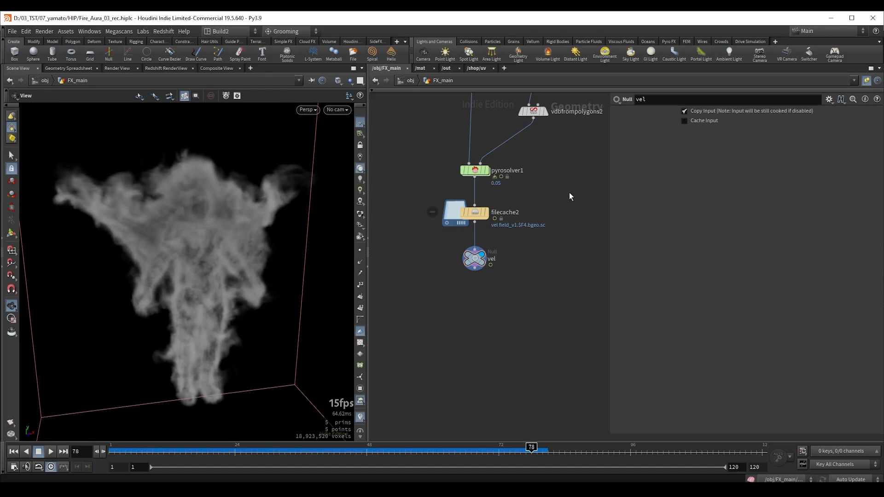
- Review the source scale of the divergence source in pyrosolver1
{"action": "middle_click_drag", "start_coordinate": [569, 197], "coordinate": [565, 266]}
{"action": "left_click_drag", "start_coordinate": [421, 211], "coordinate": [498, 252]}
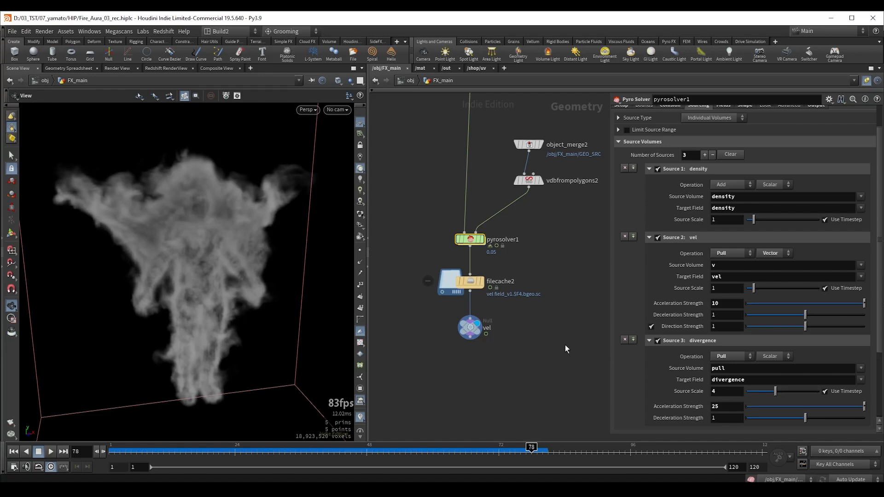
{"action": "double_click", "coordinate": [726, 391]}
{"action": "key", "text": "Return"}
- Display the vdbfrompolygons2 body volume and the divergence null's spheres to examine both volumes
{"action": "scroll", "coordinate": [523, 263], "scroll_direction": "down", "scroll_amount": 3}
{"action": "middle_click_drag", "start_coordinate": [540, 256], "coordinate": [512, 323]}
{"action": "scroll", "coordinate": [511, 324], "scroll_direction": "up", "scroll_amount": 2}
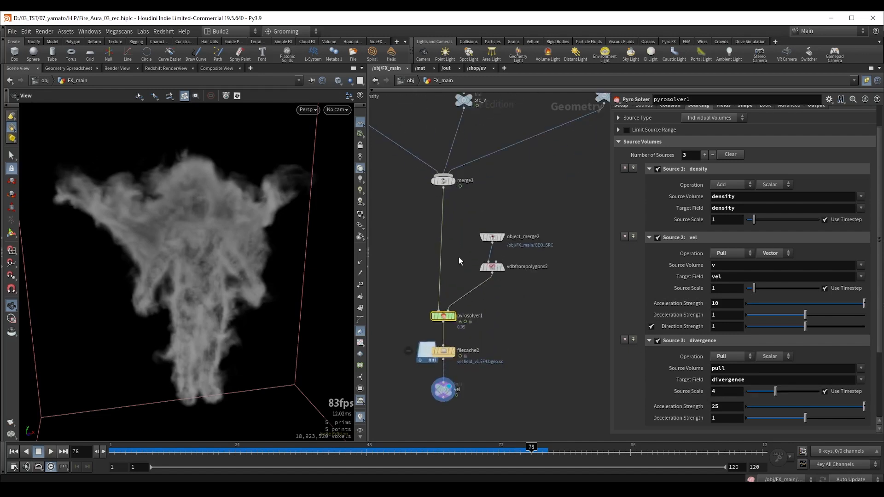
{"action": "left_click", "coordinate": [502, 267]}
{"action": "middle_click_drag", "start_coordinate": [535, 189], "coordinate": [497, 327]}
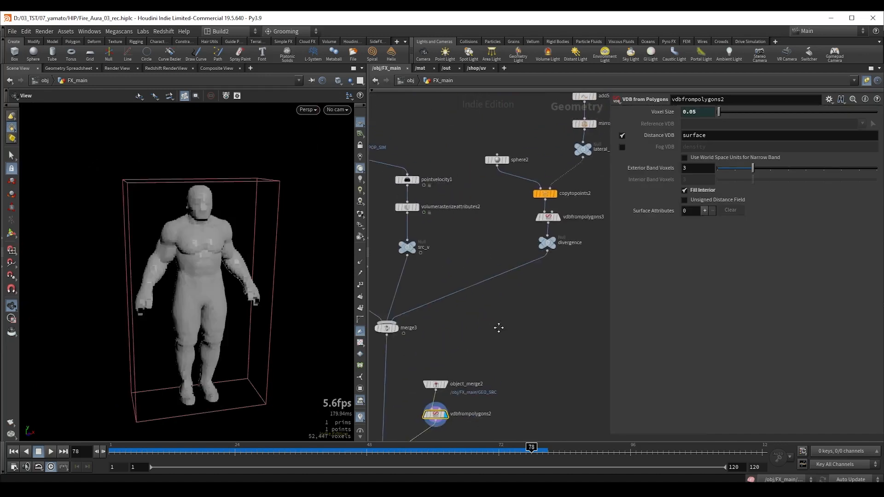
{"action": "scroll", "coordinate": [497, 259], "scroll_direction": "down", "scroll_amount": 2}
{"action": "scroll", "coordinate": [497, 260], "scroll_direction": "up", "scroll_amount": 2}
{"action": "left_click", "coordinate": [527, 291]}
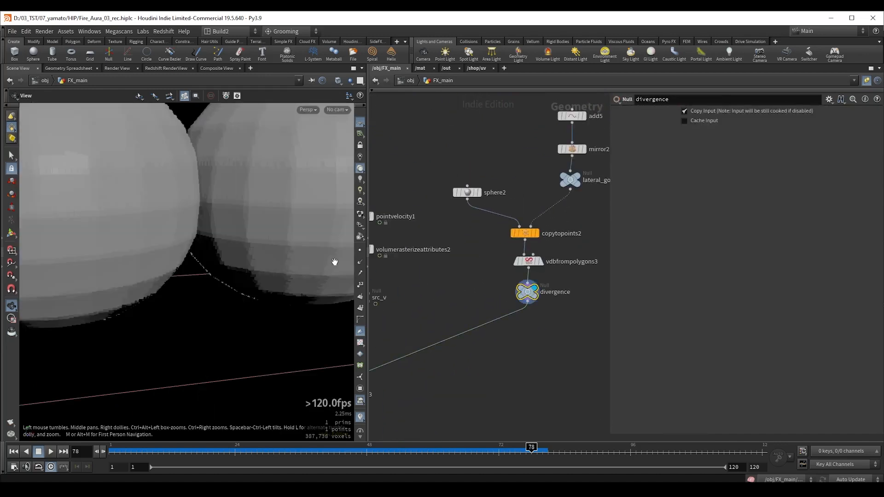
{"action": "scroll", "coordinate": [256, 221], "scroll_direction": "up", "scroll_amount": 3}
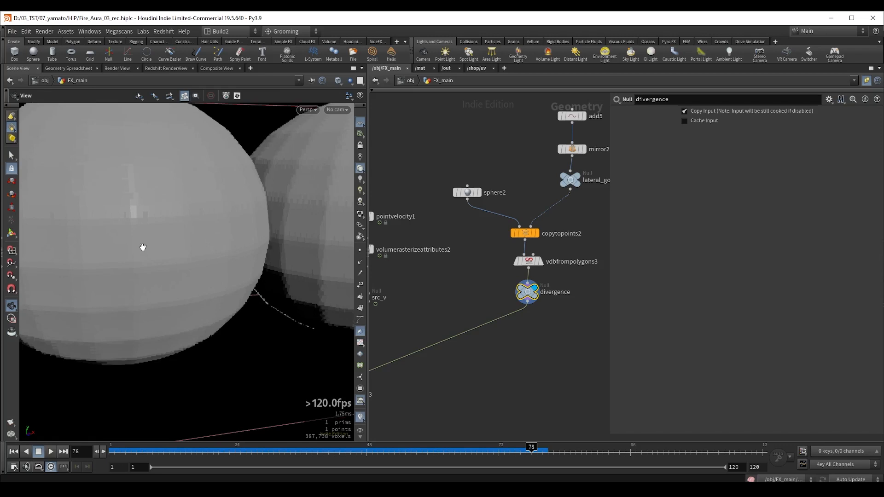
{"action": "key", "text": "f"}
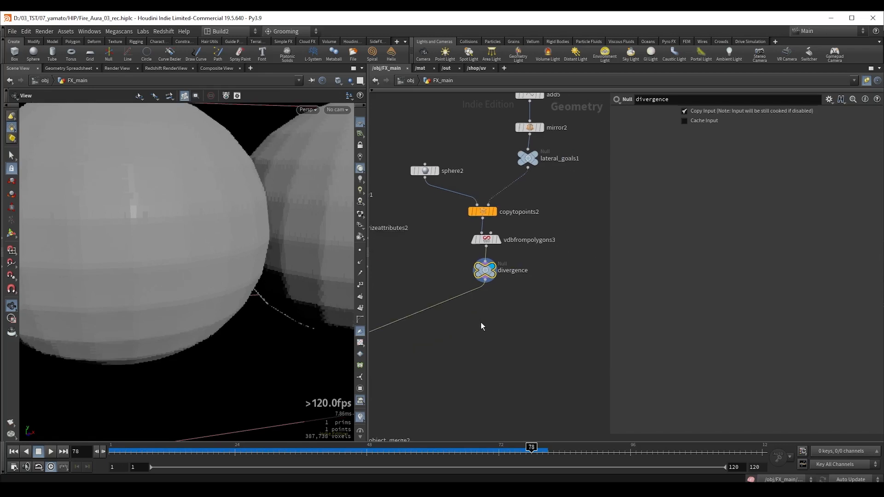
- Attach a VDB Visualize Tree node to the output of the divergence null and display it
{"action": "left_click", "coordinate": [485, 282]}
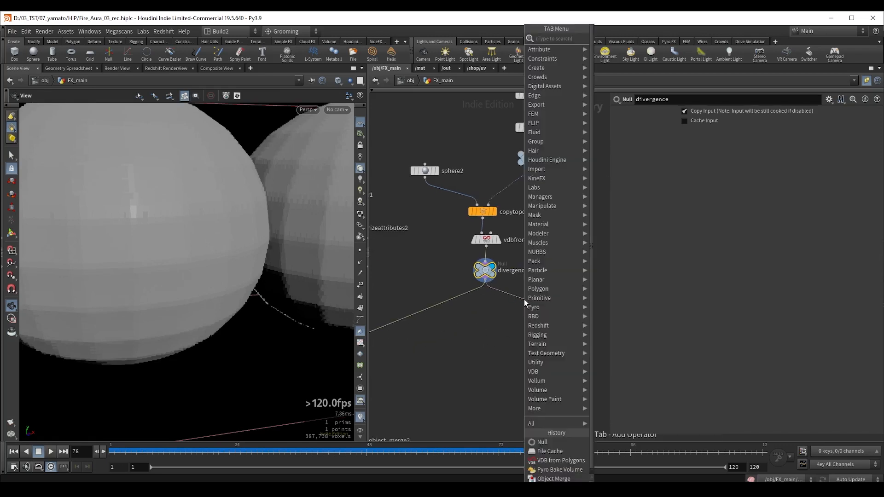
{"action": "key", "text": "Tab"}
{"action": "type", "text": "vdb vi"}
{"action": "key", "text": "Return"}
{"action": "left_click", "coordinate": [523, 299]}
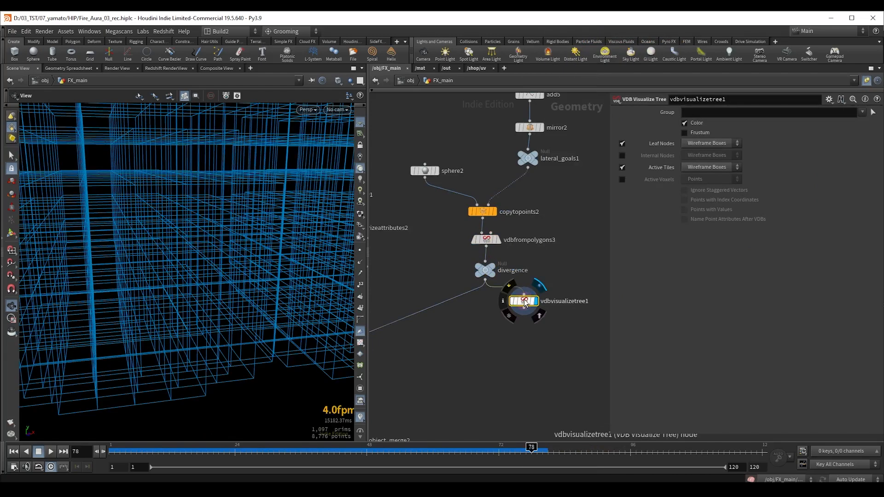
- Compare the spheres of copytopoints2 with the voxel tree wireframe in the viewport
{"action": "middle_click_drag", "start_coordinate": [438, 235], "coordinate": [467, 274]}
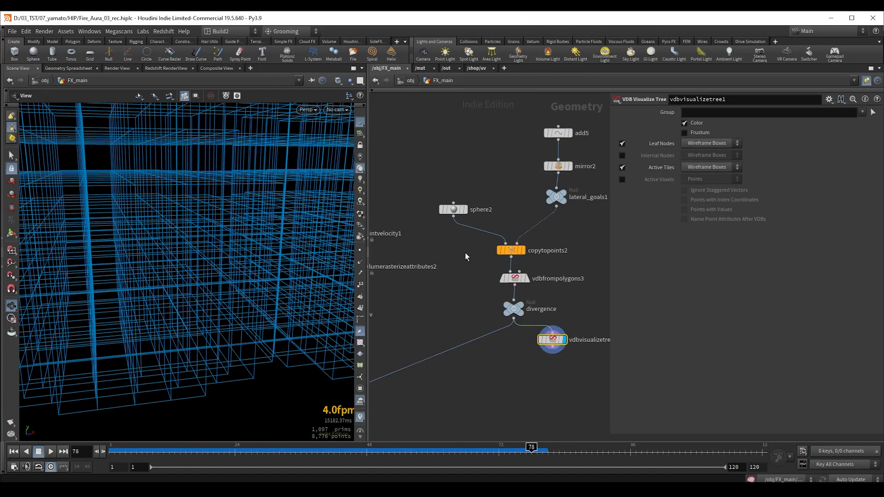
{"action": "left_click", "coordinate": [519, 250]}
{"action": "left_click_drag", "start_coordinate": [152, 239], "coordinate": [226, 311]}
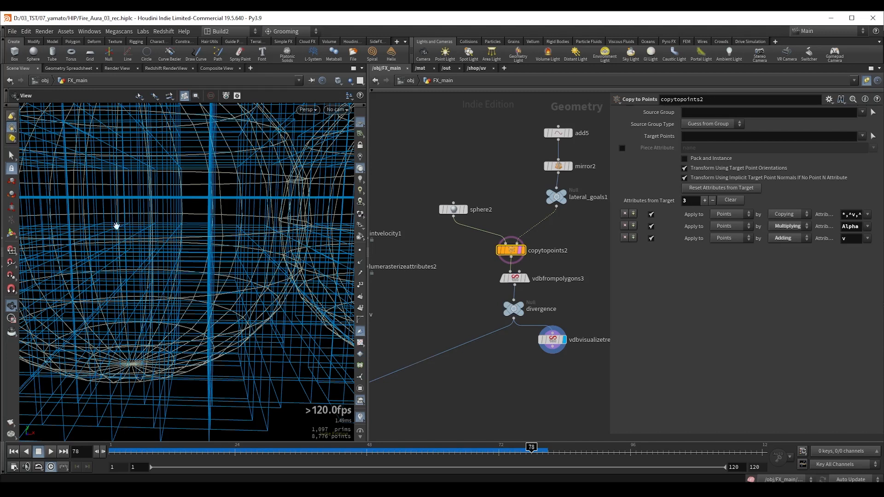
- Display pyrosolver1 and review its divergence source settings against the sphere outlines
{"action": "scroll", "coordinate": [501, 350], "scroll_direction": "down", "scroll_amount": 3}
{"action": "middle_click_drag", "start_coordinate": [476, 413], "coordinate": [569, 198]}
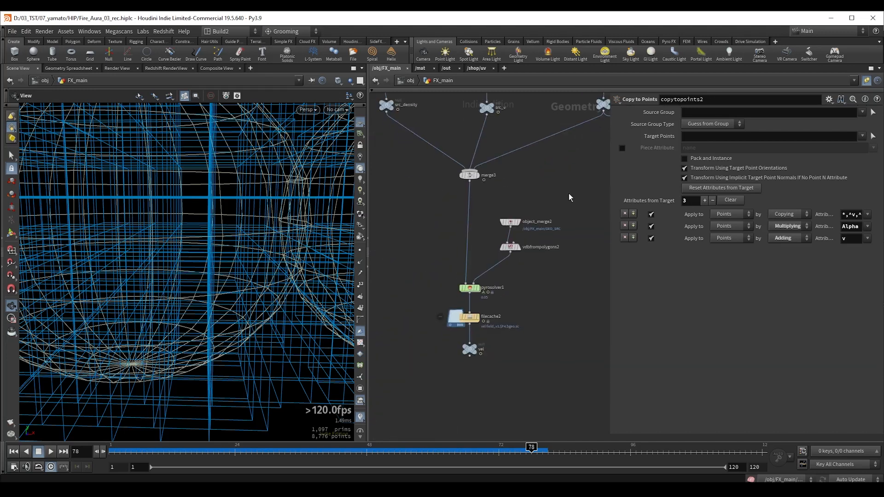
{"action": "left_click", "coordinate": [469, 288]}
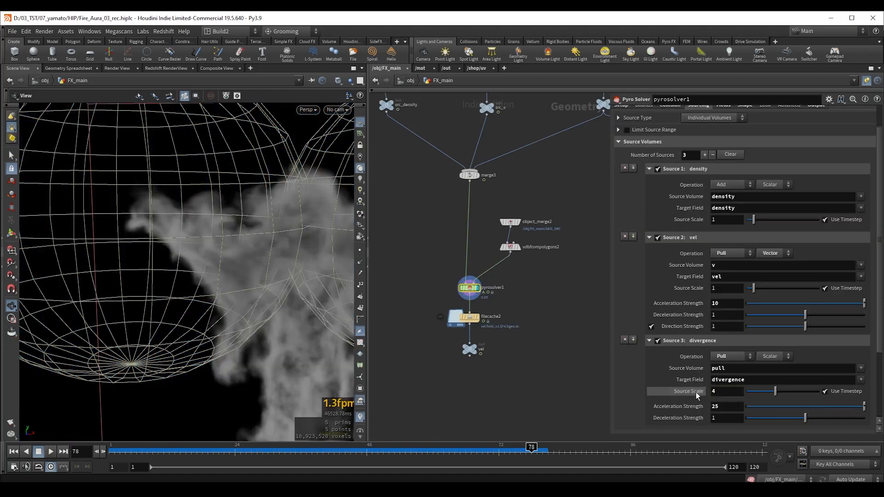
{"action": "middle_click_drag", "start_coordinate": [663, 351], "coordinate": [639, 336]}
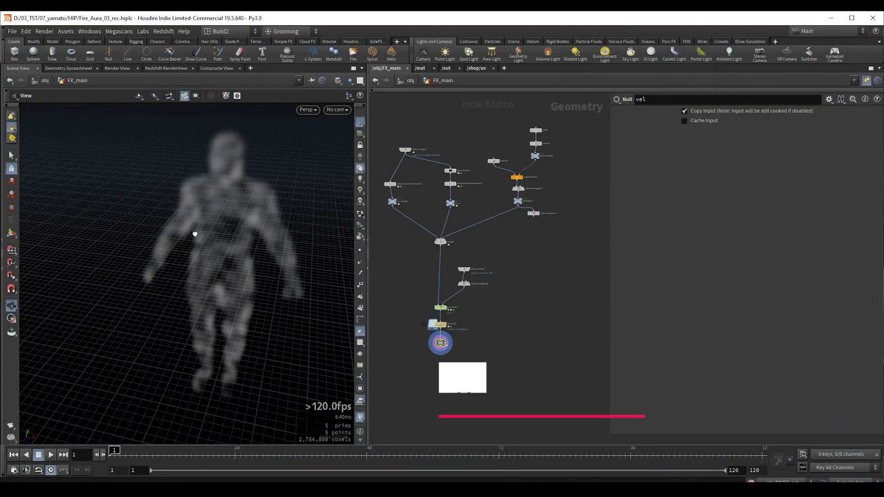
- Locate the first particle branch and display its popnet and blast1 nodes to inspect the masked points
{"action": "left_click_drag", "start_coordinate": [195, 234], "coordinate": [213, 217]}
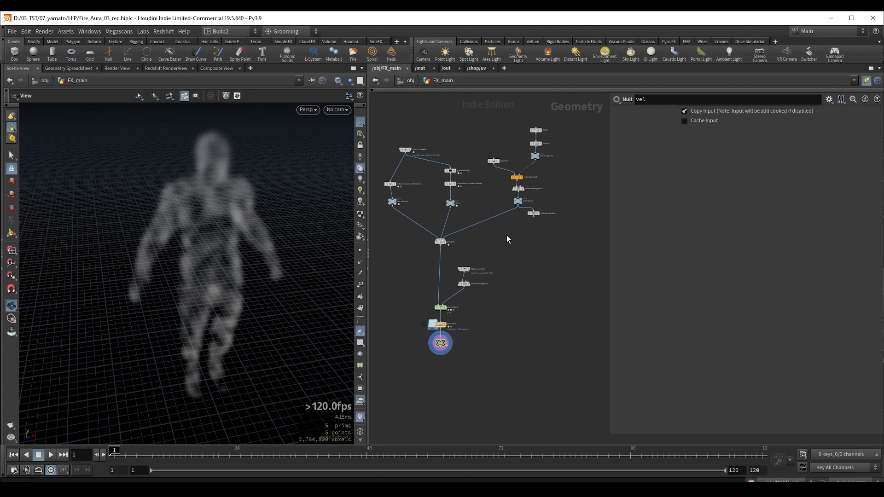
{"action": "key", "text": "l"}
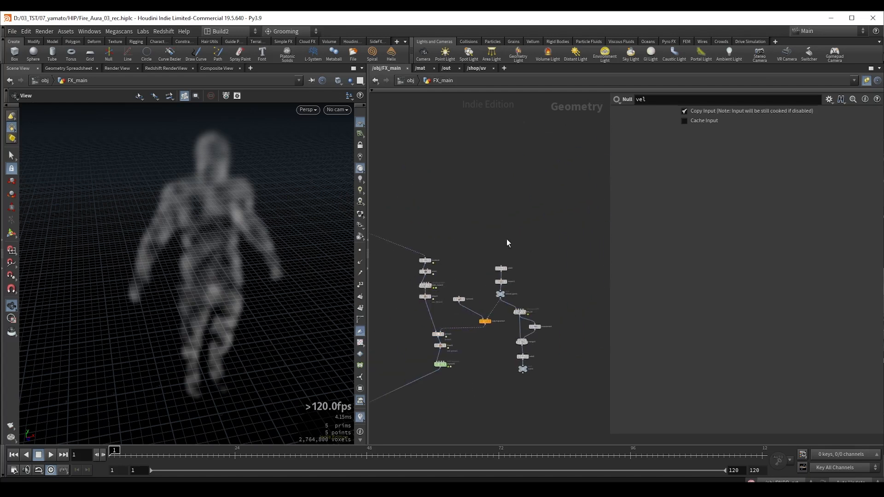
{"action": "scroll", "coordinate": [481, 223], "scroll_direction": "up", "scroll_amount": 5}
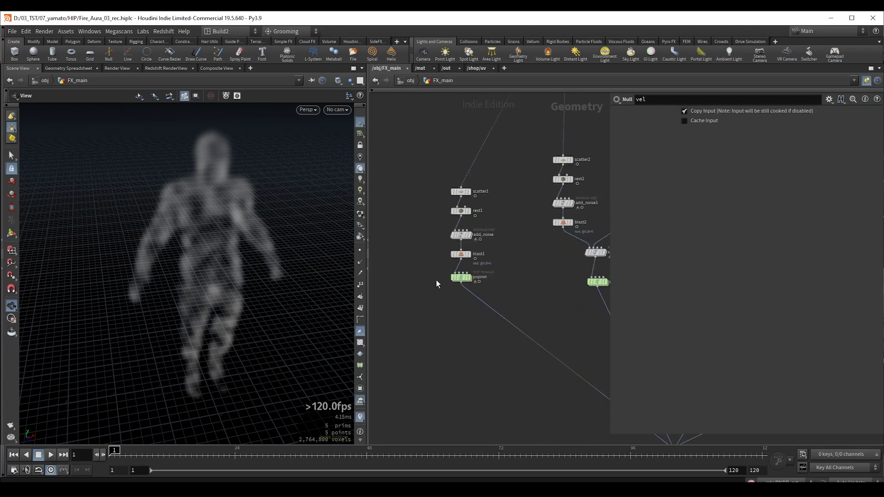
{"action": "left_click_drag", "start_coordinate": [437, 280], "coordinate": [491, 289]}
{"action": "key", "text": "r"}
{"action": "left_click_drag", "start_coordinate": [417, 246], "coordinate": [484, 257]}
{"action": "key", "text": "r"}
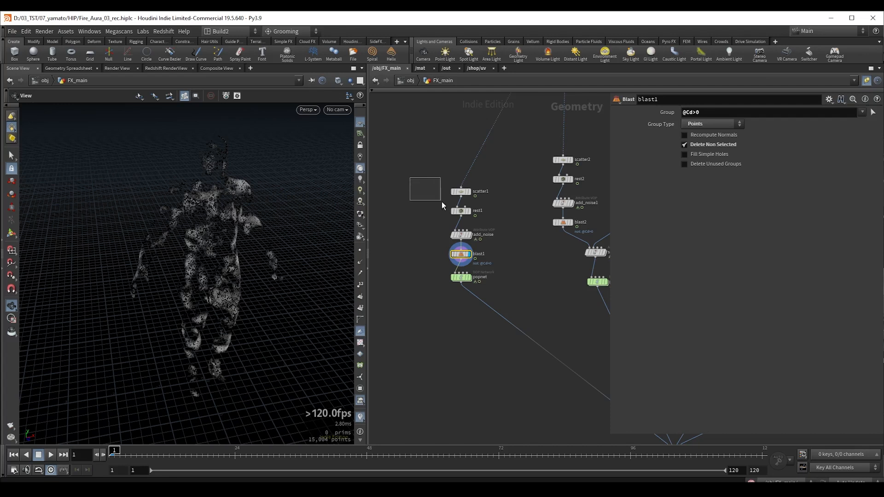
- Duplicate the scatter1, rest1, add_noise and blast1 chain beside the pyro source network
{"action": "left_click_drag", "start_coordinate": [441, 202], "coordinate": [496, 261]}
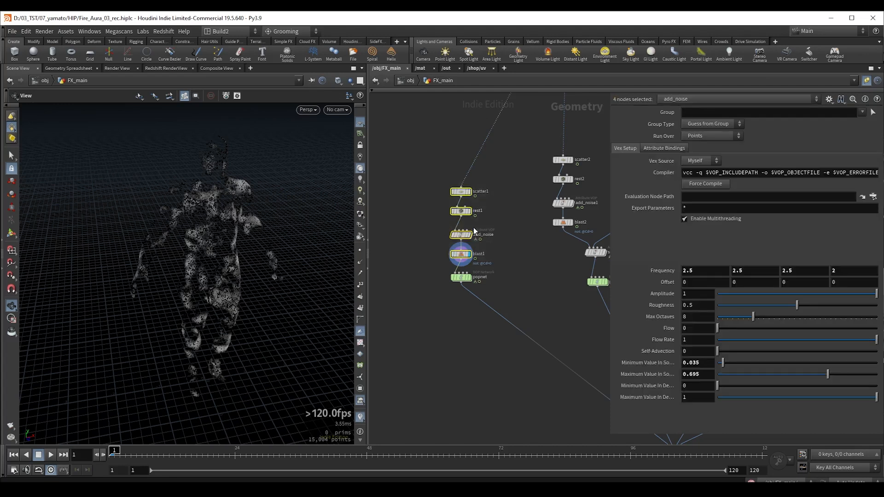
{"action": "scroll", "coordinate": [501, 261], "scroll_direction": "down", "scroll_amount": 5}
{"action": "middle_click_drag", "start_coordinate": [455, 277], "coordinate": [268, 304]}
{"action": "middle_click_drag", "start_coordinate": [542, 205], "coordinate": [454, 209]}
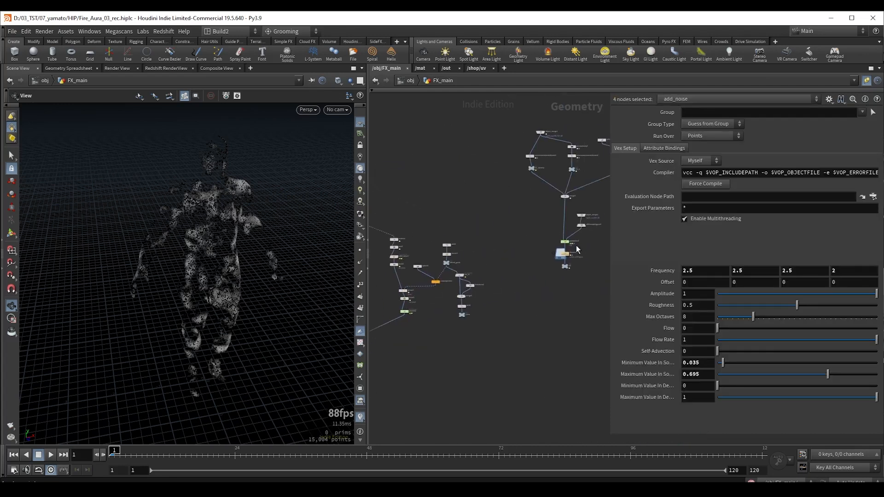
{"action": "middle_click_drag", "start_coordinate": [592, 215], "coordinate": [368, 237]}
{"action": "key", "text": "ctrl+v"}
- Place the duplicated chain clear of the pyro network and disconnect its scatter node from the original source
{"action": "middle_click_drag", "start_coordinate": [464, 231], "coordinate": [538, 295]}
{"action": "scroll", "coordinate": [510, 209], "scroll_direction": "down", "scroll_amount": 3}
{"action": "left_click", "coordinate": [536, 294]}
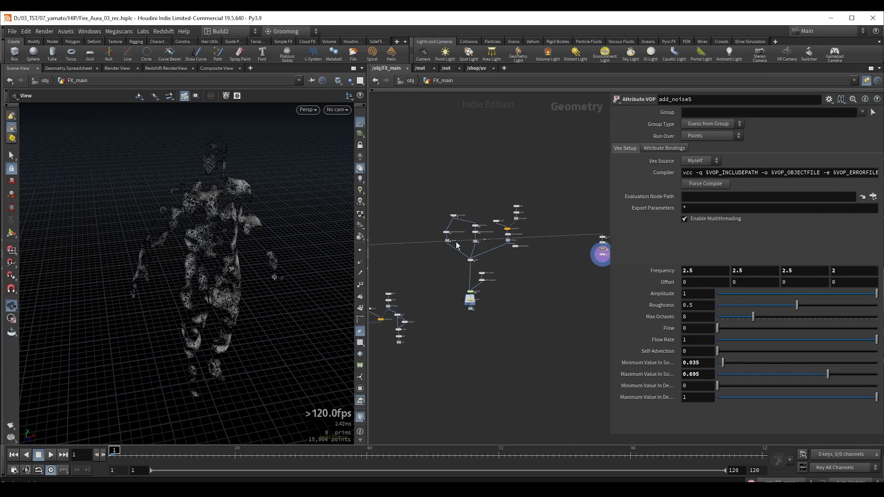
{"action": "scroll", "coordinate": [399, 201], "scroll_direction": "up", "scroll_amount": 2}
{"action": "middle_click_drag", "start_coordinate": [525, 231], "coordinate": [483, 227]}
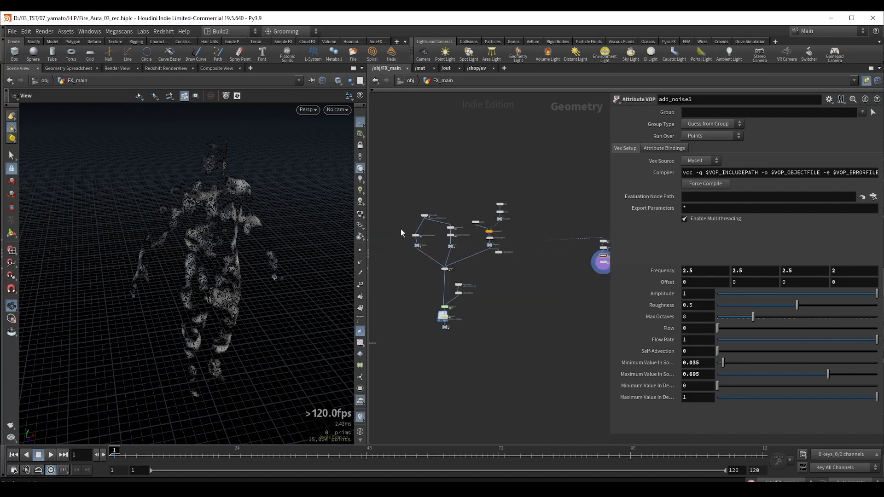
{"action": "left_click", "coordinate": [360, 201]}
{"action": "middle_click_drag", "start_coordinate": [606, 242], "coordinate": [537, 261]}
{"action": "scroll", "coordinate": [537, 261], "scroll_direction": "up", "scroll_amount": 3}
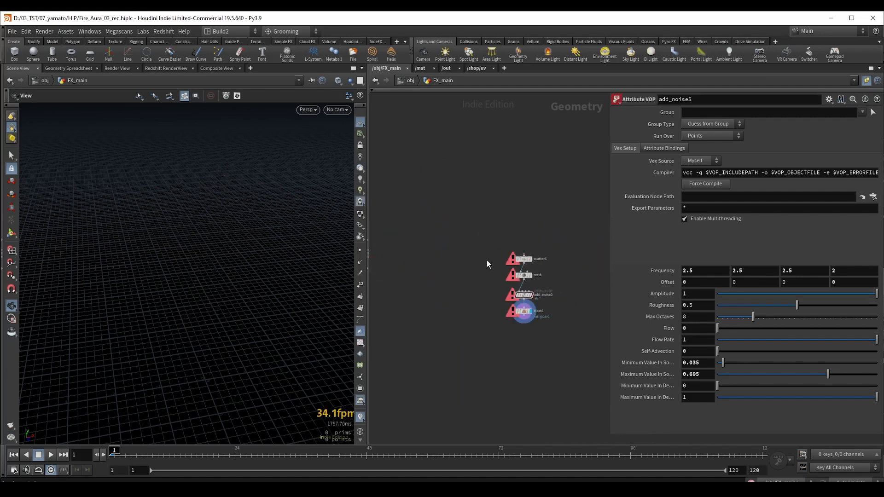
- Add an Object Merge node above the duplicated scatter chain
{"action": "scroll", "coordinate": [487, 261], "scroll_direction": "down", "scroll_amount": 2}
{"action": "key", "text": "Tab"}
{"action": "type", "text": "om"}
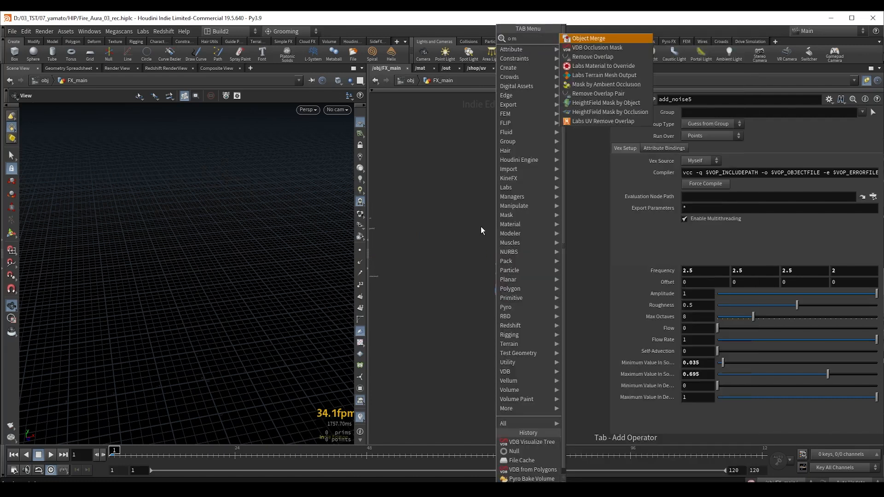
{"action": "key", "text": "Return"}
{"action": "left_click", "coordinate": [487, 233]}
- Locate the GEO_SRC null and set the new Object Merge's object path to /obj/FX_main/GEO_SRC
{"action": "middle_click_drag", "start_coordinate": [446, 222], "coordinate": [573, 206]}
{"action": "middle_click_drag", "start_coordinate": [460, 166], "coordinate": [596, 177]}
{"action": "middle_click_drag", "start_coordinate": [424, 182], "coordinate": [590, 168]}
{"action": "scroll", "coordinate": [515, 226], "scroll_direction": "up", "scroll_amount": 5}
{"action": "left_click_drag", "start_coordinate": [464, 198], "coordinate": [550, 232]}
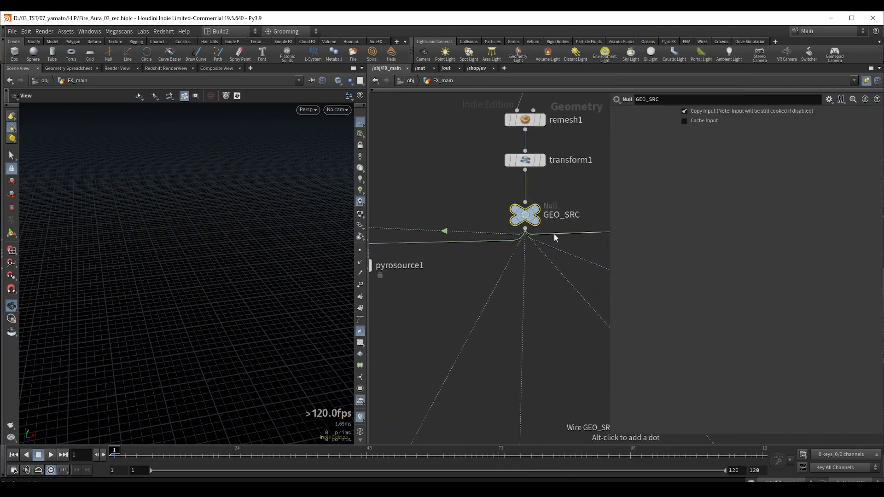
{"action": "key", "text": "r"}
{"action": "left_click_drag", "start_coordinate": [482, 195], "coordinate": [546, 225]}
{"action": "scroll", "coordinate": [565, 211], "scroll_direction": "down", "scroll_amount": 6}
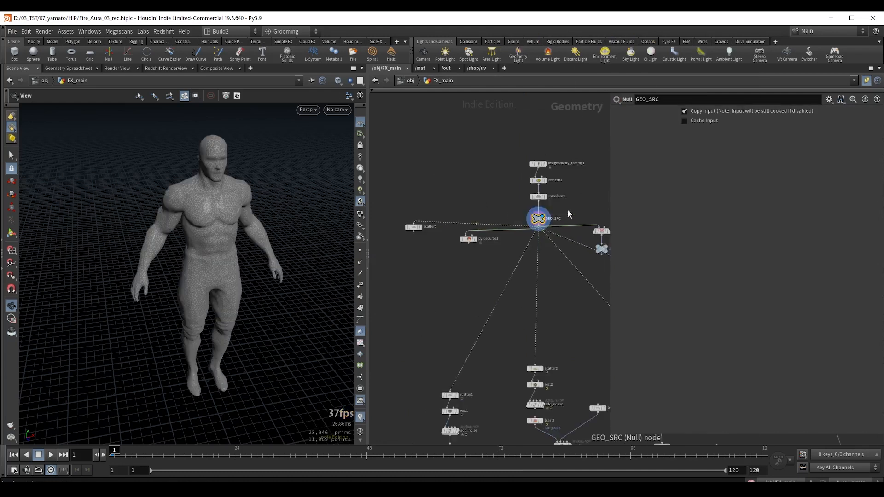
{"action": "middle_click_drag", "start_coordinate": [598, 191], "coordinate": [401, 199]}
{"action": "middle_click_drag", "start_coordinate": [589, 193], "coordinate": [396, 194]}
{"action": "scroll", "coordinate": [529, 217], "scroll_direction": "up", "scroll_amount": 2}
{"action": "left_click_drag", "start_coordinate": [492, 192], "coordinate": [560, 264]}
{"action": "left_click", "coordinate": [720, 138]}
{"action": "type", "text": "/obj/FX_main/GEO_SRC"}
{"action": "left_click", "coordinate": [769, 338]}
- Display blast6 in the duplicated chain and check its animated points at frame 20
{"action": "middle_click_drag", "start_coordinate": [546, 289], "coordinate": [475, 268]}
{"action": "left_click_drag", "start_coordinate": [466, 292], "coordinate": [512, 311]}
{"action": "key", "text": "r"}
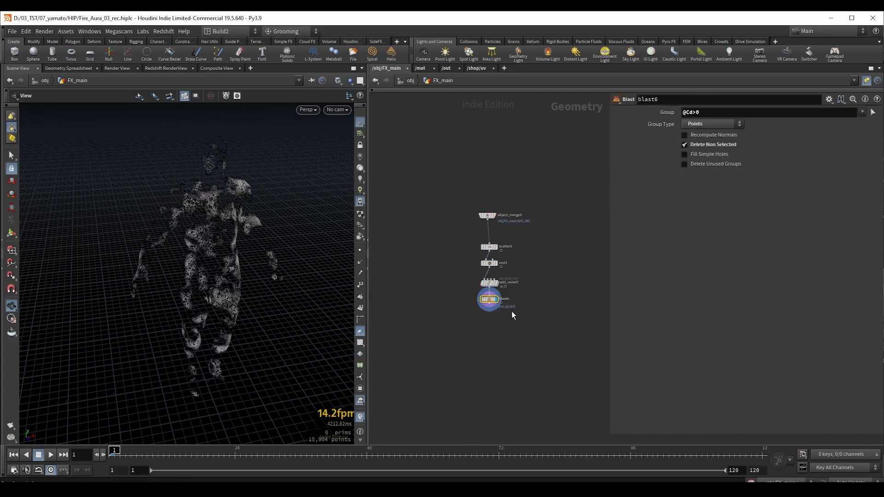
{"action": "left_click_drag", "start_coordinate": [161, 244], "coordinate": [153, 221]}
{"action": "left_click_drag", "start_coordinate": [147, 458], "coordinate": [213, 456]}
{"action": "scroll", "coordinate": [470, 281], "scroll_direction": "up", "scroll_amount": 2}
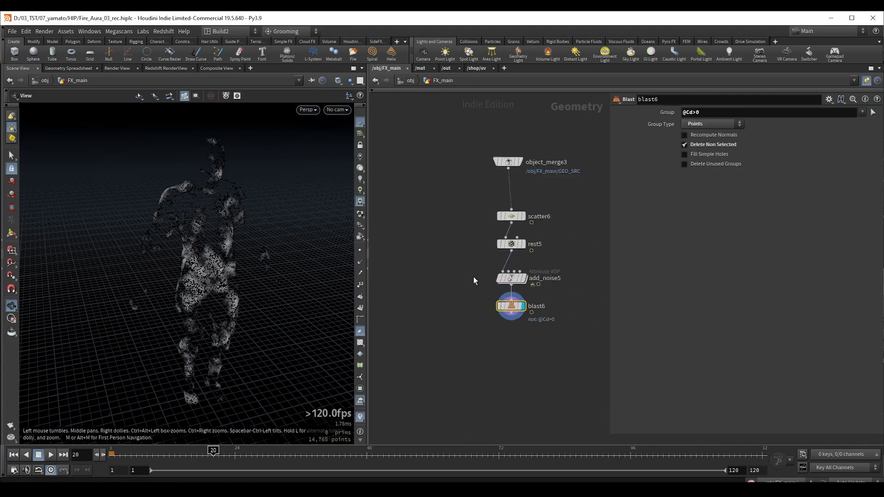
- Set the frequency of add_noise5 to 3.5, 3.5, 3.5, 3 and its minimum source value to -0.265
{"action": "left_click_drag", "start_coordinate": [474, 271], "coordinate": [552, 292]}
{"action": "middle_click_drag", "start_coordinate": [665, 271], "coordinate": [715, 273]}
{"action": "left_click", "coordinate": [709, 364]}
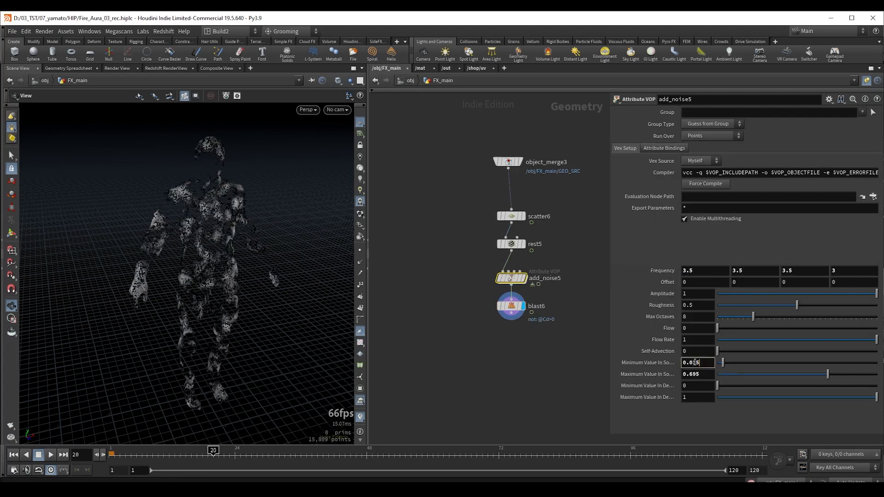
{"action": "scroll", "coordinate": [706, 364], "scroll_direction": "down", "scroll_amount": 4}
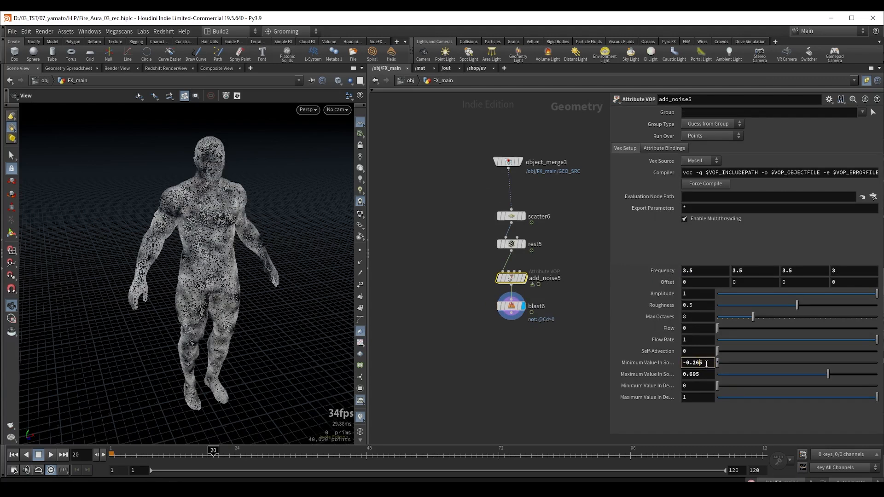
{"action": "scroll", "coordinate": [706, 364], "scroll_direction": "up", "scroll_amount": 1}
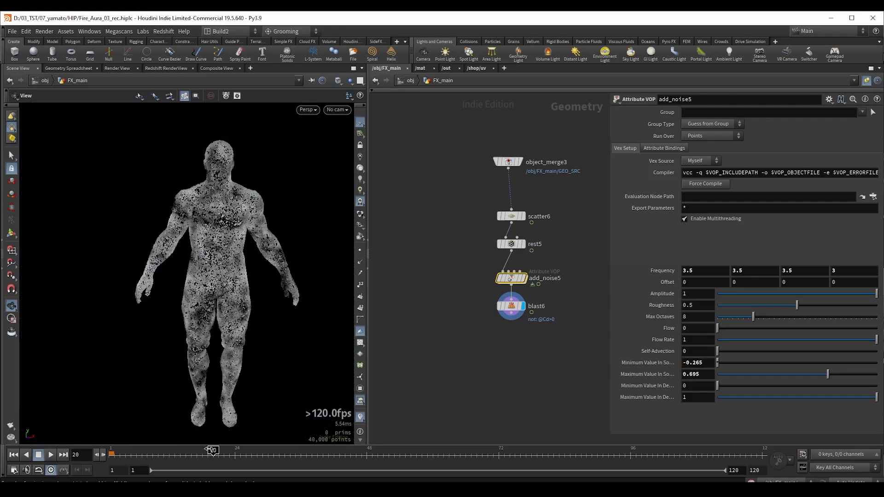
- Return to frame 1 and set the roughness of add_noise5 to 0.624
{"action": "mouse_move", "coordinate": [210, 455]}
{"action": "left_mouse_down"}
{"action": "mouse_move", "coordinate": [417, 468]}
{"action": "mouse_move", "coordinate": [113, 468]}
{"action": "left_mouse_up"}
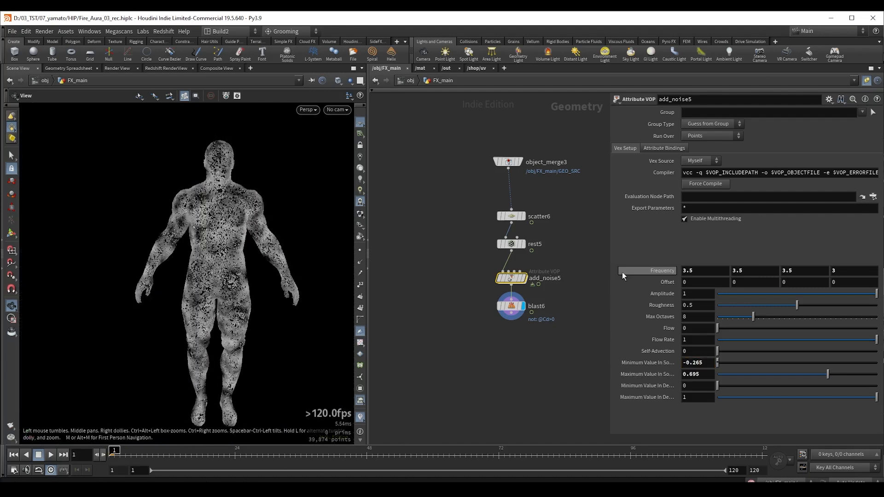
{"action": "left_click_drag", "start_coordinate": [799, 311], "coordinate": [817, 312]}
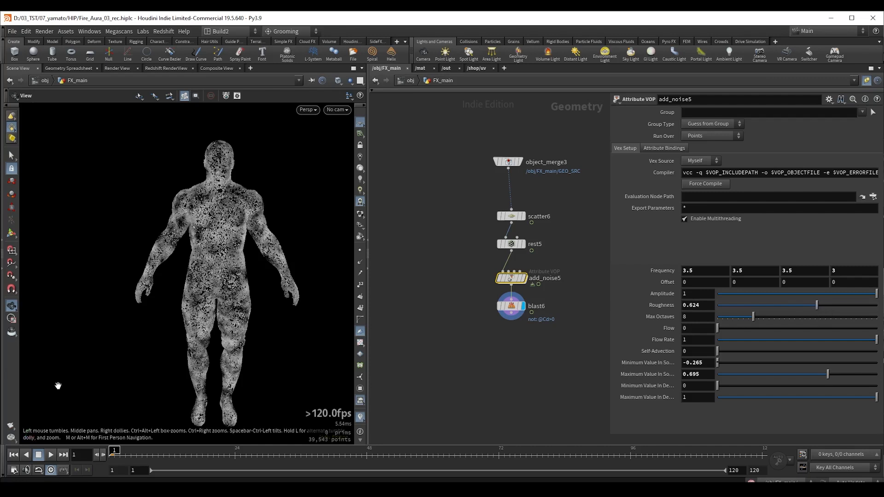
- Check the noise-masked points at frame 30, then return to frame 1
{"action": "left_click_drag", "start_coordinate": [112, 454], "coordinate": [267, 450]}
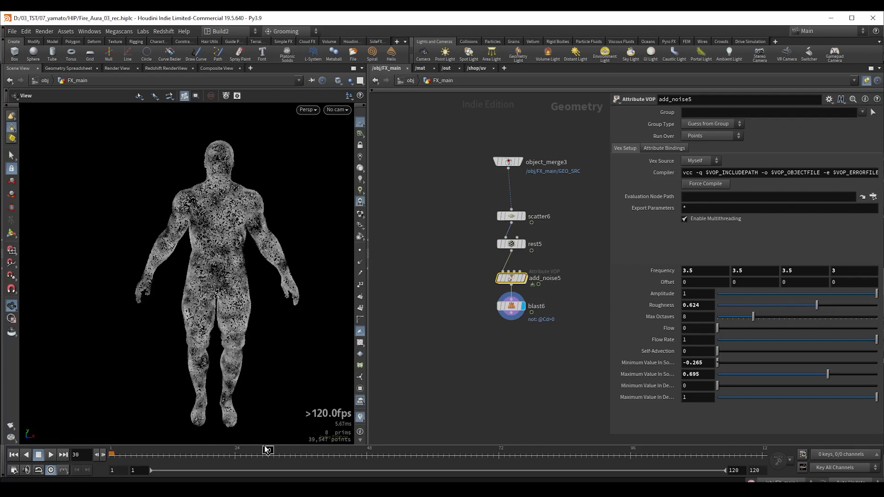
{"action": "left_click", "coordinate": [8, 455]}
{"action": "left_click_drag", "start_coordinate": [225, 256], "coordinate": [247, 257]}
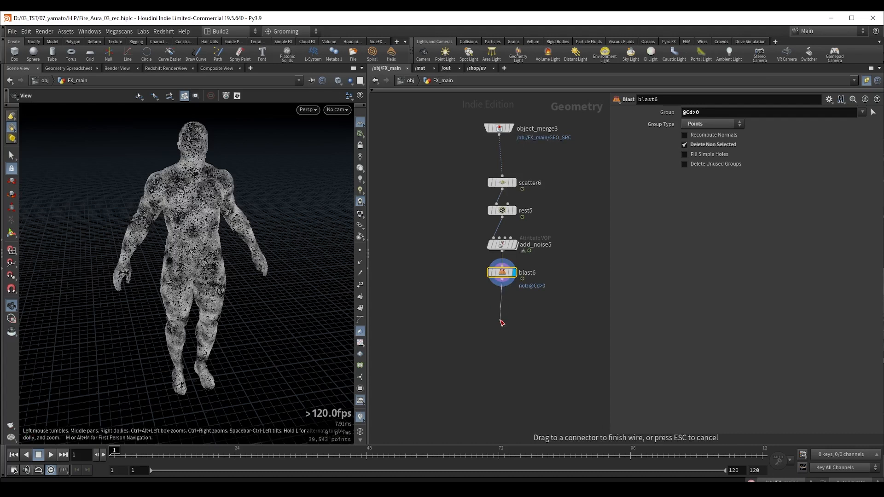
- Add a POP Network fed by blast6, display it, and enter the network
{"action": "key", "text": "Tab"}
{"action": "type", "text": "popn"}
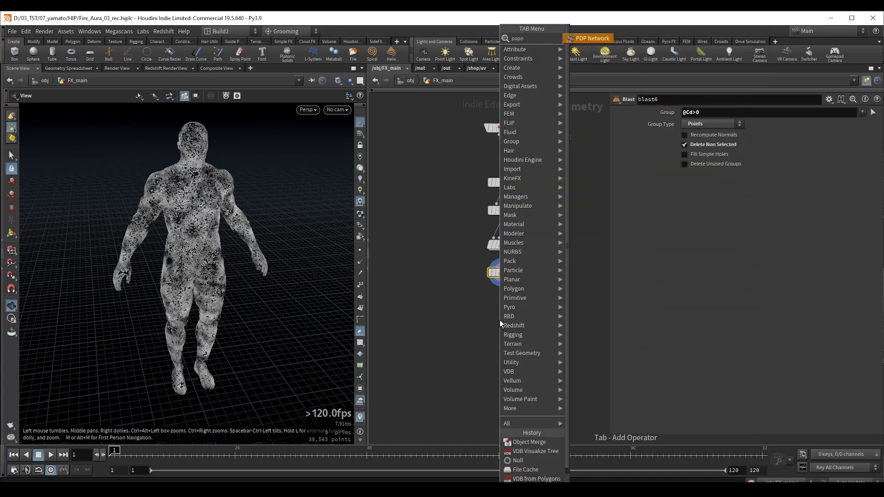
{"action": "key", "text": "Return"}
{"action": "key", "text": "Return"}
{"action": "key", "text": "r"}
{"action": "left_click", "coordinate": [500, 321]}
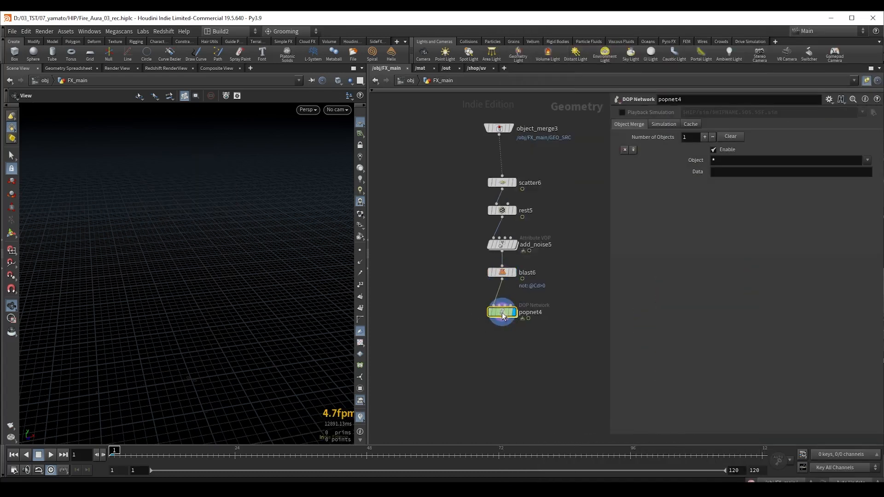
{"action": "double_click", "coordinate": [500, 320]}
- Move source_first_input well above the merge node and set its emission type to All Points
{"action": "left_click_drag", "start_coordinate": [534, 309], "coordinate": [536, 168]}
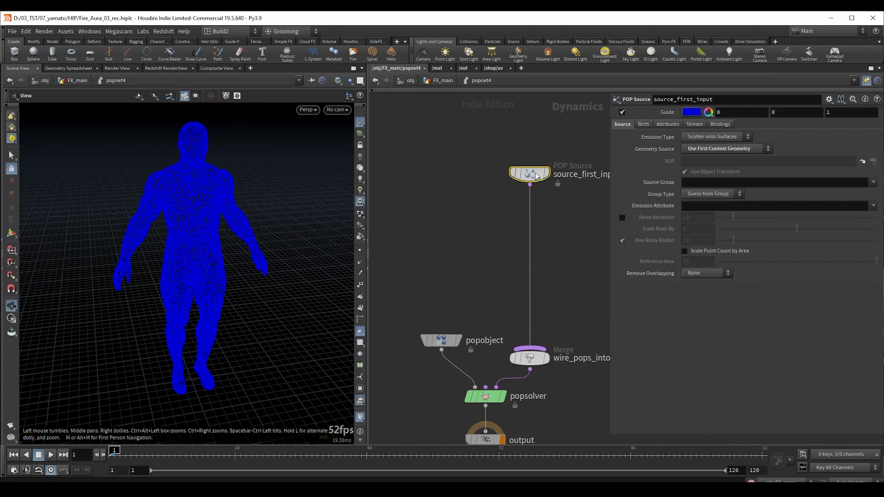
{"action": "left_click", "coordinate": [724, 138]}
{"action": "left_click", "coordinate": [696, 146]}
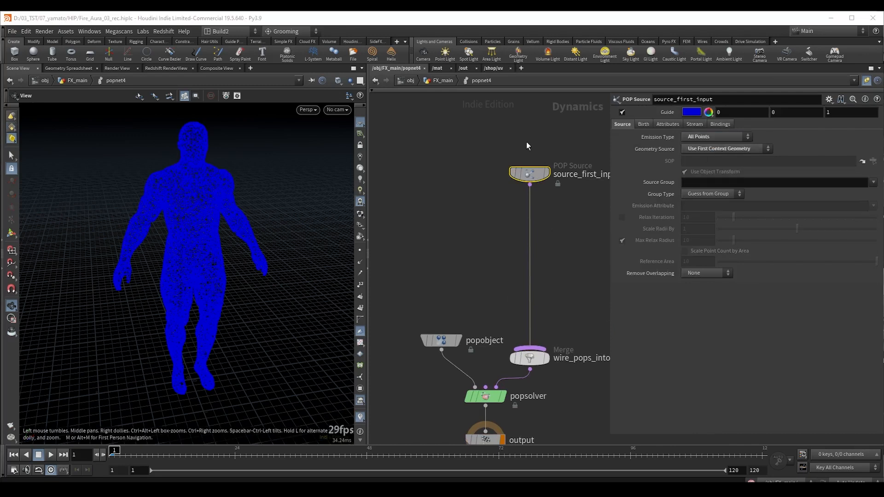
- Set the POP source's life expectancy to 3 and life variance to 1, with its guide display turned off
{"action": "left_click", "coordinate": [643, 124]}
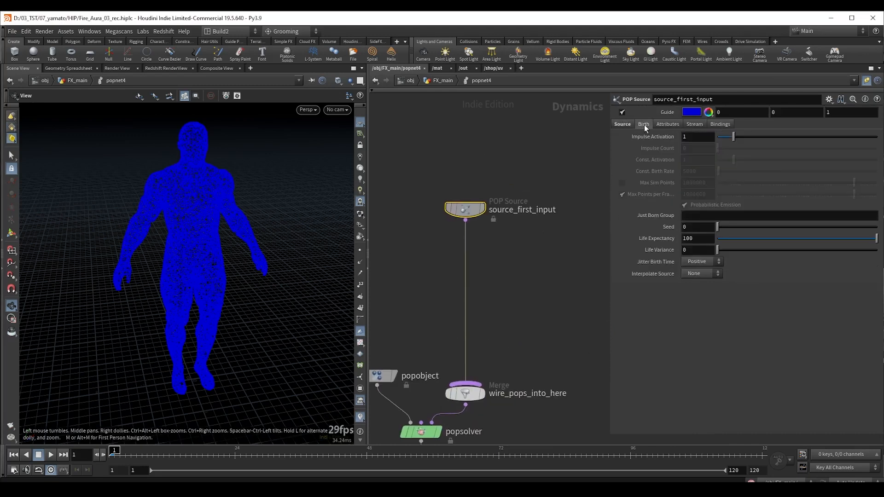
{"action": "left_click_drag", "start_coordinate": [700, 238], "coordinate": [654, 246]}
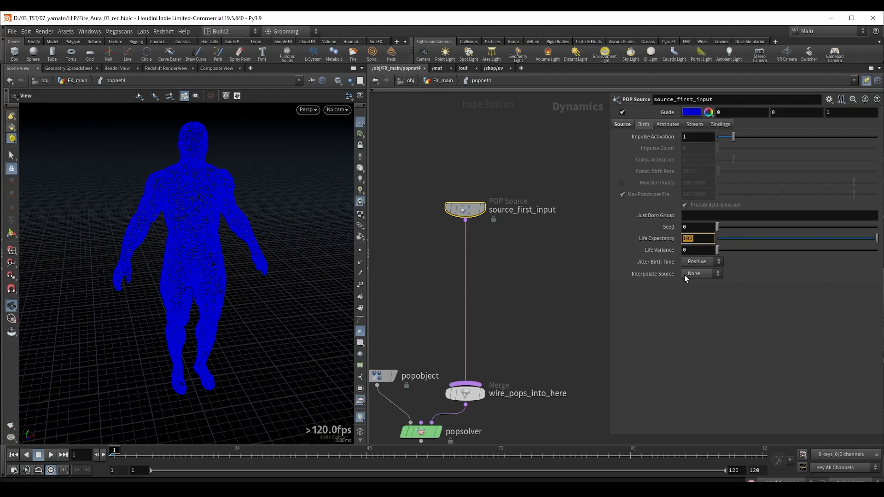
{"action": "type", "text": "3"}
{"action": "key", "text": "Return"}
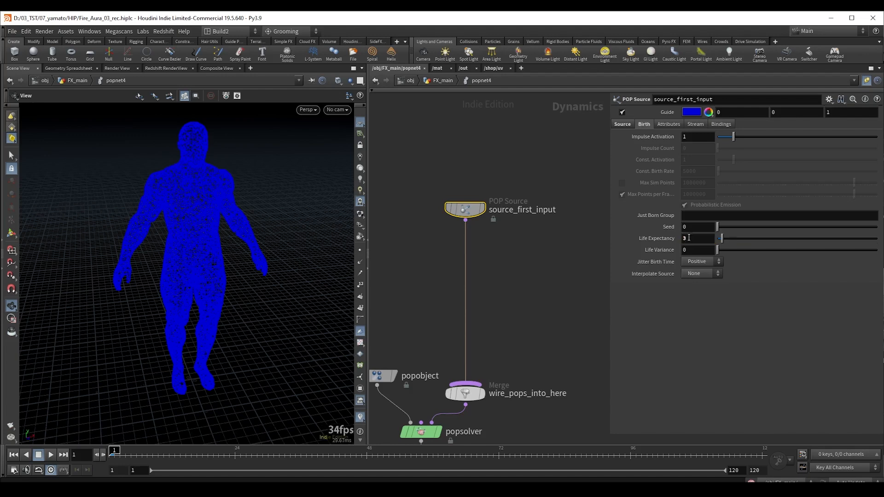
{"action": "left_click_drag", "start_coordinate": [696, 251], "coordinate": [660, 261]}
{"action": "type", "text": "1"}
{"action": "key", "text": "Return"}
{"action": "left_click", "coordinate": [621, 113]}
{"action": "left_click", "coordinate": [621, 125]}
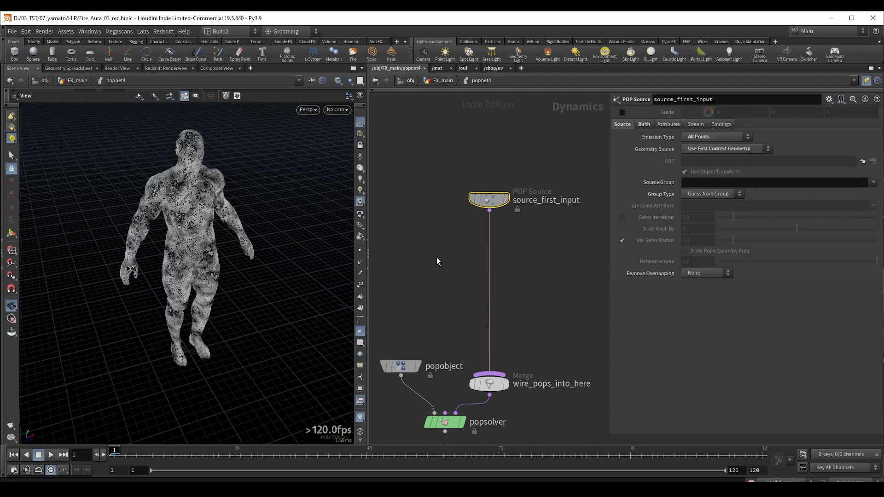
- Insert a POP Advect by Volumes node between source_first_input and wire_pops_into_here
{"action": "key", "text": "Tab"}
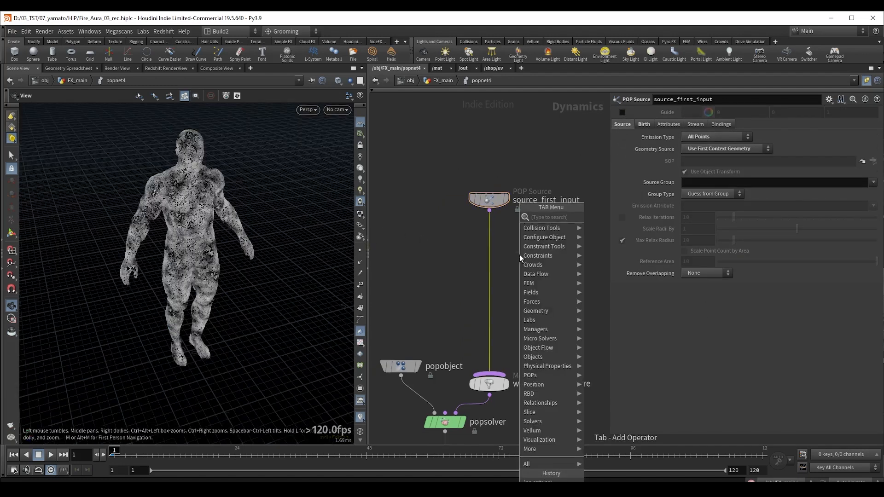
{"action": "type", "text": "popadv"}
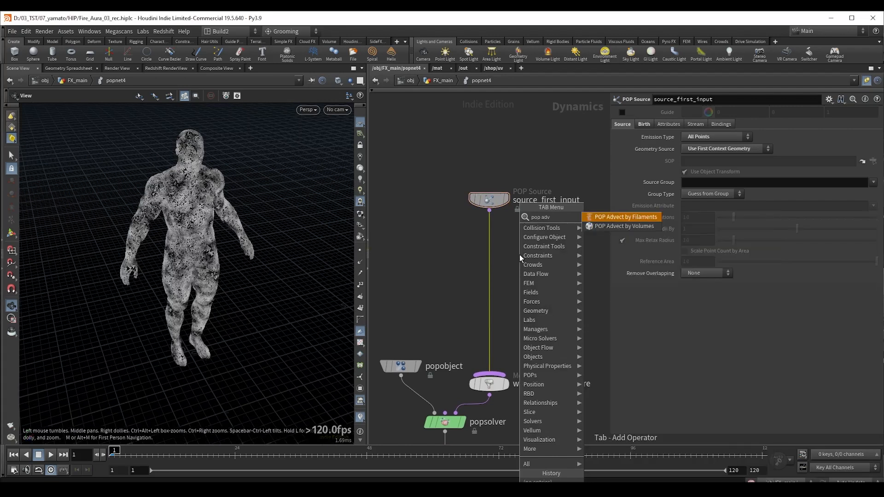
{"action": "key", "text": "Down"}
{"action": "key", "text": "Return"}
{"action": "left_click", "coordinate": [488, 256]}
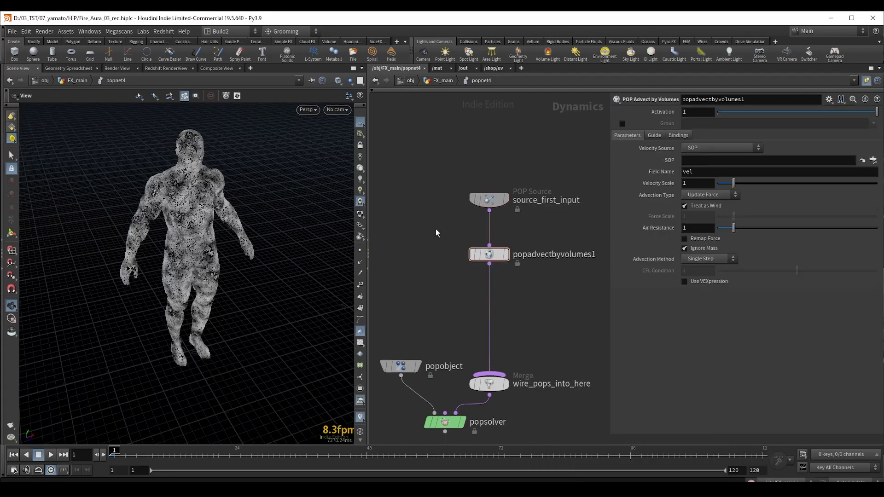
- Copy the vel null in FX_main and paste it as popadvectbyvolumes1's SOP path, /obj/FX_main/vel
{"action": "key", "text": "u"}
{"action": "scroll", "coordinate": [452, 324], "scroll_direction": "down", "scroll_amount": 2}
{"action": "middle_click_drag", "start_coordinate": [389, 352], "coordinate": [405, 333]}
{"action": "scroll", "coordinate": [503, 387], "scroll_direction": "up", "scroll_amount": 3}
{"action": "left_click", "coordinate": [458, 307]}
{"action": "key", "text": "ctrl+c"}
{"action": "scroll", "coordinate": [509, 311], "scroll_direction": "down", "scroll_amount": 3}
{"action": "scroll", "coordinate": [509, 311], "scroll_direction": "up", "scroll_amount": 2}
{"action": "middle_click_drag", "start_coordinate": [596, 295], "coordinate": [487, 317]}
{"action": "double_click", "coordinate": [483, 311]}
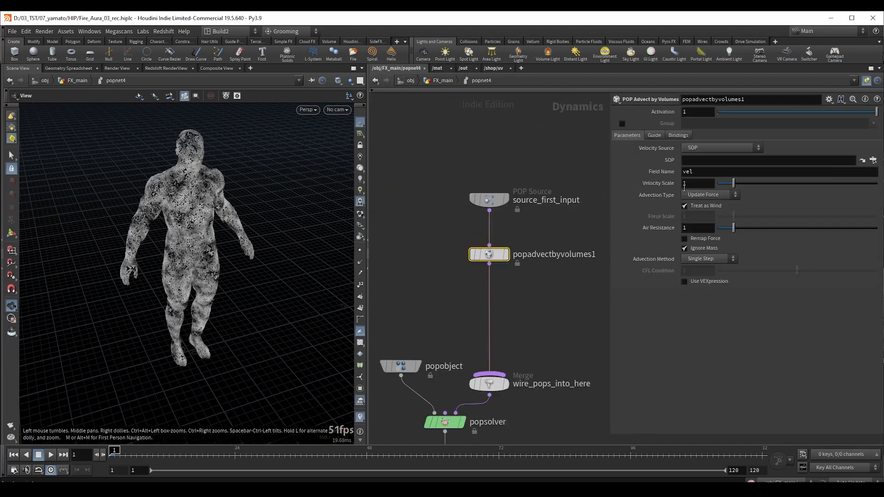
{"action": "left_click", "coordinate": [695, 161]}
{"action": "key", "text": "ctrl+v"}
{"action": "key", "text": "Return"}
- Set popadvectbyvolumes1's advection type to Update Position and its velocity update to Final Velocity
{"action": "left_click", "coordinate": [699, 196]}
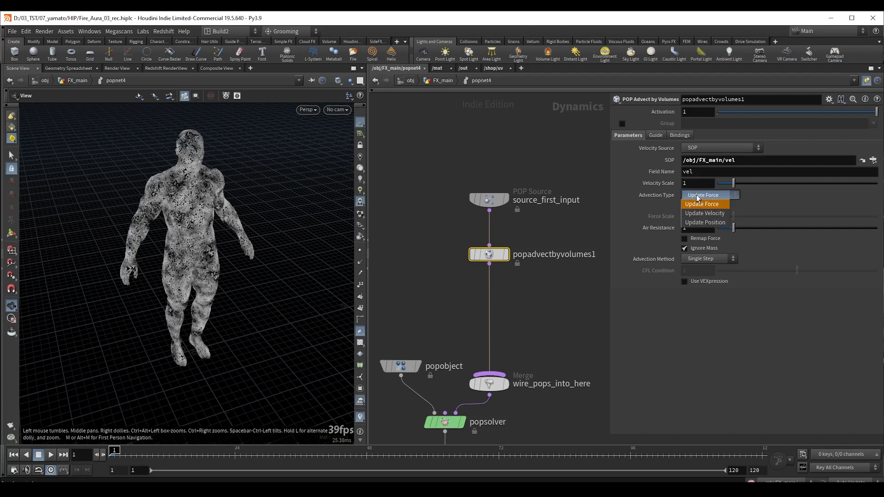
{"action": "left_click", "coordinate": [705, 223]}
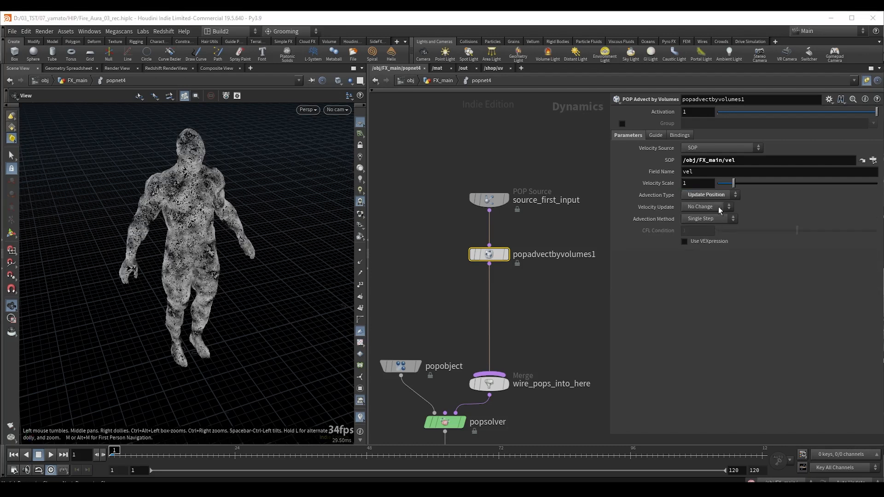
{"action": "left_click", "coordinate": [694, 209]}
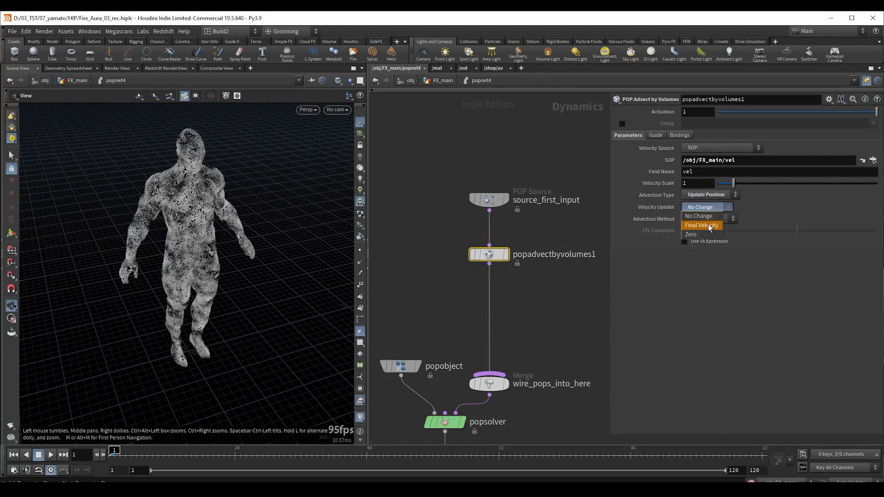
{"action": "left_click", "coordinate": [710, 226]}
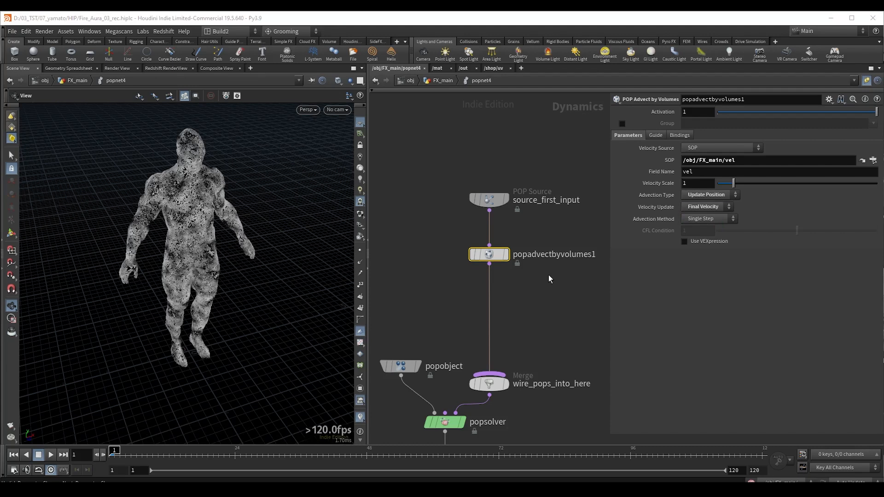
- Change the viewport's particle display so the points are drawn smaller
{"action": "left_click_drag", "start_coordinate": [227, 207], "coordinate": [207, 188]}
{"action": "middle_click_drag", "start_coordinate": [173, 194], "coordinate": [202, 203]}
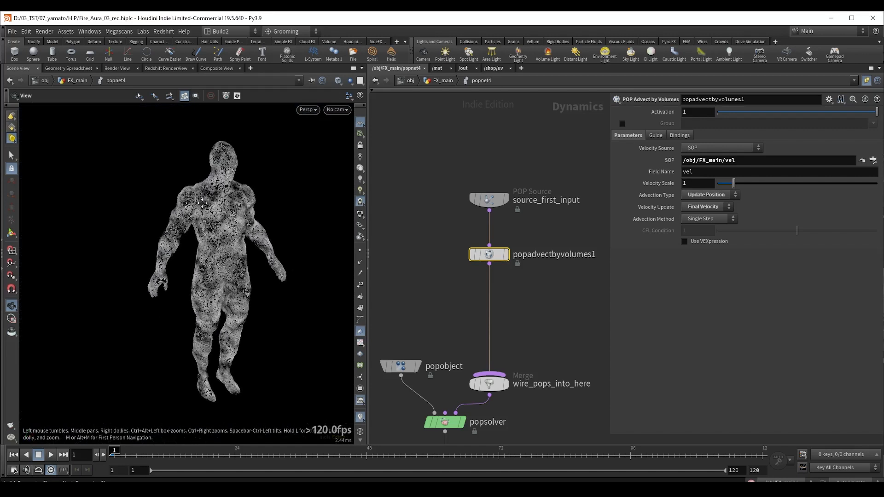
{"action": "right_click", "coordinate": [360, 210]}
{"action": "left_click", "coordinate": [414, 426]}
{"action": "middle_click_drag", "start_coordinate": [209, 202], "coordinate": [181, 209]}
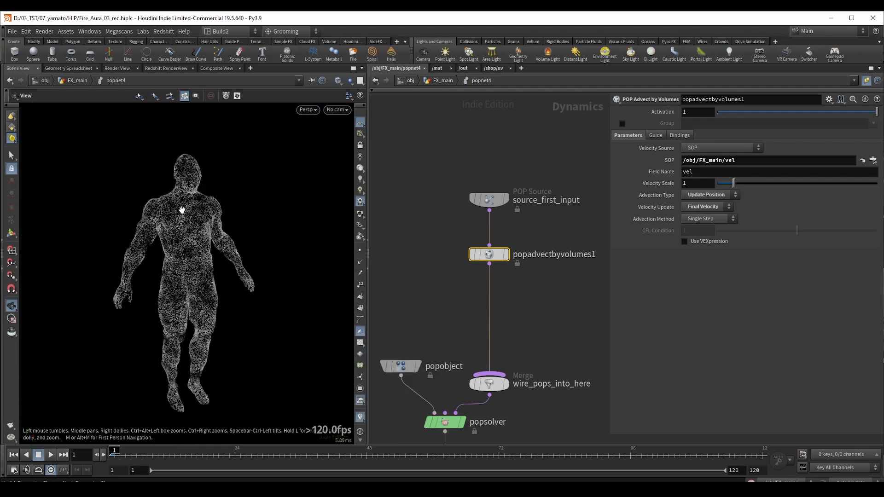
{"action": "left_click_drag", "start_coordinate": [181, 209], "coordinate": [179, 204]}
- Play the particle simulation from frame 1 and stop it at frame 40
{"action": "key", "text": "Up"}
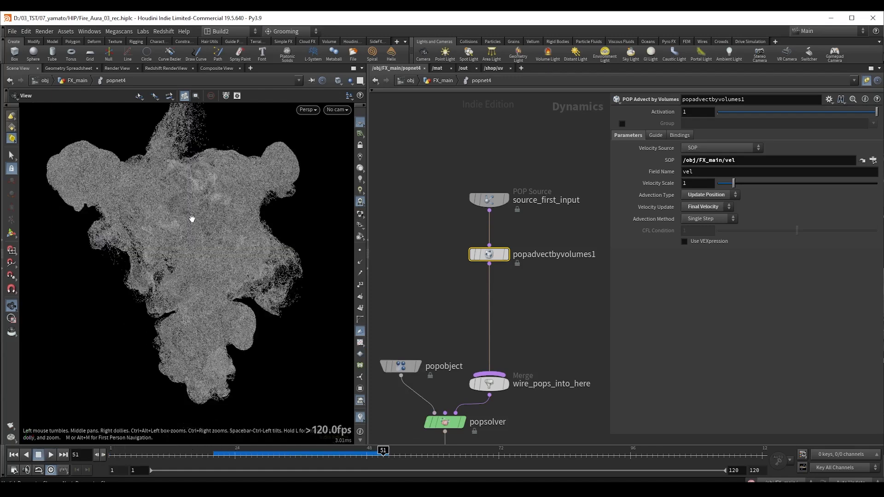
{"action": "key", "text": "ctrl+Up"}
{"action": "key", "text": "Up"}
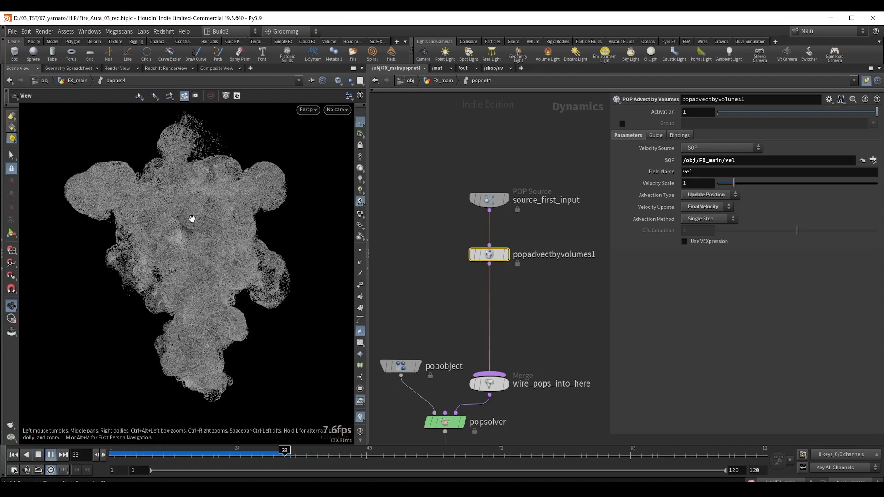
{"action": "key", "text": "Up"}
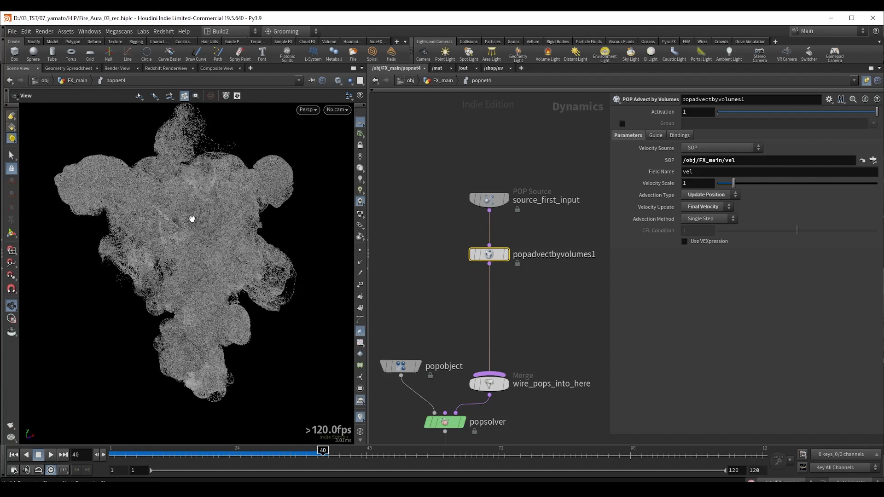
- Return to the FX_main network and display the vel null below filecache2
{"action": "key", "text": "u"}
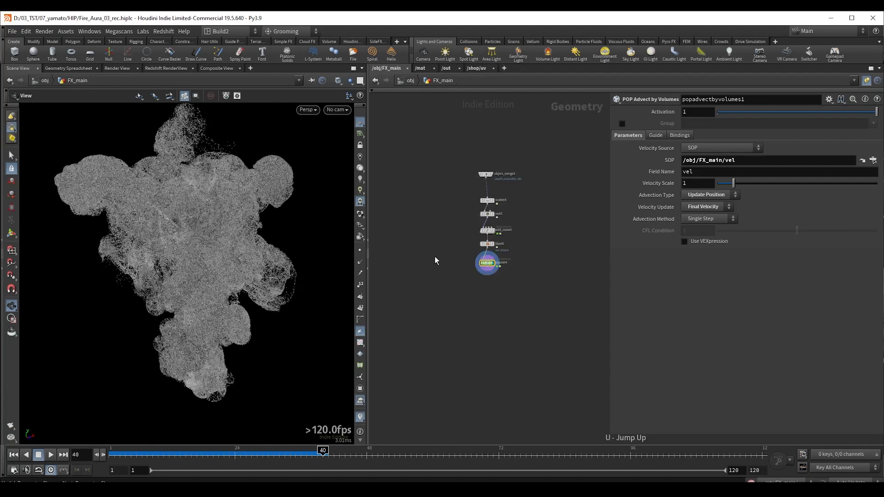
{"action": "middle_click_drag", "start_coordinate": [499, 277], "coordinate": [682, 201]}
{"action": "scroll", "coordinate": [510, 282], "scroll_direction": "up", "scroll_amount": 5}
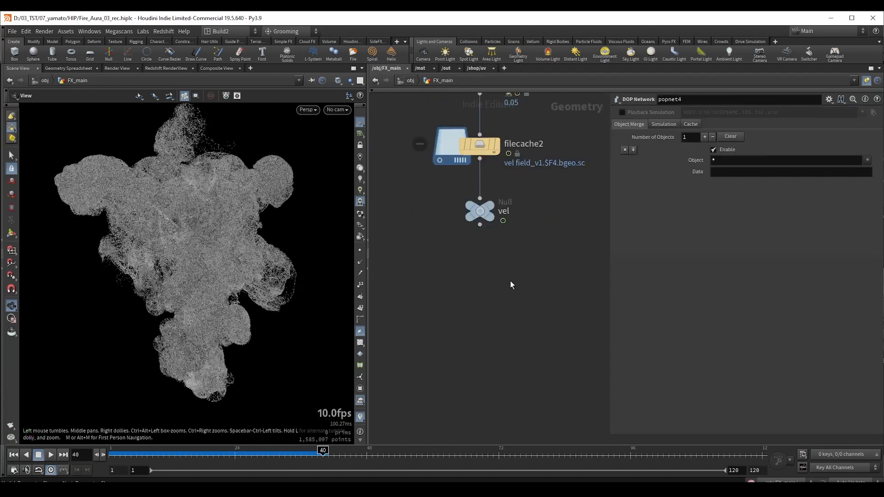
{"action": "left_click_drag", "start_coordinate": [427, 240], "coordinate": [552, 190]}
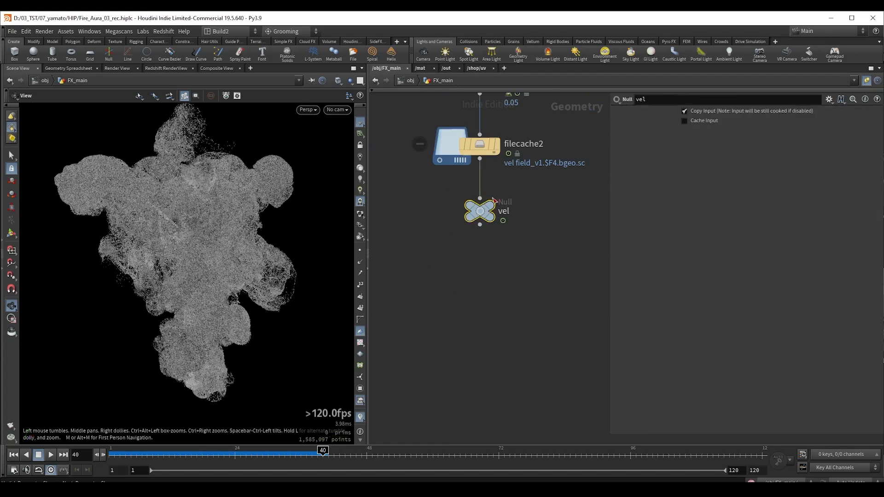
{"action": "key", "text": "shift+r"}
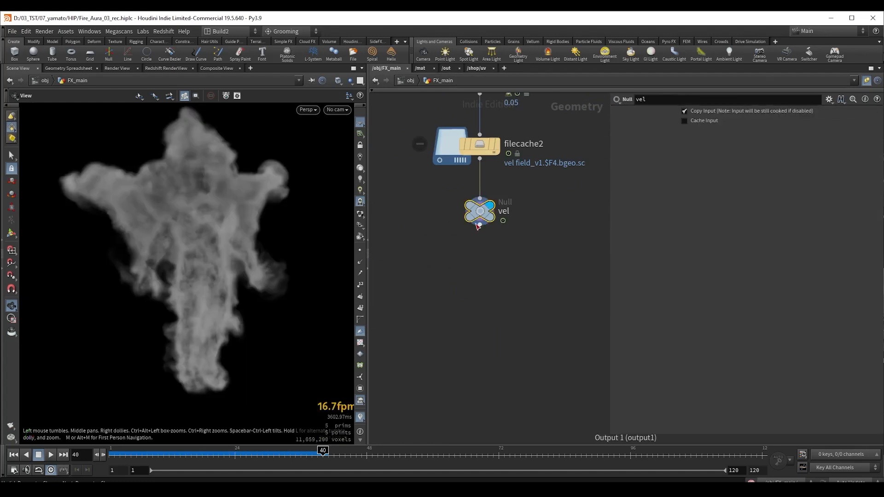
{"action": "left_click", "coordinate": [480, 225]}
{"action": "key", "text": "Tab"}
{"action": "type", "text": "volume analysis"}
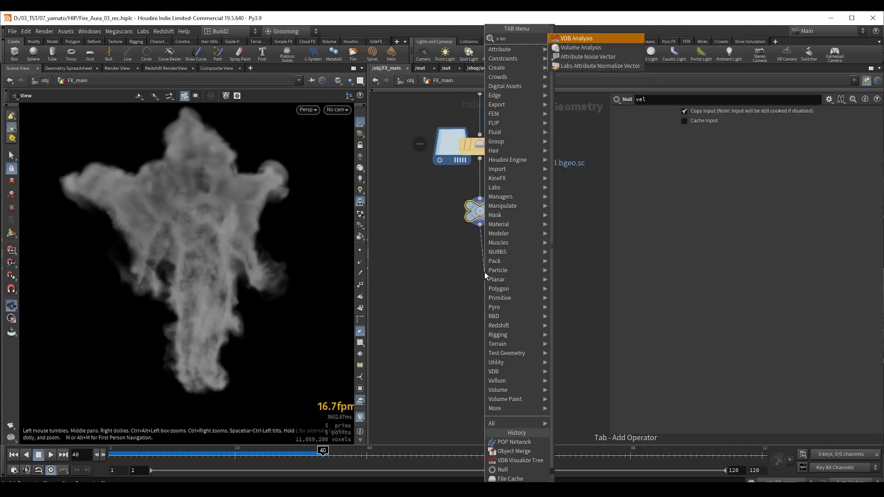
{"action": "key", "text": "Return"}
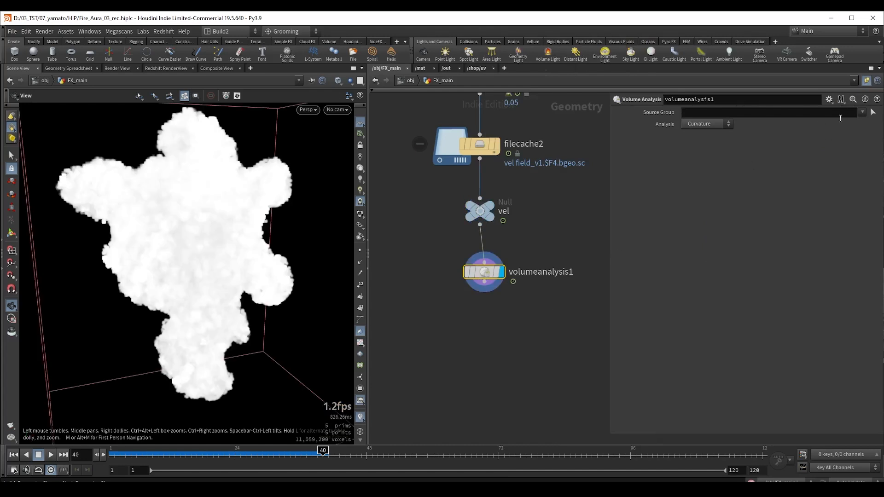
{"action": "left_click", "coordinate": [707, 124]}
{"action": "left_click", "coordinate": [704, 145]}
{"action": "left_click", "coordinate": [862, 112]}
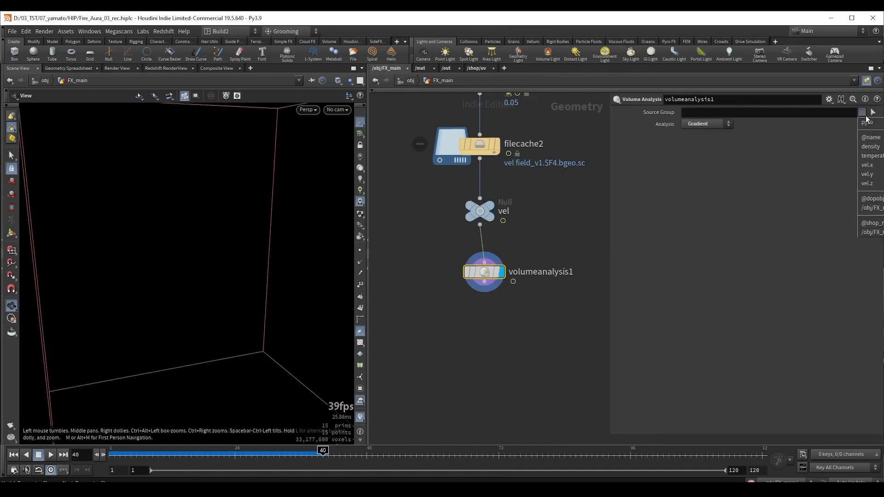
{"action": "left_click", "coordinate": [869, 146]}
- Add a null named gradient after volumeanalysis1 and inspect its volume fields
{"action": "key", "text": "Tab"}
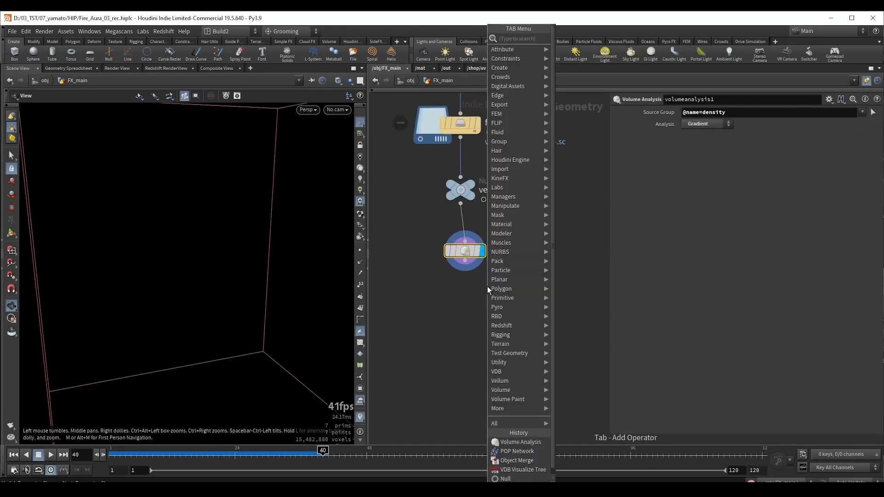
{"action": "type", "text": "null"}
{"action": "key", "text": "Return"}
{"action": "key", "text": "F2"}
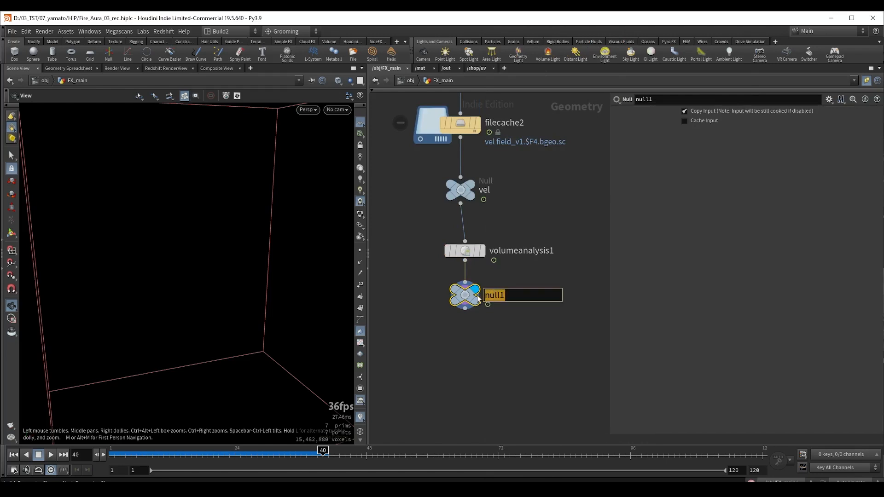
{"action": "type", "text": "gradient"}
{"action": "key", "text": "Return"}
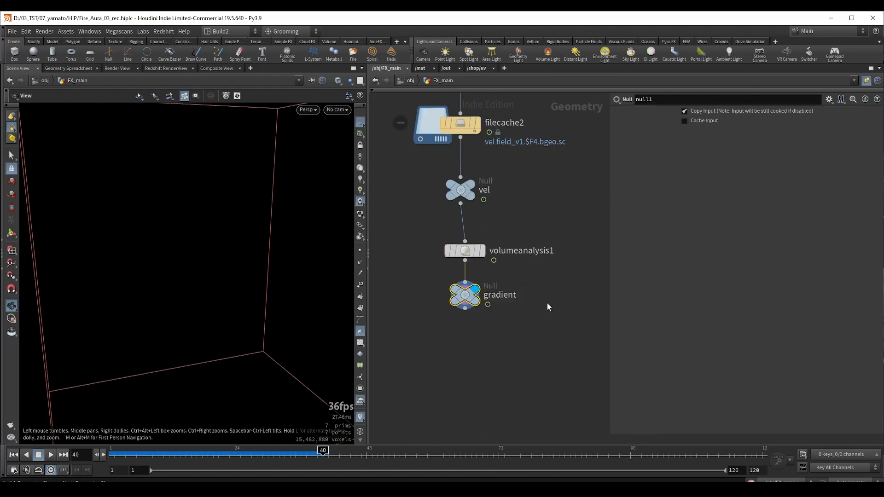
{"action": "middle_click", "coordinate": [454, 305]}
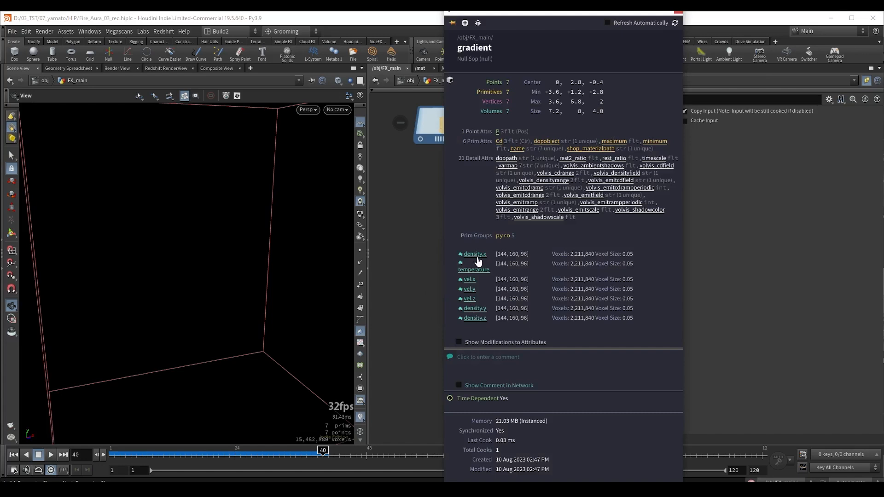
{"action": "left_click", "coordinate": [678, 14]}
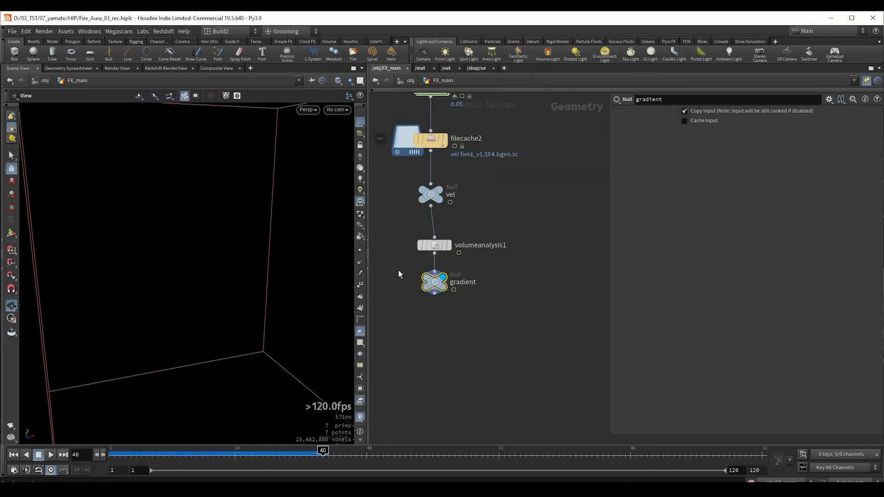
- Inside popnet4, duplicate popadvectbyvolumes1 and wire the copy between it and the wire_pops_into_here merge
{"action": "scroll", "coordinate": [403, 275], "scroll_direction": "down", "scroll_amount": 4}
{"action": "middle_click_drag", "start_coordinate": [529, 363], "coordinate": [429, 337]}
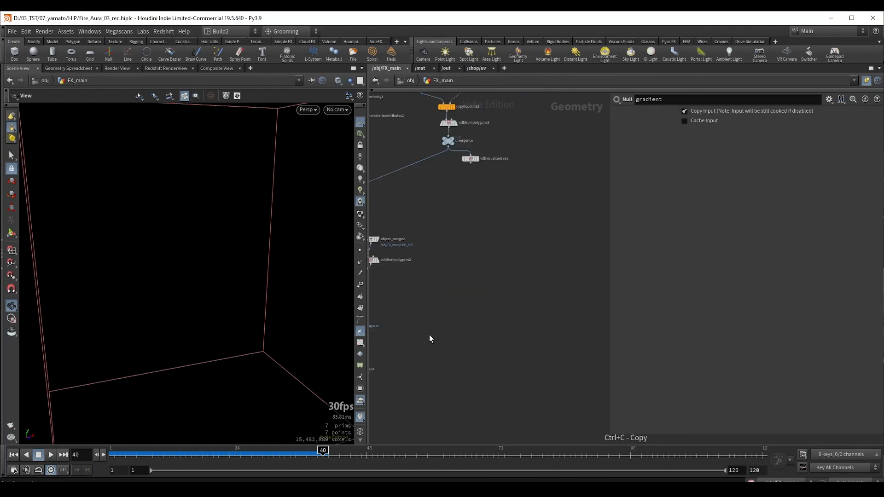
{"action": "middle_click_drag", "start_coordinate": [589, 295], "coordinate": [396, 323]}
{"action": "scroll", "coordinate": [479, 349], "scroll_direction": "up", "scroll_amount": 3}
{"action": "middle_click_drag", "start_coordinate": [516, 371], "coordinate": [444, 303]}
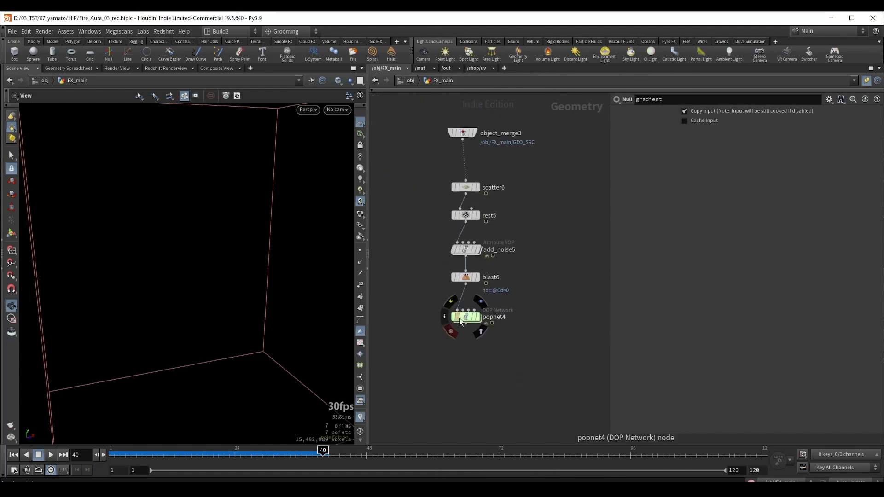
{"action": "double_click", "coordinate": [471, 318]}
{"action": "mouse_move", "coordinate": [491, 258]}
{"action": "left_mouse_down", "text": "alt"}
{"action": "mouse_move", "coordinate": [495, 276]}
{"action": "mouse_move", "coordinate": [525, 305]}
{"action": "mouse_move", "coordinate": [547, 291]}
{"action": "mouse_move", "coordinate": [557, 321]}
{"action": "mouse_move", "coordinate": [497, 295]}
{"action": "mouse_move", "coordinate": [531, 295]}
{"action": "mouse_move", "coordinate": [497, 302]}
{"action": "mouse_move", "coordinate": [495, 247]}
{"action": "left_mouse_up", "text": "alt"}
{"action": "left_click_drag", "start_coordinate": [495, 201], "coordinate": [495, 187]}
{"action": "left_click_drag", "start_coordinate": [497, 246], "coordinate": [497, 237]}
{"action": "left_click_drag", "start_coordinate": [496, 296], "coordinate": [549, 301]}
- Point popadvectbyvolumes2's velocity source SOP to /obj/FX_main/gradient and set its field name to density
{"action": "left_click", "coordinate": [715, 161]}
{"action": "key", "text": "ctrl+a"}
{"action": "type", "text": "/obj/FX_main/gradient"}
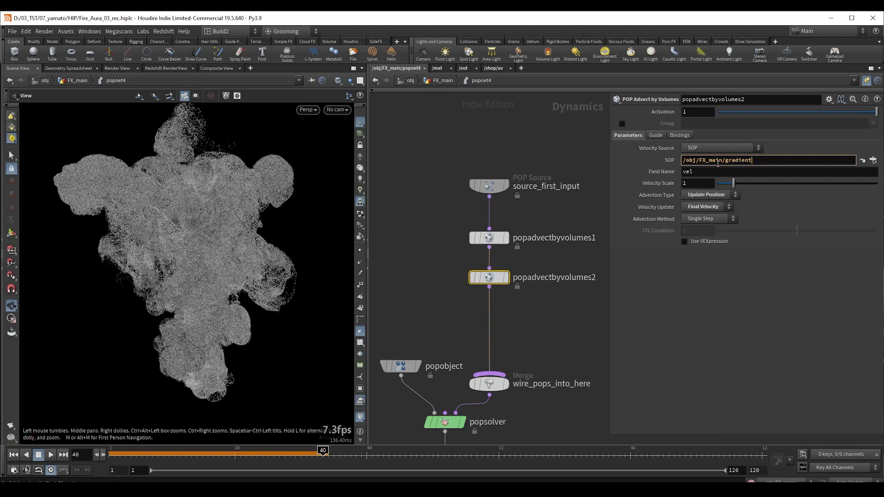
{"action": "key", "text": "Return"}
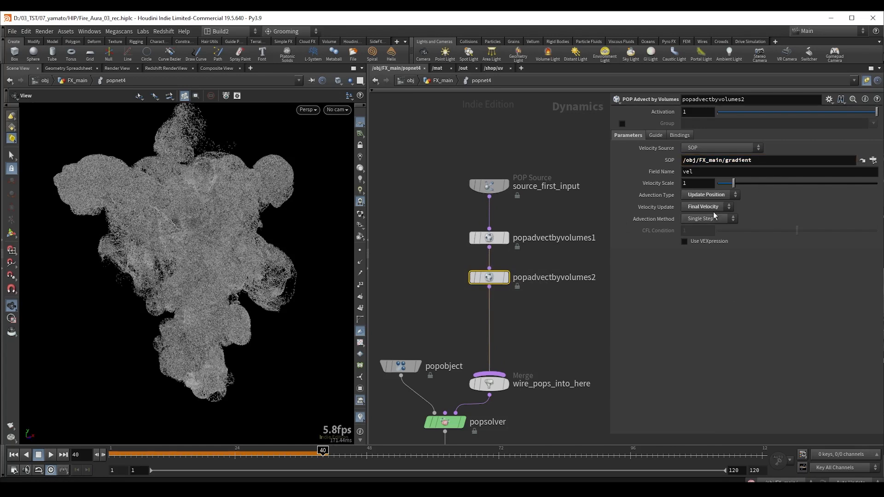
{"action": "left_click_drag", "start_coordinate": [702, 173], "coordinate": [679, 190]}
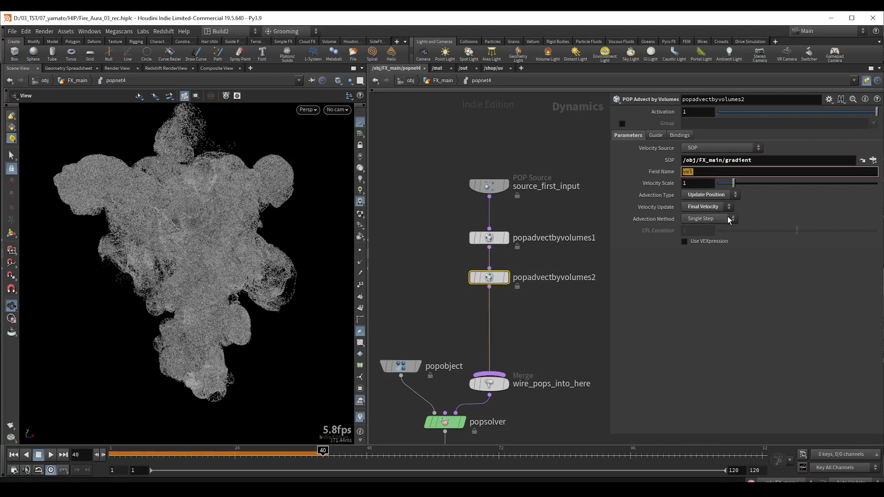
{"action": "type", "text": "density"}
{"action": "key", "text": "Return"}
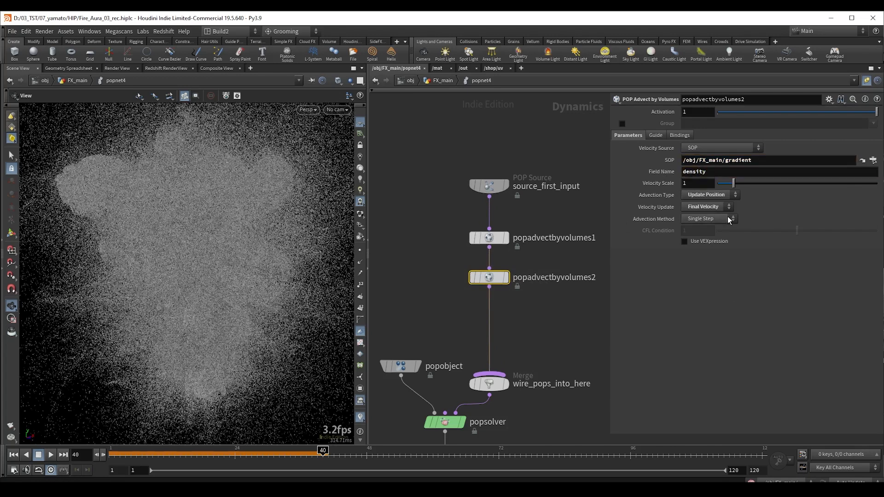
- Set the Velocity Scale of popadvectbyvolumes2 to 0.01
{"action": "scroll", "coordinate": [209, 233], "scroll_direction": "down", "scroll_amount": 2}
{"action": "left_click_drag", "start_coordinate": [209, 232], "coordinate": [178, 221]}
{"action": "left_click_drag", "start_coordinate": [223, 204], "coordinate": [247, 236]}
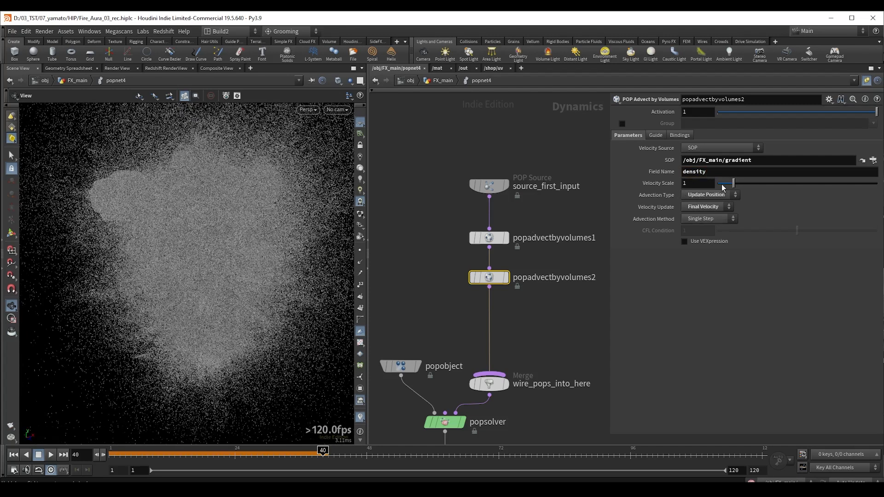
{"action": "left_click_drag", "start_coordinate": [700, 184], "coordinate": [655, 191]}
{"action": "type", "text": ".01"}
{"action": "key", "text": "Return"}
- Play the simulation from frame 1 to frame 50, then replay an earlier section and stop at frame 43
{"action": "left_click", "coordinate": [496, 136]}
{"action": "key", "text": "ctrl+Up"}
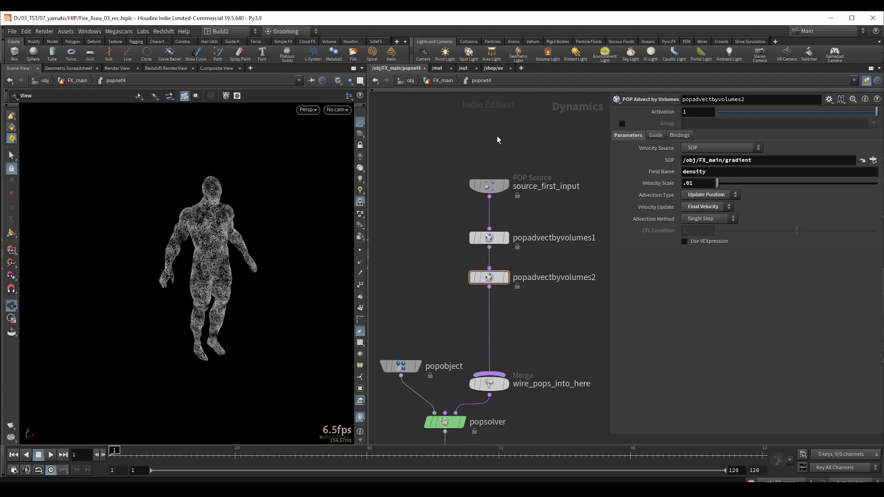
{"action": "key", "text": "Up"}
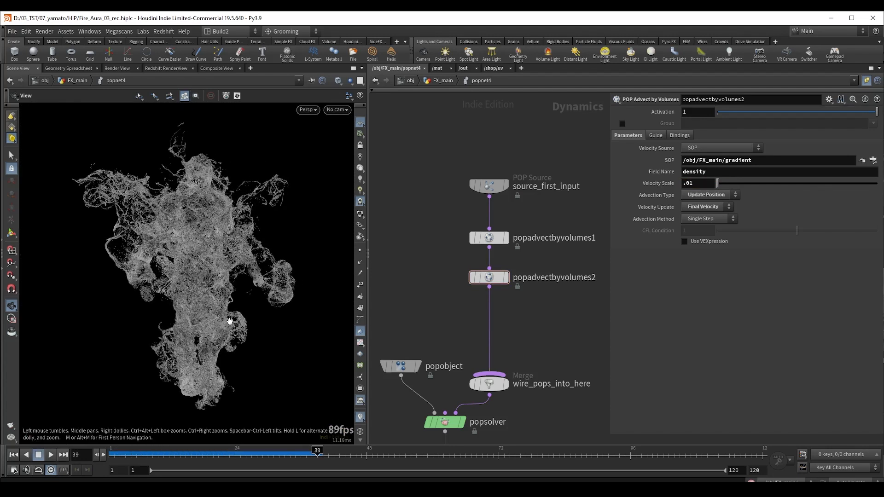
{"action": "key", "text": "Up"}
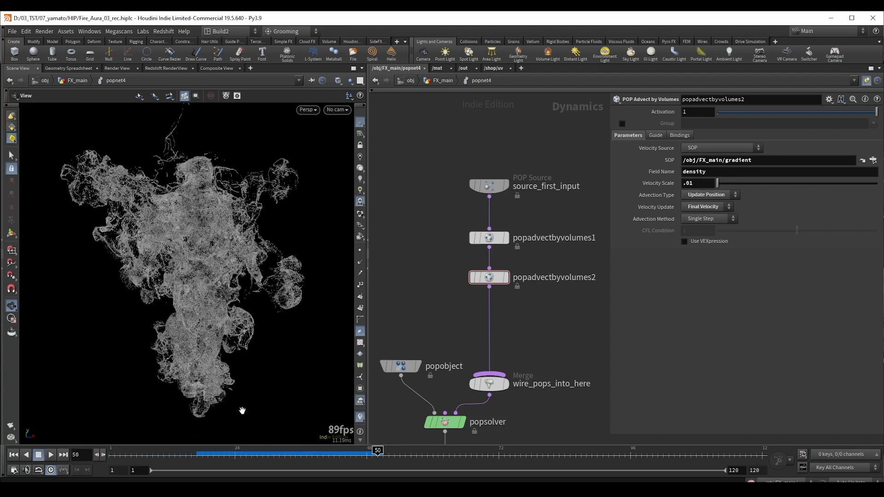
{"action": "left_click_drag", "start_coordinate": [215, 455], "coordinate": [240, 453]}
{"action": "key", "text": "Up"}
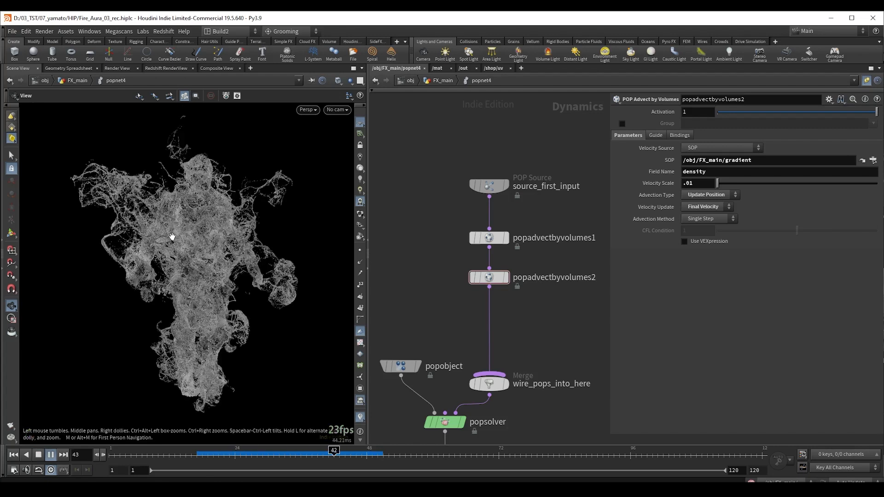
{"action": "key", "text": "Up"}
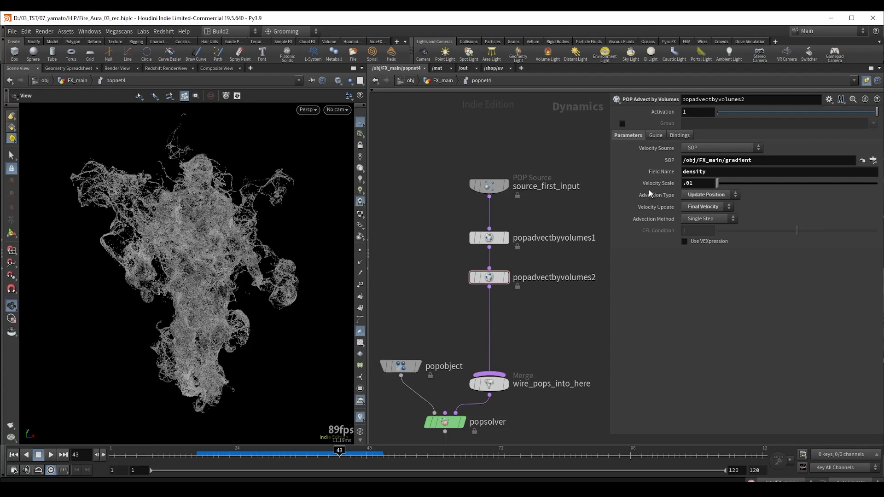
- Set popadvectbyvolumes2's Velocity Scale to 0.005 and replay the simulation from frame 1 to frame 59
{"action": "left_click", "coordinate": [696, 184]}
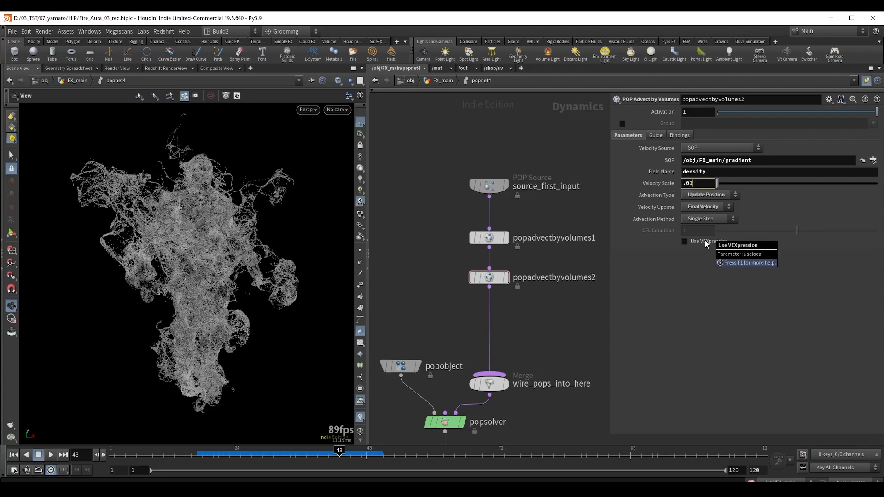
{"action": "key", "text": "BackSpace"}
{"action": "type", "text": "05"}
{"action": "key", "text": "Return"}
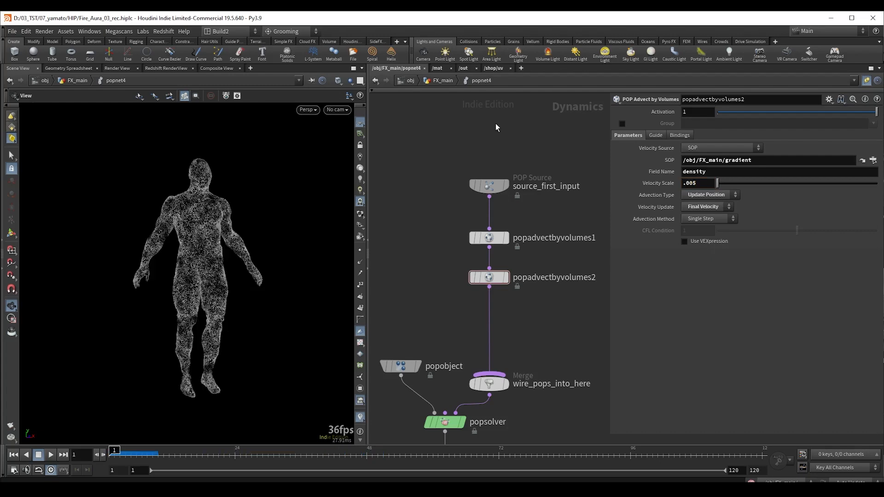
{"action": "key", "text": "Up"}
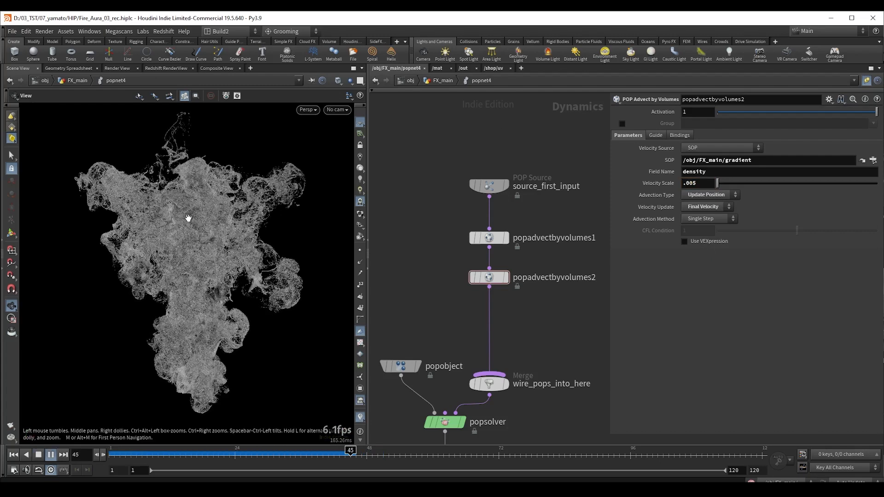
{"action": "key", "text": "Up"}
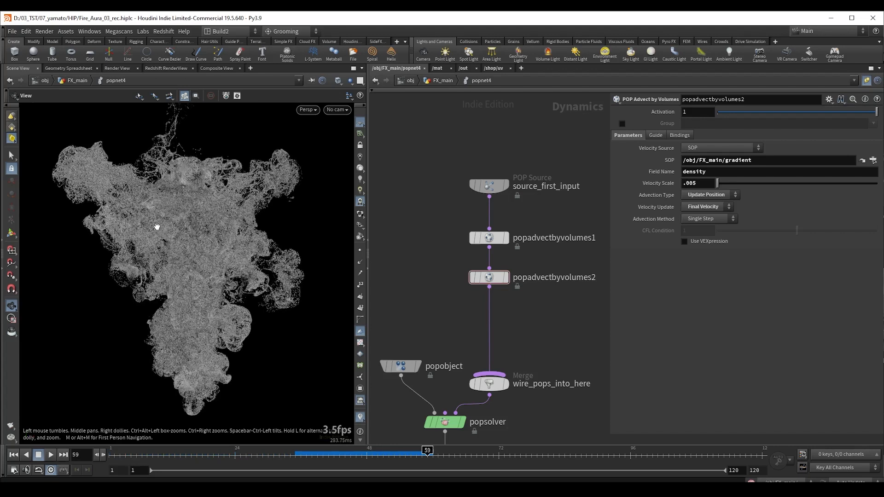
{"action": "left_click_drag", "start_coordinate": [158, 225], "coordinate": [187, 221]}
- In source_first_input's birth settings, set Life Expectancy to 2 and Life Variance to 0.5
{"action": "left_click", "coordinate": [489, 186]}
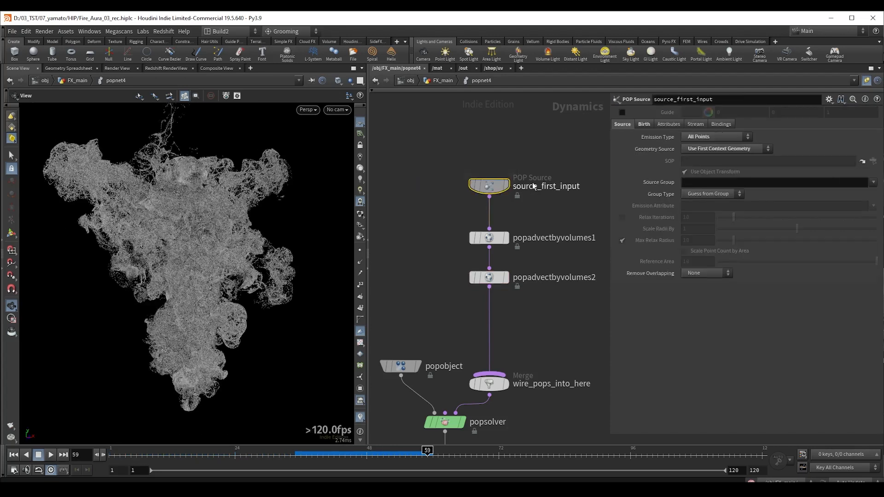
{"action": "left_click", "coordinate": [643, 124]}
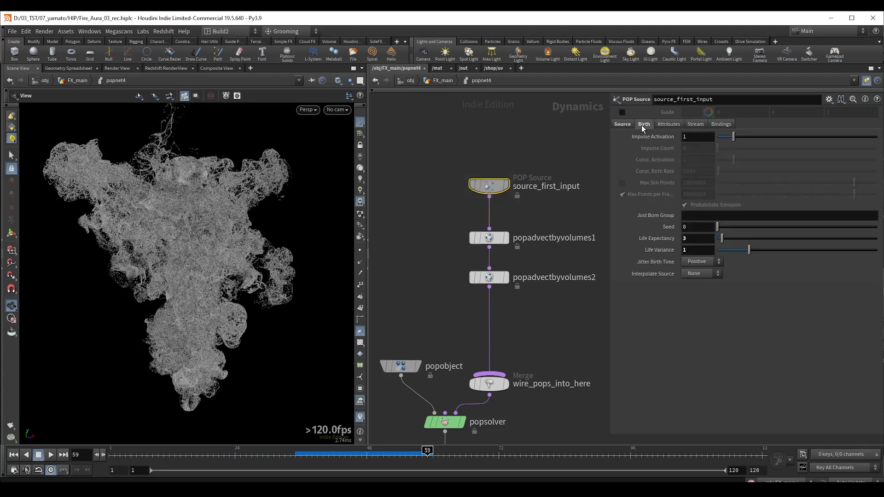
{"action": "left_click", "coordinate": [699, 241]}
{"action": "type", "text": "3"}
{"action": "key", "text": "Return"}
{"action": "type", "text": "2"}
{"action": "key", "text": "Tab"}
{"action": "type", "text": "."}
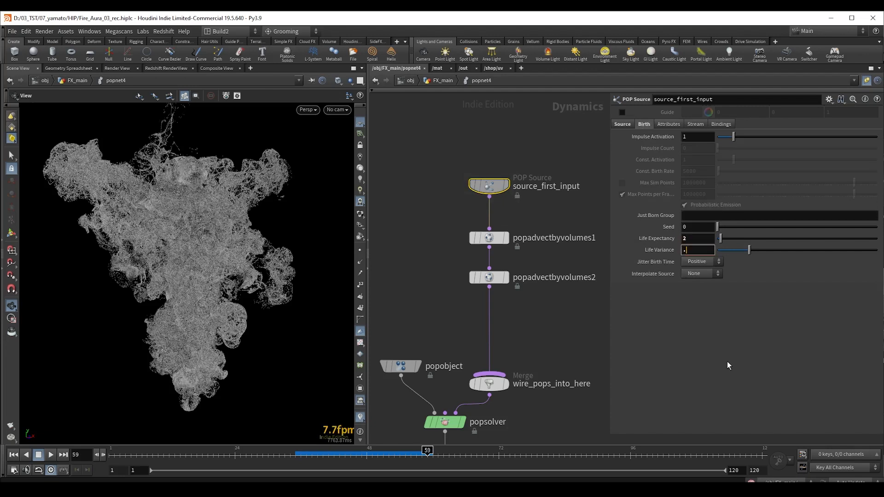
{"action": "type", "text": "5"}
{"action": "key", "text": "Return"}
- Play the simulation from frame 1, return to the FX_main network and stop at frame 45
{"action": "left_click", "coordinate": [490, 146]}
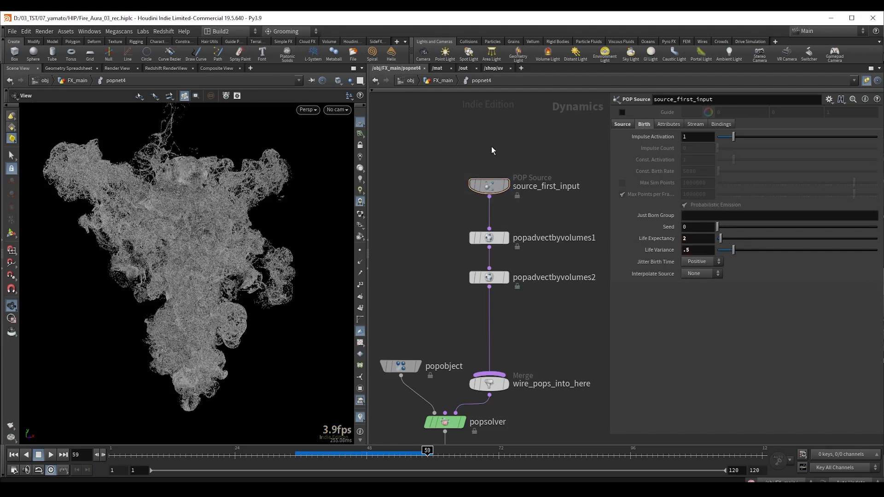
{"action": "key", "text": "ctrl+Up"}
{"action": "key", "text": "Up"}
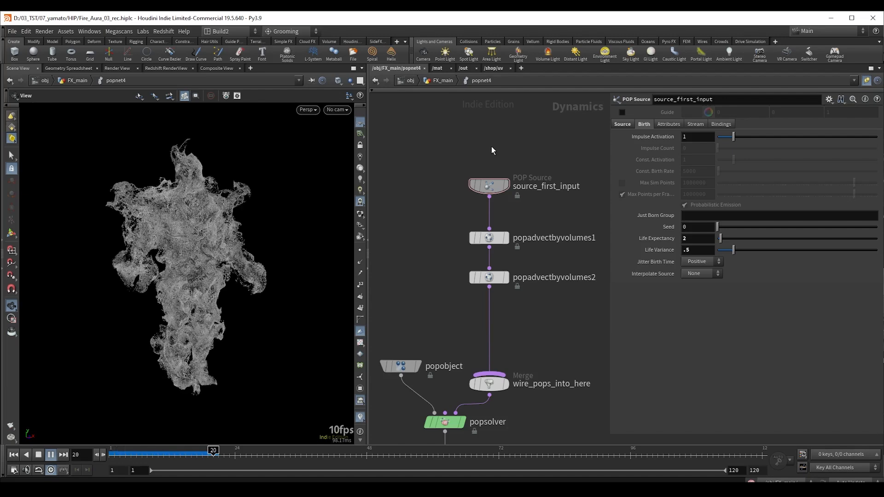
{"action": "key", "text": "u"}
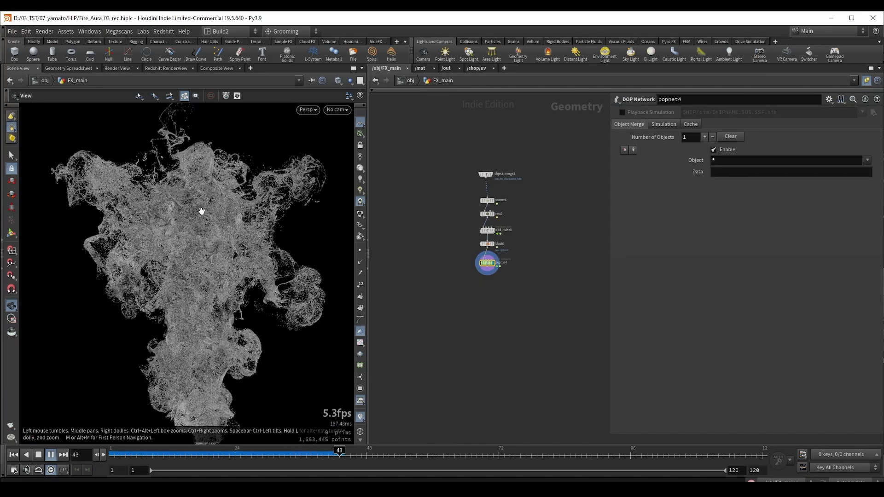
{"action": "key", "text": "Up"}
{"action": "left_click_drag", "start_coordinate": [180, 229], "coordinate": [188, 217]}
{"action": "scroll", "coordinate": [548, 264], "scroll_direction": "up", "scroll_amount": 4}
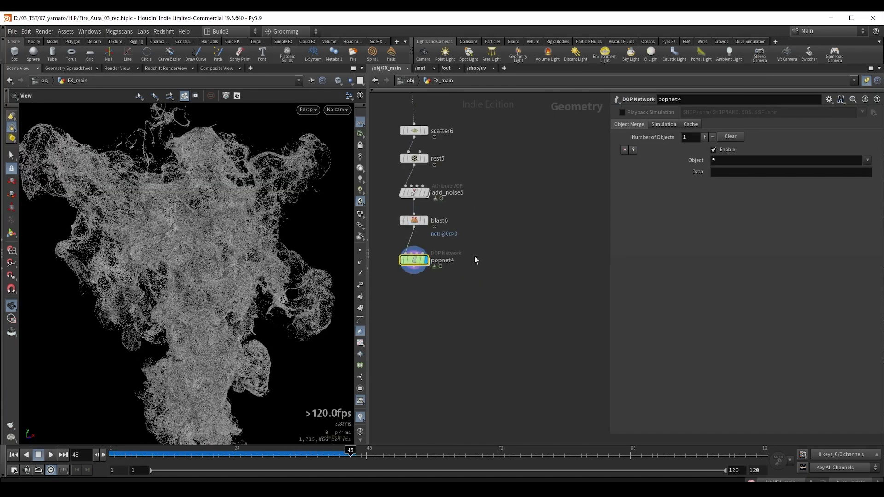
- Reopen popnet4 and set the Life Expectancy of source_first_input to 1.5
{"action": "middle_click_drag", "start_coordinate": [499, 256], "coordinate": [564, 270]}
{"action": "double_click", "coordinate": [478, 278]}
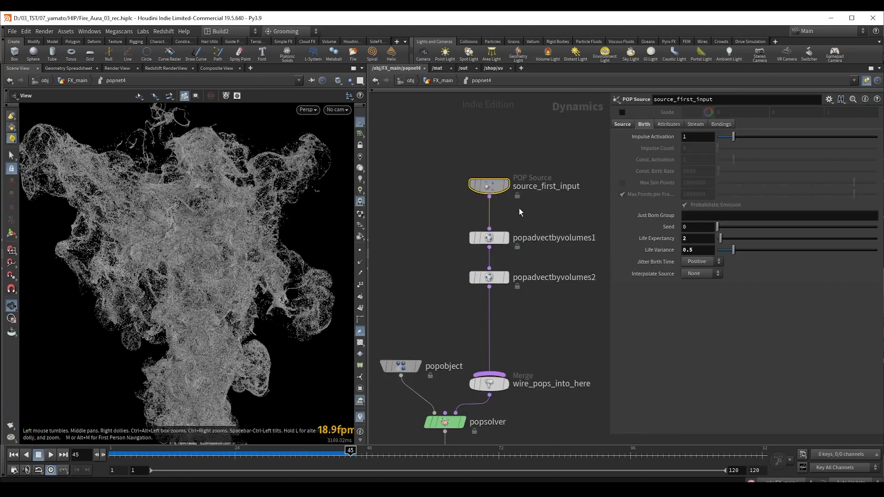
{"action": "left_click", "coordinate": [698, 238]}
{"action": "type", "text": "1.5"}
{"action": "key", "text": "Tab"}
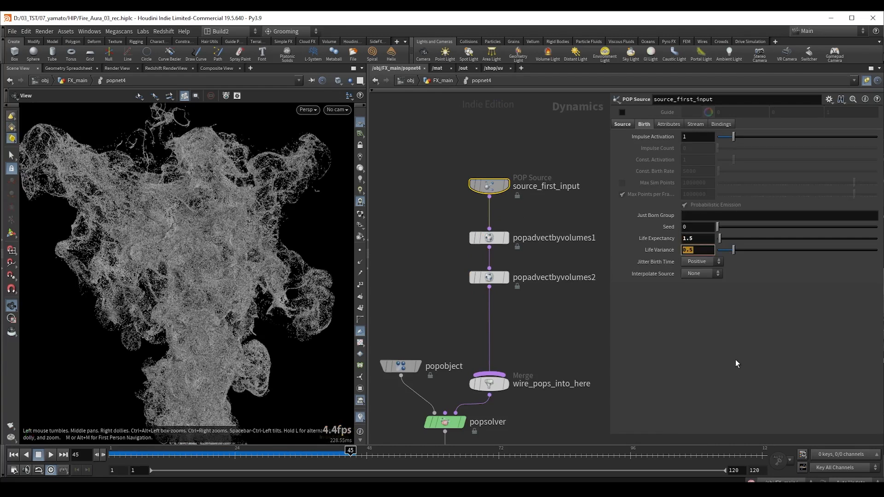
{"action": "key", "text": "Return"}
- Replay the particle simulation from frame 1 to frame 54 from the FX_main network
{"action": "scroll", "coordinate": [429, 205], "scroll_direction": "down", "scroll_amount": 2}
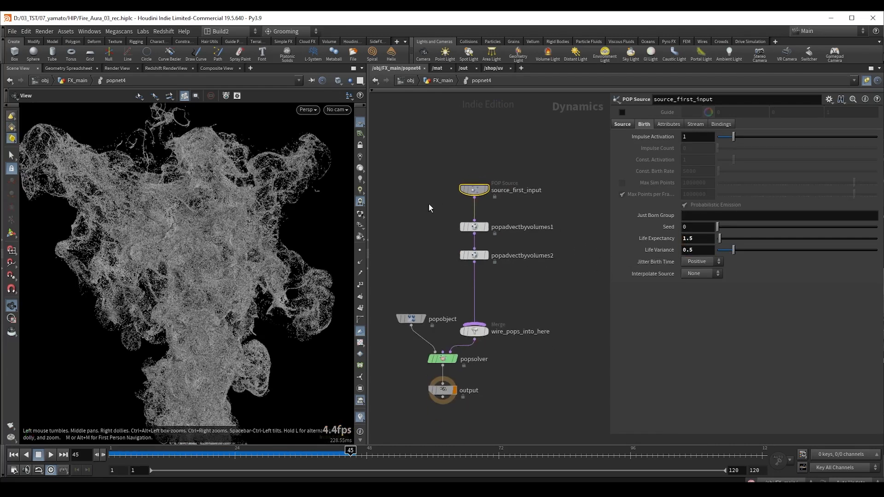
{"action": "key", "text": "ctrl+Up"}
{"action": "key", "text": "Up"}
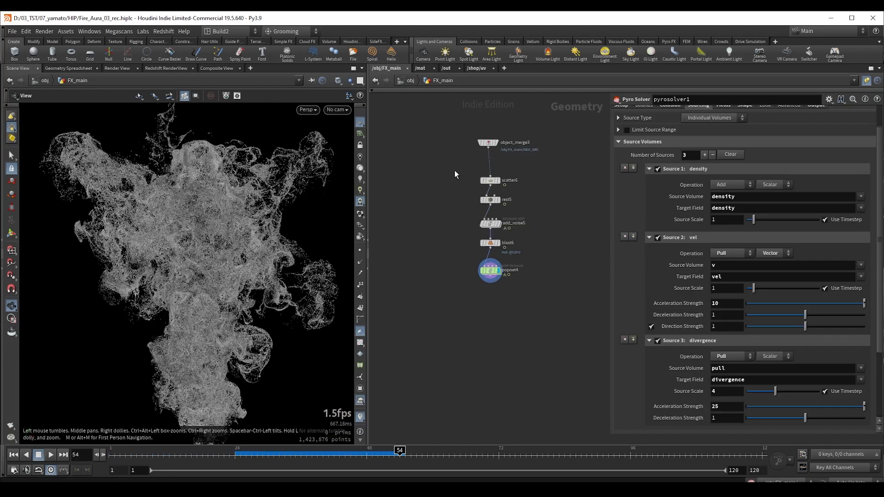
- Set scatter6's Force Total Count to 4039 and reset the popnet4 simulation
{"action": "left_click_drag", "start_coordinate": [462, 169], "coordinate": [513, 190]}
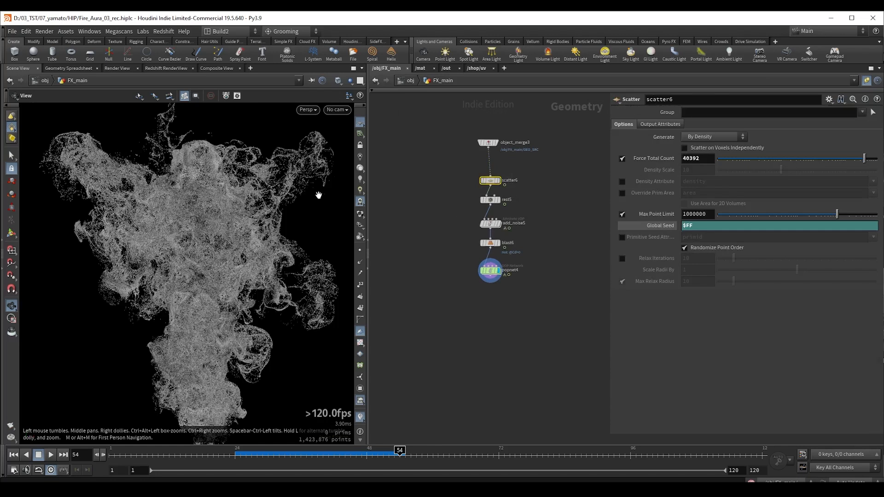
{"action": "left_click", "coordinate": [706, 160]}
{"action": "key", "text": "Return"}
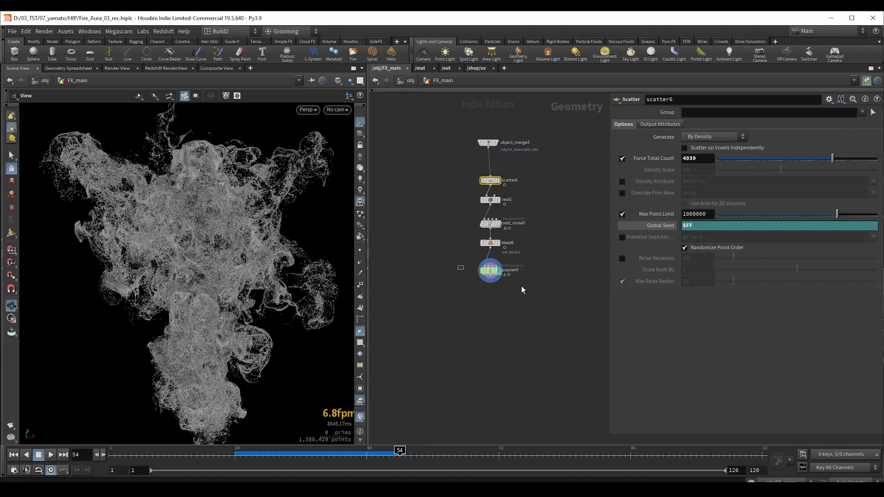
{"action": "left_click", "coordinate": [489, 270]}
{"action": "left_click", "coordinate": [663, 125]}
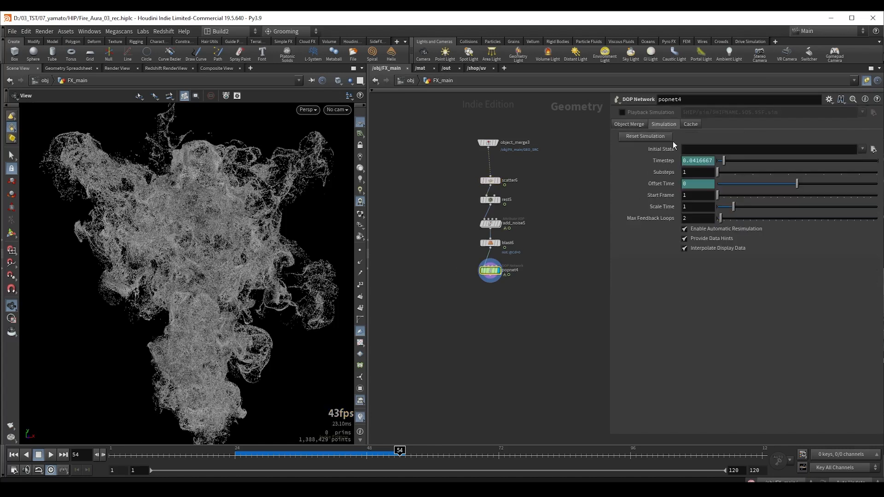
{"action": "left_click", "coordinate": [644, 137]}
{"action": "left_click_drag", "start_coordinate": [197, 240], "coordinate": [208, 239]}
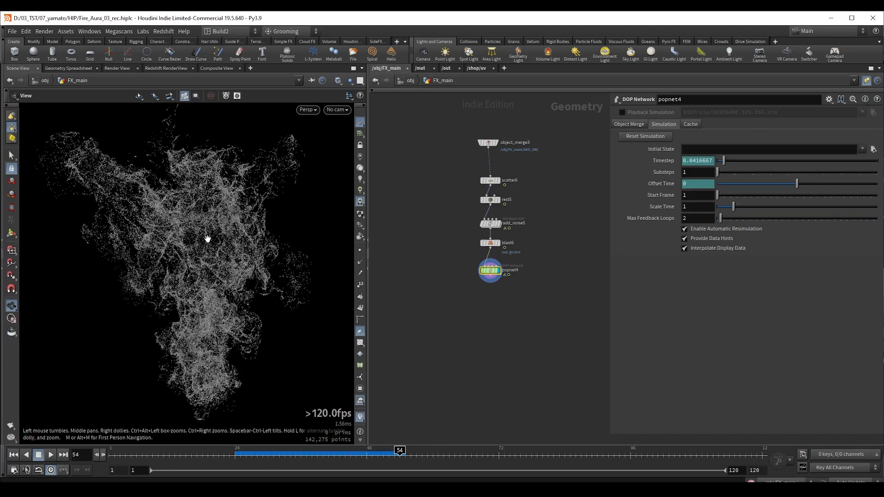
- Play the simulation from frame 1, stop at frame 93 and scrub back to frame 80
{"action": "key", "text": "ctrl+Up"}
{"action": "key", "text": "Up"}
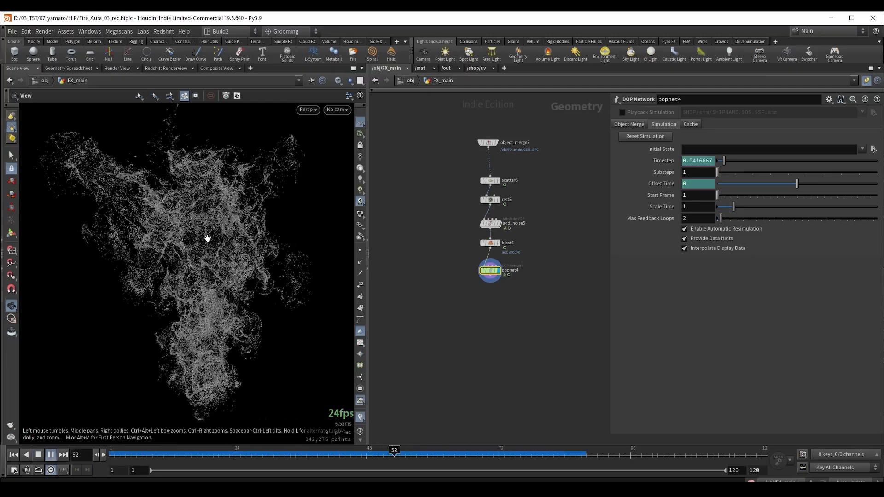
{"action": "key", "text": "Up"}
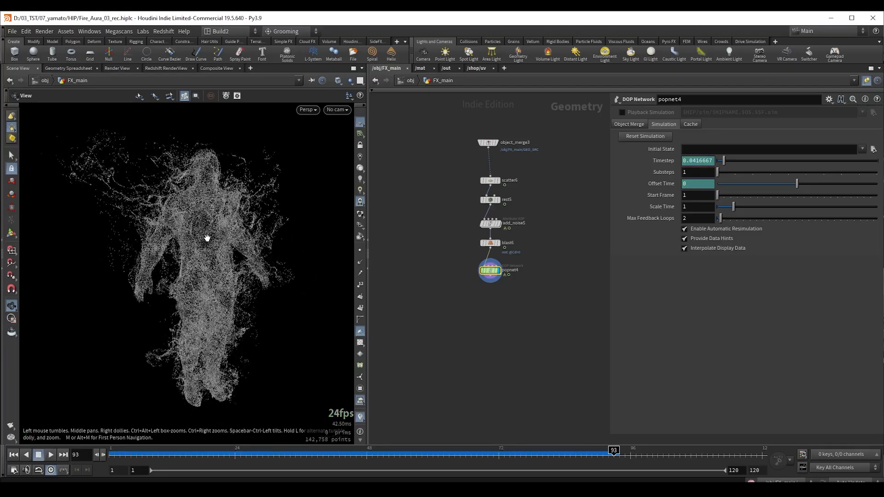
{"action": "left_click_drag", "start_coordinate": [600, 456], "coordinate": [541, 458]}
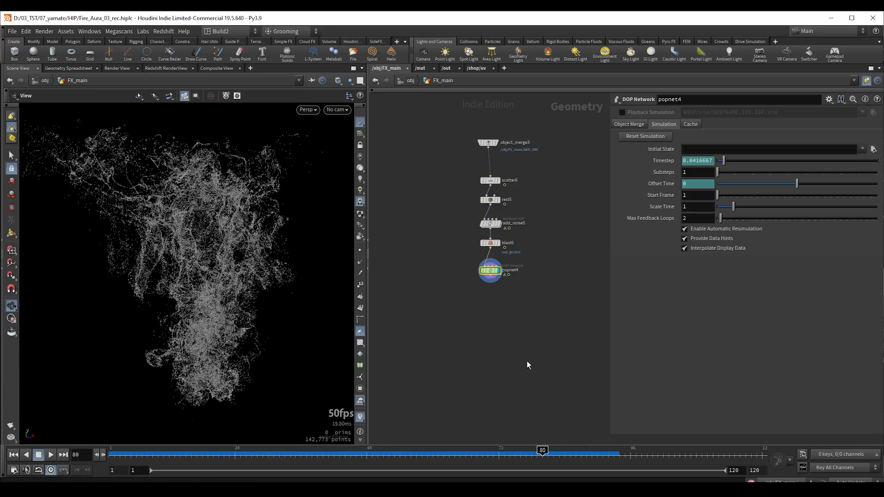
- Check the end frame of the vel field cache sequence in filecache2
{"action": "scroll", "coordinate": [478, 314], "scroll_direction": "down", "scroll_amount": 4}
{"action": "middle_click_drag", "start_coordinate": [451, 349], "coordinate": [556, 285]}
{"action": "middle_click_drag", "start_coordinate": [397, 318], "coordinate": [530, 300]}
{"action": "scroll", "coordinate": [474, 297], "scroll_direction": "up", "scroll_amount": 4}
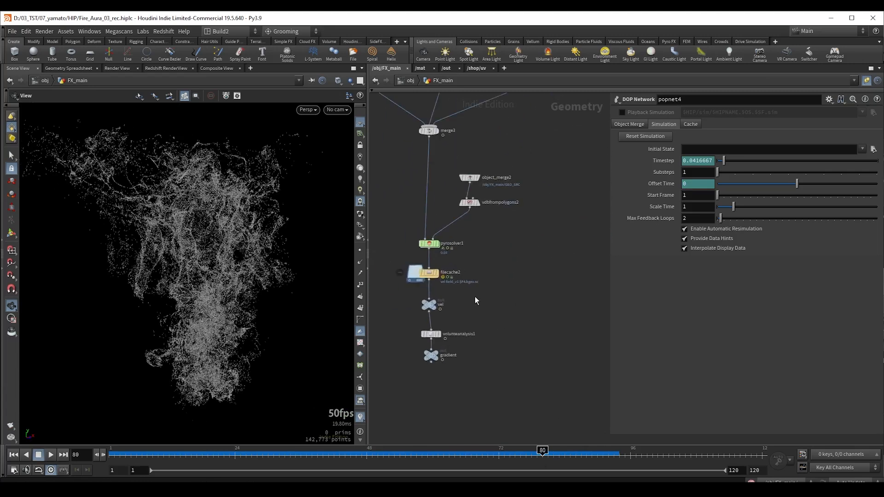
{"action": "left_click", "coordinate": [428, 273]}
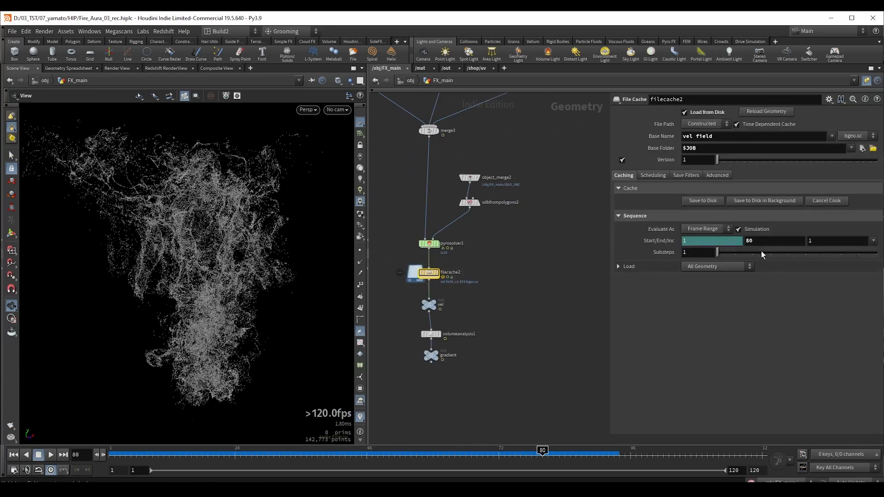
{"action": "double_click", "coordinate": [766, 241]}
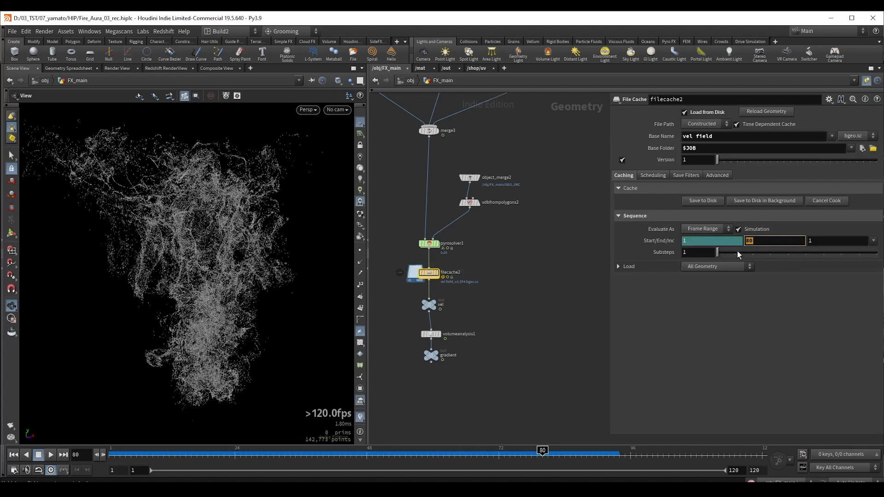
{"action": "type", "text": "50"}
{"action": "type", "text": "0"}
{"action": "key", "text": "BackSpace"}
{"action": "key", "text": "BackSpace"}
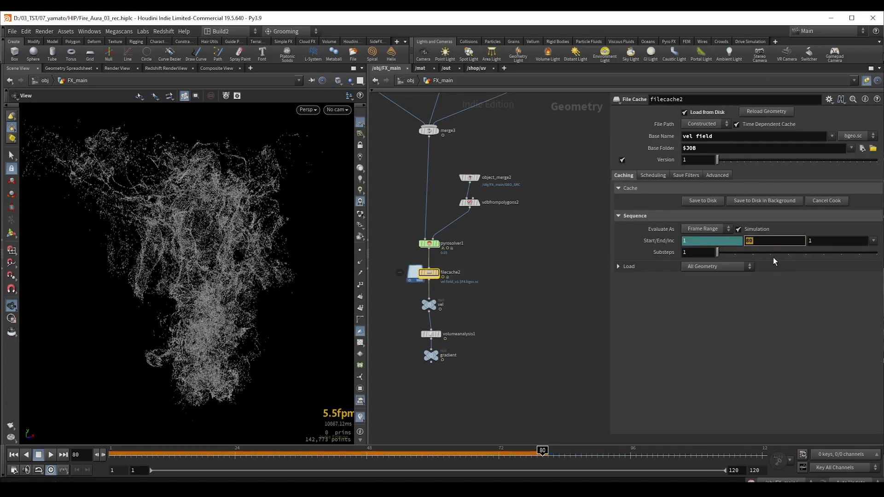
{"action": "key", "text": "Return"}
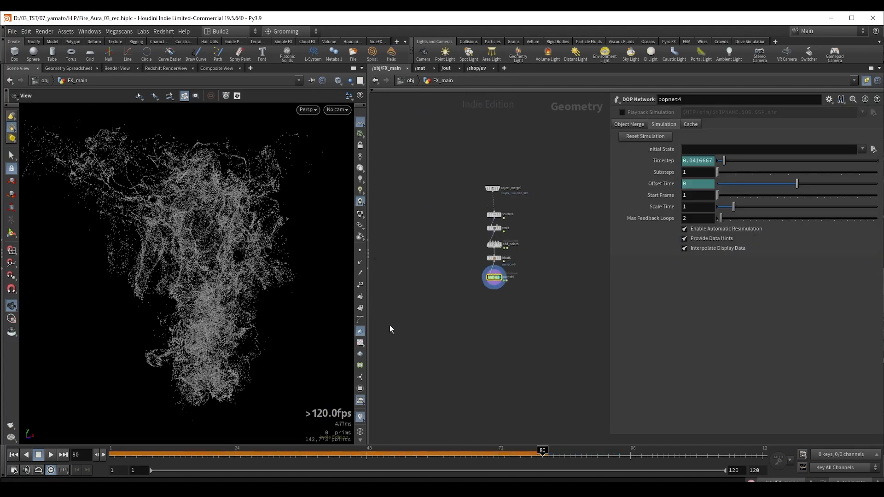
- Open popnet4 and review the settings of popadvectbyvolumes1 and popadvectbyvolumes2
{"action": "scroll", "coordinate": [469, 321], "scroll_direction": "up", "scroll_amount": 3}
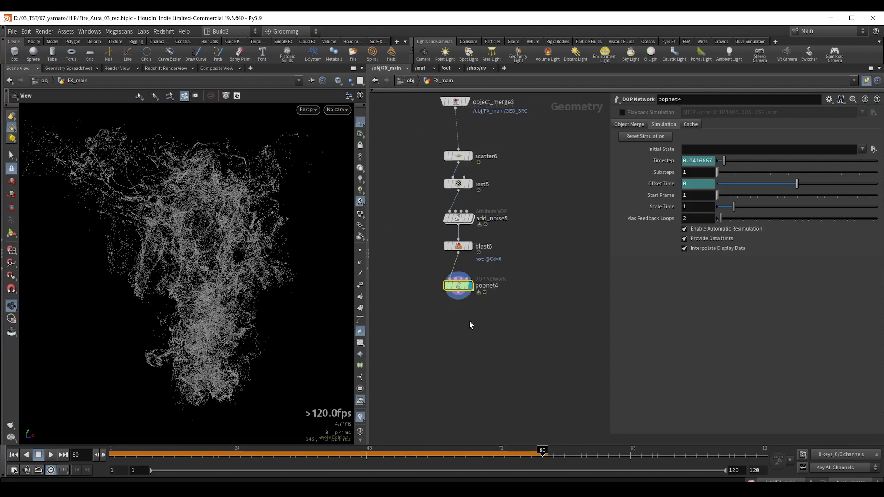
{"action": "left_click_drag", "start_coordinate": [221, 251], "coordinate": [161, 235]}
{"action": "scroll", "coordinate": [162, 234], "scroll_direction": "up", "scroll_amount": 3}
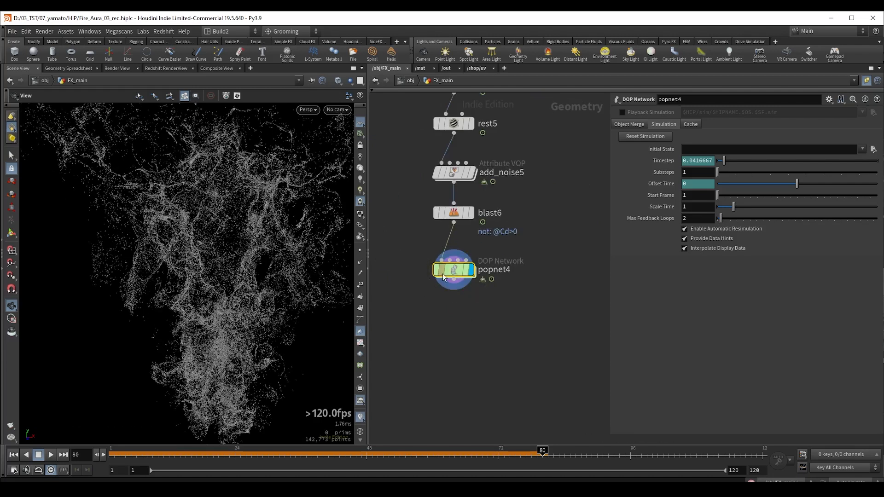
{"action": "double_click", "coordinate": [445, 271]}
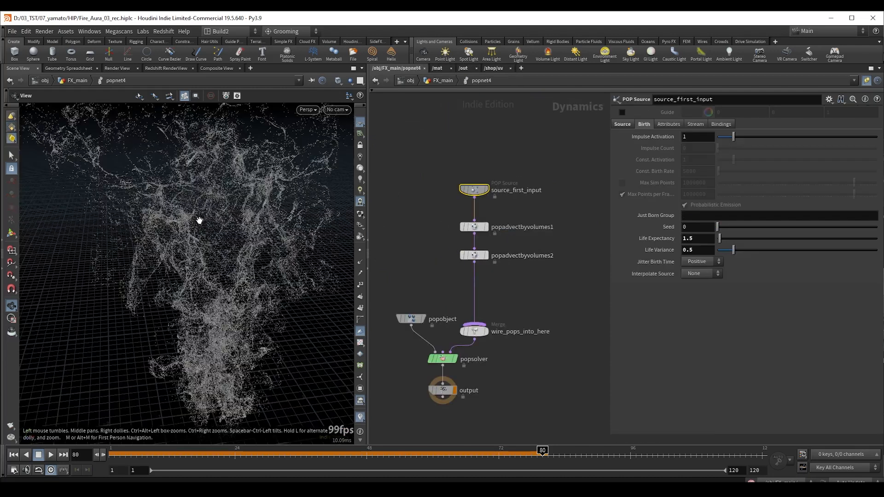
{"action": "left_click", "coordinate": [472, 226]}
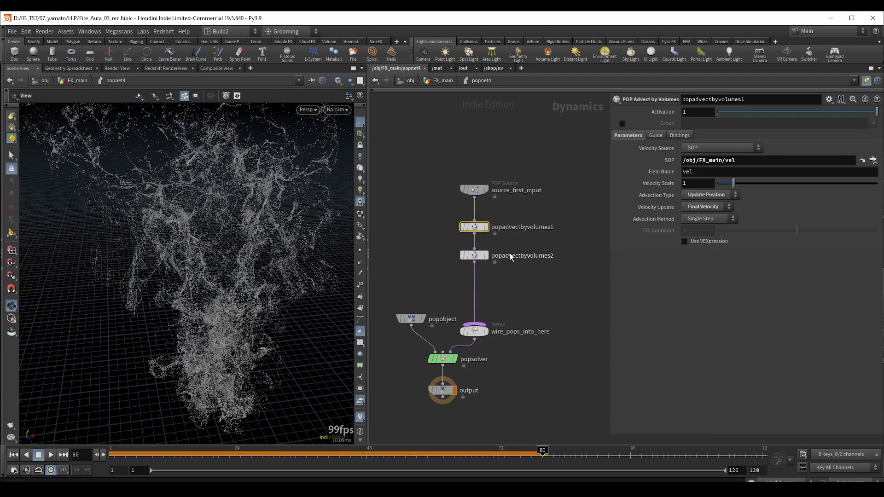
{"action": "left_click", "coordinate": [474, 255]}
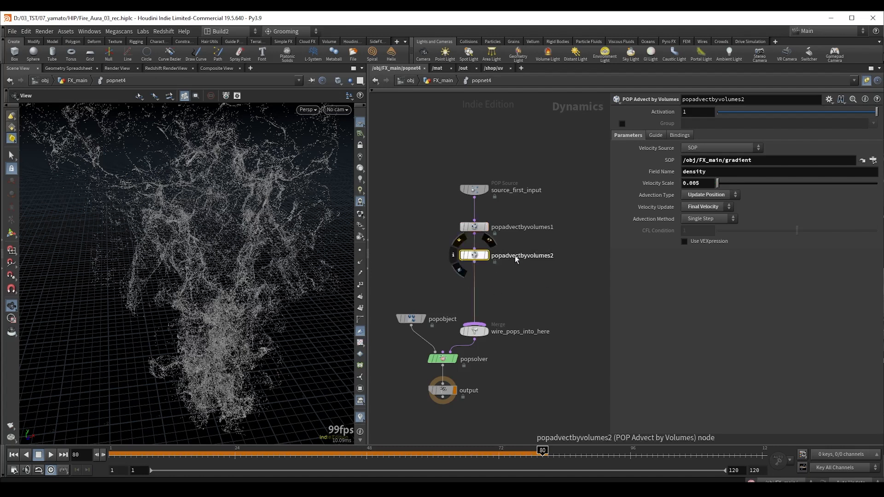
{"action": "left_click", "coordinate": [474, 227]}
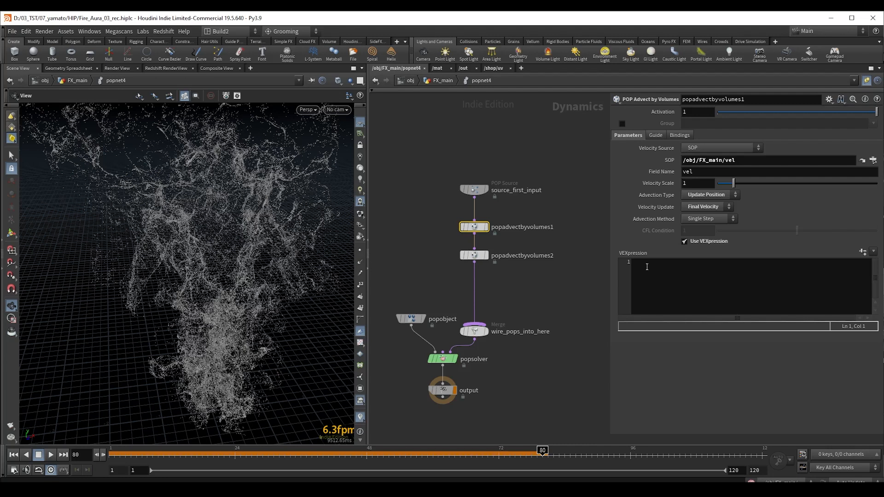
{"action": "left_click", "coordinate": [646, 267]}
{"action": "type", "text": "velscale "}
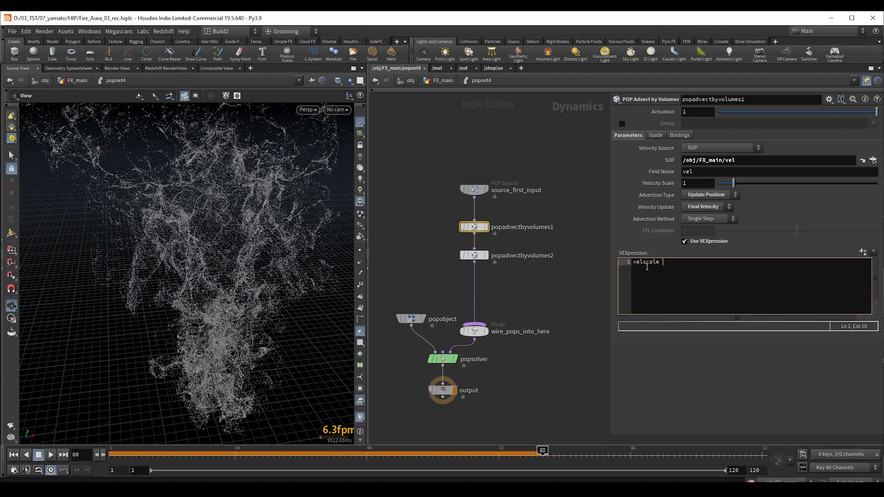
{"action": "type", "text": "*= fit()"}
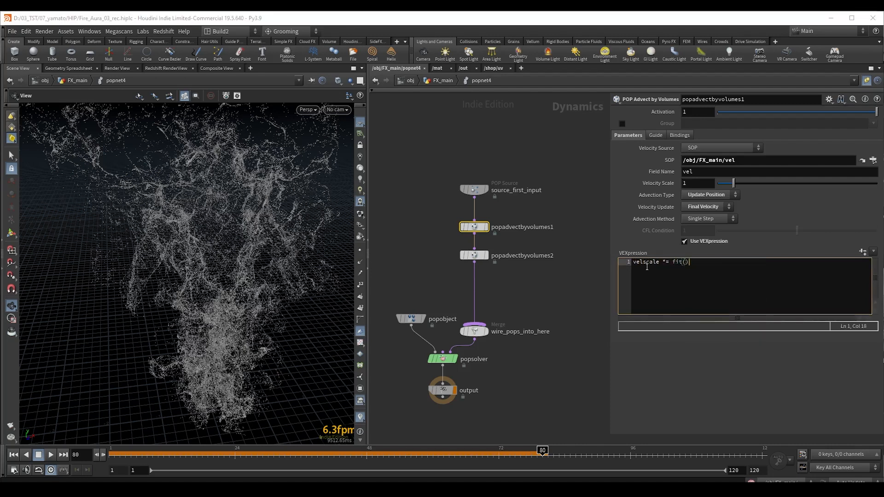
{"action": "type", "text": "@age,0,0.2"}
{"action": "key", "text": "shift+Left"}
{"action": "key", "text": "shift+Left"}
{"action": "key", "text": "shift+Left"}
{"action": "key", "text": "shift+Left"}
{"action": "key", "text": "Right"}
{"action": "type", "text": ",0,1"}
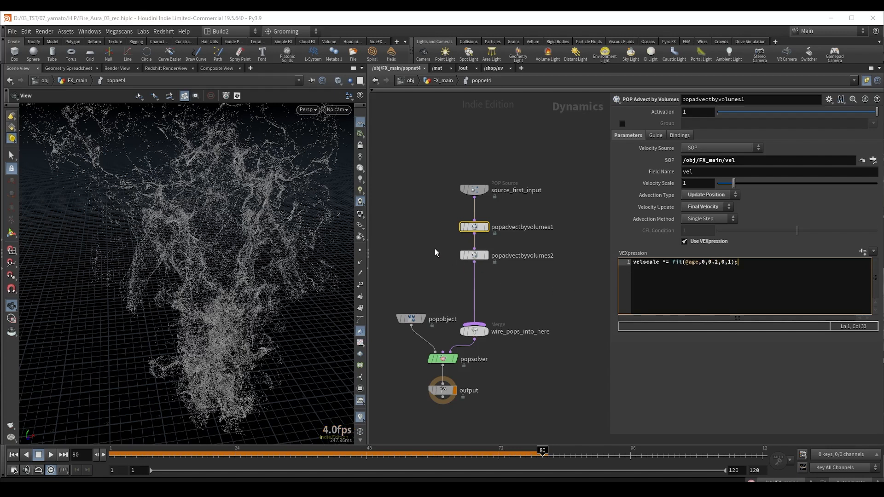
- Enable the VEXpression on popadvectbyvolumes2 and copy popadvectbyvolumes1's velscale expression into it
{"action": "left_click", "coordinate": [474, 255]}
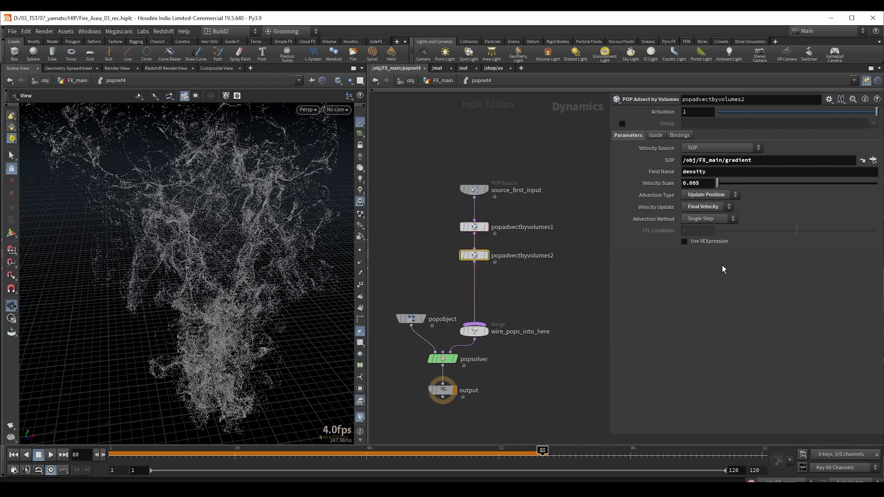
{"action": "scroll", "coordinate": [490, 262], "scroll_direction": "up", "scroll_amount": 1}
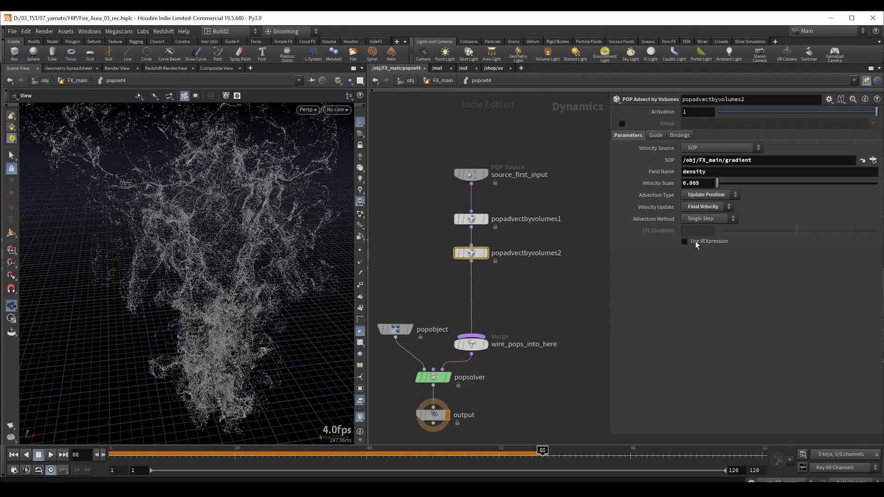
{"action": "left_click", "coordinate": [684, 241]}
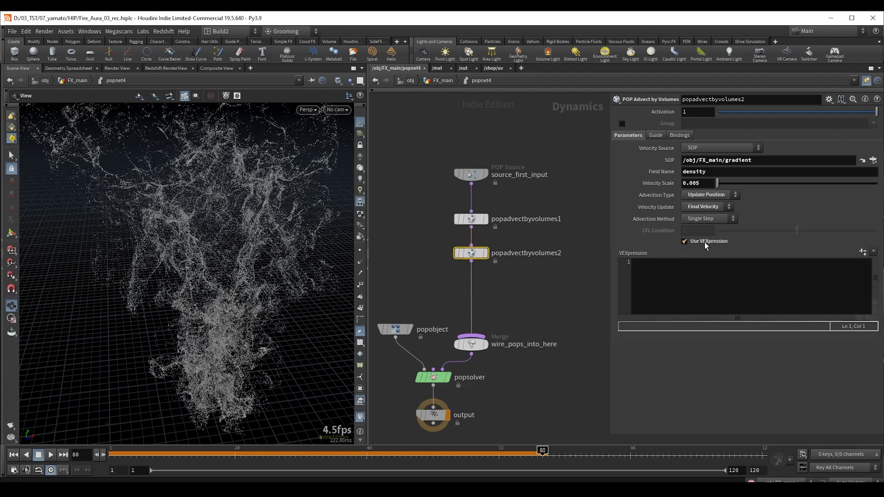
{"action": "left_click_drag", "start_coordinate": [424, 204], "coordinate": [520, 233]}
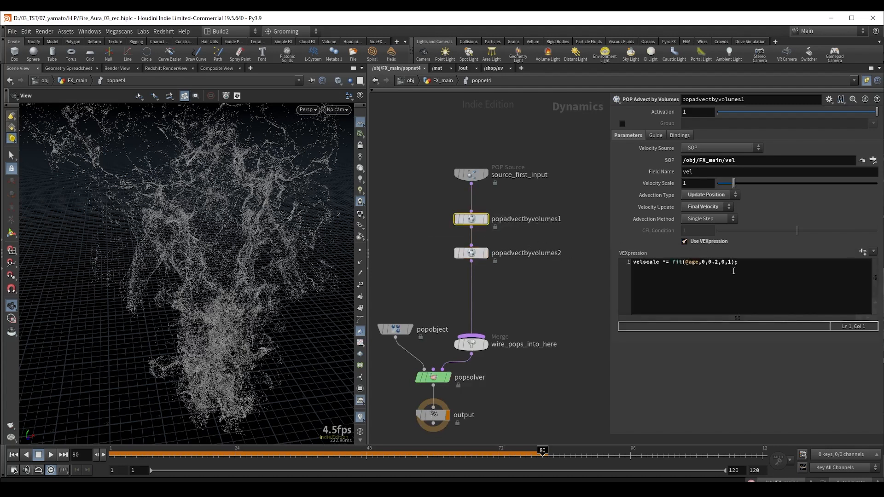
{"action": "left_click_drag", "start_coordinate": [755, 265], "coordinate": [628, 264]}
{"action": "key", "text": "ctrl+c"}
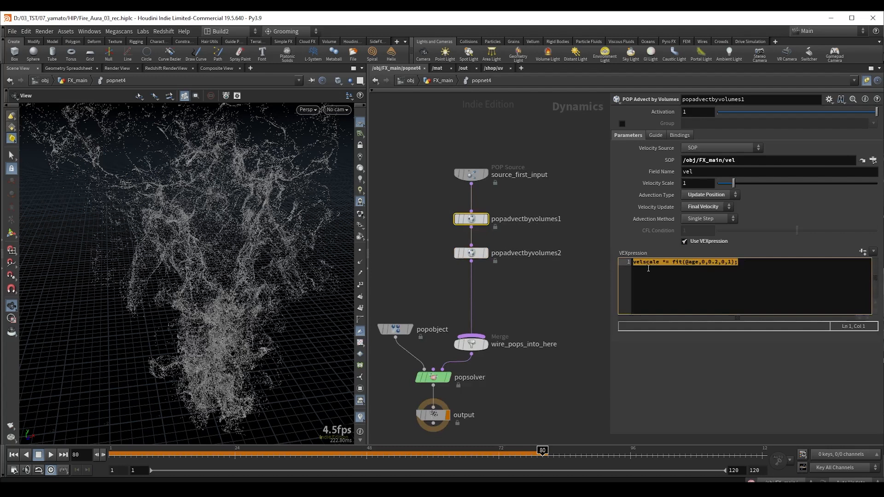
{"action": "left_click", "coordinate": [471, 252]}
{"action": "left_click", "coordinate": [672, 267]}
{"action": "key", "text": "ctrl+v"}
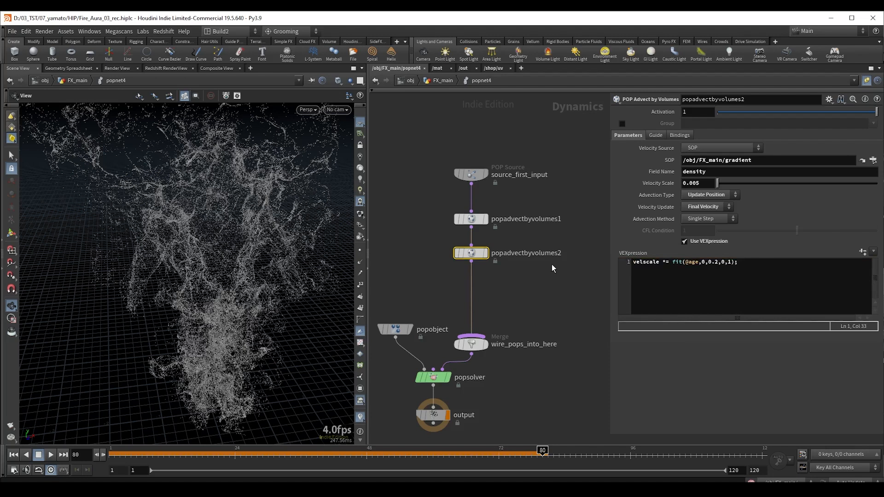
- Change the upper age limit in popadvectbyvolumes2's fit expression to 0.5
{"action": "double_click", "coordinate": [715, 262]}
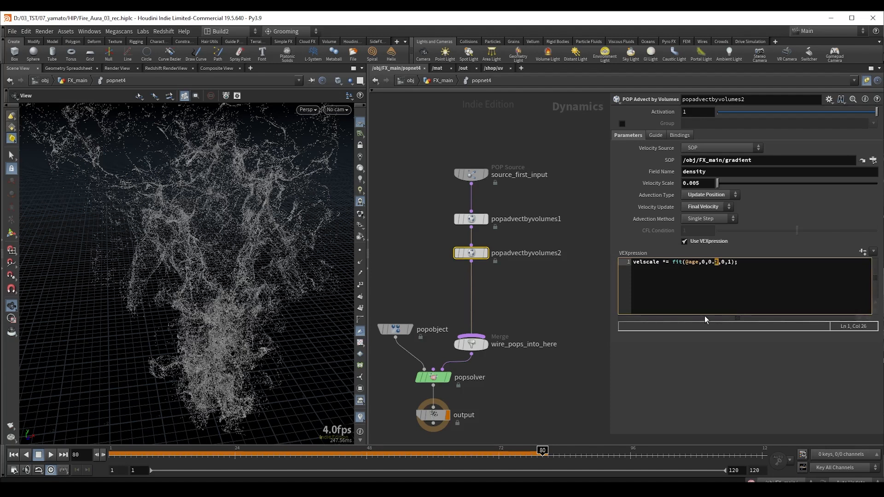
{"action": "type", "text": "5"}
{"action": "left_click", "coordinate": [704, 316]}
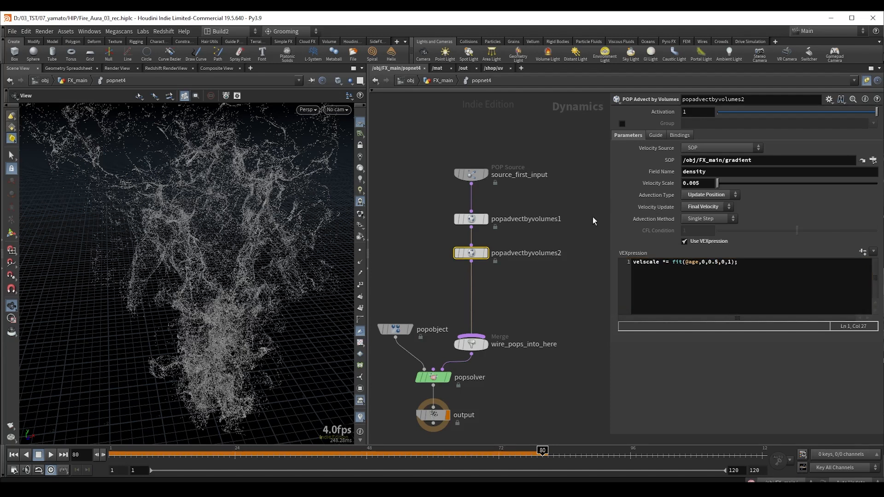
- Play the simulation from frame 1, stop at frame 69 and scrub back to frame 43
{"action": "left_click_drag", "start_coordinate": [244, 210], "coordinate": [216, 214]}
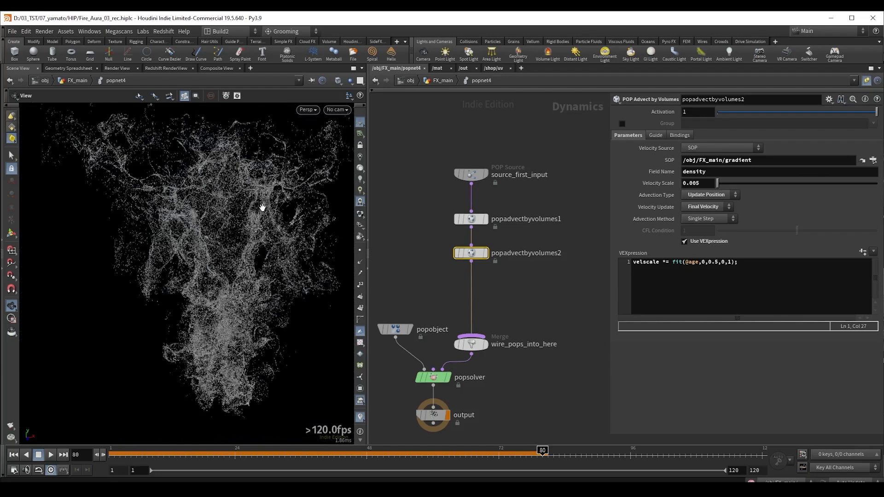
{"action": "left_click", "coordinate": [403, 201]}
{"action": "key", "text": "ctrl+Up"}
{"action": "key", "text": "Up"}
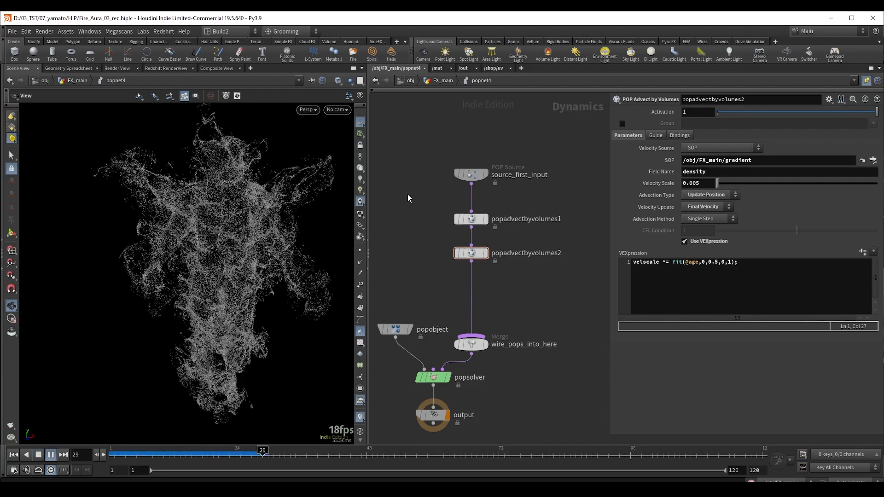
{"action": "key", "text": "Up"}
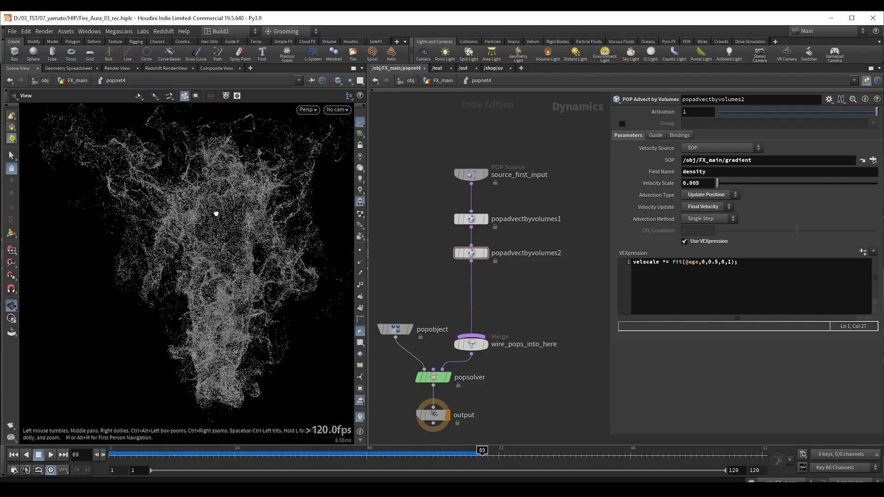
{"action": "left_click_drag", "start_coordinate": [264, 238], "coordinate": [234, 227]}
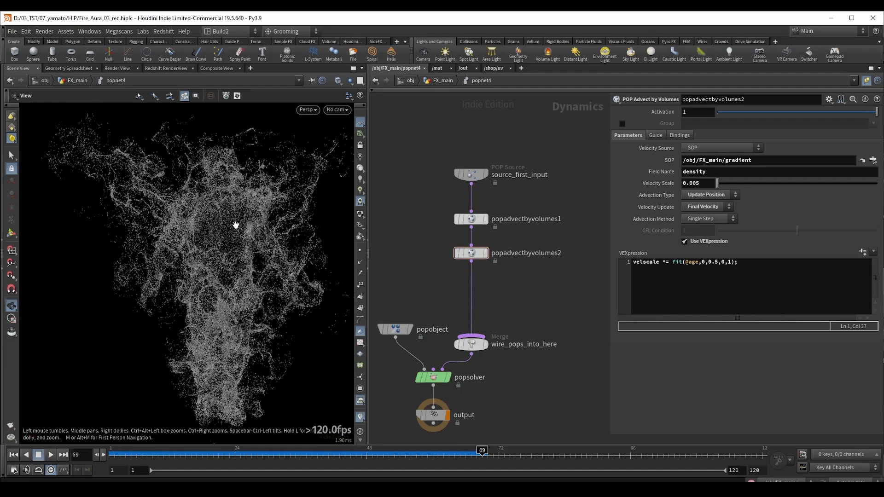
{"action": "left_click_drag", "start_coordinate": [325, 450], "coordinate": [305, 450]}
{"action": "left_click_drag", "start_coordinate": [164, 450], "coordinate": [338, 450]}
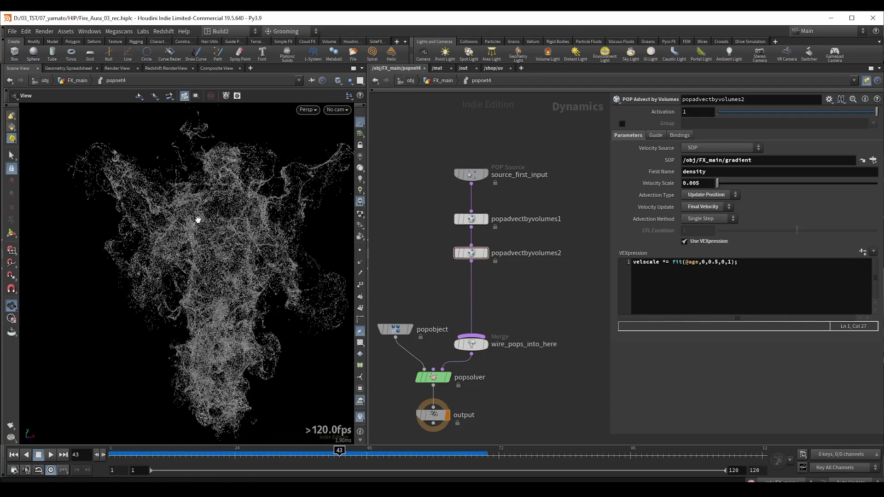
- Move the output node further below popsolver to make room between them
{"action": "middle_click_drag", "start_coordinate": [424, 259], "coordinate": [460, 209]}
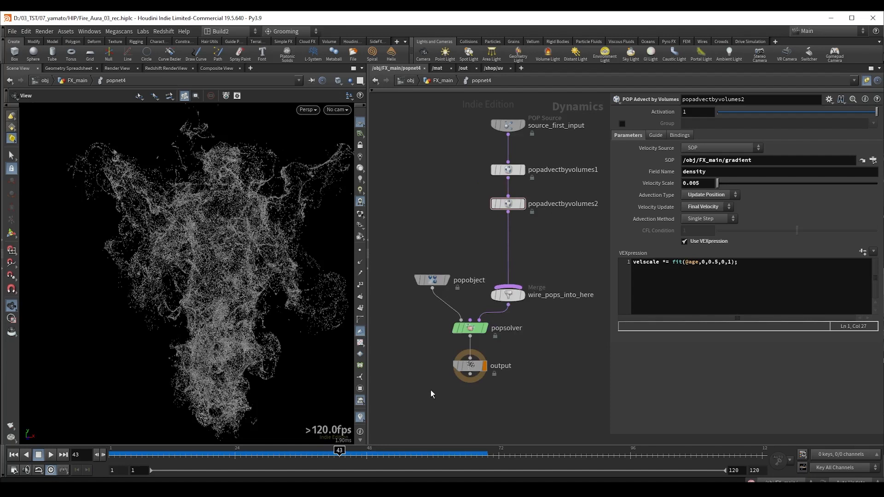
{"action": "middle_click_drag", "start_coordinate": [430, 392], "coordinate": [437, 304]}
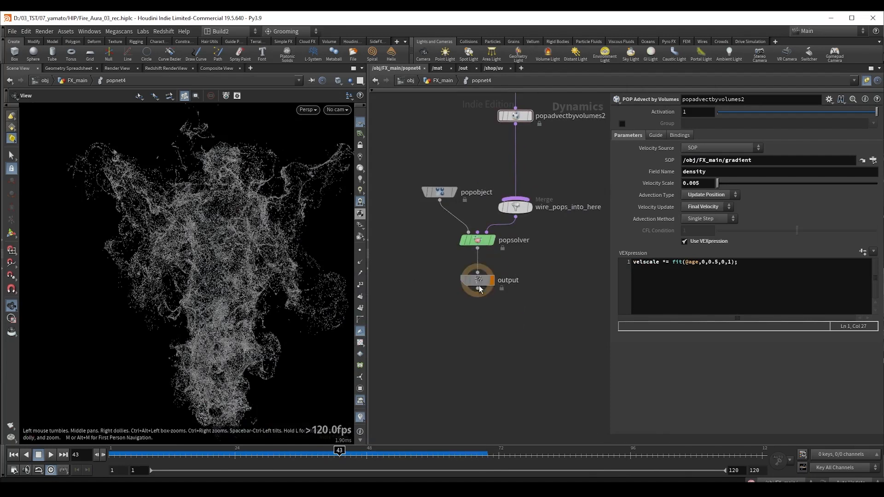
{"action": "left_click_drag", "start_coordinate": [470, 275], "coordinate": [470, 353]}
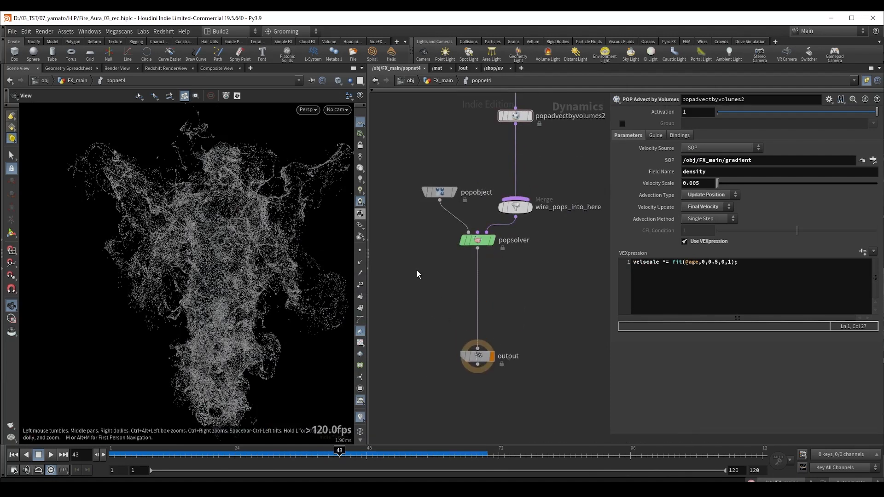
- Return to the FX_main network and display the geometry of object_merge3
{"action": "key", "text": "u"}
{"action": "scroll", "coordinate": [476, 271], "scroll_direction": "down", "scroll_amount": 4}
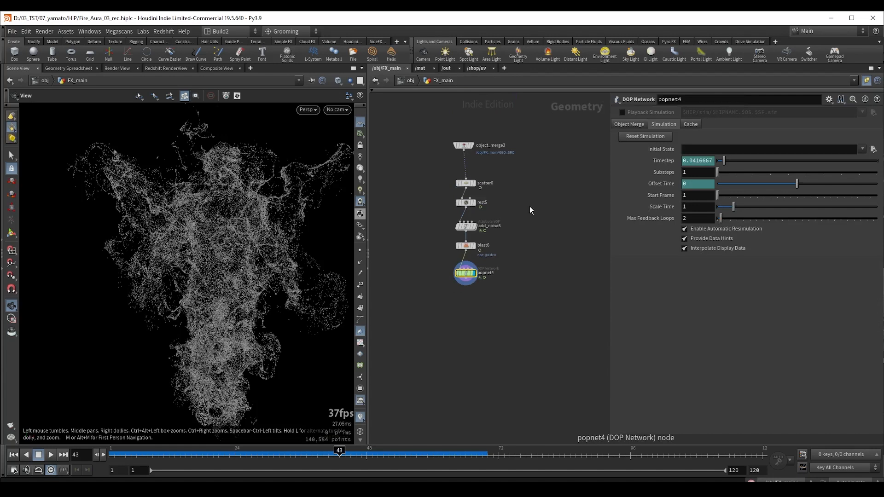
{"action": "scroll", "coordinate": [509, 203], "scroll_direction": "up", "scroll_amount": 3}
{"action": "left_click", "coordinate": [431, 177]}
{"action": "key", "text": "r"}
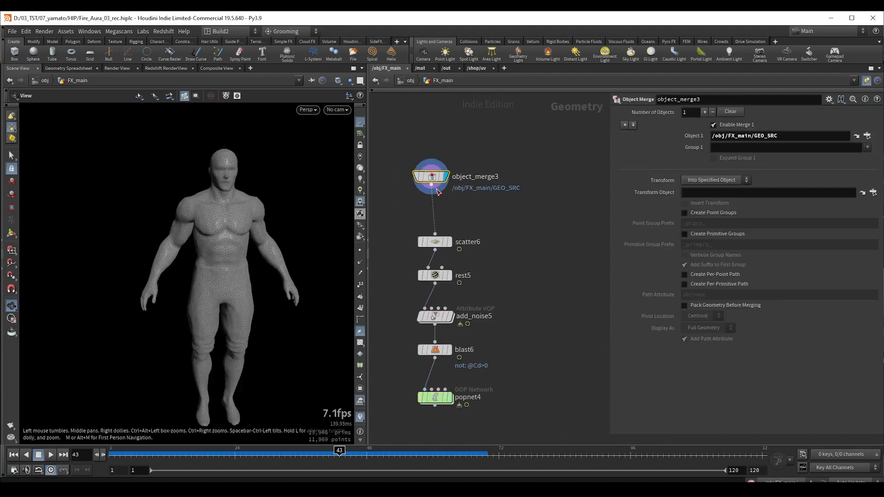
- Branch a Null node off object_merge3 and rename it geo_coll
{"action": "left_click_drag", "start_coordinate": [433, 185], "coordinate": [529, 205]}
{"action": "type", "text": "nu"}
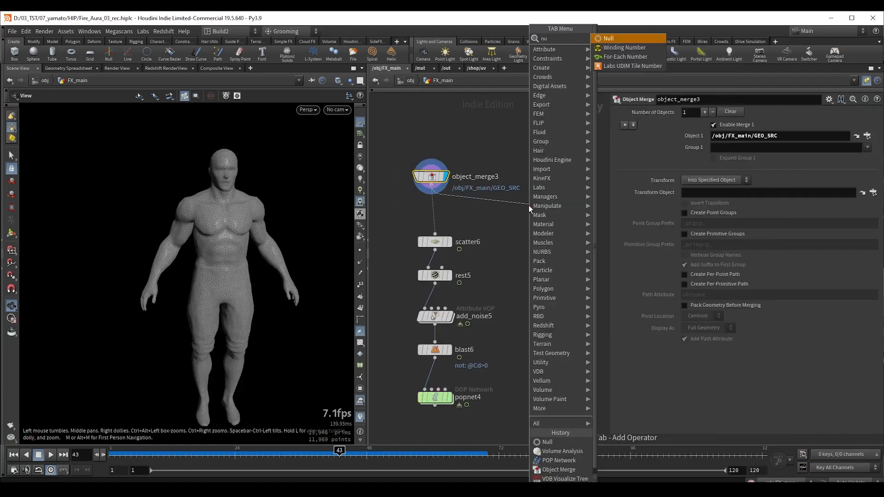
{"action": "key", "text": "Return"}
{"action": "left_click", "coordinate": [548, 206]}
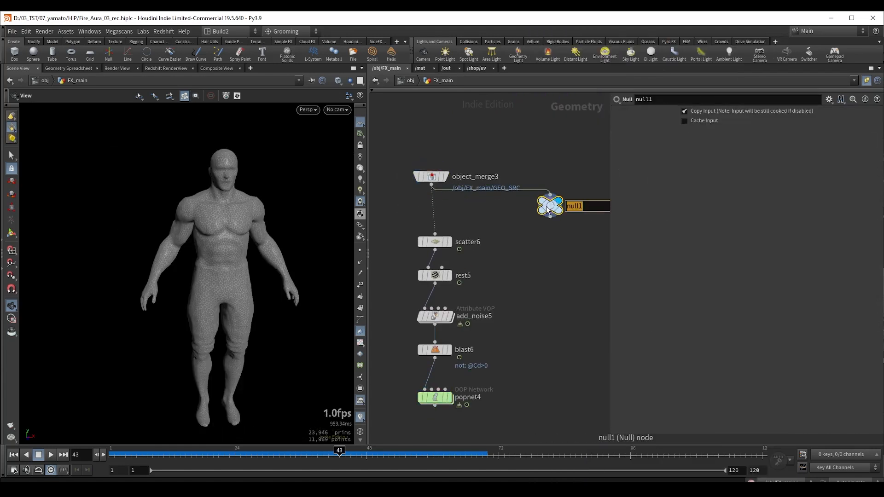
{"action": "type", "text": "geo_coll"}
{"action": "key", "text": "Return"}
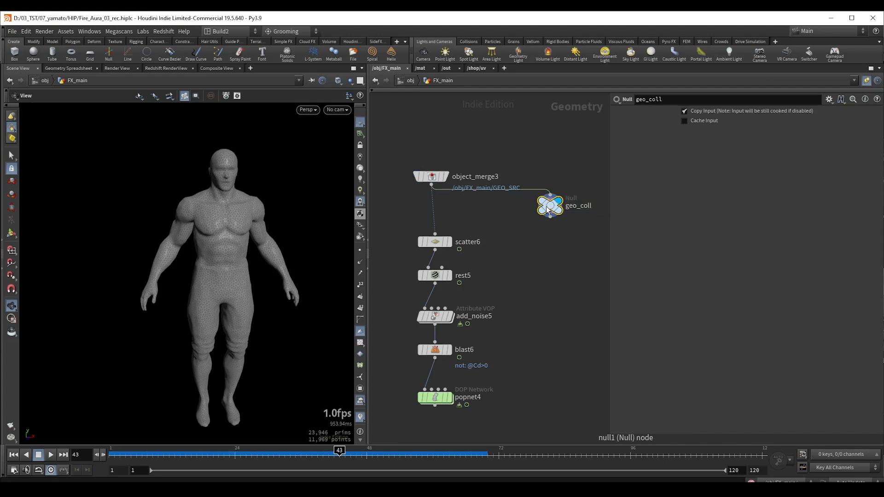
- Copy the geo_coll node and open the popnet4 network
{"action": "left_click_drag", "start_coordinate": [432, 177], "coordinate": [436, 159]}
{"action": "left_click_drag", "start_coordinate": [577, 227], "coordinate": [529, 190]}
{"action": "key", "text": "ctrl+c"}
{"action": "middle_click_drag", "start_coordinate": [459, 353], "coordinate": [483, 287]}
{"action": "double_click", "coordinate": [455, 331]}
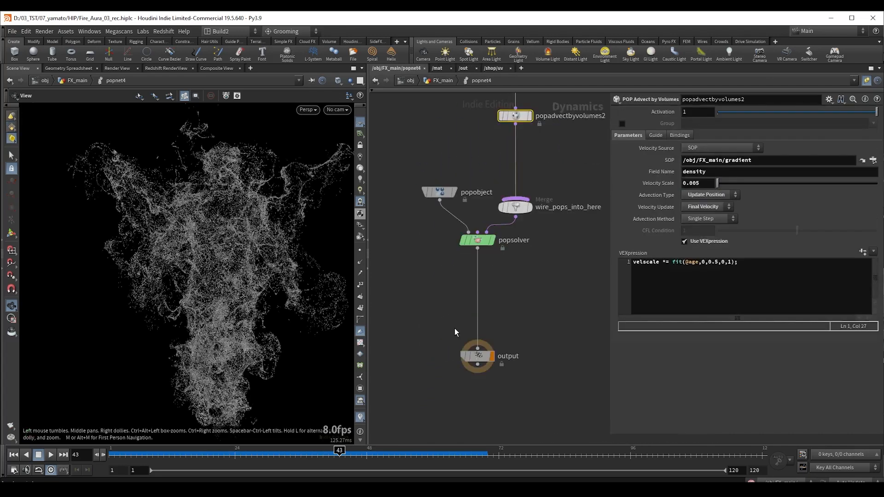
- Add a Static Object node beside the popsolver and set its SOP Path to /obj/FX_main/geo_coll
{"action": "key", "text": "Tab"}
{"action": "type", "text": "sta"}
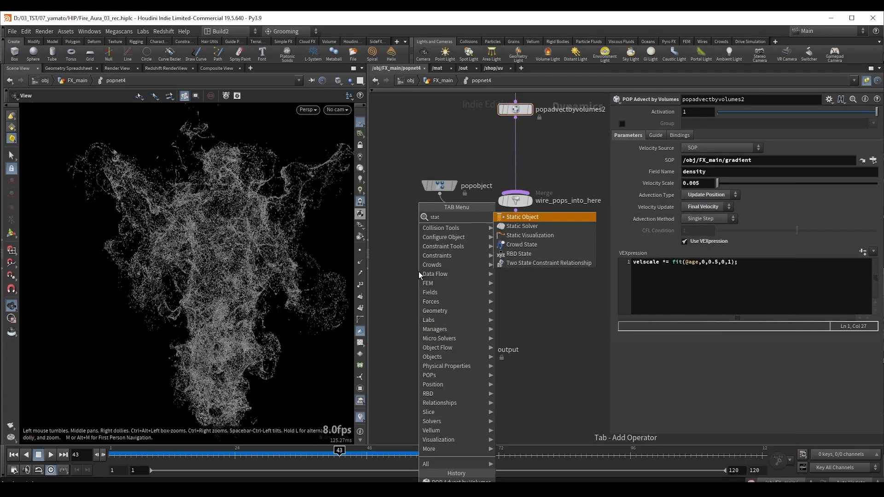
{"action": "key", "text": "Return"}
{"action": "left_click", "coordinate": [410, 278]}
{"action": "left_click", "coordinate": [728, 145]}
{"action": "key", "text": "ctrl+v"}
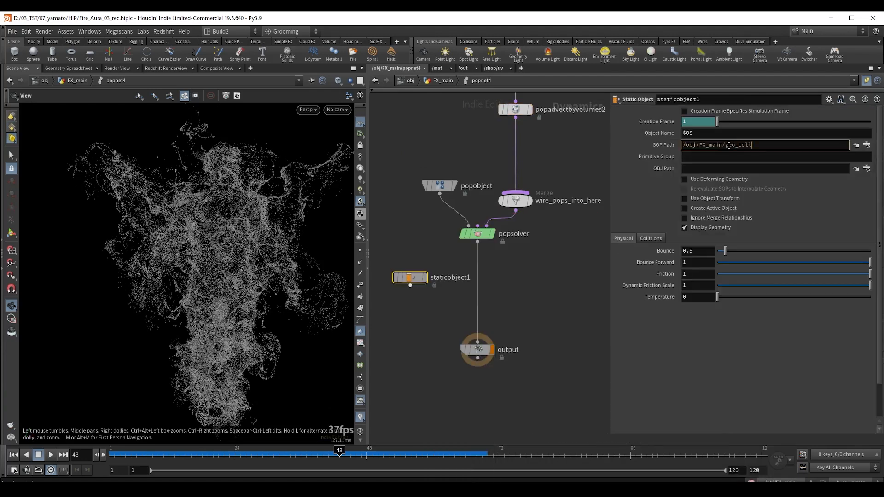
{"action": "key", "text": "Return"}
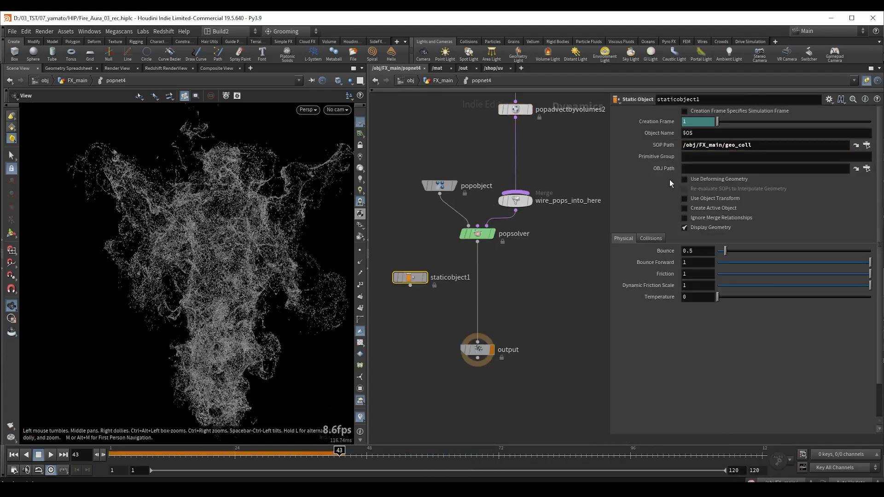
- Combine staticobject1 and popsolver in a Merge node inserted before the output, with staticobject1 as first input, and tidy the node layout
{"action": "middle_click_drag", "start_coordinate": [431, 311], "coordinate": [419, 266]}
{"action": "left_click", "coordinate": [399, 240]}
{"action": "key", "text": "Tab"}
{"action": "type", "text": "mer"}
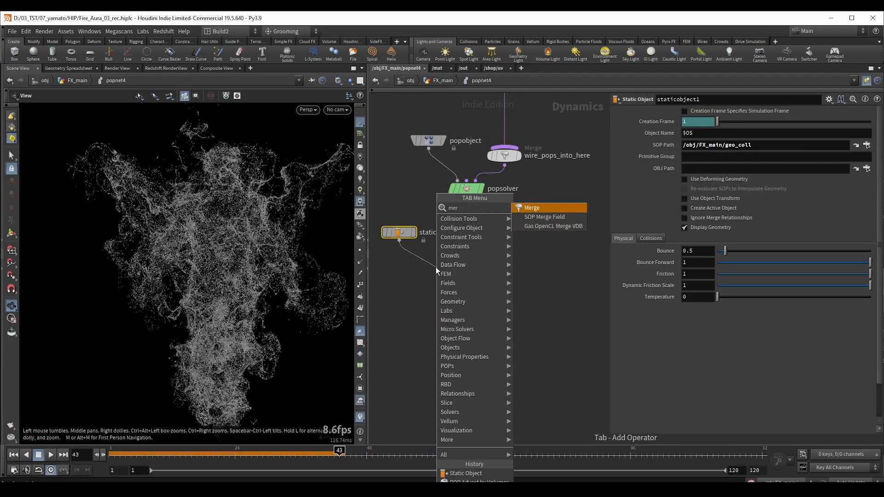
{"action": "key", "text": "Return"}
{"action": "left_click", "coordinate": [467, 197]}
{"action": "left_click", "coordinate": [437, 260]}
{"action": "left_click", "coordinate": [437, 277]}
{"action": "left_click", "coordinate": [451, 332]}
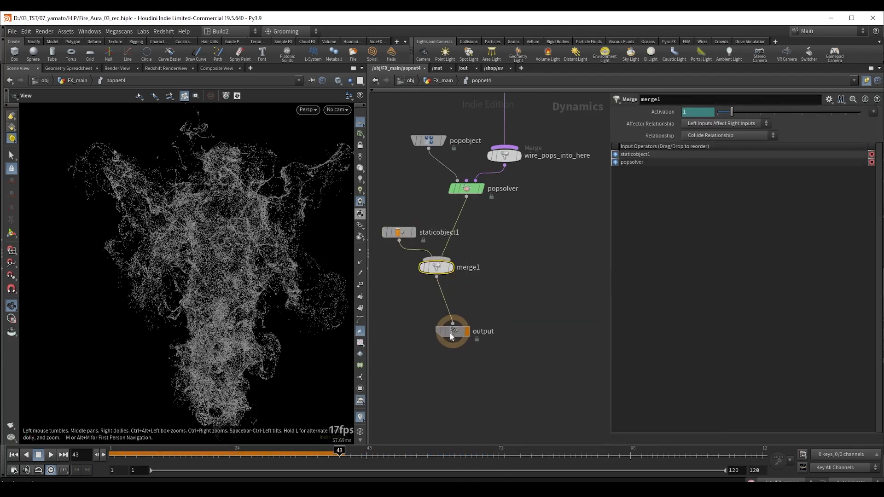
{"action": "key", "text": "l"}
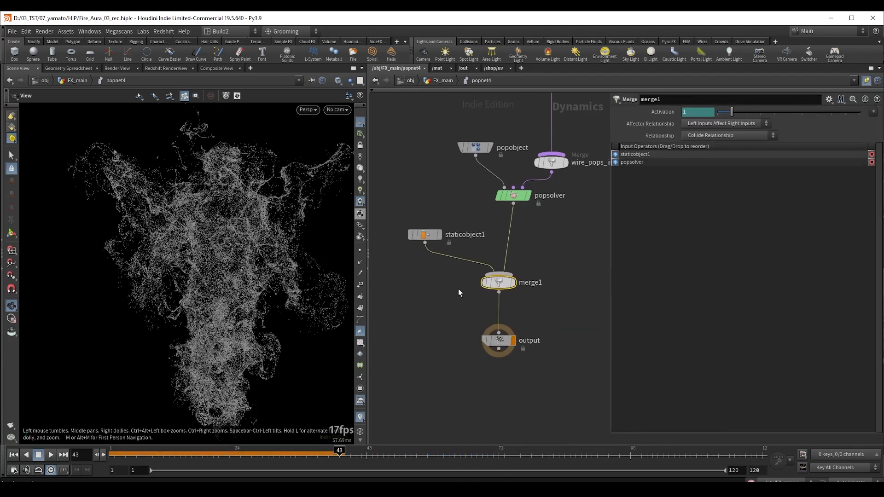
{"action": "left_click_drag", "start_coordinate": [425, 234], "coordinate": [410, 234]}
{"action": "left_click", "coordinate": [496, 284]}
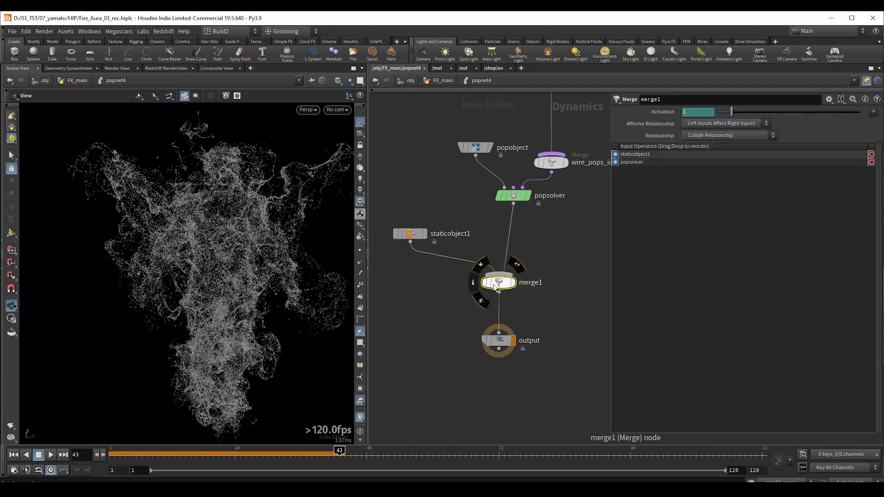
- Return to frame 1 and turn off Display Geometry on staticobject1
{"action": "left_click", "coordinate": [12, 454]}
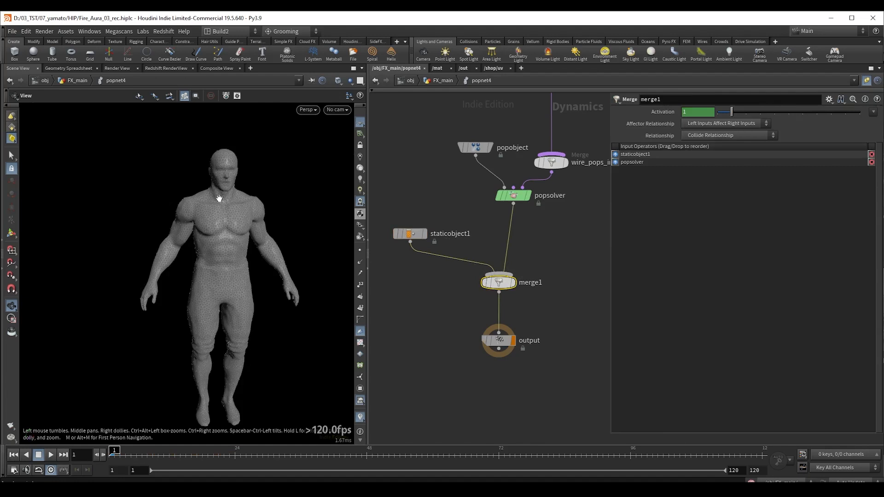
{"action": "left_click", "coordinate": [409, 234]}
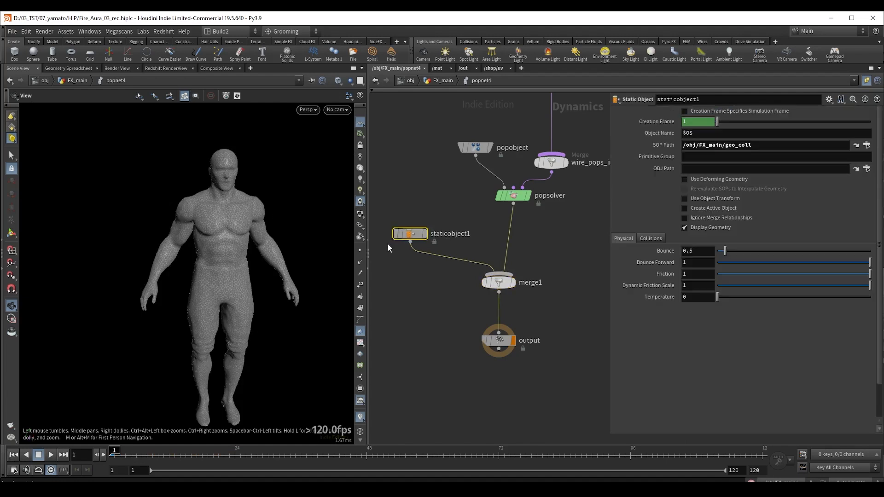
{"action": "left_click", "coordinate": [696, 229]}
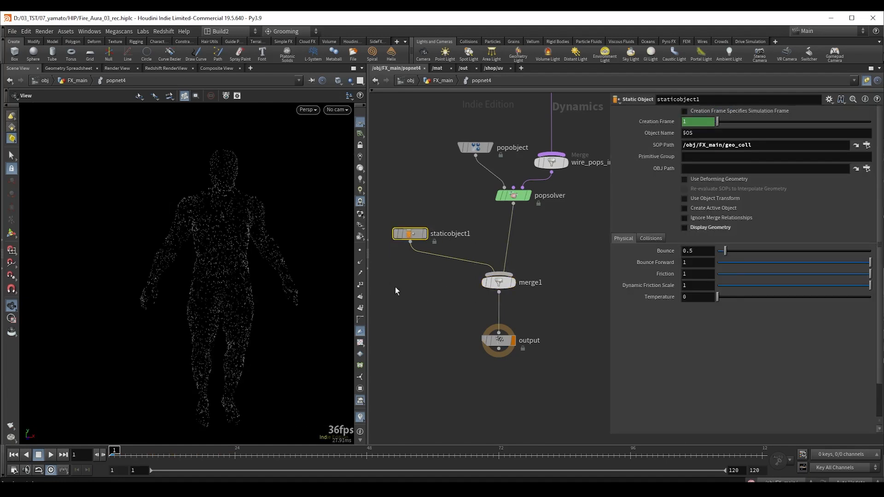
- Play the collision simulation up to frame 90, orbit around the particles, and replay it from the start to frame 13
{"action": "key", "text": "Up"}
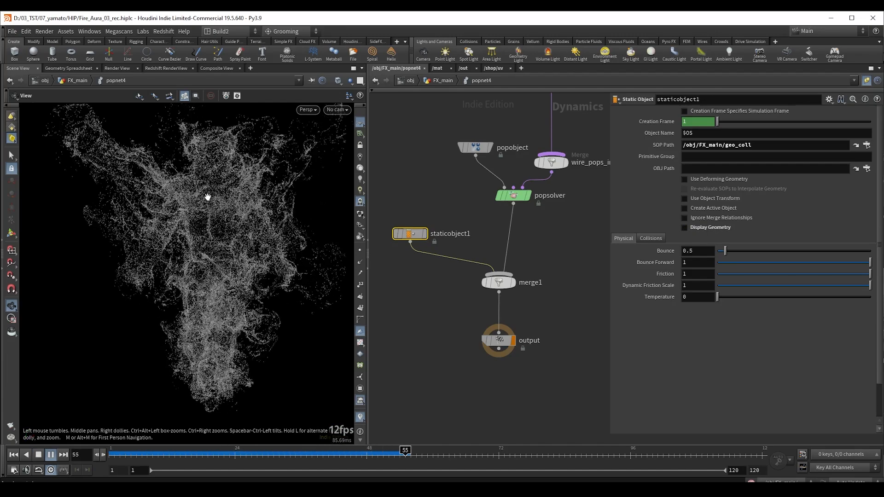
{"action": "key", "text": "Up"}
{"action": "key", "text": "Up"}
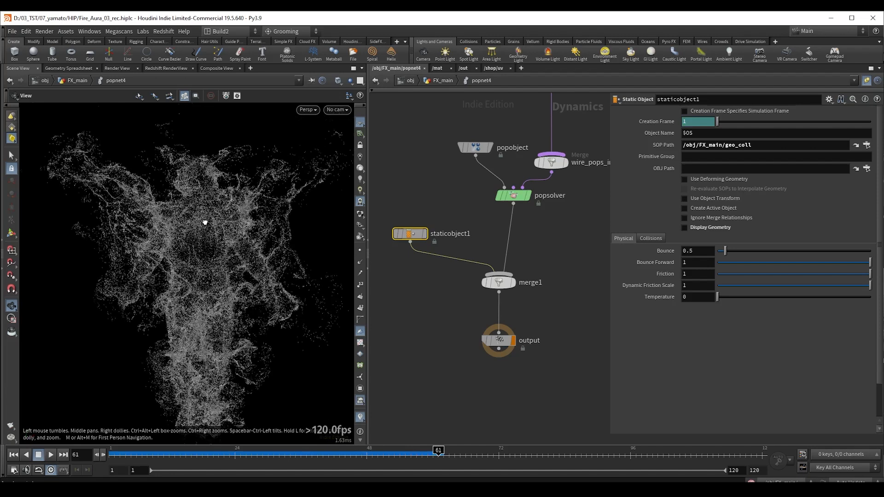
{"action": "key", "text": "Up"}
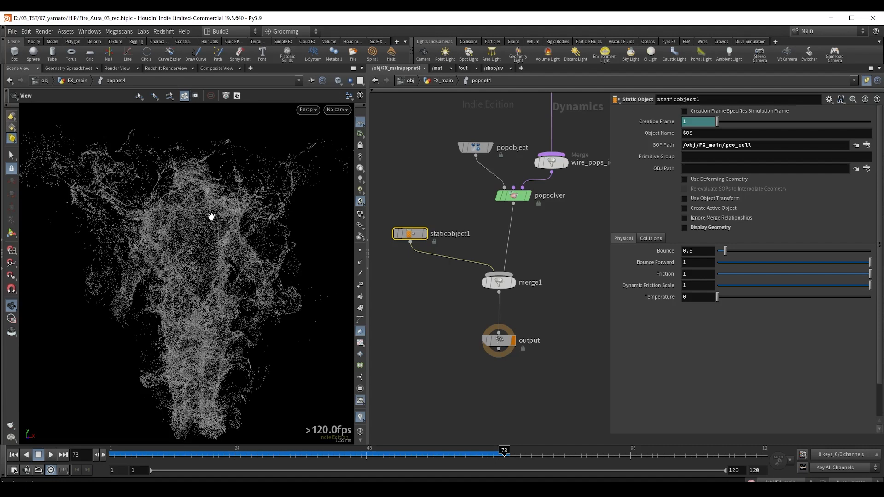
{"action": "left_click_drag", "start_coordinate": [189, 244], "coordinate": [171, 242]}
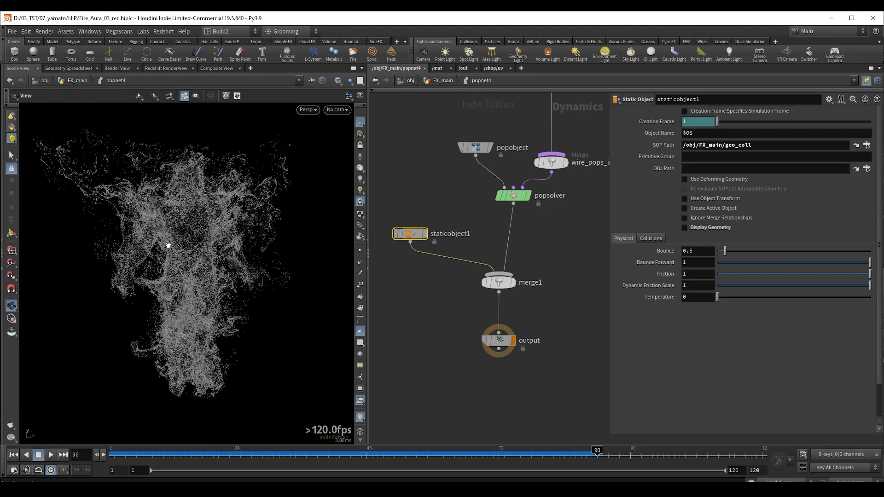
{"action": "key", "text": "ctrl+Up"}
{"action": "key", "text": "Up"}
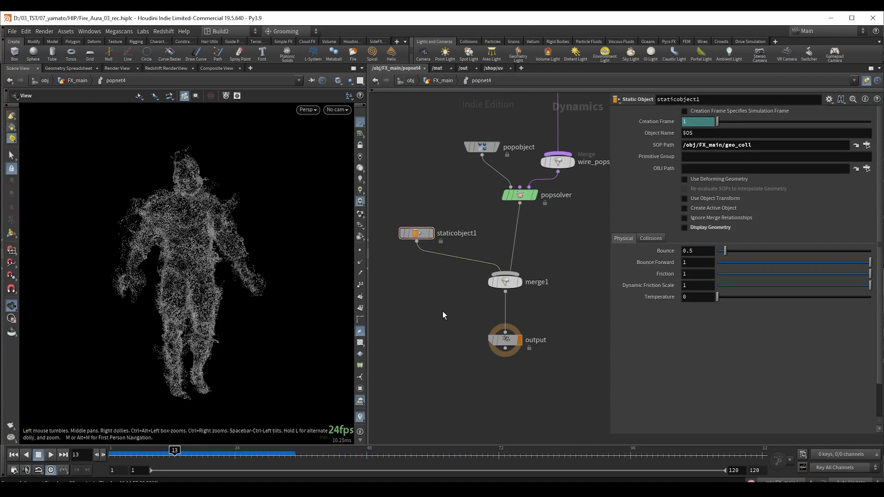
- Return to the FX_main network and restrict popnet4's object merge to *pop* so only the particles are output
{"action": "key", "text": "u"}
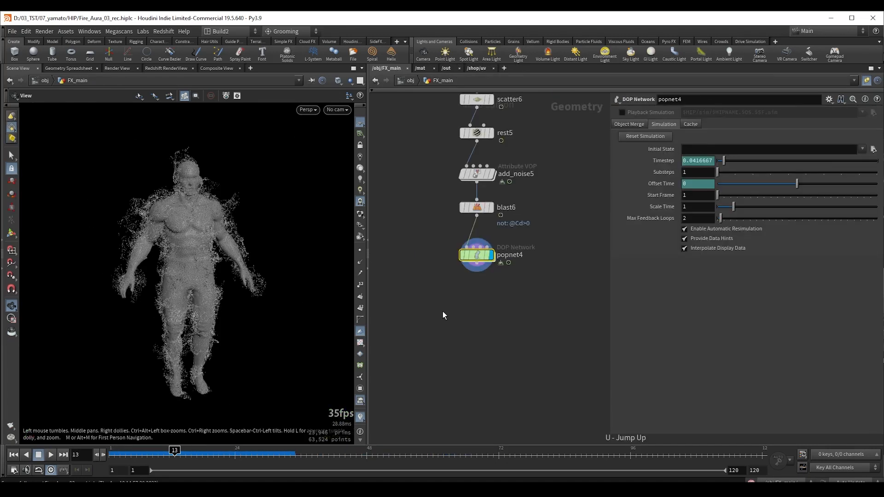
{"action": "left_click_drag", "start_coordinate": [401, 302], "coordinate": [527, 250]}
{"action": "left_click_drag", "start_coordinate": [234, 226], "coordinate": [188, 218]}
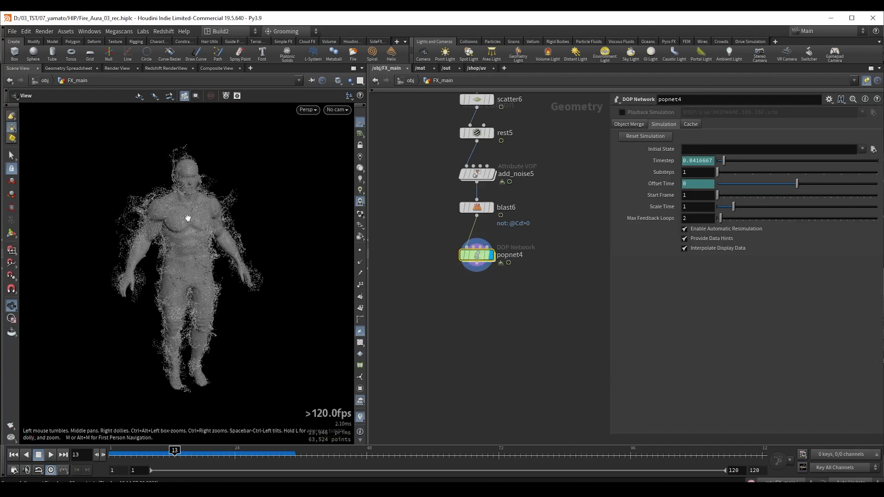
{"action": "scroll", "coordinate": [193, 213], "scroll_direction": "up", "scroll_amount": 1}
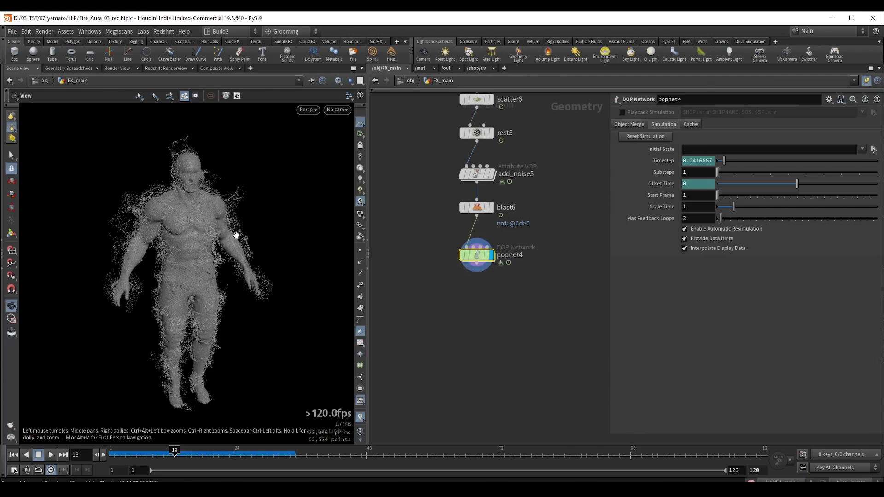
{"action": "left_click", "coordinate": [623, 122]}
{"action": "left_click", "coordinate": [728, 160]}
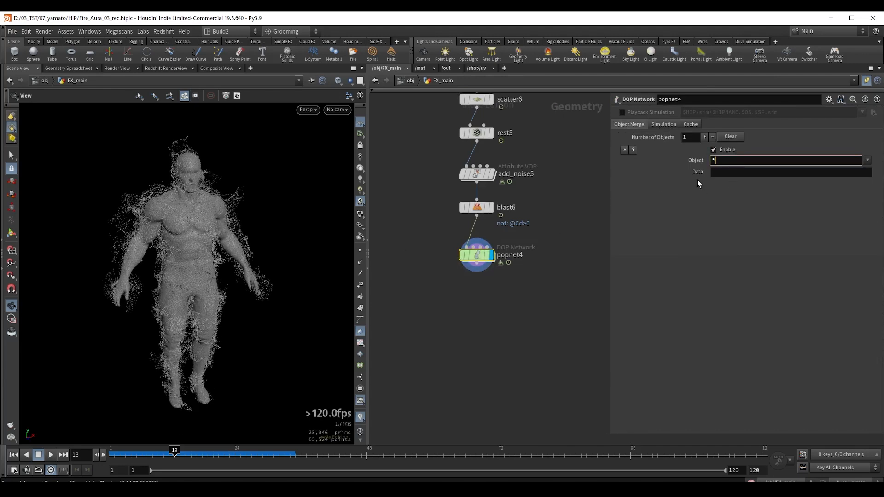
{"action": "type", "text": "pop*"}
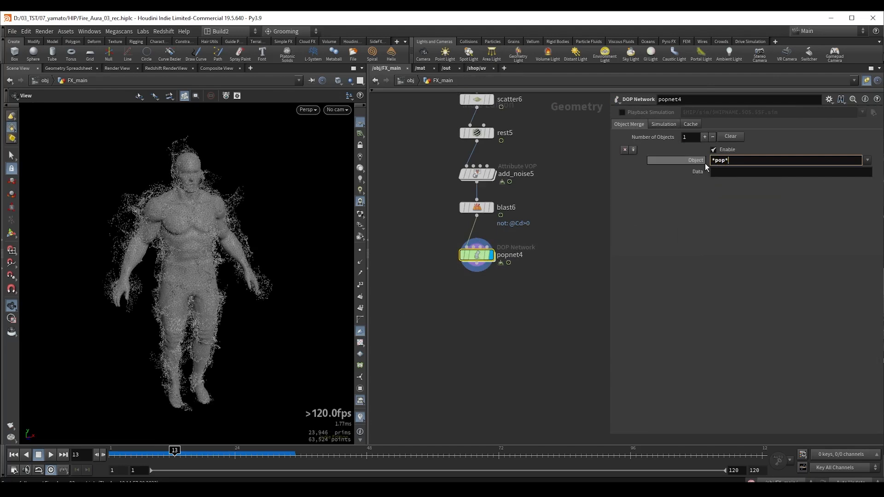
{"action": "key", "text": "Return"}
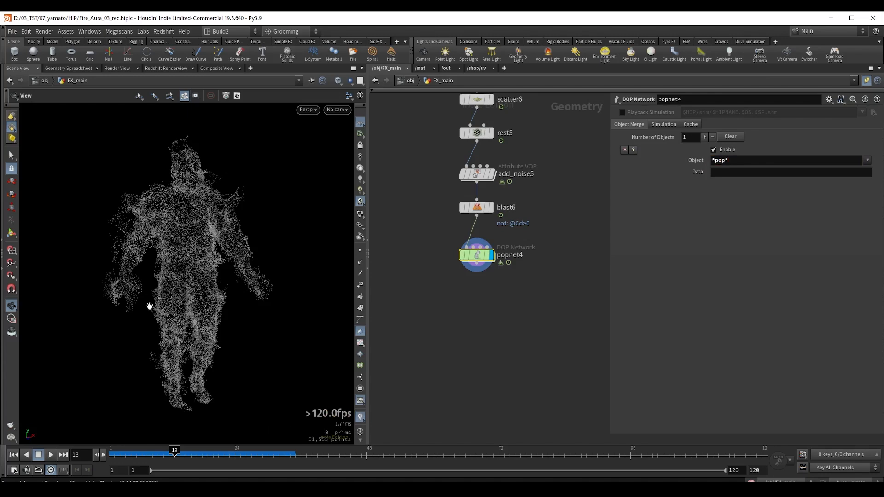
- Play popnet4's particle output to frame 65, scrub back to frame 58 and inspect the aura's shape
{"action": "key", "text": "Up"}
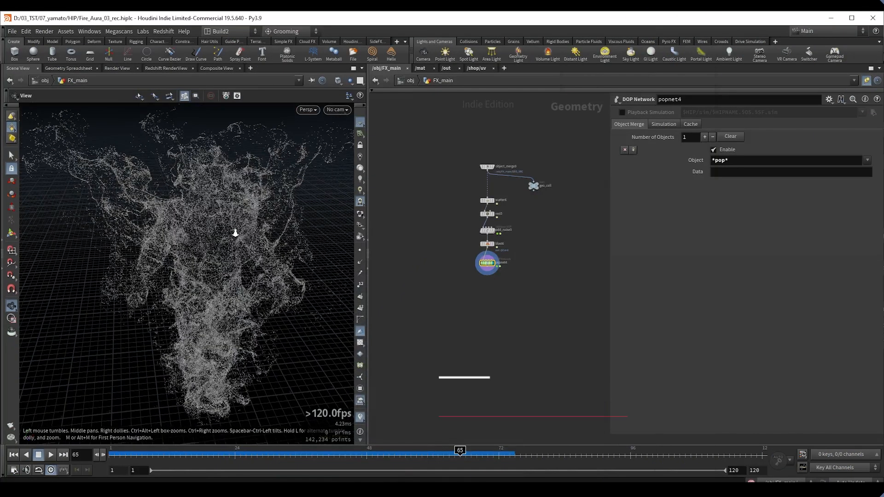
{"action": "left_click_drag", "start_coordinate": [236, 234], "coordinate": [284, 347]}
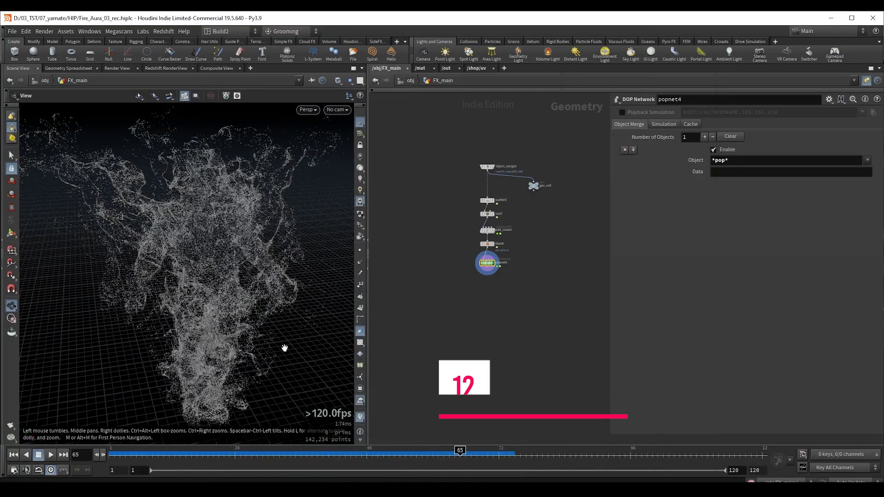
{"action": "left_click_drag", "start_coordinate": [363, 453], "coordinate": [428, 450]}
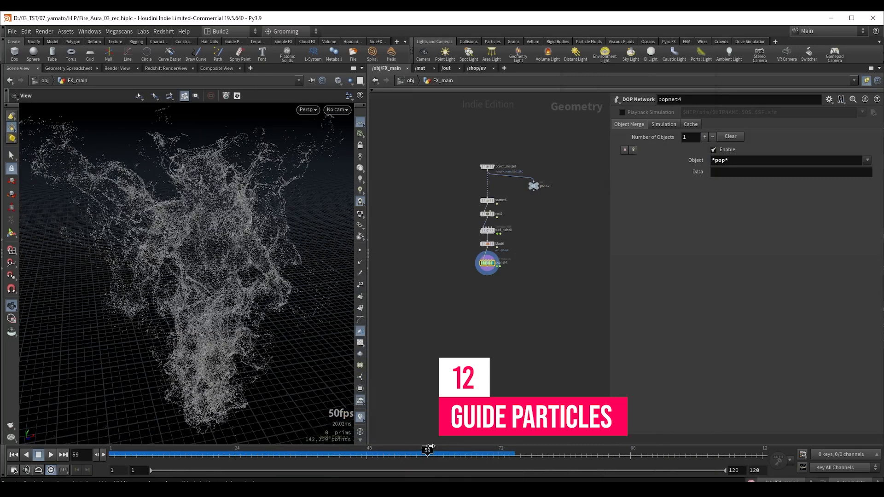
{"action": "left_click_drag", "start_coordinate": [249, 299], "coordinate": [217, 245]}
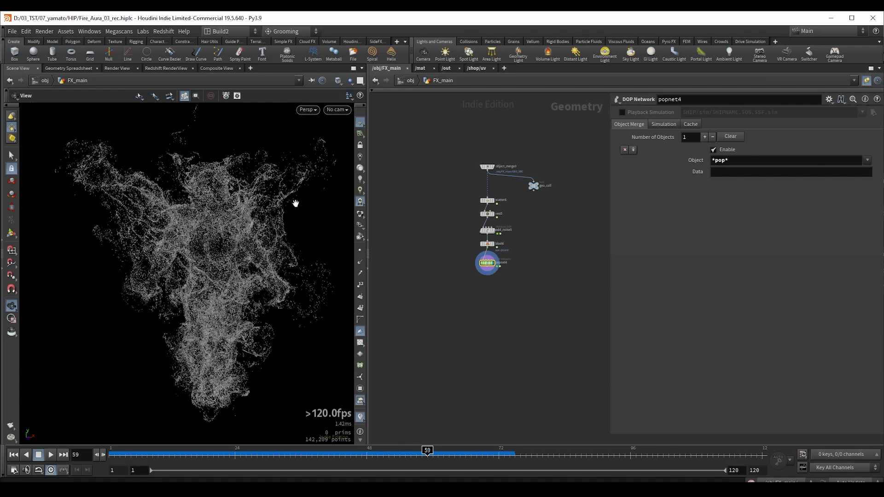
{"action": "mouse_move", "coordinate": [427, 451]}
{"action": "left_mouse_down"}
{"action": "mouse_move", "coordinate": [356, 451]}
{"action": "mouse_move", "coordinate": [422, 451]}
{"action": "left_mouse_up"}
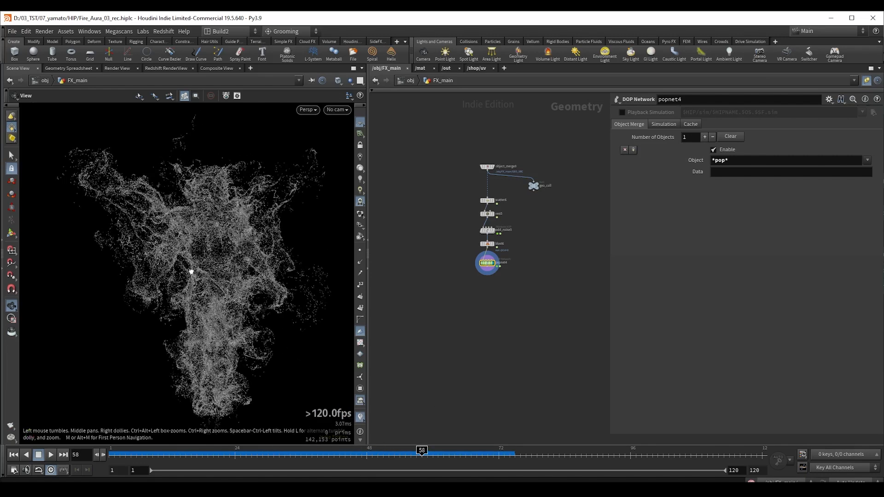
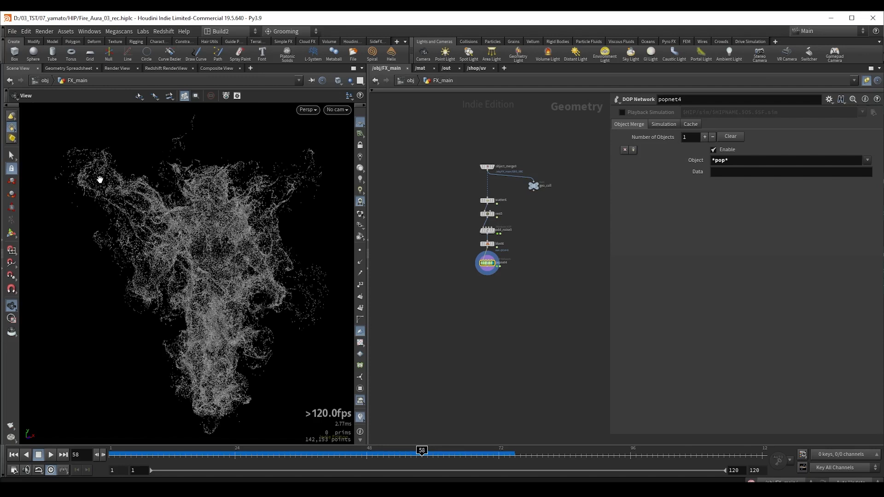
- Display the lateral_goals1 null above copytopoints2 and copy the node
{"action": "scroll", "coordinate": [459, 251], "scroll_direction": "down", "scroll_amount": 2}
{"action": "middle_click_drag", "start_coordinate": [459, 252], "coordinate": [583, 276]}
{"action": "middle_click_drag", "start_coordinate": [490, 276], "coordinate": [513, 324]}
{"action": "scroll", "coordinate": [474, 274], "scroll_direction": "up", "scroll_amount": 6}
{"action": "left_click_drag", "start_coordinate": [418, 247], "coordinate": [446, 280]}
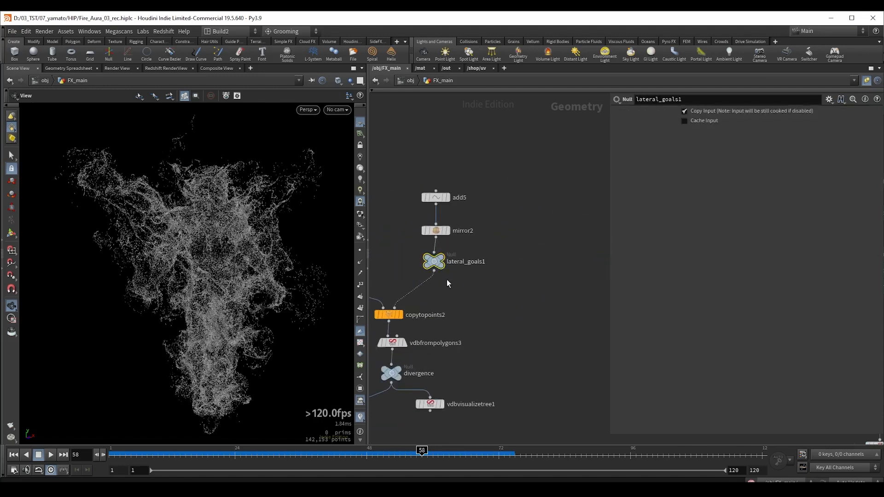
{"action": "key", "text": "r"}
{"action": "left_click_drag", "start_coordinate": [402, 245], "coordinate": [460, 278]}
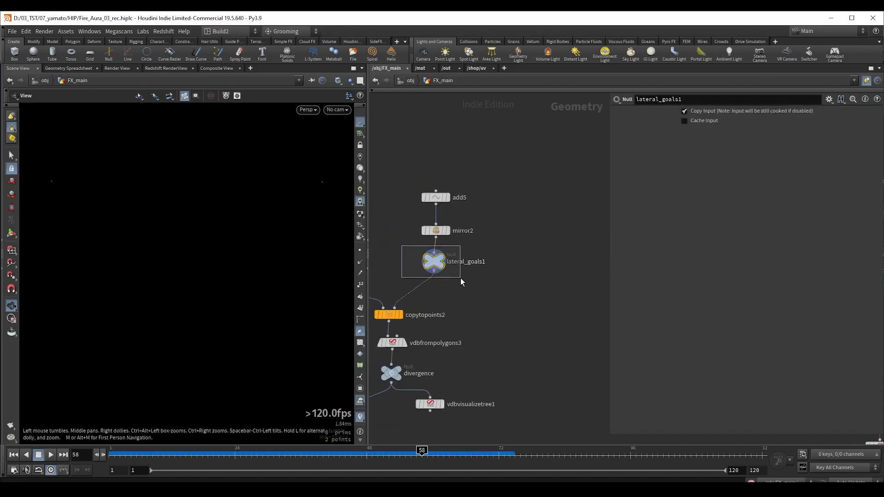
{"action": "key", "text": "ctrl+c"}
- Add an Object Merge node below geo_coll and set its Object 1 path to /obj/FX_main/lateral_goals1
{"action": "scroll", "coordinate": [501, 269], "scroll_direction": "down", "scroll_amount": 4}
{"action": "middle_click_drag", "start_coordinate": [501, 269], "coordinate": [427, 249]}
{"action": "scroll", "coordinate": [498, 306], "scroll_direction": "up", "scroll_amount": 4}
{"action": "key", "text": "Tab"}
{"action": "type", "text": "om"}
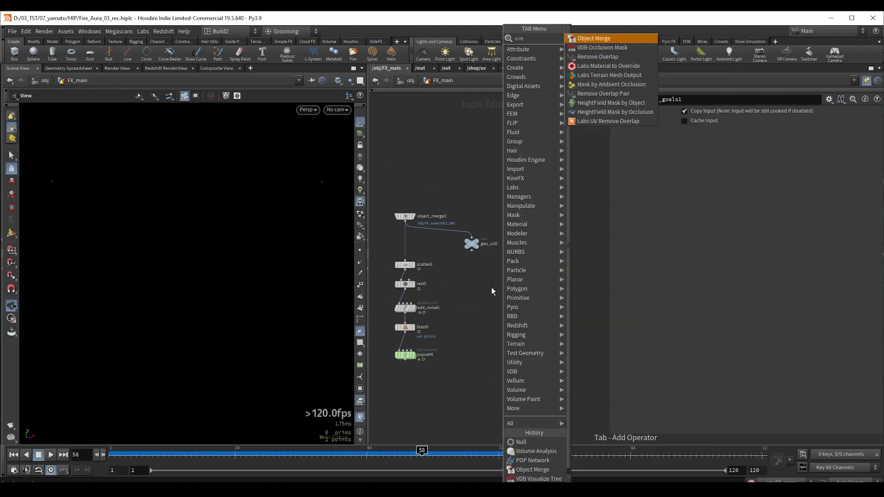
{"action": "key", "text": "Return"}
{"action": "left_click", "coordinate": [485, 293]}
{"action": "left_click", "coordinate": [746, 136]}
{"action": "key", "text": "ctrl+v"}
{"action": "key", "text": "Return"}
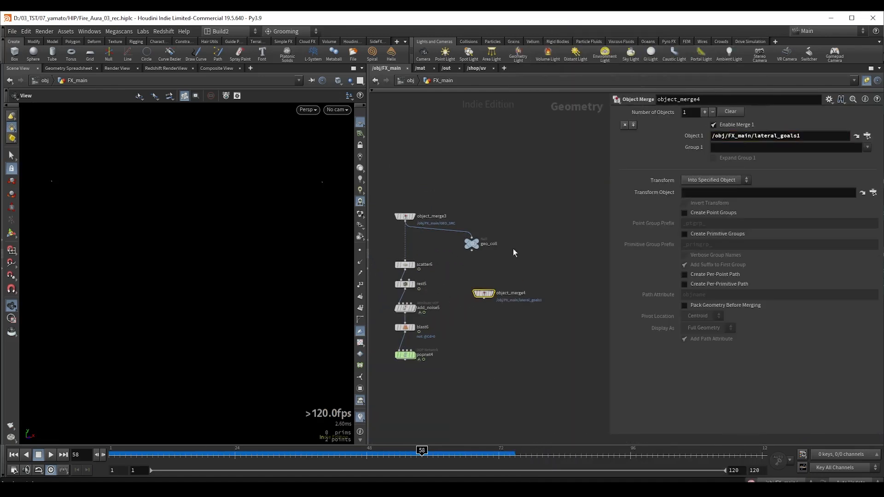
- Move popnet4 away from the column below blast6 and connect object_merge4 to its second input
{"action": "middle_click_drag", "start_coordinate": [441, 336], "coordinate": [464, 287]}
{"action": "left_click", "coordinate": [428, 307]}
{"action": "left_click_drag", "start_coordinate": [427, 307], "coordinate": [491, 321]}
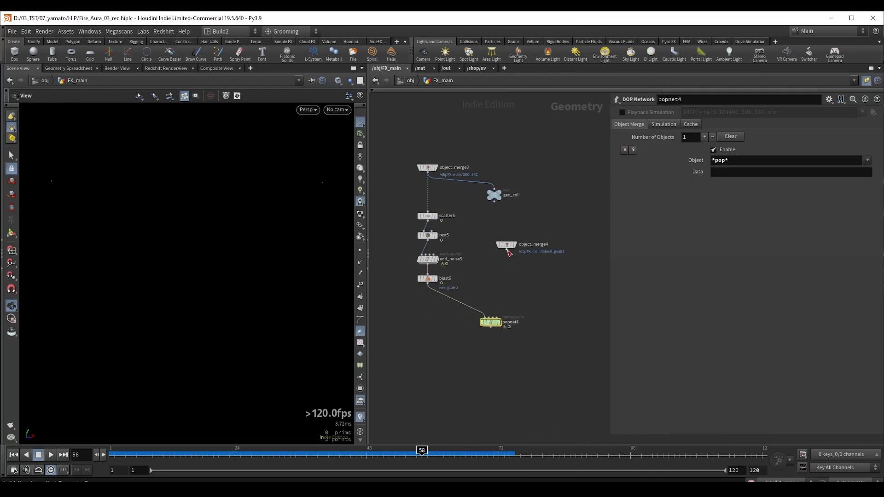
{"action": "left_click_drag", "start_coordinate": [507, 249], "coordinate": [456, 324]}
{"action": "scroll", "coordinate": [518, 318], "scroll_direction": "up", "scroll_amount": 2}
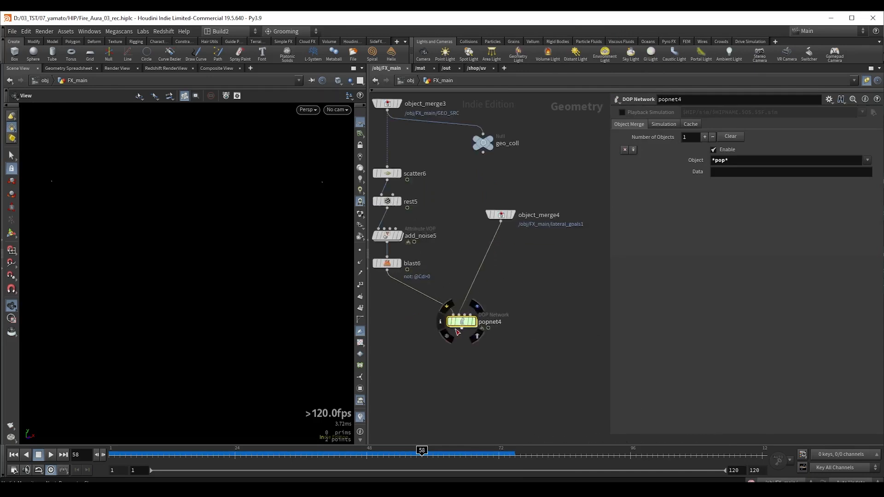
- Select object_merge4 and display its goal points
{"action": "left_click", "coordinate": [473, 321]}
{"action": "left_click", "coordinate": [501, 215]}
{"action": "key", "text": "r"}
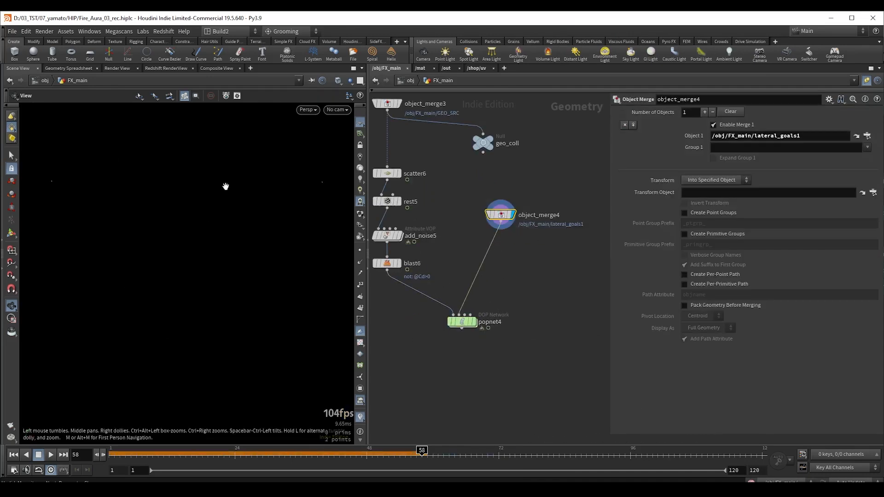
- Display popnet4 and, inside it, insert a Geometry VOP node between popadvectbyvolumes2 and wire_pops_into_here
{"action": "left_click_drag", "start_coordinate": [441, 371], "coordinate": [500, 306]}
{"action": "key", "text": "r"}
{"action": "double_click", "coordinate": [464, 325]}
{"action": "middle_click_drag", "start_coordinate": [477, 222], "coordinate": [462, 300]}
{"action": "left_click_drag", "start_coordinate": [515, 292], "coordinate": [522, 240], "text": "shift"}
{"action": "middle_click_drag", "start_coordinate": [525, 259], "coordinate": [506, 256]}
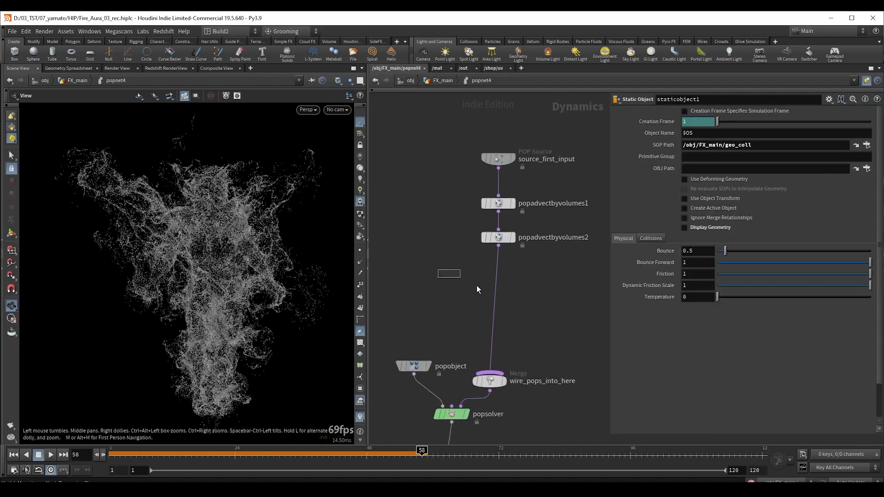
{"action": "key", "text": "Tab"}
{"action": "type", "text": "ge v"}
{"action": "left_click", "coordinate": [657, 199]}
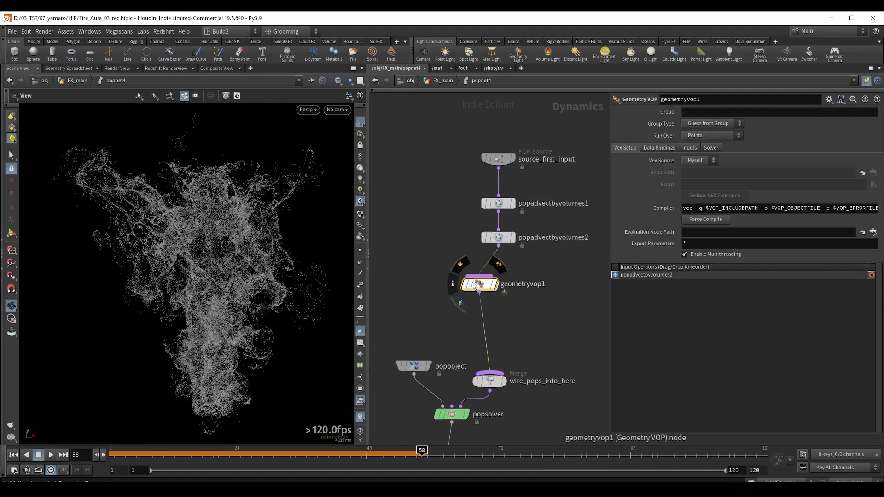
- Set Input 2 of geometryvop1 to Second Context Geometry
{"action": "left_click", "coordinate": [685, 148]}
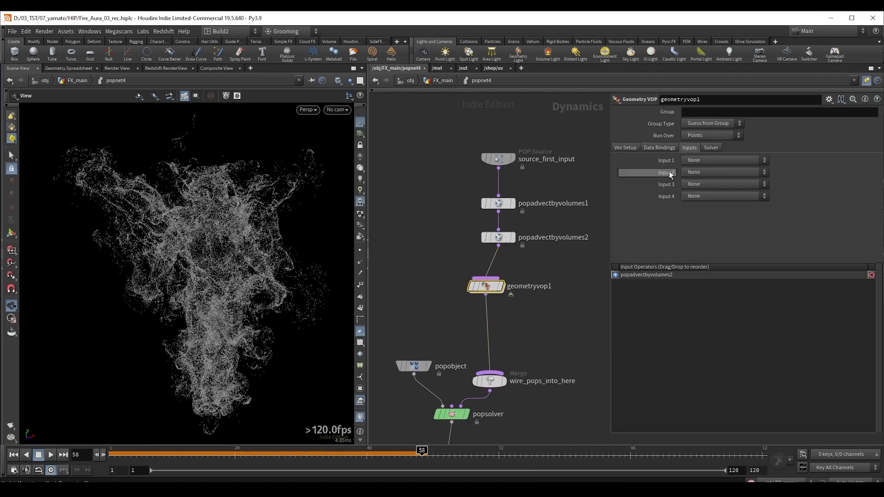
{"action": "left_click", "coordinate": [701, 173]}
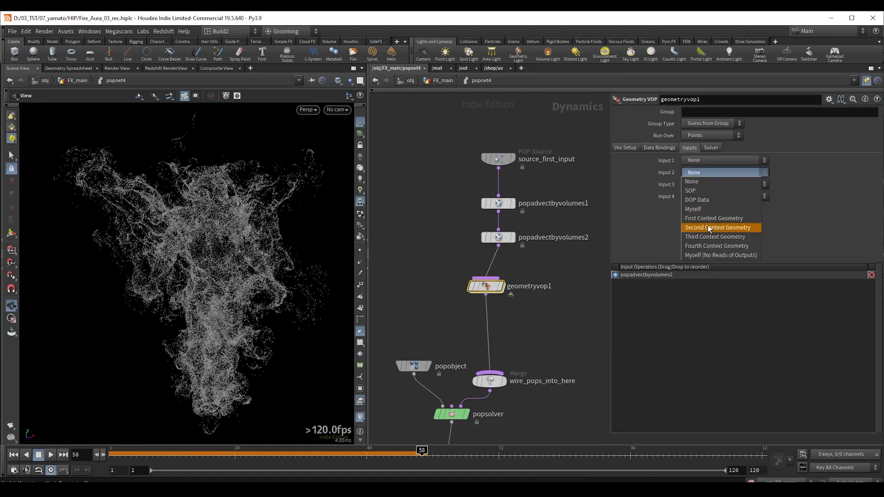
{"action": "left_click", "coordinate": [709, 227]}
- Try SOP with a pasted path as geometryvop1's Input 2 source, clear the path and restore Second Context Geometry
{"action": "left_click", "coordinate": [710, 172]}
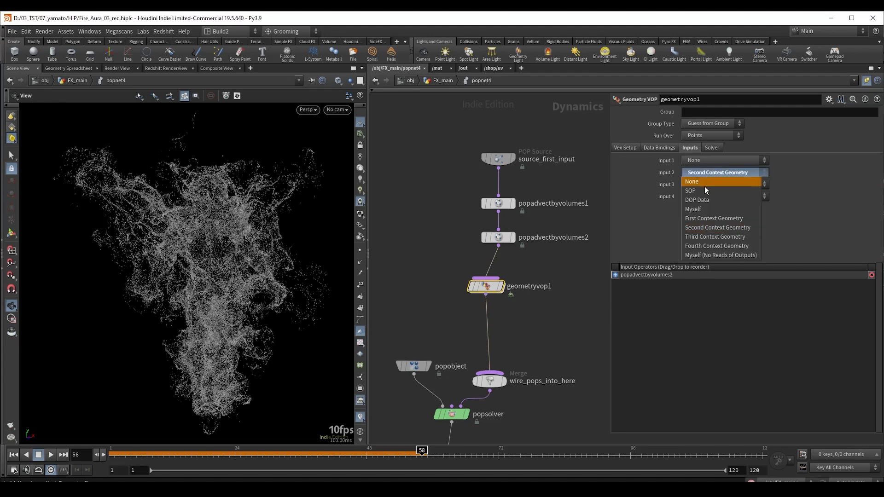
{"action": "left_click", "coordinate": [697, 191]}
{"action": "left_click", "coordinate": [738, 185]}
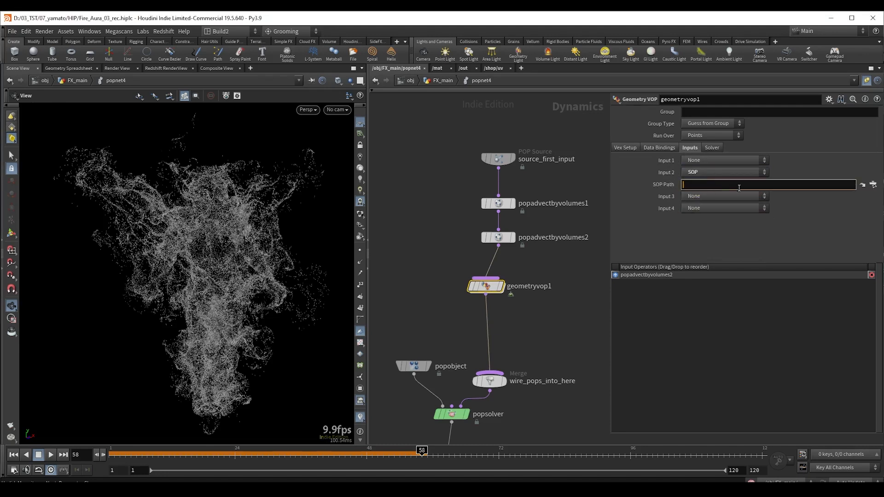
{"action": "key", "text": "ctrl+v"}
{"action": "left_click_drag", "start_coordinate": [778, 186], "coordinate": [625, 173]}
{"action": "key", "text": "BackSpace"}
{"action": "left_click", "coordinate": [706, 172]}
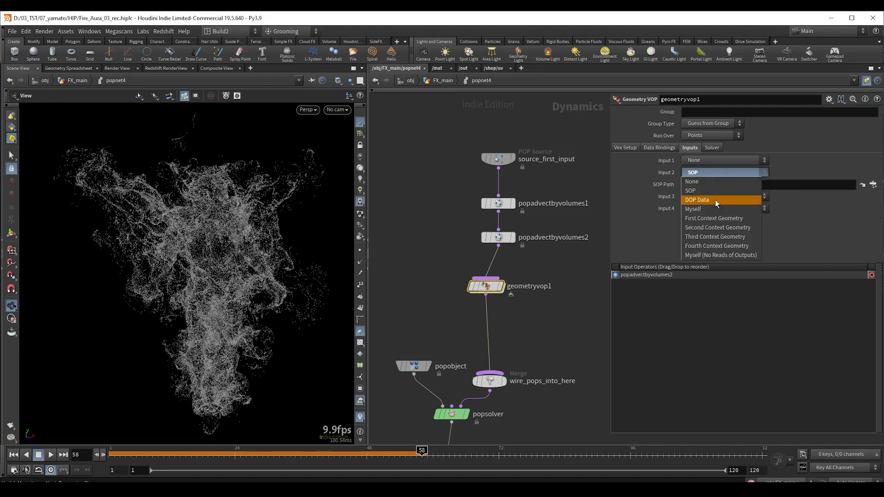
{"action": "left_click", "coordinate": [707, 229]}
- Check popnet4's input connections, open geometryvop1's network and start a wire from the OpInput2 output of geometryvopglobal1
{"action": "key", "text": "u"}
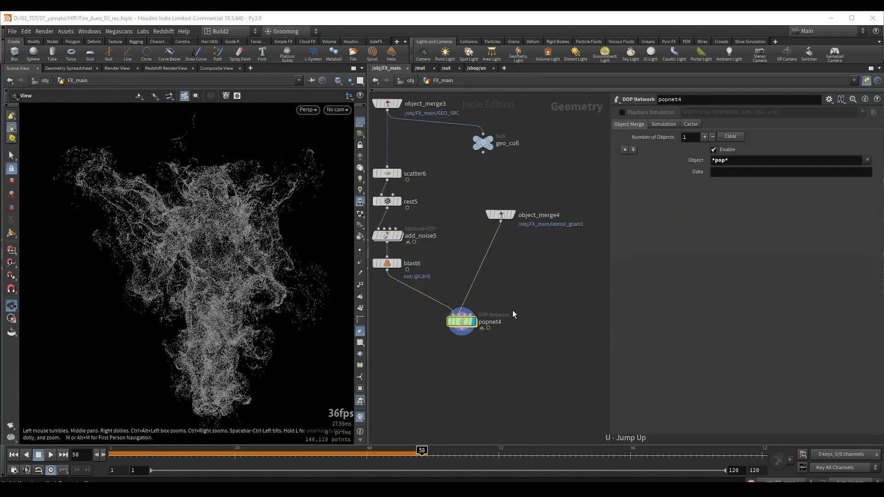
{"action": "scroll", "coordinate": [476, 307], "scroll_direction": "up", "scroll_amount": 4}
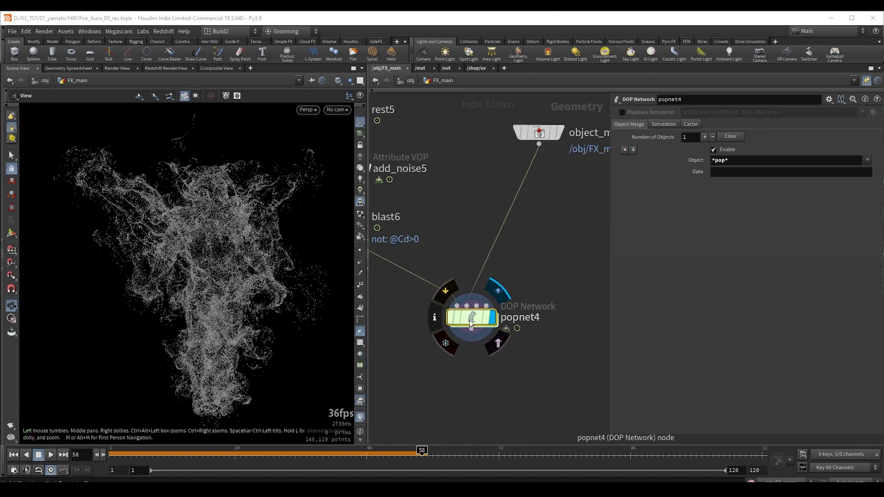
{"action": "double_click", "coordinate": [470, 322]}
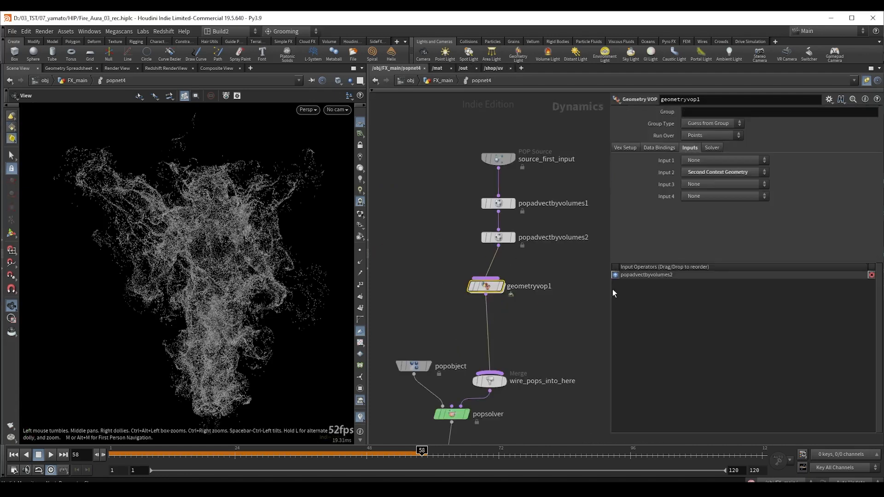
{"action": "middle_click_drag", "start_coordinate": [505, 311], "coordinate": [507, 283]}
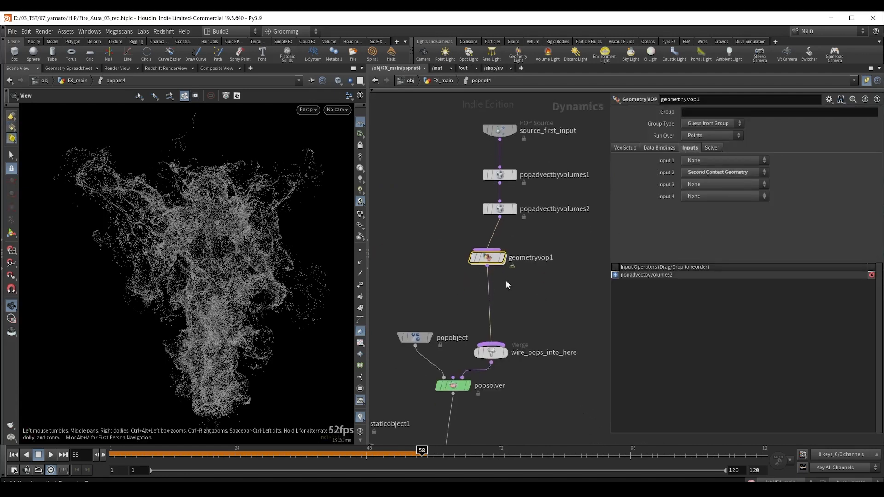
{"action": "double_click", "coordinate": [488, 258]}
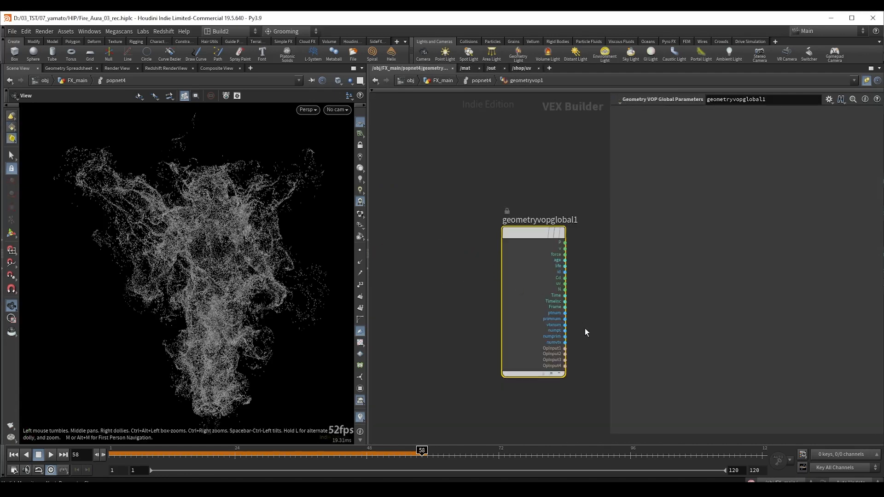
{"action": "middle_click_drag", "start_coordinate": [584, 328], "coordinate": [461, 278]}
{"action": "left_click", "coordinate": [441, 303]}
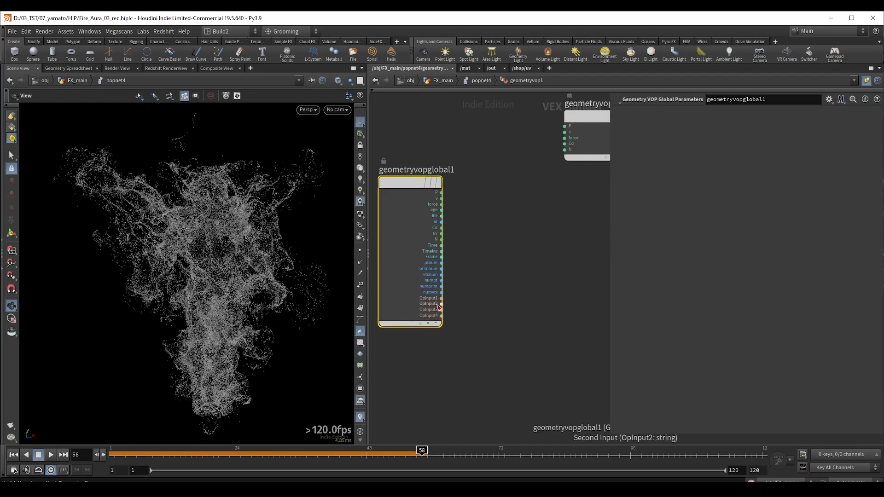
- Add a Near Point node with OpInput2 wired to its input and the global P to its pos
{"action": "left_click", "coordinate": [490, 314]}
{"action": "type", "text": "near"}
{"action": "key", "text": "Return"}
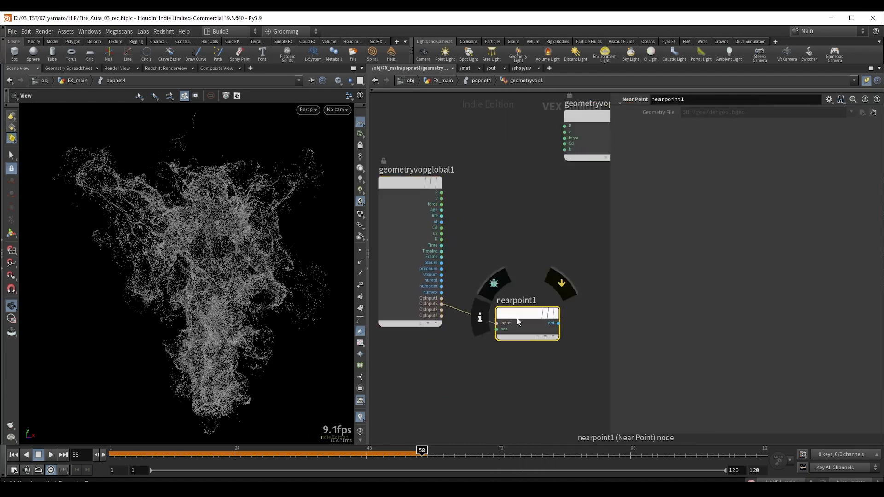
{"action": "left_click_drag", "start_coordinate": [517, 321], "coordinate": [534, 325]}
{"action": "left_click", "coordinate": [514, 333]}
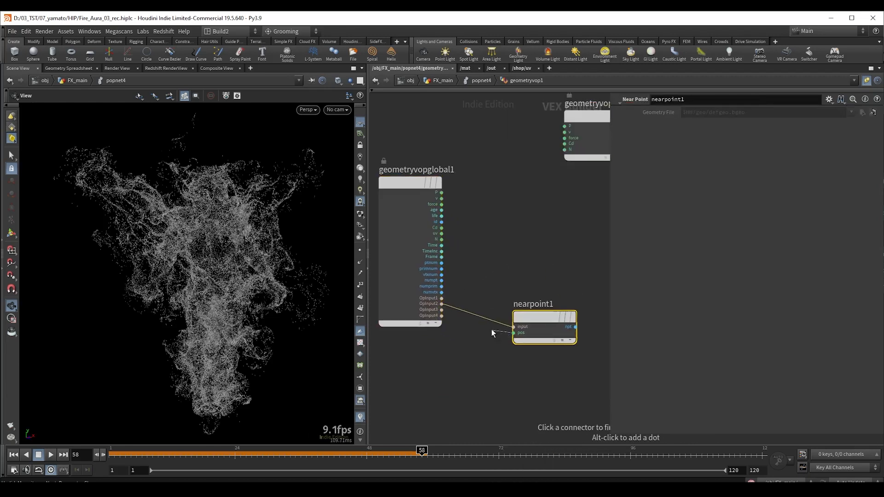
{"action": "left_click", "coordinate": [442, 192]}
{"action": "left_click_drag", "start_coordinate": [544, 317], "coordinate": [511, 333]}
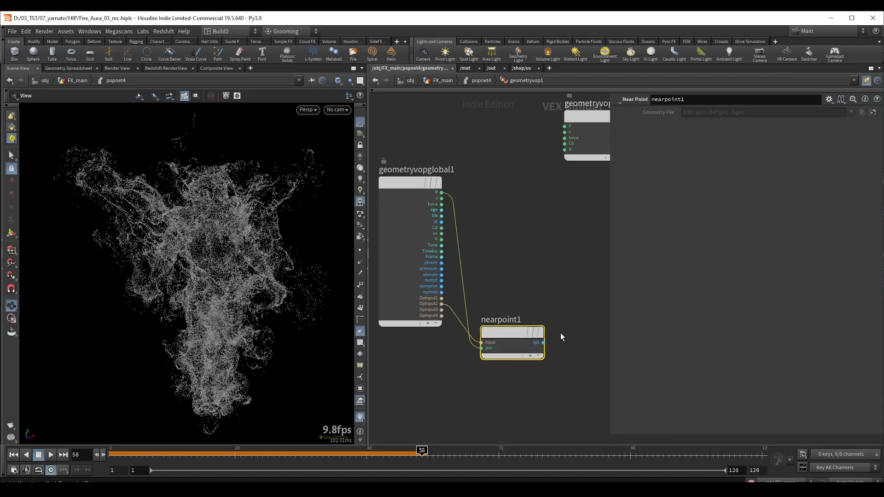
{"action": "middle_click_drag", "start_coordinate": [559, 333], "coordinate": [516, 337]}
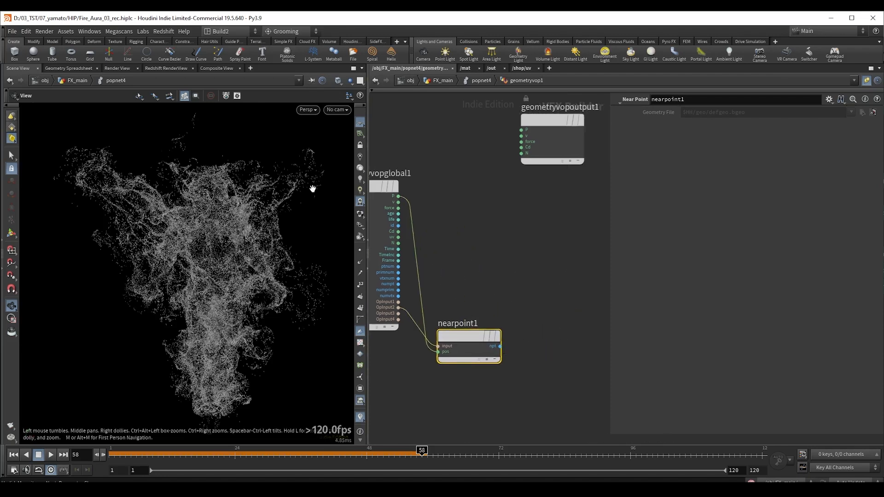
- Add an Import Point Attribute node for P, with the near point's output feeding its ptnum
{"action": "left_click", "coordinate": [500, 346]}
{"action": "key", "text": "Tab"}
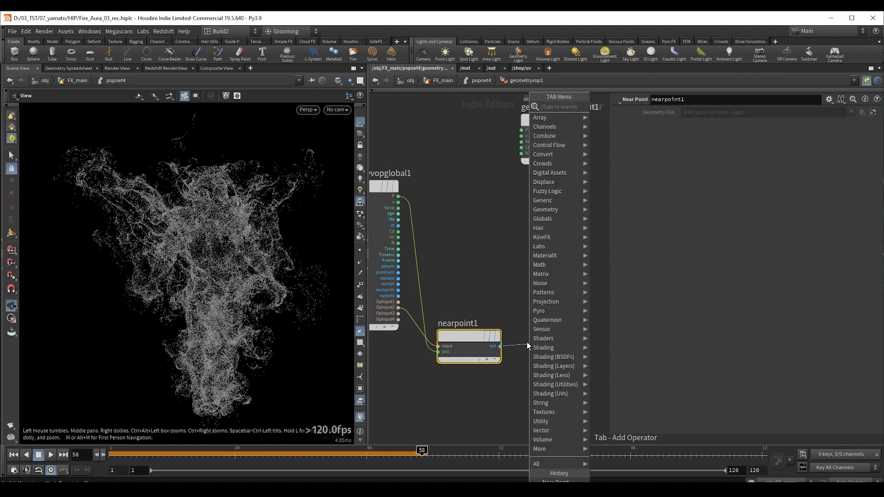
{"action": "type", "text": "imp"}
{"action": "key", "text": "Down"}
{"action": "key", "text": "Return"}
{"action": "left_click", "coordinate": [583, 354]}
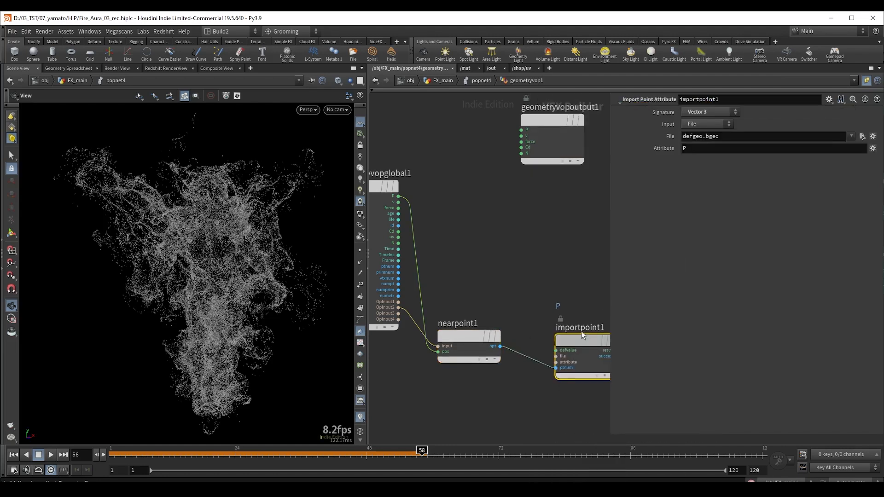
{"action": "left_click_drag", "start_coordinate": [581, 337], "coordinate": [578, 315]}
{"action": "left_click_drag", "start_coordinate": [467, 338], "coordinate": [467, 363]}
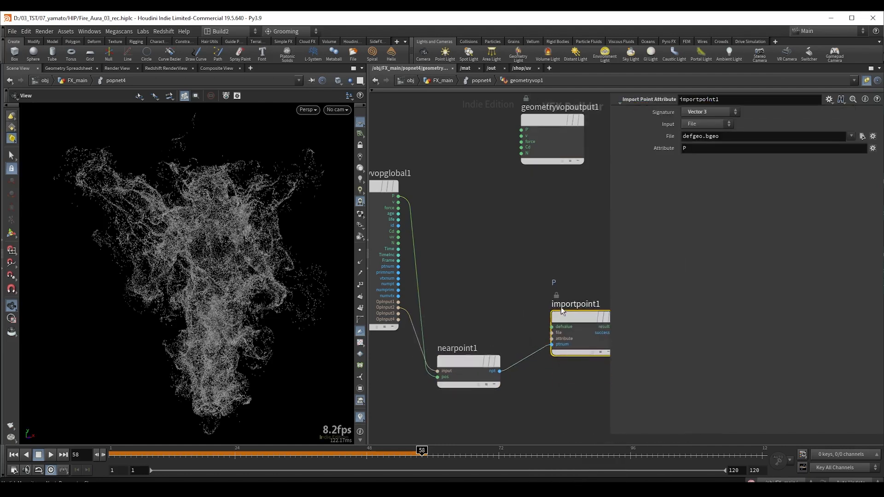
- Wire OpInput2 to the file input of the Import Point Attribute node and tidy the node placement
{"action": "left_click", "coordinate": [552, 332]}
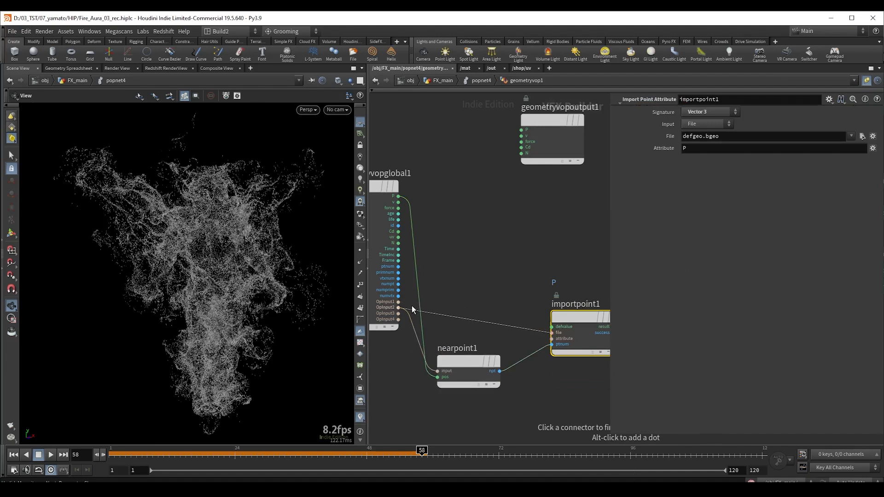
{"action": "left_click", "coordinate": [398, 308]}
{"action": "left_click_drag", "start_coordinate": [449, 356], "coordinate": [444, 363]}
{"action": "left_click_drag", "start_coordinate": [585, 319], "coordinate": [550, 291]}
{"action": "scroll", "coordinate": [485, 225], "scroll_direction": "down", "scroll_amount": 2}
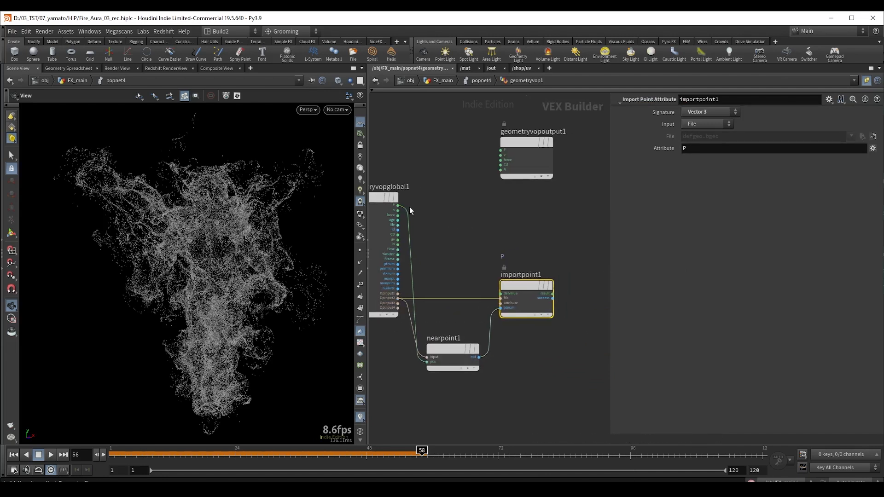
- Add a Subtract node that subtracts the imported point's result from the global P
{"action": "left_click", "coordinate": [413, 201]}
{"action": "left_click", "coordinate": [524, 225]}
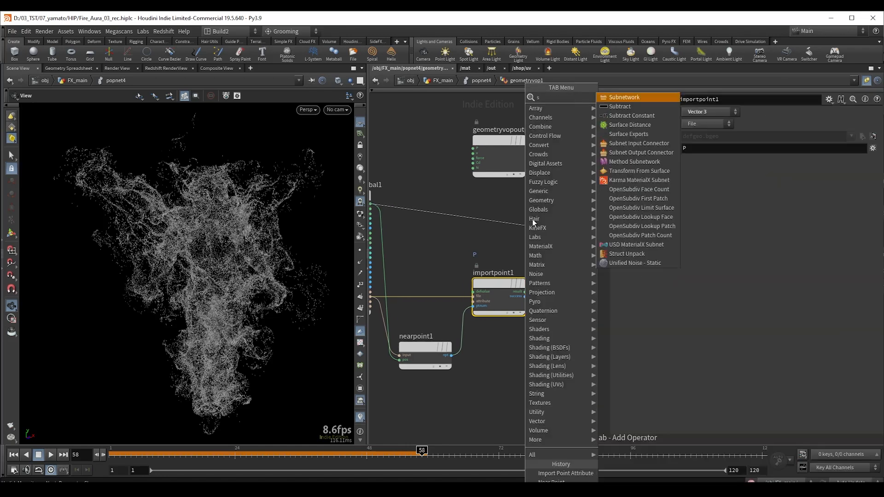
{"action": "left_click", "coordinate": [621, 97]}
{"action": "left_click", "coordinate": [521, 227]}
{"action": "left_click_drag", "start_coordinate": [520, 227], "coordinate": [554, 230]}
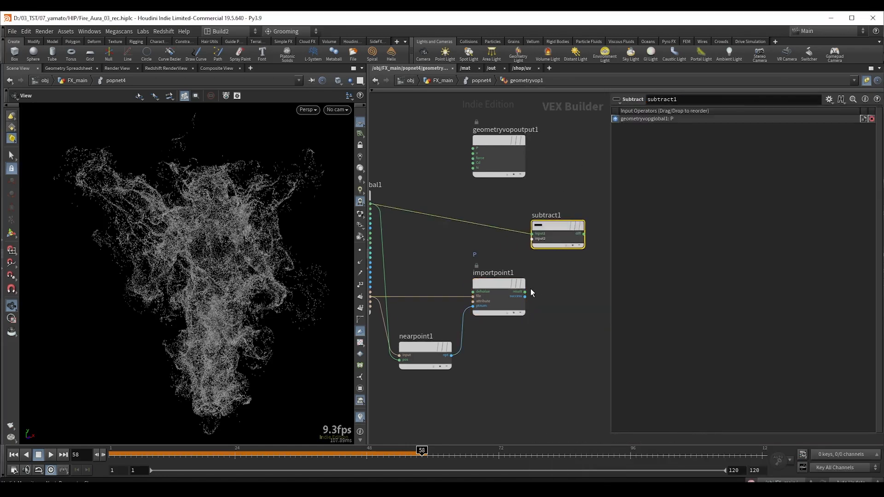
{"action": "left_click_drag", "start_coordinate": [525, 291], "coordinate": [533, 238]}
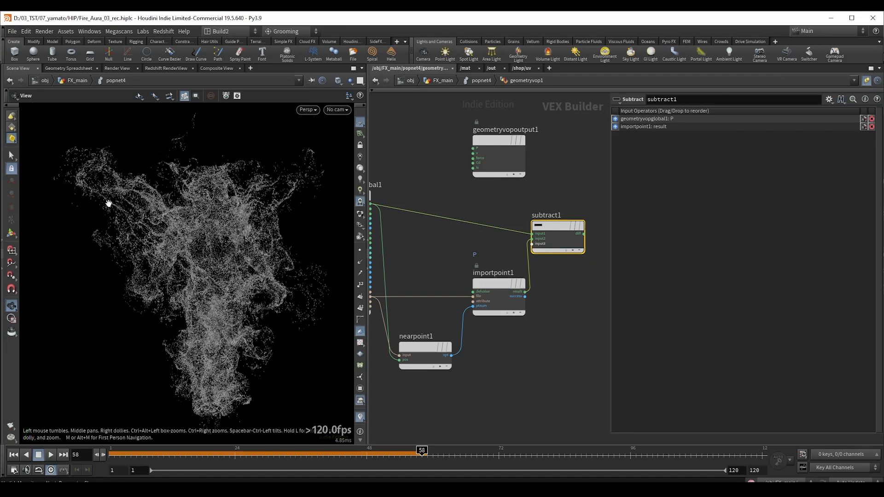
- Wire the global v to the output node's v and move the output node farther along the network
{"action": "scroll", "coordinate": [496, 241], "scroll_direction": "down", "scroll_amount": 2}
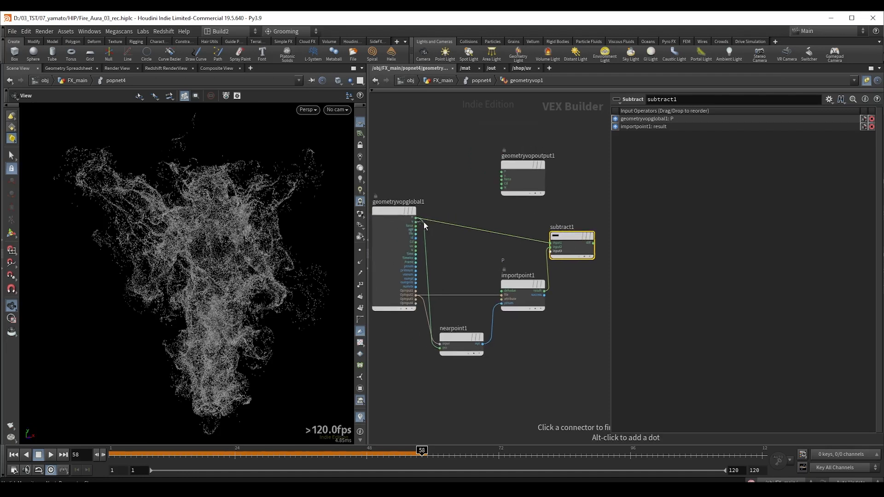
{"action": "scroll", "coordinate": [422, 222], "scroll_direction": "up", "scroll_amount": 4}
{"action": "left_click", "coordinate": [416, 216]}
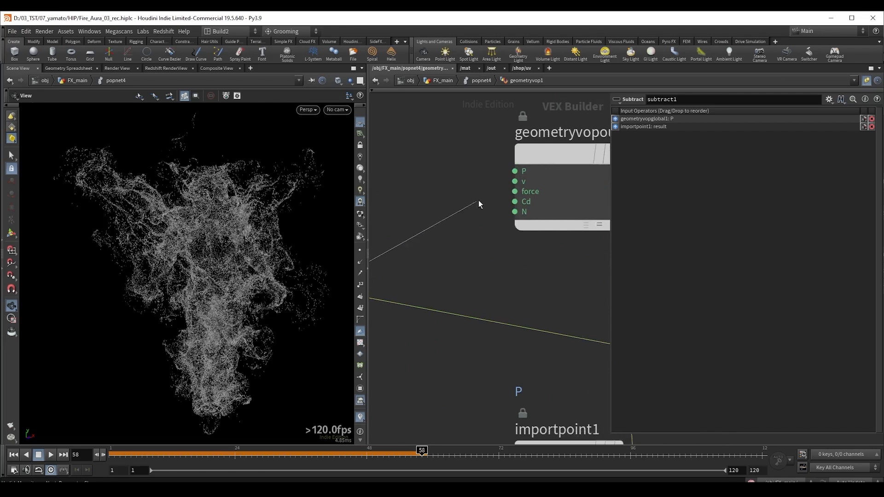
{"action": "left_click", "coordinate": [515, 180]}
{"action": "scroll", "coordinate": [468, 243], "scroll_direction": "down", "scroll_amount": 4}
{"action": "middle_click_drag", "start_coordinate": [541, 263], "coordinate": [454, 247]}
{"action": "left_click_drag", "start_coordinate": [437, 210], "coordinate": [545, 209]}
{"action": "middle_click_drag", "start_coordinate": [556, 231], "coordinate": [465, 227]}
{"action": "left_click_drag", "start_coordinate": [462, 200], "coordinate": [579, 243]}
{"action": "middle_click_drag", "start_coordinate": [410, 212], "coordinate": [512, 208]}
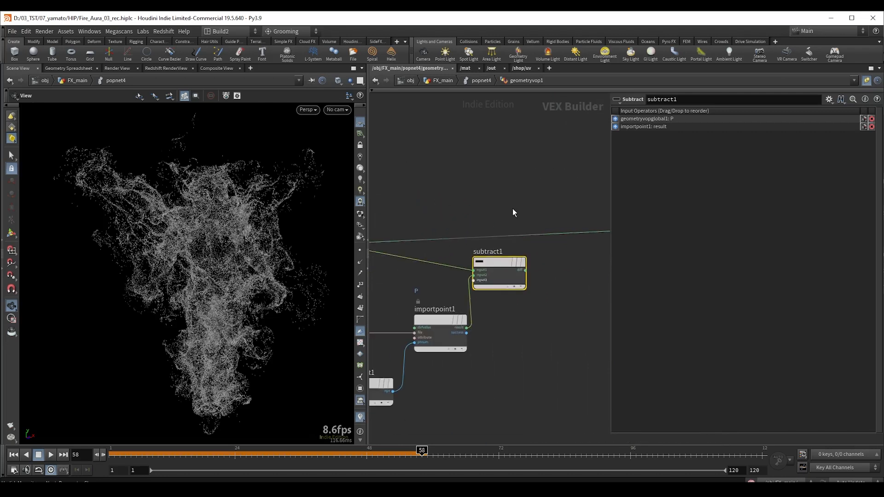
- Insert an Add node on the velocity wire between the global and output nodes
{"action": "scroll", "coordinate": [516, 206], "scroll_direction": "down", "scroll_amount": 2}
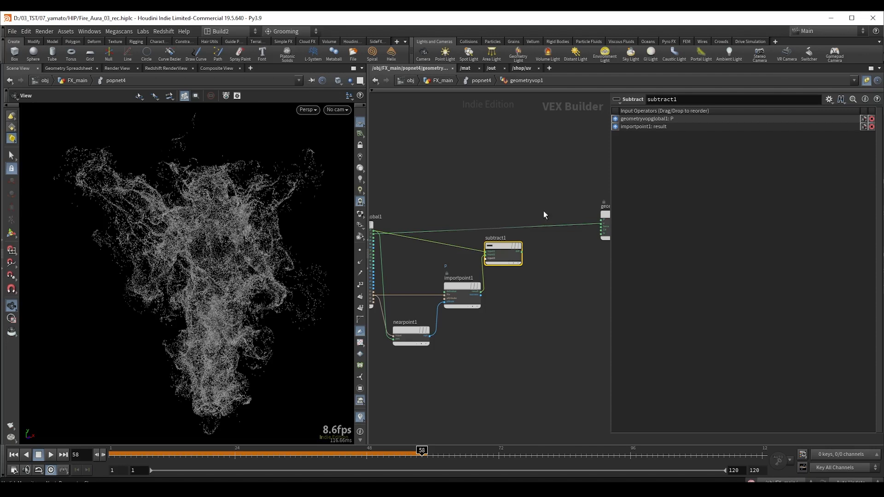
{"action": "key", "text": "Tab"}
{"action": "type", "text": "add"}
{"action": "key", "text": "Return"}
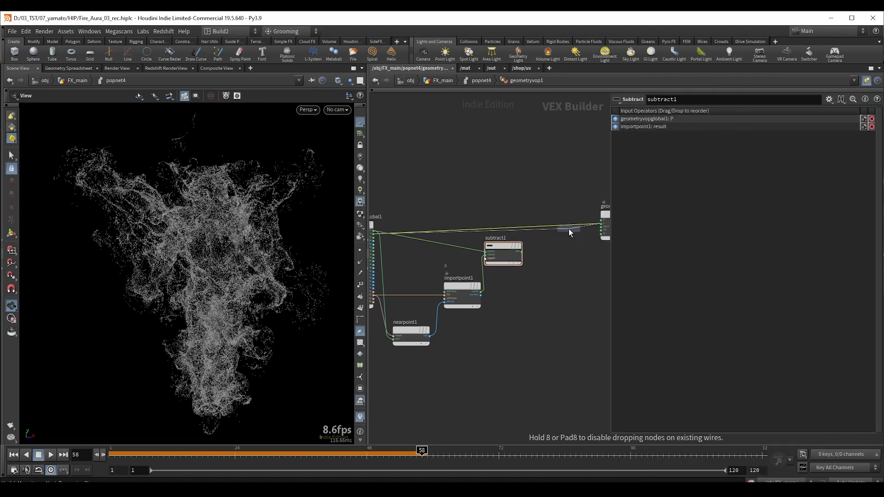
{"action": "left_click", "coordinate": [568, 228]}
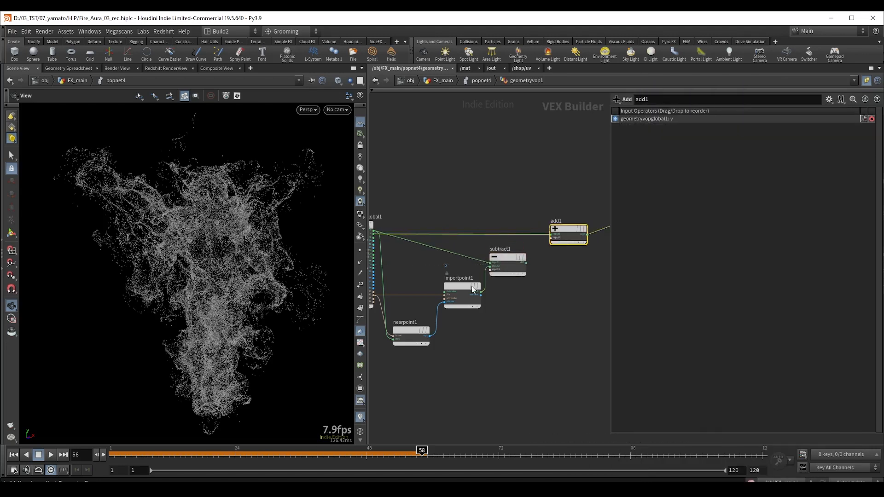
- Wire the subtract result into the second input of the Add node
{"action": "scroll", "coordinate": [544, 271], "scroll_direction": "up", "scroll_amount": 2}
{"action": "middle_click_drag", "start_coordinate": [548, 271], "coordinate": [465, 285]}
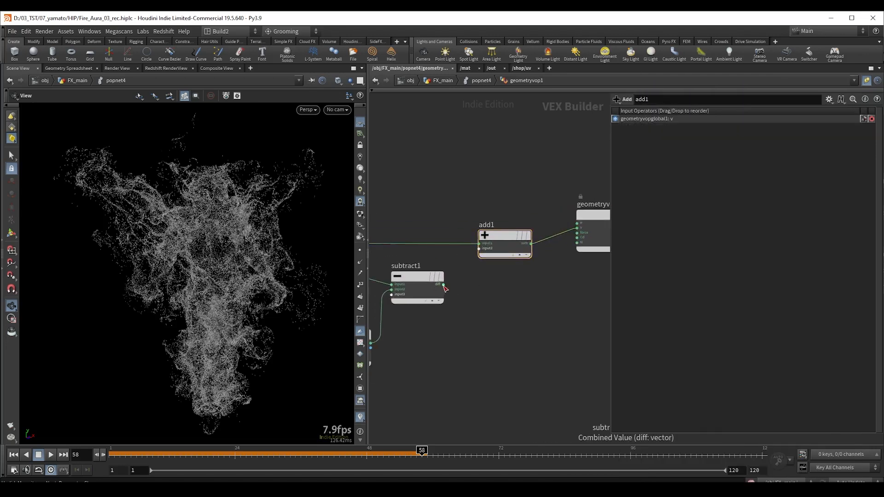
{"action": "left_click", "coordinate": [444, 285]}
{"action": "left_click", "coordinate": [473, 266]}
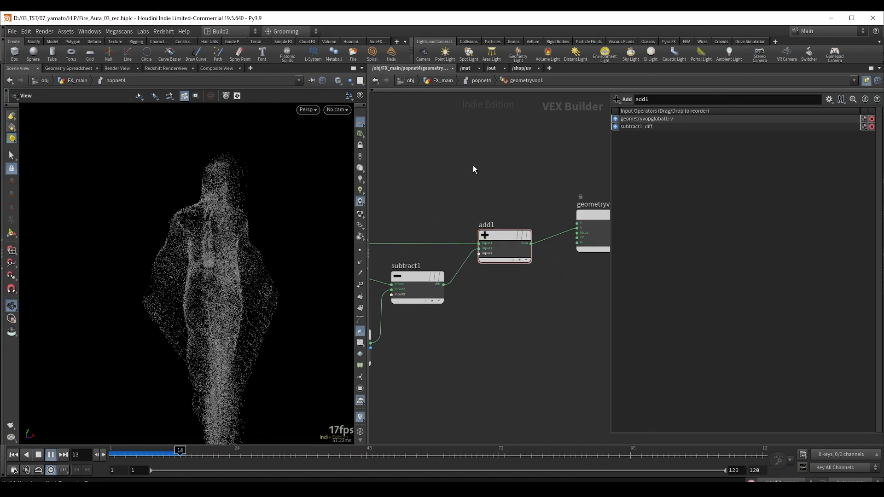
- Reverse the Subtract node's inputs so the global P is subtracted from the imported point position
{"action": "middle_click_drag", "start_coordinate": [447, 338], "coordinate": [545, 331]}
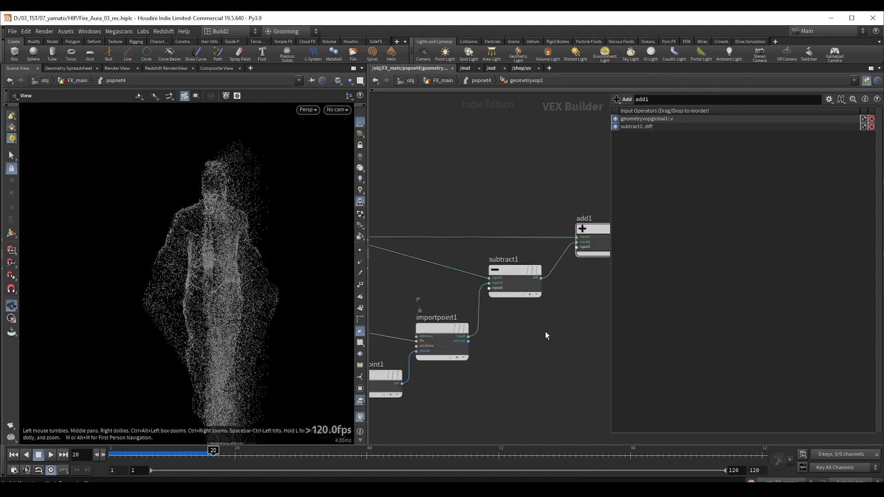
{"action": "left_click", "coordinate": [499, 267]}
{"action": "key", "text": "shift+r"}
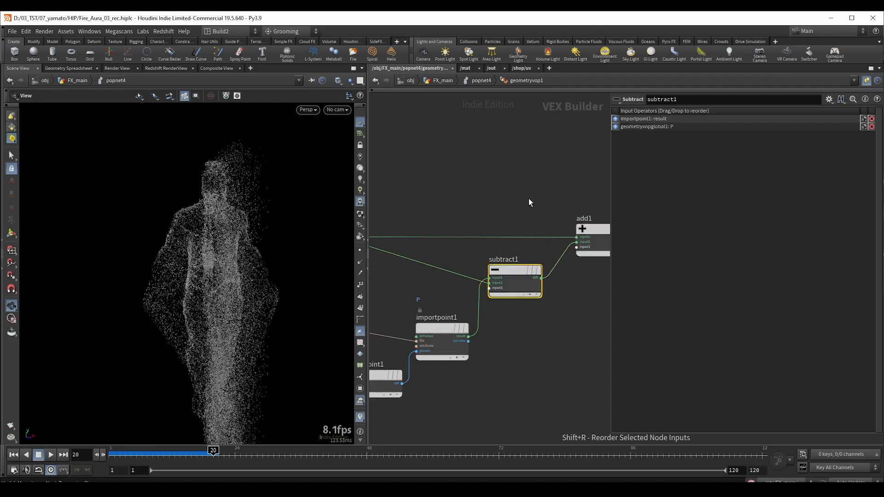
{"action": "left_click", "coordinate": [439, 282]}
{"action": "mouse_move", "coordinate": [524, 182]}
{"action": "middle_mouse_down"}
{"action": "mouse_move", "coordinate": [497, 182]}
{"action": "mouse_move", "coordinate": [508, 177]}
{"action": "middle_mouse_up"}
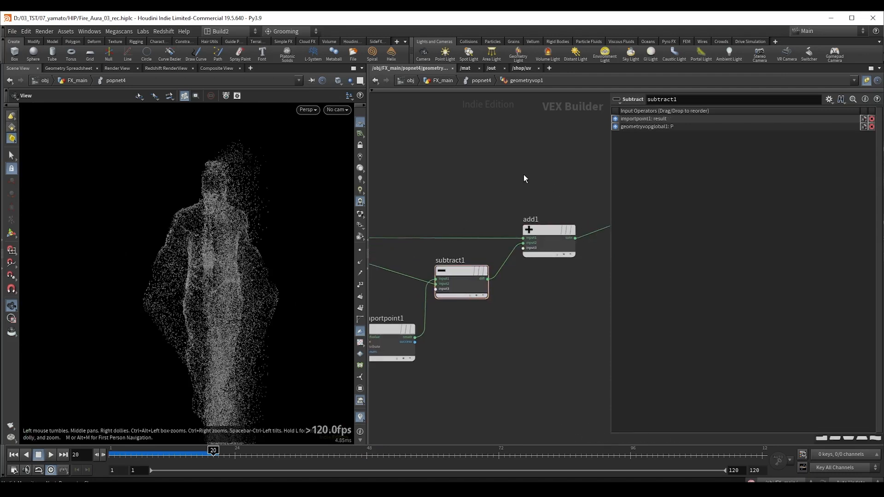
- Replay the particle simulation from the first frame to check the effect of the swapped subtraction
{"action": "key", "text": "ctrl+Up"}
{"action": "key", "text": "Up"}
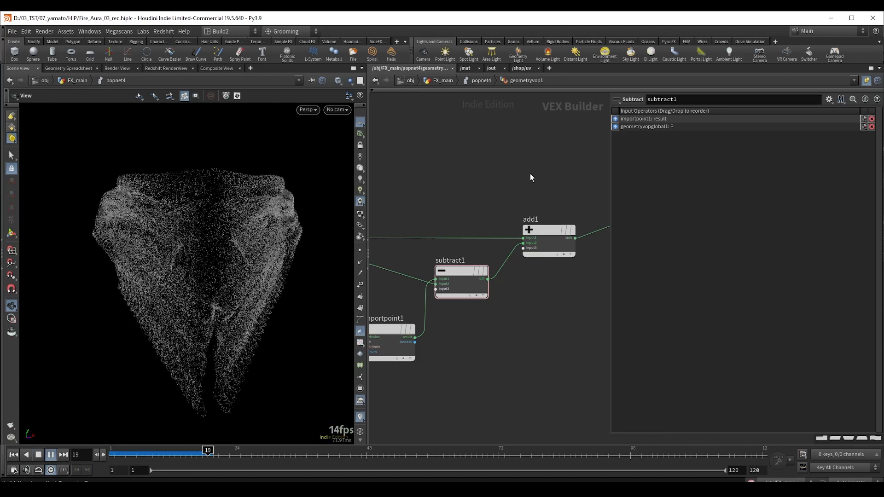
{"action": "key", "text": "Up"}
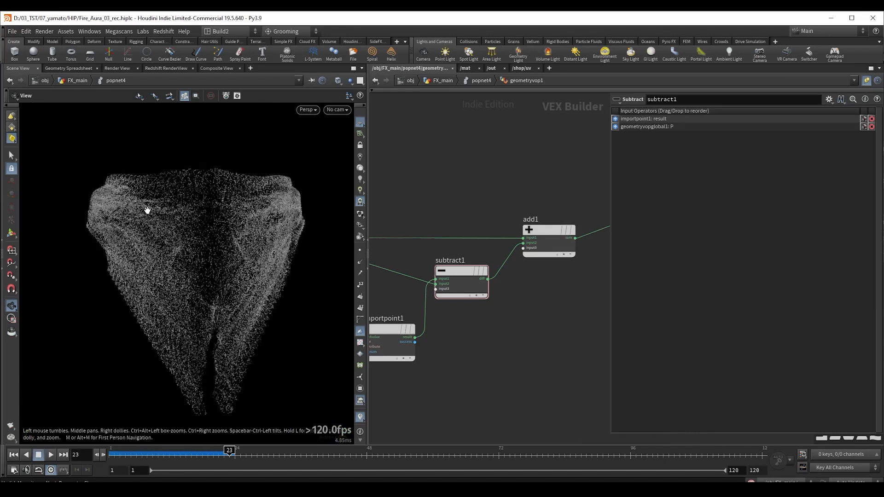
{"action": "key", "text": "Up"}
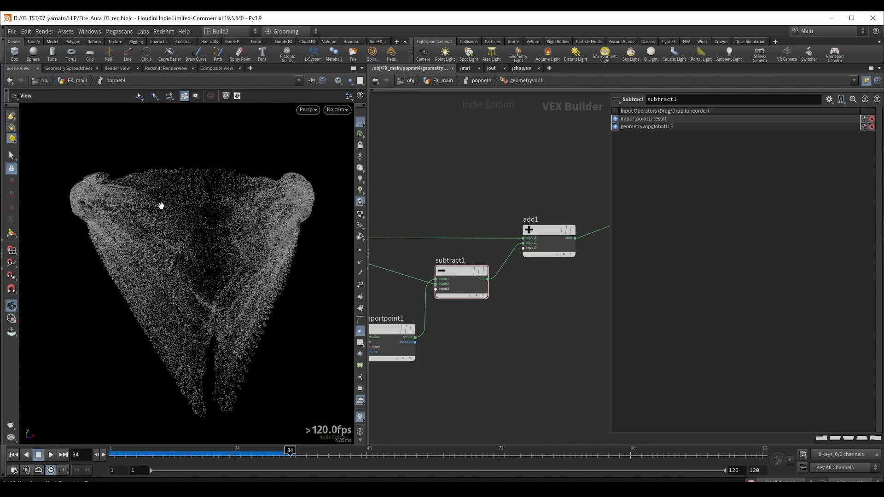
{"action": "key", "text": "Up"}
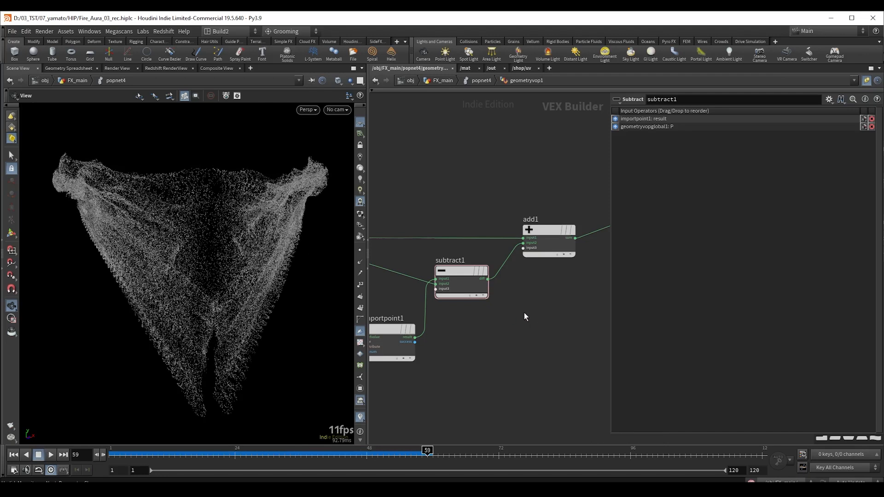
- Insert a Normalize node between the Subtract and Add nodes and rearrange the nodes around it
{"action": "middle_click_drag", "start_coordinate": [524, 313], "coordinate": [459, 317]}
{"action": "left_click_drag", "start_coordinate": [598, 317], "coordinate": [520, 228]}
{"action": "left_click", "coordinate": [459, 272]}
{"action": "key", "text": "Tab"}
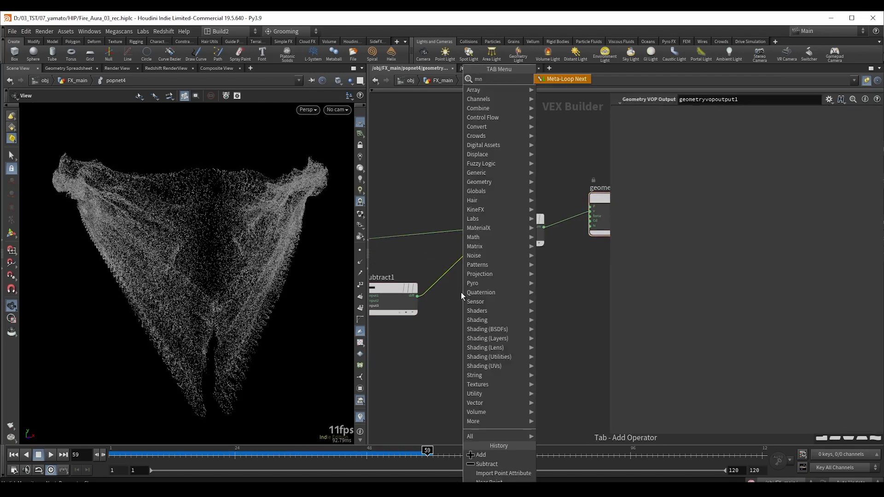
{"action": "type", "text": "norm"}
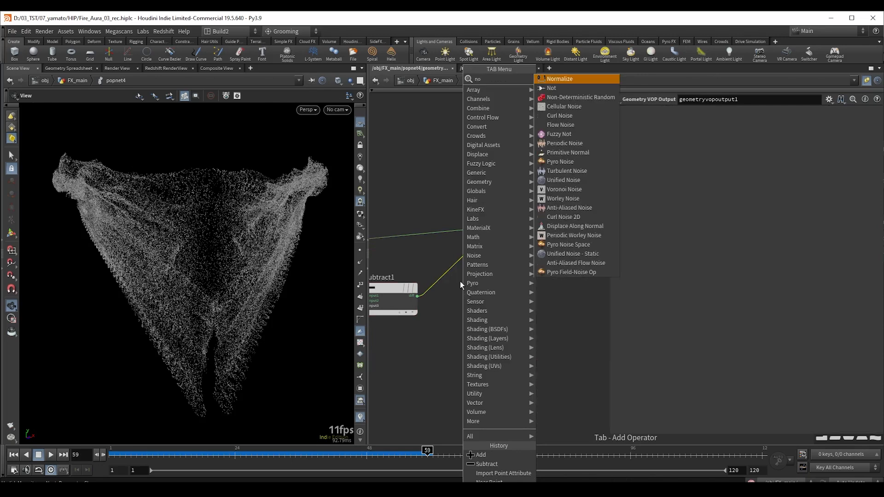
{"action": "key", "text": "Return"}
{"action": "left_click", "coordinate": [489, 295]}
{"action": "middle_click_drag", "start_coordinate": [573, 286], "coordinate": [445, 307]}
{"action": "left_click_drag", "start_coordinate": [496, 277], "coordinate": [468, 240]}
- Replay the simulation from the start and examine the particle motion from several angles with the normalized direction
{"action": "left_click", "coordinate": [451, 185]}
{"action": "key", "text": "ctrl+Up"}
{"action": "key", "text": "Up"}
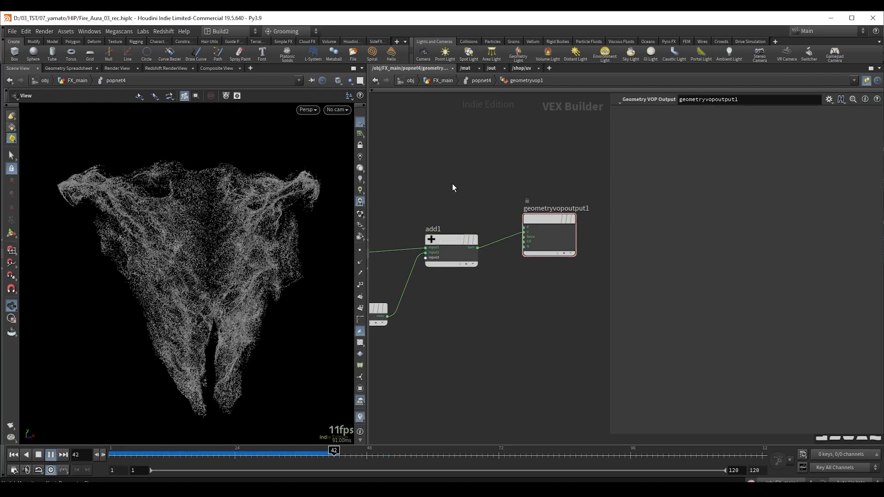
{"action": "key", "text": "Up"}
{"action": "left_click_drag", "start_coordinate": [237, 224], "coordinate": [219, 223]}
{"action": "key", "text": "Up"}
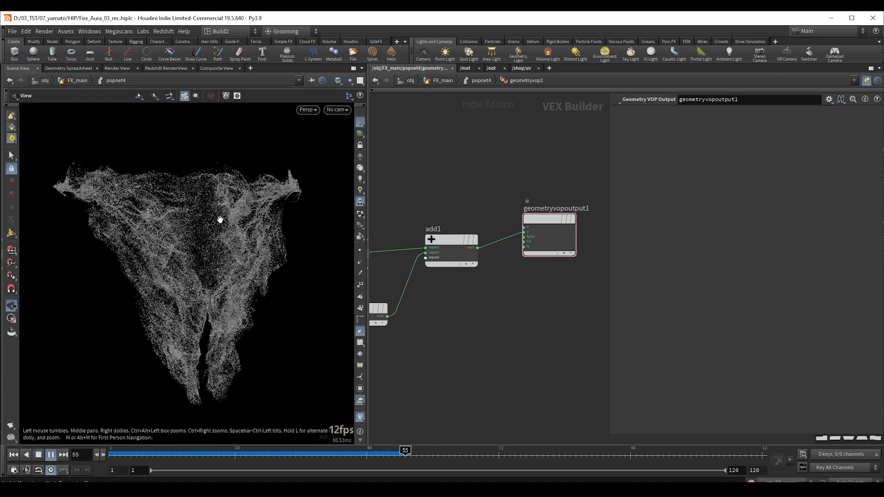
{"action": "key", "text": "Up"}
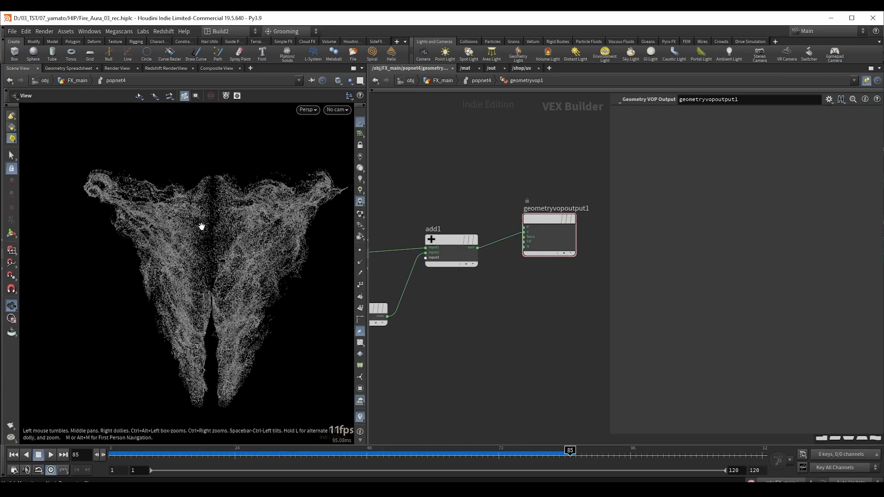
{"action": "left_click_drag", "start_coordinate": [217, 239], "coordinate": [180, 227]}
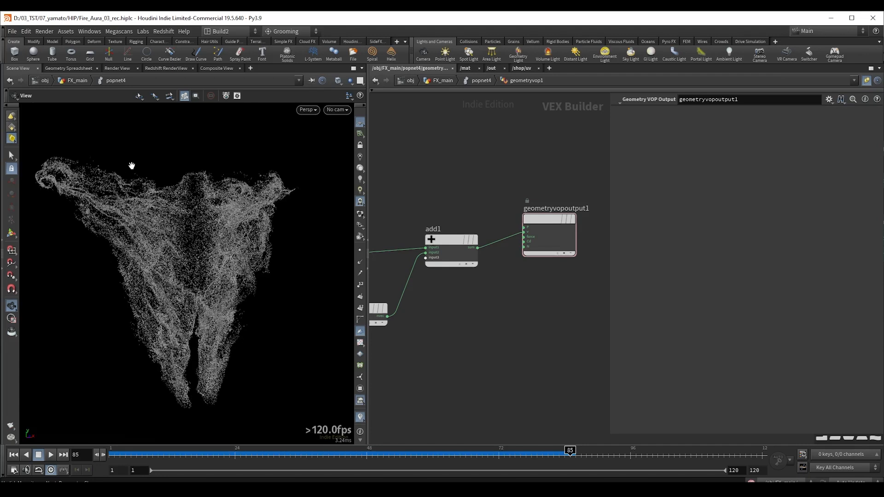
{"action": "middle_click_drag", "start_coordinate": [127, 198], "coordinate": [144, 208]}
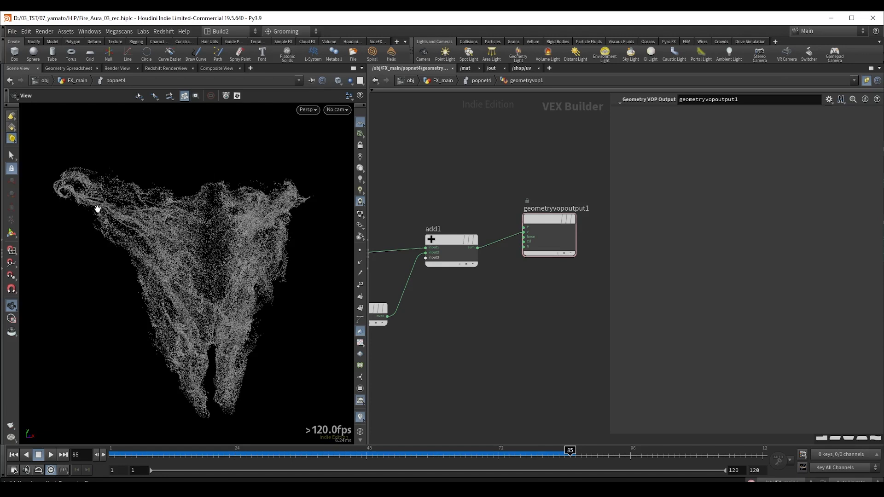
{"action": "middle_click_drag", "start_coordinate": [448, 187], "coordinate": [566, 183]}
{"action": "middle_click_drag", "start_coordinate": [501, 201], "coordinate": [628, 172]}
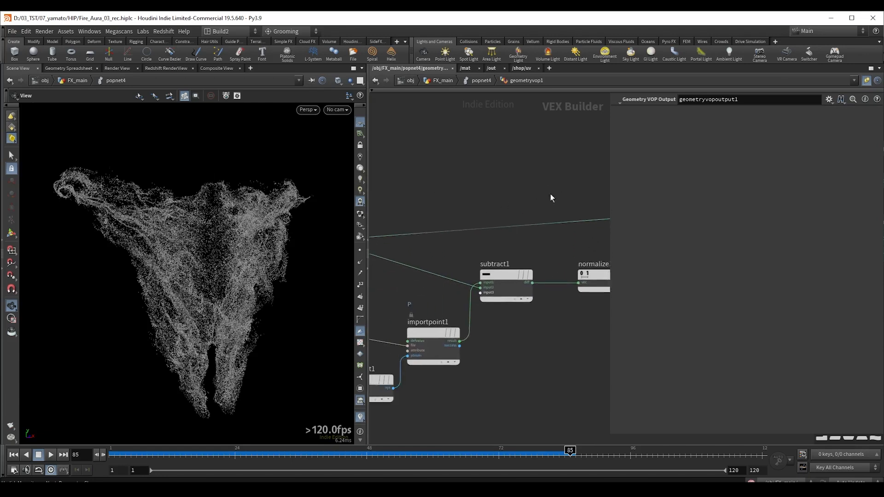
- Add a Distance node whose first point is driven by the global P output
{"action": "scroll", "coordinate": [609, 230], "scroll_direction": "down", "scroll_amount": 2}
{"action": "left_click", "coordinate": [478, 310]}
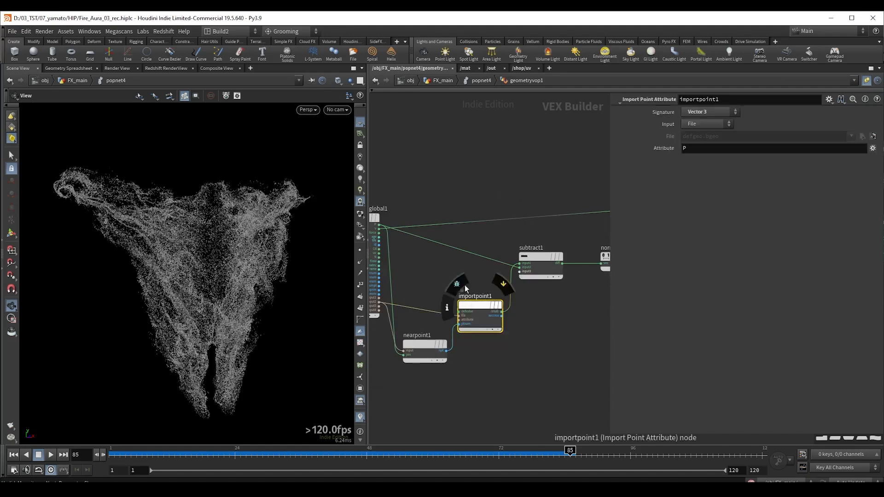
{"action": "middle_click_drag", "start_coordinate": [447, 263], "coordinate": [474, 253]}
{"action": "left_click", "coordinate": [407, 215]}
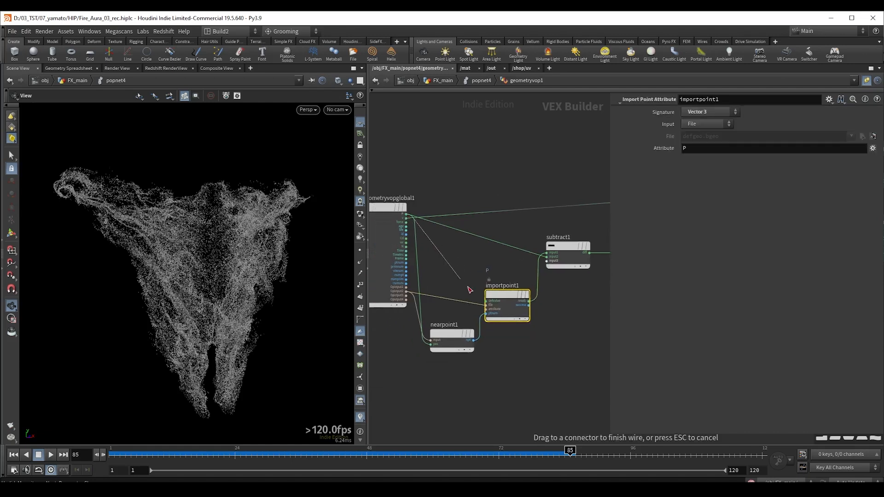
{"action": "key", "text": "Tab"}
{"action": "type", "text": "di"}
{"action": "key", "text": "Return"}
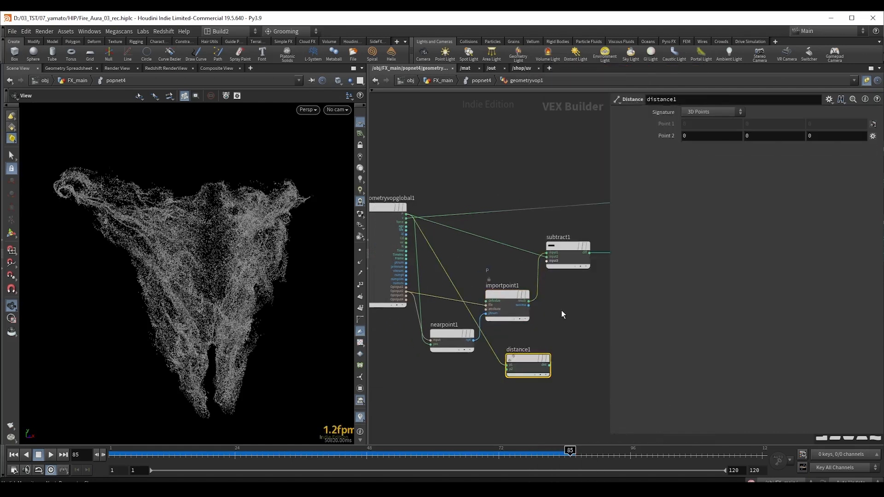
- Wire the imported point position into the Distance node's second input and place the node below Subtract
{"action": "middle_click_drag", "start_coordinate": [561, 310], "coordinate": [526, 305]}
{"action": "left_click_drag", "start_coordinate": [490, 352], "coordinate": [554, 304]}
{"action": "left_click_drag", "start_coordinate": [473, 375], "coordinate": [540, 305]}
{"action": "left_click", "coordinate": [459, 295]}
{"action": "left_click", "coordinate": [523, 348]}
{"action": "scroll", "coordinate": [524, 347], "scroll_direction": "up", "scroll_amount": 1}
{"action": "middle_click_drag", "start_coordinate": [540, 304], "coordinate": [479, 313]}
{"action": "left_click_drag", "start_coordinate": [471, 313], "coordinate": [477, 308]}
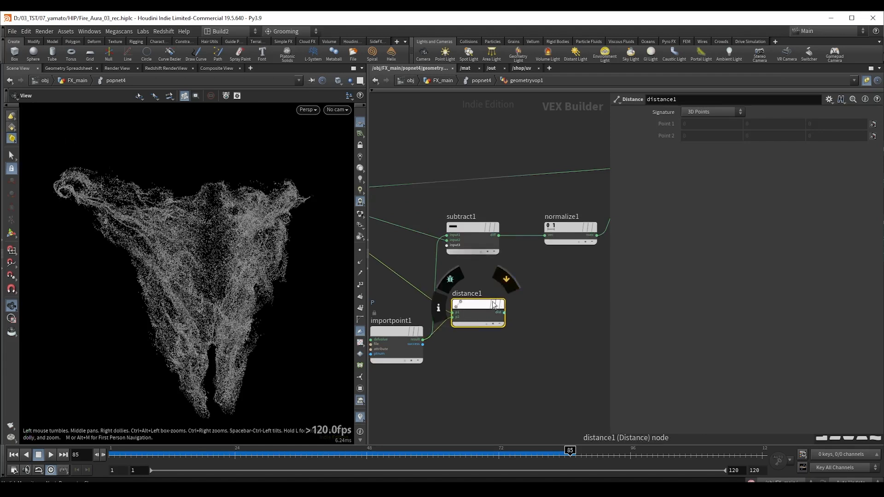
- Add a Fit Range node after the Distance node, fed by its distance output
{"action": "middle_click_drag", "start_coordinate": [535, 319], "coordinate": [522, 320]}
{"action": "key", "text": "Tab"}
{"action": "type", "text": "fit"}
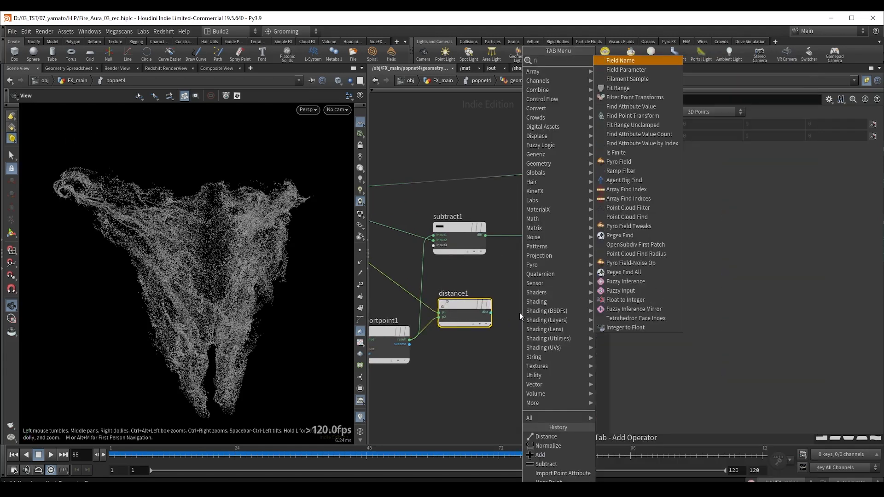
{"action": "key", "text": "Return"}
{"action": "left_click", "coordinate": [541, 316]}
{"action": "left_click_drag", "start_coordinate": [563, 312], "coordinate": [537, 309]}
{"action": "middle_click_drag", "start_coordinate": [570, 277], "coordinate": [458, 286]}
{"action": "scroll", "coordinate": [458, 286], "scroll_direction": "down", "scroll_amount": 1}
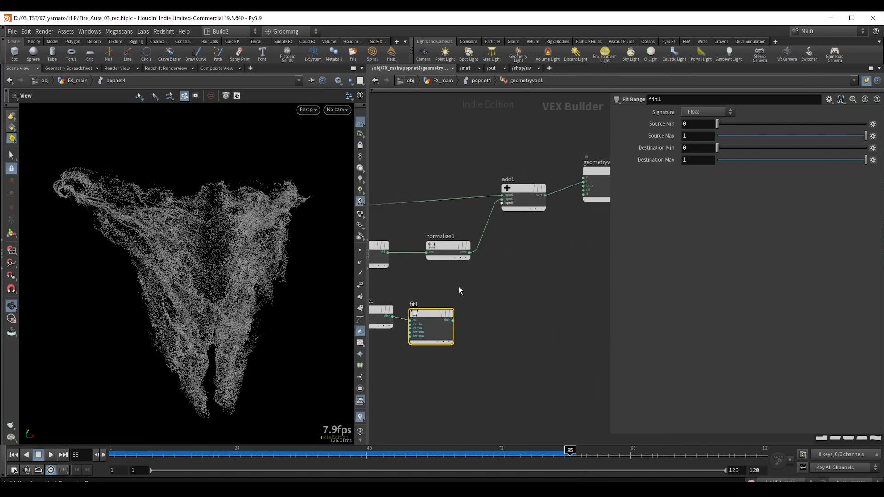
- Insert a Multiply node between Normalize and Add, and scale the direction by connecting the Fit Range output to it
{"action": "left_click_drag", "start_coordinate": [444, 248], "coordinate": [435, 248]}
{"action": "middle_click_drag", "start_coordinate": [502, 270], "coordinate": [556, 285]}
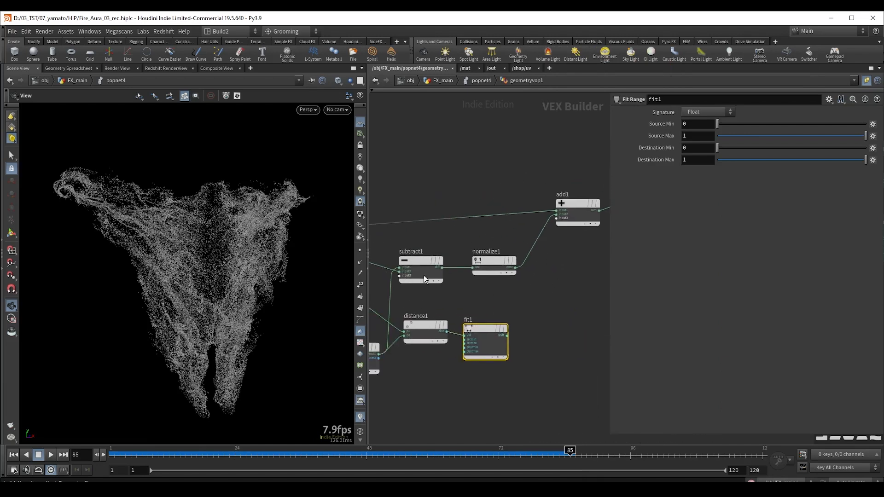
{"action": "left_click_drag", "start_coordinate": [541, 260], "coordinate": [542, 261]}
{"action": "key", "text": "Tab"}
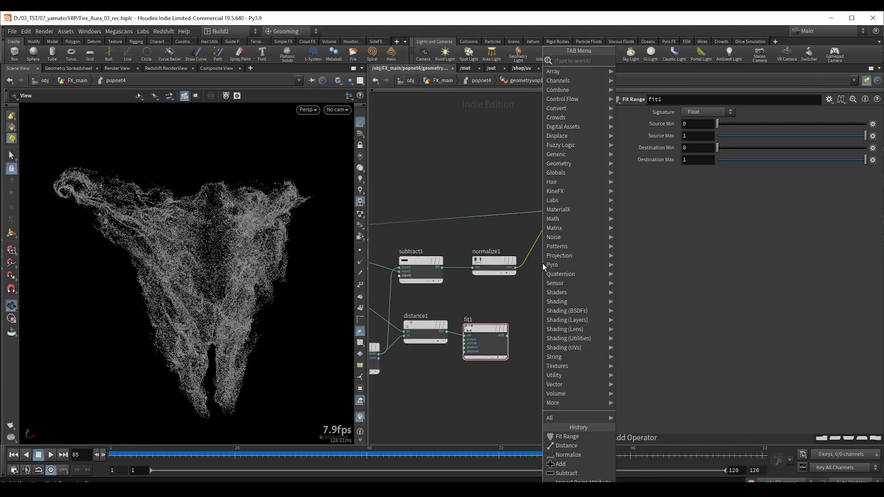
{"action": "type", "text": "mul"}
{"action": "key", "text": "Return"}
{"action": "left_click", "coordinate": [555, 299]}
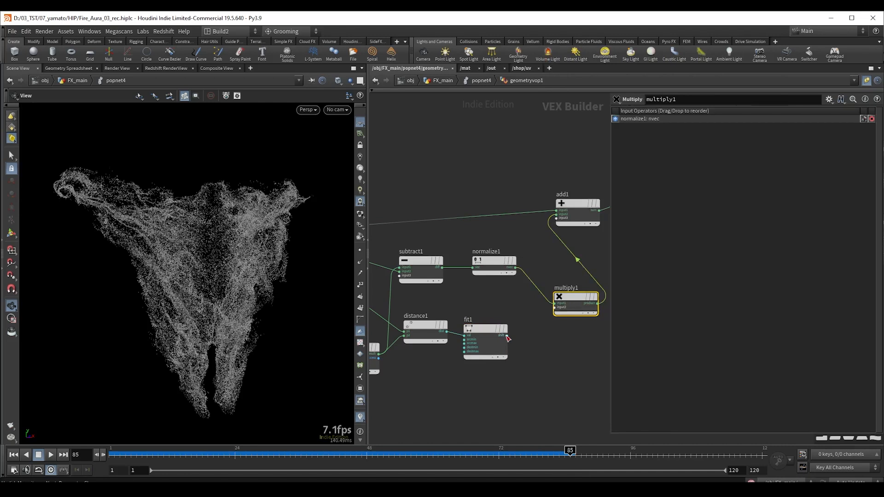
{"action": "left_click_drag", "start_coordinate": [506, 335], "coordinate": [555, 297]}
- Set the Fit Range node's Destination Min to 1 and Destination Max to 0, and play the simulation
{"action": "left_click", "coordinate": [485, 330]}
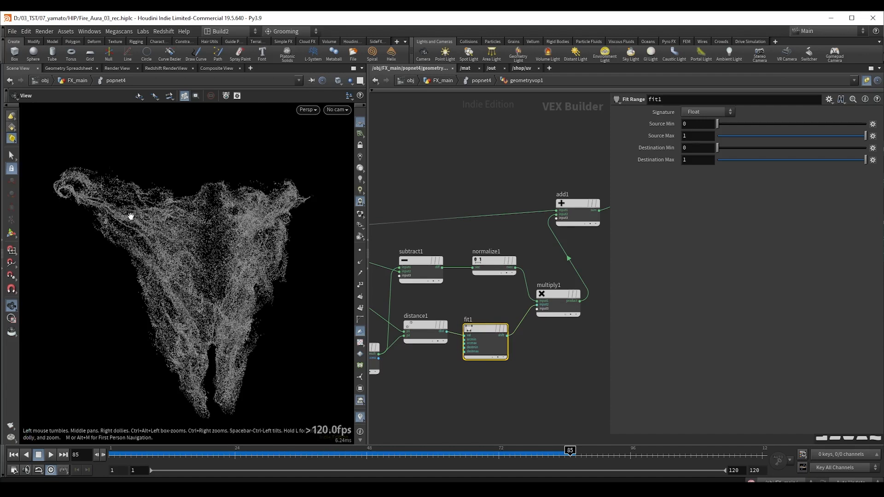
{"action": "left_click_drag", "start_coordinate": [127, 216], "coordinate": [125, 227]}
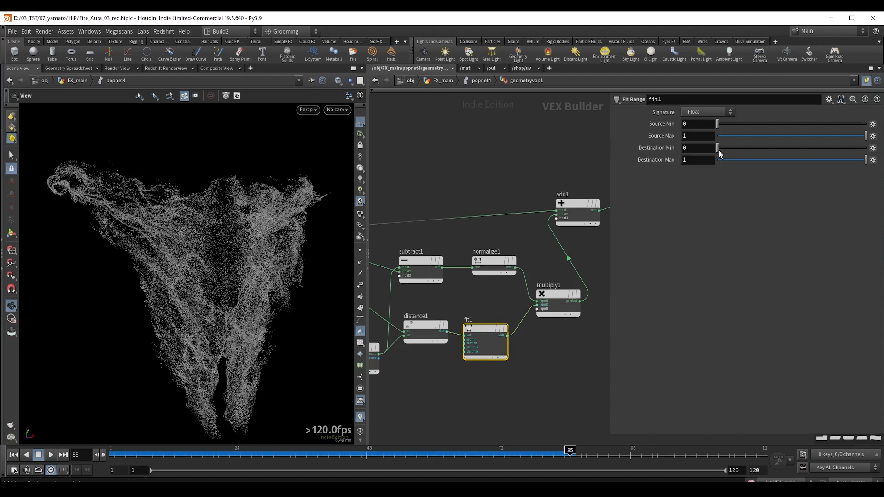
{"action": "left_click_drag", "start_coordinate": [718, 151], "coordinate": [866, 149]}
{"action": "left_click_drag", "start_coordinate": [782, 163], "coordinate": [660, 164]}
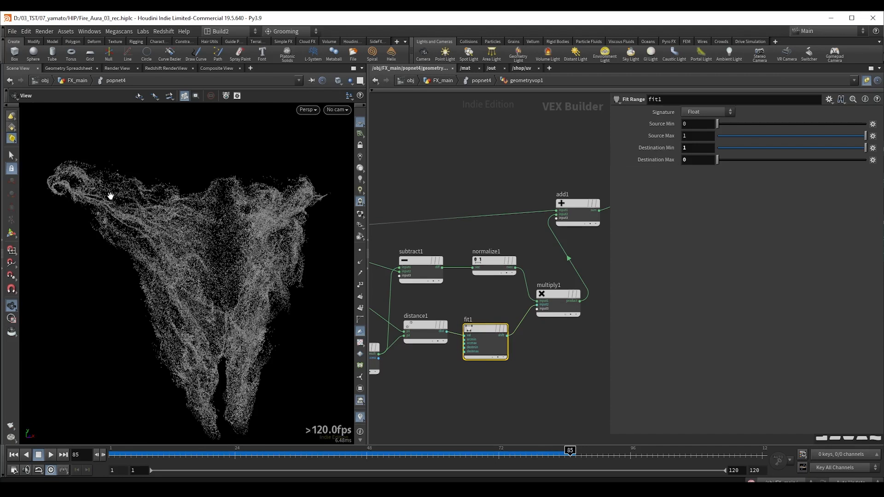
{"action": "left_click", "coordinate": [48, 456]}
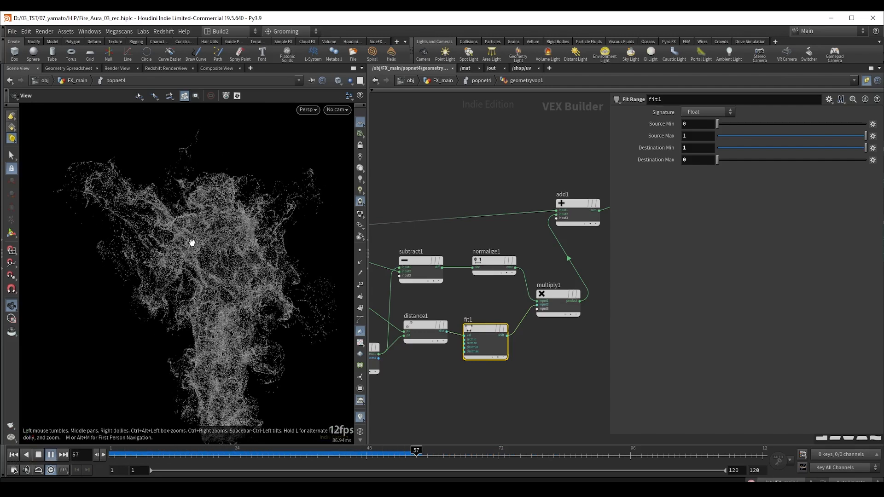
{"action": "key", "text": "Escape"}
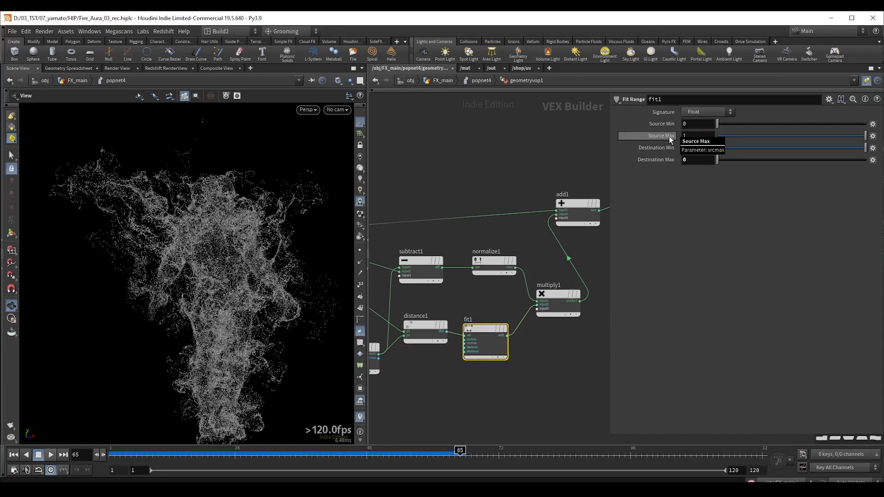
- Set the Fit Range node's Source Max to 5 and replay the simulation from the first frame
{"action": "left_click", "coordinate": [685, 136]}
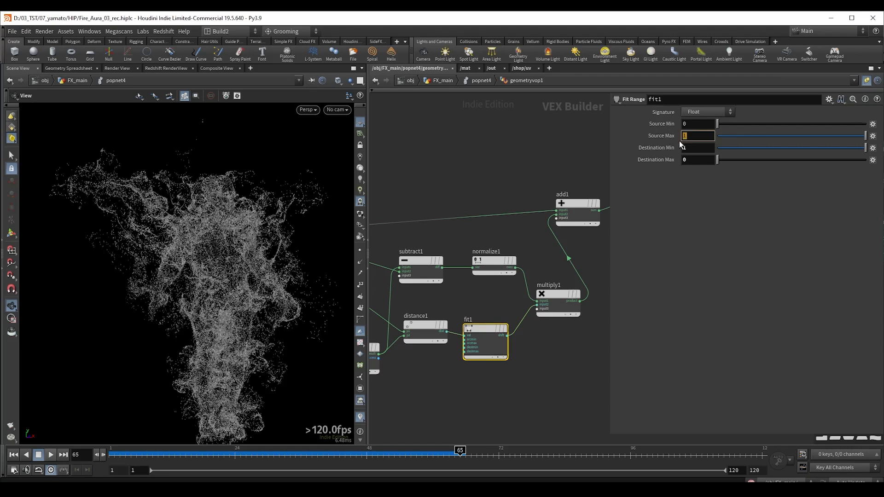
{"action": "type", "text": "5"}
{"action": "key", "text": "Return"}
{"action": "left_click", "coordinate": [14, 454]}
{"action": "left_click", "coordinate": [50, 455]}
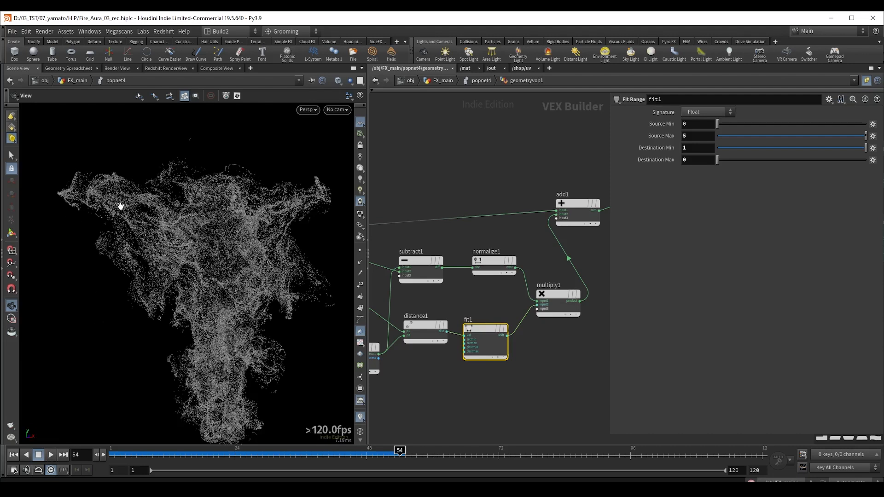
{"action": "left_click", "coordinate": [51, 455]}
- Return to the FX_main network and add a File Cache node below popnet4
{"action": "key", "text": "u"}
{"action": "key", "text": "u"}
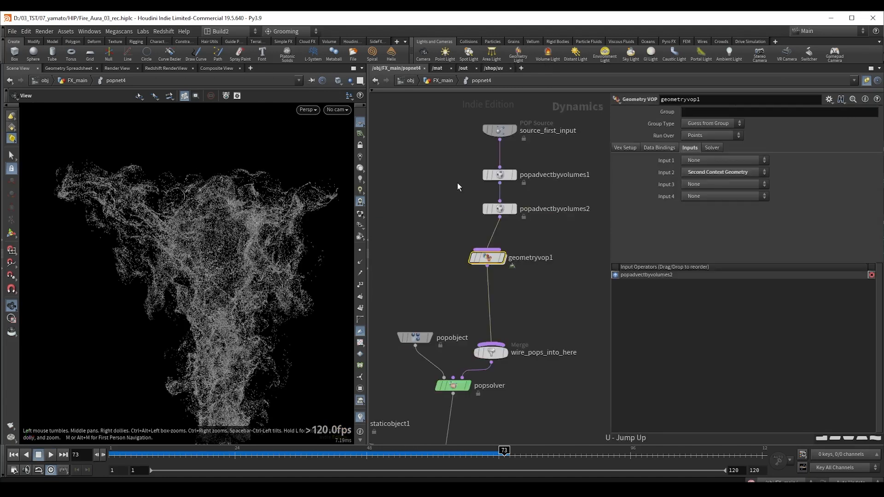
{"action": "key", "text": "Tab"}
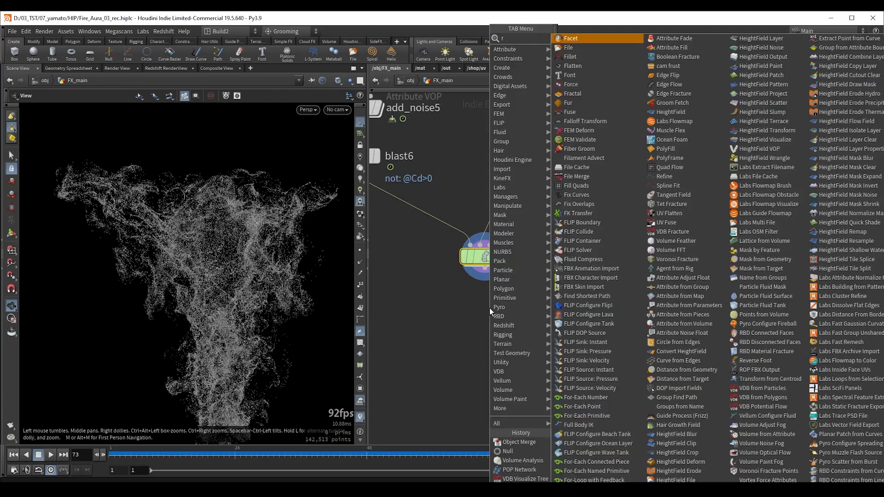
{"action": "type", "text": "filecache"}
{"action": "key", "text": "Return"}
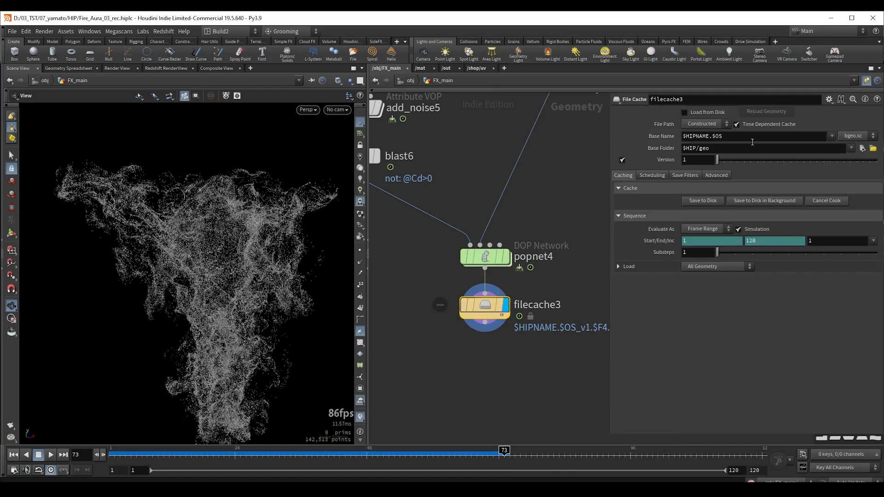
- Set the File Cache base folder to $JOB and its base name to finalPOPS
{"action": "triple_click", "coordinate": [697, 148]}
{"action": "type", "text": "$JOB\\"}
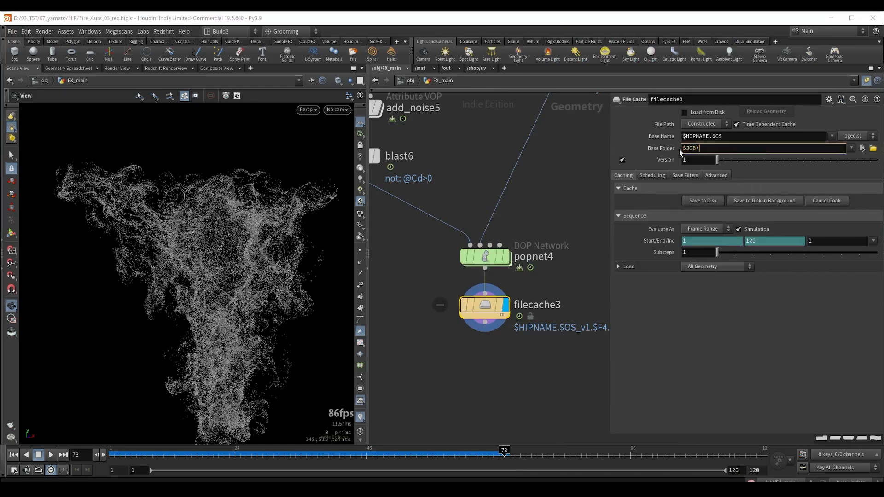
{"action": "key", "text": "BackSpace"}
{"action": "triple_click", "coordinate": [705, 136]}
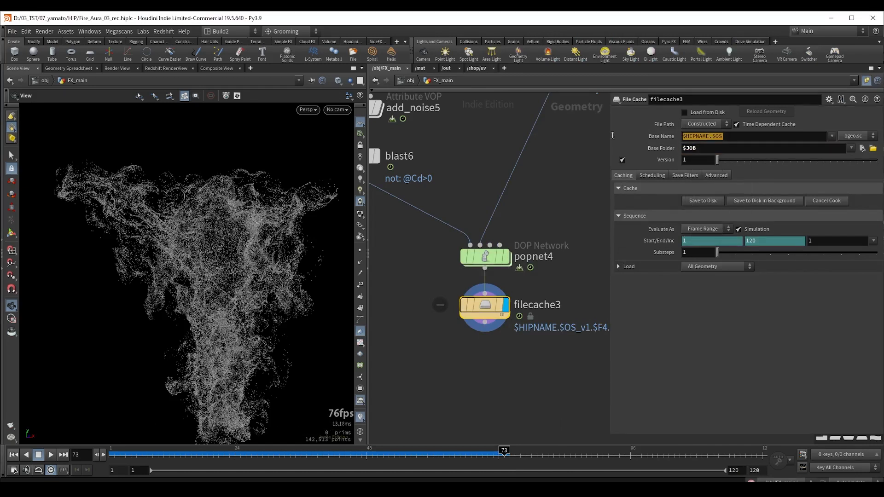
{"action": "type", "text": "finalPOPS"}
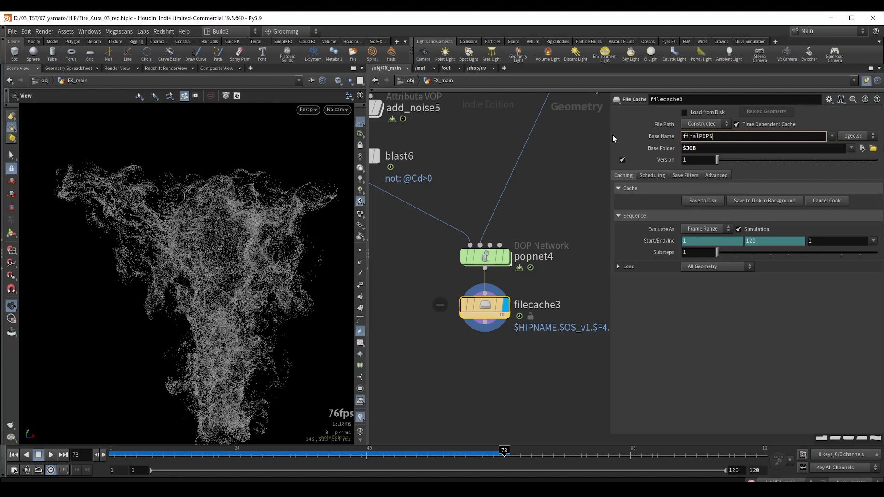
{"action": "key", "text": "Return"}
- Set the cache's end frame to 100 and save version 1 of the particles to disk
{"action": "left_click", "coordinate": [766, 242], "text": "ctrl+shift"}
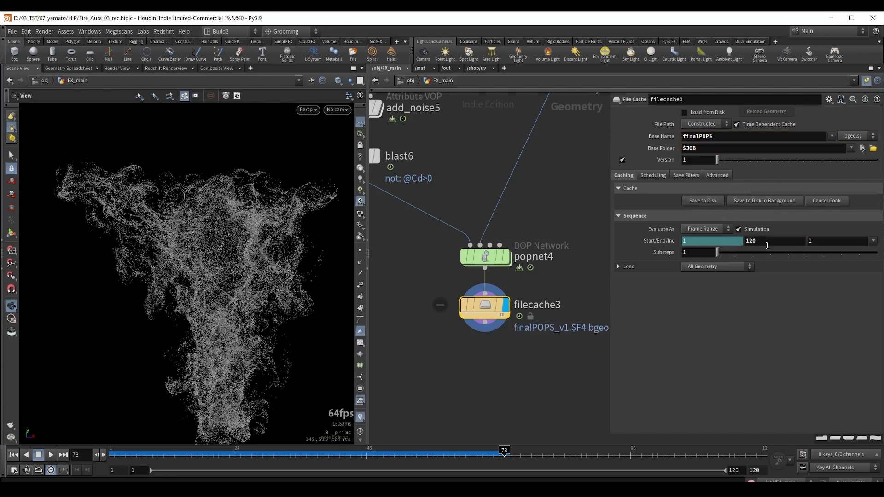
{"action": "left_click_drag", "start_coordinate": [767, 242], "coordinate": [724, 249]}
{"action": "key", "text": "Return"}
{"action": "left_click", "coordinate": [697, 203]}
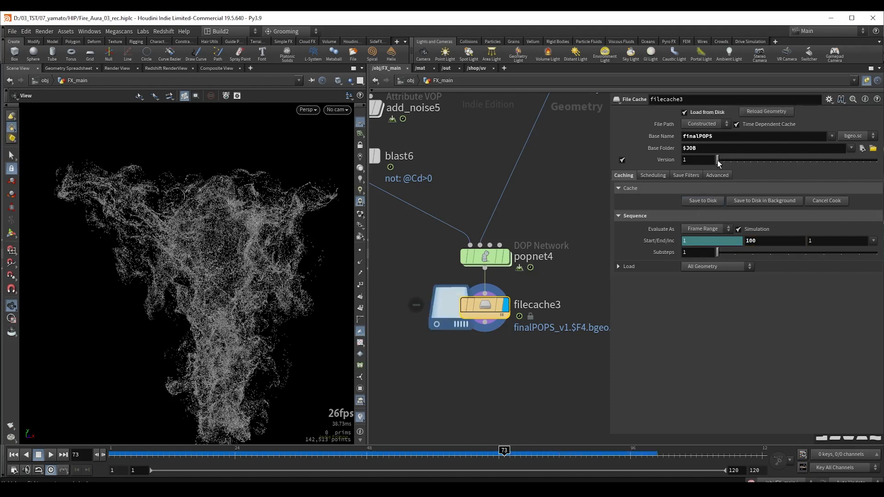
- Bypass geometryvop1 inside popnet4 and save the resulting particles to disk as cache version 2
{"action": "double_click", "coordinate": [485, 257]}
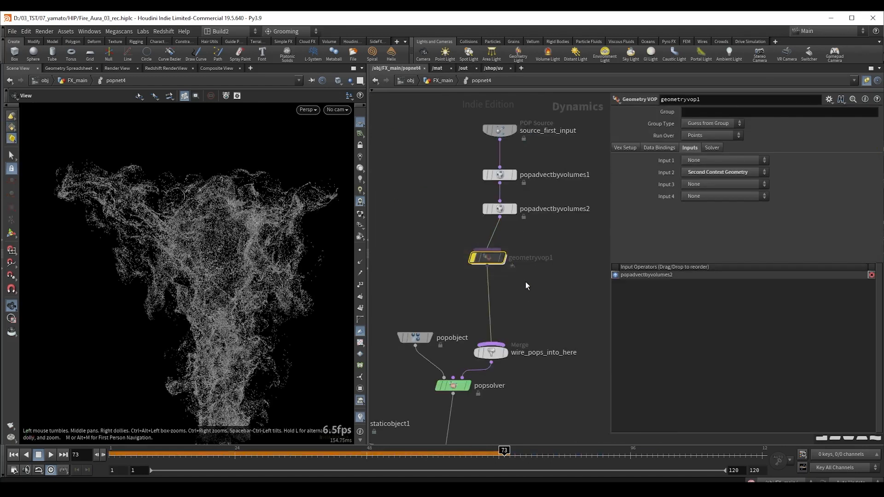
{"action": "mouse_move", "coordinate": [491, 262]}
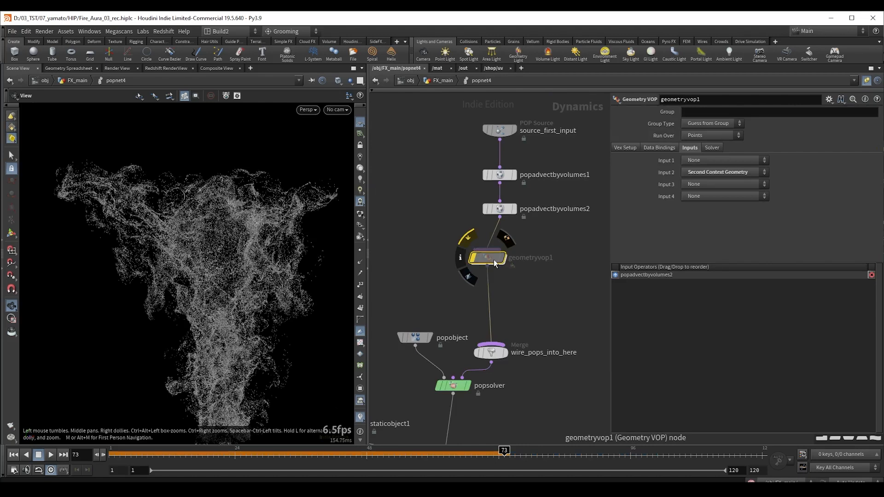
{"action": "key", "text": "u"}
{"action": "left_click_drag", "start_coordinate": [404, 271], "coordinate": [507, 324]}
{"action": "left_click", "coordinate": [692, 202]}
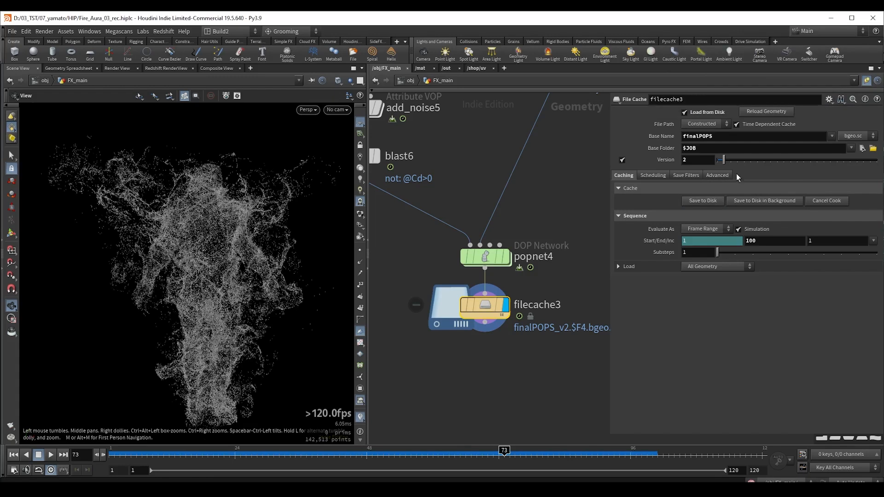
- Compare cache versions 1 and 2 in the viewport, examining the particle shape up close and from different angles
{"action": "left_click_drag", "start_coordinate": [725, 162], "coordinate": [714, 167]}
{"action": "left_click_drag", "start_coordinate": [199, 213], "coordinate": [198, 214]}
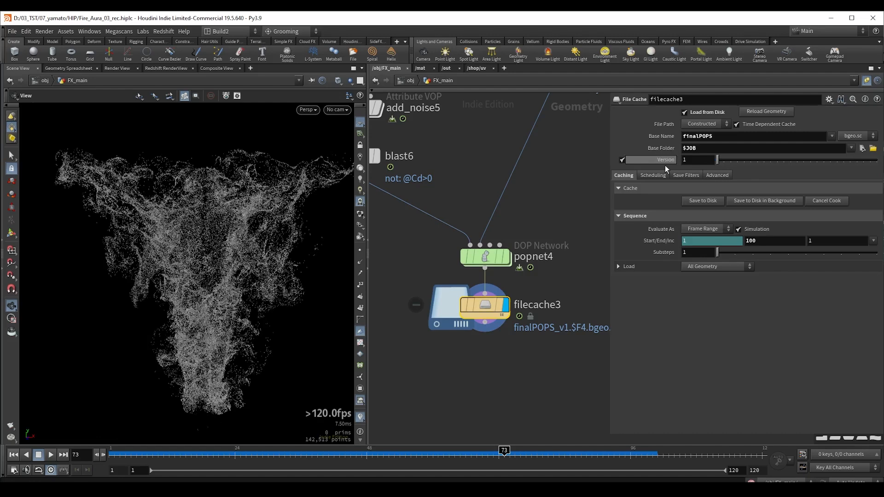
{"action": "left_click_drag", "start_coordinate": [718, 165], "coordinate": [718, 164]}
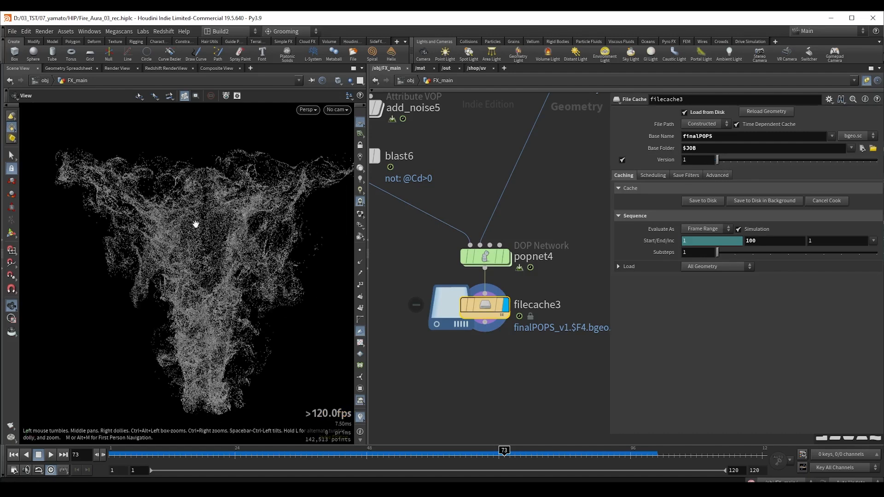
{"action": "right_click_drag", "start_coordinate": [196, 185], "coordinate": [323, 180]}
{"action": "left_click_drag", "start_coordinate": [324, 179], "coordinate": [270, 192]}
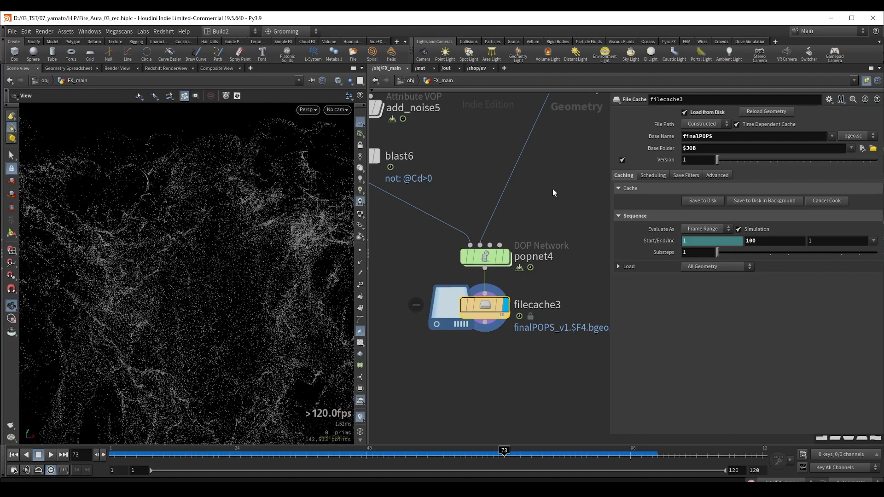
{"action": "right_click_drag", "start_coordinate": [294, 193], "coordinate": [152, 207]}
{"action": "left_click_drag", "start_coordinate": [151, 207], "coordinate": [191, 223]}
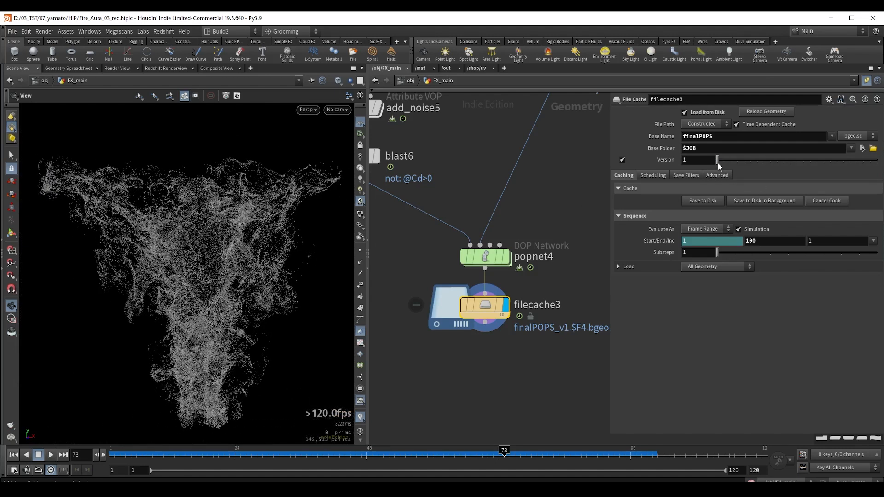
{"action": "left_click_drag", "start_coordinate": [718, 162], "coordinate": [717, 172]}
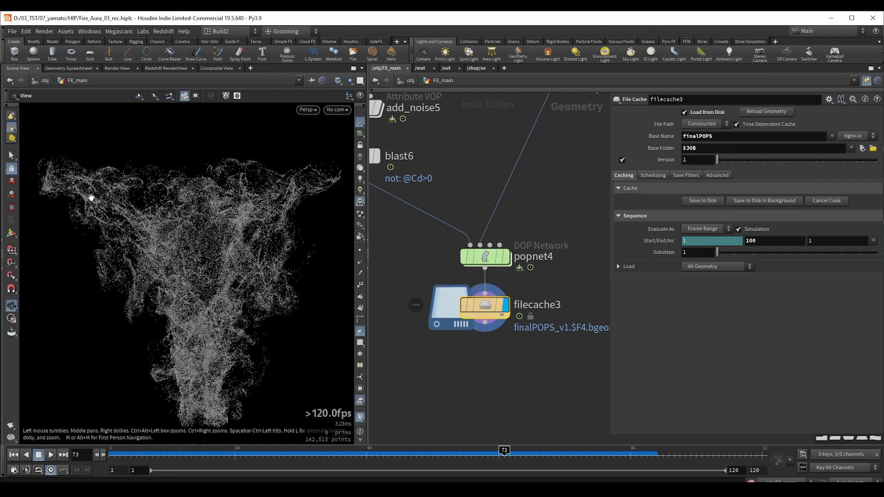
- Re-enable geometryvop1 in popnet4 and set its Fit Range node's Source Max to 3
{"action": "double_click", "coordinate": [484, 260]}
{"action": "key", "text": "b"}
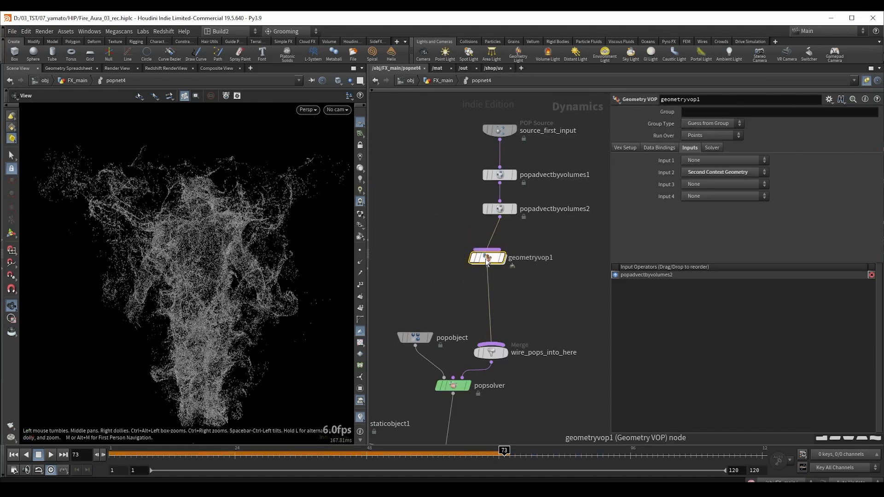
{"action": "double_click", "coordinate": [486, 258]}
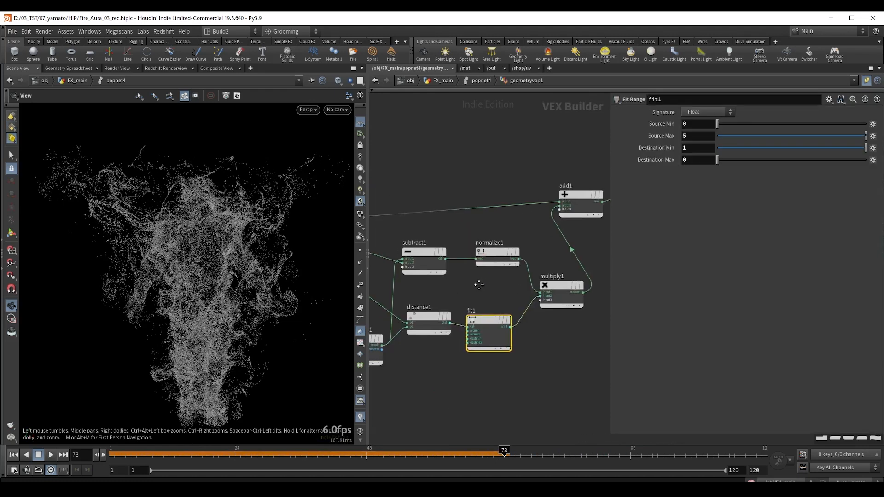
{"action": "left_click_drag", "start_coordinate": [692, 135], "coordinate": [673, 136]}
{"action": "type", "text": "3"}
{"action": "key", "text": "Return"}
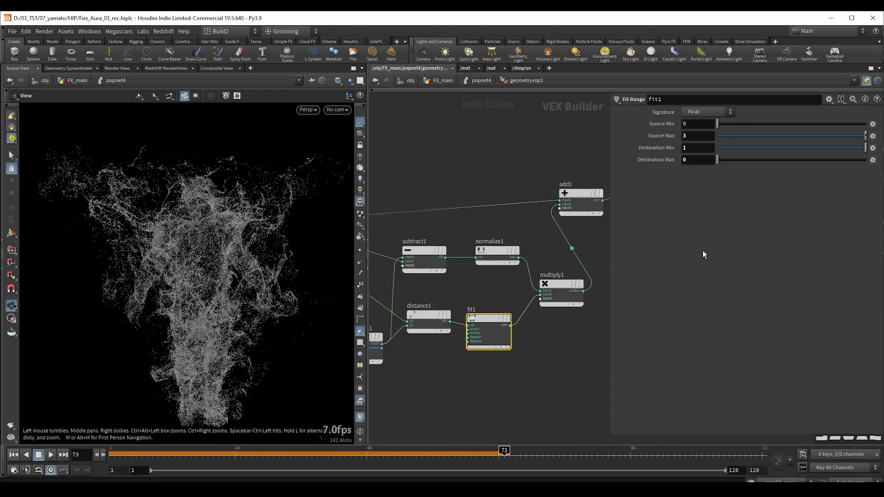
- Compare cache versions 1, 2 and 3 of filecache3 in the viewport, ending on version 1
{"action": "key", "text": "u"}
{"action": "key", "text": "u"}
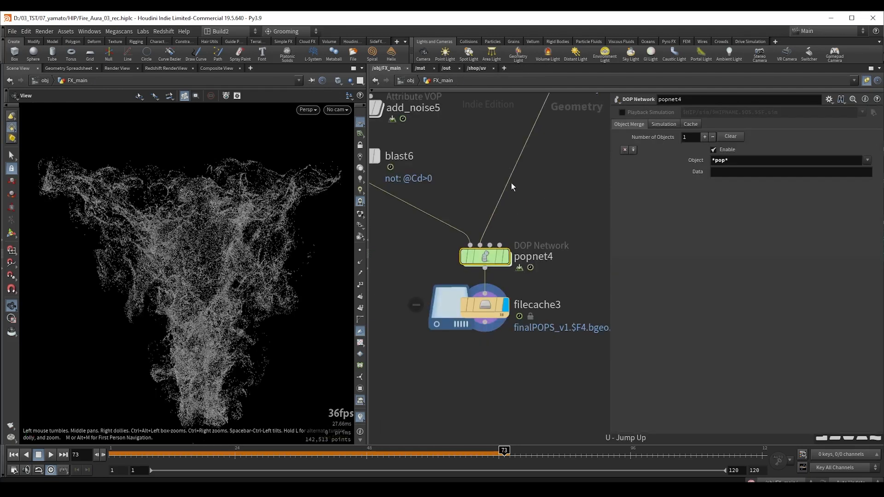
{"action": "left_click_drag", "start_coordinate": [493, 333], "coordinate": [495, 335]}
{"action": "mouse_move", "coordinate": [720, 161]}
{"action": "left_mouse_down"}
{"action": "mouse_move", "coordinate": [729, 162]}
{"action": "mouse_move", "coordinate": [717, 161]}
{"action": "left_mouse_up"}
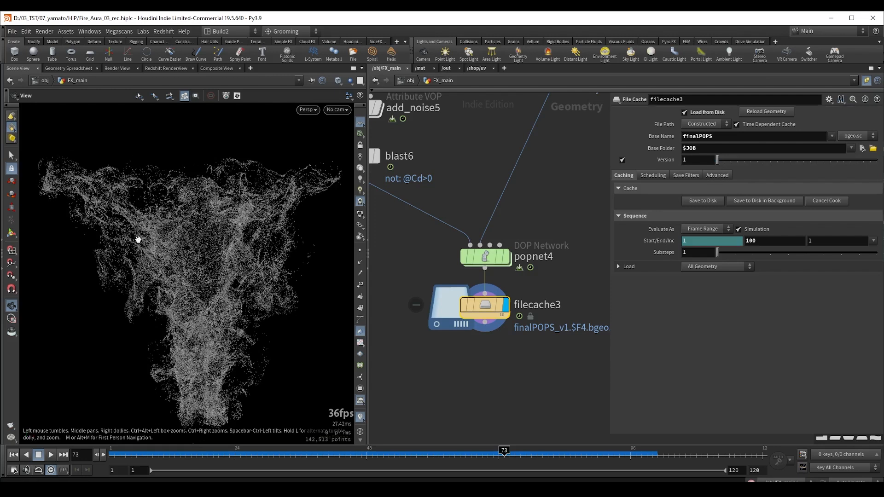
{"action": "left_click_drag", "start_coordinate": [717, 161], "coordinate": [723, 161]}
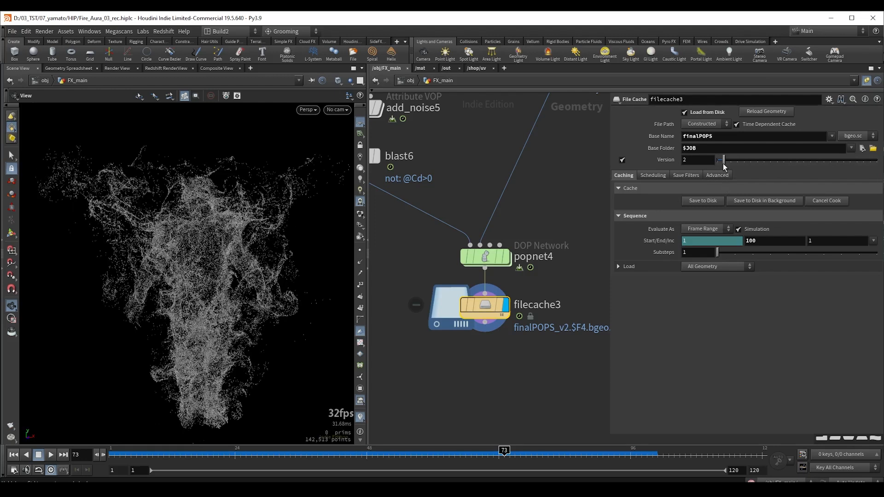
{"action": "mouse_move", "coordinate": [723, 161]}
{"action": "left_mouse_down"}
{"action": "mouse_move", "coordinate": [731, 167]}
{"action": "mouse_move", "coordinate": [719, 167]}
{"action": "left_mouse_up"}
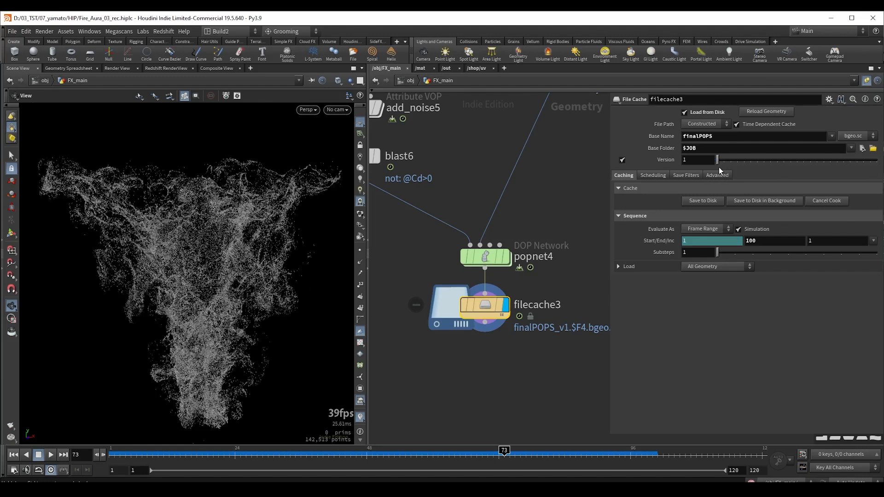
{"action": "double_click", "coordinate": [693, 160]}
{"action": "type", "text": "3"}
{"action": "key", "text": "Return"}
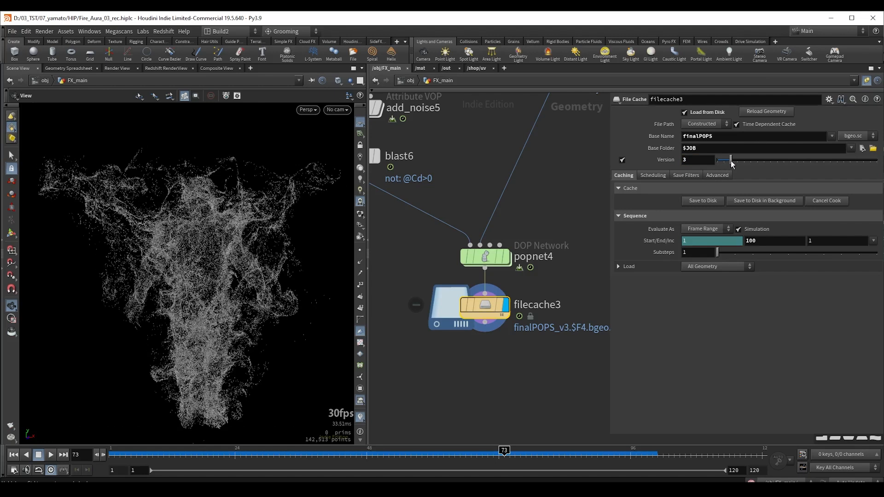
{"action": "left_click_drag", "start_coordinate": [731, 160], "coordinate": [685, 167]}
- Set the Source Max of fit1 inside popnet4's geometryvop1 to 4
{"action": "mouse_move", "coordinate": [477, 260]}
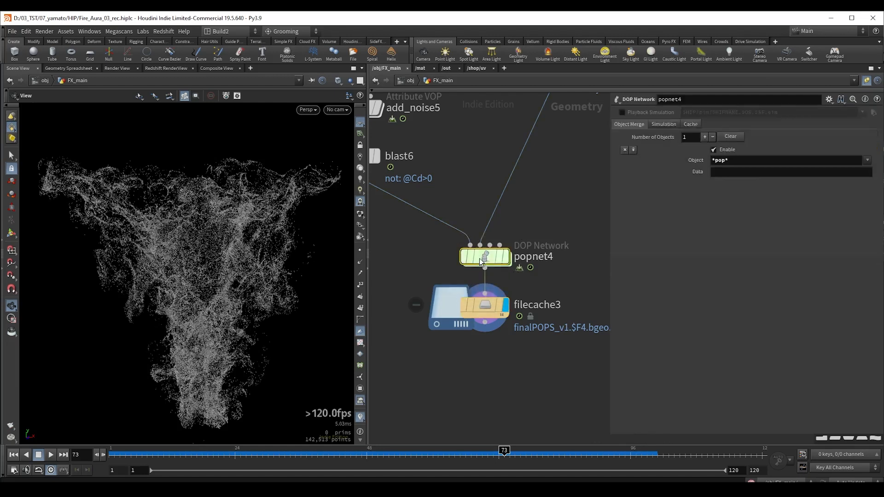
{"action": "double_click", "coordinate": [479, 258]}
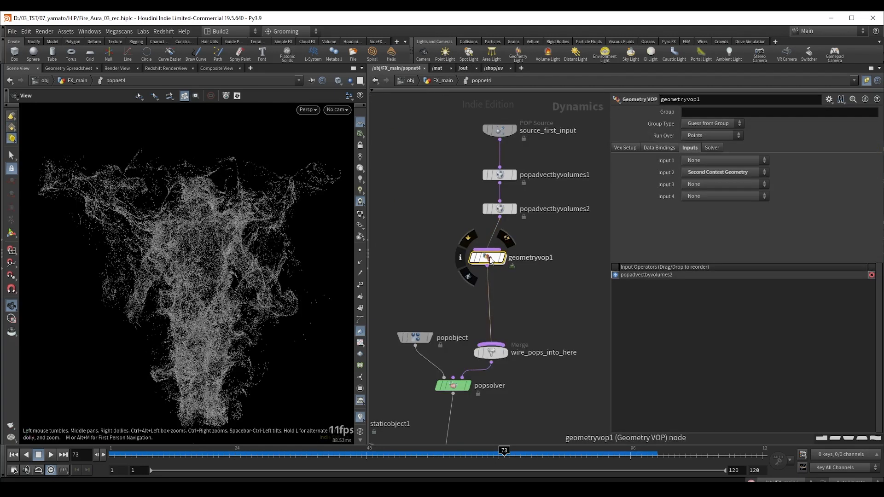
{"action": "double_click", "coordinate": [490, 257]}
{"action": "left_click", "coordinate": [697, 136]}
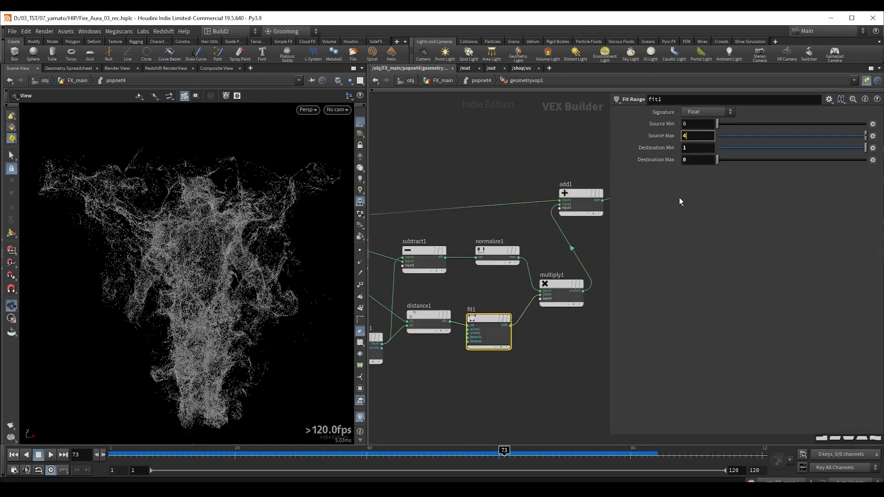
{"action": "left_click", "coordinate": [695, 261]}
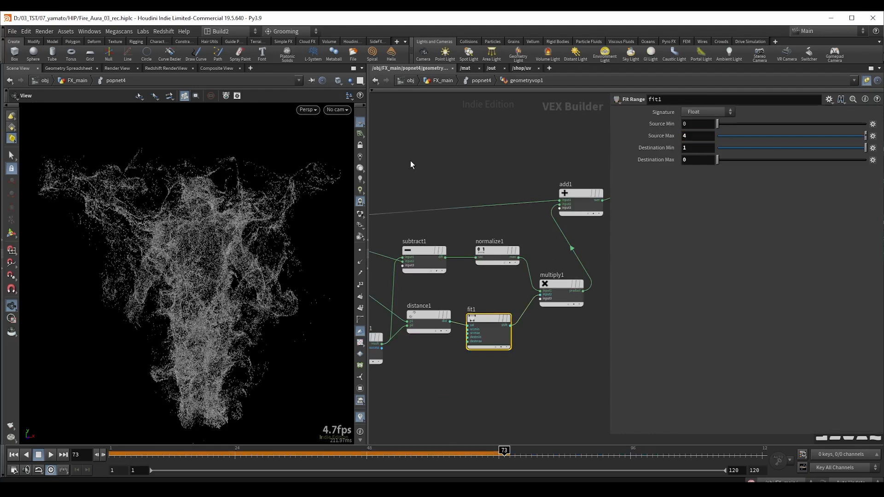
- Save the popnet4 particles to disk through filecache3 as cache version 1
{"action": "key", "text": "u"}
{"action": "key", "text": "u"}
{"action": "left_click", "coordinate": [469, 317]}
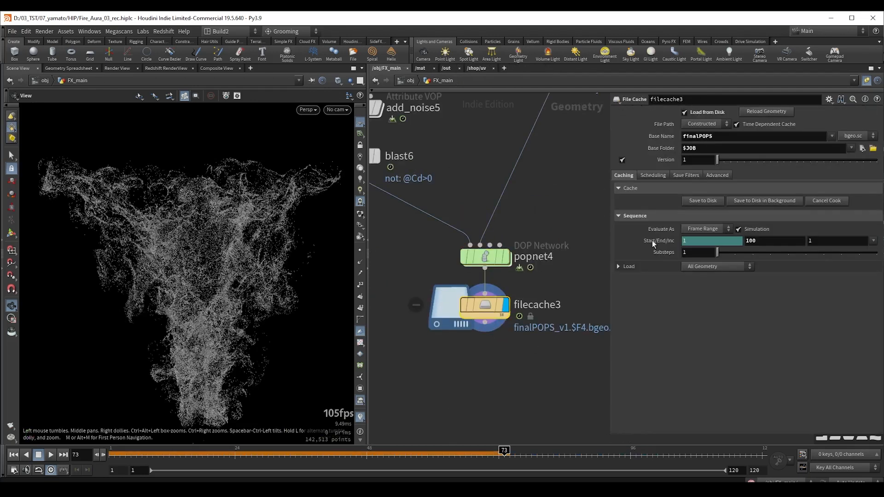
{"action": "left_click", "coordinate": [697, 201]}
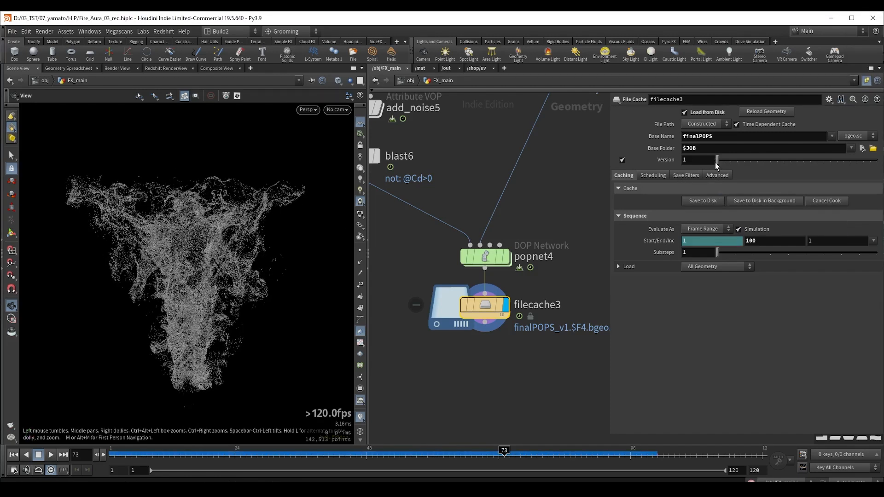
- Examine the newly cached particles from different angles and check them against the other cache version
{"action": "mouse_move", "coordinate": [200, 241]}
{"action": "left_mouse_down"}
{"action": "mouse_move", "coordinate": [189, 232]}
{"action": "mouse_move", "coordinate": [199, 241]}
{"action": "left_mouse_up"}
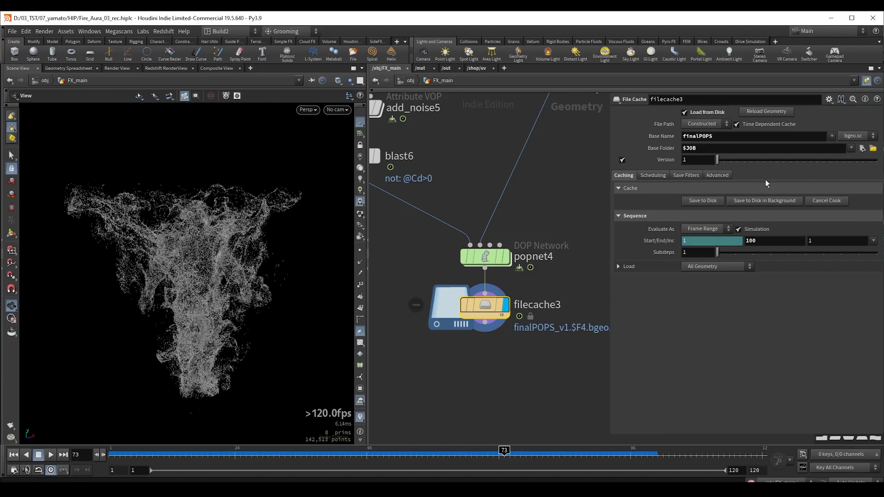
{"action": "left_click", "coordinate": [724, 161]}
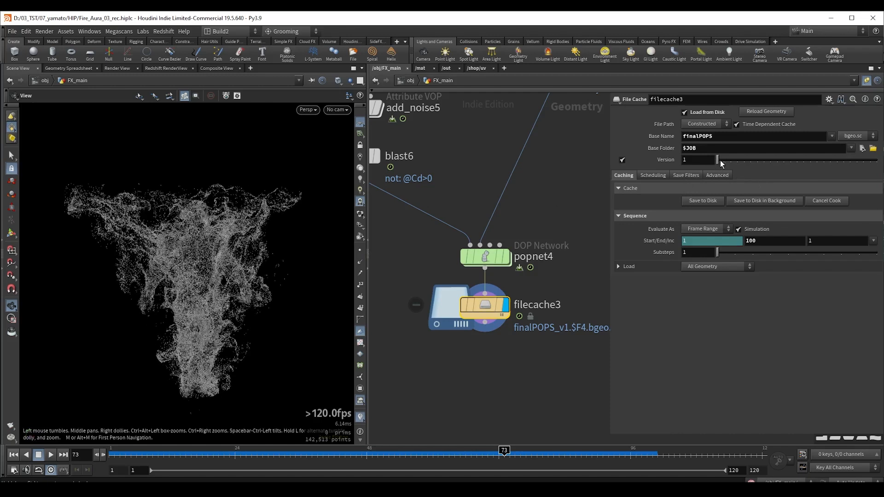
{"action": "left_click_drag", "start_coordinate": [725, 162], "coordinate": [718, 163]}
{"action": "left_click_drag", "start_coordinate": [233, 242], "coordinate": [222, 236]}
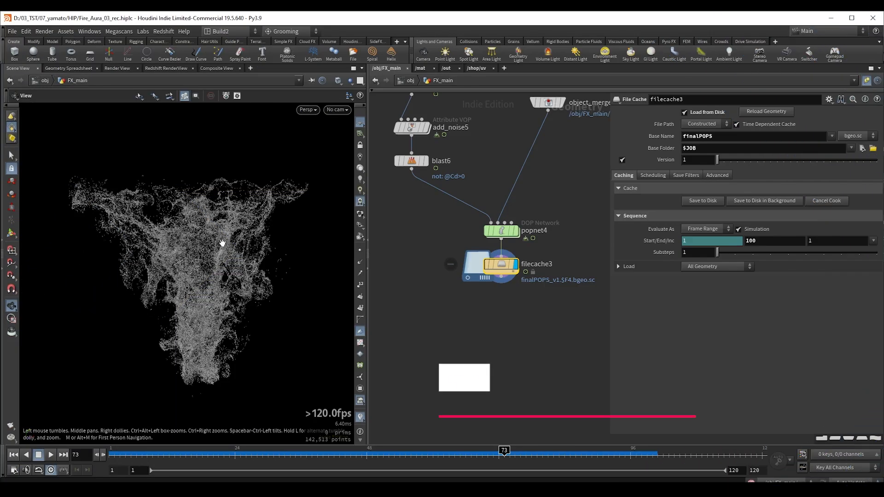
{"action": "left_click_drag", "start_coordinate": [222, 242], "coordinate": [221, 247]}
- Inspect the output of add_noise5 in the viewport and return the display to filecache3
{"action": "middle_click_drag", "start_coordinate": [417, 239], "coordinate": [445, 316]}
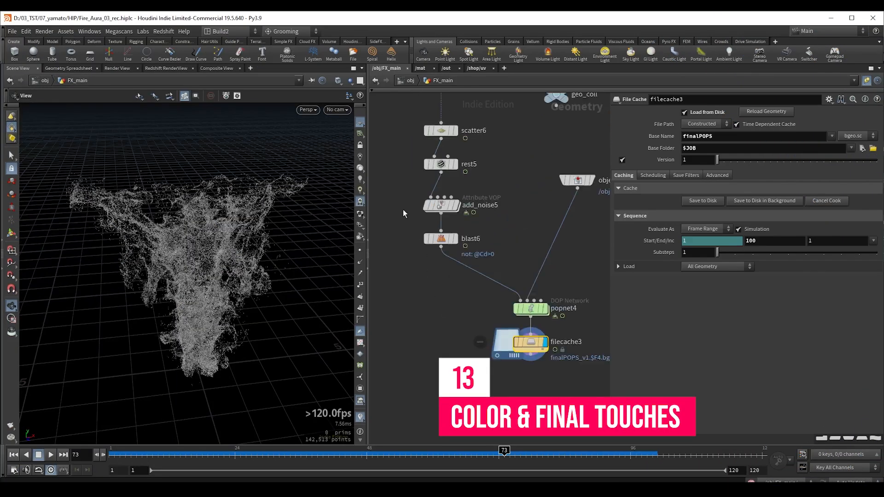
{"action": "left_click", "coordinate": [441, 206]}
{"action": "key", "text": "r"}
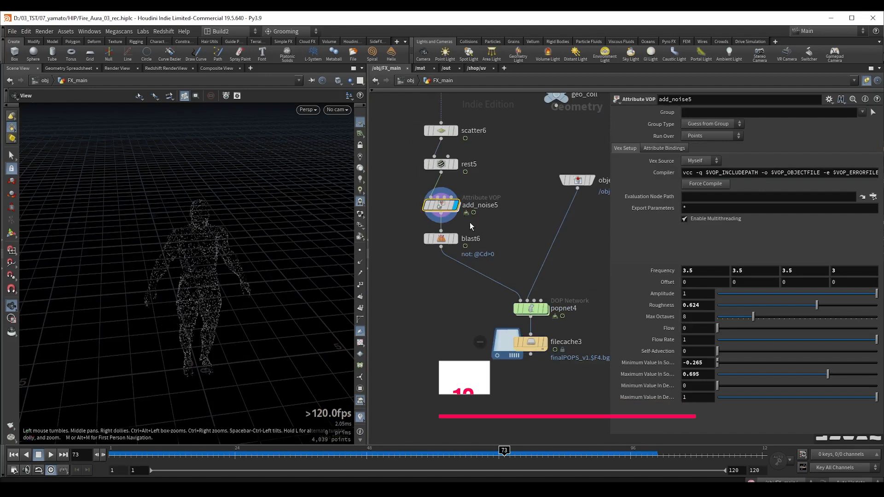
{"action": "middle_click_drag", "start_coordinate": [485, 343], "coordinate": [460, 309]}
{"action": "left_click", "coordinate": [505, 308]}
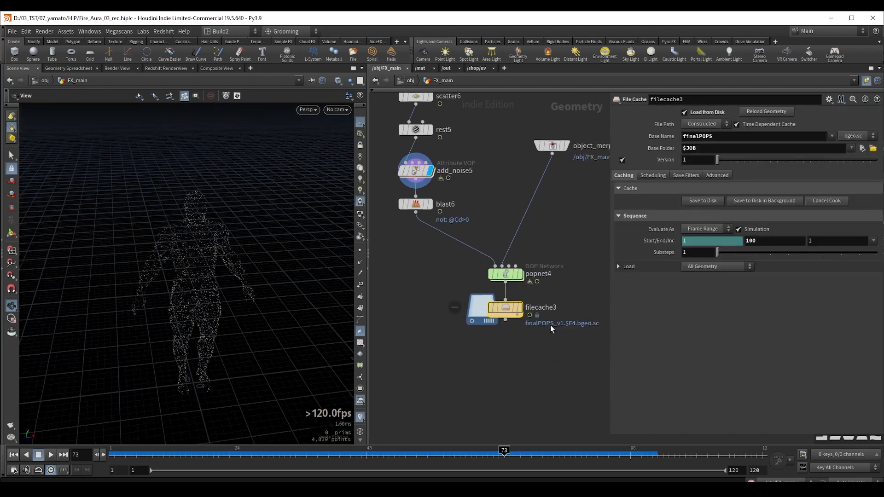
{"action": "key", "text": "r"}
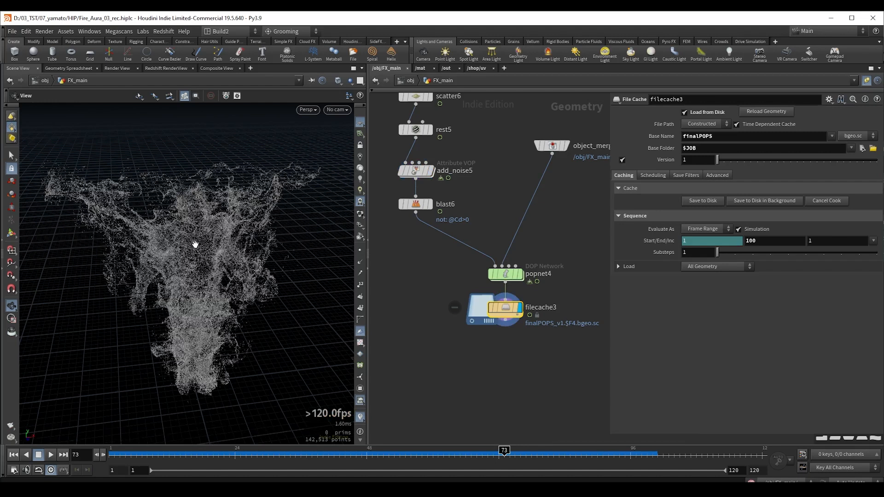
- Add a Color node after filecache3 and display its output
{"action": "middle_click_drag", "start_coordinate": [506, 329], "coordinate": [480, 292]}
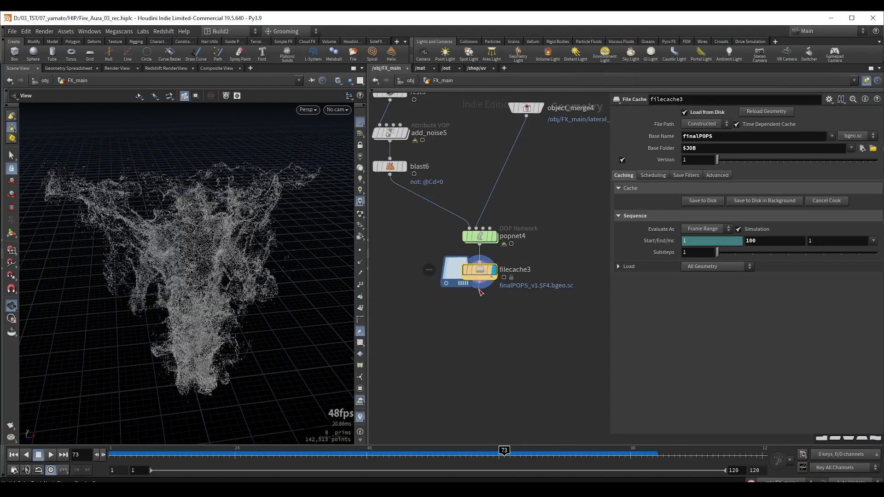
{"action": "left_click", "coordinate": [479, 289]}
{"action": "key", "text": "Tab"}
{"action": "type", "text": "color"}
{"action": "key", "text": "Return"}
{"action": "left_click", "coordinate": [481, 311]}
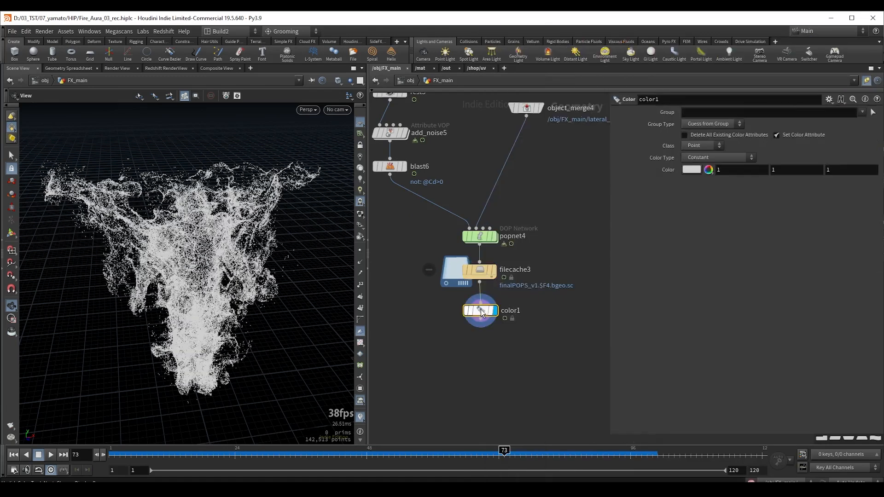
- Set color1's color type to Ramp from Attribute, driven by the Cd attribute
{"action": "left_click", "coordinate": [703, 158]}
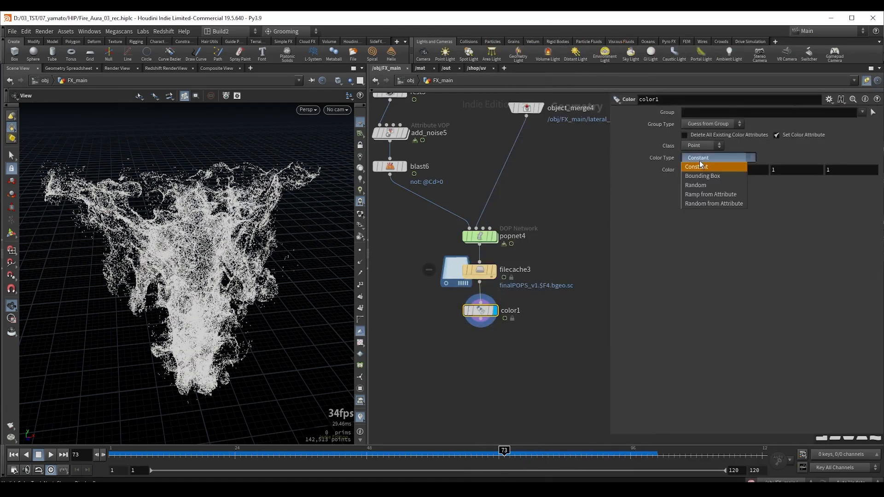
{"action": "left_click", "coordinate": [709, 194]}
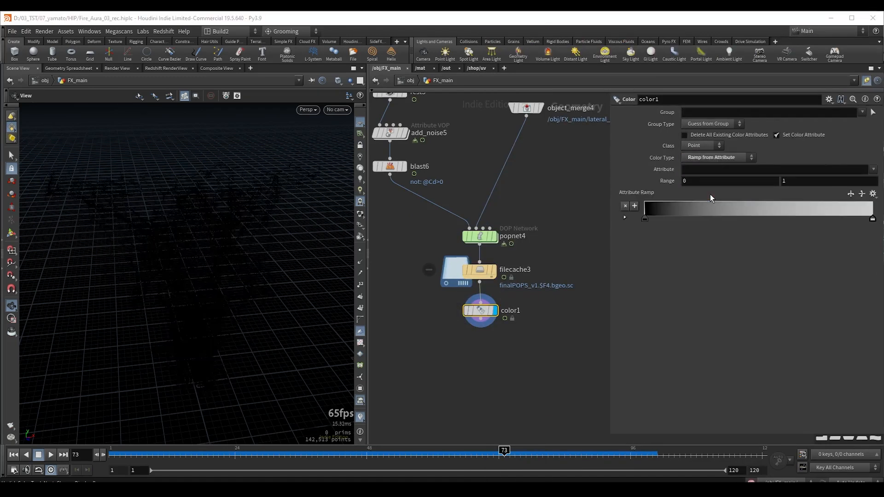
{"action": "left_click", "coordinate": [698, 169]}
{"action": "type", "text": "Cd"}
{"action": "key", "text": "Return"}
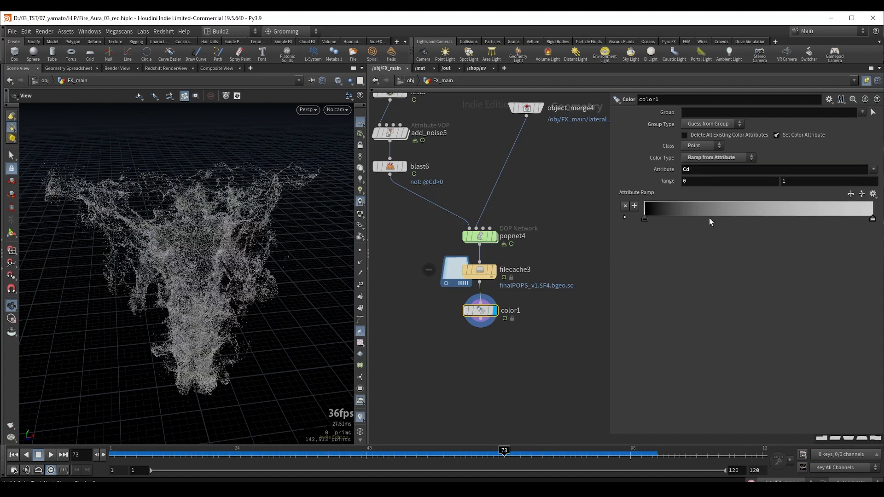
{"action": "key", "text": "b"}
{"action": "key", "text": "b"}
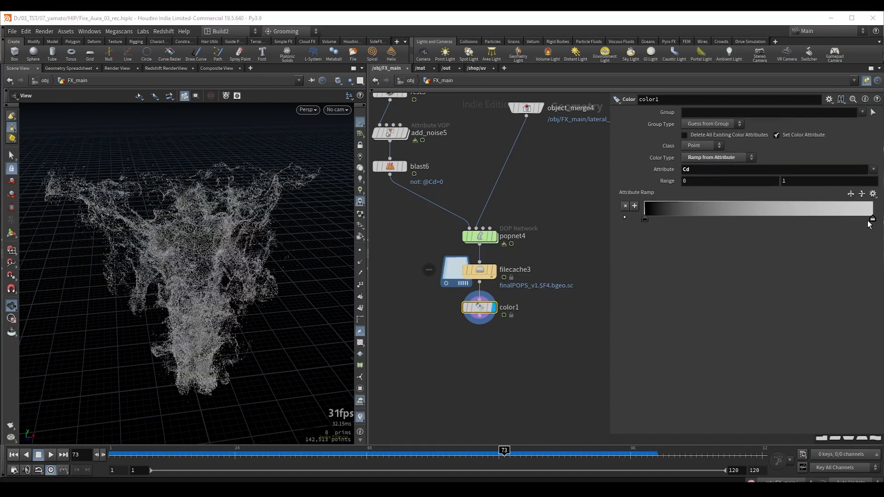
- Color the upper end of color1's attribute ramp a bright, slightly desaturated orange
{"action": "double_click", "coordinate": [871, 219]}
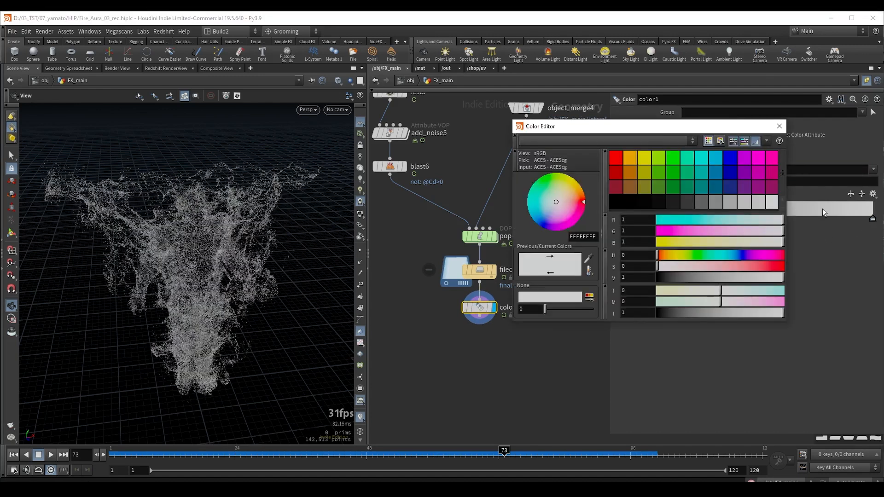
{"action": "left_click_drag", "start_coordinate": [644, 130], "coordinate": [596, 138]}
{"action": "left_click", "coordinate": [583, 183]}
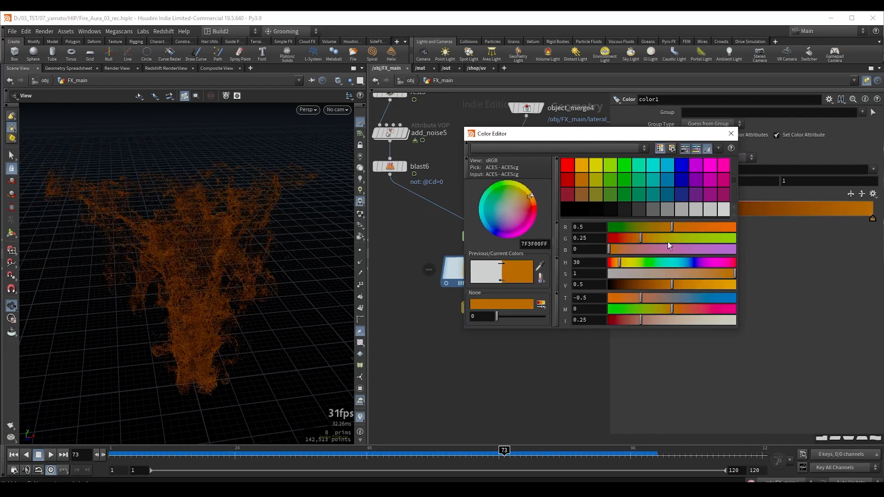
{"action": "left_click_drag", "start_coordinate": [672, 226], "coordinate": [725, 228]}
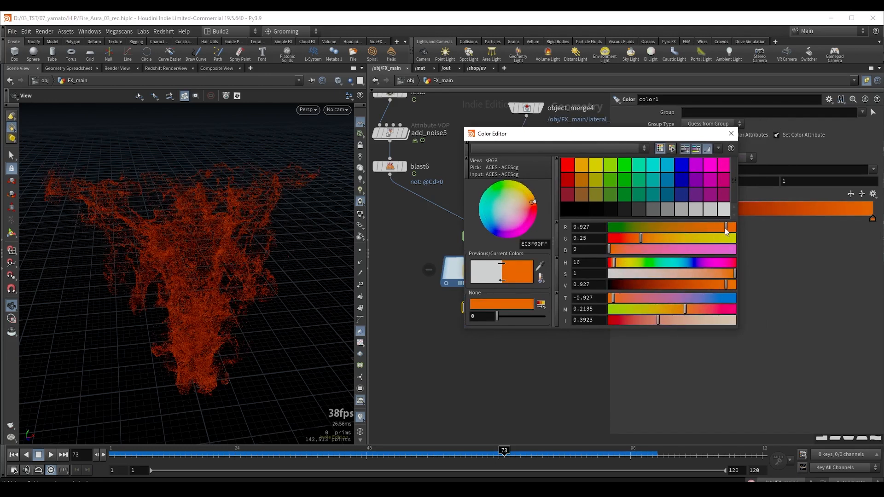
{"action": "left_click_drag", "start_coordinate": [637, 238], "coordinate": [636, 238]}
{"action": "left_click_drag", "start_coordinate": [726, 227], "coordinate": [724, 226]}
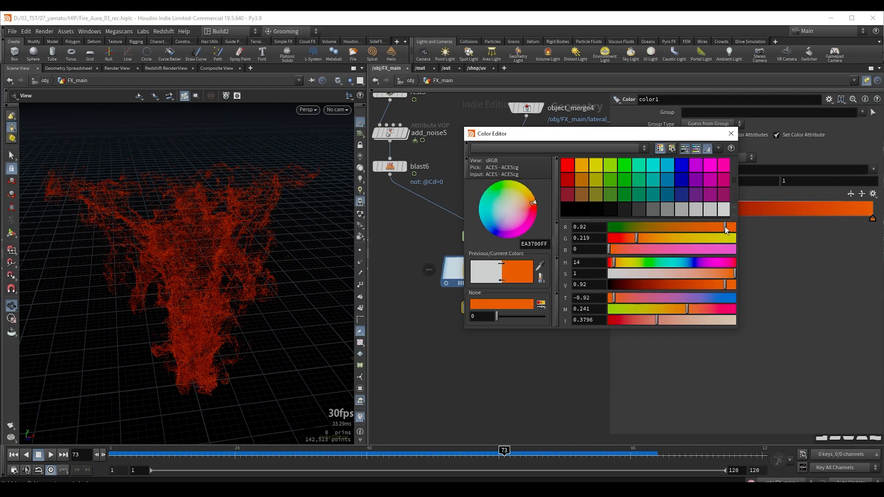
{"action": "left_click_drag", "start_coordinate": [636, 238], "coordinate": [637, 236]}
{"action": "left_click_drag", "start_coordinate": [733, 275], "coordinate": [718, 274]}
{"action": "left_click", "coordinate": [730, 133]}
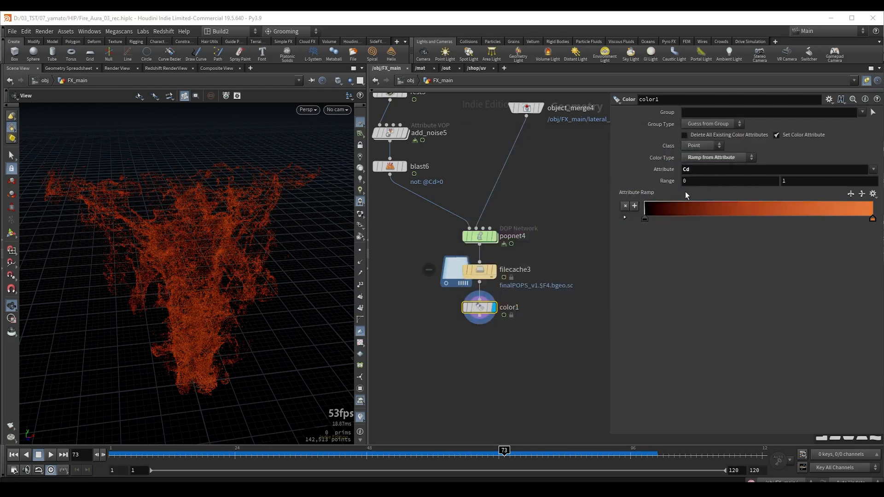
- Set the upper limit of color1's attribute range to 0.5
{"action": "middle_click", "coordinate": [813, 181]}
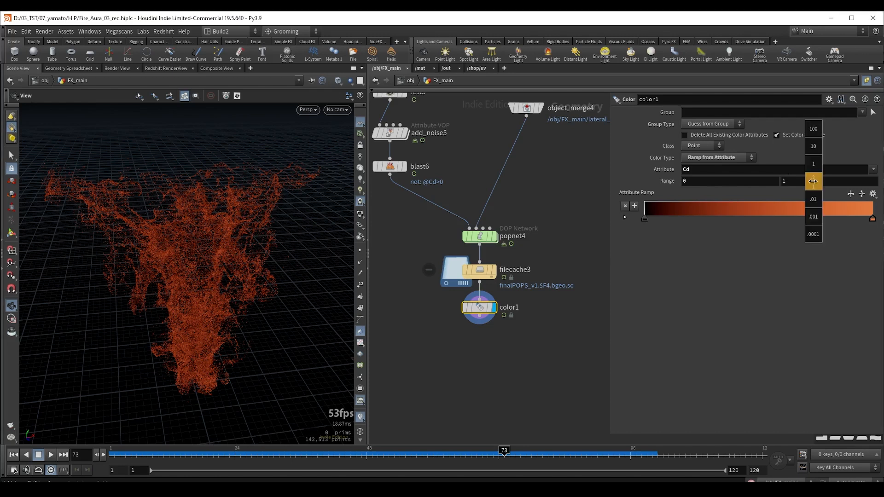
{"action": "middle_click_drag", "start_coordinate": [814, 181], "coordinate": [778, 175]}
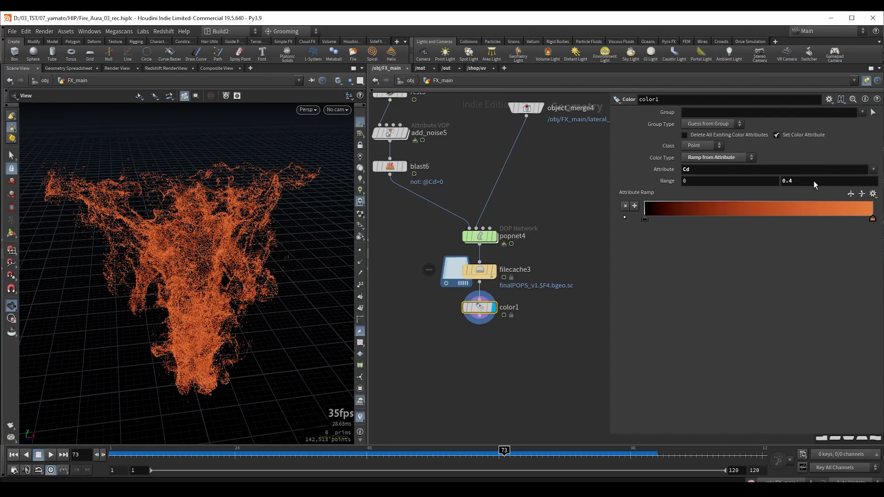
{"action": "left_click_drag", "start_coordinate": [800, 184], "coordinate": [785, 180]}
{"action": "type", "text": "5"}
{"action": "key", "text": "BackSpace"}
{"action": "type", "text": "."}
{"action": "key", "text": "Return"}
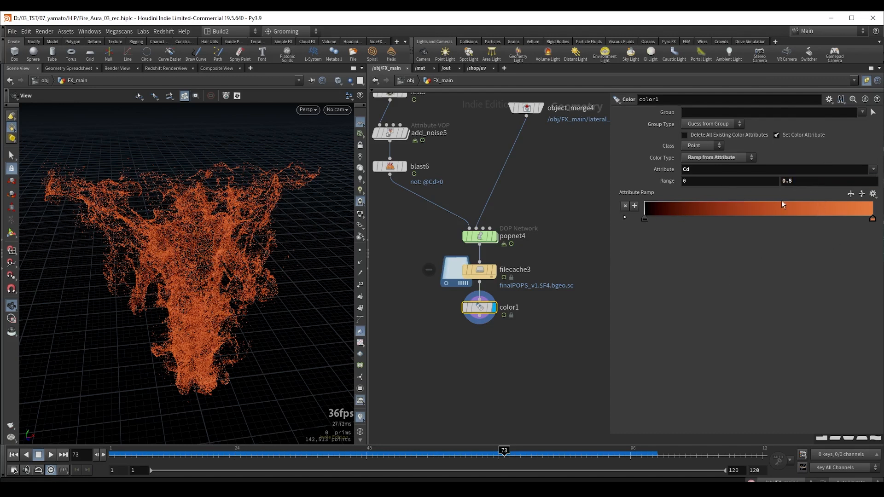
- Add a Pyro Bake Volume node in empty space beside the popnet4 chain
{"action": "middle_click_drag", "start_coordinate": [516, 203], "coordinate": [477, 190]}
{"action": "left_click", "coordinate": [547, 202]}
{"action": "key", "text": "Tab"}
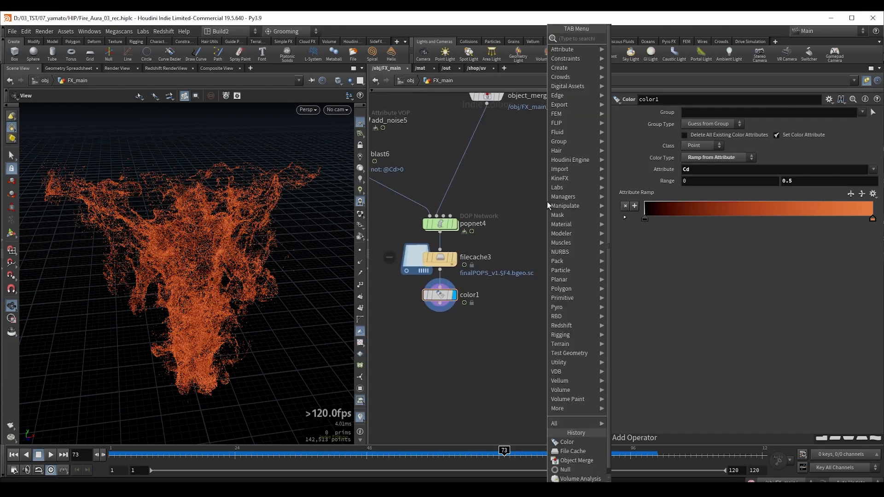
{"action": "type", "text": "pyro bak"}
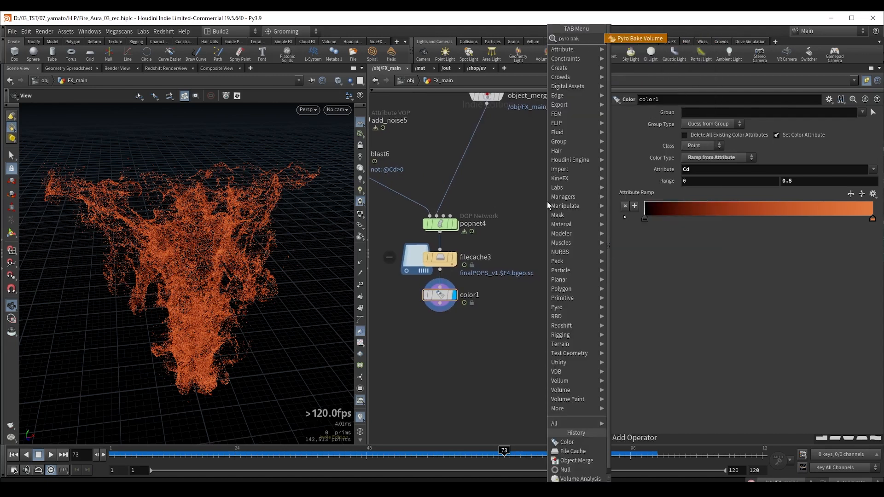
{"action": "key", "text": "Return"}
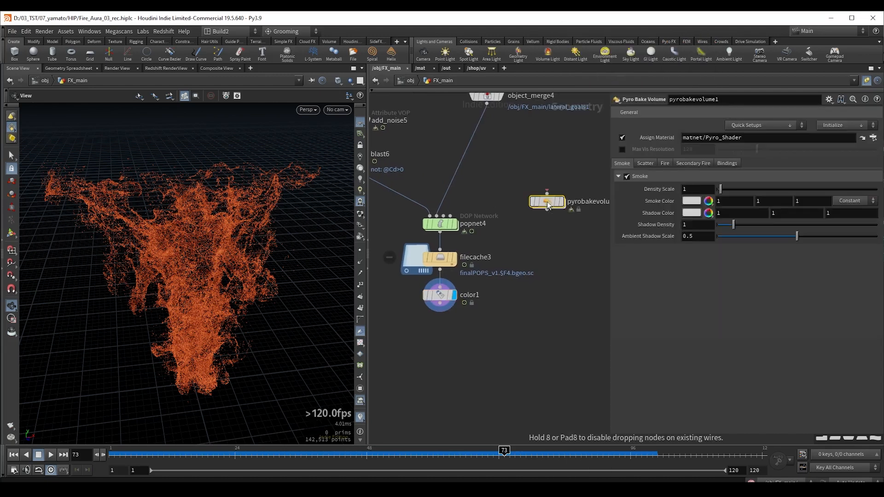
- Enable Fire on the Pyro Bake Volume node and copy its fire color ramp
{"action": "left_click", "coordinate": [645, 164]}
{"action": "left_click", "coordinate": [664, 163]}
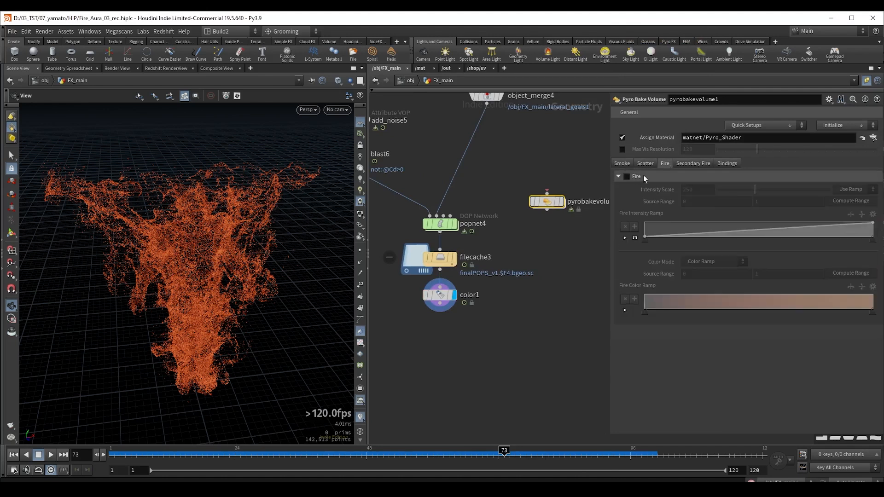
{"action": "left_click", "coordinate": [626, 176]}
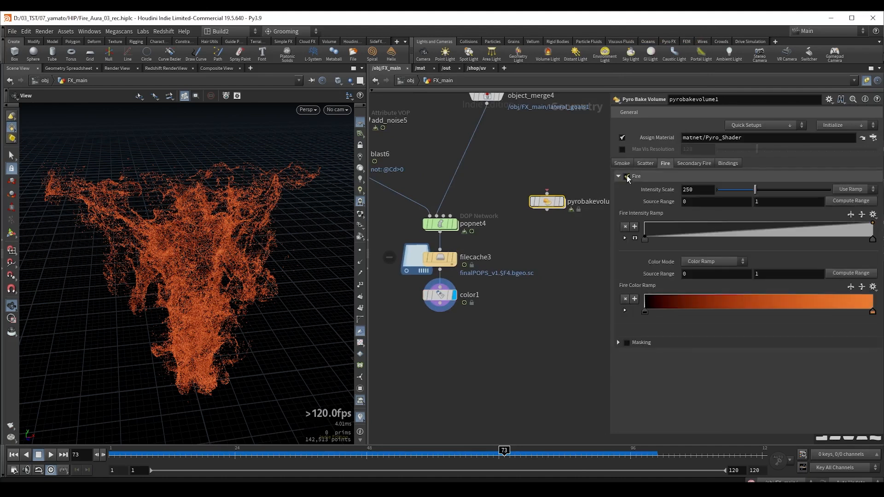
{"action": "right_click", "coordinate": [687, 289]}
{"action": "left_click", "coordinate": [685, 352]}
- Paste the copied fire color ramp onto color1's attribute ramp and delete the Pyro Bake Volume node
{"action": "left_click_drag", "start_coordinate": [404, 329], "coordinate": [461, 290]}
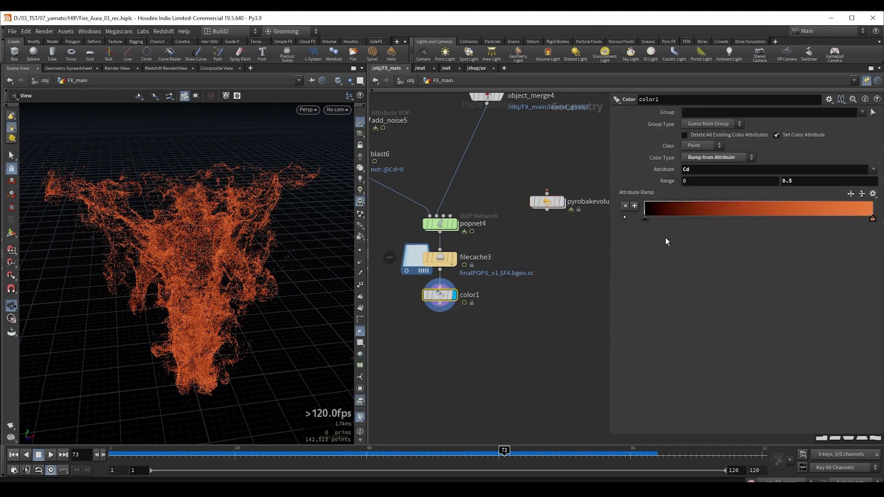
{"action": "right_click", "coordinate": [639, 190]}
{"action": "left_click", "coordinate": [669, 267]}
{"action": "left_click_drag", "start_coordinate": [195, 251], "coordinate": [213, 258]}
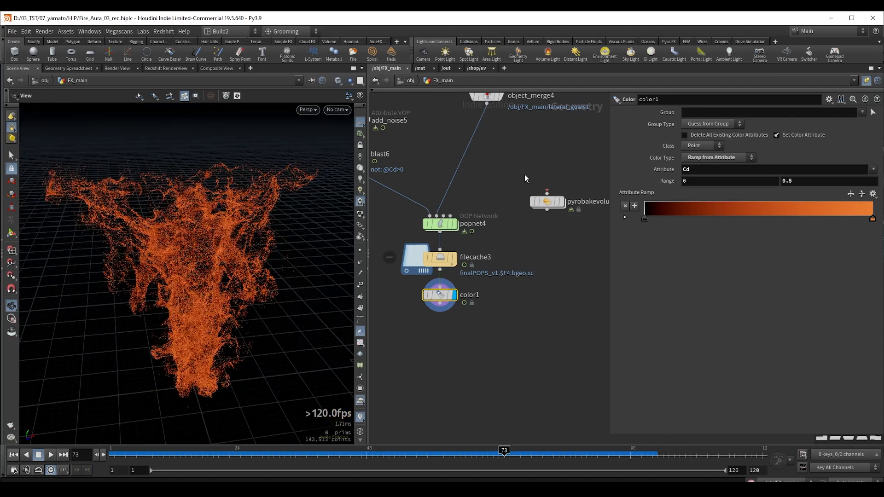
{"action": "left_click_drag", "start_coordinate": [524, 175], "coordinate": [579, 251]}
{"action": "key", "text": "Delete"}
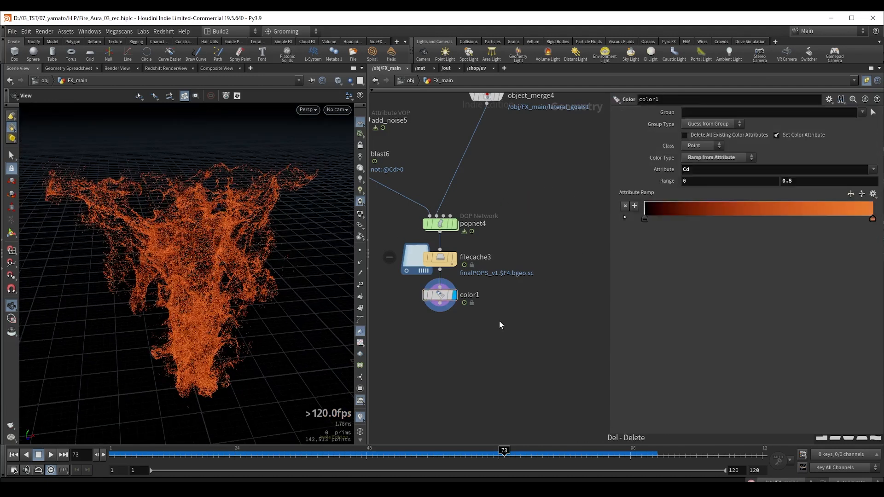
- Append an Attribute VOP node after color1 and display it
{"action": "middle_click_drag", "start_coordinate": [499, 321], "coordinate": [513, 288]}
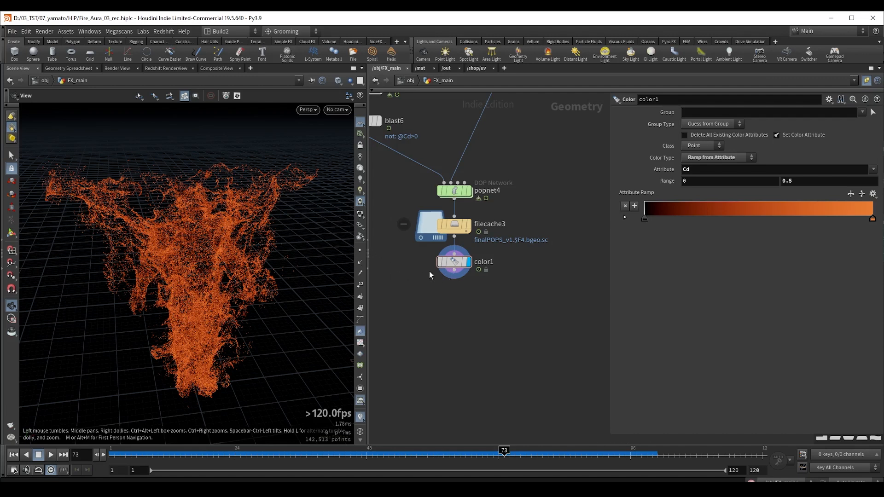
{"action": "mouse_move", "coordinate": [454, 281]}
{"action": "left_click", "coordinate": [455, 282]}
{"action": "key", "text": "Tab"}
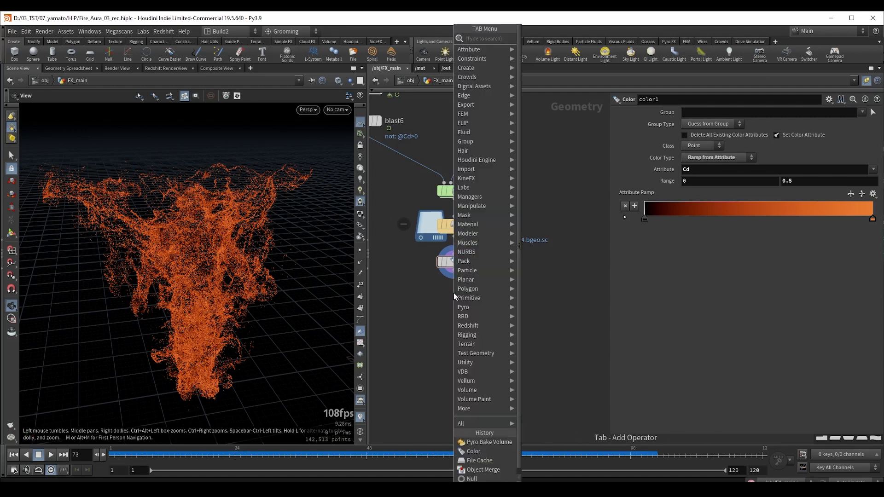
{"action": "type", "text": "at v"}
{"action": "key", "text": "Return"}
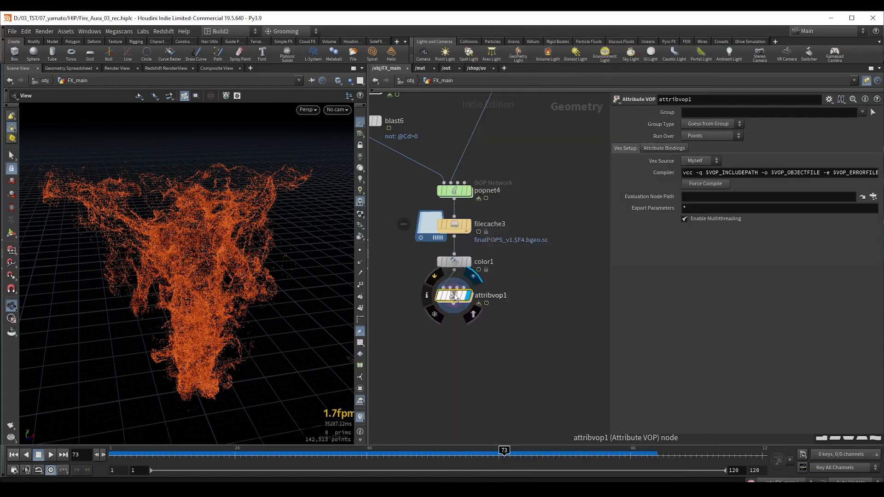
- Inside the Attribute VOP, connect the global Cd to the Cd input of the geometry output node
{"action": "double_click", "coordinate": [454, 294]}
{"action": "middle_click_drag", "start_coordinate": [580, 275], "coordinate": [486, 262]}
{"action": "scroll", "coordinate": [486, 263], "scroll_direction": "up", "scroll_amount": 2}
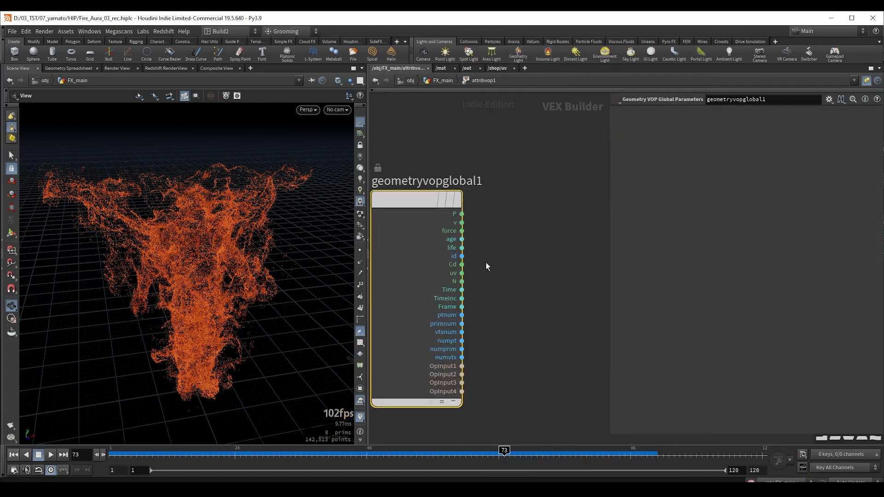
{"action": "left_click", "coordinate": [462, 264]}
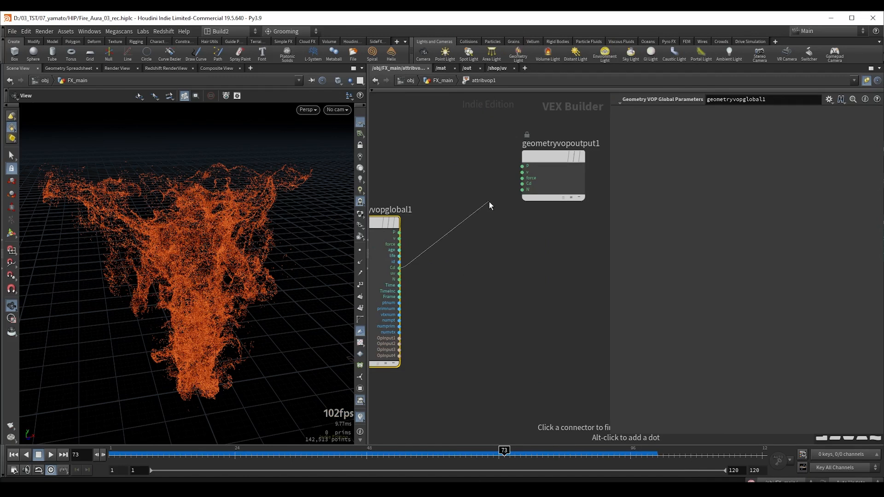
{"action": "left_click", "coordinate": [522, 184]}
{"action": "left_click_drag", "start_coordinate": [528, 168], "coordinate": [554, 228]}
- Insert a Multiply node on the Cd wire and promote its second input to a parameter
{"action": "left_click", "coordinate": [495, 264]}
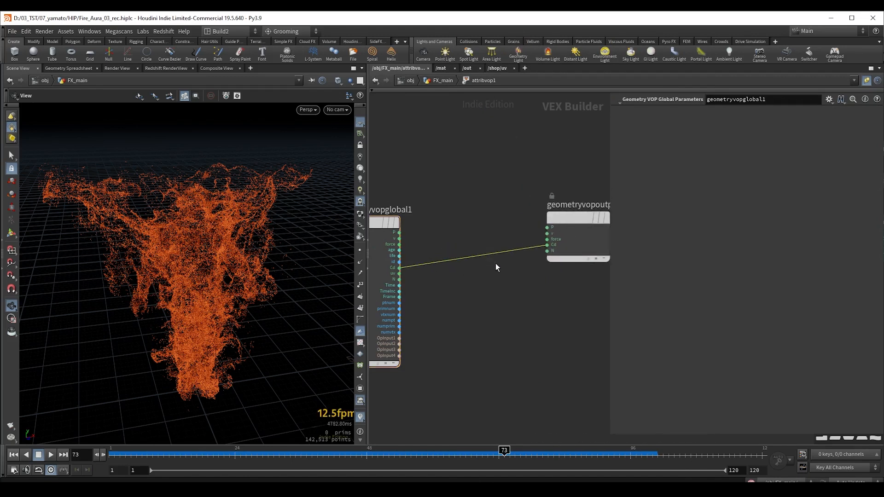
{"action": "key", "text": "Tab"}
{"action": "type", "text": "mul"}
{"action": "key", "text": "Return"}
{"action": "left_click", "coordinate": [499, 261]}
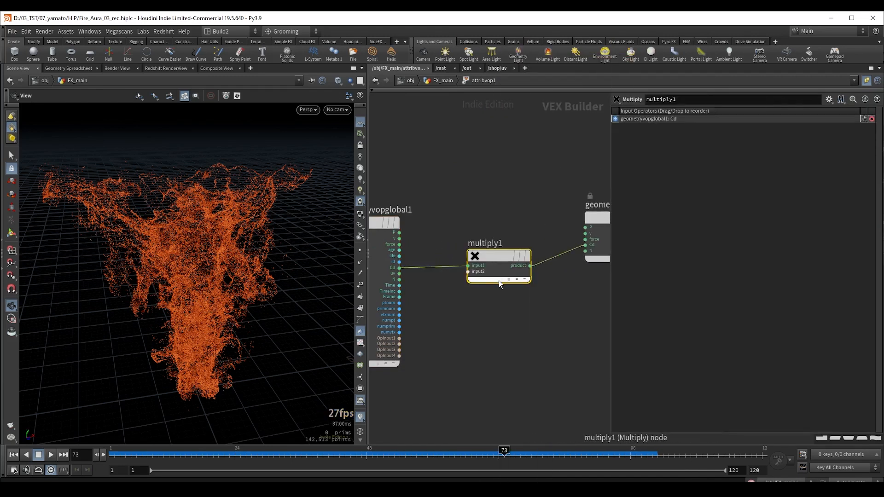
{"action": "right_click", "coordinate": [479, 272]}
{"action": "left_click", "coordinate": [489, 278]}
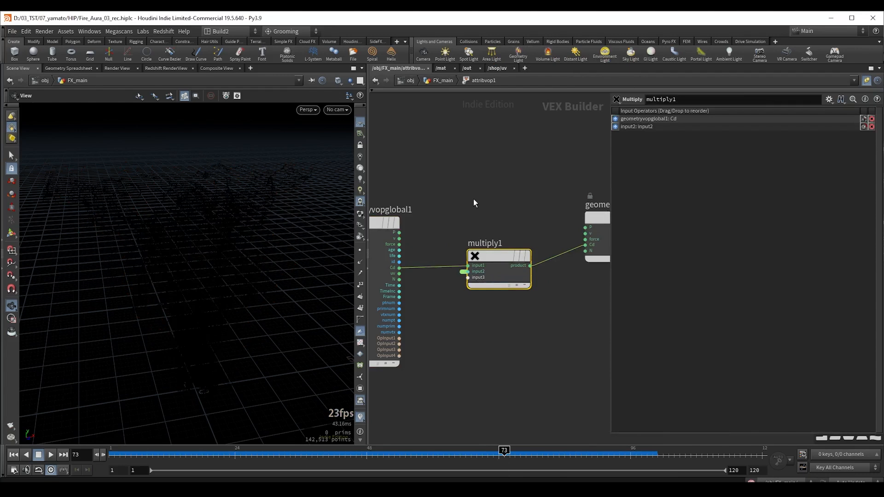
- Back at the geometry level, set the Attribute VOP's Input Number 2 multiplier to 3
{"action": "key", "text": "u"}
{"action": "left_click_drag", "start_coordinate": [718, 271], "coordinate": [874, 273]}
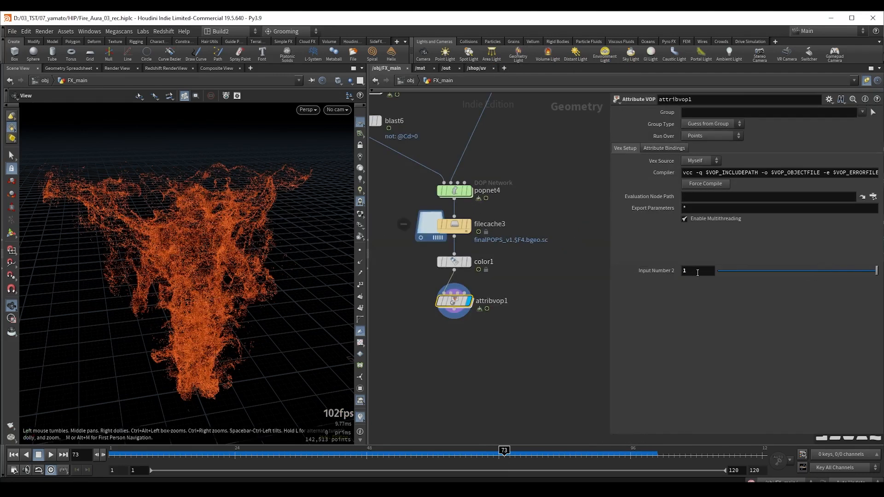
{"action": "mouse_move", "coordinate": [697, 273]}
{"action": "middle_mouse_down"}
{"action": "mouse_move", "coordinate": [705, 258]}
{"action": "mouse_move", "coordinate": [728, 251]}
{"action": "mouse_move", "coordinate": [708, 251]}
{"action": "mouse_move", "coordinate": [706, 270]}
{"action": "mouse_move", "coordinate": [718, 270]}
{"action": "mouse_move", "coordinate": [643, 270]}
{"action": "mouse_move", "coordinate": [694, 272]}
{"action": "middle_mouse_up"}
{"action": "middle_click_drag", "start_coordinate": [532, 324], "coordinate": [542, 291]}
{"action": "left_click_drag", "start_coordinate": [195, 229], "coordinate": [204, 252]}
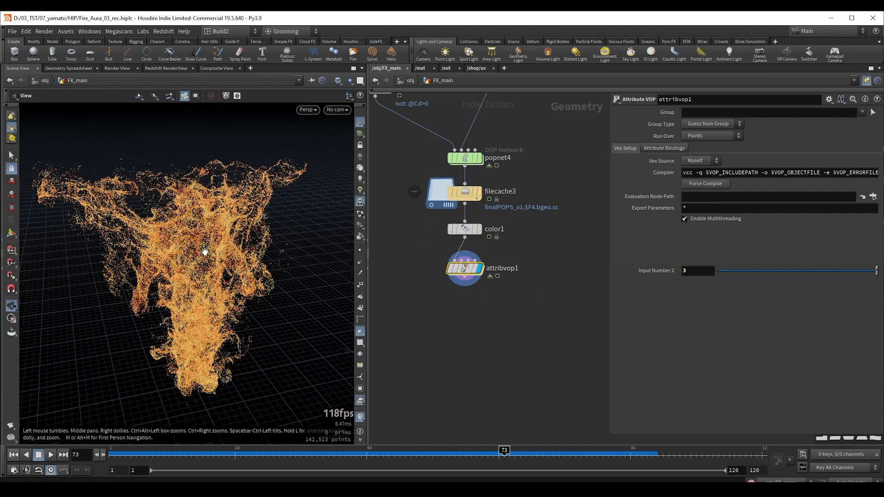
- Add a Bind node inside the Attribute VOP and name its parameter Alpha
{"action": "mouse_move", "coordinate": [458, 273]}
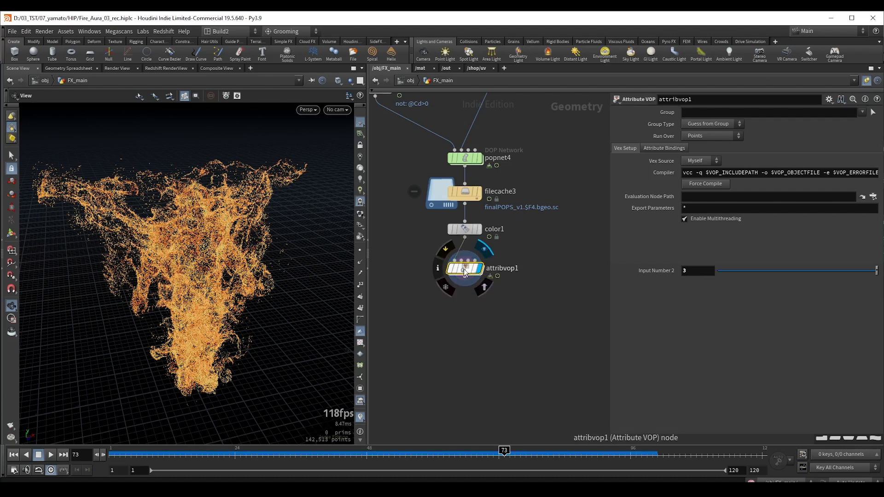
{"action": "double_click", "coordinate": [466, 269]}
{"action": "middle_click_drag", "start_coordinate": [501, 336], "coordinate": [481, 310]}
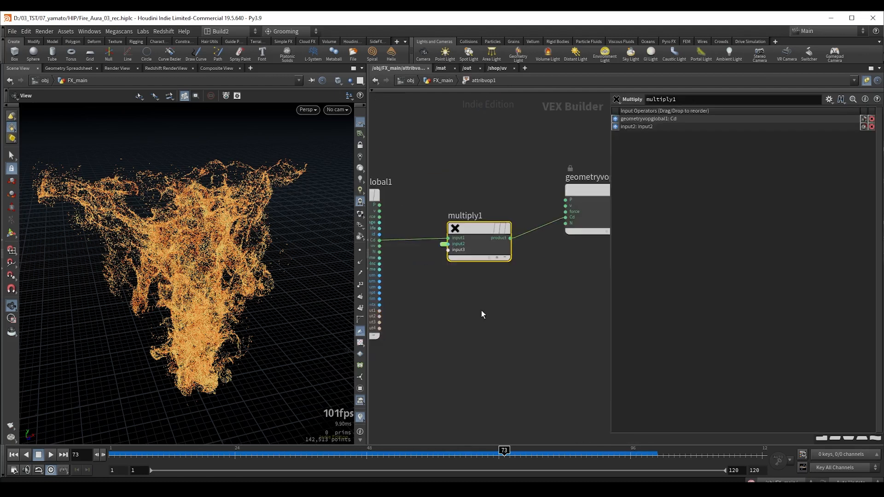
{"action": "key", "text": "Tab"}
{"action": "type", "text": "bind"}
{"action": "left_click", "coordinate": [565, 60]}
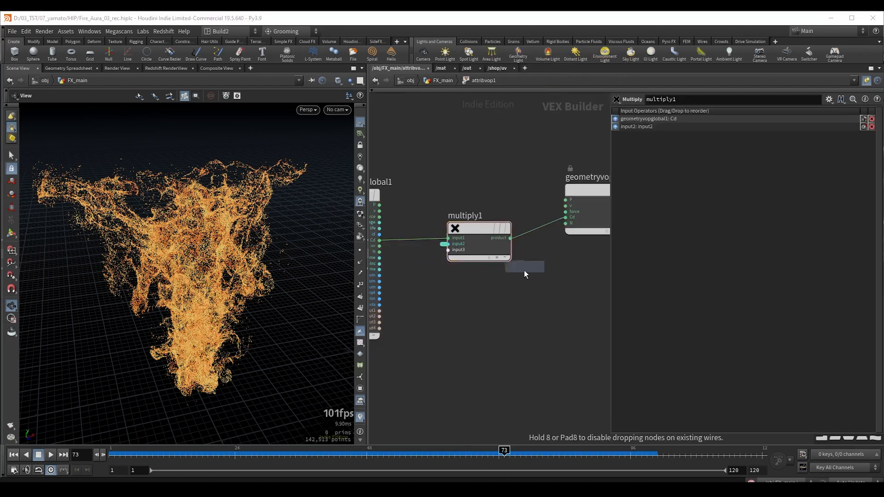
{"action": "left_click", "coordinate": [512, 305]}
{"action": "left_click_drag", "start_coordinate": [702, 112], "coordinate": [661, 123]}
{"action": "type", "text": "Alpha"}
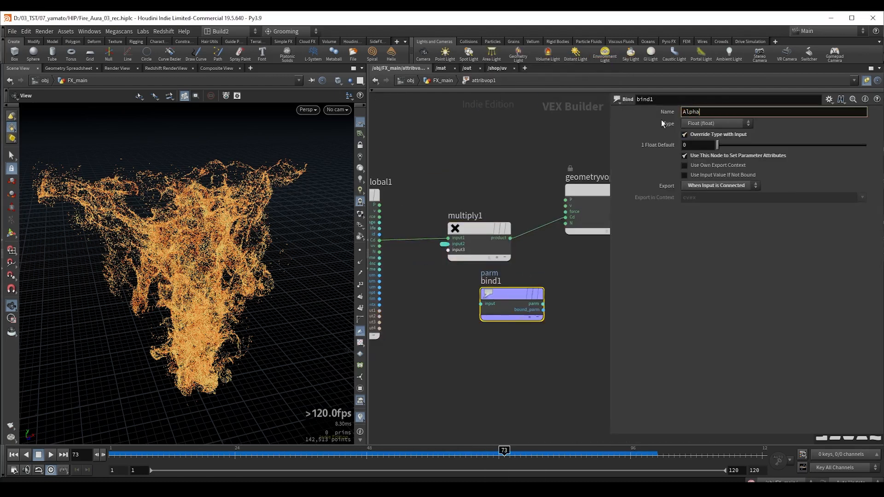
{"action": "key", "text": "Return"}
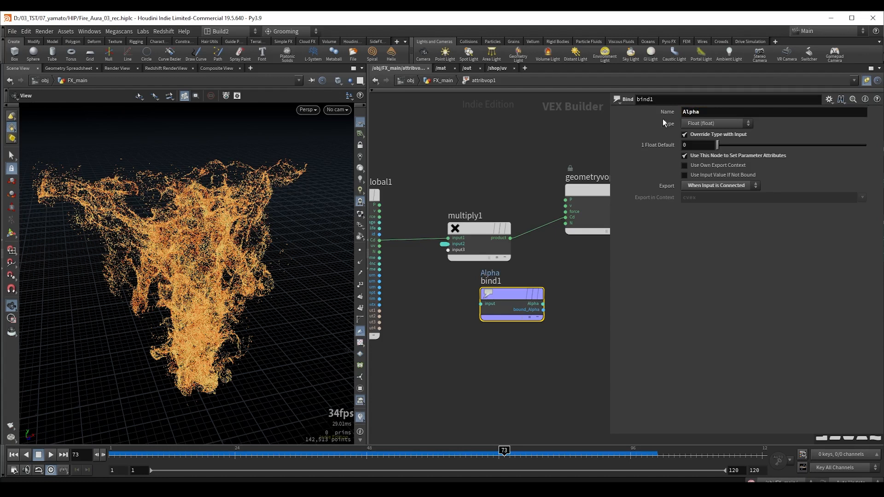
- Promote the Alpha bind's input to a parameter and set its value on the Attribute VOP to 0.049
{"action": "right_click", "coordinate": [482, 304]}
{"action": "left_click", "coordinate": [498, 308]}
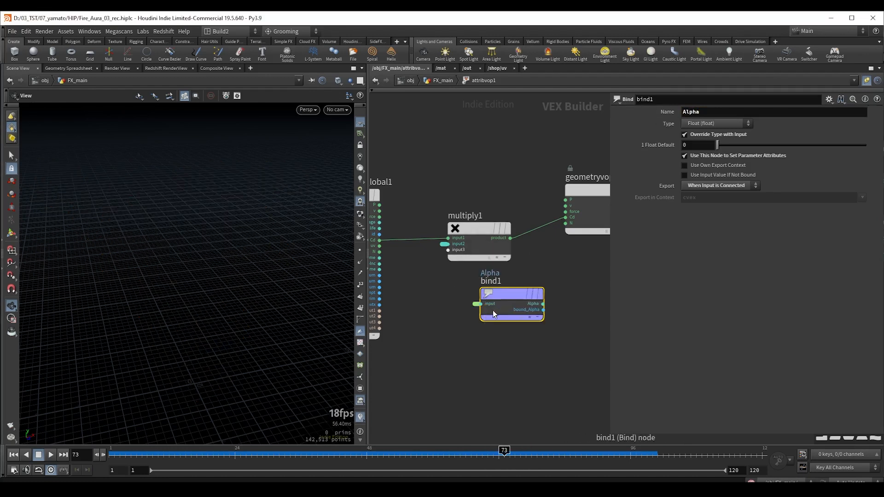
{"action": "key", "text": "u"}
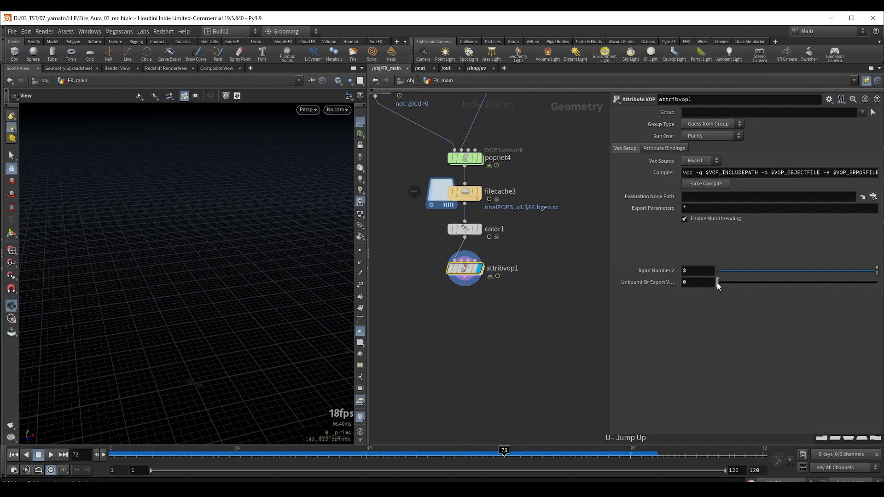
{"action": "left_click_drag", "start_coordinate": [717, 283], "coordinate": [723, 283]}
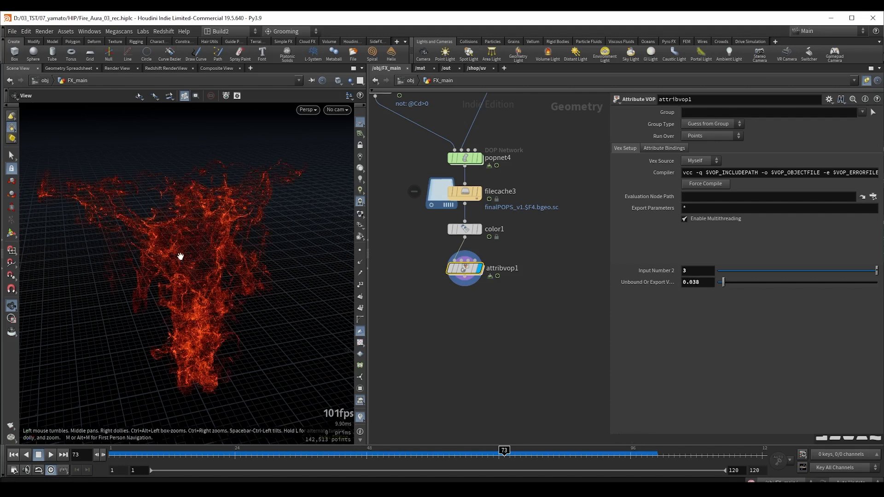
{"action": "left_click_drag", "start_coordinate": [180, 256], "coordinate": [263, 247]}
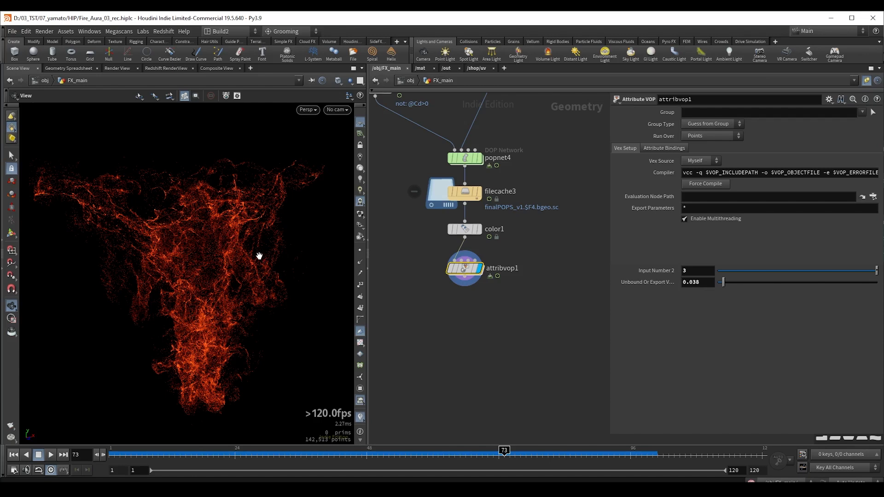
{"action": "left_click_drag", "start_coordinate": [723, 283], "coordinate": [725, 283]}
{"action": "left_click_drag", "start_coordinate": [217, 250], "coordinate": [341, 231]}
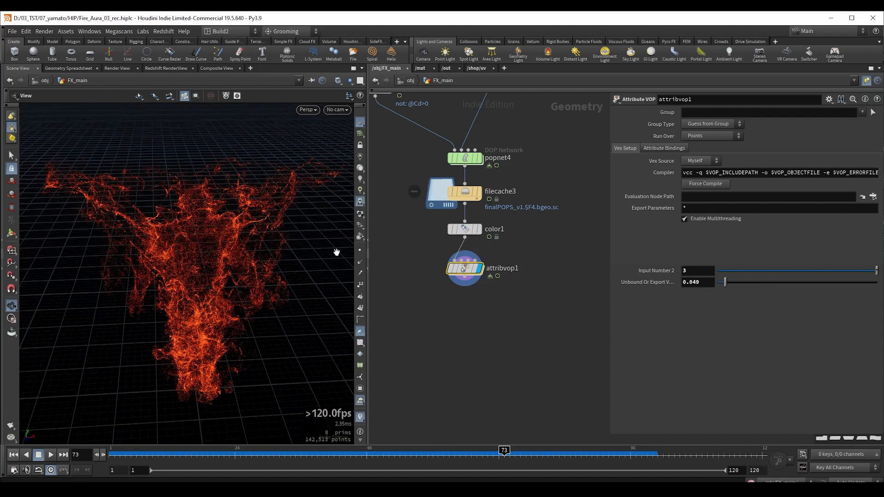
- Raise the Attribute VOP's Input Number 2 color multiplier to 9
{"action": "middle_click_drag", "start_coordinate": [694, 270], "coordinate": [699, 251]}
{"action": "left_click_drag", "start_coordinate": [257, 269], "coordinate": [215, 255]}
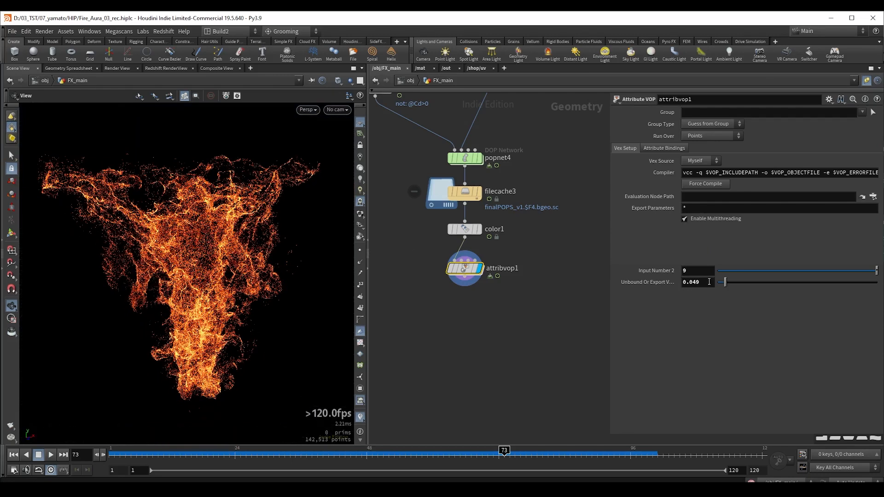
{"action": "left_click_drag", "start_coordinate": [725, 284], "coordinate": [724, 283]}
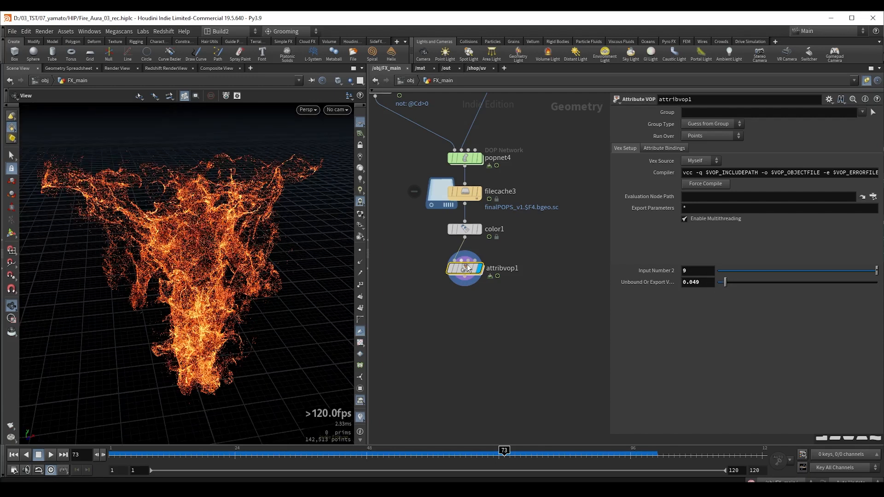
- Rename the Attribute VOP node to viewport_previz
{"action": "double_click", "coordinate": [498, 269]}
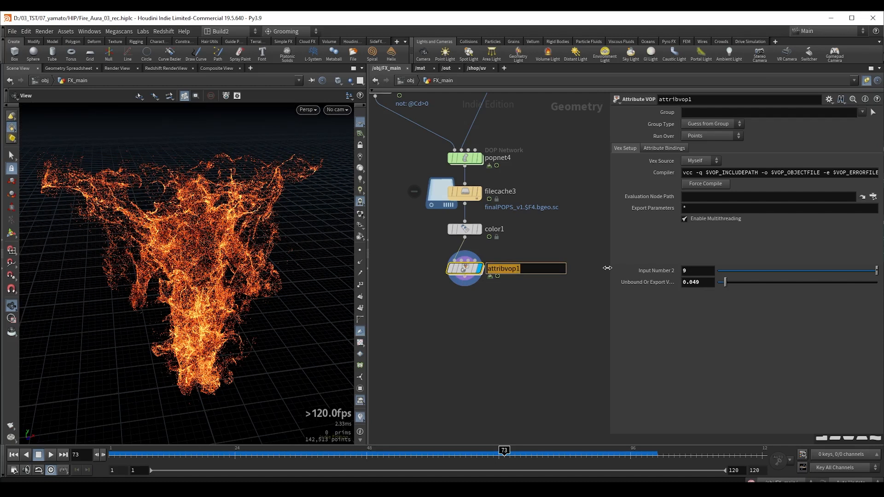
{"action": "type", "text": "viewport_previz"}
{"action": "key", "text": "Return"}
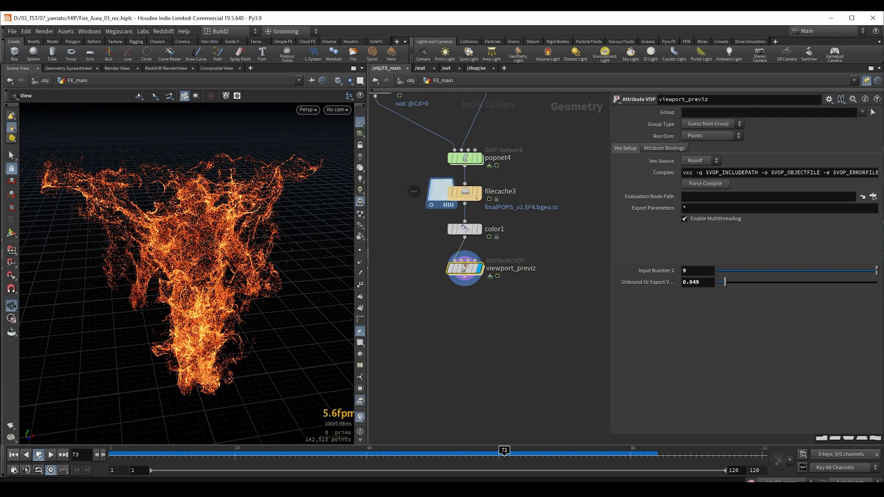
- Play the cached particles from the first frame and examine the fire aura's motion and color in the viewport
{"action": "left_click", "coordinate": [15, 455]}
{"action": "left_click", "coordinate": [49, 455]}
{"action": "key", "text": "shift+g"}
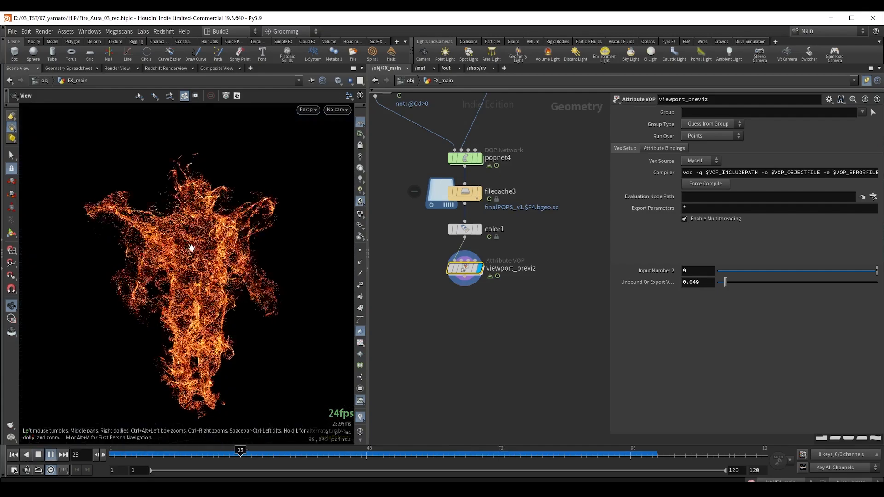
{"action": "left_click", "coordinate": [49, 455]}
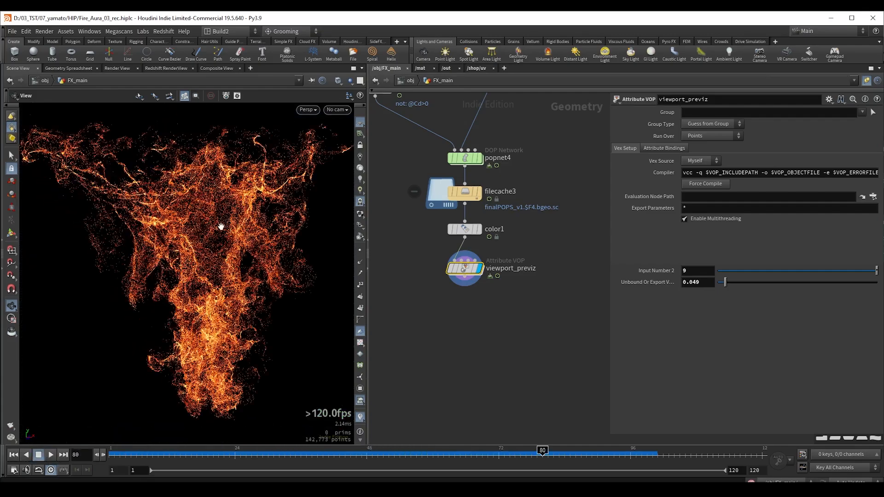
{"action": "left_click_drag", "start_coordinate": [222, 224], "coordinate": [203, 217]}
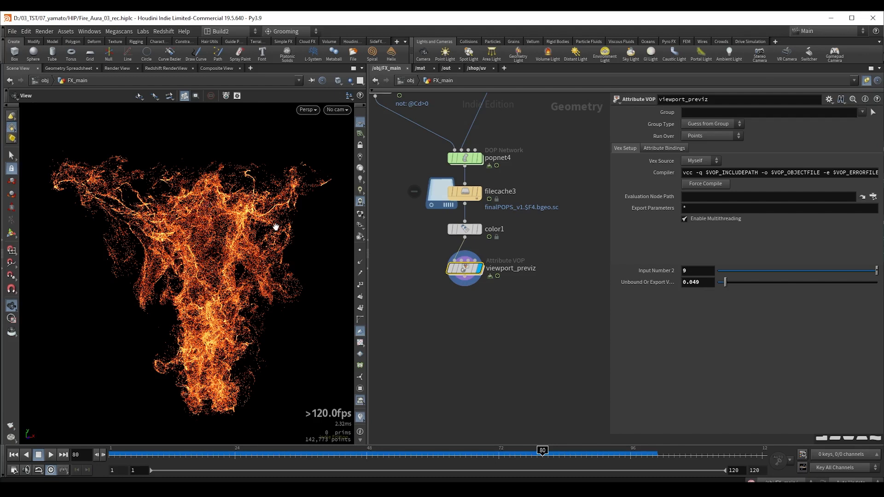
{"action": "left_click", "coordinate": [463, 229]}
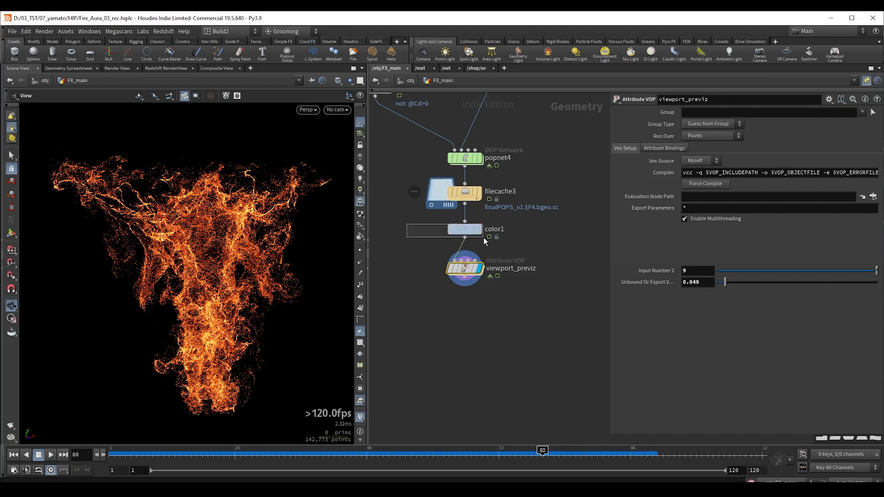
{"action": "left_click_drag", "start_coordinate": [543, 456], "coordinate": [218, 460]}
{"action": "key", "text": "Up"}
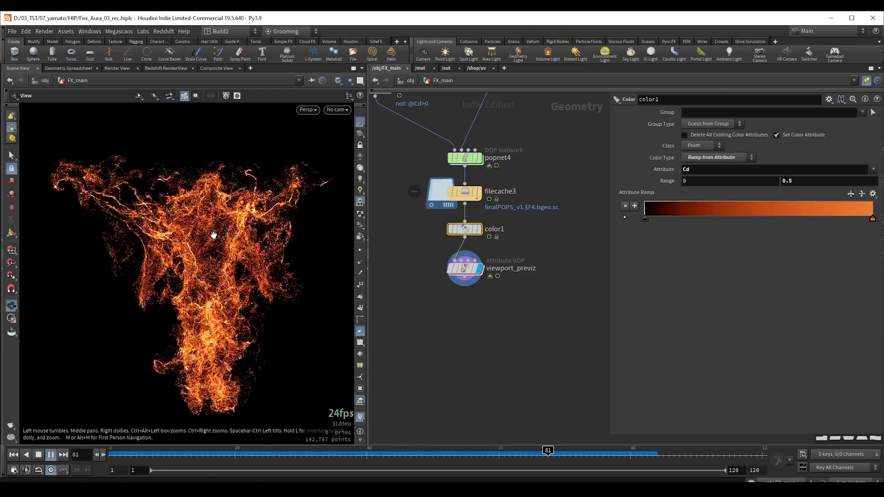
{"action": "key", "text": "Up"}
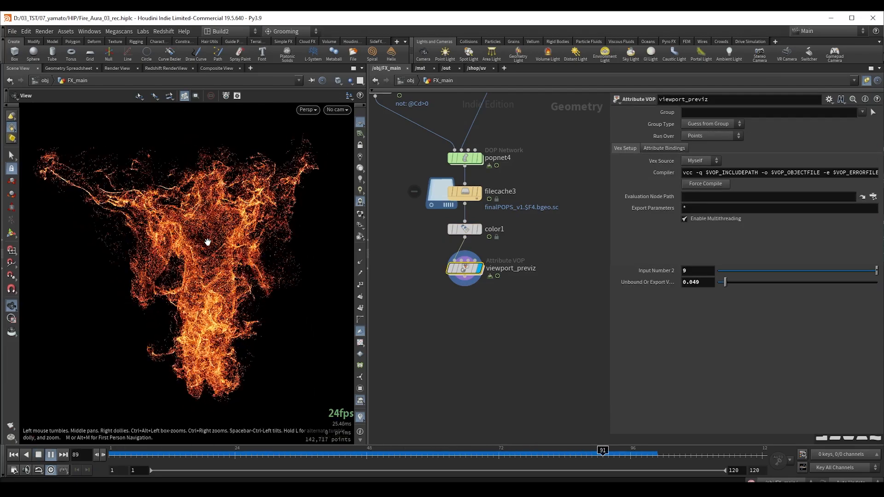
- Stop playback and add a Retime node after viewport_previz, displaying its output
{"action": "key", "text": "Up"}
{"action": "key", "text": "Tab"}
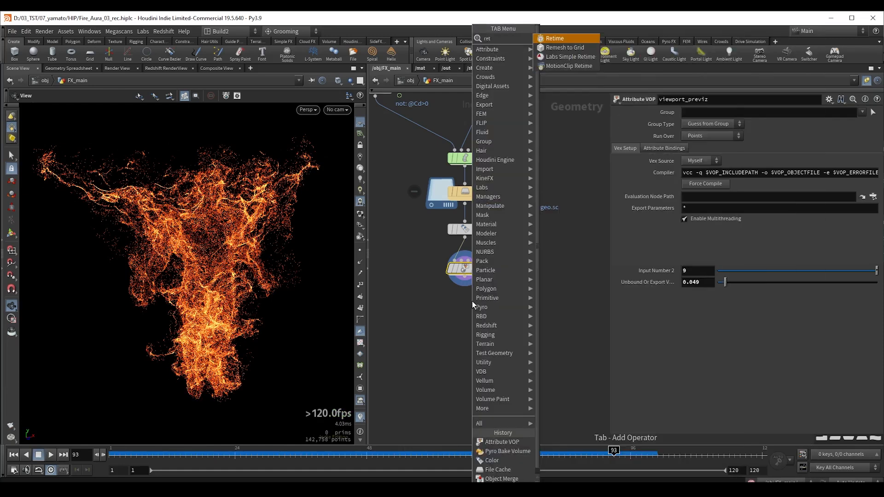
{"action": "key", "text": "Escape"}
{"action": "left_click", "coordinate": [464, 309]}
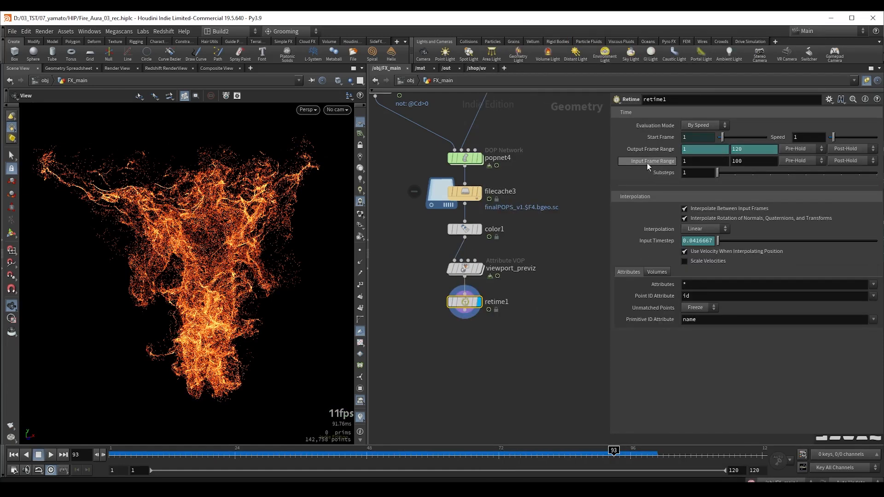
- Copy filecache3's Start/End/Inc frame range and paste it as relative references into the Retime node's Input Frame Range
{"action": "left_click_drag", "start_coordinate": [418, 179], "coordinate": [517, 211]}
{"action": "right_click", "coordinate": [660, 247]}
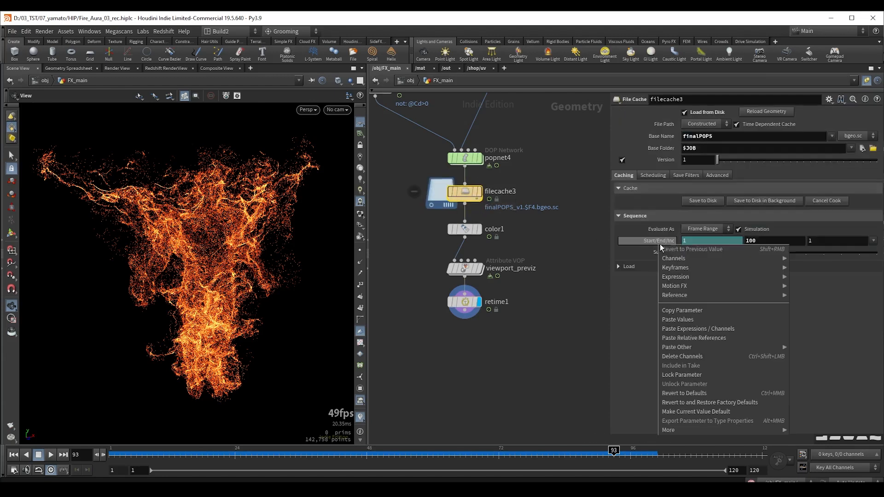
{"action": "left_click", "coordinate": [686, 309]}
{"action": "left_click", "coordinate": [464, 302]}
{"action": "right_click", "coordinate": [665, 162]}
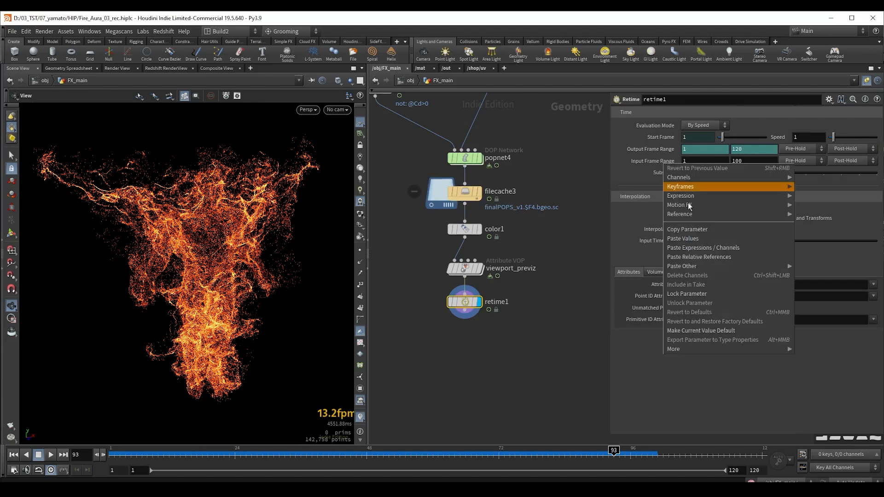
{"action": "left_click", "coordinate": [698, 258]}
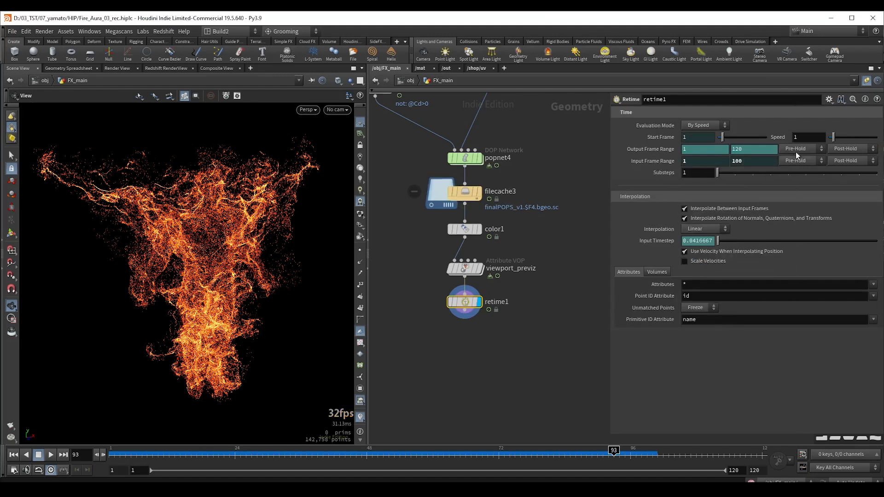
- Set the Retime speed to 2 and play the fire aura to check the faster motion
{"action": "left_click", "coordinate": [815, 136]}
{"action": "key", "text": "Return"}
{"action": "left_click", "coordinate": [178, 456]}
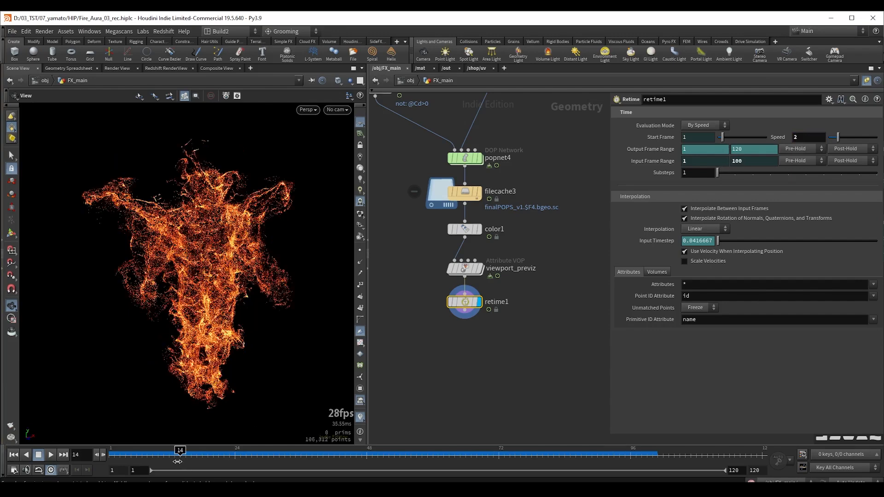
{"action": "key", "text": "Up"}
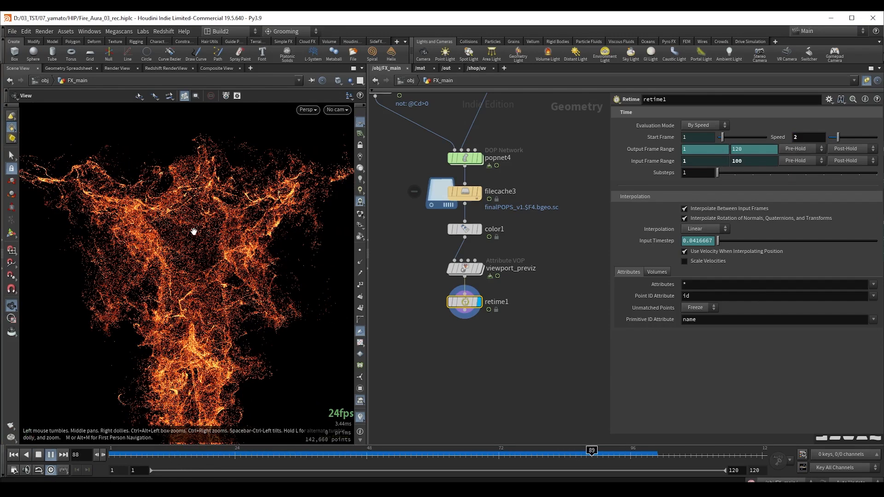
{"action": "key", "text": "Up"}
{"action": "middle_click_drag", "start_coordinate": [192, 230], "coordinate": [205, 247]}
{"action": "right_click_drag", "start_coordinate": [184, 238], "coordinate": [233, 272]}
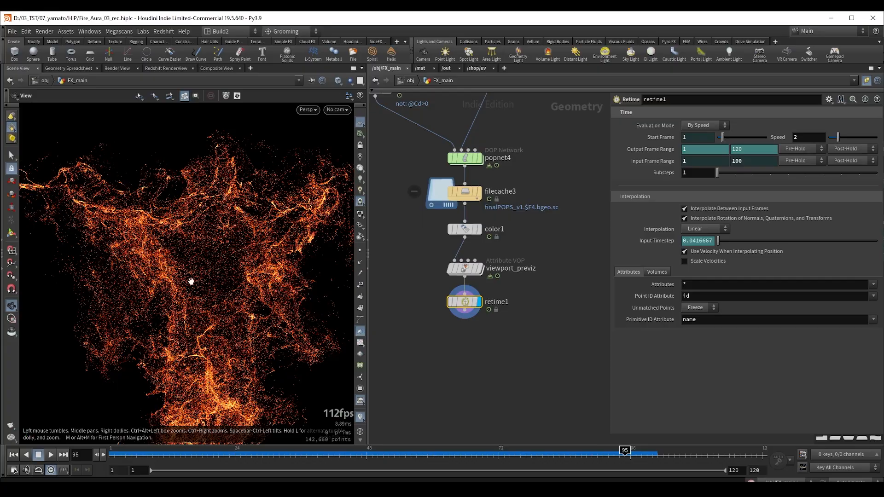
{"action": "key", "text": "Up"}
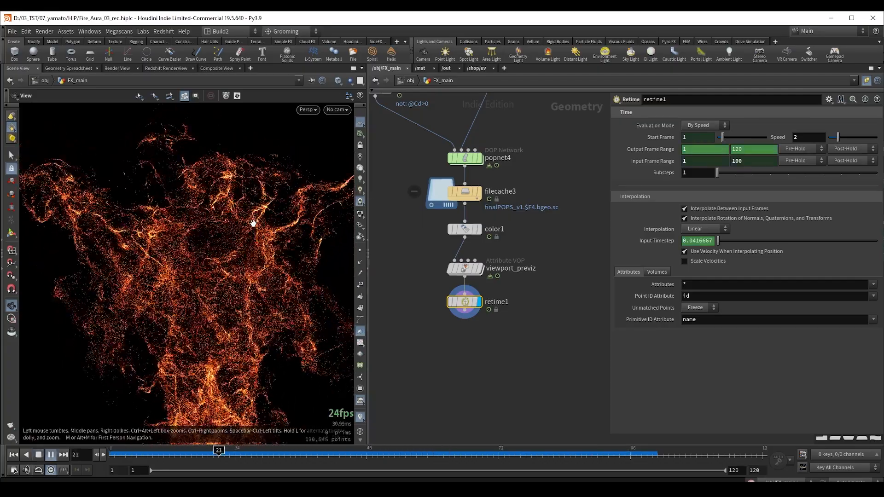
{"action": "key", "text": "Up"}
- Raise the Retime speed to 2.4 and play back the retimed particles
{"action": "left_click", "coordinate": [808, 137]}
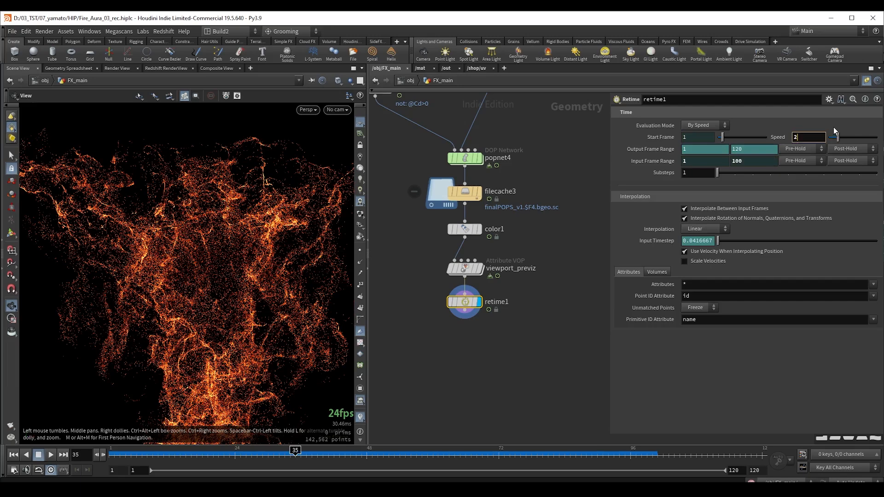
{"action": "type", "text": ".4"}
{"action": "key", "text": "Return"}
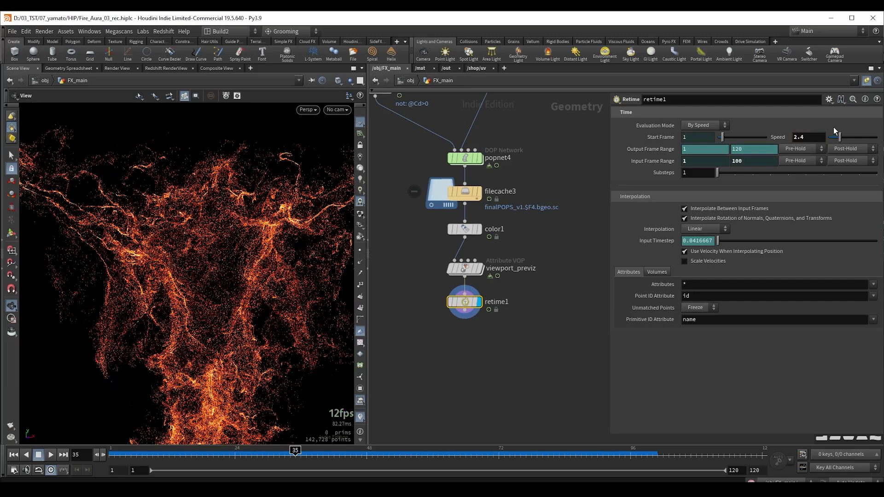
{"action": "key", "text": "Up"}
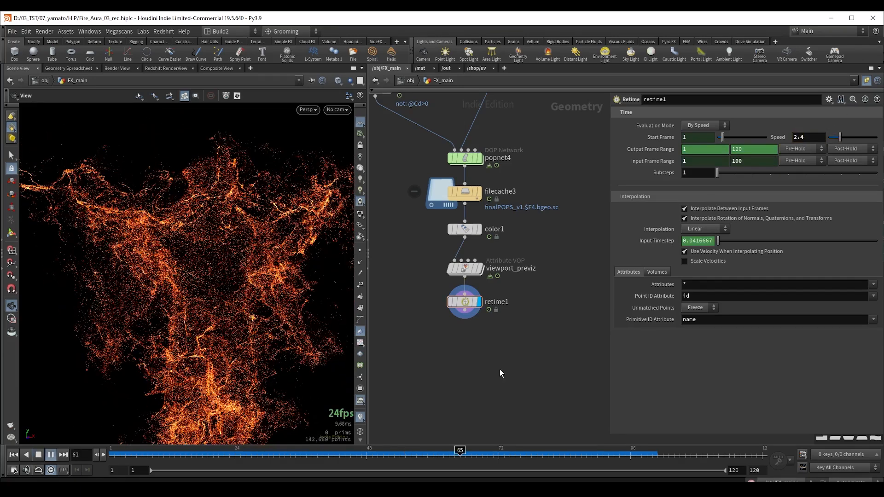
{"action": "key", "text": "Up"}
{"action": "key", "text": "Up"}
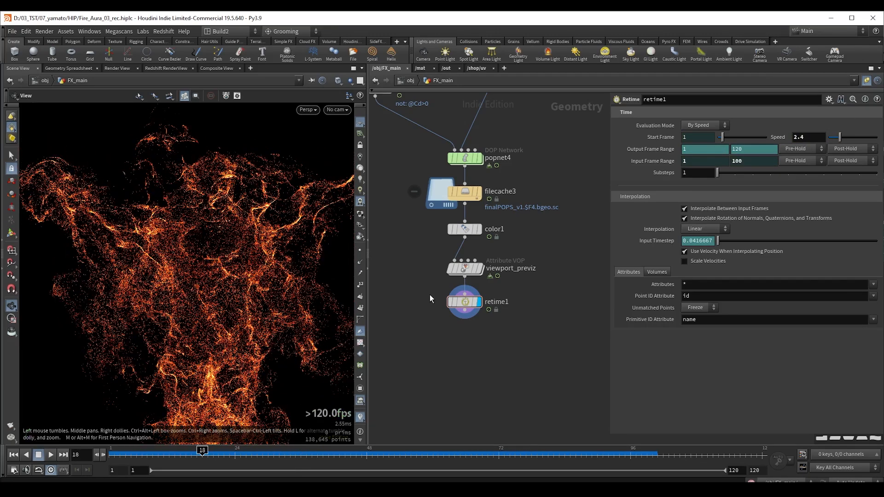
- Set the end frame of filecache3's cached sequence to 500
{"action": "left_click", "coordinate": [428, 206]}
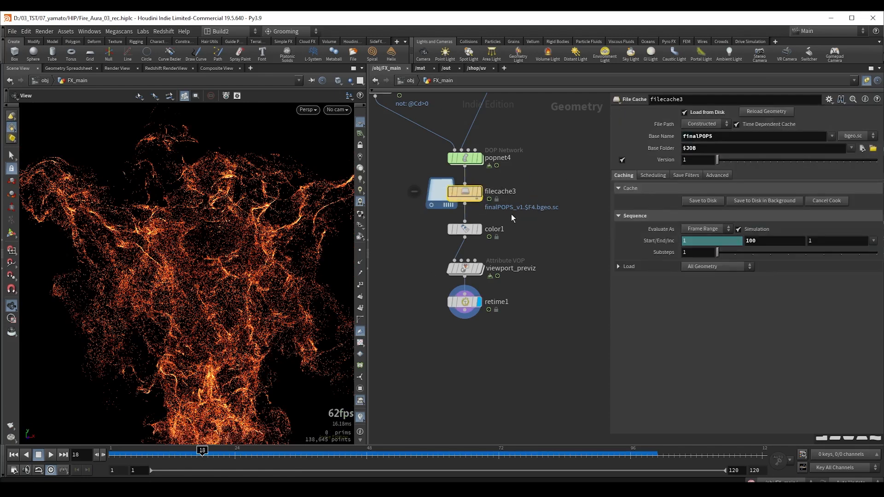
{"action": "left_click", "coordinate": [778, 244]}
{"action": "type", "text": "5"}
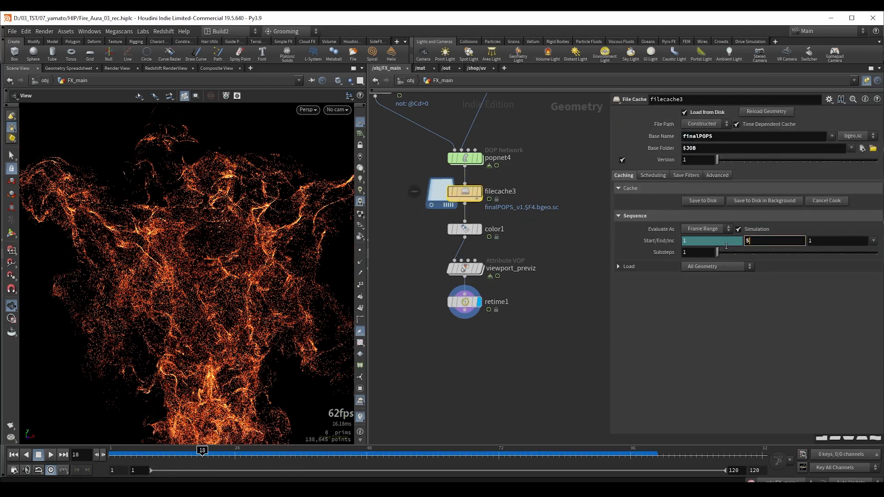
{"action": "type", "text": "00"}
{"action": "key", "text": "Return"}
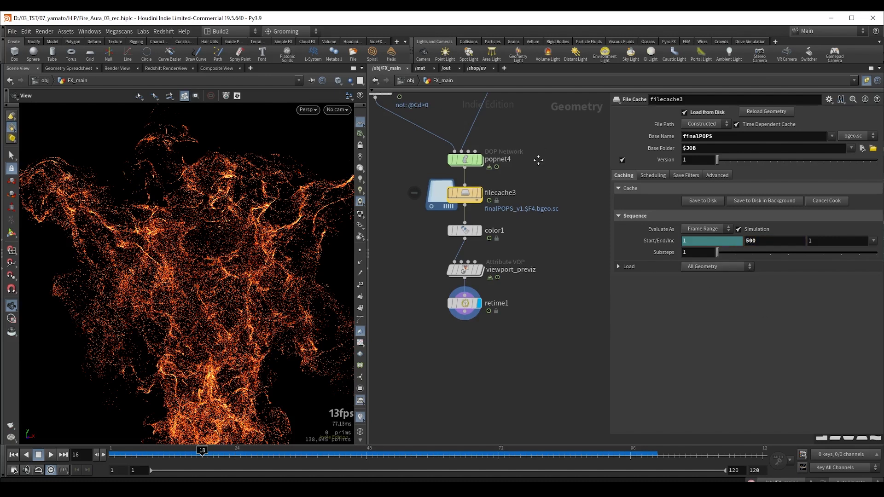
- Move popnet4 up, insert an Attribute Delete node between it and filecache3, and display the new node
{"action": "middle_click_drag", "start_coordinate": [525, 151], "coordinate": [529, 259]}
{"action": "left_click_drag", "start_coordinate": [760, 242], "coordinate": [719, 246]}
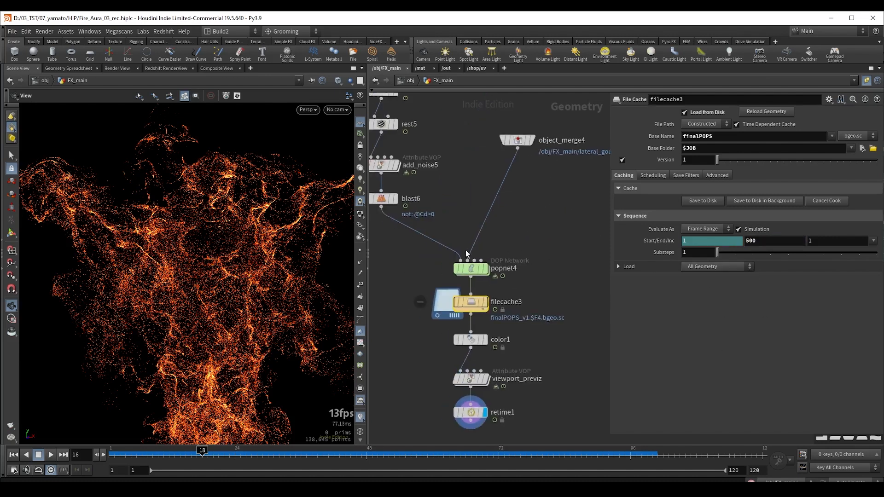
{"action": "left_click_drag", "start_coordinate": [474, 277], "coordinate": [472, 233], "text": "shift"}
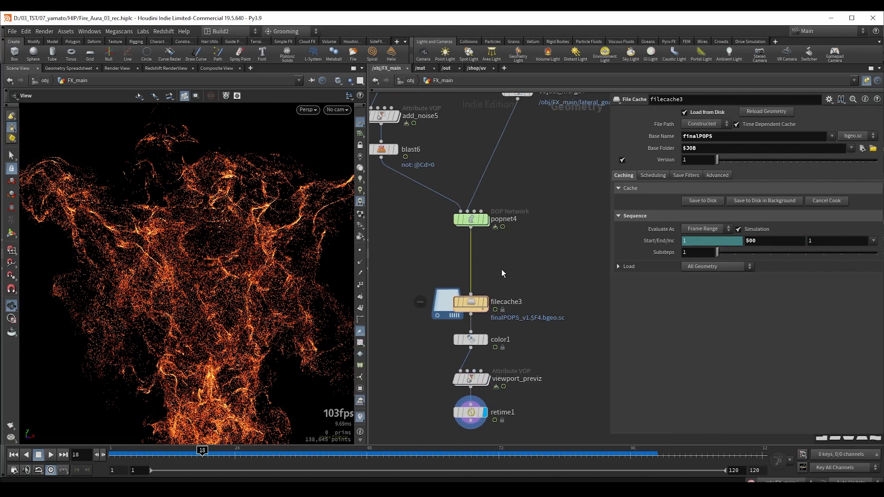
{"action": "key", "text": "Tab"}
{"action": "type", "text": "attde"}
{"action": "key", "text": "Return"}
{"action": "left_click", "coordinate": [477, 253]}
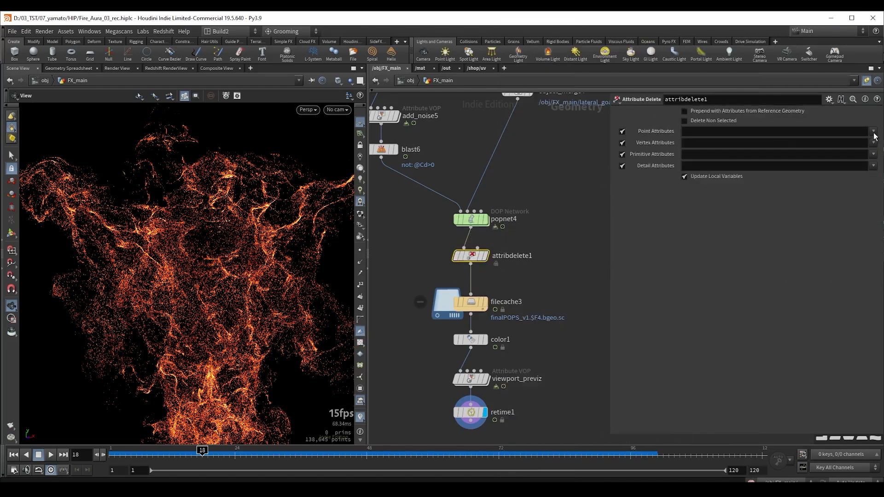
{"action": "left_click", "coordinate": [484, 255]}
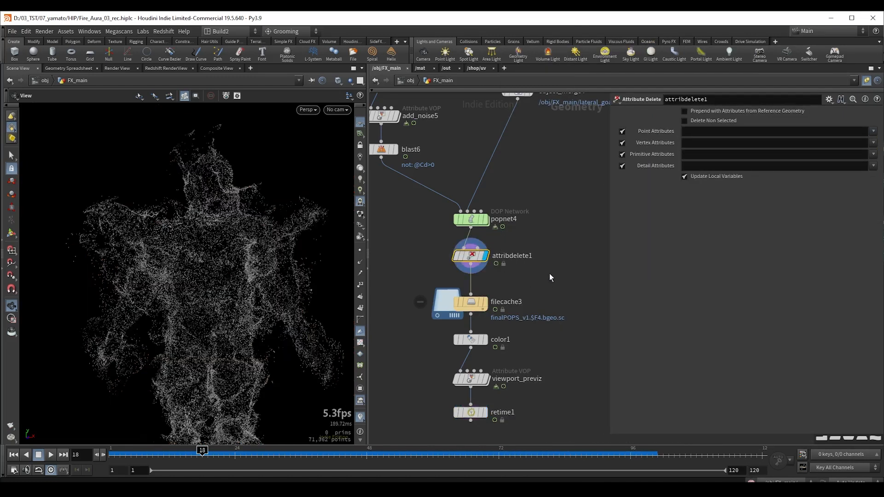
- Delete all point attributes matching hit* in the Attribute Delete node and check the remaining attributes in its node info
{"action": "left_click", "coordinate": [873, 132]}
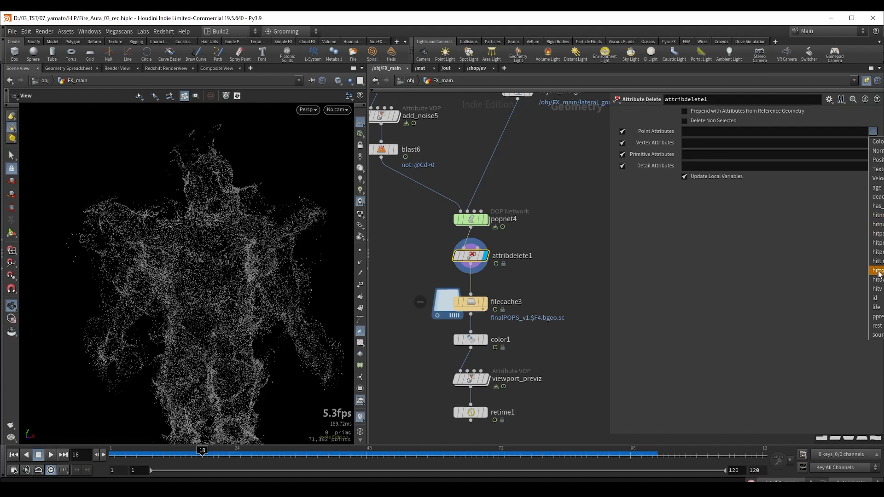
{"action": "left_click", "coordinate": [722, 132]}
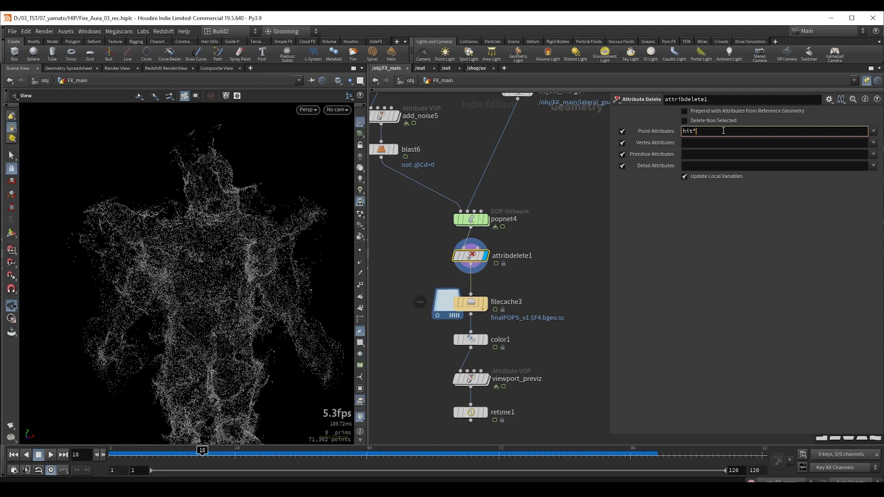
{"action": "key", "text": "Return"}
{"action": "left_click", "coordinate": [699, 134]}
{"action": "left_click", "coordinate": [443, 256]}
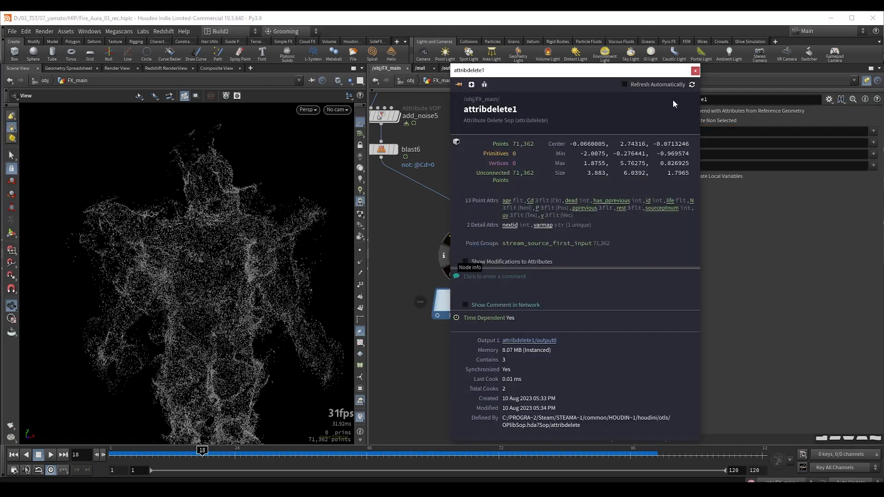
{"action": "left_click", "coordinate": [695, 70]}
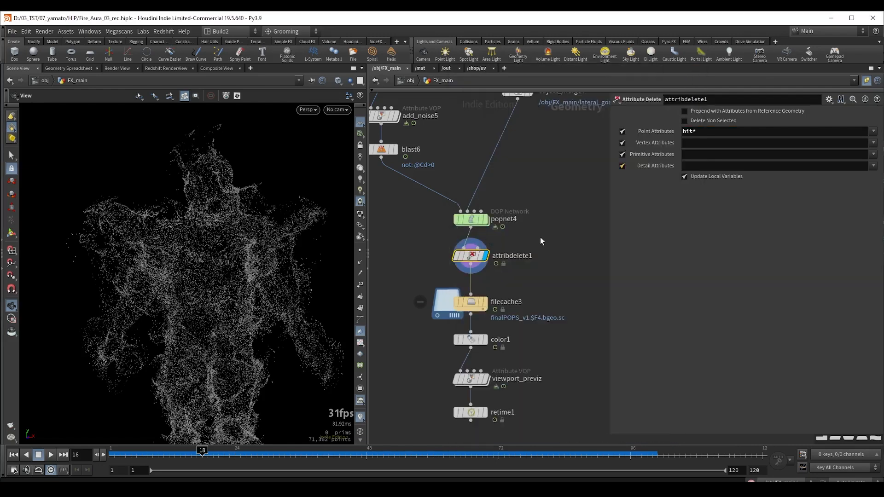
{"action": "left_click", "coordinate": [452, 250]}
- Advance the simulation to frame 61 and increase scatter6's Force Total Count through 40390 and 403900 to 303900
{"action": "left_click_drag", "start_coordinate": [203, 454], "coordinate": [438, 451]}
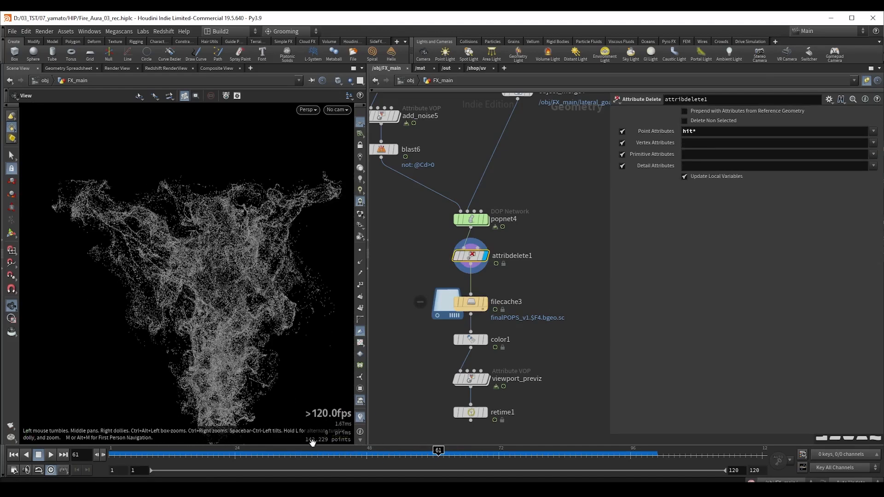
{"action": "middle_click_drag", "start_coordinate": [407, 238], "coordinate": [466, 389]}
{"action": "left_click_drag", "start_coordinate": [390, 182], "coordinate": [482, 211]}
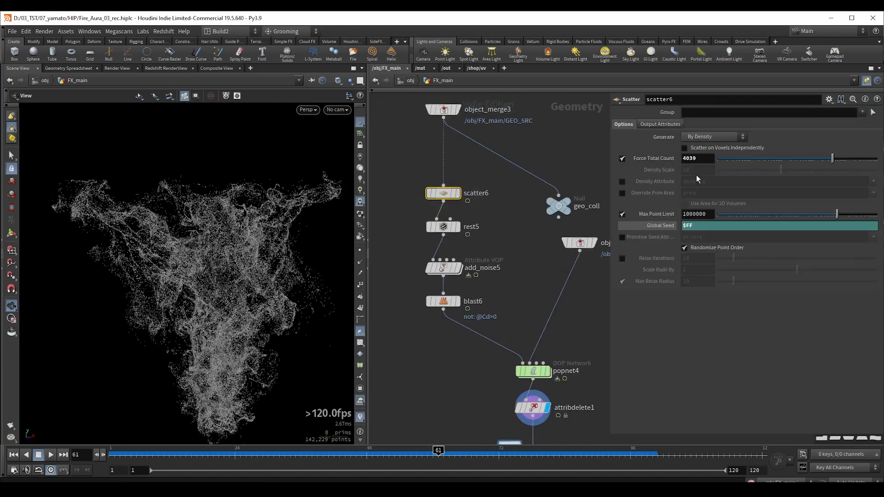
{"action": "left_click", "coordinate": [709, 157]}
{"action": "key", "text": "Return"}
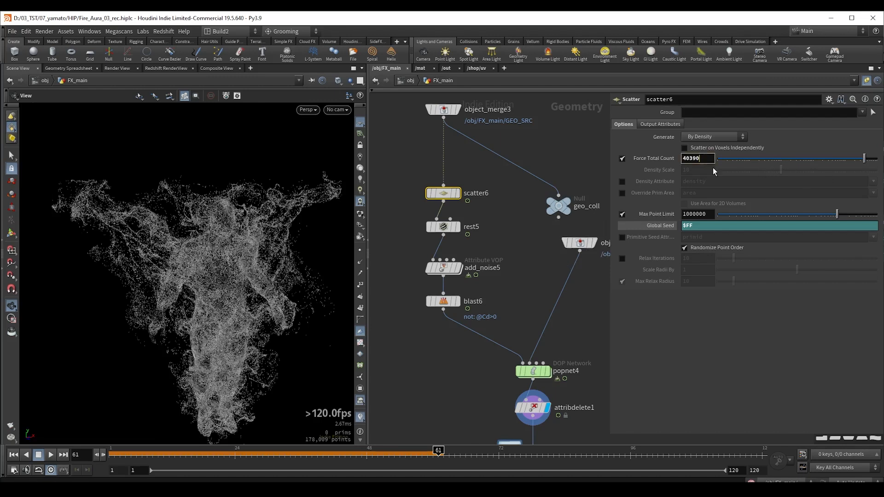
{"action": "type", "text": "0"}
{"action": "key", "text": "Return"}
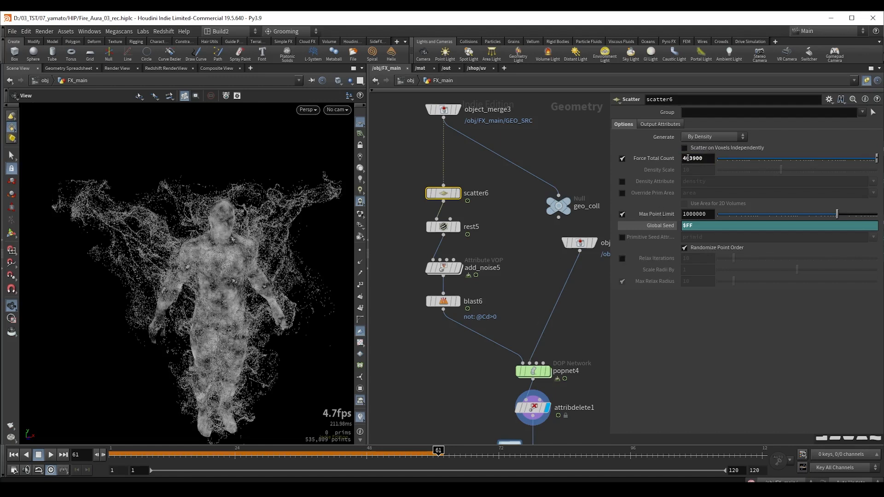
{"action": "left_click_drag", "start_coordinate": [682, 158], "coordinate": [686, 164]}
{"action": "type", "text": "3"}
{"action": "key", "text": "Return"}
- Save filecache3's high-count particle sequence to disk
{"action": "middle_click_drag", "start_coordinate": [453, 382], "coordinate": [401, 279]}
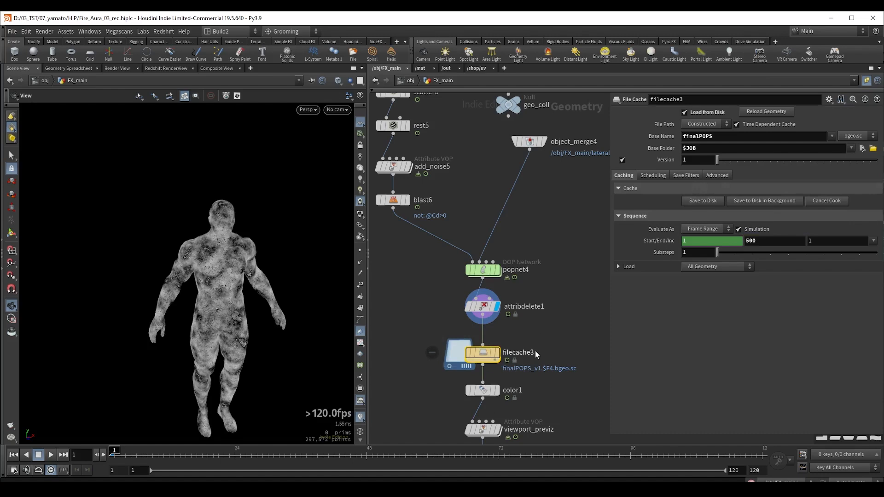
{"action": "middle_click_drag", "start_coordinate": [557, 303], "coordinate": [564, 281]}
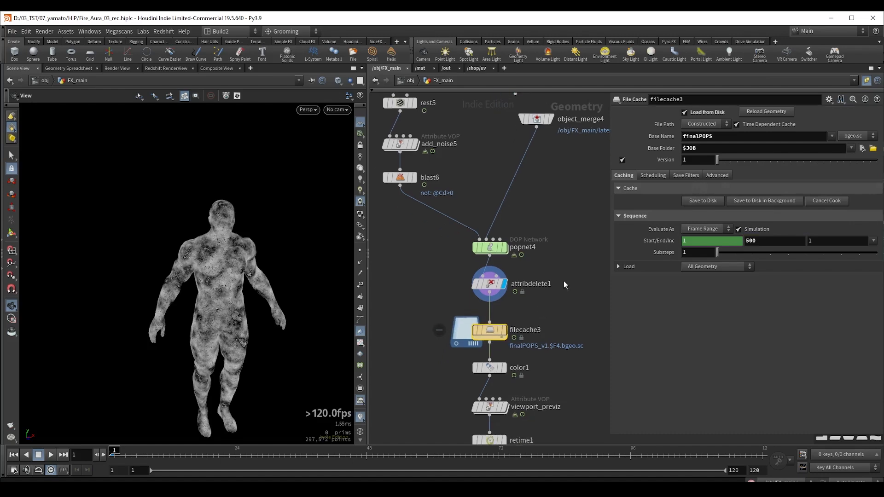
{"action": "left_click", "coordinate": [703, 201]}
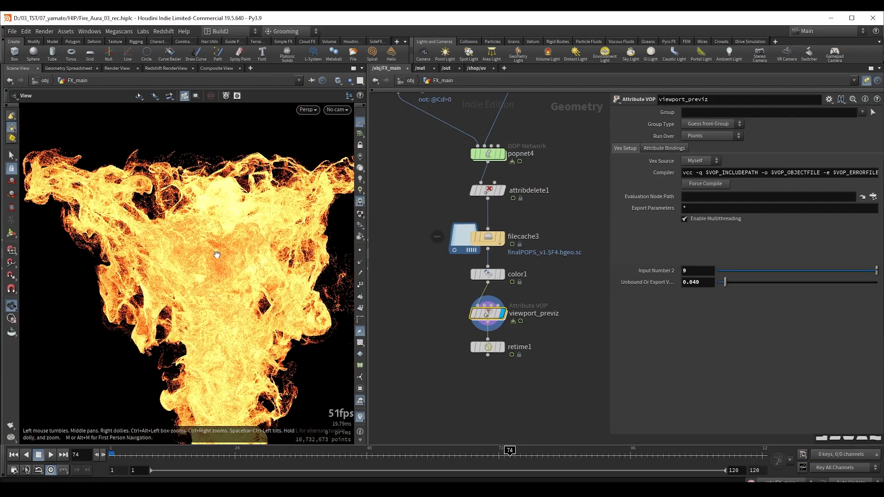
- Template the transform1 body geometry inside the dense fire aura and inspect both from different angles at frame 74
{"action": "left_click_drag", "start_coordinate": [217, 254], "coordinate": [223, 295]}
{"action": "key", "text": "Up"}
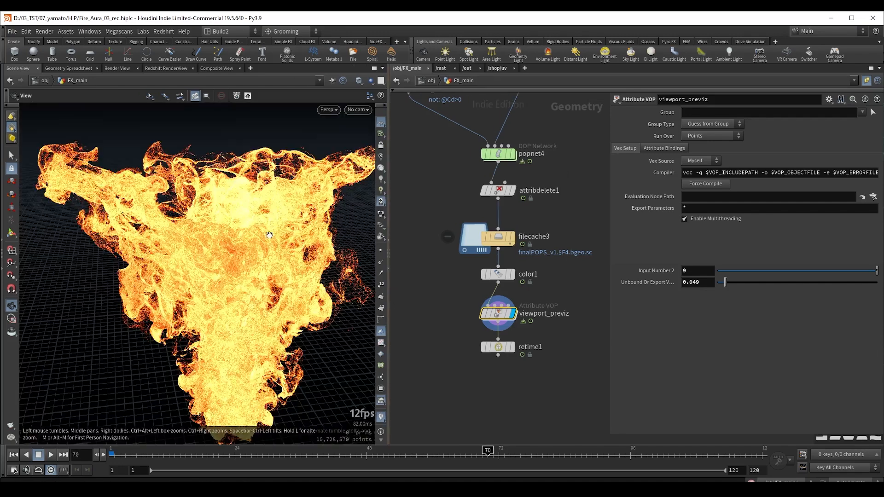
{"action": "left_click_drag", "start_coordinate": [269, 235], "coordinate": [305, 241]}
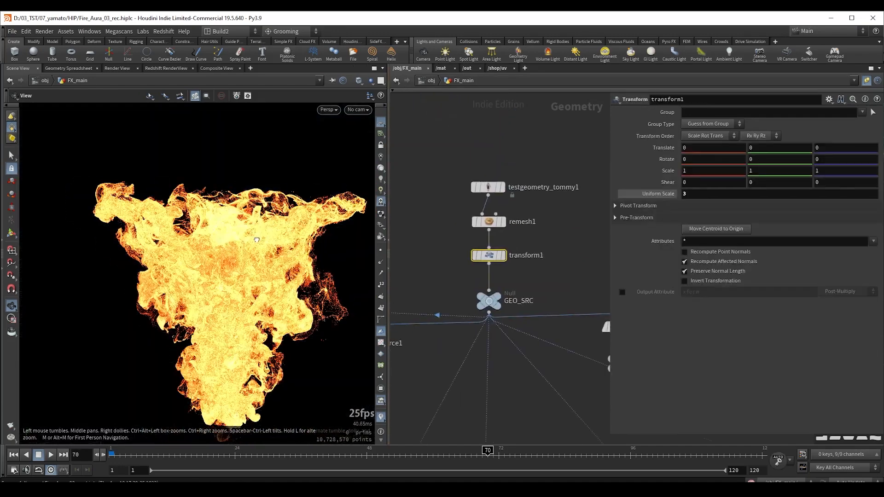
{"action": "scroll", "coordinate": [252, 241], "scroll_direction": "up", "scroll_amount": 3}
{"action": "scroll", "coordinate": [252, 241], "scroll_direction": "down", "scroll_amount": 3}
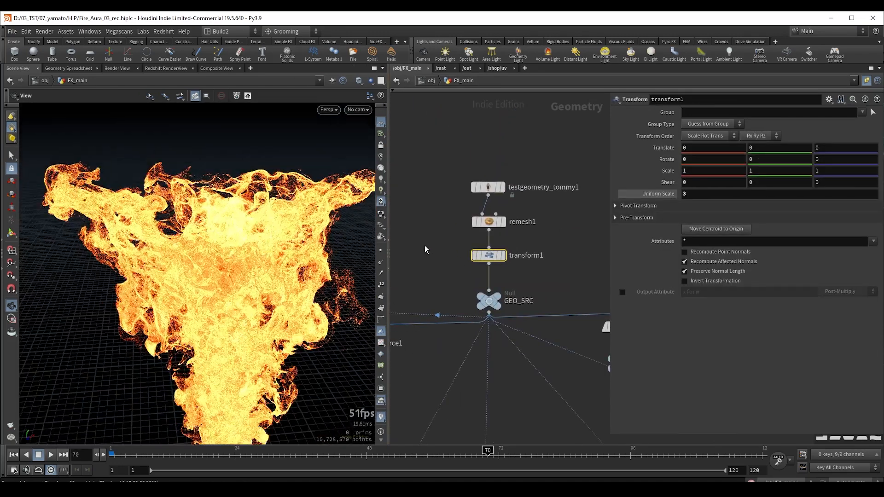
{"action": "left_click", "coordinate": [501, 255]}
{"action": "left_click_drag", "start_coordinate": [225, 190], "coordinate": [249, 197]}
{"action": "left_click", "coordinate": [510, 453]}
{"action": "mouse_move", "coordinate": [285, 239]}
{"action": "left_mouse_down"}
{"action": "mouse_move", "coordinate": [318, 238]}
{"action": "mouse_move", "coordinate": [179, 256]}
{"action": "mouse_move", "coordinate": [227, 248]}
{"action": "left_mouse_up"}
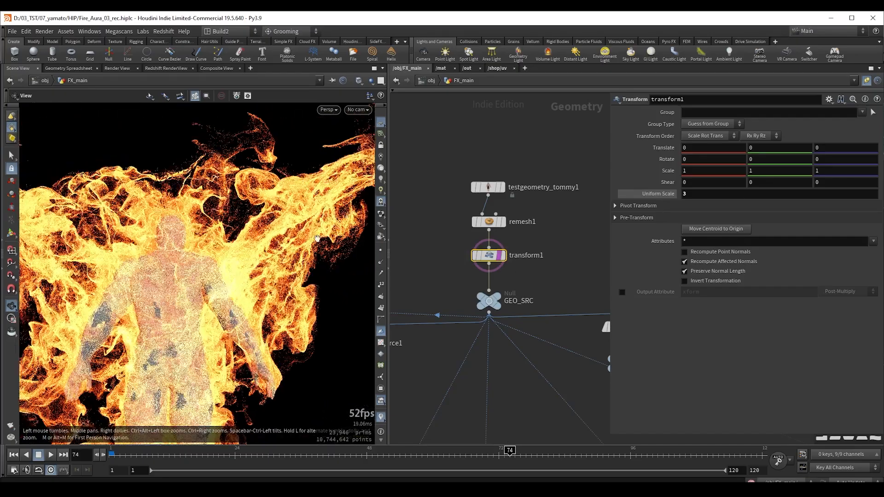
- Switch to the Nuke composite and play back the rendered embers layer as a reference for the effect
{"action": "scroll", "coordinate": [317, 238], "scroll_direction": "down", "scroll_amount": 4}
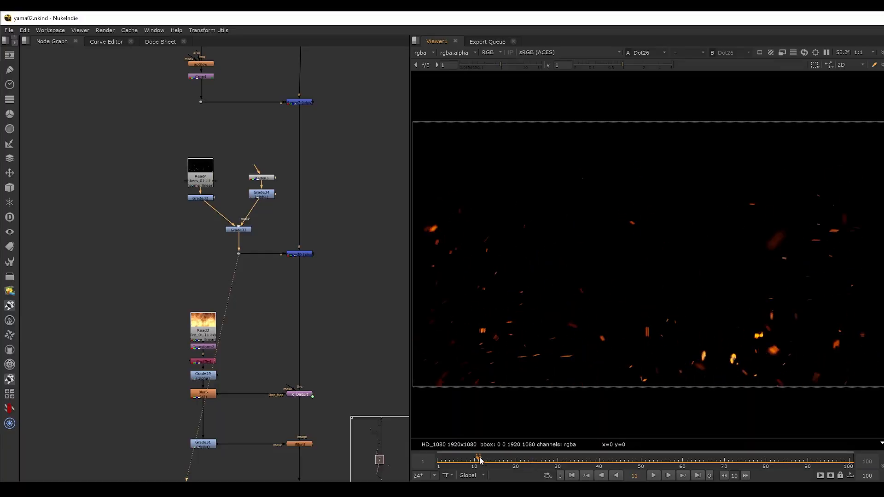
{"action": "left_click_drag", "start_coordinate": [647, 455], "coordinate": [600, 450]}
{"action": "left_click", "coordinate": [653, 475]}
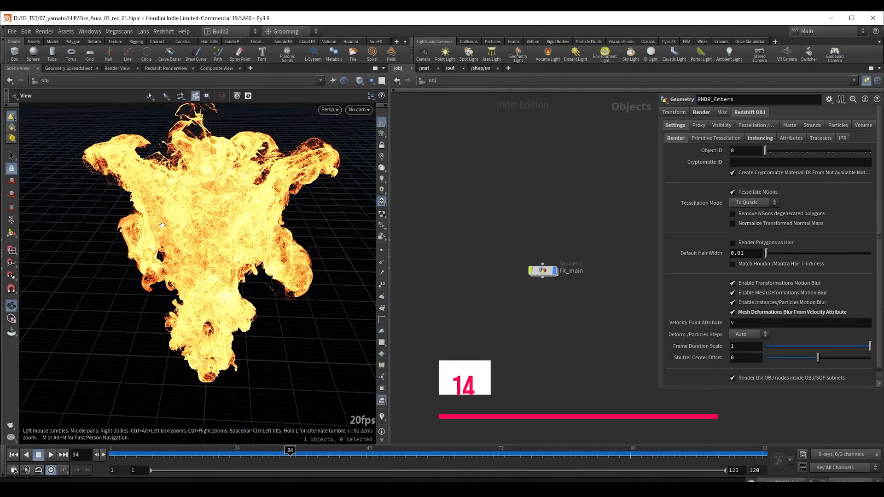
- Create a new Geometry object below FX_main and name it FX_embers
{"action": "key", "text": "Tab"}
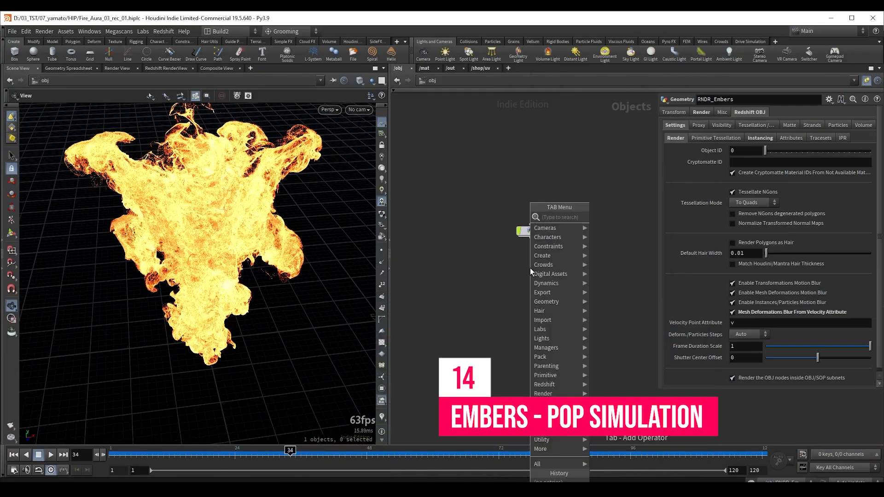
{"action": "type", "text": "ge"}
{"action": "key", "text": "Return"}
{"action": "left_click", "coordinate": [530, 267]}
{"action": "left_click", "coordinate": [554, 268]}
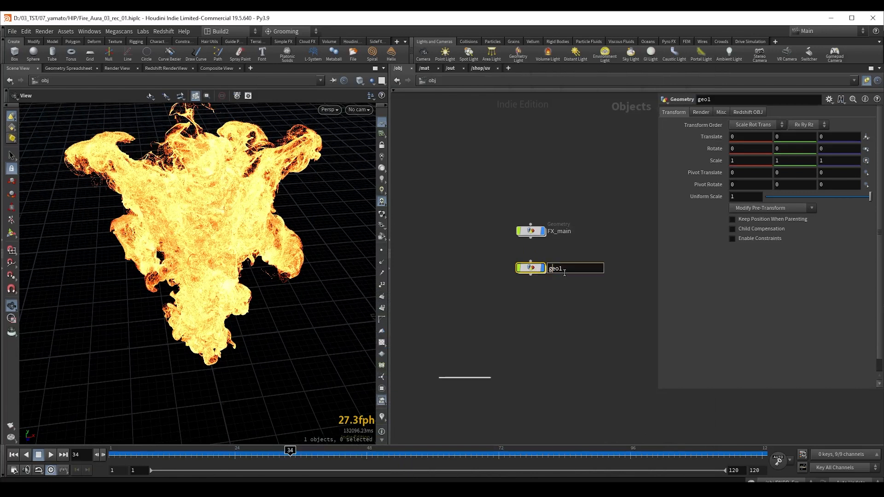
{"action": "left_click_drag", "start_coordinate": [569, 269], "coordinate": [534, 271]}
{"action": "type", "text": "FX_embers"}
{"action": "key", "text": "Return"}
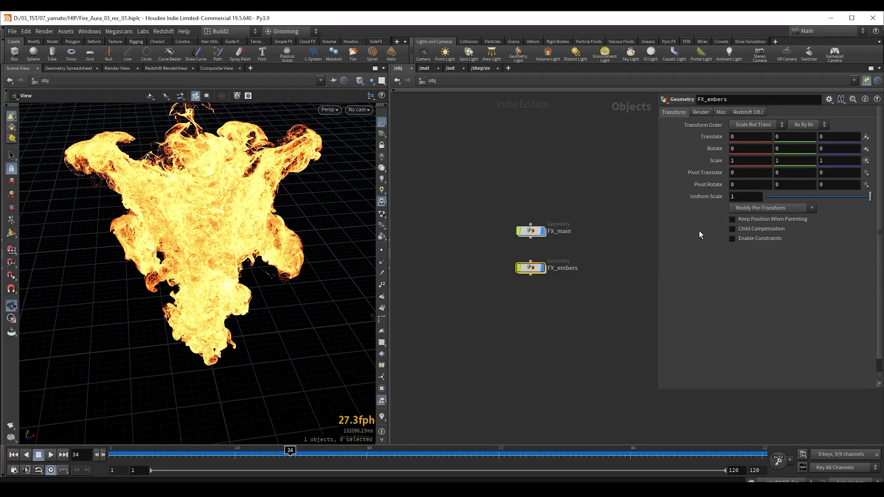
- Enter the FX_embers network and add a Grid node as the ember source
{"action": "double_click", "coordinate": [529, 268]}
{"action": "left_click_drag", "start_coordinate": [180, 305], "coordinate": [240, 259]}
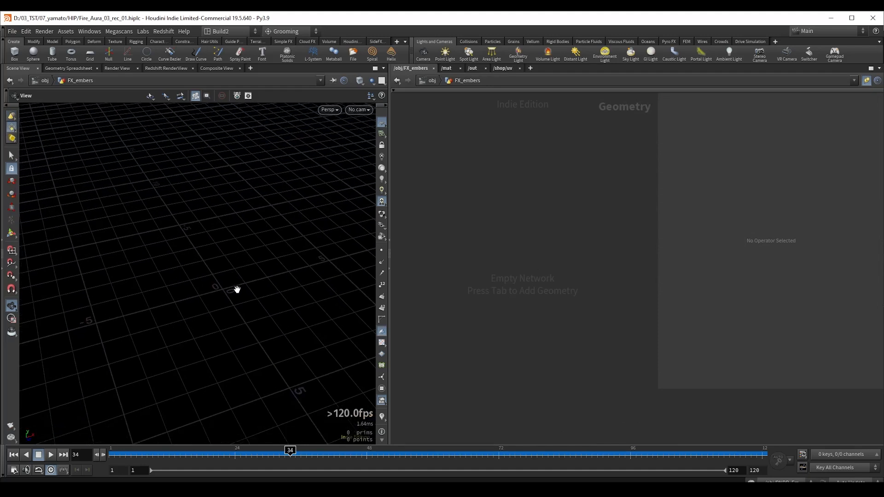
{"action": "left_click_drag", "start_coordinate": [236, 290], "coordinate": [234, 292]}
{"action": "key", "text": "Tab"}
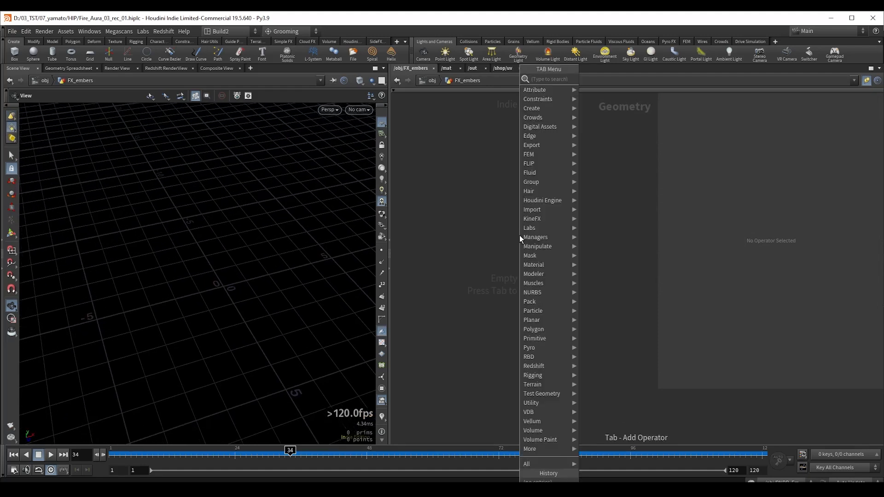
{"action": "type", "text": "grid"}
{"action": "key", "text": "Return"}
{"action": "left_click", "coordinate": [512, 235]}
{"action": "scroll", "coordinate": [228, 276], "scroll_direction": "down", "scroll_amount": 2}
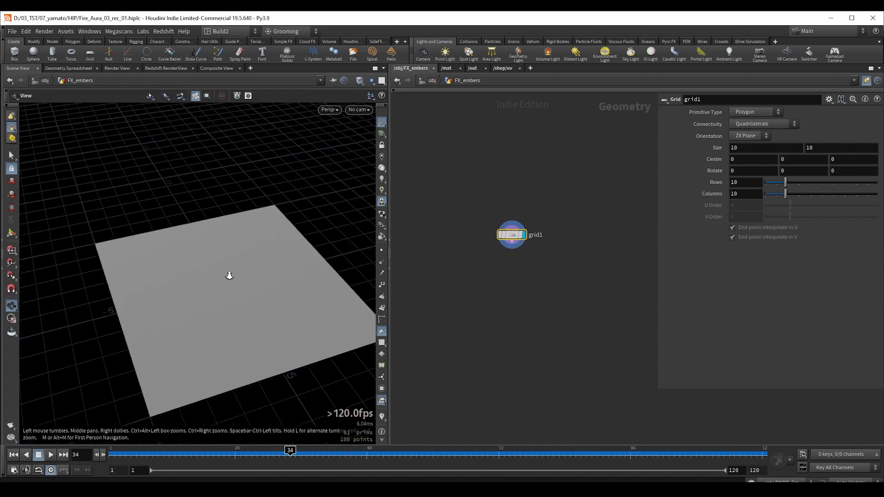
{"action": "left_click_drag", "start_coordinate": [228, 276], "coordinate": [232, 291]}
- Reshape grid1 with its viewport handles into a long strip about 13.39 by 2.56 units
{"action": "key", "text": "Return"}
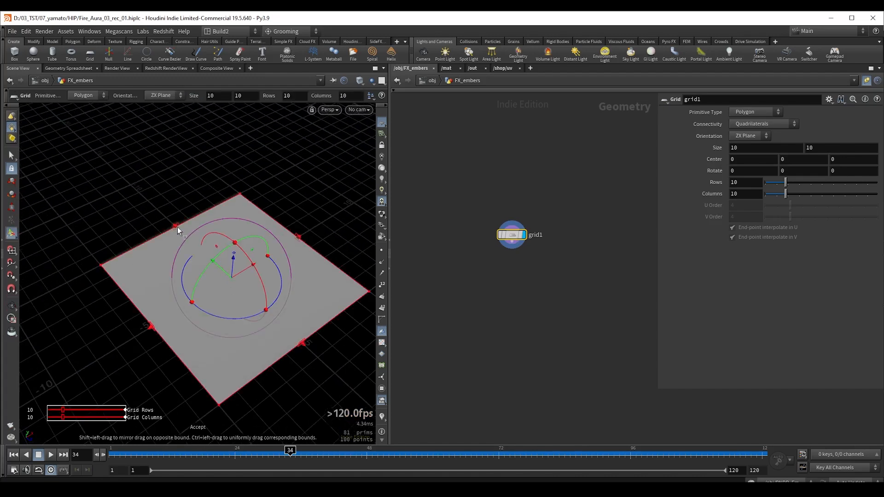
{"action": "left_click_drag", "start_coordinate": [175, 225], "coordinate": [220, 261]}
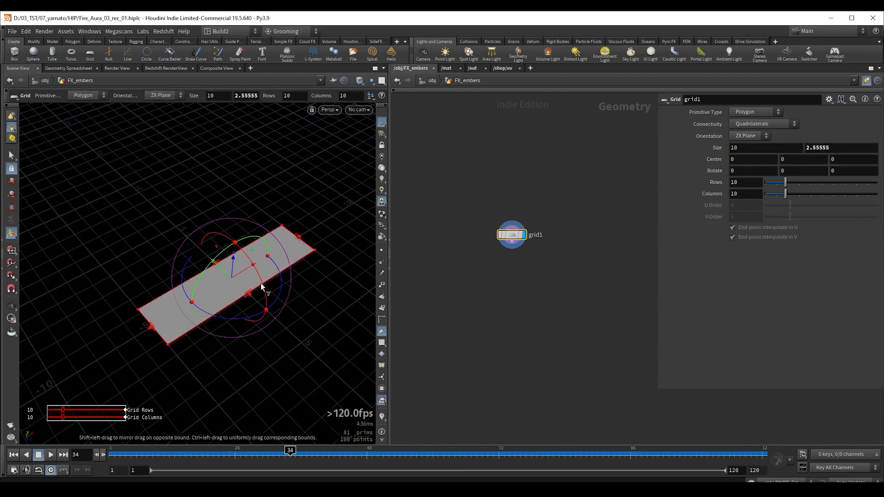
{"action": "left_click_drag", "start_coordinate": [155, 308], "coordinate": [159, 306], "text": "alt"}
{"action": "middle_click_drag", "start_coordinate": [159, 305], "coordinate": [191, 293], "text": "alt"}
{"action": "left_click_drag", "start_coordinate": [185, 299], "coordinate": [156, 313]}
{"action": "left_click_drag", "start_coordinate": [220, 295], "coordinate": [266, 258], "text": "alt"}
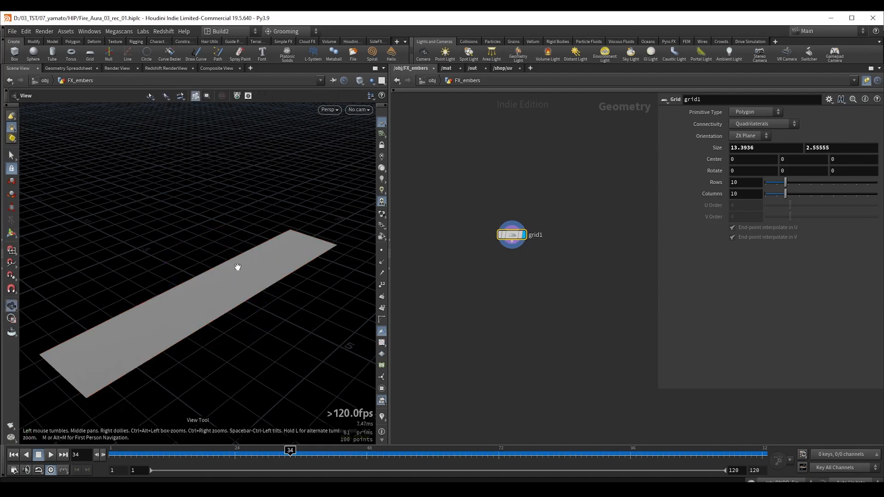
{"action": "left_click_drag", "start_coordinate": [238, 266], "coordinate": [207, 278], "text": "alt"}
{"action": "middle_click_drag", "start_coordinate": [190, 285], "coordinate": [207, 288], "text": "alt"}
{"action": "left_click_drag", "start_coordinate": [207, 288], "coordinate": [291, 260]}
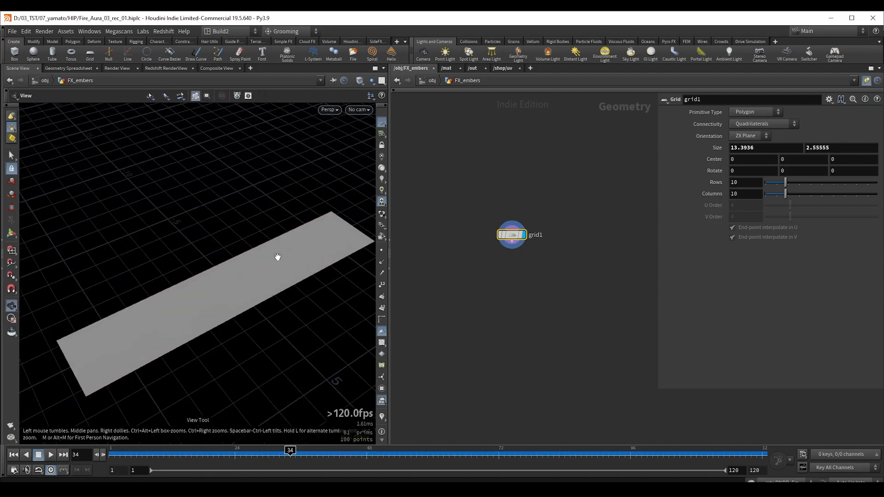
- Show wireframe over the shaded strip and append a Remesh node to grid1
{"action": "key", "text": "shift+w"}
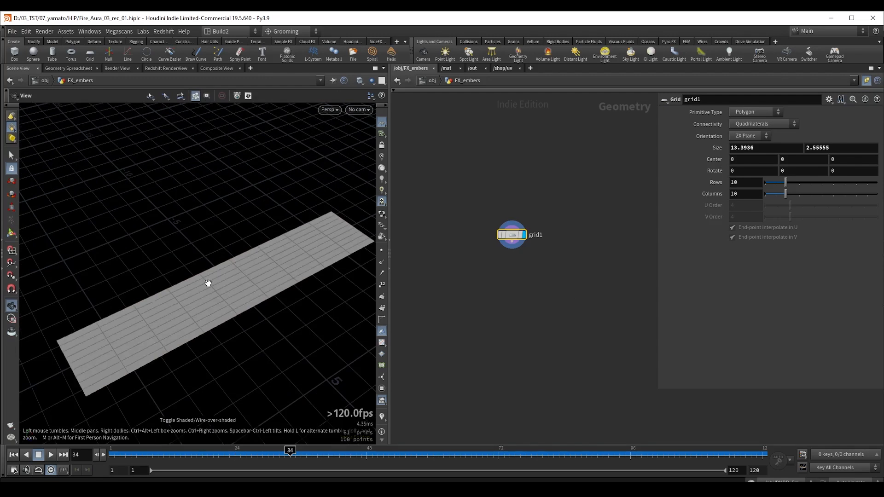
{"action": "left_click_drag", "start_coordinate": [208, 282], "coordinate": [199, 296]}
{"action": "key", "text": "Tab"}
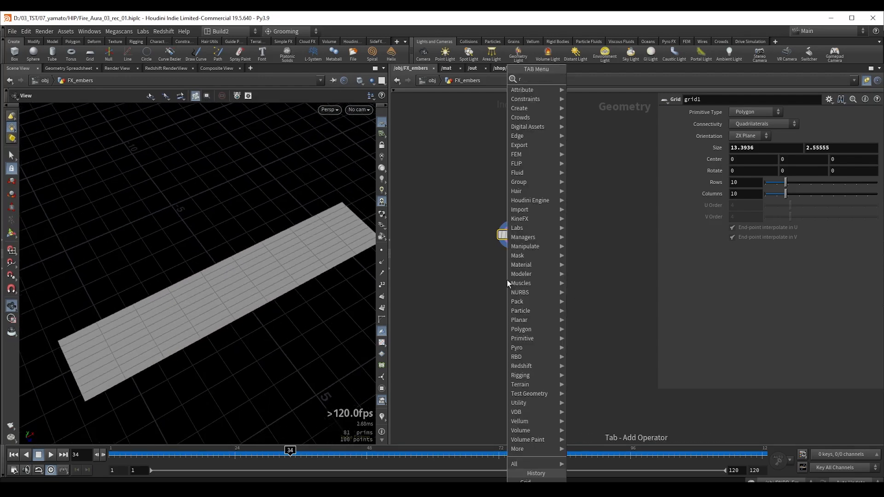
{"action": "type", "text": "rem"}
{"action": "key", "text": "Return"}
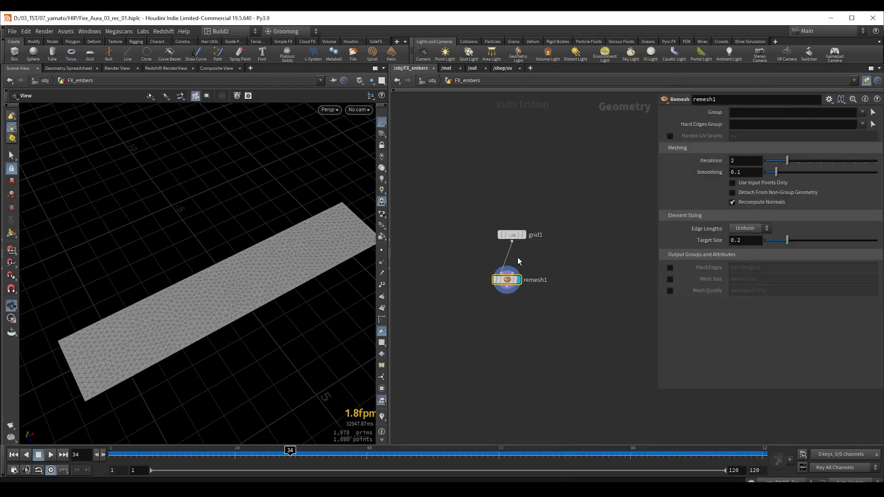
- Append a Mountain node to remesh1
{"action": "left_click_drag", "start_coordinate": [240, 273], "coordinate": [288, 259]}
{"action": "key", "text": "Tab"}
{"action": "type", "text": "mou"}
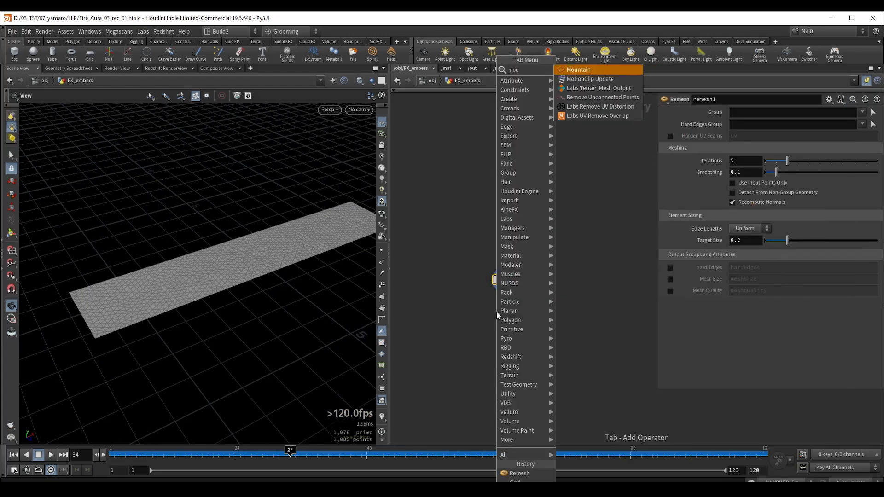
{"action": "key", "text": "Return"}
{"action": "left_click", "coordinate": [500, 308]}
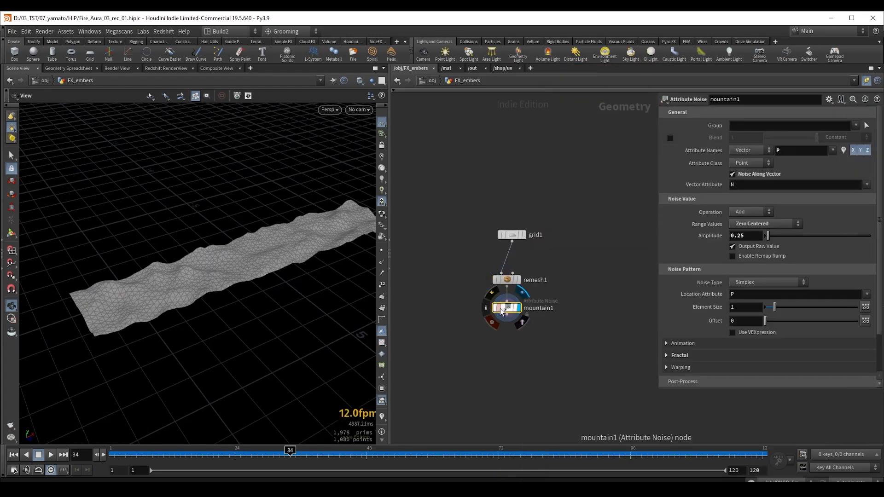
- Turn off Noise Along Vector on mountain1 and set Element Size to 2.65 and Amplitude to 0.8
{"action": "left_click", "coordinate": [754, 175]}
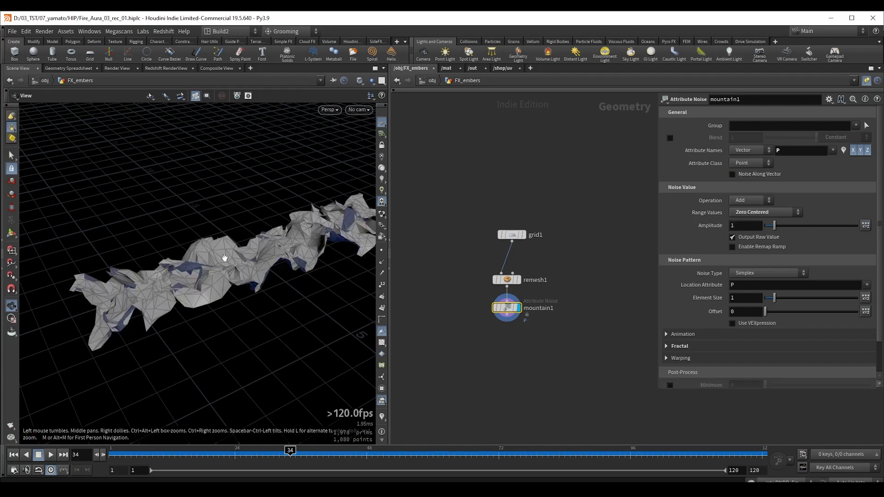
{"action": "left_click_drag", "start_coordinate": [774, 298], "coordinate": [791, 302]}
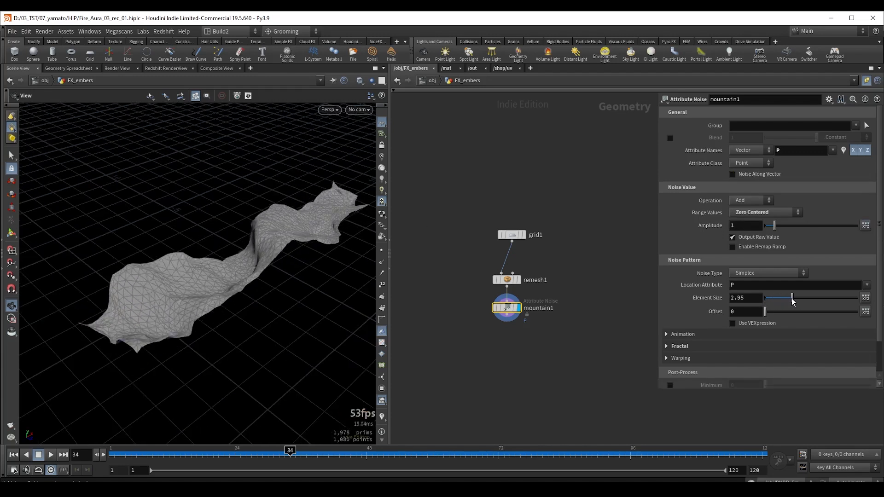
{"action": "left_click_drag", "start_coordinate": [776, 229], "coordinate": [773, 229]}
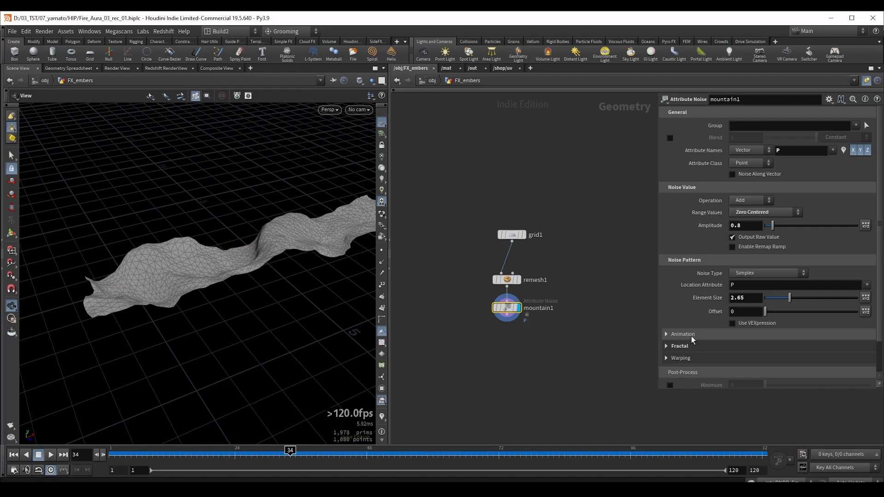
- Animate mountain1's noise with a Pulse Duration of 0.57, raise its Amplitude to 1.15 and preview the motion
{"action": "left_click", "coordinate": [692, 337]}
{"action": "left_click", "coordinate": [734, 348]}
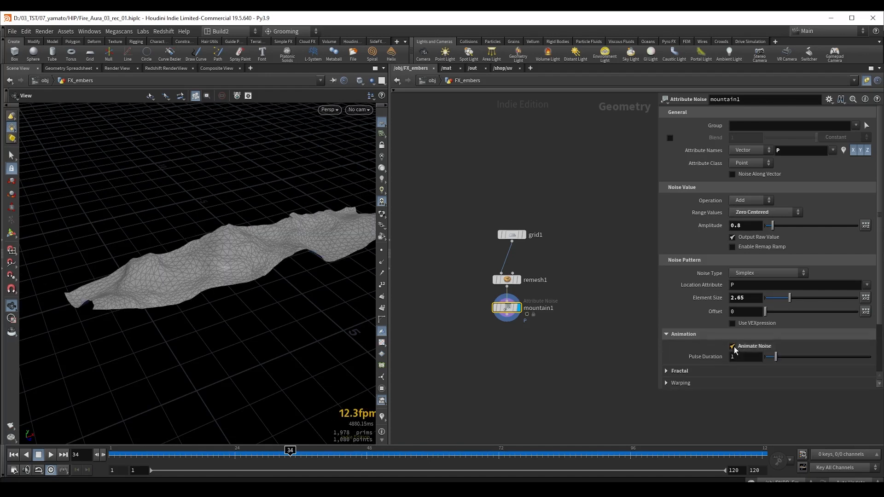
{"action": "left_click_drag", "start_coordinate": [201, 239], "coordinate": [209, 213]}
{"action": "key", "text": "Up"}
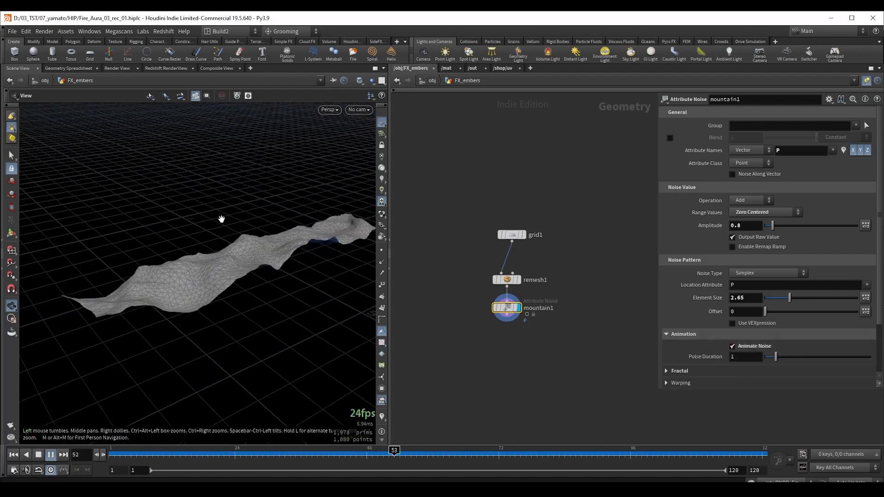
{"action": "key", "text": "Up"}
{"action": "left_click_drag", "start_coordinate": [776, 357], "coordinate": [772, 360]}
{"action": "key", "text": "Up"}
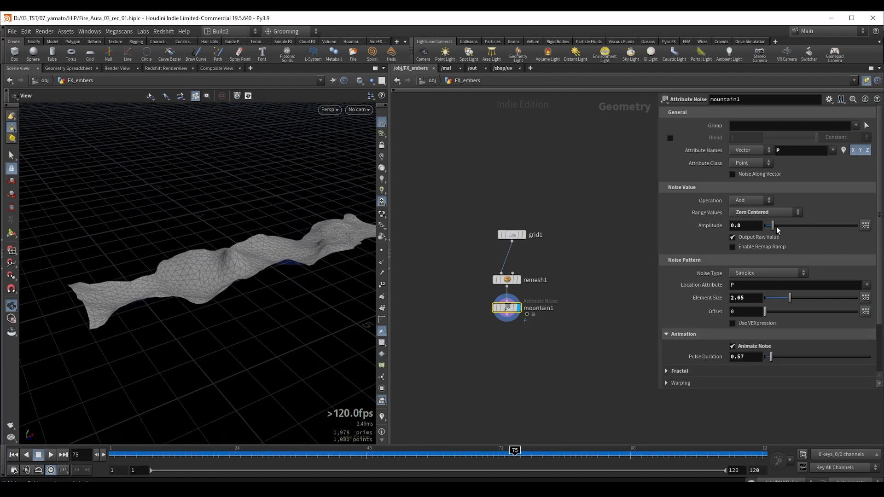
{"action": "left_click_drag", "start_coordinate": [774, 226], "coordinate": [776, 226]}
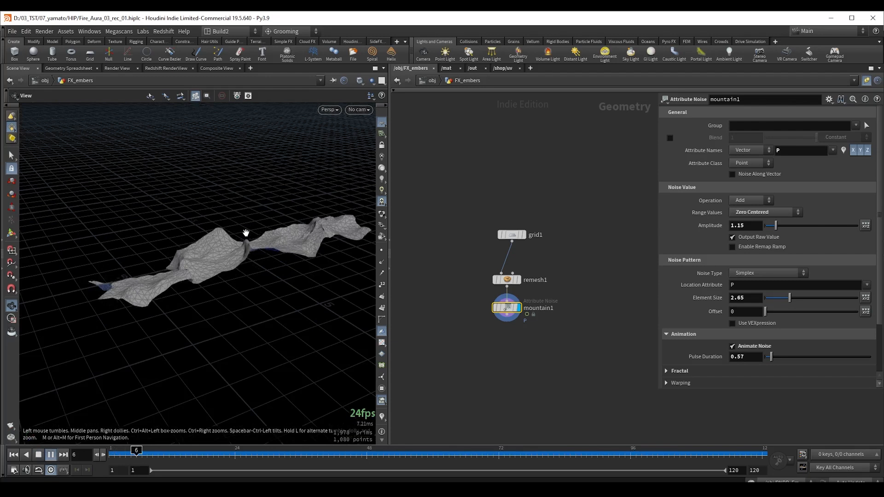
{"action": "key", "text": "Up"}
- Append a Scatter node to mountain1, disable Relax Iterations and set Force Total Count to 206
{"action": "middle_click_drag", "start_coordinate": [503, 329], "coordinate": [510, 292]}
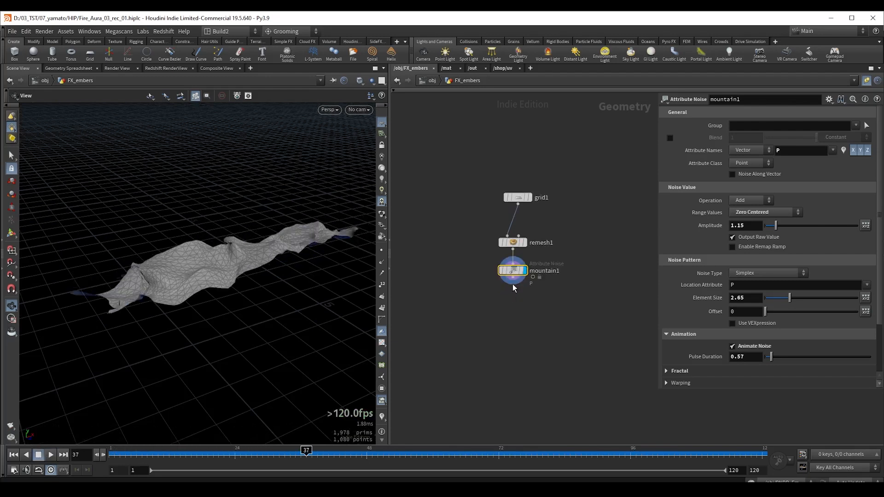
{"action": "left_click", "coordinate": [512, 279]}
{"action": "left_click", "coordinate": [515, 294]}
{"action": "type", "text": "scat"}
{"action": "key", "text": "Return"}
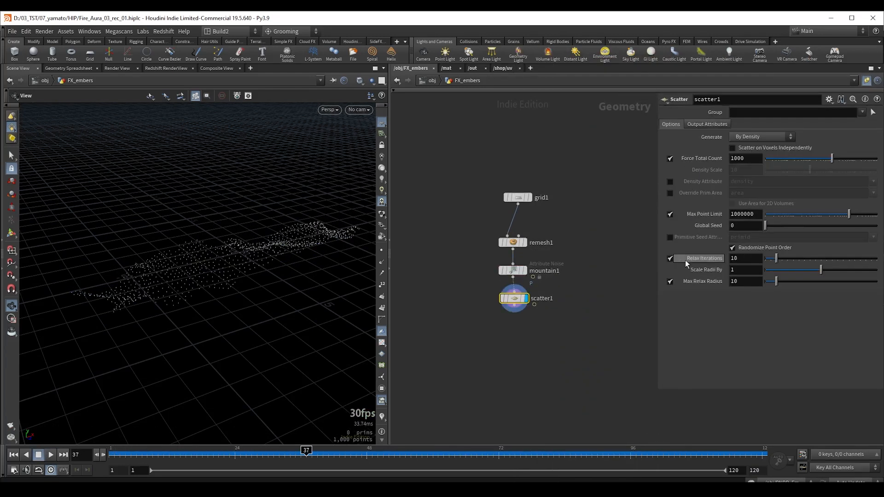
{"action": "left_click", "coordinate": [669, 259]}
{"action": "left_click_drag", "start_coordinate": [829, 162], "coordinate": [818, 159]}
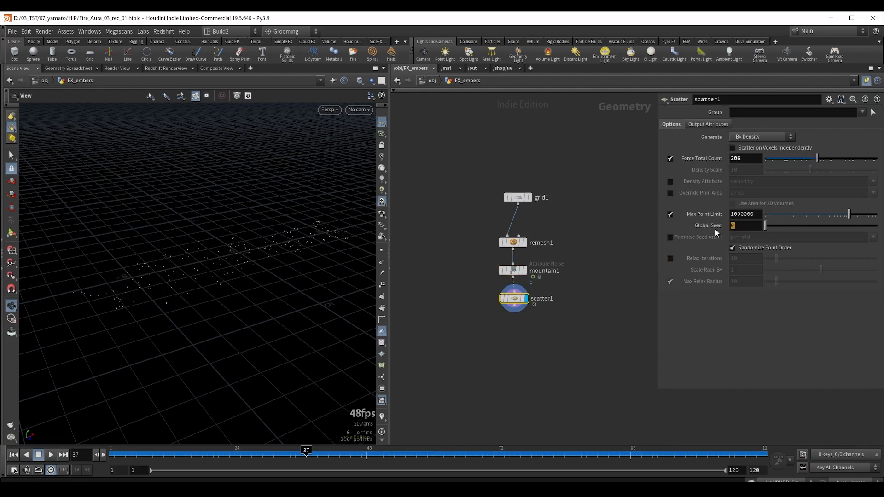
- Set scatter1's Global Seed to $FF and play back the points changing per frame
{"action": "type", "text": "$FF"}
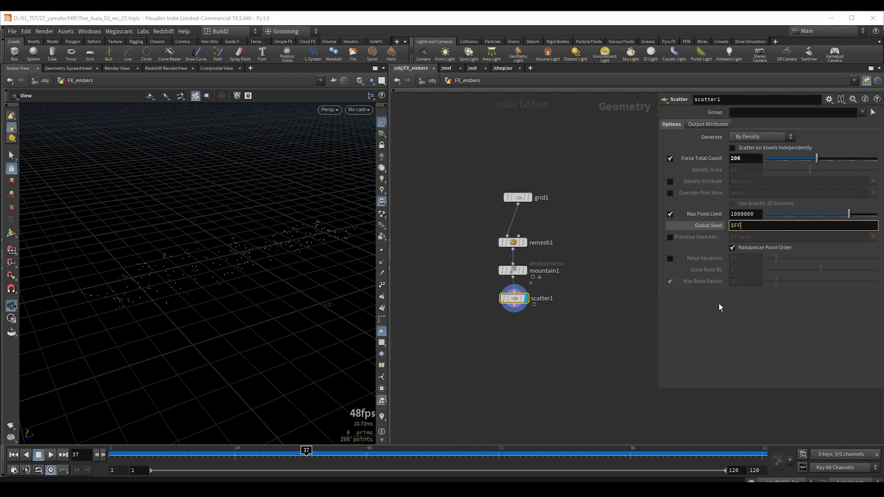
{"action": "key", "text": "Return"}
{"action": "key", "text": "Up"}
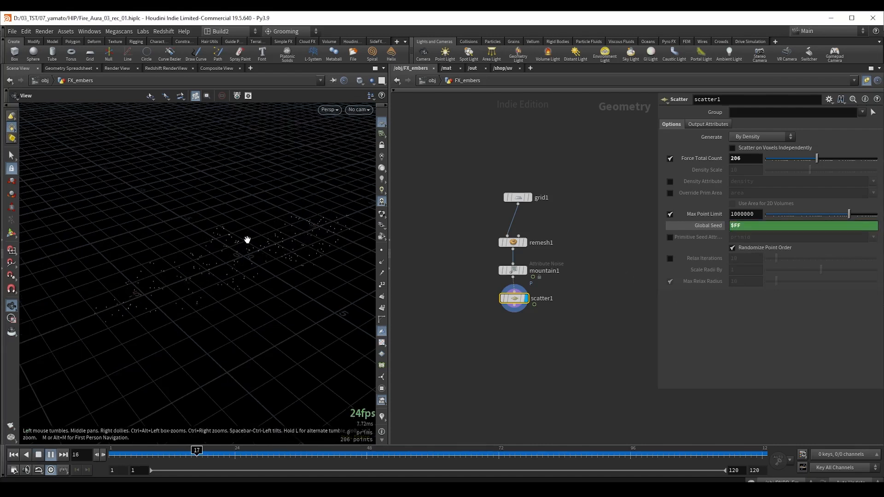
{"action": "mouse_move", "coordinate": [247, 239]}
{"action": "left_mouse_down"}
{"action": "mouse_move", "coordinate": [219, 240]}
{"action": "mouse_move", "coordinate": [259, 238]}
{"action": "left_mouse_up"}
{"action": "key", "text": "Up"}
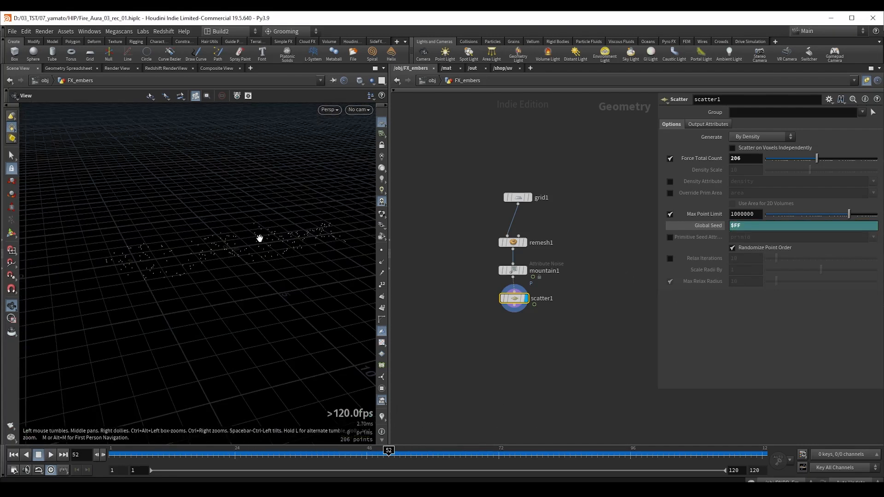
{"action": "left_click_drag", "start_coordinate": [248, 244], "coordinate": [227, 246]}
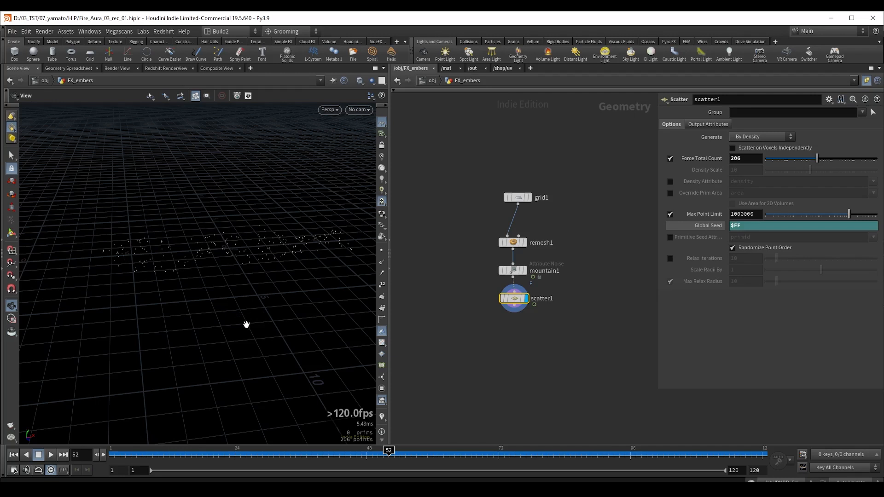
- Place a separate Add node beside scatter1, give it one point at the origin and display it
{"action": "key", "text": "Tab"}
{"action": "type", "text": "add"}
{"action": "key", "text": "Return"}
{"action": "left_click", "coordinate": [589, 289]}
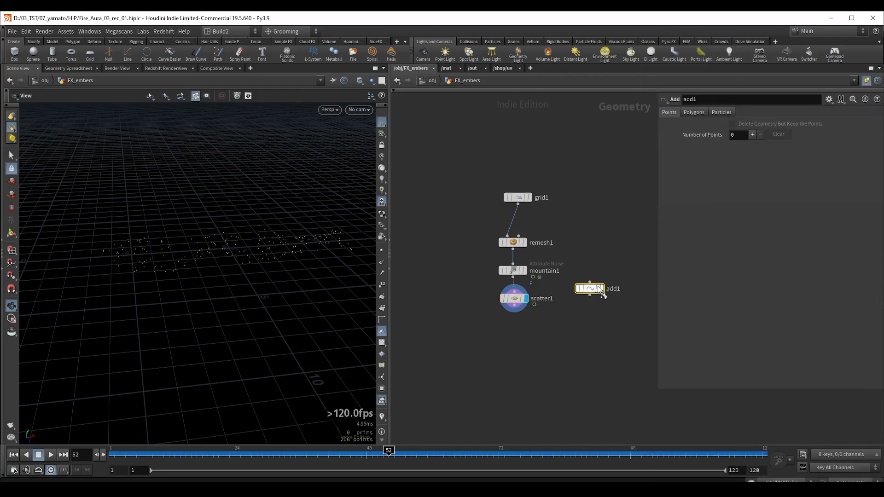
{"action": "left_click", "coordinate": [599, 288]}
{"action": "left_click", "coordinate": [752, 134]}
{"action": "middle_click_drag", "start_coordinate": [529, 330], "coordinate": [505, 319]}
{"action": "key", "text": "Return"}
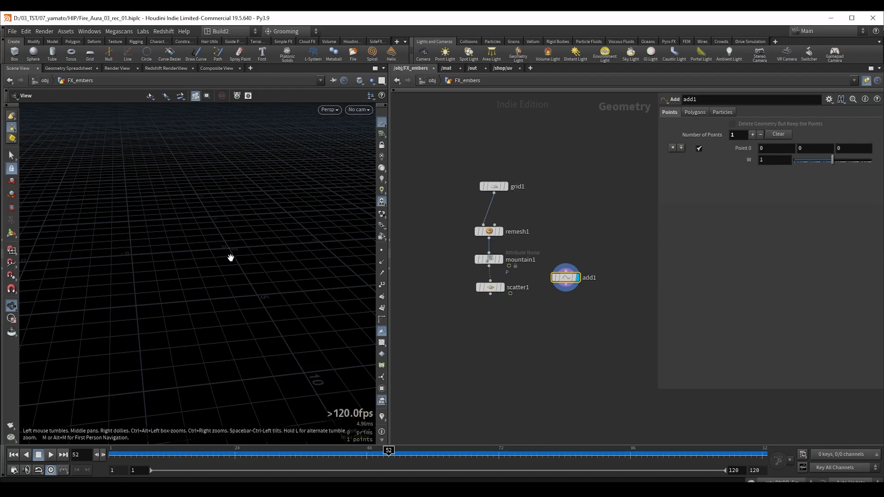
{"action": "left_click_drag", "start_coordinate": [229, 215], "coordinate": [226, 255]}
- Display scatter1 again and wire its output into a new Attribute VOP node
{"action": "left_click_drag", "start_coordinate": [450, 306], "coordinate": [523, 283]}
{"action": "key", "text": "r"}
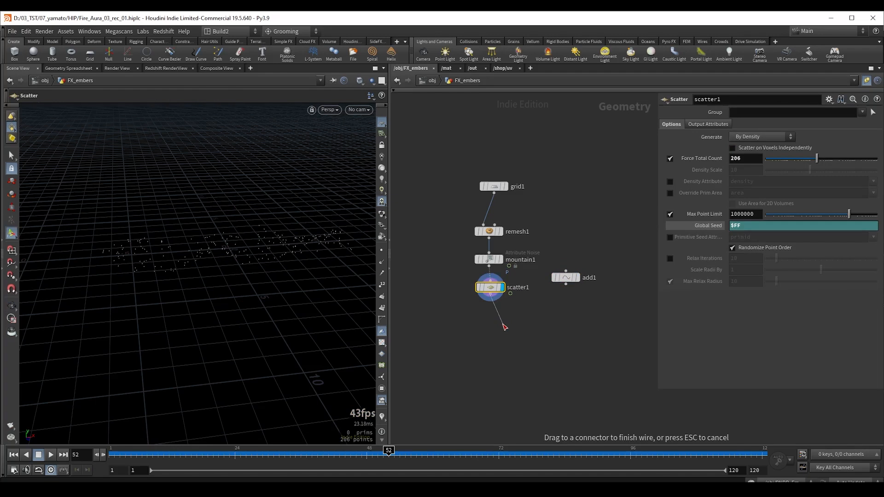
{"action": "left_click", "coordinate": [504, 326]}
{"action": "type", "text": "attribvop"}
{"action": "key", "text": "Return"}
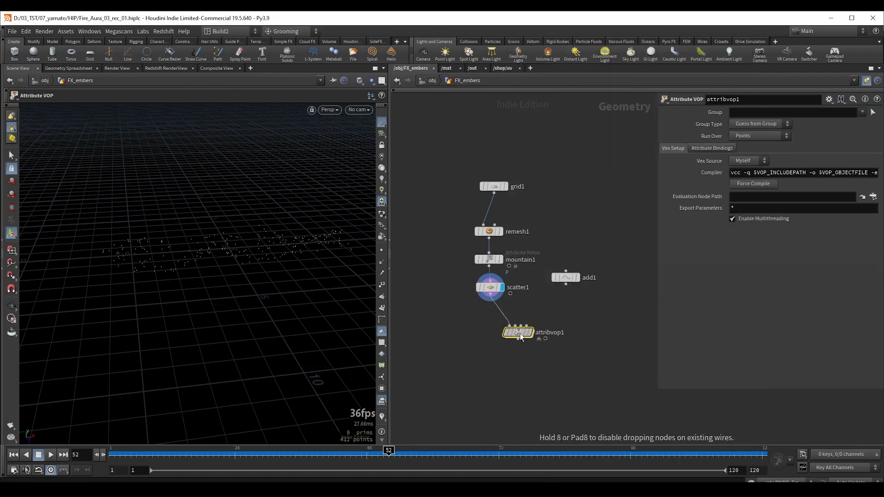
- Wire add1 into the Attribute VOP's second input, display the Attribute VOP and rename it set_v
{"action": "left_click_drag", "start_coordinate": [520, 333], "coordinate": [522, 334]}
{"action": "left_click_drag", "start_coordinate": [566, 285], "coordinate": [519, 342]}
{"action": "key", "text": "r"}
{"action": "left_click", "coordinate": [553, 335]}
{"action": "type", "text": "set_"}
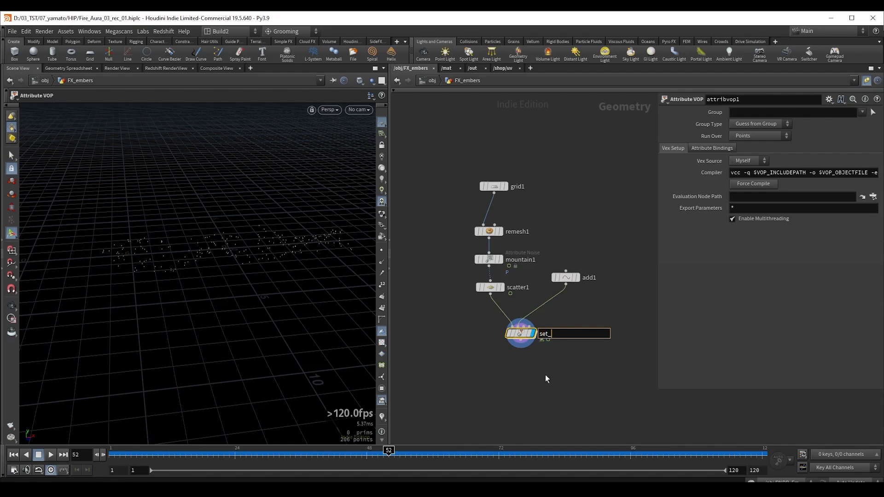
{"action": "type", "text": "v"}
{"action": "key", "text": "Return"}
- Inside set_v, add an Import Point Attribute node reading P from OpInput2, with a constant feeding its ptnum input
{"action": "key", "text": "i"}
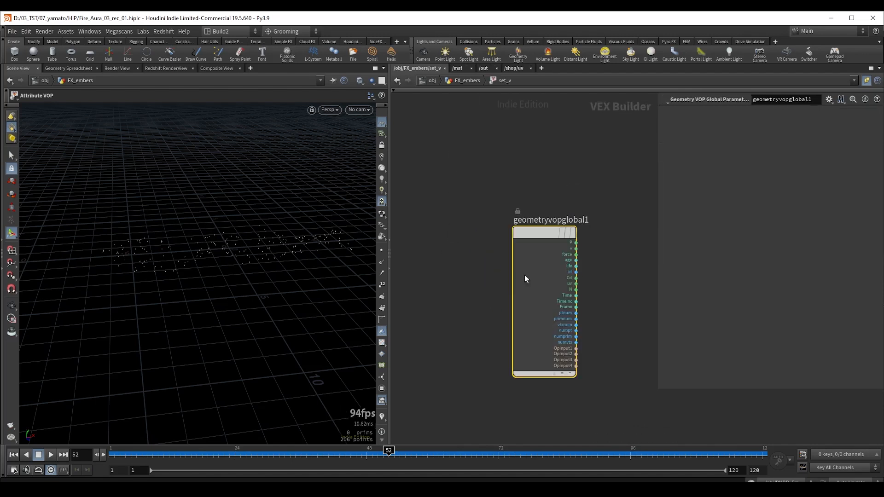
{"action": "key", "text": "h"}
{"action": "left_click_drag", "start_coordinate": [464, 305], "coordinate": [488, 327]}
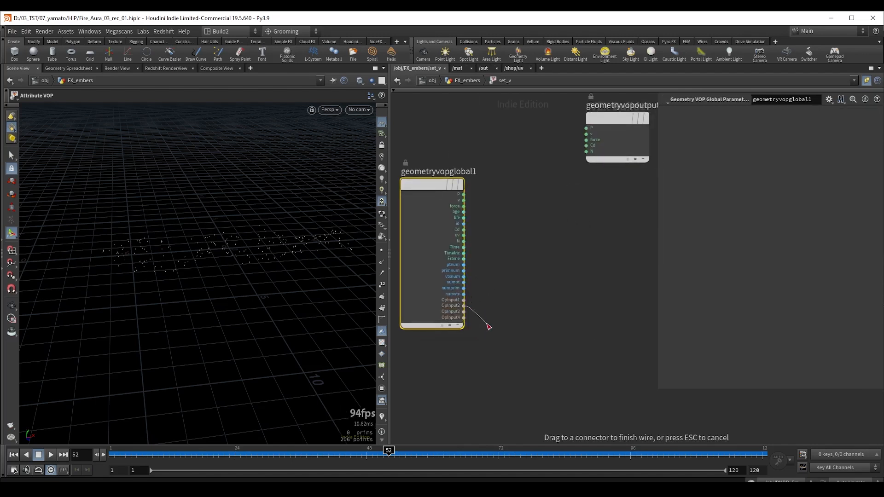
{"action": "key", "text": "Tab"}
{"action": "type", "text": "imp"}
{"action": "key", "text": "Down"}
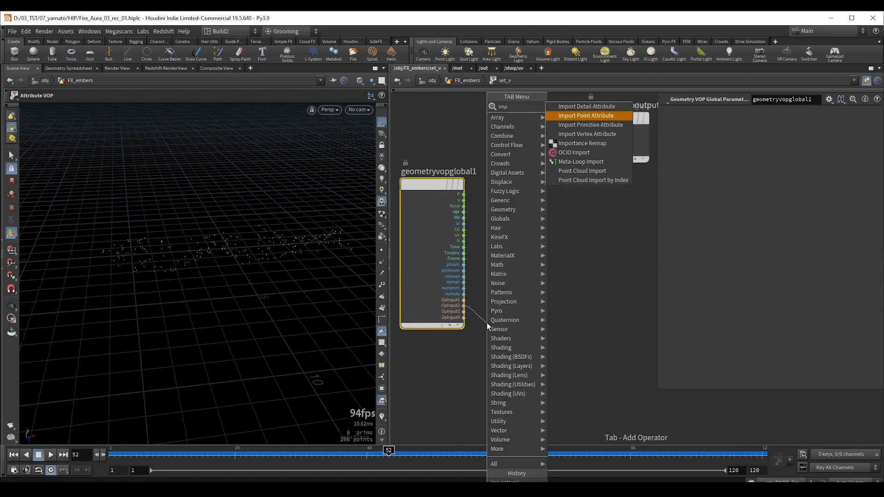
{"action": "key", "text": "Return"}
{"action": "left_click", "coordinate": [562, 345]}
{"action": "right_click", "coordinate": [558, 348]}
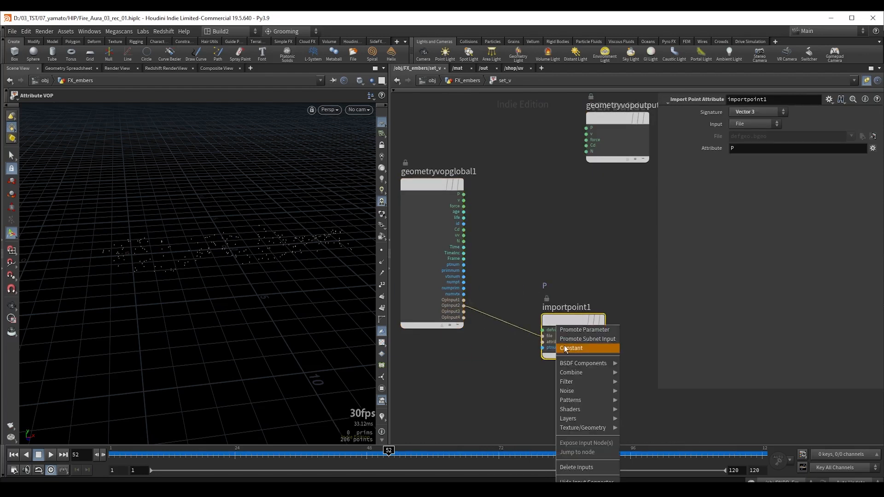
{"action": "left_click", "coordinate": [565, 349]}
{"action": "left_click_drag", "start_coordinate": [477, 325], "coordinate": [450, 390]}
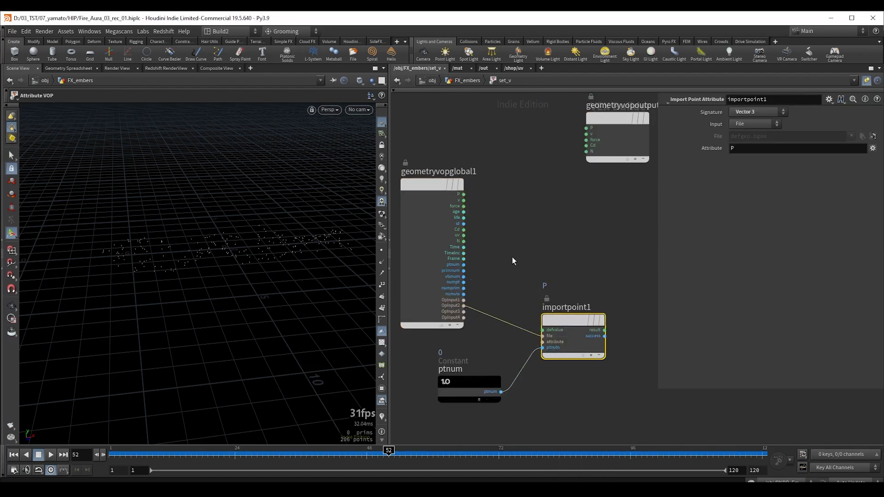
- Add a Subtract node taking the global P as first input and the importpoint1 result as second
{"action": "left_click", "coordinate": [464, 194]}
{"action": "middle_click_drag", "start_coordinate": [578, 225], "coordinate": [528, 221]}
{"action": "key", "text": "Tab"}
{"action": "type", "text": "sub"}
{"action": "left_click", "coordinate": [651, 116]}
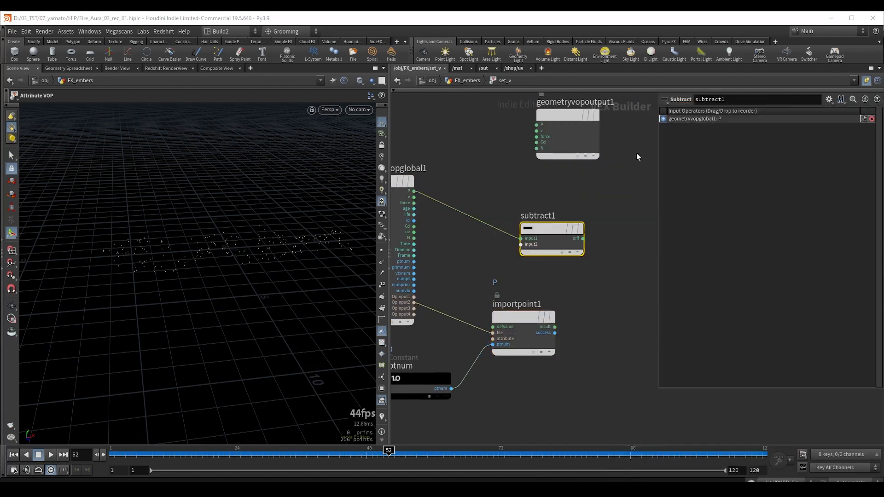
{"action": "left_click_drag", "start_coordinate": [539, 230], "coordinate": [611, 233]}
{"action": "left_click_drag", "start_coordinate": [555, 326], "coordinate": [592, 247]}
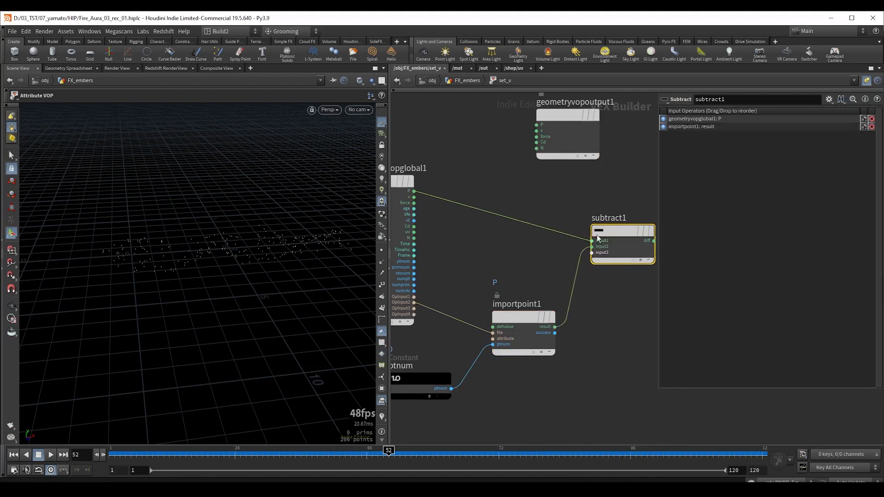
- Connect subtract1's diff to the v input of geometryvopoutput1 and display the velocity trails in the viewport
{"action": "middle_click_drag", "start_coordinate": [596, 239], "coordinate": [522, 265]}
{"action": "left_click_drag", "start_coordinate": [497, 175], "coordinate": [651, 218]}
{"action": "middle_click_drag", "start_coordinate": [627, 276], "coordinate": [534, 275]}
{"action": "left_click_drag", "start_coordinate": [547, 214], "coordinate": [579, 228]}
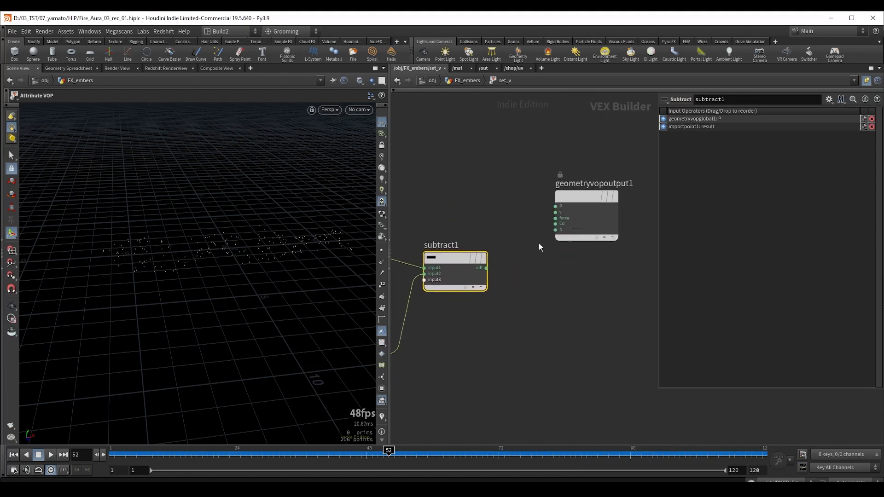
{"action": "left_click", "coordinate": [485, 268]}
{"action": "left_click", "coordinate": [555, 212]}
{"action": "left_click", "coordinate": [382, 416]}
{"action": "left_click", "coordinate": [382, 418]}
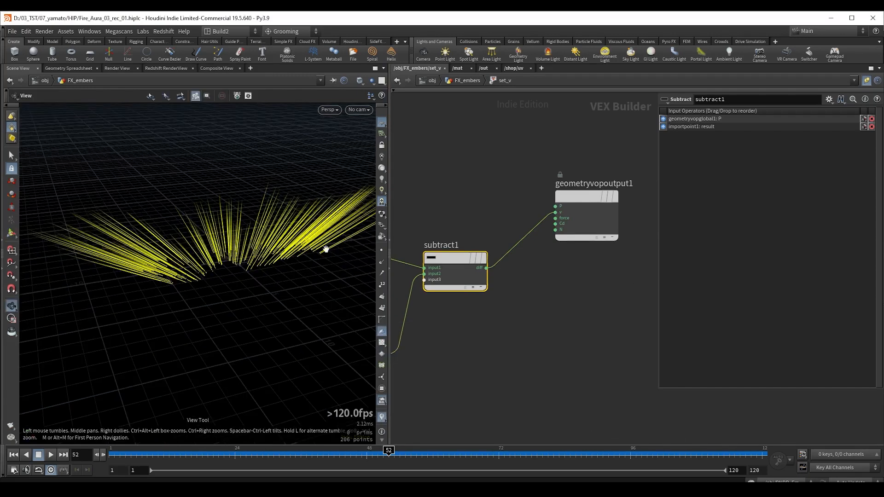
{"action": "left_click", "coordinate": [478, 187]}
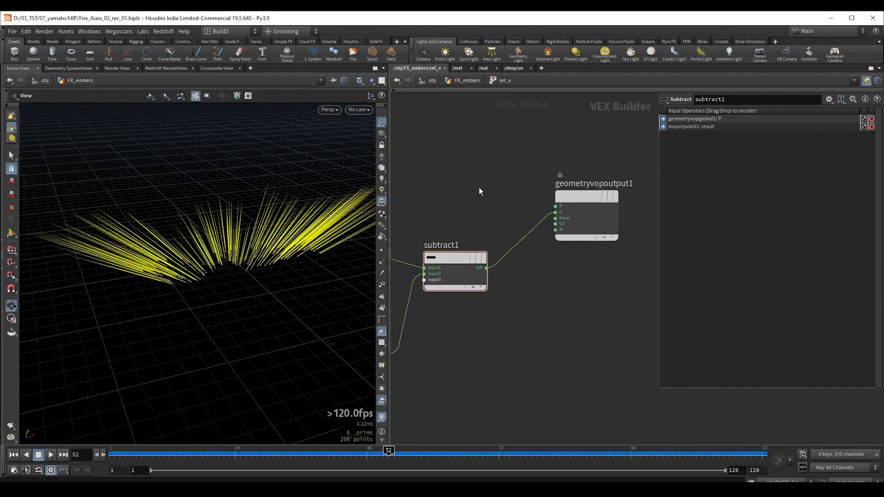
- Return to FX_embers and lower add1's point with its viewport handle to a Y of about -4.8
{"action": "key", "text": "u"}
{"action": "left_click", "coordinate": [587, 193]}
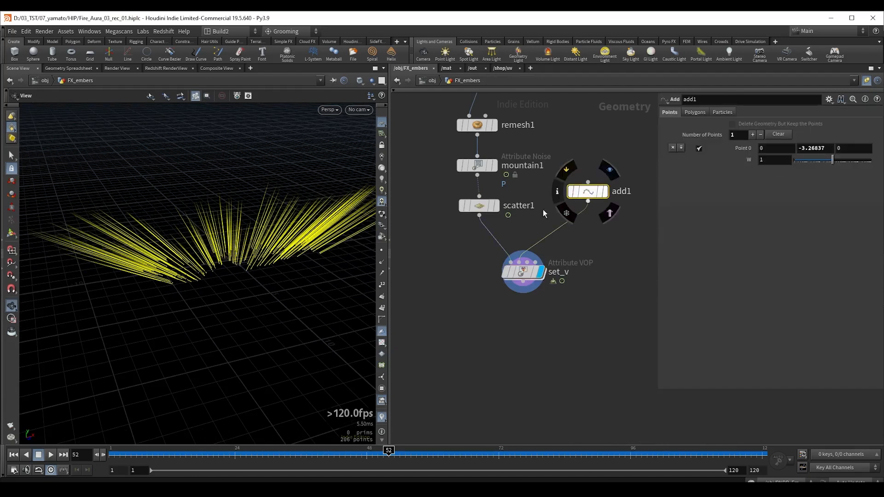
{"action": "key", "text": "Return"}
{"action": "left_click_drag", "start_coordinate": [242, 263], "coordinate": [243, 295], "text": "alt"}
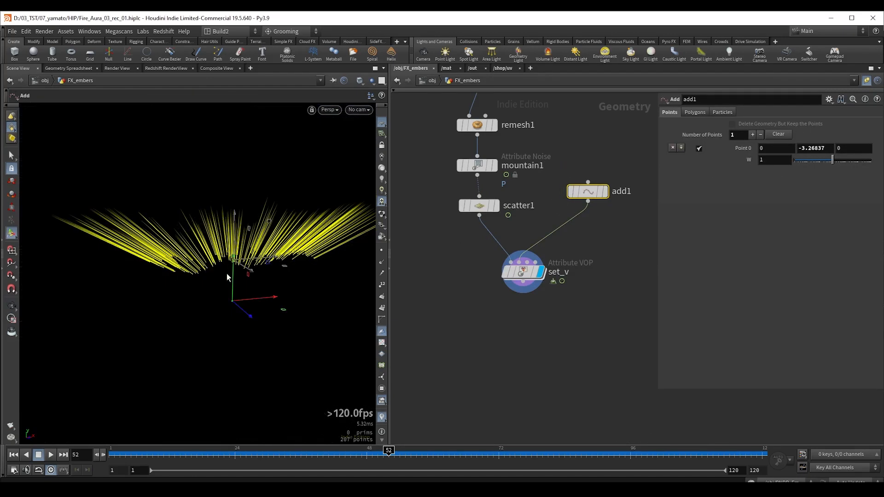
{"action": "left_click_drag", "start_coordinate": [227, 277], "coordinate": [234, 293]}
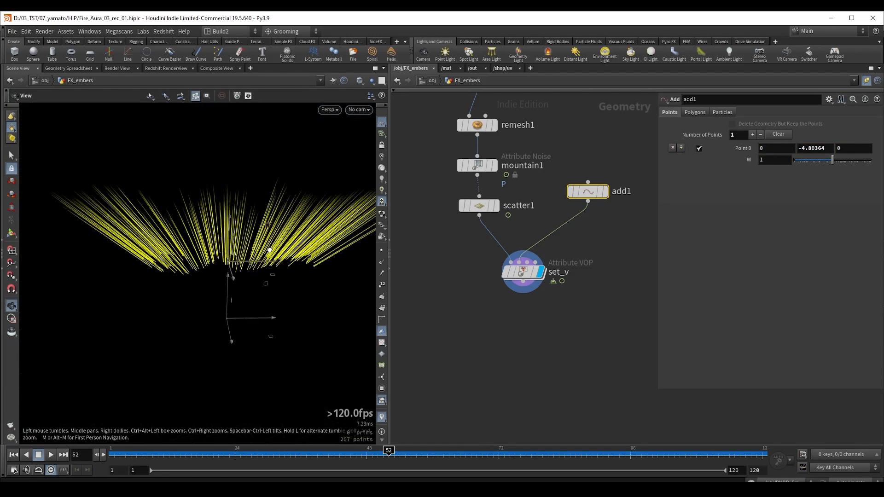
- Inside set_v, insert a Normalize node between subtract1 and geometryvopoutput1 and inspect the velocity vectors
{"action": "double_click", "coordinate": [521, 274]}
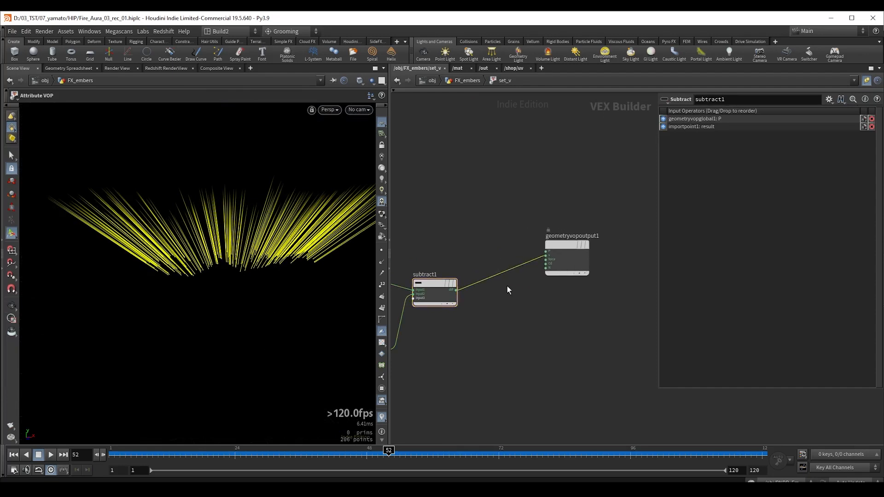
{"action": "key", "text": "Tab"}
{"action": "type", "text": "no"}
{"action": "key", "text": "Return"}
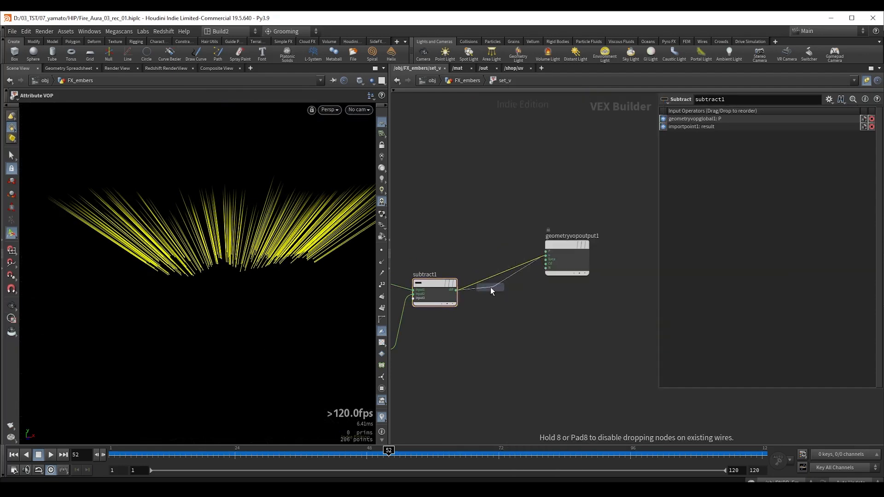
{"action": "left_click", "coordinate": [490, 289]}
{"action": "left_click_drag", "start_coordinate": [497, 297], "coordinate": [518, 300]}
{"action": "left_click_drag", "start_coordinate": [209, 240], "coordinate": [215, 264], "text": "alt"}
{"action": "right_click_drag", "start_coordinate": [215, 264], "coordinate": [282, 266], "text": "alt"}
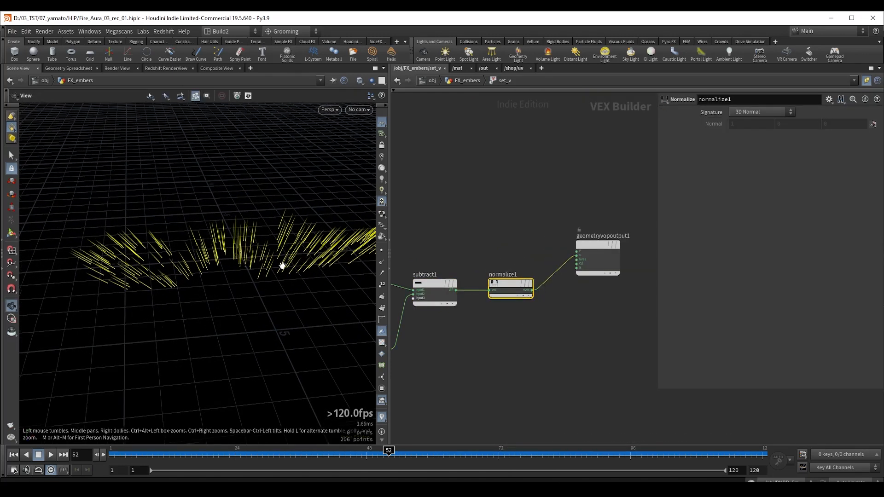
{"action": "left_click_drag", "start_coordinate": [282, 265], "coordinate": [253, 255], "text": "alt"}
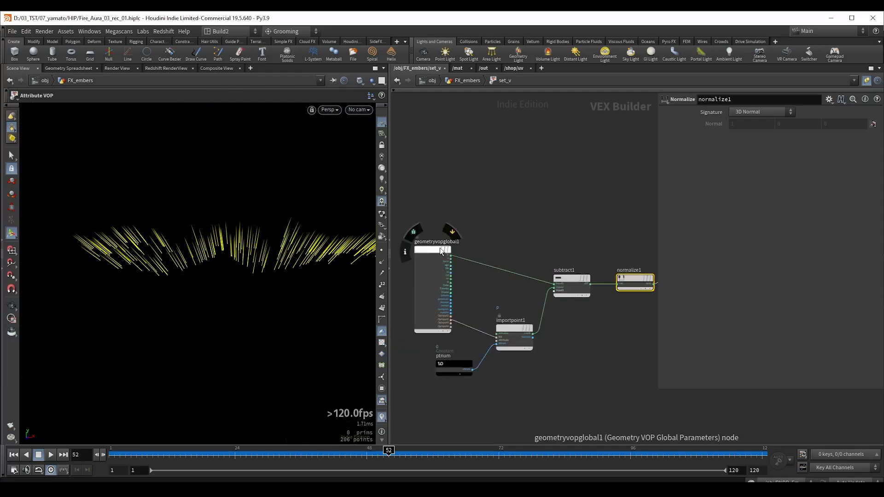
- Duplicate the global parameters node below the network and feed the copy's P into a new Turbulent Noise node
{"action": "left_click_drag", "start_coordinate": [433, 252], "coordinate": [567, 356], "text": "alt"}
{"action": "middle_click_drag", "start_coordinate": [568, 357], "coordinate": [480, 283]}
{"action": "scroll", "coordinate": [524, 303], "scroll_direction": "up", "scroll_amount": 3}
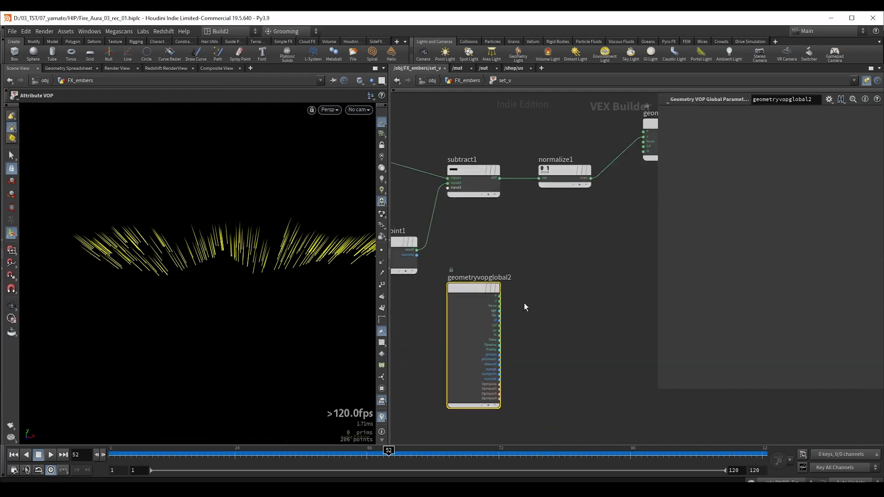
{"action": "left_click", "coordinate": [500, 296]}
{"action": "key", "text": "Tab"}
{"action": "type", "text": "tu"}
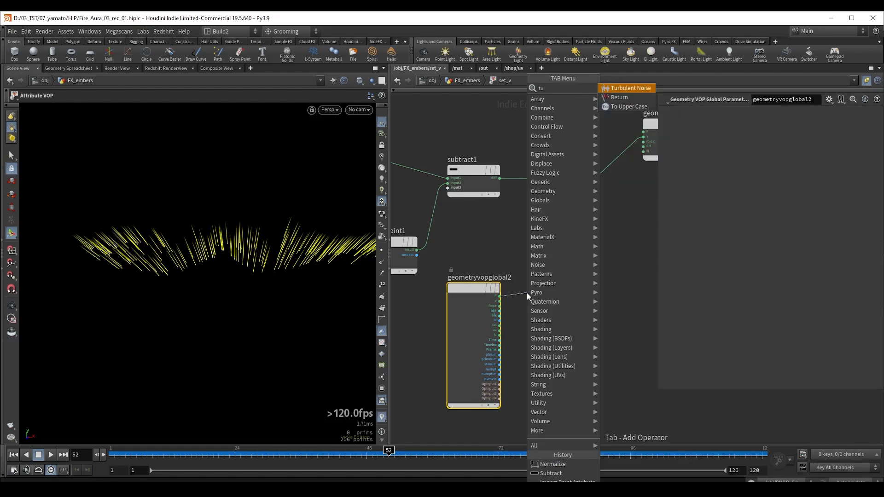
{"action": "key", "text": "Return"}
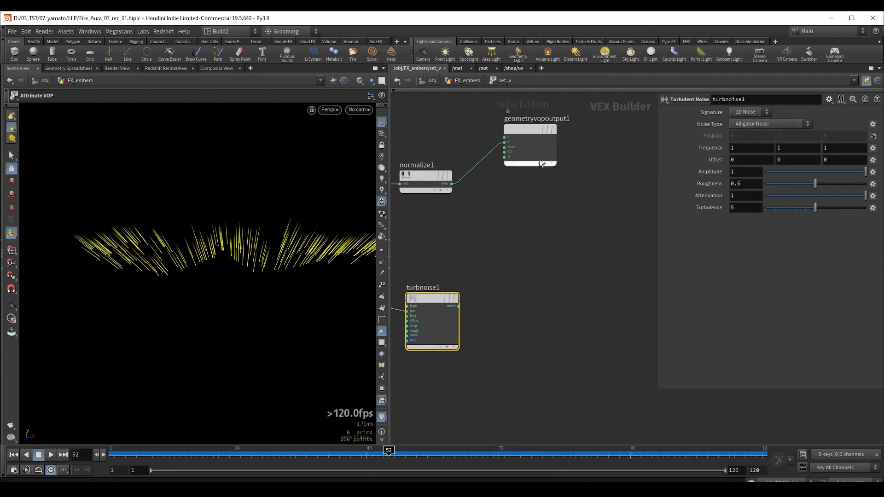
- Insert a Multiply node between normalize1 and geometryvopoutput1 and wire turbnoise1's noise into its second input
{"action": "left_click_drag", "start_coordinate": [535, 140], "coordinate": [613, 204]}
{"action": "key", "text": "Tab"}
{"action": "type", "text": "mul"}
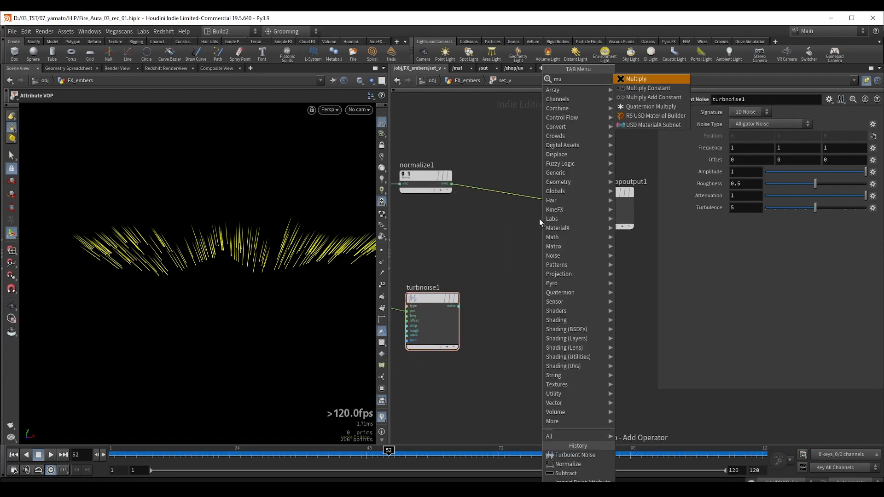
{"action": "key", "text": "Return"}
{"action": "left_click", "coordinate": [532, 214]}
{"action": "middle_click_drag", "start_coordinate": [489, 285], "coordinate": [575, 295]}
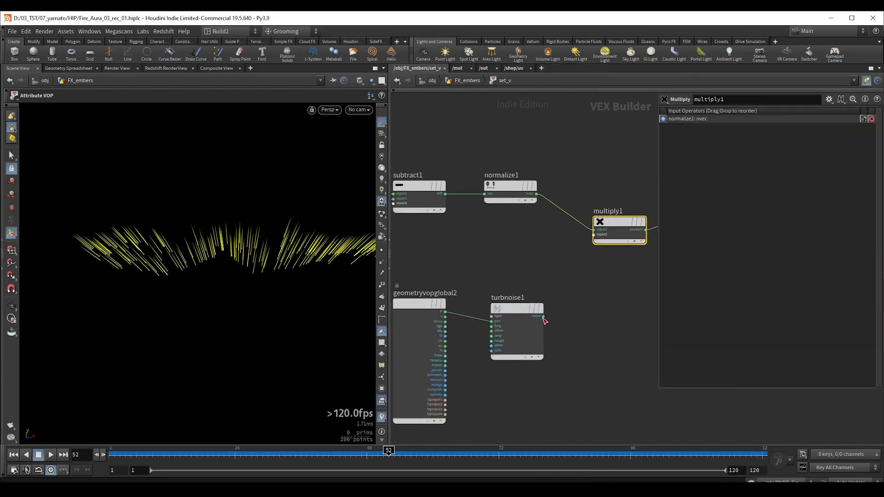
{"action": "left_click", "coordinate": [543, 316]}
{"action": "left_click", "coordinate": [594, 234]}
{"action": "key", "text": "Escape"}
{"action": "left_click_drag", "start_coordinate": [239, 262], "coordinate": [228, 290]}
- Set turbnoise1's Noise Type to Simplex Noise
{"action": "left_click", "coordinate": [515, 309]}
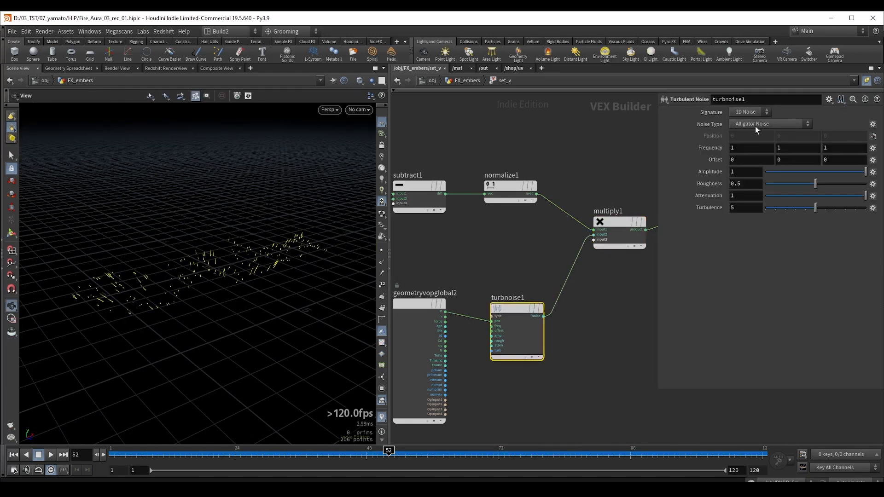
{"action": "left_click", "coordinate": [755, 124]}
{"action": "left_click", "coordinate": [755, 170]}
- Insert a Fit Range node between turbnoise1 and multiply1, spacing out multiply1 and the output node
{"action": "middle_click_drag", "start_coordinate": [509, 259], "coordinate": [482, 247]}
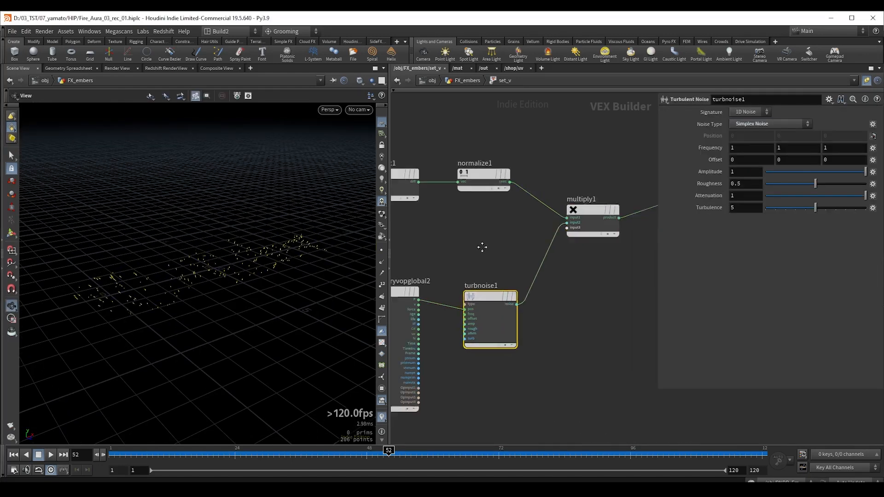
{"action": "key", "text": "Tab"}
{"action": "type", "text": "fit"}
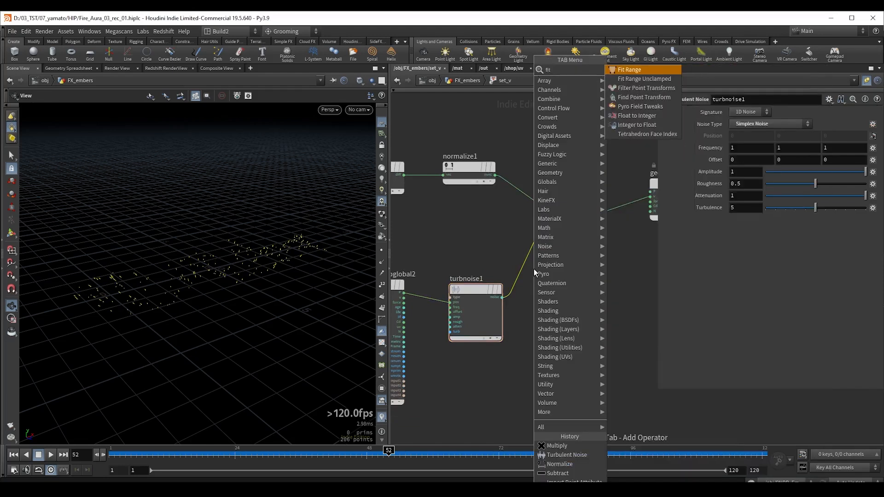
{"action": "key", "text": "Return"}
{"action": "left_click", "coordinate": [560, 271]}
{"action": "middle_click_drag", "start_coordinate": [584, 142], "coordinate": [517, 153]}
{"action": "left_click_drag", "start_coordinate": [517, 155], "coordinate": [601, 225]}
{"action": "left_click_drag", "start_coordinate": [512, 214], "coordinate": [610, 213]}
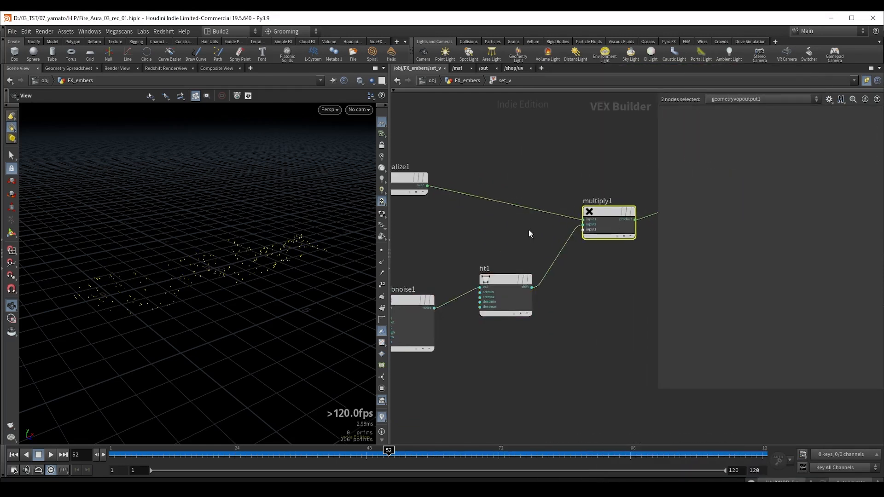
- Set fit1's Source Min to -0.5 and Source Max to 0.564
{"action": "left_click", "coordinate": [506, 280]}
{"action": "left_click", "coordinate": [748, 125]}
{"action": "scroll", "coordinate": [747, 125], "scroll_direction": "down", "scroll_amount": 2}
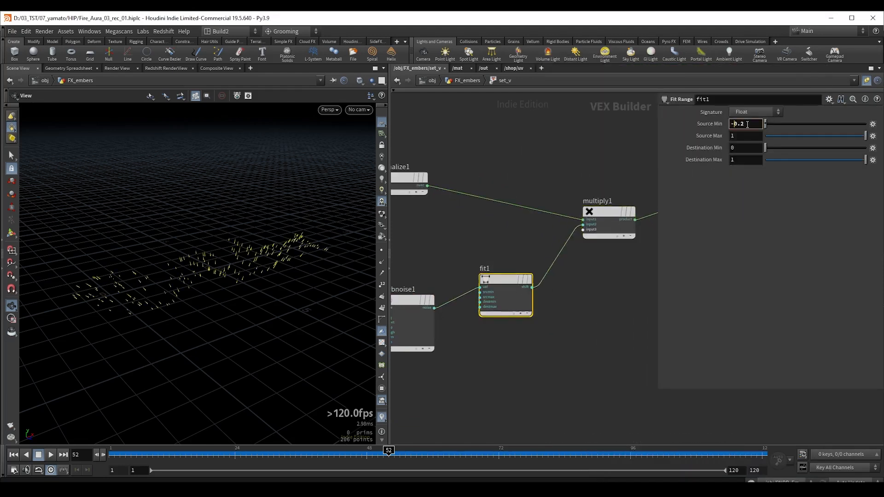
{"action": "scroll", "coordinate": [747, 124], "scroll_direction": "down", "scroll_amount": 2}
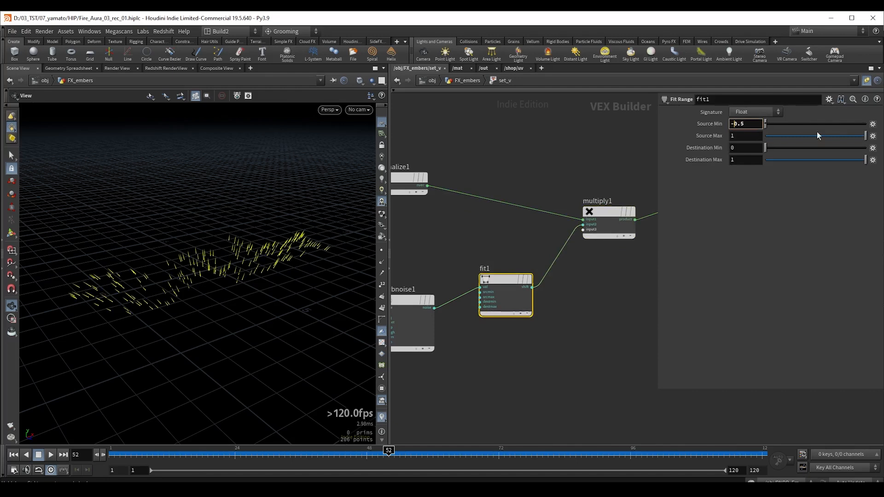
{"action": "left_click_drag", "start_coordinate": [835, 135], "coordinate": [821, 136]}
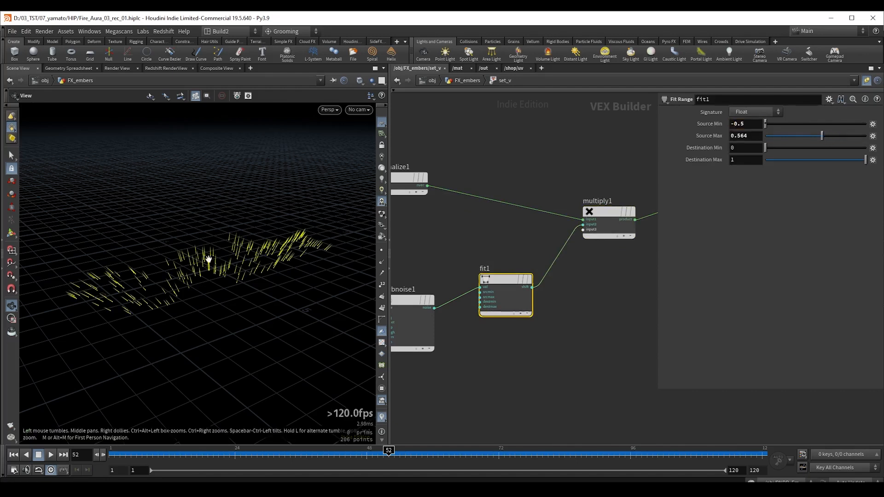
{"action": "left_click_drag", "start_coordinate": [209, 260], "coordinate": [220, 234]}
- Set turbnoise1's Frequency to 1.7 on all axes and its Roughness to 0.67
{"action": "middle_click_drag", "start_coordinate": [413, 253], "coordinate": [526, 233]}
{"action": "left_click", "coordinate": [519, 280]}
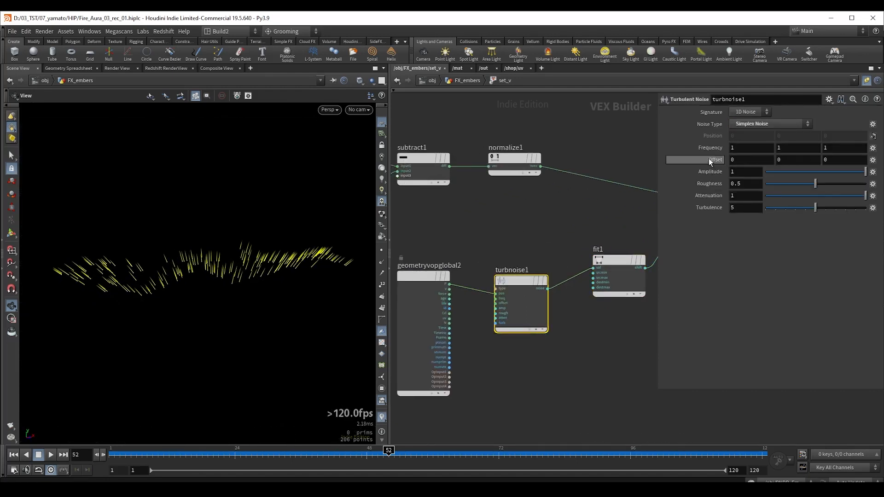
{"action": "middle_click_drag", "start_coordinate": [707, 148], "coordinate": [741, 147]}
{"action": "left_click_drag", "start_coordinate": [818, 185], "coordinate": [834, 189]}
- Make room before turbnoise1 and feed geometryvopglobal2's Time into the first component of a new Float to Vector node
{"action": "middle_click_drag", "start_coordinate": [422, 240], "coordinate": [501, 162]}
{"action": "left_click_drag", "start_coordinate": [498, 195], "coordinate": [463, 214]}
{"action": "scroll", "coordinate": [566, 265], "scroll_direction": "up", "scroll_amount": 2}
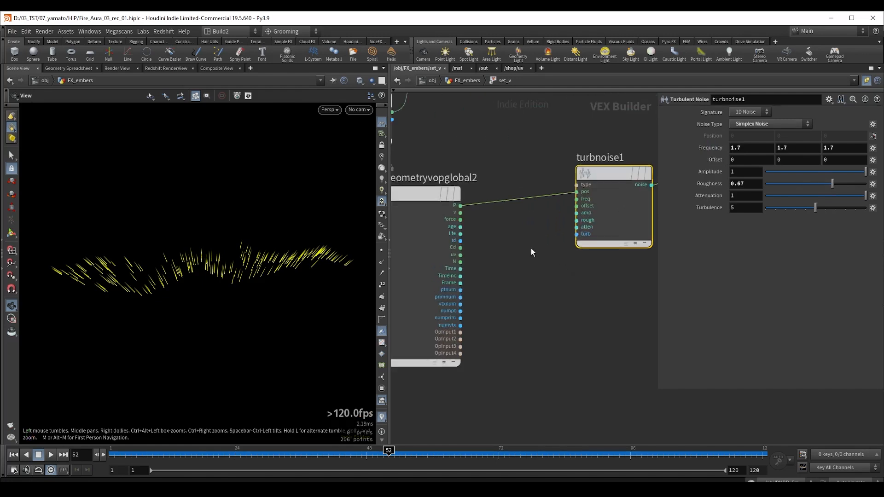
{"action": "middle_click_drag", "start_coordinate": [514, 251], "coordinate": [473, 274]}
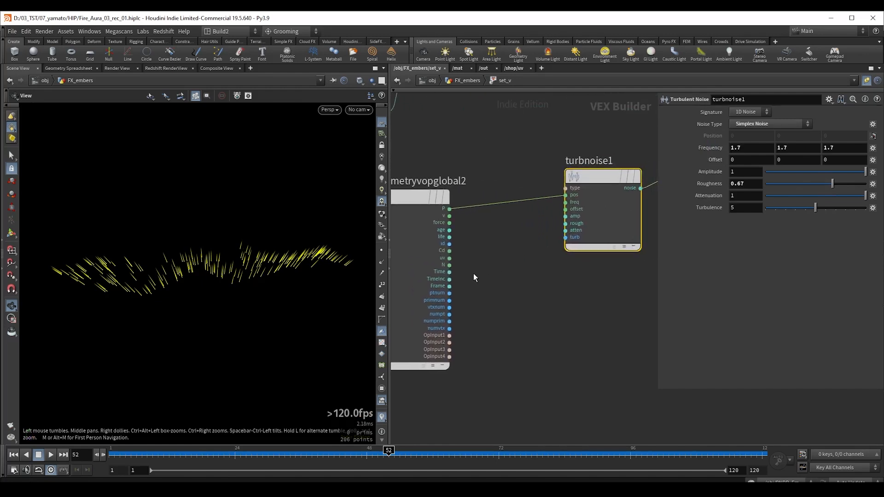
{"action": "left_click", "coordinate": [449, 272]}
{"action": "key", "text": "Tab"}
{"action": "type", "text": "ftv"}
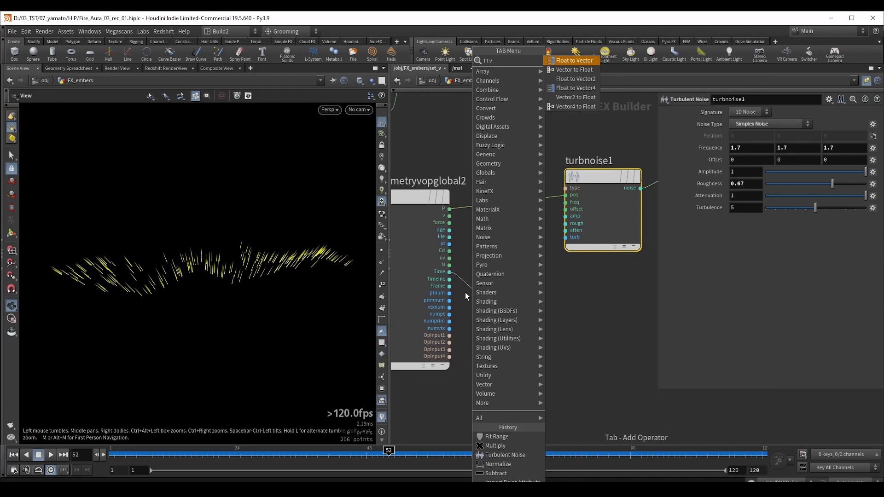
{"action": "key", "text": "Return"}
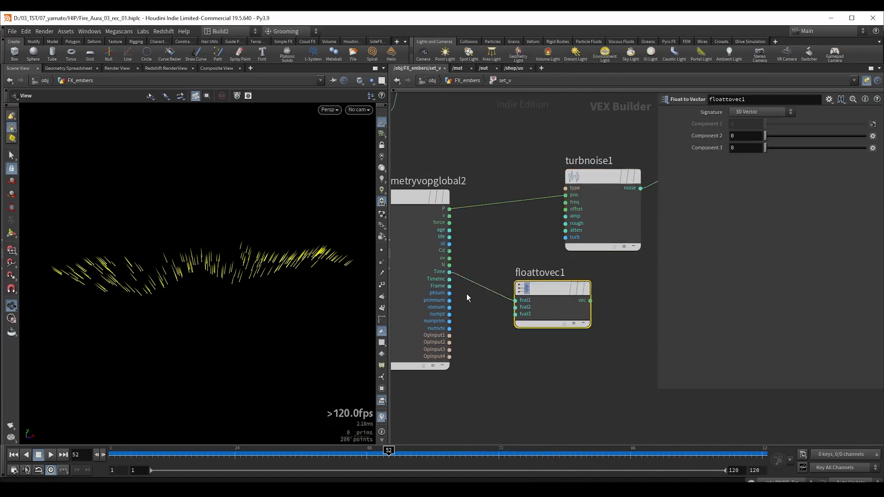
- Rewire Time into floattovec1's second component, connect its vector output to turbnoise1's offset, and play the animation to check the moving noise
{"action": "left_click", "coordinate": [530, 305]}
{"action": "left_click_drag", "start_coordinate": [486, 301], "coordinate": [508, 305]}
{"action": "left_click", "coordinate": [562, 307]}
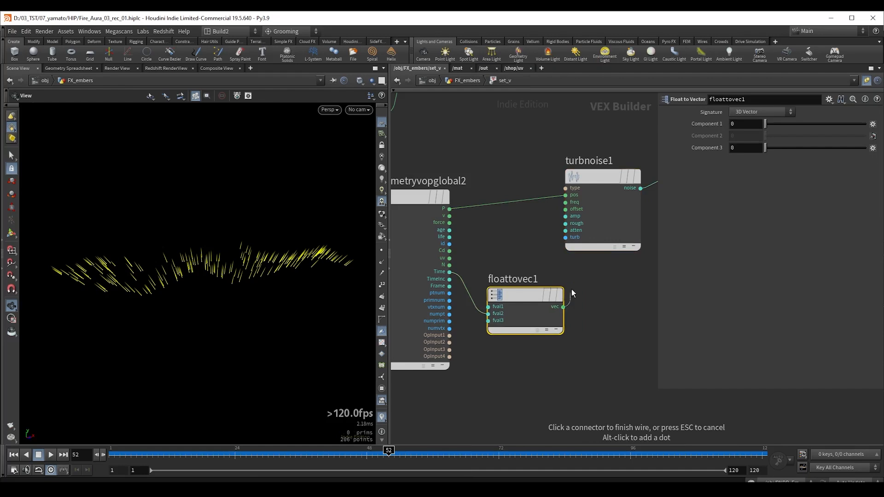
{"action": "left_click", "coordinate": [566, 209]}
{"action": "left_click", "coordinate": [505, 119]}
{"action": "key", "text": "Up"}
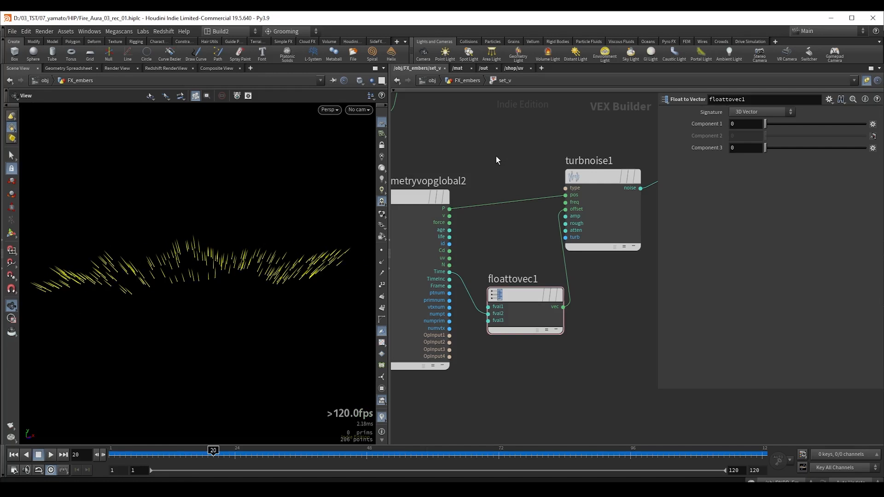
- Return to the FX_embers network, hide the velocity trails, and add a displayed POP Network fed by set_v
{"action": "key", "text": "u"}
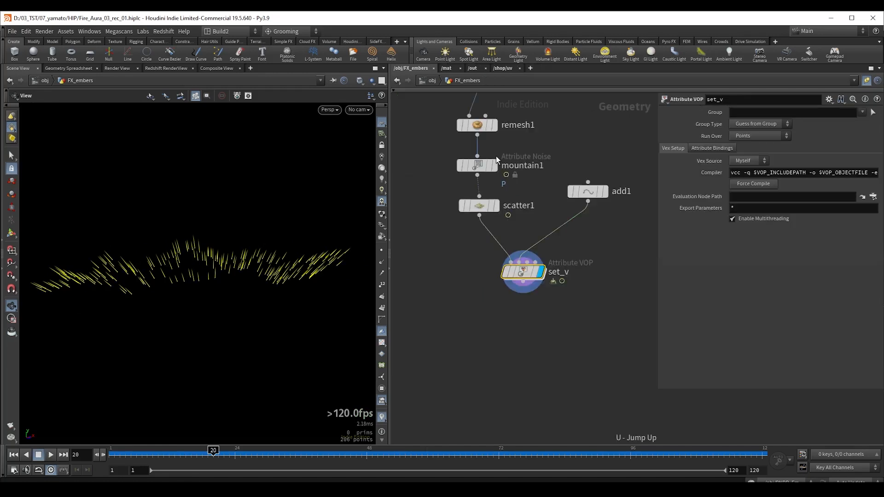
{"action": "left_click", "coordinate": [382, 416]}
{"action": "middle_click_drag", "start_coordinate": [536, 325], "coordinate": [518, 274]}
{"action": "left_click", "coordinate": [506, 234]}
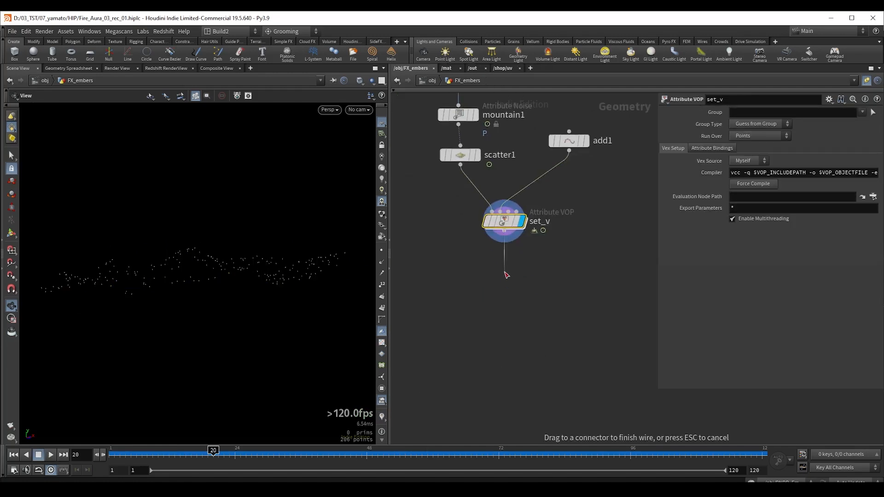
{"action": "key", "text": "Tab"}
{"action": "type", "text": "pop"}
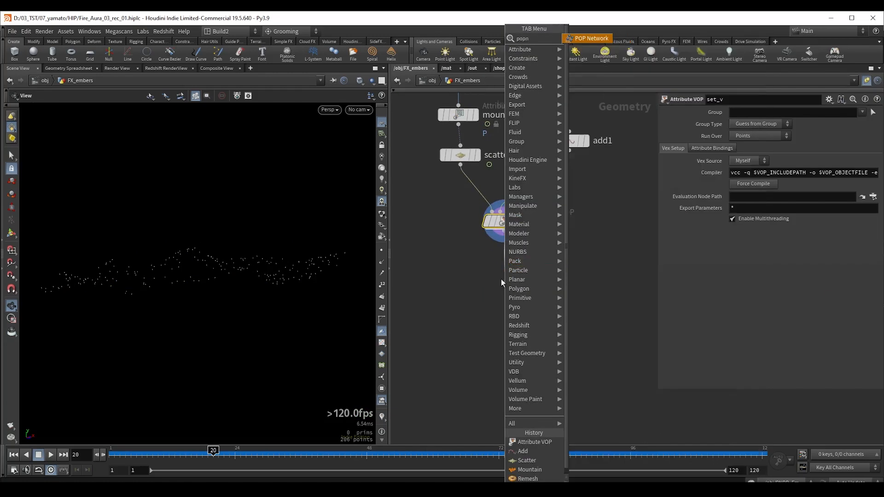
{"action": "key", "text": "Return"}
{"action": "left_click", "coordinate": [504, 274]}
{"action": "key", "text": "r"}
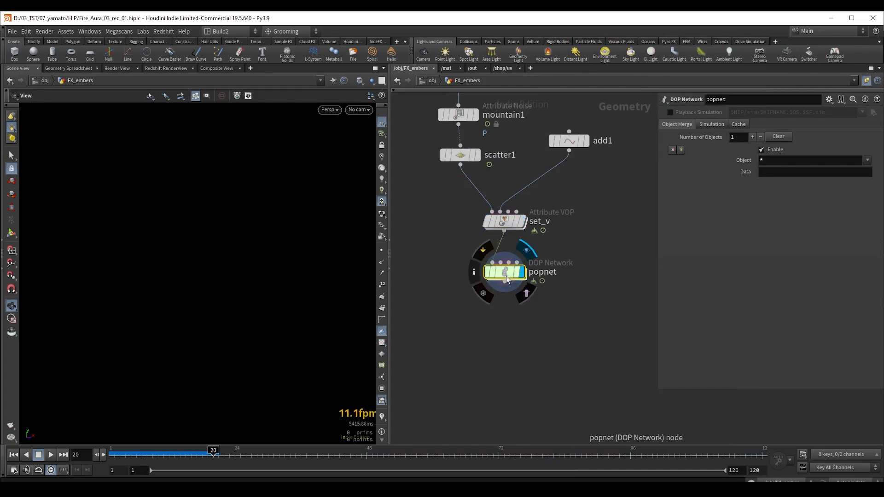
- Inside popnet, set source_first_input's Emission Type to All Points and turn off its Guide
{"action": "double_click", "coordinate": [507, 275]}
{"action": "left_click", "coordinate": [557, 182]}
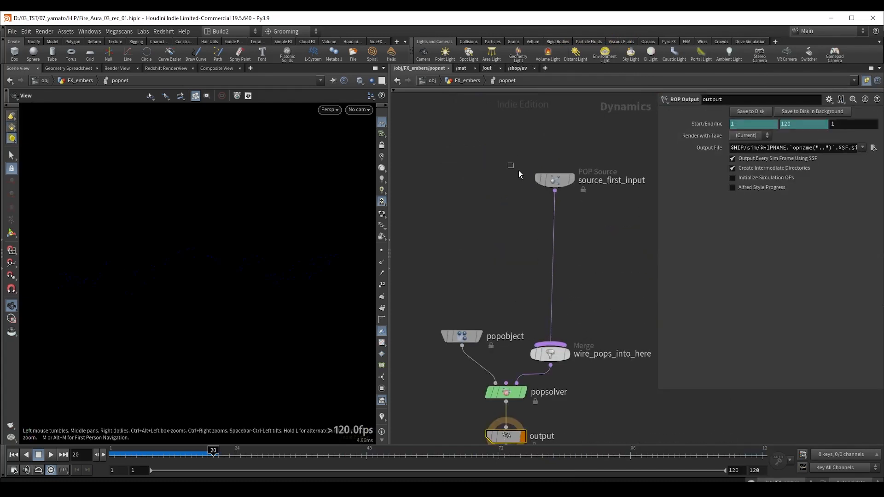
{"action": "left_click", "coordinate": [749, 138]}
{"action": "left_click", "coordinate": [752, 147]}
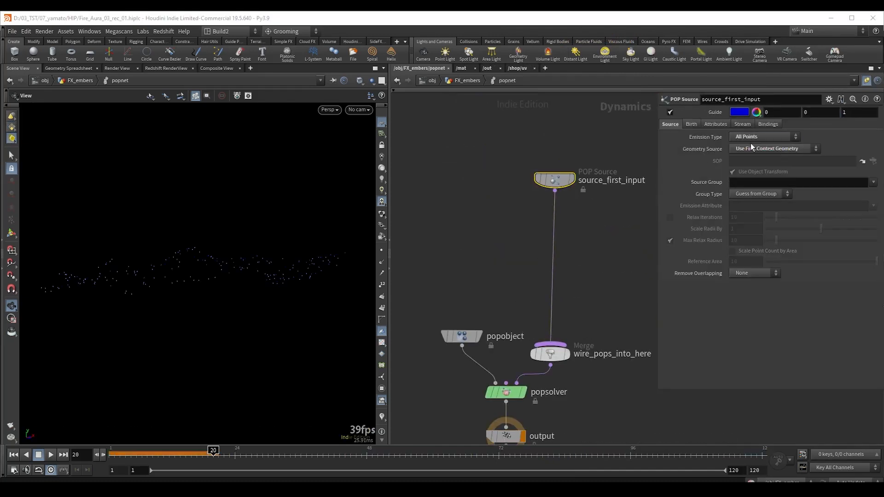
{"action": "left_click", "coordinate": [670, 112]}
- Set source_first_input's Life Expectancy to 5 and Life Variance to 2, and play the simulation
{"action": "left_click", "coordinate": [690, 125]}
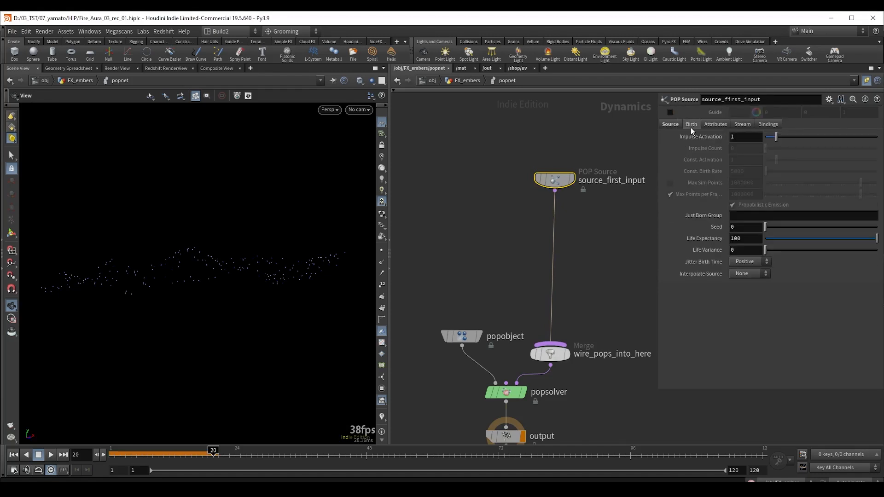
{"action": "double_click", "coordinate": [754, 236]}
{"action": "type", "text": "5"}
{"action": "key", "text": "Return"}
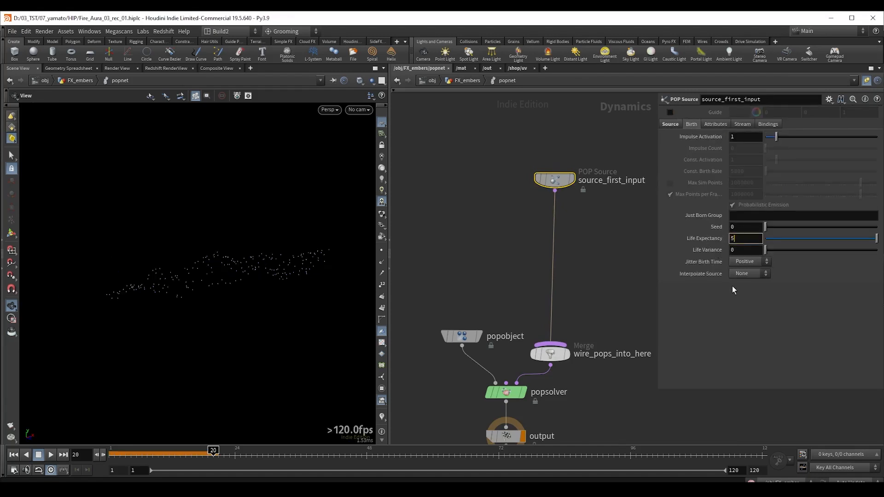
{"action": "type", "text": "2"}
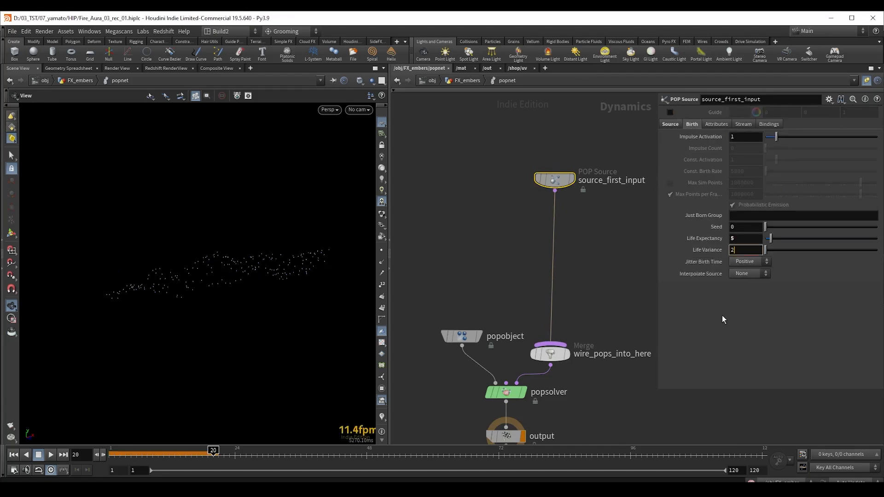
{"action": "key", "text": "Return"}
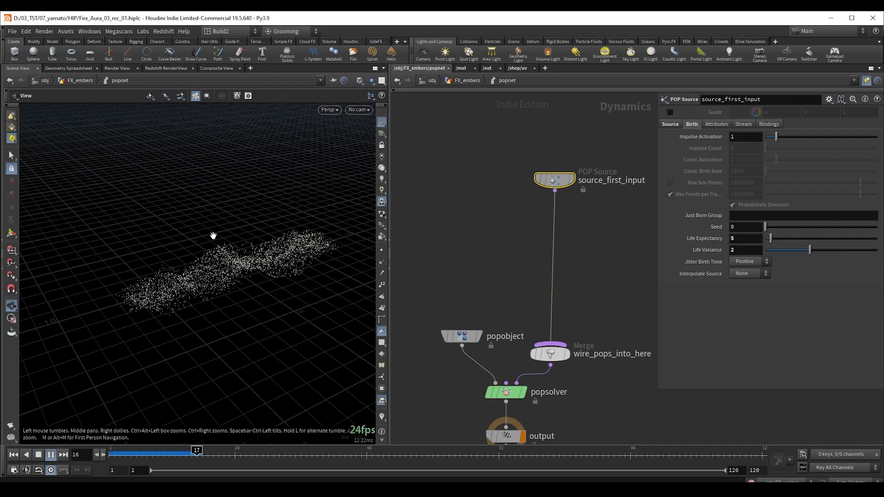
{"action": "left_click_drag", "start_coordinate": [243, 246], "coordinate": [208, 250]}
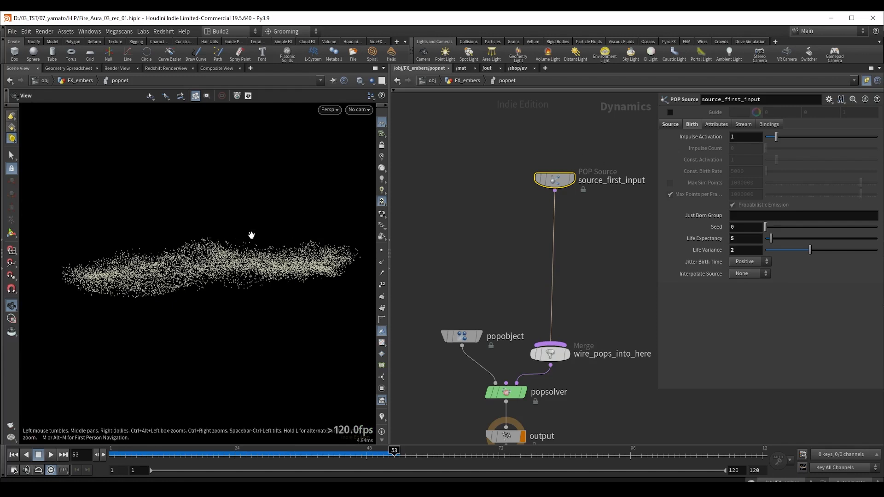
- Raise source_first_input's Inherit Velocity to 10 and replay the simulation from frame 1
{"action": "left_click", "coordinate": [721, 125]}
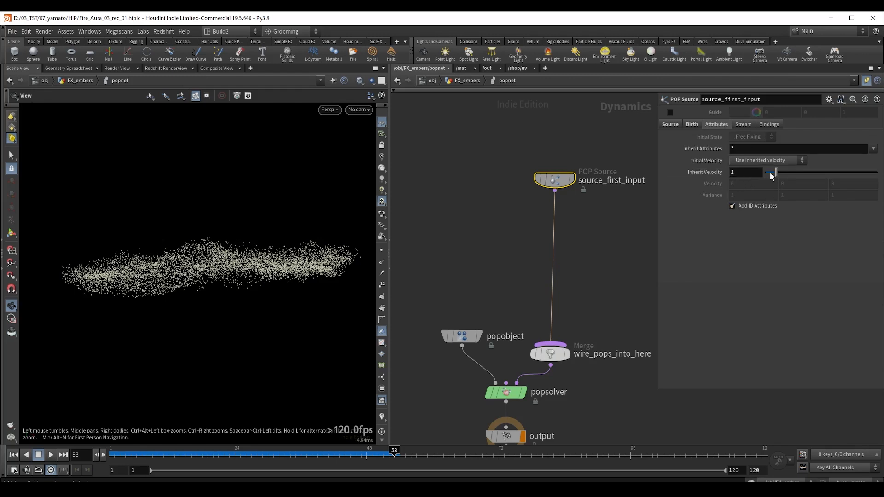
{"action": "left_click_drag", "start_coordinate": [777, 173], "coordinate": [878, 174]}
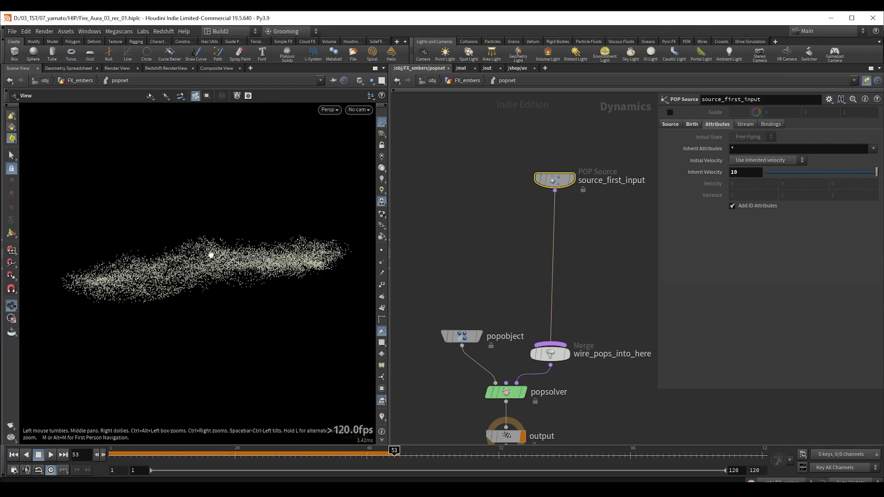
{"action": "left_click", "coordinate": [462, 240]}
{"action": "key", "text": "ctrl+Up"}
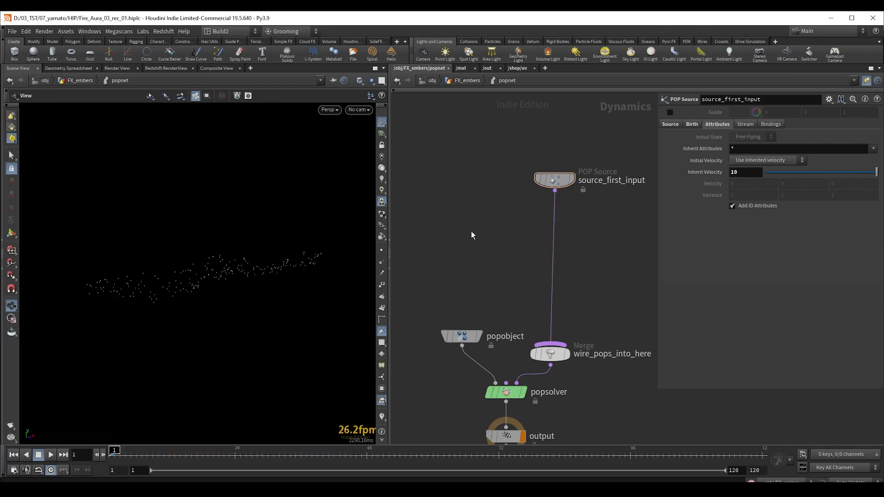
{"action": "key", "text": "Up"}
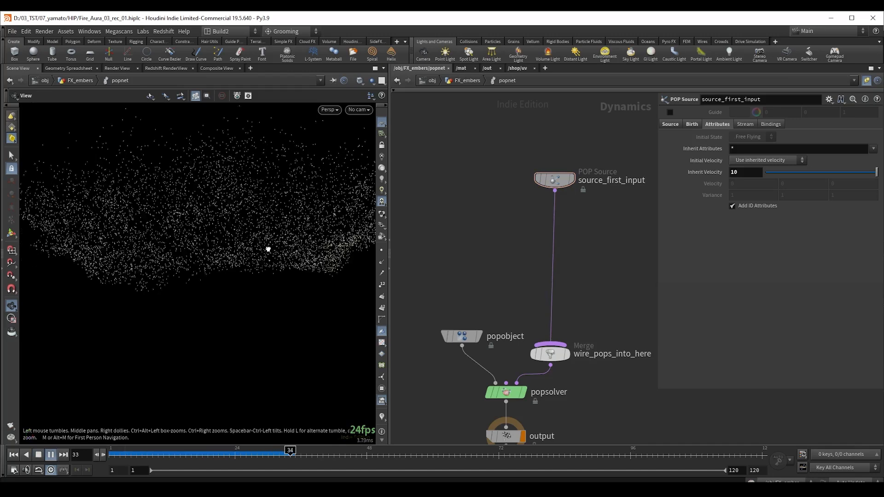
{"action": "mouse_move", "coordinate": [268, 249]}
{"action": "left_mouse_down"}
{"action": "mouse_move", "coordinate": [255, 245]}
{"action": "mouse_move", "coordinate": [274, 236]}
{"action": "left_mouse_up"}
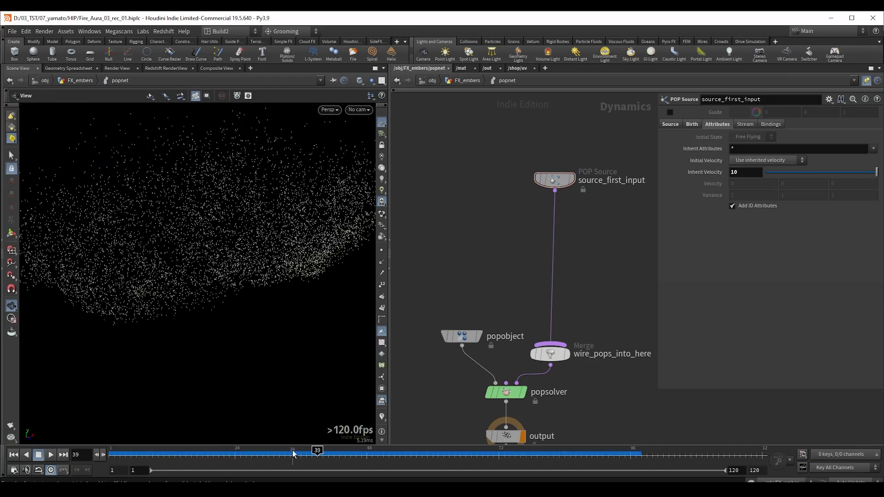
{"action": "left_click_drag", "start_coordinate": [294, 454], "coordinate": [268, 462]}
{"action": "left_click_drag", "start_coordinate": [254, 249], "coordinate": [243, 249]}
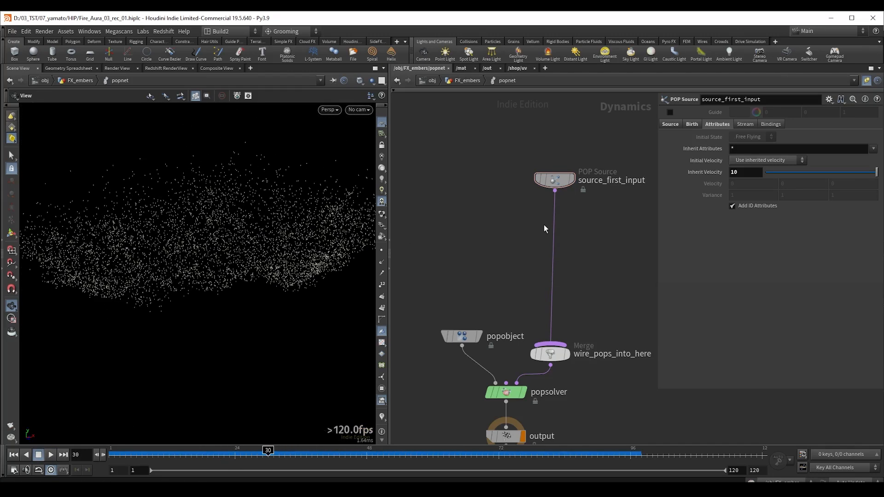
- Insert a POP Drag node on the wire between source_first_input and wire_pops_into_here
{"action": "left_click_drag", "start_coordinate": [532, 227], "coordinate": [593, 250]}
{"action": "key", "text": "Tab"}
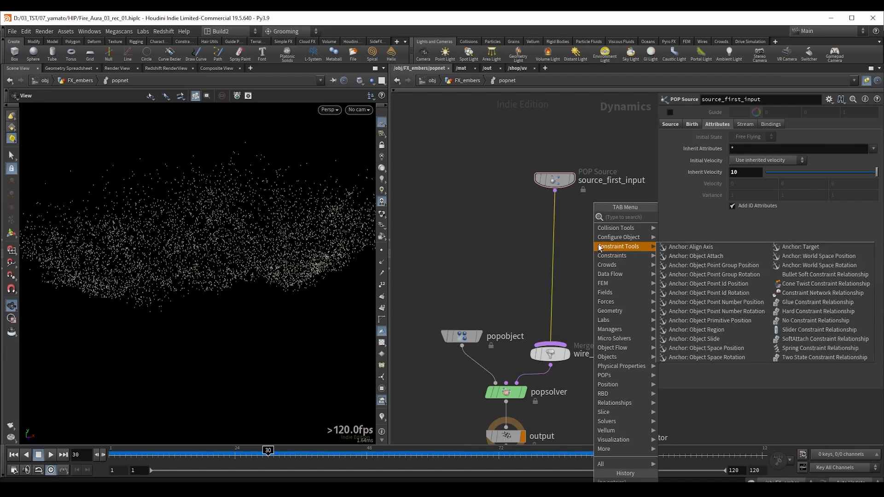
{"action": "type", "text": "pop dra"}
{"action": "key", "text": "Return"}
{"action": "left_click", "coordinate": [554, 228]}
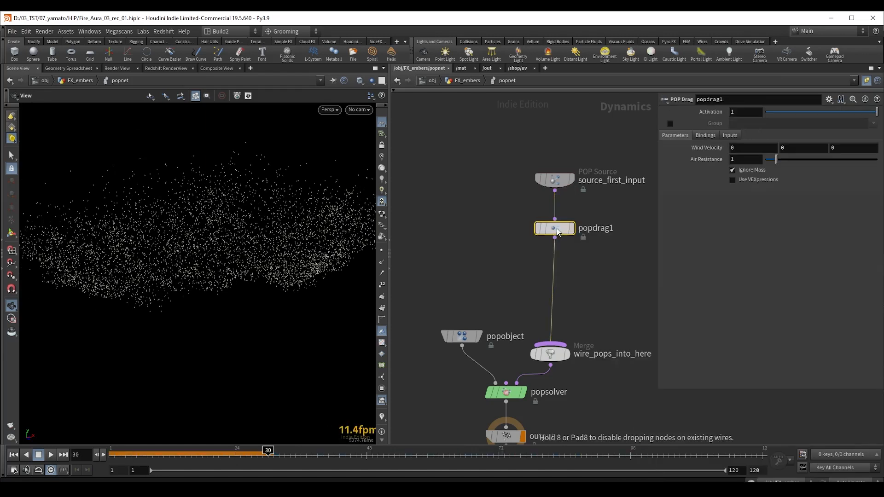
{"action": "left_click", "coordinate": [486, 220]}
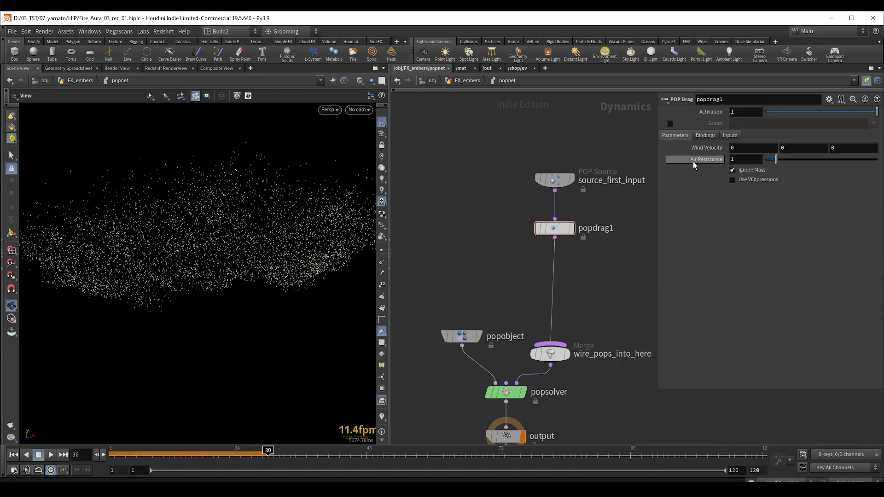
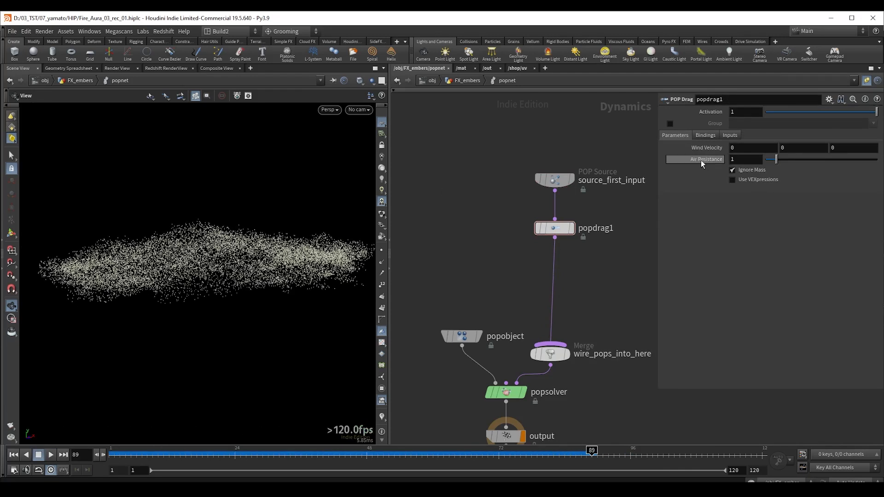
- Set popdrag1's Air Resistance to 0.25
{"action": "left_click", "coordinate": [733, 159]}
{"action": "type", "text": ".25"}
{"action": "key", "text": "Return"}
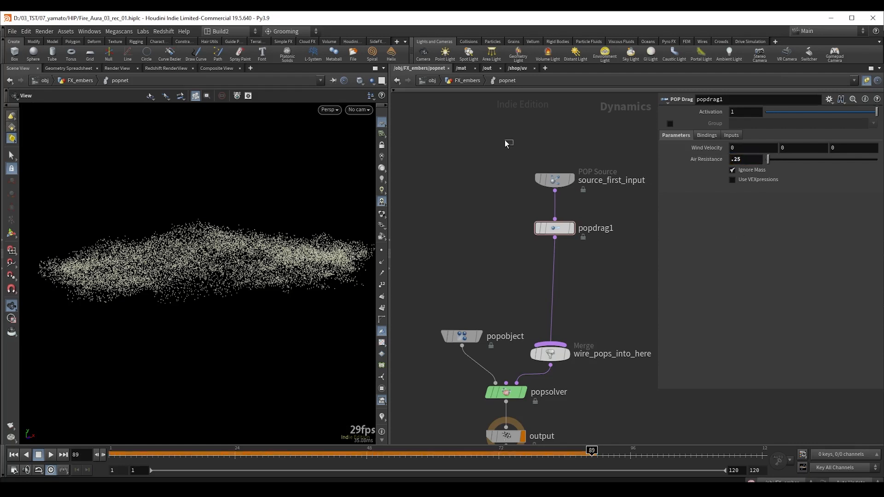
- Set source_first_input's Life Expectancy to 2 and Life Variance to 1, and replay the simulation from the start
{"action": "left_click_drag", "start_coordinate": [510, 144], "coordinate": [592, 205]}
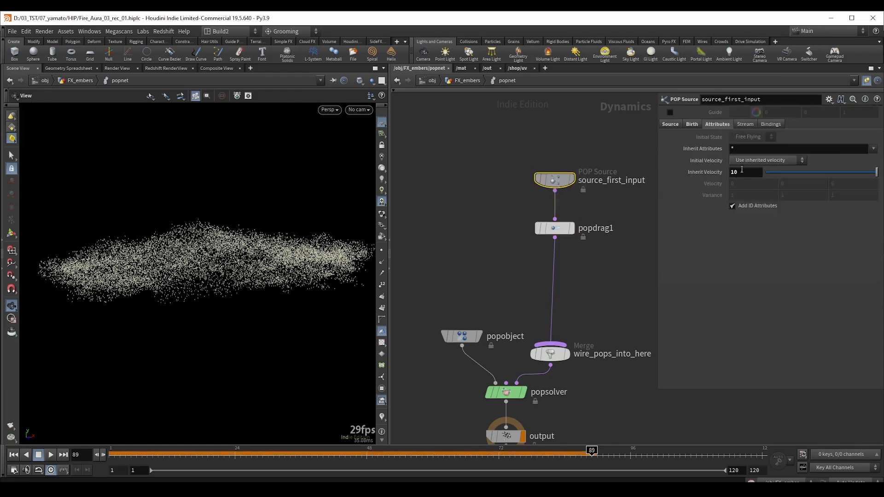
{"action": "left_click", "coordinate": [692, 124]}
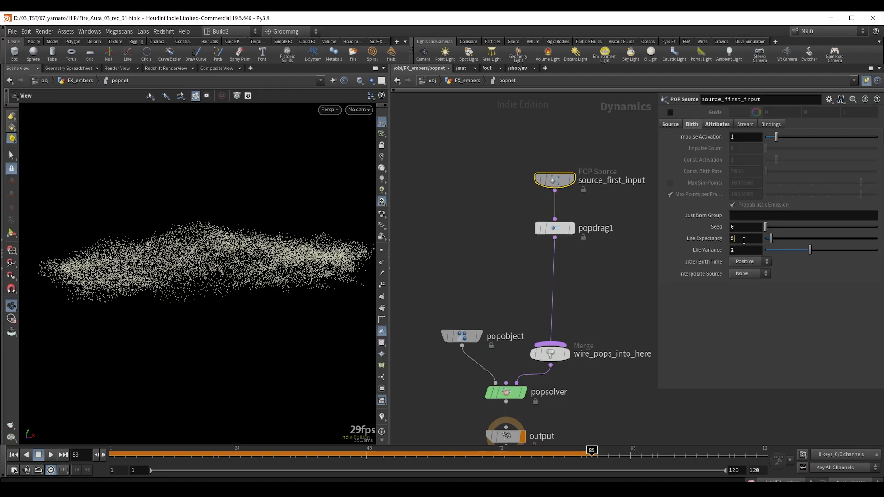
{"action": "left_click", "coordinate": [743, 238]}
{"action": "type", "text": "2"}
{"action": "key", "text": "Return"}
{"action": "left_click", "coordinate": [750, 250]}
{"action": "type", "text": "1"}
{"action": "key", "text": "Return"}
{"action": "left_click_drag", "start_coordinate": [207, 268], "coordinate": [217, 269]}
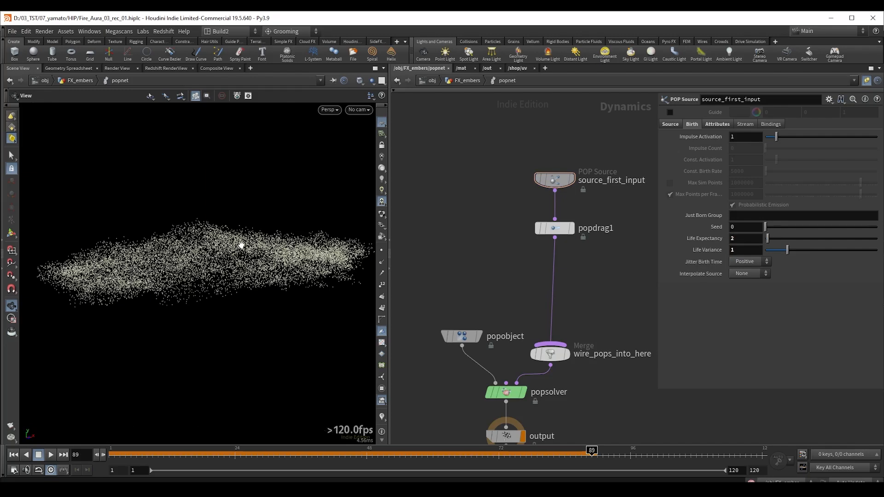
{"action": "left_click_drag", "start_coordinate": [207, 230], "coordinate": [189, 236]}
{"action": "key", "text": "ctrl+Up"}
{"action": "key", "text": "Up"}
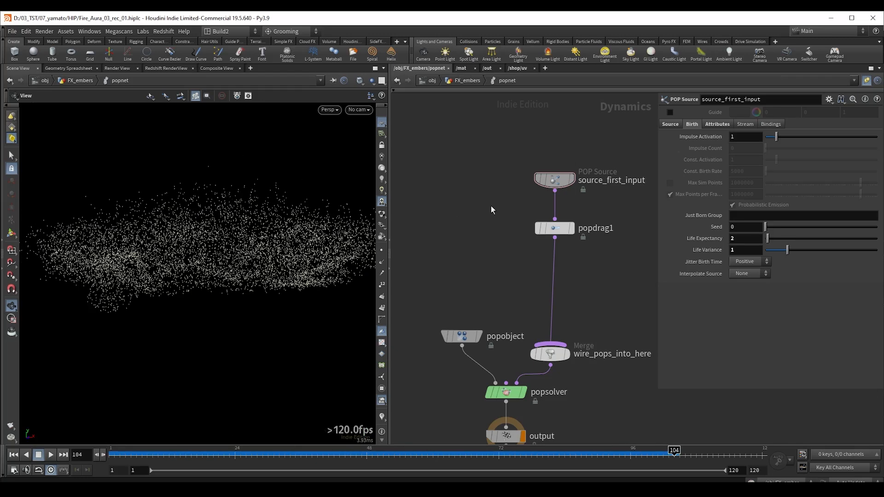
{"action": "left_click", "coordinate": [555, 228]}
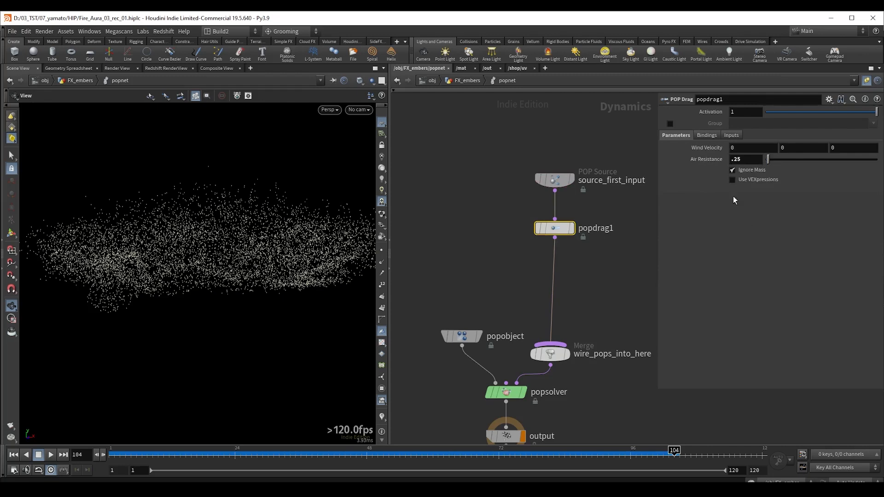
{"action": "left_click", "coordinate": [732, 180]}
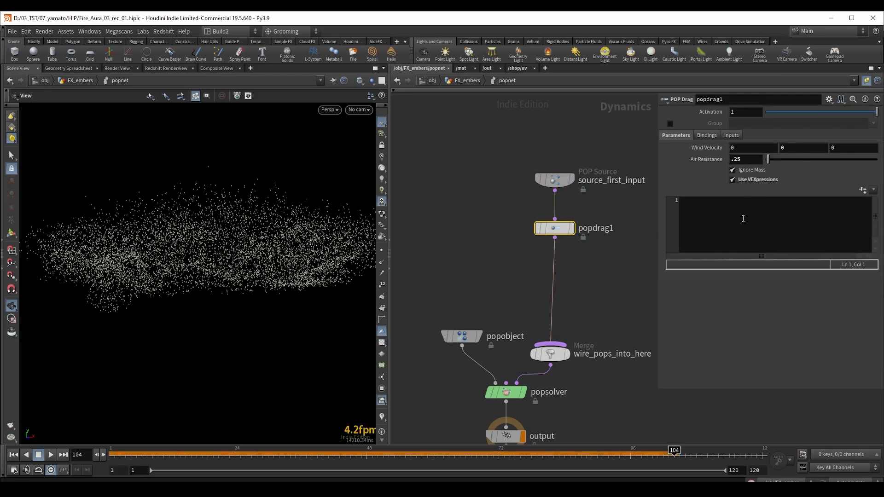
{"action": "left_click", "coordinate": [743, 218]}
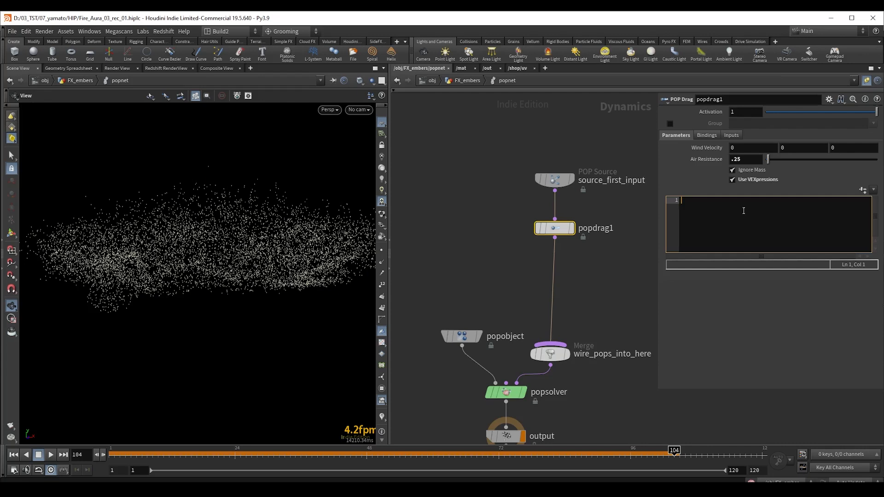
{"action": "mouse_move", "coordinate": [710, 164]}
{"action": "type", "text": "sist"}
{"action": "type", "text": "rand"}
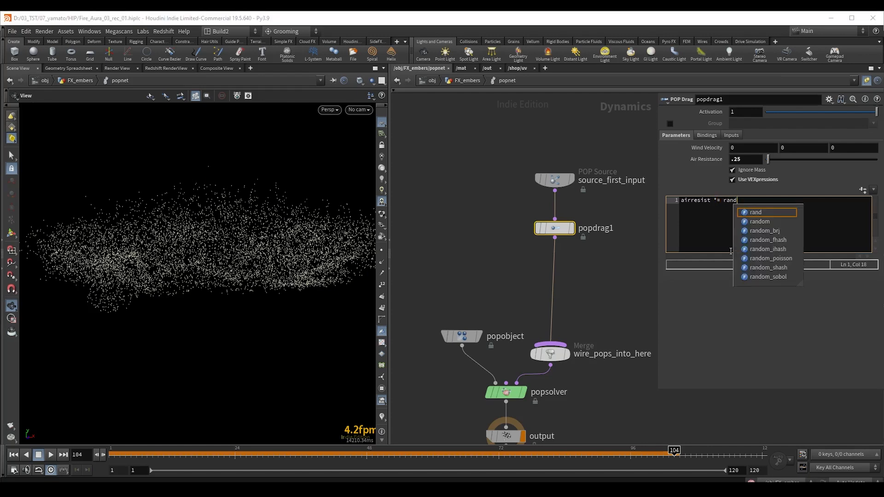
{"action": "type", "text": "()"}
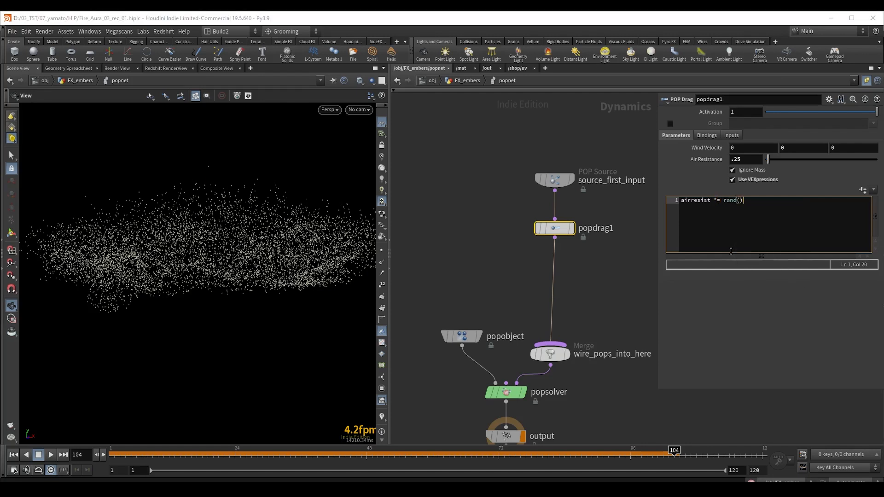
{"action": "type", "text": "@id"}
{"action": "type", "text": ";"}
{"action": "left_click", "coordinate": [481, 218]}
{"action": "key", "text": "ctrl+Up"}
{"action": "key", "text": "Up"}
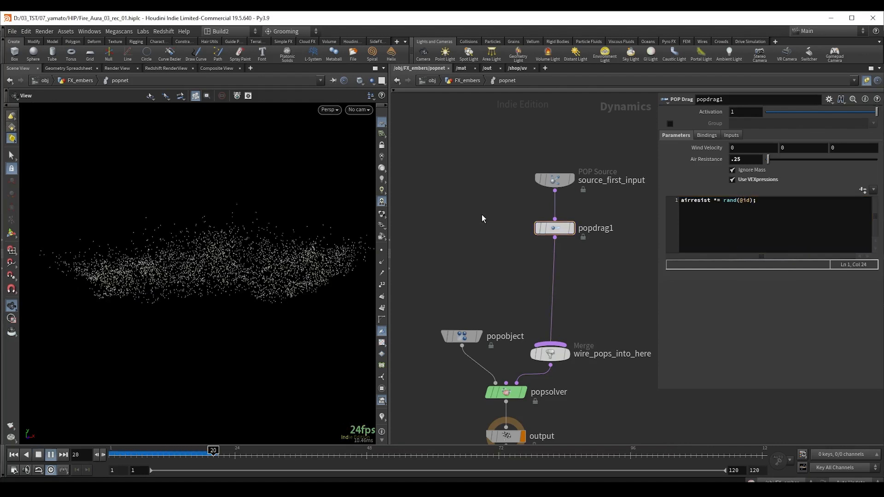
{"action": "key", "text": "Up"}
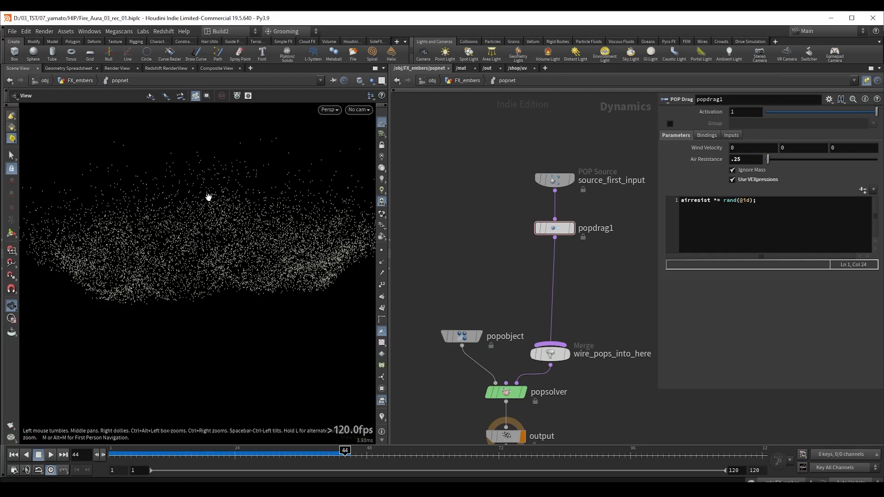
{"action": "key", "text": "Up"}
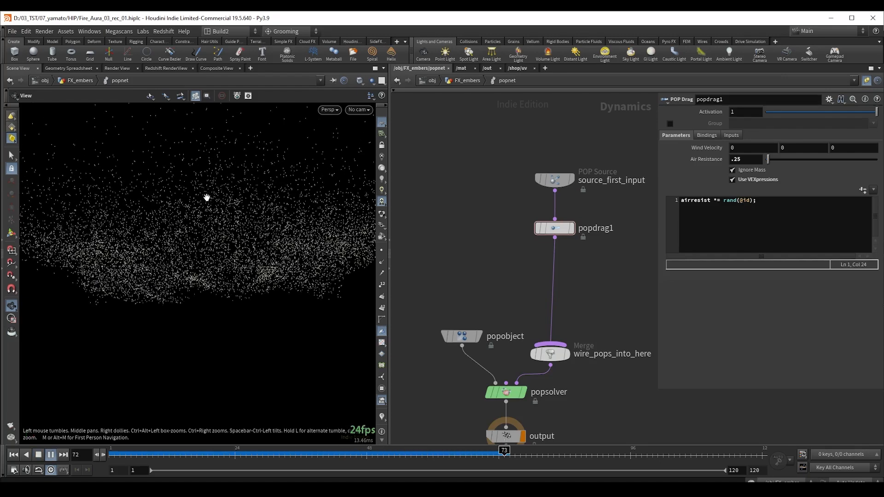
{"action": "key", "text": "Up"}
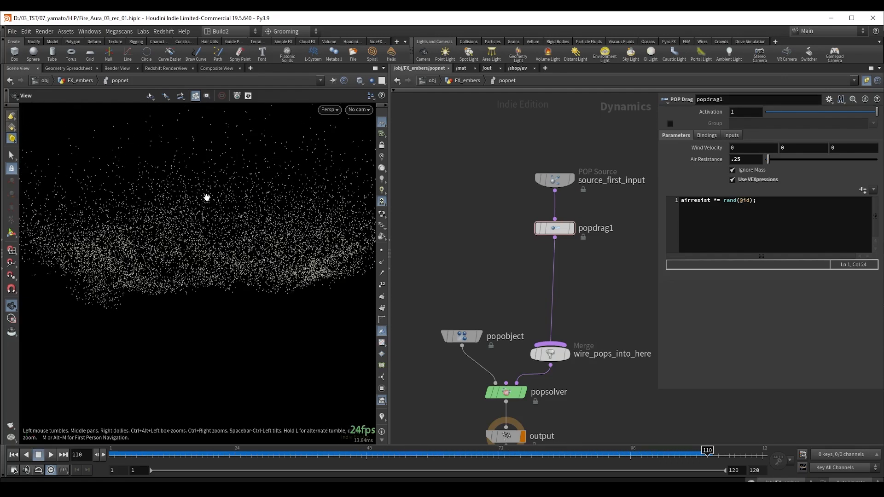
{"action": "left_click_drag", "start_coordinate": [724, 201], "coordinate": [751, 202]}
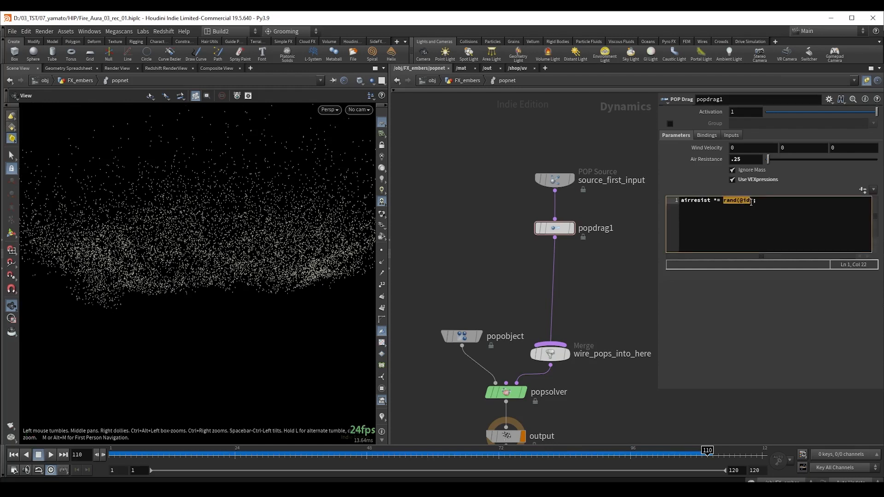
{"action": "left_click", "coordinate": [724, 202]}
{"action": "type", "text": "fit01("}
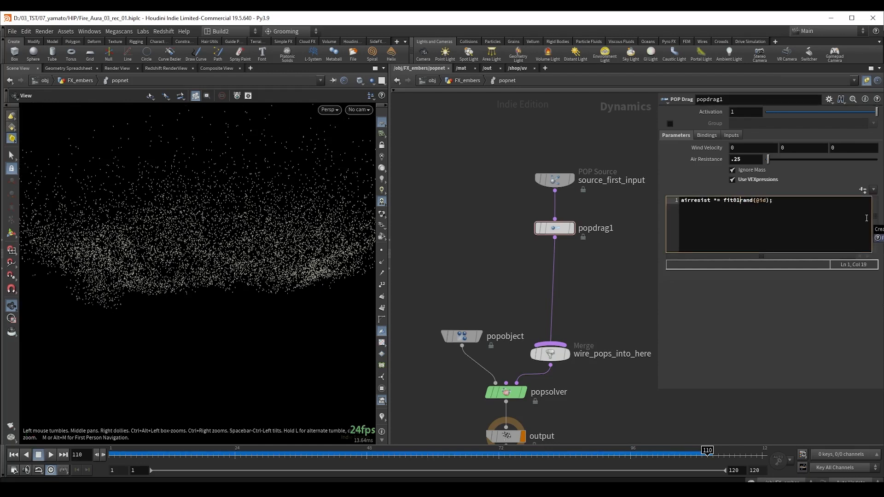
{"action": "key", "text": "Right"}
{"action": "key", "text": "Right"}
{"action": "key", "text": "Right"}
{"action": "key", "text": "Right"}
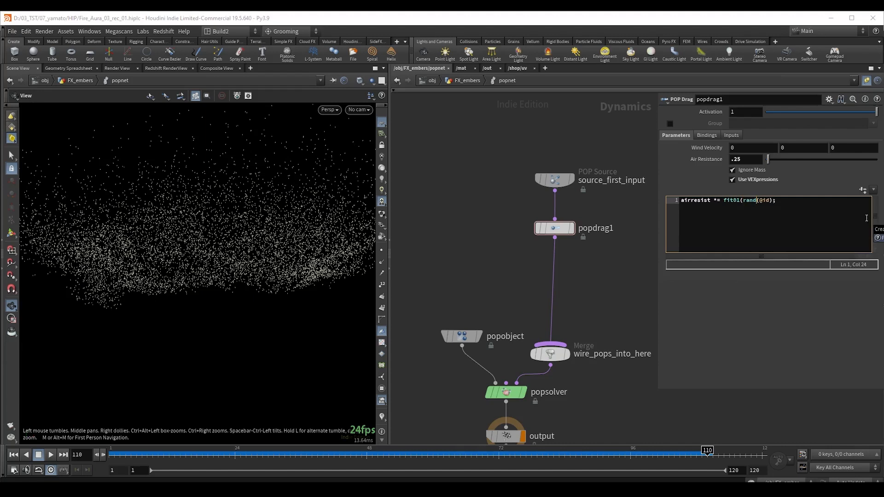
{"action": "type", "text": ",0.5,1.4)"}
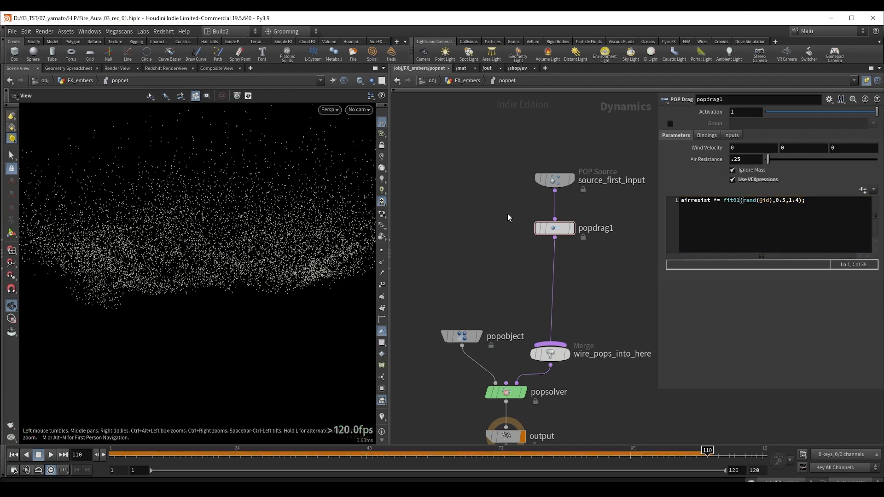
{"action": "key", "text": "Up"}
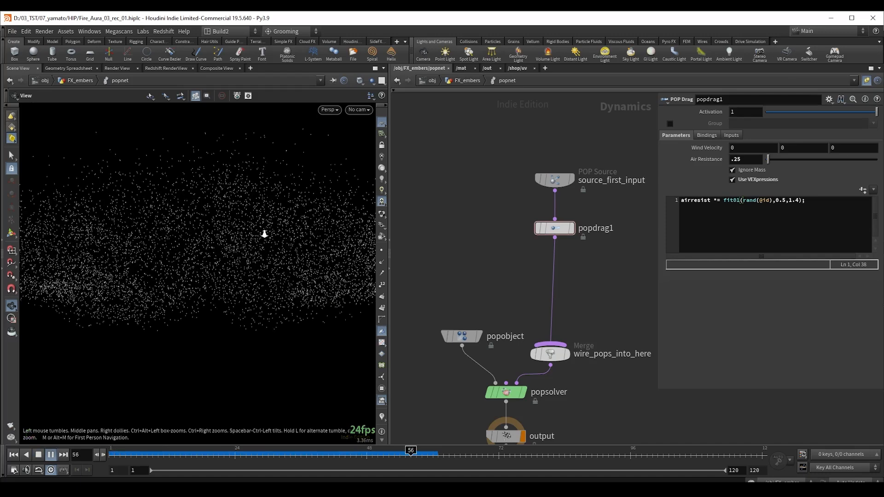
{"action": "key", "text": "Up"}
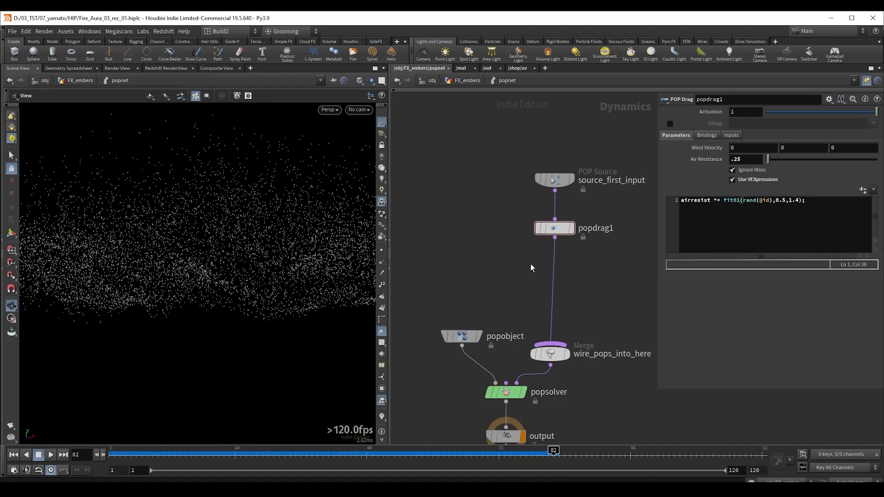
- Insert a POP Wind node on the wire between popdrag1 and wire_pops_into_here
{"action": "key", "text": "Tab"}
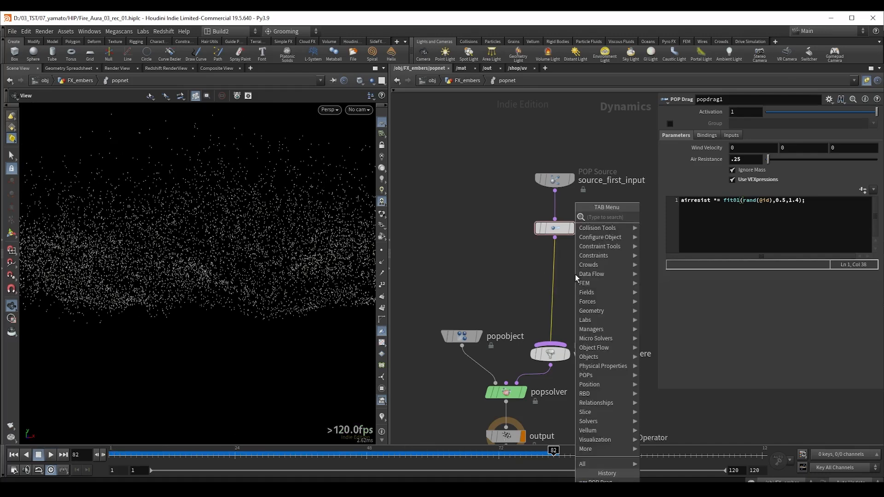
{"action": "type", "text": "popw"}
{"action": "key", "text": "Return"}
{"action": "left_click", "coordinate": [552, 269]}
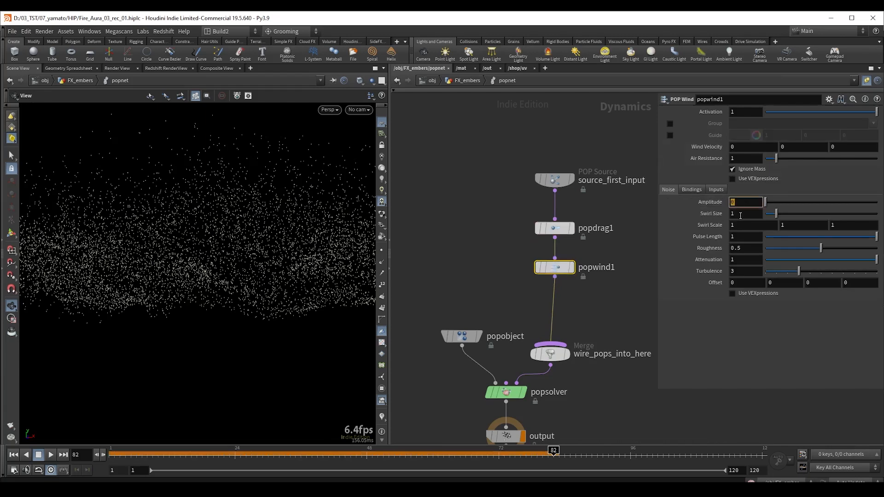
- Set popwind1's noise Amplitude to 1.5 and Pulse Length to 0.781, and replay the simulation from the start
{"action": "type", "text": "5"}
{"action": "key", "text": "Return"}
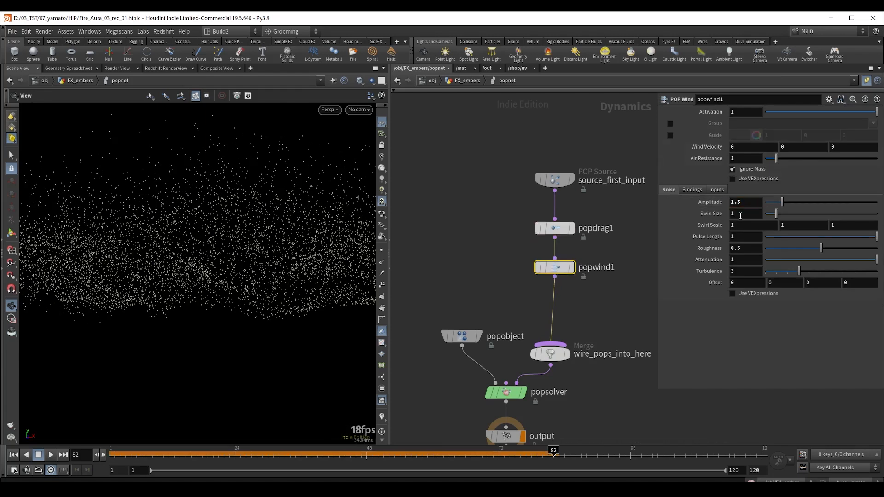
{"action": "left_click_drag", "start_coordinate": [876, 237], "coordinate": [852, 236]}
{"action": "left_click", "coordinate": [501, 211]}
{"action": "key", "text": "ctrl+Up"}
{"action": "key", "text": "Up"}
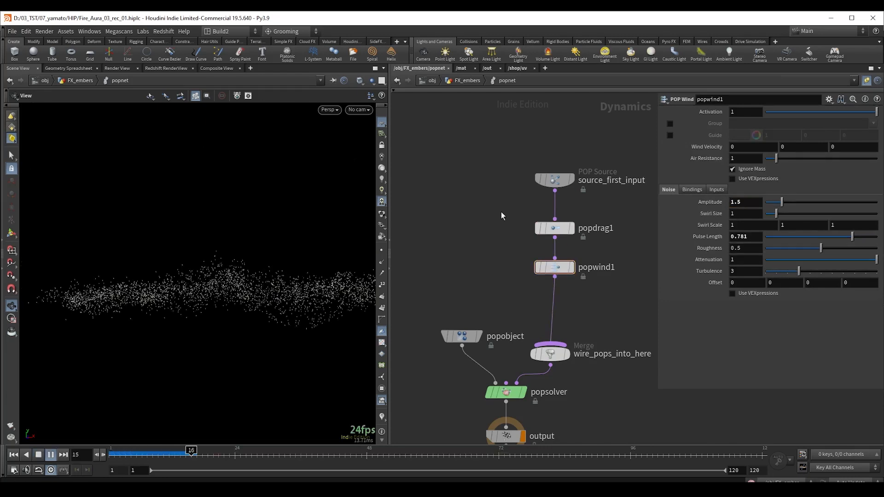
{"action": "key", "text": "Up"}
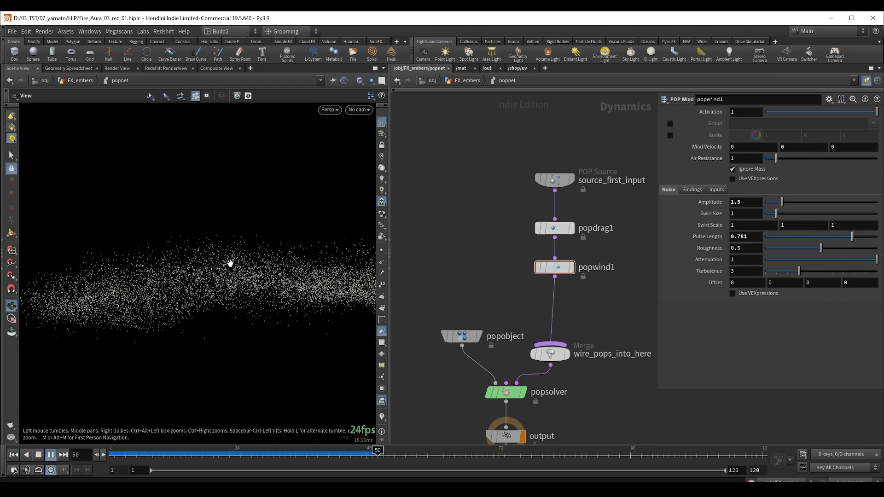
{"action": "key", "text": "Up"}
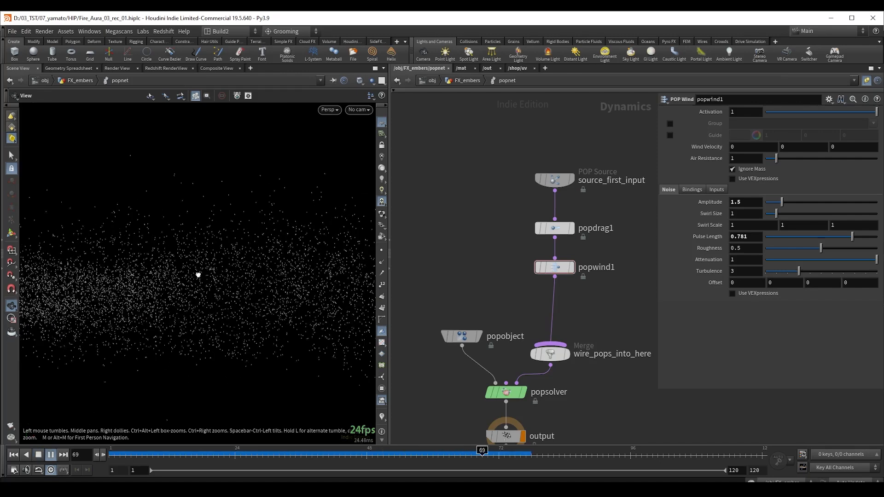
{"action": "key", "text": "Up"}
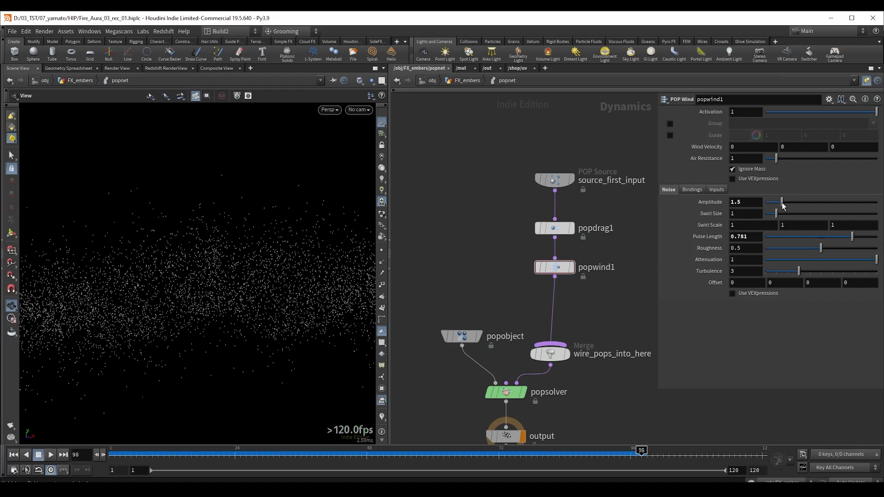
- Raise popwind1's noise Amplitude to 1.82 and set popdrag1's Air Resistance to 0.15
{"action": "left_click_drag", "start_coordinate": [782, 202], "coordinate": [786, 202]}
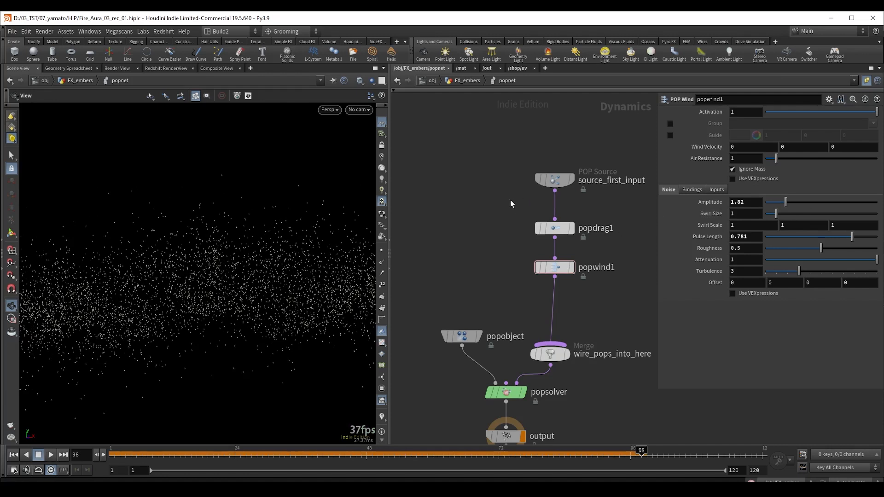
{"action": "left_click", "coordinate": [550, 228]}
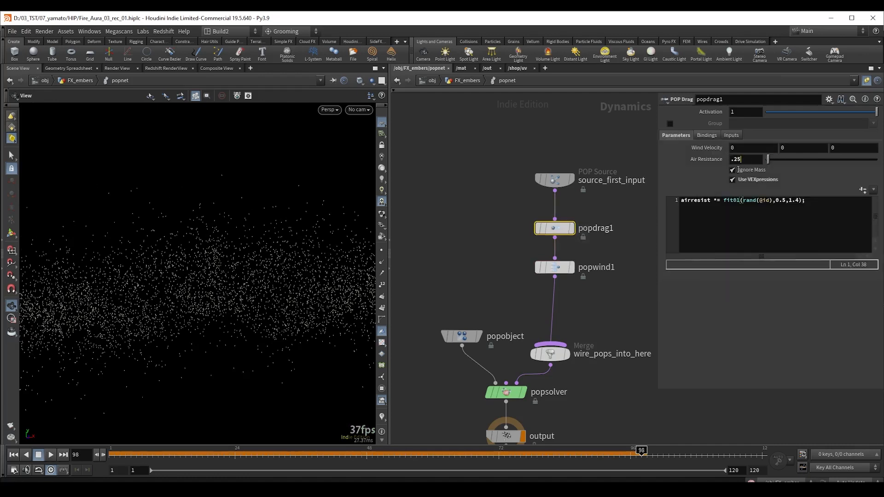
{"action": "left_click_drag", "start_coordinate": [738, 159], "coordinate": [734, 160]}
{"action": "type", "text": "1"}
{"action": "key", "text": "Return"}
- Replay the simulation from the start, examine the particle motion, and scrub back to frame 9
{"action": "right_click_drag", "start_coordinate": [237, 226], "coordinate": [217, 238]}
{"action": "left_click_drag", "start_coordinate": [216, 238], "coordinate": [245, 269]}
{"action": "left_click_drag", "start_coordinate": [254, 236], "coordinate": [251, 237]}
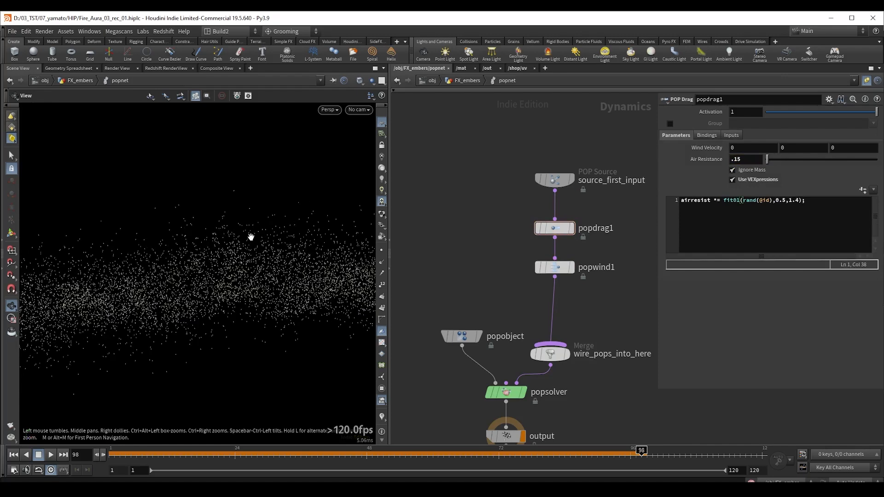
{"action": "key", "text": "ctrl+Up"}
{"action": "key", "text": "Up"}
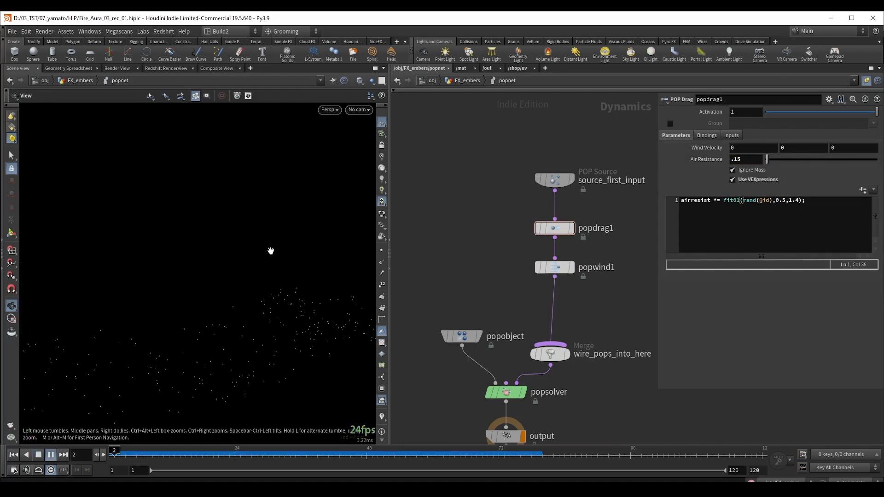
{"action": "left_click_drag", "start_coordinate": [270, 251], "coordinate": [241, 294]}
{"action": "key", "text": "Up"}
{"action": "left_click_drag", "start_coordinate": [284, 461], "coordinate": [152, 461]}
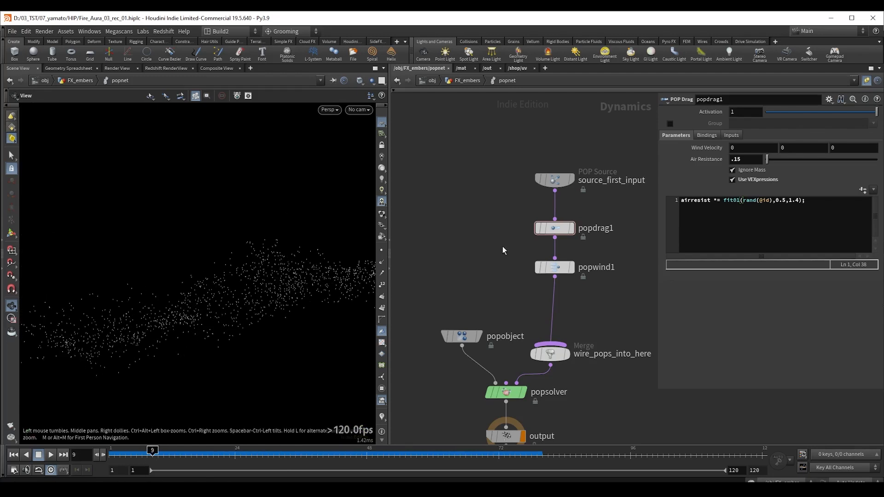
- Display set_v in the FX_embers network with its velocity vectors shown in the viewport, and open its VOP network
{"action": "key", "text": "u"}
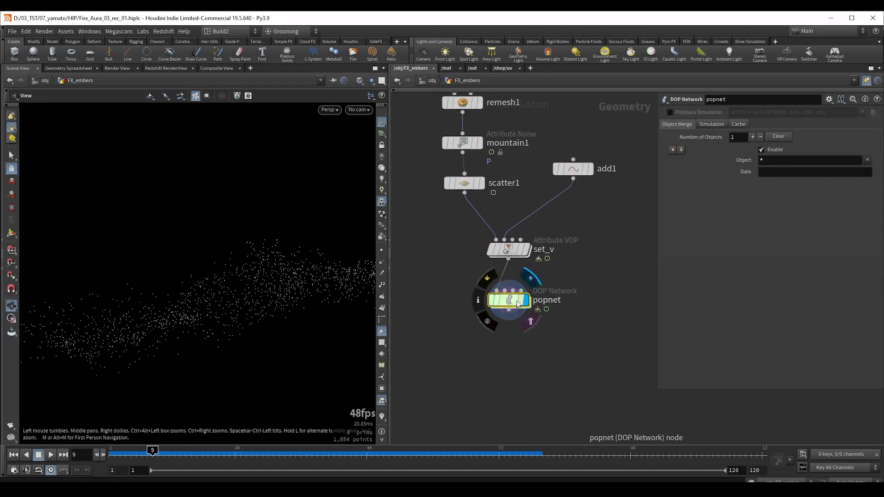
{"action": "left_click", "coordinate": [525, 249]}
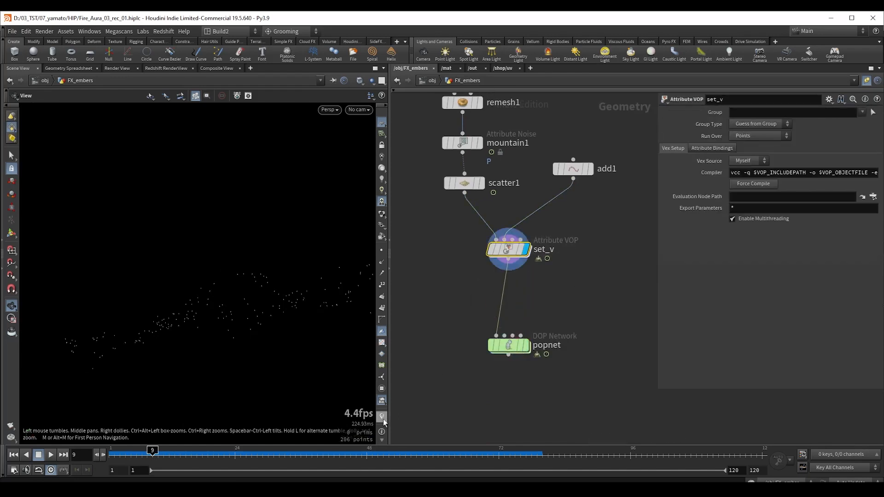
{"action": "left_click", "coordinate": [383, 418]}
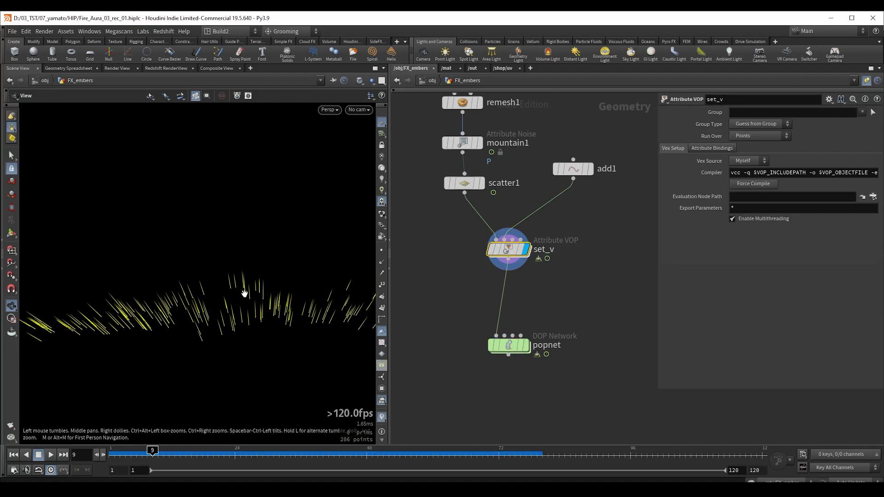
{"action": "left_click_drag", "start_coordinate": [244, 293], "coordinate": [249, 303]}
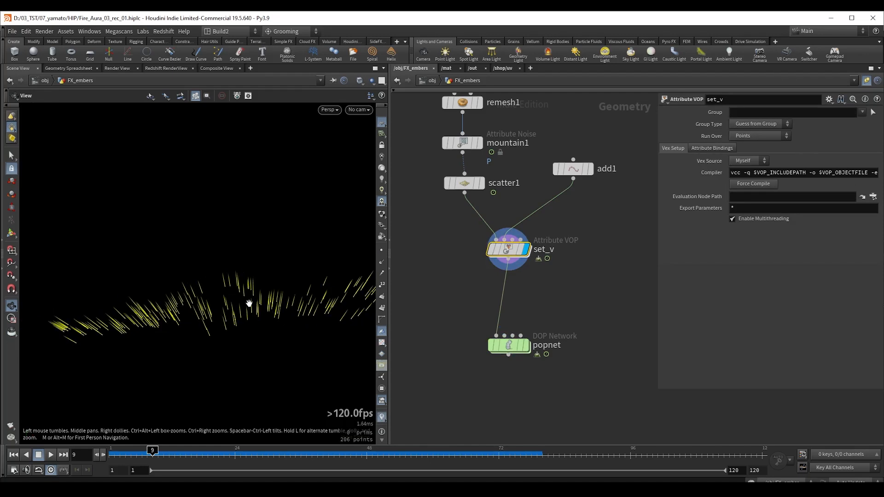
{"action": "double_click", "coordinate": [506, 250]}
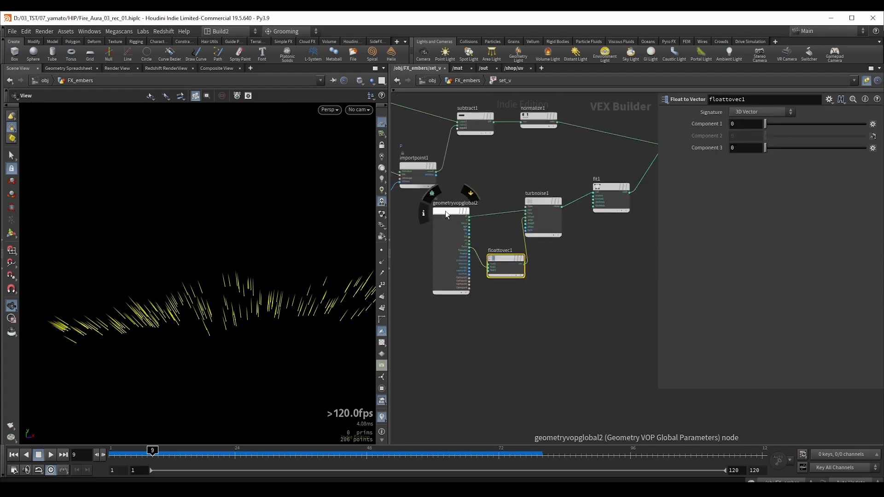
{"action": "left_click_drag", "start_coordinate": [444, 211], "coordinate": [551, 314], "text": "alt"}
{"action": "middle_click_drag", "start_coordinate": [608, 311], "coordinate": [554, 302]}
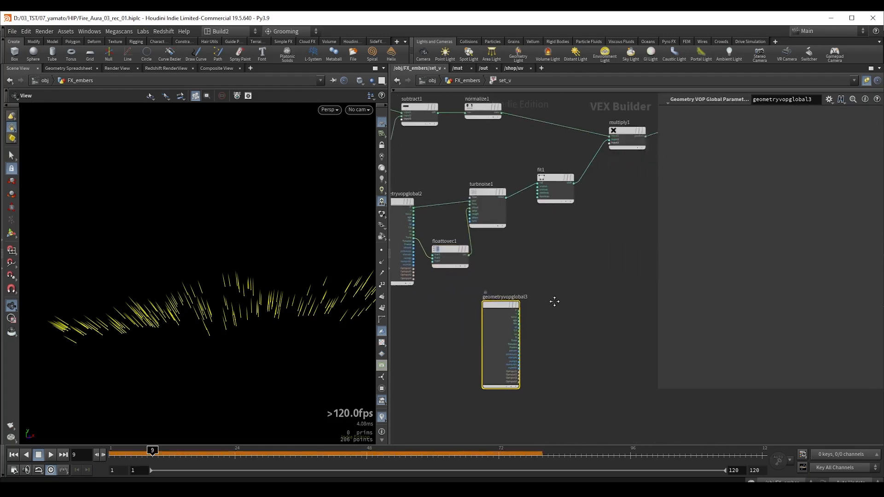
{"action": "scroll", "coordinate": [536, 287], "scroll_direction": "down", "scroll_amount": 1}
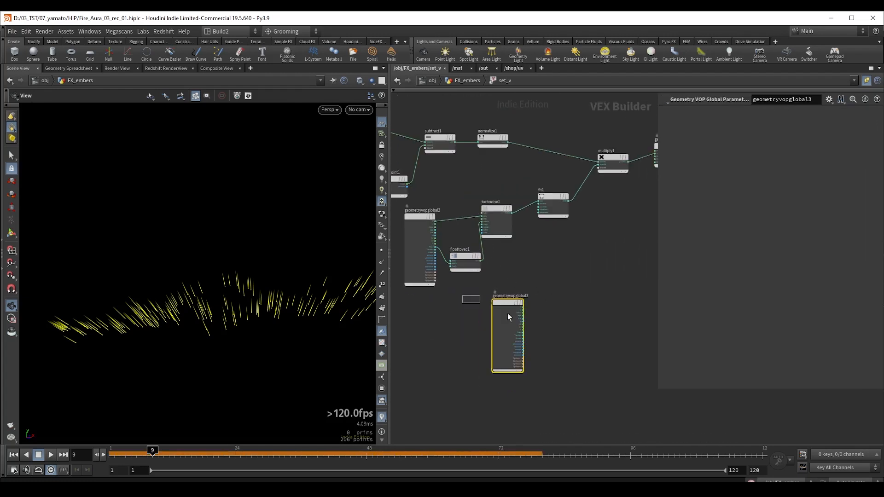
{"action": "key", "text": "Delete"}
- Duplicate geometryvopglobal2, floattovec1 and turbnoise1 as a connected group below the original nodes
{"action": "left_click_drag", "start_coordinate": [520, 320], "coordinate": [497, 328]}
{"action": "scroll", "coordinate": [568, 359], "scroll_direction": "up", "scroll_amount": 3}
{"action": "left_click", "coordinate": [527, 361]}
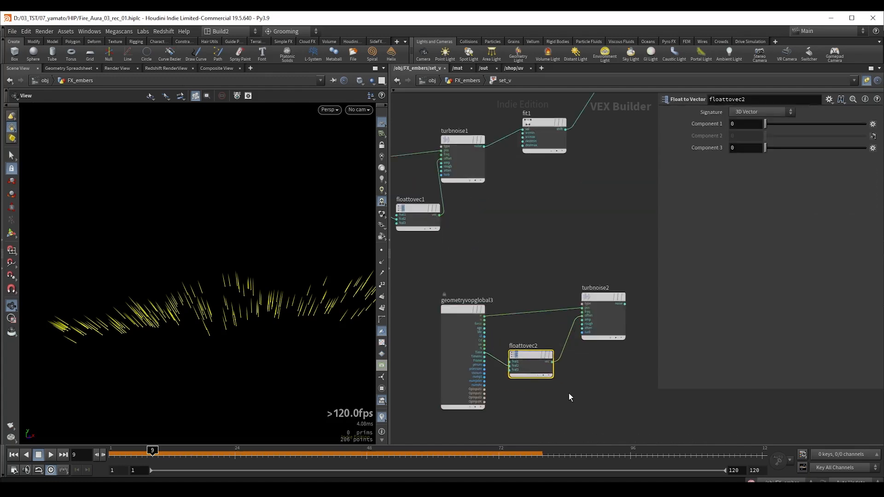
- Set turbnoise2's Signature to 3D Noise, keeping Simplex Noise as its noise type
{"action": "scroll", "coordinate": [609, 343], "scroll_direction": "up", "scroll_amount": 2}
{"action": "left_click_drag", "start_coordinate": [596, 280], "coordinate": [584, 288]}
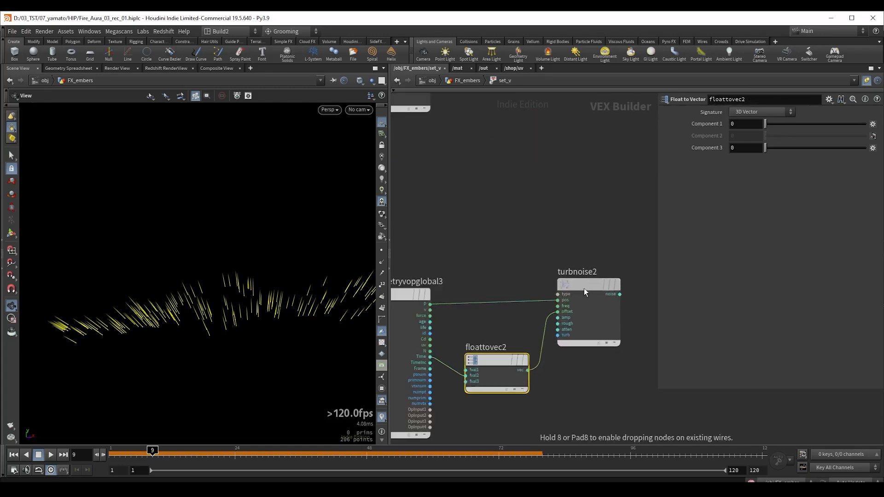
{"action": "left_click", "coordinate": [747, 113]}
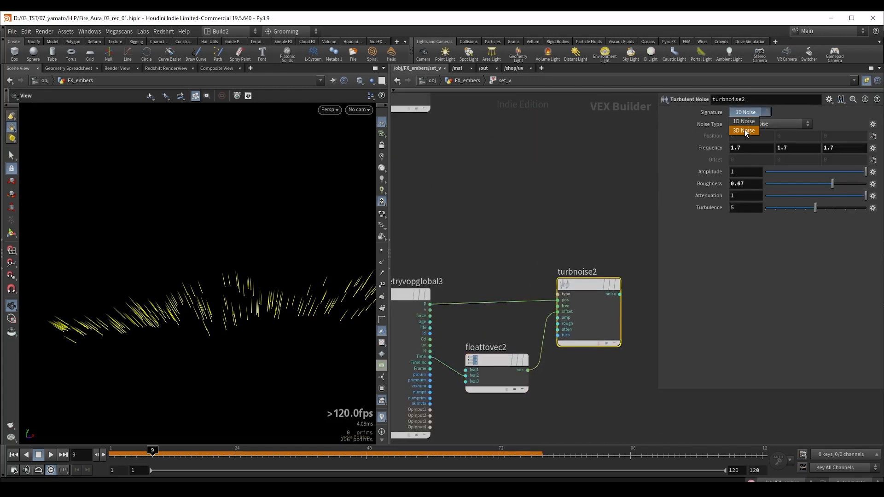
{"action": "left_click", "coordinate": [744, 130]}
{"action": "left_click", "coordinate": [751, 124]}
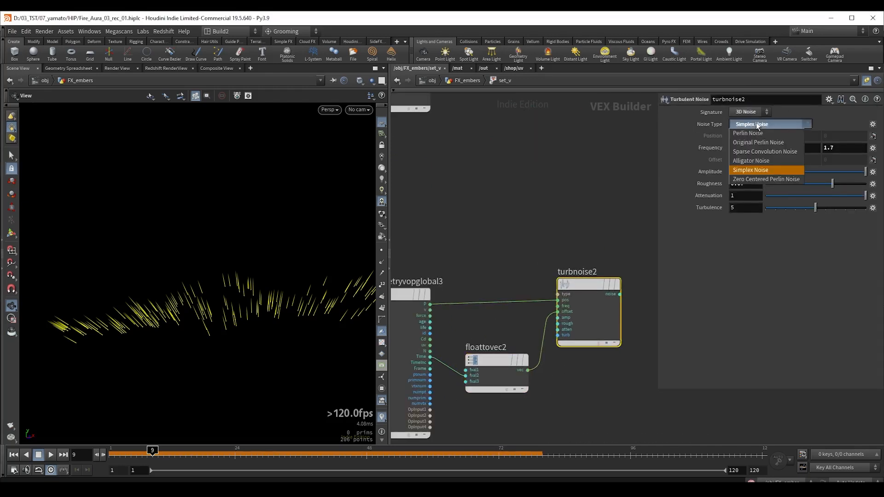
{"action": "left_click", "coordinate": [757, 124]}
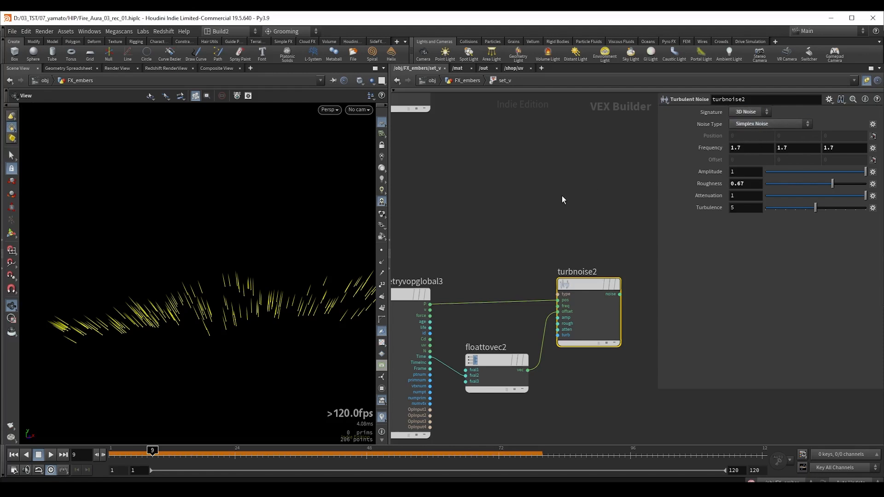
- Move geometryvopoutput1 farther from multiply1, and place the geometryvopglobal3, floattovec2 and turbnoise2 group above the original nodes
{"action": "scroll", "coordinate": [562, 196], "scroll_direction": "down", "scroll_amount": 3}
{"action": "middle_click_drag", "start_coordinate": [573, 213], "coordinate": [498, 274]}
{"action": "middle_click_drag", "start_coordinate": [571, 184], "coordinate": [505, 229]}
{"action": "left_click_drag", "start_coordinate": [542, 142], "coordinate": [592, 224]}
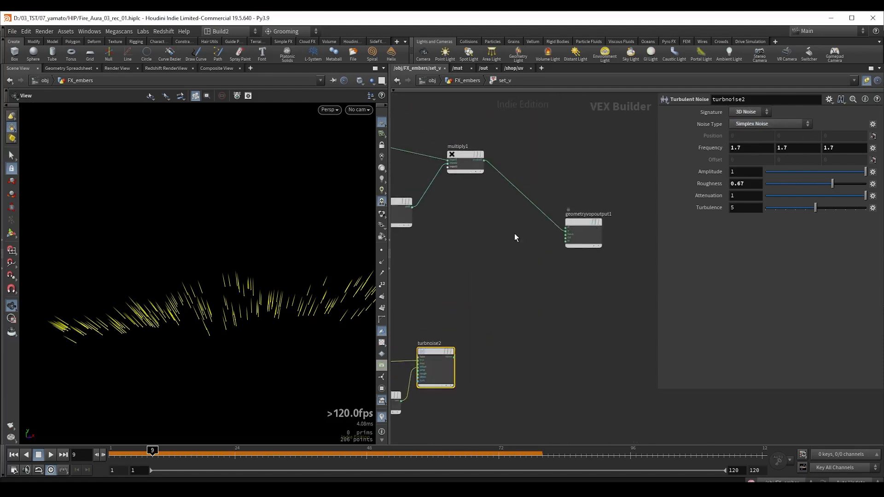
{"action": "middle_click_drag", "start_coordinate": [514, 234], "coordinate": [584, 243]}
{"action": "scroll", "coordinate": [598, 227], "scroll_direction": "down", "scroll_amount": 2}
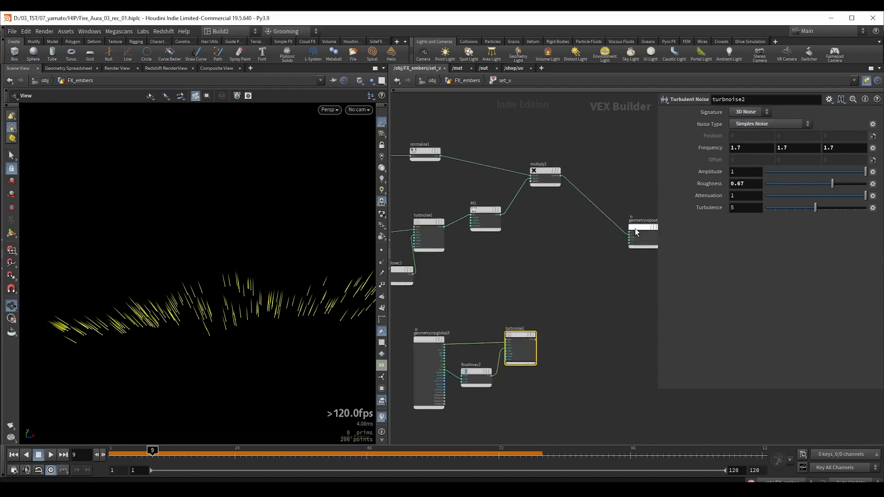
{"action": "scroll", "coordinate": [566, 258], "scroll_direction": "down", "scroll_amount": 2}
{"action": "left_click_drag", "start_coordinate": [500, 300], "coordinate": [582, 357]}
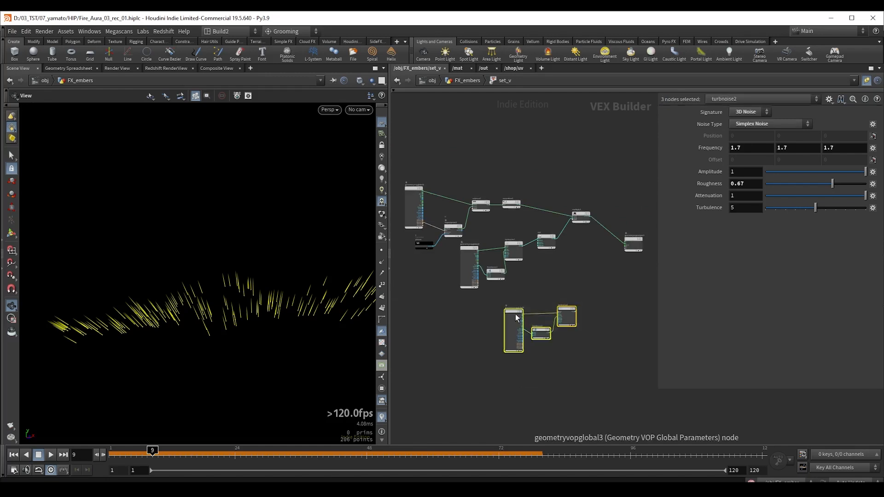
{"action": "left_click_drag", "start_coordinate": [516, 320], "coordinate": [464, 133]}
{"action": "scroll", "coordinate": [472, 156], "scroll_direction": "up", "scroll_amount": 4}
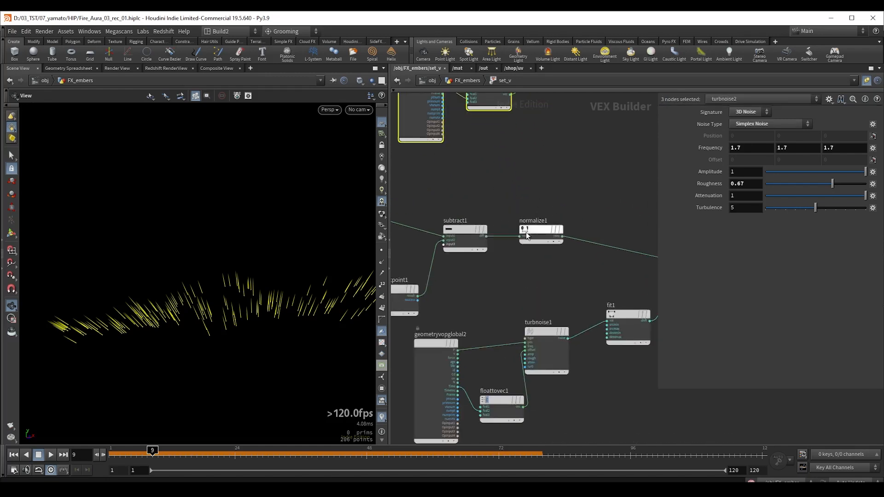
- Insert an Add node between normalize1 and multiply1, and connect turbnoise2's noise output to its second input
{"action": "scroll", "coordinate": [548, 251], "scroll_direction": "up", "scroll_amount": 2}
{"action": "key", "text": "Tab"}
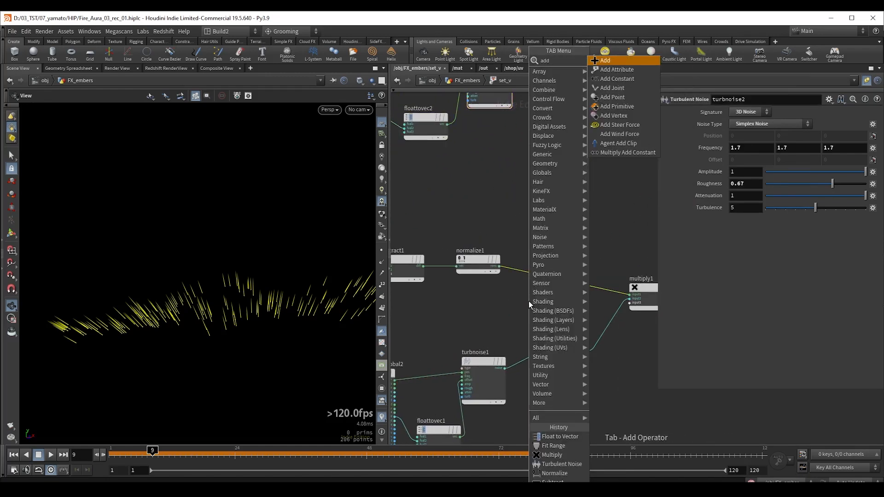
{"action": "type", "text": "add"}
{"action": "key", "text": "Return"}
{"action": "left_click", "coordinate": [575, 257]}
{"action": "left_click", "coordinate": [502, 124]}
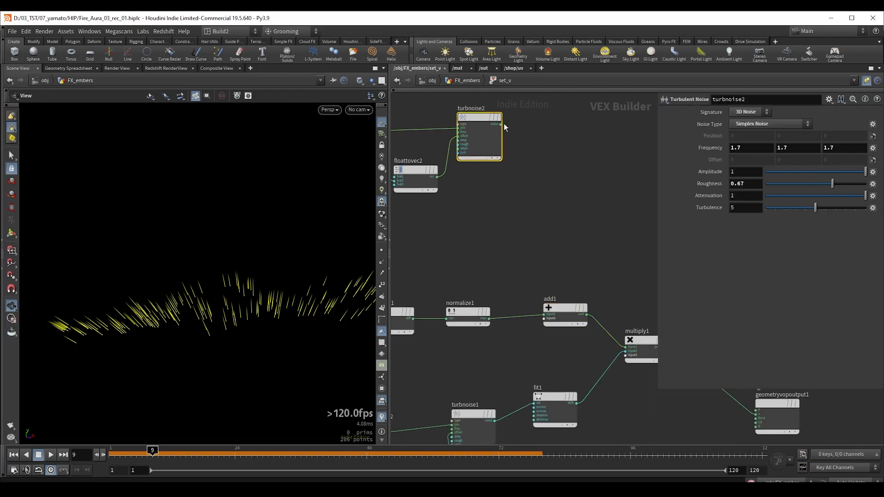
{"action": "left_click_drag", "start_coordinate": [500, 124], "coordinate": [543, 317]}
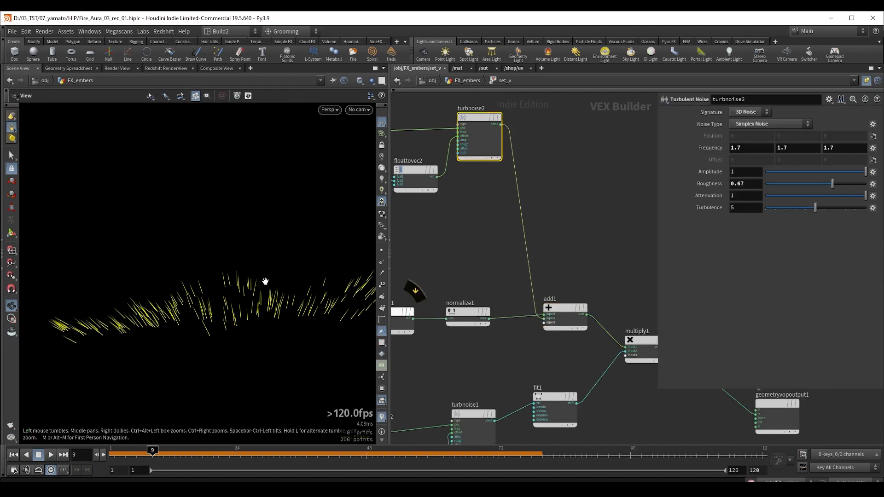
- Adjust turbnoise2's Amplitude and Frequency while examining the velocity vectors from different angles
{"action": "left_click_drag", "start_coordinate": [266, 280], "coordinate": [215, 302]}
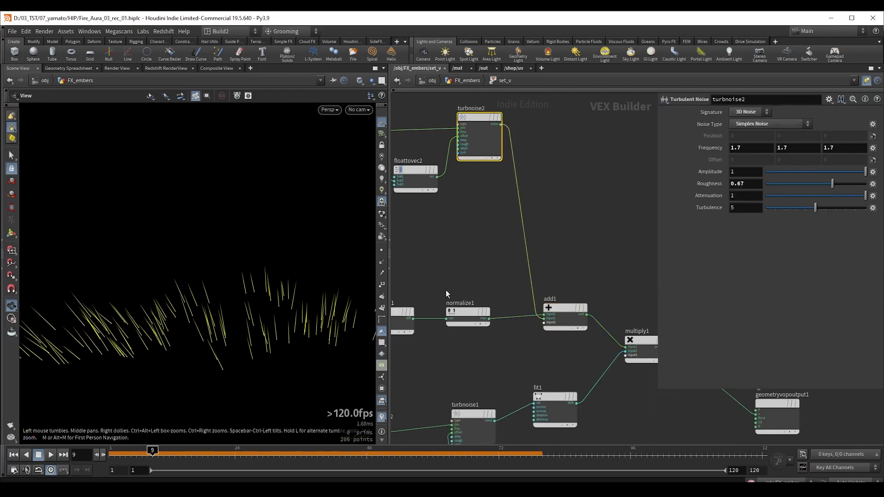
{"action": "middle_click_drag", "start_coordinate": [693, 175], "coordinate": [785, 168]}
{"action": "middle_click_drag", "start_coordinate": [706, 148], "coordinate": [745, 151]}
{"action": "left_click_drag", "start_coordinate": [241, 315], "coordinate": [209, 314]}
- Return to the FX_embers network, display popnet, and play the simulation with the noisy source velocities
{"action": "key", "text": "u"}
{"action": "left_click", "coordinate": [508, 345]}
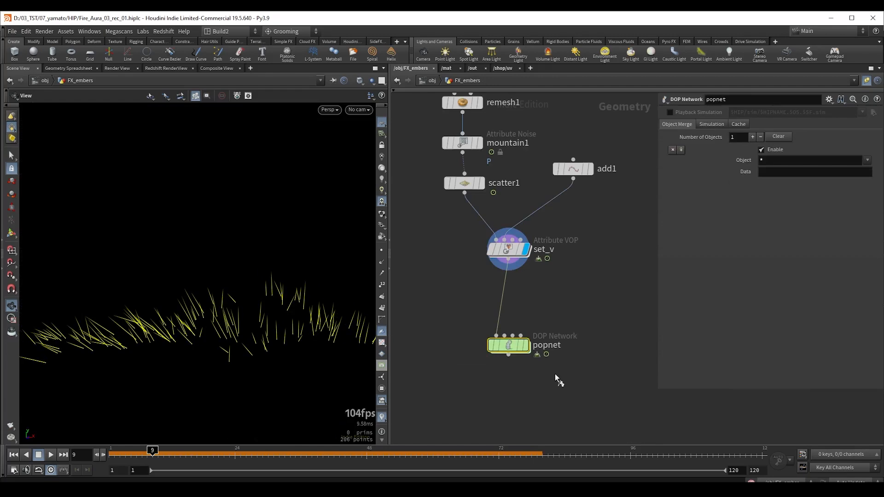
{"action": "key", "text": "Up"}
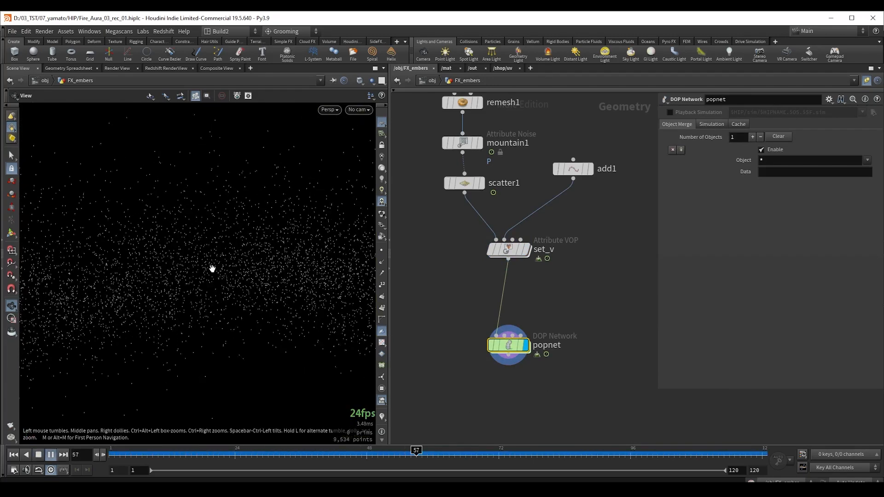
{"action": "key", "text": "Up"}
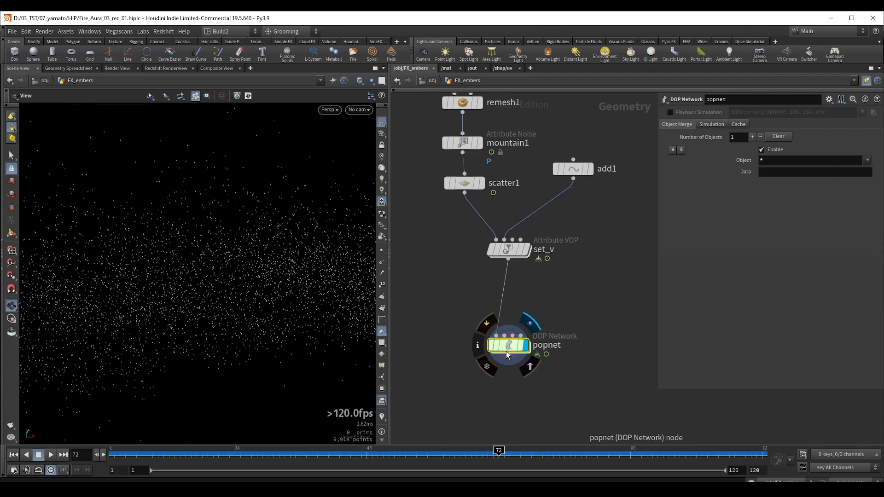
- Set popwind1's Swirl Size to 1.78 inside popnet and replay the simulation from the first frame
{"action": "double_click", "coordinate": [506, 352]}
{"action": "left_click_drag", "start_coordinate": [495, 257], "coordinate": [588, 301]}
{"action": "left_click_drag", "start_coordinate": [778, 217], "coordinate": [786, 220]}
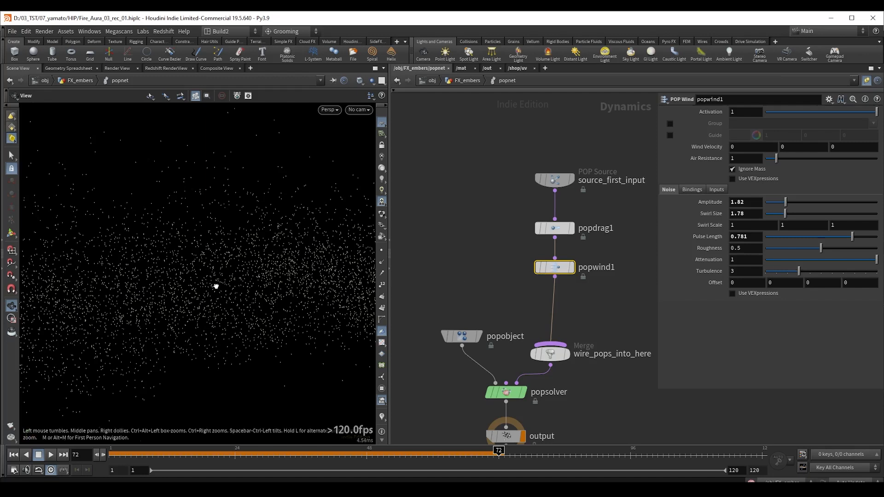
{"action": "left_click_drag", "start_coordinate": [214, 286], "coordinate": [219, 283]}
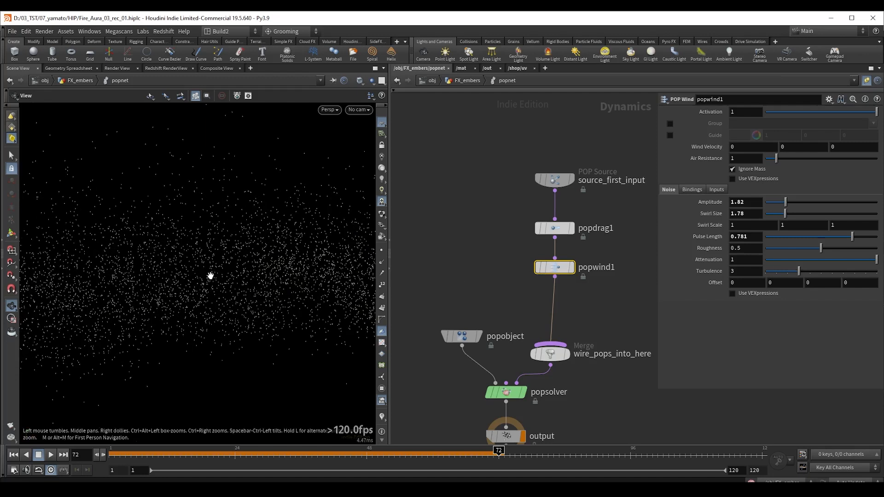
{"action": "key", "text": "ctrl+Up"}
{"action": "key", "text": "Up"}
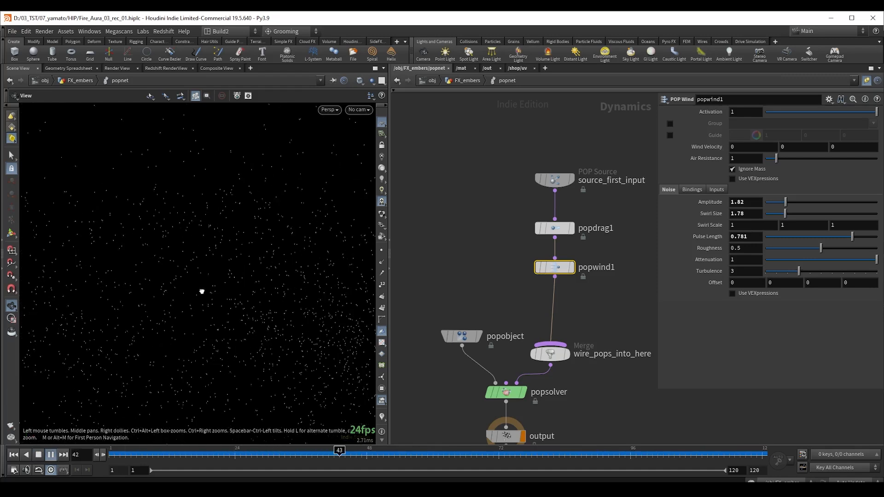
{"action": "key", "text": "Up"}
- Set the viewport's particle display to Points and play the simulation to examine the ember motion
{"action": "right_click", "coordinate": [382, 214]}
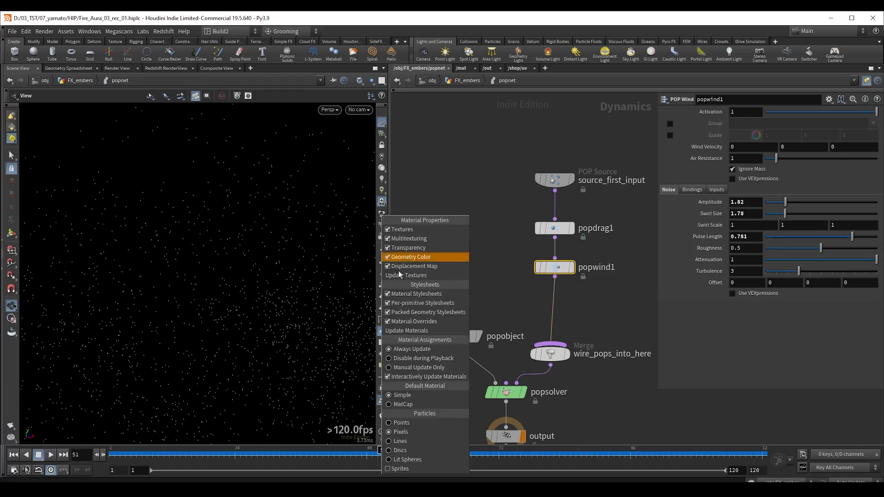
{"action": "left_click", "coordinate": [420, 423]}
{"action": "key", "text": "Up"}
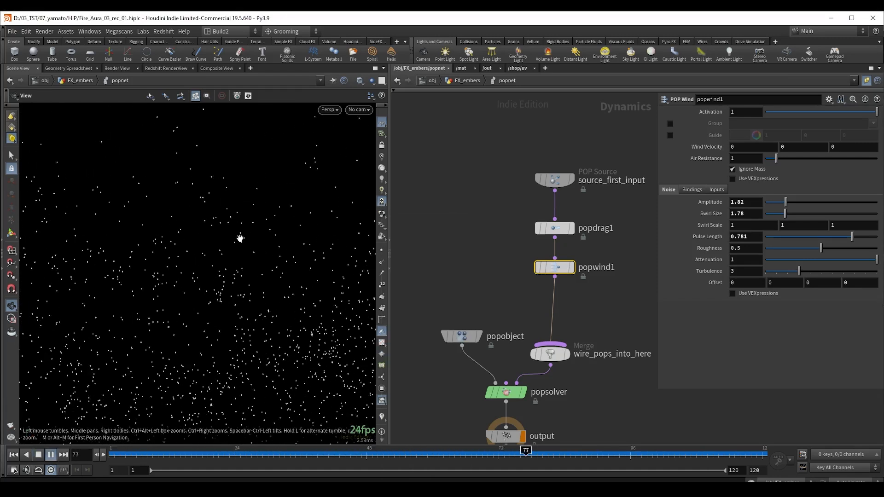
{"action": "key", "text": "Up"}
{"action": "left_click_drag", "start_coordinate": [201, 282], "coordinate": [245, 256]}
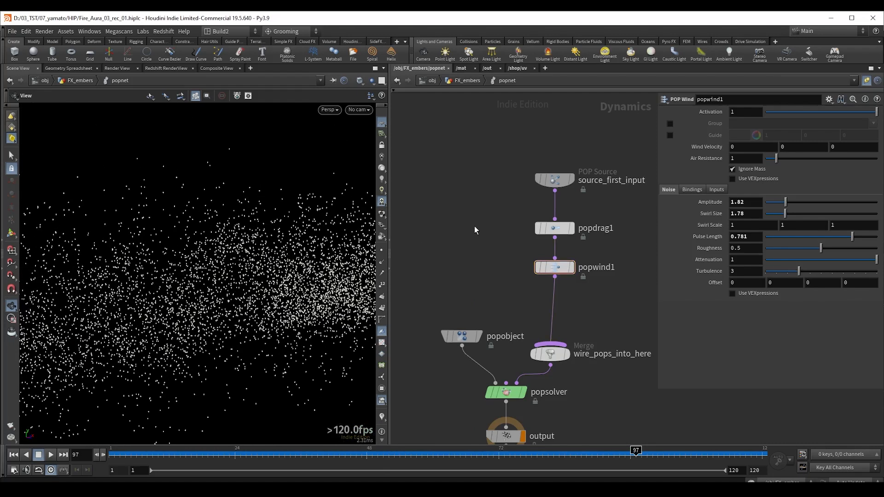
- Set scatter1's Force Total Count to 43 in the FX_embers network and replay the simulation from the start
{"action": "key", "text": "u"}
{"action": "left_click_drag", "start_coordinate": [428, 222], "coordinate": [489, 251]}
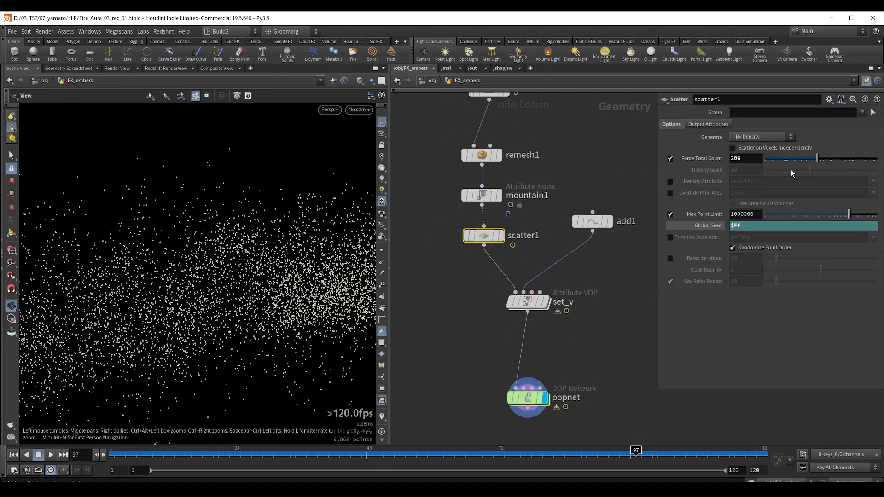
{"action": "left_click_drag", "start_coordinate": [816, 161], "coordinate": [801, 159]}
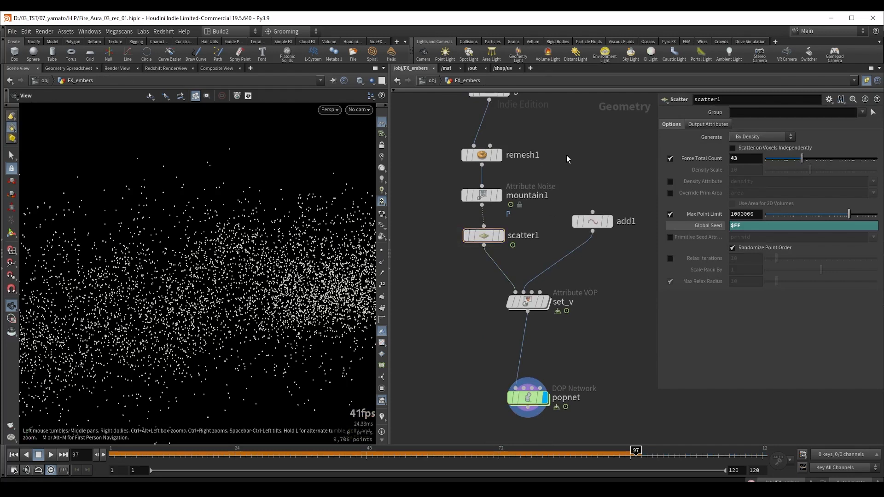
{"action": "key", "text": "ctrl+Up"}
{"action": "key", "text": "Up"}
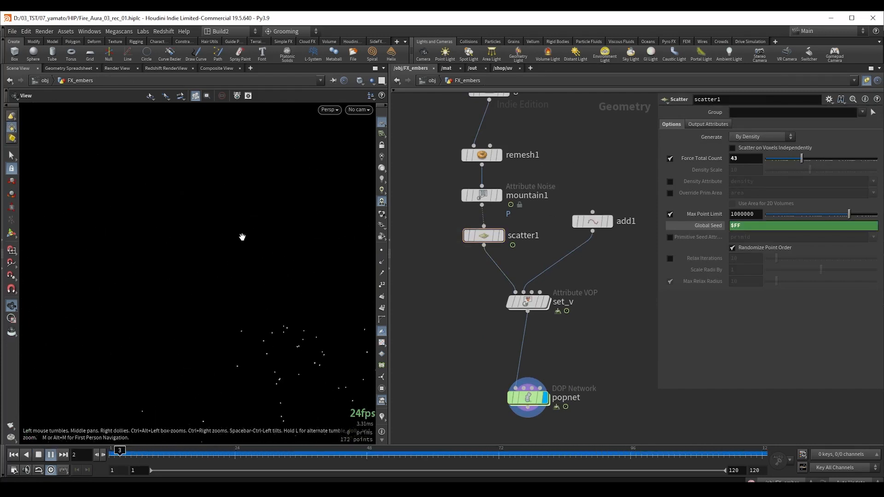
{"action": "key", "text": "Up"}
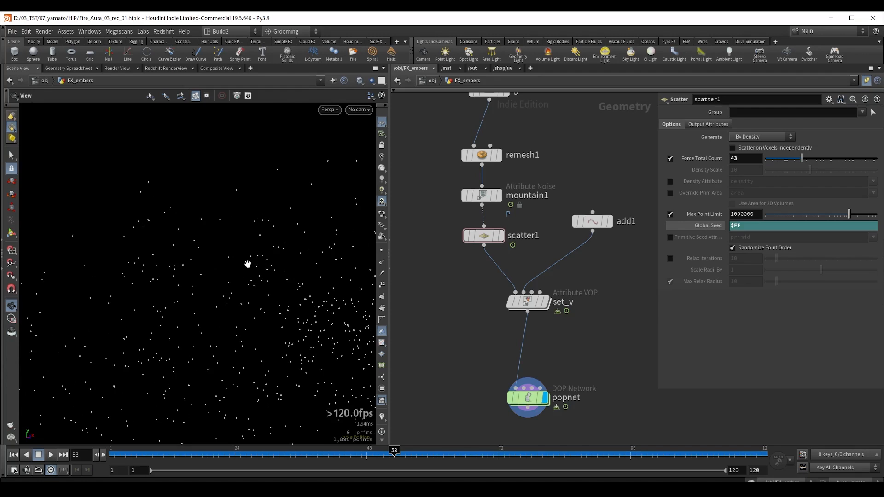
{"action": "left_click_drag", "start_coordinate": [251, 235], "coordinate": [271, 236]}
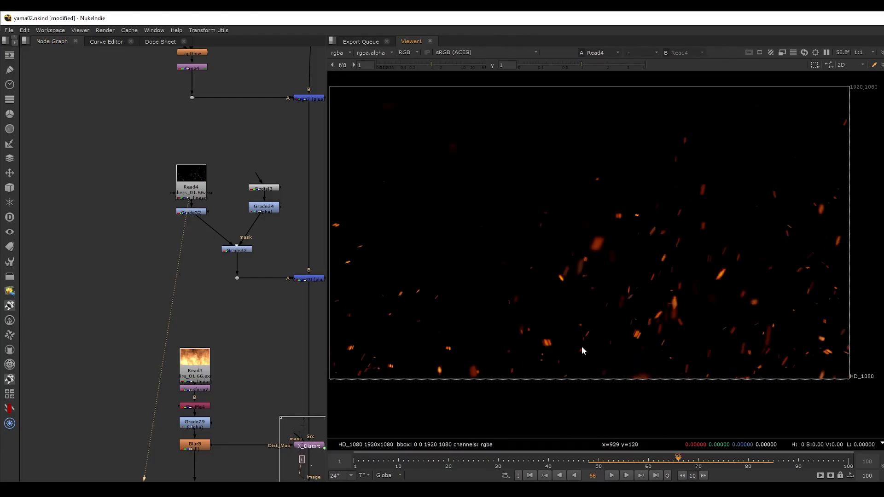
- Switch to Nuke and examine the shapes of the rendered embers in Read4 up close at frames 66 and 56
{"action": "scroll", "coordinate": [571, 356], "scroll_direction": "up", "scroll_amount": 4}
{"action": "scroll", "coordinate": [570, 355], "scroll_direction": "up", "scroll_amount": 2}
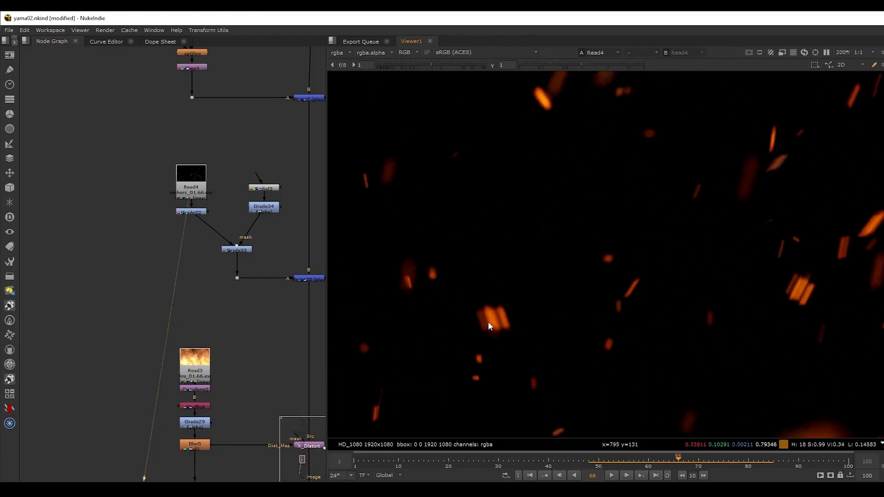
{"action": "scroll", "coordinate": [793, 260], "scroll_direction": "down", "scroll_amount": 1}
{"action": "middle_click_drag", "start_coordinate": [794, 260], "coordinate": [686, 313]}
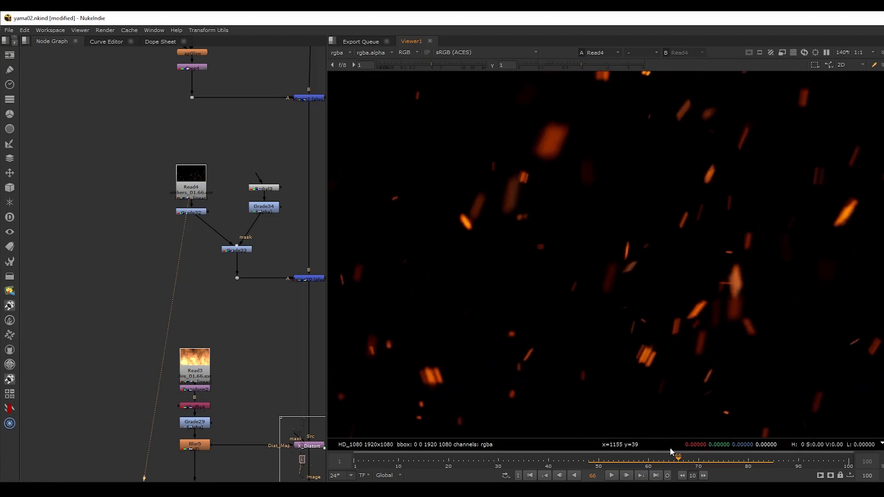
{"action": "left_click_drag", "start_coordinate": [678, 464], "coordinate": [628, 467]}
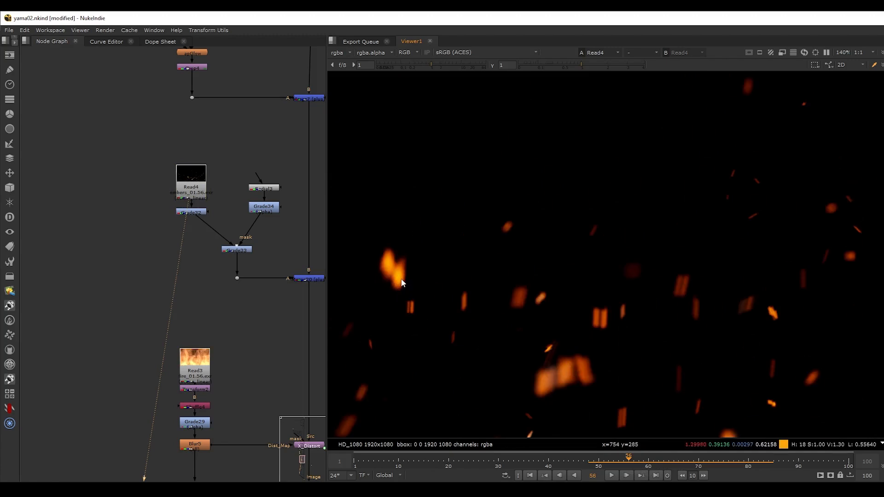
{"action": "middle_click_drag", "start_coordinate": [400, 278], "coordinate": [516, 267]}
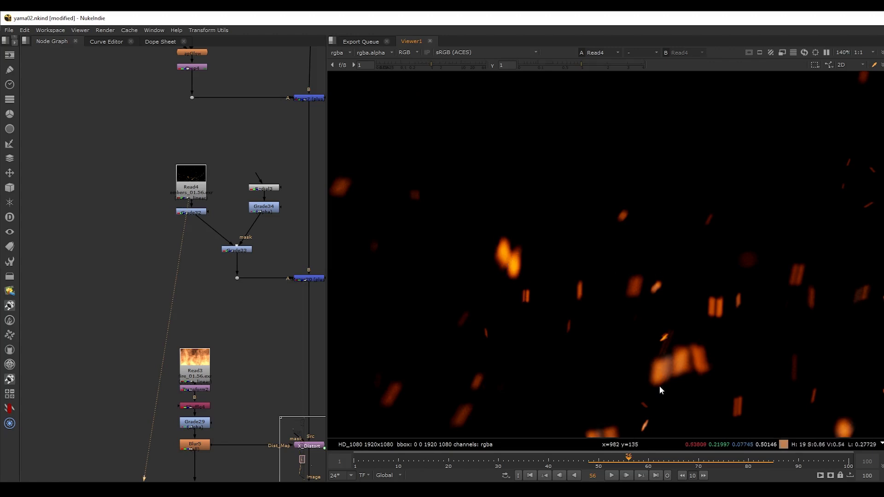
{"action": "left_click_drag", "start_coordinate": [628, 457], "coordinate": [679, 461]}
{"action": "scroll", "coordinate": [614, 465], "scroll_direction": "down", "scroll_amount": 2}
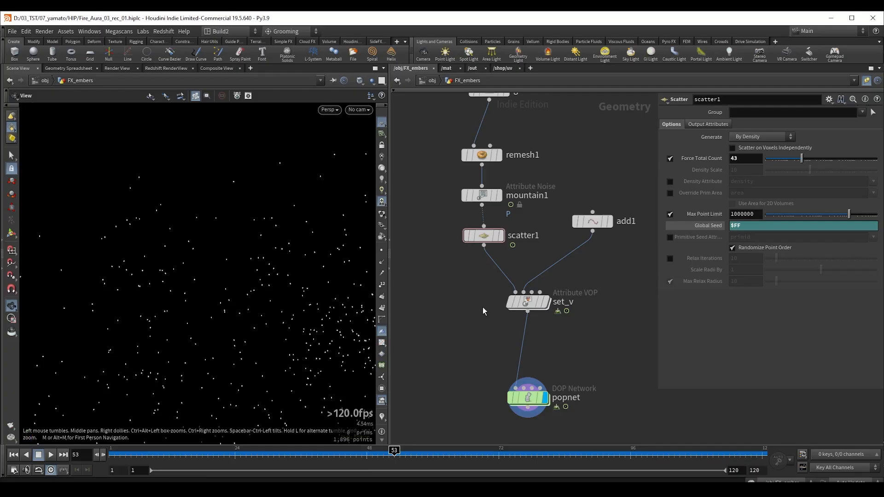
- Switch back to Houdini, add a Circle node beside the ember source nodes, and set its Orientation to ZX Plane
{"action": "scroll", "coordinate": [144, 294], "scroll_direction": "down", "scroll_amount": 3}
{"action": "left_click_drag", "start_coordinate": [144, 293], "coordinate": [203, 244]}
{"action": "scroll", "coordinate": [451, 303], "scroll_direction": "down", "scroll_amount": 3}
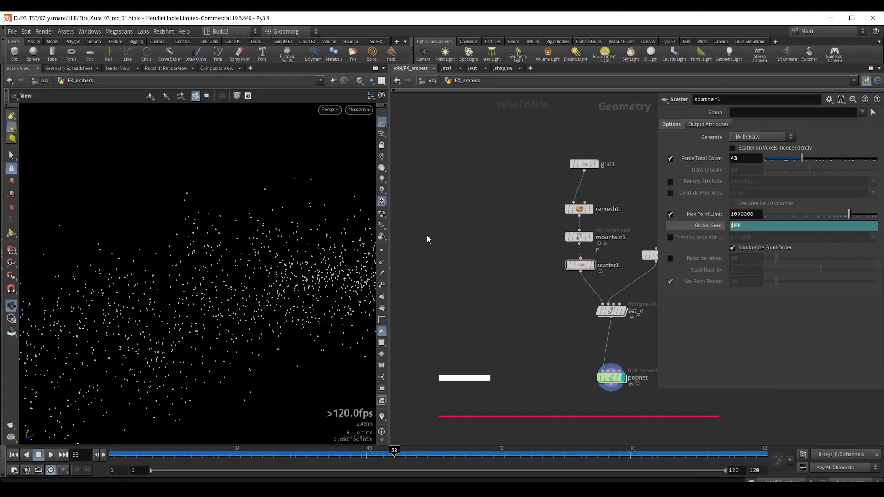
{"action": "key", "text": "Tab"}
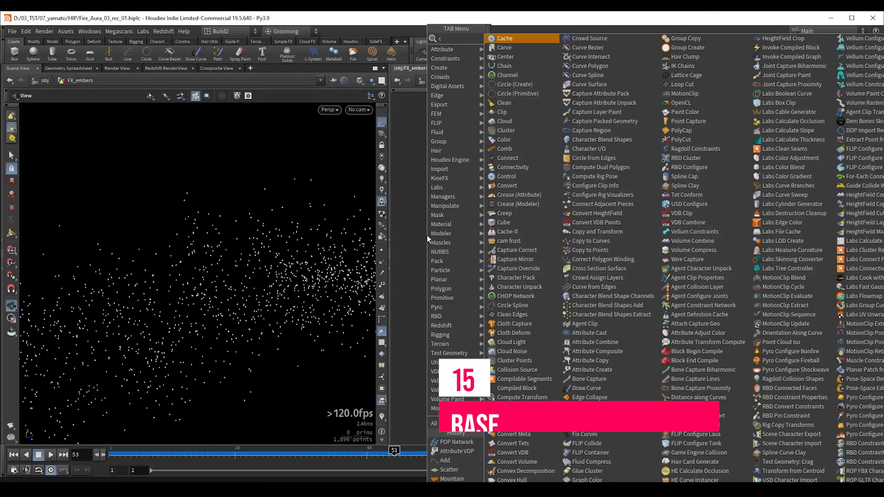
{"action": "type", "text": "cir"}
{"action": "key", "text": "Return"}
{"action": "left_click", "coordinate": [427, 235]}
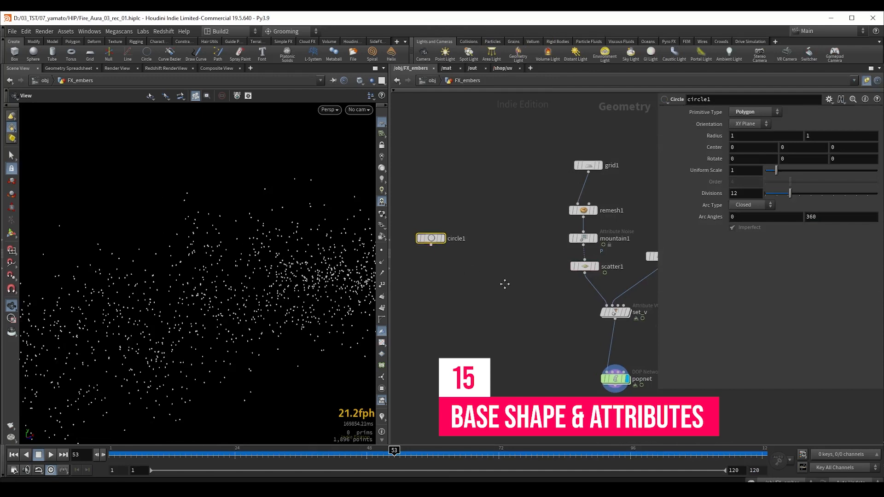
{"action": "left_click", "coordinate": [749, 124]}
{"action": "left_click", "coordinate": [747, 151]}
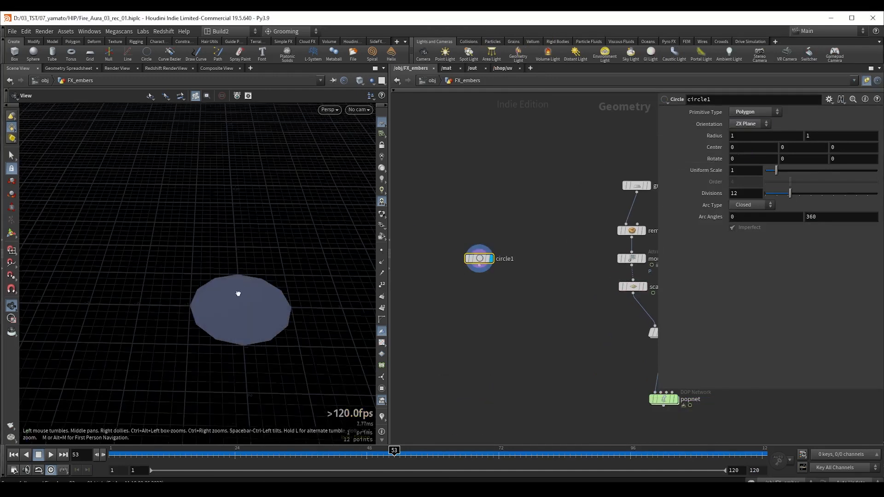
- Set circle1's Divisions to 150 and view the smoother disc
{"action": "mouse_move", "coordinate": [239, 292]}
{"action": "left_mouse_down"}
{"action": "mouse_move", "coordinate": [257, 298]}
{"action": "mouse_move", "coordinate": [243, 293]}
{"action": "left_mouse_up"}
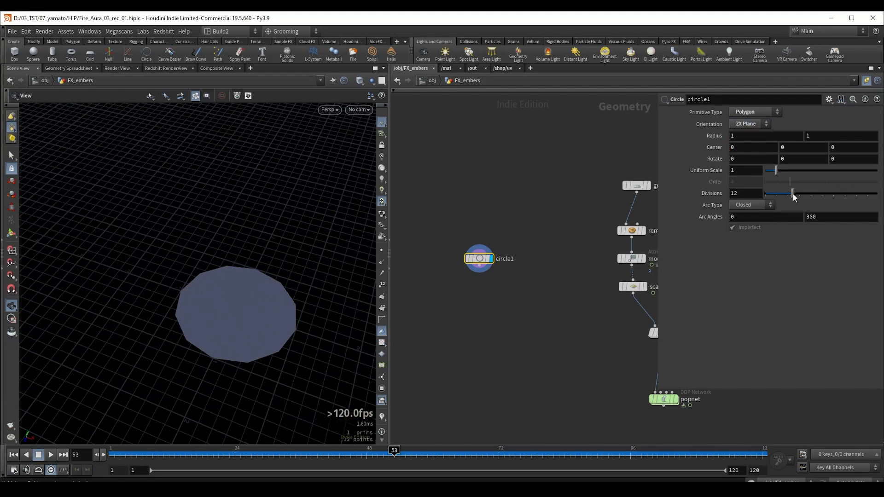
{"action": "left_click_drag", "start_coordinate": [792, 195], "coordinate": [878, 193]}
{"action": "left_click_drag", "start_coordinate": [746, 196], "coordinate": [710, 199]}
{"action": "type", "text": "1"}
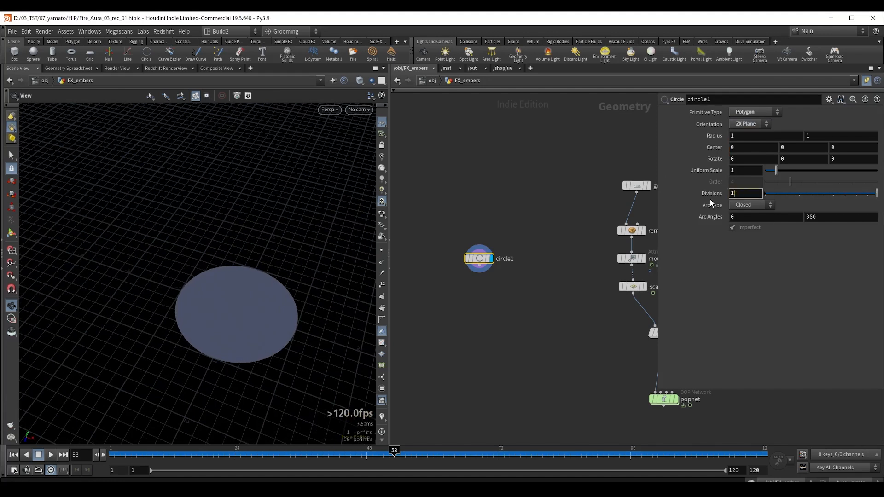
{"action": "type", "text": "50"}
{"action": "key", "text": "Return"}
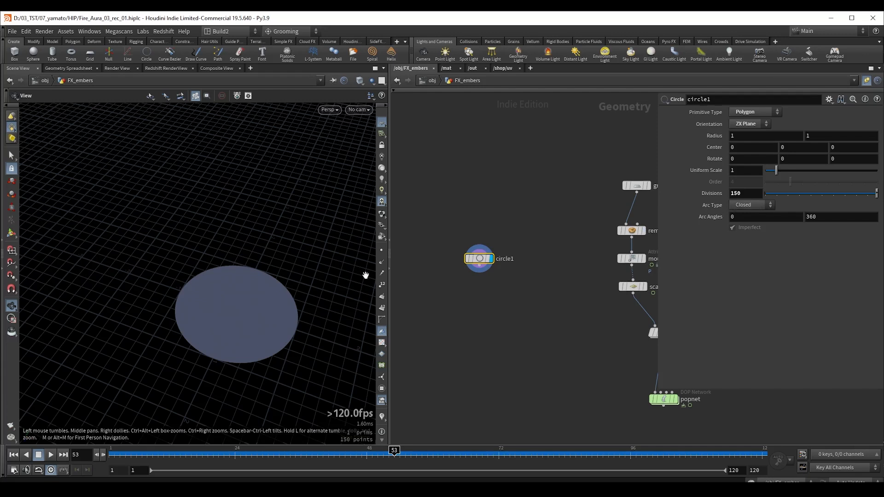
{"action": "left_click_drag", "start_coordinate": [238, 296], "coordinate": [220, 249]}
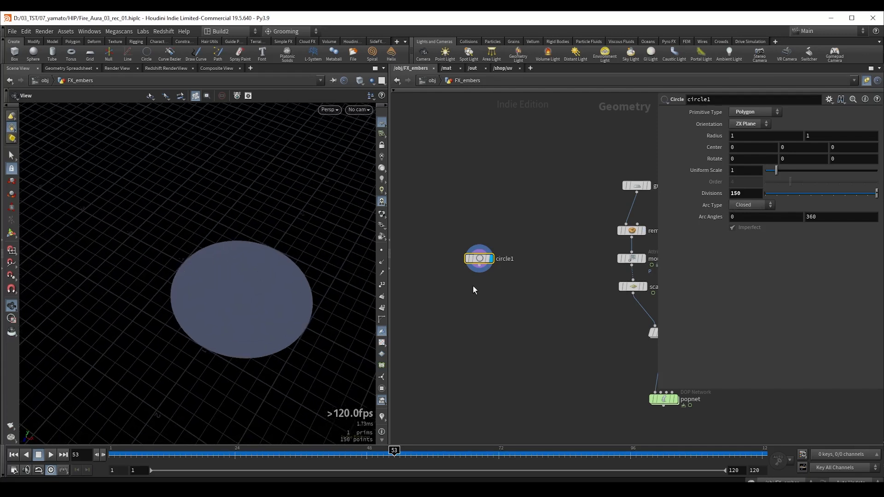
- Add a Mountain node after circle1 and orbit around the displaced disc to check its shape
{"action": "left_click_drag", "start_coordinate": [317, 290], "coordinate": [246, 273]}
{"action": "key", "text": "Tab"}
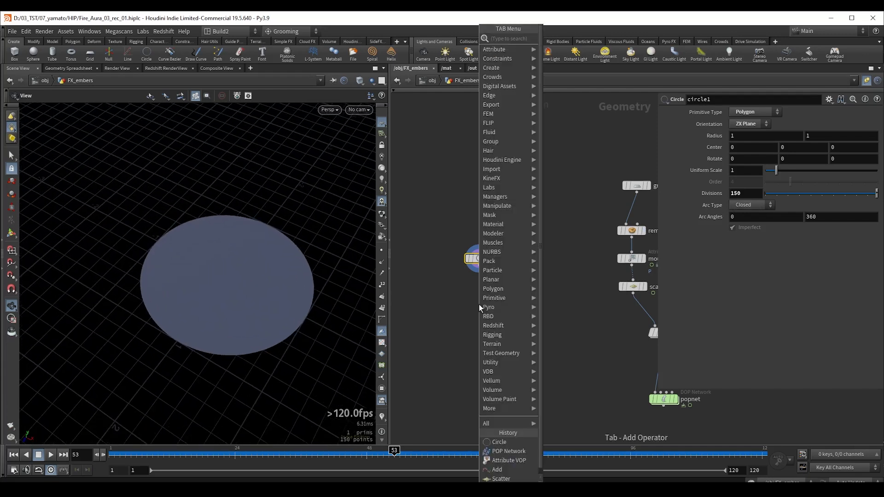
{"action": "key", "text": "Escape"}
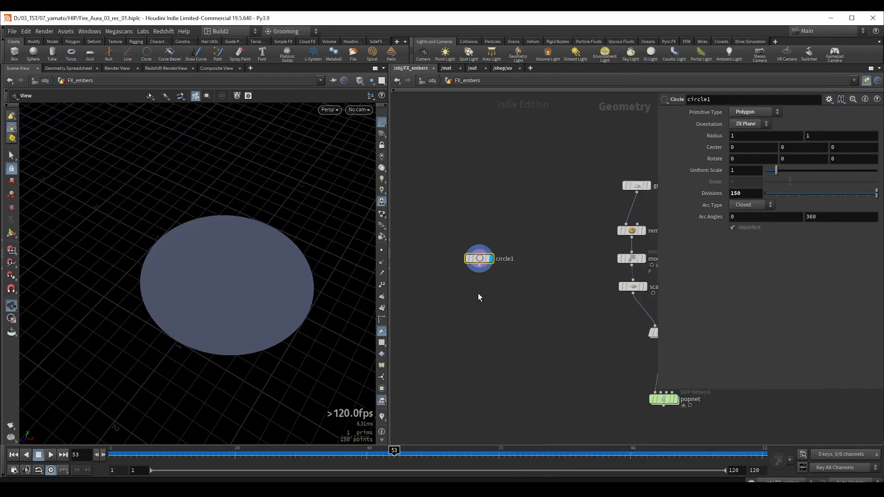
{"action": "left_click", "coordinate": [478, 294]}
{"action": "mouse_move", "coordinate": [278, 266]}
{"action": "left_mouse_down"}
{"action": "mouse_move", "coordinate": [220, 245]}
{"action": "mouse_move", "coordinate": [266, 261]}
{"action": "left_mouse_up"}
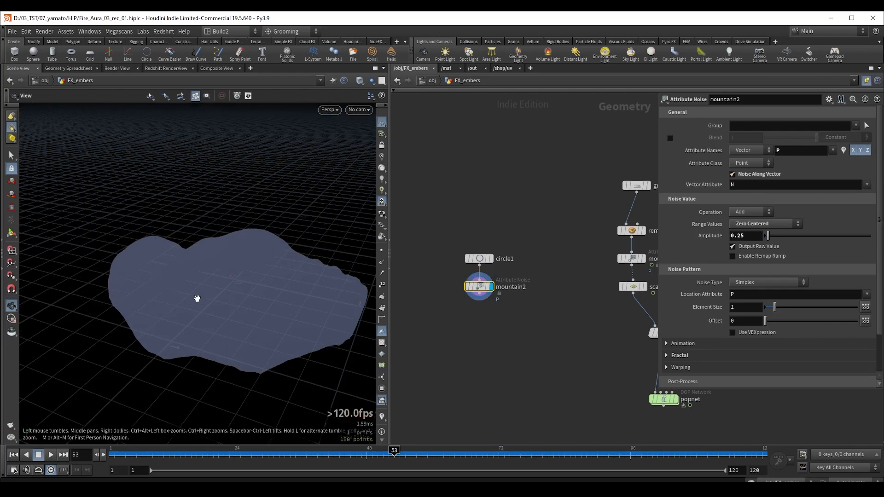
{"action": "mouse_move", "coordinate": [197, 299]}
{"action": "left_mouse_down"}
{"action": "mouse_move", "coordinate": [201, 290]}
{"action": "mouse_move", "coordinate": [184, 306]}
{"action": "mouse_move", "coordinate": [193, 299]}
{"action": "left_mouse_up"}
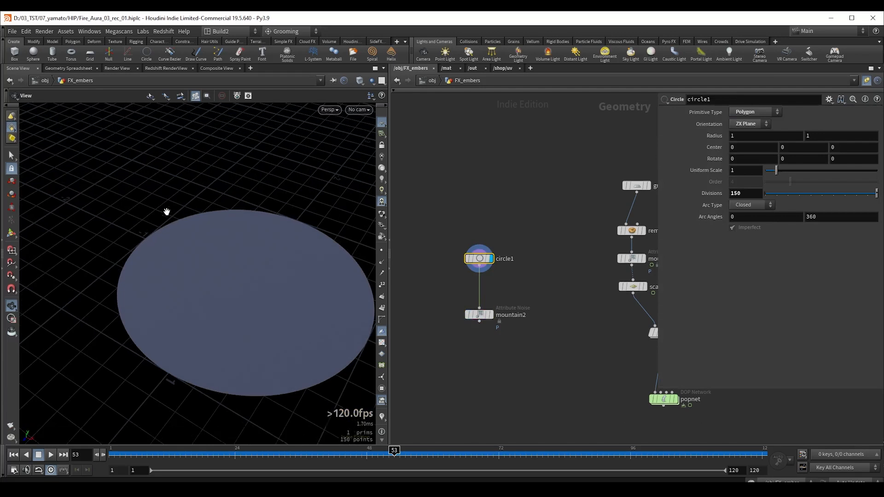
- Insert a PolyFrame node between circle1 and mountain2
{"action": "left_click_drag", "start_coordinate": [170, 211], "coordinate": [172, 196]}
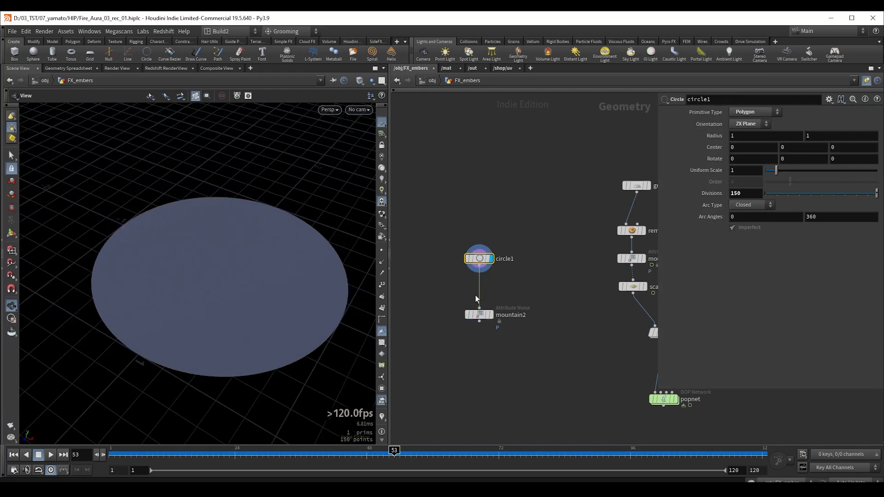
{"action": "key", "text": "Tab"}
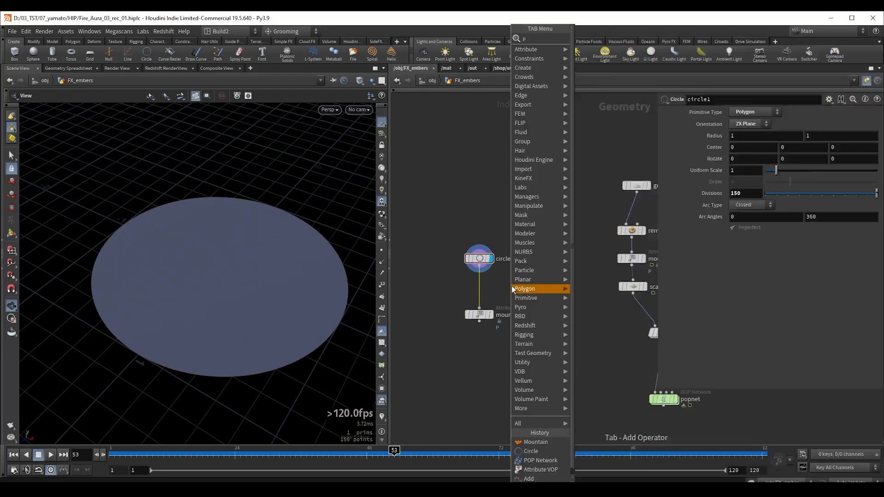
{"action": "type", "text": "p fra"}
{"action": "key", "text": "Return"}
{"action": "left_click", "coordinate": [479, 289]}
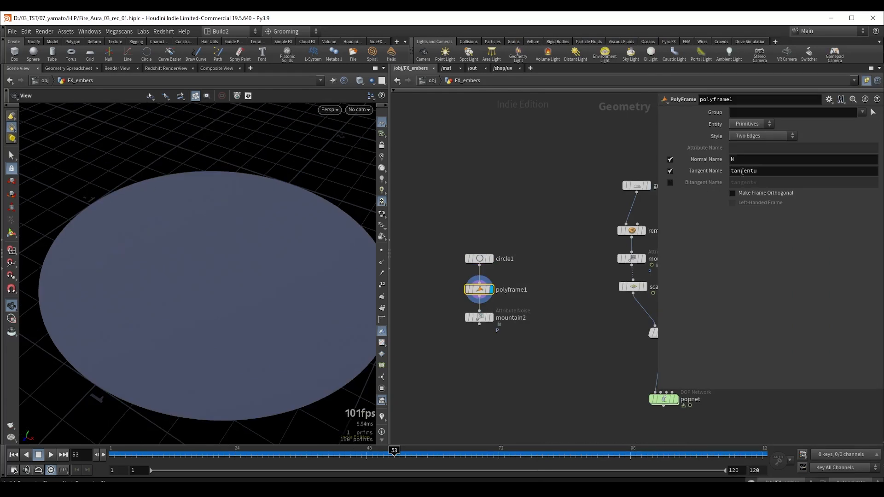
- On polyframe1, turn off Normal Name, set Tangent Name to N, and check the point normals around the disc
{"action": "left_click", "coordinate": [669, 159]}
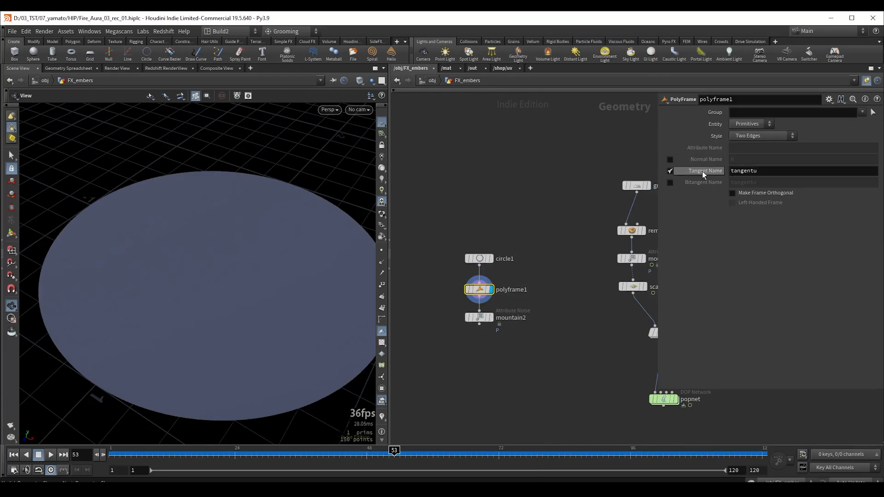
{"action": "double_click", "coordinate": [768, 170]}
{"action": "type", "text": "N"}
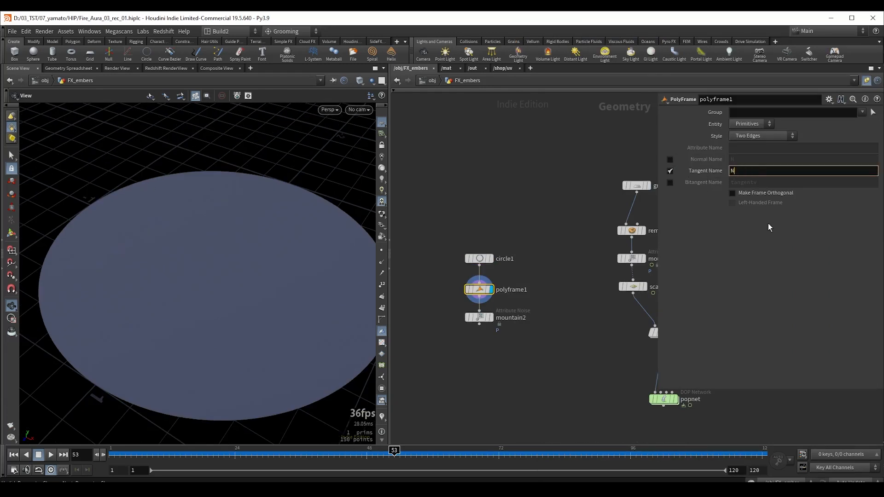
{"action": "key", "text": "Return"}
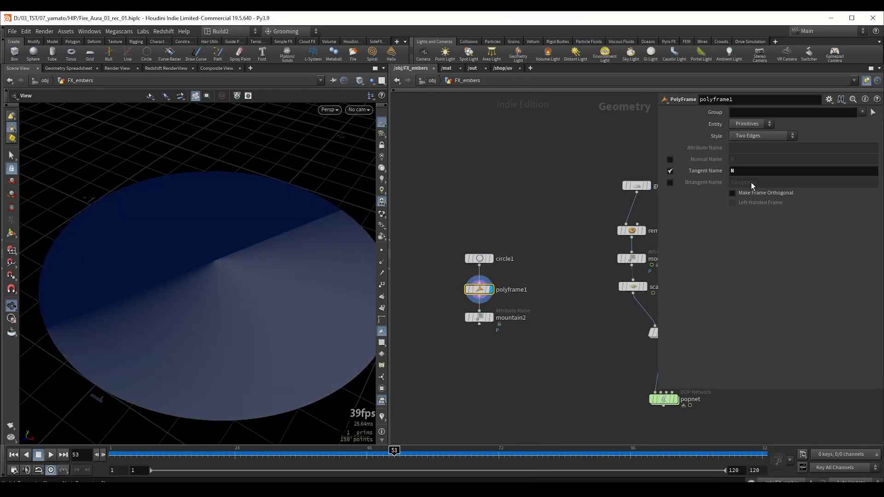
{"action": "left_click", "coordinate": [382, 261]}
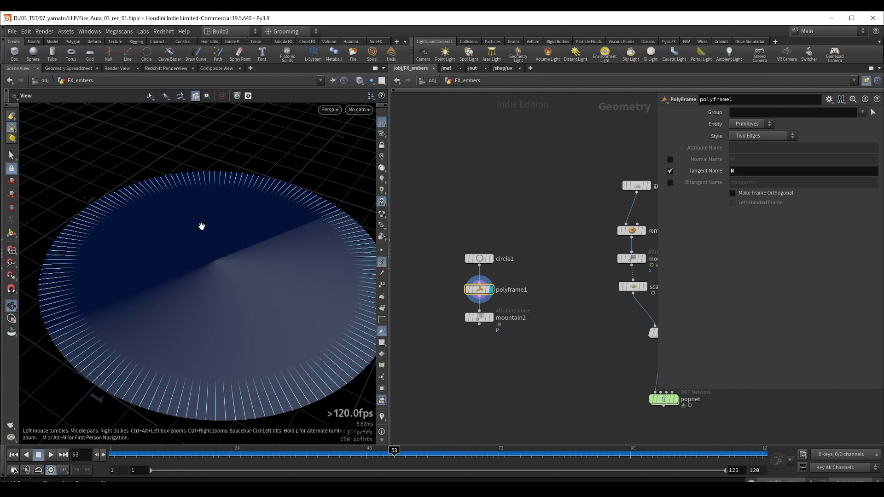
{"action": "left_click_drag", "start_coordinate": [203, 227], "coordinate": [126, 290]}
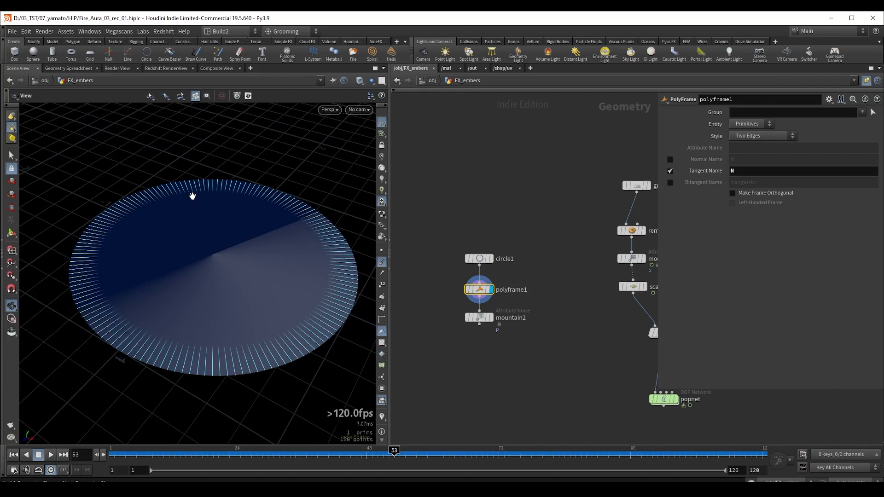
{"action": "left_click", "coordinate": [381, 262]}
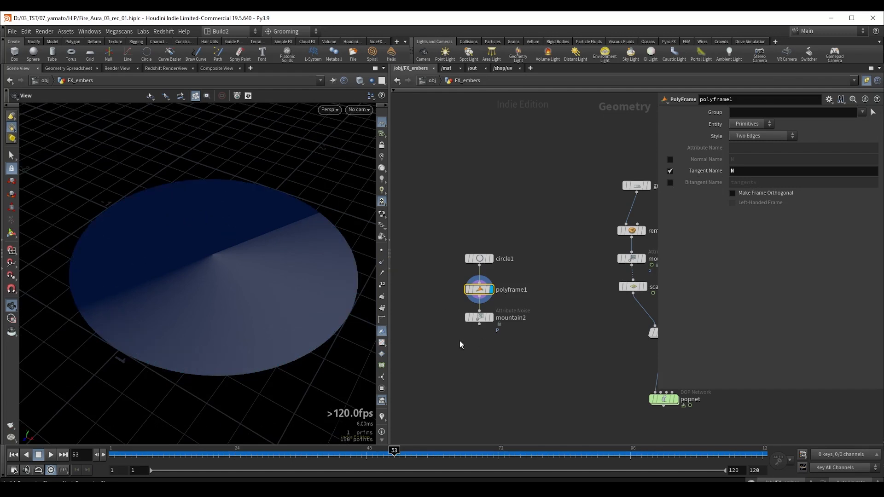
- Display mountain2 and set its Amplitude to 0.75 and Element Size to 2
{"action": "left_click_drag", "start_coordinate": [510, 325], "coordinate": [536, 308]}
{"action": "key", "text": "r"}
{"action": "left_click_drag", "start_coordinate": [213, 264], "coordinate": [155, 184]}
{"action": "left_click_drag", "start_coordinate": [107, 257], "coordinate": [191, 278]}
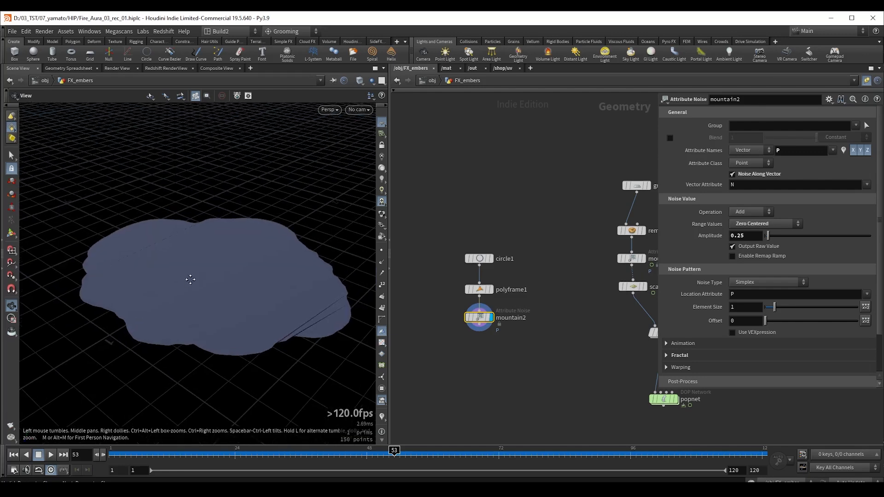
{"action": "left_click_drag", "start_coordinate": [770, 238], "coordinate": [774, 243]}
{"action": "left_click_drag", "start_coordinate": [785, 306], "coordinate": [782, 308]}
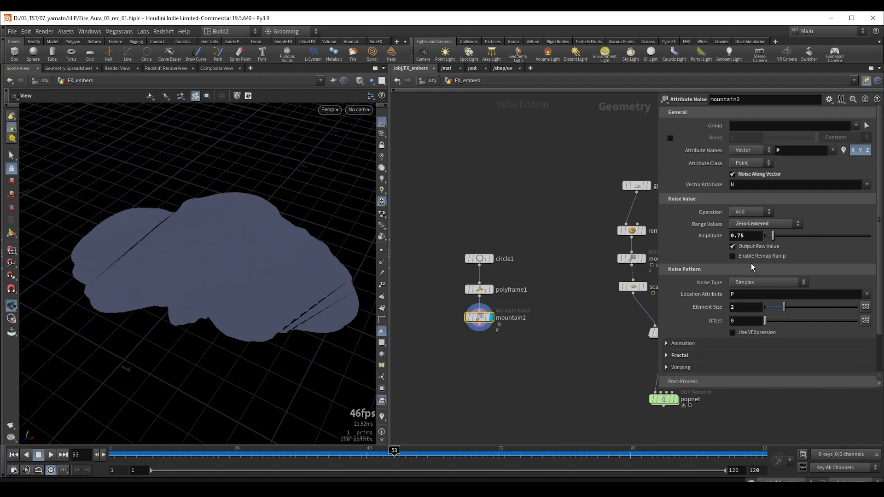
- Refine mountain2's noise with Fractal Roughness 0.513, Element Size 2.35 and Amplitude 1.58
{"action": "left_click", "coordinate": [703, 354]}
{"action": "scroll", "coordinate": [773, 322], "scroll_direction": "down", "scroll_amount": 3}
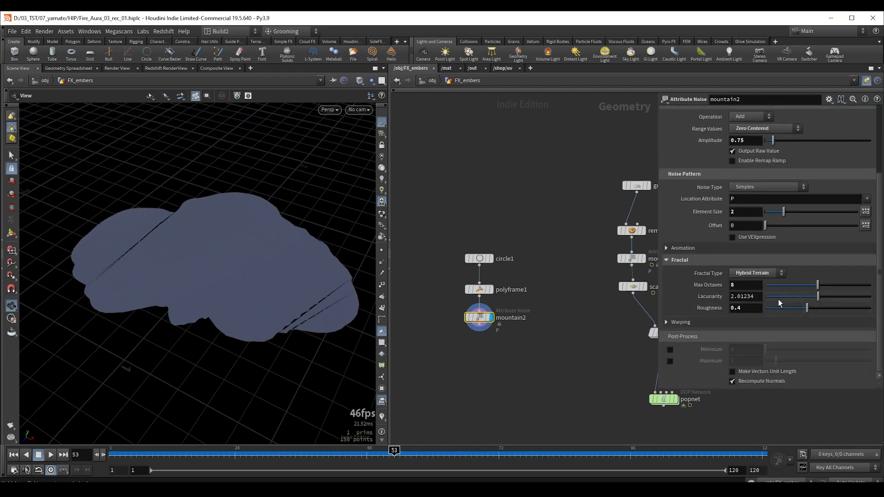
{"action": "left_click_drag", "start_coordinate": [808, 311], "coordinate": [822, 310]}
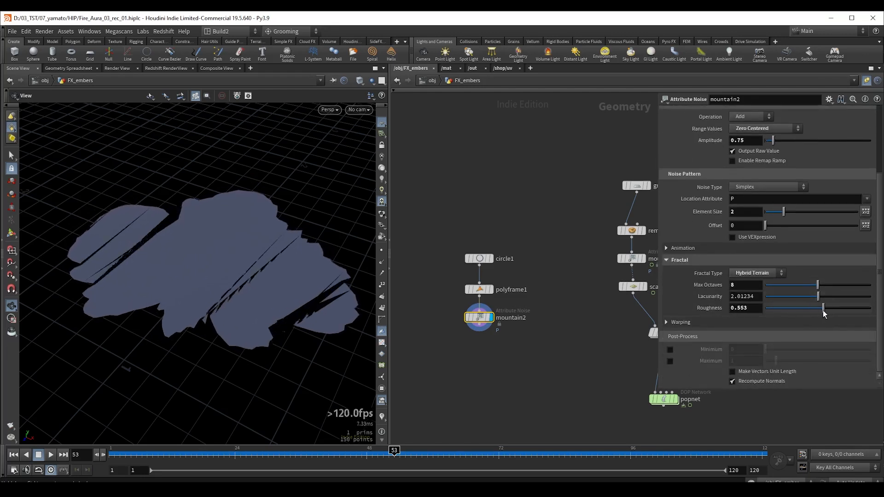
{"action": "left_click_drag", "start_coordinate": [783, 213], "coordinate": [791, 219]}
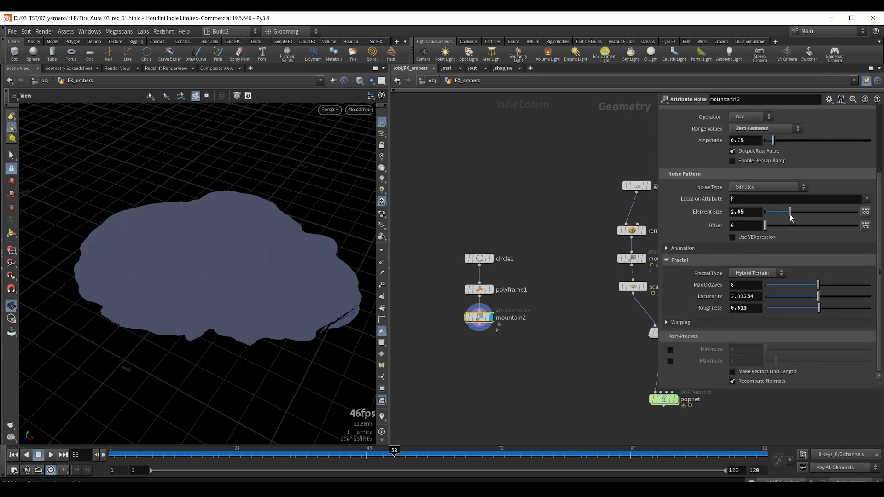
{"action": "left_click_drag", "start_coordinate": [772, 145], "coordinate": [782, 141]}
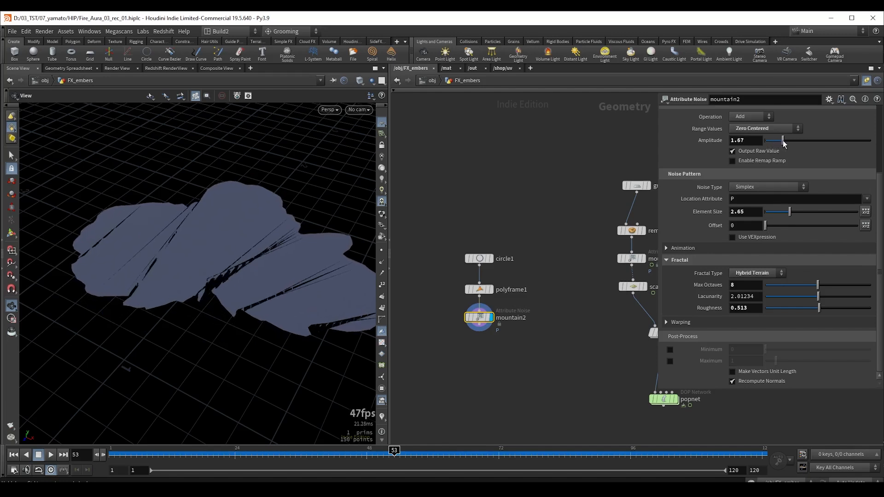
{"action": "left_click_drag", "start_coordinate": [224, 269], "coordinate": [158, 275]}
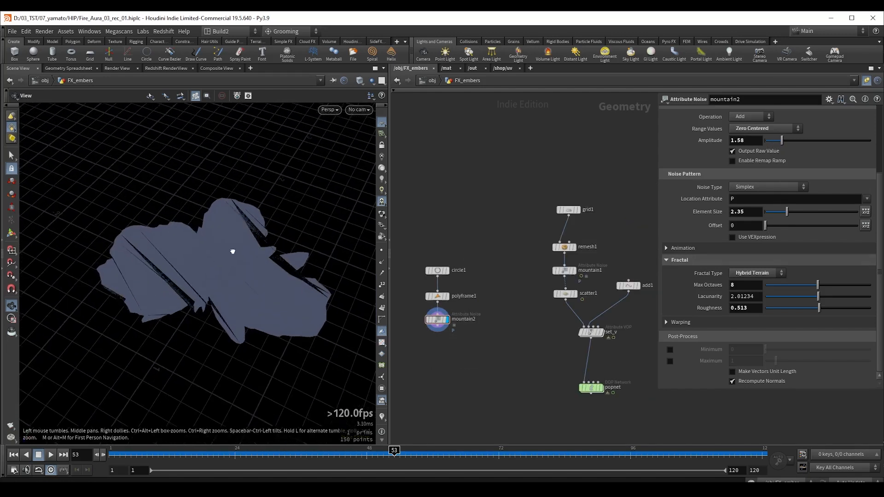
{"action": "left_click_drag", "start_coordinate": [231, 250], "coordinate": [229, 275]}
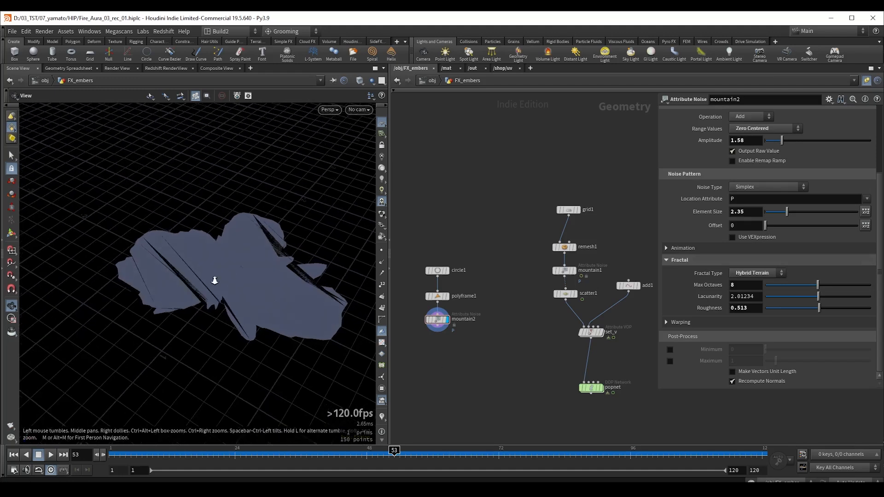
- Add a Remesh node after mountain2 and show the wireframe over the shaded mesh
{"action": "right_click_drag", "start_coordinate": [215, 281], "coordinate": [308, 268]}
{"action": "left_click_drag", "start_coordinate": [252, 290], "coordinate": [271, 281]}
{"action": "middle_click_drag", "start_coordinate": [475, 371], "coordinate": [487, 367]}
{"action": "key", "text": "Tab"}
{"action": "type", "text": "remesh"}
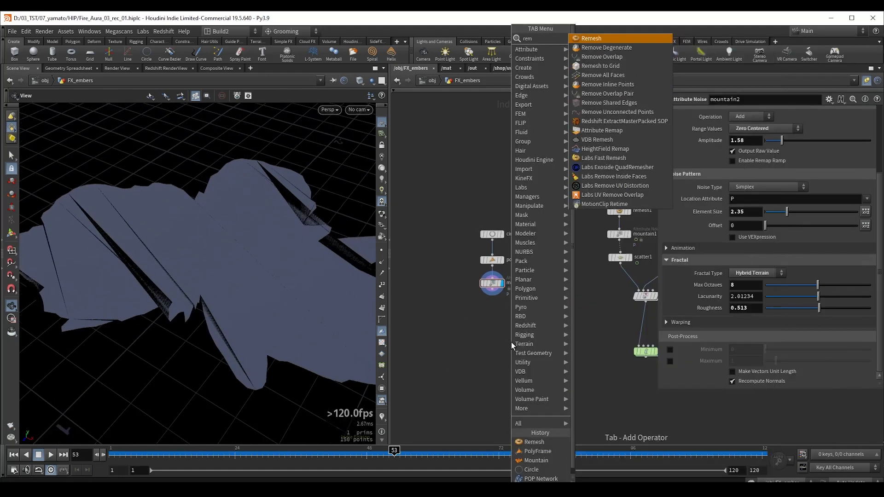
{"action": "key", "text": "Return"}
{"action": "key", "text": "shift+w"}
{"action": "left_click_drag", "start_coordinate": [222, 259], "coordinate": [230, 268]}
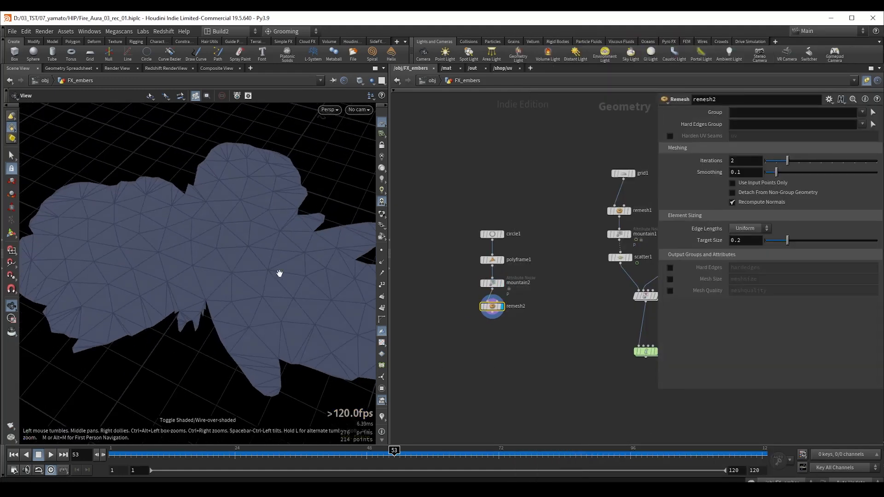
- Set remesh2's Target Size to 0.15 and view the denser mesh
{"action": "left_click_drag", "start_coordinate": [787, 244], "coordinate": [783, 243]}
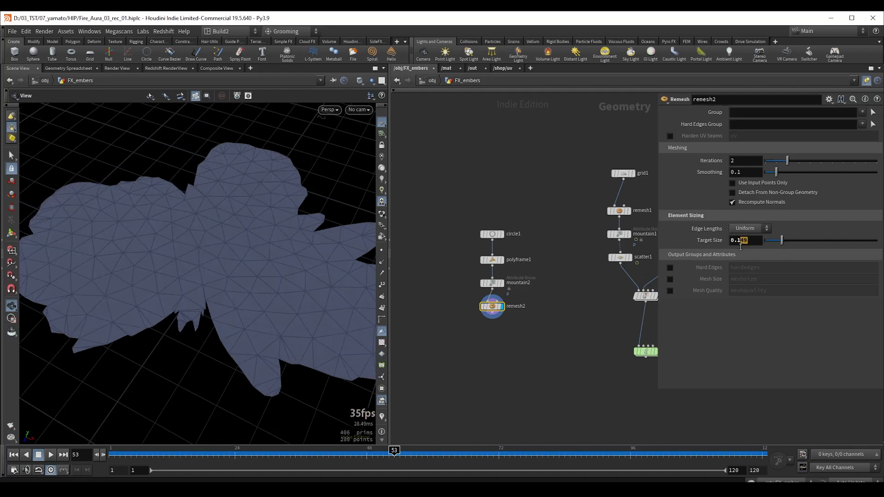
{"action": "type", "text": "5"}
{"action": "key", "text": "Return"}
{"action": "left_click_drag", "start_coordinate": [216, 290], "coordinate": [230, 254]}
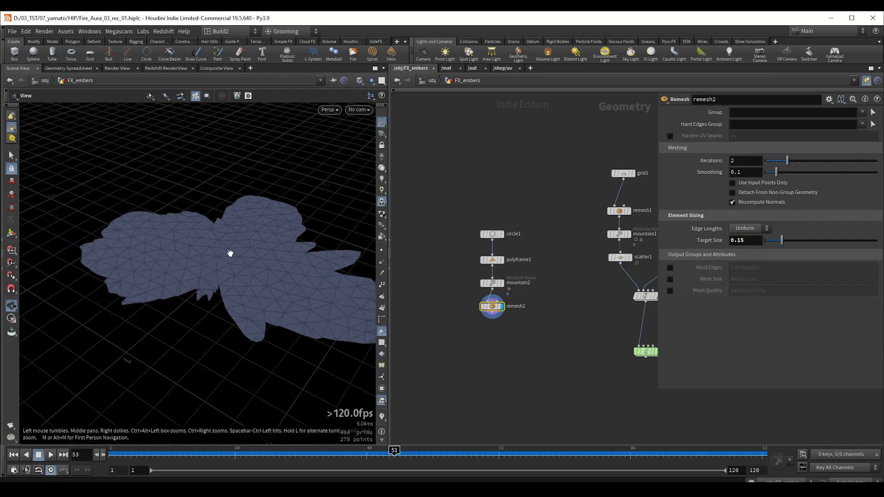
- Add a Mountain node after remesh2 with Noise Along Vector turned off and Amplitude set to 0.4
{"action": "key", "text": "Tab"}
{"action": "type", "text": "mou"}
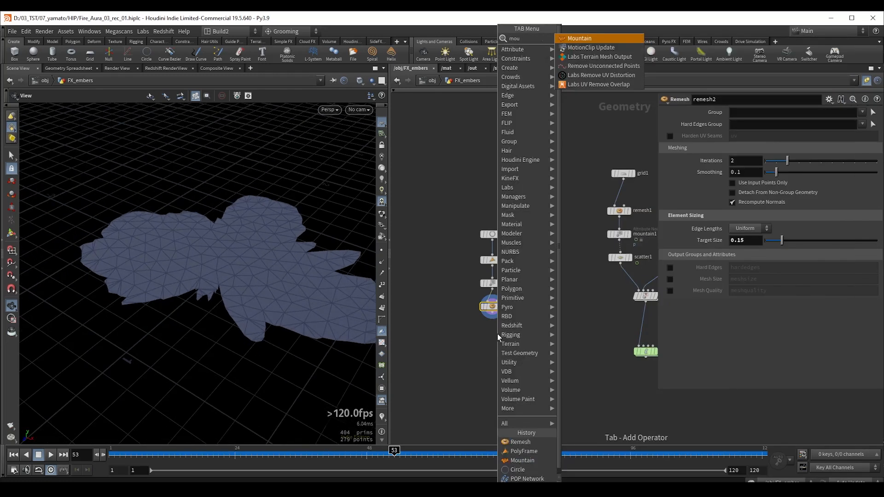
{"action": "type", "text": "n"}
{"action": "key", "text": "Return"}
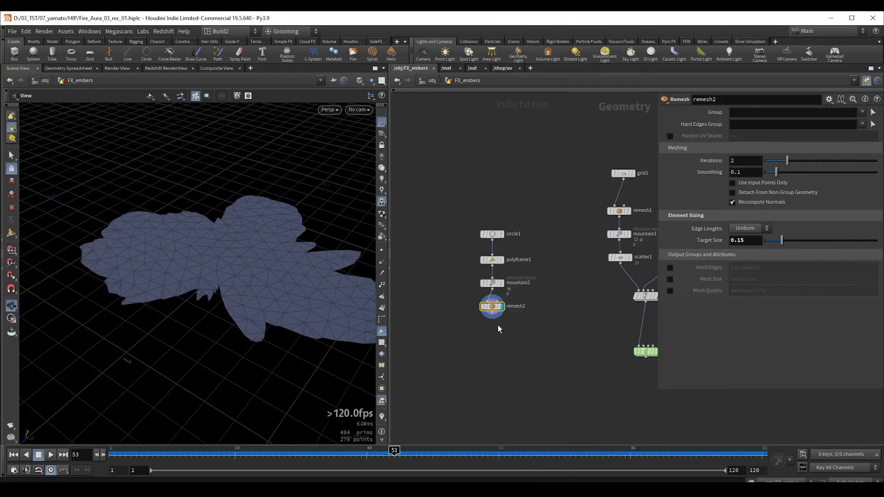
{"action": "scroll", "coordinate": [767, 190], "scroll_direction": "up", "scroll_amount": 3}
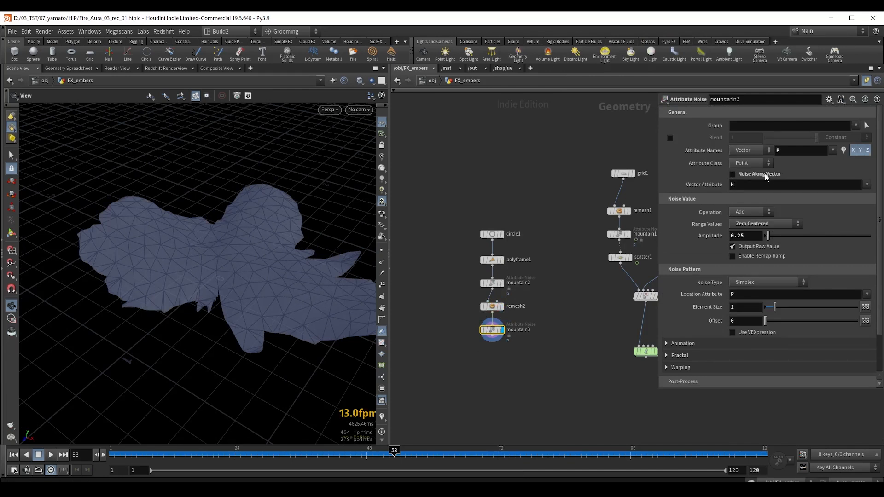
{"action": "left_click", "coordinate": [732, 174]}
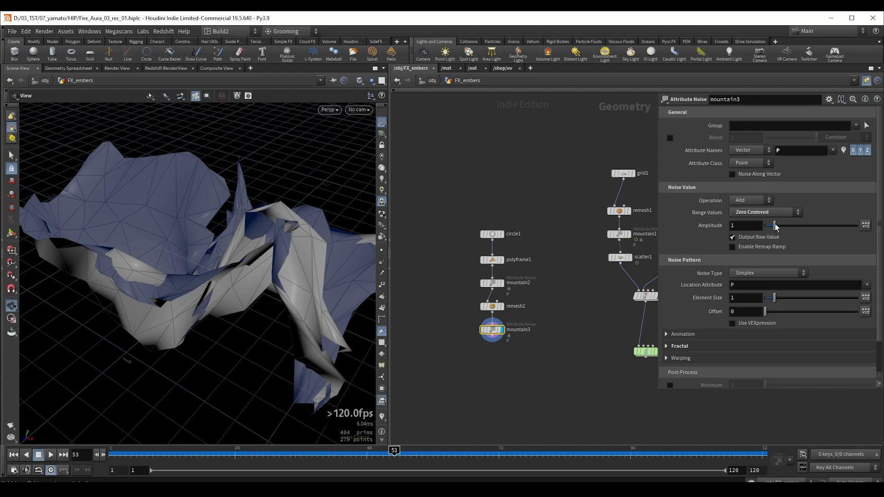
{"action": "left_click_drag", "start_coordinate": [776, 227], "coordinate": [769, 226]}
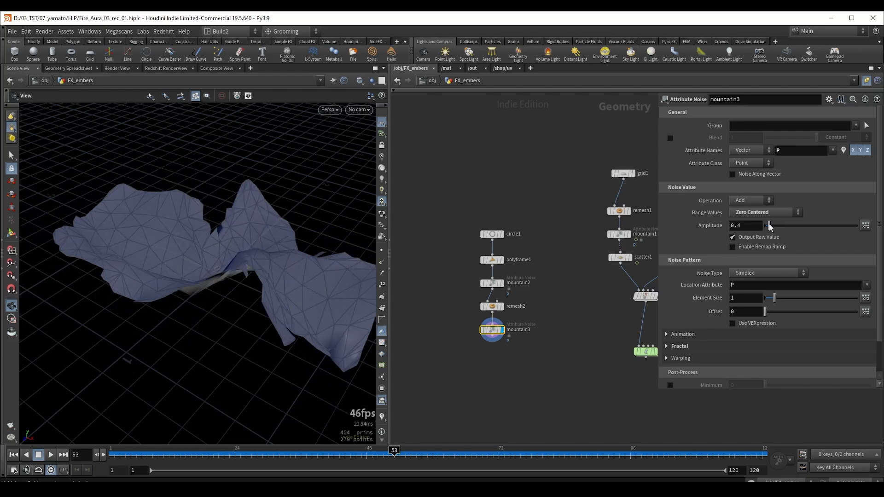
- Change mountain3's Noise Type to Sparse Convolution, with Element Size 0.45 and Amplitude 0.5
{"action": "left_click", "coordinate": [755, 275]}
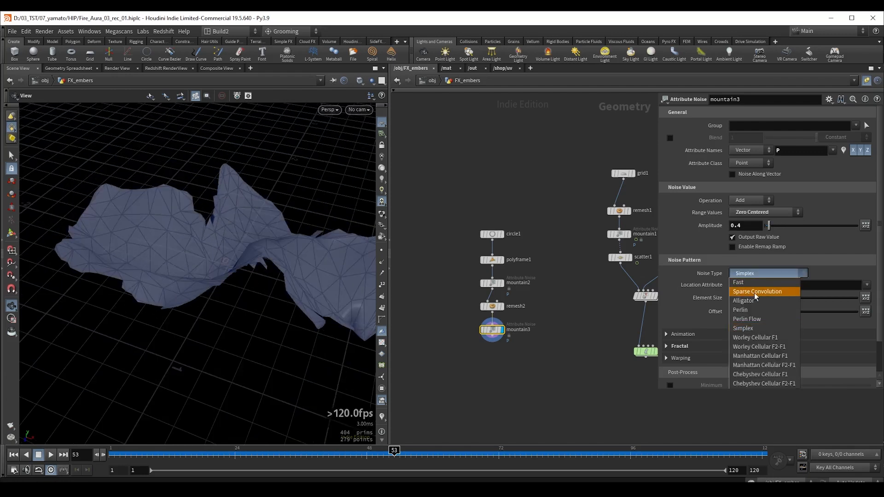
{"action": "left_click", "coordinate": [755, 292]}
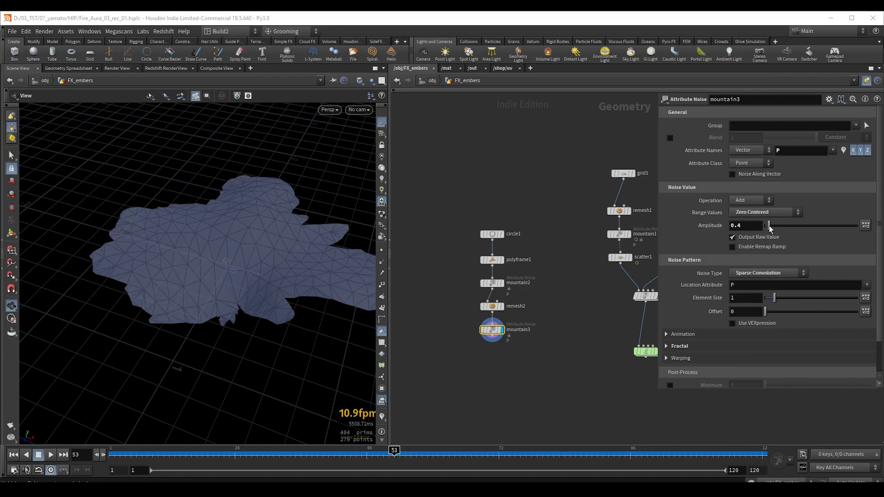
{"action": "left_click_drag", "start_coordinate": [770, 227], "coordinate": [772, 229]}
{"action": "left_click_drag", "start_coordinate": [773, 302], "coordinate": [769, 299]}
{"action": "left_click_drag", "start_coordinate": [773, 226], "coordinate": [770, 226]}
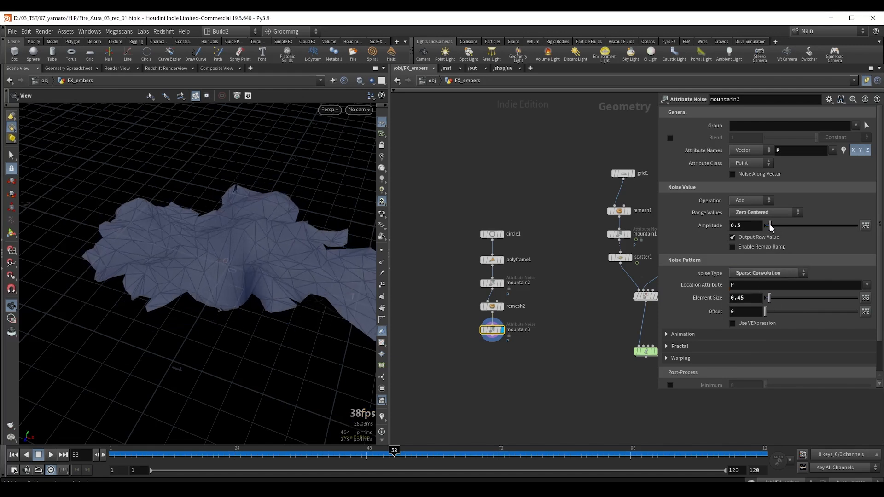
{"action": "left_click_drag", "start_coordinate": [258, 230], "coordinate": [229, 249]}
- Set remesh2's Target Size to 0.1 for a finer ember mesh
{"action": "left_click", "coordinate": [491, 306]}
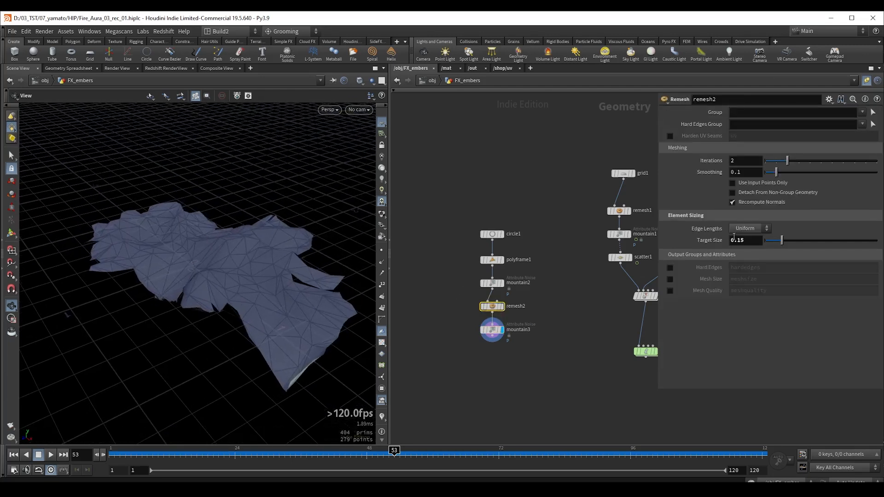
{"action": "left_click", "coordinate": [749, 244]}
{"action": "key", "text": "BackSpace"}
{"action": "key", "text": "Return"}
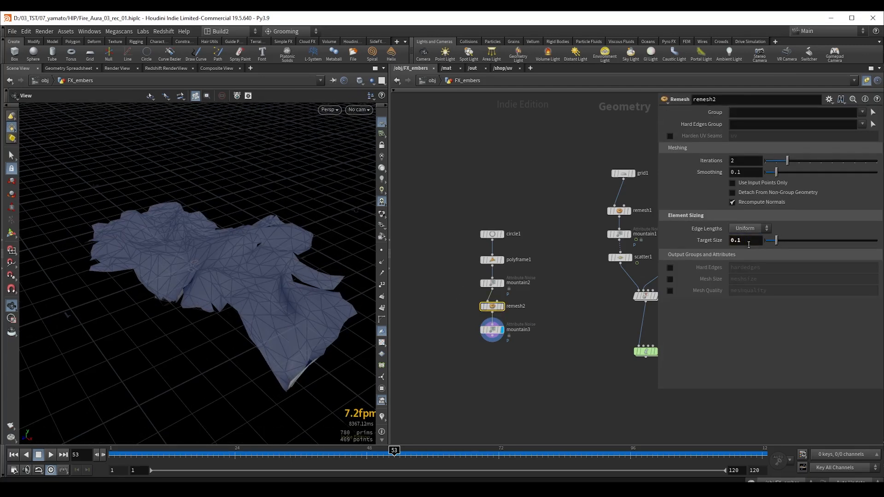
- Hide the viewport's wireframe overlay and change mountain3's Noise Type to Simplex
{"action": "key", "text": "shift+w"}
{"action": "mouse_move", "coordinate": [227, 257]}
{"action": "left_mouse_down"}
{"action": "mouse_move", "coordinate": [197, 280]}
{"action": "mouse_move", "coordinate": [240, 290]}
{"action": "mouse_move", "coordinate": [284, 227]}
{"action": "mouse_move", "coordinate": [213, 250]}
{"action": "mouse_move", "coordinate": [225, 260]}
{"action": "left_mouse_up"}
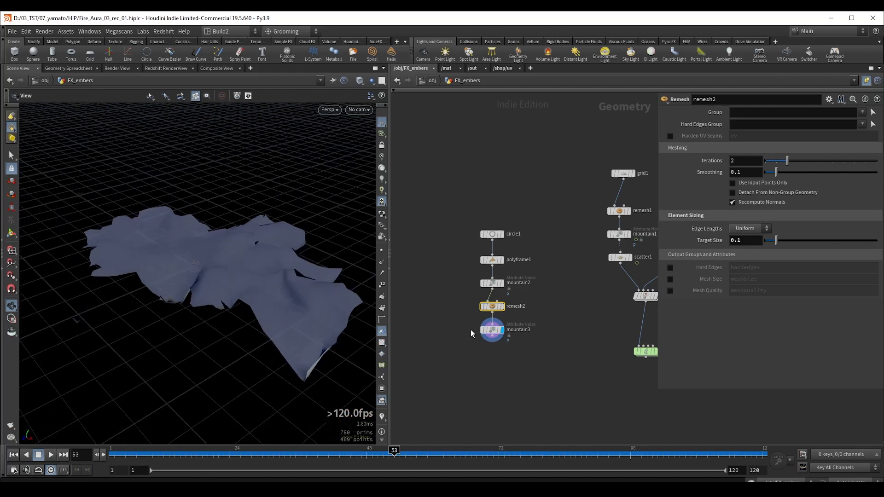
{"action": "left_click", "coordinate": [492, 330]}
{"action": "left_click", "coordinate": [755, 273]}
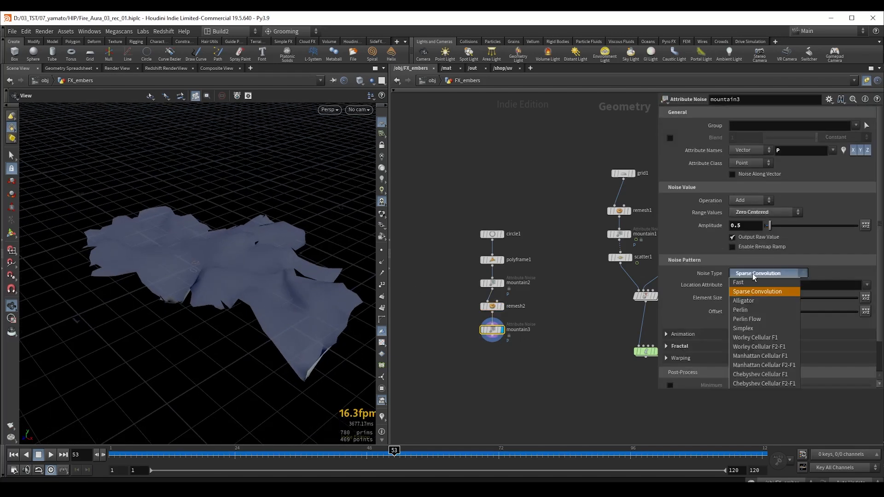
{"action": "left_click", "coordinate": [755, 329]}
{"action": "left_click_drag", "start_coordinate": [275, 276], "coordinate": [297, 280]}
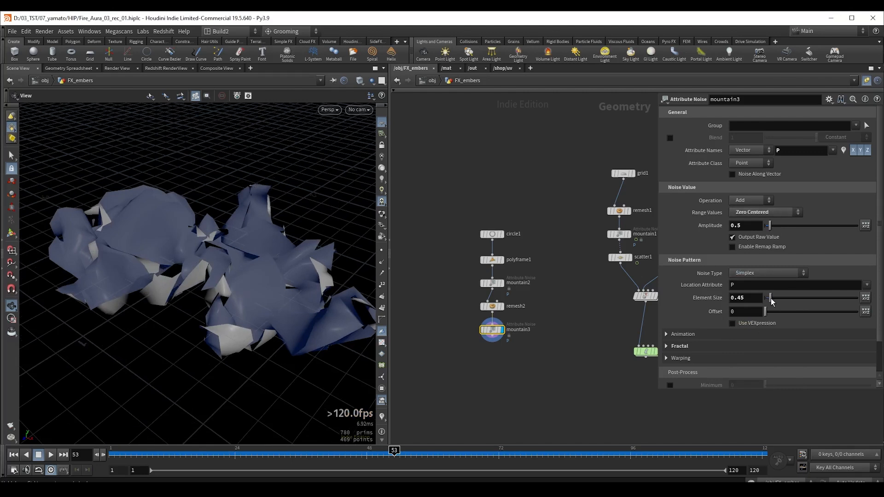
- Set mountain3's Element Size to 0.65 and its Amplitude to 0.3
{"action": "left_click_drag", "start_coordinate": [772, 301], "coordinate": [772, 298]}
{"action": "left_click_drag", "start_coordinate": [767, 230], "coordinate": [769, 229]}
{"action": "left_click_drag", "start_coordinate": [258, 294], "coordinate": [196, 250]}
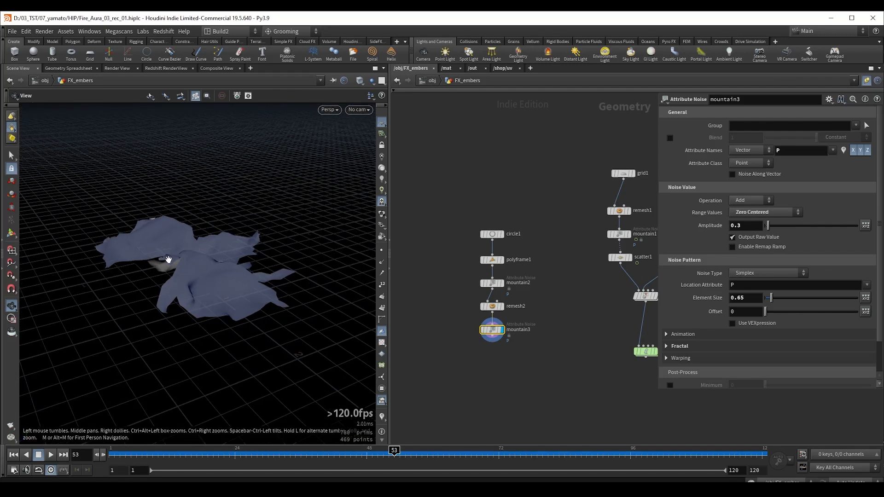
- Add a Null node below mountain3 and rename it ember_source
{"action": "key", "text": "Tab"}
{"action": "type", "text": "null"}
{"action": "key", "text": "Return"}
{"action": "left_click", "coordinate": [495, 326]}
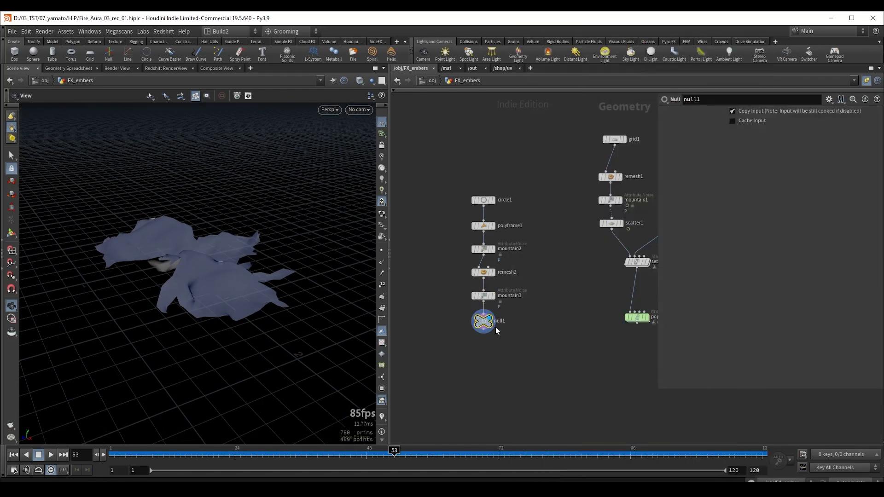
{"action": "left_click_drag", "start_coordinate": [495, 327], "coordinate": [488, 353]}
{"action": "key", "text": "F2"}
{"action": "type", "text": "e"}
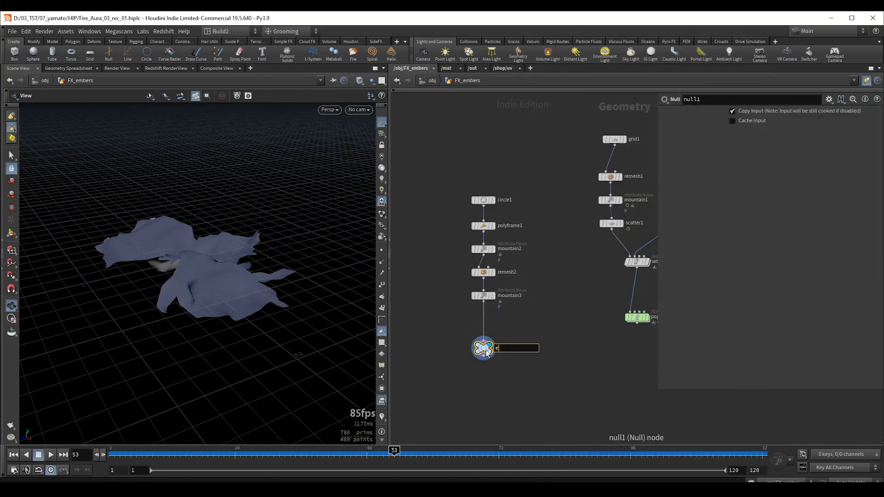
{"action": "type", "text": "mber_source"}
{"action": "key", "text": "Return"}
- Add a Copy to Points node that copies ember_source onto the popnet particles, and check the copies at other frames
{"action": "middle_click_drag", "start_coordinate": [542, 379], "coordinate": [510, 334]}
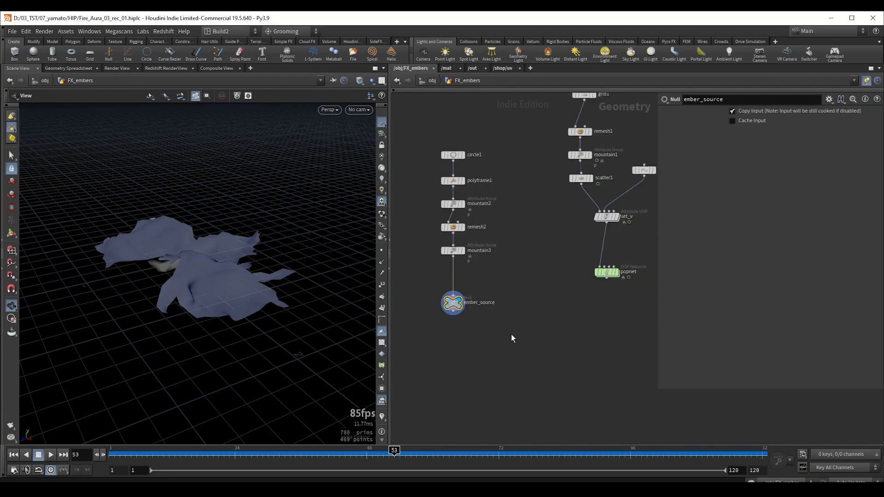
{"action": "left_click_drag", "start_coordinate": [452, 315], "coordinate": [529, 369]}
{"action": "type", "text": "ct p"}
{"action": "key", "text": "Return"}
{"action": "left_click_drag", "start_coordinate": [606, 278], "coordinate": [560, 363]}
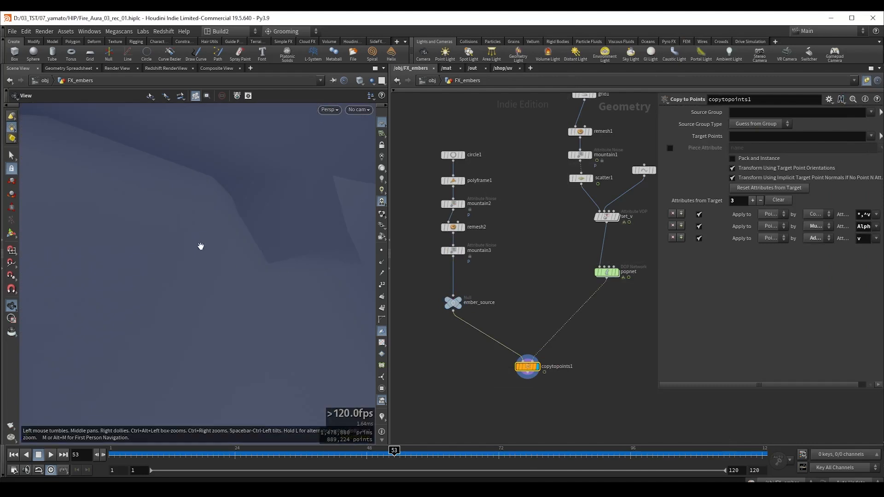
{"action": "left_click_drag", "start_coordinate": [199, 247], "coordinate": [375, 380]}
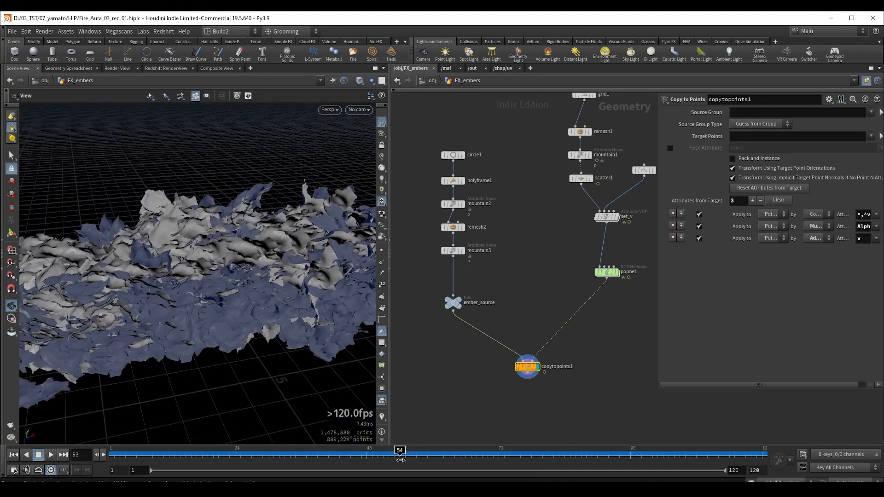
{"action": "left_click_drag", "start_coordinate": [394, 450], "coordinate": [351, 451]}
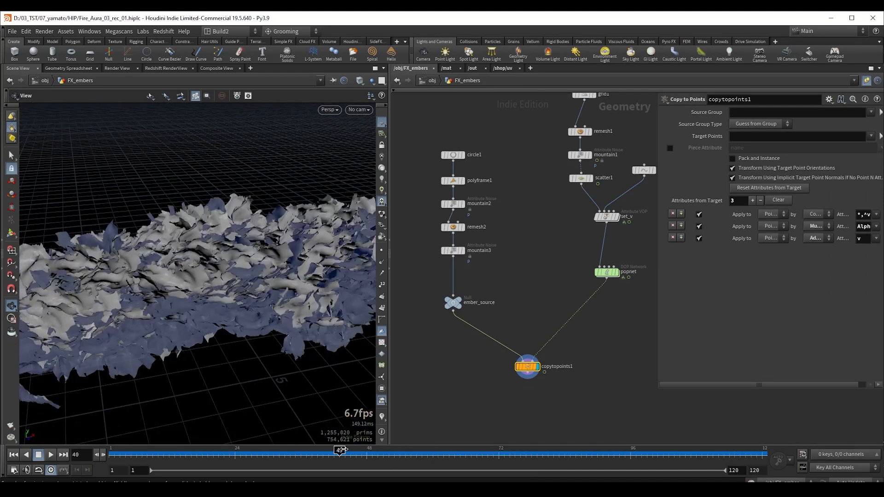
- Insert an Attribute VOP node on the wire between popnet and copytopoints1
{"action": "middle_click_drag", "start_coordinate": [562, 300], "coordinate": [516, 300]}
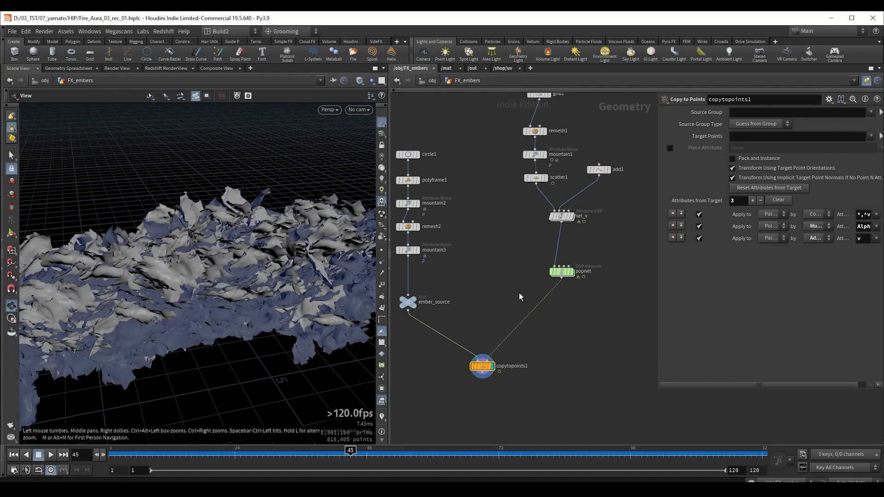
{"action": "left_click_drag", "start_coordinate": [532, 288], "coordinate": [570, 305]}
{"action": "key", "text": "Tab"}
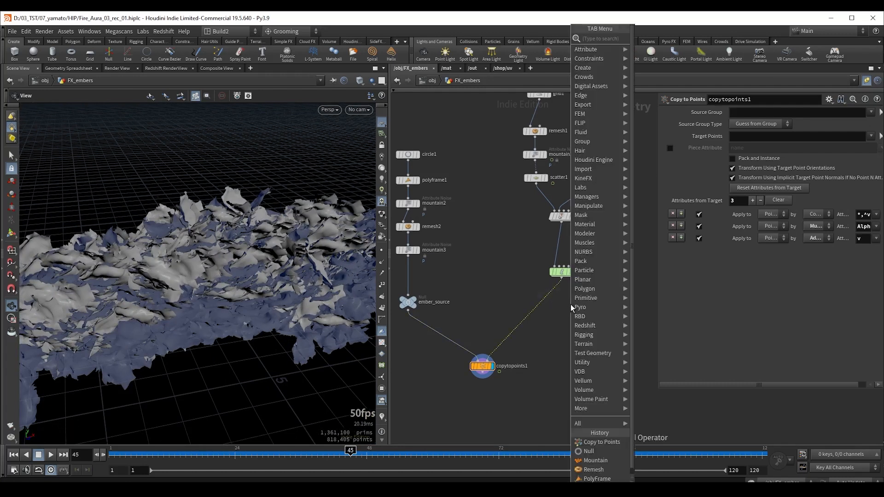
{"action": "key", "text": "Escape"}
{"action": "left_click", "coordinate": [564, 299]}
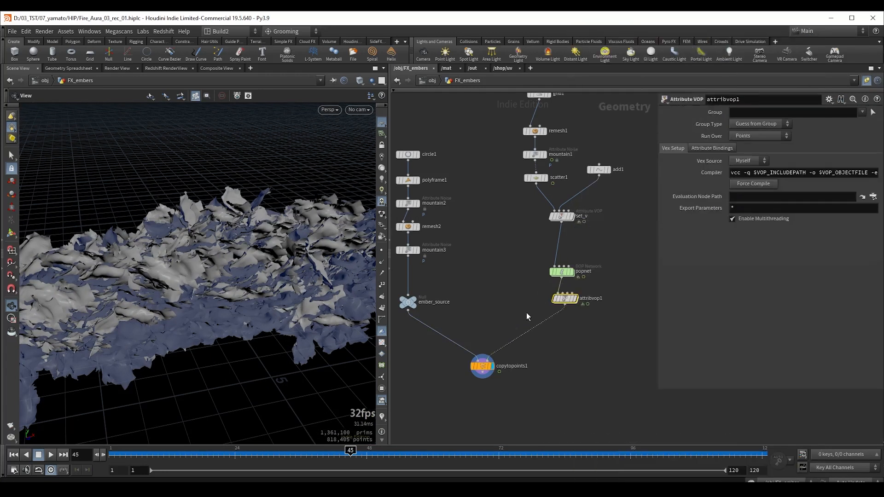
- Rename the new Attribute VOP node as set_pscale
{"action": "scroll", "coordinate": [603, 307], "scroll_direction": "up", "scroll_amount": 2}
{"action": "double_click", "coordinate": [603, 297]}
{"action": "left_click_drag", "start_coordinate": [606, 298], "coordinate": [558, 302]}
{"action": "type", "text": "set"}
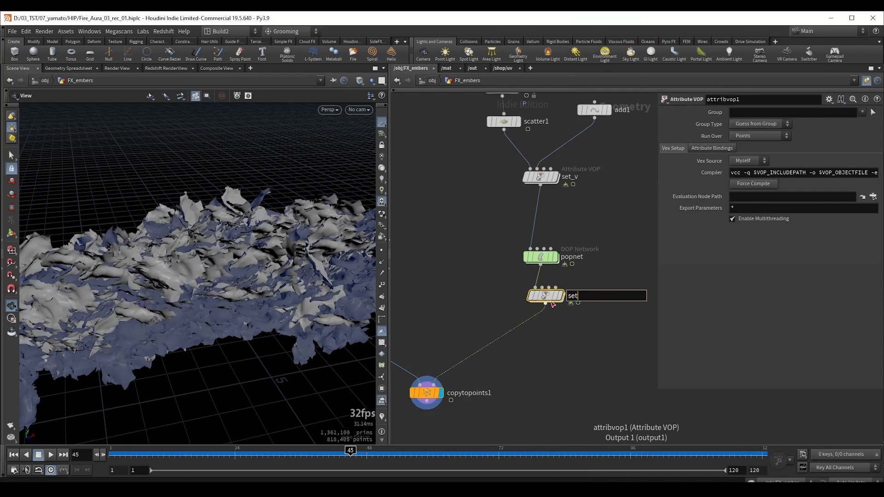
{"action": "type", "text": "_pscale"}
{"action": "key", "text": "Return"}
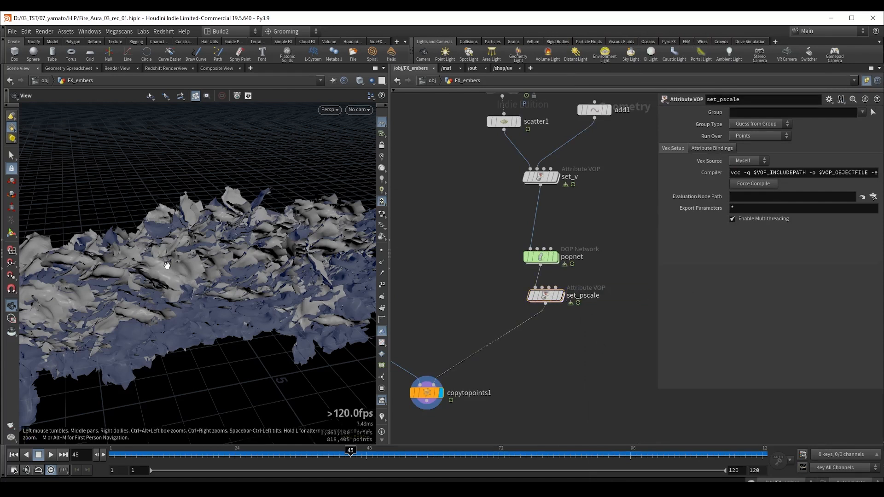
- Display the set_pscale node in the viewport and open its VOP network
{"action": "key", "text": "r"}
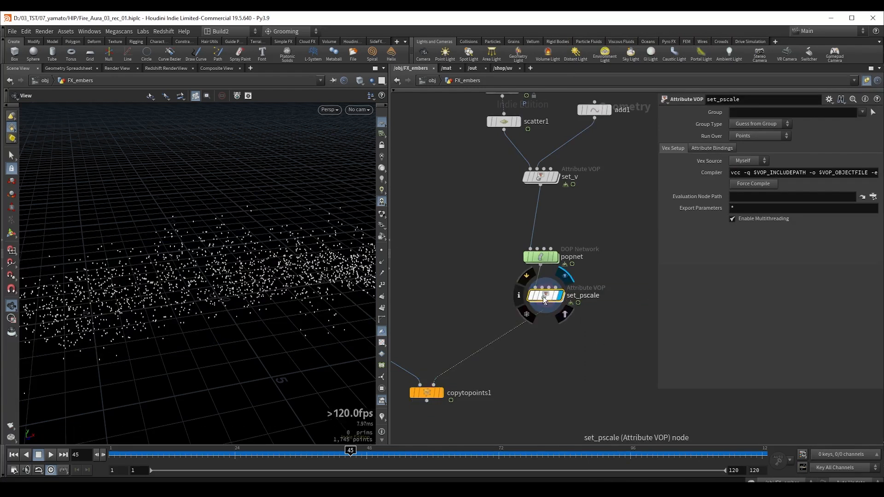
{"action": "double_click", "coordinate": [543, 298]}
{"action": "middle_click_drag", "start_coordinate": [614, 274], "coordinate": [512, 256]}
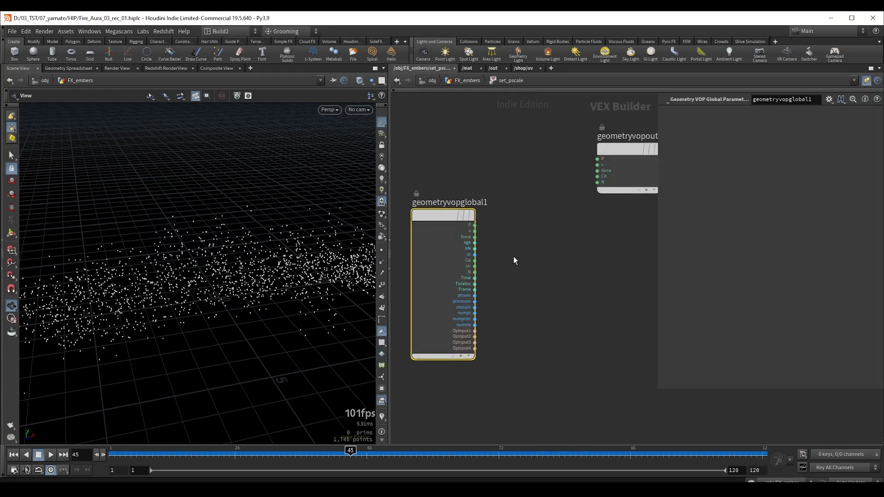
- Add a Bind node beside the global parameters and set its name to nage
{"action": "left_click", "coordinate": [539, 289]}
{"action": "key", "text": "Tab"}
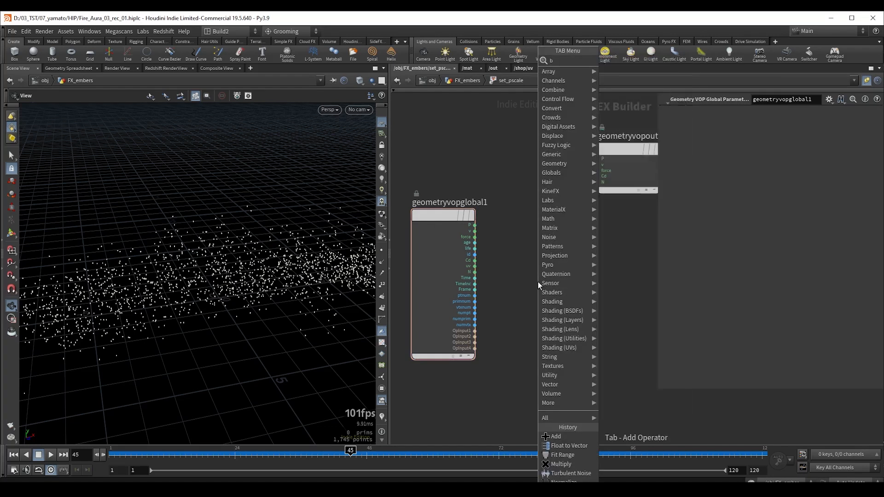
{"action": "type", "text": "bind"}
{"action": "key", "text": "Return"}
{"action": "double_click", "coordinate": [739, 112]}
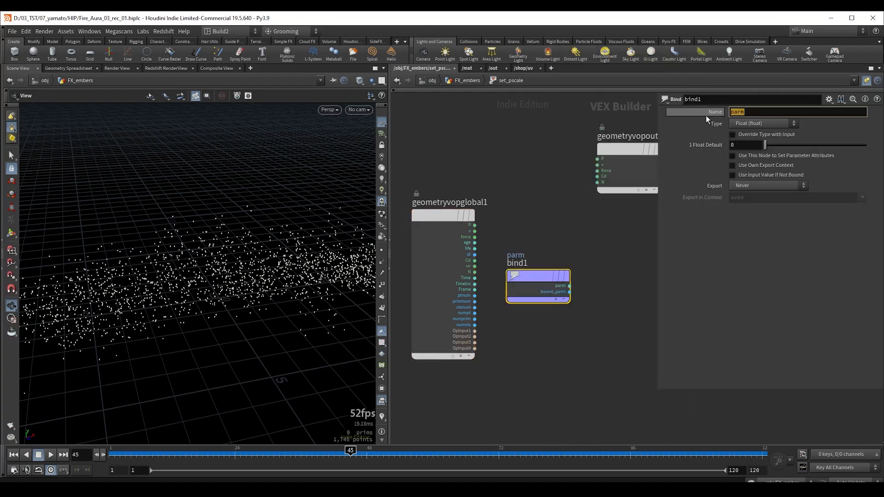
{"action": "type", "text": "nage"}
{"action": "key", "text": "Return"}
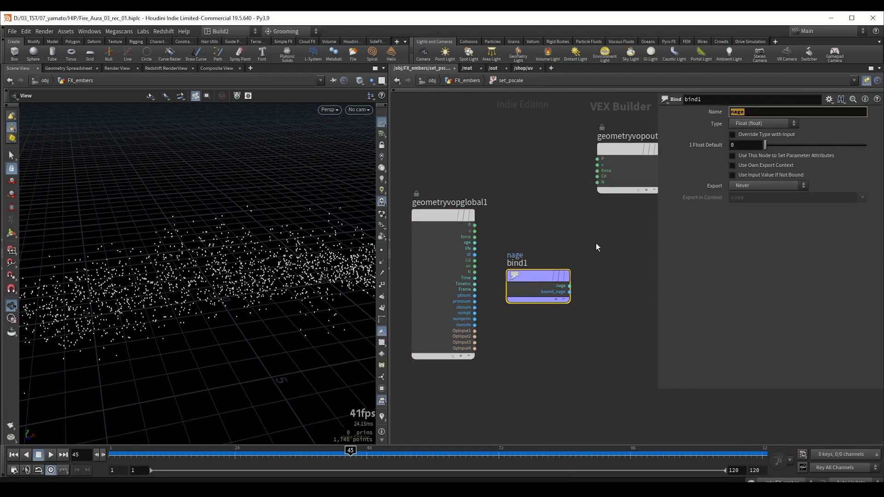
- Add a Bind Export node fed by the nage output and set its name to pscale
{"action": "middle_click_drag", "start_coordinate": [596, 243], "coordinate": [521, 225]}
{"action": "left_click", "coordinate": [495, 267]}
{"action": "key", "text": "Tab"}
{"action": "type", "text": "binde"}
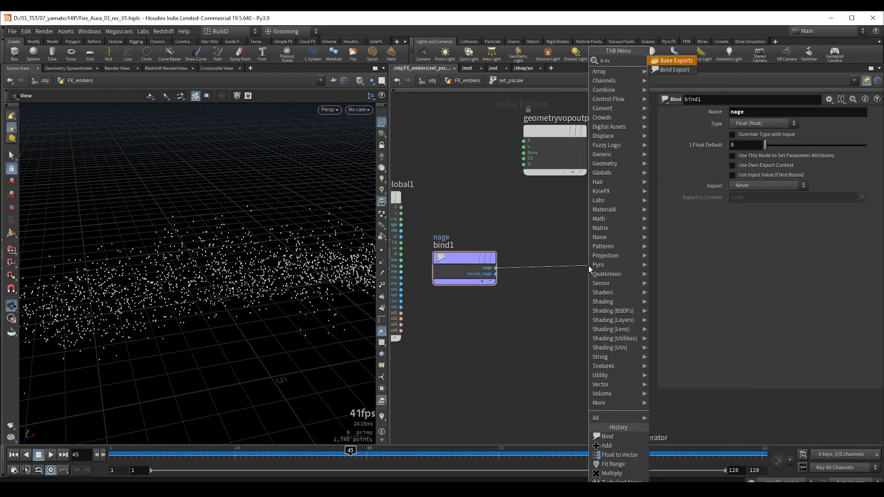
{"action": "key", "text": "Return"}
{"action": "left_click", "coordinate": [588, 266]}
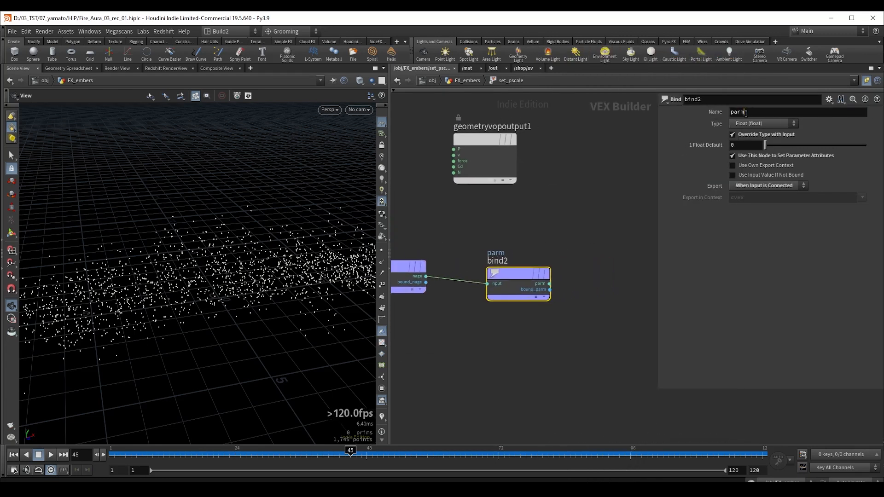
{"action": "double_click", "coordinate": [745, 111]}
{"action": "type", "text": "pscale"}
{"action": "key", "text": "Return"}
- Space out the two bind nodes and insert a Ramp Parameter on the wire between nage and pscale
{"action": "left_click_drag", "start_coordinate": [502, 271], "coordinate": [552, 275]}
{"action": "middle_click_drag", "start_coordinate": [491, 246], "coordinate": [534, 238]}
{"action": "key", "text": "Tab"}
{"action": "type", "text": "ram"}
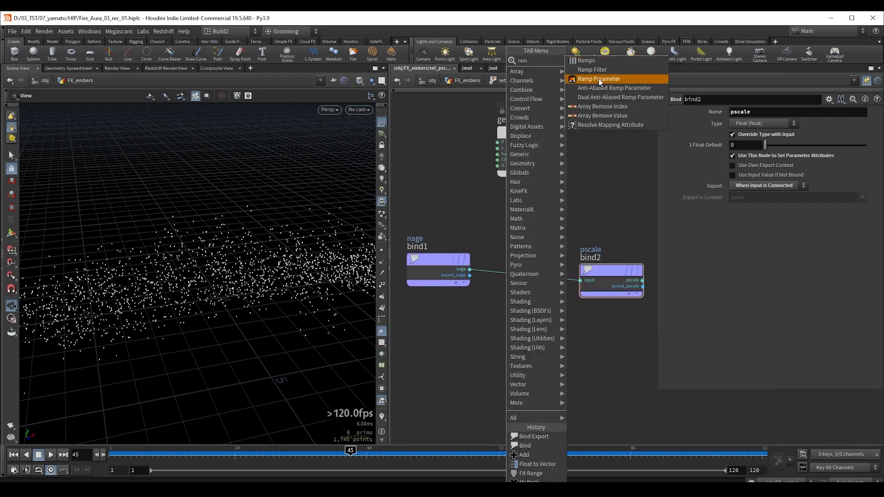
{"action": "left_click", "coordinate": [599, 81]}
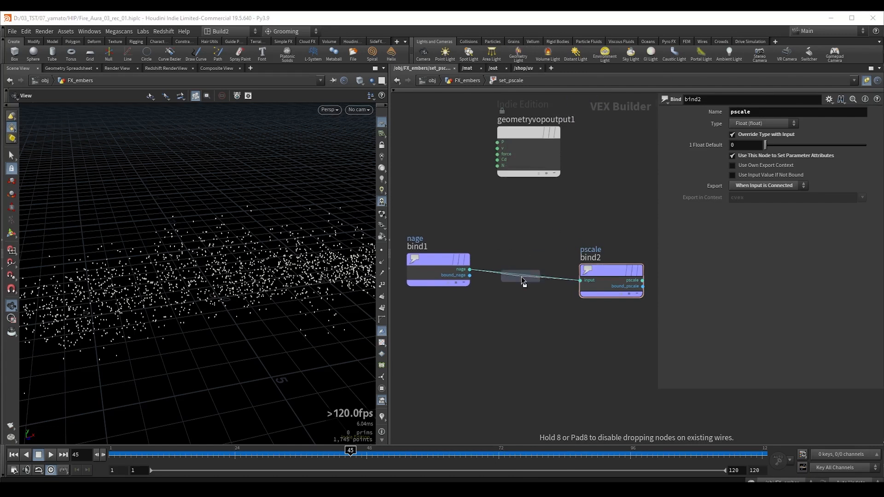
{"action": "left_click", "coordinate": [521, 277]}
{"action": "middle_click_drag", "start_coordinate": [590, 223], "coordinate": [558, 216]}
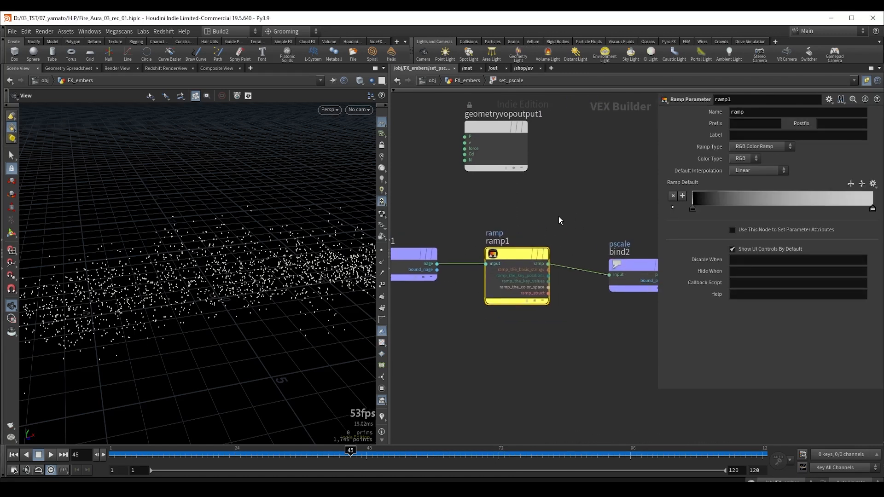
- Set the ramp type to Spline Ramp (float) and enter ramp_pscale as both its name and label
{"action": "left_click", "coordinate": [766, 147]}
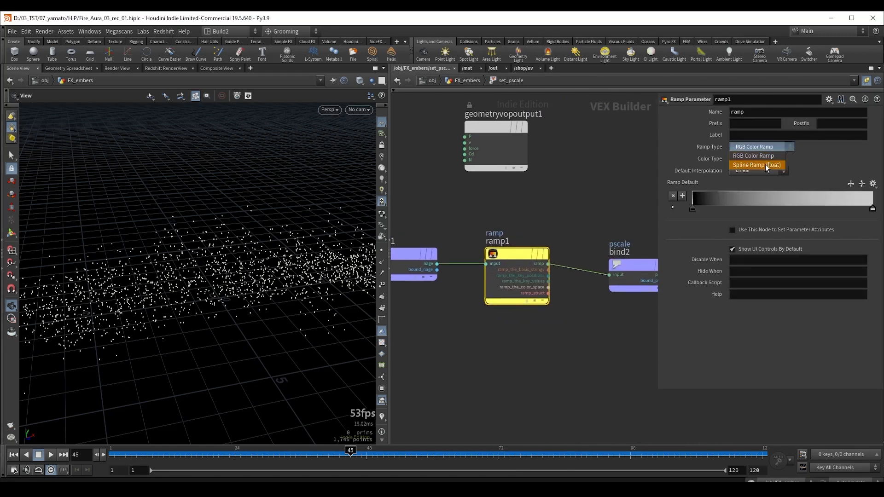
{"action": "left_click", "coordinate": [765, 164]}
{"action": "left_click", "coordinate": [757, 112]}
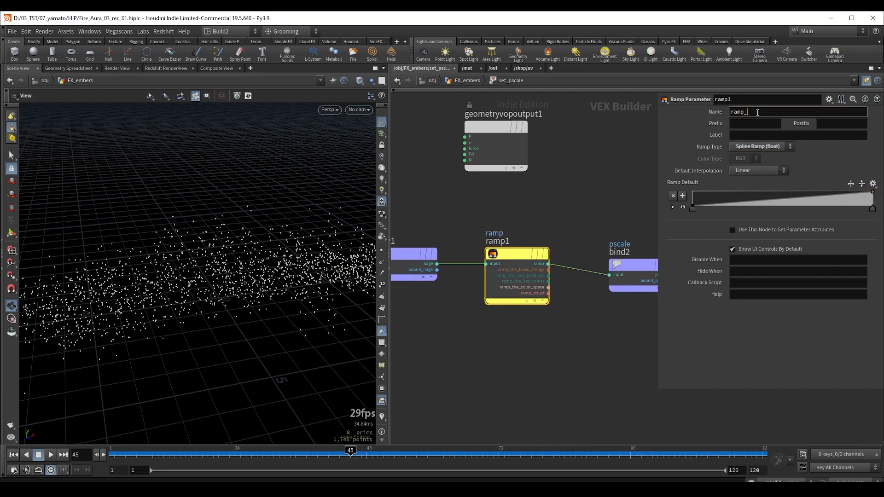
{"action": "double_click", "coordinate": [757, 112]}
{"action": "key", "text": "ctrl+c"}
{"action": "left_click", "coordinate": [757, 135]}
{"action": "key", "text": "ctrl+v"}
{"action": "key", "text": "Return"}
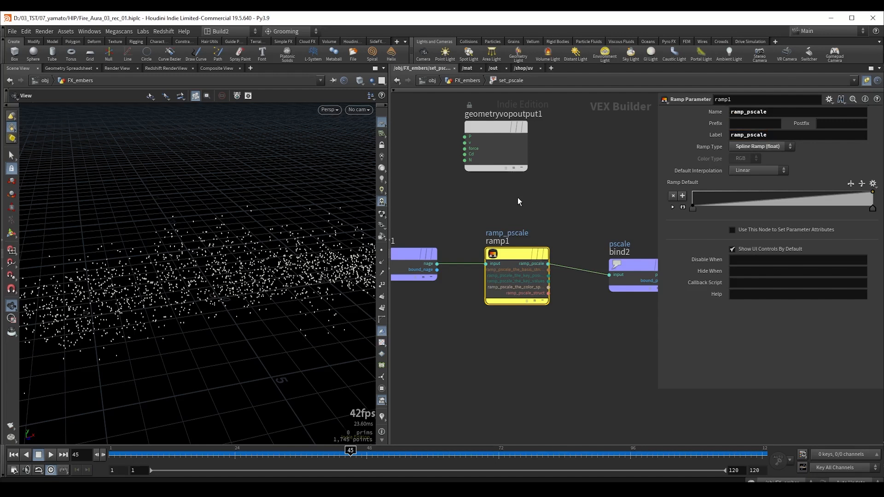
- Return to the FX_embers network, display copytopoints1 and scrub the timeline back to frame 15
{"action": "key", "text": "u"}
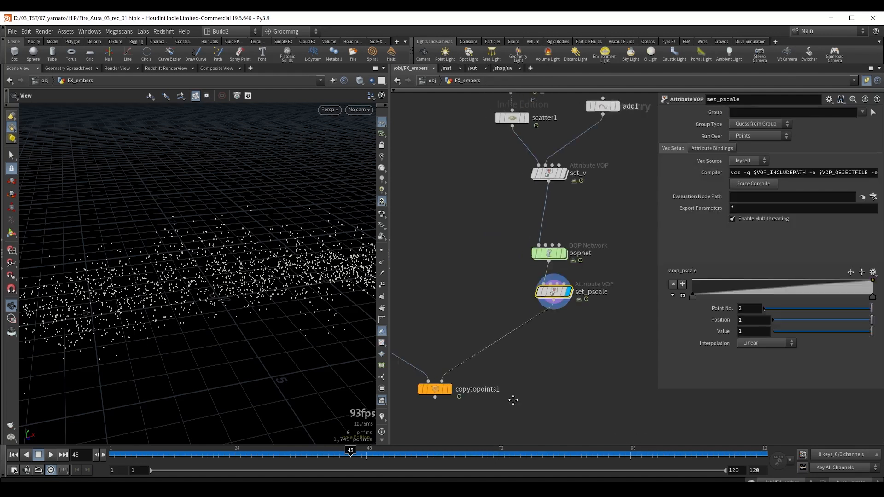
{"action": "middle_click_drag", "start_coordinate": [512, 400], "coordinate": [527, 377]}
{"action": "left_click", "coordinate": [462, 350]}
{"action": "key", "text": "r"}
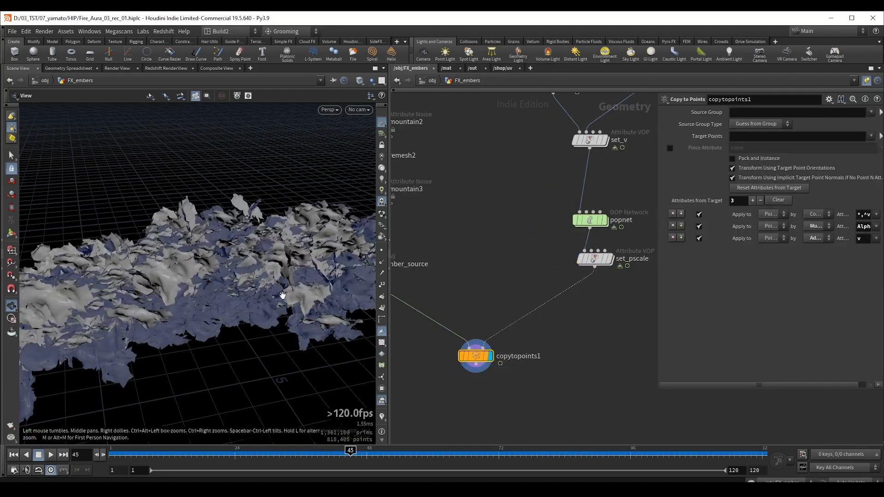
{"action": "left_click_drag", "start_coordinate": [297, 456], "coordinate": [186, 454]}
{"action": "left_click_drag", "start_coordinate": [197, 259], "coordinate": [214, 287]}
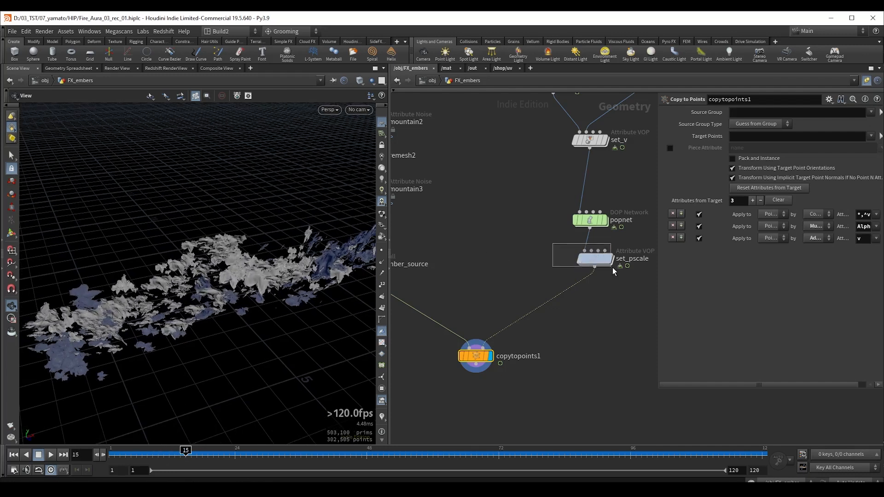
- Invert set_pscale's ramp_pscale so it falls from 1 to 0, and scrub the timeline to frame 23
{"action": "left_click_drag", "start_coordinate": [553, 244], "coordinate": [617, 273]}
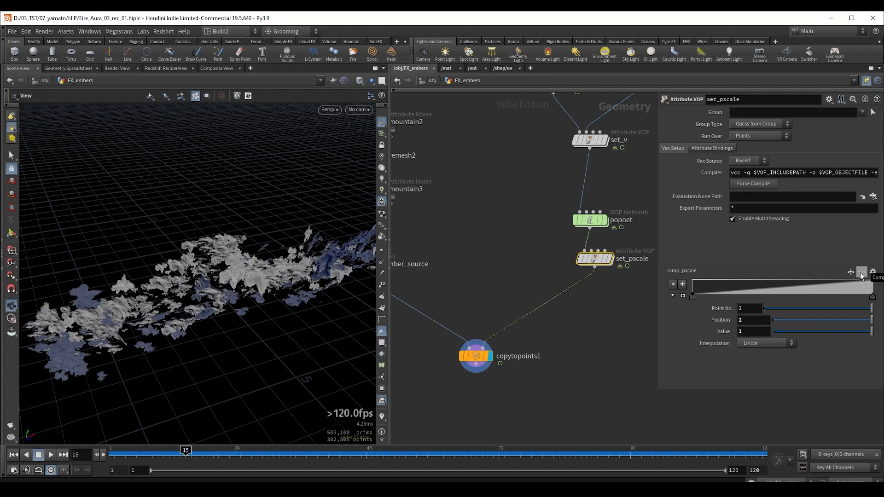
{"action": "left_click", "coordinate": [862, 272]}
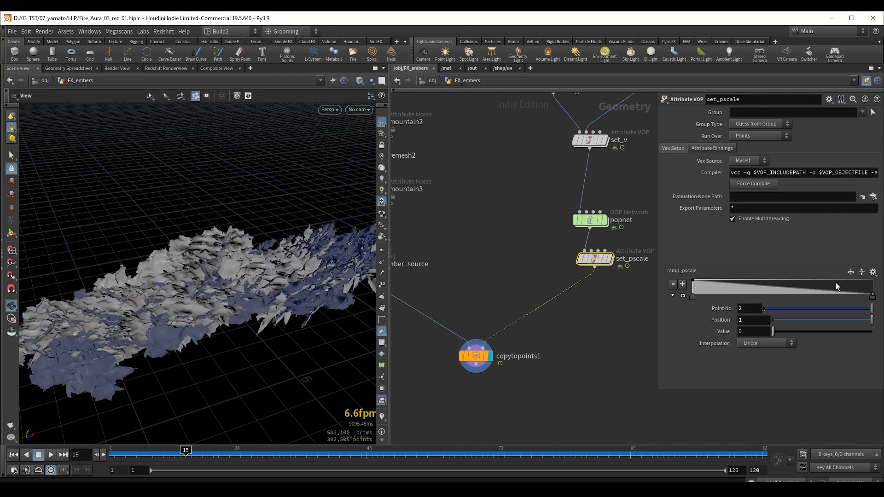
{"action": "left_click_drag", "start_coordinate": [185, 455], "coordinate": [229, 455]}
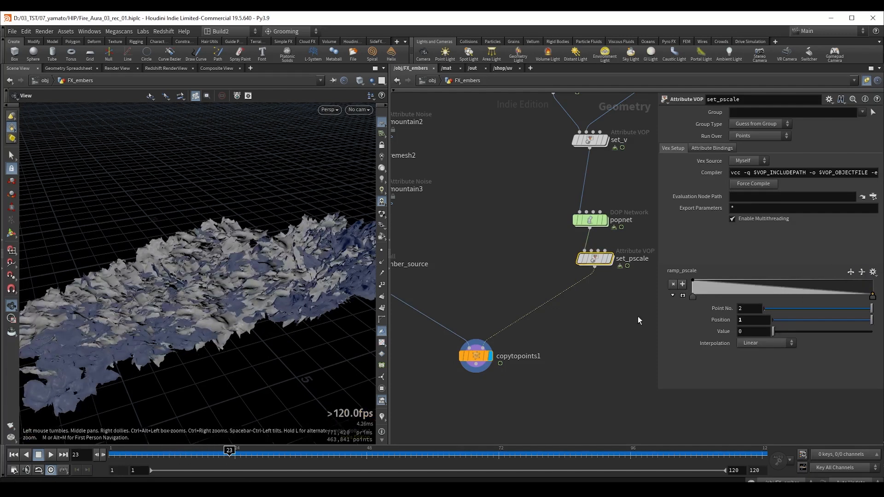
- Enlarge the ramp_pscale graph and add a middle point at about position 0.65 and value 0.82
{"action": "left_click", "coordinate": [692, 300]}
{"action": "scroll", "coordinate": [761, 311], "scroll_direction": "down", "scroll_amount": 2}
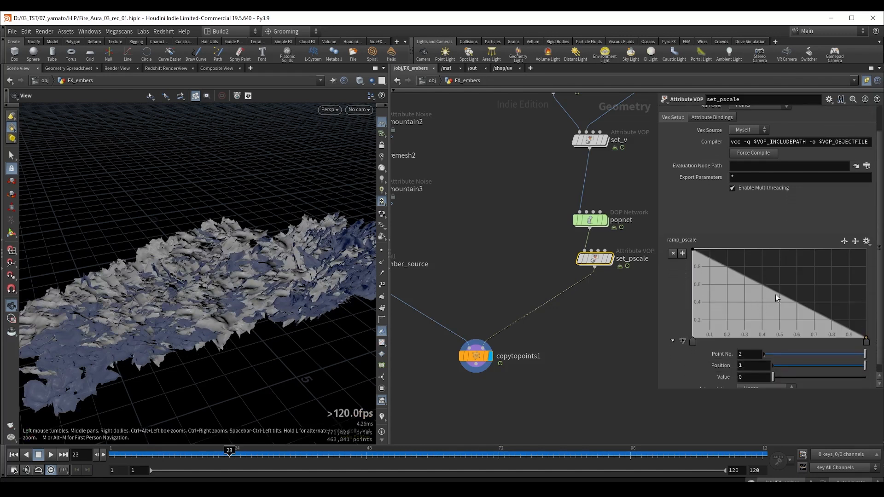
{"action": "left_click", "coordinate": [790, 277]}
{"action": "mouse_move", "coordinate": [791, 276]}
{"action": "left_mouse_down"}
{"action": "mouse_move", "coordinate": [799, 270]}
{"action": "mouse_move", "coordinate": [789, 266]}
{"action": "mouse_move", "coordinate": [805, 266]}
{"action": "left_mouse_up"}
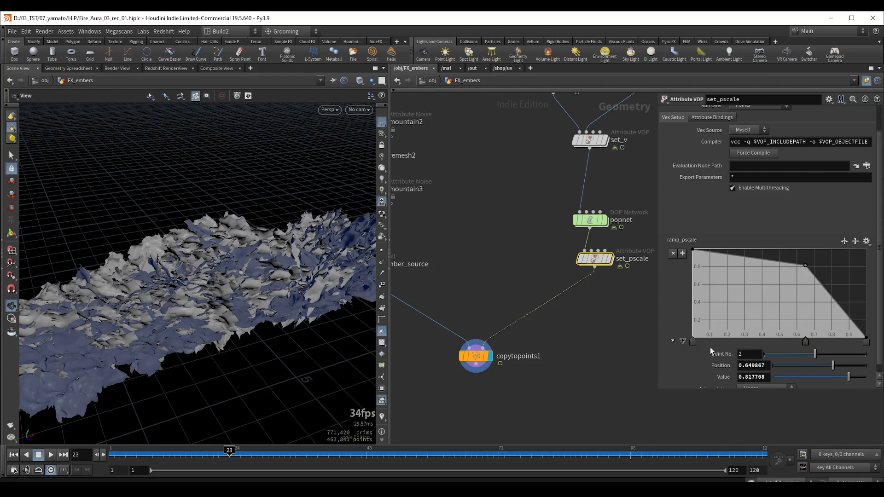
- Set the ramp interpolation to B-Spline and move the middle point to about position 0.70 and value 0.94
{"action": "left_click", "coordinate": [692, 342]}
{"action": "left_click", "coordinate": [865, 343]}
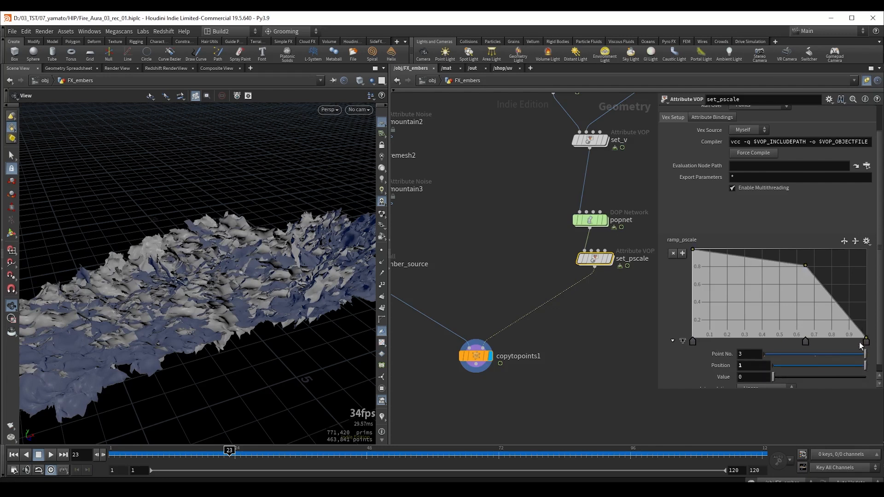
{"action": "scroll", "coordinate": [877, 360], "scroll_direction": "down", "scroll_amount": 1}
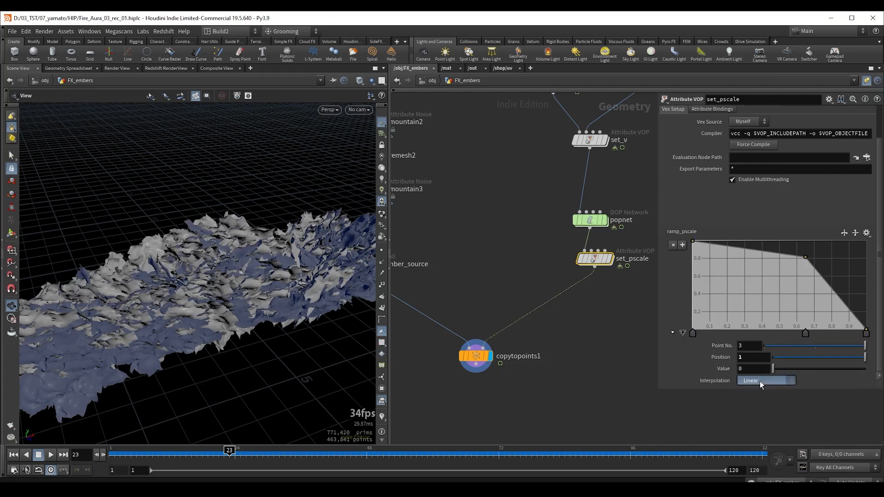
{"action": "left_click", "coordinate": [759, 381]}
{"action": "left_click", "coordinate": [752, 436]}
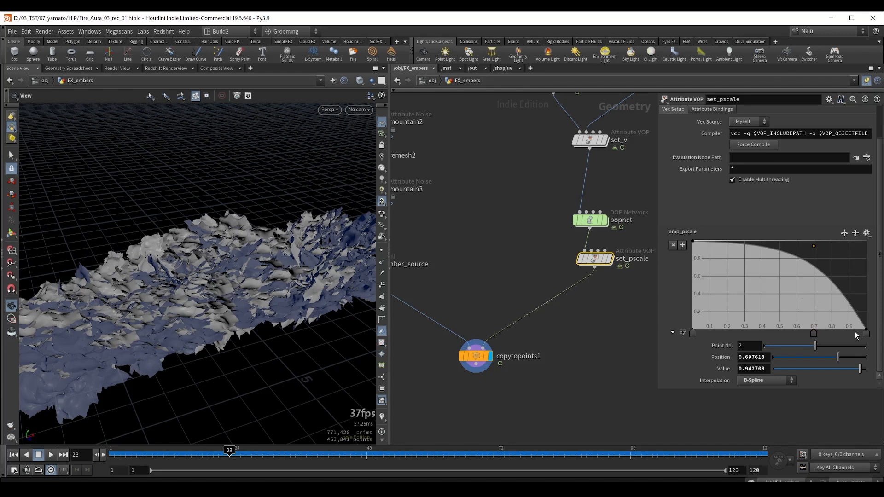
- Open the set_pscale network and insert a Multiply node between the ramp and the pscale bind node
{"action": "mouse_move", "coordinate": [592, 264]}
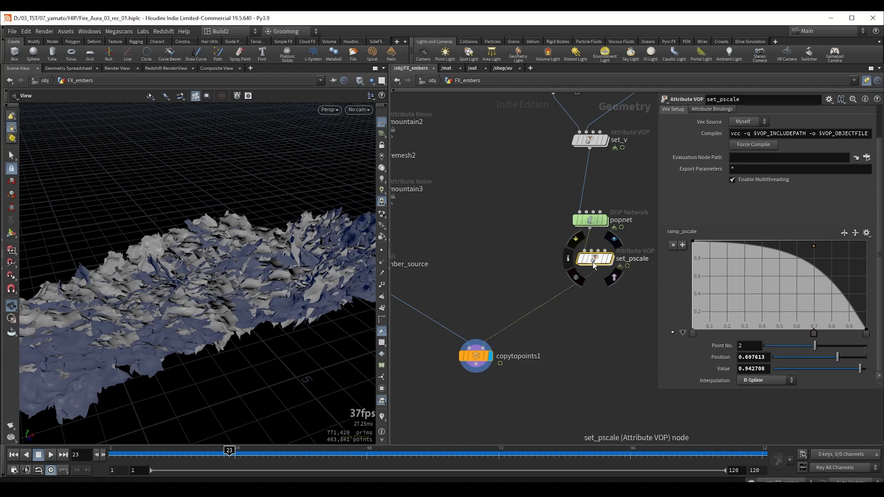
{"action": "double_click", "coordinate": [593, 259]}
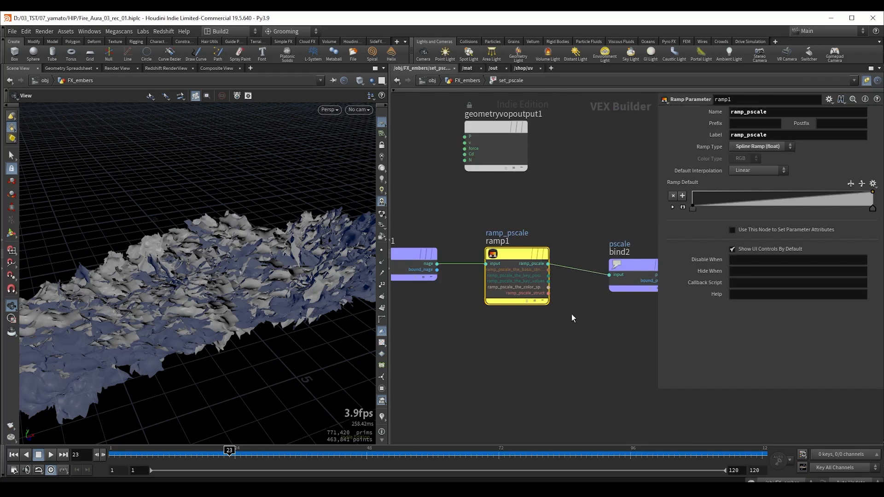
{"action": "middle_click_drag", "start_coordinate": [571, 317], "coordinate": [484, 326]}
{"action": "left_click_drag", "start_coordinate": [533, 290], "coordinate": [591, 302]}
{"action": "left_click_drag", "start_coordinate": [507, 266], "coordinate": [522, 303]}
{"action": "key", "text": "Tab"}
{"action": "type", "text": "mu"}
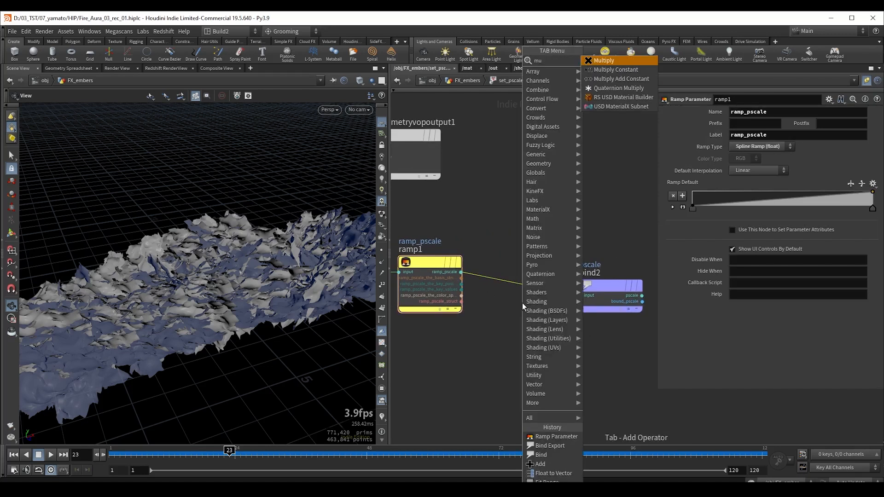
{"action": "key", "text": "Return"}
{"action": "left_click", "coordinate": [529, 297]}
- Promote the Multiply node's input2 to a parameter and set its label to "global pscale"
{"action": "right_click", "coordinate": [525, 313]}
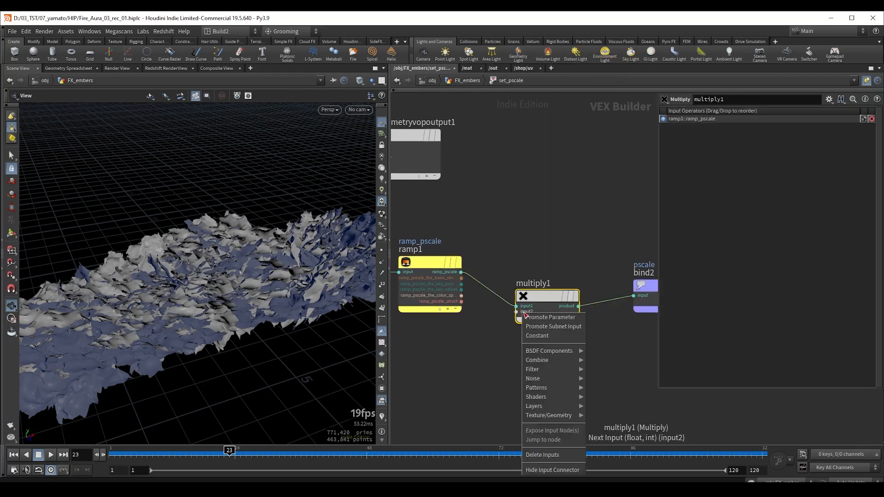
{"action": "left_click", "coordinate": [536, 317]}
{"action": "left_click_drag", "start_coordinate": [780, 137], "coordinate": [693, 134]}
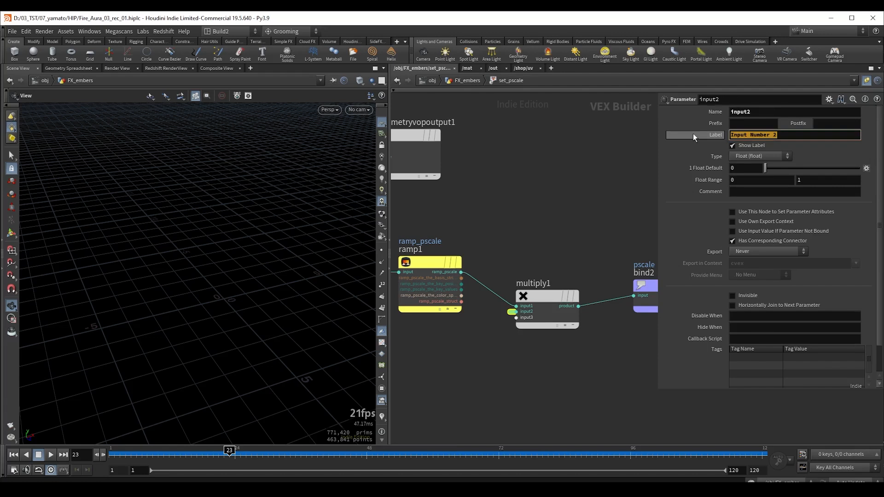
{"action": "type", "text": "global pscale"}
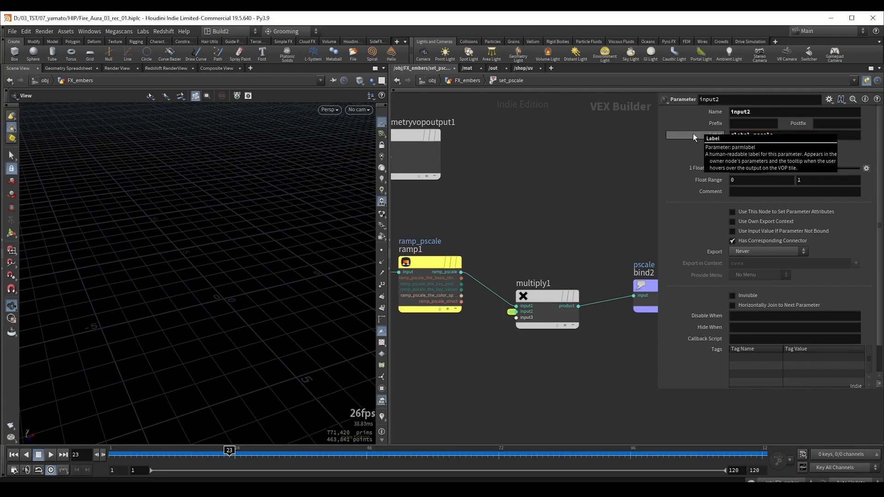
- Return to the FX_embers network and set set_pscale's global pscale to 0.041, inspecting the embers in the viewport
{"action": "type", "text": "u"}
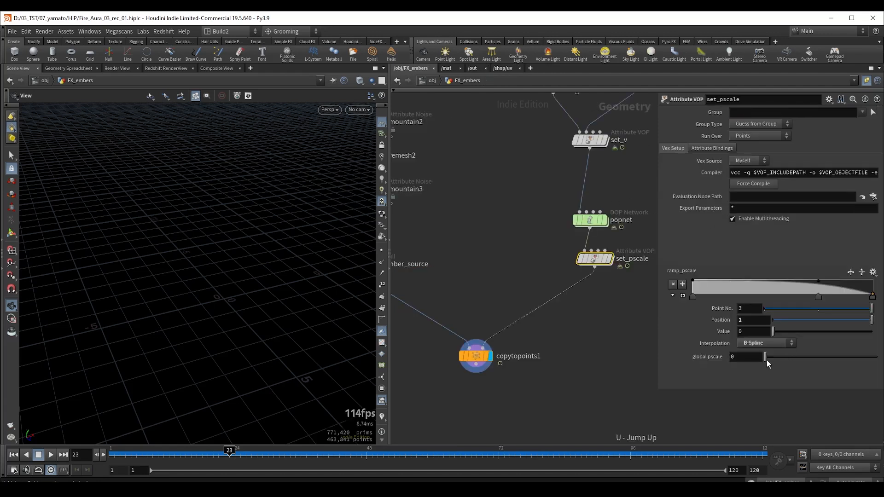
{"action": "left_click_drag", "start_coordinate": [766, 360], "coordinate": [771, 363]}
{"action": "right_click_drag", "start_coordinate": [182, 268], "coordinate": [270, 257]}
{"action": "left_click_drag", "start_coordinate": [271, 256], "coordinate": [274, 280]}
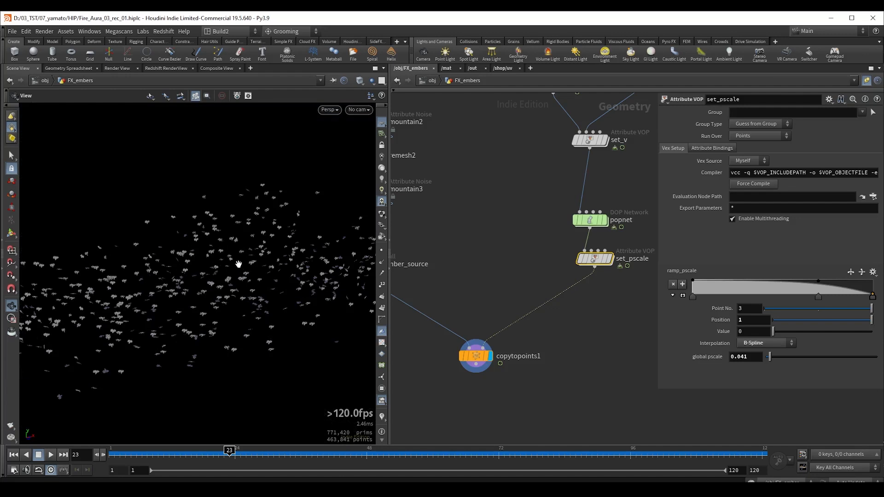
- Inside the set_pscale network, add a Random node driven by the id output of geometryvopglobal1
{"action": "double_click", "coordinate": [593, 261]}
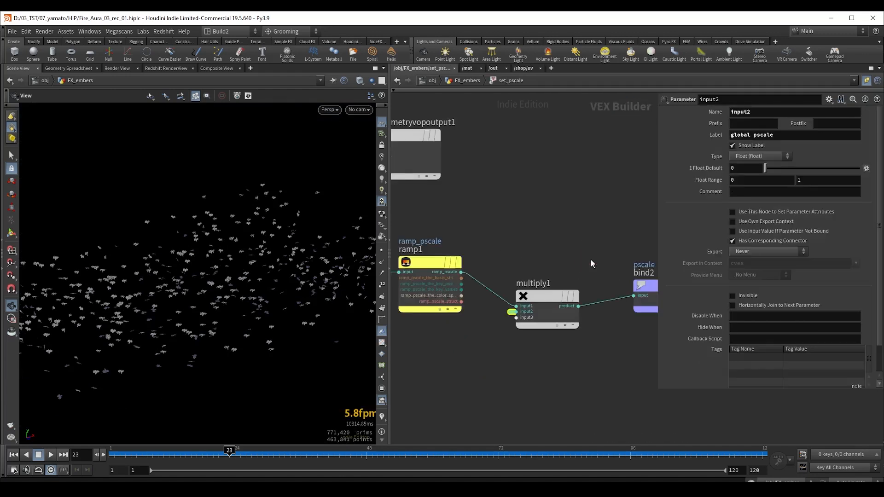
{"action": "scroll", "coordinate": [525, 249], "scroll_direction": "down", "scroll_amount": 3}
{"action": "middle_click_drag", "start_coordinate": [498, 235], "coordinate": [642, 217]}
{"action": "left_click_drag", "start_coordinate": [499, 226], "coordinate": [547, 320]}
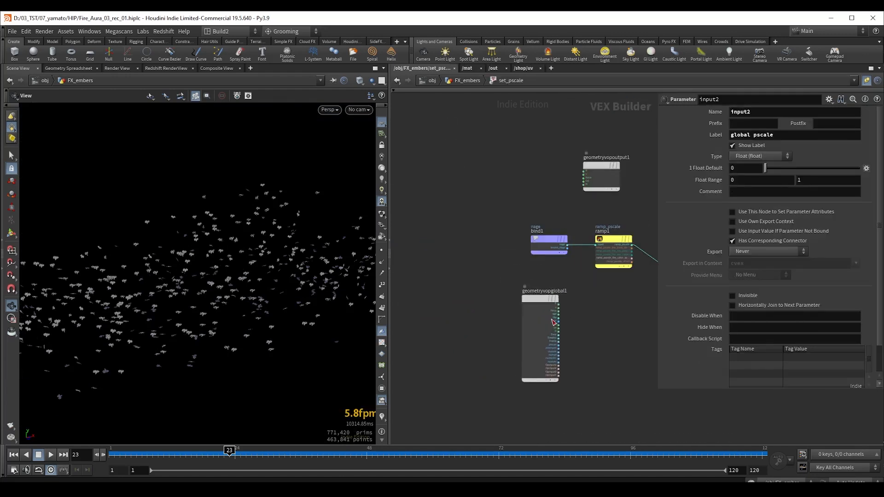
{"action": "middle_click_drag", "start_coordinate": [580, 331], "coordinate": [504, 293]}
{"action": "scroll", "coordinate": [504, 293], "scroll_direction": "up", "scroll_amount": 1}
{"action": "scroll", "coordinate": [505, 293], "scroll_direction": "up", "scroll_amount": 4}
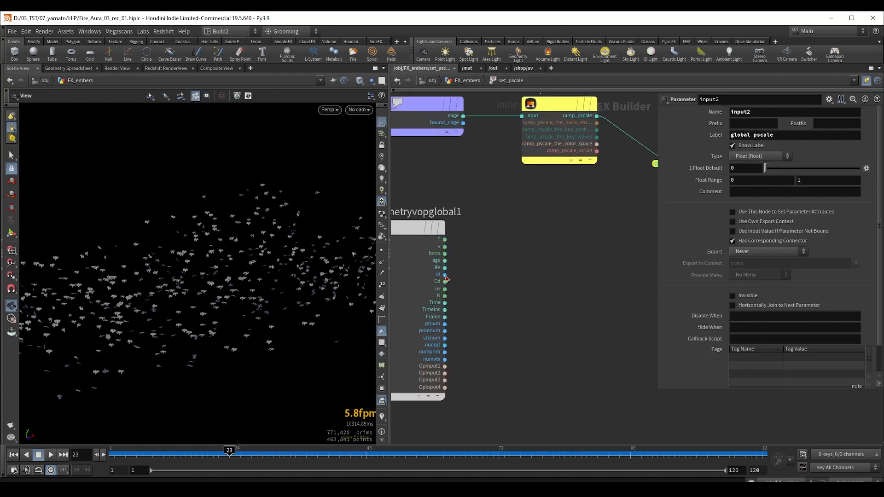
{"action": "left_click_drag", "start_coordinate": [445, 274], "coordinate": [511, 286]}
{"action": "key", "text": "Tab"}
{"action": "type", "text": "rand"}
{"action": "key", "text": "Return"}
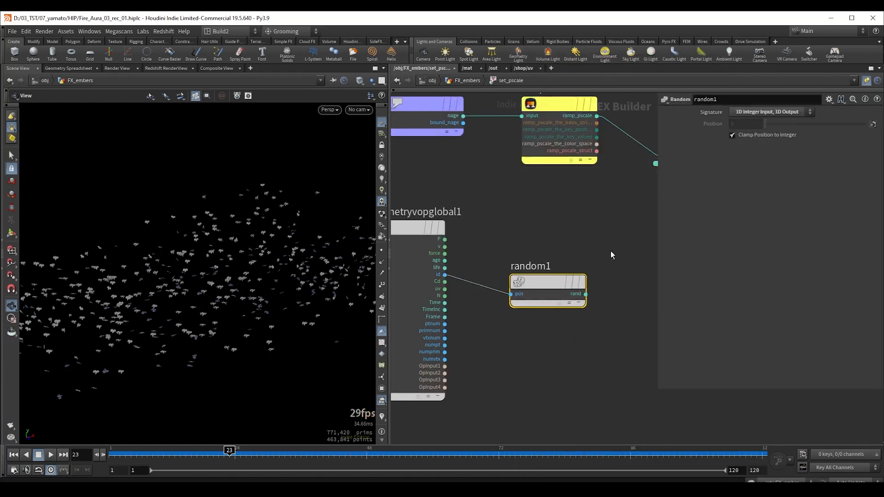
{"action": "middle_click_drag", "start_coordinate": [610, 251], "coordinate": [527, 256]}
{"action": "left_click_drag", "start_coordinate": [453, 285], "coordinate": [451, 292]}
{"action": "middle_click_drag", "start_coordinate": [529, 266], "coordinate": [560, 271]}
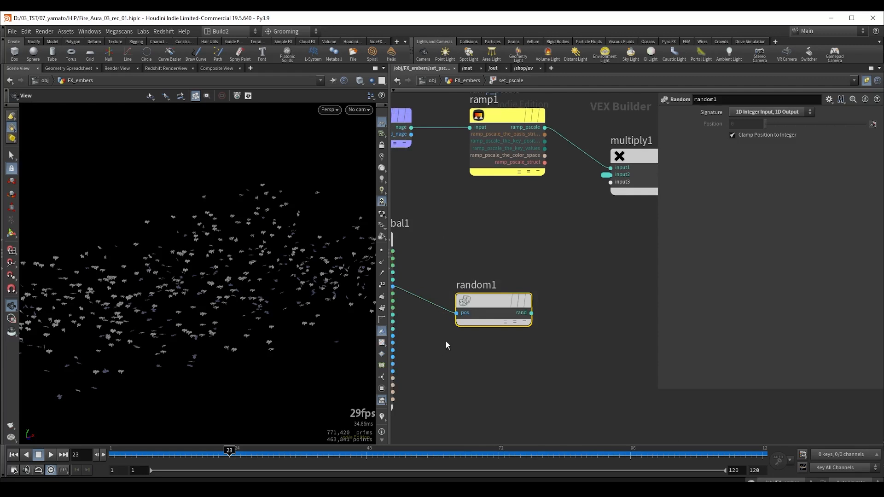
- Add a Ramp Parameter node next to the Random node
{"action": "left_click", "coordinate": [561, 308]}
{"action": "middle_click_drag", "start_coordinate": [594, 274], "coordinate": [564, 270]}
{"action": "key", "text": "Tab"}
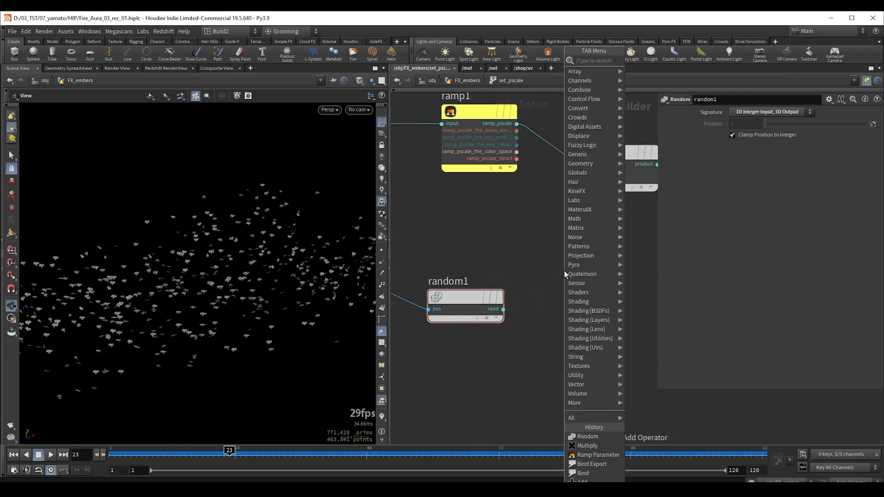
{"action": "type", "text": "ram"}
{"action": "key", "text": "Down"}
{"action": "key", "text": "Down"}
{"action": "key", "text": "Return"}
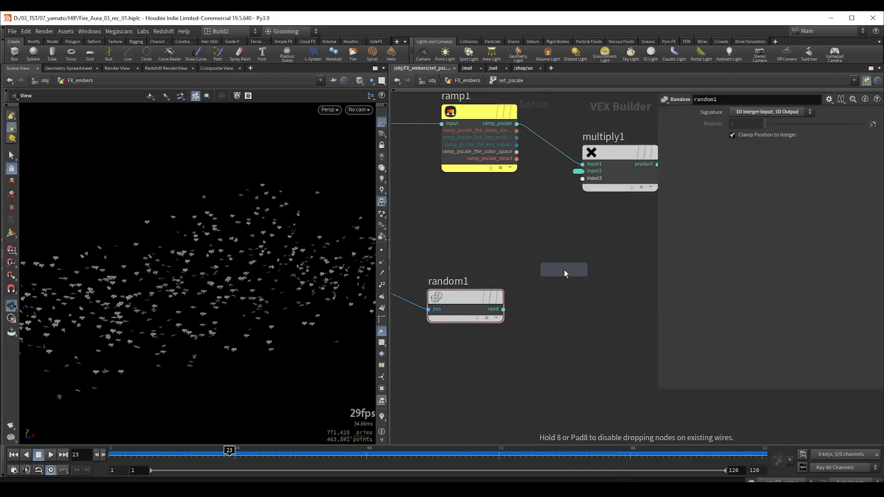
{"action": "left_click", "coordinate": [564, 270]}
- Set the new ramp's name and label to ramp_random and its ramp type to Spline Ramp (float)
{"action": "left_click", "coordinate": [755, 111]}
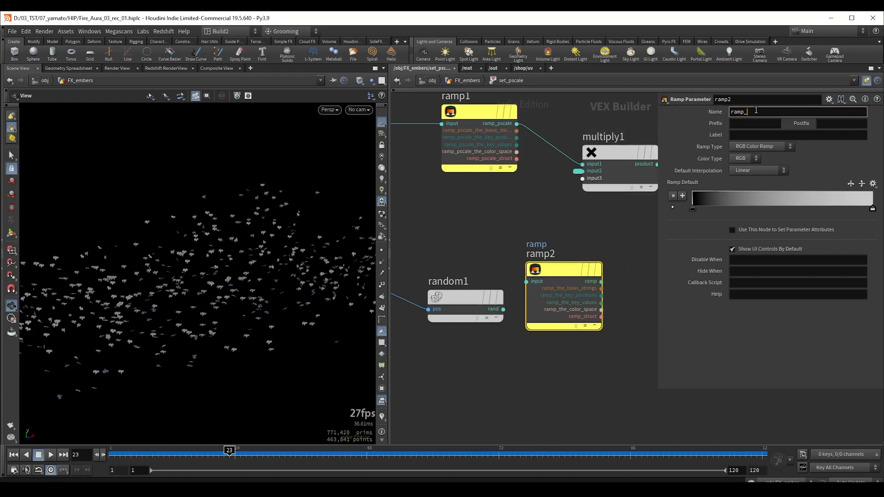
{"action": "type", "text": "_random"}
{"action": "key", "text": "Return"}
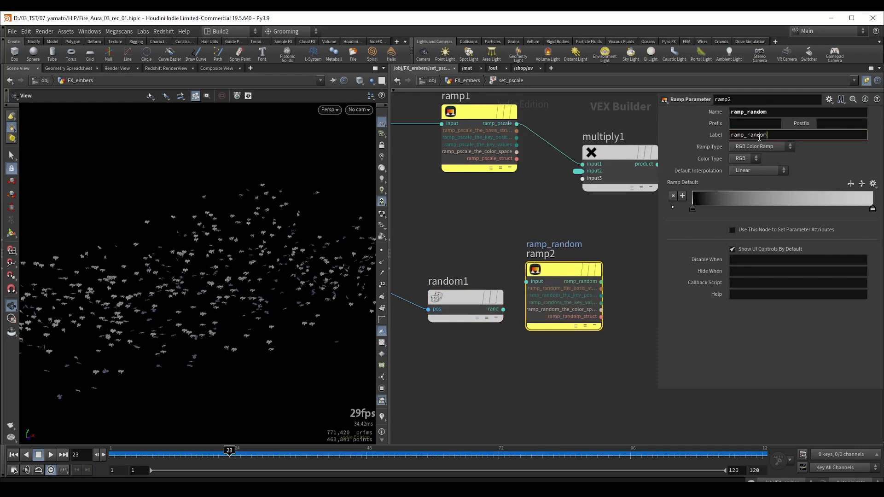
{"action": "left_click", "coordinate": [776, 148]}
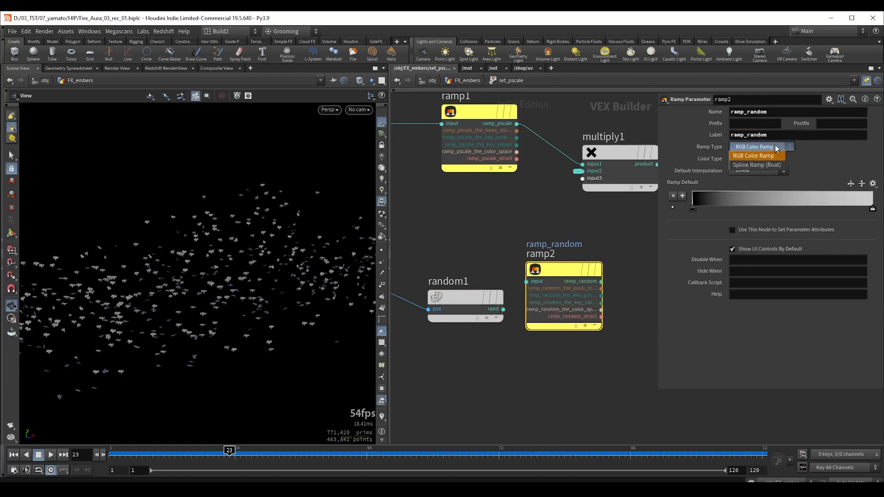
{"action": "left_click", "coordinate": [766, 167]}
- Connect the Random node's output to the ramp_random node's input, and its ramp_random output to multiply1's input3
{"action": "left_click_drag", "start_coordinate": [503, 309], "coordinate": [580, 291]}
{"action": "middle_click_drag", "start_coordinate": [620, 245], "coordinate": [511, 264]}
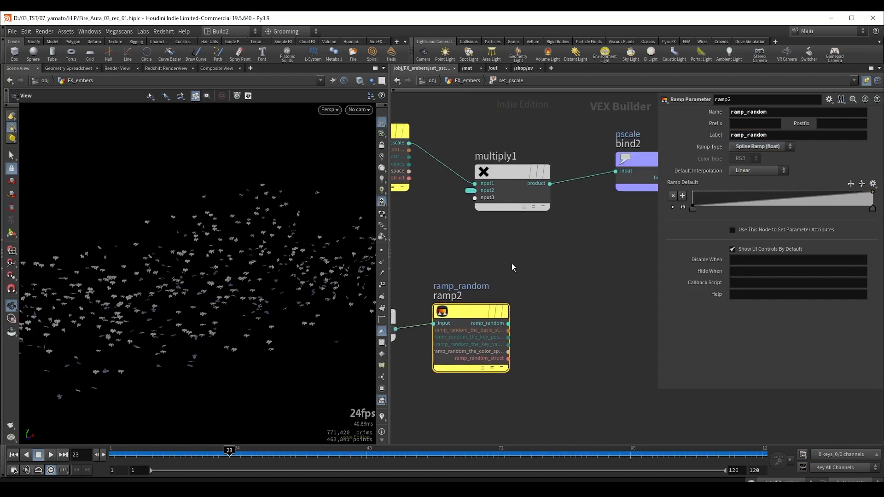
{"action": "left_click", "coordinate": [508, 323]}
{"action": "left_click", "coordinate": [475, 197]}
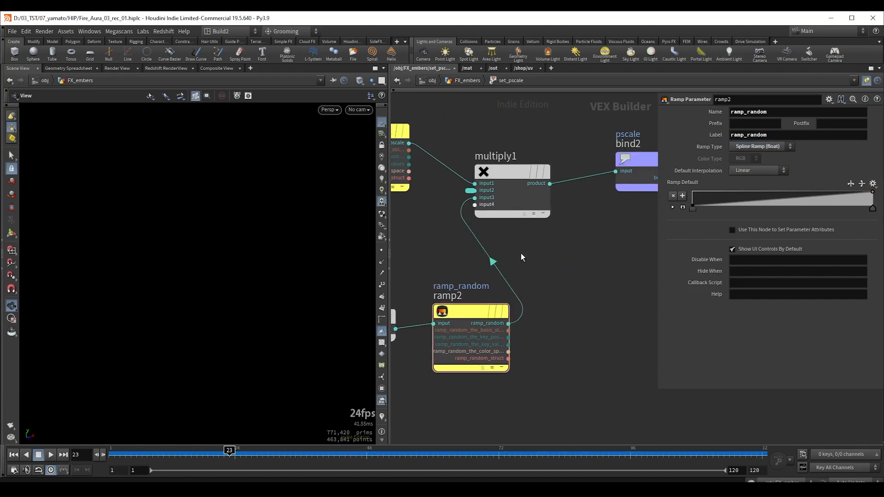
{"action": "middle_click_drag", "start_coordinate": [540, 259], "coordinate": [578, 264]}
- Return to the FX_embers network, reset the ramp_random parameter to its default and enlarge its graph
{"action": "key", "text": "u"}
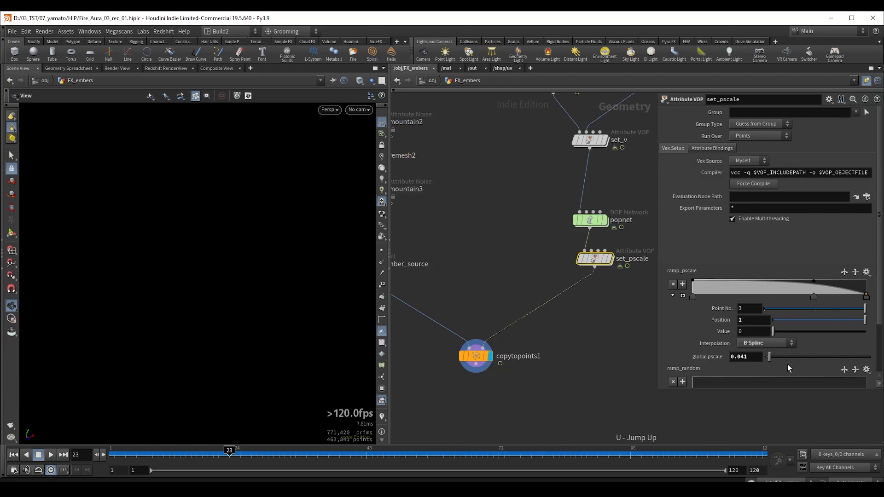
{"action": "scroll", "coordinate": [783, 362], "scroll_direction": "down", "scroll_amount": 3}
{"action": "middle_click", "coordinate": [689, 309], "text": "ctrl"}
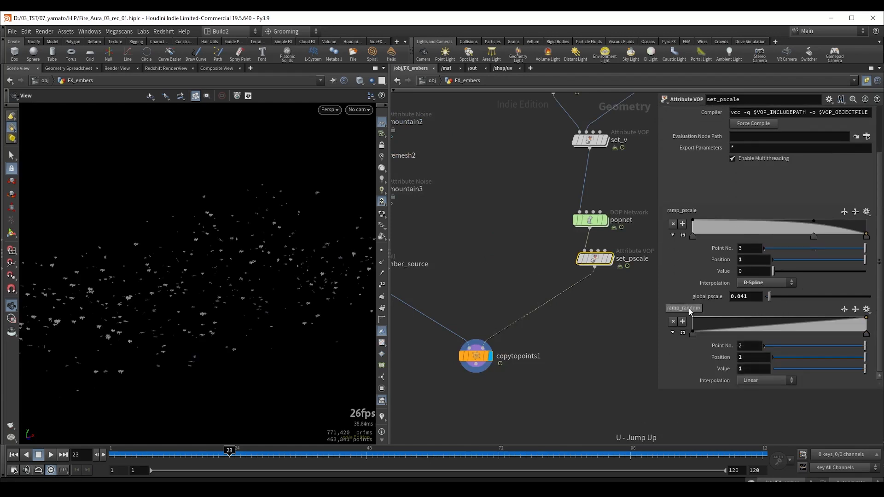
{"action": "left_click", "coordinate": [683, 333]}
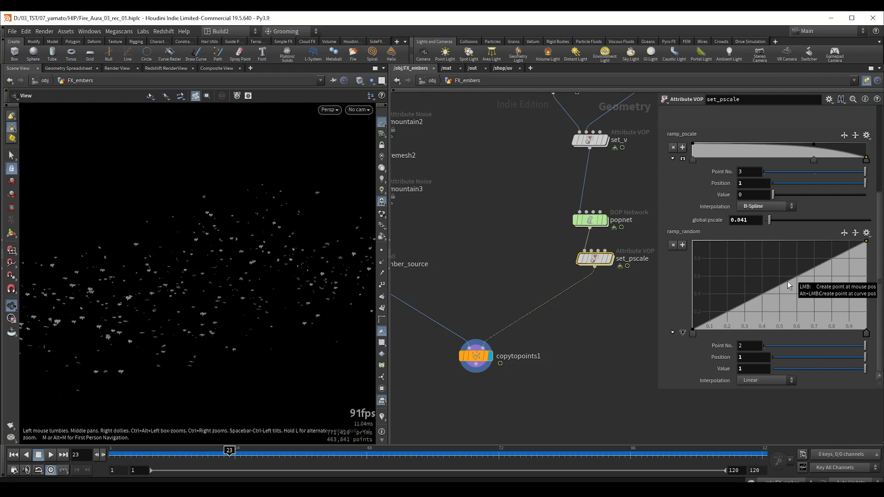
- Add a middle point to ramp_random, set B-Spline interpolation, and place that point at about position 0.90 and value 0.02
{"action": "left_click_drag", "start_coordinate": [789, 281], "coordinate": [843, 321]}
{"action": "left_click", "coordinate": [693, 332]}
{"action": "left_click", "coordinate": [866, 332]}
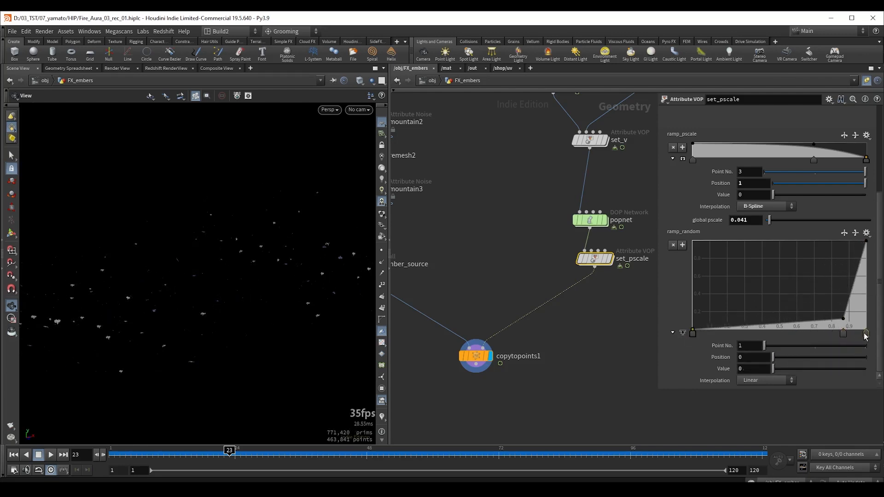
{"action": "left_click", "coordinate": [766, 380]}
{"action": "left_click", "coordinate": [762, 436]}
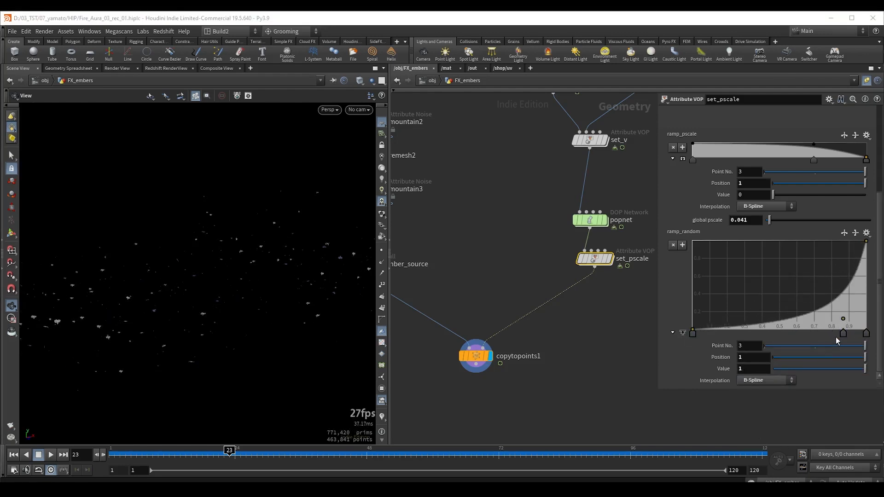
{"action": "left_click_drag", "start_coordinate": [843, 318], "coordinate": [850, 331]}
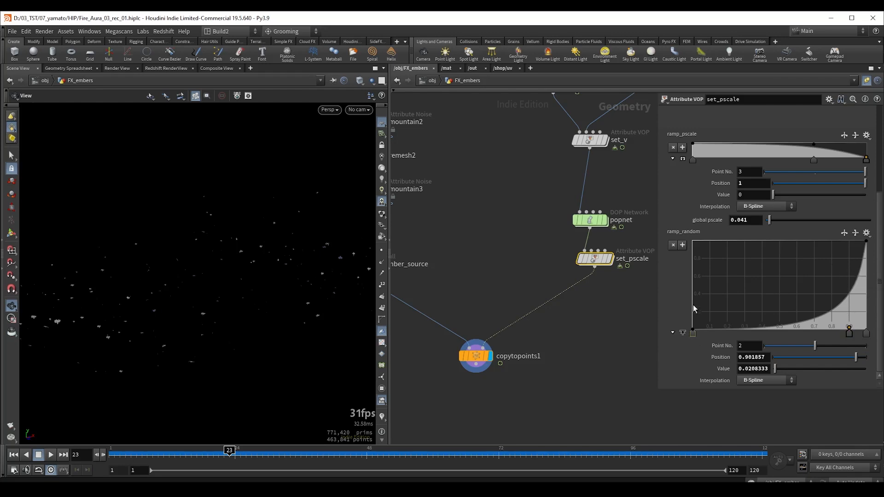
{"action": "left_click_drag", "start_coordinate": [257, 248], "coordinate": [232, 217]}
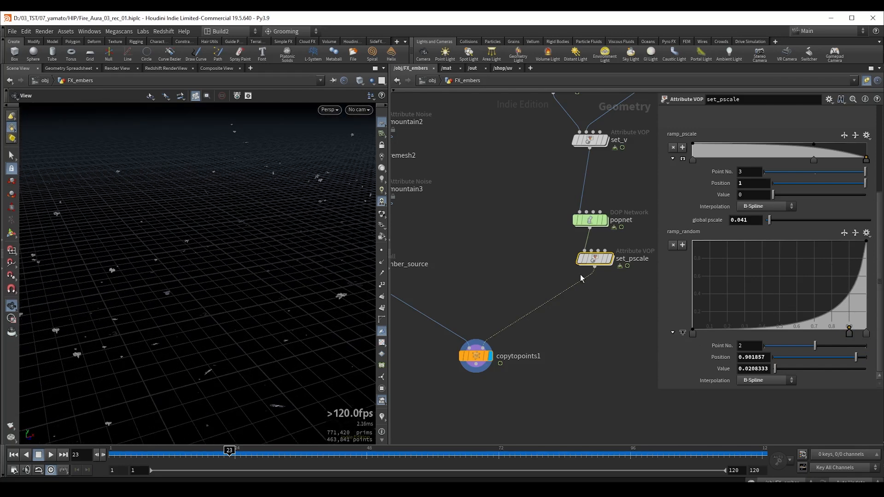
- Raise ramp_random's first point to about 0.2 and move its middle point to about position 0.91 and value 0.17
{"action": "left_click", "coordinate": [692, 333]}
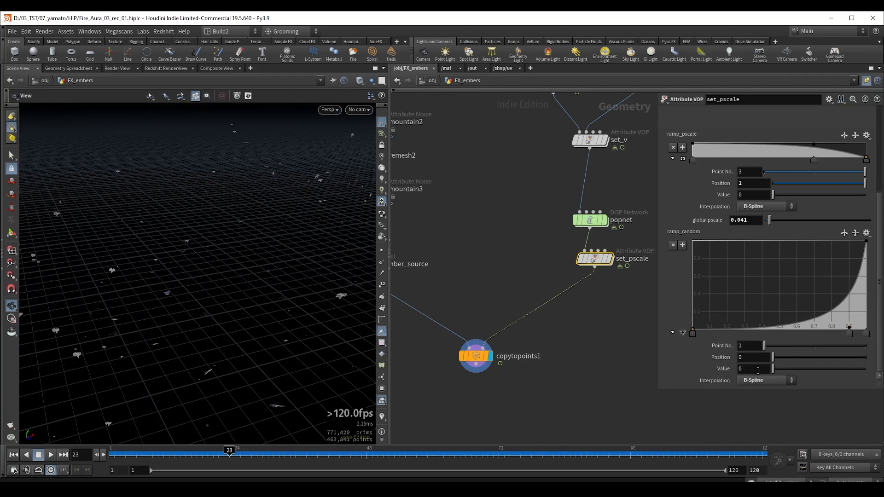
{"action": "type", "text": ".1"}
{"action": "key", "text": "Return"}
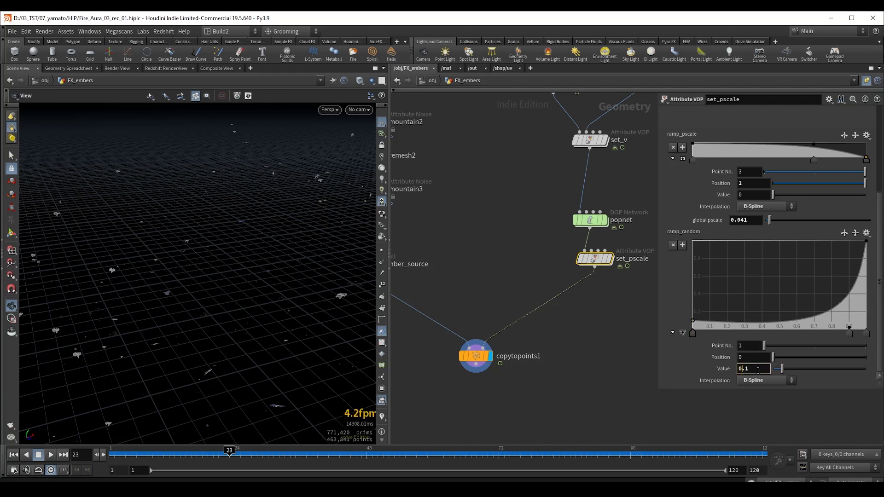
{"action": "left_click_drag", "start_coordinate": [781, 370], "coordinate": [793, 377]}
{"action": "left_click_drag", "start_coordinate": [849, 327], "coordinate": [851, 315]}
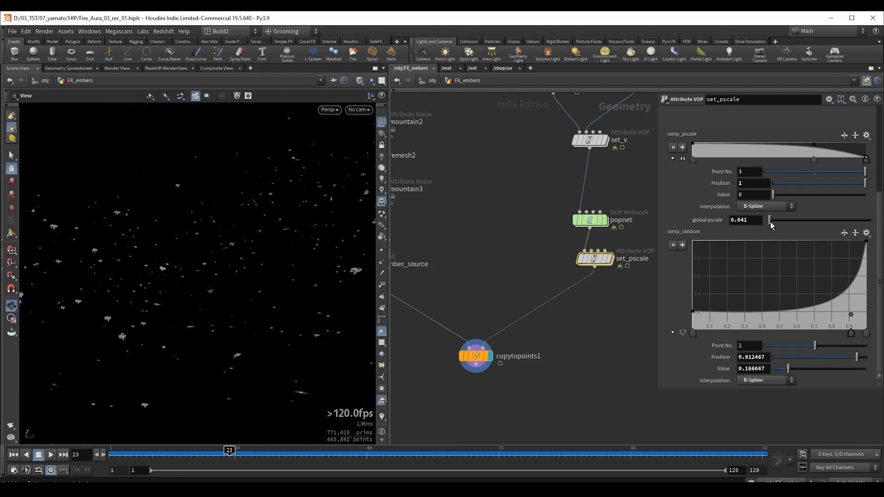
- Set the global pscale to 0.048 and play the ember animation to check the sizes
{"action": "left_click_drag", "start_coordinate": [770, 222], "coordinate": [772, 221]}
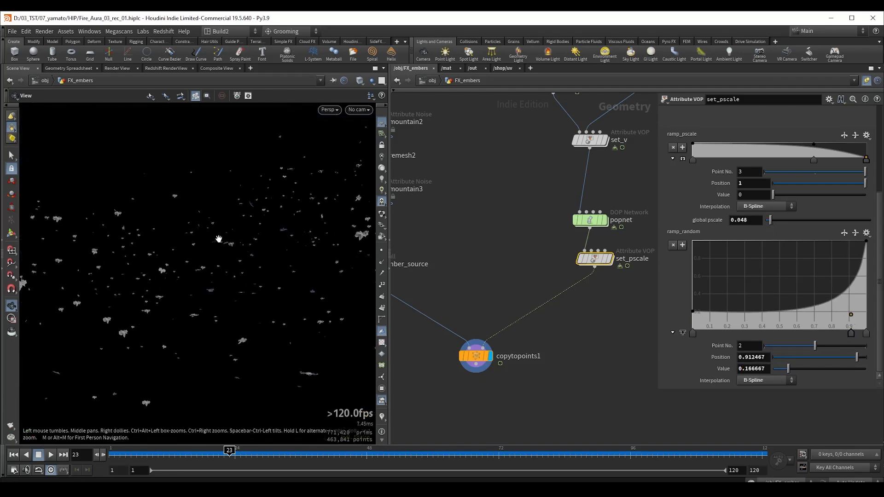
{"action": "key", "text": "Up"}
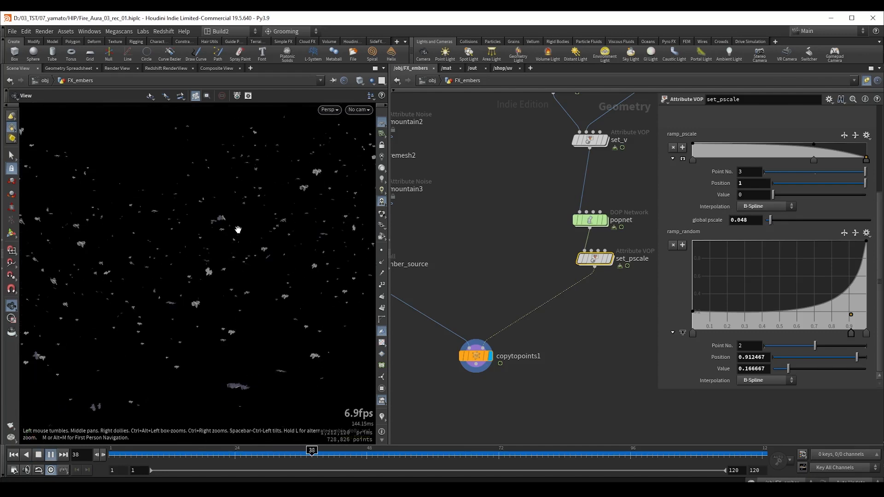
{"action": "key", "text": "Up"}
{"action": "left_click_drag", "start_coordinate": [219, 274], "coordinate": [220, 256]}
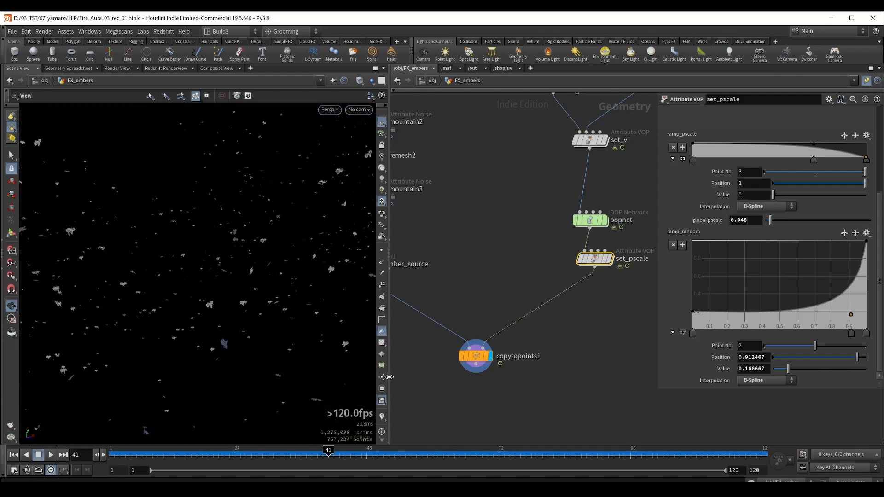
- Set the remesh2 node's target size to 0.3 and play back the embers to check the coarser geometry
{"action": "middle_click_drag", "start_coordinate": [462, 243], "coordinate": [562, 272]}
{"action": "middle_click_drag", "start_coordinate": [517, 241], "coordinate": [509, 283]}
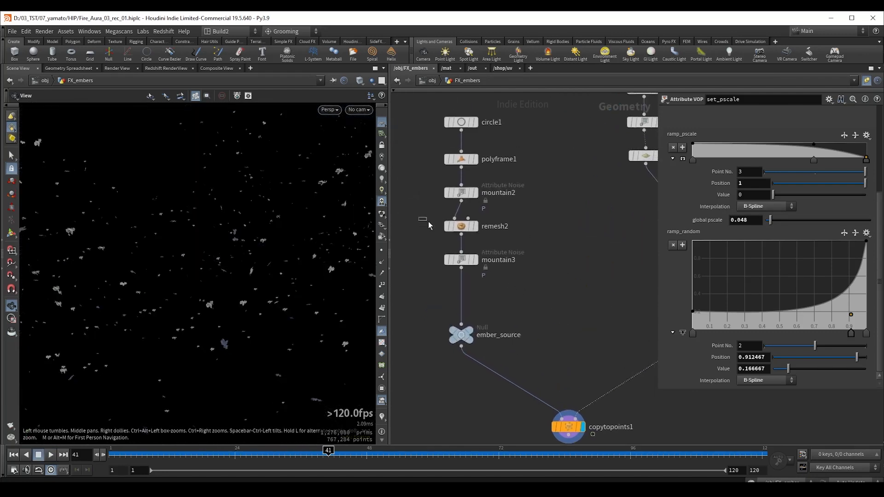
{"action": "left_click", "coordinate": [461, 225]}
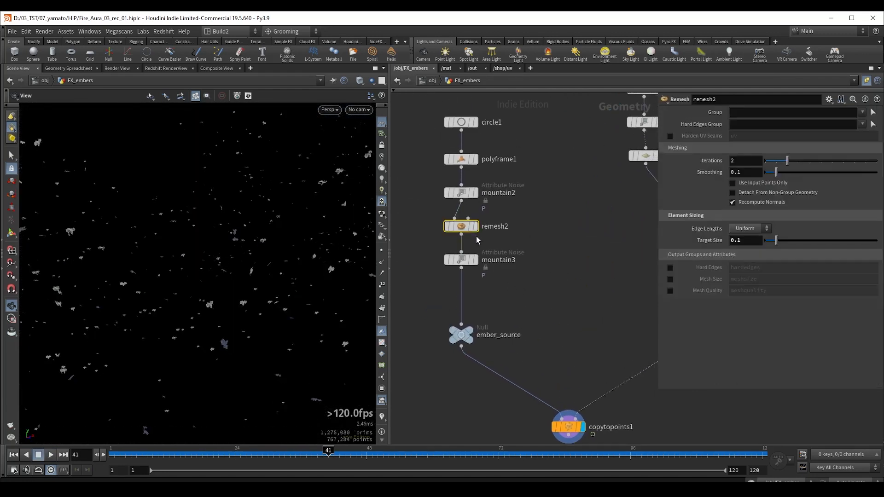
{"action": "left_click", "coordinate": [739, 245]}
{"action": "type", "text": "3"}
{"action": "key", "text": "Return"}
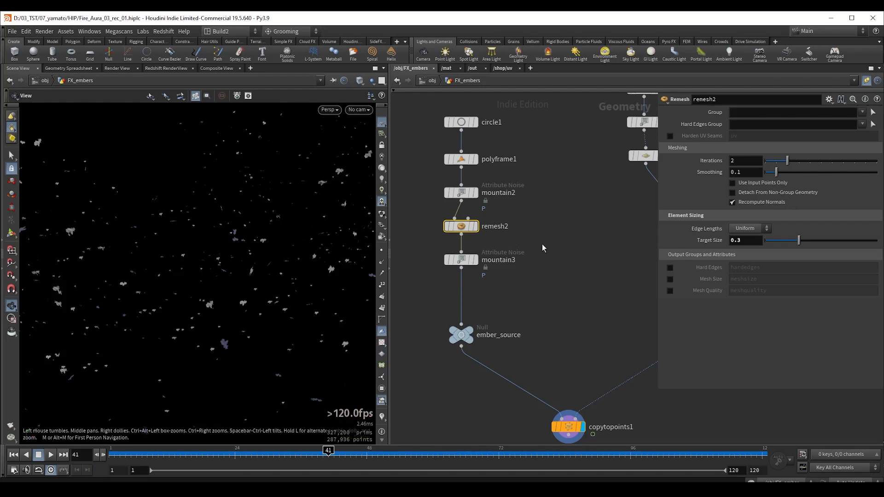
{"action": "double_click", "coordinate": [742, 242]}
{"action": "left_click", "coordinate": [722, 305]}
{"action": "left_click", "coordinate": [540, 283]}
{"action": "key", "text": "Up"}
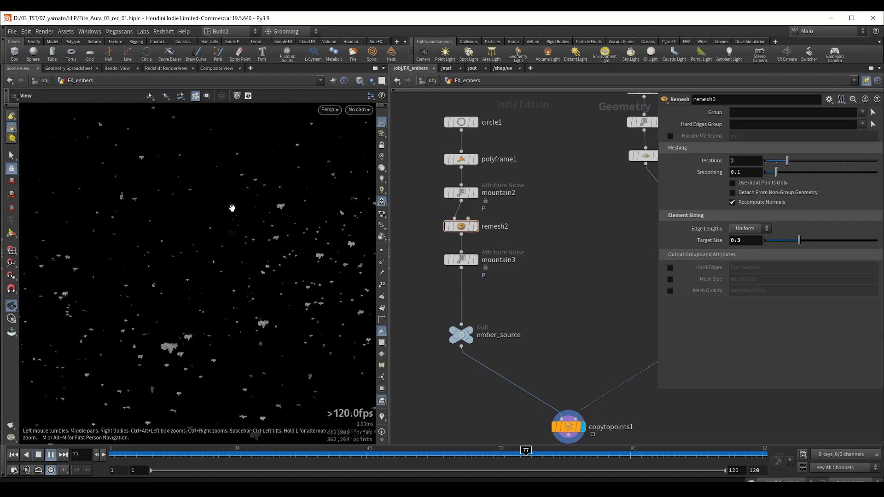
{"action": "key", "text": "Up"}
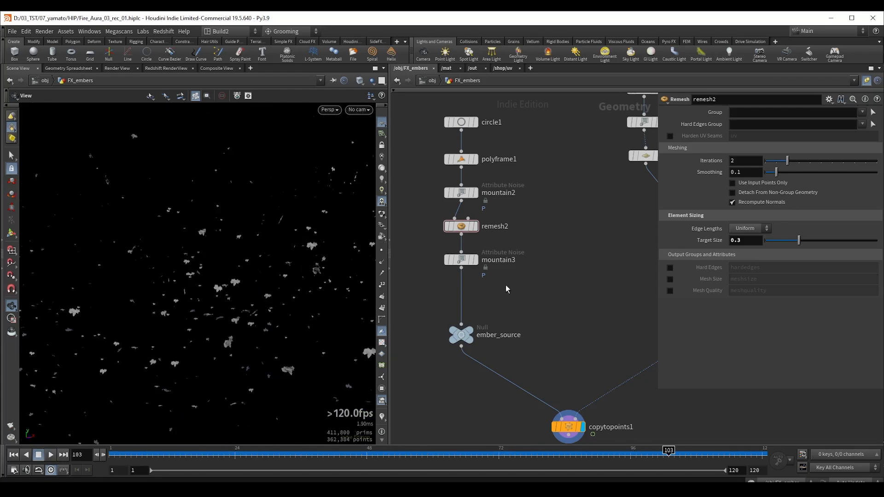
- Insert an Attribute Randomize node between set_pscale and copytopoints1, spacing copytopoints1 lower to make room
{"action": "scroll", "coordinate": [533, 274], "scroll_direction": "down", "scroll_amount": 2}
{"action": "middle_click_drag", "start_coordinate": [561, 282], "coordinate": [476, 237]}
{"action": "scroll", "coordinate": [476, 237], "scroll_direction": "up", "scroll_amount": 2}
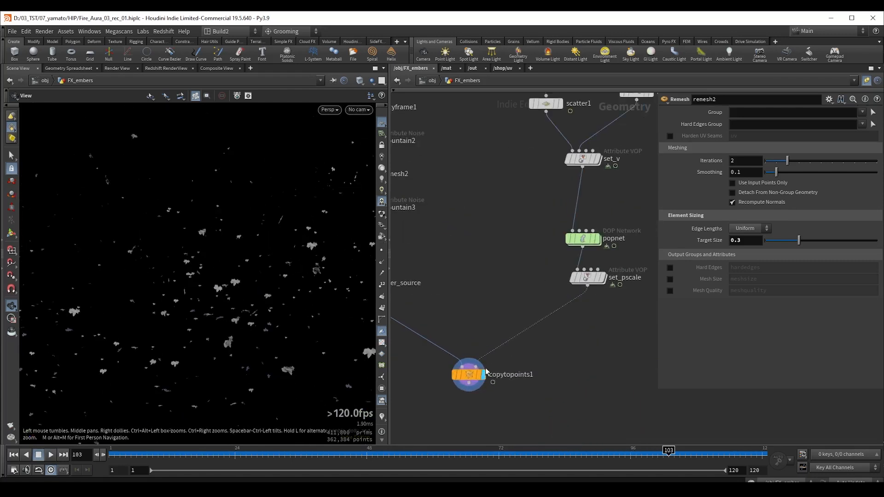
{"action": "left_click_drag", "start_coordinate": [481, 372], "coordinate": [479, 404]}
{"action": "middle_click_drag", "start_coordinate": [557, 310], "coordinate": [517, 313]}
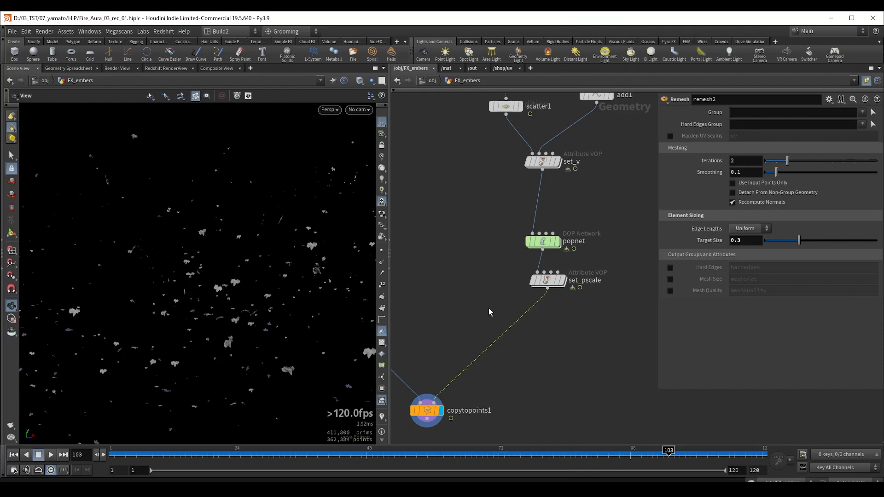
{"action": "key", "text": "Tab"}
{"action": "type", "text": "at ra"}
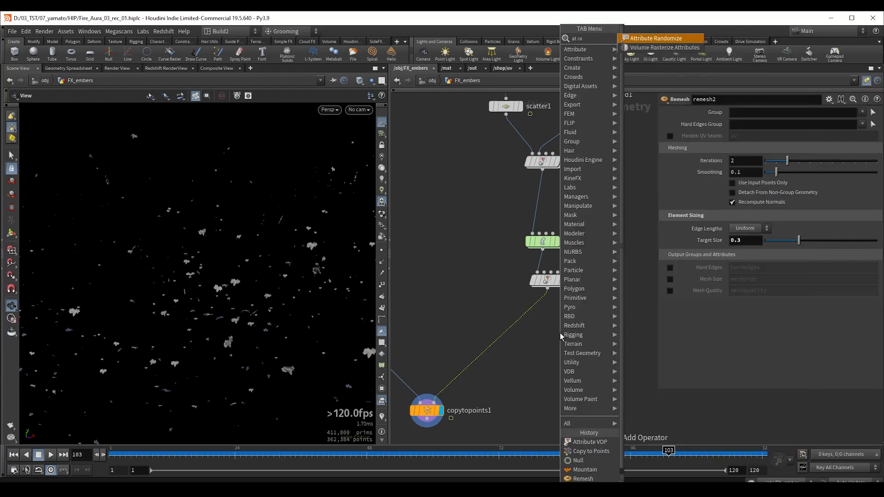
{"action": "key", "text": "Return"}
{"action": "left_click", "coordinate": [543, 326]}
- Randomize the N attribute with a Direction or Orientation distribution and play the embers to check their orientations
{"action": "double_click", "coordinate": [732, 148]}
{"action": "type", "text": "N"}
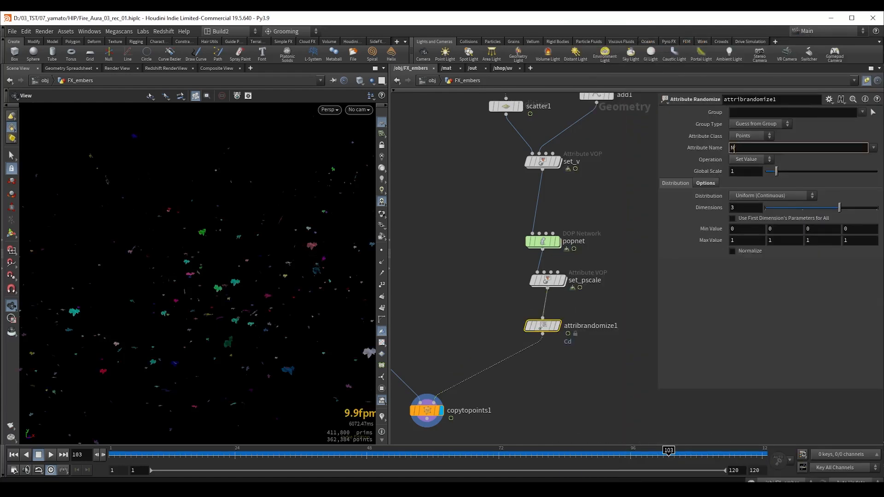
{"action": "key", "text": "Return"}
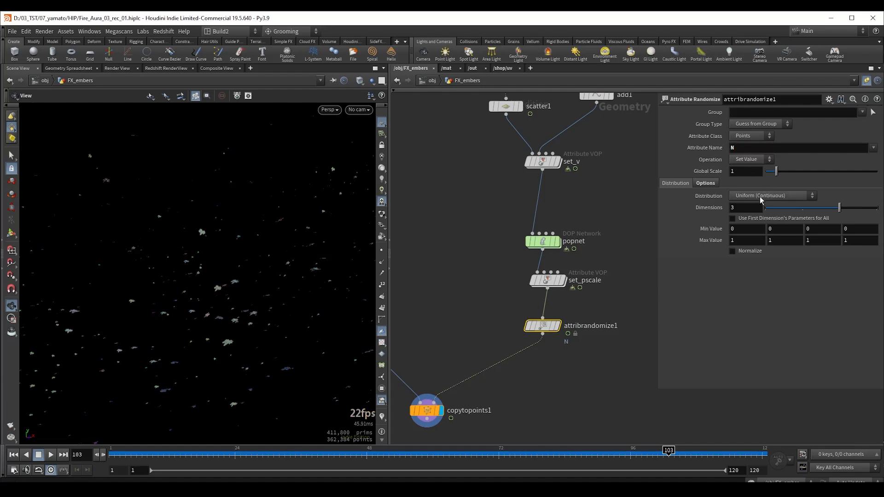
{"action": "left_click", "coordinate": [760, 196]}
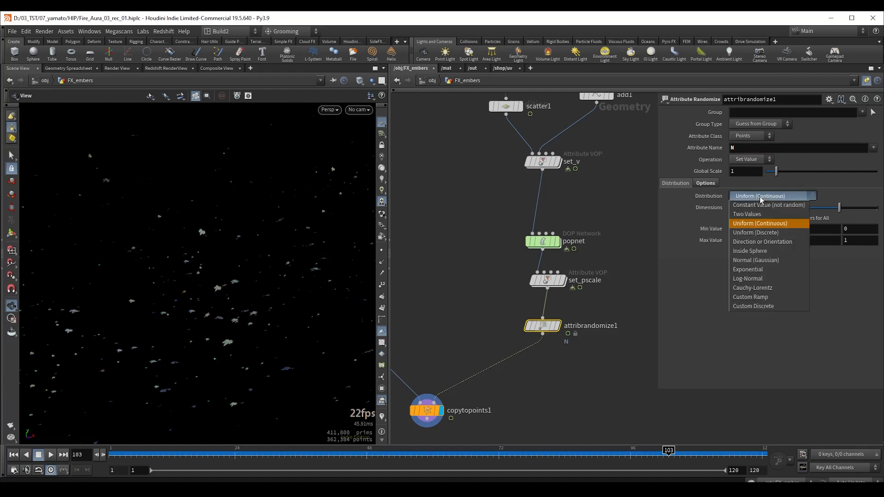
{"action": "left_click", "coordinate": [775, 245]}
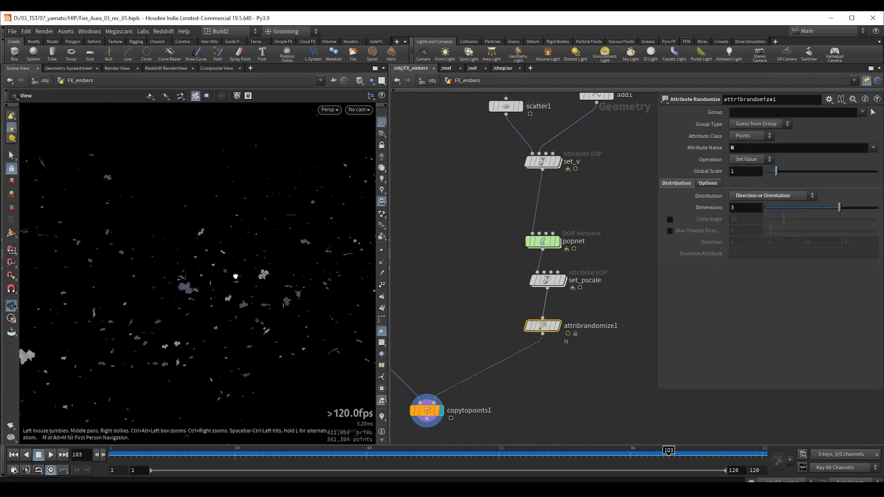
{"action": "key", "text": "Up"}
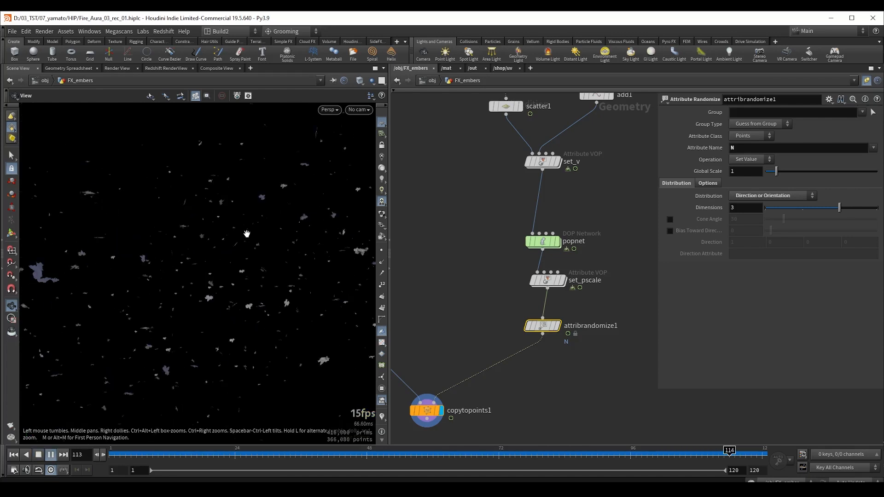
{"action": "key", "text": "Up"}
{"action": "left_click_drag", "start_coordinate": [490, 312], "coordinate": [573, 340]}
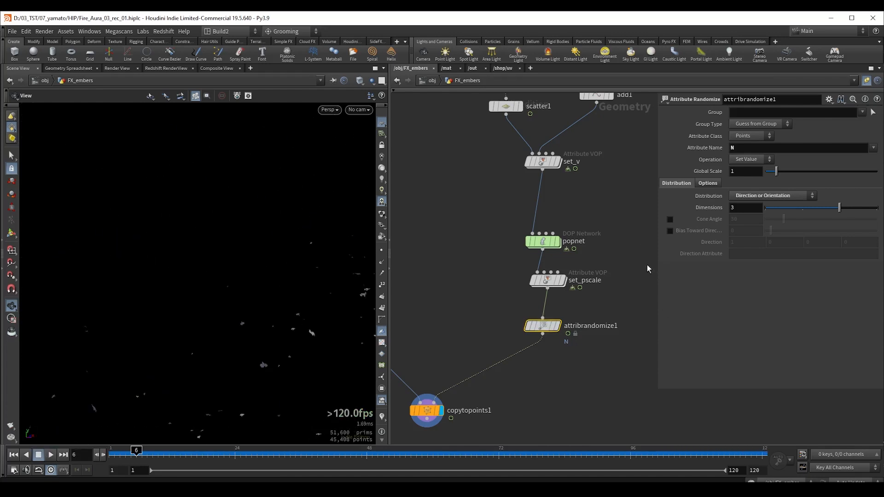
- Enable the seed attribute id on attribrandomize1 and play back the embers, inspecting them from several angles
{"action": "left_click", "coordinate": [708, 184]}
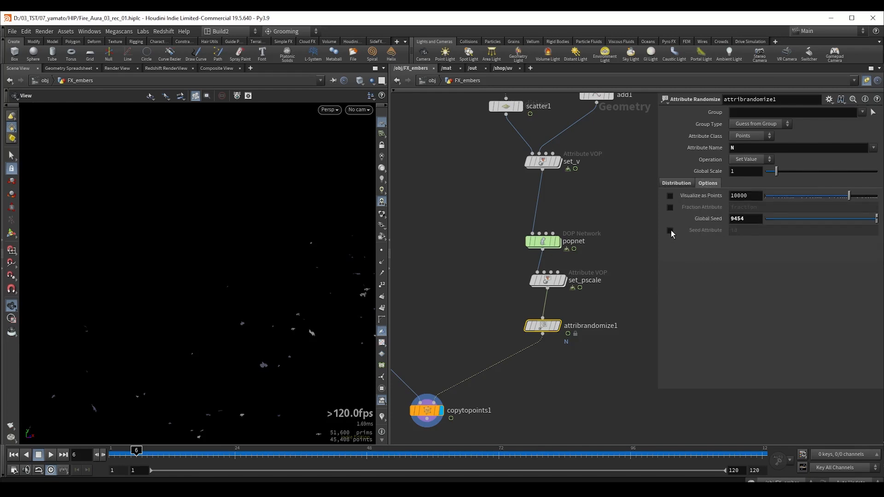
{"action": "left_click", "coordinate": [670, 230]}
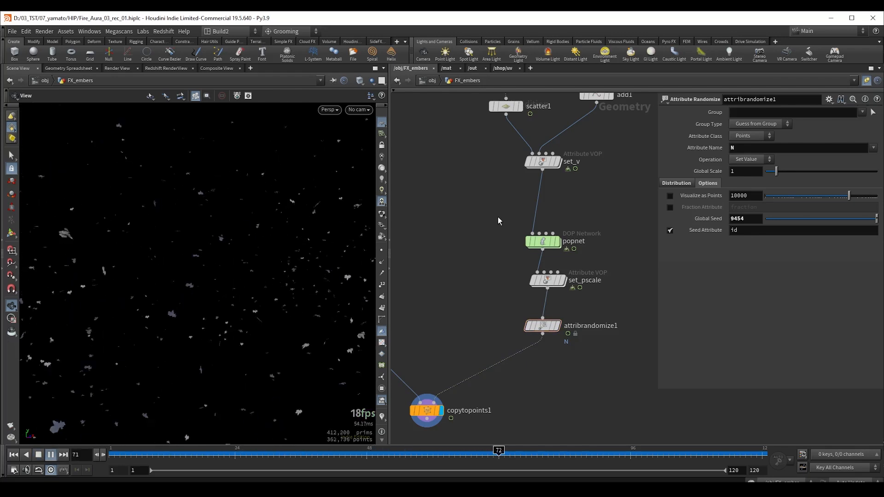
{"action": "key", "text": "Up"}
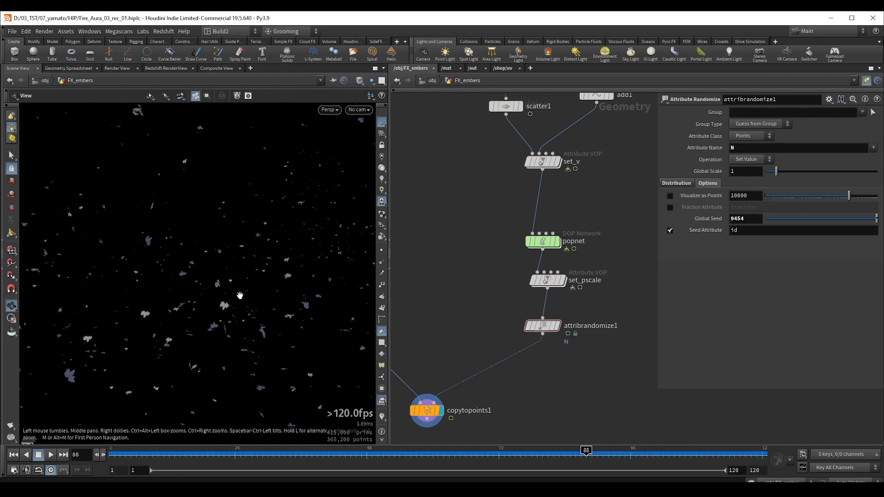
{"action": "left_click_drag", "start_coordinate": [240, 295], "coordinate": [195, 313]}
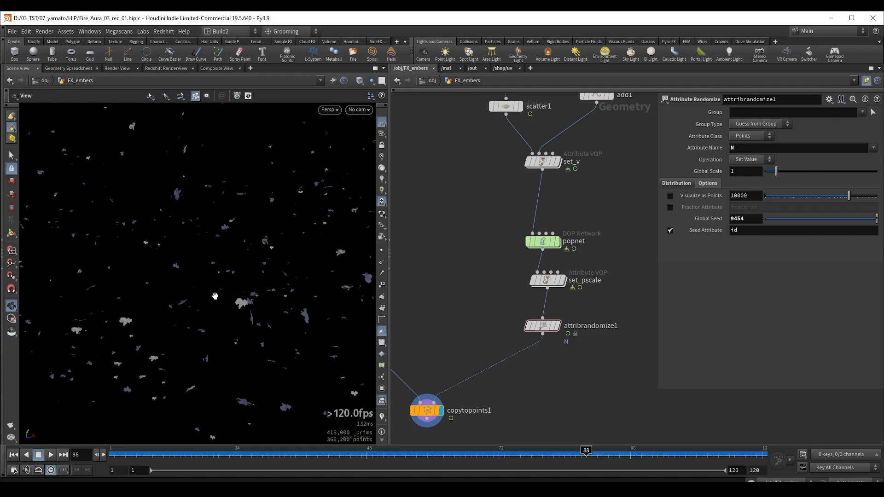
{"action": "left_click_drag", "start_coordinate": [215, 295], "coordinate": [233, 297]}
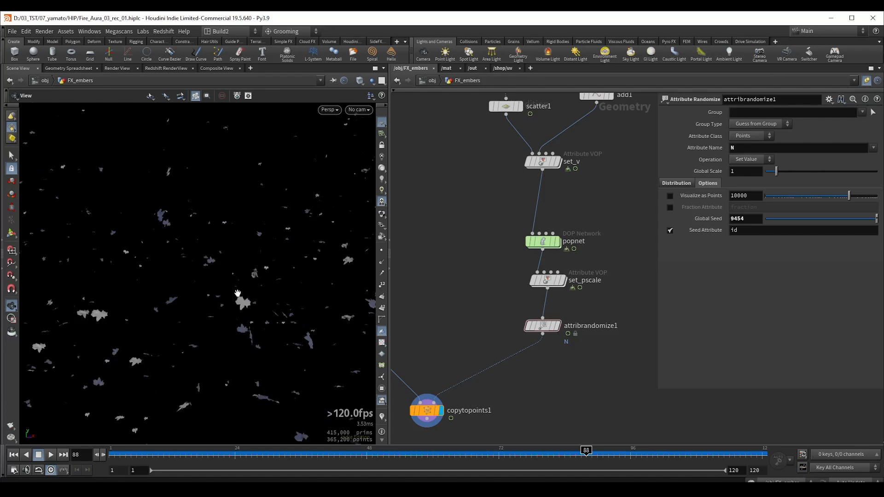
- Display the ember_source null, frame it in the viewport and examine the single ember shape
{"action": "left_click_drag", "start_coordinate": [406, 260], "coordinate": [483, 308]}
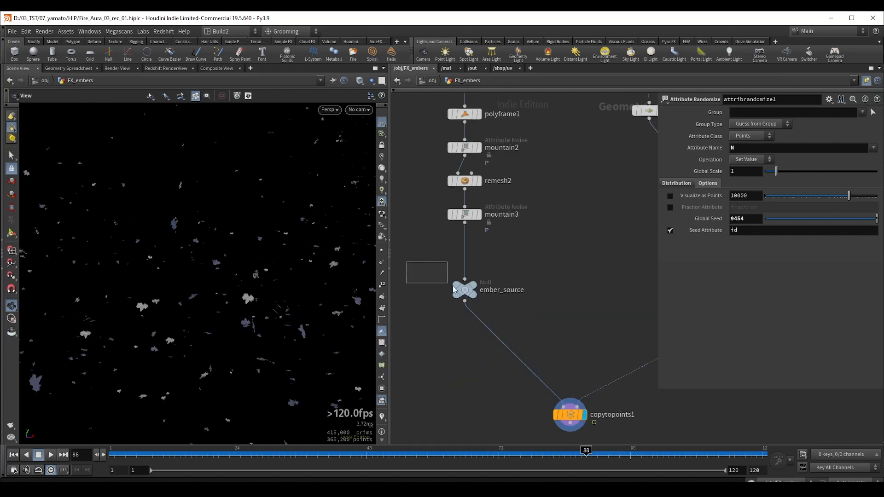
{"action": "key", "text": "r"}
{"action": "key", "text": "space+g"}
{"action": "left_click_drag", "start_coordinate": [232, 278], "coordinate": [211, 265]}
- Try different noise offsets on mountain2, settle on 14.5 and inspect the ember shape
{"action": "middle_click_drag", "start_coordinate": [534, 194], "coordinate": [552, 323]}
{"action": "left_click_drag", "start_coordinate": [440, 272], "coordinate": [515, 283]}
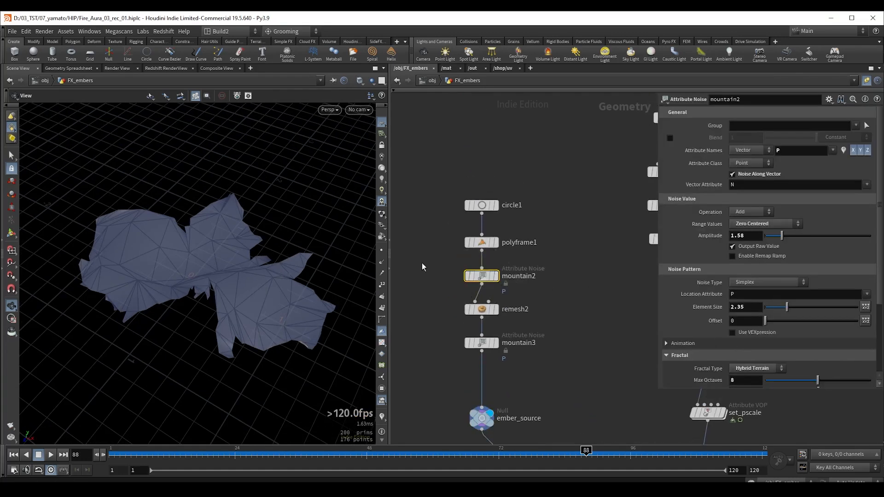
{"action": "left_click_drag", "start_coordinate": [422, 264], "coordinate": [518, 293]}
{"action": "left_click_drag", "start_coordinate": [767, 324], "coordinate": [816, 324]}
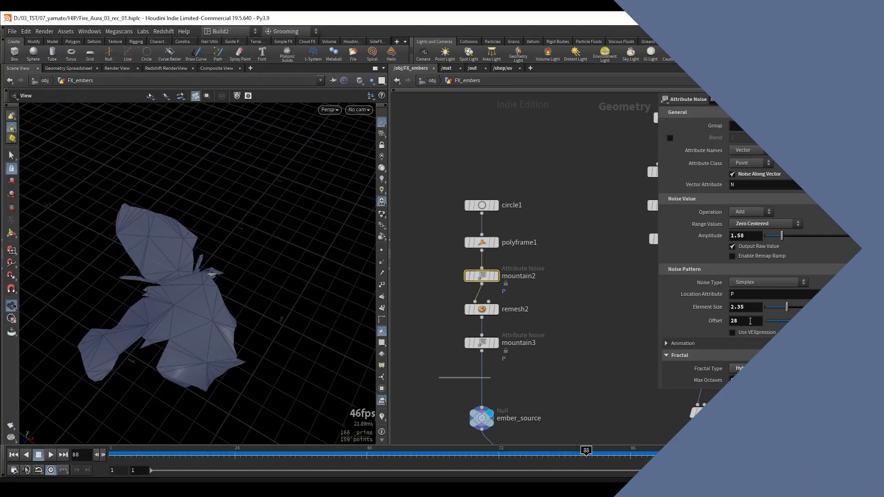
{"action": "left_click_drag", "start_coordinate": [816, 320], "coordinate": [792, 327]}
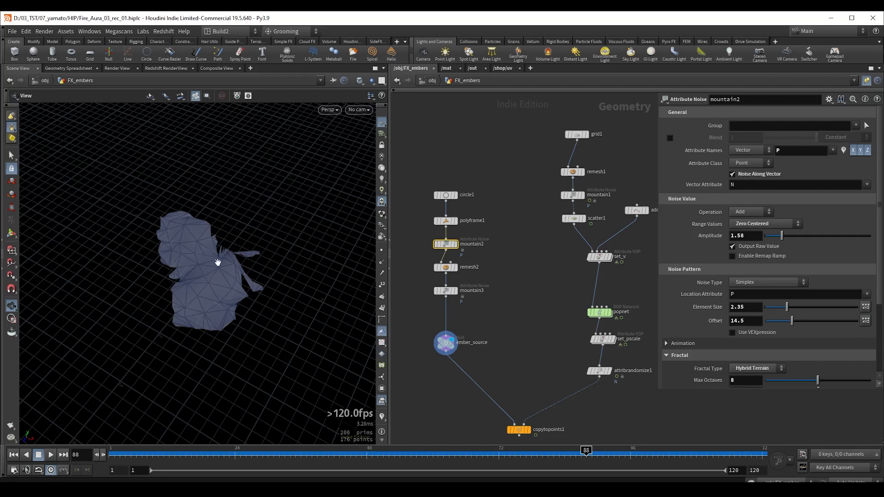
{"action": "left_click_drag", "start_coordinate": [203, 278], "coordinate": [221, 270]}
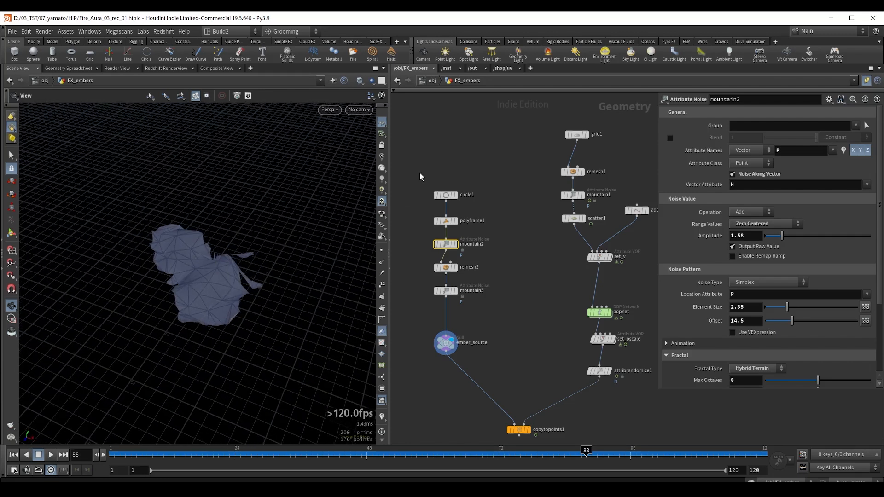
- Add a For-Loop with Feedback block beside the ember geometry chain
{"action": "middle_click_drag", "start_coordinate": [431, 168], "coordinate": [464, 173]}
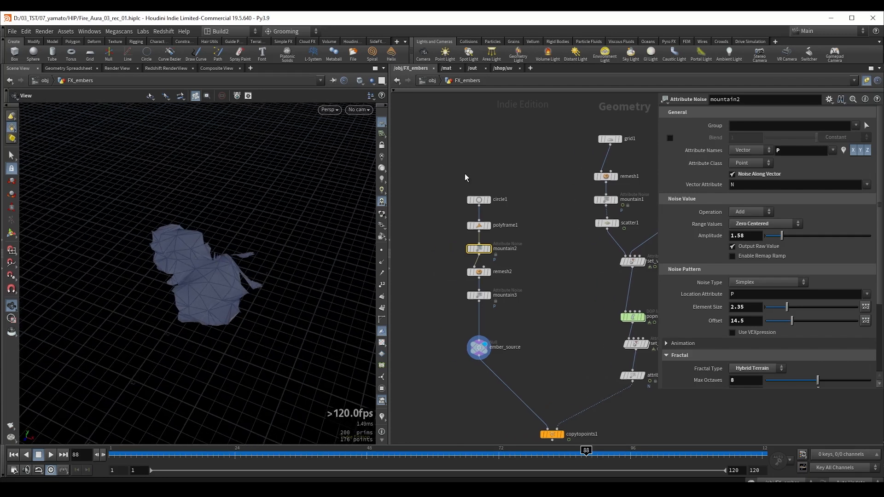
{"action": "key", "text": "Tab"}
{"action": "type", "text": "f"}
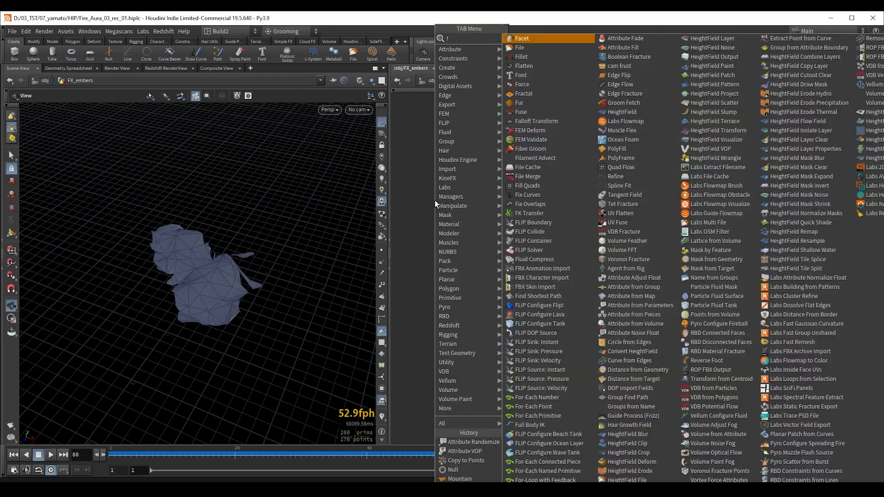
{"action": "type", "text": "orlo"}
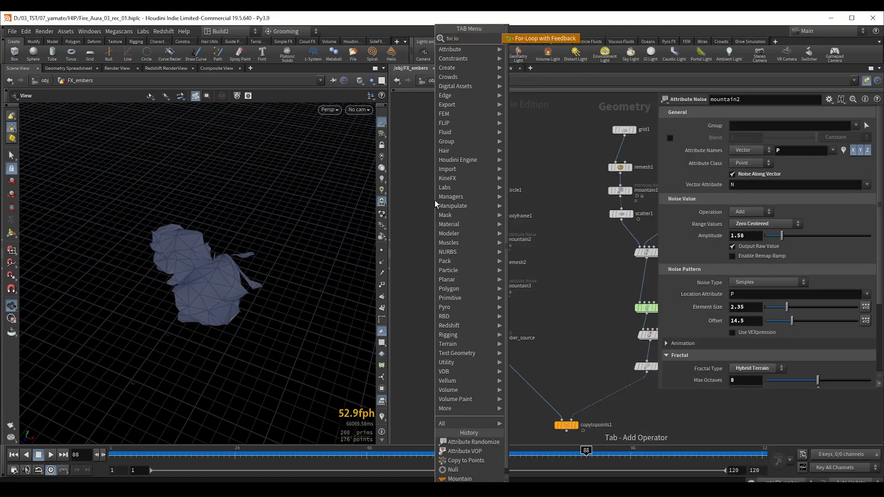
{"action": "key", "text": "Return"}
{"action": "left_click", "coordinate": [434, 200]}
{"action": "left_click_drag", "start_coordinate": [434, 200], "coordinate": [428, 221]}
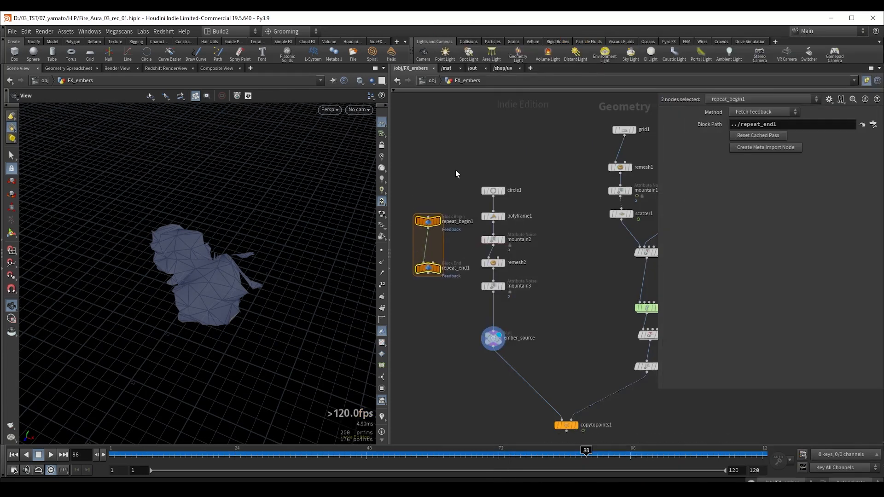
- Move circle1 and polyframe1 up to open a gap above mountain2
{"action": "left_click", "coordinate": [496, 190]}
{"action": "left_click_drag", "start_coordinate": [494, 192], "coordinate": [493, 172]}
{"action": "left_click_drag", "start_coordinate": [493, 217], "coordinate": [492, 194]}
{"action": "left_click_drag", "start_coordinate": [460, 152], "coordinate": [524, 208]}
{"action": "left_click", "coordinate": [525, 208]}
- Display polyframe1 and mountain2 in turn to compare the ember shape at each stage
{"action": "left_click_drag", "start_coordinate": [462, 189], "coordinate": [510, 206]}
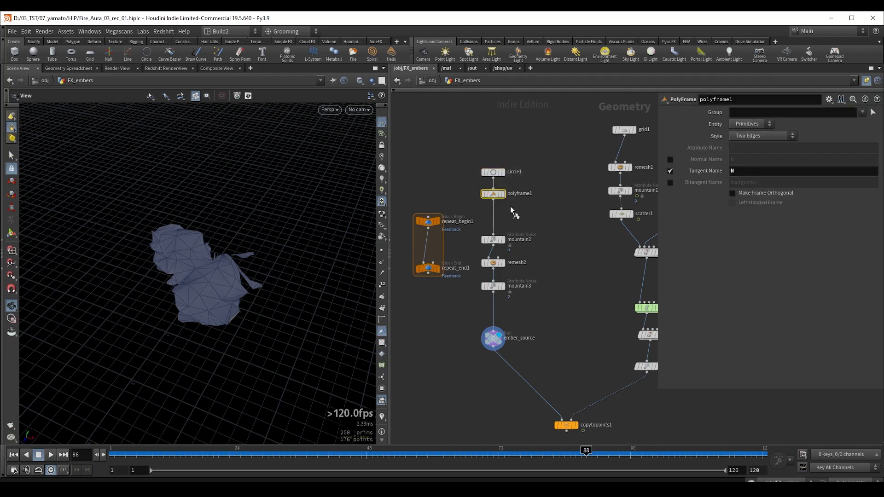
{"action": "key", "text": "r"}
{"action": "left_click", "coordinate": [492, 240]}
{"action": "key", "text": "r"}
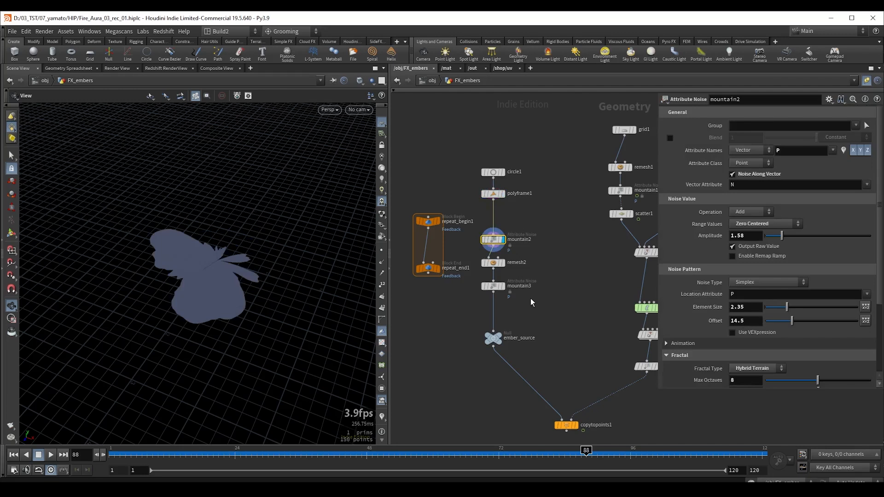
- Insert repeat_begin1 between polyframe1 and mountain2 and repeat_end1 between mountain3 and ember_source, and display repeat_end1
{"action": "mouse_move", "coordinate": [424, 229]}
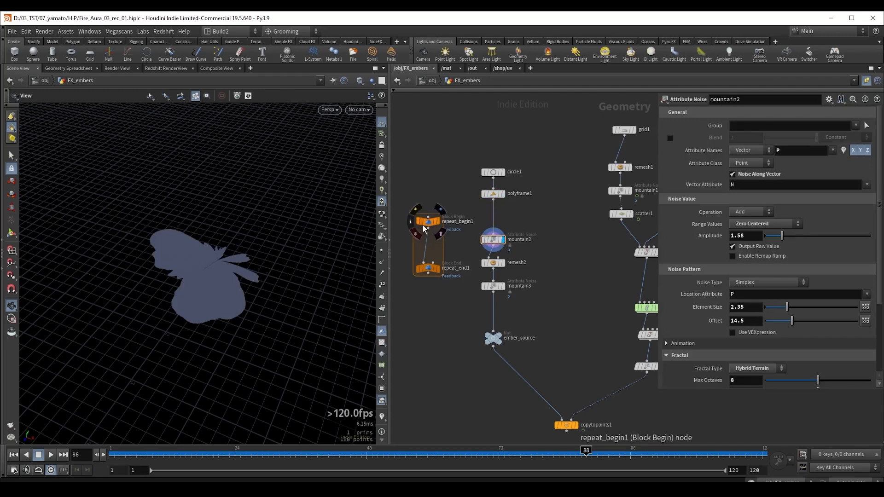
{"action": "left_click_drag", "start_coordinate": [427, 225], "coordinate": [491, 221]}
{"action": "mouse_move", "coordinate": [430, 271]}
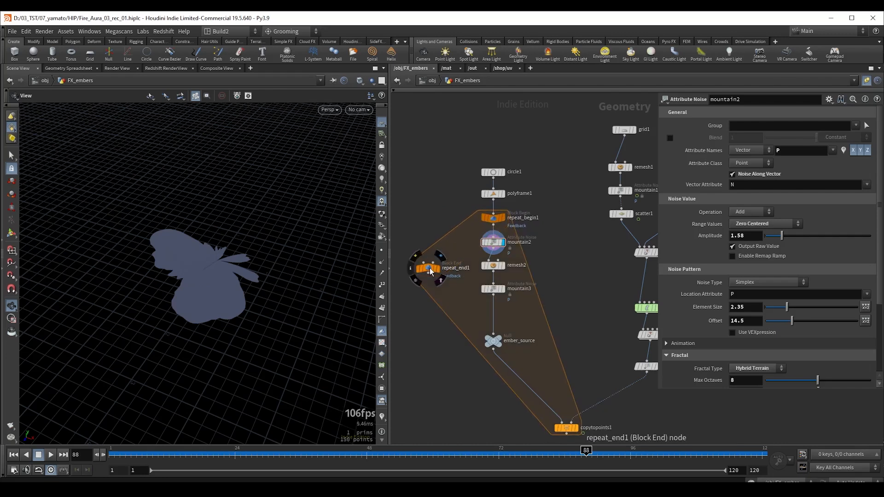
{"action": "left_click_drag", "start_coordinate": [431, 272], "coordinate": [492, 355]}
{"action": "left_click_drag", "start_coordinate": [465, 306], "coordinate": [526, 335]}
{"action": "key", "text": "r"}
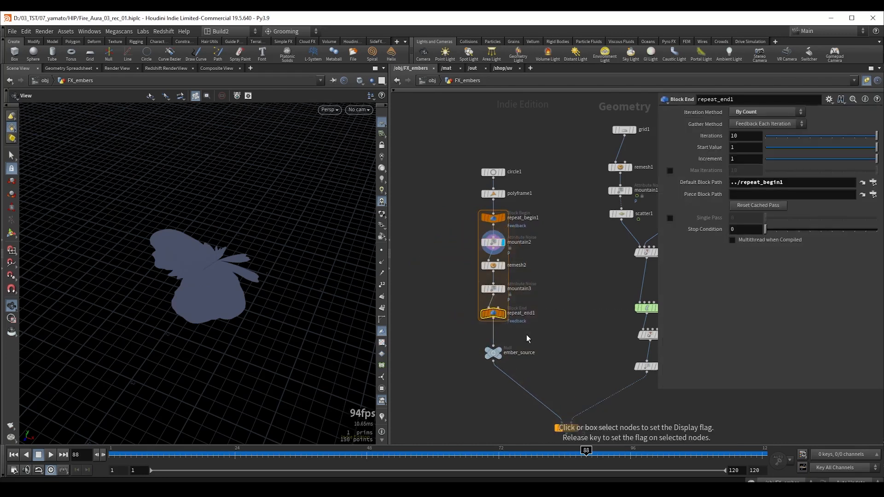
- Set the repeat_end1 loop to 3 iterations and orbit around the looped ember geometry
{"action": "scroll", "coordinate": [221, 246], "scroll_direction": "down", "scroll_amount": 5}
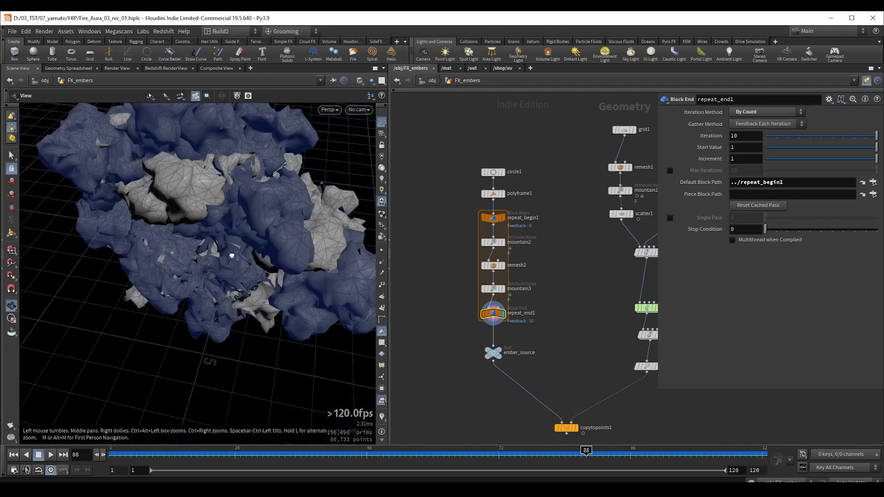
{"action": "mouse_move", "coordinate": [230, 253]}
{"action": "left_mouse_down"}
{"action": "mouse_move", "coordinate": [242, 259]}
{"action": "mouse_move", "coordinate": [241, 247]}
{"action": "left_mouse_up"}
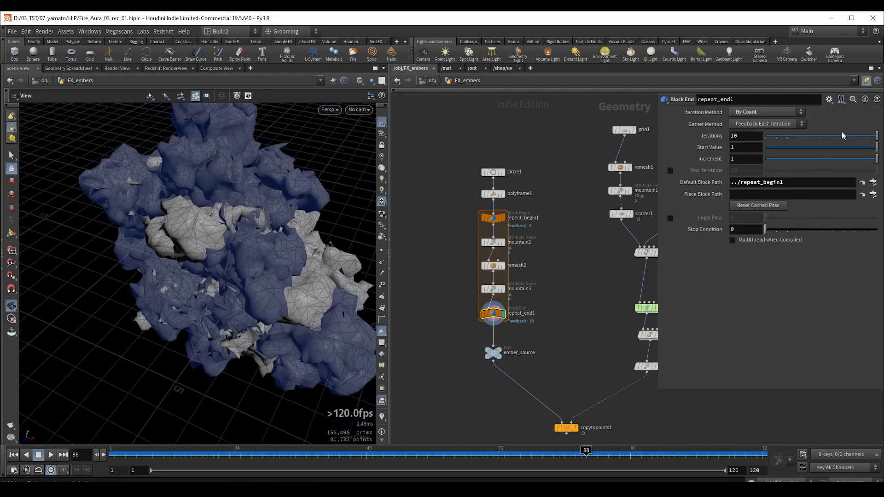
{"action": "left_click_drag", "start_coordinate": [751, 139], "coordinate": [708, 140]}
{"action": "type", "text": "3"}
{"action": "key", "text": "Return"}
{"action": "scroll", "coordinate": [313, 274], "scroll_direction": "up", "scroll_amount": 2}
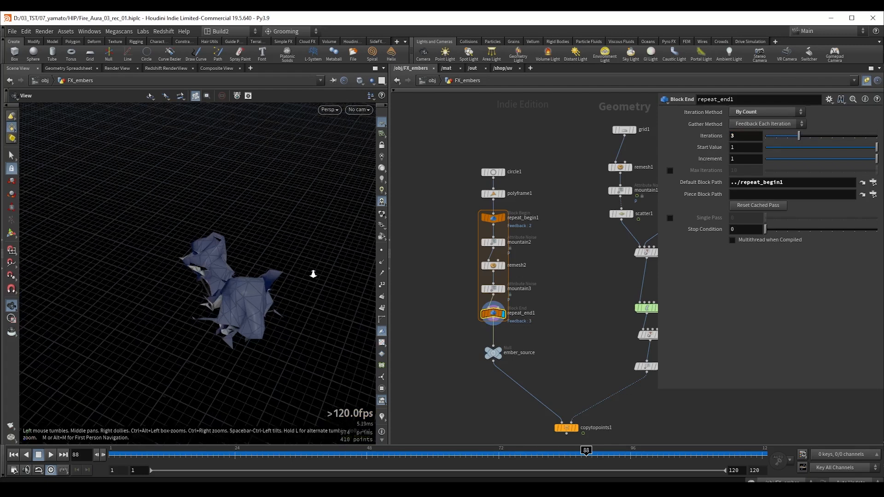
{"action": "left_click_drag", "start_coordinate": [208, 309], "coordinate": [235, 285]}
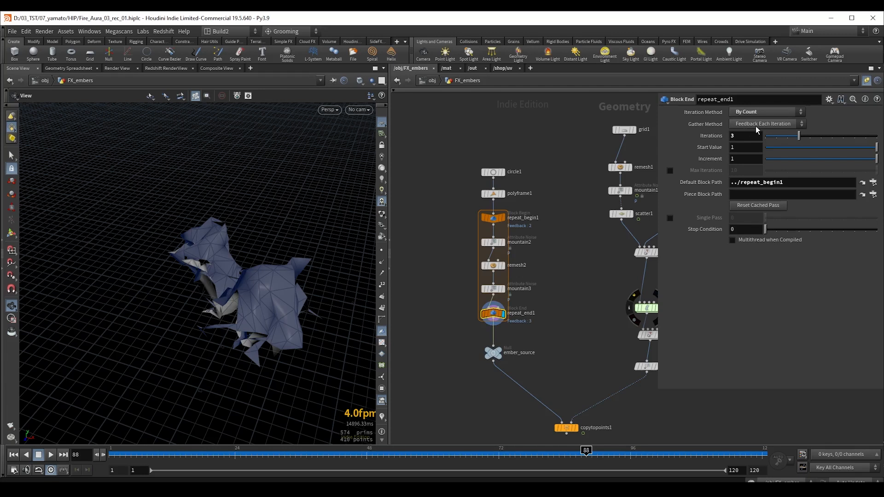
- Change repeat_end1's gather method to Merge Each Iteration
{"action": "scroll", "coordinate": [549, 224], "scroll_direction": "up", "scroll_amount": 2}
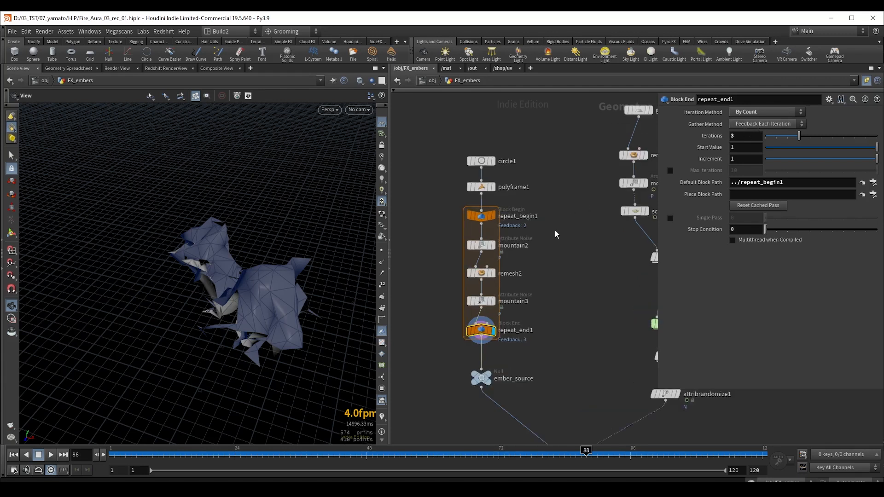
{"action": "left_click", "coordinate": [768, 124]}
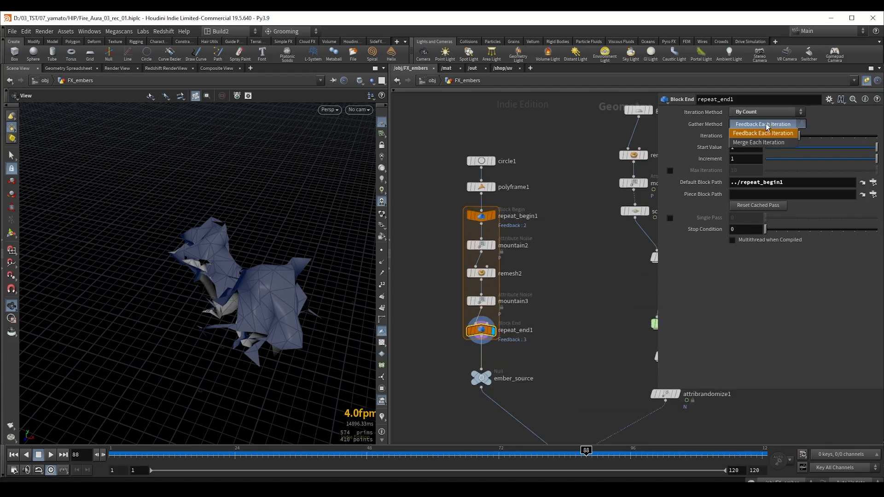
{"action": "left_click", "coordinate": [750, 144]}
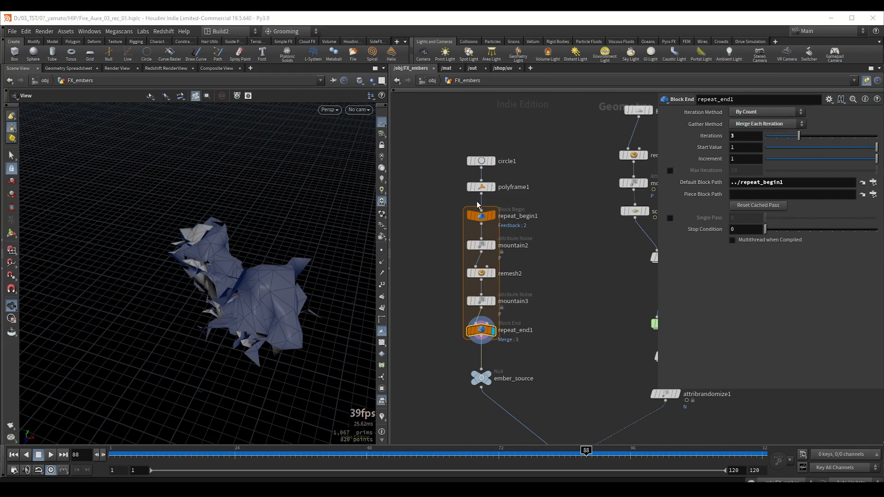
- Set repeat_begin1's method to Fetch Input and select repeat_end1 to view the merged loop result
{"action": "left_click", "coordinate": [480, 215]}
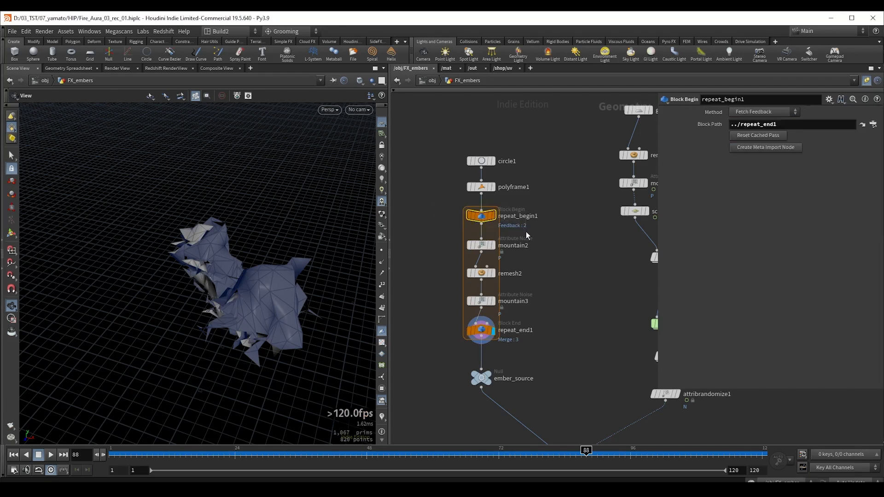
{"action": "left_click", "coordinate": [766, 112]}
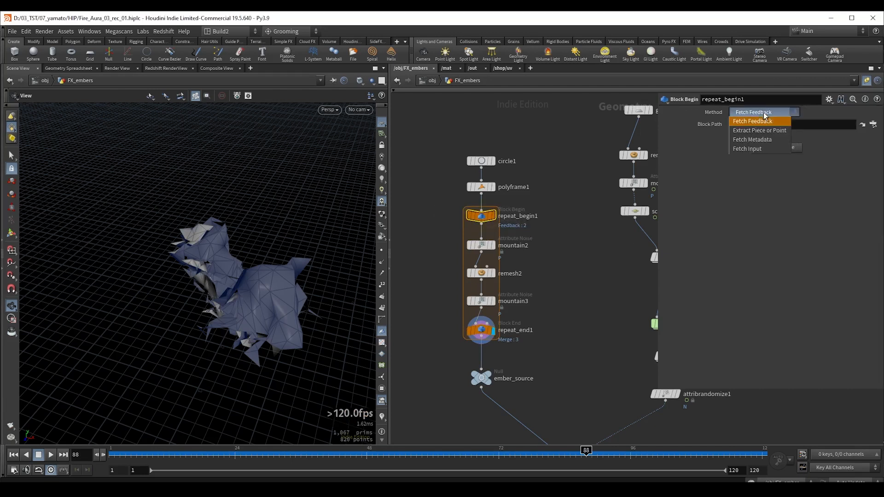
{"action": "left_click", "coordinate": [757, 149]}
{"action": "left_click", "coordinate": [480, 330]}
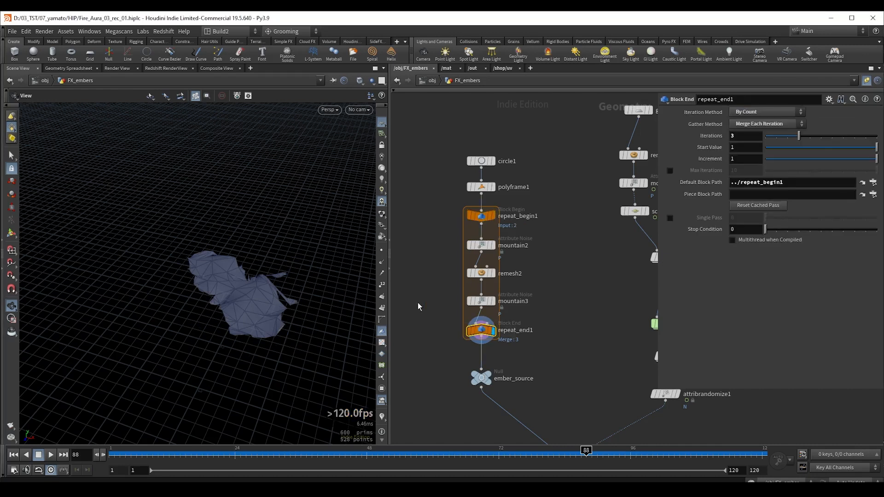
- Display polyframe1, check repeat_begin1's method options, and display repeat_end1 to compare the loop's input with its merged output
{"action": "left_click", "coordinate": [477, 189]}
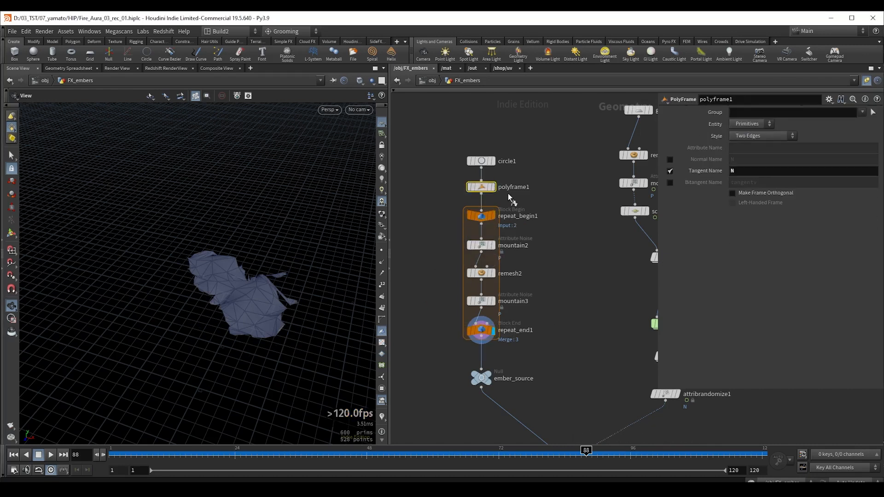
{"action": "key", "text": "r"}
{"action": "scroll", "coordinate": [266, 272], "scroll_direction": "up", "scroll_amount": 3}
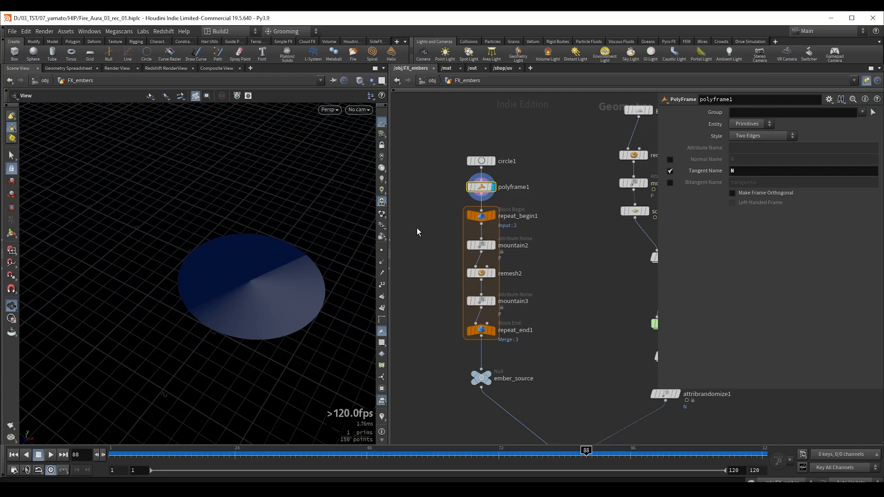
{"action": "left_click", "coordinate": [481, 215]}
{"action": "left_click", "coordinate": [753, 112]}
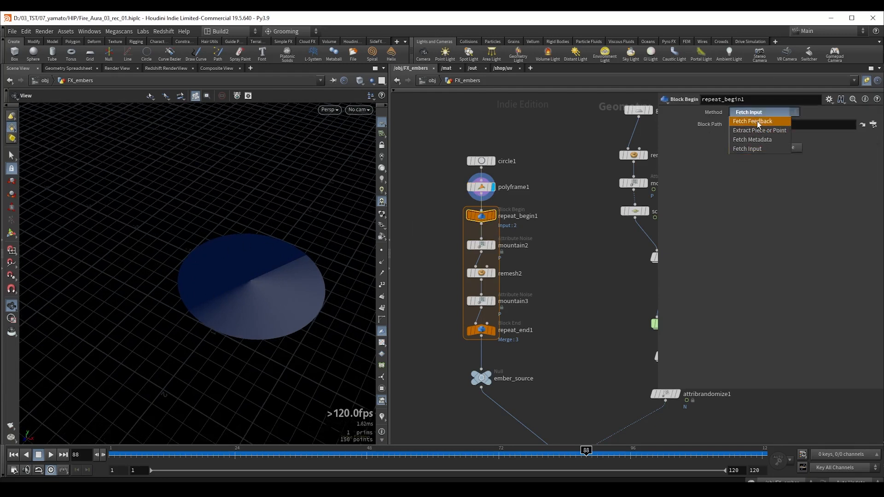
{"action": "left_click", "coordinate": [752, 115]}
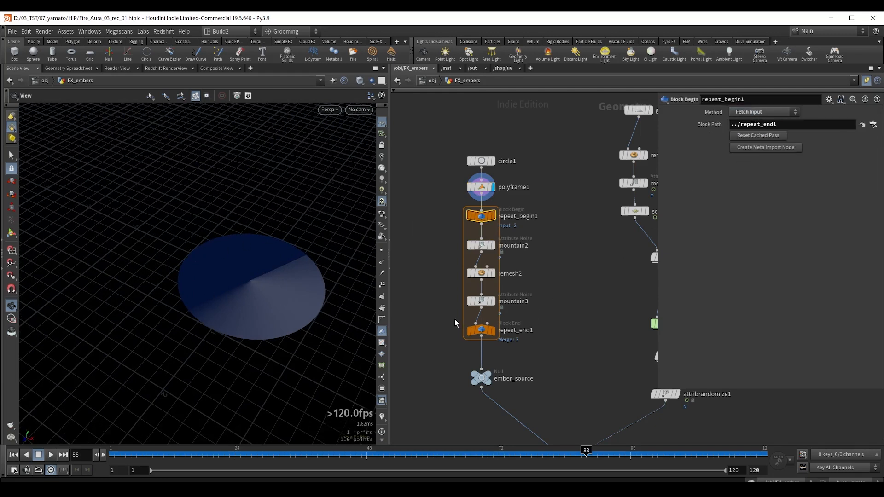
{"action": "left_click", "coordinate": [491, 330]}
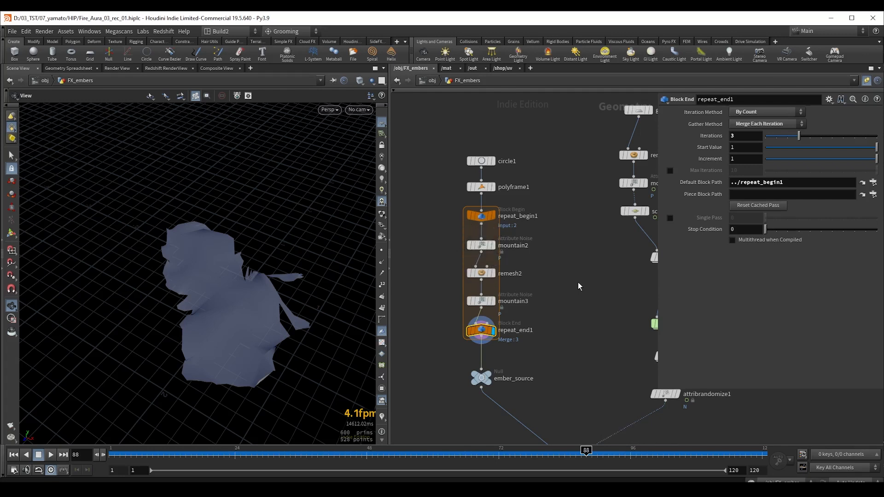
- Display repeat_begin1, repeat_end1 and mountain2 in turn to compare the ember geometry inside the loop
{"action": "left_click", "coordinate": [492, 215]}
{"action": "left_click", "coordinate": [477, 216]}
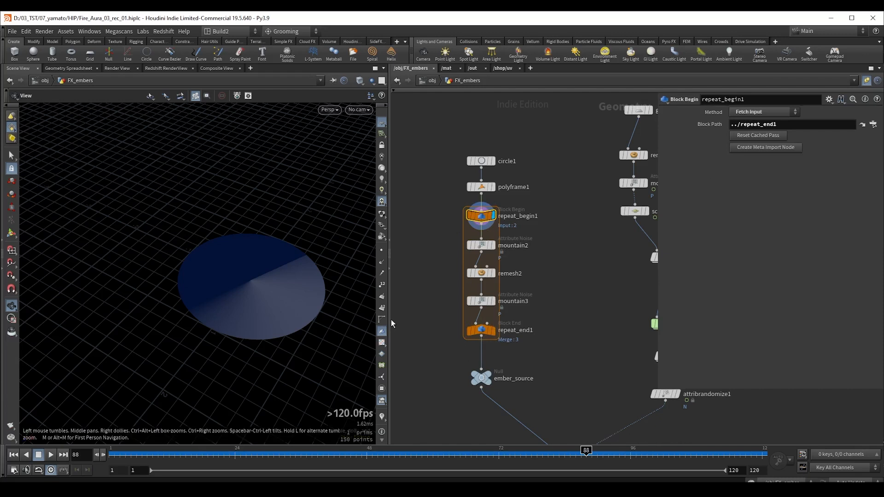
{"action": "left_click_drag", "start_coordinate": [274, 288], "coordinate": [290, 275]}
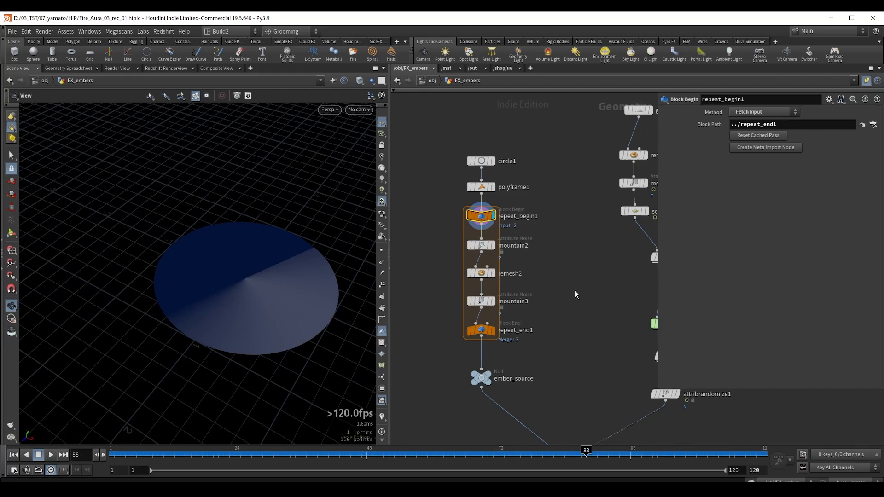
{"action": "left_click", "coordinate": [466, 330]}
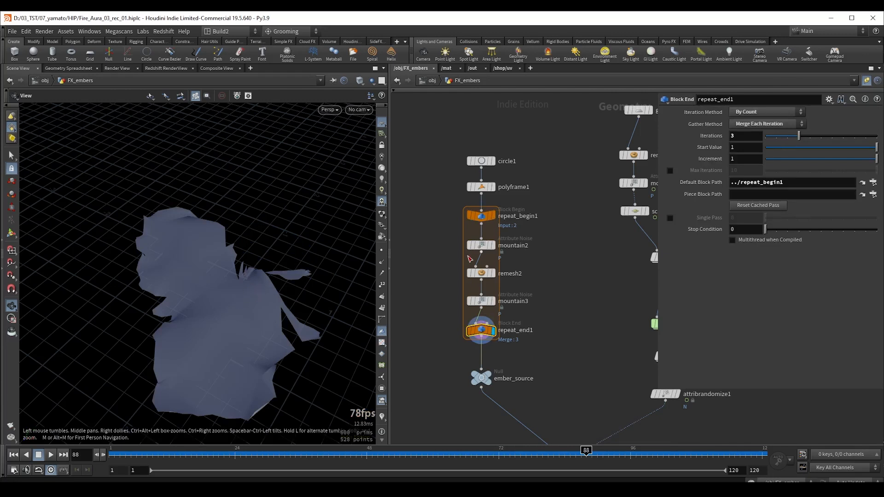
{"action": "left_click", "coordinate": [481, 245]}
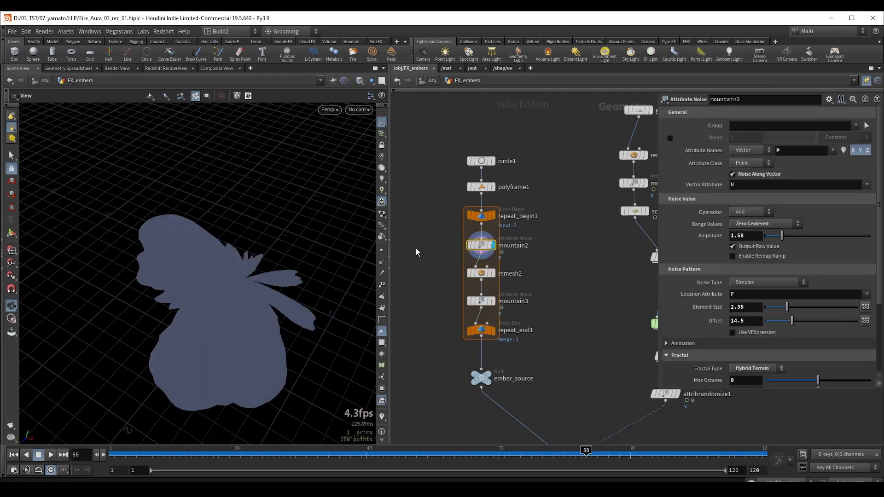
{"action": "middle_click_drag", "start_coordinate": [416, 251], "coordinate": [428, 240]}
- Create a meta import node from repeat_begin1 and arrange it beside the loop, leaving more space between the nodes
{"action": "left_click", "coordinate": [489, 204]}
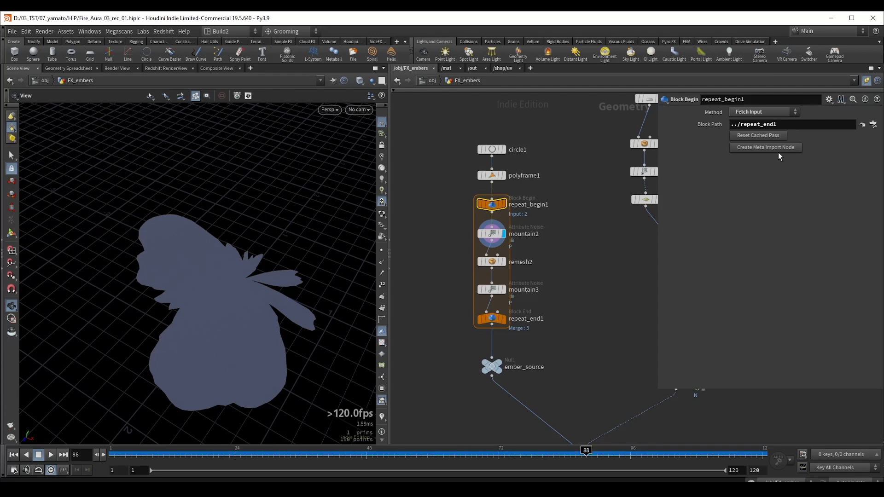
{"action": "left_click", "coordinate": [755, 148]}
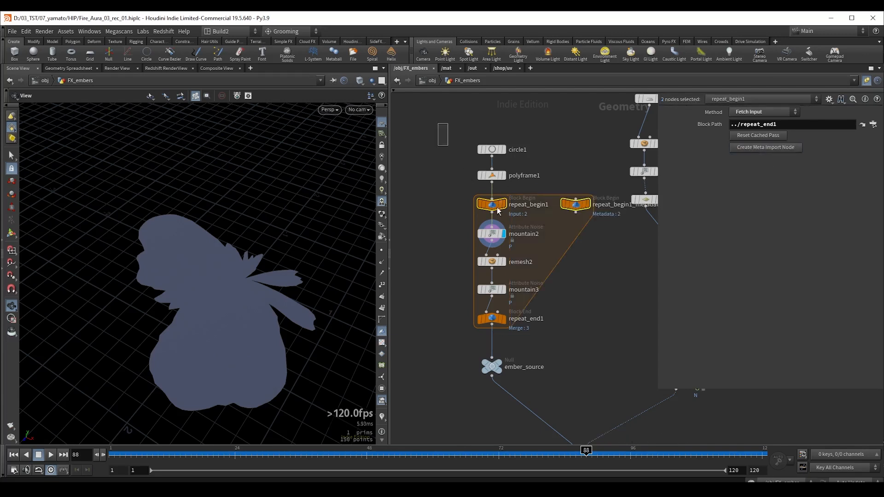
{"action": "left_click_drag", "start_coordinate": [437, 123], "coordinate": [562, 323]}
{"action": "left_click_drag", "start_coordinate": [491, 234], "coordinate": [450, 232]}
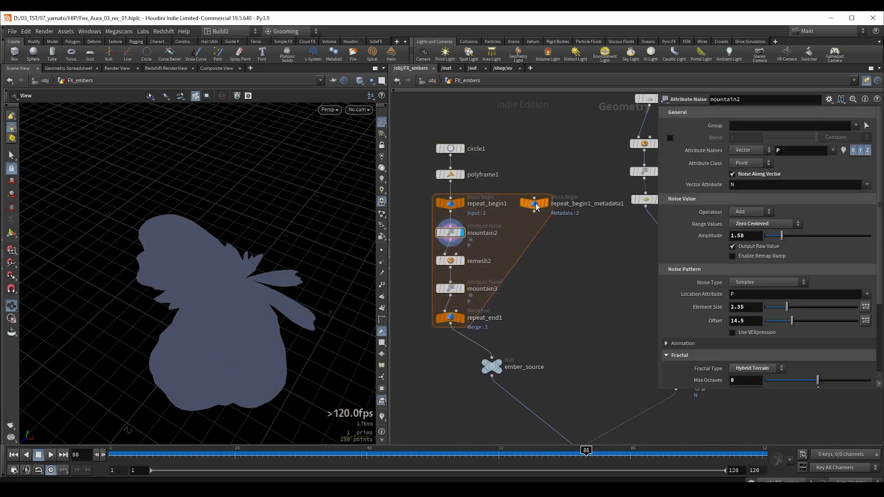
{"action": "left_click_drag", "start_coordinate": [575, 204], "coordinate": [435, 200]}
{"action": "left_click_drag", "start_coordinate": [543, 188], "coordinate": [543, 162], "text": "shift"}
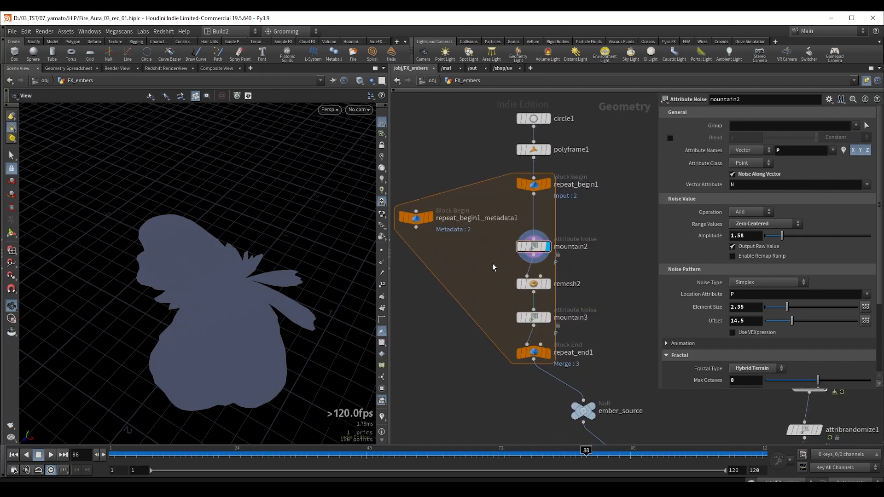
- Add a spare input to mountain2 and point it to repeat_begin1_metadata1
{"action": "left_click_drag", "start_coordinate": [493, 266], "coordinate": [561, 241]}
{"action": "left_click", "coordinate": [829, 100]}
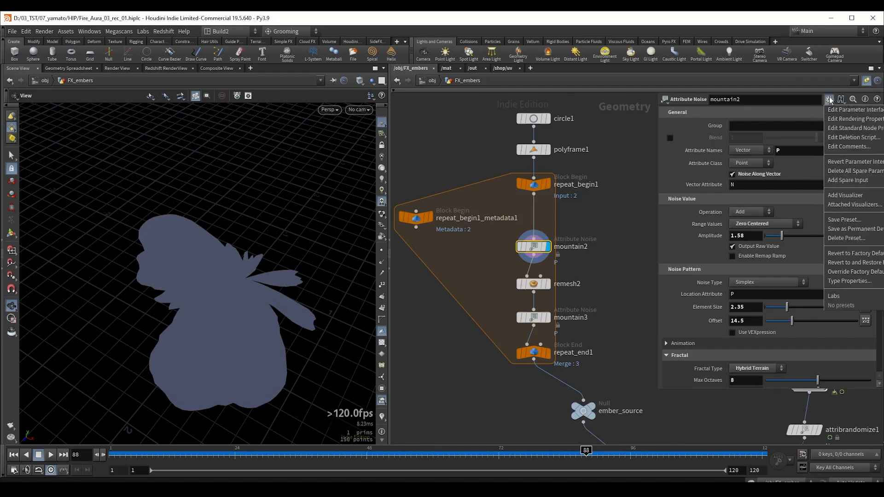
{"action": "left_click", "coordinate": [839, 181]}
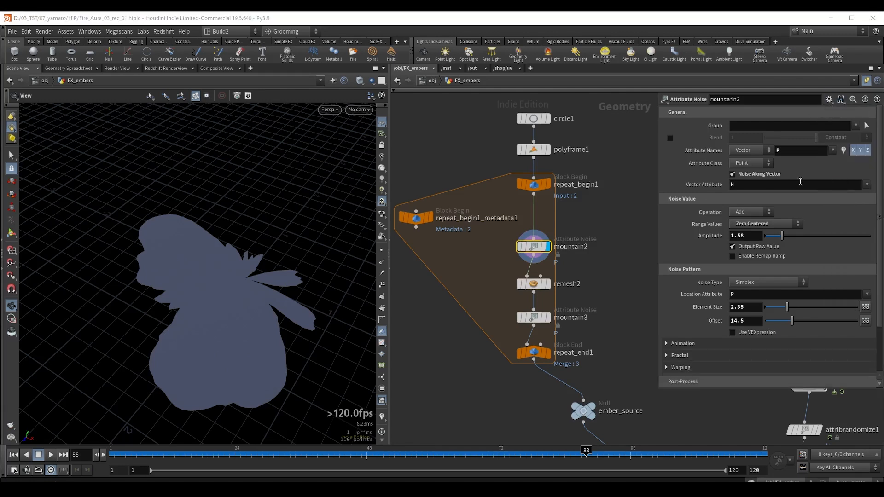
{"action": "scroll", "coordinate": [791, 299], "scroll_direction": "down", "scroll_amount": 3}
{"action": "mouse_move", "coordinate": [419, 223]}
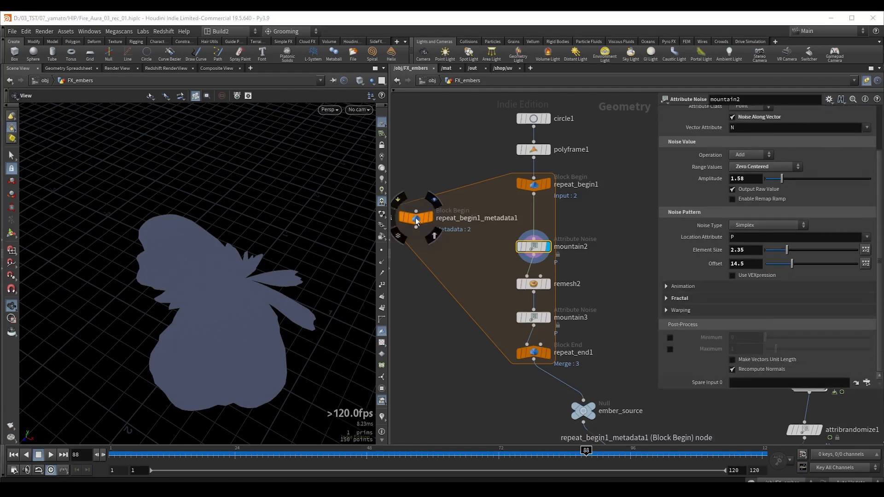
{"action": "mouse_move", "coordinate": [416, 222]}
{"action": "left_mouse_down"}
{"action": "mouse_move", "coordinate": [753, 370]}
{"action": "mouse_move", "coordinate": [770, 384]}
{"action": "left_mouse_up"}
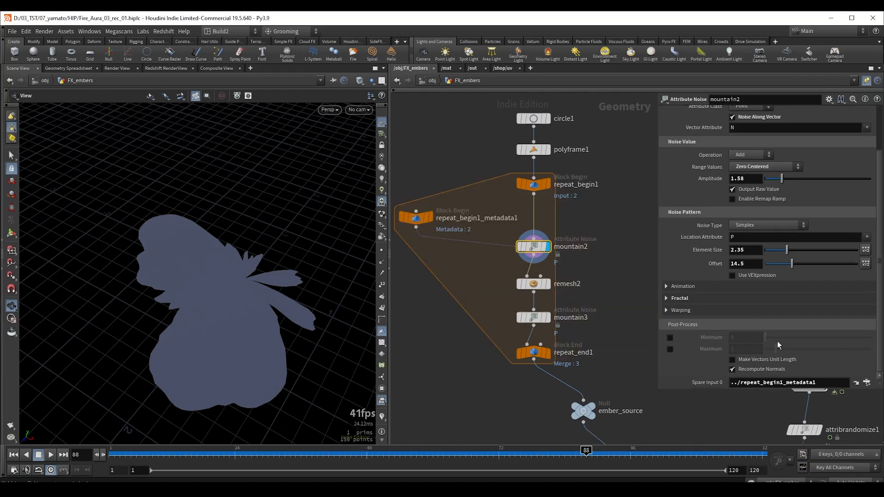
- Set mountain2's noise offset to the expression detail(-1,"iteration",0) and check it against repeat_end1's iteration settings
{"action": "scroll", "coordinate": [777, 308], "scroll_direction": "up", "scroll_amount": 3}
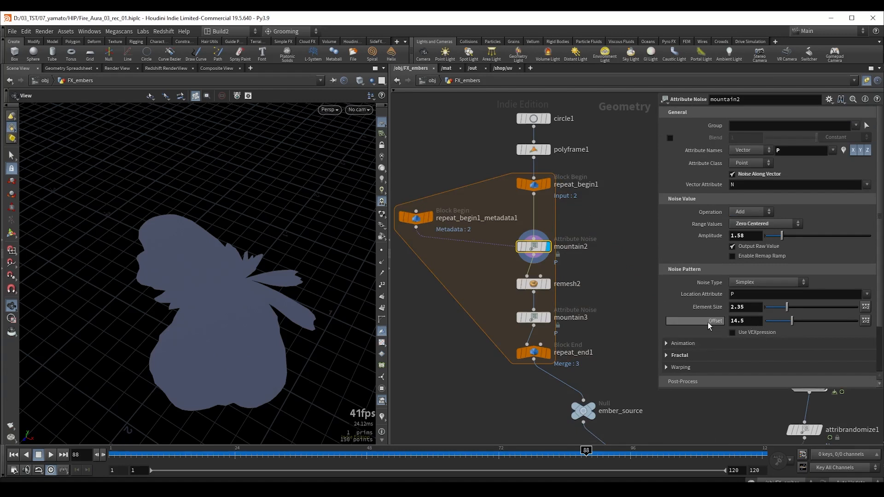
{"action": "left_click_drag", "start_coordinate": [753, 321], "coordinate": [705, 323]}
{"action": "type", "text": "detail("}
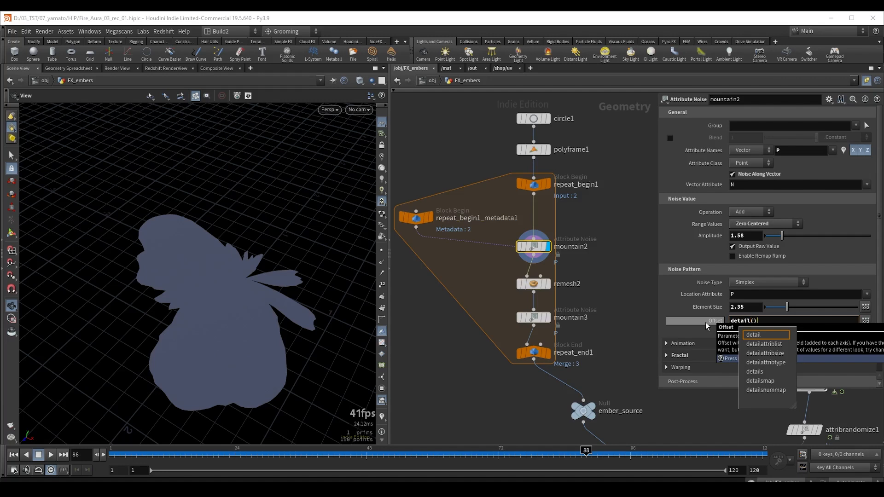
{"action": "key", "text": "Return"}
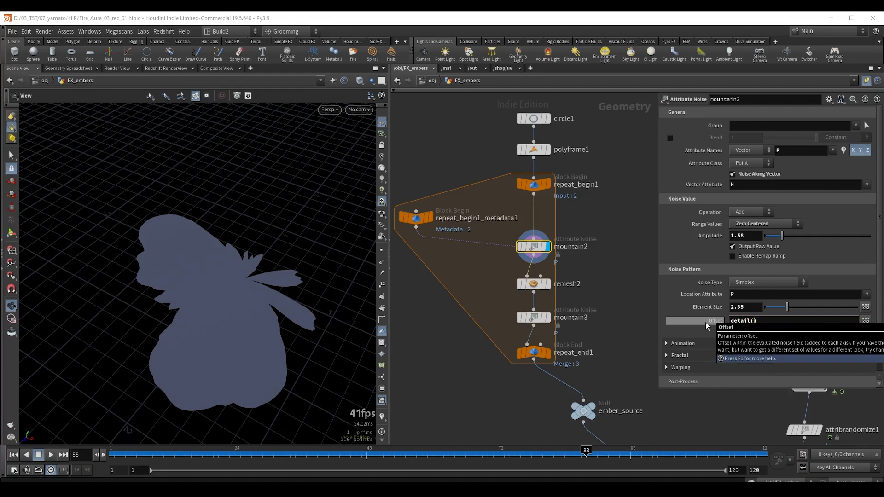
{"action": "type", "text": "-1,\"iteration\","}
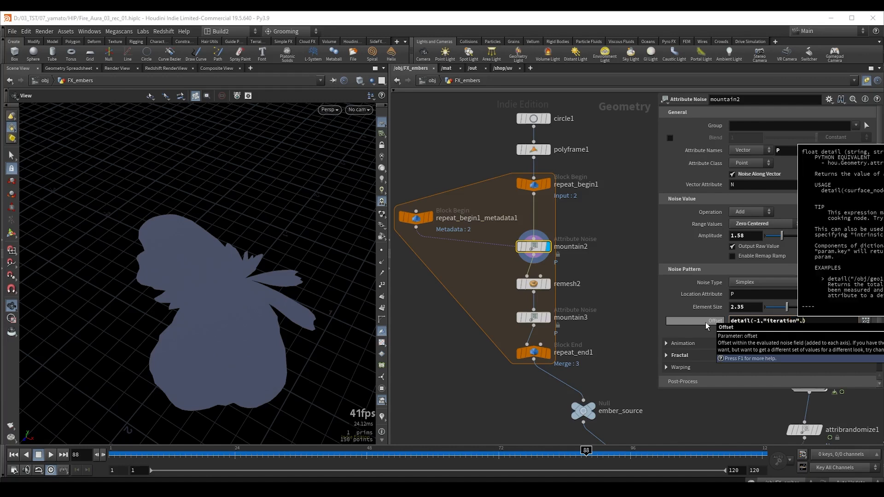
{"action": "type", "text": "0"}
{"action": "key", "text": "Return"}
{"action": "left_click", "coordinate": [705, 322]}
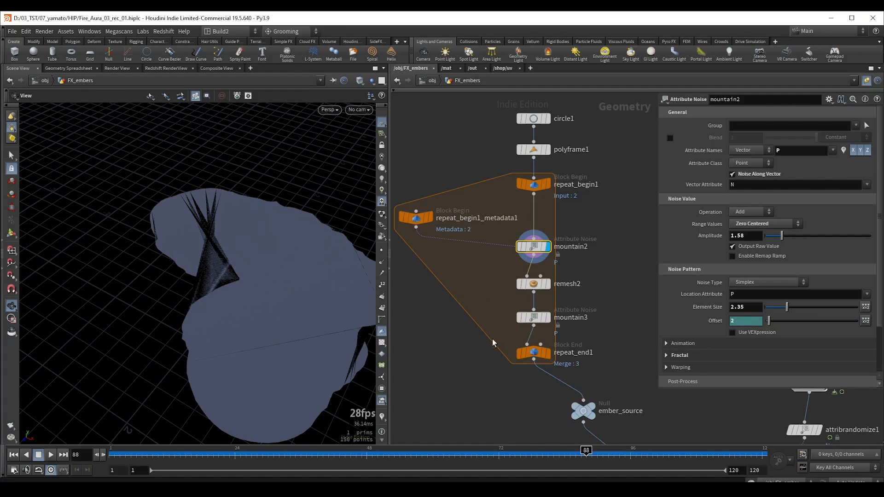
{"action": "left_click_drag", "start_coordinate": [492, 340], "coordinate": [585, 377]}
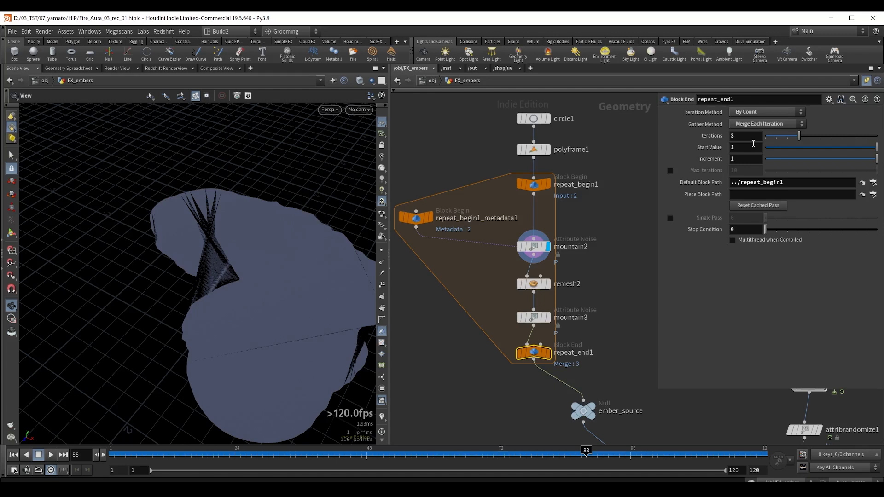
{"action": "left_click", "coordinate": [533, 247]}
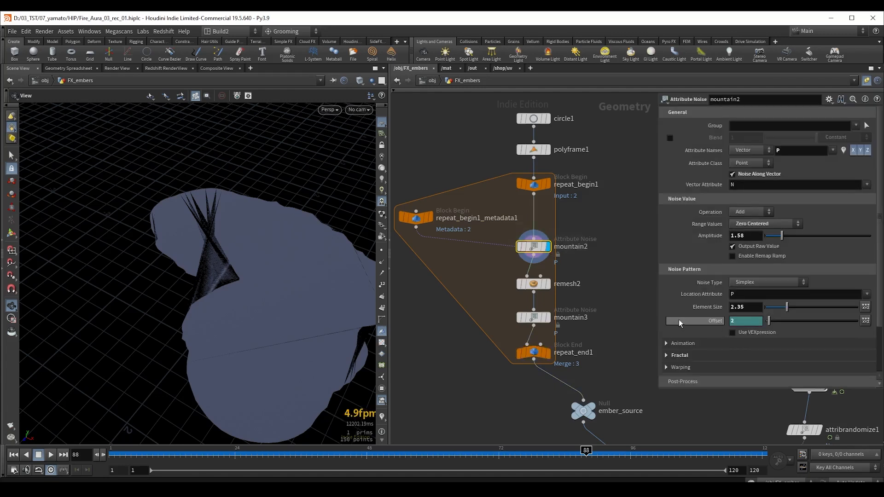
- Add a spare input to mountain3 and link it to repeat_begin1_metadata1
{"action": "left_click", "coordinate": [534, 317]}
{"action": "left_click_drag", "start_coordinate": [496, 306], "coordinate": [574, 329]}
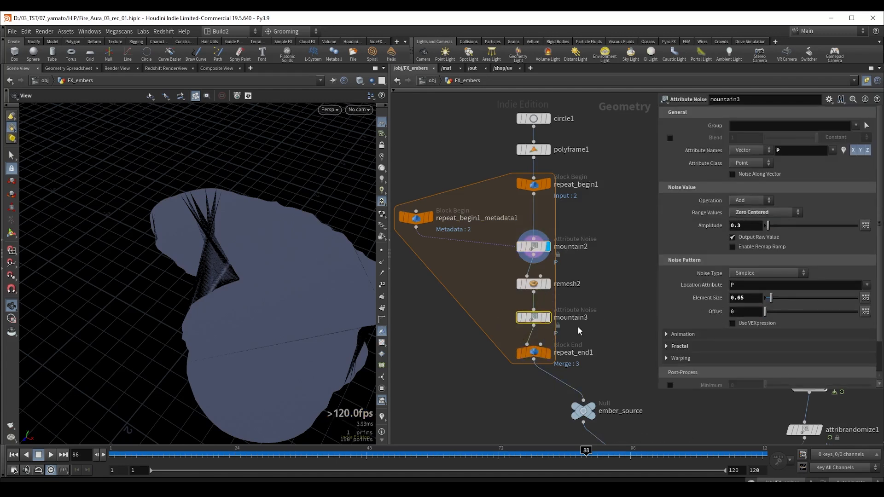
{"action": "left_click", "coordinate": [829, 99]}
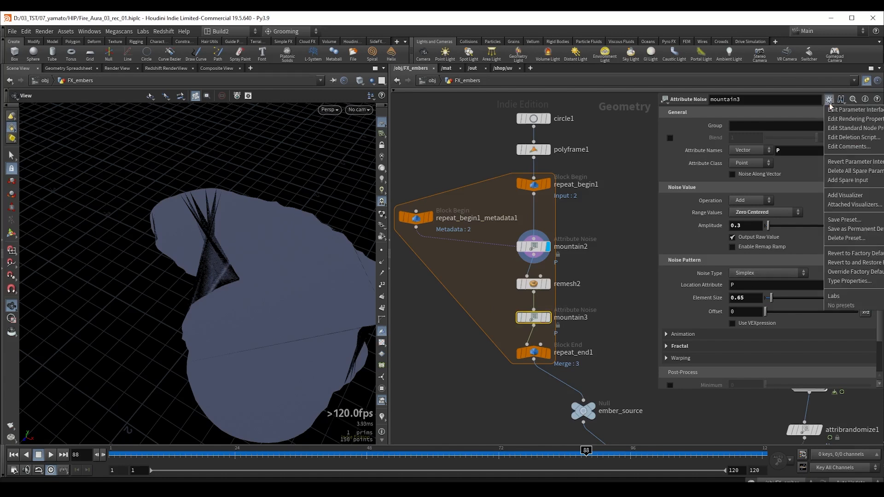
{"action": "left_click", "coordinate": [845, 181]}
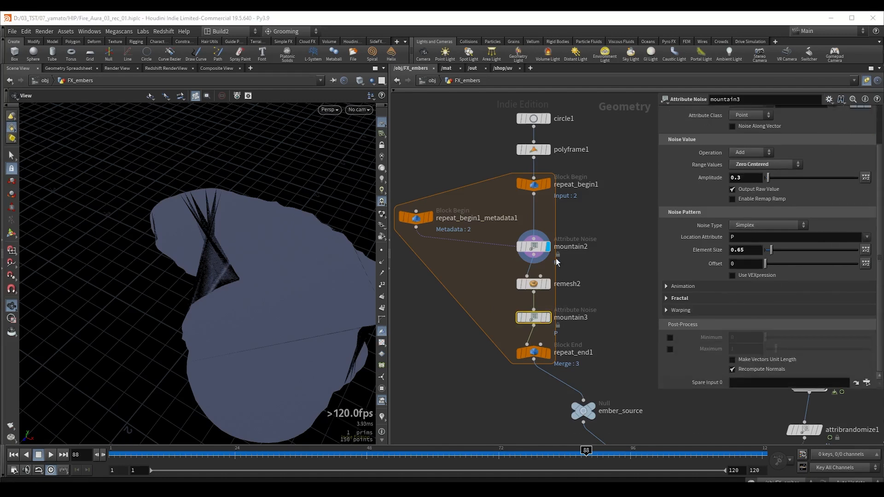
{"action": "left_click_drag", "start_coordinate": [747, 377], "coordinate": [750, 382]}
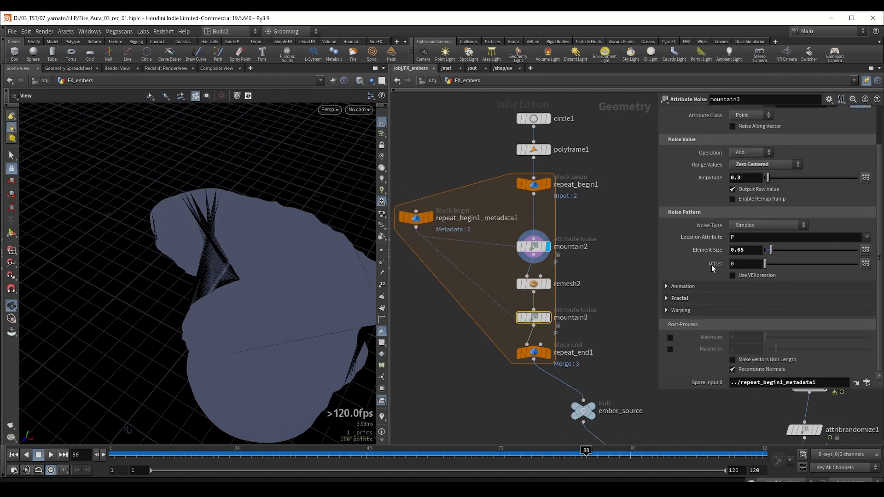
- Copy mountain2's offset expression to mountain3 and extend it to detail(-1,"iteration",0) + 5
{"action": "left_click", "coordinate": [705, 272]}
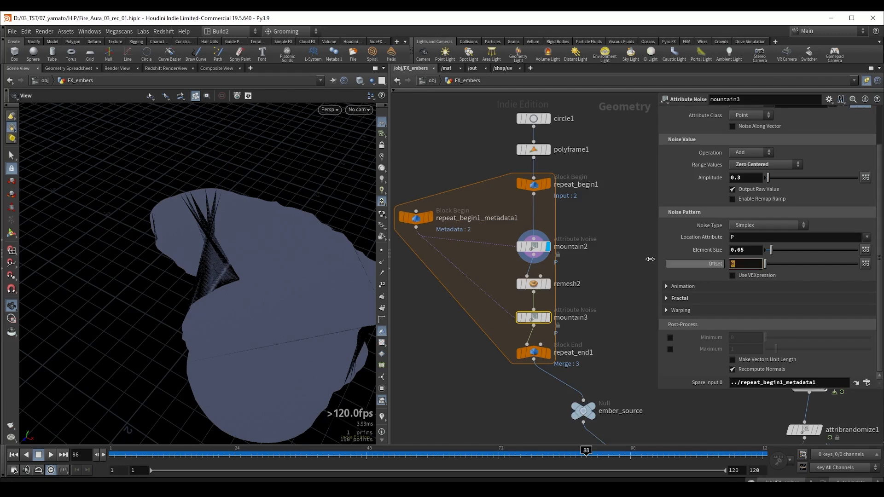
{"action": "left_click", "coordinate": [502, 219]}
{"action": "left_click_drag", "start_coordinate": [502, 220], "coordinate": [529, 230]}
{"action": "left_click_drag", "start_coordinate": [608, 260], "coordinate": [511, 244]}
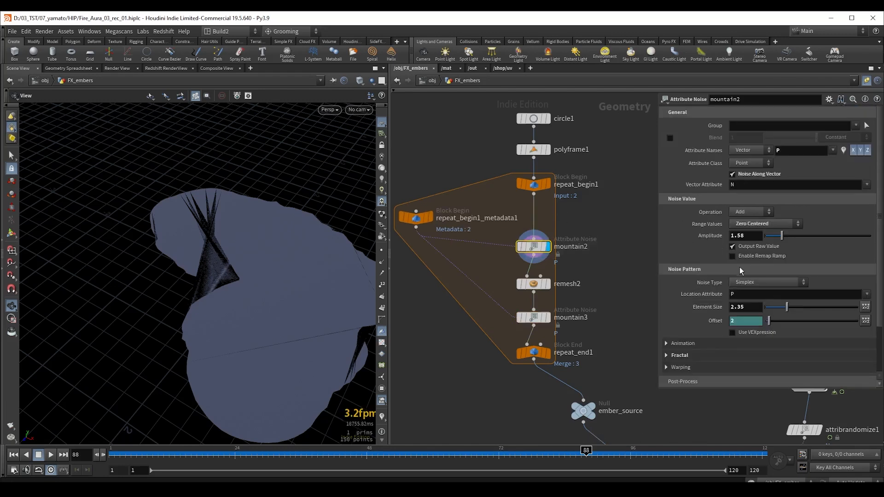
{"action": "left_click", "coordinate": [717, 323]}
{"action": "left_click", "coordinate": [767, 323]}
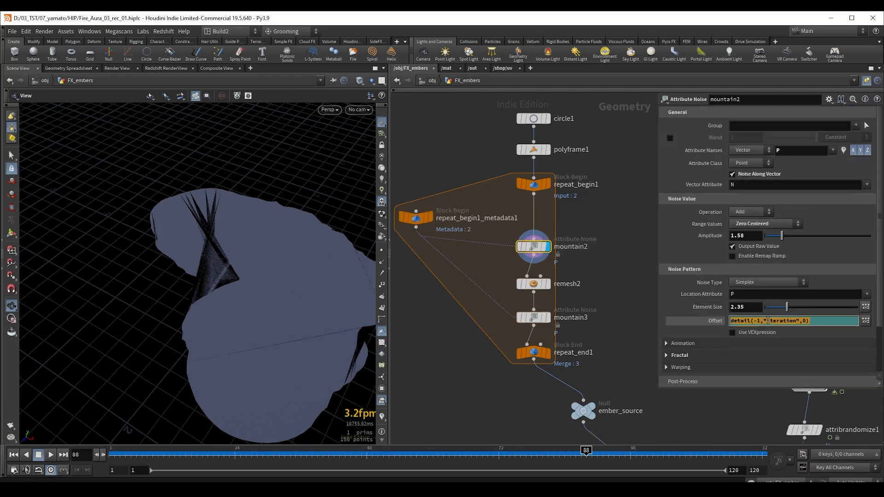
{"action": "key", "text": "ctrl+c"}
{"action": "left_click", "coordinate": [534, 317]}
{"action": "left_click", "coordinate": [760, 312]}
{"action": "key", "text": "ctrl+v"}
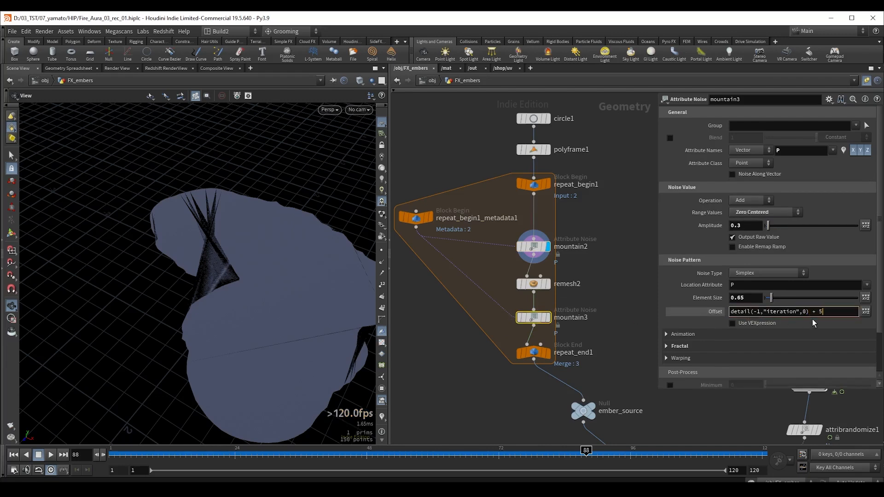
{"action": "type", "text": "+ 5"}
{"action": "key", "text": "Return"}
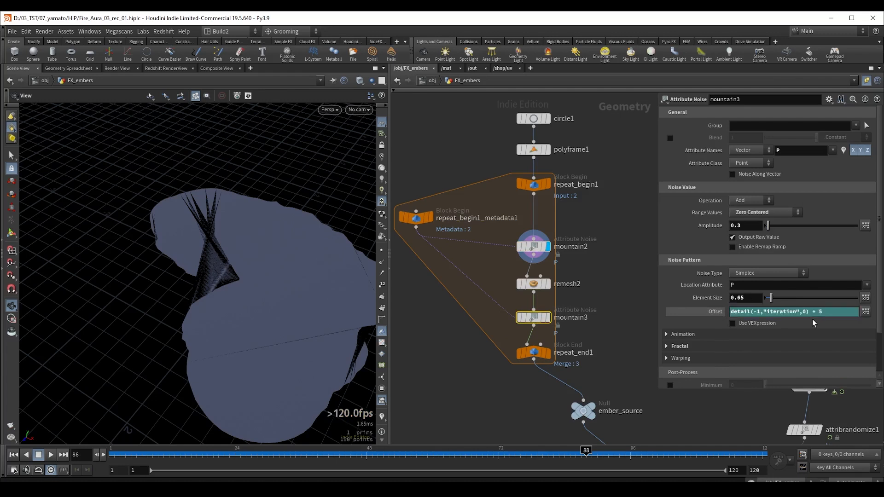
{"action": "left_click", "coordinate": [718, 312]}
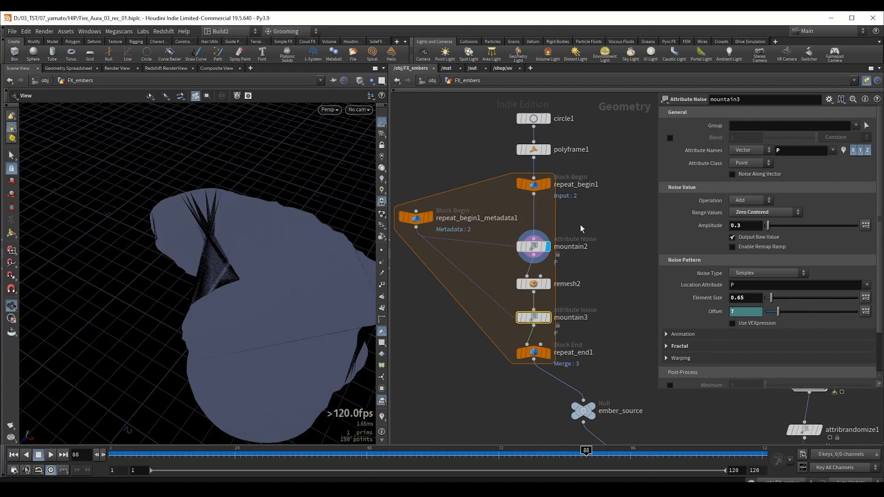
- Display repeat_end1's output and enable Single Pass to inspect one iteration of the looped shape
{"action": "left_click_drag", "start_coordinate": [472, 349], "coordinate": [570, 326]}
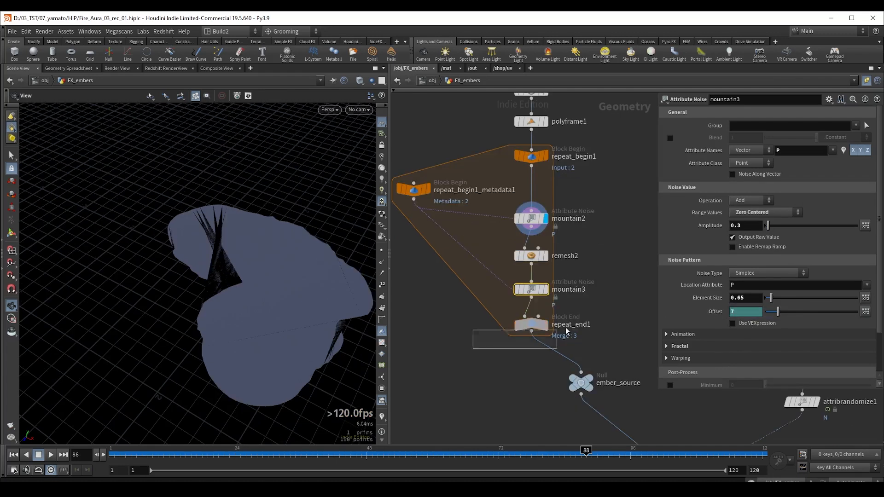
{"action": "key", "text": "r"}
{"action": "left_click_drag", "start_coordinate": [279, 272], "coordinate": [254, 299]}
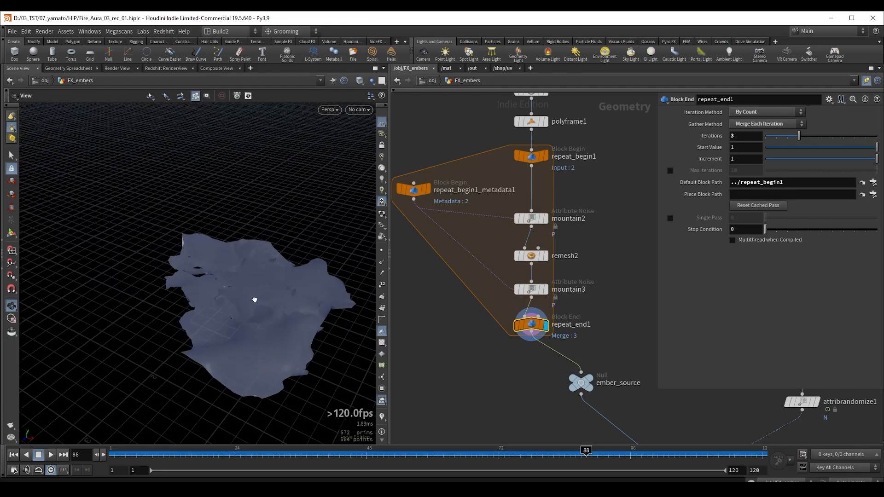
{"action": "left_click", "coordinate": [670, 217]}
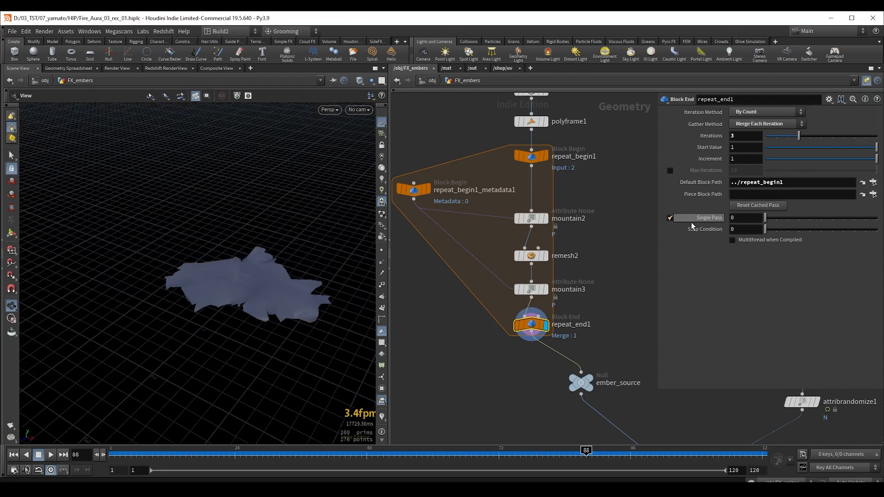
{"action": "left_click_drag", "start_coordinate": [288, 267], "coordinate": [303, 282]}
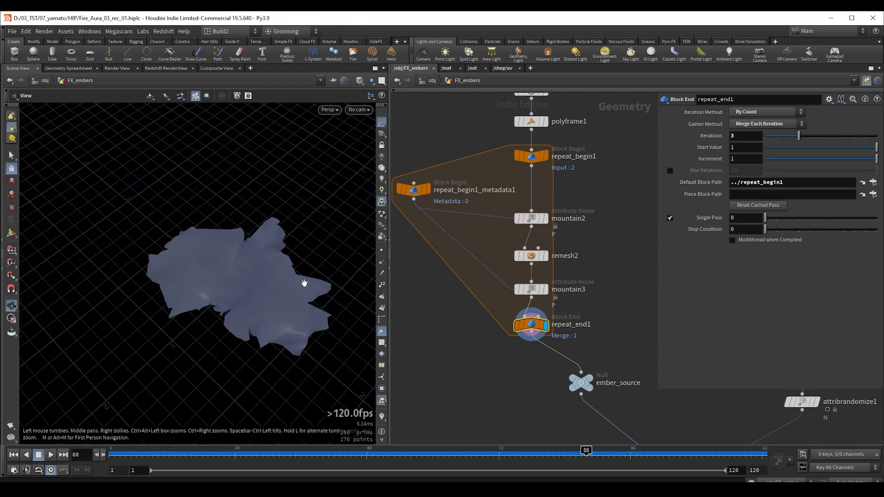
{"action": "mouse_move", "coordinate": [767, 220]}
{"action": "left_mouse_down"}
{"action": "mouse_move", "coordinate": [793, 225]}
{"action": "mouse_move", "coordinate": [764, 229]}
{"action": "left_mouse_up"}
{"action": "left_click_drag", "start_coordinate": [243, 259], "coordinate": [251, 258]}
- Set repeat_end1's iterations to 10, preview single passes up to 7, and turn Single Pass off
{"action": "left_click_drag", "start_coordinate": [799, 136], "coordinate": [878, 140]}
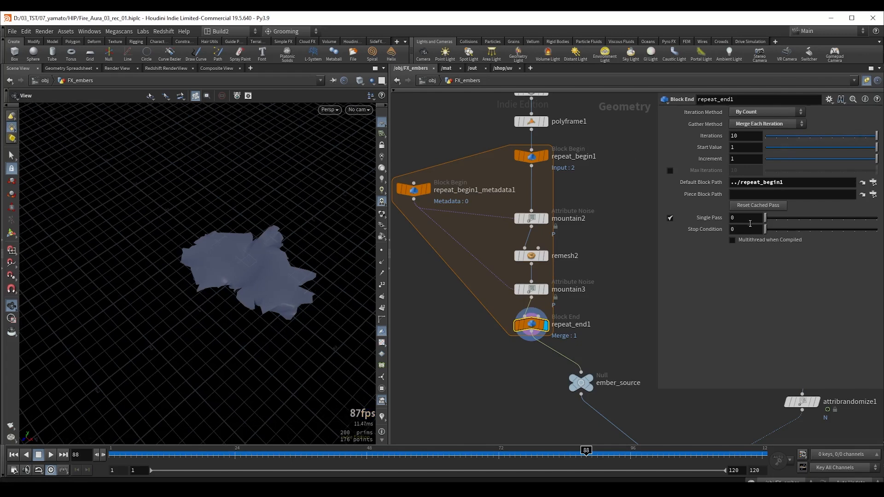
{"action": "left_click_drag", "start_coordinate": [766, 220], "coordinate": [845, 225]}
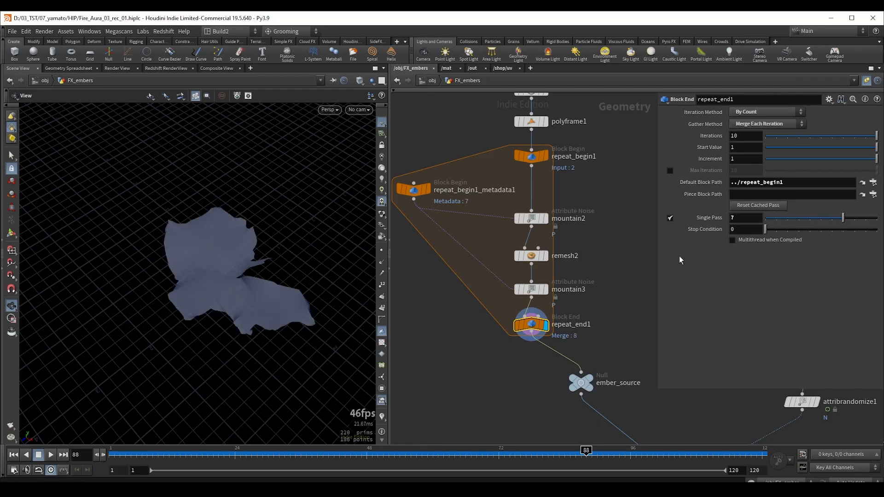
{"action": "left_click", "coordinate": [670, 218]}
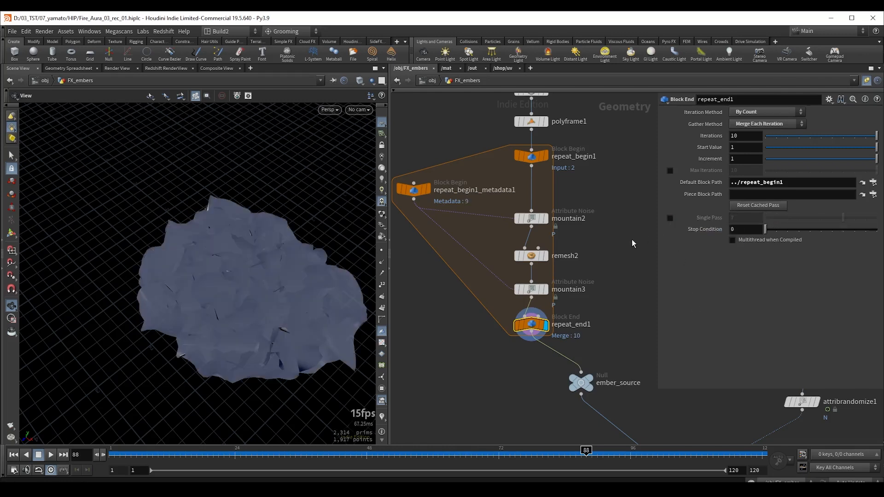
{"action": "left_click_drag", "start_coordinate": [249, 262], "coordinate": [208, 273]}
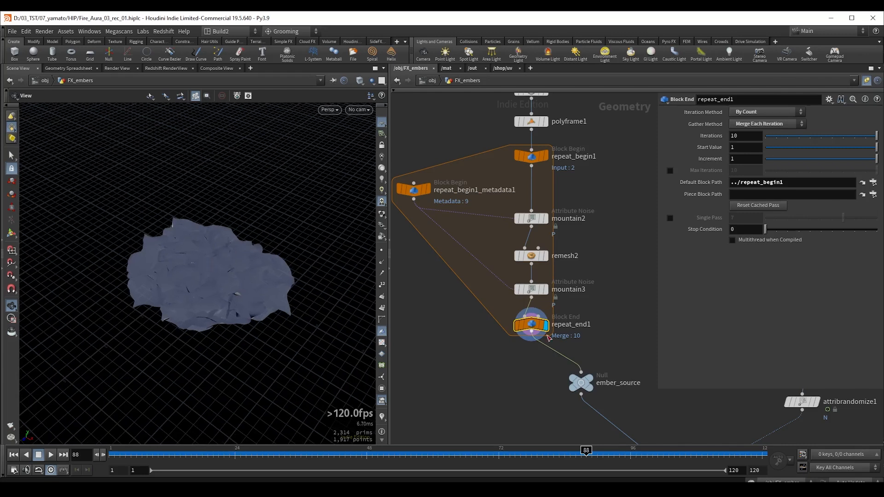
- Make room above repeat_end1 and insert a Pack node between mountain3 and repeat_end1
{"action": "left_click_drag", "start_coordinate": [536, 324], "coordinate": [491, 293], "text": "shift"}
{"action": "left_click", "coordinate": [488, 335]}
{"action": "middle_click_drag", "start_coordinate": [486, 304], "coordinate": [519, 317]}
{"action": "left_click_drag", "start_coordinate": [447, 205], "coordinate": [428, 176]}
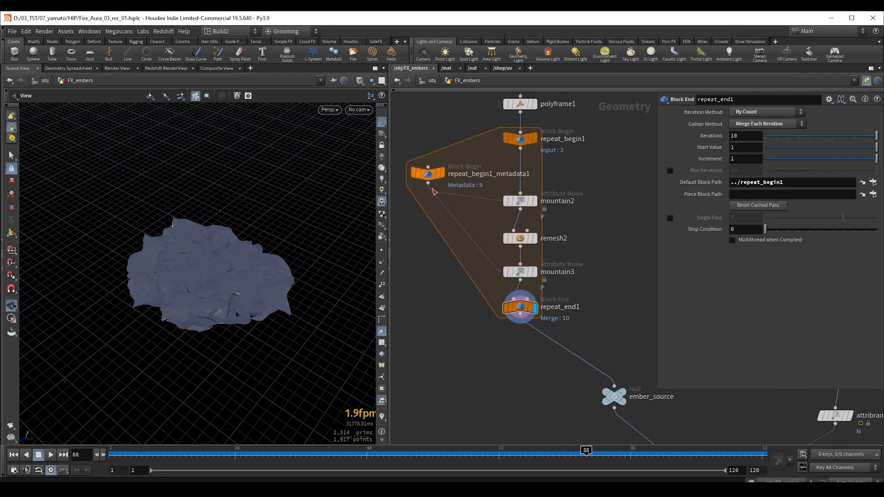
{"action": "left_click_drag", "start_coordinate": [520, 309], "coordinate": [527, 349]}
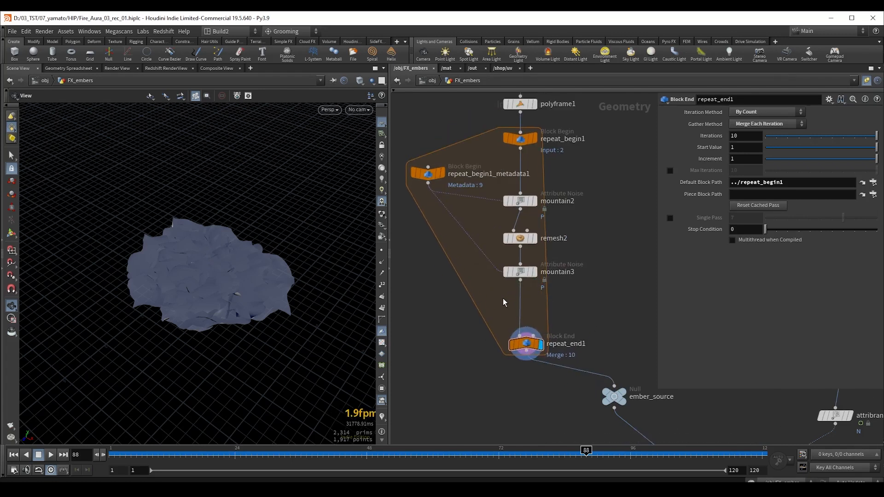
{"action": "key", "text": "Tab"}
{"action": "type", "text": "pack"}
{"action": "key", "text": "Return"}
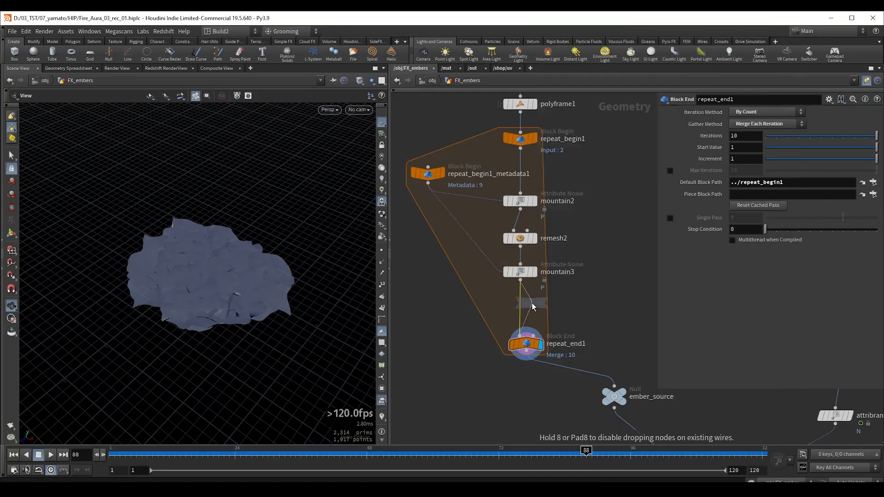
{"action": "left_click", "coordinate": [528, 302]}
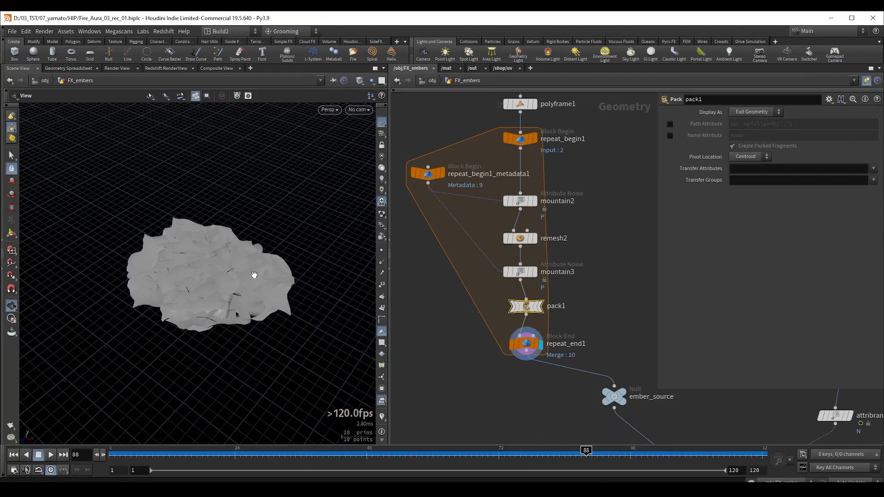
- Display copytopoints1 to examine the scattered embers and its Piece Attribute option, and display repeat_end1's packed shapes again
{"action": "middle_click_drag", "start_coordinate": [539, 405], "coordinate": [503, 368]}
{"action": "left_click_drag", "start_coordinate": [487, 367], "coordinate": [562, 336]}
{"action": "key", "text": "r"}
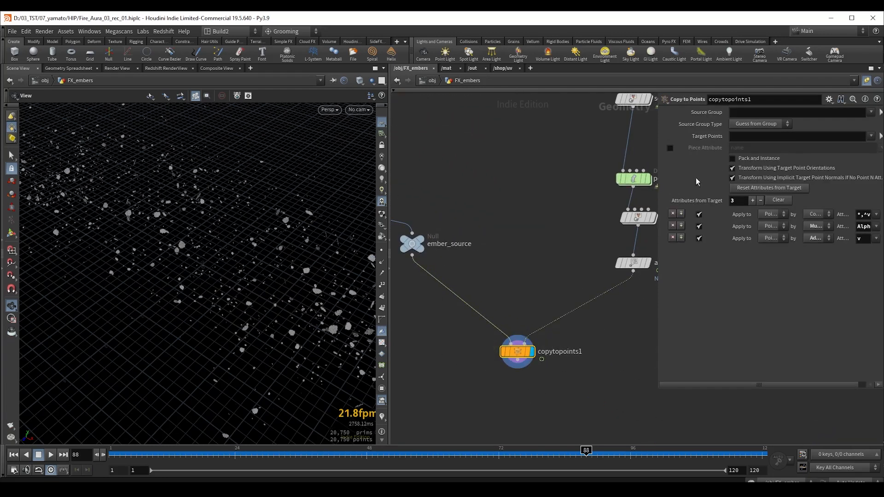
{"action": "mouse_move", "coordinate": [707, 151]}
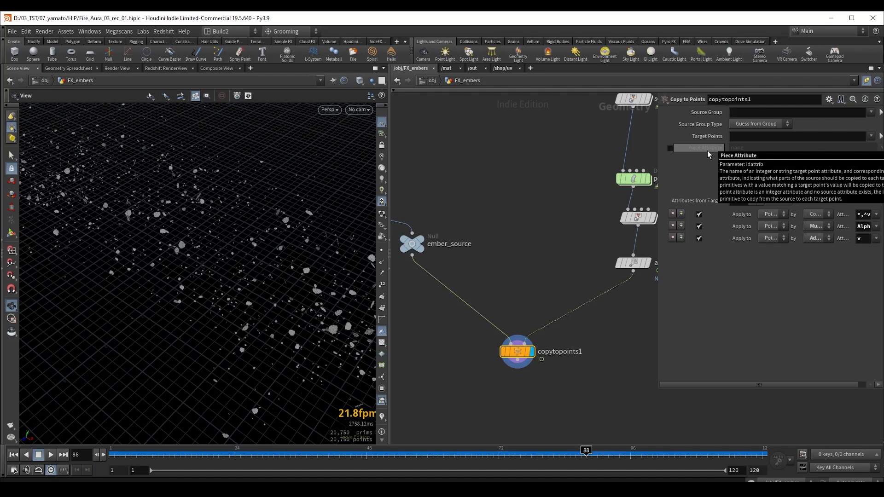
{"action": "left_click_drag", "start_coordinate": [210, 250], "coordinate": [218, 247]}
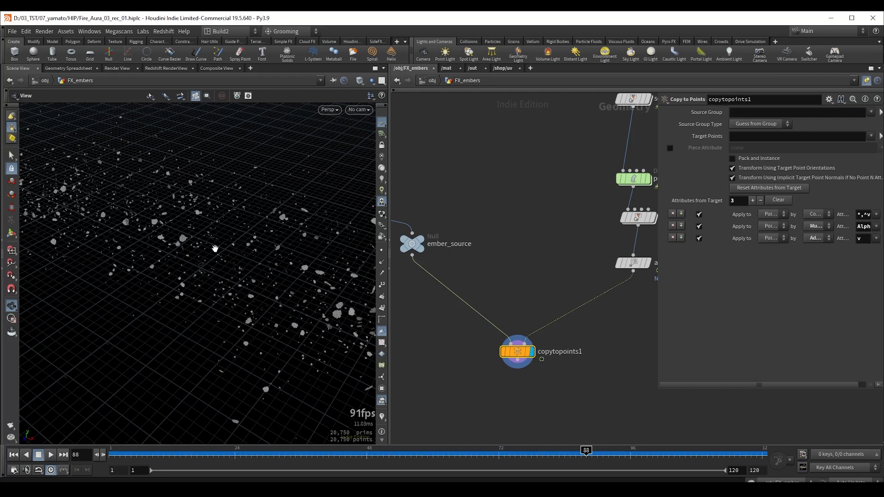
{"action": "middle_click_drag", "start_coordinate": [532, 234], "coordinate": [672, 275]}
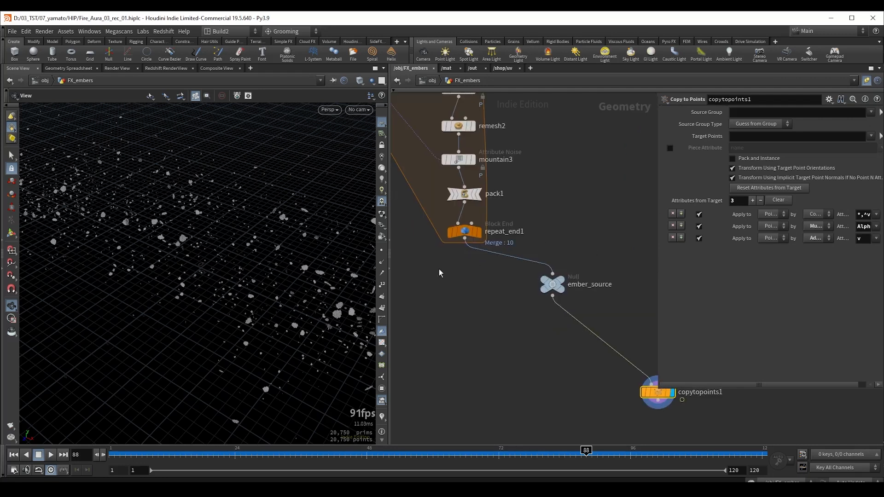
{"action": "left_click", "coordinate": [479, 232]}
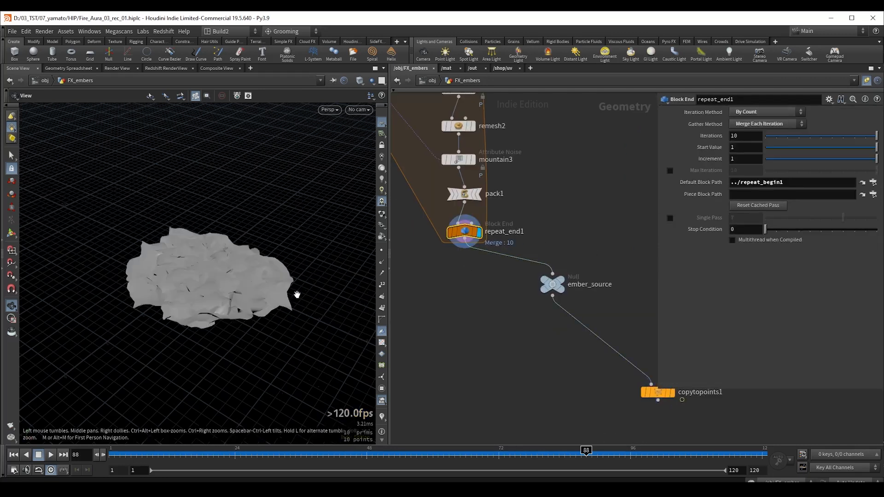
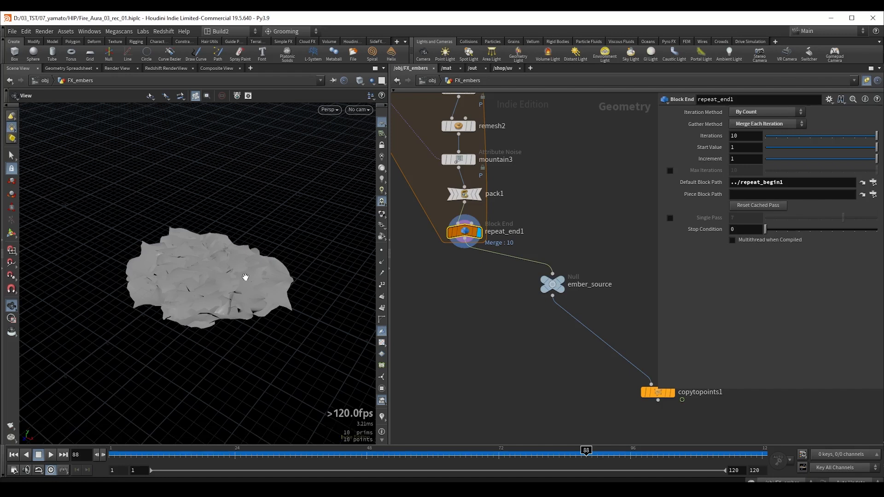
- Insert an Attribute VOP between attribrandomize1 and copytopoints1, space the nodes apart, and display the new node
{"action": "middle_click_drag", "start_coordinate": [563, 377], "coordinate": [378, 359]}
{"action": "key", "text": "Tab"}
{"action": "type", "text": "a"}
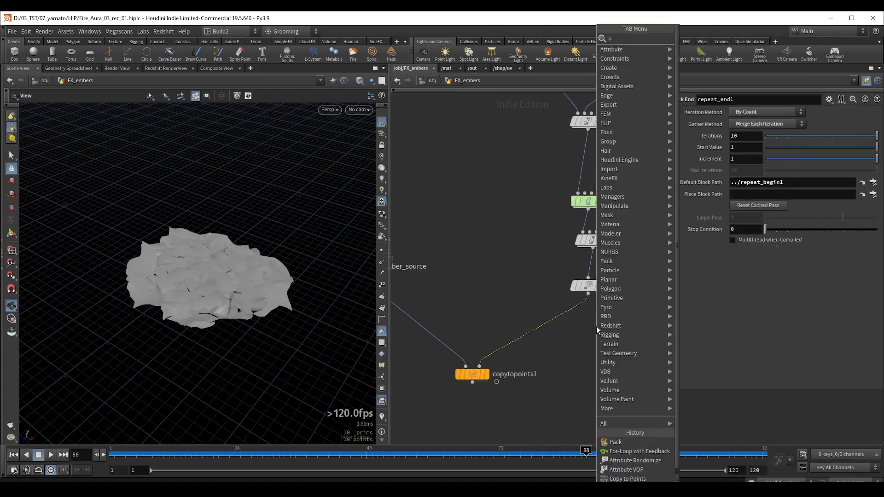
{"action": "type", "text": "v"}
{"action": "key", "text": "Return"}
{"action": "left_click", "coordinate": [584, 321]}
{"action": "middle_click_drag", "start_coordinate": [622, 345], "coordinate": [563, 340]}
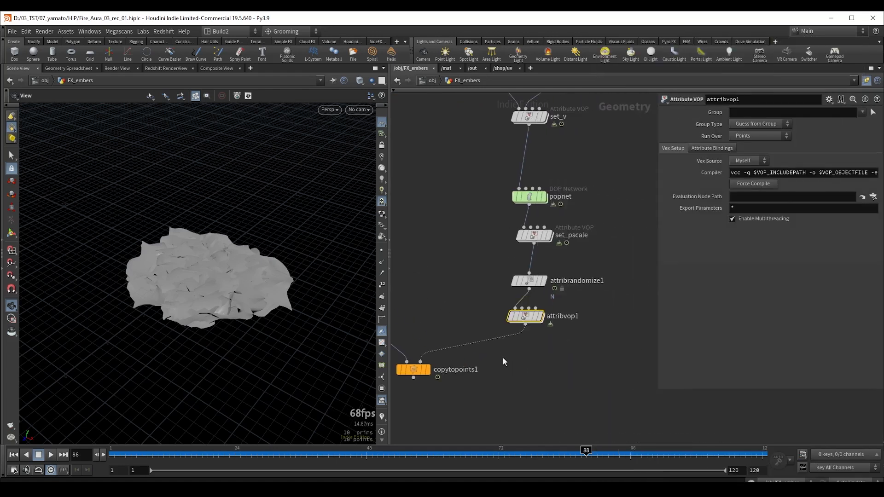
{"action": "middle_click_drag", "start_coordinate": [502, 358], "coordinate": [509, 354]}
{"action": "left_click_drag", "start_coordinate": [422, 365], "coordinate": [424, 394]}
{"action": "key", "text": "r"}
- Rename the new Attribute VOP as set_var and align it under attribrandomize1
{"action": "left_click", "coordinate": [562, 317]}
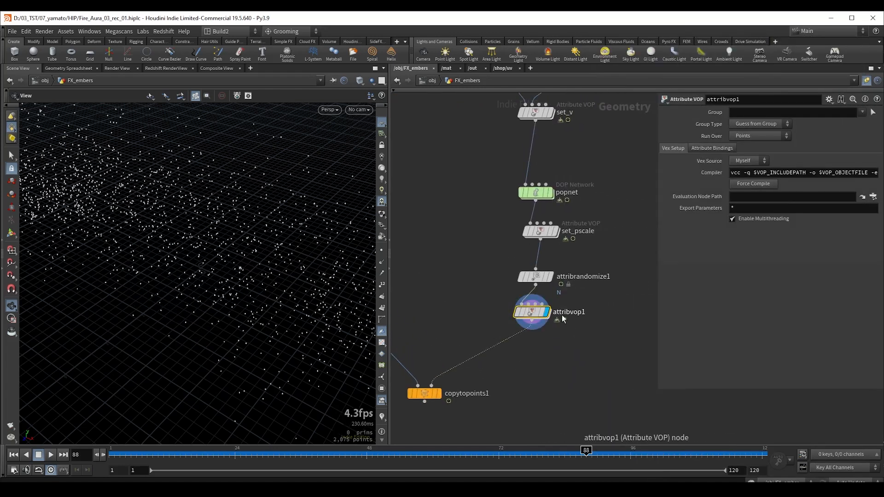
{"action": "double_click", "coordinate": [562, 317]}
{"action": "type", "text": "set_v"}
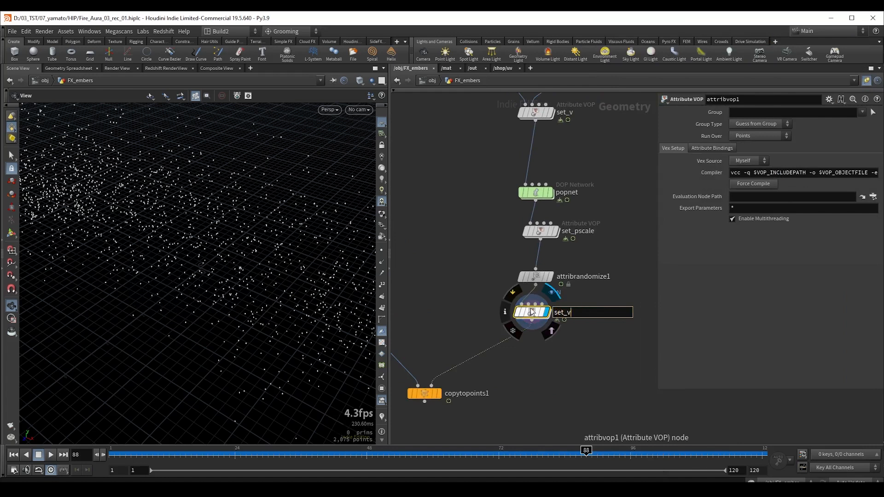
{"action": "type", "text": "ar"}
{"action": "key", "text": "Return"}
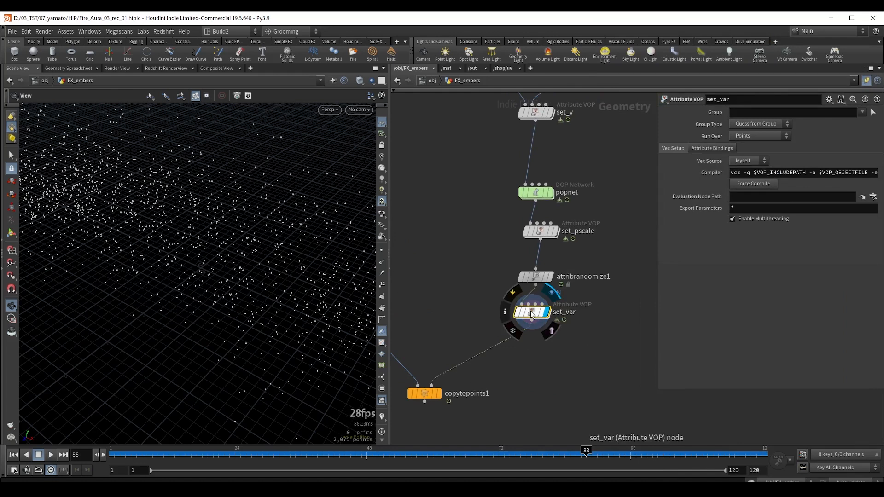
{"action": "left_click_drag", "start_coordinate": [531, 314], "coordinate": [536, 319]}
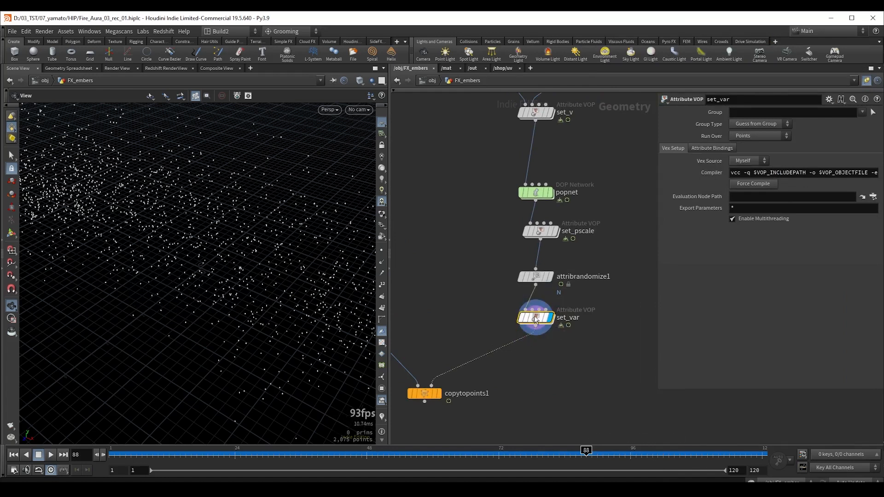
- Inside set_var, add a Random node driven by the point id
{"action": "double_click", "coordinate": [535, 319]}
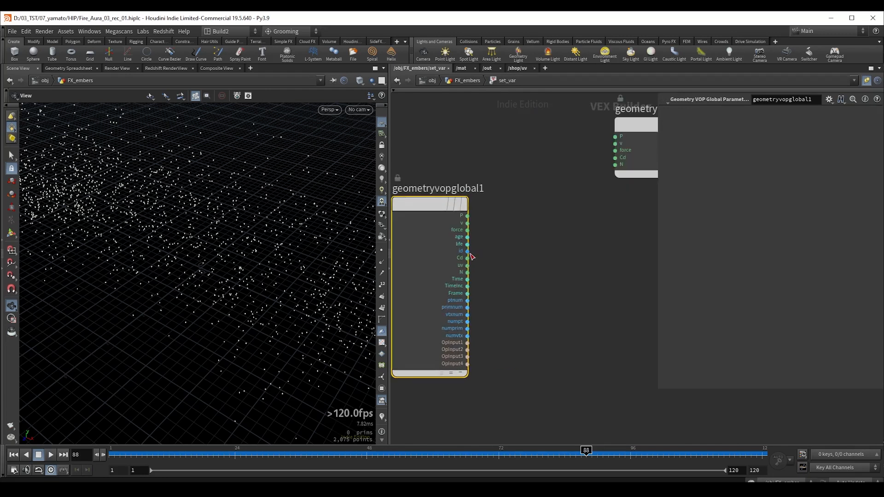
{"action": "left_click", "coordinate": [468, 252]}
{"action": "key", "text": "Tab"}
{"action": "type", "text": "ran"}
{"action": "key", "text": "Return"}
{"action": "left_click", "coordinate": [533, 268]}
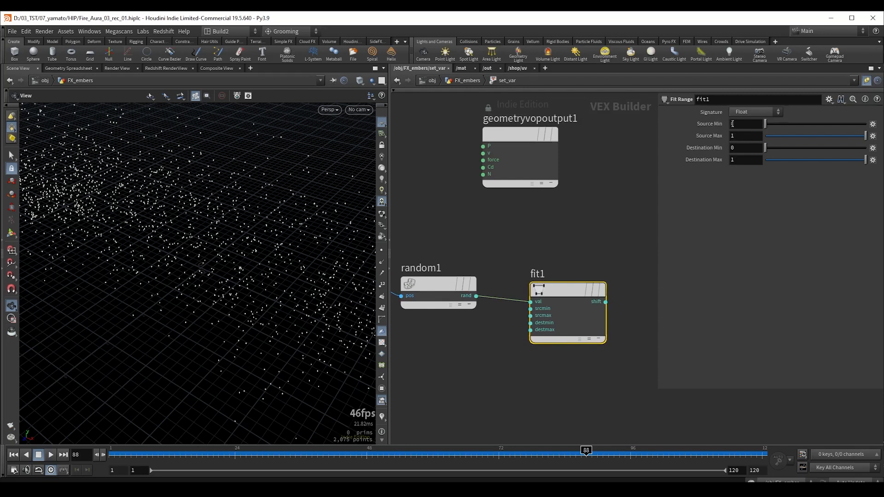
- Set the destination maximum to 9 on the Fit Range node fed by random1
{"action": "key", "text": "BackSpace"}
{"action": "type", "text": "9"}
{"action": "key", "text": "Return"}
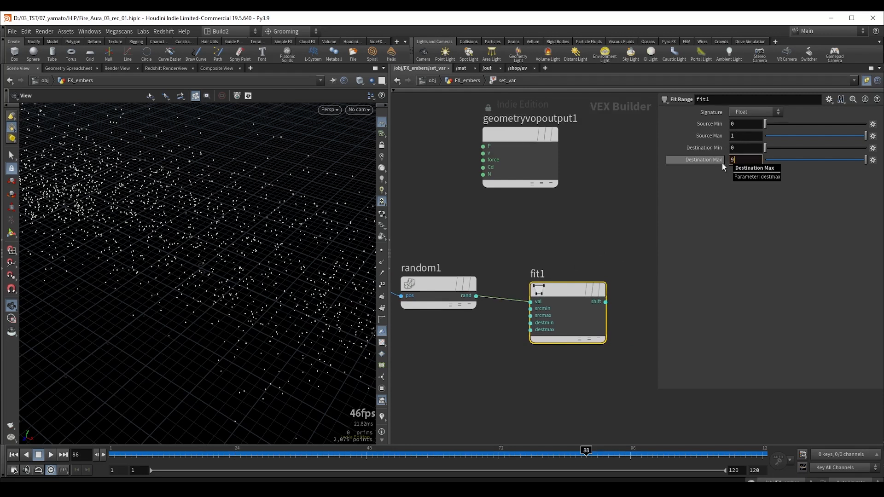
- Add a Float to Integer node fed by fit1's shift output
{"action": "scroll", "coordinate": [591, 224], "scroll_direction": "down", "scroll_amount": 3}
{"action": "middle_click_drag", "start_coordinate": [605, 222], "coordinate": [537, 244]}
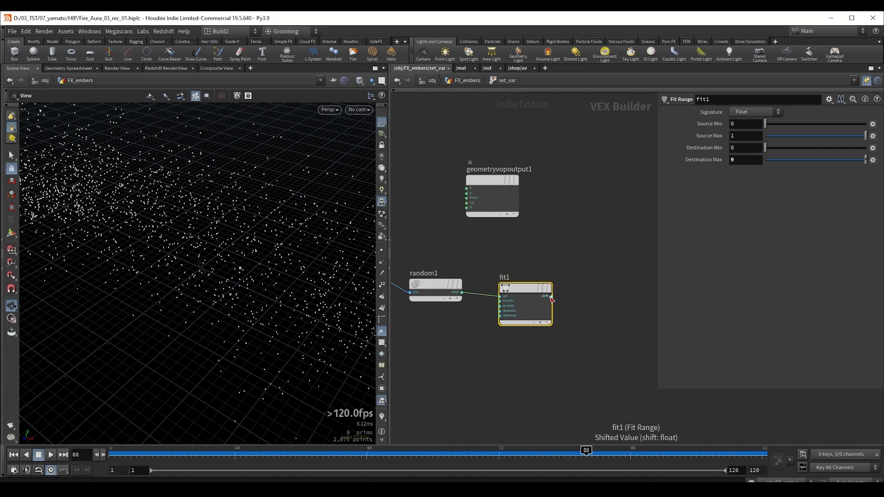
{"action": "key", "text": "Tab"}
{"action": "mouse_move", "coordinate": [569, 294]}
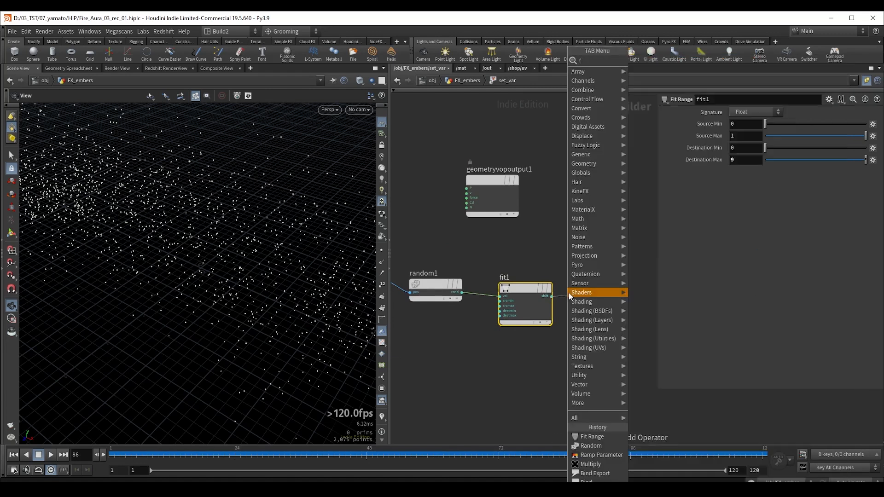
{"action": "type", "text": "float to int"}
{"action": "key", "text": "Return"}
- Add a Bind Export node fed by floattoint1's integer output and place it beside floattoint1
{"action": "middle_click_drag", "start_coordinate": [568, 293], "coordinate": [471, 290]}
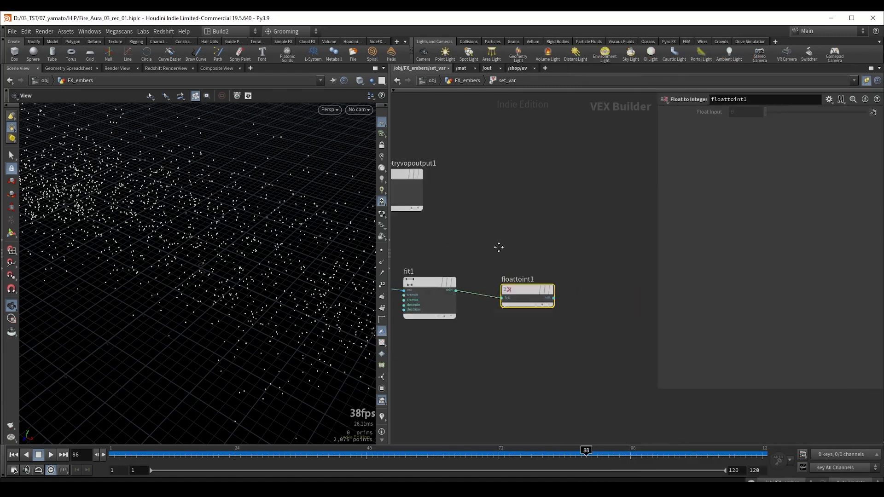
{"action": "scroll", "coordinate": [533, 316], "scroll_direction": "up", "scroll_amount": 3}
{"action": "left_click", "coordinate": [512, 312]}
{"action": "type", "text": "ex"}
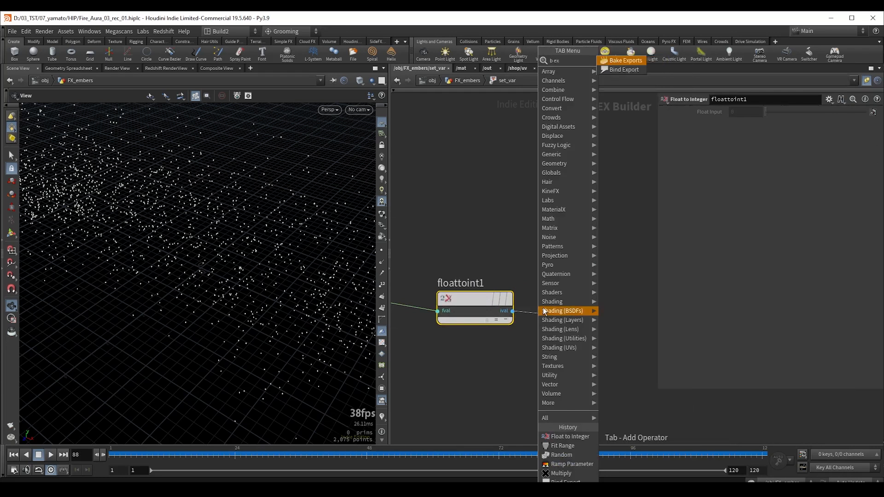
{"action": "key", "text": "Down"}
{"action": "key", "text": "Return"}
{"action": "left_click_drag", "start_coordinate": [616, 313], "coordinate": [581, 299]}
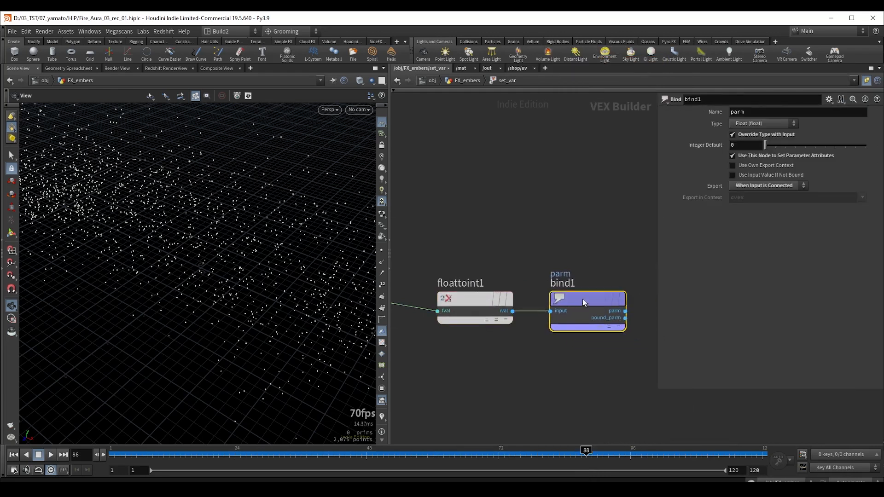
- Set the bind node's type to Integer (int) and its name to var
{"action": "left_click", "coordinate": [756, 124]}
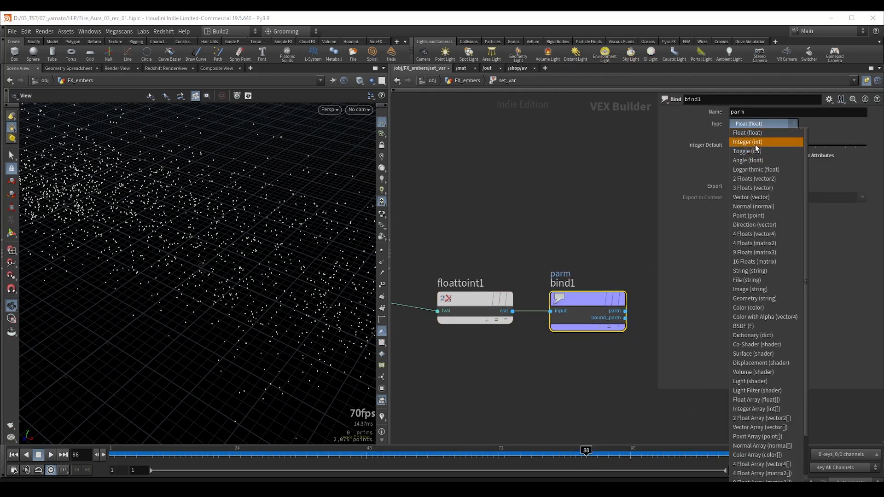
{"action": "left_click", "coordinate": [750, 142]}
{"action": "double_click", "coordinate": [739, 112]}
{"action": "type", "text": "va"}
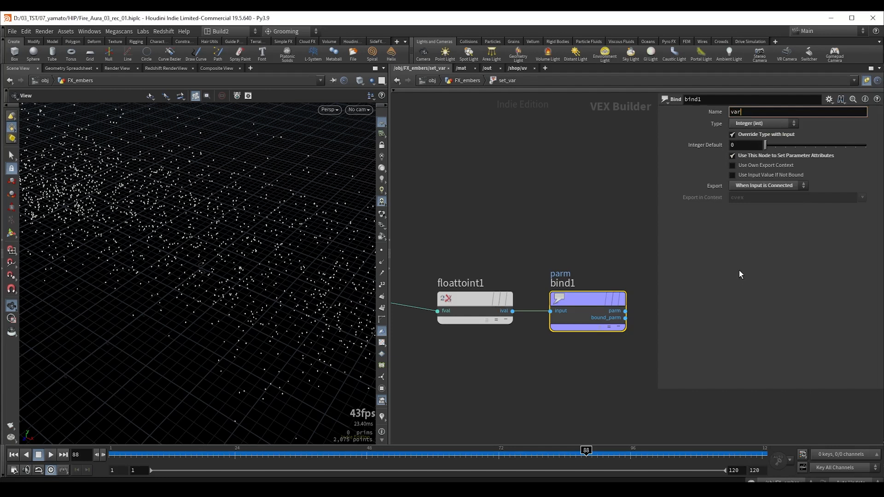
{"action": "type", "text": "r"}
{"action": "key", "text": "Return"}
- Return to the FX_embers network, display copytopoints1, and enable its piece attribute with the value var
{"action": "key", "text": "u"}
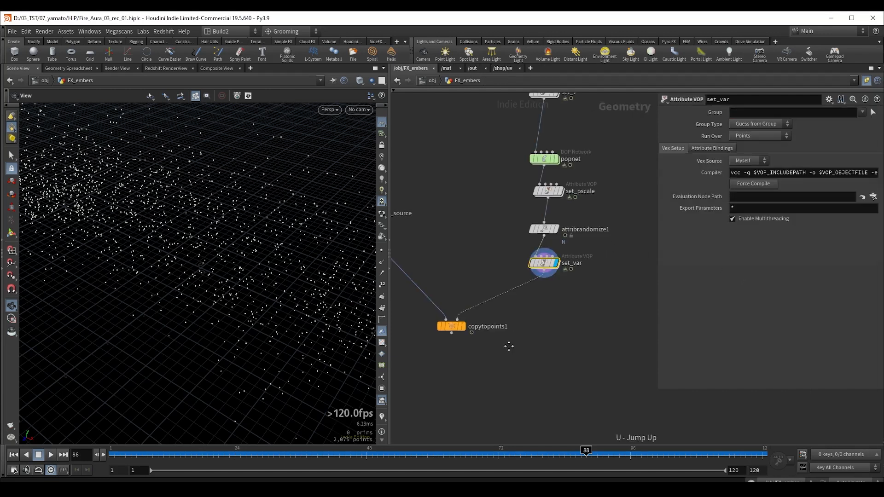
{"action": "left_click_drag", "start_coordinate": [509, 307], "coordinate": [510, 306]}
{"action": "key", "text": "r"}
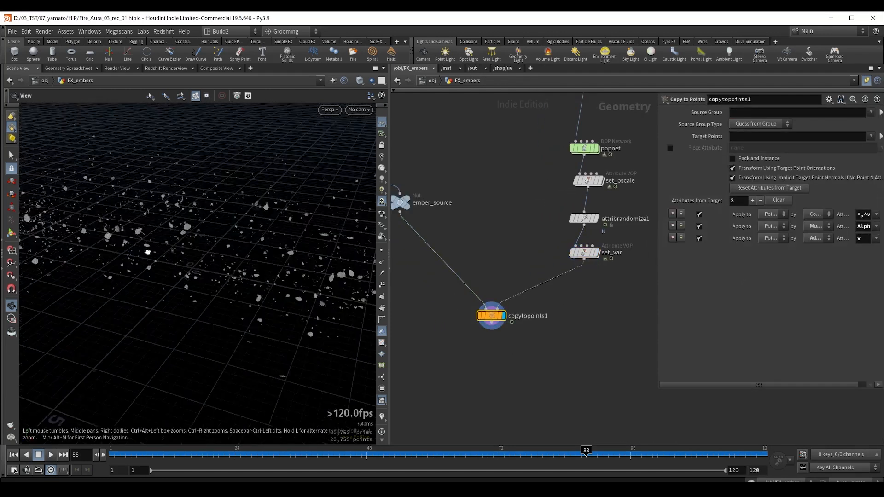
{"action": "left_click", "coordinate": [669, 148]}
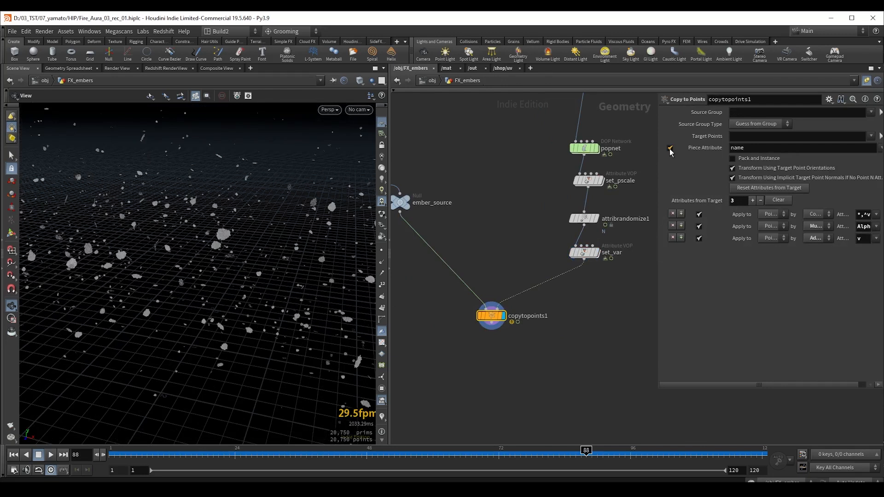
{"action": "left_click", "coordinate": [756, 151]}
{"action": "type", "text": "var"}
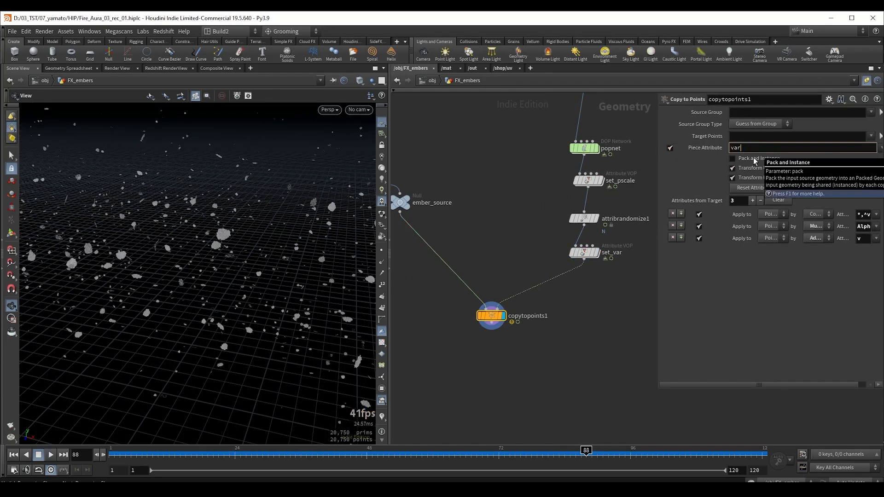
{"action": "key", "text": "Return"}
- Examine the copied ember shapes from several angles and distances for variation between particles
{"action": "left_click_drag", "start_coordinate": [223, 238], "coordinate": [310, 226]}
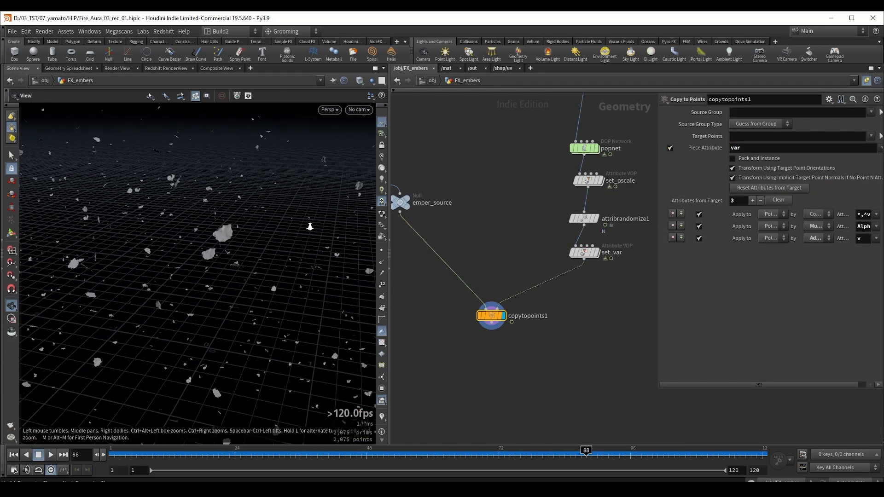
{"action": "middle_click_drag", "start_coordinate": [470, 213], "coordinate": [536, 257]}
{"action": "key", "text": "Up"}
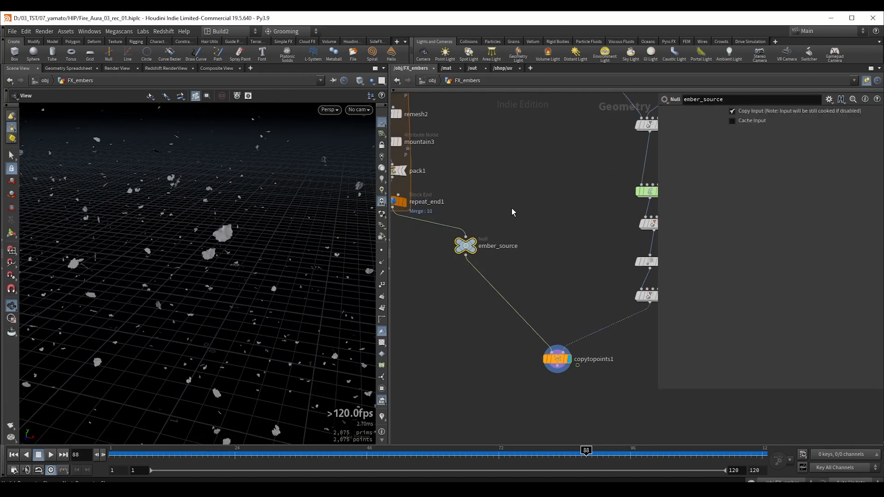
{"action": "middle_click_drag", "start_coordinate": [512, 208], "coordinate": [548, 225]}
{"action": "left_click_drag", "start_coordinate": [244, 233], "coordinate": [233, 238]}
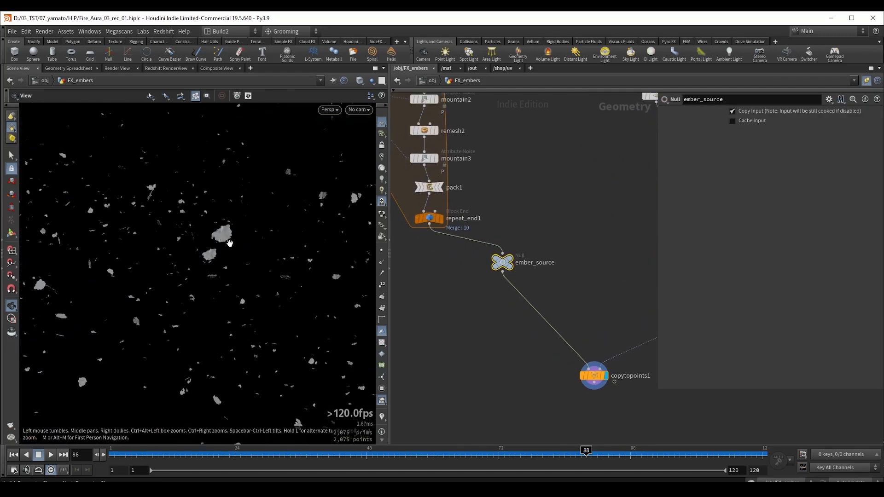
{"action": "middle_click_drag", "start_coordinate": [117, 297], "coordinate": [275, 251]}
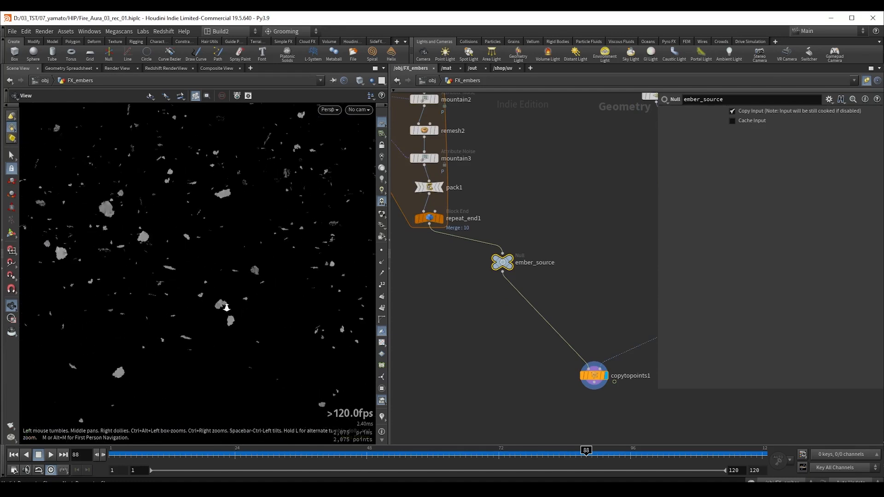
{"action": "right_click_drag", "start_coordinate": [224, 305], "coordinate": [342, 253]}
{"action": "left_click_drag", "start_coordinate": [267, 294], "coordinate": [291, 295]}
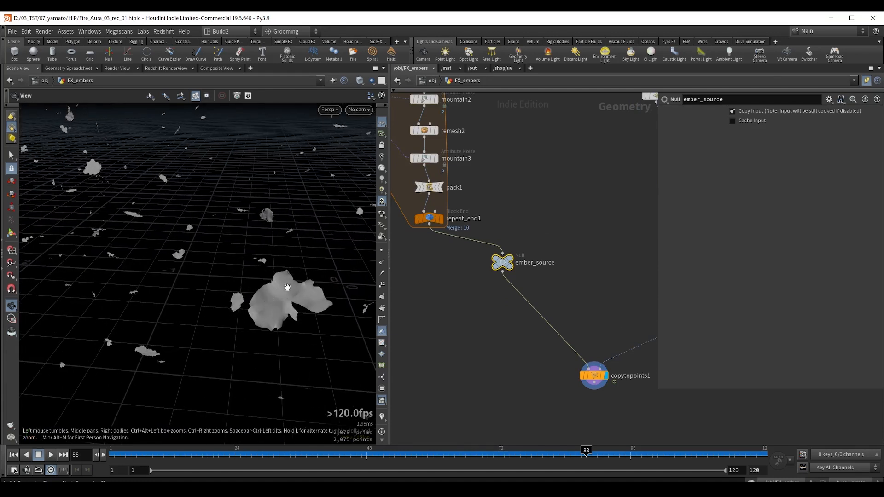
{"action": "right_click_drag", "start_coordinate": [284, 296], "coordinate": [245, 306]}
{"action": "middle_click_drag", "start_coordinate": [241, 290], "coordinate": [359, 216]}
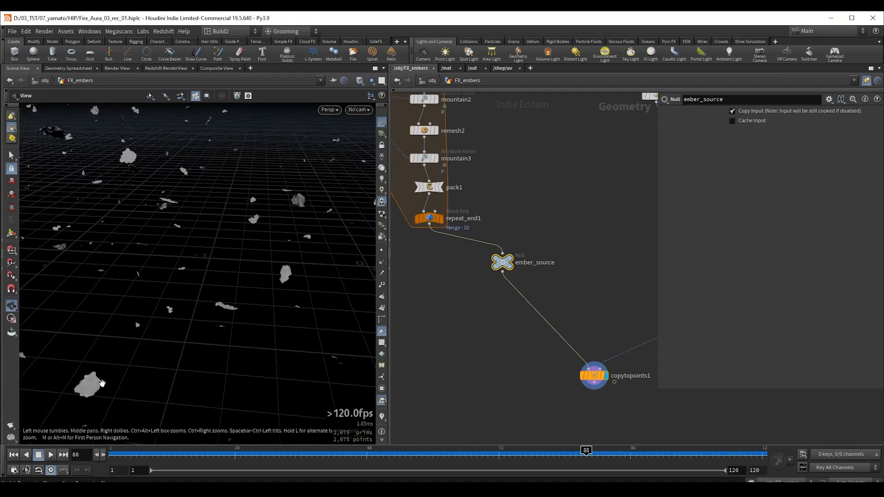
{"action": "left_click_drag", "start_coordinate": [188, 342], "coordinate": [231, 322]}
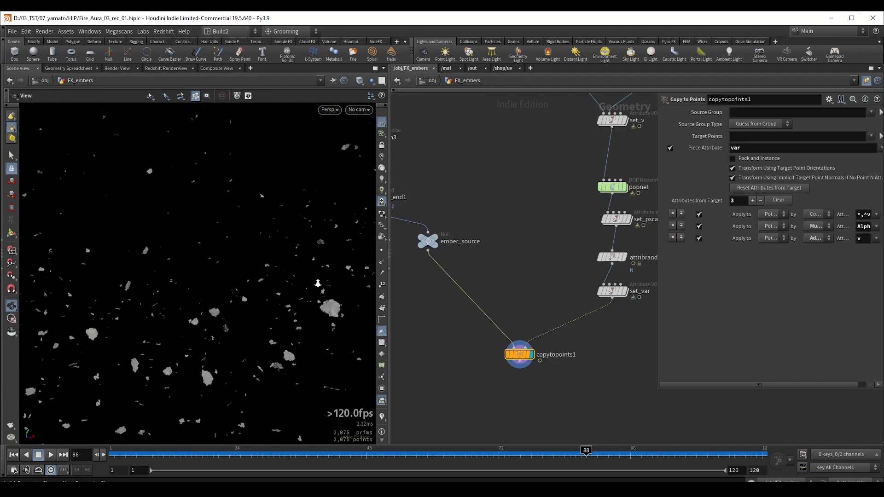
{"action": "middle_click_drag", "start_coordinate": [269, 281], "coordinate": [310, 289]}
{"action": "right_click_drag", "start_coordinate": [310, 289], "coordinate": [247, 279]}
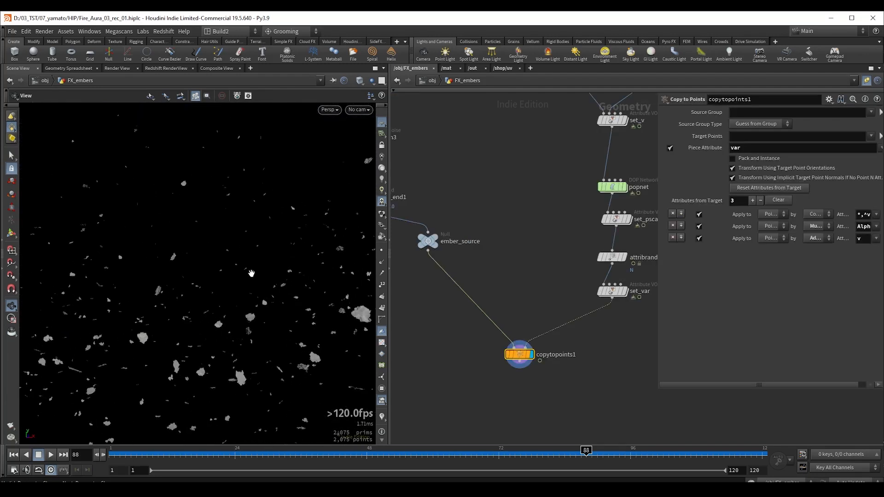
- Play the timeline to check the motion of the varied embers
{"action": "key", "text": "Up"}
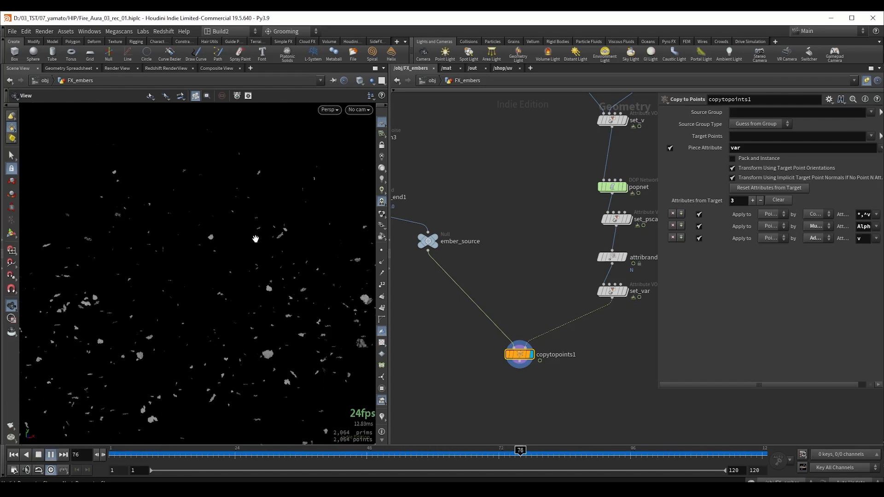
{"action": "key", "text": "Up"}
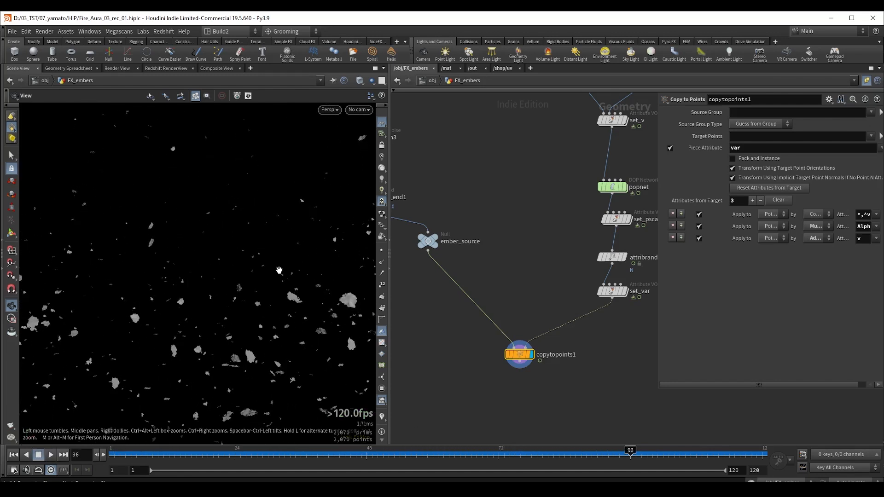
{"action": "key", "text": "Up"}
{"action": "key", "text": "Up"}
- Set the target size of remesh2 inside the ember loop to 0.1
{"action": "middle_click_drag", "start_coordinate": [578, 214], "coordinate": [678, 255]}
{"action": "middle_click_drag", "start_coordinate": [525, 193], "coordinate": [551, 304]}
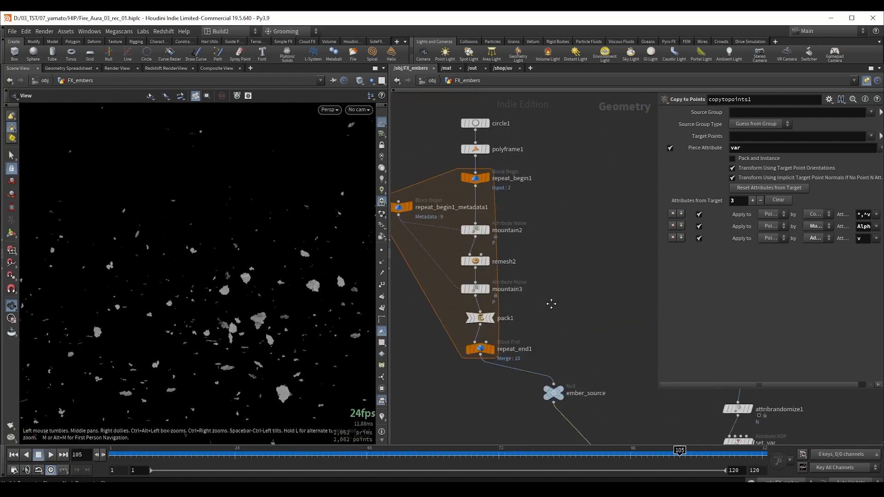
{"action": "left_click", "coordinate": [475, 261]}
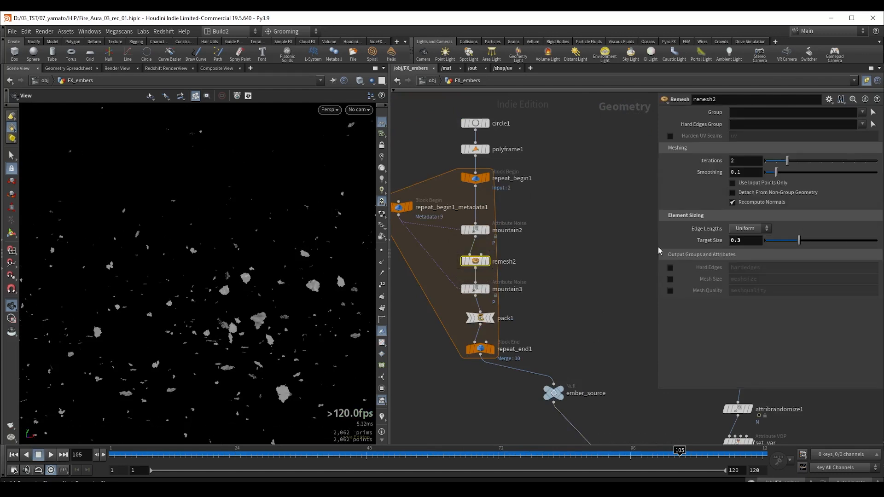
{"action": "double_click", "coordinate": [737, 243]}
{"action": "key", "text": "Return"}
- Play back the embers with the finer remesh and save the scene
{"action": "left_click_drag", "start_coordinate": [271, 282], "coordinate": [238, 292]}
{"action": "right_click_drag", "start_coordinate": [239, 291], "coordinate": [207, 288]}
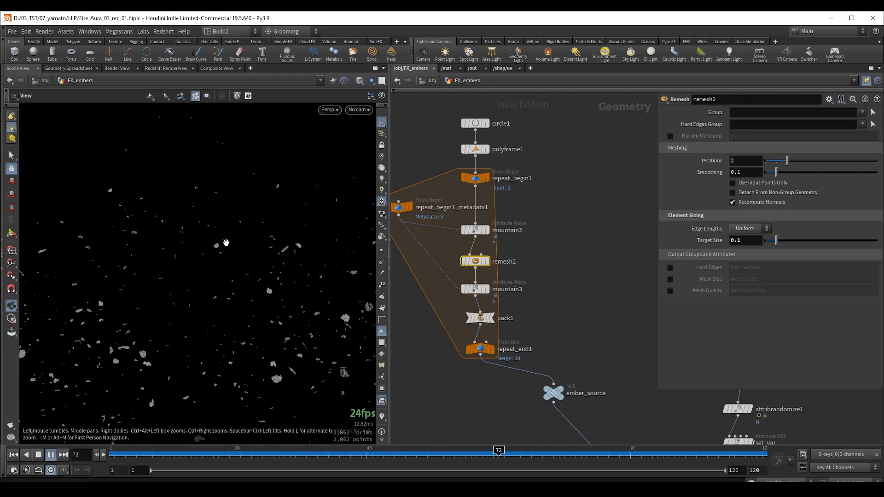
{"action": "key", "text": "Up"}
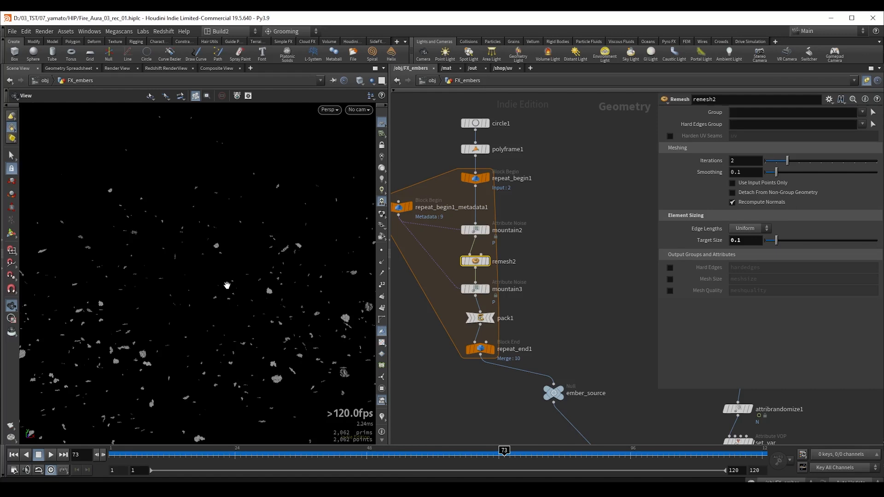
{"action": "key", "text": "Up"}
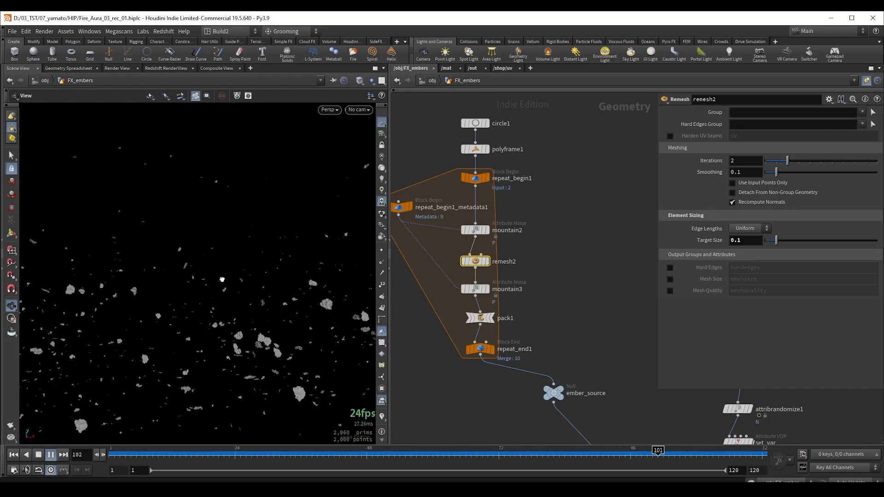
{"action": "key", "text": "ctrl+s"}
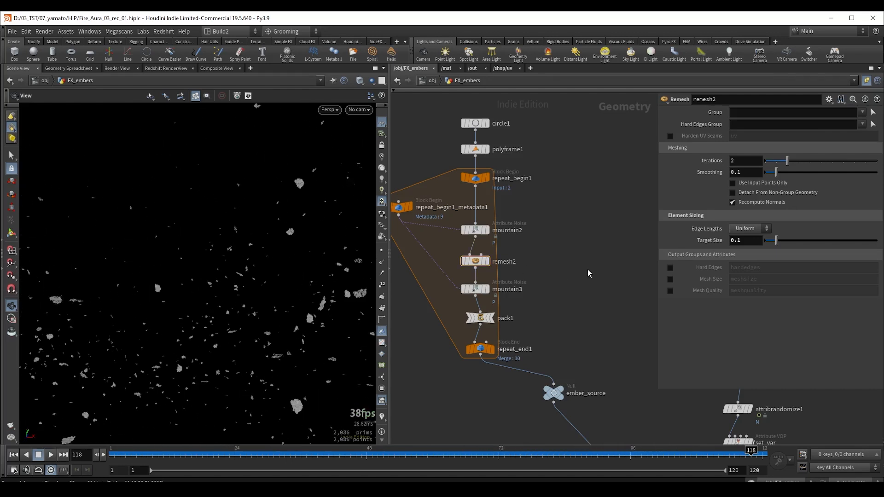
- At object level, enable Instance SOP Level Packed Primitives in the Redshift instancing settings of FX_embers
{"action": "key", "text": "u"}
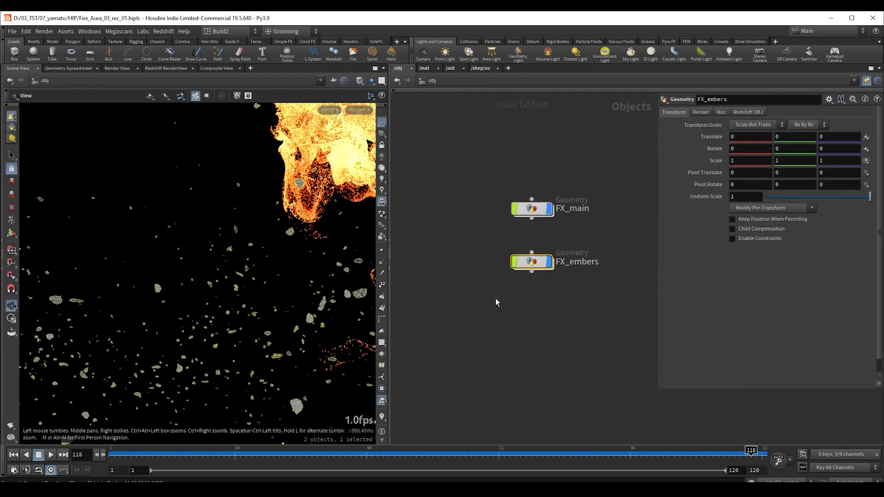
{"action": "left_click", "coordinate": [751, 113]}
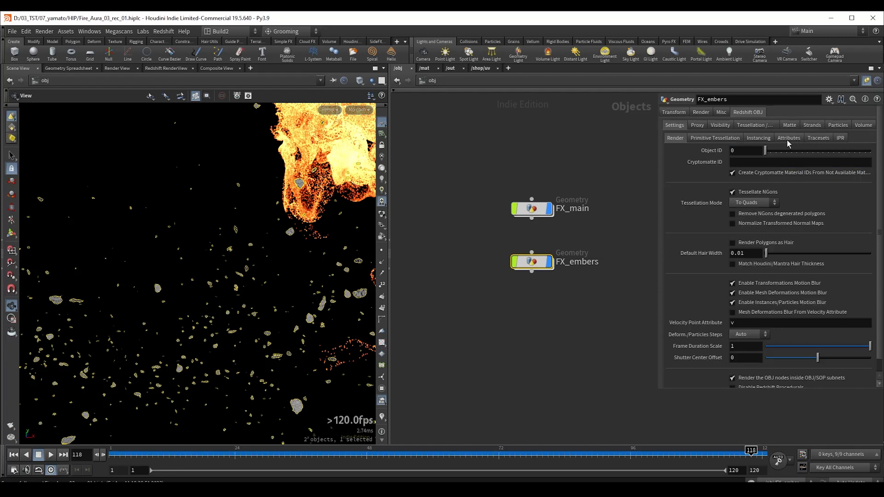
{"action": "left_click", "coordinate": [755, 138]}
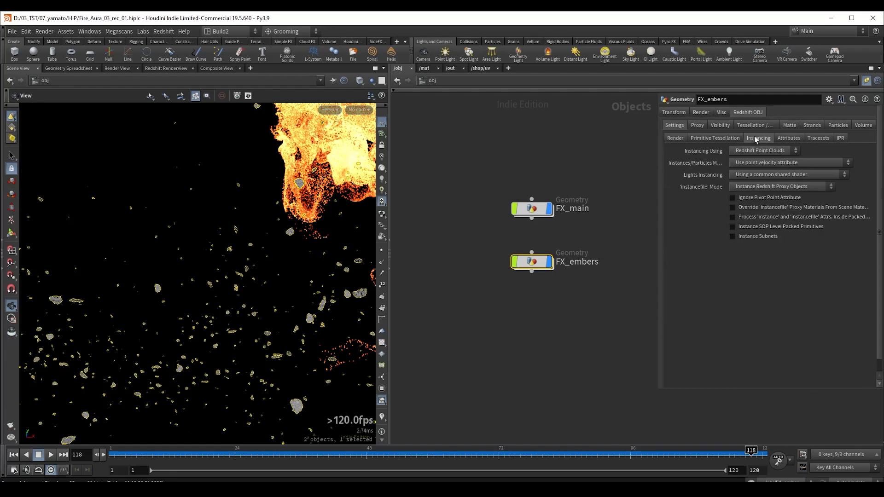
{"action": "left_click", "coordinate": [765, 228]}
{"action": "left_click", "coordinate": [517, 328]}
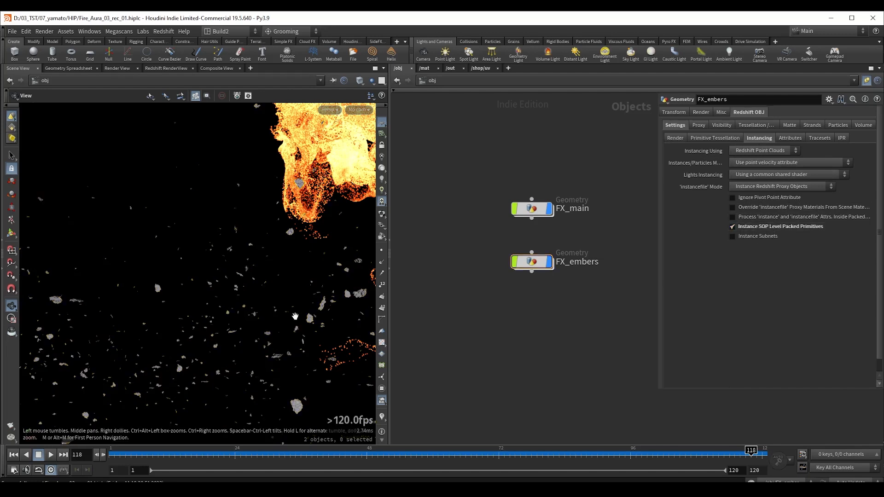
{"action": "left_click_drag", "start_coordinate": [295, 316], "coordinate": [249, 299]}
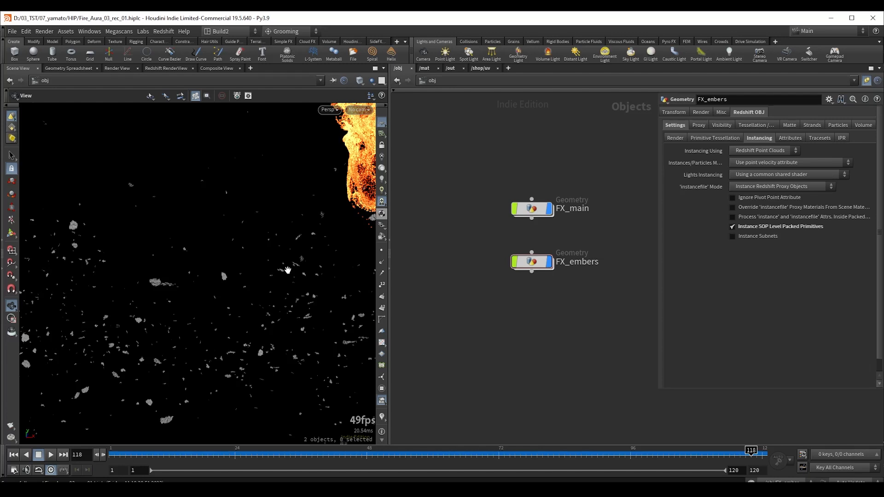
- Display repeat_end1 inside FX_embers and frame its output to examine the merged ember variants
{"action": "double_click", "coordinate": [532, 262]}
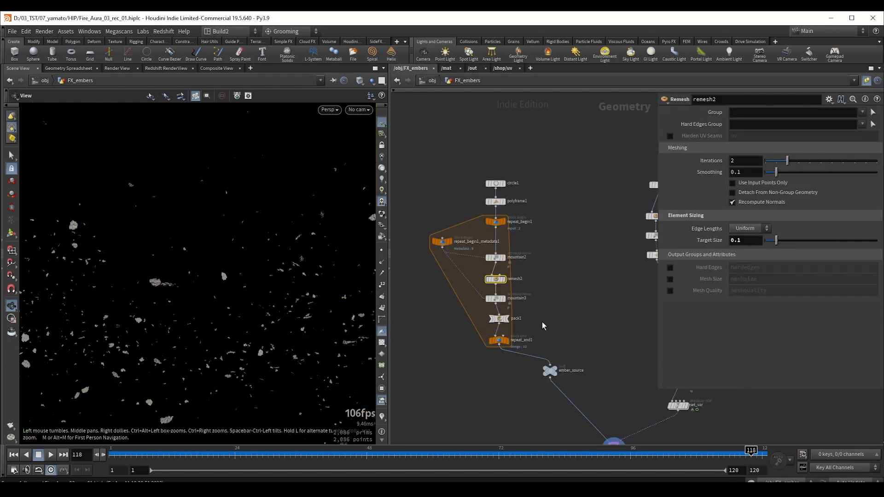
{"action": "middle_click_drag", "start_coordinate": [548, 322], "coordinate": [526, 295]}
{"action": "left_click_drag", "start_coordinate": [449, 304], "coordinate": [479, 320]}
{"action": "key", "text": "r"}
{"action": "key", "text": "space+f"}
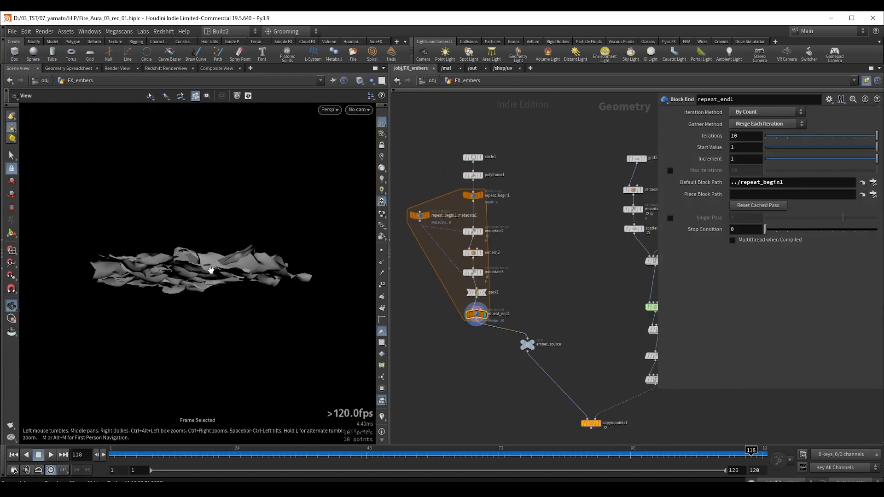
{"action": "left_click_drag", "start_coordinate": [211, 270], "coordinate": [147, 253]}
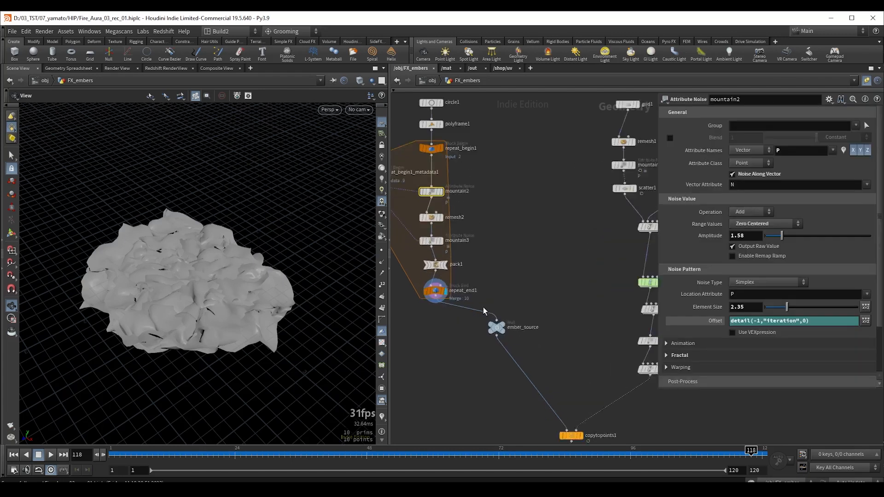
- Insert a Rest Position node between repeat_end1 and the ember_source null and display it
{"action": "scroll", "coordinate": [483, 309], "scroll_direction": "up", "scroll_amount": 2}
{"action": "left_click_drag", "start_coordinate": [499, 341], "coordinate": [440, 356]}
{"action": "middle_click_drag", "start_coordinate": [422, 382], "coordinate": [474, 341]}
{"action": "left_click", "coordinate": [504, 307]}
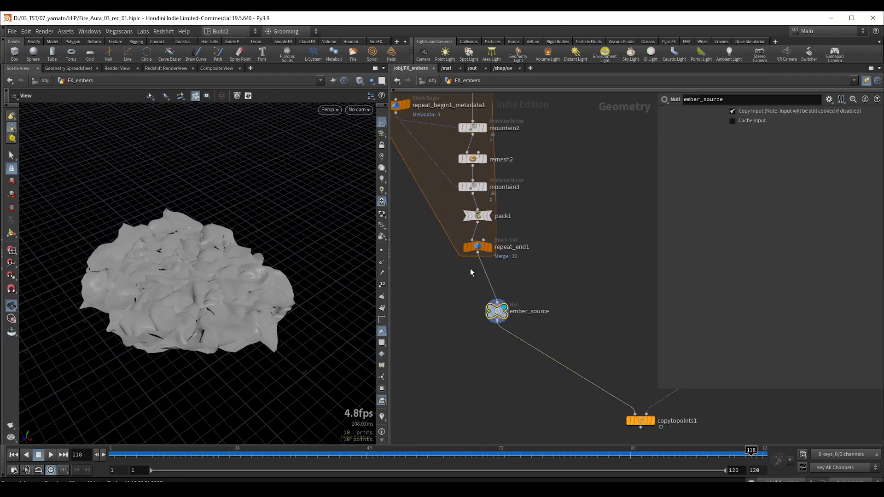
{"action": "key", "text": "Tab"}
{"action": "type", "text": "rest"}
{"action": "key", "text": "Return"}
{"action": "left_click", "coordinate": [485, 277]}
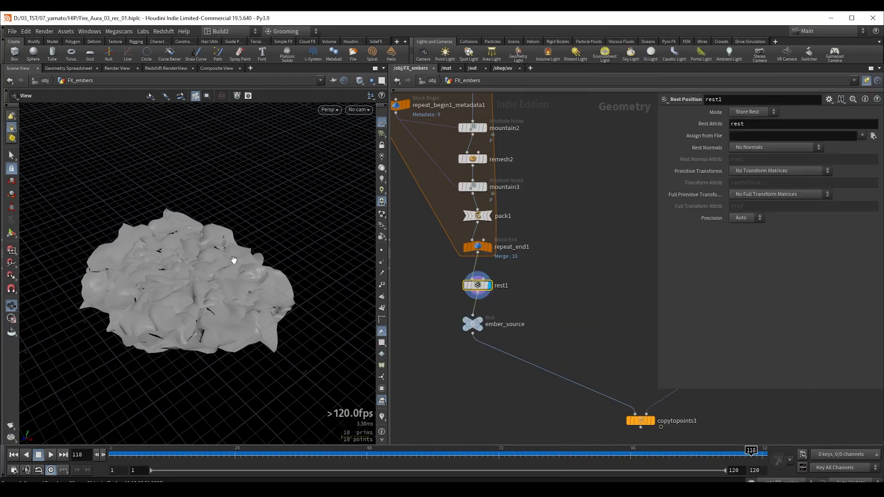
- Display copytopoints1 and add a Null named OUT_Embers after it
{"action": "middle_click_drag", "start_coordinate": [588, 393], "coordinate": [551, 315]}
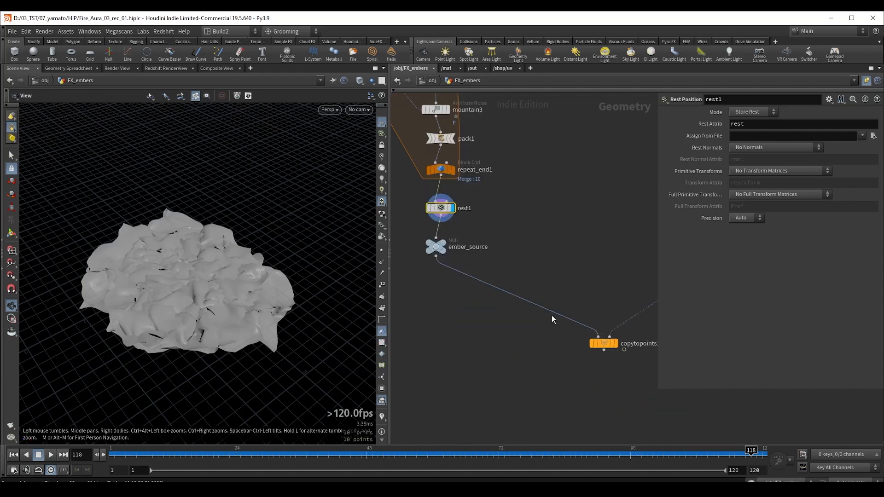
{"action": "left_click_drag", "start_coordinate": [546, 380], "coordinate": [623, 343]}
{"action": "left_click", "coordinate": [616, 344]}
{"action": "middle_click_drag", "start_coordinate": [617, 377], "coordinate": [560, 358]}
{"action": "key", "text": "Tab"}
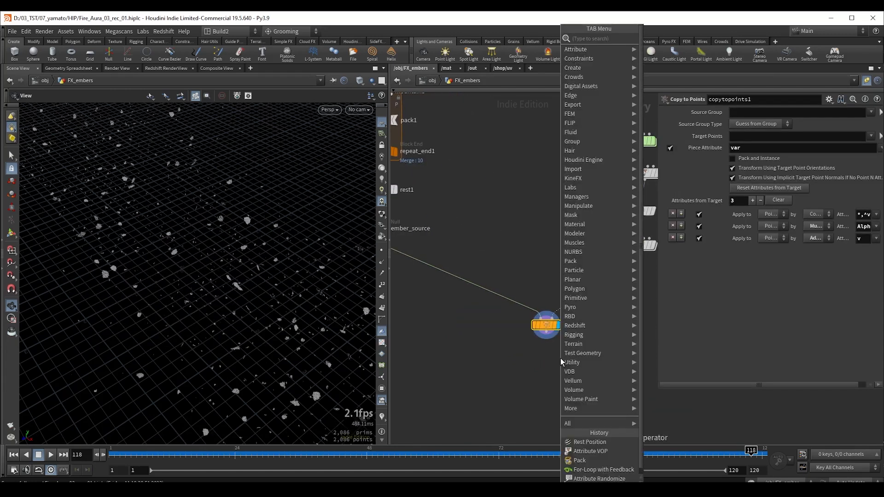
{"action": "type", "text": "null"}
{"action": "key", "text": "Return"}
{"action": "double_click", "coordinate": [565, 357]}
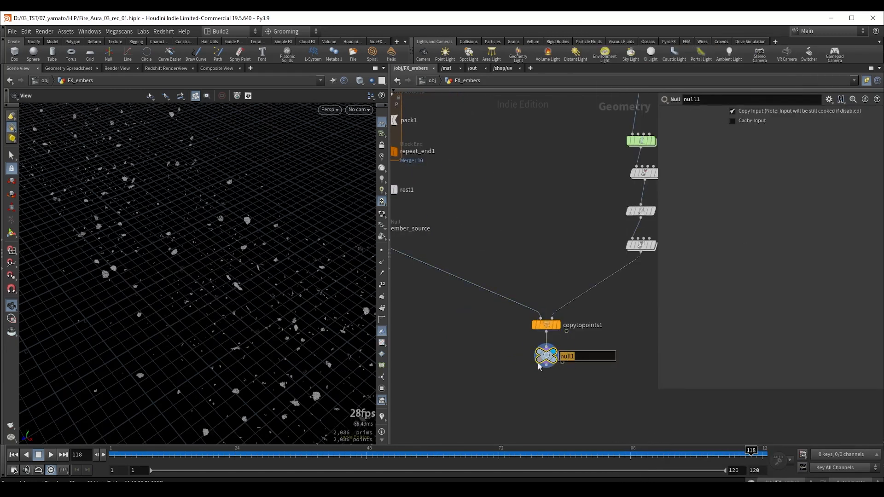
{"action": "type", "text": "OUT_Embers"}
{"action": "key", "text": "Return"}
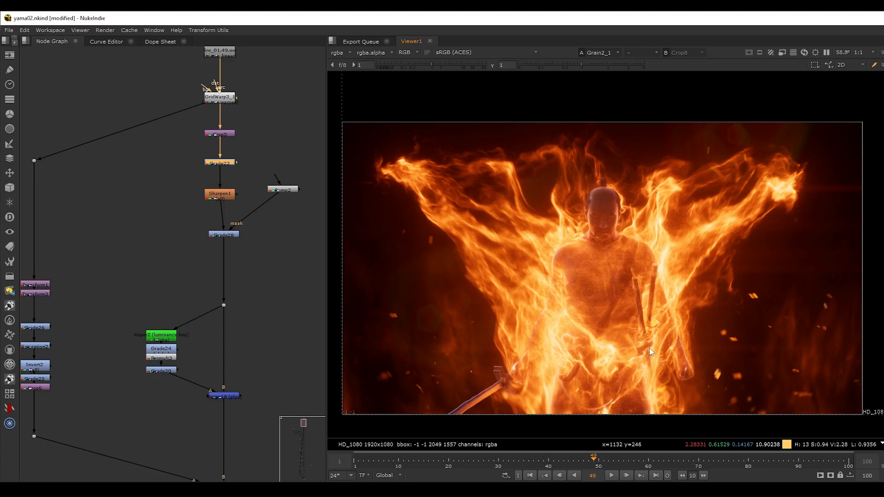
- Switch to Nuke, view the Read2 fire render on its own and scrub through its frames
{"action": "middle_click_drag", "start_coordinate": [275, 165], "coordinate": [265, 272]}
{"action": "left_click", "coordinate": [210, 143]}
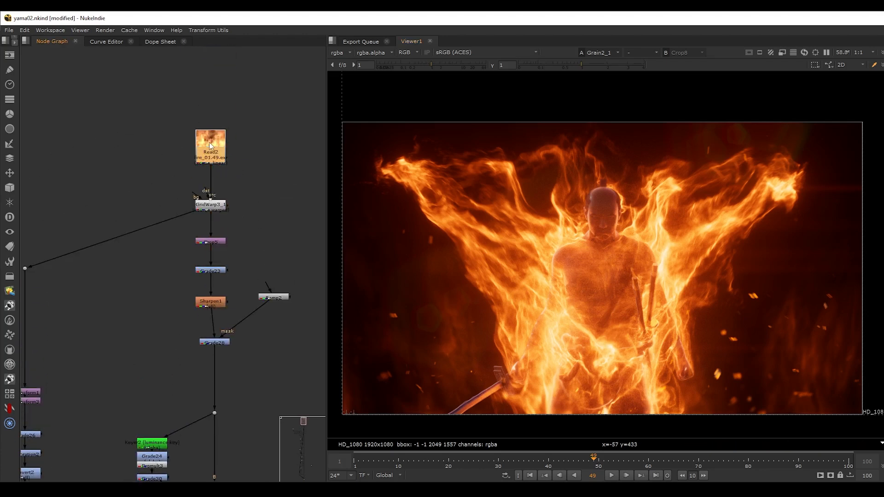
{"action": "key", "text": "1"}
{"action": "mouse_move", "coordinate": [534, 460]}
{"action": "left_mouse_down"}
{"action": "mouse_move", "coordinate": [415, 455]}
{"action": "mouse_move", "coordinate": [657, 461]}
{"action": "mouse_move", "coordinate": [436, 460]}
{"action": "mouse_move", "coordinate": [592, 464]}
{"action": "mouse_move", "coordinate": [523, 460]}
{"action": "left_mouse_up"}
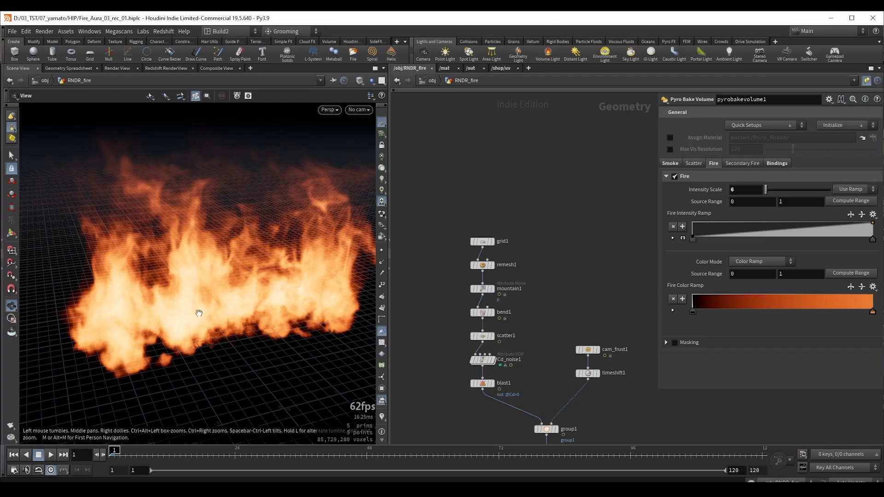
- Switch back to Houdini and examine the fire source geometry in RNDR_fire at grid1, remesh1 and mountain1
{"action": "right_click_drag", "start_coordinate": [197, 310], "coordinate": [244, 311]}
{"action": "middle_click_drag", "start_coordinate": [244, 311], "coordinate": [226, 323]}
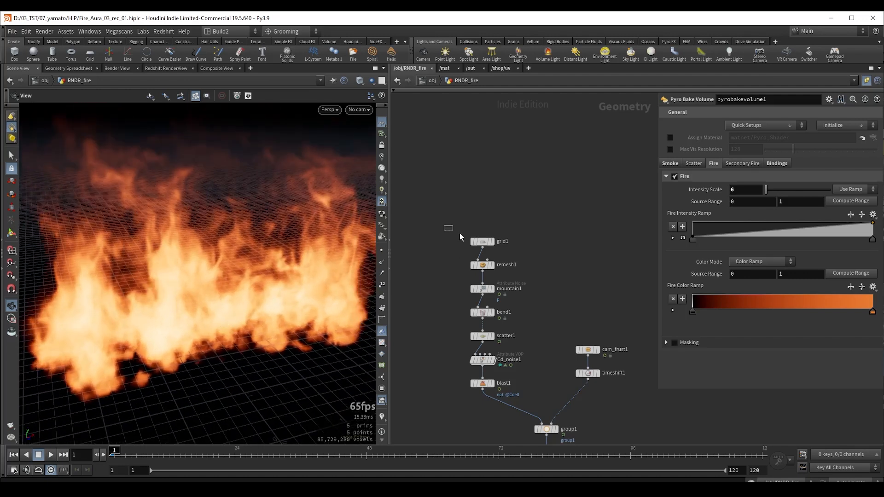
{"action": "left_click", "coordinate": [482, 241]}
{"action": "left_click", "coordinate": [491, 242]}
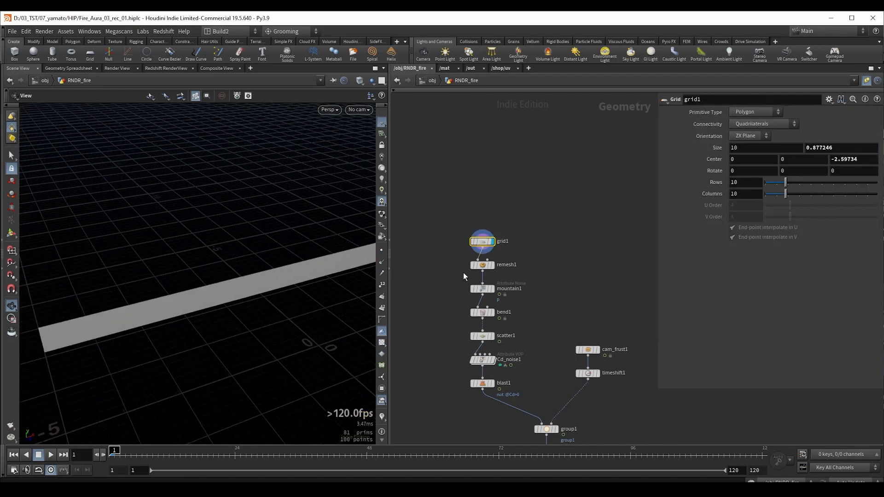
{"action": "left_click", "coordinate": [482, 265]}
{"action": "left_click", "coordinate": [491, 265]}
{"action": "key", "text": "shift+w"}
{"action": "mouse_move", "coordinate": [253, 280]}
{"action": "left_mouse_down"}
{"action": "mouse_move", "coordinate": [272, 294]}
{"action": "mouse_move", "coordinate": [247, 265]}
{"action": "mouse_move", "coordinate": [233, 275]}
{"action": "mouse_move", "coordinate": [237, 267]}
{"action": "left_mouse_up"}
{"action": "left_click", "coordinate": [482, 289]}
{"action": "left_click", "coordinate": [490, 288]}
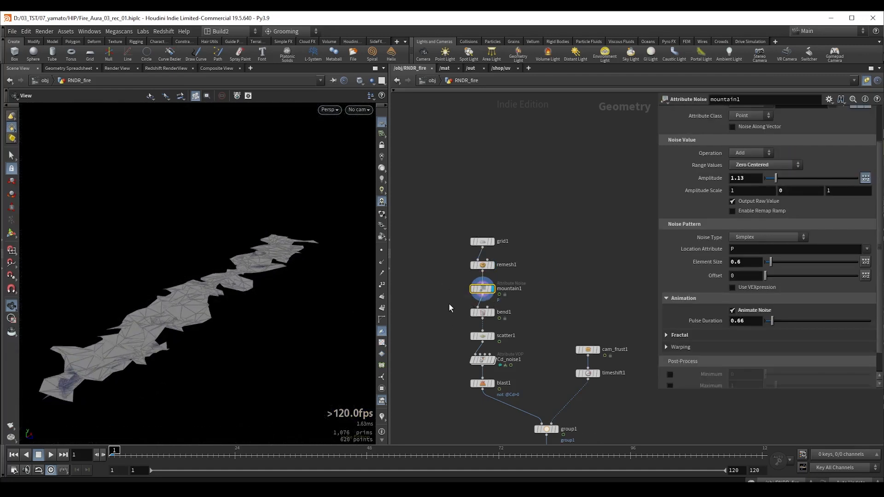
- Display bend1 and ghost the other objects to examine the curved fire source relative to the character
{"action": "left_click", "coordinate": [482, 312]}
{"action": "left_click", "coordinate": [490, 312]}
{"action": "left_click_drag", "start_coordinate": [276, 313], "coordinate": [241, 232]}
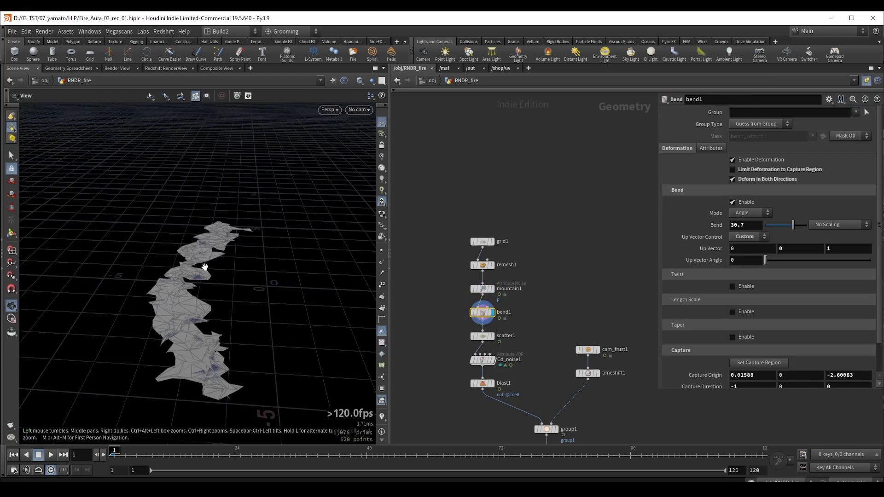
{"action": "left_click", "coordinate": [372, 81]}
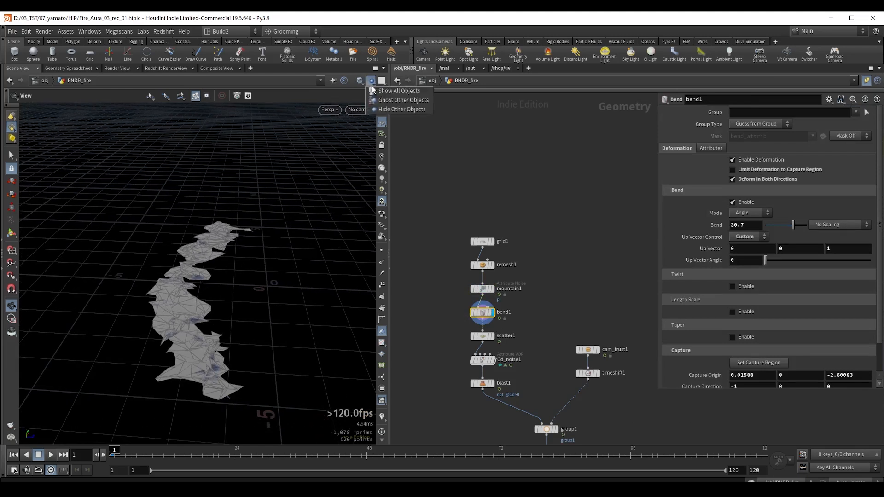
{"action": "left_click", "coordinate": [383, 98]}
{"action": "left_click_drag", "start_coordinate": [281, 260], "coordinate": [245, 279]}
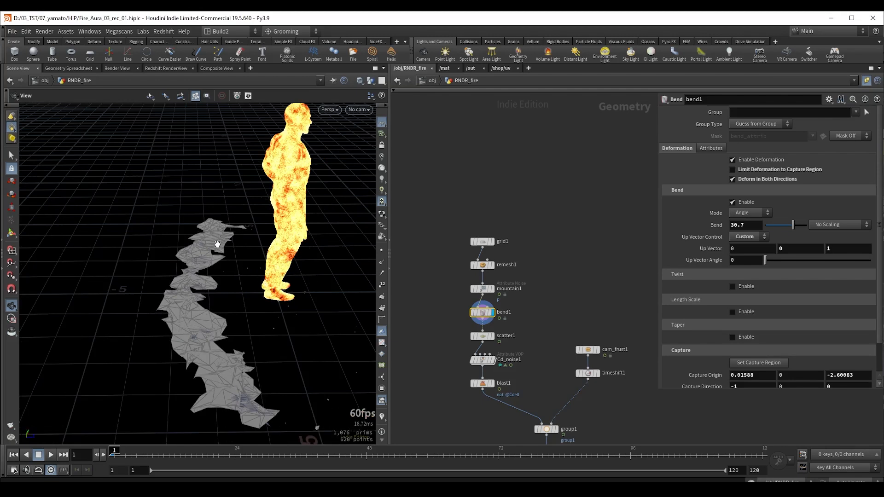
- Examine the scattered source points through scatter1, Cd_noise1 and blast1
{"action": "middle_click_drag", "start_coordinate": [449, 316], "coordinate": [457, 291]}
{"action": "left_click", "coordinate": [494, 297]}
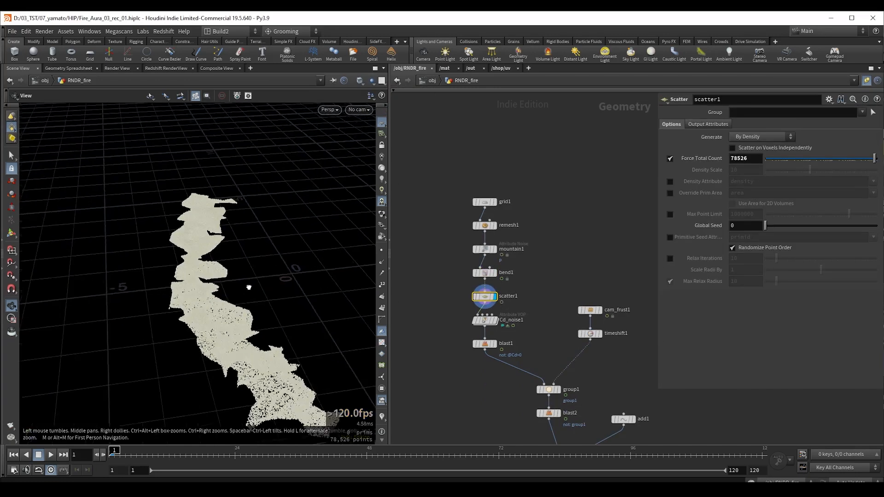
{"action": "mouse_move", "coordinate": [248, 287]}
{"action": "left_mouse_down"}
{"action": "mouse_move", "coordinate": [245, 301]}
{"action": "mouse_move", "coordinate": [277, 295]}
{"action": "mouse_move", "coordinate": [252, 286]}
{"action": "left_mouse_up"}
{"action": "left_click", "coordinate": [495, 320]}
{"action": "key", "text": "r"}
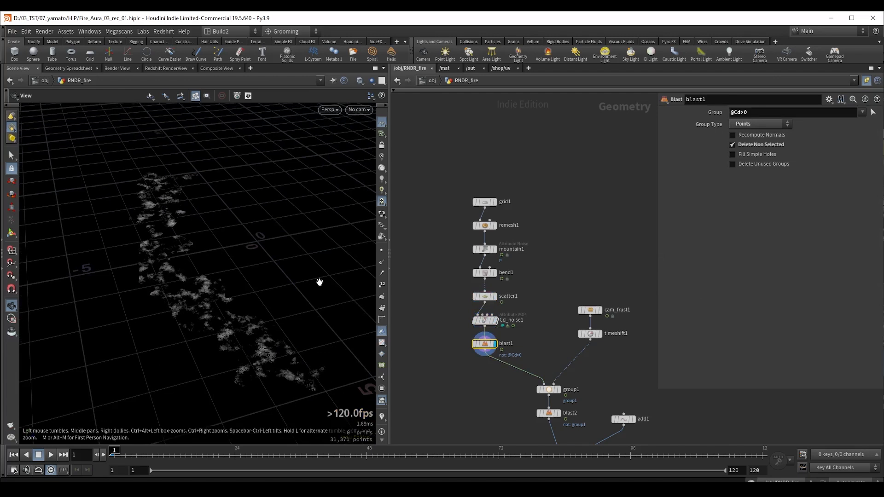
{"action": "middle_click_drag", "start_coordinate": [519, 358], "coordinate": [490, 332]}
{"action": "left_click_drag", "start_coordinate": [152, 276], "coordinate": [217, 272]}
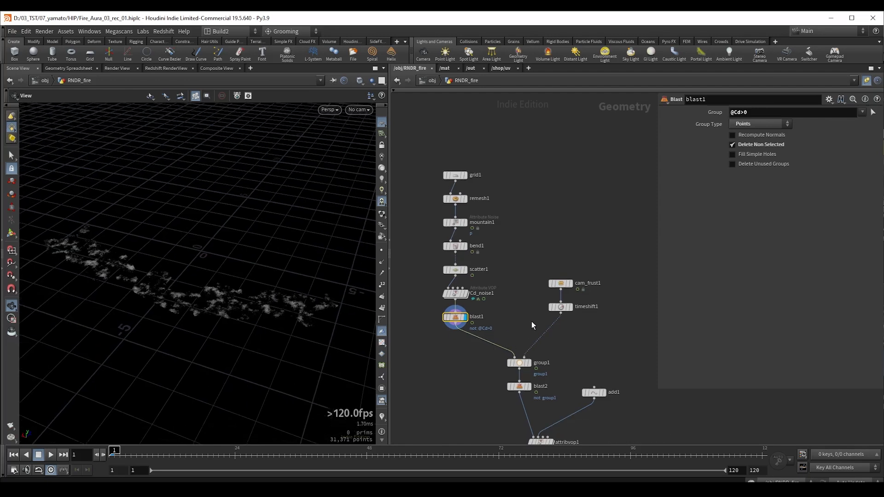
- Examine how the camera frustum limits the source points, displaying cam_frust1, timeshift1, group1 and blast2
{"action": "left_click_drag", "start_coordinate": [578, 287], "coordinate": [598, 295]}
{"action": "key", "text": "r"}
{"action": "left_click_drag", "start_coordinate": [537, 314], "coordinate": [575, 306]}
{"action": "key", "text": "r"}
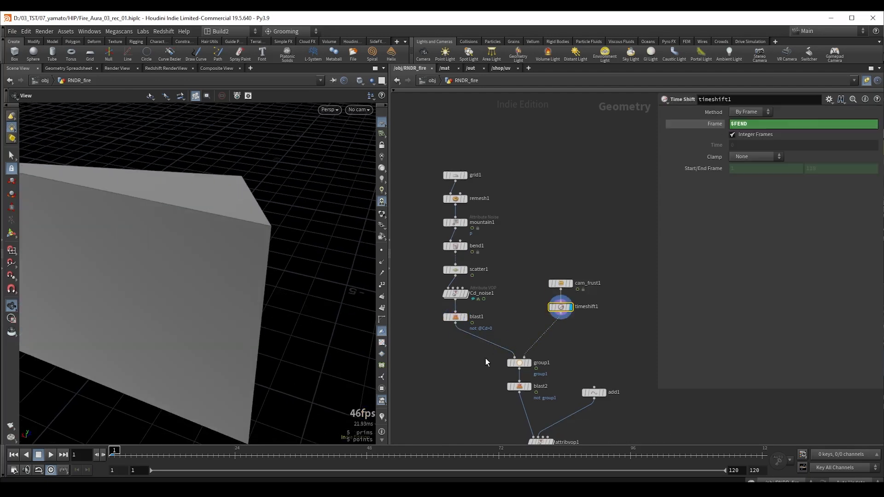
{"action": "left_click_drag", "start_coordinate": [485, 358], "coordinate": [550, 368]}
{"action": "key", "text": "r"}
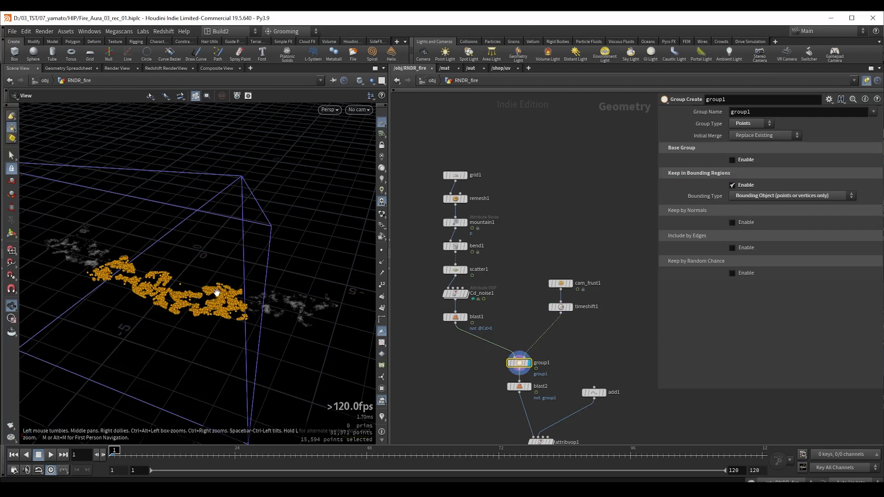
{"action": "left_click_drag", "start_coordinate": [225, 298], "coordinate": [193, 299]}
{"action": "left_click_drag", "start_coordinate": [487, 380], "coordinate": [534, 395]}
{"action": "key", "text": "r"}
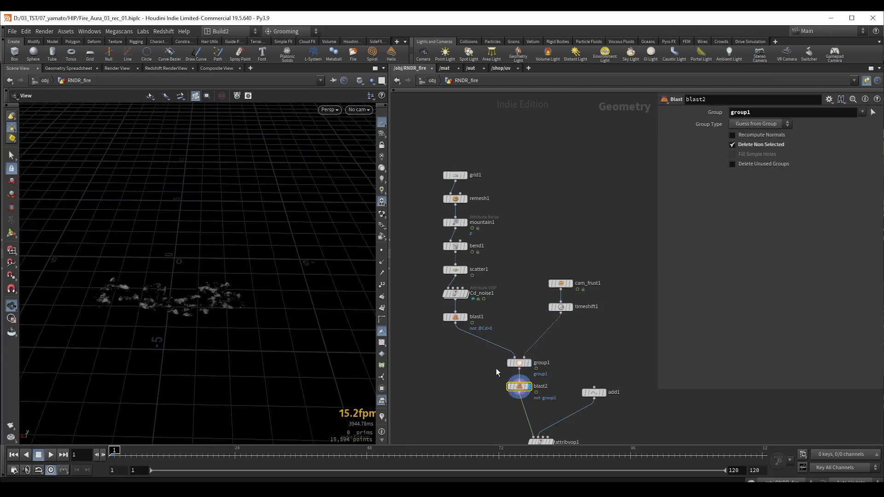
{"action": "left_click_drag", "start_coordinate": [205, 305], "coordinate": [202, 300]}
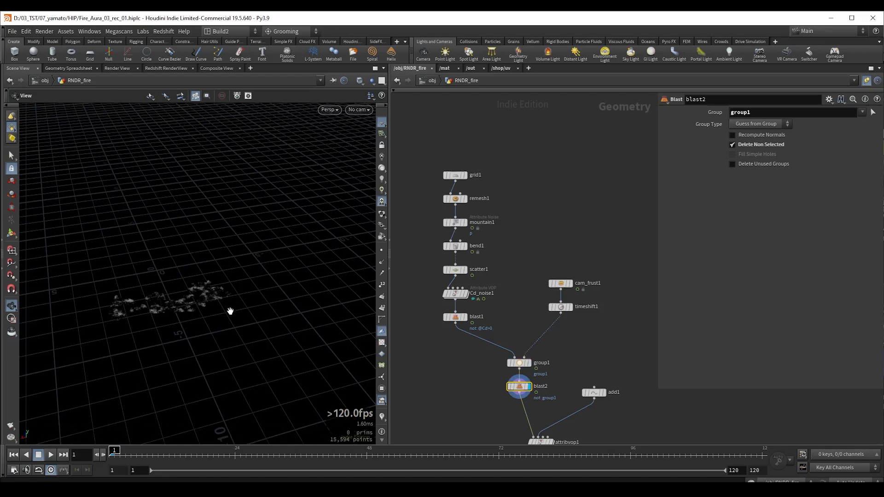
- Display attribvop1 with point trails on and scrub the timeline to examine the source velocities
{"action": "middle_click_drag", "start_coordinate": [480, 350], "coordinate": [474, 264]}
{"action": "scroll", "coordinate": [513, 350], "scroll_direction": "up", "scroll_amount": 2}
{"action": "left_click_drag", "start_coordinate": [502, 339], "coordinate": [580, 369]}
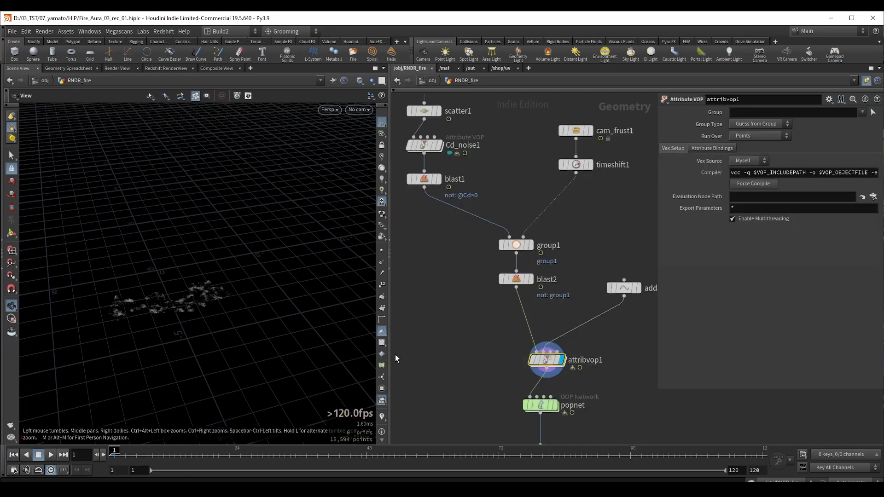
{"action": "left_click", "coordinate": [382, 417]}
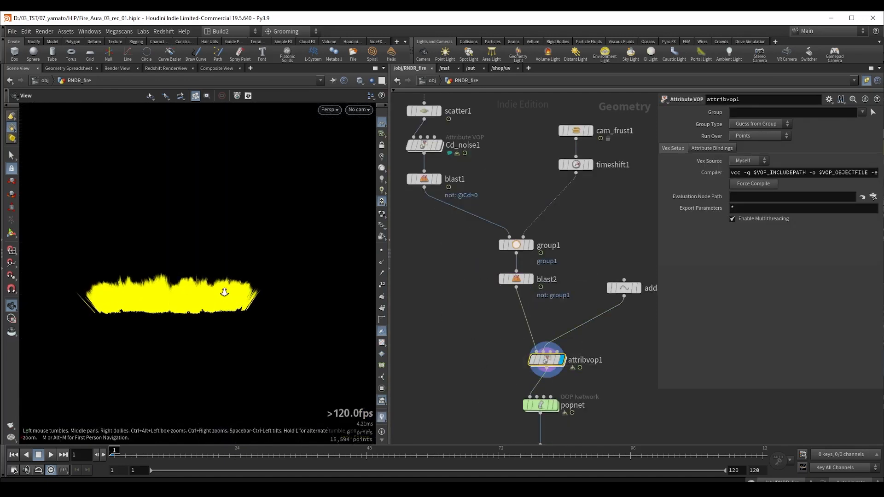
{"action": "mouse_move", "coordinate": [133, 453]}
{"action": "left_mouse_down"}
{"action": "mouse_move", "coordinate": [332, 449]}
{"action": "mouse_move", "coordinate": [146, 450]}
{"action": "left_mouse_up"}
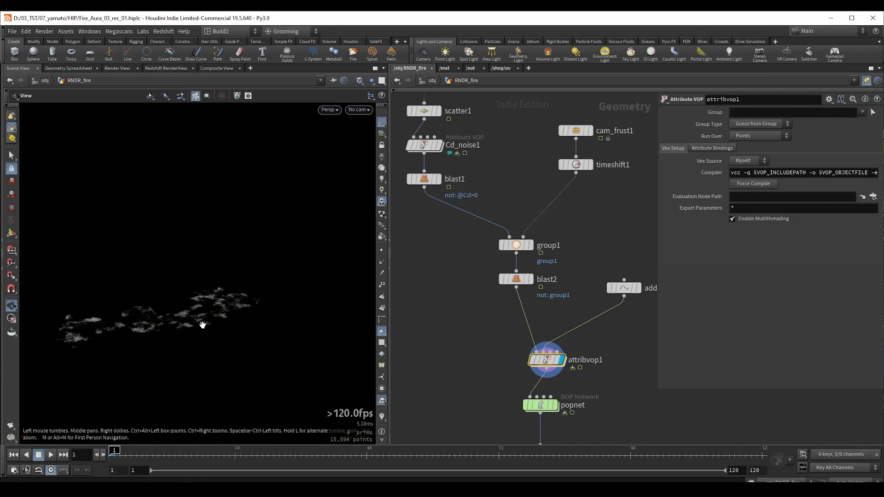
- Display popnet and play back the particle simulation to examine its motion
{"action": "middle_click_drag", "start_coordinate": [203, 325], "coordinate": [213, 279]}
{"action": "middle_click_drag", "start_coordinate": [503, 394], "coordinate": [488, 294]}
{"action": "left_click", "coordinate": [540, 306]}
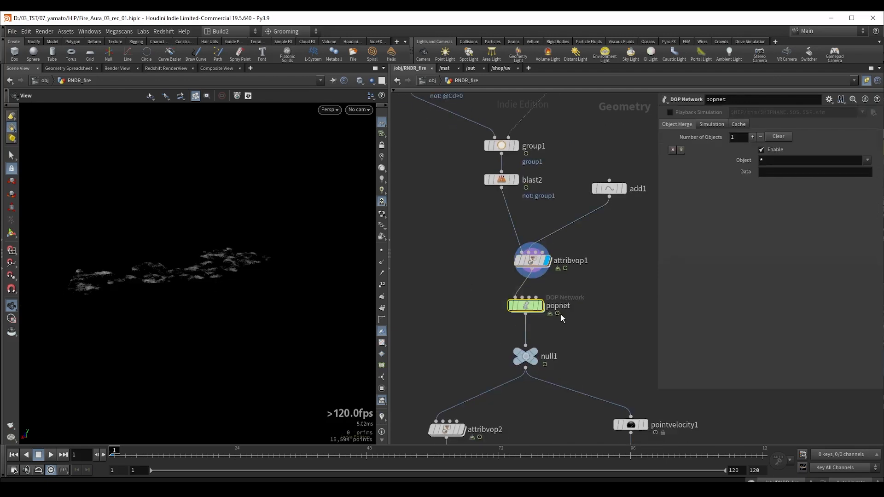
{"action": "mouse_move", "coordinate": [191, 276]}
{"action": "left_mouse_down"}
{"action": "mouse_move", "coordinate": [184, 258]}
{"action": "mouse_move", "coordinate": [193, 269]}
{"action": "left_mouse_up"}
{"action": "key", "text": "Up"}
{"action": "left_click_drag", "start_coordinate": [243, 284], "coordinate": [217, 280]}
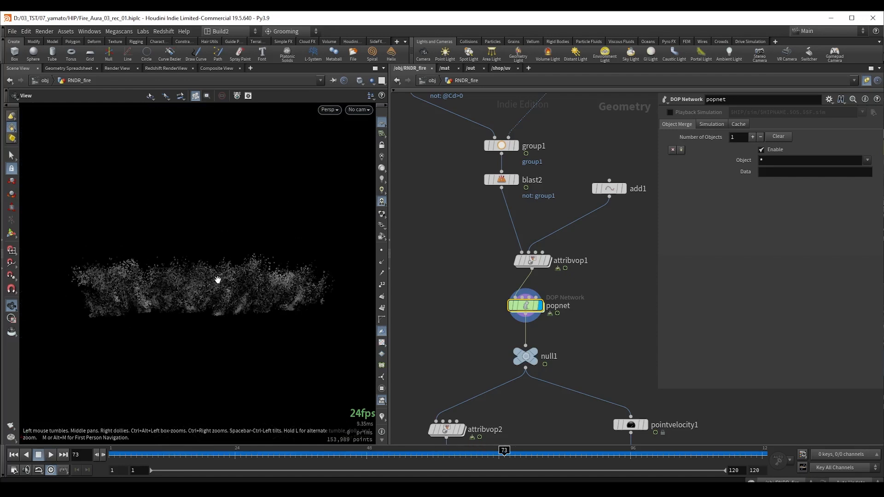
- Display volumerasterizeattributes1 and scrub to frame 50 to examine the rasterized density volume
{"action": "middle_click_drag", "start_coordinate": [445, 369], "coordinate": [454, 215]}
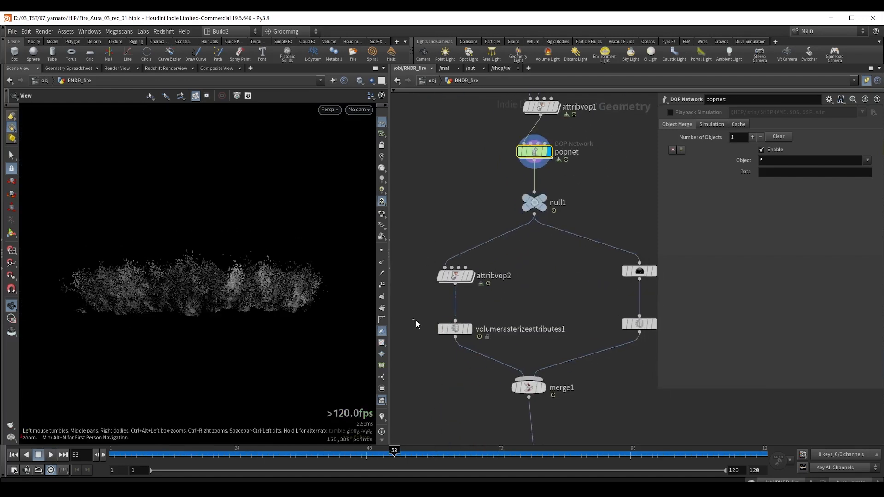
{"action": "left_click", "coordinate": [468, 330]}
{"action": "mouse_move", "coordinate": [363, 457]}
{"action": "left_mouse_down"}
{"action": "mouse_move", "coordinate": [180, 451]}
{"action": "mouse_move", "coordinate": [377, 450]}
{"action": "left_mouse_up"}
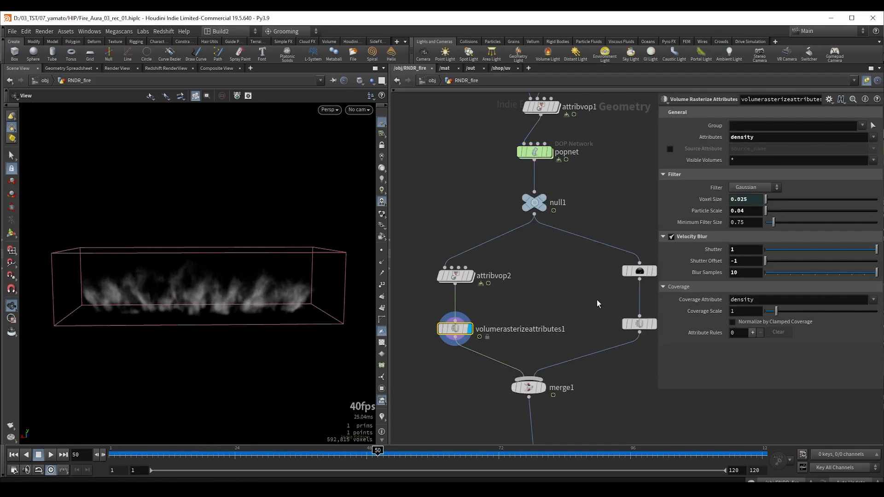
- Display pointvelocity1 and temporarily show point trails to examine its curl noise velocities
{"action": "middle_click_drag", "start_coordinate": [598, 299], "coordinate": [503, 306]}
{"action": "left_click", "coordinate": [543, 278]}
{"action": "left_click", "coordinate": [558, 278]}
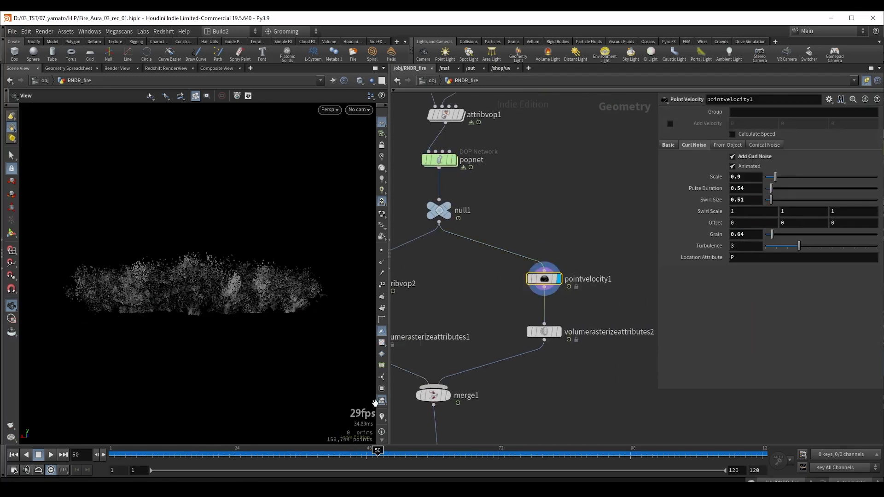
{"action": "left_click", "coordinate": [380, 418]}
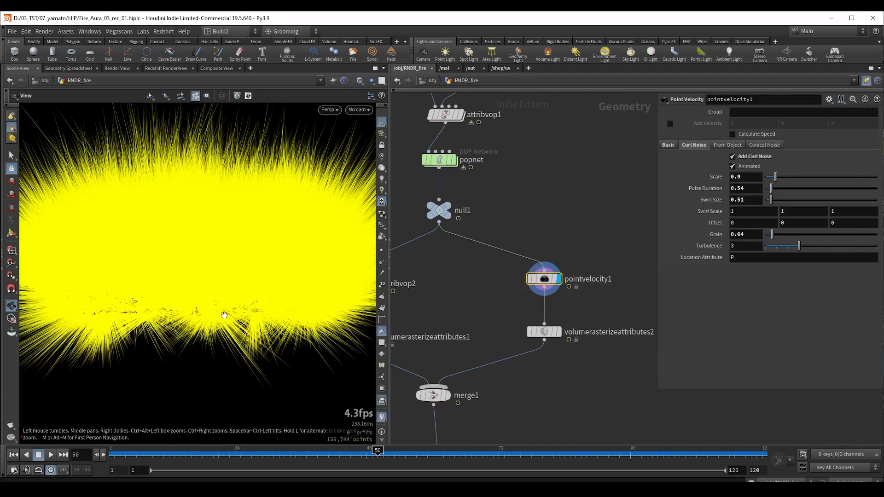
{"action": "left_click", "coordinate": [383, 420]}
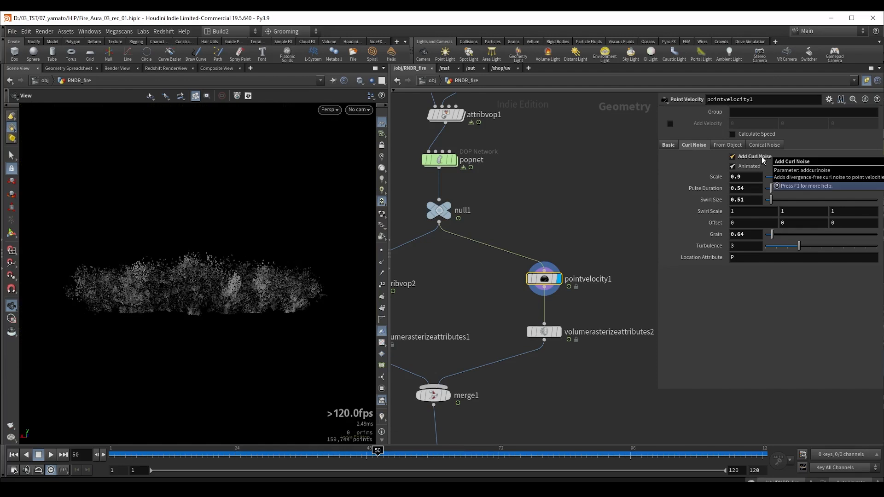
- Examine the rasterized velocity volume at volumerasterizeattributes2 and the combined volumes at merge1
{"action": "left_click", "coordinate": [543, 331]}
{"action": "left_click", "coordinate": [558, 331]}
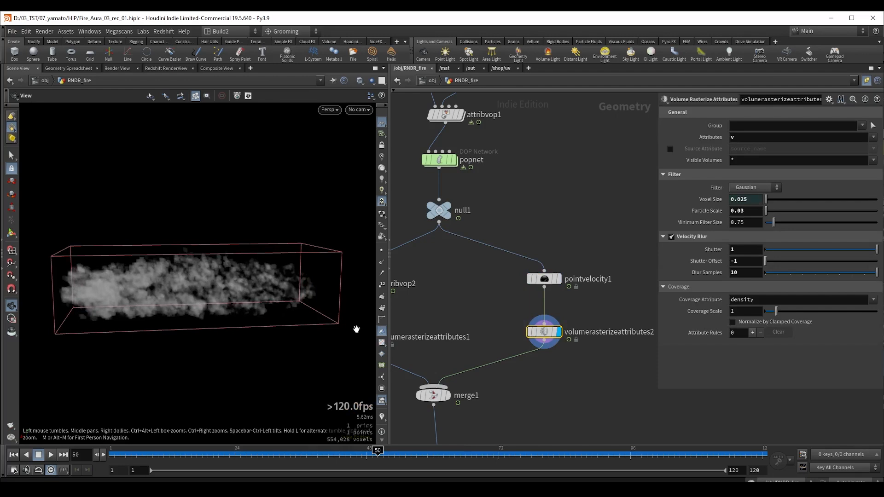
{"action": "middle_click_drag", "start_coordinate": [462, 372], "coordinate": [525, 300]}
{"action": "left_click_drag", "start_coordinate": [463, 343], "coordinate": [541, 320]}
{"action": "key", "text": "r"}
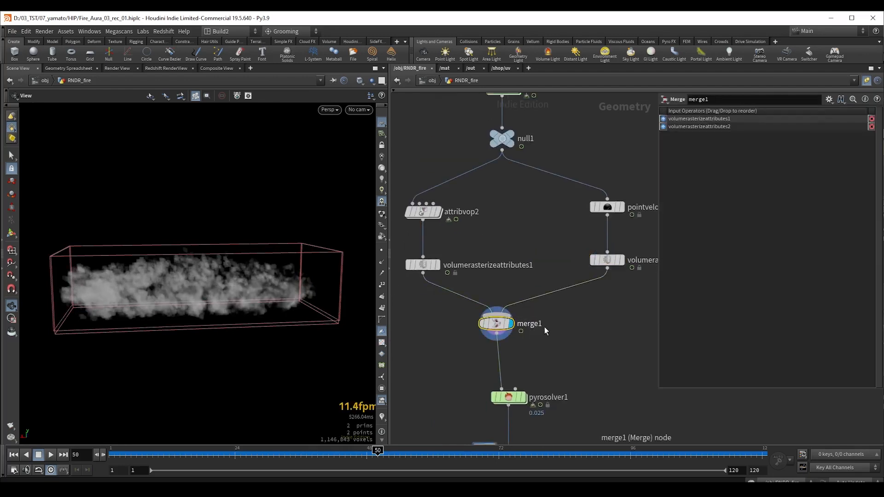
- Return to frame 1, display pyrosolver1 and open its Sourcing settings to examine the source volumes
{"action": "middle_click_drag", "start_coordinate": [475, 341], "coordinate": [489, 278]}
{"action": "key", "text": "ctrl+Up"}
{"action": "left_click_drag", "start_coordinate": [471, 312], "coordinate": [565, 349]}
{"action": "key", "text": "r"}
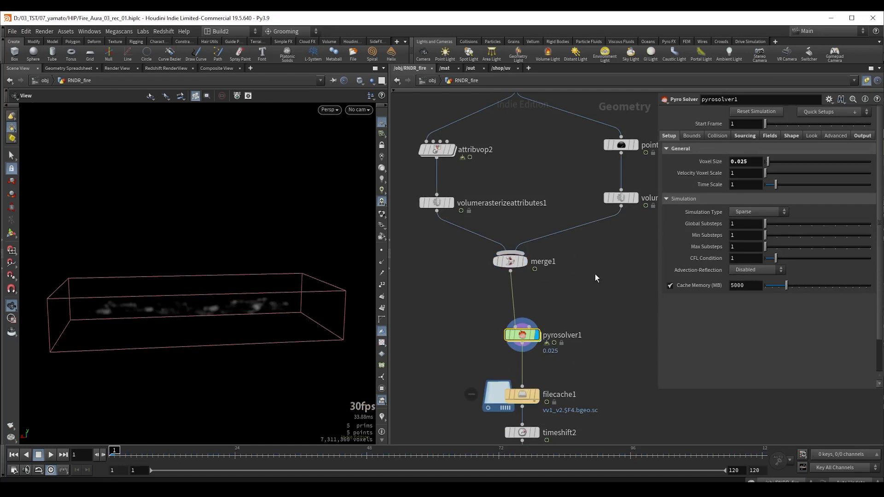
{"action": "left_click", "coordinate": [745, 136]}
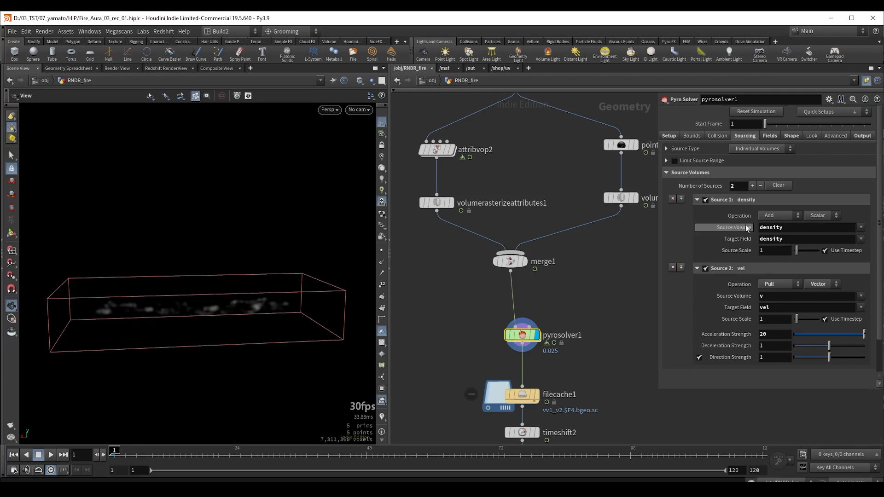
- Examine the vel source volume on pyrosolver1 and its density and temperature field settings
{"action": "double_click", "coordinate": [775, 298]}
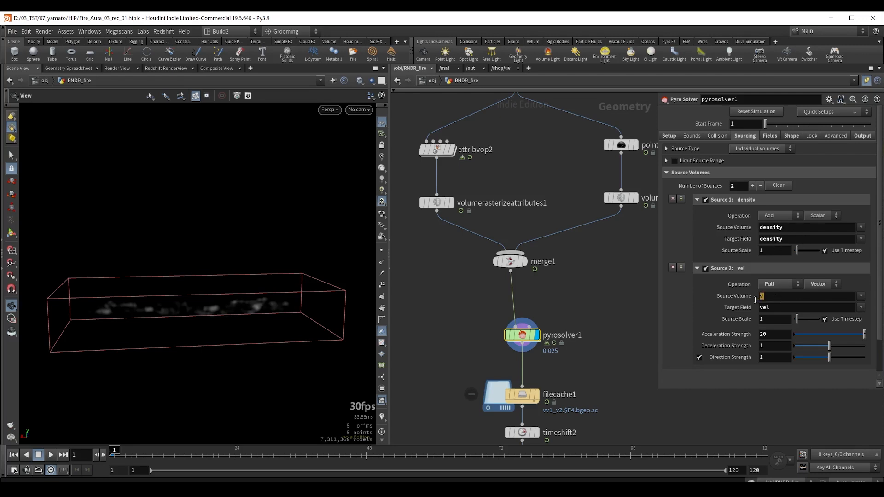
{"action": "left_click", "coordinate": [774, 380]}
{"action": "left_click", "coordinate": [770, 137]}
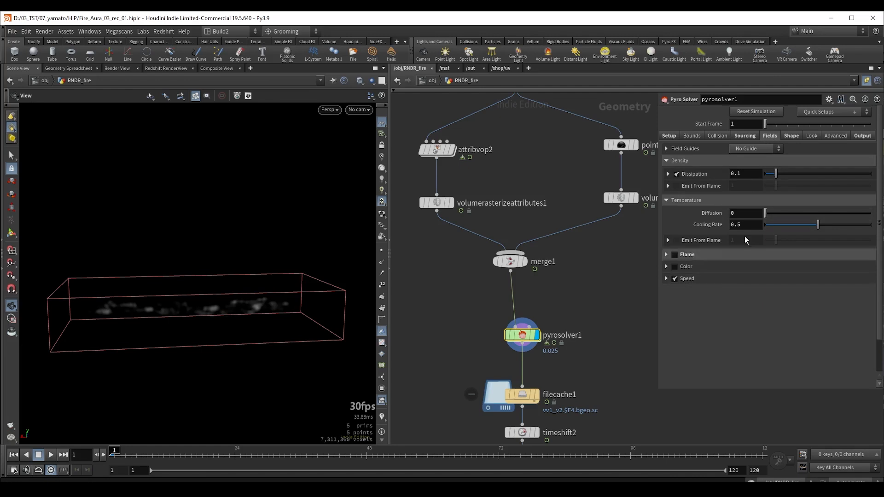
- Expand pyrosolver1's Disturbance and Turbulence shape settings and examine their noise, threshold and control field values
{"action": "left_click", "coordinate": [796, 133]}
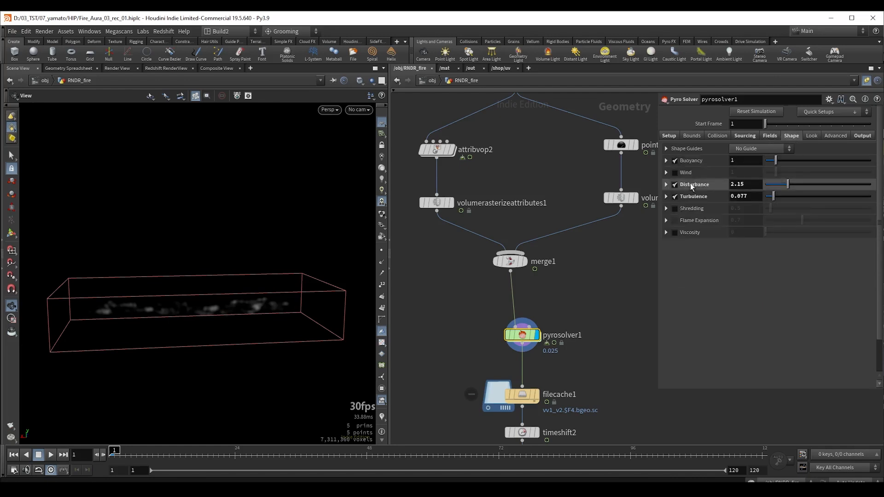
{"action": "left_click", "coordinate": [666, 185]}
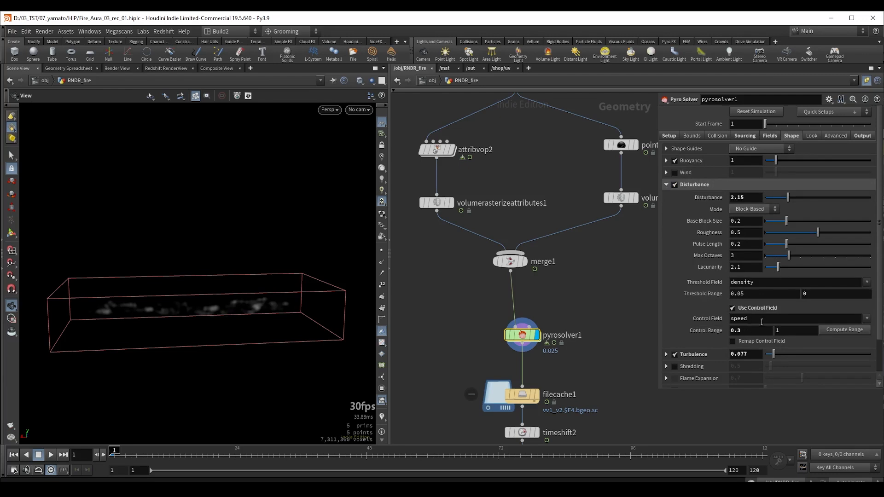
{"action": "scroll", "coordinate": [760, 318], "scroll_direction": "down", "scroll_amount": 2}
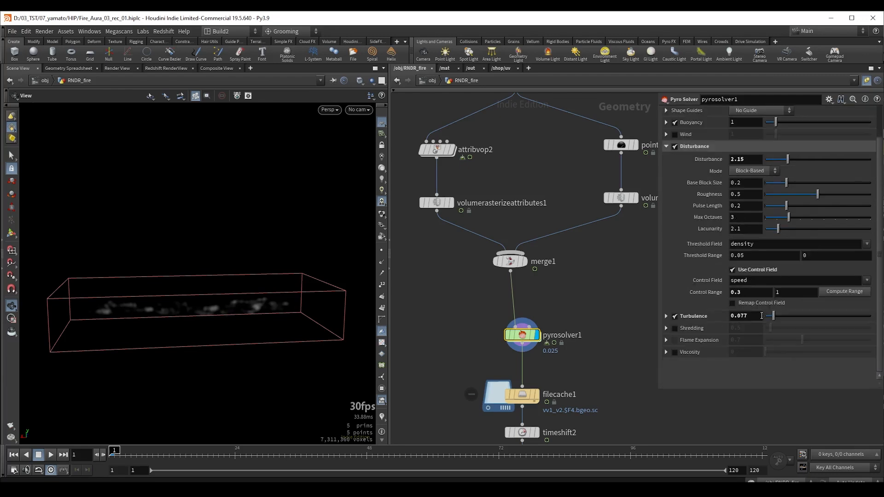
{"action": "left_click", "coordinate": [665, 316]}
{"action": "scroll", "coordinate": [772, 314], "scroll_direction": "down", "scroll_amount": 3}
{"action": "scroll", "coordinate": [772, 316], "scroll_direction": "down", "scroll_amount": 3}
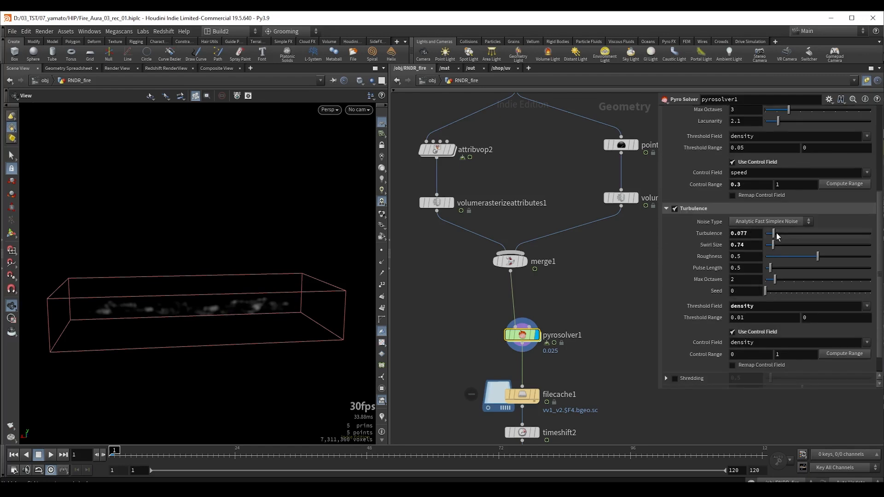
{"action": "scroll", "coordinate": [743, 301], "scroll_direction": "up", "scroll_amount": 7}
{"action": "scroll", "coordinate": [743, 302], "scroll_direction": "down", "scroll_amount": 6}
{"action": "scroll", "coordinate": [743, 301], "scroll_direction": "down", "scroll_amount": 3}
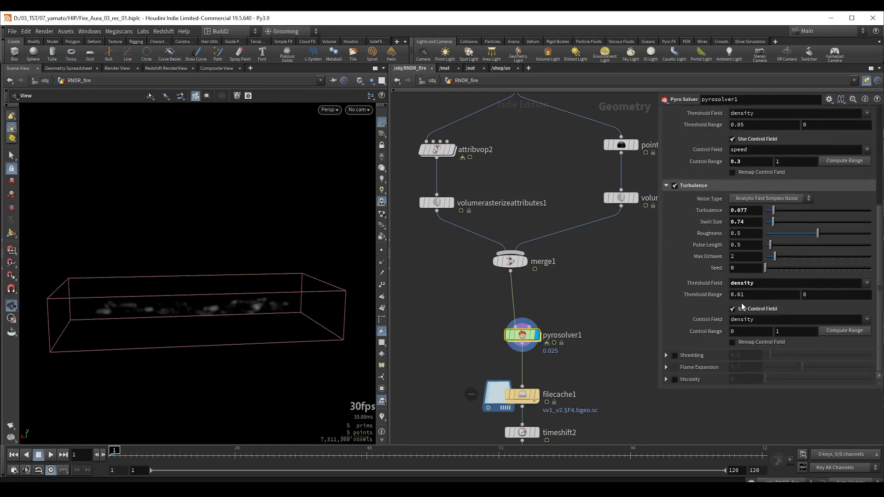
- Display filecache1 and scrub to frame 50 to examine the cached smoke simulation
{"action": "middle_click_drag", "start_coordinate": [559, 321], "coordinate": [551, 213]}
{"action": "left_click", "coordinate": [519, 287]}
{"action": "left_click", "coordinate": [530, 286]}
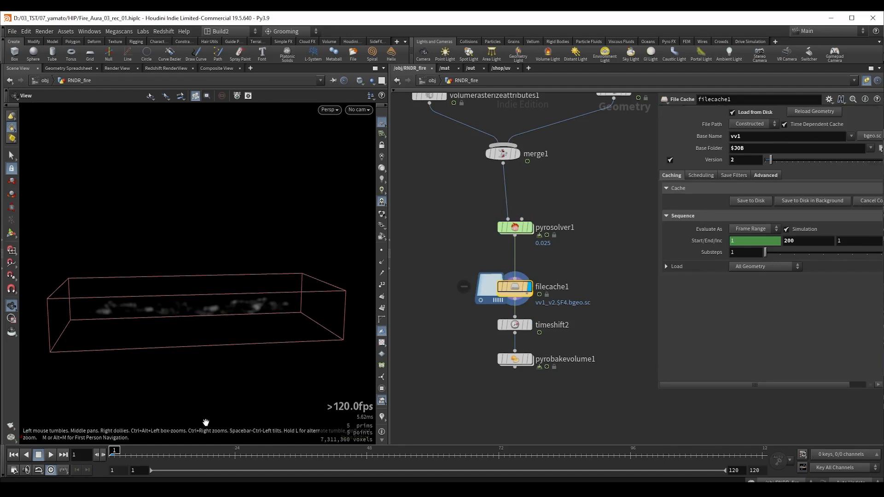
{"action": "left_click_drag", "start_coordinate": [154, 454], "coordinate": [379, 453]}
{"action": "scroll", "coordinate": [189, 306], "scroll_direction": "up", "scroll_amount": 3}
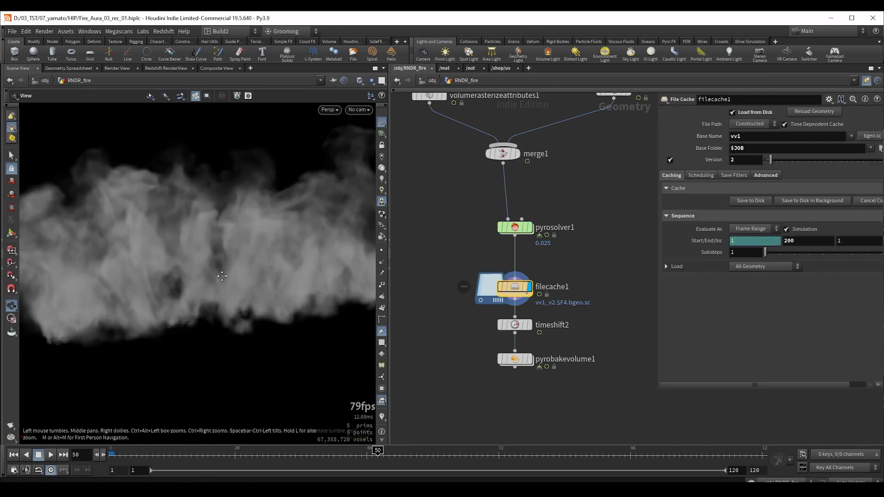
- Display pyrobakevolume1 and examine its fire shading and colour ramp in the viewport
{"action": "left_click", "coordinate": [515, 358]}
{"action": "left_click", "coordinate": [529, 359]}
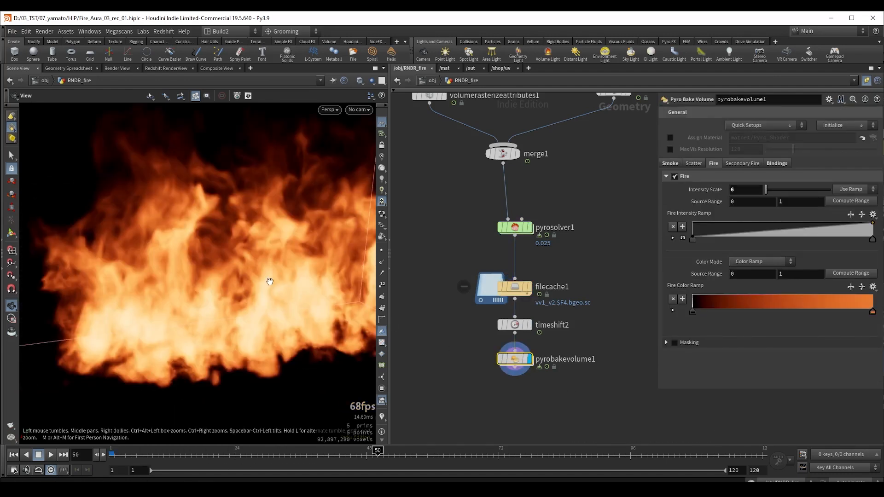
{"action": "scroll", "coordinate": [272, 286], "scroll_direction": "down", "scroll_amount": 3}
{"action": "left_click_drag", "start_coordinate": [272, 285], "coordinate": [219, 309]}
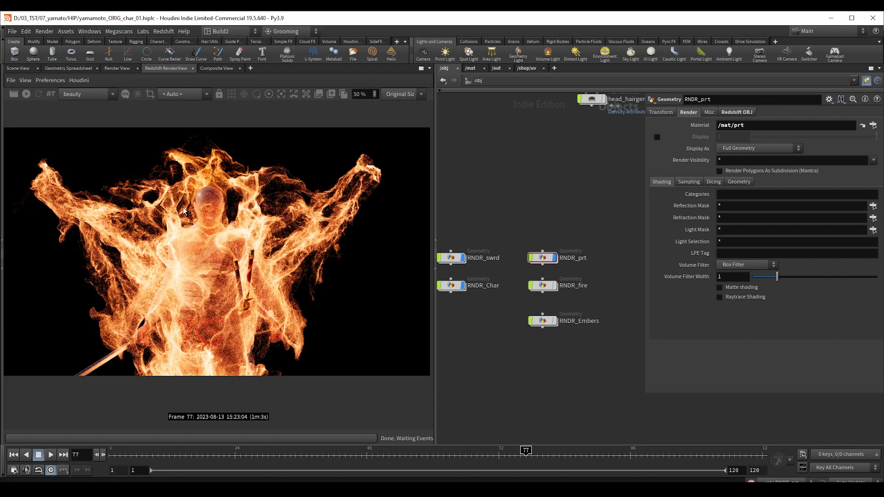
- Switch from the render to the scene view and select RNDR_prt to examine its particles at frame 77
{"action": "left_click", "coordinate": [18, 68]}
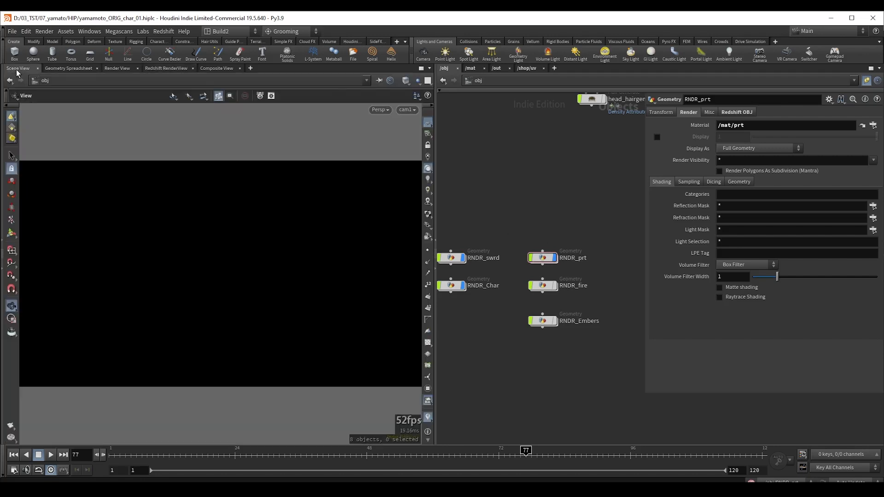
{"action": "left_click", "coordinate": [543, 257]}
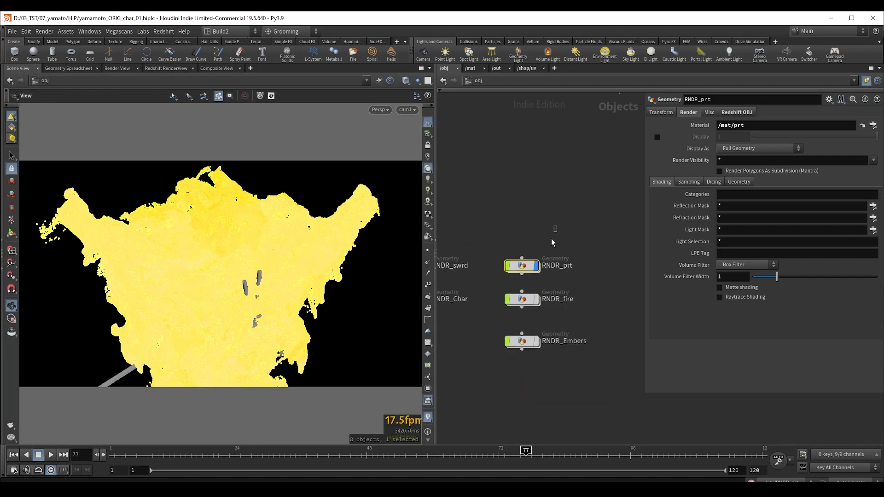
{"action": "left_click", "coordinate": [548, 210]}
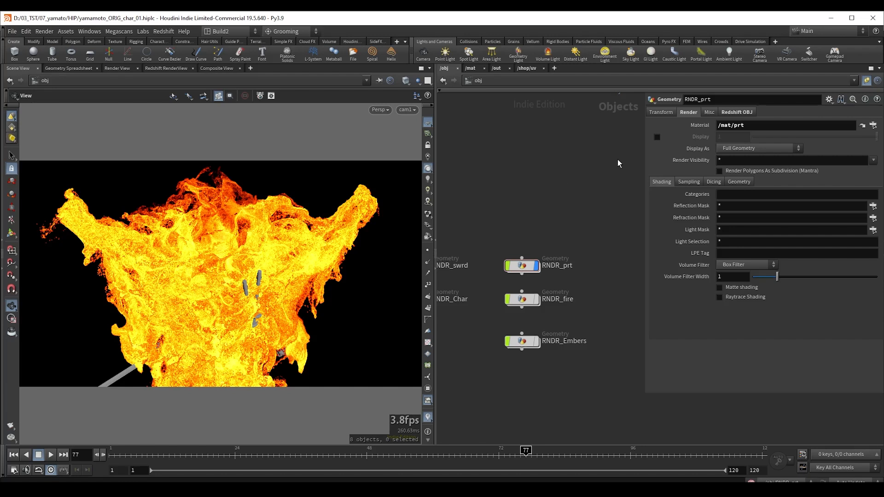
- Open RNDR_prt's Redshift object settings and examine the particle rendering option and Global Scale Multiplier
{"action": "left_click", "coordinate": [741, 115]}
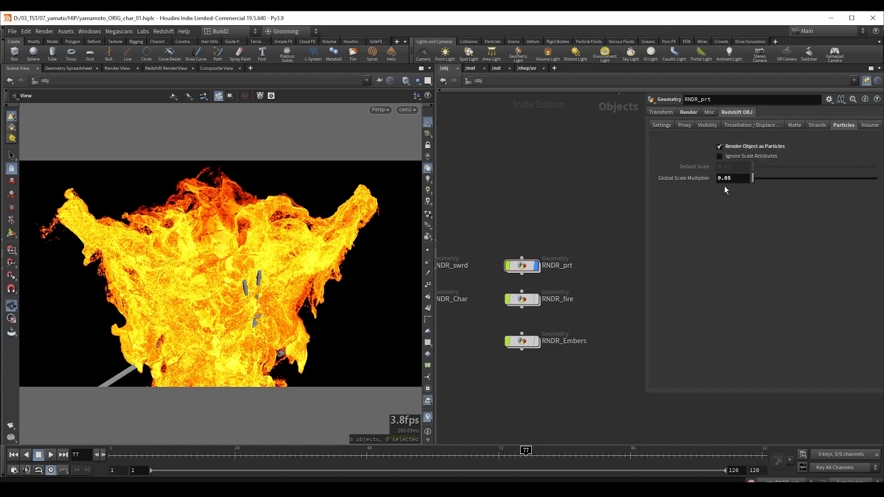
{"action": "left_click_drag", "start_coordinate": [735, 181], "coordinate": [716, 182]}
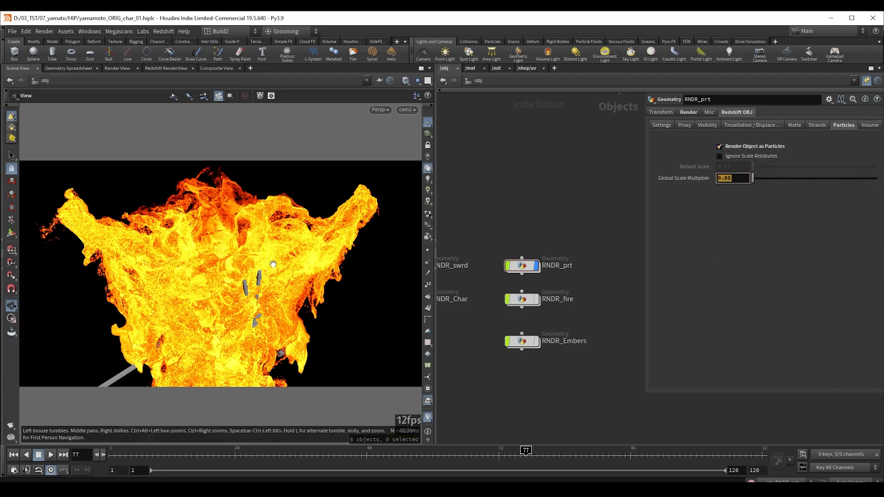
{"action": "left_click", "coordinate": [735, 226]}
{"action": "left_click_drag", "start_coordinate": [568, 230], "coordinate": [496, 284]}
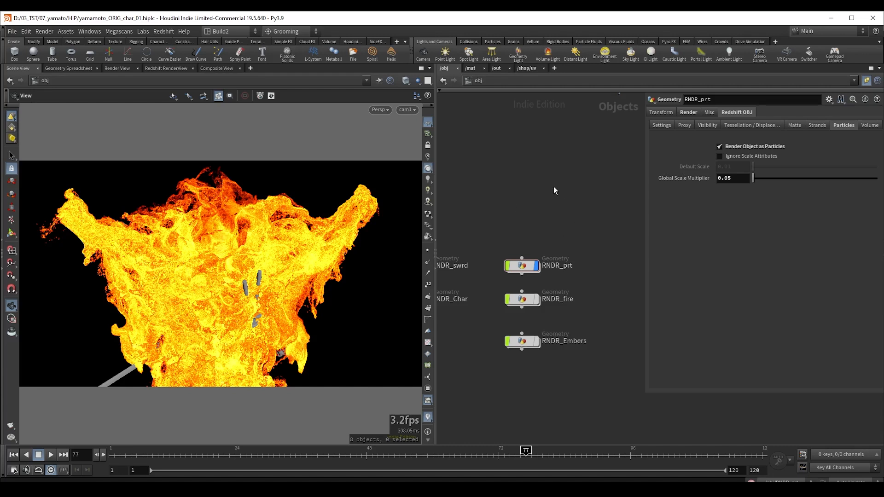
- Go to the material network and open the prt RS Material Builder to examine its shader nodes
{"action": "left_click", "coordinate": [469, 68]}
{"action": "scroll", "coordinate": [532, 203], "scroll_direction": "up", "scroll_amount": 2}
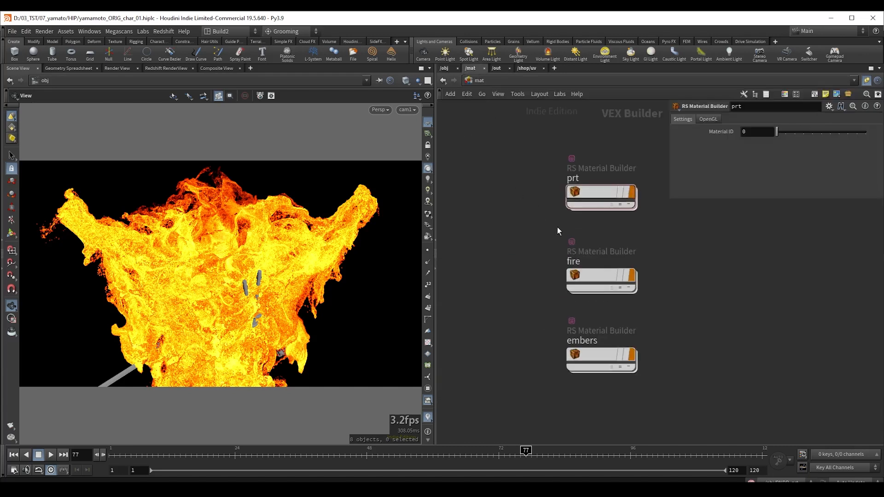
{"action": "double_click", "coordinate": [593, 192]}
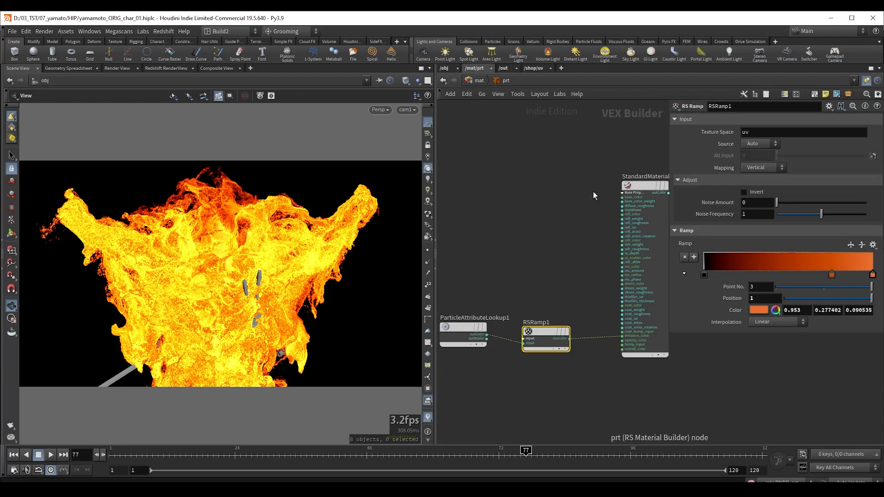
{"action": "left_click_drag", "start_coordinate": [544, 291], "coordinate": [543, 288]}
{"action": "left_click_drag", "start_coordinate": [492, 303], "coordinate": [486, 287]}
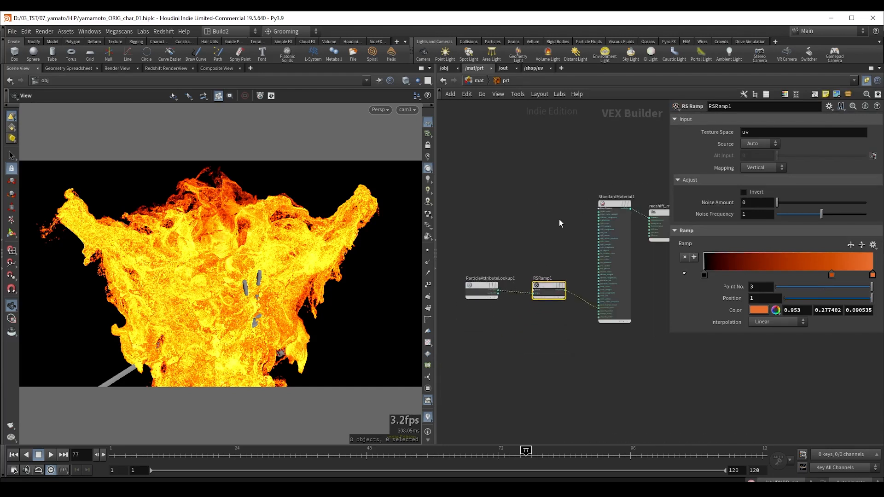
- Select StandardMaterial1 and examine its base, reflection and emission weights
{"action": "middle_click_drag", "start_coordinate": [577, 189], "coordinate": [529, 201]}
{"action": "left_click_drag", "start_coordinate": [527, 195], "coordinate": [575, 249]}
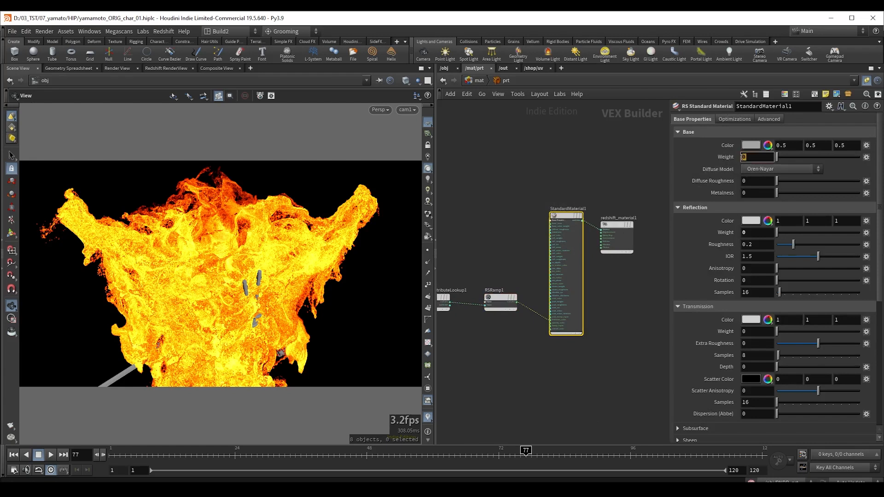
{"action": "left_click", "coordinate": [559, 167]}
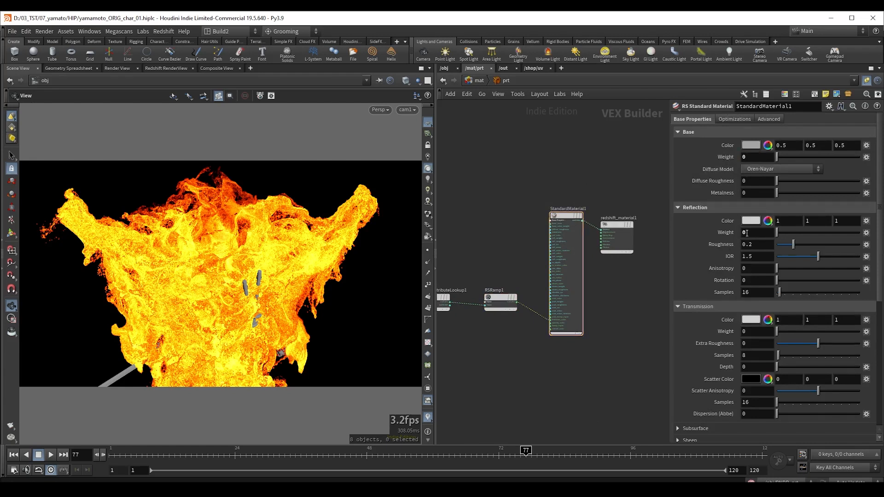
{"action": "scroll", "coordinate": [734, 344], "scroll_direction": "down", "scroll_amount": 3}
{"action": "scroll", "coordinate": [739, 329], "scroll_direction": "down", "scroll_amount": 5}
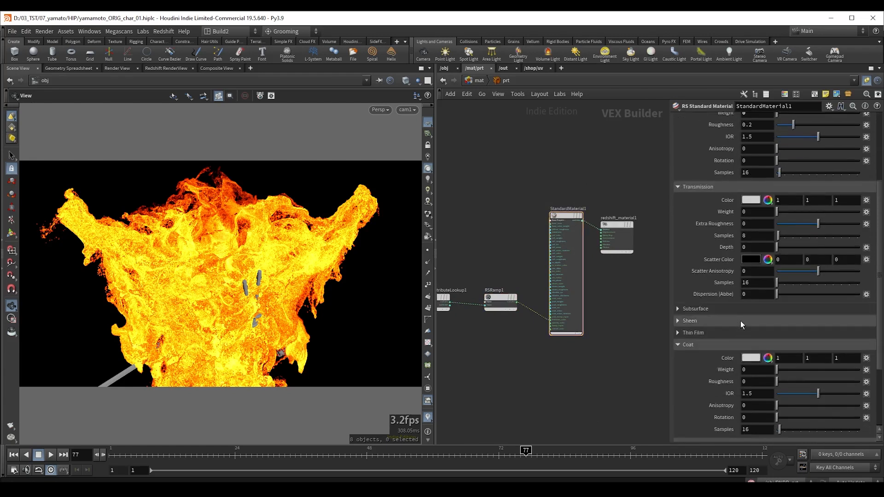
{"action": "scroll", "coordinate": [689, 374], "scroll_direction": "down", "scroll_amount": 1}
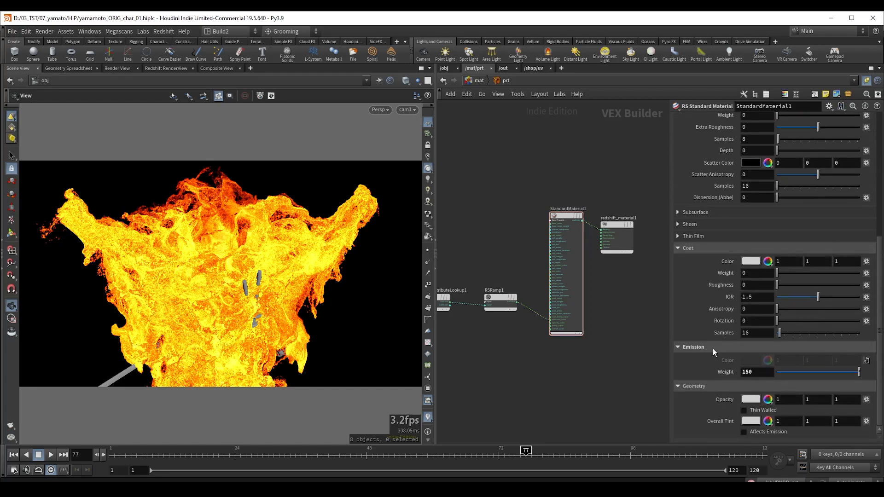
- Select ParticleAttributeLookup1 and examine its Attribute Name and its connection to the ramp
{"action": "middle_click_drag", "start_coordinate": [506, 365], "coordinate": [537, 357]}
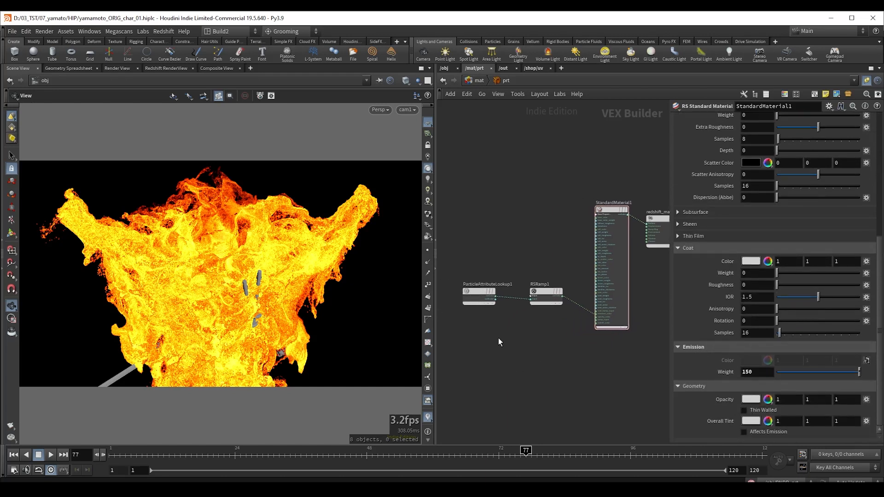
{"action": "scroll", "coordinate": [499, 338], "scroll_direction": "up", "scroll_amount": 2}
{"action": "left_click_drag", "start_coordinate": [443, 231], "coordinate": [538, 332]}
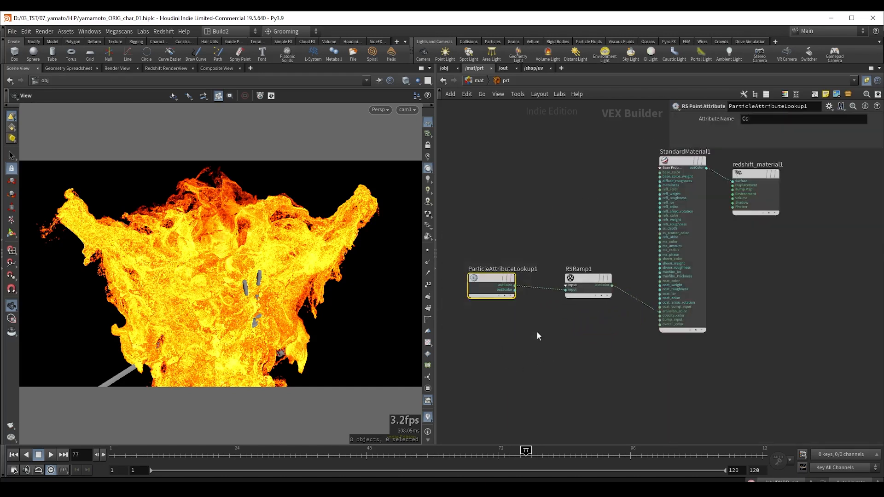
{"action": "mouse_move", "coordinate": [509, 277]}
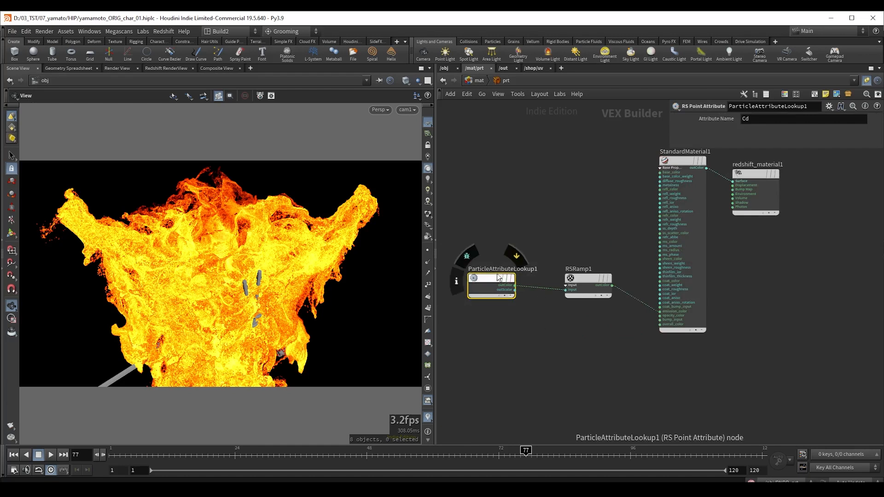
{"action": "scroll", "coordinate": [508, 277], "scroll_direction": "up", "scroll_amount": 1}
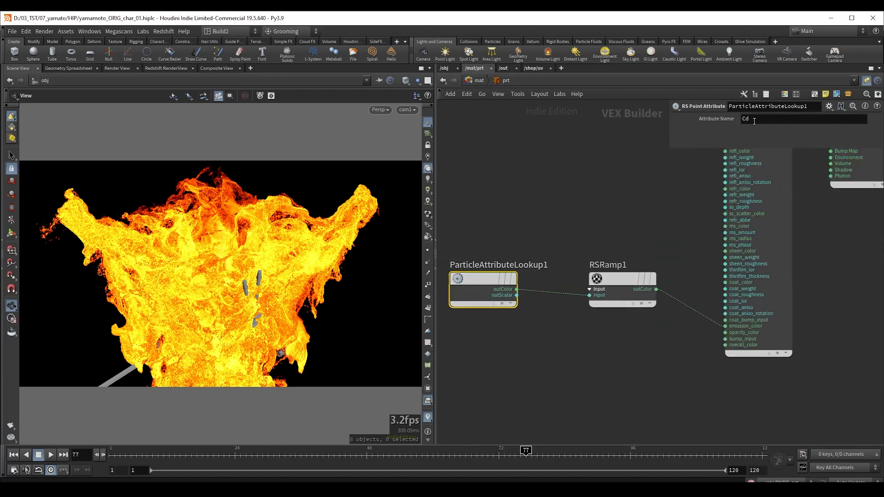
{"action": "double_click", "coordinate": [744, 119]}
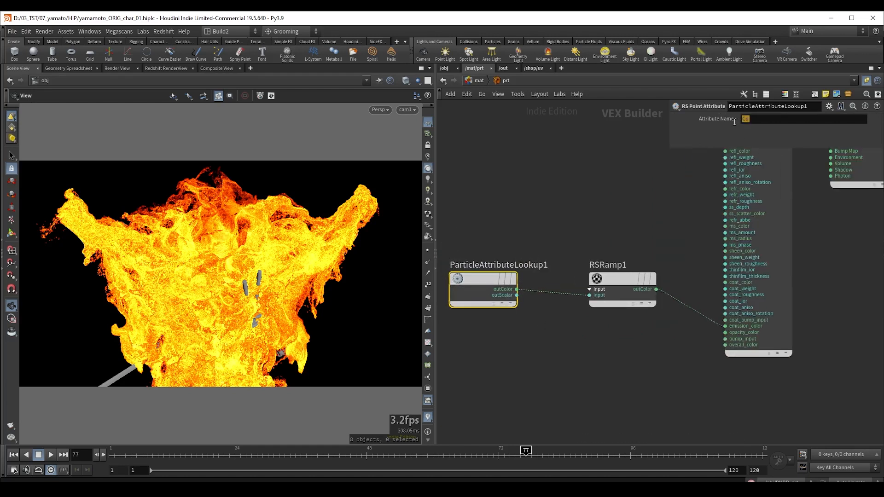
{"action": "left_click", "coordinate": [757, 135]}
- Select RSRamp1 and shift the middle dark-orange ramp point to position 0.743169
{"action": "left_click_drag", "start_coordinate": [572, 252], "coordinate": [669, 364]}
{"action": "left_click_drag", "start_coordinate": [620, 280], "coordinate": [604, 297]}
{"action": "scroll", "coordinate": [611, 221], "scroll_direction": "down", "scroll_amount": 2}
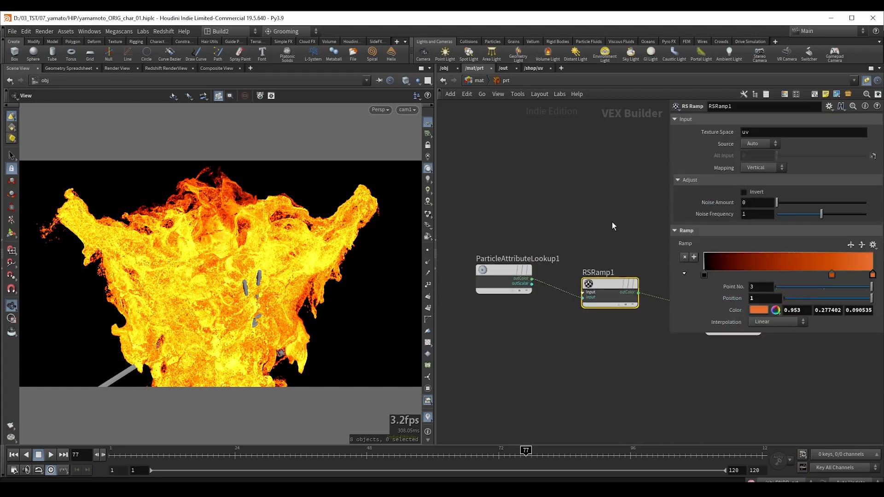
{"action": "middle_click_drag", "start_coordinate": [611, 221], "coordinate": [554, 245]}
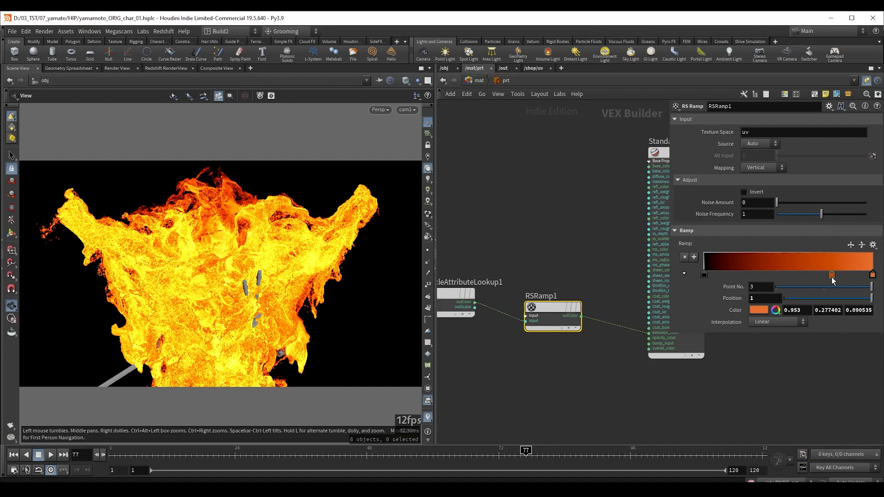
{"action": "left_click_drag", "start_coordinate": [832, 275], "coordinate": [829, 275]}
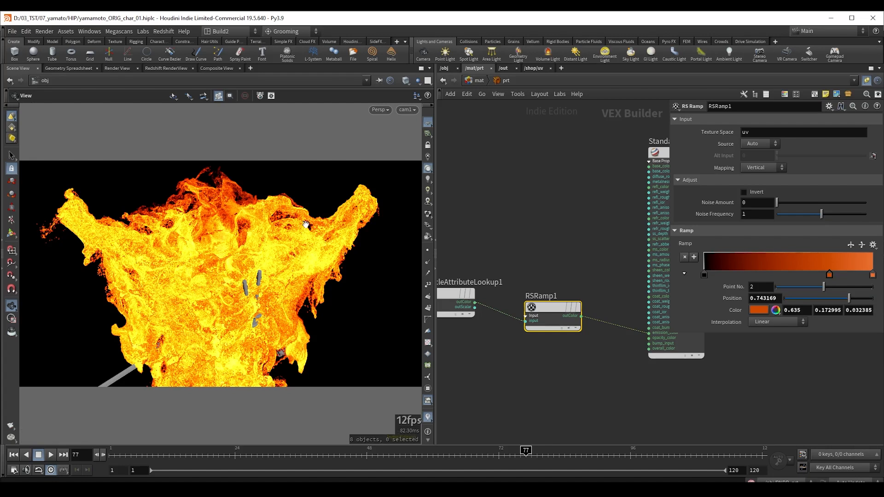
- Recheck StandardMaterial1's emission weight and switch back to the Redshift render to examine the glowing particles
{"action": "middle_click_drag", "start_coordinate": [611, 148], "coordinate": [498, 176]}
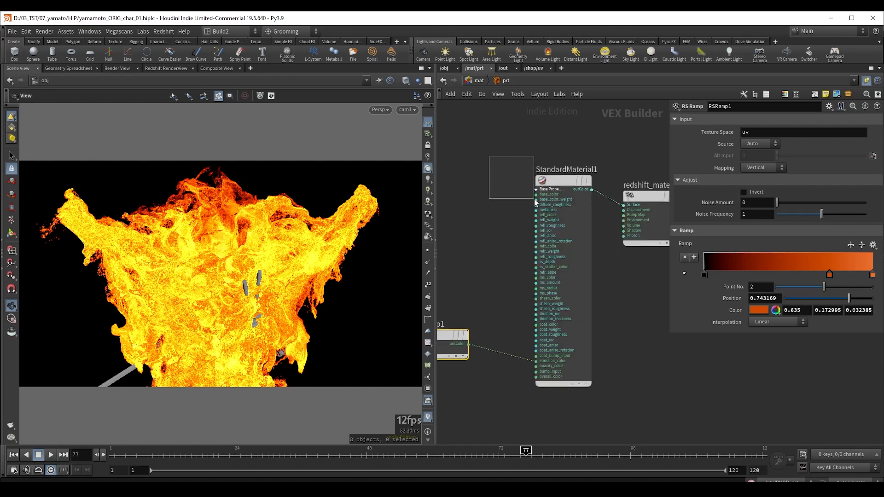
{"action": "left_click_drag", "start_coordinate": [535, 201], "coordinate": [538, 204]}
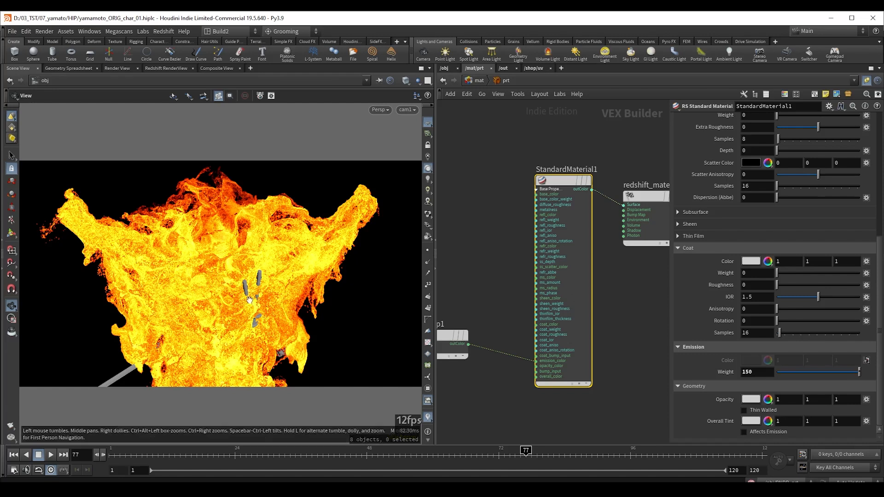
{"action": "left_click", "coordinate": [153, 69]}
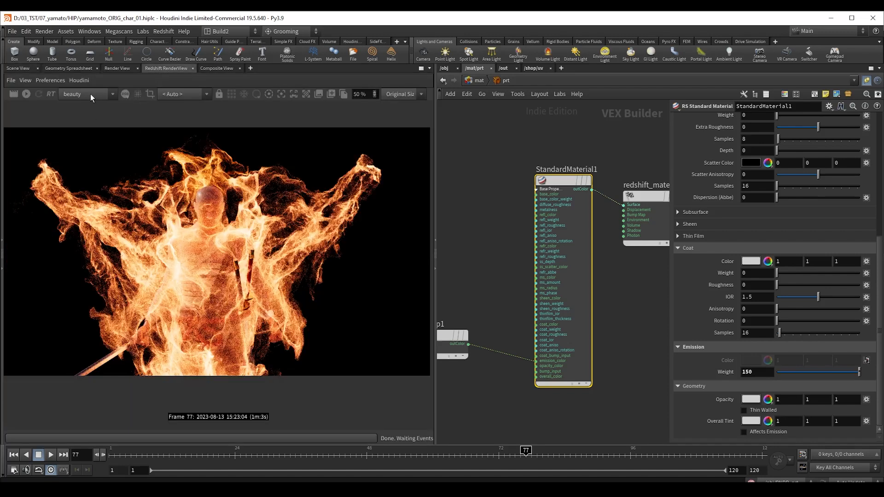
- Step the render view through the fres, diffuse, reflection, specular, gi, sss and emission AOVs to examine each pass
{"action": "scroll", "coordinate": [90, 94], "scroll_direction": "down", "scroll_amount": 3}
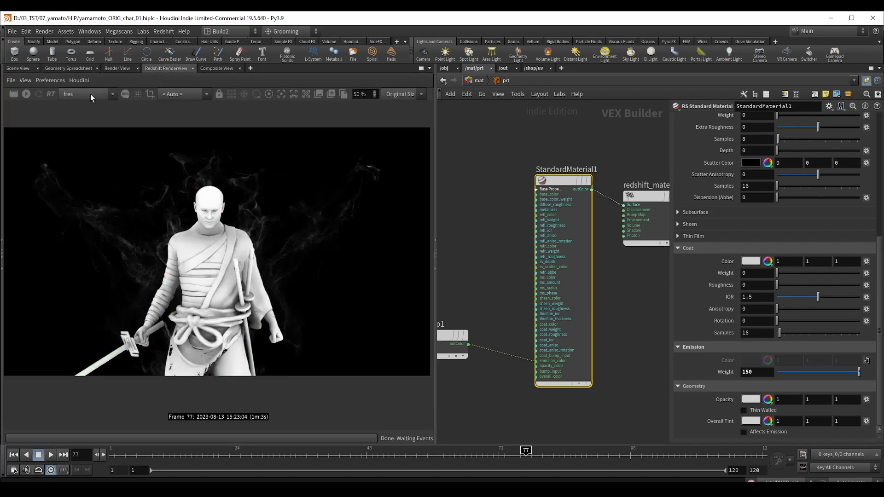
{"action": "scroll", "coordinate": [90, 94], "scroll_direction": "down", "scroll_amount": 3}
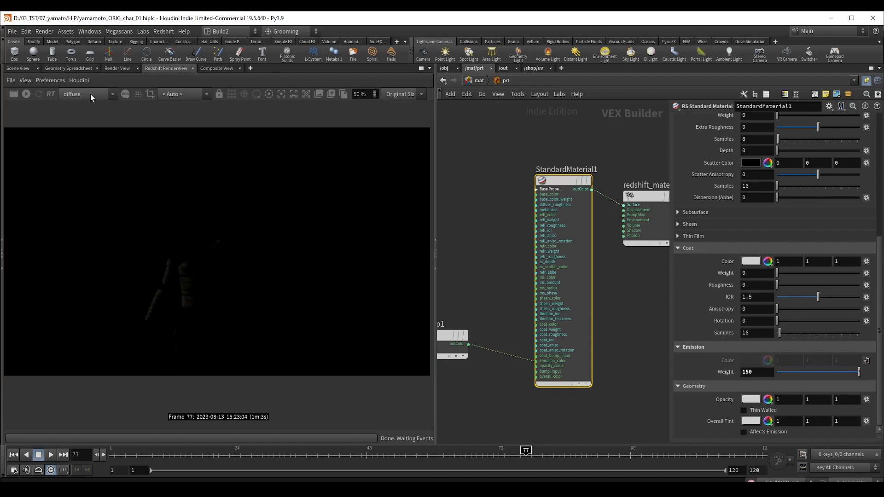
{"action": "scroll", "coordinate": [90, 94], "scroll_direction": "down", "scroll_amount": 1}
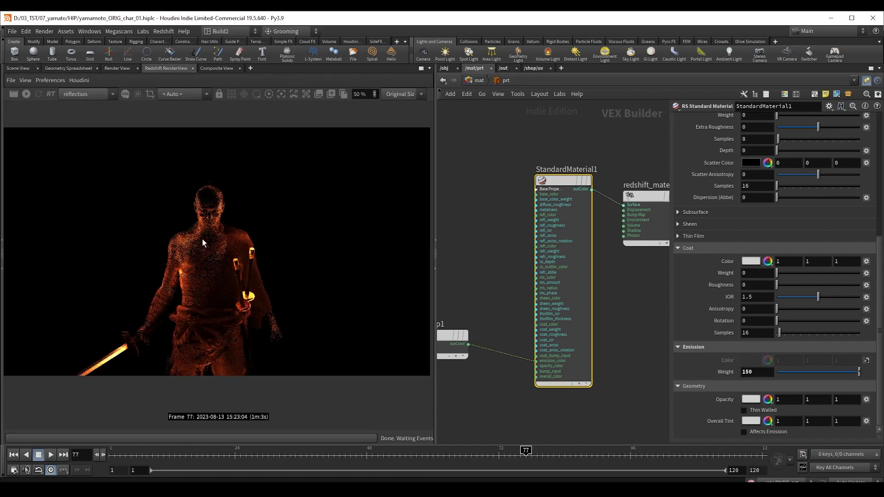
{"action": "scroll", "coordinate": [85, 99], "scroll_direction": "down", "scroll_amount": 1}
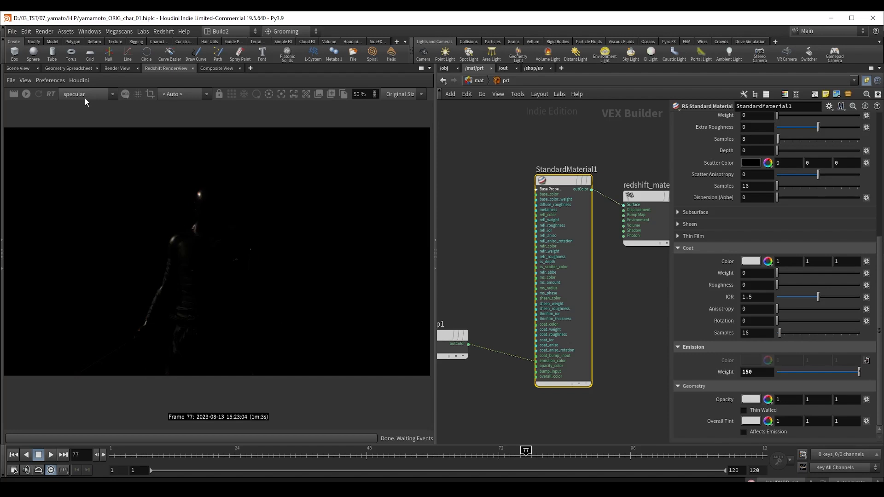
{"action": "scroll", "coordinate": [85, 98], "scroll_direction": "down", "scroll_amount": 1}
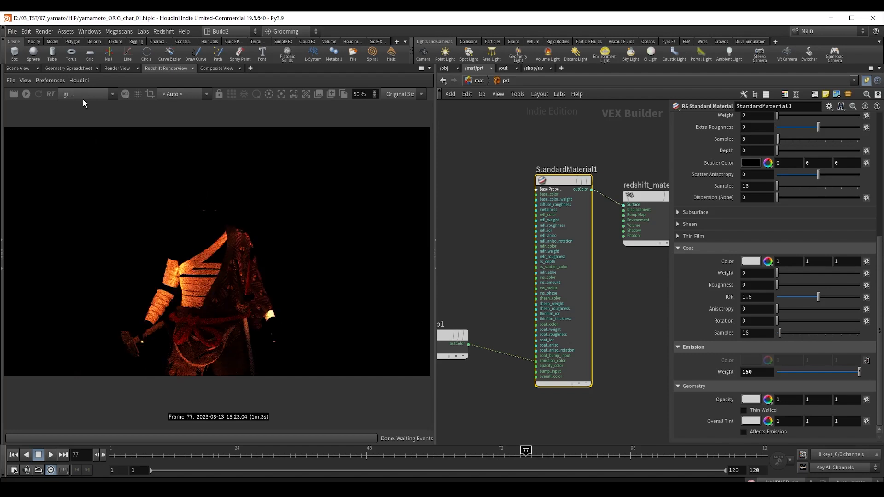
{"action": "scroll", "coordinate": [83, 99], "scroll_direction": "down", "scroll_amount": 1}
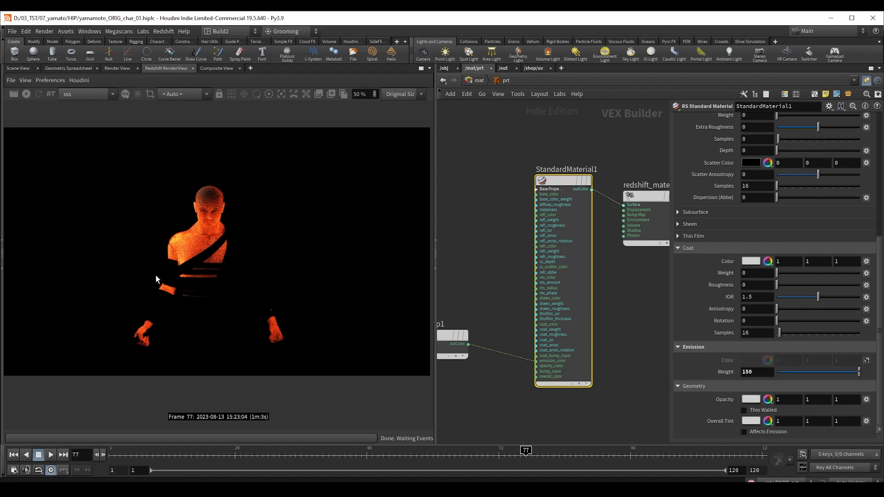
{"action": "scroll", "coordinate": [87, 96], "scroll_direction": "down", "scroll_amount": 1}
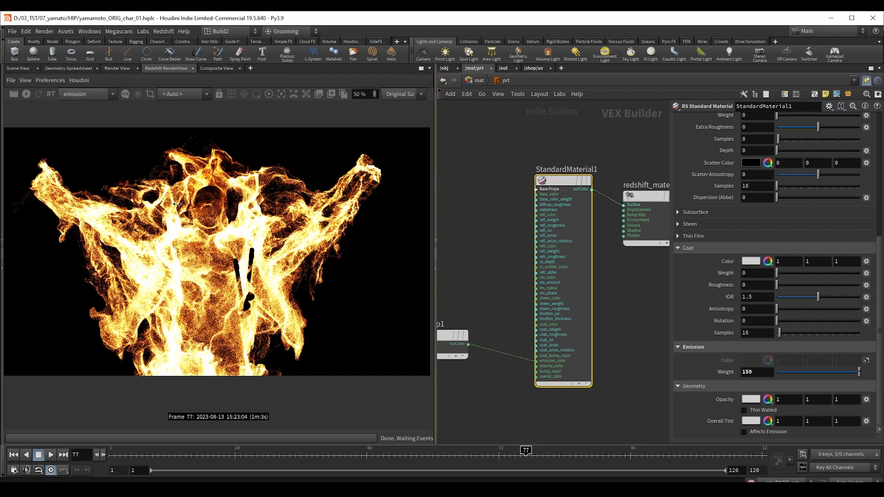
- Apply the render view's display settings to non-beauty AOVs and set Filmic exposure with Exposure -3 and ISO 13
{"action": "left_click_drag", "start_coordinate": [437, 184], "coordinate": [466, 179]}
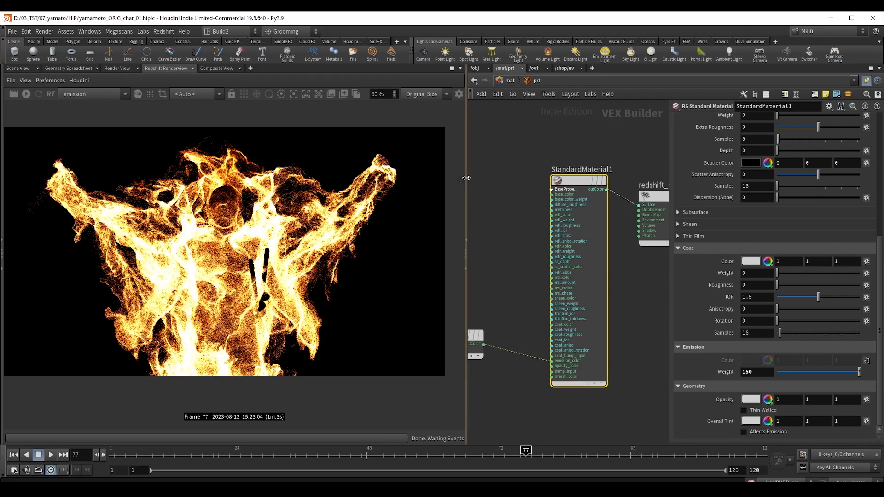
{"action": "left_click", "coordinate": [459, 94]}
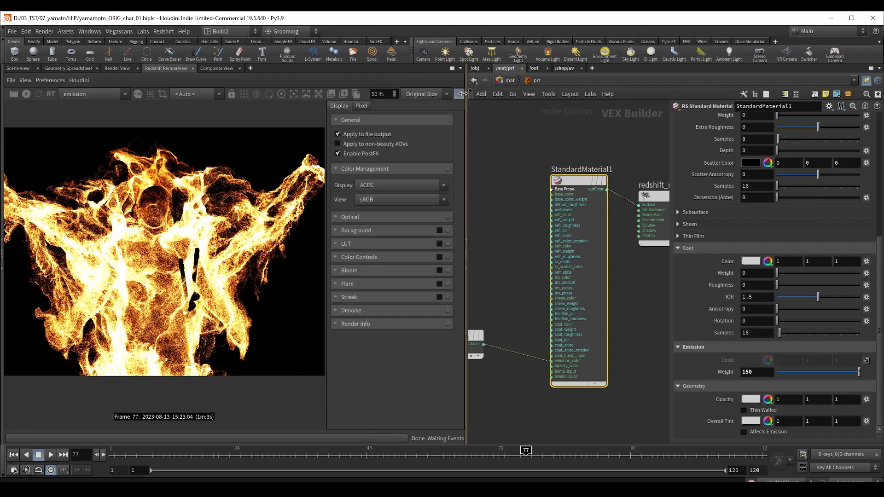
{"action": "left_click", "coordinate": [410, 217]}
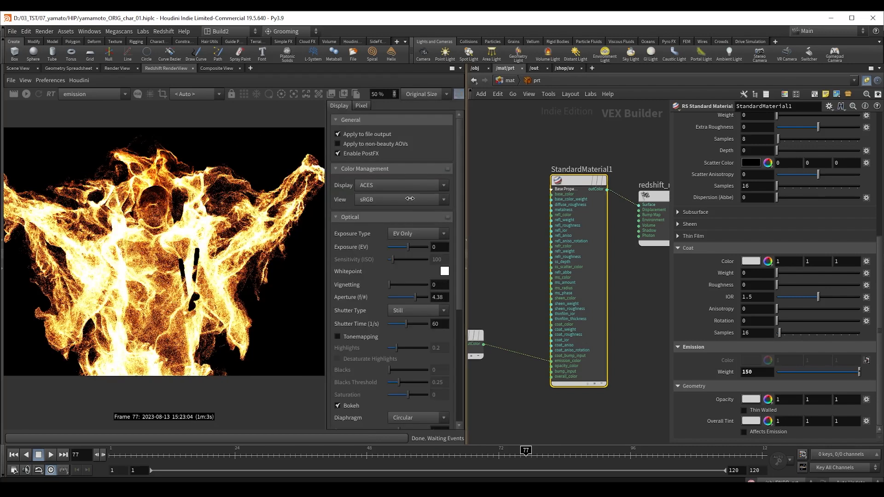
{"action": "mouse_move", "coordinate": [410, 248]}
{"action": "left_mouse_down"}
{"action": "mouse_move", "coordinate": [394, 245]}
{"action": "mouse_move", "coordinate": [402, 246]}
{"action": "left_mouse_up"}
{"action": "left_click", "coordinate": [409, 233]}
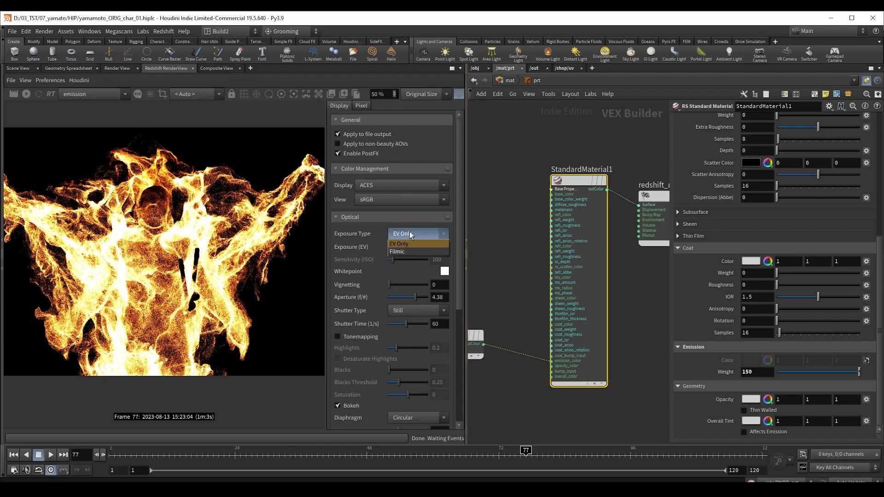
{"action": "left_click", "coordinate": [408, 250]}
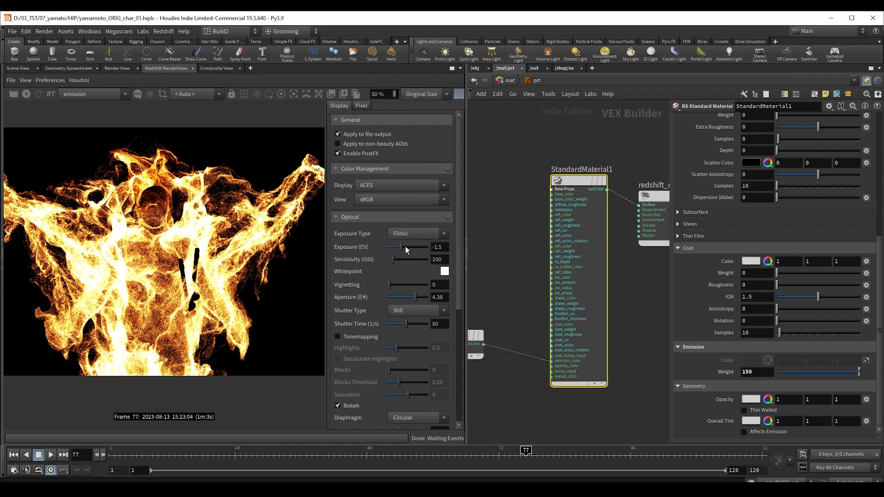
{"action": "left_click", "coordinate": [350, 146]}
{"action": "left_click_drag", "start_coordinate": [397, 249], "coordinate": [388, 256]}
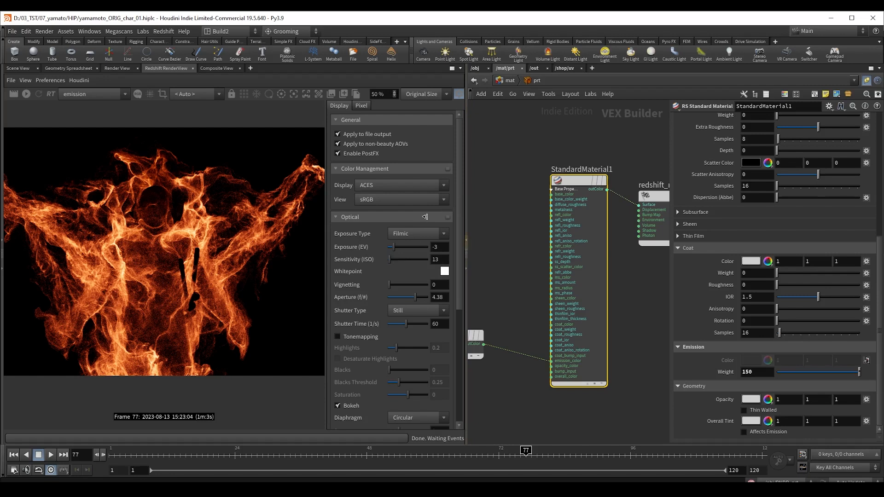
- Reset the Optical display settings to default, close the display settings and narrow the render view
{"action": "left_click", "coordinate": [448, 218]}
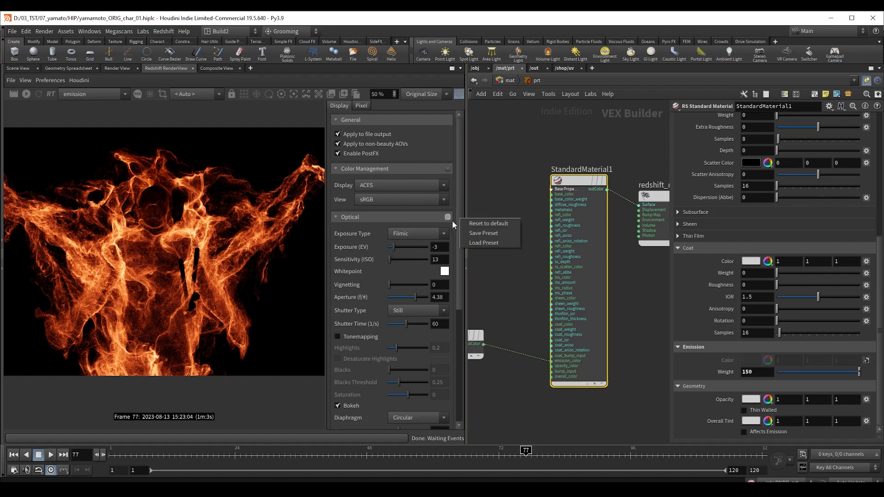
{"action": "left_click", "coordinate": [472, 226]}
{"action": "left_click", "coordinate": [459, 93]}
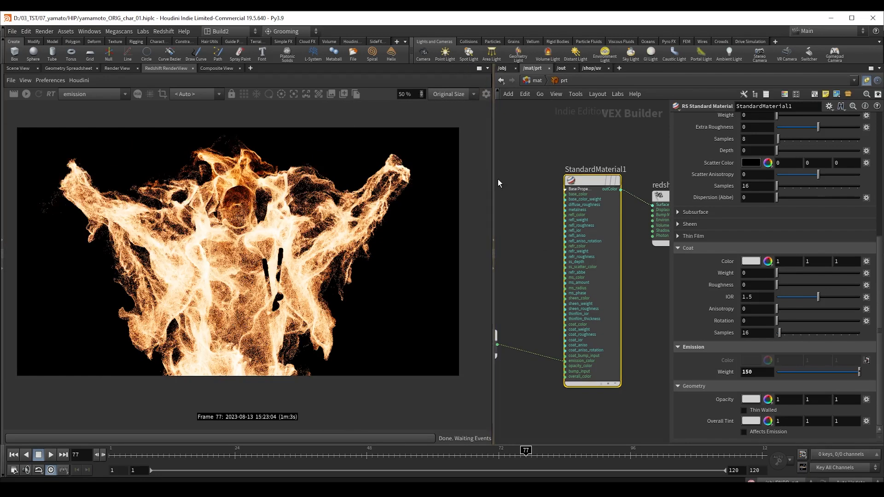
{"action": "left_click_drag", "start_coordinate": [493, 178], "coordinate": [459, 179]}
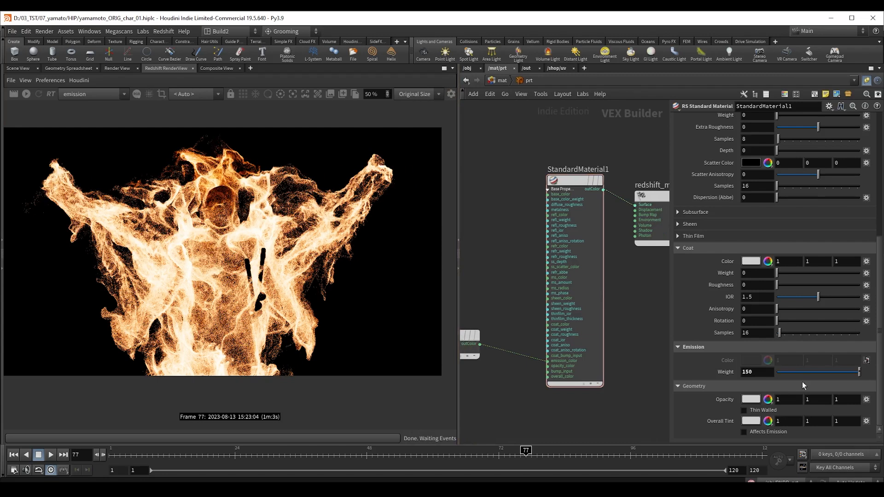
- Compare RNDR_prt's Global Scale Multiplier with the emission weight of the prt material's StandardMaterial1
{"action": "left_click", "coordinate": [467, 68]}
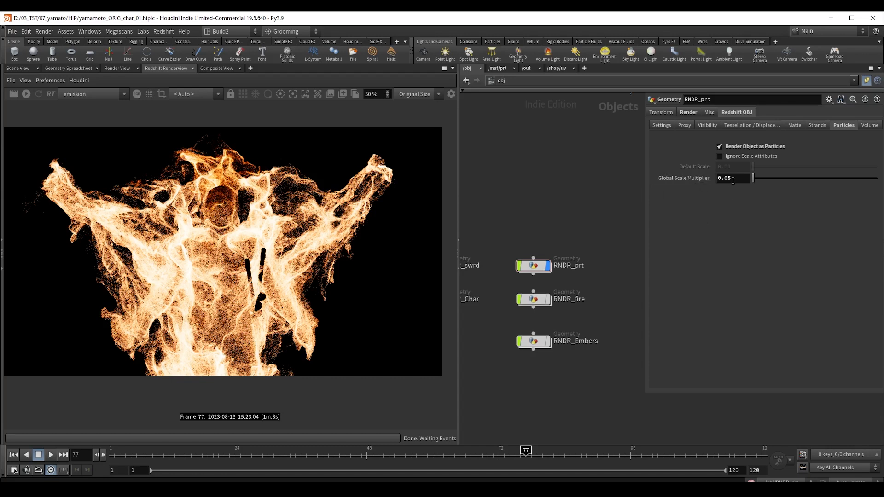
{"action": "left_click", "coordinate": [497, 68]}
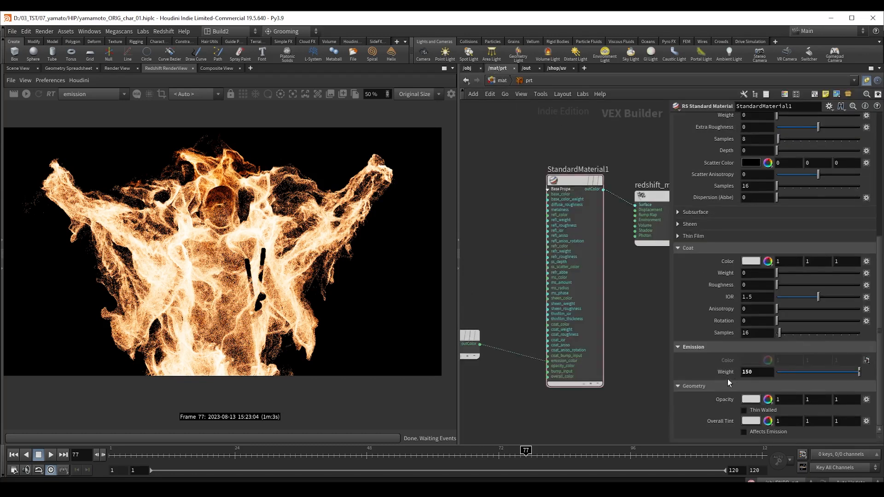
{"action": "left_click", "coordinate": [468, 69]}
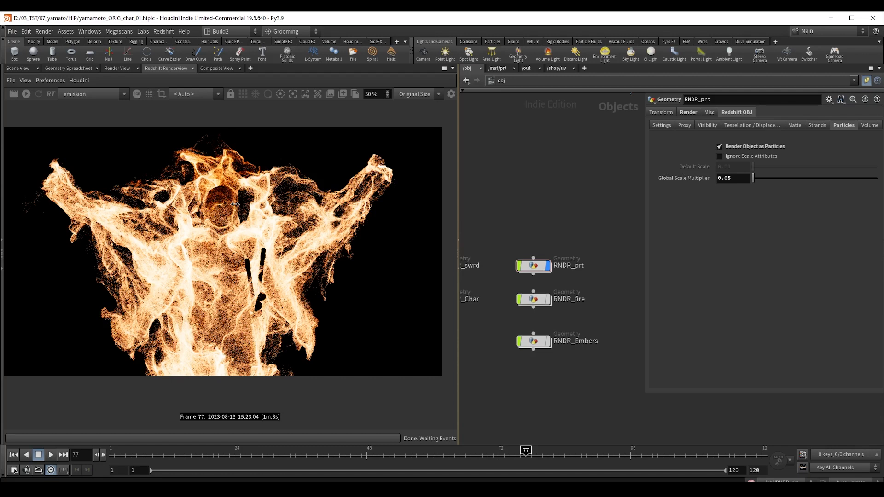
- Look over the object network's sun light, imported character, hair and camera nodes
{"action": "scroll", "coordinate": [498, 209], "scroll_direction": "down", "scroll_amount": 3}
{"action": "middle_click_drag", "start_coordinate": [498, 210], "coordinate": [583, 211]}
{"action": "middle_click_drag", "start_coordinate": [502, 211], "coordinate": [608, 208]}
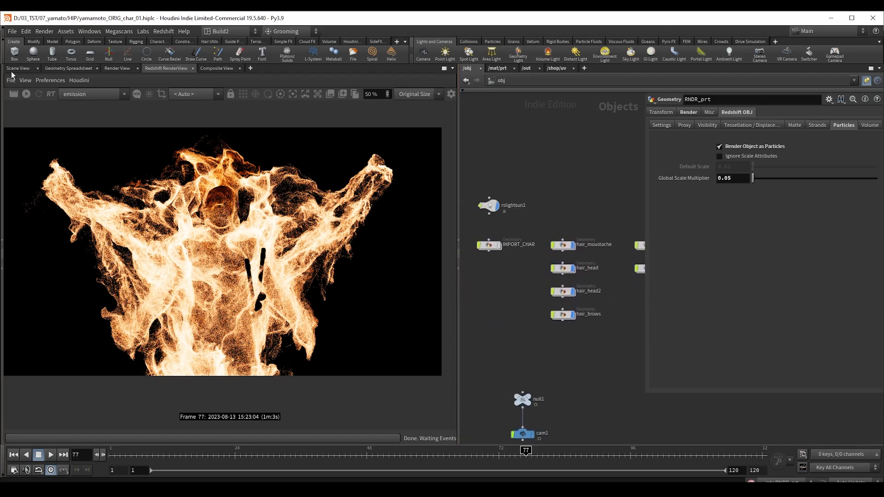
- Go up to the mat network's top level and survey the two columns of character material builders
{"action": "left_click", "coordinate": [496, 69]}
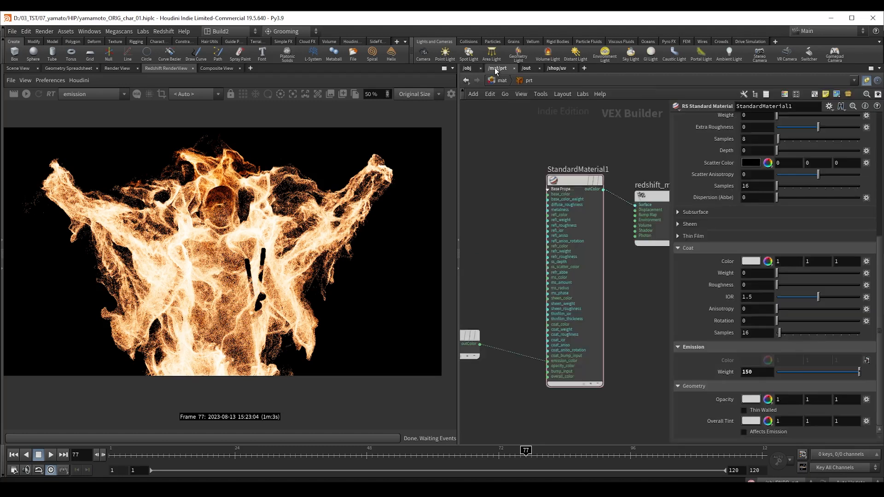
{"action": "key", "text": "u"}
{"action": "left_click_drag", "start_coordinate": [458, 220], "coordinate": [433, 220]}
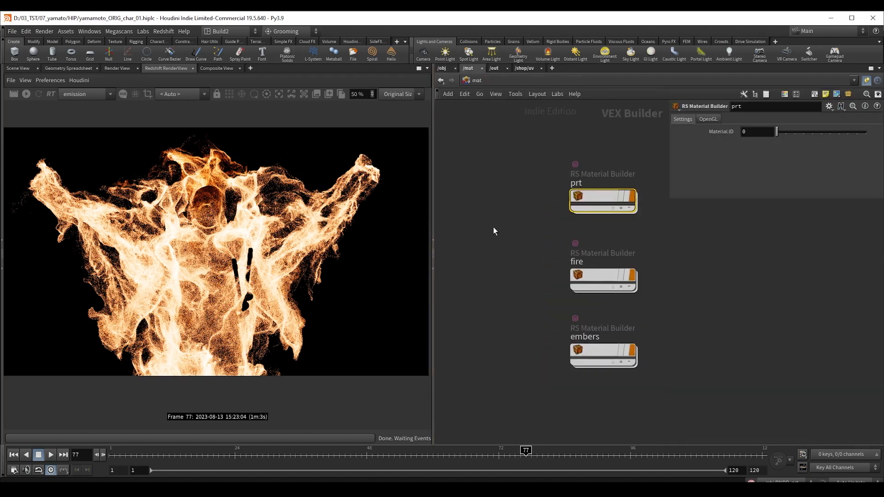
{"action": "key", "text": "h"}
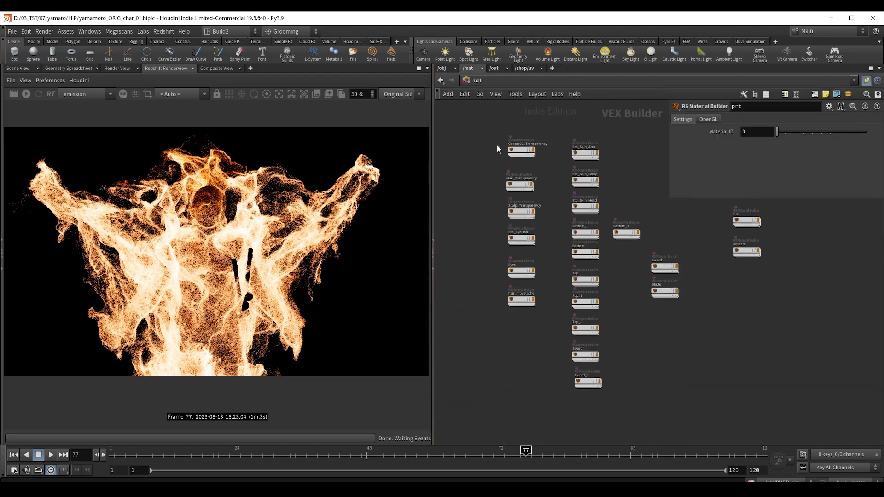
{"action": "left_click_drag", "start_coordinate": [490, 133], "coordinate": [599, 394]}
{"action": "scroll", "coordinate": [543, 340], "scroll_direction": "up", "scroll_amount": 2}
{"action": "scroll", "coordinate": [469, 280], "scroll_direction": "down", "scroll_amount": 4}
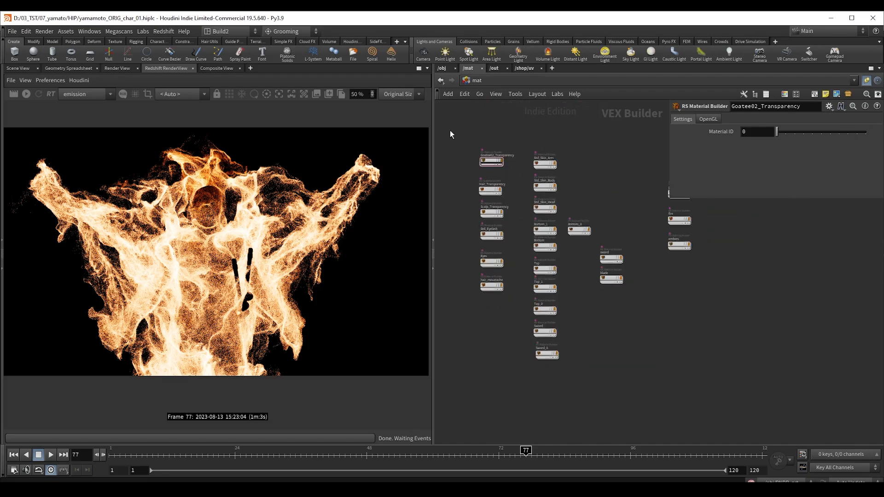
{"action": "left_click_drag", "start_coordinate": [449, 131], "coordinate": [558, 375]}
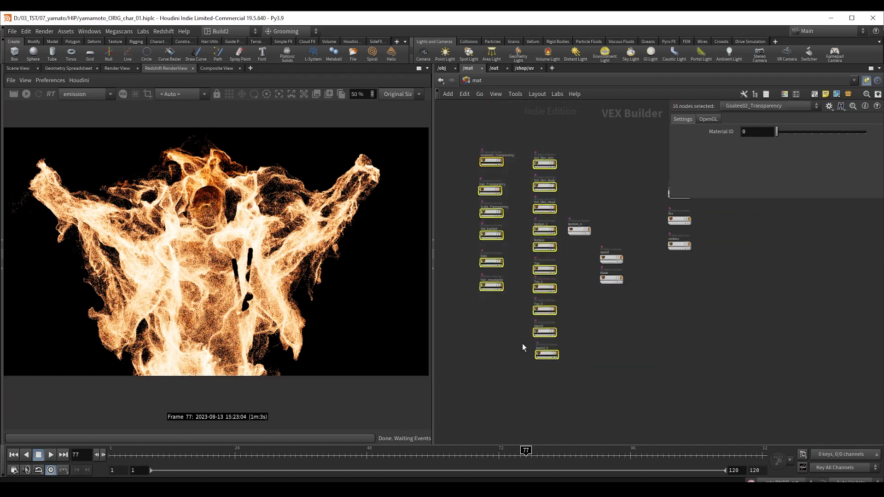
{"action": "left_click", "coordinate": [496, 332]}
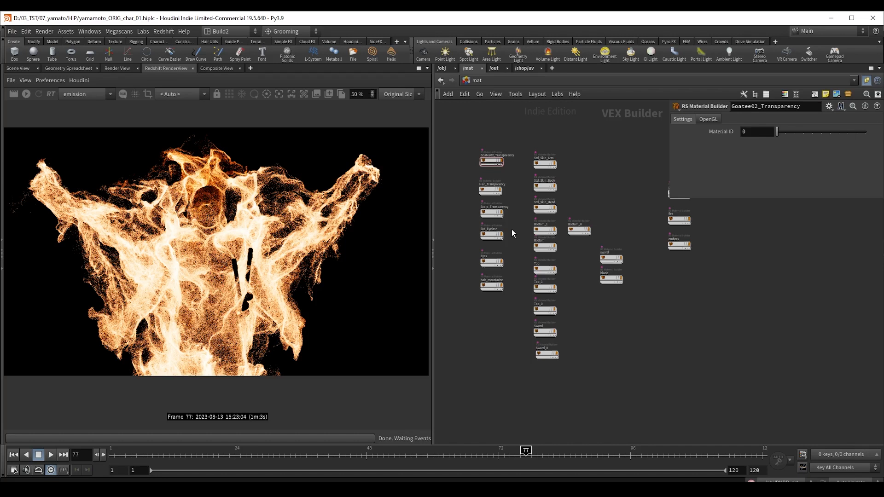
- Locate the Std_Skin arm, body and head materials and open Std_Skin_Body's node network
{"action": "scroll", "coordinate": [514, 231], "scroll_direction": "up", "scroll_amount": 8}
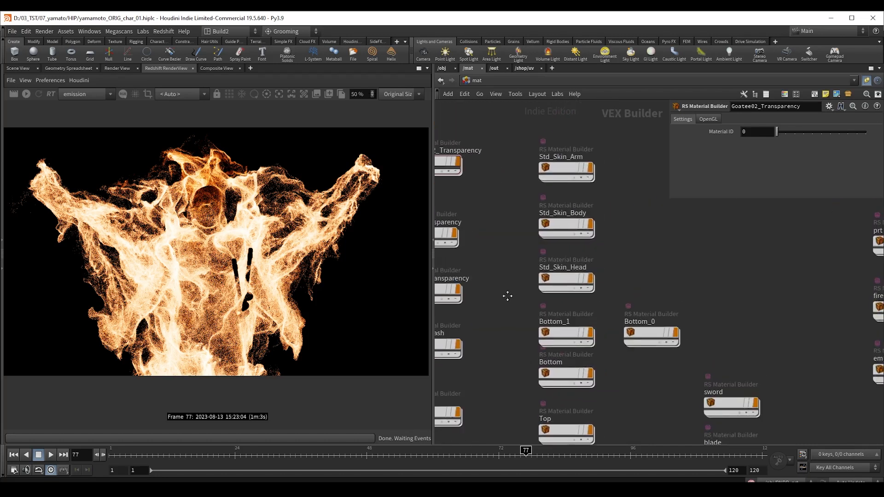
{"action": "left_click_drag", "start_coordinate": [499, 145], "coordinate": [610, 293]}
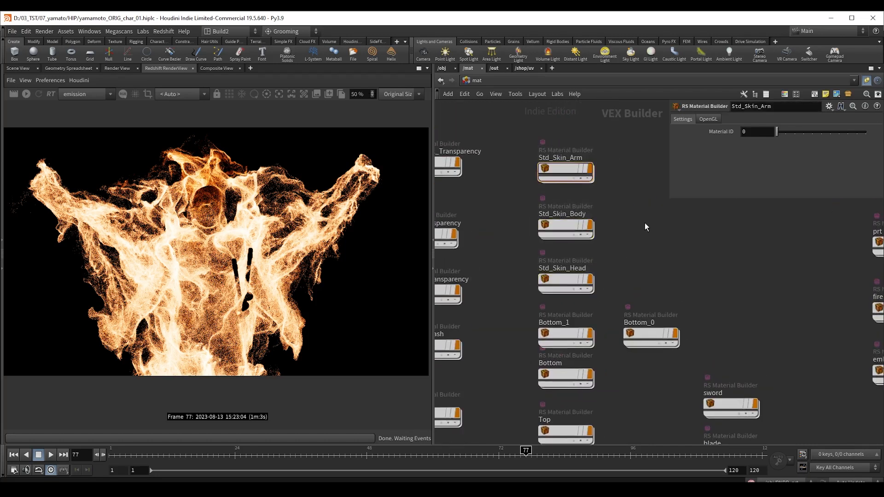
{"action": "left_click", "coordinate": [558, 172]}
{"action": "double_click", "coordinate": [567, 224]}
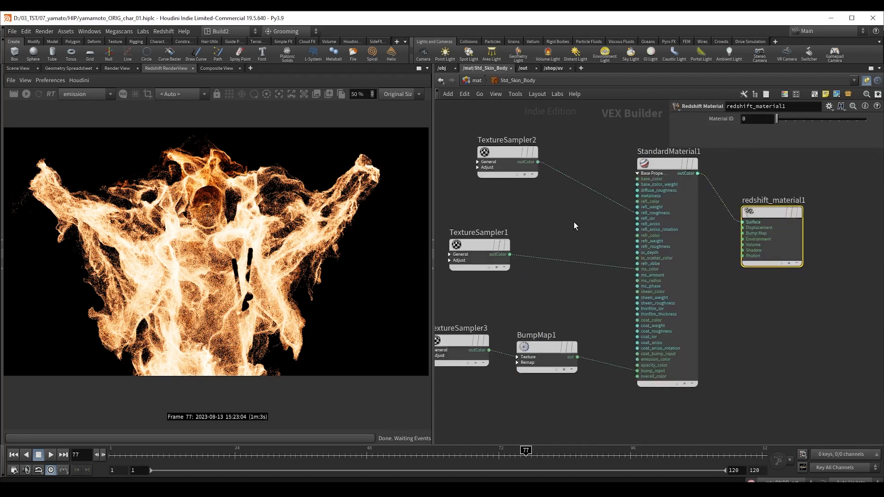
- Select TextureSampler1 and examine its connection to StandardMaterial1's ms_color input, nudging the sampler node
{"action": "left_click", "coordinate": [472, 244]}
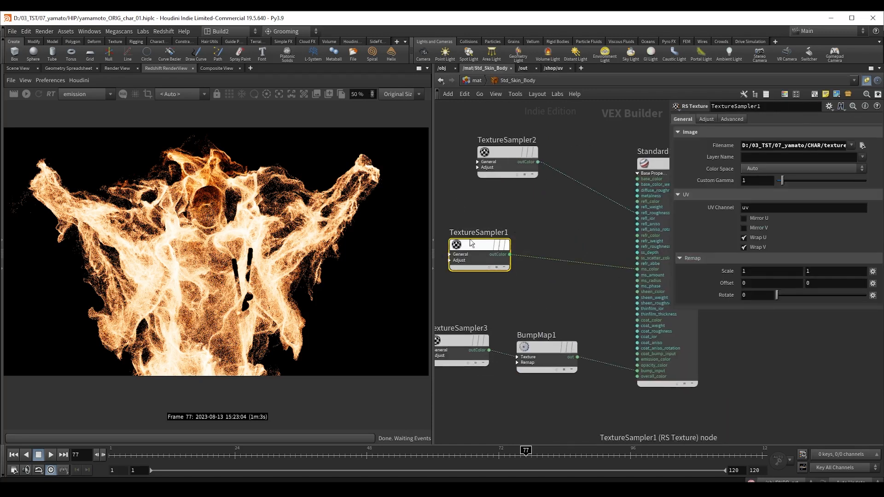
{"action": "left_click_drag", "start_coordinate": [472, 244], "coordinate": [499, 244]}
{"action": "scroll", "coordinate": [637, 270], "scroll_direction": "up", "scroll_amount": 4}
{"action": "middle_click_drag", "start_coordinate": [637, 270], "coordinate": [571, 268]}
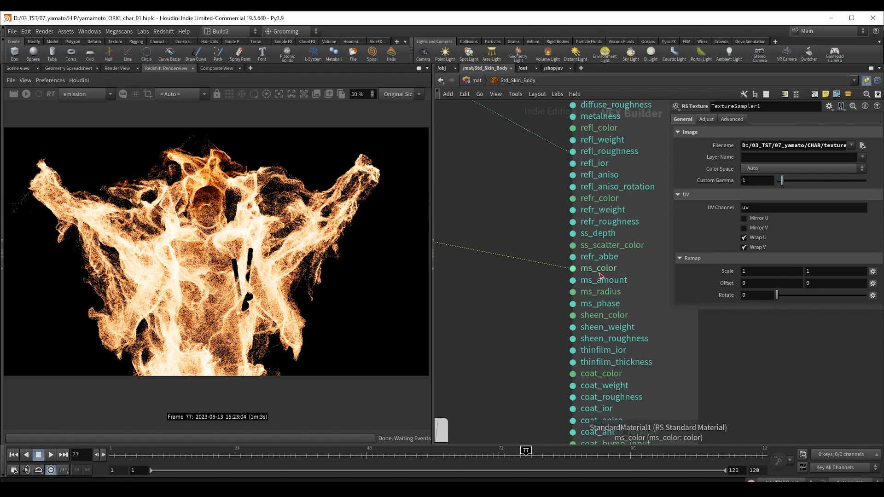
{"action": "scroll", "coordinate": [572, 236], "scroll_direction": "down", "scroll_amount": 3}
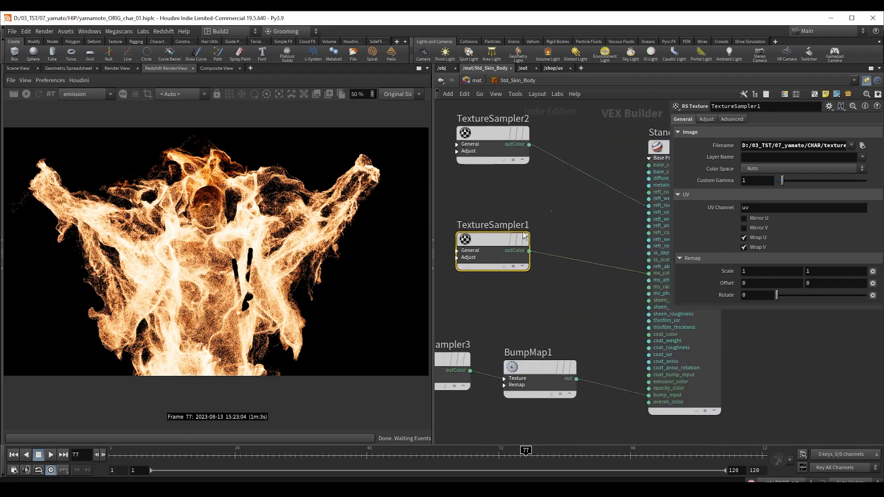
{"action": "left_click_drag", "start_coordinate": [552, 212], "coordinate": [452, 302]}
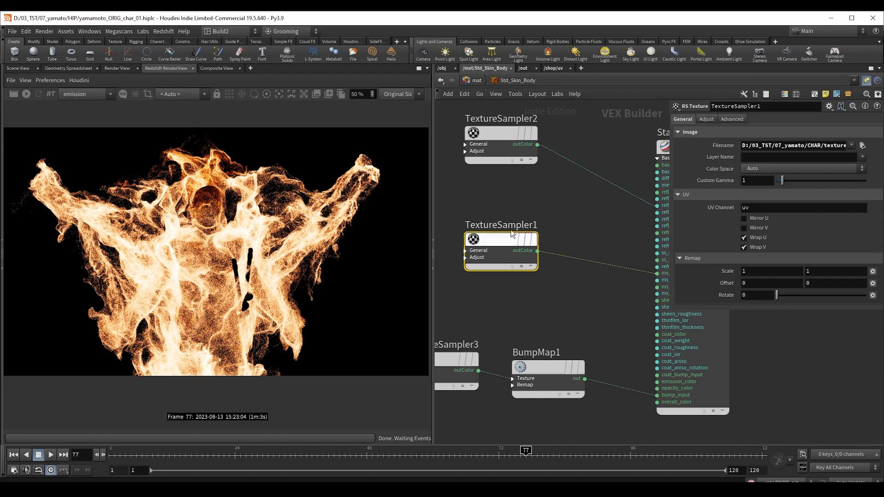
{"action": "left_click_drag", "start_coordinate": [493, 242], "coordinate": [509, 267]}
- Select the skin's StandardMaterial1 and examine its Subsurface weight and radius
{"action": "middle_click_drag", "start_coordinate": [581, 218], "coordinate": [514, 233]}
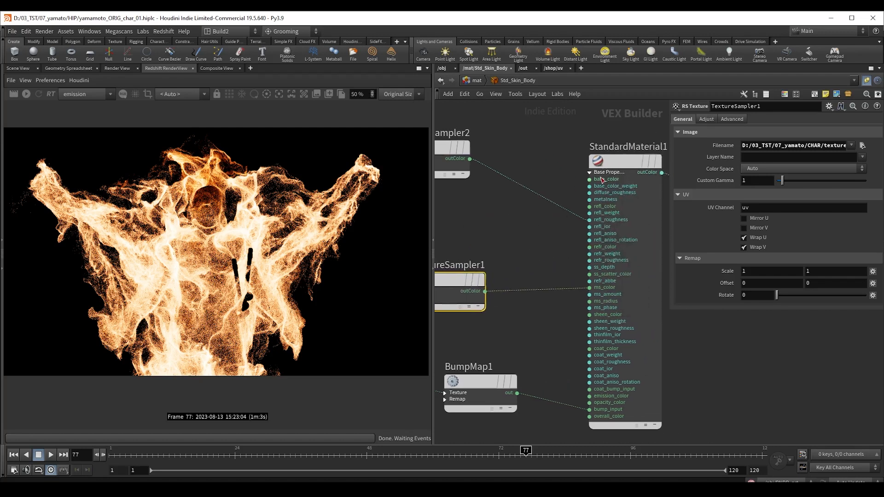
{"action": "left_click", "coordinate": [626, 183]}
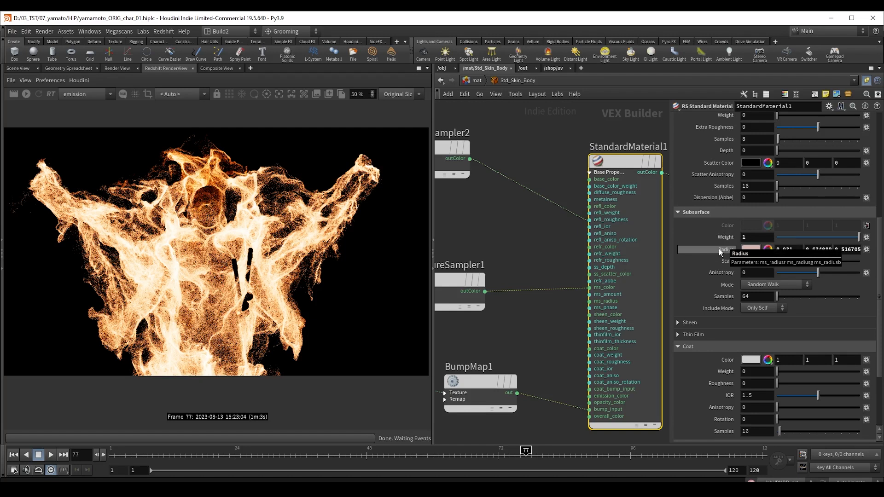
- Inspect the skin material's Subsurface Radius color in the color editor and close the editor
{"action": "left_click", "coordinate": [751, 249]}
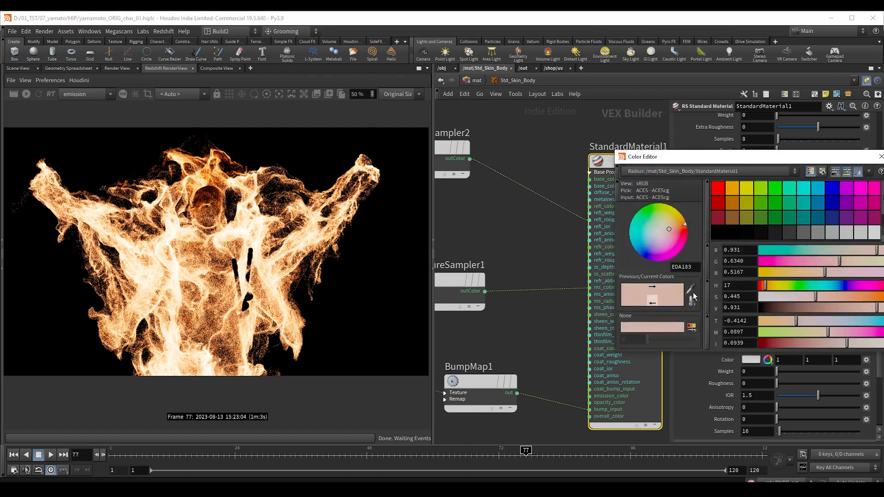
{"action": "left_click_drag", "start_coordinate": [803, 159], "coordinate": [768, 160]}
{"action": "left_click", "coordinate": [845, 158]}
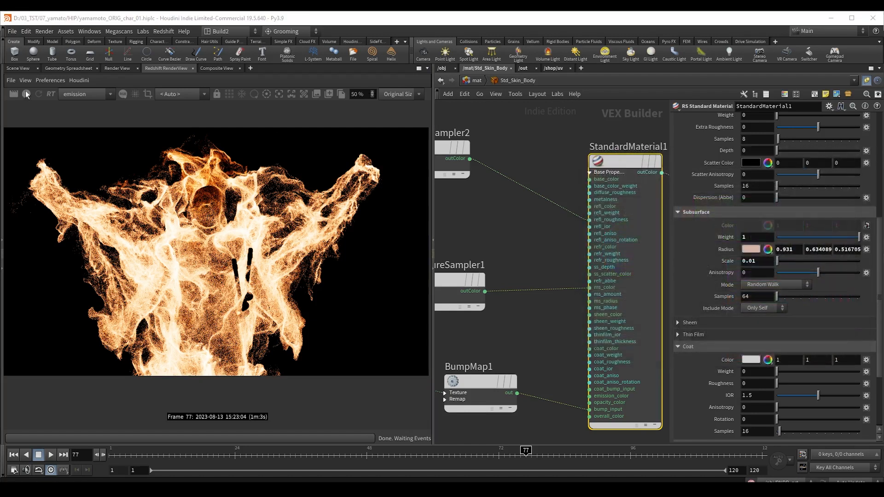
- Display the specular pass and the sss pass in the render view, and inspect the character's skin scattering up close
{"action": "left_click", "coordinate": [74, 98]}
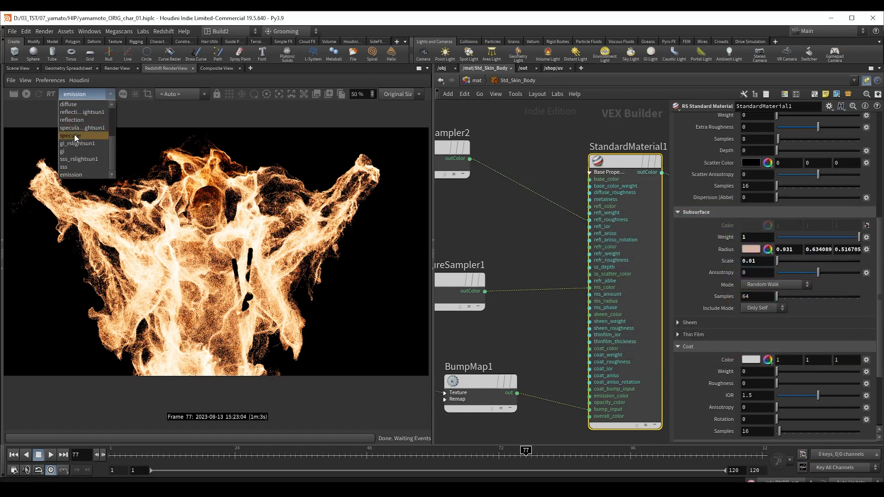
{"action": "left_click", "coordinate": [75, 135]}
{"action": "left_click", "coordinate": [77, 94]}
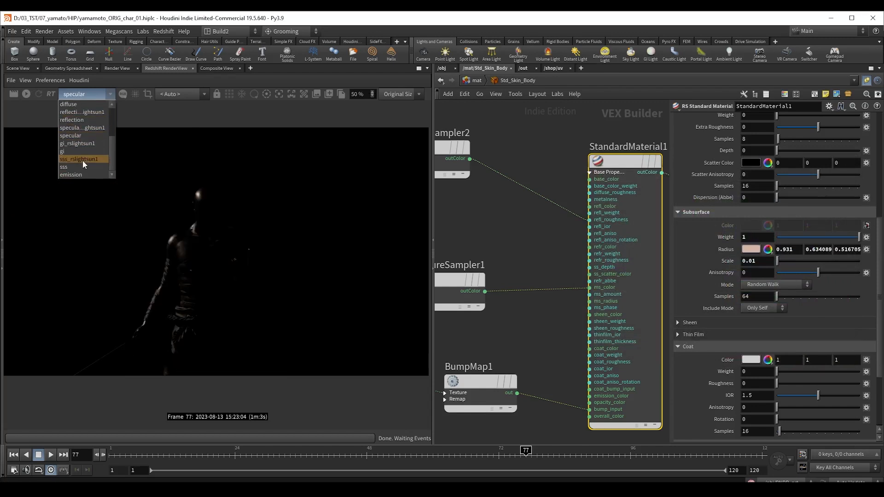
{"action": "left_click", "coordinate": [71, 168]}
{"action": "scroll", "coordinate": [189, 170], "scroll_direction": "up", "scroll_amount": 3}
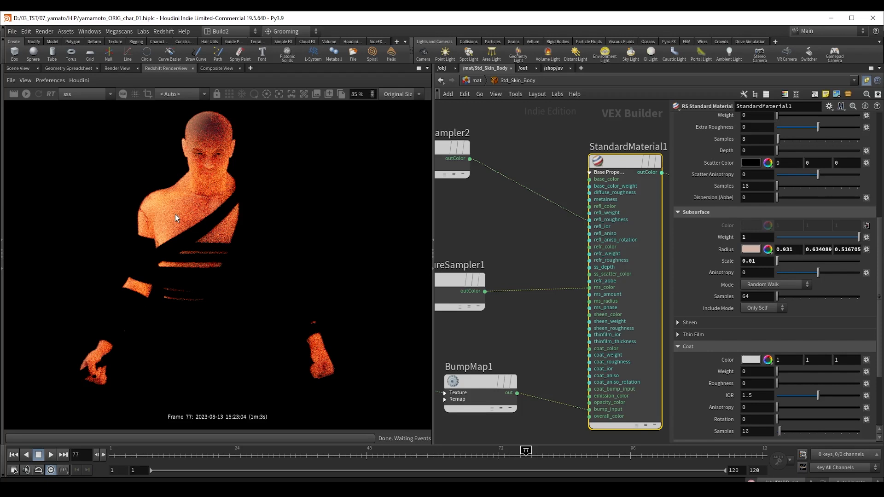
{"action": "scroll", "coordinate": [184, 204], "scroll_direction": "down", "scroll_amount": 5}
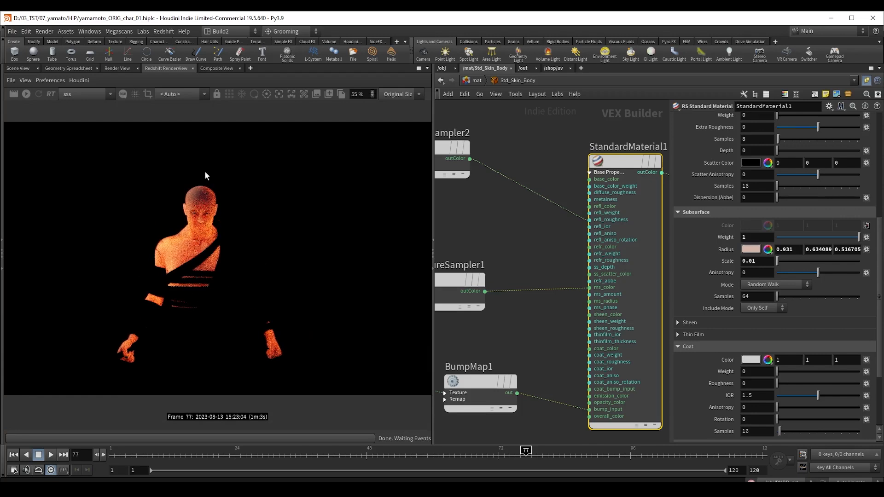
- Select the embers_01 Redshift output in the out network and review its forced object
{"action": "left_click", "coordinate": [506, 224]}
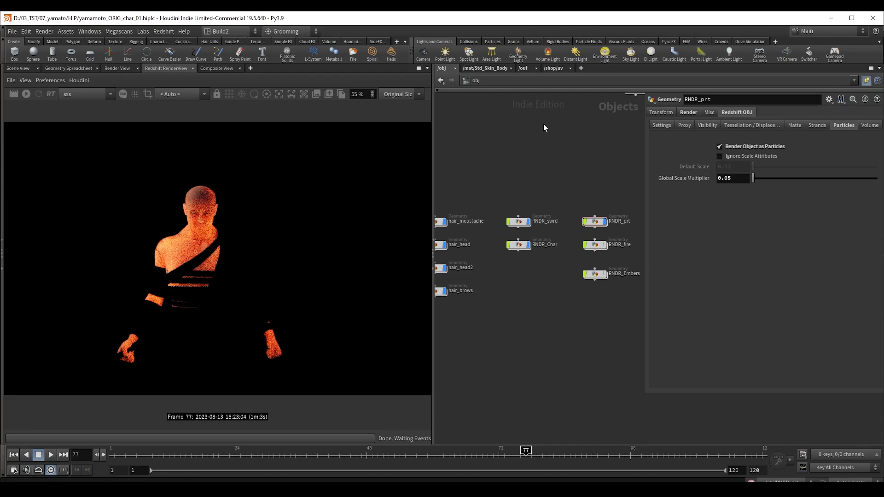
{"action": "scroll", "coordinate": [589, 244], "scroll_direction": "up", "scroll_amount": 4}
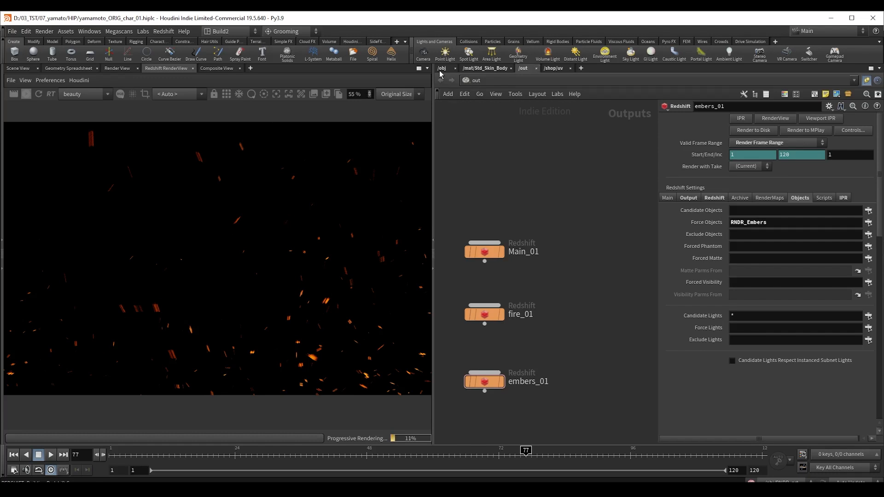
{"action": "middle_click_drag", "start_coordinate": [564, 332], "coordinate": [603, 262]}
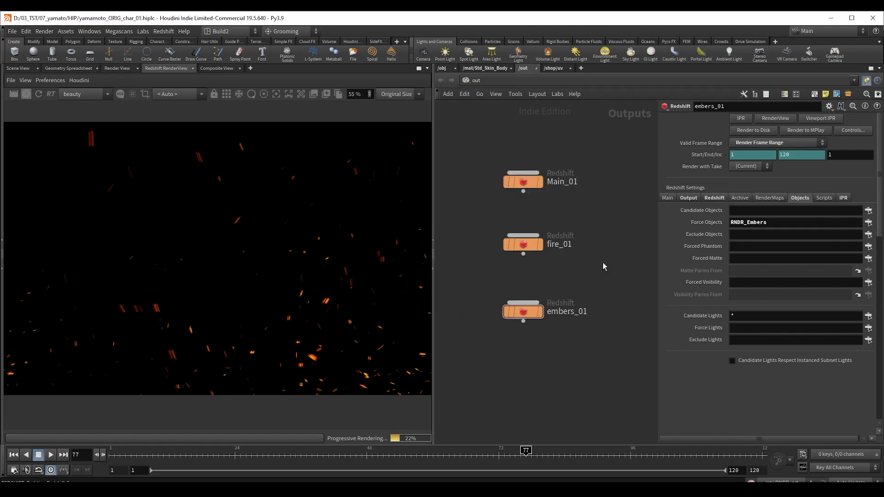
{"action": "left_click_drag", "start_coordinate": [615, 380], "coordinate": [468, 263]}
- Examine the Redshift instancing settings of the RNDR_Embers object, and open the embers material's node network
{"action": "left_click", "coordinate": [441, 68]}
{"action": "left_click_drag", "start_coordinate": [503, 258], "coordinate": [583, 313]}
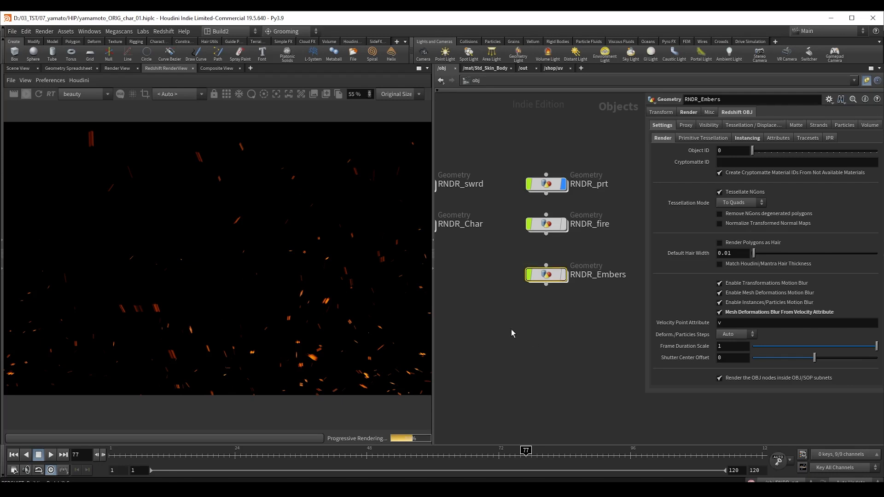
{"action": "left_click_drag", "start_coordinate": [489, 336], "coordinate": [608, 251]}
{"action": "left_click", "coordinate": [747, 139]}
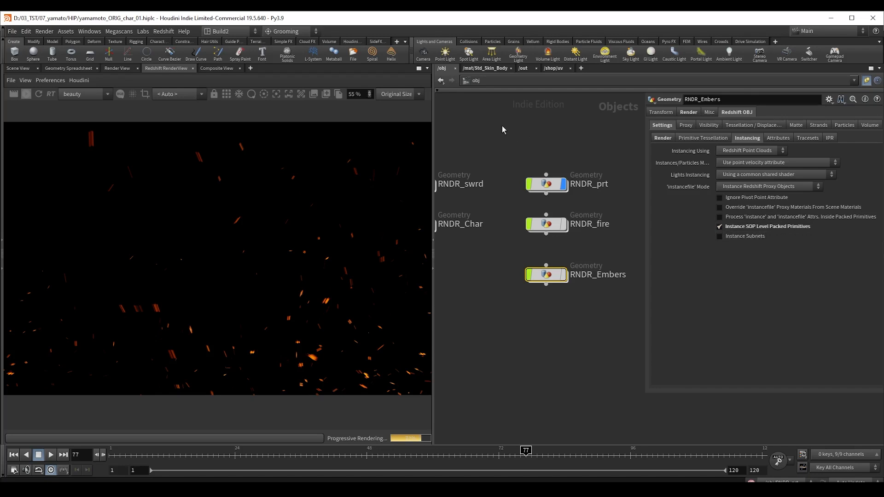
{"action": "left_click", "coordinate": [479, 70]}
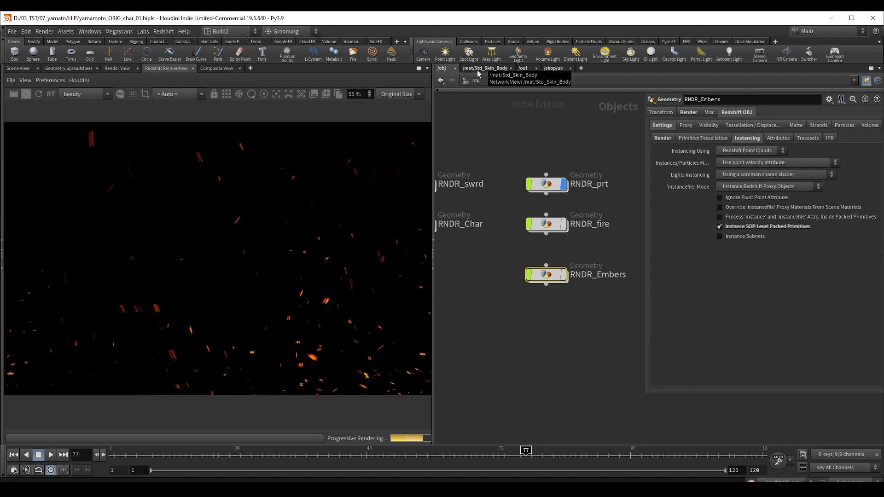
{"action": "left_click", "coordinate": [506, 83]}
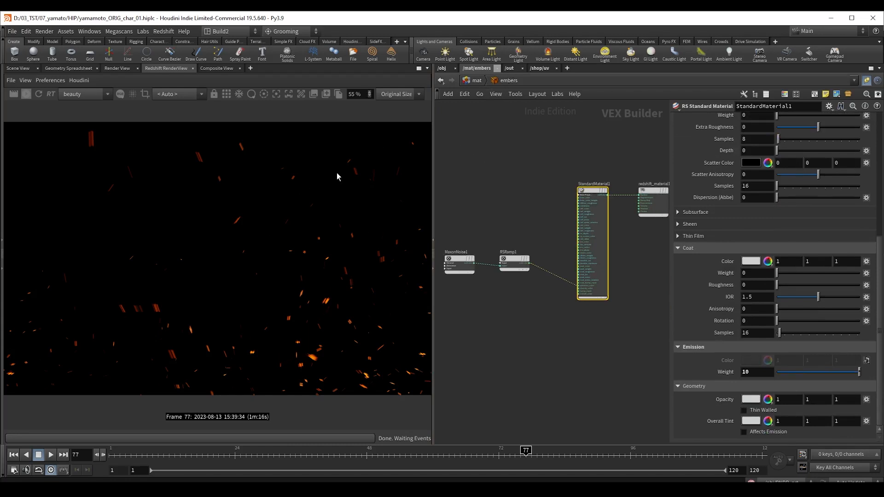
- Turn off motion blur in the Redshift settings of the embers_01 output
{"action": "left_click", "coordinate": [509, 68]}
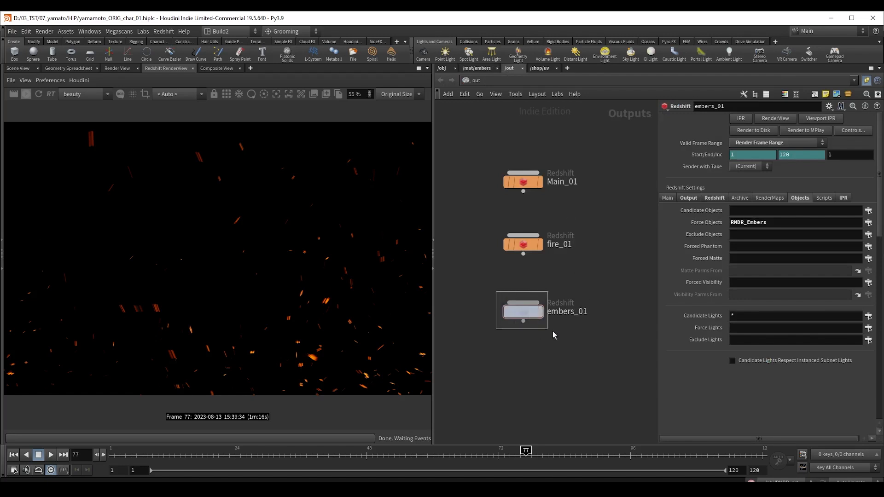
{"action": "left_click", "coordinate": [715, 198]}
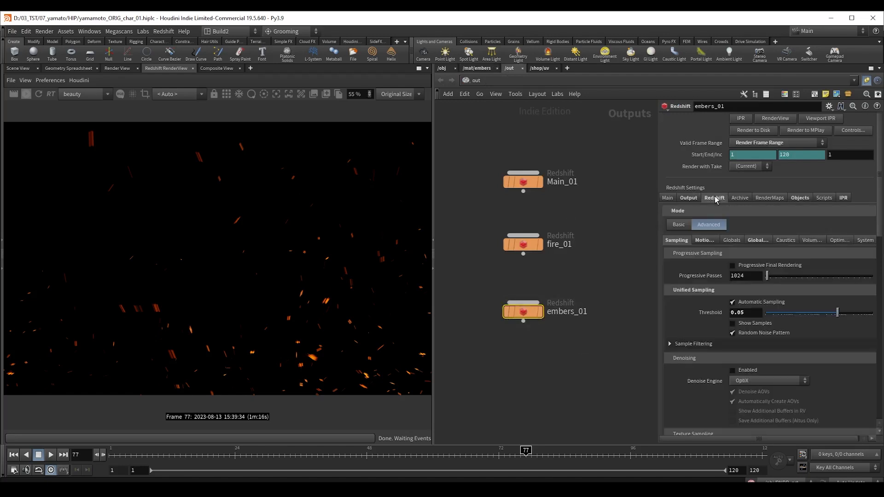
{"action": "left_click", "coordinate": [708, 239]}
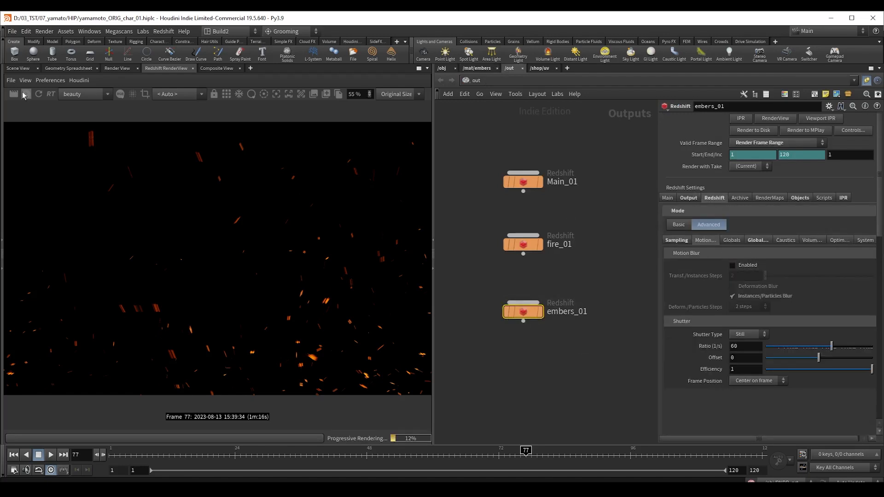
- Show the RNDR_Embers object instead of RNDR_prt, move to frame 97 and inspect one large ember up close in the render
{"action": "left_click", "coordinate": [442, 69]}
{"action": "scroll", "coordinate": [476, 281], "scroll_direction": "down", "scroll_amount": 4}
{"action": "middle_click_drag", "start_coordinate": [475, 290], "coordinate": [674, 319]}
{"action": "middle_click_drag", "start_coordinate": [482, 382], "coordinate": [472, 286]}
{"action": "left_click_drag", "start_coordinate": [481, 331], "coordinate": [548, 366]}
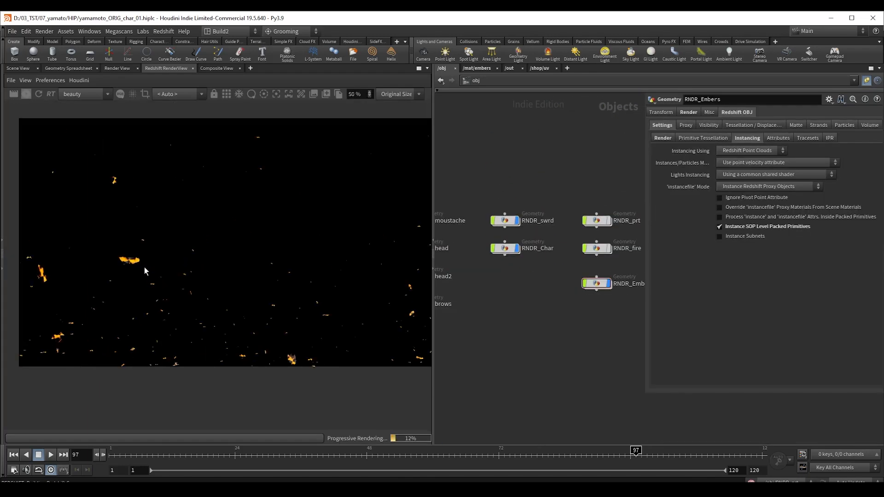
{"action": "scroll", "coordinate": [237, 271], "scroll_direction": "up", "scroll_amount": 8}
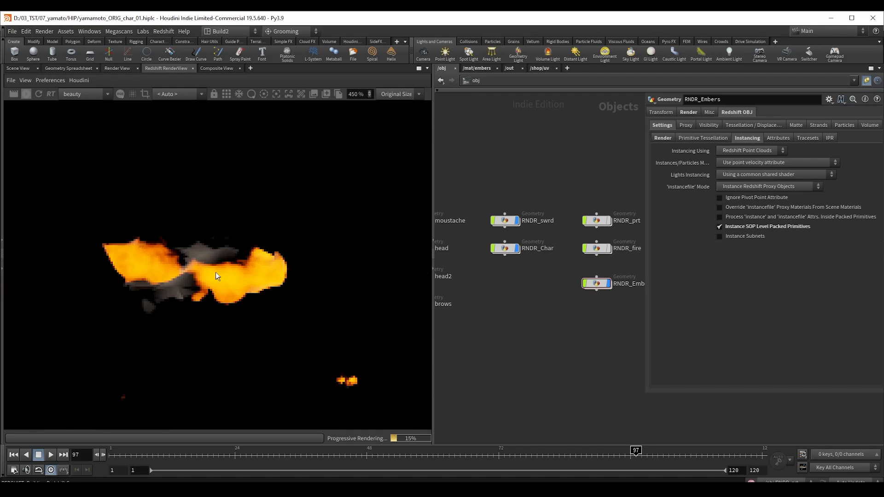
{"action": "scroll", "coordinate": [176, 275], "scroll_direction": "down", "scroll_amount": 3}
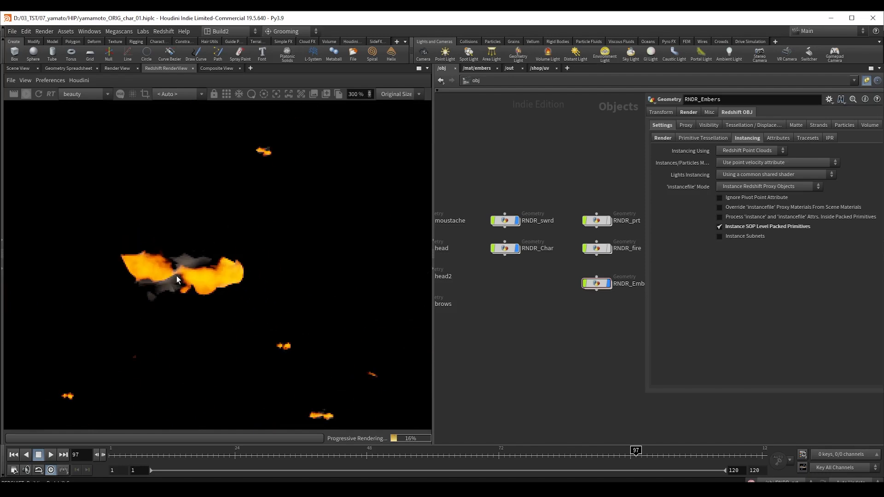
- Select StandardMaterial1 in the embers material and examine its base, reflection and emission values
{"action": "left_click", "coordinate": [480, 68]}
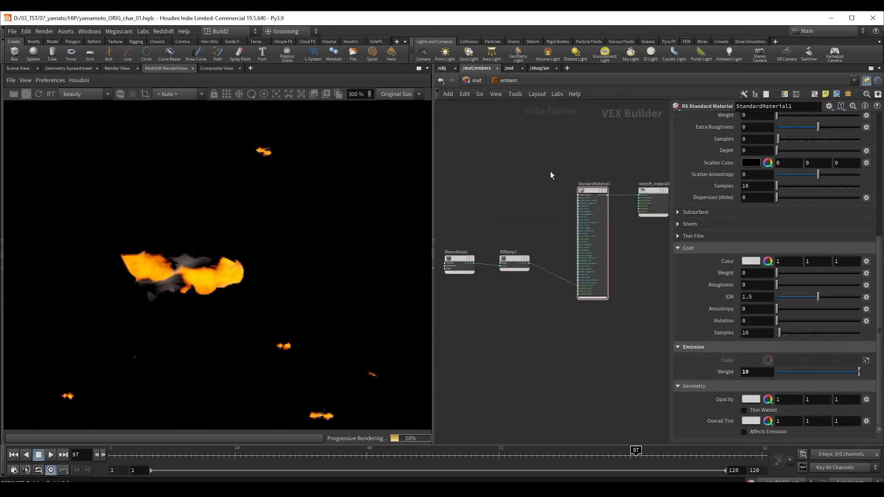
{"action": "left_click_drag", "start_coordinate": [545, 165], "coordinate": [608, 220]}
{"action": "scroll", "coordinate": [759, 290], "scroll_direction": "up", "scroll_amount": 5}
{"action": "scroll", "coordinate": [762, 289], "scroll_direction": "up", "scroll_amount": 2}
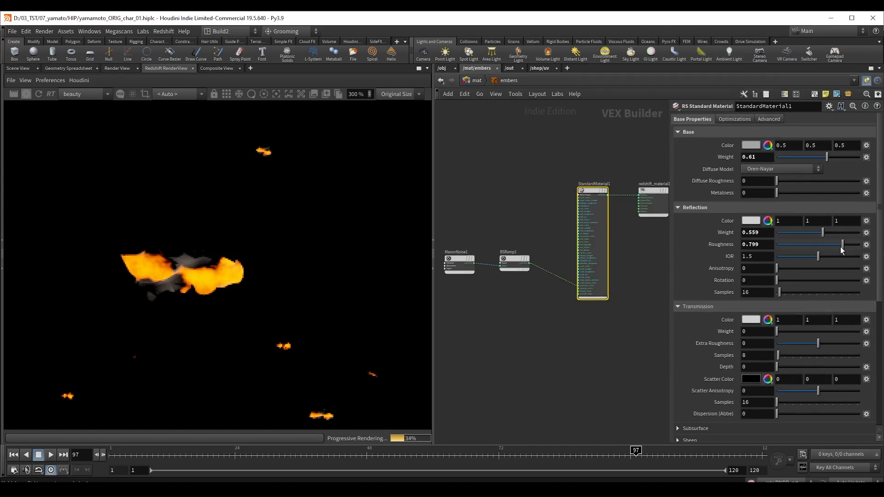
{"action": "scroll", "coordinate": [819, 262], "scroll_direction": "down", "scroll_amount": 1}
{"action": "scroll", "coordinate": [819, 261], "scroll_direction": "down", "scroll_amount": 8}
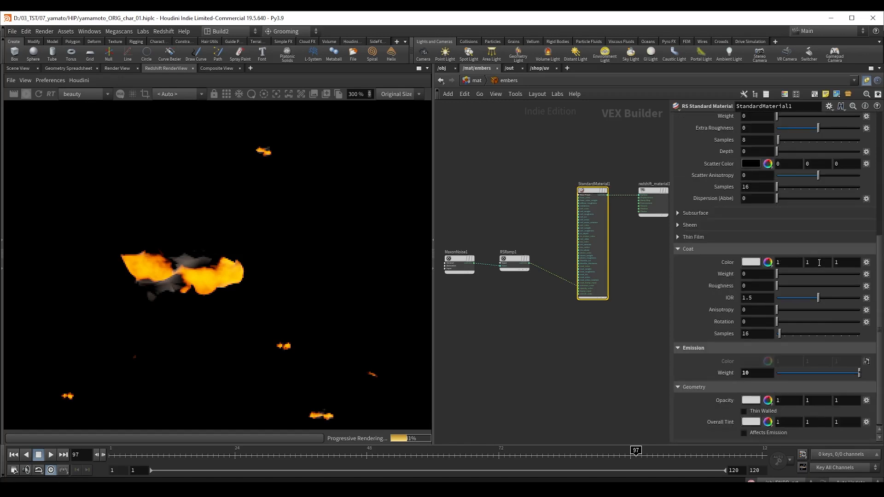
- Preview MaxonNoise1's output on the rendered embers, and examine the RSRamp1 color ramp it feeds
{"action": "left_click", "coordinate": [464, 258]}
{"action": "scroll", "coordinate": [496, 277], "scroll_direction": "up", "scroll_amount": 4}
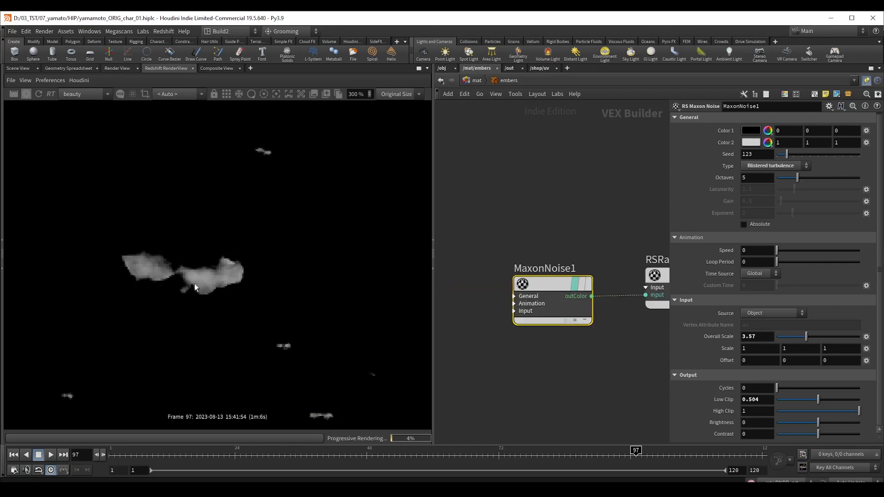
{"action": "scroll", "coordinate": [195, 282], "scroll_direction": "down", "scroll_amount": 2}
{"action": "scroll", "coordinate": [188, 280], "scroll_direction": "down", "scroll_amount": 1}
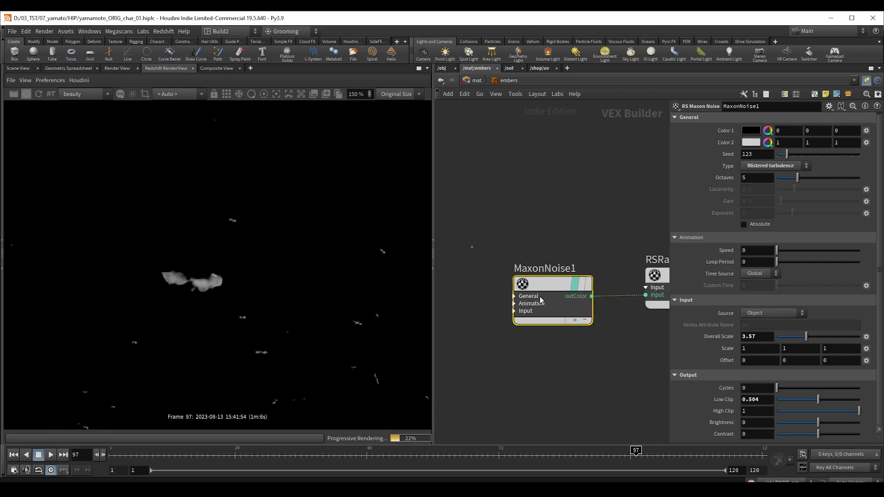
{"action": "middle_click_drag", "start_coordinate": [614, 232], "coordinate": [496, 222]}
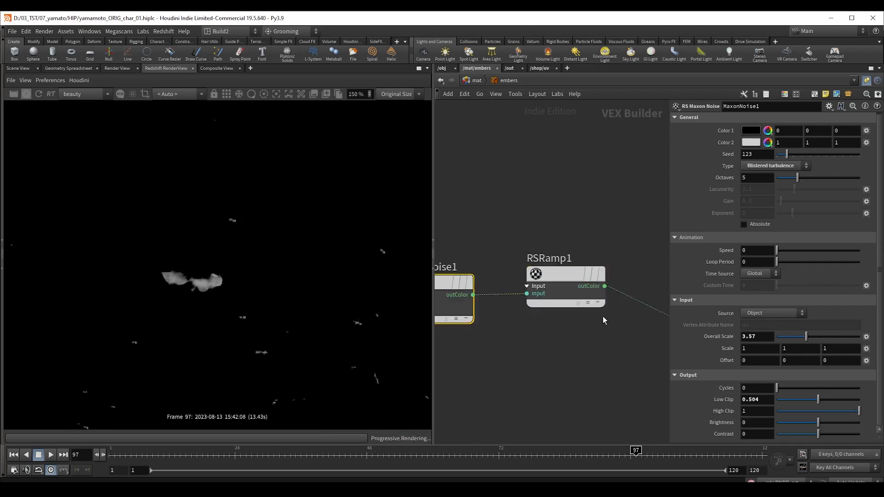
{"action": "left_click_drag", "start_coordinate": [603, 316], "coordinate": [518, 263]}
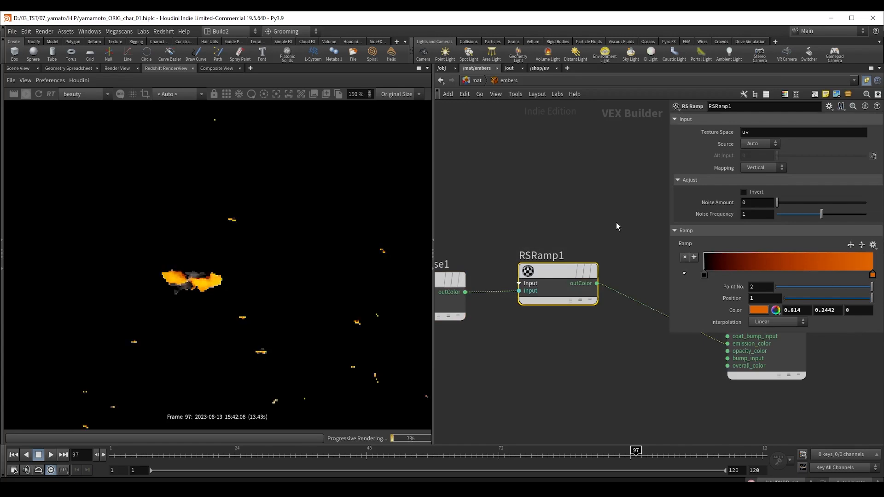
- Set the Emission weight of the embers' StandardMaterial1 to 50
{"action": "scroll", "coordinate": [605, 214], "scroll_direction": "down", "scroll_amount": 3}
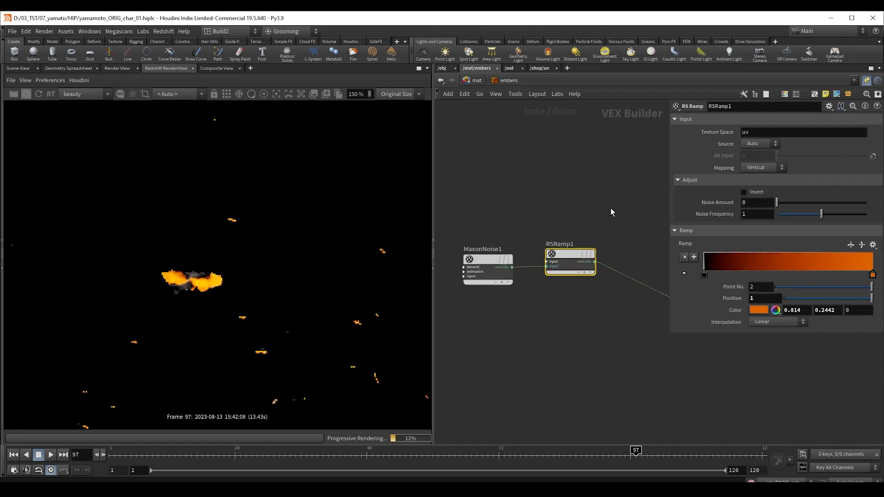
{"action": "middle_click_drag", "start_coordinate": [610, 208], "coordinate": [465, 268]}
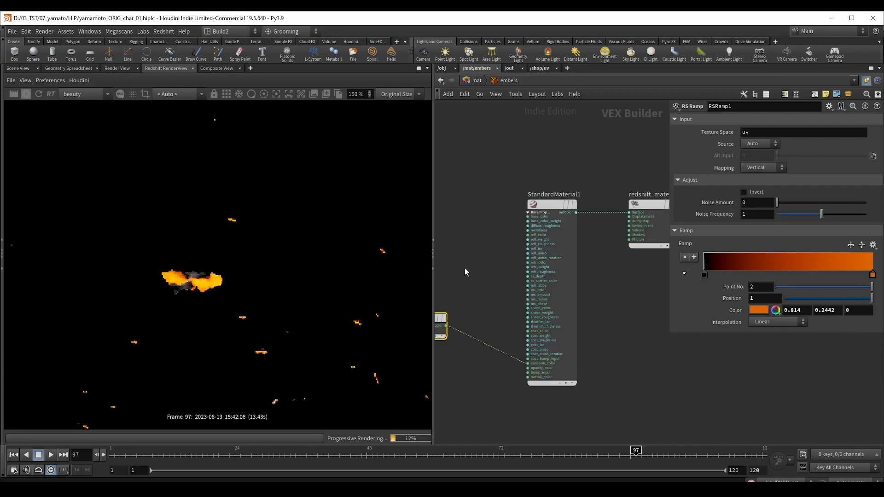
{"action": "left_click", "coordinate": [562, 230]}
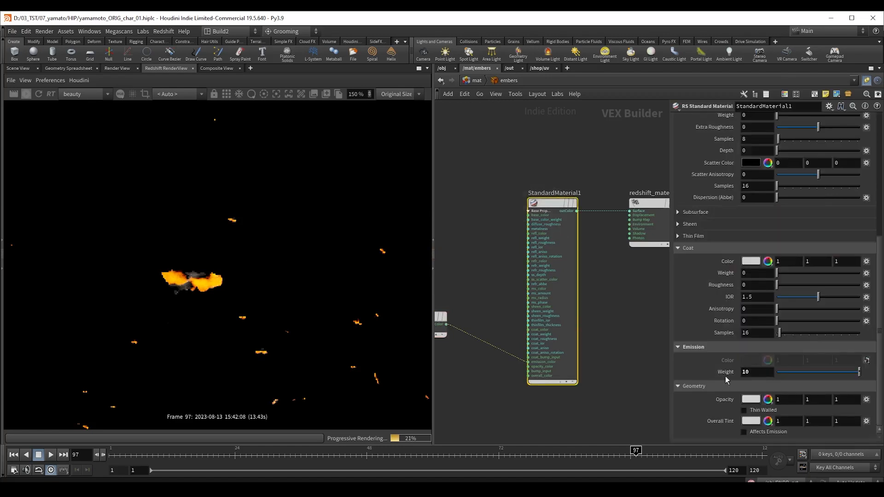
{"action": "left_click", "coordinate": [757, 373]}
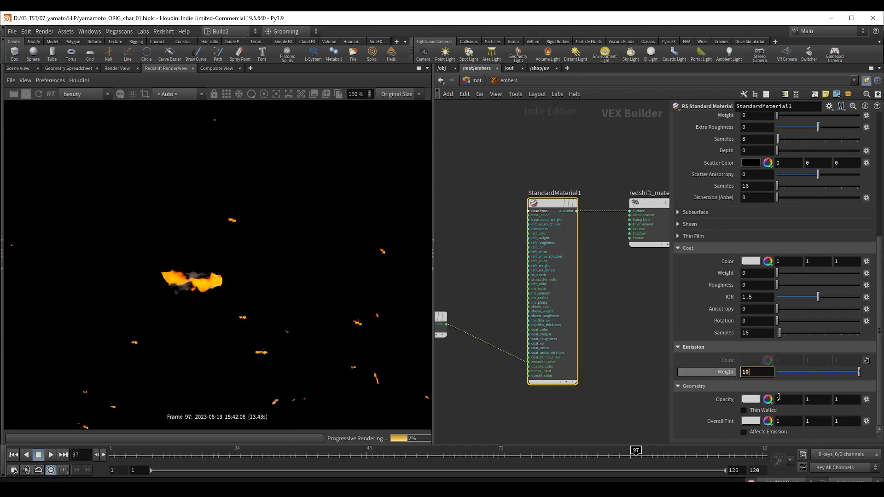
{"action": "key", "text": "BackSpace"}
{"action": "key", "text": "BackSpace"}
{"action": "type", "text": "50"}
{"action": "key", "text": "Return"}
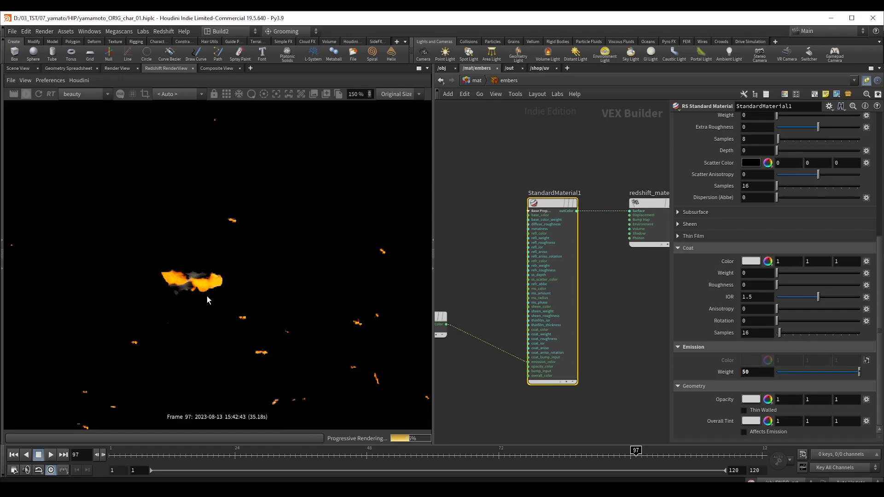
- Enable motion blur for the embers_01 output and inspect the blurred embers across the rendered frame
{"action": "left_click", "coordinate": [509, 68]}
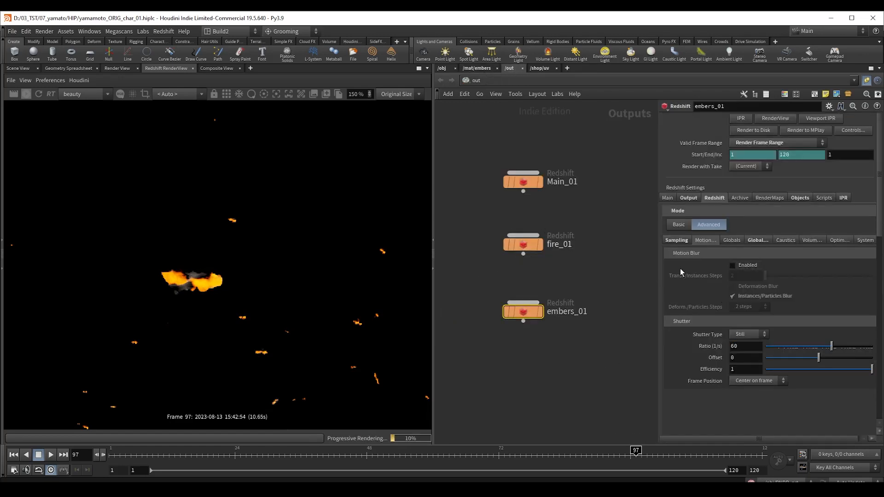
{"action": "left_click", "coordinate": [742, 266]}
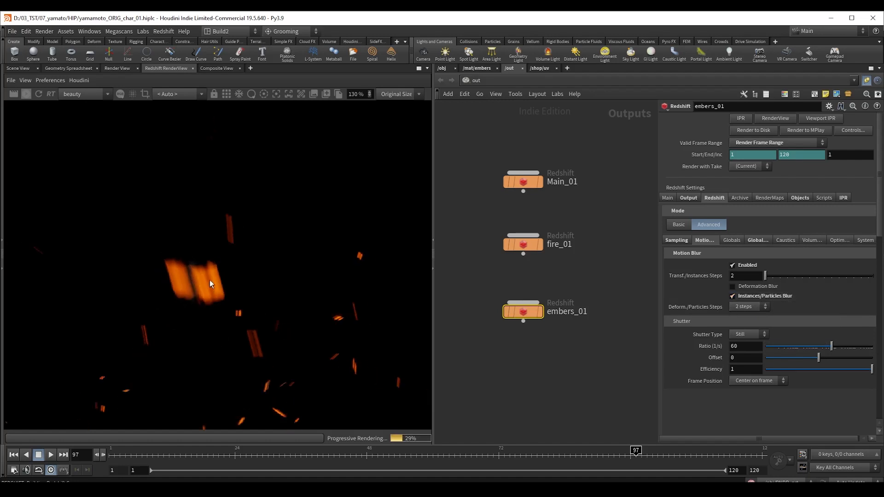
{"action": "scroll", "coordinate": [209, 279], "scroll_direction": "down", "scroll_amount": 3}
{"action": "middle_click_drag", "start_coordinate": [107, 354], "coordinate": [205, 253]}
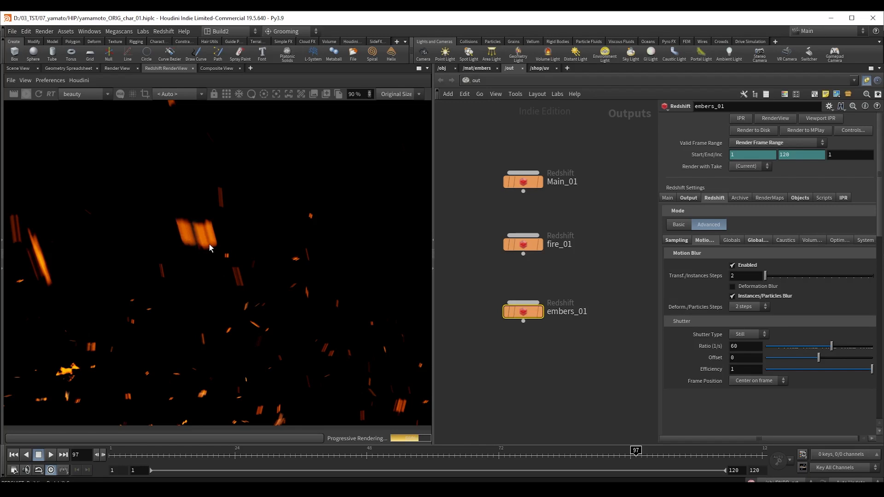
{"action": "scroll", "coordinate": [239, 292], "scroll_direction": "down", "scroll_amount": 1}
{"action": "scroll", "coordinate": [235, 294], "scroll_direction": "down", "scroll_amount": 3}
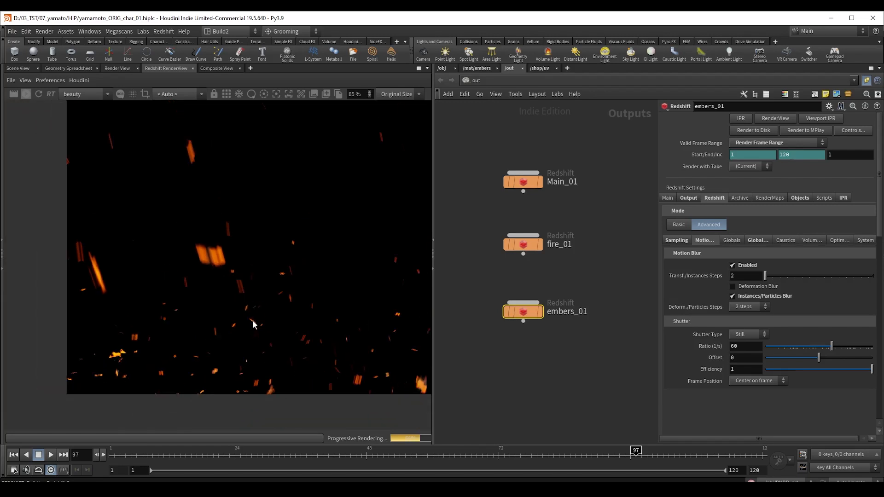
- Examine the motion-blurred embers up close and across the whole rendered frame 97
{"action": "scroll", "coordinate": [224, 293], "scroll_direction": "up", "scroll_amount": 2}
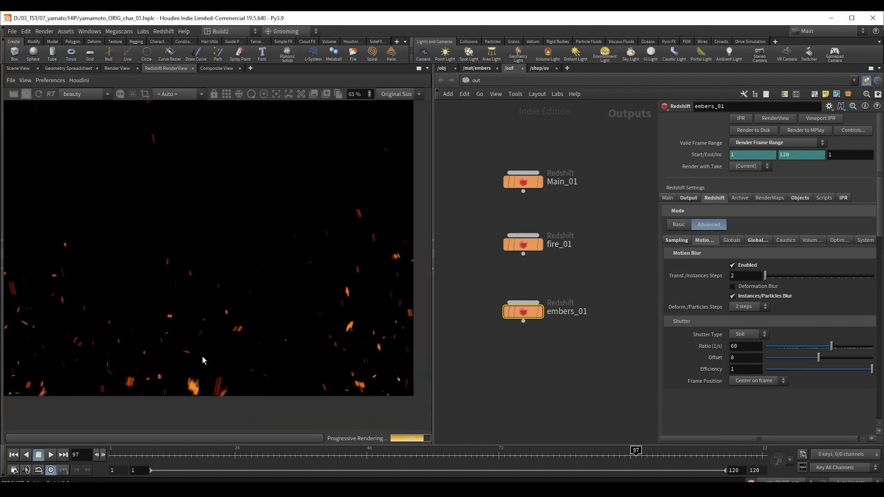
{"action": "middle_click_drag", "start_coordinate": [126, 329], "coordinate": [249, 342]}
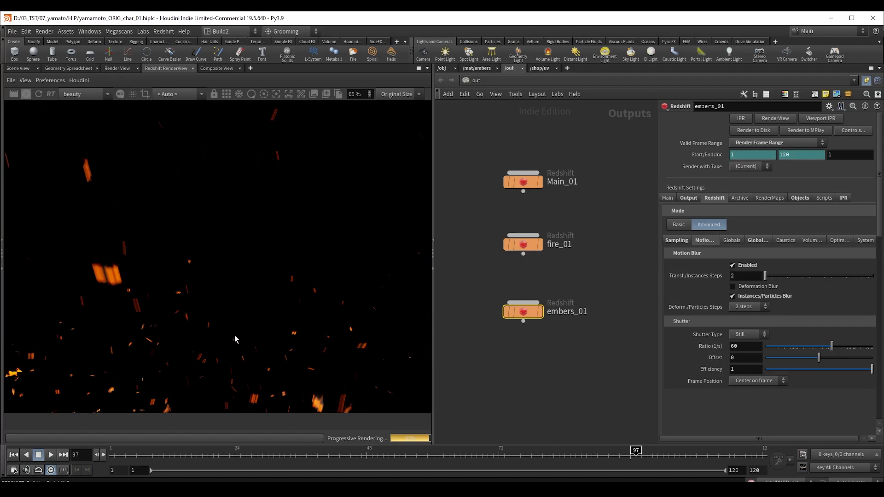
{"action": "scroll", "coordinate": [232, 253], "scroll_direction": "down", "scroll_amount": 2}
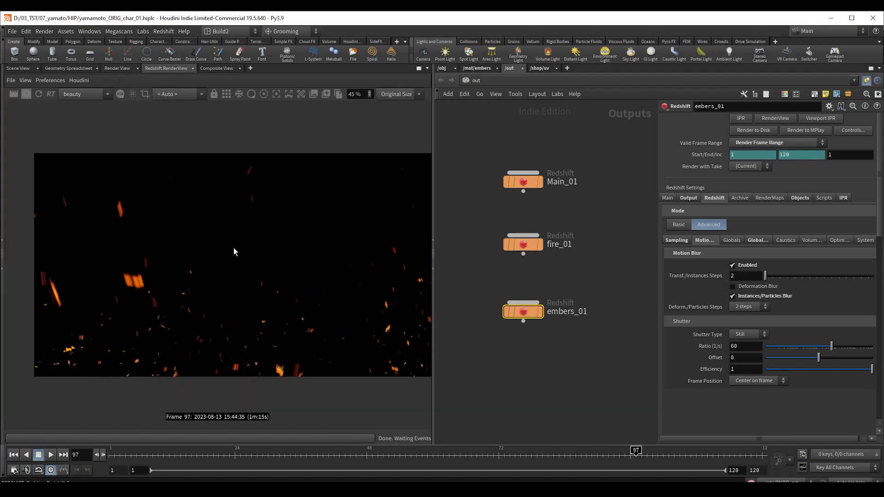
- Select the fire_01 output for rendering and open the fire material's network
{"action": "left_click", "coordinate": [28, 94]}
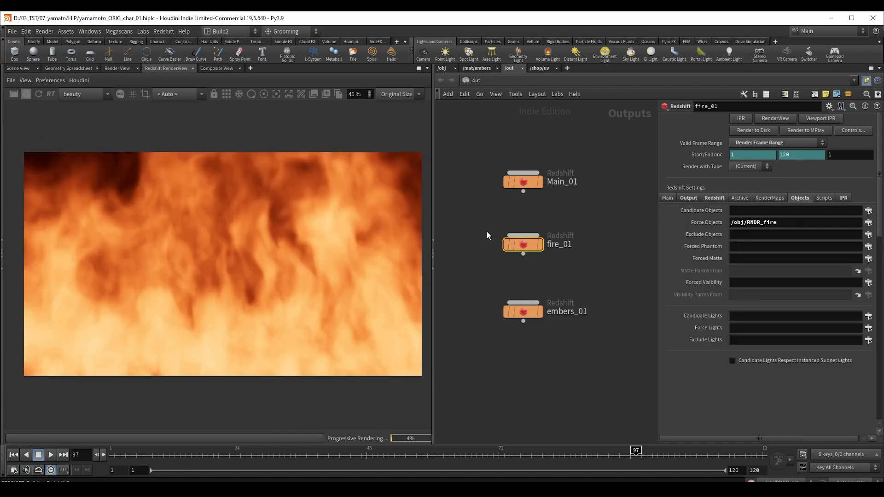
{"action": "left_click_drag", "start_coordinate": [477, 219], "coordinate": [595, 272]}
{"action": "left_click", "coordinate": [479, 68]}
{"action": "key", "text": "u"}
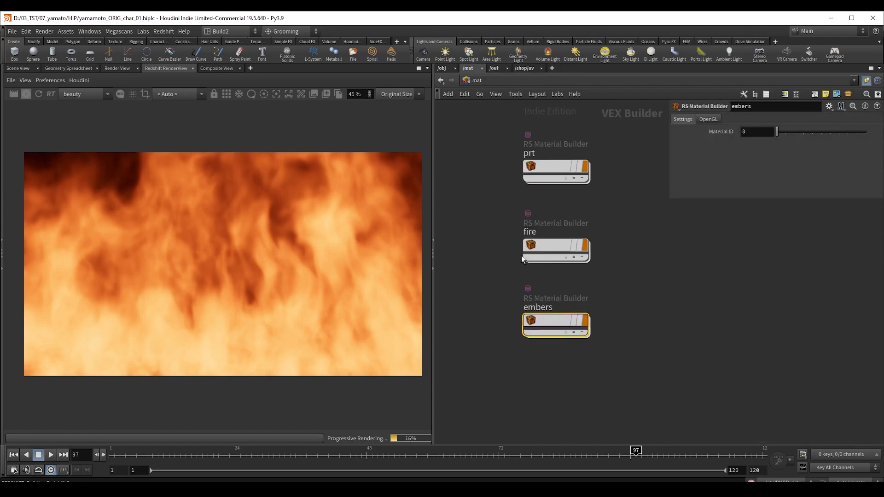
{"action": "double_click", "coordinate": [546, 251]}
{"action": "middle_click_drag", "start_coordinate": [598, 218], "coordinate": [520, 230]}
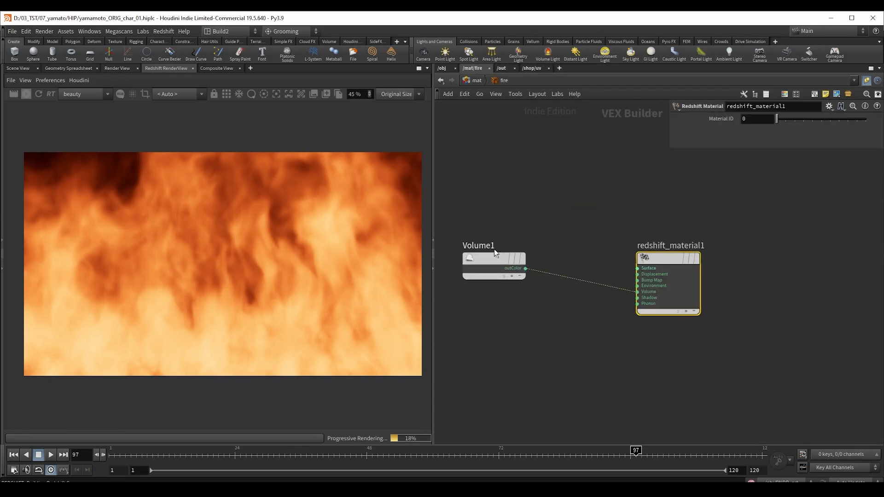
- Select the fire material's Volume1 and examine its scatter, absorption and emission settings, including the emission channel, scale and color ramp
{"action": "left_click_drag", "start_coordinate": [489, 259], "coordinate": [532, 276]}
{"action": "left_click", "coordinate": [532, 276]}
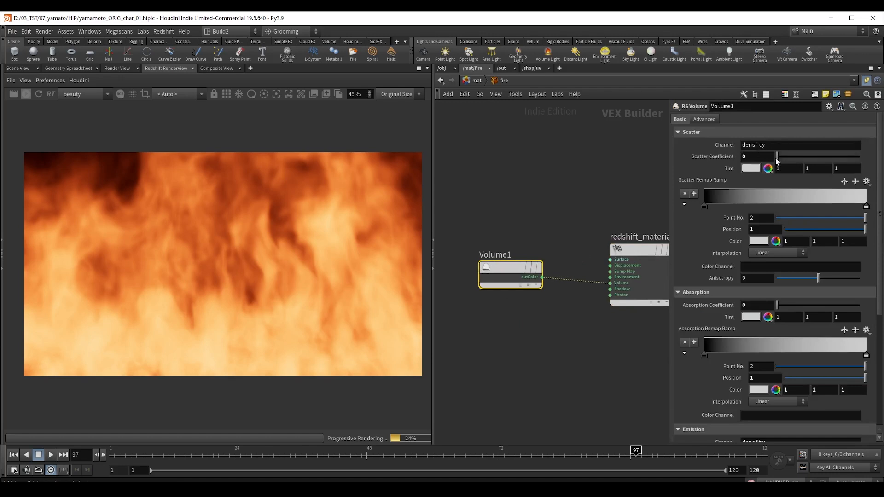
{"action": "scroll", "coordinate": [768, 304], "scroll_direction": "down", "scroll_amount": 6}
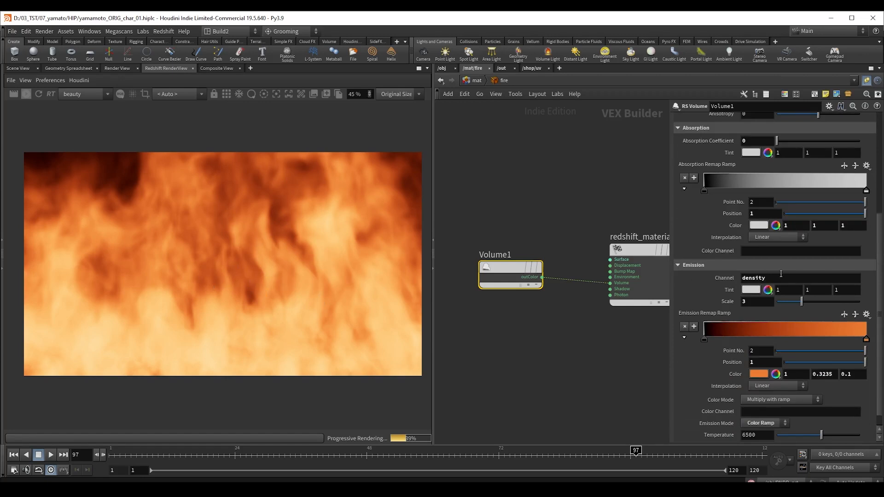
{"action": "double_click", "coordinate": [762, 278]}
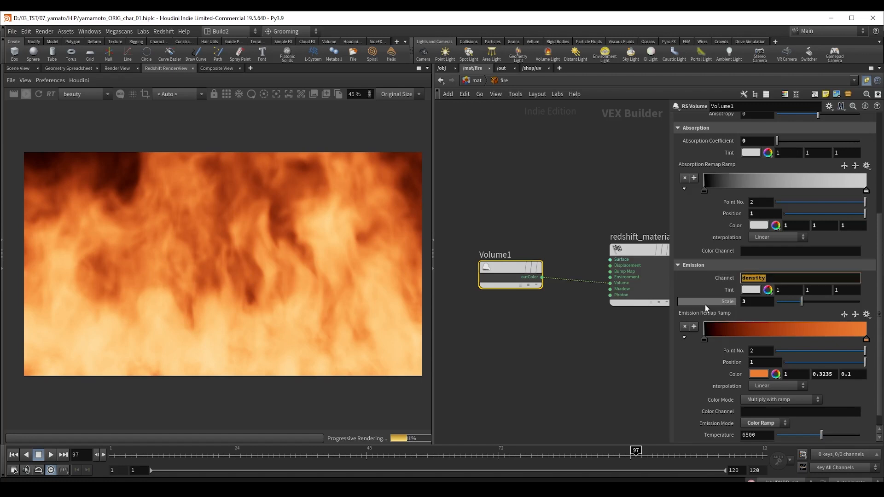
{"action": "left_click", "coordinate": [760, 304]}
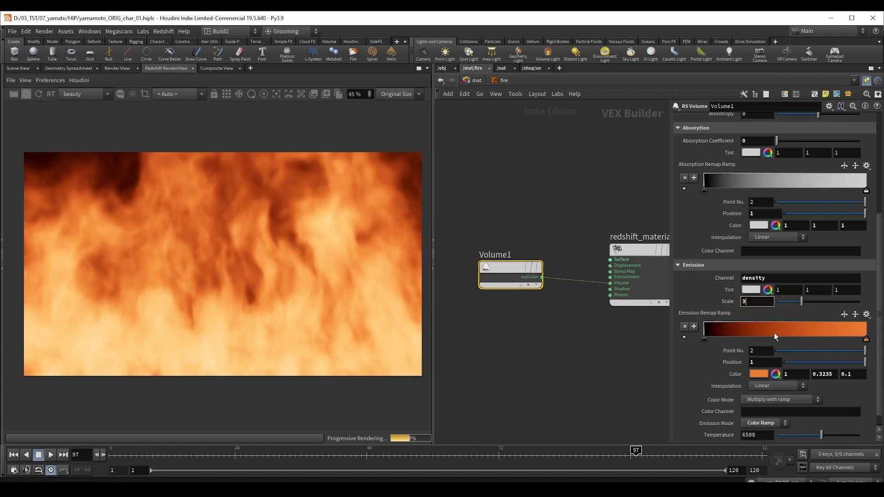
{"action": "left_click", "coordinate": [711, 291]}
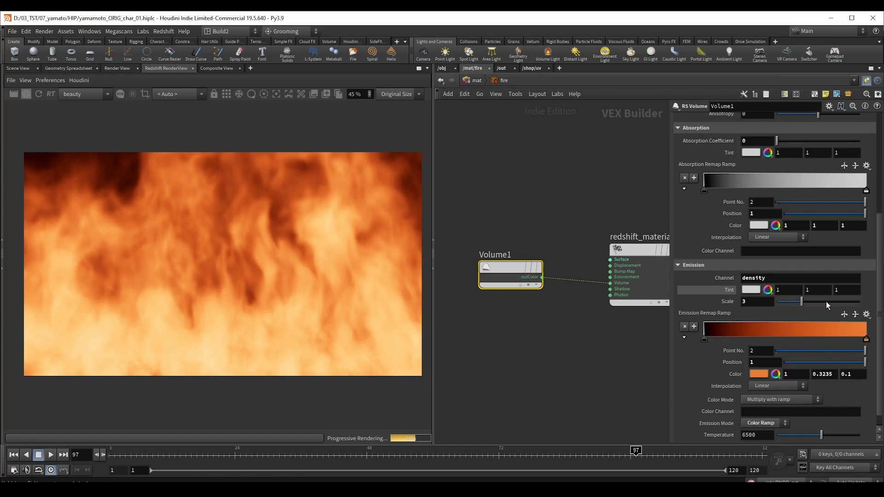
- Vary the Emission Scale of the fire's Volume1, trying 8.04, to compare the flames' brightness
{"action": "left_click_drag", "start_coordinate": [825, 302], "coordinate": [843, 304]}
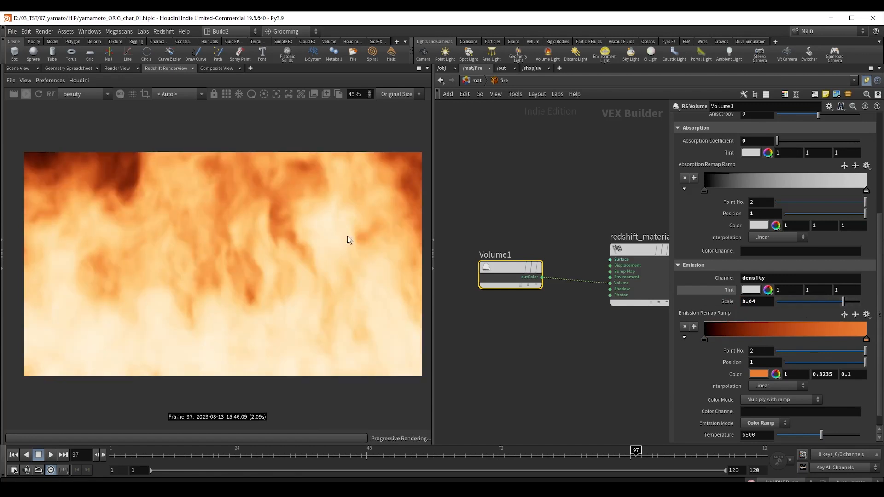
{"action": "left_click", "coordinate": [785, 302]}
{"action": "left_click_drag", "start_coordinate": [785, 302], "coordinate": [836, 304]}
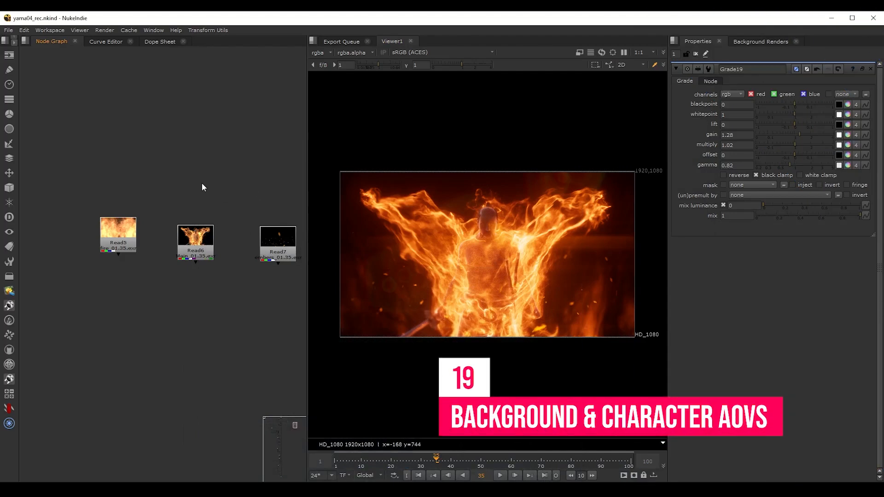
- Switch to Nuke, move Read6 with the Main_01 pass below the fire and embers reads, and display it in the viewer
{"action": "middle_click_drag", "start_coordinate": [219, 212], "coordinate": [168, 193]}
{"action": "left_click_drag", "start_coordinate": [151, 222], "coordinate": [156, 215]}
{"action": "left_click_drag", "start_coordinate": [228, 223], "coordinate": [226, 212]}
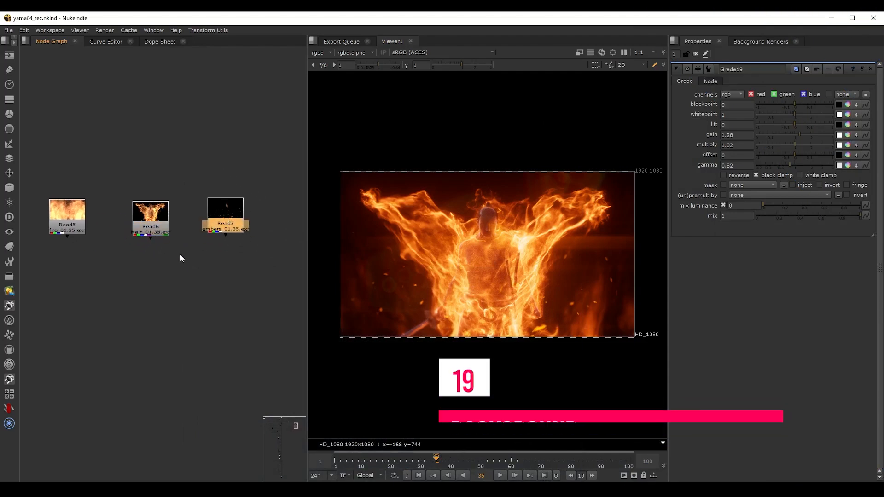
{"action": "left_click", "coordinate": [180, 262]}
{"action": "middle_click_drag", "start_coordinate": [179, 266], "coordinate": [194, 248]}
{"action": "left_click_drag", "start_coordinate": [165, 194], "coordinate": [136, 292]}
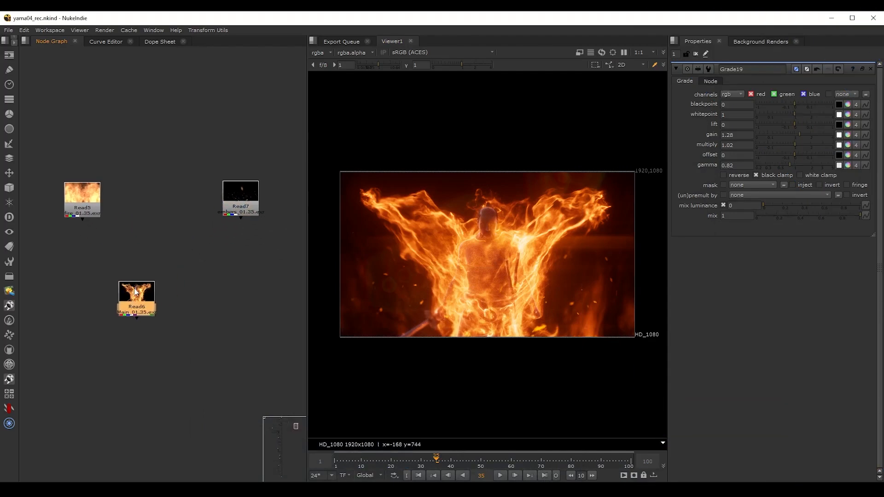
{"action": "key", "text": "1"}
{"action": "middle_click_drag", "start_coordinate": [175, 329], "coordinate": [192, 246]}
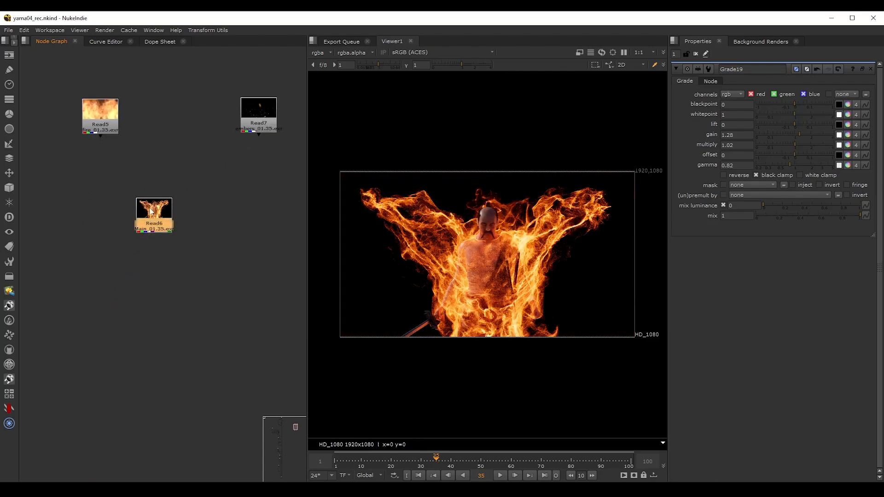
{"action": "left_click_drag", "start_coordinate": [168, 223], "coordinate": [157, 269]}
{"action": "middle_click_drag", "start_coordinate": [170, 264], "coordinate": [195, 238]}
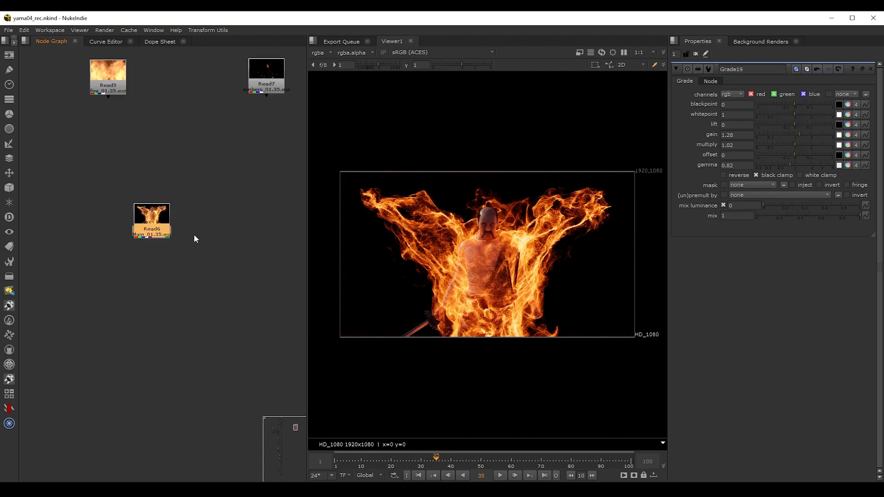
- Add a Shuffle node connected to Read6 and place it directly below
{"action": "scroll", "coordinate": [167, 258], "scroll_direction": "up", "scroll_amount": 1}
{"action": "key", "text": "Tab"}
{"action": "type", "text": "shuf"}
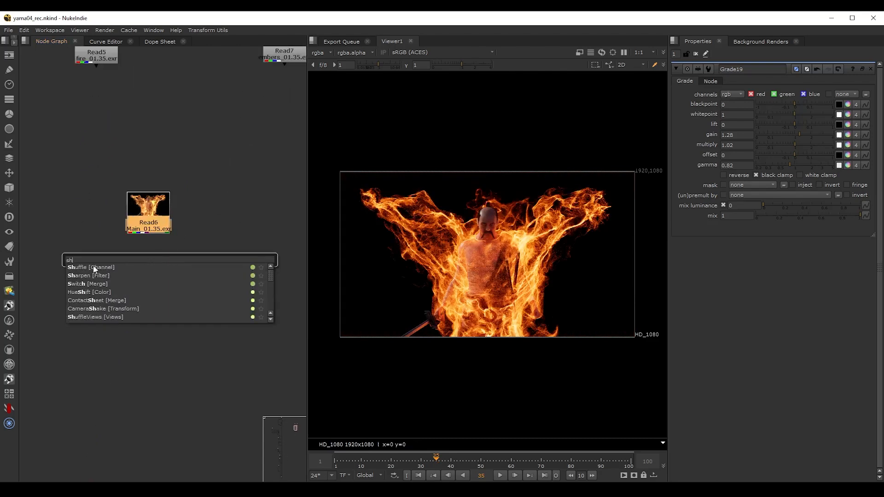
{"action": "key", "text": "Return"}
{"action": "left_click_drag", "start_coordinate": [158, 249], "coordinate": [159, 297]}
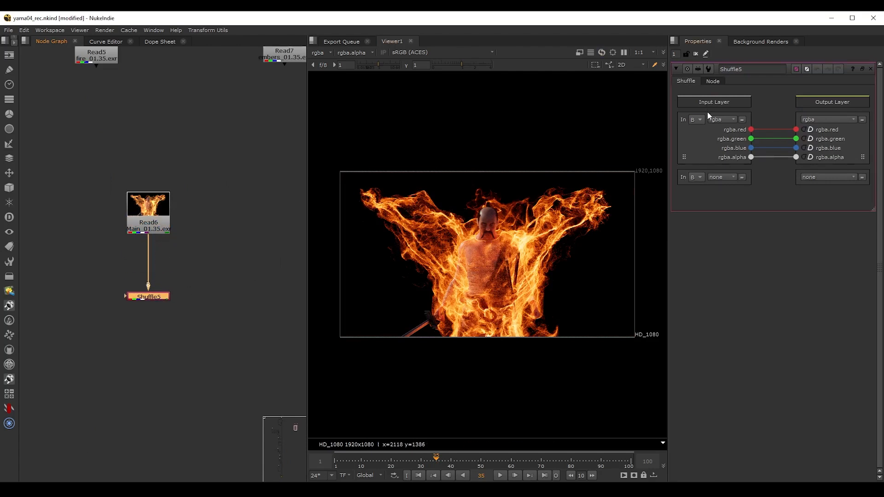
- Label Shuffle5 with the expression [value in1] and check the label on the node
{"action": "left_click", "coordinate": [714, 82]}
{"action": "left_click", "coordinate": [730, 102]}
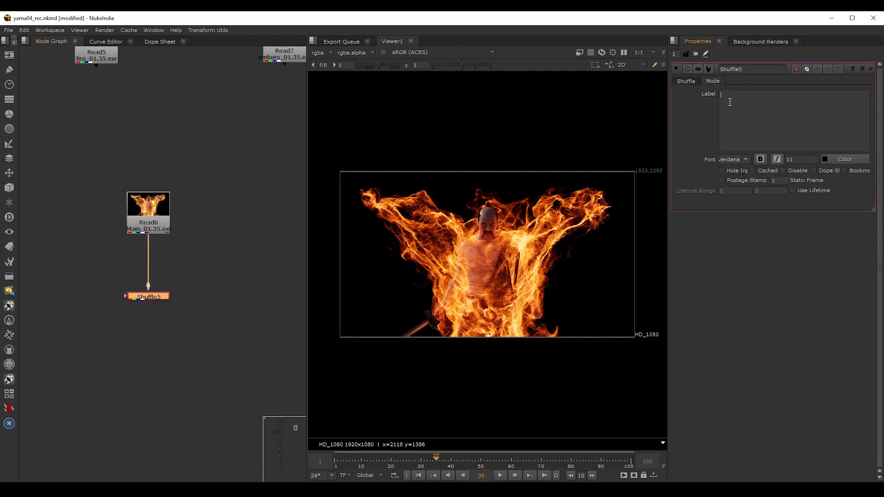
{"action": "type", "text": "[value in1]"}
{"action": "key", "text": "ctrl+a"}
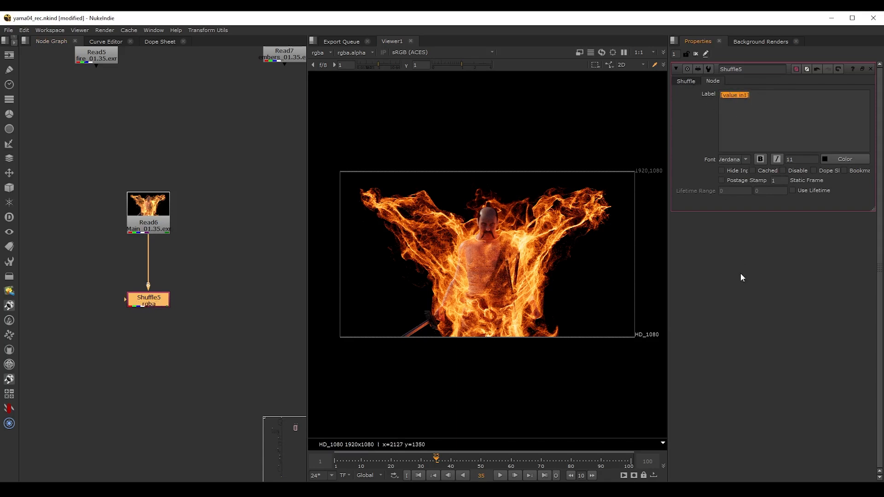
{"action": "scroll", "coordinate": [205, 276], "scroll_direction": "up", "scroll_amount": 3}
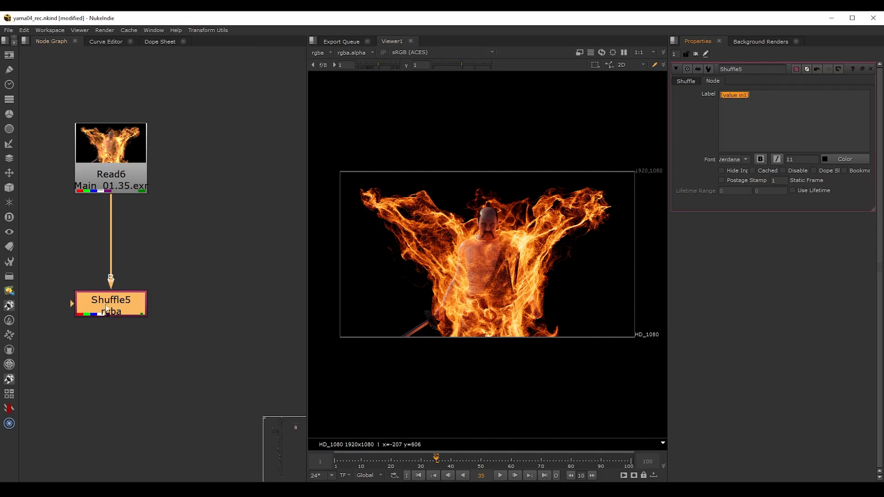
{"action": "scroll", "coordinate": [107, 310], "scroll_direction": "up", "scroll_amount": 2}
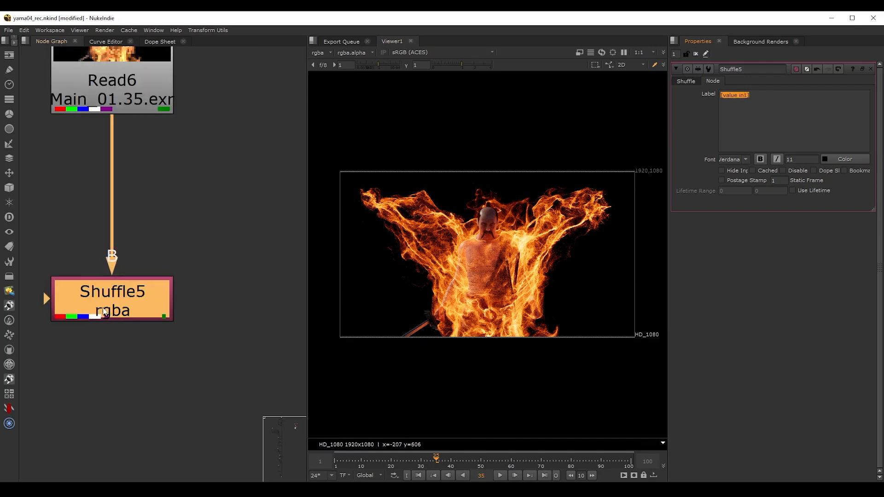
- Try depth as Shuffle5's input layer, and set it to diffuse with red, green and blue routed to rgba
{"action": "left_click", "coordinate": [685, 81]}
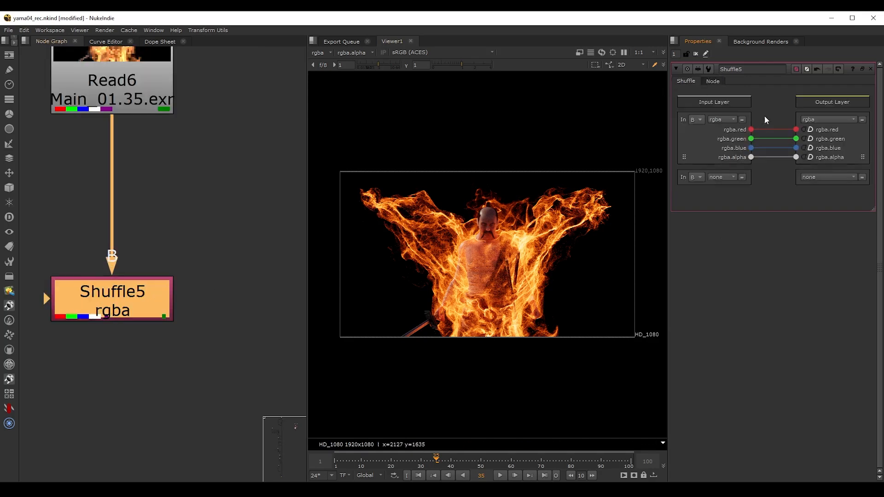
{"action": "left_click", "coordinate": [721, 119]}
{"action": "left_click", "coordinate": [736, 158]}
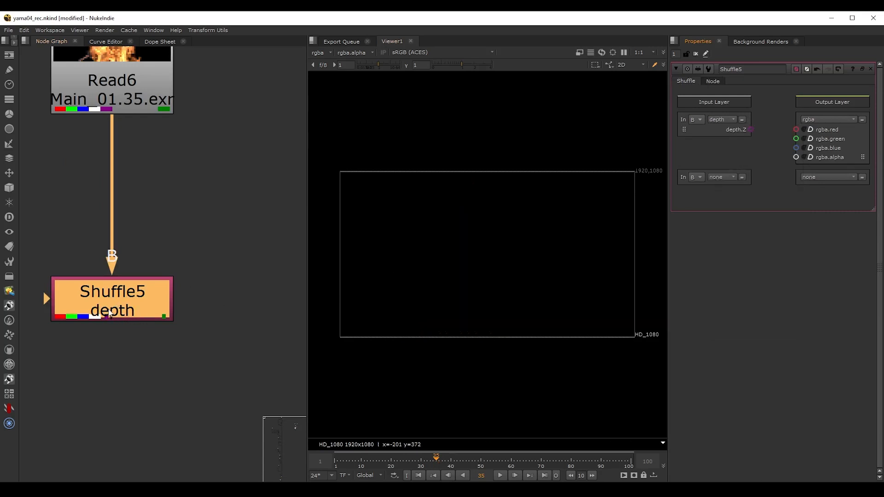
{"action": "scroll", "coordinate": [110, 314], "scroll_direction": "down", "scroll_amount": 5}
{"action": "left_click", "coordinate": [721, 119]}
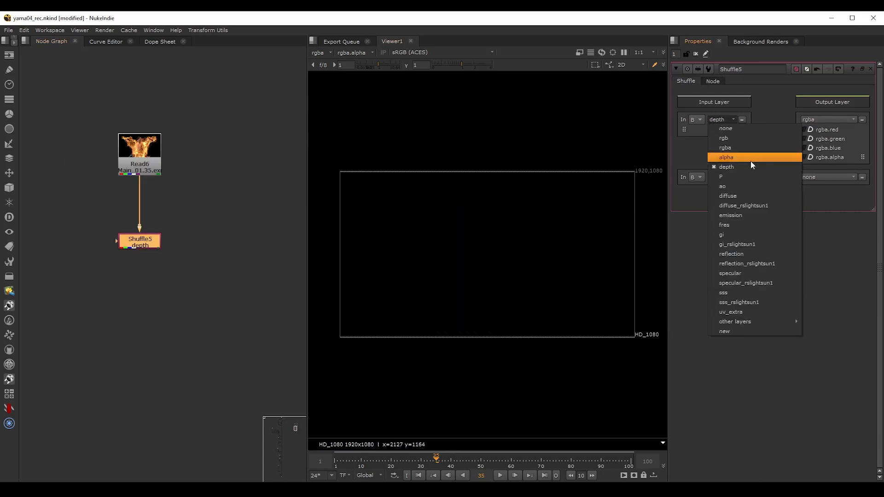
{"action": "left_click", "coordinate": [754, 196]}
{"action": "left_click_drag", "start_coordinate": [718, 138], "coordinate": [810, 148]}
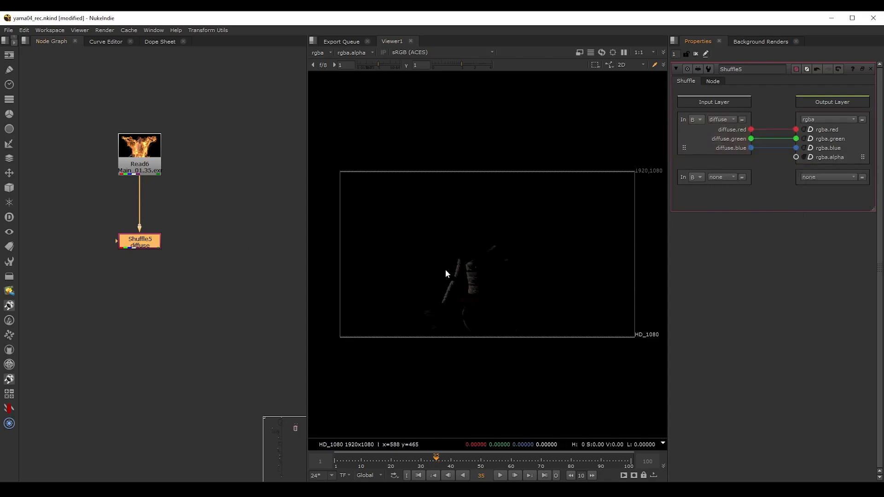
- Clear the open node properties and add a Merge node fed by Shuffle5, placed lower and to its right
{"action": "middle_click_drag", "start_coordinate": [158, 249], "coordinate": [128, 201]}
{"action": "key", "text": "Delete"}
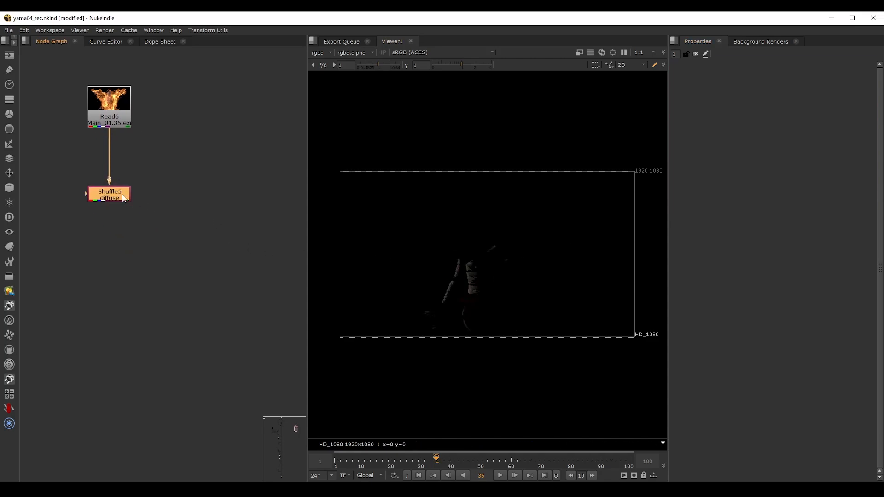
{"action": "key", "text": "m"}
{"action": "left_click_drag", "start_coordinate": [172, 196], "coordinate": [206, 323]}
- Insert a dot in the connection between Read6 and Shuffle5
{"action": "middle_click_drag", "start_coordinate": [135, 129], "coordinate": [154, 187]}
{"action": "left_click_drag", "start_coordinate": [136, 161], "coordinate": [142, 136]}
{"action": "left_click", "coordinate": [125, 206], "text": "ctrl"}
{"action": "middle_click_drag", "start_coordinate": [183, 202], "coordinate": [165, 172]}
- Duplicate the dot and Shuffle5 as a parallel branch from Read6, and connect the new Shuffle to Merge6's B input
{"action": "left_click_drag", "start_coordinate": [53, 159], "coordinate": [205, 248]}
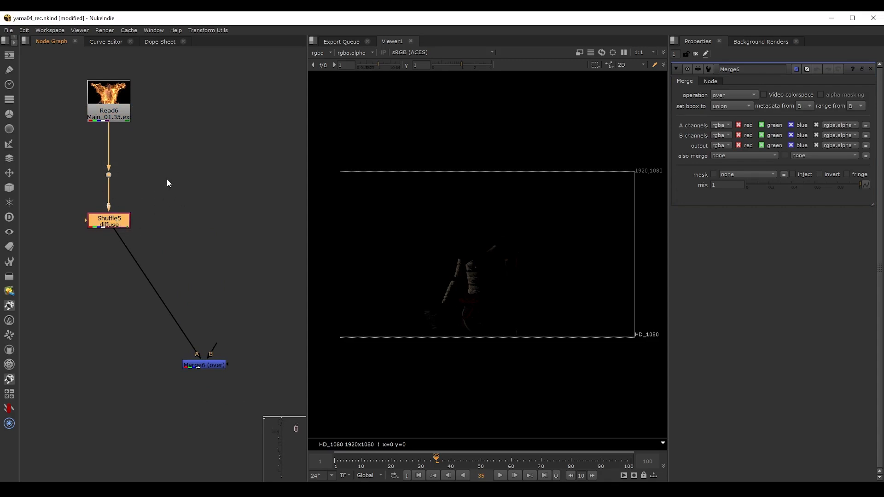
{"action": "key", "text": "ctrl+c"}
{"action": "key", "text": "ctrl+v"}
{"action": "left_click_drag", "start_coordinate": [56, 149], "coordinate": [107, 177]}
{"action": "left_click_drag", "start_coordinate": [161, 133], "coordinate": [272, 233]}
{"action": "left_click_drag", "start_coordinate": [213, 223], "coordinate": [215, 226]}
{"action": "left_click", "coordinate": [235, 271]}
{"action": "middle_click_drag", "start_coordinate": [235, 270], "coordinate": [214, 223]}
{"action": "left_click_drag", "start_coordinate": [183, 320], "coordinate": [190, 182]}
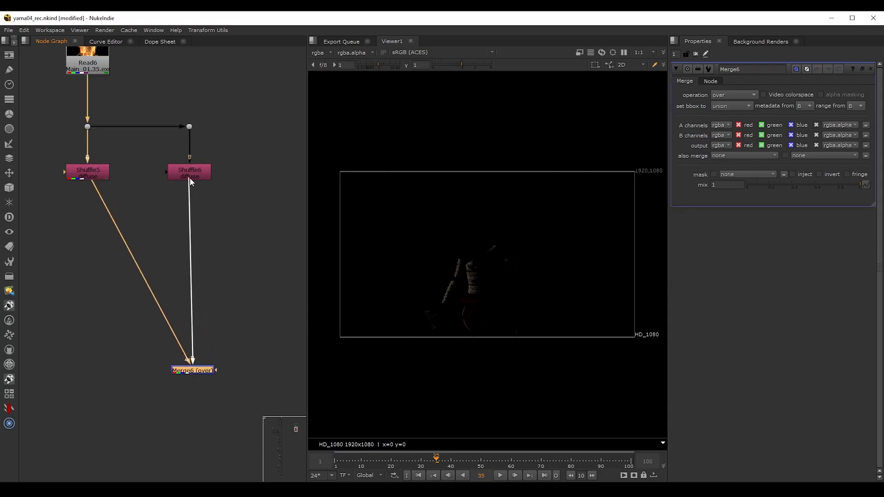
- Align Merge6 under Shuffle6 and route its A input from Shuffle5 through a corner dot
{"action": "left_click_drag", "start_coordinate": [193, 370], "coordinate": [190, 372]}
{"action": "left_click", "coordinate": [150, 349]}
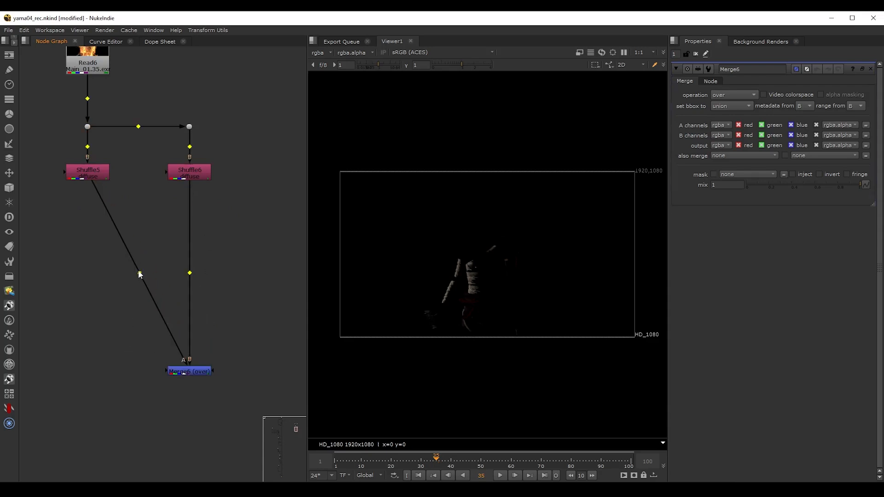
{"action": "left_click_drag", "start_coordinate": [140, 275], "coordinate": [87, 370], "text": "ctrl"}
{"action": "left_click", "coordinate": [190, 371]}
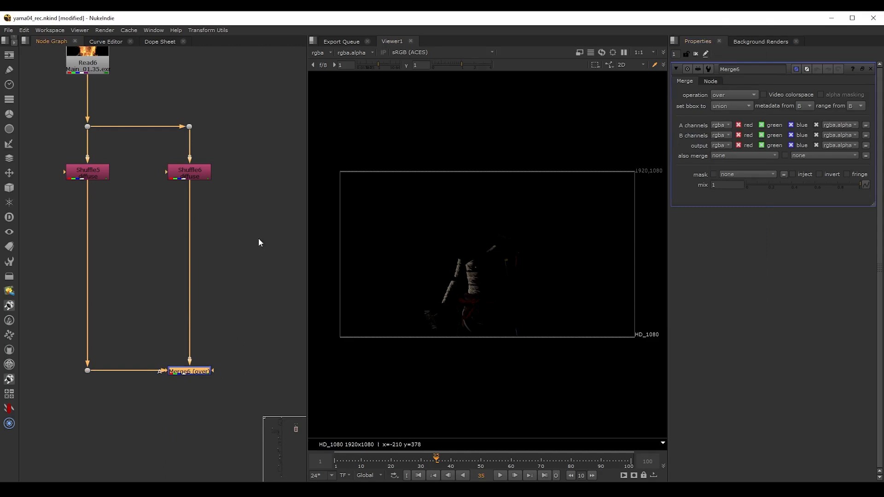
- Set Merge6's operation to plus and reopen its properties
{"action": "left_click", "coordinate": [733, 94]}
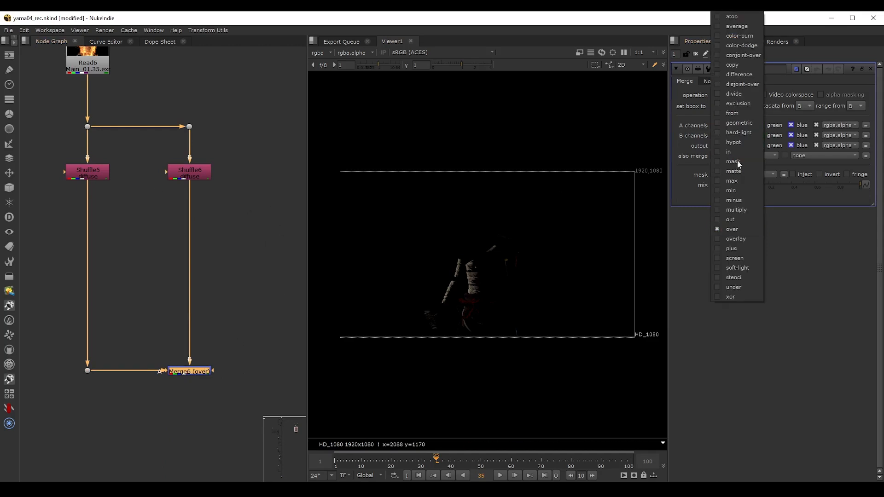
{"action": "left_click", "coordinate": [742, 249]}
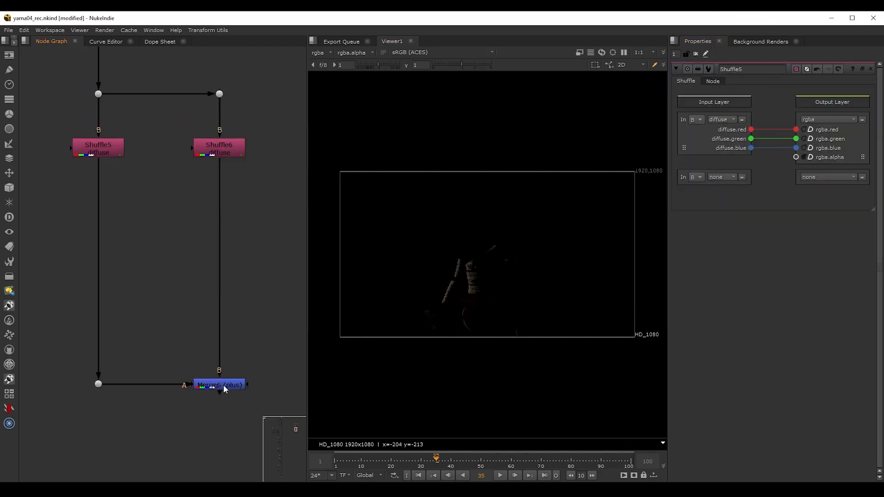
{"action": "double_click", "coordinate": [223, 385]}
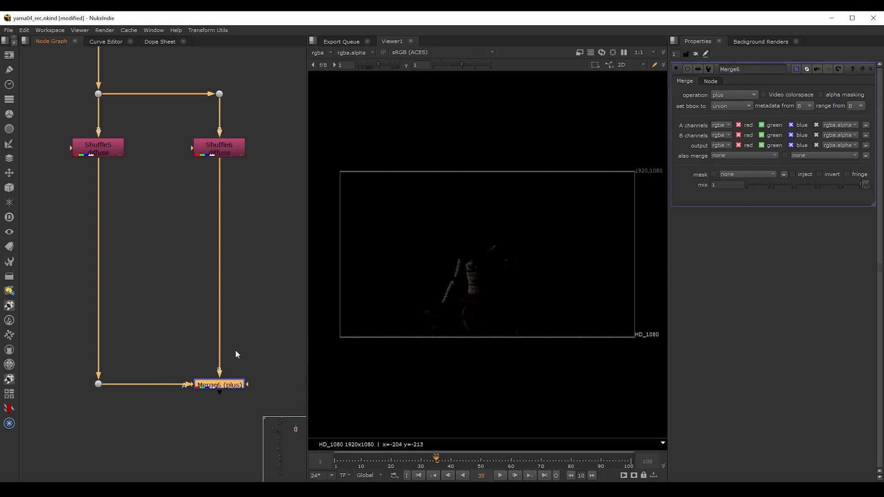
- Swap Merge6's A and B inputs so Shuffle5's branch feeds B and Shuffle6's branch feeds A
{"action": "key", "text": "shift+x"}
{"action": "left_click", "coordinate": [131, 240]}
{"action": "left_click_drag", "start_coordinate": [57, 320], "coordinate": [154, 421]}
{"action": "left_click_drag", "start_coordinate": [278, 59], "coordinate": [164, 403]}
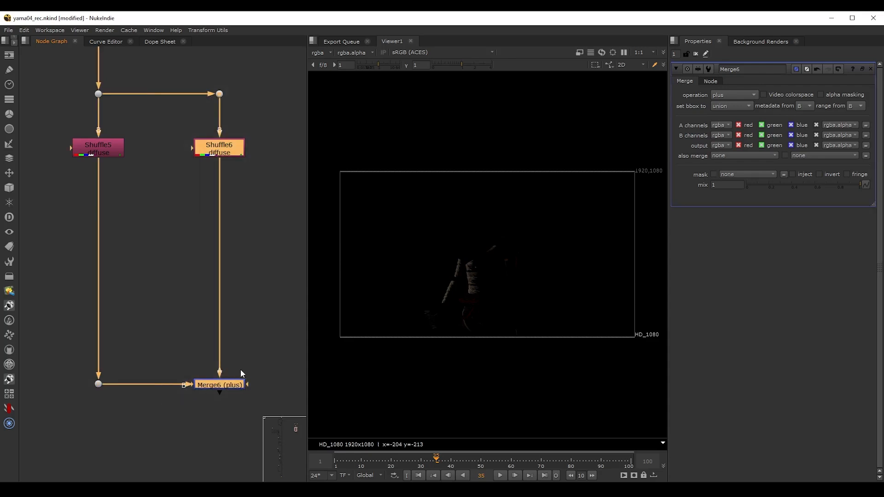
- View Read6 in the viewer with its properties open, inspect its alpha channel, and return to the color display
{"action": "middle_click_drag", "start_coordinate": [198, 207], "coordinate": [236, 391]}
{"action": "double_click", "coordinate": [134, 202]}
{"action": "key", "text": "1"}
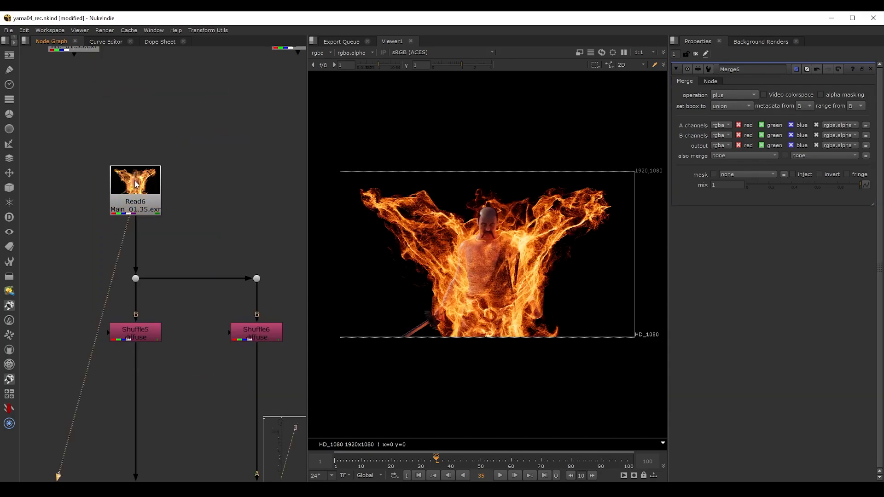
{"action": "key", "text": "a"}
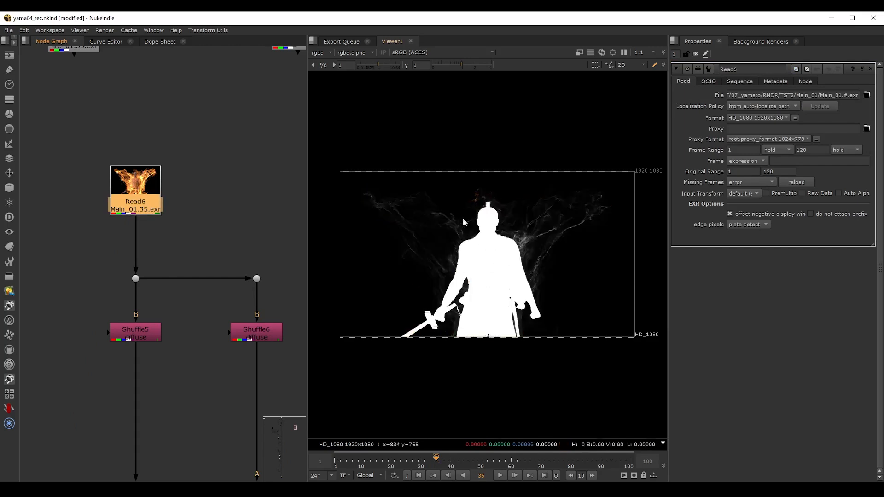
{"action": "key", "text": "a"}
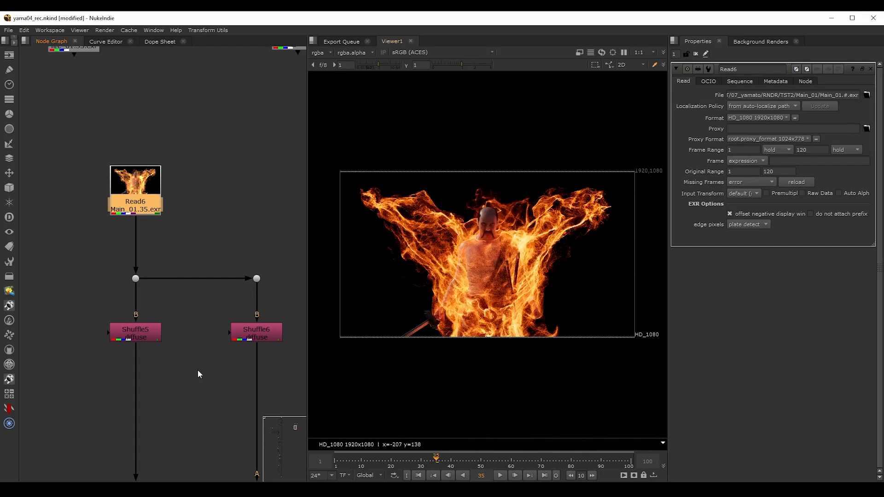
- Insert an Unpremult node directly below Shuffle5
{"action": "middle_click_drag", "start_coordinate": [198, 369], "coordinate": [198, 257]}
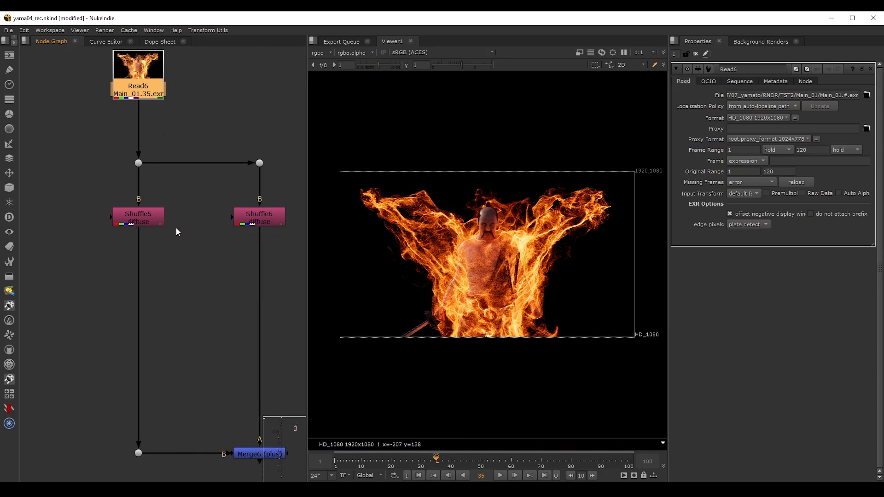
{"action": "left_click", "coordinate": [153, 209]}
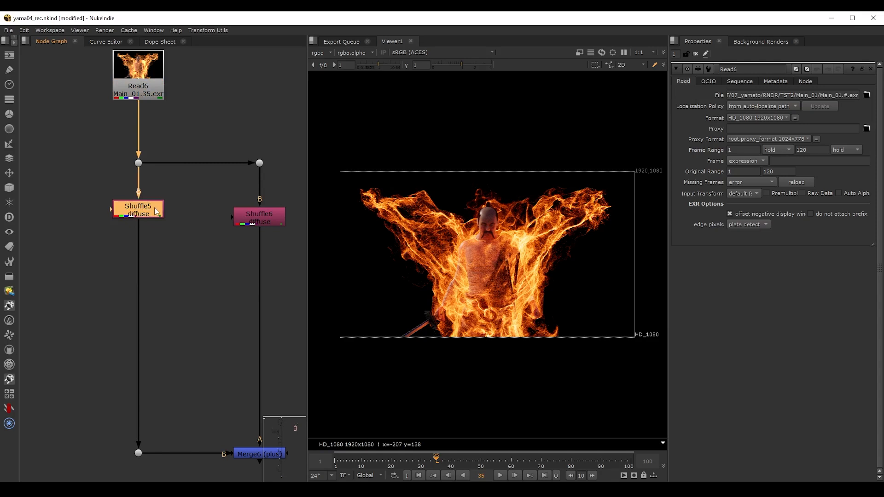
{"action": "key", "text": "Tab"}
{"action": "type", "text": "unl"}
{"action": "left_click", "coordinate": [69, 223]}
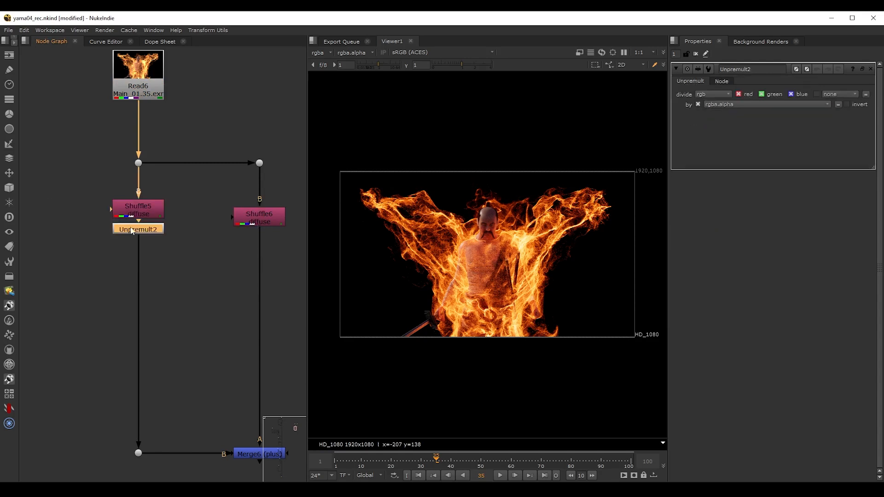
- Insert an Unpremult node directly below Shuffle6 and line it up under the Shuffle
{"action": "left_click", "coordinate": [262, 208]}
{"action": "key", "text": "Tab"}
{"action": "type", "text": "unl"}
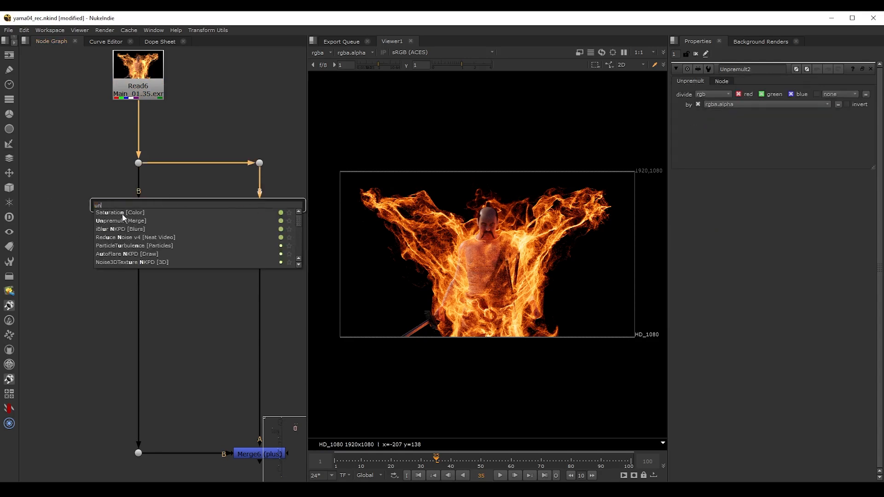
{"action": "left_click", "coordinate": [119, 224]}
{"action": "left_click_drag", "start_coordinate": [244, 226], "coordinate": [245, 230]}
- Set Shuffle6's input layer to specular
{"action": "middle_click_drag", "start_coordinate": [196, 259], "coordinate": [156, 275]}
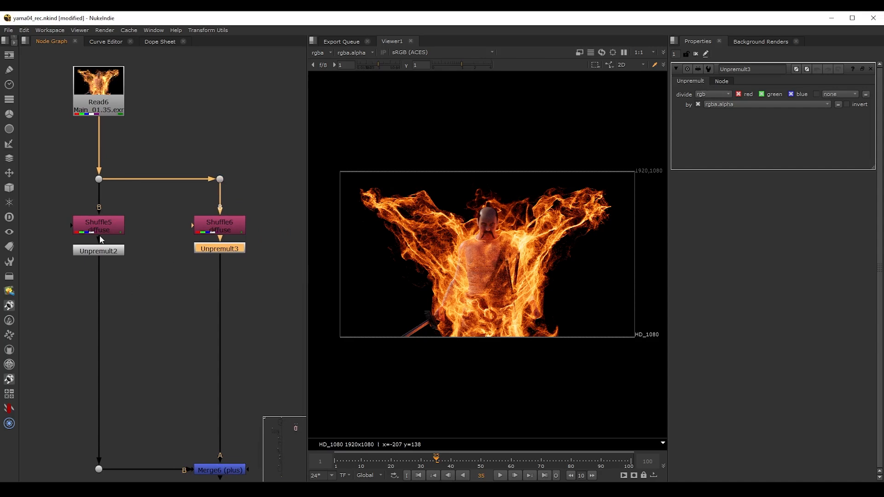
{"action": "double_click", "coordinate": [220, 229]}
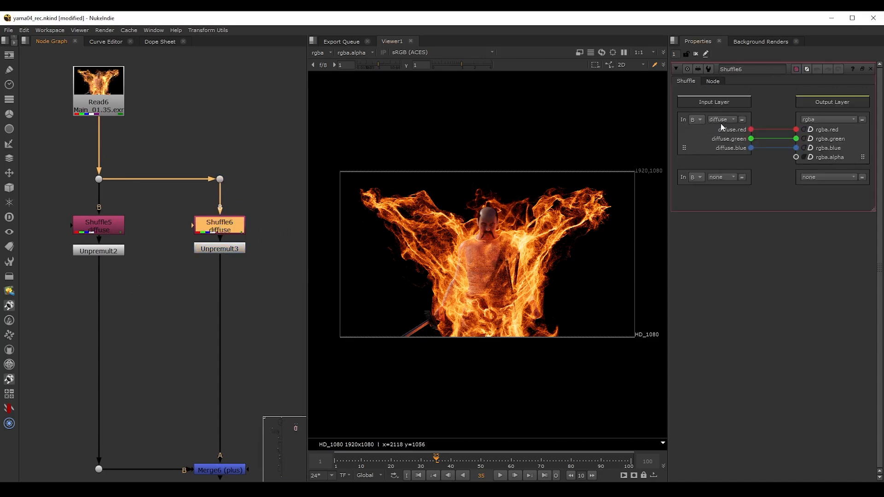
{"action": "left_click", "coordinate": [720, 121]}
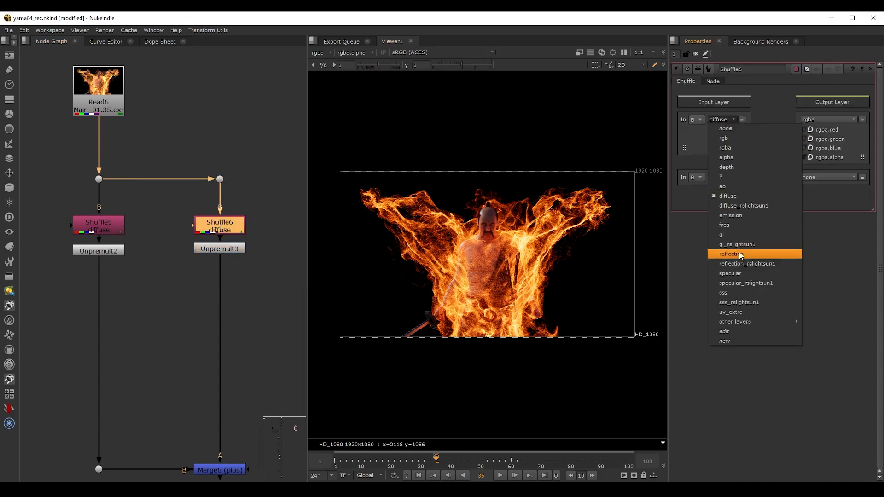
{"action": "left_click", "coordinate": [743, 273]}
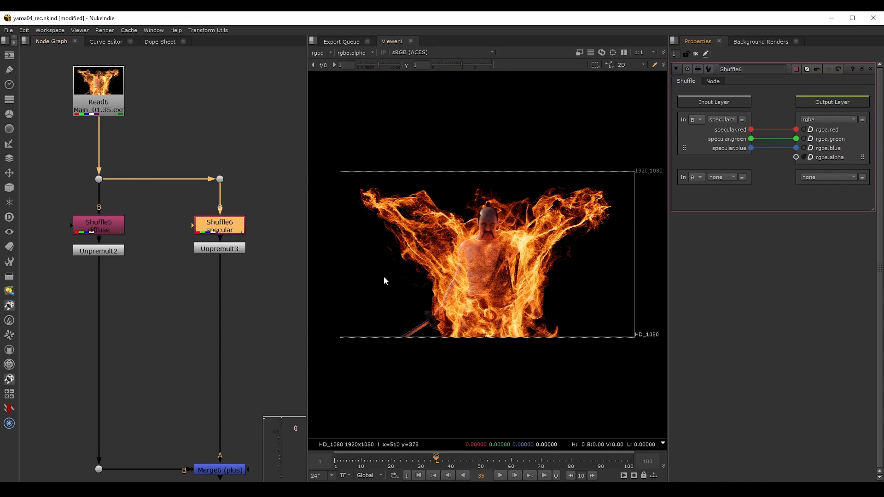
- Duplicate the specular branch with its dot, Shuffle, Unpremult and Merge, connecting the copy to Shuffle6's dot and Merge6
{"action": "scroll", "coordinate": [254, 307], "scroll_direction": "down", "scroll_amount": 1}
{"action": "middle_click_drag", "start_coordinate": [254, 308], "coordinate": [212, 292]}
{"action": "left_click_drag", "start_coordinate": [260, 136], "coordinate": [138, 456]}
{"action": "key", "text": "ctrl+c"}
{"action": "key", "text": "ctrl+v"}
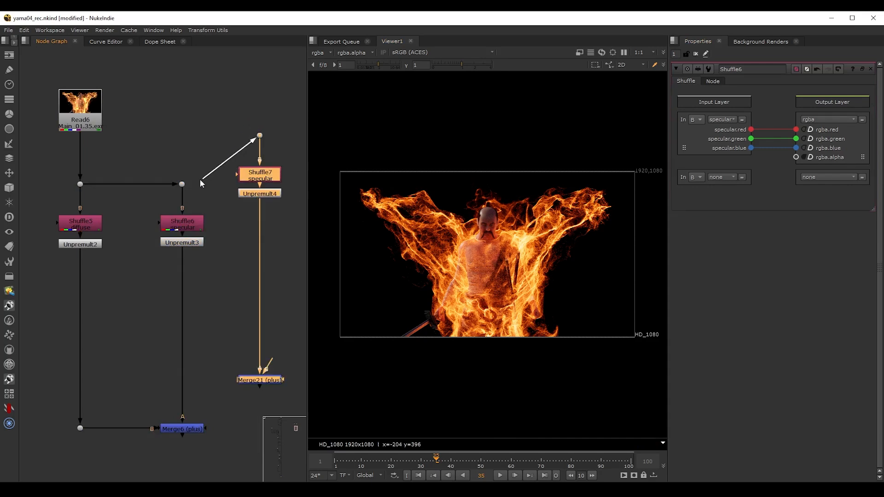
{"action": "left_click_drag", "start_coordinate": [201, 181], "coordinate": [182, 186]}
{"action": "left_click_drag", "start_coordinate": [271, 362], "coordinate": [185, 427]}
- Paste another copy of the branch beside Shuffle7 and connect its dot and Merge to the preceding branch
{"action": "scroll", "coordinate": [225, 294], "scroll_direction": "down", "scroll_amount": 1}
{"action": "middle_click_drag", "start_coordinate": [263, 267], "coordinate": [182, 247]}
{"action": "left_click_drag", "start_coordinate": [176, 178], "coordinate": [195, 219]}
{"action": "key", "text": "ctrl+v"}
{"action": "left_click_drag", "start_coordinate": [194, 254], "coordinate": [261, 217]}
{"action": "left_click_drag", "start_coordinate": [267, 369], "coordinate": [202, 387]}
- Duplicate the three specular Shuffle branches together and connect the copies' first dot and Merge to the end of the existing chain
{"action": "scroll", "coordinate": [157, 265], "scroll_direction": "down", "scroll_amount": 2}
{"action": "left_click_drag", "start_coordinate": [288, 158], "coordinate": [94, 392]}
{"action": "key", "text": "ctrl+c"}
{"action": "key", "text": "ctrl+v"}
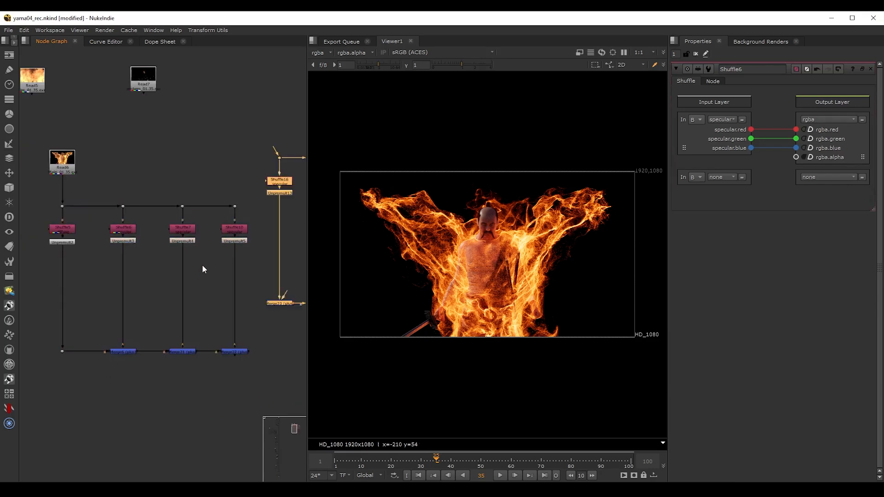
{"action": "middle_click_drag", "start_coordinate": [236, 150], "coordinate": [159, 163]}
{"action": "left_click_drag", "start_coordinate": [197, 204], "coordinate": [157, 221]}
{"action": "left_click_drag", "start_coordinate": [165, 366], "coordinate": [162, 366]}
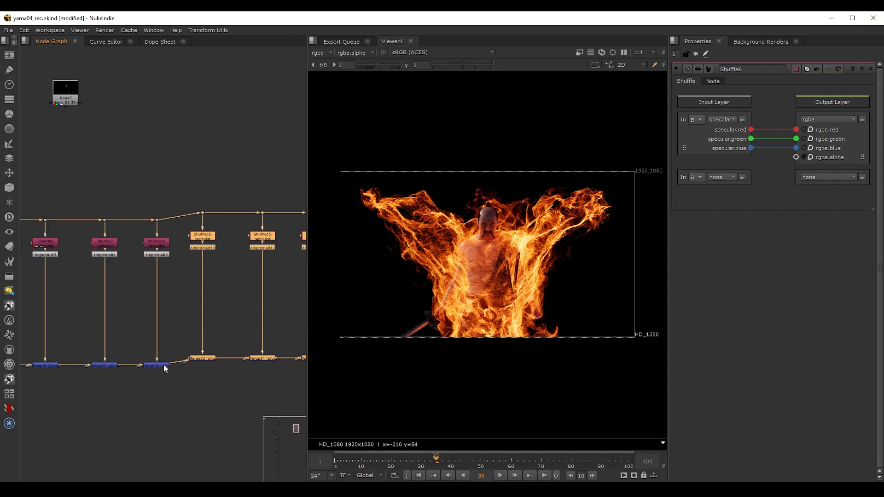
- Line up the selected shuffle and merge columns with the rest of the shuffle row
{"action": "key", "text": "l"}
{"action": "scroll", "coordinate": [230, 176], "scroll_direction": "down", "scroll_amount": 2}
{"action": "left_click", "coordinate": [229, 177]}
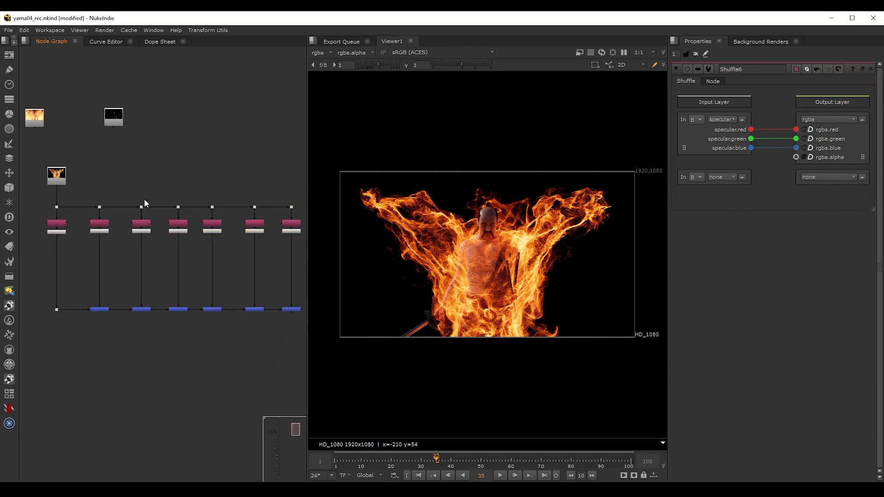
- Set the input layer of Shuffle7 to reflection
{"action": "scroll", "coordinate": [90, 227], "scroll_direction": "up", "scroll_amount": 5}
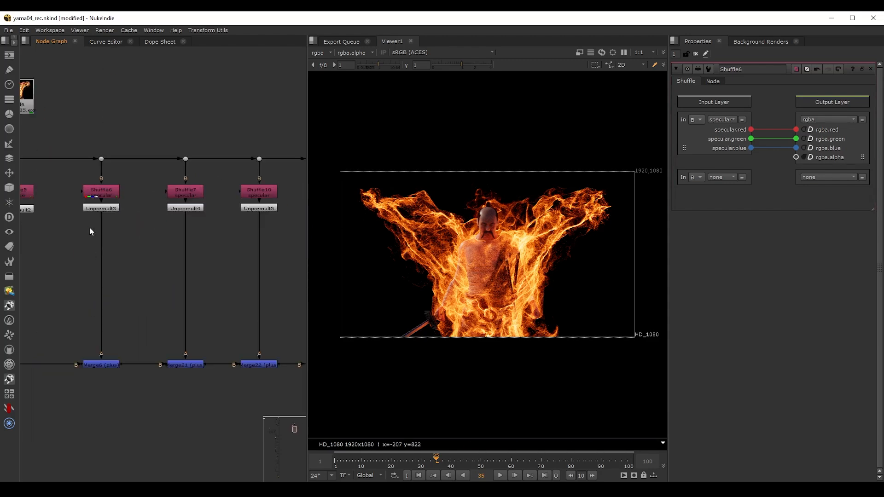
{"action": "middle_click_drag", "start_coordinate": [286, 218], "coordinate": [167, 224]}
{"action": "middle_click_drag", "start_coordinate": [276, 243], "coordinate": [90, 237]}
{"action": "double_click", "coordinate": [160, 221]}
{"action": "left_click", "coordinate": [721, 119]}
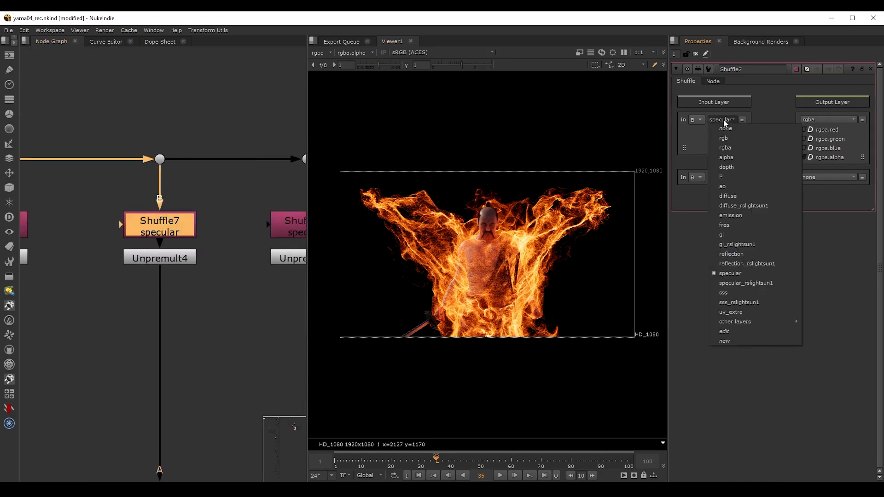
{"action": "left_click", "coordinate": [738, 255]}
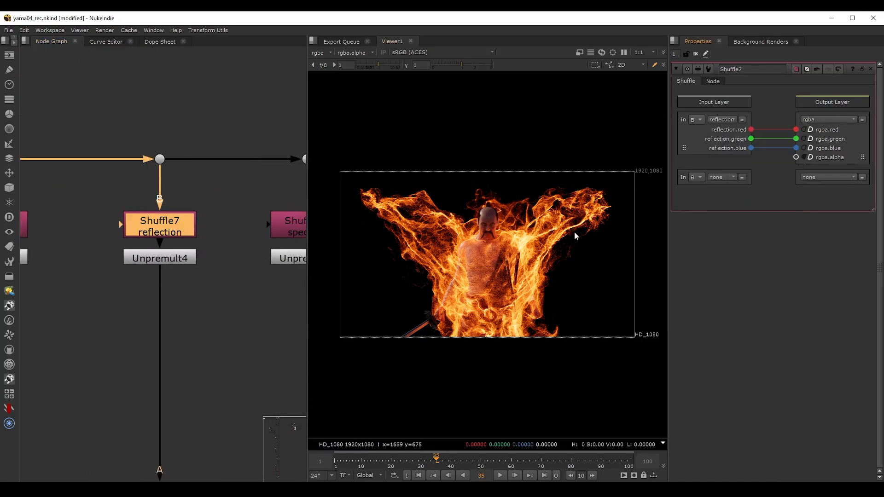
- Set the input layer of Shuffle10 to gi
{"action": "middle_click_drag", "start_coordinate": [279, 197], "coordinate": [142, 196]}
{"action": "double_click", "coordinate": [165, 223]}
{"action": "left_click", "coordinate": [721, 120]}
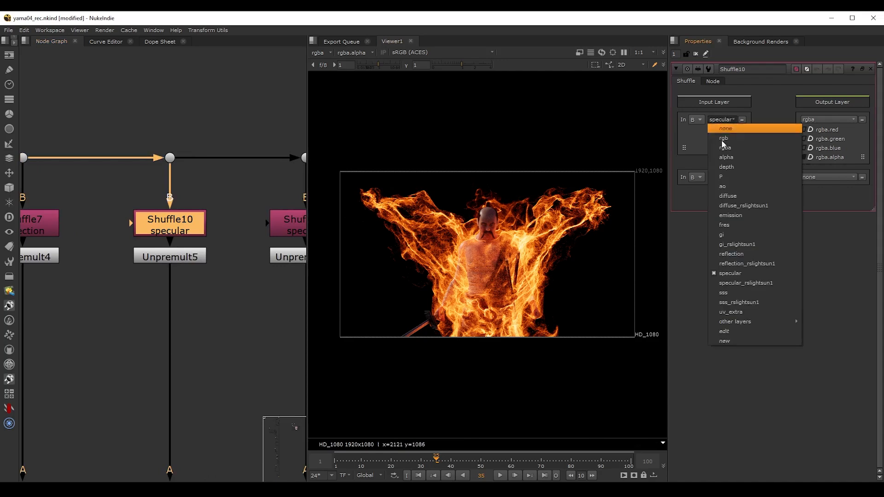
{"action": "left_click", "coordinate": [726, 226]}
- Set the input layer of Shuffle16 to sss
{"action": "scroll", "coordinate": [164, 118], "scroll_direction": "down", "scroll_amount": 2}
{"action": "middle_click_drag", "start_coordinate": [164, 118], "coordinate": [61, 128]}
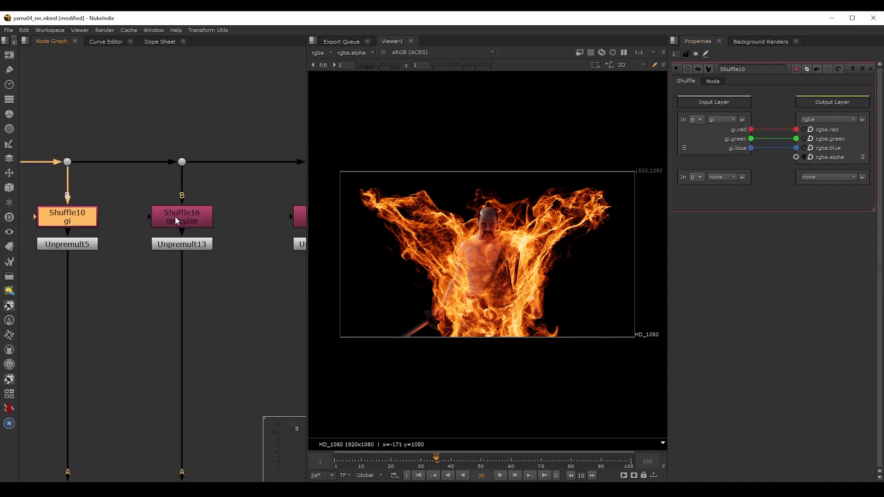
{"action": "double_click", "coordinate": [177, 217]}
{"action": "left_click", "coordinate": [721, 120]}
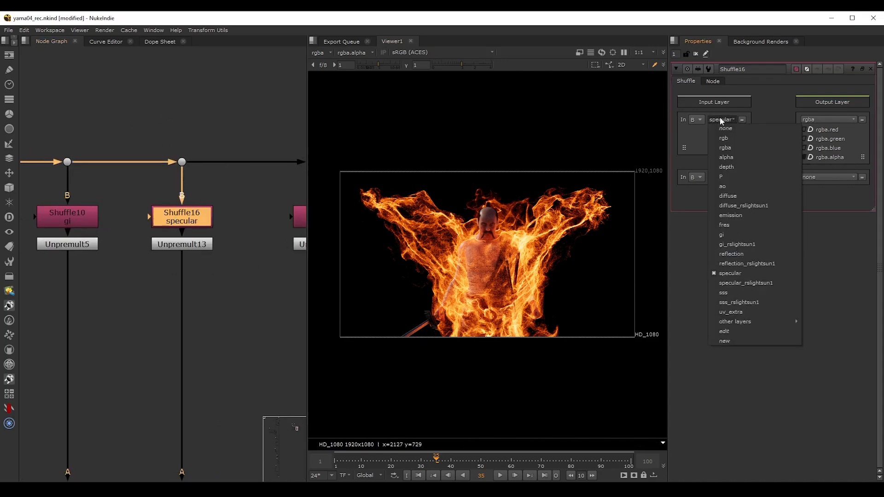
{"action": "left_click", "coordinate": [726, 294]}
- Delete the two spare shuffle columns at the end of the row and move the Shuffle16 column slightly farther from its neighbour
{"action": "scroll", "coordinate": [170, 275], "scroll_direction": "down", "scroll_amount": 5}
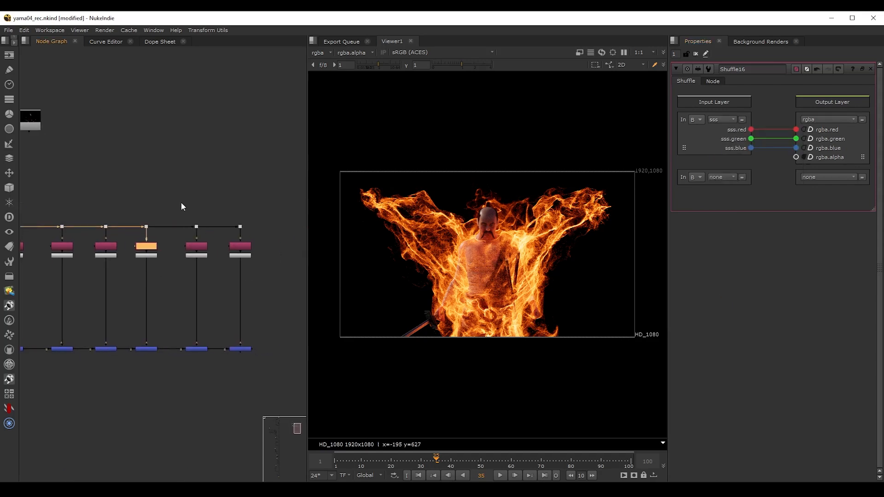
{"action": "left_click_drag", "start_coordinate": [179, 203], "coordinate": [270, 368]}
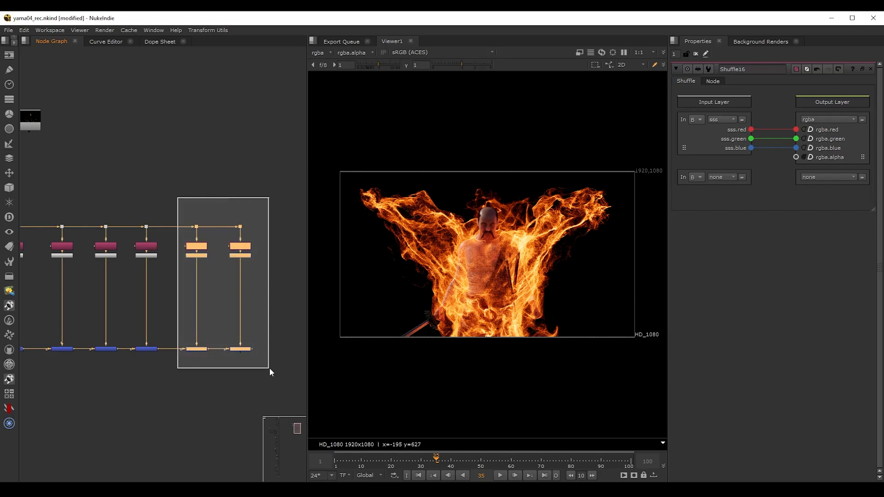
{"action": "key", "text": "Delete"}
{"action": "left_click_drag", "start_coordinate": [227, 180], "coordinate": [132, 356]}
{"action": "left_click_drag", "start_coordinate": [150, 245], "coordinate": [156, 245]}
{"action": "middle_click_drag", "start_coordinate": [111, 300], "coordinate": [159, 277]}
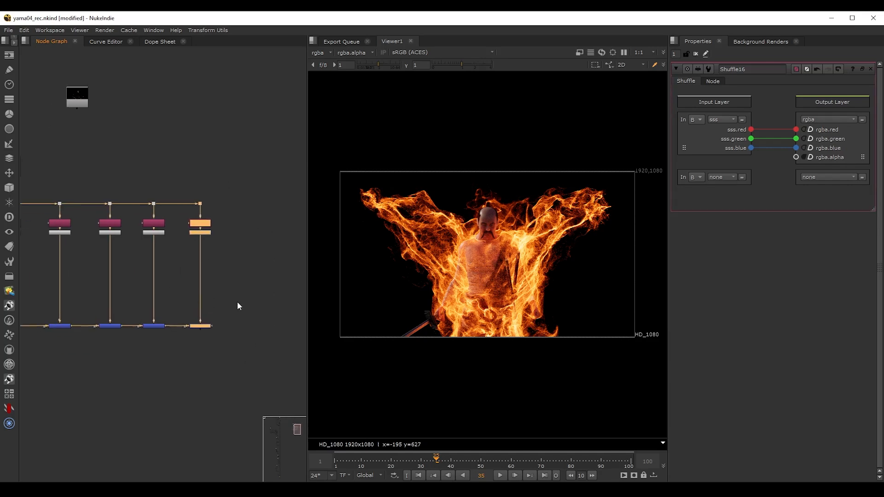
- Display the last Merge node in the viewer to check the recombined passes
{"action": "left_click", "coordinate": [201, 326]}
{"action": "key", "text": "1"}
{"action": "left_click", "coordinate": [181, 345]}
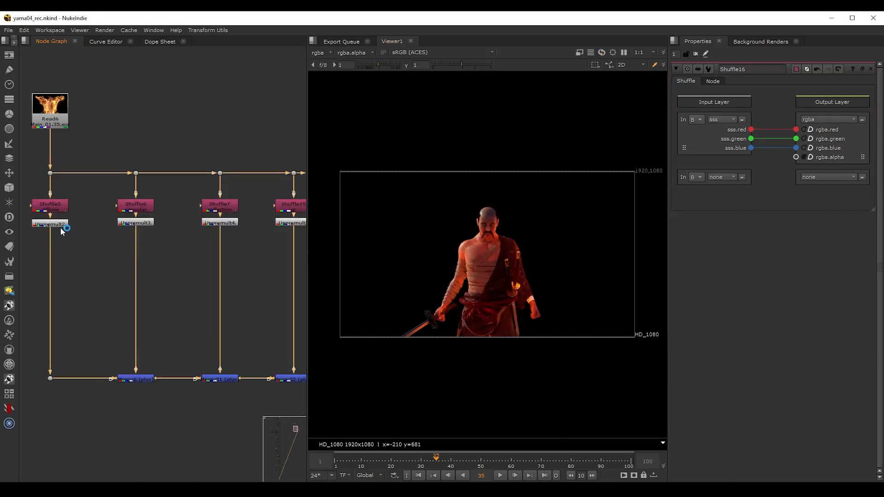
- View the unpremultiplied diffuse, specular, reflection, gi and sss passes one by one, ending on the last merge
{"action": "left_click", "coordinate": [59, 225]}
{"action": "key", "text": "1"}
{"action": "left_click", "coordinate": [153, 220]}
{"action": "key", "text": "1"}
{"action": "left_click", "coordinate": [208, 226]}
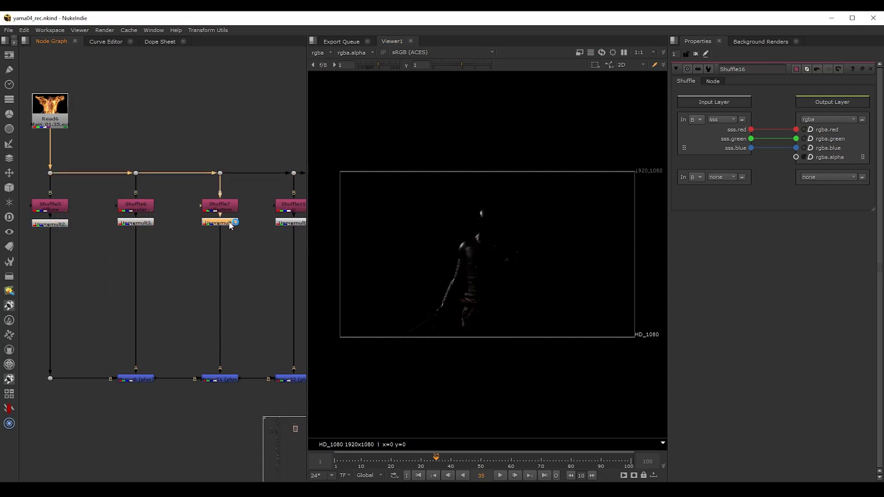
{"action": "key", "text": "1"}
{"action": "middle_click_drag", "start_coordinate": [296, 222], "coordinate": [209, 234]}
{"action": "left_click", "coordinate": [208, 234]}
{"action": "key", "text": "1"}
{"action": "middle_click_drag", "start_coordinate": [287, 237], "coordinate": [217, 241]}
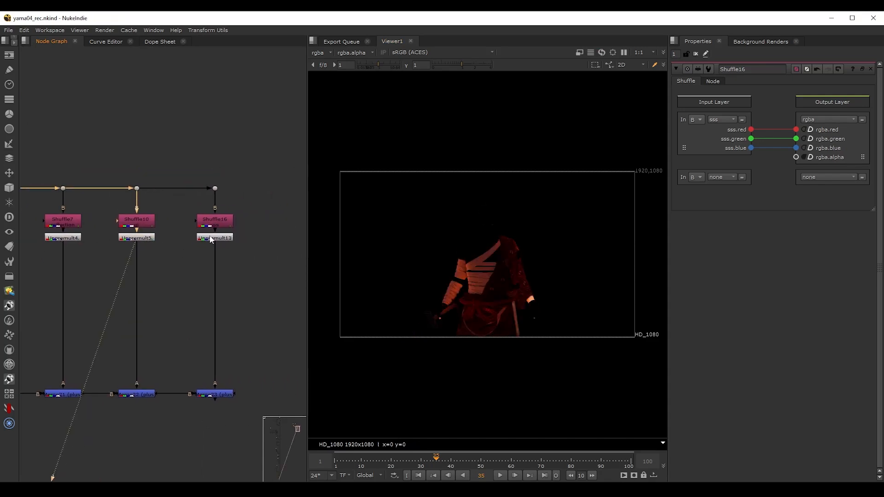
{"action": "left_click", "coordinate": [216, 240]}
{"action": "key", "text": "1"}
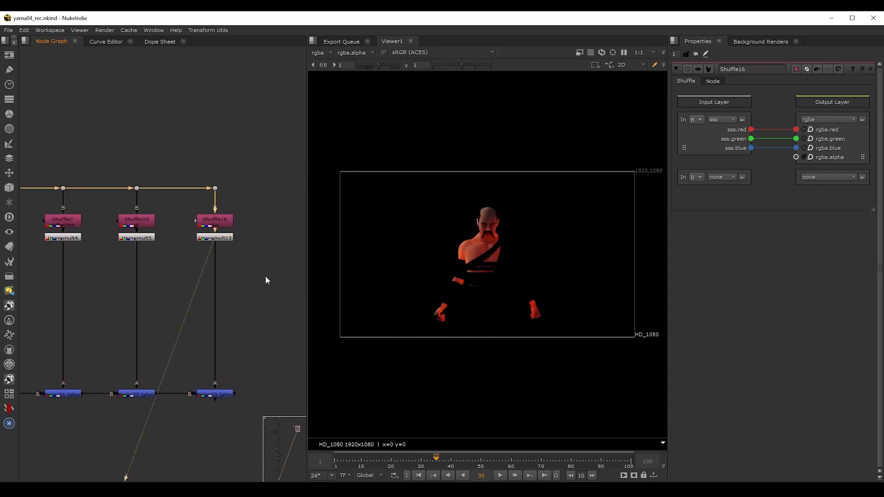
{"action": "left_click", "coordinate": [223, 395]}
{"action": "key", "text": "1"}
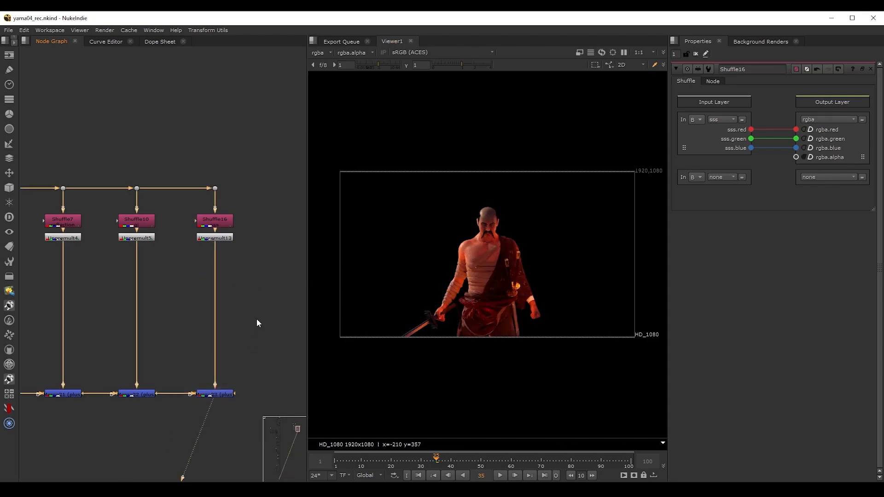
- Add a Copy node after the last merge and place it below and beyond the sss column
{"action": "middle_click_drag", "start_coordinate": [257, 319], "coordinate": [233, 265]}
{"action": "left_click", "coordinate": [197, 340]}
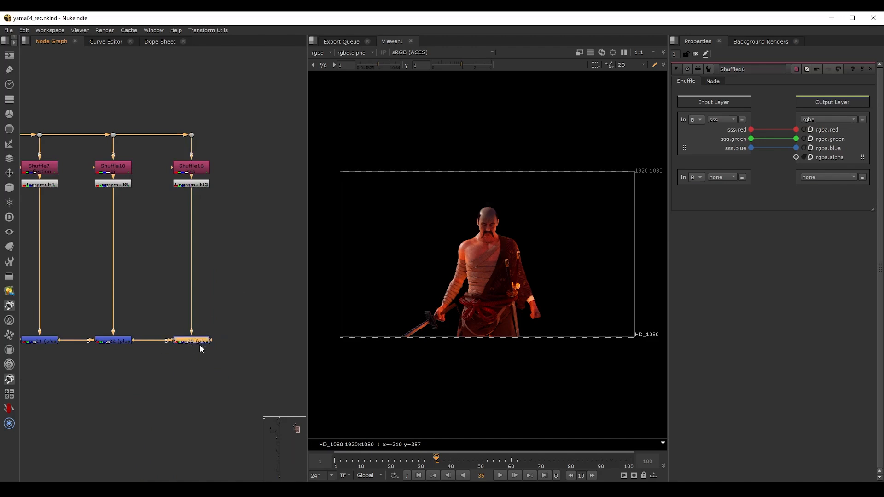
{"action": "key", "text": "k"}
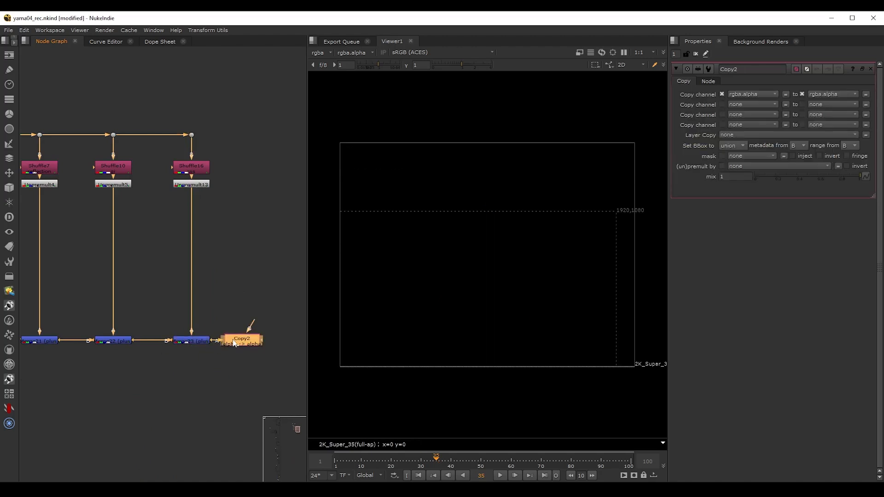
{"action": "left_click_drag", "start_coordinate": [236, 343], "coordinate": [260, 395]}
- Connect the Copy node's free input to the last dot of the source line, adding a corner dot to route the wire at right angles
{"action": "middle_click_drag", "start_coordinate": [268, 298], "coordinate": [205, 308]}
{"action": "scroll", "coordinate": [205, 308], "scroll_direction": "down", "scroll_amount": 1}
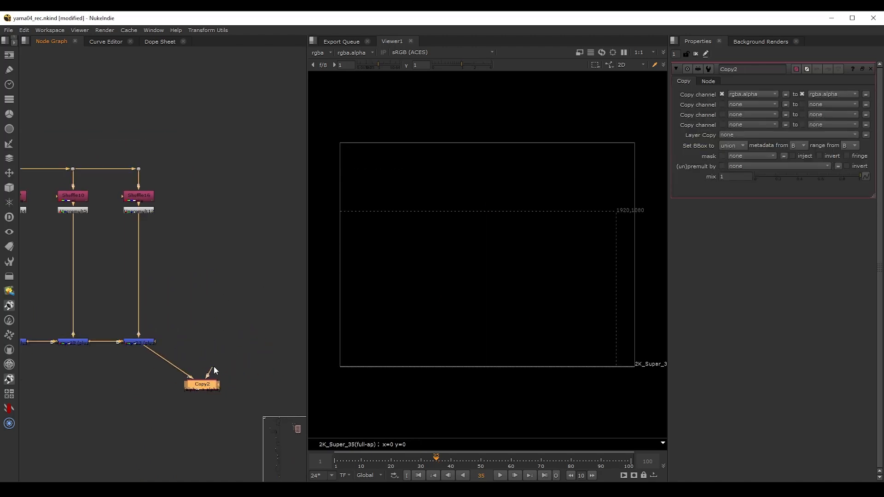
{"action": "left_click_drag", "start_coordinate": [217, 361], "coordinate": [139, 169]}
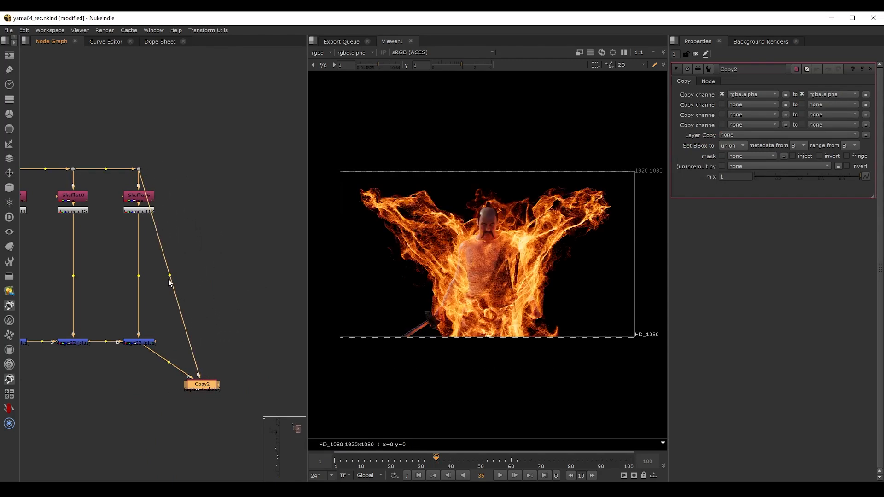
{"action": "left_click_drag", "start_coordinate": [170, 276], "coordinate": [201, 169], "text": "ctrl"}
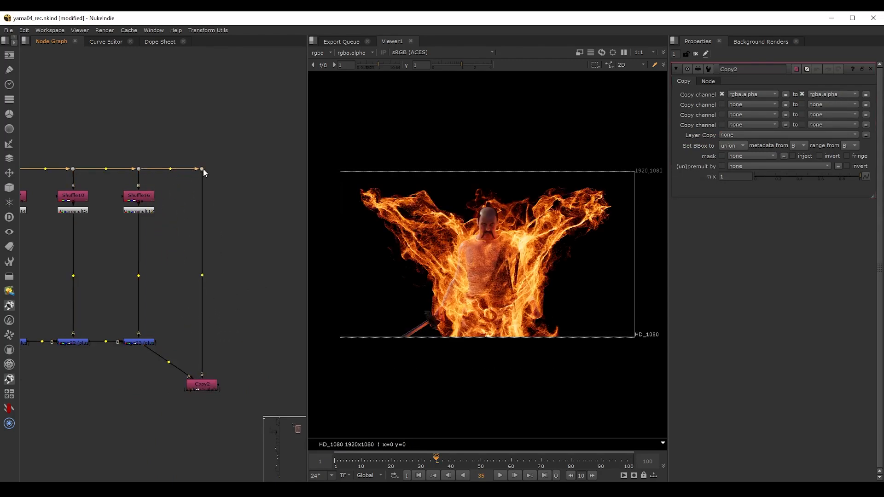
- Swap the A and B inputs of the Copy node
{"action": "left_click", "coordinate": [201, 382]}
{"action": "scroll", "coordinate": [188, 390], "scroll_direction": "up", "scroll_amount": 2}
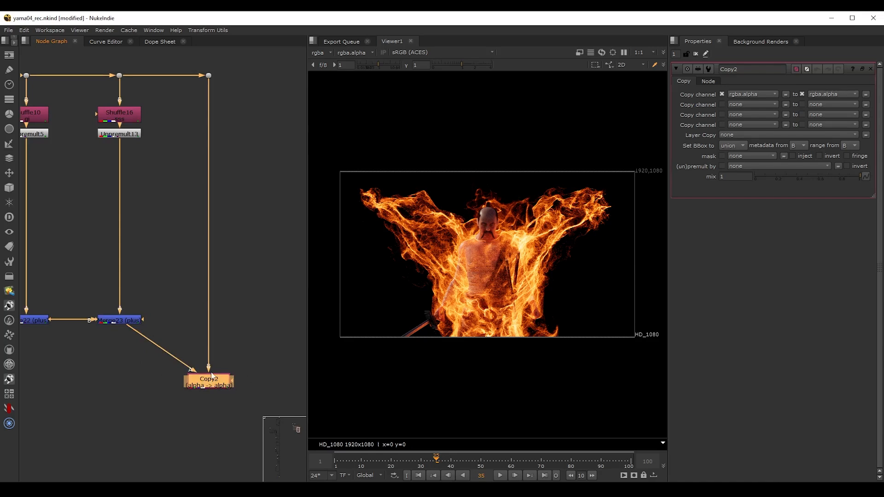
{"action": "key", "text": "shift+x"}
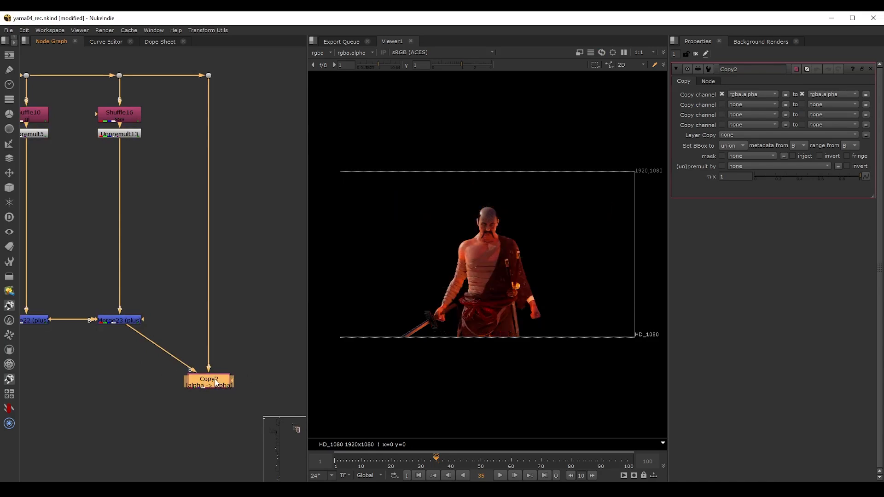
- Compare the original Read6 render with the output of the last merge in the viewer
{"action": "scroll", "coordinate": [199, 286], "scroll_direction": "down", "scroll_amount": 2}
{"action": "left_click", "coordinate": [205, 137]}
{"action": "key", "text": "1"}
{"action": "scroll", "coordinate": [172, 201], "scroll_direction": "down", "scroll_amount": 2}
{"action": "middle_click_drag", "start_coordinate": [109, 123], "coordinate": [221, 149]}
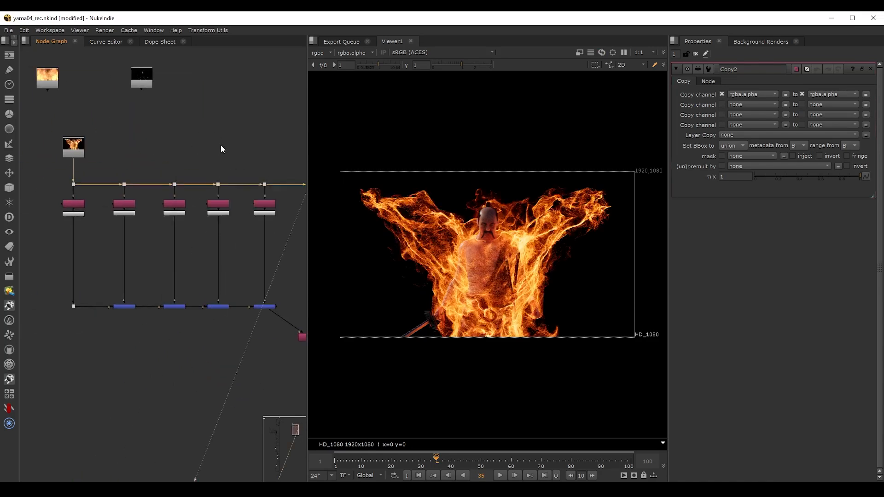
{"action": "left_click_drag", "start_coordinate": [57, 132], "coordinate": [98, 164]}
{"action": "key", "text": "1"}
{"action": "middle_click_drag", "start_coordinate": [253, 298], "coordinate": [130, 270]}
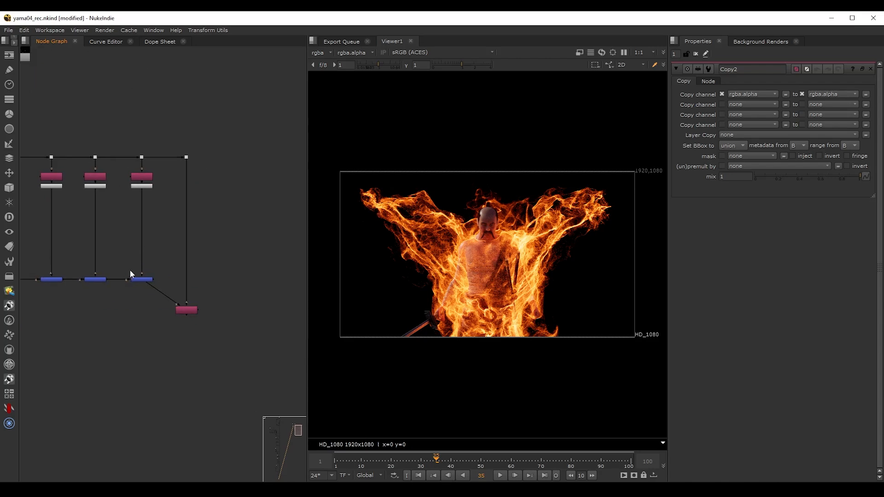
{"action": "left_click_drag", "start_coordinate": [172, 258], "coordinate": [117, 295]}
{"action": "key", "text": "1"}
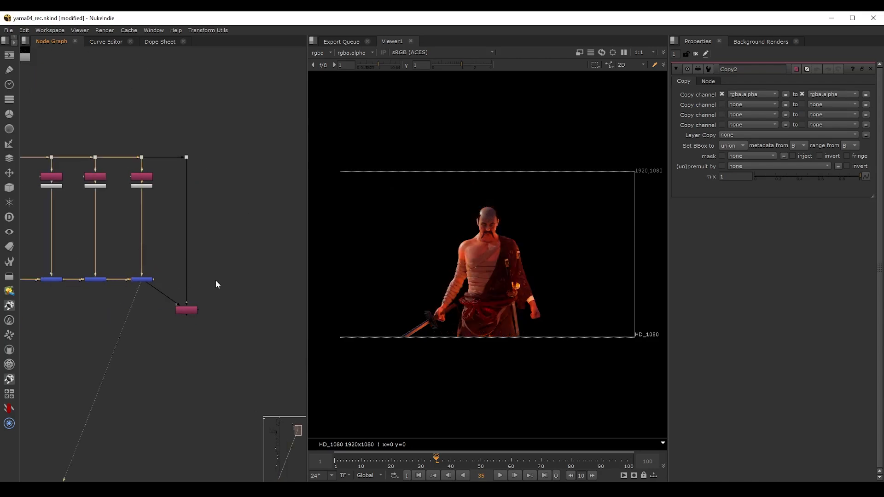
- View the Copy node's output and check its alpha channel
{"action": "left_click", "coordinate": [185, 310]}
{"action": "key", "text": "1"}
{"action": "key", "text": "a"}
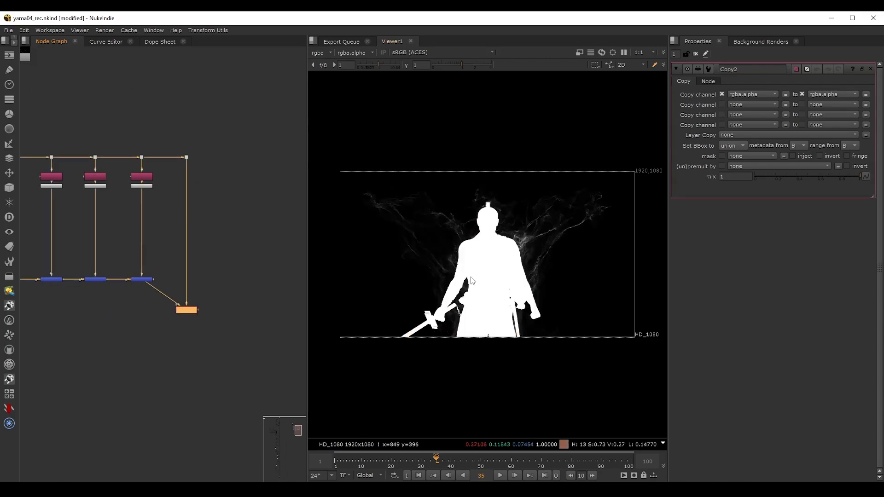
{"action": "key", "text": "a"}
- Add a Premult node after the Copy node
{"action": "scroll", "coordinate": [211, 320], "scroll_direction": "up", "scroll_amount": 2}
{"action": "key", "text": "Tab"}
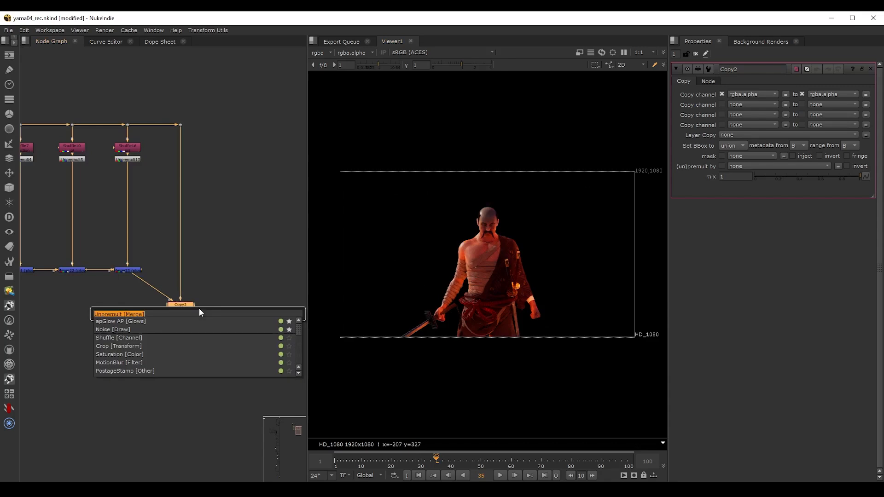
{"action": "type", "text": "pre"}
{"action": "key", "text": "Return"}
{"action": "scroll", "coordinate": [460, 306], "scroll_direction": "up", "scroll_amount": 8}
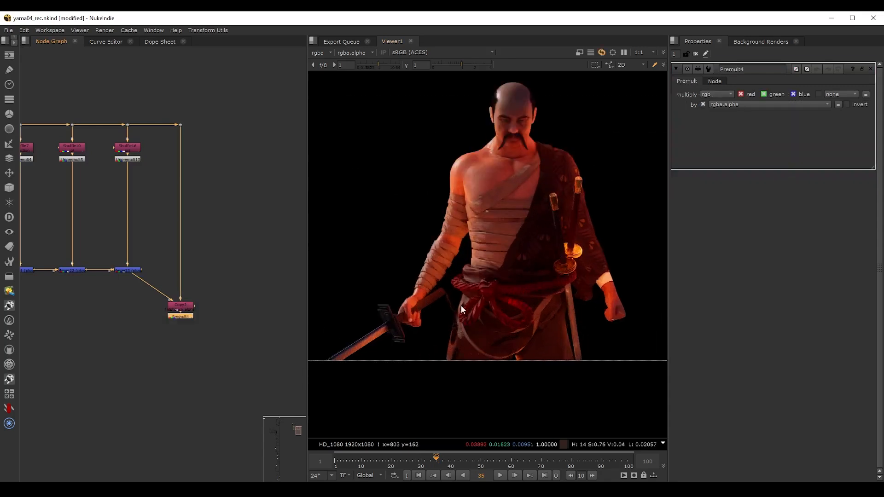
{"action": "scroll", "coordinate": [426, 251], "scroll_direction": "up", "scroll_amount": 1}
{"action": "middle_click_drag", "start_coordinate": [412, 210], "coordinate": [468, 256]}
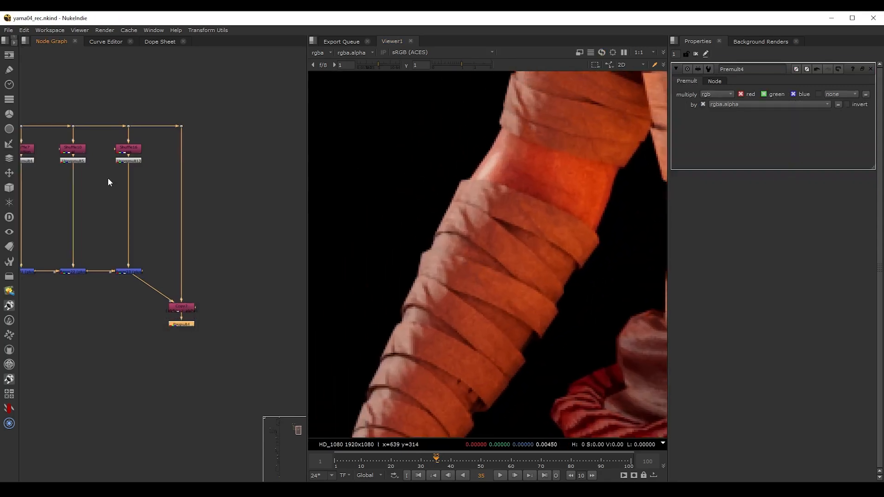
- View the unpremultiplied diffuse pass from Unpremult2 on the bandaged arm
{"action": "middle_click_drag", "start_coordinate": [108, 179], "coordinate": [210, 204]}
{"action": "middle_click_drag", "start_coordinate": [144, 203], "coordinate": [279, 214]}
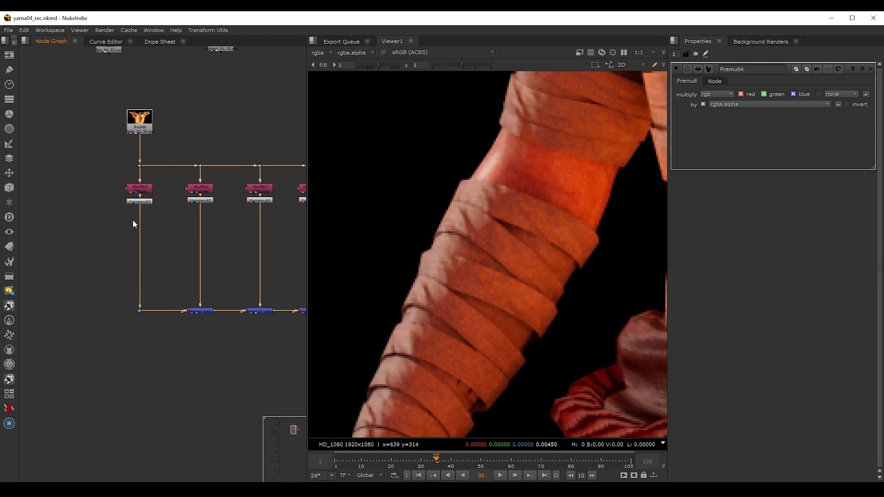
{"action": "scroll", "coordinate": [133, 211], "scroll_direction": "up", "scroll_amount": 5}
{"action": "left_click", "coordinate": [151, 195]}
{"action": "key", "text": "1"}
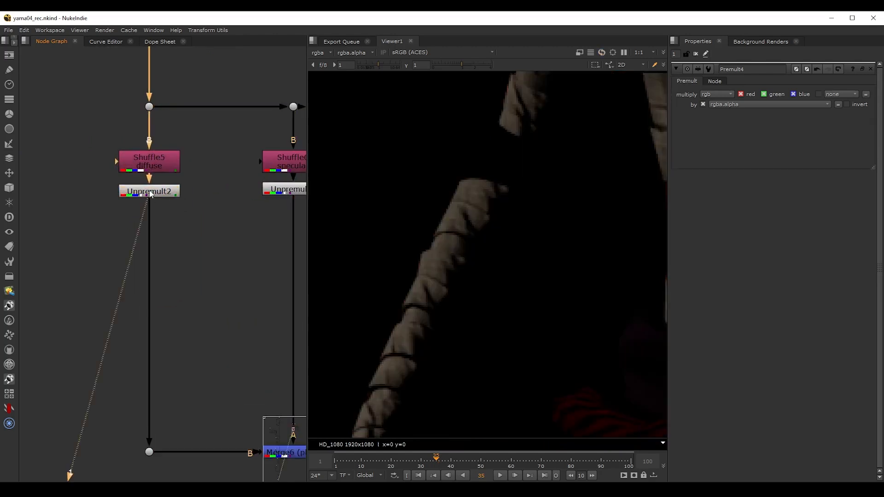
- Open the Shuffle5 properties and check the layer choices for its second input
{"action": "double_click", "coordinate": [150, 162]}
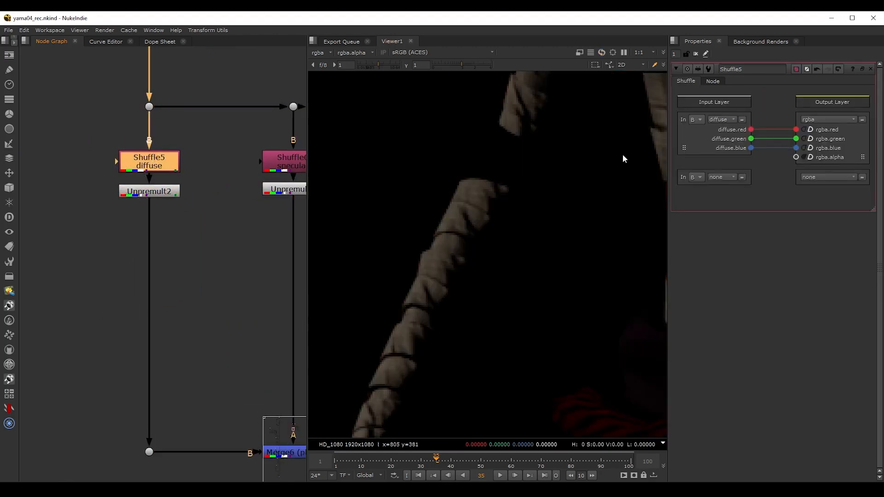
{"action": "scroll", "coordinate": [252, 185], "scroll_direction": "down", "scroll_amount": 2}
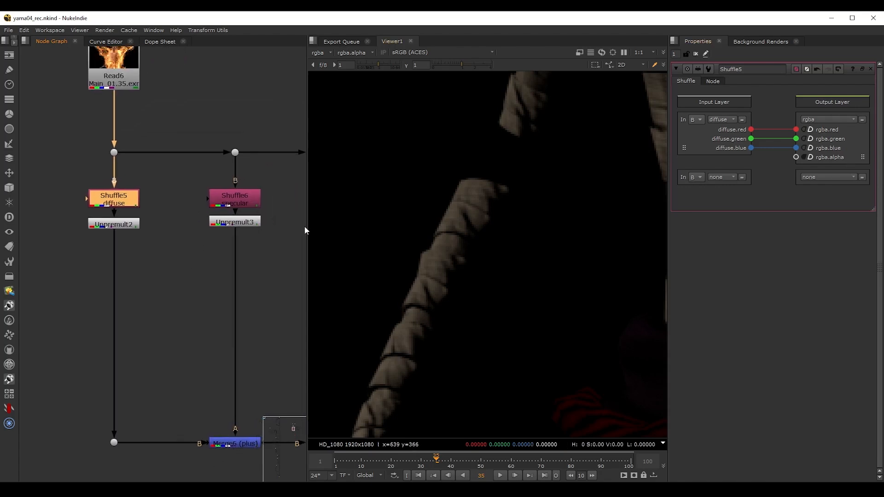
{"action": "left_click", "coordinate": [732, 178]}
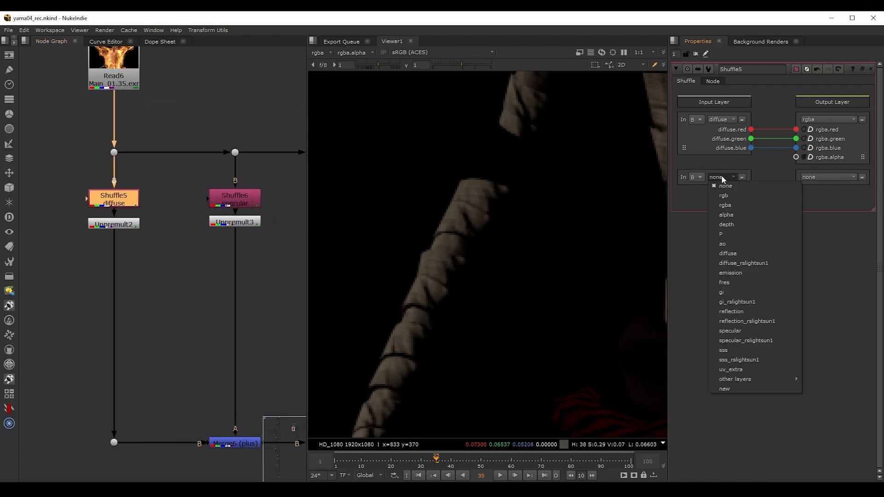
{"action": "left_click", "coordinate": [719, 177]}
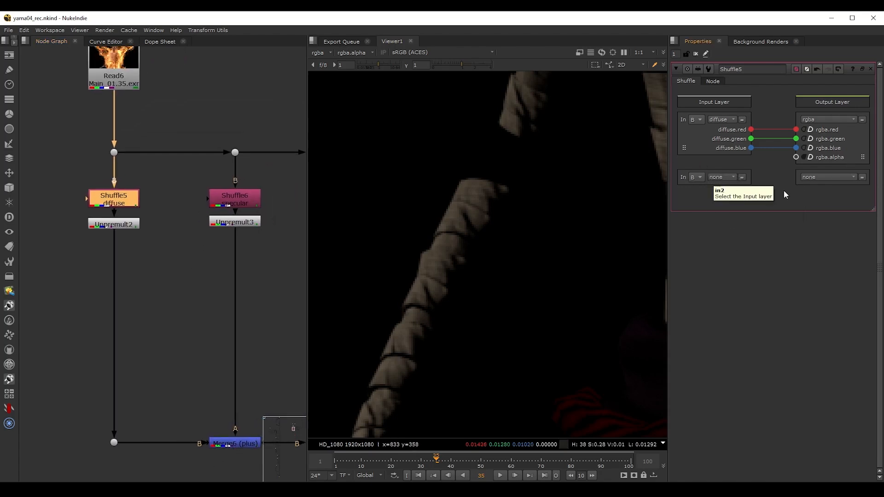
- Set the second input of Shuffle5 (diffuse) and Shuffle6 (specular) to alpha and route it to rgba.alpha in each
{"action": "left_click", "coordinate": [717, 178]}
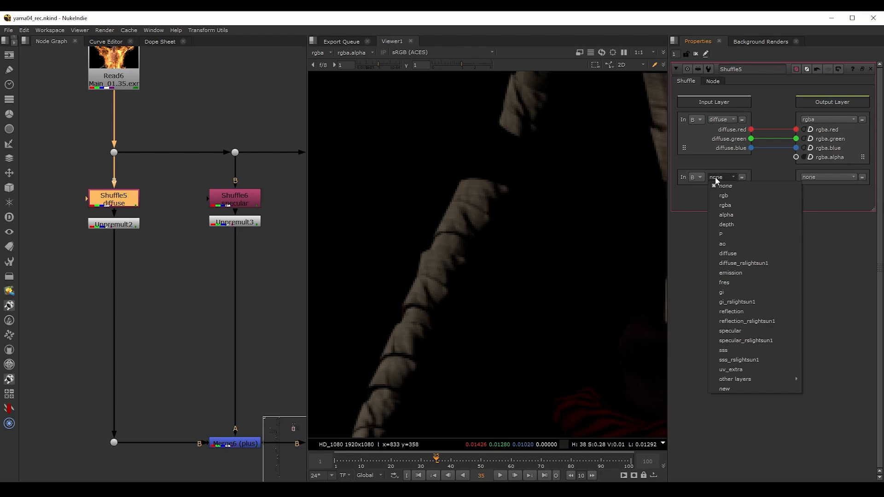
{"action": "left_click", "coordinate": [738, 216]}
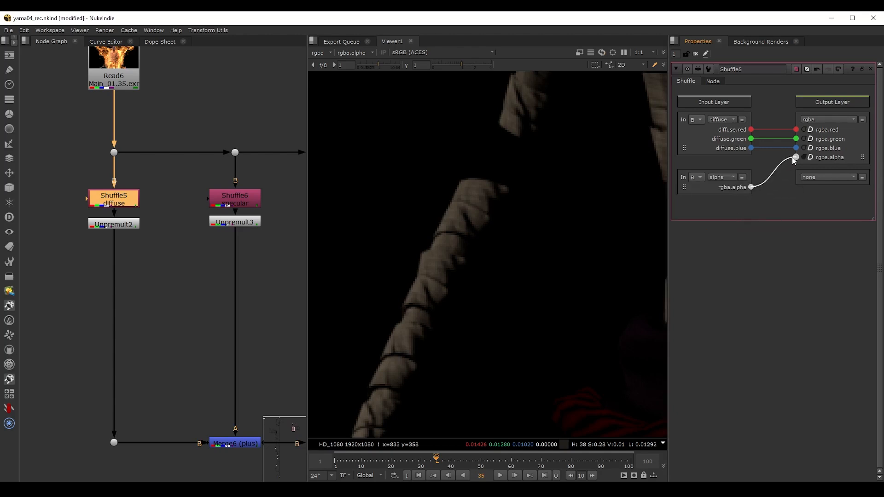
{"action": "middle_click_drag", "start_coordinate": [257, 233], "coordinate": [228, 228]}
{"action": "left_click", "coordinate": [222, 225]}
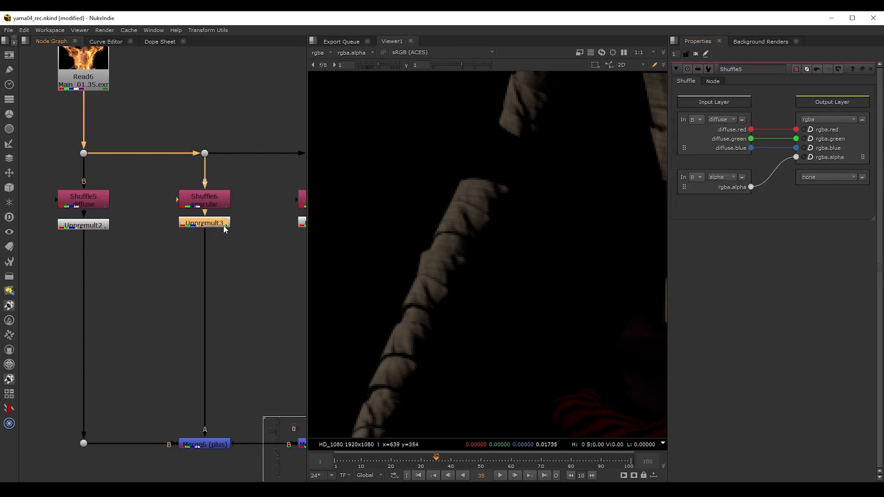
{"action": "left_click", "coordinate": [203, 206]}
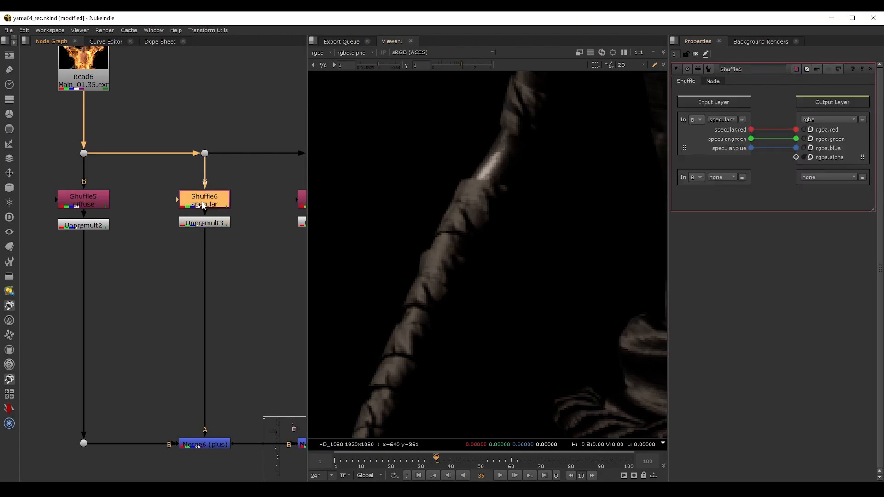
{"action": "left_click", "coordinate": [721, 178]}
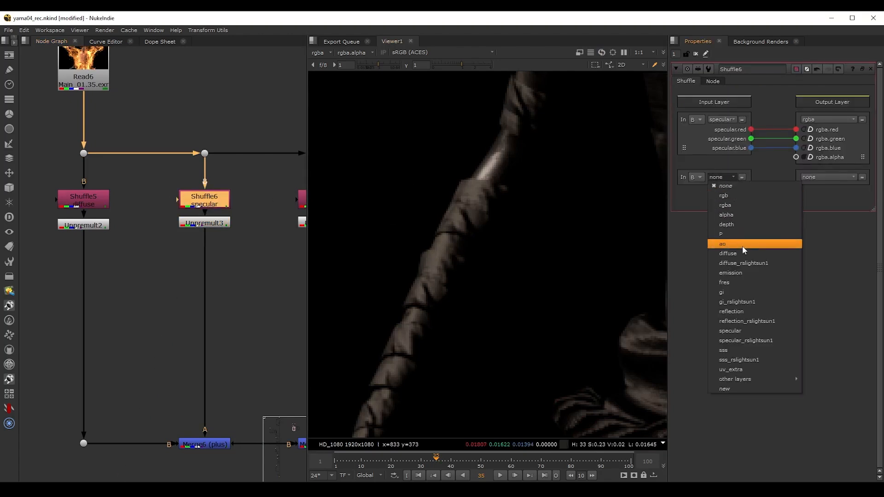
{"action": "left_click", "coordinate": [737, 215]}
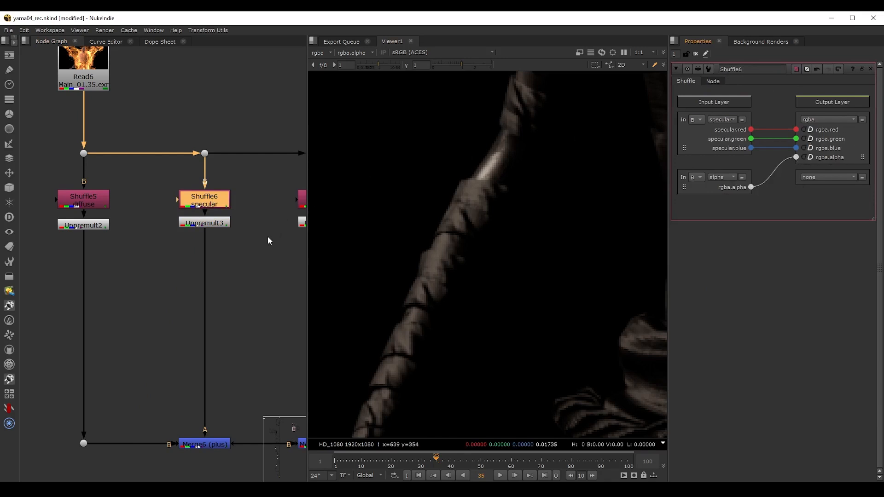
- View Unpremult3 and compare the specular pass on the bandaged arm with the node disabled and enabled
{"action": "left_click", "coordinate": [225, 224]}
{"action": "key", "text": "1"}
{"action": "double_click", "coordinate": [225, 224]}
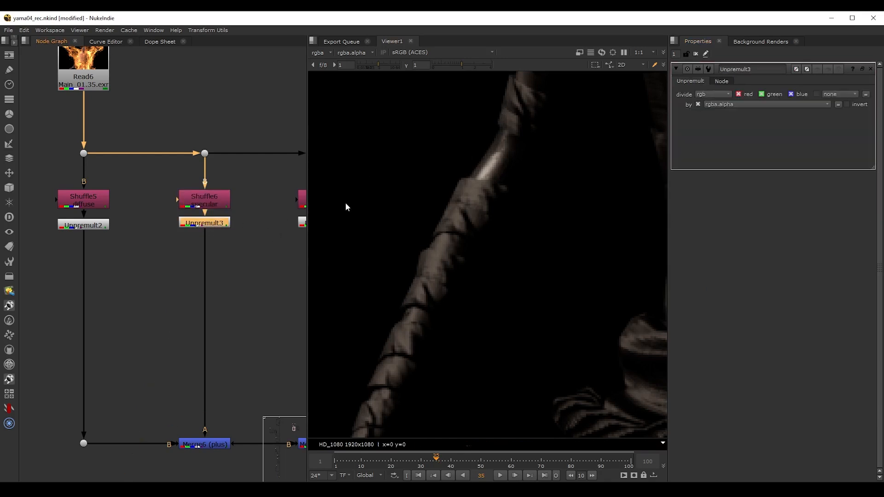
{"action": "scroll", "coordinate": [497, 174], "scroll_direction": "up", "scroll_amount": 3}
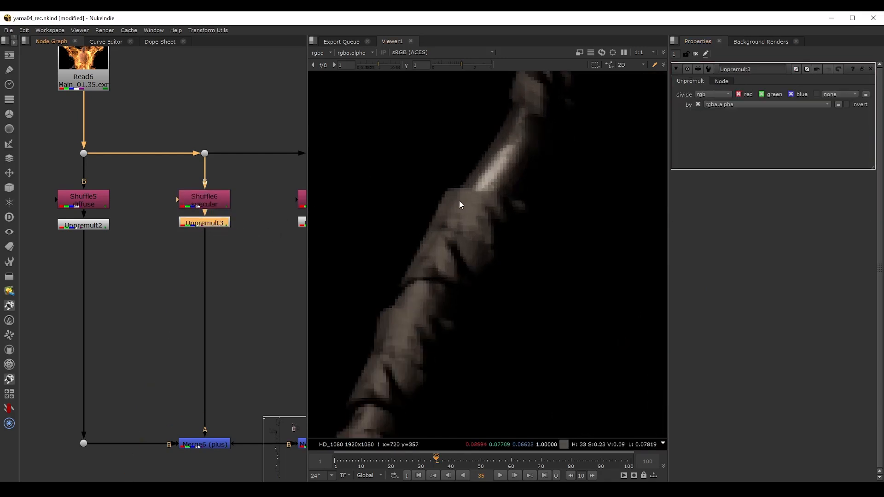
{"action": "key", "text": "d"}
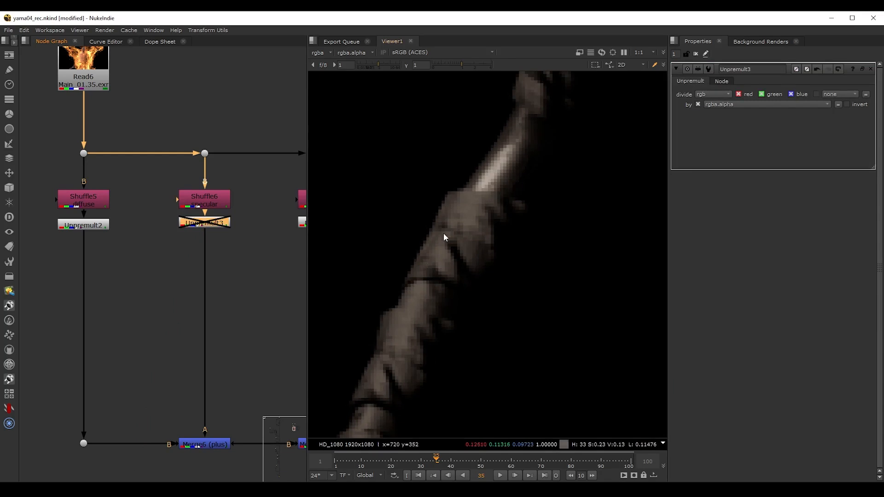
{"action": "key", "text": "d"}
{"action": "key", "text": "d"}
{"action": "key", "text": "d"}
{"action": "scroll", "coordinate": [240, 255], "scroll_direction": "down", "scroll_amount": 2}
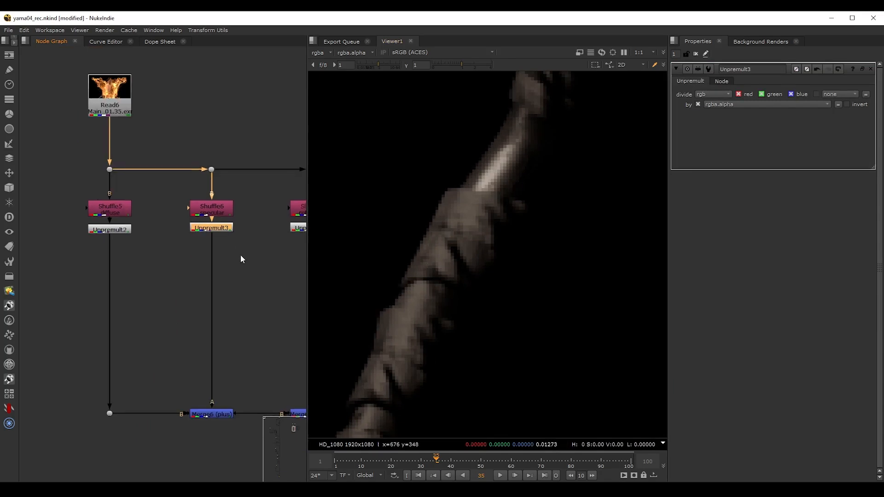
- Route the alpha layer to rgba.alpha in the reflection (Shuffle7) and sss (Shuffle16) shuffles as well
{"action": "middle_click_drag", "start_coordinate": [240, 255], "coordinate": [141, 271]}
{"action": "left_click", "coordinate": [213, 225]}
{"action": "key", "text": "1"}
{"action": "double_click", "coordinate": [214, 225]}
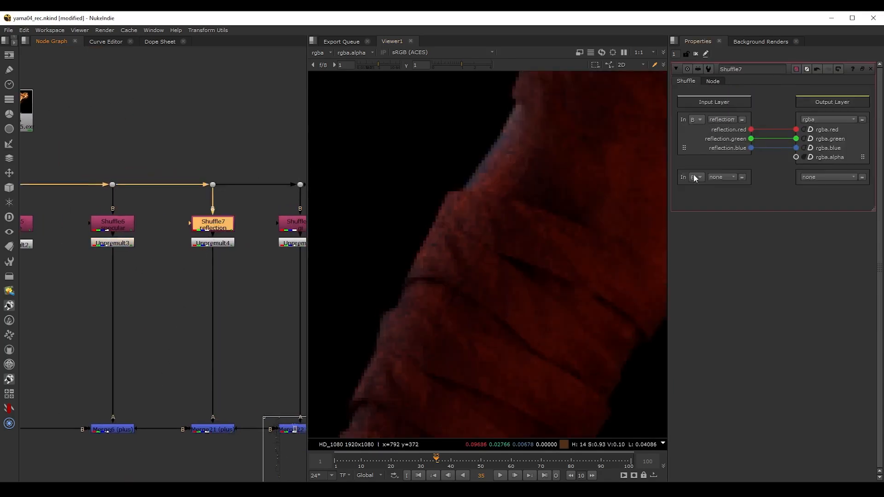
{"action": "left_click", "coordinate": [724, 176]}
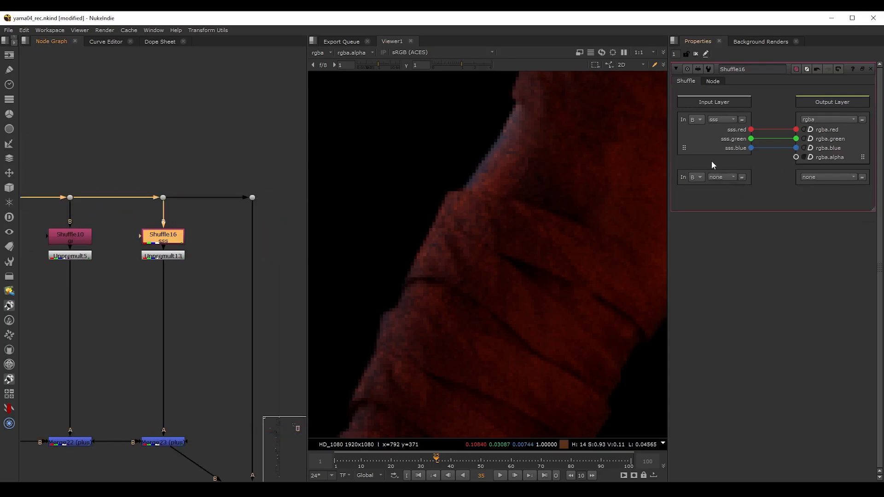
{"action": "left_click", "coordinate": [722, 176]}
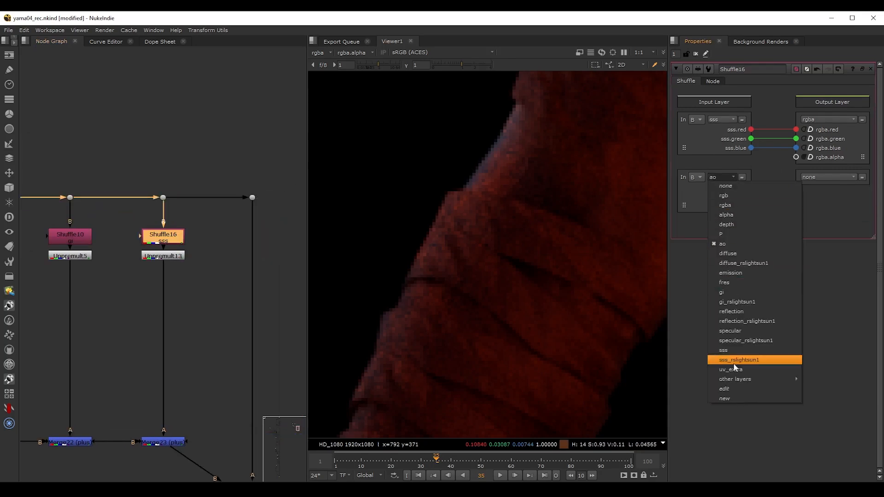
{"action": "left_click", "coordinate": [726, 214]}
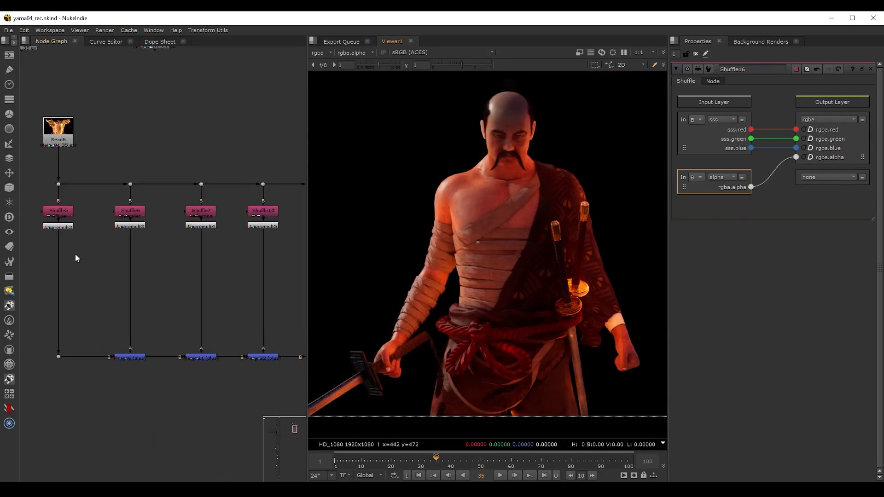
- Insert a Grade node after Unpremult2 on the diffuse branch and lower its gain to about 0.22
{"action": "scroll", "coordinate": [76, 253], "scroll_direction": "up", "scroll_amount": 5}
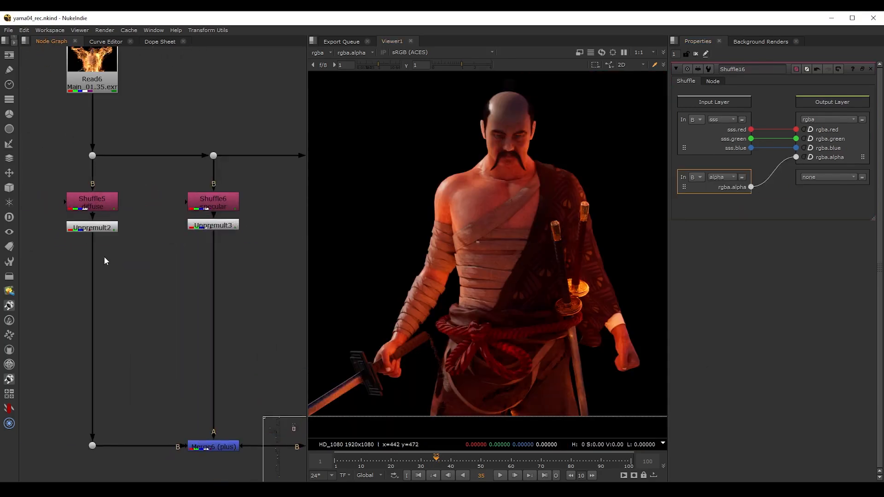
{"action": "key", "text": "g"}
{"action": "left_click_drag", "start_coordinate": [106, 261], "coordinate": [98, 277]}
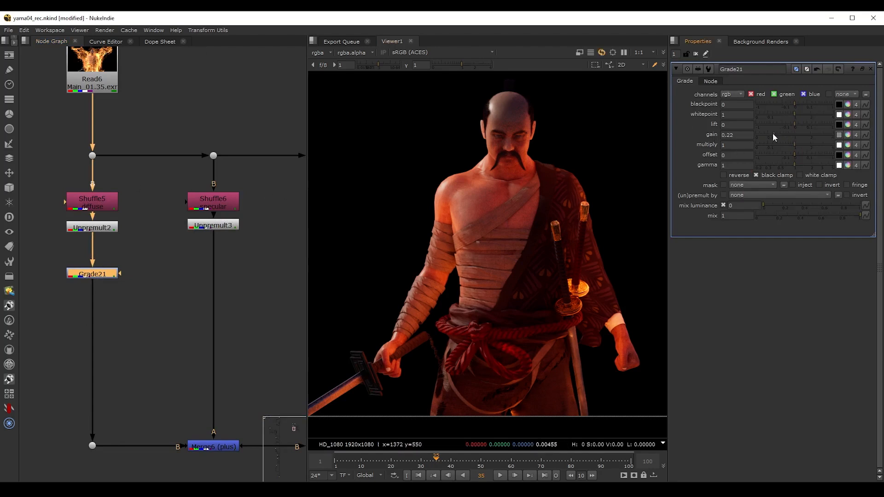
- Insert a Grade node after Unpremult3 on the specular branch and lower its gain slightly
{"action": "left_click", "coordinate": [242, 268]}
{"action": "key", "text": "g"}
{"action": "left_click_drag", "start_coordinate": [244, 270], "coordinate": [222, 275]}
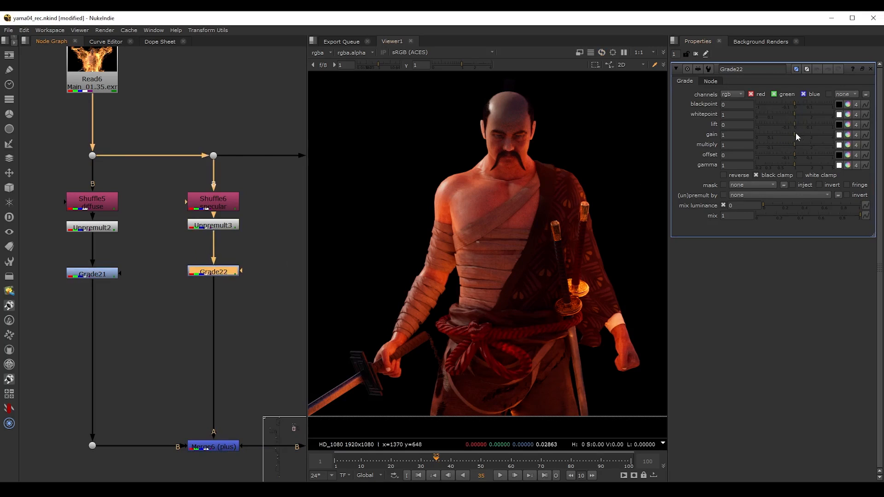
{"action": "mouse_move", "coordinate": [795, 132]}
{"action": "left_mouse_down"}
{"action": "mouse_move", "coordinate": [757, 135]}
{"action": "mouse_move", "coordinate": [788, 136]}
{"action": "left_mouse_up"}
- Insert a Grade node after Unpremult4 on the reflection branch with gamma 0.74 and gain 1.5
{"action": "scroll", "coordinate": [547, 106], "scroll_direction": "up", "scroll_amount": 2}
{"action": "middle_click_drag", "start_coordinate": [296, 167], "coordinate": [197, 167]}
{"action": "left_click", "coordinate": [187, 224]}
{"action": "key", "text": "g"}
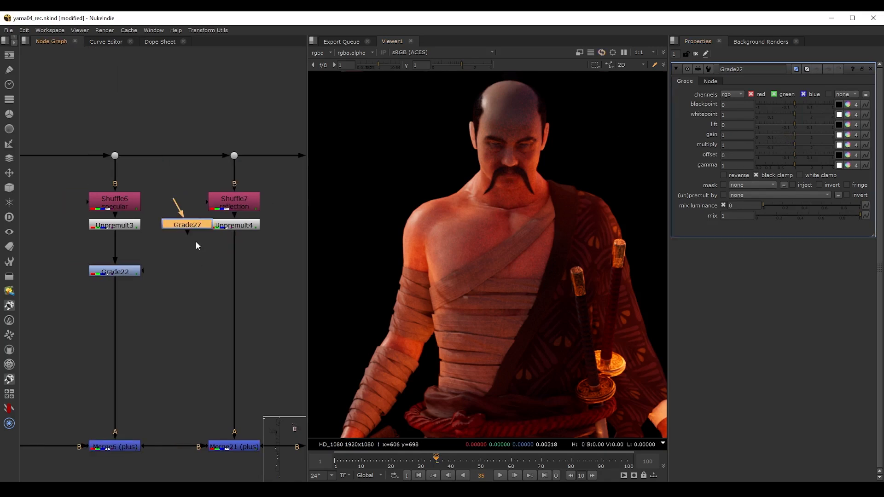
{"action": "left_click", "coordinate": [238, 273]}
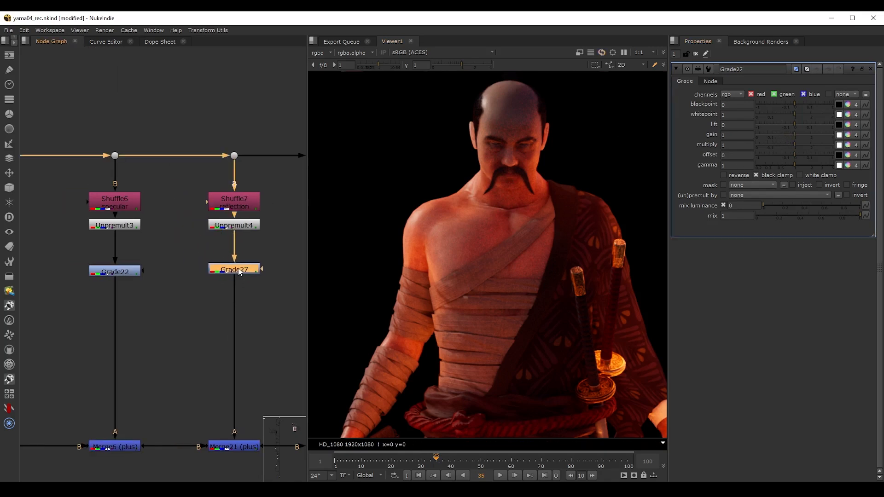
{"action": "left_click_drag", "start_coordinate": [793, 164], "coordinate": [799, 132]}
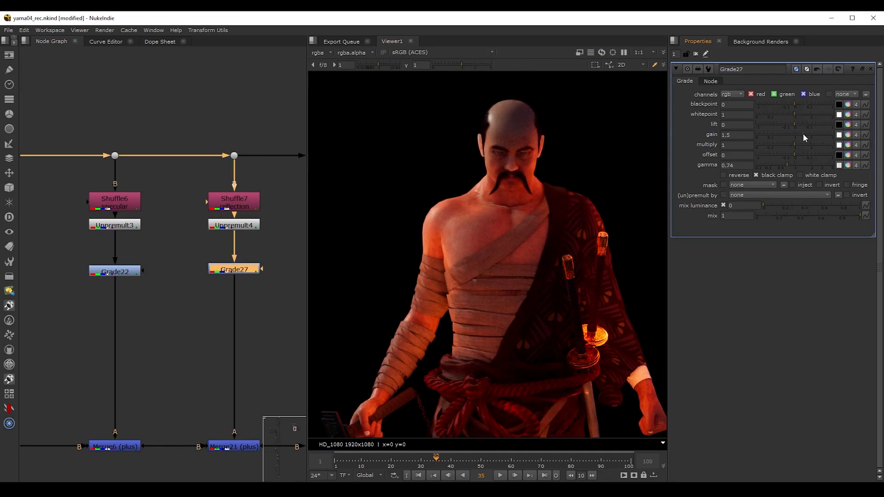
- Insert a Grade node after Unpremult5 on the gi branch with gain 1.65 and gamma 0.68
{"action": "middle_click_drag", "start_coordinate": [249, 190], "coordinate": [110, 184]}
{"action": "double_click", "coordinate": [200, 263]}
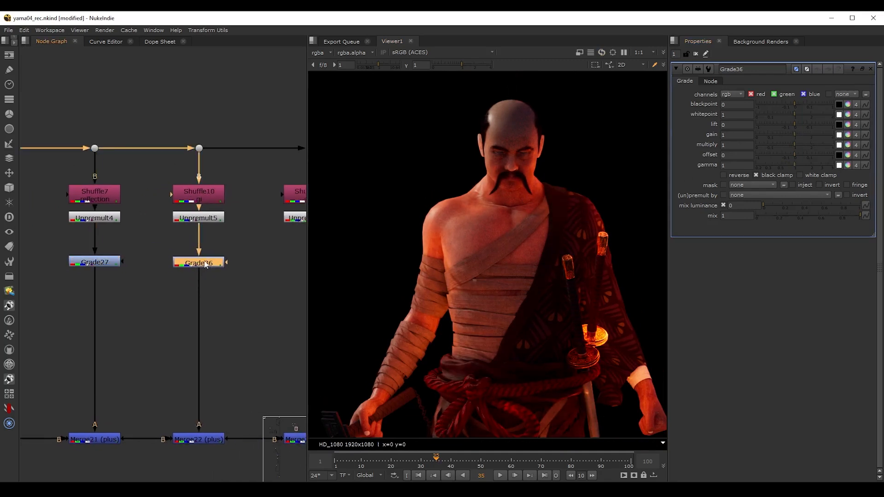
{"action": "mouse_move", "coordinate": [795, 134]}
{"action": "left_mouse_down"}
{"action": "mouse_move", "coordinate": [784, 164]}
{"action": "mouse_move", "coordinate": [805, 134]}
{"action": "left_mouse_up"}
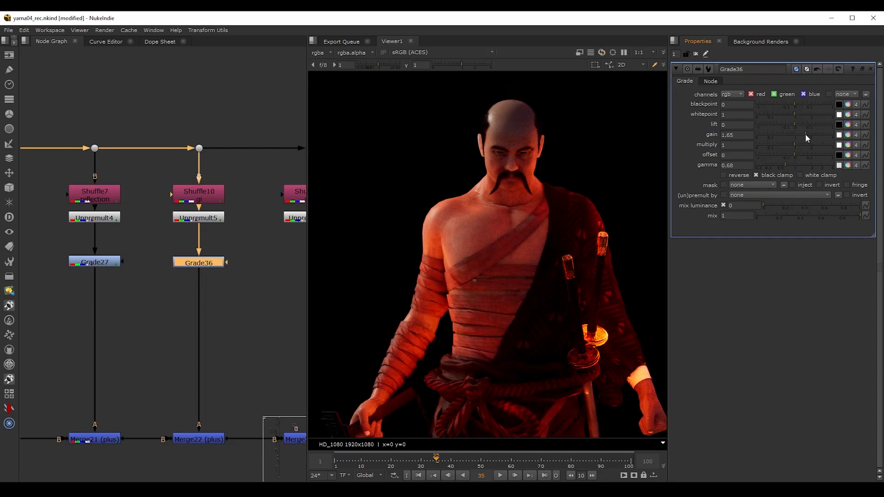
- Insert a Grade node after Unpremult13 on the sss branch with gain 1 and gamma 0.92
{"action": "middle_click_drag", "start_coordinate": [283, 244], "coordinate": [164, 239]}
{"action": "left_click", "coordinate": [164, 239]}
{"action": "key", "text": "g"}
{"action": "left_click_drag", "start_coordinate": [164, 239], "coordinate": [197, 255]}
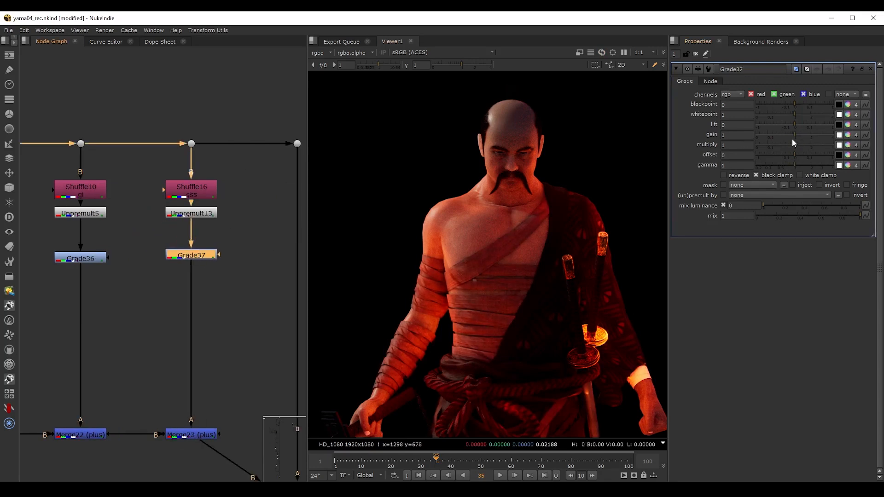
{"action": "left_click_drag", "start_coordinate": [793, 136], "coordinate": [793, 164]}
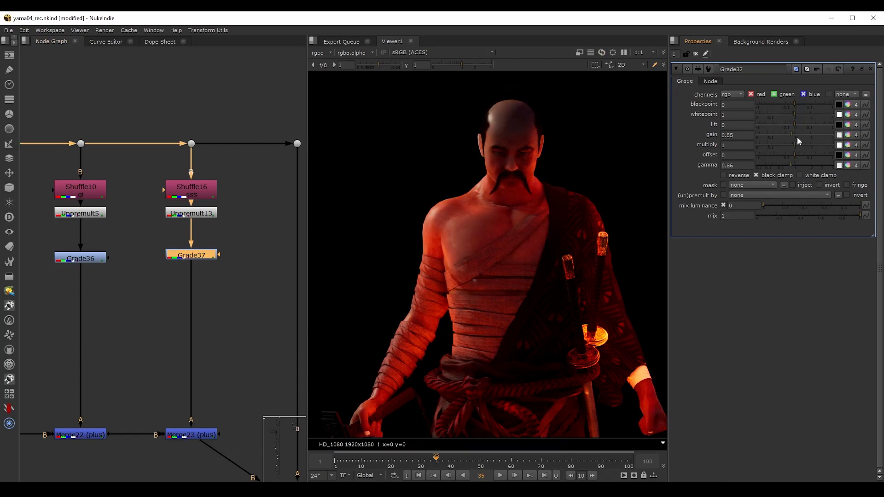
{"action": "left_click", "coordinate": [796, 137]}
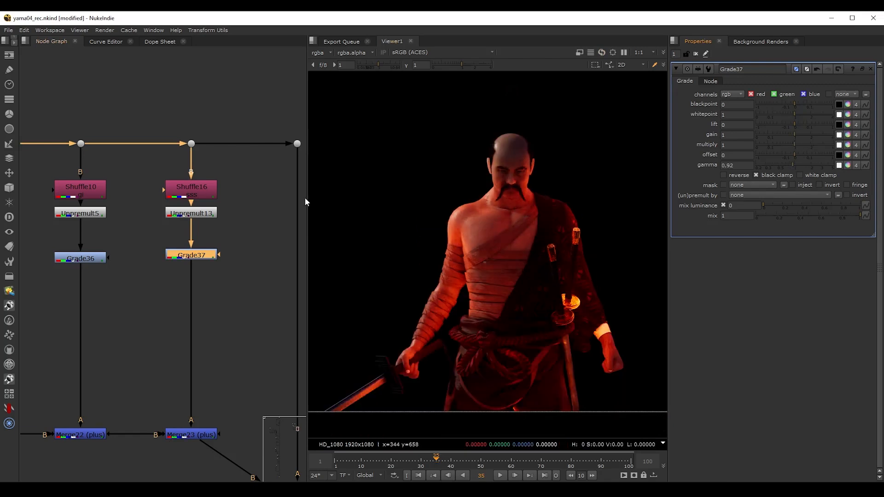
- Change the gi branch's Grade36 to gamma 1.05 and gain 1.25
{"action": "middle_click_drag", "start_coordinate": [200, 170], "coordinate": [301, 134]}
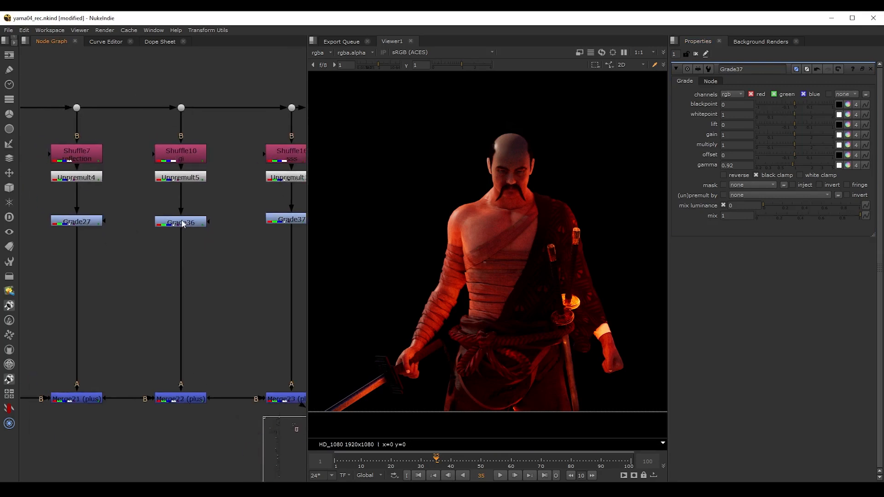
{"action": "double_click", "coordinate": [180, 222]}
{"action": "left_click_drag", "start_coordinate": [786, 165], "coordinate": [795, 164]}
{"action": "left_click_drag", "start_coordinate": [805, 134], "coordinate": [799, 134]}
{"action": "left_click", "coordinate": [237, 258]}
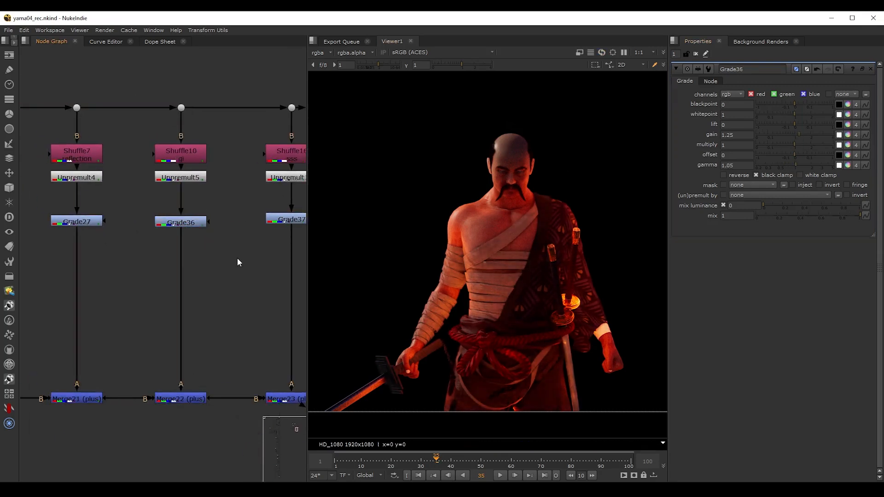
- Bring the fire Read node over beside the pass tree and add a Merge (over) node connected beneath it
{"action": "scroll", "coordinate": [237, 258], "scroll_direction": "down", "scroll_amount": 6}
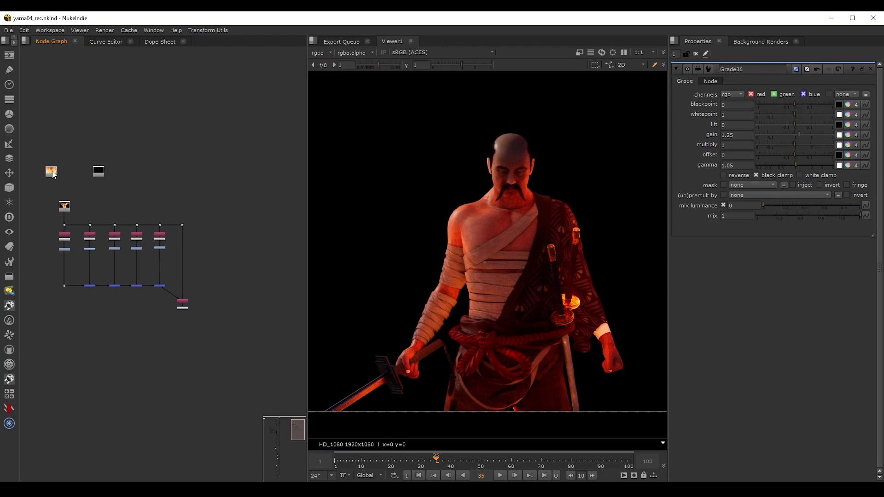
{"action": "left_click_drag", "start_coordinate": [53, 172], "coordinate": [224, 380]}
{"action": "scroll", "coordinate": [220, 136], "scroll_direction": "up", "scroll_amount": 3}
{"action": "key", "text": "m"}
{"action": "middle_click_drag", "start_coordinate": [240, 377], "coordinate": [264, 238]}
{"action": "left_click_drag", "start_coordinate": [252, 242], "coordinate": [245, 278]}
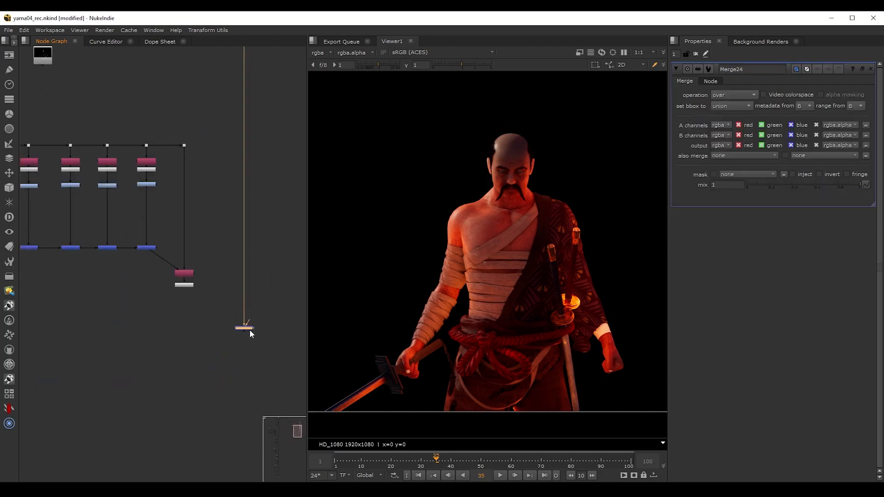
- Connect the new Merge's A input to the Premult below Copy2, square the pipe with a dot, and view the composite
{"action": "scroll", "coordinate": [256, 319], "scroll_direction": "up", "scroll_amount": 3}
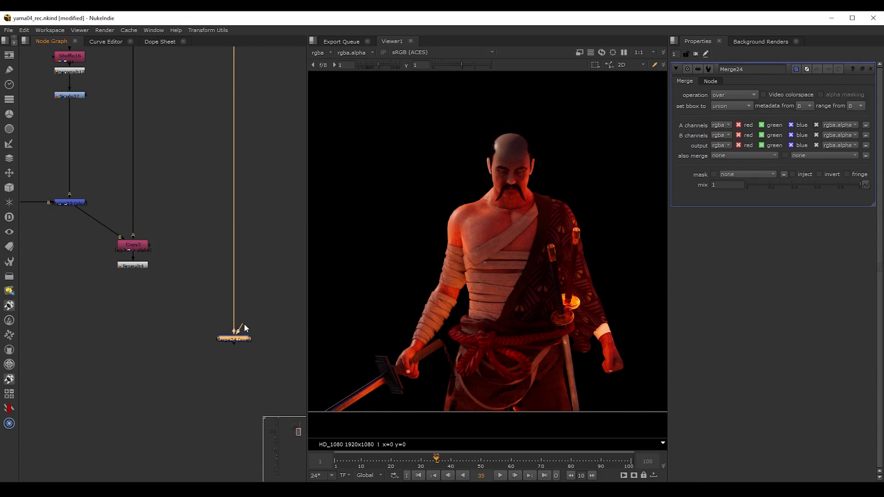
{"action": "left_click_drag", "start_coordinate": [226, 321], "coordinate": [138, 270]}
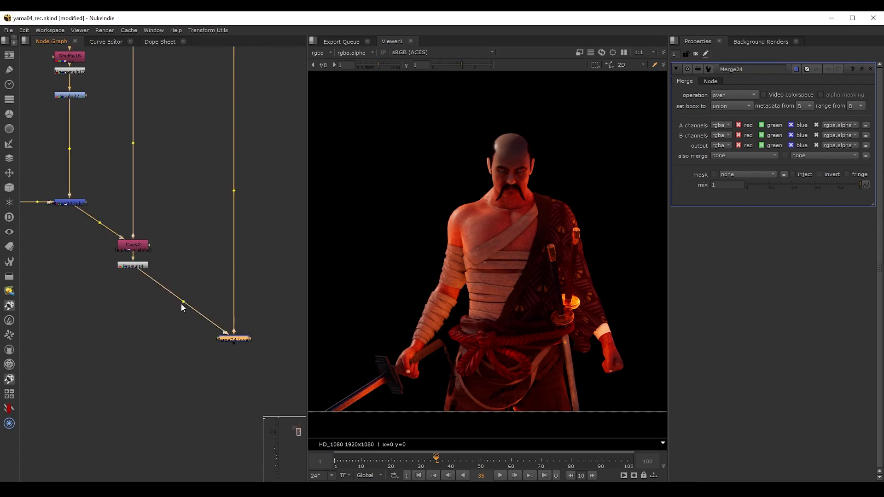
{"action": "left_click_drag", "start_coordinate": [183, 301], "coordinate": [133, 338], "text": "ctrl"}
{"action": "left_click_drag", "start_coordinate": [192, 312], "coordinate": [266, 356]}
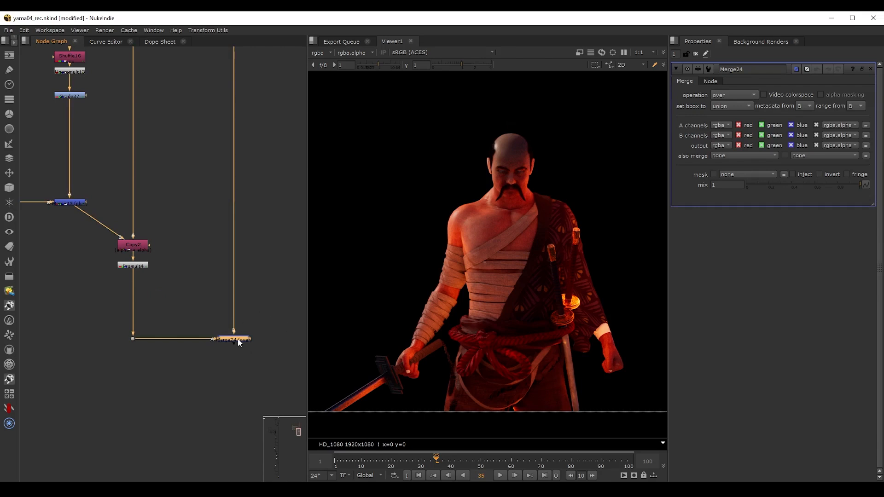
{"action": "key", "text": "1"}
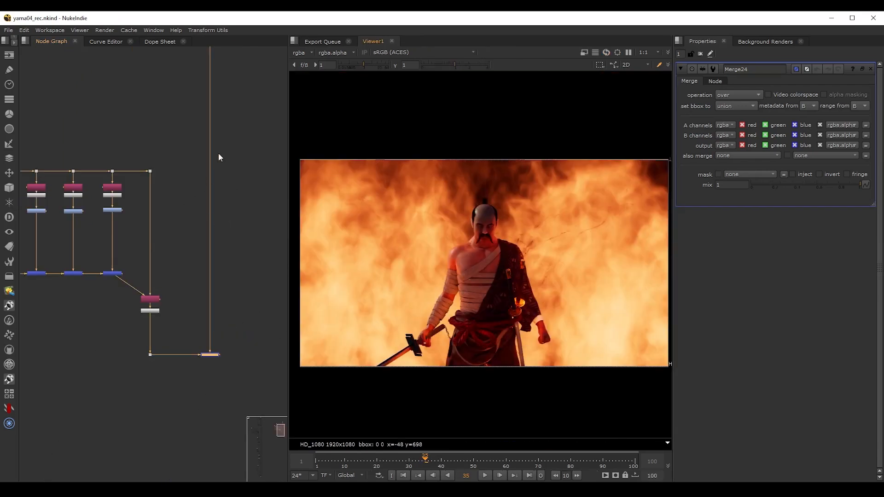
- View the fire background Read node on its own
{"action": "middle_click_drag", "start_coordinate": [219, 156], "coordinate": [189, 213]}
{"action": "left_click", "coordinate": [190, 213]}
{"action": "key", "text": "1"}
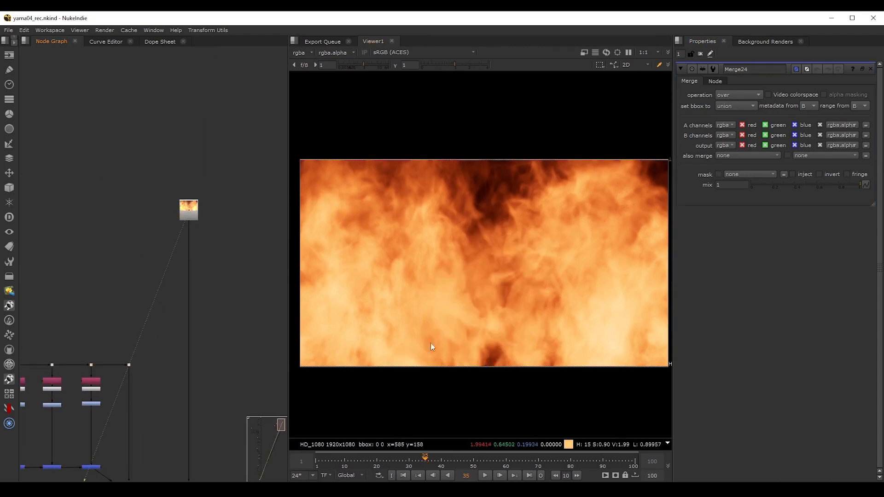
{"action": "scroll", "coordinate": [186, 225], "scroll_direction": "up", "scroll_amount": 3}
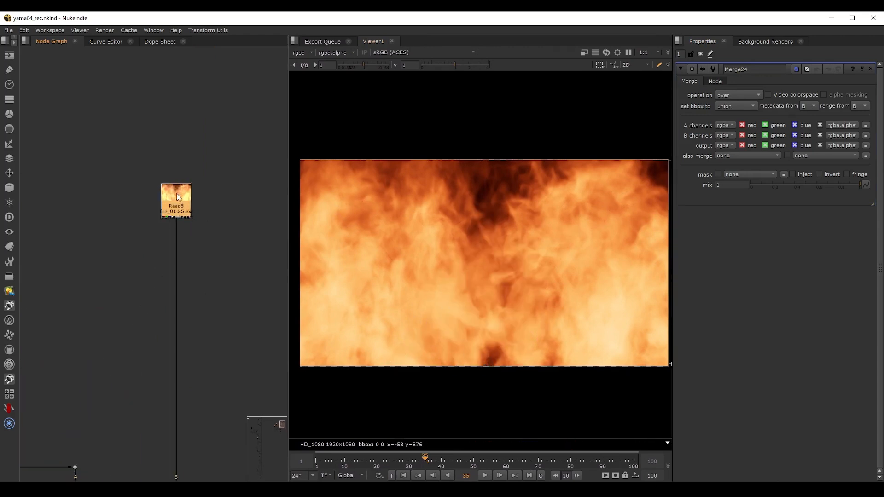
- Add a GridWarp node beneath the fire Read and set its grid divisions to 4
{"action": "key", "text": "Tab"}
{"action": "type", "text": "gridwa"}
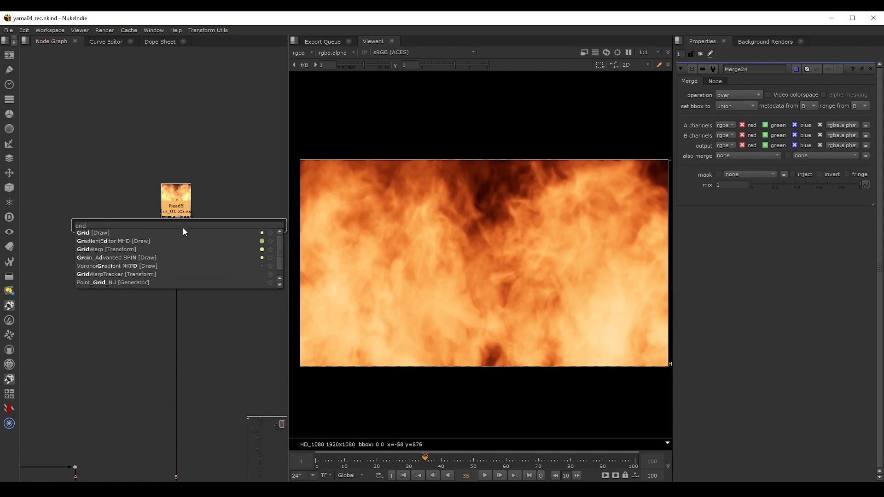
{"action": "key", "text": "Return"}
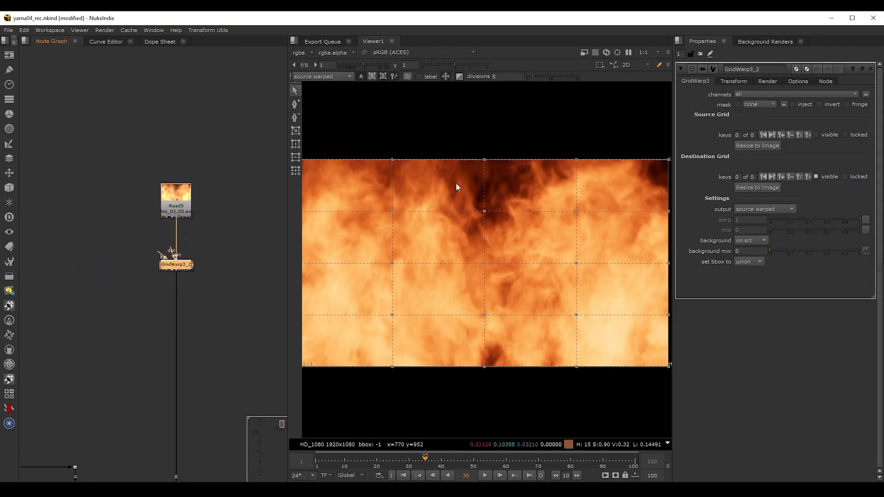
{"action": "left_click_drag", "start_coordinate": [531, 76], "coordinate": [530, 76]}
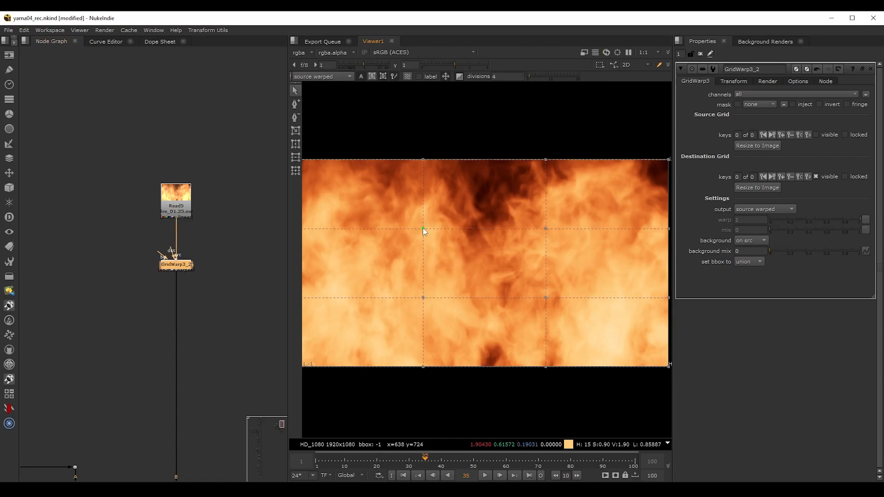
- Pull the four interior grid points of the fire's GridWarp downward to start stretching the flames
{"action": "left_click_drag", "start_coordinate": [423, 228], "coordinate": [423, 247]}
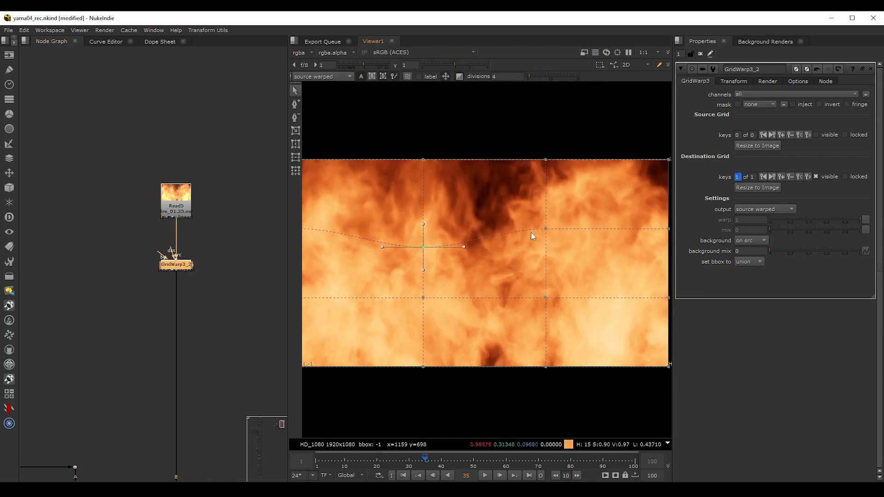
{"action": "left_click_drag", "start_coordinate": [545, 229], "coordinate": [545, 250]}
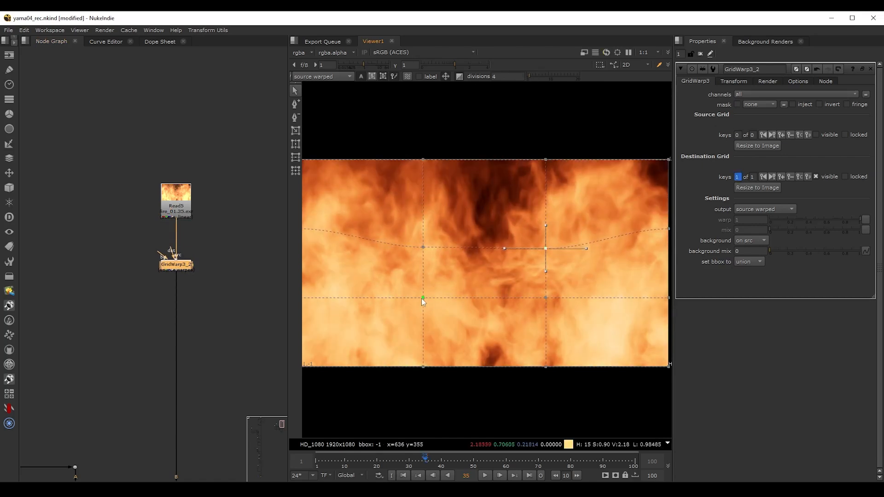
{"action": "left_click_drag", "start_coordinate": [423, 300], "coordinate": [422, 321]}
{"action": "left_click", "coordinate": [546, 297]}
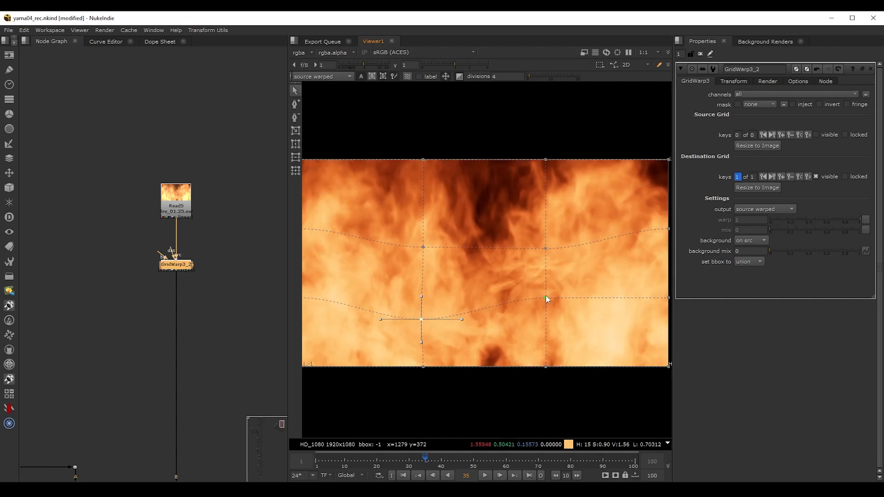
{"action": "left_click_drag", "start_coordinate": [545, 297], "coordinate": [544, 322]}
{"action": "scroll", "coordinate": [472, 296], "scroll_direction": "down", "scroll_amount": 1}
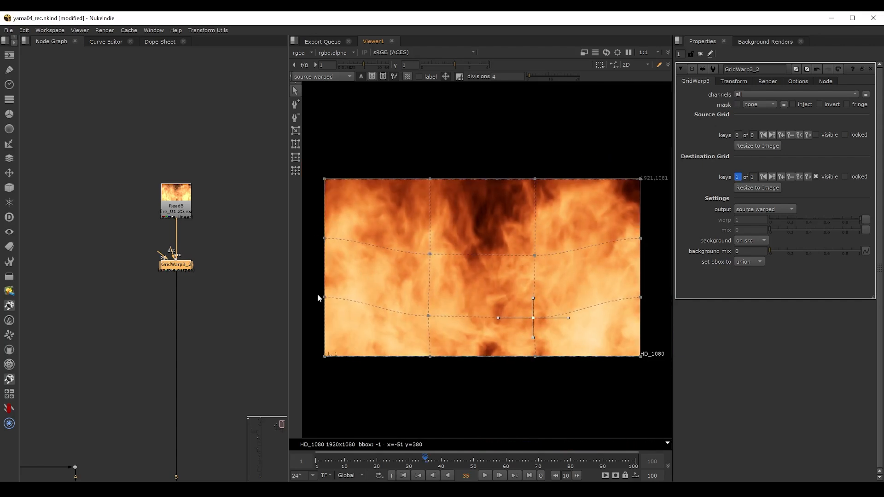
- Lower the interior grid points further and raise the two right-edge points, angling their handles so the grid lines curve upward
{"action": "left_click_drag", "start_coordinate": [429, 253], "coordinate": [432, 265]}
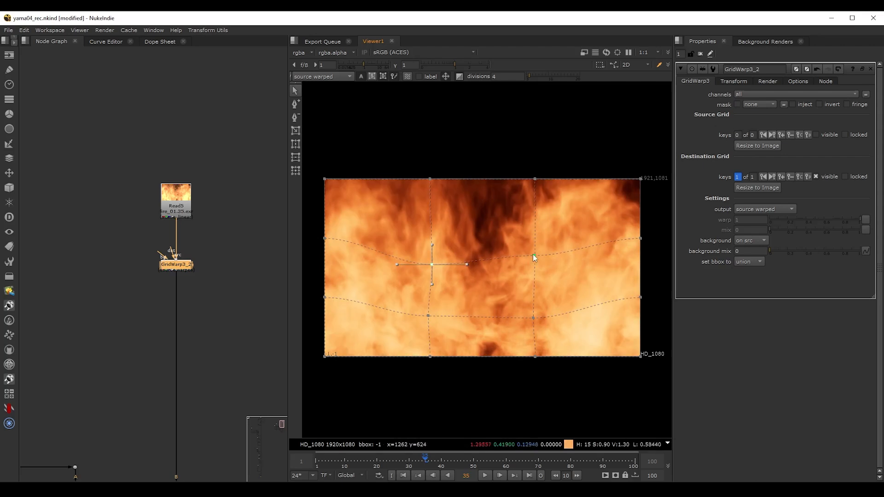
{"action": "left_click_drag", "start_coordinate": [534, 255], "coordinate": [534, 263]}
{"action": "left_click_drag", "start_coordinate": [428, 316], "coordinate": [432, 319]}
{"action": "left_click_drag", "start_coordinate": [640, 238], "coordinate": [604, 226]}
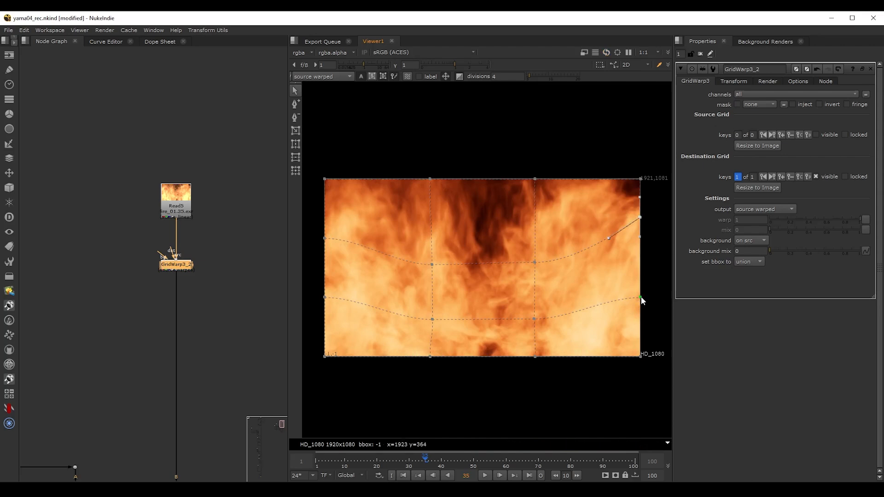
{"action": "left_click_drag", "start_coordinate": [640, 297], "coordinate": [608, 303]}
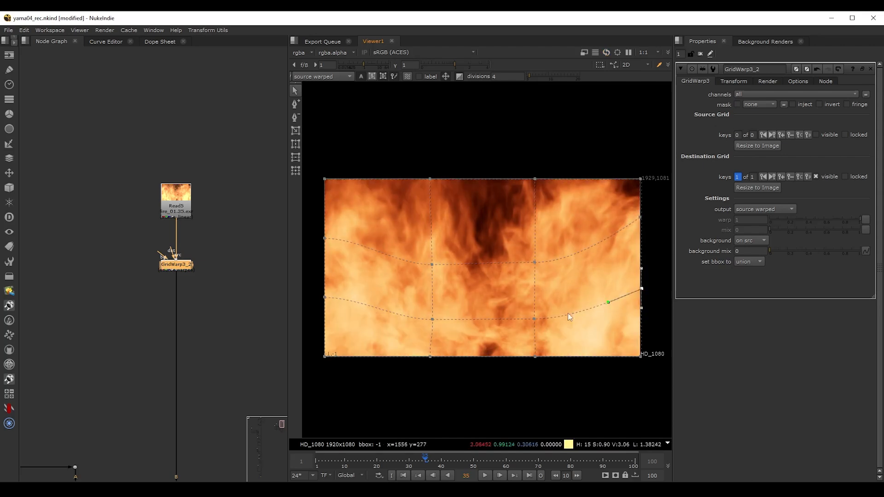
{"action": "left_click_drag", "start_coordinate": [539, 321], "coordinate": [540, 324]}
- Pull the two middle bottom-edge grid points below the frame and adjust the left interior points and the left-edge handles
{"action": "left_click_drag", "start_coordinate": [430, 357], "coordinate": [435, 380]}
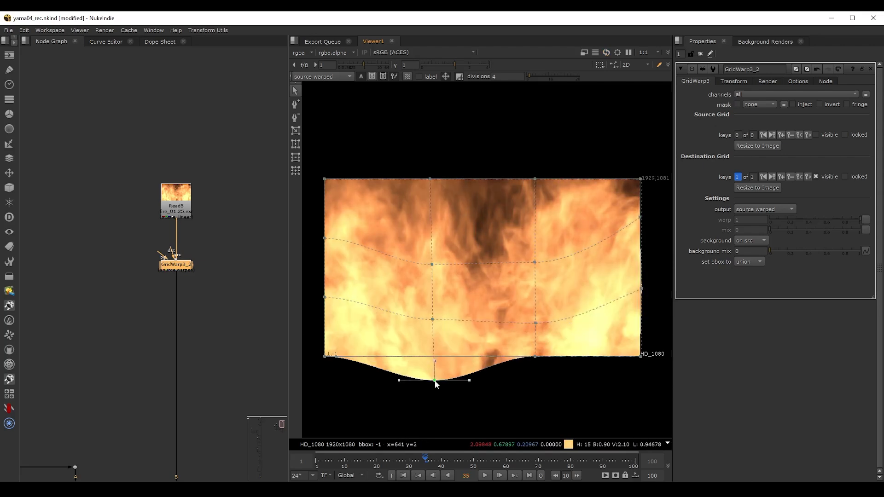
{"action": "left_click_drag", "start_coordinate": [535, 356], "coordinate": [537, 379]}
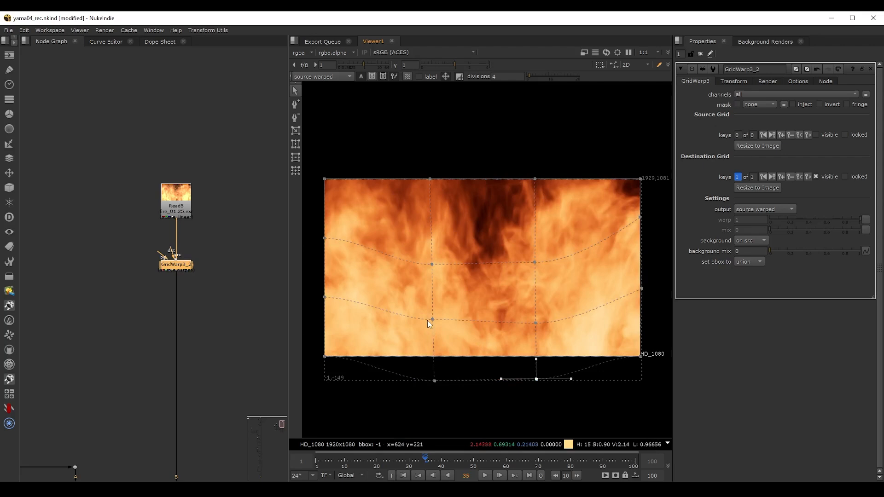
{"action": "left_click_drag", "start_coordinate": [432, 320], "coordinate": [431, 330]}
{"action": "left_click_drag", "start_coordinate": [432, 265], "coordinate": [431, 269]}
{"action": "left_click_drag", "start_coordinate": [325, 238], "coordinate": [344, 242]}
{"action": "left_click_drag", "start_coordinate": [324, 297], "coordinate": [348, 297]}
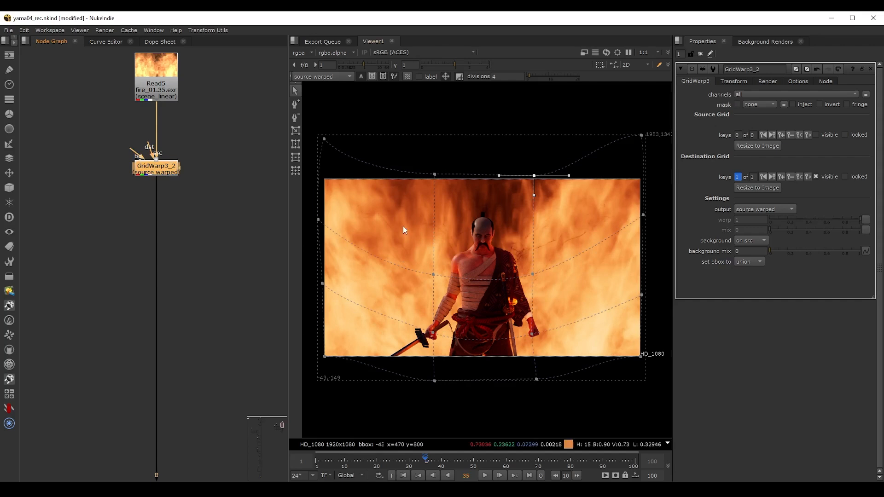
- Compare the composite with the GridWarp disabled and re-enabled, and add a Crop node directly beneath it
{"action": "key", "text": "d"}
{"action": "key", "text": "d"}
{"action": "key", "text": "Tab"}
{"action": "type", "text": "crop"}
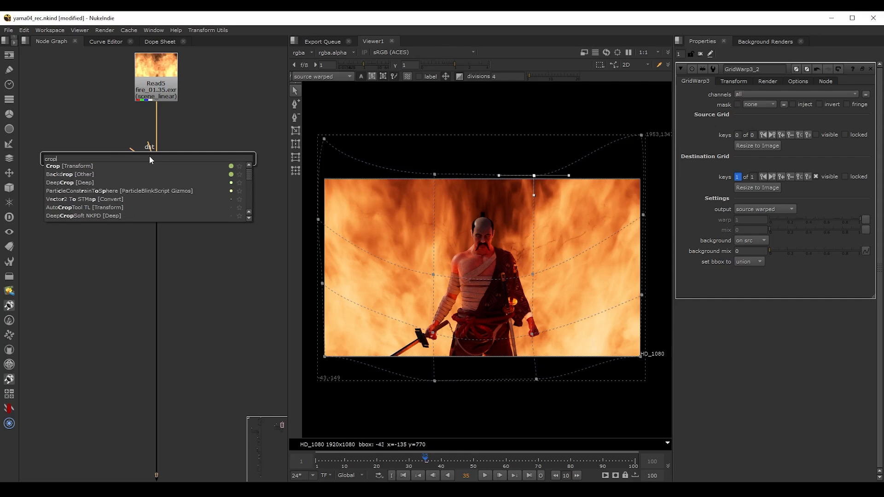
{"action": "key", "text": "Return"}
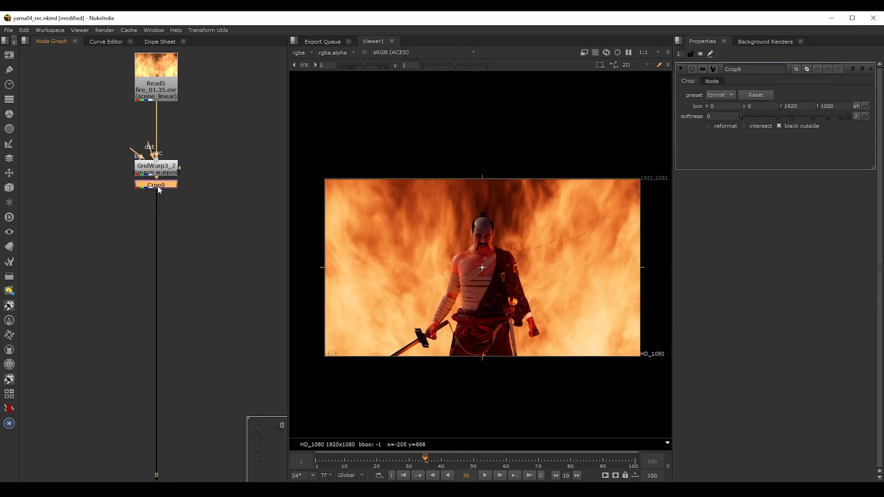
- Add a Grade node below the Crop and darken the fire with gain 0.18 and gamma 0.74
{"action": "key", "text": "g"}
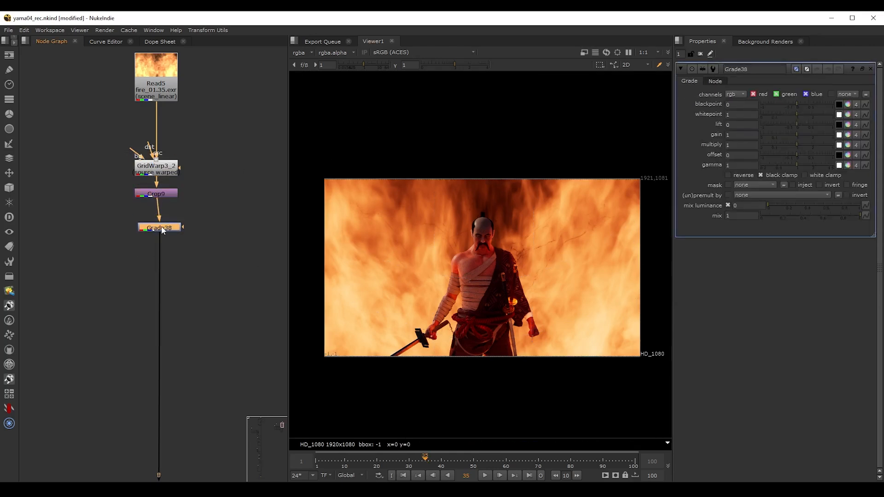
{"action": "left_click_drag", "start_coordinate": [799, 134], "coordinate": [773, 134]}
{"action": "left_click_drag", "start_coordinate": [796, 165], "coordinate": [789, 165]}
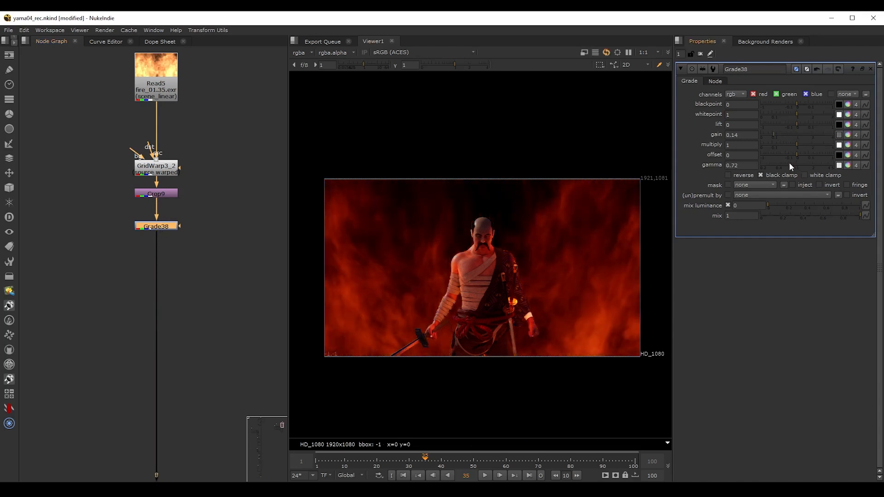
{"action": "left_click_drag", "start_coordinate": [771, 133], "coordinate": [777, 134]}
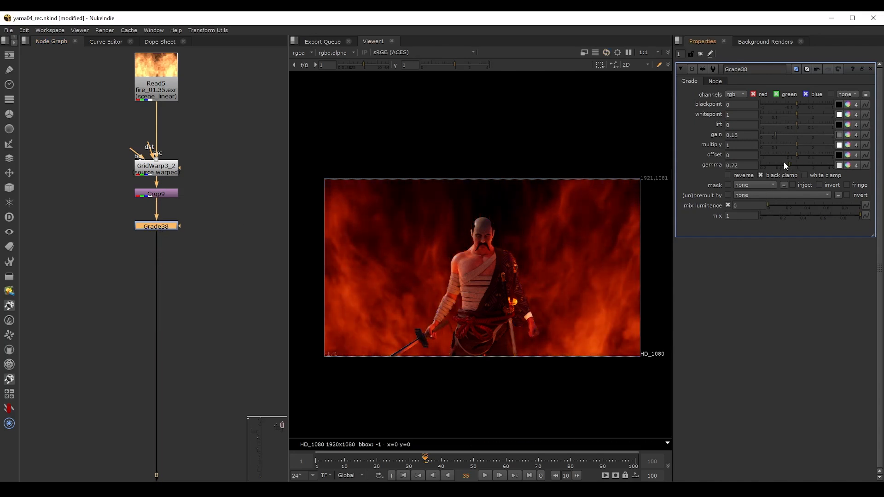
{"action": "left_click_drag", "start_coordinate": [789, 165], "coordinate": [790, 164]}
- Add a Saturation node below the fire's Grade and set its saturation to 0.74
{"action": "key", "text": "Tab"}
{"action": "type", "text": "sat"}
{"action": "left_click", "coordinate": [92, 234]}
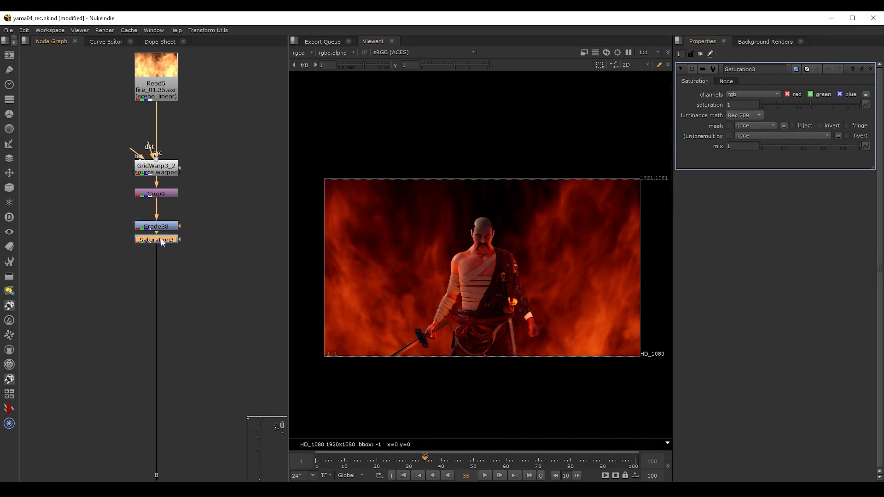
{"action": "left_click_drag", "start_coordinate": [809, 104], "coordinate": [803, 103]}
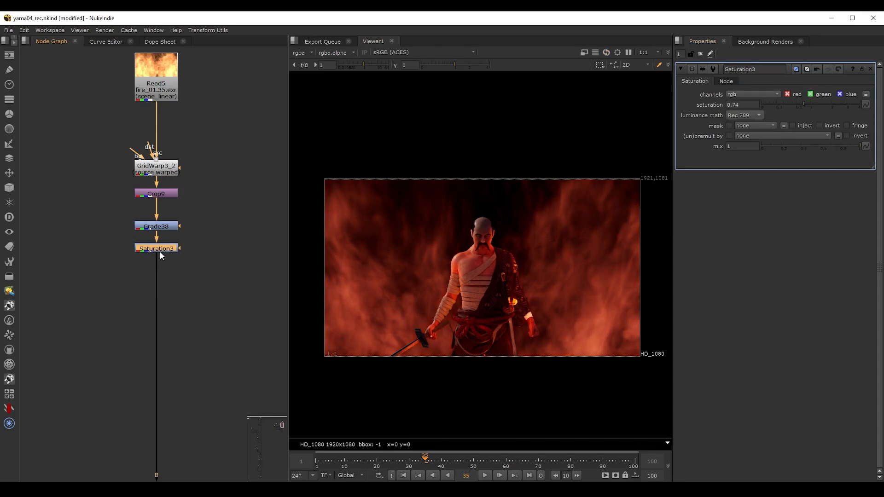
- Add another Grade below the Saturation node and set its green multiply value to 1.25
{"action": "key", "text": "g"}
{"action": "left_click_drag", "start_coordinate": [162, 264], "coordinate": [163, 273]}
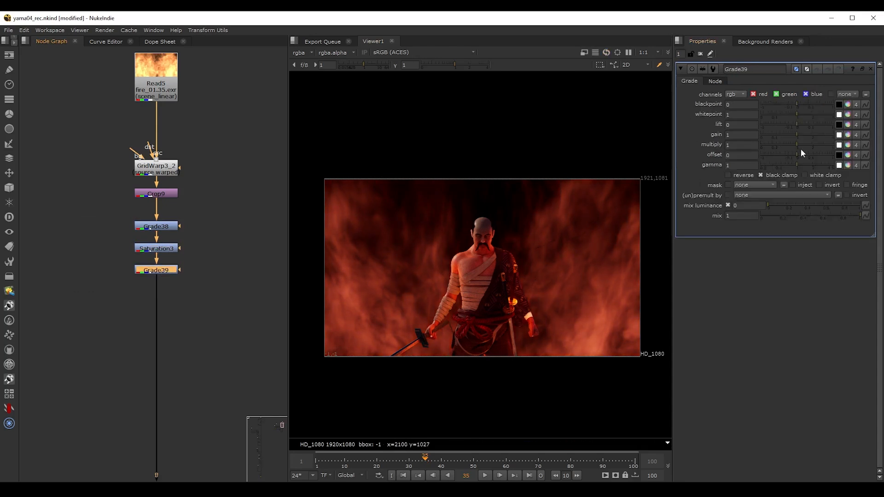
{"action": "left_click", "coordinate": [847, 145]}
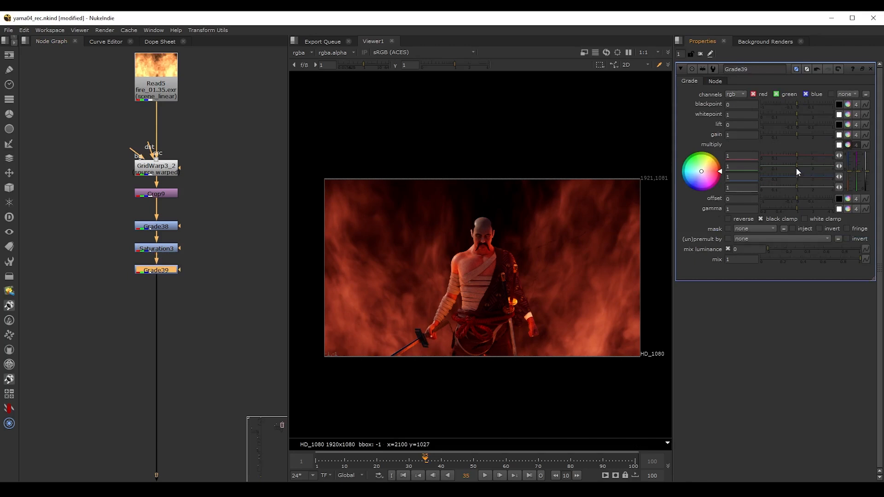
{"action": "left_click_drag", "start_coordinate": [796, 165], "coordinate": [799, 164]}
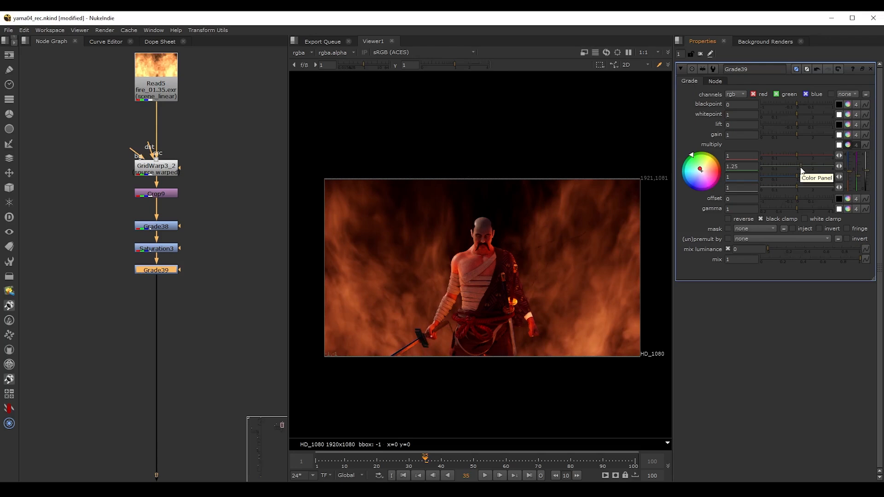
- Darken the fire further in Grade38 with gamma 0.68 and gain 0.12
{"action": "left_click", "coordinate": [161, 227]}
{"action": "double_click", "coordinate": [160, 227]}
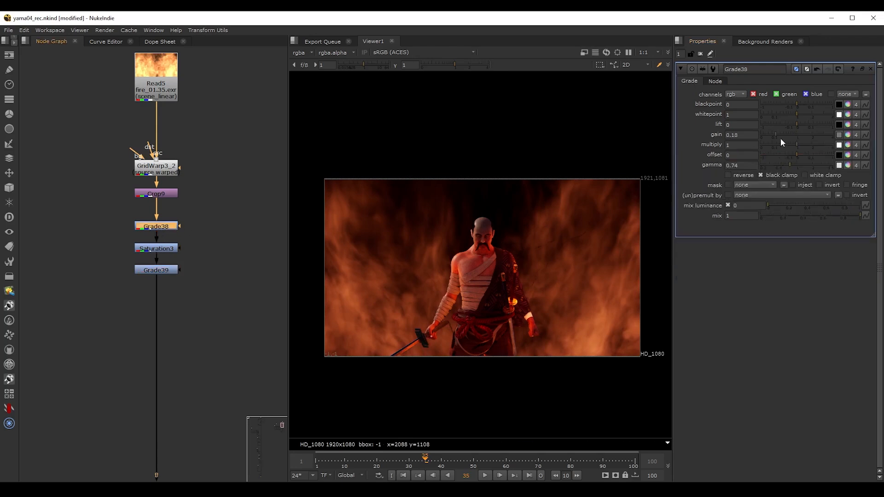
{"action": "left_click_drag", "start_coordinate": [787, 165], "coordinate": [787, 165]}
{"action": "left_click_drag", "start_coordinate": [777, 134], "coordinate": [772, 134]}
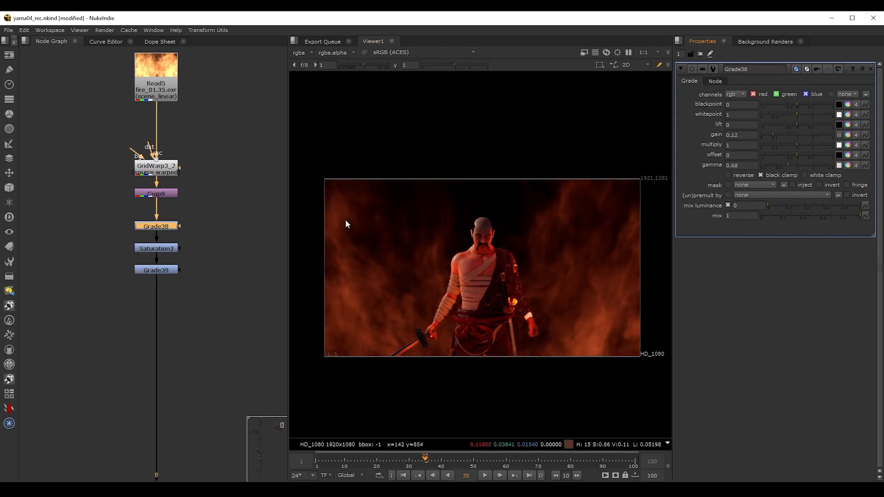
- Add a Ramp node beside the fire branch, view it, and place point 0 at y 1016 and point 1 at y 352
{"action": "left_click", "coordinate": [240, 276]}
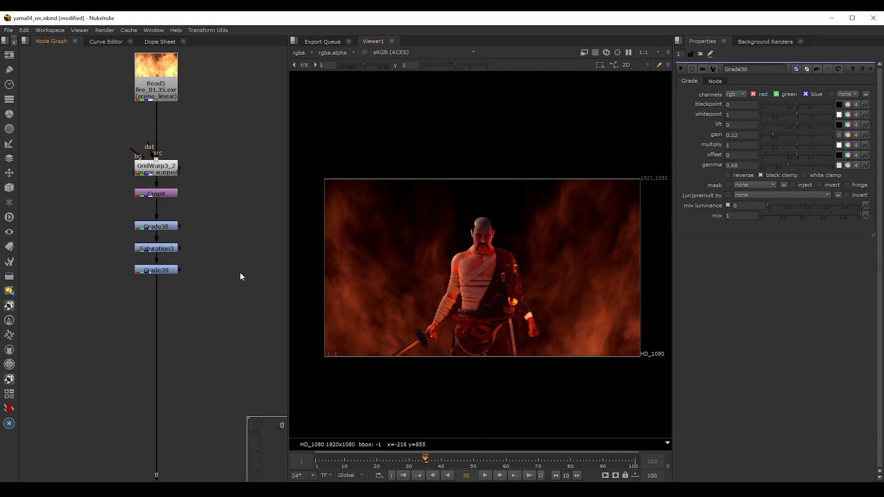
{"action": "key", "text": "Tab"}
{"action": "type", "text": "ram"}
{"action": "left_click", "coordinate": [89, 278]}
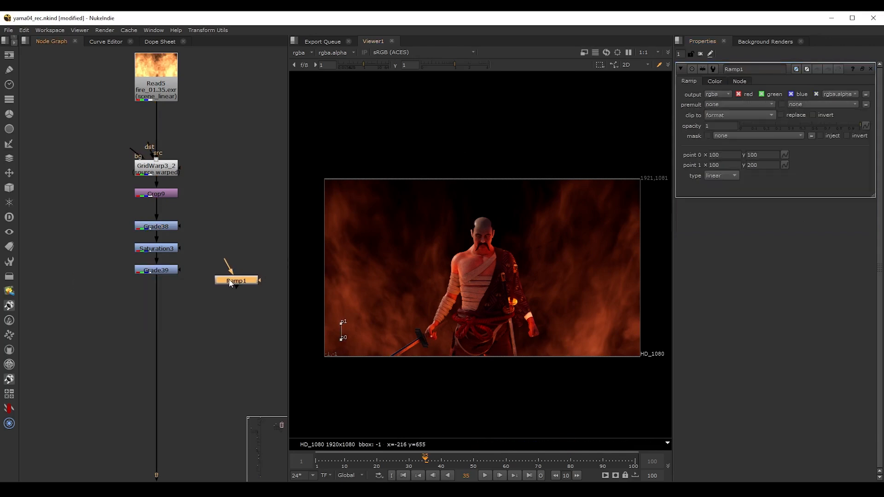
{"action": "key", "text": "1"}
{"action": "left_click_drag", "start_coordinate": [340, 340], "coordinate": [341, 189]}
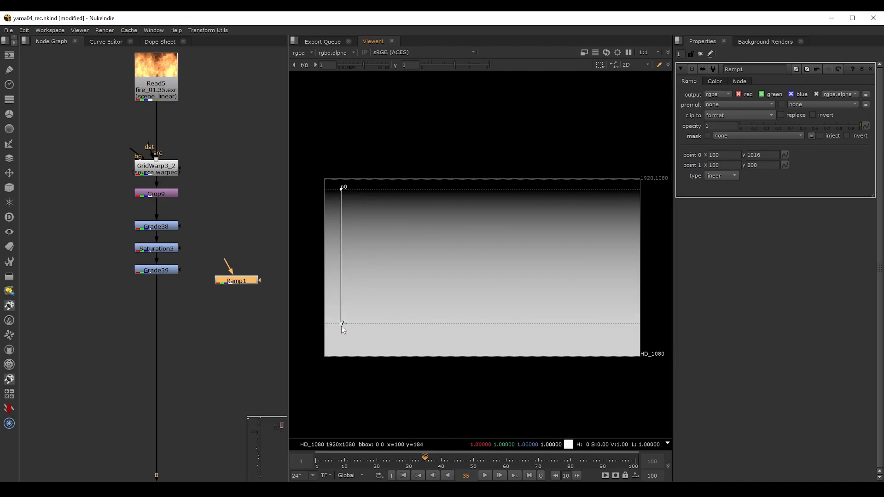
{"action": "left_click_drag", "start_coordinate": [341, 324], "coordinate": [342, 299]}
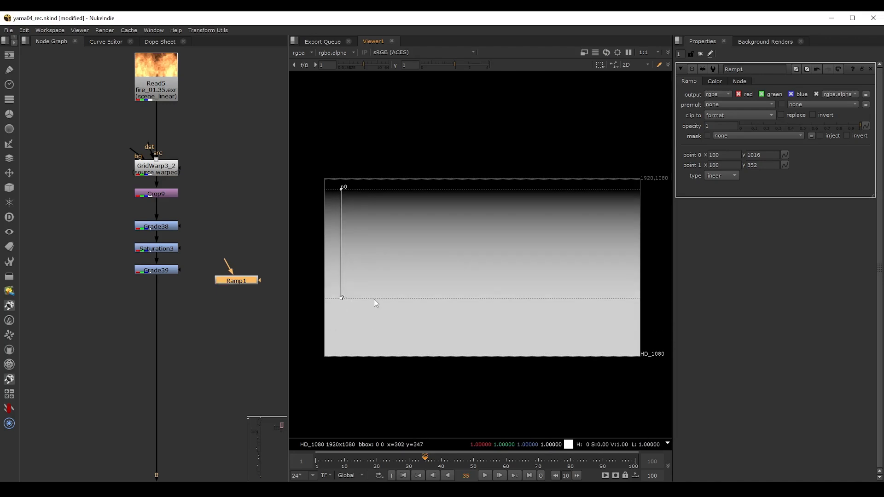
- Add a Grade below Grade39 with its mask input connected to the Ramp
{"action": "left_click", "coordinate": [177, 315]}
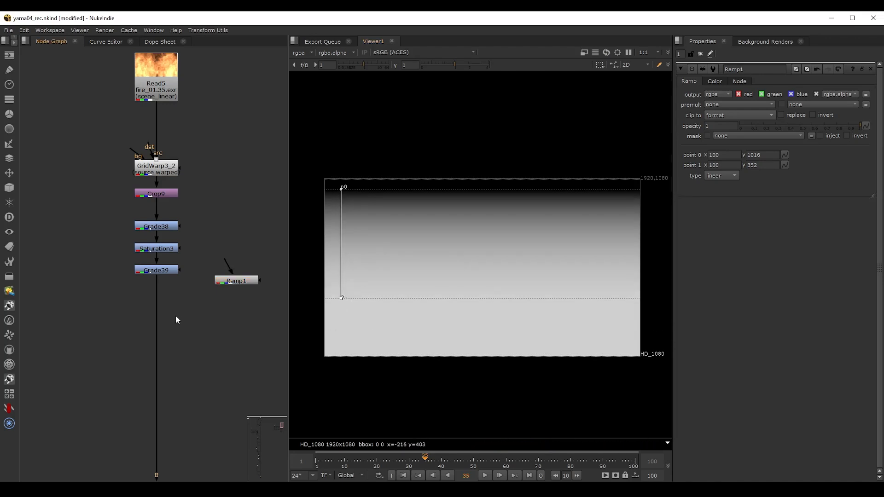
{"action": "key", "text": "g"}
{"action": "left_click_drag", "start_coordinate": [184, 317], "coordinate": [232, 281]}
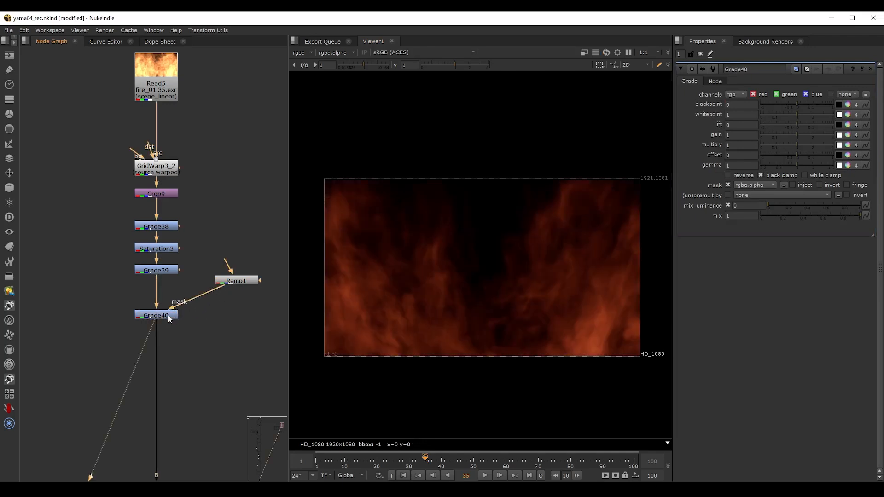
- Lower the masked Grade's gain to about 0.32 and invert its mask so the top of the fire darkens
{"action": "left_click_drag", "start_coordinate": [797, 132], "coordinate": [780, 133]}
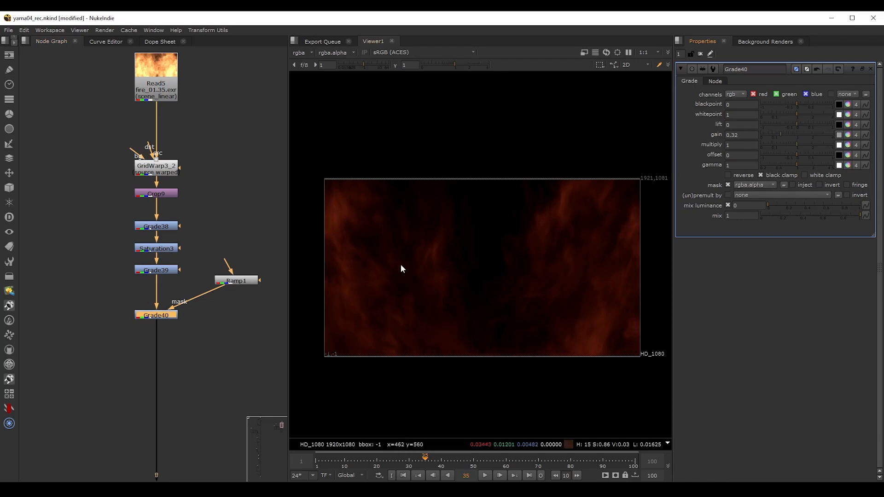
{"action": "left_click", "coordinate": [819, 184]}
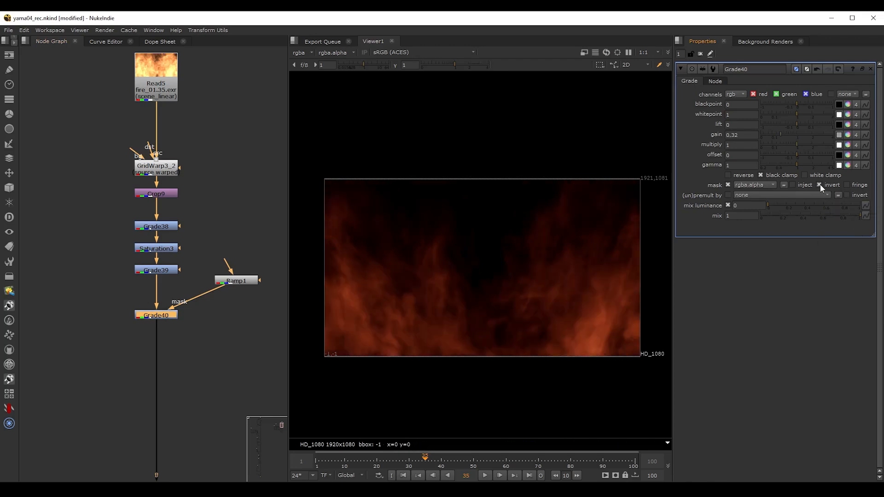
{"action": "left_click_drag", "start_coordinate": [781, 131], "coordinate": [778, 132]}
{"action": "left_click_drag", "start_coordinate": [776, 136], "coordinate": [781, 135]}
- Move the Ramp's point 1 down to x 98, y 120 to lengthen the gradient
{"action": "double_click", "coordinate": [237, 280]}
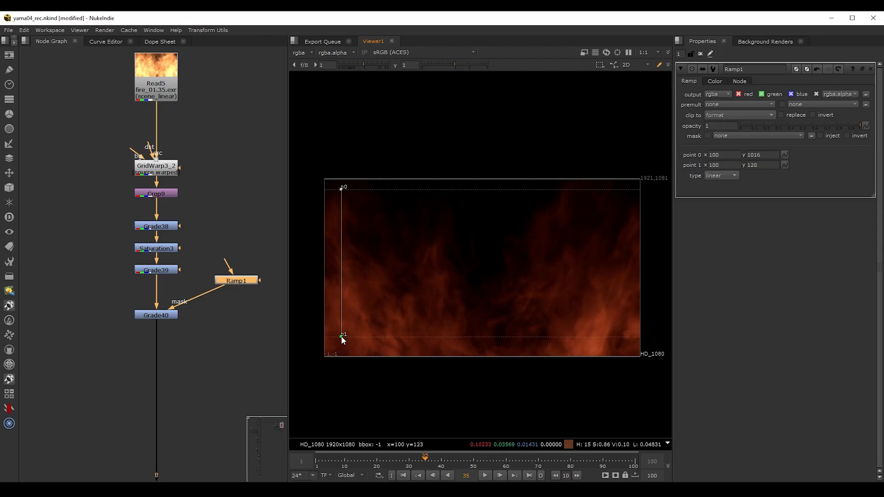
{"action": "left_click_drag", "start_coordinate": [341, 337], "coordinate": [340, 337]}
{"action": "left_click", "coordinate": [178, 332]}
{"action": "scroll", "coordinate": [108, 363], "scroll_direction": "down", "scroll_amount": 5}
{"action": "middle_click_drag", "start_coordinate": [108, 362], "coordinate": [133, 97]}
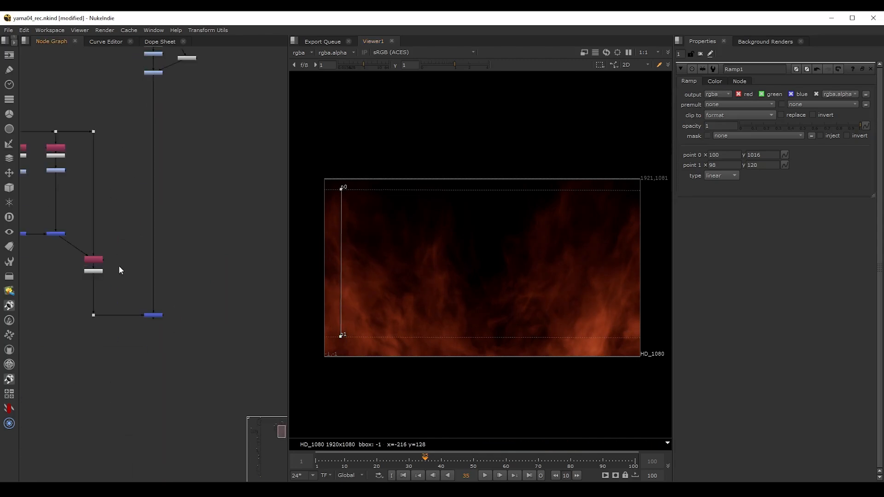
- View the final composite and move the whole fire branch, from its Read to Grade40 and the Ramp, higher up in the graph
{"action": "left_click_drag", "start_coordinate": [118, 281], "coordinate": [176, 349]}
{"action": "key", "text": "1"}
{"action": "middle_click_drag", "start_coordinate": [192, 169], "coordinate": [213, 343]}
{"action": "scroll", "coordinate": [182, 255], "scroll_direction": "up", "scroll_amount": 3}
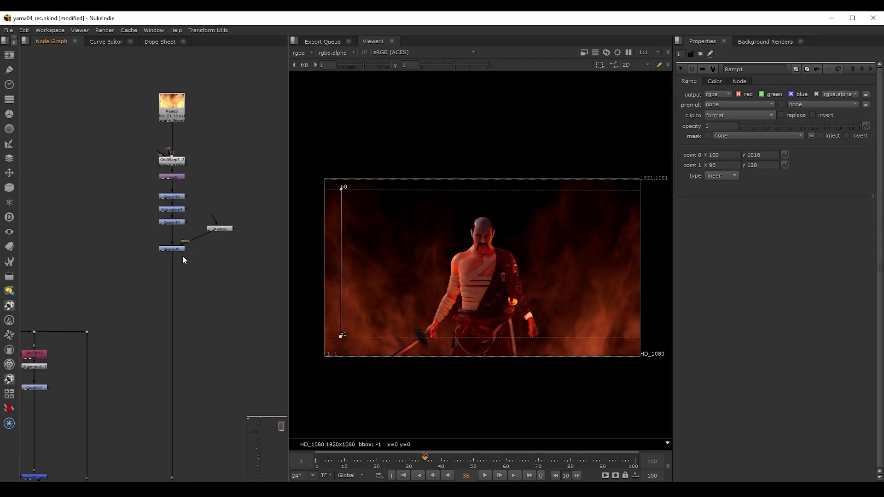
{"action": "middle_click_drag", "start_coordinate": [183, 255], "coordinate": [179, 290]}
{"action": "left_click_drag", "start_coordinate": [170, 287], "coordinate": [162, 150], "text": "ctrl"}
{"action": "middle_click_drag", "start_coordinate": [136, 169], "coordinate": [147, 214]}
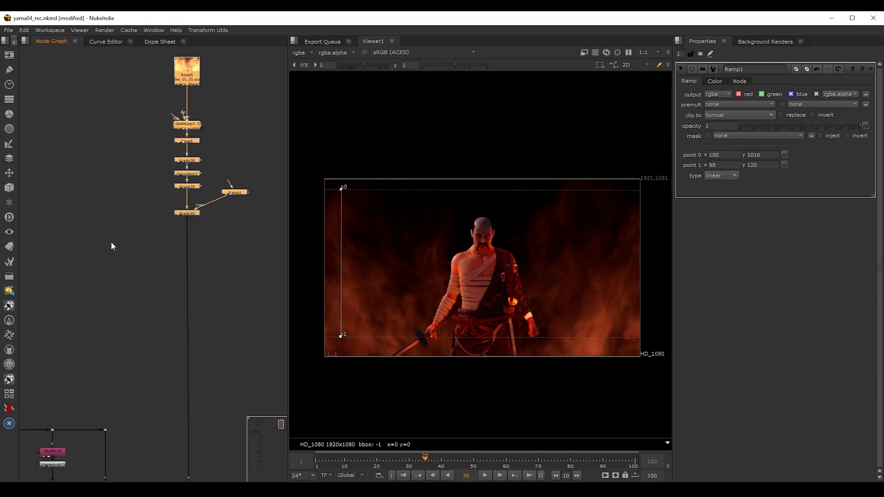
{"action": "left_click", "coordinate": [153, 253]}
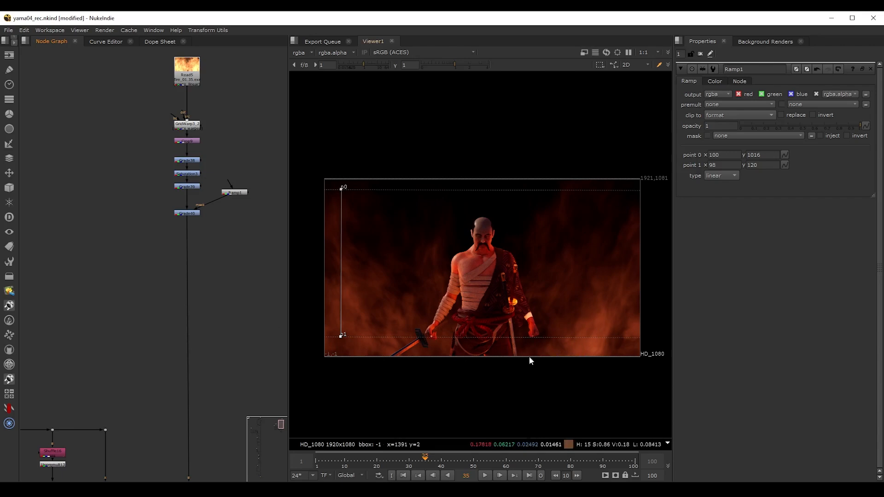
- Add a luminance Keyer beside the fire branch, connect its input to Grade40, and place it clear of the main stem
{"action": "scroll", "coordinate": [149, 251], "scroll_direction": "up", "scroll_amount": 3}
{"action": "key", "text": "Tab"}
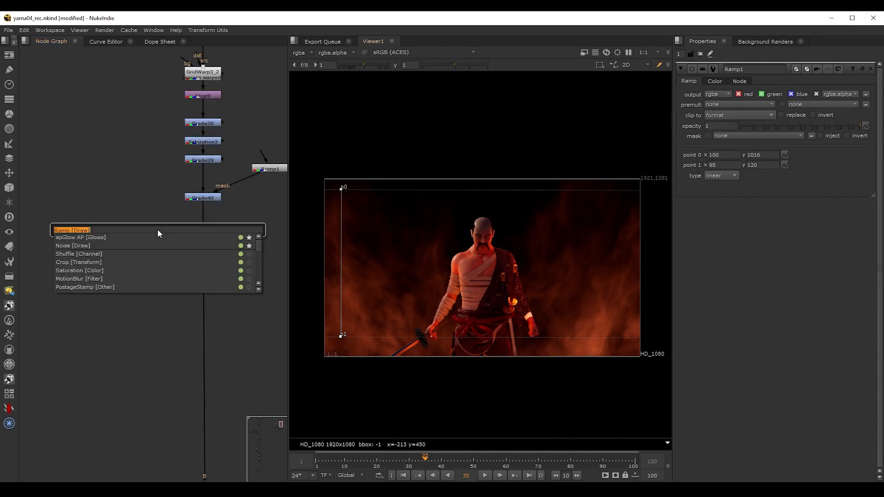
{"action": "type", "text": "keyer"}
{"action": "key", "text": "Return"}
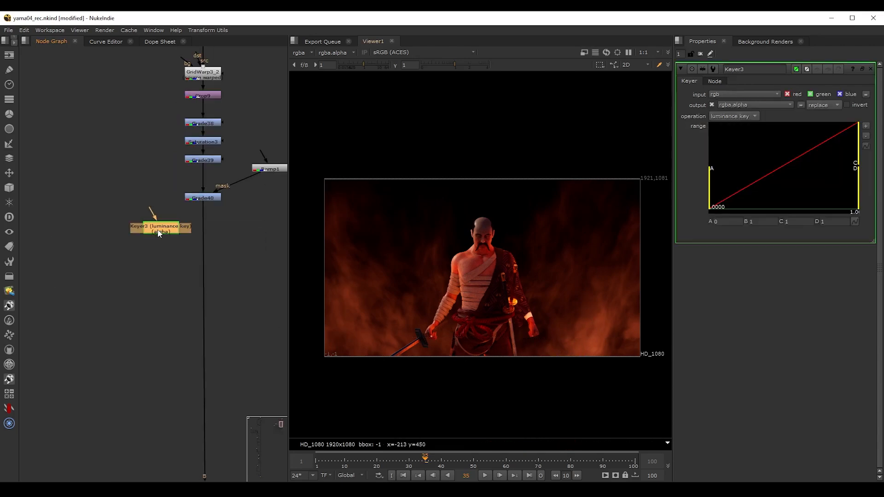
{"action": "left_click_drag", "start_coordinate": [155, 207], "coordinate": [205, 199]}
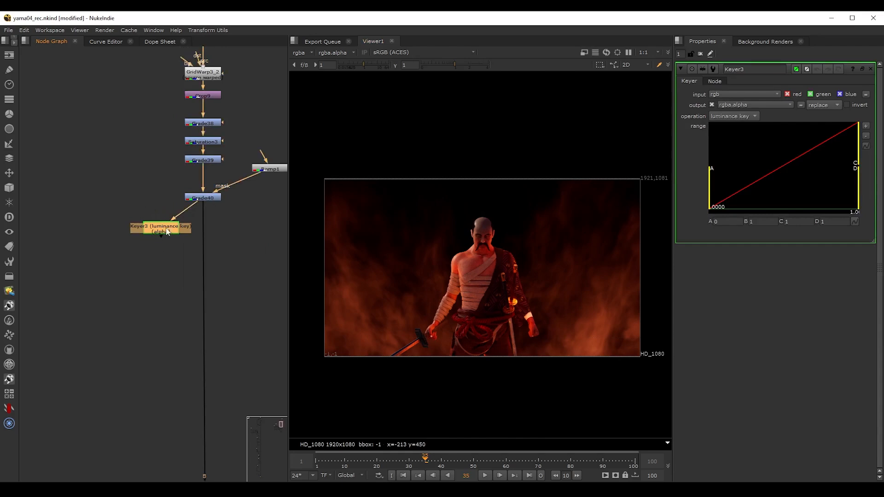
{"action": "left_click_drag", "start_coordinate": [160, 228], "coordinate": [144, 230]}
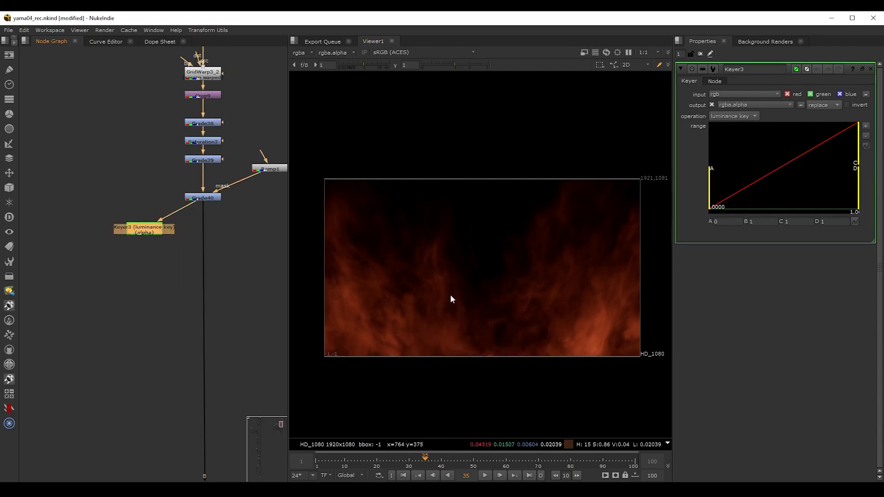
- Check the Keyer's alpha while setting its range A to about 0.039 and B to about 0.462, then return to colour
{"action": "key", "text": "a"}
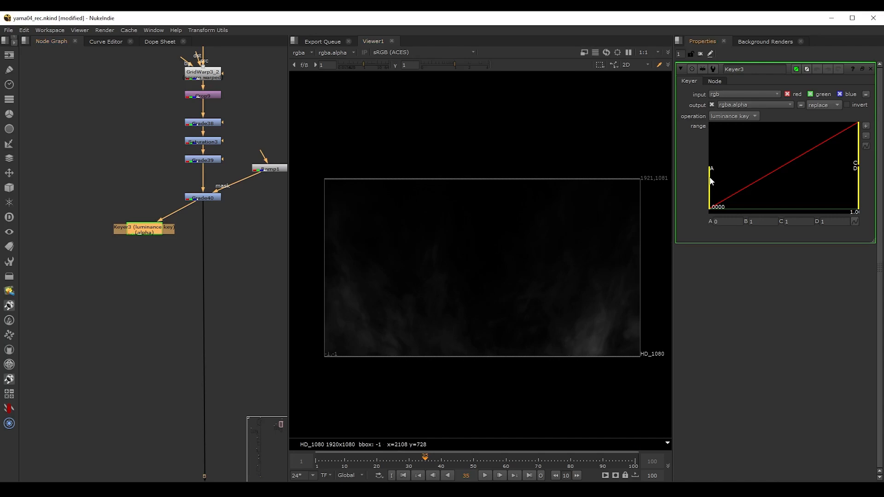
{"action": "left_click_drag", "start_coordinate": [710, 181], "coordinate": [736, 184]}
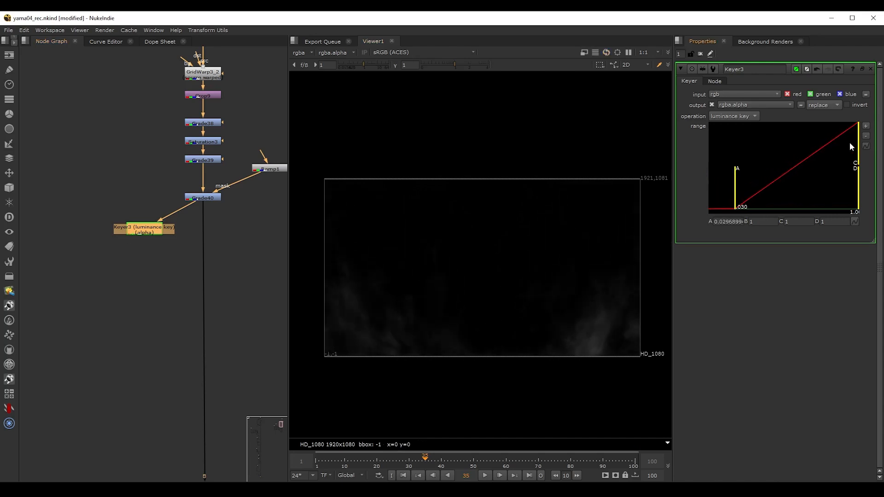
{"action": "left_click_drag", "start_coordinate": [858, 142], "coordinate": [811, 146]}
{"action": "left_click_drag", "start_coordinate": [736, 184], "coordinate": [739, 184]}
{"action": "key", "text": "a"}
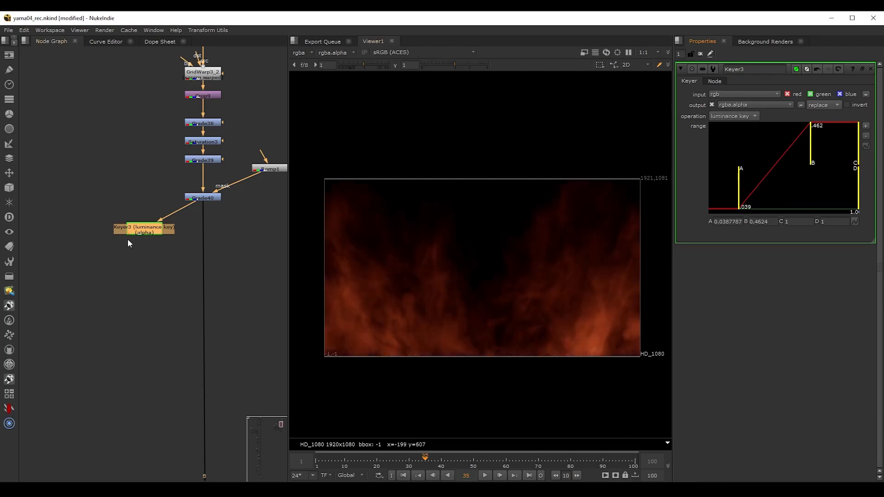
- Add a Premult node below the luminance Keyer
{"action": "key", "text": "Tab"}
{"action": "type", "text": "pr"}
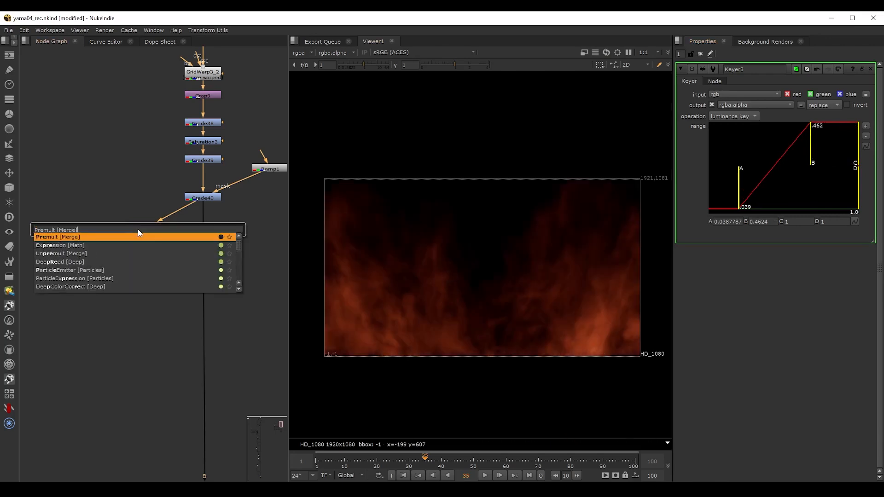
{"action": "key", "text": "Return"}
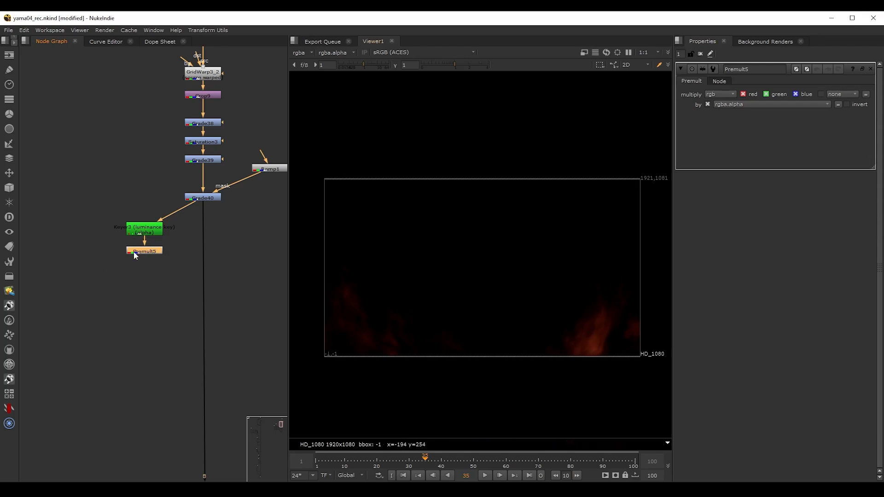
- Add a Grade below the Premult with gain 2.85, green multiply 1.15 and gamma 1.15
{"action": "key", "text": "g"}
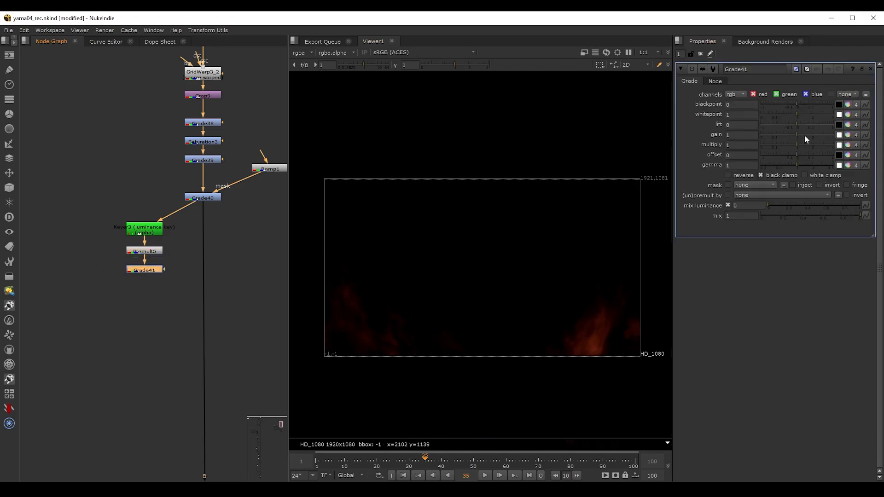
{"action": "left_click_drag", "start_coordinate": [794, 133], "coordinate": [812, 135]}
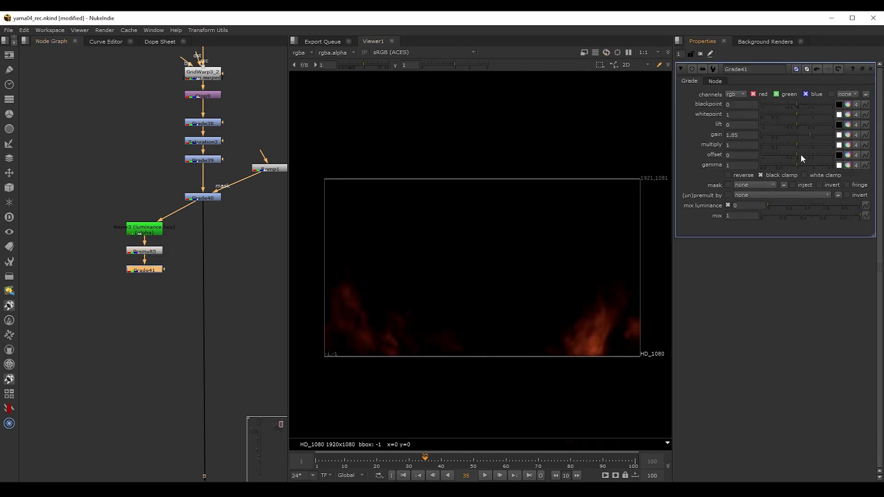
{"action": "left_click_drag", "start_coordinate": [797, 164], "coordinate": [802, 165]}
{"action": "left_click_drag", "start_coordinate": [811, 135], "coordinate": [823, 137]}
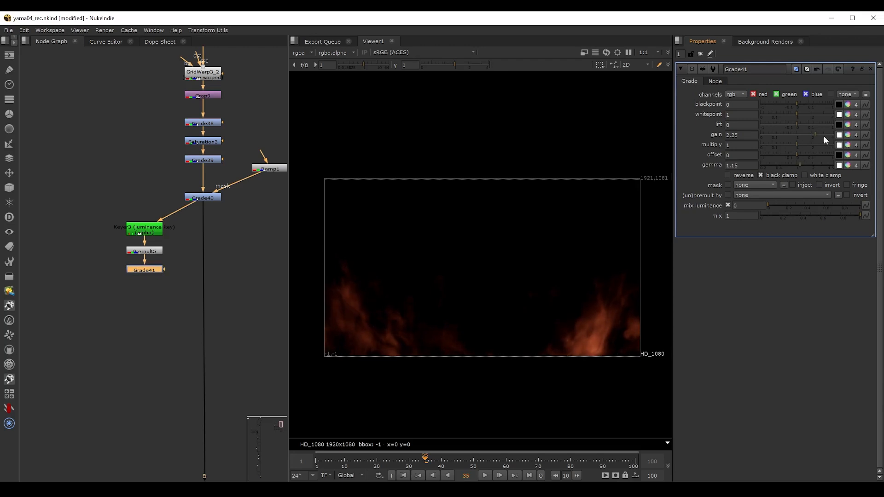
{"action": "left_click", "coordinate": [848, 145]}
{"action": "left_click_drag", "start_coordinate": [799, 164], "coordinate": [799, 165]}
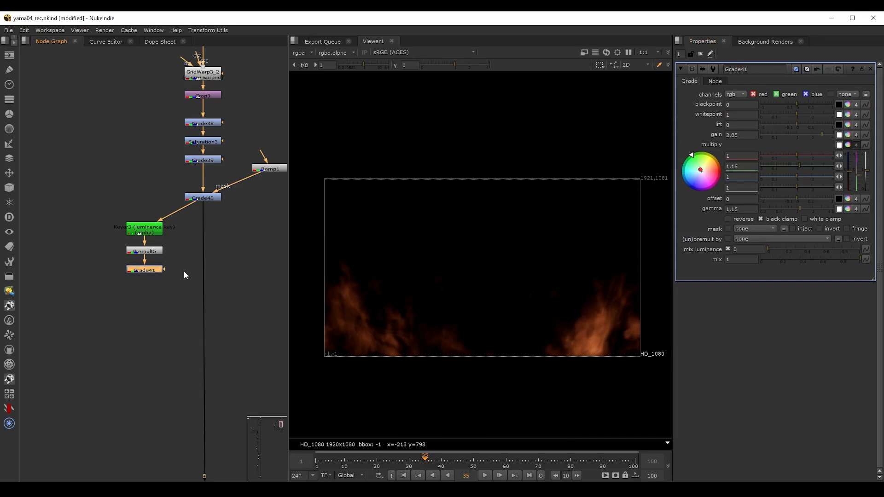
- Merge the keyed, graded flames back onto the fire stem below Grade40 with the plus operation
{"action": "key", "text": "m"}
{"action": "left_click_drag", "start_coordinate": [199, 269], "coordinate": [207, 304]}
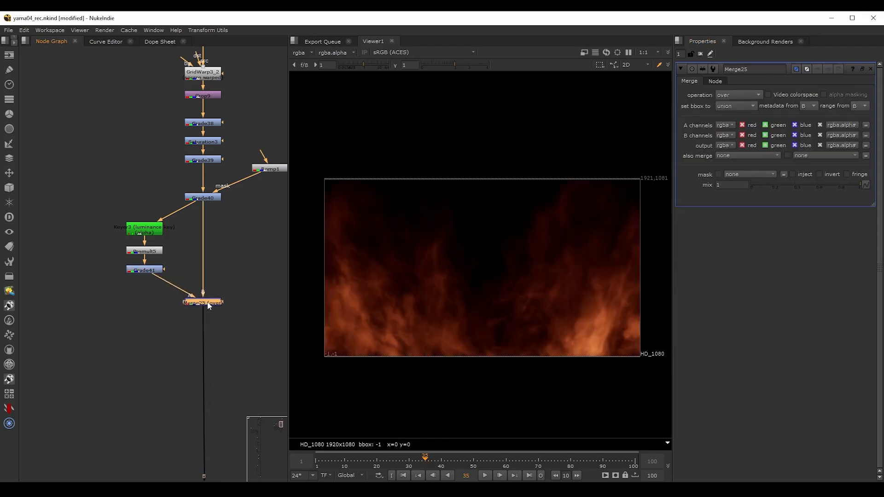
{"action": "left_click", "coordinate": [738, 95]}
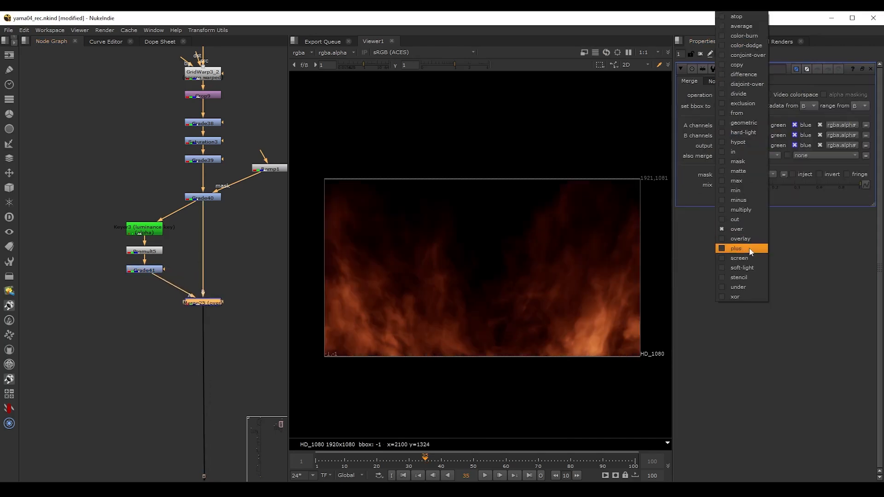
{"action": "left_click", "coordinate": [737, 249]}
- Compare the fire with the plus Merge disabled and enabled, then examine the full composite framed in the viewer
{"action": "left_click_drag", "start_coordinate": [238, 329], "coordinate": [170, 286]}
{"action": "key", "text": "d"}
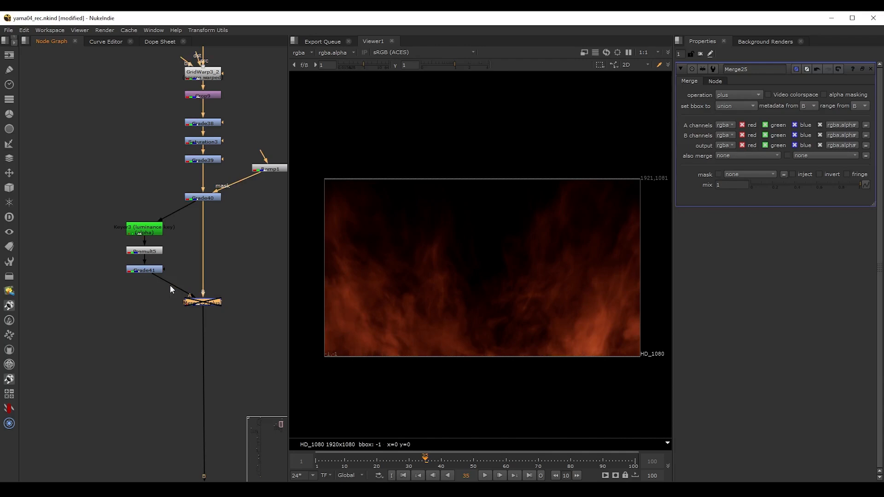
{"action": "key", "text": "d"}
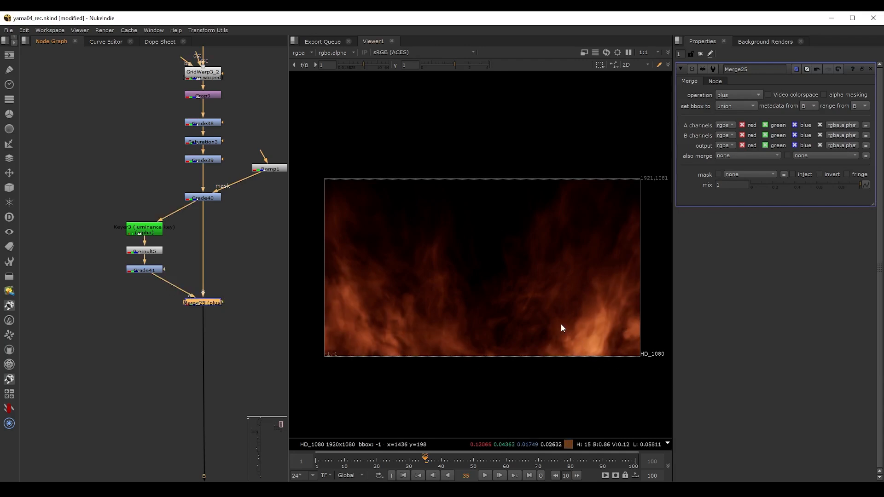
{"action": "left_click", "coordinate": [153, 363]}
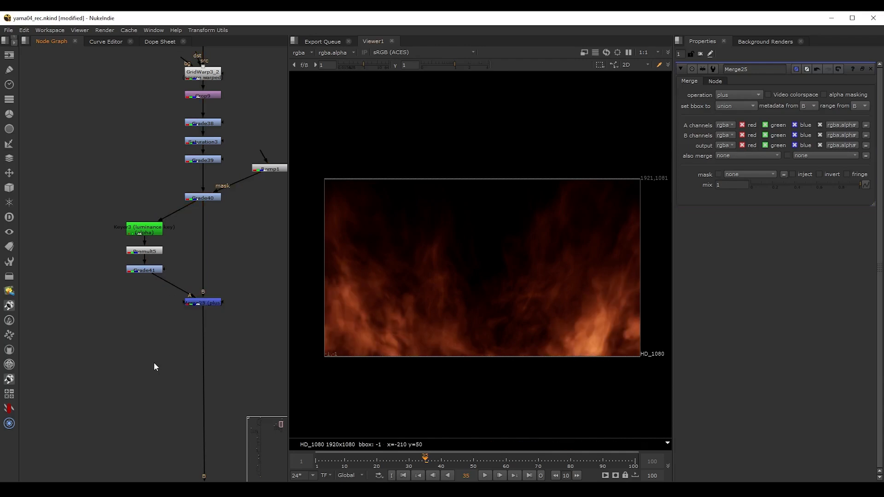
{"action": "key", "text": "2"}
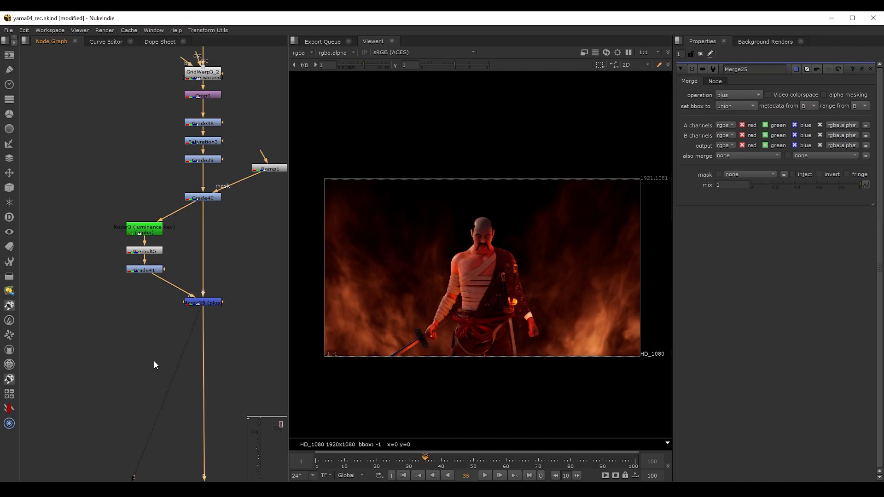
{"action": "key", "text": "f"}
- Set Grade38's gain to about 0.15 and its gamma to about 0.58 for more contrast in the fire
{"action": "double_click", "coordinate": [209, 124]}
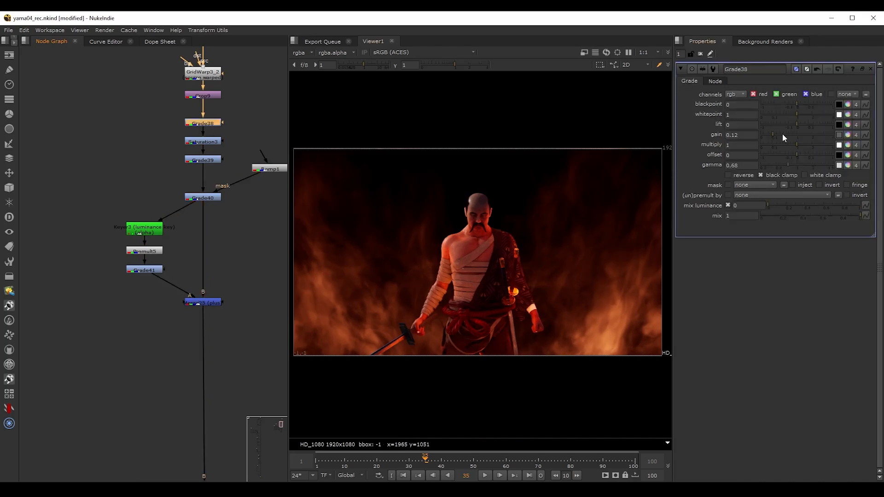
{"action": "left_click_drag", "start_coordinate": [786, 167], "coordinate": [783, 164]}
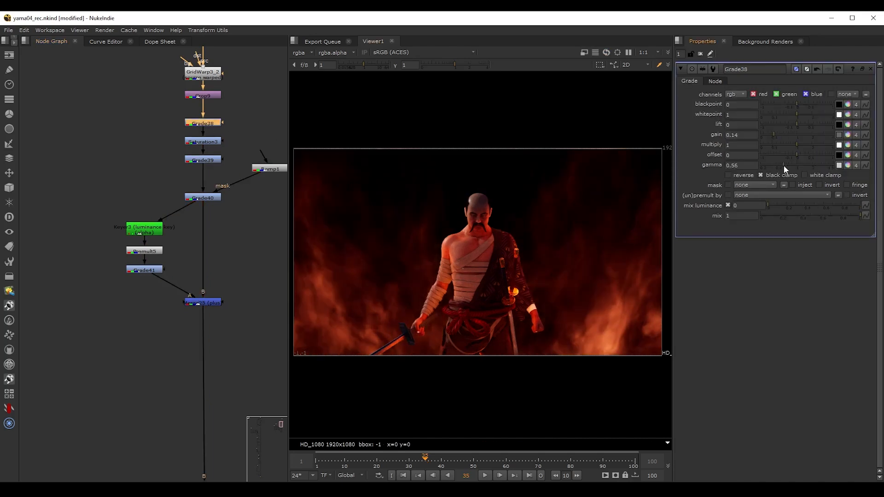
{"action": "left_click_drag", "start_coordinate": [769, 134], "coordinate": [775, 134]}
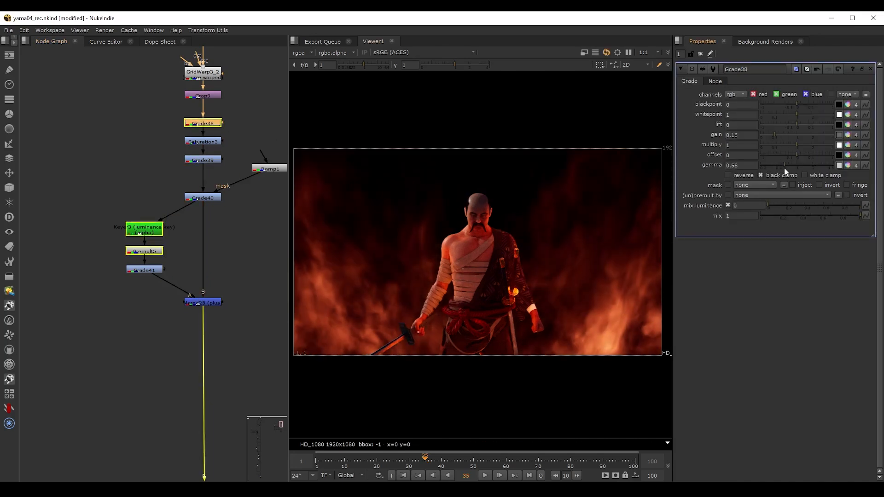
- Raise the keyed flames' Grade41 to gain 3.9 and green multiply 1.35
{"action": "double_click", "coordinate": [147, 269]}
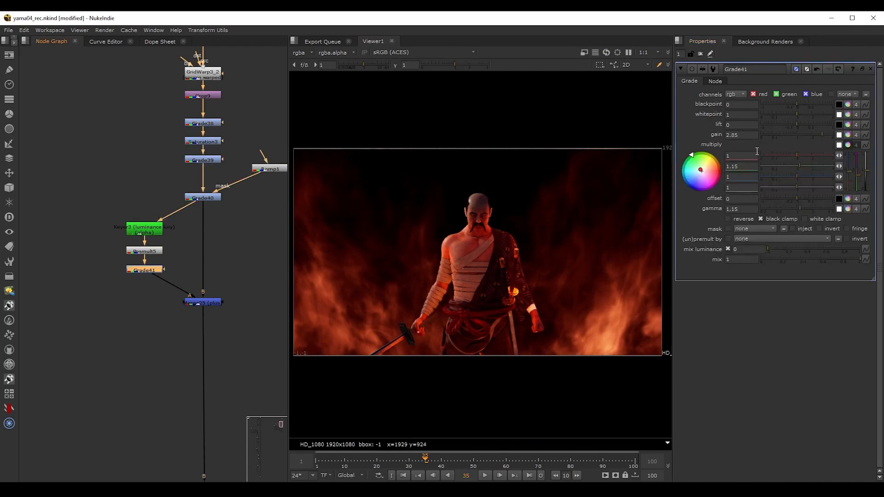
{"action": "left_click_drag", "start_coordinate": [827, 133], "coordinate": [834, 136]}
- Add a Grade below the plus Merge and lower its gain to 0.8 and its gamma to 0.96
{"action": "left_click", "coordinate": [215, 304]}
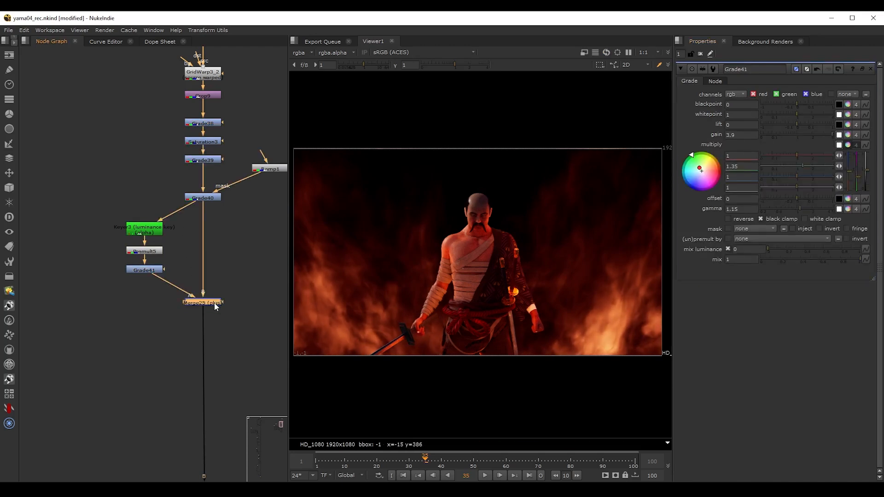
{"action": "key", "text": "g"}
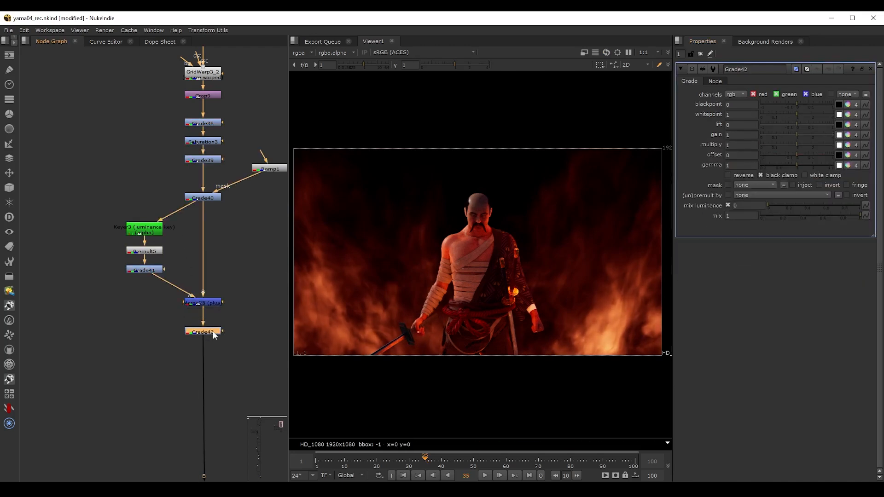
{"action": "left_click", "coordinate": [796, 165]}
{"action": "left_click_drag", "start_coordinate": [796, 134], "coordinate": [789, 137]}
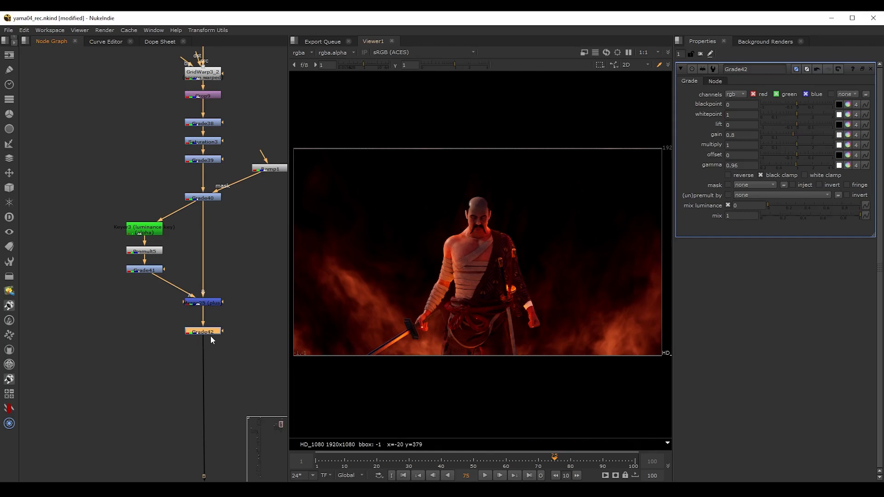
- Add a Defocus node below Grade42 and set its defocus amount to 6.5 to blur the fire background
{"action": "middle_click_drag", "start_coordinate": [207, 332], "coordinate": [206, 279]}
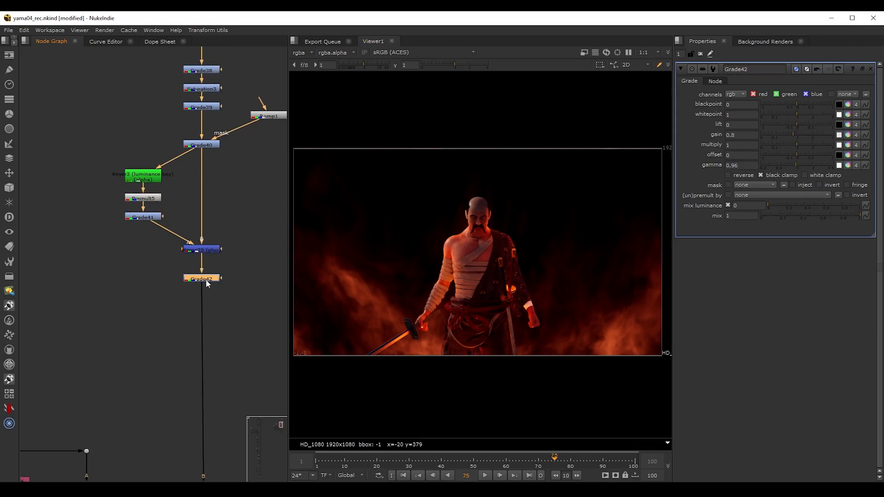
{"action": "key", "text": "Tab"}
{"action": "type", "text": "defcol"}
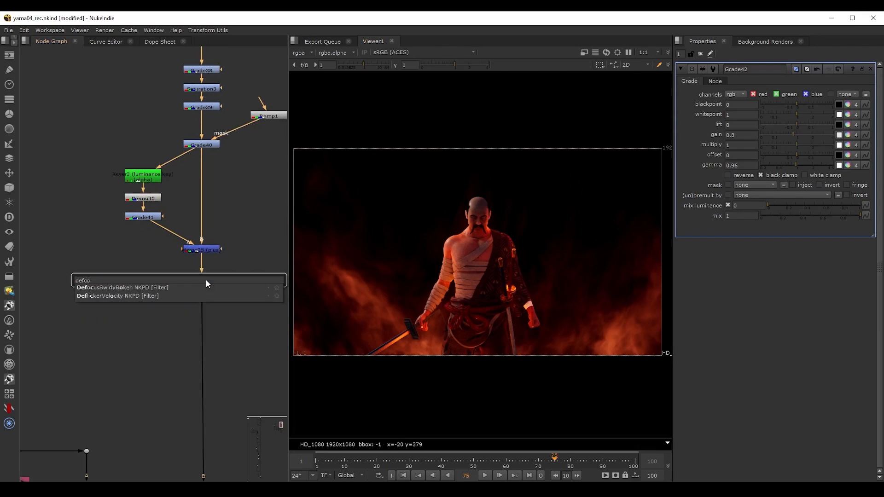
{"action": "key", "text": "Return"}
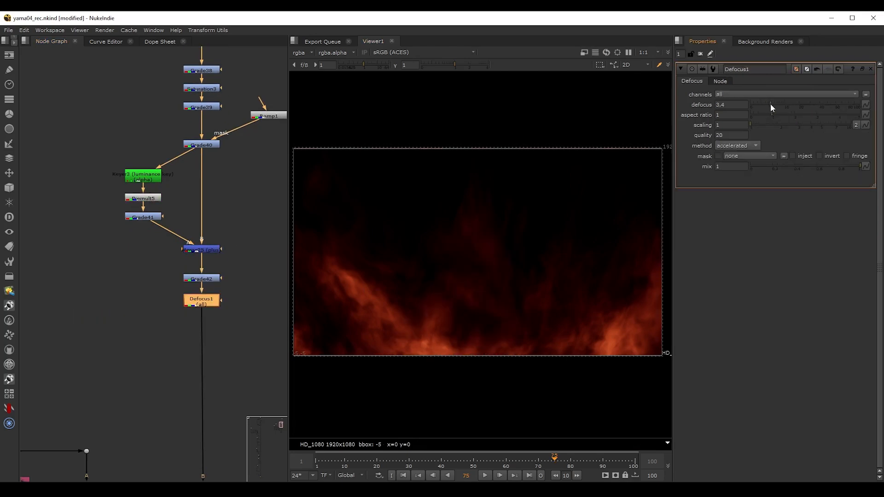
{"action": "left_click", "coordinate": [774, 104]}
{"action": "left_click", "coordinate": [780, 103]}
{"action": "left_click", "coordinate": [777, 102]}
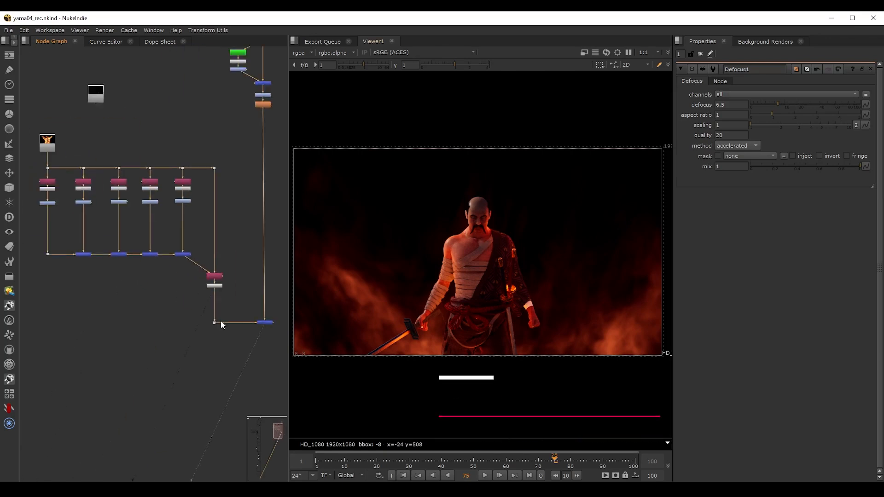
- Add a PostageStamp node fed by the burning-figure render, place it below the existing branches and hide its input
{"action": "left_click_drag", "start_coordinate": [56, 146], "coordinate": [56, 137]}
{"action": "key", "text": "1"}
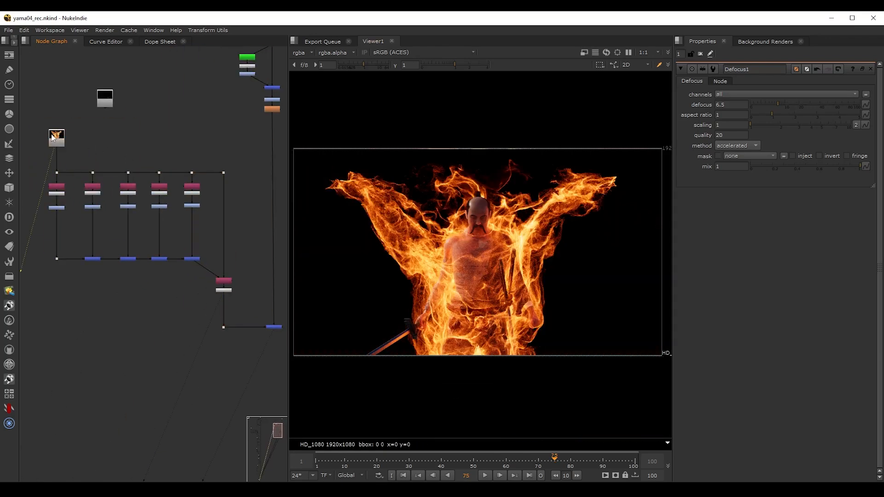
{"action": "key", "text": "Tab"}
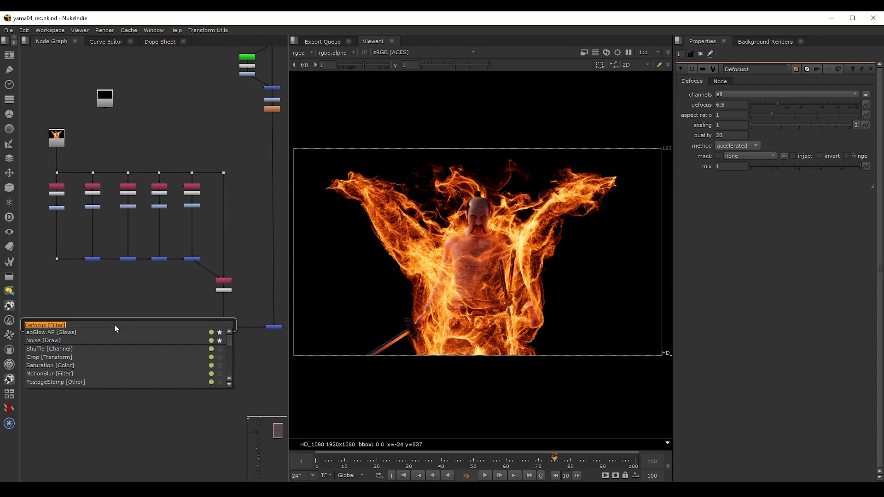
{"action": "type", "text": "posta"}
{"action": "key", "text": "Return"}
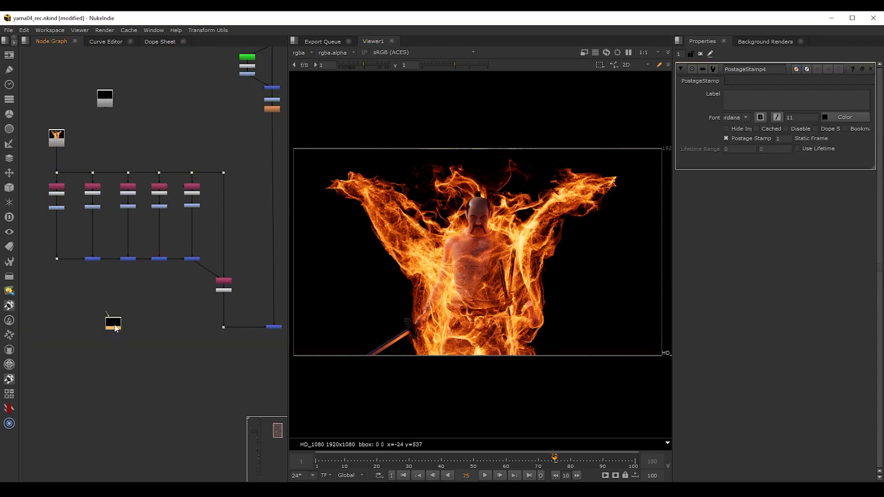
{"action": "left_click_drag", "start_coordinate": [108, 314], "coordinate": [52, 138]}
{"action": "scroll", "coordinate": [155, 347], "scroll_direction": "down", "scroll_amount": 1}
{"action": "middle_click_drag", "start_coordinate": [132, 345], "coordinate": [70, 224]}
{"action": "left_click_drag", "start_coordinate": [58, 208], "coordinate": [133, 253]}
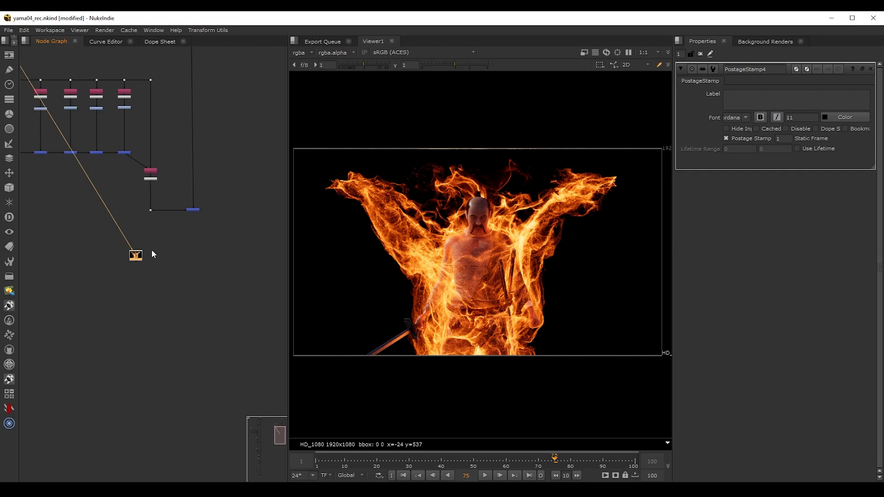
{"action": "scroll", "coordinate": [152, 253], "scroll_direction": "up", "scroll_amount": 2}
{"action": "middle_click_drag", "start_coordinate": [38, 69], "coordinate": [76, 130]}
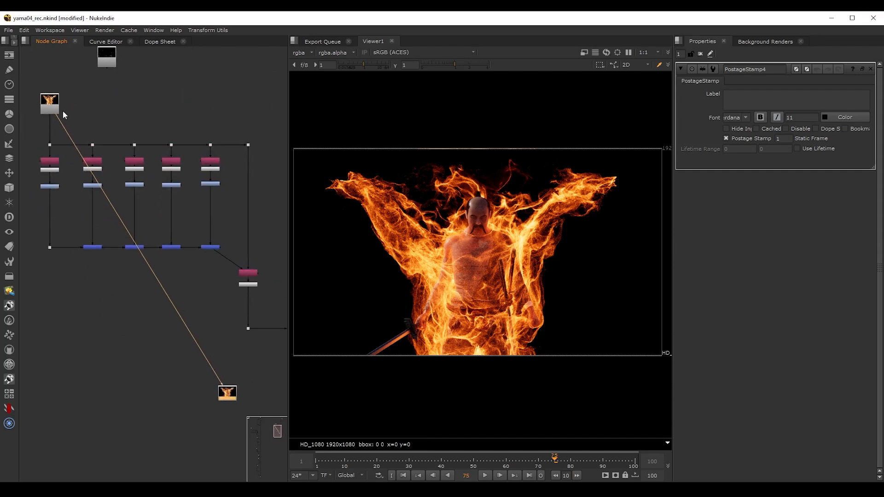
{"action": "middle_click_drag", "start_coordinate": [186, 352], "coordinate": [143, 301]}
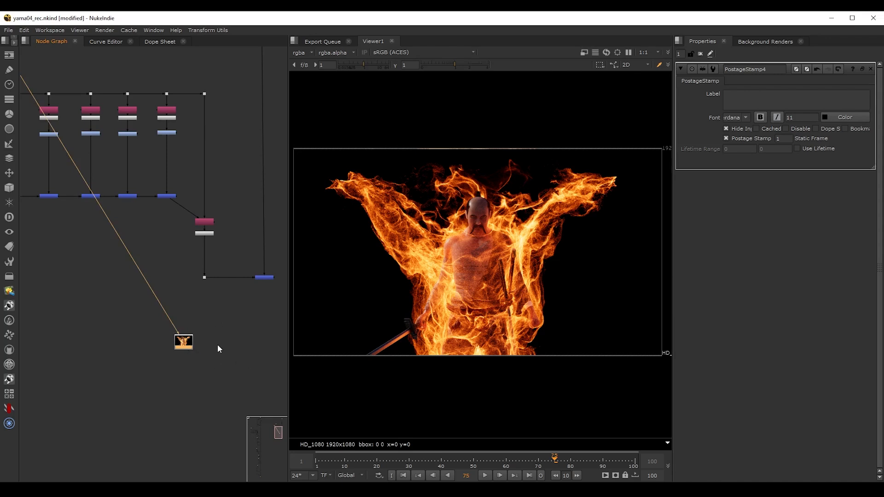
- Copy the sss Shuffle node and paste it beneath the PostageStamp, aligned and connected to it
{"action": "scroll", "coordinate": [218, 346], "scroll_direction": "up", "scroll_amount": 1}
{"action": "middle_click_drag", "start_coordinate": [218, 346], "coordinate": [181, 358]}
{"action": "middle_click_drag", "start_coordinate": [127, 263], "coordinate": [163, 374]}
{"action": "scroll", "coordinate": [157, 215], "scroll_direction": "up", "scroll_amount": 6}
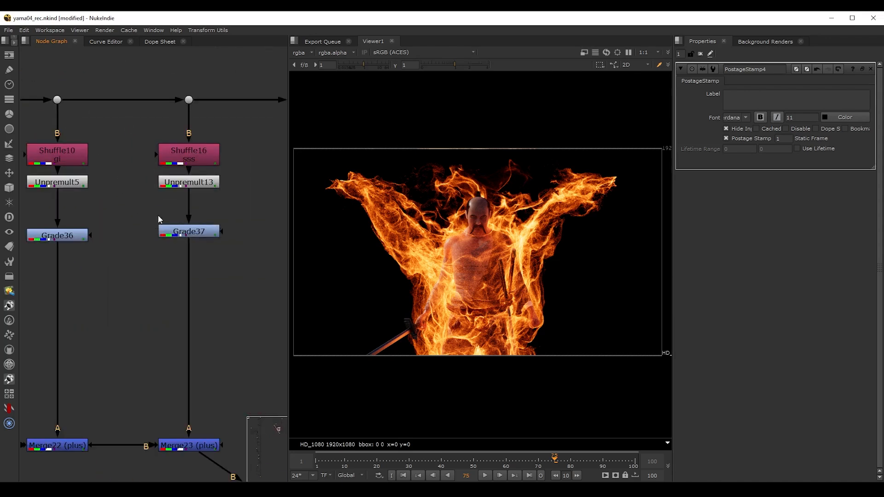
{"action": "left_click", "coordinate": [191, 159]}
{"action": "scroll", "coordinate": [174, 405], "scroll_direction": "down", "scroll_amount": 6}
{"action": "middle_click_drag", "start_coordinate": [175, 405], "coordinate": [141, 217]}
{"action": "middle_click_drag", "start_coordinate": [159, 384], "coordinate": [109, 172]}
{"action": "left_click", "coordinate": [121, 272]}
{"action": "key", "text": "ctrl+v"}
{"action": "left_click_drag", "start_coordinate": [114, 265], "coordinate": [121, 228]}
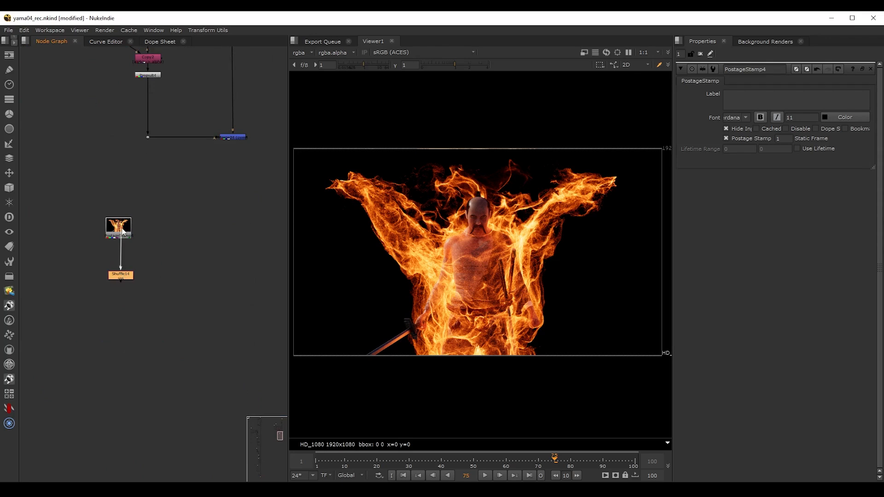
{"action": "left_click_drag", "start_coordinate": [123, 275], "coordinate": [122, 271]}
- View the pasted Shuffle14, set its input layer to emission and disconnect the alpha channel from its output
{"action": "key", "text": "1"}
{"action": "double_click", "coordinate": [124, 275]}
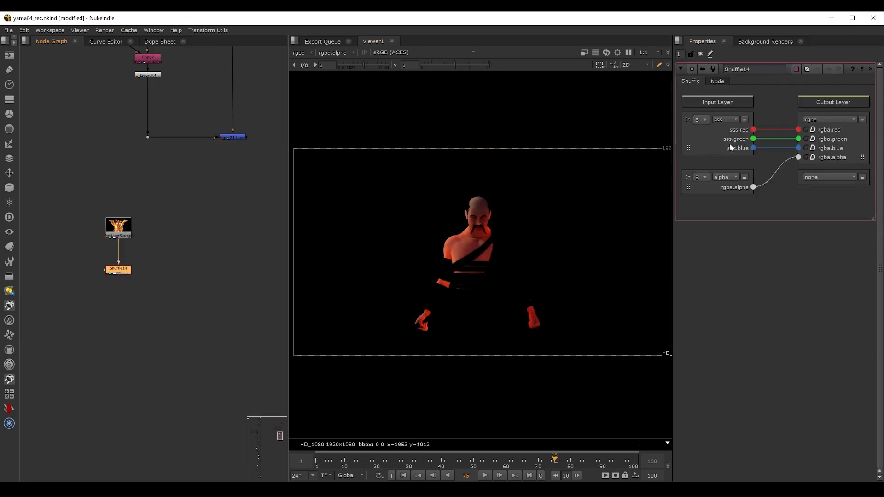
{"action": "left_click", "coordinate": [719, 119]}
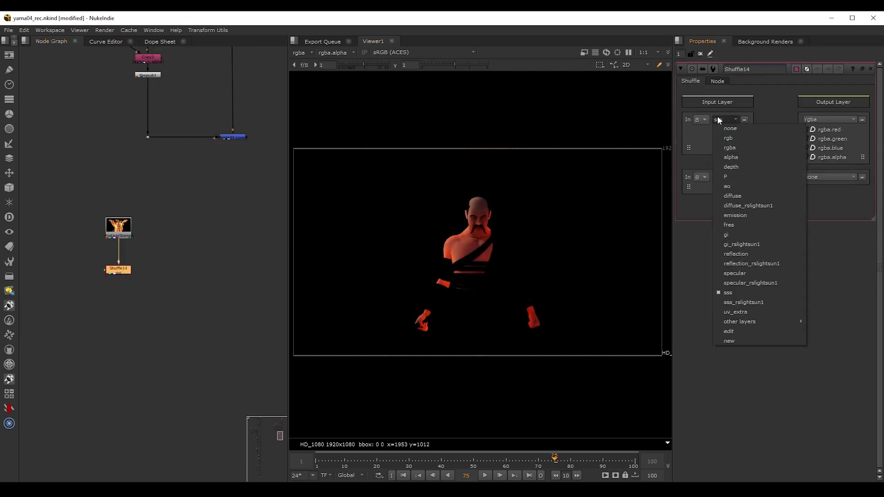
{"action": "left_click", "coordinate": [735, 215]}
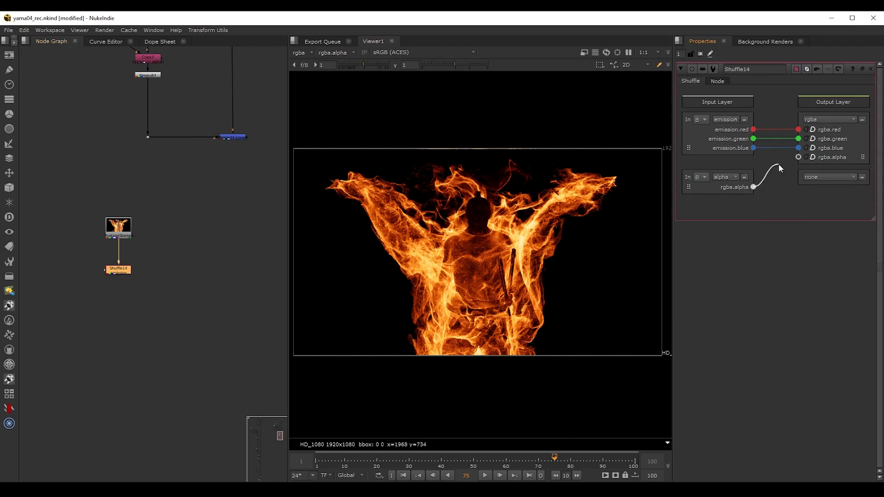
{"action": "left_click_drag", "start_coordinate": [778, 164], "coordinate": [711, 180]}
- Add a MotionBlur node after the emission Shuffle and space it out below
{"action": "scroll", "coordinate": [142, 278], "scroll_direction": "up", "scroll_amount": 2}
{"action": "middle_click_drag", "start_coordinate": [142, 278], "coordinate": [150, 198]}
{"action": "key", "text": "Tab"}
{"action": "type", "text": "motion"}
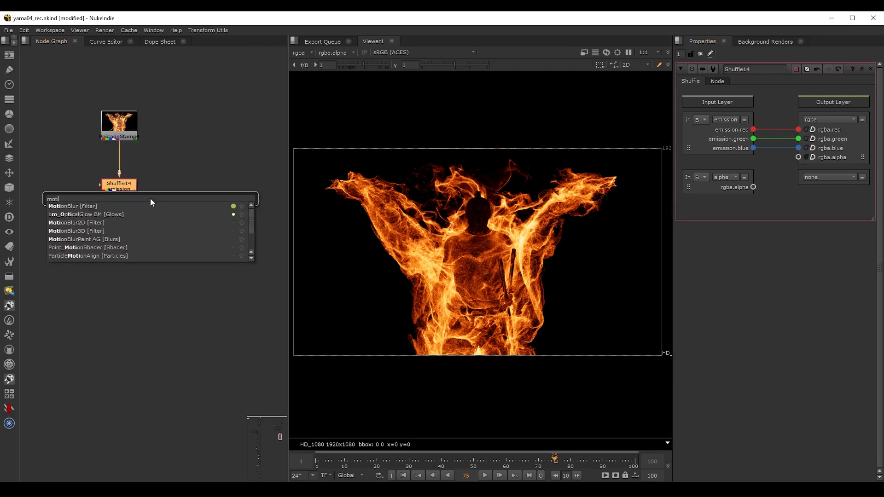
{"action": "key", "text": "Return"}
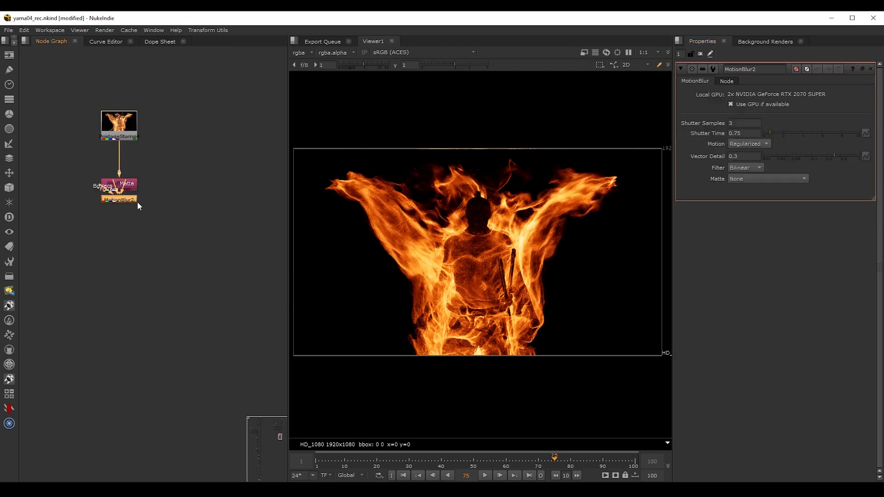
{"action": "left_click_drag", "start_coordinate": [136, 201], "coordinate": [132, 229]}
{"action": "middle_click_drag", "start_coordinate": [168, 190], "coordinate": [184, 227]}
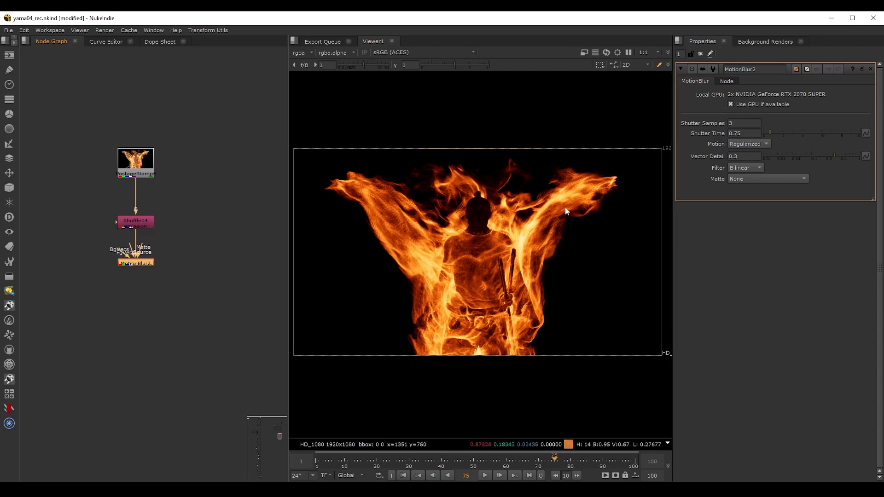
{"action": "scroll", "coordinate": [200, 238], "scroll_direction": "up", "scroll_amount": 2}
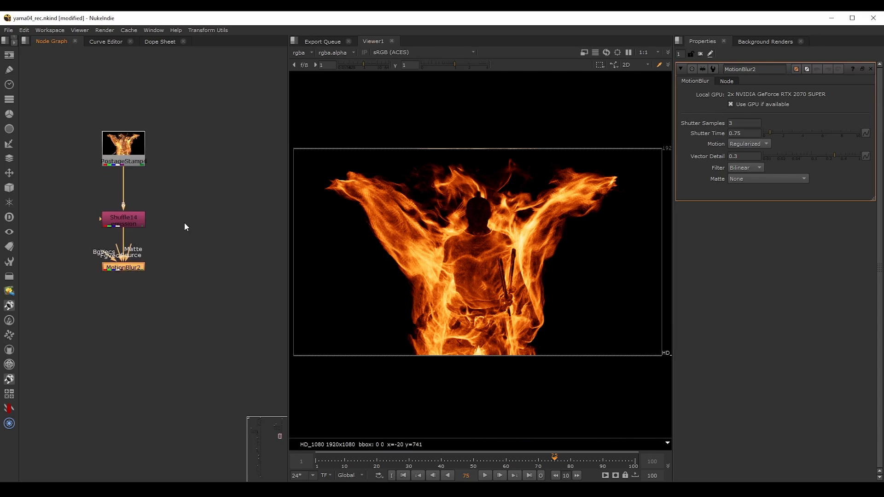
- Set MotionBlur2's shutter time to 0.4 and its shutter samples to 8
{"action": "left_click", "coordinate": [755, 133]}
{"action": "left_click_drag", "start_coordinate": [738, 142], "coordinate": [735, 142]}
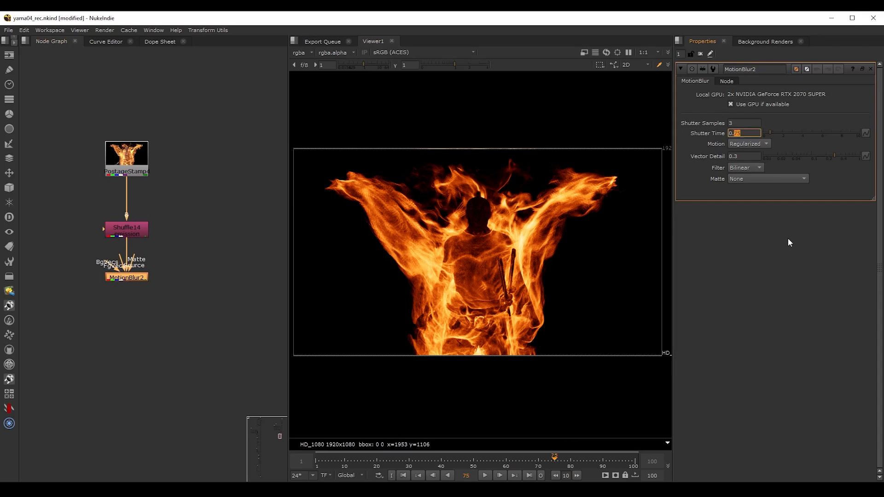
{"action": "type", "text": "4"}
{"action": "key", "text": "Return"}
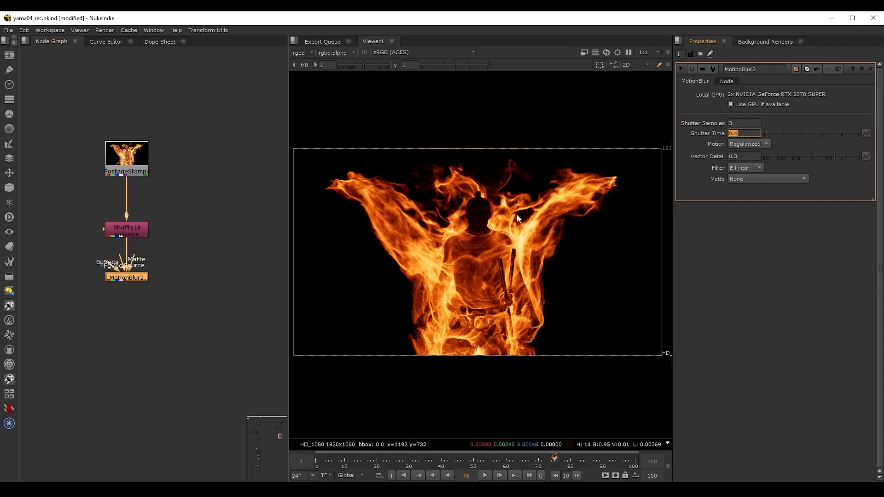
{"action": "double_click", "coordinate": [737, 122]}
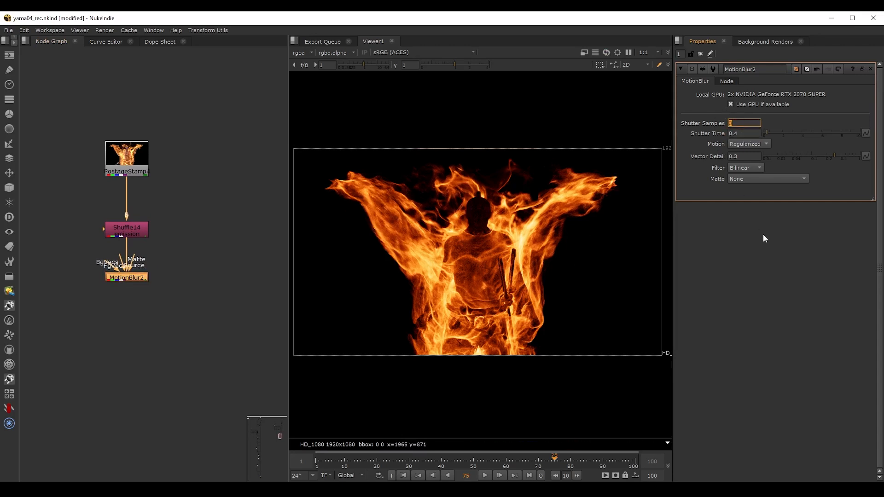
{"action": "type", "text": "9"}
{"action": "key", "text": "BackSpace"}
{"action": "type", "text": "8"}
{"action": "key", "text": "Return"}
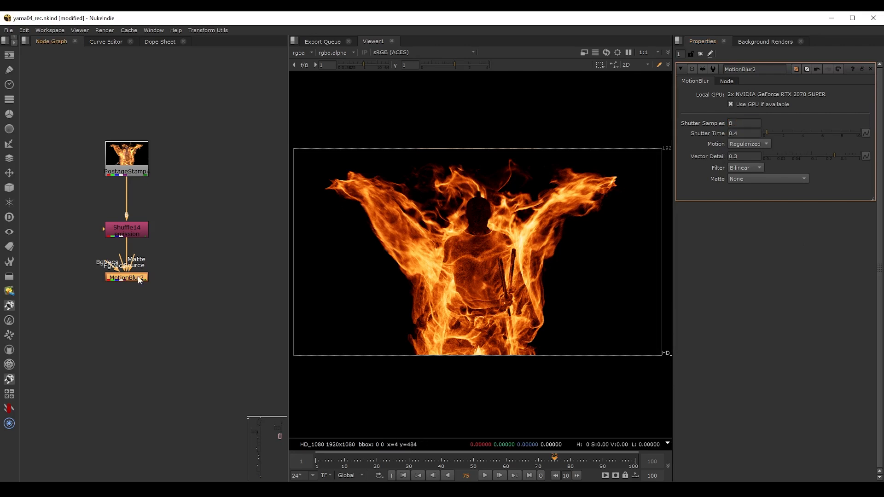
- Merge the motion-blurred emission branch onto the main comp below the background Merge, using the plus operation
{"action": "scroll", "coordinate": [138, 279], "scroll_direction": "down", "scroll_amount": 3}
{"action": "middle_click_drag", "start_coordinate": [189, 277], "coordinate": [142, 278]}
{"action": "key", "text": "m"}
{"action": "left_click_drag", "start_coordinate": [119, 278], "coordinate": [205, 117]}
{"action": "left_click_drag", "start_coordinate": [194, 324], "coordinate": [206, 332]}
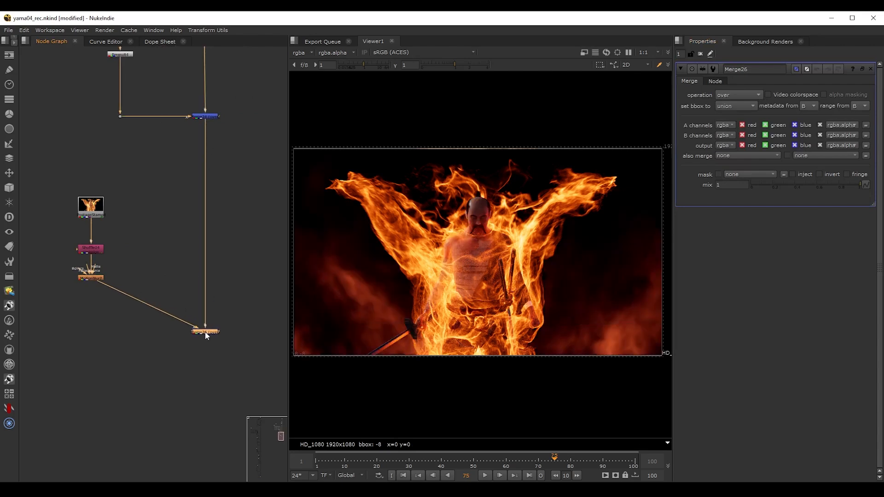
{"action": "left_click", "coordinate": [739, 95]}
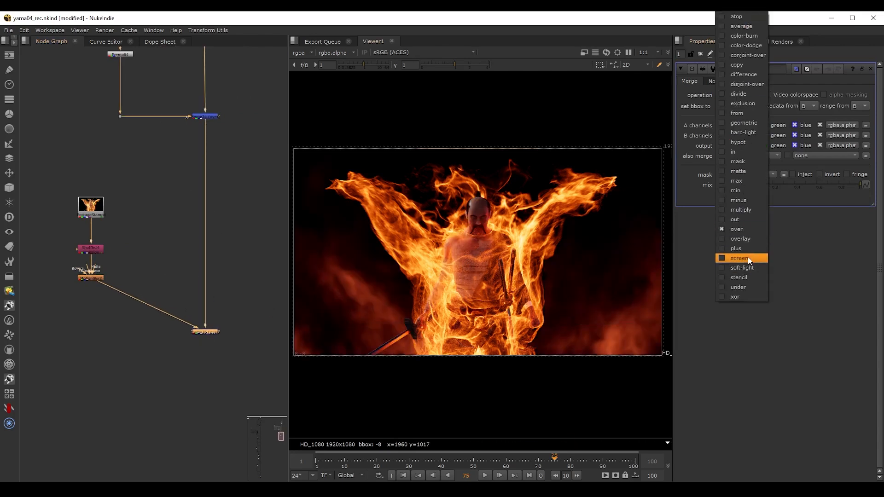
{"action": "left_click", "coordinate": [736, 248]}
- Move the plus Merge lower and route its A input through a Dot placed below MotionBlur2
{"action": "middle_click_drag", "start_coordinate": [184, 328], "coordinate": [223, 261]}
{"action": "left_click_drag", "start_coordinate": [223, 261], "coordinate": [222, 319]}
{"action": "left_click", "coordinate": [174, 318]}
{"action": "left_click_drag", "start_coordinate": [163, 261], "coordinate": [106, 317], "text": "ctrl"}
- Add a Grade below MotionBlur2 and lower its gain to 0.65 to dim the flames
{"action": "scroll", "coordinate": [128, 242], "scroll_direction": "up", "scroll_amount": 2}
{"action": "middle_click_drag", "start_coordinate": [144, 230], "coordinate": [185, 243]}
{"action": "key", "text": "g"}
{"action": "left_click_drag", "start_coordinate": [173, 239], "coordinate": [145, 247]}
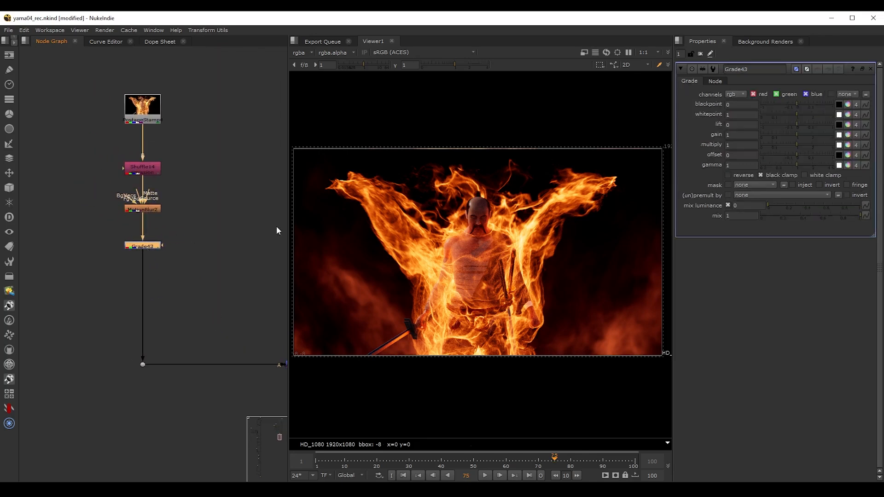
{"action": "left_click_drag", "start_coordinate": [794, 136], "coordinate": [790, 134]}
{"action": "scroll", "coordinate": [487, 272], "scroll_direction": "up", "scroll_amount": 2}
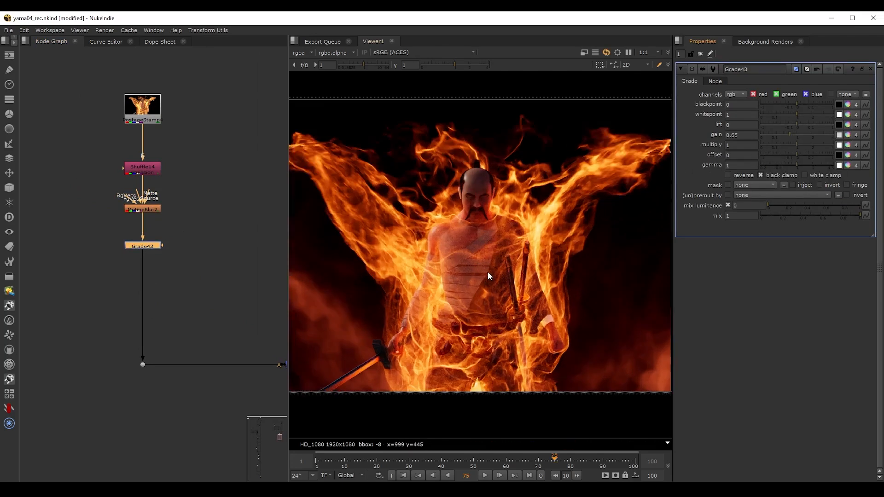
{"action": "scroll", "coordinate": [487, 272], "scroll_direction": "up", "scroll_amount": 2}
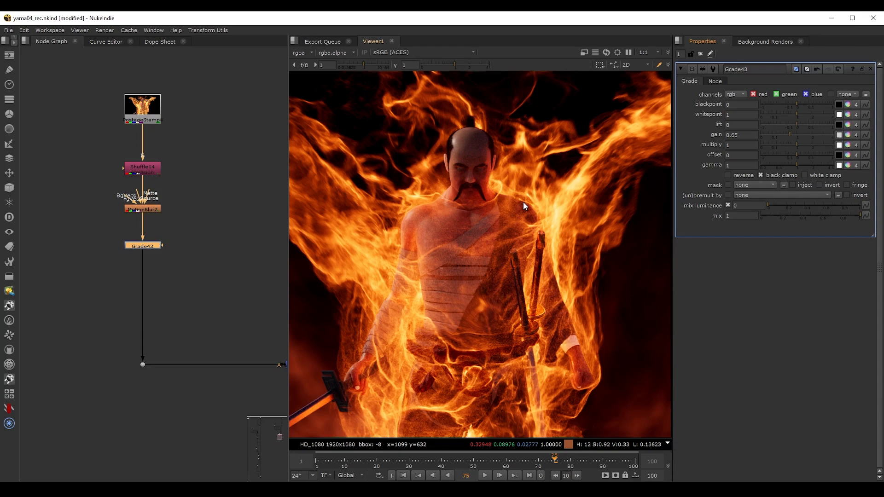
- Add a separate luminance Keyer beside Grade43 and feed it from MotionBlur2
{"action": "left_click", "coordinate": [213, 240]}
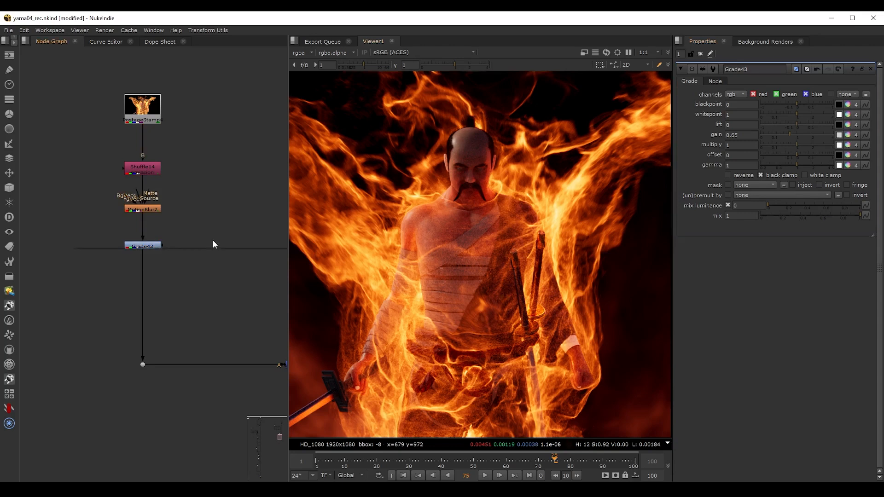
{"action": "key", "text": "Tab"}
{"action": "type", "text": "key"}
{"action": "key", "text": "Return"}
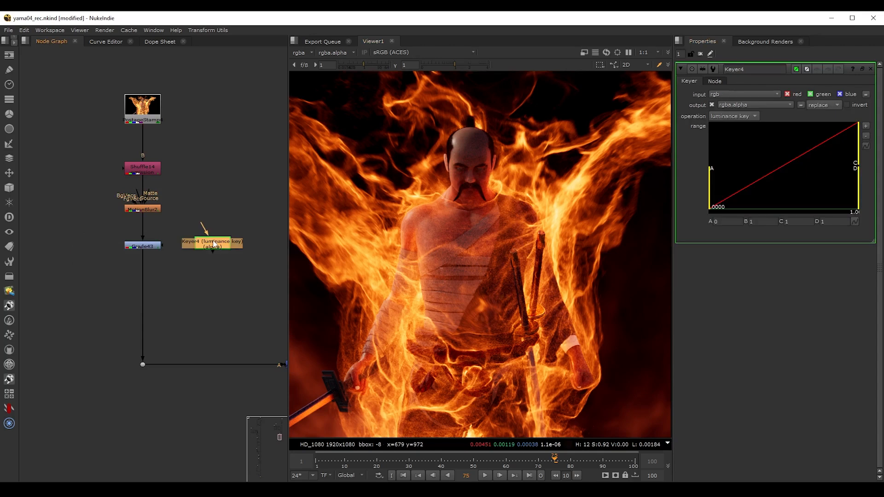
{"action": "left_click_drag", "start_coordinate": [174, 213], "coordinate": [152, 209]}
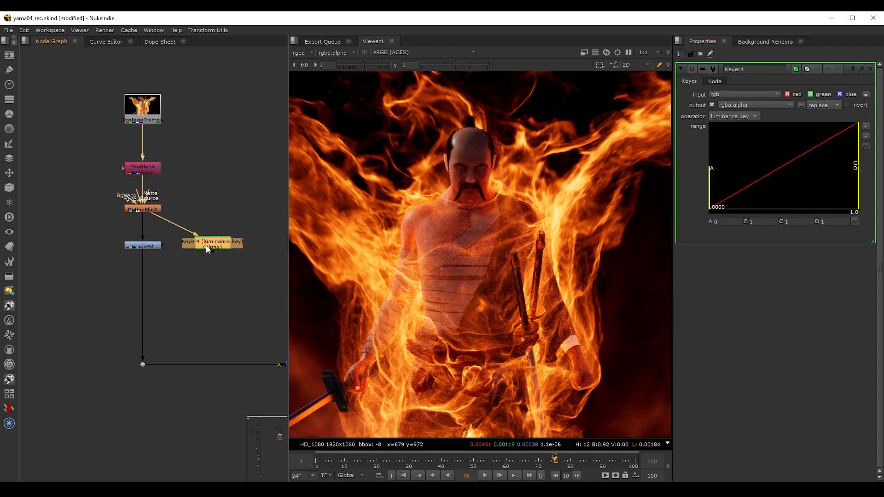
- Add a Premult below Keyer4 and raise the key's A threshold to about 0.74 to isolate the brightest flames
{"action": "key", "text": "1"}
{"action": "key", "text": "Tab"}
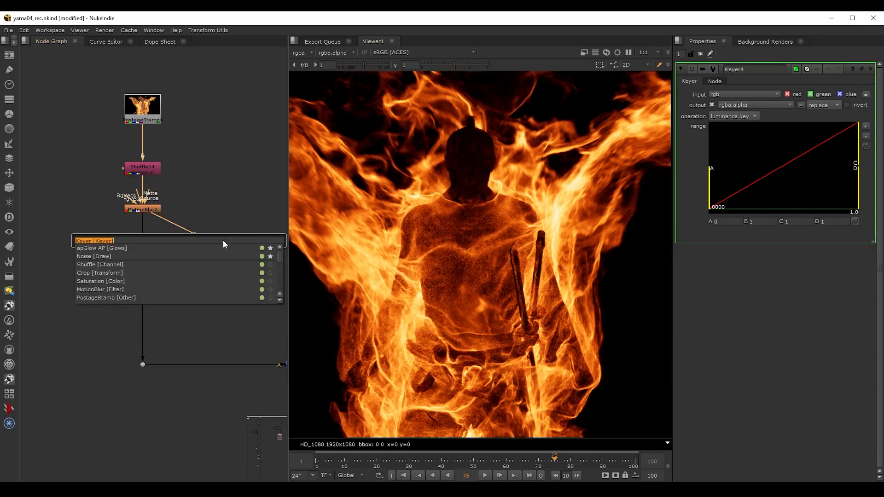
{"action": "type", "text": "premult"}
{"action": "key", "text": "Return"}
{"action": "double_click", "coordinate": [225, 244]}
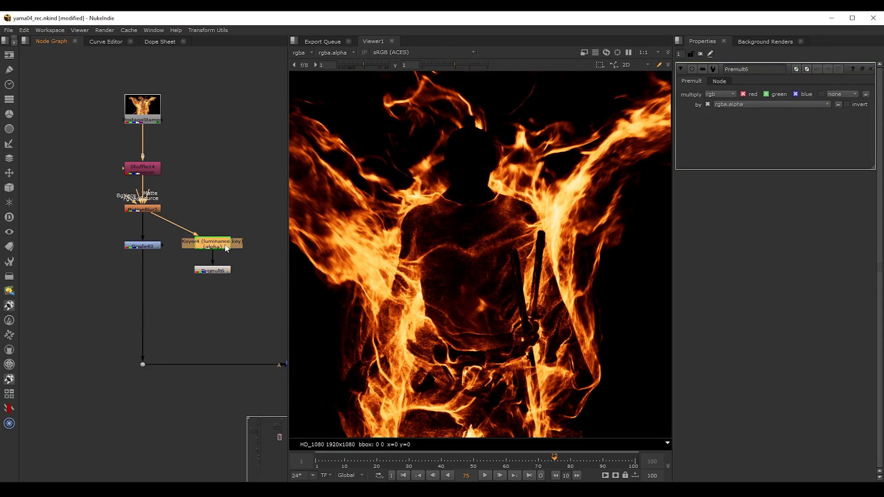
{"action": "left_click_drag", "start_coordinate": [732, 187], "coordinate": [838, 192]}
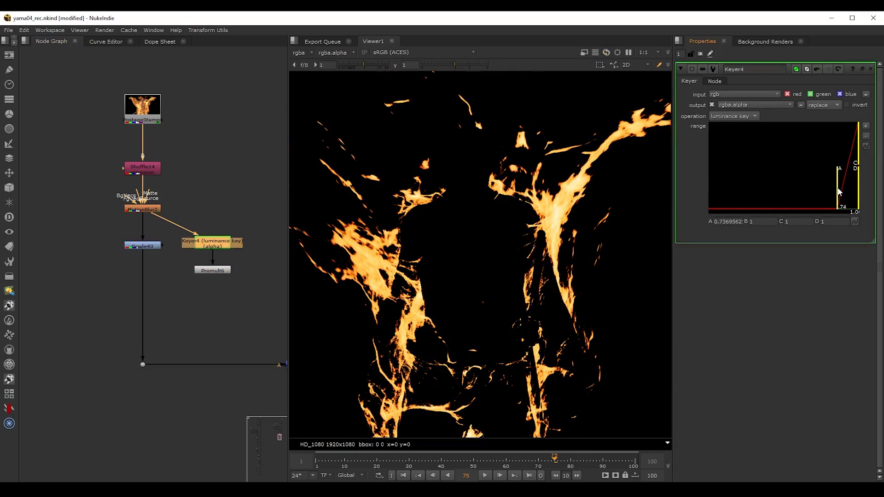
- Add a Grade below Premult6 with gain 0.22 and gamma 0.45, and tidy the keyed branch's placement
{"action": "left_click", "coordinate": [213, 271]}
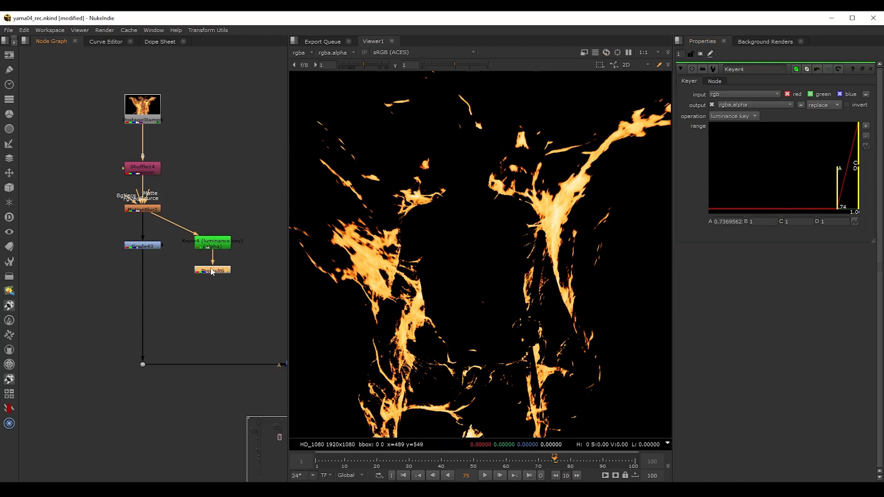
{"action": "key", "text": "g"}
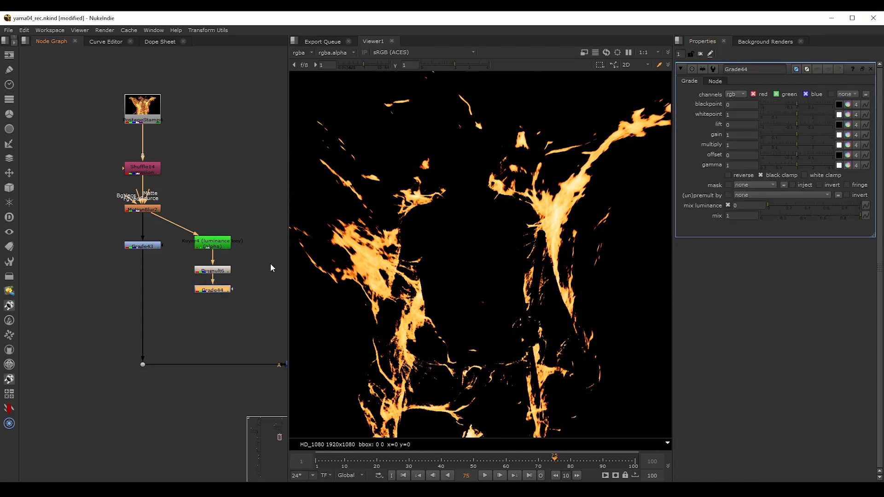
{"action": "left_click_drag", "start_coordinate": [793, 133], "coordinate": [772, 131]}
{"action": "left_click_drag", "start_coordinate": [793, 163], "coordinate": [777, 134]}
{"action": "left_click", "coordinate": [779, 135]}
{"action": "left_click_drag", "start_coordinate": [247, 318], "coordinate": [175, 223]}
{"action": "left_click_drag", "start_coordinate": [223, 281], "coordinate": [227, 271]}
- Add a Saturation node below Grade44 and set its saturation to 0
{"action": "left_click", "coordinate": [220, 285]}
{"action": "key", "text": "Tab"}
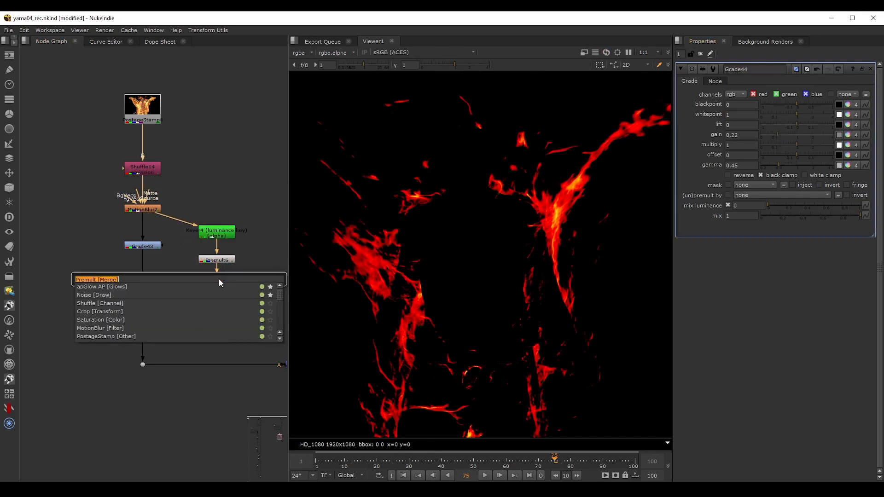
{"action": "type", "text": "sat"}
{"action": "left_click", "coordinate": [116, 287]}
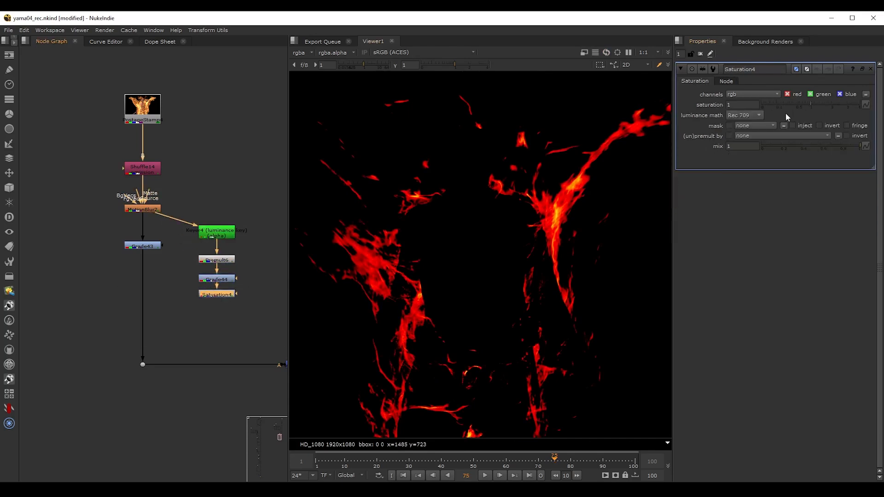
{"action": "left_click_drag", "start_coordinate": [809, 105], "coordinate": [767, 108]}
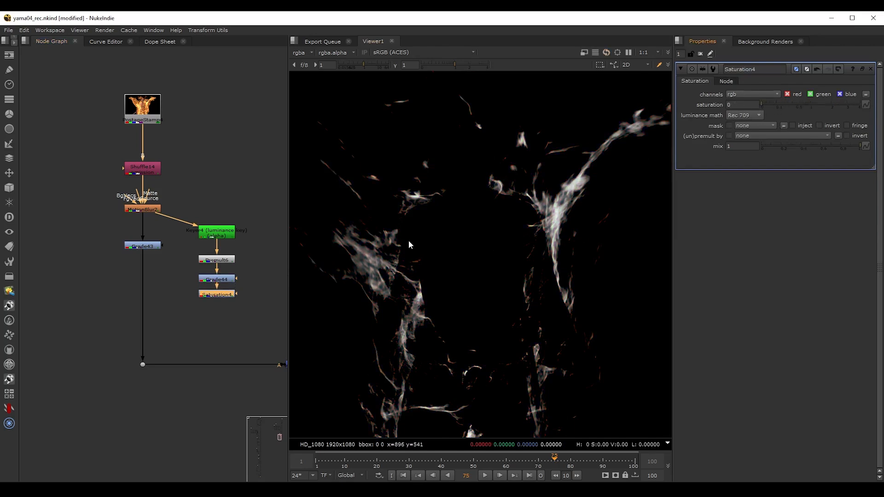
- Lower Grade44's gamma to 0.34 and its gain to 0.16 to dim the keyed flame highlights
{"action": "double_click", "coordinate": [222, 279]}
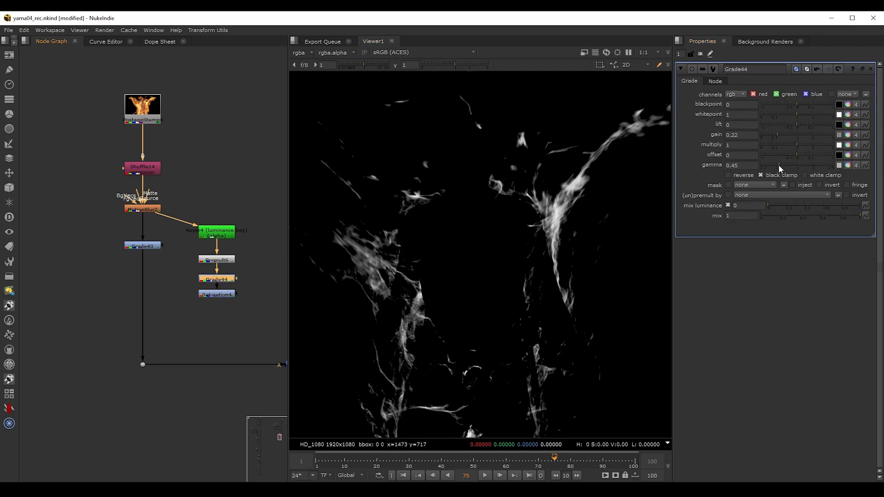
{"action": "left_click_drag", "start_coordinate": [775, 165], "coordinate": [768, 165]}
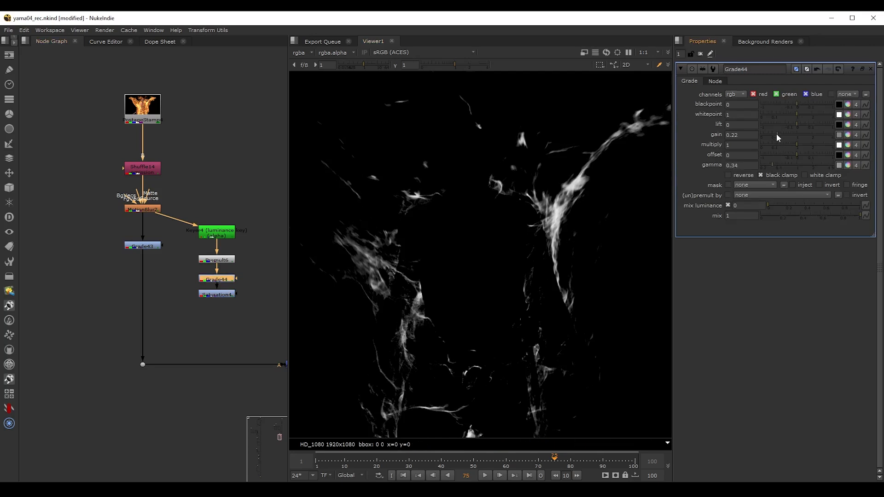
{"action": "left_click_drag", "start_coordinate": [776, 135], "coordinate": [774, 135]}
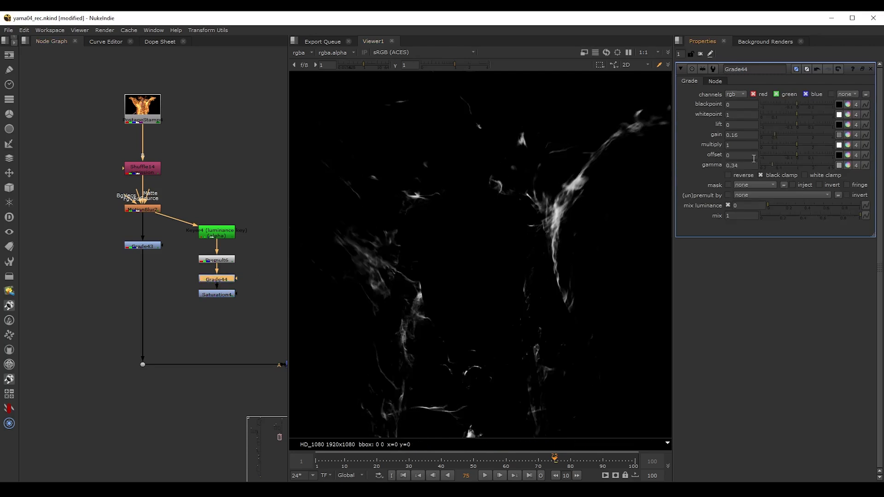
- Merge the desaturated highlights onto the flames below Grade43, using the plus operation
{"action": "left_click", "coordinate": [219, 294]}
{"action": "key", "text": "m"}
{"action": "left_click_drag", "start_coordinate": [265, 295], "coordinate": [139, 322]}
{"action": "left_click", "coordinate": [738, 94]}
{"action": "left_click", "coordinate": [736, 248]}
- Compare the flames with the highlight merge off and on, and examine the full composite and its node branches
{"action": "key", "text": "d"}
{"action": "key", "text": "d"}
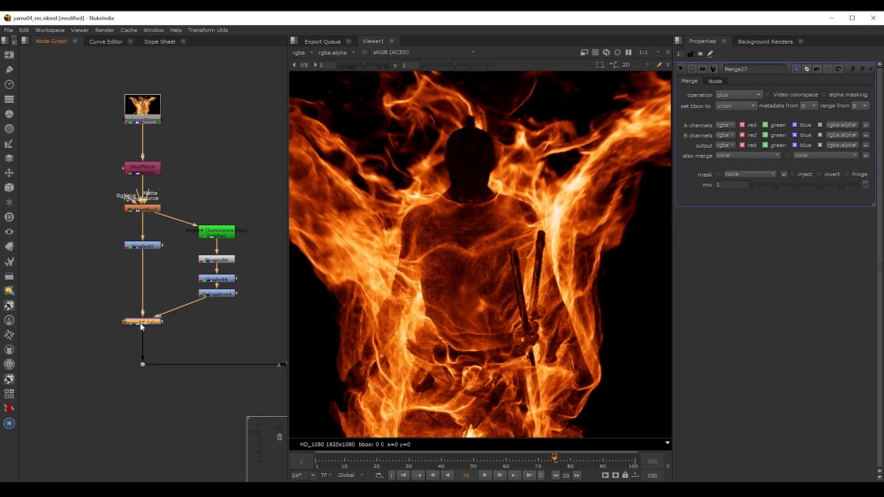
{"action": "key", "text": "d"}
{"action": "key", "text": "d"}
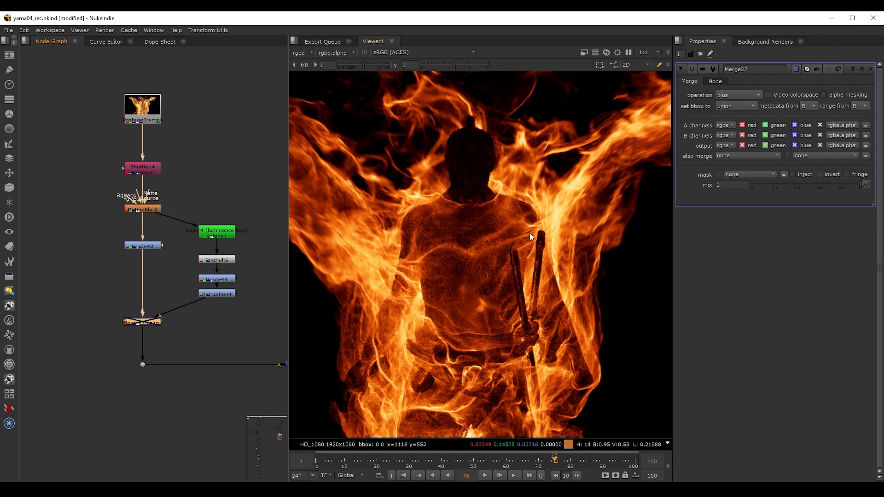
{"action": "scroll", "coordinate": [561, 220], "scroll_direction": "up", "scroll_amount": 4}
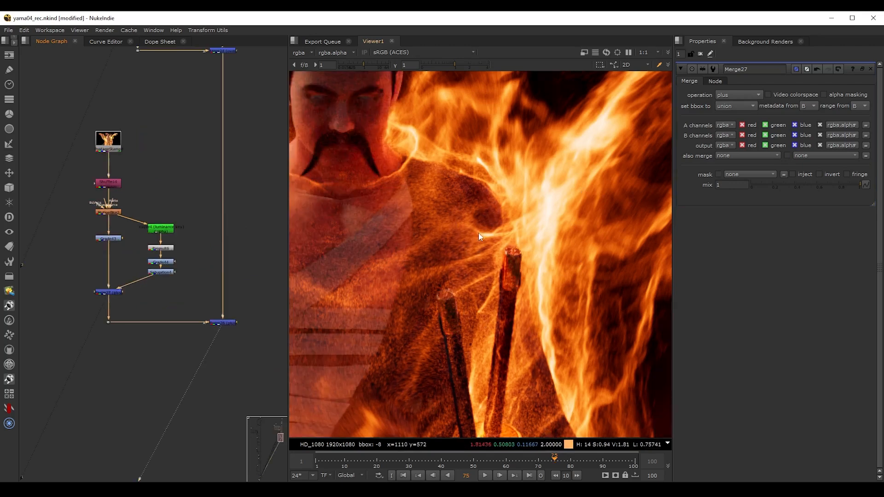
{"action": "scroll", "coordinate": [490, 214], "scroll_direction": "down", "scroll_amount": 3}
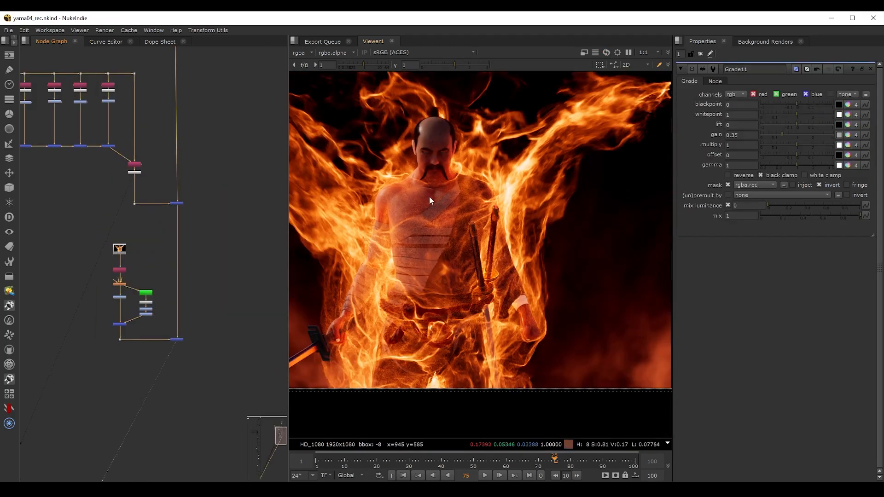
{"action": "scroll", "coordinate": [435, 204], "scroll_direction": "down", "scroll_amount": 2}
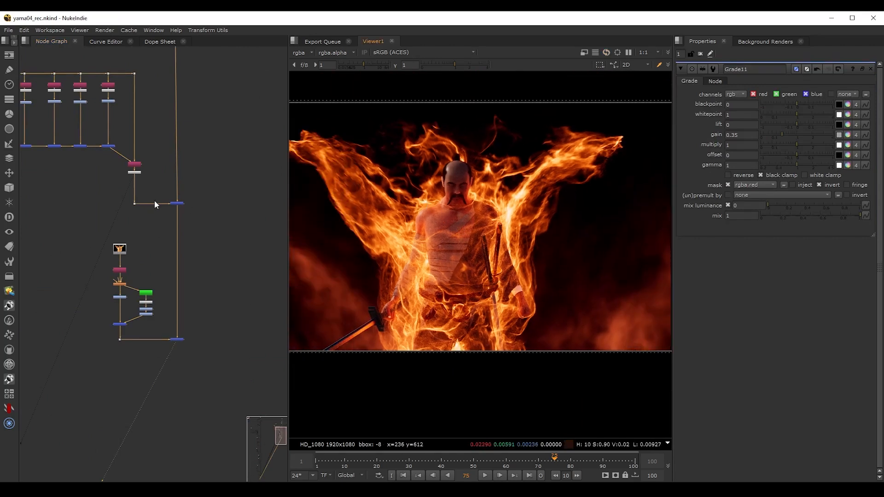
{"action": "middle_click_drag", "start_coordinate": [46, 93], "coordinate": [123, 193]}
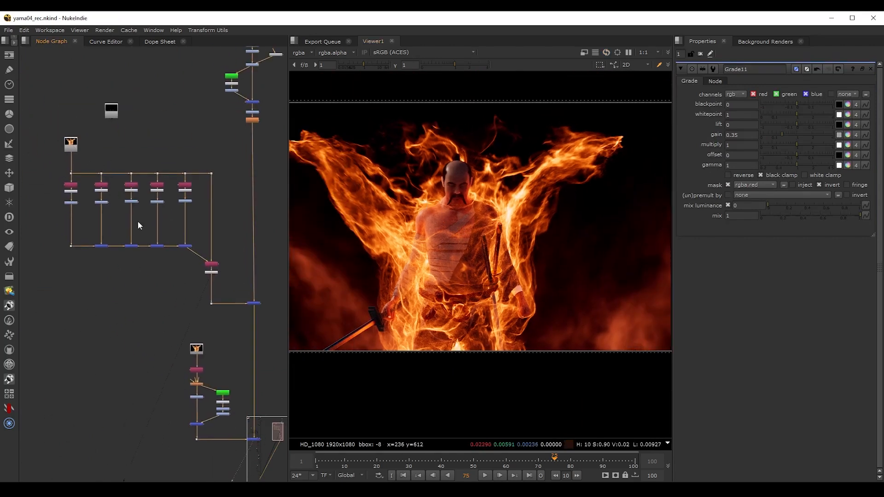
{"action": "middle_click_drag", "start_coordinate": [173, 326], "coordinate": [107, 195]}
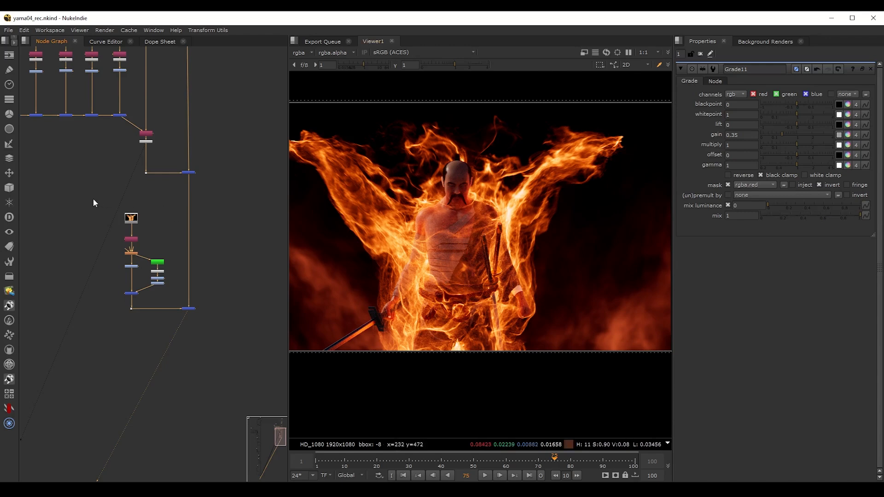
- Move the whole emission flame branch farther down the node graph to free space above it
{"action": "left_click_drag", "start_coordinate": [93, 199], "coordinate": [235, 335]}
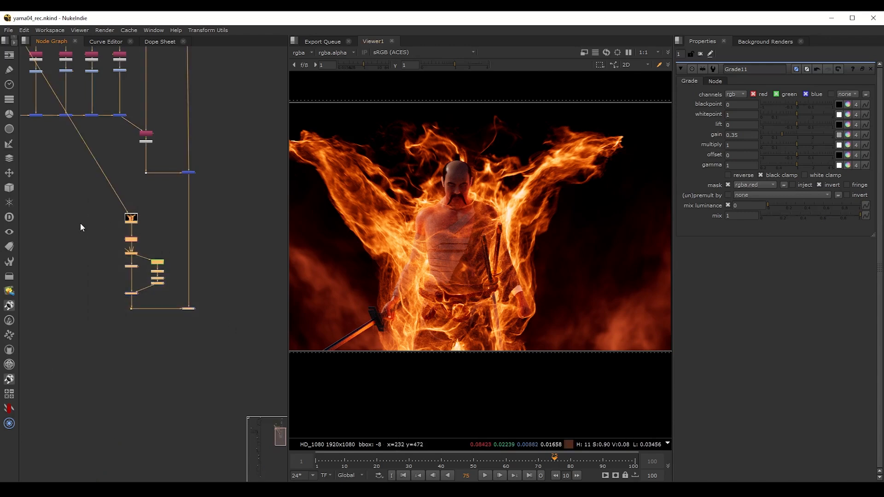
{"action": "scroll", "coordinate": [86, 261], "scroll_direction": "down", "scroll_amount": 2}
{"action": "middle_click_drag", "start_coordinate": [87, 261], "coordinate": [119, 213]}
{"action": "left_click_drag", "start_coordinate": [149, 190], "coordinate": [151, 305]}
{"action": "left_click", "coordinate": [155, 208]}
- Add a PostageStamp above the emission branch, connect it to the render's source stamp, and hide its input
{"action": "scroll", "coordinate": [137, 186], "scroll_direction": "up", "scroll_amount": 2}
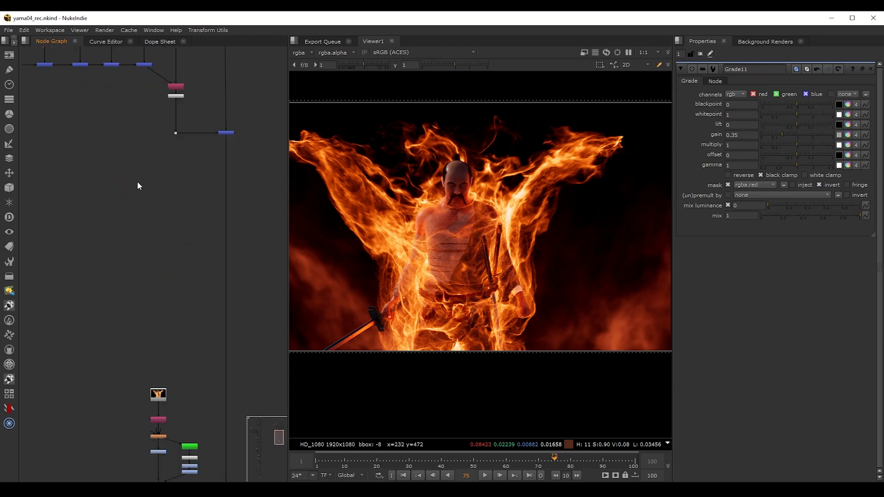
{"action": "middle_click_drag", "start_coordinate": [117, 133], "coordinate": [166, 281]}
{"action": "key", "text": "Tab"}
{"action": "type", "text": "post"}
{"action": "key", "text": "Return"}
{"action": "left_click_drag", "start_coordinate": [153, 257], "coordinate": [59, 85]}
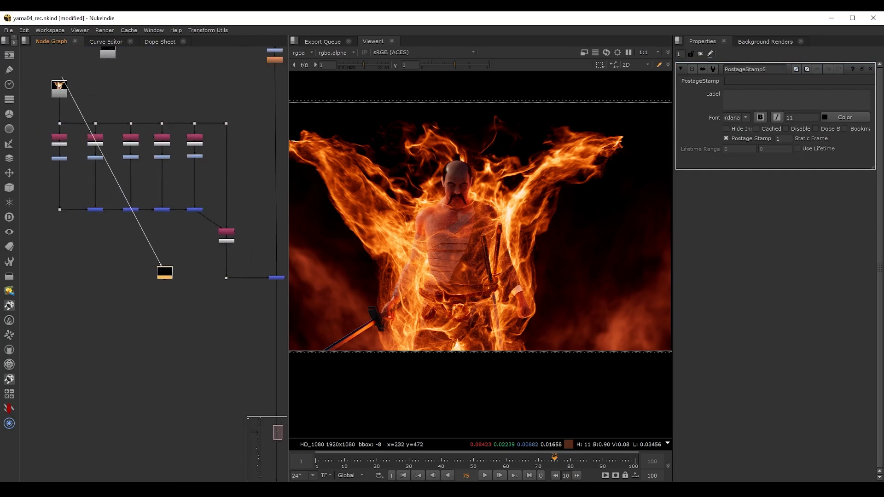
{"action": "middle_click_drag", "start_coordinate": [177, 260], "coordinate": [110, 140]}
{"action": "left_click_drag", "start_coordinate": [105, 136], "coordinate": [136, 209]}
{"action": "scroll", "coordinate": [137, 194], "scroll_direction": "up", "scroll_amount": 2}
{"action": "middle_click_drag", "start_coordinate": [147, 285], "coordinate": [131, 117]}
{"action": "middle_click_drag", "start_coordinate": [143, 248], "coordinate": [153, 328]}
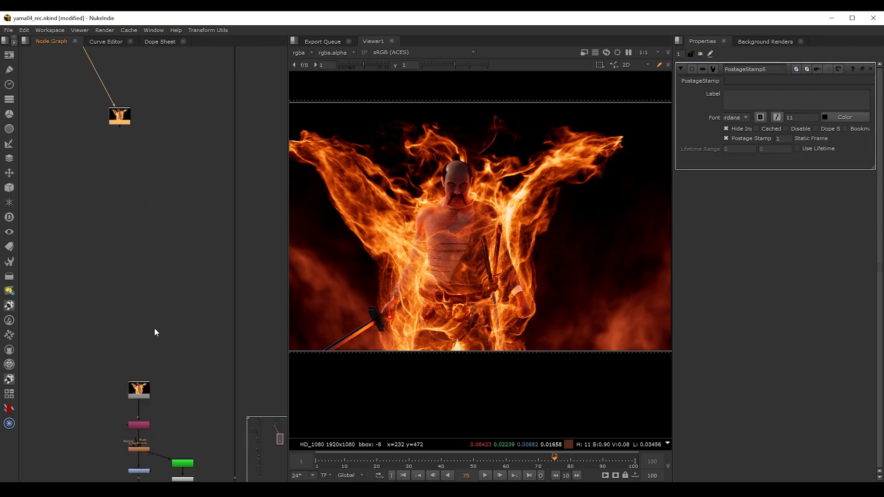
- Copy the emission Shuffle, paste it below the new PostageStamp, connect the two, and view the copy's output
{"action": "middle_click_drag", "start_coordinate": [146, 280], "coordinate": [168, 344]}
{"action": "scroll", "coordinate": [158, 296], "scroll_direction": "up", "scroll_amount": 4}
{"action": "left_click", "coordinate": [154, 295]}
{"action": "key", "text": "ctrl+c"}
{"action": "scroll", "coordinate": [156, 184], "scroll_direction": "down", "scroll_amount": 3}
{"action": "middle_click_drag", "start_coordinate": [147, 181], "coordinate": [150, 356]}
{"action": "left_click", "coordinate": [143, 260]}
{"action": "key", "text": "ctrl+v"}
{"action": "left_click_drag", "start_coordinate": [135, 249], "coordinate": [156, 202]}
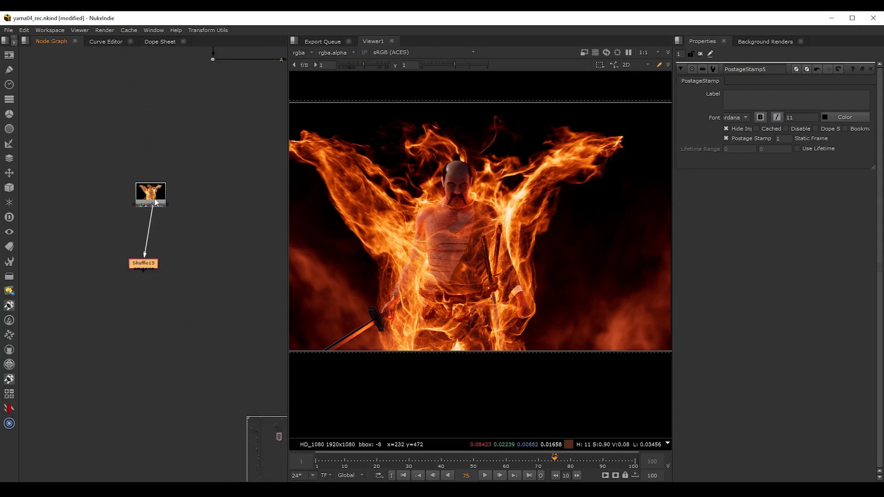
{"action": "left_click_drag", "start_coordinate": [145, 266], "coordinate": [153, 247]}
{"action": "key", "text": "1"}
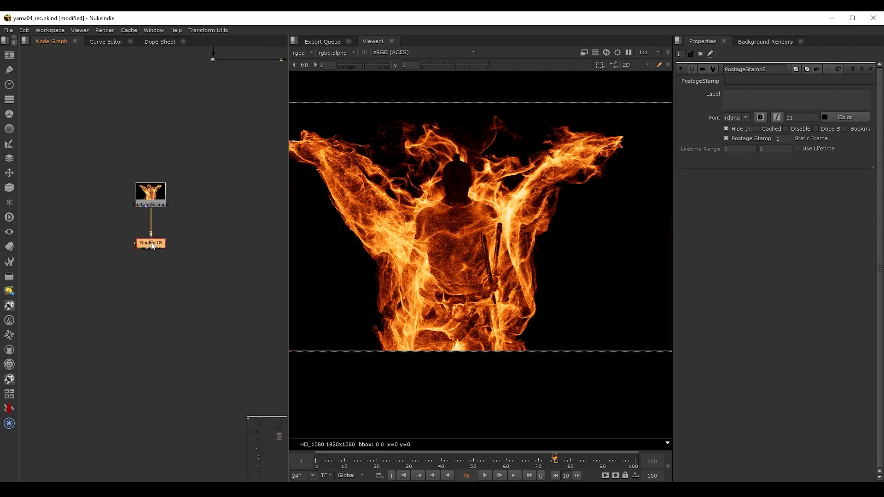
- Set the pasted Shuffle's input layer to fres
{"action": "double_click", "coordinate": [153, 247]}
{"action": "left_click", "coordinate": [730, 120]}
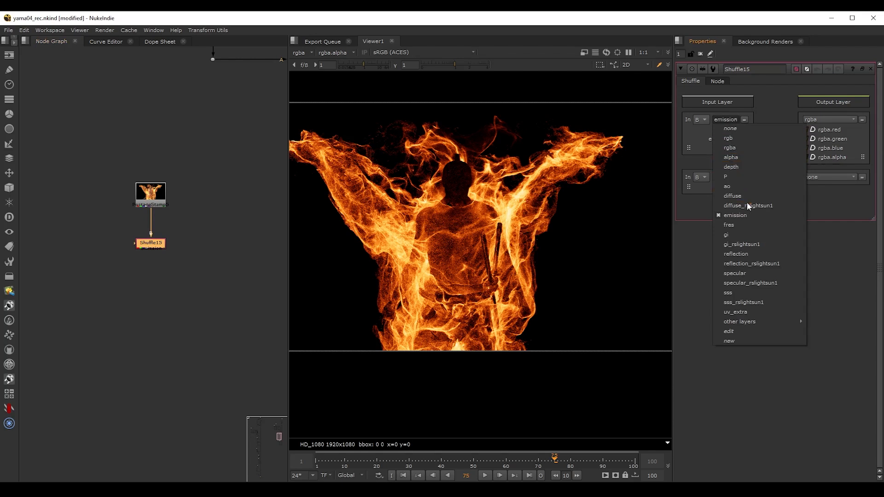
{"action": "left_click", "coordinate": [730, 225]}
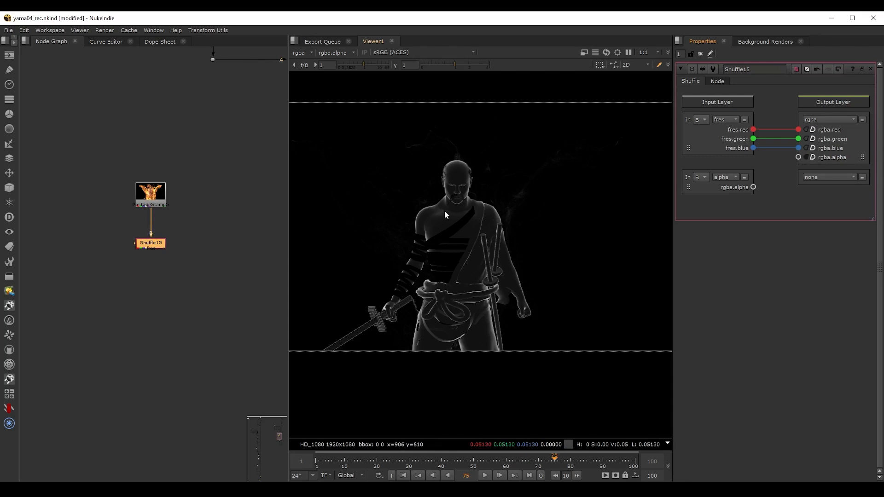
- Insert a Grade in the main branch, feed its mask from Shuffle15, and set the mask channel to rgba.red
{"action": "middle_click_drag", "start_coordinate": [179, 241], "coordinate": [132, 234]}
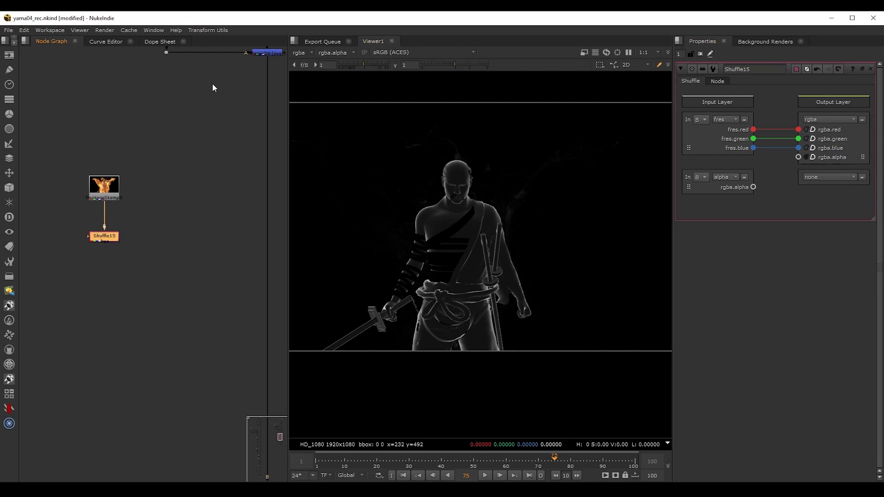
{"action": "middle_click_drag", "start_coordinate": [231, 219], "coordinate": [183, 240]}
{"action": "left_click", "coordinate": [197, 172]}
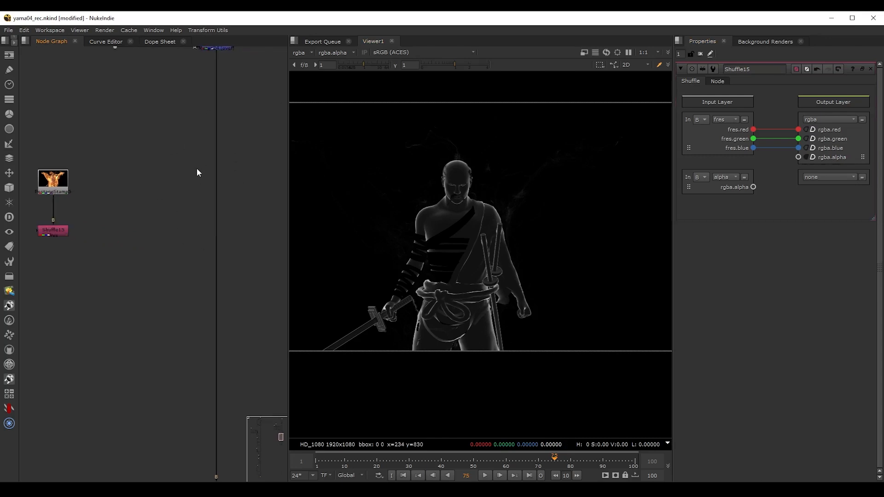
{"action": "key", "text": "g"}
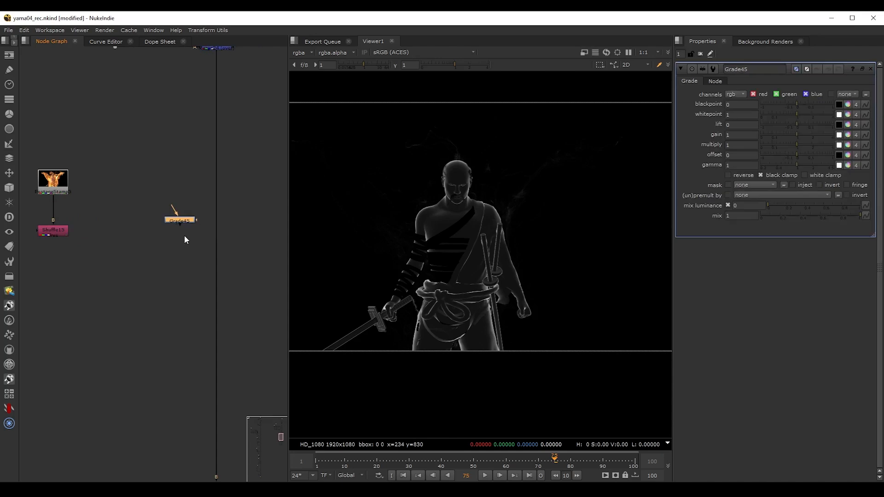
{"action": "left_click_drag", "start_coordinate": [183, 222], "coordinate": [56, 230]}
{"action": "left_click_drag", "start_coordinate": [233, 273], "coordinate": [226, 284]}
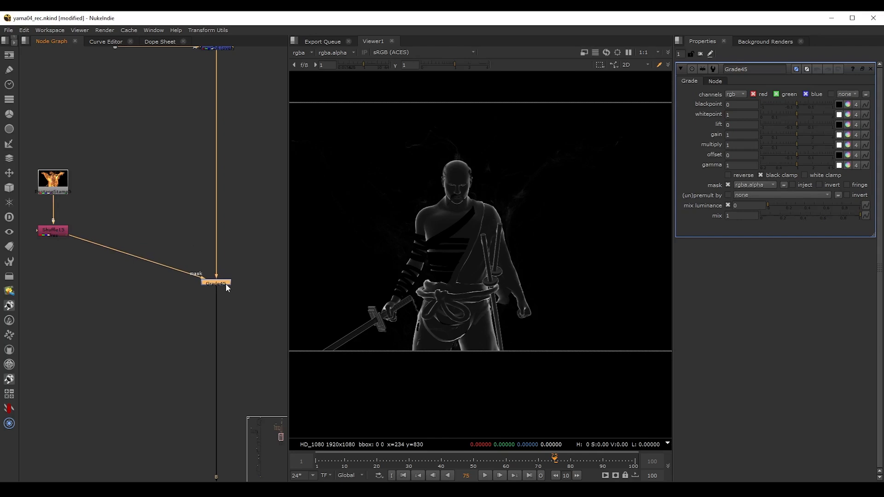
{"action": "left_click", "coordinate": [742, 185]}
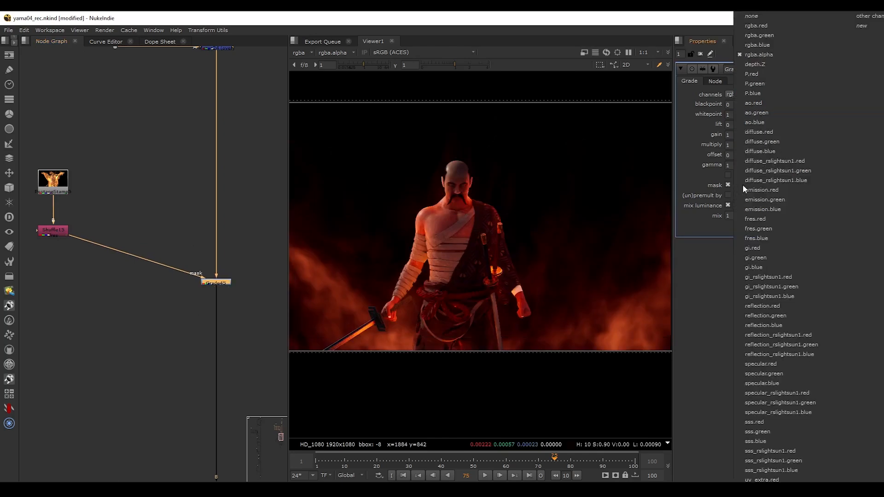
{"action": "left_click", "coordinate": [756, 26]}
- Invert Grade45's mask and lower its gamma to 0.52 while viewing the graded composite
{"action": "left_click", "coordinate": [48, 231]}
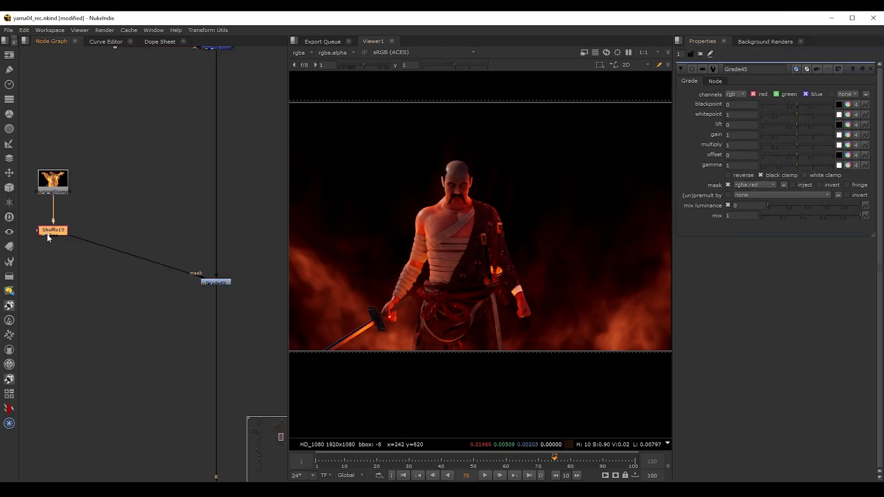
{"action": "key", "text": "2"}
{"action": "left_click", "coordinate": [222, 283]}
{"action": "key", "text": "1"}
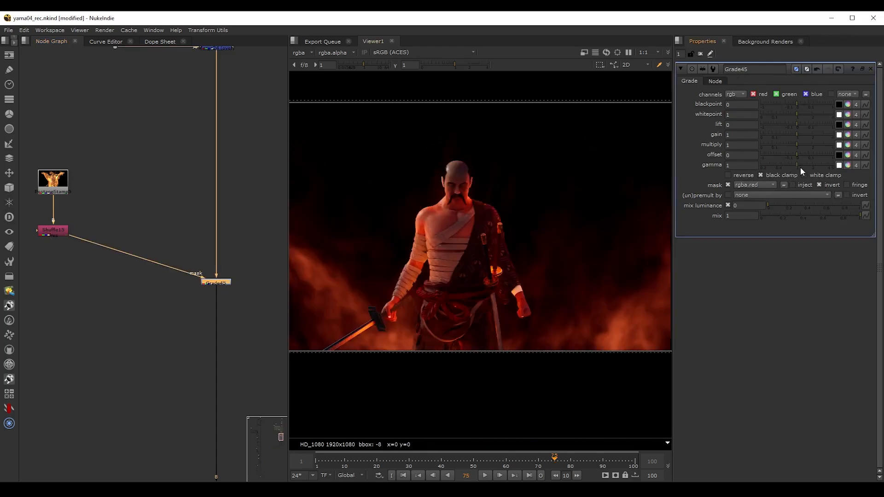
{"action": "left_click_drag", "start_coordinate": [796, 165], "coordinate": [782, 165]}
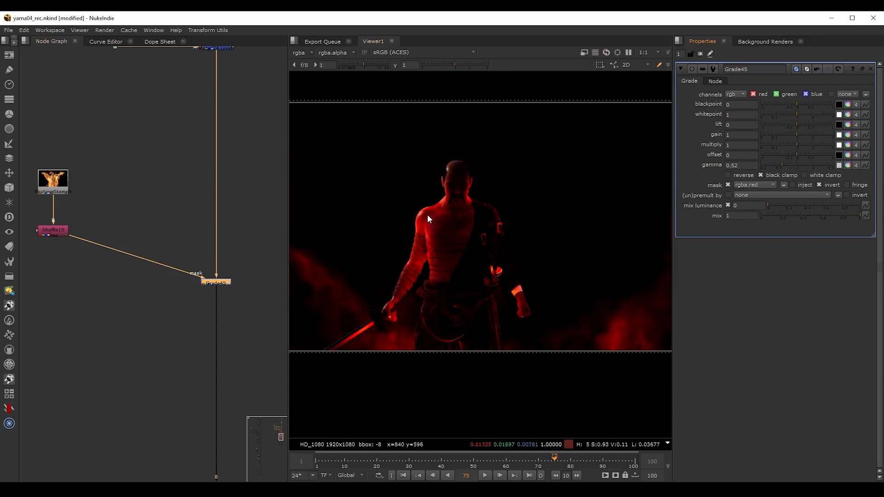
- Inspect the fresnel pass in Shuffle15 and insert a Grade between it and Grade45's mask input
{"action": "left_click", "coordinate": [56, 231]}
{"action": "key", "text": "1"}
{"action": "double_click", "coordinate": [52, 231]}
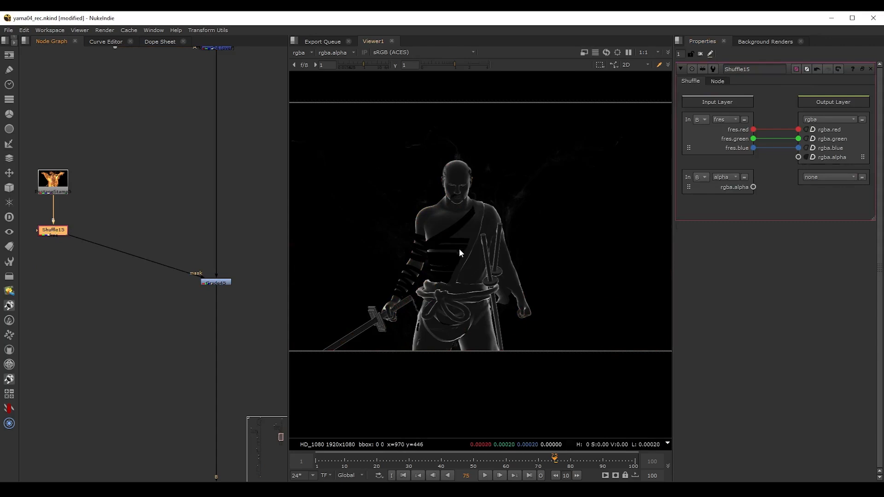
{"action": "scroll", "coordinate": [459, 249], "scroll_direction": "up", "scroll_amount": 2}
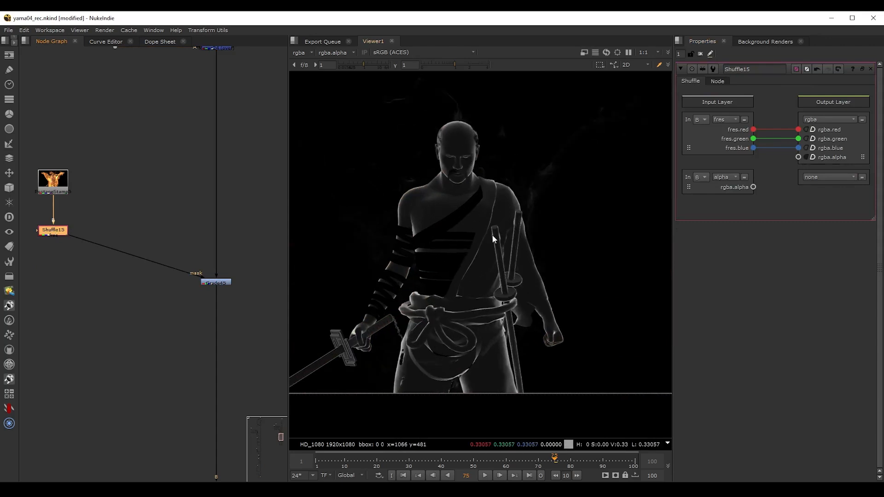
{"action": "left_click", "coordinate": [141, 210]}
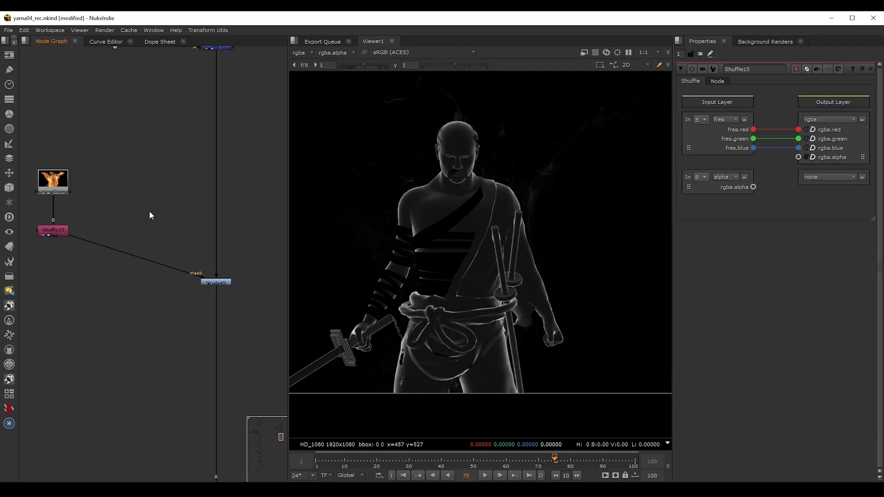
{"action": "key", "text": "g"}
{"action": "left_click_drag", "start_coordinate": [148, 202], "coordinate": [132, 256]}
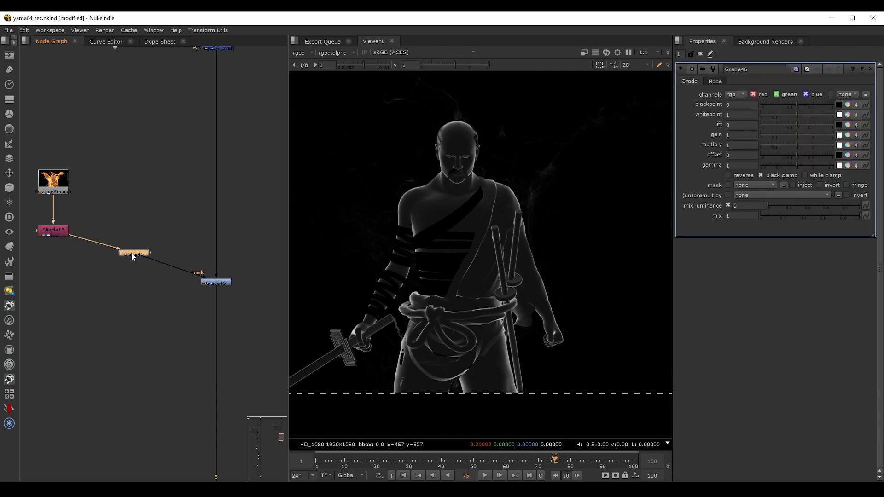
- Set Grade45's gain to 0.56 and gamma to 0.74 to darken the composite through the fresnel mask
{"action": "left_click", "coordinate": [223, 284]}
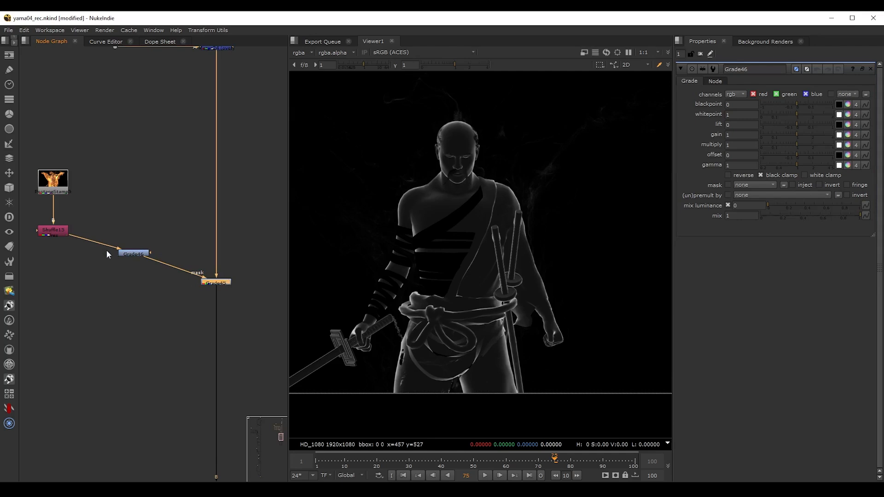
{"action": "left_click", "coordinate": [129, 254]}
{"action": "left_click", "coordinate": [227, 283]}
{"action": "double_click", "coordinate": [228, 285]}
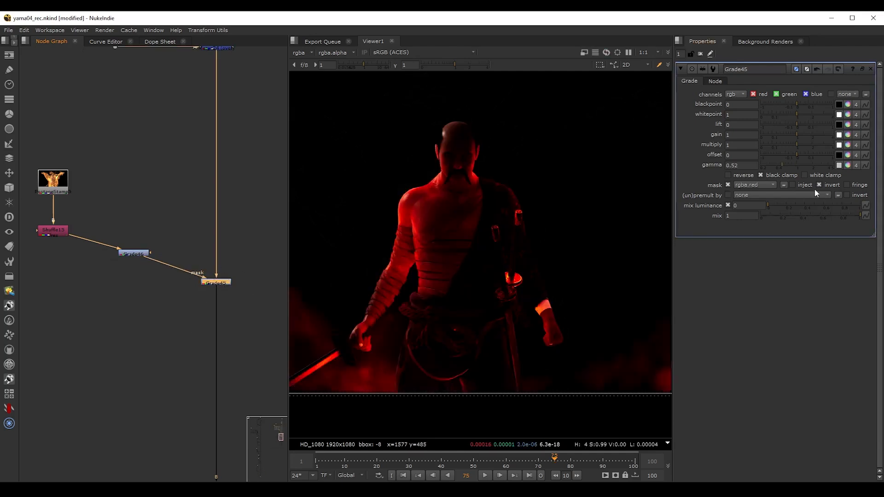
{"action": "left_click_drag", "start_coordinate": [794, 133], "coordinate": [784, 133]}
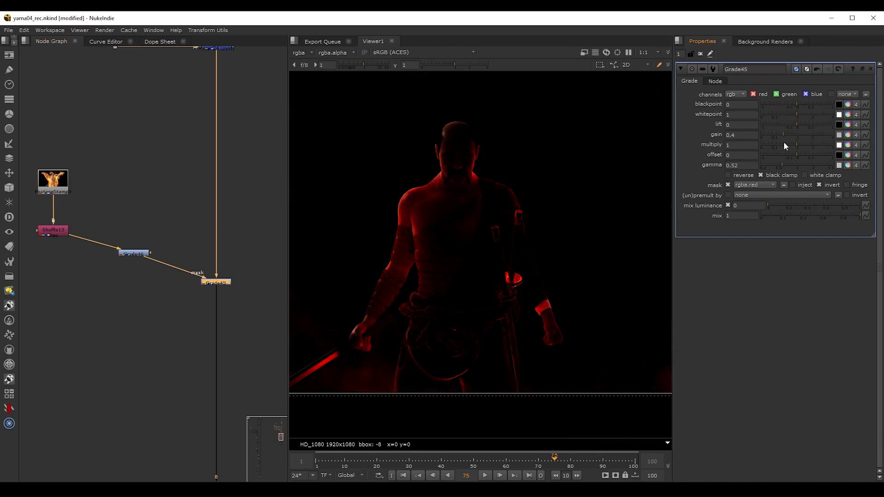
{"action": "left_click_drag", "start_coordinate": [783, 165], "coordinate": [790, 165]}
{"action": "left_click_drag", "start_coordinate": [784, 134], "coordinate": [788, 134]}
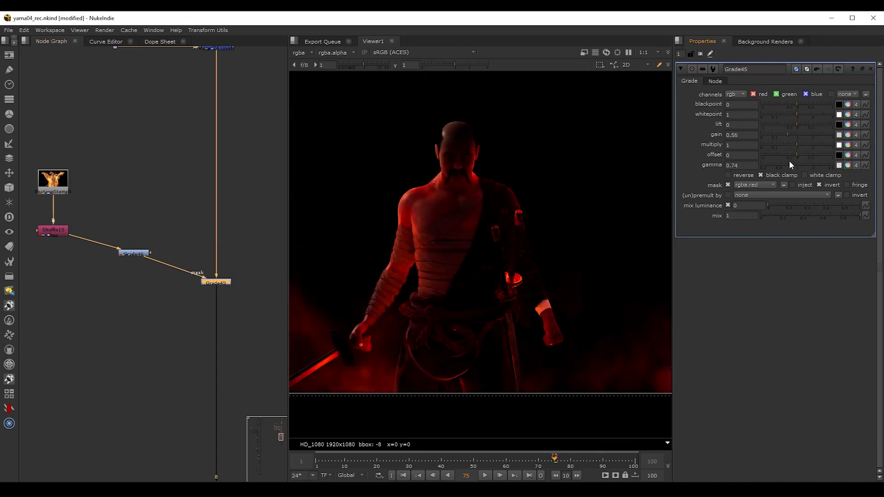
- Set Grade46's gain to 1.6 and gamma to 1.25 while viewing the fresnel mask
{"action": "left_click", "coordinate": [134, 254]}
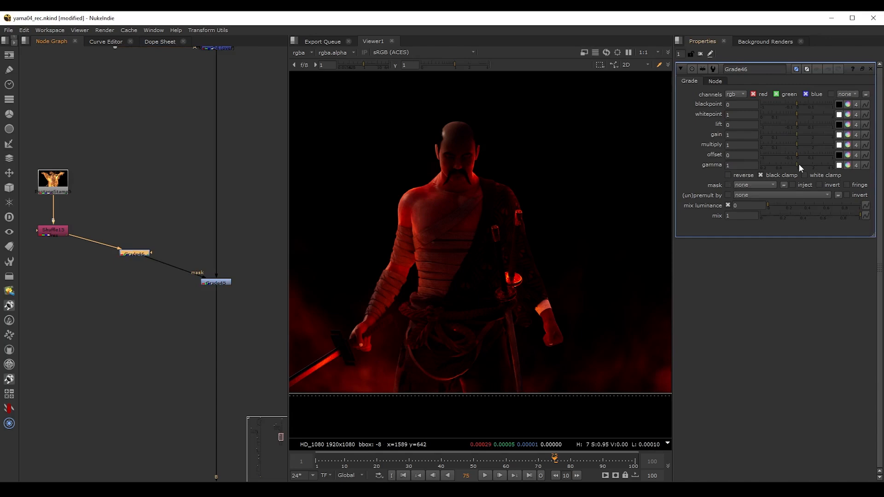
{"action": "left_click_drag", "start_coordinate": [801, 168], "coordinate": [815, 166]}
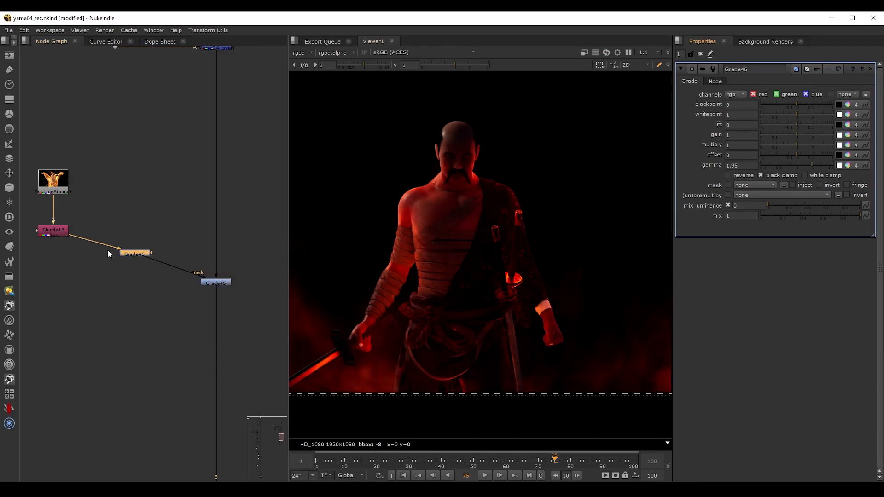
{"action": "key", "text": "1"}
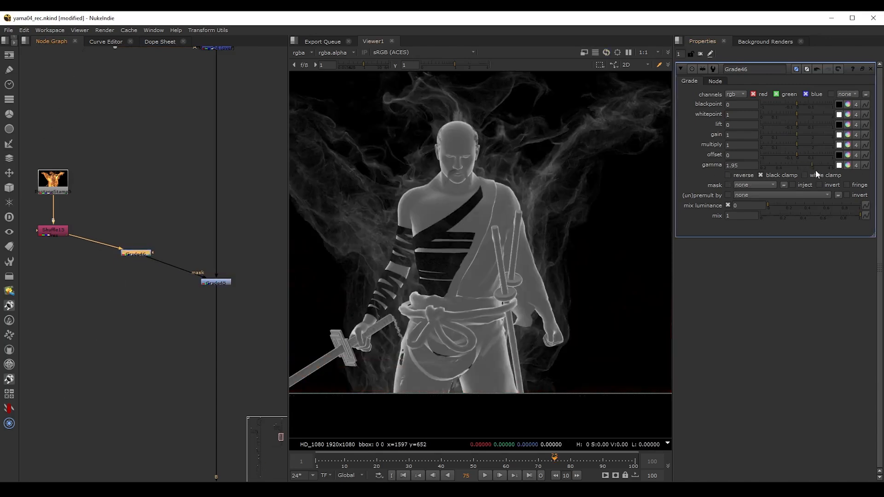
{"action": "left_click_drag", "start_coordinate": [815, 167], "coordinate": [808, 134]}
{"action": "left_click_drag", "start_coordinate": [804, 165], "coordinate": [801, 165]}
{"action": "left_click_drag", "start_coordinate": [808, 134], "coordinate": [805, 135]}
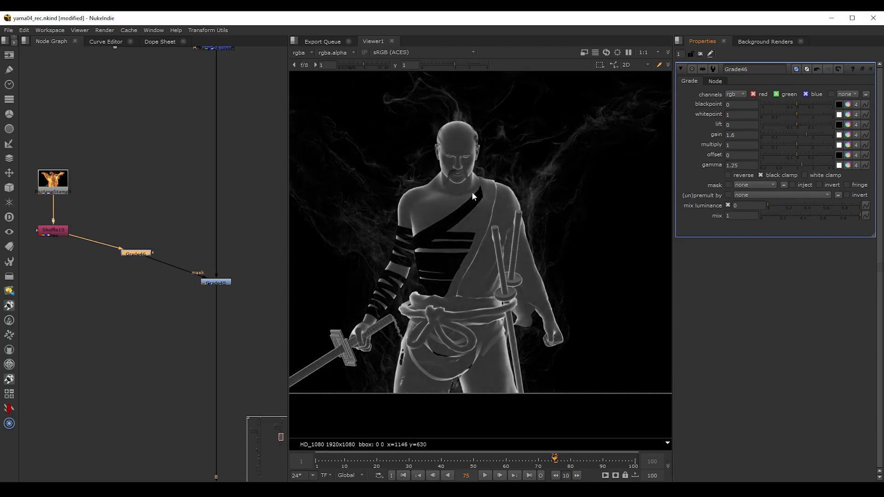
- View Grade45's result, set its gain to 0.8 and gamma to 0.74, and compare the image with the grade toggled off
{"action": "left_click", "coordinate": [211, 282]}
{"action": "key", "text": "1"}
{"action": "double_click", "coordinate": [212, 282]}
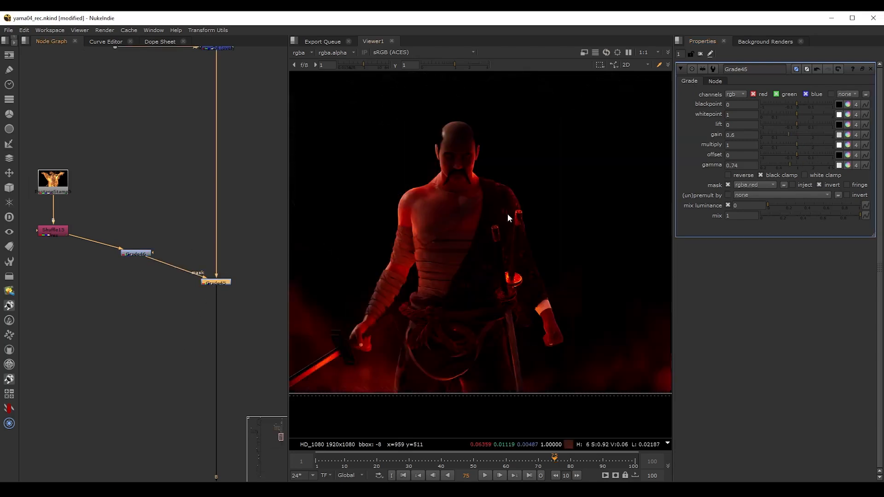
{"action": "left_click_drag", "start_coordinate": [792, 134], "coordinate": [790, 134]}
{"action": "left_click_drag", "start_coordinate": [790, 164], "coordinate": [789, 165]}
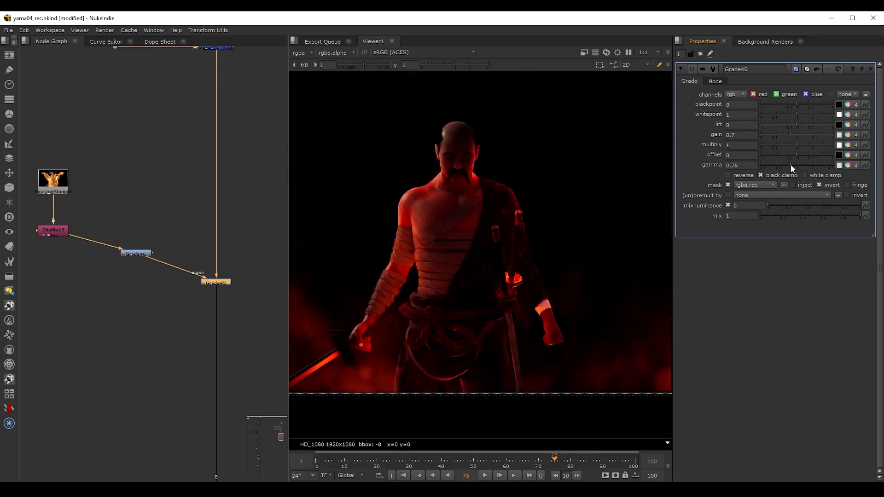
{"action": "left_click", "coordinate": [791, 134]}
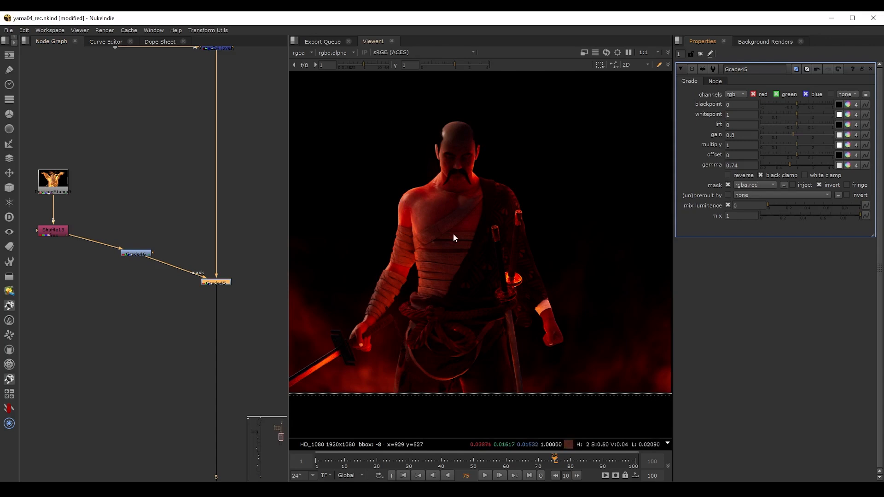
{"action": "key", "text": "d"}
{"action": "key", "text": "d"}
- Raise the gamma of Grade37, under the Shuffle16 pass, to 1.1
{"action": "middle_click_drag", "start_coordinate": [82, 62], "coordinate": [170, 252]}
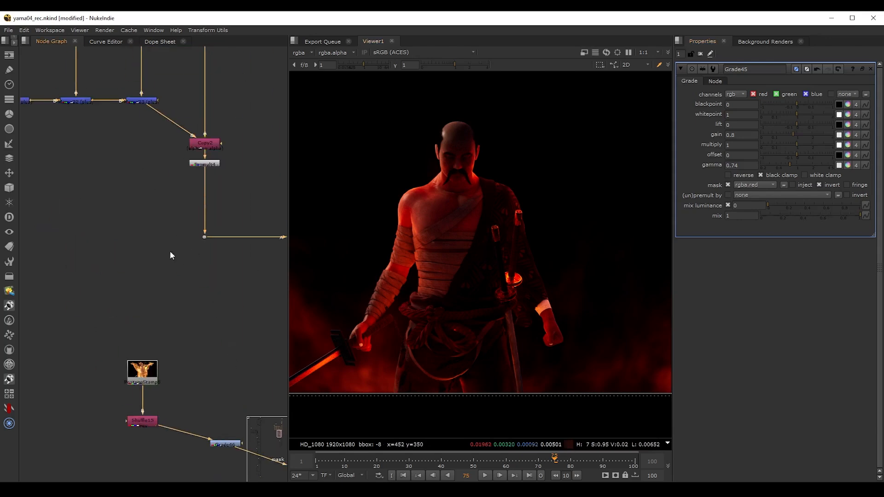
{"action": "scroll", "coordinate": [170, 252], "scroll_direction": "down", "scroll_amount": 3}
{"action": "middle_click_drag", "start_coordinate": [130, 165], "coordinate": [208, 289]}
{"action": "scroll", "coordinate": [212, 184], "scroll_direction": "up", "scroll_amount": 5}
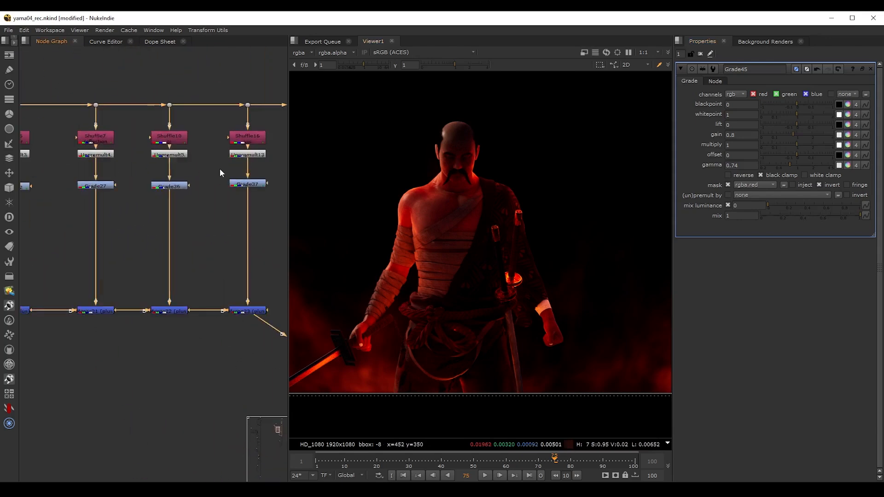
{"action": "left_click", "coordinate": [219, 213]}
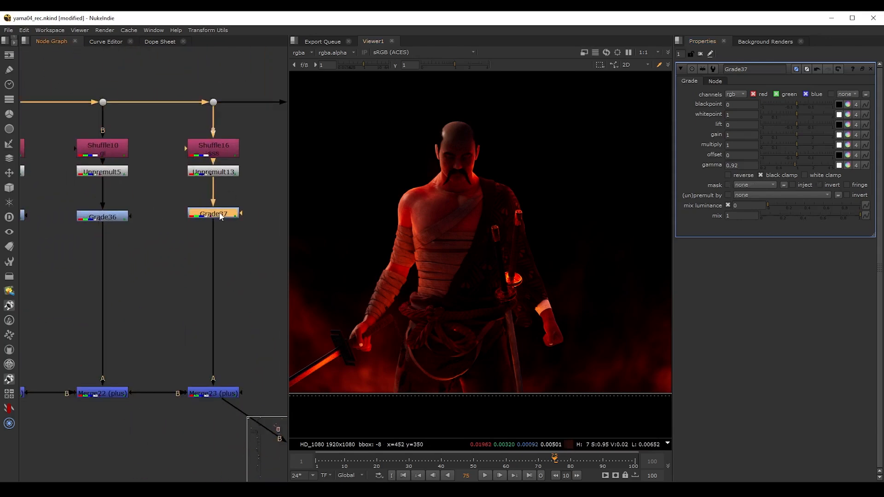
{"action": "left_click_drag", "start_coordinate": [796, 165], "coordinate": [799, 164]}
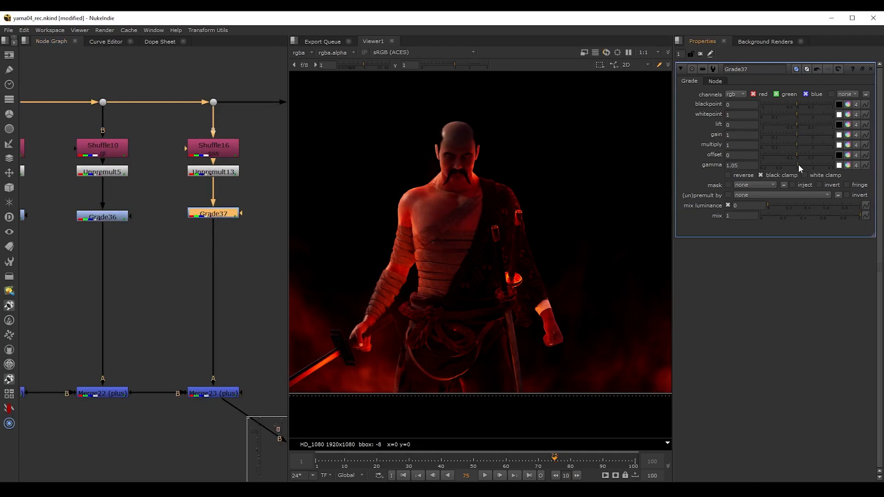
- Set Grade36, under the Shuffle10 pass, to gain 1.5 and gamma 1.15
{"action": "middle_click_drag", "start_coordinate": [130, 223], "coordinate": [219, 239]}
{"action": "left_click", "coordinate": [207, 234]}
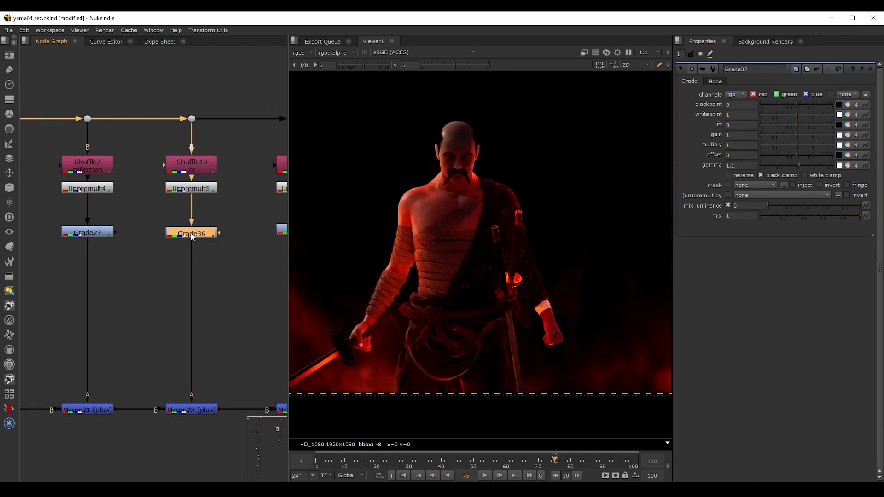
{"action": "left_click_drag", "start_coordinate": [799, 166], "coordinate": [805, 136]}
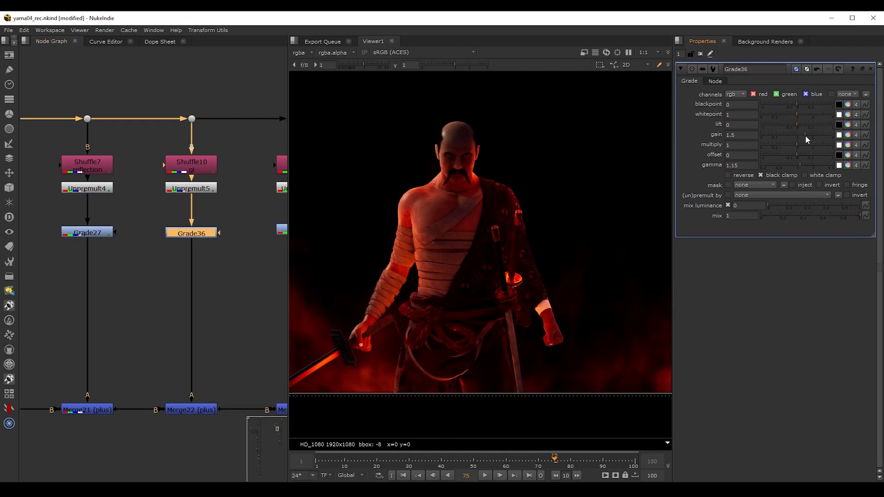
- Adjust the fire background's brightness in Grade38 with gain 0.16 and gamma 0.62 while viewing the full frame
{"action": "key", "text": "f"}
{"action": "scroll", "coordinate": [143, 240], "scroll_direction": "down", "scroll_amount": 3}
{"action": "middle_click_drag", "start_coordinate": [242, 157], "coordinate": [161, 270]}
{"action": "middle_click_drag", "start_coordinate": [233, 185], "coordinate": [157, 290]}
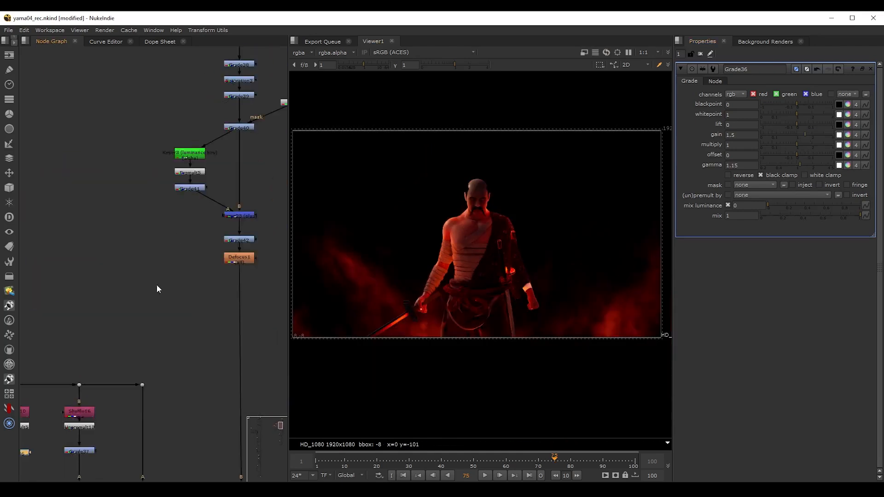
{"action": "middle_click_drag", "start_coordinate": [223, 85], "coordinate": [162, 260]}
{"action": "scroll", "coordinate": [187, 239], "scroll_direction": "up", "scroll_amount": 2}
{"action": "double_click", "coordinate": [189, 240]}
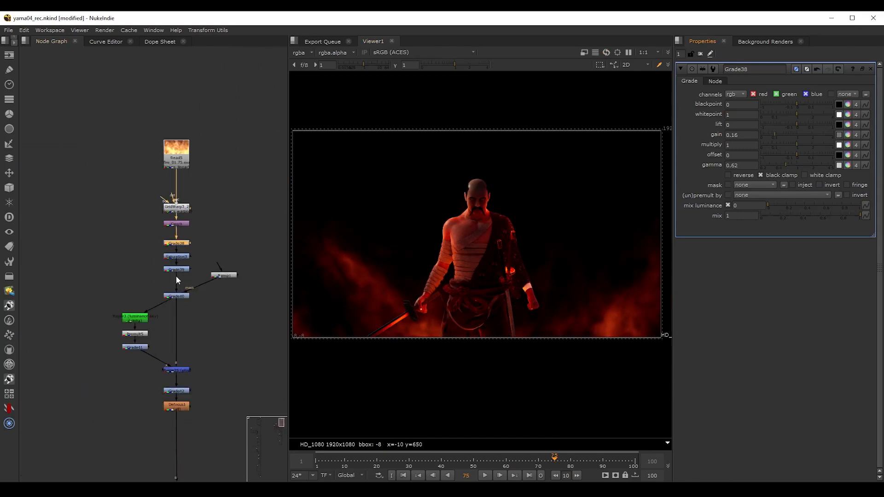
- Add a Grade below Shuffle15, view it, and set its gain to 1.1 and gamma to 0.6 to isolate the fresnel edges
{"action": "scroll", "coordinate": [170, 244], "scroll_direction": "down", "scroll_amount": 4}
{"action": "middle_click_drag", "start_coordinate": [168, 195], "coordinate": [180, 62]}
{"action": "middle_click_drag", "start_coordinate": [147, 392], "coordinate": [162, 214]}
{"action": "middle_click_drag", "start_coordinate": [160, 353], "coordinate": [164, 233]}
{"action": "scroll", "coordinate": [178, 190], "scroll_direction": "up", "scroll_amount": 3}
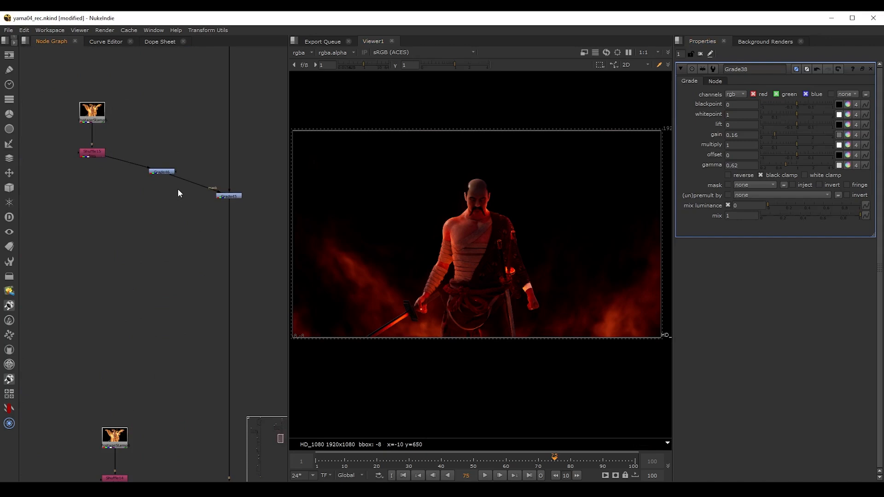
{"action": "scroll", "coordinate": [128, 158], "scroll_direction": "up", "scroll_amount": 5}
{"action": "key", "text": "g"}
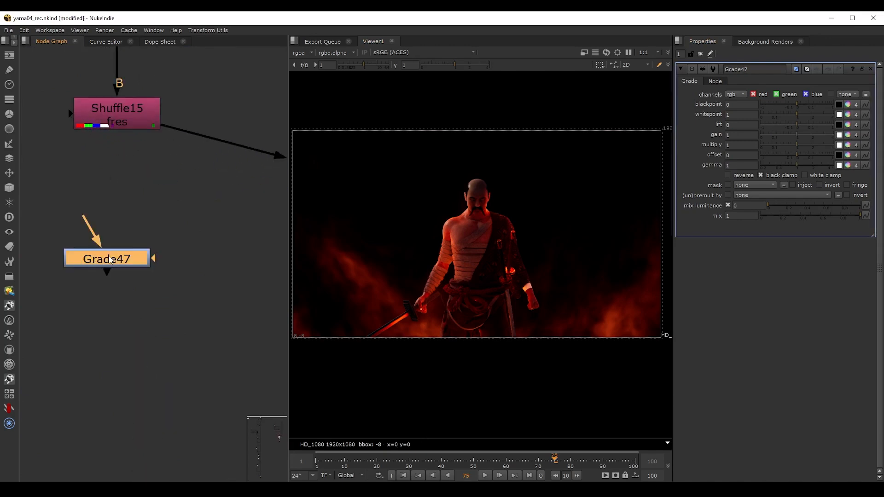
{"action": "left_click_drag", "start_coordinate": [111, 259], "coordinate": [128, 119]}
{"action": "scroll", "coordinate": [168, 254], "scroll_direction": "down", "scroll_amount": 5}
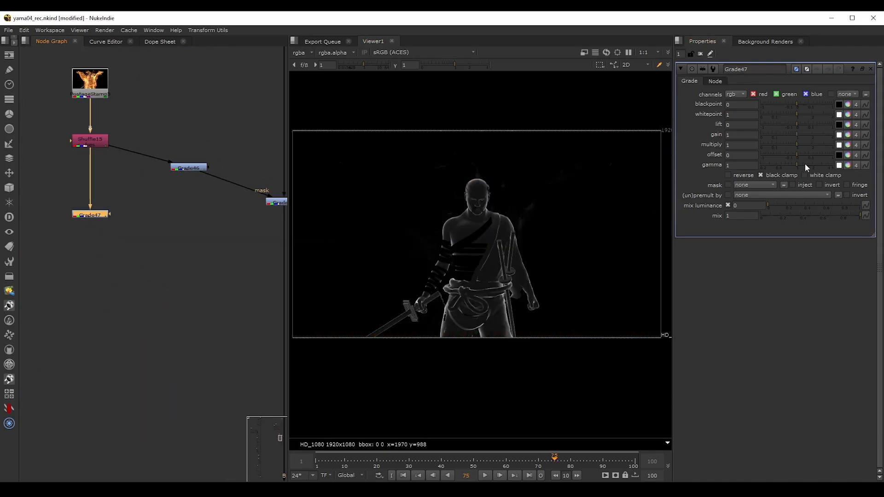
{"action": "left_click_drag", "start_coordinate": [804, 163], "coordinate": [786, 166]}
{"action": "left_click", "coordinate": [798, 134]}
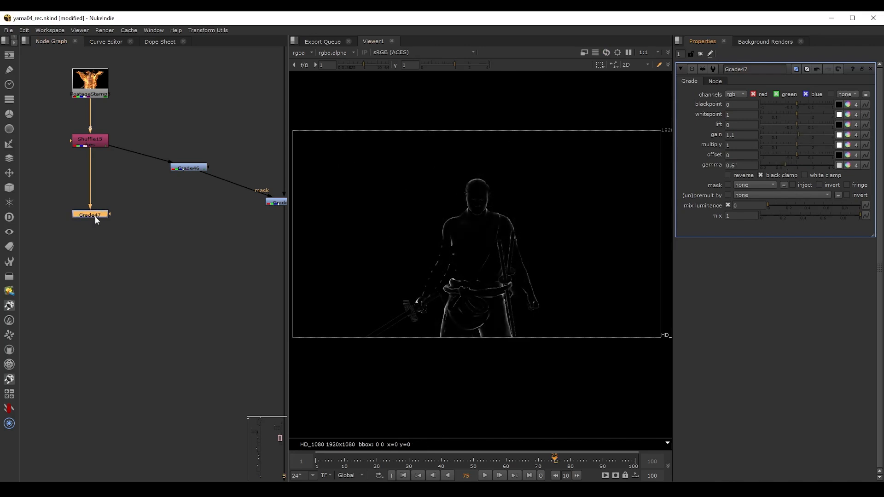
- Add a second Grade below Grade47 and tint the rim orange with multiply red 2.05 and blue 0.3
{"action": "key", "text": "g"}
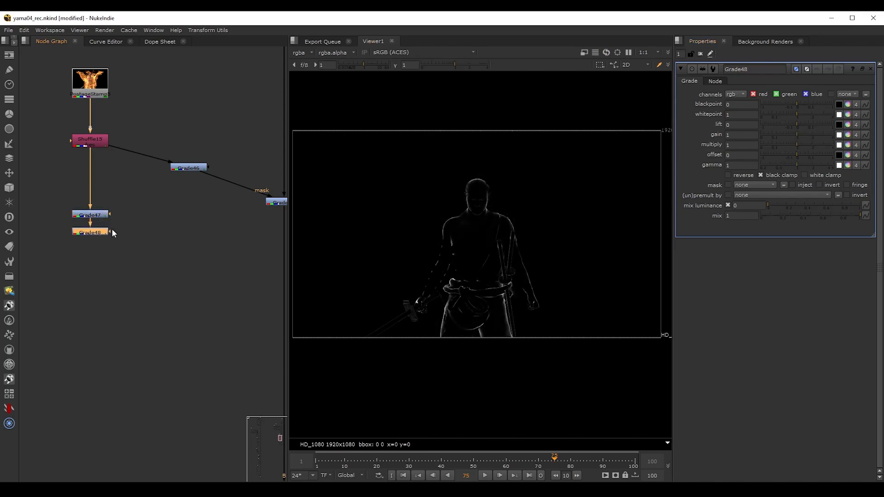
{"action": "left_click", "coordinate": [848, 144]}
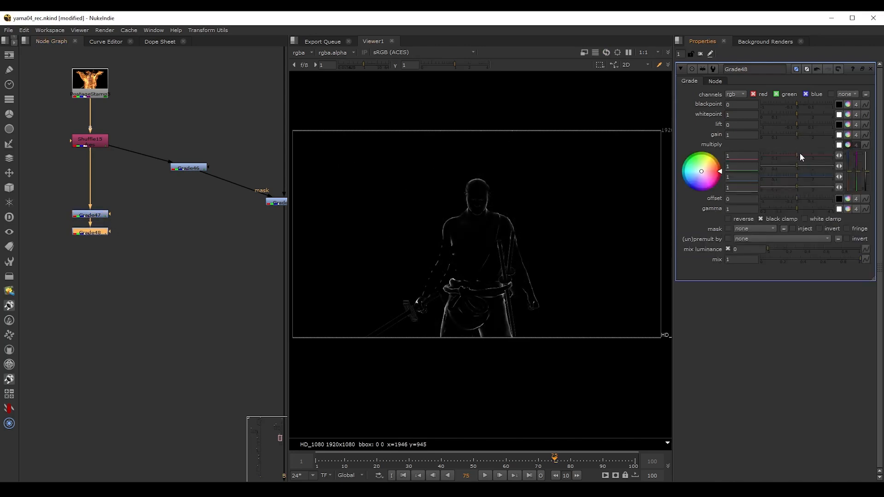
{"action": "mouse_move", "coordinate": [799, 155]}
{"action": "left_mouse_down"}
{"action": "mouse_move", "coordinate": [807, 155]}
{"action": "mouse_move", "coordinate": [791, 177]}
{"action": "mouse_move", "coordinate": [780, 177]}
{"action": "mouse_move", "coordinate": [813, 157]}
{"action": "left_mouse_up"}
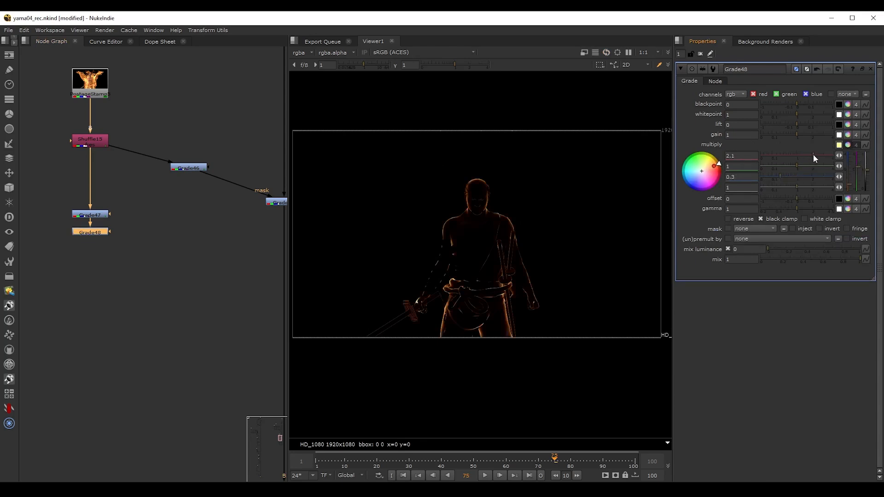
{"action": "left_click_drag", "start_coordinate": [93, 232], "coordinate": [93, 250]}
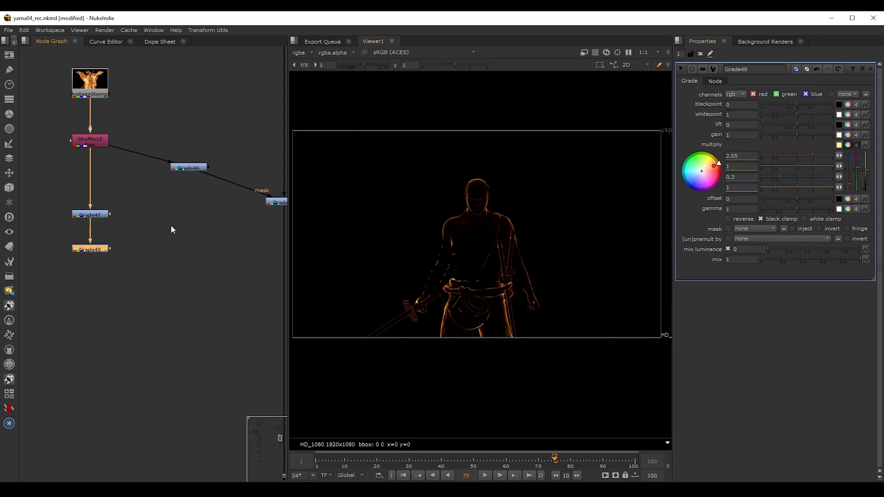
- Merge the tinted rim from Grade48 into the main branch below Grade45 using the plus operation
{"action": "key", "text": "m"}
{"action": "left_click_drag", "start_coordinate": [124, 220], "coordinate": [264, 276]}
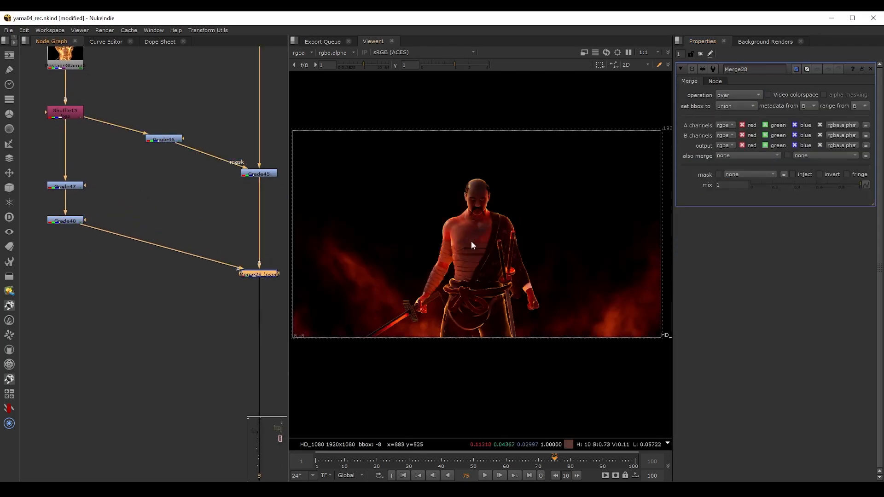
{"action": "left_click", "coordinate": [753, 94]}
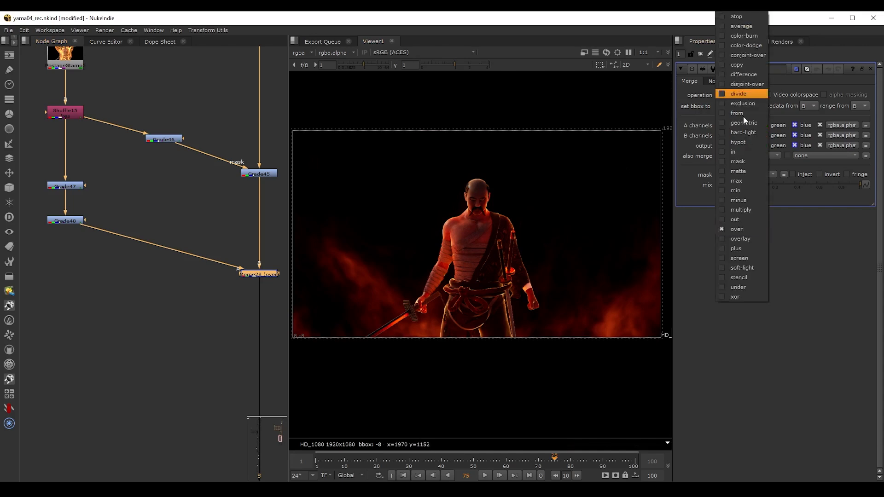
{"action": "left_click", "coordinate": [728, 247]}
{"action": "scroll", "coordinate": [492, 233], "scroll_direction": "up", "scroll_amount": 3}
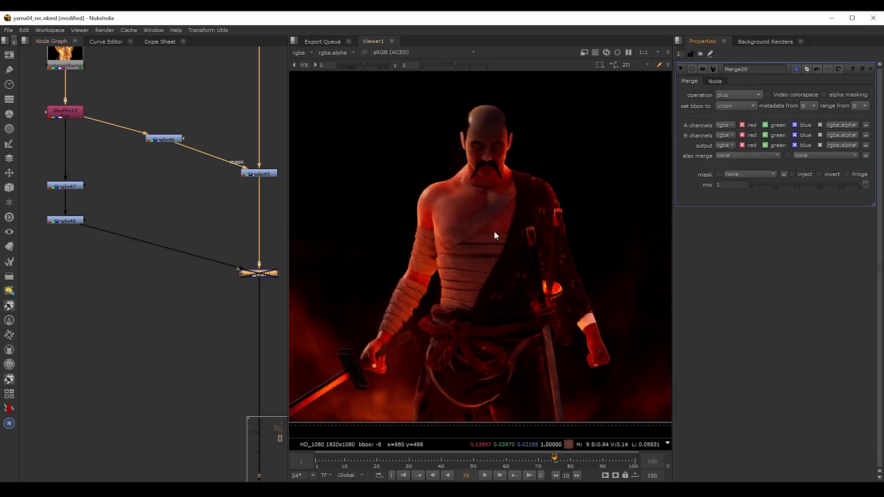
- Set Grade48's red multiply to 2.3 and Grade47's gain to 0.95, and save the script
{"action": "double_click", "coordinate": [69, 221]}
{"action": "left_click", "coordinate": [815, 156]}
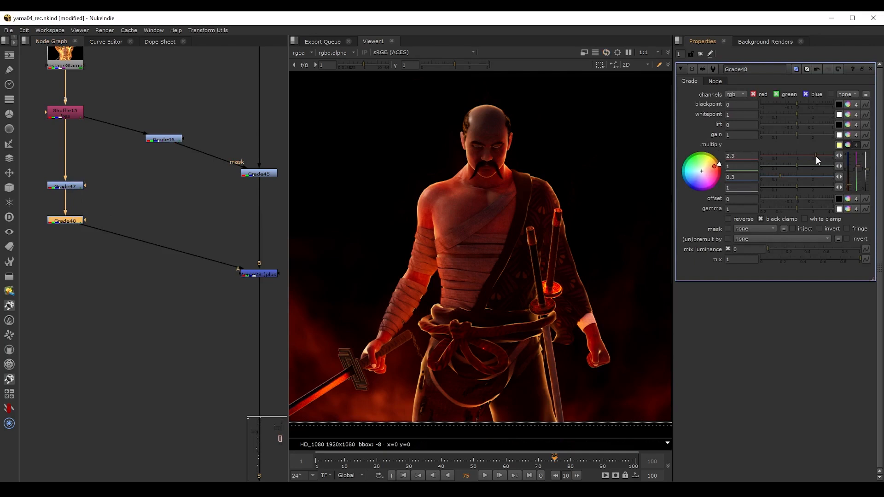
{"action": "key", "text": "ctrl+s"}
{"action": "double_click", "coordinate": [65, 185]}
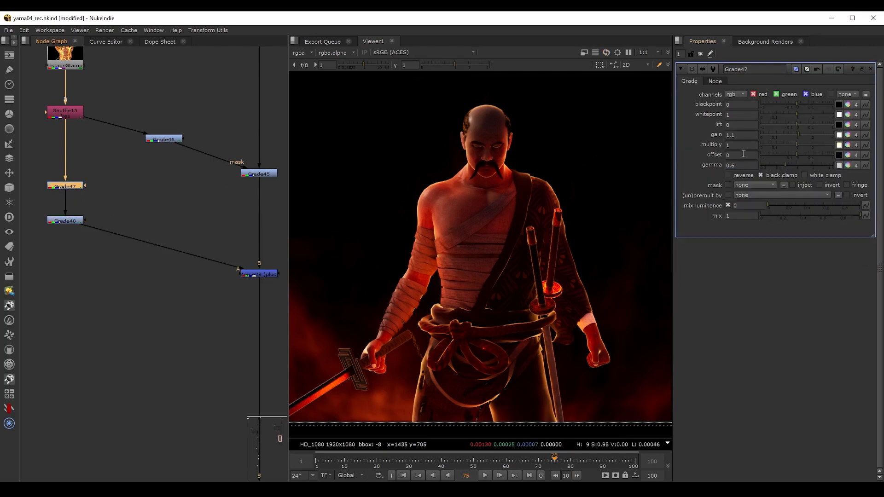
{"action": "left_click", "coordinate": [115, 291]}
- Add a Crop node fed by Grade48 and align it directly below
{"action": "middle_click_drag", "start_coordinate": [104, 299], "coordinate": [124, 283]}
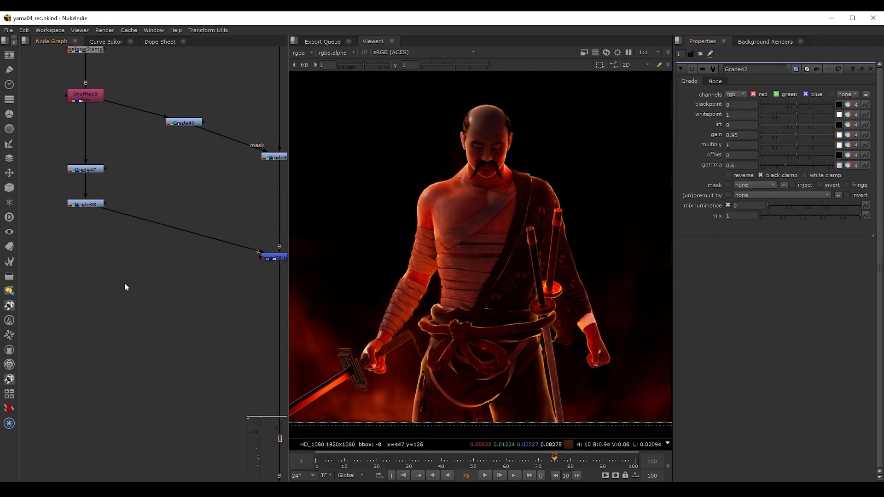
{"action": "key", "text": "Tab"}
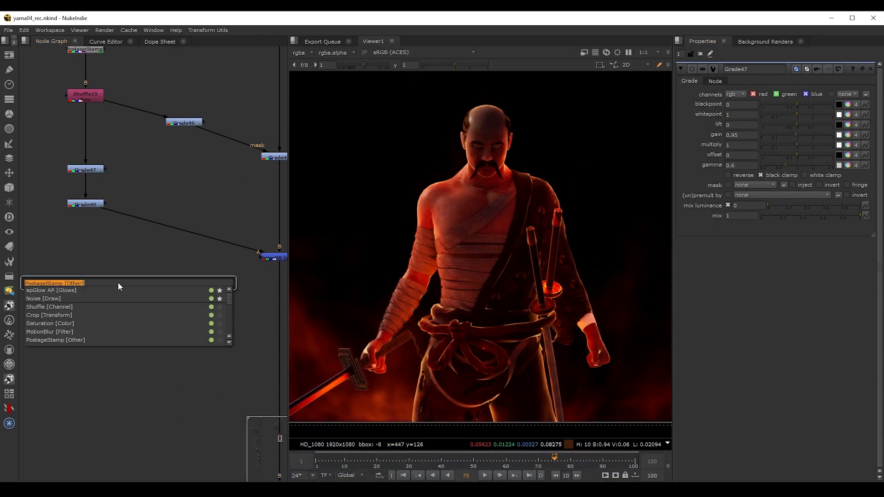
{"action": "type", "text": "cor"}
{"action": "key", "text": "BackSpace"}
{"action": "key", "text": "BackSpace"}
{"action": "type", "text": "rop"}
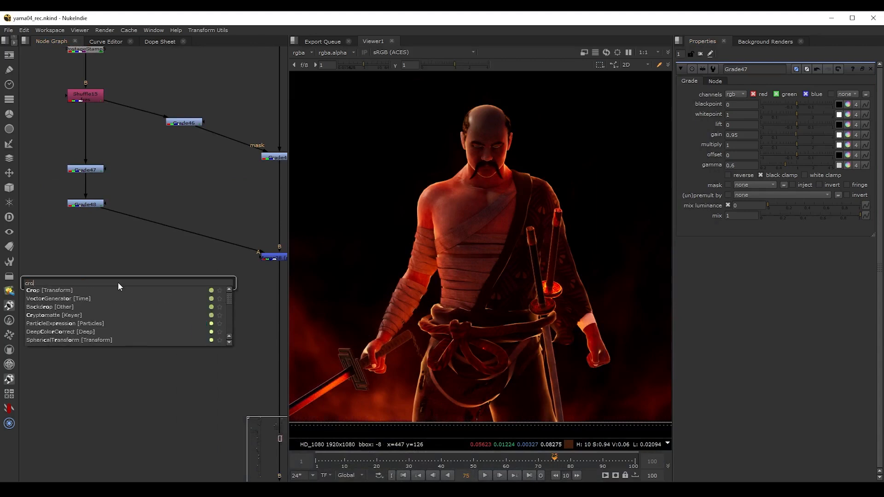
{"action": "key", "text": "Return"}
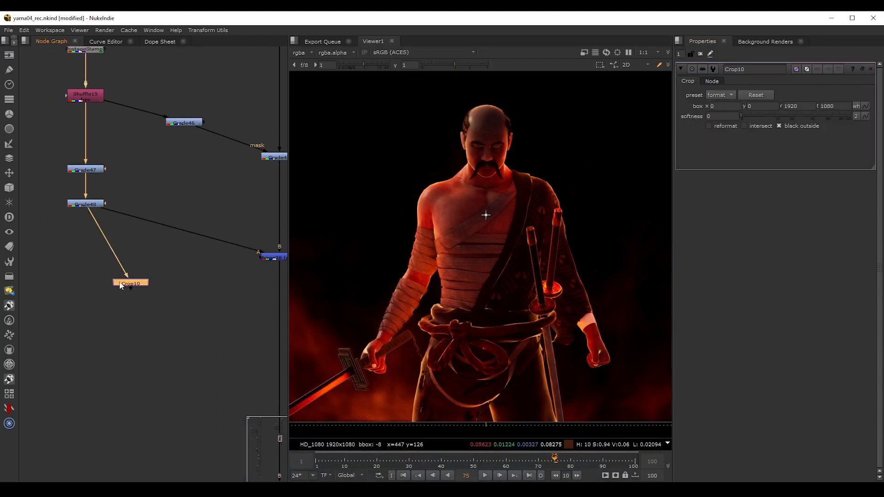
{"action": "left_click_drag", "start_coordinate": [121, 284], "coordinate": [87, 268]}
- Add an apGlow node below the new Crop to make the fresnel rim glow
{"action": "key", "text": "Tab"}
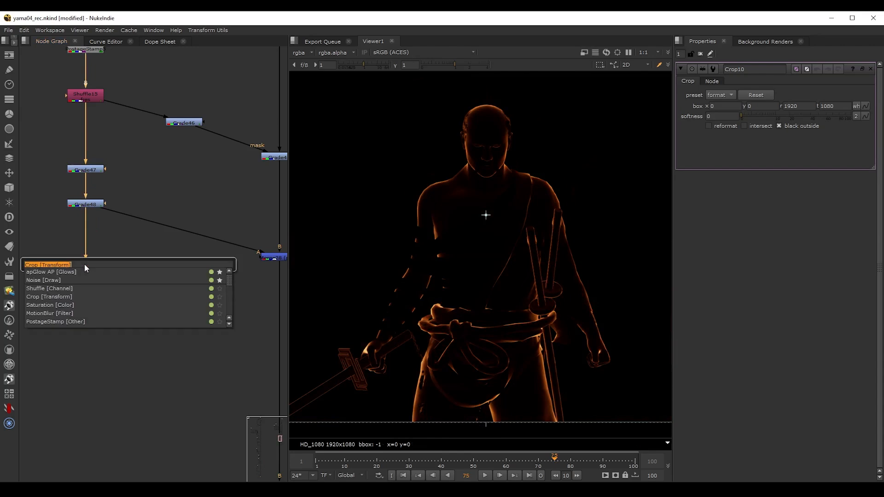
{"action": "type", "text": "apgl"}
{"action": "key", "text": "Return"}
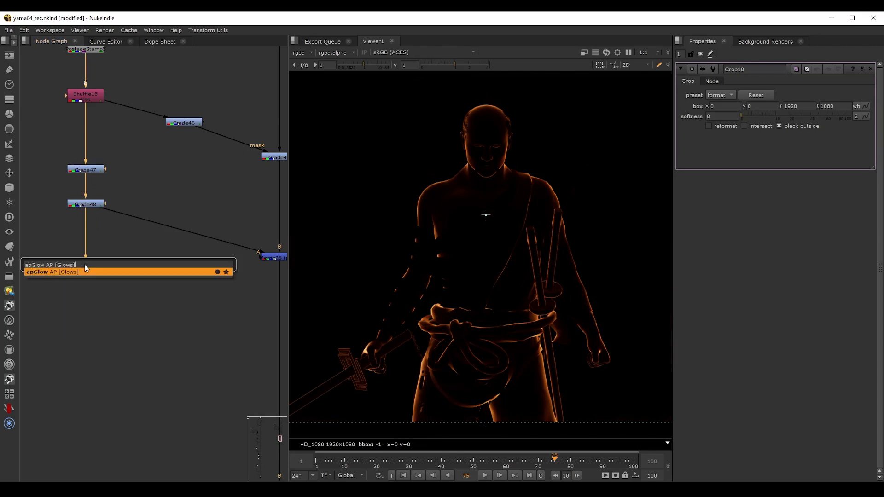
{"action": "left_click_drag", "start_coordinate": [89, 278], "coordinate": [91, 288]}
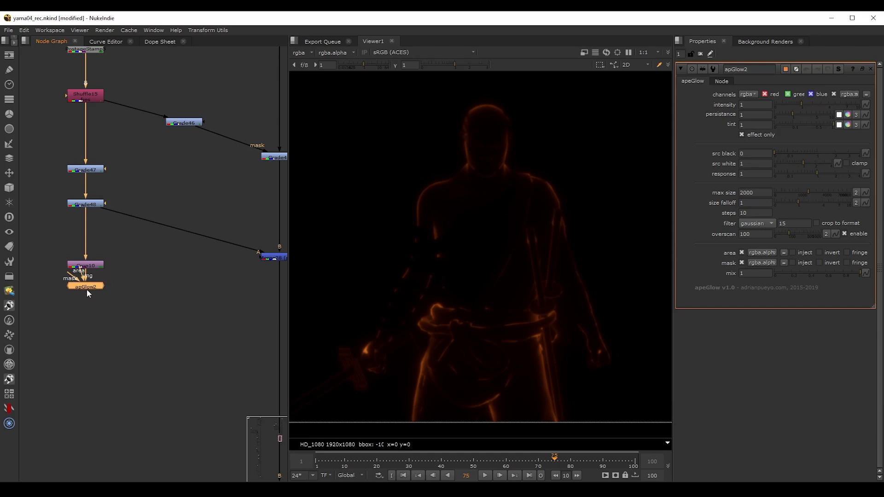
- Set the rim glow's src white to 0.36, response to 0.52 and persistance to 3.6
{"action": "left_click_drag", "start_coordinate": [802, 164], "coordinate": [793, 162]}
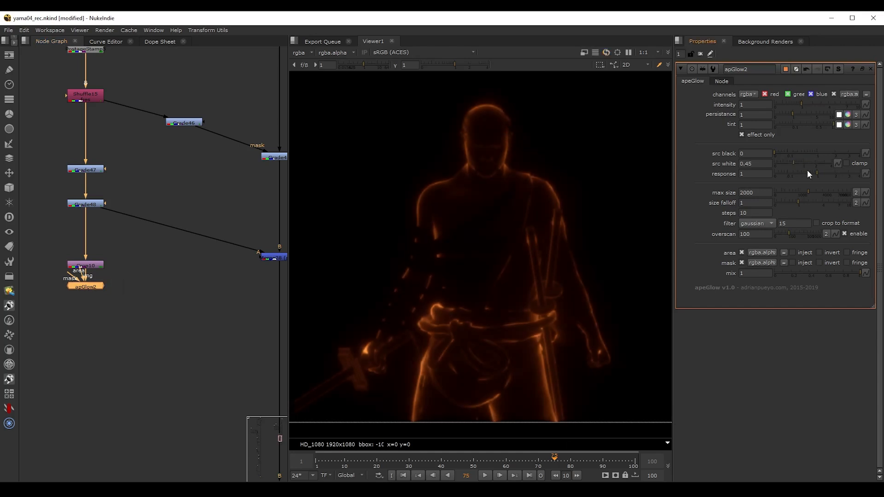
{"action": "left_click", "coordinate": [812, 174]}
{"action": "left_click", "coordinate": [791, 163]}
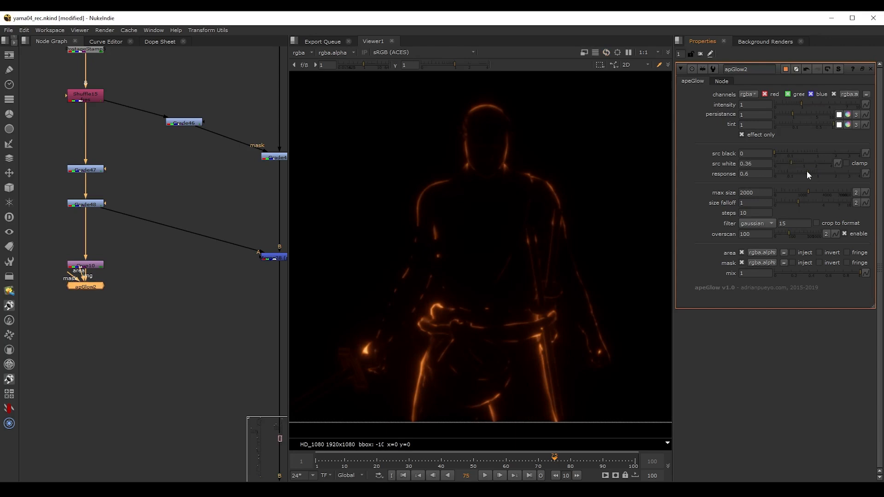
{"action": "left_click", "coordinate": [805, 172]}
{"action": "left_click", "coordinate": [810, 115]}
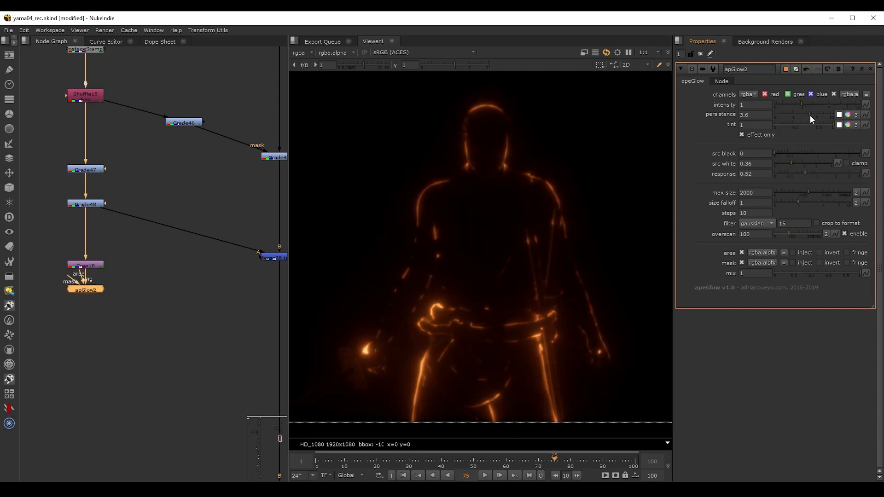
{"action": "left_click_drag", "start_coordinate": [810, 115], "coordinate": [809, 114]}
- Merge the apGlow2 rim glow into the main branch below the previous rim merge using the plus operation
{"action": "middle_click_drag", "start_coordinate": [134, 307], "coordinate": [106, 282]}
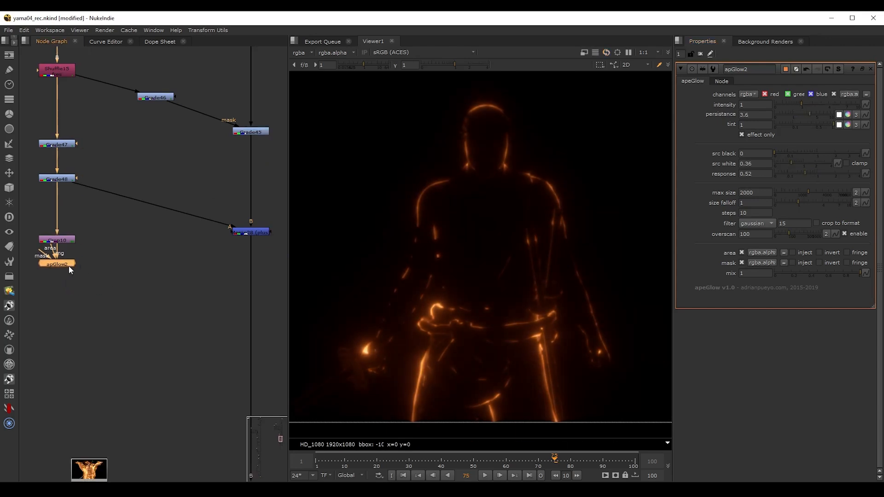
{"action": "key", "text": "m"}
{"action": "left_click_drag", "start_coordinate": [107, 264], "coordinate": [250, 315]}
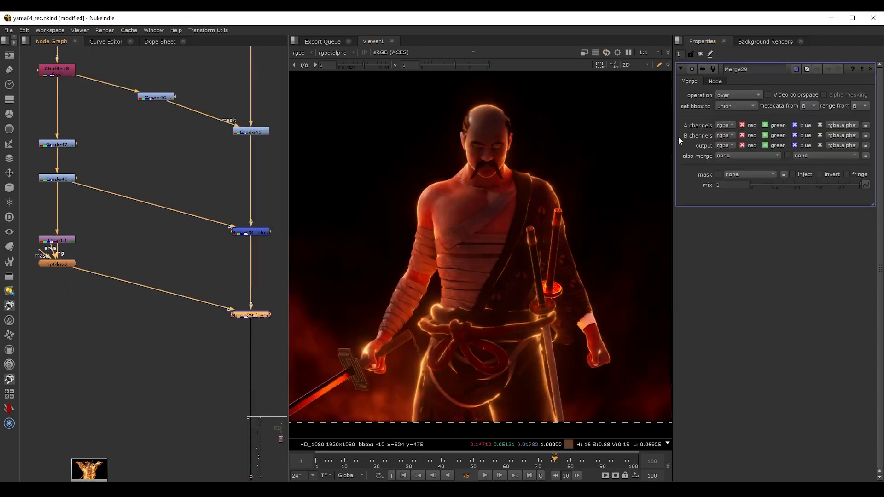
{"action": "left_click", "coordinate": [738, 95]}
{"action": "left_click", "coordinate": [741, 247]}
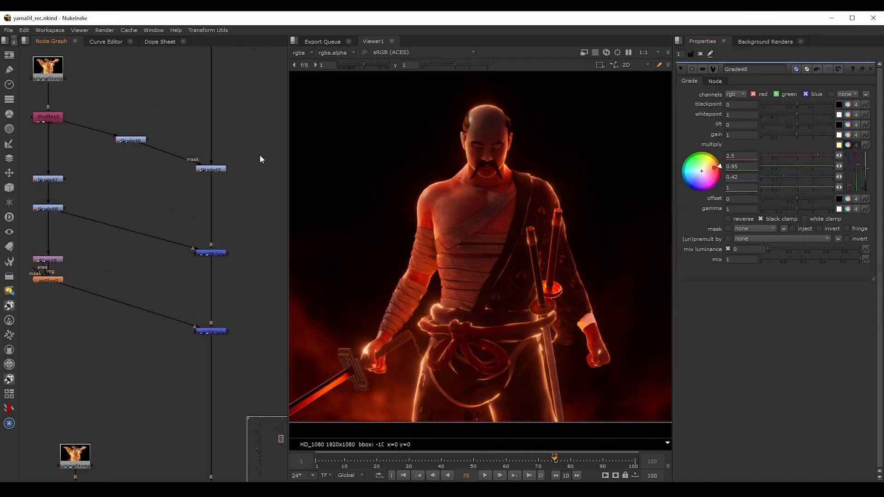
- Toggle the main-branch rim grade and its two plus merges off and on to compare the fresnel effect
{"action": "left_click_drag", "start_coordinate": [254, 156], "coordinate": [163, 363]}
{"action": "key", "text": "d"}
{"action": "key", "text": "d"}
{"action": "key", "text": "d"}
{"action": "key", "text": "d"}
{"action": "key", "text": "d"}
{"action": "key", "text": "d"}
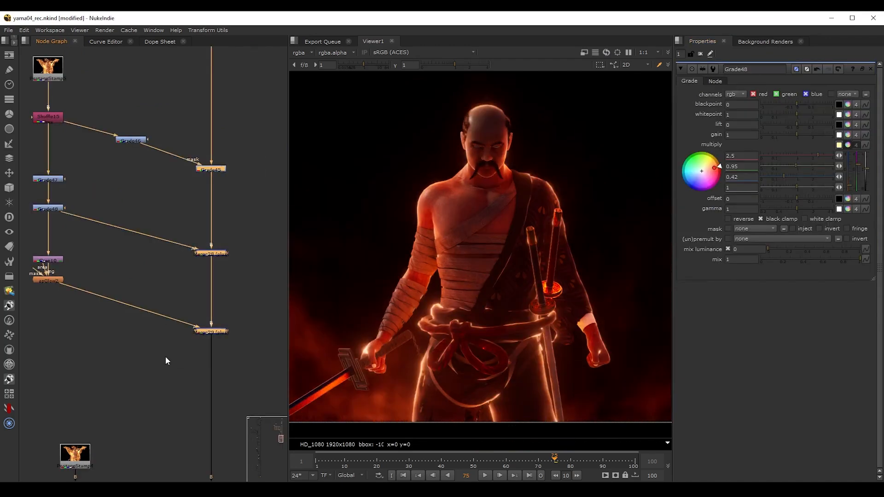
{"action": "left_click", "coordinate": [166, 358]}
- View the composite at the merge that adds the fire pass and examine the whole frame
{"action": "scroll", "coordinate": [169, 353], "scroll_direction": "down", "scroll_amount": 3}
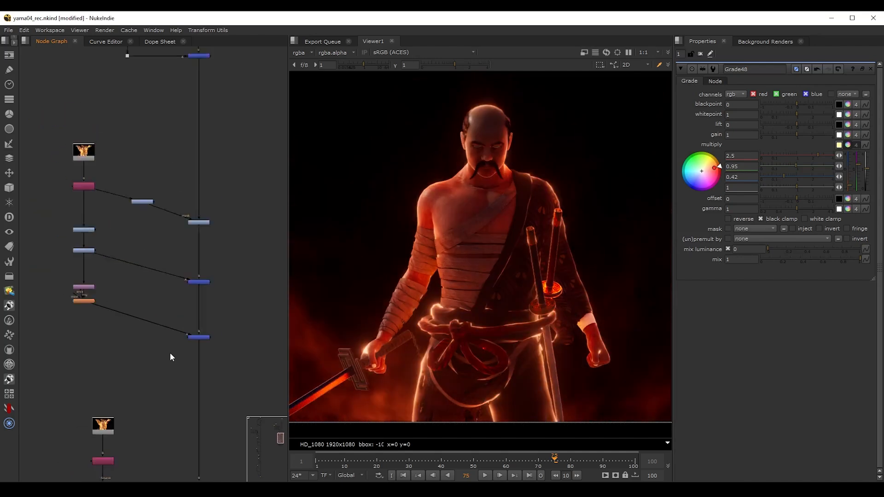
{"action": "middle_click_drag", "start_coordinate": [153, 381], "coordinate": [149, 214]}
{"action": "middle_click_drag", "start_coordinate": [209, 350], "coordinate": [208, 293]}
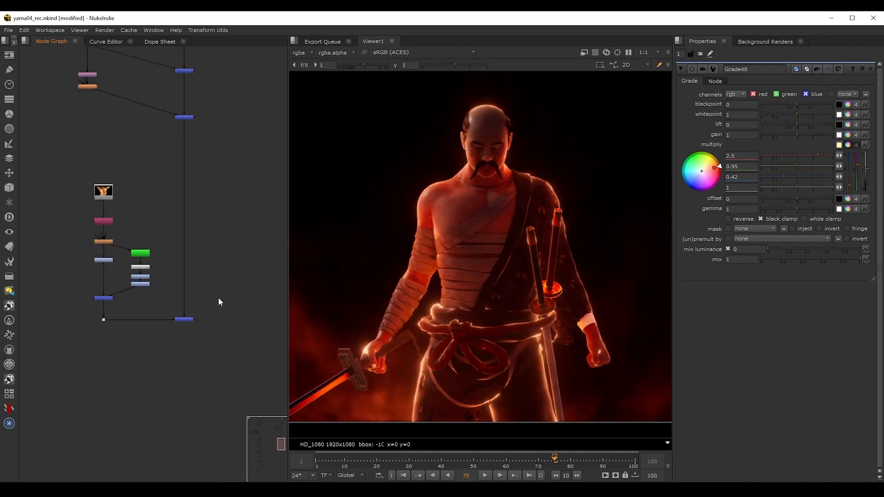
{"action": "left_click", "coordinate": [185, 319]}
{"action": "key", "text": "1"}
{"action": "left_click", "coordinate": [163, 333]}
{"action": "scroll", "coordinate": [501, 249], "scroll_direction": "down", "scroll_amount": 3}
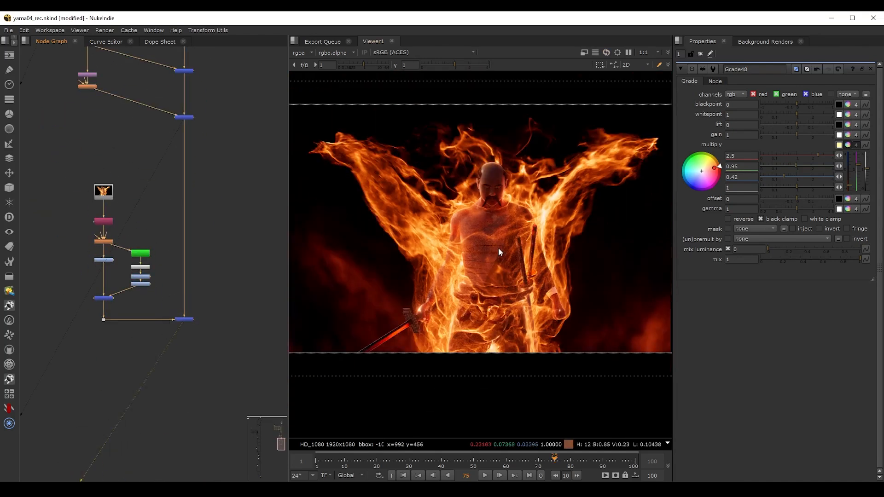
{"action": "middle_click_drag", "start_coordinate": [487, 236], "coordinate": [490, 247]}
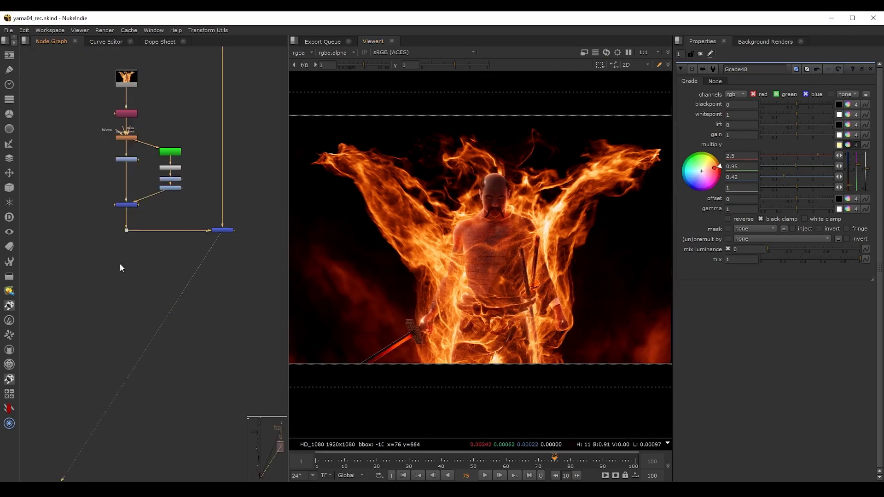
- Add a Crop node fed by the fire branch's dot and attach an apGlow node below it
{"action": "left_click", "coordinate": [110, 272]}
{"action": "key", "text": "Tab"}
{"action": "type", "text": "cr"}
{"action": "left_click", "coordinate": [55, 280]}
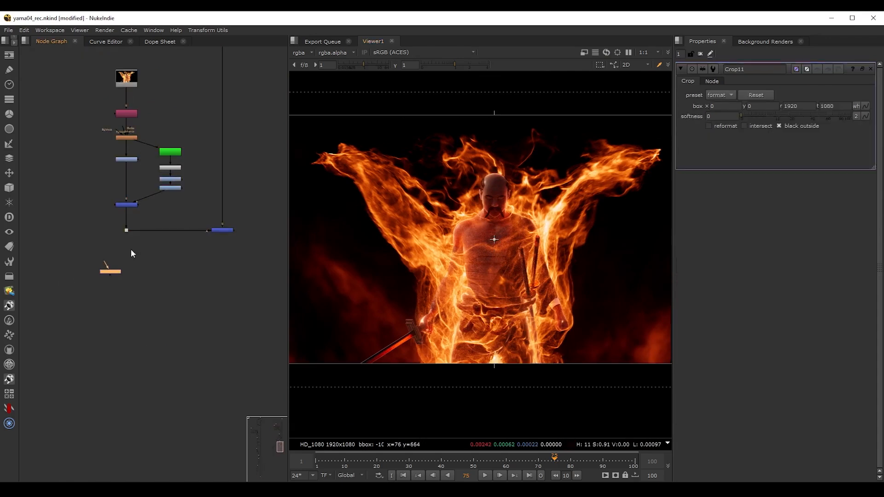
{"action": "left_click_drag", "start_coordinate": [117, 240], "coordinate": [126, 230]}
{"action": "left_click_drag", "start_coordinate": [113, 272], "coordinate": [125, 256]}
{"action": "key", "text": "Tab"}
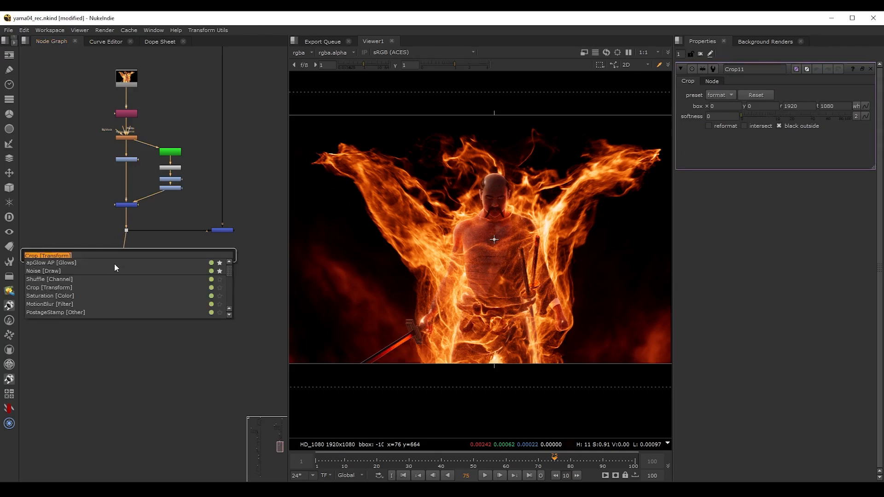
{"action": "left_click", "coordinate": [61, 264]}
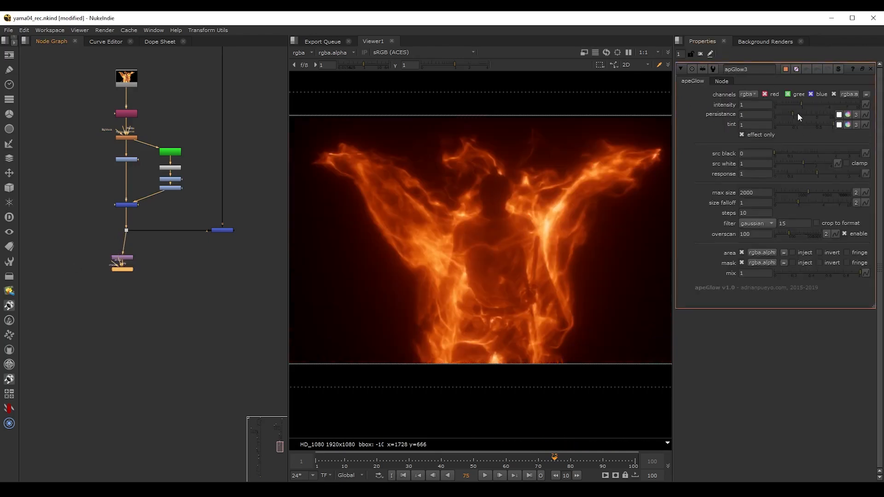
- Set the fire glow's persistance to 5, intensity to 0.24 and response to 0.8
{"action": "left_click_drag", "start_coordinate": [794, 112], "coordinate": [816, 113]}
{"action": "left_click", "coordinate": [812, 172]}
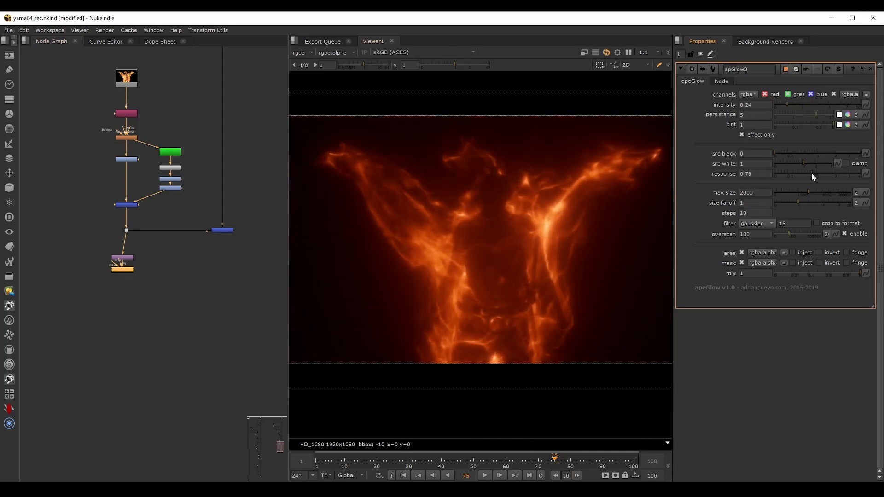
{"action": "left_click_drag", "start_coordinate": [811, 173], "coordinate": [813, 174]}
- Merge the fire glow into the main branch below the fire merge using the plus operation
{"action": "scroll", "coordinate": [132, 275], "scroll_direction": "up", "scroll_amount": 2}
{"action": "key", "text": "m"}
{"action": "left_click_drag", "start_coordinate": [172, 265], "coordinate": [269, 213]}
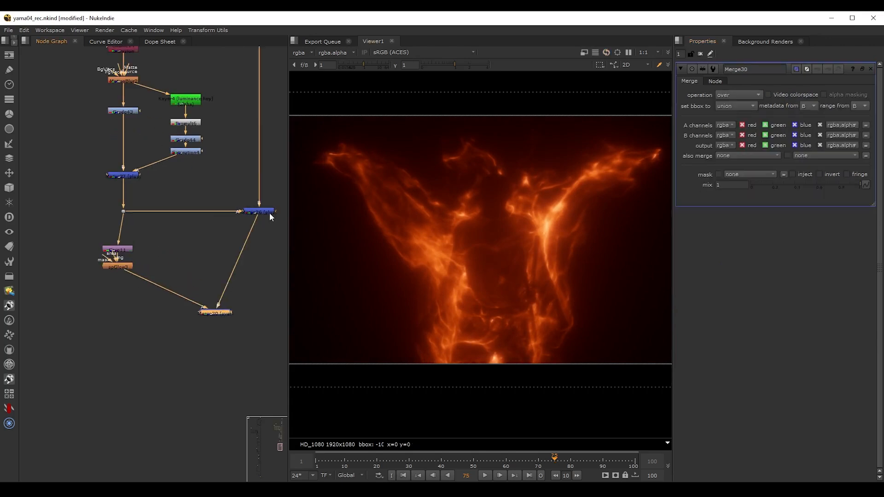
{"action": "left_click", "coordinate": [738, 95]}
{"action": "left_click", "coordinate": [735, 249]}
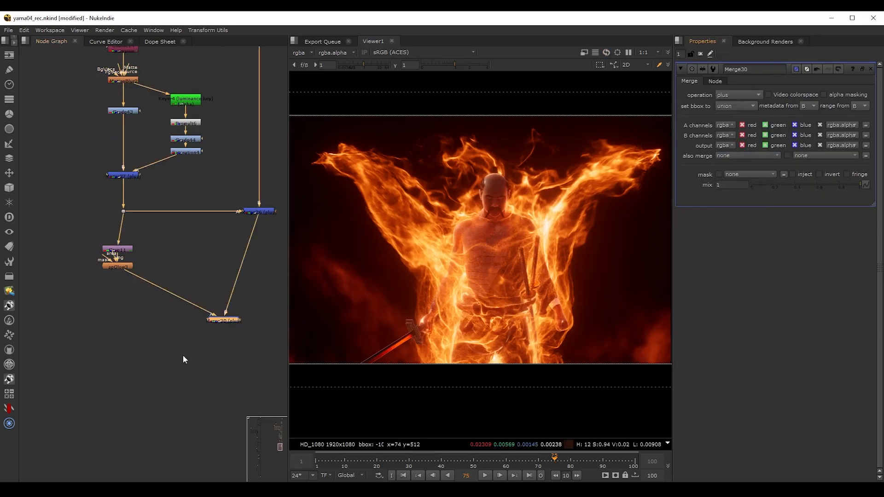
{"action": "scroll", "coordinate": [228, 267], "scroll_direction": "down", "scroll_amount": 1}
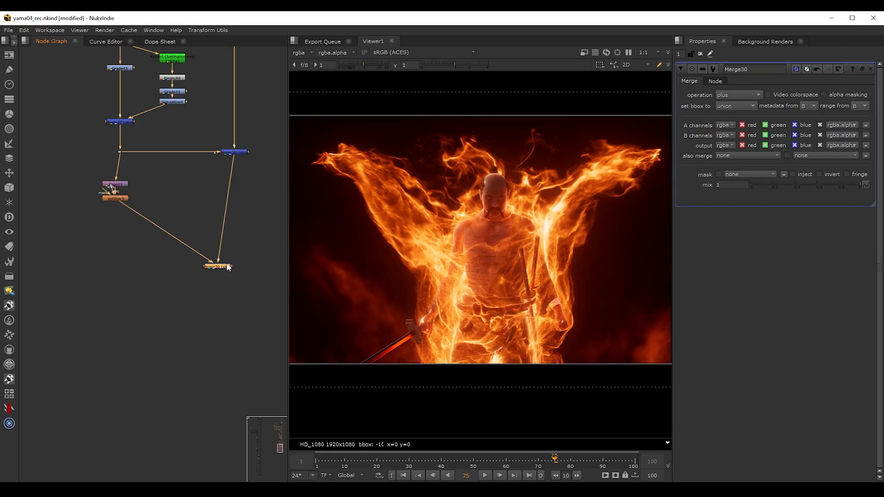
- Raise apGlow3's persistance to 6.4 and intensity to 0.3, and save the script
{"action": "scroll", "coordinate": [117, 190], "scroll_direction": "up", "scroll_amount": 3}
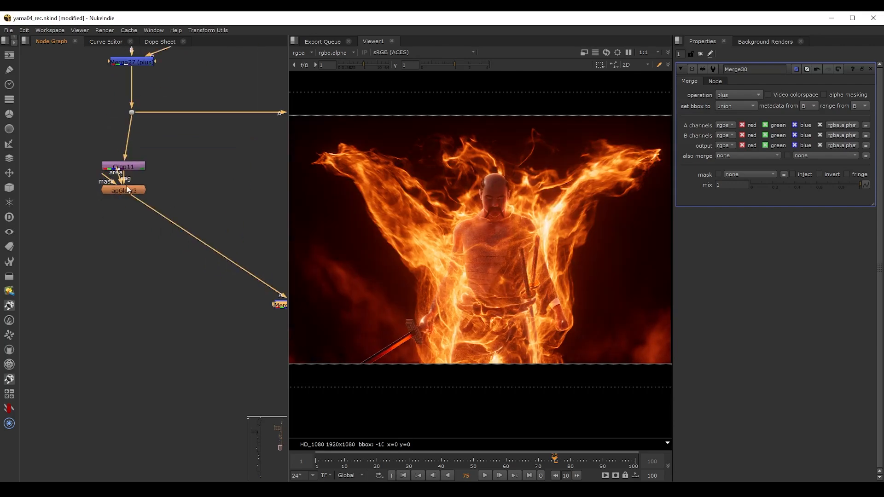
{"action": "left_click", "coordinate": [130, 206]}
{"action": "double_click", "coordinate": [129, 205]}
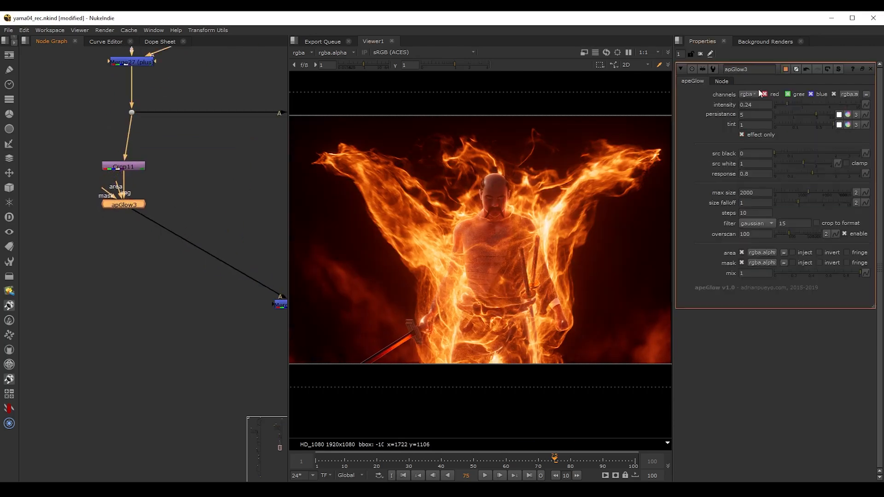
{"action": "left_click", "coordinate": [821, 115]}
{"action": "left_click", "coordinate": [789, 103]}
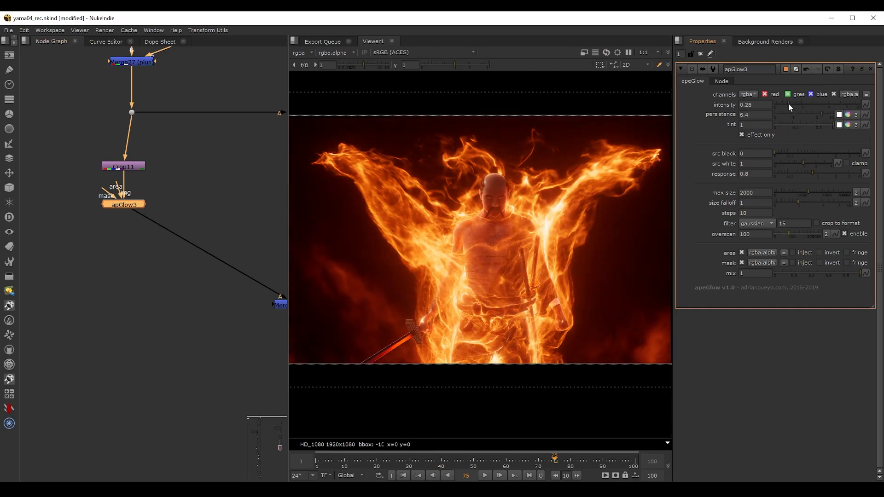
{"action": "left_click", "coordinate": [788, 103]}
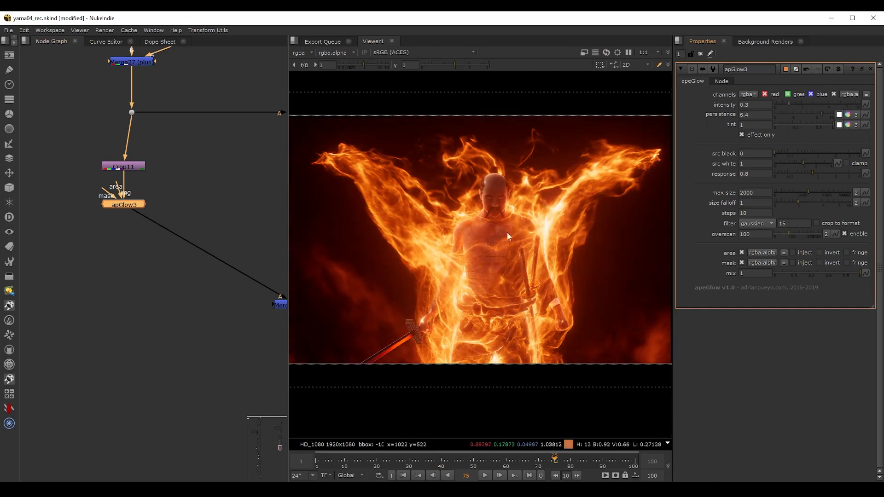
{"action": "key", "text": "ctrl+s"}
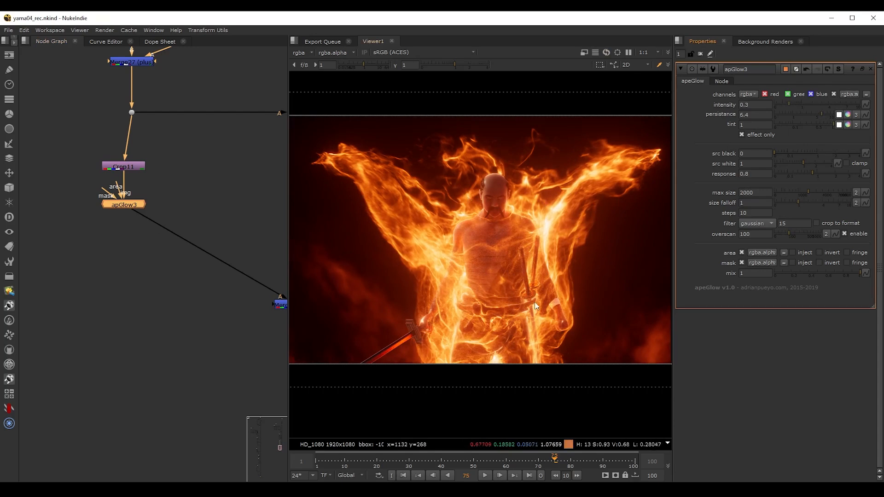
- Move the unconnected embers read node from the top of the tree to below the fire glow branch
{"action": "scroll", "coordinate": [136, 327], "scroll_direction": "down", "scroll_amount": 5}
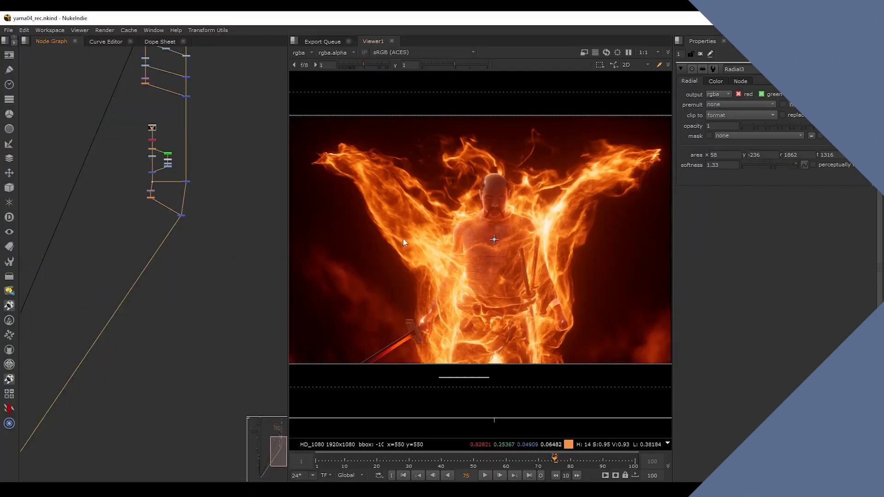
{"action": "scroll", "coordinate": [213, 139], "scroll_direction": "down", "scroll_amount": 5}
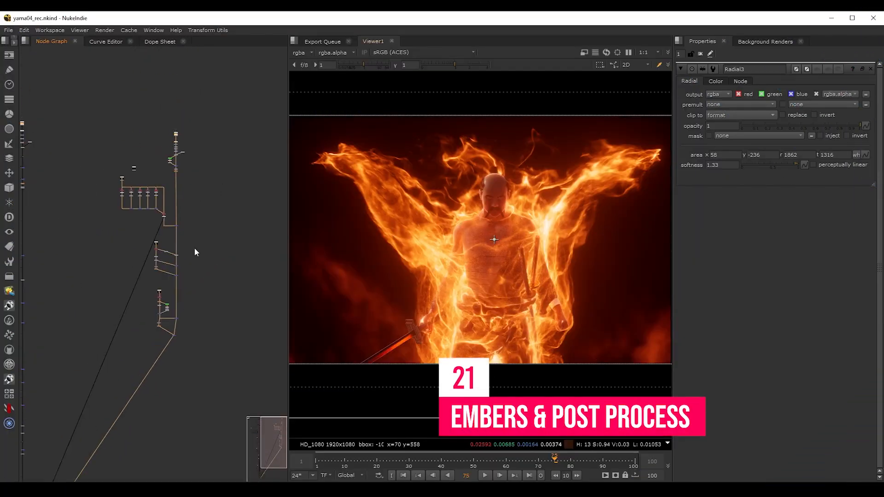
{"action": "scroll", "coordinate": [147, 188], "scroll_direction": "up", "scroll_amount": 5}
{"action": "scroll", "coordinate": [108, 138], "scroll_direction": "down", "scroll_amount": 2}
{"action": "middle_click_drag", "start_coordinate": [113, 137], "coordinate": [123, 83]}
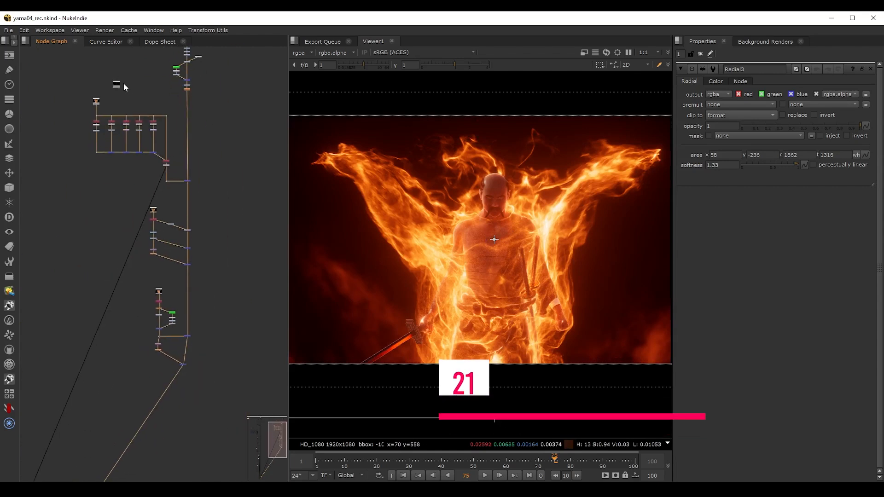
{"action": "left_click_drag", "start_coordinate": [116, 82], "coordinate": [120, 154]}
{"action": "left_click_drag", "start_coordinate": [125, 184], "coordinate": [131, 353]}
{"action": "middle_click_drag", "start_coordinate": [131, 367], "coordinate": [129, 241]}
{"action": "left_click_drag", "start_coordinate": [129, 227], "coordinate": [137, 259]}
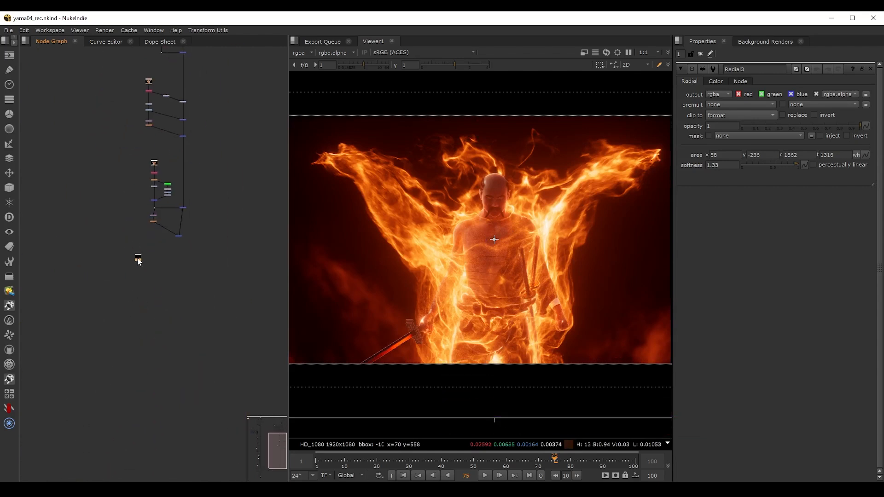
- Display the embers_01 render on its own in the viewer and open its read settings
{"action": "scroll", "coordinate": [139, 261], "scroll_direction": "up", "scroll_amount": 4}
{"action": "key", "text": "1"}
{"action": "double_click", "coordinate": [131, 251]}
{"action": "middle_click_drag", "start_coordinate": [174, 246], "coordinate": [133, 258]}
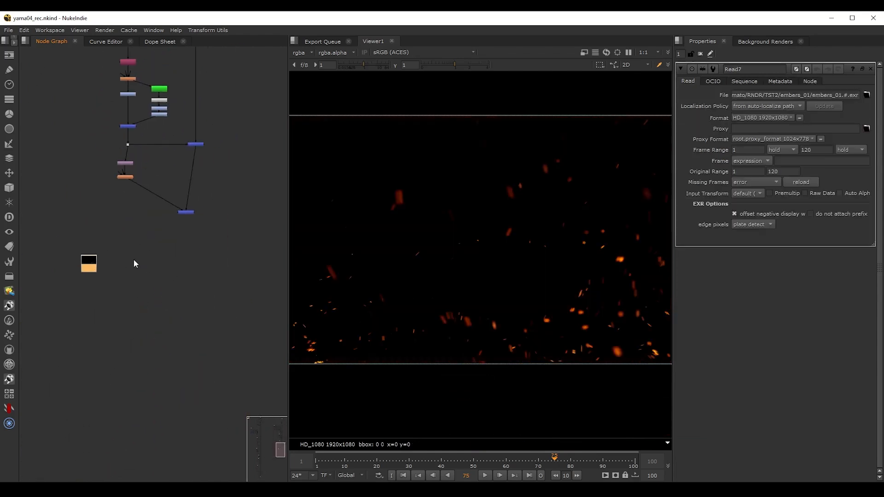
- Merge the embers into the main branch below the fire glow merge using the plus operation
{"action": "key", "text": "m"}
{"action": "left_click_drag", "start_coordinate": [116, 264], "coordinate": [186, 212]}
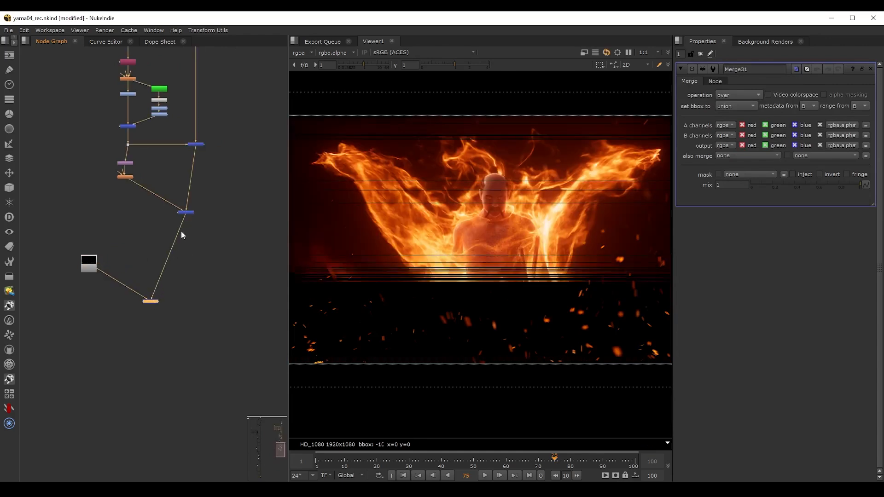
{"action": "left_click_drag", "start_coordinate": [155, 305], "coordinate": [191, 323]}
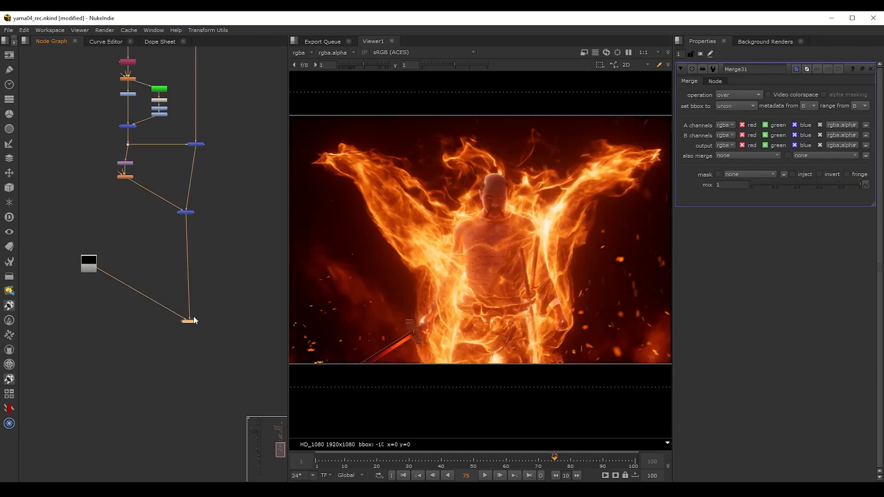
{"action": "left_click", "coordinate": [737, 95]}
{"action": "left_click", "coordinate": [736, 249]}
- Add a Grade below the embers read node with gamma 0.8 and gain 0.7
{"action": "left_click_drag", "start_coordinate": [108, 253], "coordinate": [116, 271]}
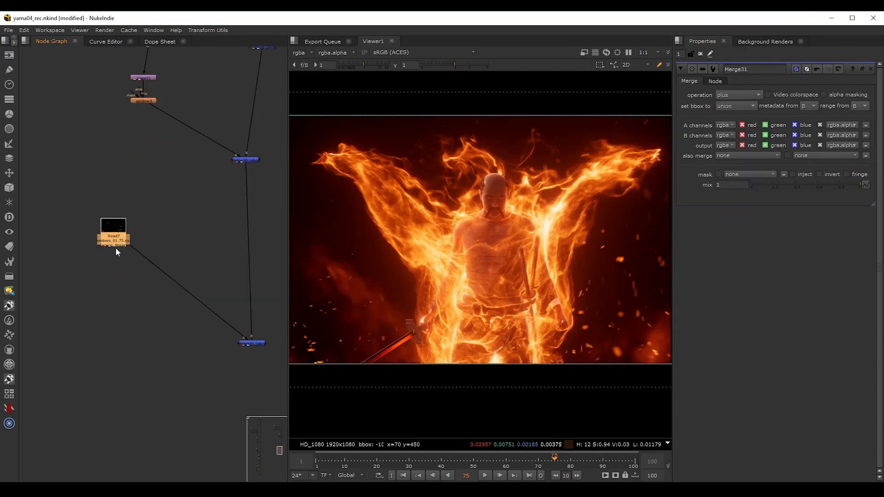
{"action": "key", "text": "g"}
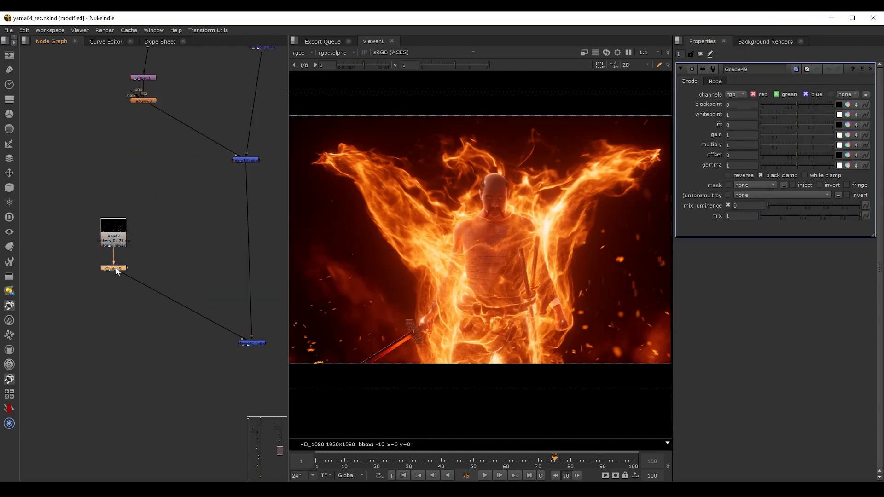
{"action": "left_click_drag", "start_coordinate": [797, 164], "coordinate": [791, 165]}
{"action": "left_click_drag", "start_coordinate": [797, 134], "coordinate": [793, 134]}
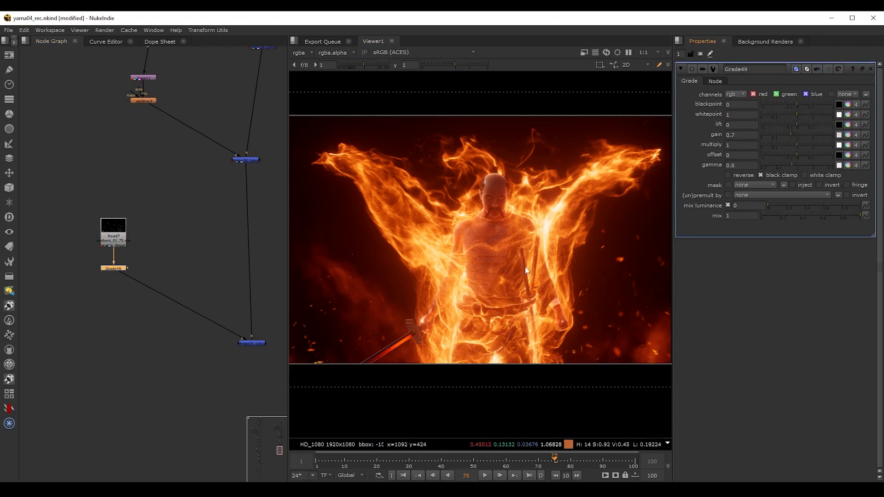
{"action": "scroll", "coordinate": [529, 266], "scroll_direction": "down", "scroll_amount": 1}
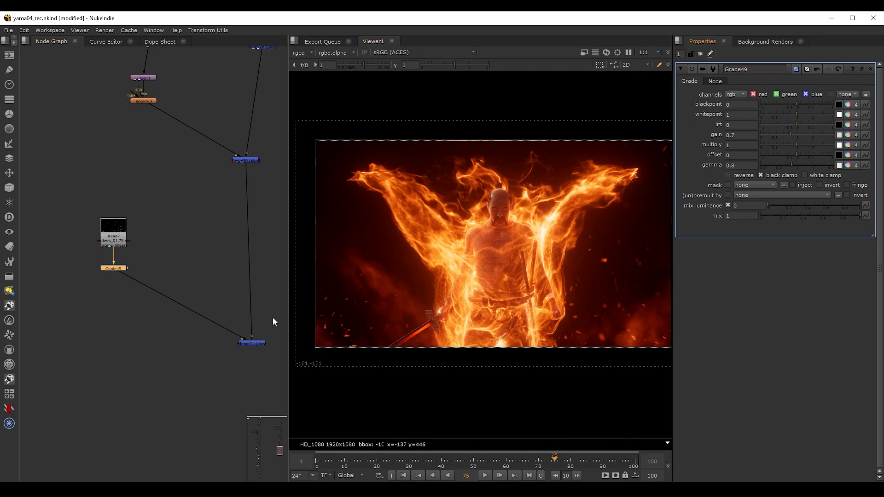
{"action": "middle_click_drag", "start_coordinate": [272, 317], "coordinate": [241, 301]}
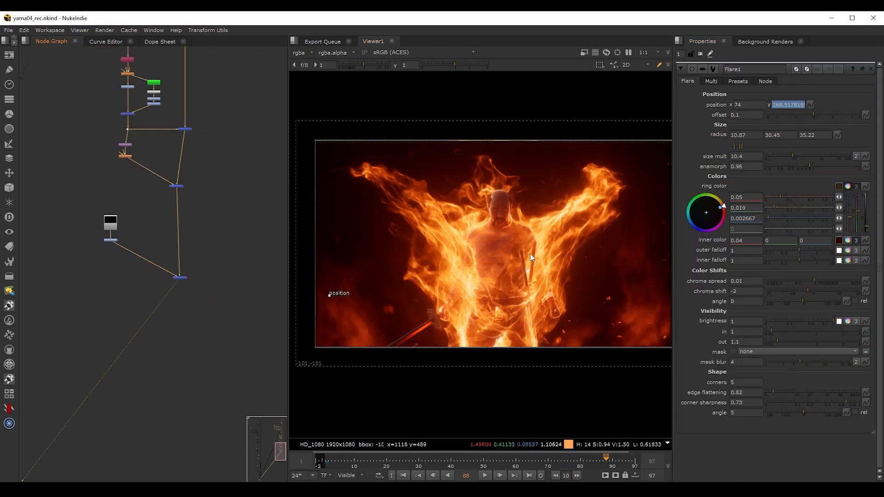
- Add a PostageStamp node beside the fire background branch and connect it to the fire read node at the top
{"action": "middle_click_drag", "start_coordinate": [244, 214], "coordinate": [208, 234]}
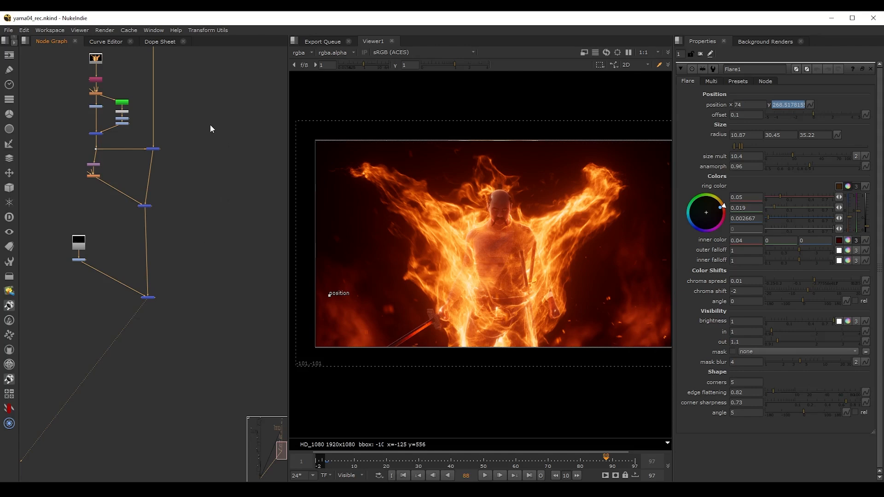
{"action": "middle_click_drag", "start_coordinate": [211, 154], "coordinate": [201, 364]}
{"action": "scroll", "coordinate": [202, 364], "scroll_direction": "up", "scroll_amount": 1}
{"action": "scroll", "coordinate": [202, 366], "scroll_direction": "down", "scroll_amount": 4}
{"action": "middle_click_drag", "start_coordinate": [236, 174], "coordinate": [232, 355]}
{"action": "scroll", "coordinate": [209, 189], "scroll_direction": "up", "scroll_amount": 5}
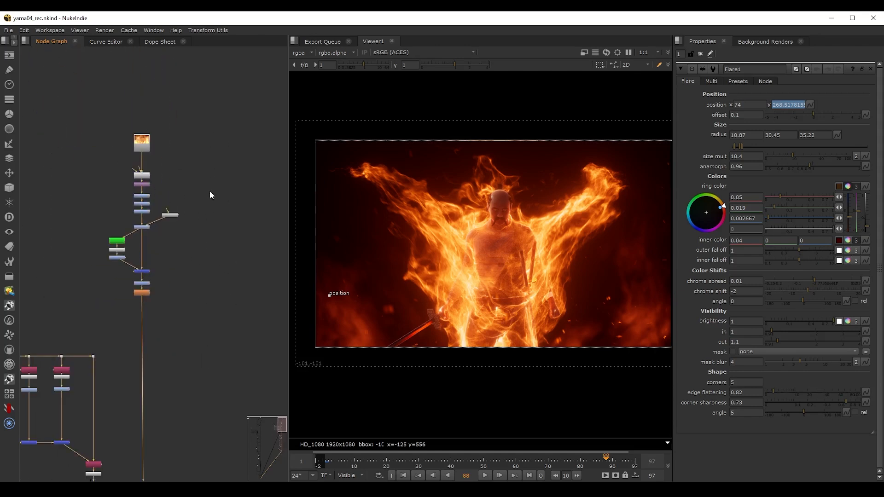
{"action": "left_click", "coordinate": [210, 190]}
{"action": "scroll", "coordinate": [216, 179], "scroll_direction": "up", "scroll_amount": 2}
{"action": "key", "text": "Tab"}
{"action": "type", "text": "pos"}
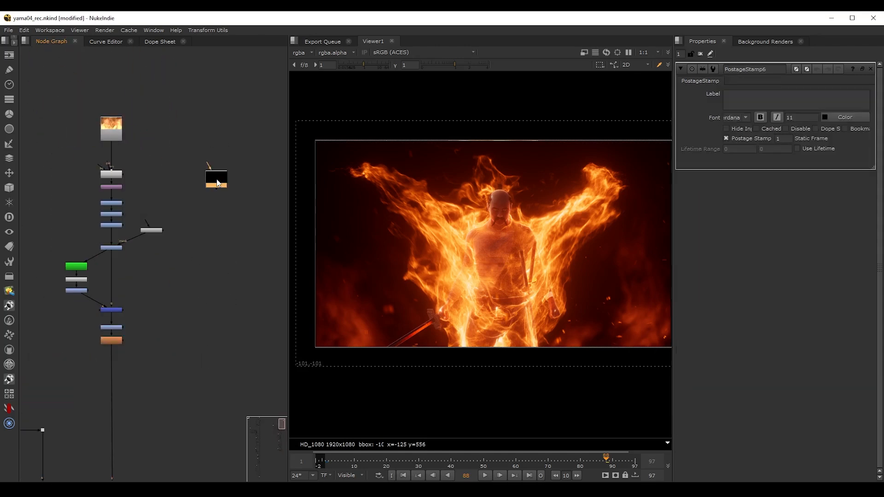
{"action": "key", "text": "Return"}
{"action": "left_click_drag", "start_coordinate": [207, 165], "coordinate": [111, 130]}
- Move the fire PostageStamp below the embers branch, hide its input connection and display it in the viewer
{"action": "scroll", "coordinate": [197, 286], "scroll_direction": "down", "scroll_amount": 5}
{"action": "middle_click_drag", "start_coordinate": [197, 286], "coordinate": [187, 136]}
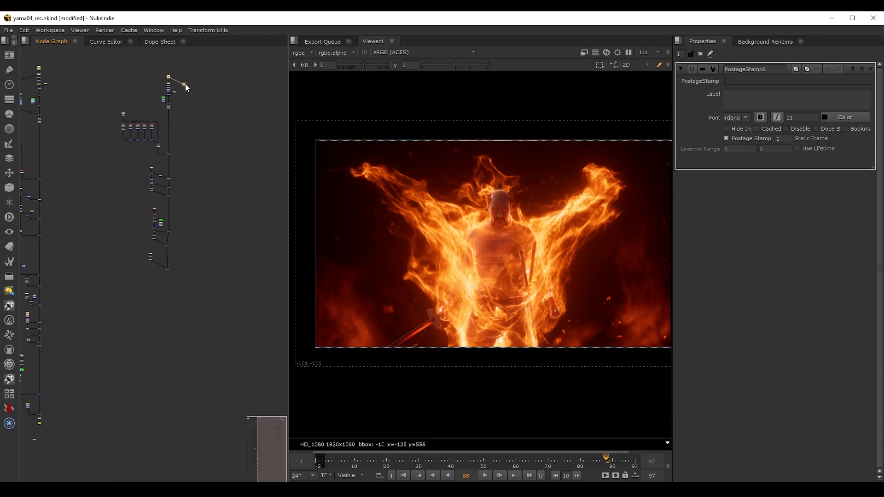
{"action": "left_click_drag", "start_coordinate": [185, 84], "coordinate": [143, 237]}
{"action": "scroll", "coordinate": [156, 291], "scroll_direction": "up", "scroll_amount": 5}
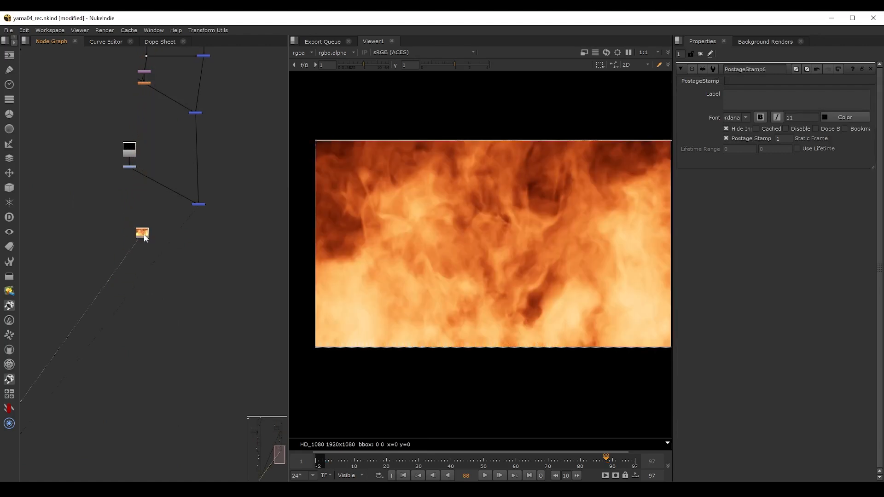
{"action": "scroll", "coordinate": [493, 247], "scroll_direction": "up", "scroll_amount": 1}
{"action": "scroll", "coordinate": [515, 250], "scroll_direction": "down", "scroll_amount": 2}
{"action": "middle_click_drag", "start_coordinate": [521, 251], "coordinate": [507, 252]}
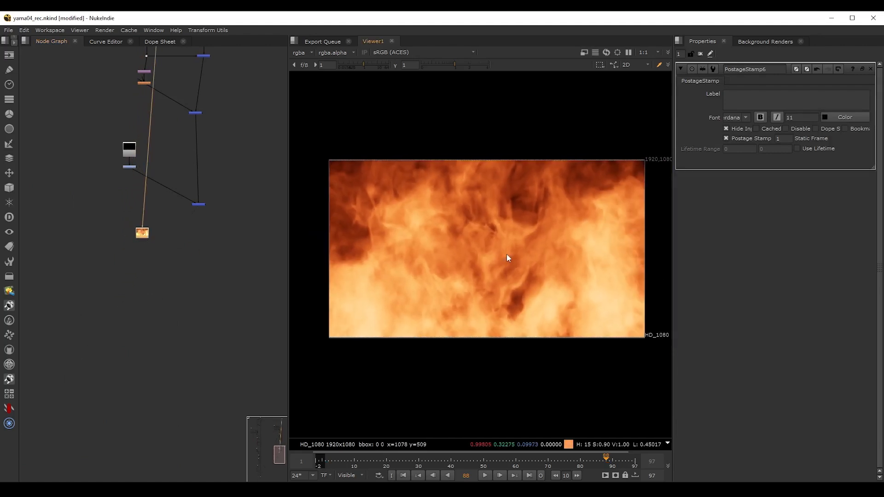
{"action": "scroll", "coordinate": [201, 255], "scroll_direction": "up", "scroll_amount": 3}
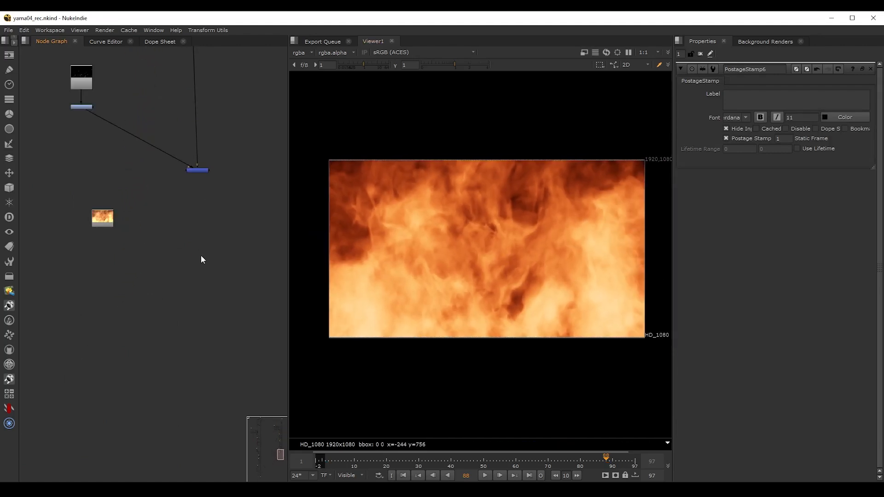
- Add an X_Distort node below the embers merge, with the main branch as source and the fire PostageStamp as distortion map, and view it
{"action": "key", "text": "Tab"}
{"action": "type", "text": "x_dis"}
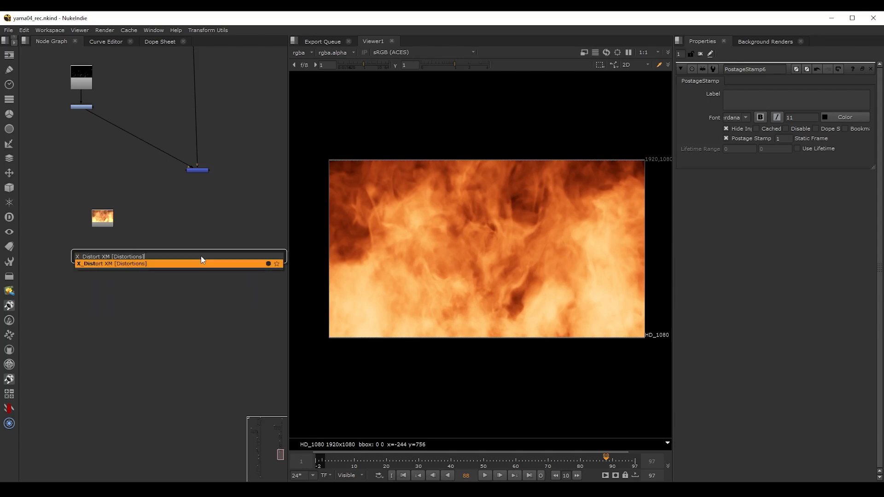
{"action": "key", "text": "Return"}
{"action": "scroll", "coordinate": [195, 250], "scroll_direction": "up", "scroll_amount": 1}
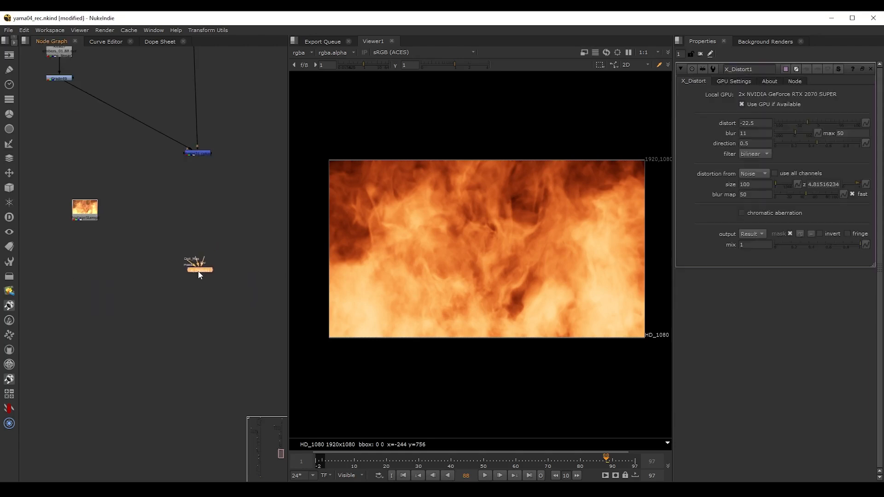
{"action": "scroll", "coordinate": [220, 249], "scroll_direction": "up", "scroll_amount": 2}
{"action": "left_click_drag", "start_coordinate": [211, 281], "coordinate": [210, 129]}
{"action": "mouse_move", "coordinate": [201, 282]}
{"action": "left_mouse_down"}
{"action": "mouse_move", "coordinate": [169, 238]}
{"action": "mouse_move", "coordinate": [92, 211]}
{"action": "mouse_move", "coordinate": [47, 212]}
{"action": "left_mouse_up"}
{"action": "left_click", "coordinate": [213, 293]}
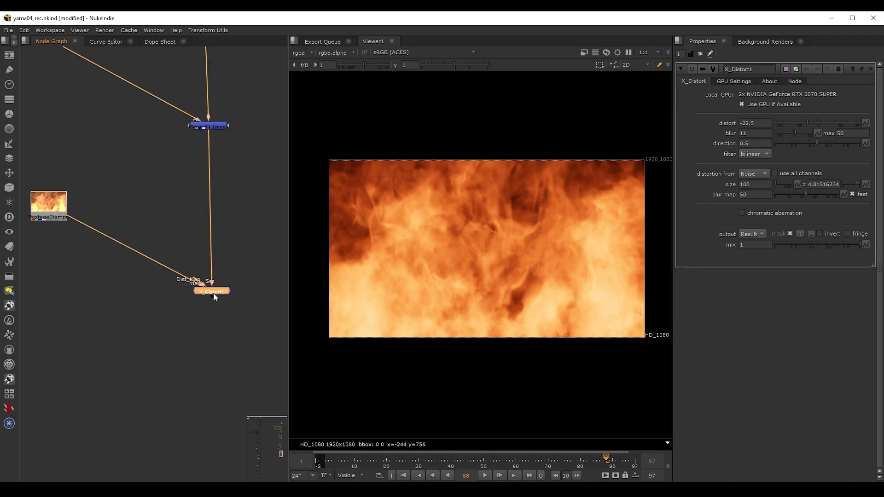
{"action": "key", "text": "1"}
{"action": "left_click_drag", "start_coordinate": [214, 293], "coordinate": [209, 298]}
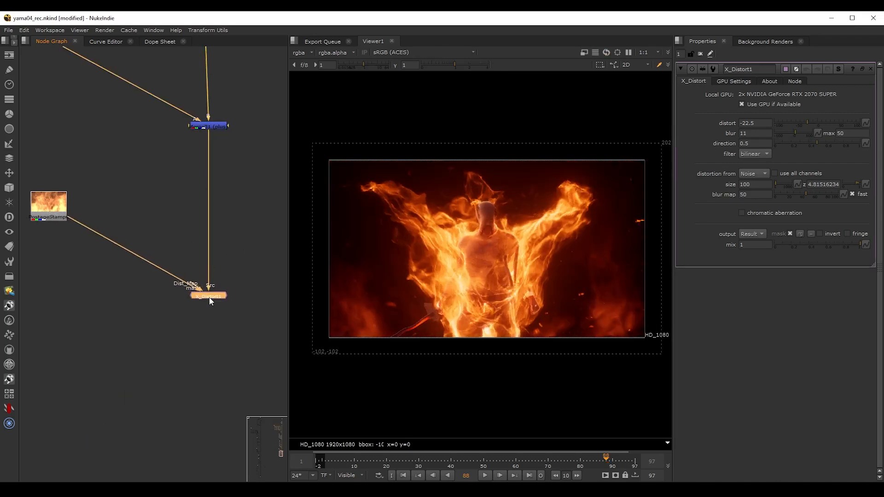
- Take the X_Distort distortion from Map, with distort -12, blur 5 and blur map 22
{"action": "left_click", "coordinate": [745, 174]}
{"action": "left_click", "coordinate": [756, 165]}
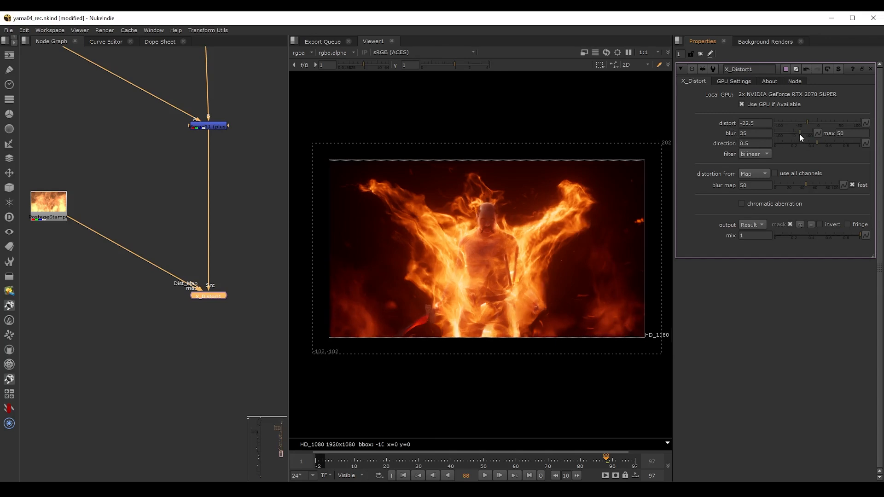
{"action": "left_click_drag", "start_coordinate": [799, 136], "coordinate": [811, 124]}
{"action": "left_click_drag", "start_coordinate": [805, 184], "coordinate": [788, 183]}
- Compare the warrior with and without the distortion by toggling the X_Distort node
{"action": "scroll", "coordinate": [479, 251], "scroll_direction": "up", "scroll_amount": 4}
{"action": "key", "text": "d"}
{"action": "key", "text": "d"}
{"action": "key", "text": "d"}
{"action": "key", "text": "d"}
{"action": "key", "text": "d"}
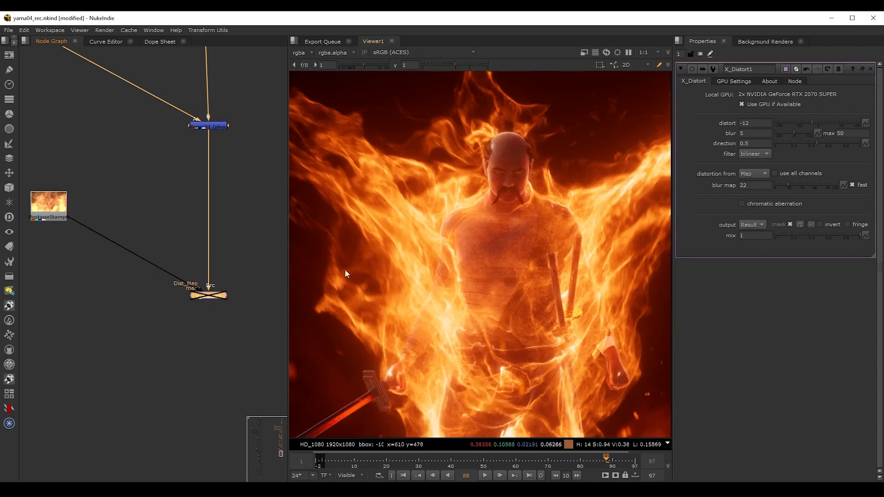
{"action": "key", "text": "d"}
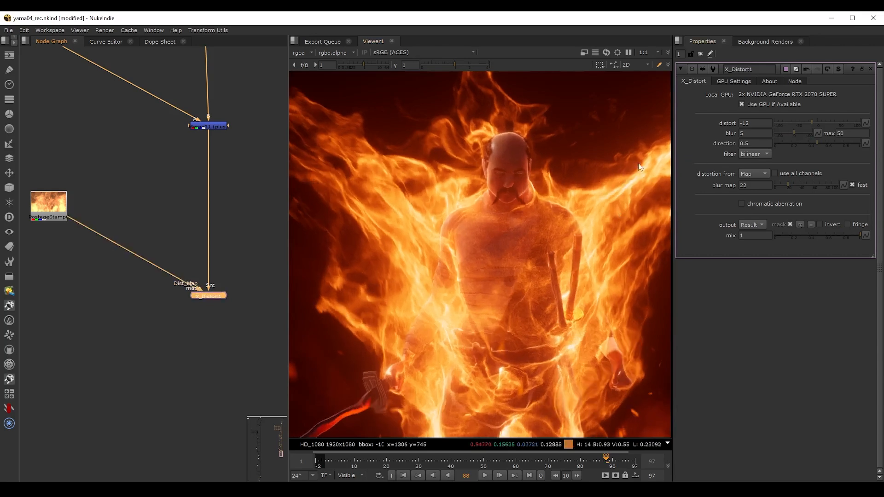
- Set the X_Distort distort to -6 and blur to 0, compare against the undistorted image, and save the script
{"action": "left_click", "coordinate": [813, 121]}
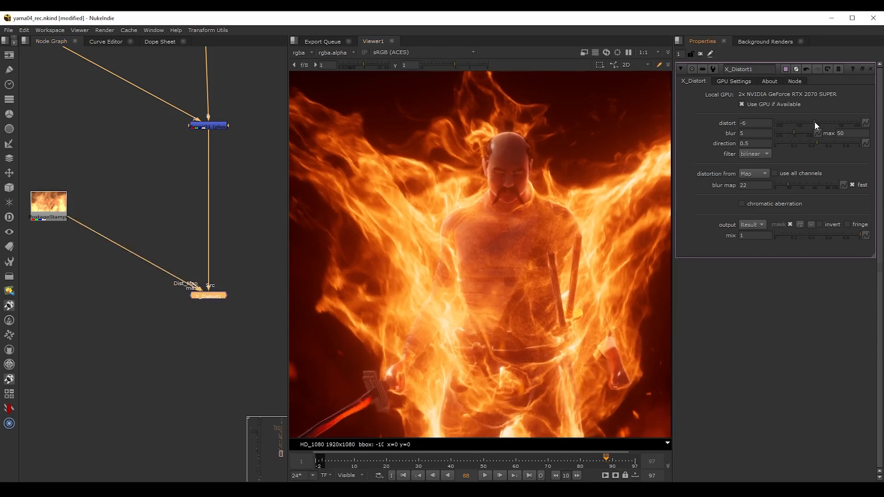
{"action": "left_click", "coordinate": [792, 133]}
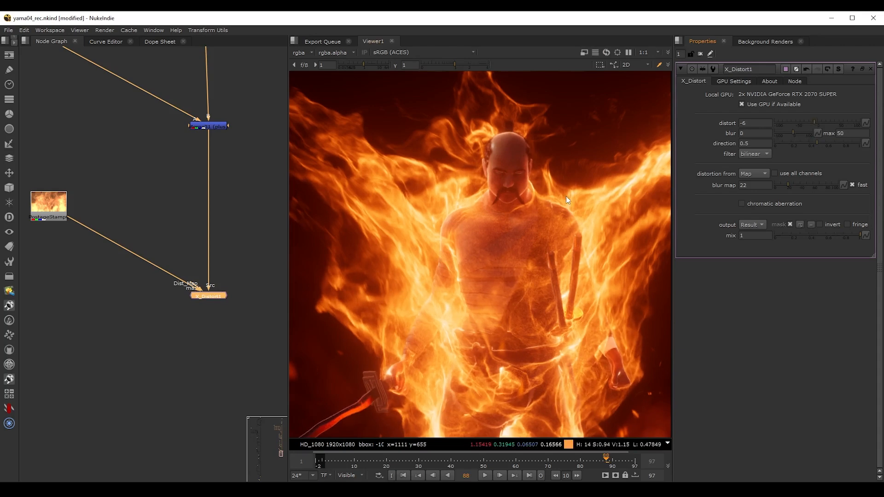
{"action": "key", "text": "ctrl+s"}
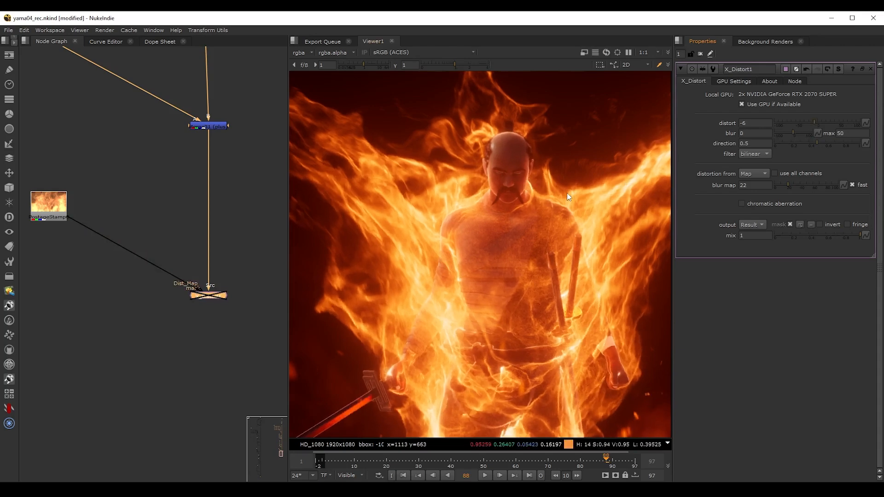
- Add an iBlur NKPD node to the main branch, spaced below the X_Distort node
{"action": "middle_click_drag", "start_coordinate": [201, 317], "coordinate": [173, 272]}
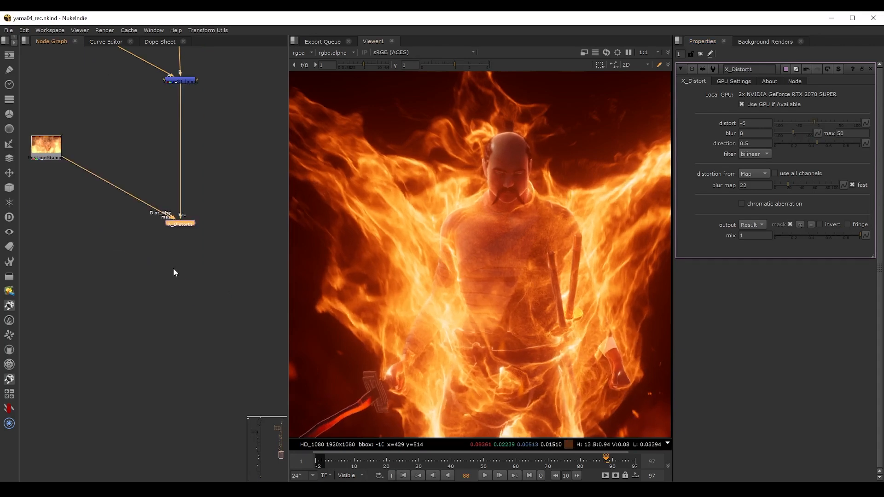
{"action": "key", "text": "Tab"}
{"action": "type", "text": "iblur"}
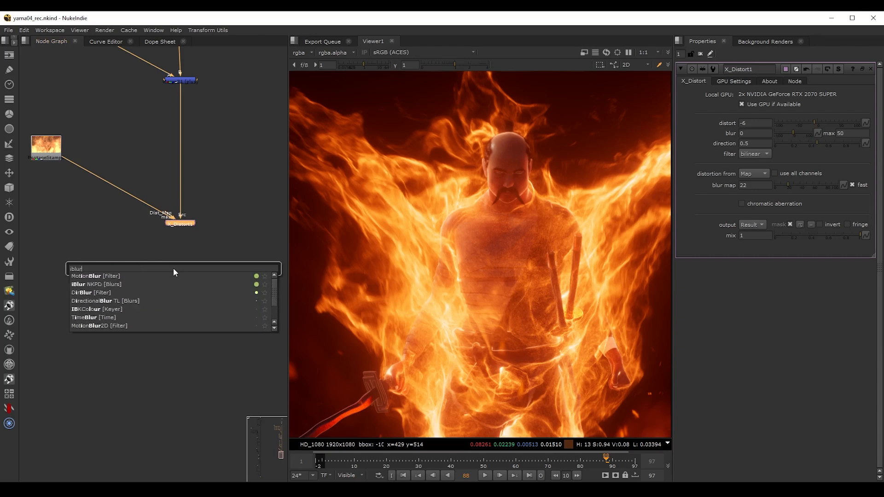
{"action": "key", "text": "Down"}
{"action": "key", "text": "Return"}
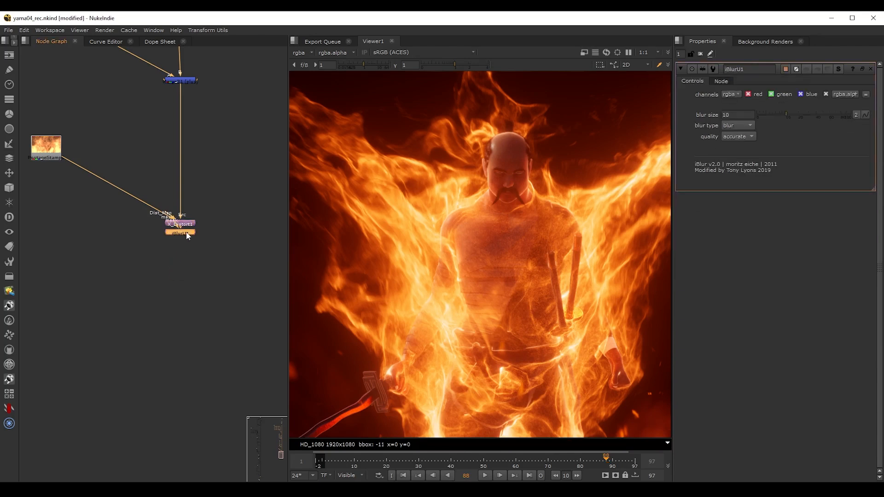
{"action": "left_click_drag", "start_coordinate": [185, 241], "coordinate": [82, 229]}
{"action": "scroll", "coordinate": [60, 212], "scroll_direction": "up", "scroll_amount": 2}
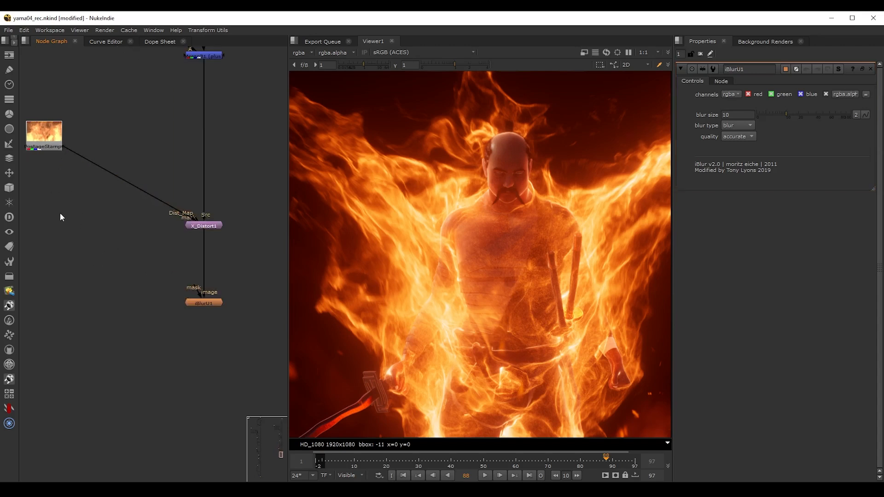
- Add a Shuffle below the fire PostageStamp that routes its red channel into alpha, and view the result
{"action": "key", "text": "Tab"}
{"action": "type", "text": "sh"}
{"action": "key", "text": "Return"}
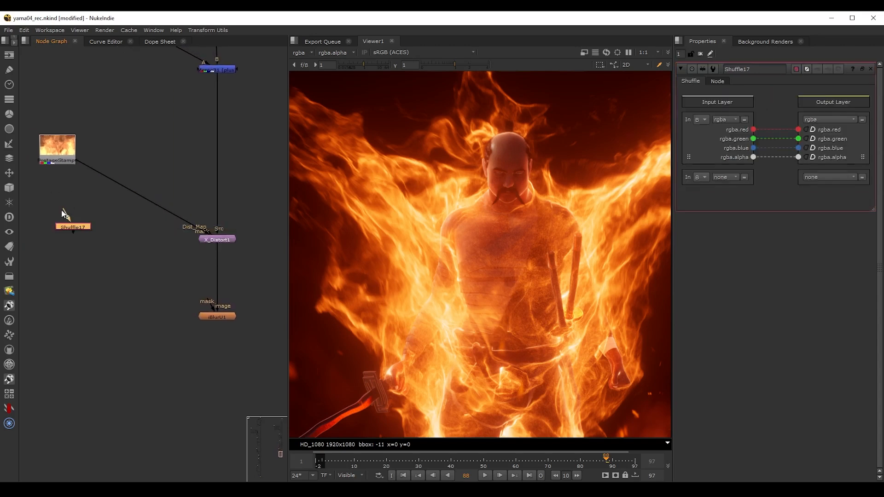
{"action": "left_click_drag", "start_coordinate": [64, 214], "coordinate": [64, 163]}
{"action": "left_click_drag", "start_coordinate": [78, 227], "coordinate": [64, 228]}
{"action": "key", "text": "1"}
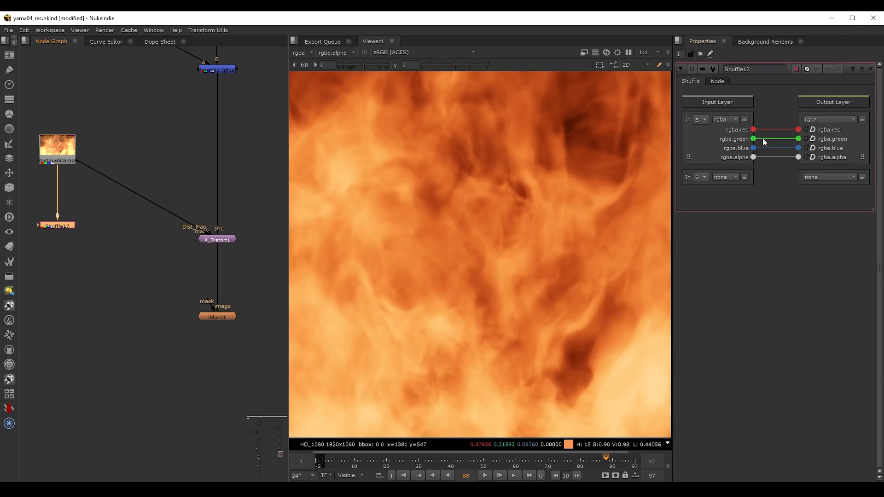
{"action": "left_click_drag", "start_coordinate": [753, 130], "coordinate": [798, 158]}
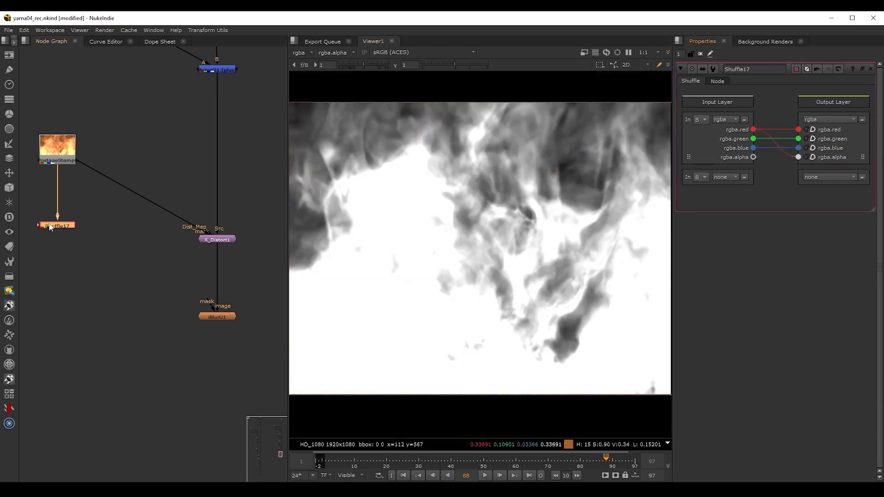
- Add a Grade below the fire Shuffle affecting only the alpha channel, with gain 0.26 and gamma 0.35
{"action": "key", "text": "g"}
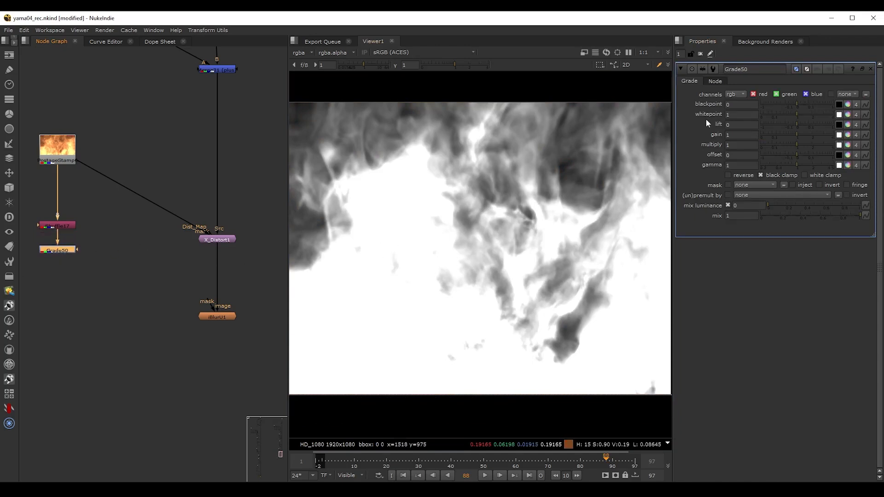
{"action": "left_click", "coordinate": [736, 95]}
{"action": "left_click", "coordinate": [743, 142]}
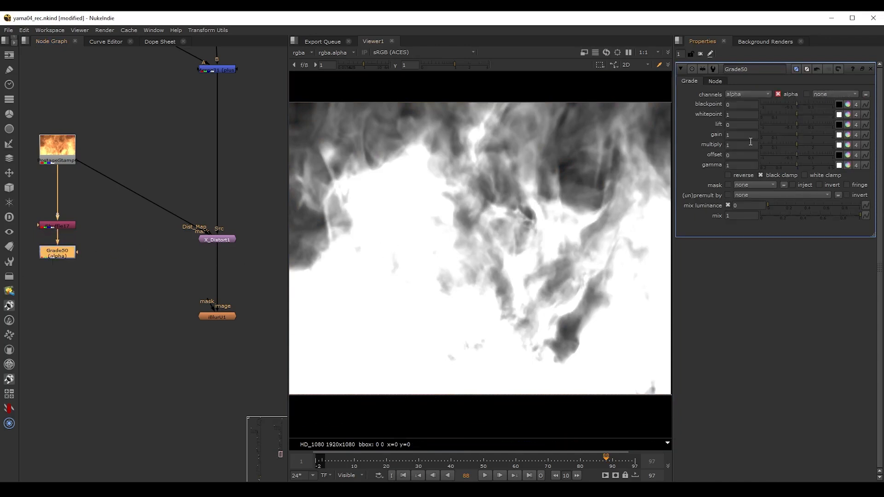
{"action": "left_click", "coordinate": [794, 135]}
{"action": "left_click_drag", "start_coordinate": [779, 137], "coordinate": [778, 134]}
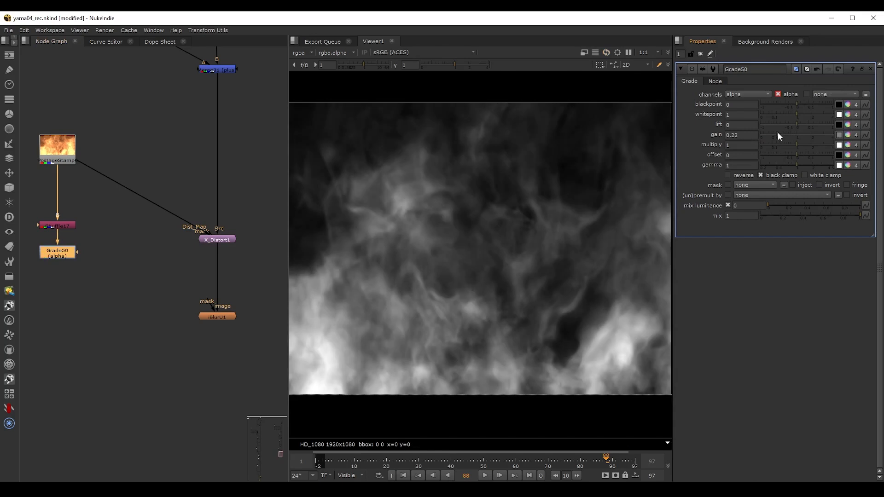
{"action": "left_click_drag", "start_coordinate": [796, 165], "coordinate": [777, 166]}
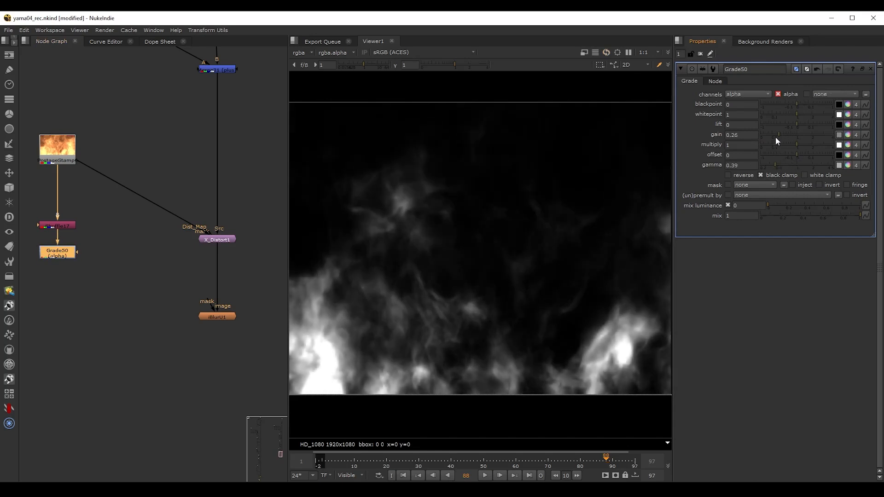
{"action": "scroll", "coordinate": [500, 248], "scroll_direction": "down", "scroll_amount": 2}
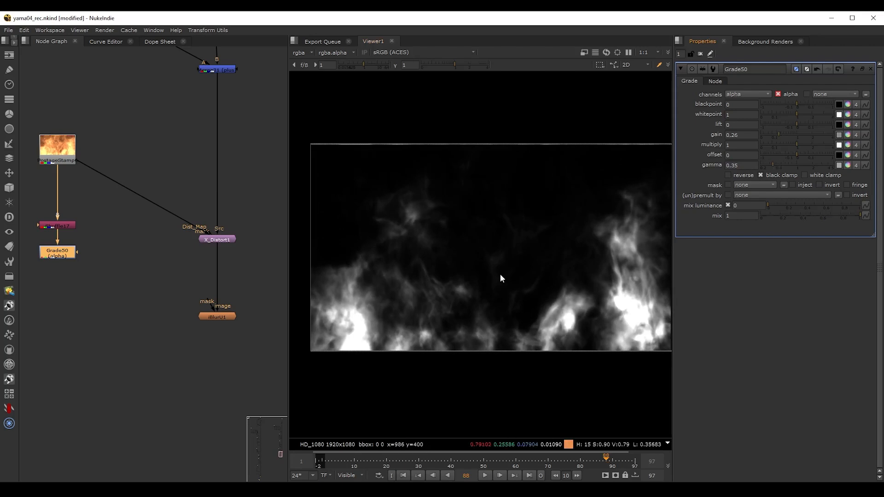
{"action": "left_click_drag", "start_coordinate": [54, 256], "coordinate": [54, 257]}
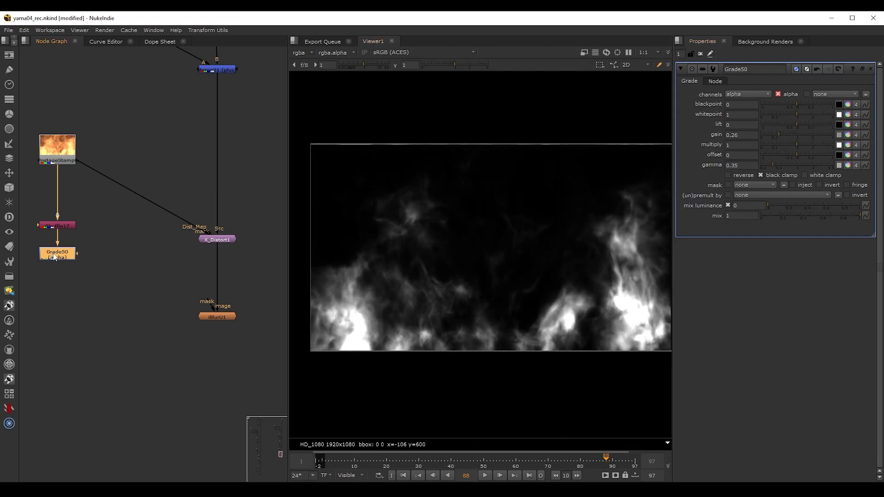
{"action": "left_click", "coordinate": [87, 241]}
{"action": "key", "text": "Tab"}
{"action": "type", "text": "tran"}
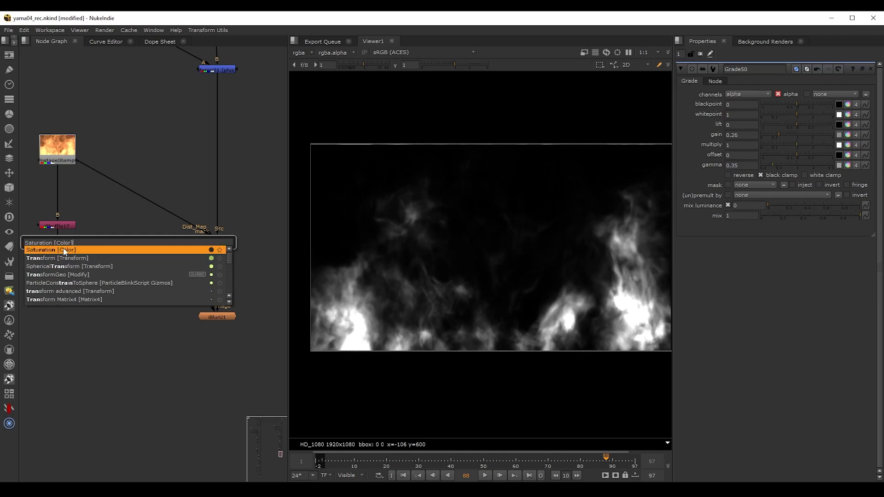
{"action": "left_click", "coordinate": [65, 253]}
{"action": "key", "text": "ctrl+z"}
- Add a Transform below the alpha Grade and stretch the fire matte vertically with separate scale values, w 1 and h 1.81
{"action": "key", "text": "Tab"}
{"action": "type", "text": "tran"}
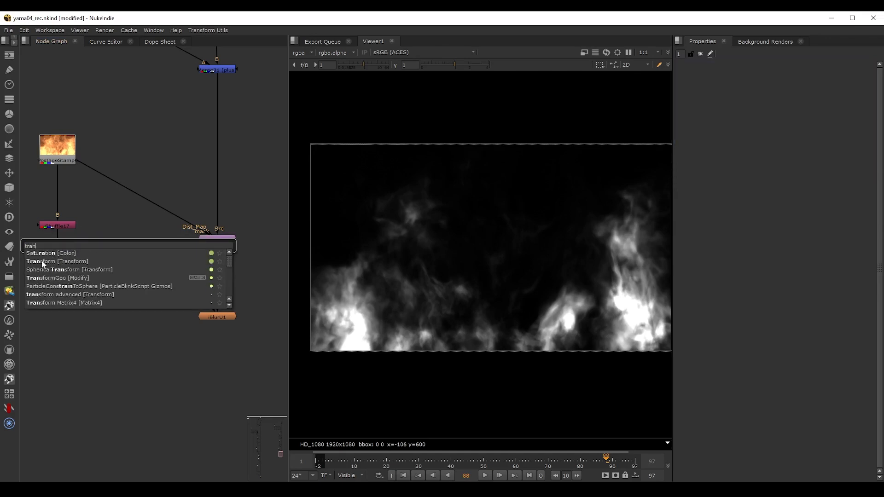
{"action": "left_click", "coordinate": [42, 261]}
{"action": "left_click_drag", "start_coordinate": [68, 306], "coordinate": [61, 295]}
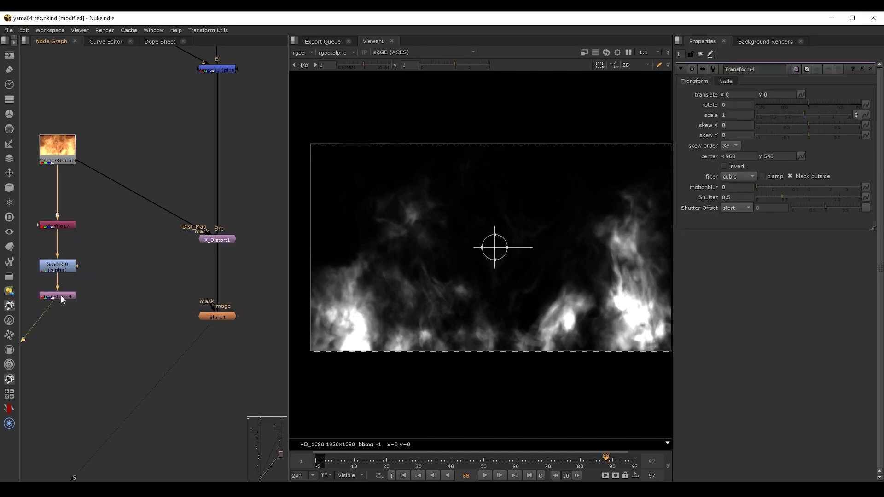
{"action": "left_click", "coordinate": [855, 114]}
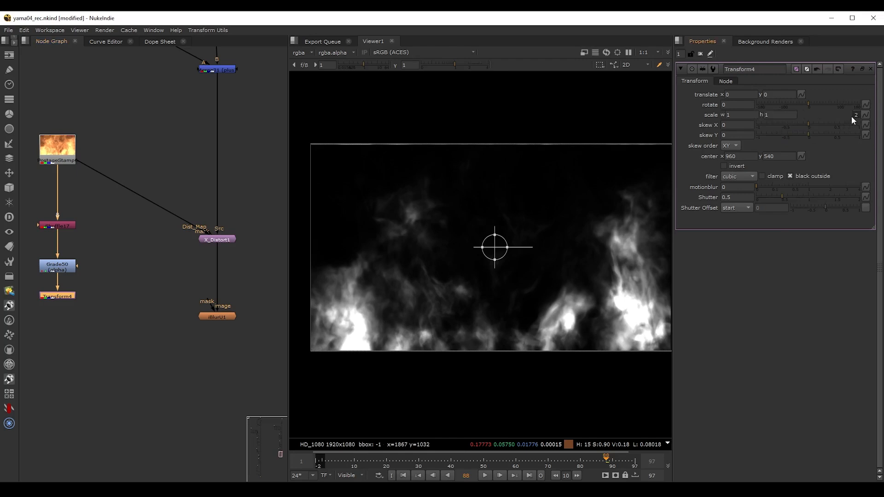
{"action": "left_click_drag", "start_coordinate": [776, 112], "coordinate": [782, 113]}
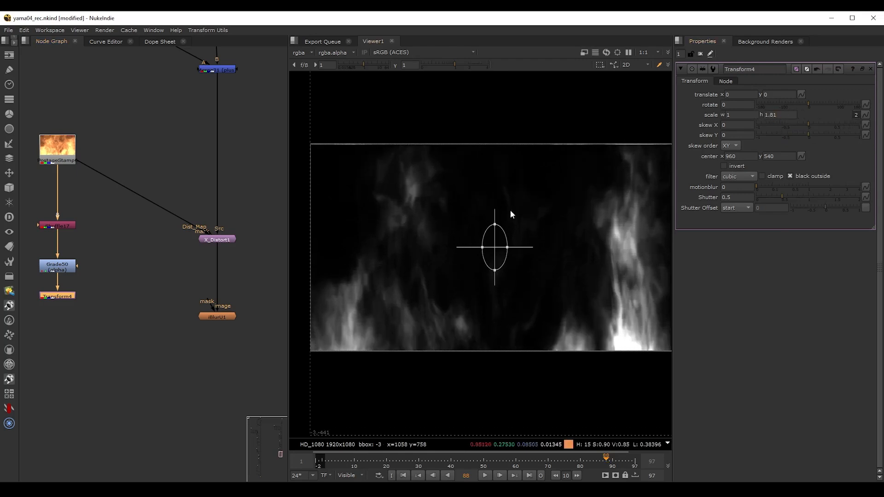
- Raise the fire matte to translate y 314, set its vertical scale to 2.08, and check it at frame 78
{"action": "key", "text": "a"}
{"action": "left_click_drag", "start_coordinate": [496, 239], "coordinate": [494, 184]}
{"action": "key", "text": "a"}
{"action": "key", "text": "a"}
{"action": "key", "text": "a"}
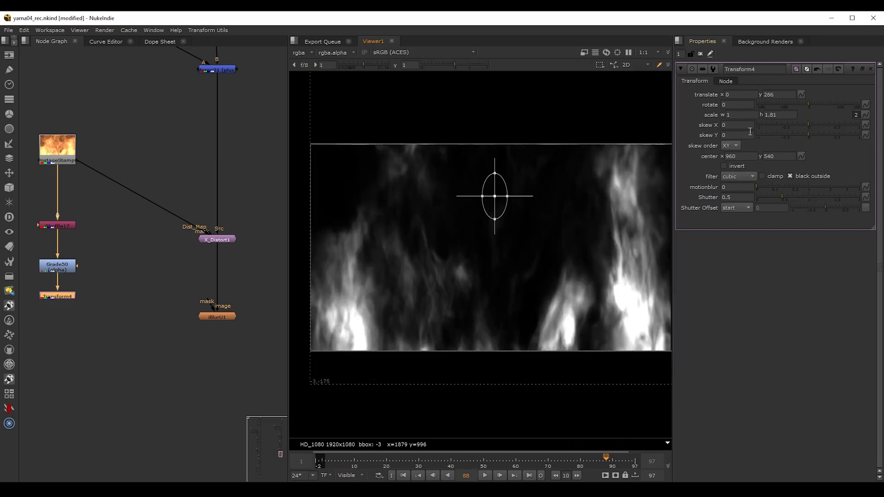
{"action": "left_click_drag", "start_coordinate": [777, 116], "coordinate": [780, 116]}
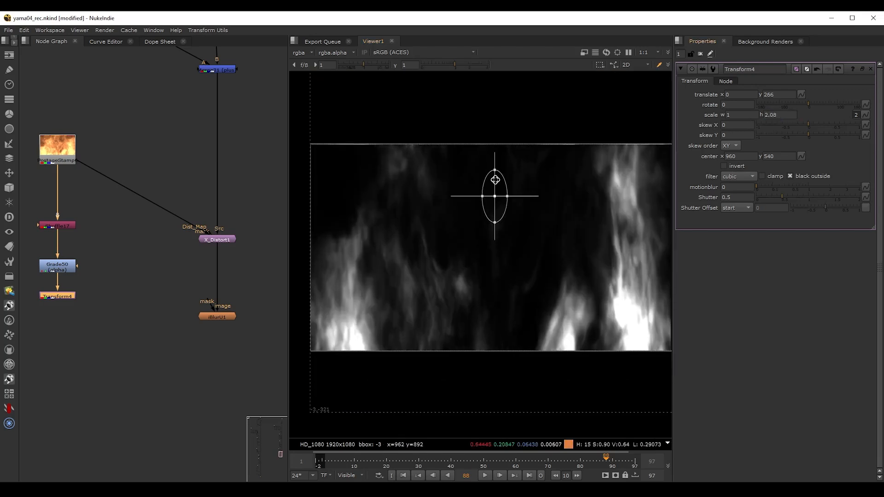
{"action": "key", "text": "a"}
{"action": "left_click_drag", "start_coordinate": [495, 181], "coordinate": [495, 171]}
{"action": "key", "text": "a"}
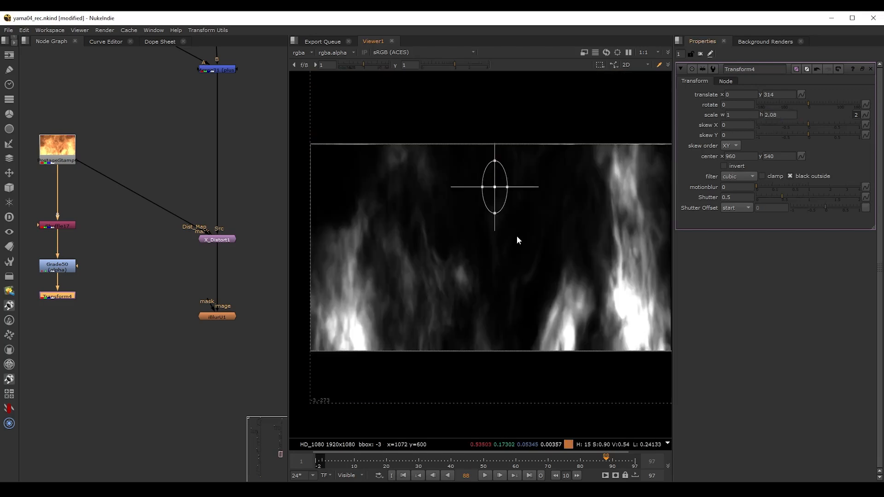
{"action": "left_click_drag", "start_coordinate": [538, 459], "coordinate": [574, 465]}
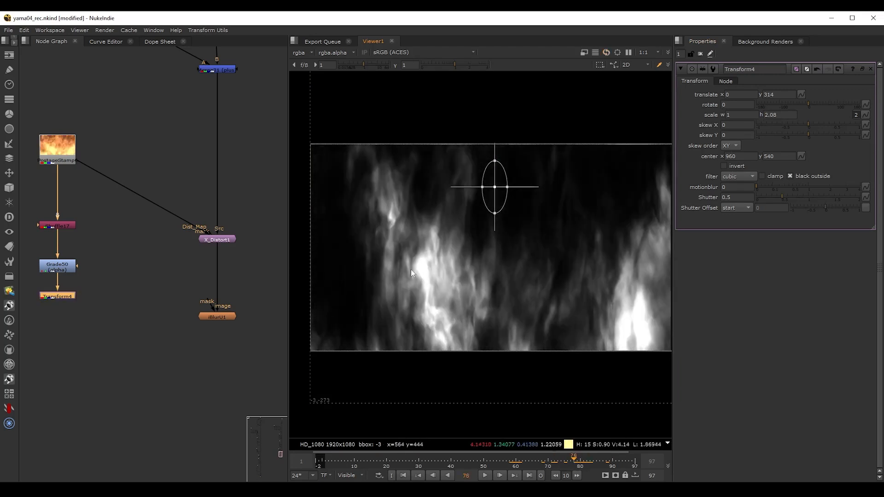
- Mask the iBlur with the transformed fire matte, set its blur size to 22.5, and check the result at frame 51
{"action": "left_click_drag", "start_coordinate": [221, 318], "coordinate": [222, 331]}
{"action": "left_click_drag", "start_coordinate": [134, 312], "coordinate": [71, 298]}
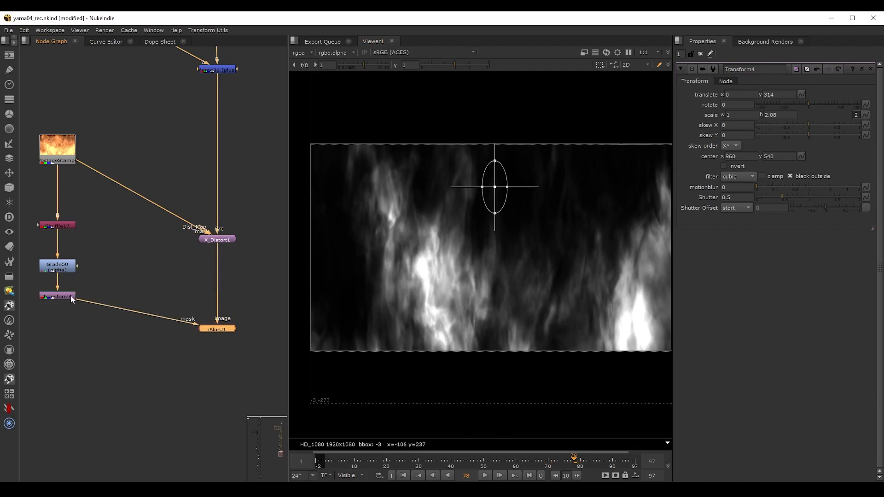
{"action": "key", "text": "1"}
{"action": "double_click", "coordinate": [233, 328]}
{"action": "key", "text": "a"}
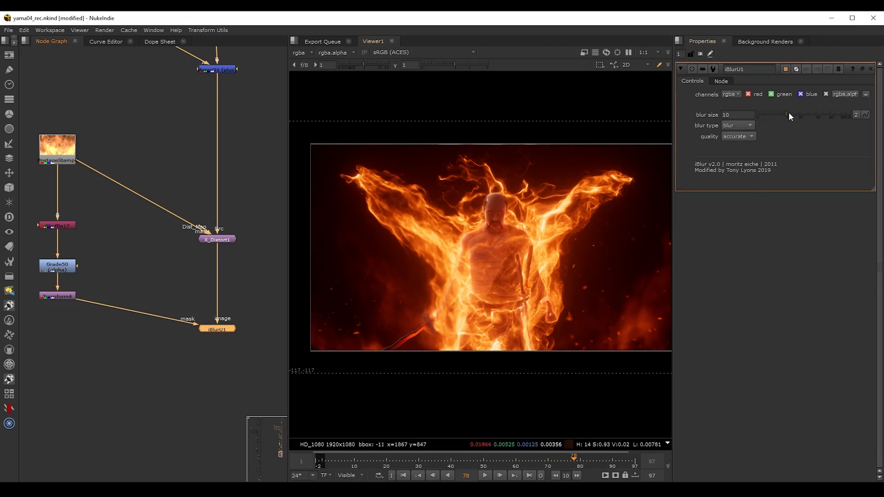
{"action": "left_click_drag", "start_coordinate": [789, 112], "coordinate": [801, 114]}
{"action": "scroll", "coordinate": [452, 298], "scroll_direction": "up", "scroll_amount": 3}
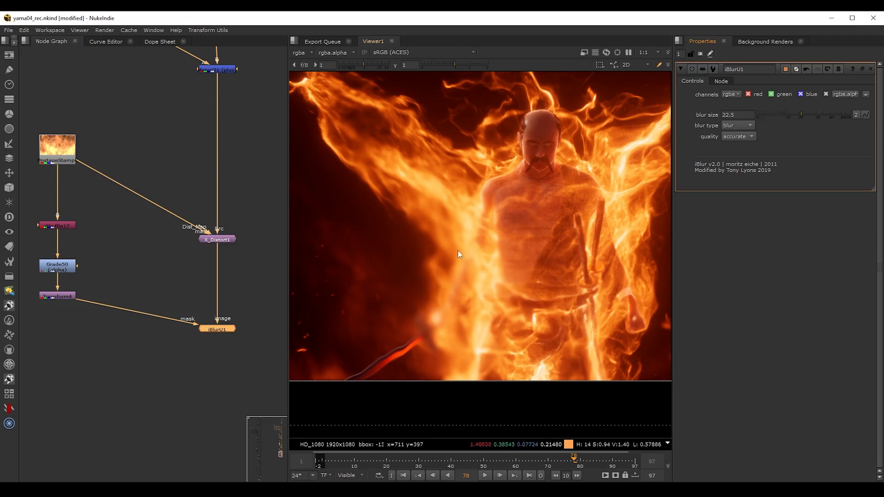
{"action": "left_click", "coordinate": [223, 239]}
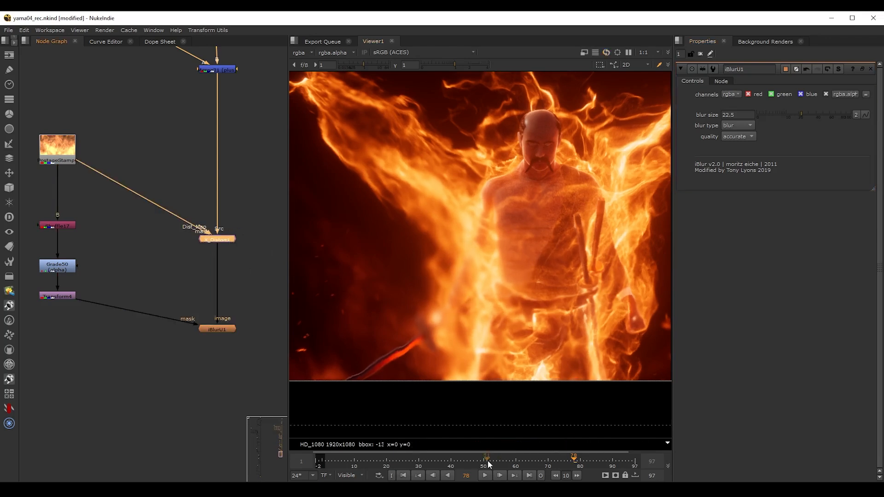
{"action": "left_click", "coordinate": [487, 462]}
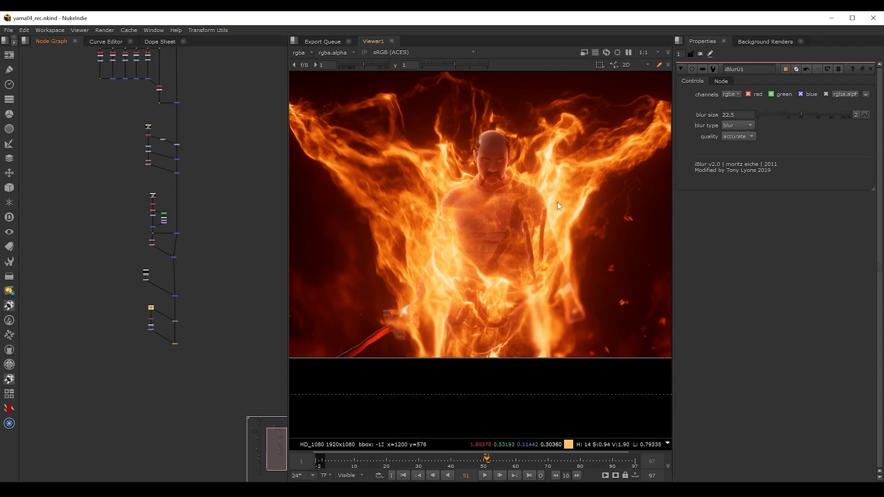
- Look through the upstream branches for the fire emission Shuffle and view its output
{"action": "scroll", "coordinate": [138, 115], "scroll_direction": "up", "scroll_amount": 7}
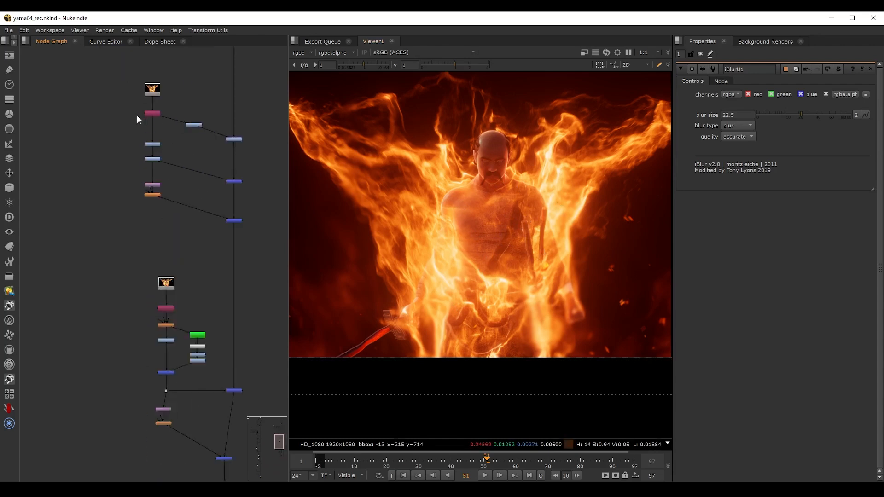
{"action": "scroll", "coordinate": [115, 187], "scroll_direction": "up", "scroll_amount": 2}
{"action": "left_click", "coordinate": [173, 184]}
{"action": "key", "text": "1"}
{"action": "scroll", "coordinate": [120, 130], "scroll_direction": "down", "scroll_amount": 6}
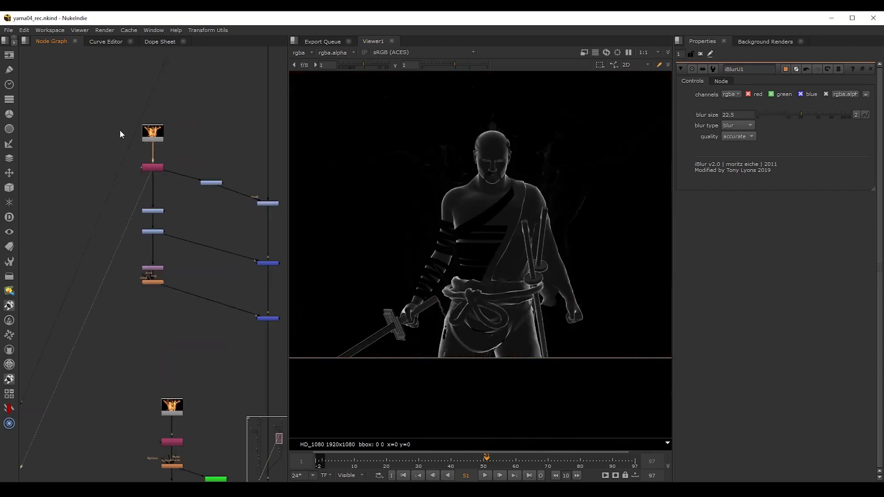
{"action": "middle_click_drag", "start_coordinate": [134, 372], "coordinate": [126, 175]}
{"action": "scroll", "coordinate": [163, 140], "scroll_direction": "up", "scroll_amount": 4}
{"action": "middle_click_drag", "start_coordinate": [161, 115], "coordinate": [180, 281]}
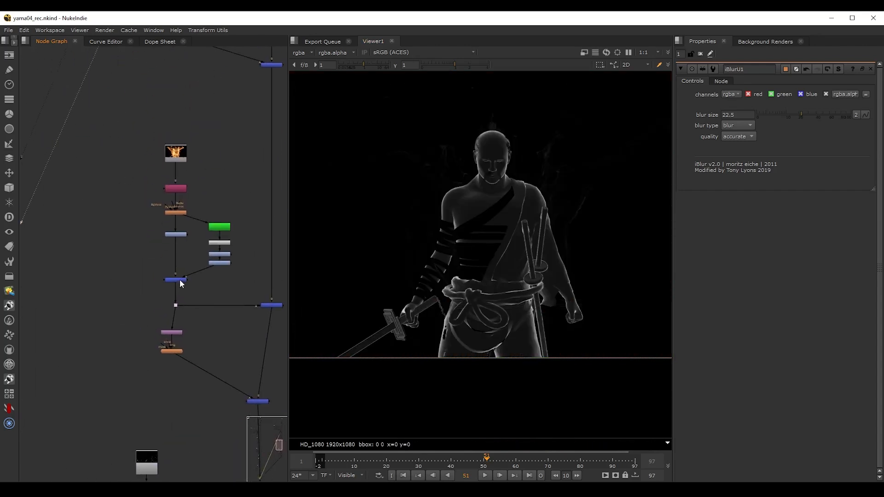
{"action": "scroll", "coordinate": [180, 182], "scroll_direction": "up", "scroll_amount": 3}
{"action": "left_click", "coordinate": [174, 195]}
{"action": "key", "text": "1"}
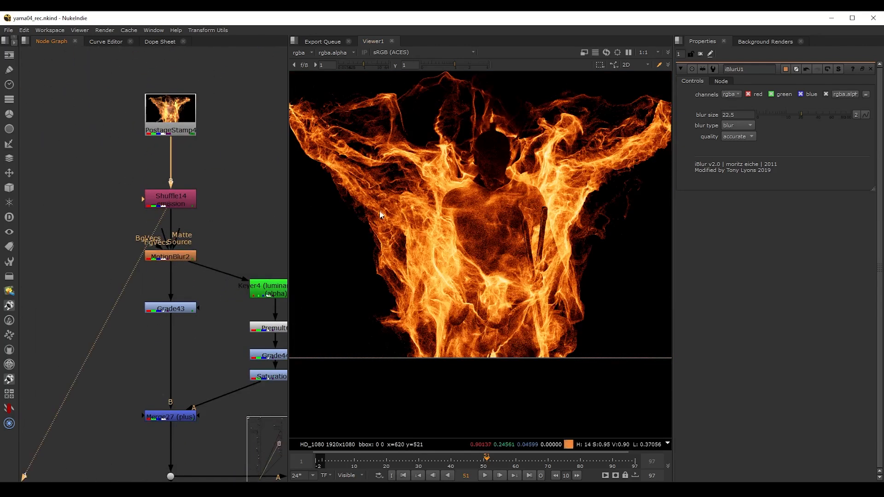
- Add a PostageStamp node and connect it to the fire emission Shuffle
{"action": "scroll", "coordinate": [123, 222], "scroll_direction": "up", "scroll_amount": 2}
{"action": "key", "text": "Tab"}
{"action": "type", "text": "post"}
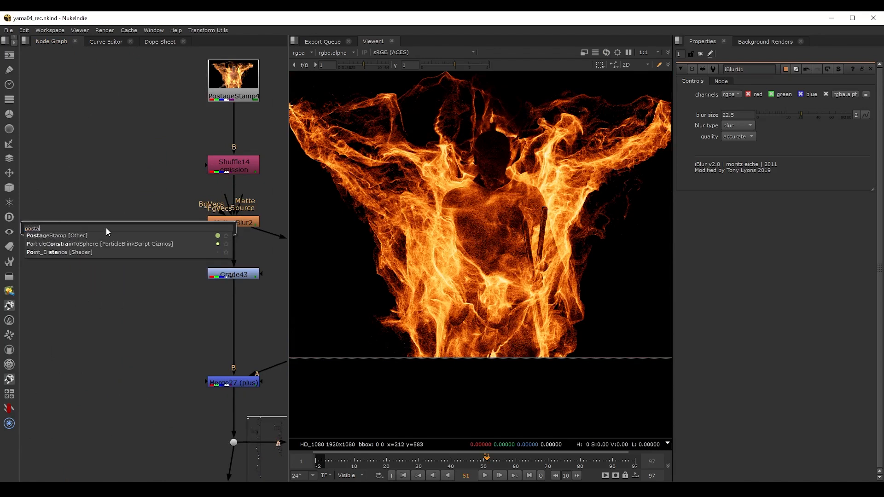
{"action": "key", "text": "Return"}
{"action": "left_click_drag", "start_coordinate": [84, 196], "coordinate": [227, 169]}
- Move the emission PostageStamp below the heat distortion and blur section and hide its input line
{"action": "scroll", "coordinate": [122, 334], "scroll_direction": "down", "scroll_amount": 9}
{"action": "middle_click_drag", "start_coordinate": [112, 353], "coordinate": [117, 114]}
{"action": "left_click_drag", "start_coordinate": [121, 81], "coordinate": [145, 379]}
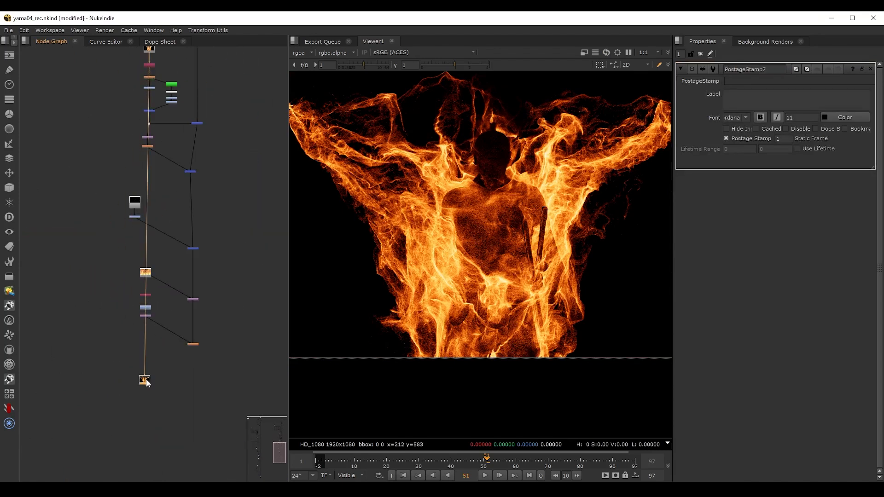
{"action": "scroll", "coordinate": [158, 402], "scroll_direction": "up", "scroll_amount": 1}
{"action": "middle_click_drag", "start_coordinate": [158, 402], "coordinate": [182, 295]}
{"action": "scroll", "coordinate": [182, 295], "scroll_direction": "up", "scroll_amount": 2}
{"action": "left_click_drag", "start_coordinate": [162, 257], "coordinate": [155, 263]}
{"action": "key", "text": "alt+h"}
{"action": "left_click", "coordinate": [178, 250]}
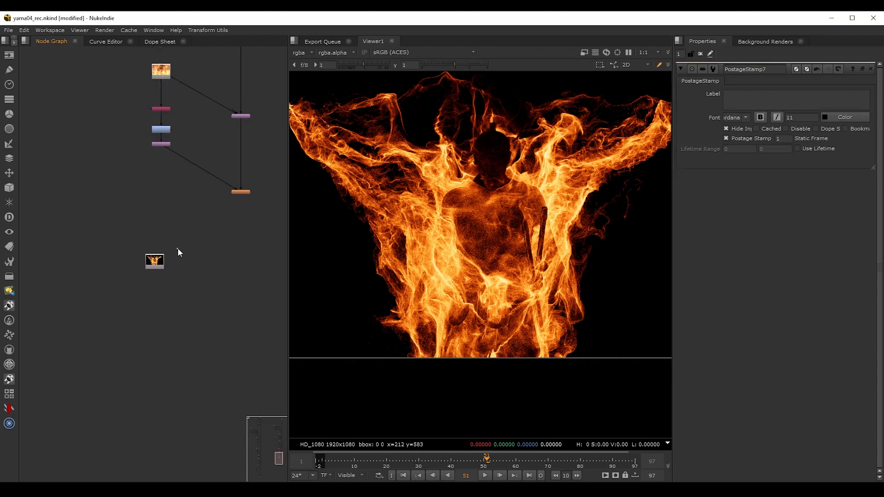
- Add a luminance Keyer and a Premult below the emission PostageStamp, raising the Keyer's range A to about 0.82
{"action": "scroll", "coordinate": [174, 274], "scroll_direction": "up", "scroll_amount": 3}
{"action": "left_click", "coordinate": [148, 258]}
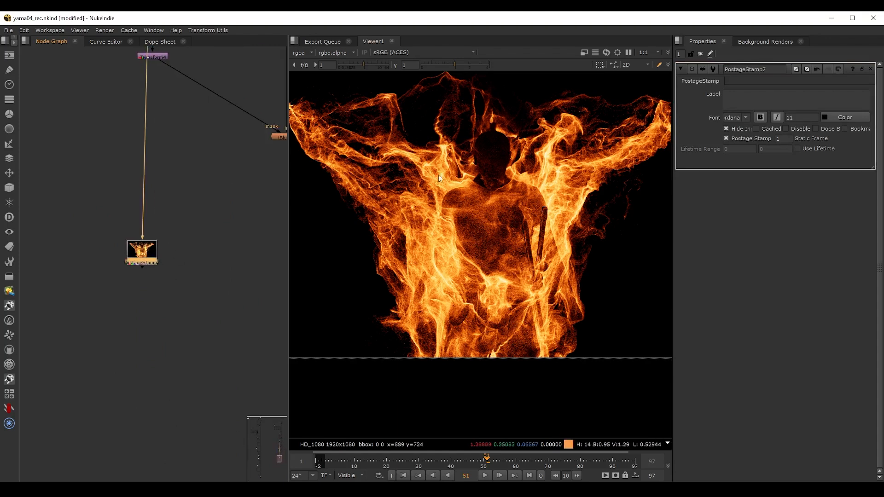
{"action": "key", "text": "Tab"}
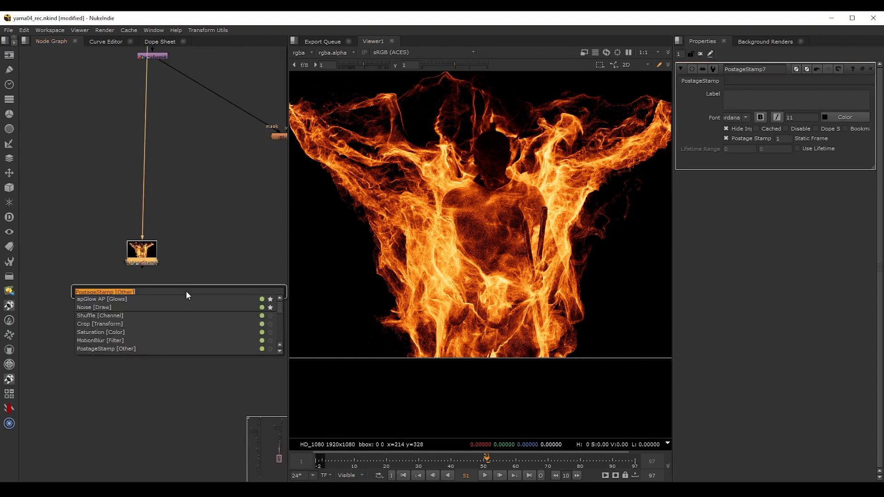
{"action": "type", "text": "key"}
{"action": "key", "text": "Return"}
{"action": "key", "text": "Tab"}
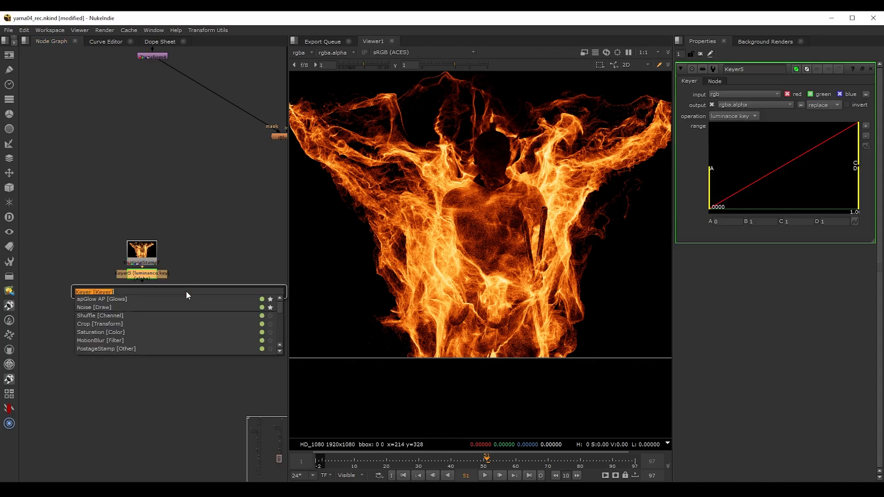
{"action": "type", "text": "prem"}
{"action": "key", "text": "Return"}
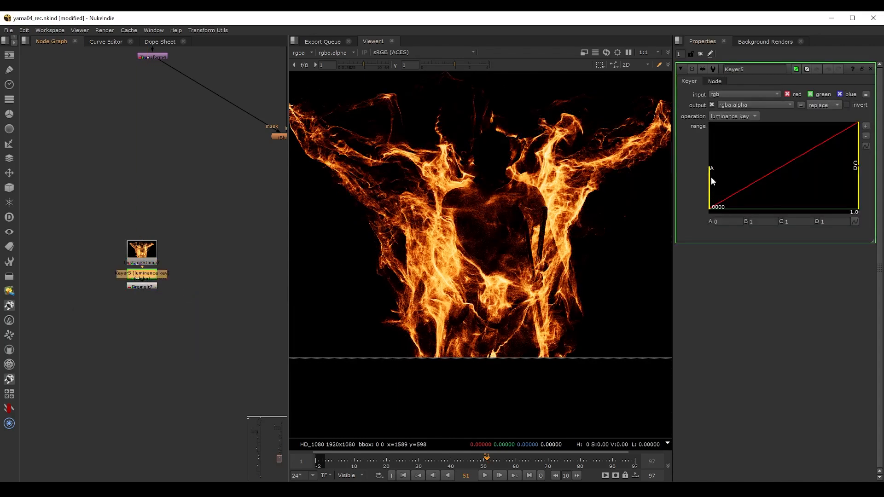
{"action": "left_click_drag", "start_coordinate": [710, 177], "coordinate": [844, 189]}
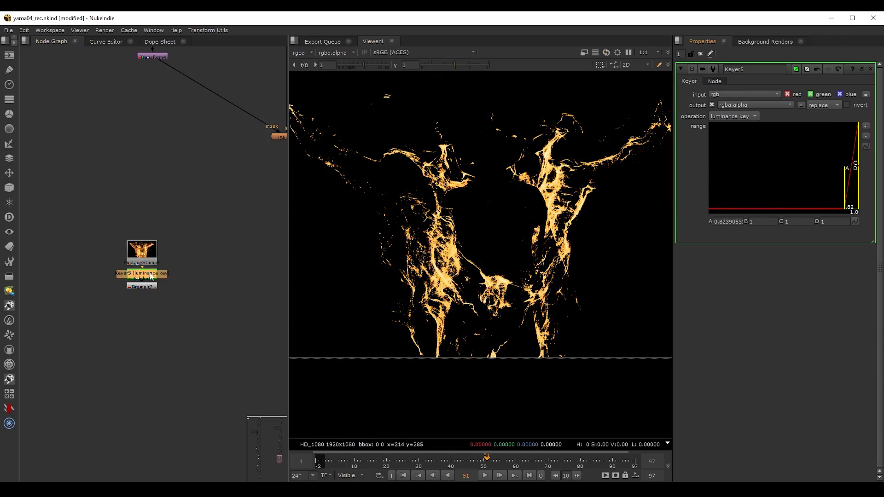
- Add a Grade after the Premult with gain 0.42 and gamma 0.58
{"action": "key", "text": "g"}
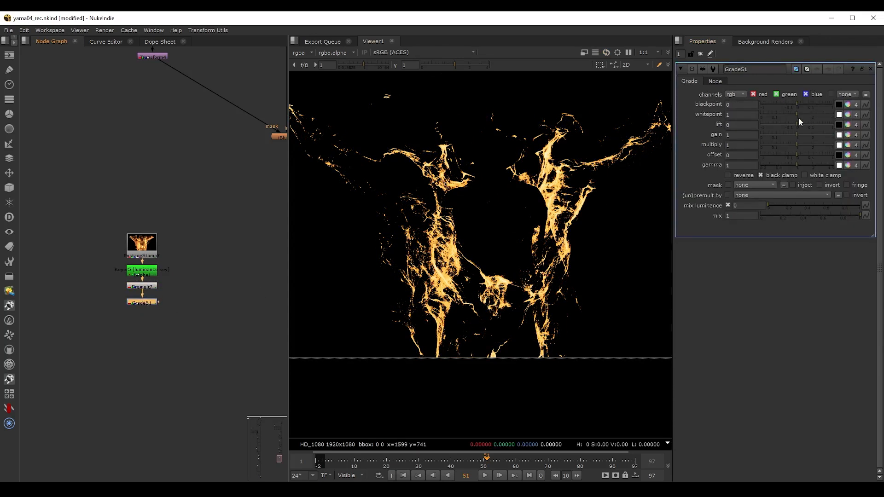
{"action": "left_click_drag", "start_coordinate": [797, 134], "coordinate": [782, 134]}
{"action": "left_click_drag", "start_coordinate": [796, 164], "coordinate": [784, 165]}
{"action": "left_click", "coordinate": [783, 138]}
- Add a Blur below the keyed-fire Grade and set its size to 10
{"action": "scroll", "coordinate": [143, 302], "scroll_direction": "up", "scroll_amount": 3}
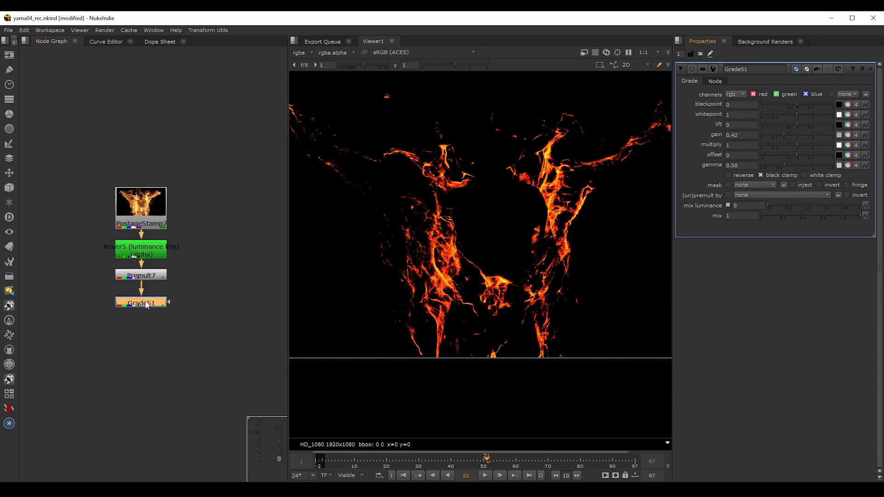
{"action": "key", "text": "Tab"}
{"action": "type", "text": "b"}
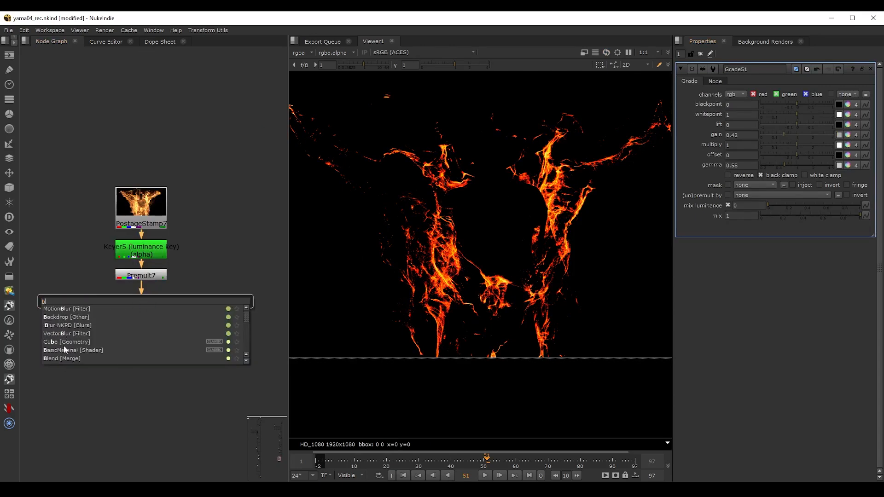
{"action": "type", "text": "lur [Filter"}
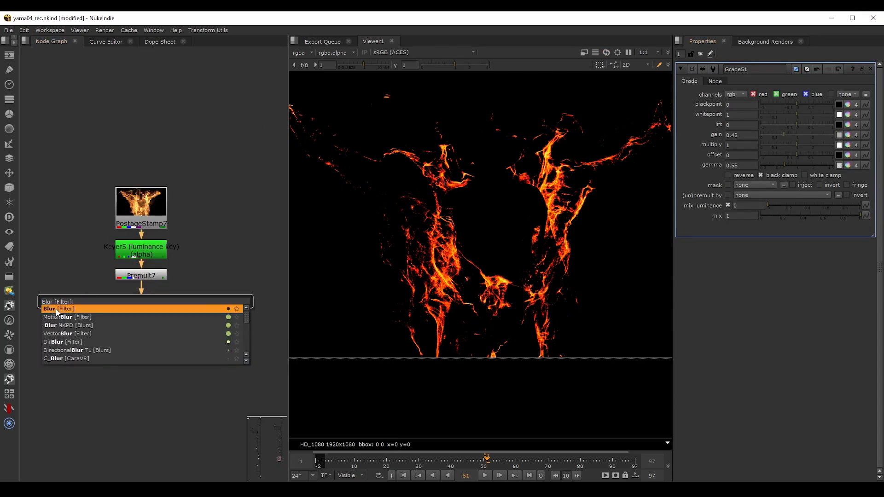
{"action": "key", "text": "Return"}
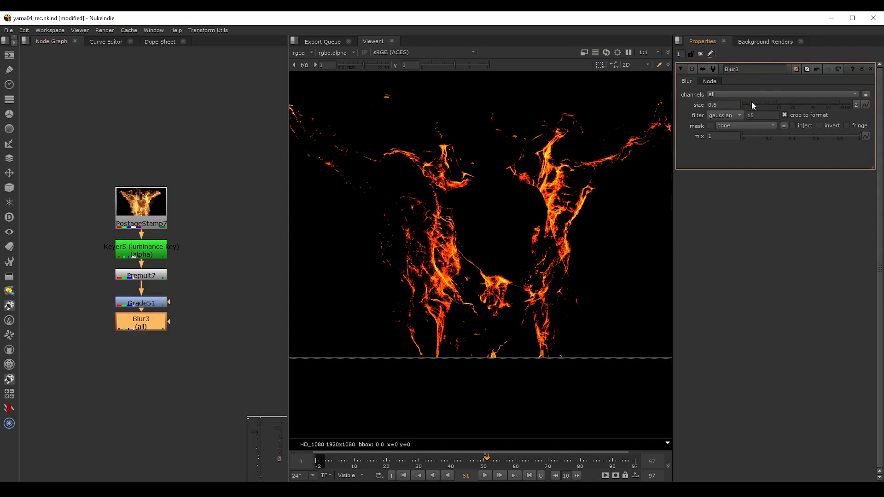
{"action": "left_click_drag", "start_coordinate": [751, 103], "coordinate": [775, 100]}
{"action": "left_click_drag", "start_coordinate": [775, 100], "coordinate": [776, 101]}
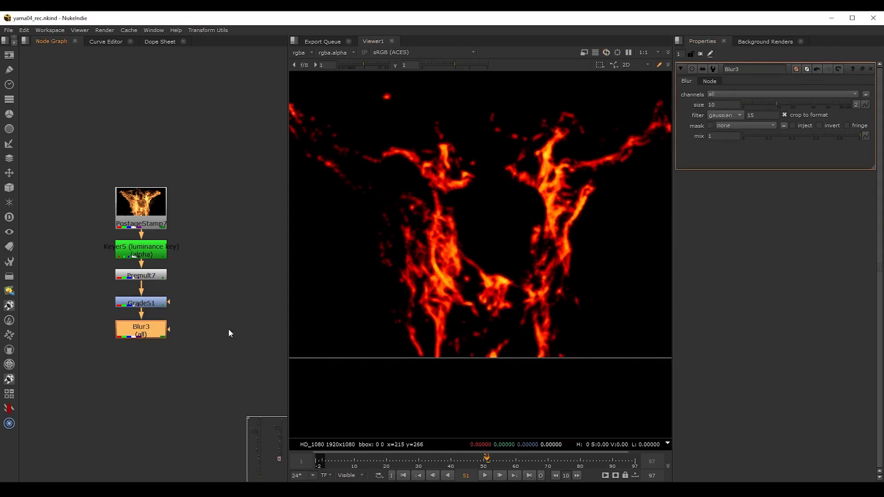
- Create a separate Radial node beside the Blur and view it
{"action": "left_click", "coordinate": [166, 367]}
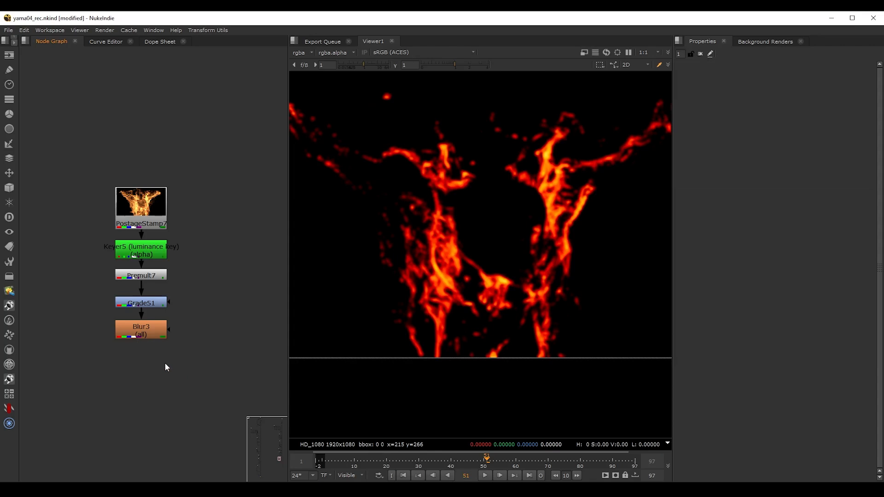
{"action": "scroll", "coordinate": [88, 338], "scroll_direction": "down", "scroll_amount": 1}
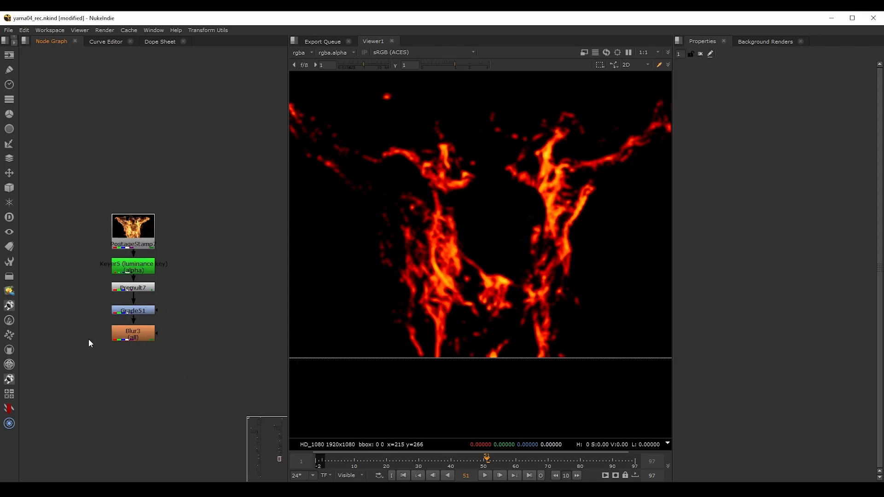
{"action": "middle_click_drag", "start_coordinate": [89, 339], "coordinate": [109, 320]}
{"action": "key", "text": "Tab"}
{"action": "type", "text": "rad"}
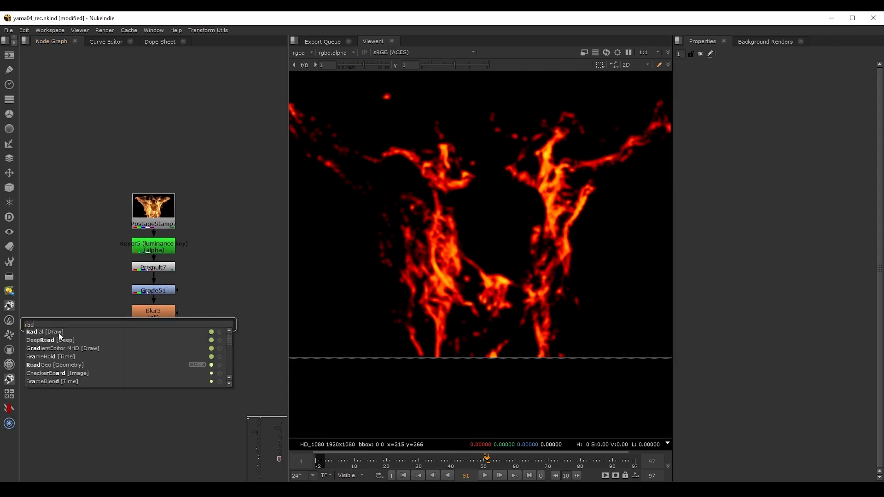
{"action": "key", "text": "Return"}
{"action": "key", "text": "1"}
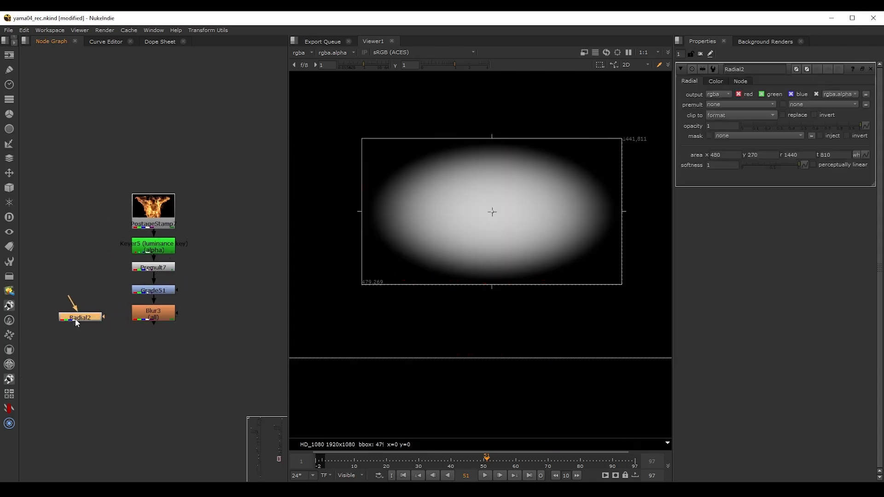
- Flatten the Radial into a thin horizontal streak with area x -270, y 532, r 2190, t 548, and set clipping to no clip
{"action": "scroll", "coordinate": [501, 192], "scroll_direction": "down", "scroll_amount": 2}
{"action": "left_click_drag", "start_coordinate": [416, 247], "coordinate": [294, 205]}
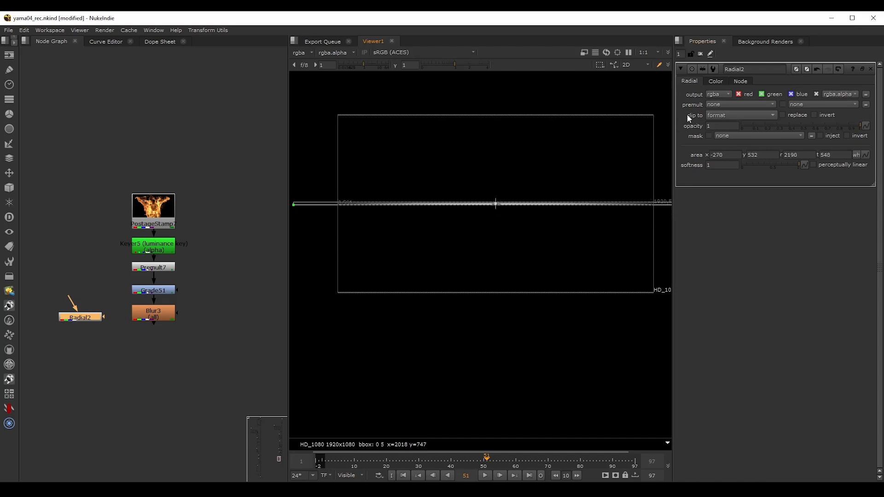
{"action": "left_click", "coordinate": [729, 115]}
{"action": "left_click", "coordinate": [735, 101]}
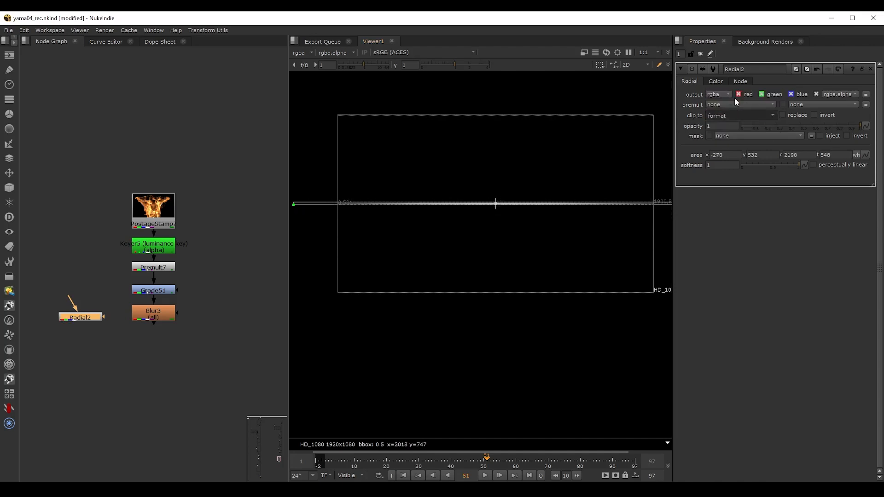
- Add a Convolve node and place it below the Radial
{"action": "key", "text": "Tab"}
{"action": "type", "text": "conv"}
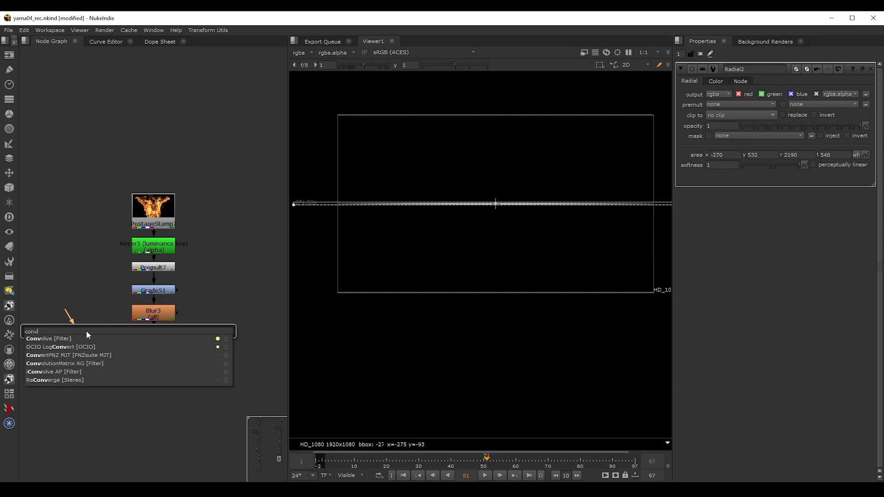
{"action": "key", "text": "Return"}
{"action": "left_click_drag", "start_coordinate": [79, 355], "coordinate": [69, 382]}
{"action": "scroll", "coordinate": [66, 366], "scroll_direction": "up", "scroll_amount": 2}
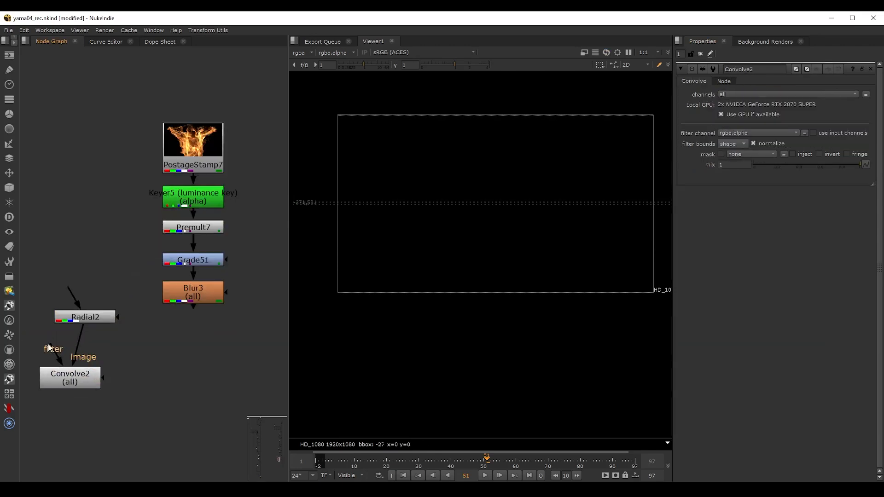
- Connect the Radial to the Convolve's filter input and the Blur to its image input, positioning the Convolve between them
{"action": "left_click_drag", "start_coordinate": [72, 351], "coordinate": [52, 302]}
{"action": "left_click_drag", "start_coordinate": [84, 395], "coordinate": [118, 391]}
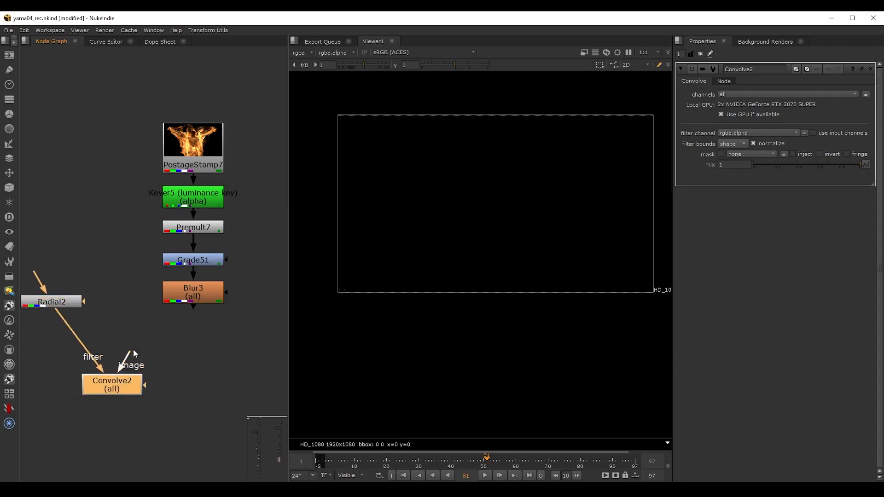
{"action": "left_click_drag", "start_coordinate": [135, 354], "coordinate": [198, 299]}
{"action": "left_click_drag", "start_coordinate": [124, 390], "coordinate": [129, 368]}
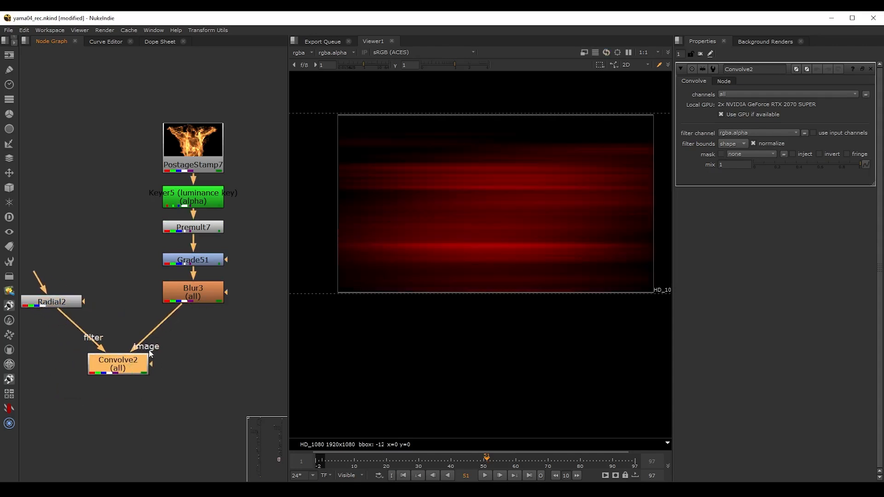
- Compare the blurred keyed fire with the Convolve output in the viewer
{"action": "left_click", "coordinate": [196, 297]}
{"action": "key", "text": "1"}
{"action": "double_click", "coordinate": [197, 299]}
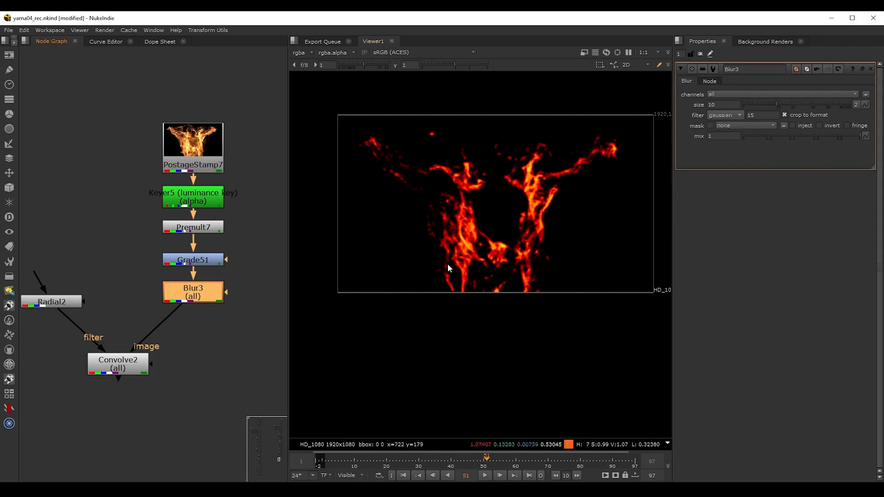
{"action": "double_click", "coordinate": [126, 363]}
{"action": "key", "text": "1"}
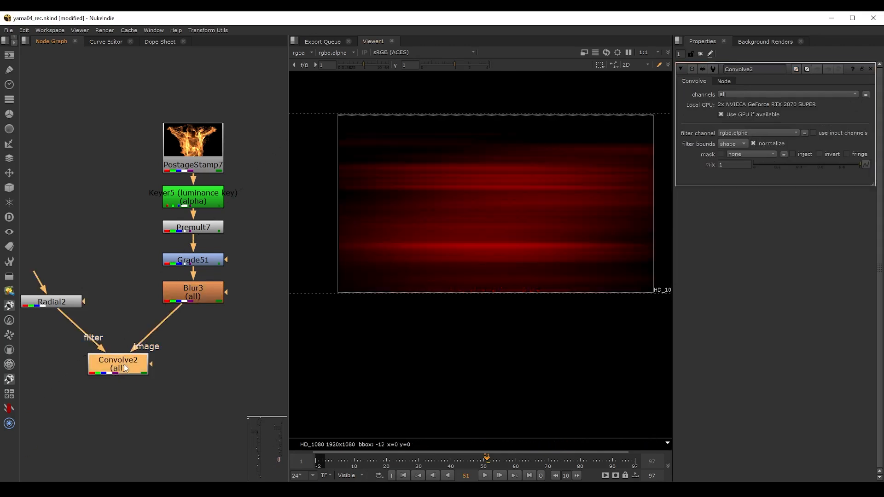
- Widen the Radial streak to area x -416, y 528, r 2336, t 552, and view the Convolve
{"action": "double_click", "coordinate": [68, 301]}
{"action": "key", "text": "1"}
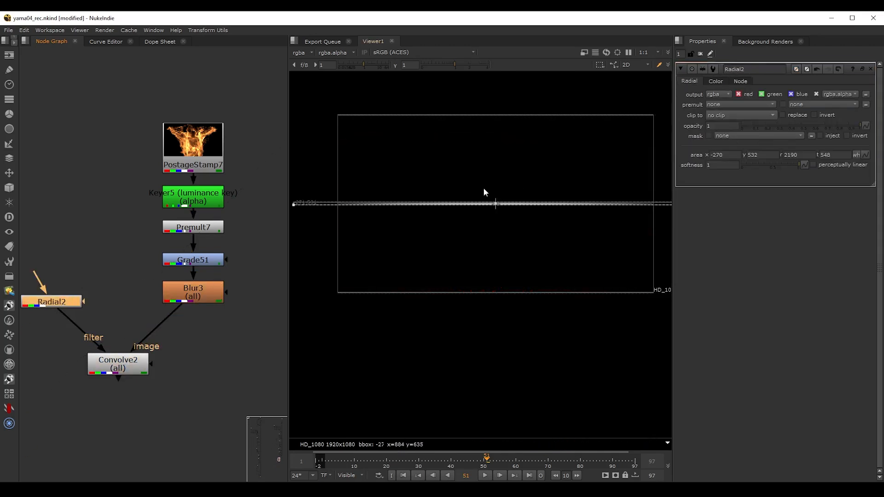
{"action": "scroll", "coordinate": [435, 204], "scroll_direction": "down", "scroll_amount": 2}
{"action": "left_click_drag", "start_coordinate": [319, 207], "coordinate": [300, 210]}
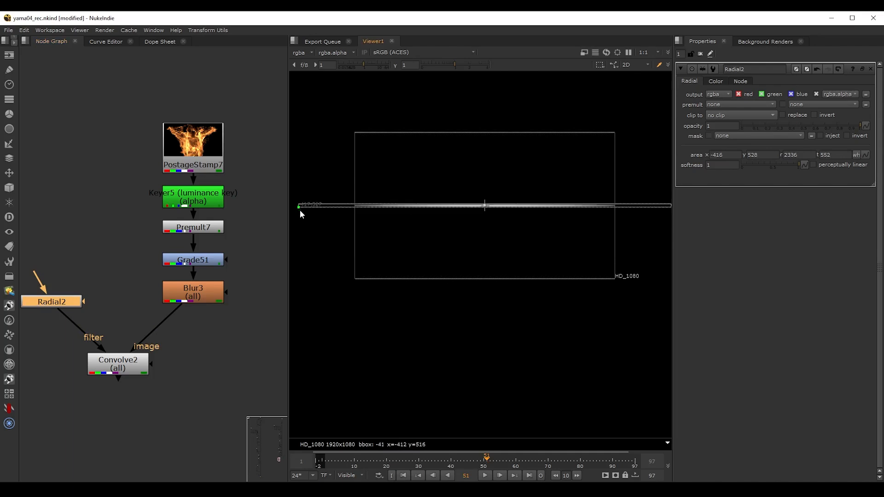
{"action": "double_click", "coordinate": [125, 369]}
{"action": "key", "text": "1"}
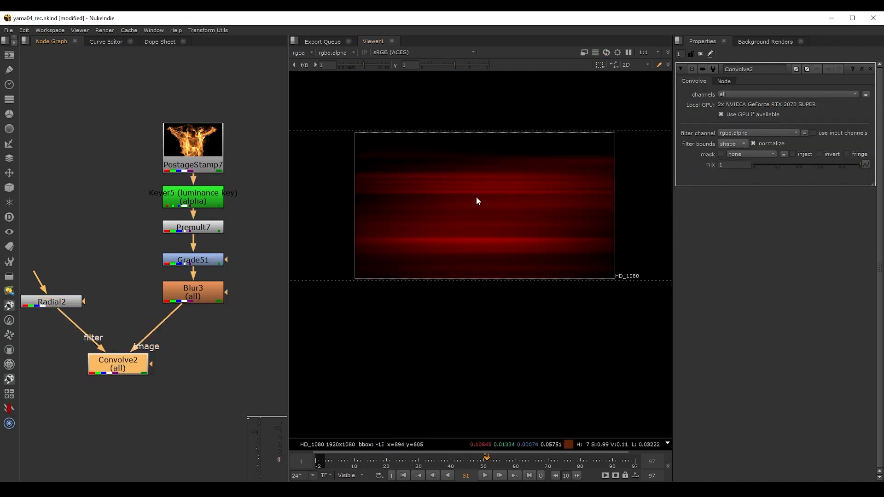
- Raise the luminance key's lower threshold and set the keyed-fire Grade to gain 0.28 and gamma 0.39
{"action": "double_click", "coordinate": [203, 264]}
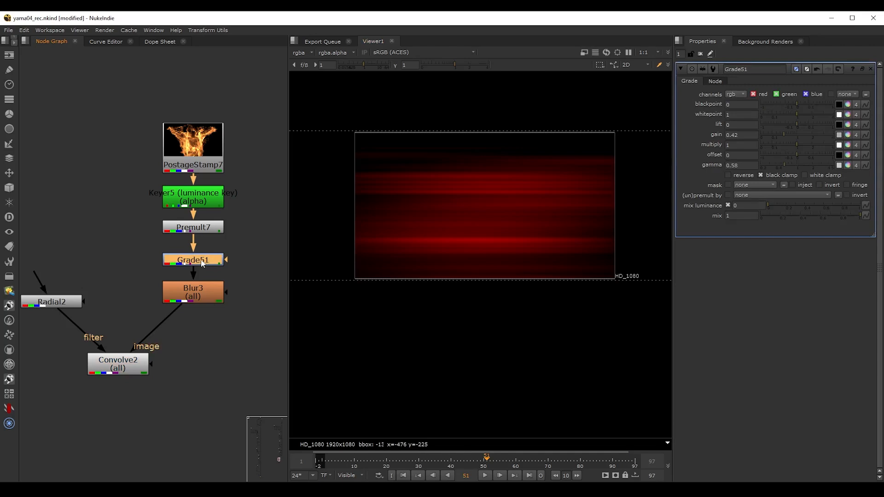
{"action": "left_click_drag", "start_coordinate": [784, 134], "coordinate": [780, 134]}
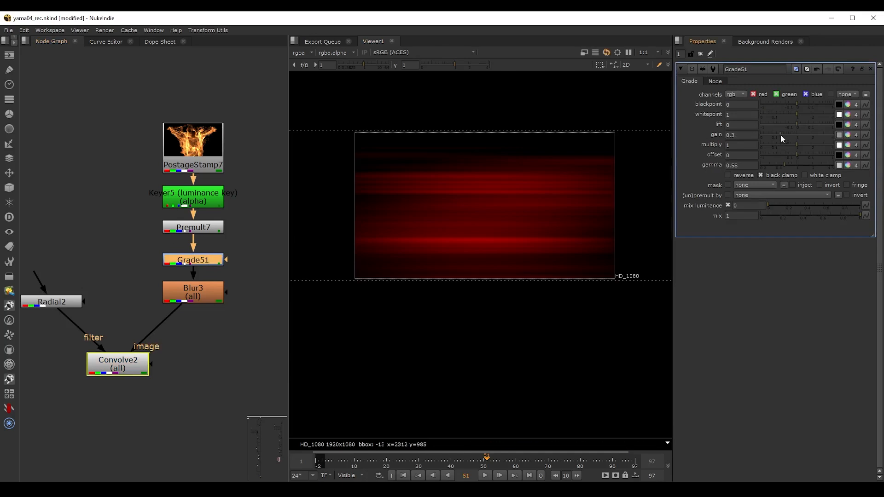
{"action": "left_click_drag", "start_coordinate": [784, 165], "coordinate": [781, 166]}
{"action": "left_click", "coordinate": [782, 134]}
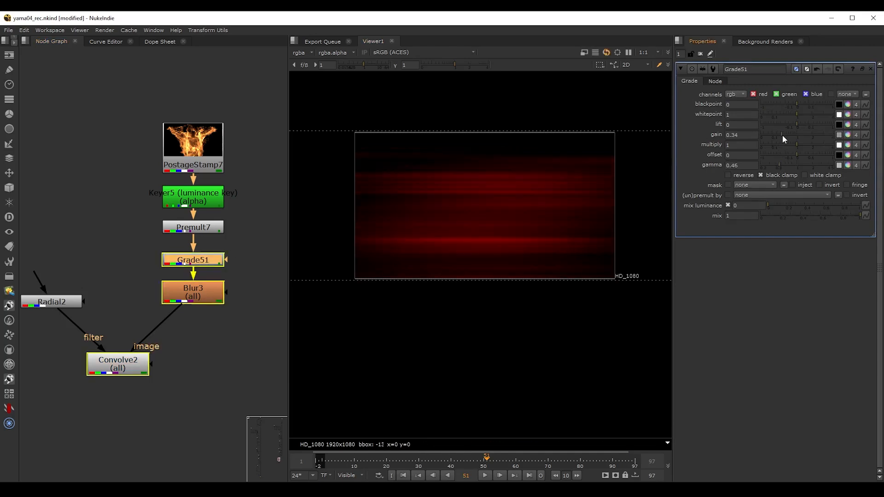
{"action": "double_click", "coordinate": [193, 196]}
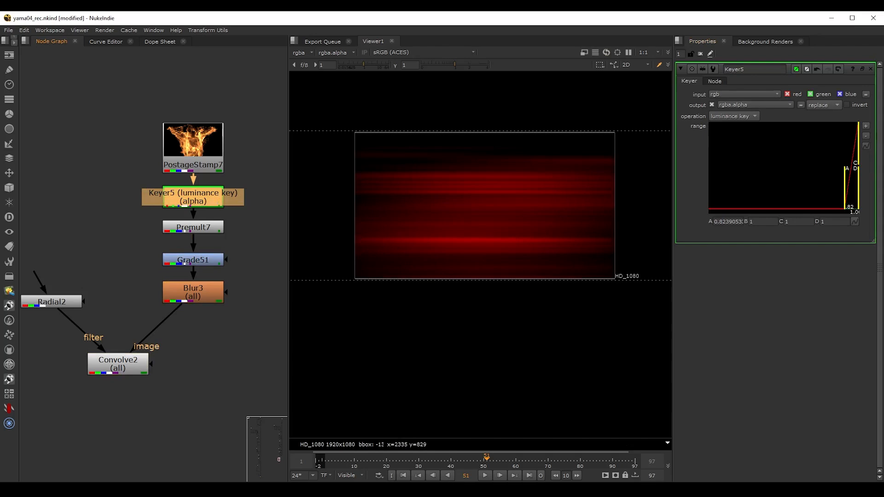
{"action": "left_click_drag", "start_coordinate": [846, 174], "coordinate": [854, 174]}
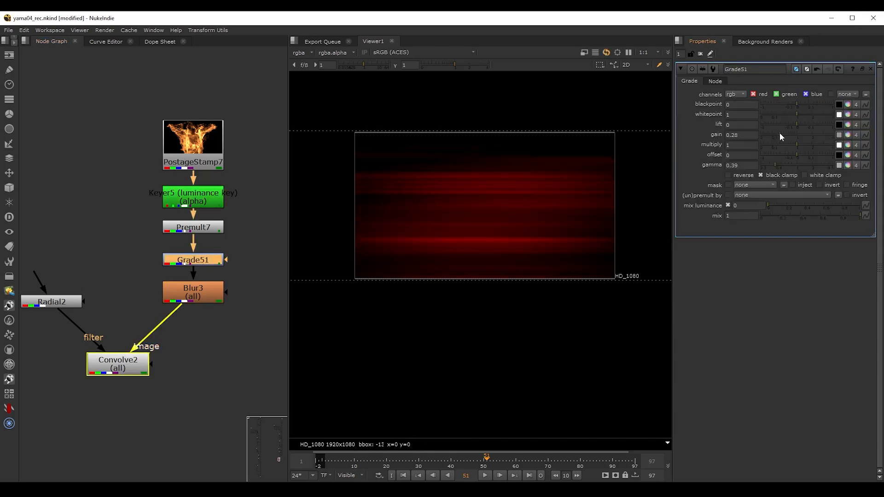
{"action": "left_click", "coordinate": [780, 133]}
- Try a size of 37 on the Blur feeding the Convolve
{"action": "double_click", "coordinate": [204, 292]}
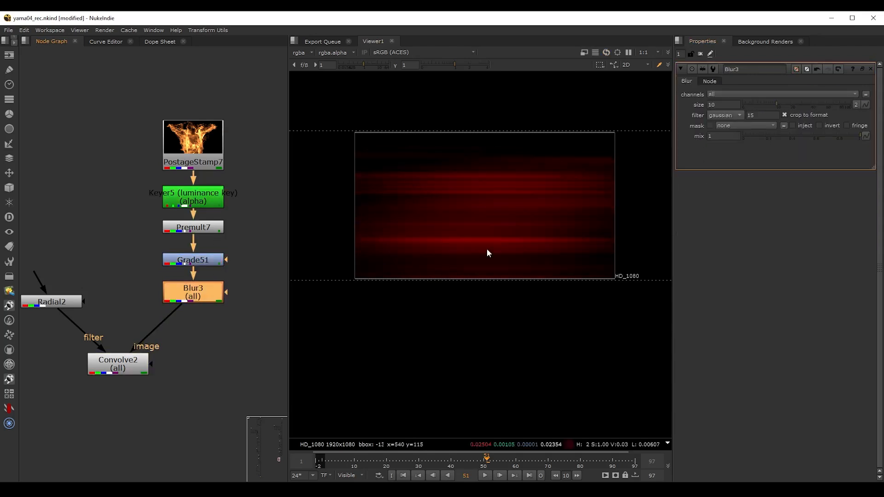
{"action": "left_click_drag", "start_coordinate": [778, 106], "coordinate": [808, 106]}
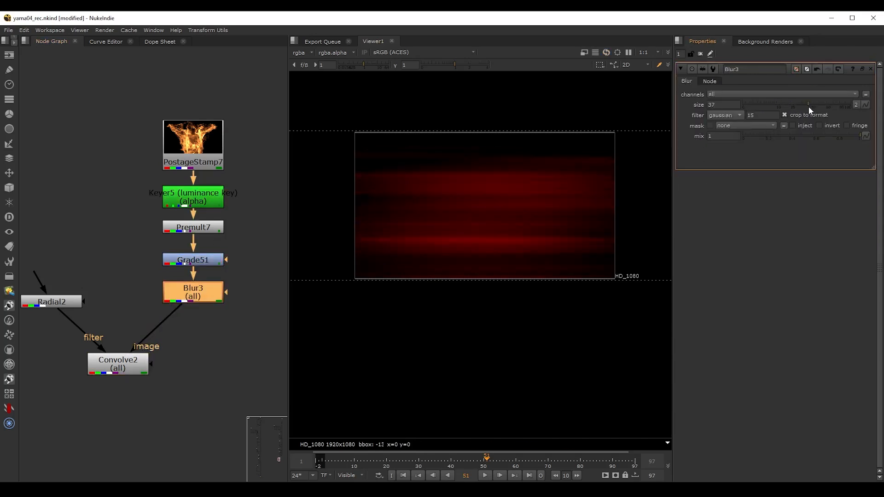
- Merge the Convolve streaks onto the main composite below the fire-masked blur, using the plus operation
{"action": "scroll", "coordinate": [152, 350], "scroll_direction": "down", "scroll_amount": 3}
{"action": "double_click", "coordinate": [151, 350]}
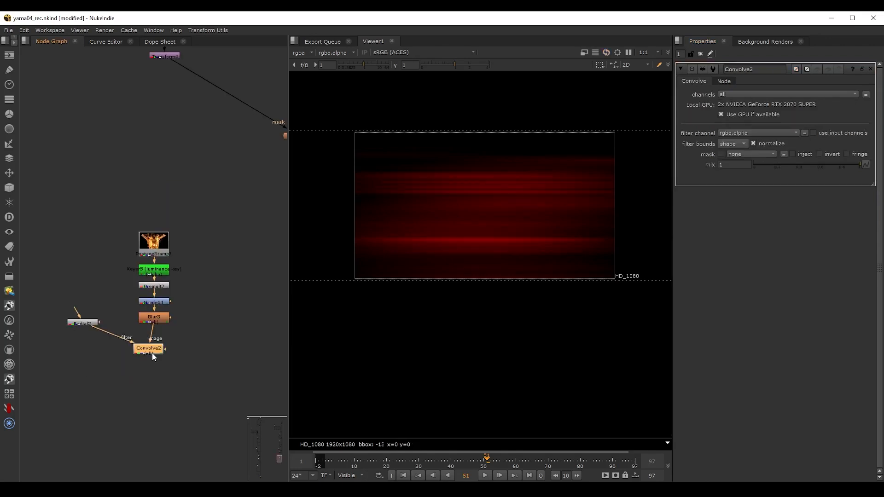
{"action": "key", "text": "m"}
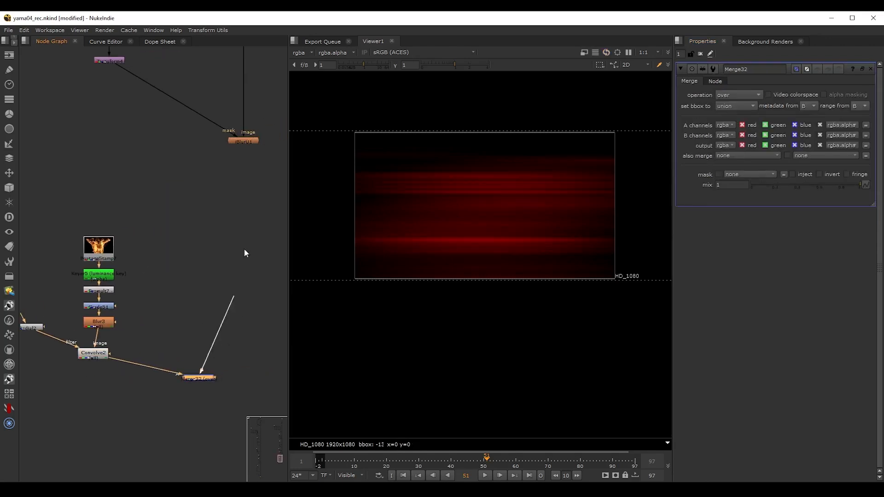
{"action": "left_click_drag", "start_coordinate": [244, 253], "coordinate": [243, 141]}
{"action": "left_click_drag", "start_coordinate": [200, 380], "coordinate": [209, 395]}
{"action": "left_click", "coordinate": [737, 95]}
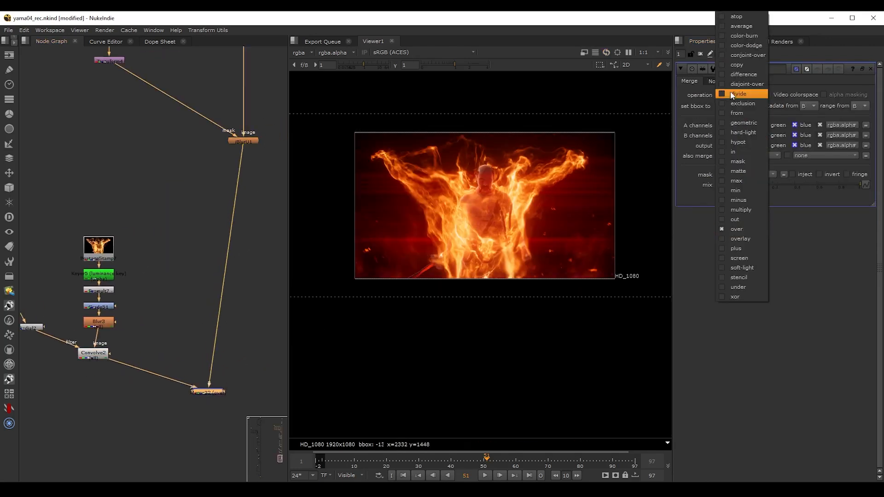
{"action": "left_click", "coordinate": [728, 243]}
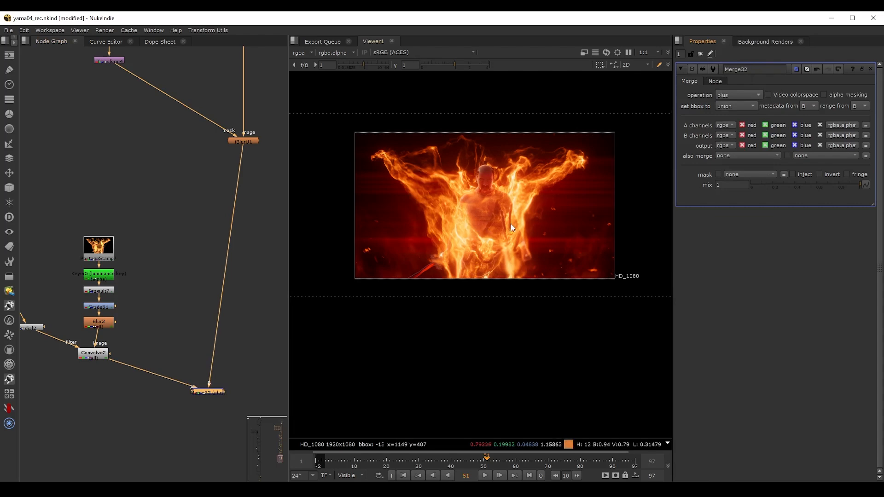
- Insert a Grade between the Convolve and the Merge, and set its gain to 0.9 for red and 2.45 for green
{"action": "middle_click_drag", "start_coordinate": [207, 395], "coordinate": [224, 351]}
{"action": "scroll", "coordinate": [120, 318], "scroll_direction": "up", "scroll_amount": 3}
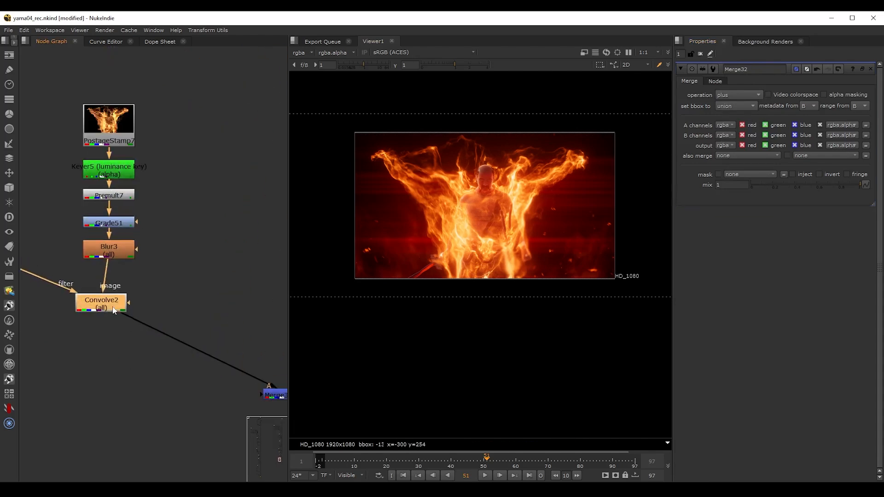
{"action": "left_click", "coordinate": [111, 307]}
{"action": "key", "text": "g"}
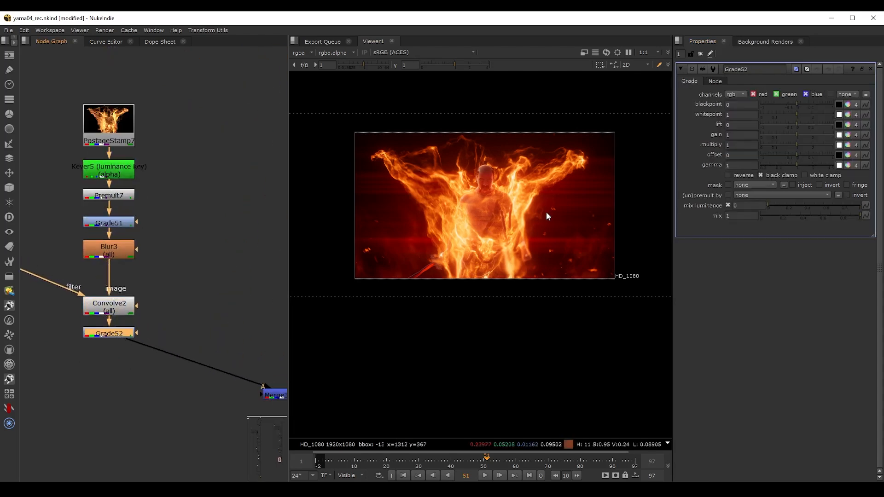
{"action": "scroll", "coordinate": [534, 202], "scroll_direction": "up", "scroll_amount": 3}
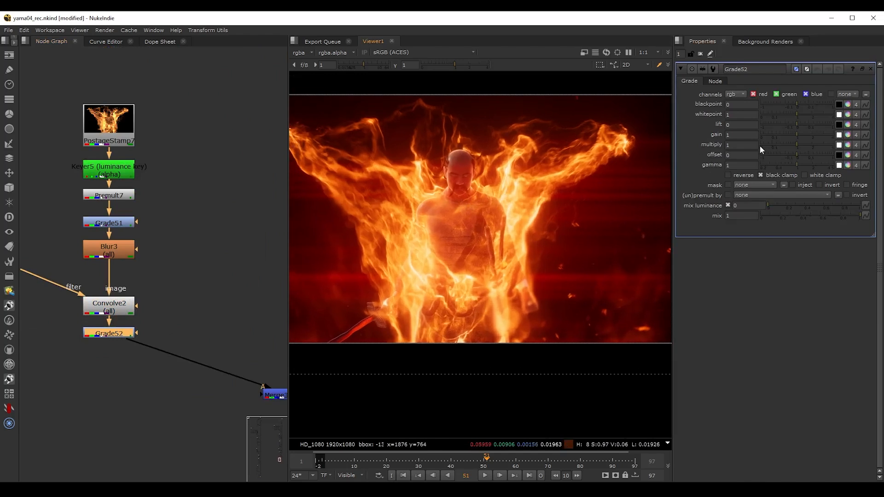
{"action": "left_click", "coordinate": [847, 135]}
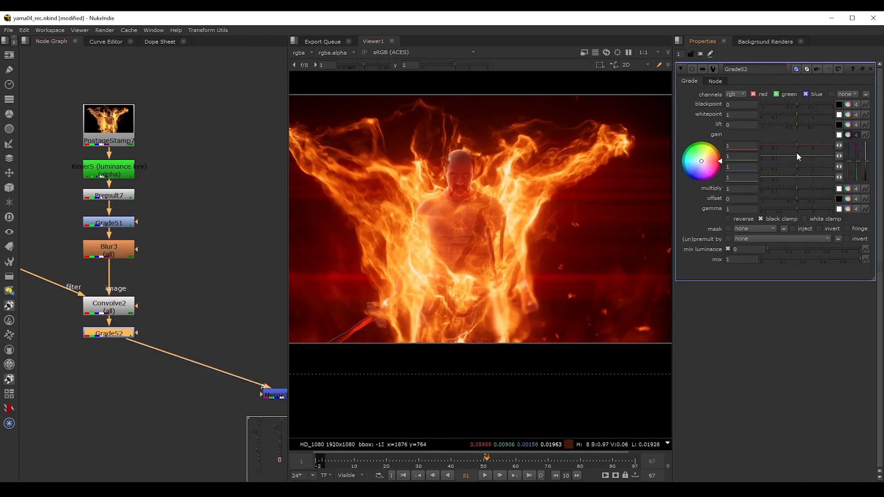
{"action": "mouse_move", "coordinate": [795, 154]}
{"action": "left_mouse_down"}
{"action": "mouse_move", "coordinate": [833, 156]}
{"action": "mouse_move", "coordinate": [795, 148]}
{"action": "left_mouse_up"}
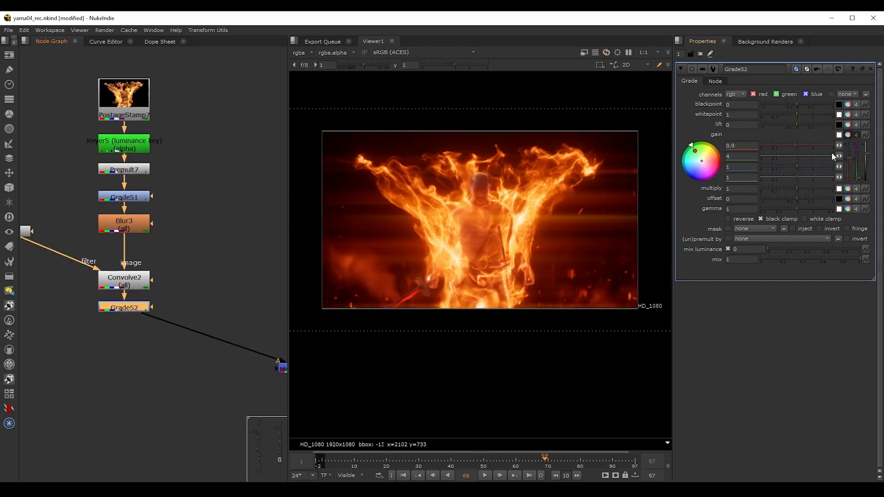
{"action": "left_click_drag", "start_coordinate": [830, 153], "coordinate": [819, 152]}
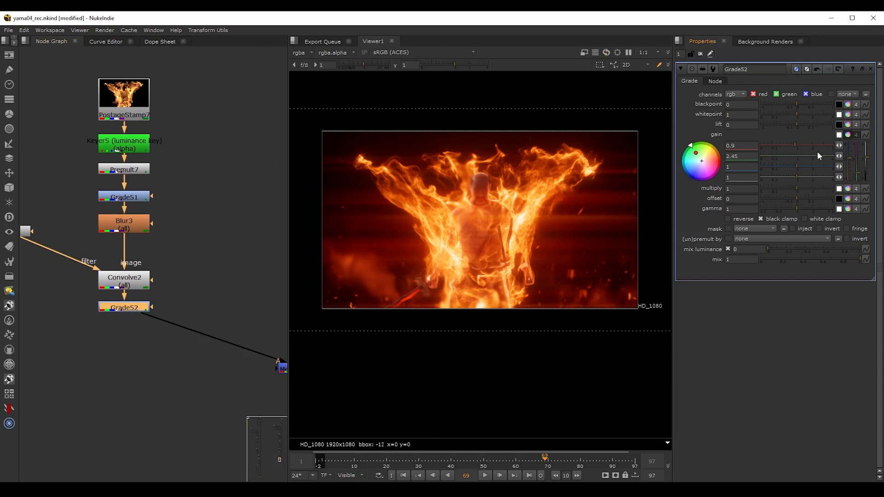
{"action": "double_click", "coordinate": [133, 199]}
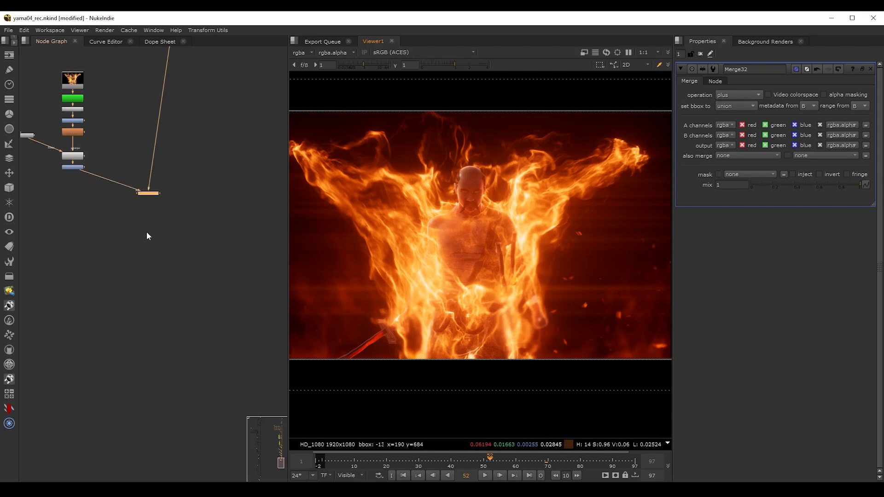
- Add a Grain node below the plus Merge
{"action": "scroll", "coordinate": [147, 233], "scroll_direction": "up", "scroll_amount": 5}
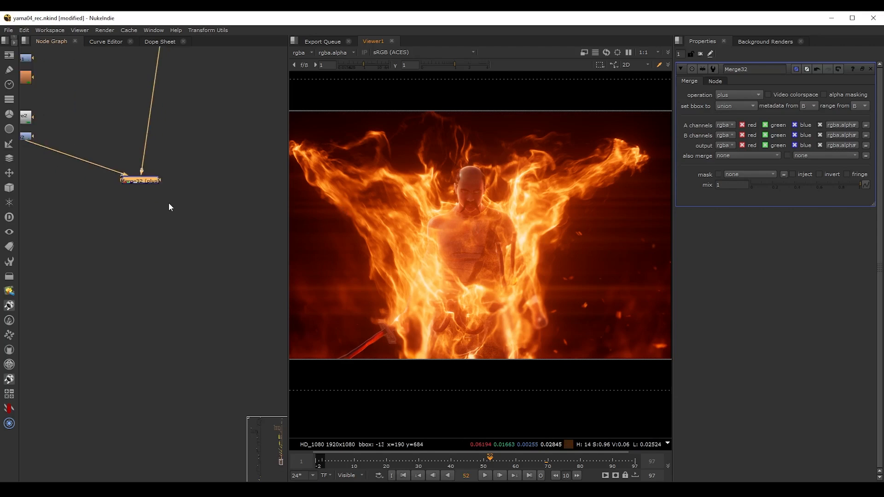
{"action": "key", "text": "Tab"}
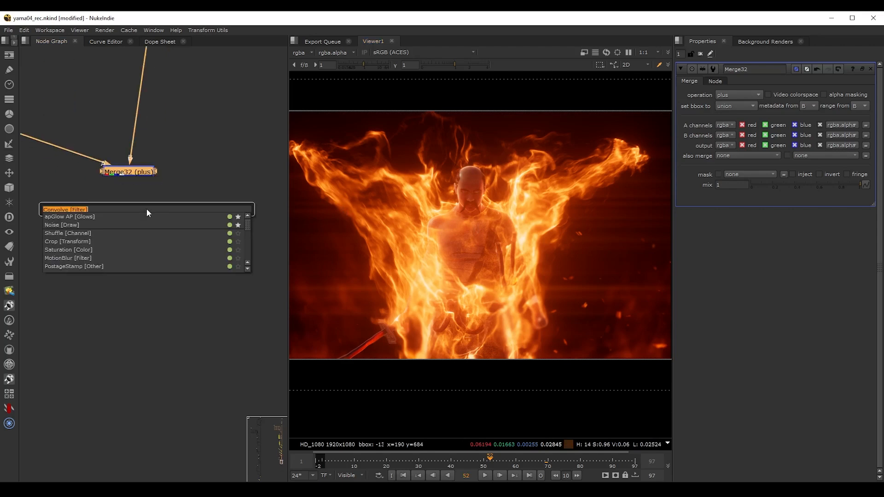
{"action": "type", "text": "grain"}
{"action": "left_click", "coordinate": [65, 216]}
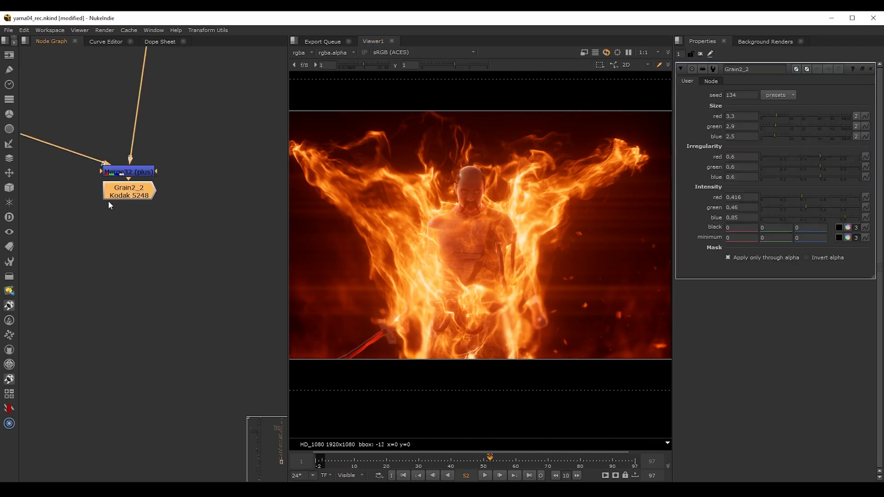
{"action": "left_click_drag", "start_coordinate": [122, 190], "coordinate": [123, 208]}
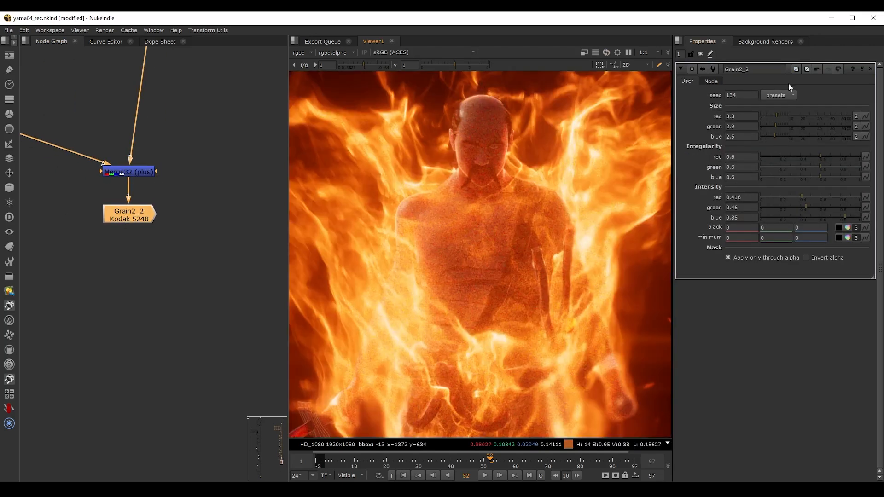
- Try the film stock presets on the Grain node and choose Kodak 5217
{"action": "left_click", "coordinate": [783, 95]}
{"action": "left_click", "coordinate": [788, 104]}
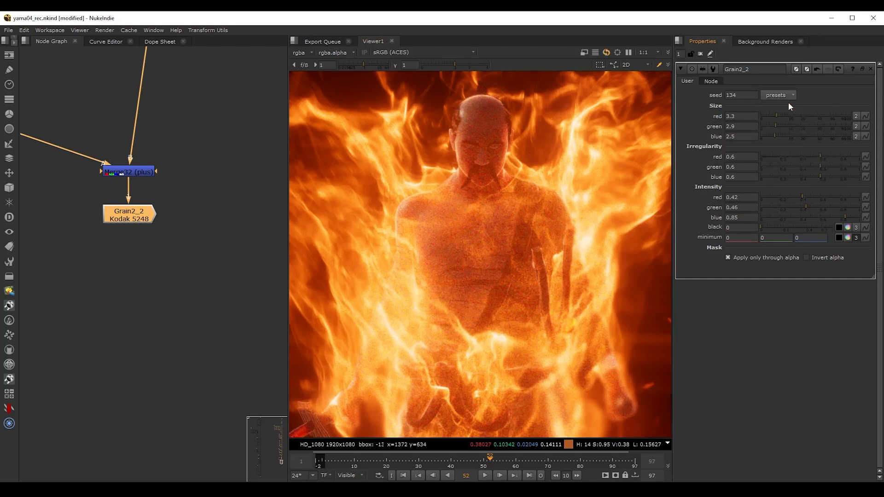
{"action": "left_click", "coordinate": [780, 95]}
{"action": "left_click", "coordinate": [783, 144]}
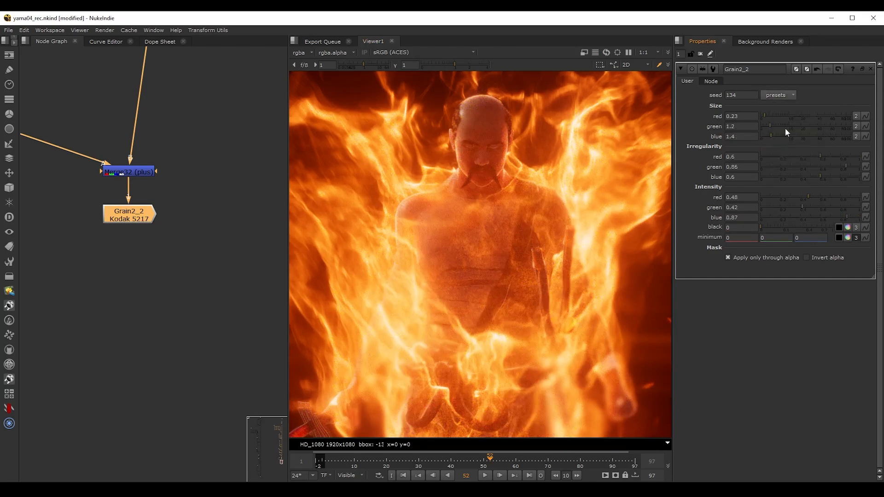
{"action": "left_click", "coordinate": [782, 95]}
{"action": "left_click", "coordinate": [831, 157]}
- Set the grain's blue size to 6, red and green irregularity to 0.52 and 0.765, and RGB intensity to 0.5, 0.625 and 0.765
{"action": "mouse_move", "coordinate": [807, 197]}
{"action": "left_mouse_down"}
{"action": "mouse_move", "coordinate": [829, 197]}
{"action": "mouse_move", "coordinate": [805, 207]}
{"action": "left_mouse_up"}
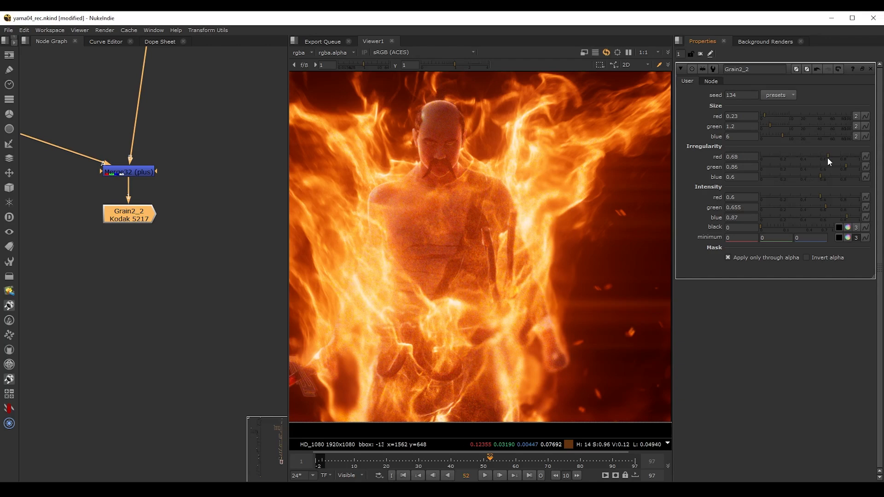
{"action": "left_click_drag", "start_coordinate": [827, 158], "coordinate": [811, 161]}
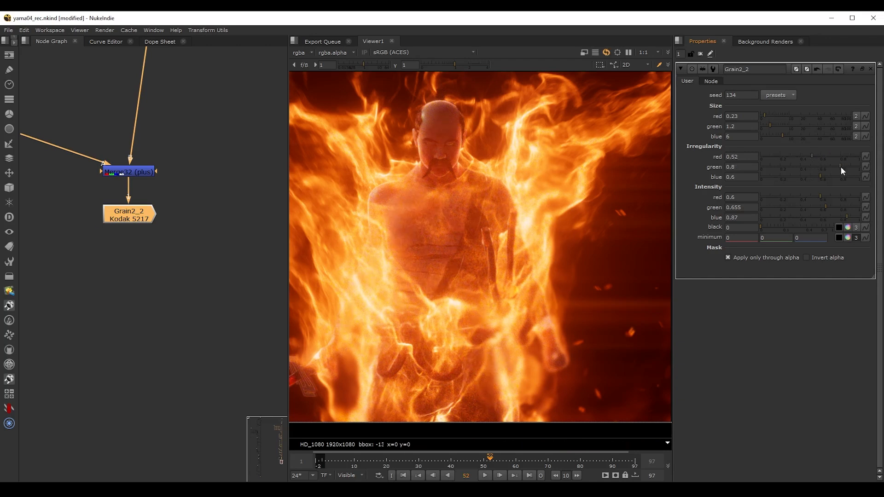
{"action": "left_click", "coordinate": [839, 166]}
{"action": "left_click", "coordinate": [811, 197]}
{"action": "left_click", "coordinate": [822, 207]}
{"action": "left_click", "coordinate": [840, 217]}
{"action": "scroll", "coordinate": [510, 228], "scroll_direction": "up", "scroll_amount": 6}
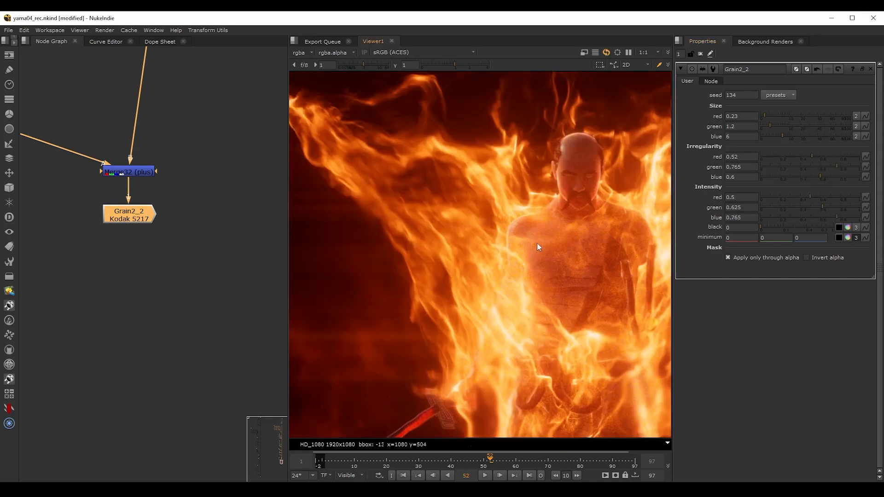
{"action": "scroll", "coordinate": [484, 189], "scroll_direction": "down", "scroll_amount": 3}
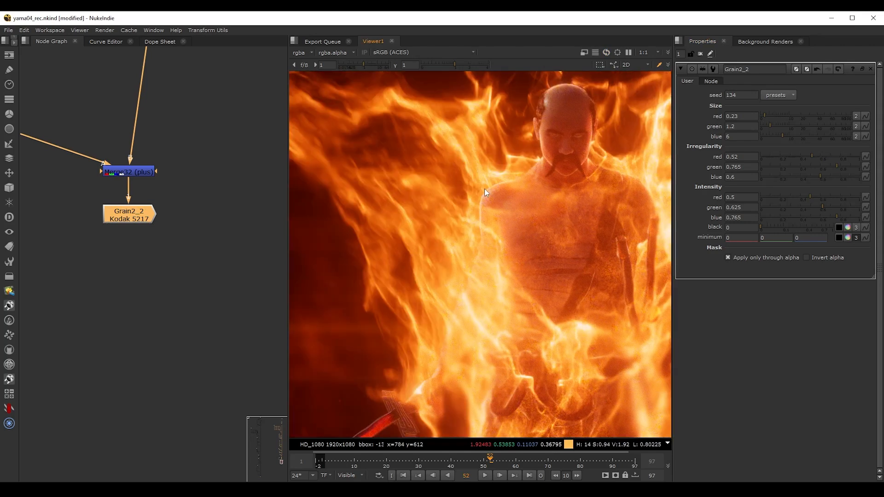
- Compare the composite around the warrior's torso with the Grain node disabled and enabled
{"action": "middle_click_drag", "start_coordinate": [592, 181], "coordinate": [445, 205]}
{"action": "key", "text": "d"}
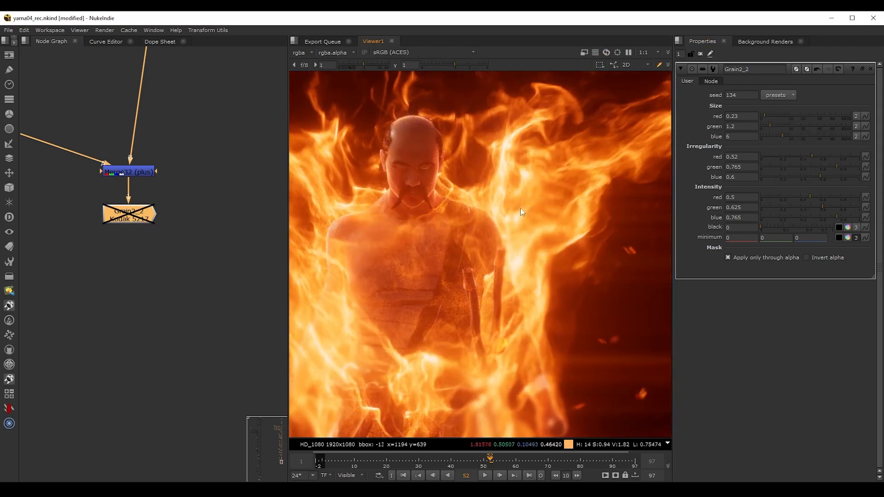
{"action": "key", "text": "d"}
{"action": "key", "text": "f"}
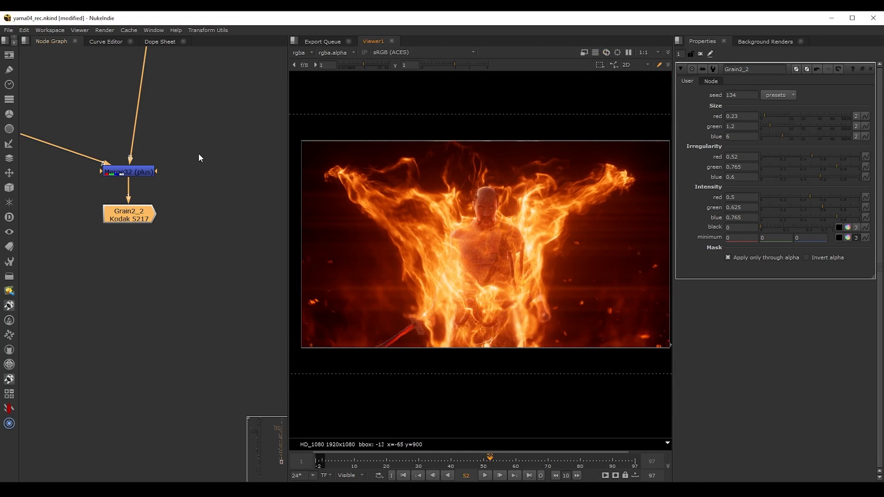
- Compare the source node at the head of the glow branch with the final Grain output, switching the viewer between the two
{"action": "scroll", "coordinate": [199, 151], "scroll_direction": "down", "scroll_amount": 5}
{"action": "middle_click_drag", "start_coordinate": [222, 123], "coordinate": [222, 271]}
{"action": "scroll", "coordinate": [223, 266], "scroll_direction": "down", "scroll_amount": 3}
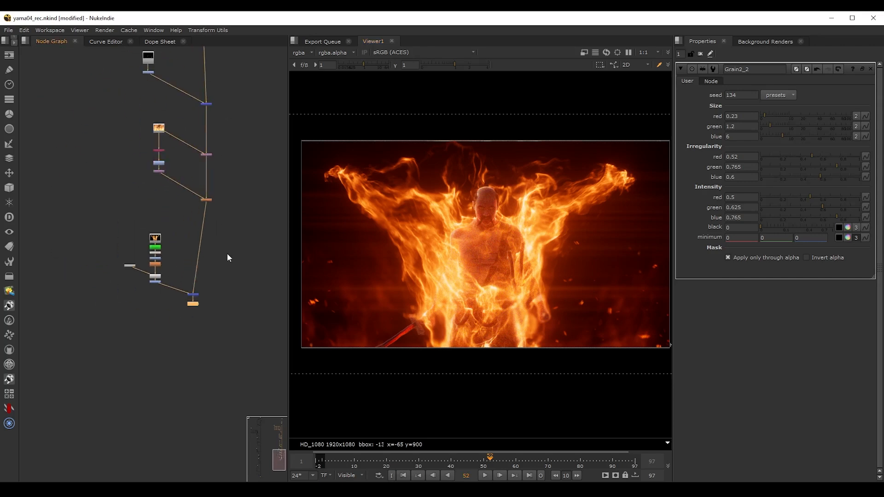
{"action": "scroll", "coordinate": [227, 246], "scroll_direction": "down", "scroll_amount": 5}
{"action": "left_click_drag", "start_coordinate": [58, 56], "coordinate": [211, 428]}
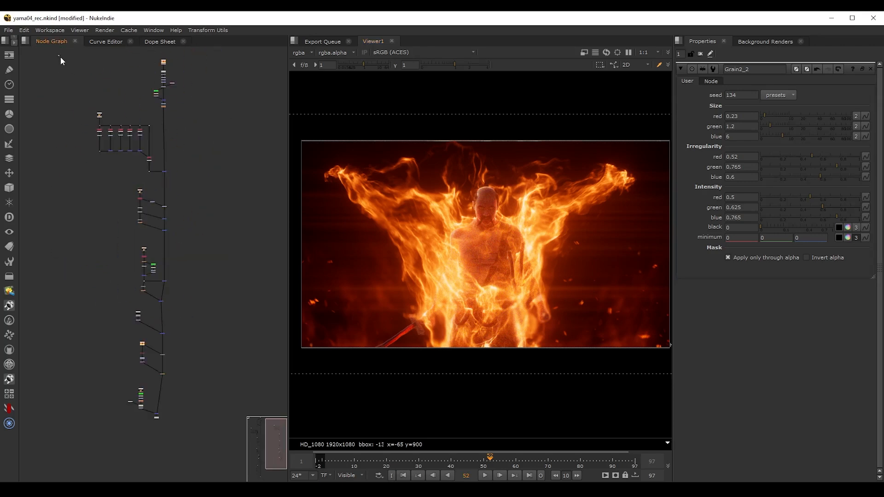
{"action": "left_click", "coordinate": [217, 366]}
{"action": "left_click", "coordinate": [150, 414]}
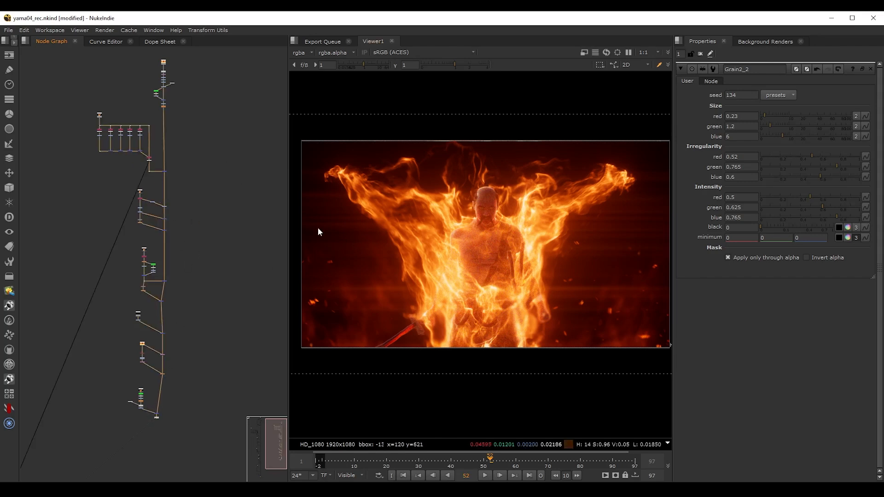
{"action": "left_click", "coordinate": [100, 115]}
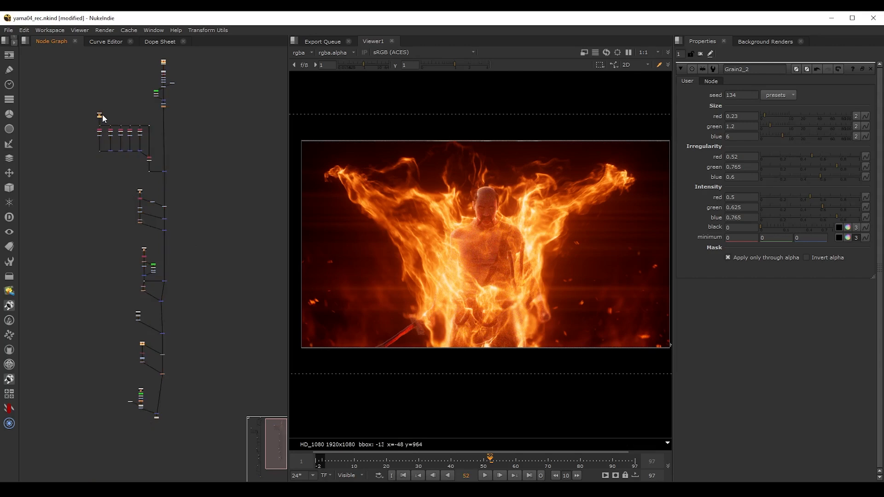
{"action": "key", "text": "1"}
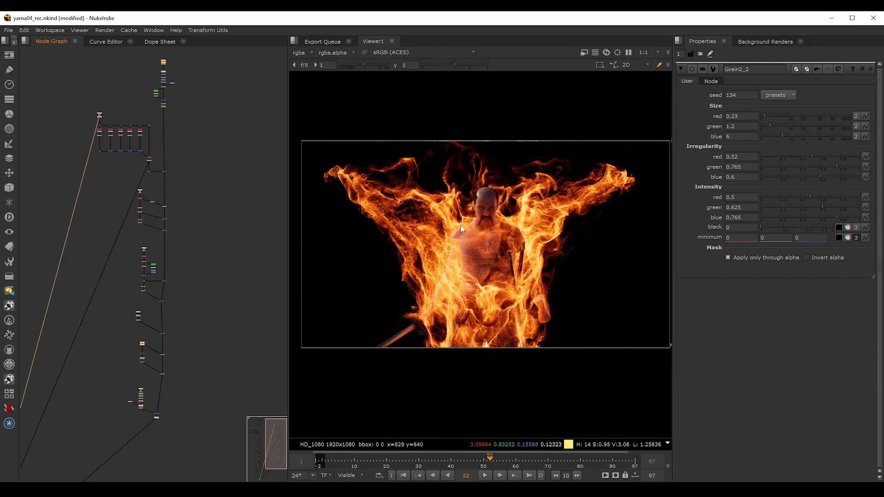
{"action": "key", "text": "2"}
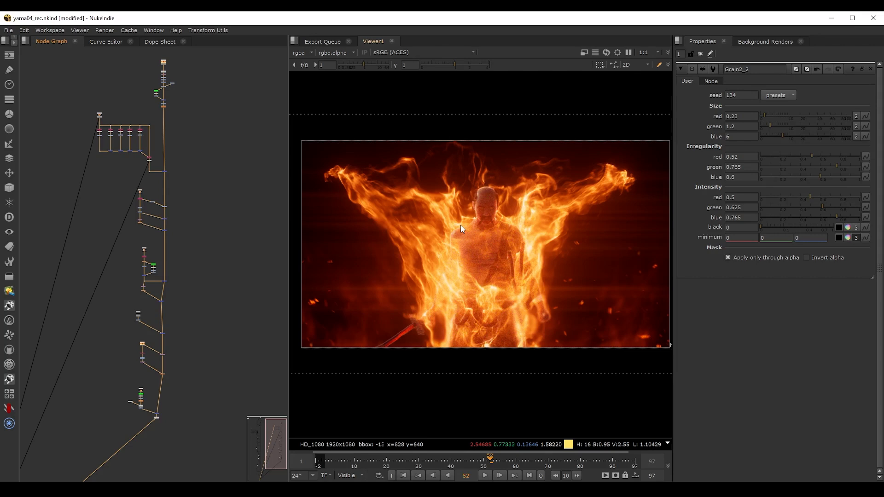
{"action": "key", "text": "1"}
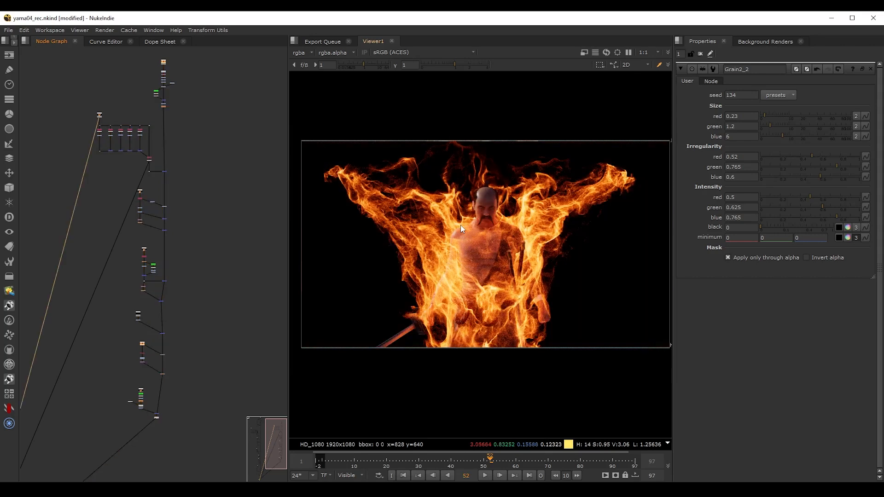
{"action": "key", "text": "2"}
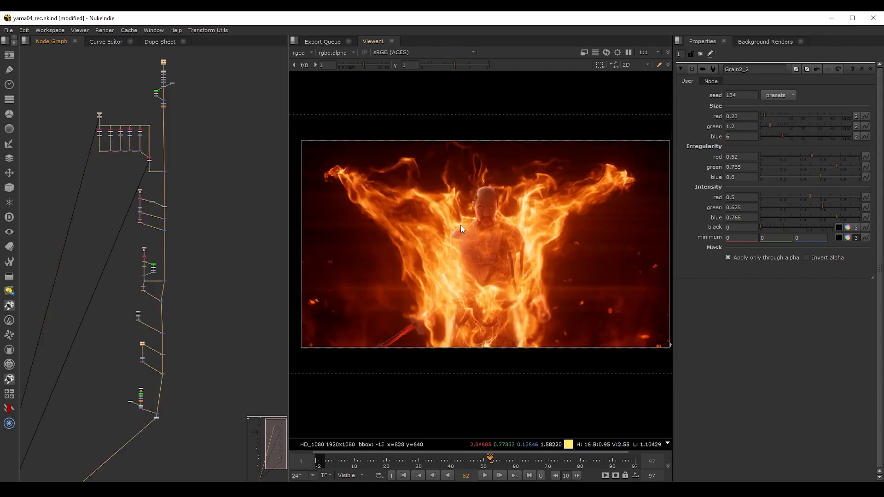